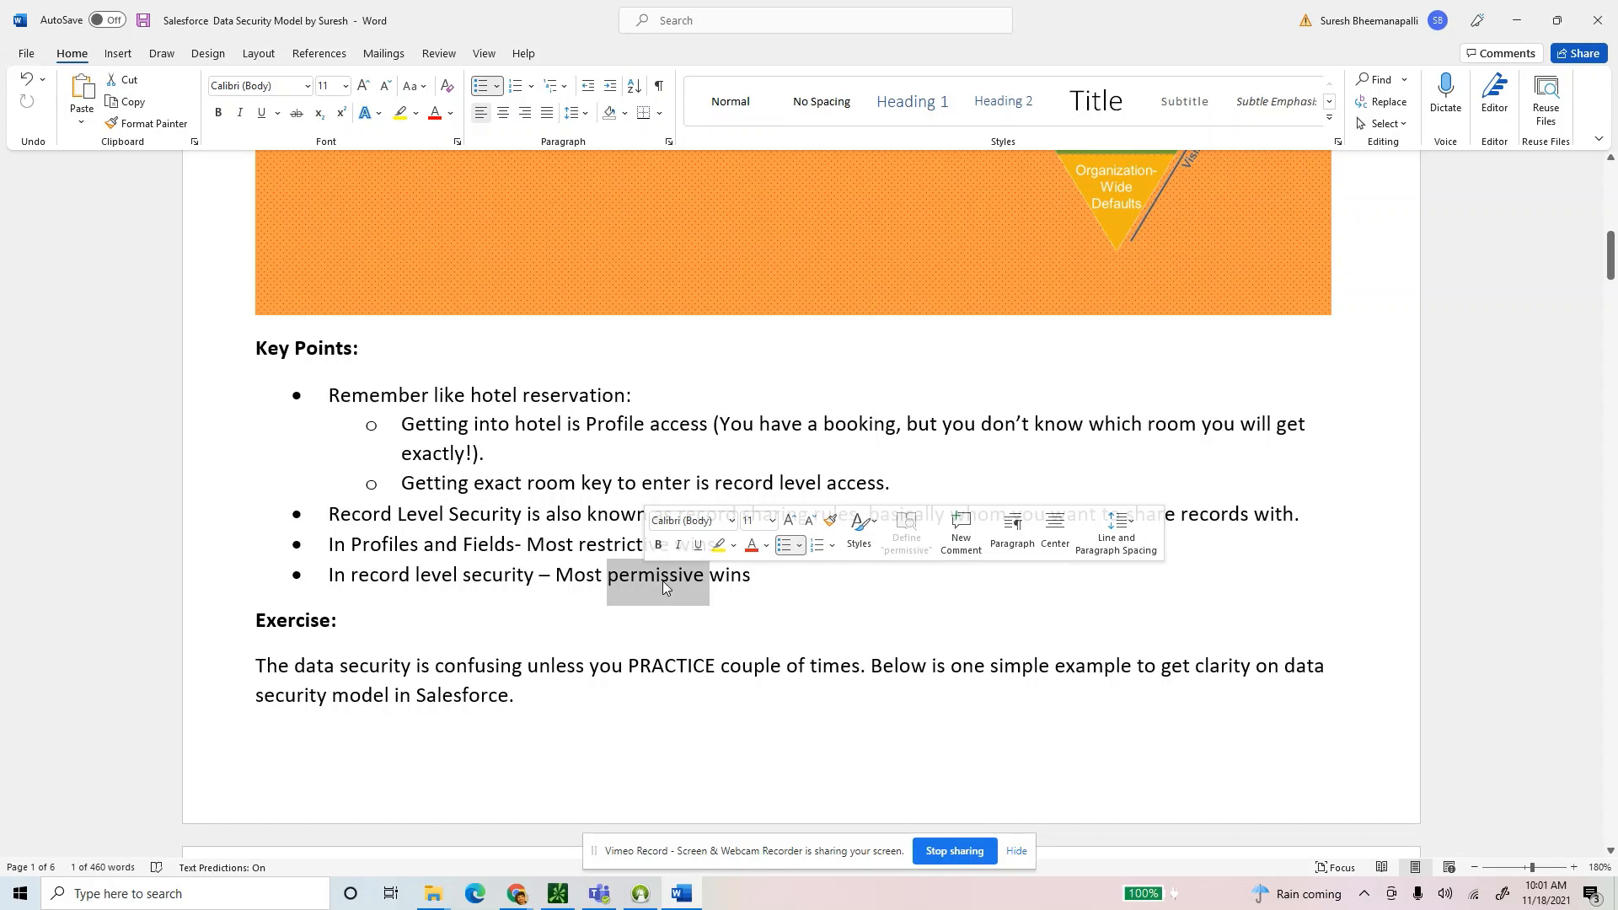
In the Word guide, highlight 'Profiles', 'restrictive' and the last two bullets of the profiles section.
{"action": "scroll", "coordinate": [1131, 438], "scroll_direction": "up", "scroll_amount": 2}
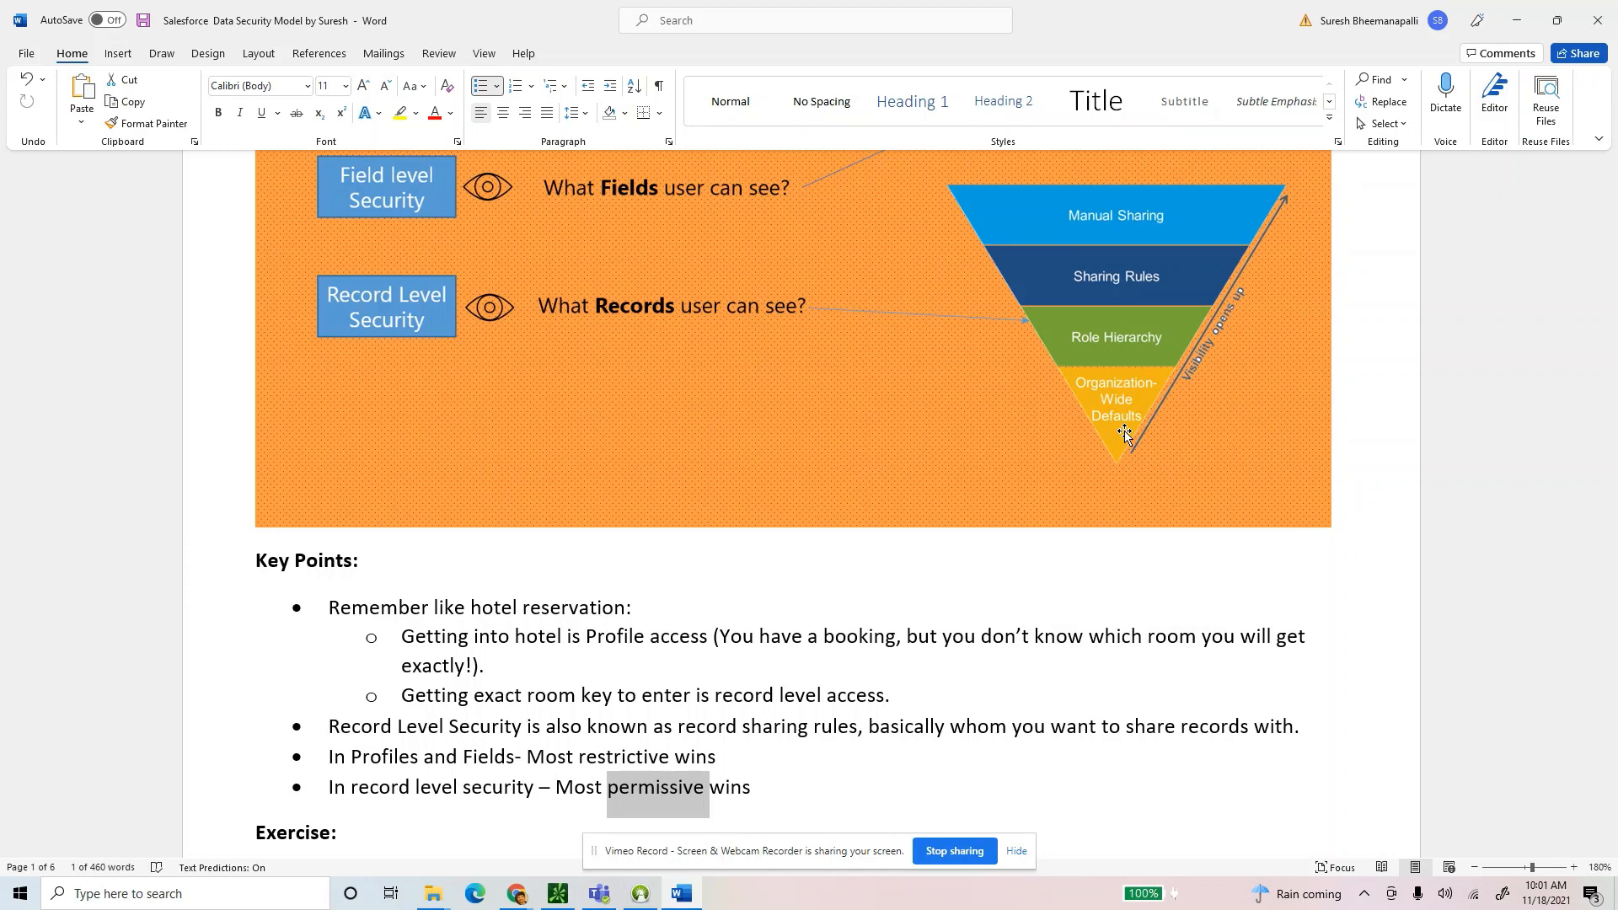
{"action": "left_click", "coordinate": [770, 788]}
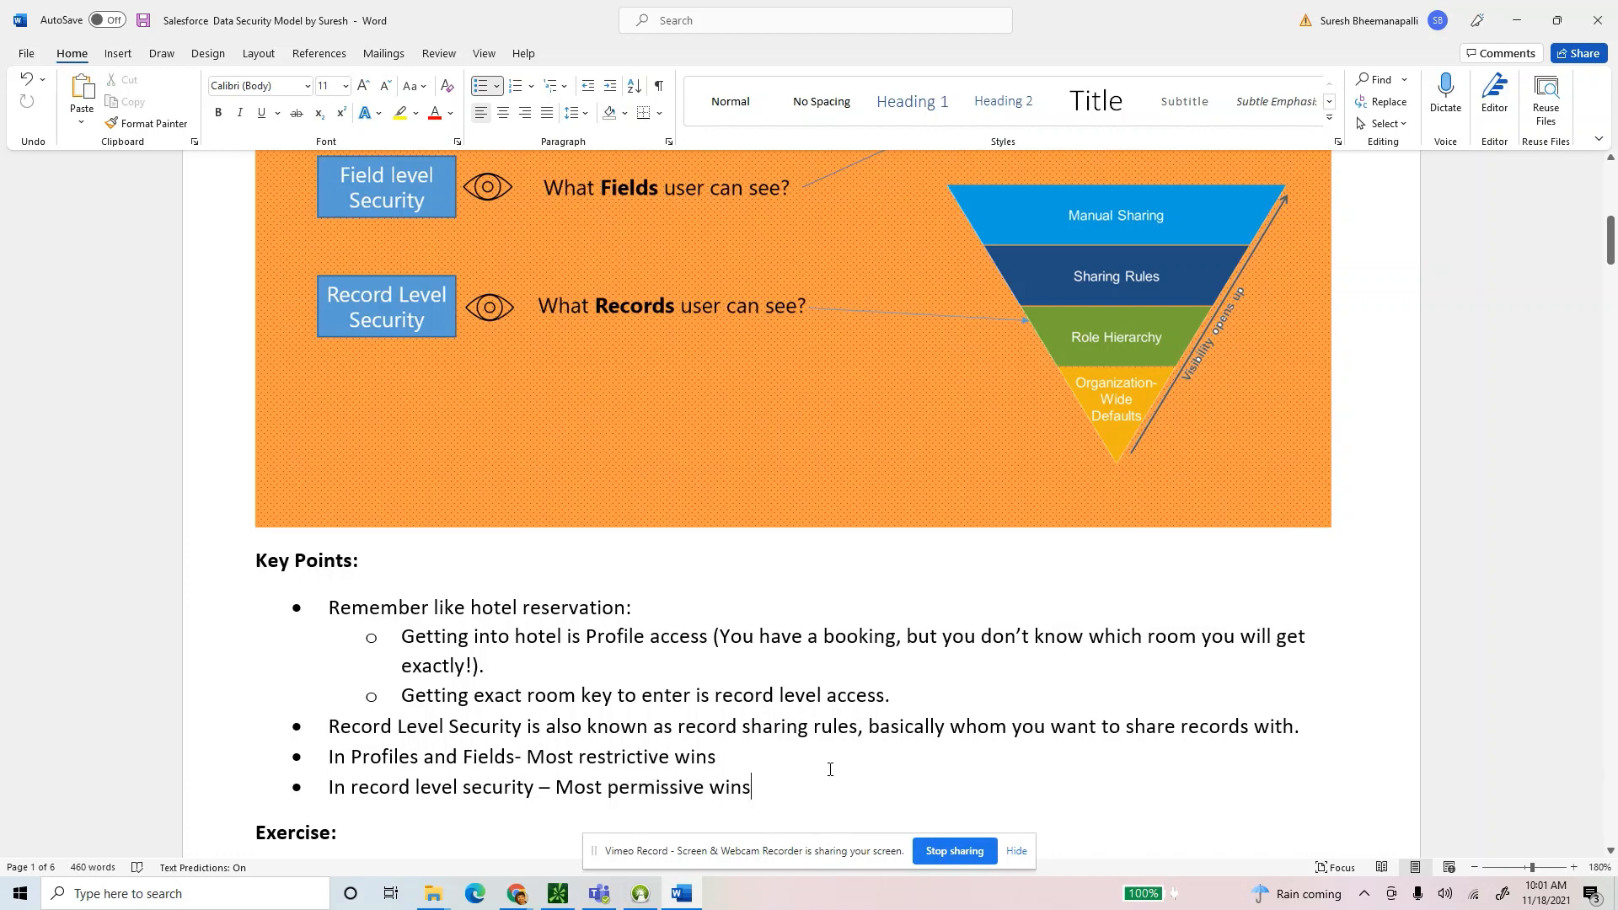
{"action": "scroll", "coordinate": [830, 770], "scroll_direction": "down", "scroll_amount": 2}
{"action": "left_click_drag", "start_coordinate": [758, 654], "coordinate": [371, 627]}
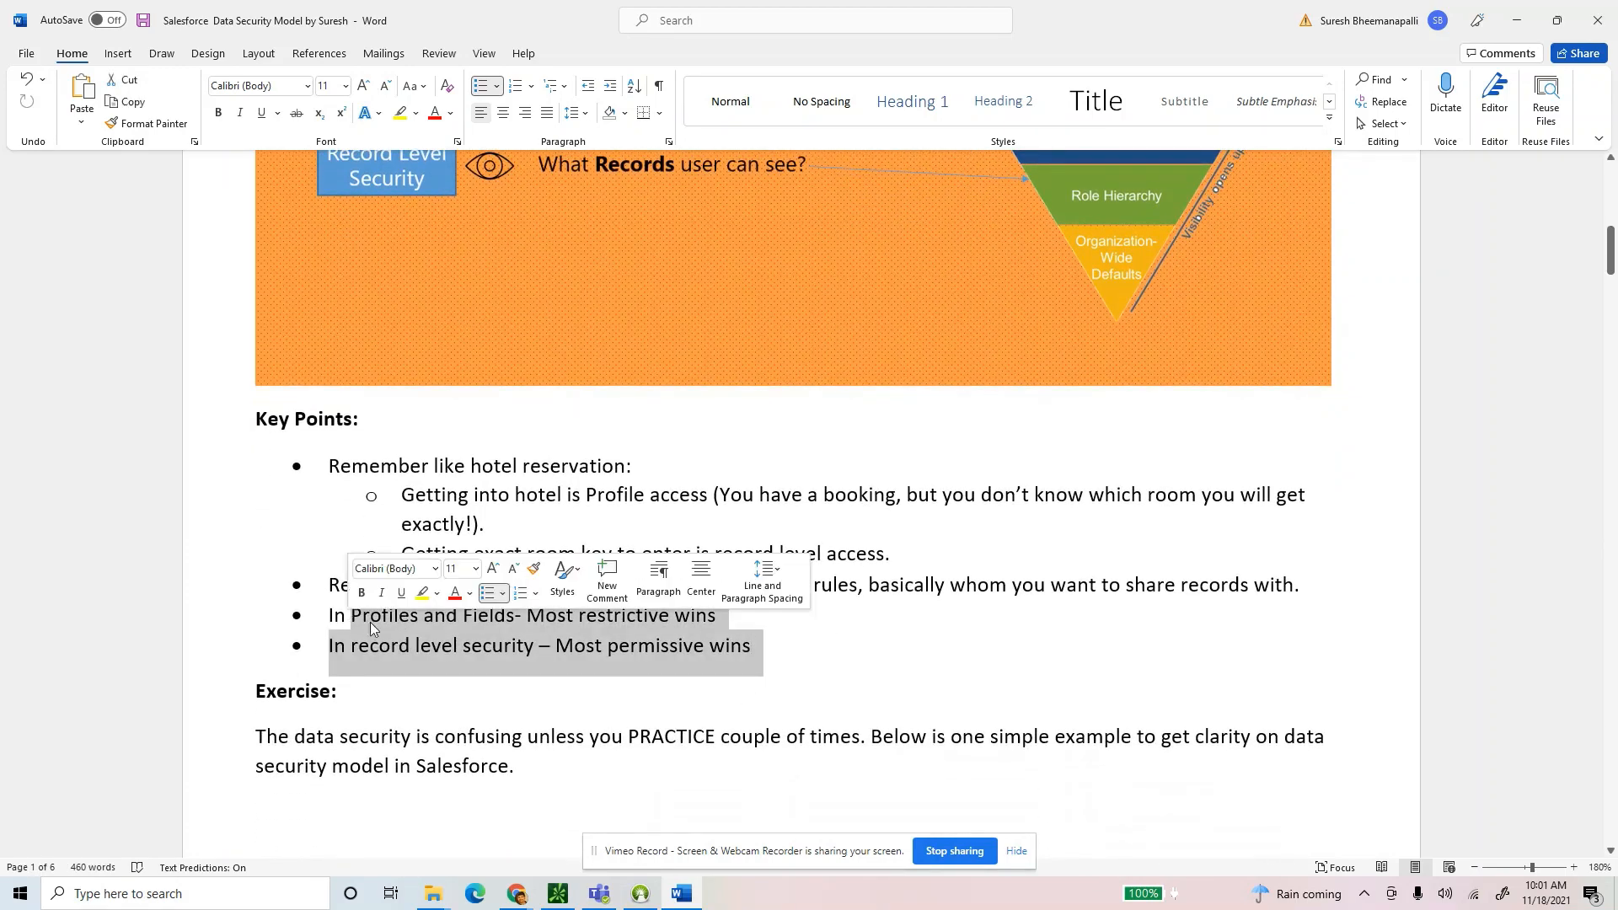
{"action": "double_click", "coordinate": [372, 625]}
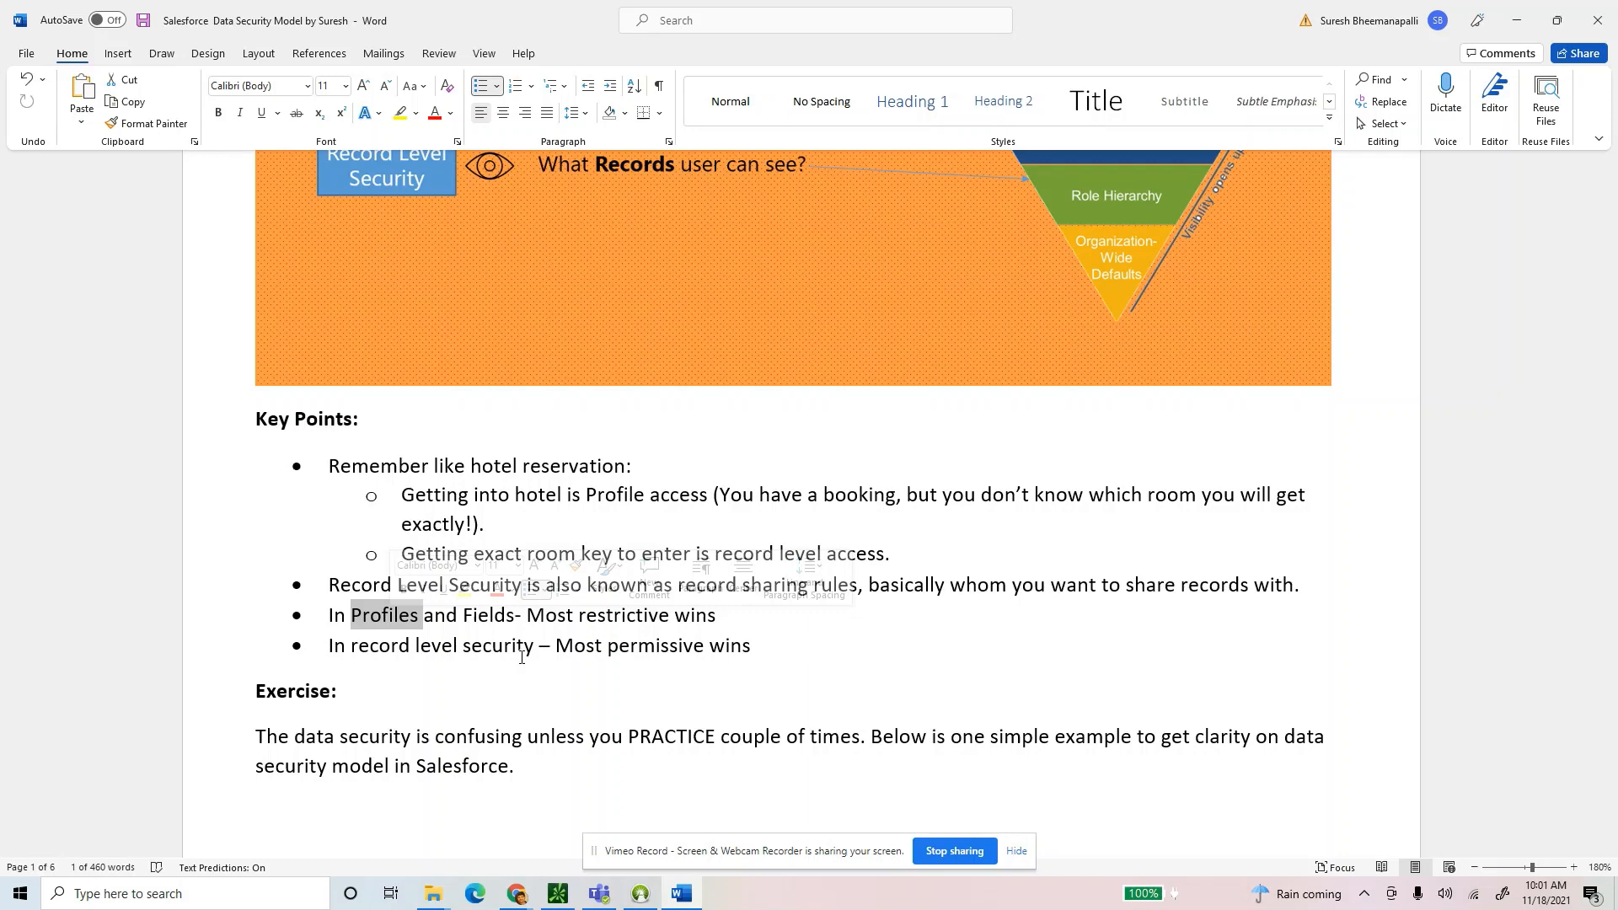
{"action": "double_click", "coordinate": [625, 616]}
{"action": "left_click", "coordinate": [759, 628]}
{"action": "left_click_drag", "start_coordinate": [279, 615], "coordinate": [278, 646]}
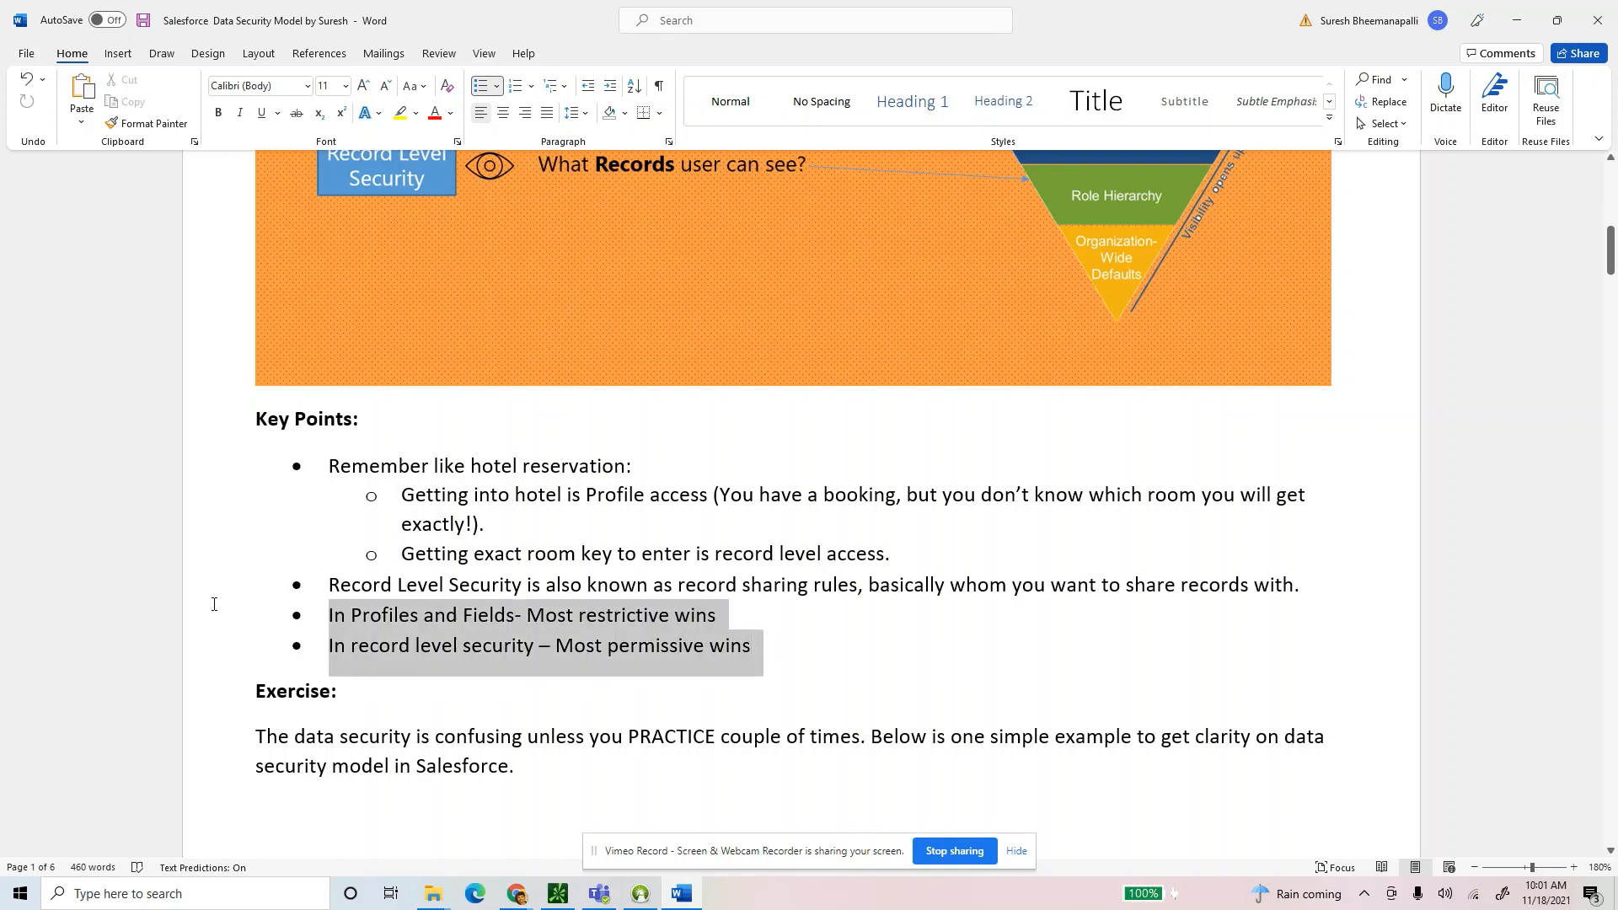
{"action": "scroll", "coordinate": [780, 634], "scroll_direction": "down", "scroll_amount": 5}
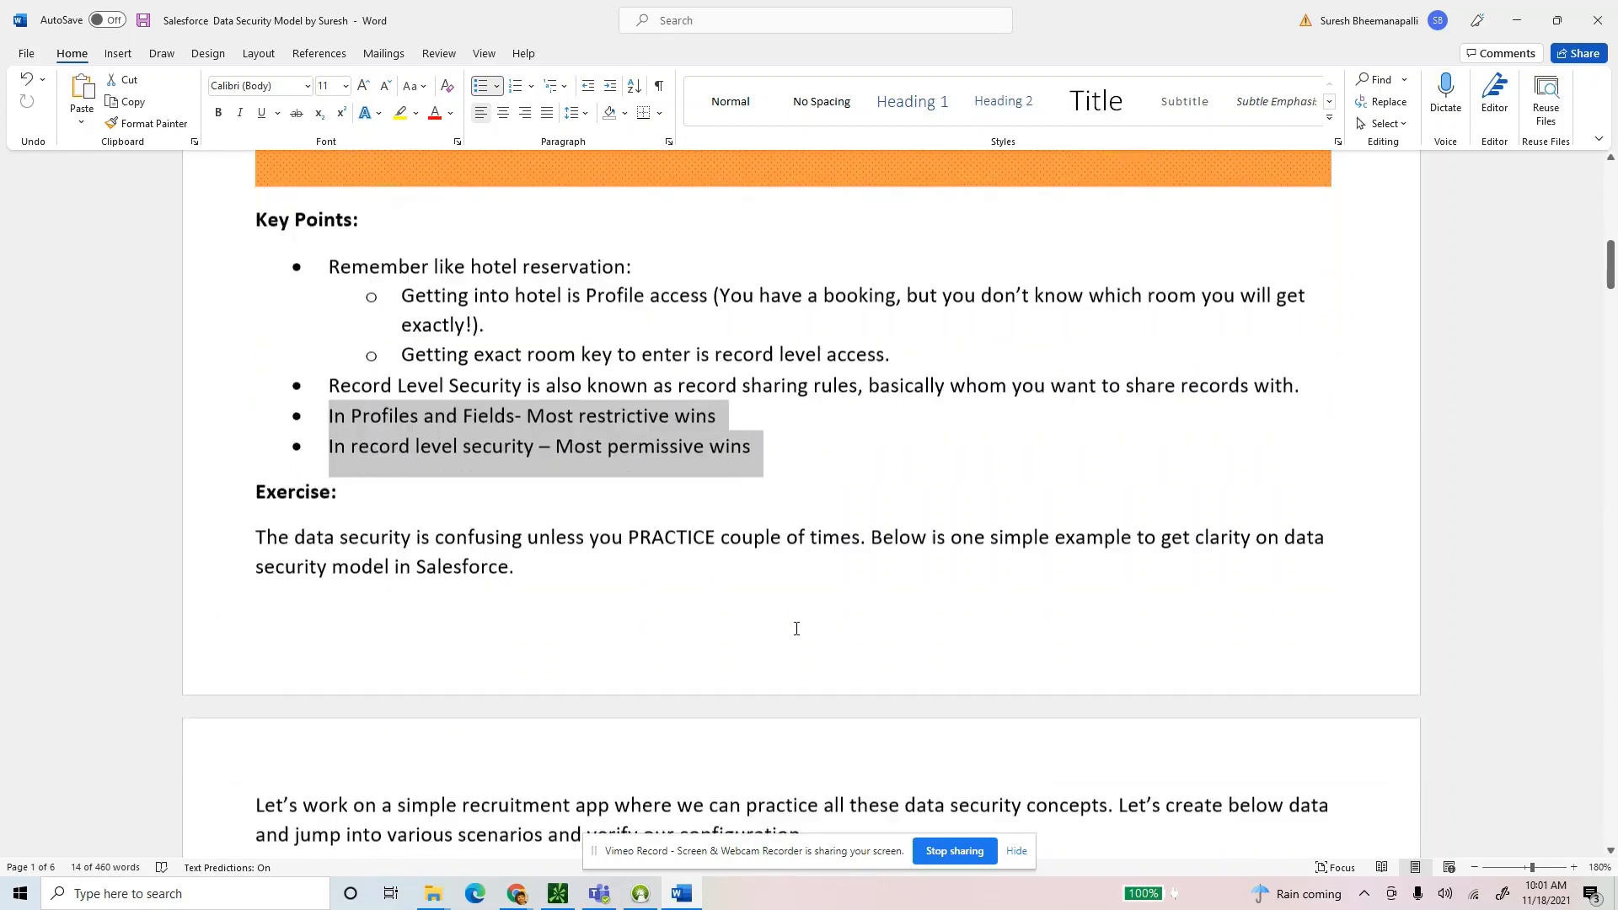
{"action": "left_click_drag", "start_coordinate": [539, 554], "coordinate": [235, 531]}
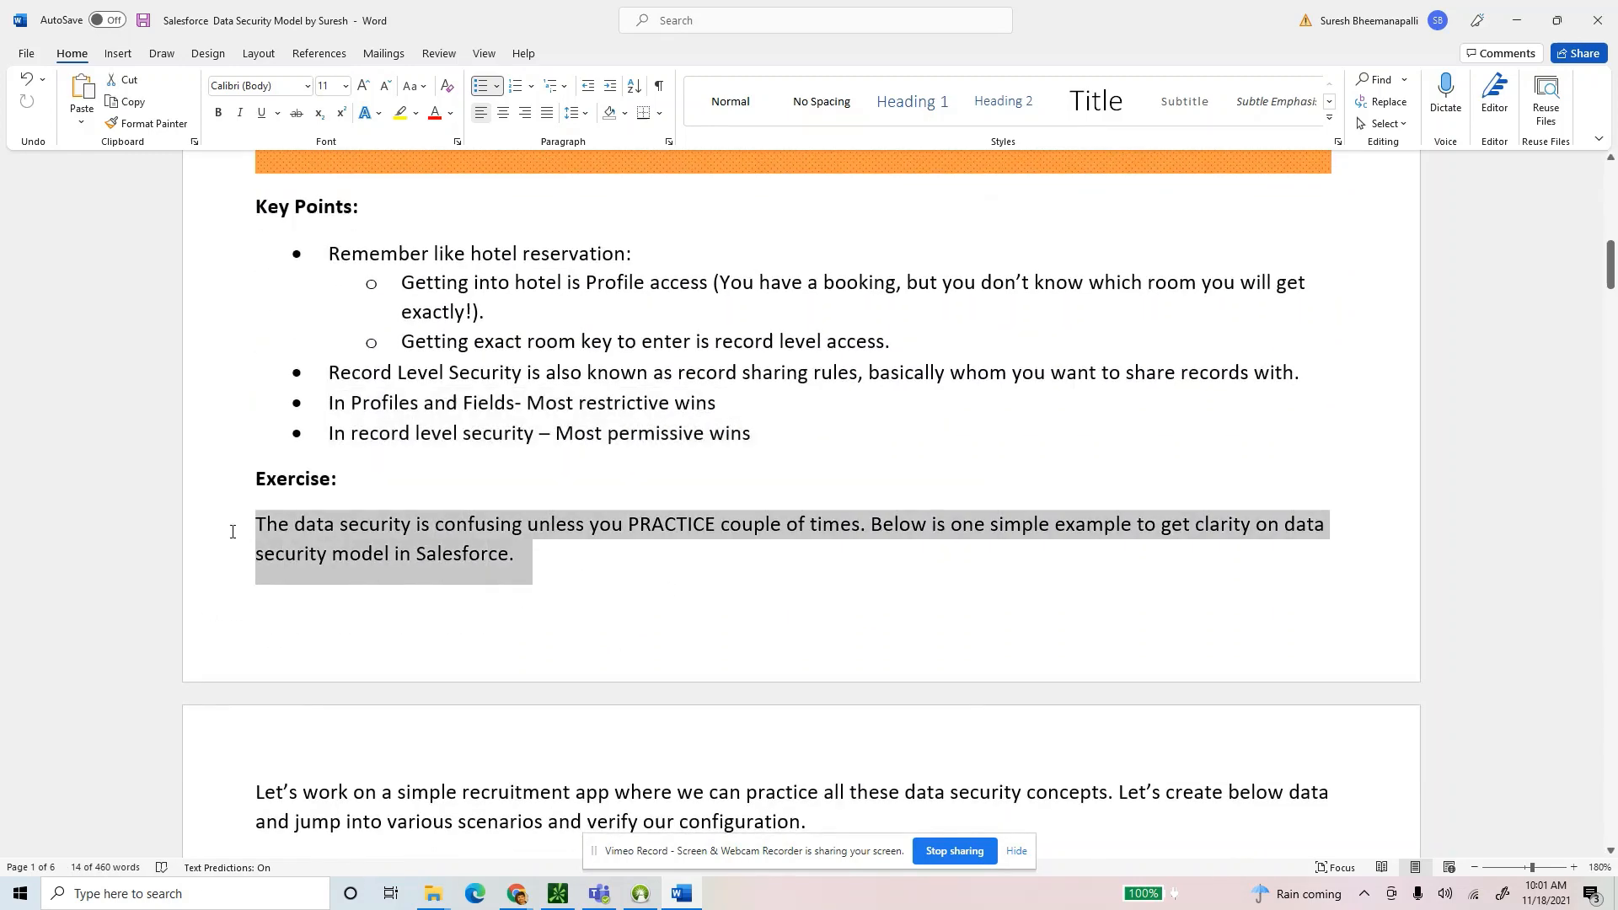
{"action": "left_click", "coordinate": [691, 570]}
{"action": "scroll", "coordinate": [692, 569], "scroll_direction": "down", "scroll_amount": 2}
{"action": "scroll", "coordinate": [692, 570], "scroll_direction": "down", "scroll_amount": 5}
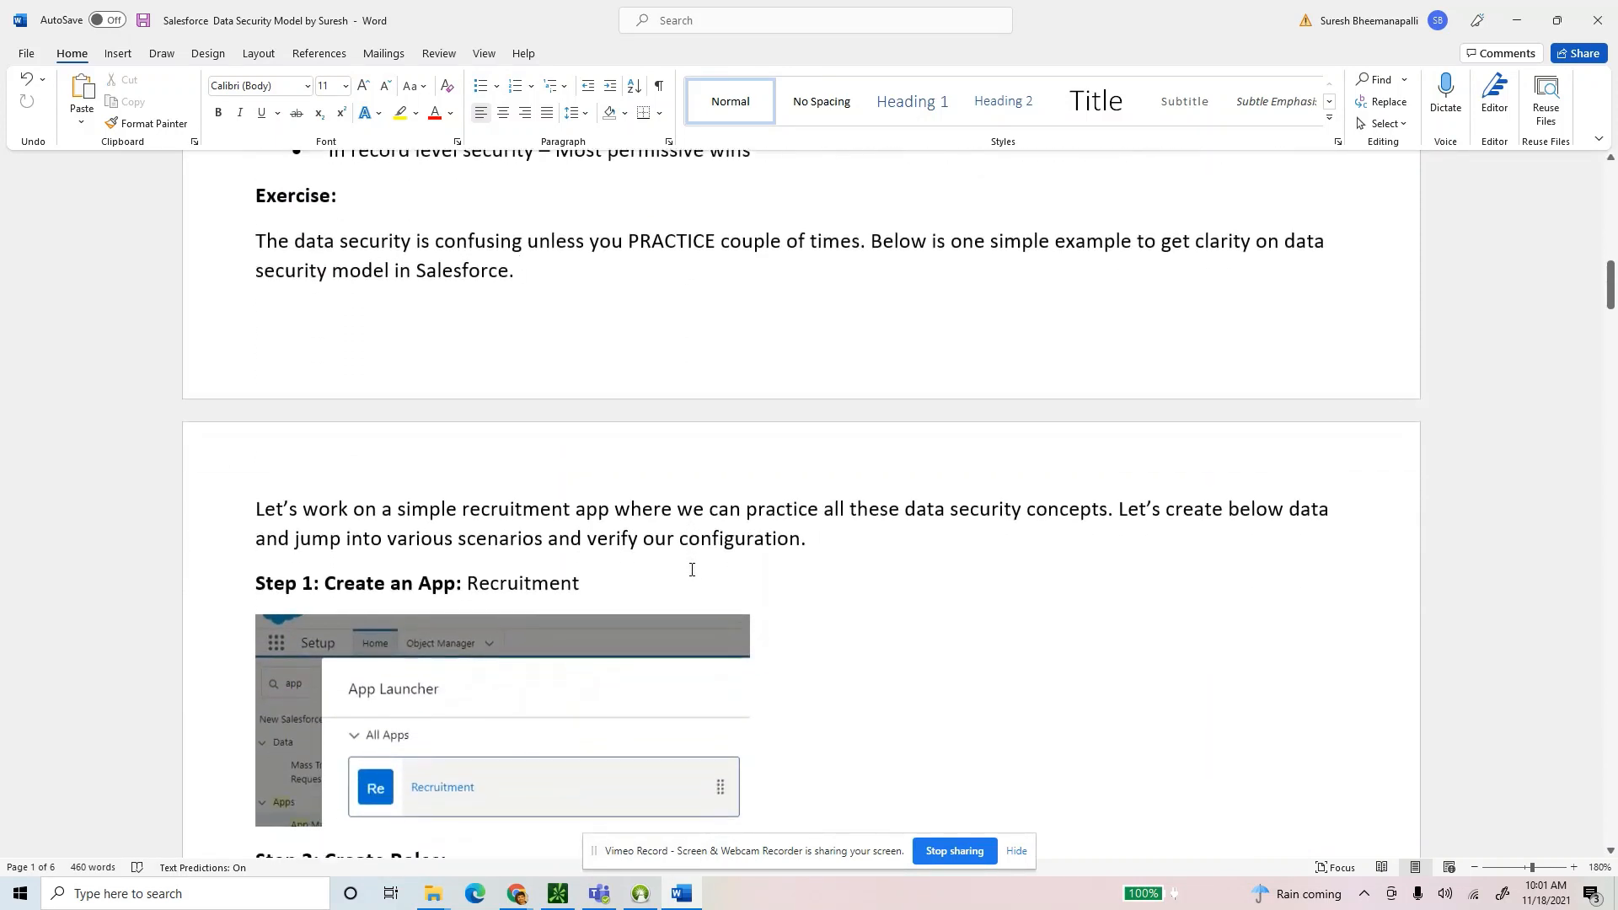
{"action": "scroll", "coordinate": [691, 573], "scroll_direction": "down", "scroll_amount": 3}
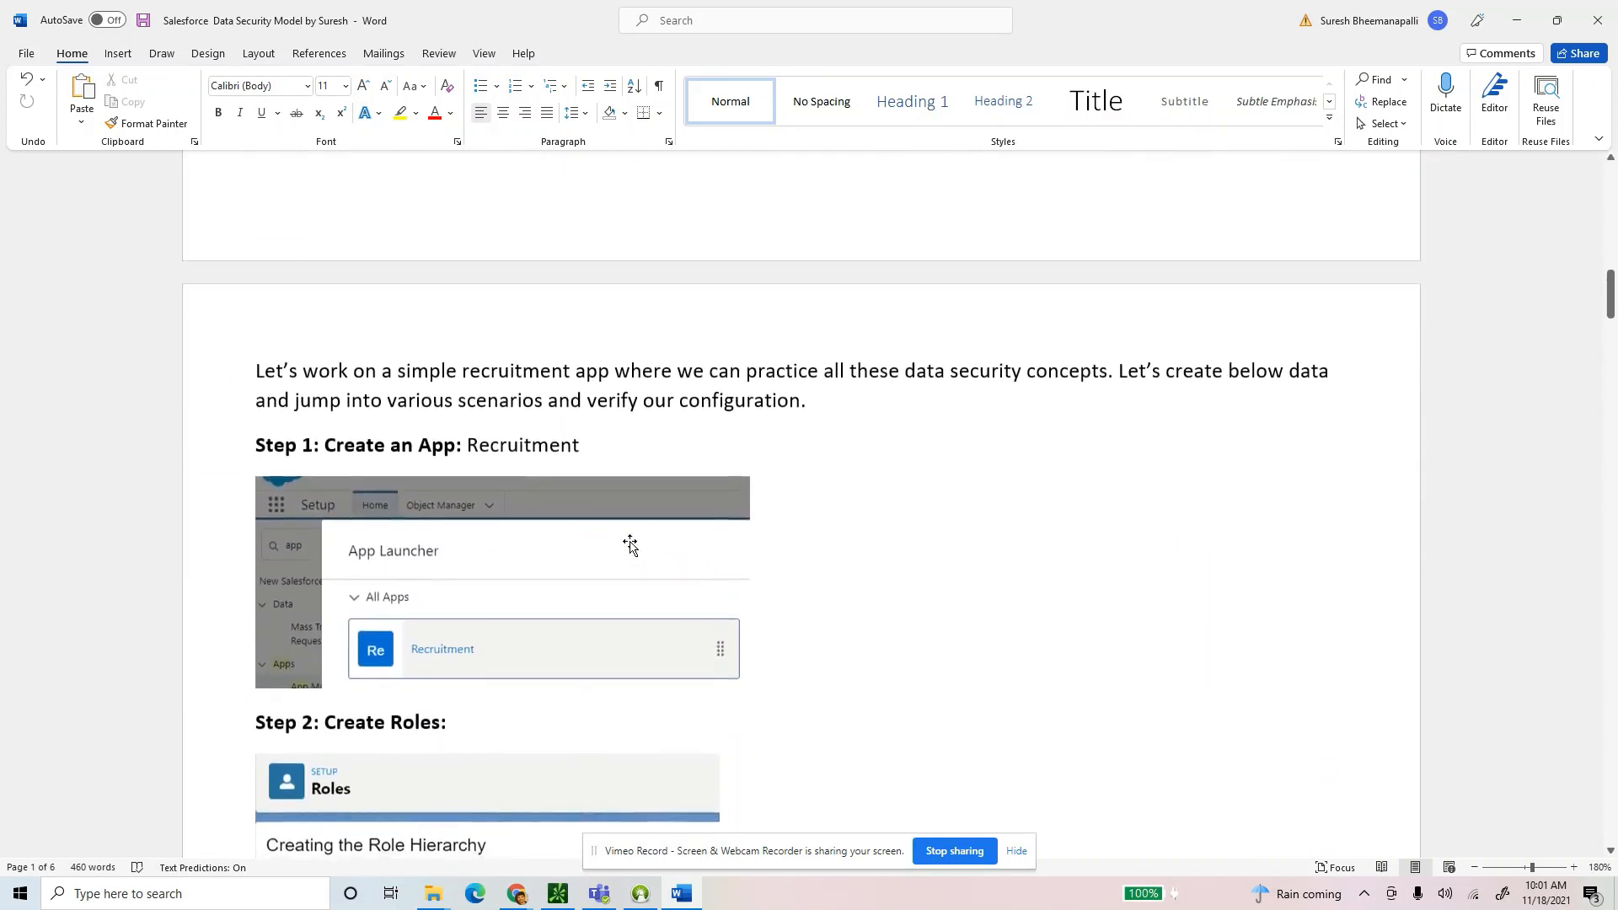
Skim the guide's exercise steps, highlighting the Recruitment app name and key lines along the way.
{"action": "left_click_drag", "start_coordinate": [468, 443], "coordinate": [583, 443]}
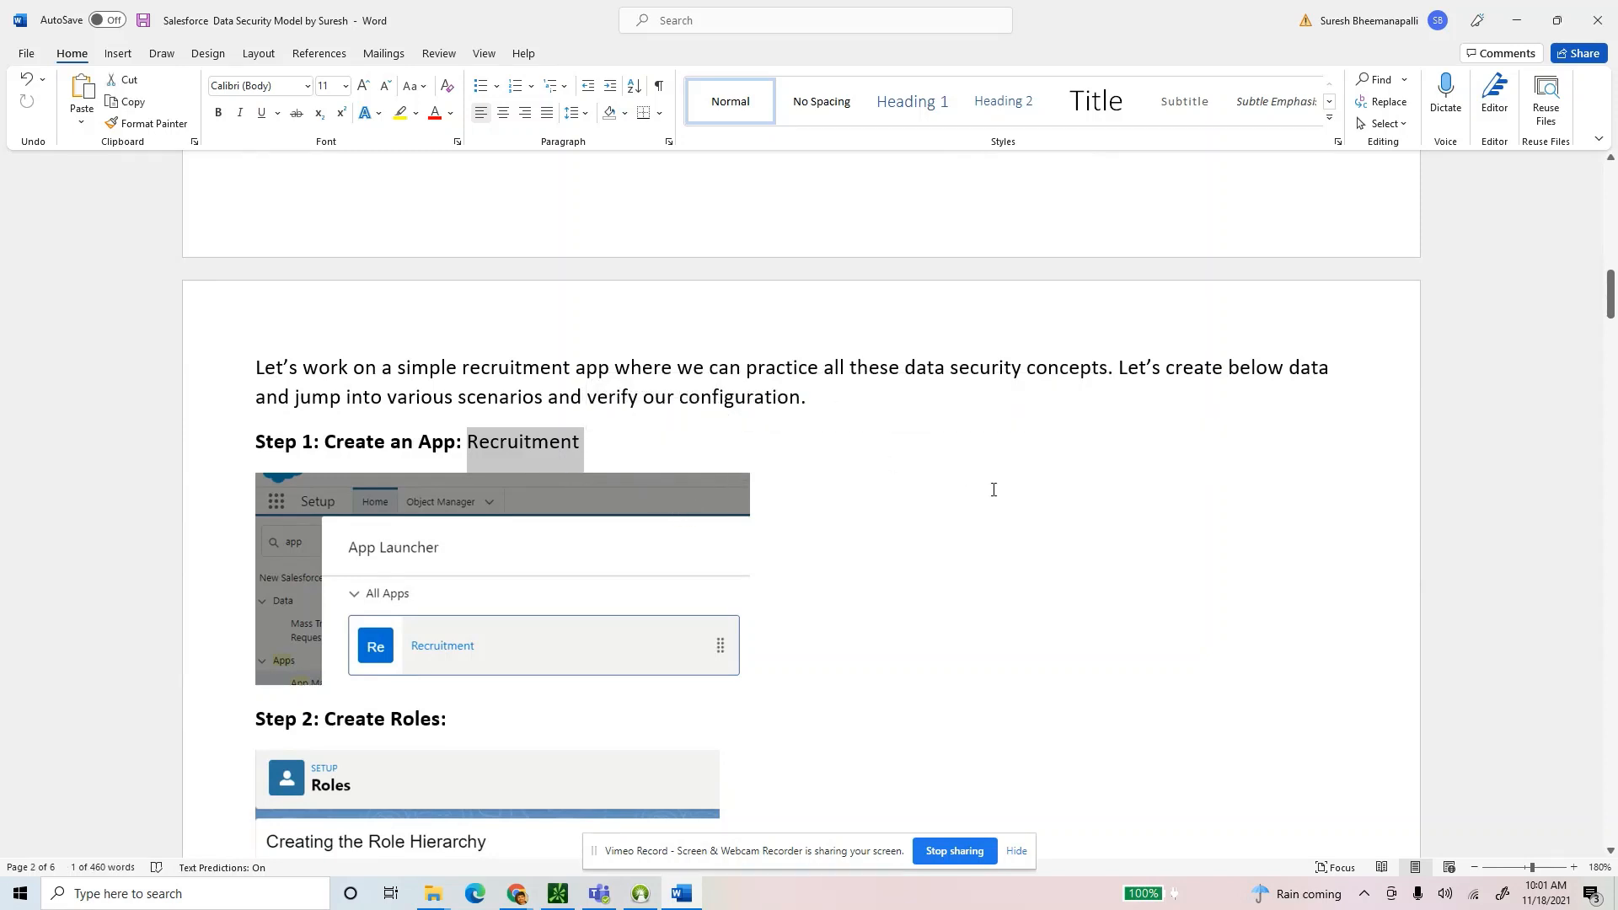
{"action": "scroll", "coordinate": [993, 553], "scroll_direction": "down", "scroll_amount": 20}
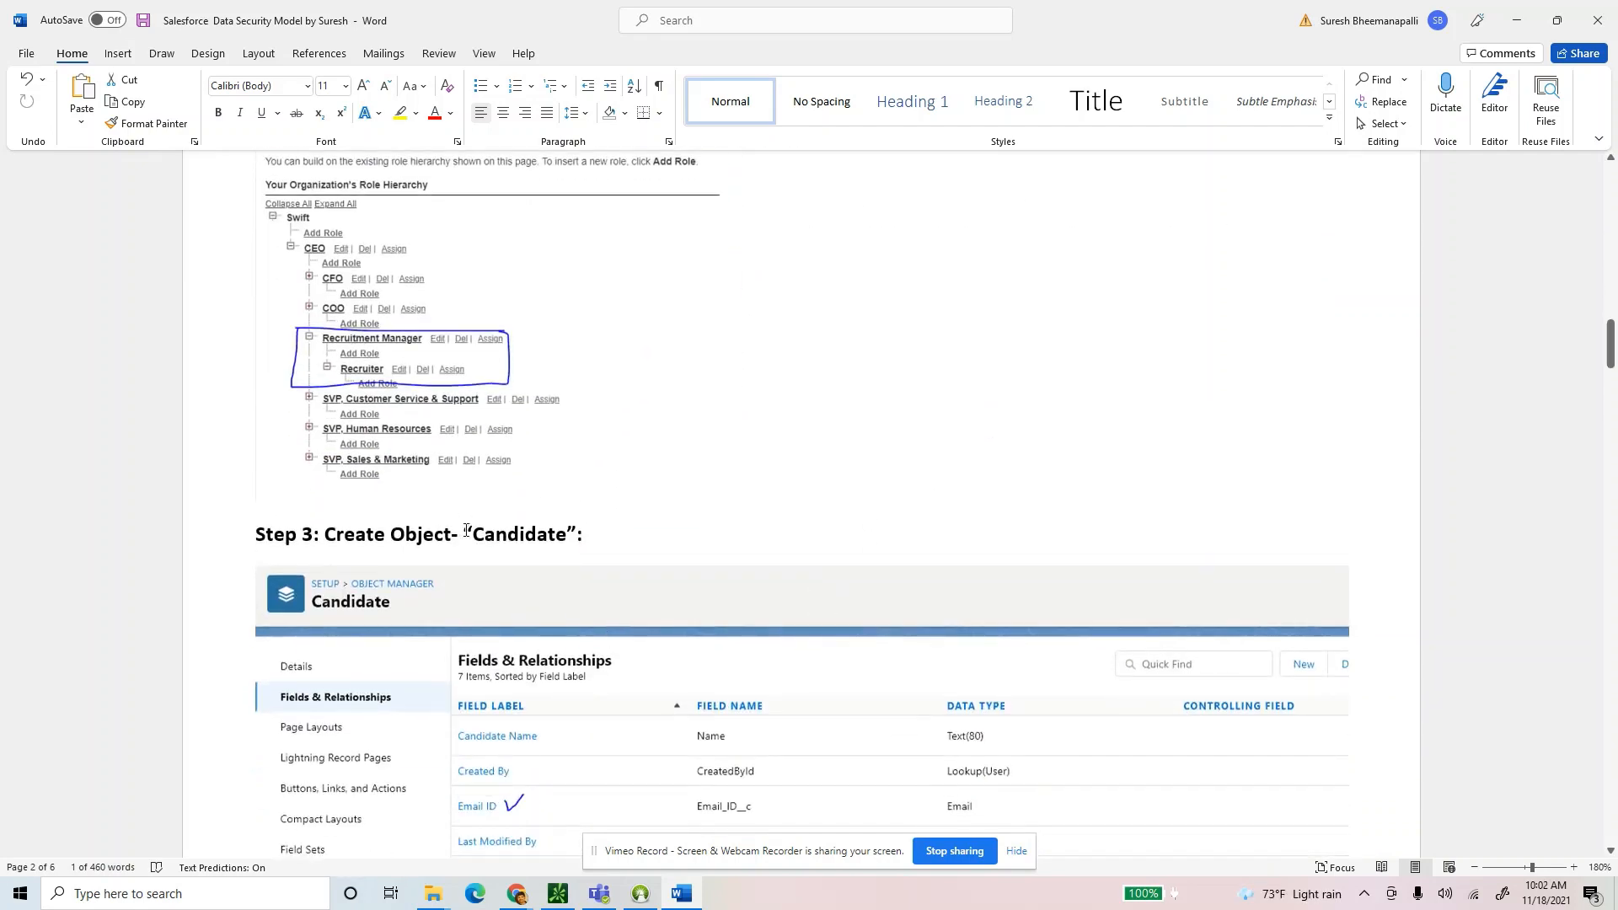
{"action": "left_click_drag", "start_coordinate": [467, 531], "coordinate": [581, 534]}
{"action": "scroll", "coordinate": [618, 559], "scroll_direction": "down", "scroll_amount": 10}
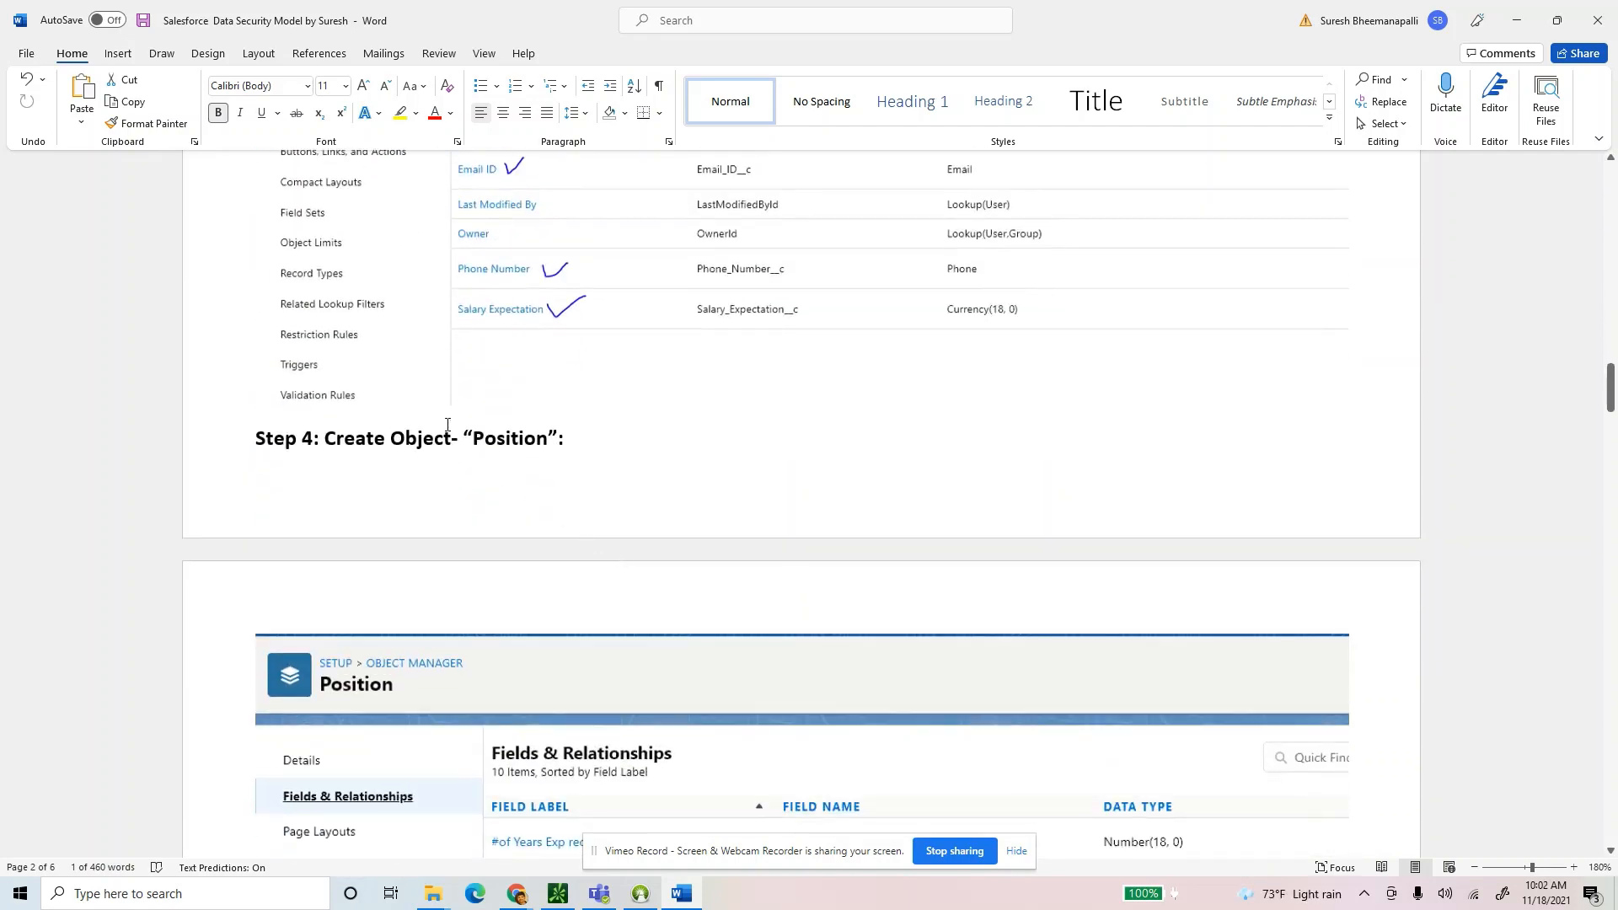
{"action": "left_click_drag", "start_coordinate": [464, 437], "coordinate": [579, 439]}
{"action": "scroll", "coordinate": [621, 560], "scroll_direction": "down", "scroll_amount": 10}
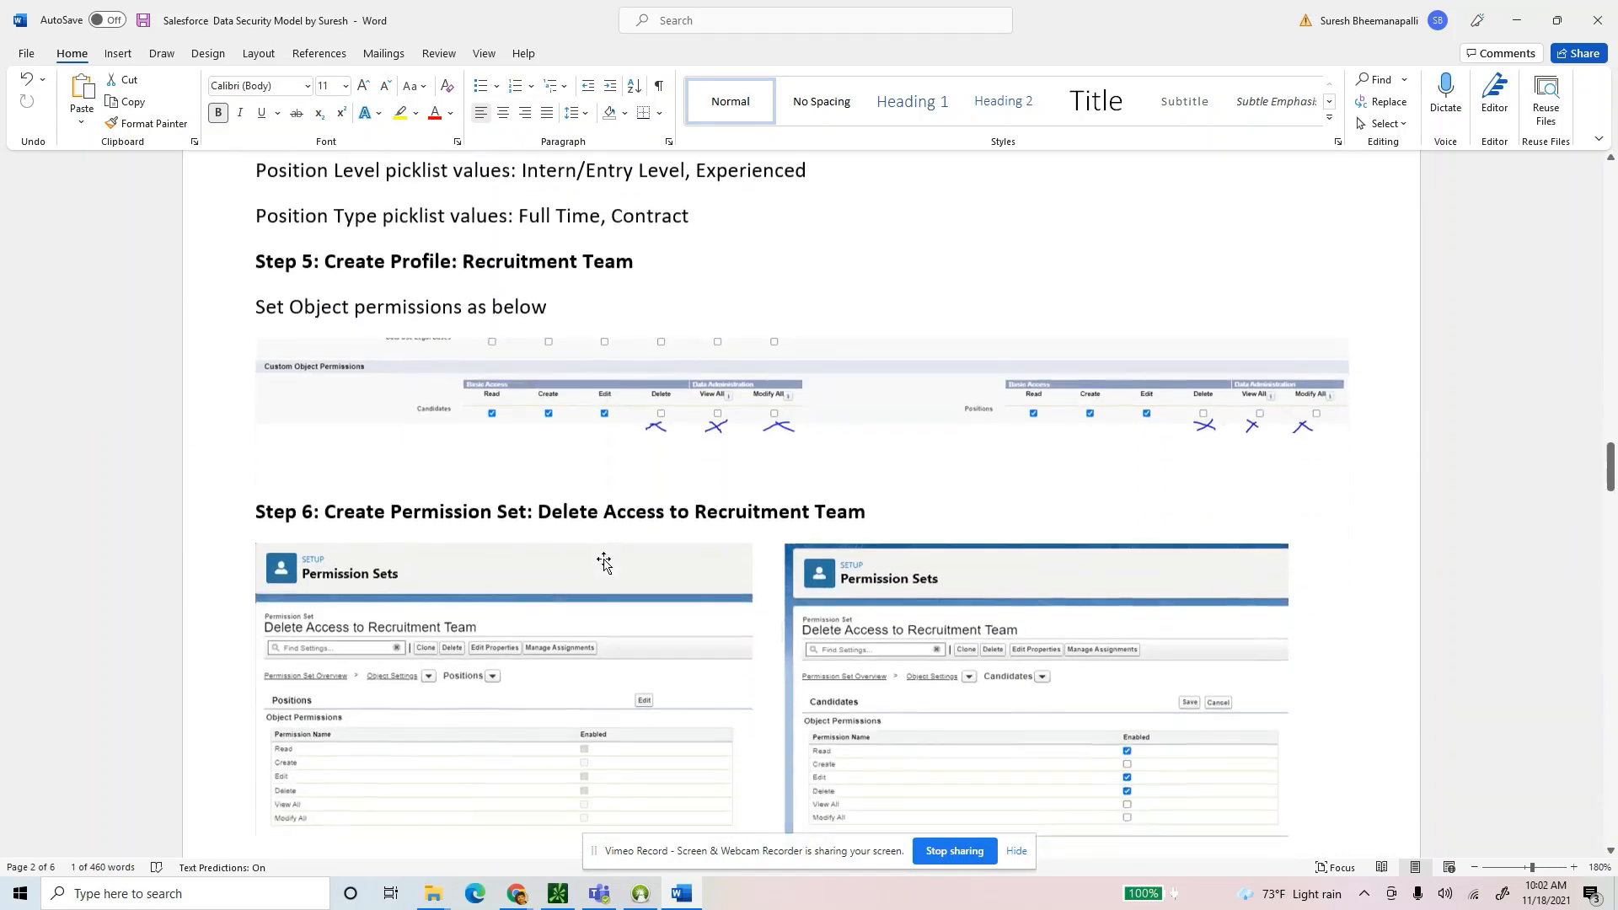
{"action": "scroll", "coordinate": [604, 540], "scroll_direction": "up", "scroll_amount": 1}
{"action": "left_click_drag", "start_coordinate": [393, 397], "coordinate": [737, 395]}
{"action": "scroll", "coordinate": [618, 568], "scroll_direction": "down", "scroll_amount": 7}
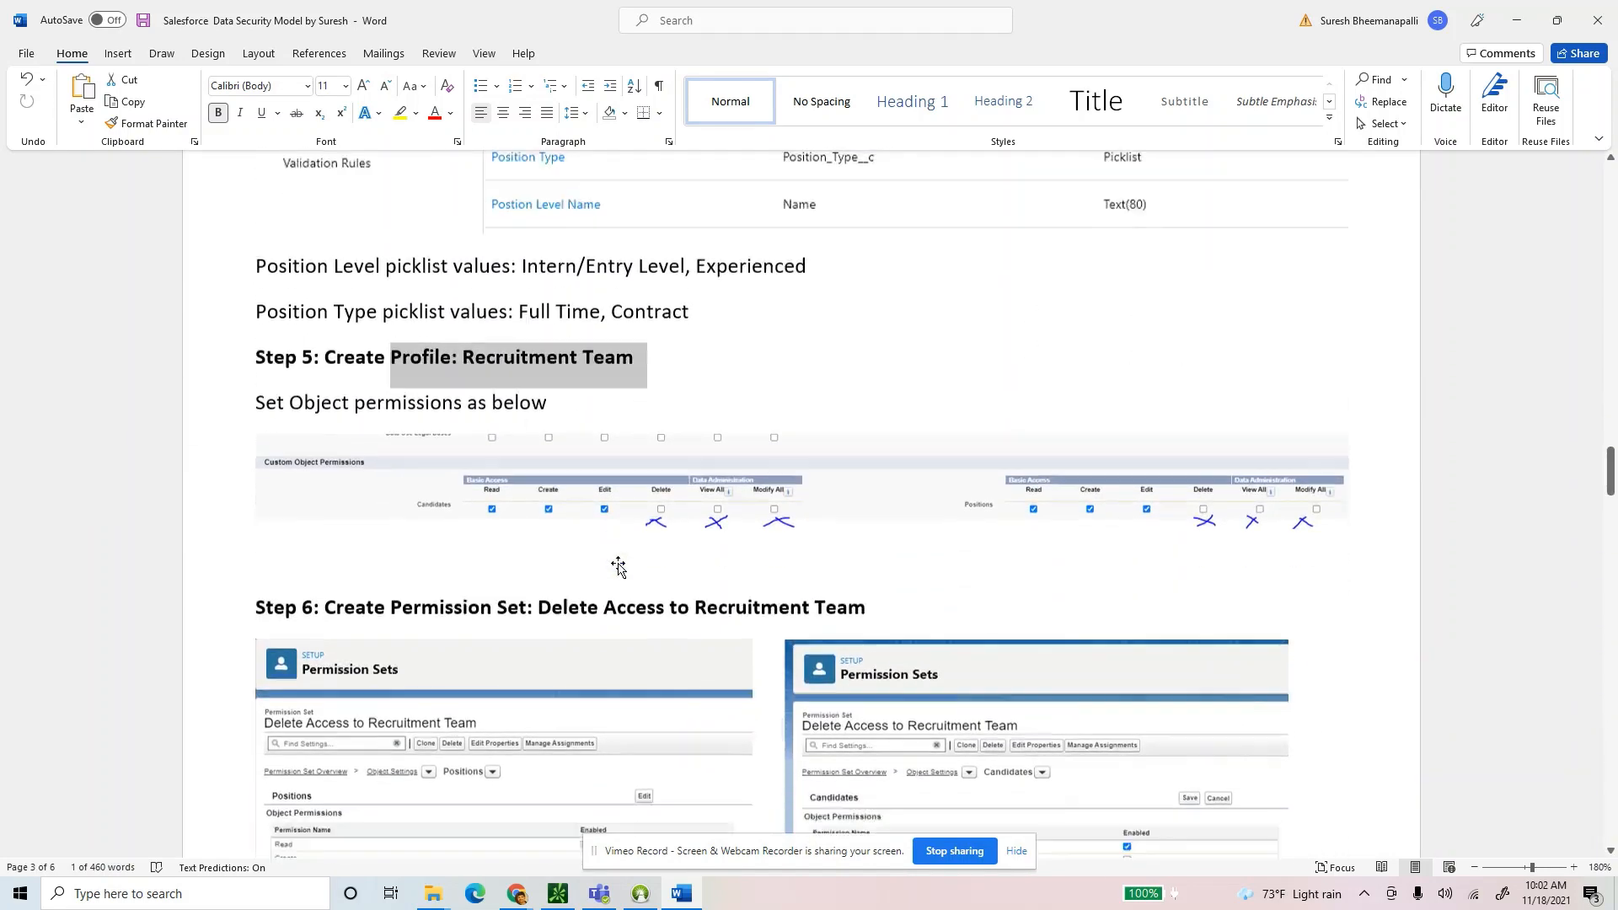
{"action": "left_click_drag", "start_coordinate": [441, 290], "coordinate": [603, 291]}
{"action": "scroll", "coordinate": [495, 426], "scroll_direction": "down", "scroll_amount": 3}
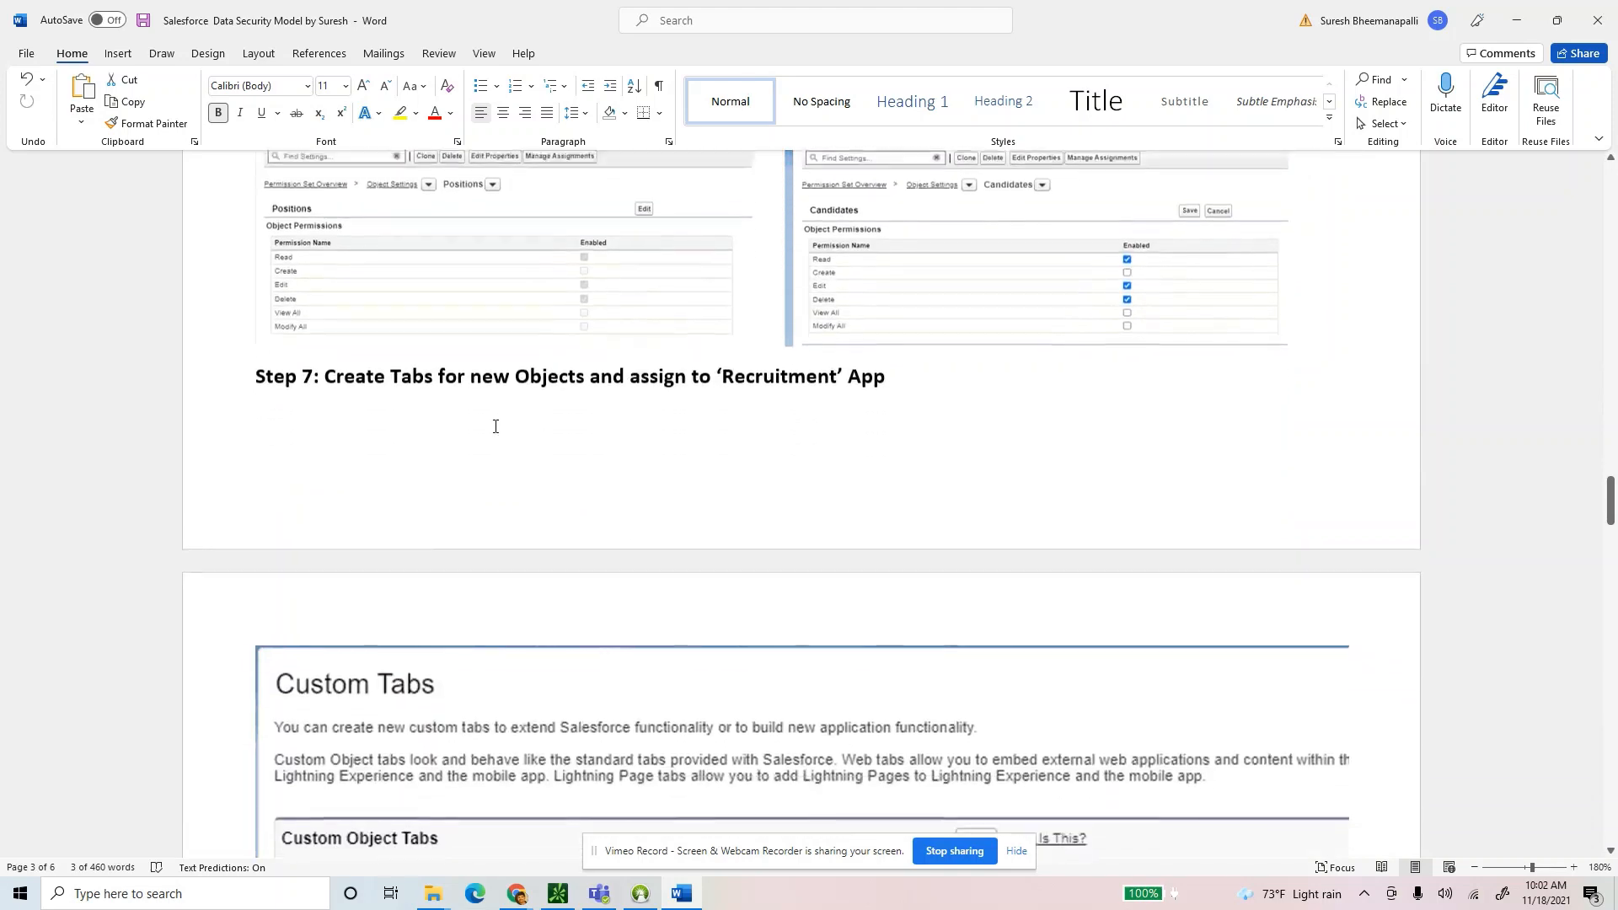
{"action": "left_click_drag", "start_coordinate": [375, 367], "coordinate": [950, 364]}
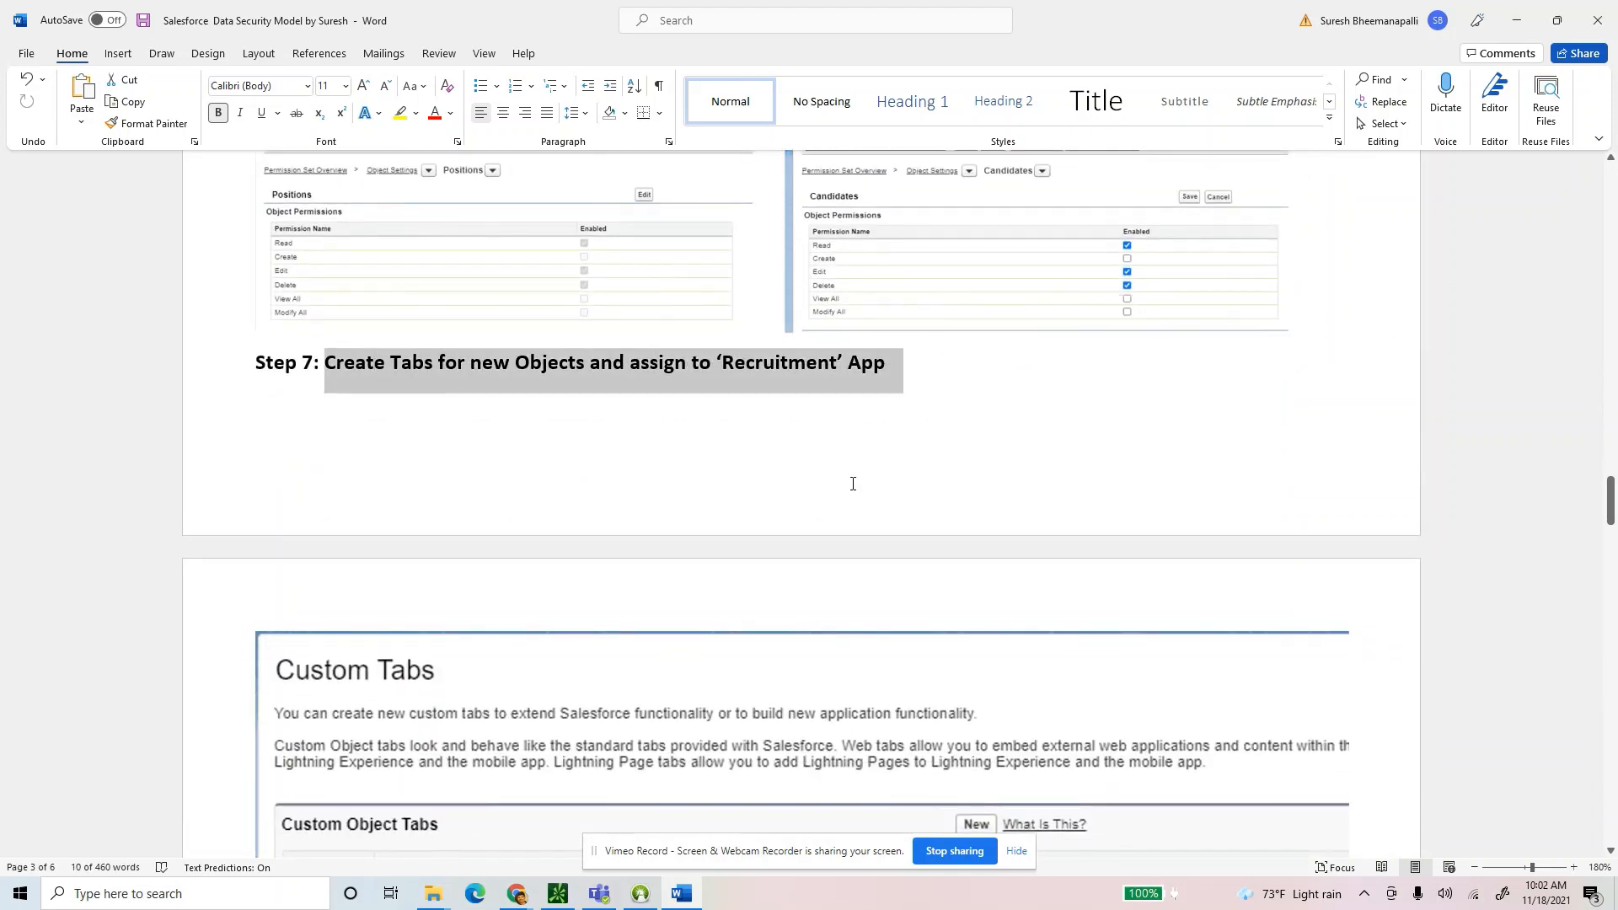
{"action": "scroll", "coordinate": [848, 486], "scroll_direction": "down", "scroll_amount": 10}
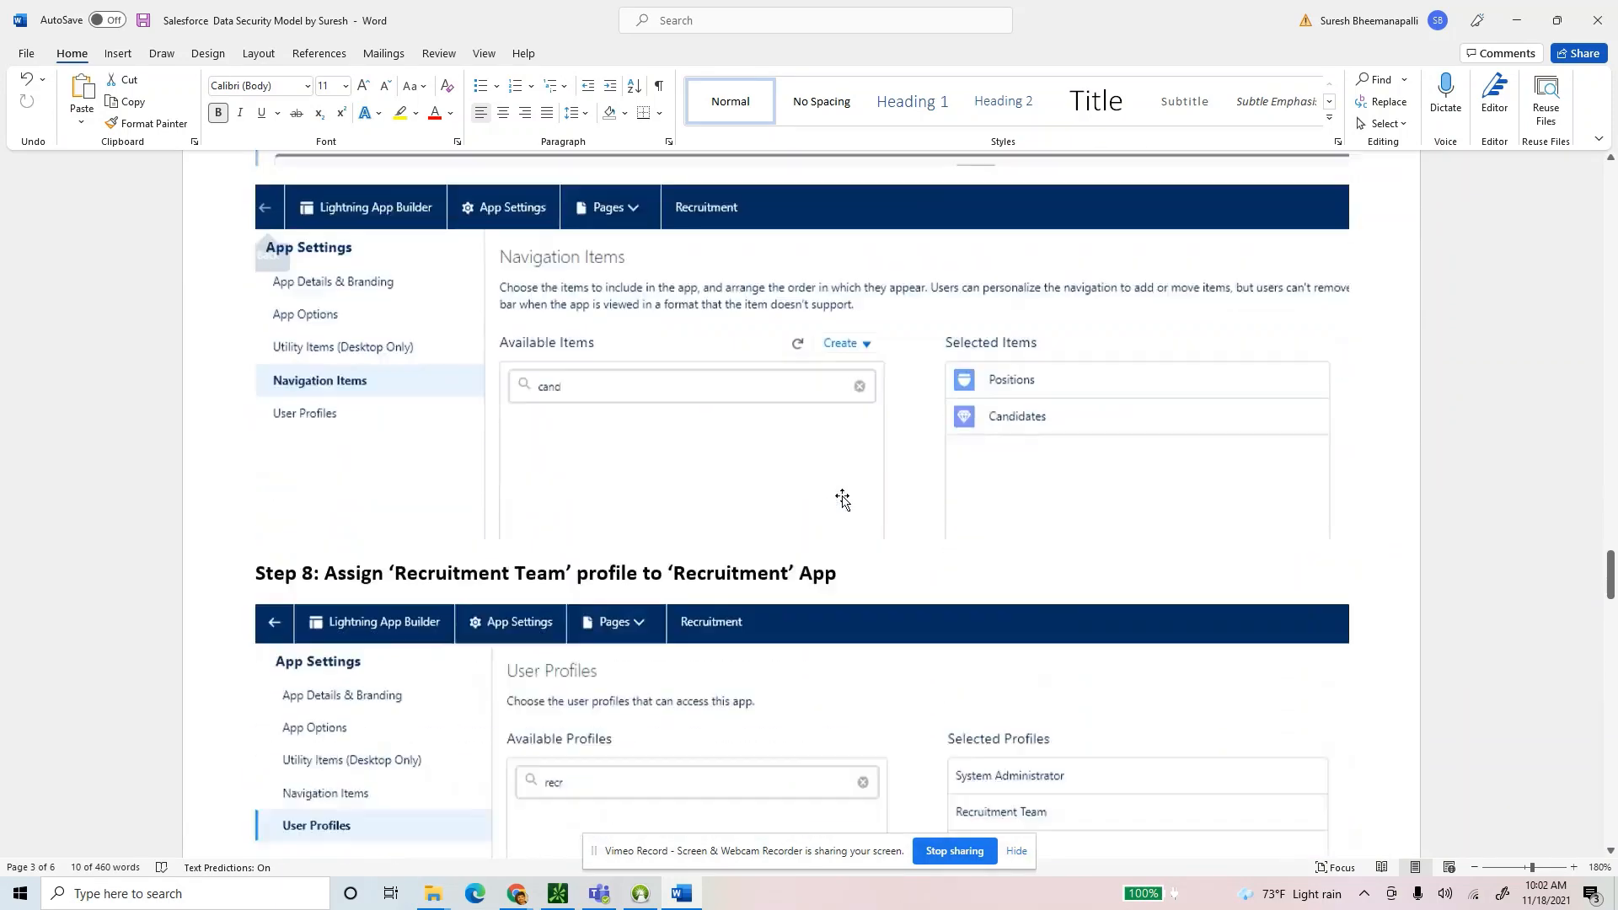
{"action": "scroll", "coordinate": [842, 502], "scroll_direction": "down", "scroll_amount": 1}
{"action": "scroll", "coordinate": [843, 503], "scroll_direction": "up", "scroll_amount": 2}
{"action": "scroll", "coordinate": [843, 504], "scroll_direction": "down", "scroll_amount": 5}
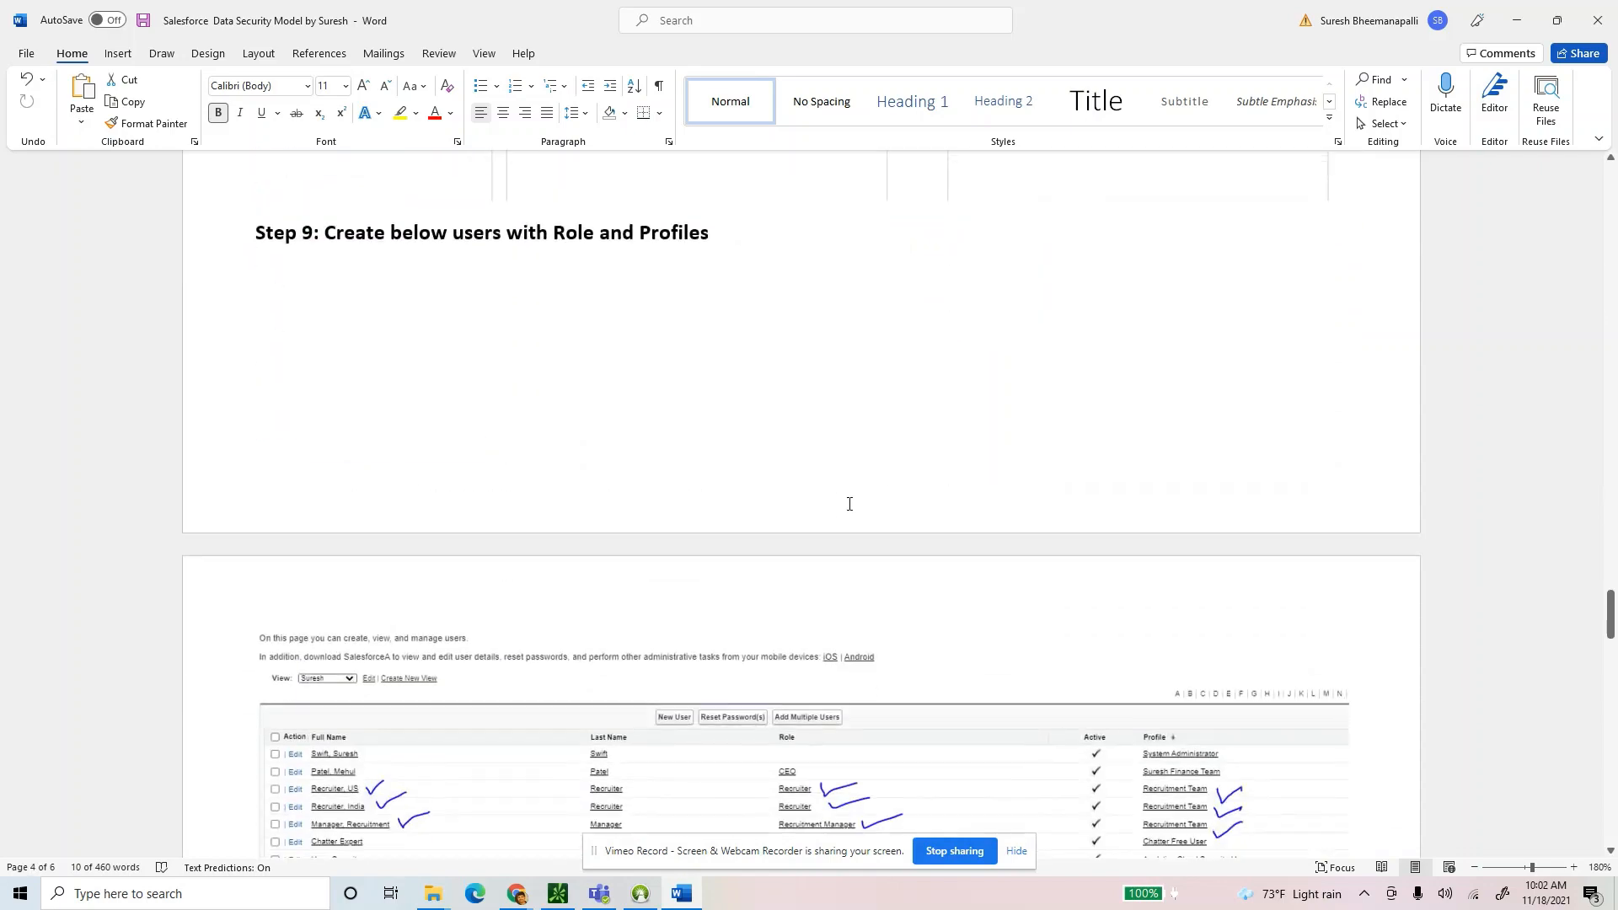
{"action": "scroll", "coordinate": [751, 614], "scroll_direction": "down", "scroll_amount": 4}
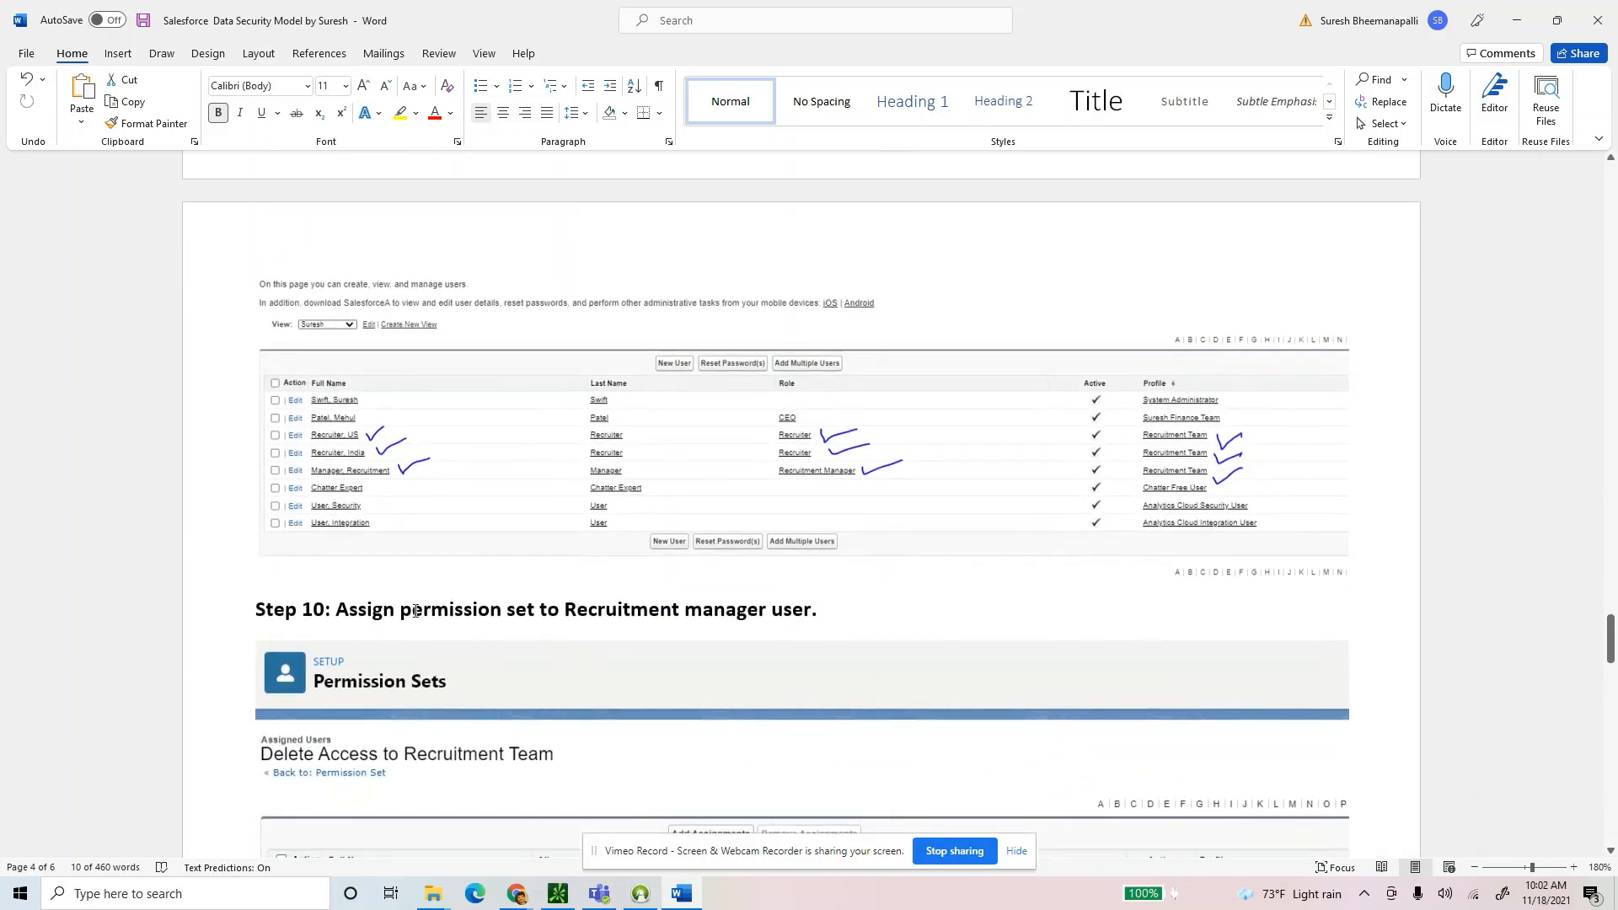
{"action": "left_click_drag", "start_coordinate": [338, 612], "coordinate": [823, 615]}
{"action": "scroll", "coordinate": [823, 614], "scroll_direction": "down", "scroll_amount": 3}
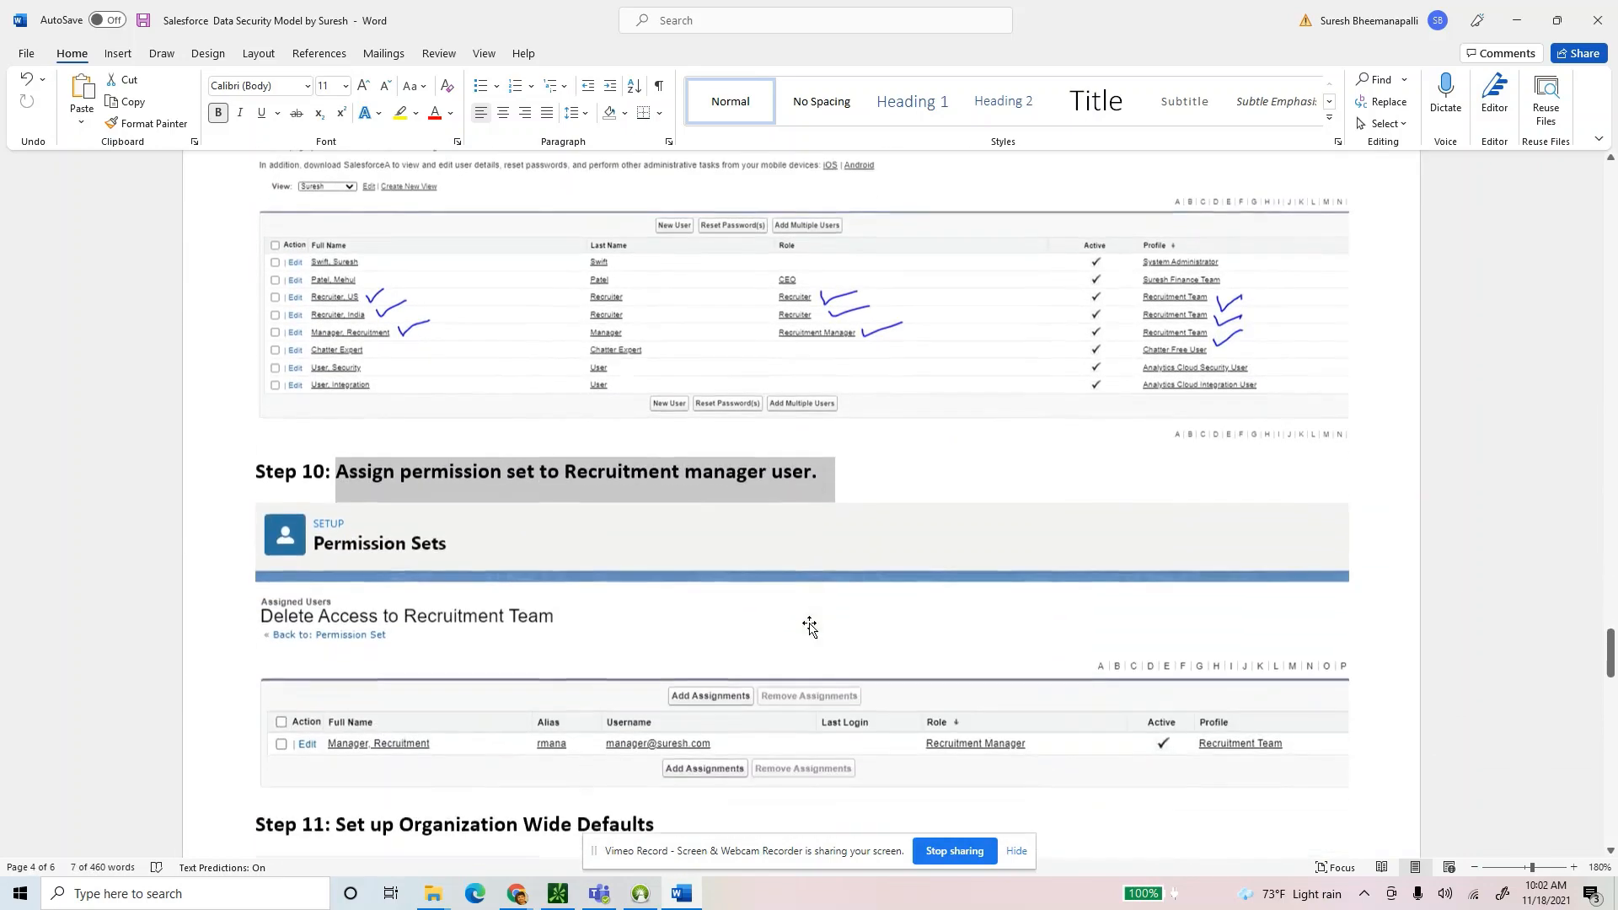
{"action": "scroll", "coordinate": [808, 625], "scroll_direction": "down", "scroll_amount": 2}
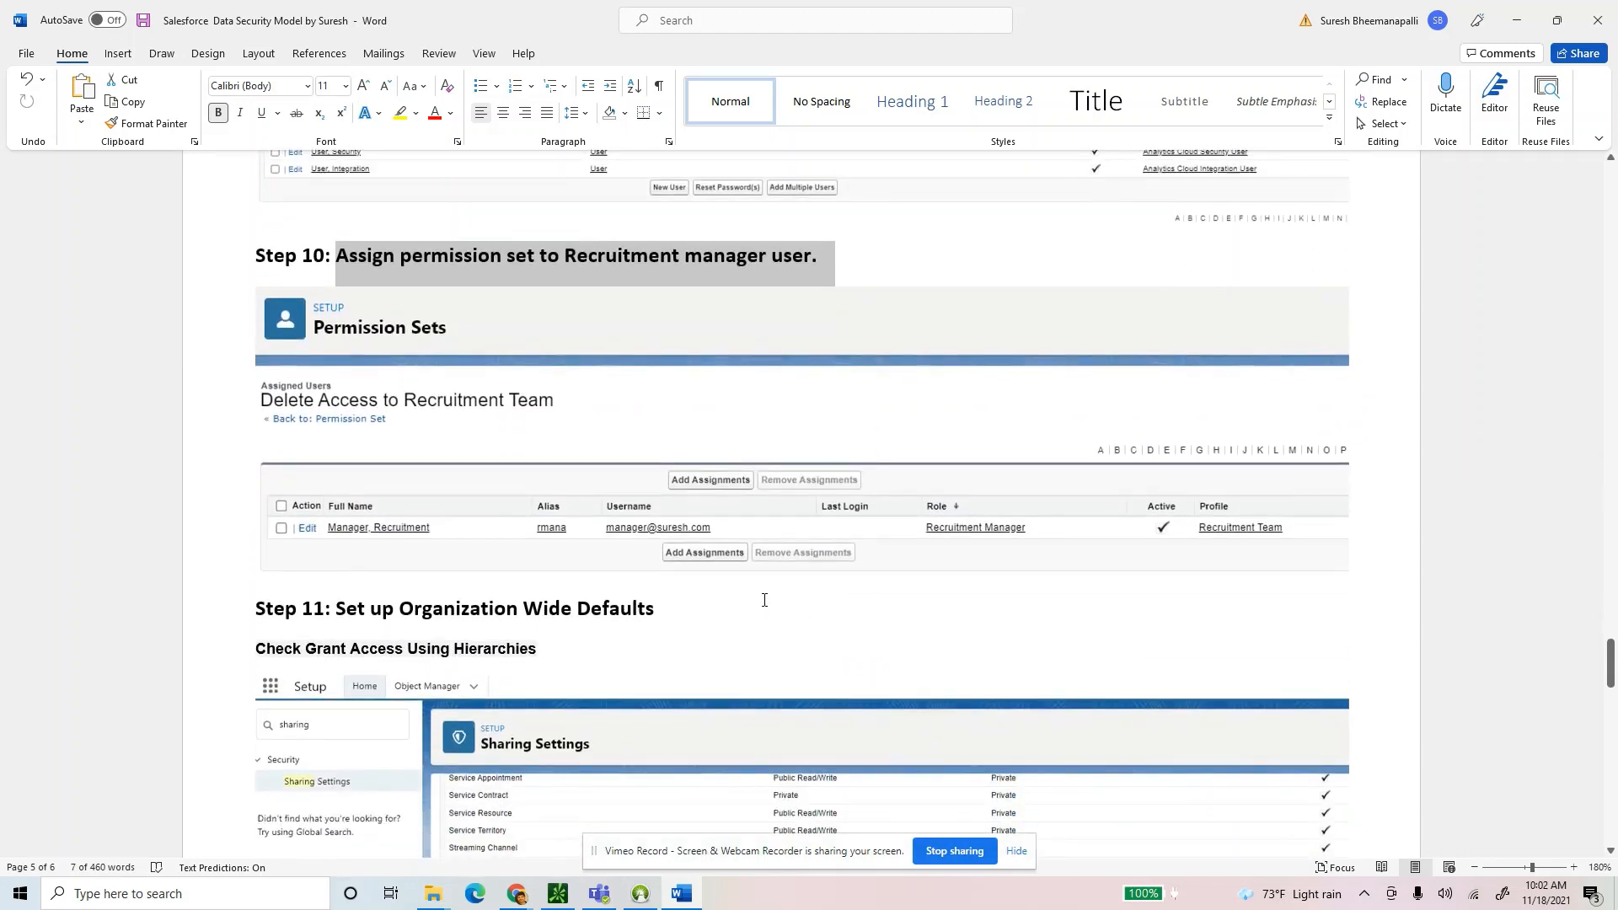
{"action": "left_click_drag", "start_coordinate": [660, 611], "coordinate": [336, 611]}
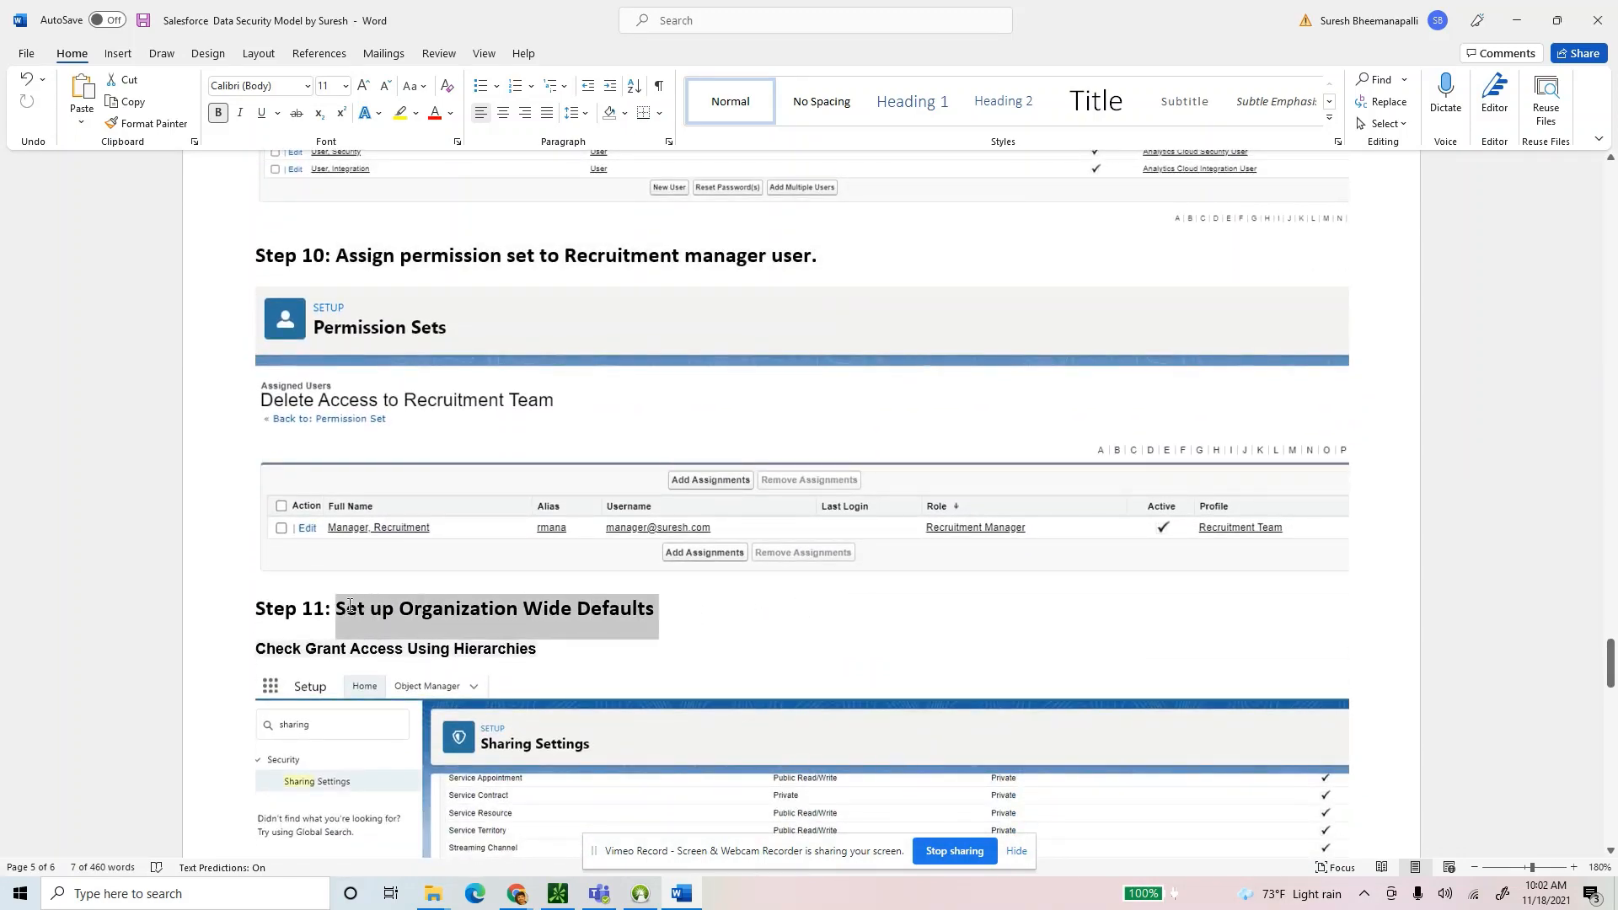
{"action": "scroll", "coordinate": [968, 601], "scroll_direction": "down", "scroll_amount": 4}
{"action": "scroll", "coordinate": [968, 601], "scroll_direction": "down", "scroll_amount": 5}
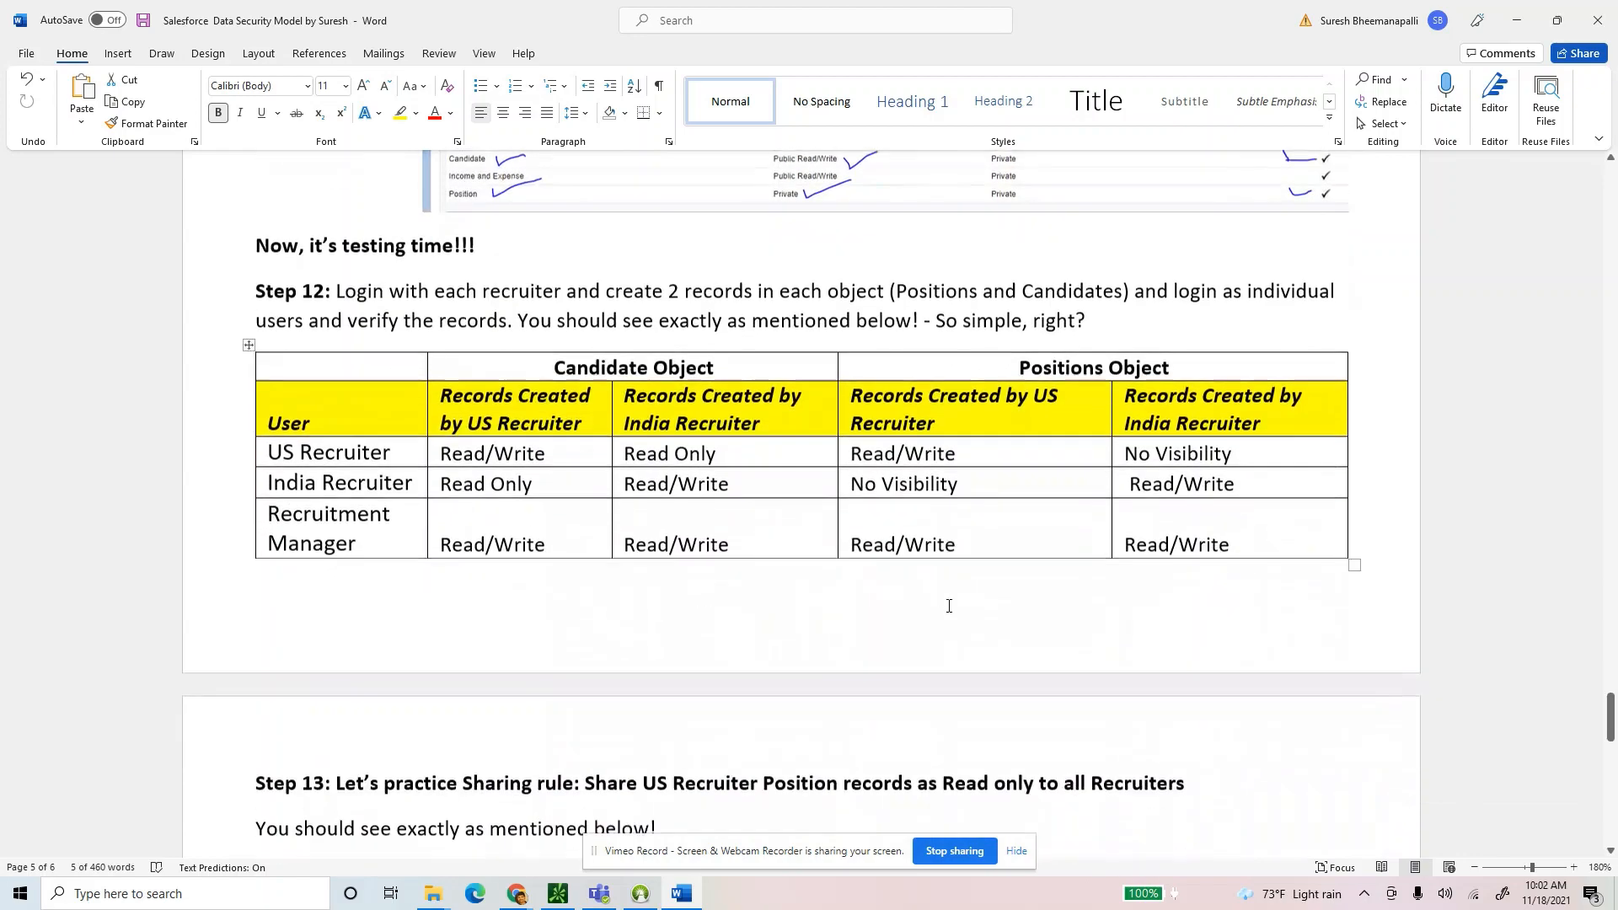
{"action": "scroll", "coordinate": [944, 603], "scroll_direction": "up", "scroll_amount": 6}
{"action": "scroll", "coordinate": [940, 592], "scroll_direction": "up", "scroll_amount": 15}
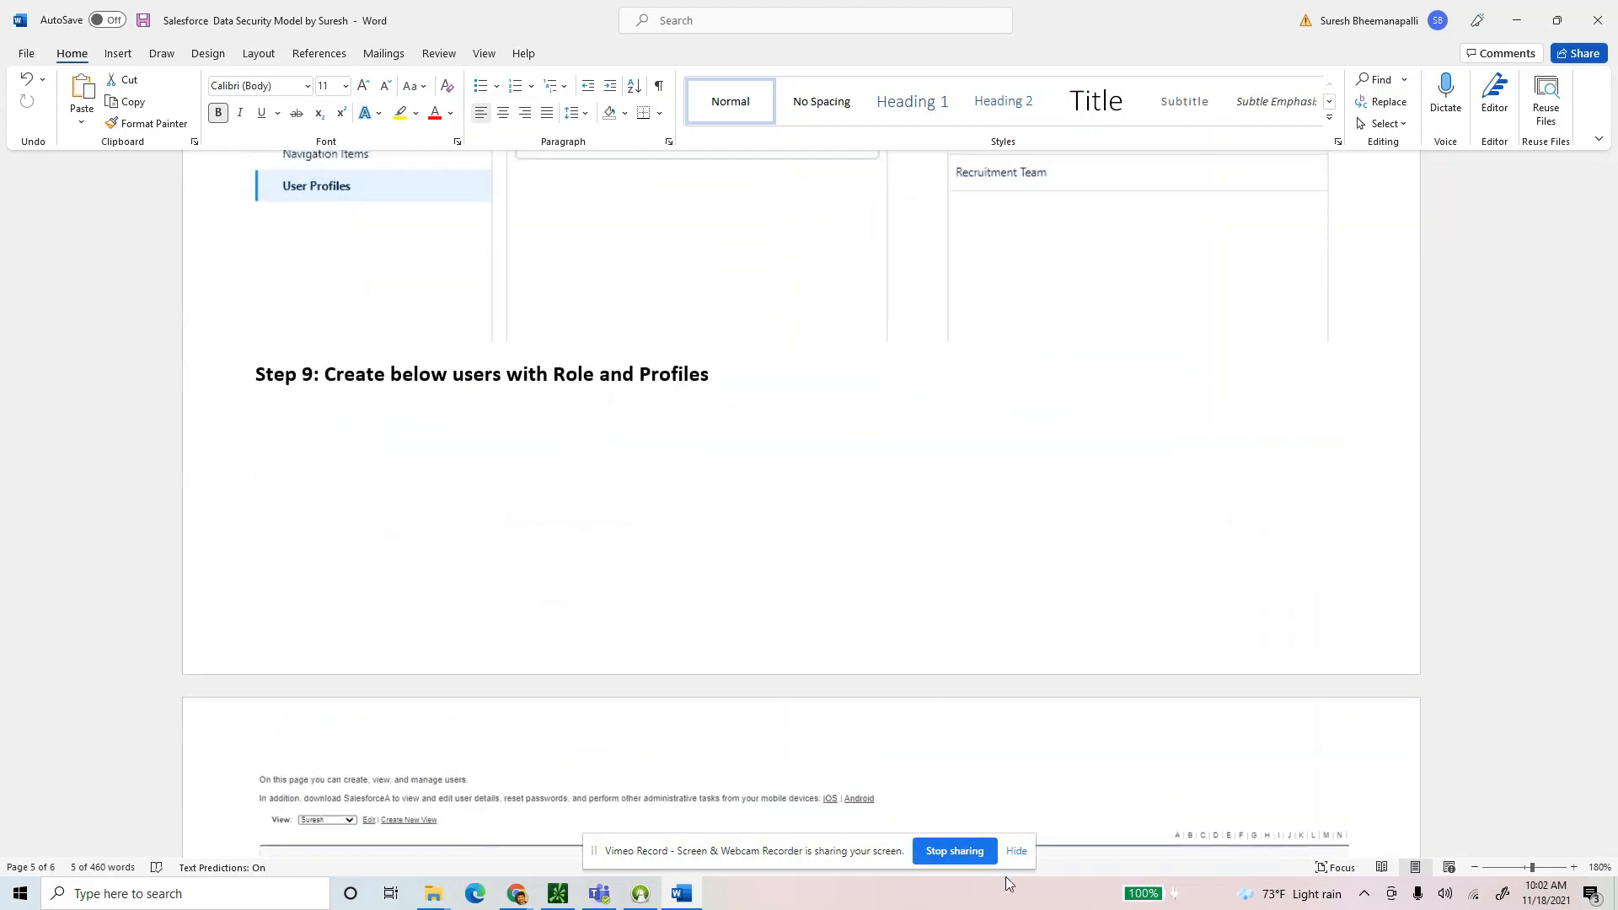
{"action": "scroll", "coordinate": [911, 711], "scroll_direction": "up", "scroll_amount": 15}
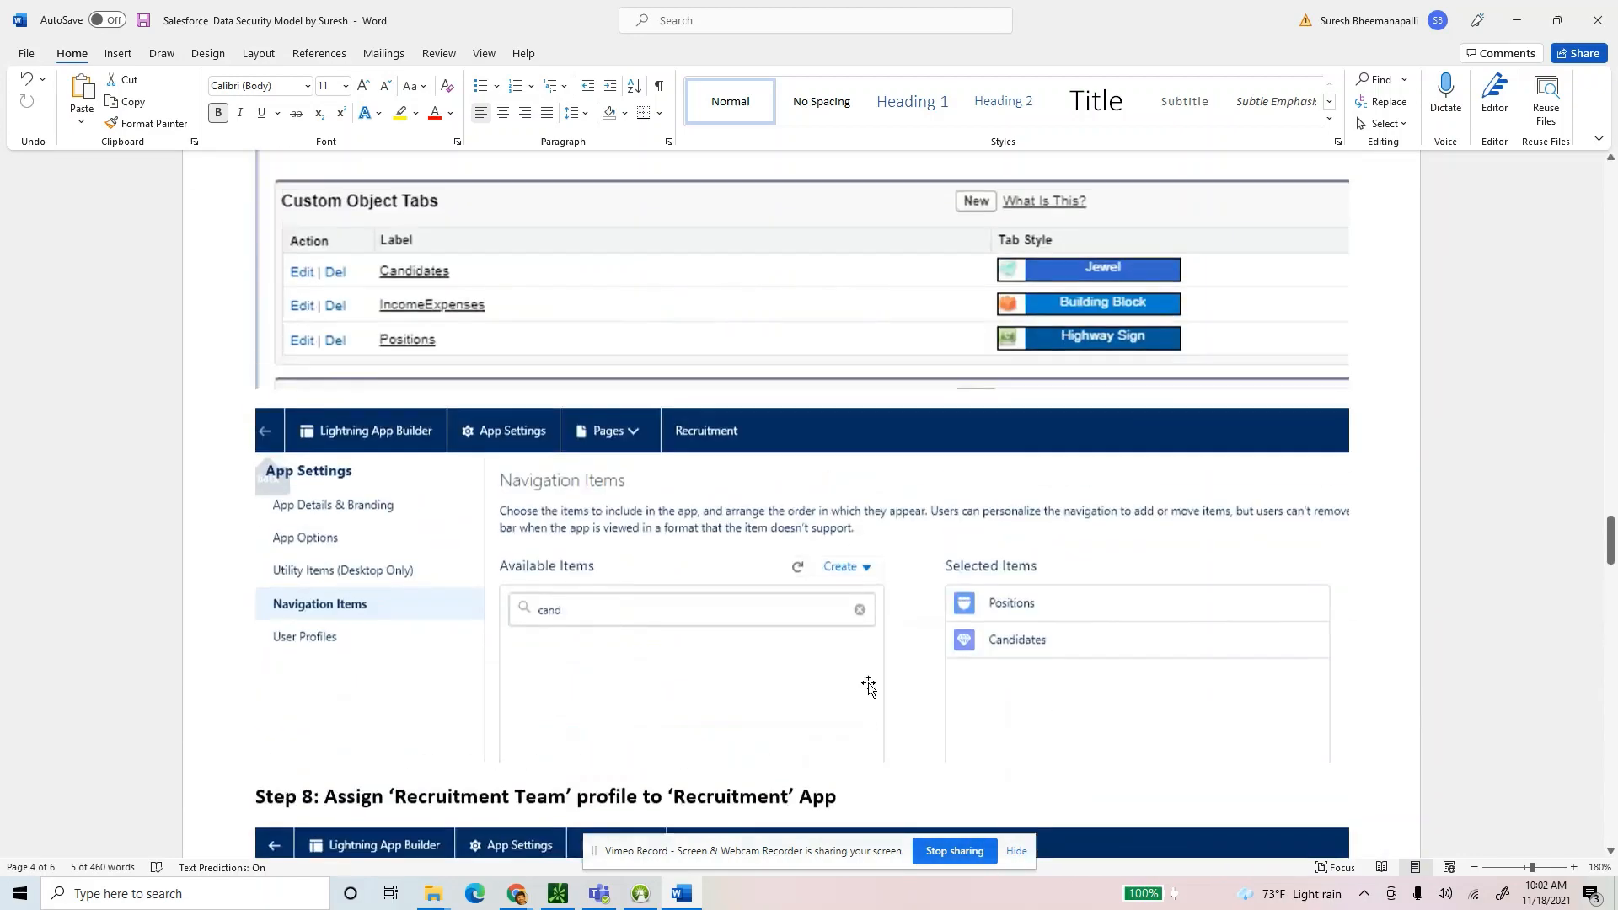
{"action": "scroll", "coordinate": [883, 686], "scroll_direction": "up", "scroll_amount": 4}
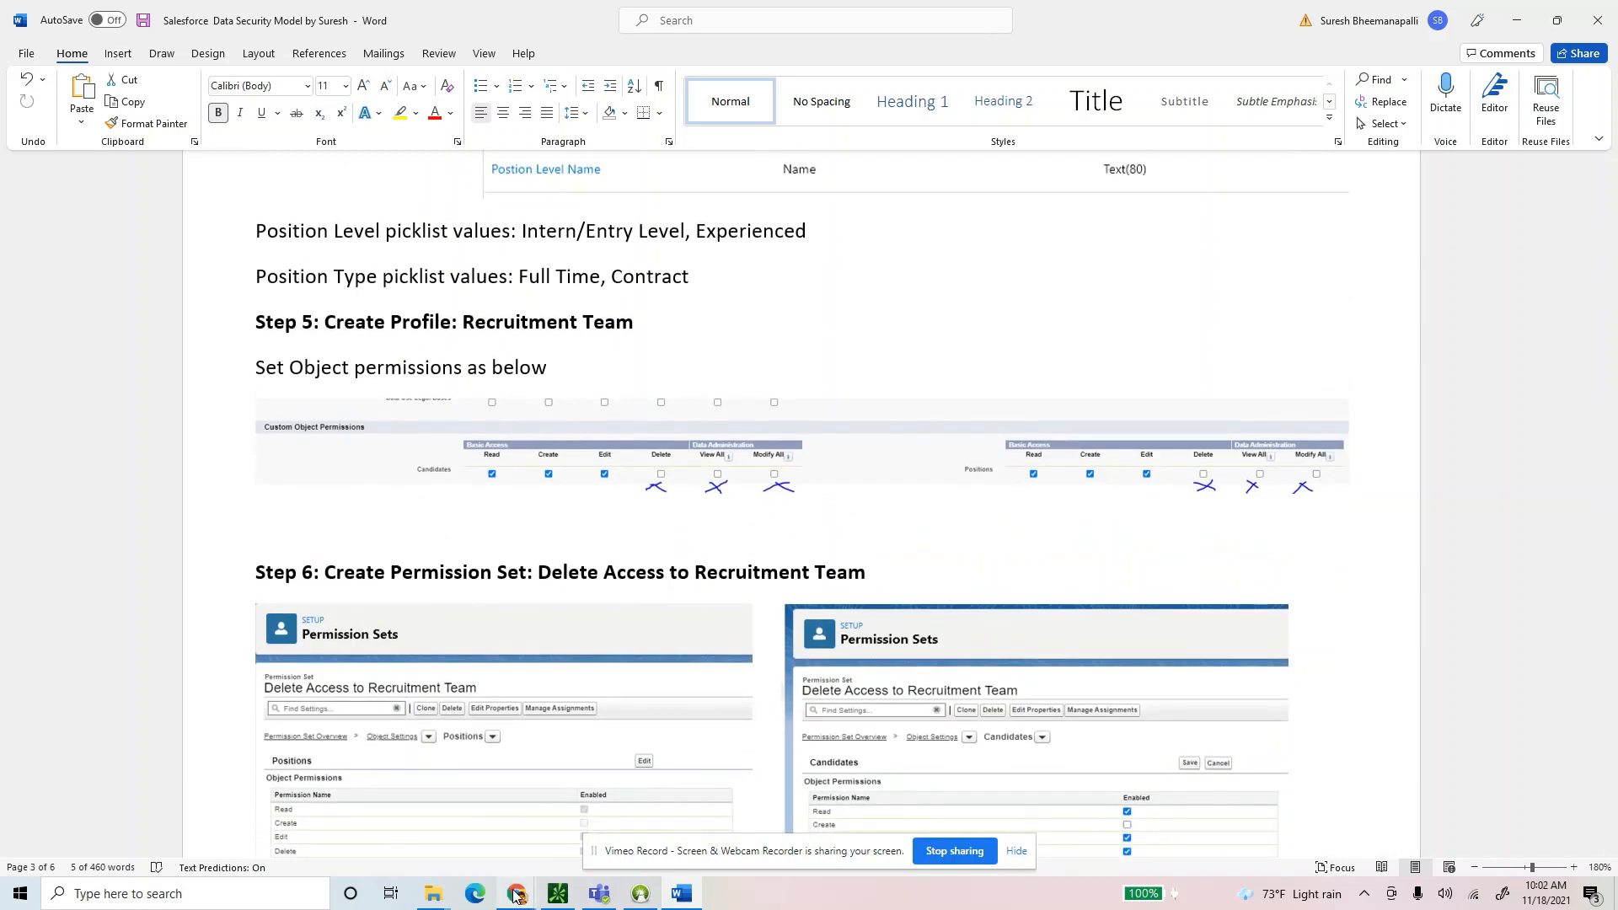
Return to Step 1, highlight the Recruitment app name, then bring the Salesforce home page forward.
{"action": "mouse_move", "coordinate": [516, 895]}
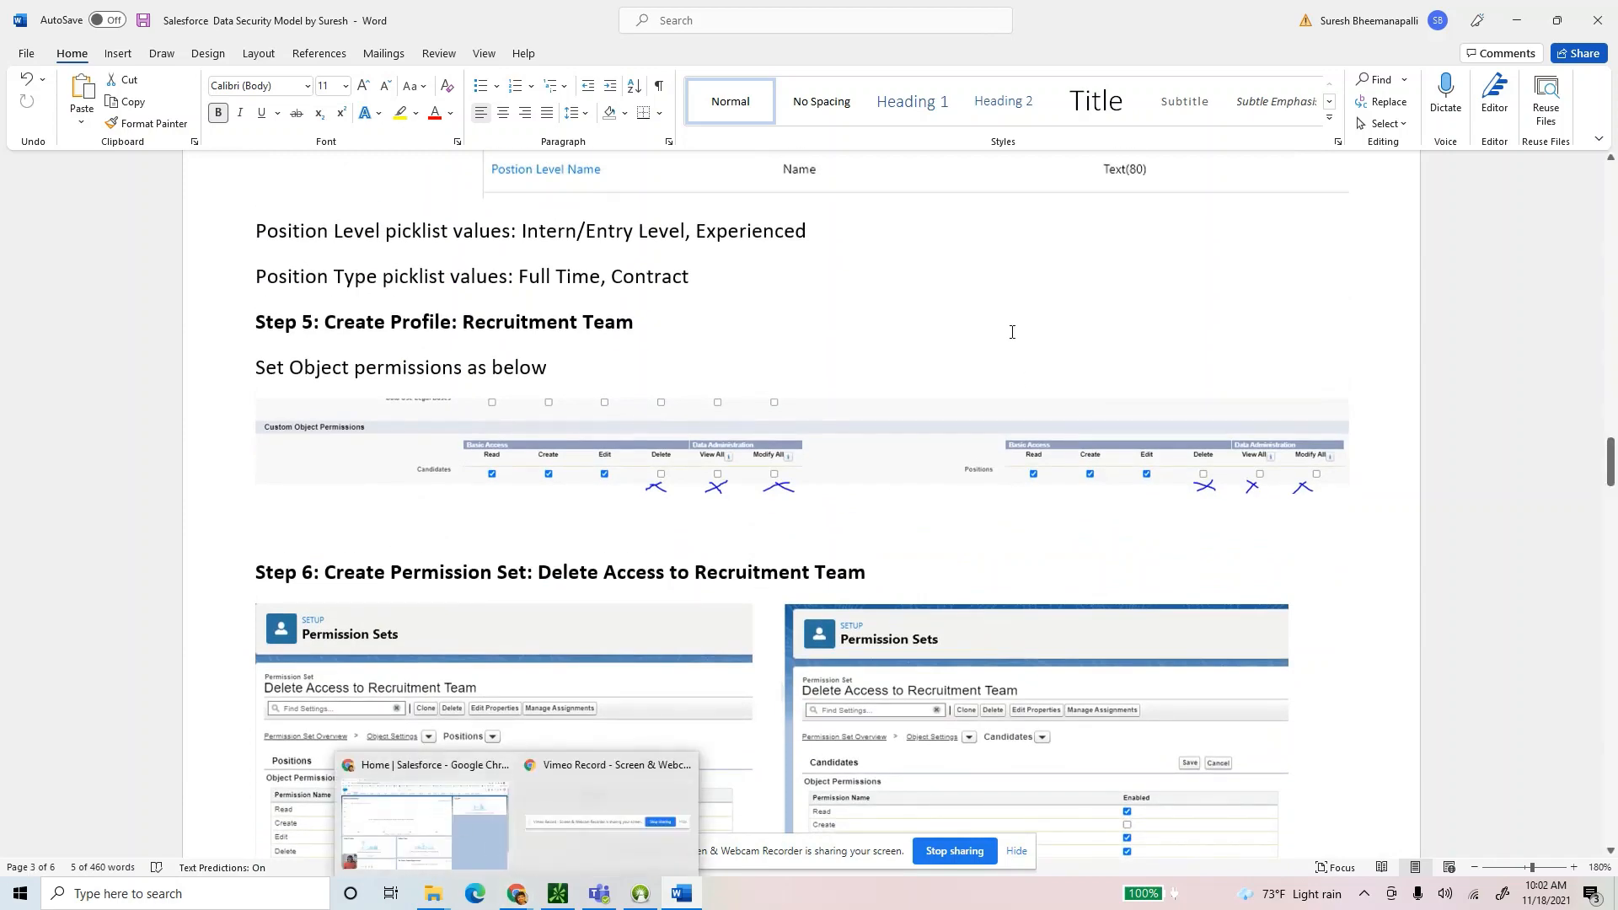
{"action": "scroll", "coordinate": [1611, 422], "scroll_direction": "up", "scroll_amount": 5}
{"action": "left_click_drag", "start_coordinate": [1610, 436], "coordinate": [1602, 314]}
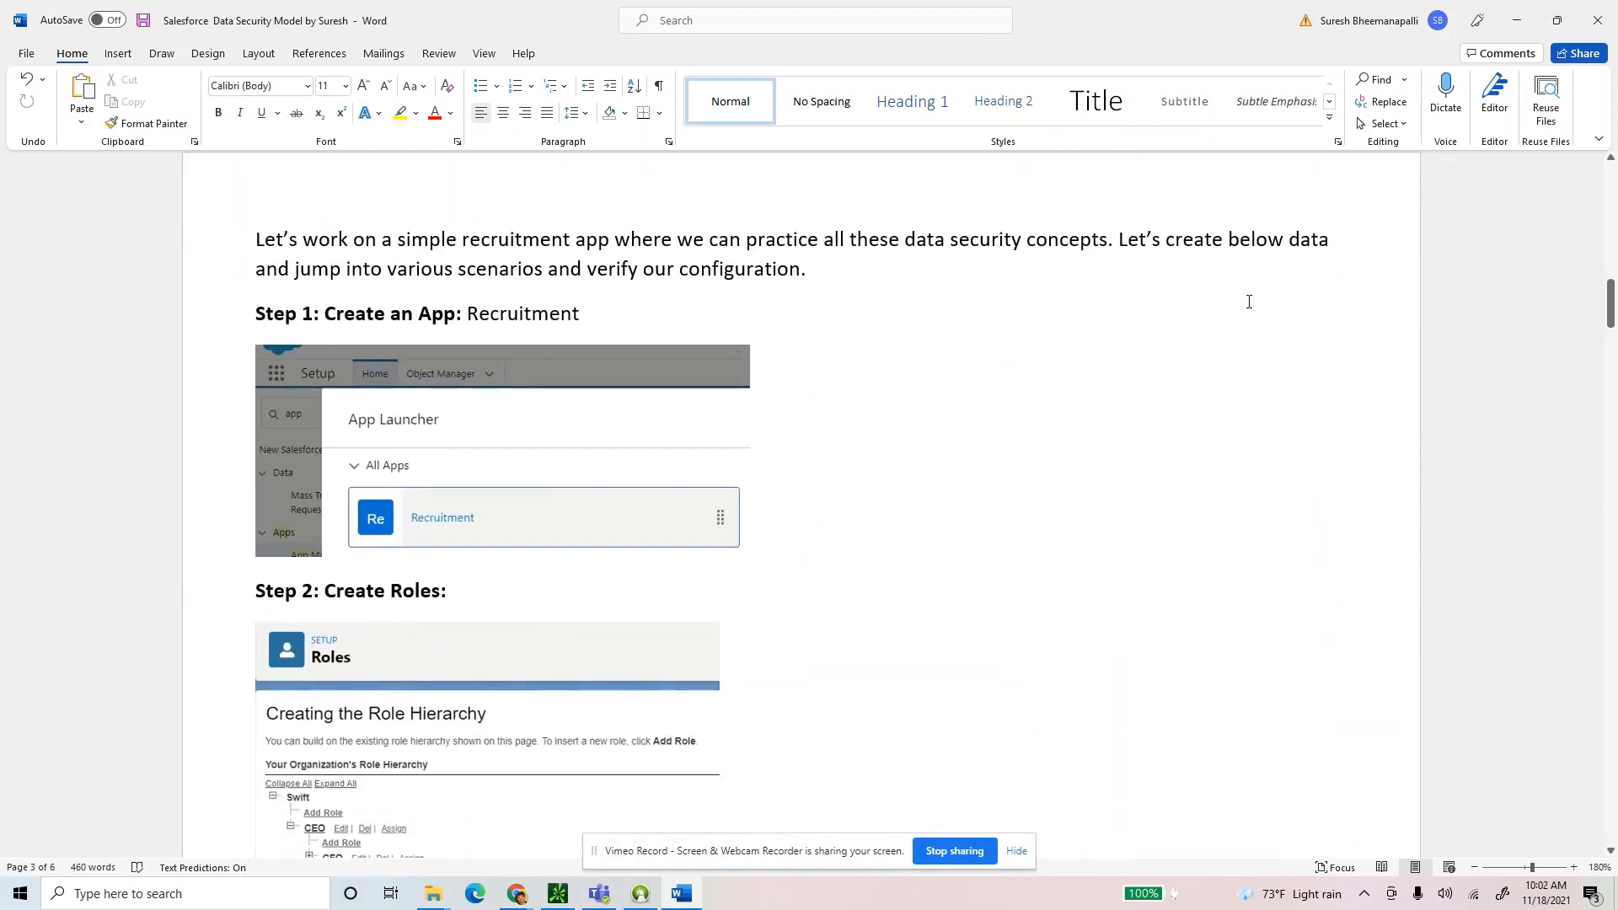
{"action": "left_click_drag", "start_coordinate": [288, 243], "coordinate": [469, 319]}
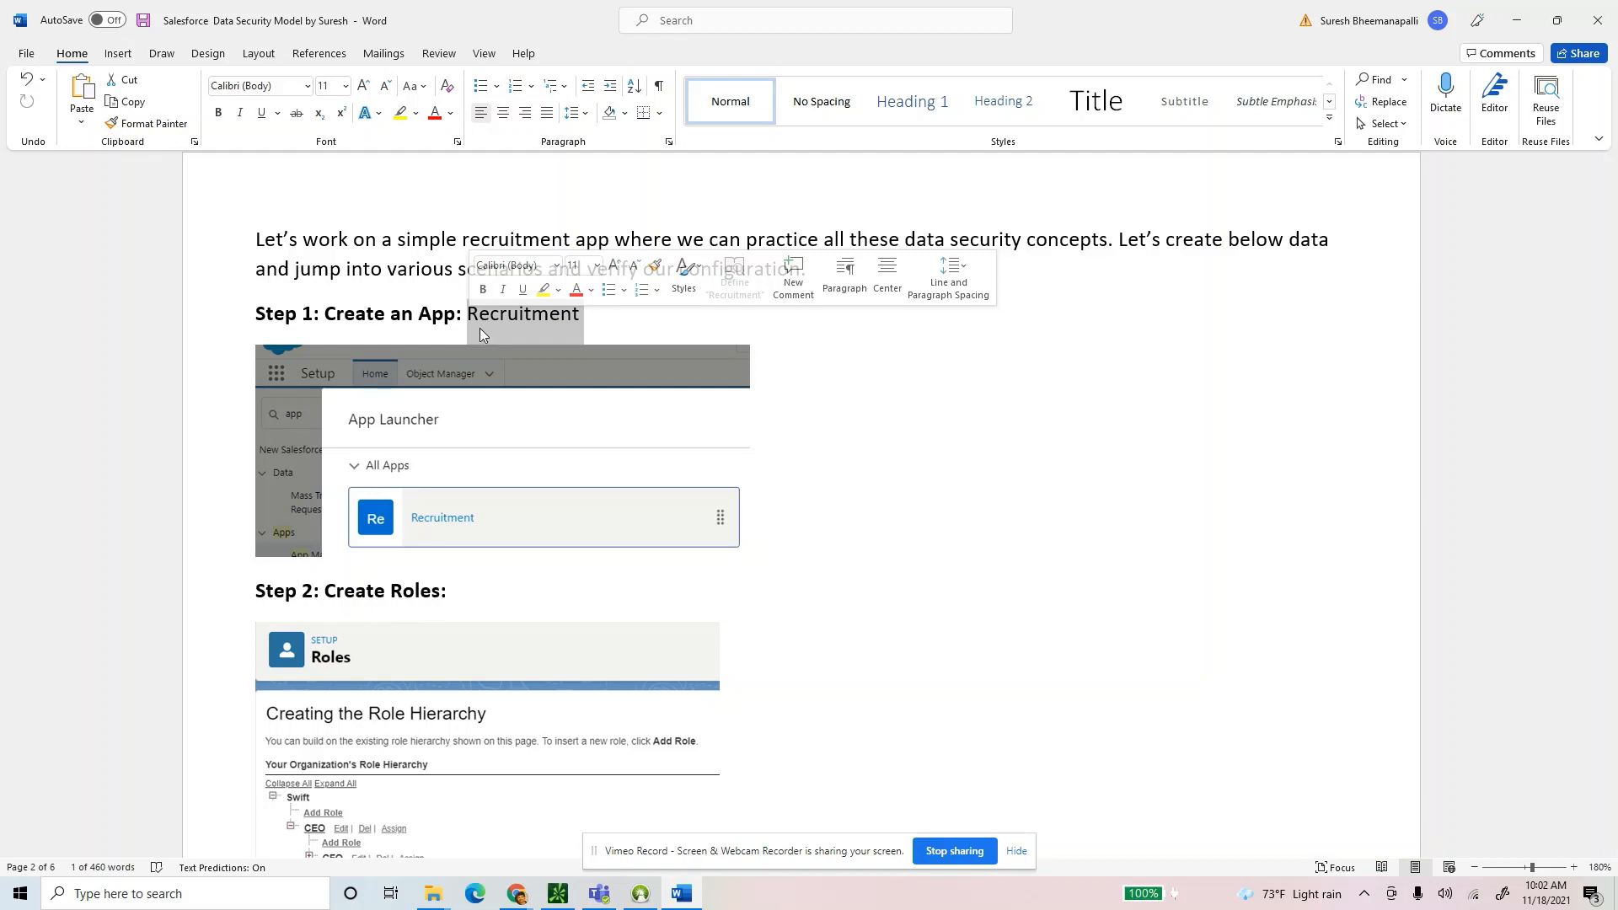
{"action": "left_click", "coordinate": [624, 321]}
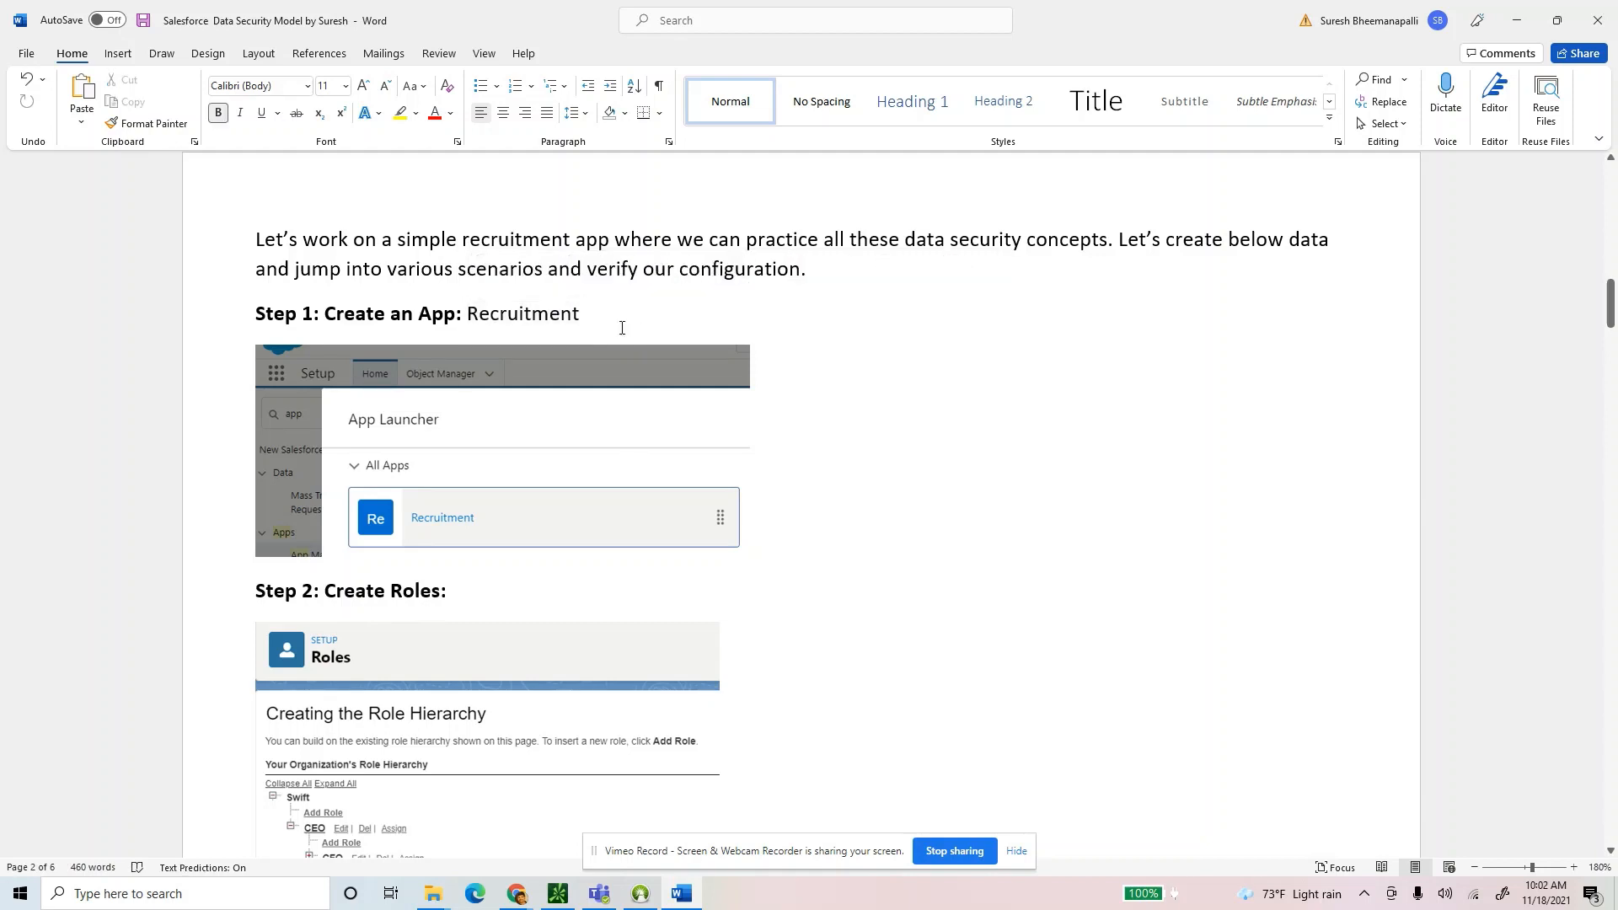
{"action": "left_click_drag", "start_coordinate": [622, 328], "coordinate": [466, 319]}
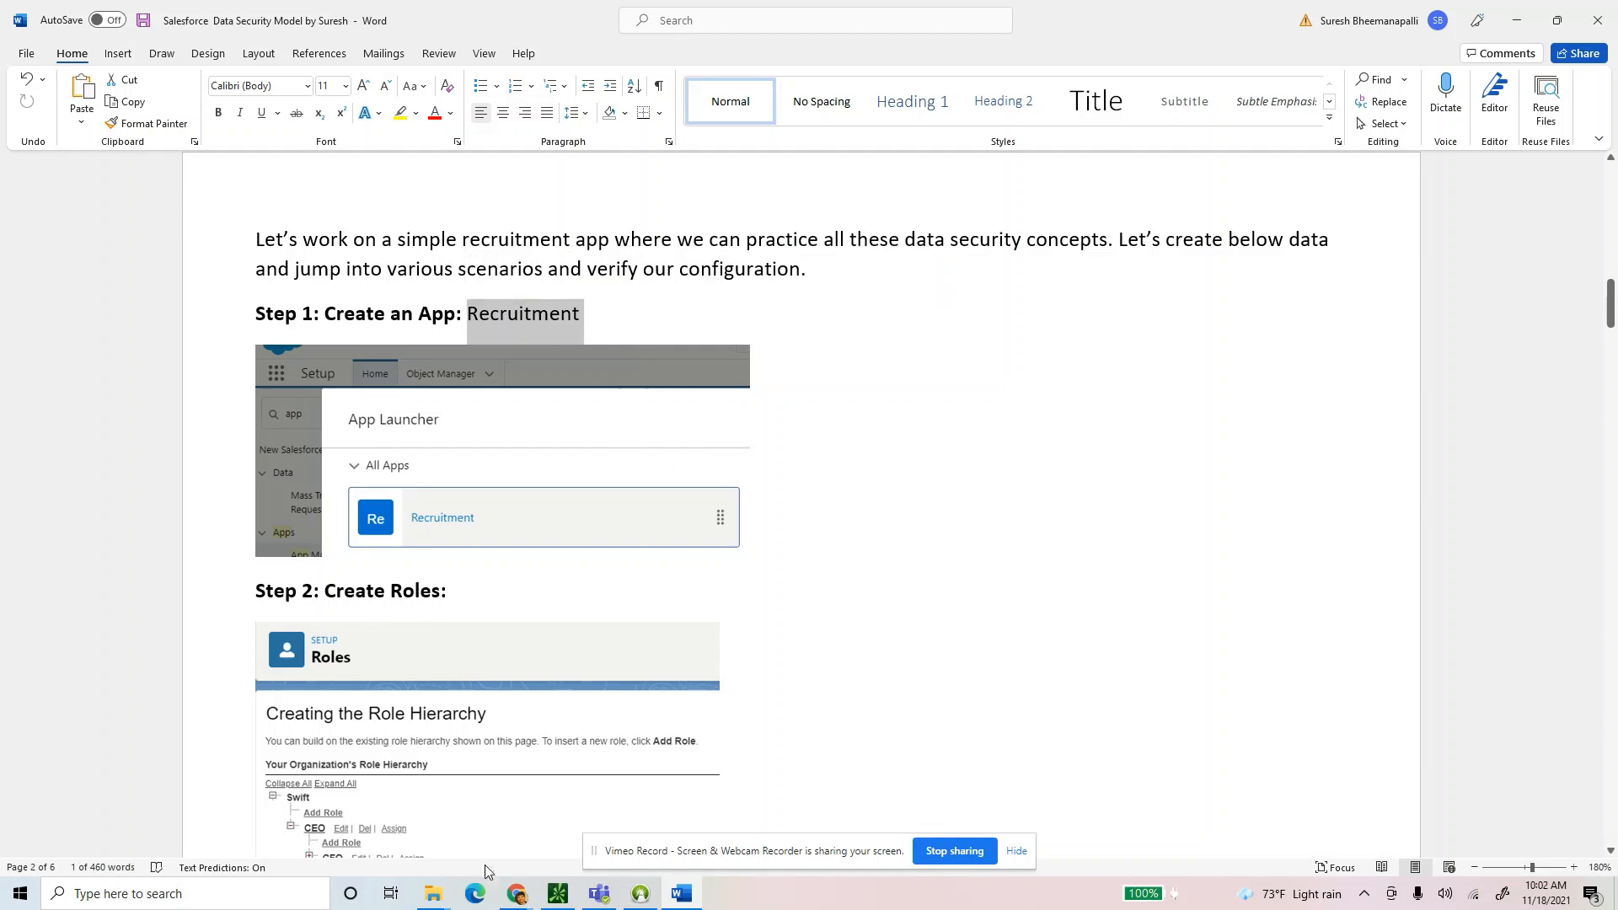
{"action": "left_click", "coordinate": [512, 895]}
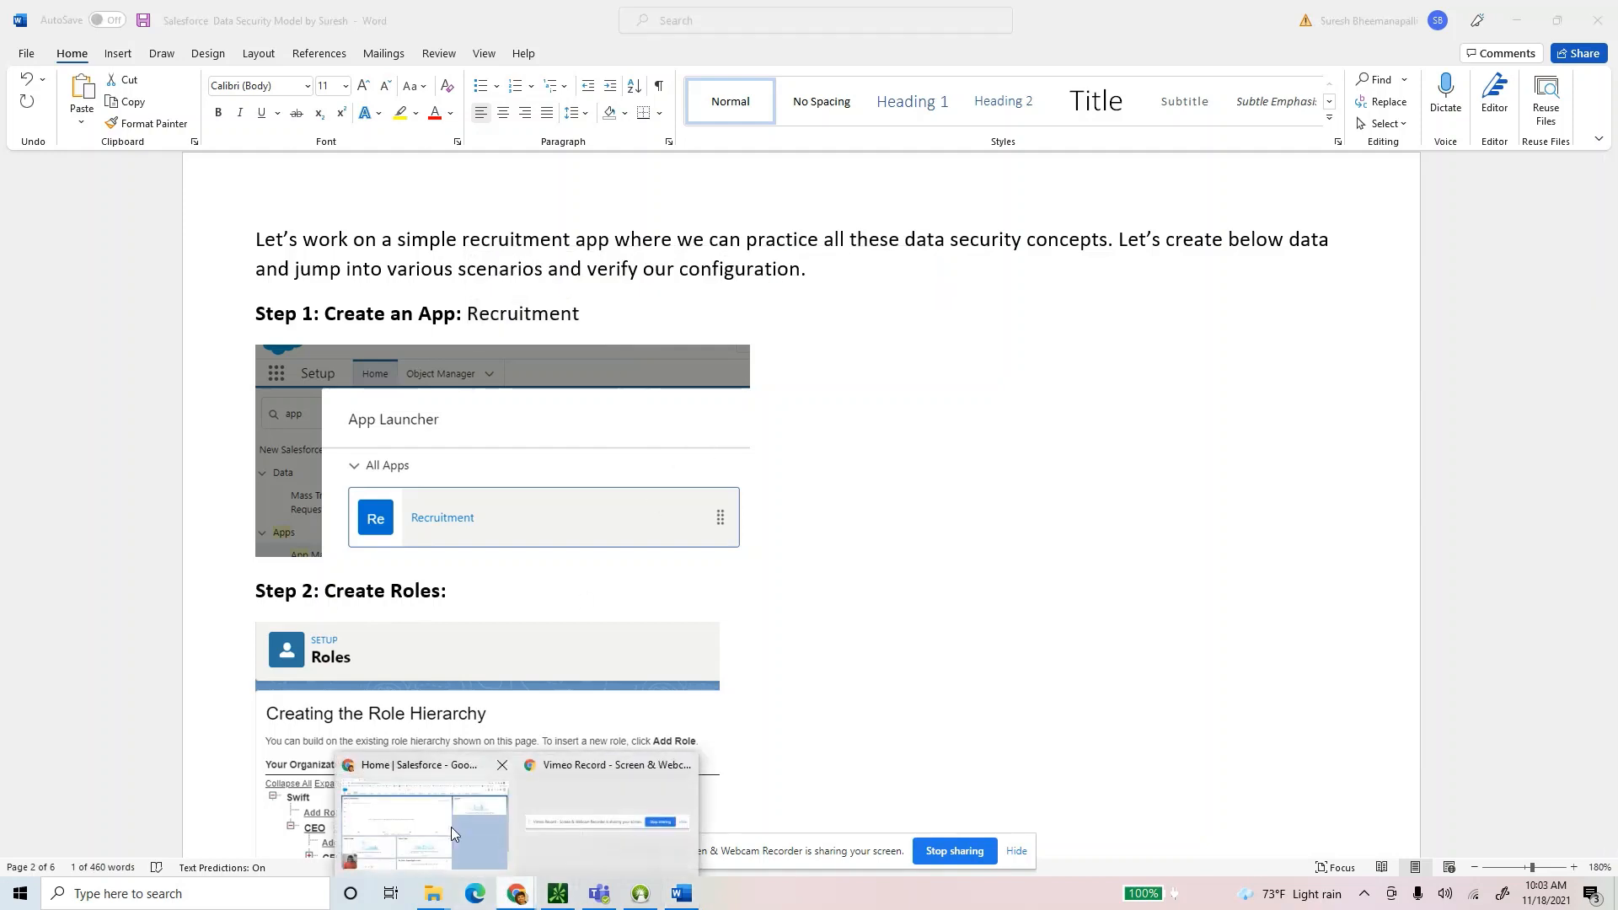
{"action": "left_click", "coordinate": [452, 827]}
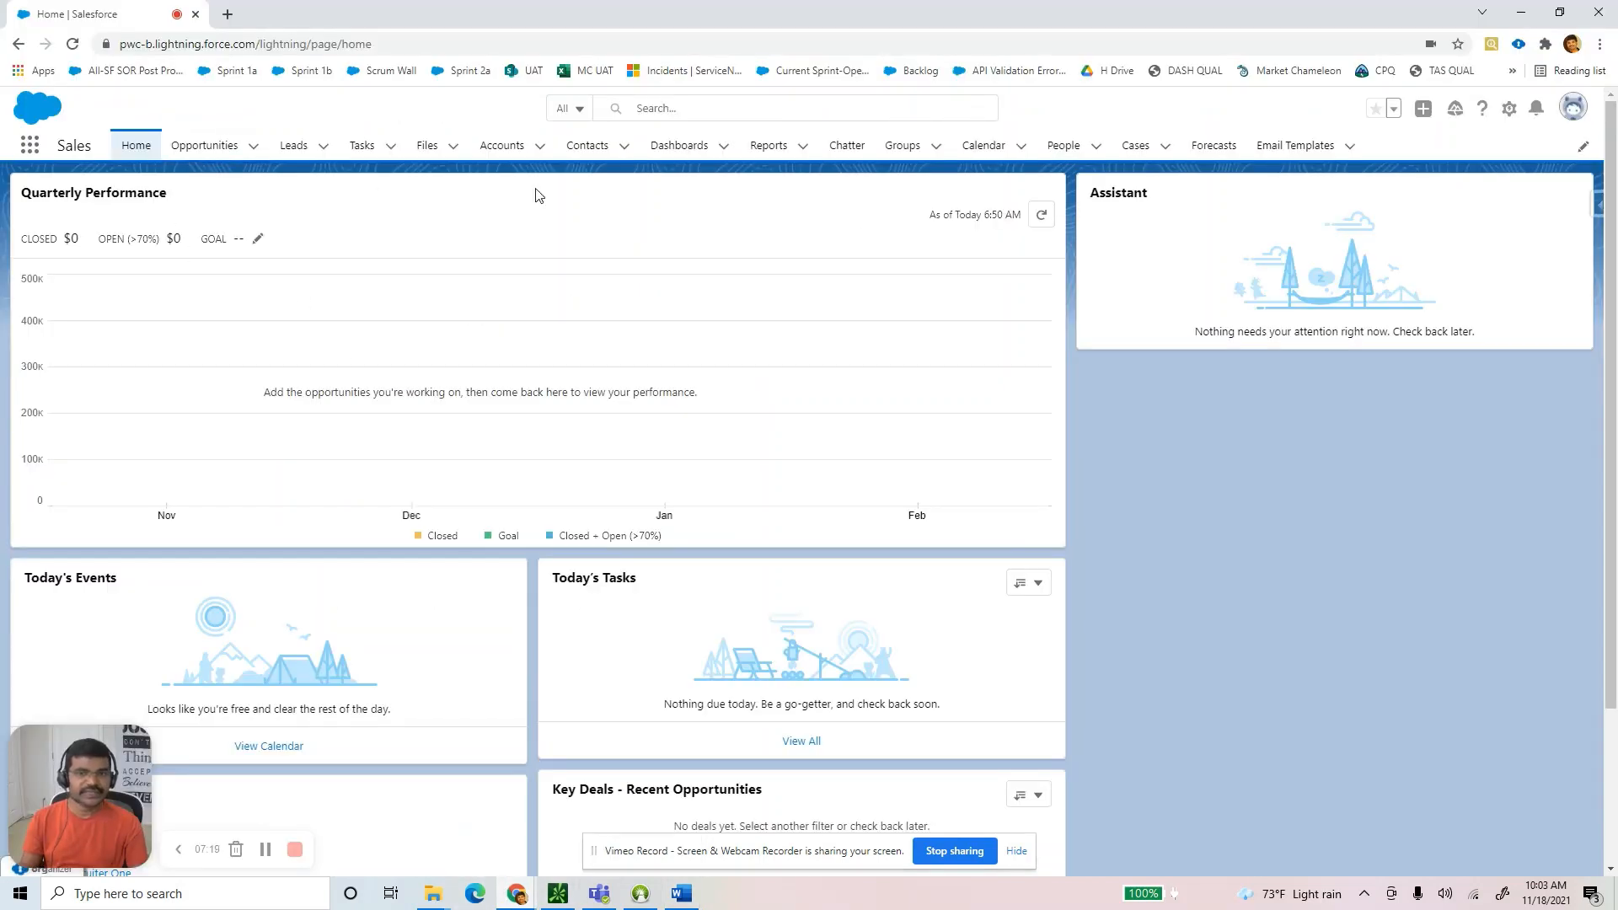
From the gear menu's Setup, search Quick Find for 'app', open App Manager, and start a New Lightning App.
{"action": "left_click", "coordinate": [1512, 112]}
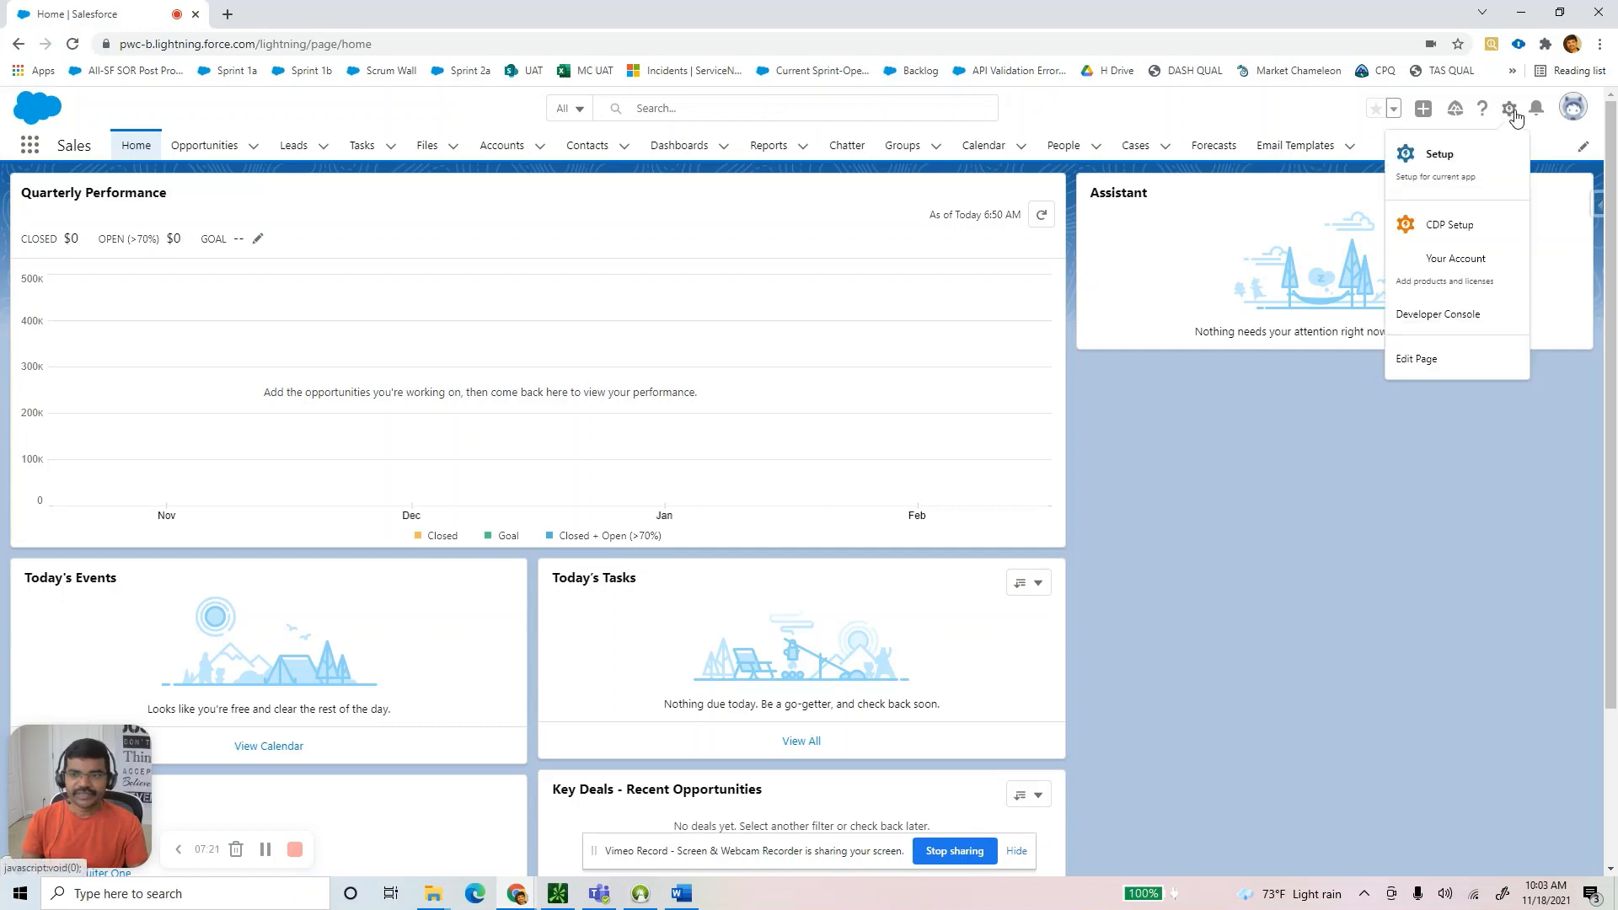
{"action": "left_click", "coordinate": [1443, 169]}
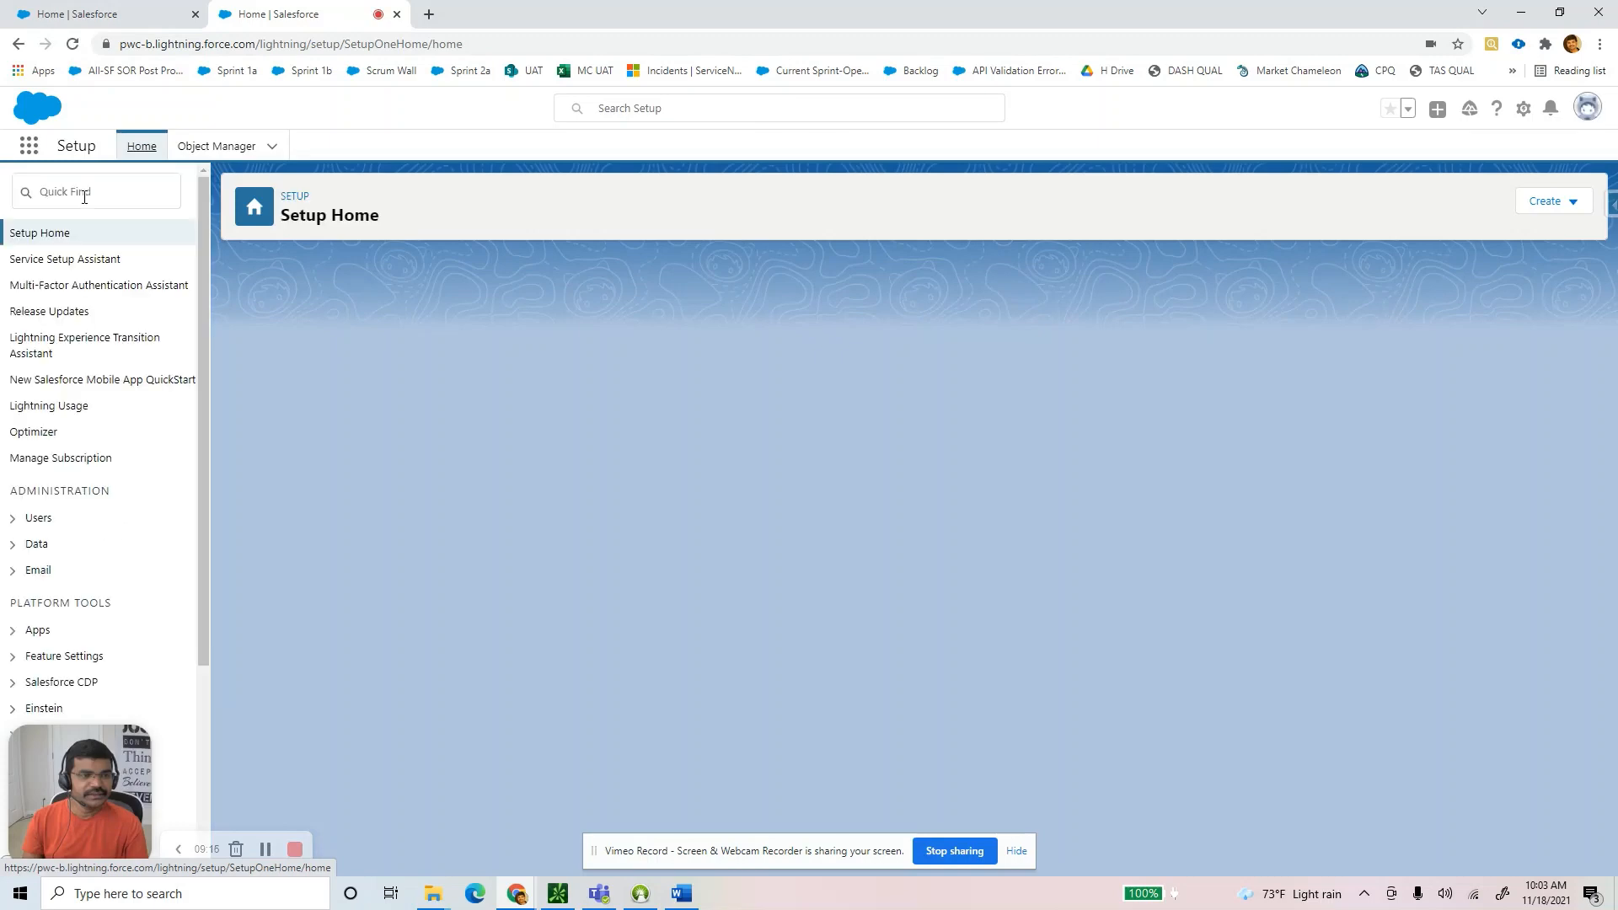
{"action": "left_click", "coordinate": [78, 185]}
{"action": "type", "text": "app"}
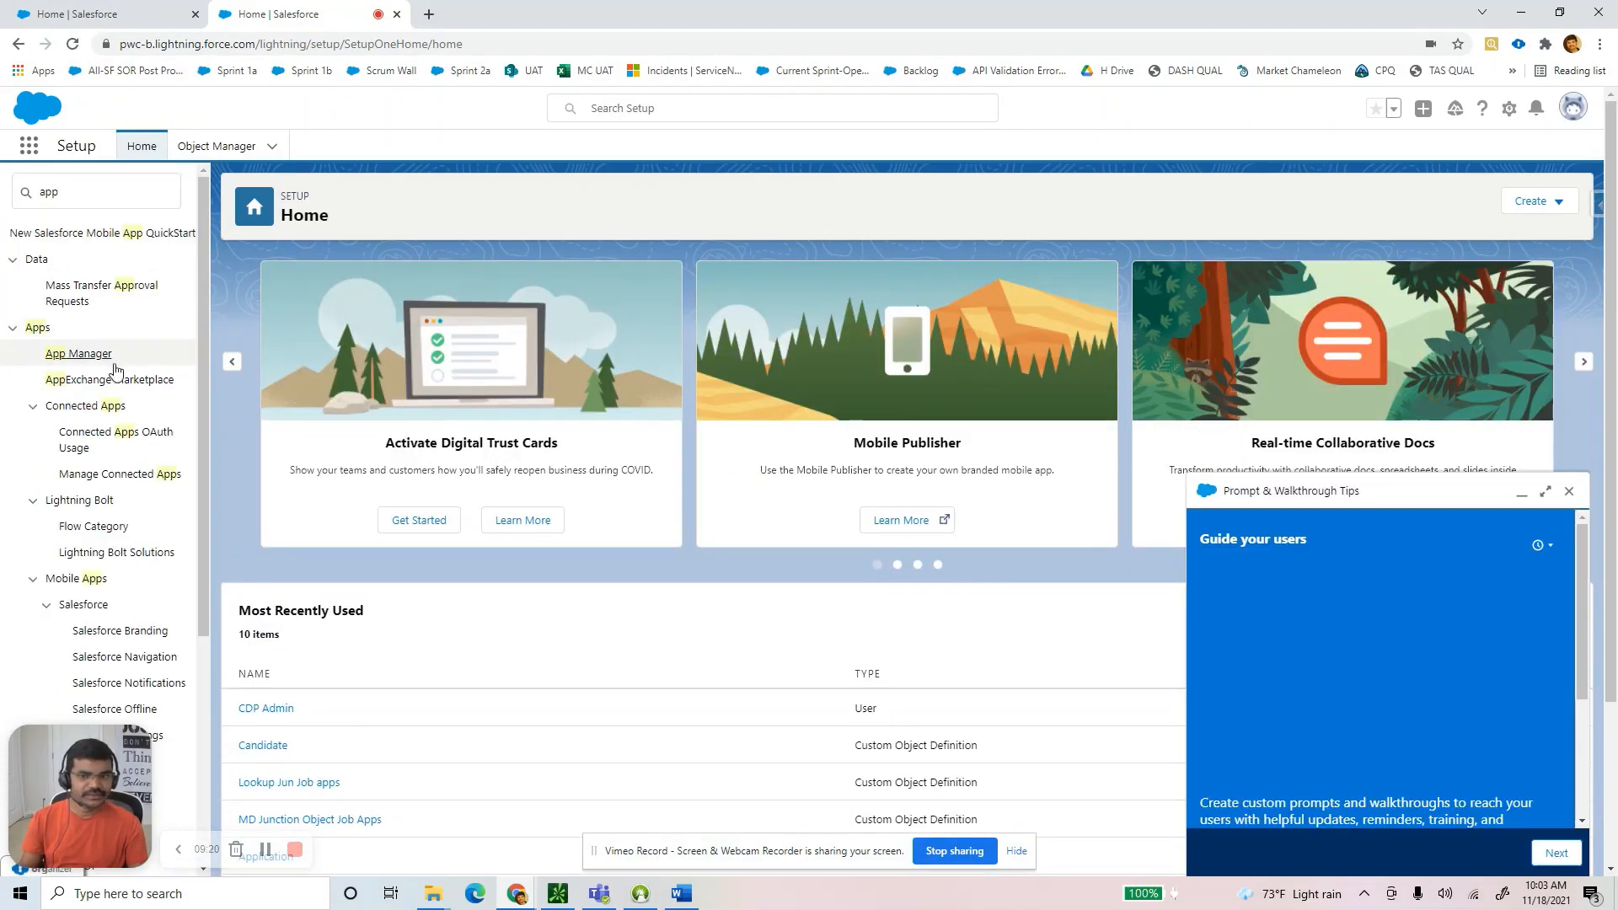
{"action": "left_click", "coordinate": [1570, 492]}
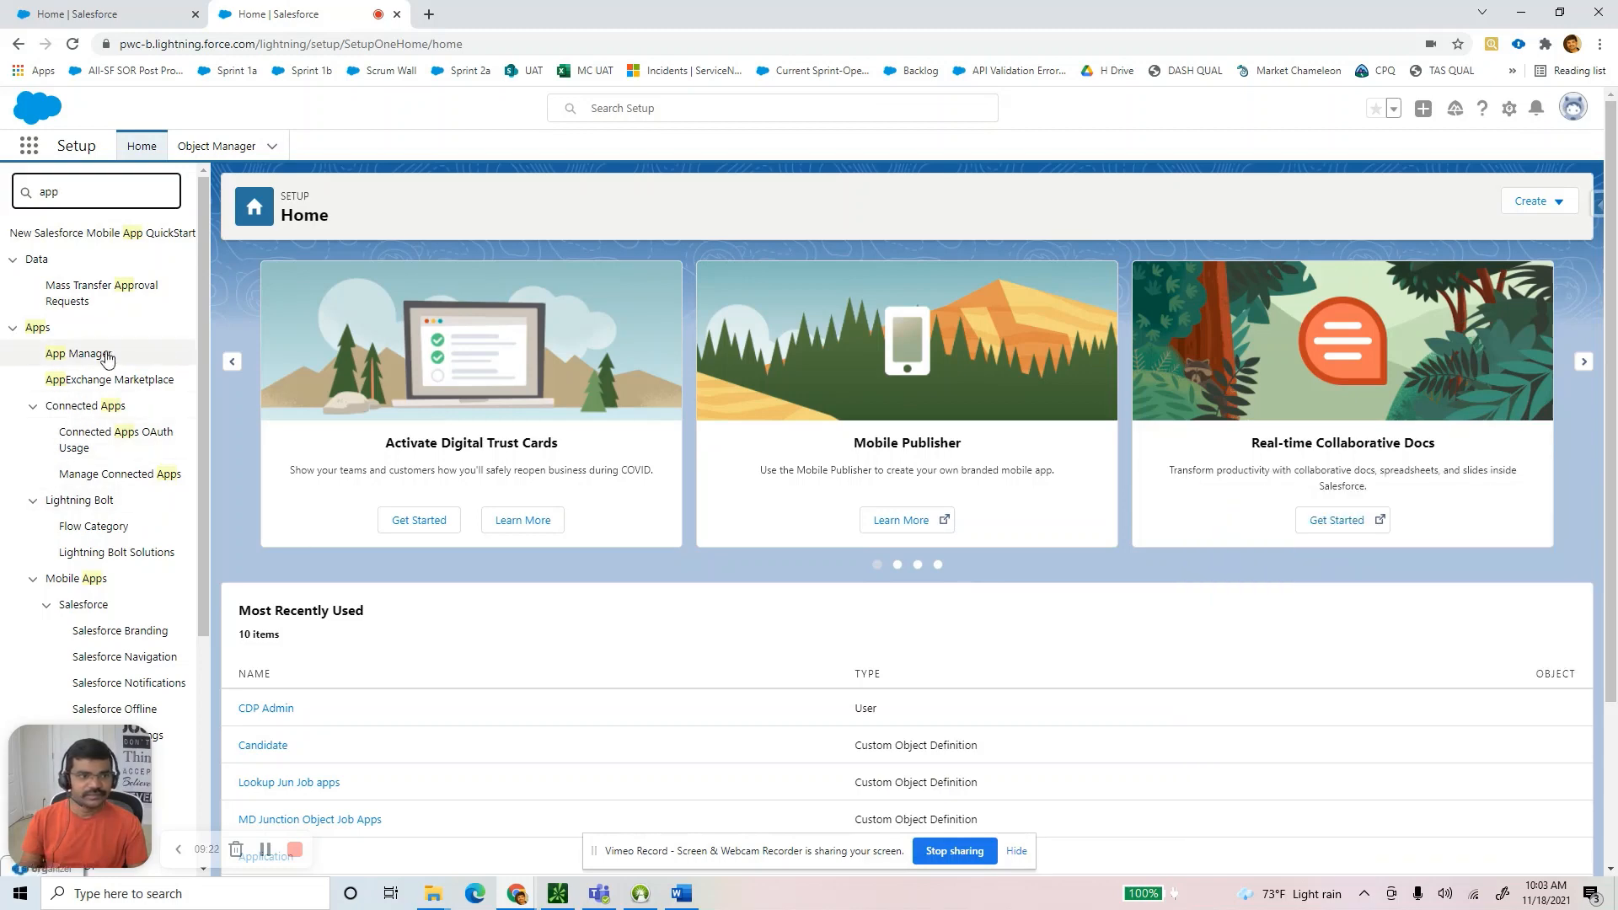
{"action": "left_click", "coordinate": [72, 352]}
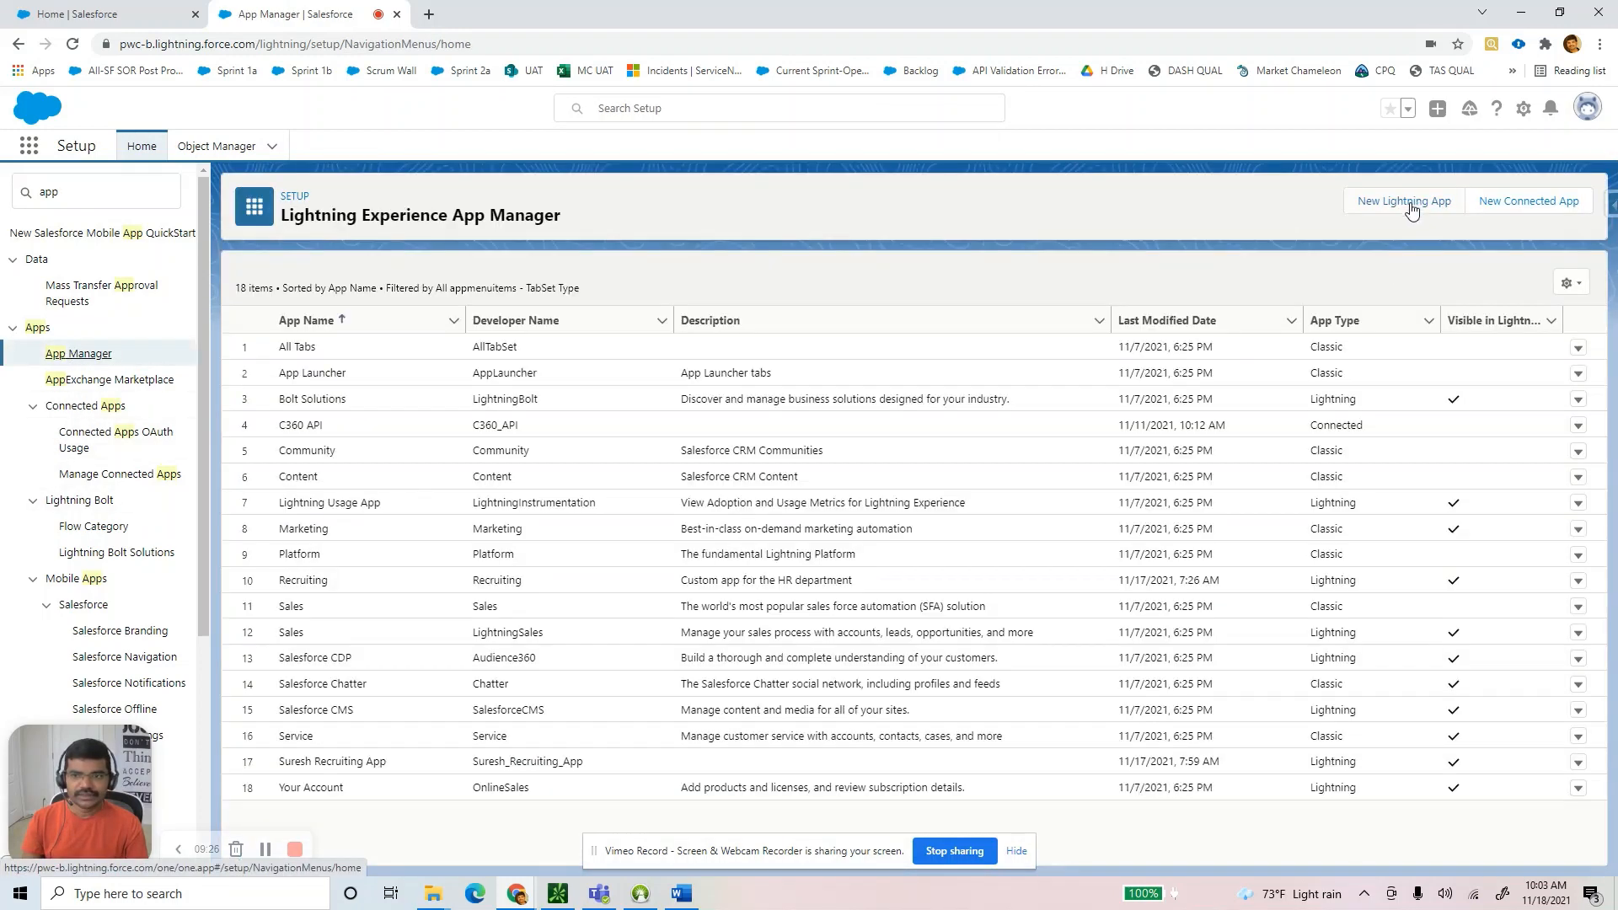
{"action": "left_click", "coordinate": [1412, 210]}
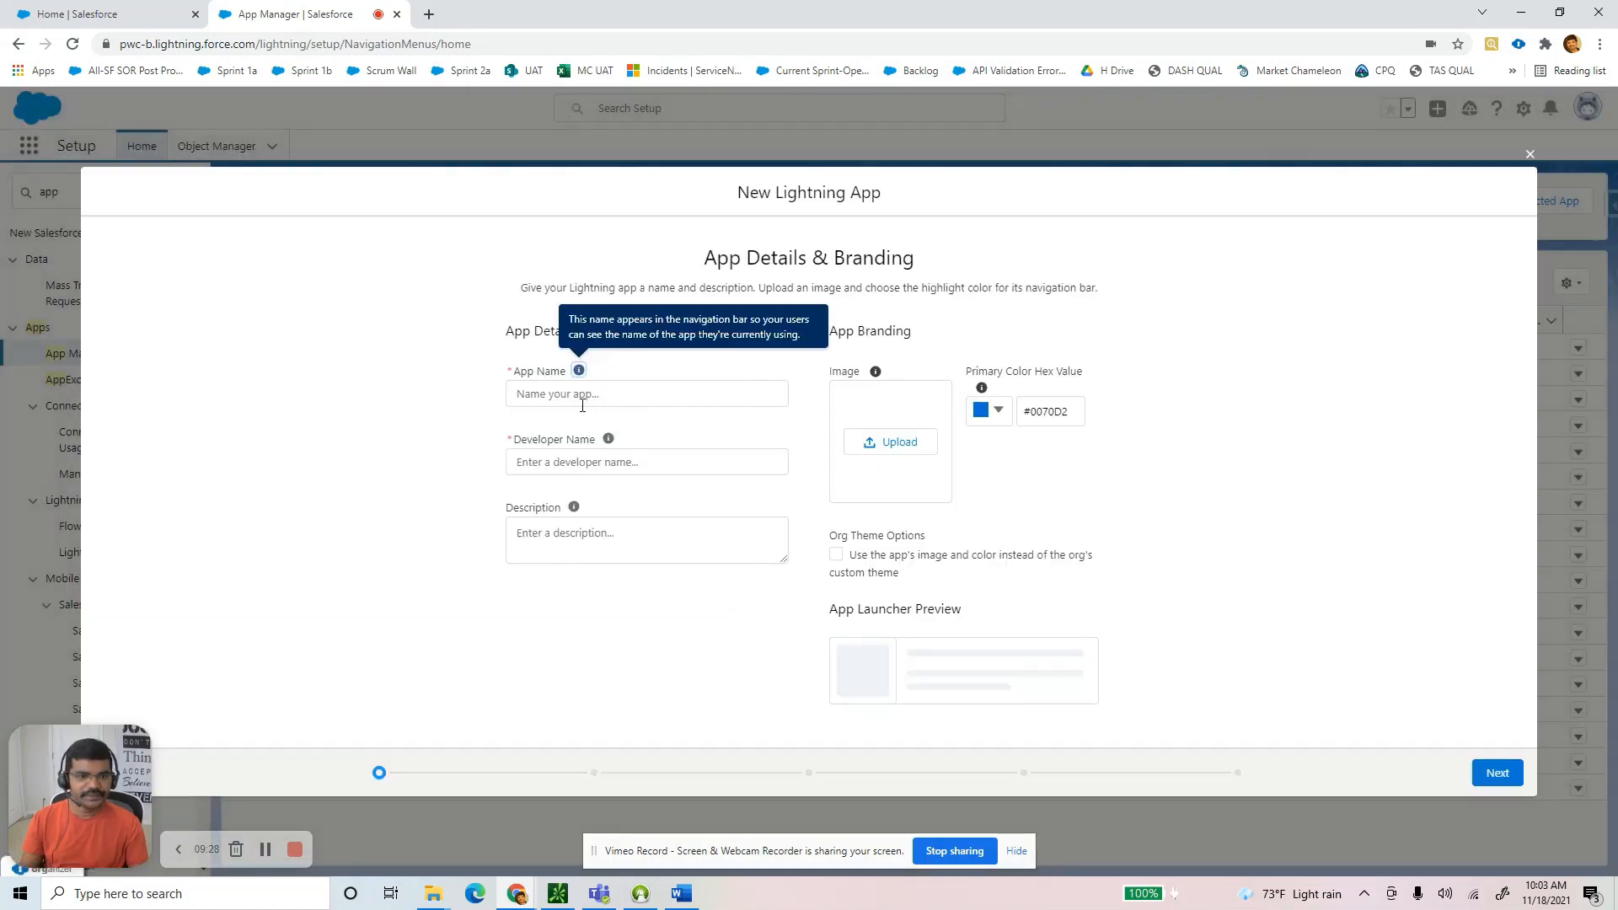
Name the new Lightning app 'Recruitment' and upload a Desktop download image as its app image.
{"action": "left_click", "coordinate": [582, 406]}
{"action": "type", "text": "Recruitment"}
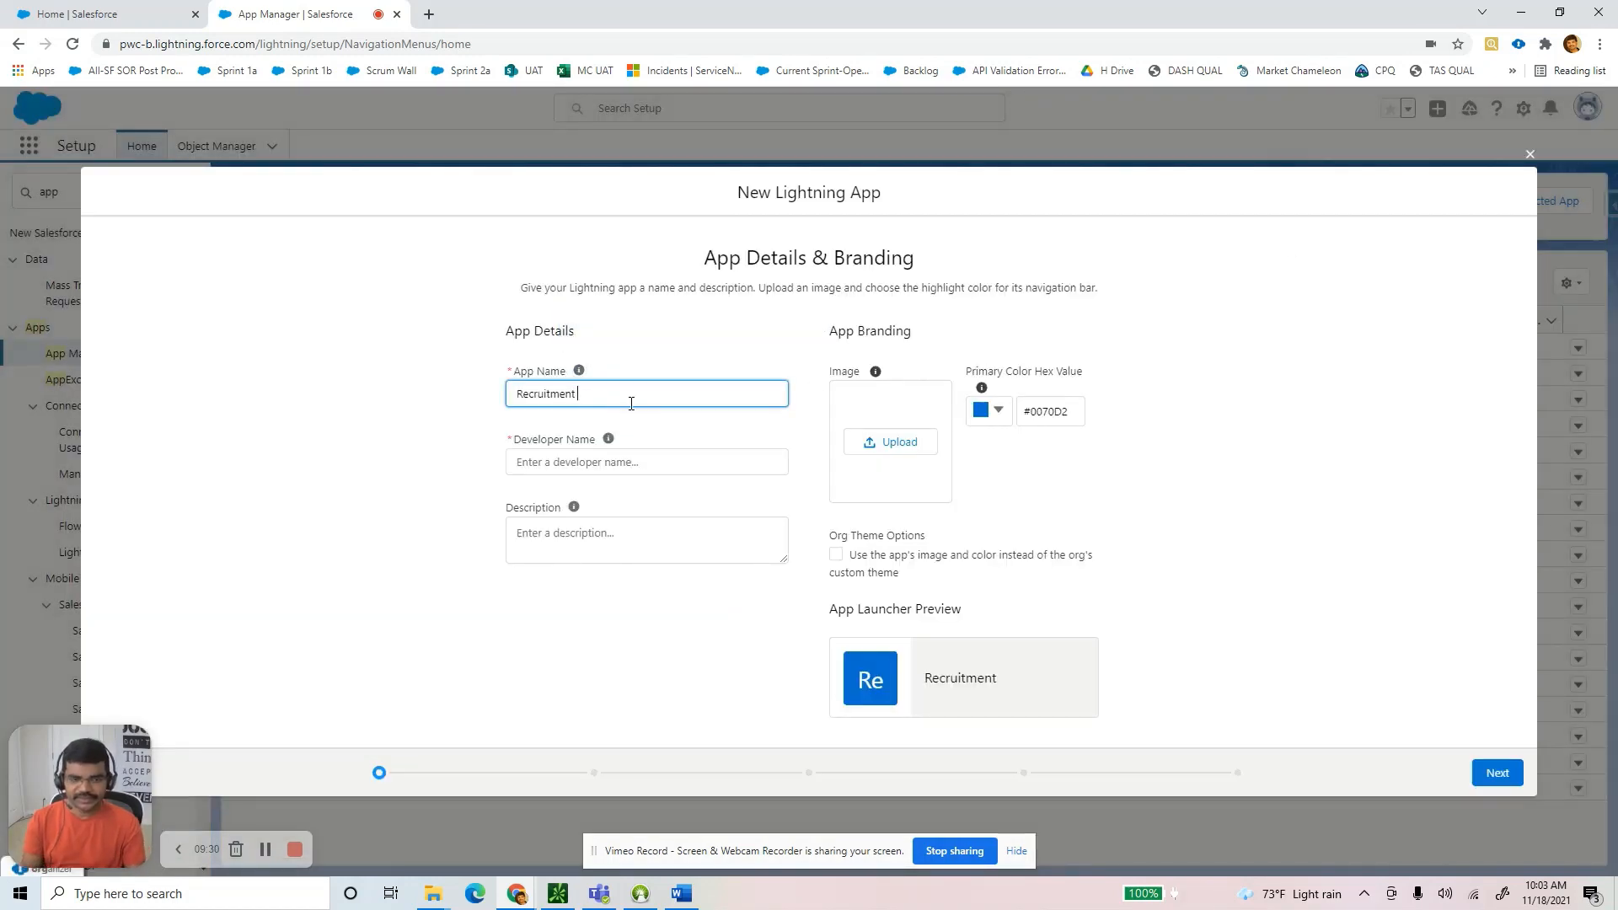
{"action": "key", "text": "Tab"}
{"action": "left_click", "coordinate": [921, 446]}
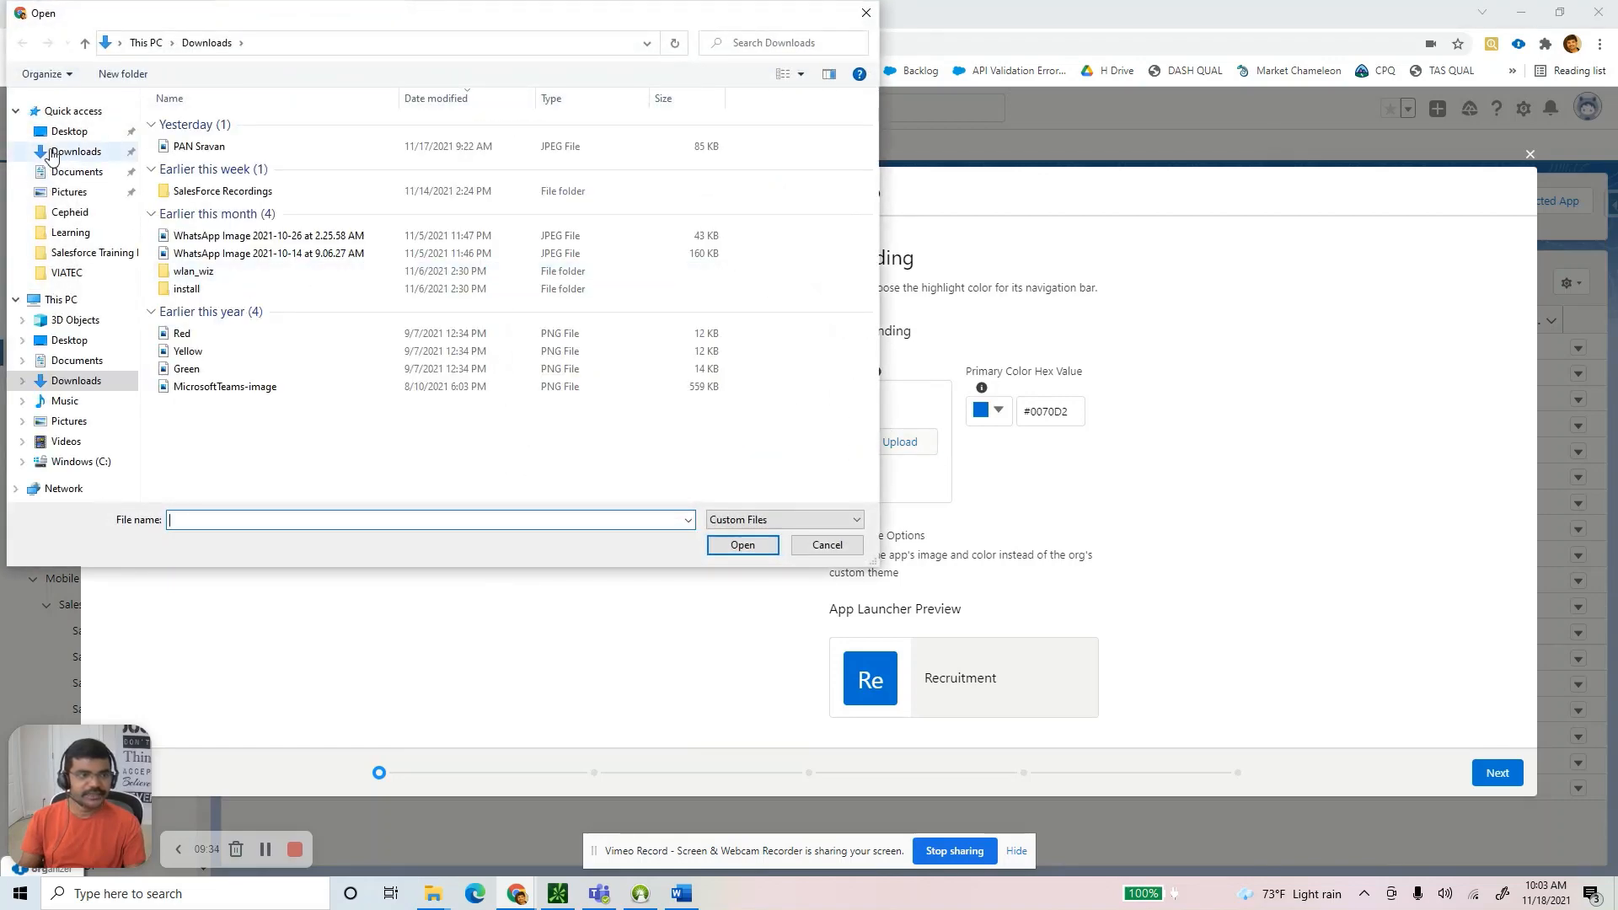
{"action": "left_click", "coordinate": [69, 135]}
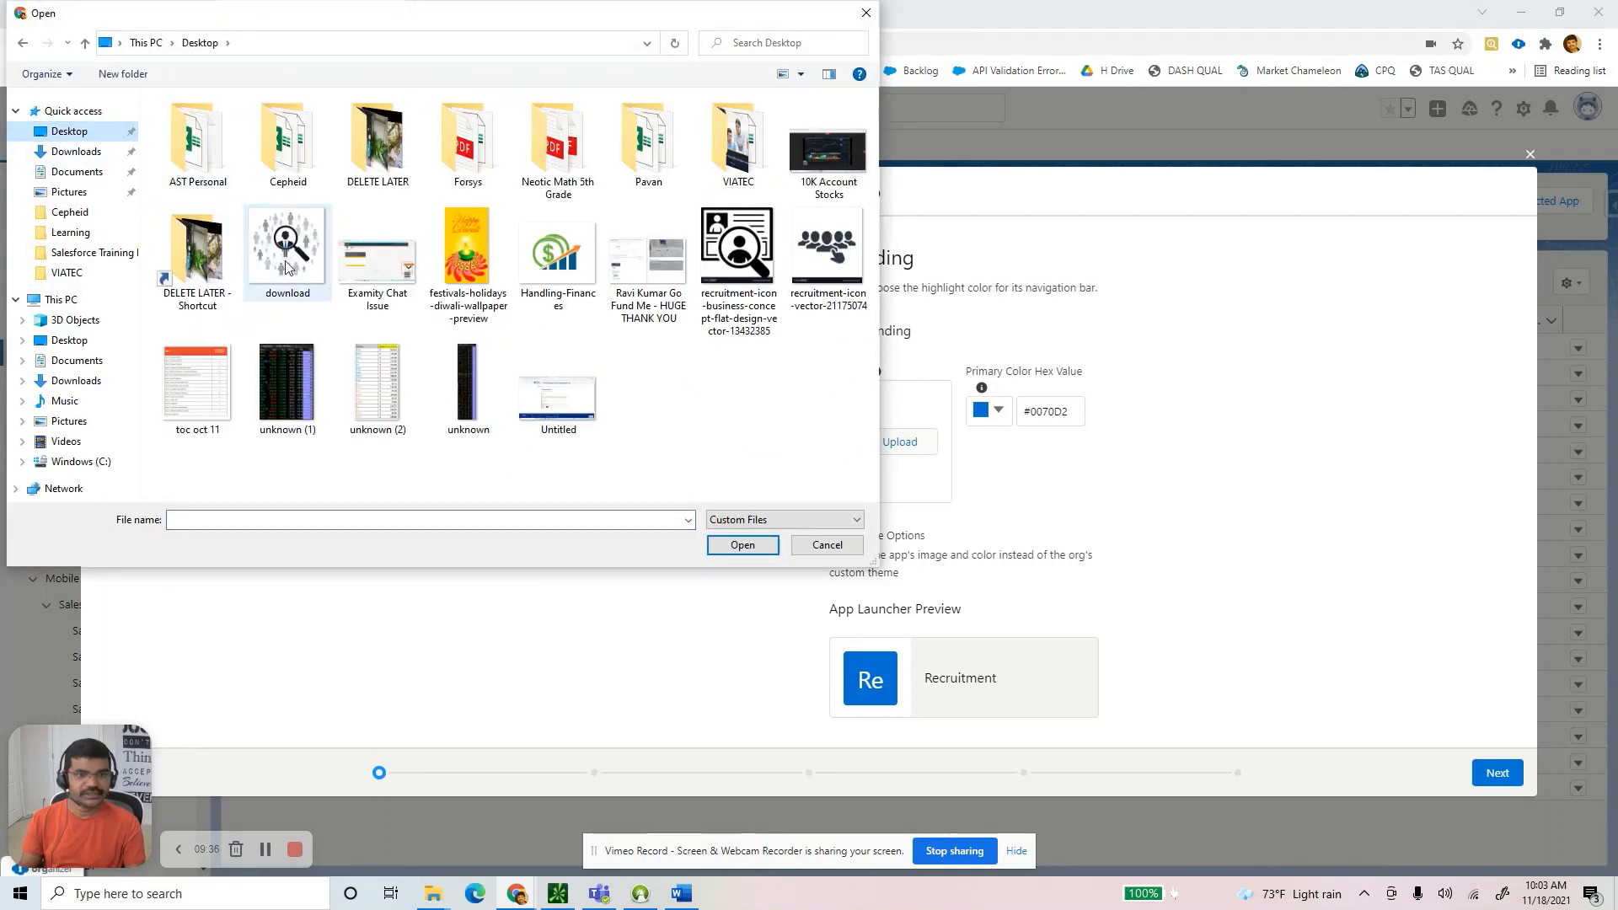
{"action": "double_click", "coordinate": [287, 267]}
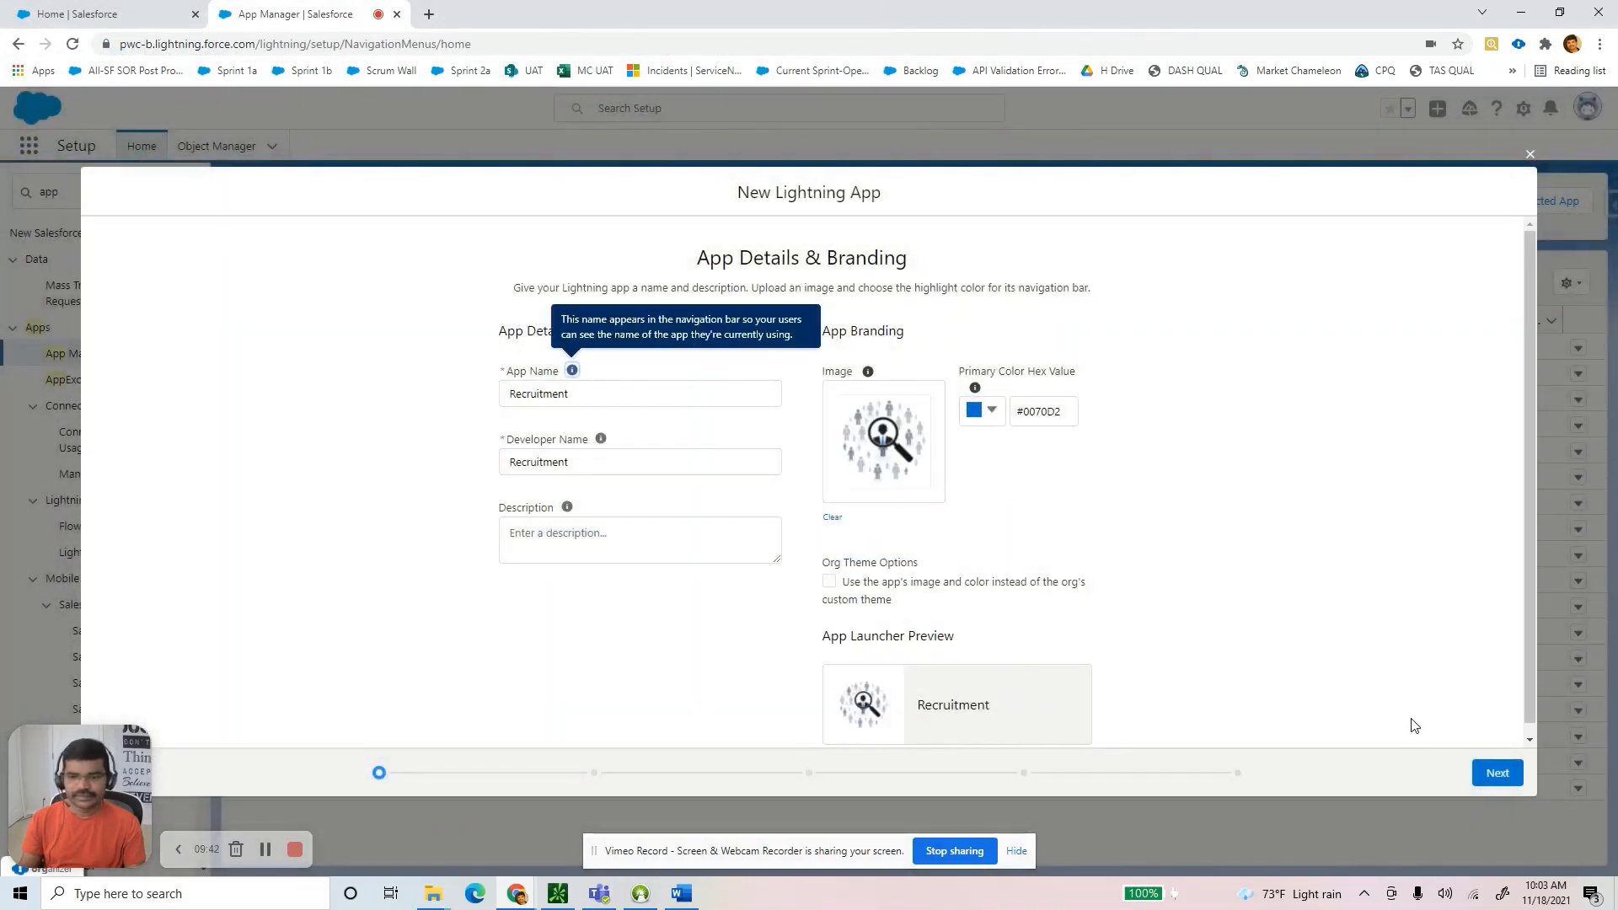
Go through the wizard steps, grant the System Administrator profile access, and save the app.
{"action": "left_click", "coordinate": [1498, 773]}
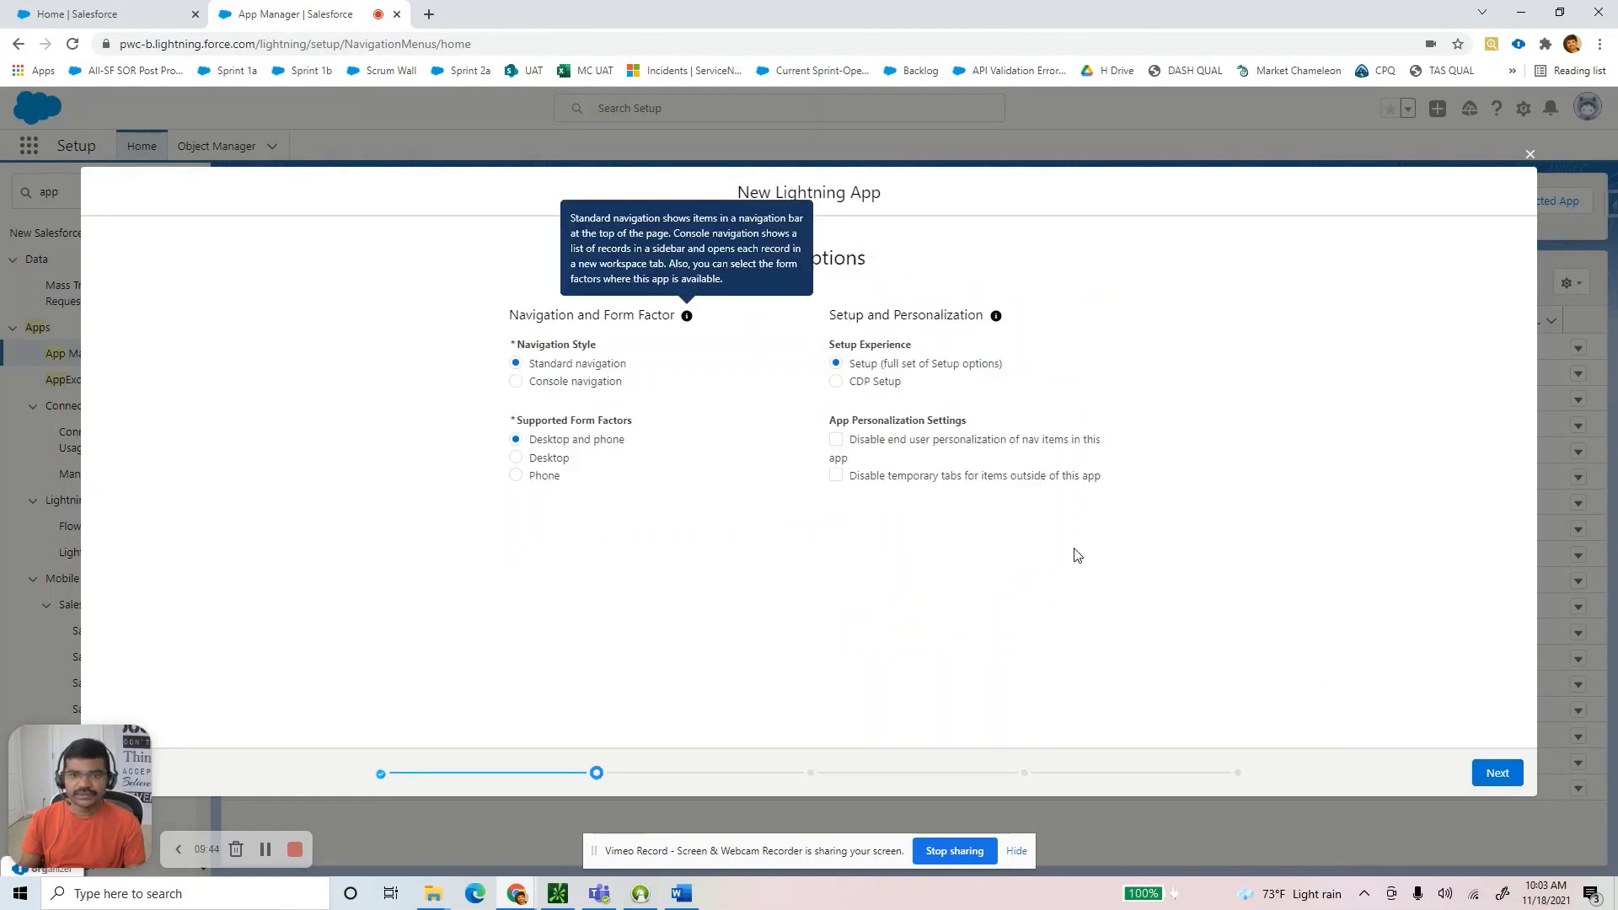
{"action": "left_click", "coordinate": [1506, 782]}
{"action": "left_click", "coordinate": [1497, 776]}
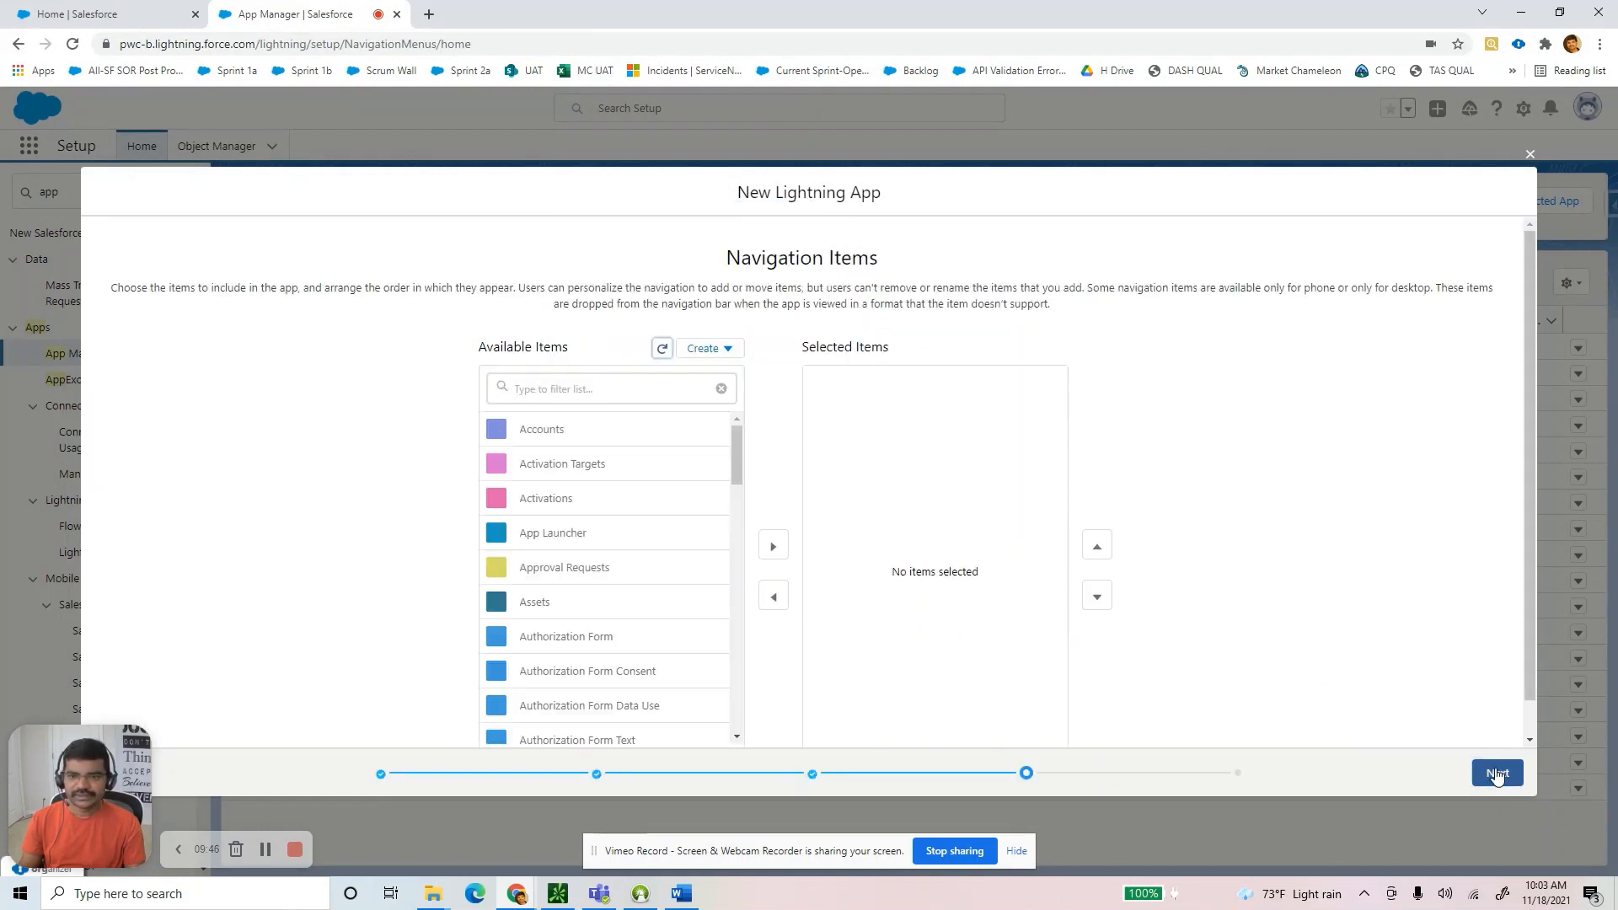
{"action": "left_click_drag", "start_coordinate": [737, 459], "coordinate": [731, 384]}
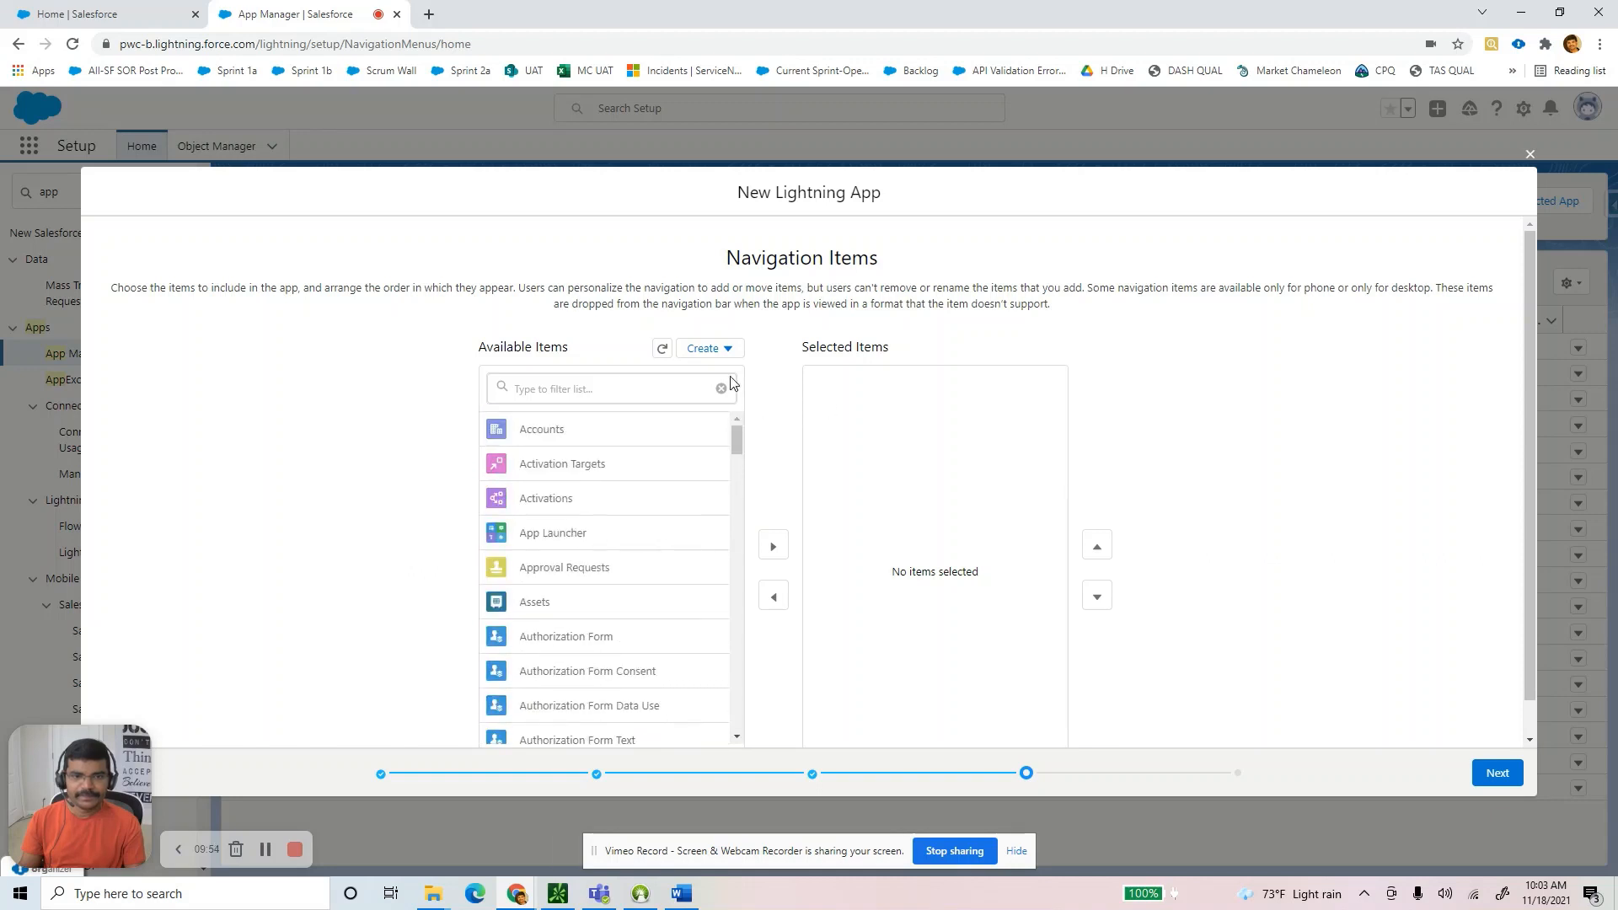
{"action": "left_click", "coordinate": [1474, 779]}
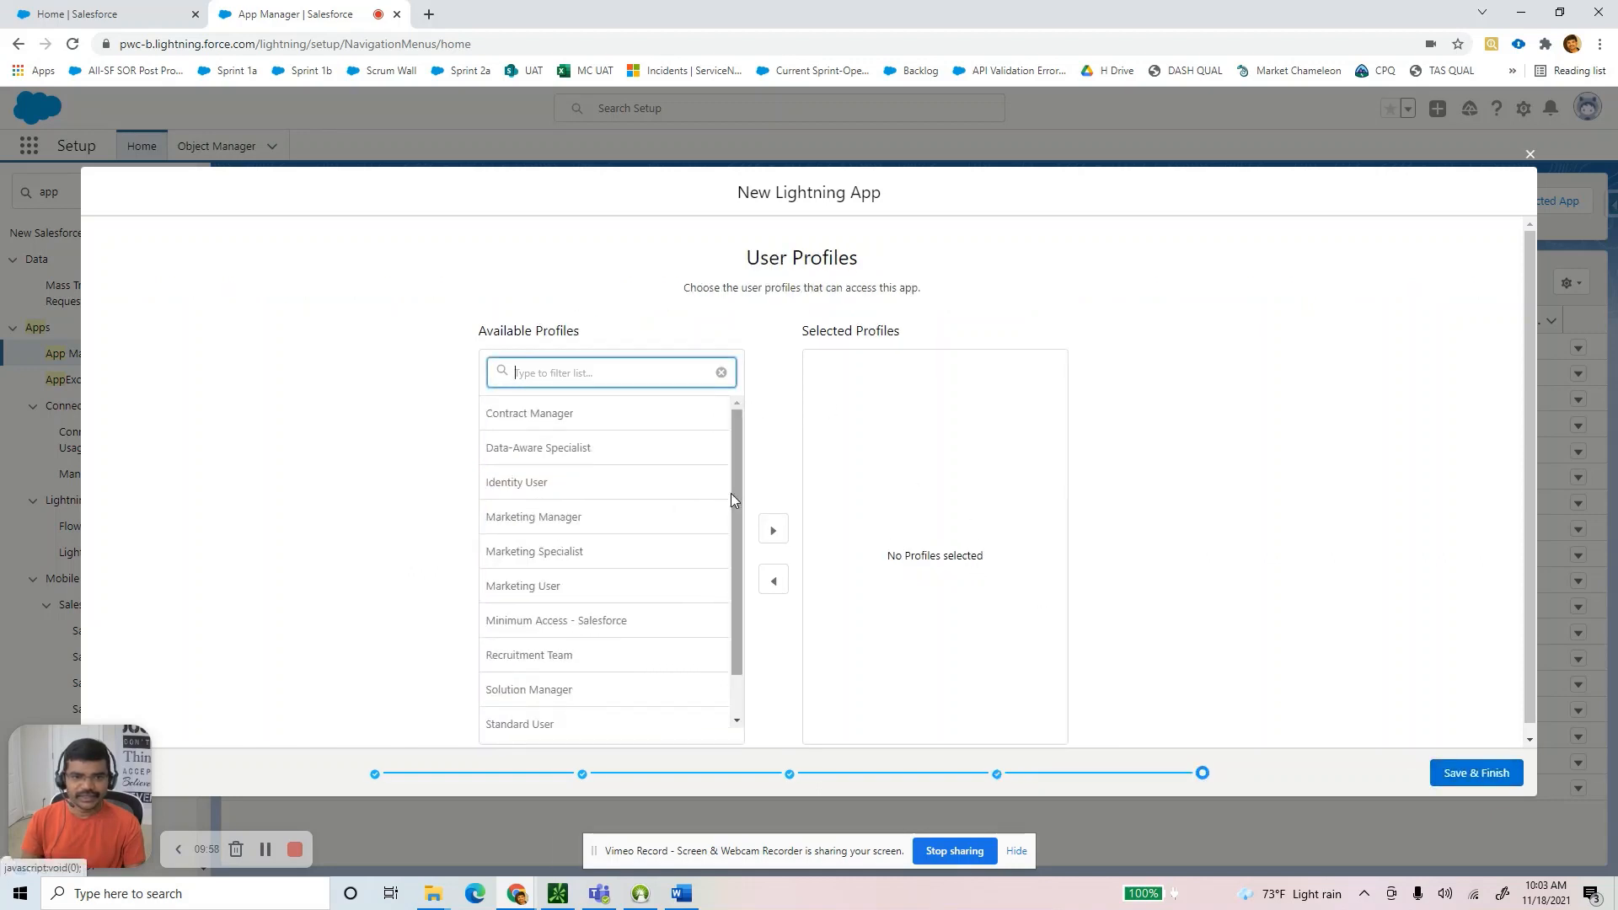
{"action": "left_click_drag", "start_coordinate": [737, 501], "coordinate": [738, 628]}
{"action": "left_click", "coordinate": [581, 711]}
{"action": "left_click", "coordinate": [773, 530]}
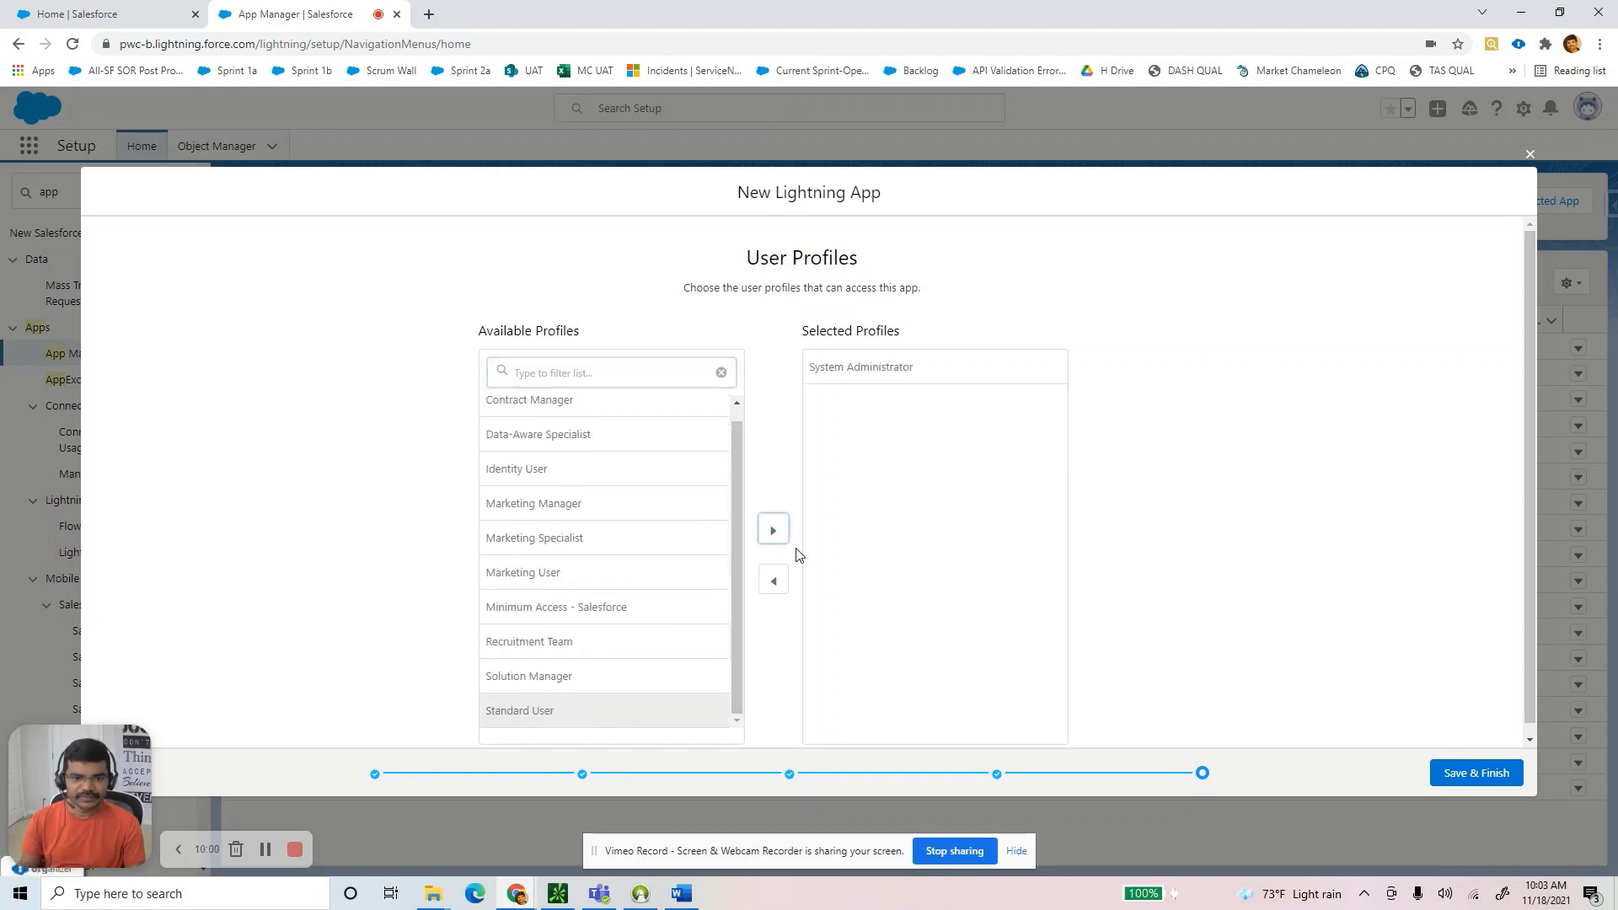
{"action": "left_click", "coordinate": [1508, 773]}
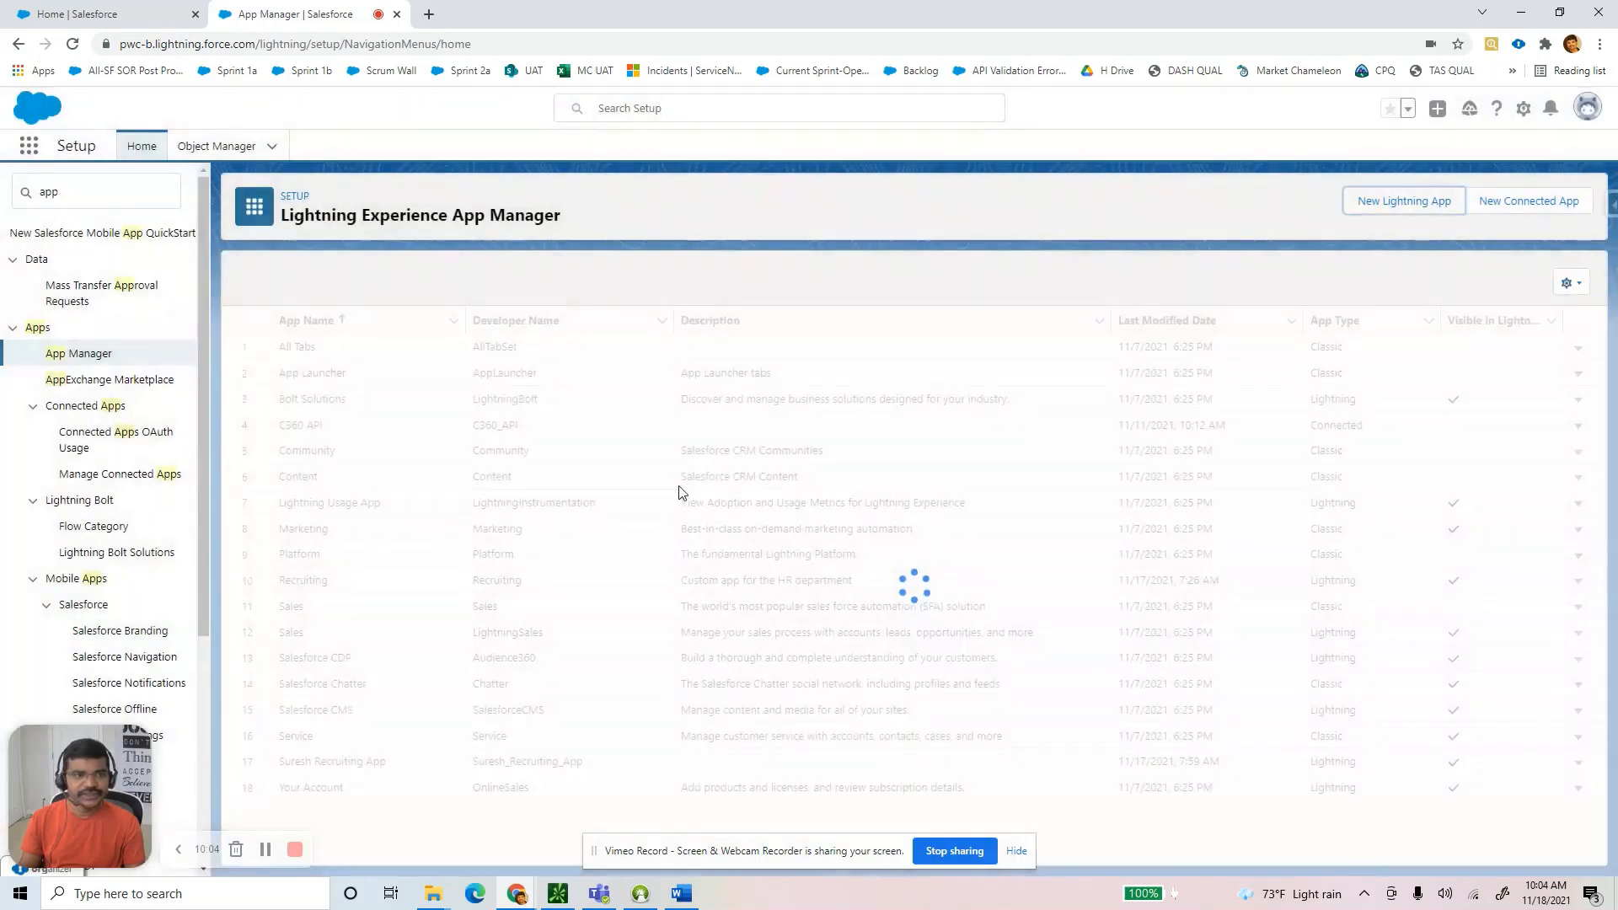
Review the guide's Step 2 calling for Recruitment Manager and Recruiter roles, then return to Salesforce.
{"action": "left_click", "coordinate": [682, 894]}
{"action": "left_click_drag", "start_coordinate": [258, 316], "coordinate": [584, 325]}
{"action": "scroll", "coordinate": [301, 405], "scroll_direction": "down", "scroll_amount": 3}
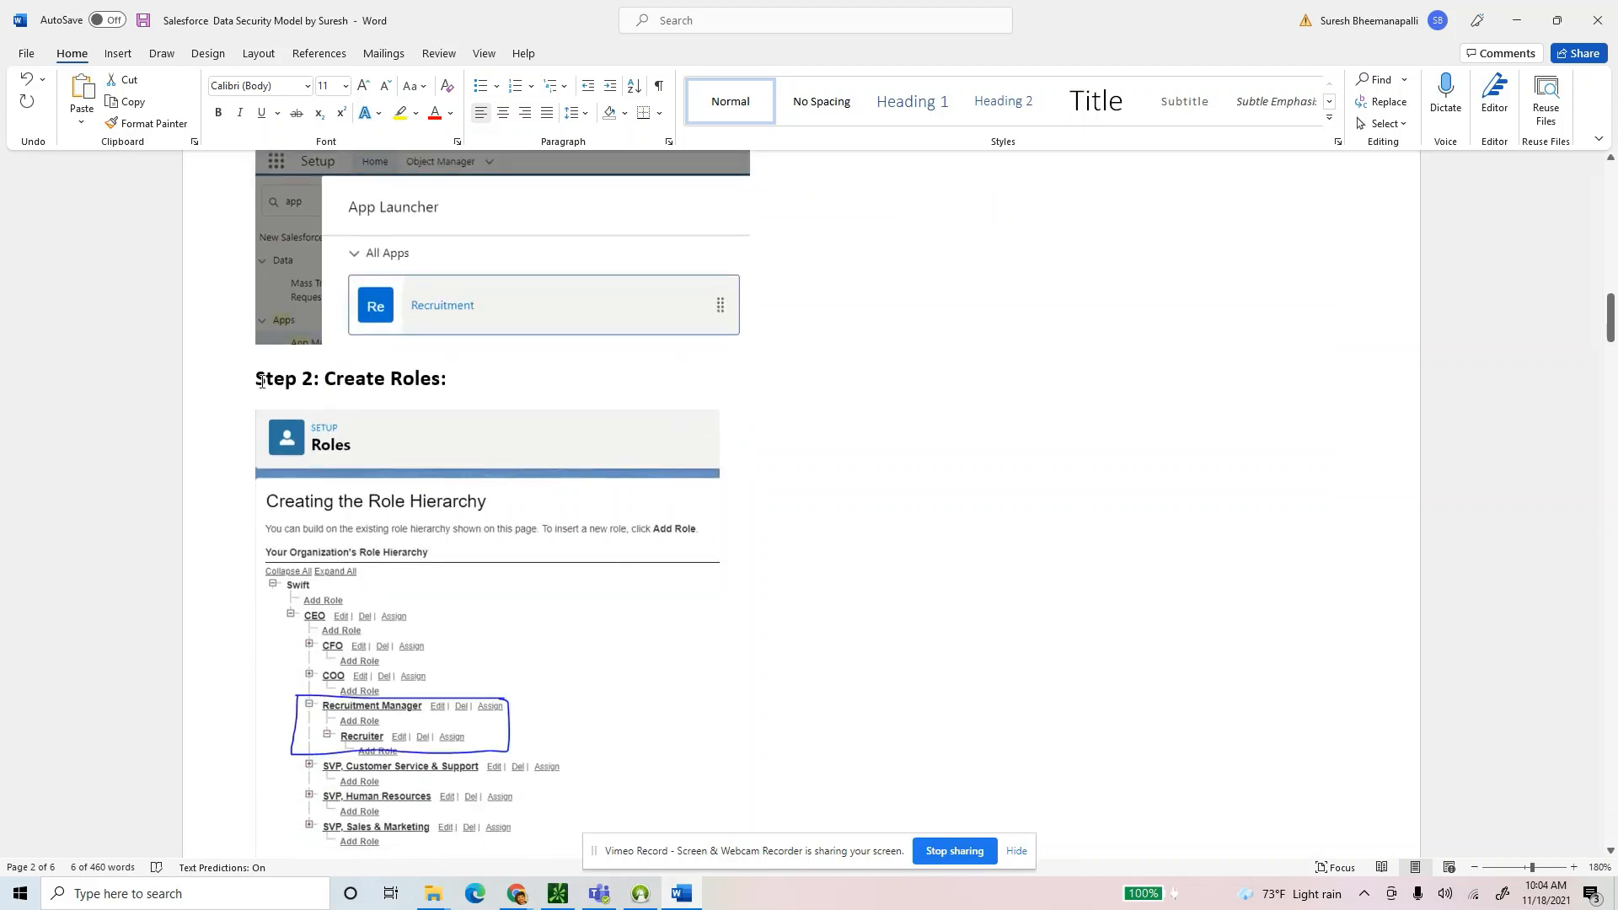
{"action": "left_click_drag", "start_coordinate": [262, 381], "coordinate": [461, 386]}
{"action": "scroll", "coordinate": [565, 514], "scroll_direction": "down", "scroll_amount": 2}
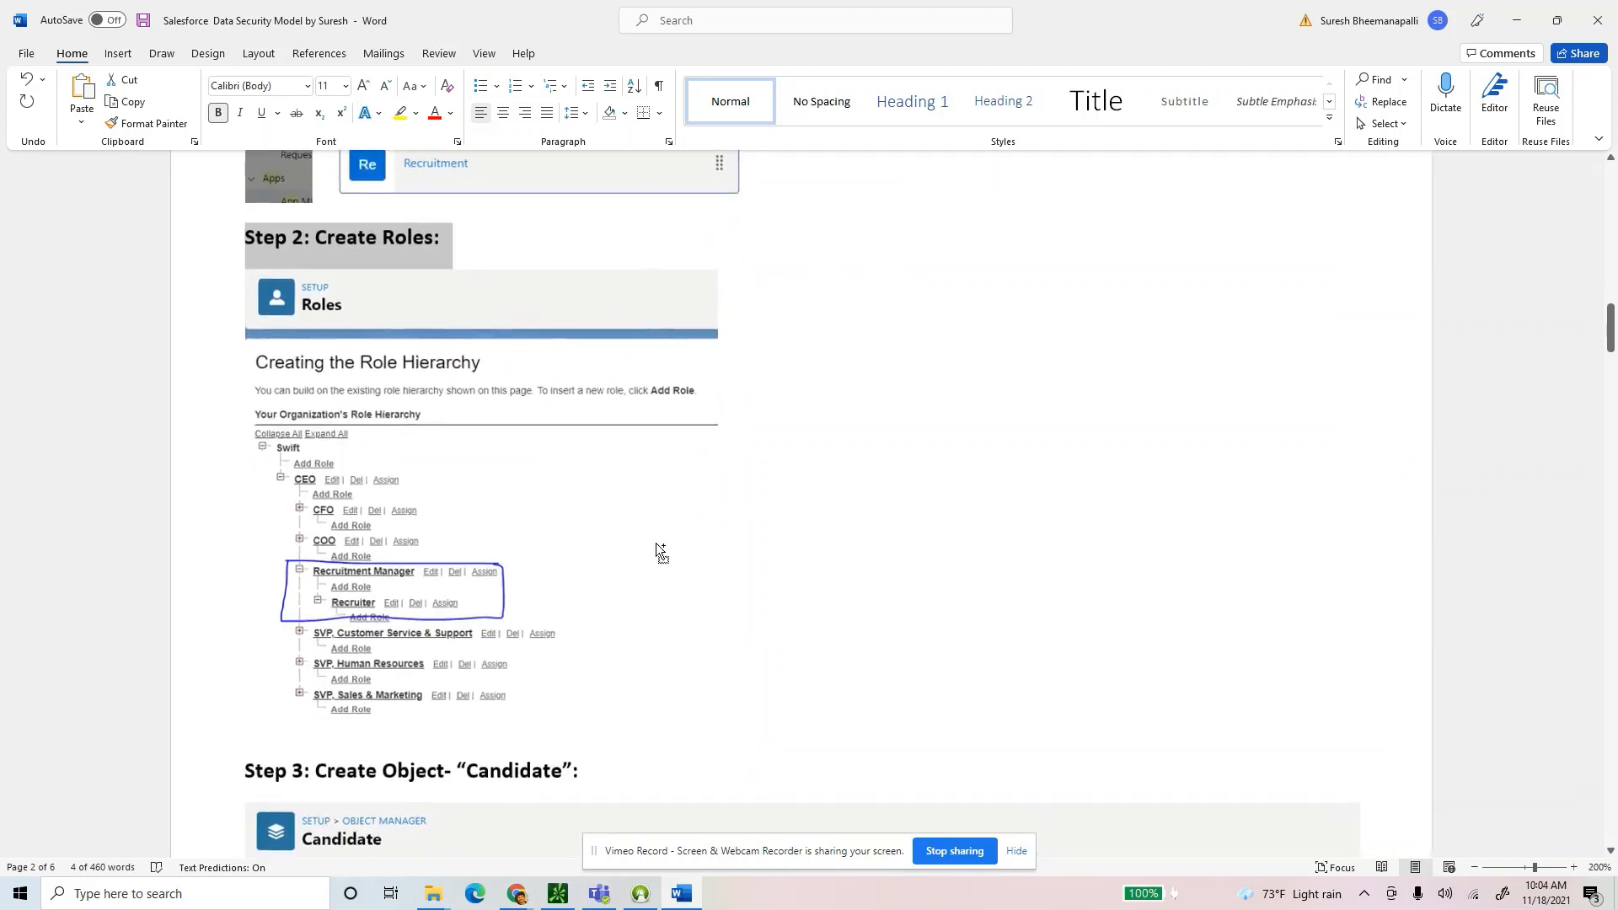
{"action": "scroll", "coordinate": [658, 550], "scroll_direction": "up", "scroll_amount": 1}
{"action": "scroll", "coordinate": [658, 550], "scroll_direction": "down", "scroll_amount": 2}
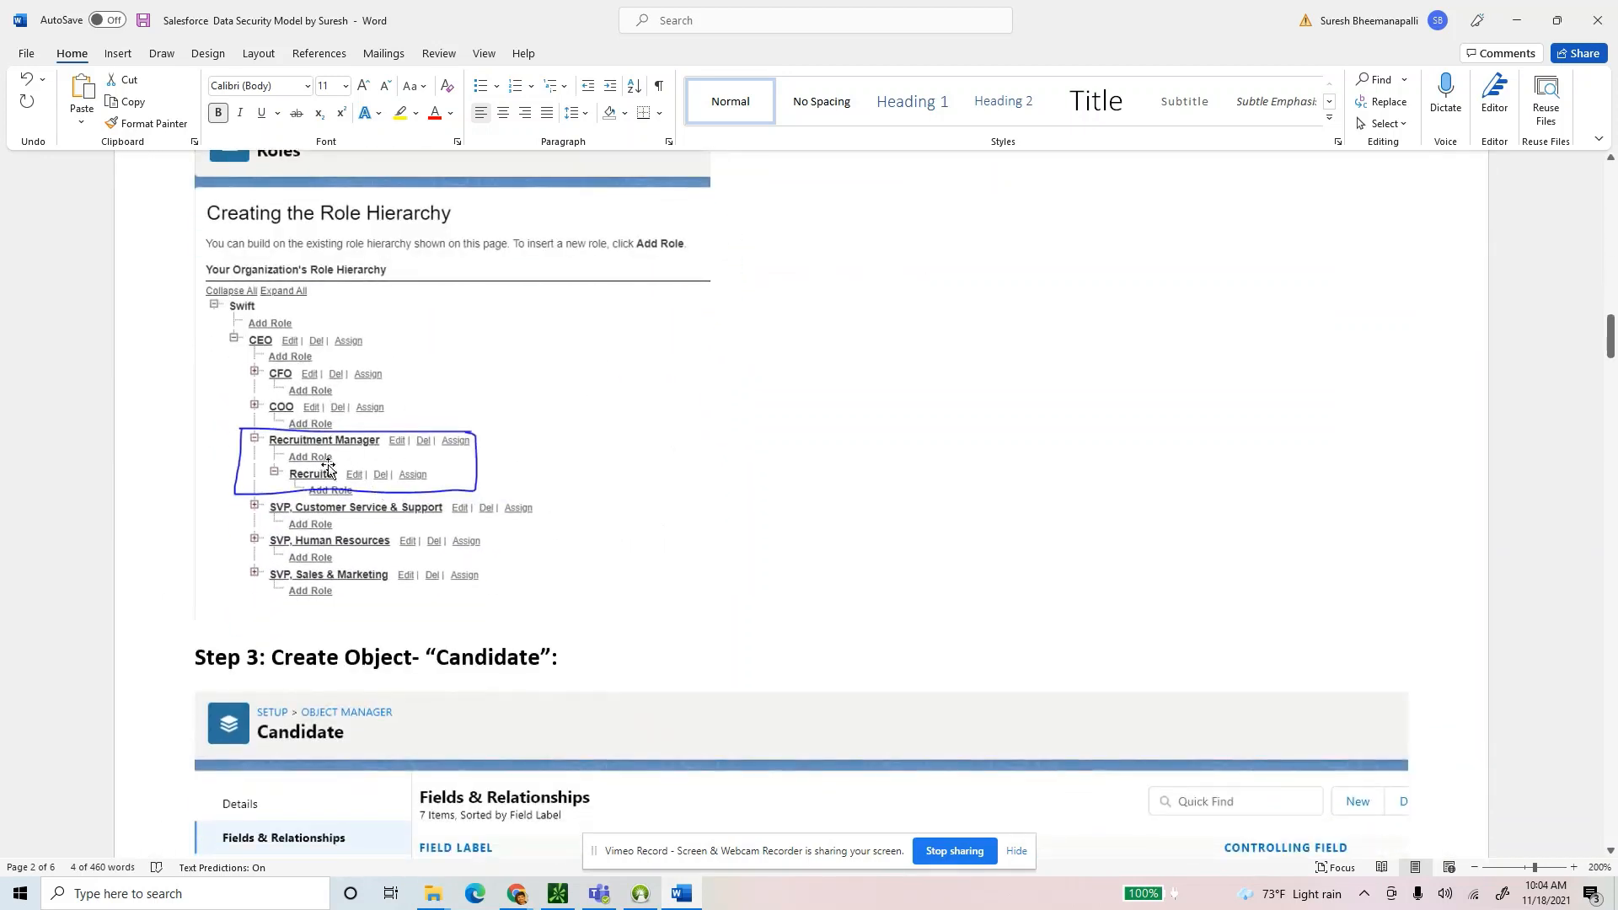
{"action": "key", "text": "alt+Tab"}
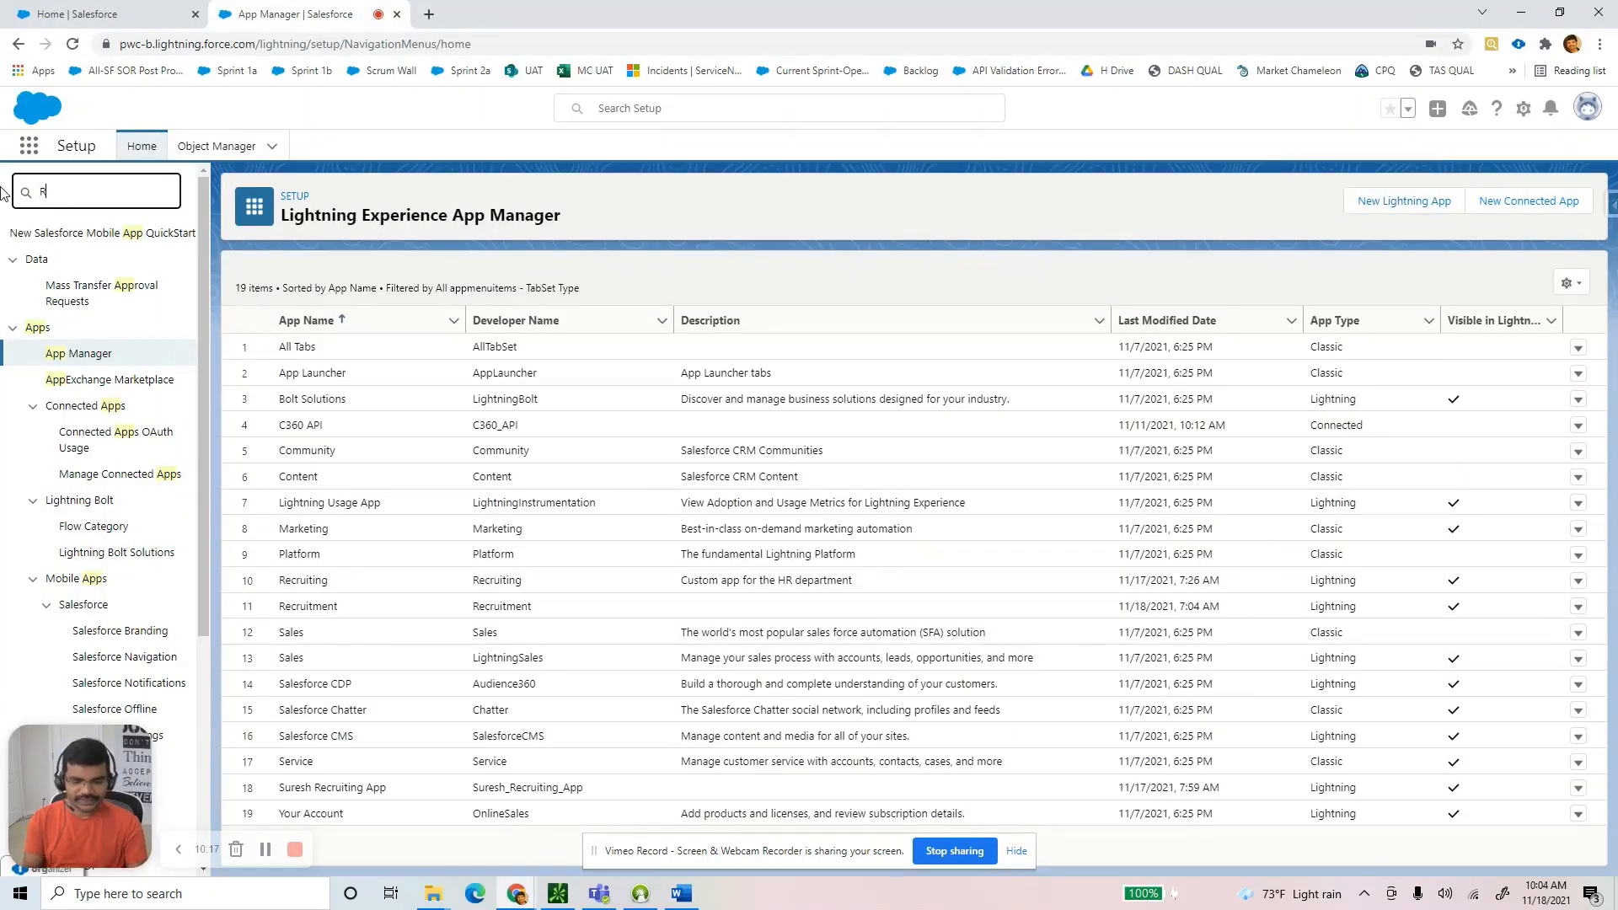
Search Setup's Quick Find for 'Role' and open the Roles page.
{"action": "type", "text": "Role"}
{"action": "left_click", "coordinate": [73, 262]}
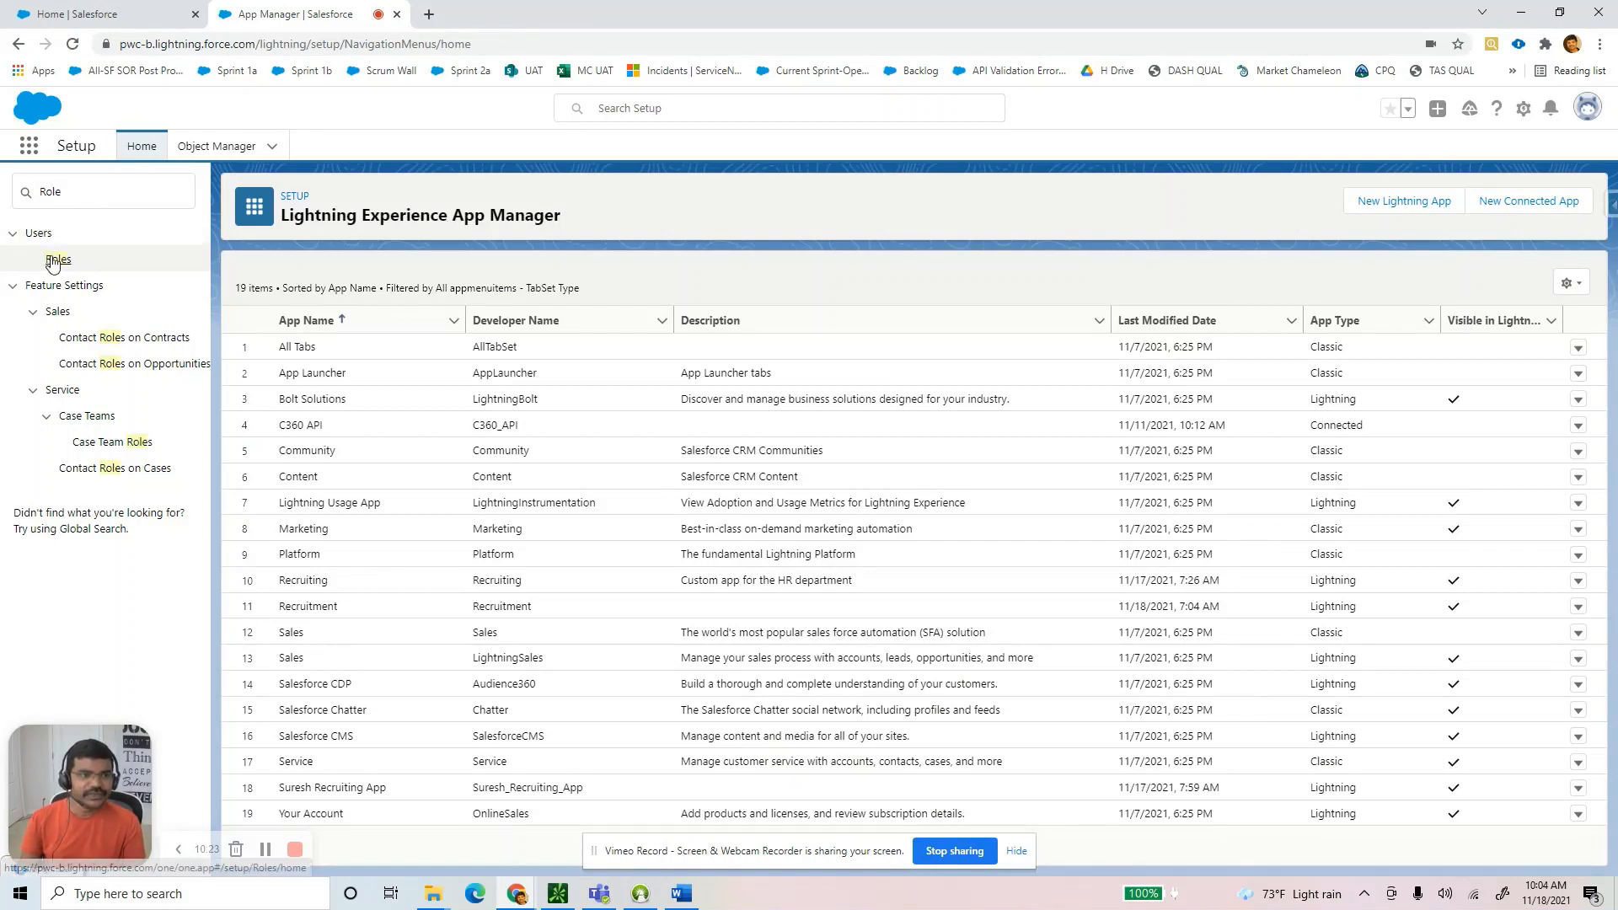
{"action": "left_click", "coordinate": [52, 260]}
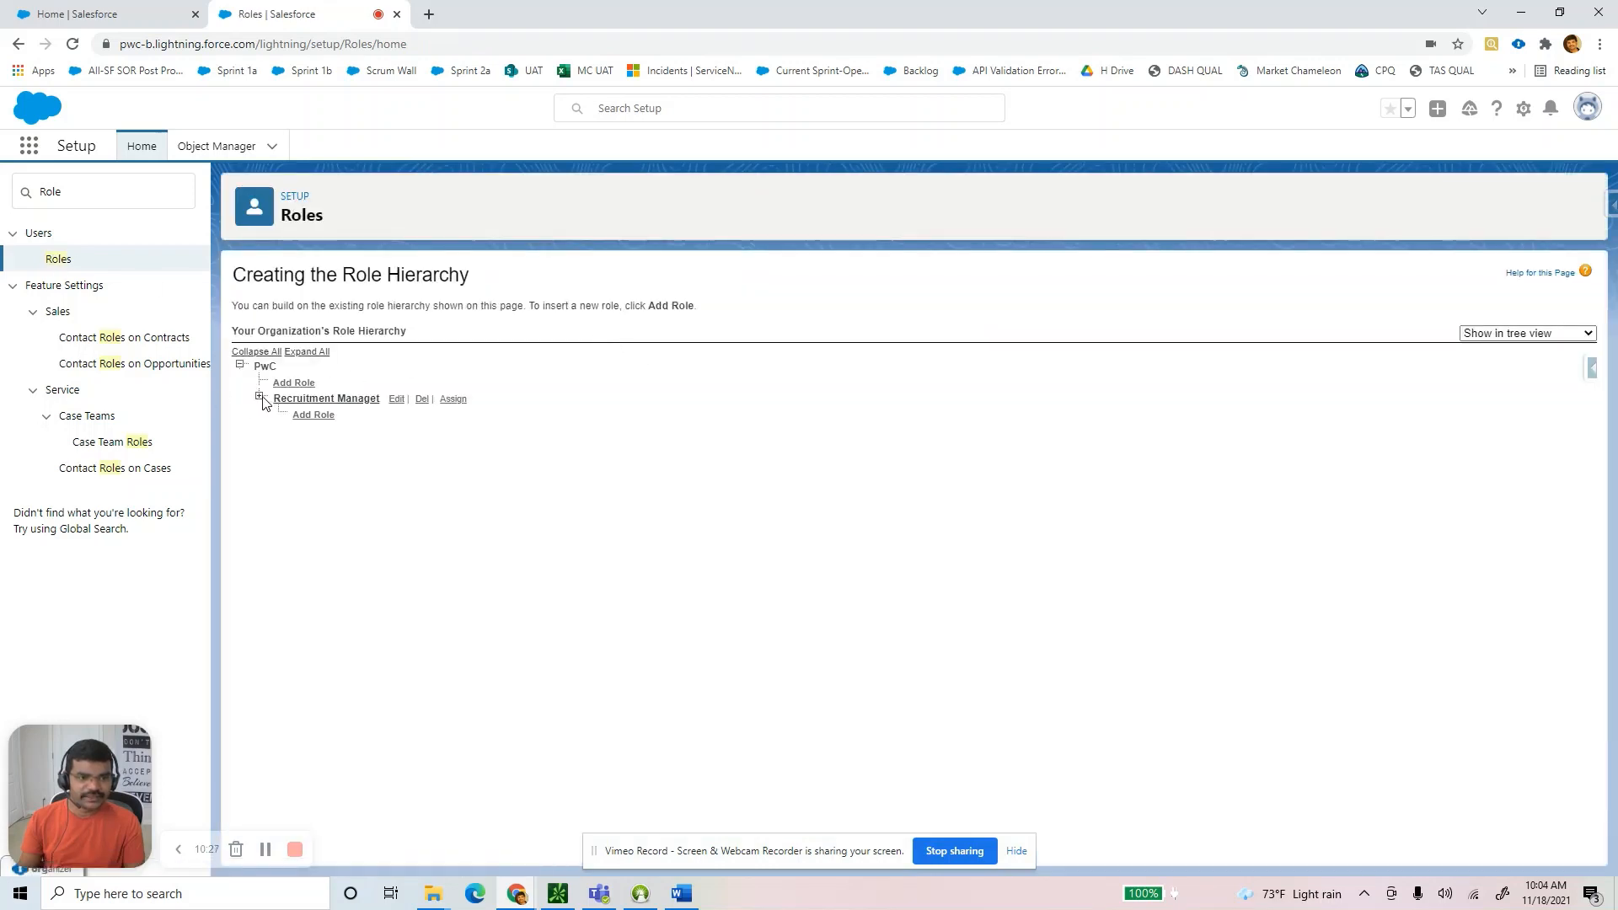
Correct the misspelled 'Recruitment Managet' role's label and role name to 'Recruitment Manager'.
{"action": "left_click", "coordinate": [262, 398]}
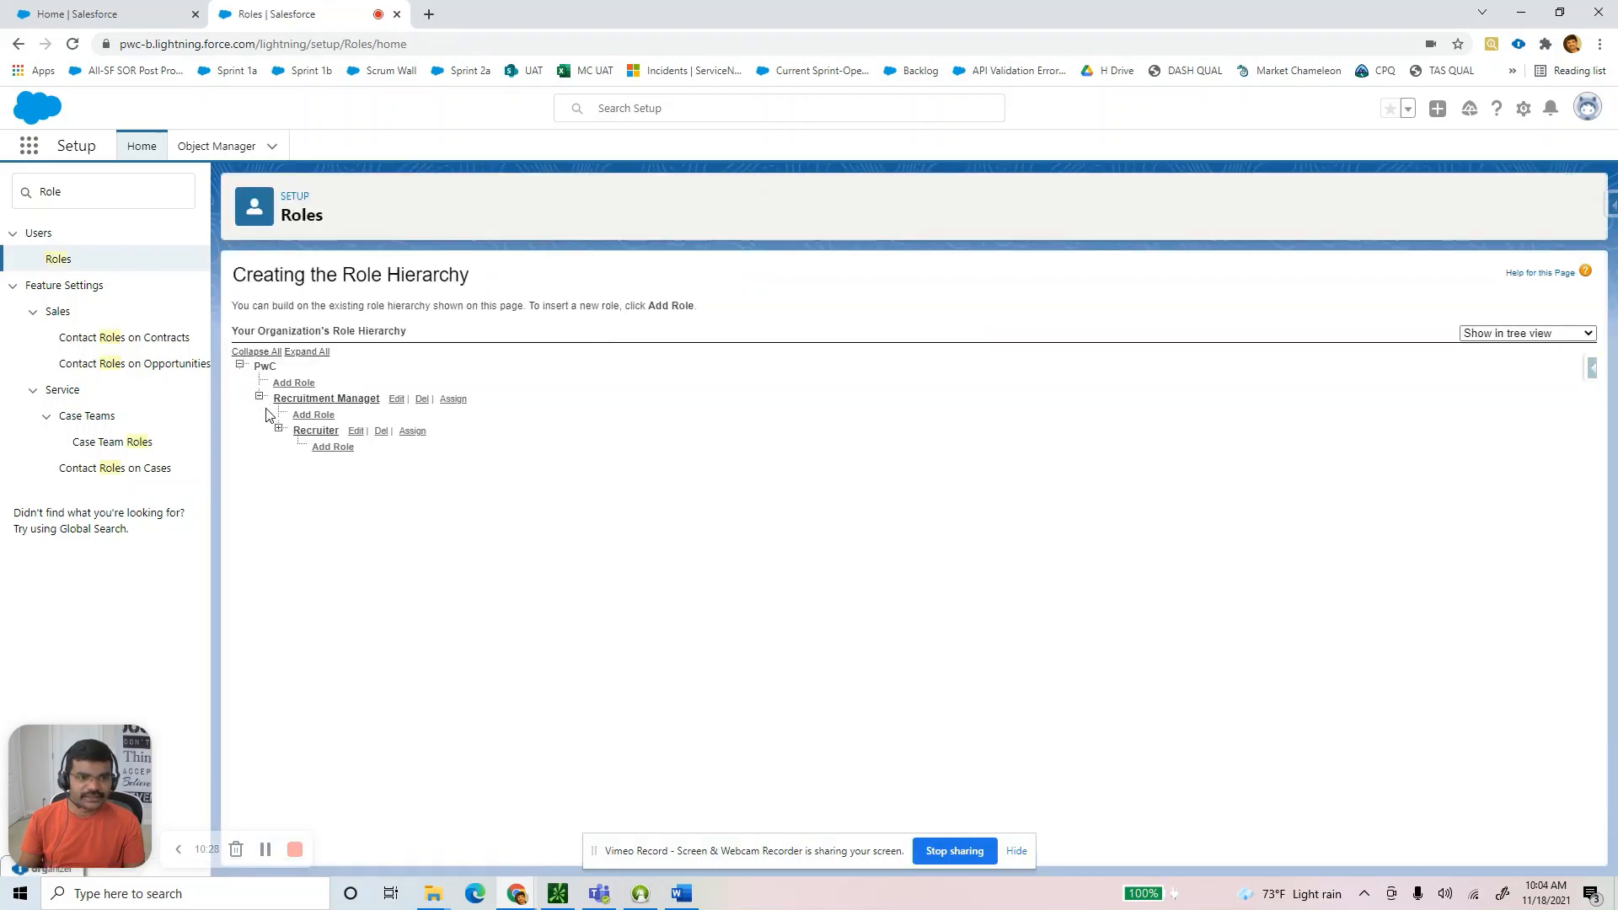
{"action": "left_click", "coordinate": [396, 402]}
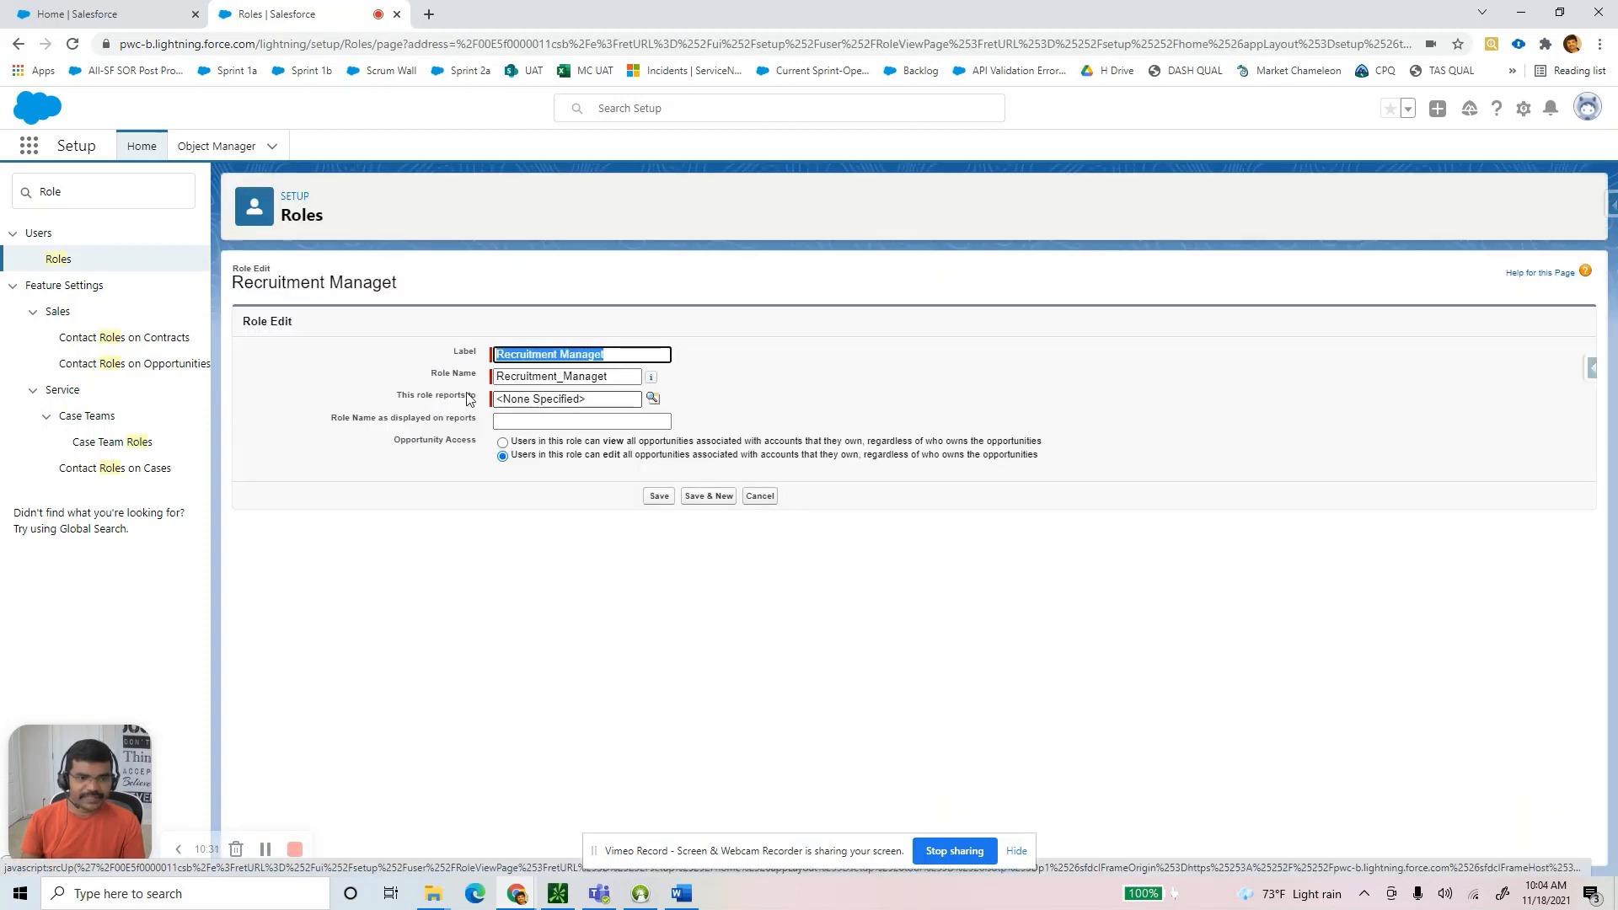
{"action": "left_click", "coordinate": [625, 356]}
{"action": "key", "text": "BackSpace"}
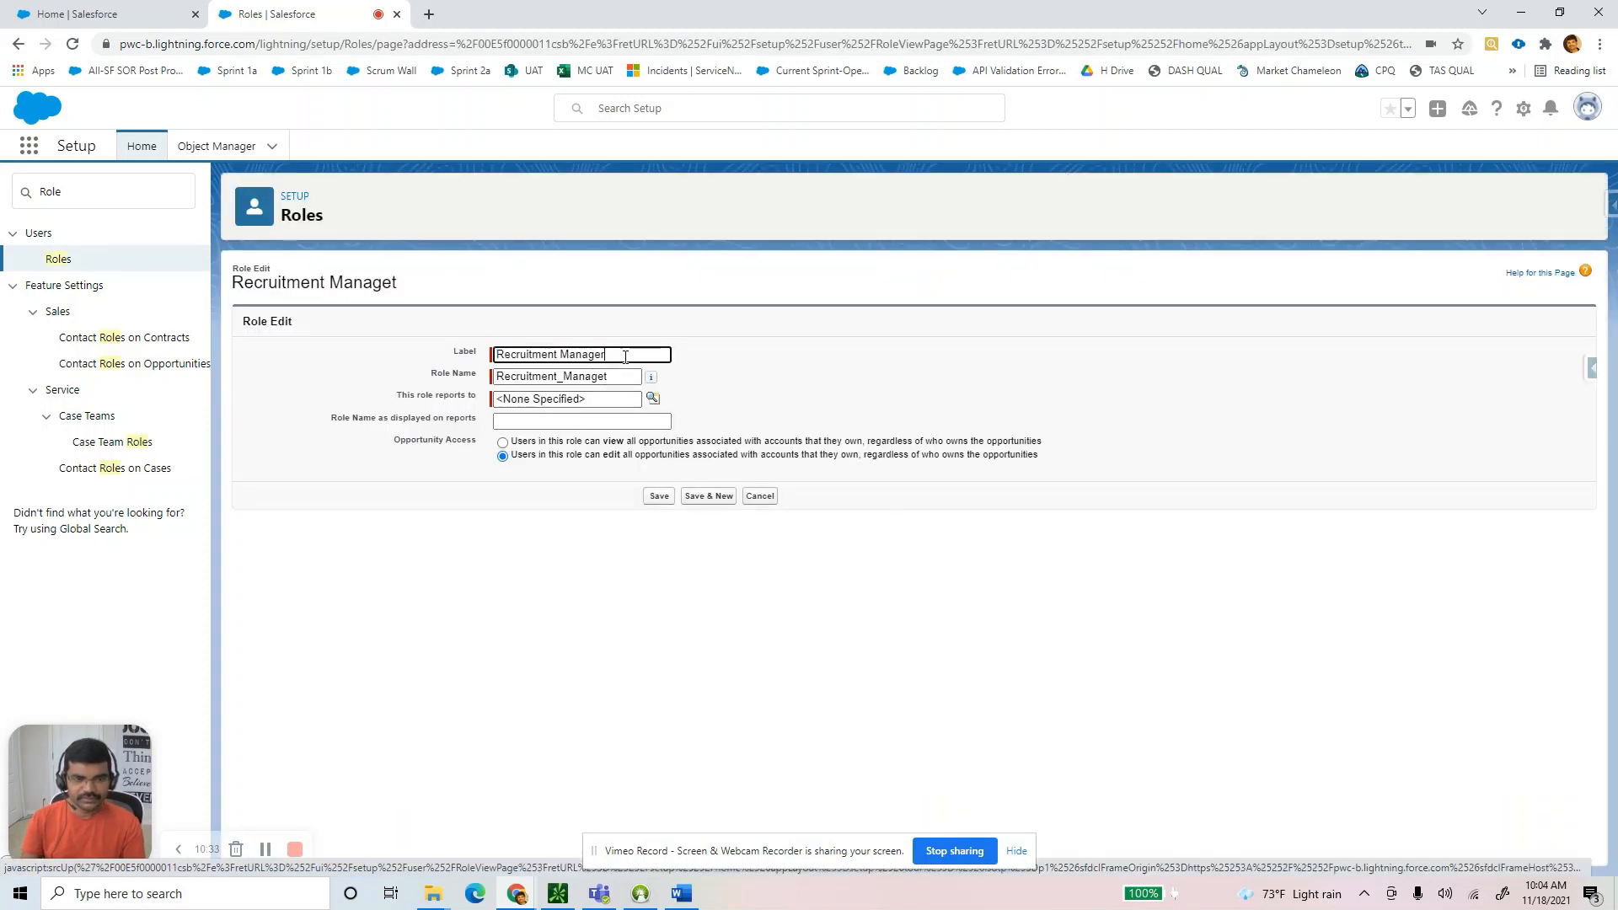
{"action": "left_click", "coordinate": [623, 377]}
{"action": "key", "text": "BackSpace"}
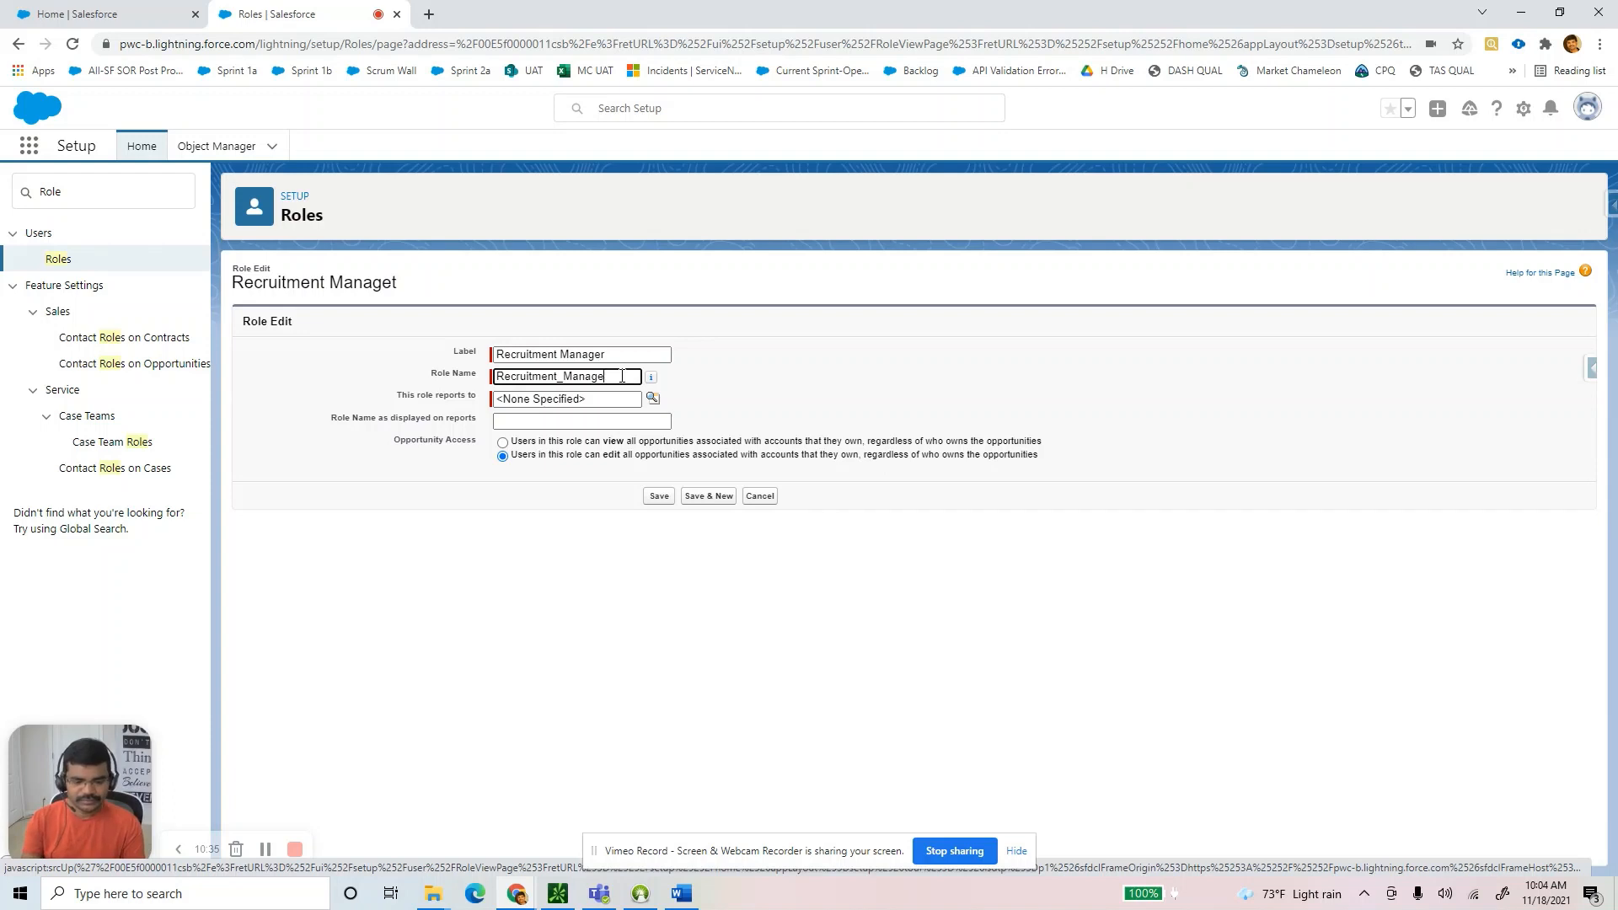
{"action": "type", "text": "r"}
Make the role report to PwC, save it, and bring the Word guide forward.
{"action": "left_click", "coordinate": [650, 402]}
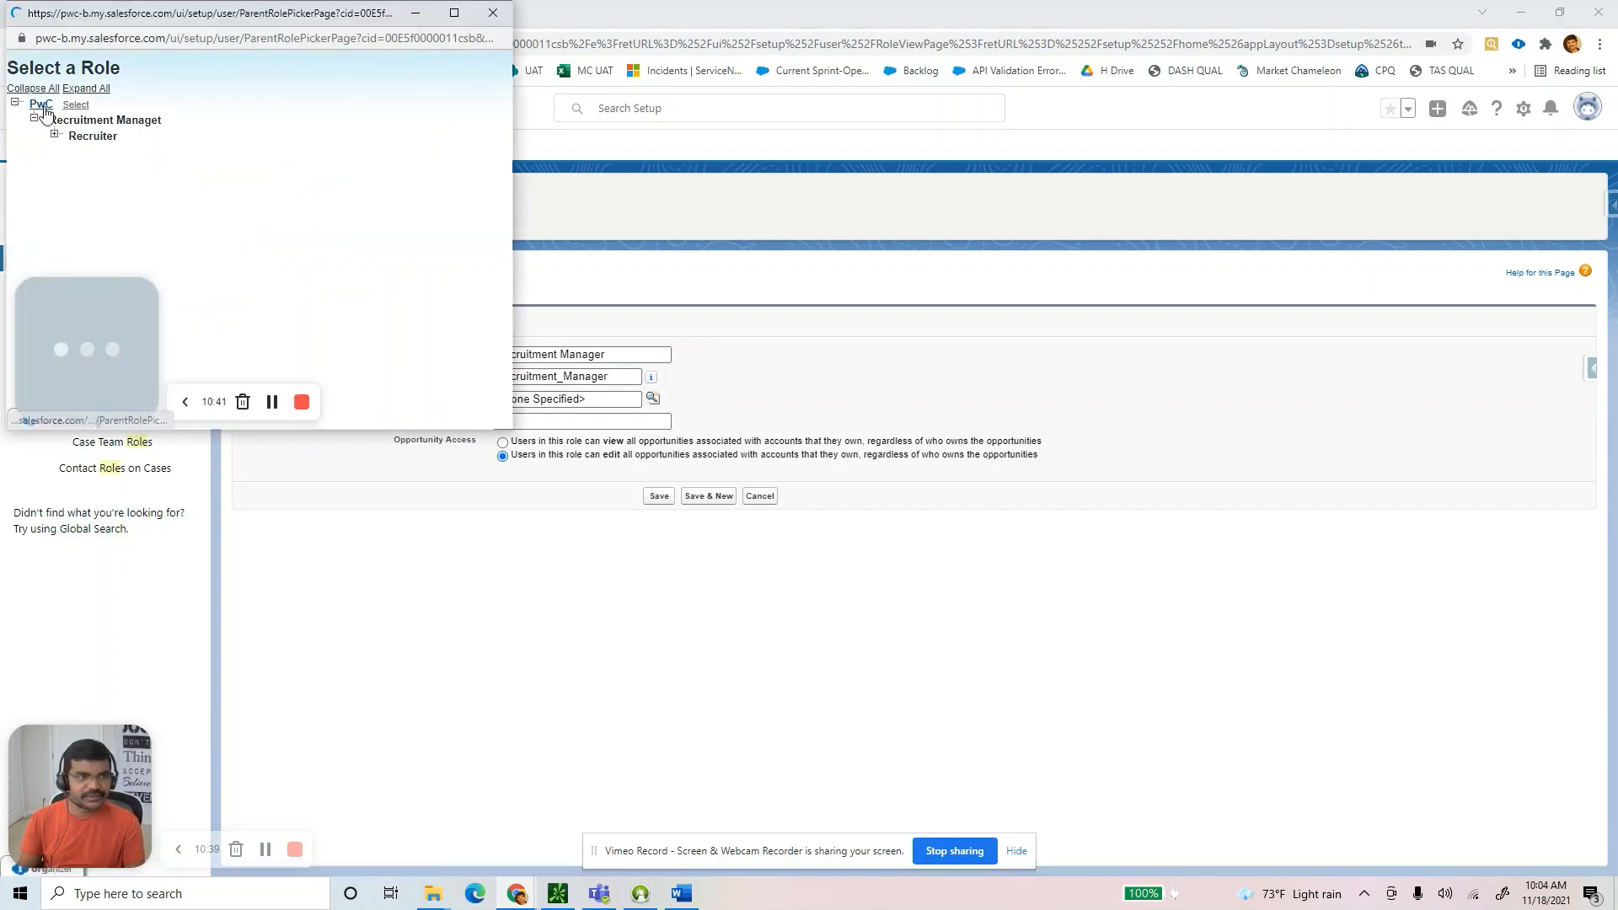
{"action": "left_click", "coordinate": [40, 105]}
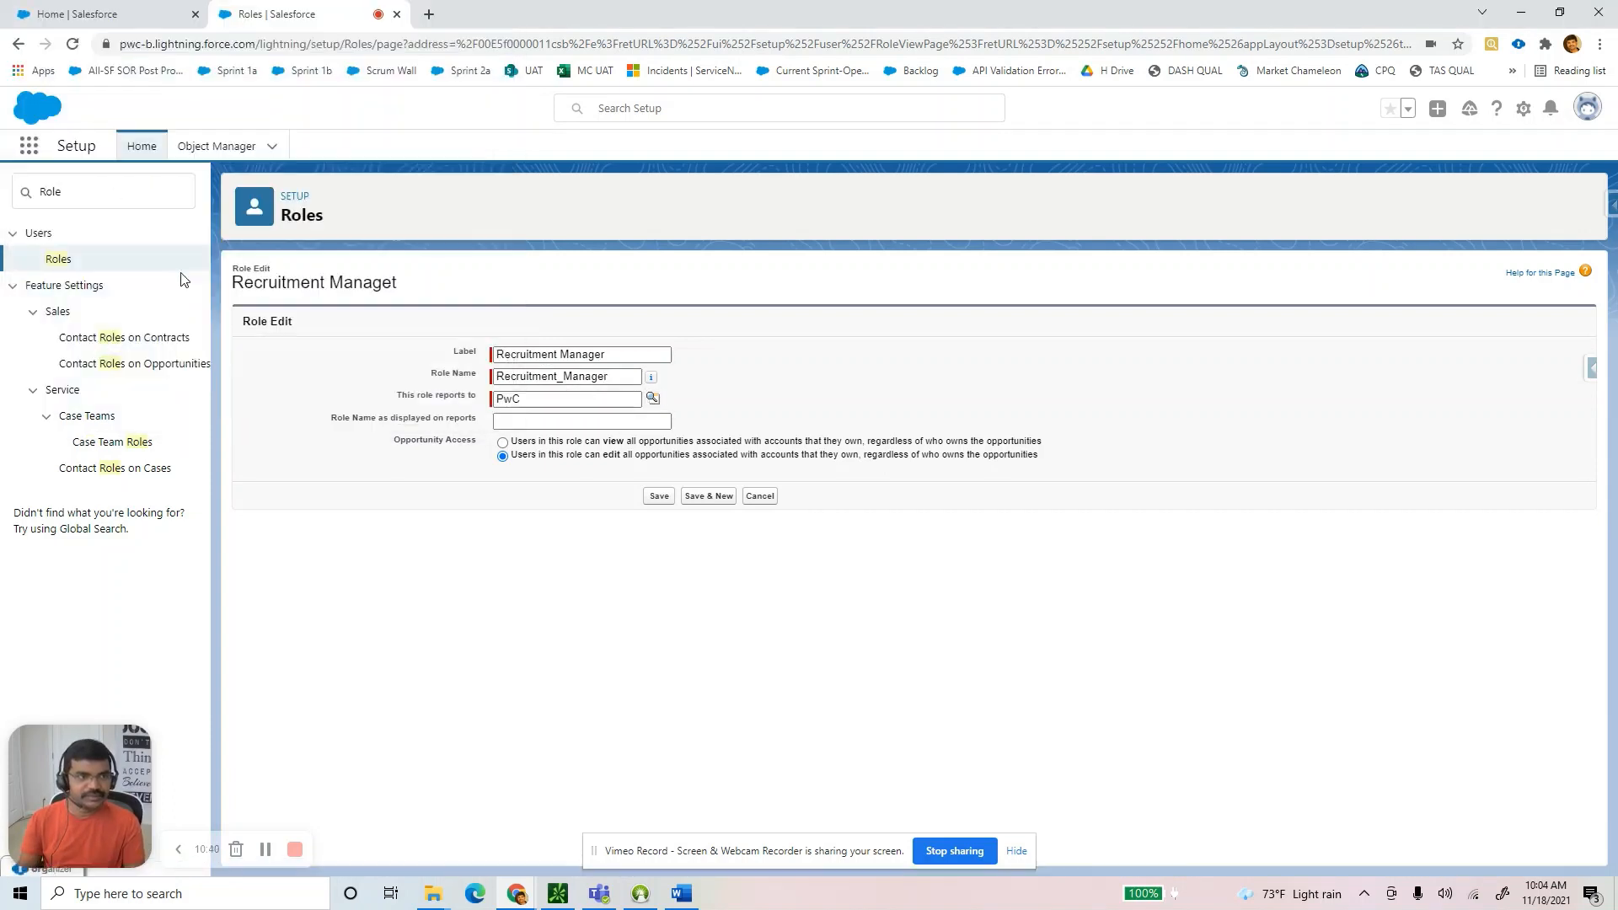
{"action": "left_click", "coordinate": [659, 497]}
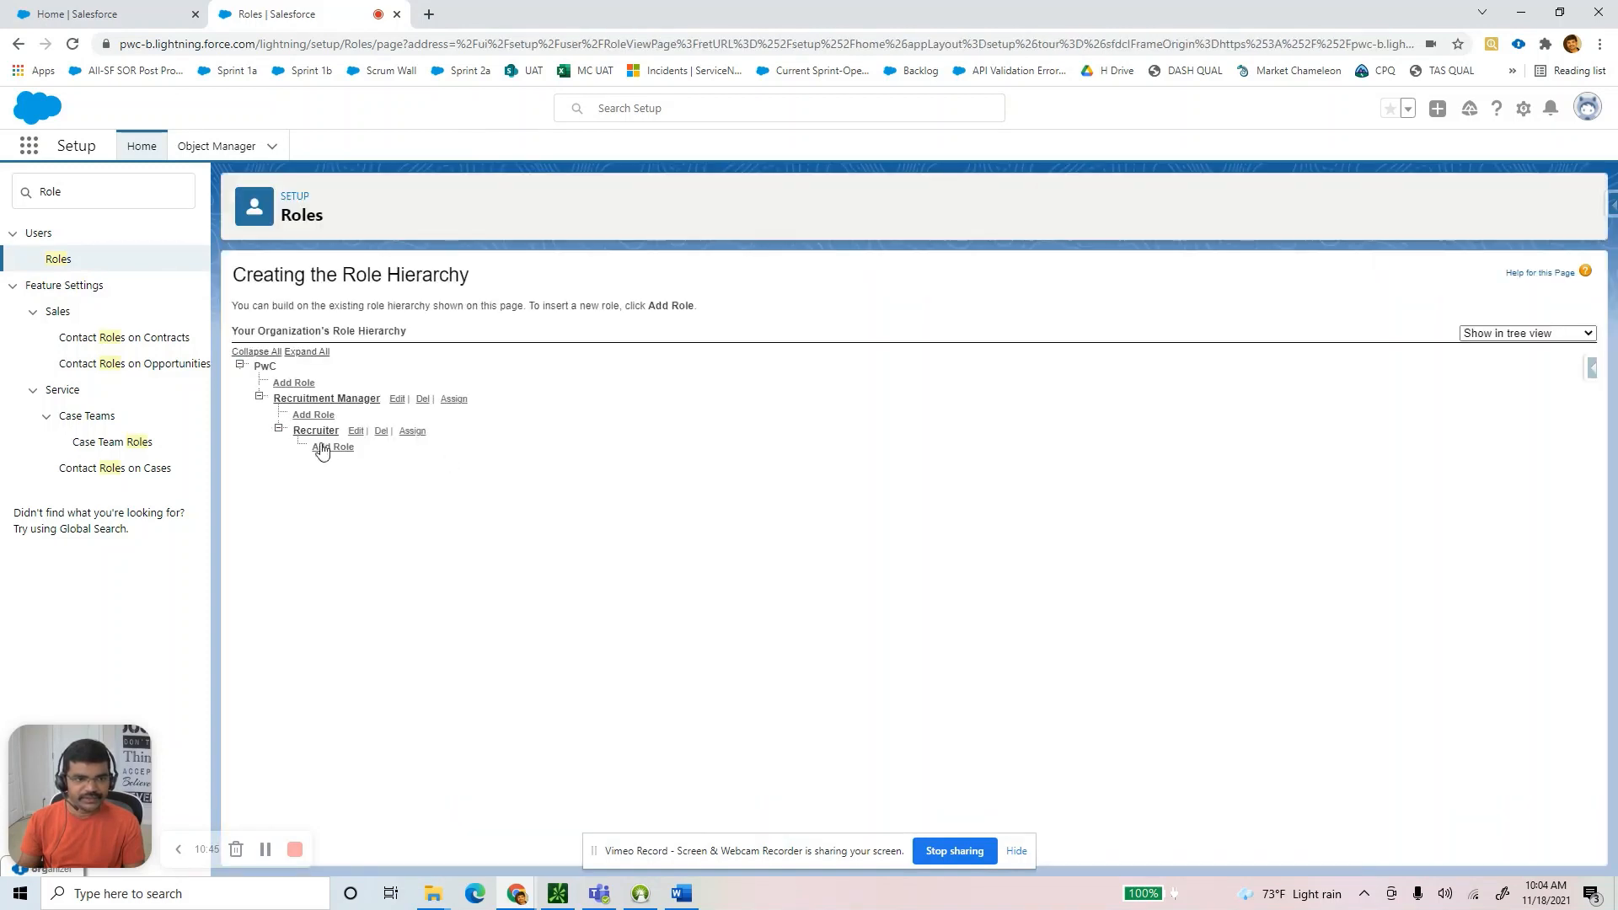
{"action": "left_click", "coordinate": [682, 894]}
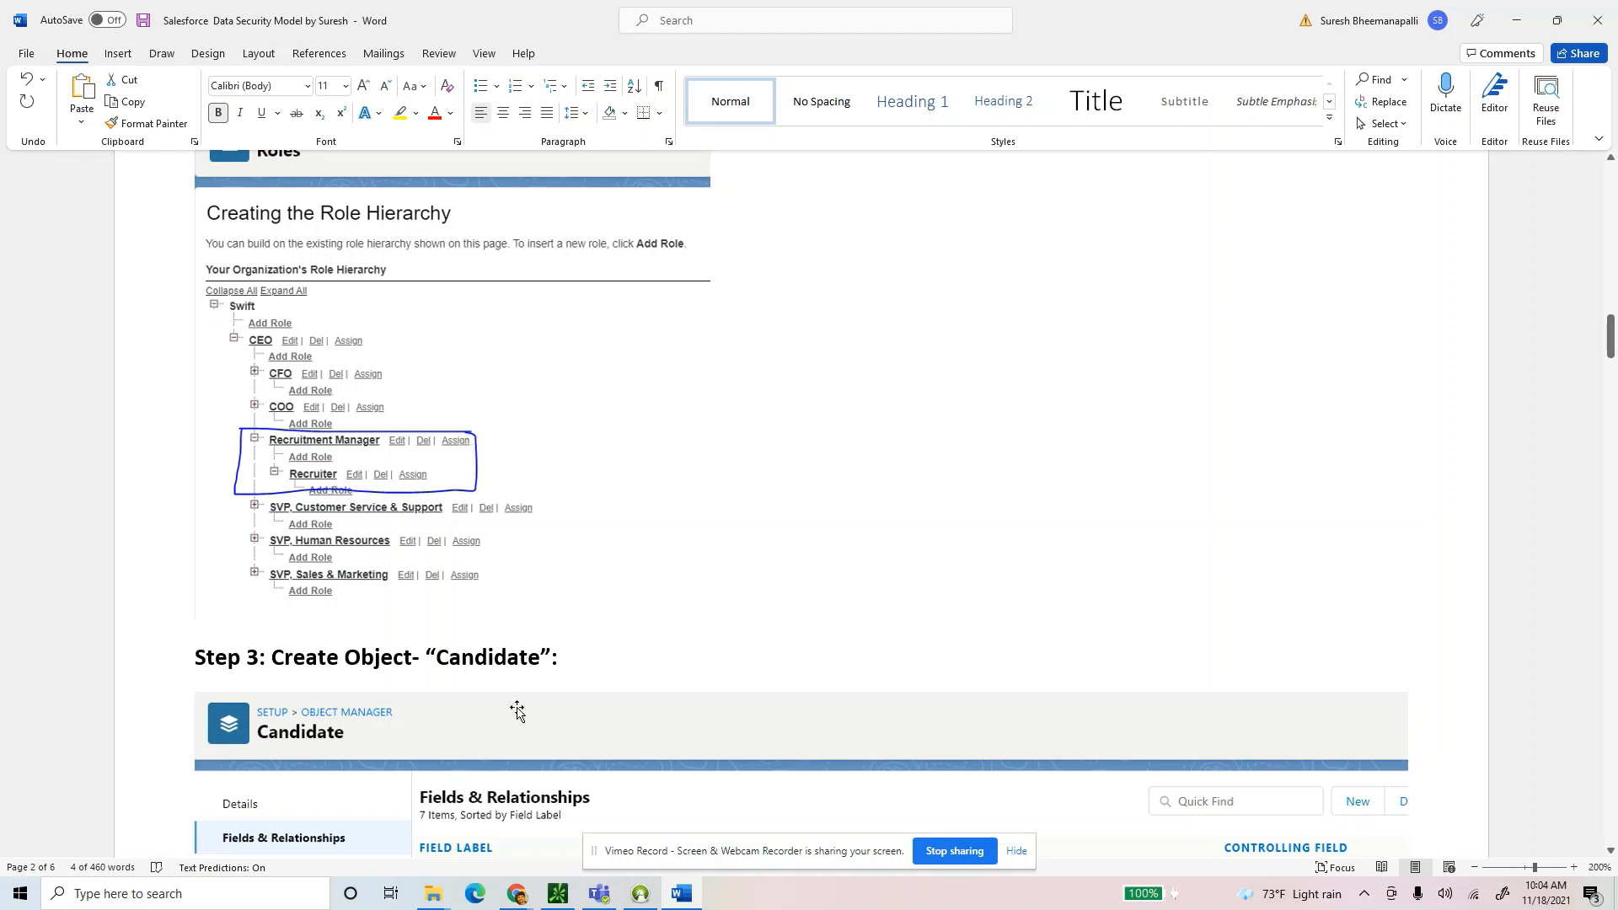
Return to the Salesforce Roles page and zoom it in to 125%.
{"action": "left_click", "coordinate": [517, 893]}
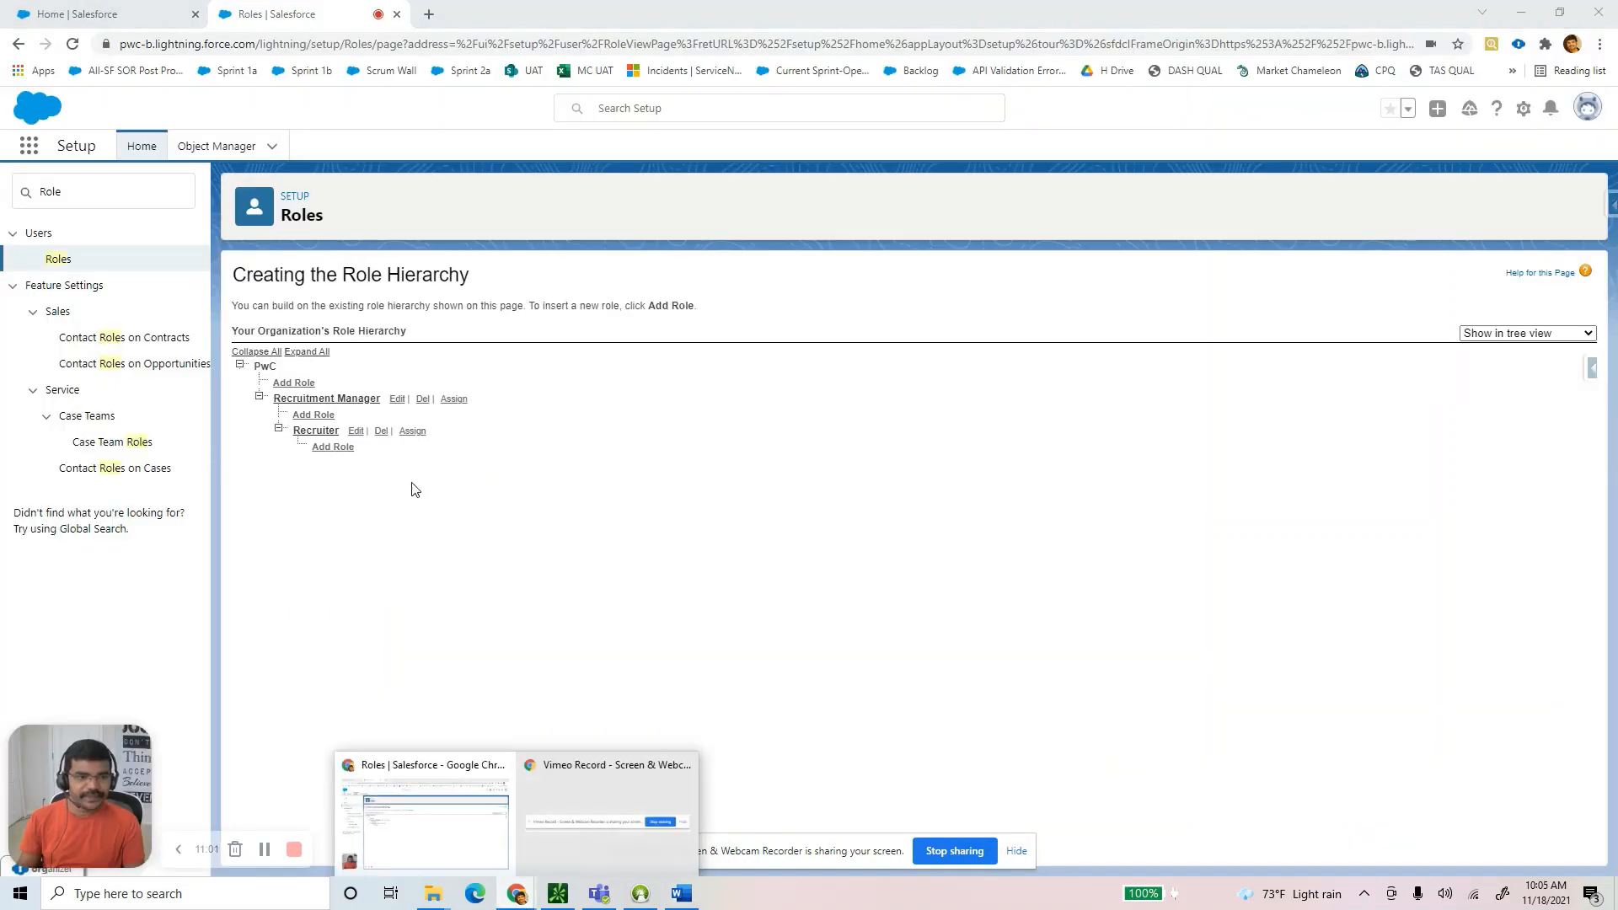
{"action": "key", "text": "ctrl+plus"}
{"action": "key", "text": "ctrl+plus"}
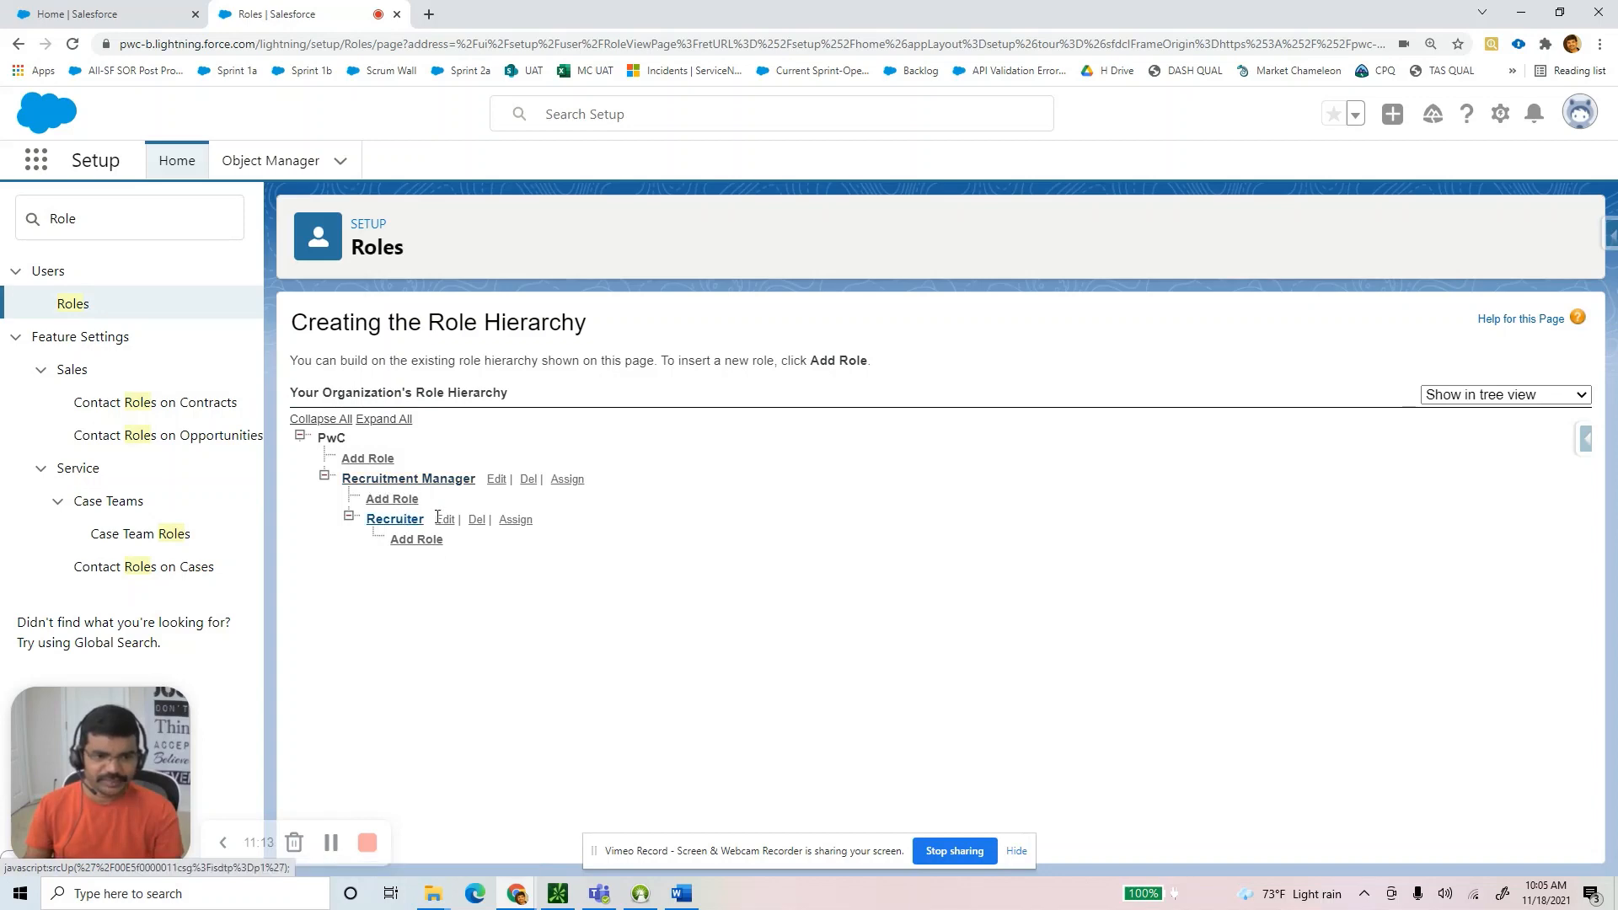
In the Word guide, look over the Roles hierarchy screenshot.
{"action": "left_click", "coordinate": [682, 893]}
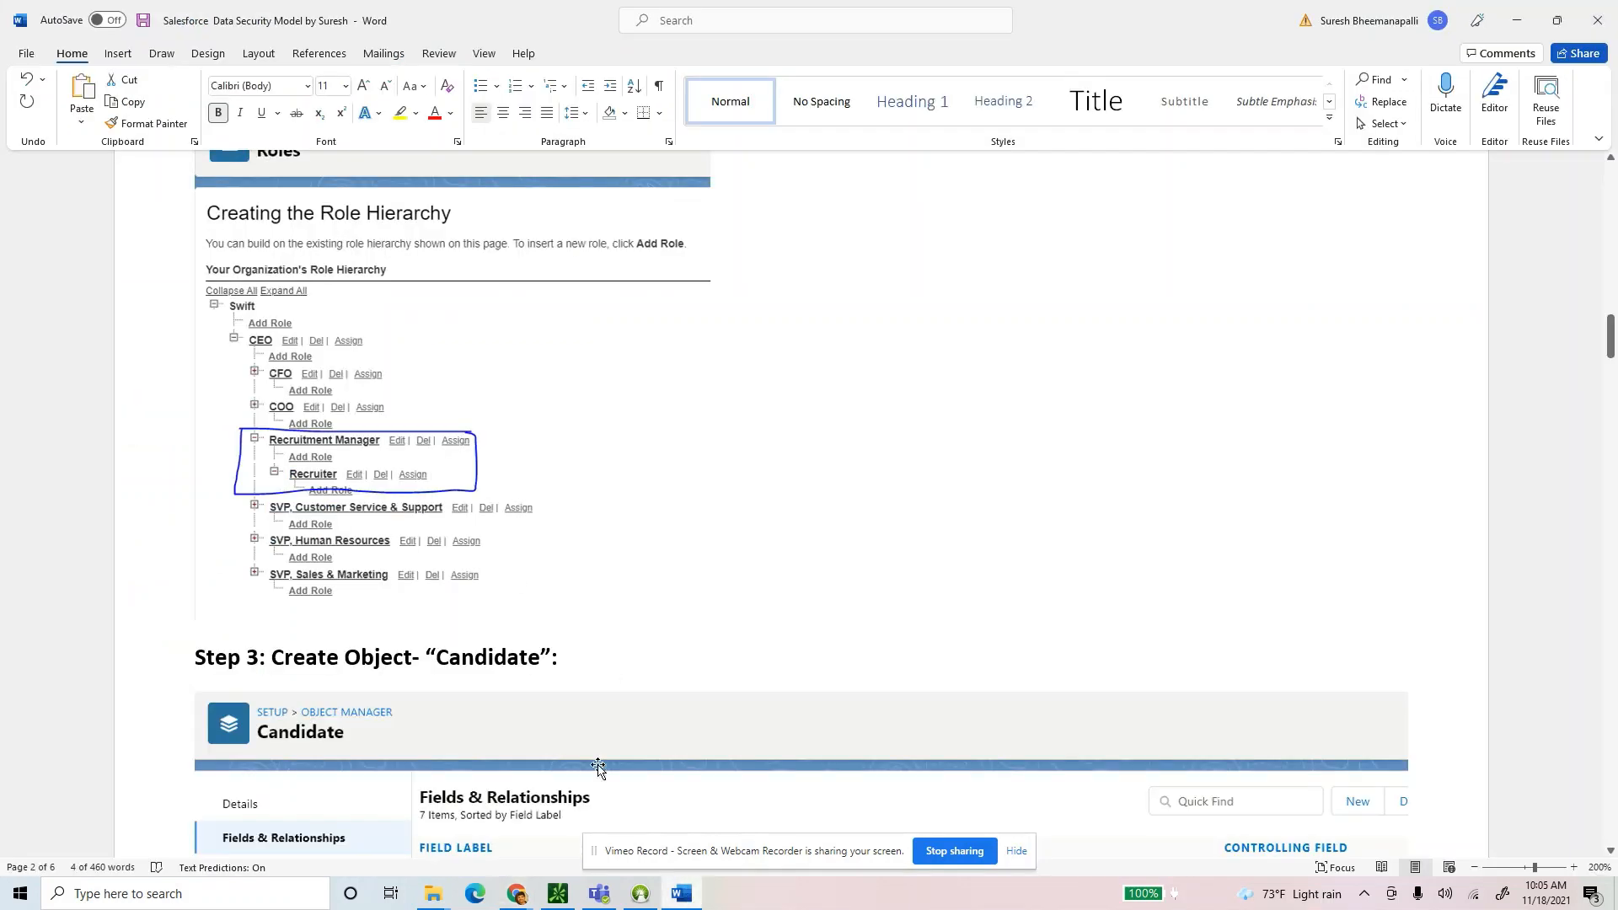
{"action": "left_click", "coordinate": [455, 216]}
{"action": "scroll", "coordinate": [598, 488], "scroll_direction": "up", "scroll_amount": 3}
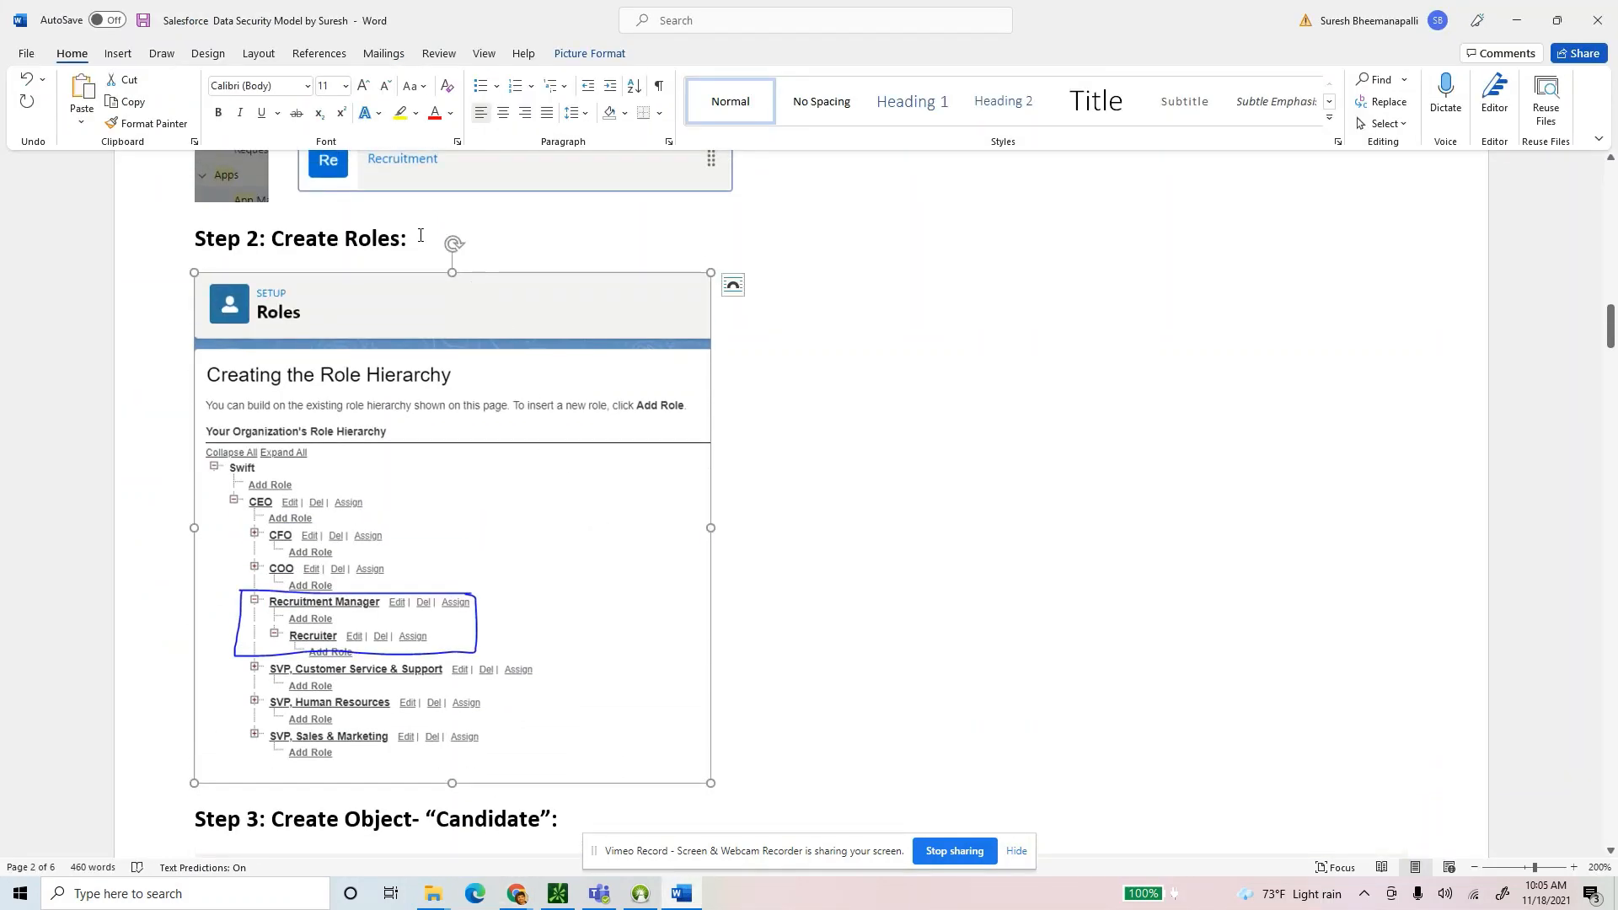
{"action": "left_click_drag", "start_coordinate": [421, 236], "coordinate": [190, 241]}
{"action": "scroll", "coordinate": [498, 594], "scroll_direction": "down", "scroll_amount": 3}
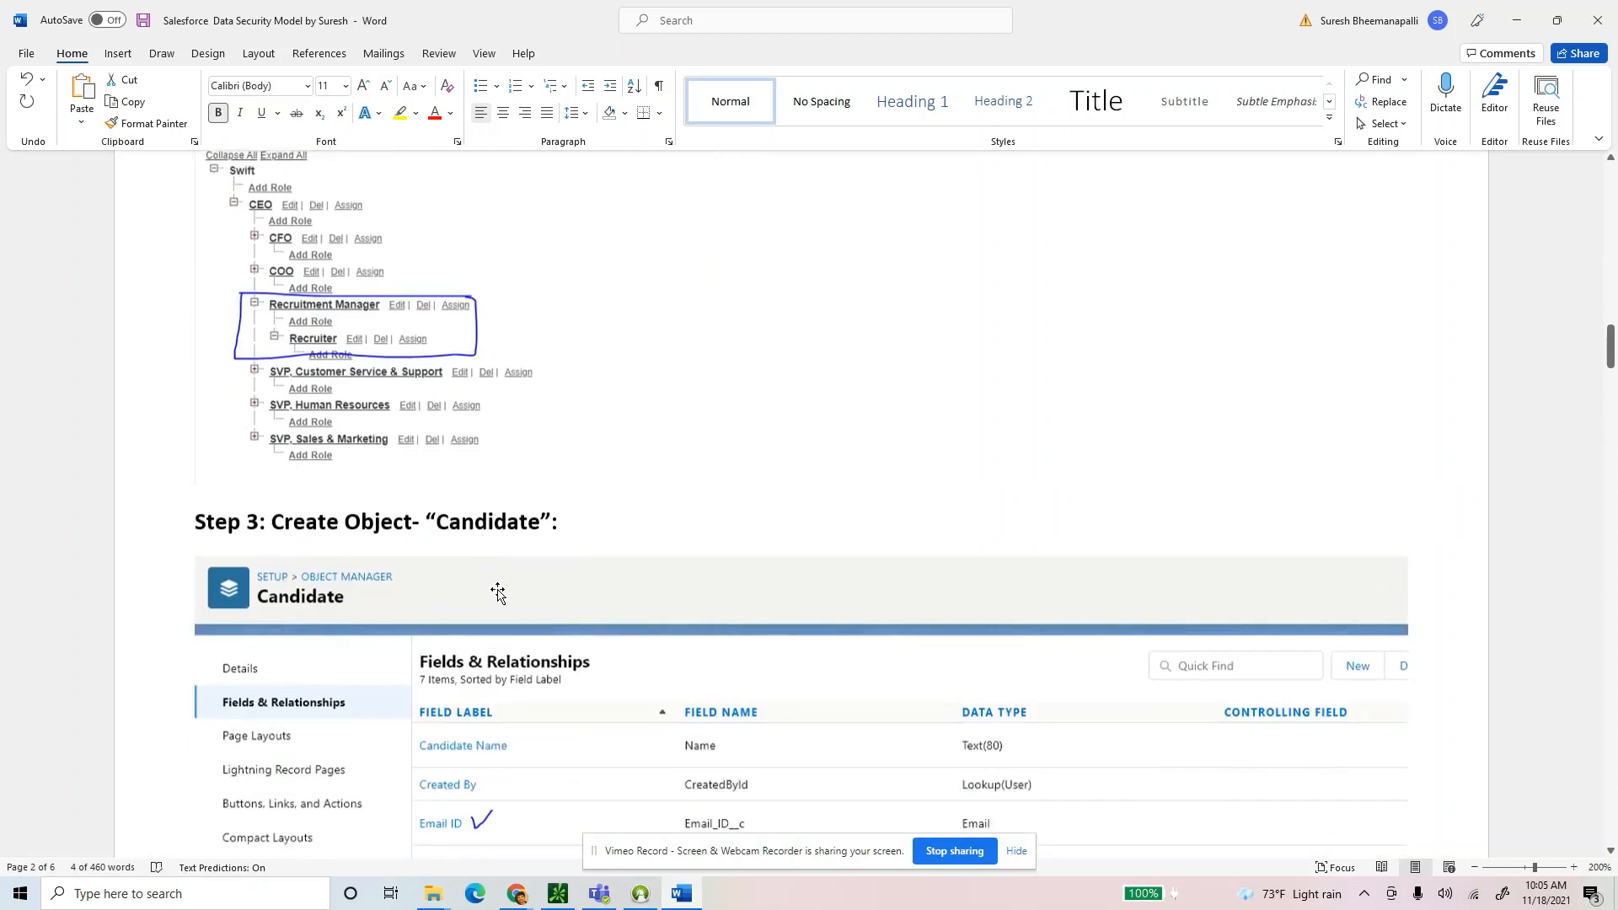
Read Step 3's Candidate object heading, then switch back to the Salesforce Roles page.
{"action": "left_click_drag", "start_coordinate": [556, 505], "coordinate": [192, 504]}
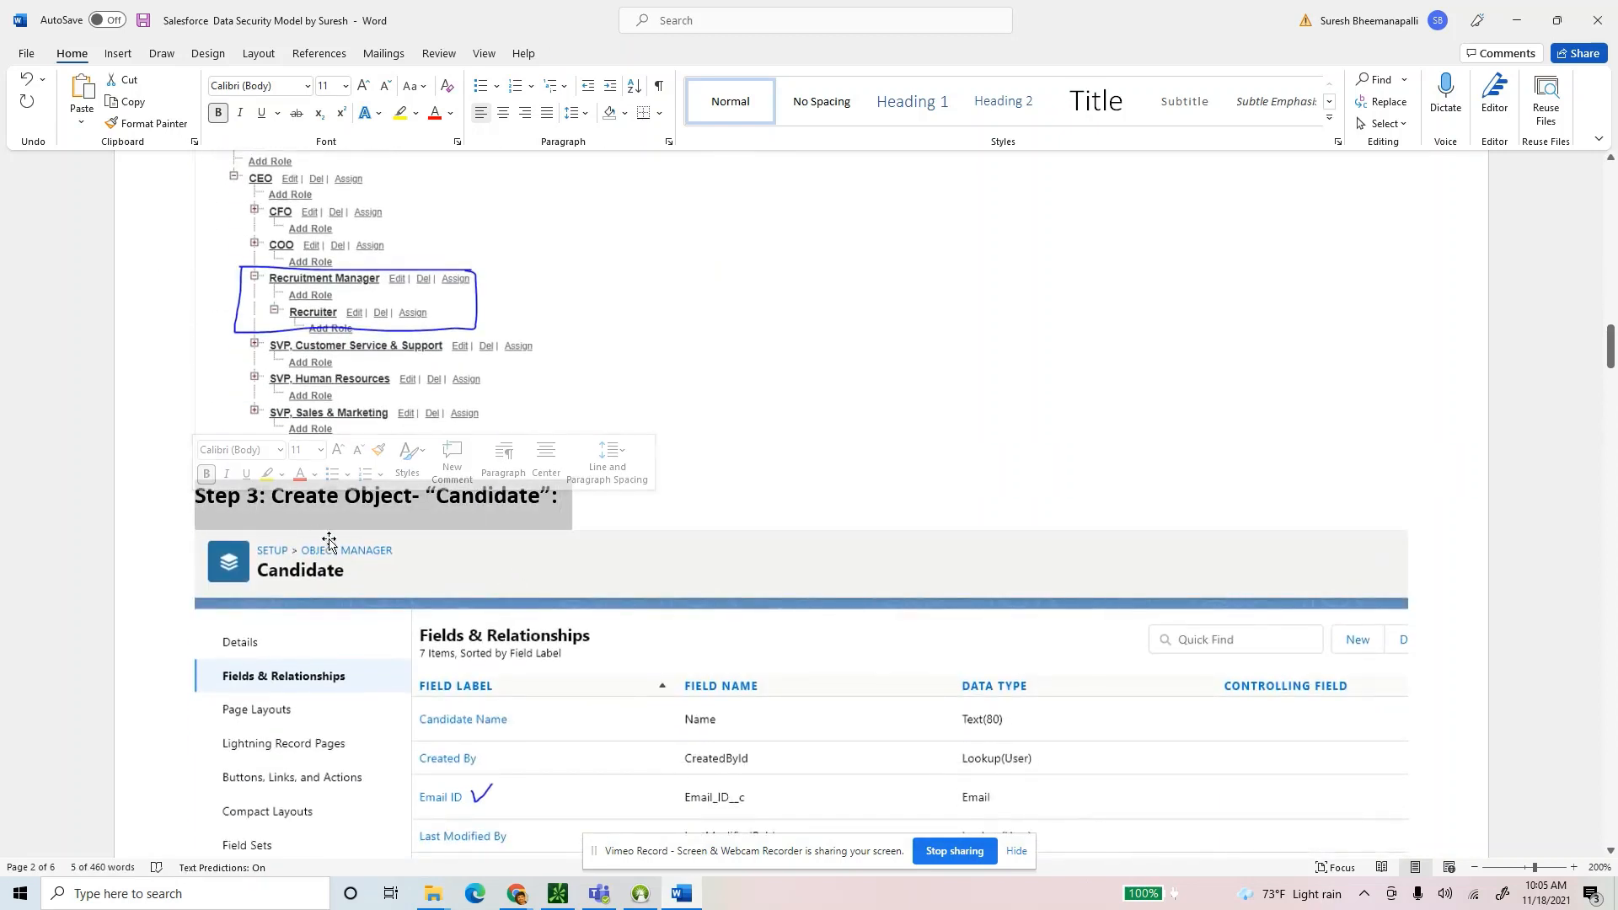
{"action": "left_click", "coordinate": [666, 509]}
{"action": "scroll", "coordinate": [661, 501], "scroll_direction": "down", "scroll_amount": 3}
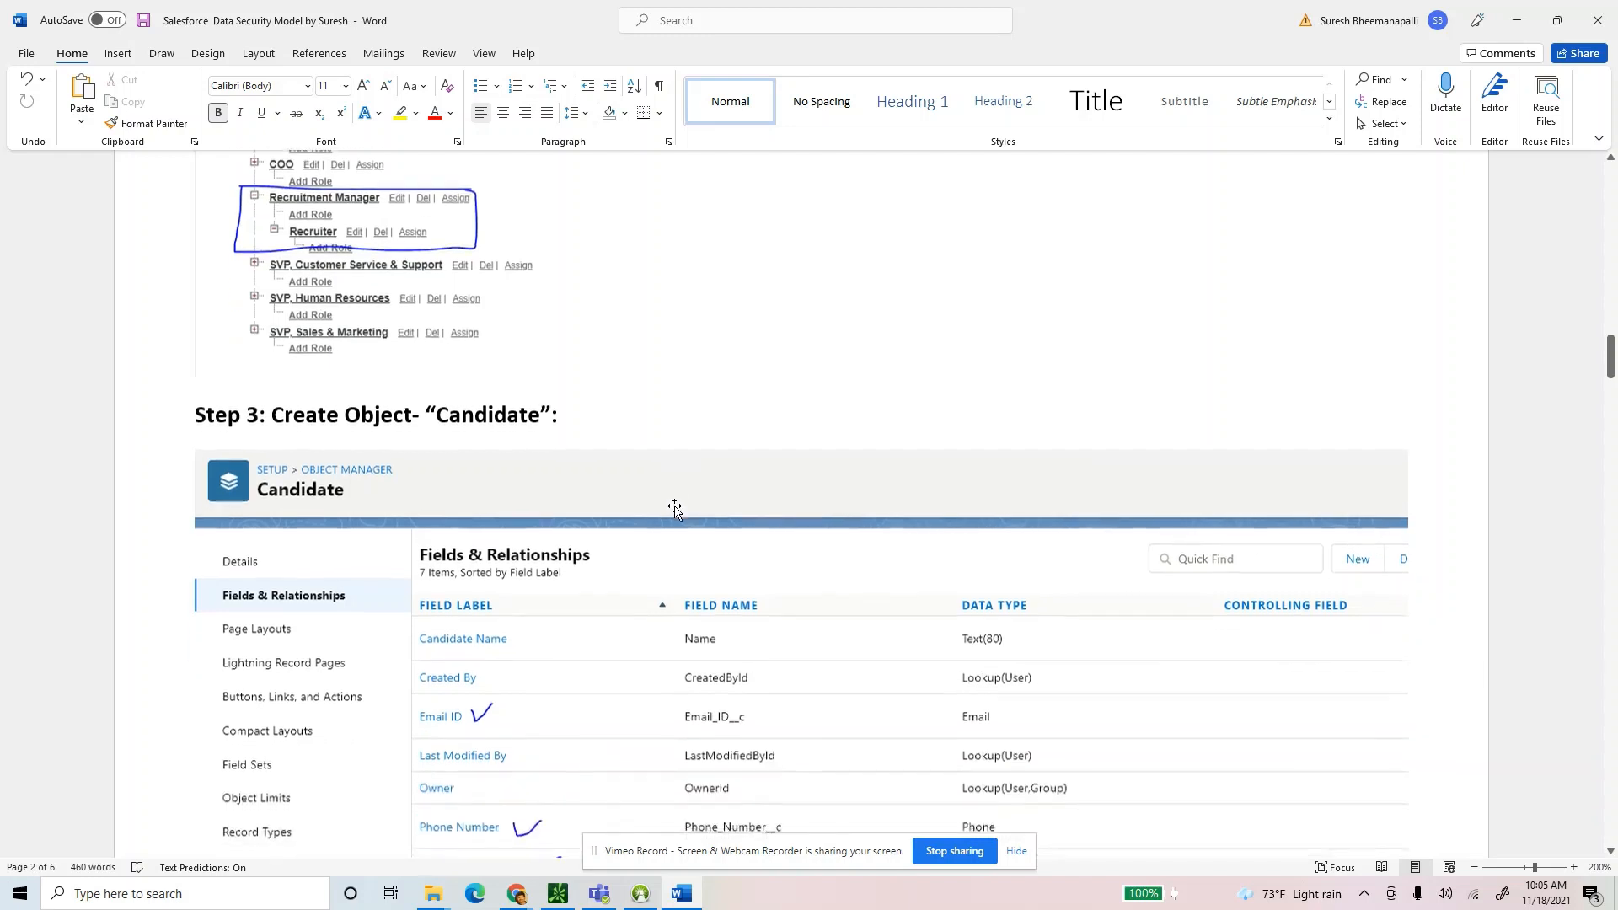
{"action": "mouse_move", "coordinate": [428, 334]}
{"action": "left_mouse_down"}
{"action": "mouse_move", "coordinate": [553, 334]}
{"action": "mouse_move", "coordinate": [436, 335]}
{"action": "left_mouse_up"}
{"action": "left_click", "coordinate": [555, 333]}
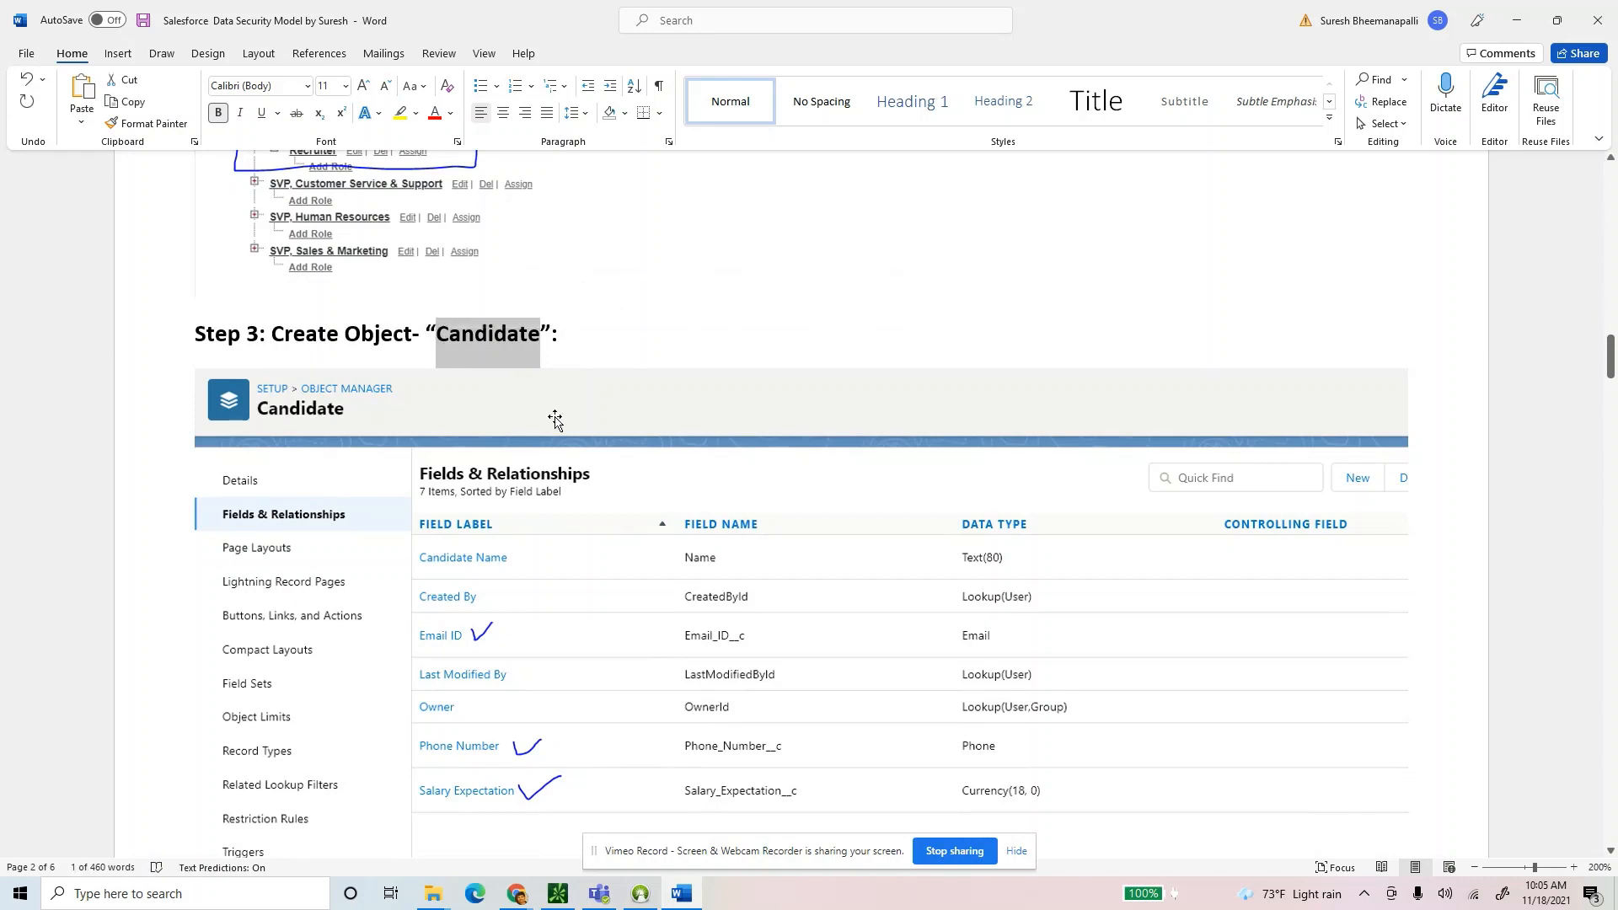
{"action": "scroll", "coordinate": [556, 420], "scroll_direction": "down", "scroll_amount": 1}
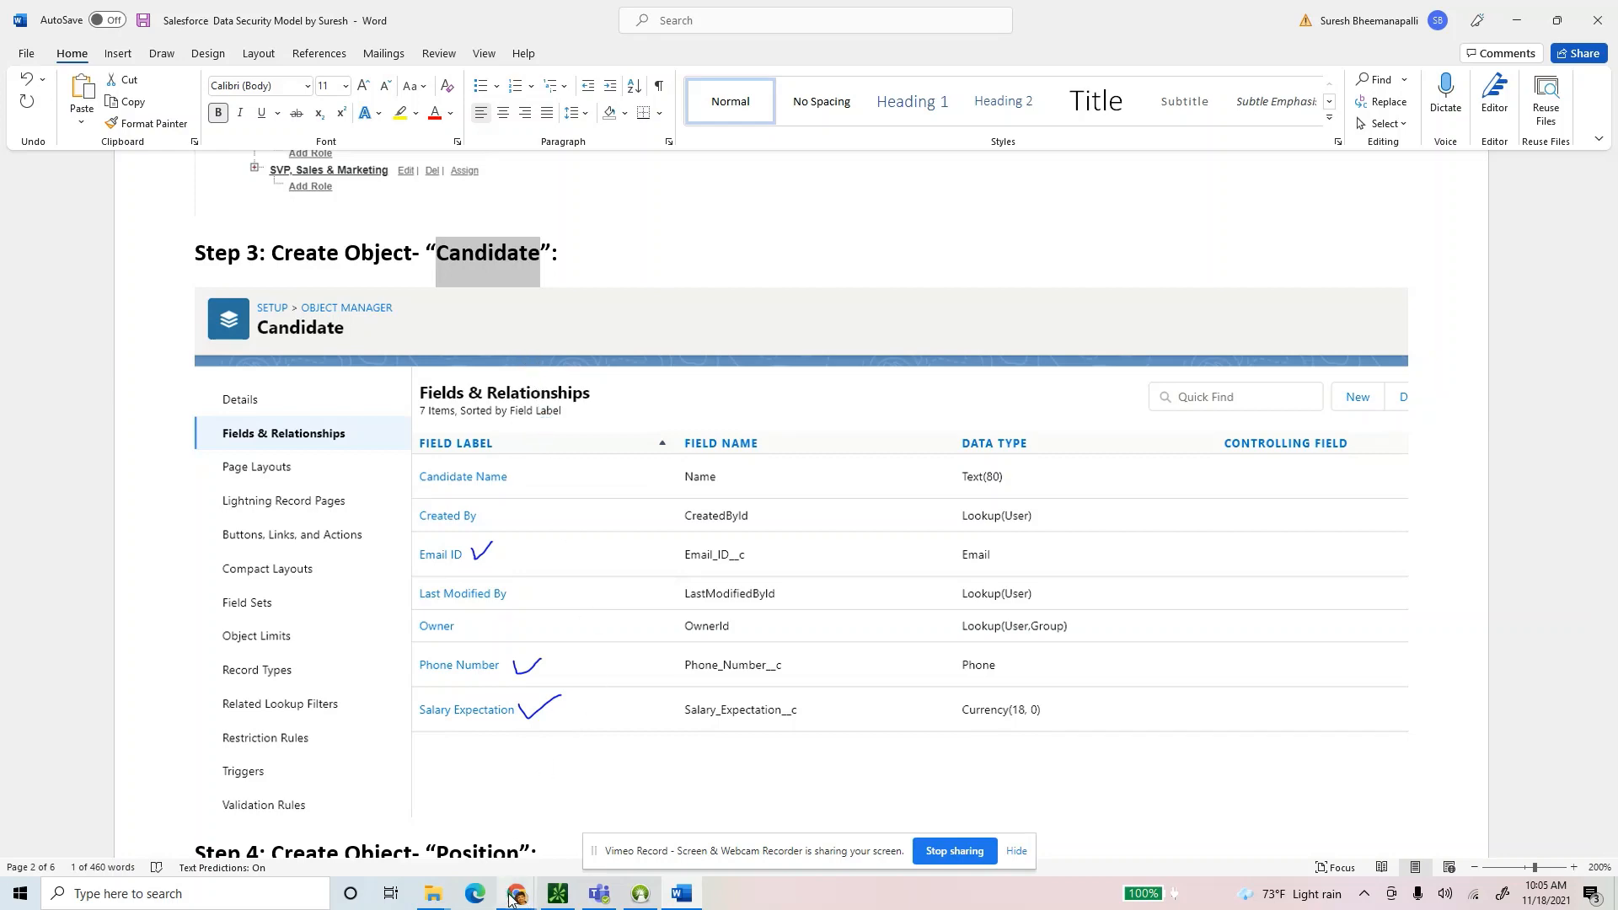
{"action": "mouse_move", "coordinate": [511, 899]}
{"action": "left_click", "coordinate": [442, 839]}
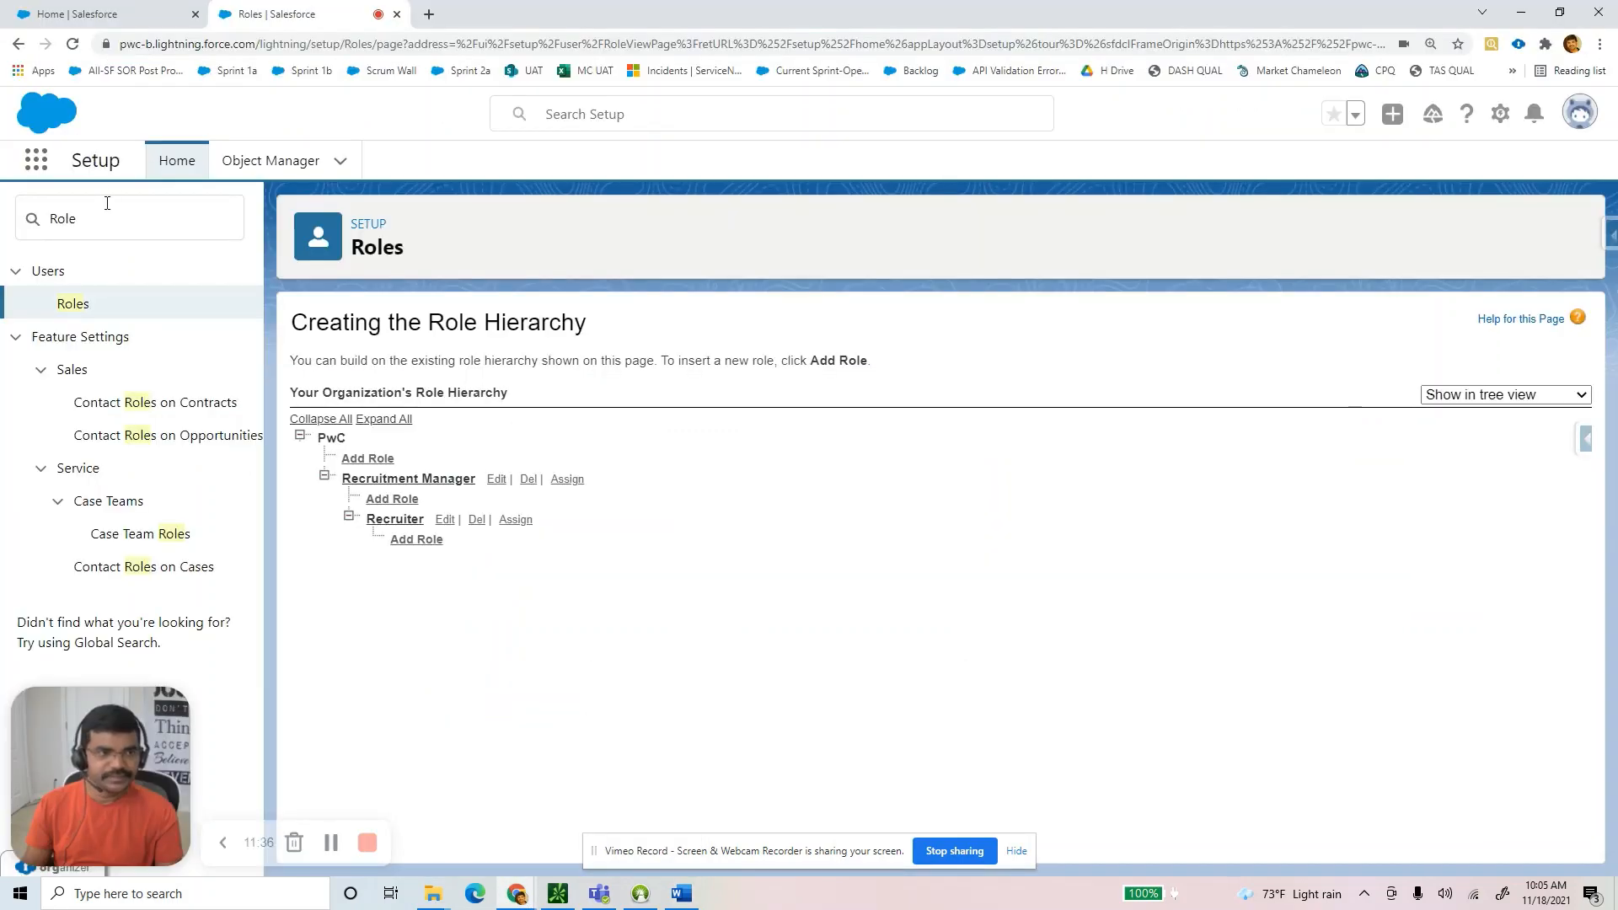
Search Object Manager for 'Candidate', then choose Create > Custom Object.
{"action": "left_click", "coordinate": [251, 167]}
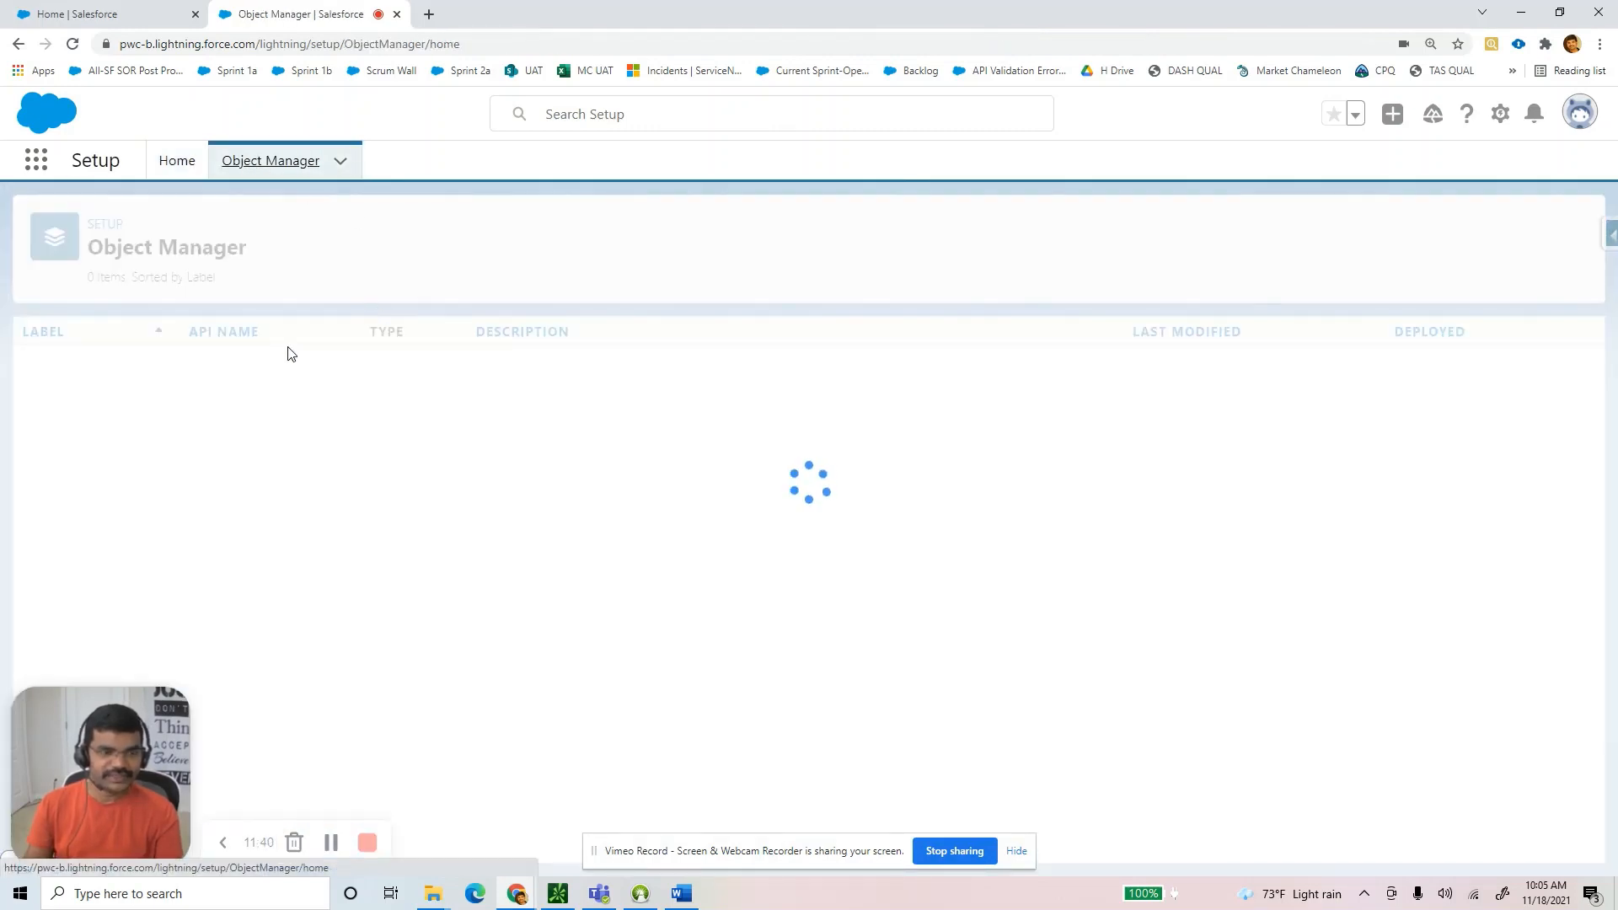
{"action": "left_click", "coordinate": [1257, 237]}
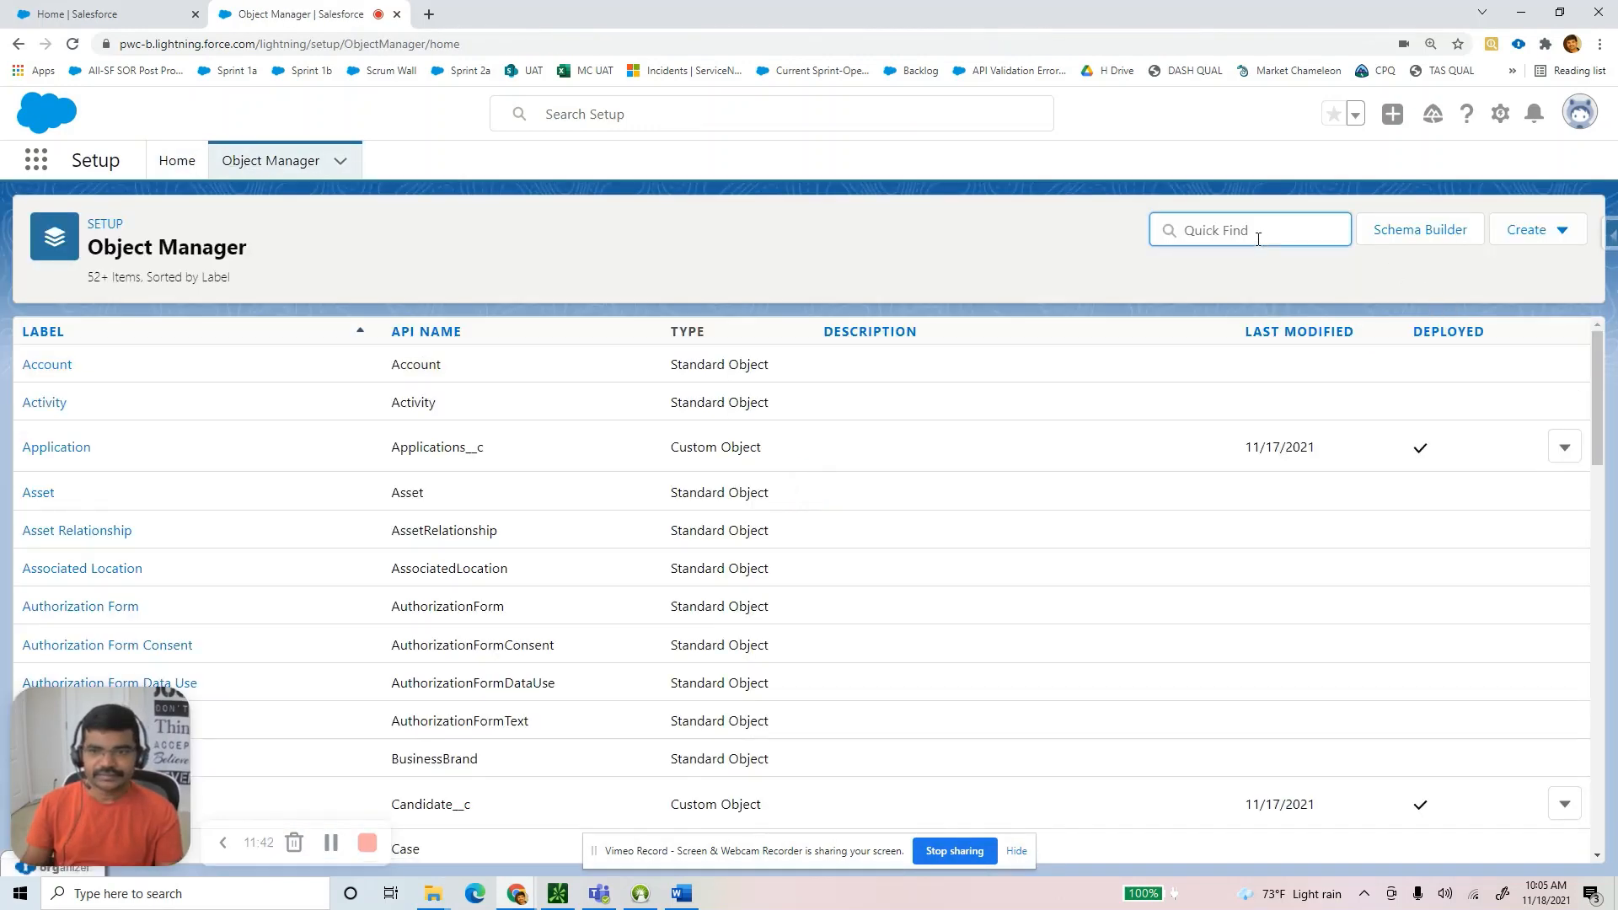
{"action": "left_click", "coordinate": [1252, 235]}
{"action": "type", "text": "Candidate"}
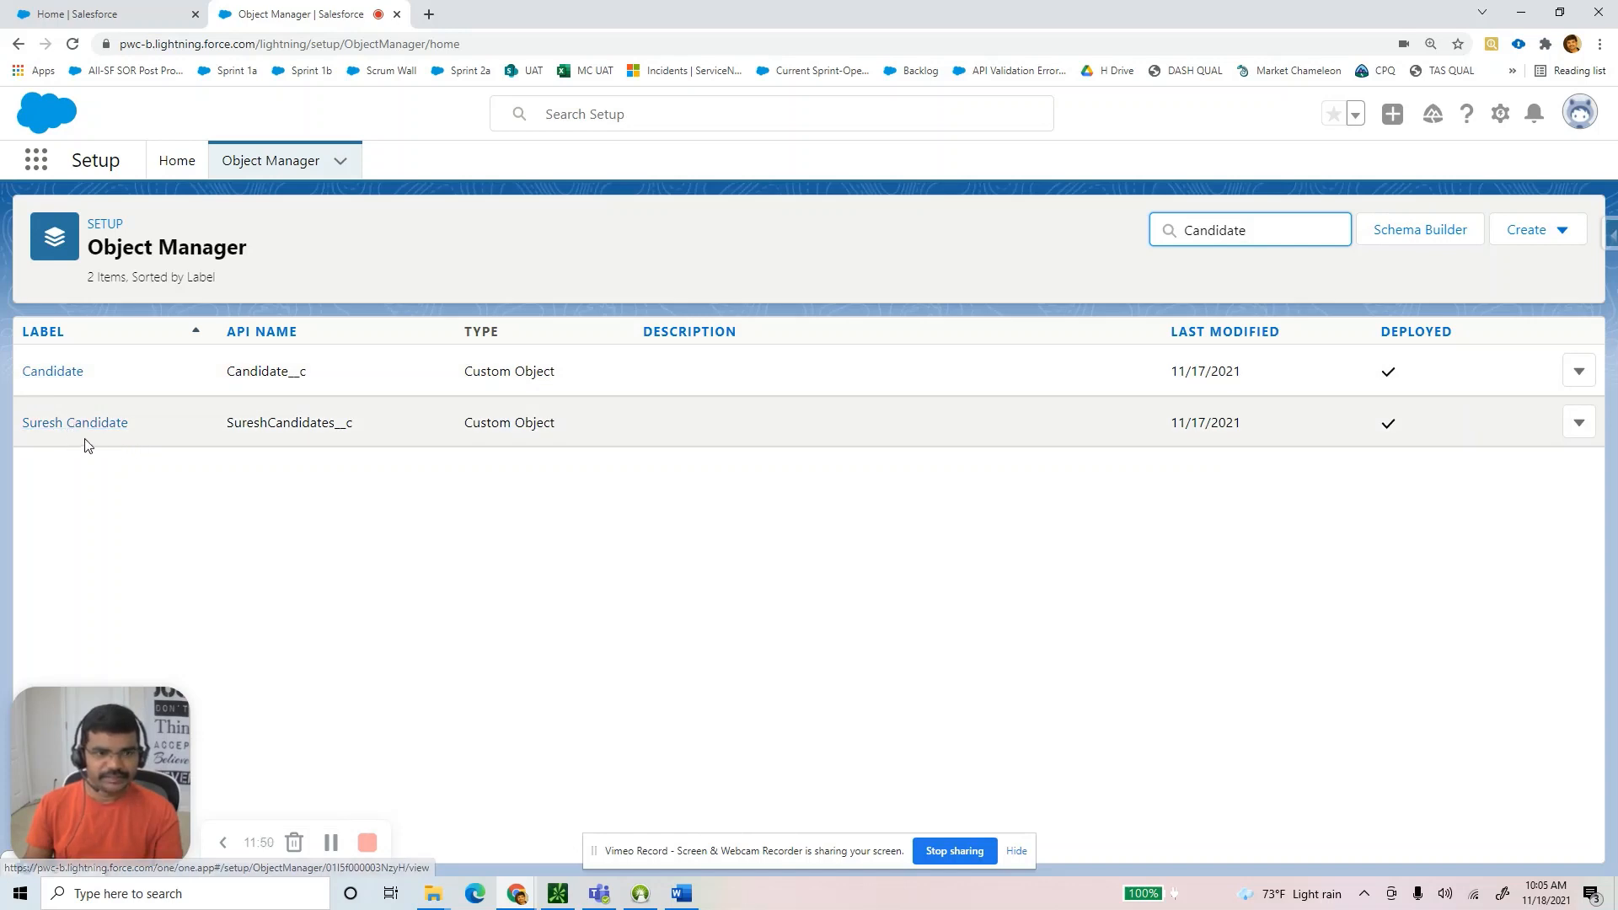
{"action": "left_click", "coordinate": [1528, 231]}
{"action": "left_click", "coordinate": [1426, 290]}
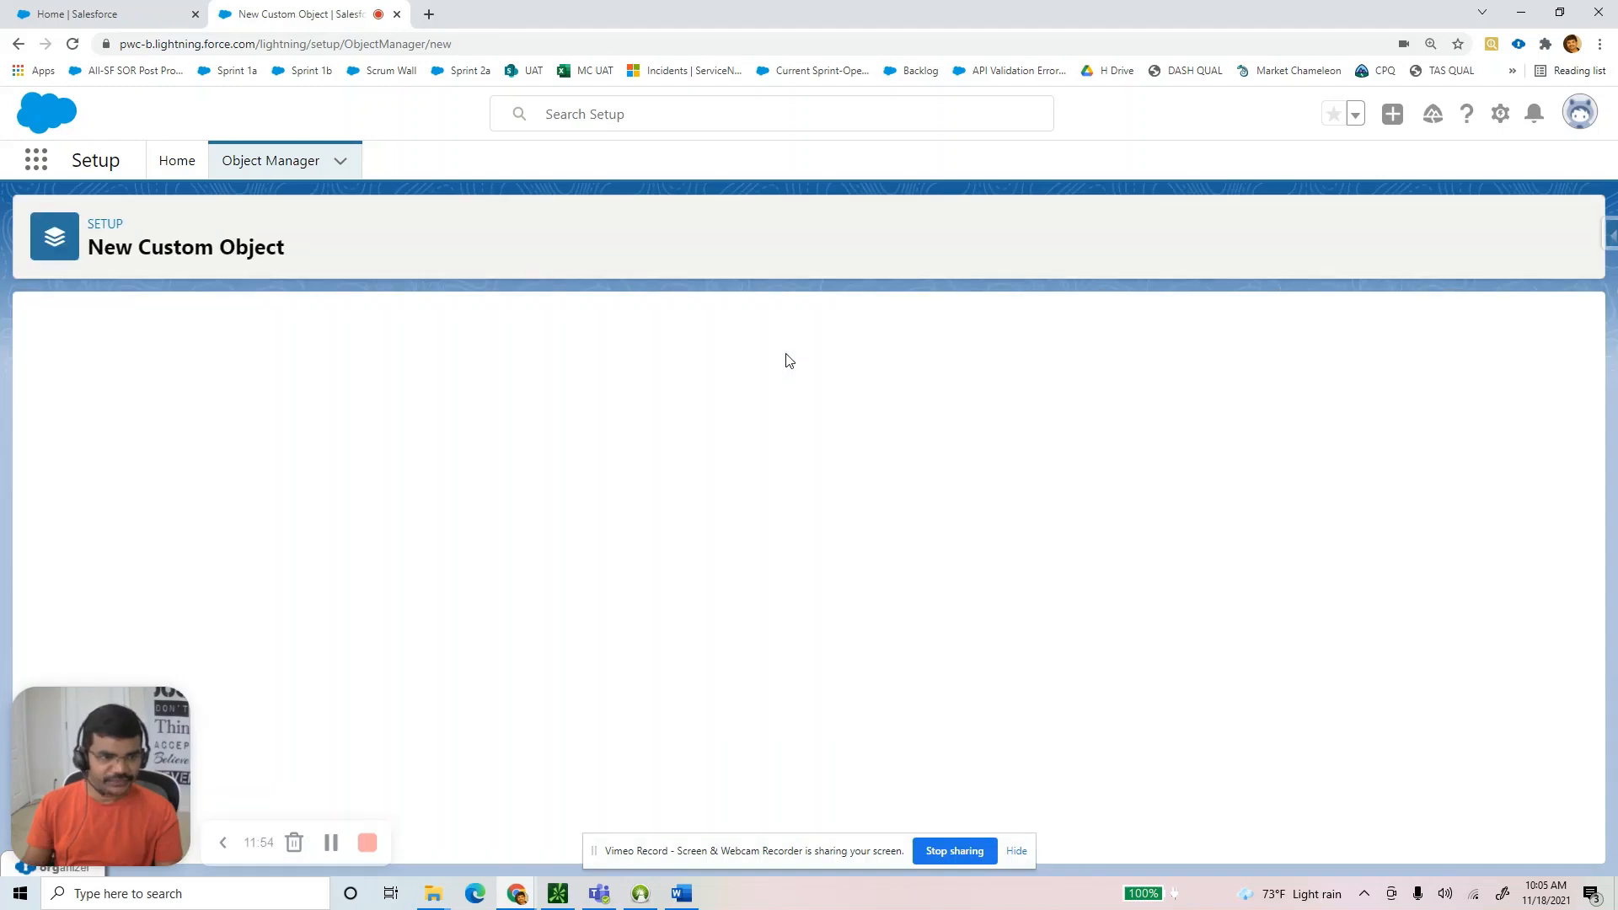
Set the new custom object's label to 'SCandidate', reworking it from 'Candidate_Demo'.
{"action": "type", "text": "Candidate"}
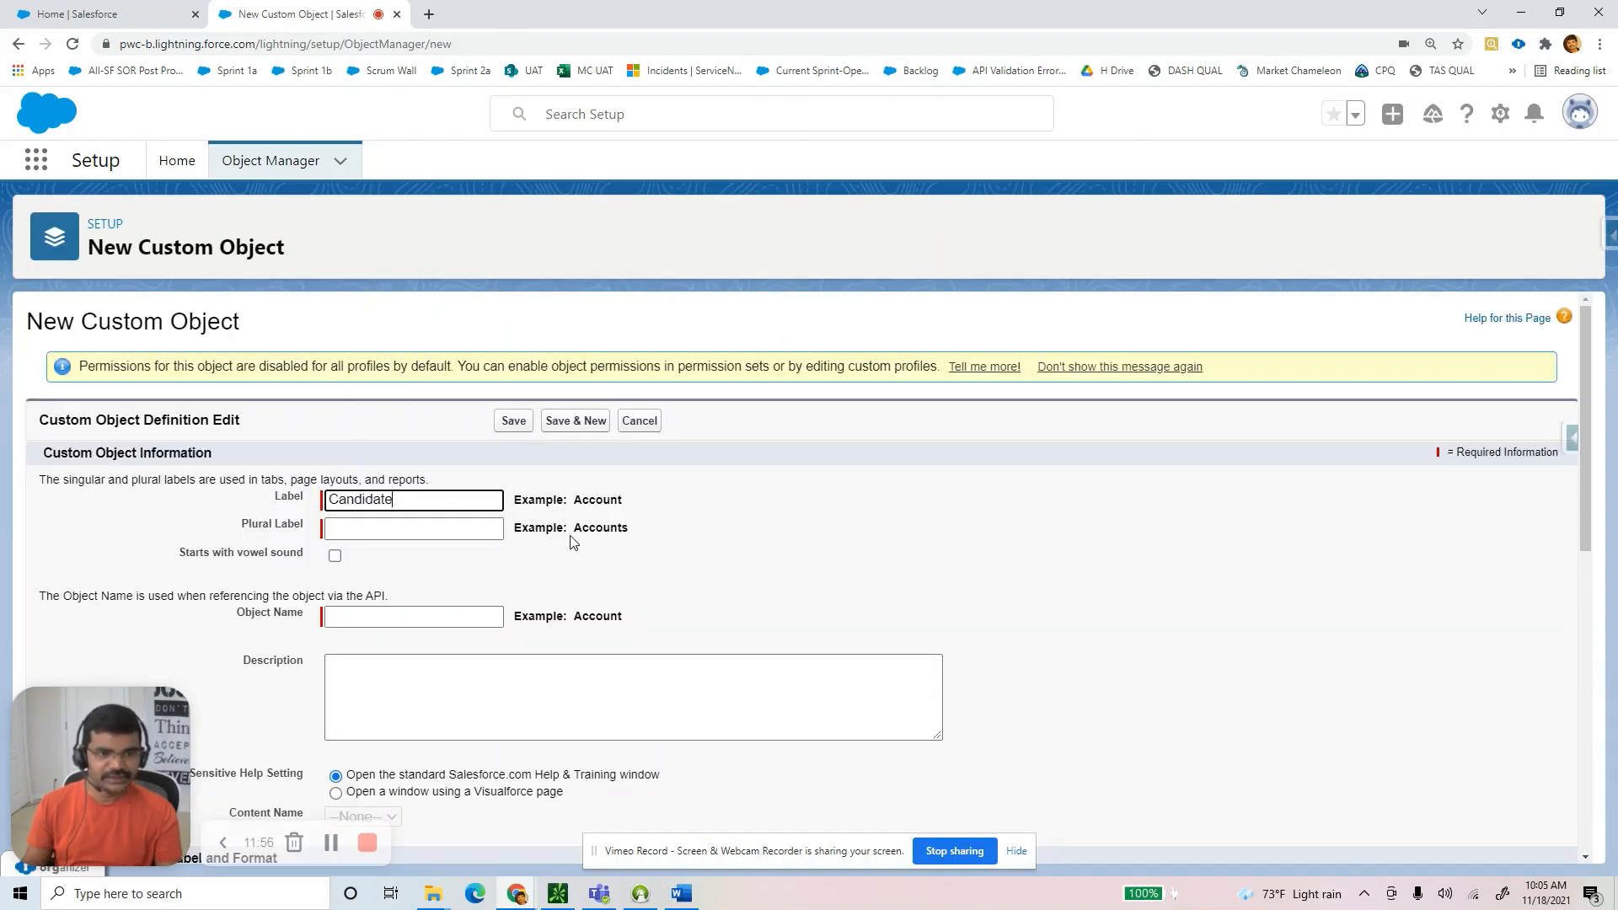
{"action": "type", "text": "_Demo"}
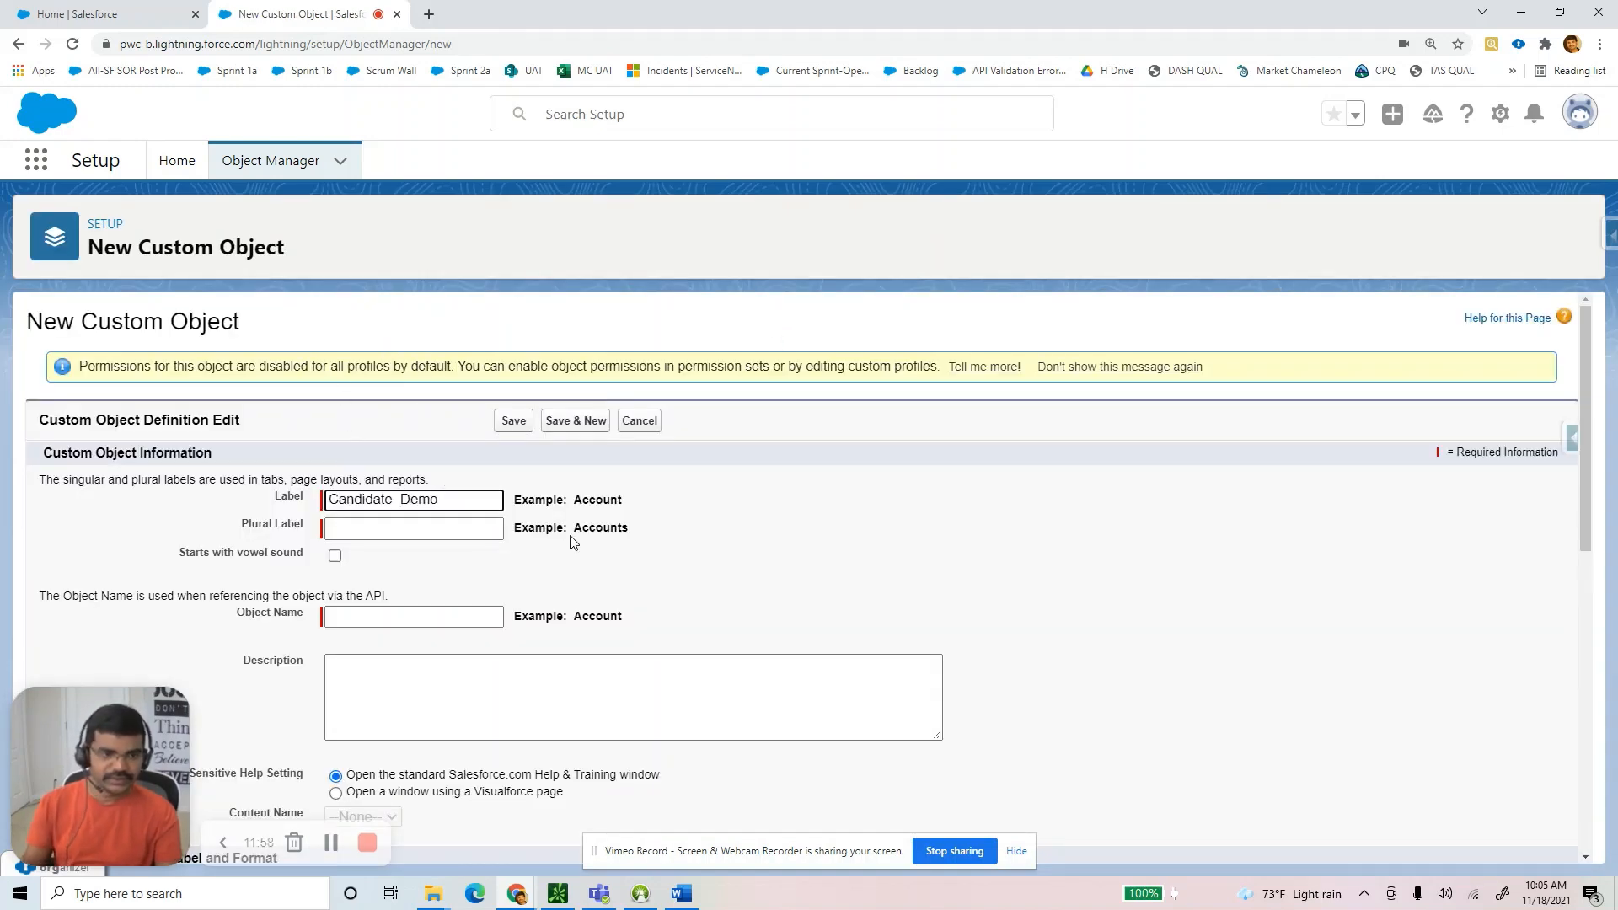
{"action": "key", "text": "Tab"}
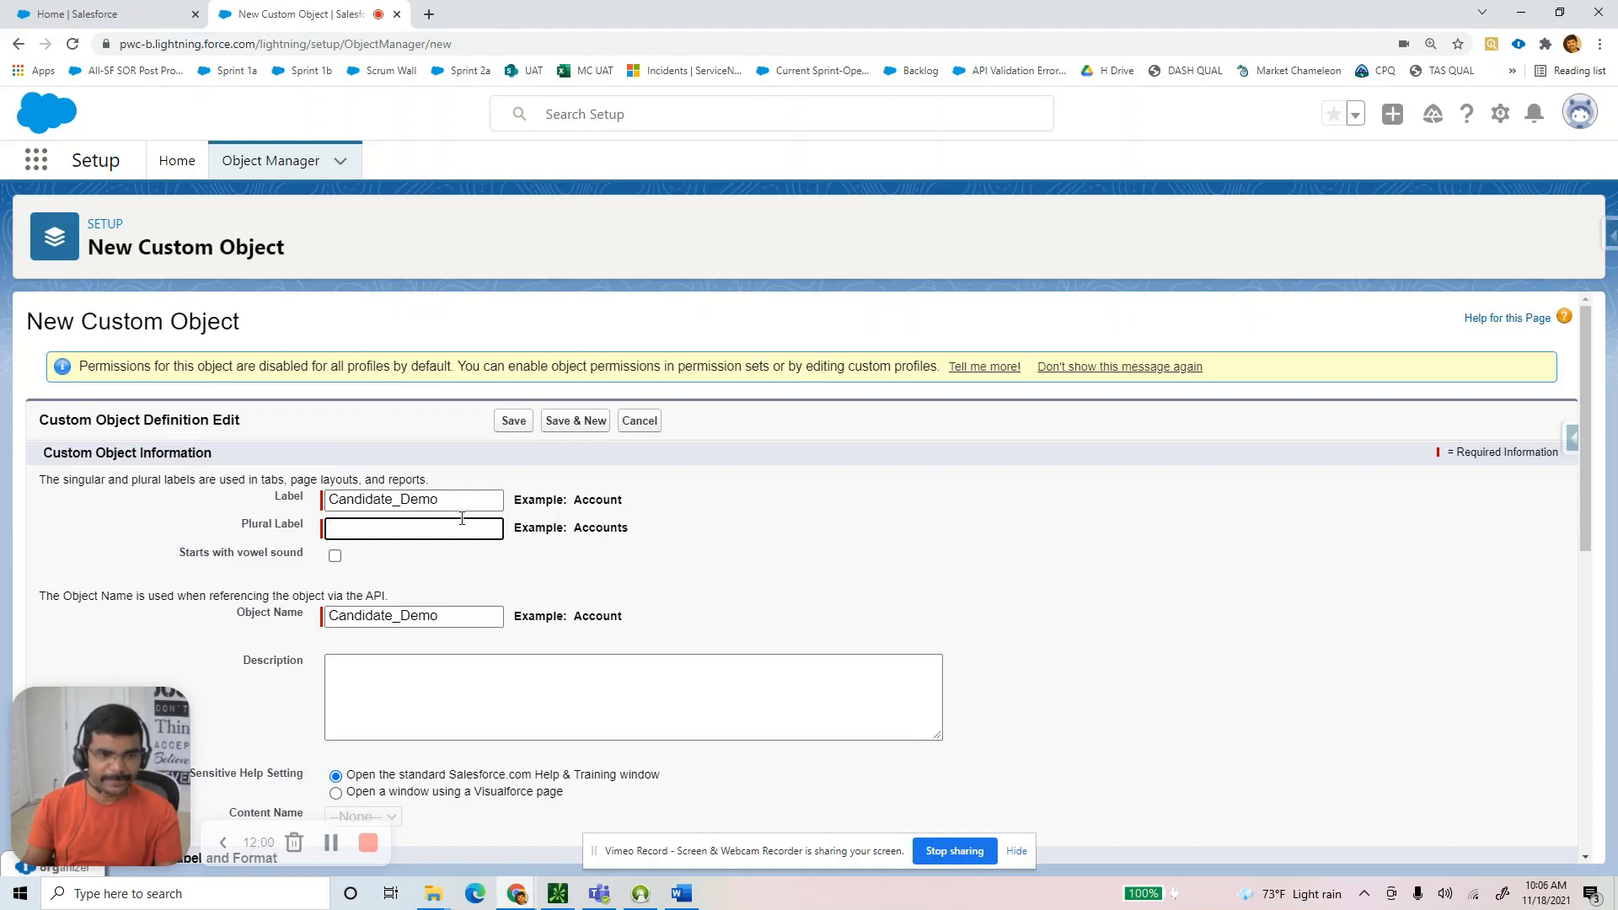
{"action": "left_click", "coordinate": [449, 501]}
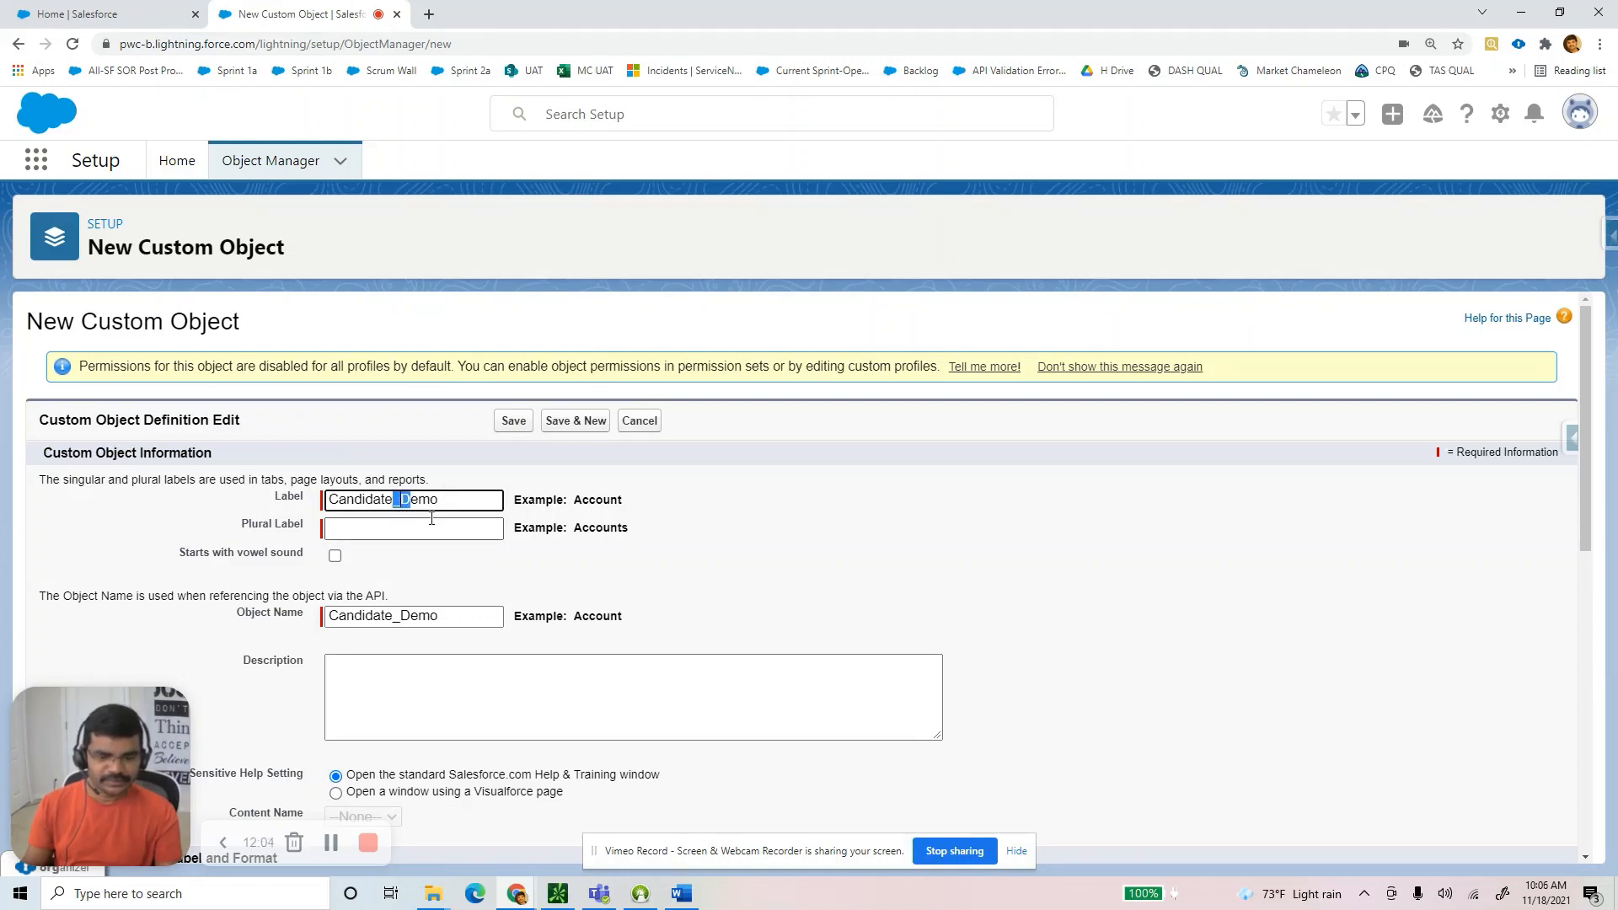
{"action": "key", "text": "shift+End"}
{"action": "key", "text": "BackSpace"}
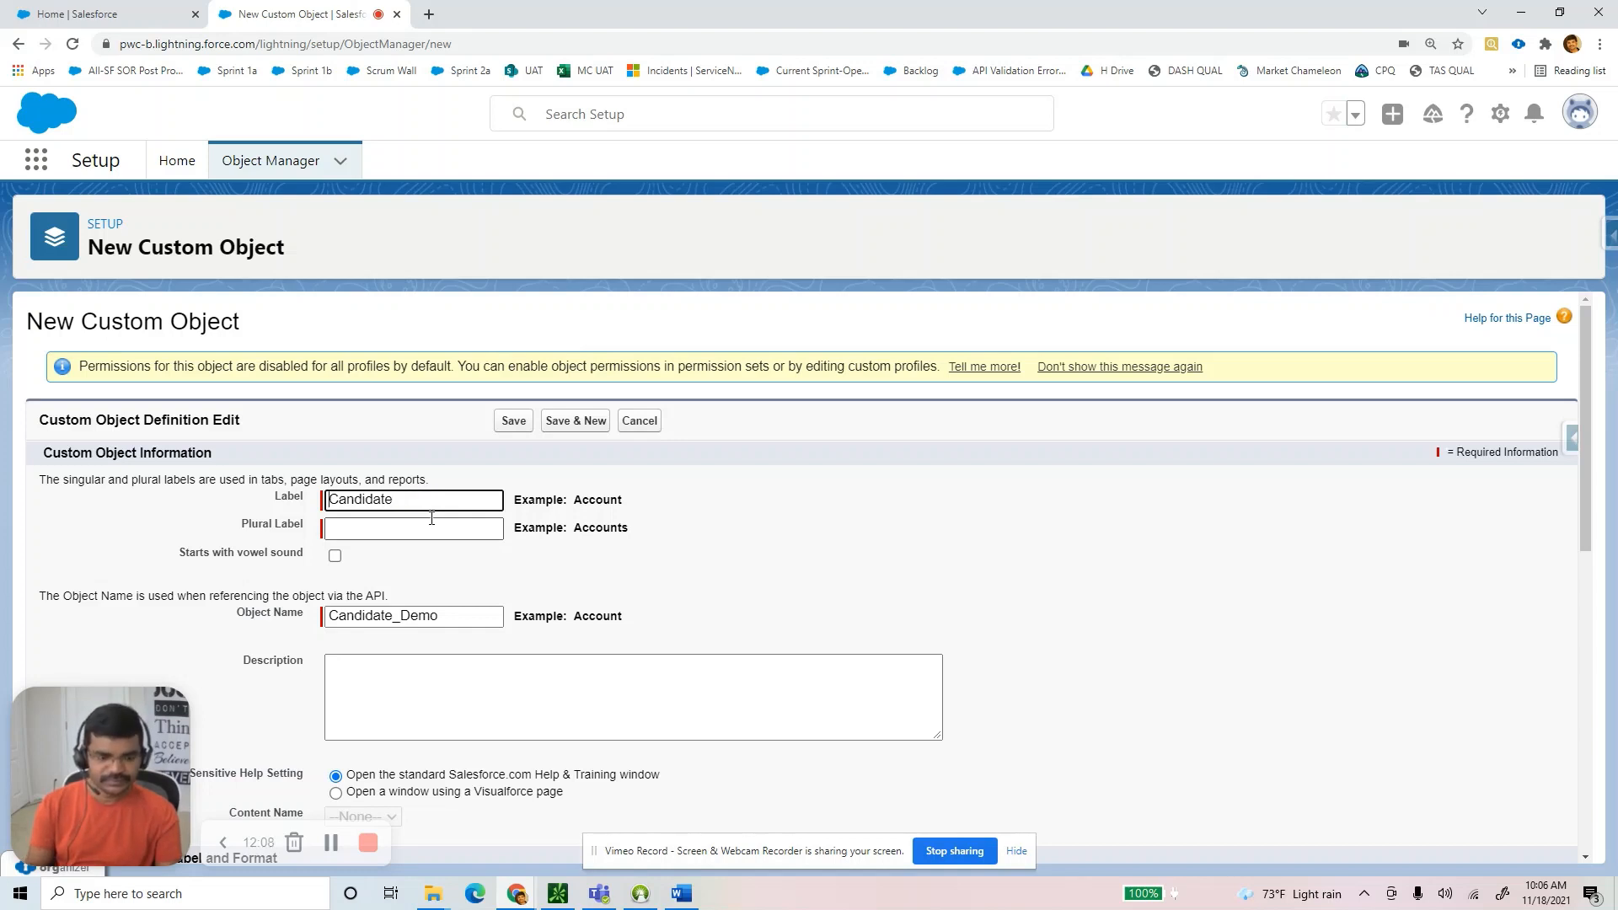
{"action": "type", "text": "Demo"}
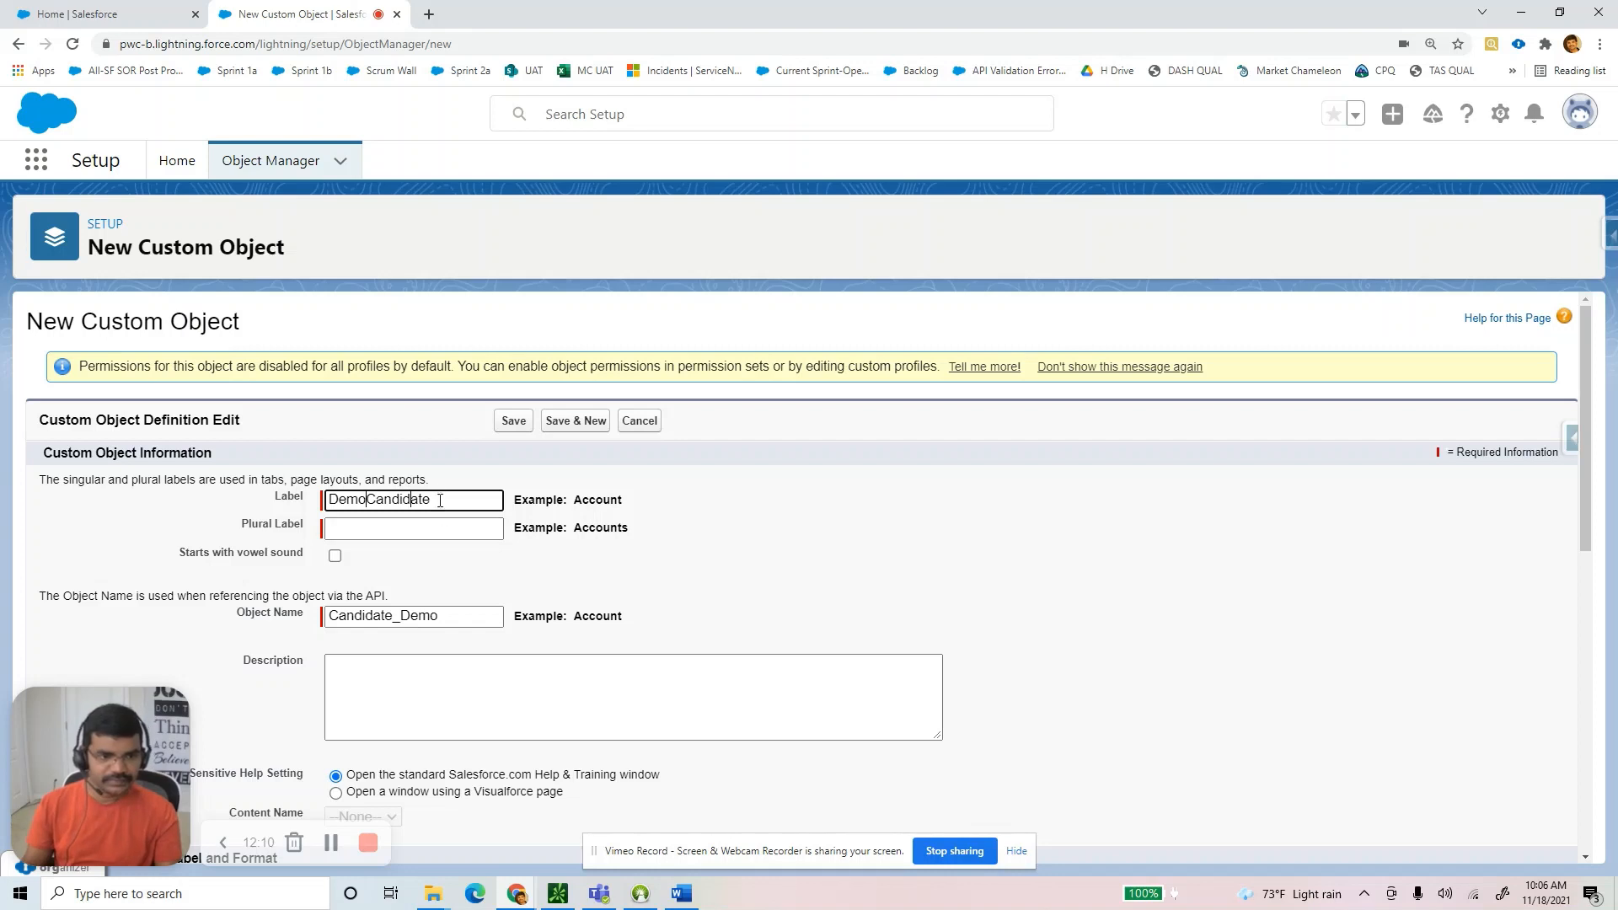
{"action": "left_click_drag", "start_coordinate": [438, 498], "coordinate": [237, 503]}
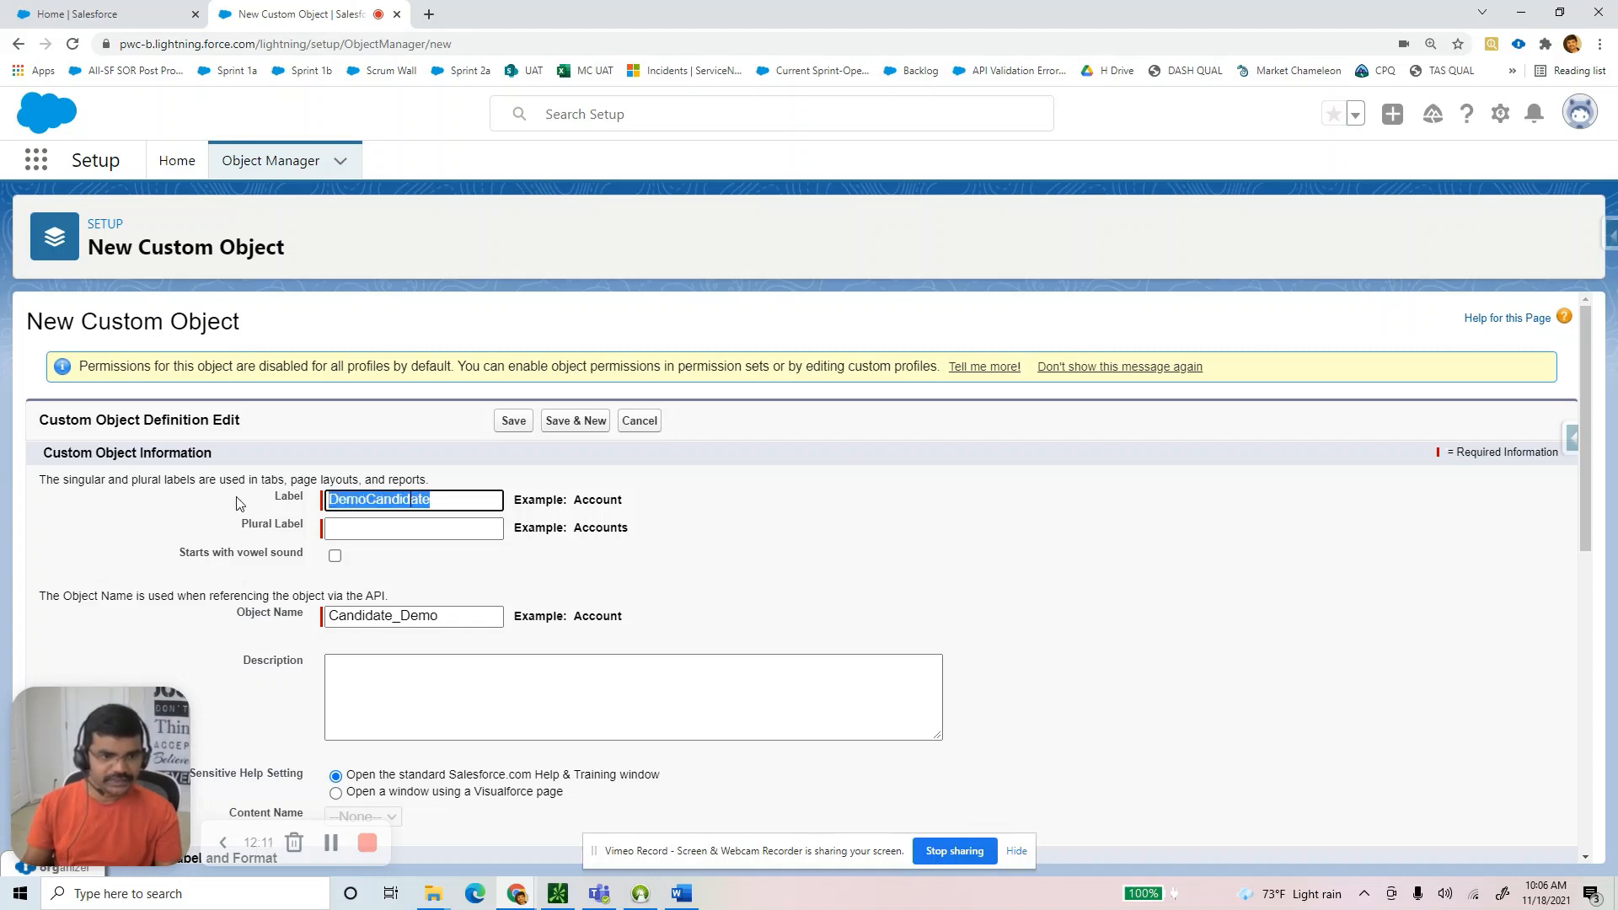
{"action": "left_click", "coordinate": [372, 530]}
{"action": "left_click", "coordinate": [410, 501]}
{"action": "left_click_drag", "start_coordinate": [366, 502], "coordinate": [267, 503]}
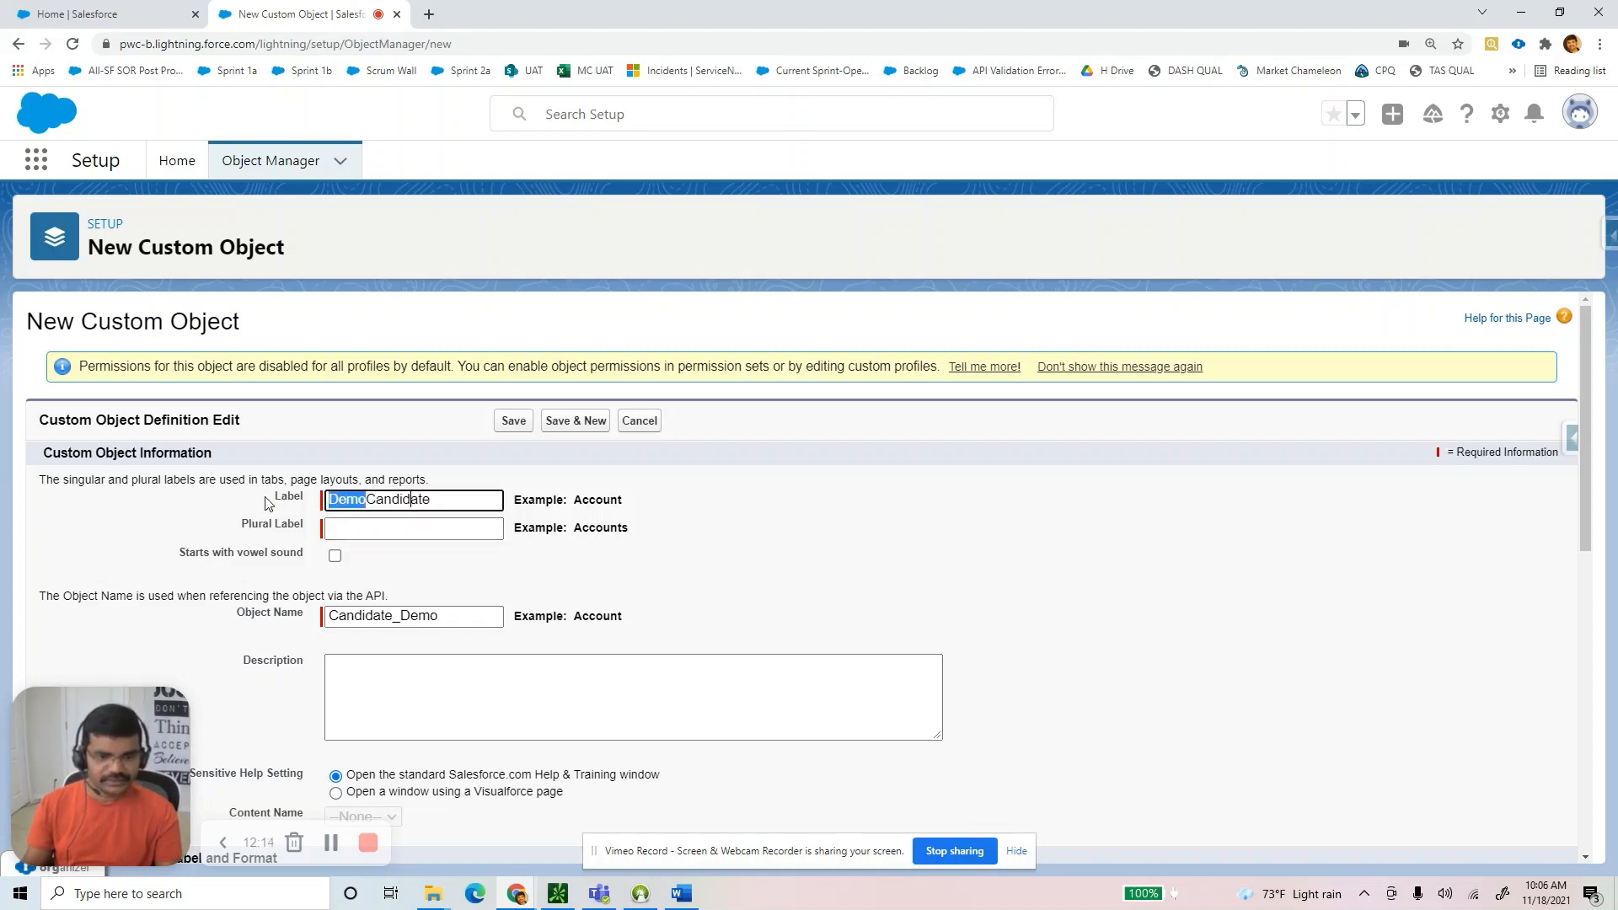
{"action": "key", "text": "BackSpace"}
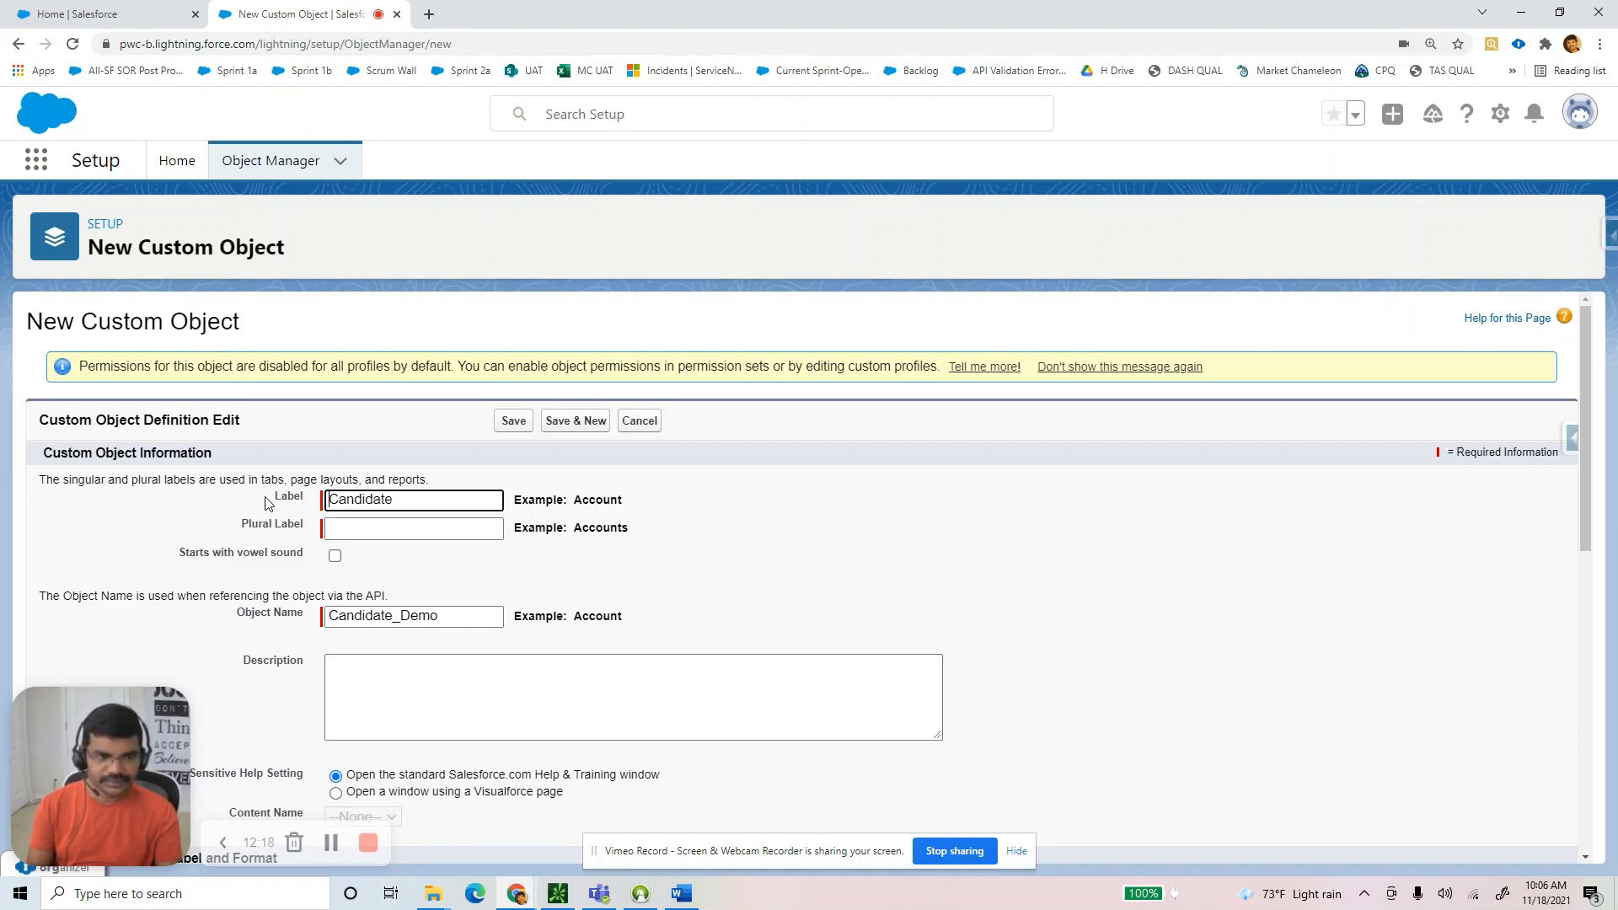
{"action": "type", "text": "S"}
{"action": "left_click", "coordinate": [363, 528]}
{"action": "left_click", "coordinate": [429, 505]}
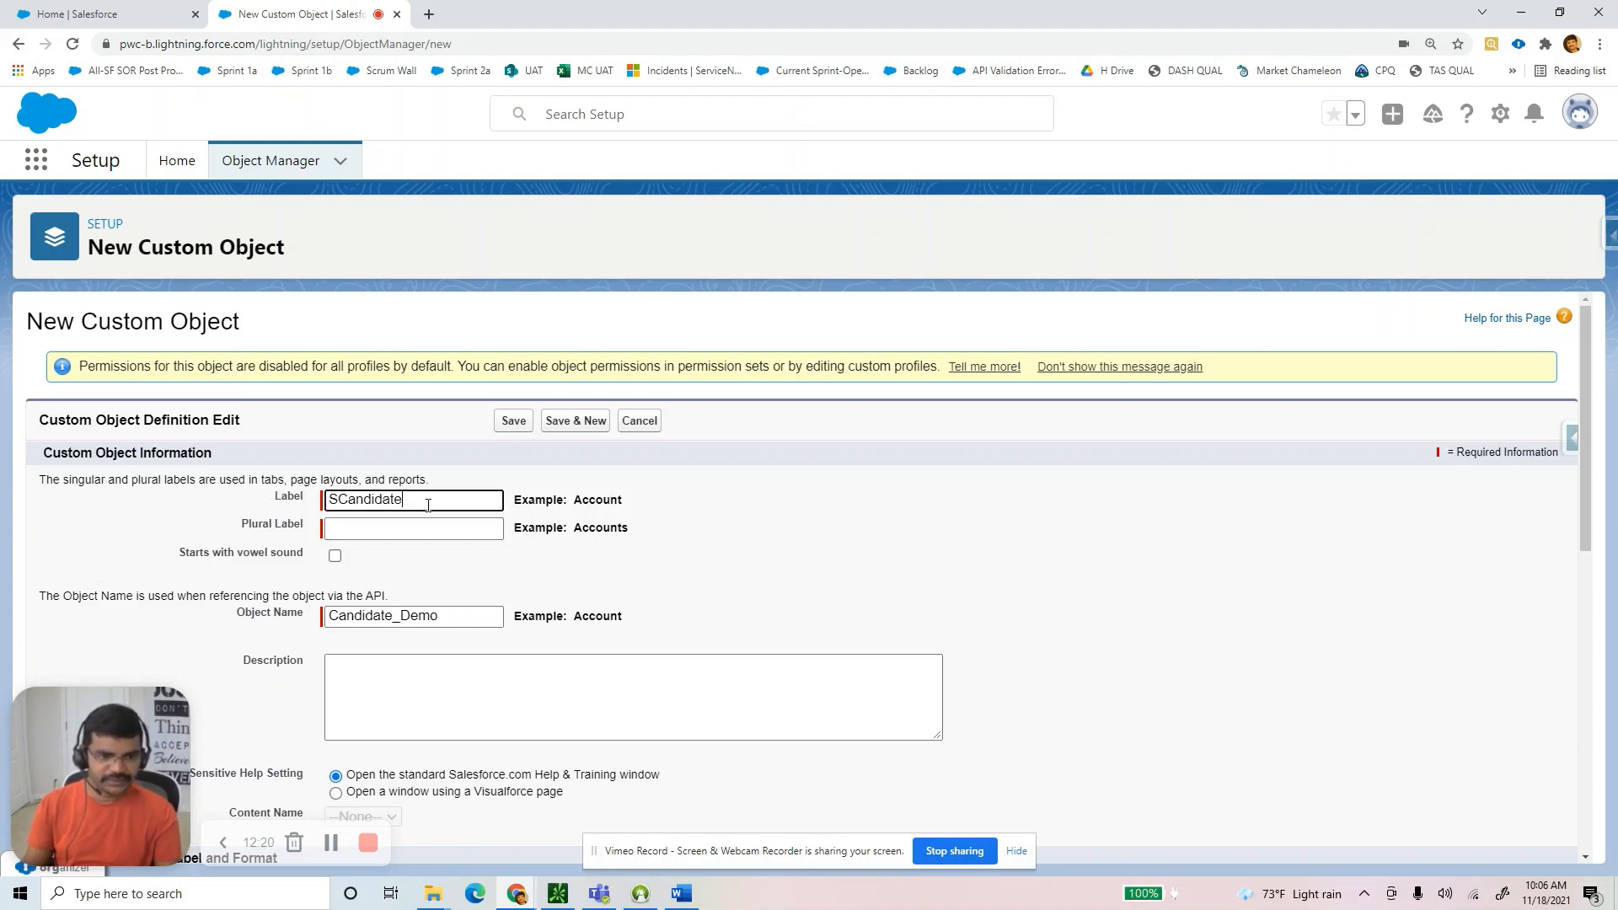
{"action": "key", "text": "ctrl+a"}
{"action": "key", "text": "ctrl+c"}
Fill the plural label as SCandidates, keep object name Candidate_Demo, and save the object.
{"action": "left_click", "coordinate": [374, 530]}
{"action": "key", "text": "ctrl+v"}
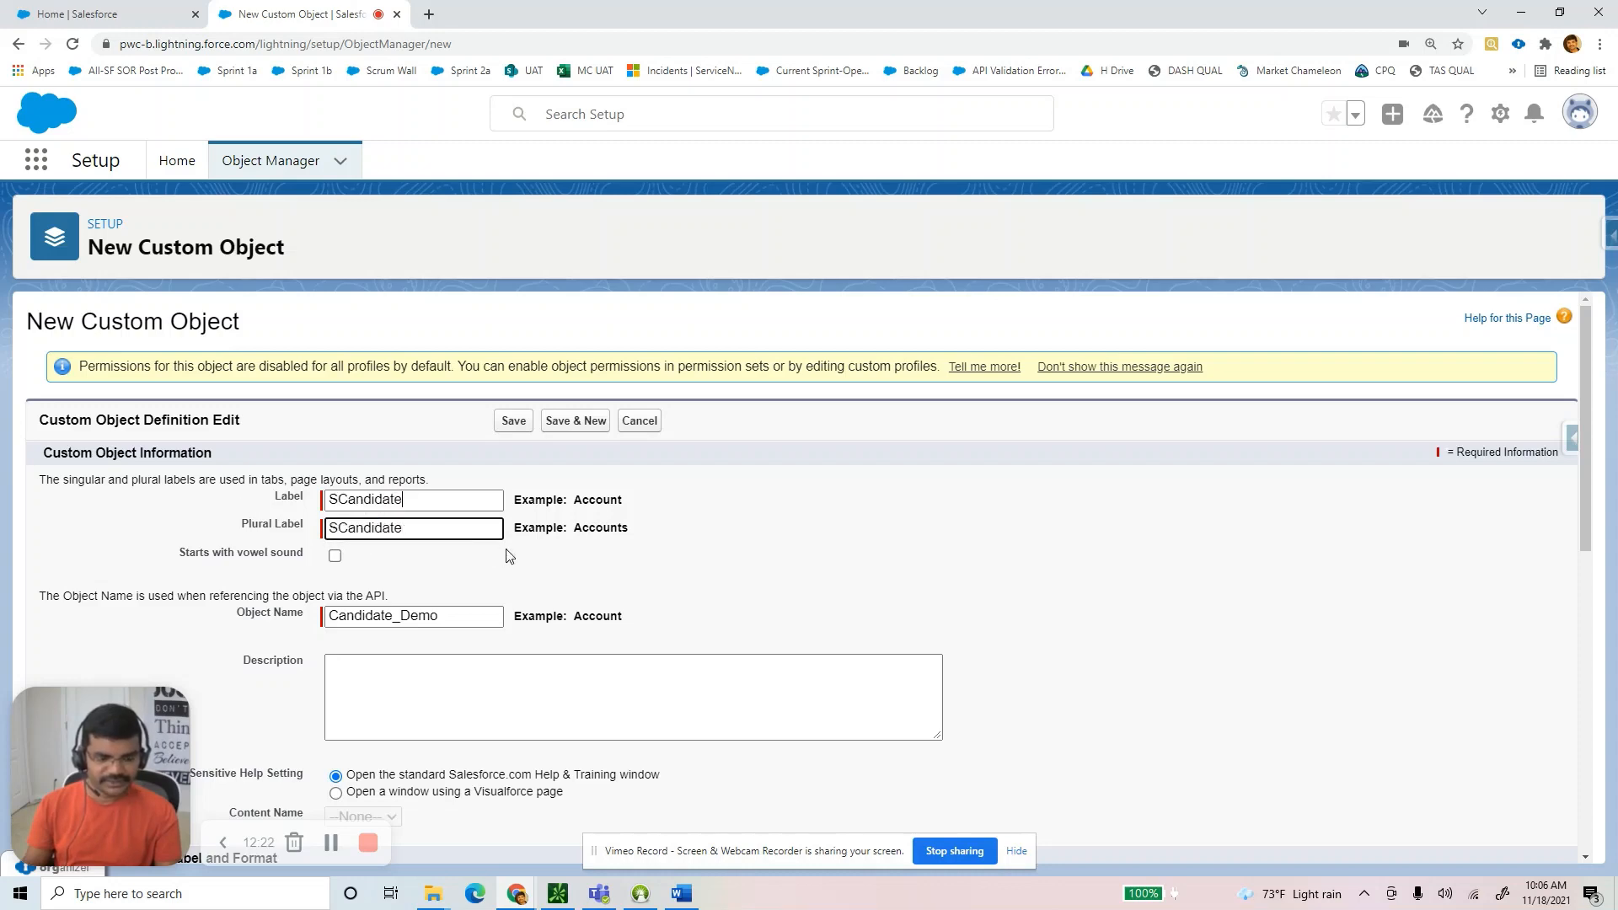
{"action": "scroll", "coordinate": [552, 569], "scroll_direction": "down", "scroll_amount": 2}
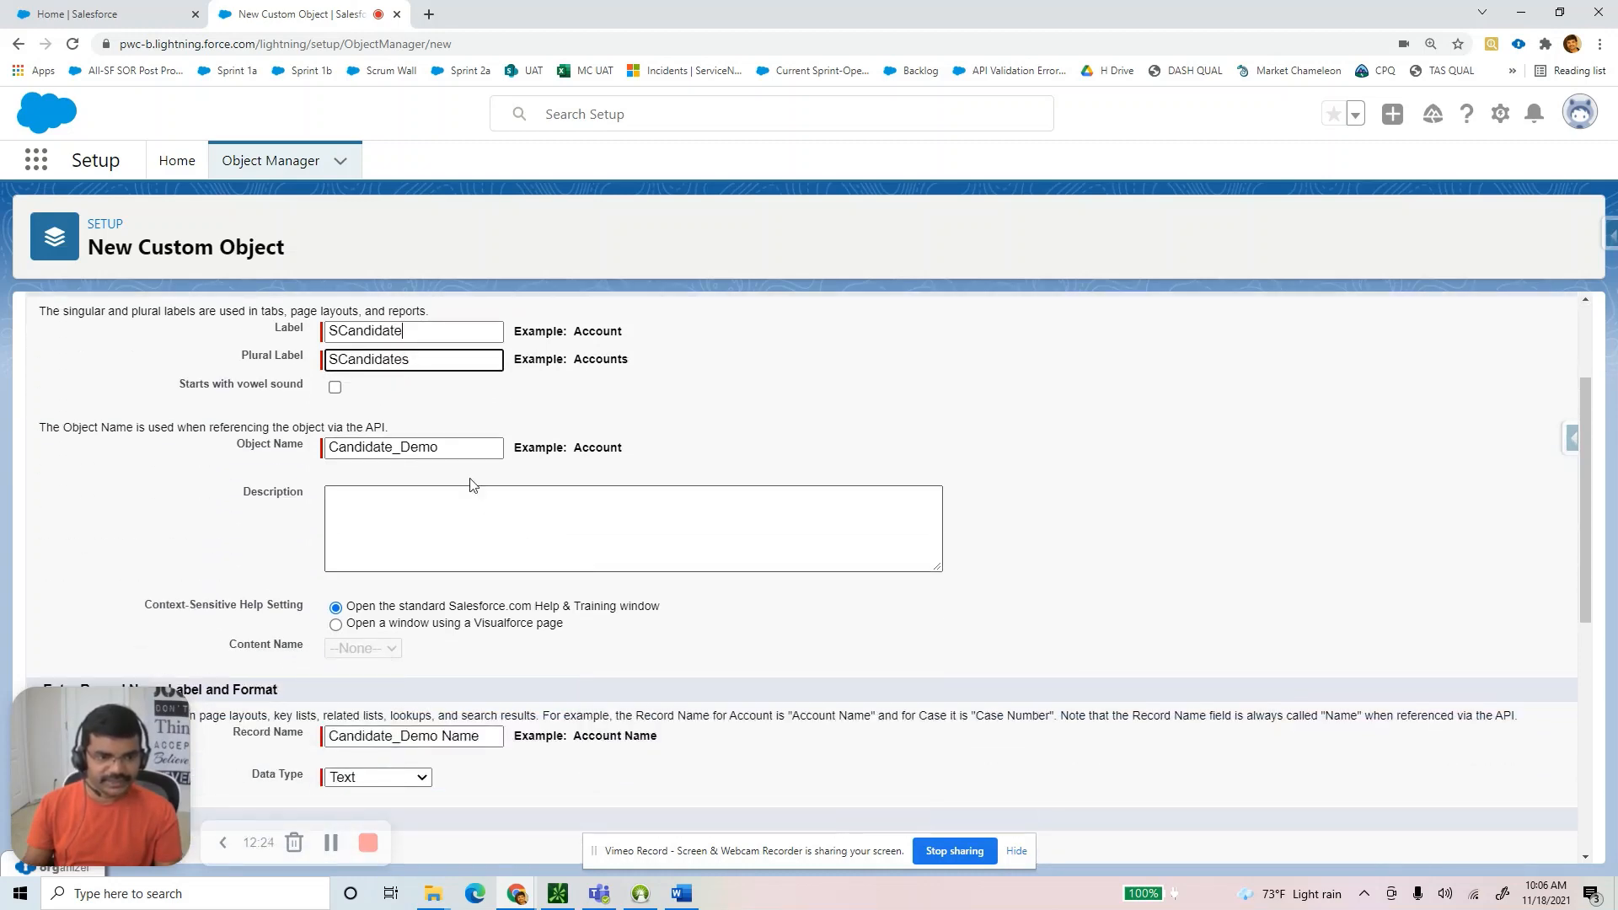
{"action": "double_click", "coordinate": [384, 448]}
{"action": "scroll", "coordinate": [986, 721], "scroll_direction": "down", "scroll_amount": 3}
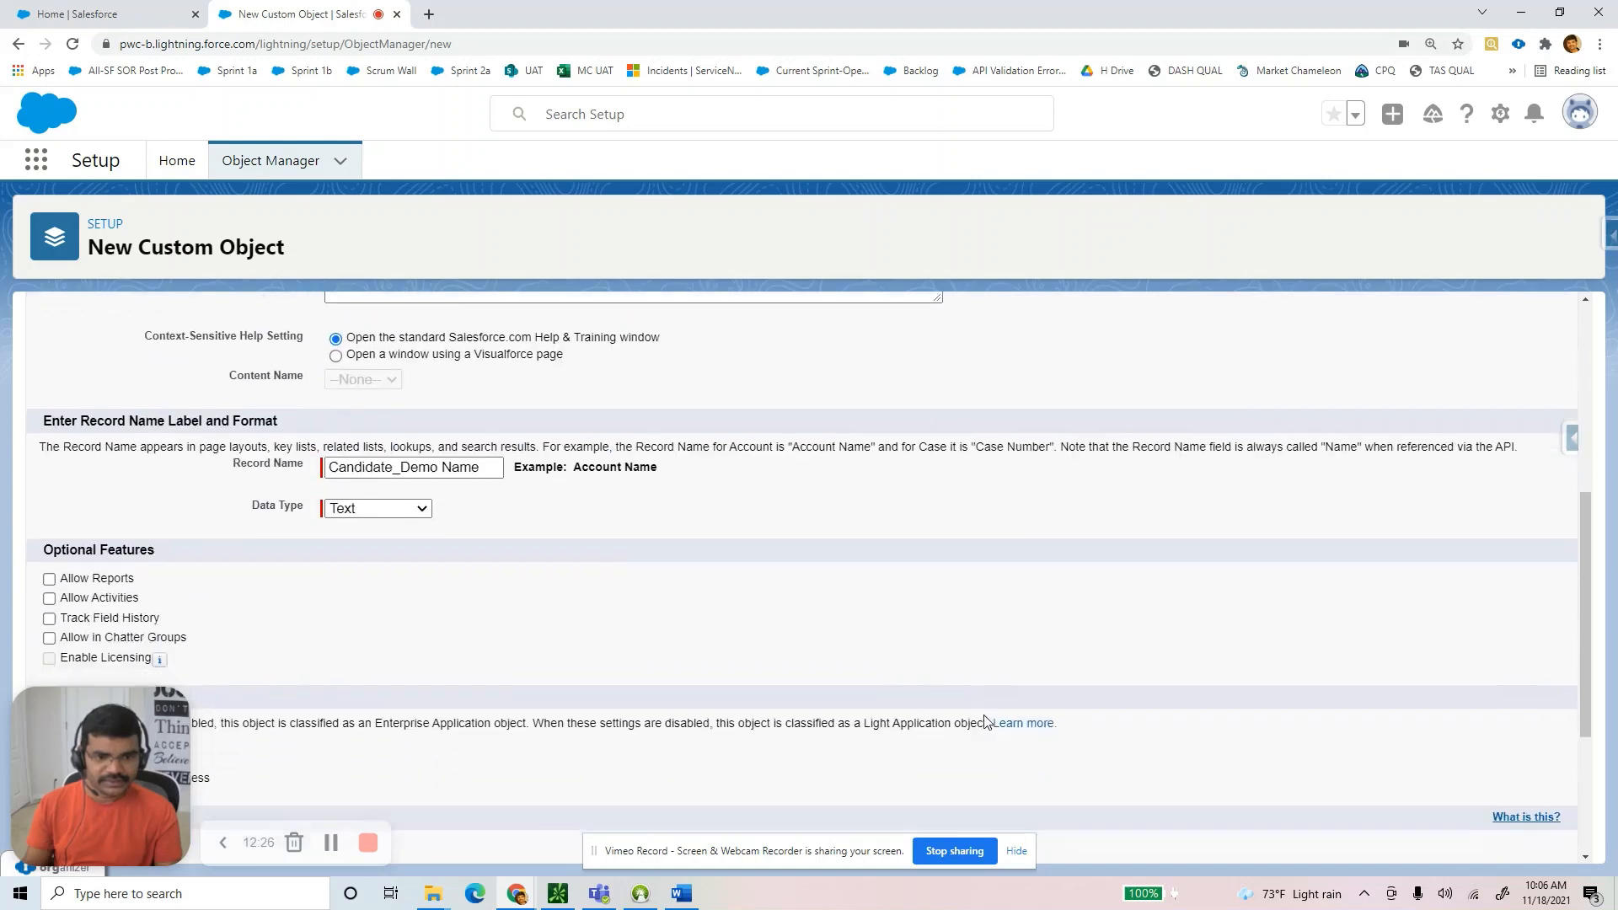
{"action": "scroll", "coordinate": [986, 720], "scroll_direction": "down", "scroll_amount": 3}
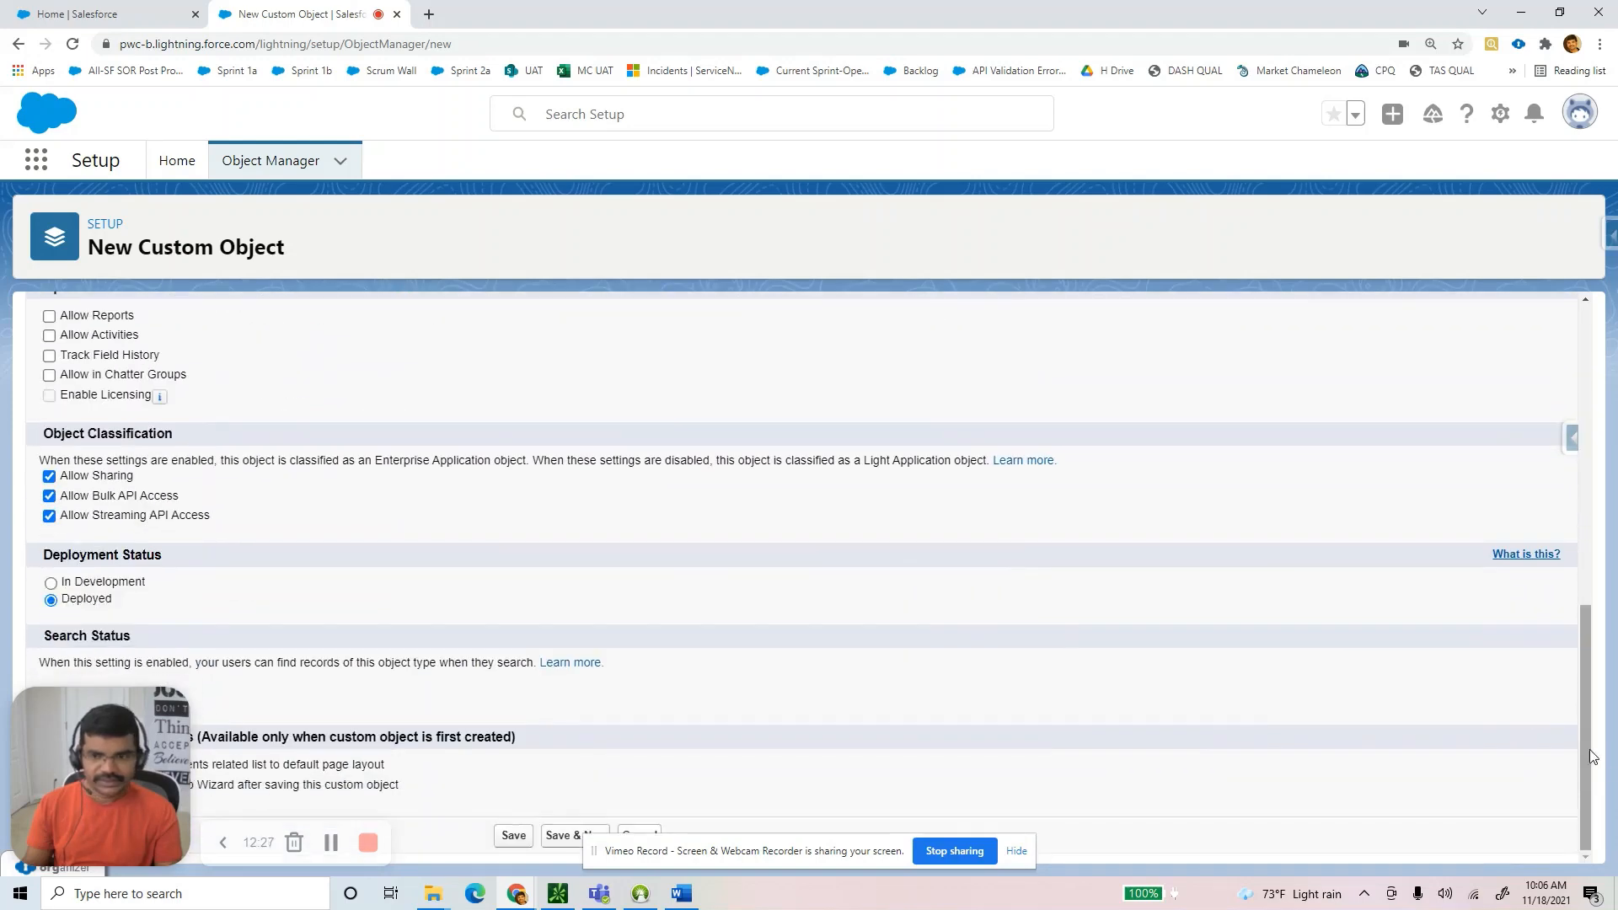
{"action": "left_click", "coordinate": [516, 839]}
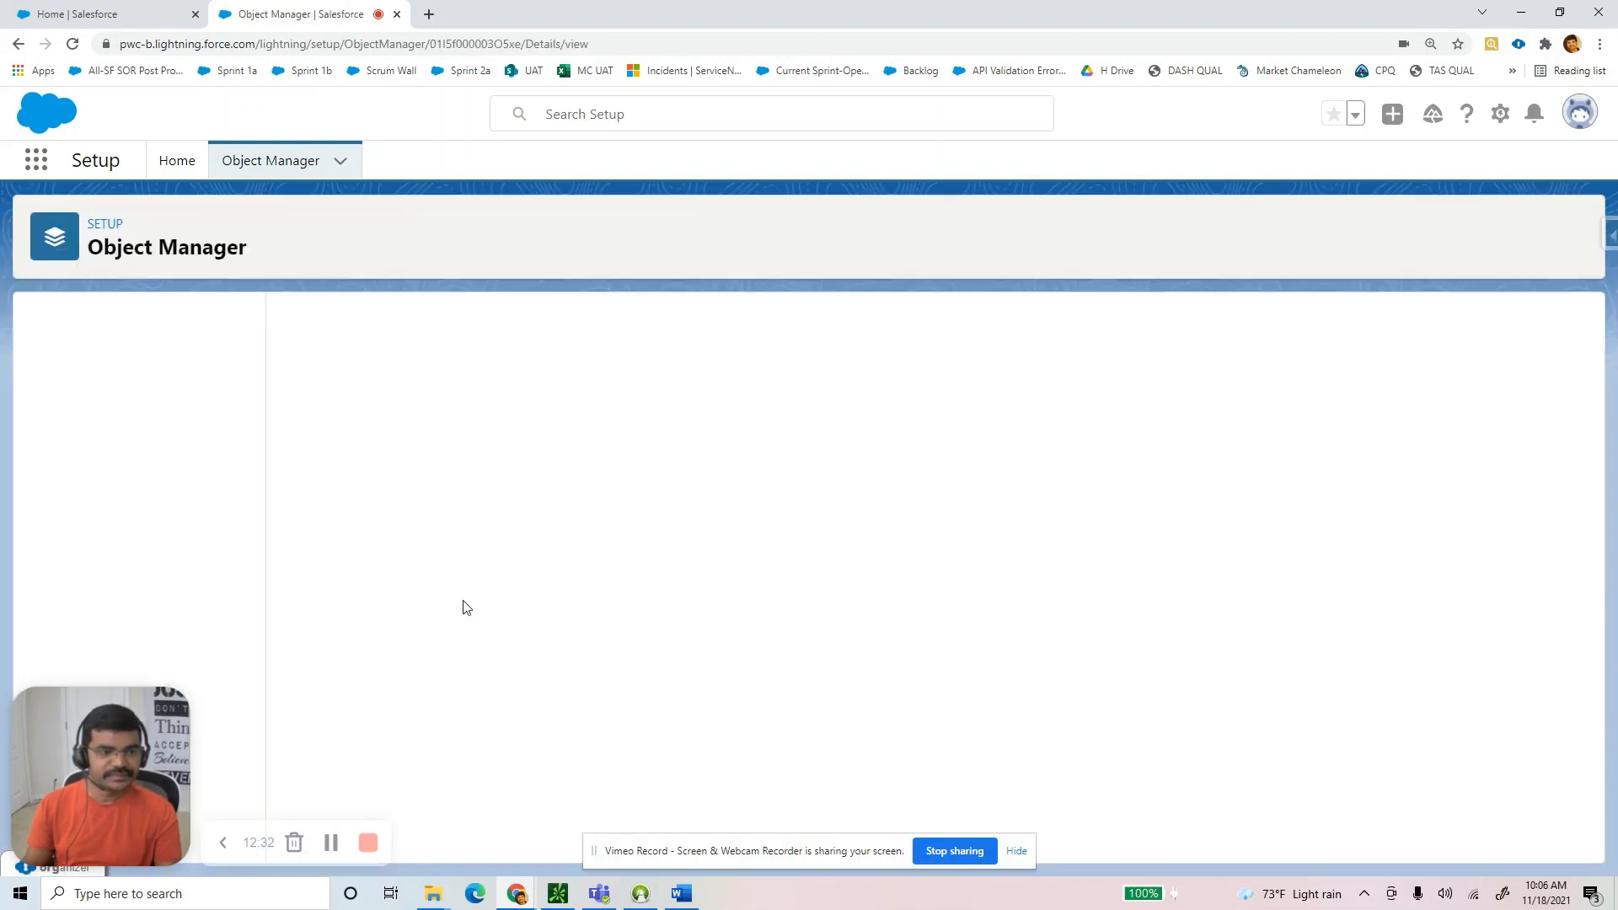
Open SCandidate's Fields & Relationships and check the field list in the Word guide.
{"action": "left_click", "coordinate": [74, 371]}
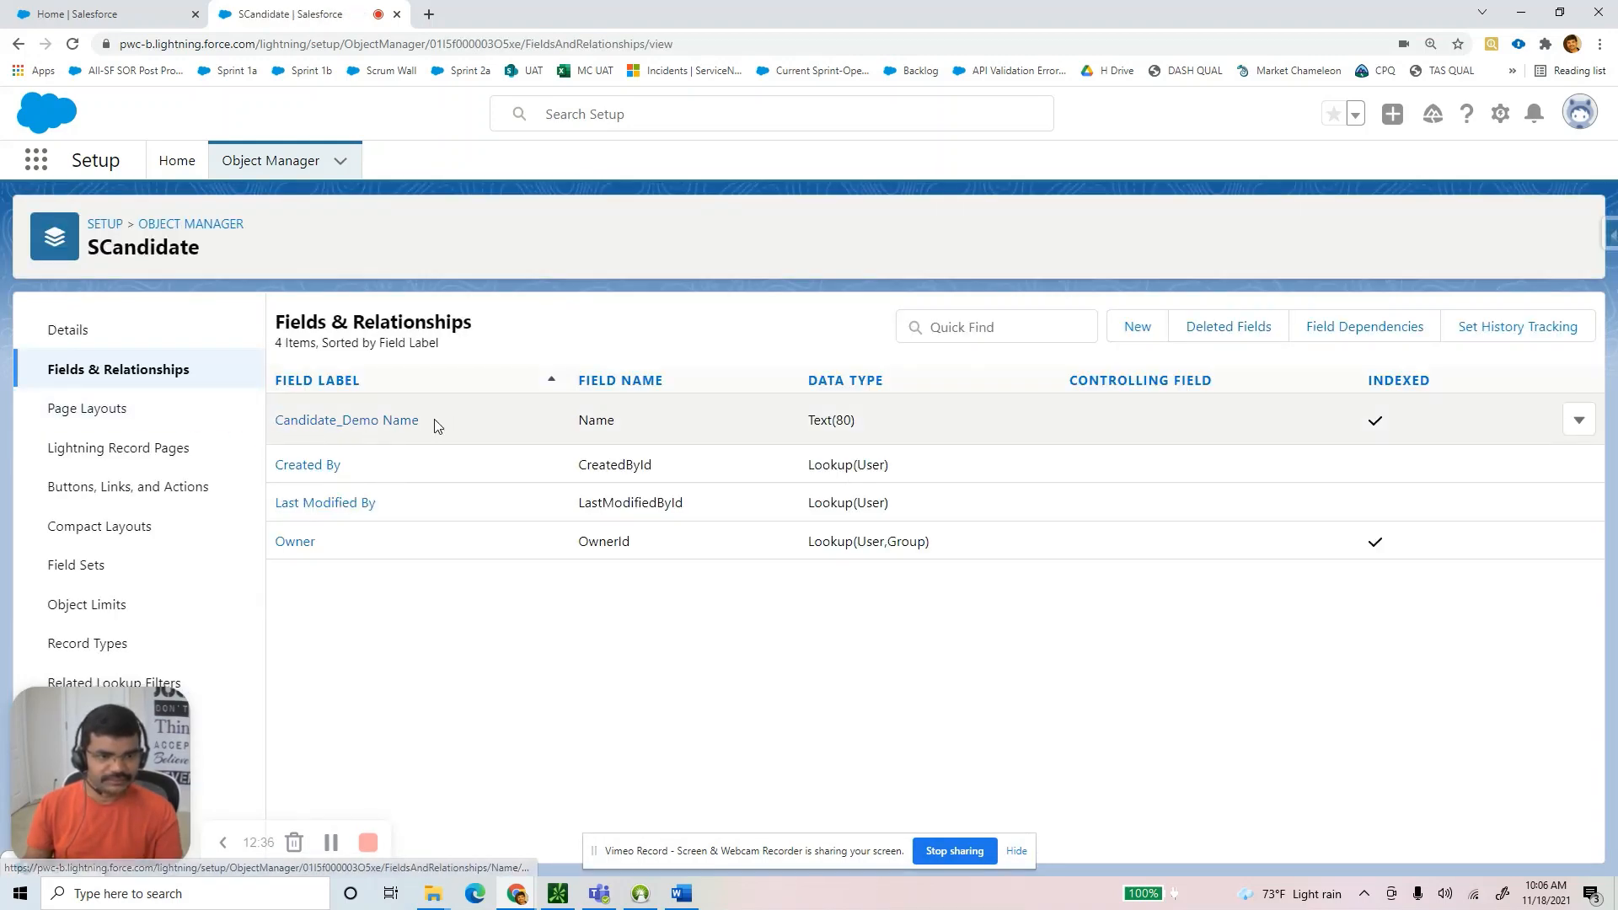
{"action": "left_click_drag", "start_coordinate": [438, 424], "coordinate": [273, 422]}
{"action": "left_click_drag", "start_coordinate": [368, 476], "coordinate": [283, 466]}
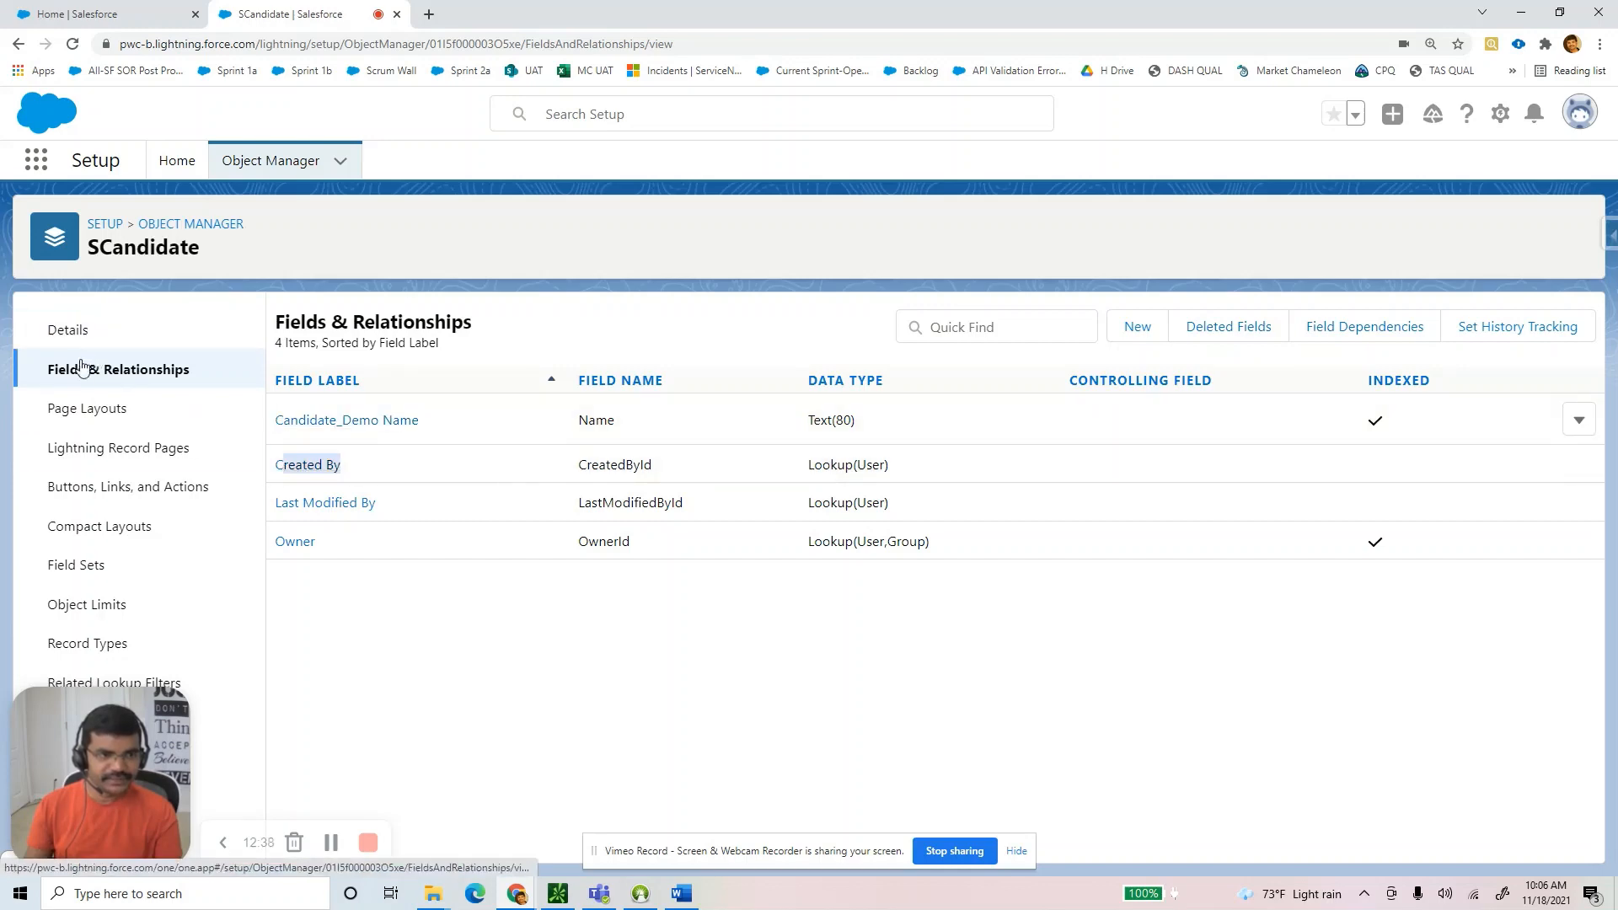
{"action": "left_click", "coordinate": [682, 894]}
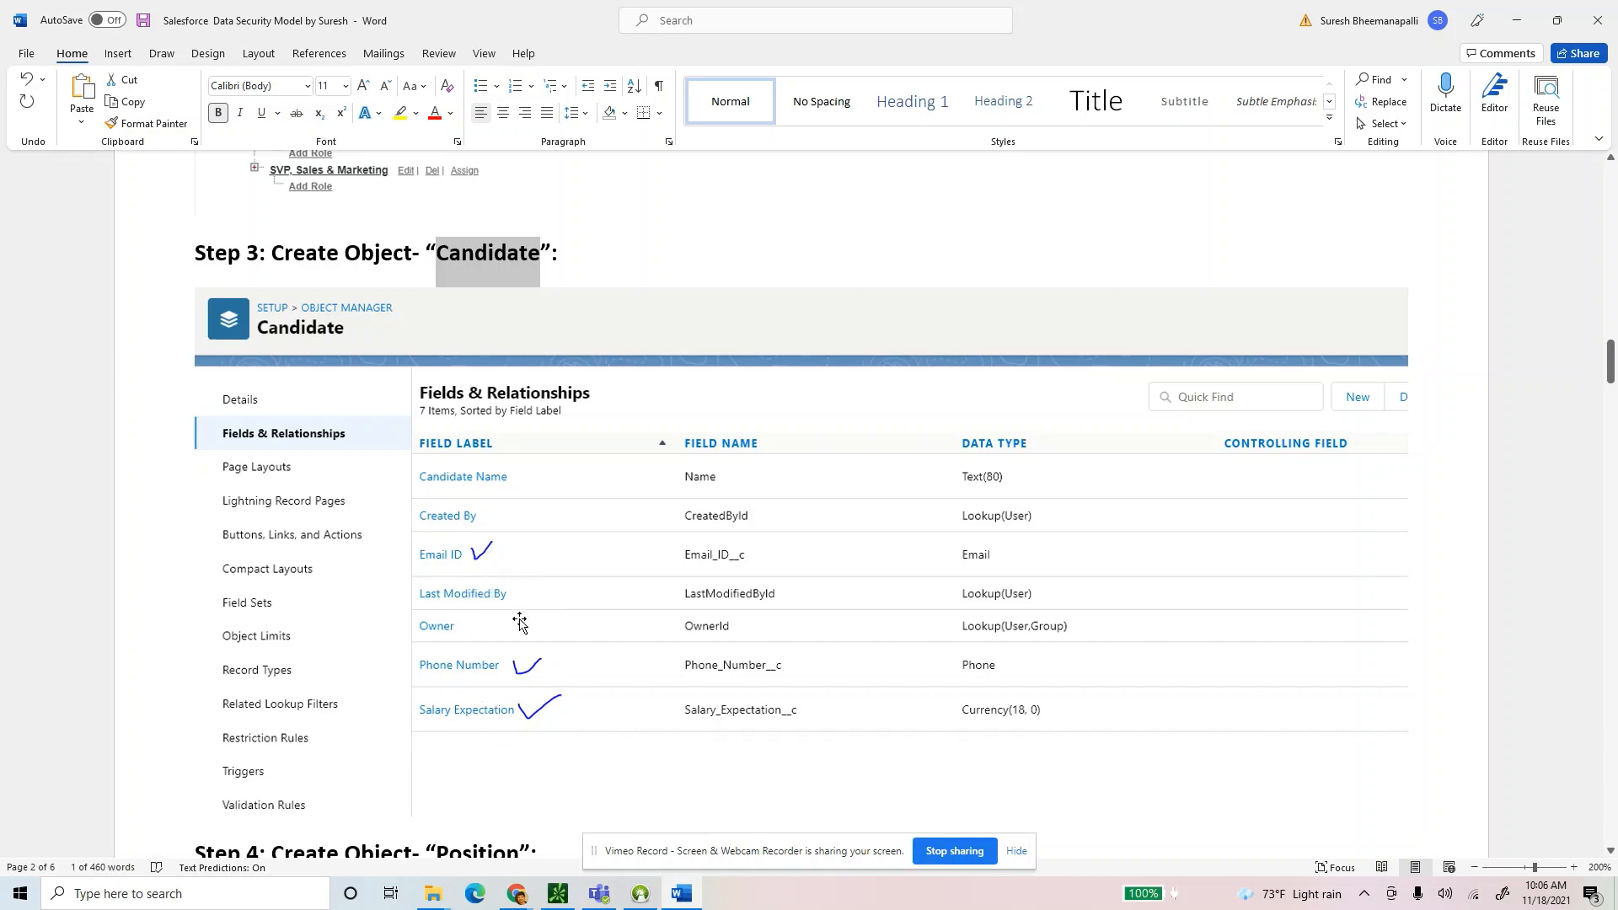
{"action": "key", "text": "alt+Tab"}
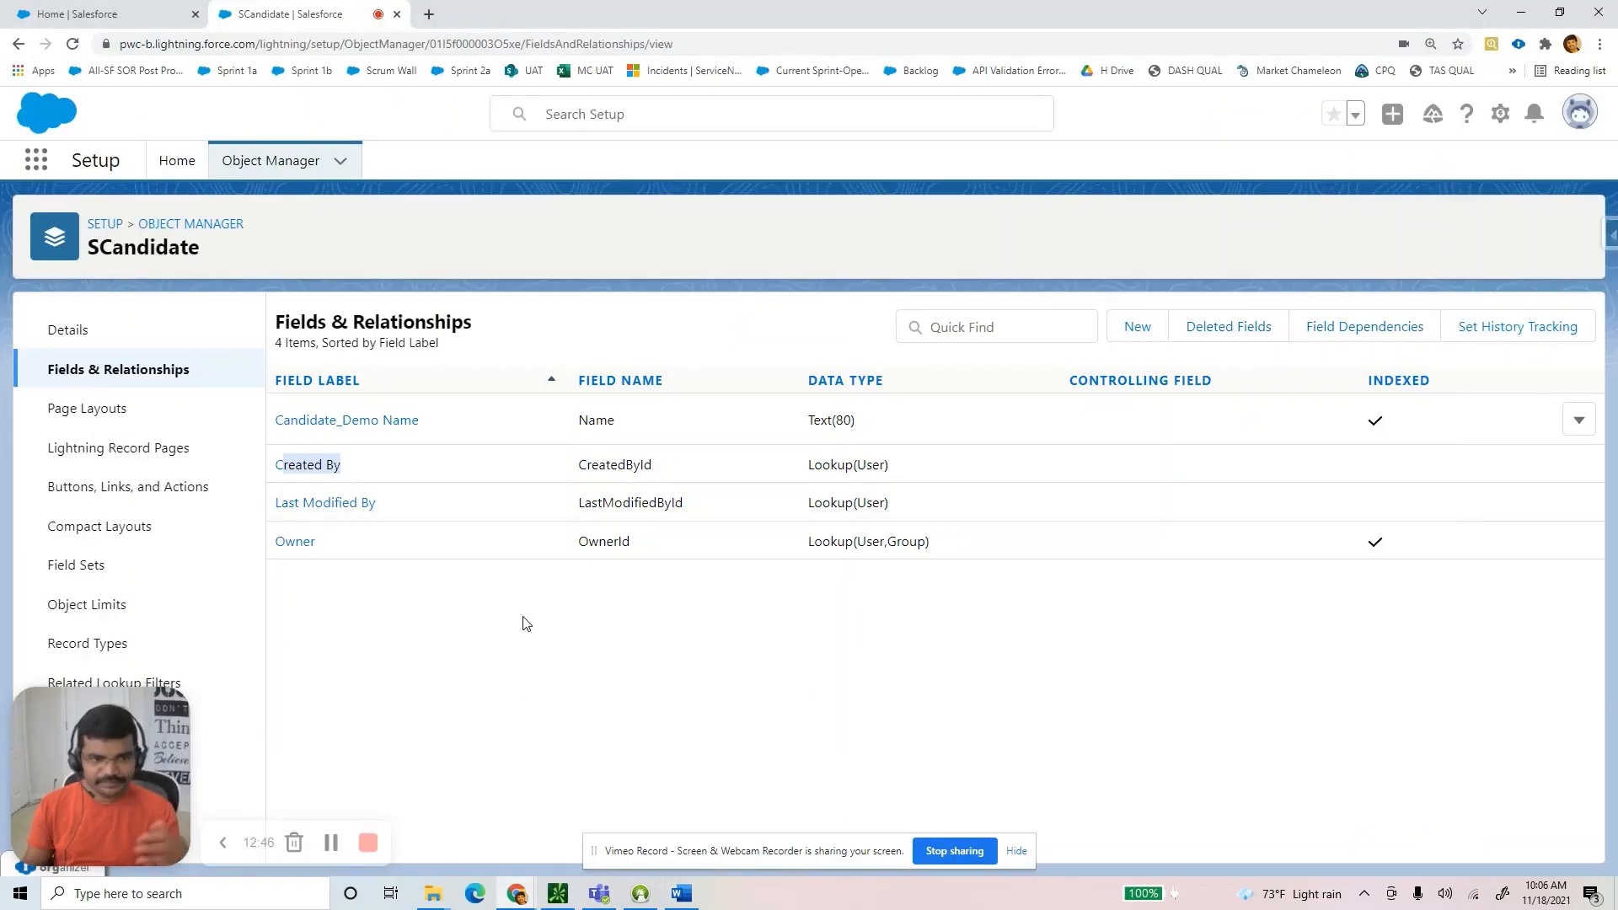
Start a new SCandidate custom field with data type Email.
{"action": "left_click", "coordinate": [1134, 328]}
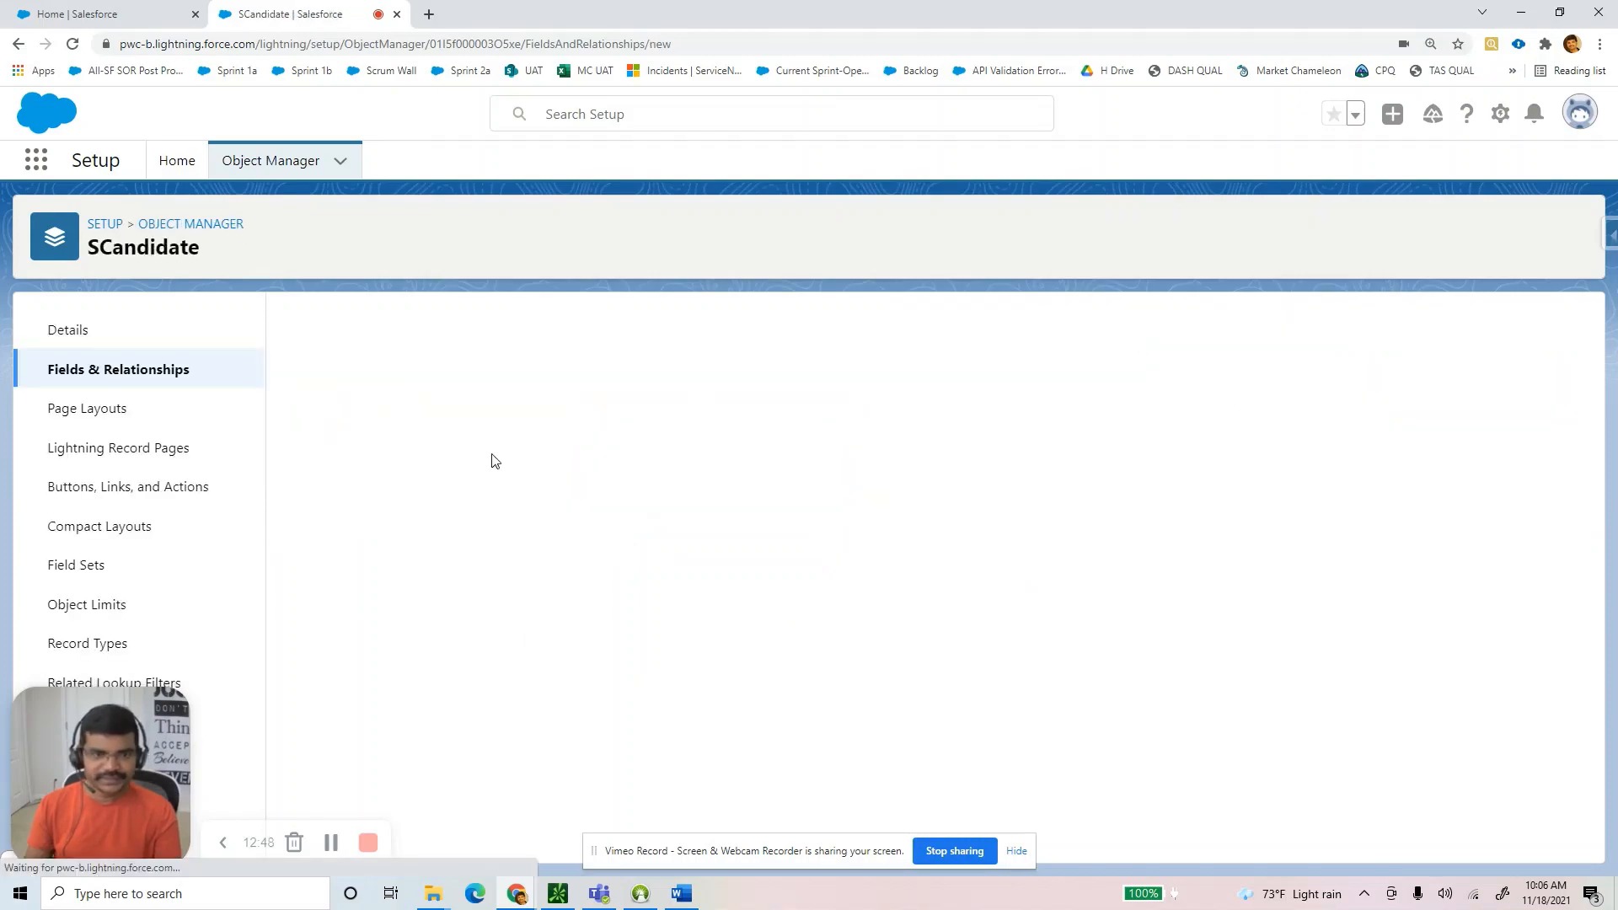
{"action": "key", "text": "alt+Tab"}
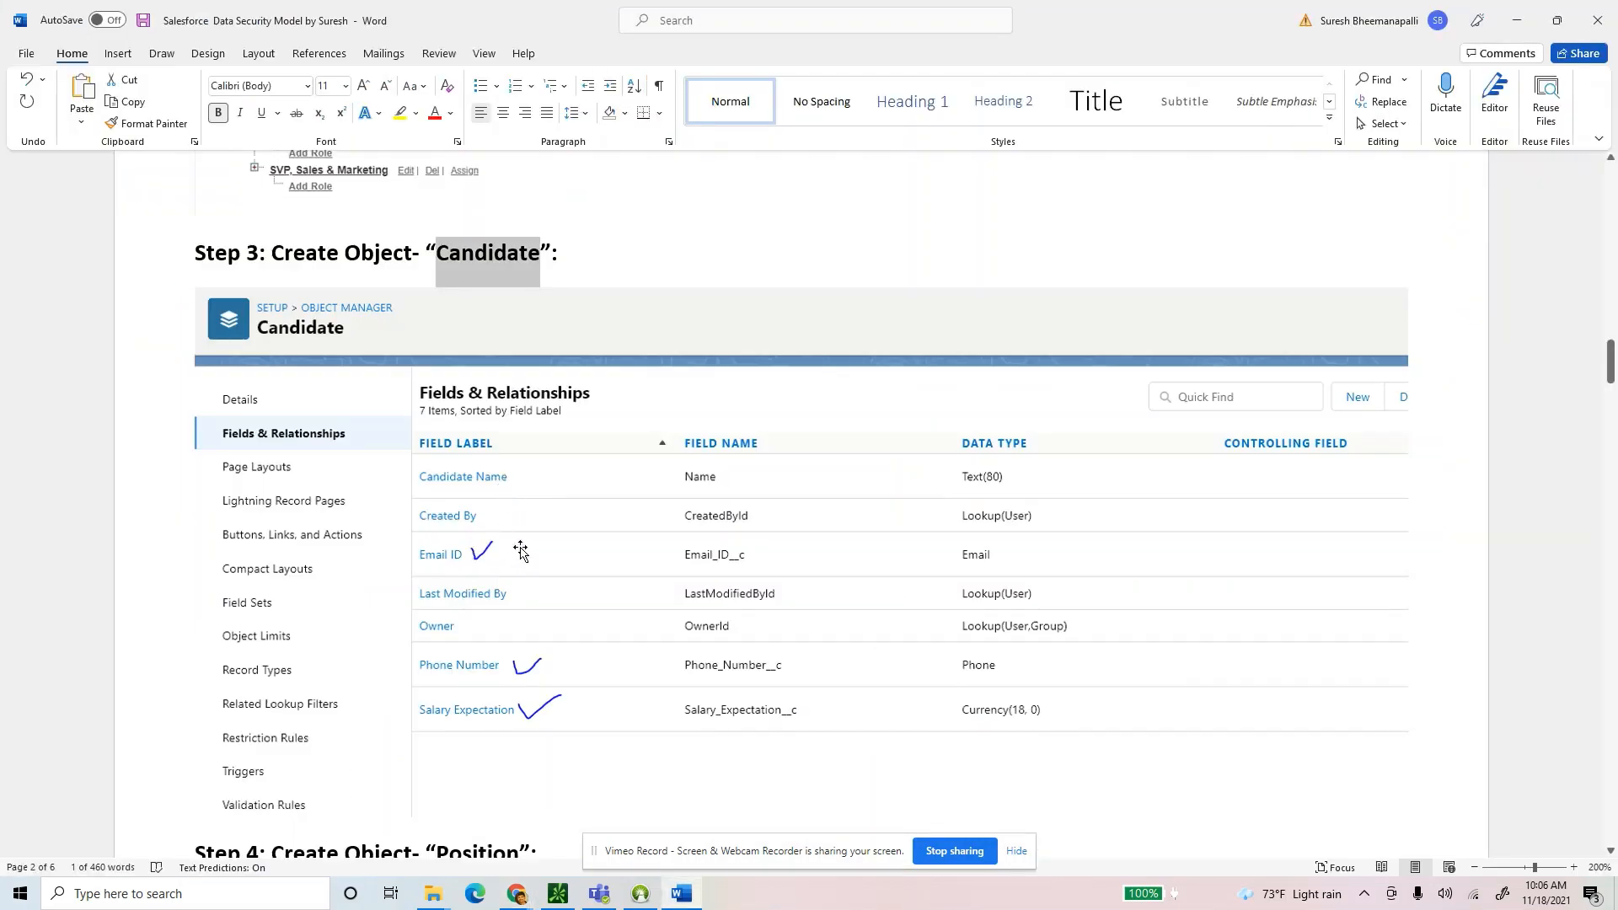
{"action": "key", "text": "alt+Tab"}
{"action": "scroll", "coordinate": [376, 613], "scroll_direction": "down", "scroll_amount": 4}
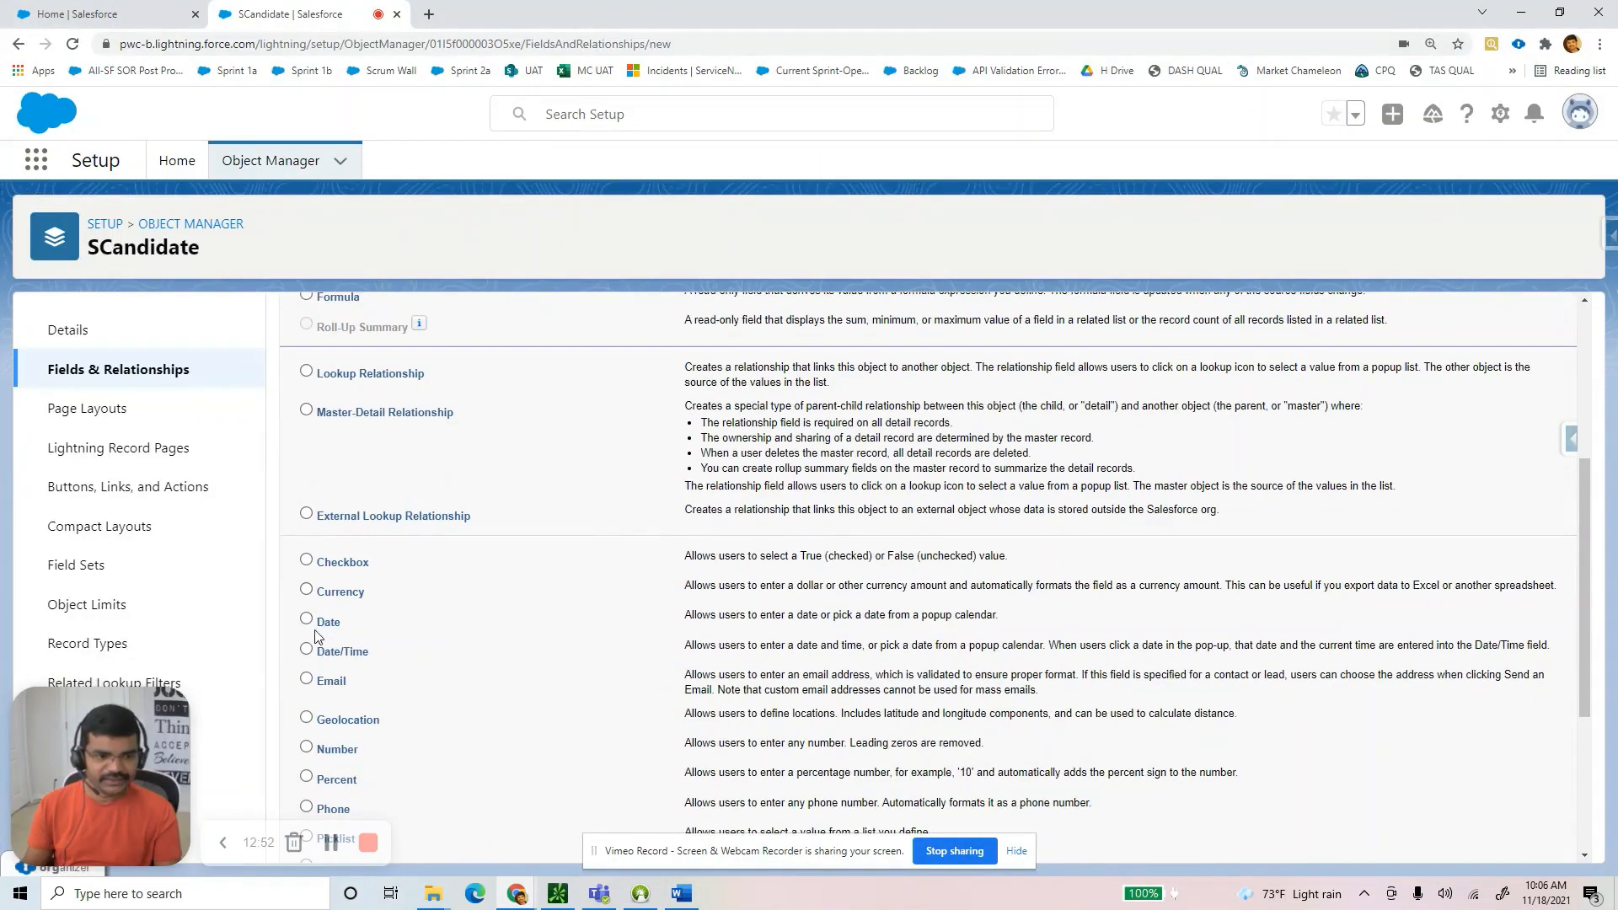
{"action": "left_click", "coordinate": [307, 682]}
{"action": "scroll", "coordinate": [506, 590], "scroll_direction": "down", "scroll_amount": 3}
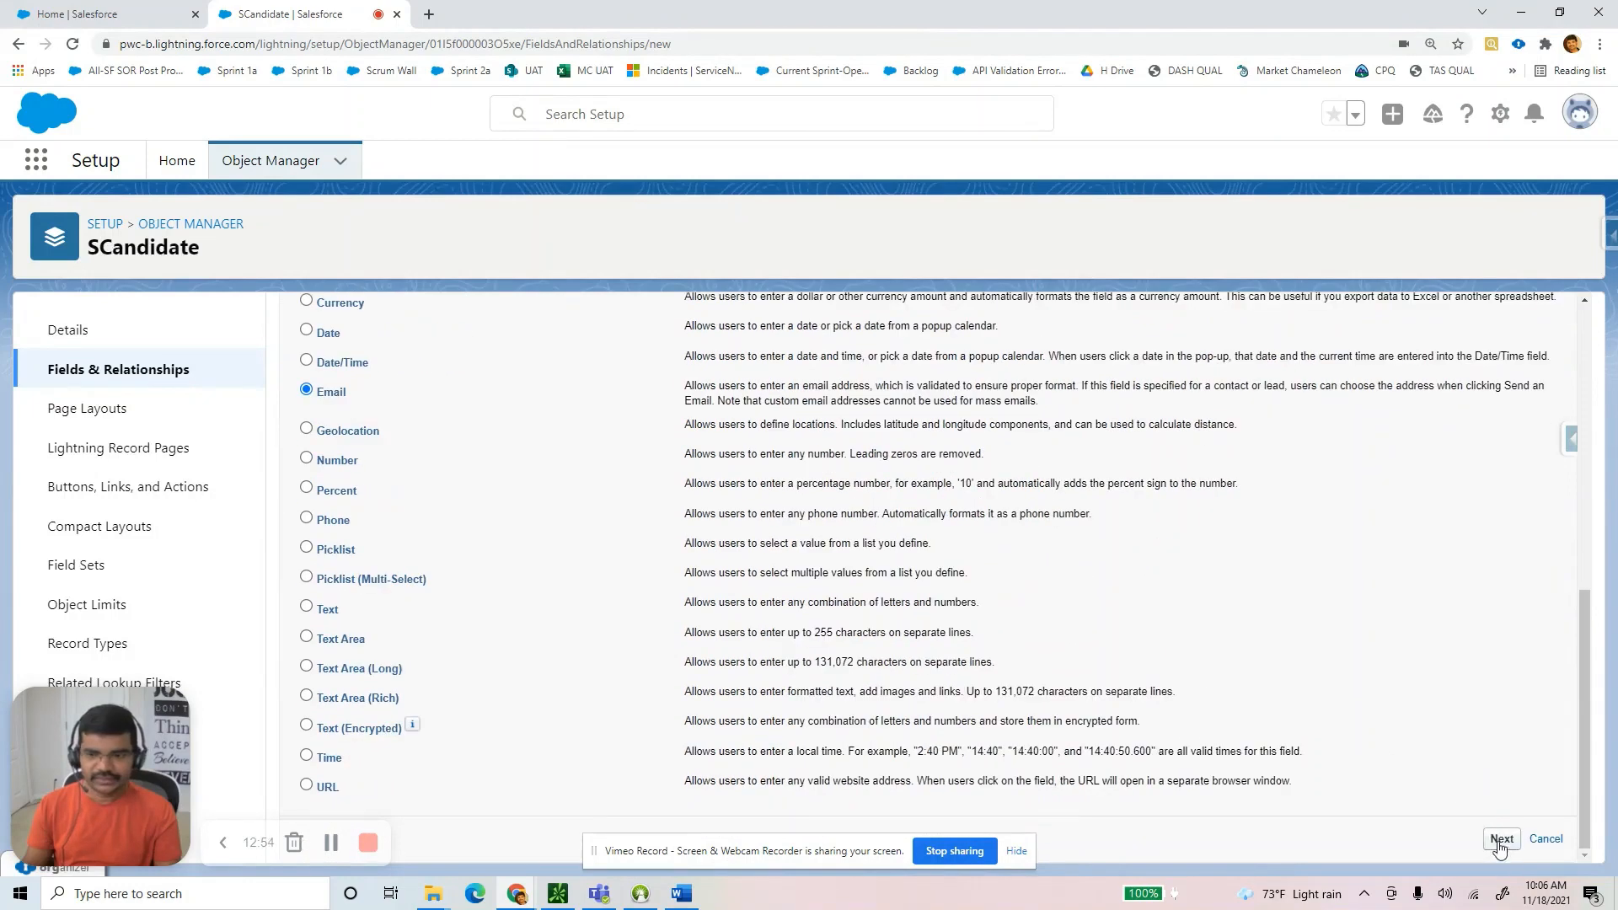
{"action": "key", "text": "Return"}
Label the field 'Email ID', keep default visibility and layout, and save it.
{"action": "left_click", "coordinate": [549, 478]}
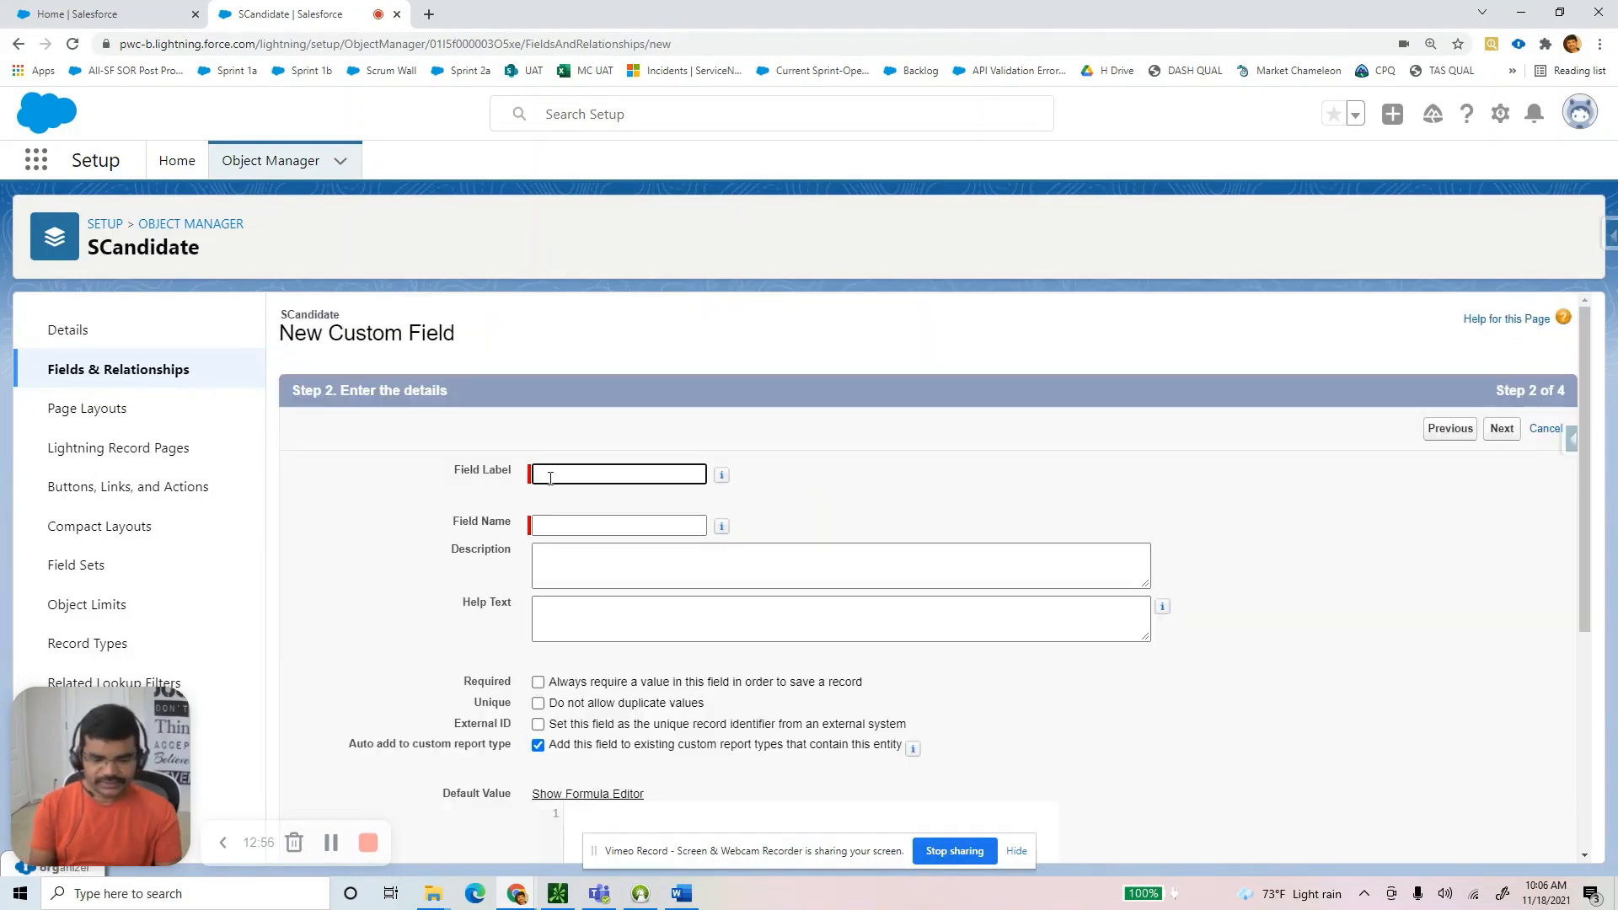
{"action": "type", "text": "email ID"}
{"action": "key", "text": "Home"}
{"action": "key", "text": "Delete"}
{"action": "type", "text": "E"}
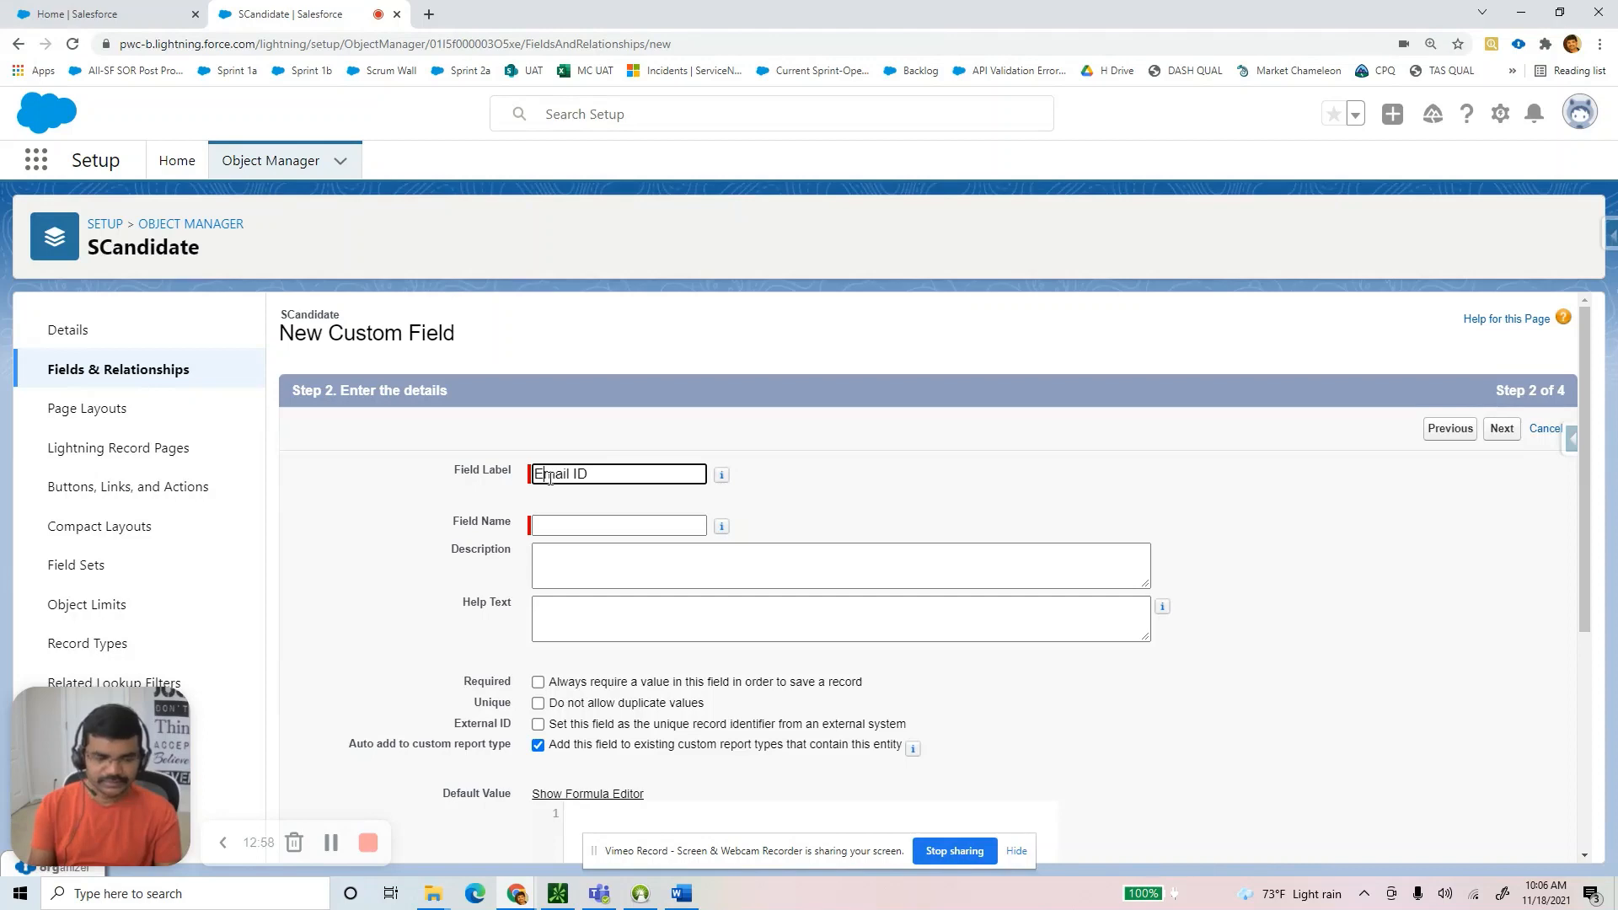
{"action": "key", "text": "Tab"}
{"action": "scroll", "coordinate": [719, 575], "scroll_direction": "down", "scroll_amount": 1}
{"action": "scroll", "coordinate": [720, 575], "scroll_direction": "down", "scroll_amount": 4}
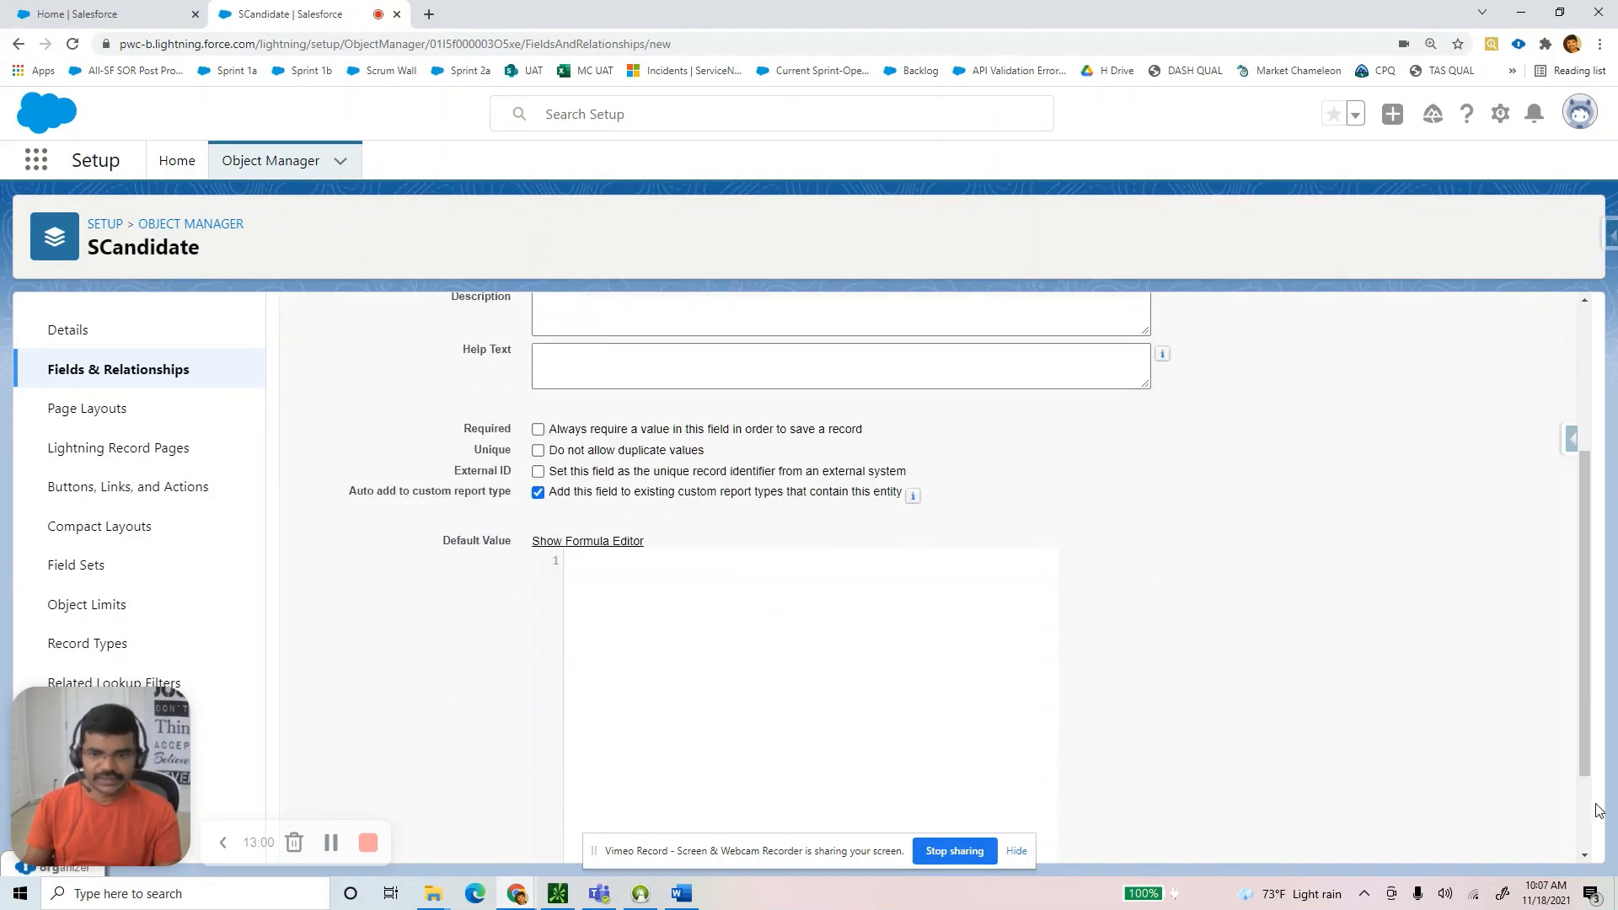
{"action": "left_click", "coordinate": [1498, 843]}
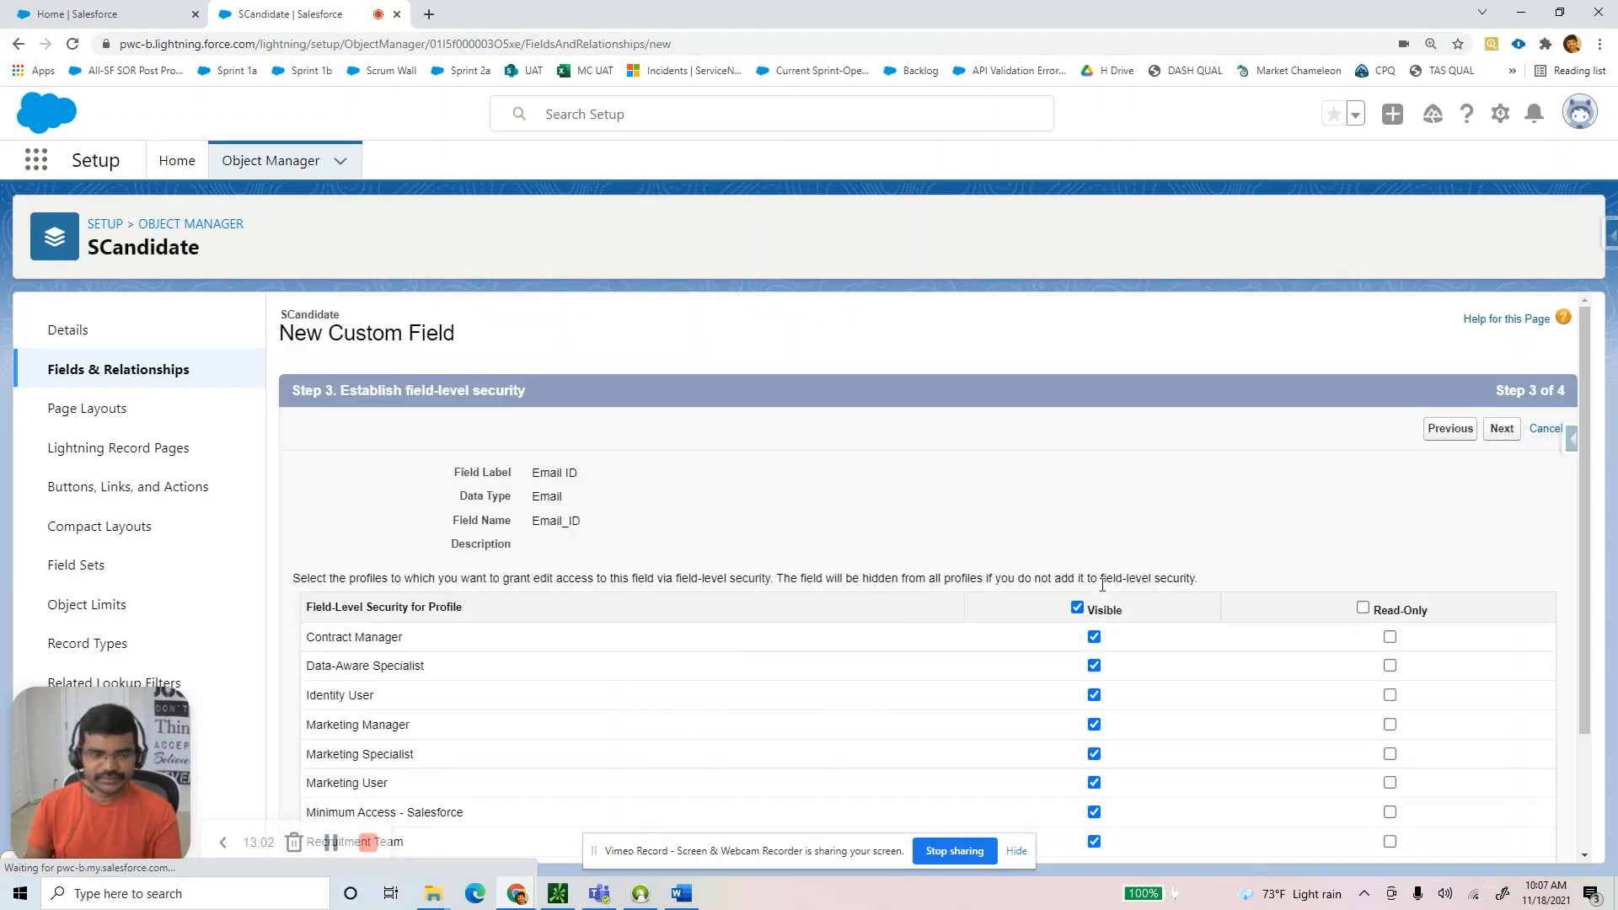
{"action": "scroll", "coordinate": [1372, 657], "scroll_direction": "down", "scroll_amount": 2}
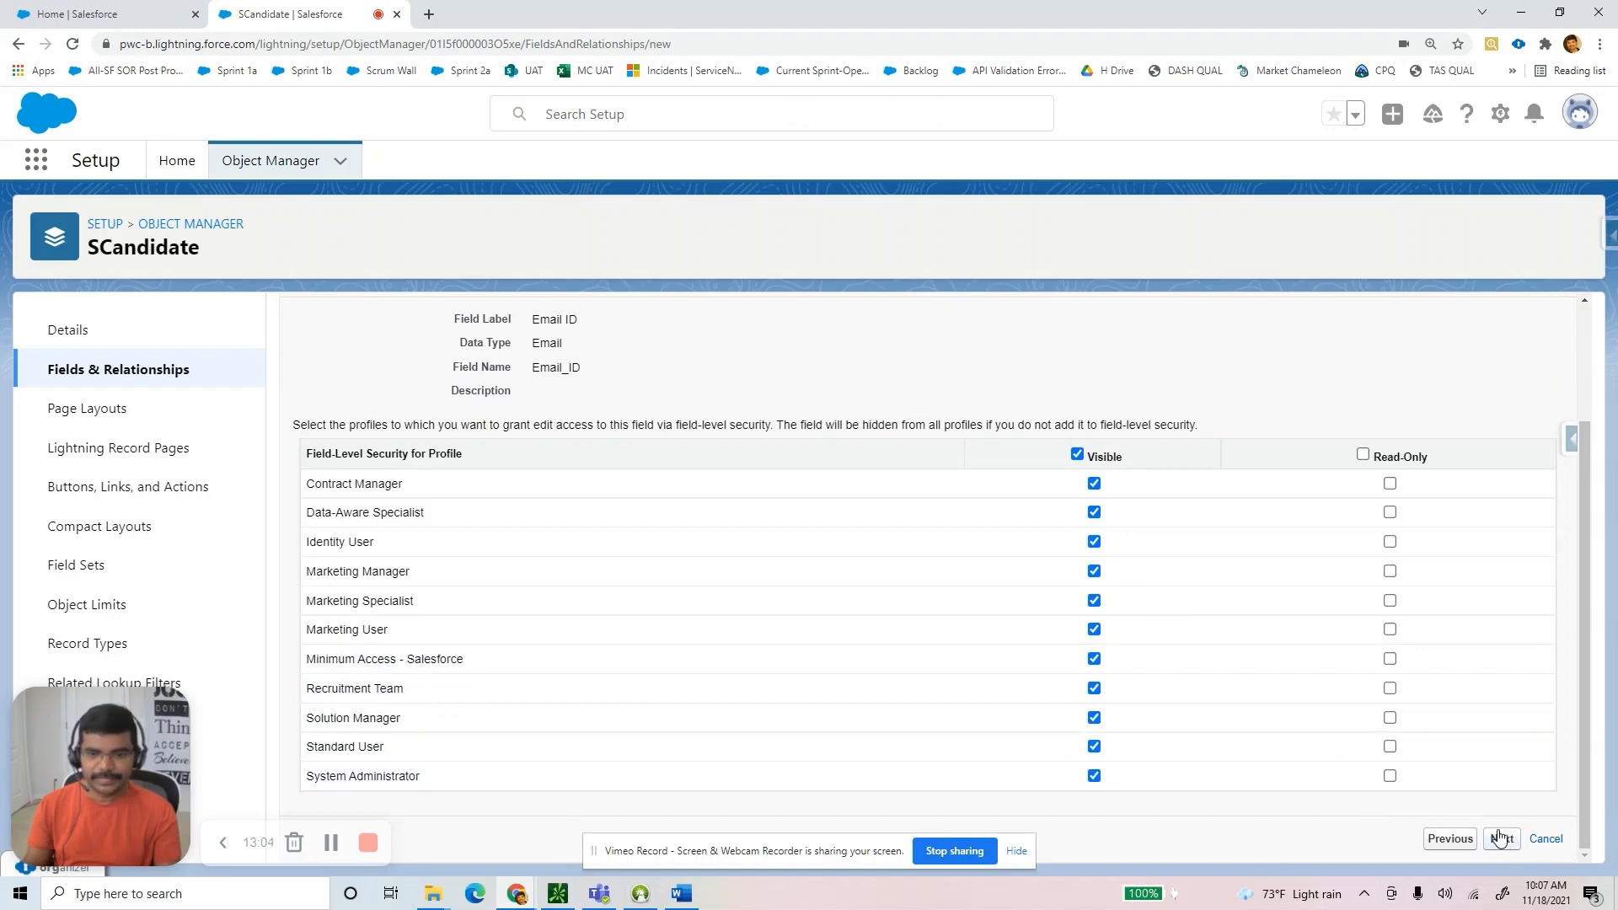
{"action": "left_click", "coordinate": [1500, 838]}
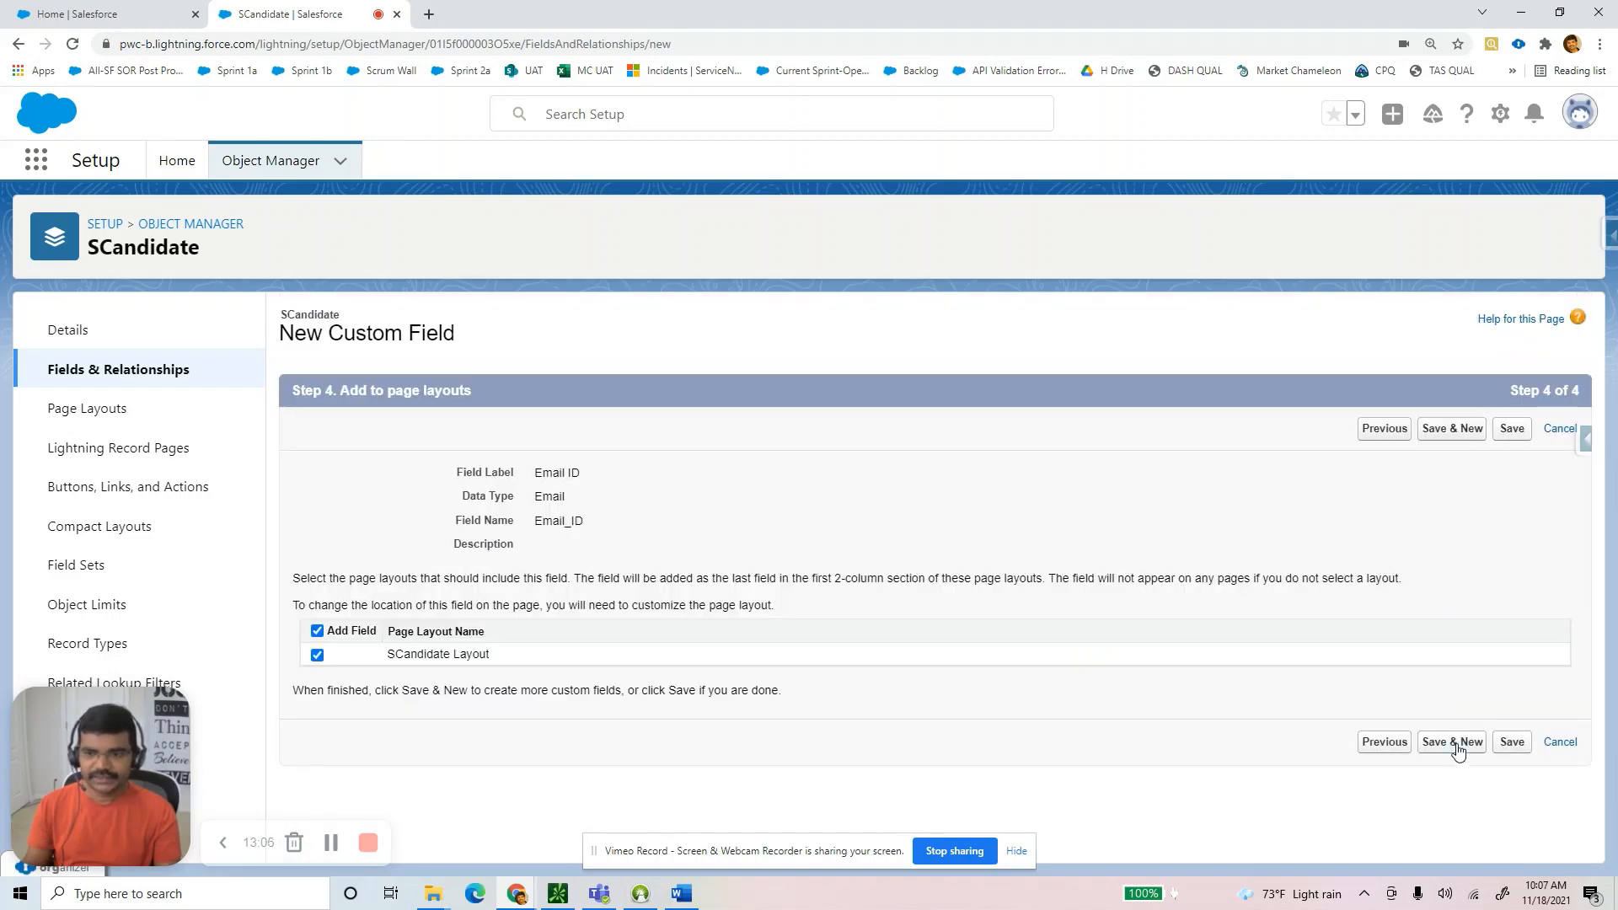
{"action": "left_click", "coordinate": [1458, 748]}
{"action": "key", "text": "alt+Tab"}
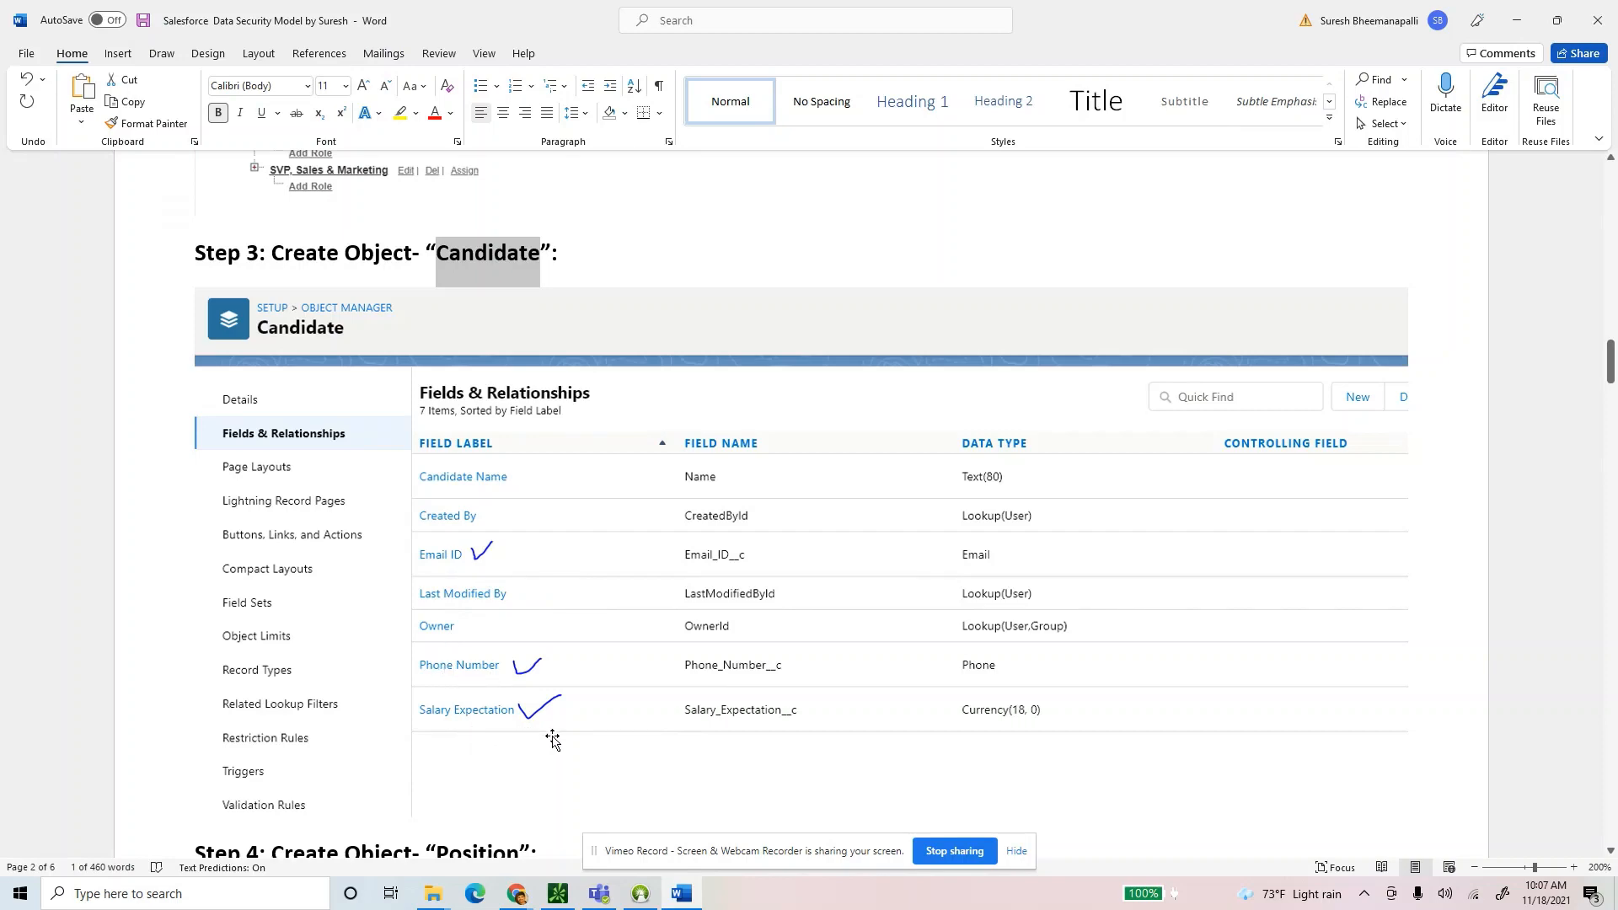
Choose Phone as the next SCandidate field's data type.
{"action": "key", "text": "alt+Tab"}
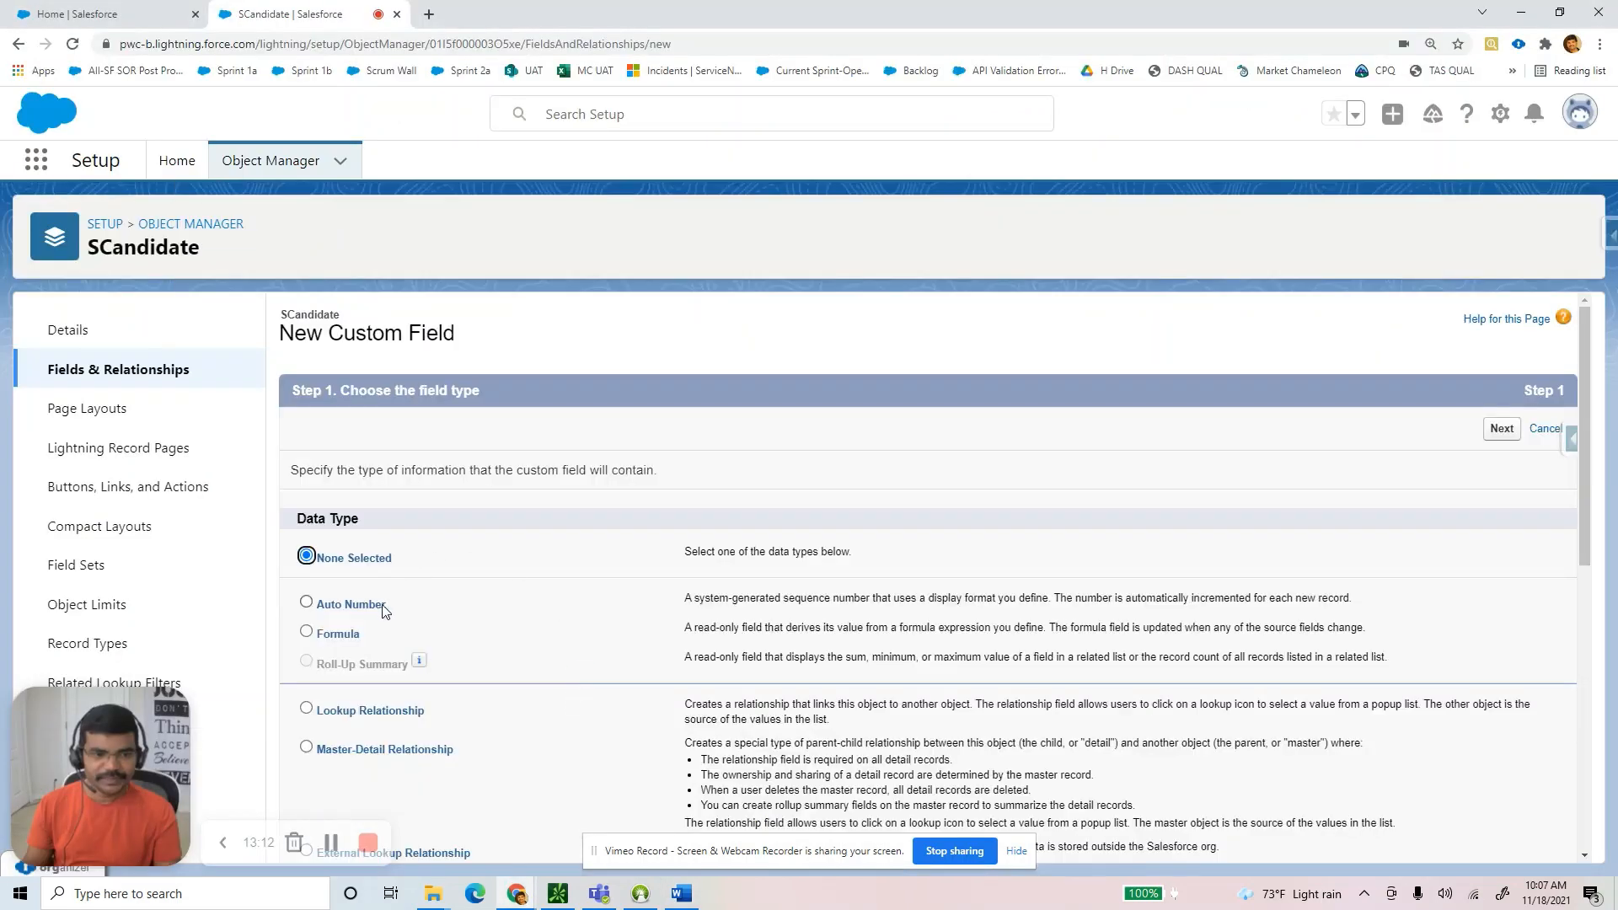
{"action": "scroll", "coordinate": [383, 610], "scroll_direction": "down", "scroll_amount": 3}
{"action": "scroll", "coordinate": [346, 671], "scroll_direction": "down", "scroll_amount": 1}
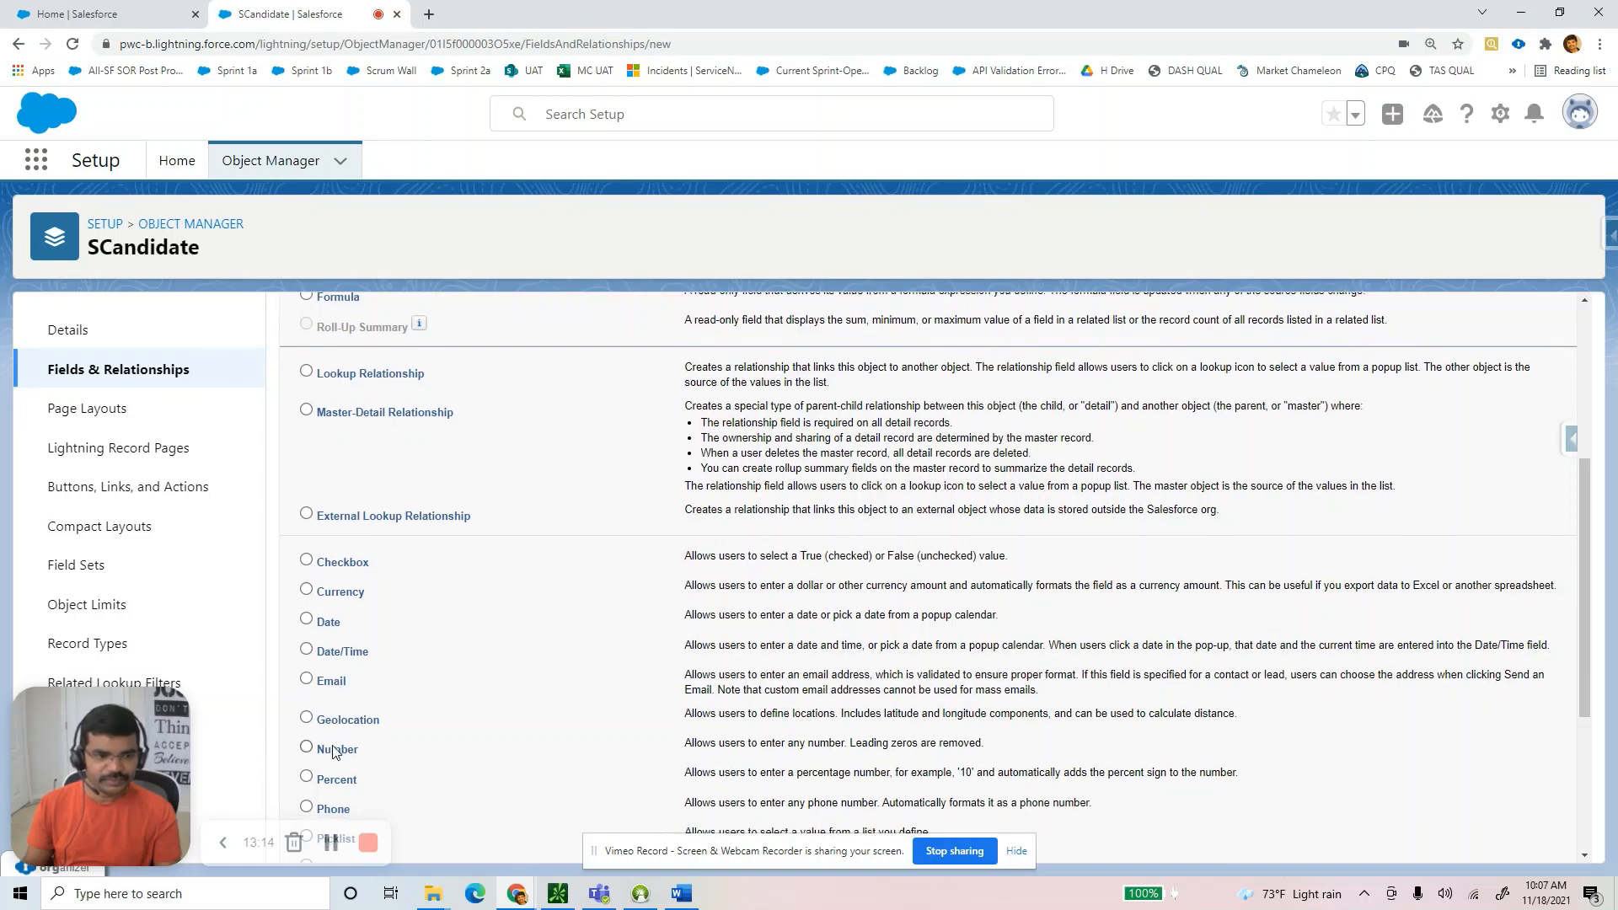
{"action": "left_click", "coordinate": [307, 808]}
{"action": "scroll", "coordinate": [309, 811], "scroll_direction": "down", "scroll_amount": 3}
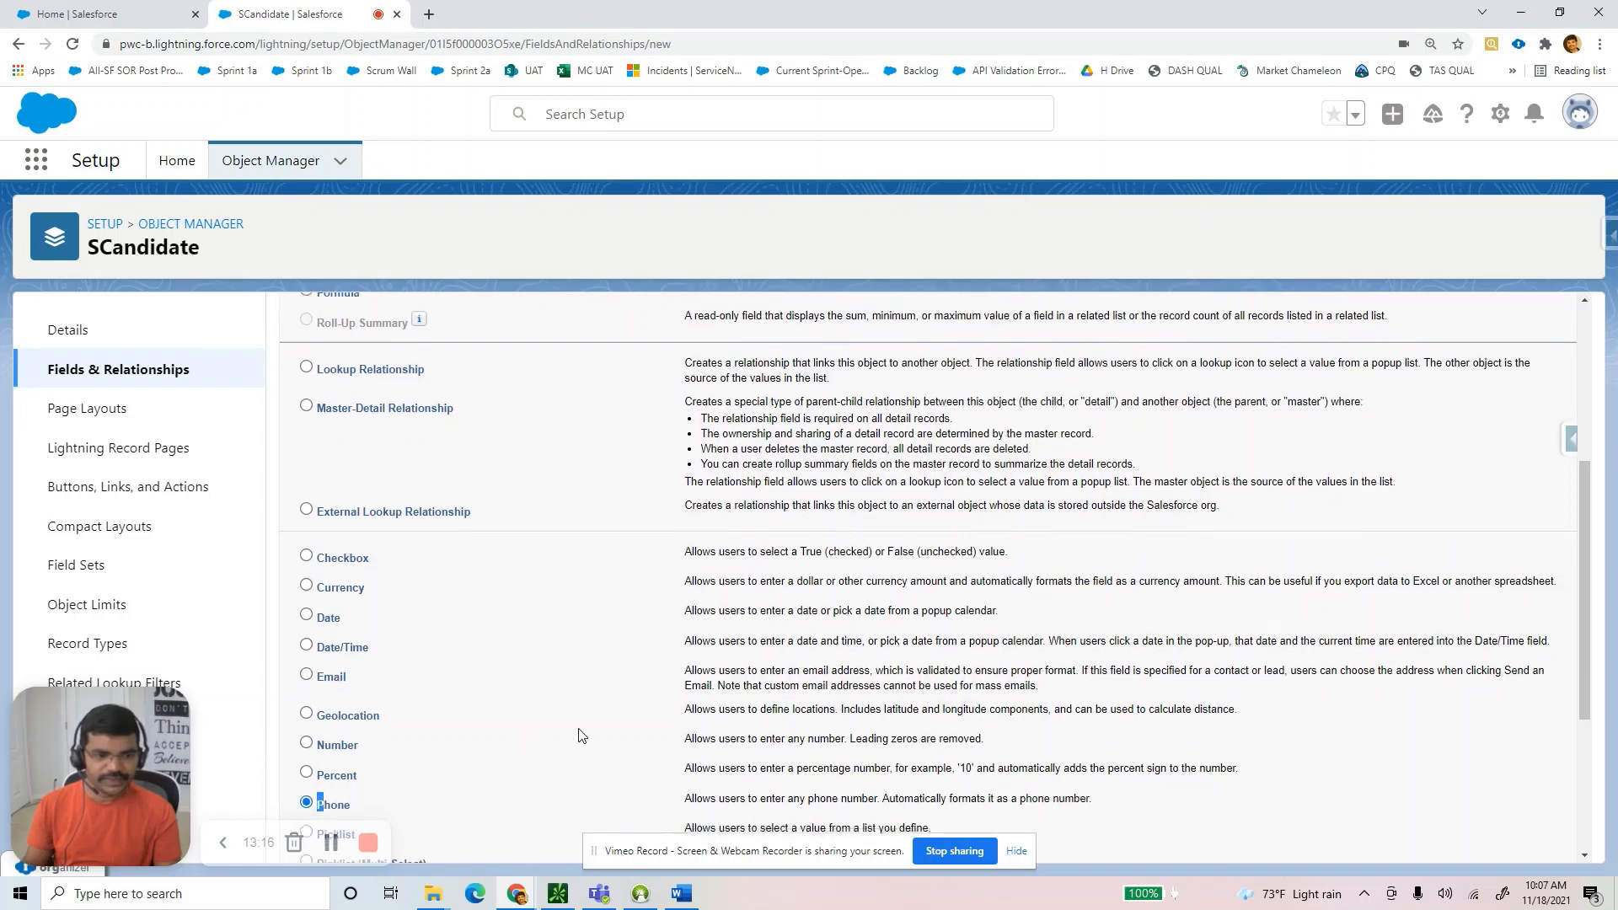
{"action": "key", "text": "Return"}
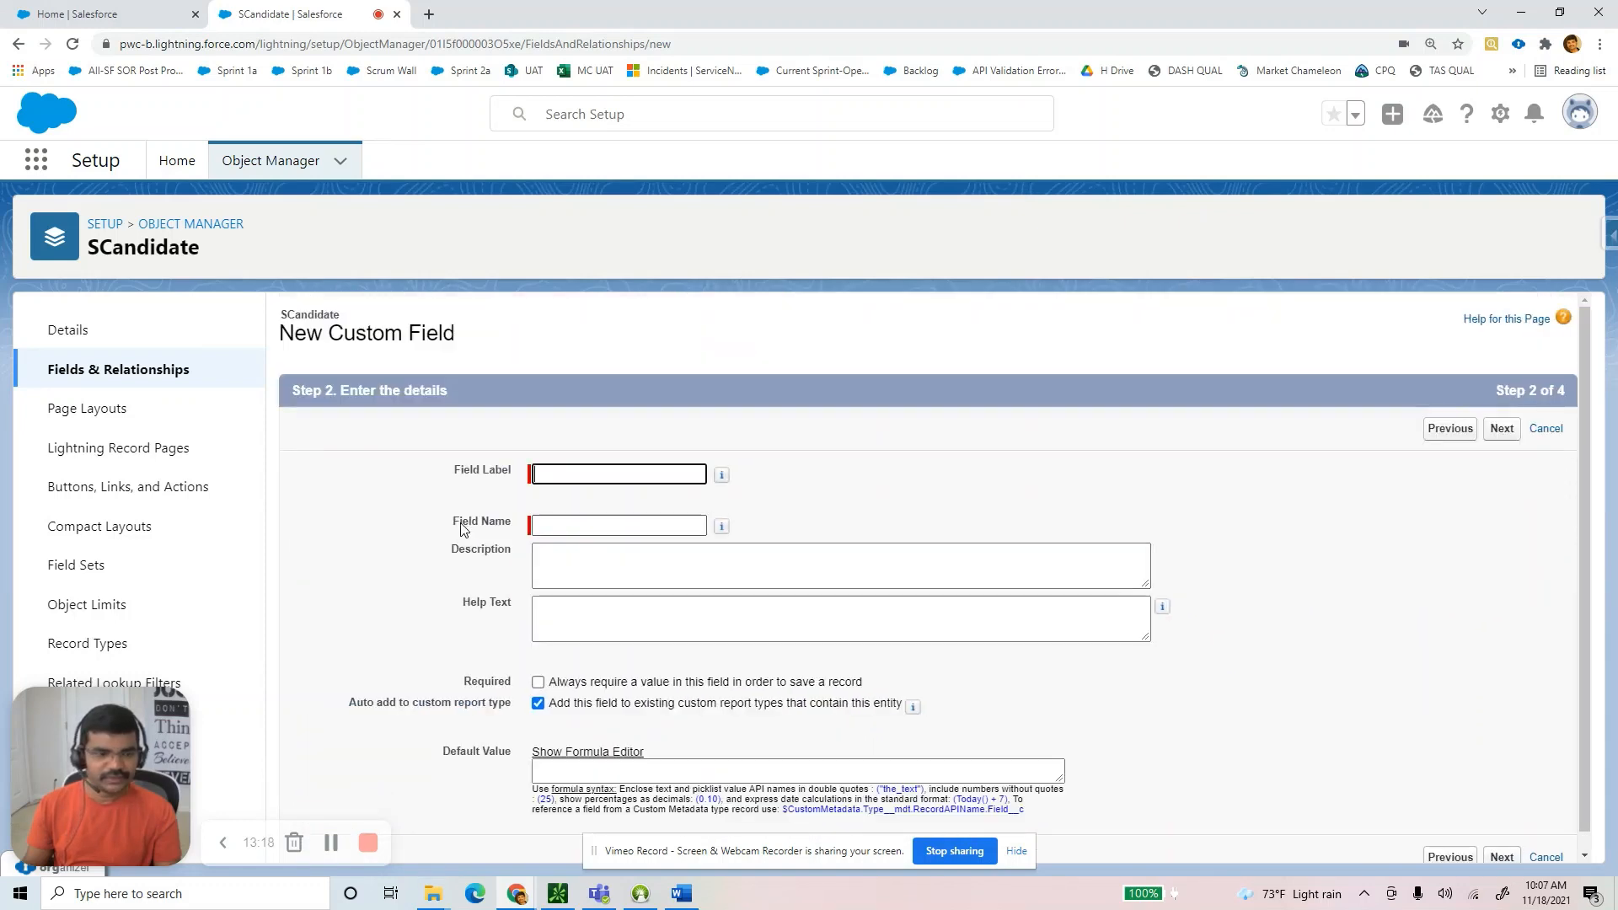
Label the field 'Phone Number' and accept default field-level security and layout.
{"action": "type", "text": "hone"}
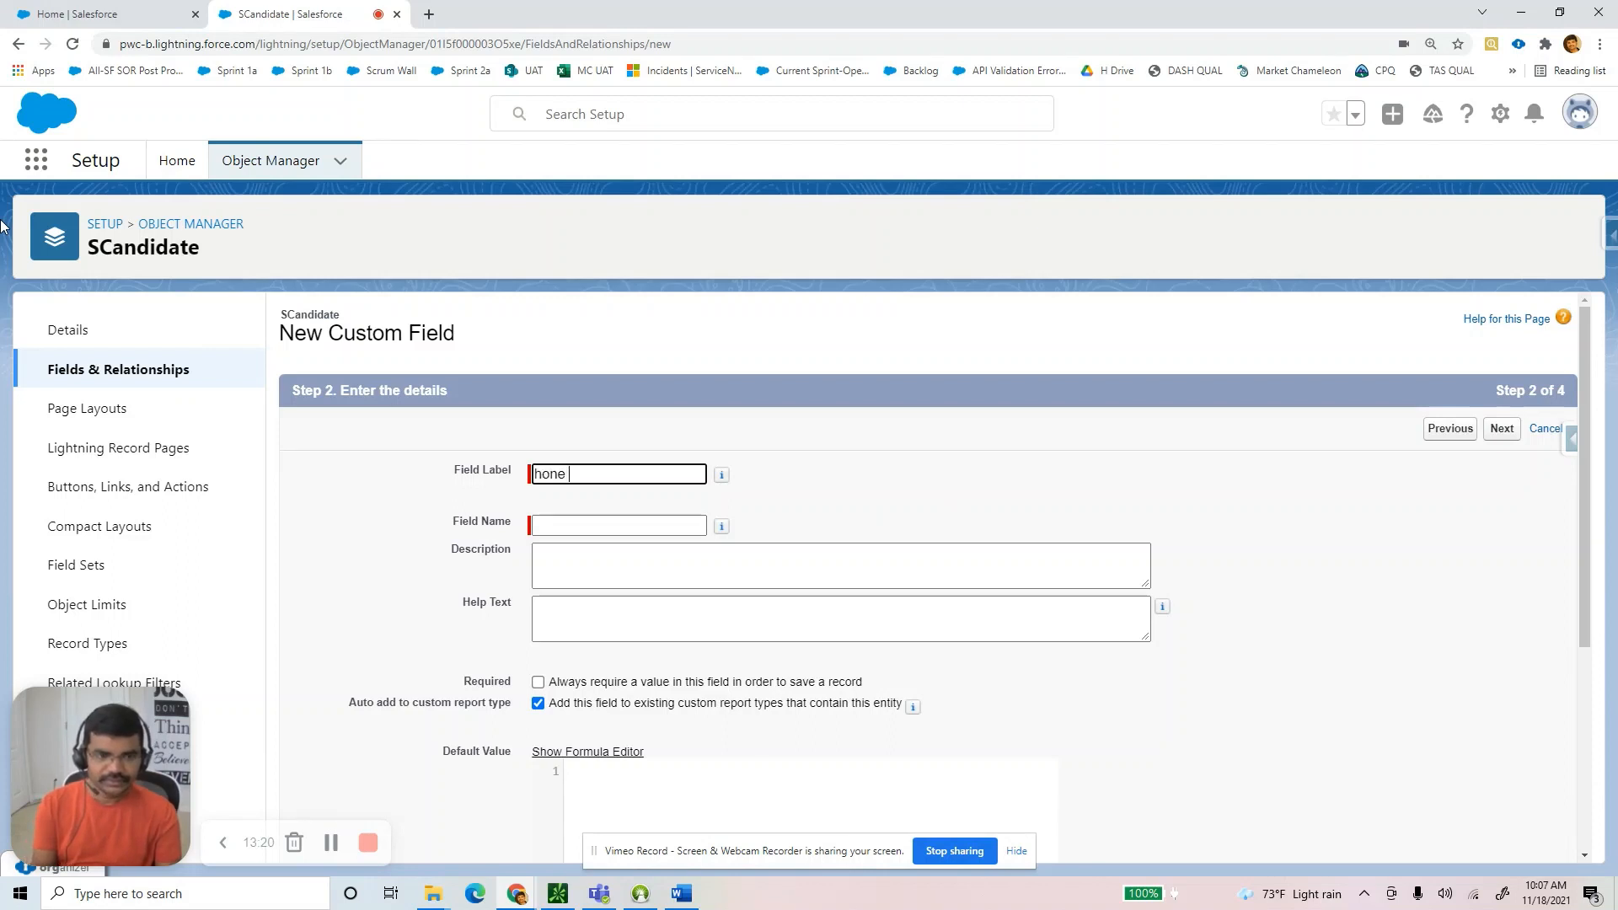
{"action": "key", "text": "BackSpace"}
{"action": "key", "text": "BackSpace"}
{"action": "key", "text": "BackSpace"}
{"action": "key", "text": "BackSpace"}
{"action": "type", "text": "Phone Number"}
{"action": "key", "text": "Tab"}
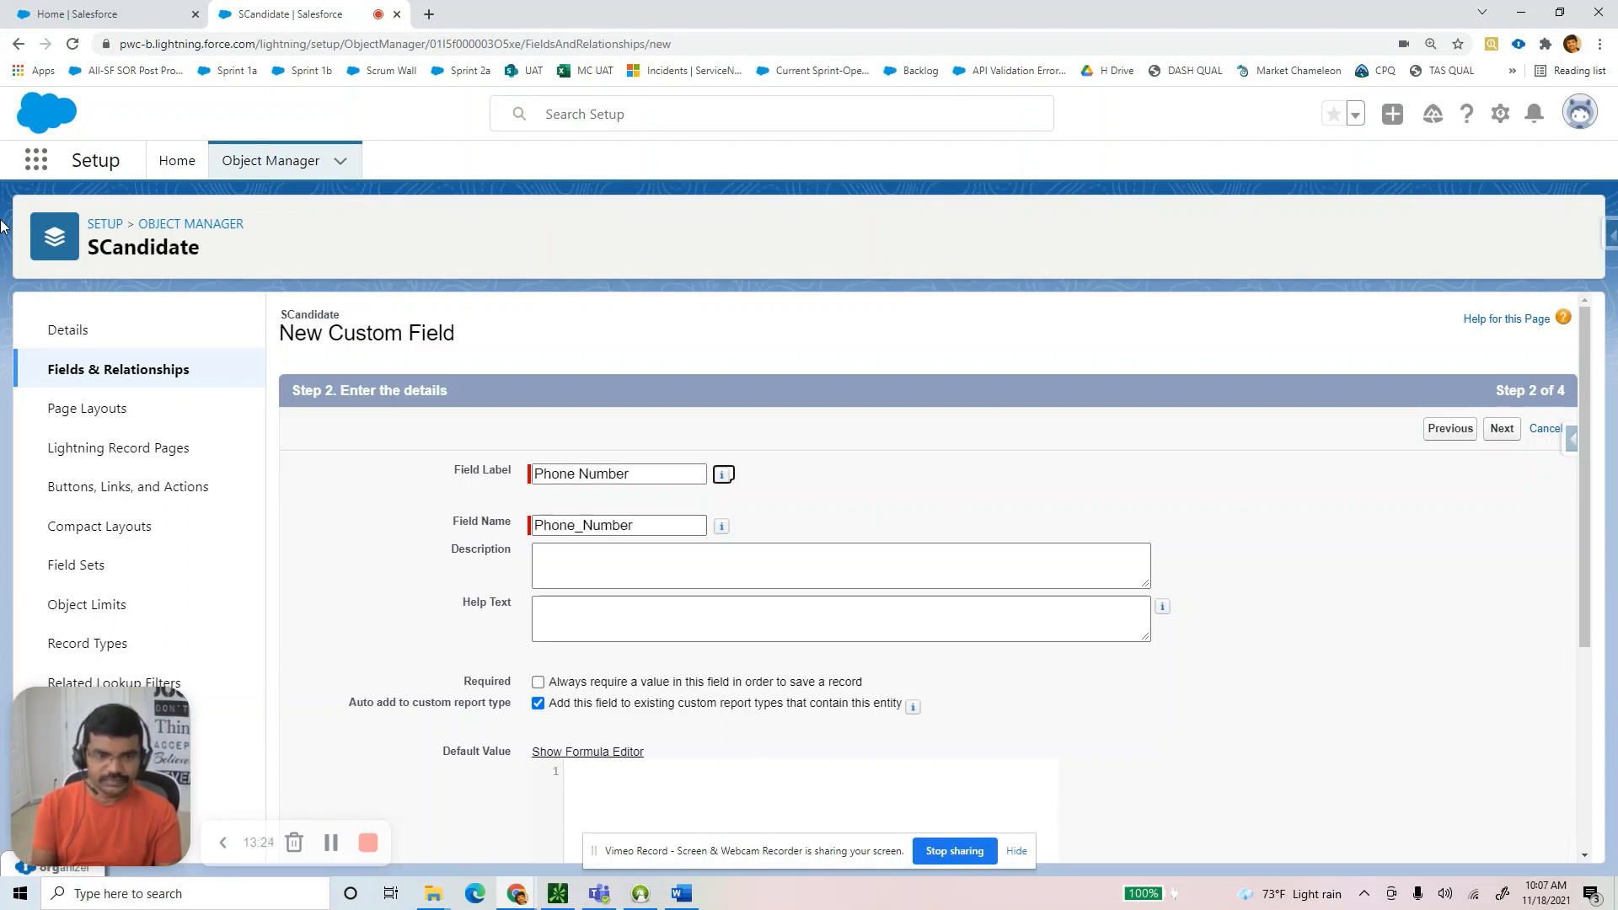
{"action": "scroll", "coordinate": [1450, 773], "scroll_direction": "down", "scroll_amount": 3}
{"action": "scroll", "coordinate": [1022, 797], "scroll_direction": "down", "scroll_amount": 1}
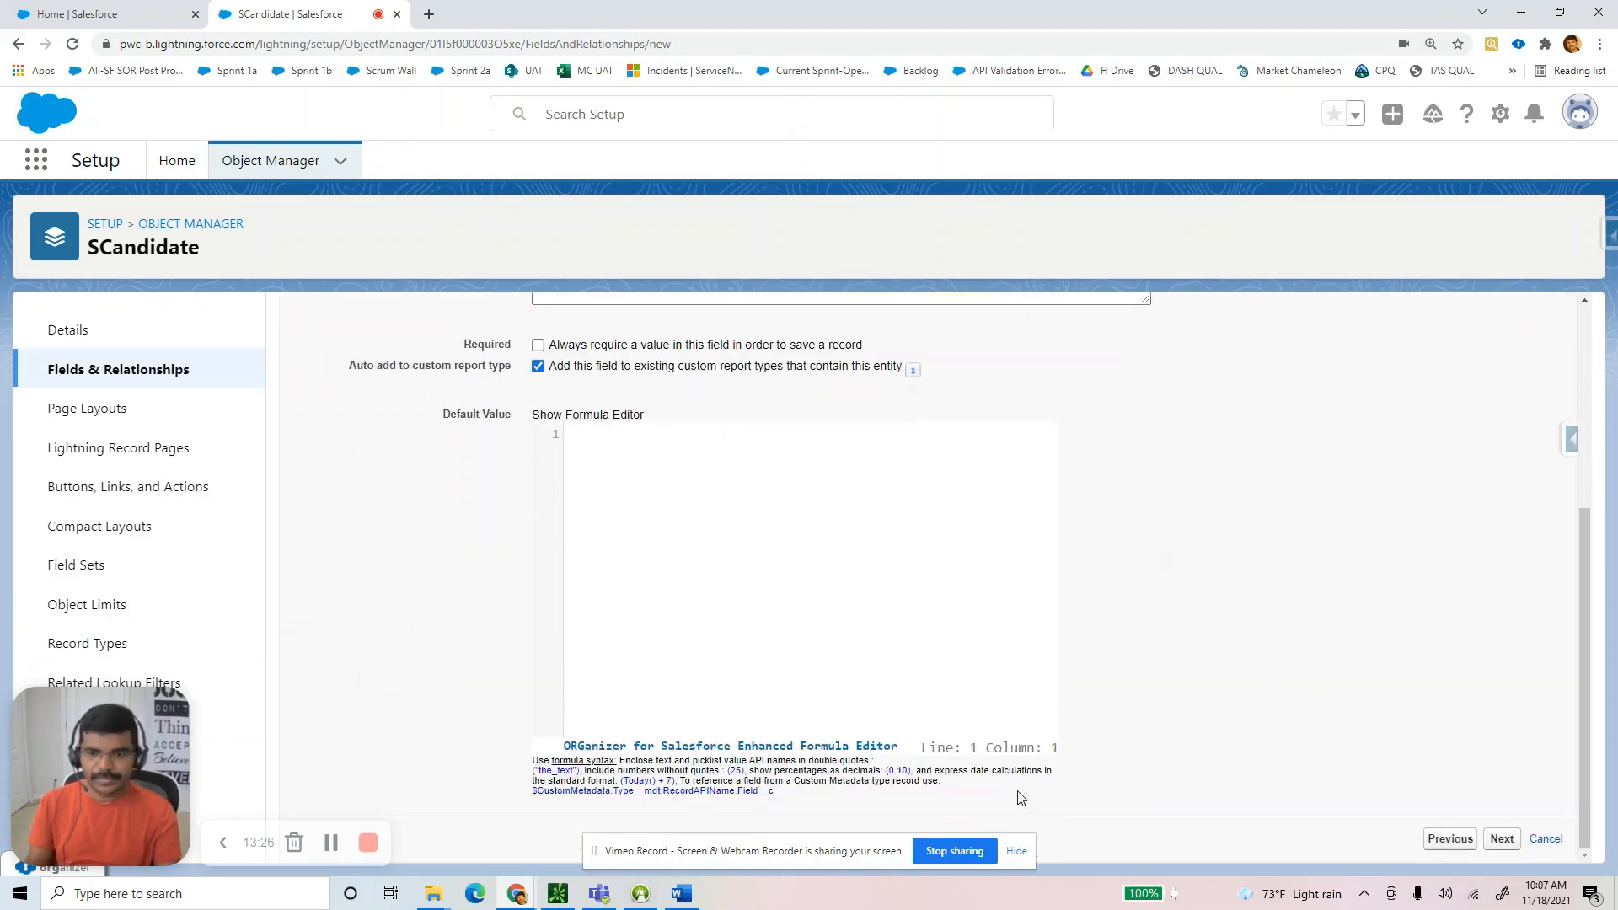
{"action": "left_click", "coordinate": [1493, 840]}
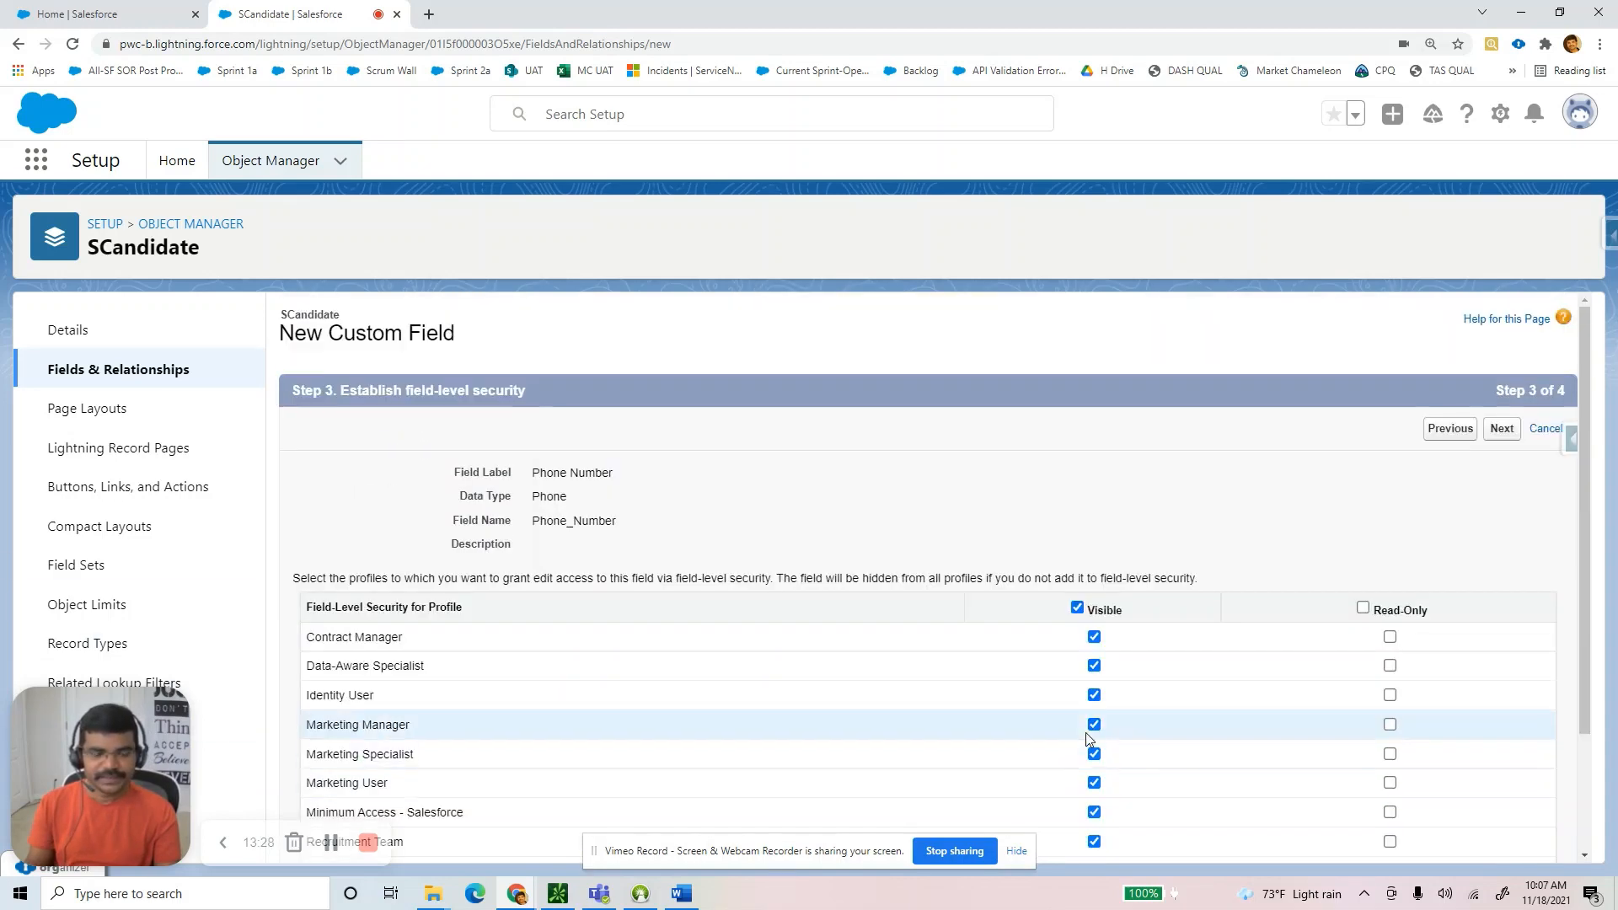
{"action": "scroll", "coordinate": [1497, 843], "scroll_direction": "down", "scroll_amount": 2}
{"action": "left_click", "coordinate": [1500, 841]}
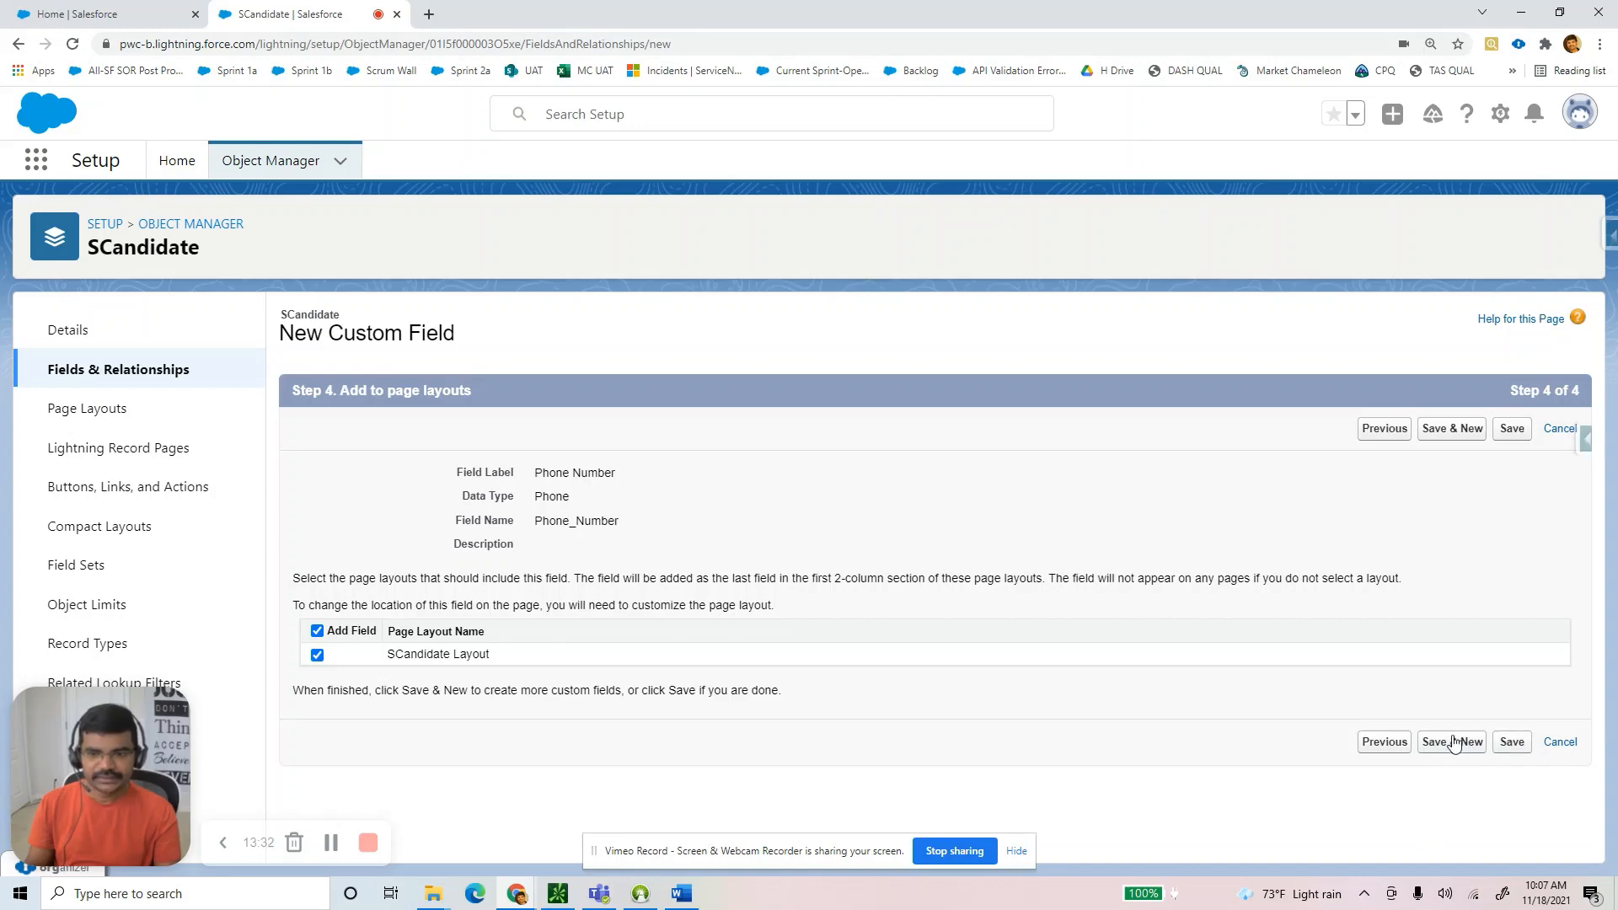
{"action": "key", "text": "alt+Tab"}
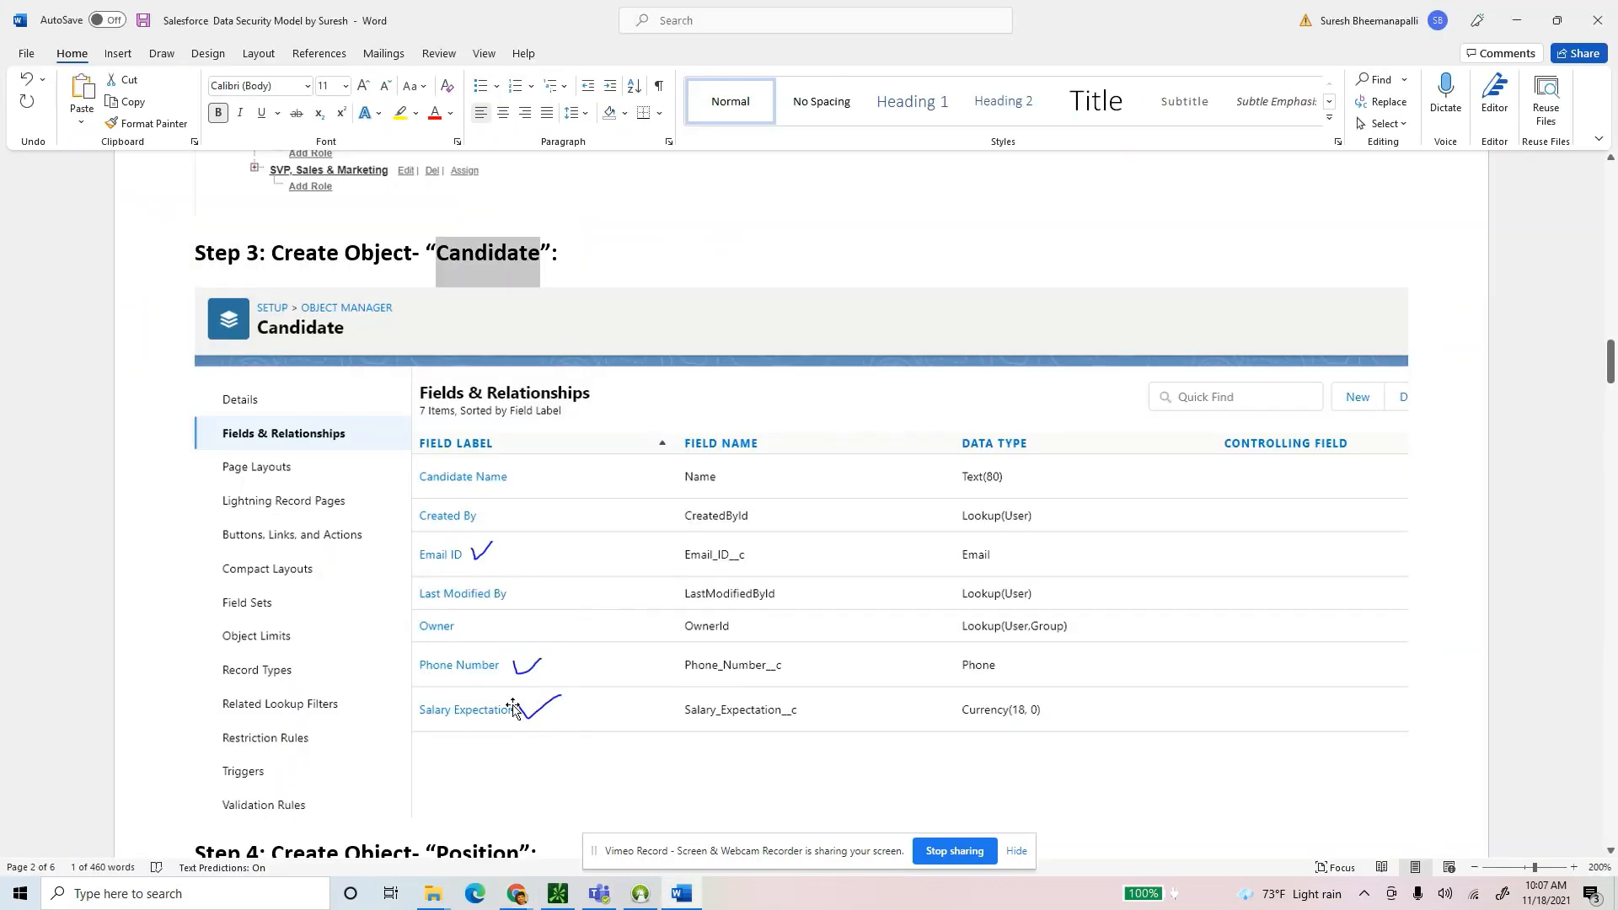
Proceed with Currency as the next SCandidate field's data type.
{"action": "key", "text": "alt+Tab"}
{"action": "scroll", "coordinate": [373, 585], "scroll_direction": "down", "scroll_amount": 4}
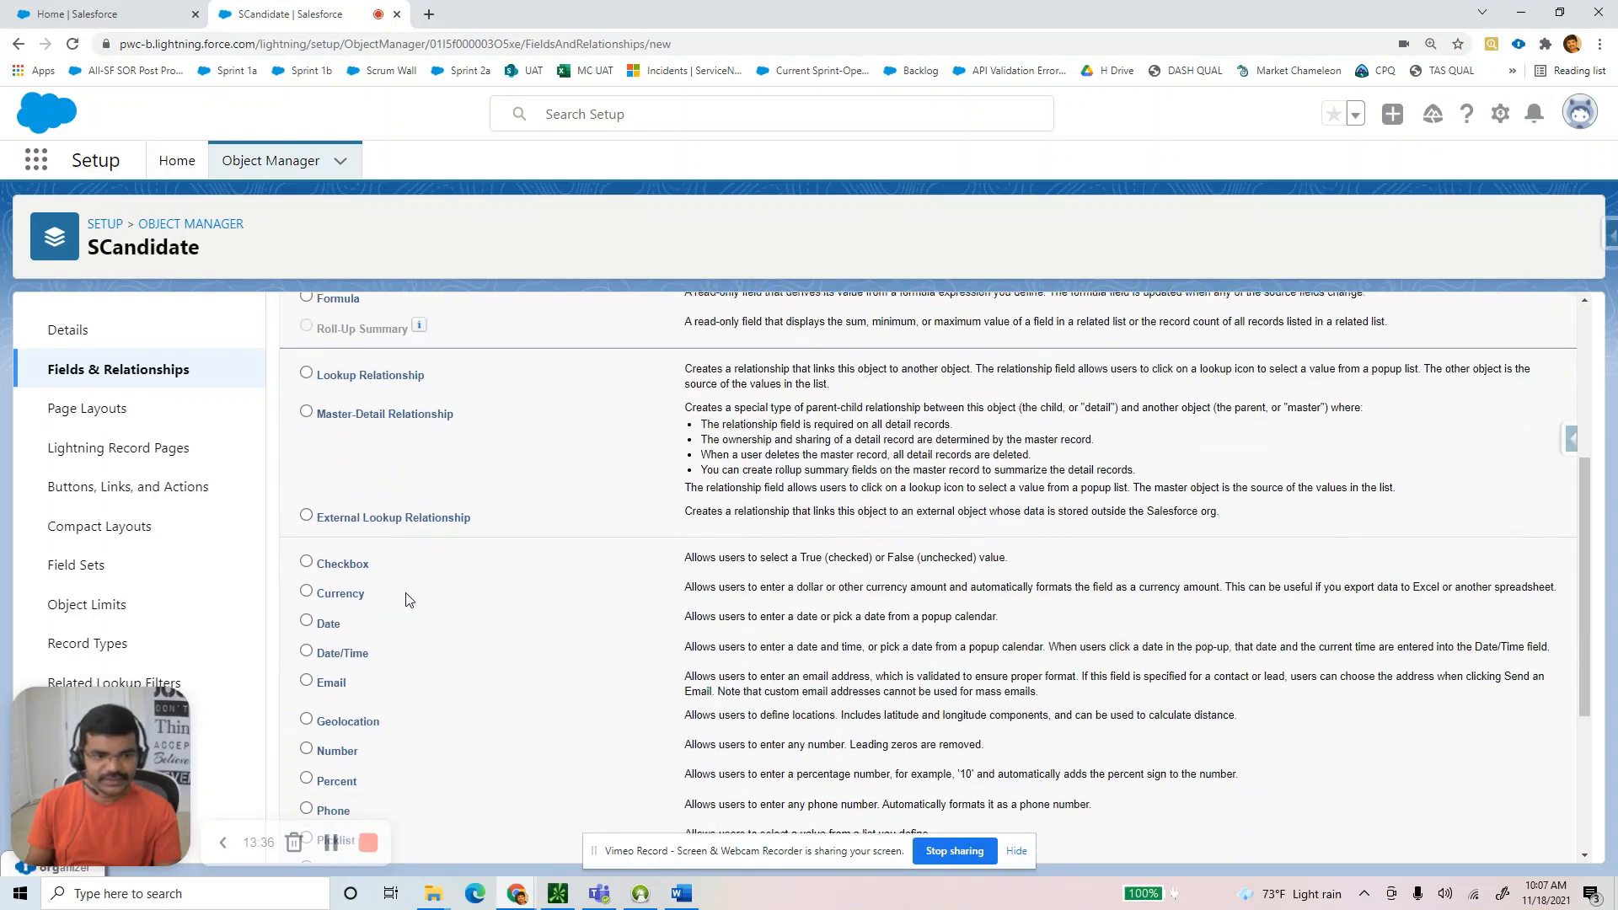
{"action": "scroll", "coordinate": [736, 644], "scroll_direction": "down", "scroll_amount": 3}
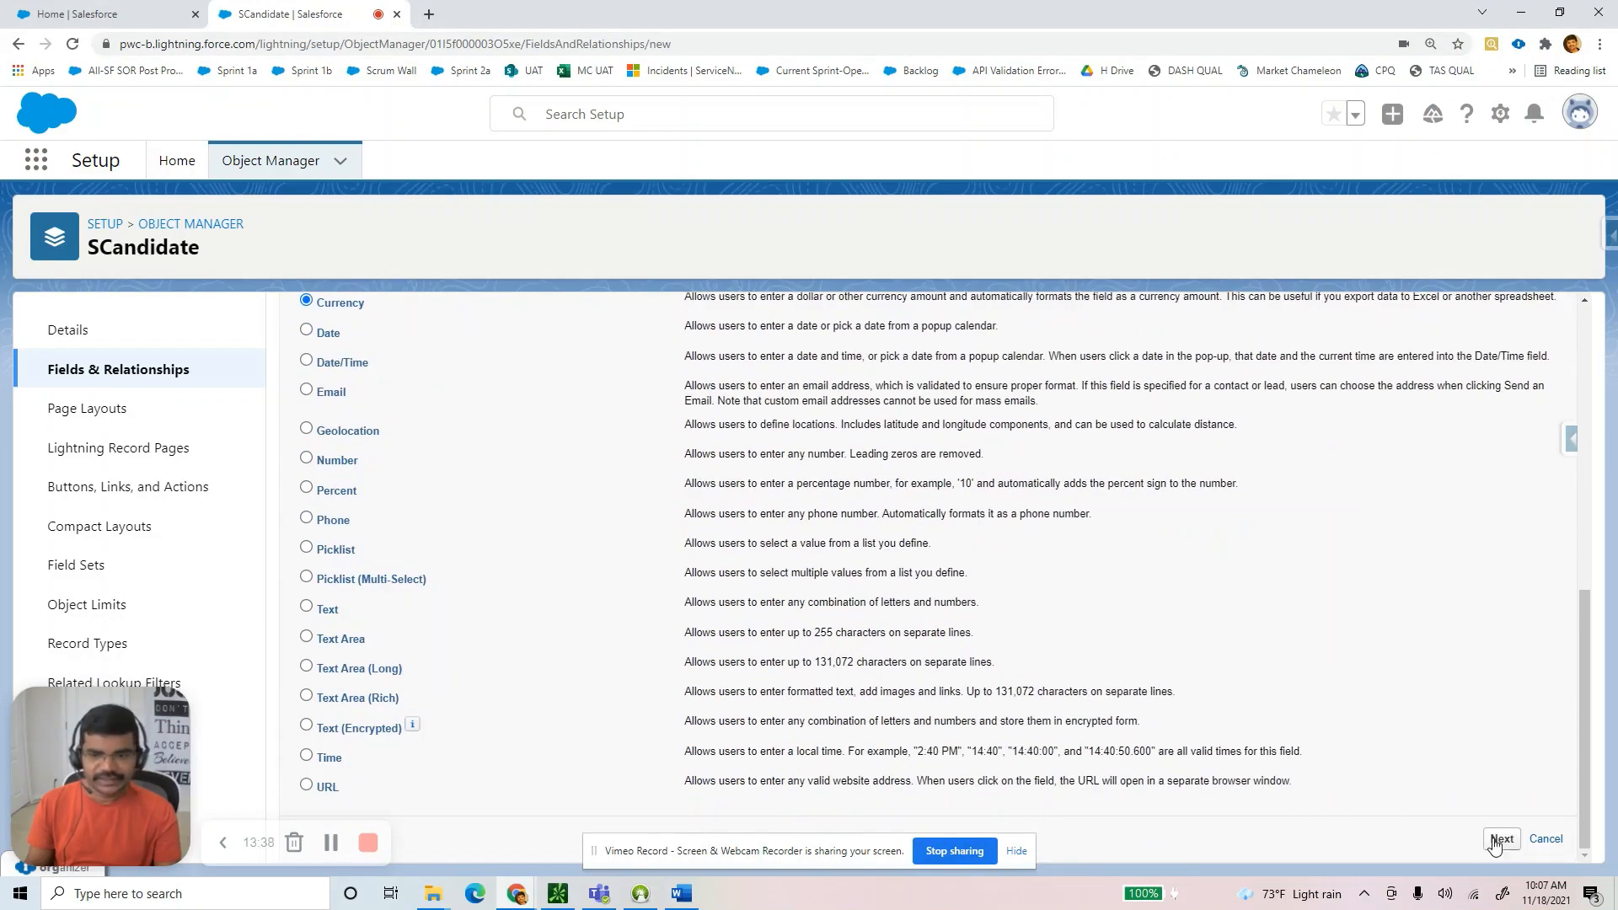
{"action": "left_click", "coordinate": [1498, 843]}
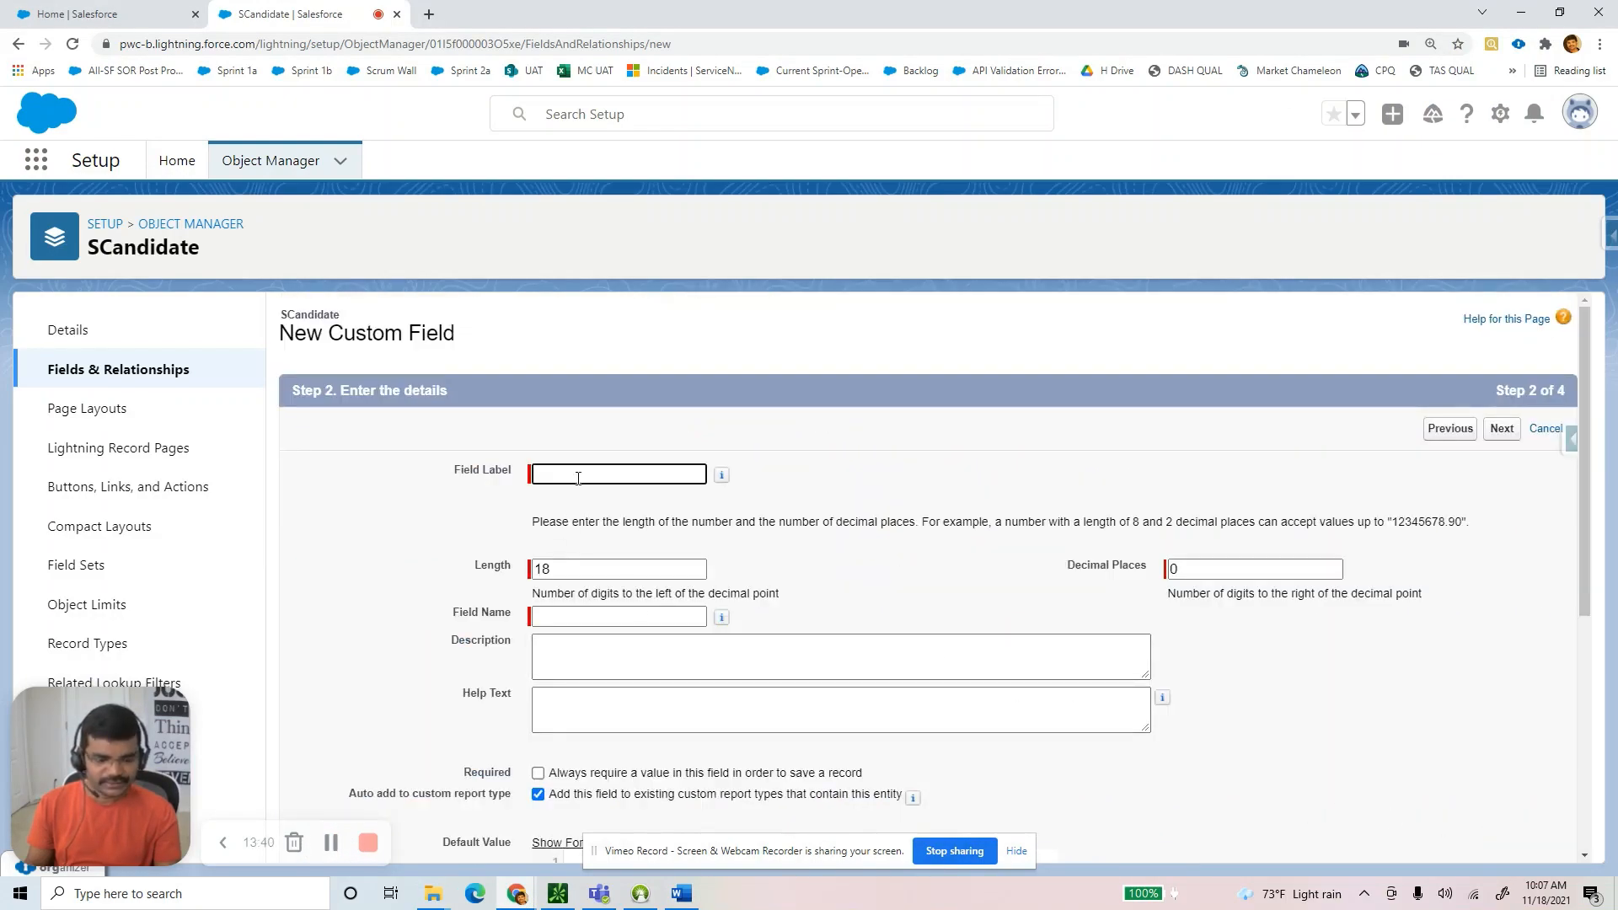
Label the field 'Salary Expectation', accept default security and layout, and save it.
{"action": "type", "text": "salary"}
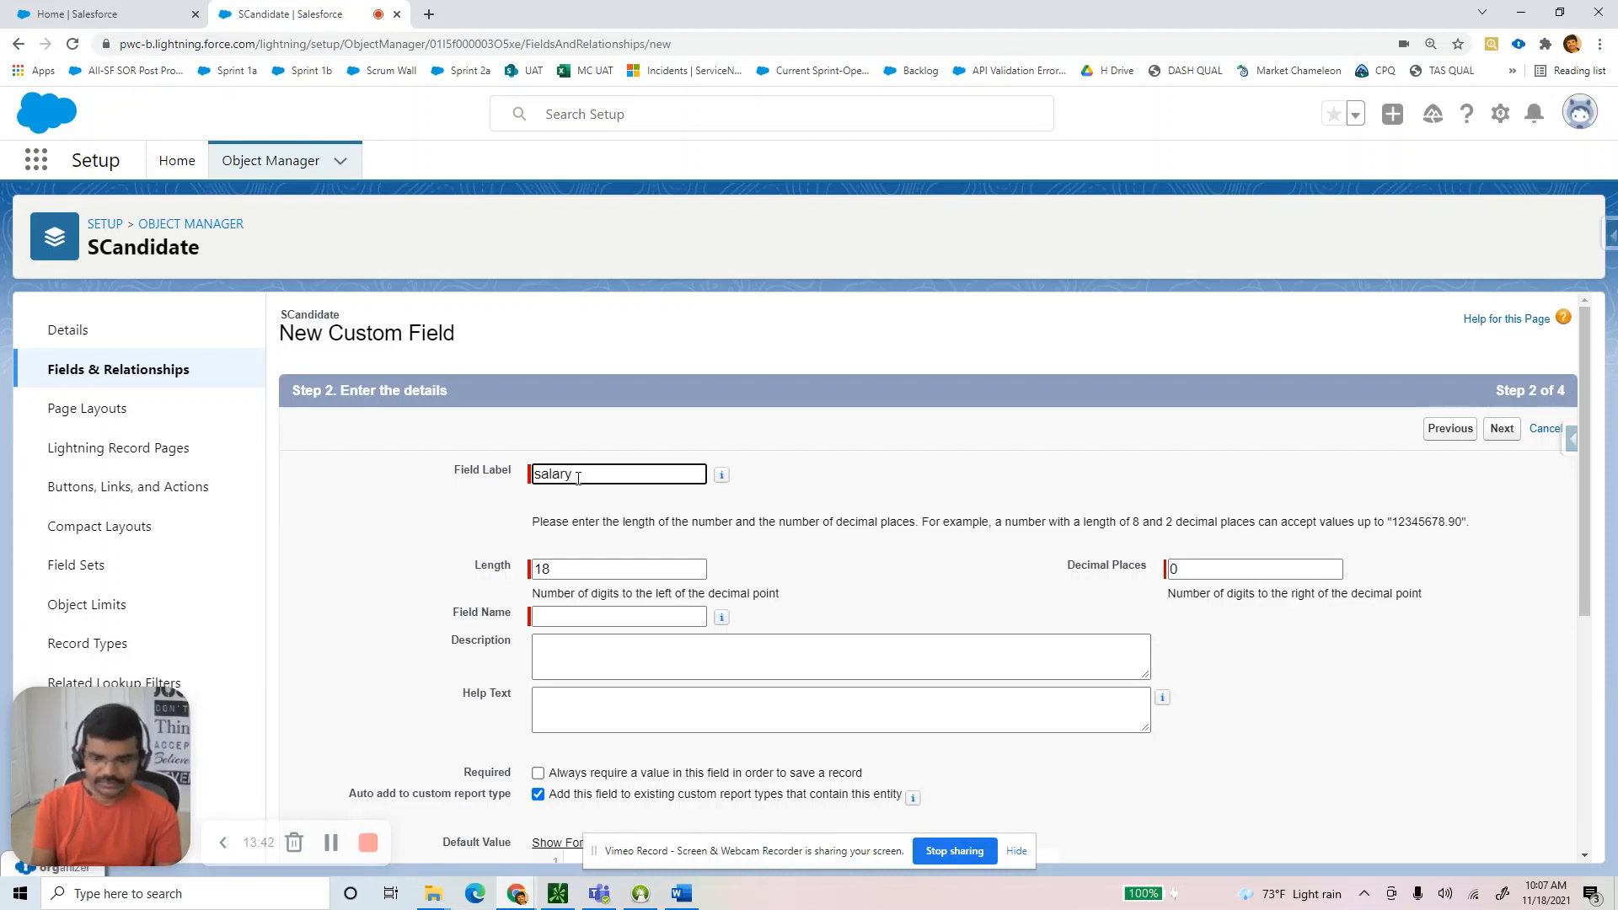
{"action": "key", "text": "Home"}
{"action": "key", "text": "Delete"}
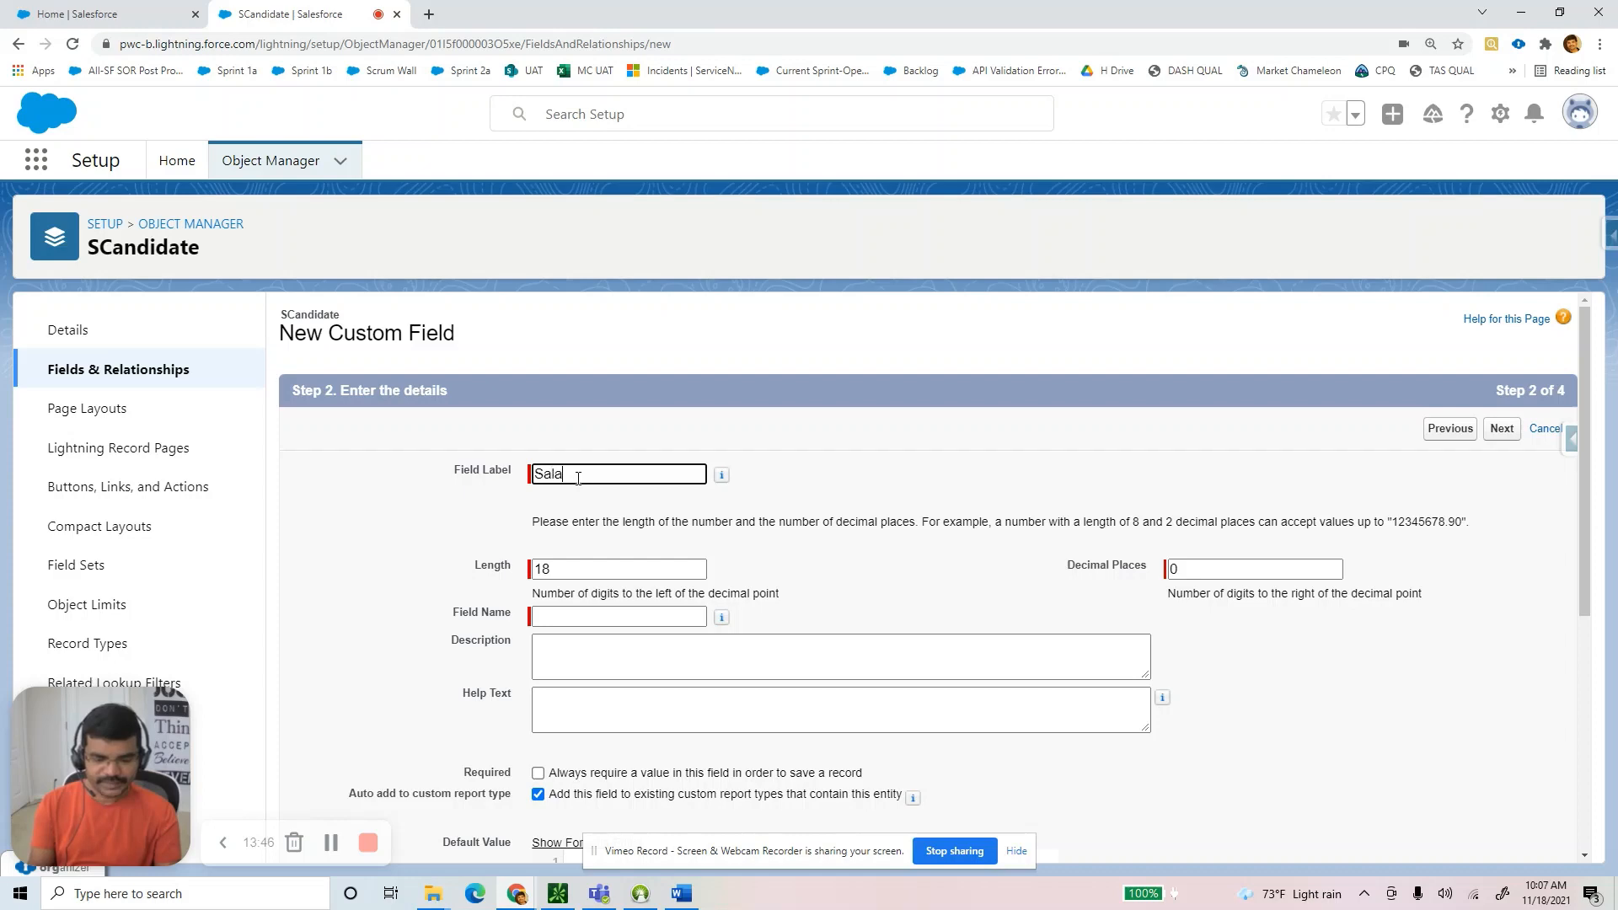
{"action": "type", "text": "ry Expectation"}
{"action": "key", "text": "Tab"}
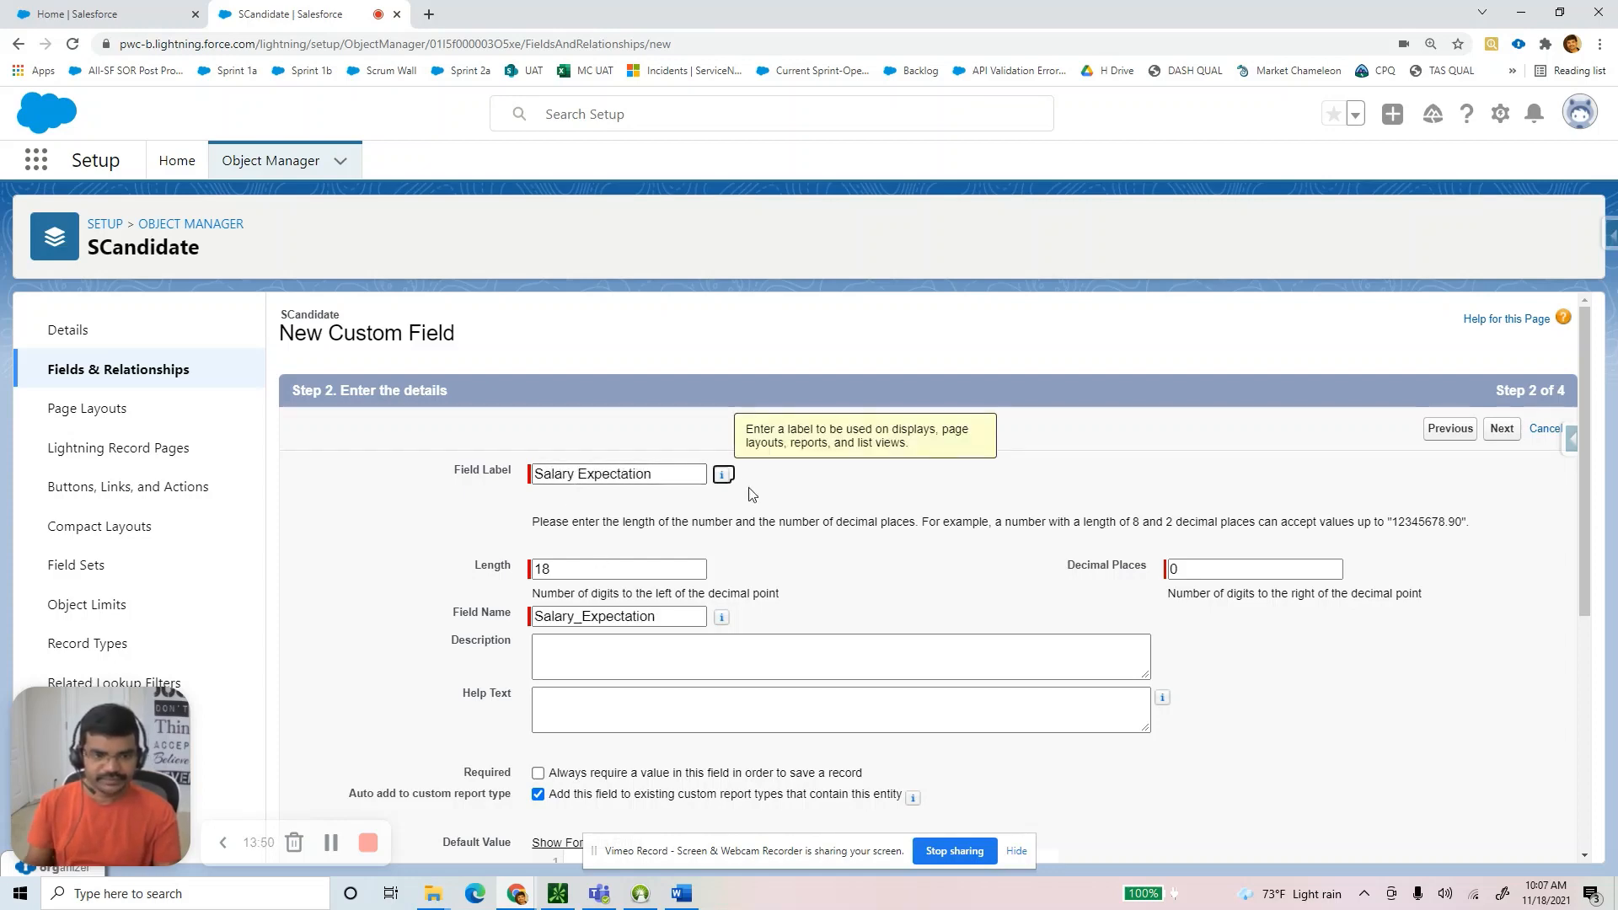
{"action": "scroll", "coordinate": [1120, 621], "scroll_direction": "down", "scroll_amount": 5}
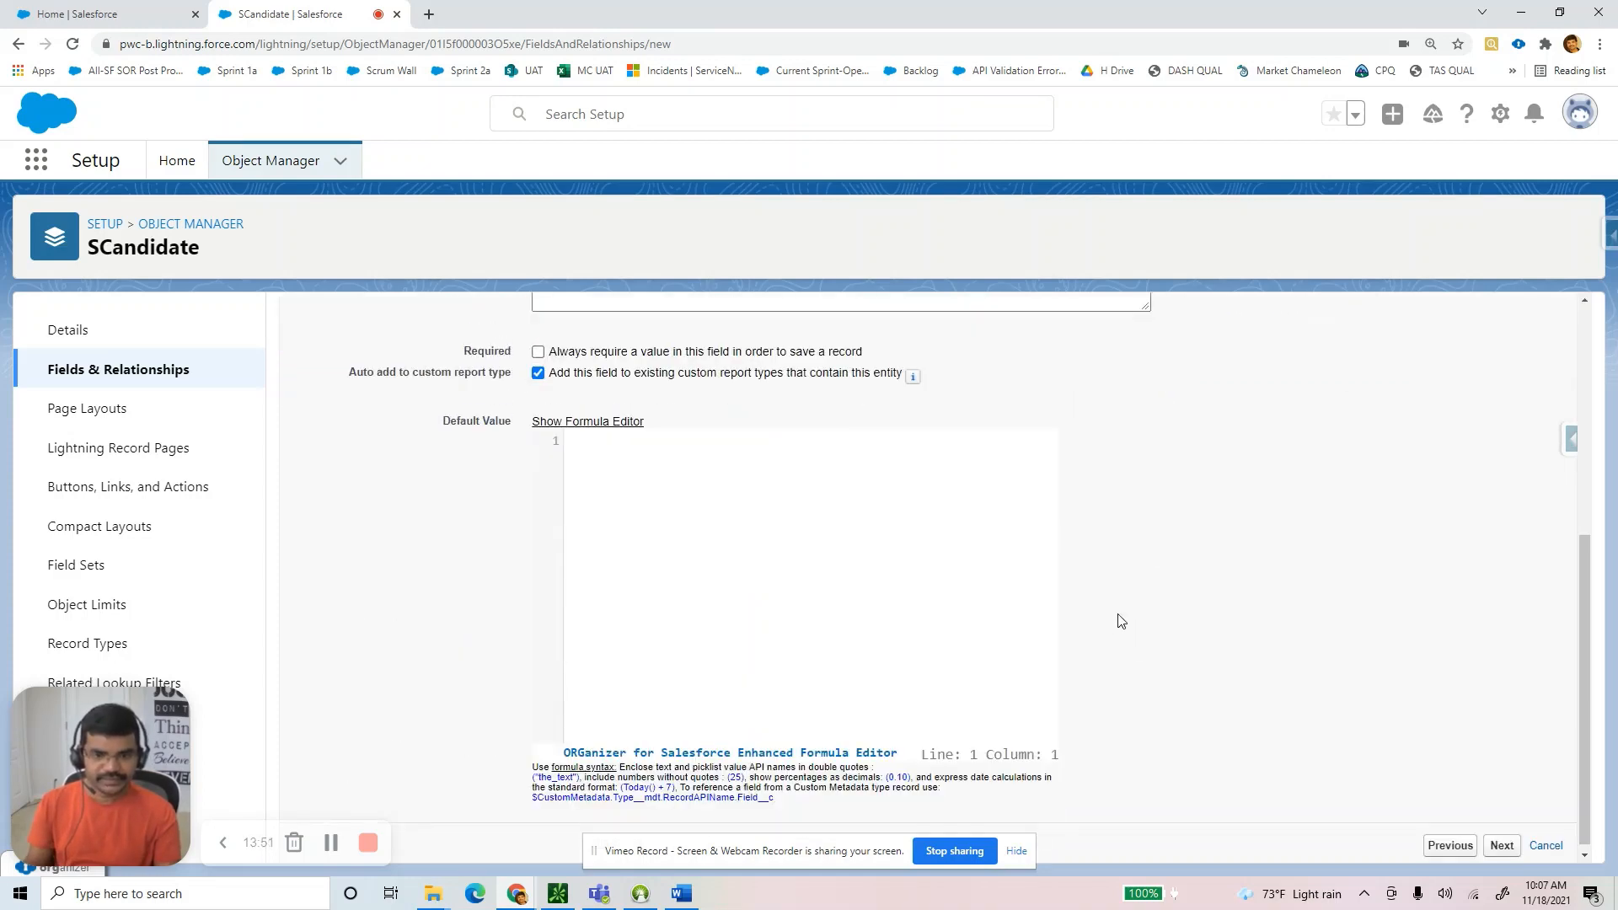
{"action": "left_click", "coordinate": [1502, 846]}
{"action": "scroll", "coordinate": [1367, 730], "scroll_direction": "down", "scroll_amount": 3}
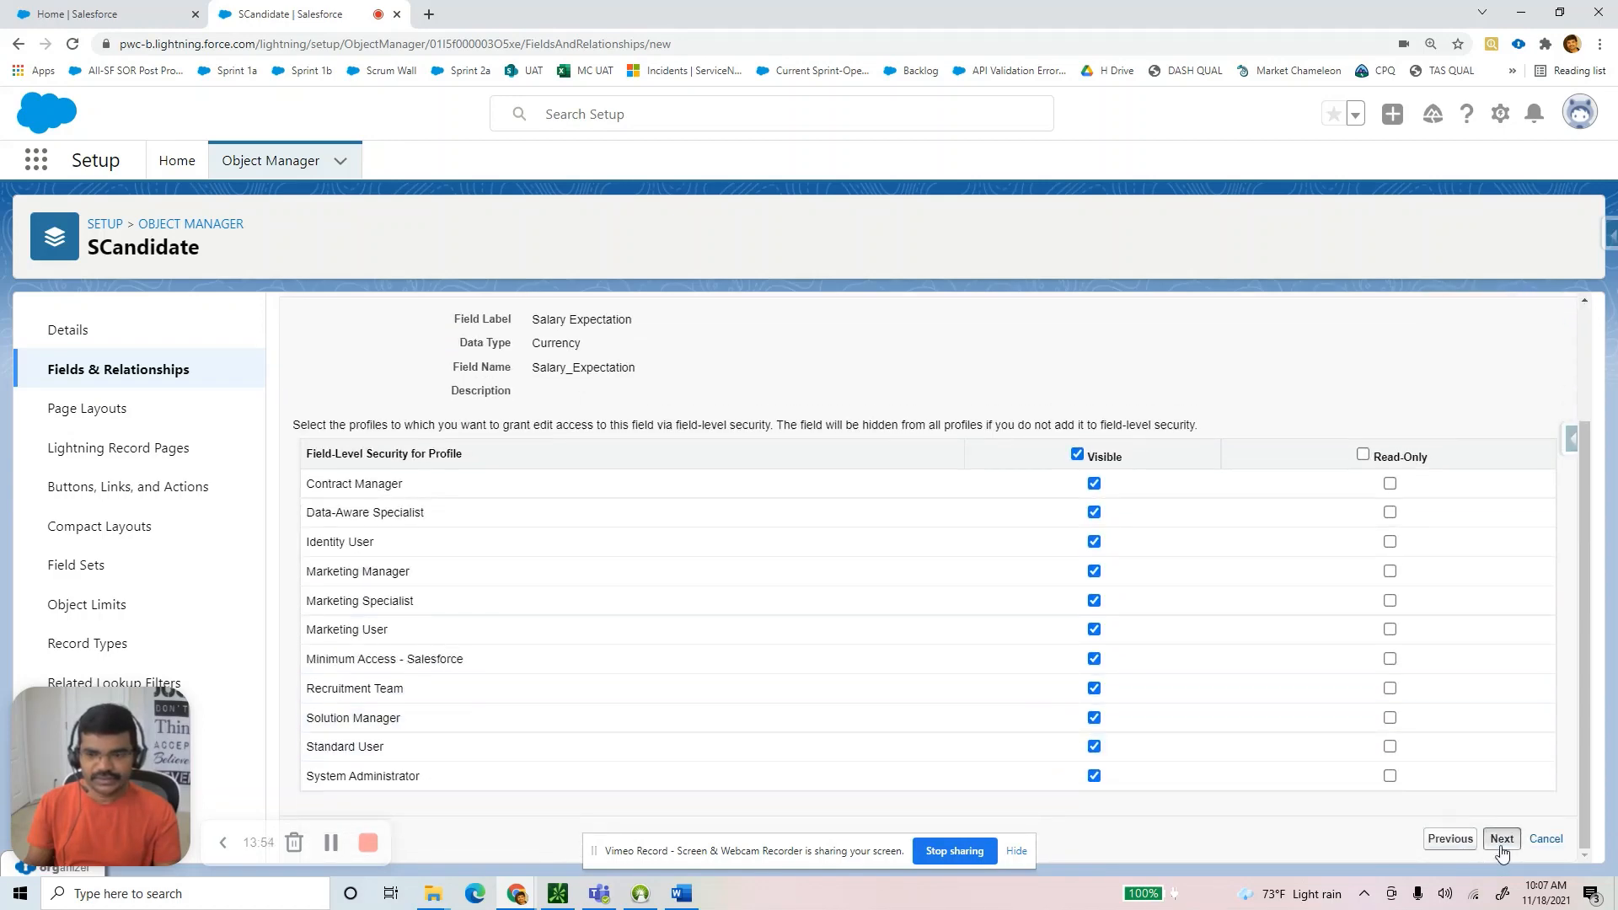
{"action": "left_click", "coordinate": [1503, 834]}
{"action": "left_click", "coordinate": [1511, 742]}
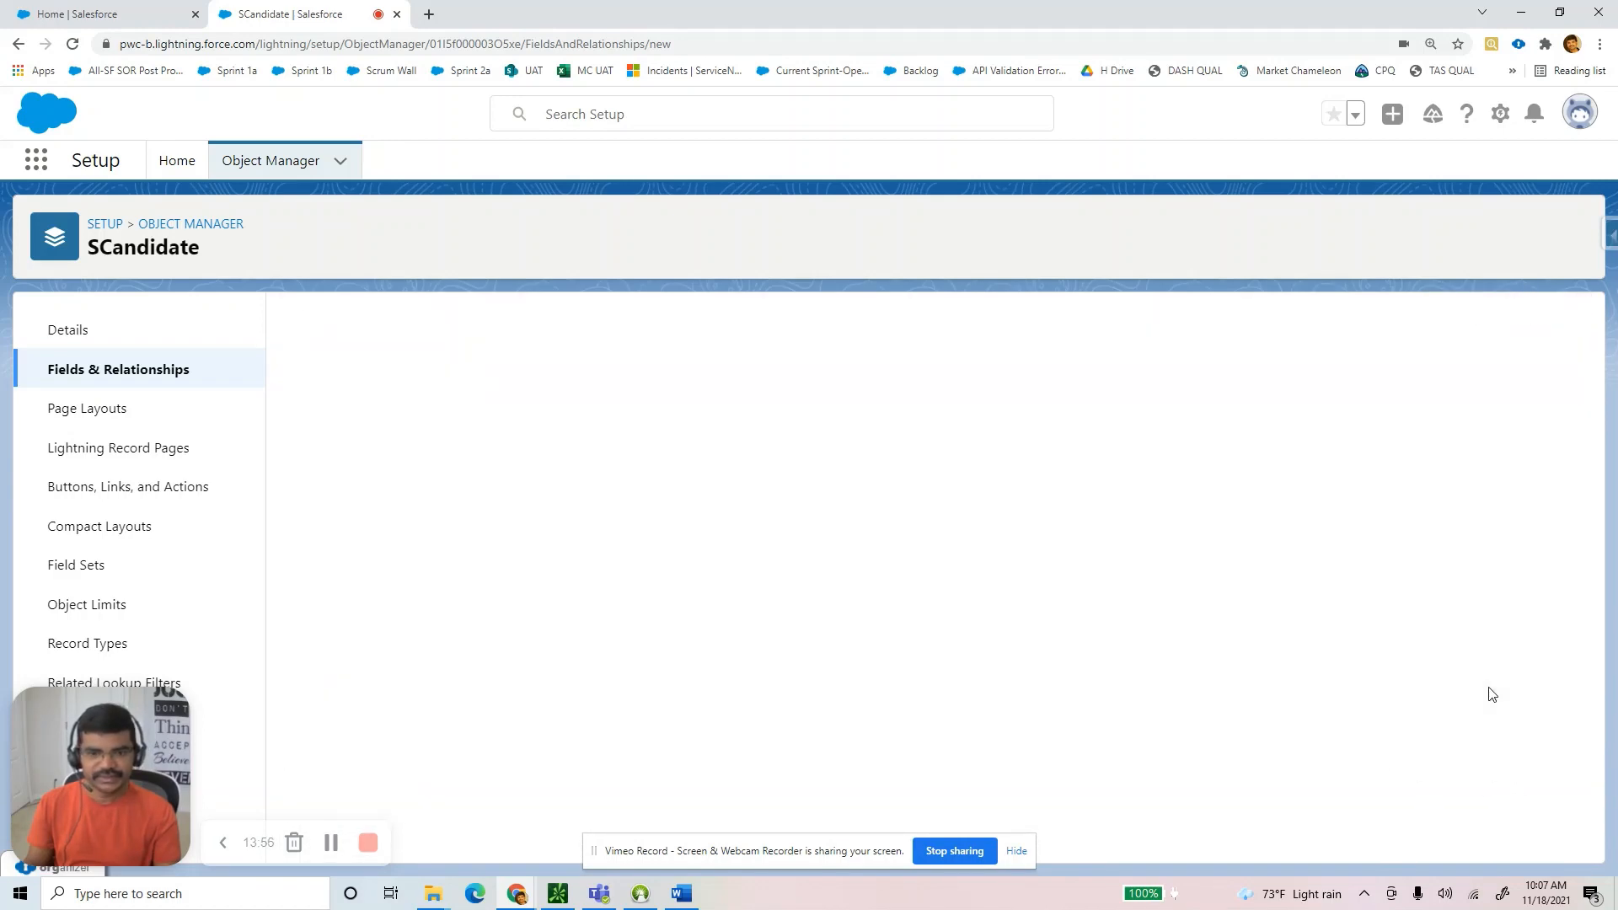
{"action": "key", "text": "alt+Tab"}
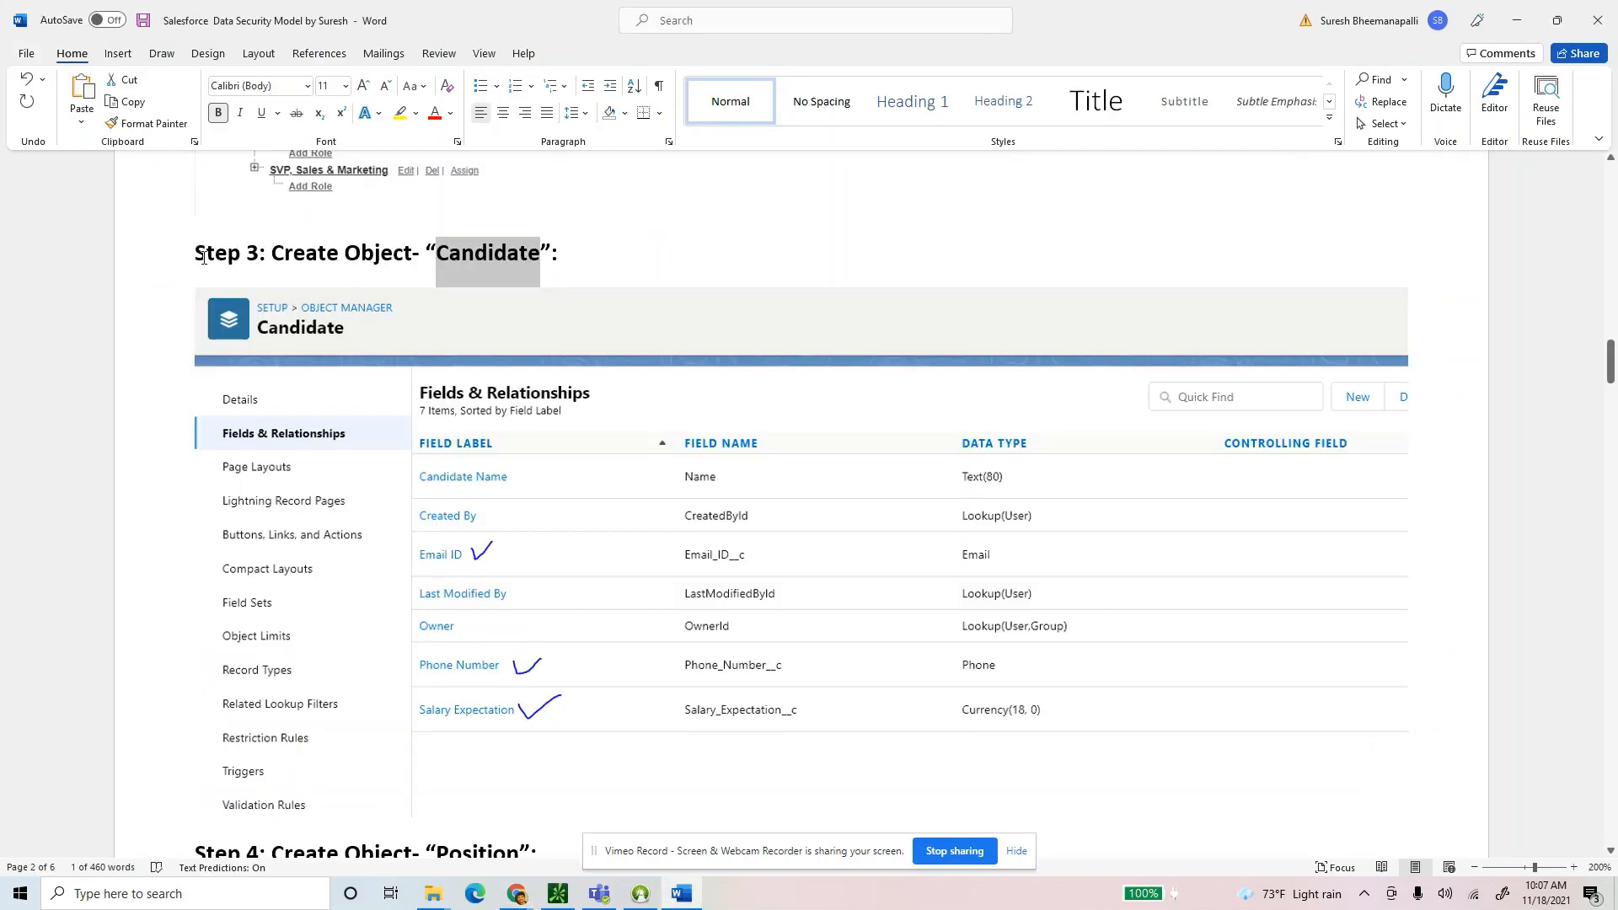
Change the Word guide's Step 3 heading from Candidate to 'SCandidate'.
{"action": "left_click_drag", "start_coordinate": [198, 255], "coordinate": [574, 257]}
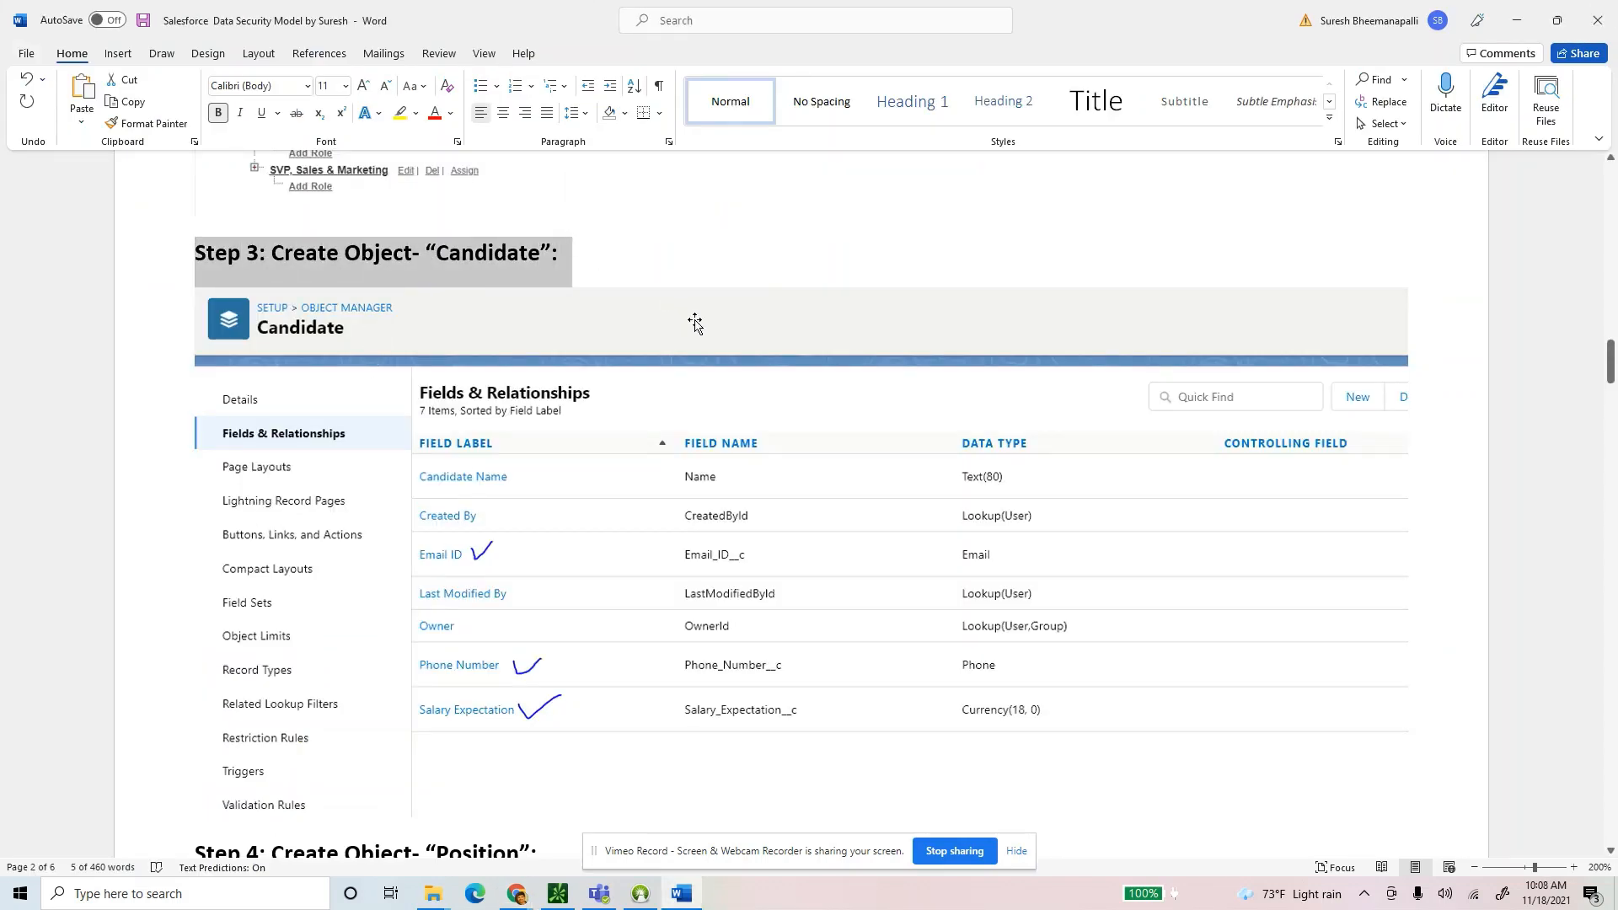
{"action": "key", "text": "alt+Tab"}
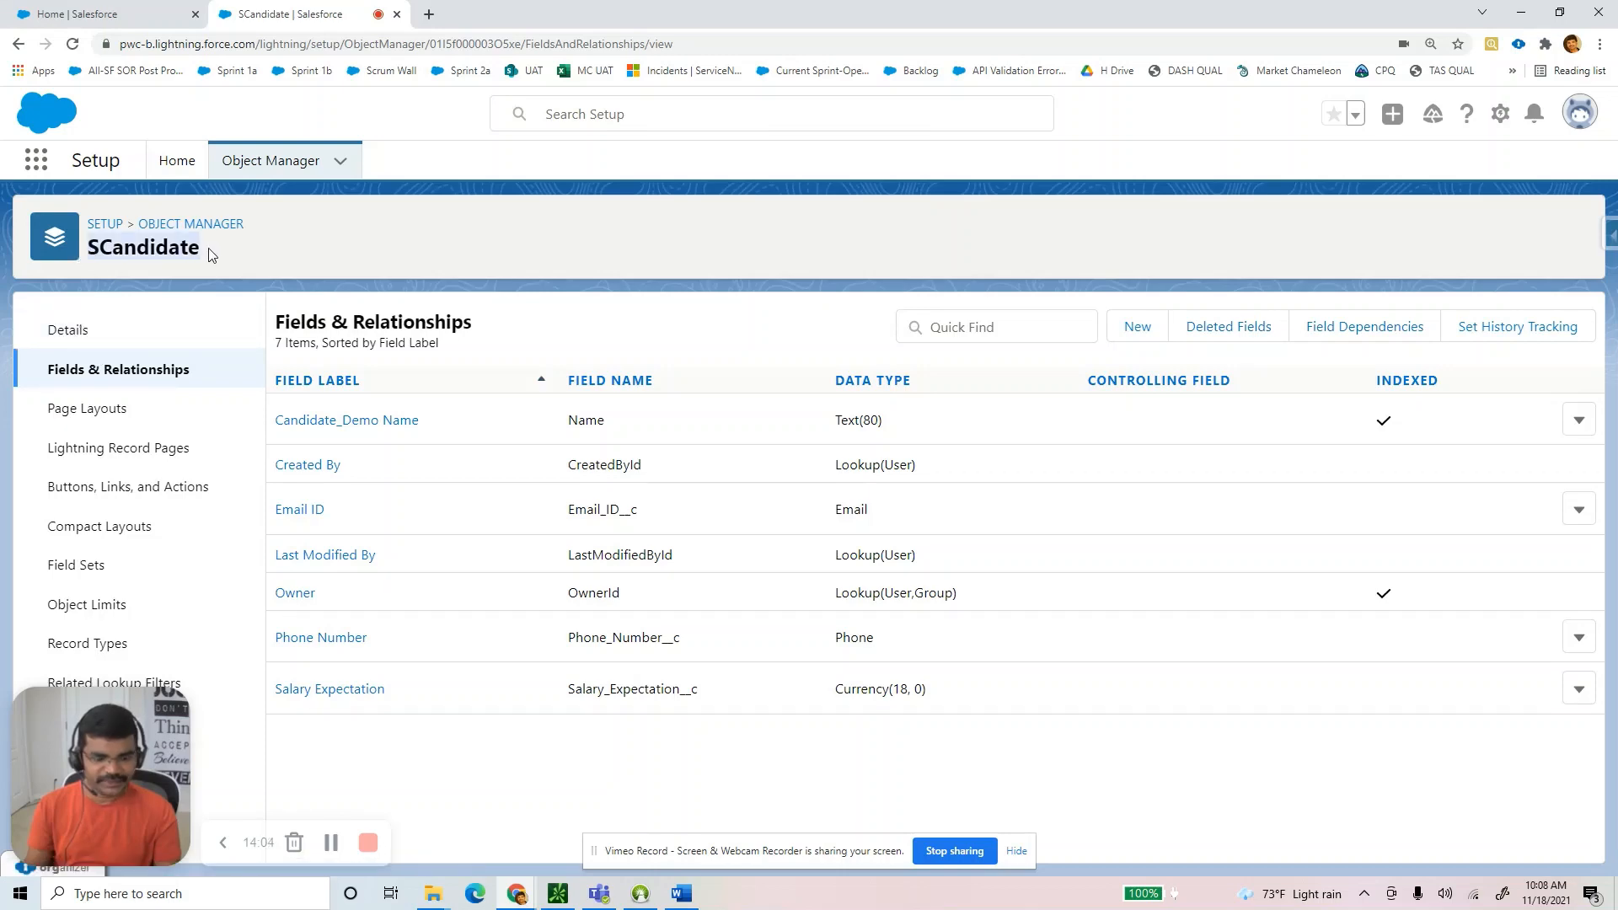
{"action": "key", "text": "alt+Tab"}
{"action": "left_click", "coordinate": [476, 257]}
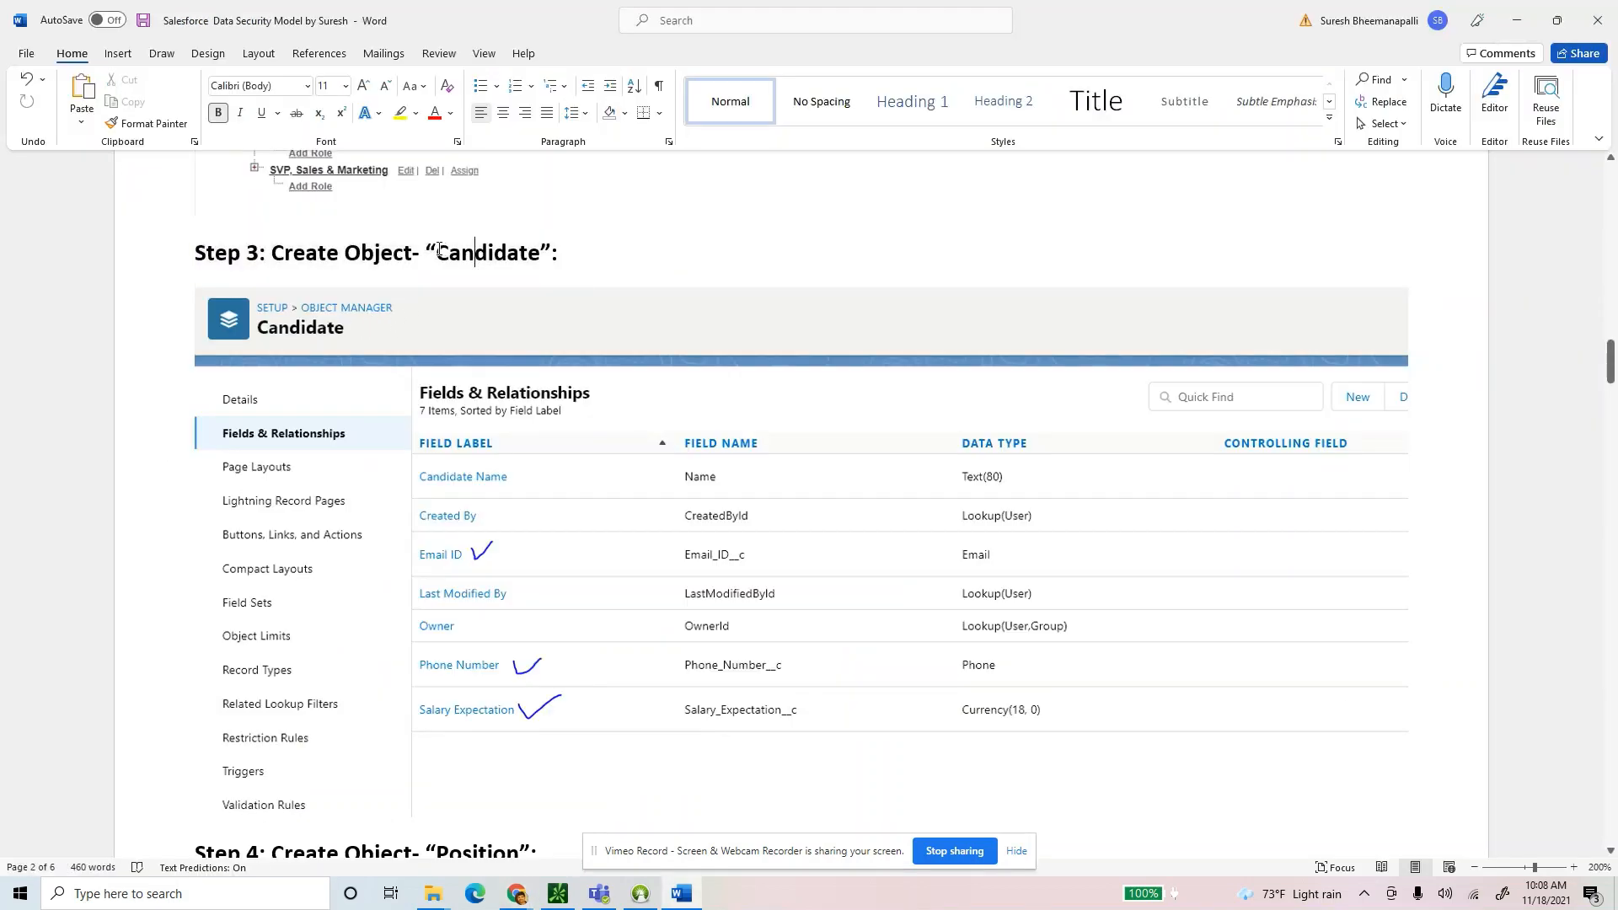
{"action": "type", "text": "SS"}
{"action": "key", "text": "BackSpace"}
{"action": "left_click", "coordinate": [758, 540]}
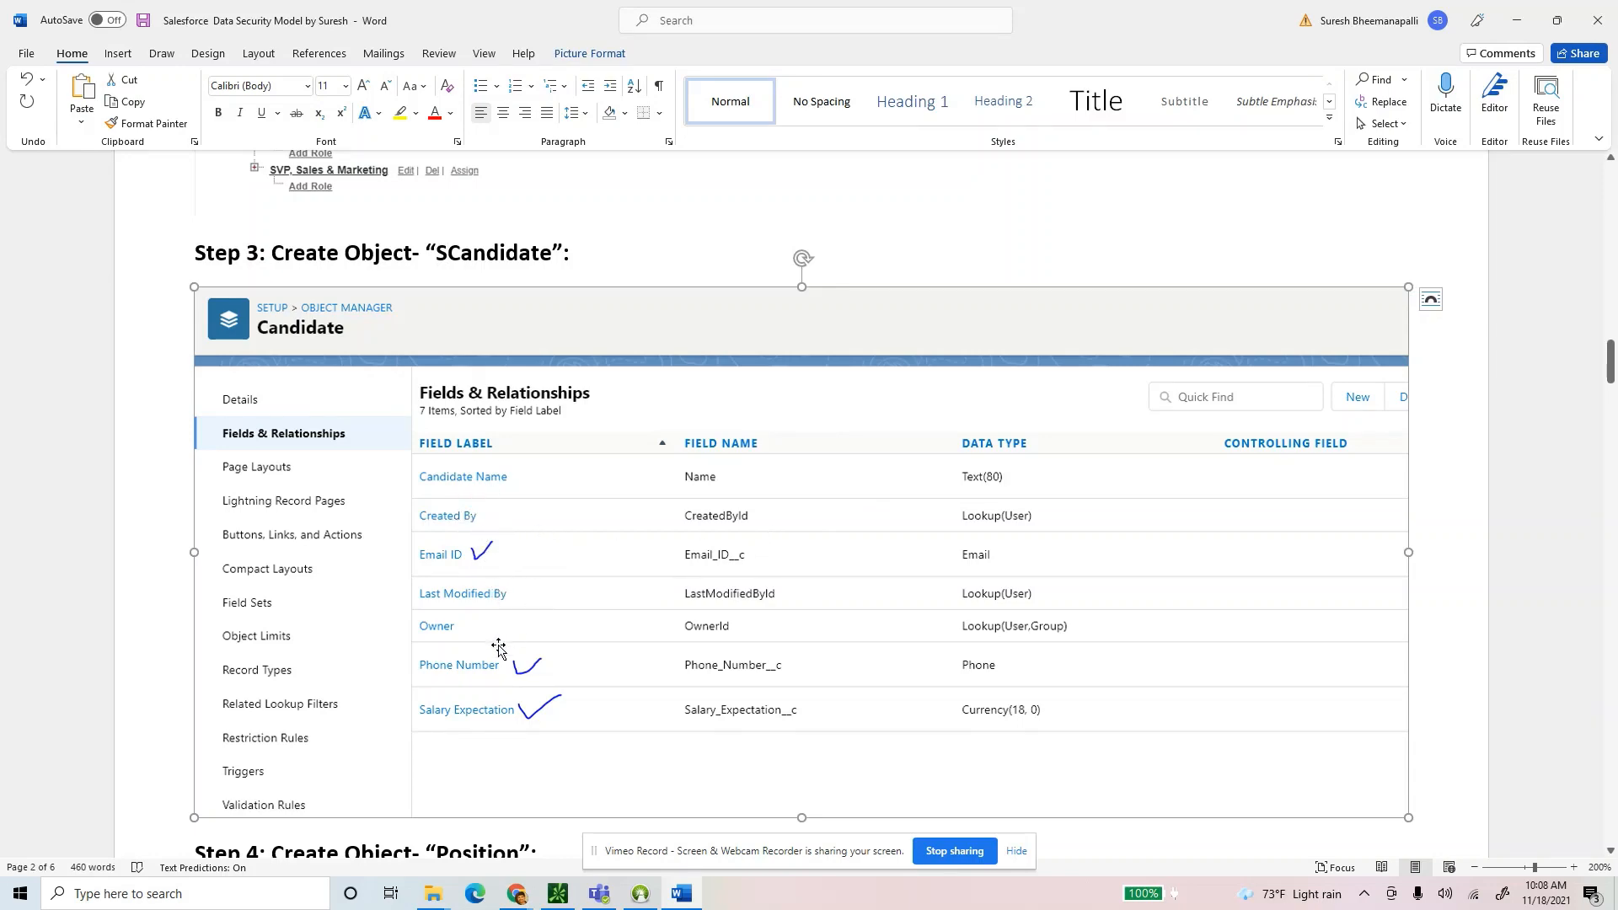
Change the Step 4 heading to 'SPosition' and return to Salesforce's Object Manager list.
{"action": "key", "text": "alt+Tab"}
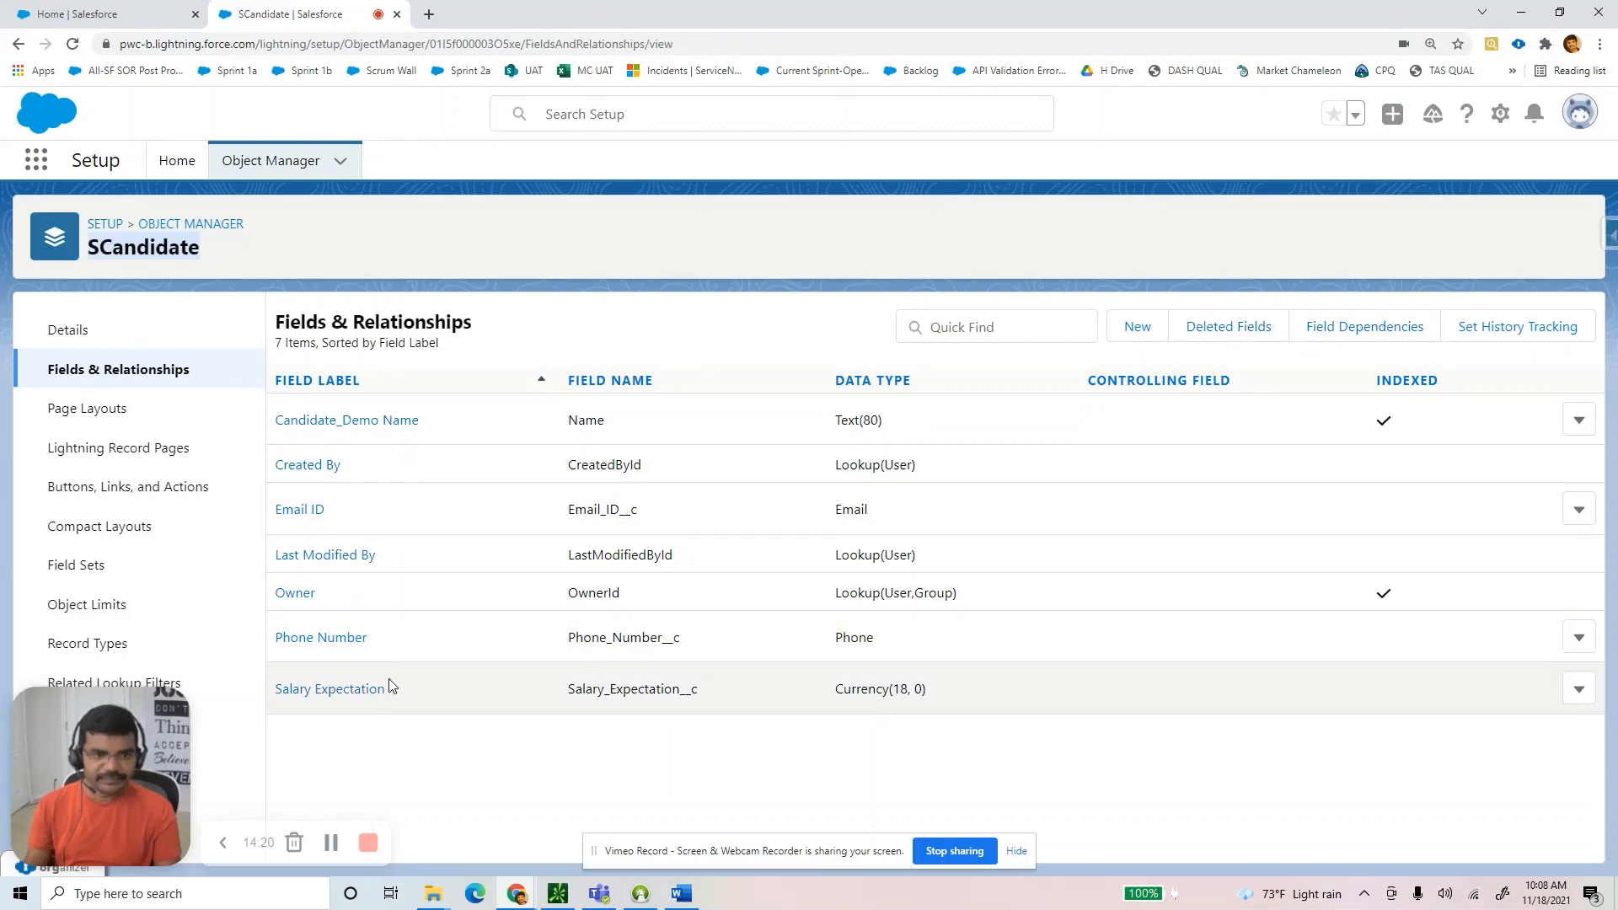
{"action": "key", "text": "alt+Tab"}
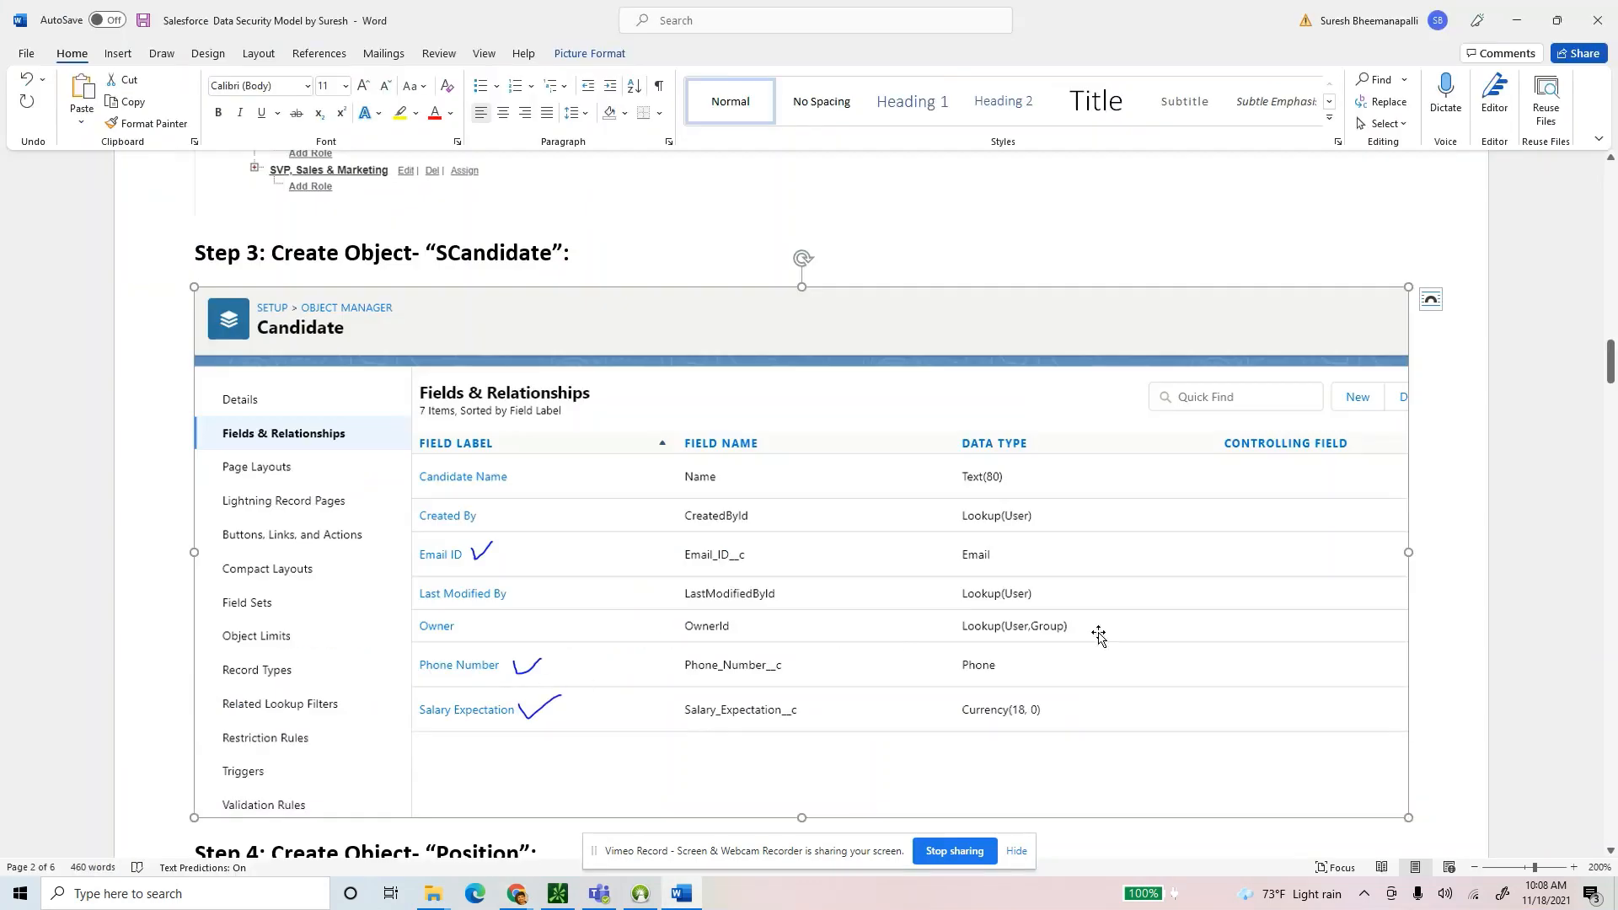
{"action": "scroll", "coordinate": [995, 634], "scroll_direction": "up", "scroll_amount": 3}
{"action": "scroll", "coordinate": [996, 634], "scroll_direction": "down", "scroll_amount": 3}
{"action": "left_click", "coordinate": [446, 531]}
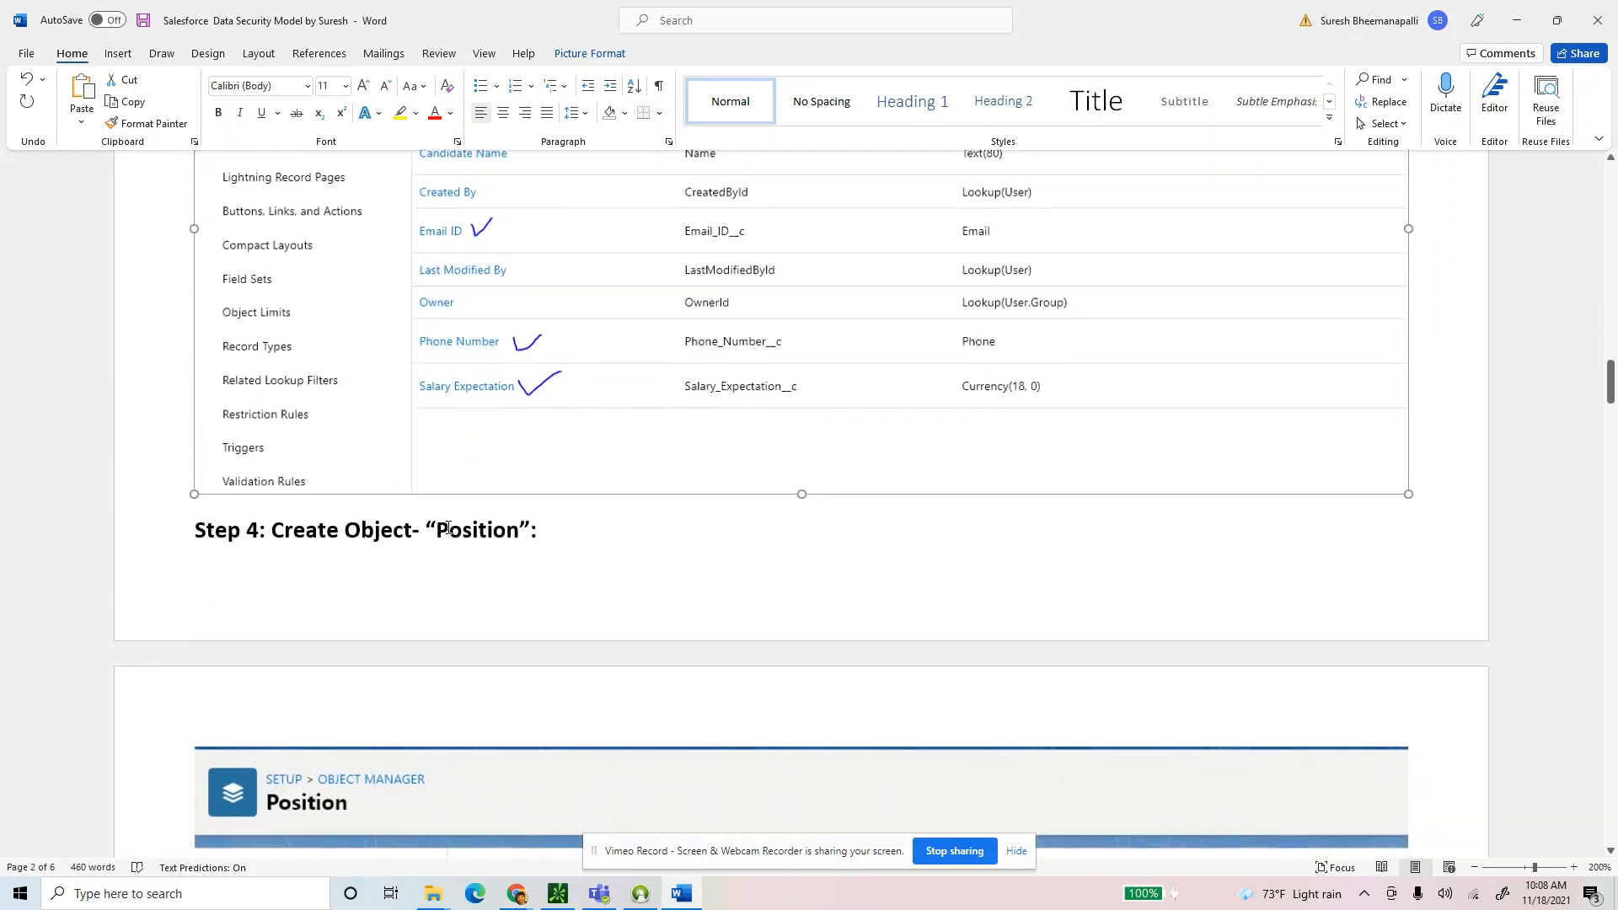
{"action": "type", "text": "S"}
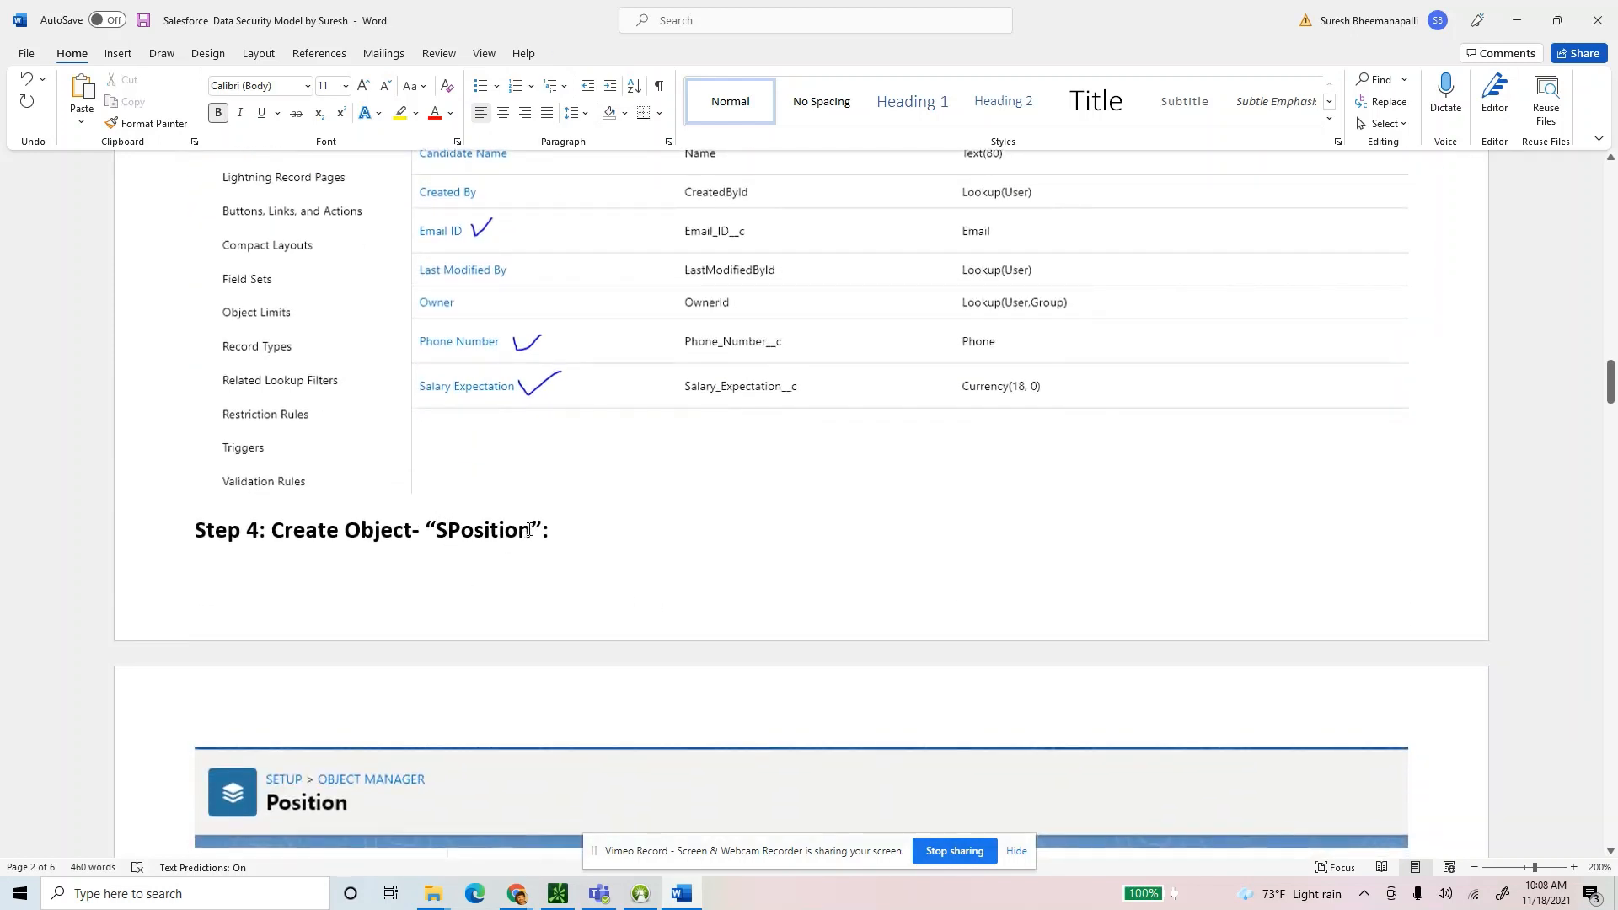
{"action": "left_click_drag", "start_coordinate": [528, 531], "coordinate": [438, 533]}
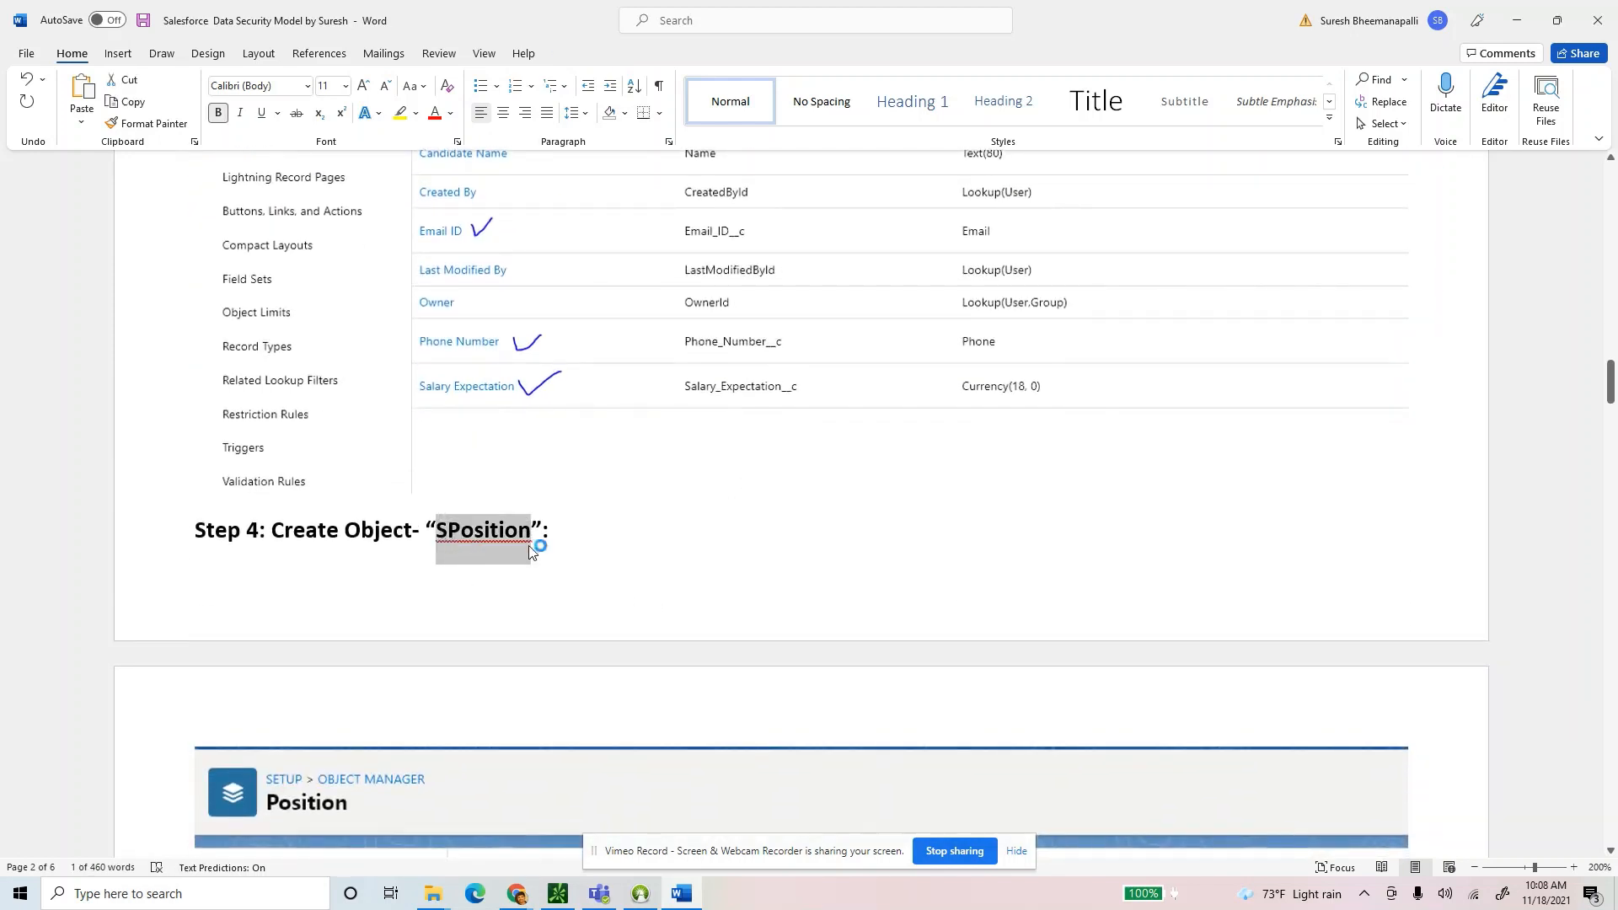
{"action": "key", "text": "alt+Tab"}
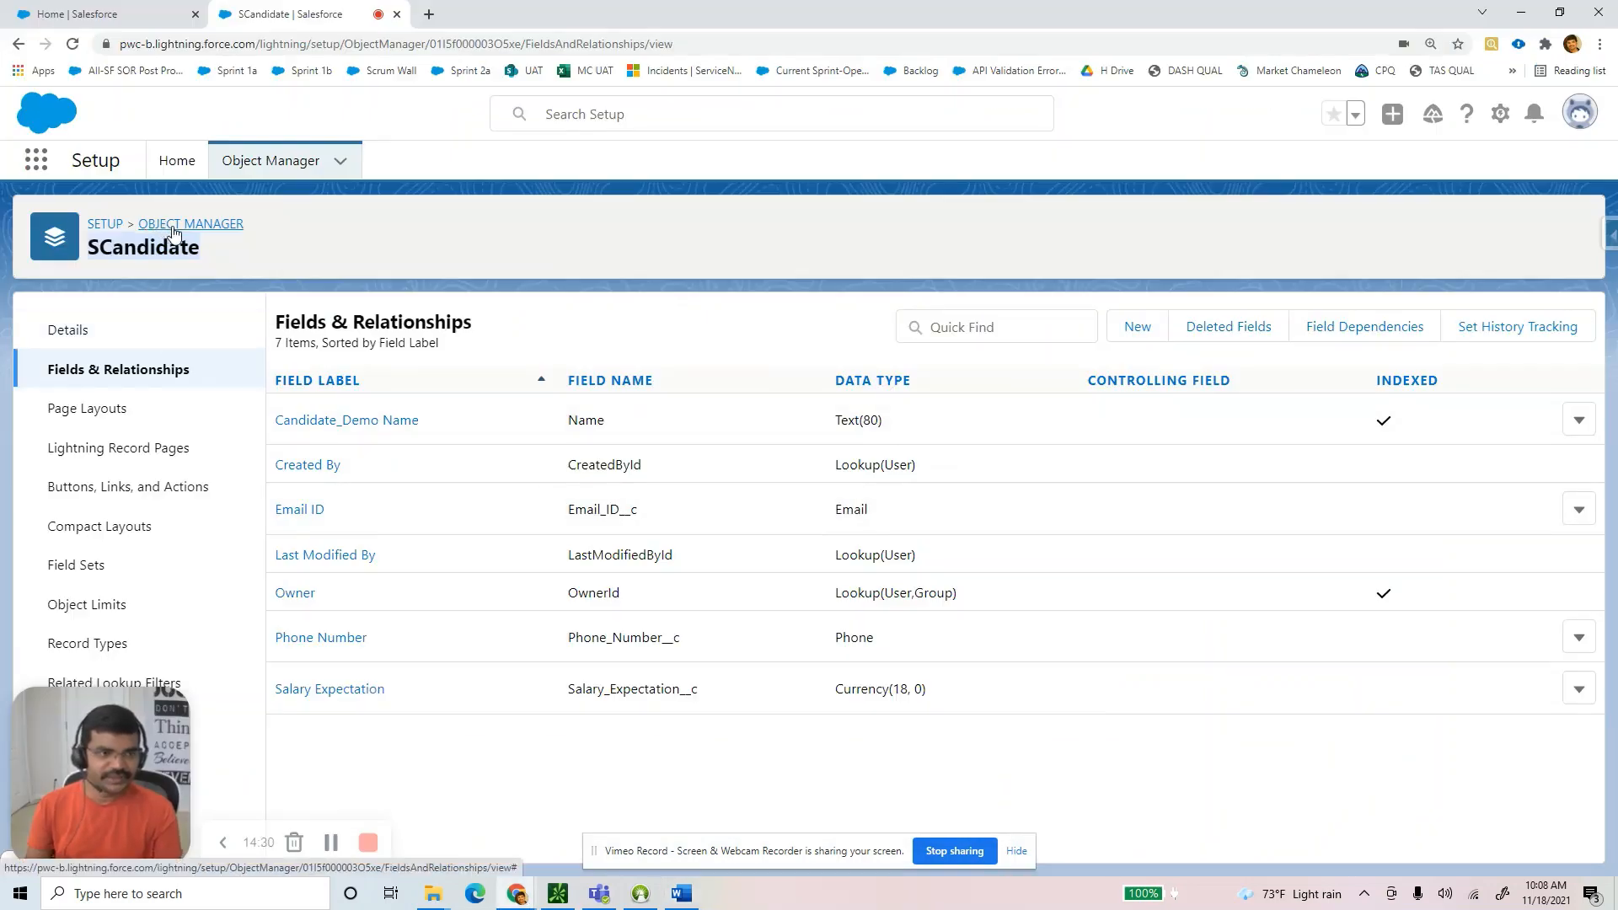
{"action": "left_click", "coordinate": [173, 226]}
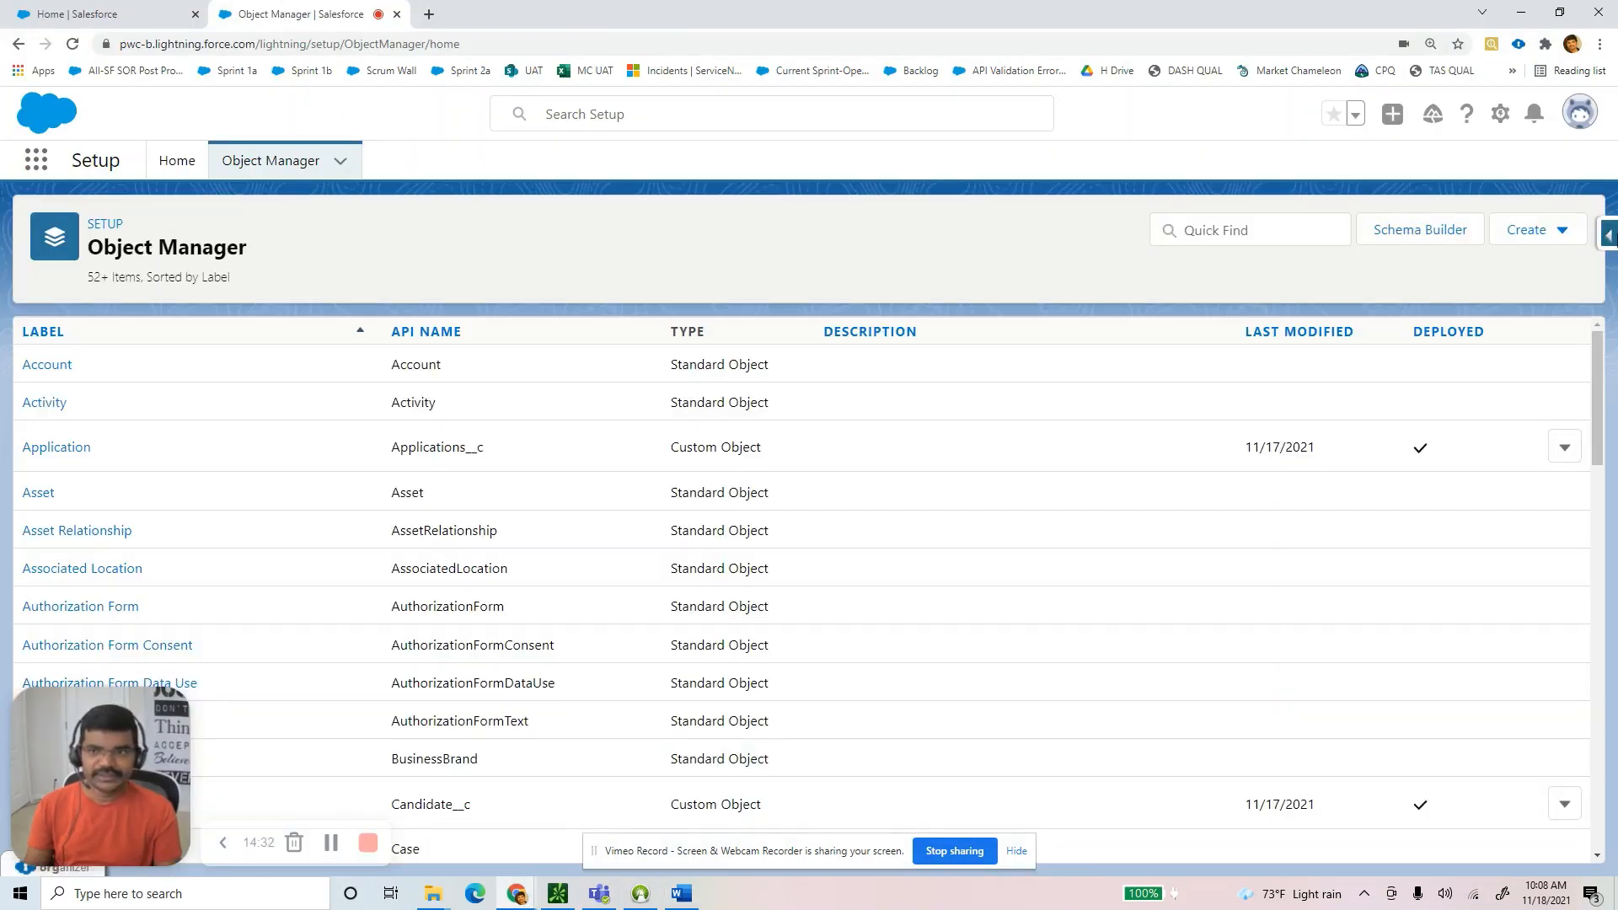
Start a new custom object with the label 'SPosition'.
{"action": "left_click", "coordinate": [1558, 232]}
{"action": "left_click", "coordinate": [1478, 291]}
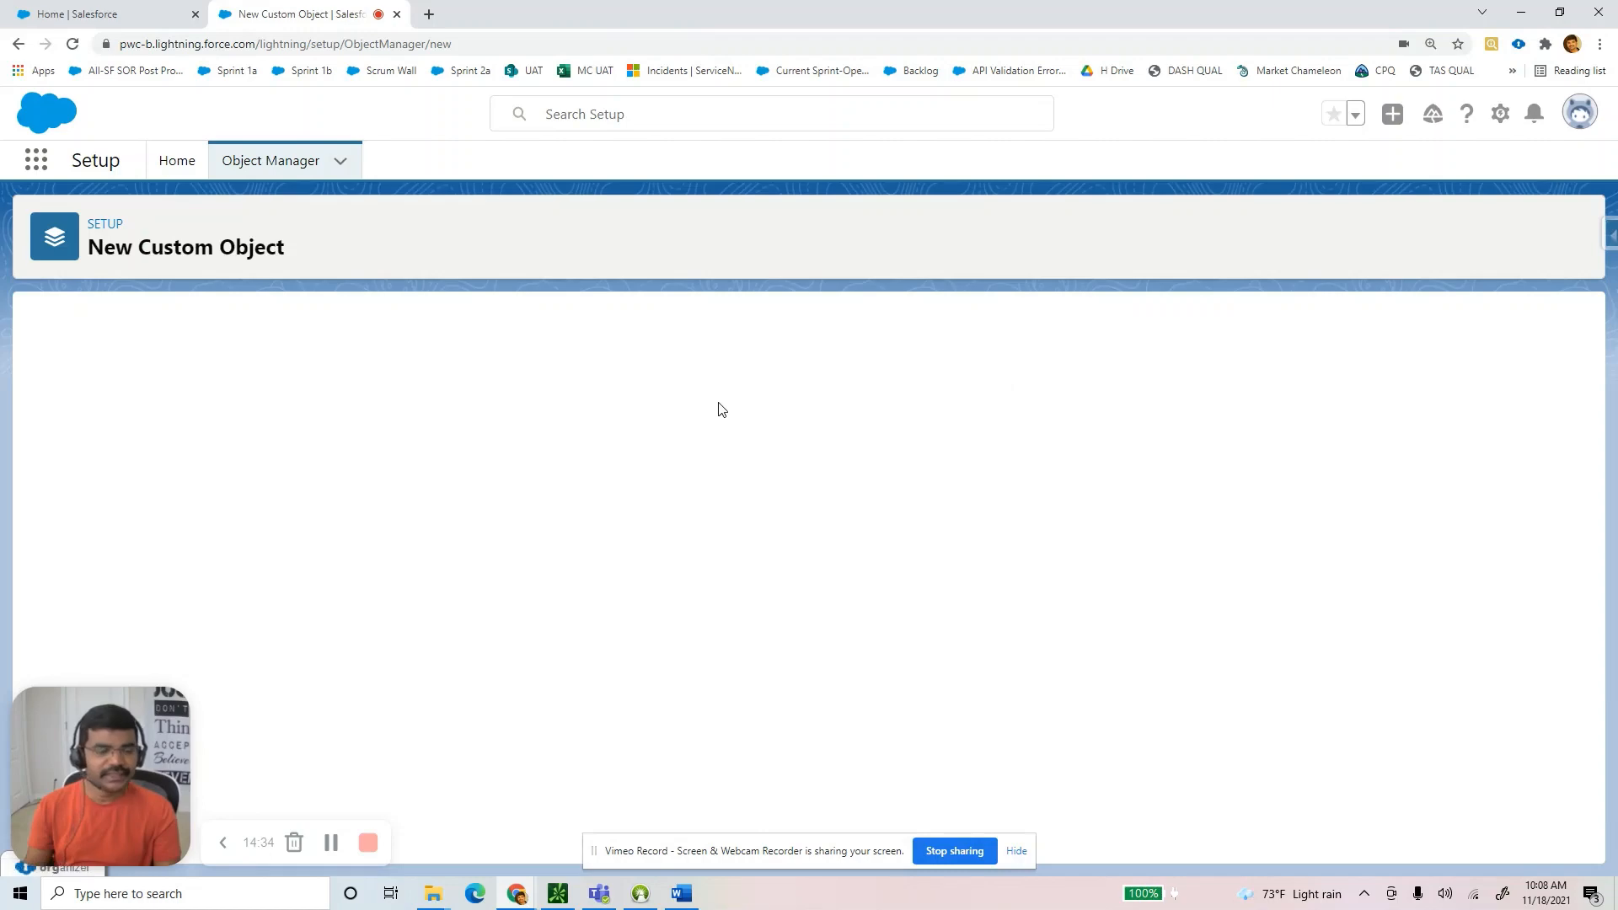
{"action": "left_click", "coordinate": [489, 499]}
{"action": "type", "text": "SCandidate"}
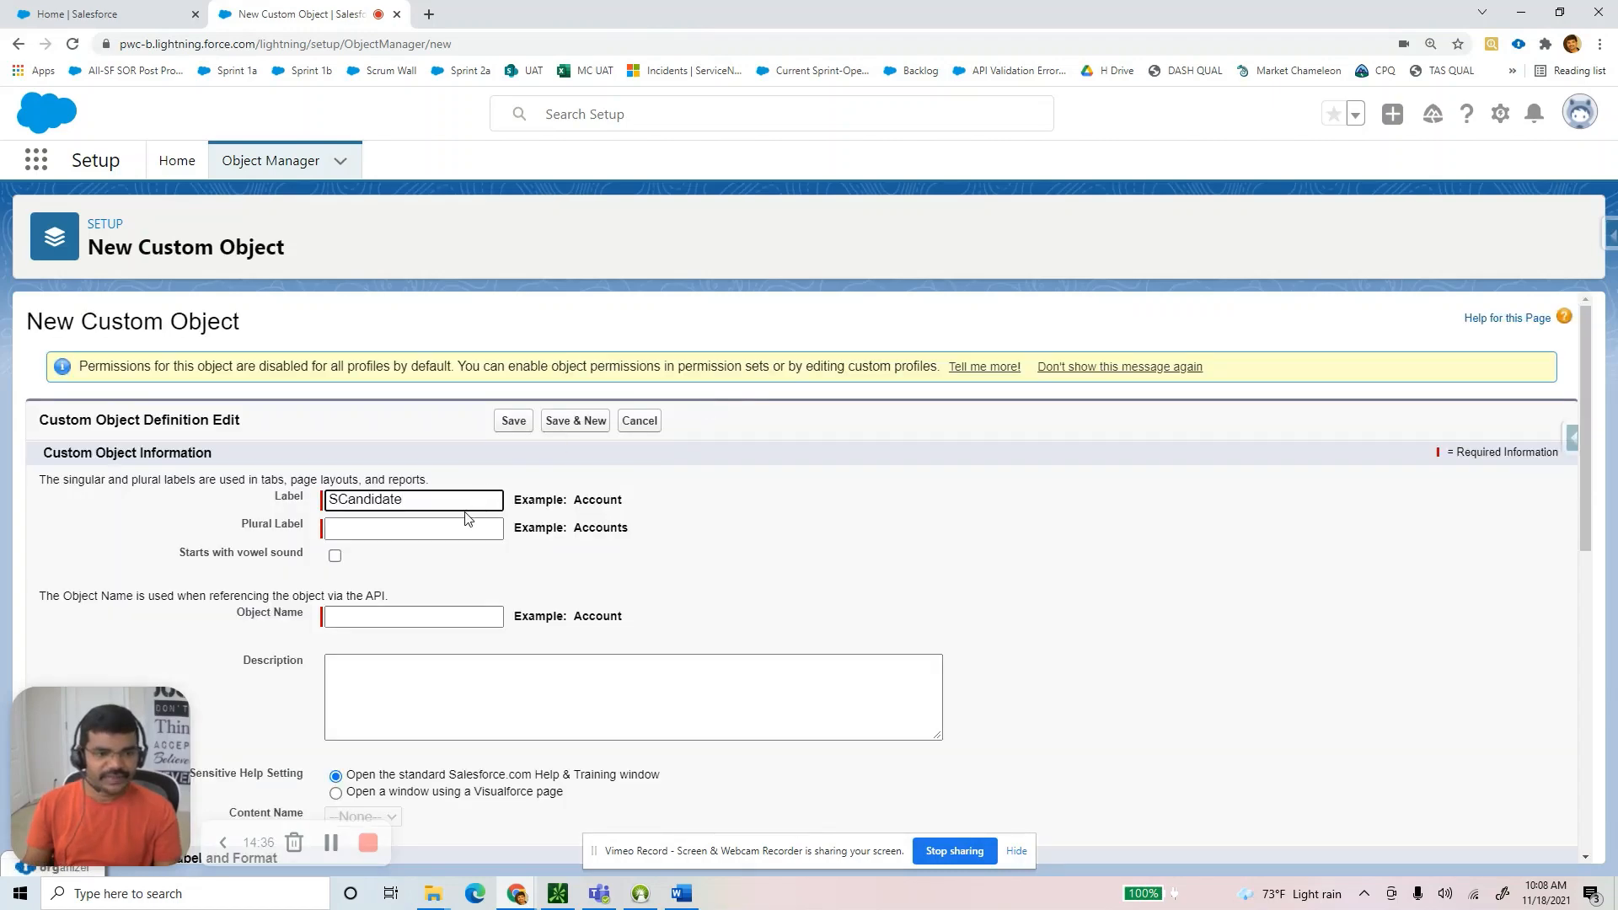
{"action": "key", "text": "ctrl+a"}
{"action": "type", "text": "SP"}
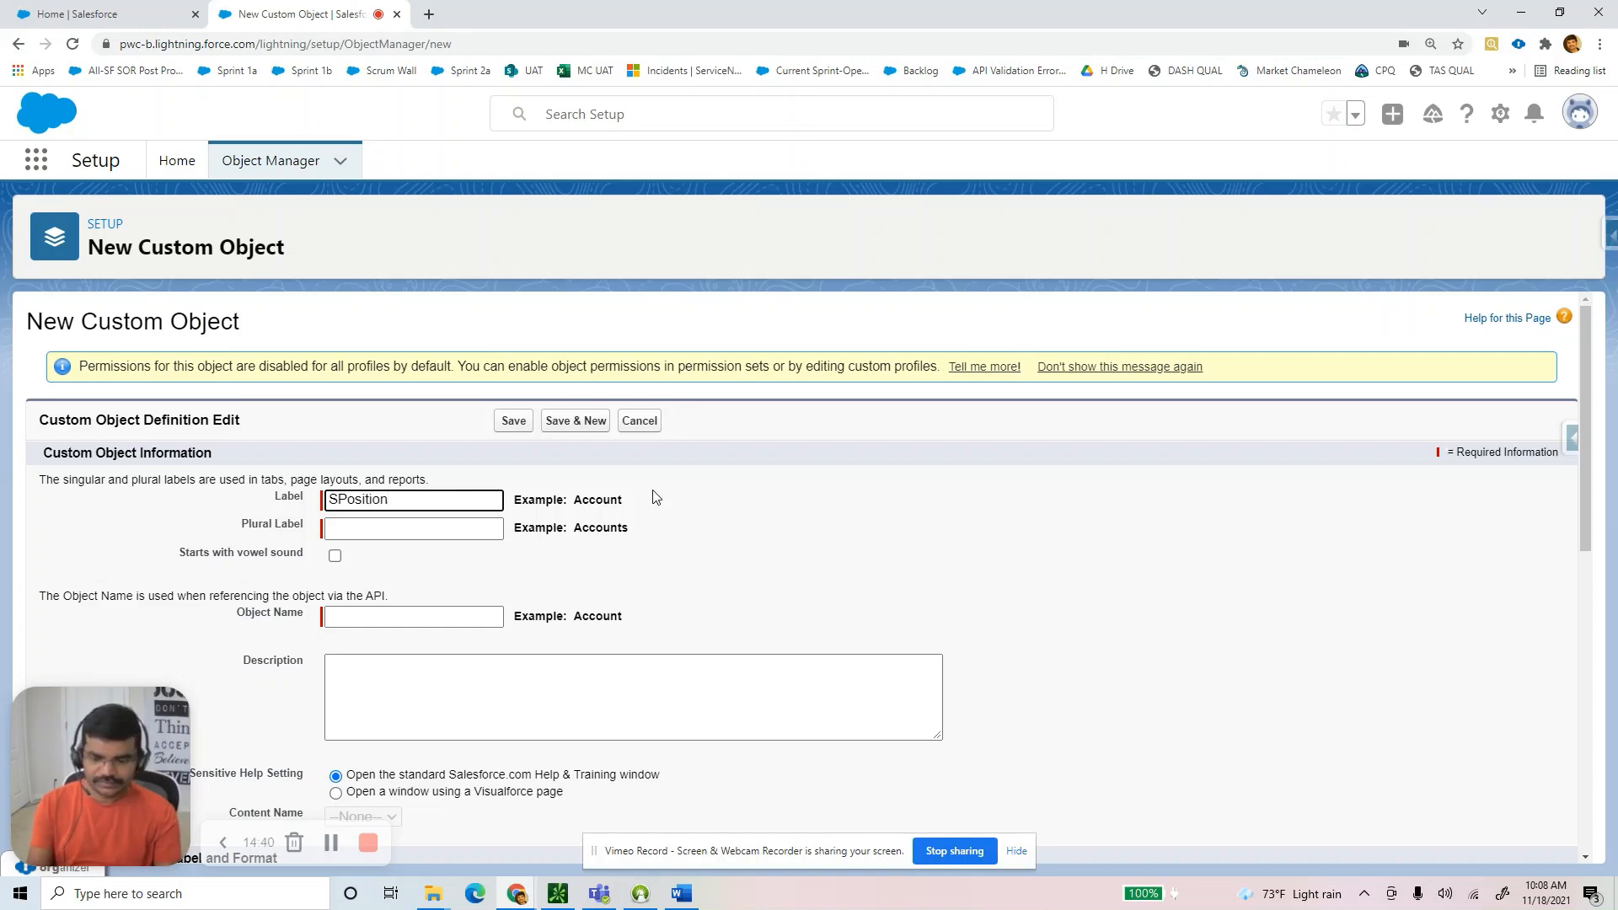
Set the plural label to 'SPositions' and save the object.
{"action": "key", "text": "ctrl+a"}
{"action": "key", "text": "ctrl+c"}
{"action": "key", "text": "Tab"}
{"action": "key", "text": "ctrl+v"}
{"action": "type", "text": "s"}
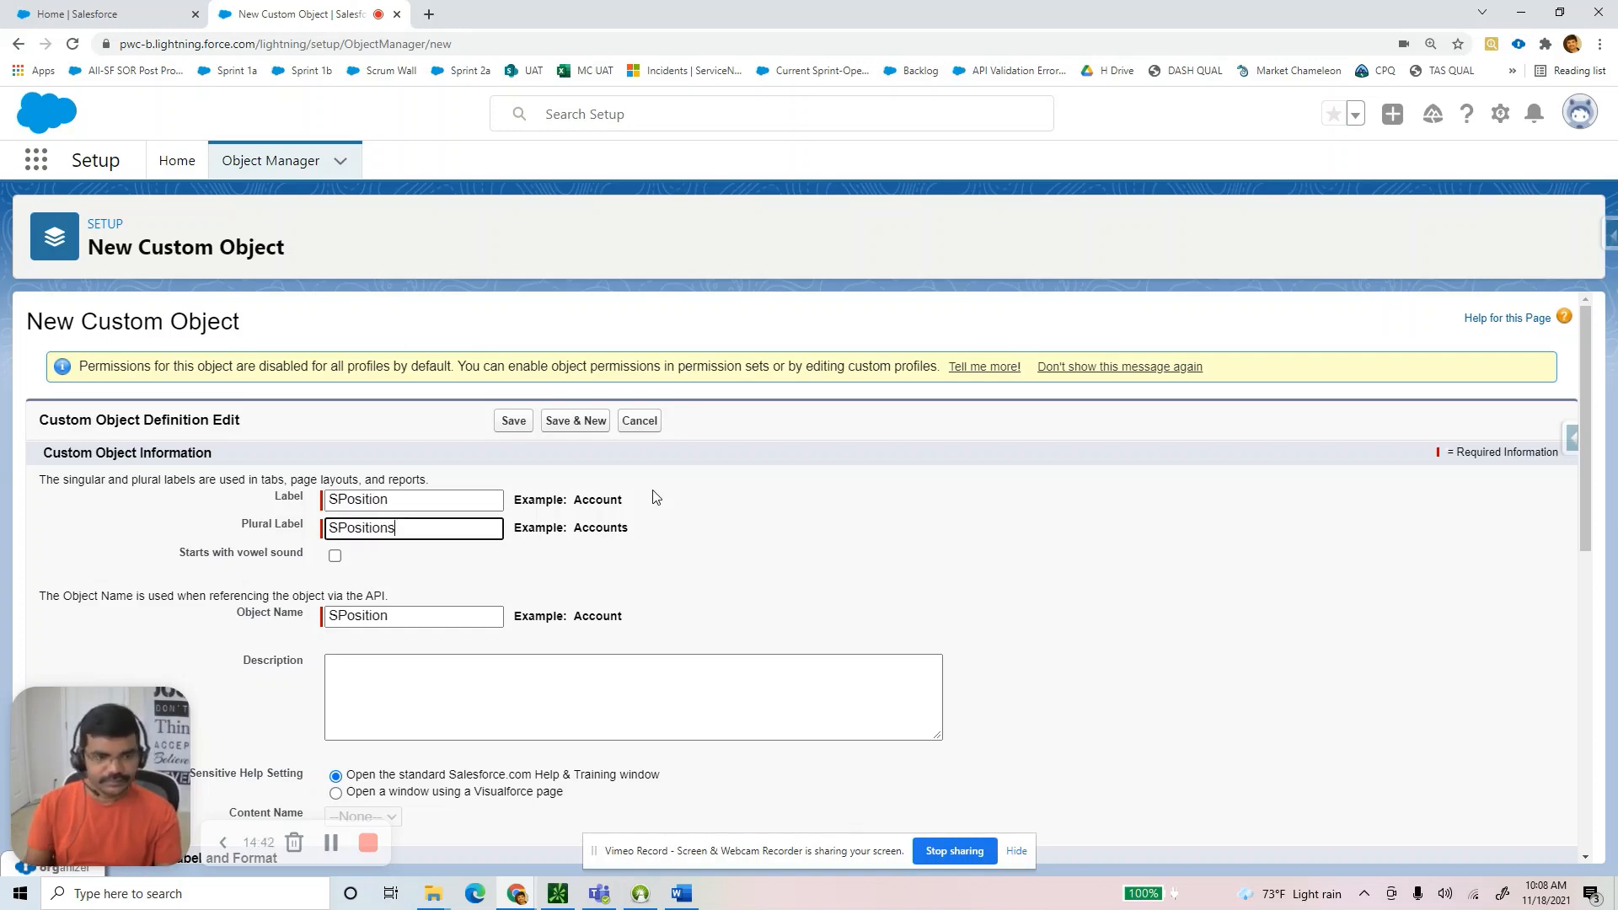
{"action": "scroll", "coordinate": [901, 539], "scroll_direction": "down", "scroll_amount": 5}
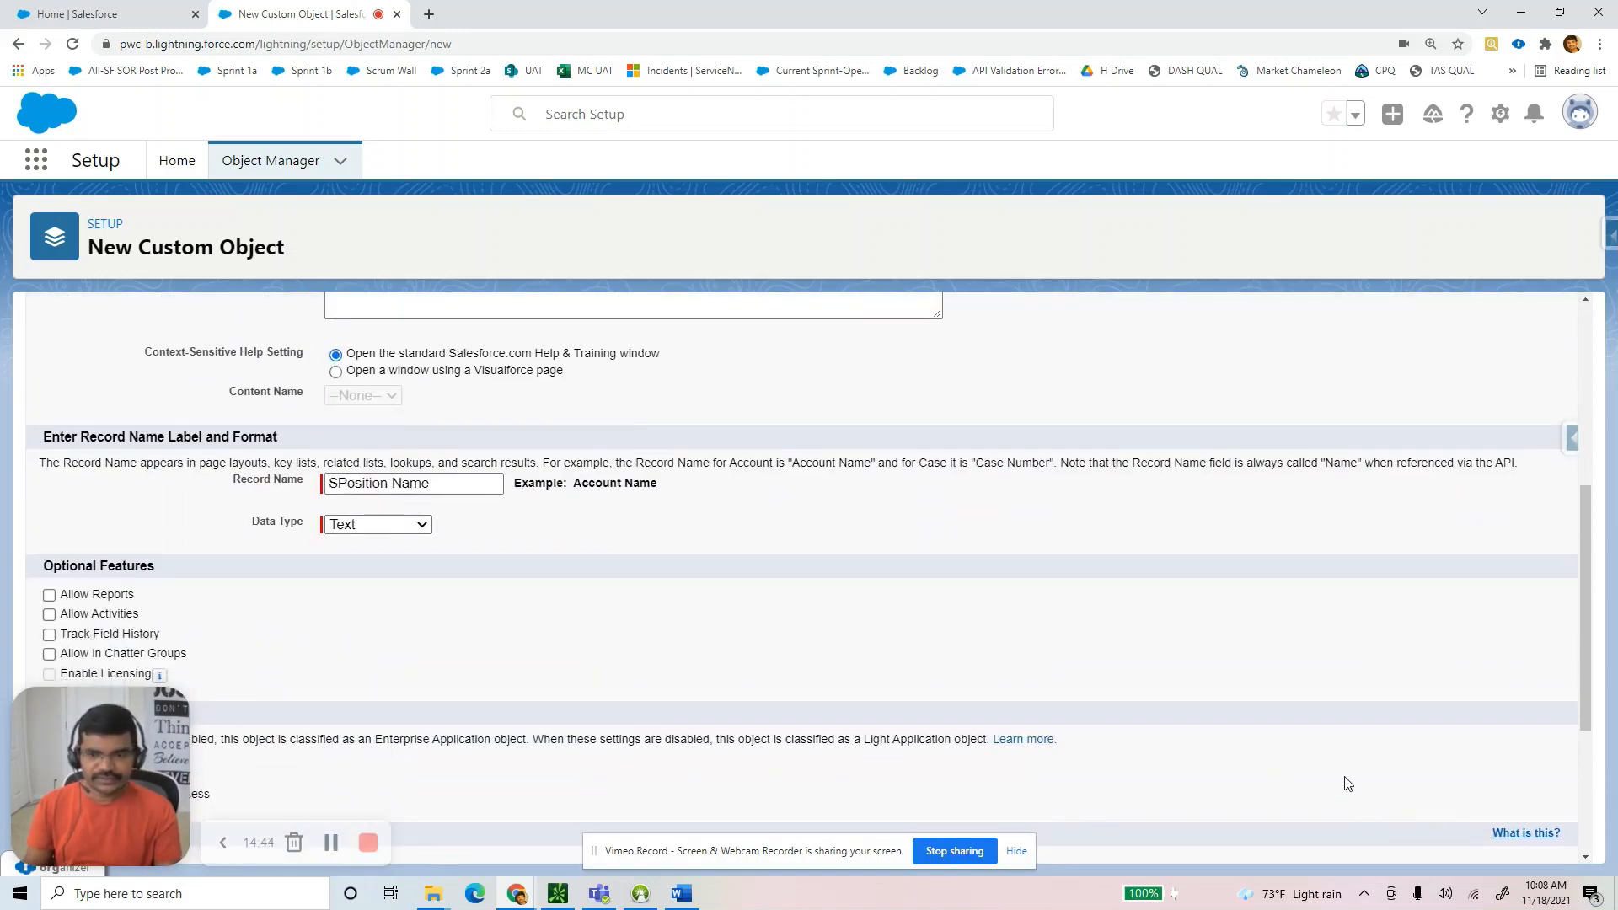
{"action": "scroll", "coordinate": [1347, 784], "scroll_direction": "down", "scroll_amount": 3}
{"action": "left_click", "coordinate": [516, 837]}
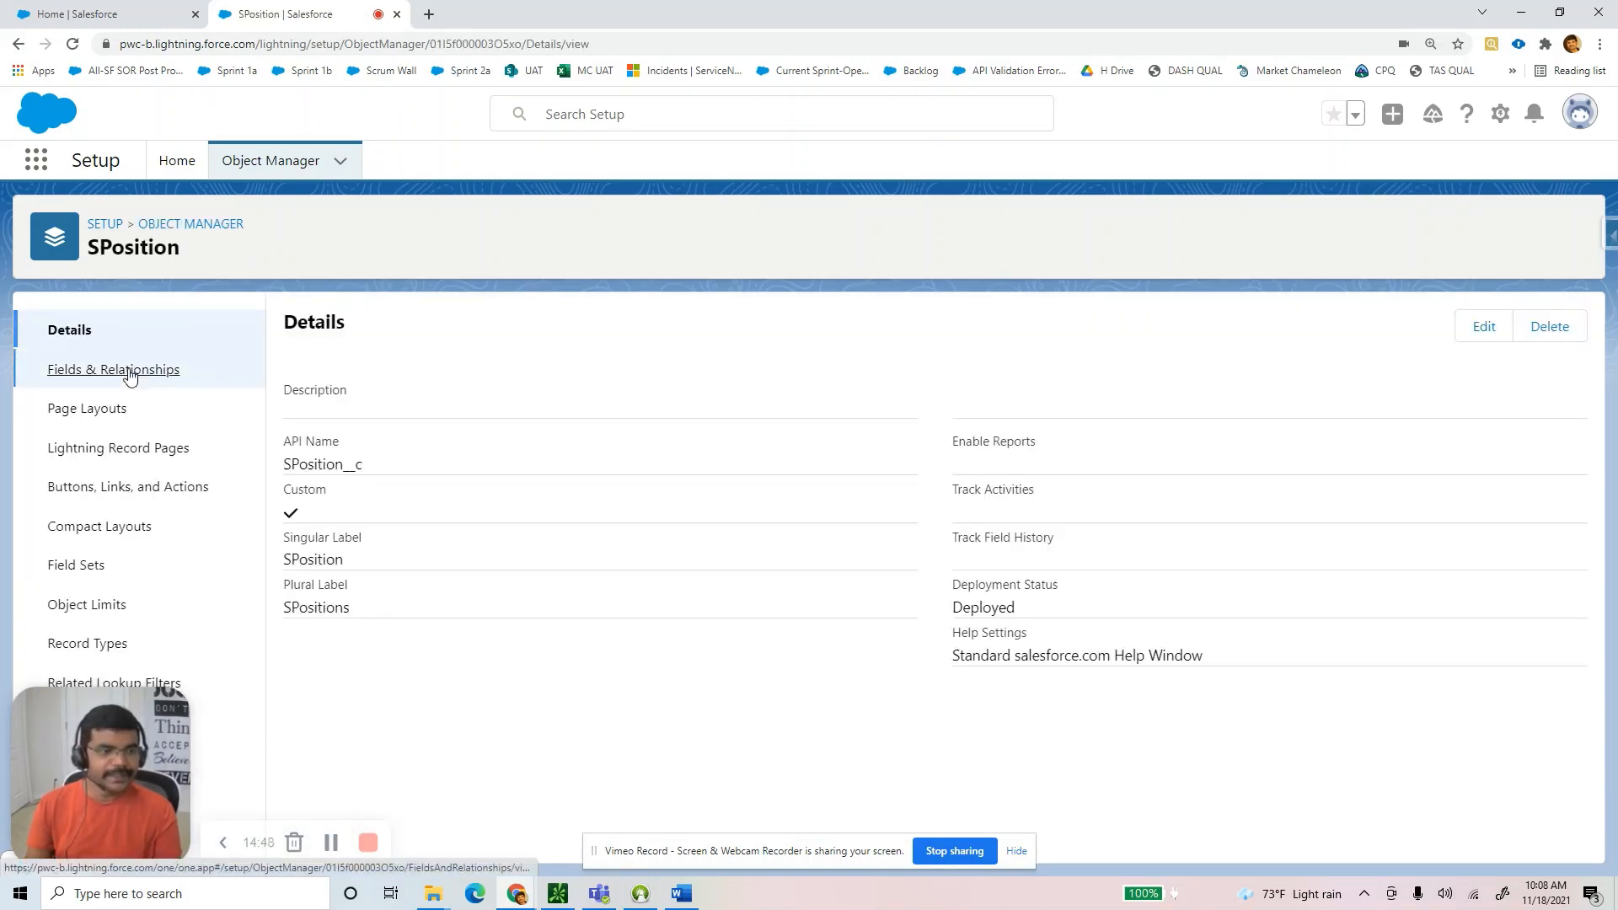
Open SPosition's Fields & Relationships and check the Word guide's field list.
{"action": "left_click", "coordinate": [131, 372]}
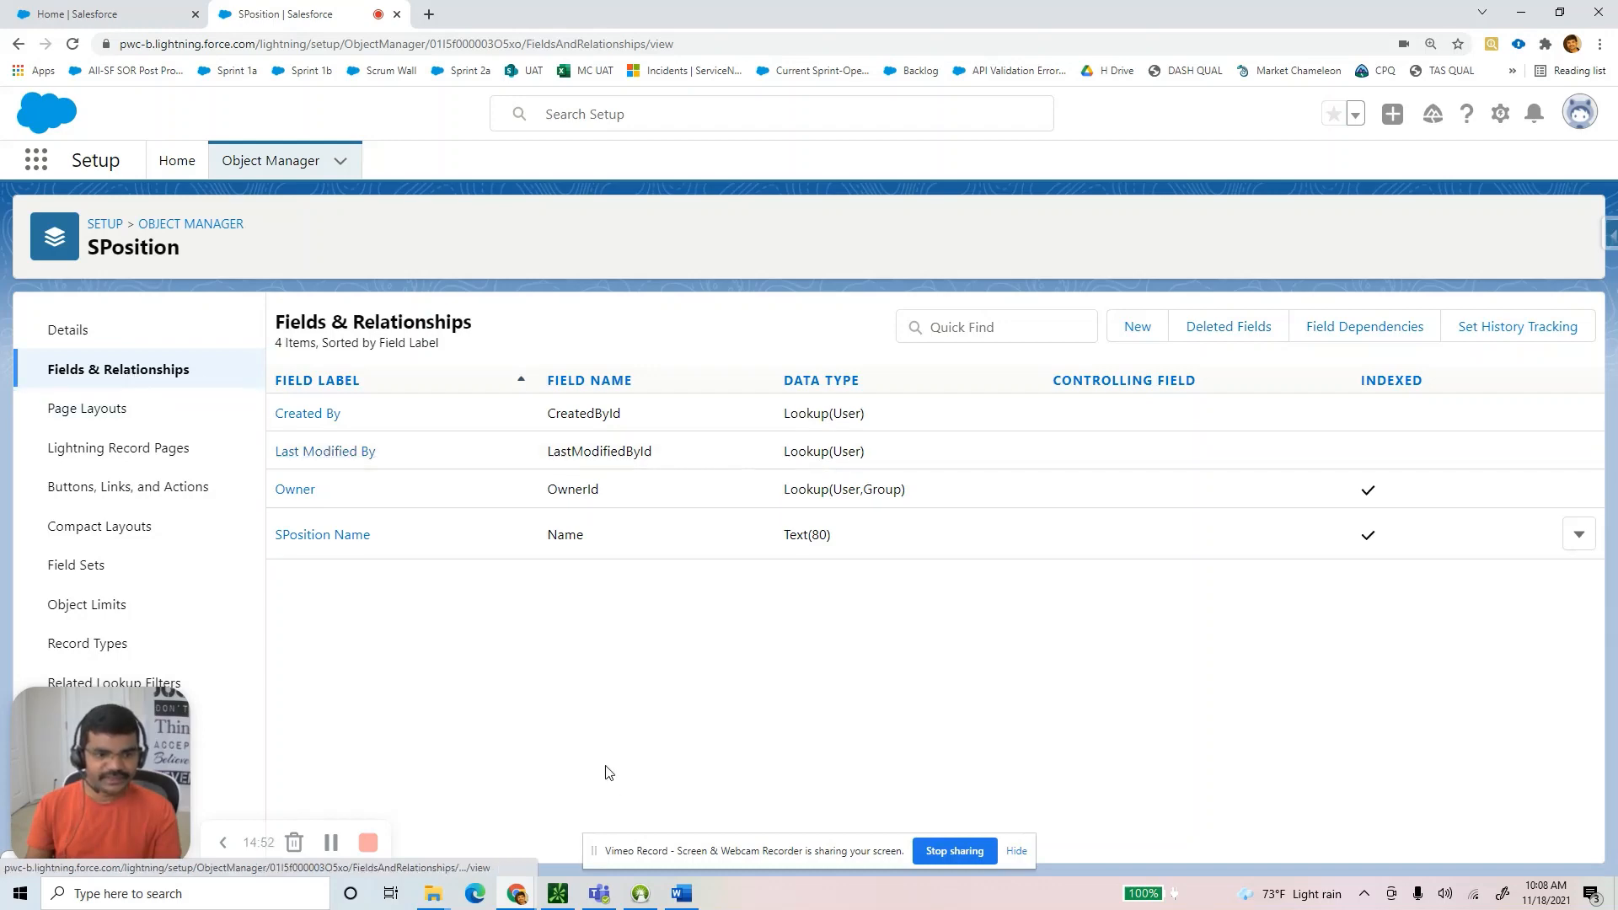
{"action": "left_click", "coordinate": [683, 895]}
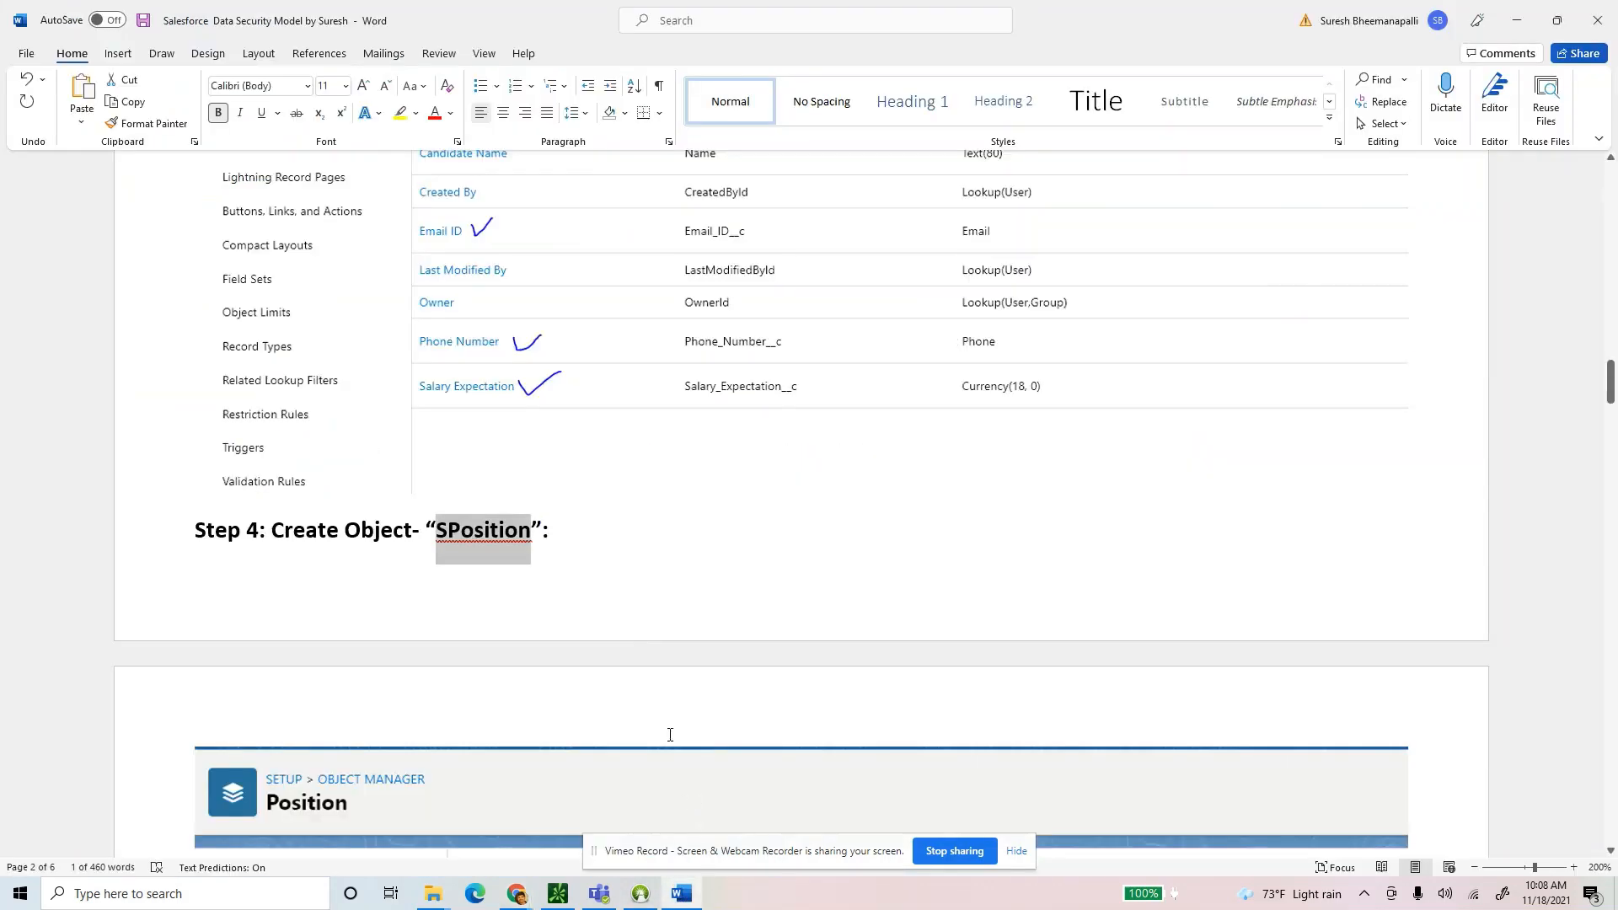
{"action": "scroll", "coordinate": [645, 641], "scroll_direction": "down", "scroll_amount": 8}
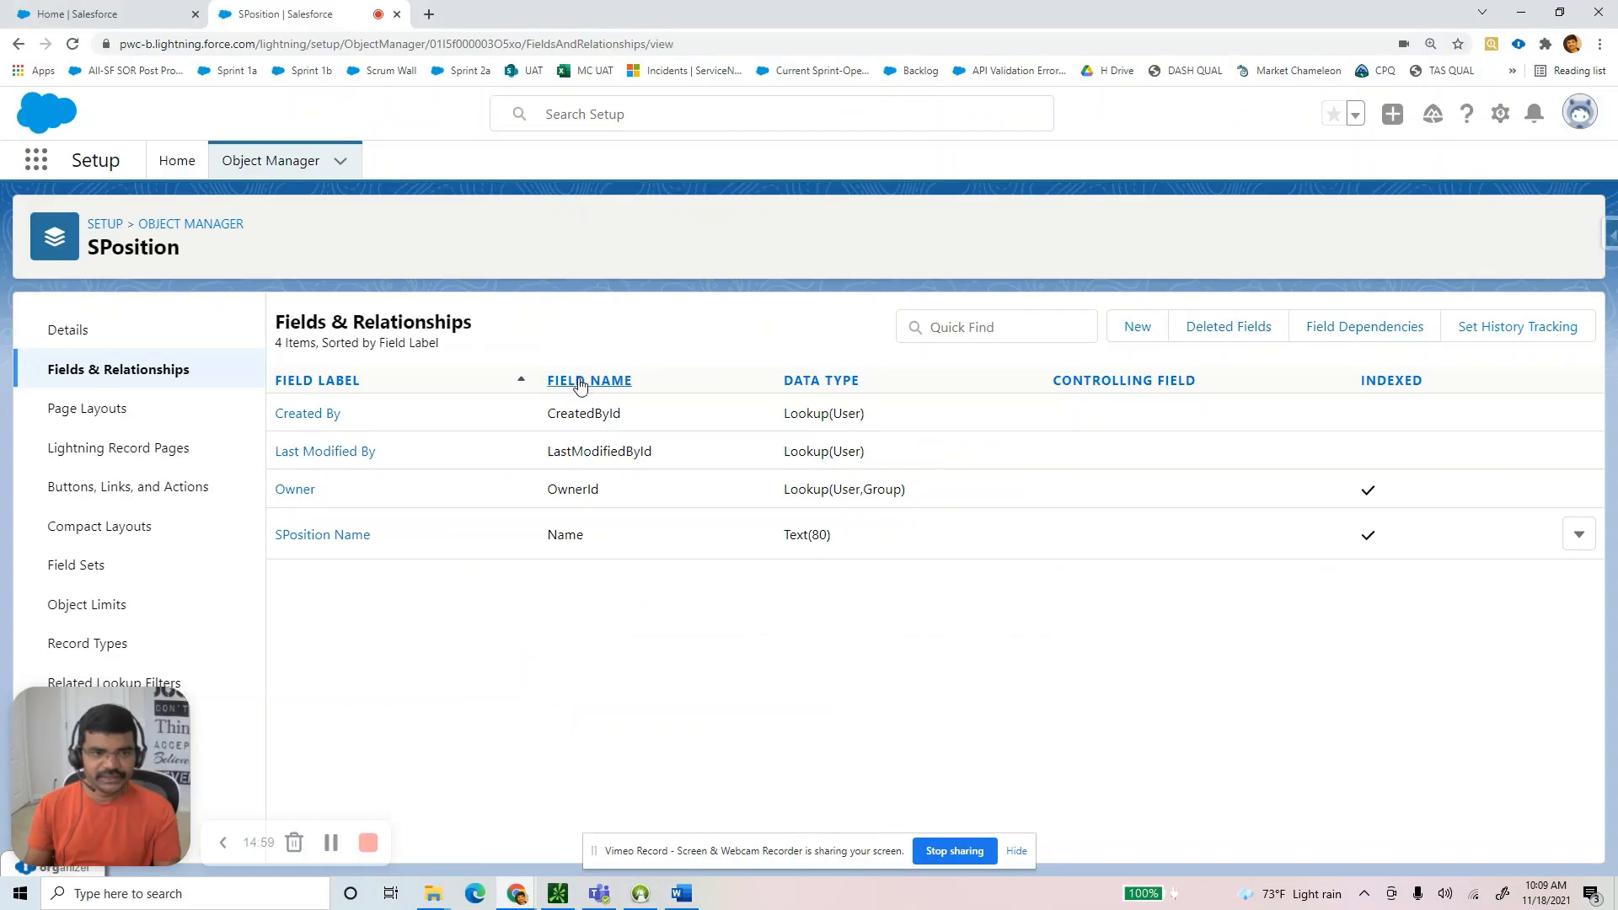
Create a Number field on SPosition labelled '#of Years Exp Required'.
{"action": "left_click", "coordinate": [1137, 326]}
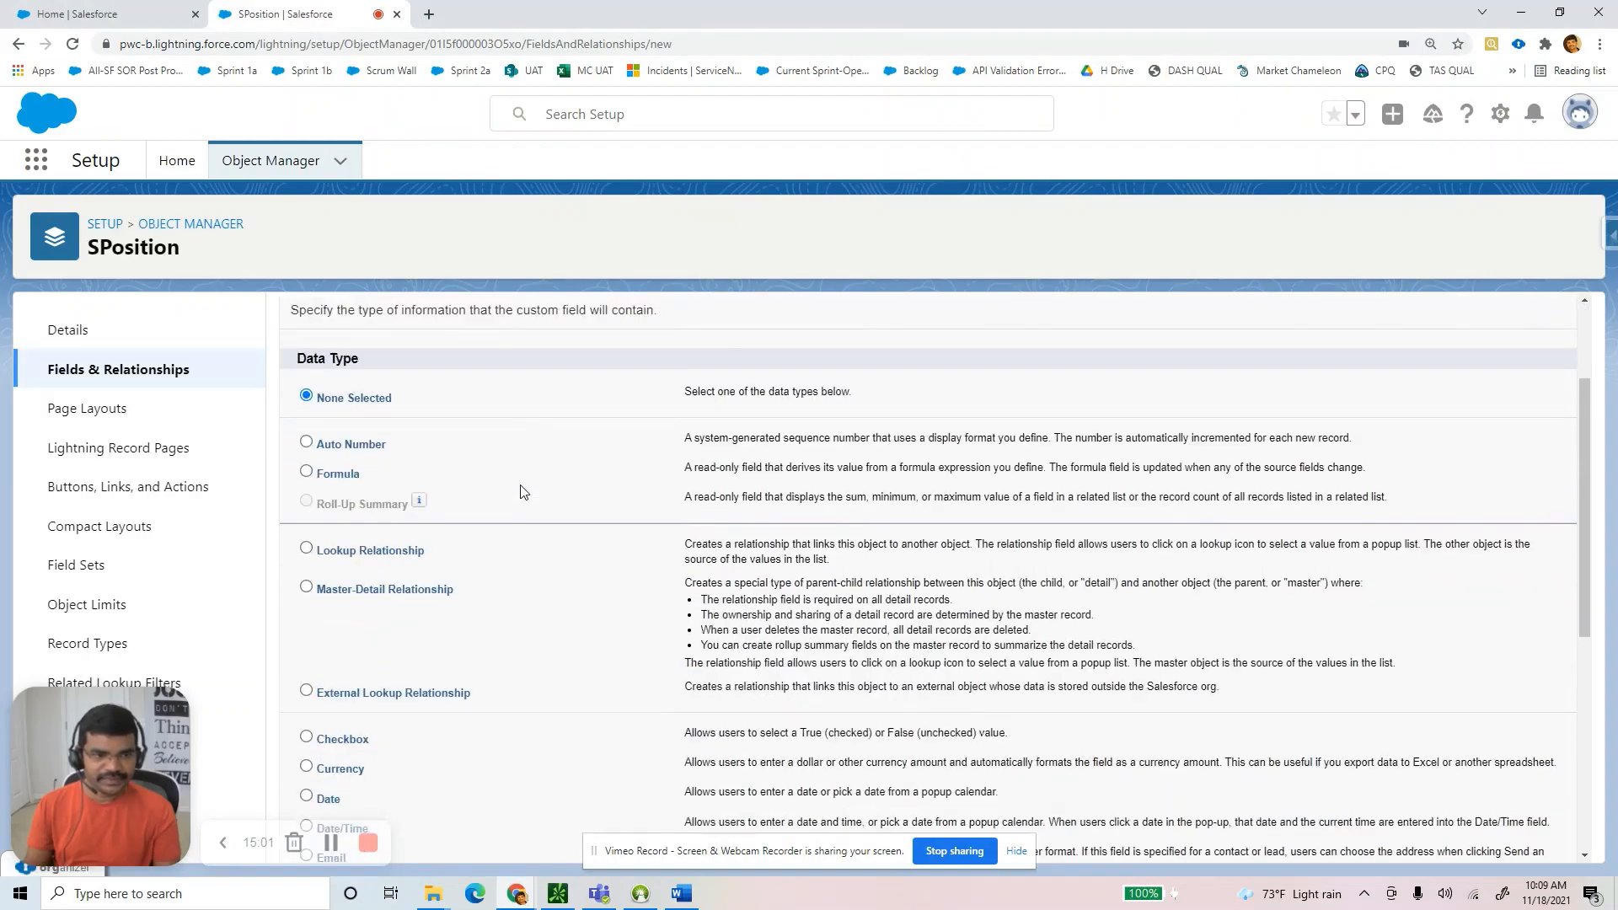
{"action": "scroll", "coordinate": [341, 716], "scroll_direction": "down", "scroll_amount": 2}
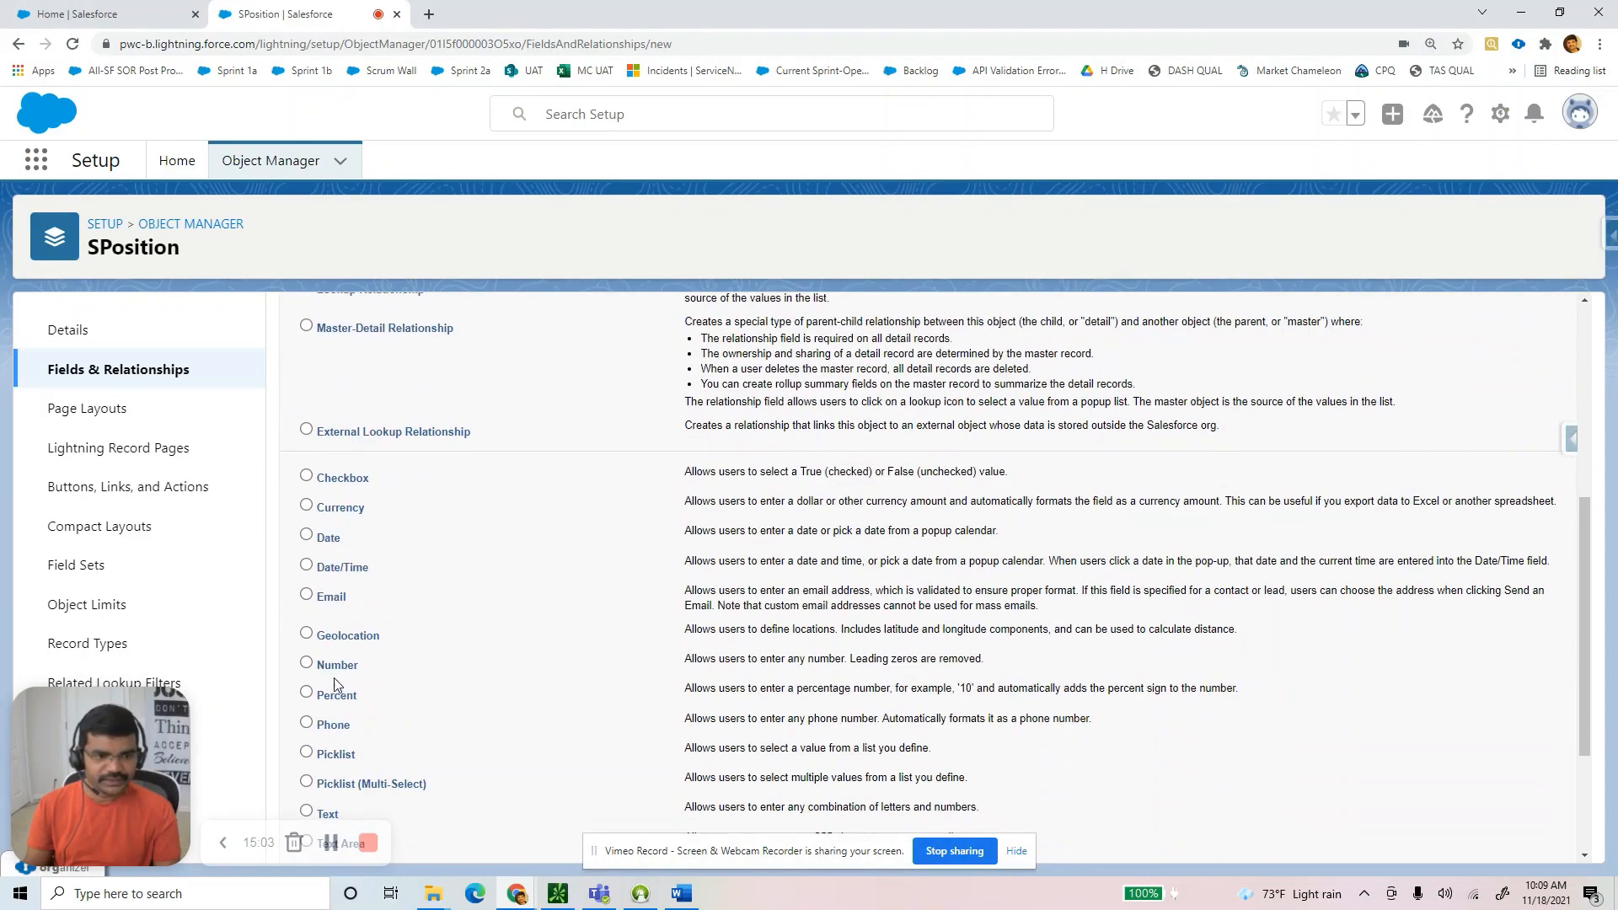
{"action": "scroll", "coordinate": [586, 681], "scroll_direction": "down", "scroll_amount": 3}
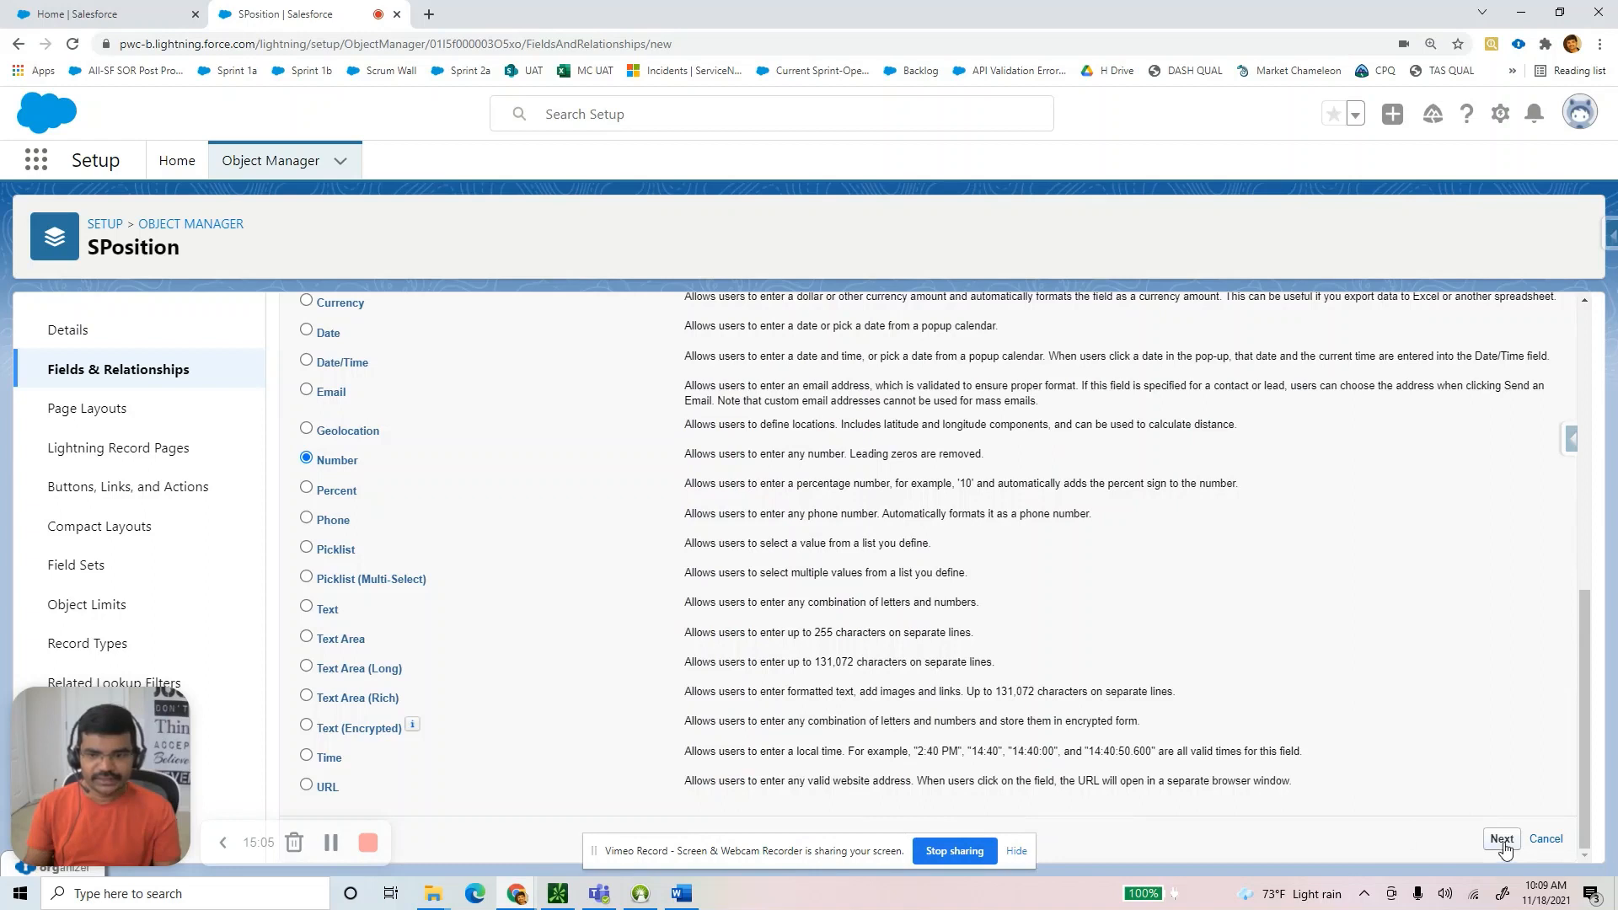
{"action": "left_click", "coordinate": [1502, 839]}
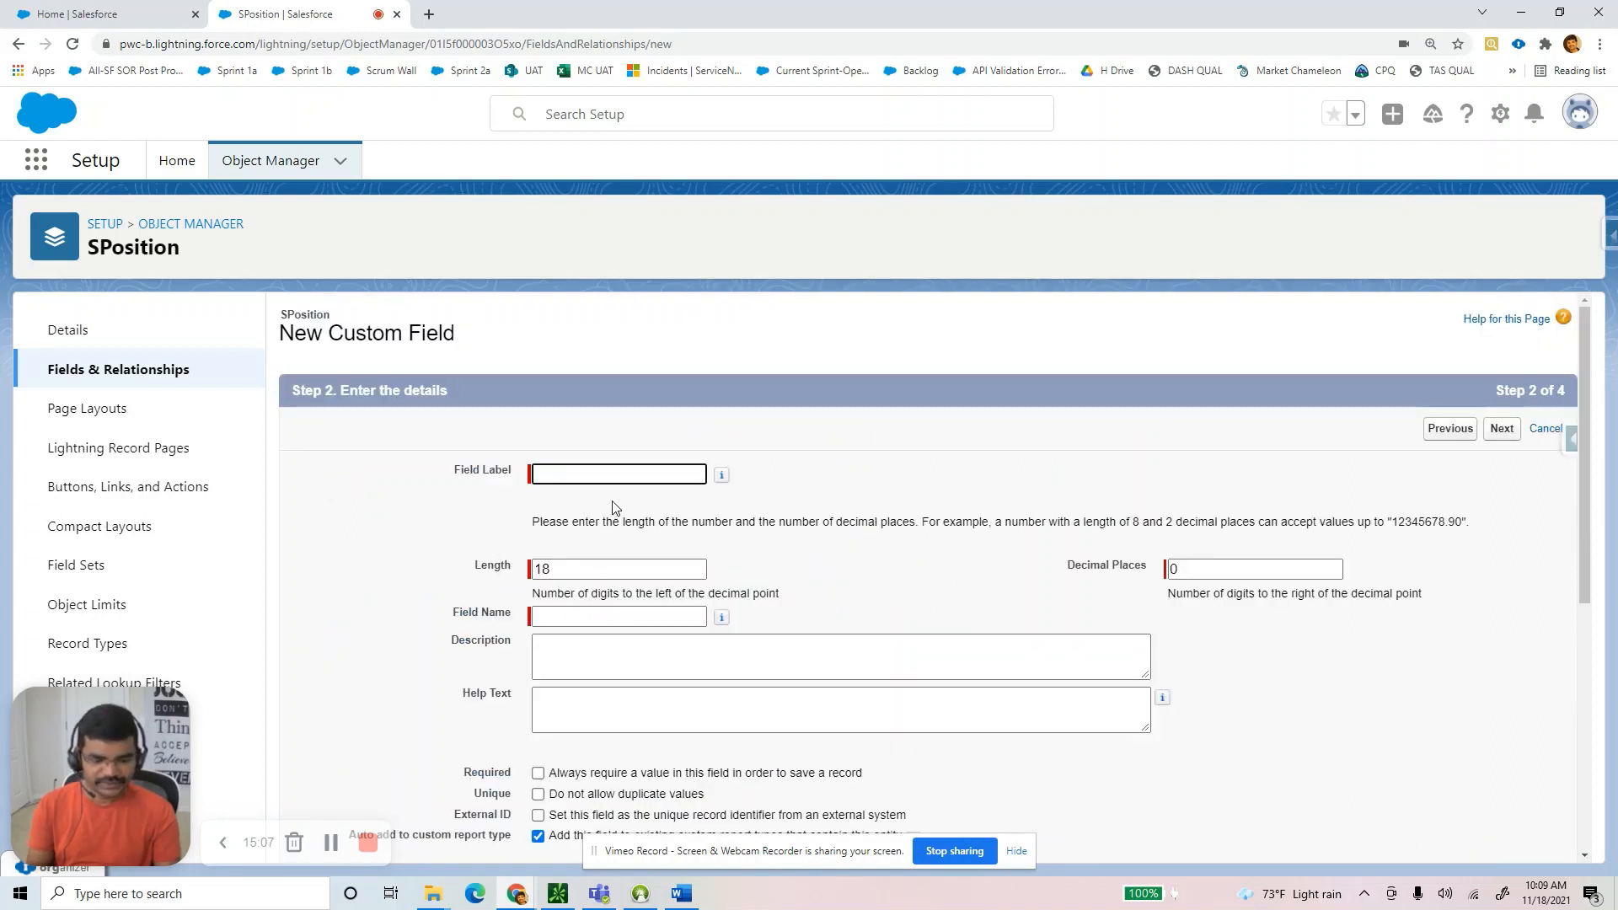
{"action": "type", "text": "#of Ye"}
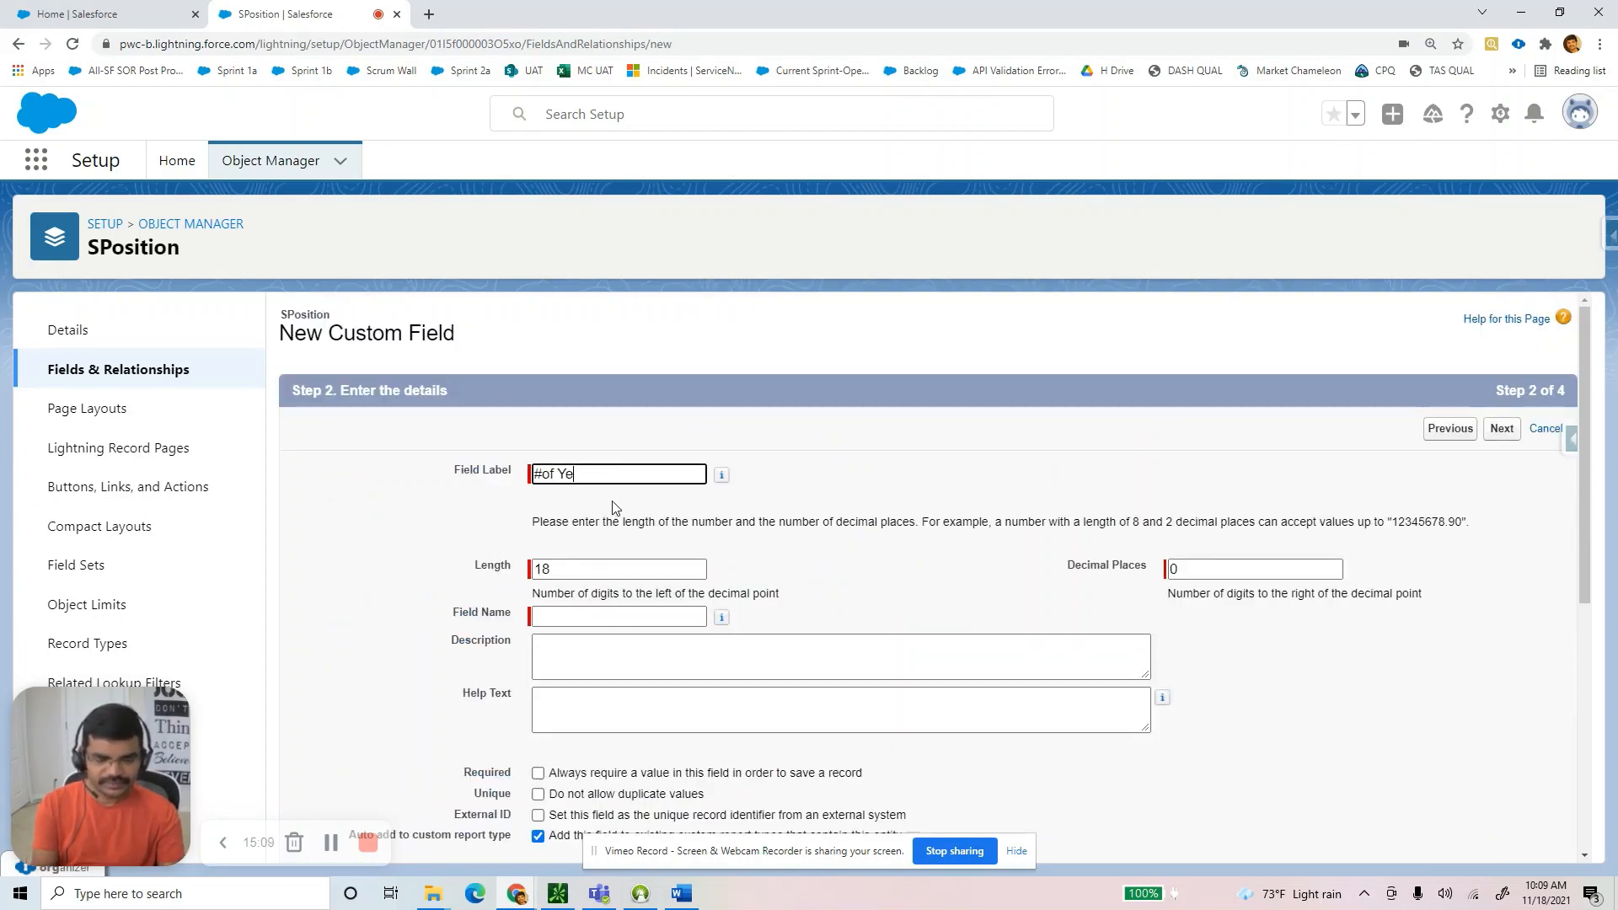
{"action": "type", "text": "ars Exp "}
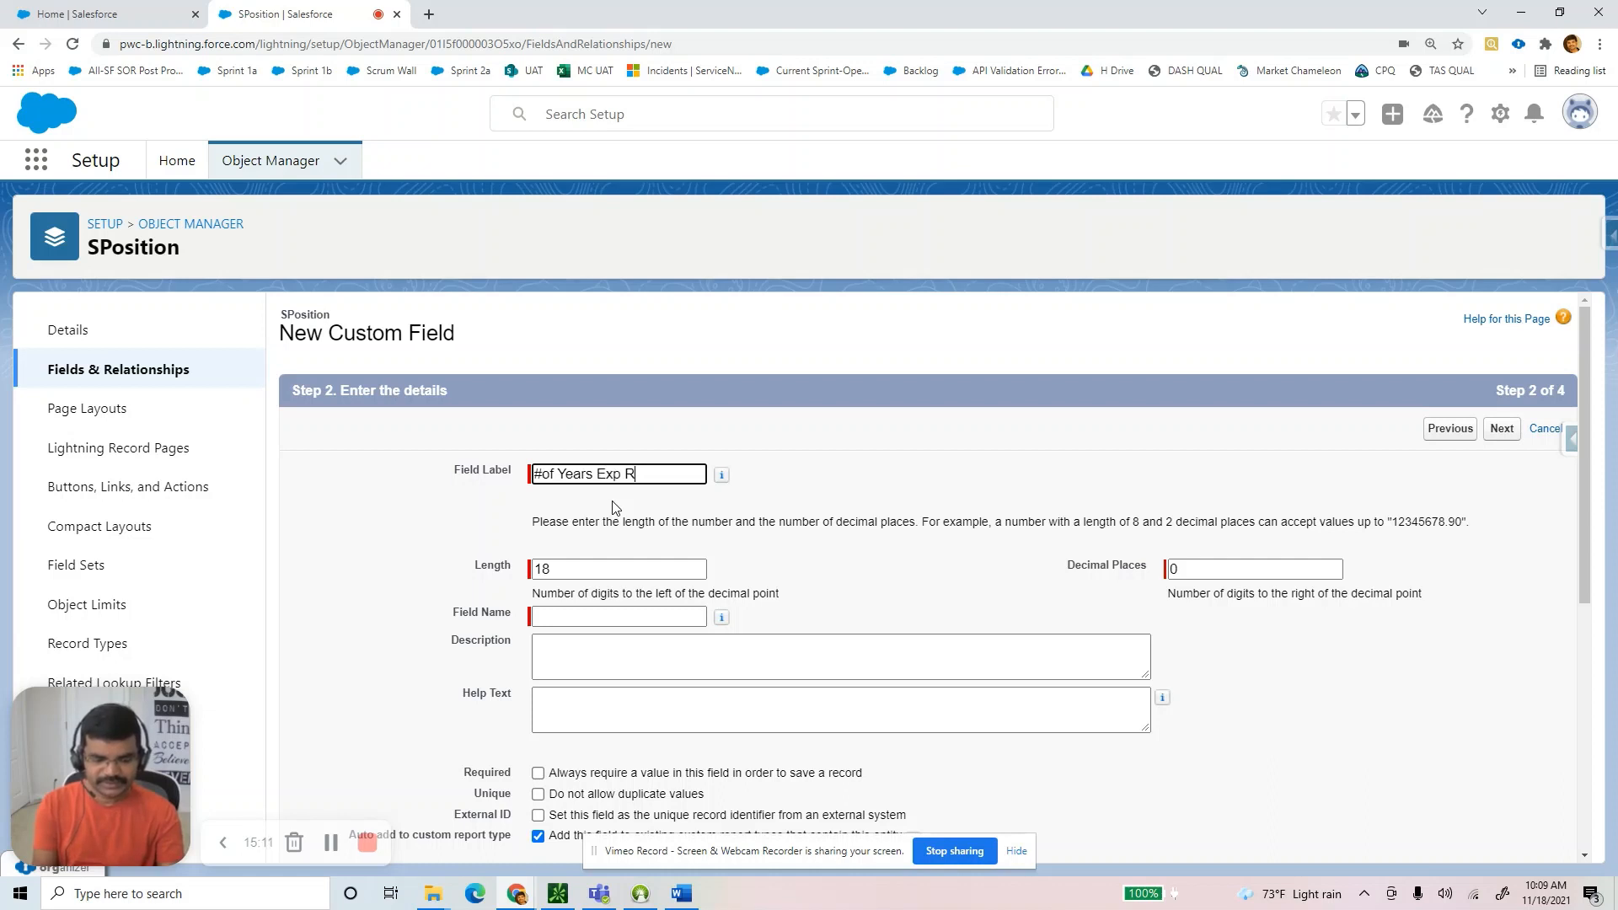
{"action": "type", "text": "Required"}
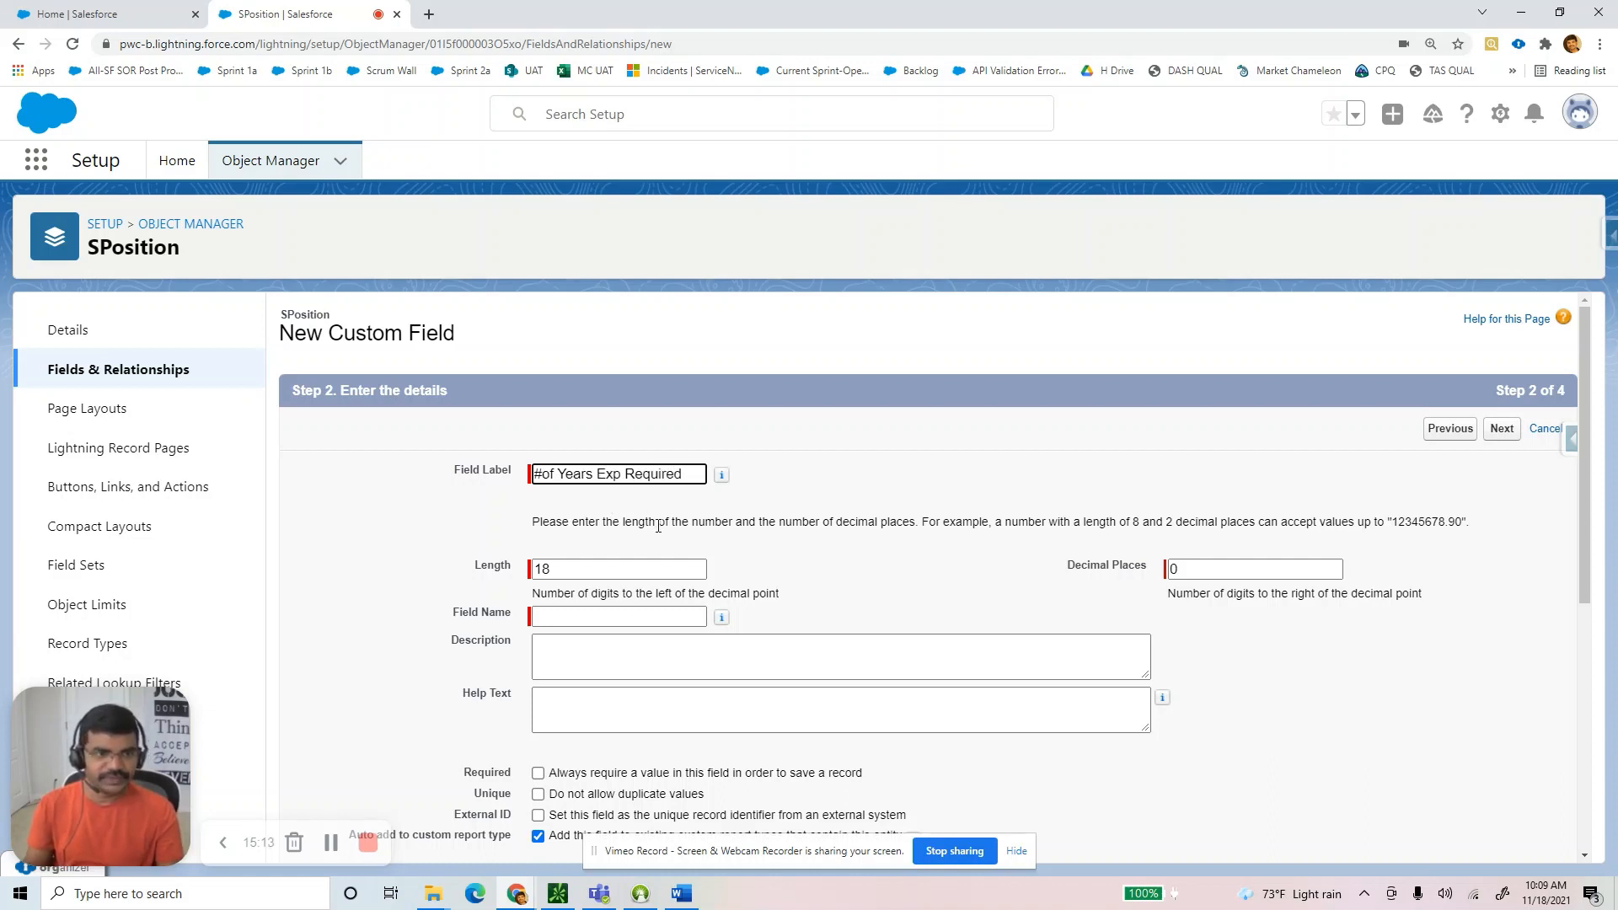
{"action": "scroll", "coordinate": [672, 552], "scroll_direction": "down", "scroll_amount": 2}
{"action": "key", "text": "Tab"}
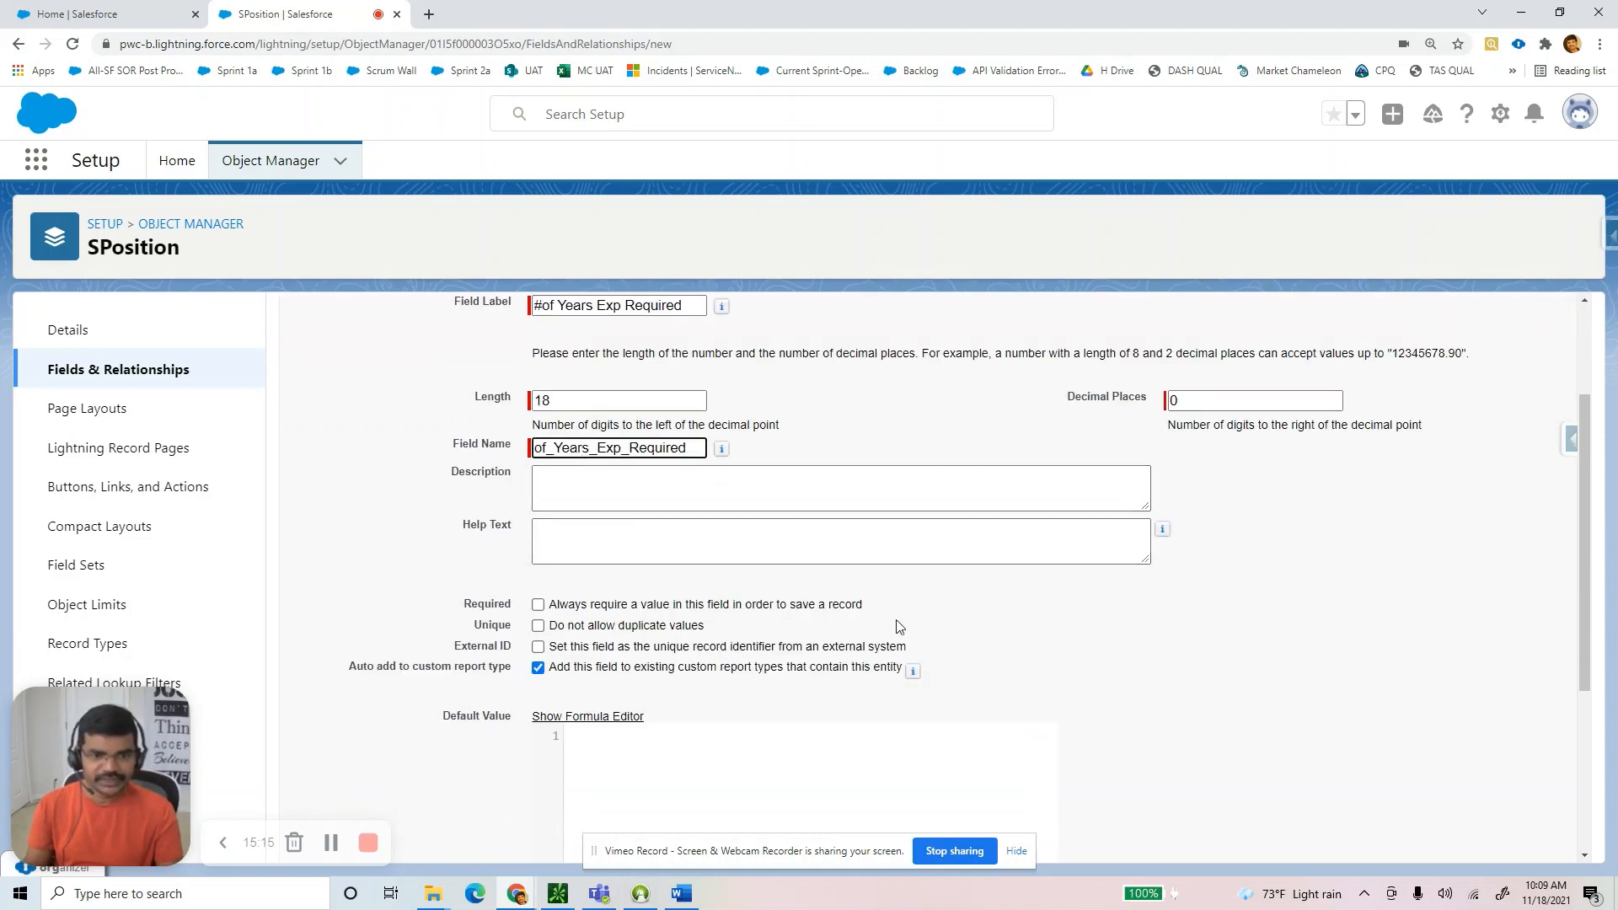
Accept default security and layout to save the field, then review the Word spec.
{"action": "scroll", "coordinate": [1500, 864], "scroll_direction": "down", "scroll_amount": 3}
{"action": "scroll", "coordinate": [1501, 864], "scroll_direction": "down", "scroll_amount": 1}
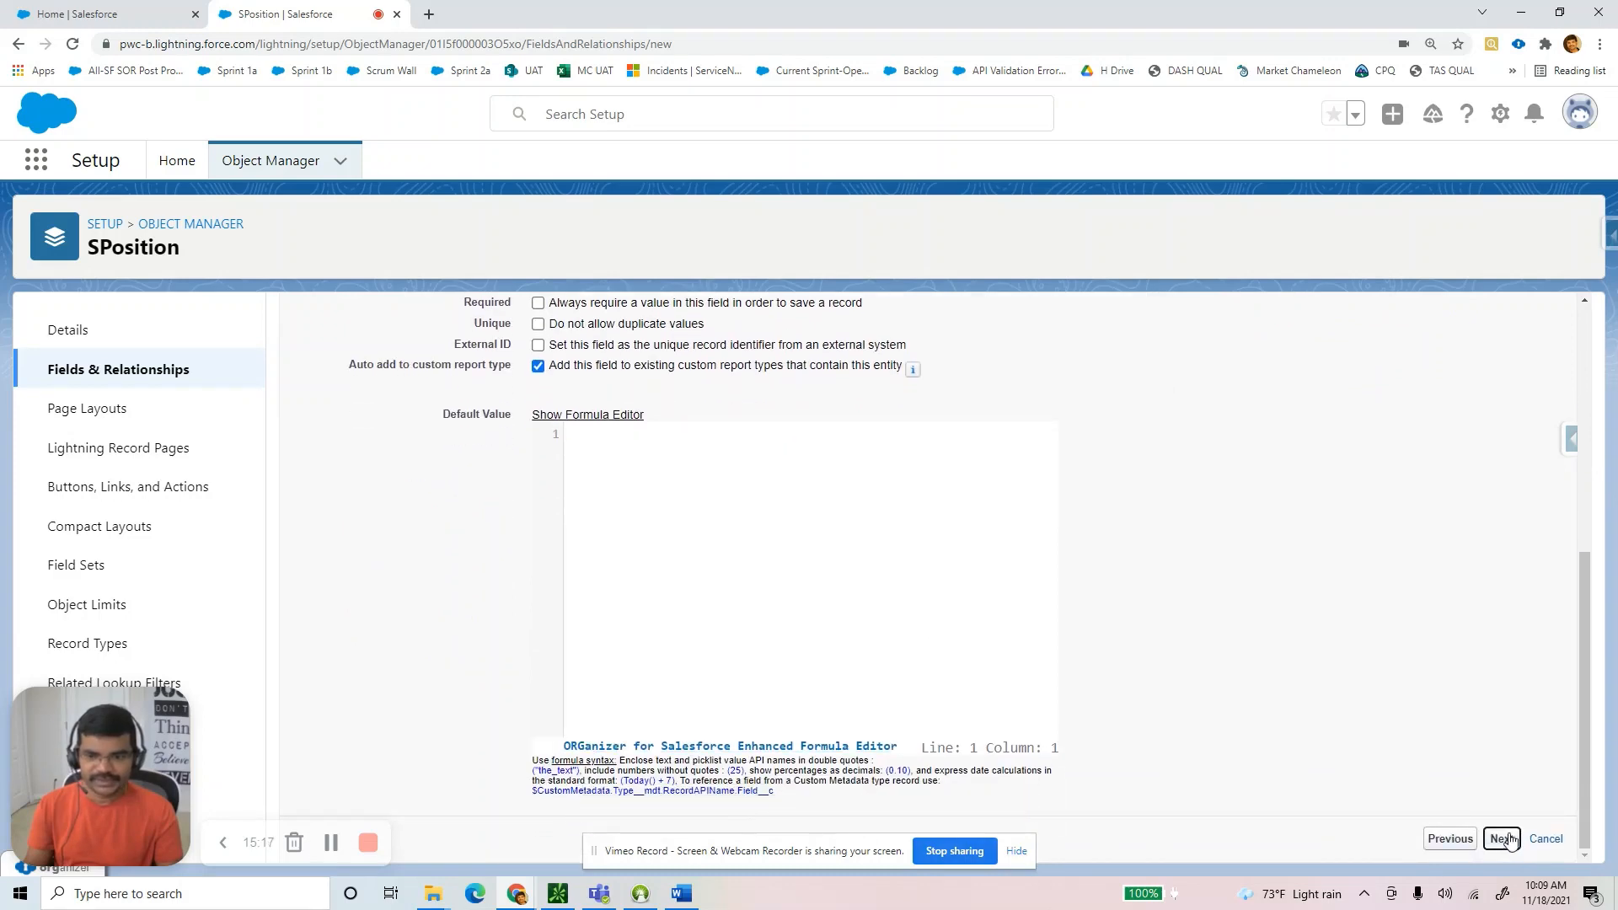
{"action": "left_click", "coordinate": [1504, 839]}
{"action": "scroll", "coordinate": [1445, 747], "scroll_direction": "down", "scroll_amount": 2}
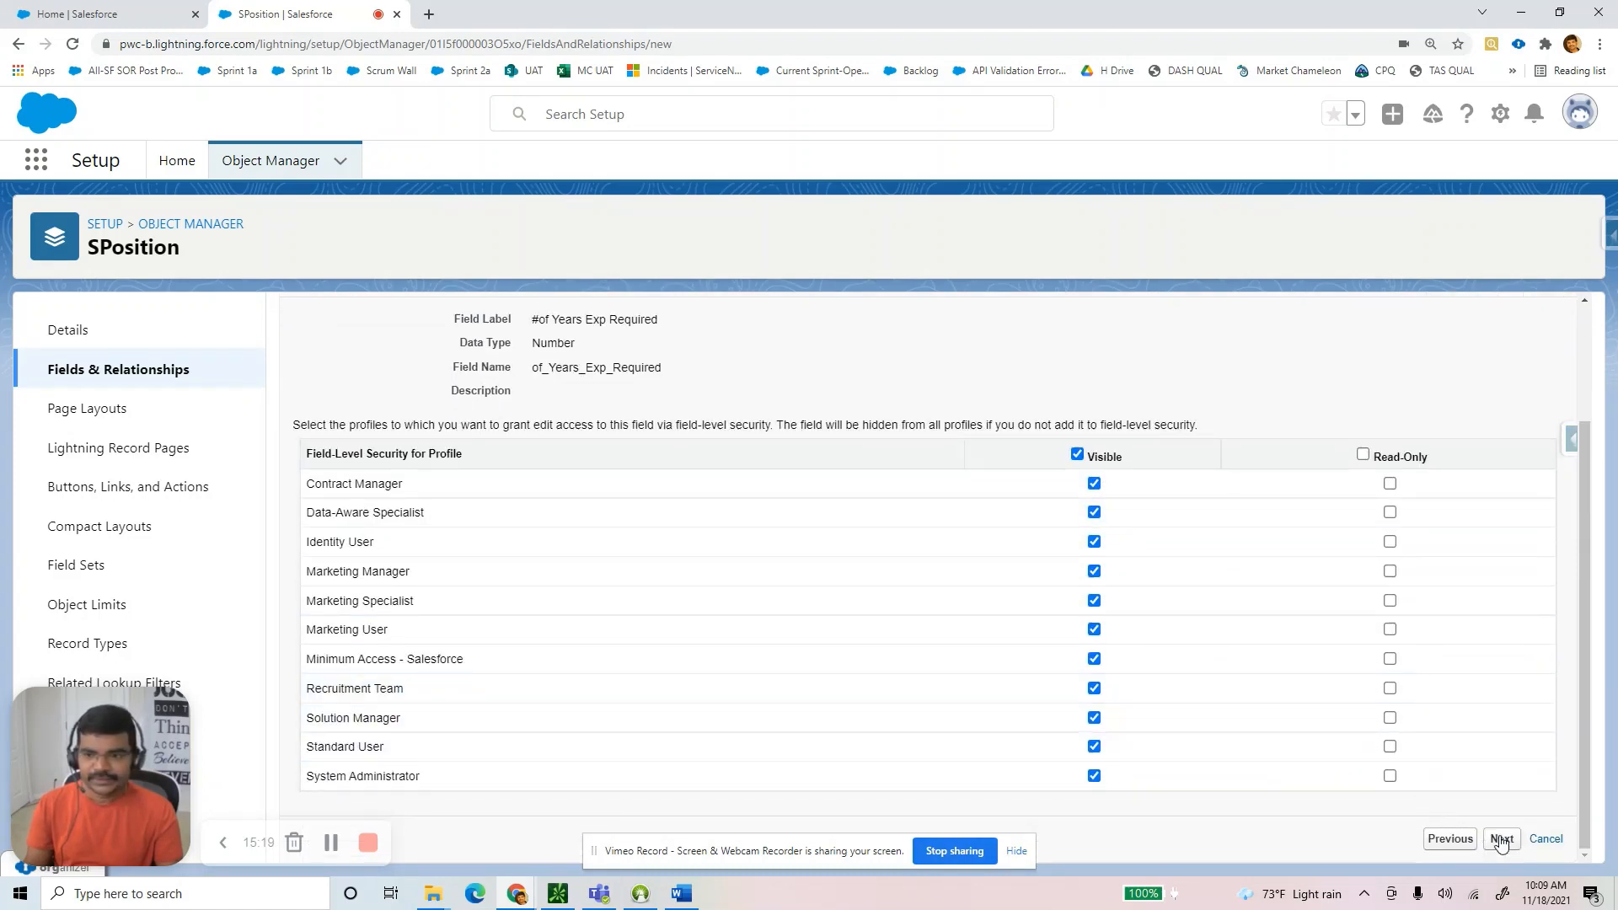
{"action": "left_click", "coordinate": [1452, 735]}
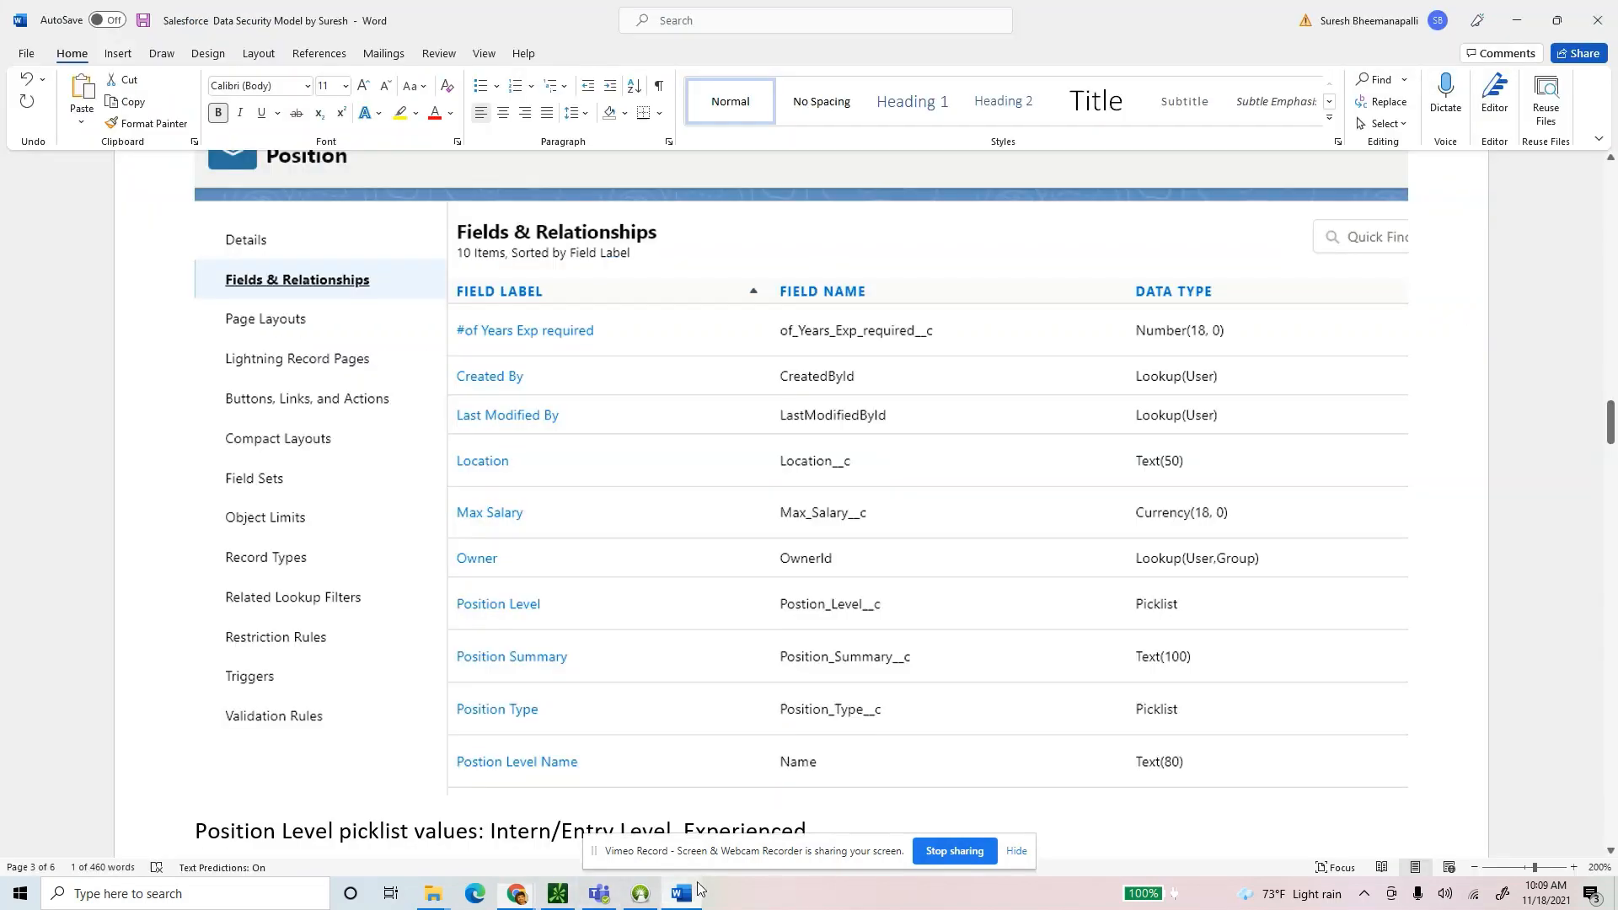
{"action": "left_click", "coordinate": [681, 893]}
{"action": "key", "text": "alt+Tab"}
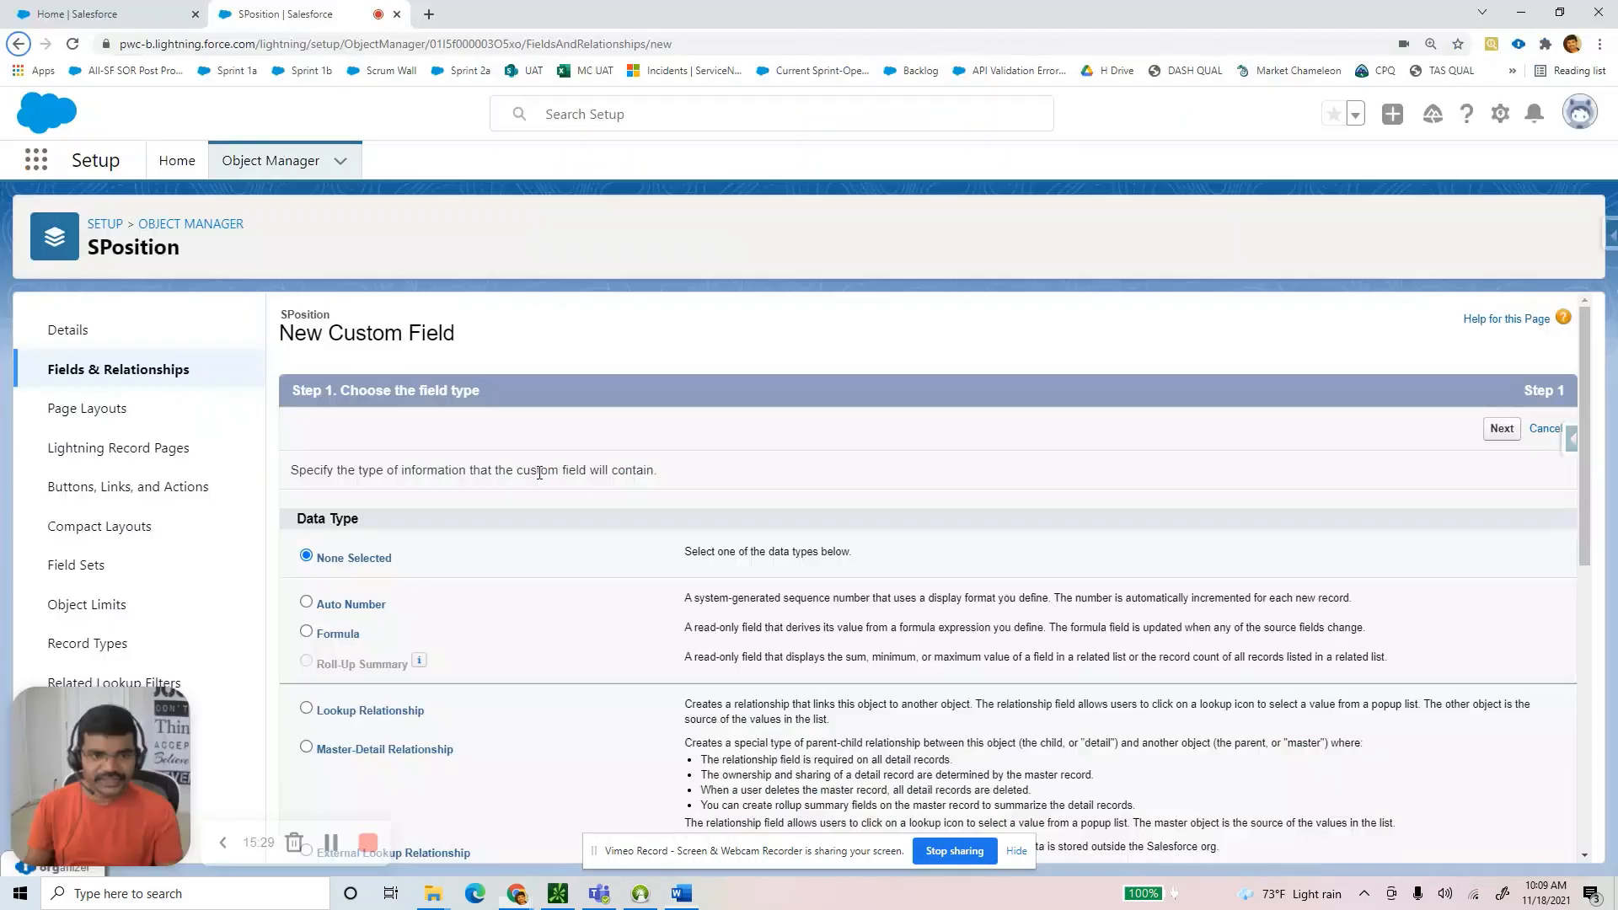
{"action": "scroll", "coordinate": [353, 569], "scroll_direction": "down", "scroll_amount": 7}
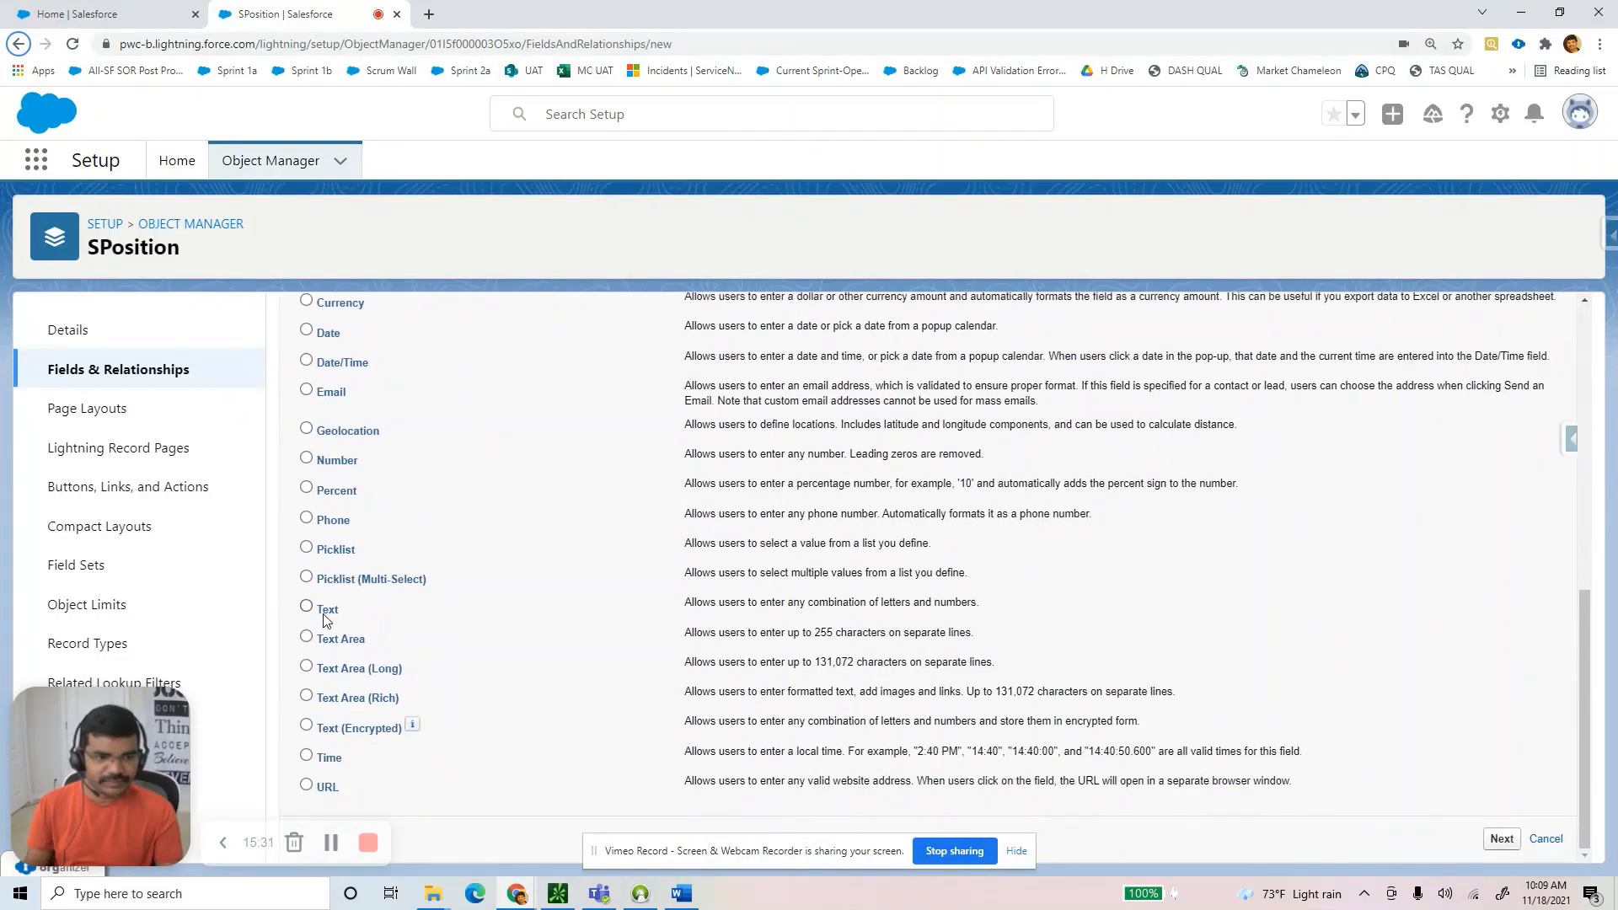
Define a Text field labelled 'Location' with length 50.
{"action": "left_click", "coordinate": [326, 613]}
{"action": "left_click", "coordinate": [1503, 839]}
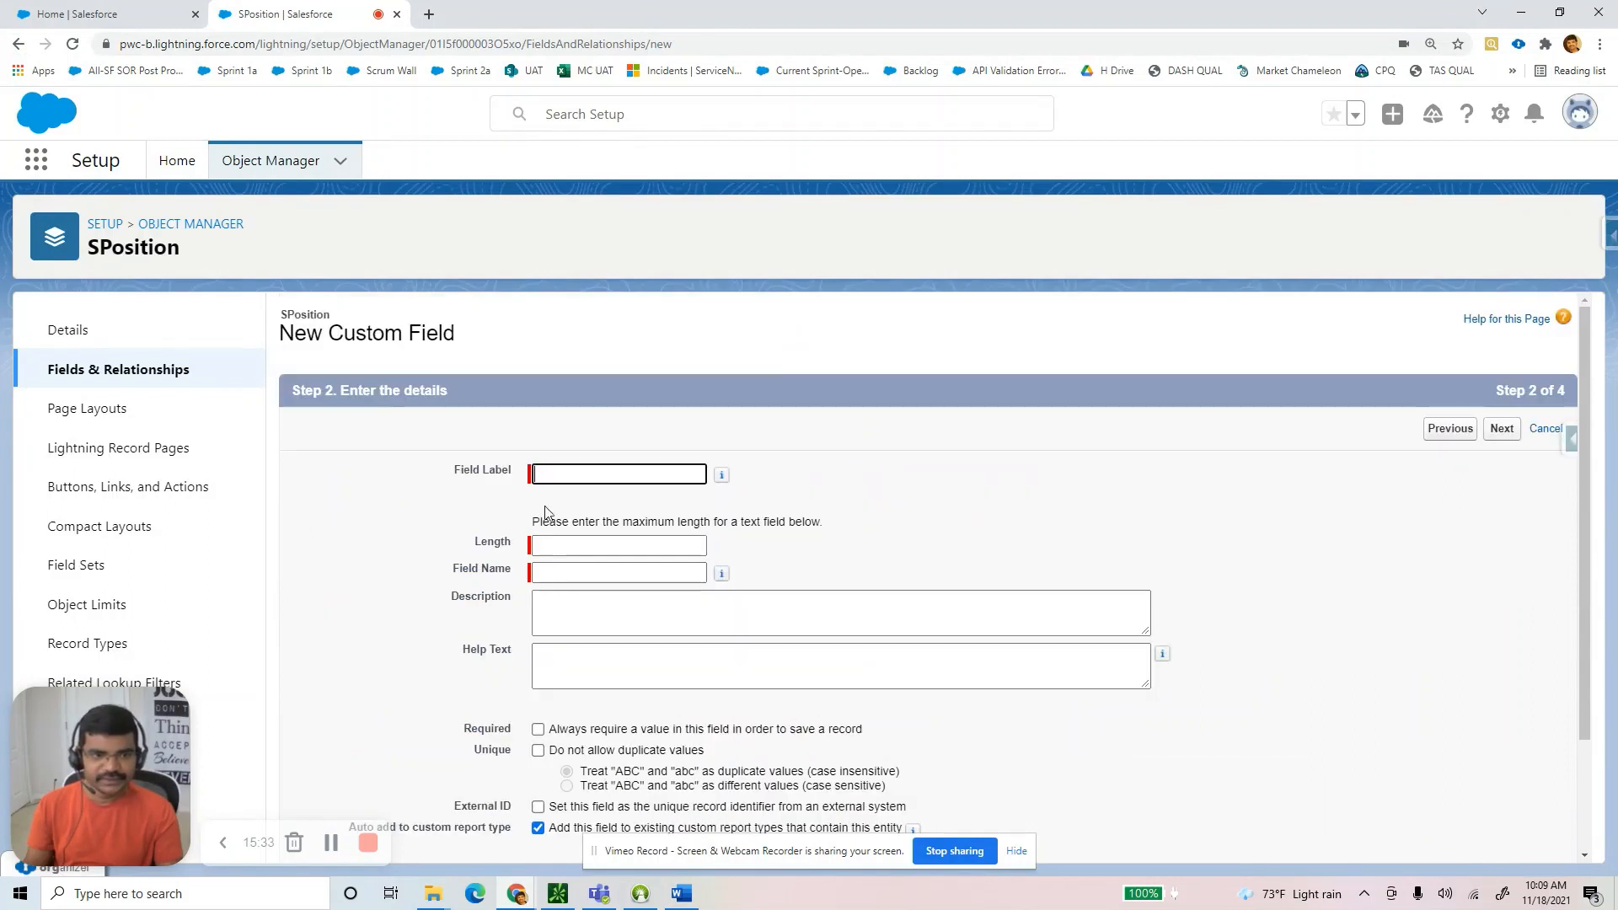
{"action": "type", "text": "Location"}
{"action": "key", "text": "Tab"}
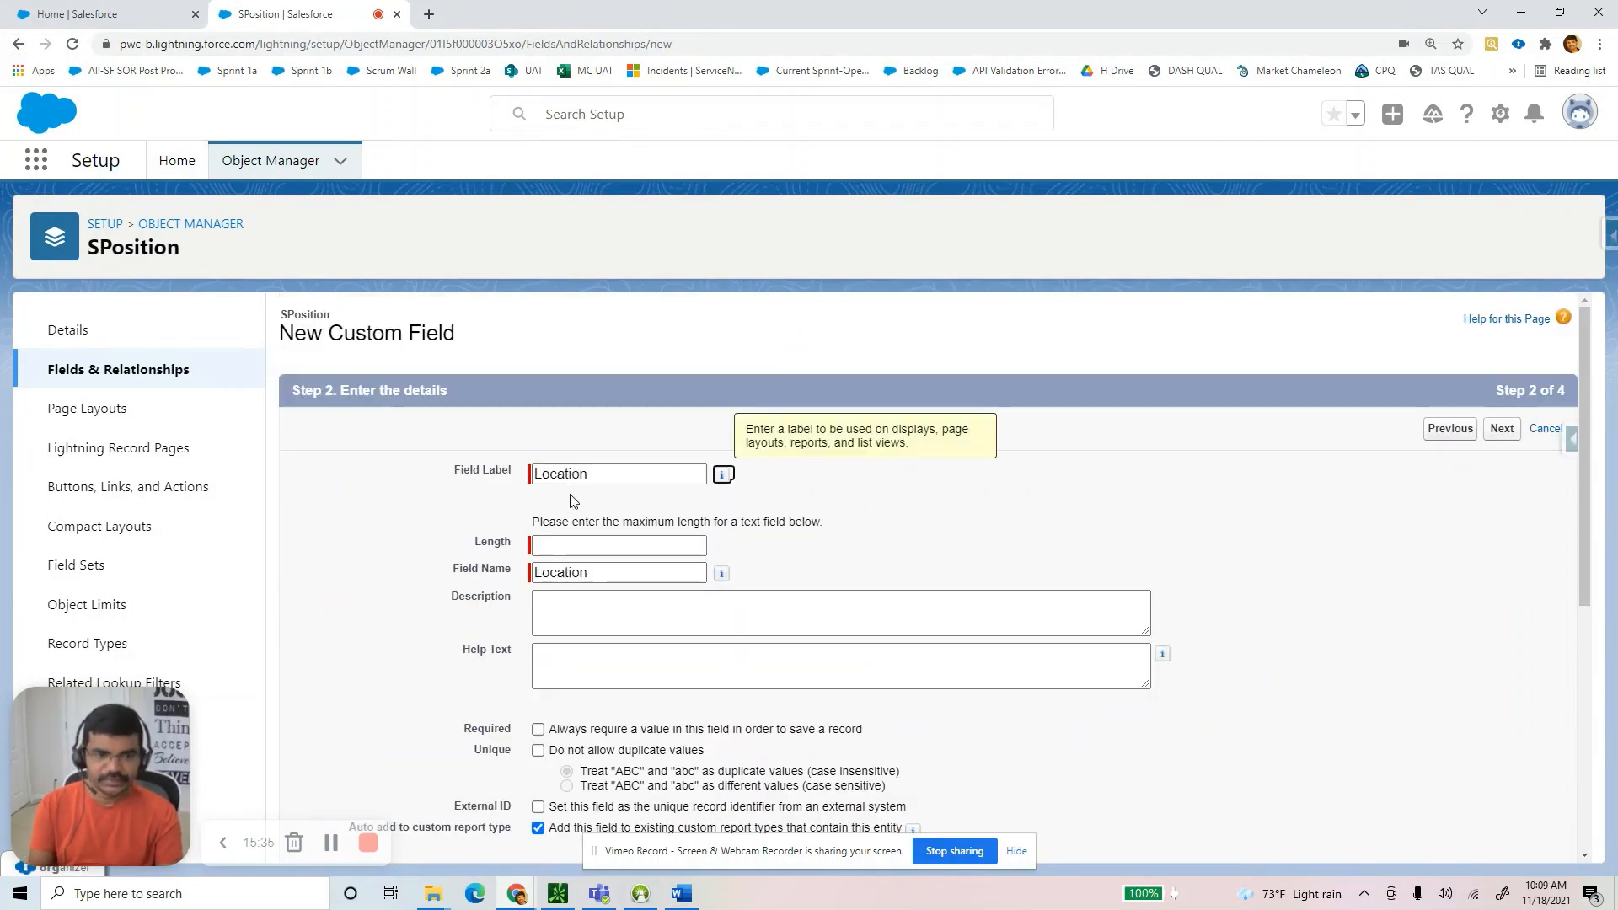
{"action": "left_click", "coordinate": [589, 546]}
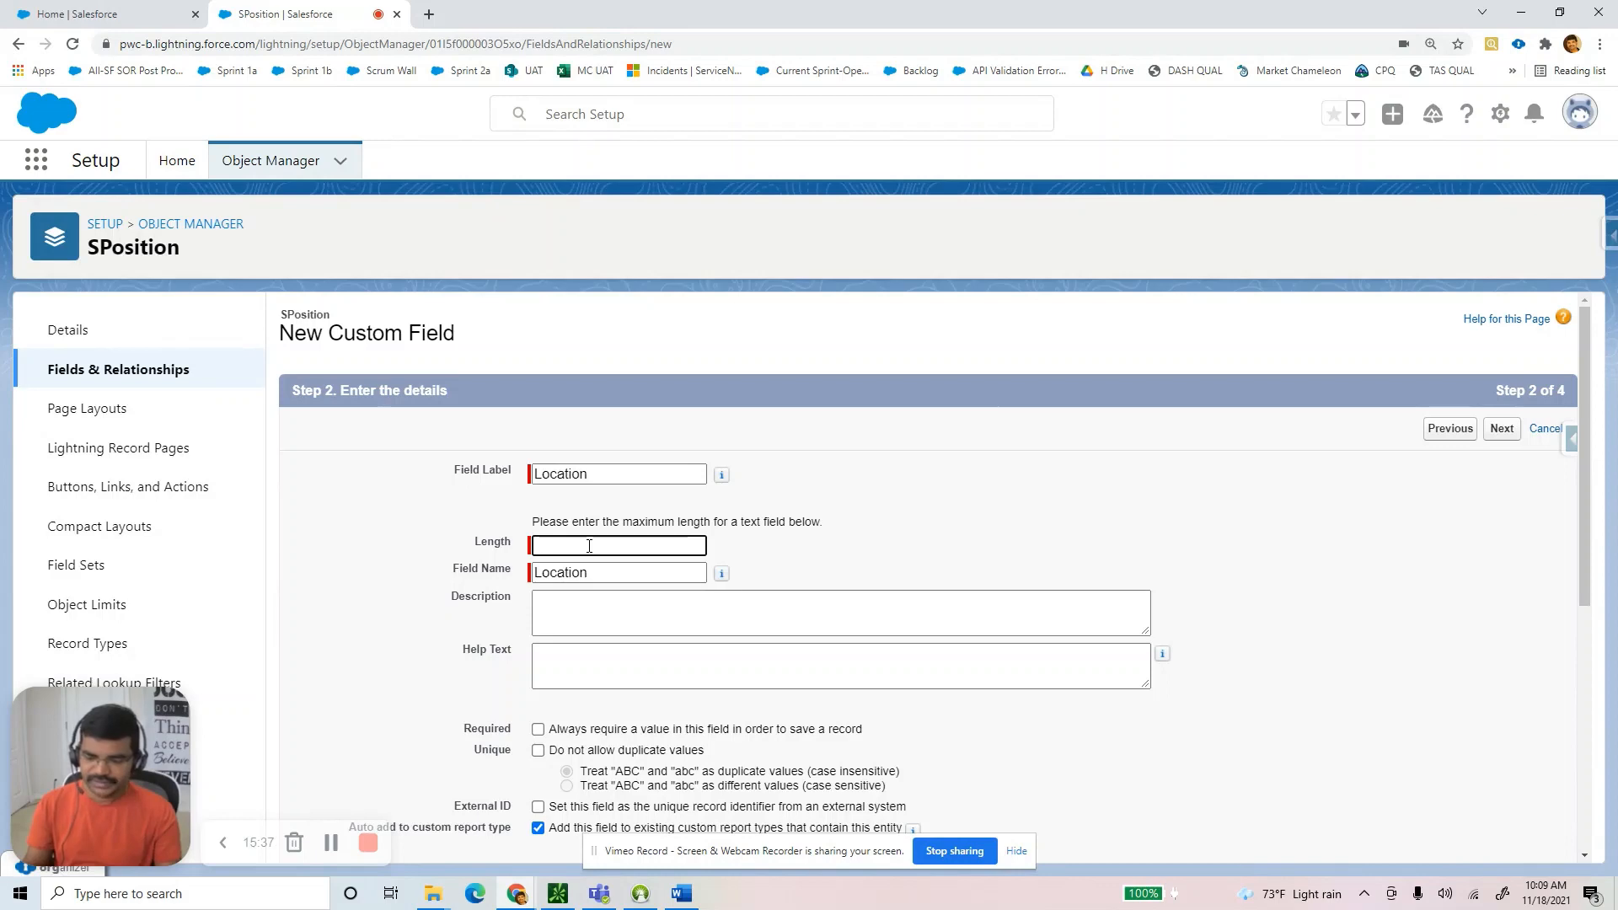
{"action": "type", "text": "50"}
Save it with default security on SPosition Layout, then check the Word guide.
{"action": "scroll", "coordinate": [779, 669], "scroll_direction": "down", "scroll_amount": 3}
{"action": "scroll", "coordinate": [778, 668], "scroll_direction": "down", "scroll_amount": 3}
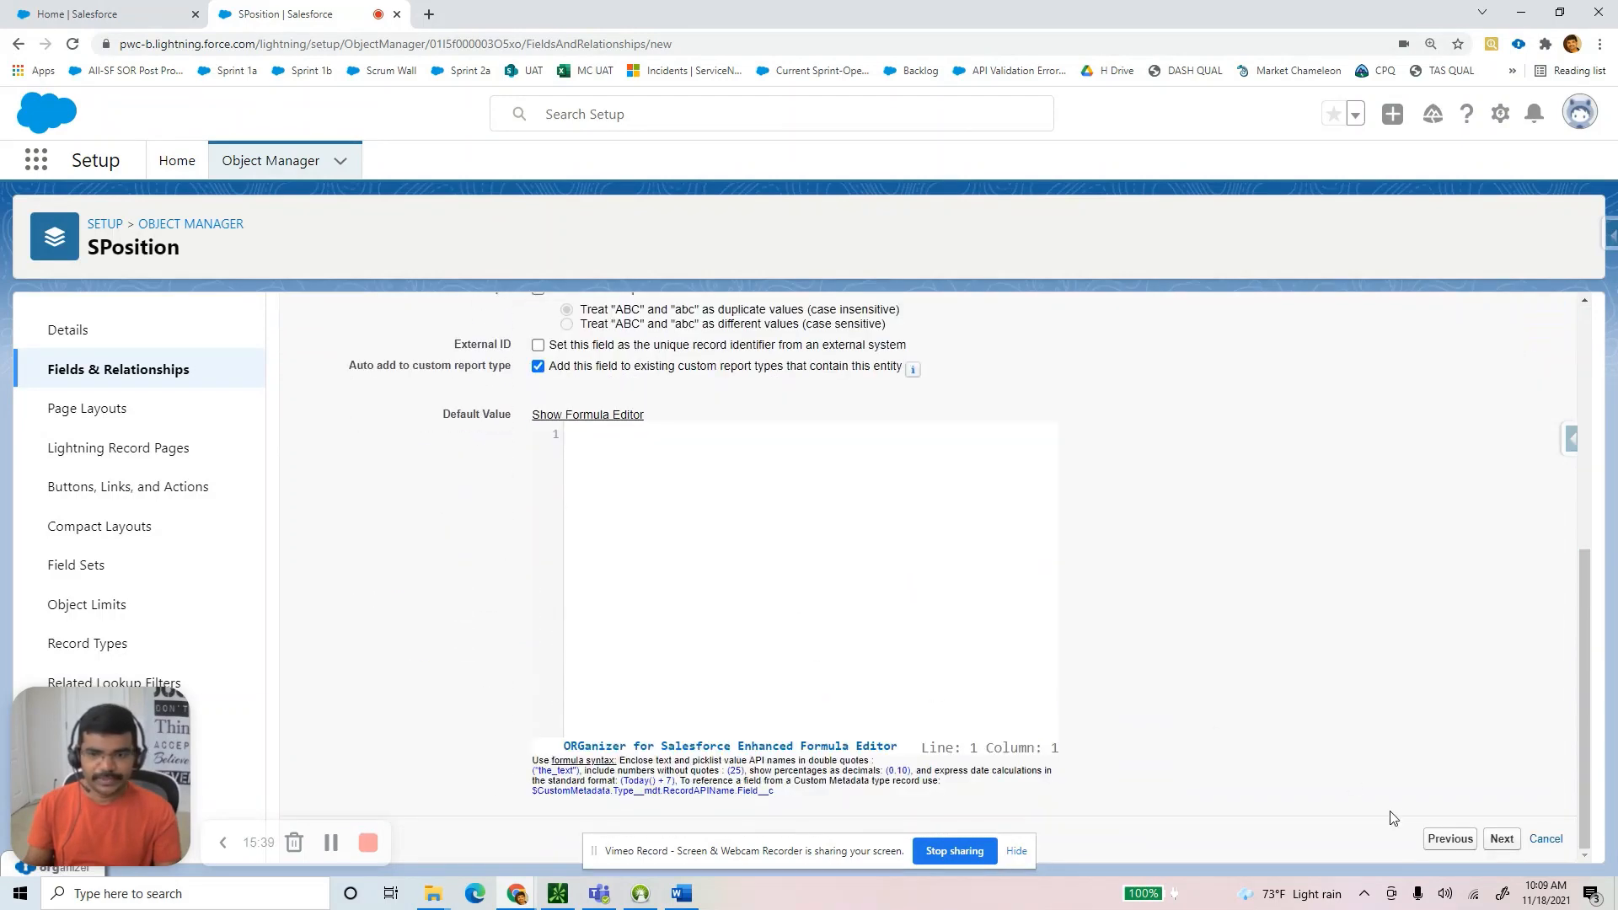
{"action": "left_click", "coordinate": [1499, 837]}
{"action": "scroll", "coordinate": [1083, 681], "scroll_direction": "down", "scroll_amount": 2}
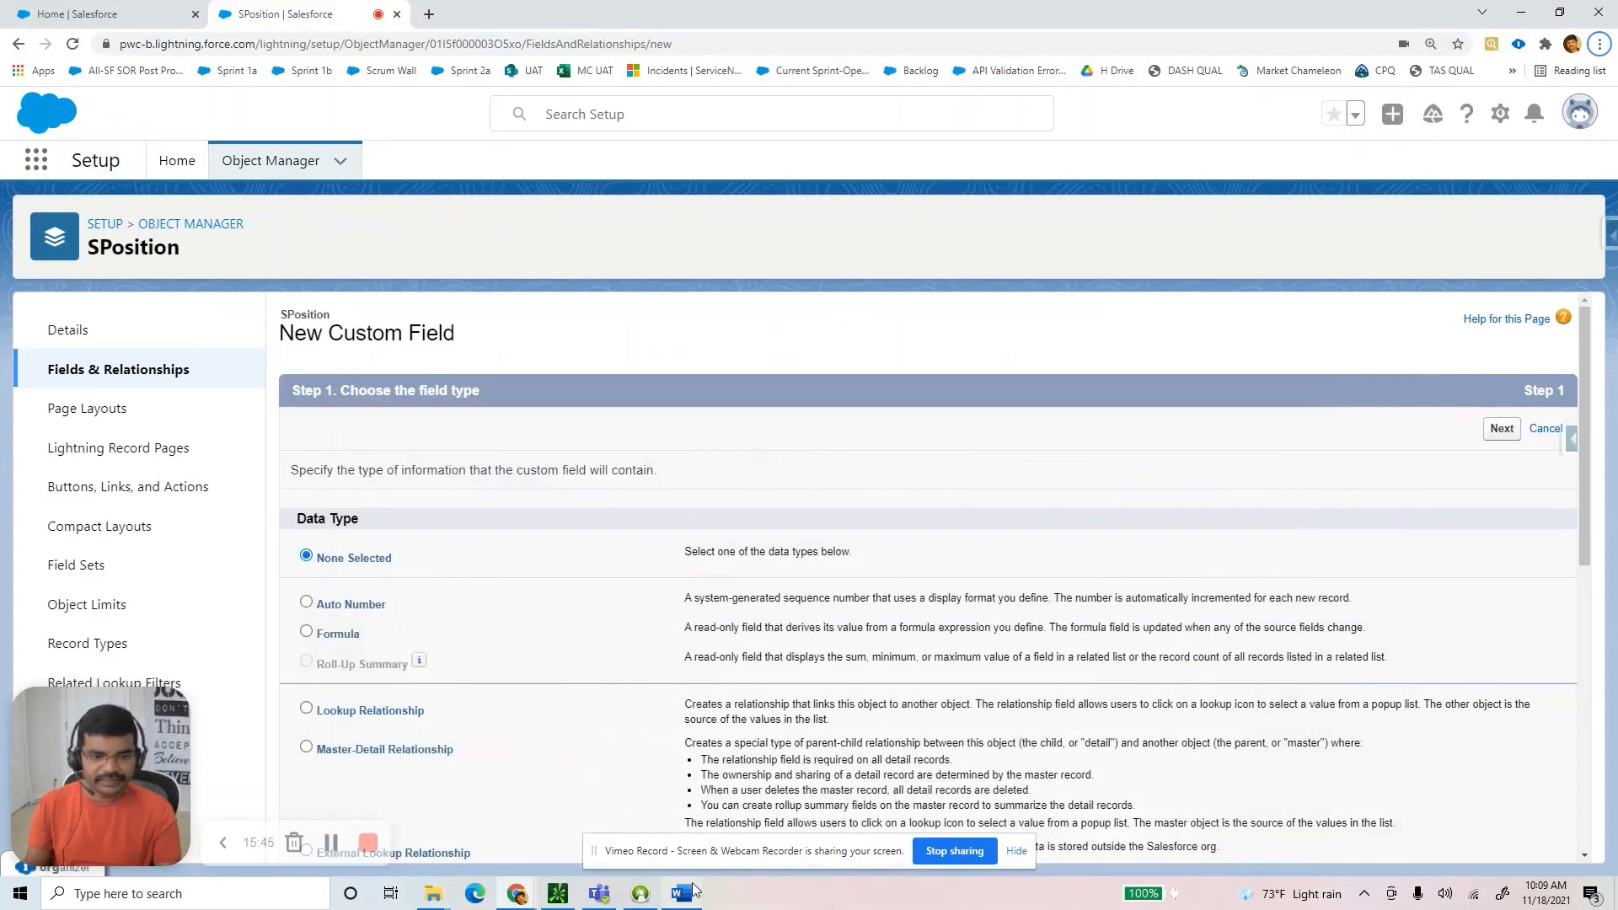
{"action": "left_click", "coordinate": [692, 889]}
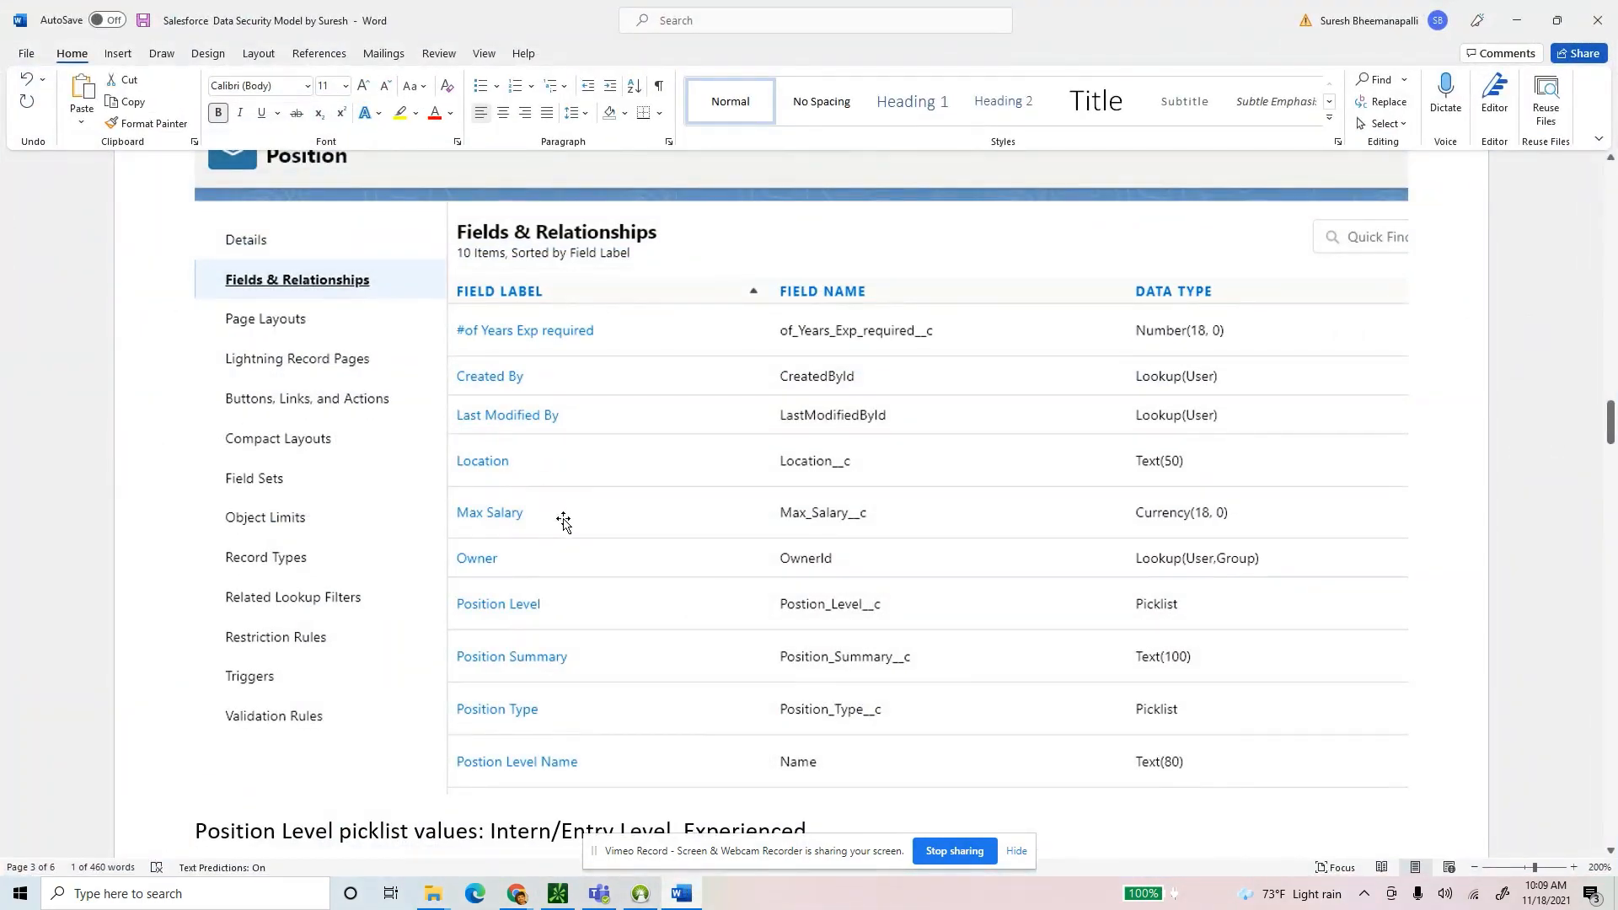
{"action": "key", "text": "alt+Tab"}
{"action": "scroll", "coordinate": [462, 590], "scroll_direction": "down", "scroll_amount": 4}
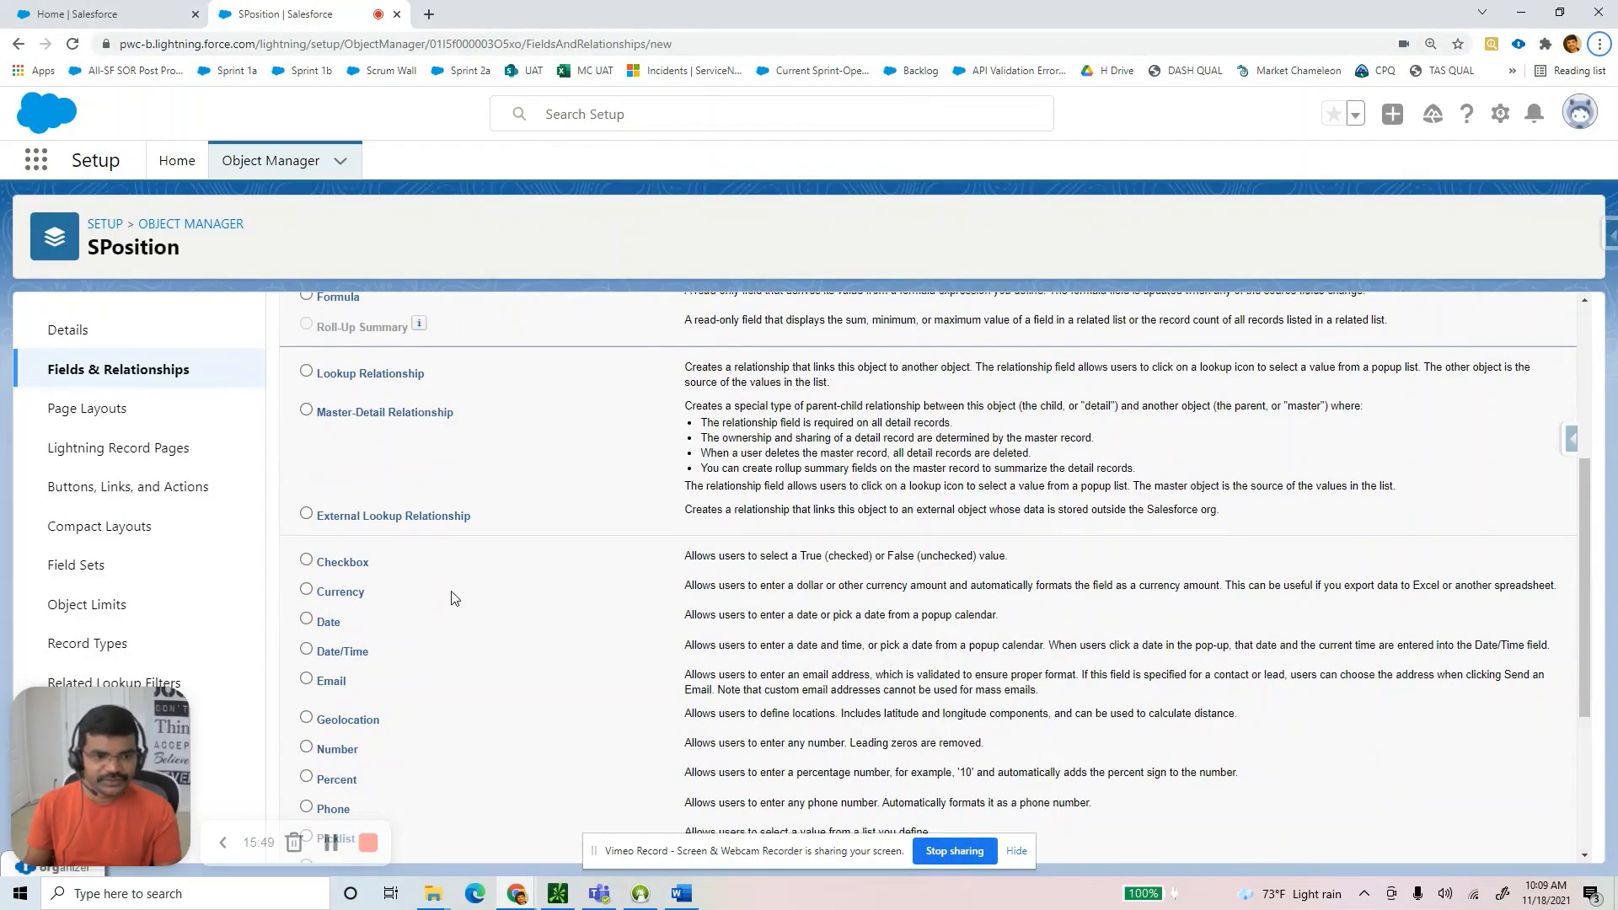
Define a Currency field labelled 'Max Salary'.
{"action": "left_click", "coordinate": [349, 595]}
{"action": "scroll", "coordinate": [687, 649], "scroll_direction": "down", "scroll_amount": 3}
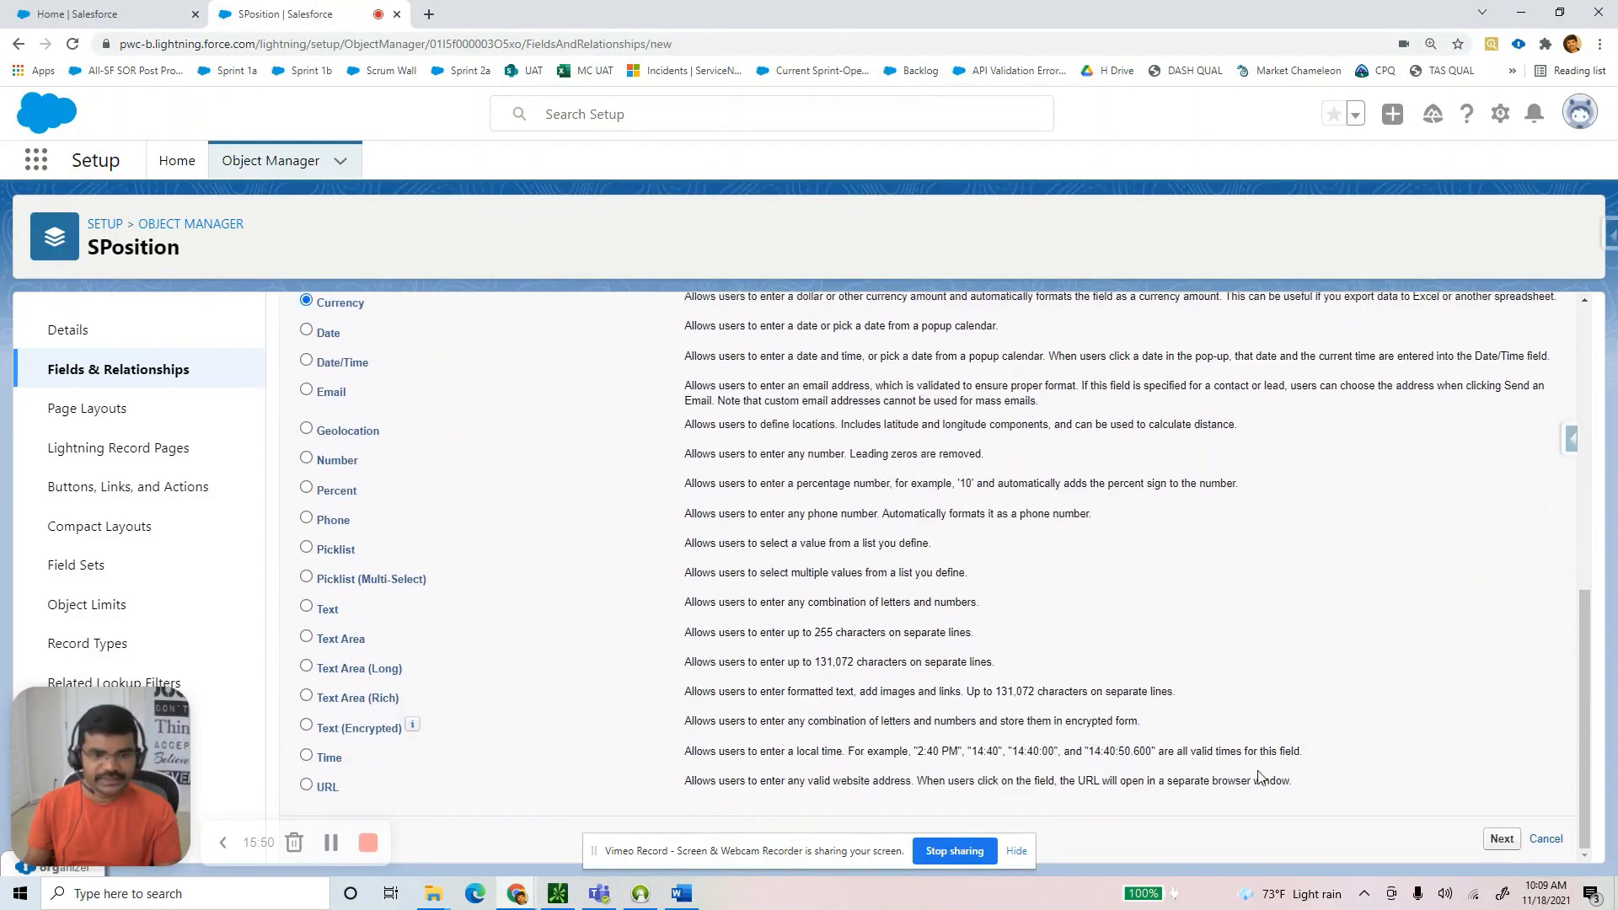
{"action": "left_click", "coordinate": [1502, 840]}
{"action": "type", "text": "Max"}
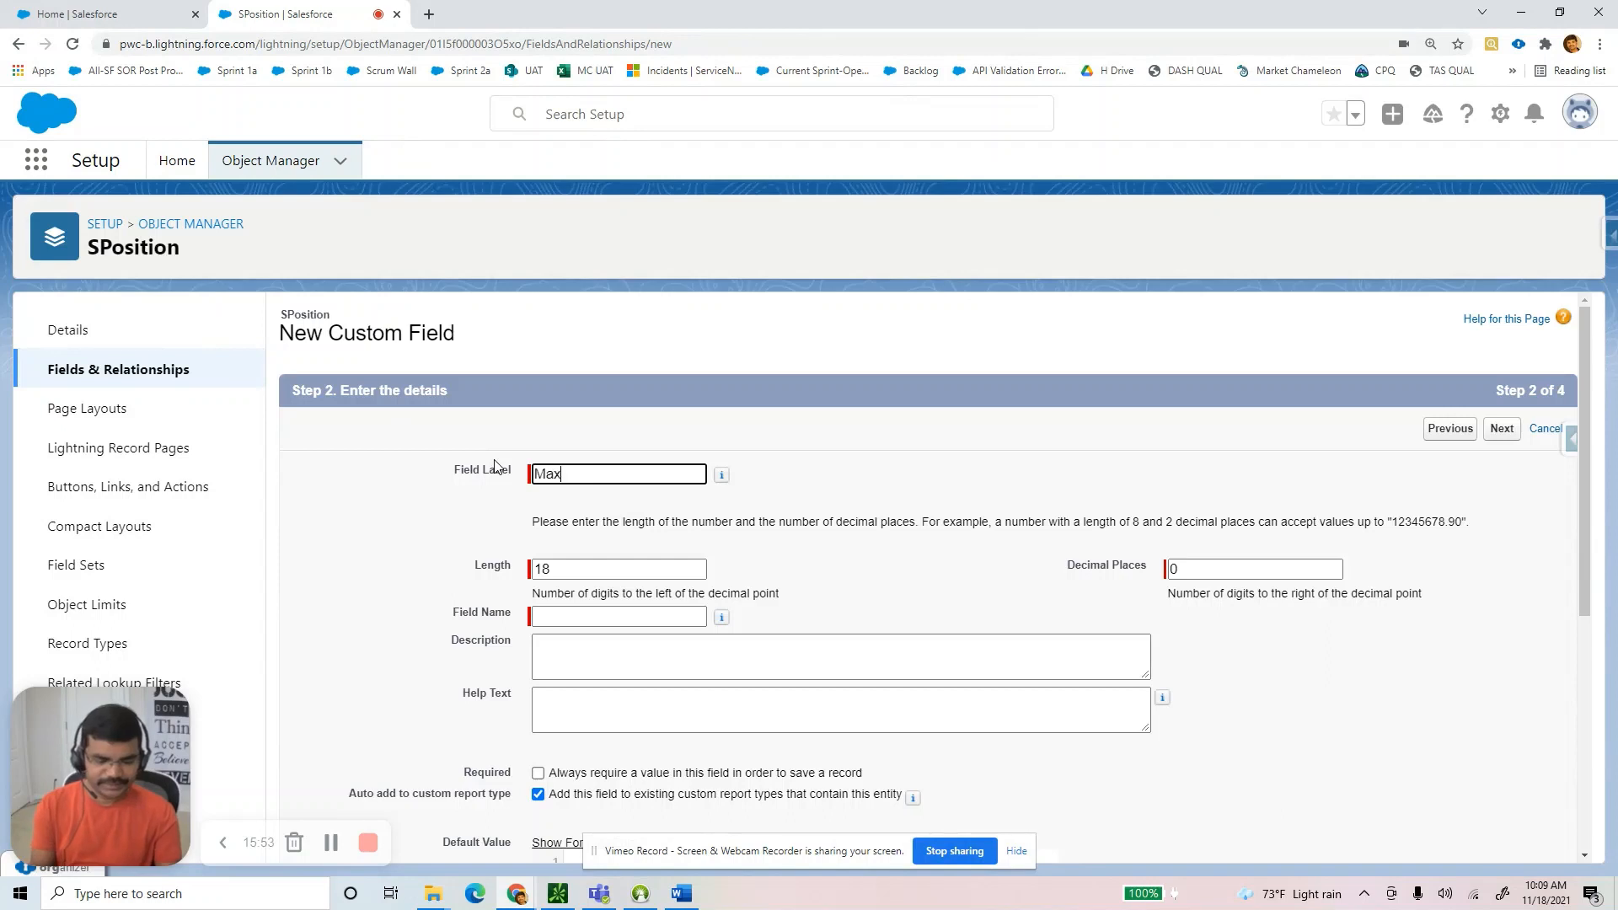
{"action": "type", "text": " Salary"}
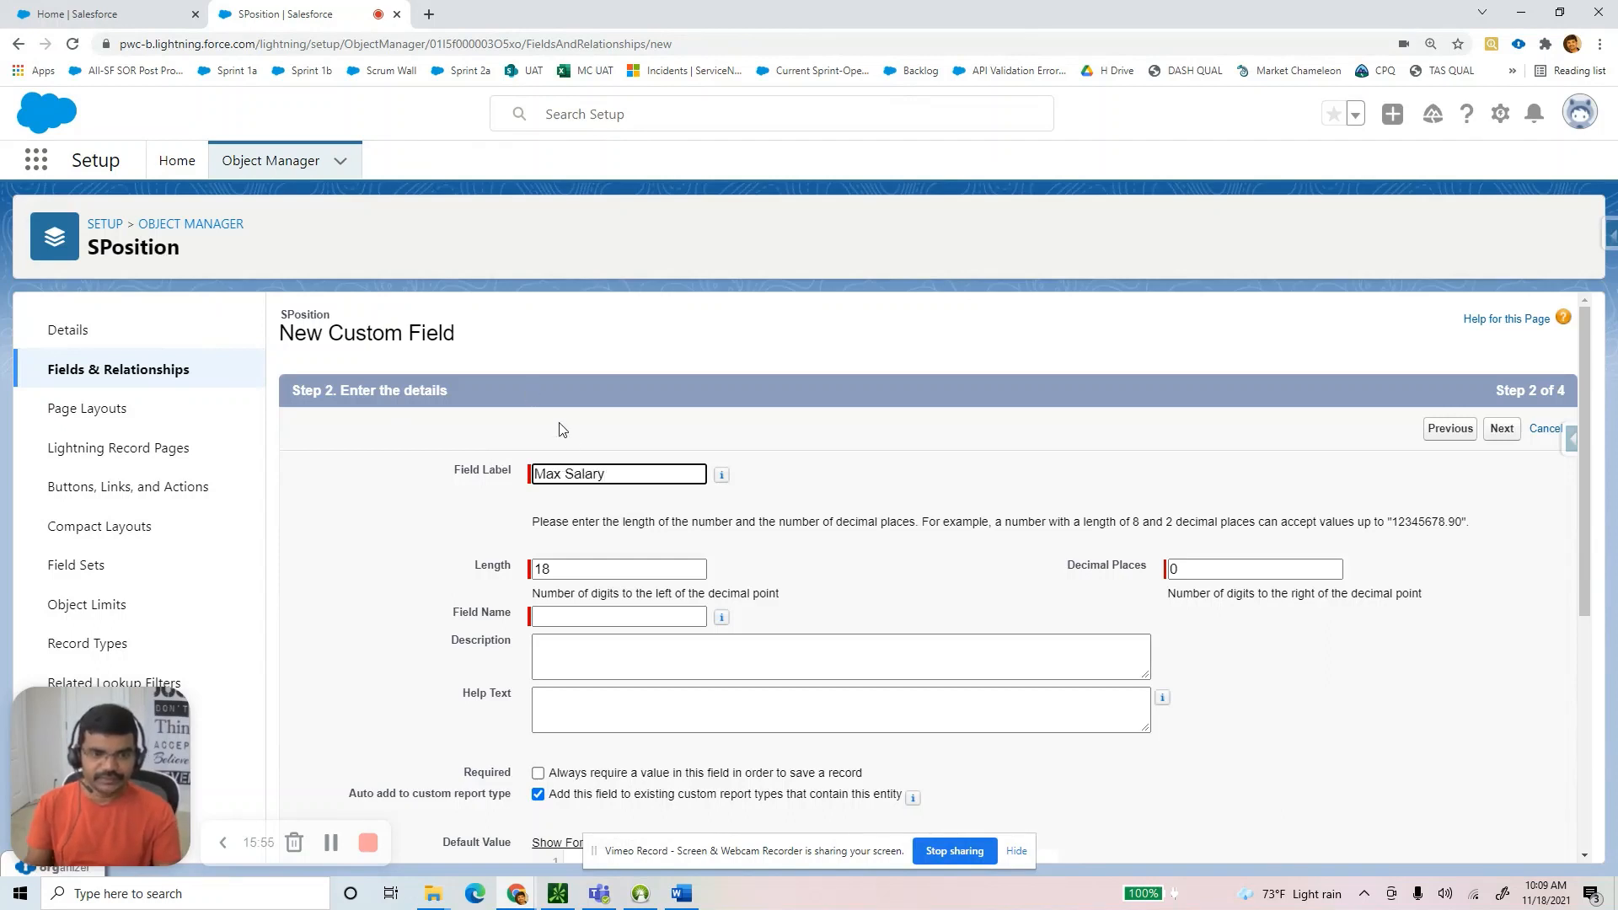
{"action": "key", "text": "Tab"}
Save it with default security and layout, returning to a fresh field wizard.
{"action": "scroll", "coordinate": [1521, 758], "scroll_direction": "down", "scroll_amount": 5}
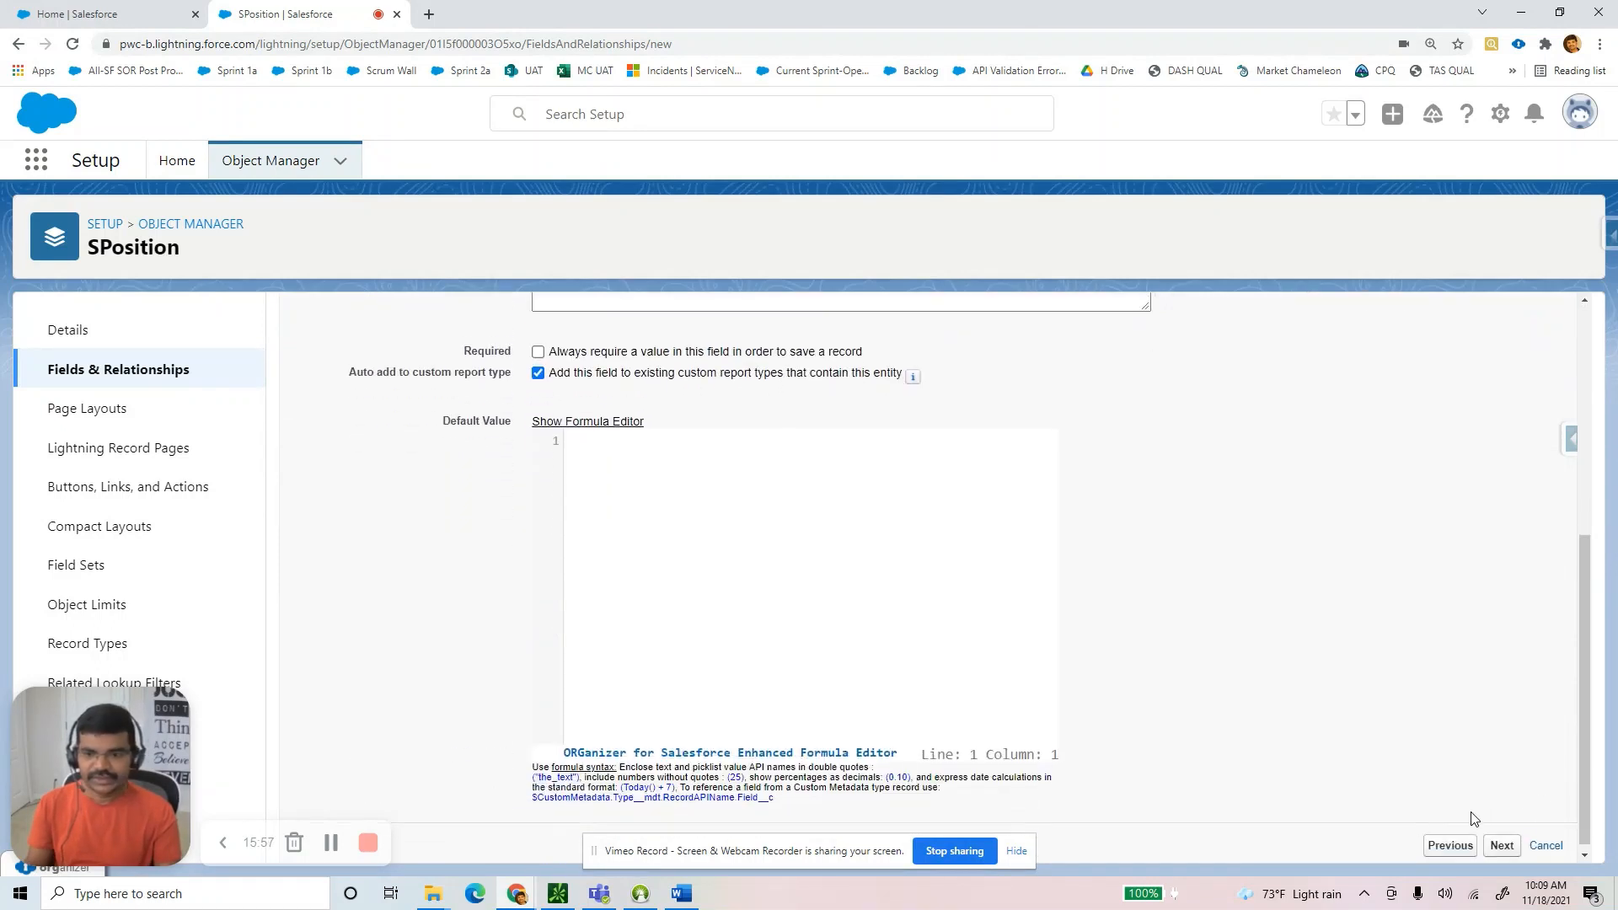
{"action": "left_click", "coordinate": [1492, 840]}
{"action": "scroll", "coordinate": [1391, 725], "scroll_direction": "down", "scroll_amount": 2}
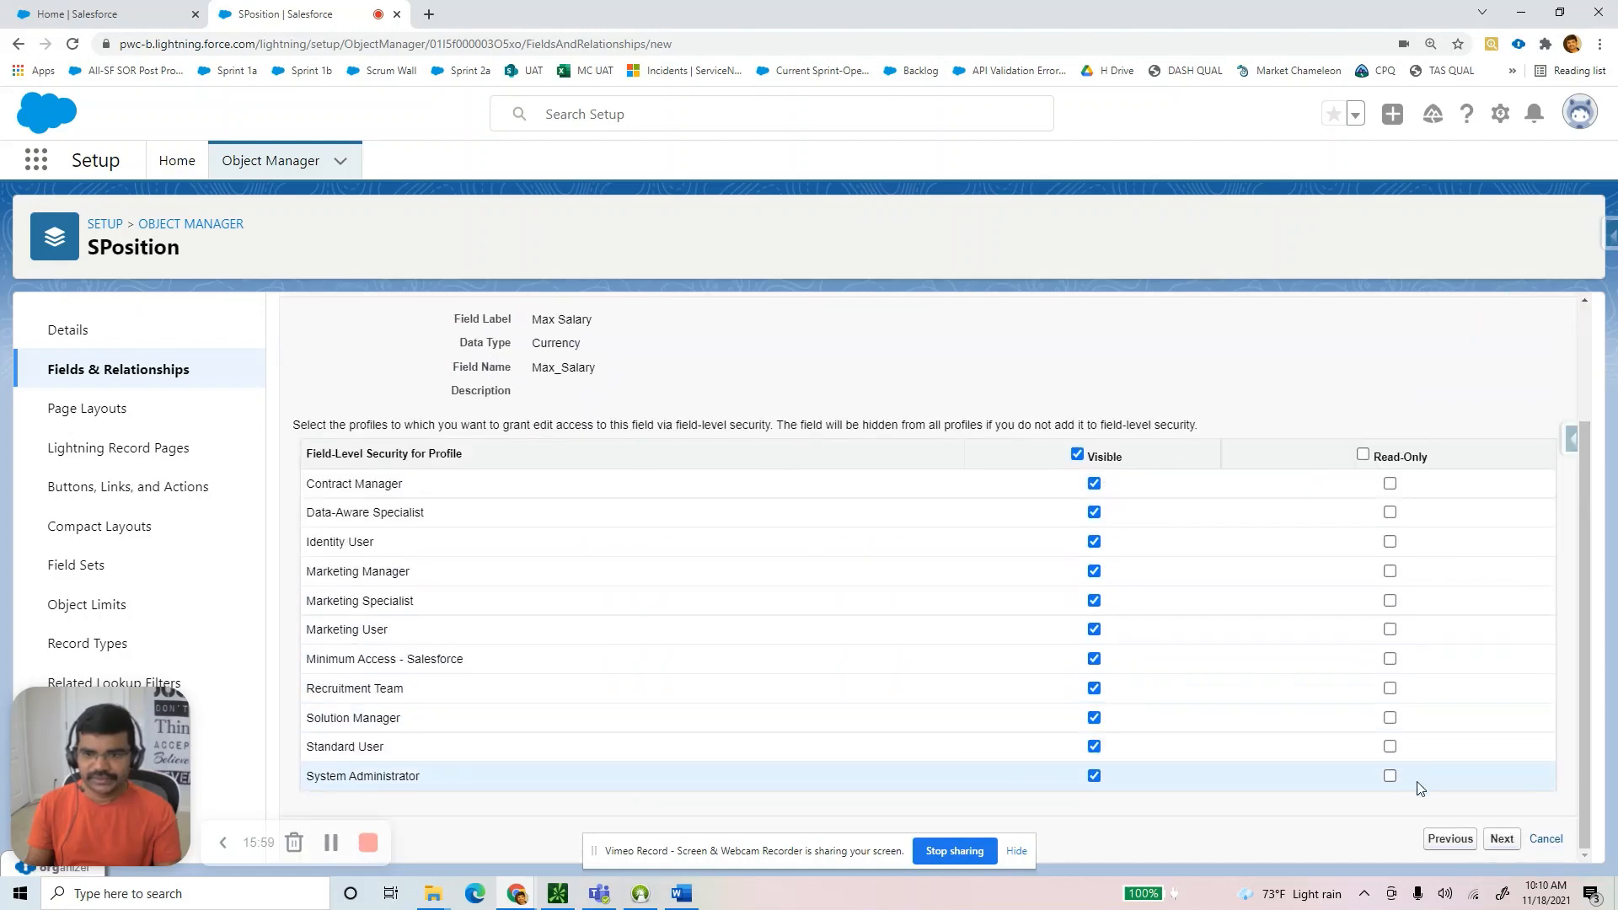
{"action": "left_click", "coordinate": [1499, 839]}
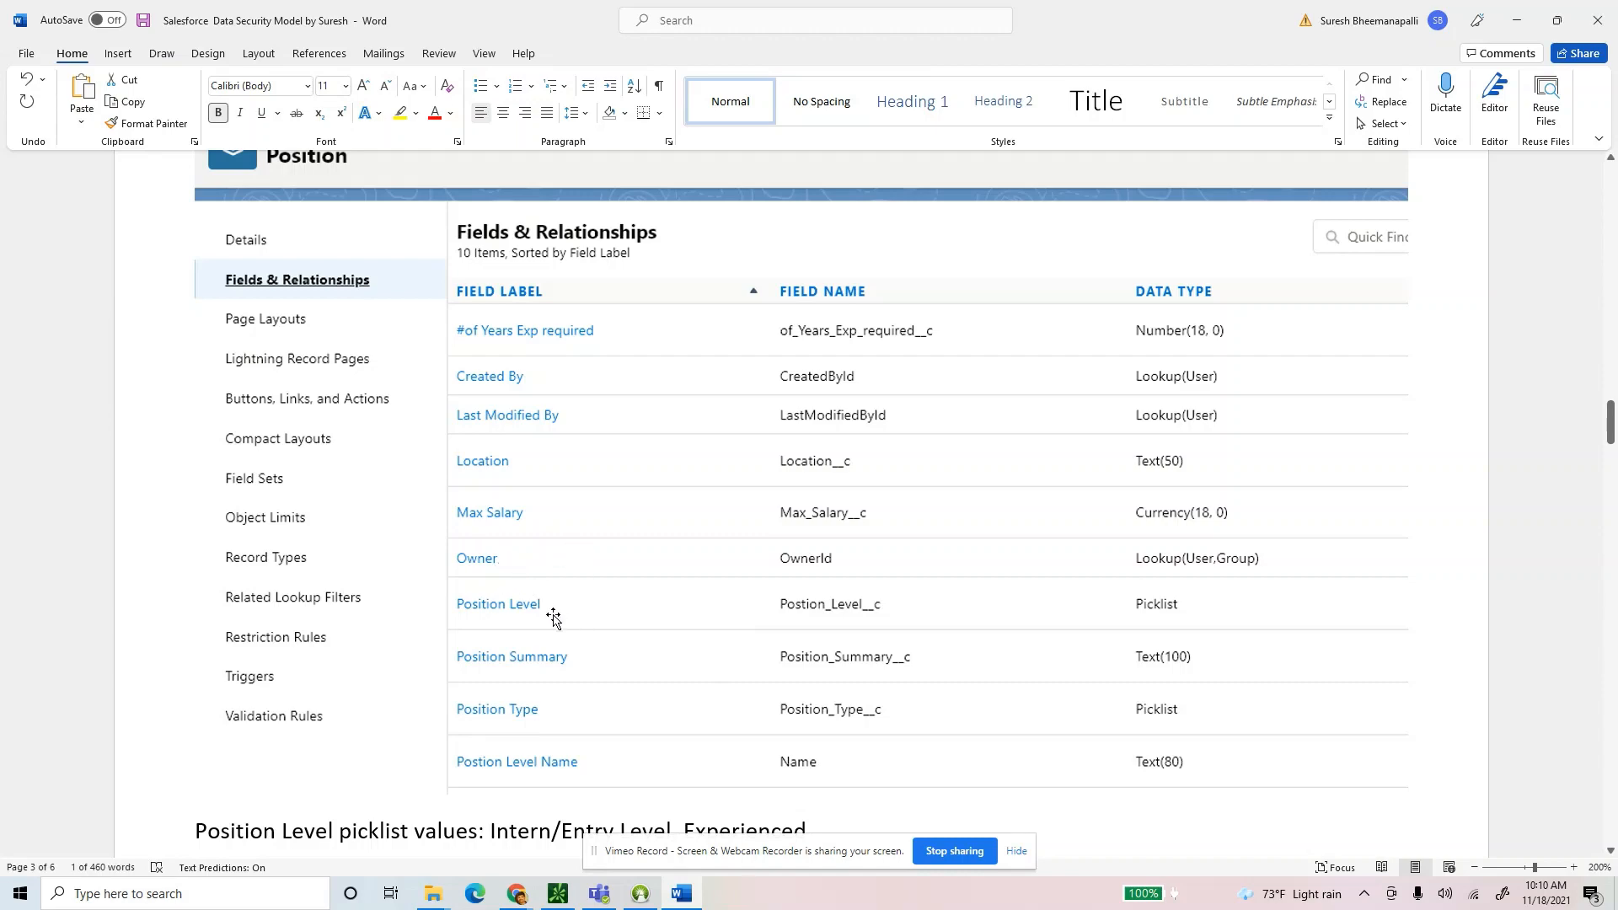
{"action": "key", "text": "alt"}
{"action": "key", "text": "Down"}
{"action": "key", "text": "alt+Tab"}
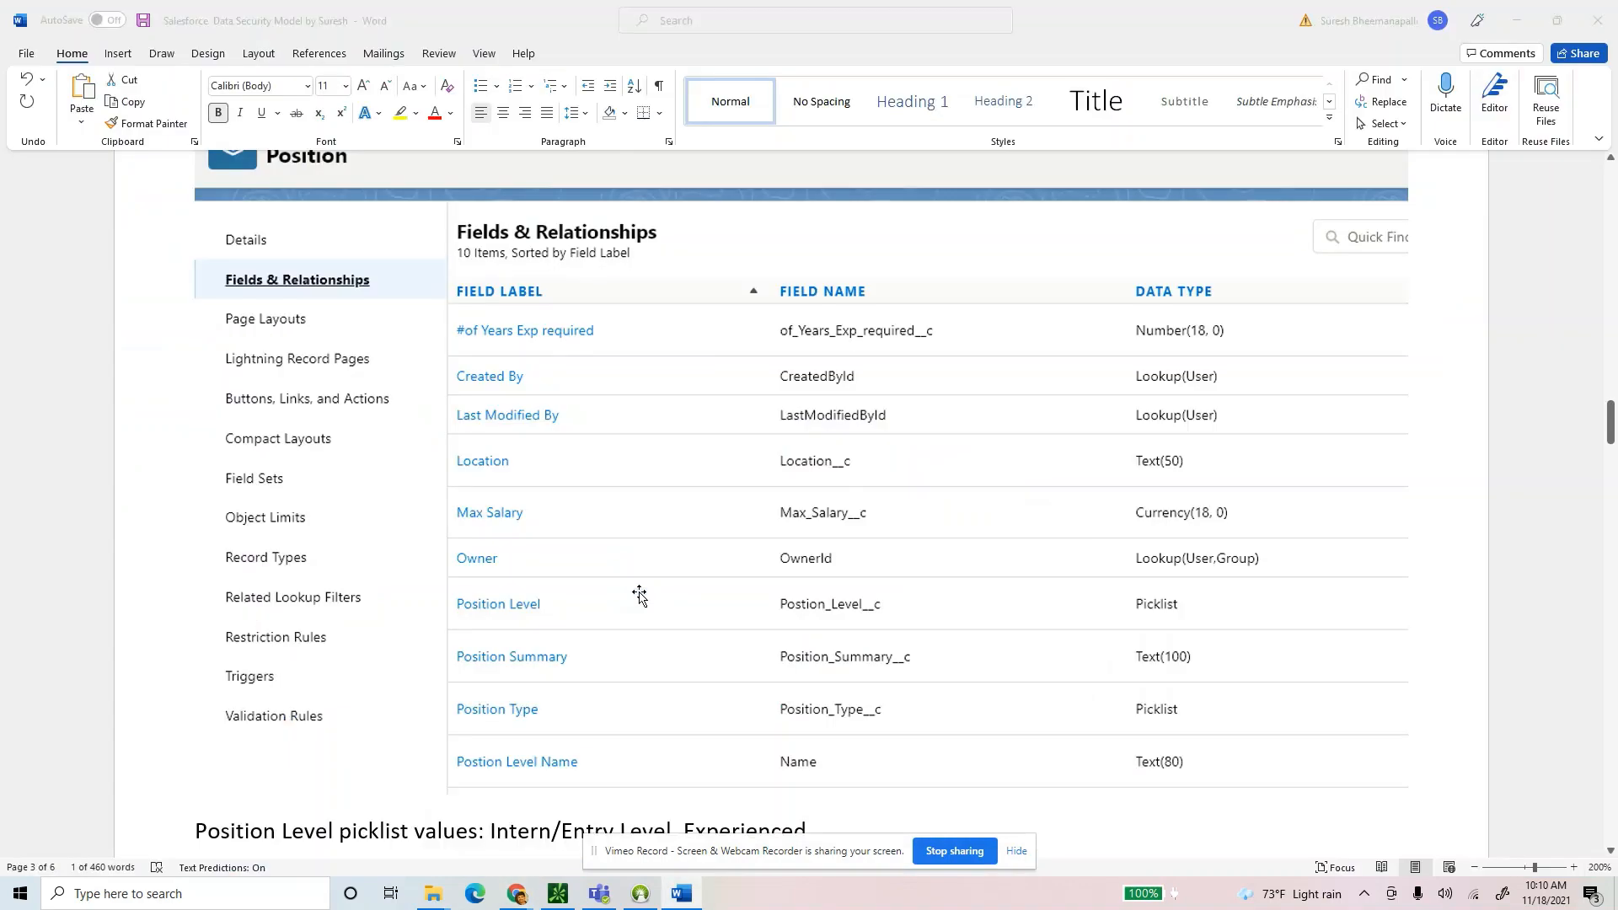
{"action": "scroll", "coordinate": [438, 578], "scroll_direction": "down", "scroll_amount": 2}
{"action": "scroll", "coordinate": [446, 581], "scroll_direction": "down", "scroll_amount": 2}
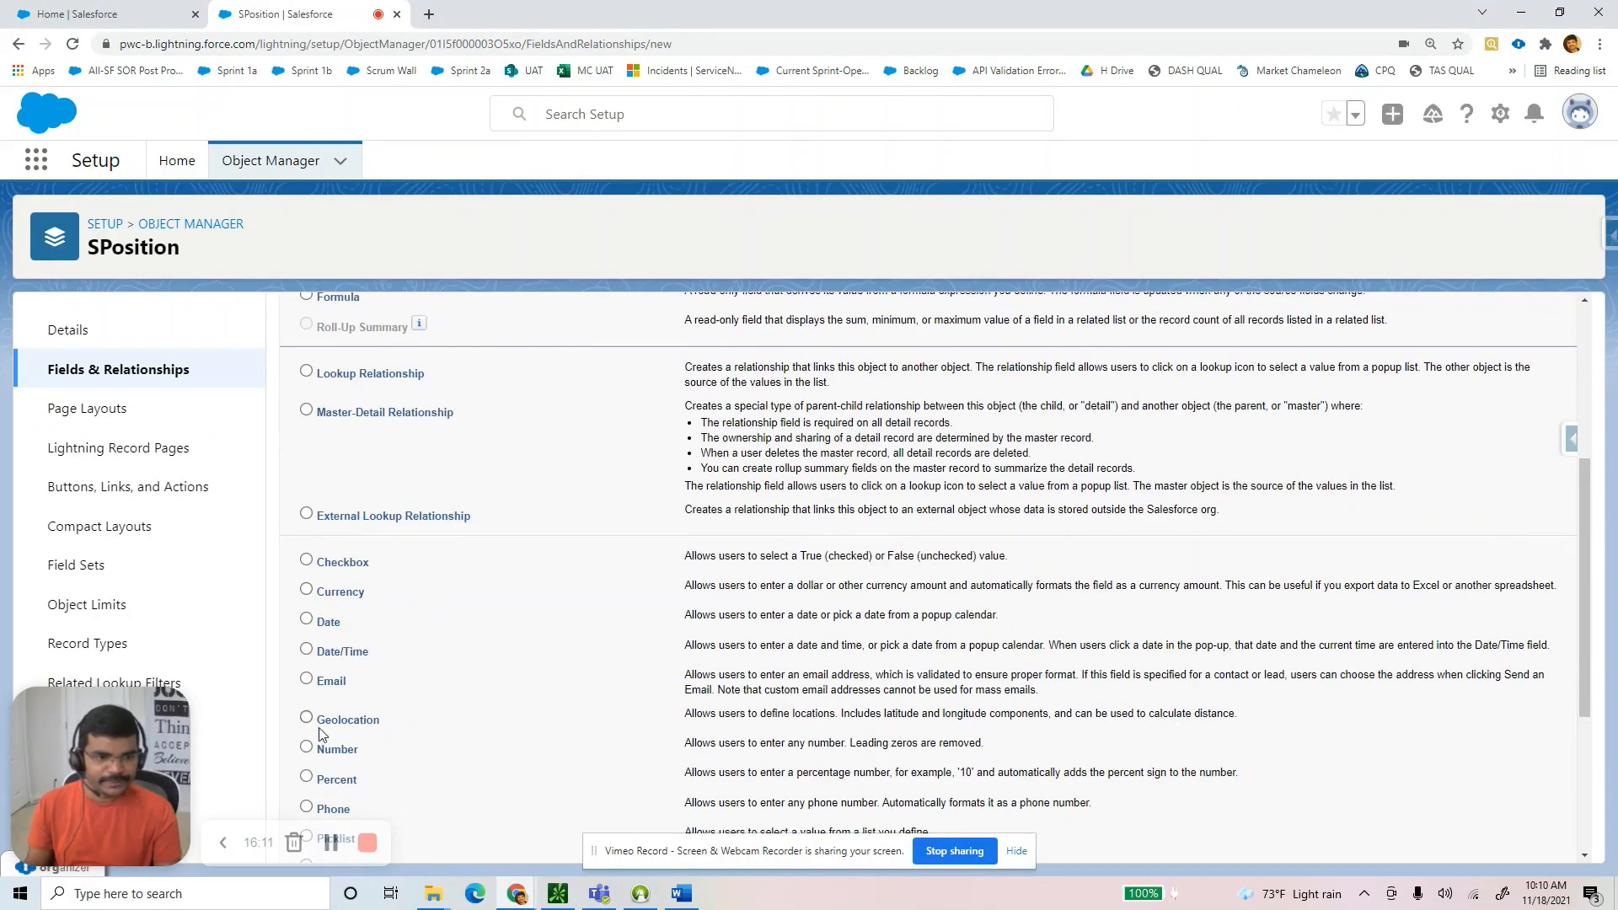
Create the Position Level picklist with Intern/Entry Level and Experienced values, then bring up the Word guide.
{"action": "scroll", "coordinate": [336, 772], "scroll_direction": "down", "scroll_amount": 2}
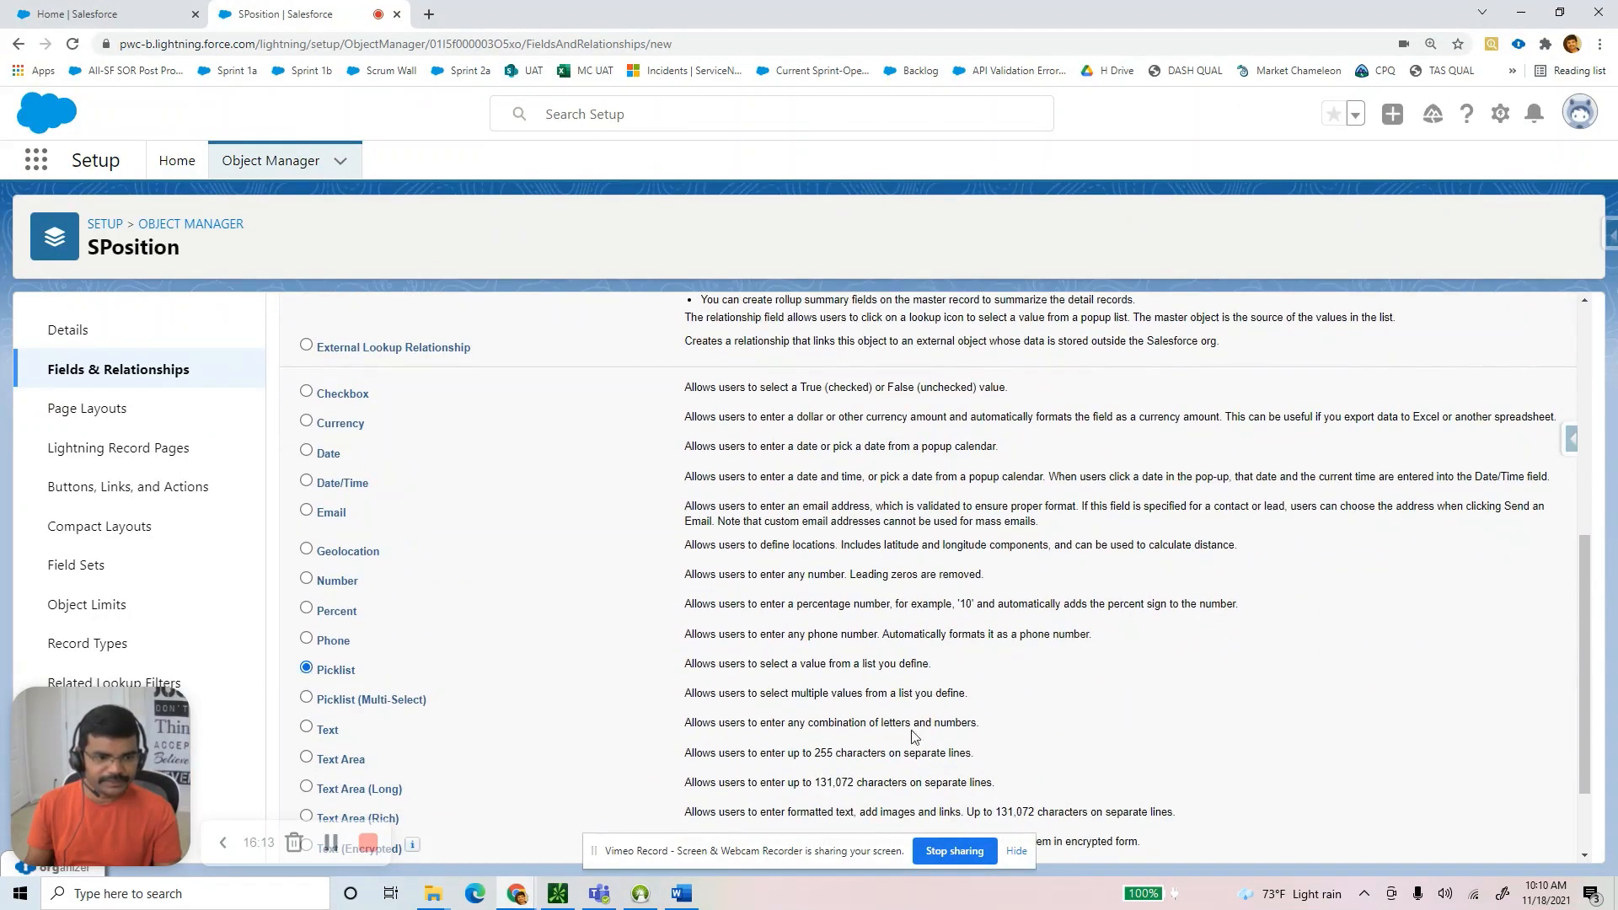
{"action": "scroll", "coordinate": [1380, 777], "scroll_direction": "down", "scroll_amount": 3}
{"action": "left_click", "coordinate": [1502, 838]}
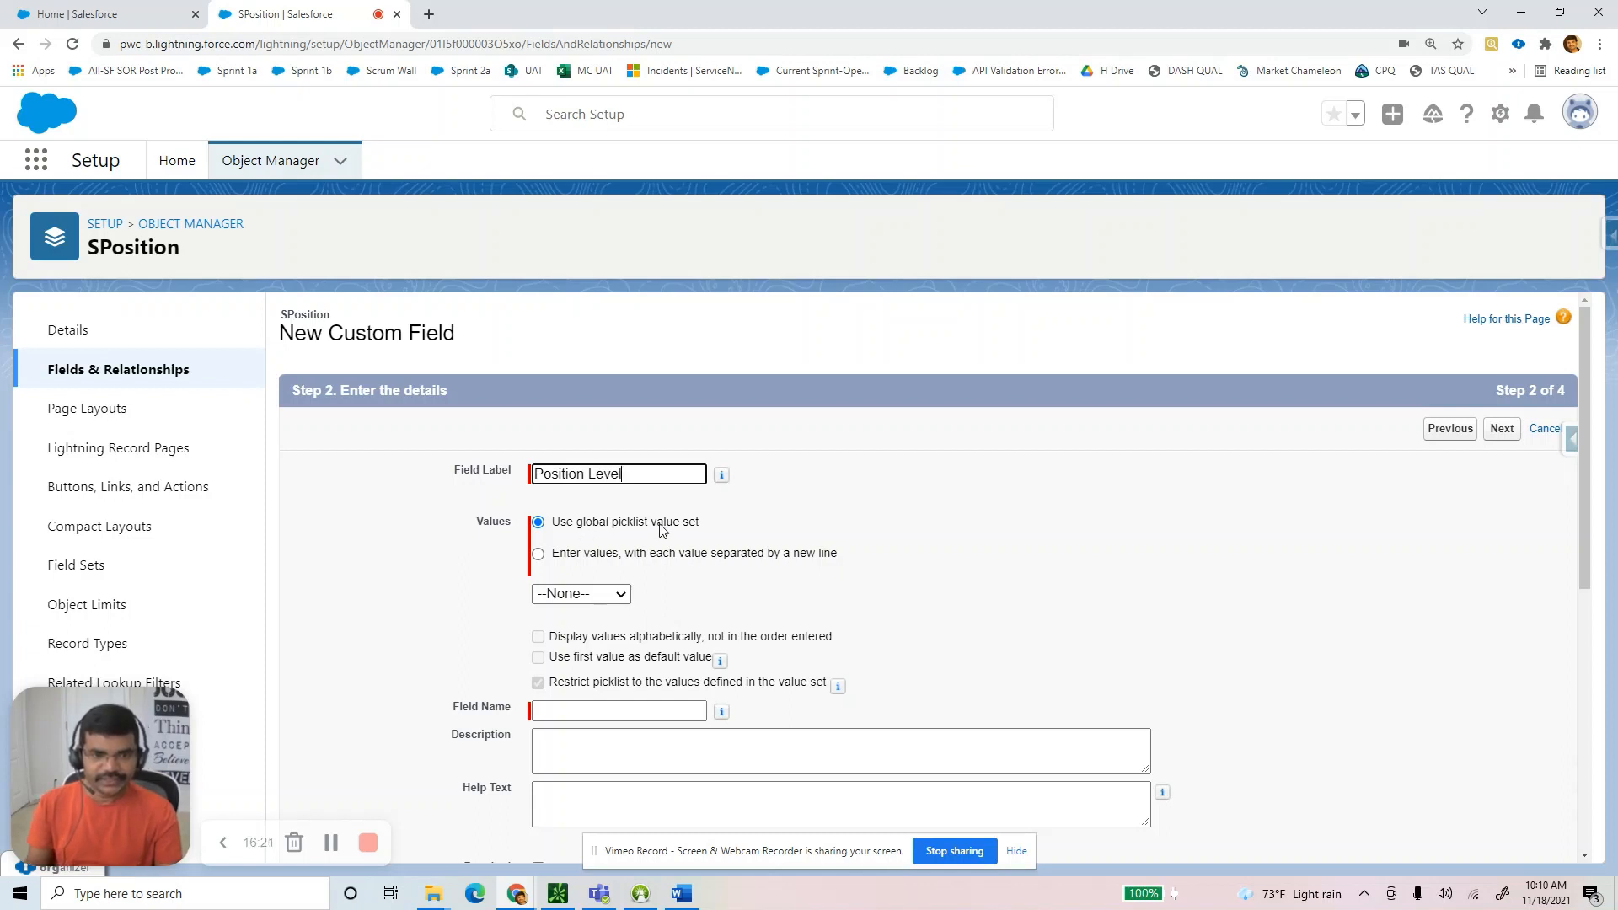
{"action": "left_click", "coordinate": [537, 554]}
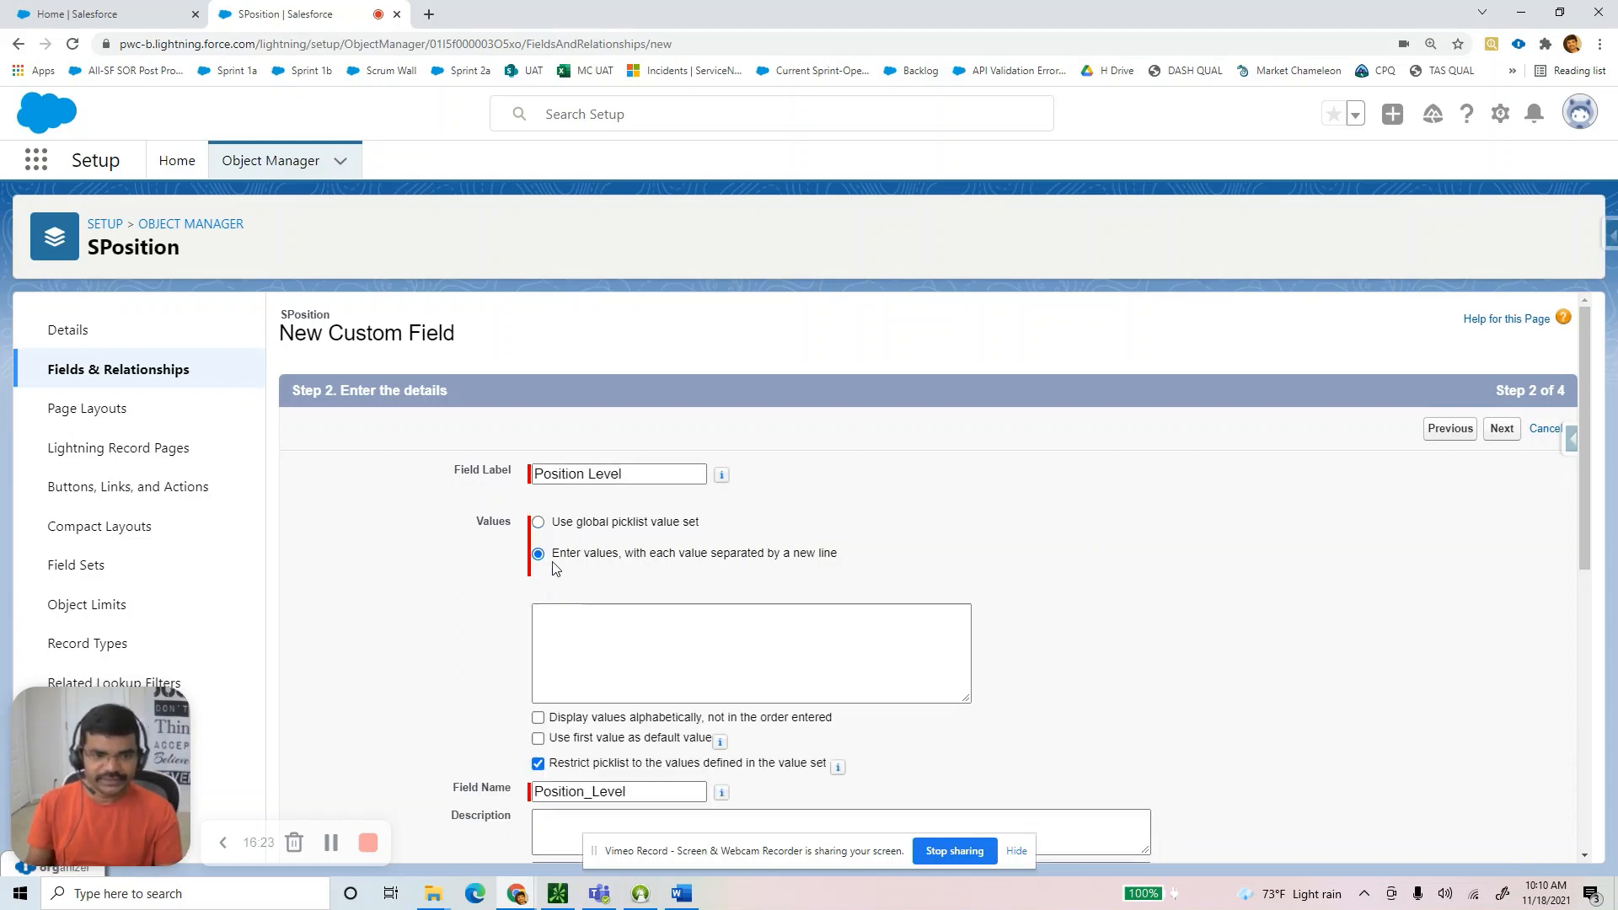
{"action": "left_click", "coordinate": [590, 627]}
{"action": "type", "text": "Experienced"}
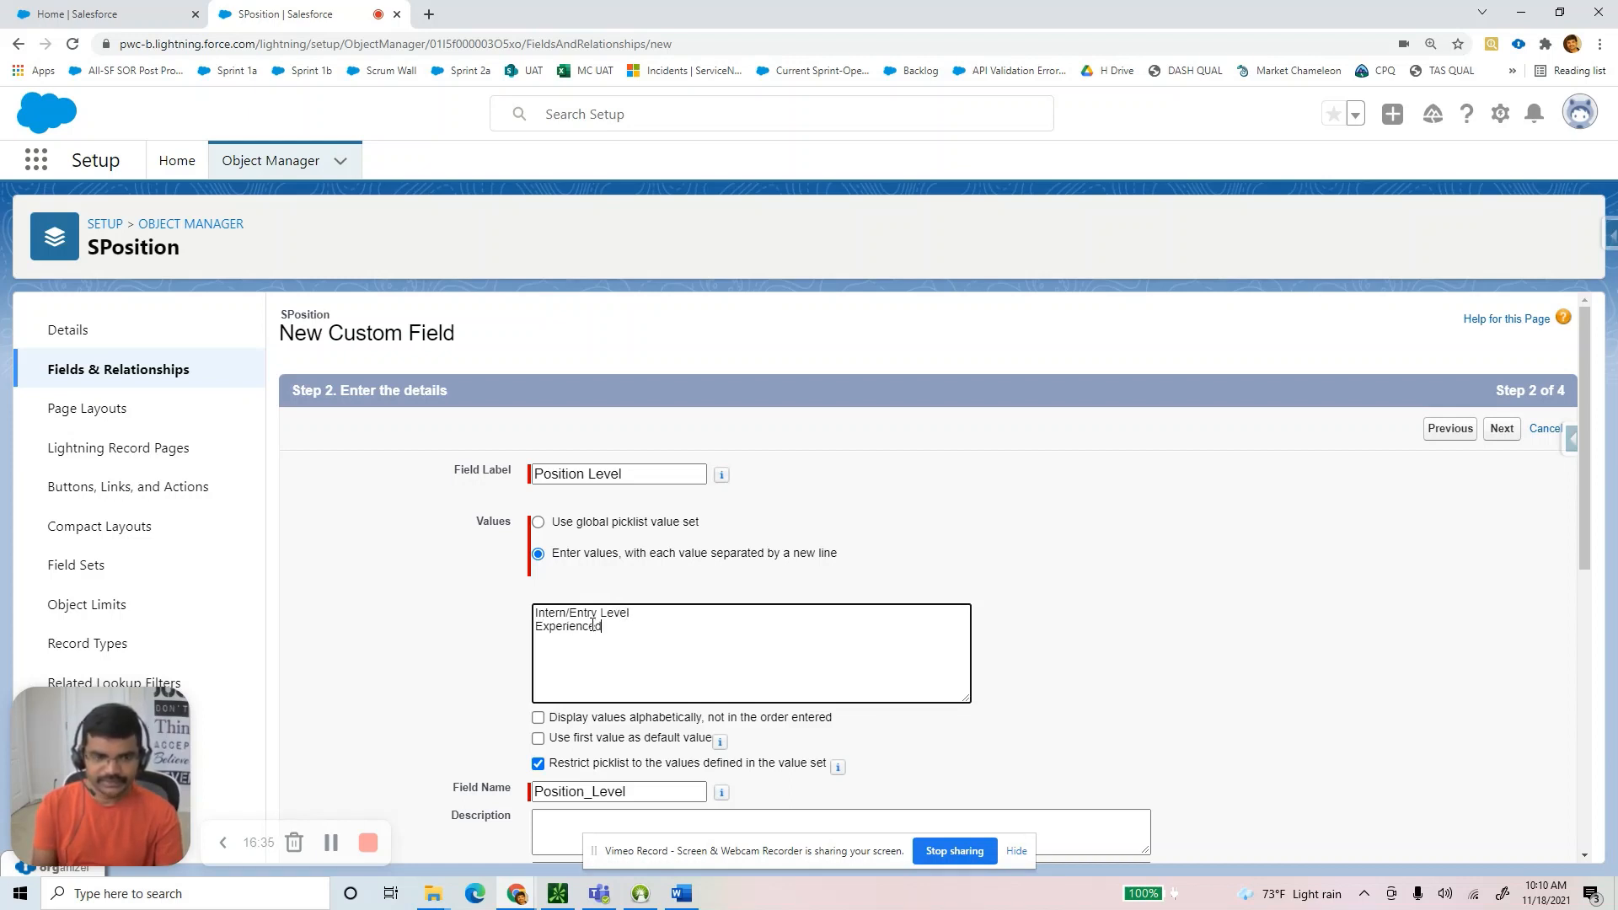
{"action": "scroll", "coordinate": [902, 619], "scroll_direction": "down", "scroll_amount": 7}
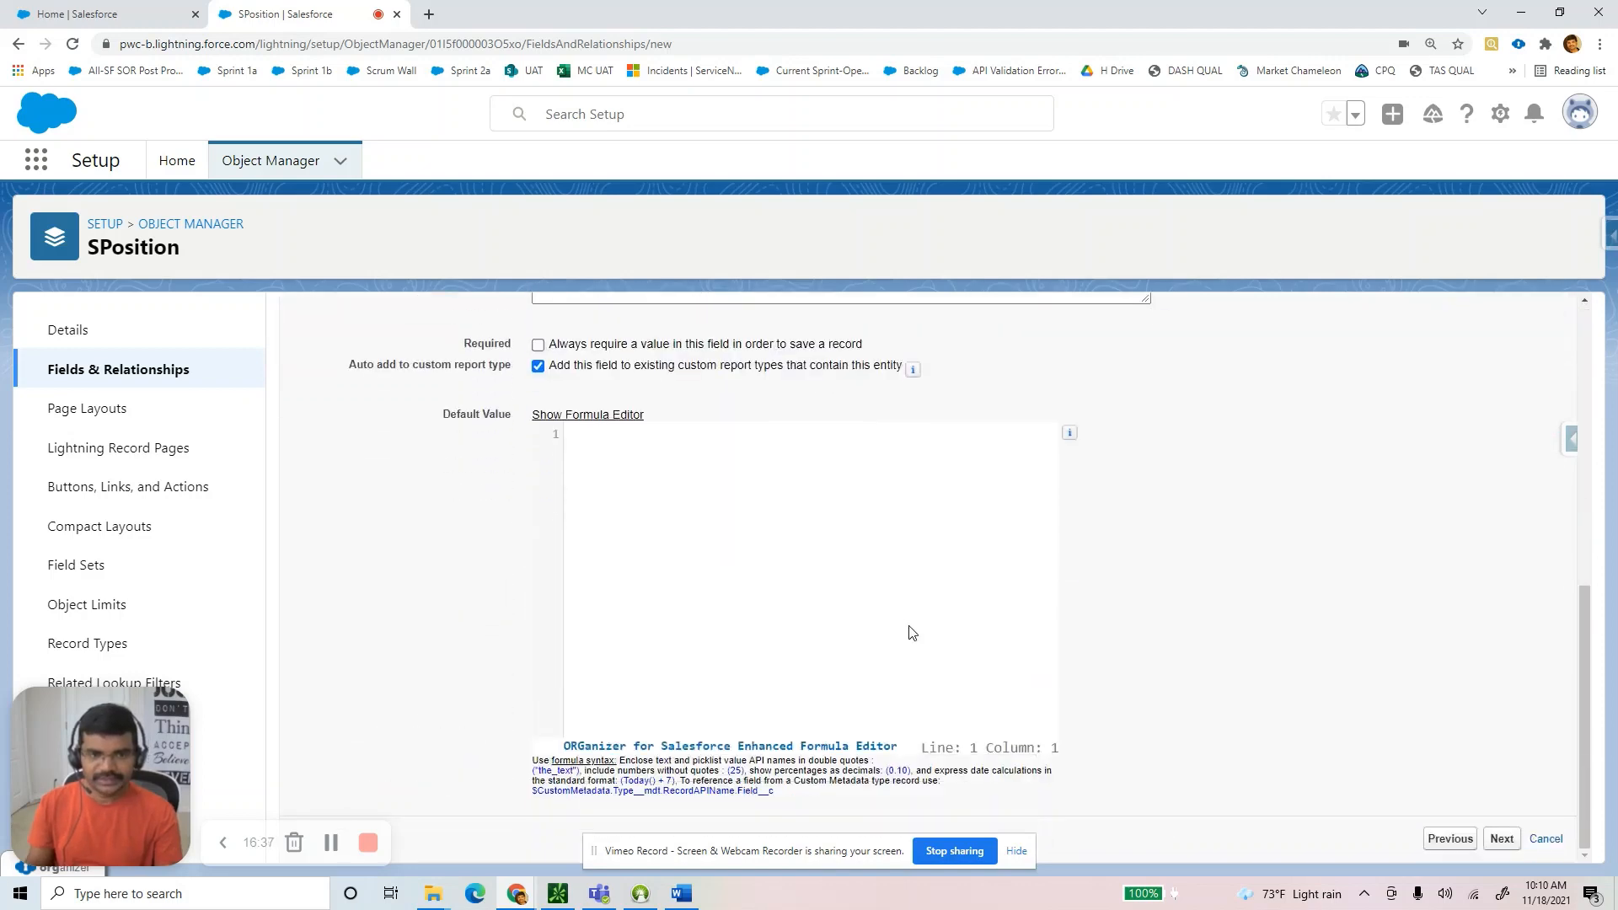
{"action": "left_click", "coordinate": [1502, 839]}
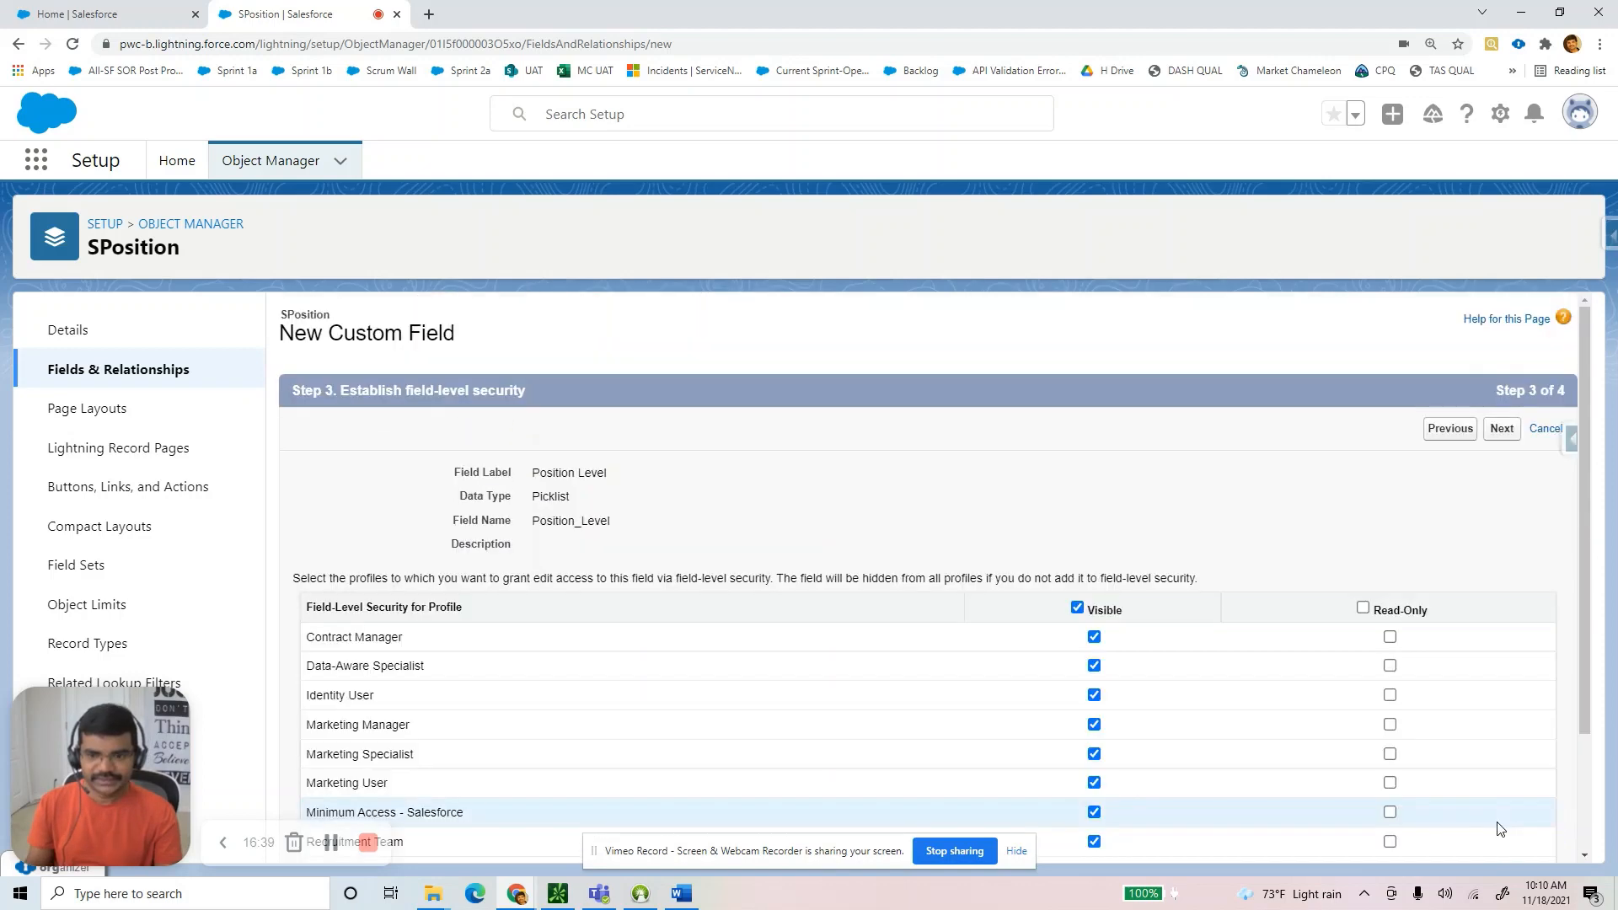
{"action": "scroll", "coordinate": [1501, 828], "scroll_direction": "down", "scroll_amount": 2}
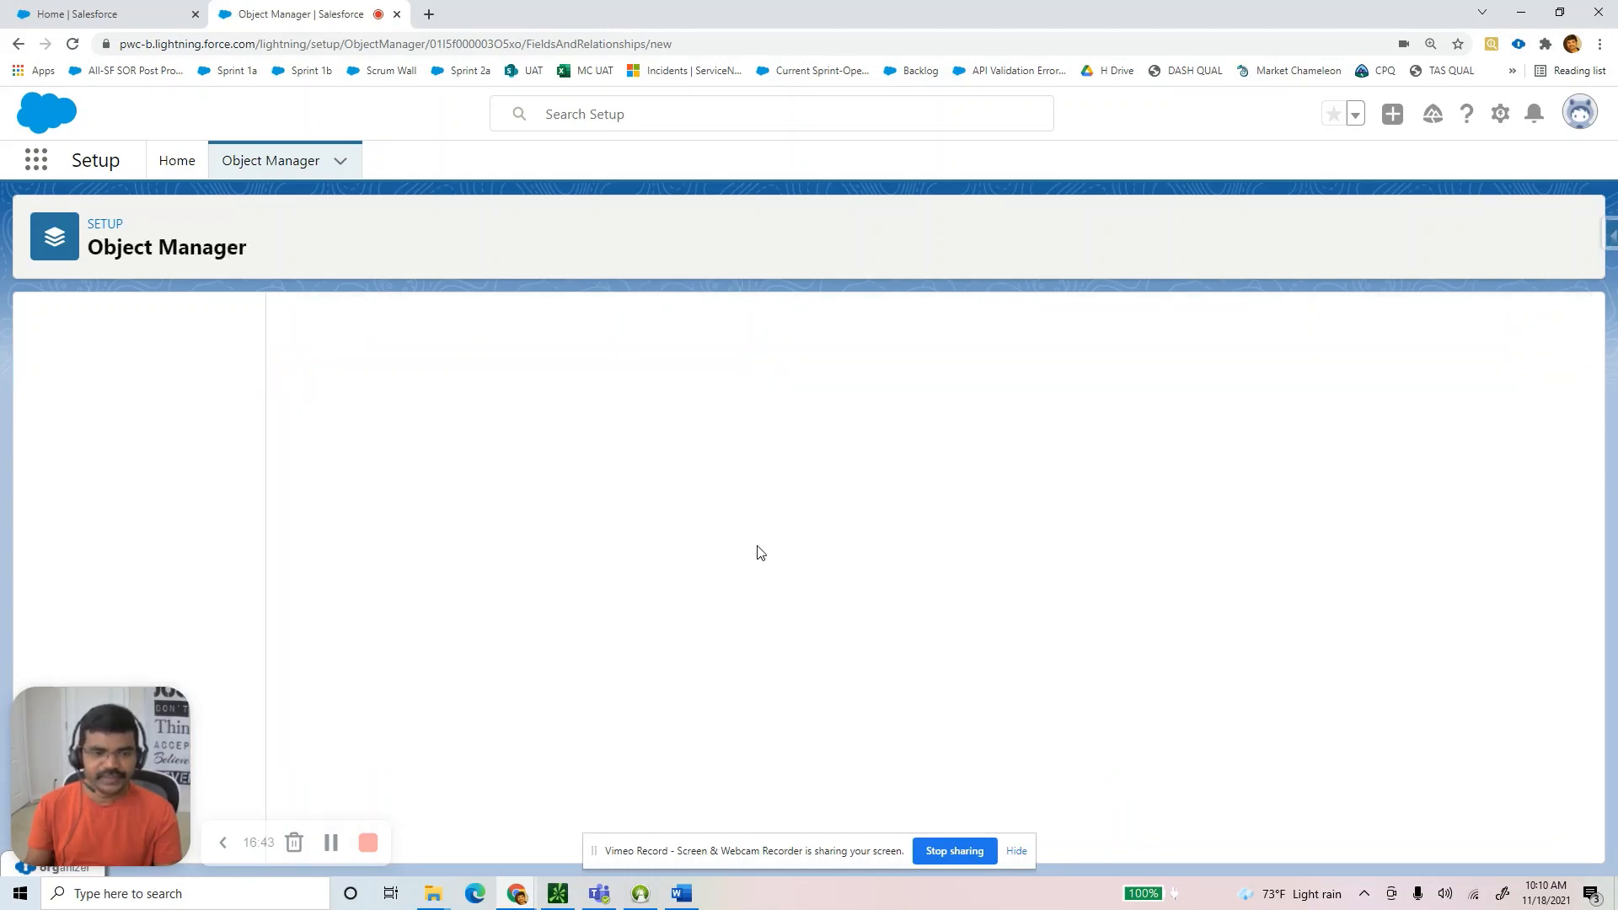
{"action": "key", "text": "alt+Tab"}
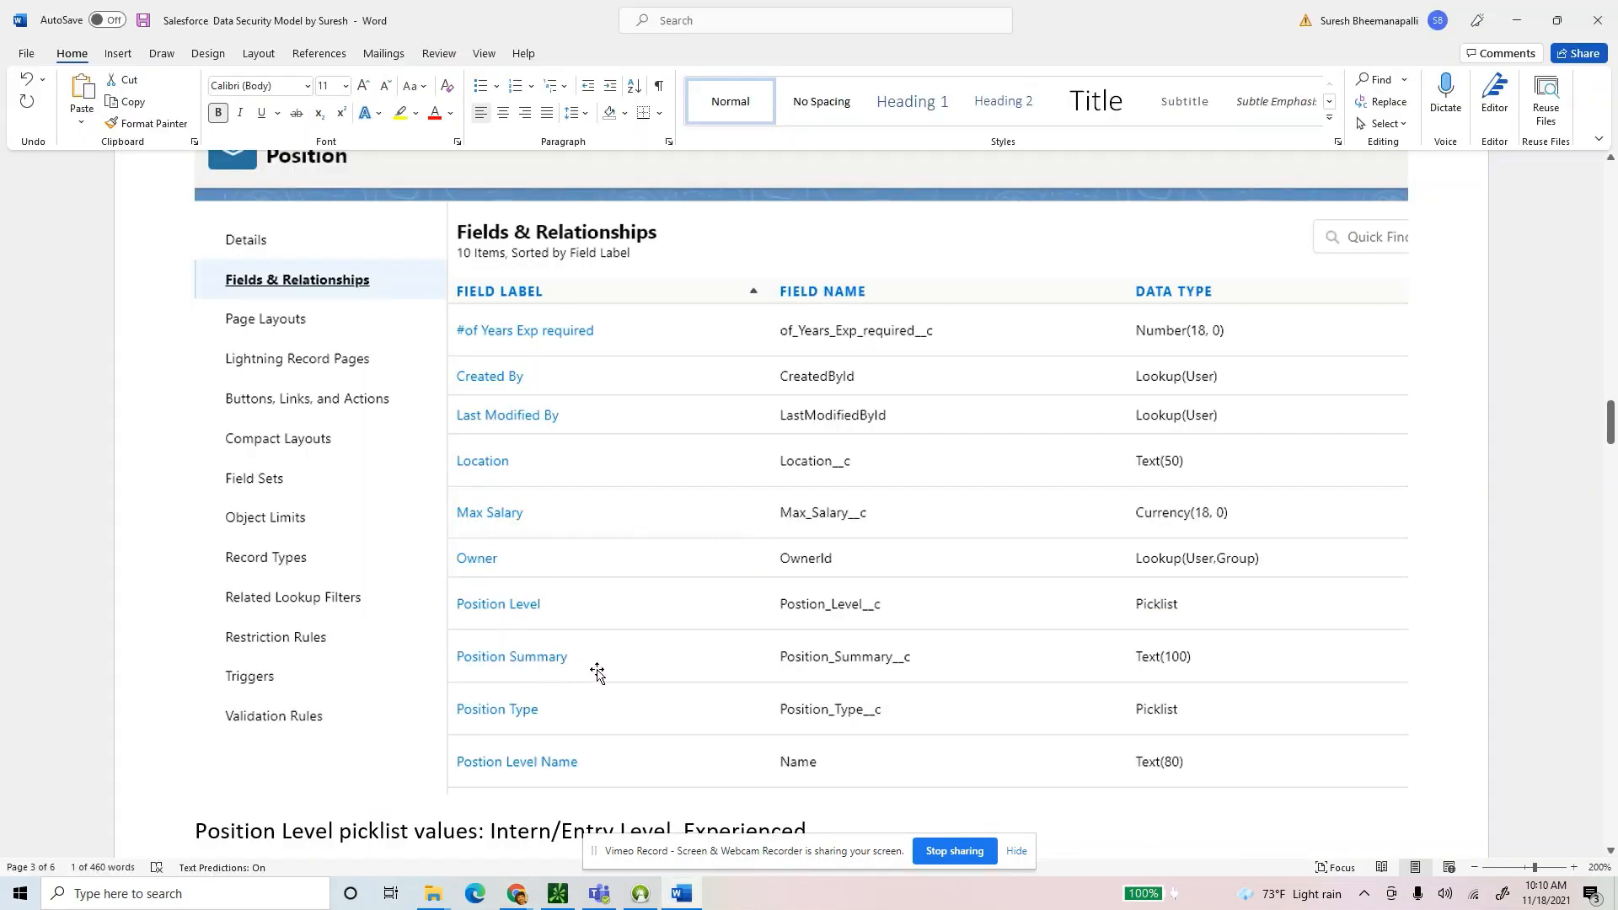
Back in Salesforce, define a Position Summary text field with length 200.
{"action": "key", "text": "alt+Tab"}
{"action": "scroll", "coordinate": [399, 600], "scroll_direction": "down", "scroll_amount": 5}
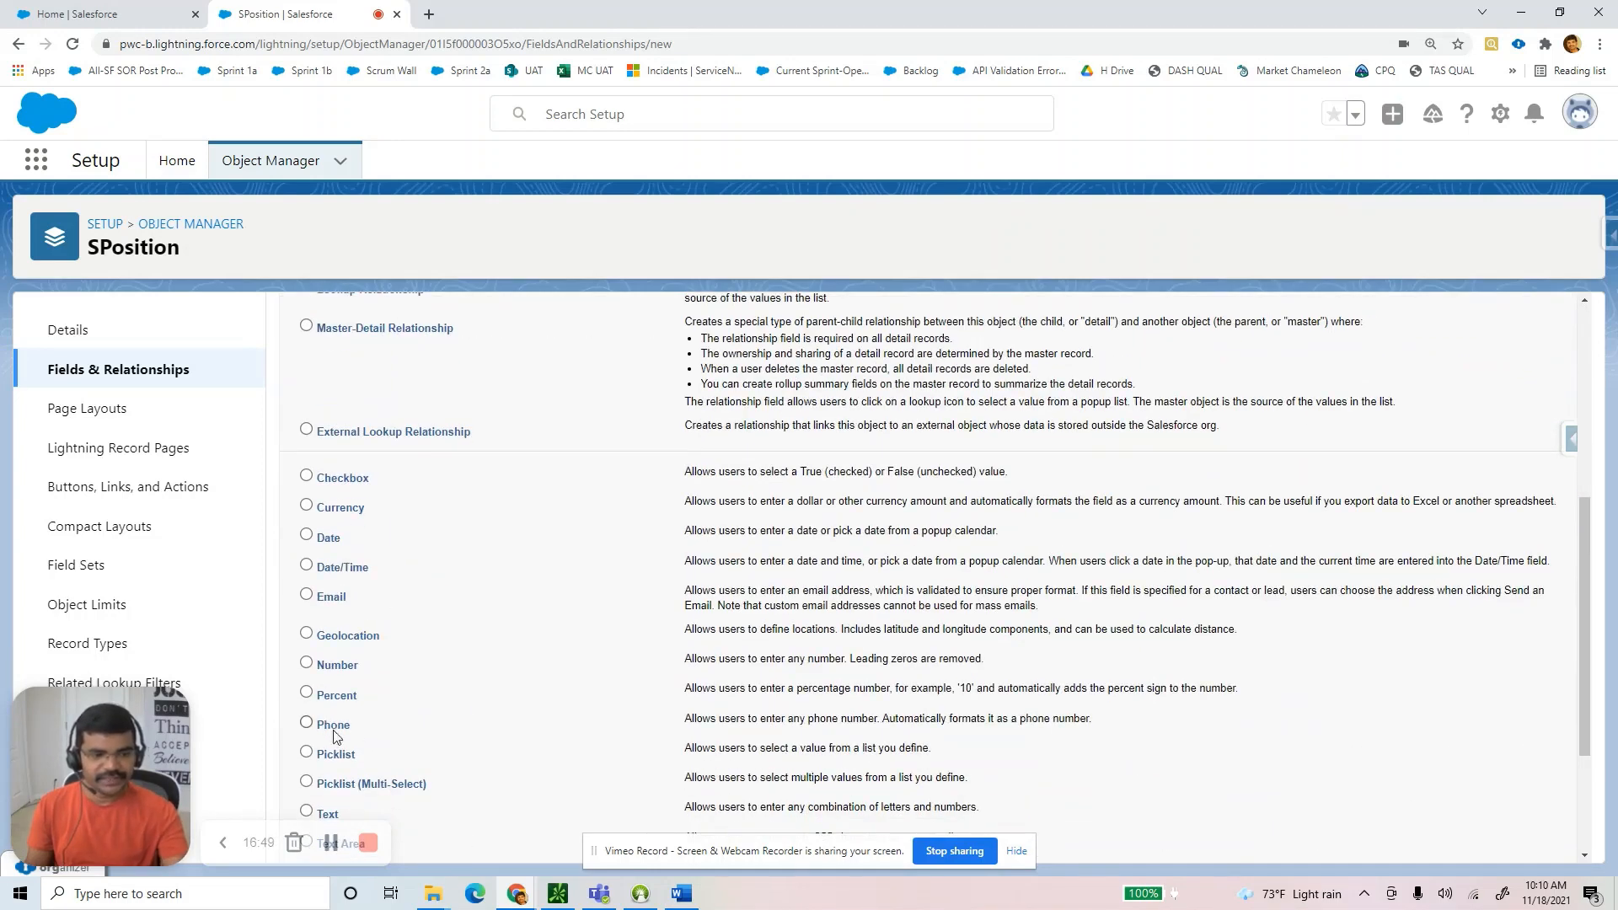
{"action": "scroll", "coordinate": [325, 700], "scroll_direction": "down", "scroll_amount": 2}
{"action": "scroll", "coordinate": [635, 711], "scroll_direction": "down", "scroll_amount": 1}
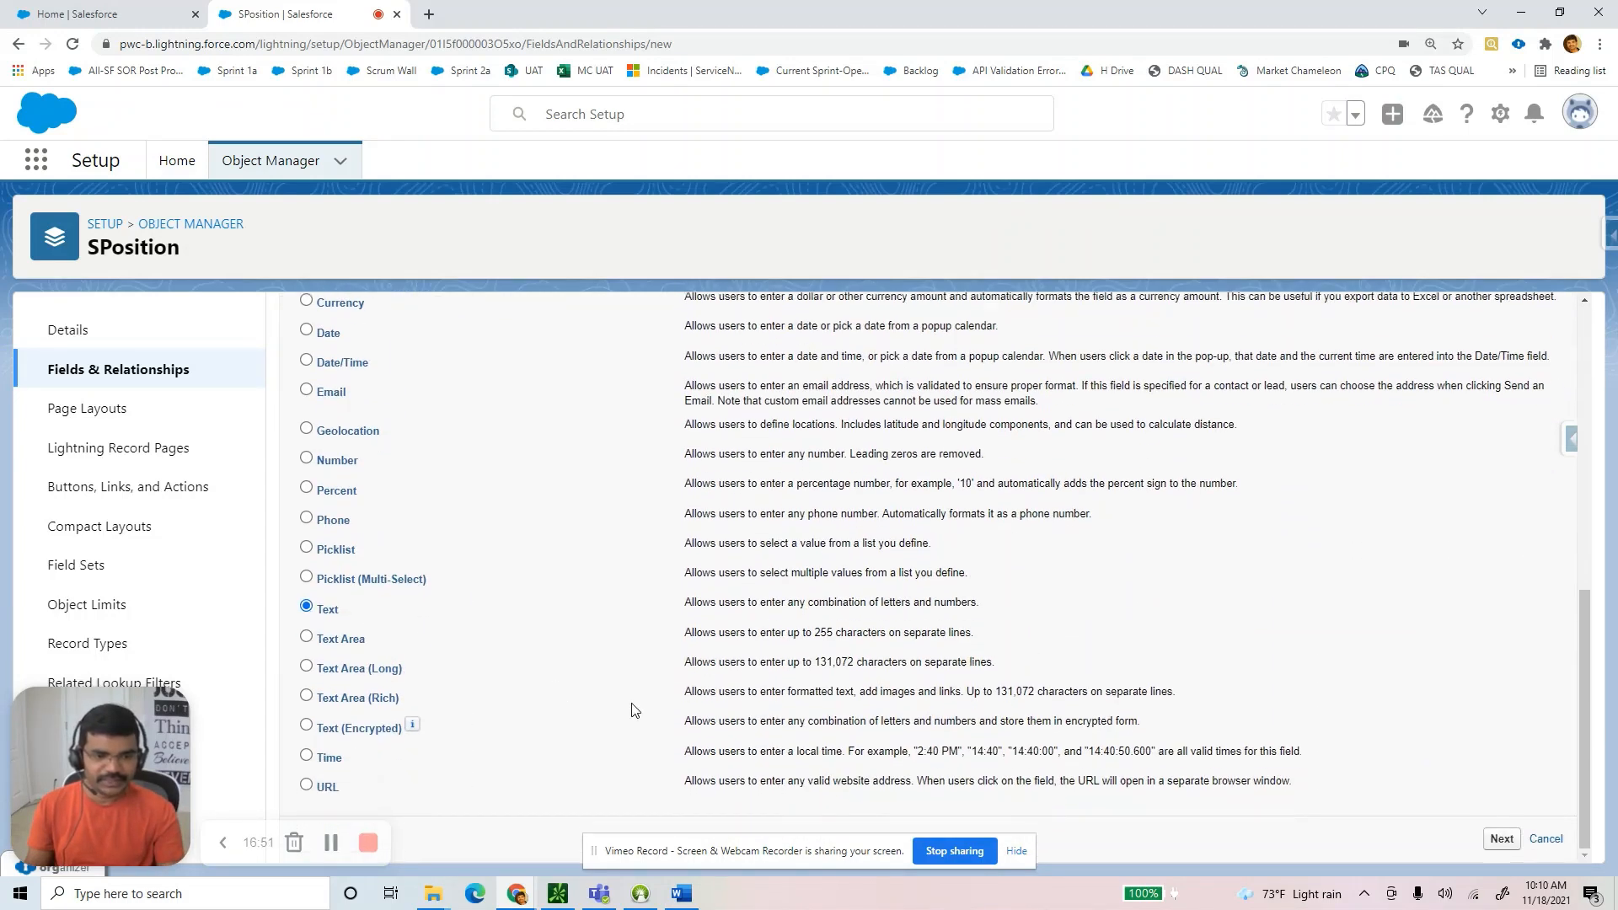
{"action": "left_click", "coordinate": [1503, 839]}
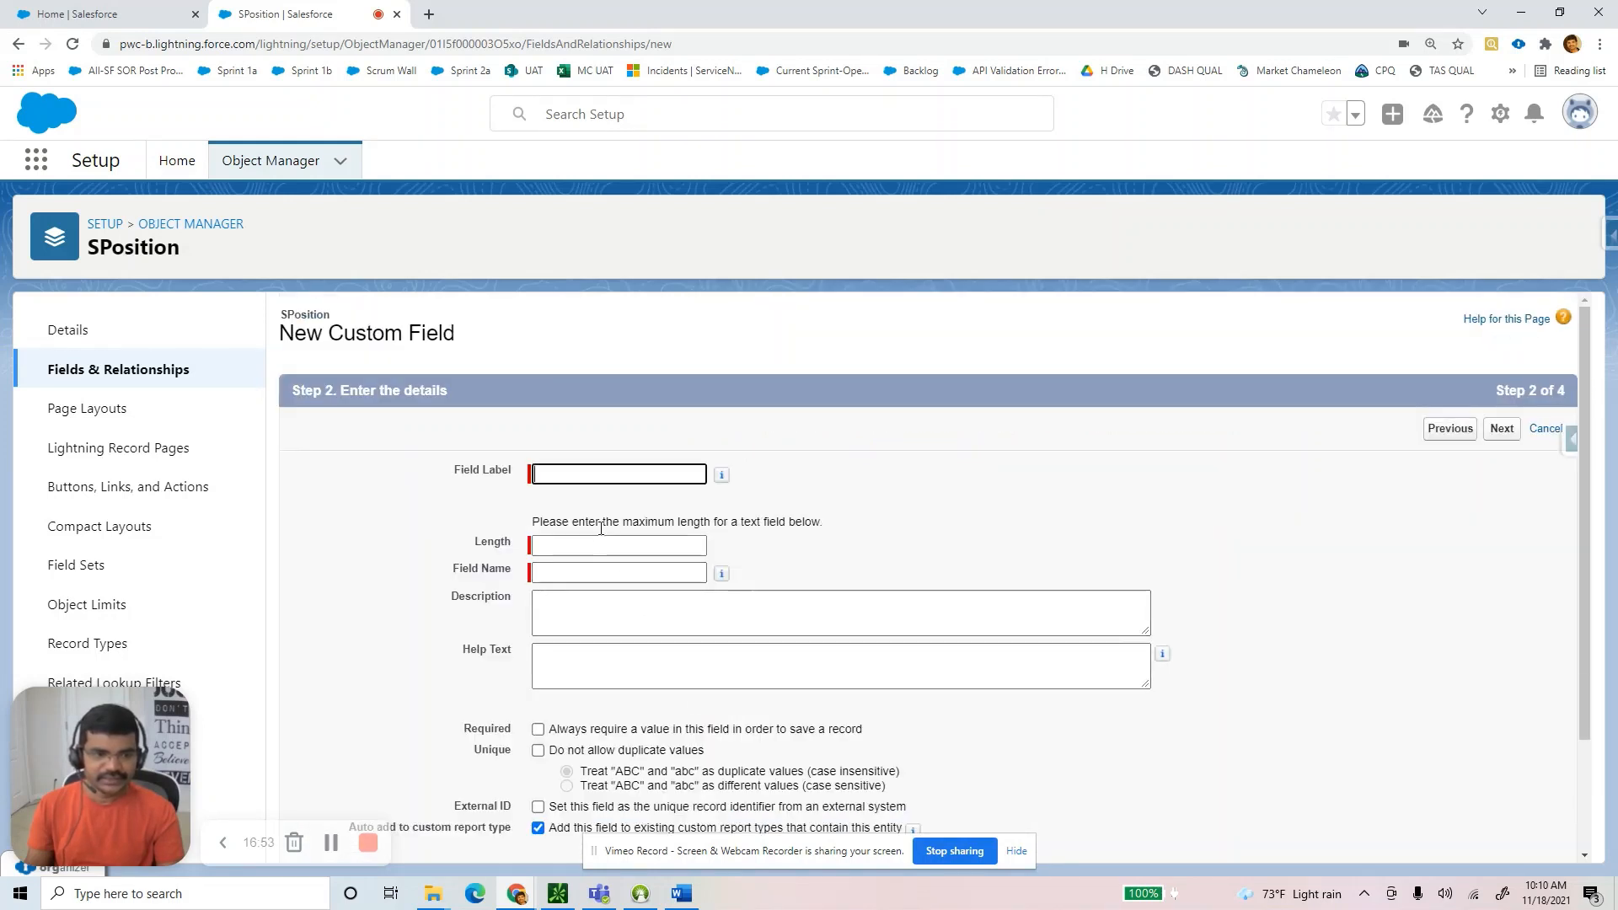
{"action": "type", "text": "Position "}
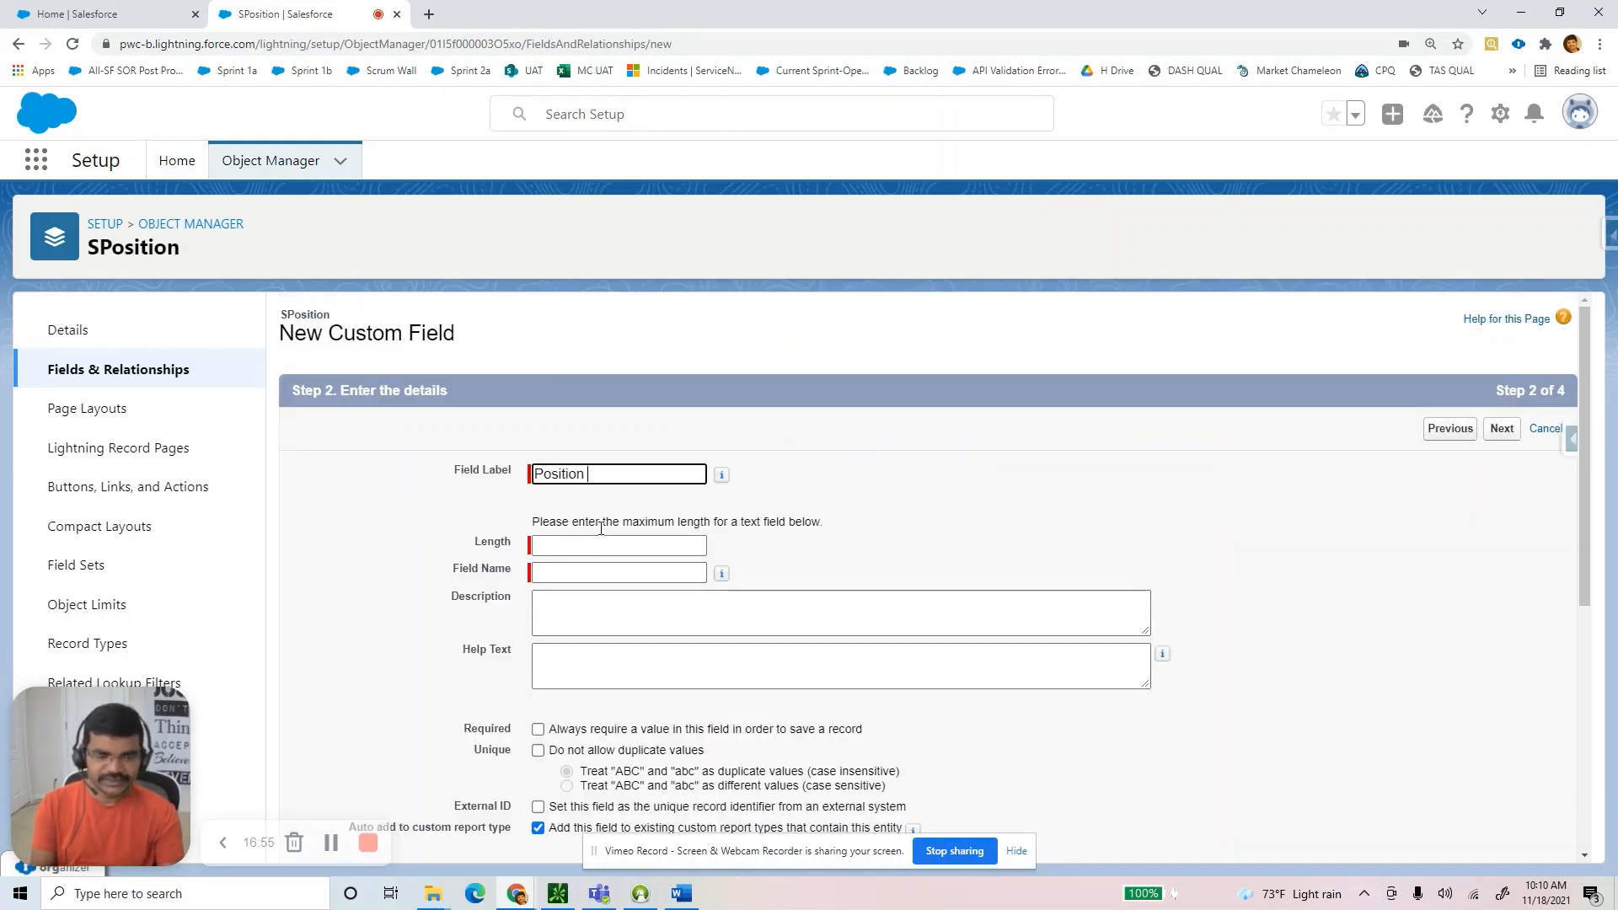
{"action": "type", "text": "Summary"}
{"action": "key", "text": "Tab"}
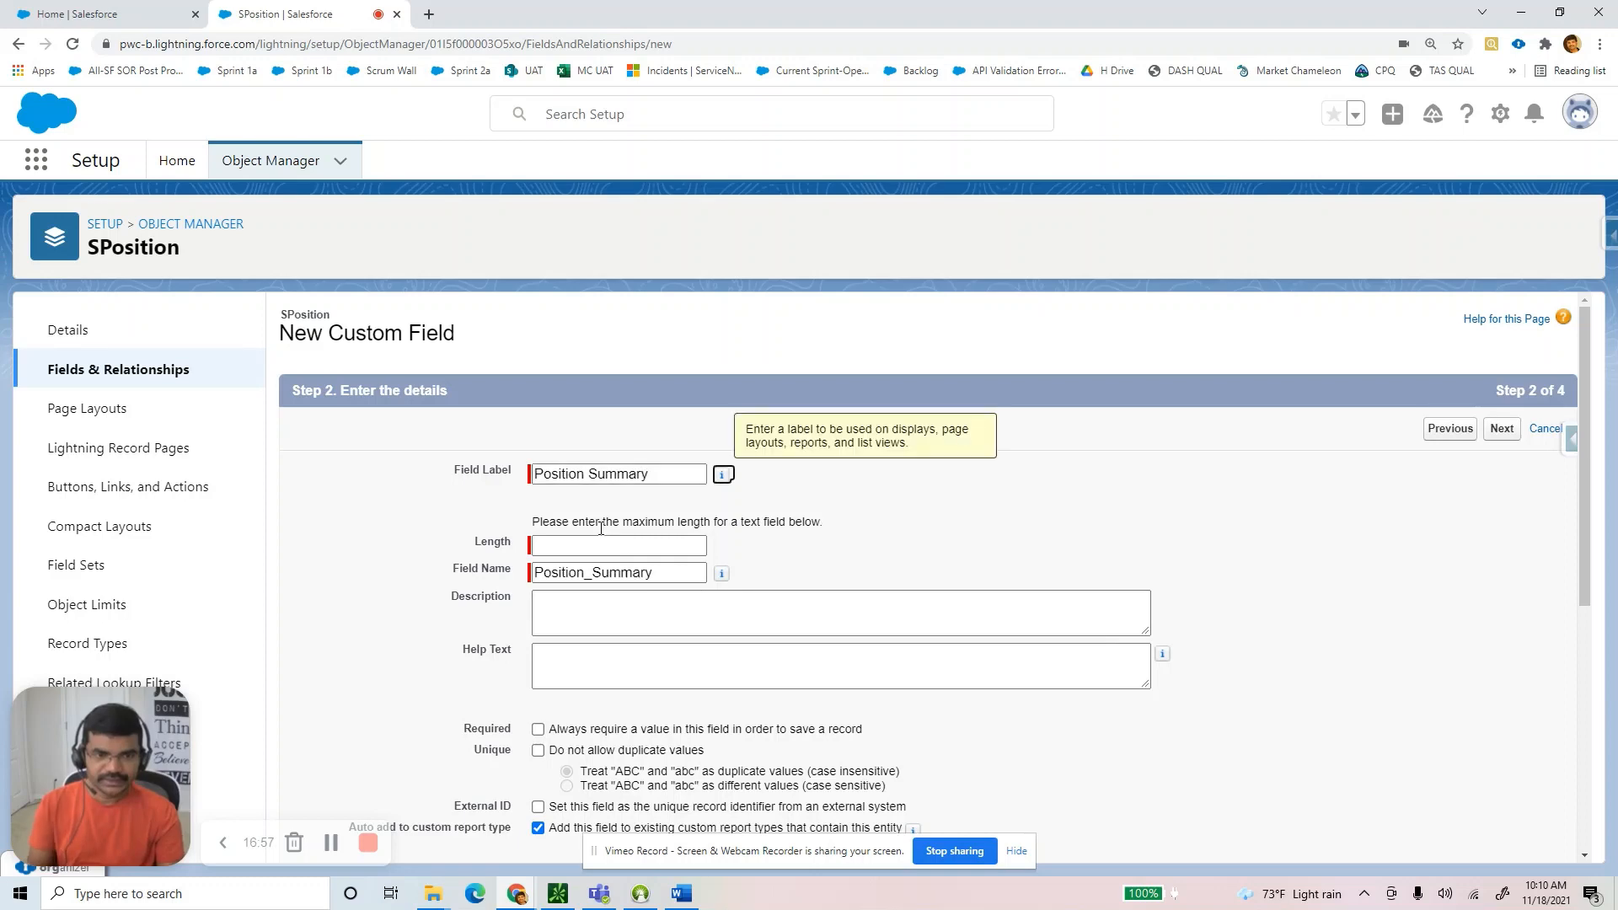
{"action": "left_click", "coordinate": [564, 544]}
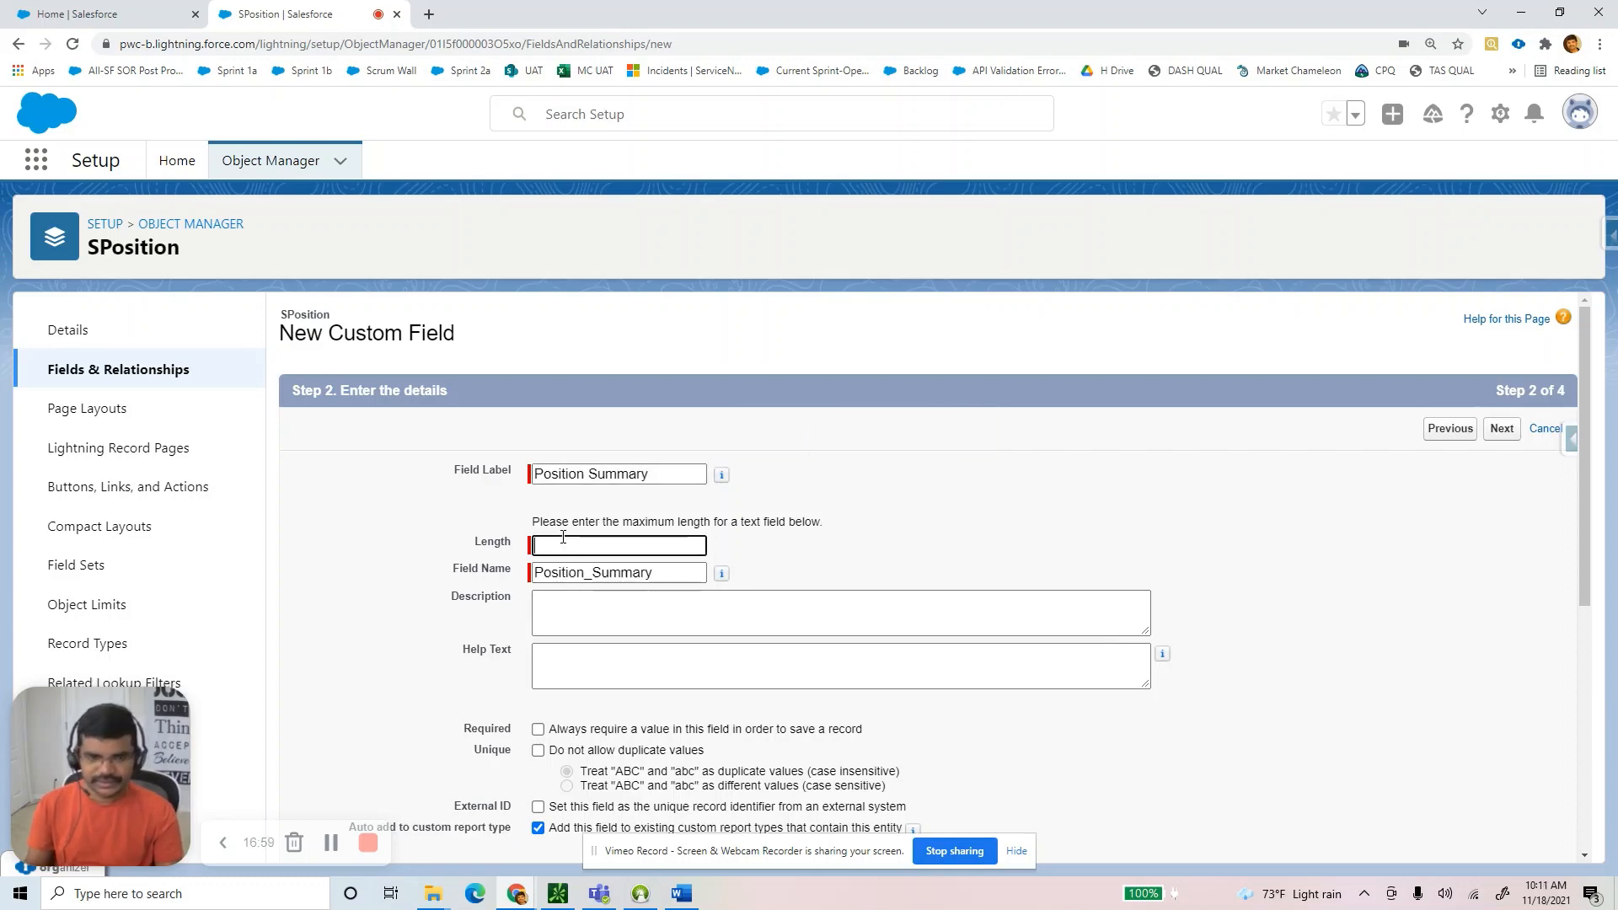
{"action": "type", "text": "200"}
Accept the default field-level security and save the field with Save & New.
{"action": "scroll", "coordinate": [739, 556], "scroll_direction": "down", "scroll_amount": 1}
{"action": "scroll", "coordinate": [739, 556], "scroll_direction": "down", "scroll_amount": 10}
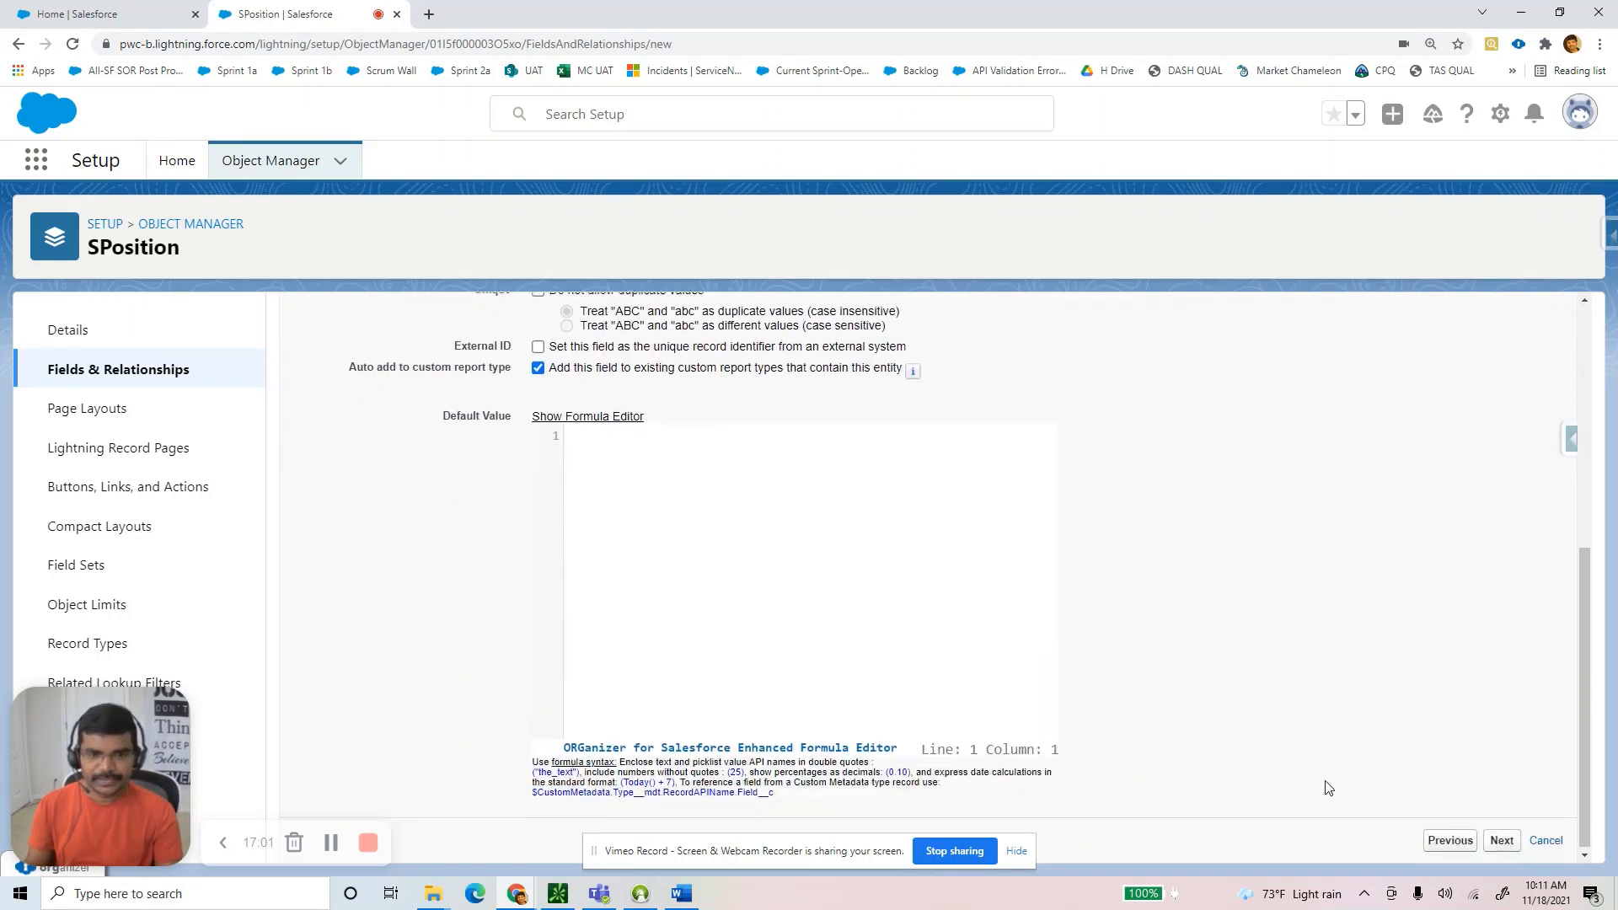
{"action": "left_click", "coordinate": [1501, 837]}
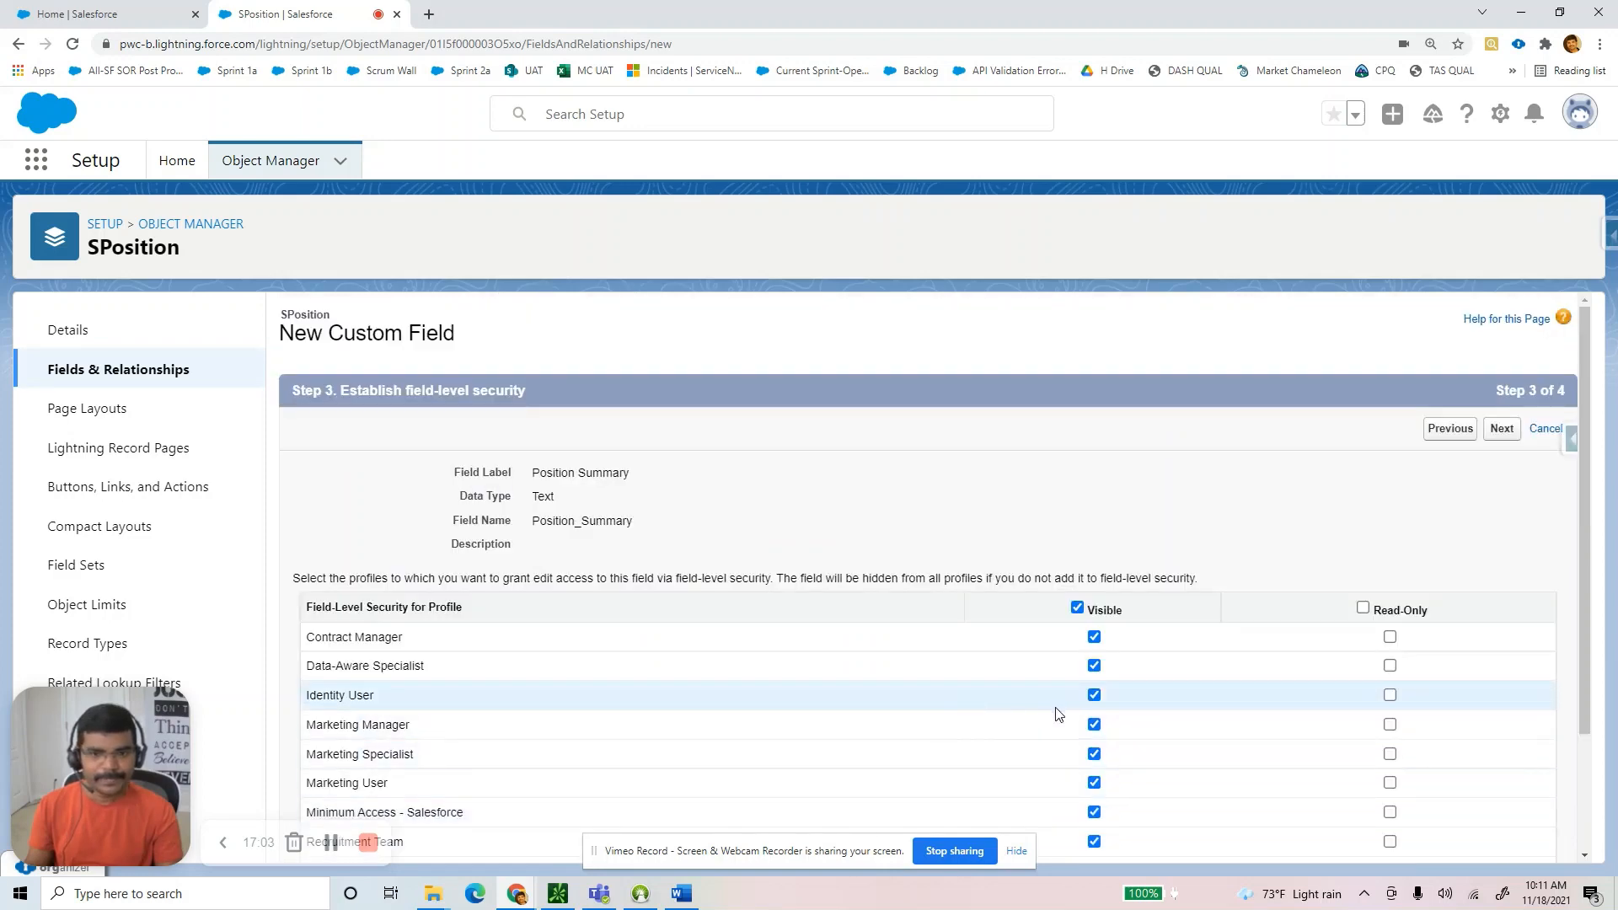
{"action": "scroll", "coordinate": [1059, 711], "scroll_direction": "down", "scroll_amount": 3}
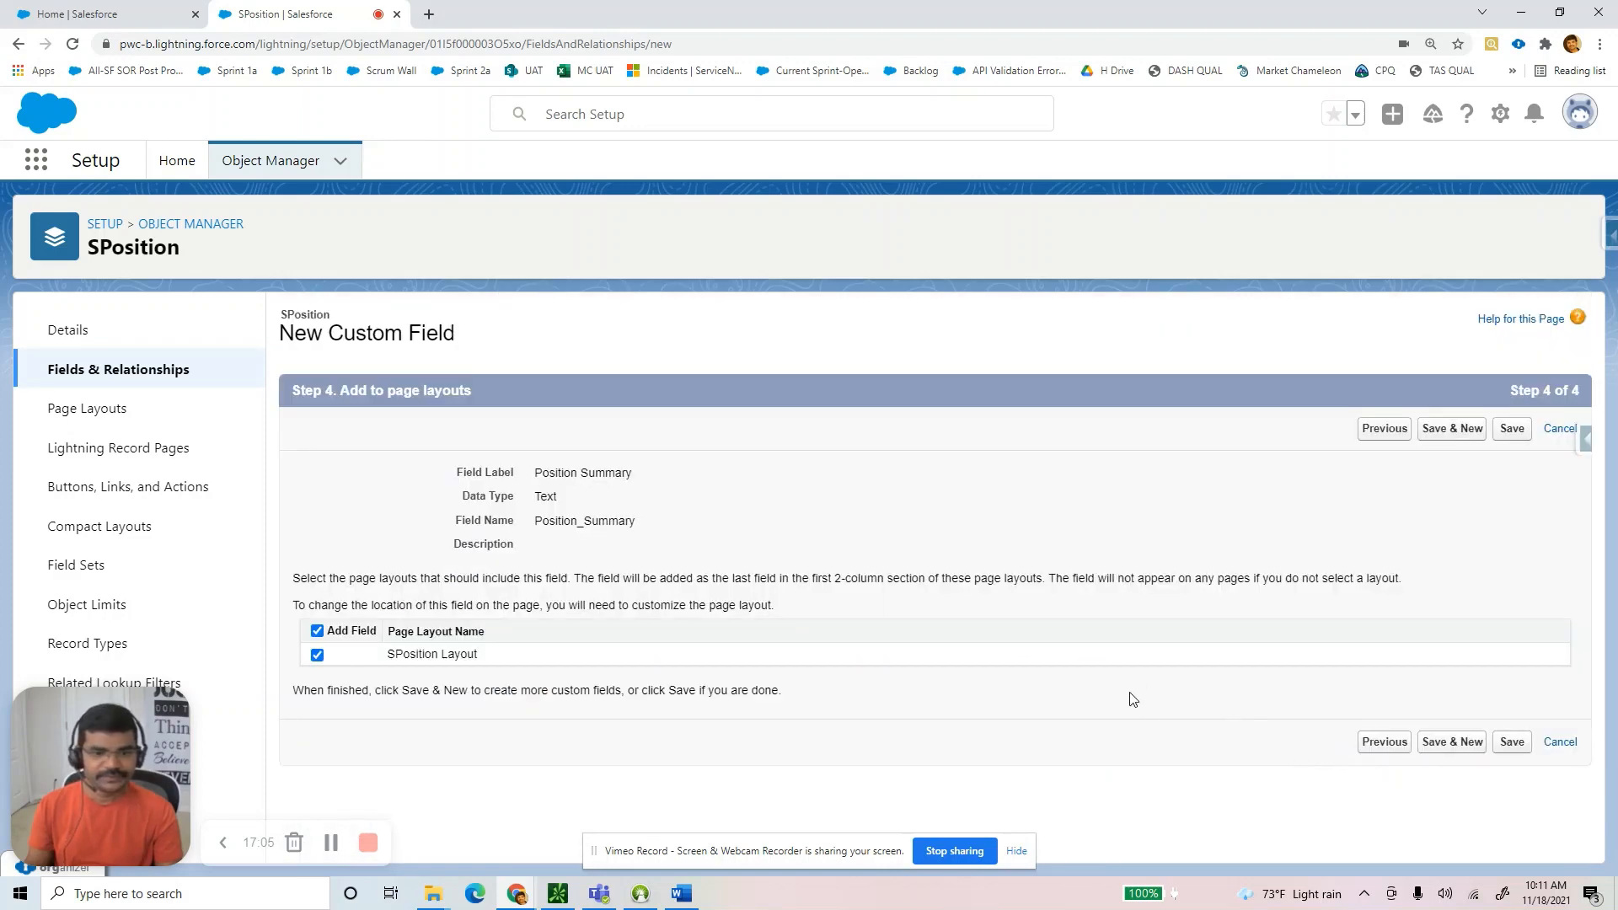
{"action": "left_click", "coordinate": [1450, 743]}
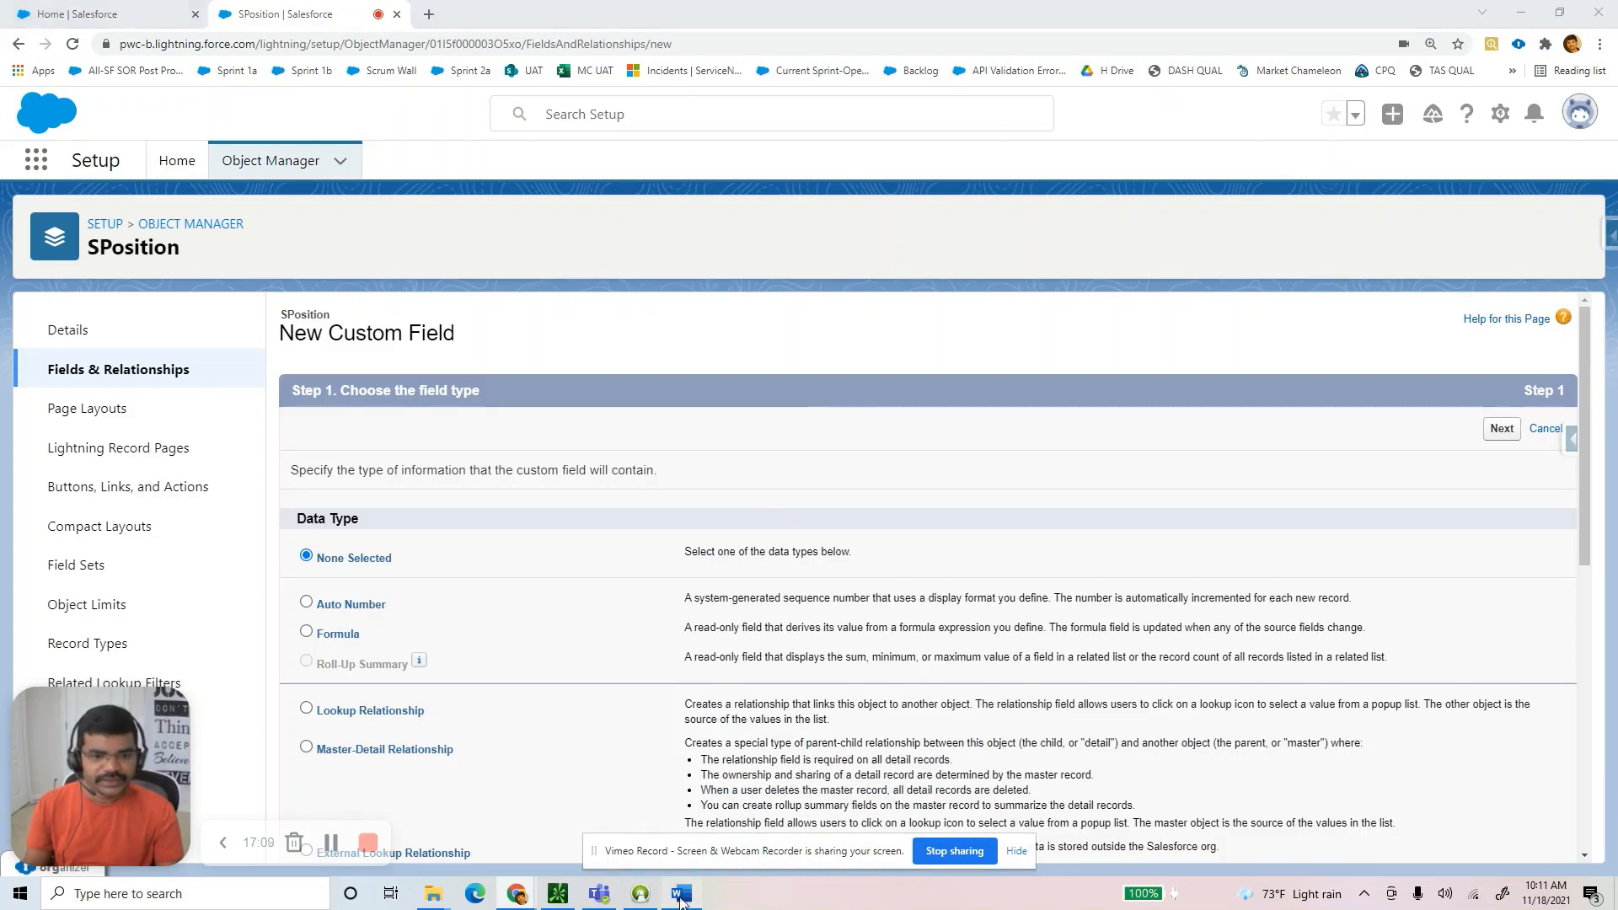
After checking the Word guide, choose Picklist as the new SPosition field's data type.
{"action": "key", "text": "alt+Tab"}
{"action": "key", "text": "alt+Tab"}
{"action": "scroll", "coordinate": [571, 638], "scroll_direction": "down", "scroll_amount": 5}
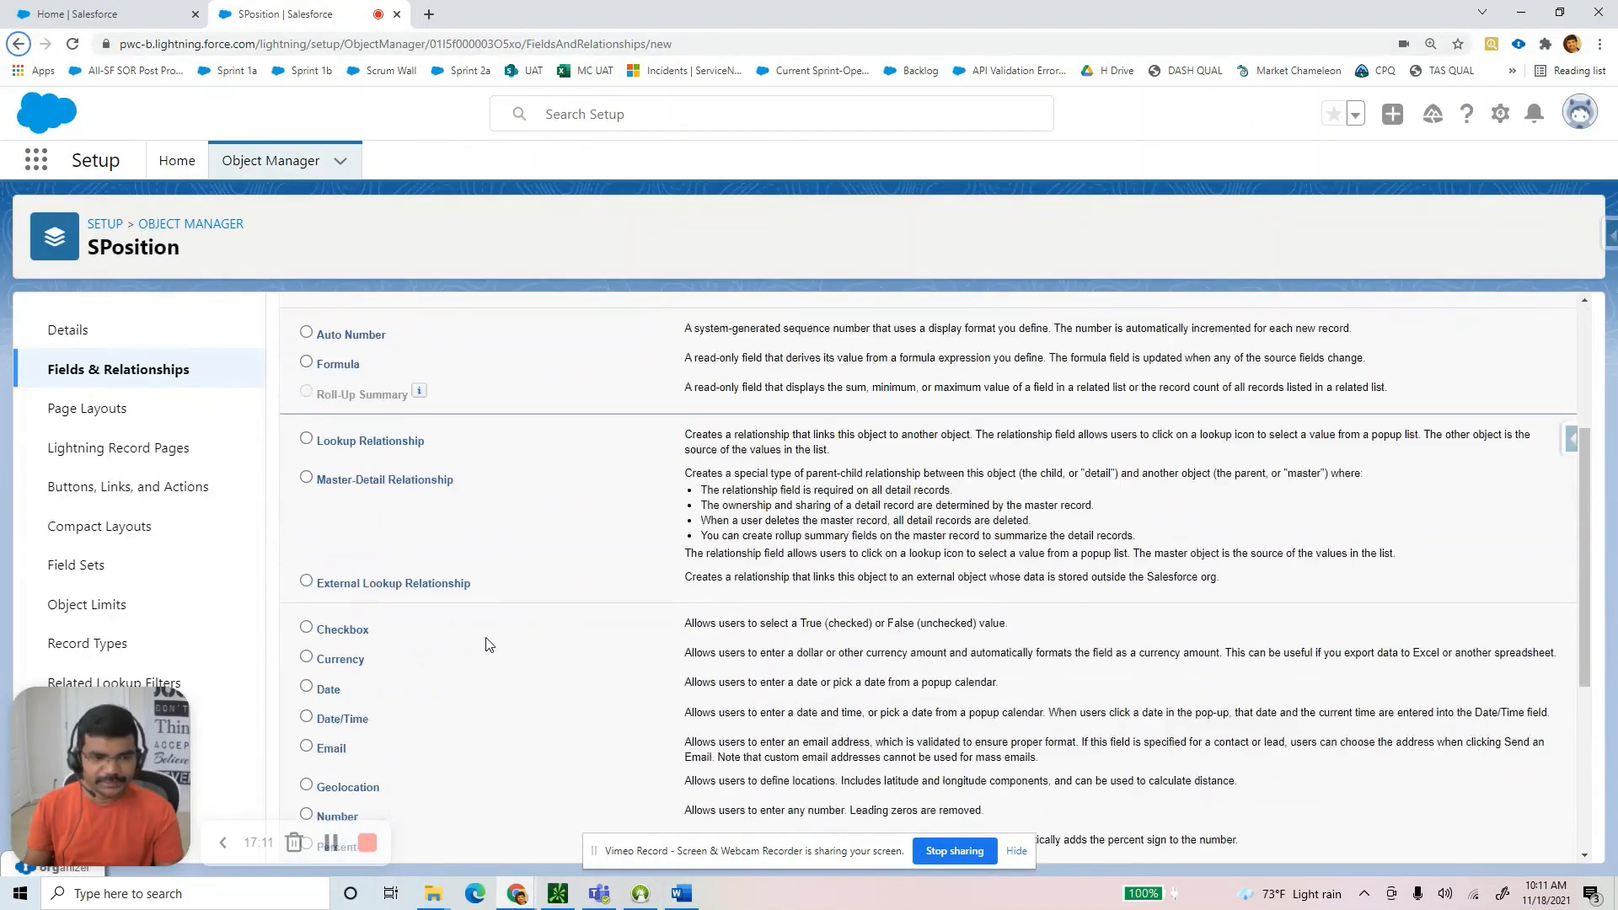
{"action": "scroll", "coordinate": [341, 706], "scroll_direction": "down", "scroll_amount": 2}
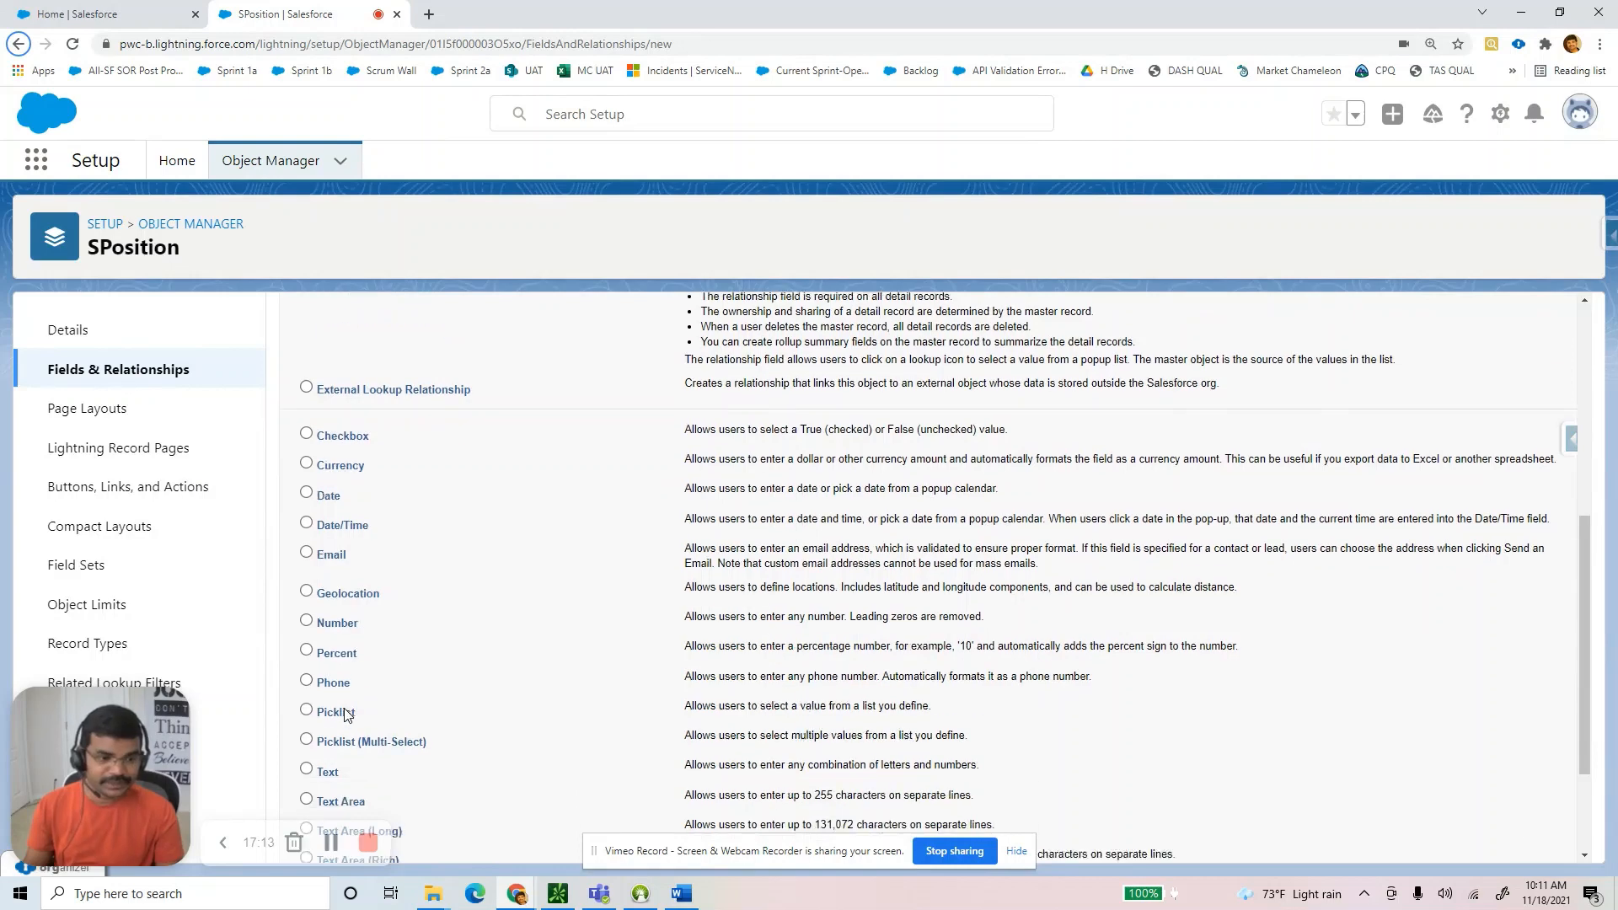
{"action": "left_click", "coordinate": [307, 584]}
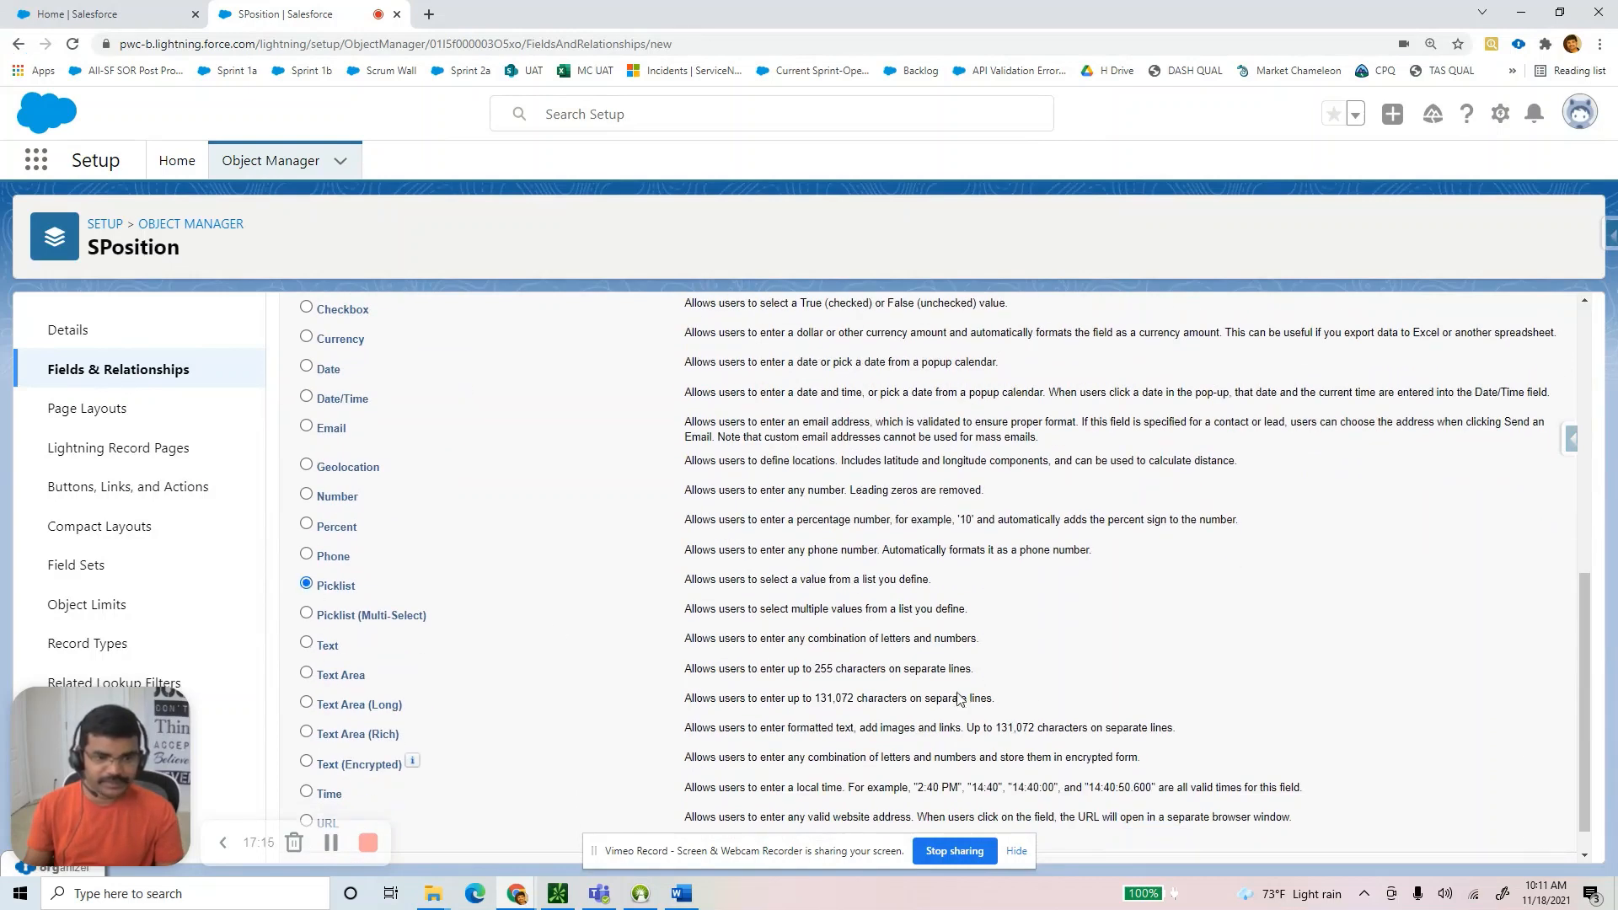
{"action": "scroll", "coordinate": [1264, 759], "scroll_direction": "down", "scroll_amount": 1}
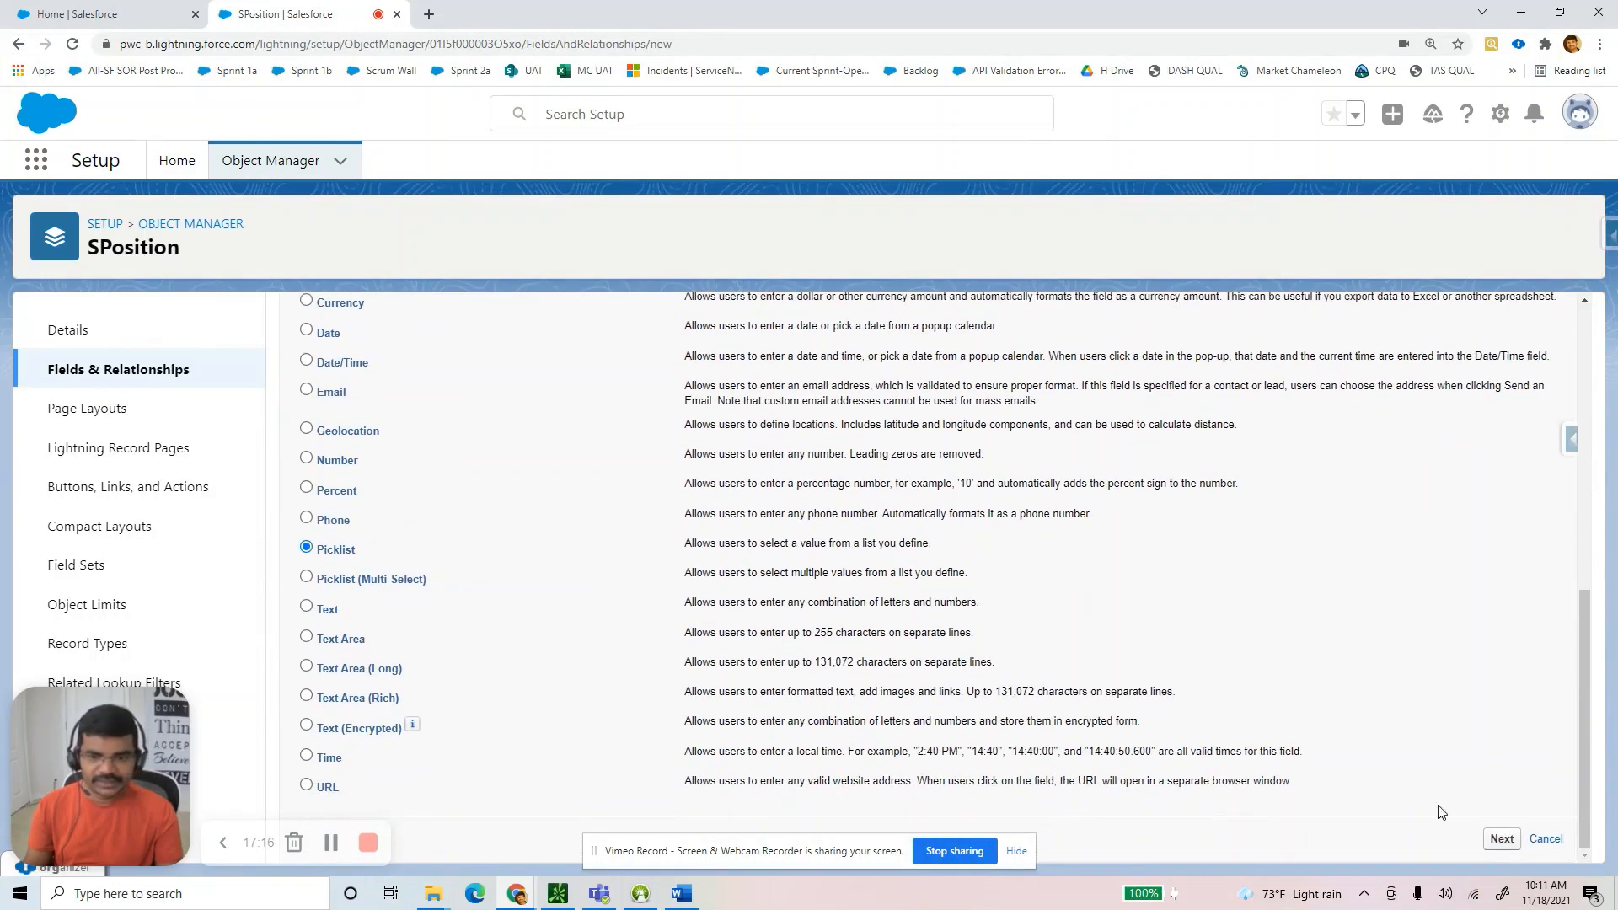
{"action": "left_click", "coordinate": [1504, 840]}
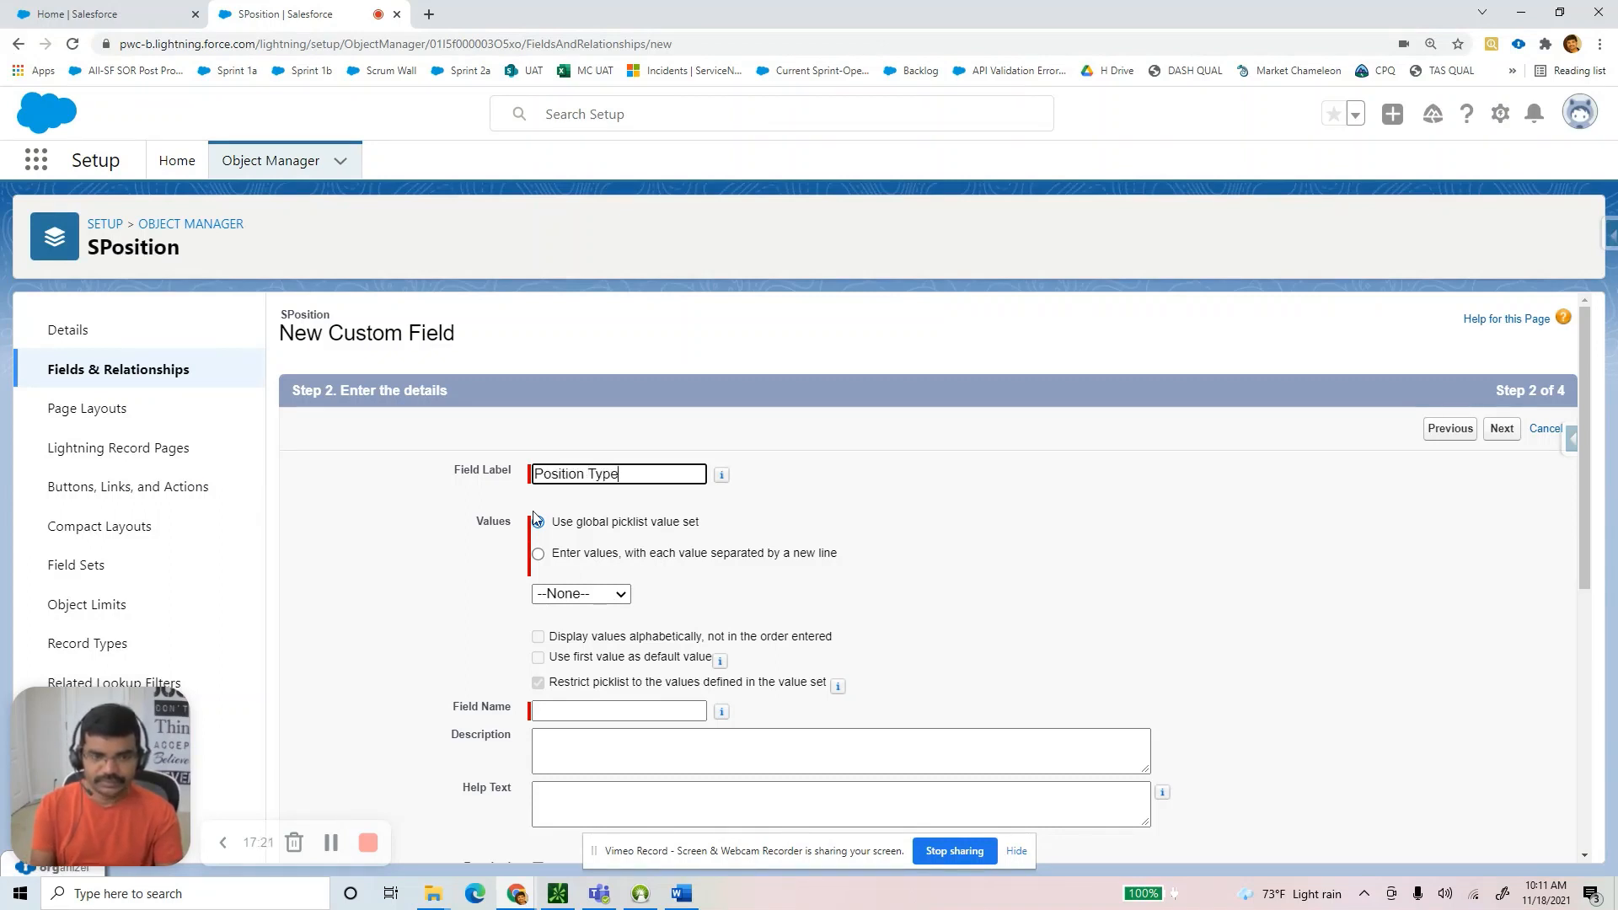
Label the picklist Position Type and enter the values Full Time and Contract.
{"action": "key", "text": "Tab"}
{"action": "left_click", "coordinate": [538, 554]}
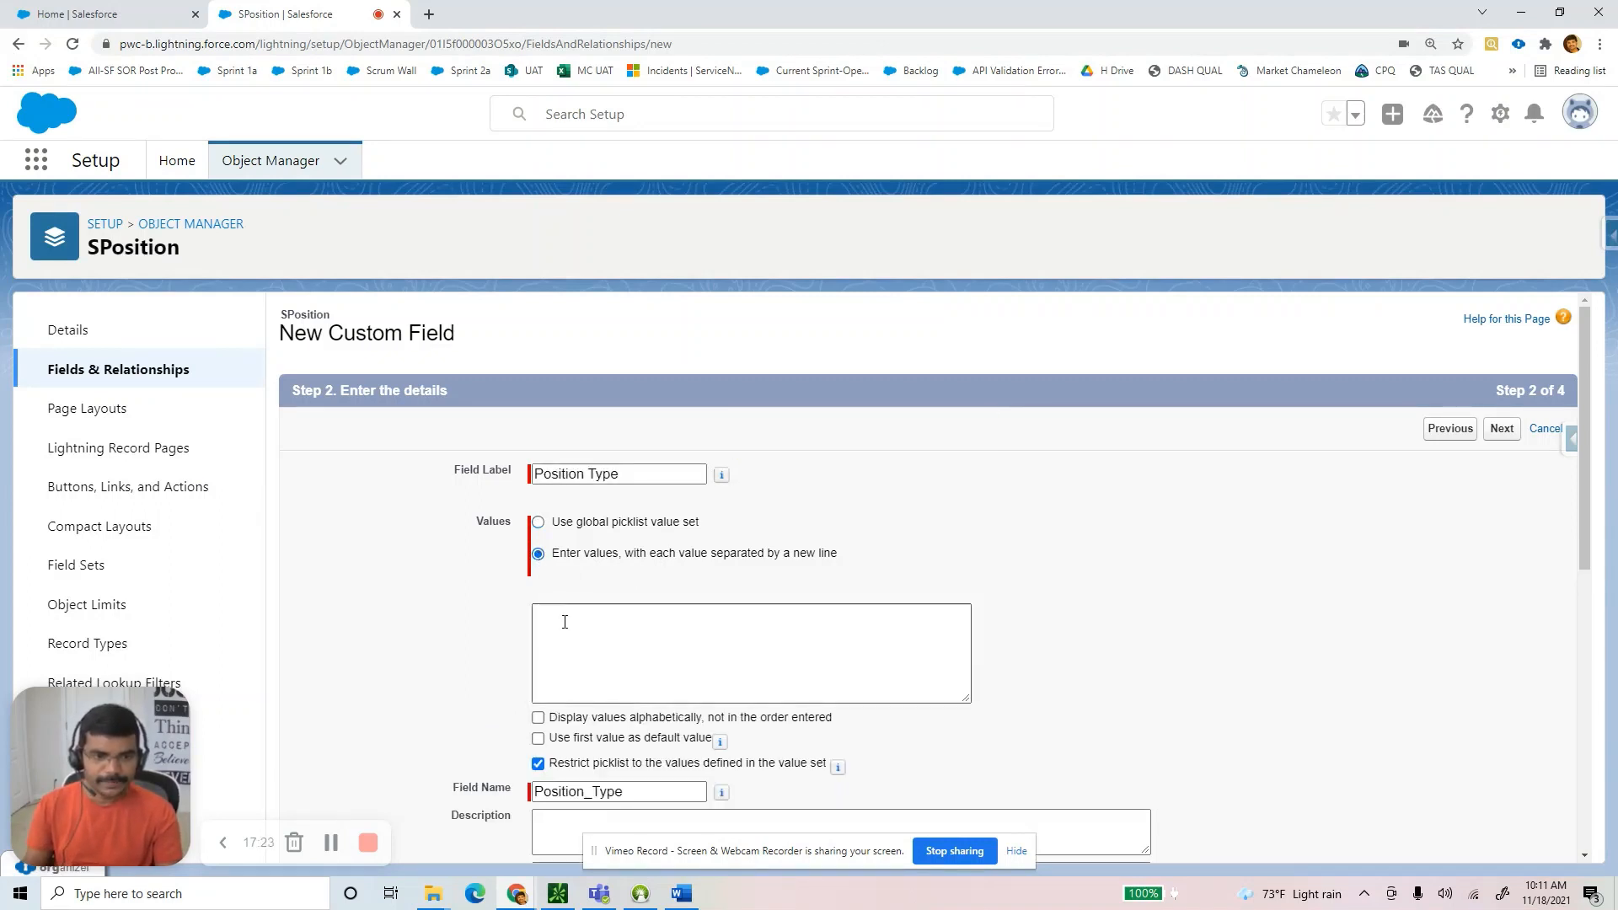
{"action": "left_click", "coordinate": [564, 622]}
{"action": "type", "text": "Full Time"}
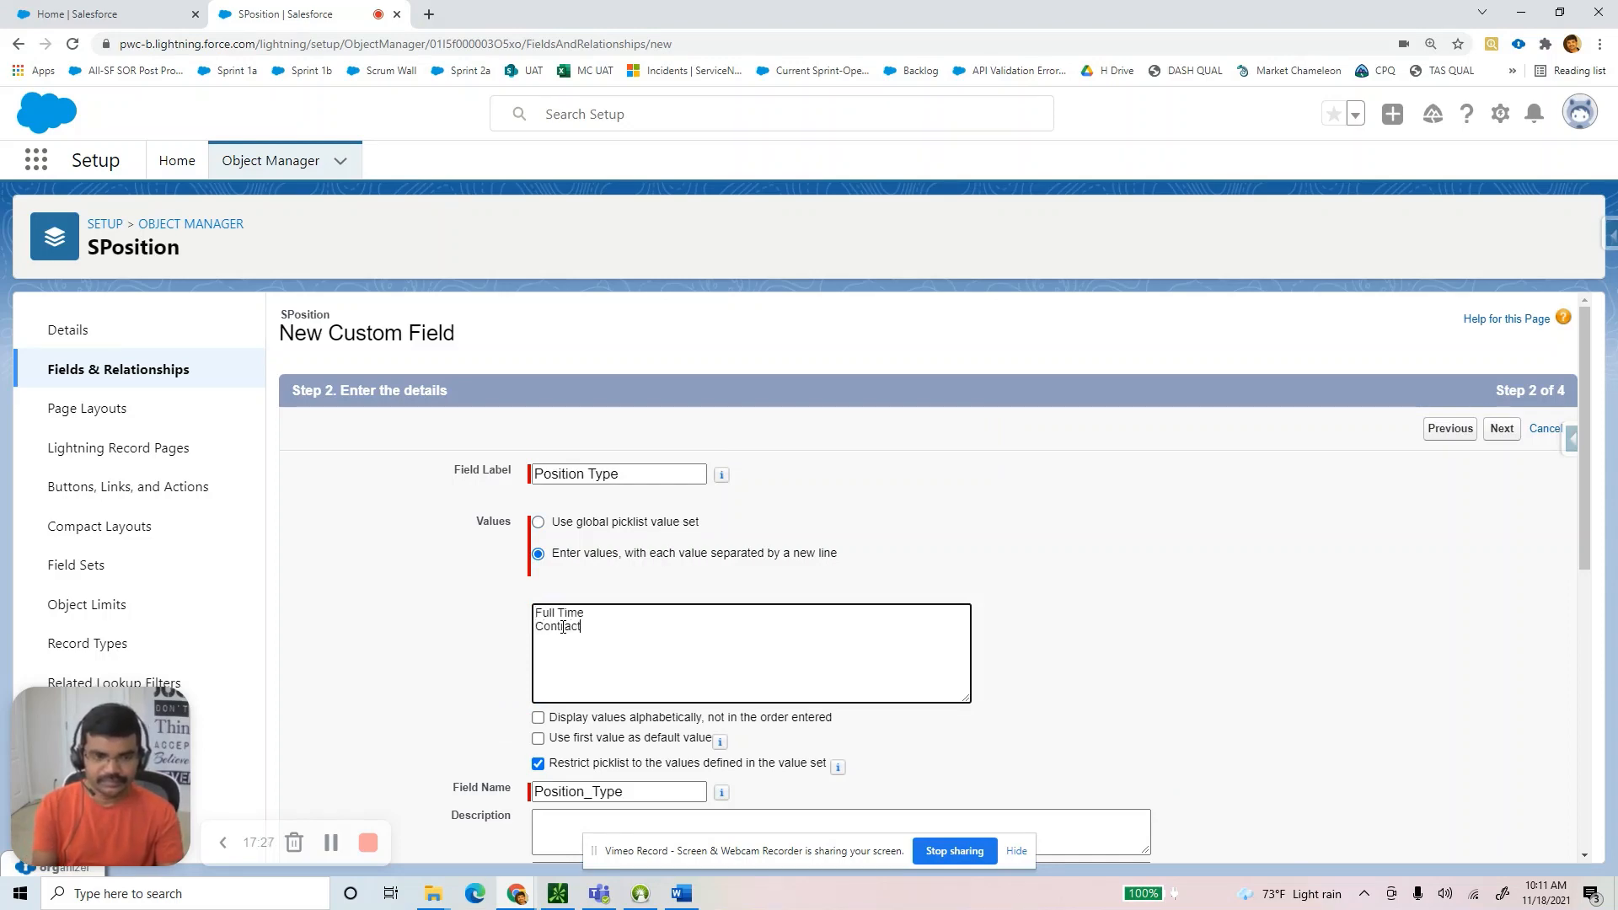
{"action": "scroll", "coordinate": [1481, 843], "scroll_direction": "down", "scroll_amount": 7}
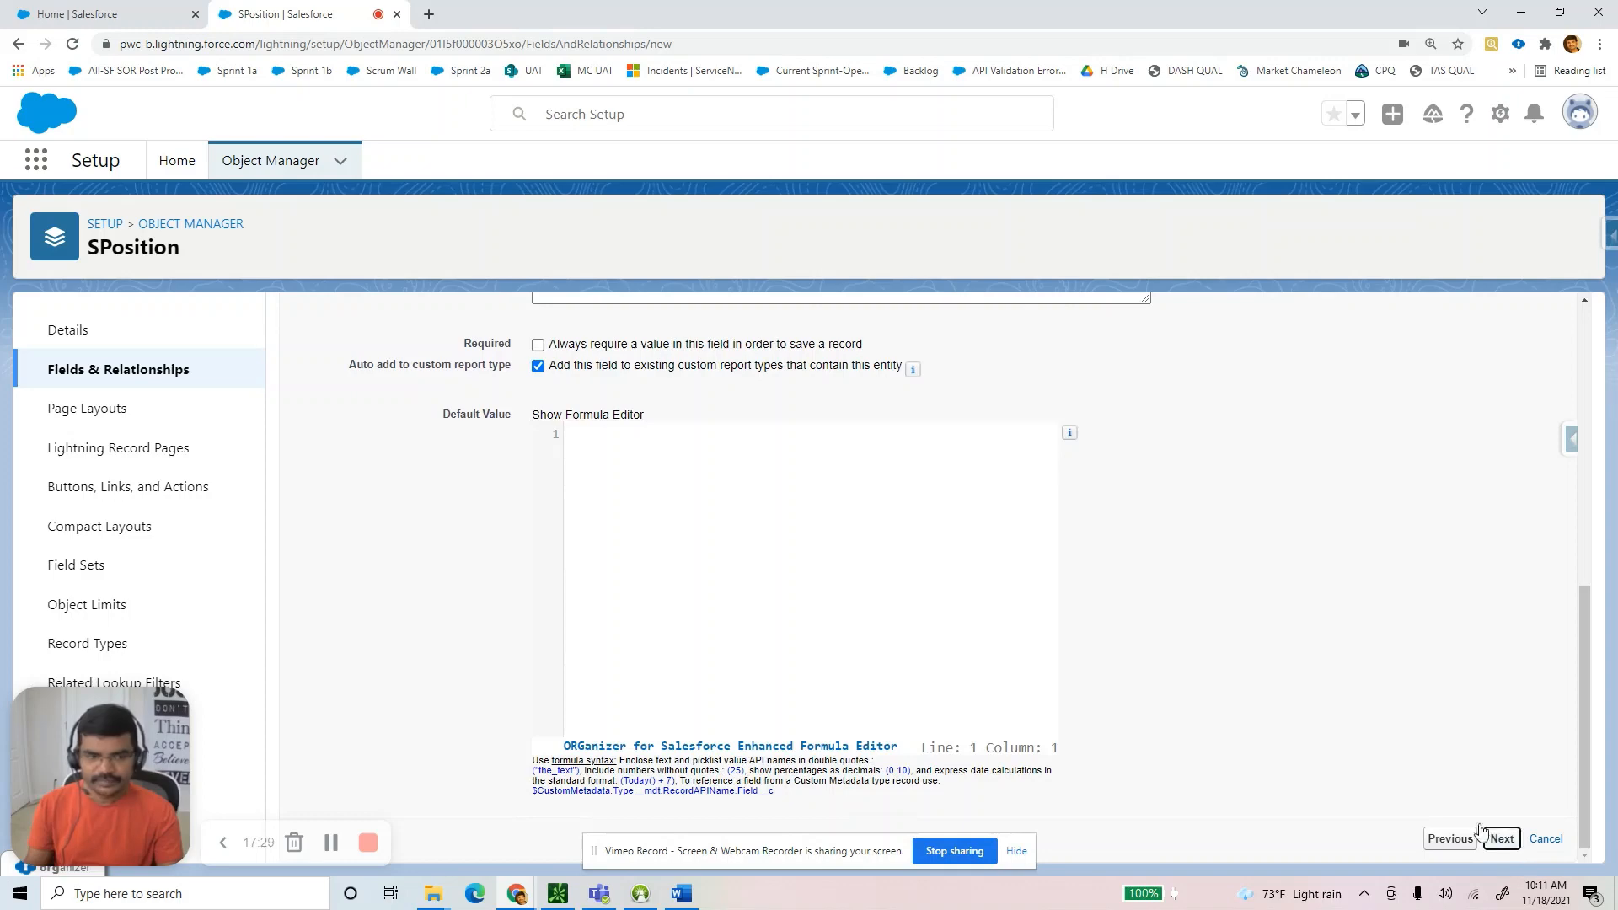
Accept default security and layout, save with Save & New, and switch to Word.
{"action": "left_click", "coordinate": [1484, 834]}
{"action": "scroll", "coordinate": [1175, 762], "scroll_direction": "down", "scroll_amount": 3}
{"action": "left_click", "coordinate": [1499, 838]}
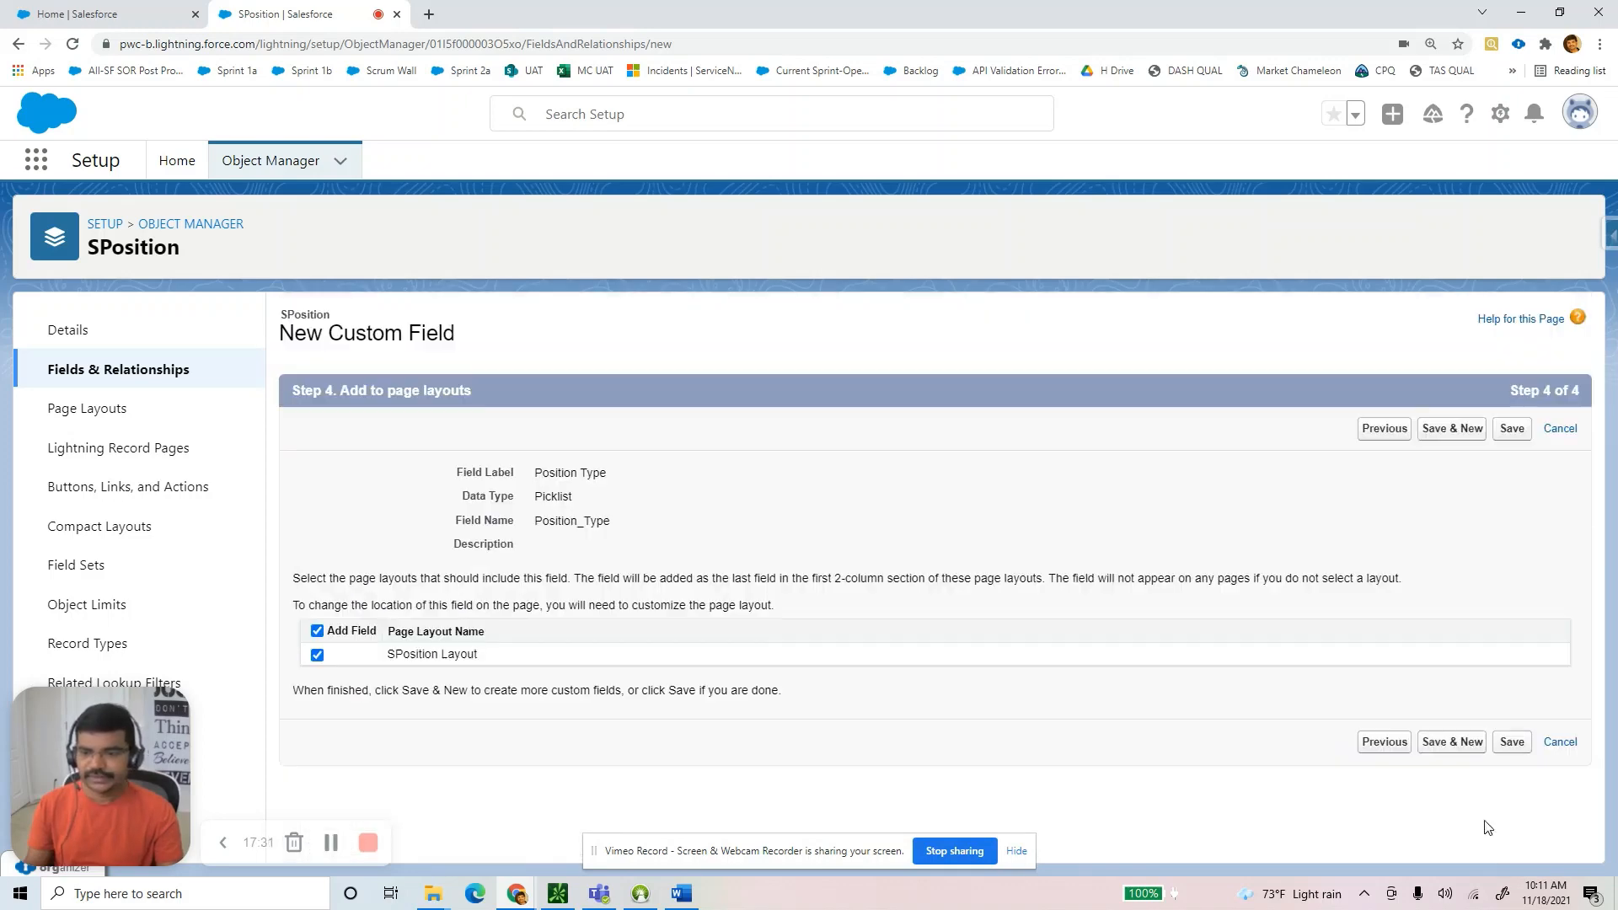
{"action": "left_click", "coordinate": [1457, 745]}
{"action": "key", "text": "alt+Tab"}
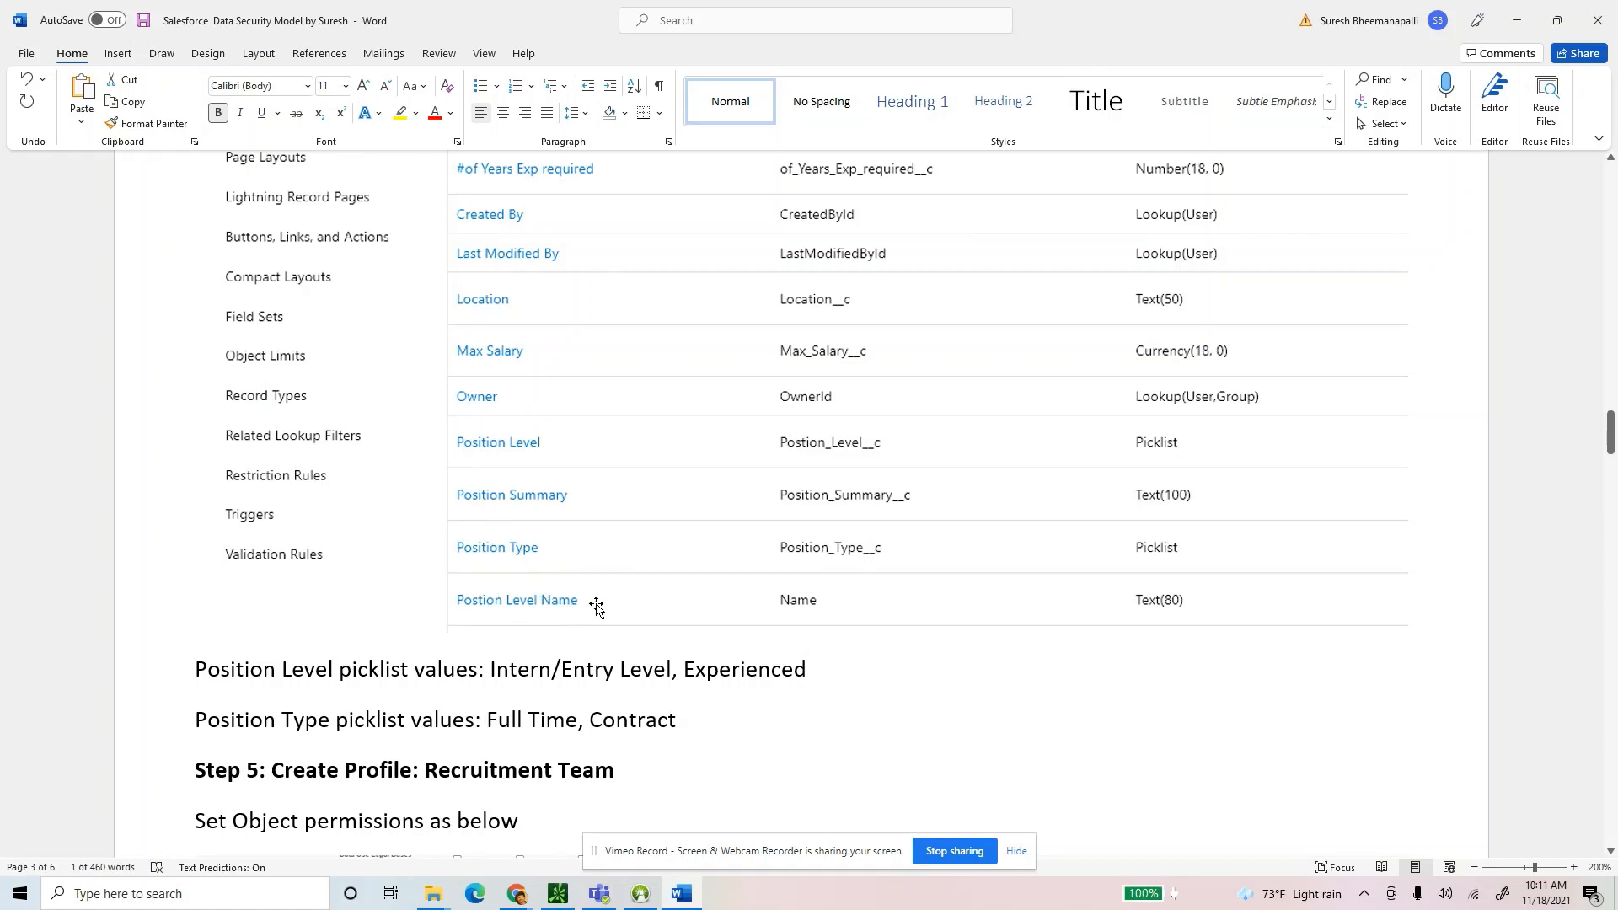
Shrink the Position fields screenshot slightly in the Word guide.
{"action": "scroll", "coordinate": [610, 560], "scroll_direction": "up", "scroll_amount": 3}
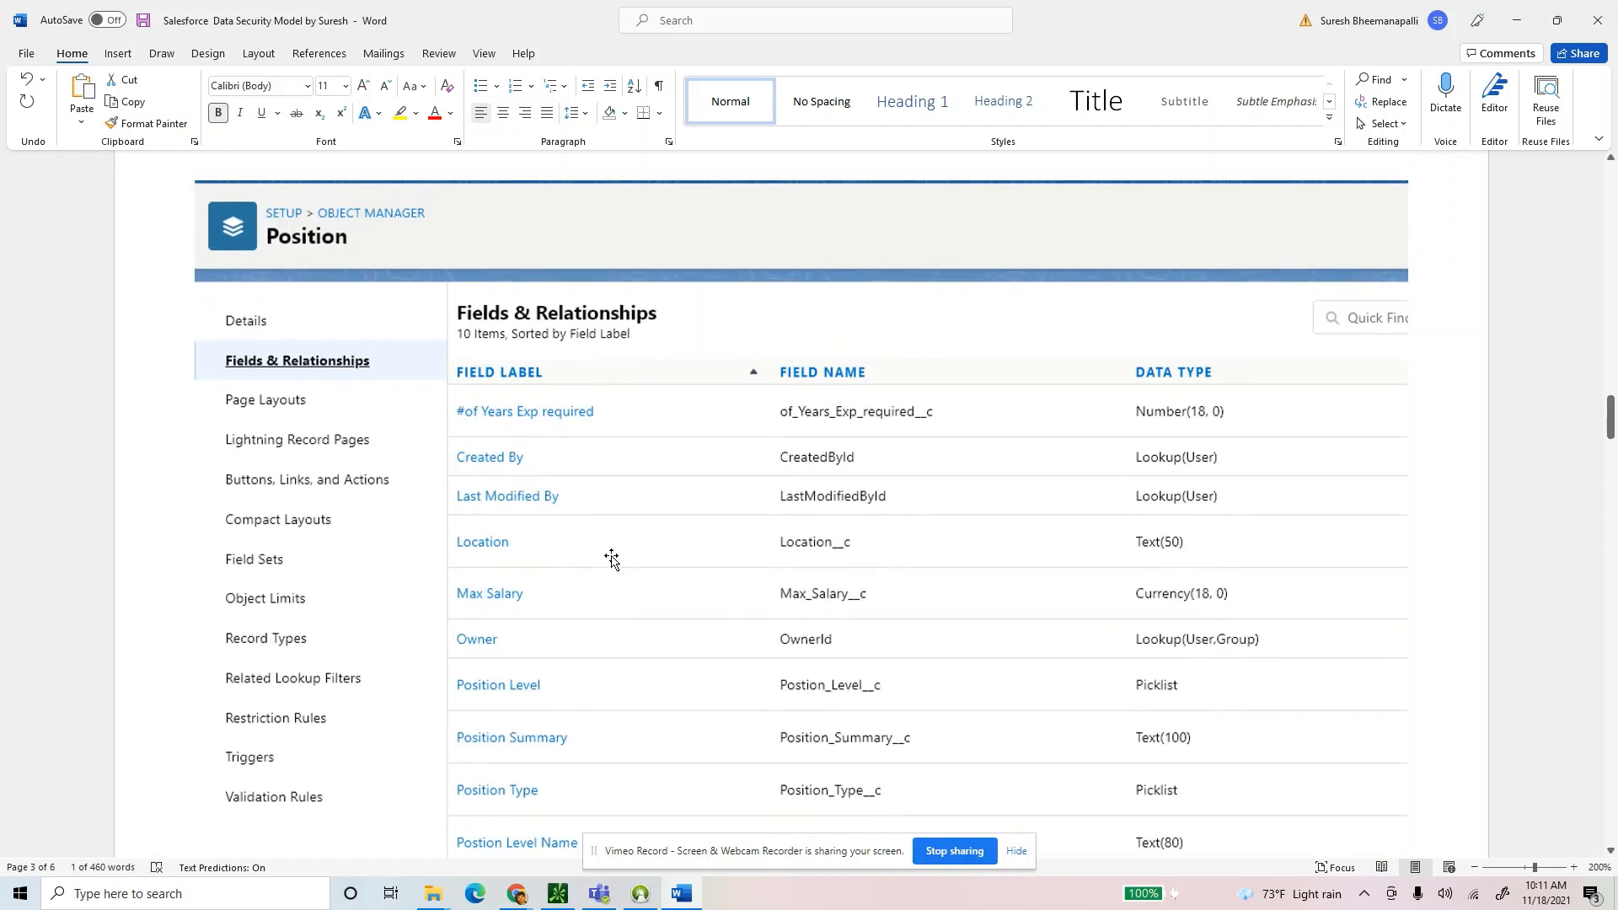
{"action": "left_click", "coordinate": [593, 518]}
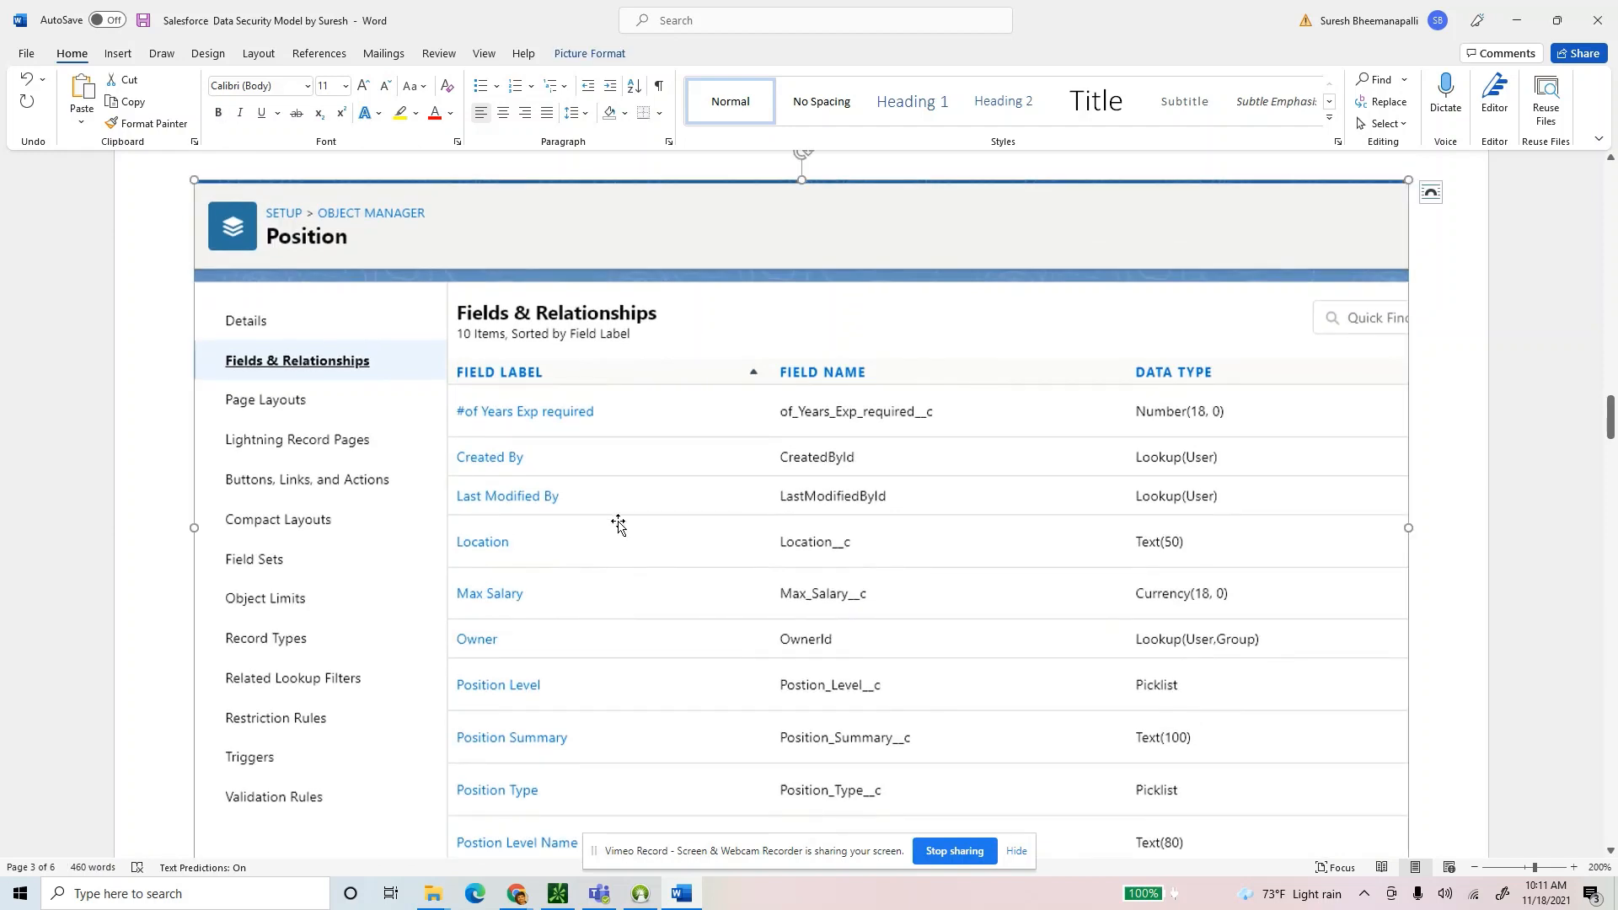
{"action": "left_click_drag", "start_coordinate": [195, 180], "coordinate": [218, 213]}
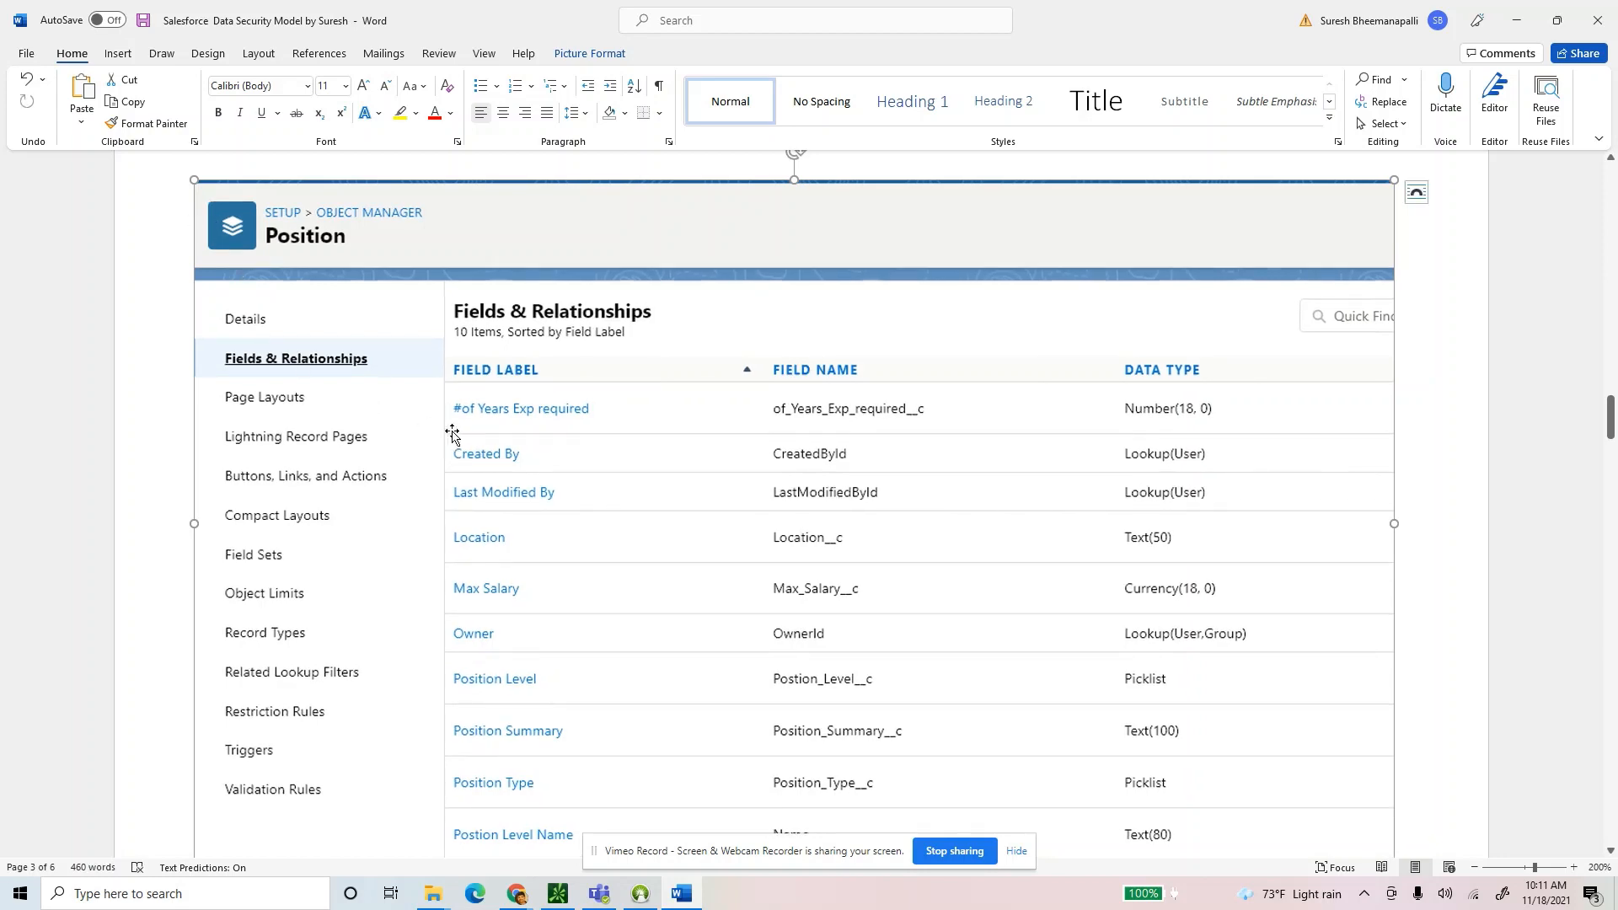
Review the picklist values and the Step 5 Recruitment Team heading, then return to Salesforce.
{"action": "scroll", "coordinate": [455, 438], "scroll_direction": "down", "scroll_amount": 5}
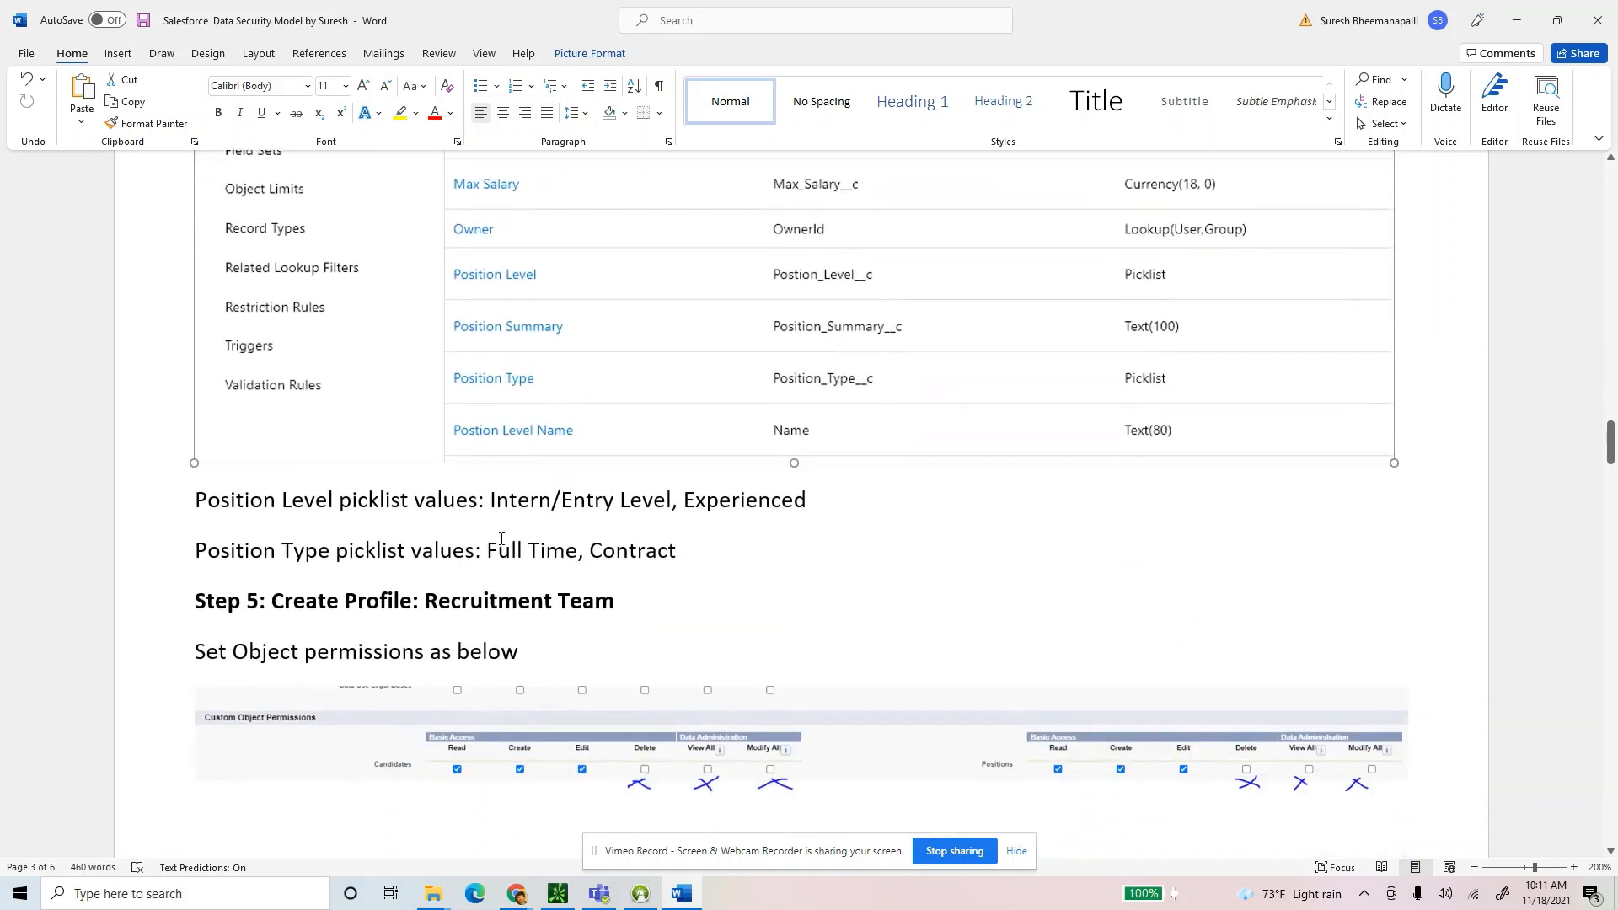
{"action": "left_click_drag", "start_coordinate": [802, 525], "coordinate": [170, 518]}
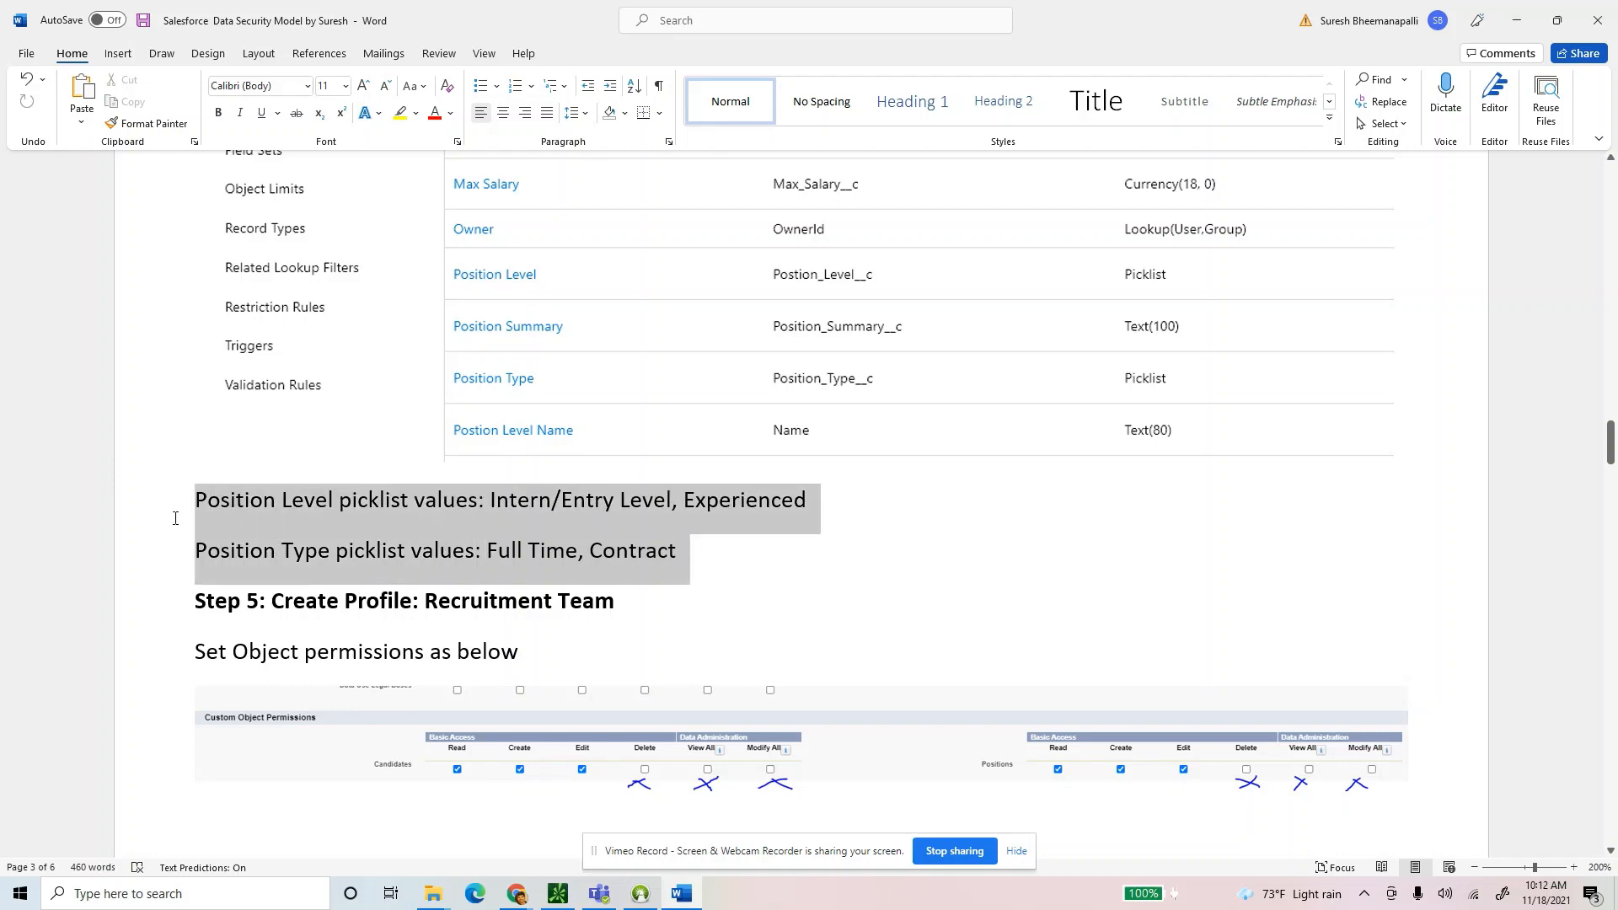
{"action": "left_click", "coordinate": [326, 607]}
{"action": "scroll", "coordinate": [684, 362], "scroll_direction": "down", "scroll_amount": 3}
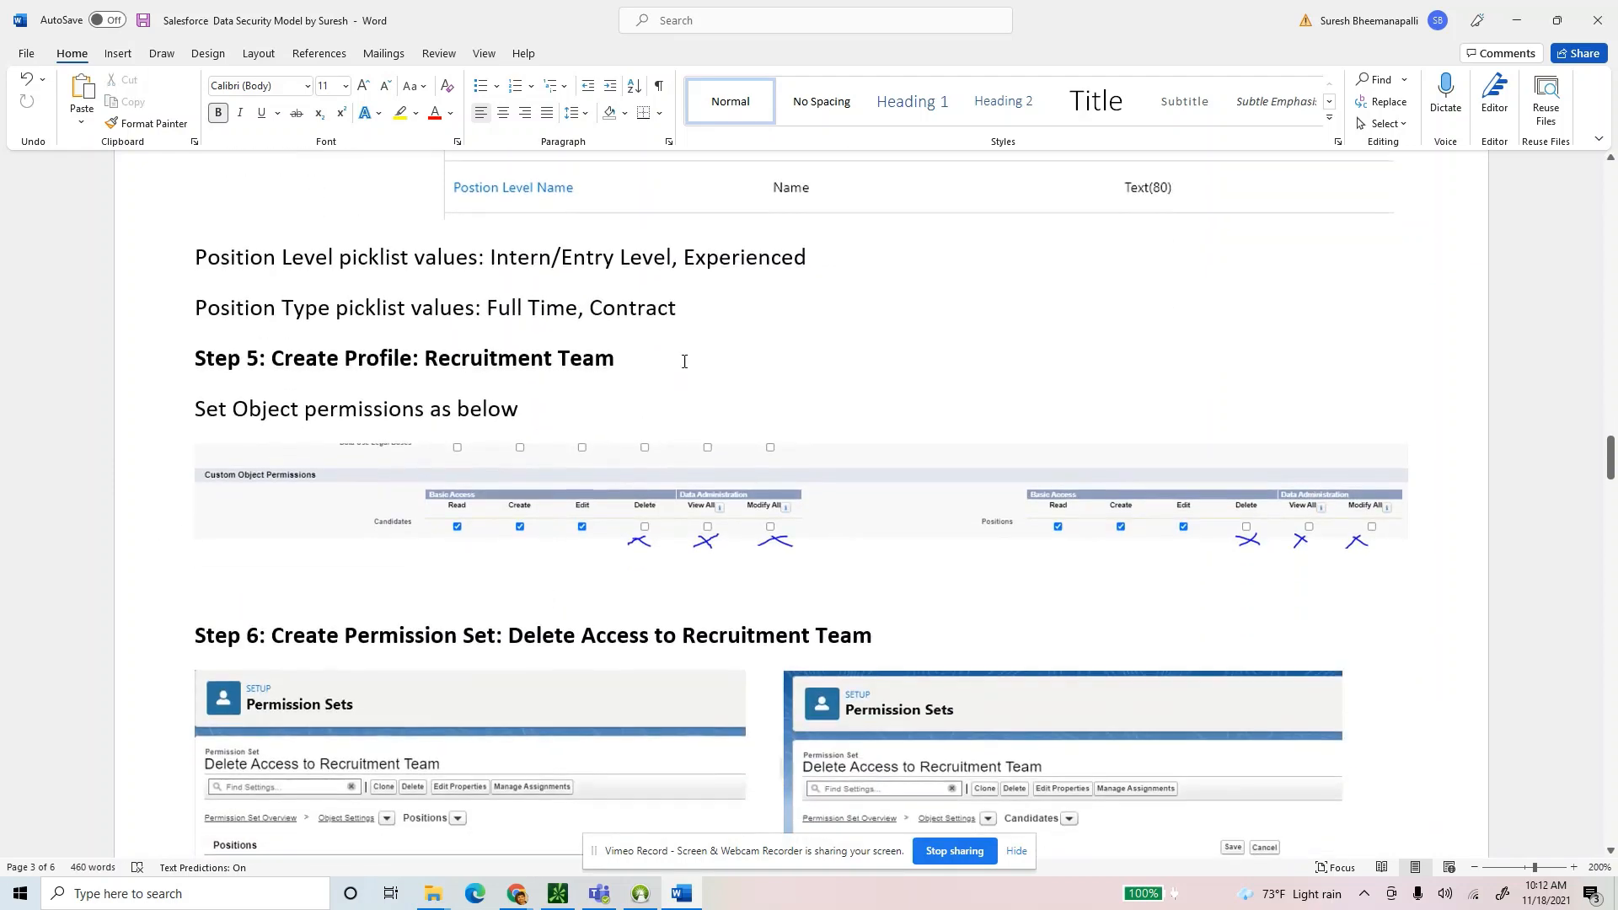
{"action": "left_click_drag", "start_coordinate": [608, 360], "coordinate": [427, 366]}
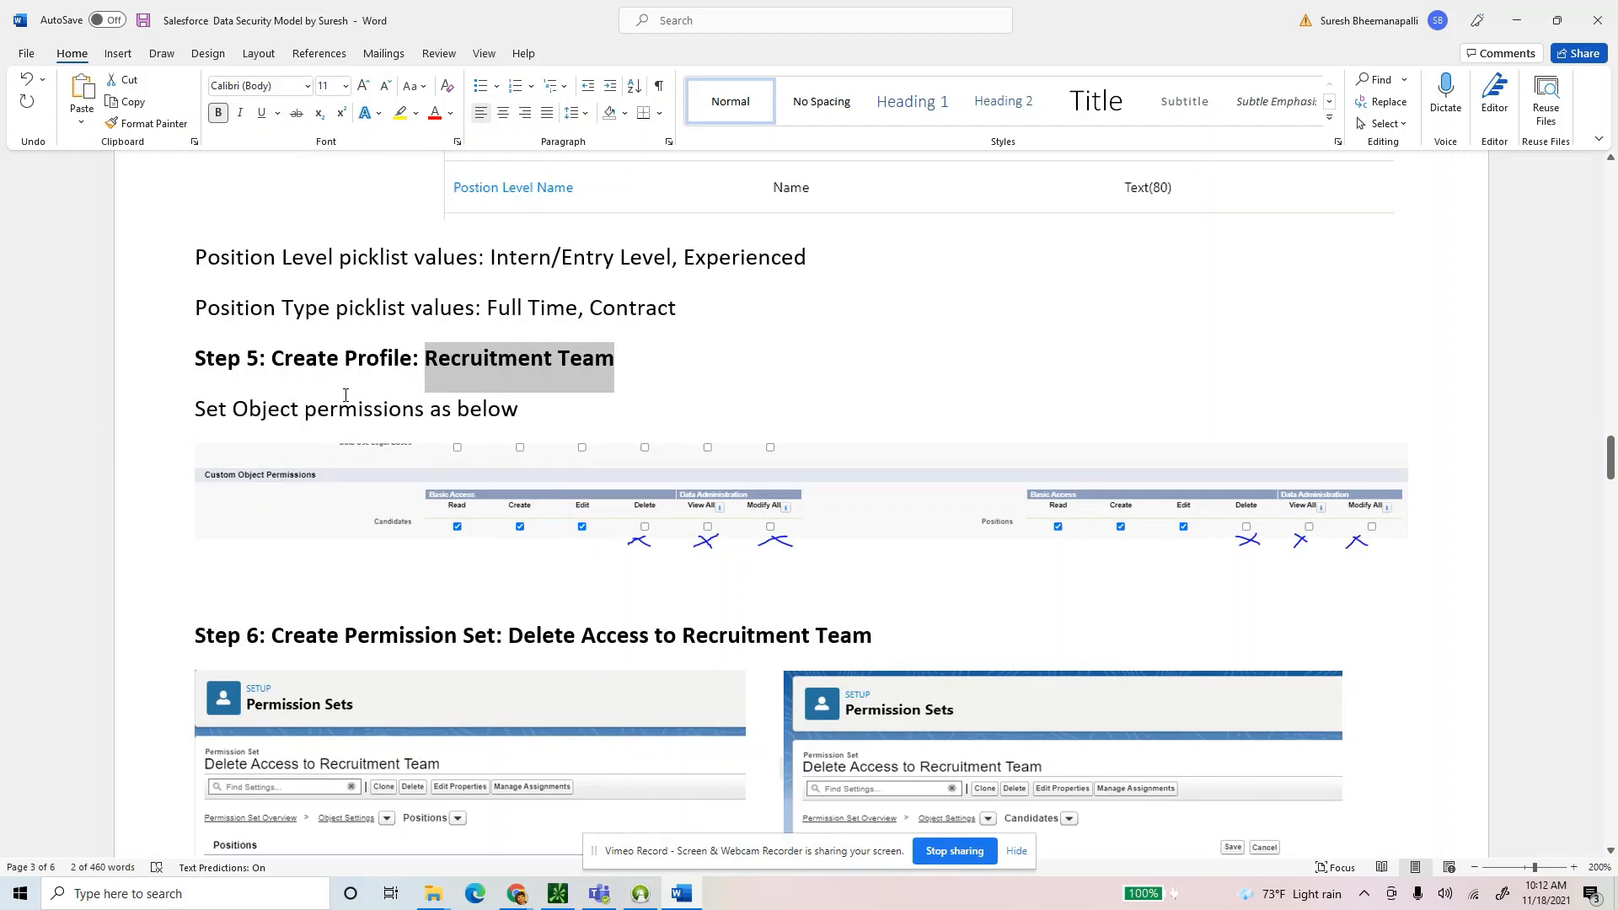
{"action": "left_click", "coordinate": [524, 898]}
{"action": "left_click", "coordinate": [392, 811]}
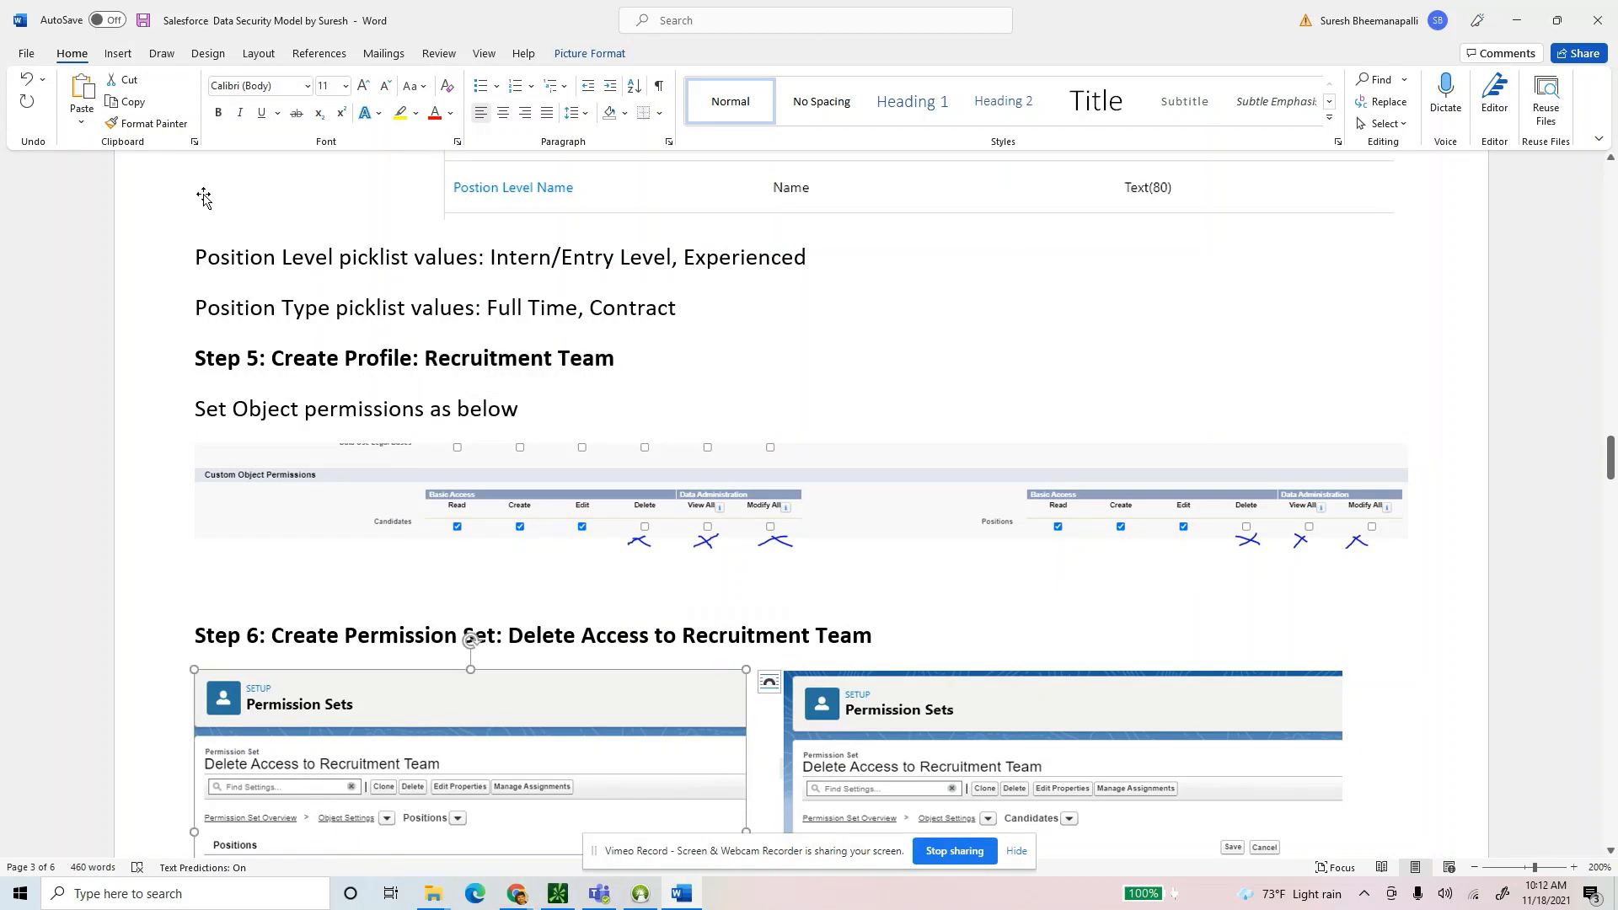
{"action": "left_click", "coordinate": [518, 895]}
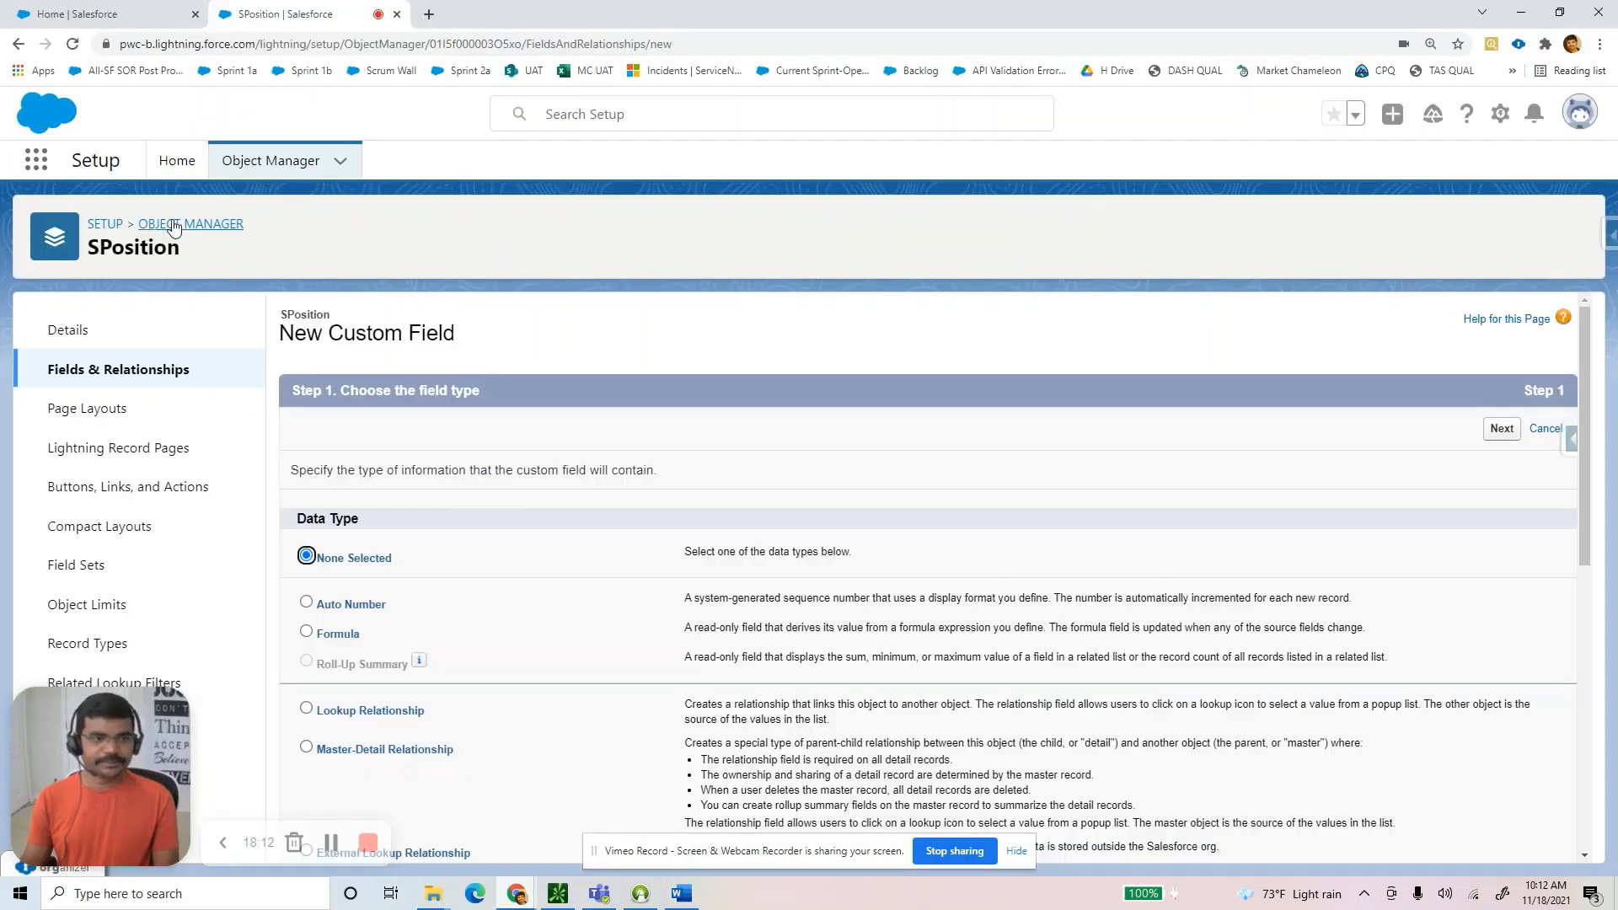
Search Setup for 'Profile' and open the Profiles page.
{"action": "left_click", "coordinate": [94, 225]}
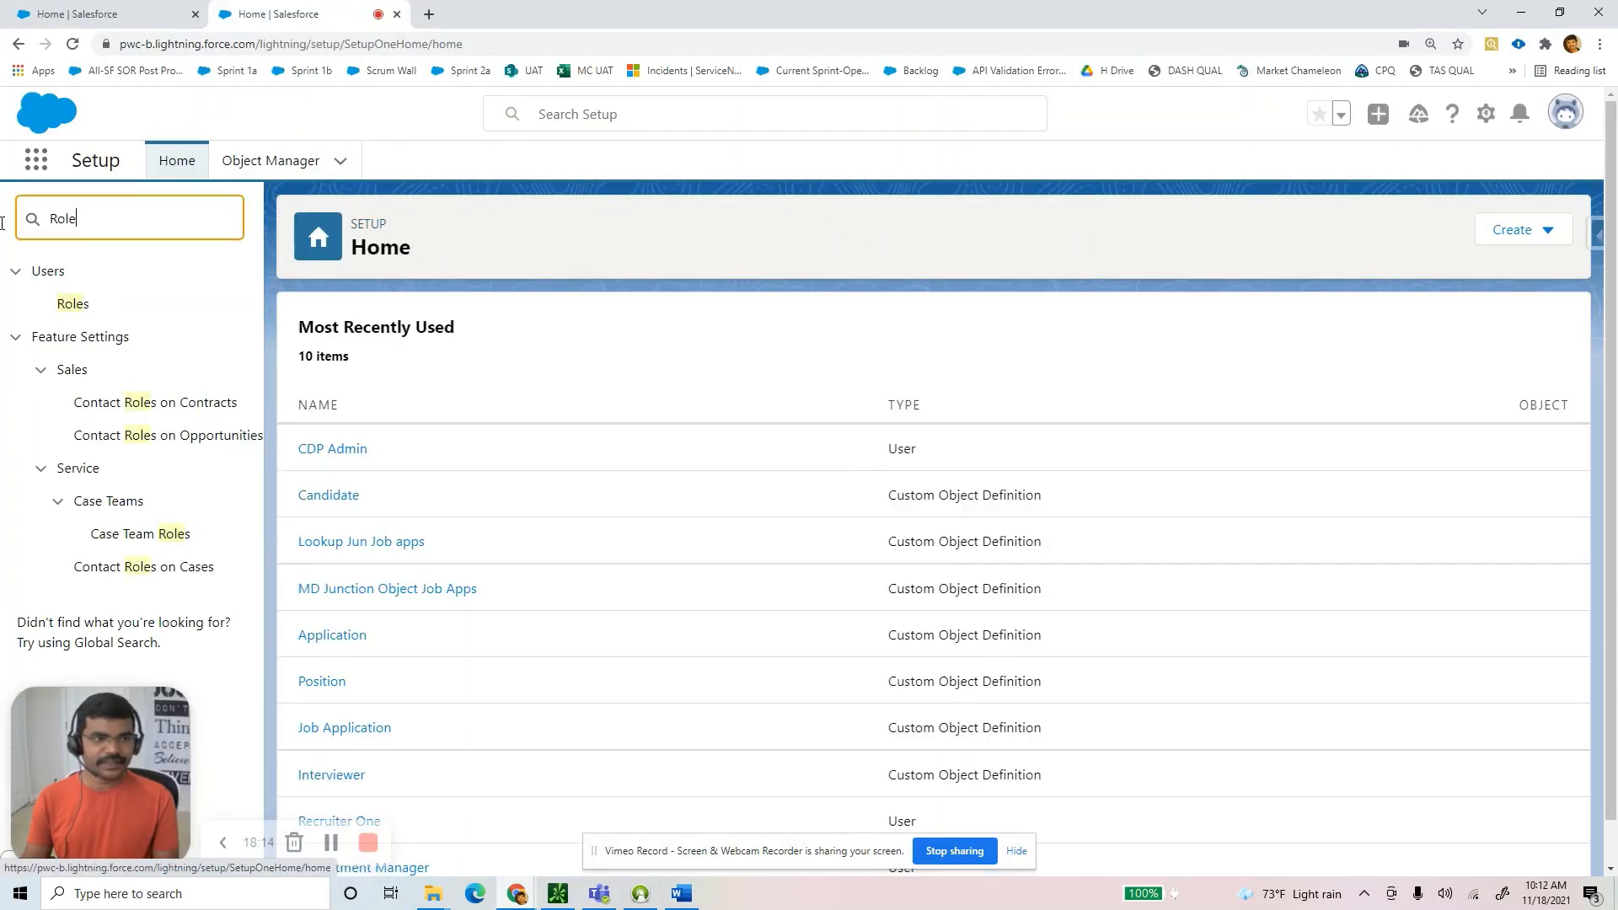
{"action": "type", "text": "Profile"}
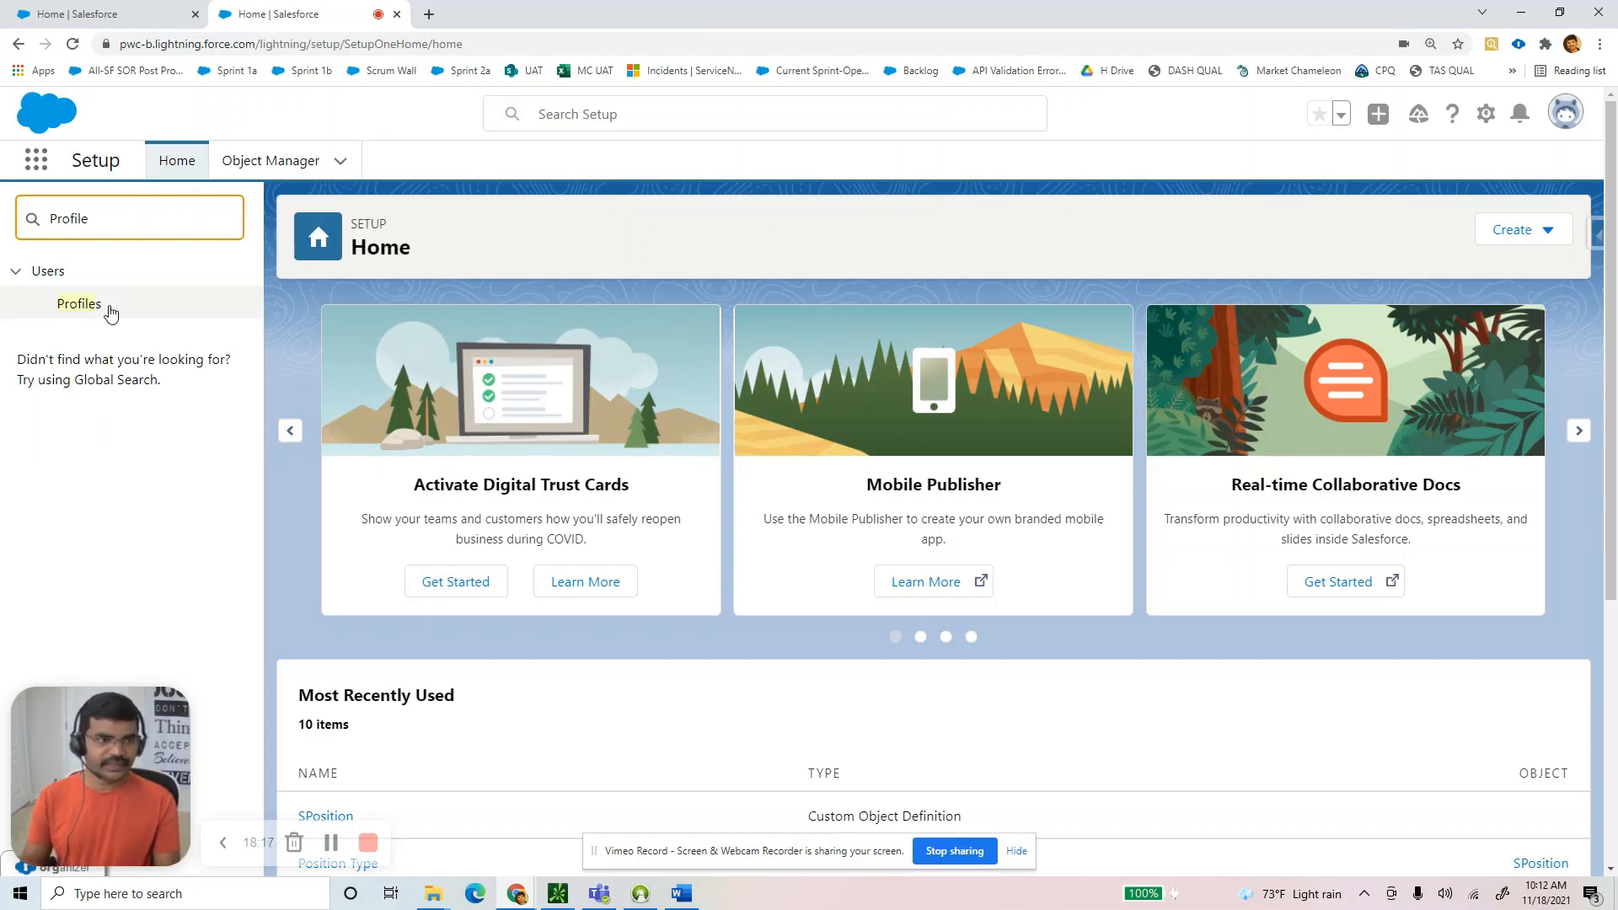
{"action": "left_click", "coordinate": [99, 311]}
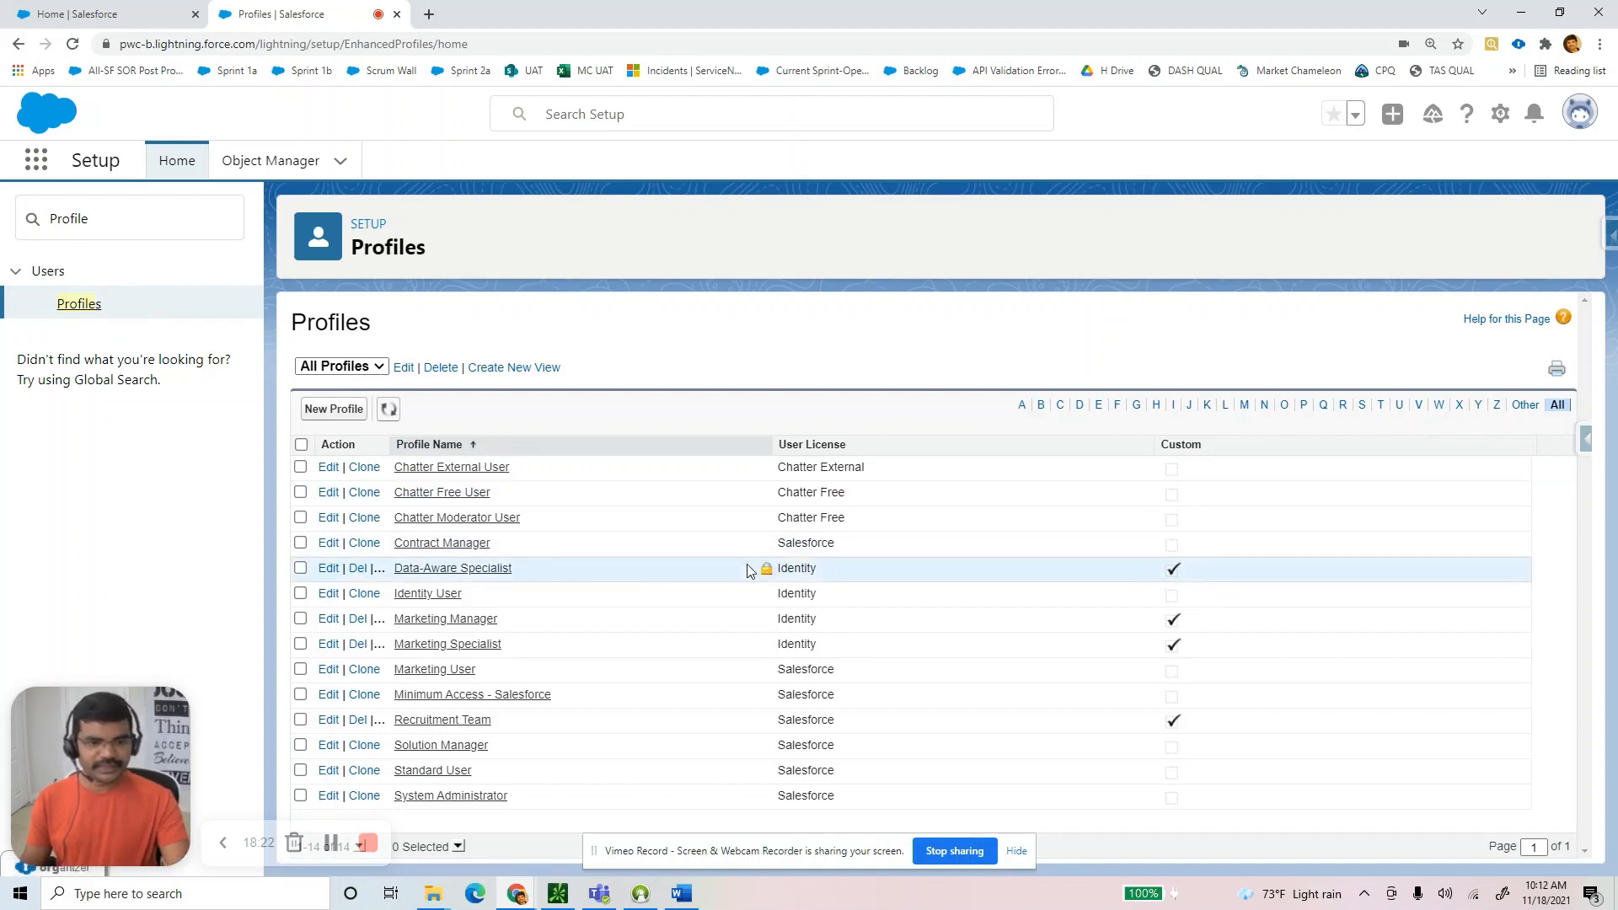
Attempt to delete the in-use profile, then open the Recruitment Team profile.
{"action": "left_click", "coordinate": [354, 723]}
{"action": "left_click", "coordinate": [892, 138]}
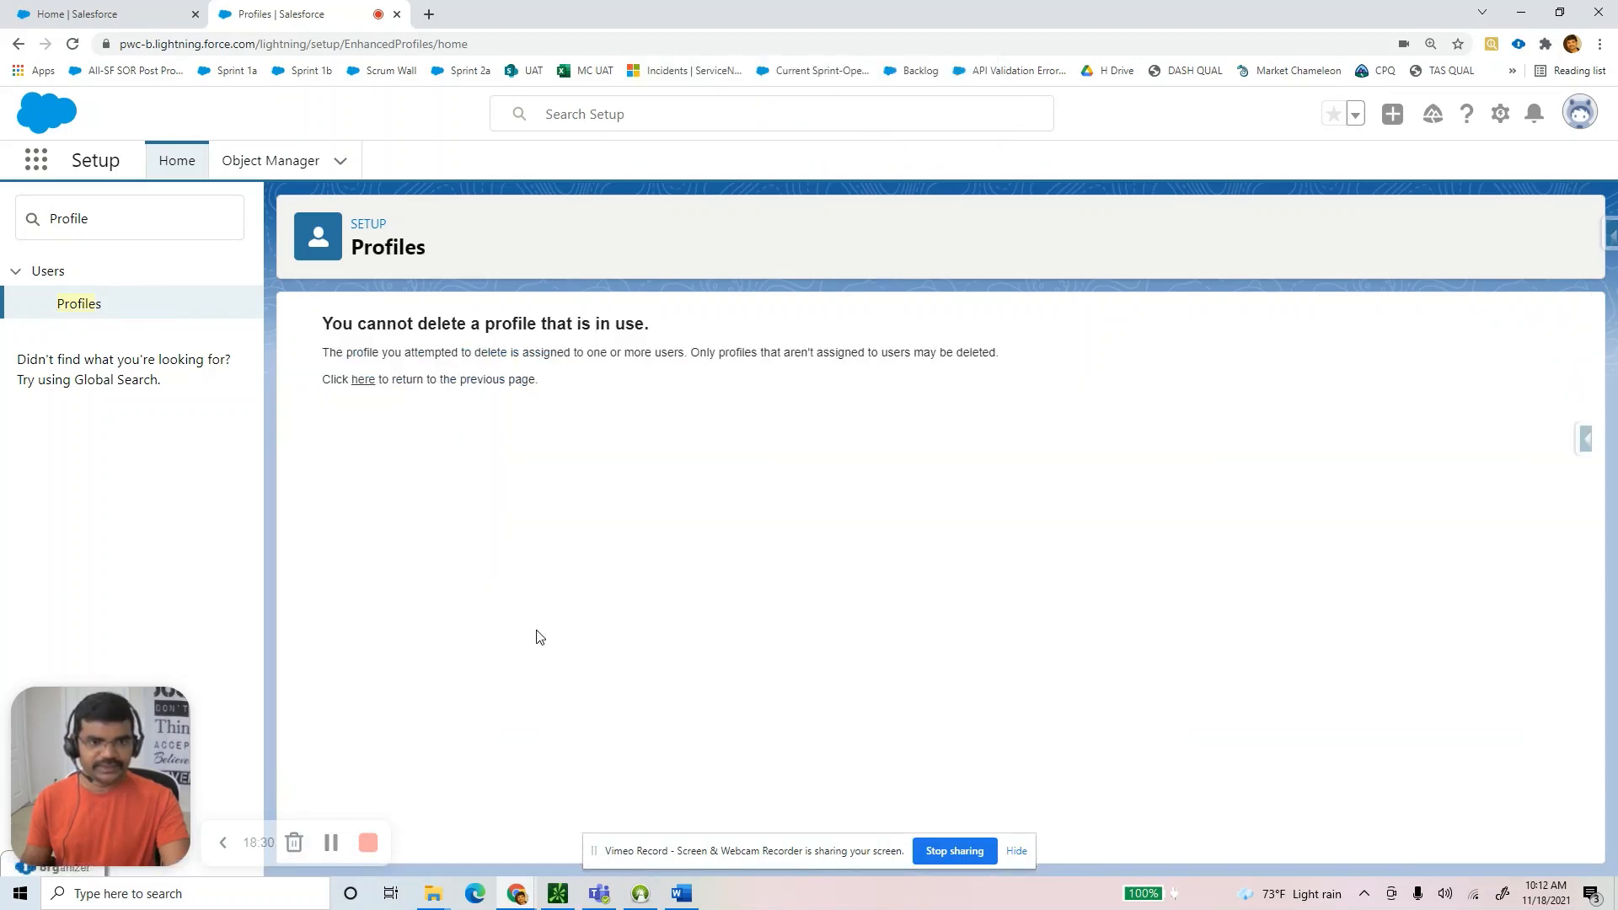
{"action": "left_click", "coordinate": [363, 378]}
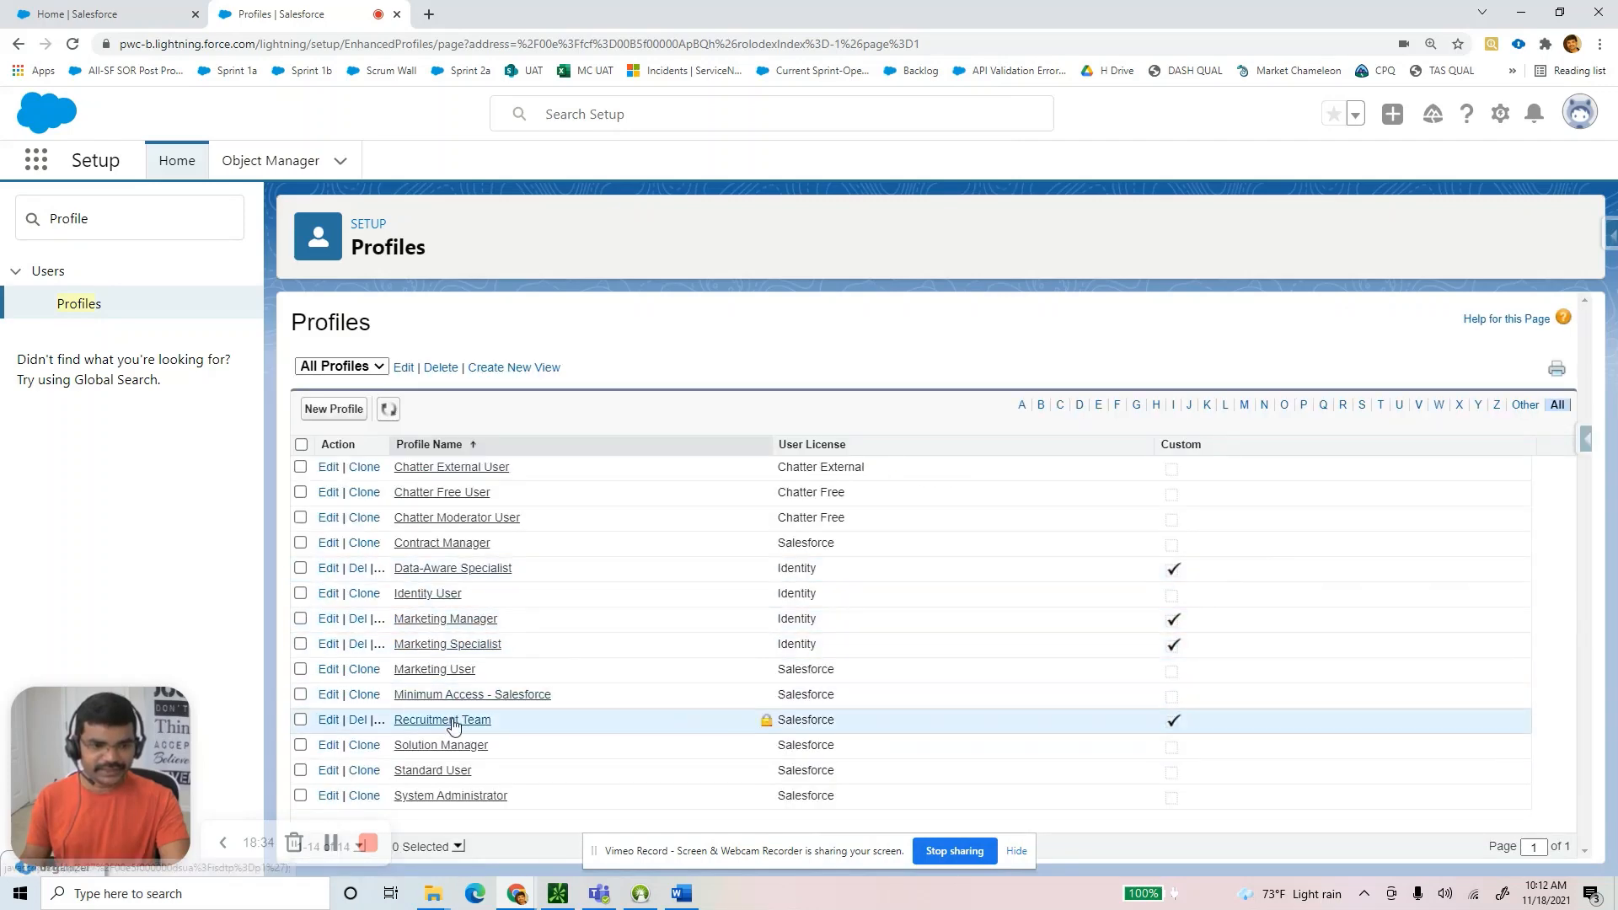
{"action": "left_click", "coordinate": [459, 723]}
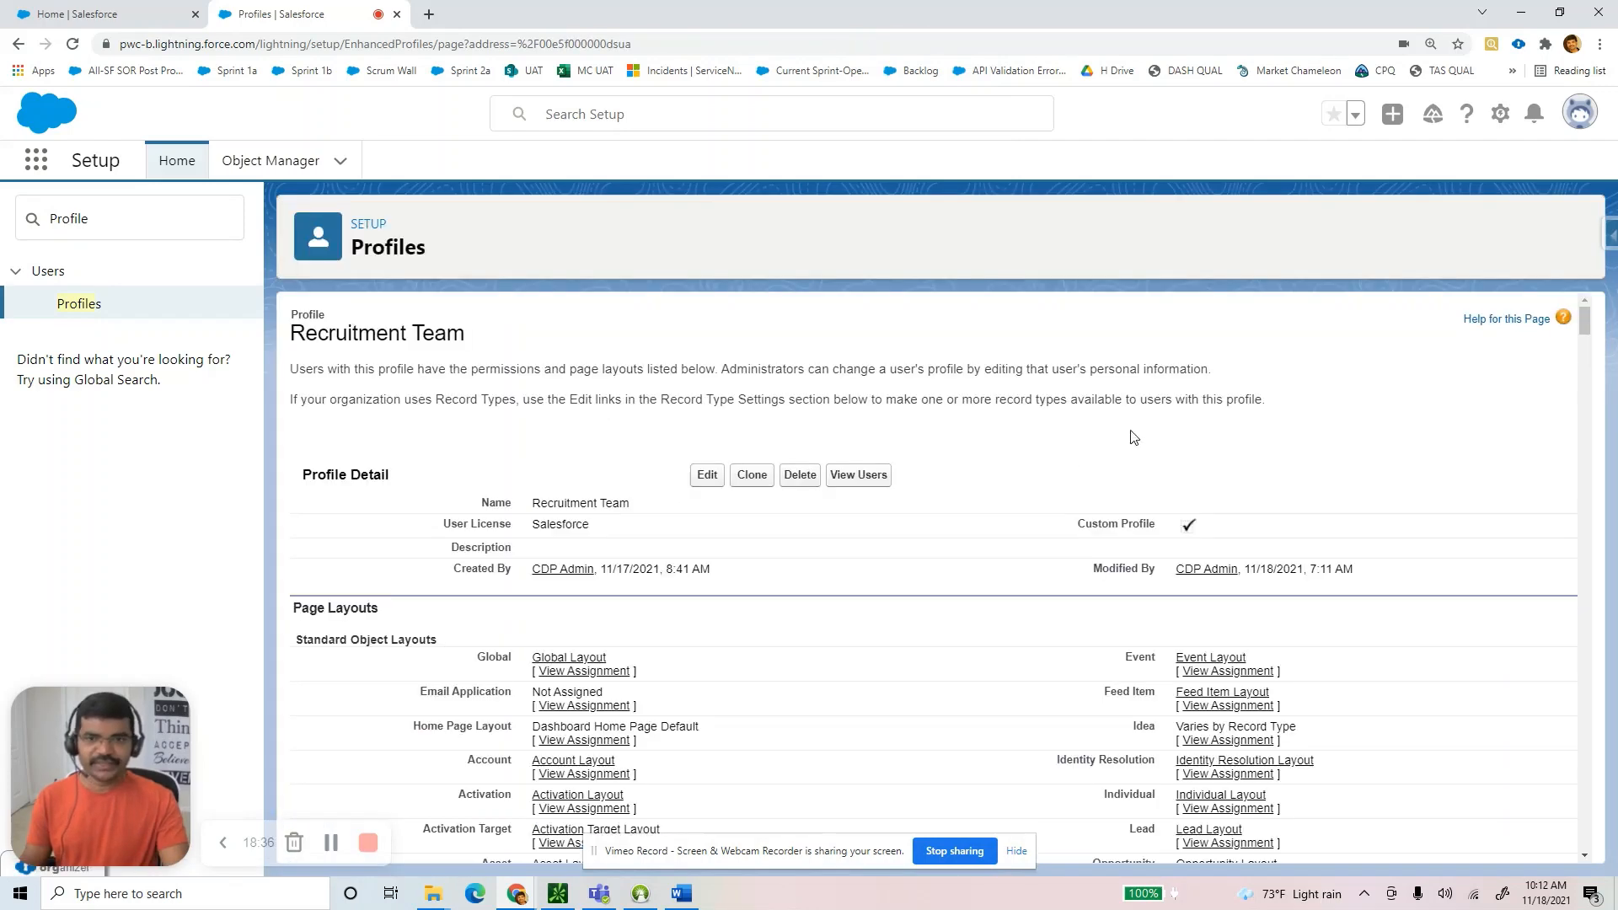
Edit the Recruitment Team profile and locate its Custom App Settings.
{"action": "scroll", "coordinate": [548, 623], "scroll_direction": "down", "scroll_amount": 2}
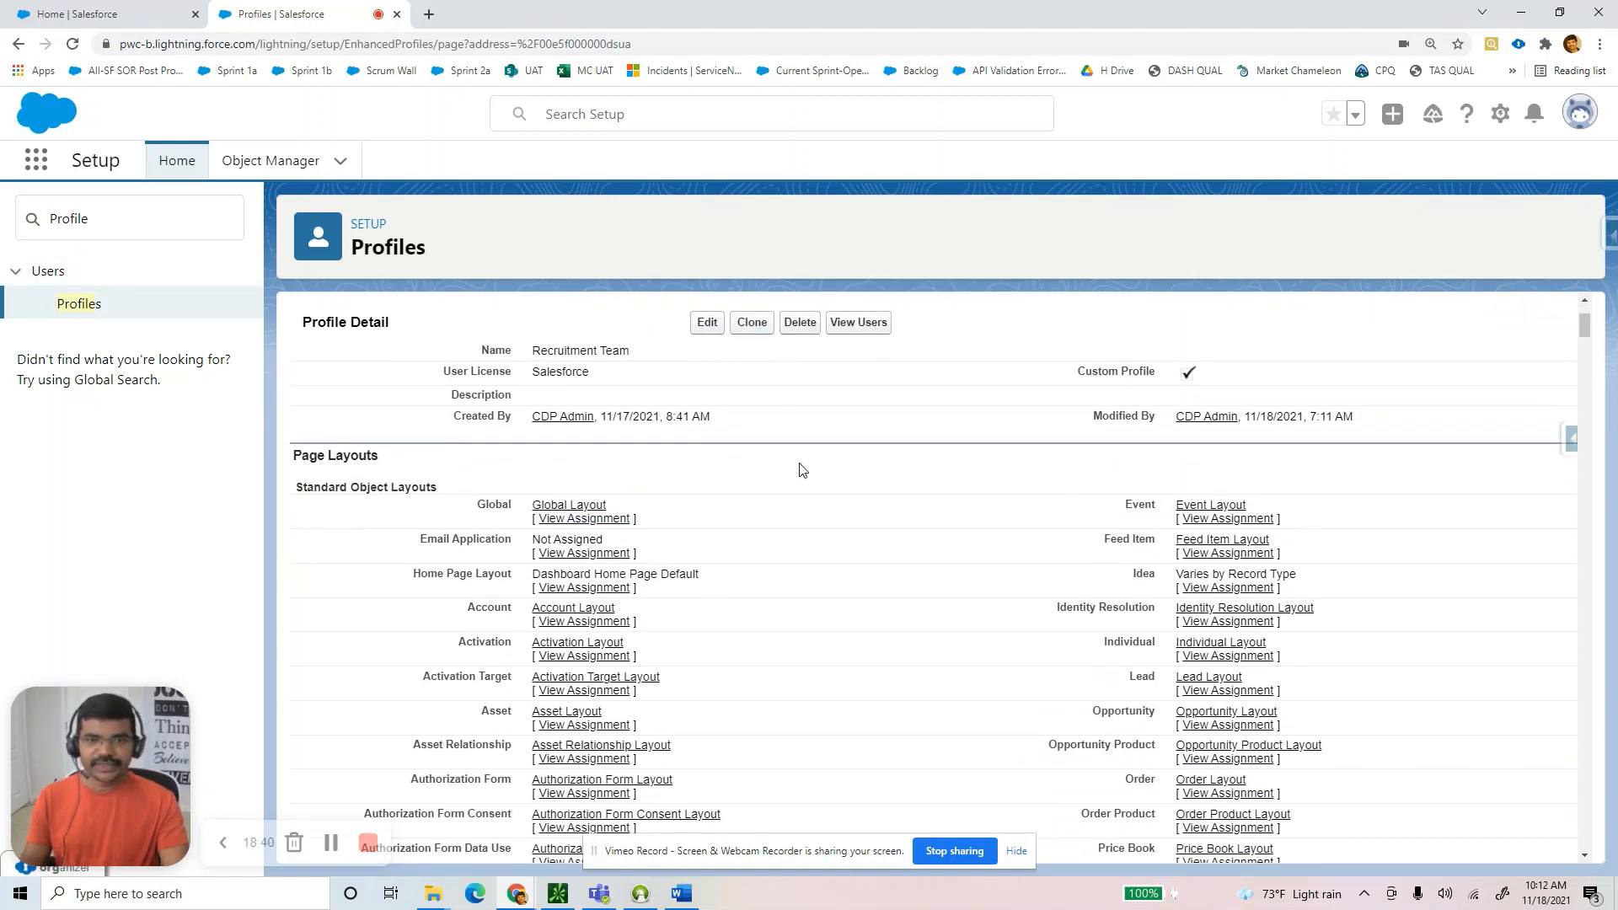
{"action": "left_click_drag", "start_coordinate": [647, 363], "coordinate": [530, 358]}
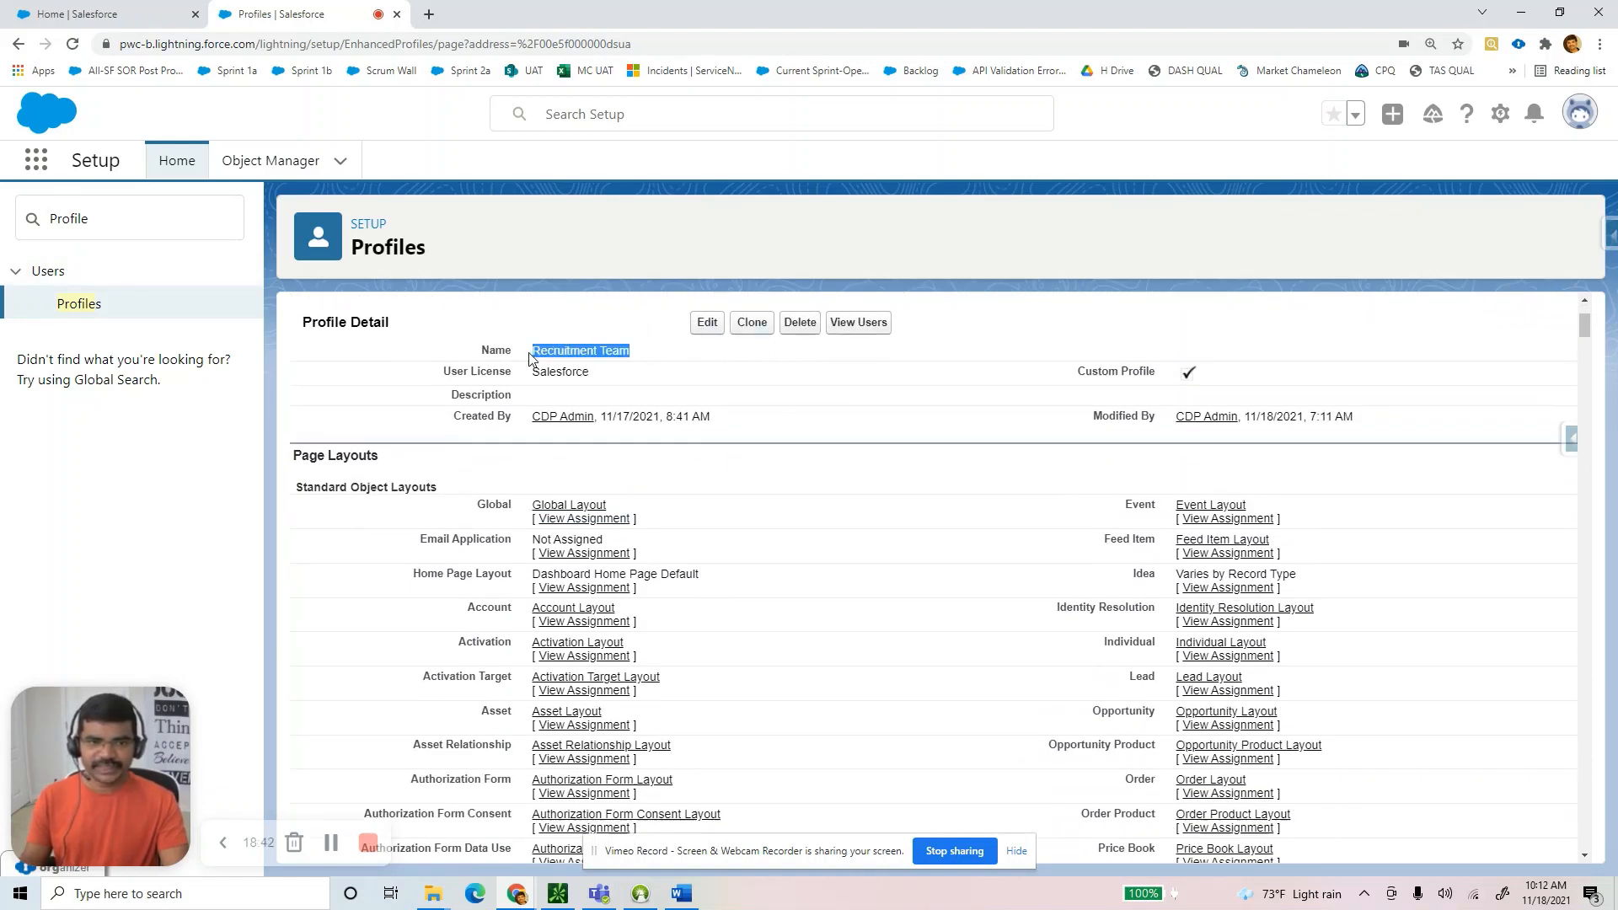
{"action": "left_click", "coordinate": [714, 330]}
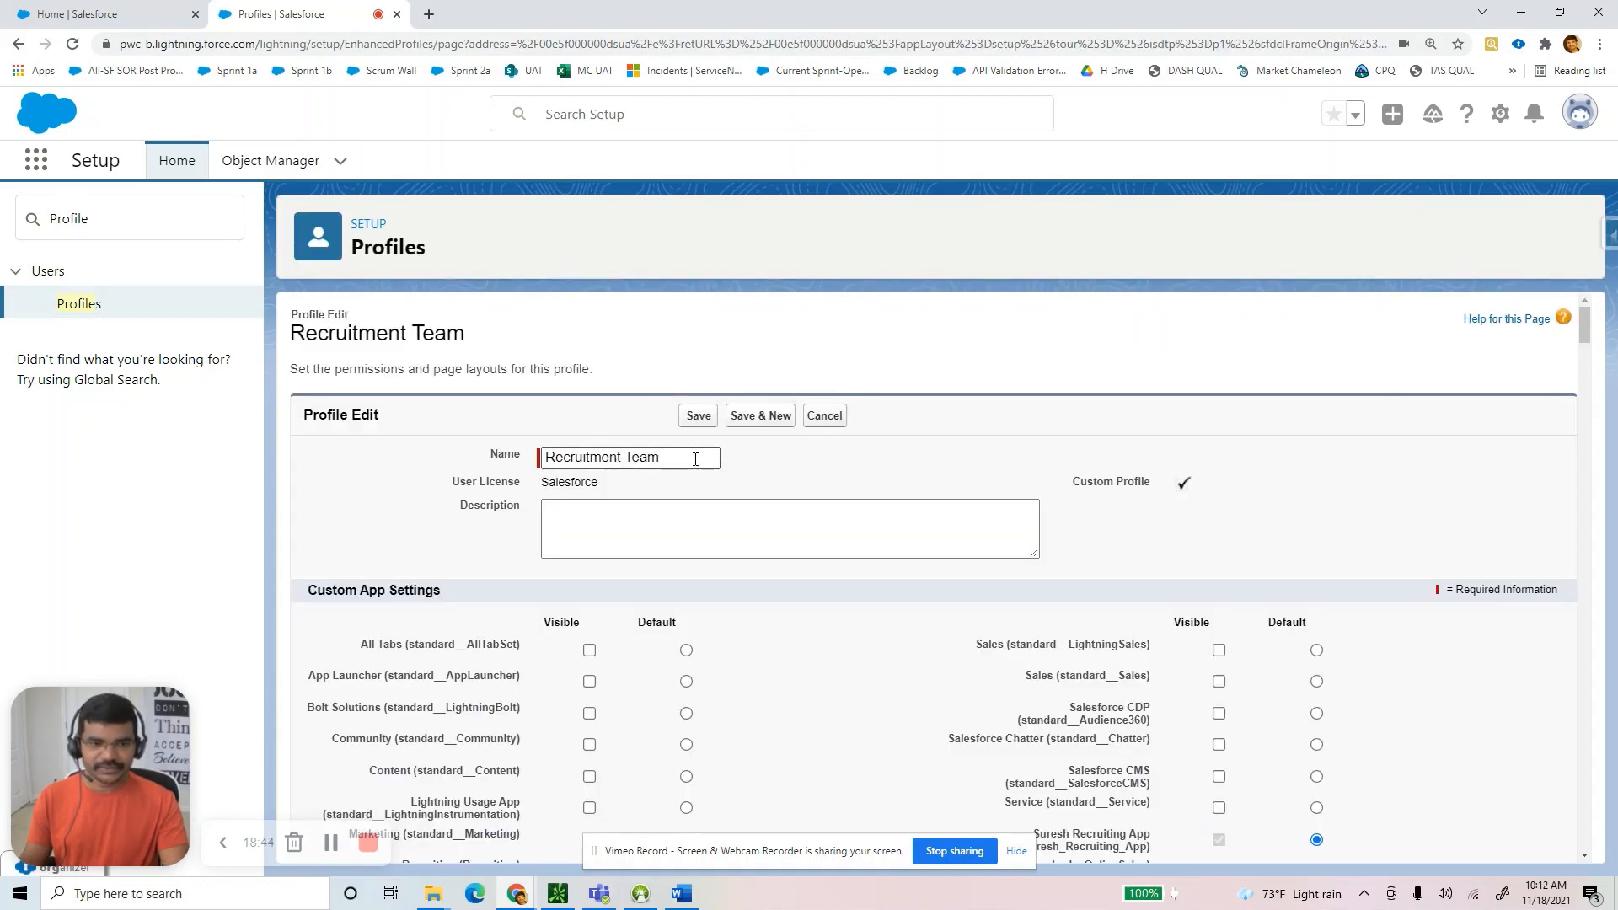
{"action": "left_click_drag", "start_coordinate": [695, 459], "coordinate": [503, 466]}
{"action": "scroll", "coordinate": [893, 560], "scroll_direction": "down", "scroll_amount": 3}
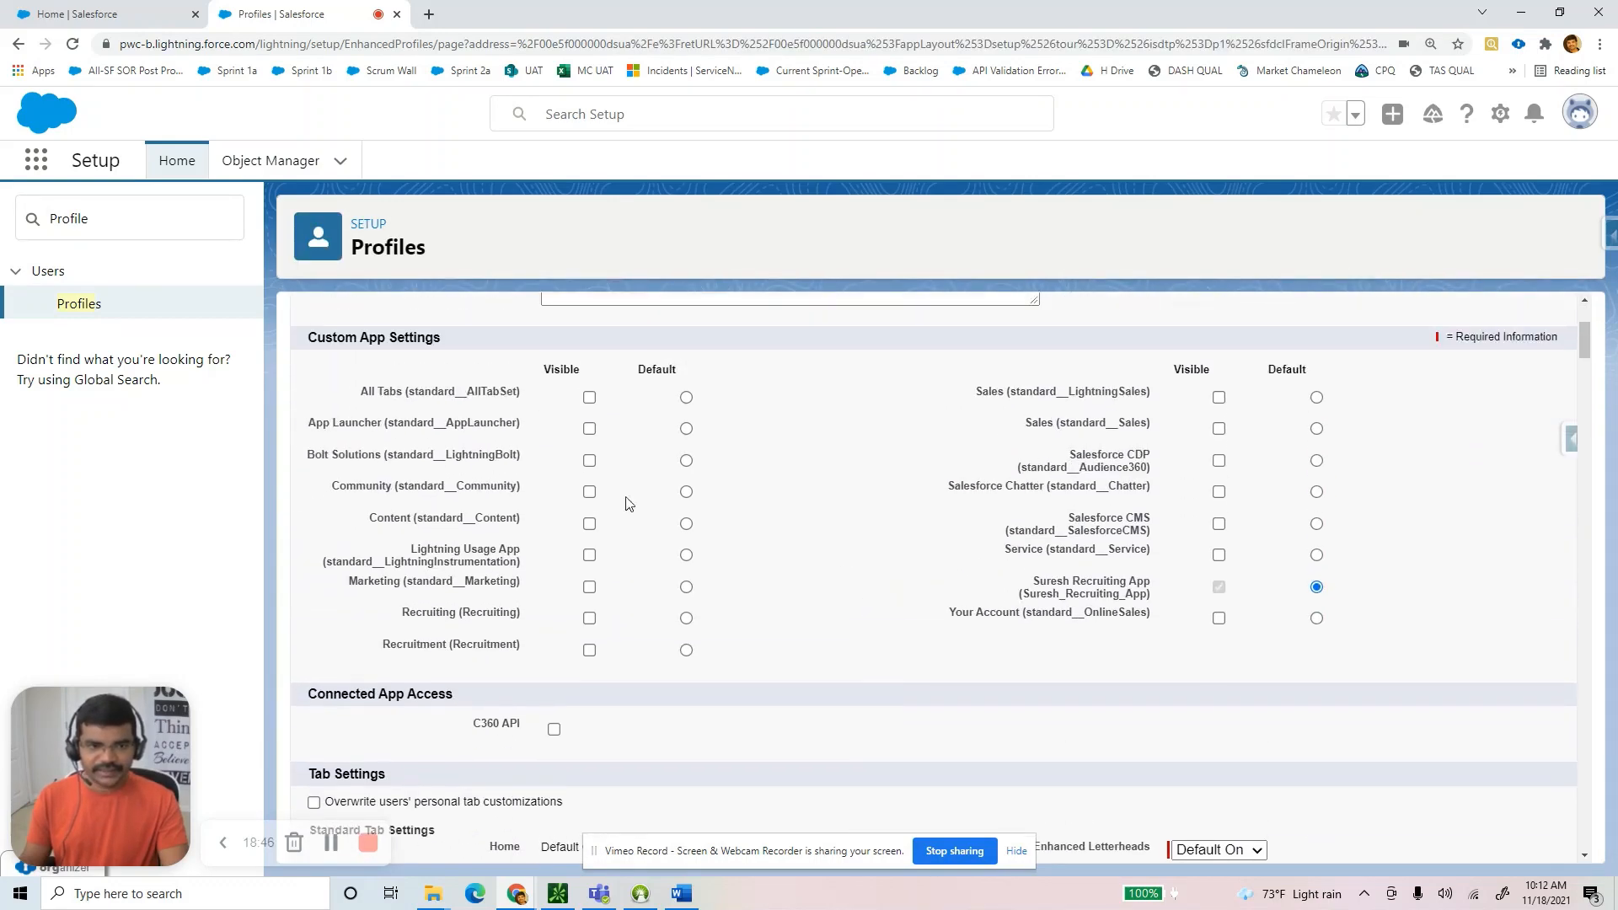
{"action": "left_click_drag", "start_coordinate": [318, 337], "coordinate": [470, 335]}
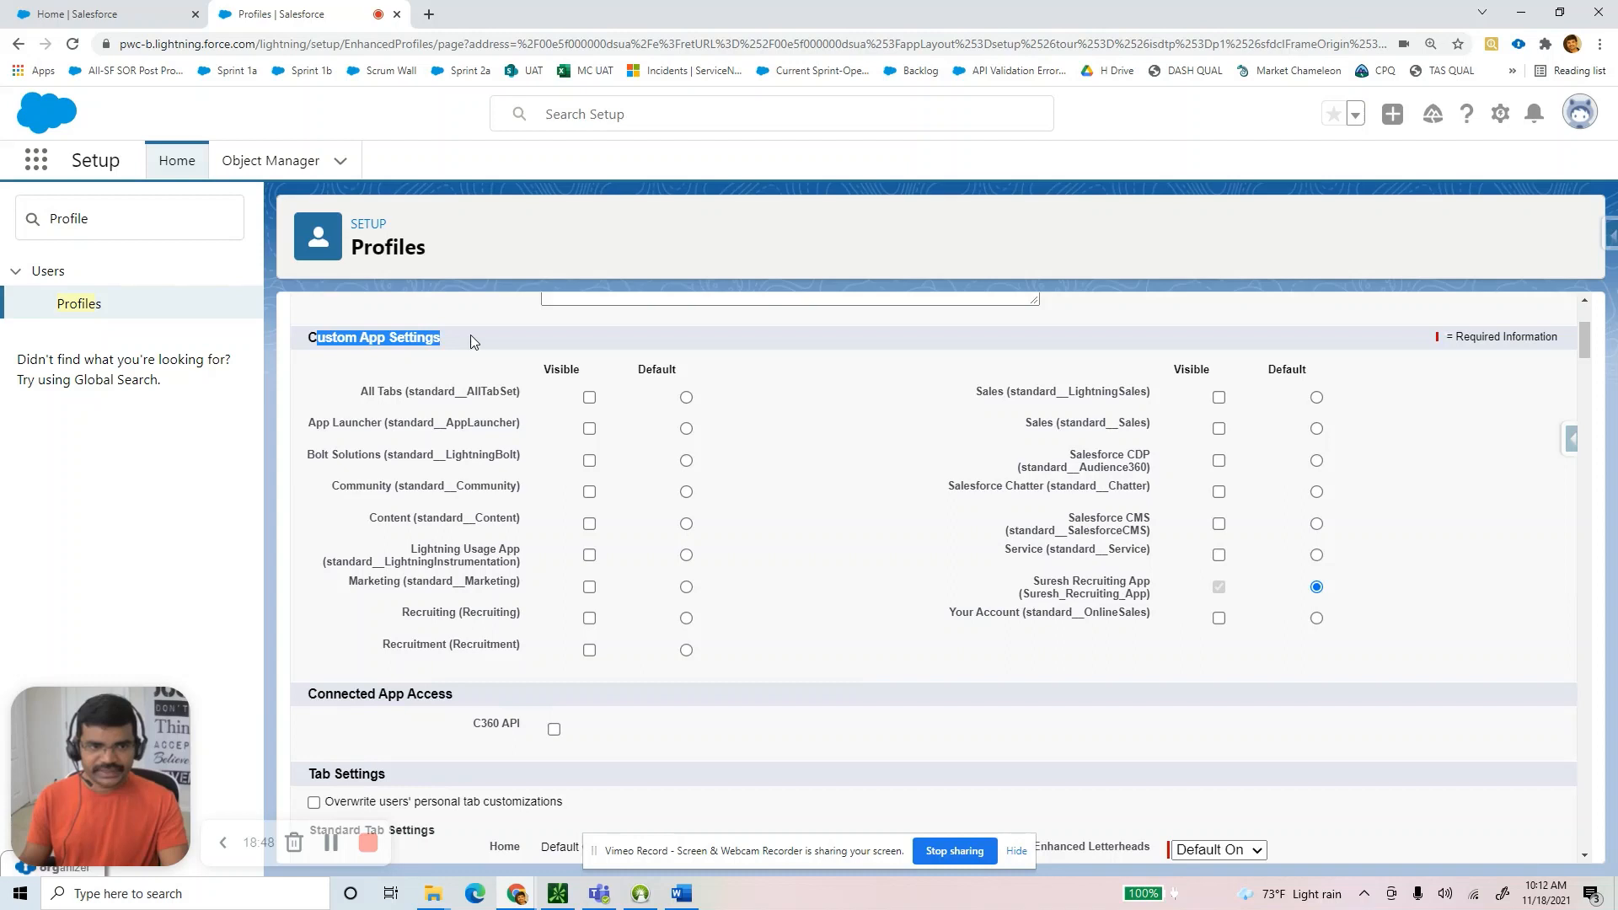
{"action": "left_click_drag", "start_coordinate": [1037, 583], "coordinate": [1148, 583]}
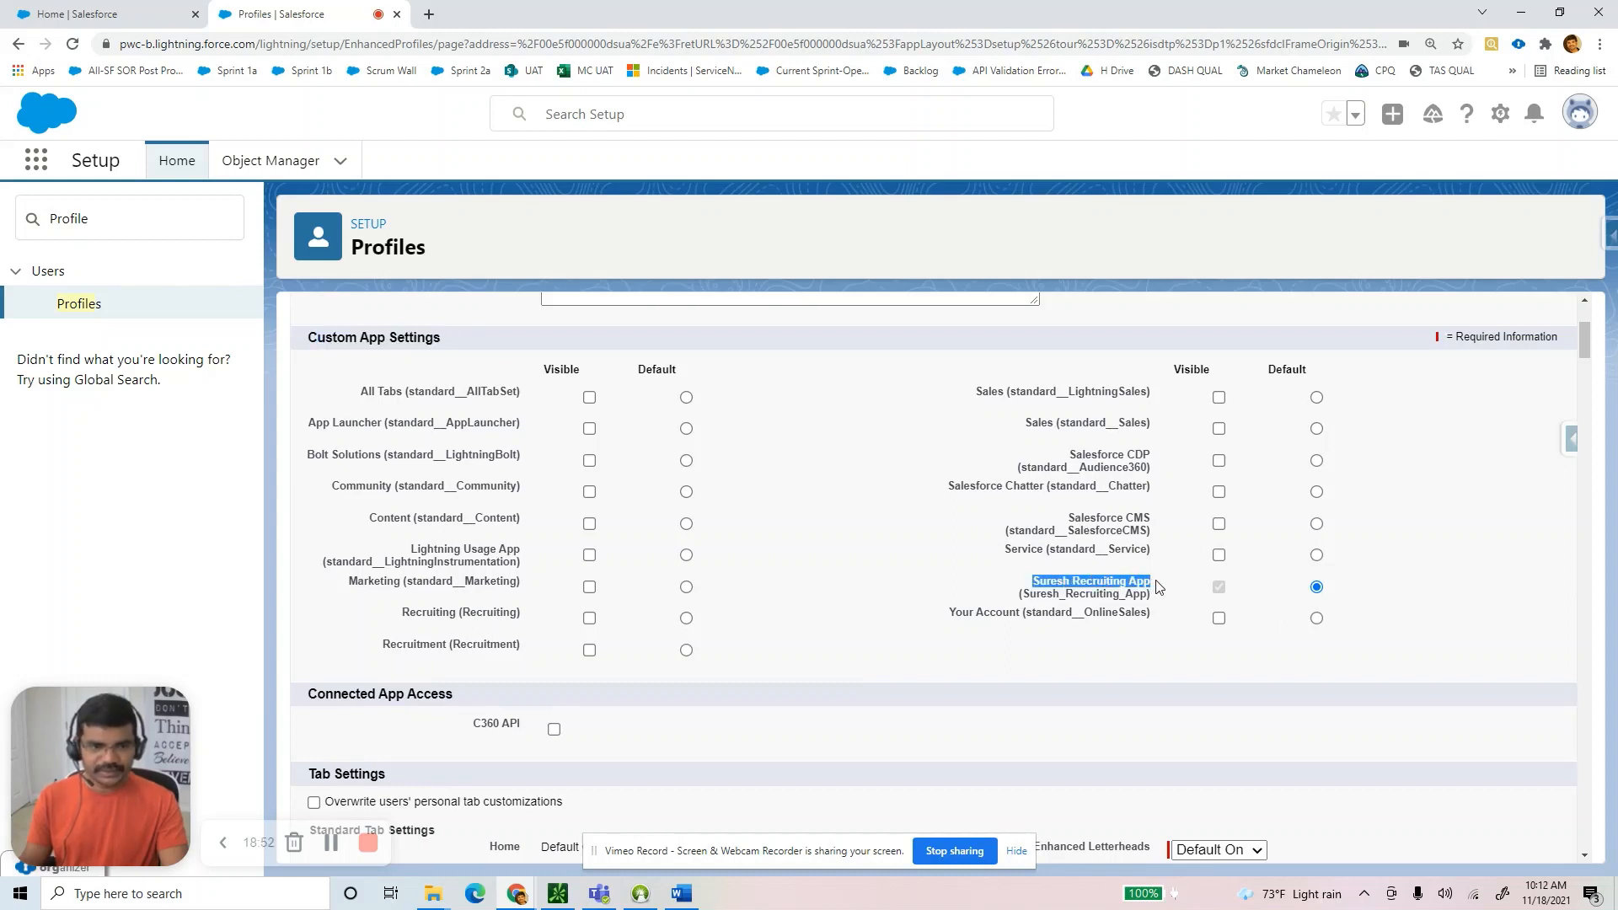
Make Recruitment visible and the default app, and hide the other recruiting app.
{"action": "left_click", "coordinate": [589, 650]}
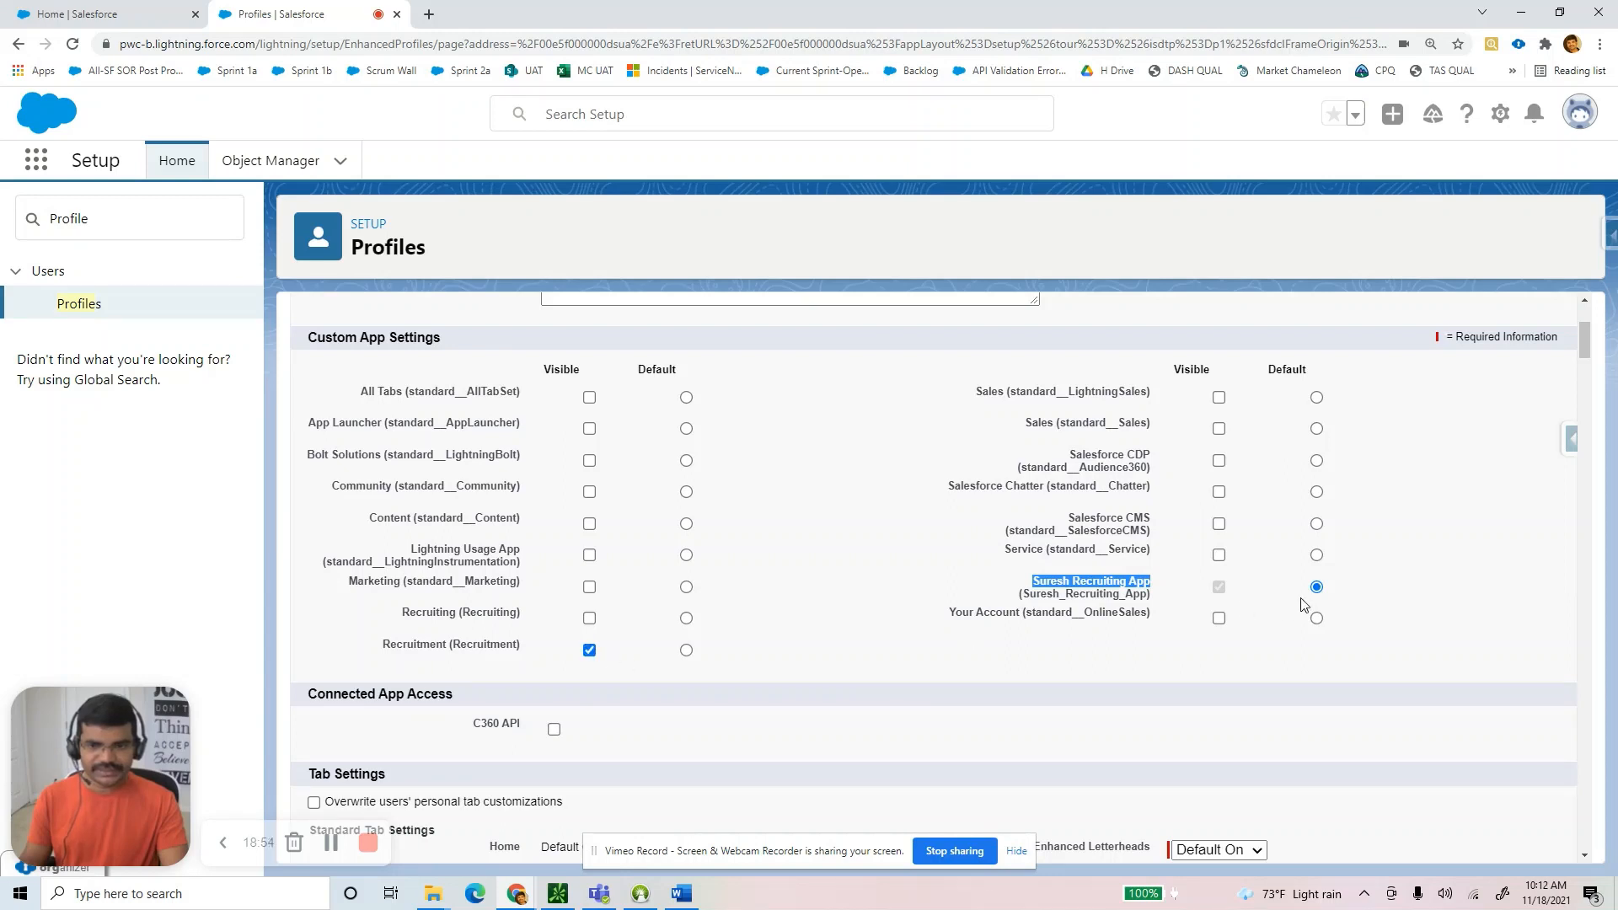
{"action": "left_click", "coordinate": [686, 649]}
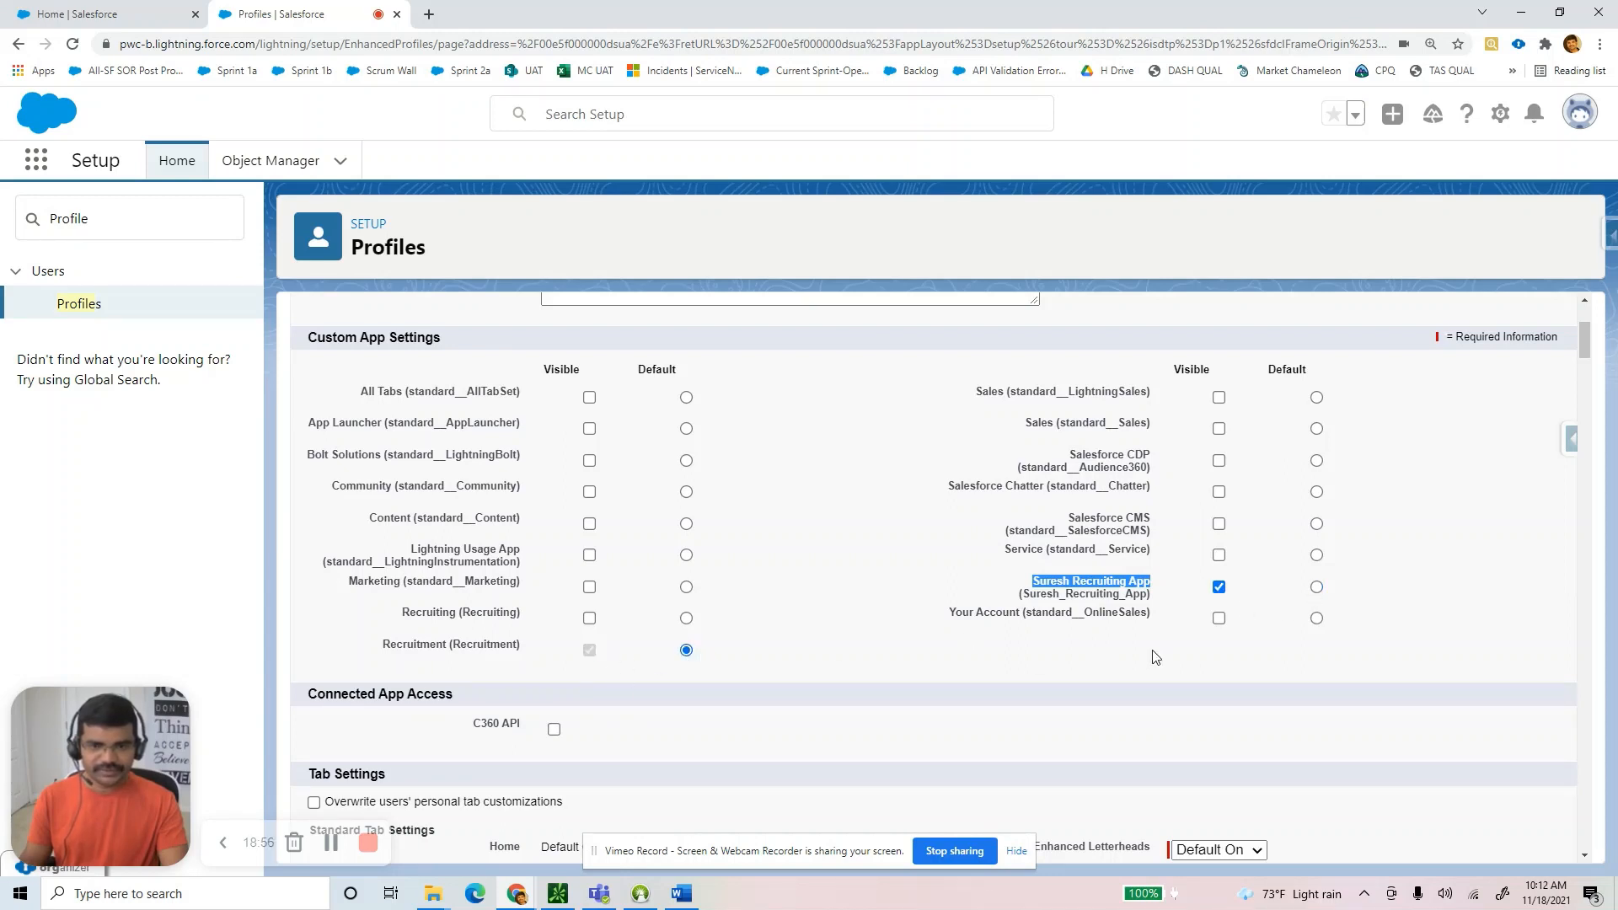
{"action": "left_click", "coordinate": [1219, 588]}
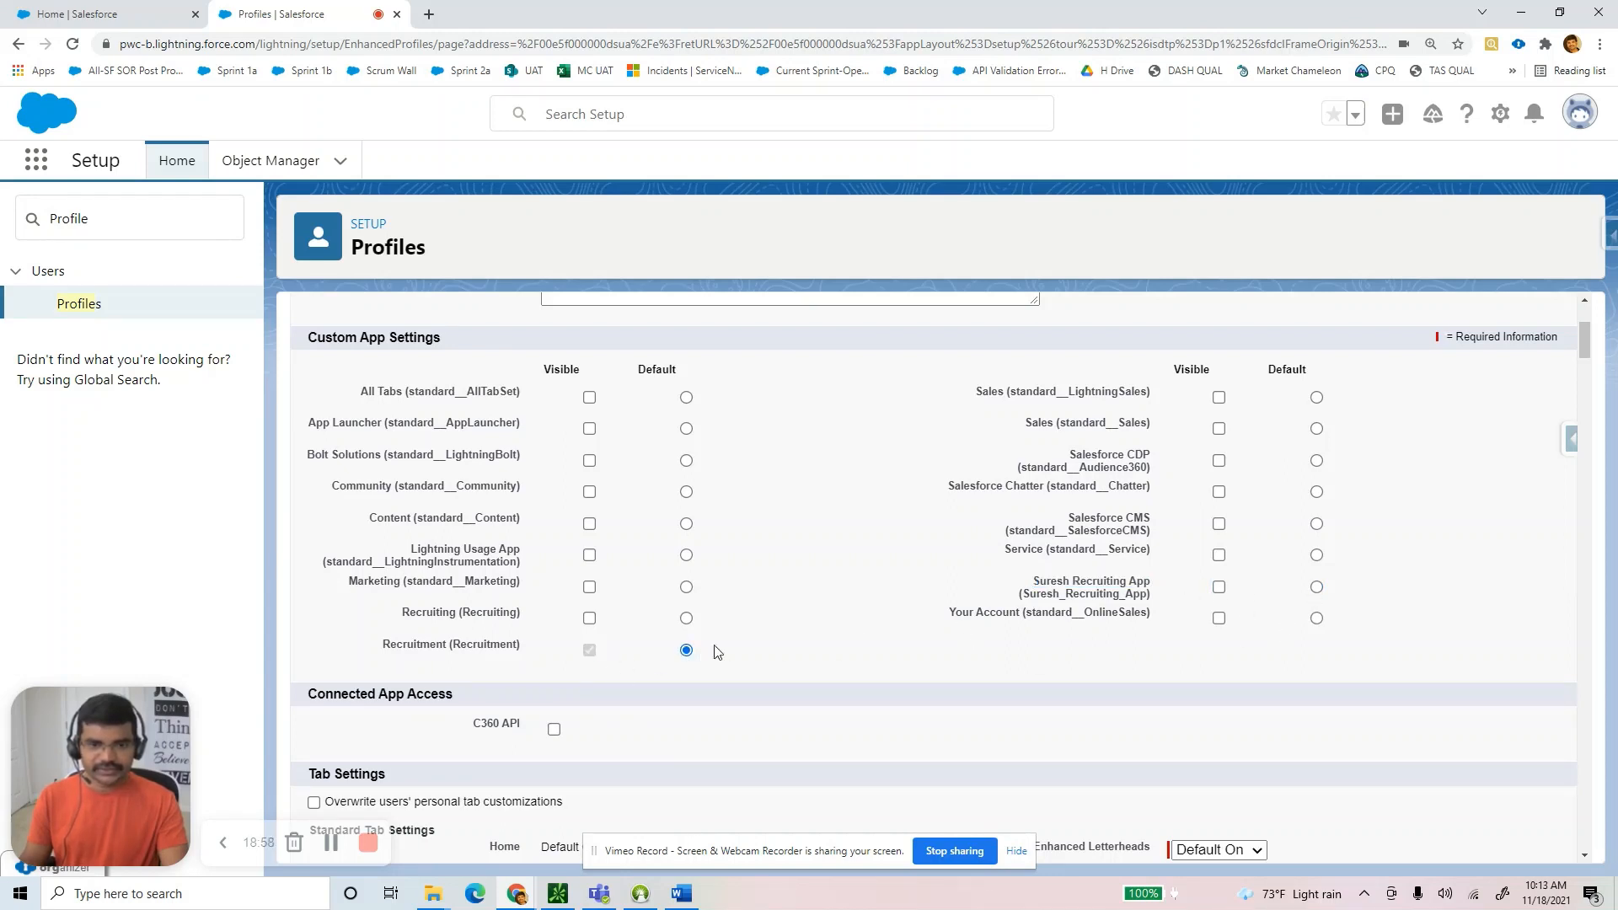
{"action": "left_click_drag", "start_coordinate": [523, 655], "coordinate": [383, 654]}
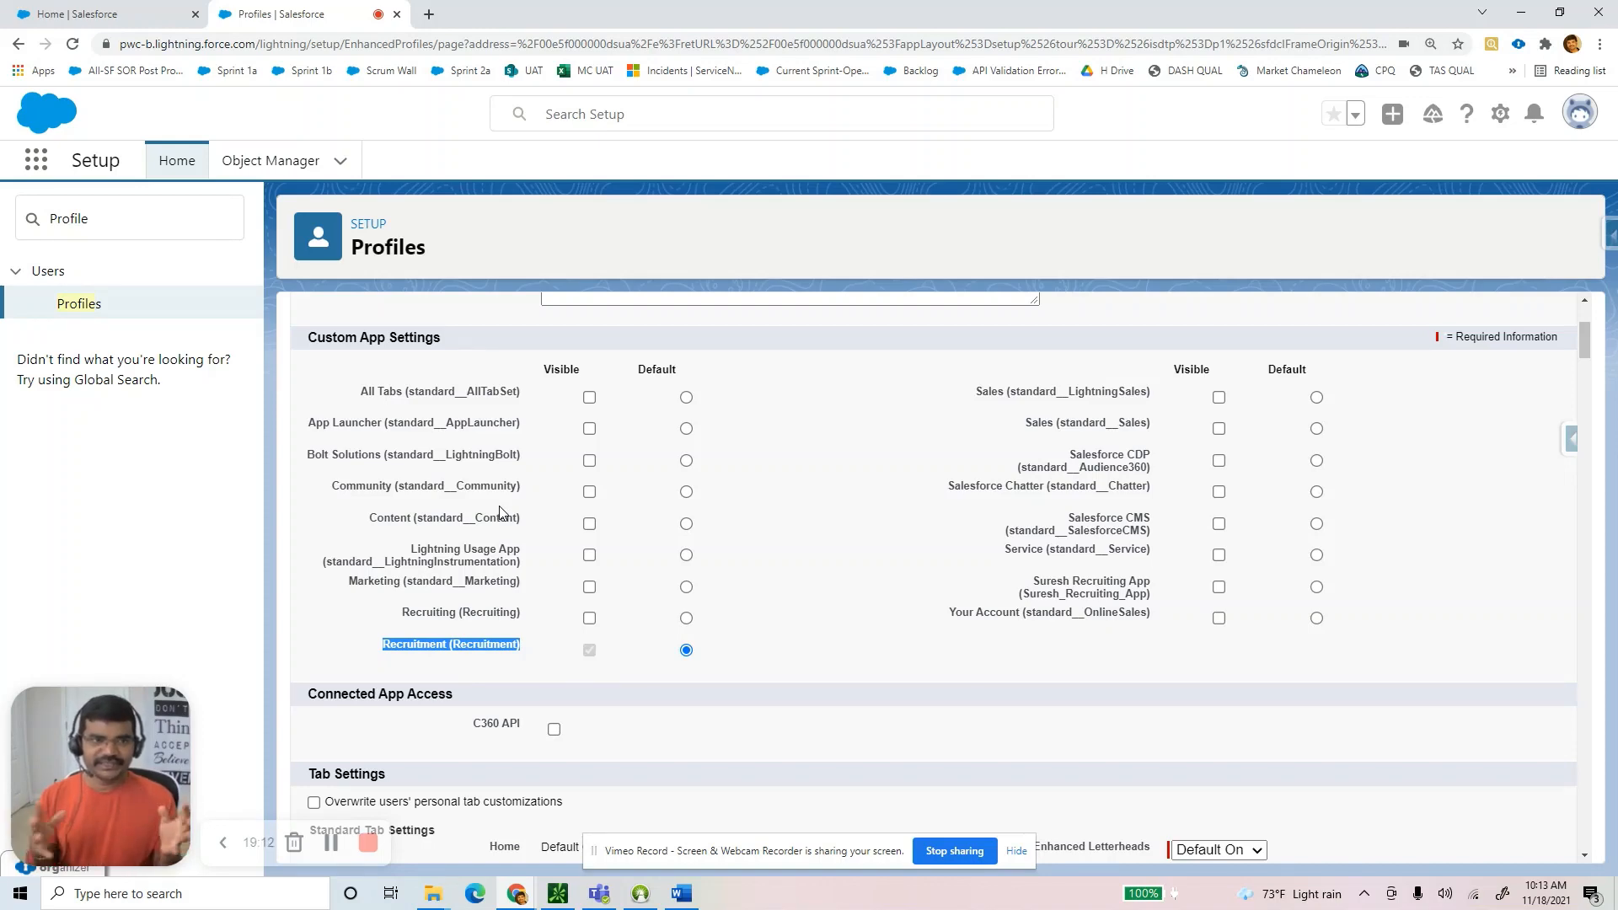
{"action": "left_click", "coordinate": [67, 21]}
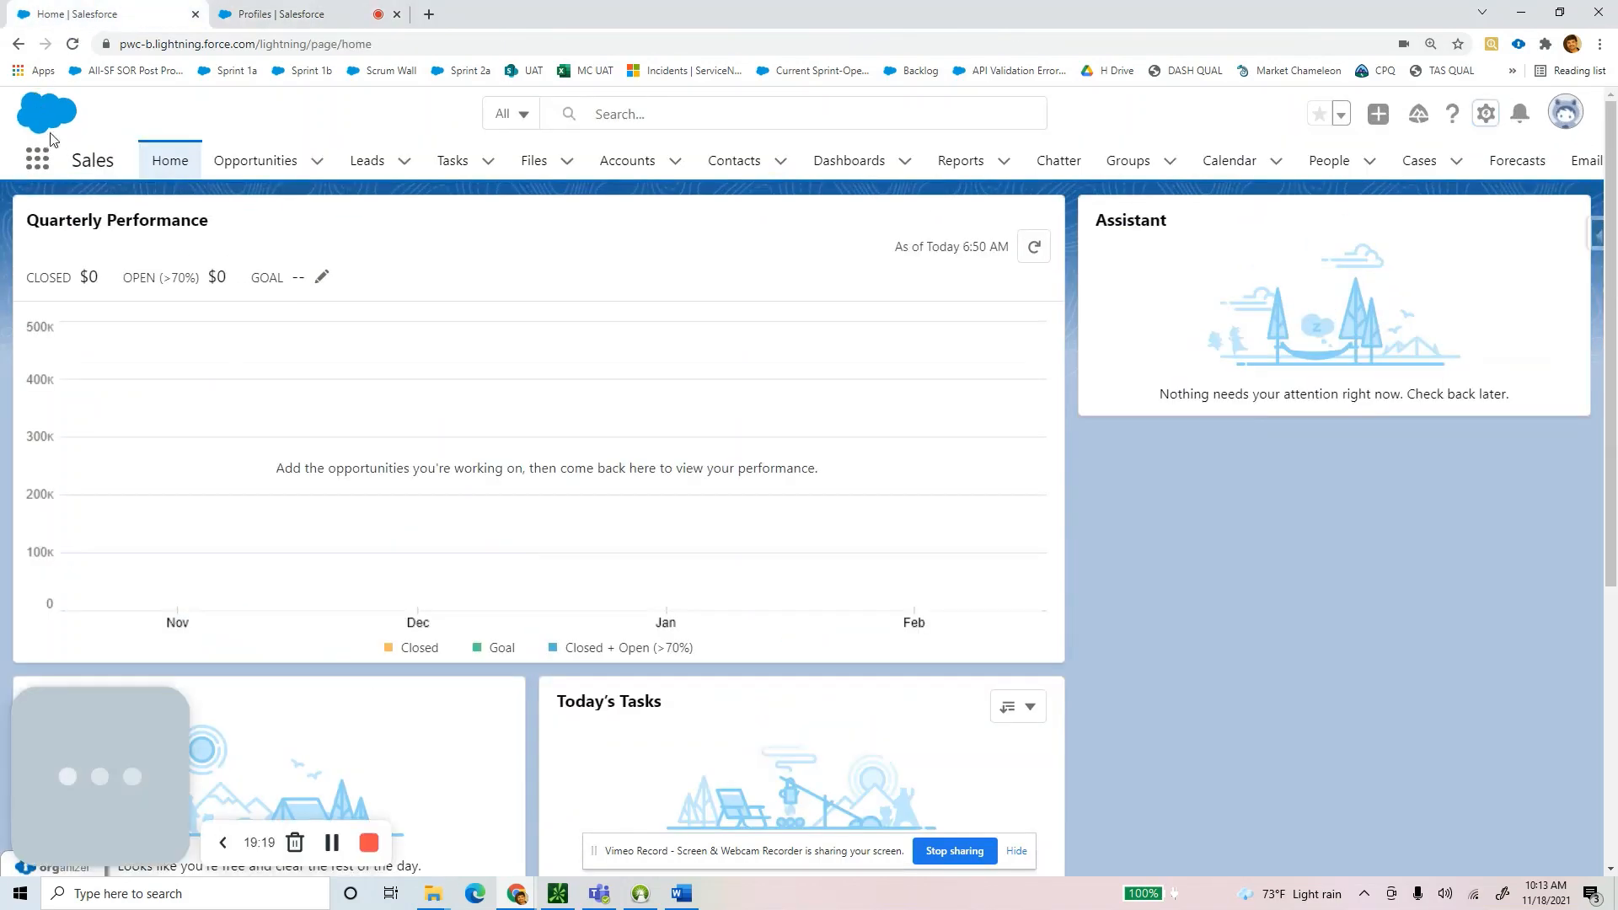
{"action": "left_click", "coordinate": [36, 159]}
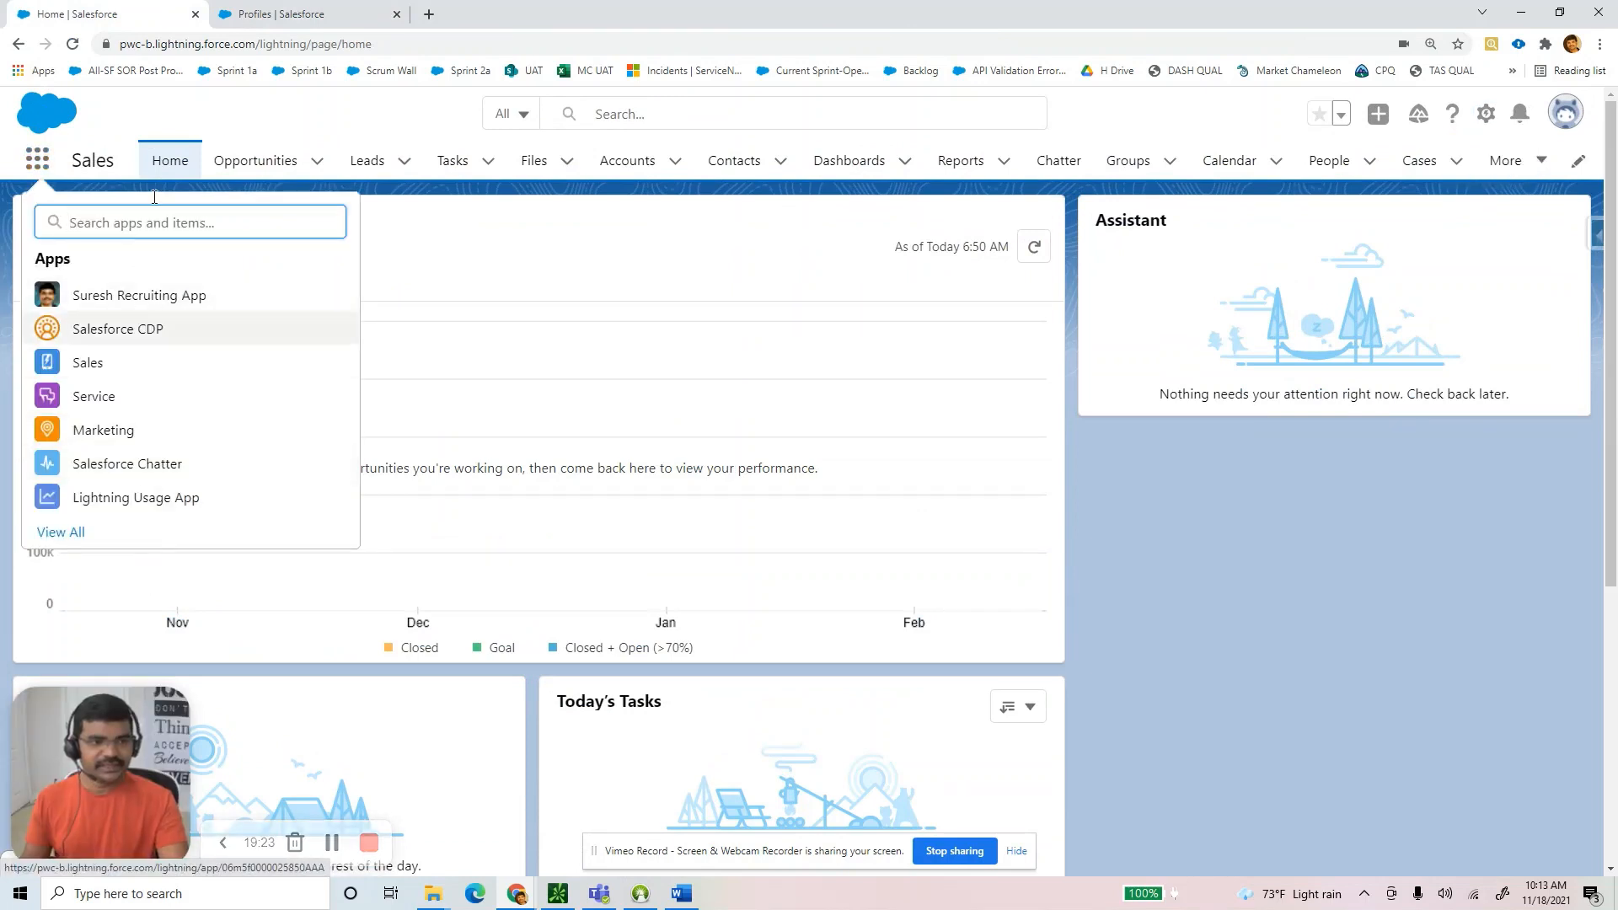
{"action": "left_click", "coordinate": [312, 15]}
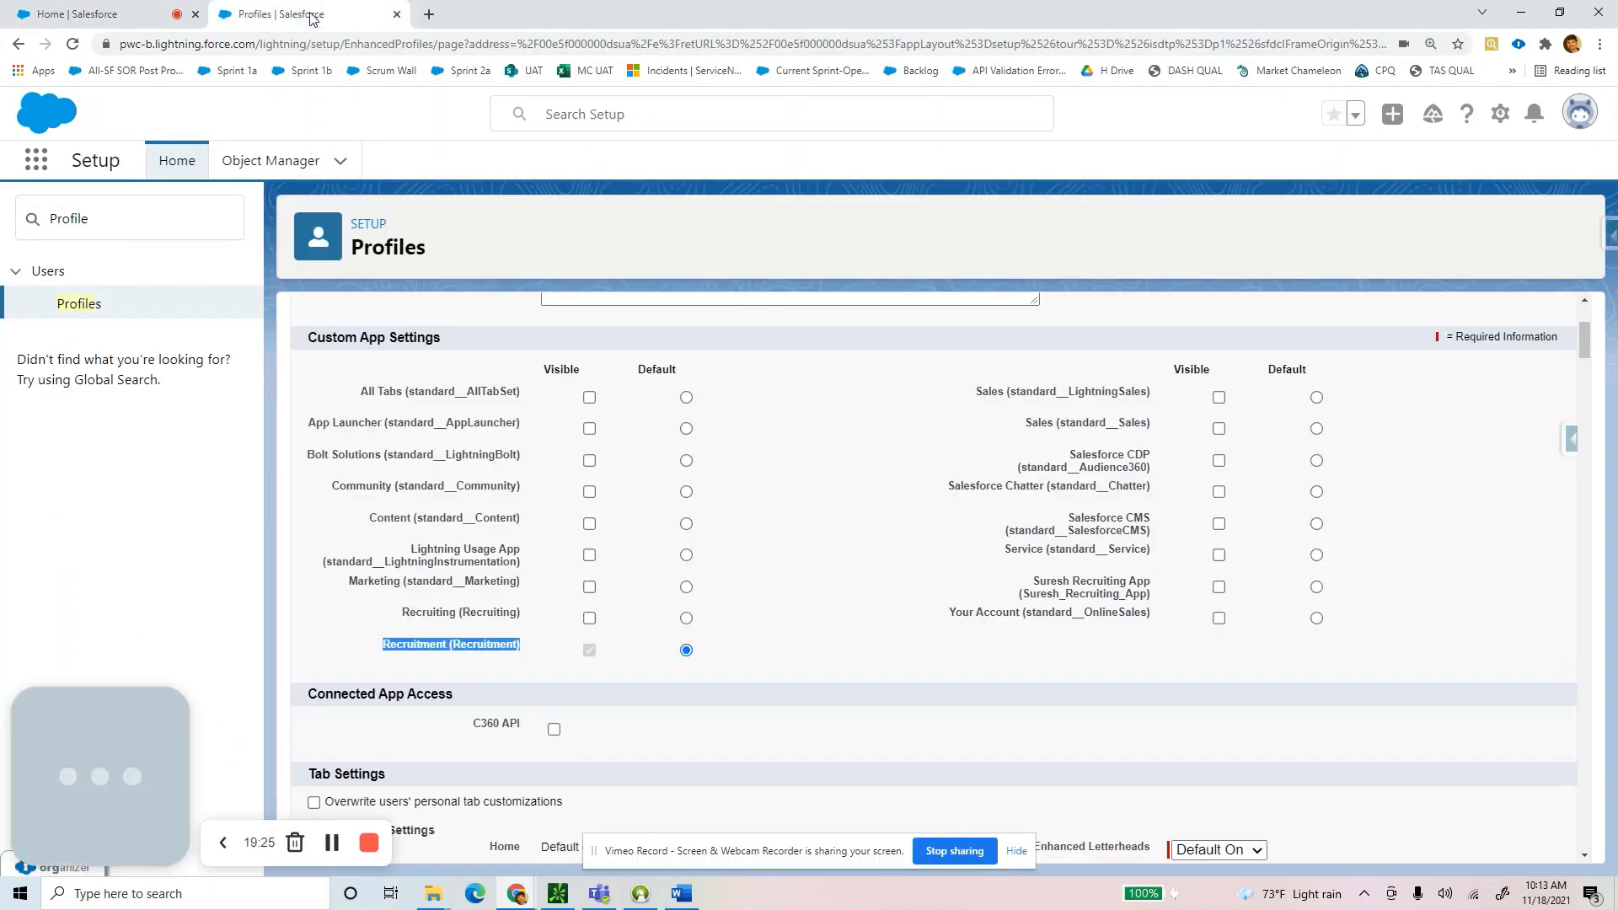
{"action": "left_click", "coordinate": [765, 539]}
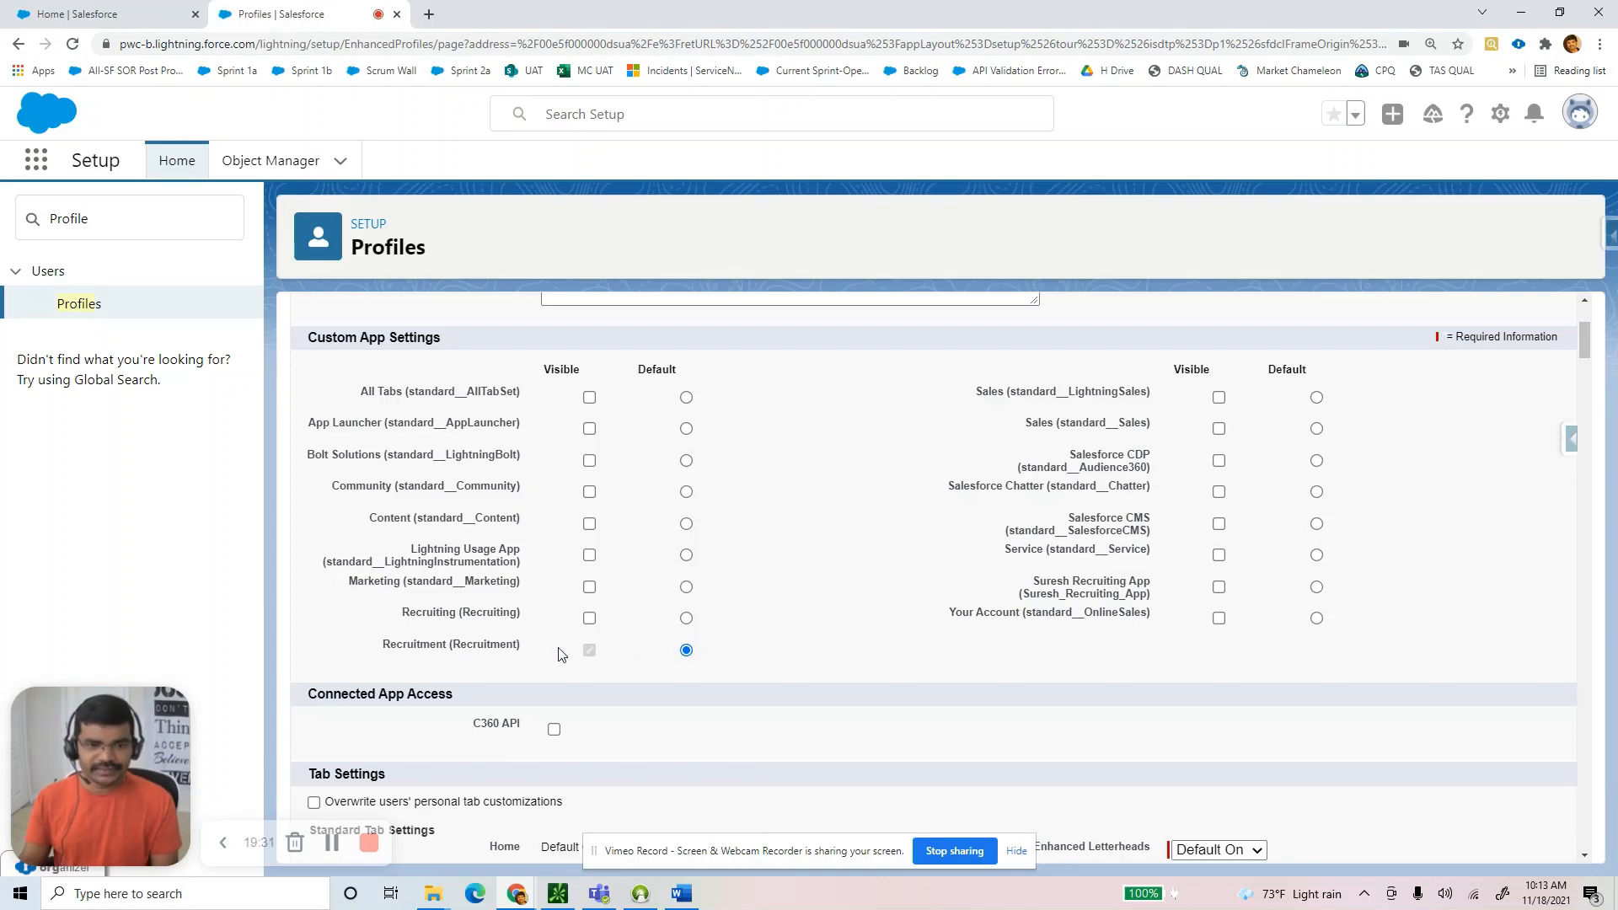
{"action": "left_click_drag", "start_coordinate": [387, 652], "coordinate": [516, 647]}
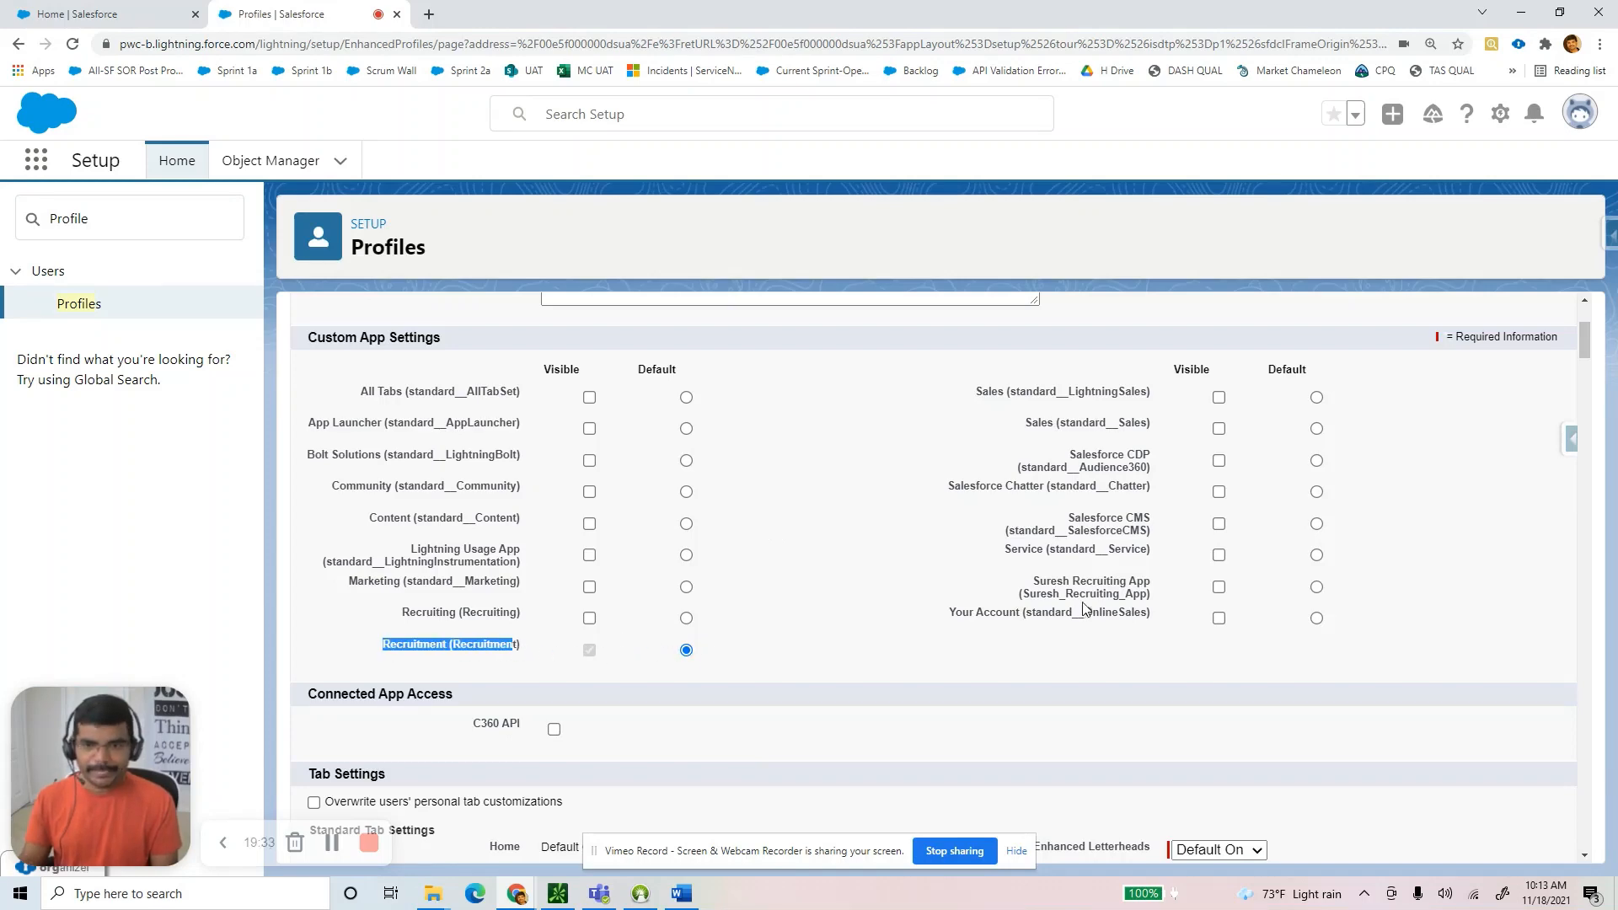
{"action": "scroll", "coordinate": [1079, 616], "scroll_direction": "down", "scroll_amount": 4}
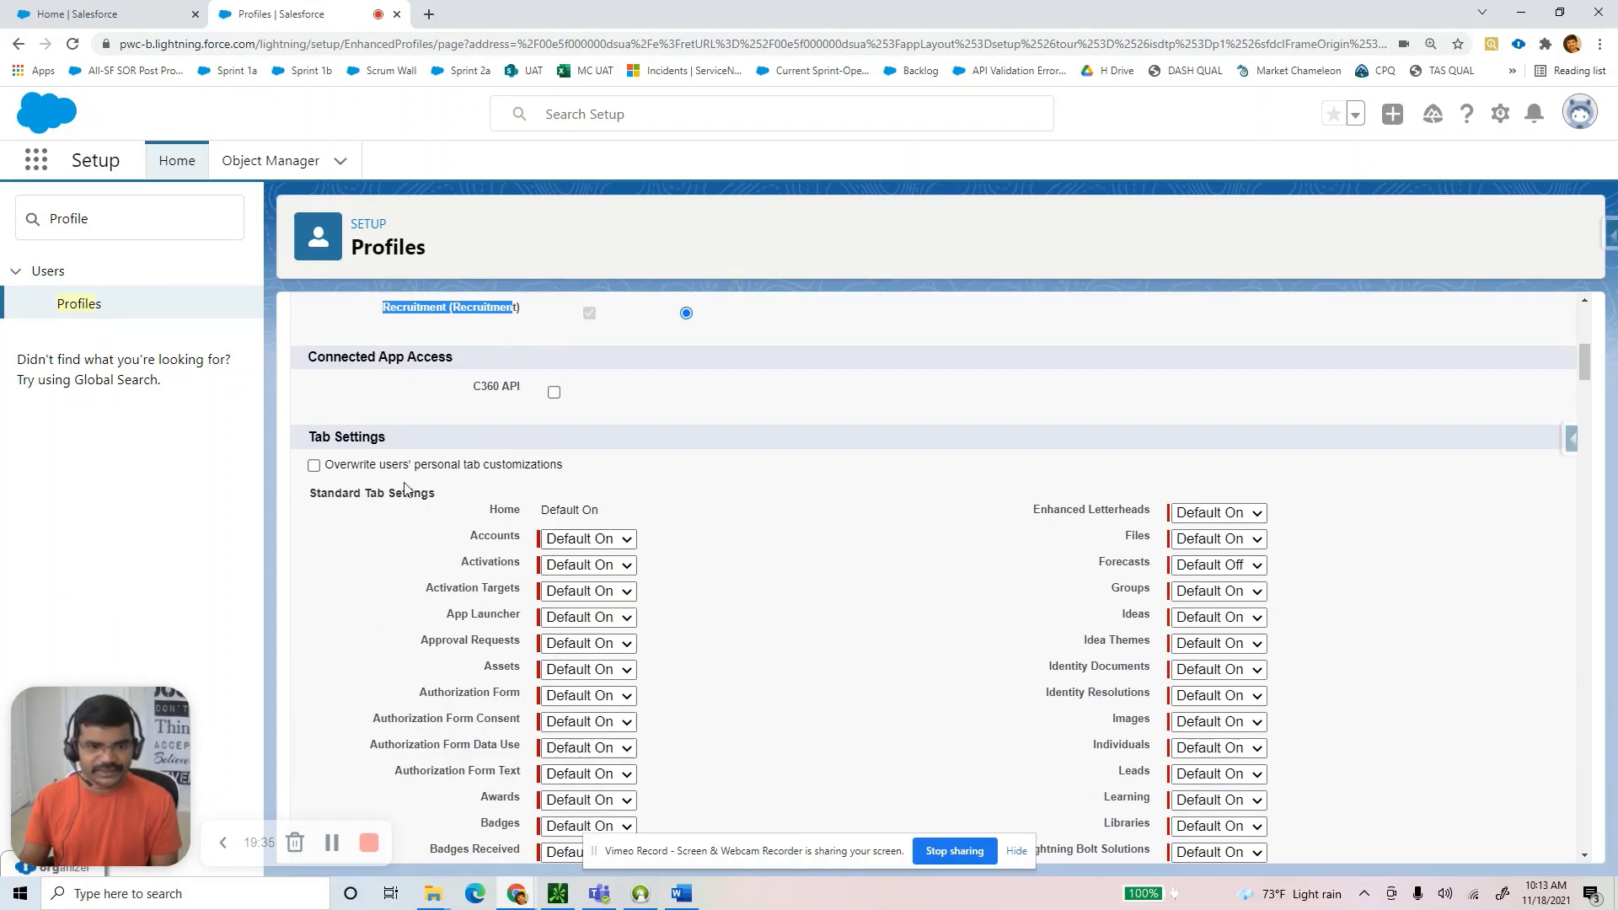
{"action": "scroll", "coordinate": [875, 584], "scroll_direction": "down", "scroll_amount": 2}
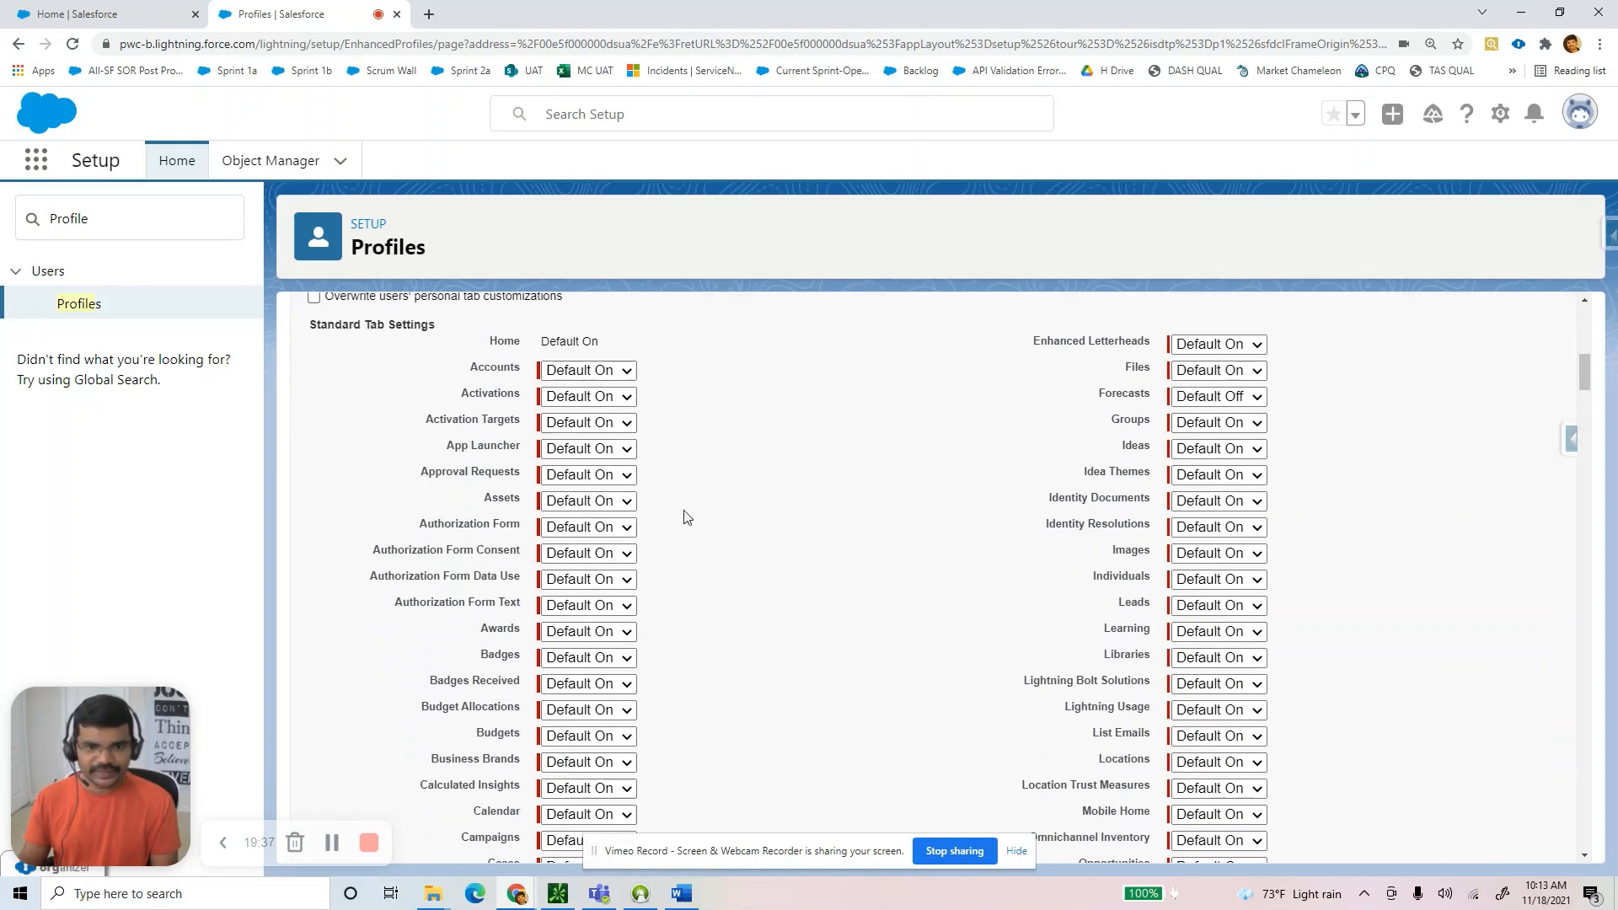
{"action": "scroll", "coordinate": [852, 568], "scroll_direction": "up", "scroll_amount": 4}
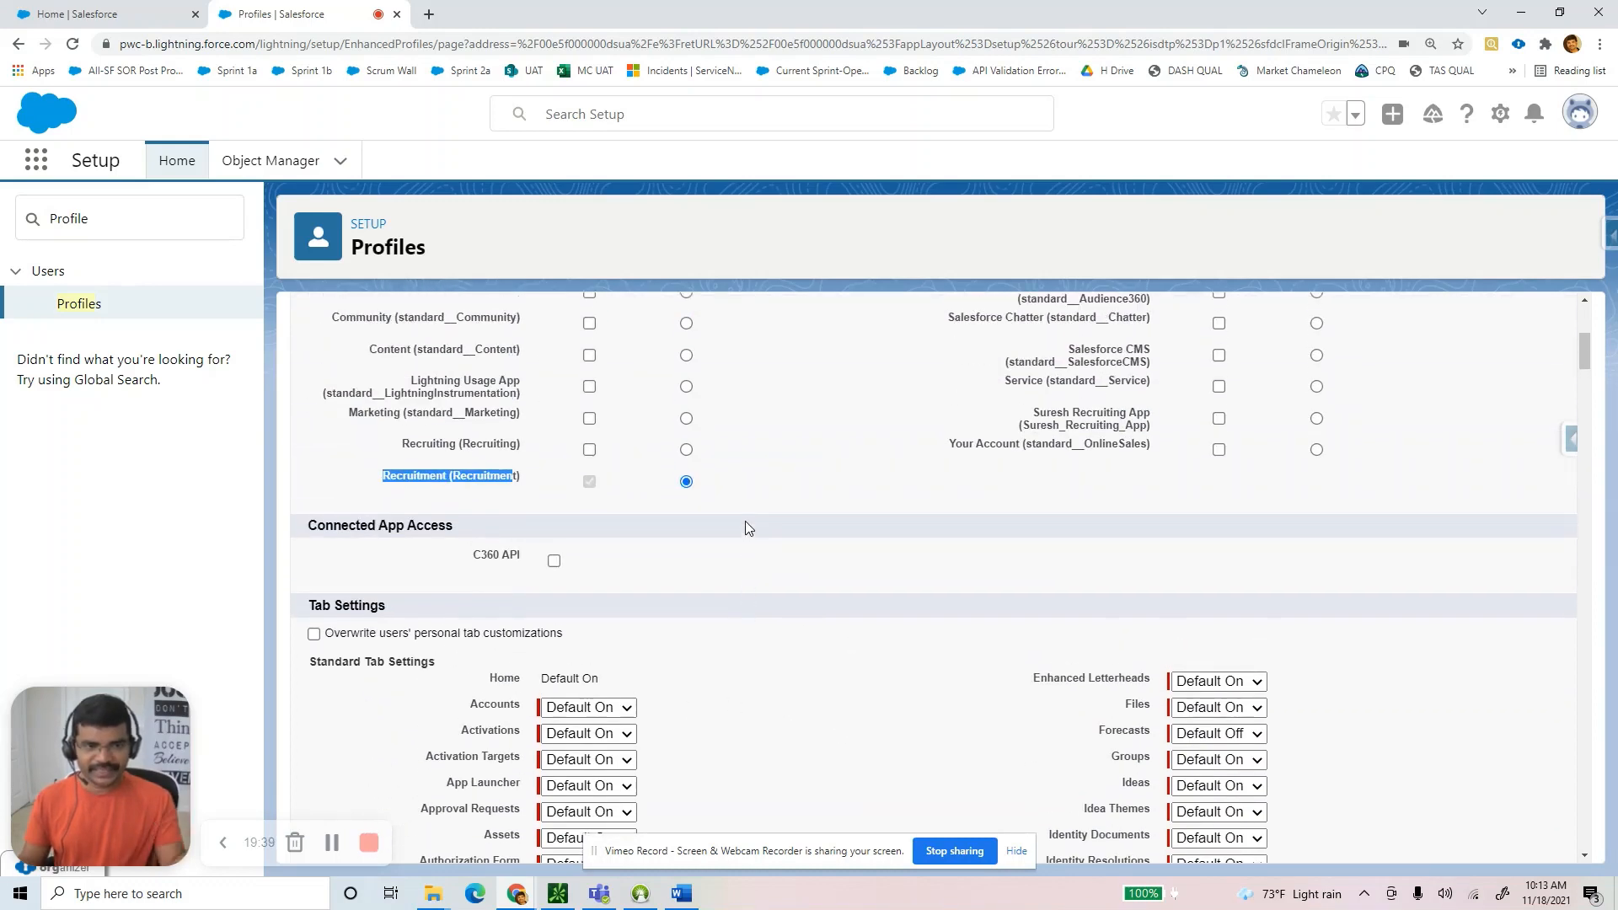
{"action": "scroll", "coordinate": [777, 560], "scroll_direction": "down", "scroll_amount": 15}
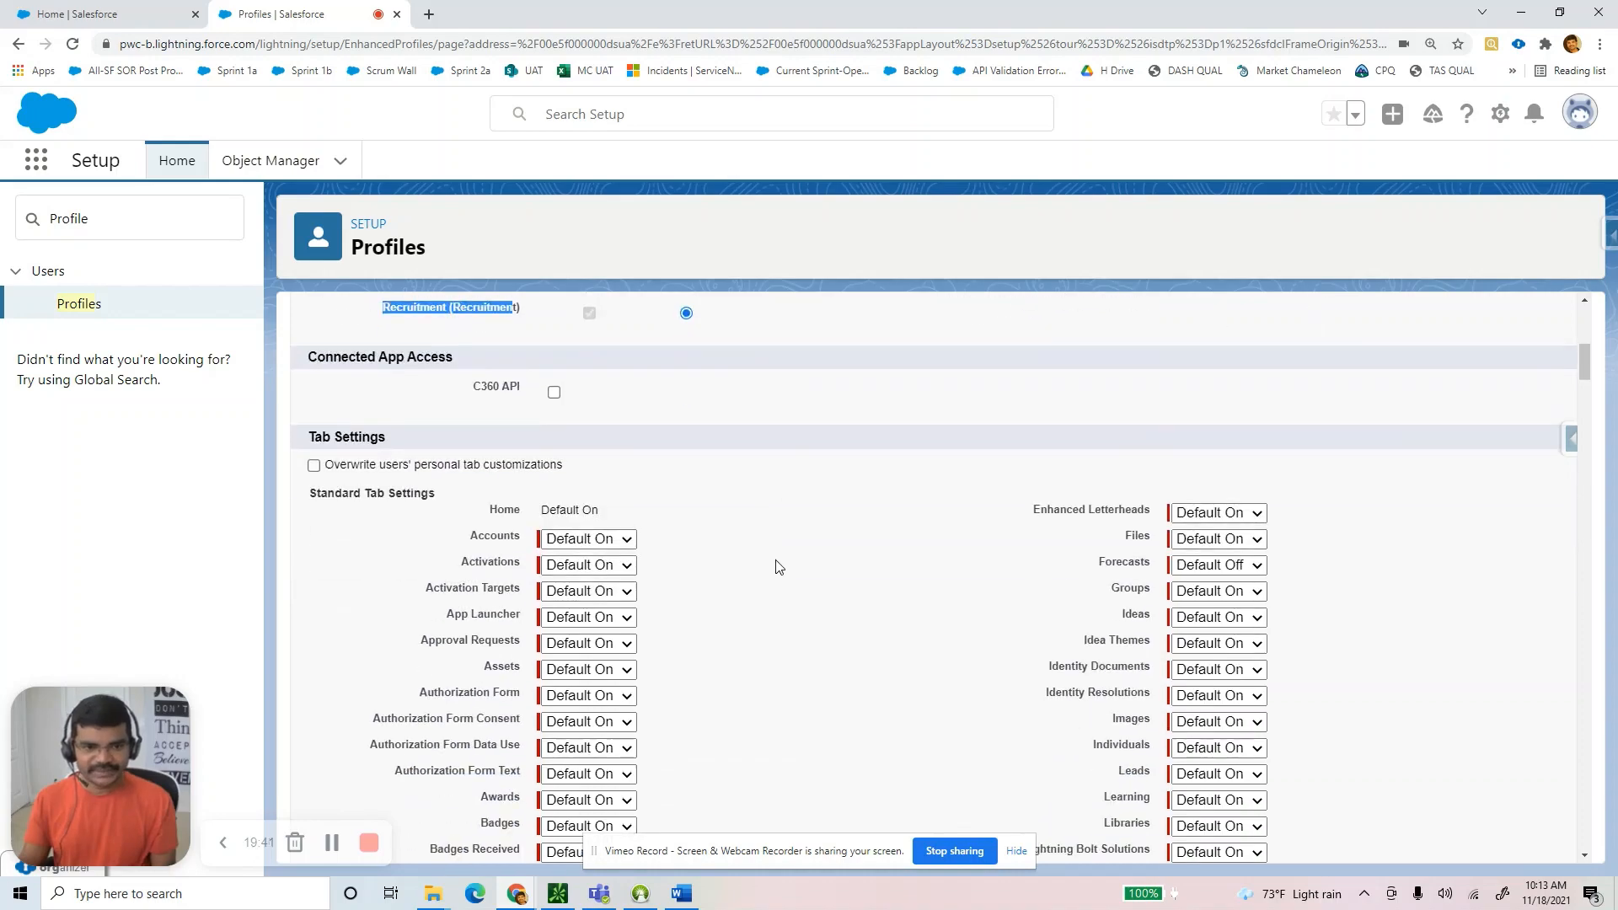
{"action": "scroll", "coordinate": [785, 593], "scroll_direction": "down", "scroll_amount": 12}
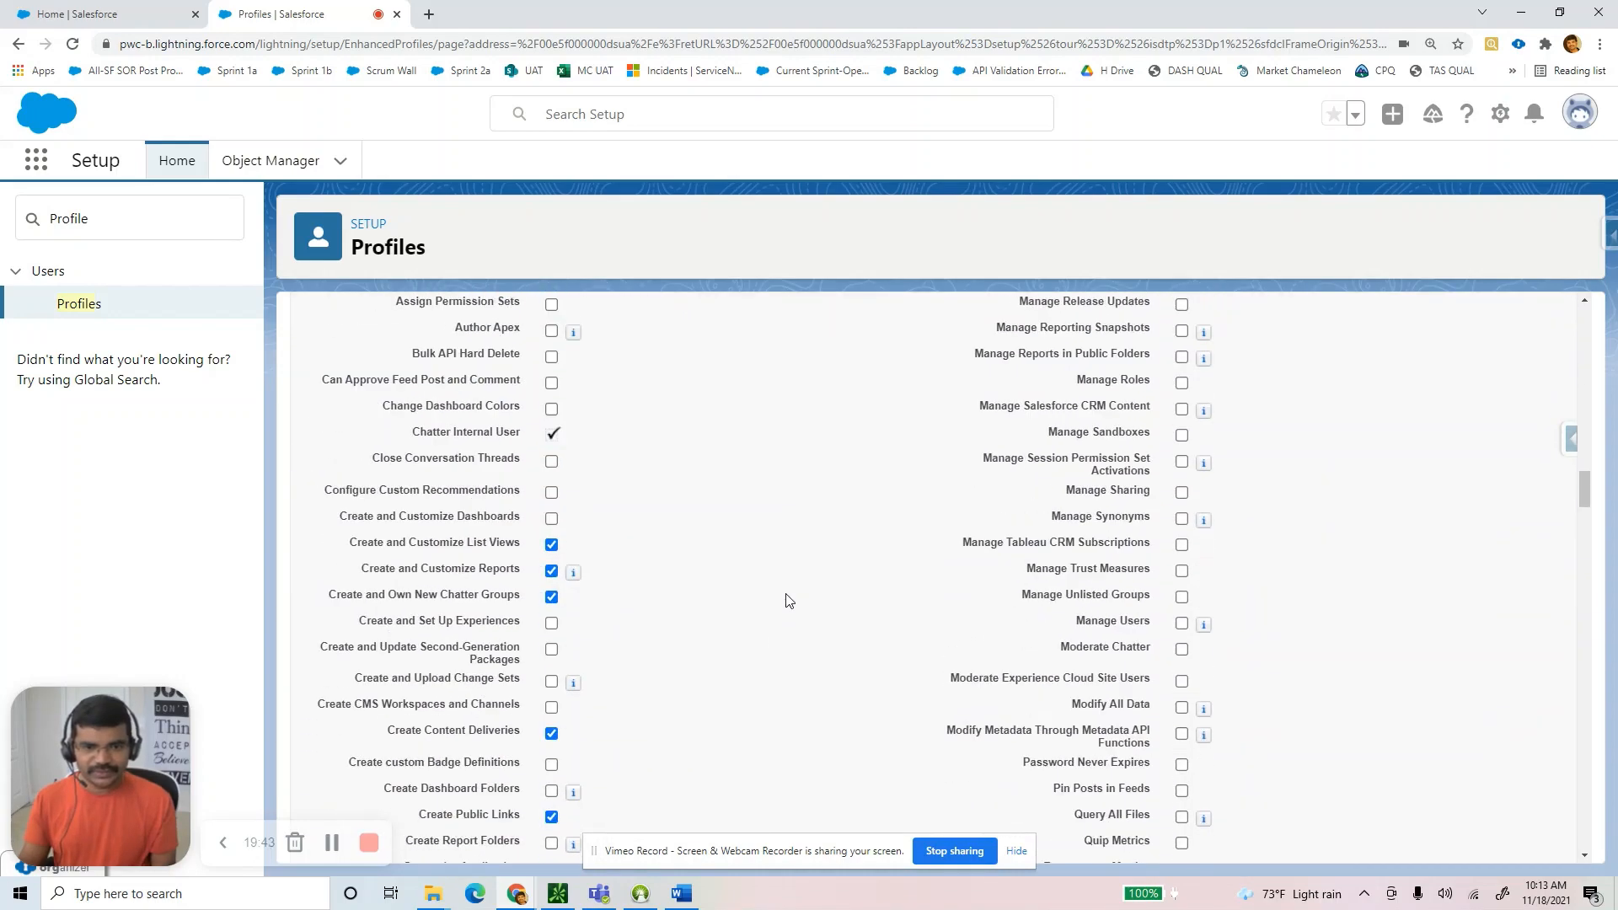
{"action": "scroll", "coordinate": [785, 600], "scroll_direction": "down", "scroll_amount": 5}
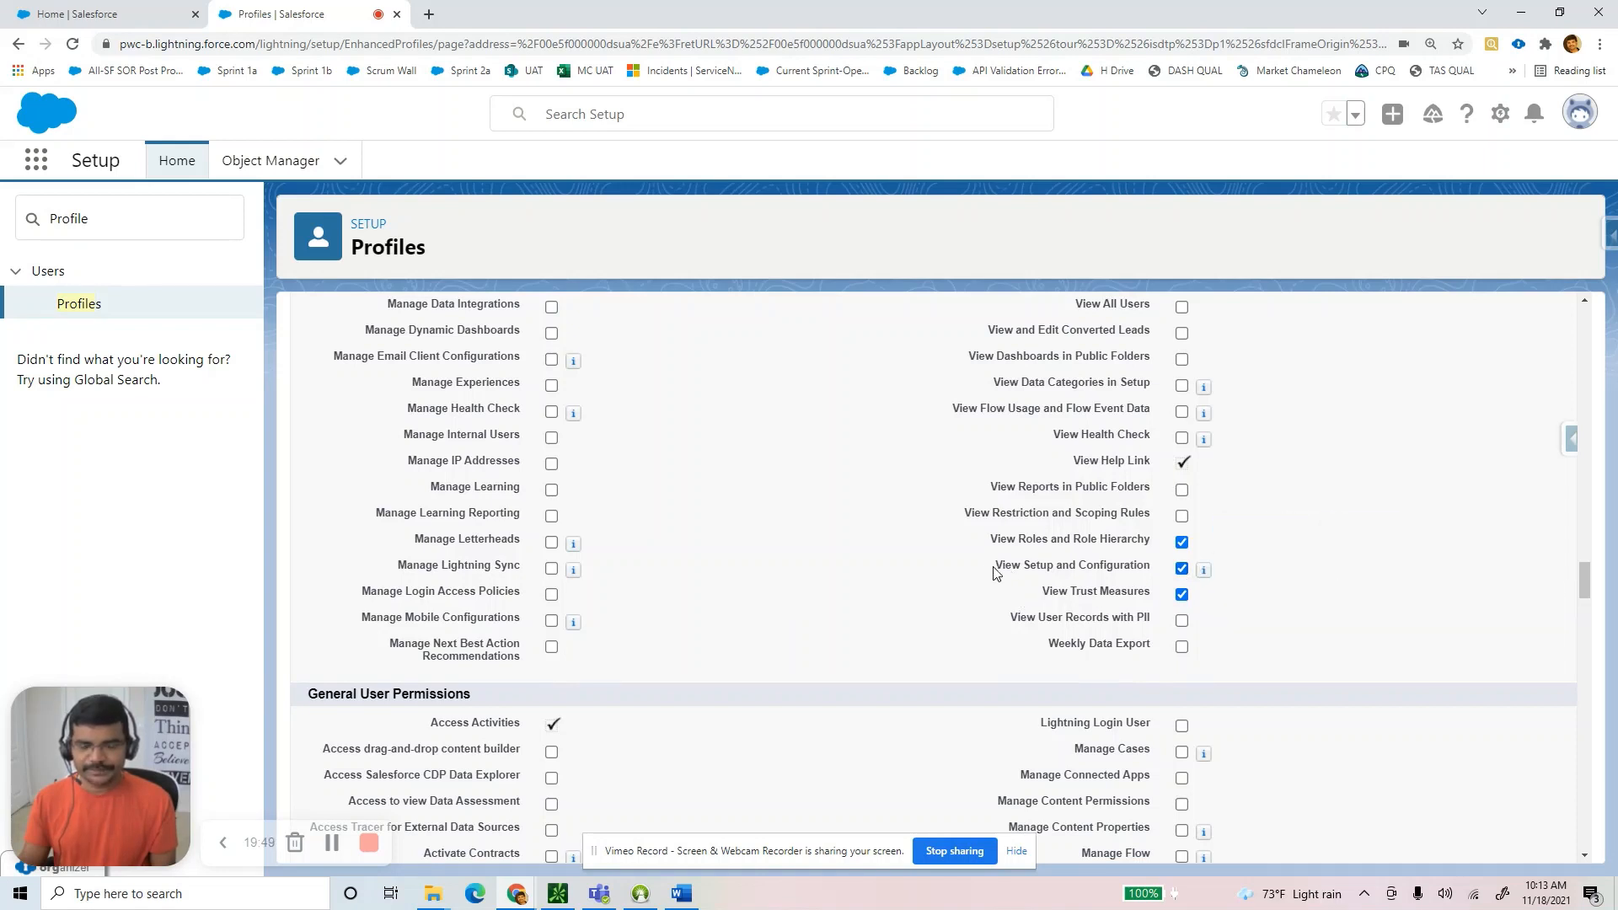
{"action": "left_click_drag", "start_coordinate": [996, 570], "coordinate": [1178, 577]}
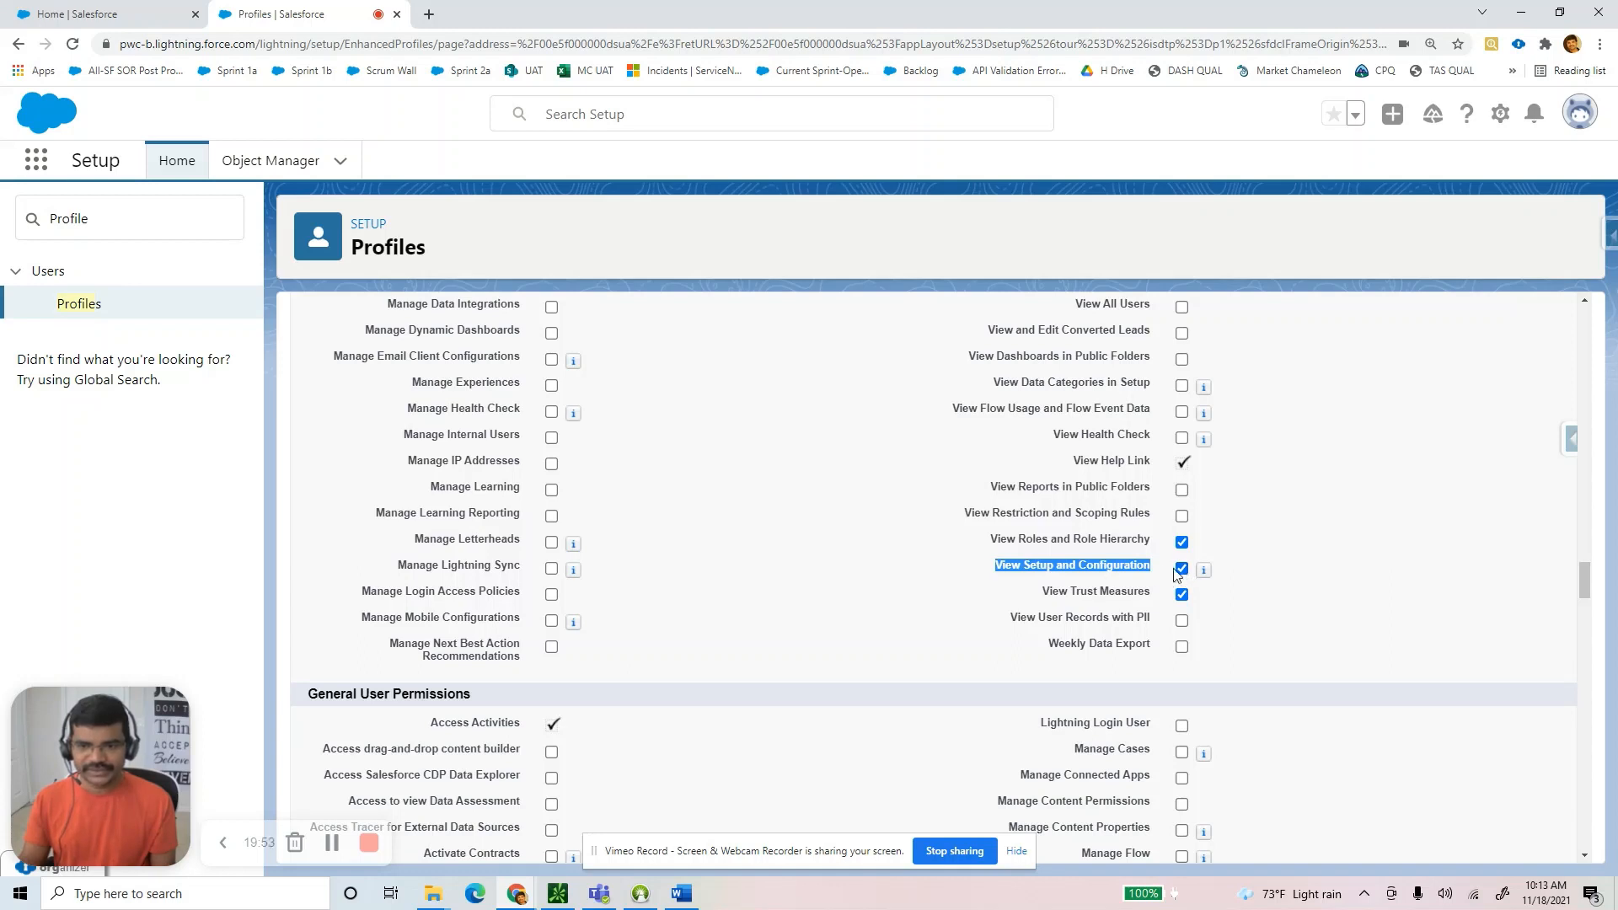
{"action": "left_click", "coordinate": [1243, 614]}
{"action": "scroll", "coordinate": [1243, 617], "scroll_direction": "down", "scroll_amount": 8}
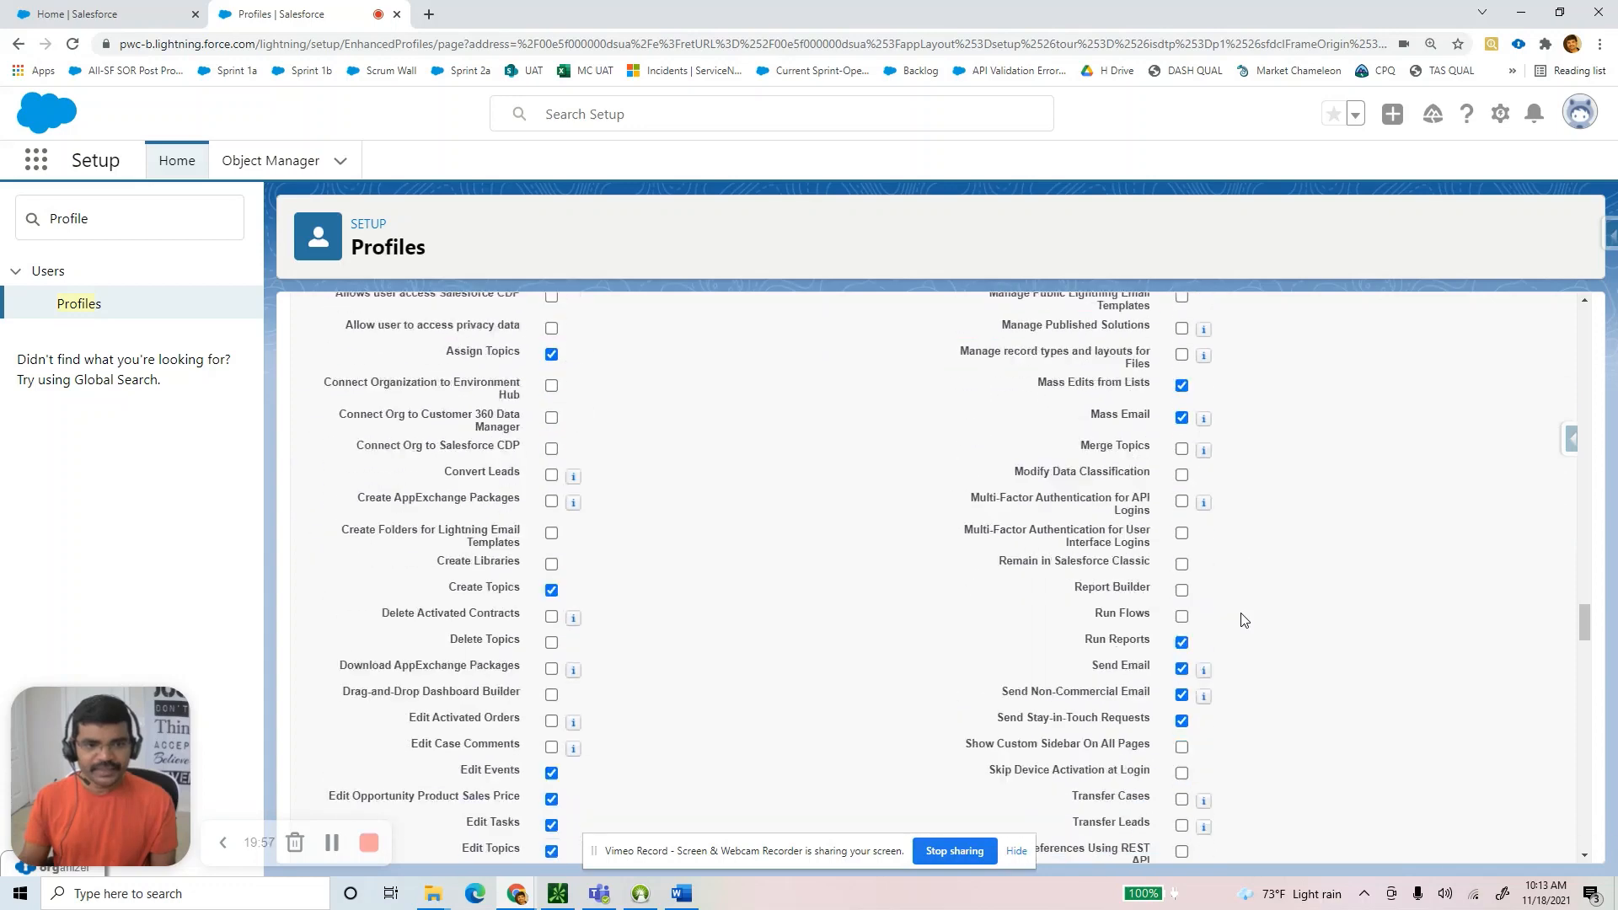
{"action": "scroll", "coordinate": [1243, 620], "scroll_direction": "down", "scroll_amount": 10}
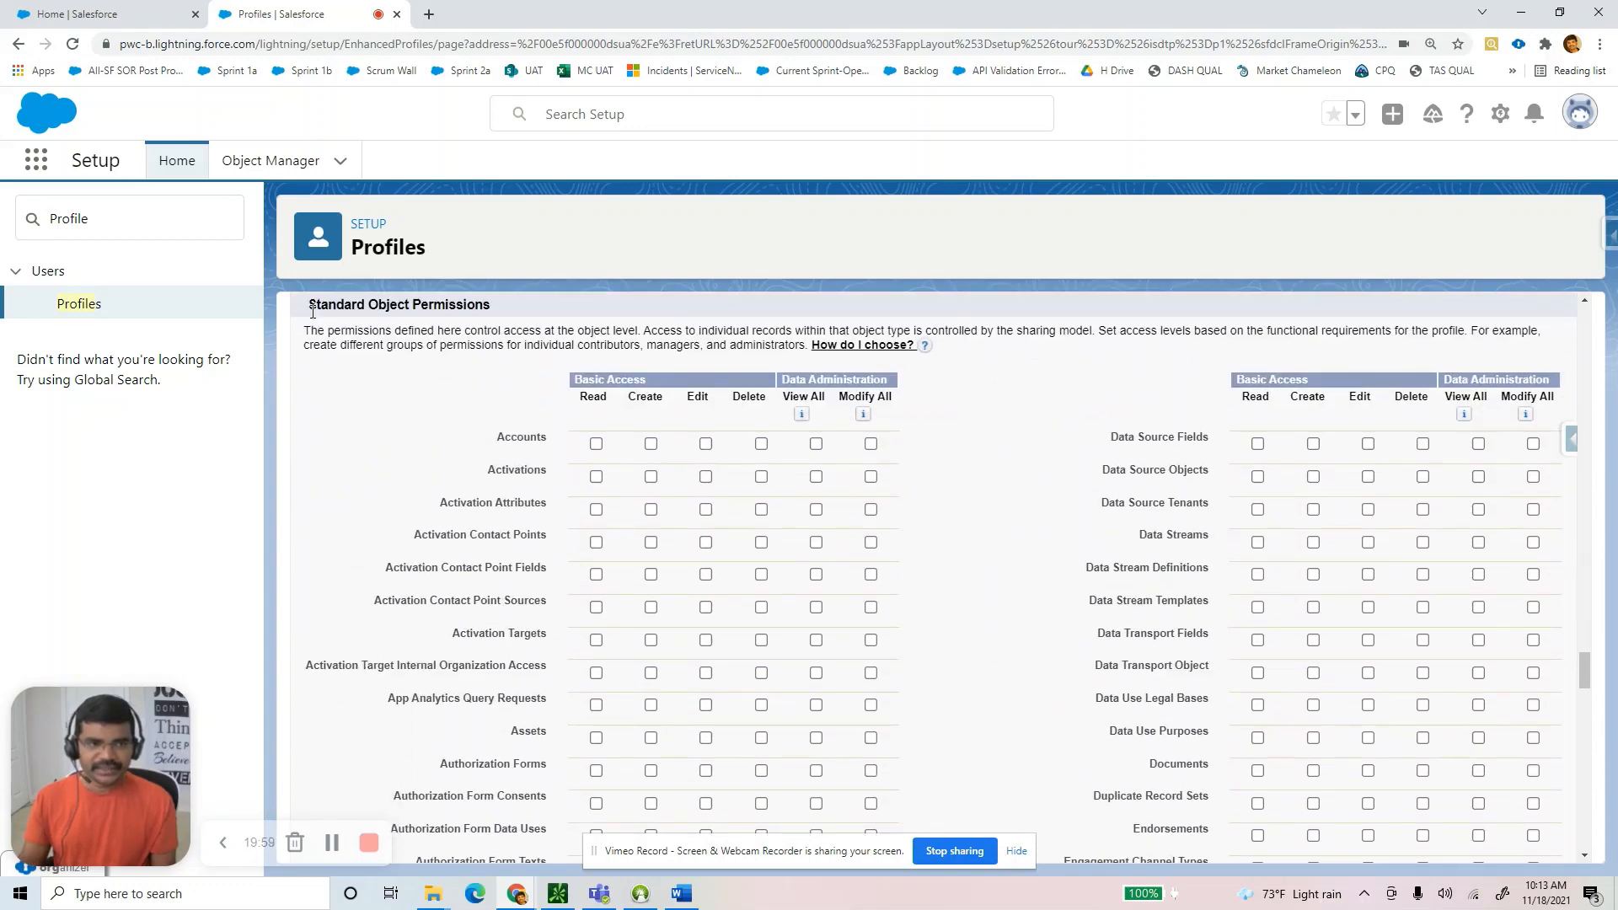
{"action": "scroll", "coordinate": [312, 307], "scroll_direction": "up", "scroll_amount": 1}
{"action": "left_click_drag", "start_coordinate": [309, 352], "coordinate": [504, 356]}
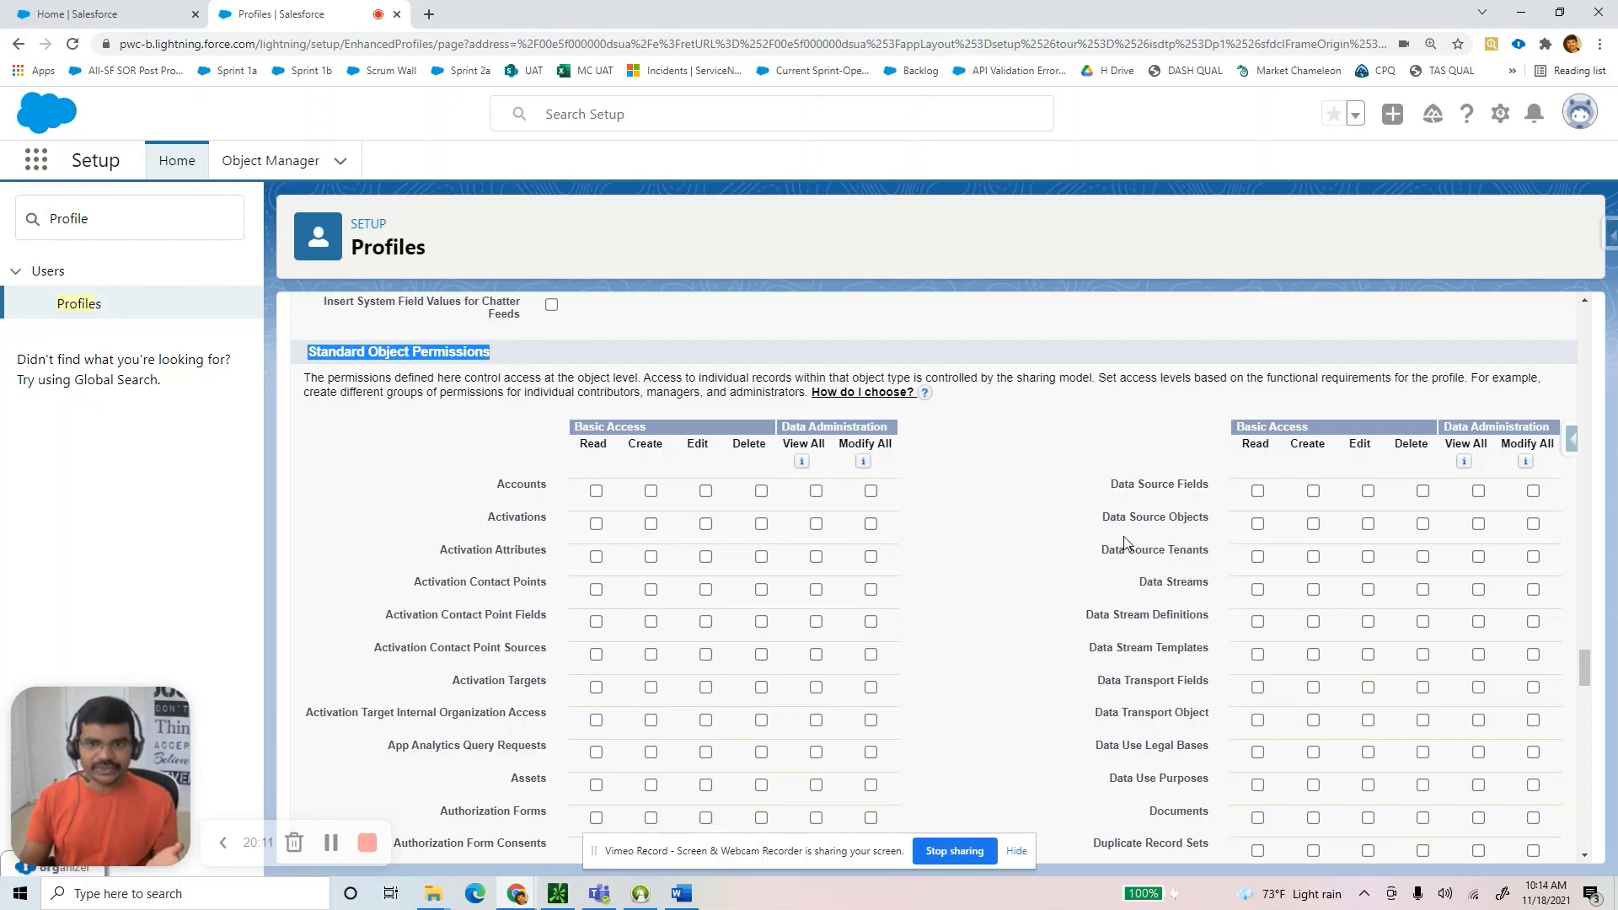
{"action": "scroll", "coordinate": [1129, 547], "scroll_direction": "down", "scroll_amount": 3}
{"action": "scroll", "coordinate": [1169, 631], "scroll_direction": "down", "scroll_amount": 15}
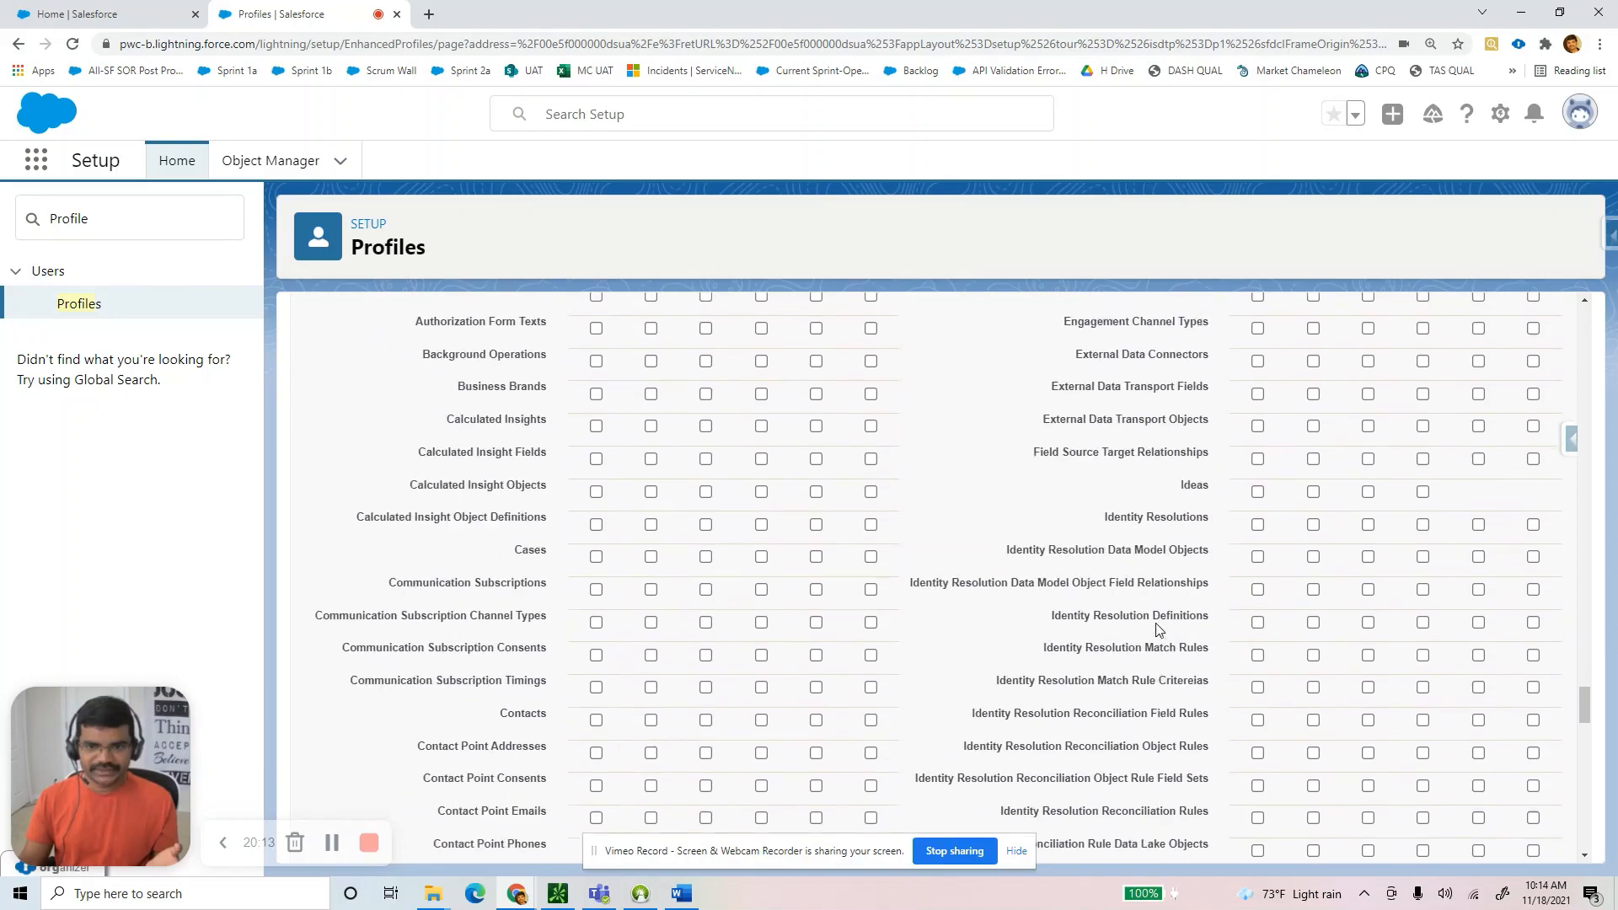
{"action": "scroll", "coordinate": [1151, 632], "scroll_direction": "down", "scroll_amount": 5}
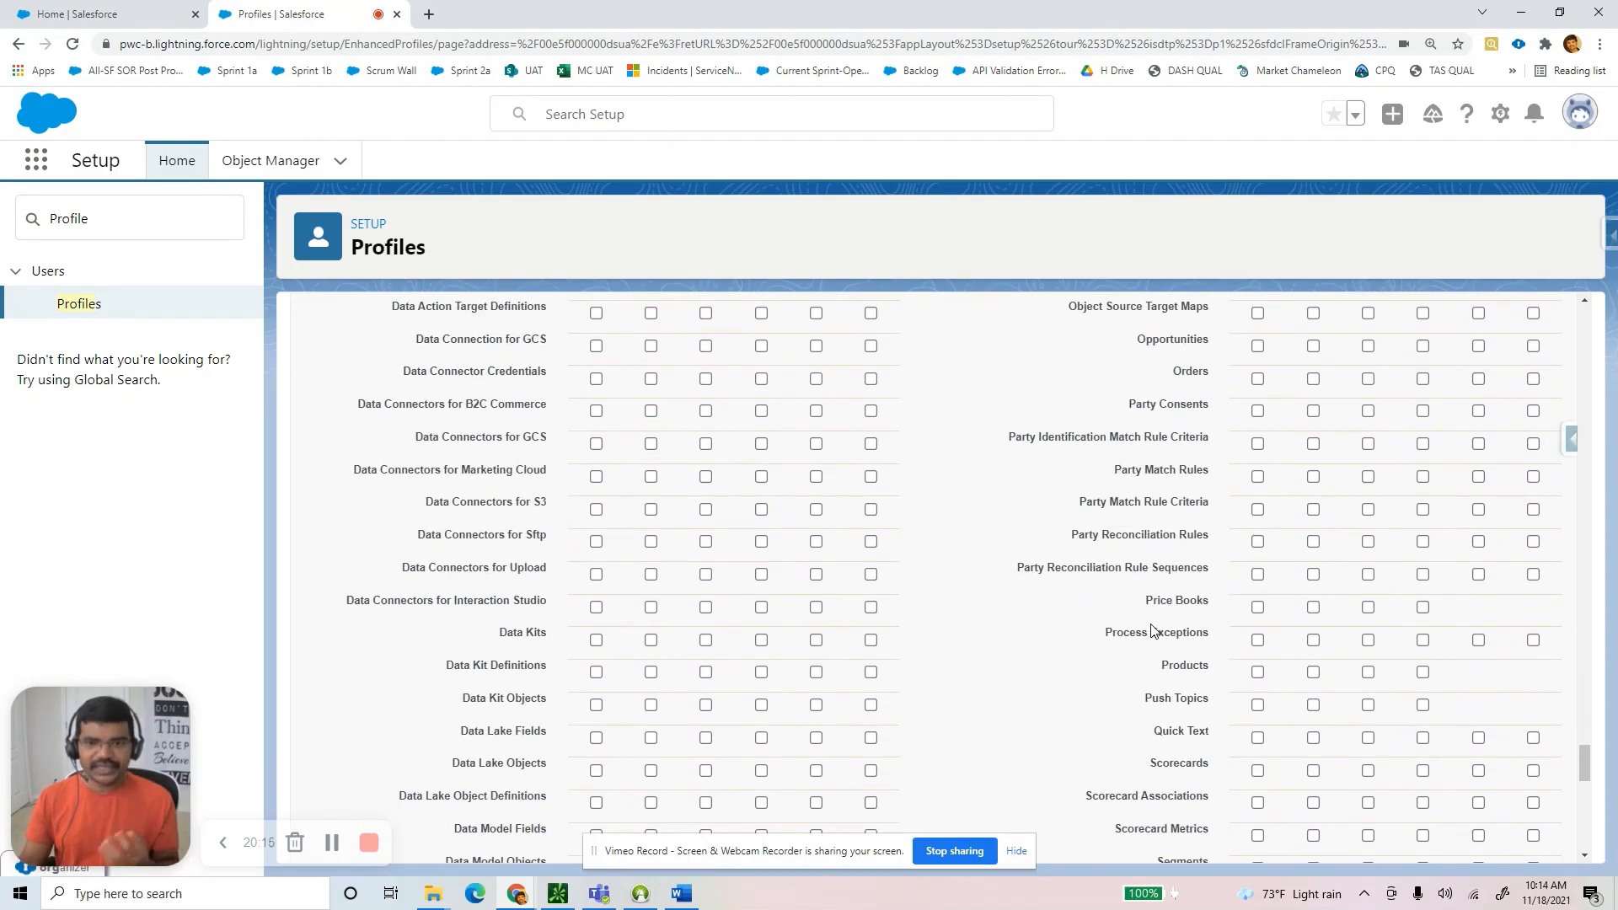
{"action": "scroll", "coordinate": [1154, 627], "scroll_direction": "down", "scroll_amount": 4}
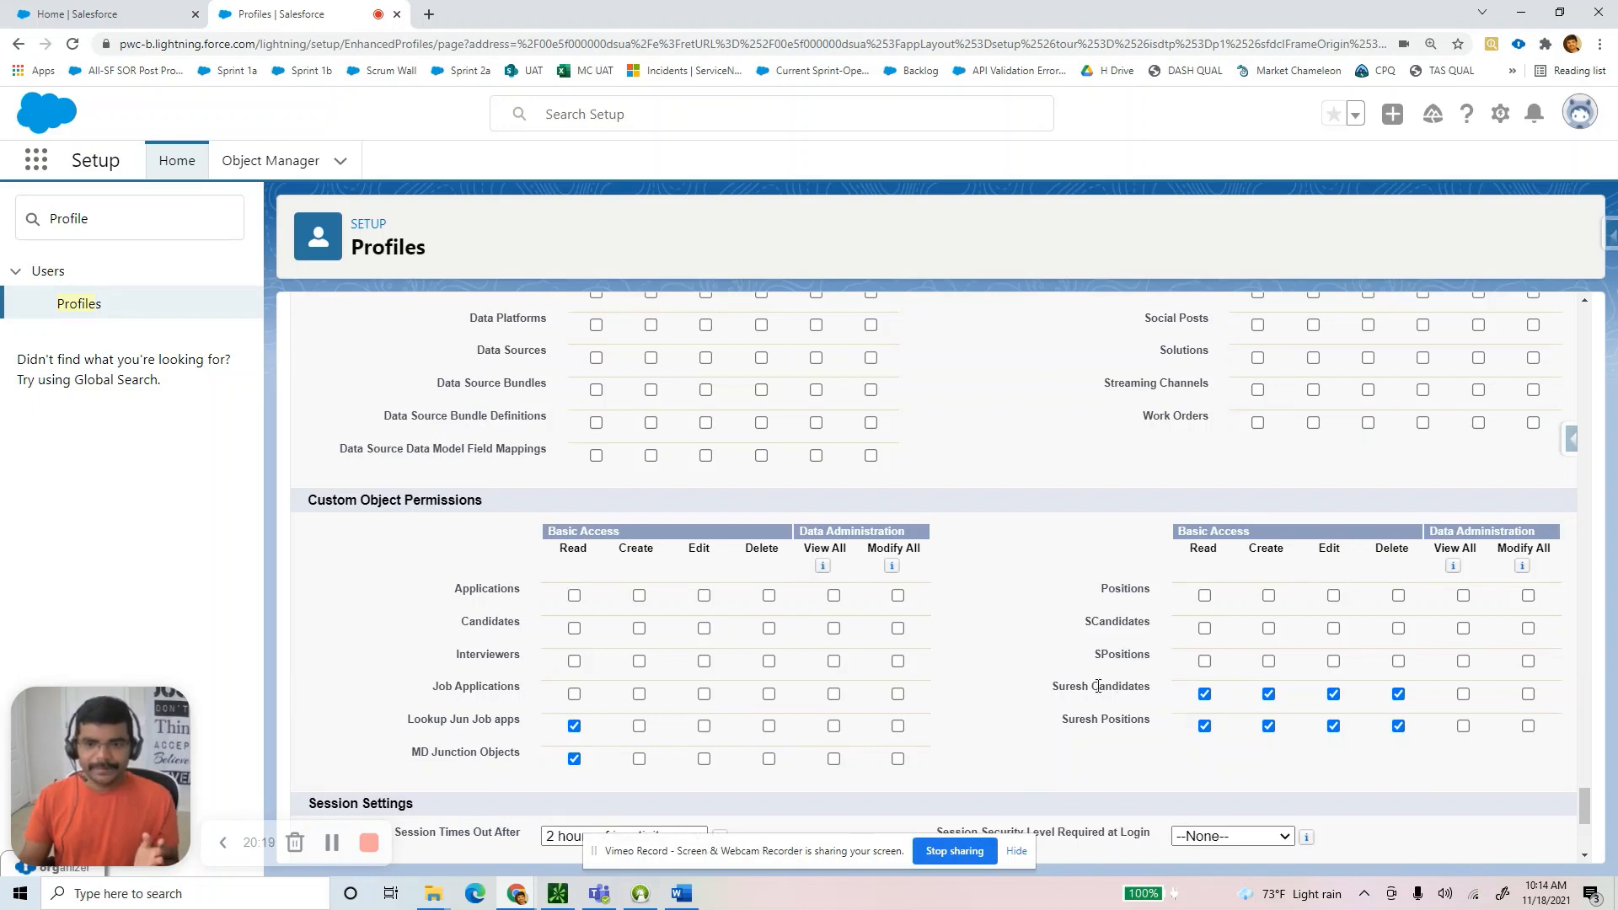
Remove Read access on the older candidate and position objects and check the Word guide.
{"action": "left_click", "coordinate": [1206, 694]}
{"action": "left_click", "coordinate": [1205, 727]}
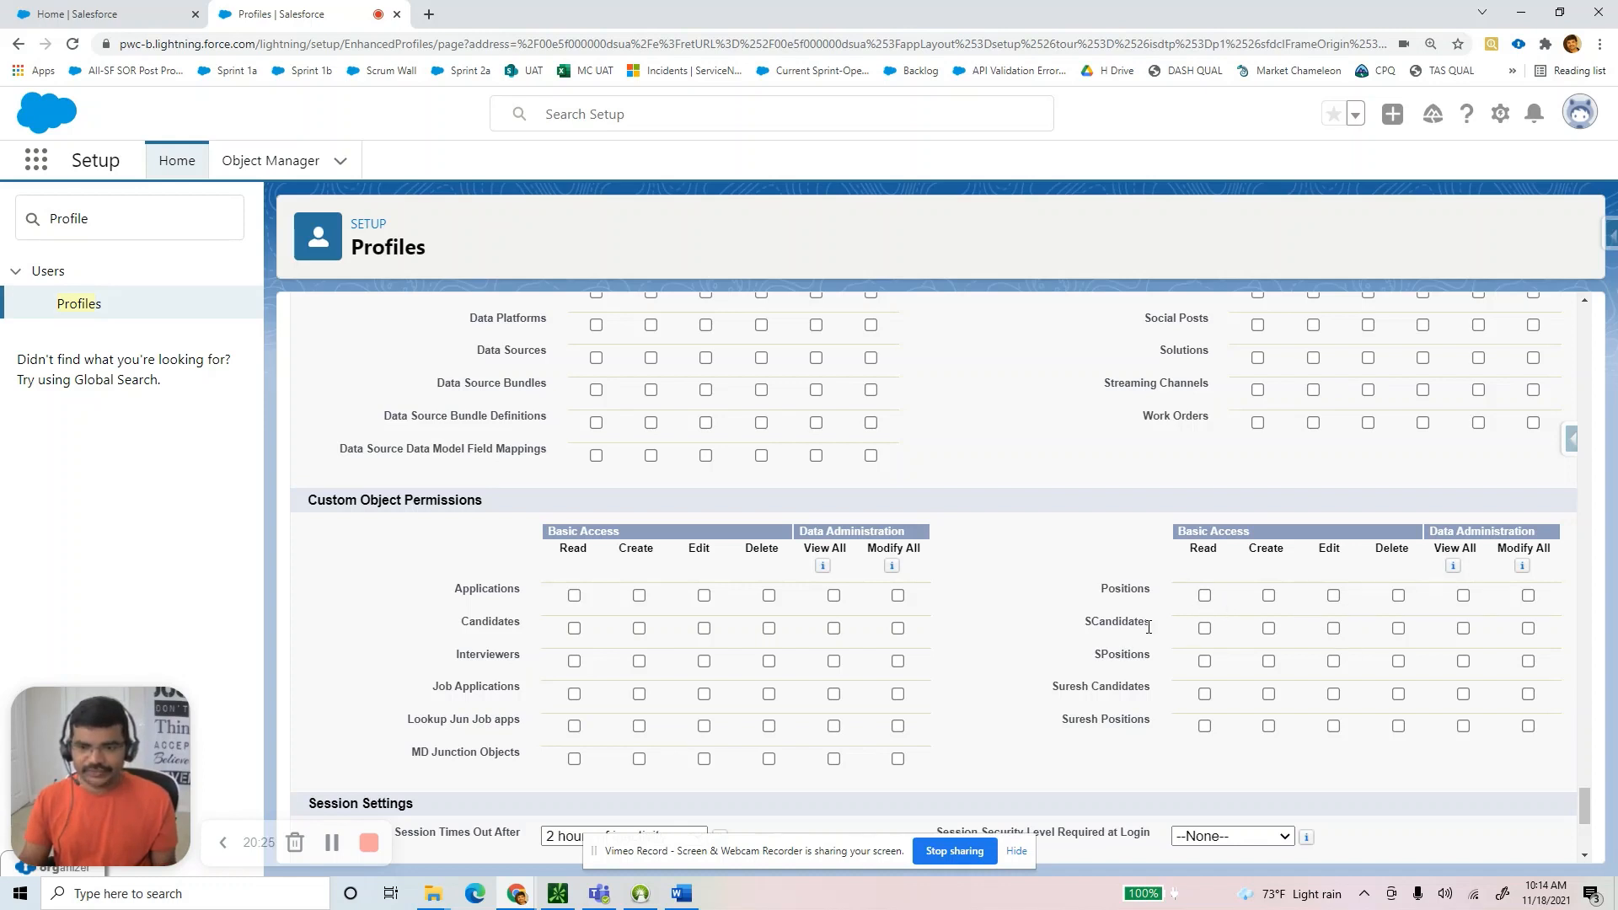
{"action": "left_click_drag", "start_coordinate": [1159, 624], "coordinate": [1067, 628]}
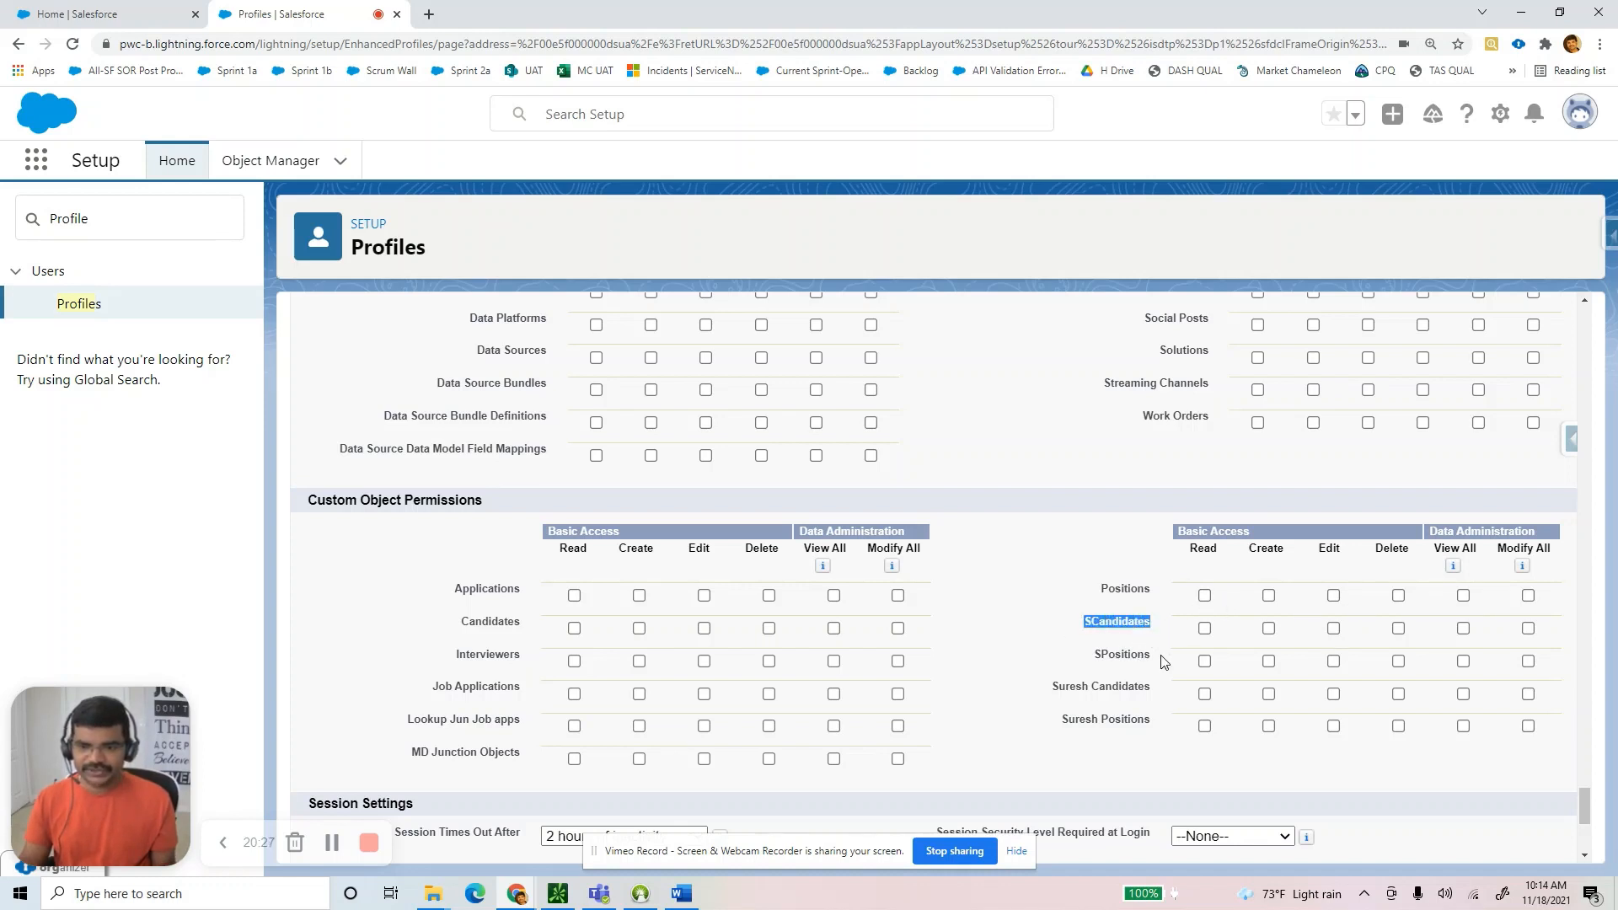
{"action": "left_click_drag", "start_coordinate": [1161, 662], "coordinate": [1089, 660]}
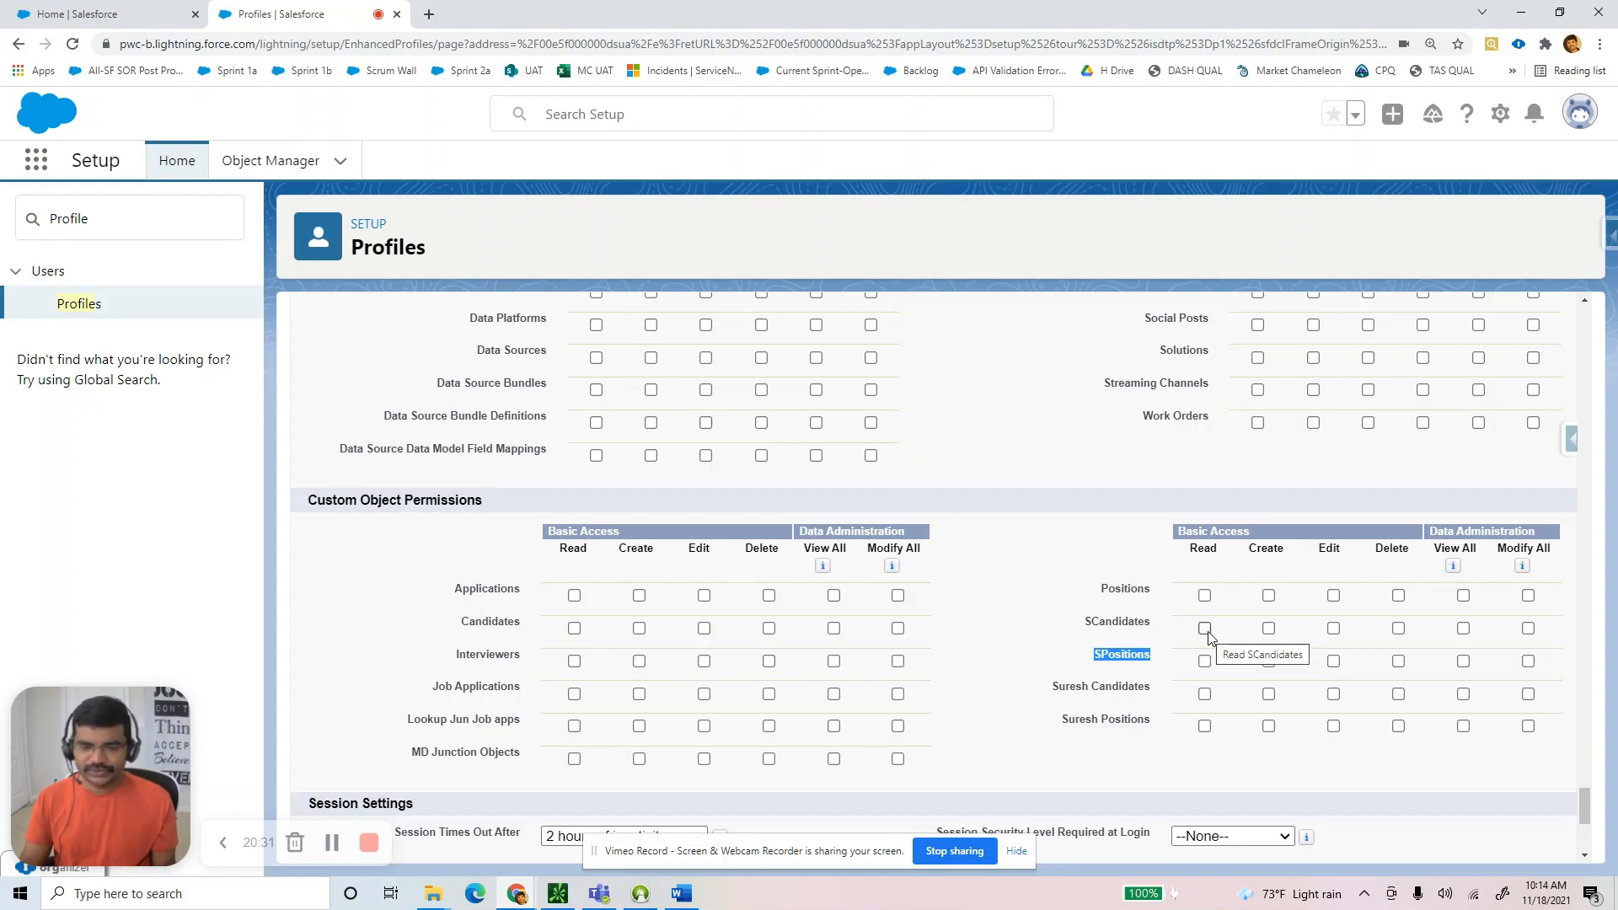
{"action": "double_click", "coordinate": [1105, 621]}
{"action": "left_click", "coordinate": [686, 895]}
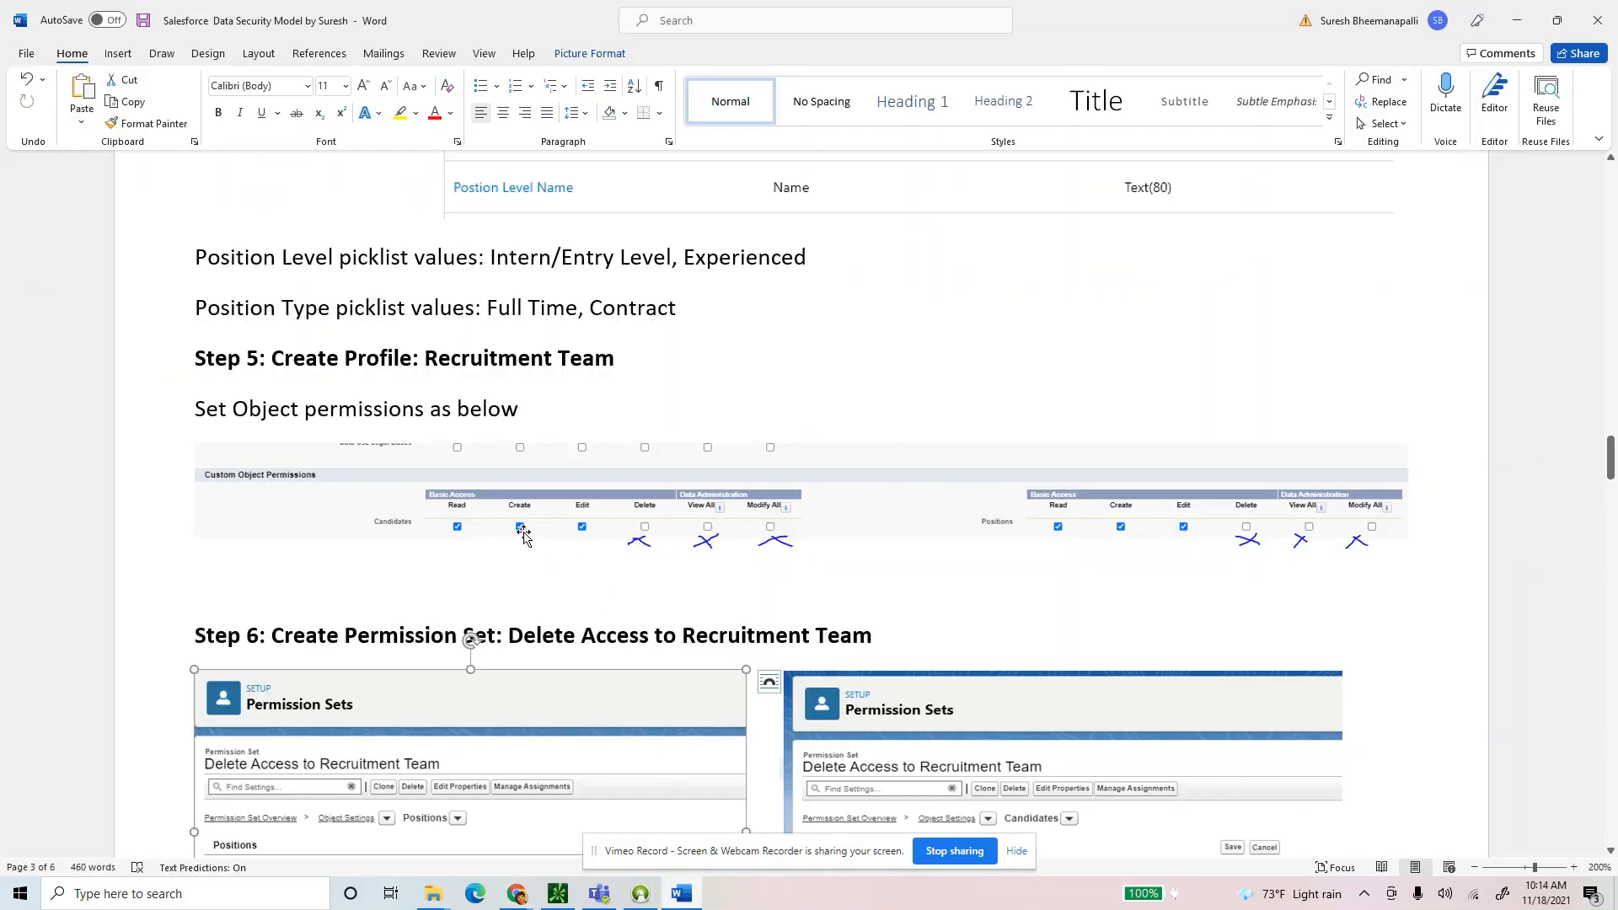
{"action": "key", "text": "alt+Tab"}
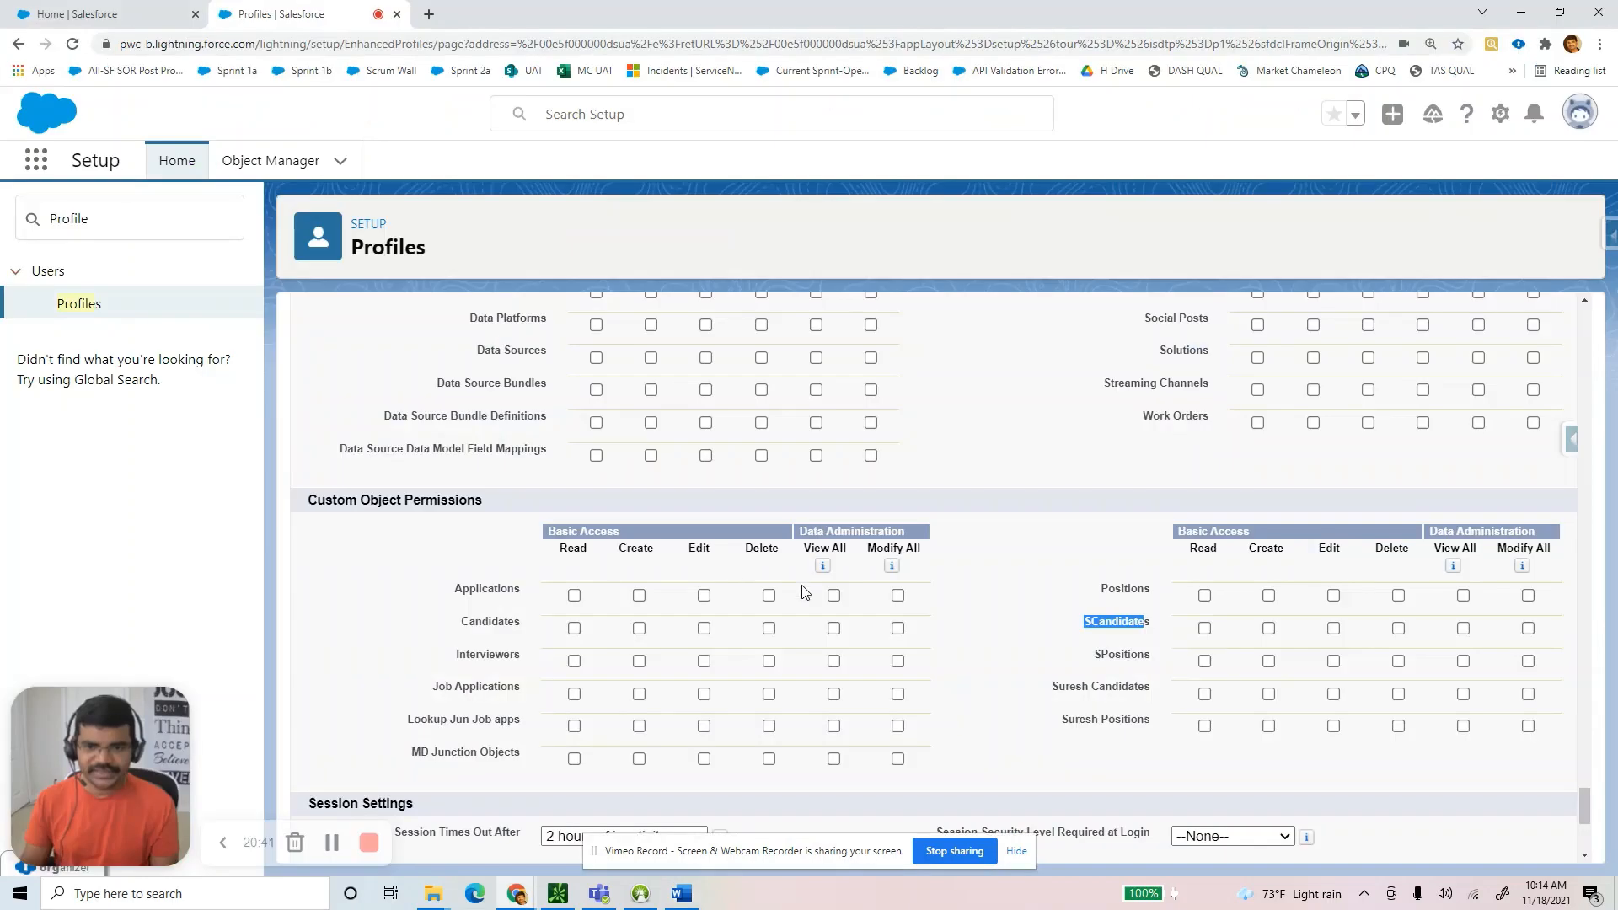
Grant Read, Create and Edit on both SCandidates and SPositions.
{"action": "left_click", "coordinate": [1206, 629]}
{"action": "left_click", "coordinate": [1268, 630]}
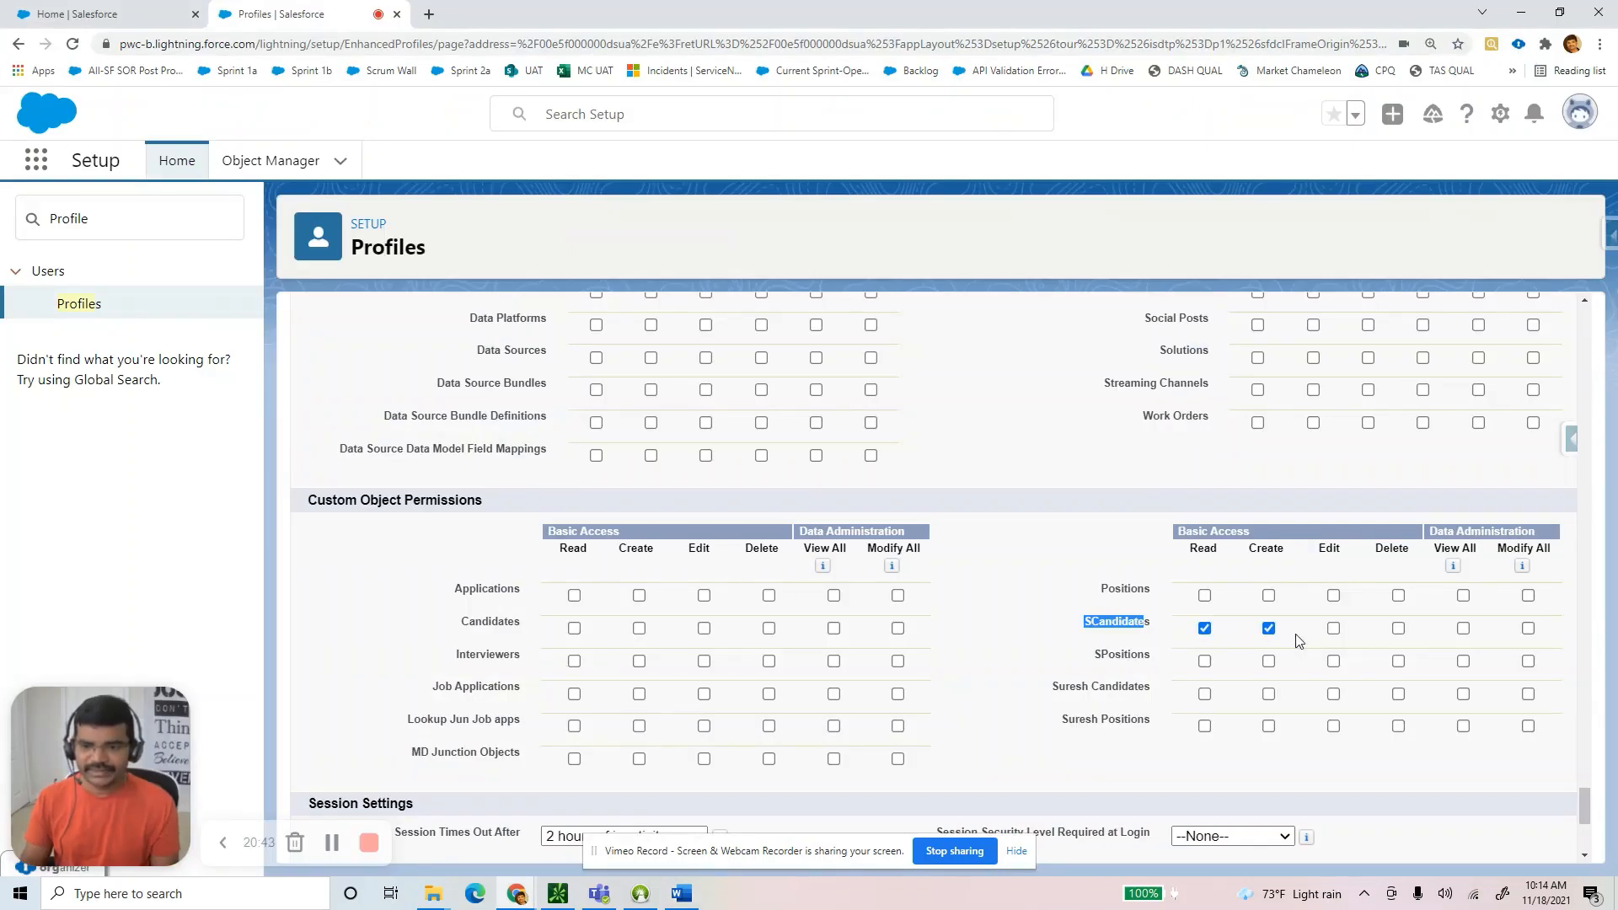
{"action": "left_click", "coordinate": [1333, 629]}
{"action": "left_click", "coordinate": [1334, 663]}
{"action": "left_click", "coordinate": [1206, 663]}
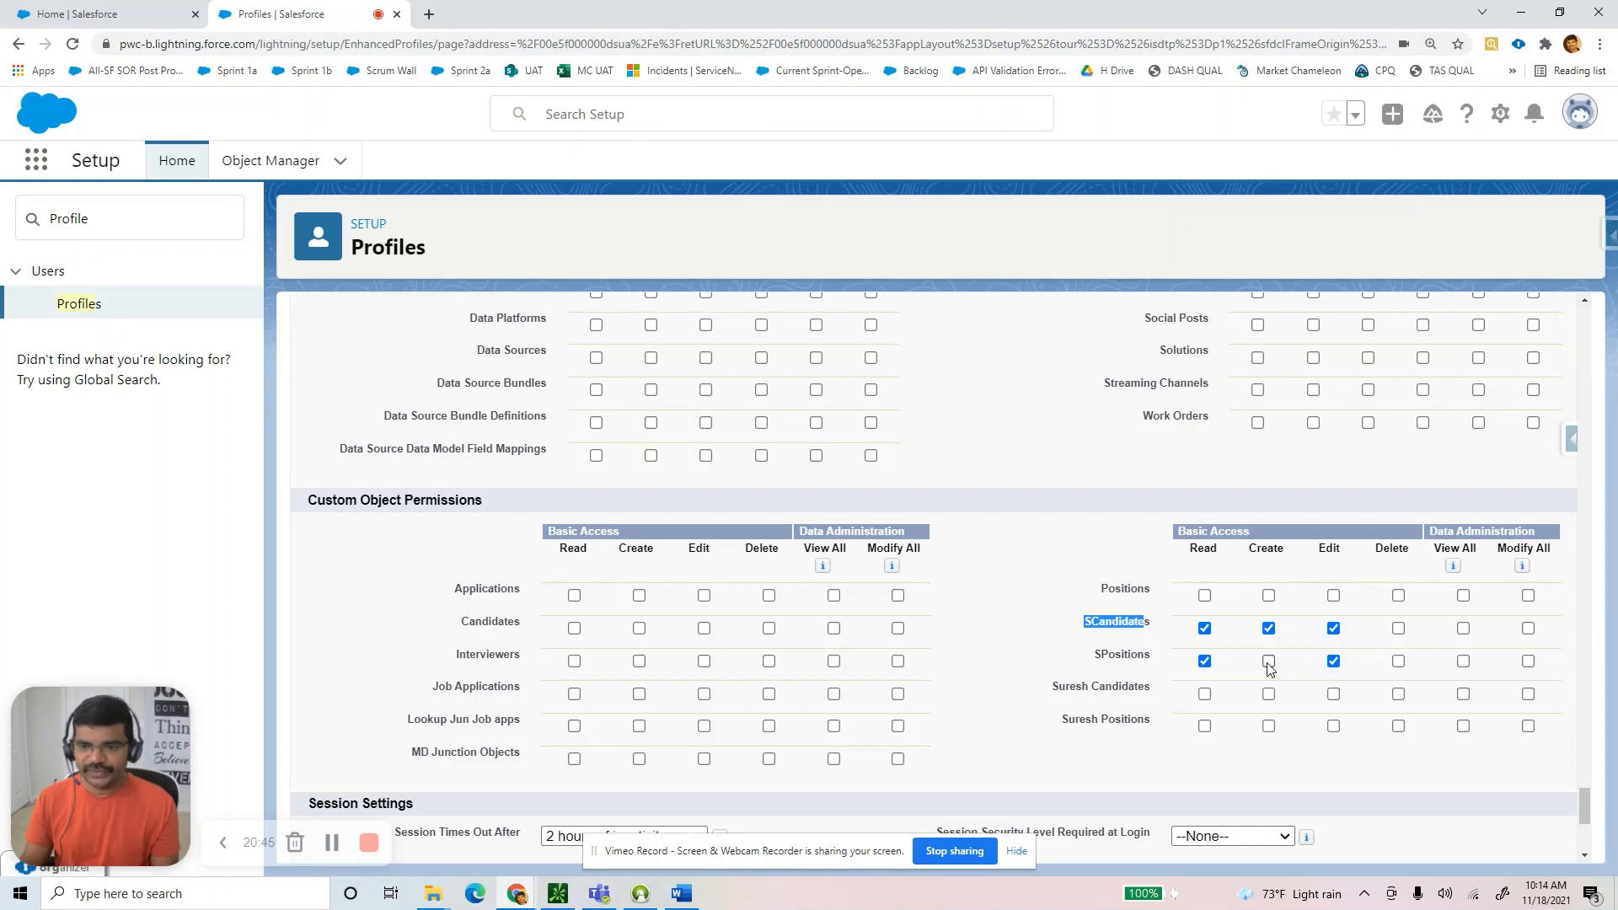
{"action": "left_click", "coordinate": [1269, 662]}
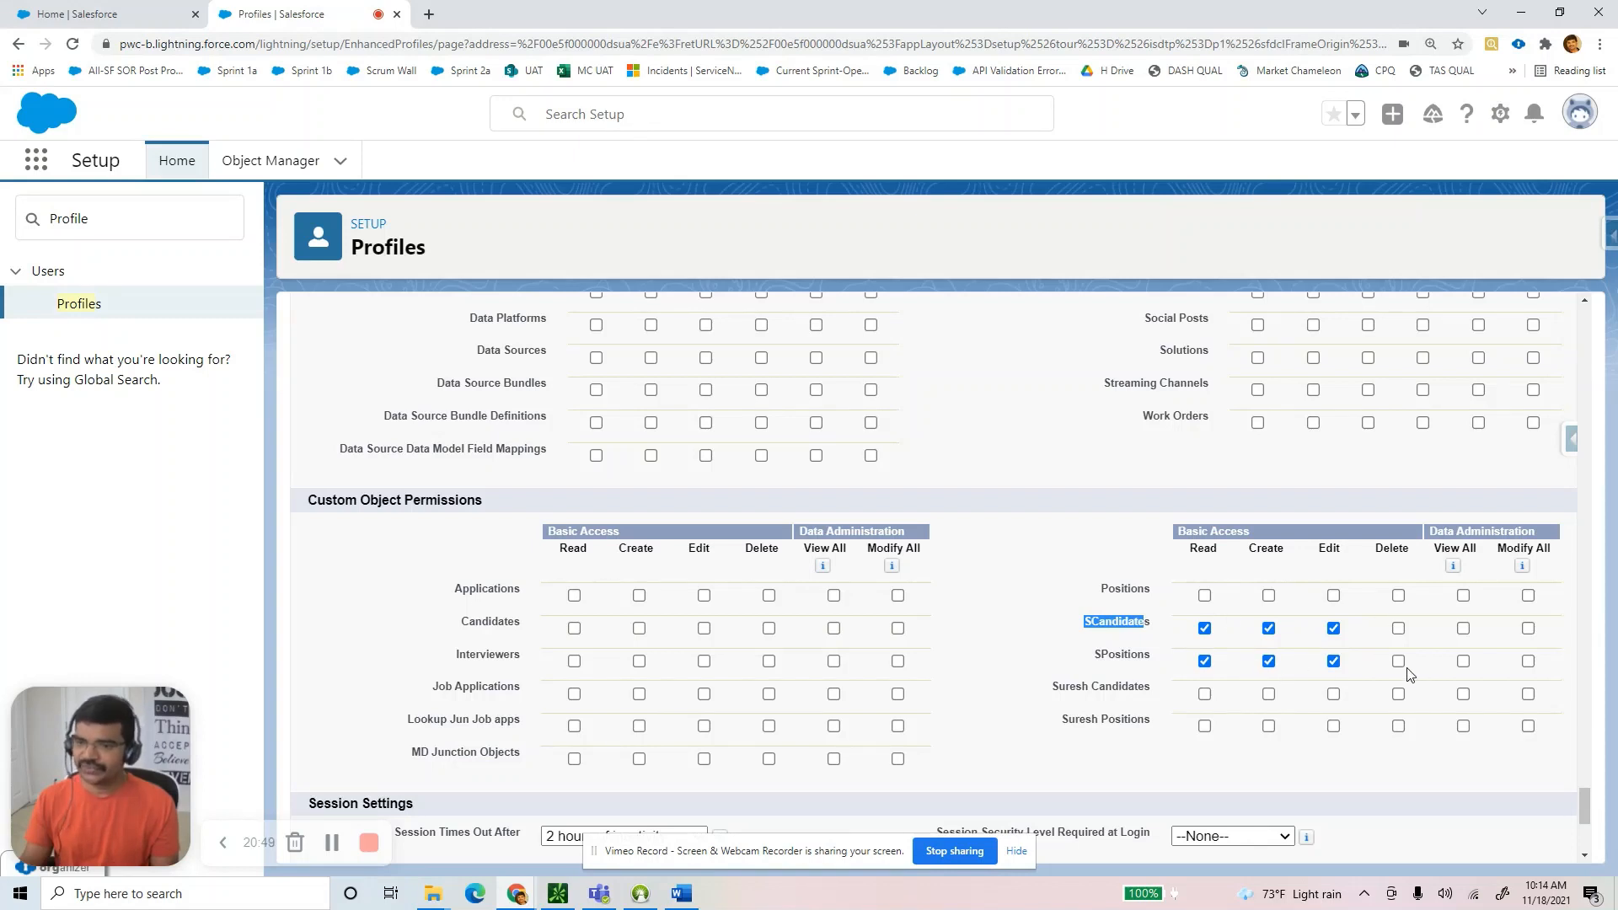
{"action": "left_click", "coordinate": [1163, 607]}
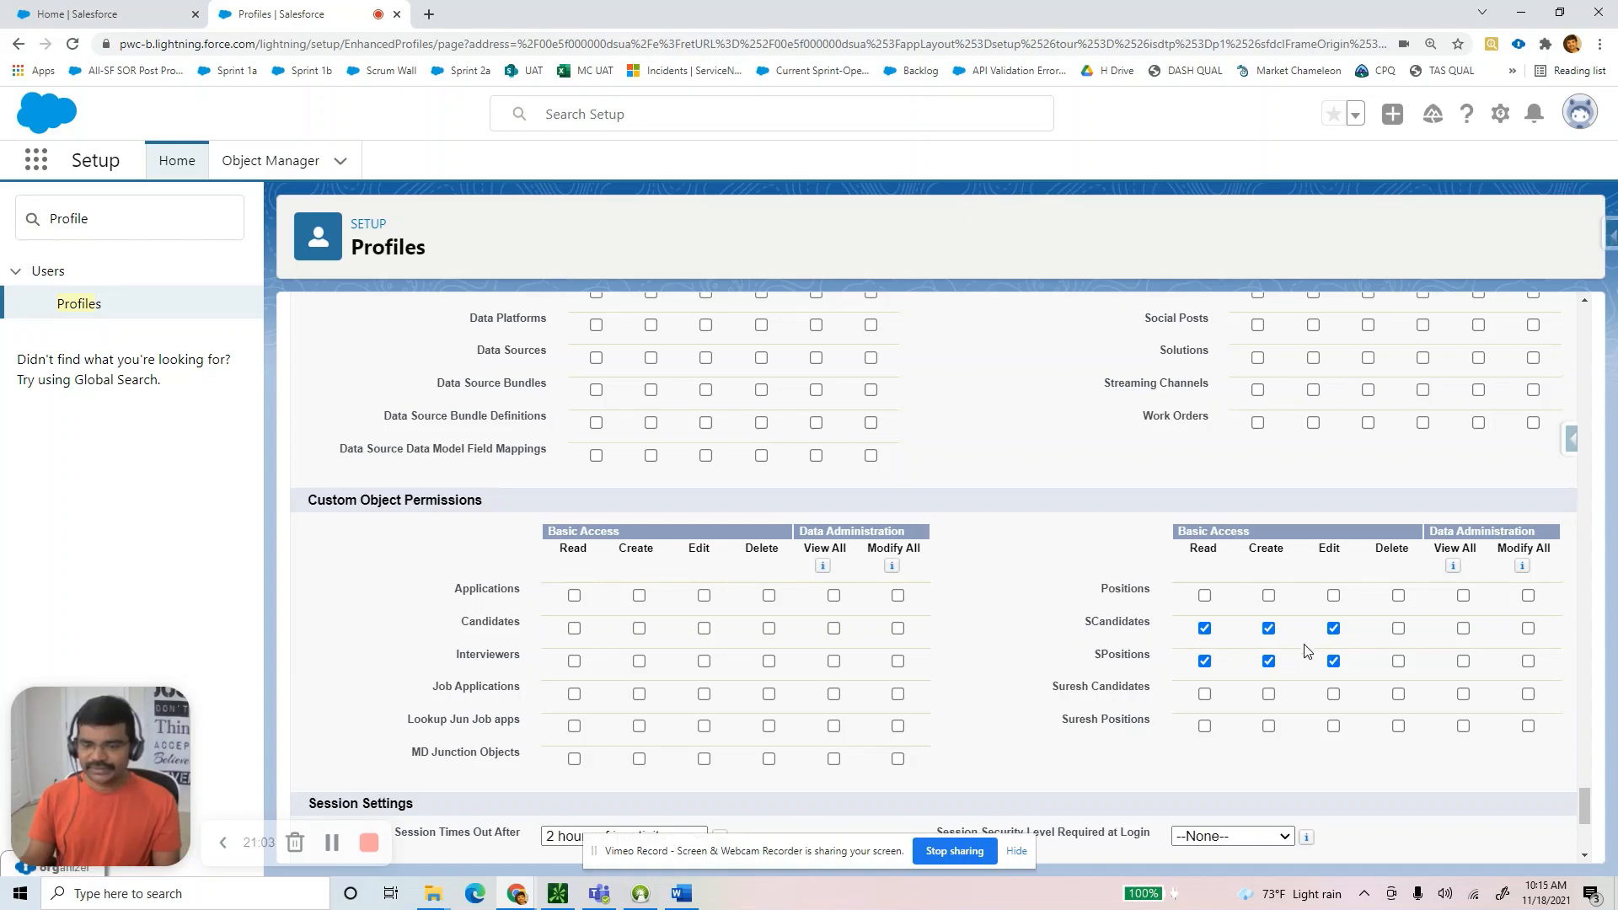
Glance at the Password Policies section and save the profile's permission changes.
{"action": "scroll", "coordinate": [722, 675], "scroll_direction": "up", "scroll_amount": 10}
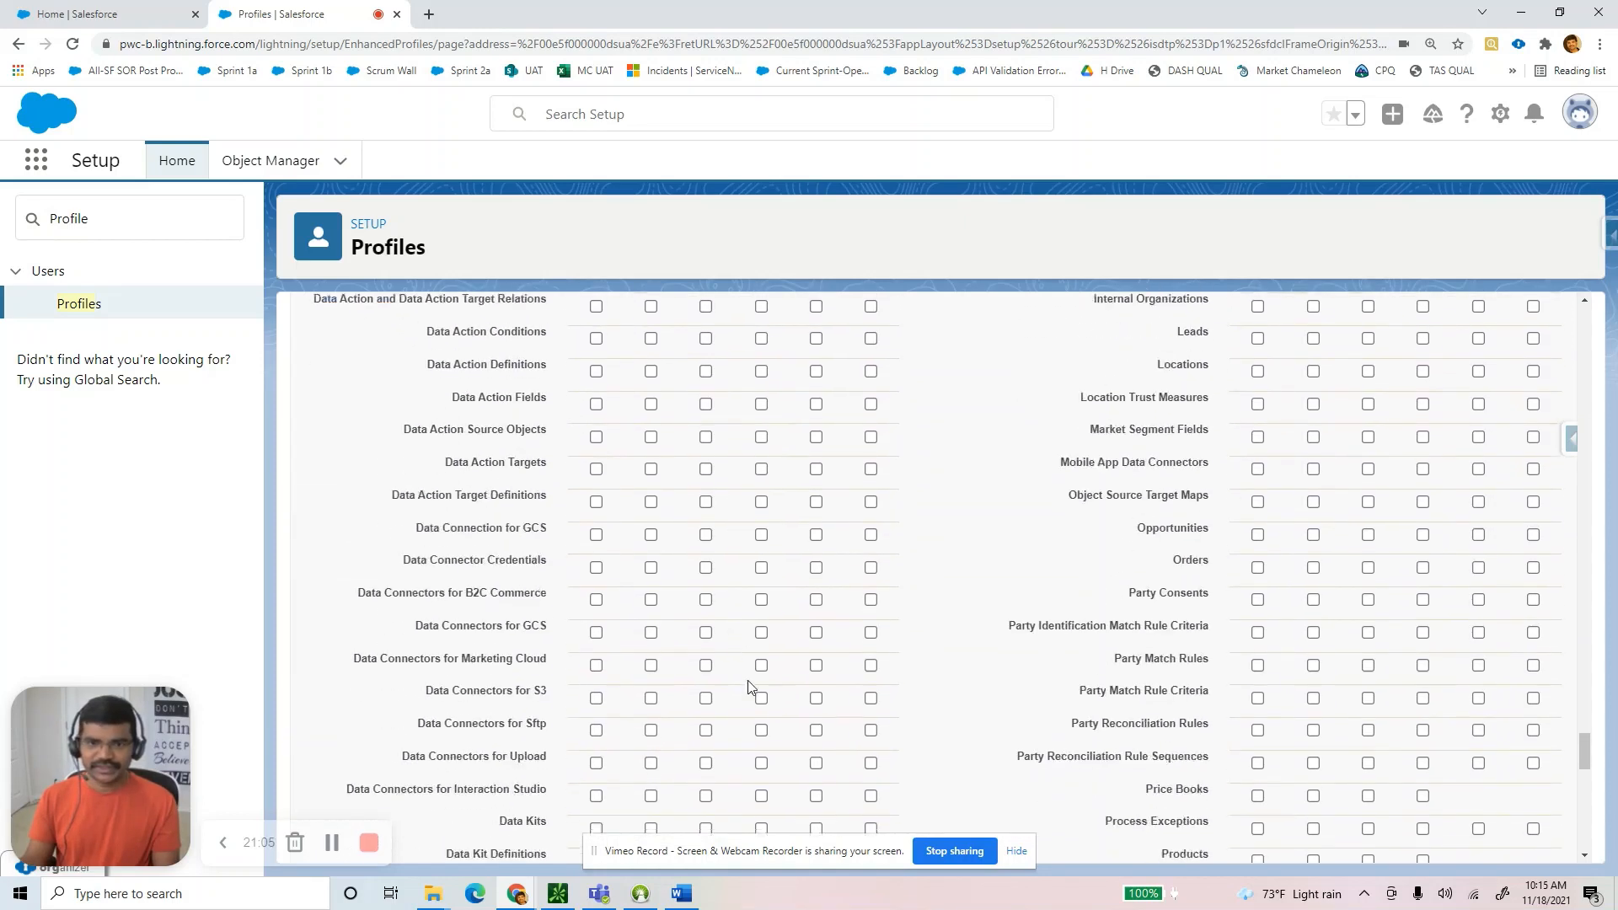
{"action": "scroll", "coordinate": [748, 686], "scroll_direction": "down", "scroll_amount": 14}
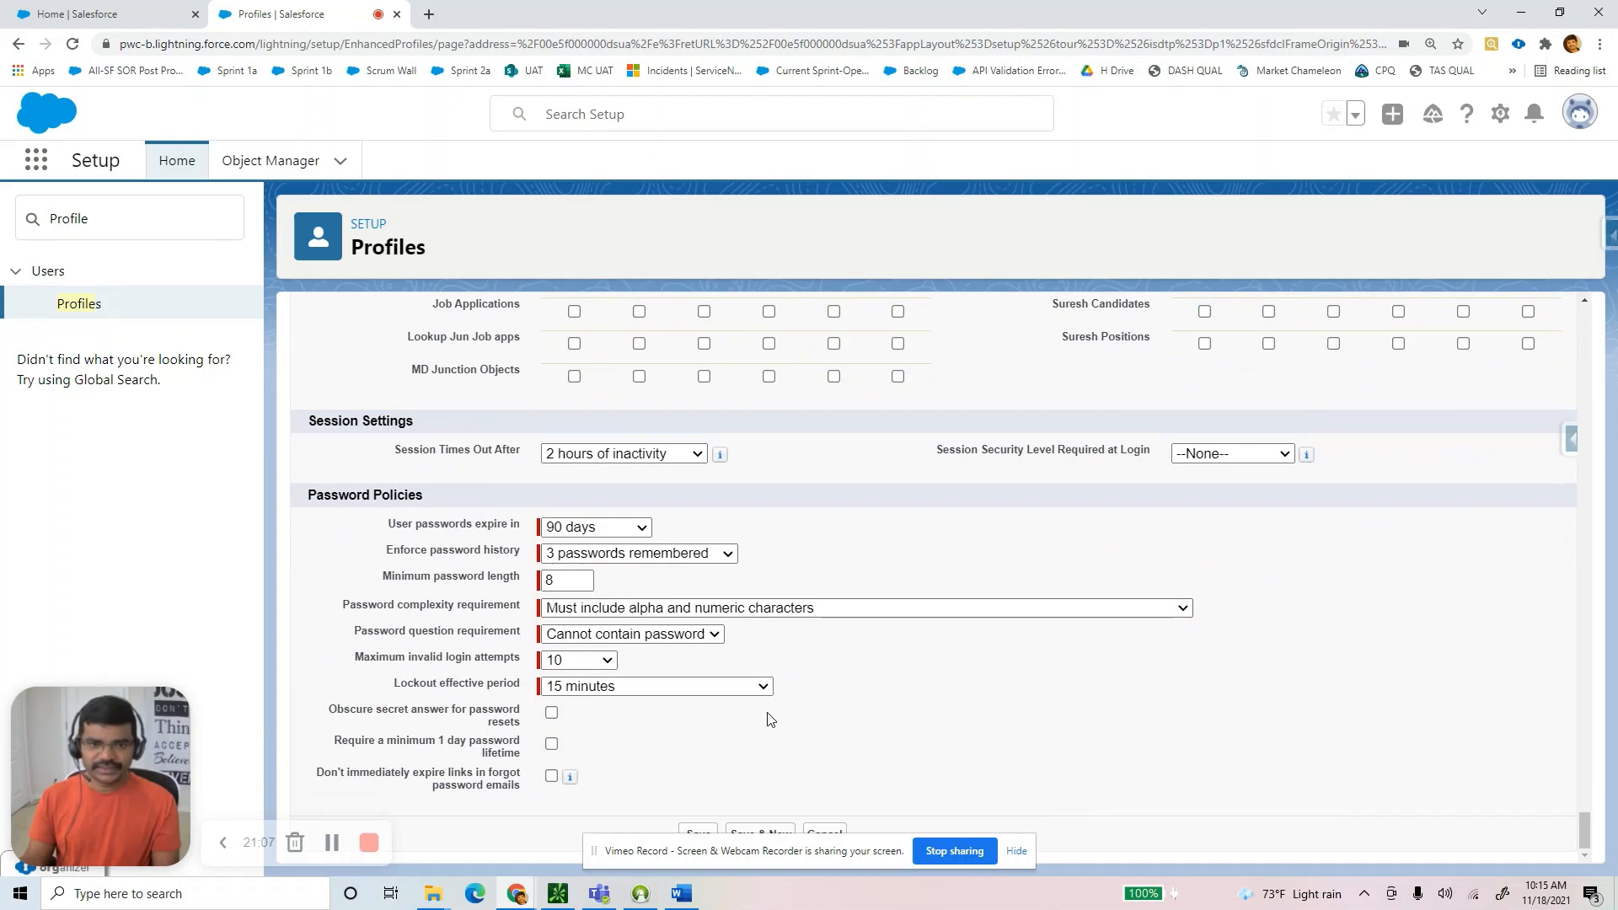
{"action": "left_click_drag", "start_coordinate": [307, 496], "coordinate": [428, 491]}
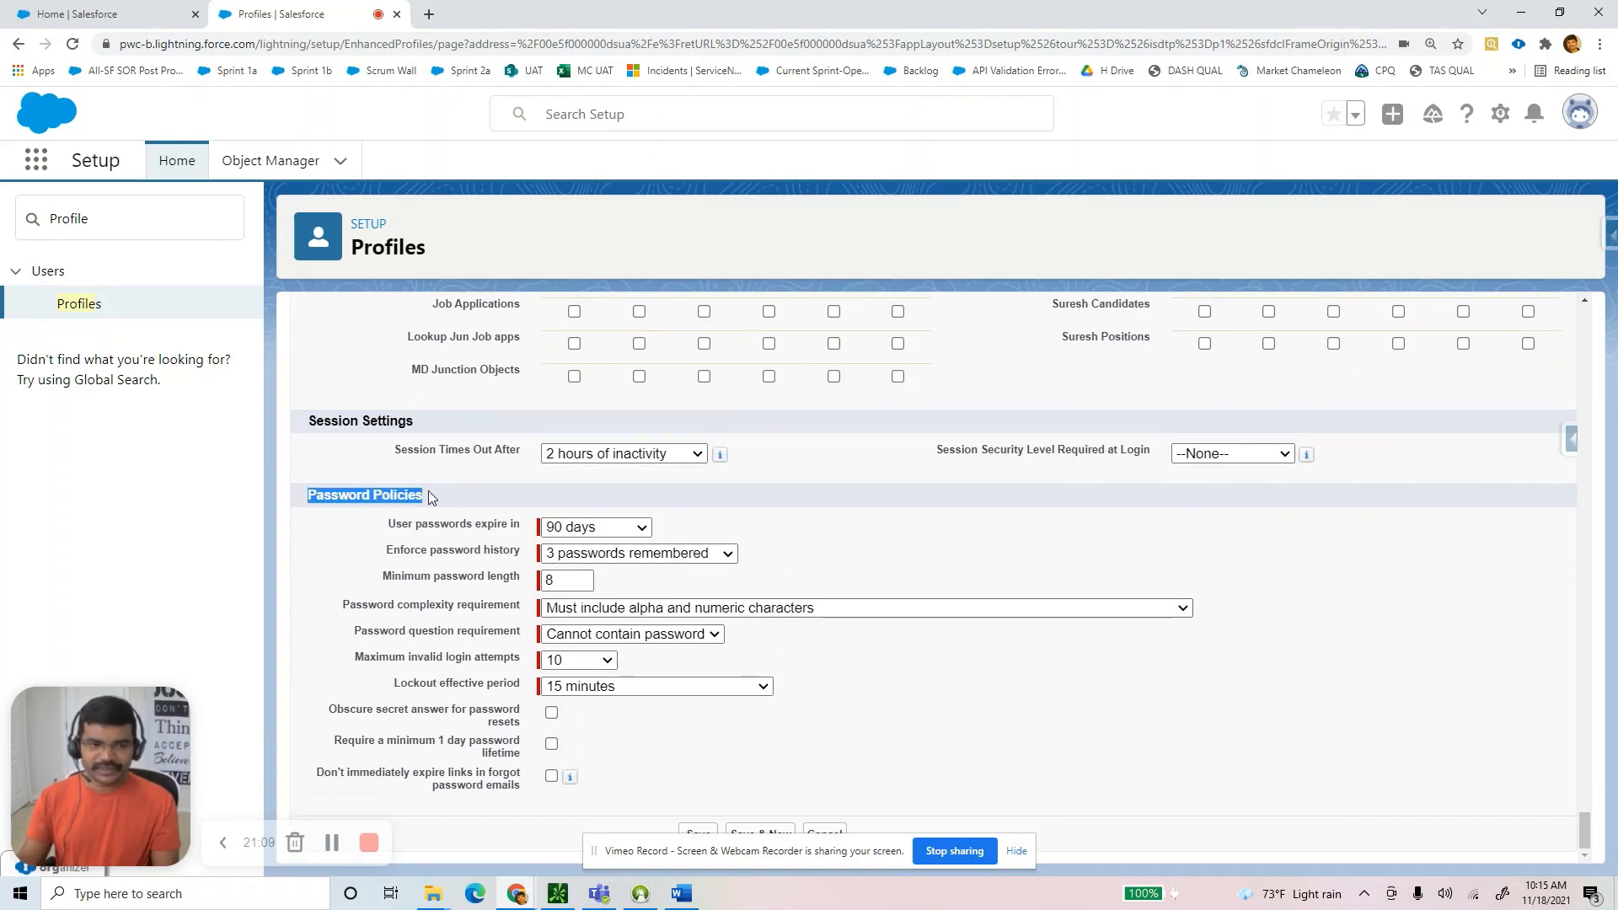
{"action": "left_click", "coordinate": [885, 723]}
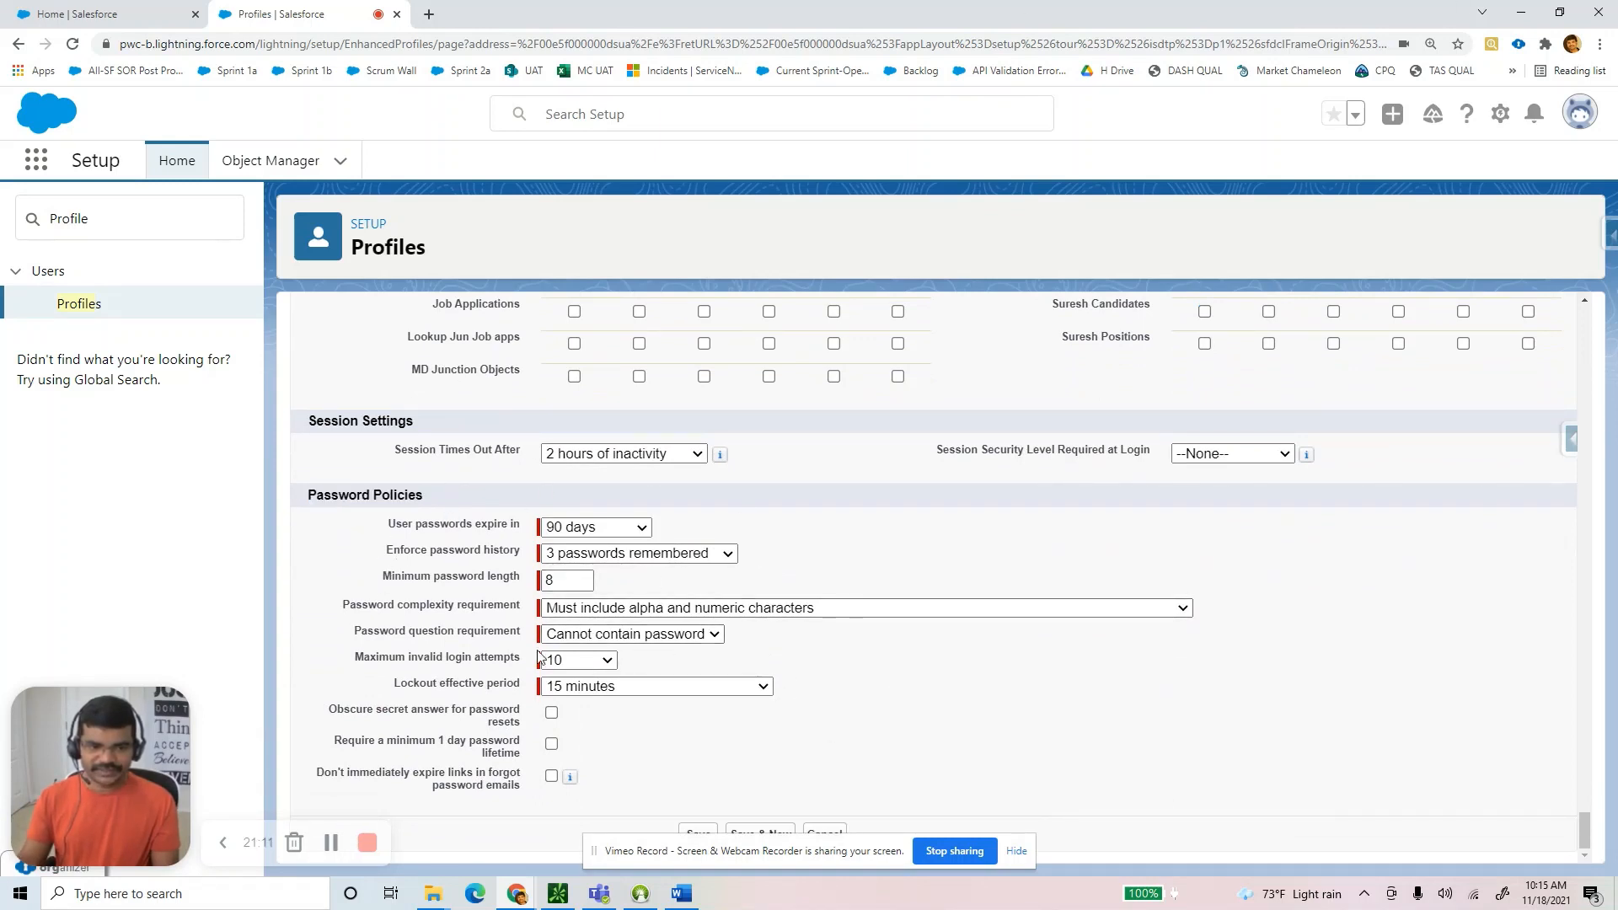
{"action": "left_click", "coordinate": [699, 830]}
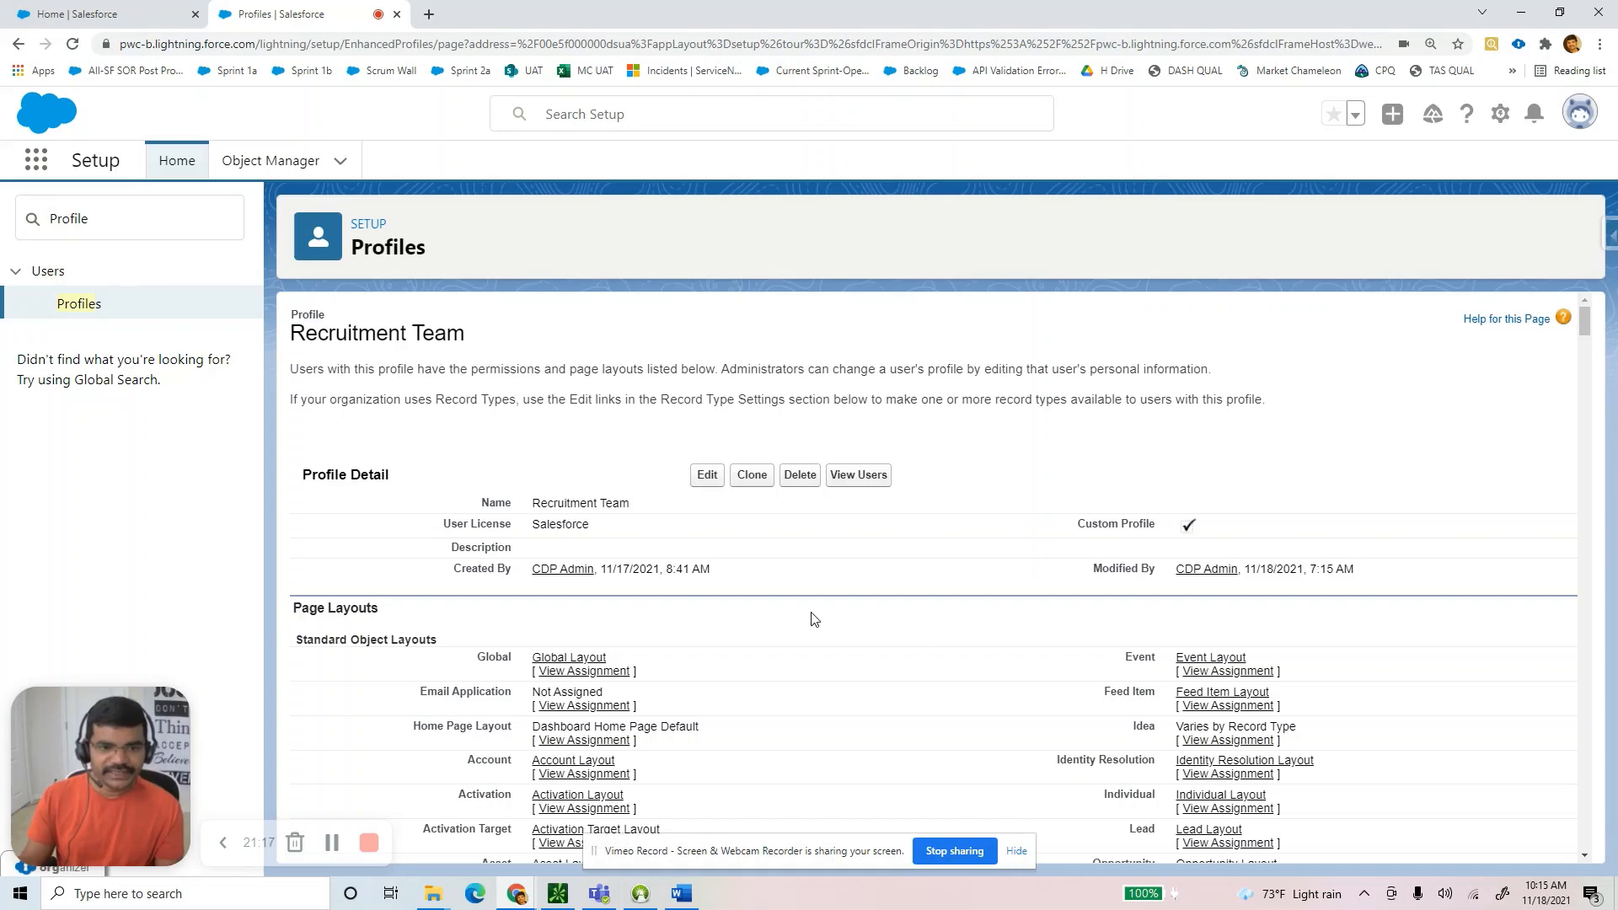
{"action": "scroll", "coordinate": [758, 741], "scroll_direction": "down", "scroll_amount": 1}
{"action": "left_click", "coordinate": [682, 892]}
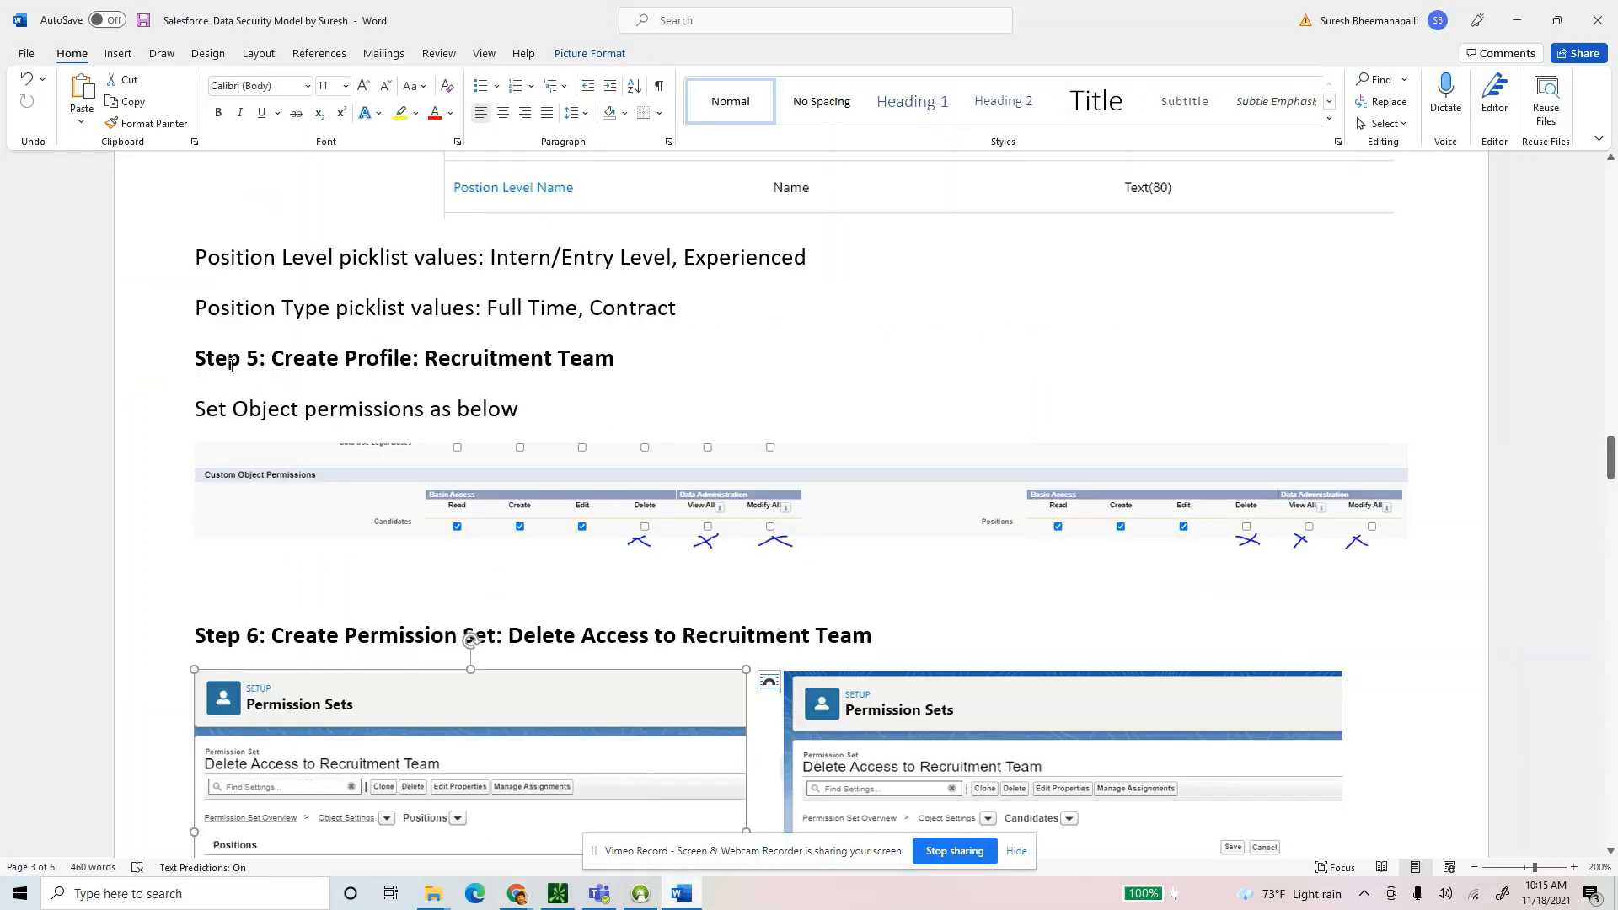
{"action": "left_click_drag", "start_coordinate": [198, 359], "coordinate": [632, 363]}
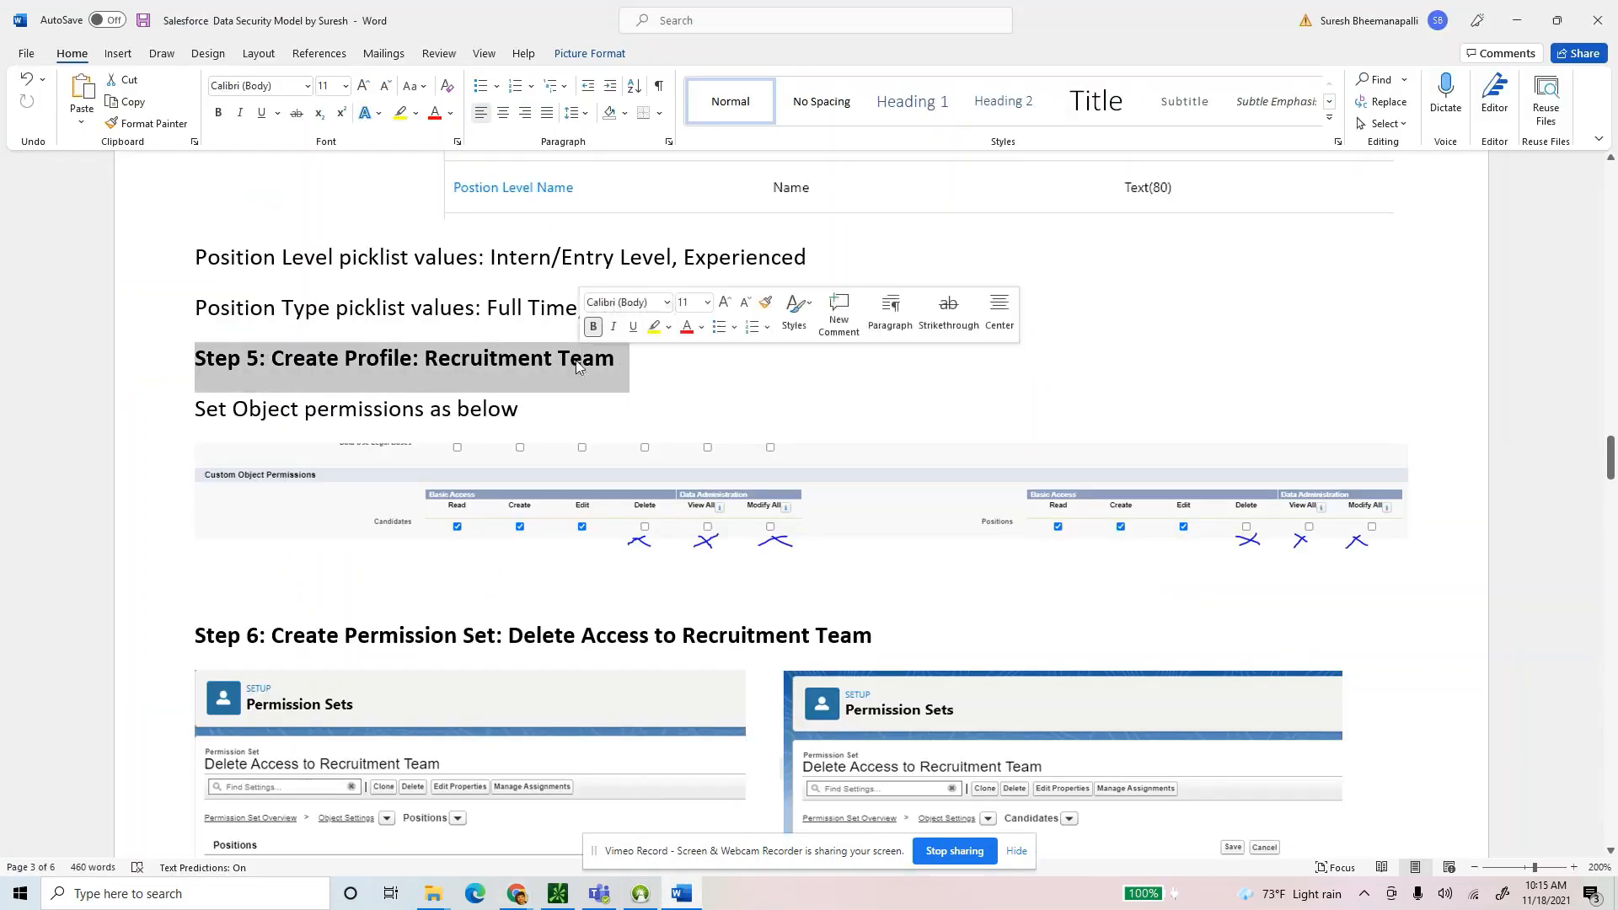
{"action": "double_click", "coordinate": [499, 361]}
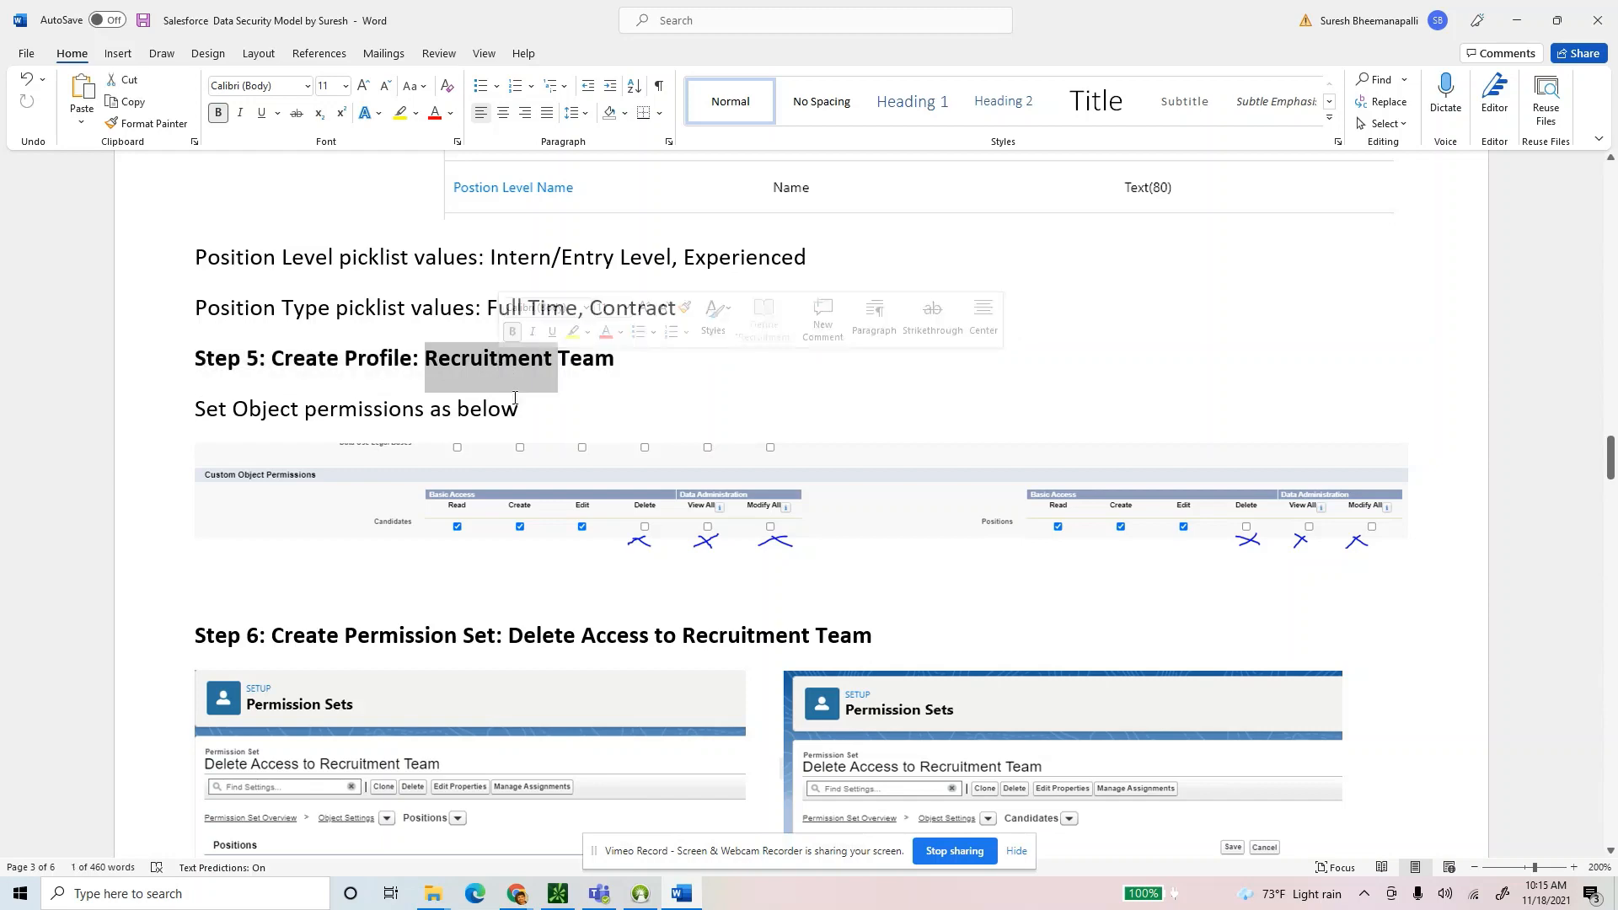
{"action": "left_click_drag", "start_coordinate": [531, 411], "coordinate": [113, 402]}
{"action": "left_click", "coordinate": [944, 586]}
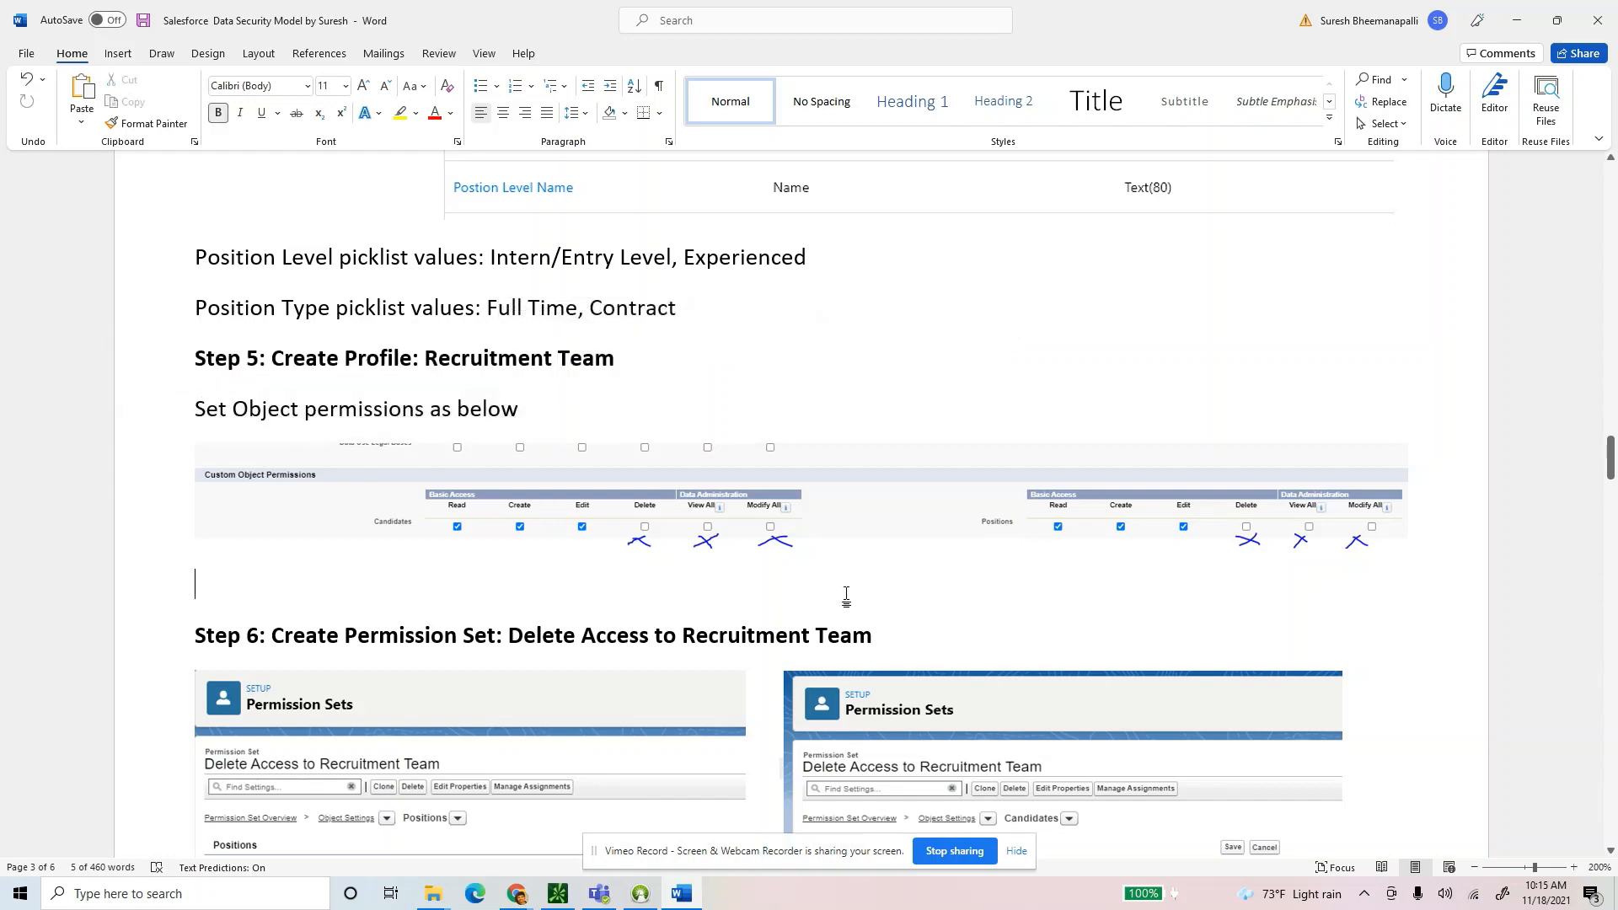
{"action": "scroll", "coordinate": [860, 603], "scroll_direction": "down", "scroll_amount": 2}
{"action": "scroll", "coordinate": [860, 604], "scroll_direction": "down", "scroll_amount": 1}
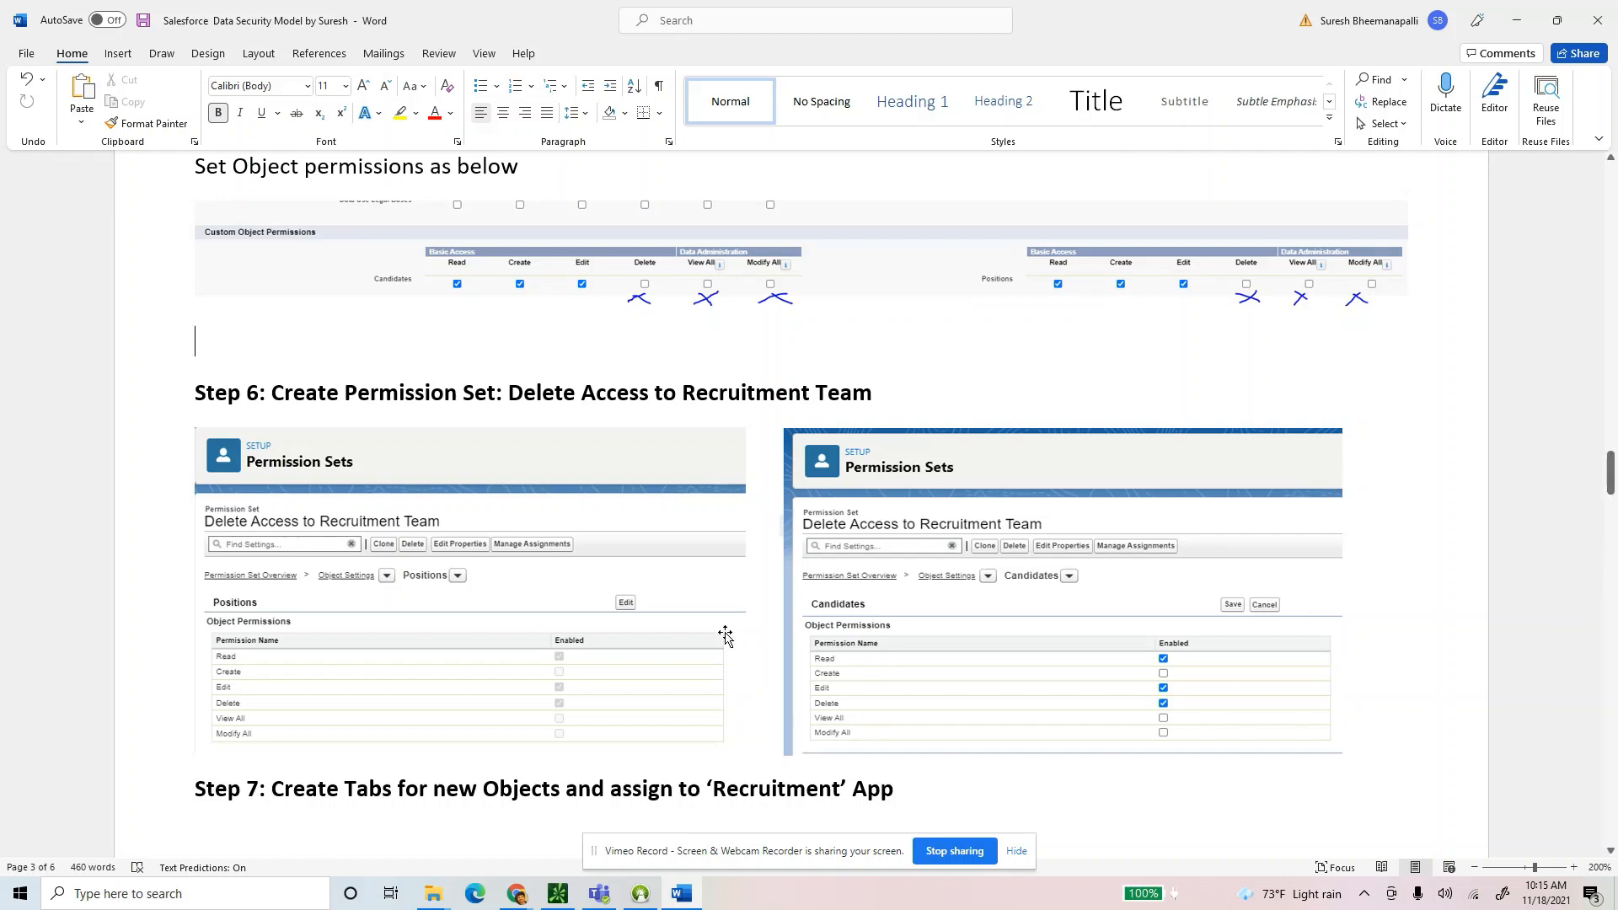
{"action": "scroll", "coordinate": [723, 639], "scroll_direction": "up", "scroll_amount": 1}
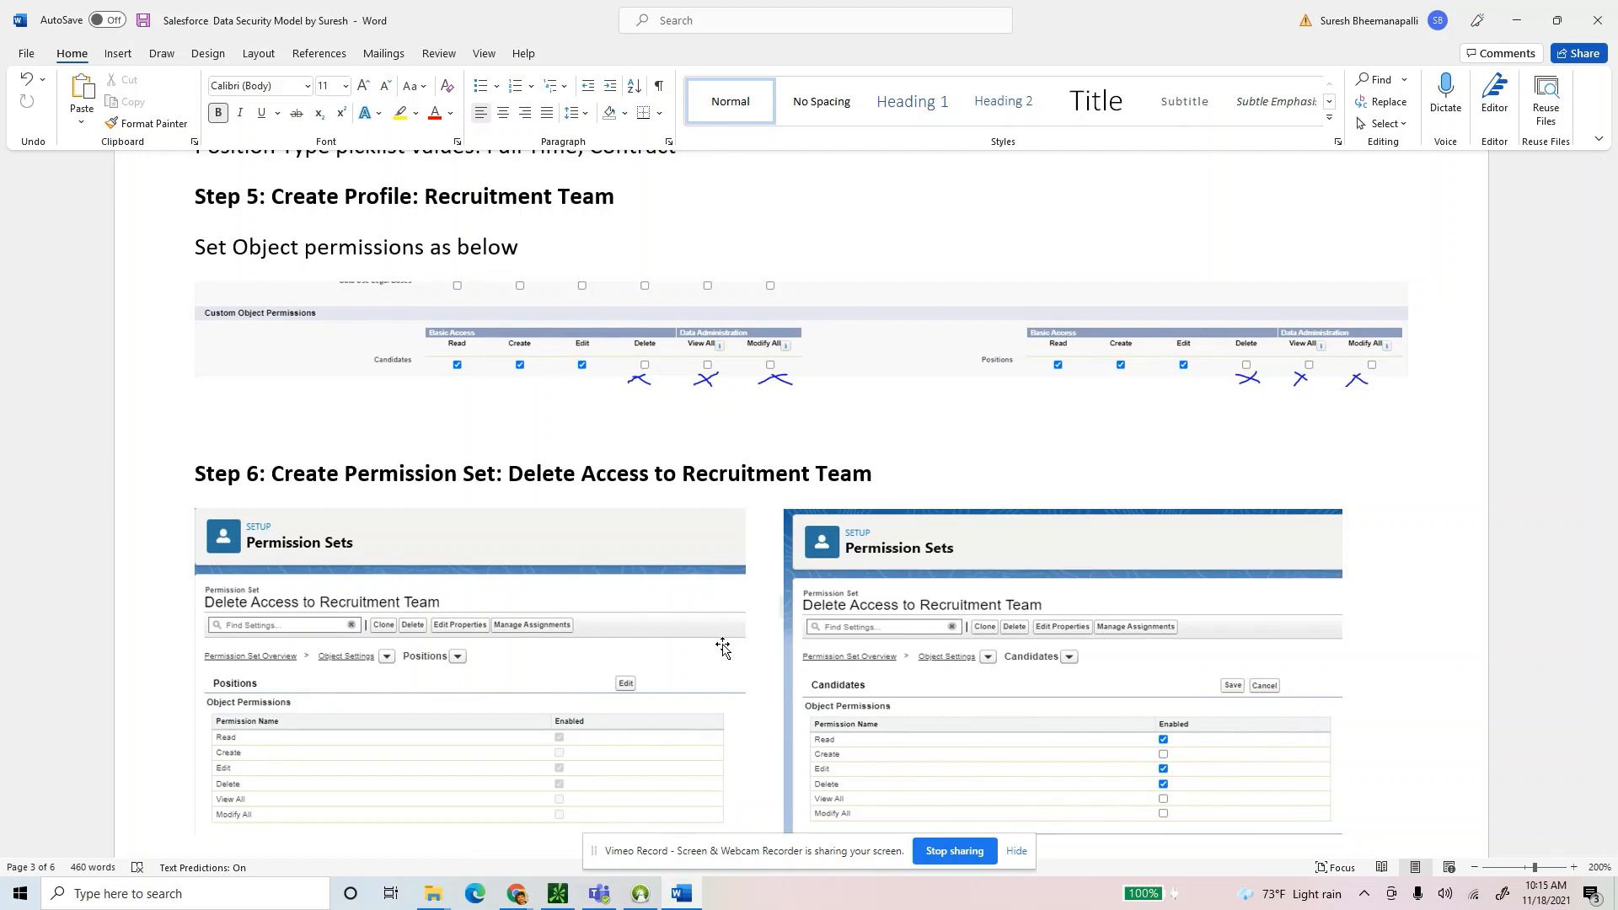
{"action": "left_click", "coordinate": [461, 305]}
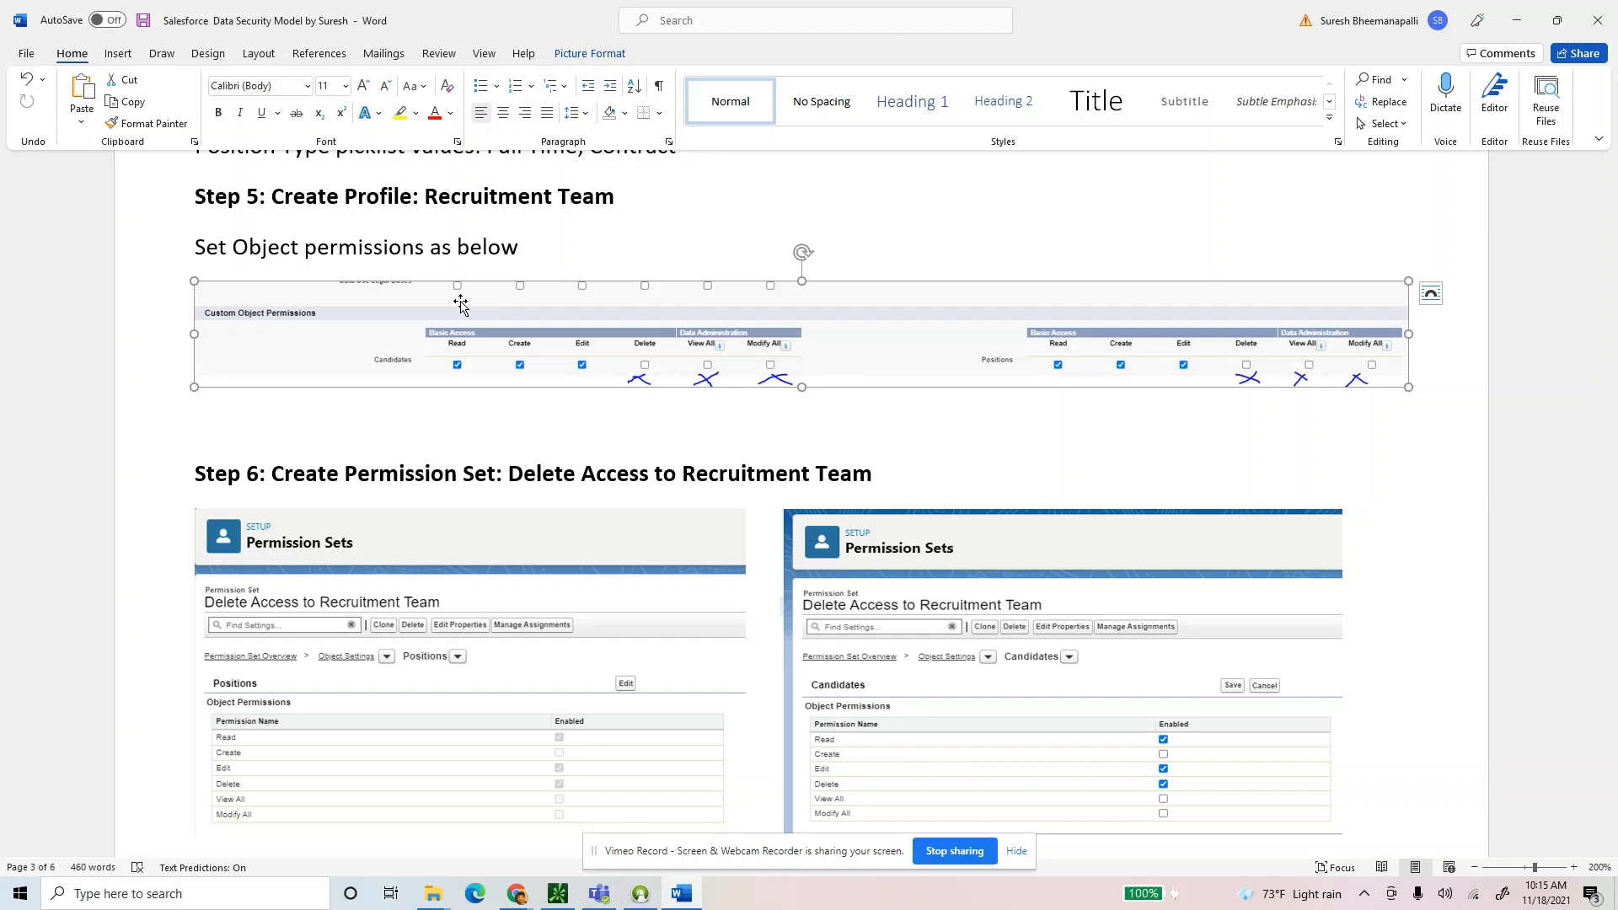
{"action": "left_click_drag", "start_coordinate": [533, 247], "coordinate": [192, 246]}
{"action": "left_click", "coordinate": [511, 360]}
{"action": "left_click", "coordinate": [497, 431]}
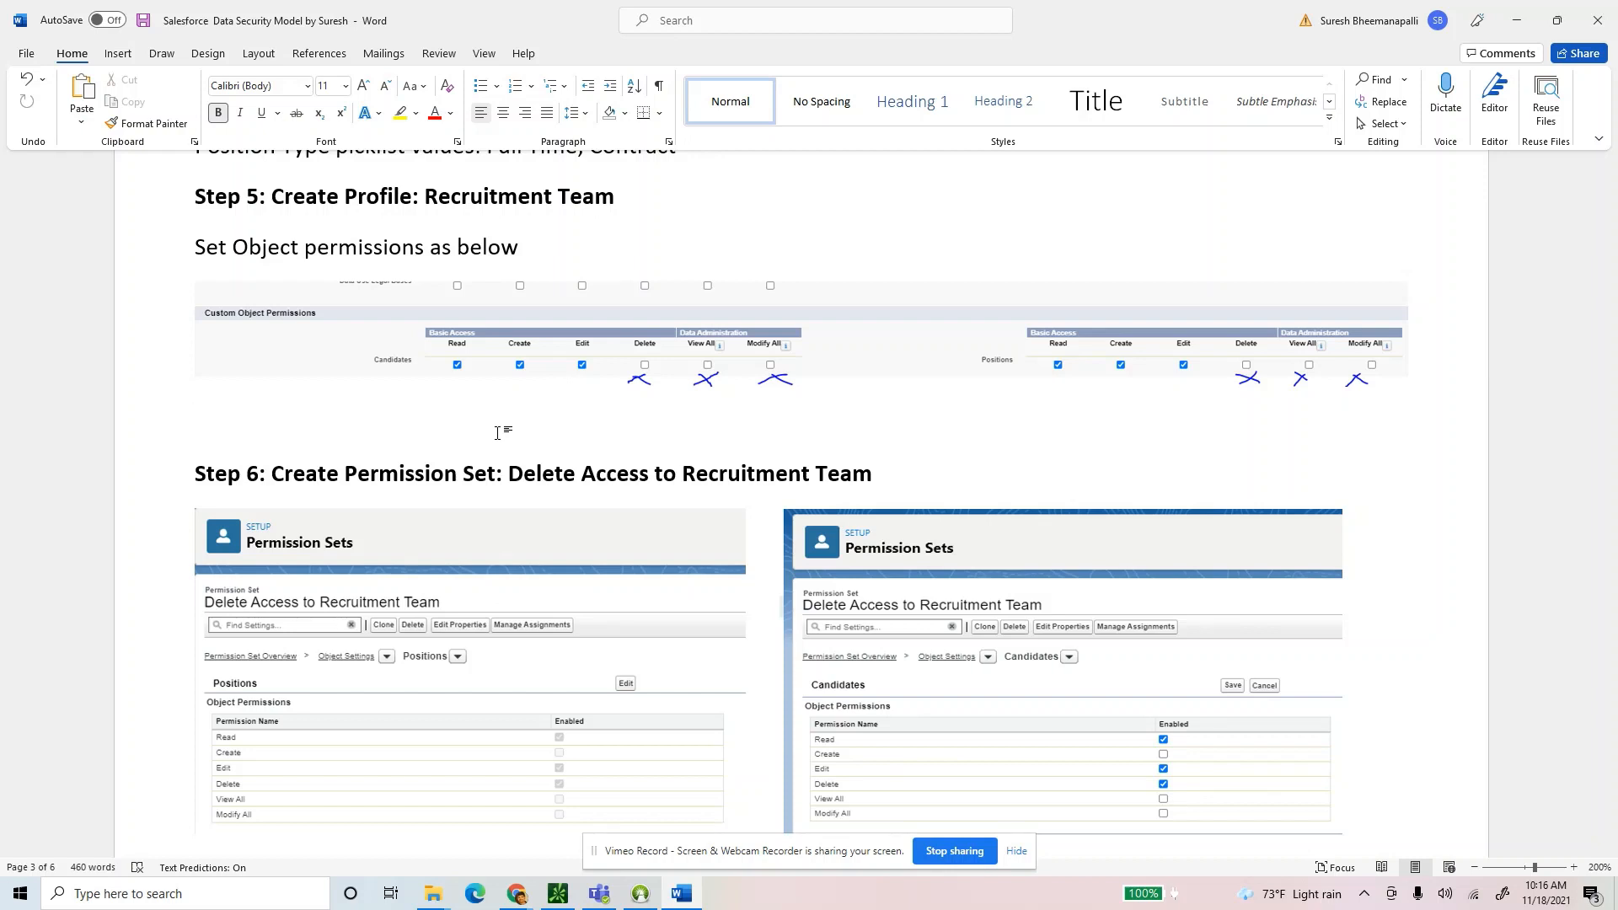
{"action": "left_click_drag", "start_coordinate": [508, 474], "coordinate": [877, 472]}
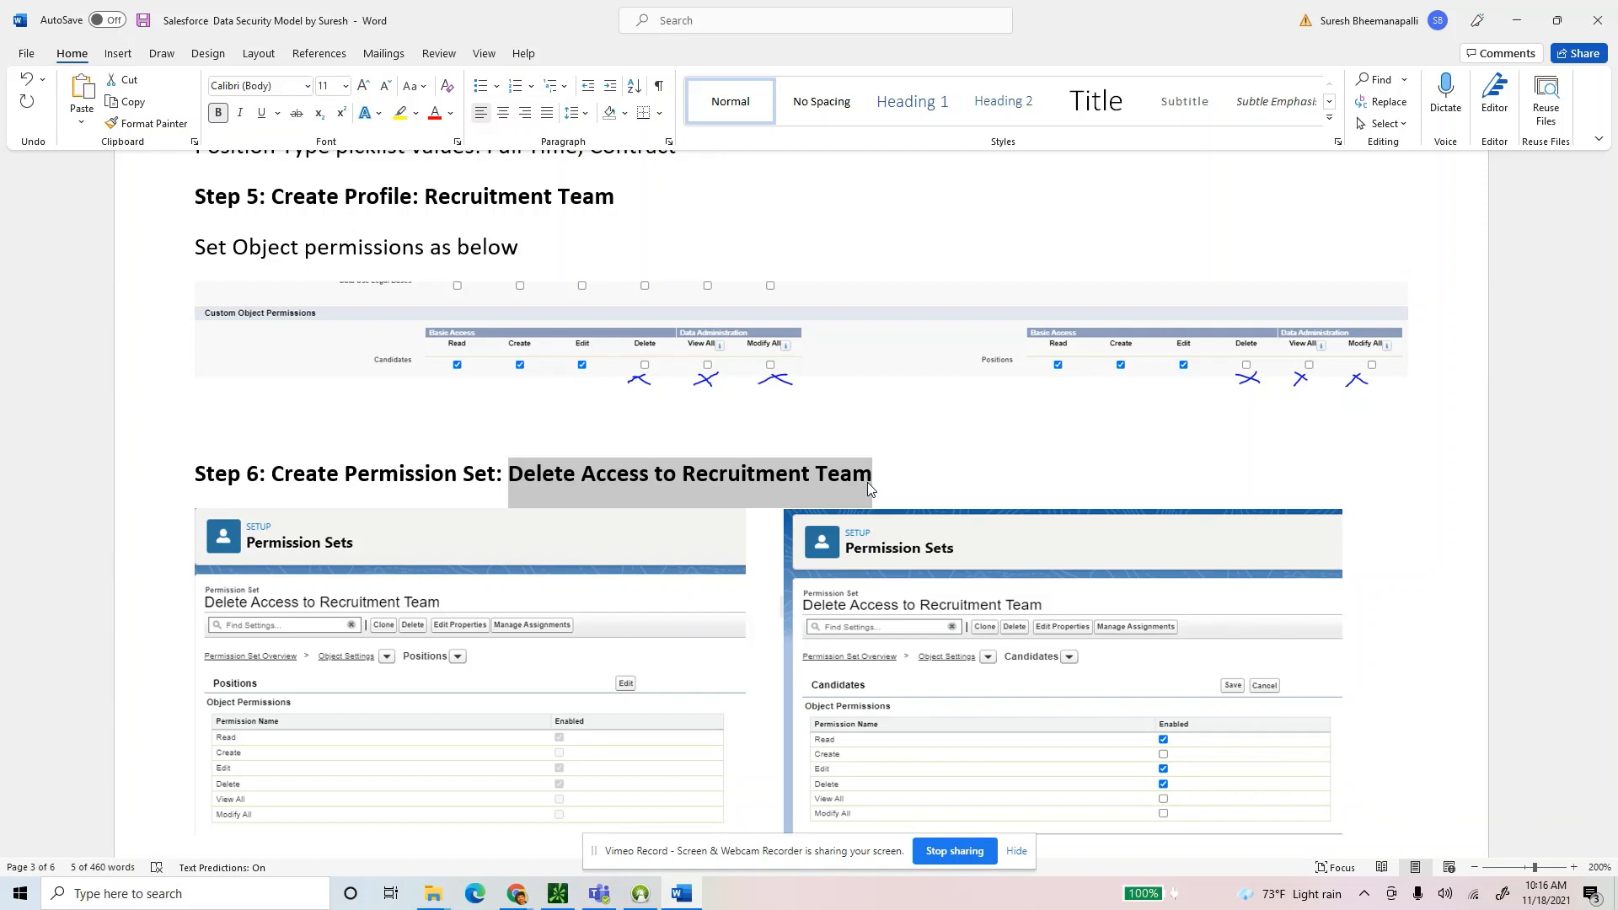
{"action": "left_click", "coordinate": [875, 481]}
{"action": "left_click_drag", "start_coordinate": [873, 476], "coordinate": [508, 476]}
{"action": "key", "text": "alt+Tab"}
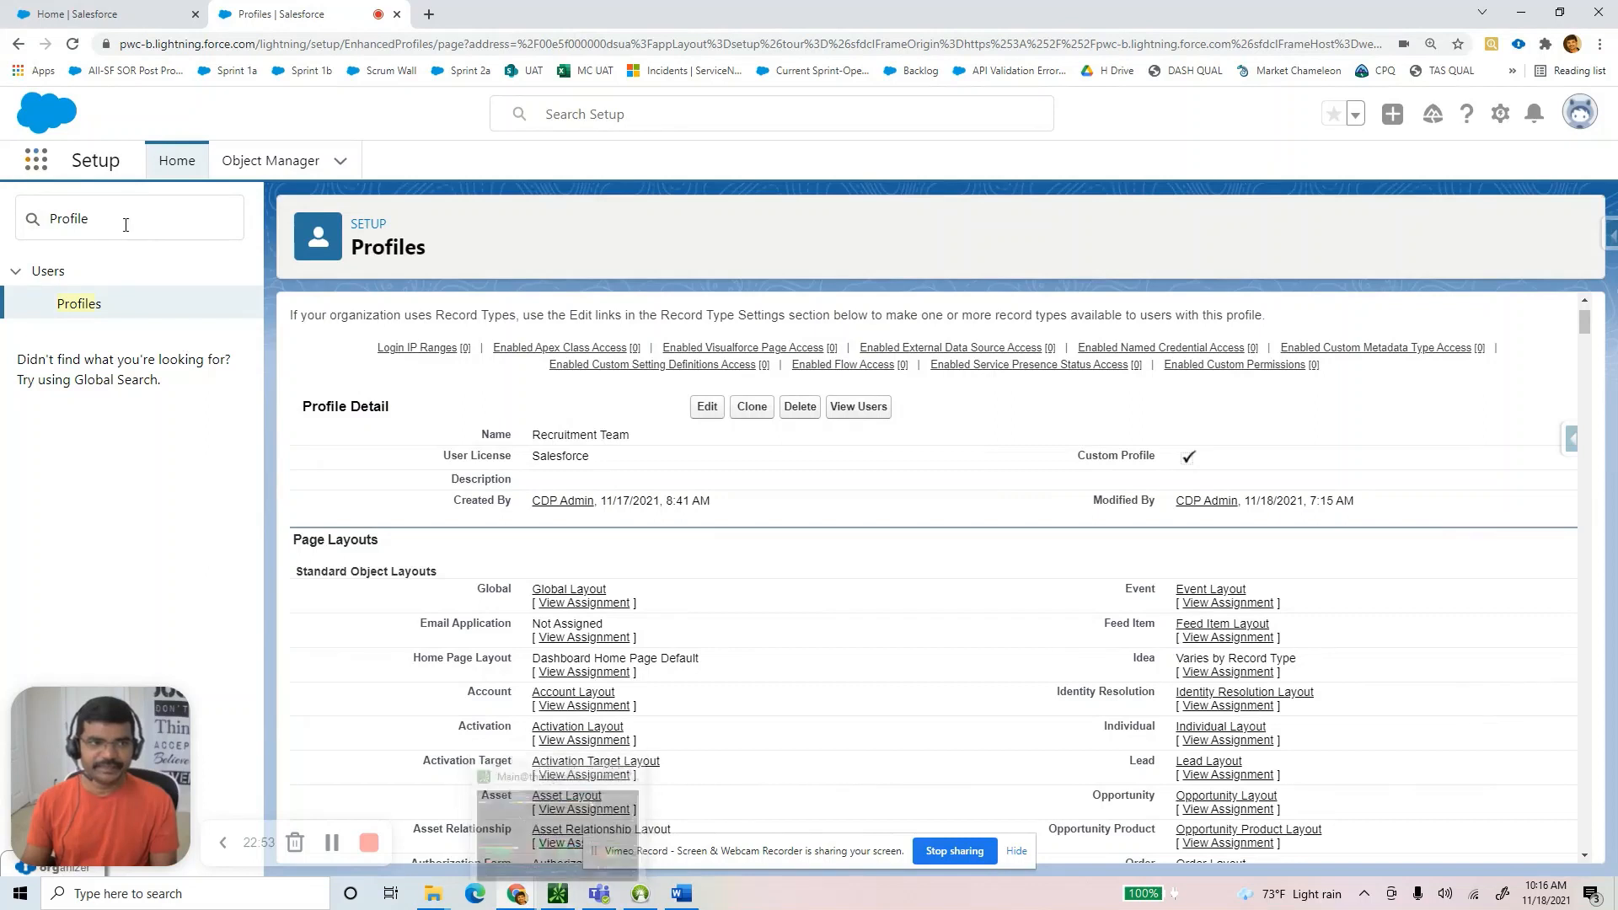
Search Setup Quick Find for 'permis' and open Permission Sets under Users.
{"action": "double_click", "coordinate": [49, 218]}
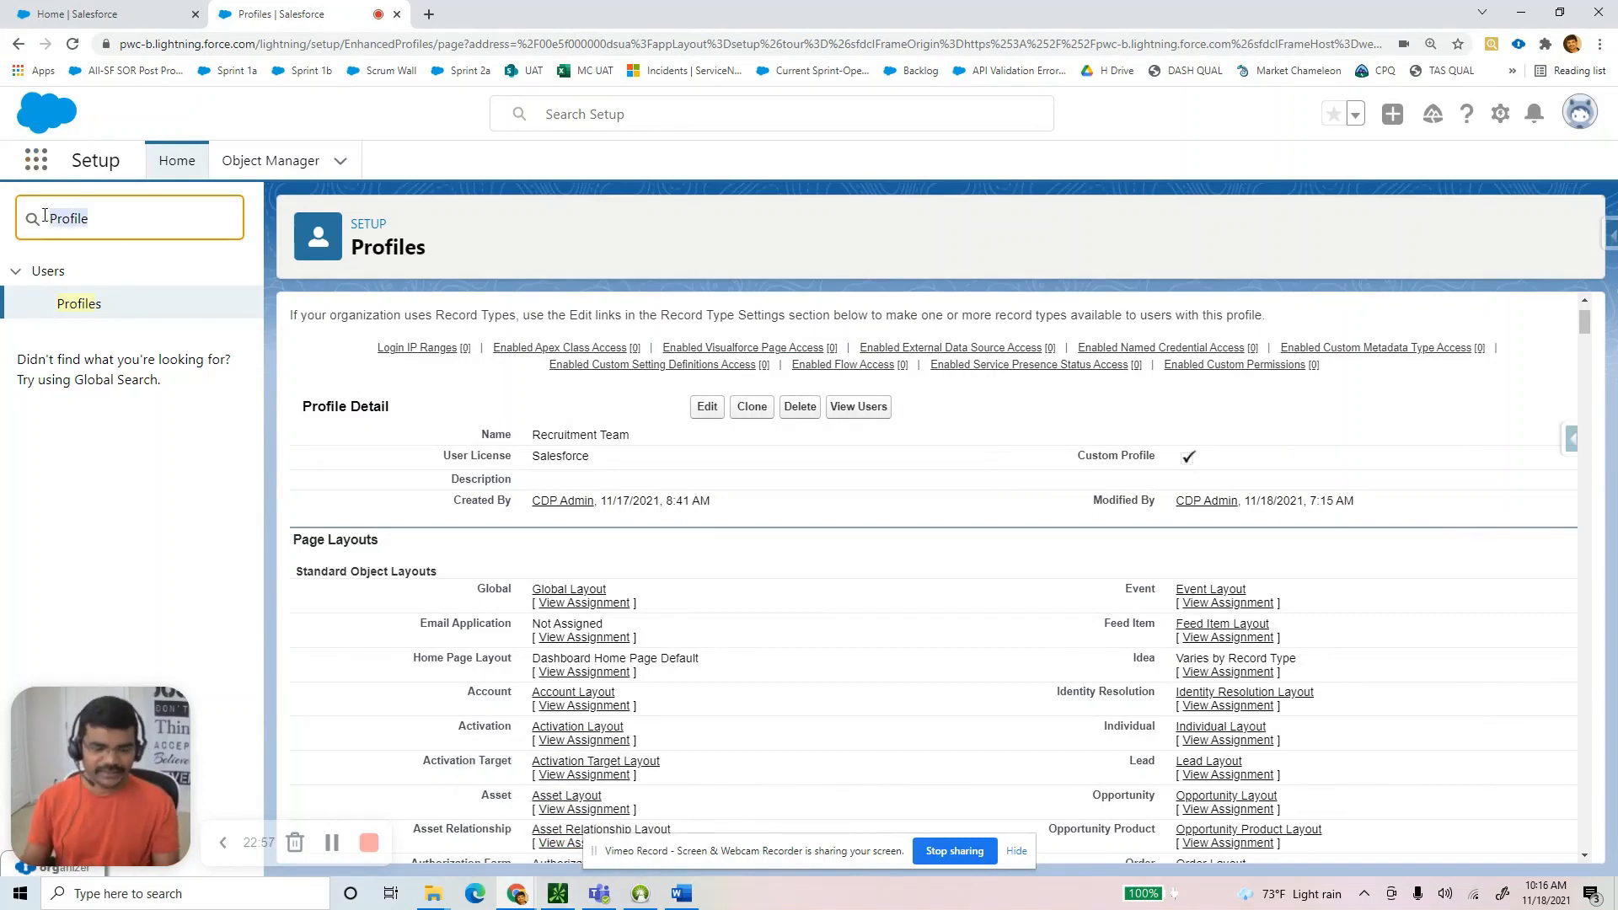
{"action": "type", "text": "p"}
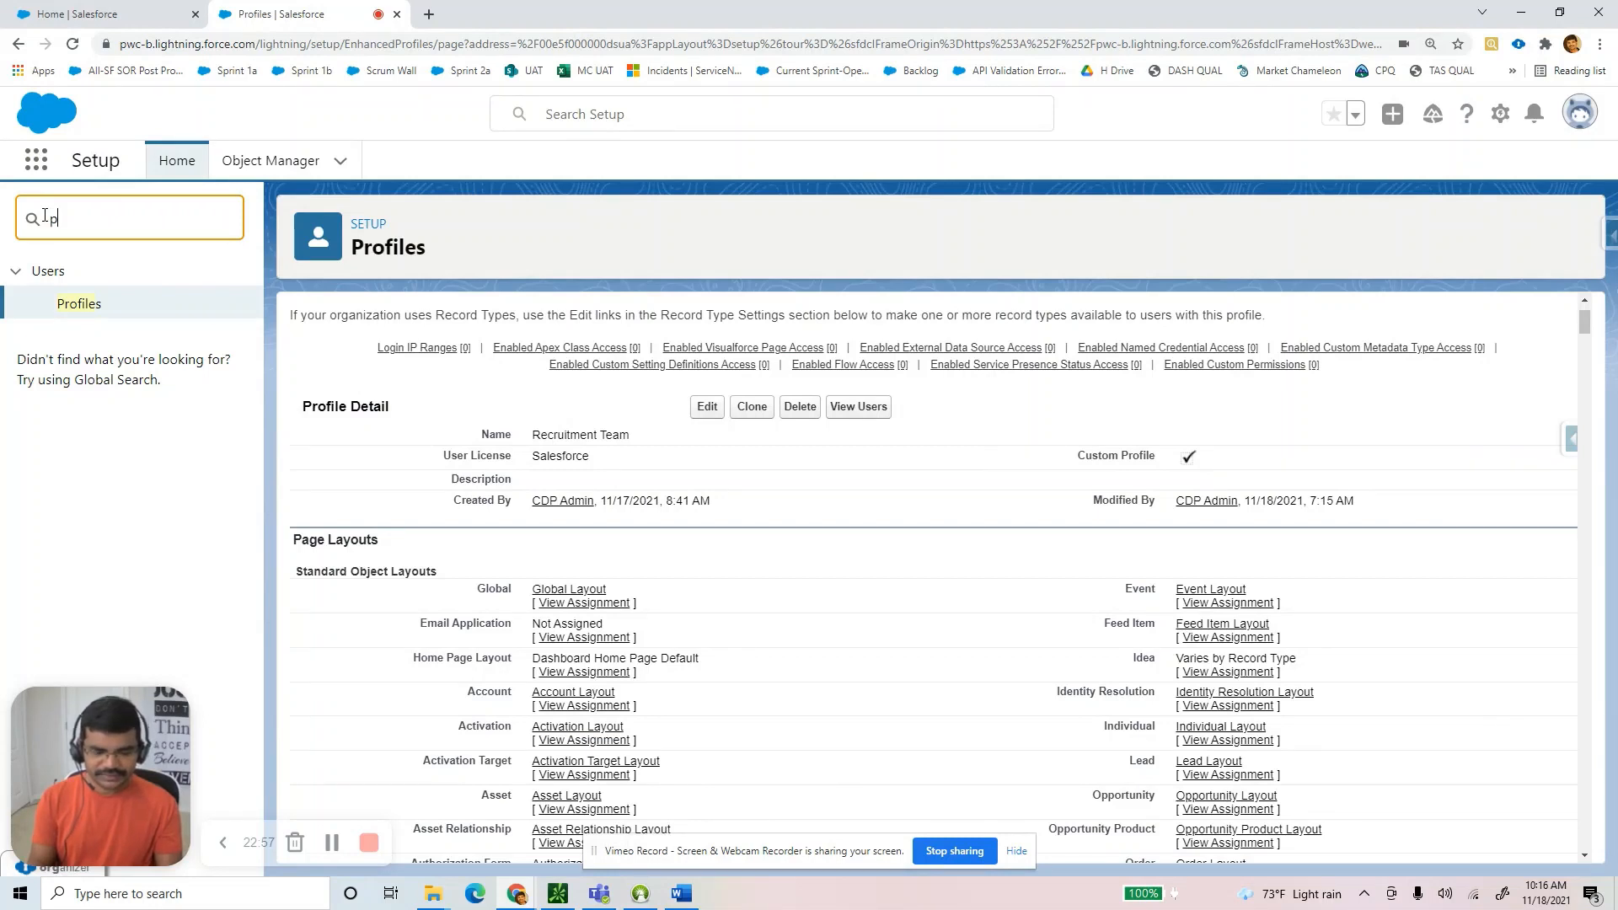
{"action": "type", "text": "ermis"}
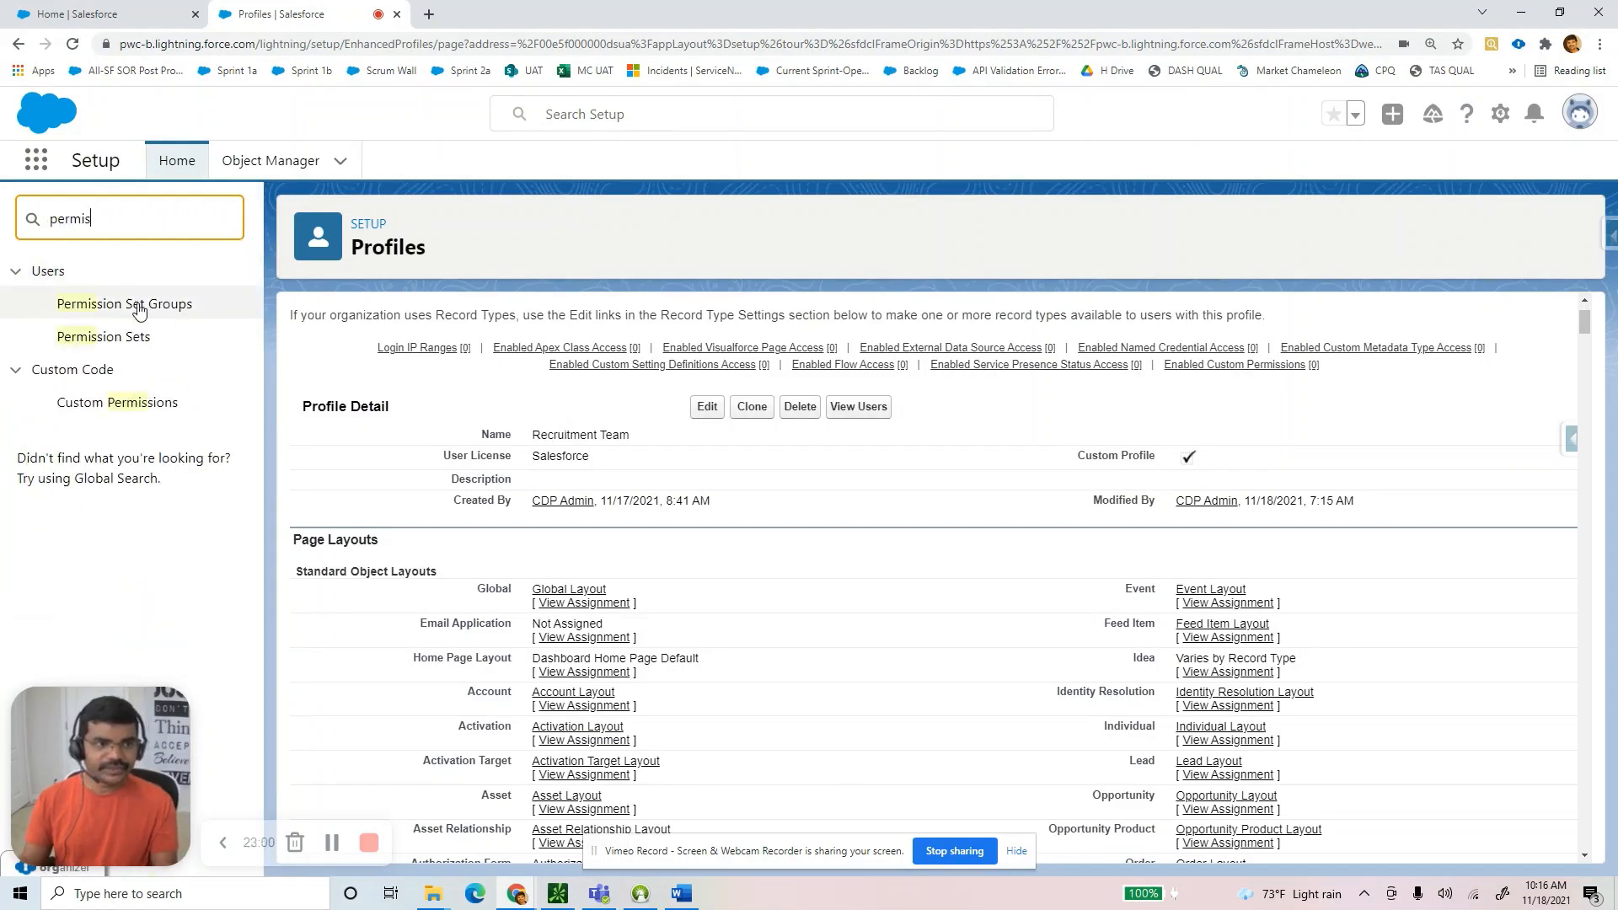
{"action": "left_click", "coordinate": [133, 336]}
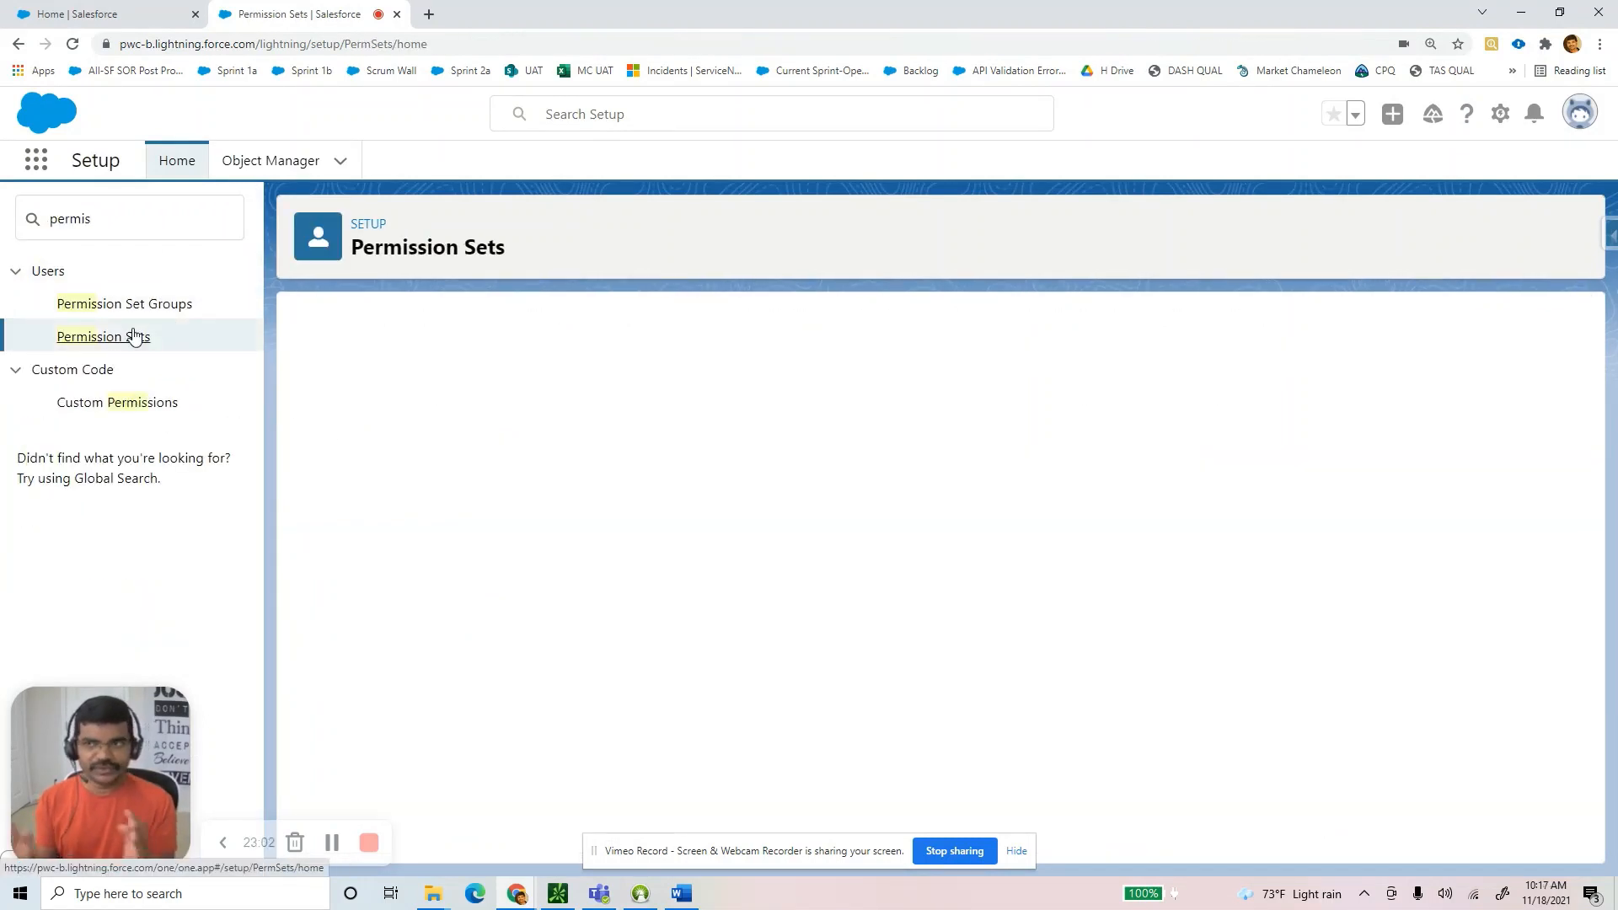
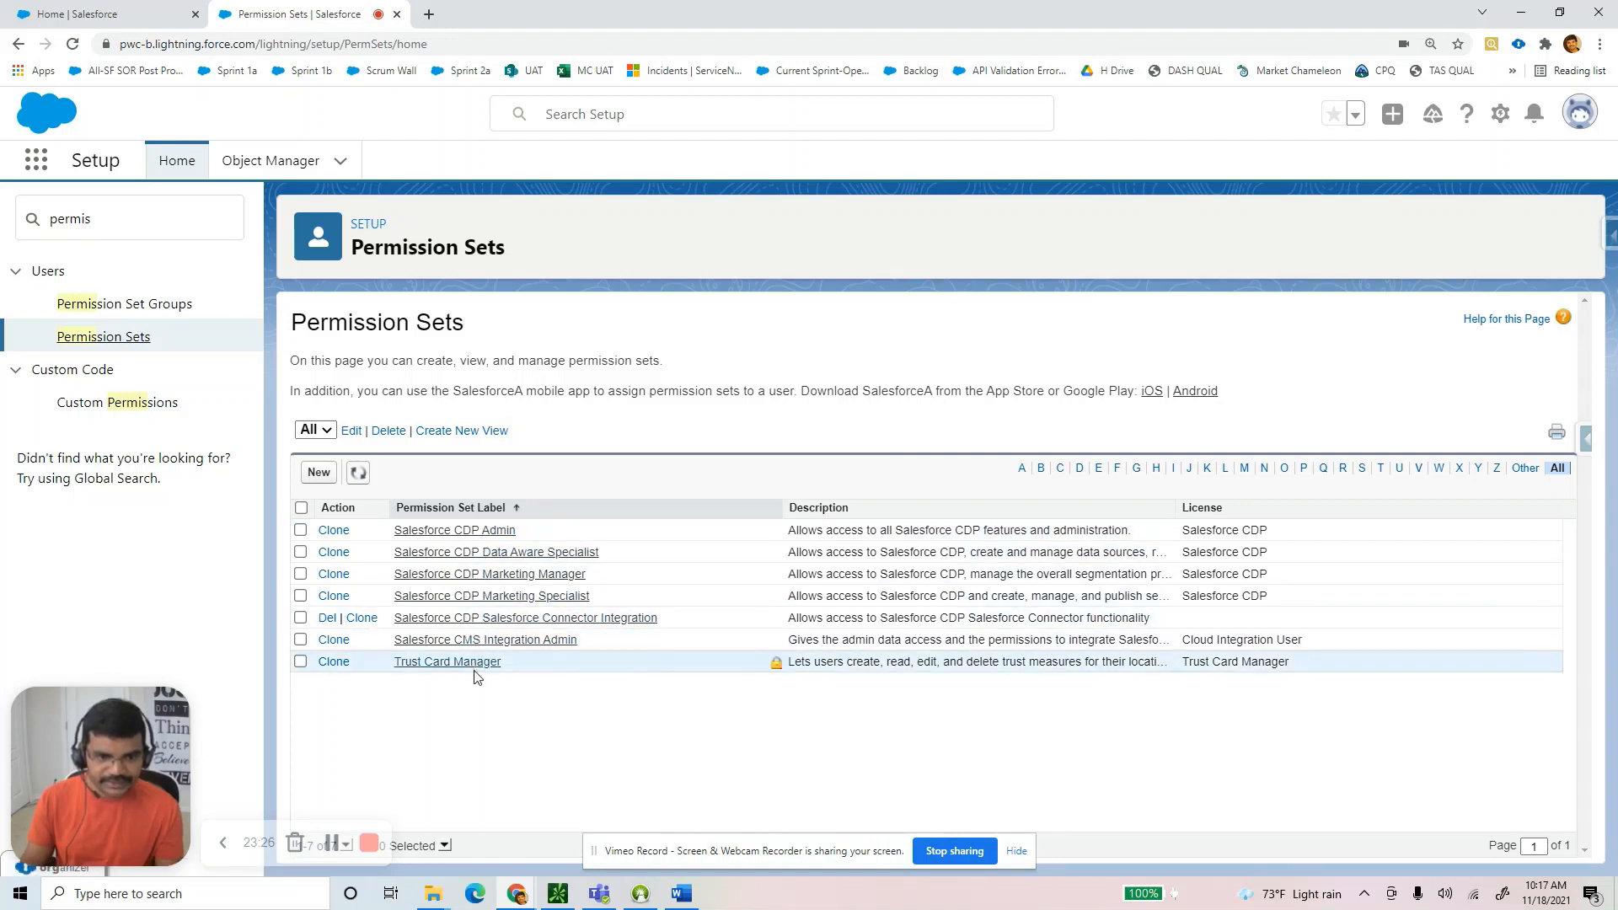
Create and save the permission set 'Delete Access to Recruitment Team', letting its API name auto-fill.
{"action": "left_click", "coordinate": [317, 473]}
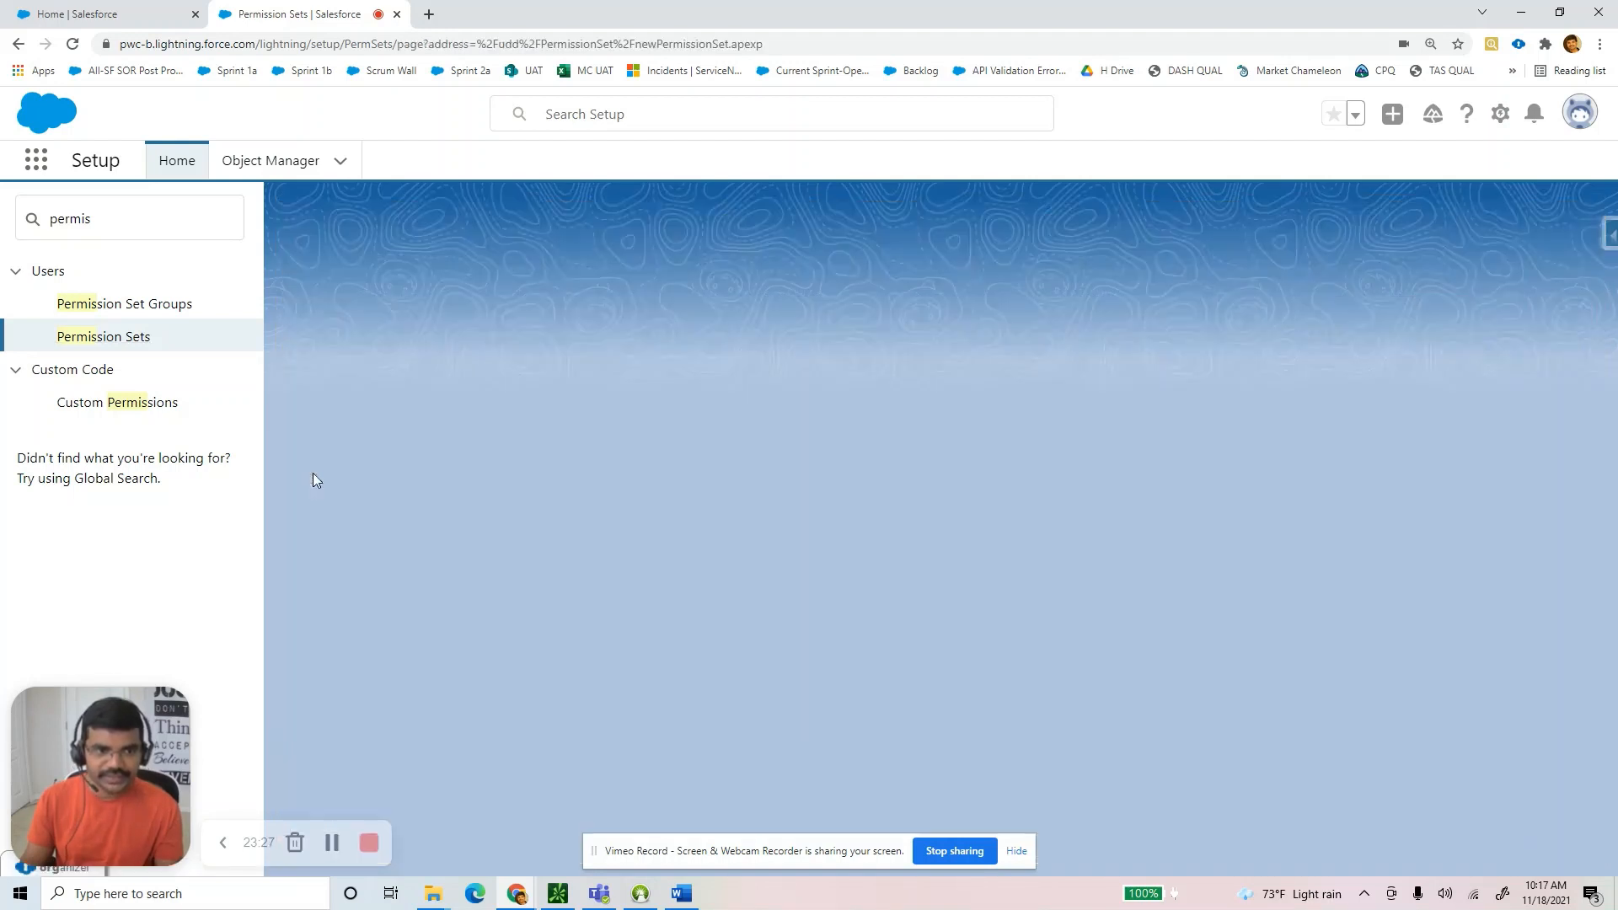
{"action": "left_click", "coordinate": [590, 482]}
{"action": "type", "text": "V"}
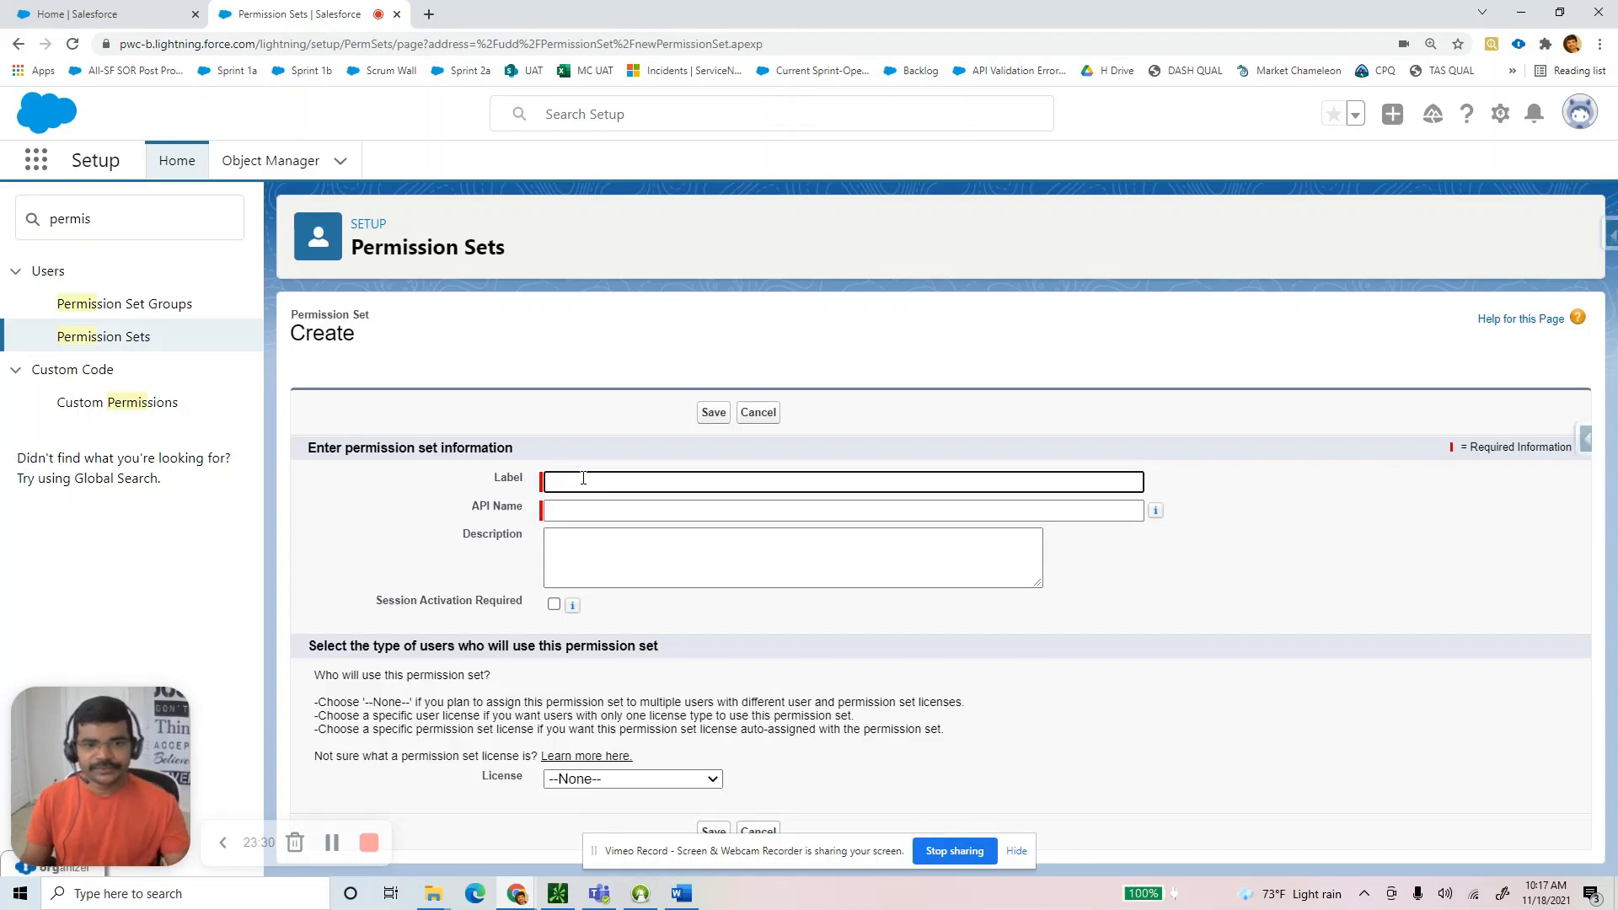
{"action": "key", "text": "BackSpace"}
{"action": "type", "text": "Delete Access to Recruitment Team"}
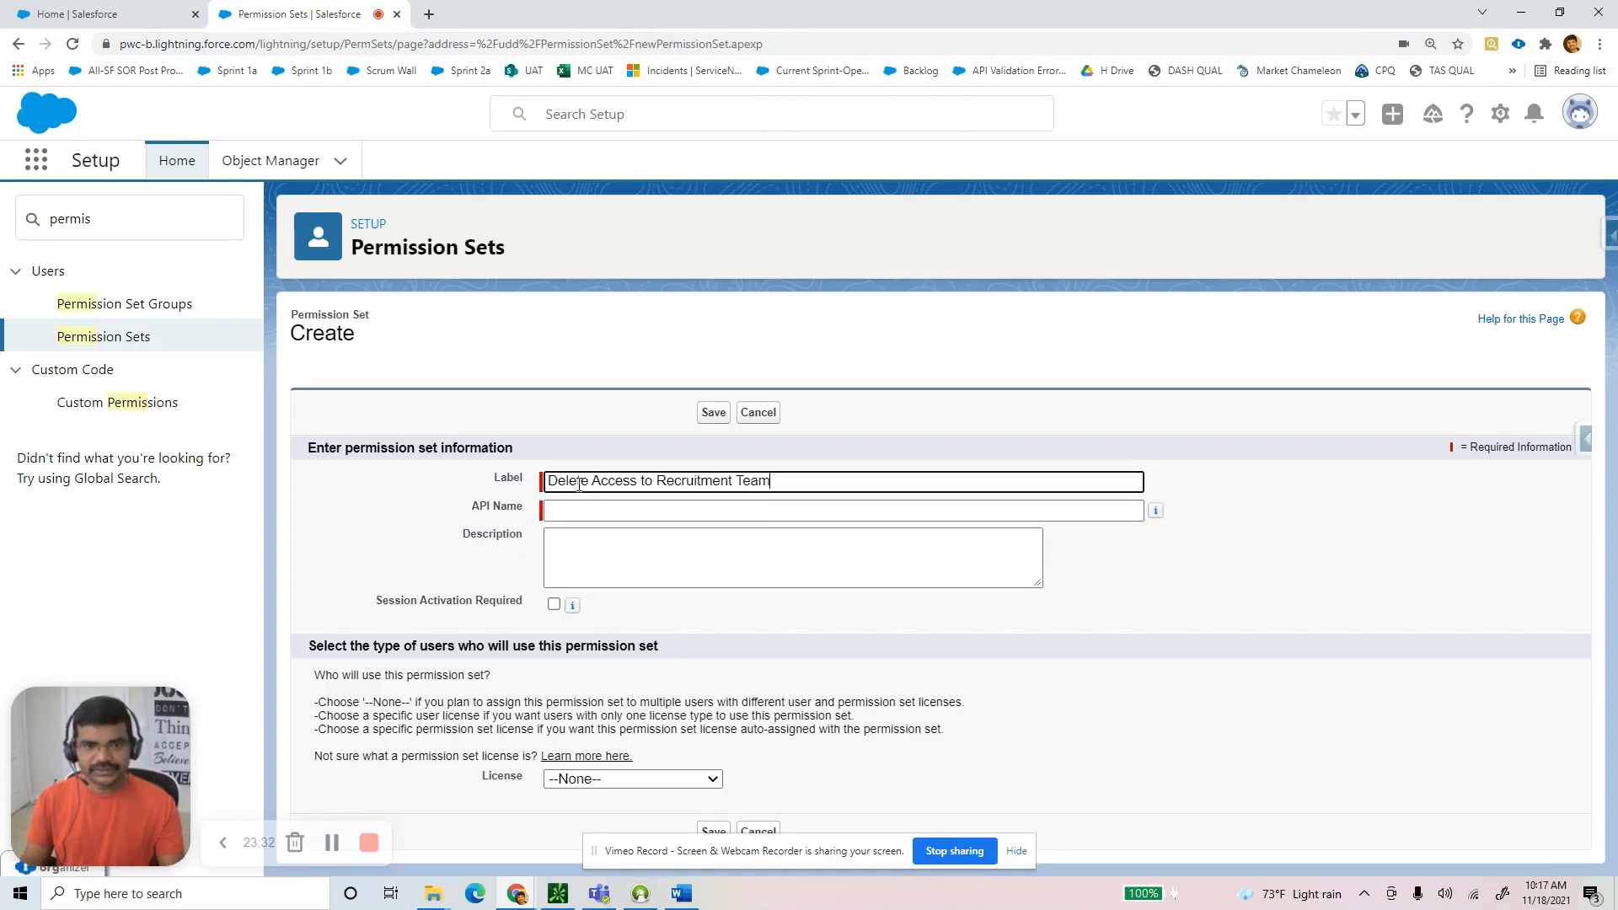
{"action": "left_click_drag", "start_coordinate": [590, 487], "coordinate": [489, 483]}
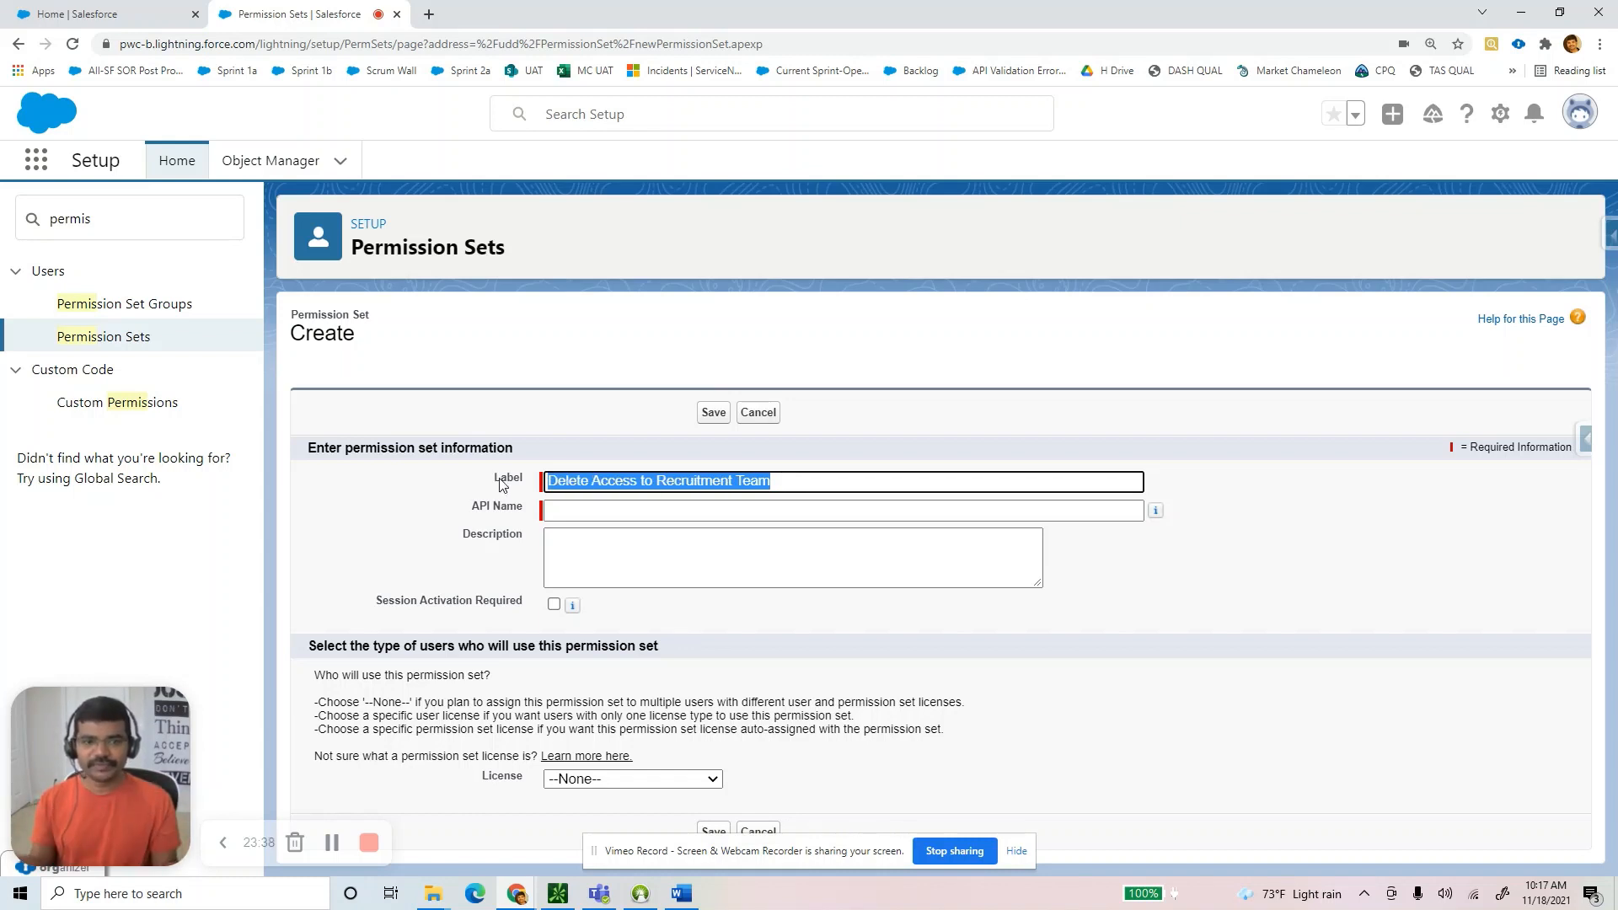
{"action": "left_click", "coordinate": [654, 556]}
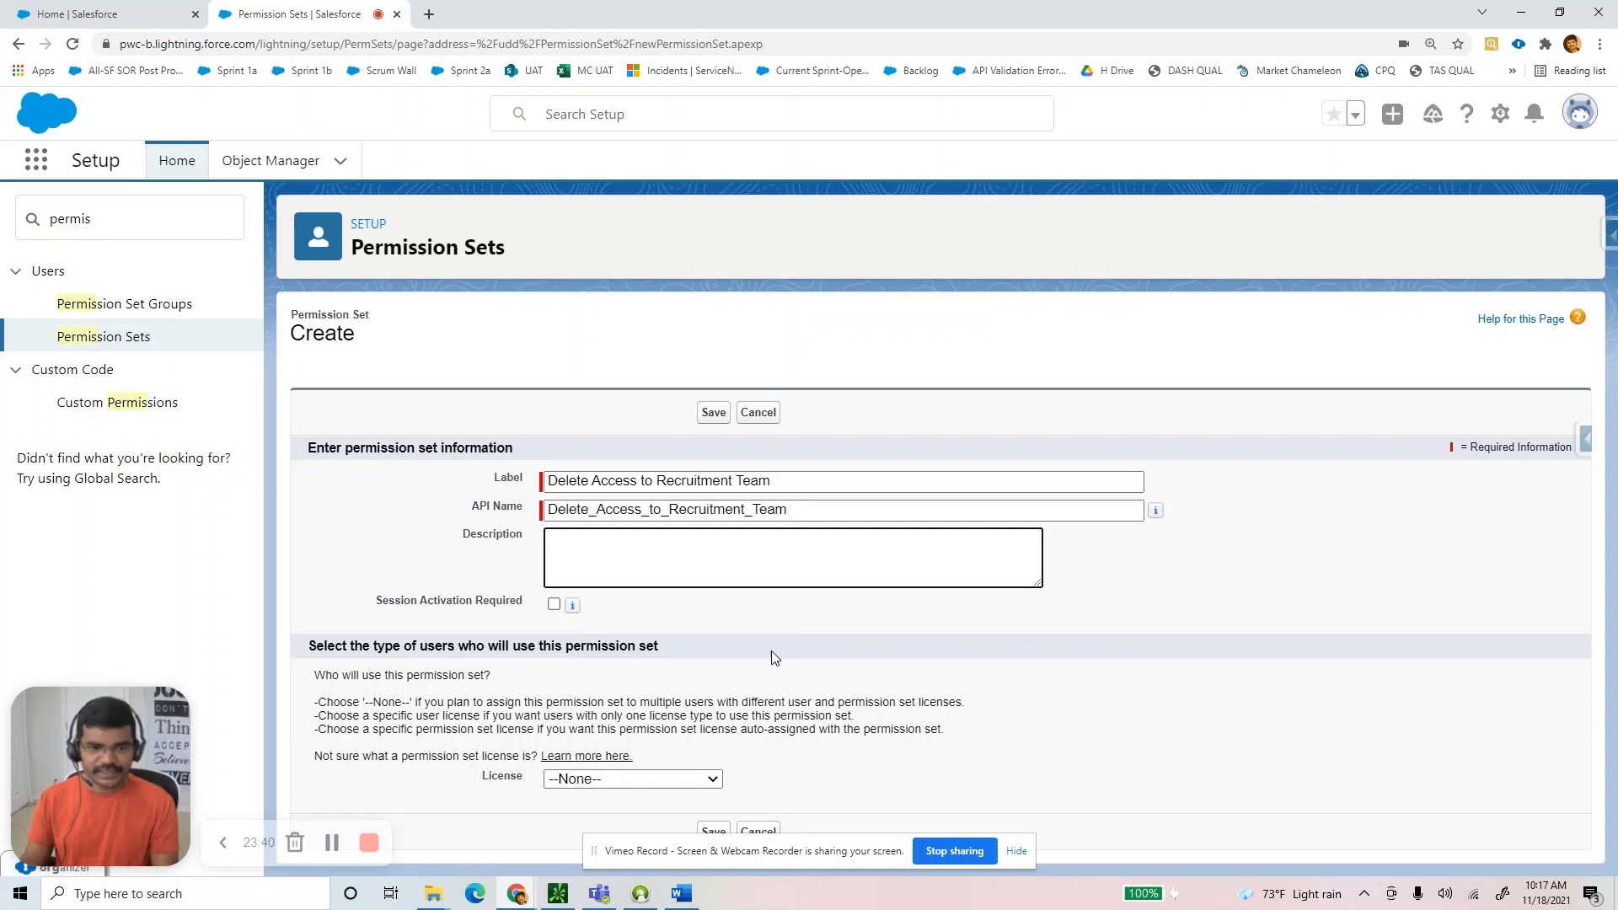
{"action": "left_click", "coordinate": [713, 831]}
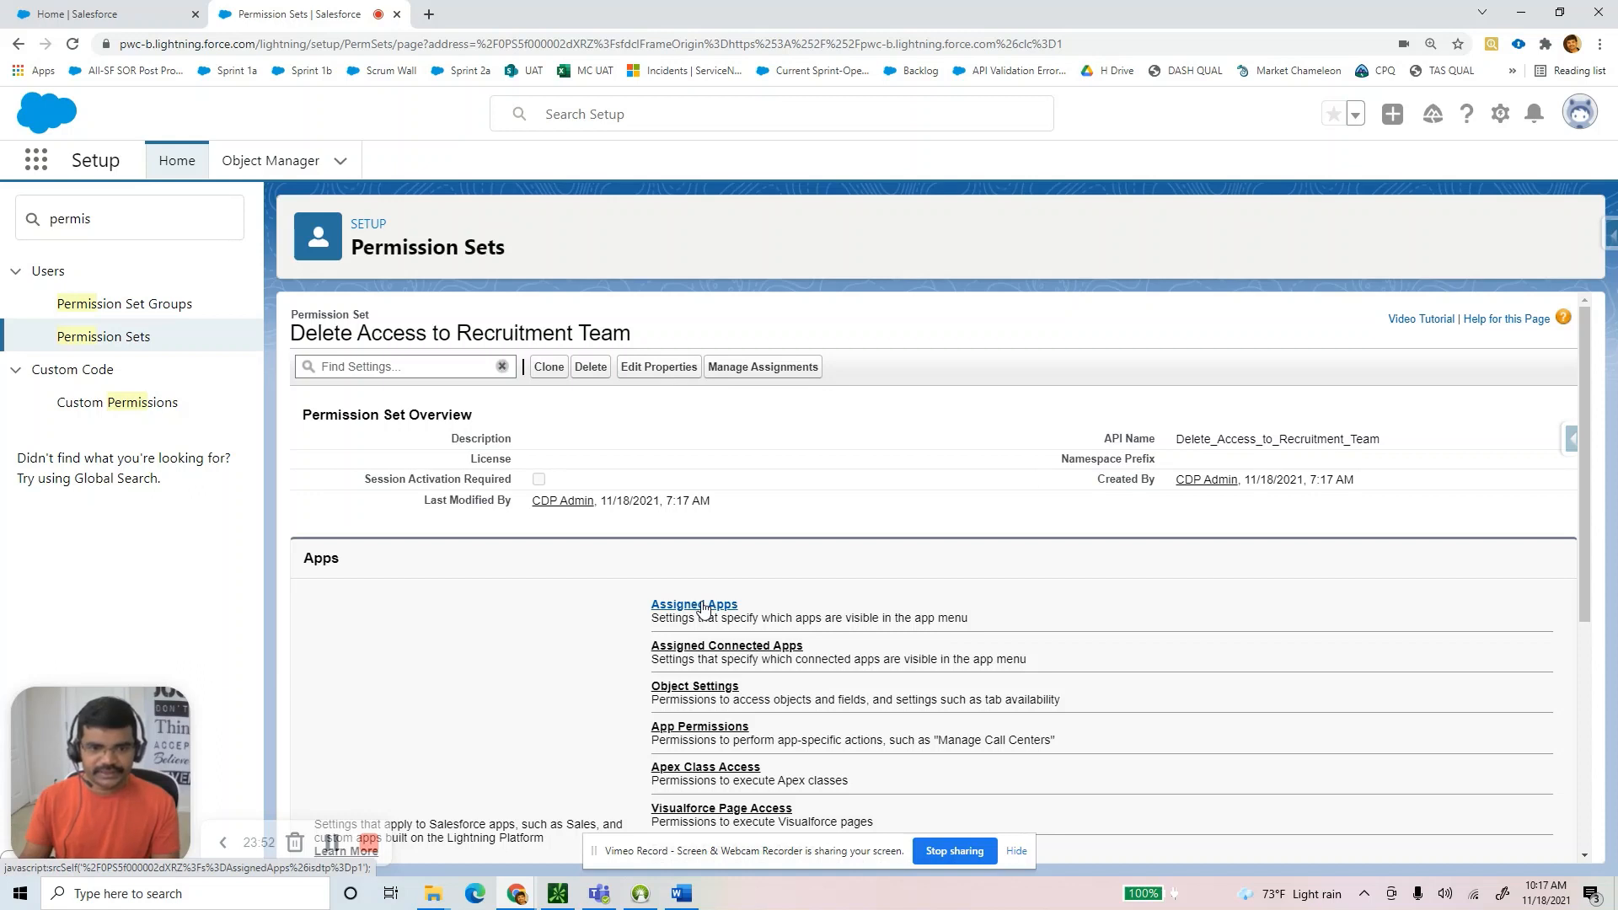
Go to the permission set's Object Settings and scroll to SPositions, still at No Access.
{"action": "left_click", "coordinate": [705, 605]}
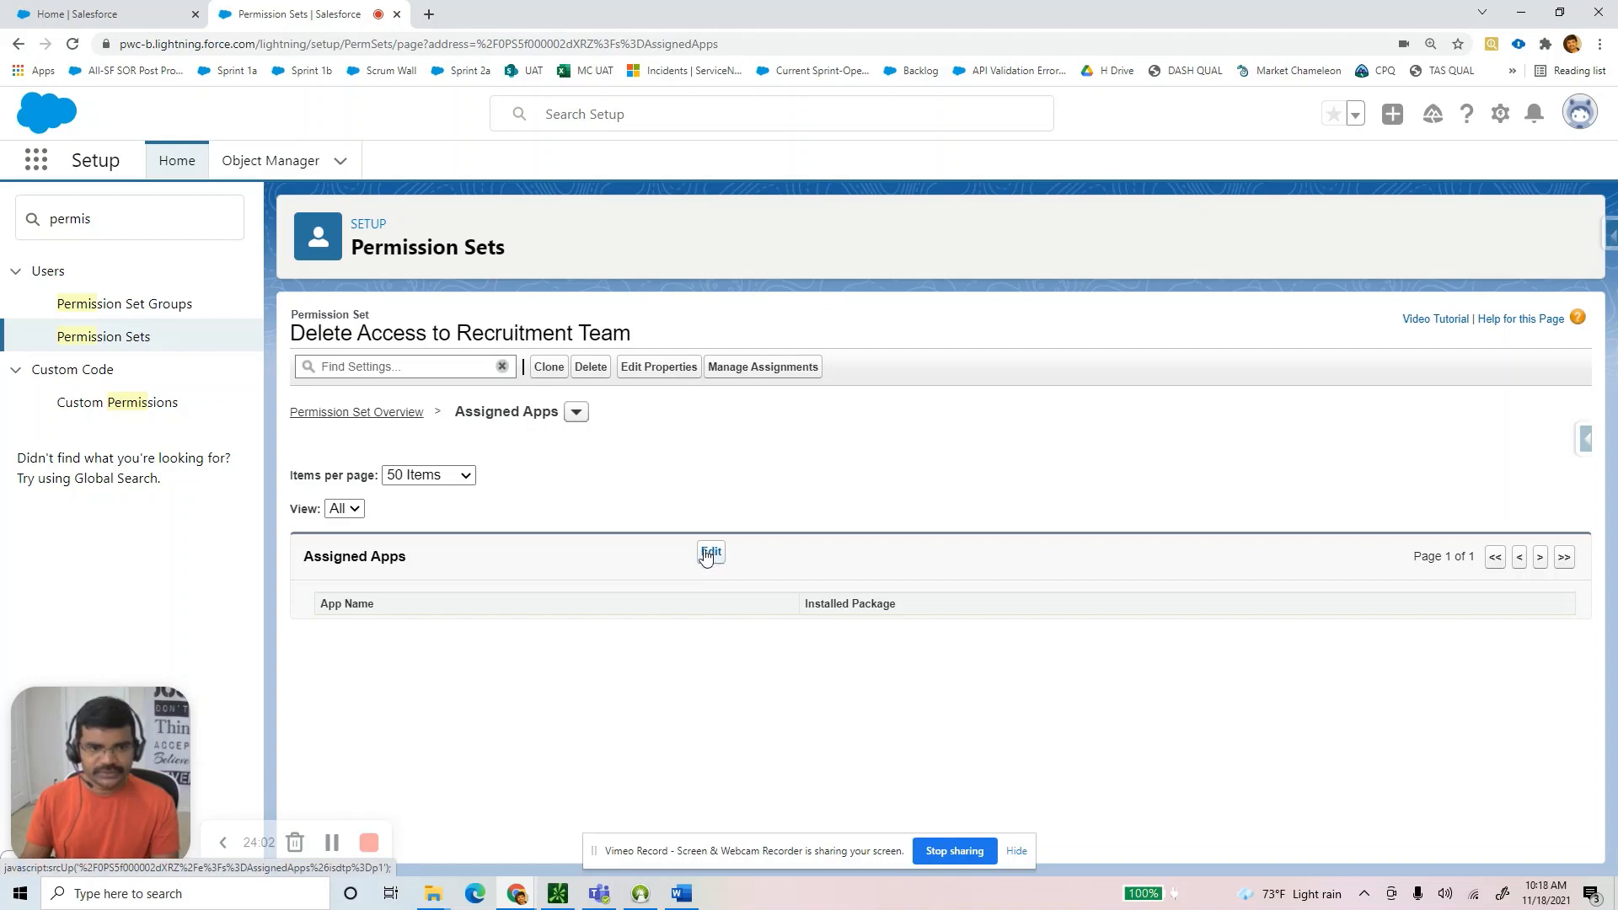
{"action": "left_click", "coordinate": [577, 412]}
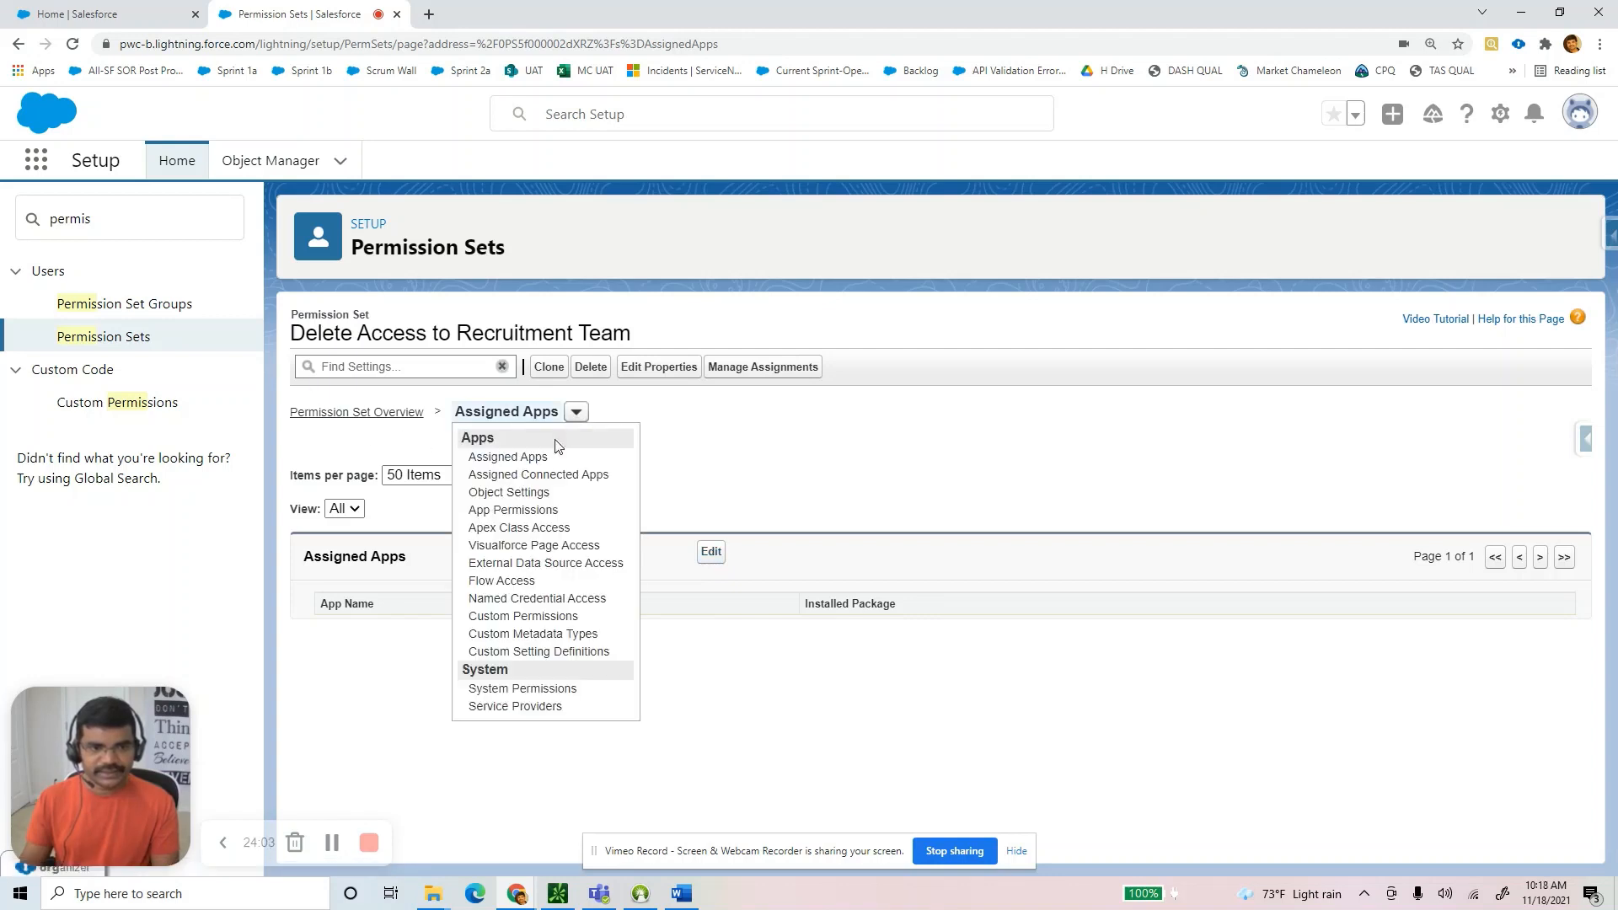
{"action": "left_click", "coordinate": [542, 494]}
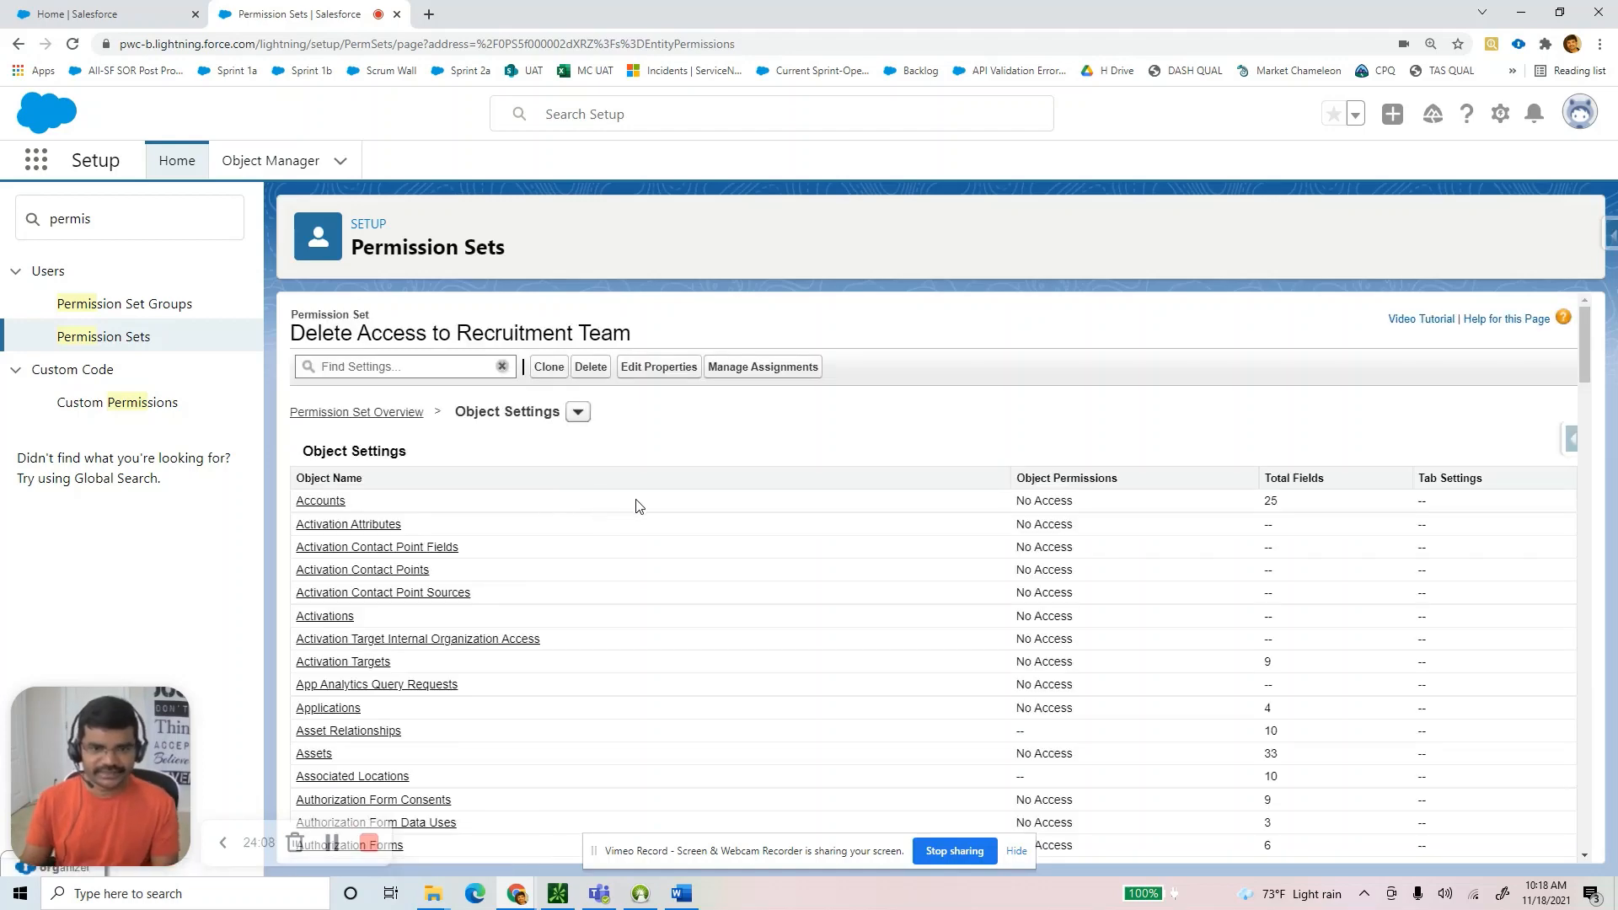
{"action": "scroll", "coordinate": [660, 506], "scroll_direction": "down", "scroll_amount": 20}
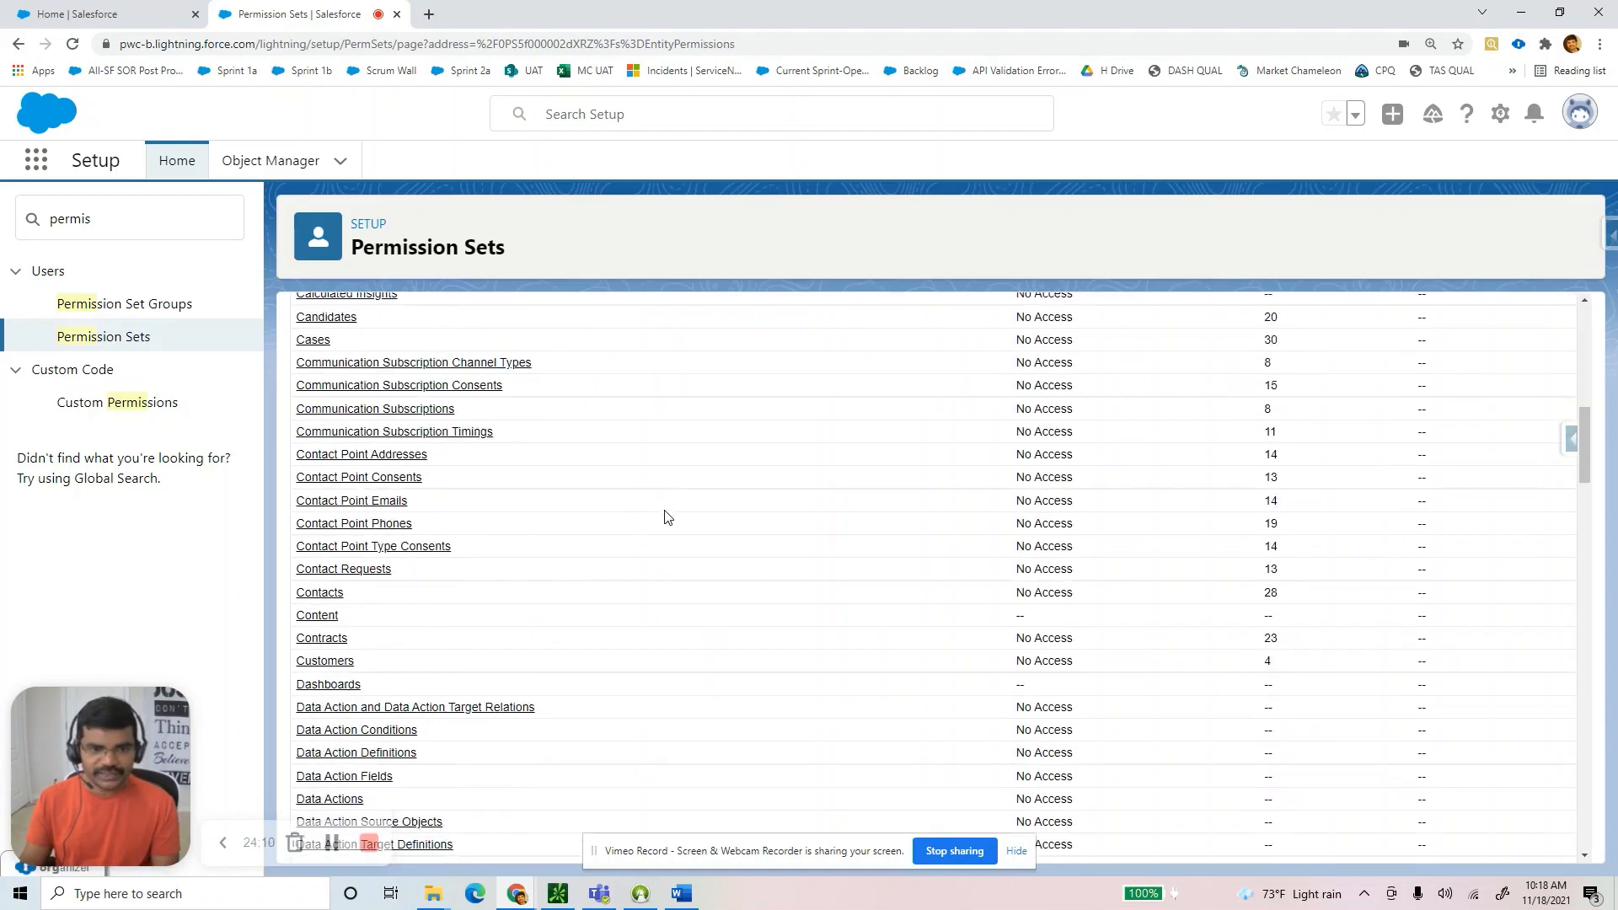
{"action": "scroll", "coordinate": [674, 528], "scroll_direction": "down", "scroll_amount": 20}
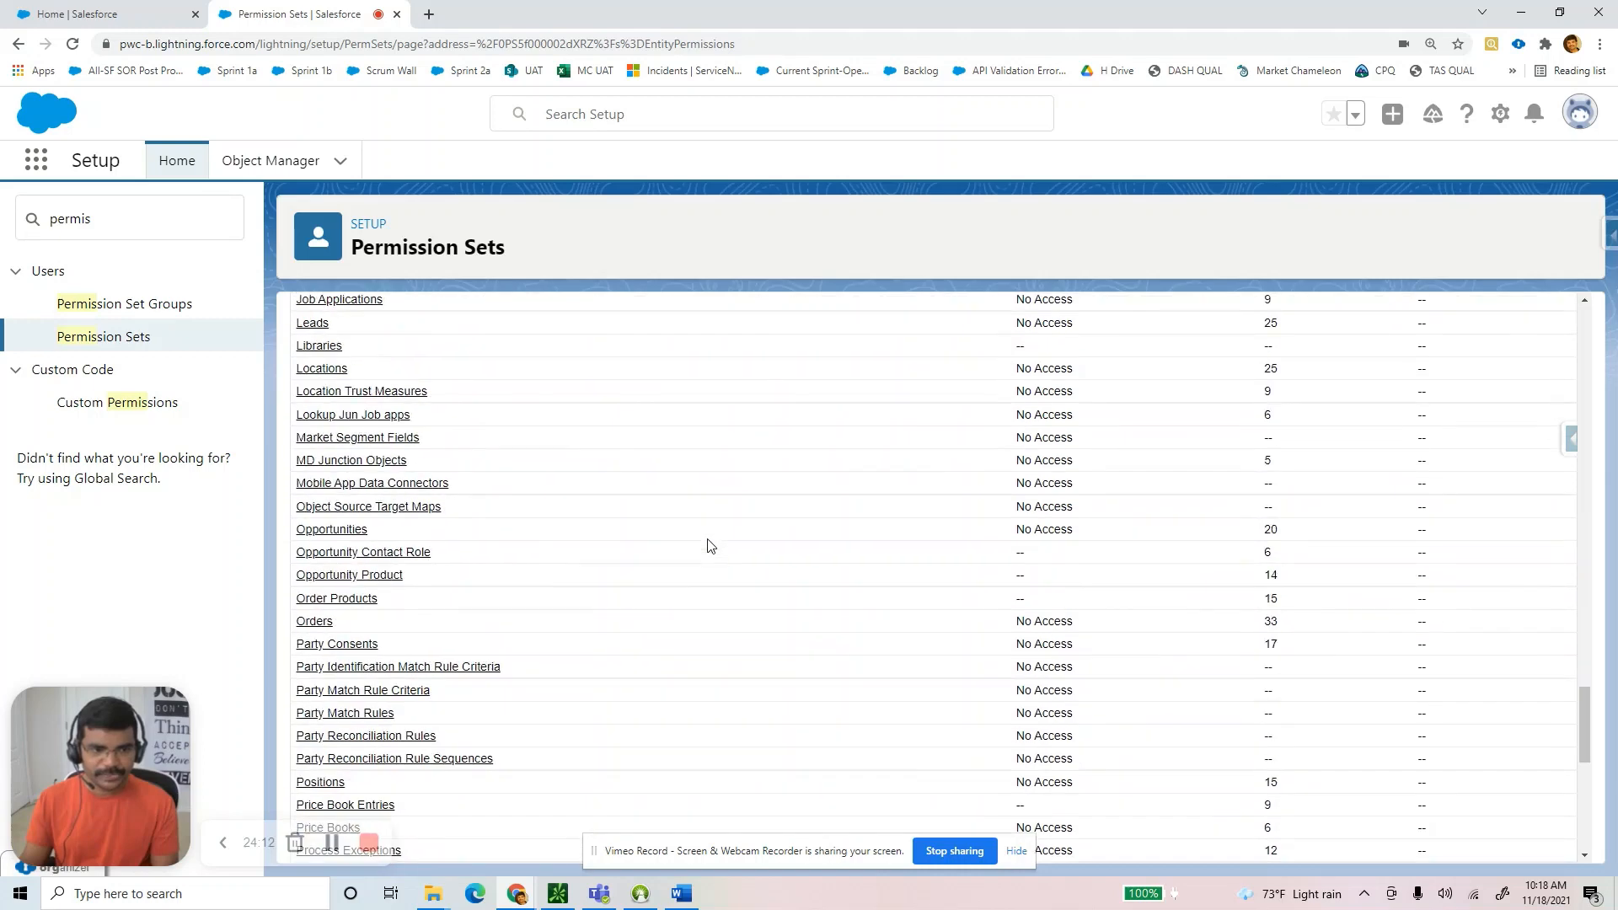
{"action": "scroll", "coordinate": [710, 543], "scroll_direction": "down", "scroll_amount": 1}
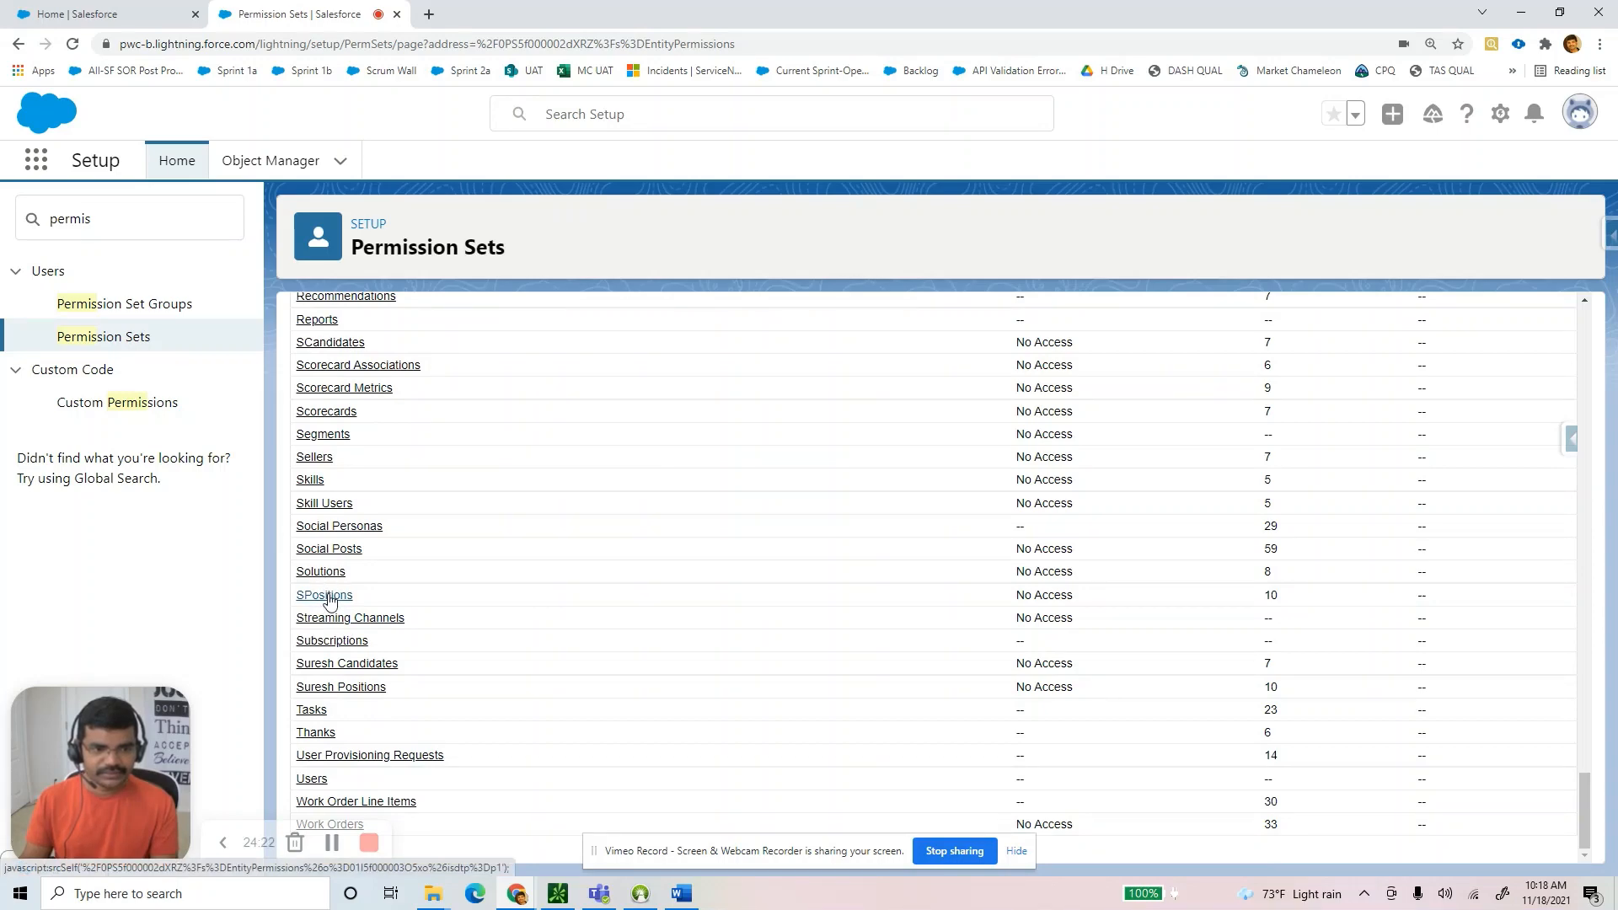
Edit SPositions object permissions, leaving View All off and ticking Delete with Read and Edit.
{"action": "left_click", "coordinate": [327, 596]}
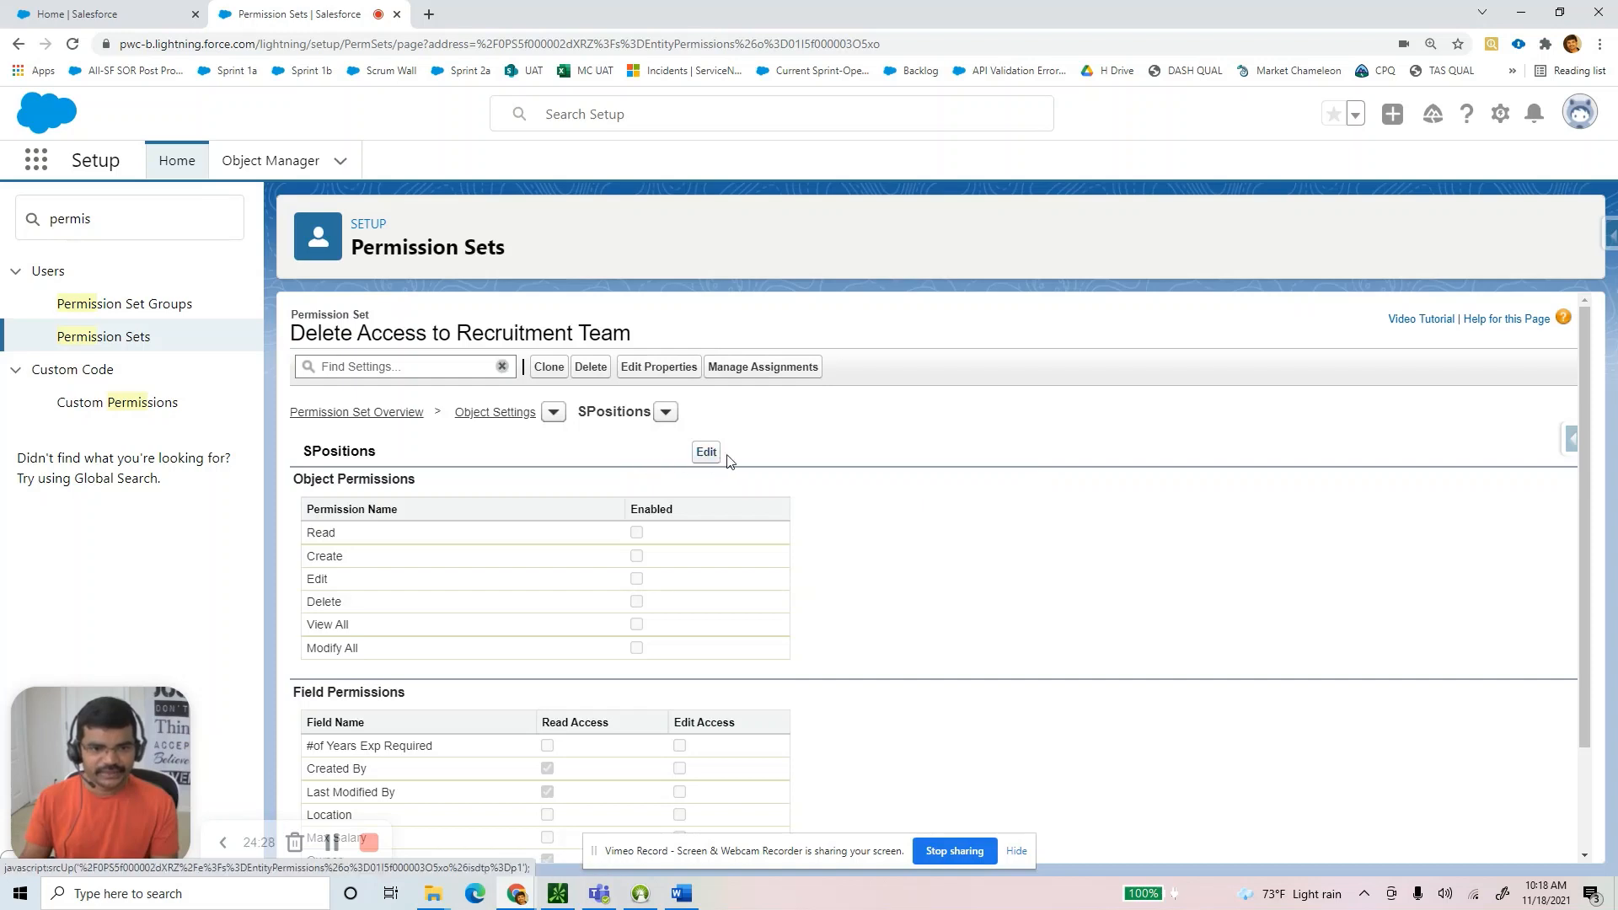
{"action": "left_click", "coordinate": [707, 453]}
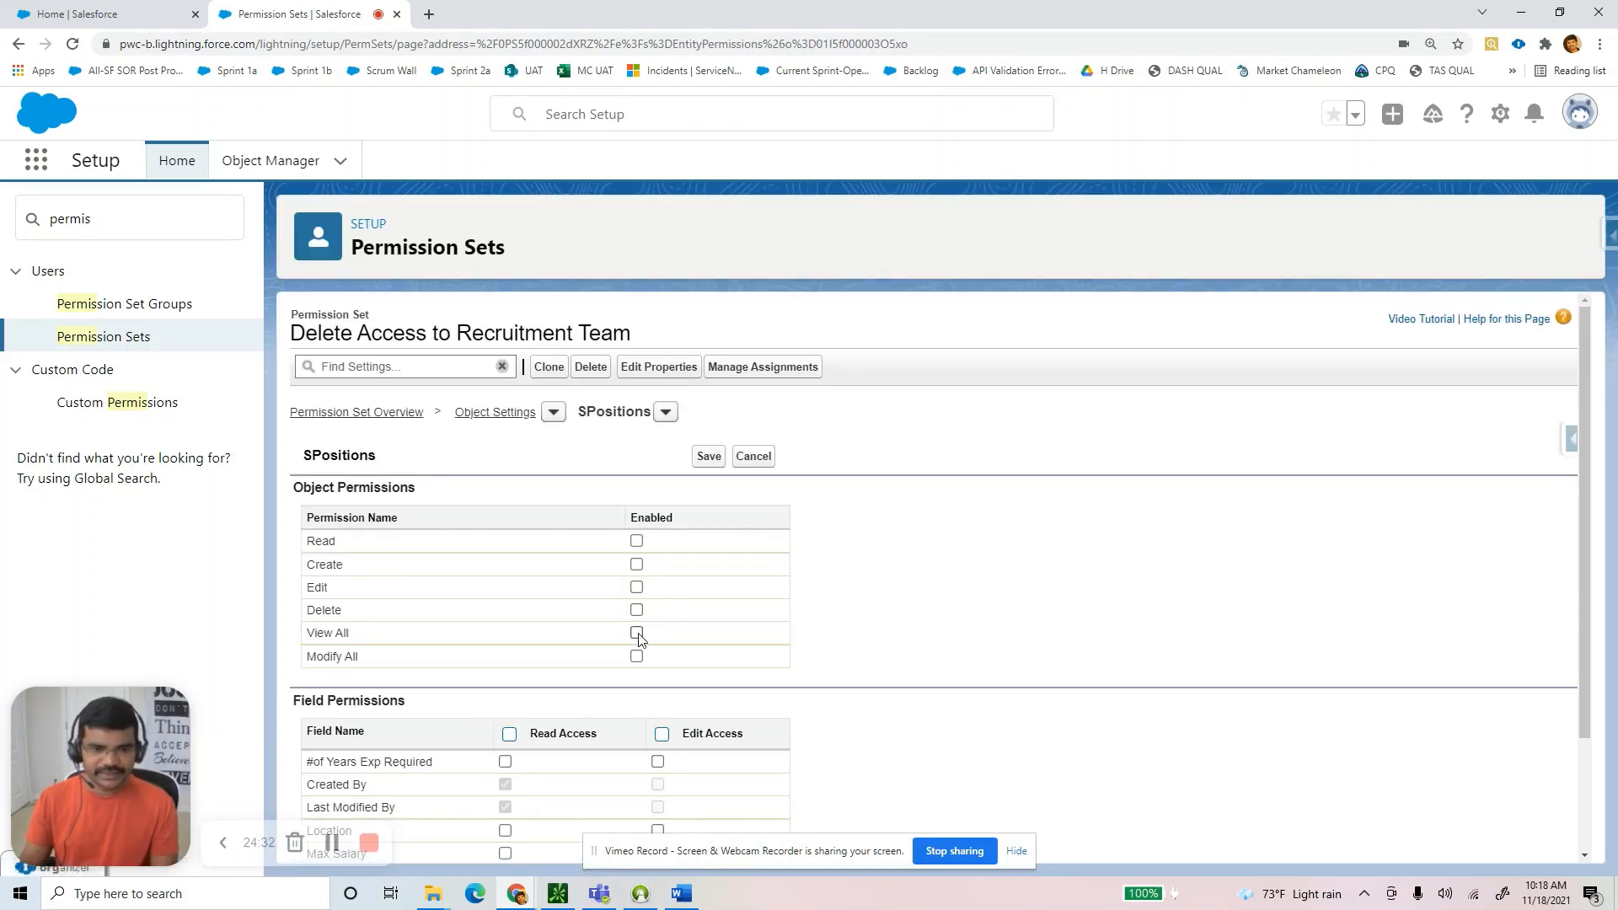
{"action": "left_click", "coordinate": [637, 633]}
{"action": "left_click", "coordinate": [636, 609]}
{"action": "left_click", "coordinate": [638, 633]}
{"action": "left_click", "coordinate": [636, 540]}
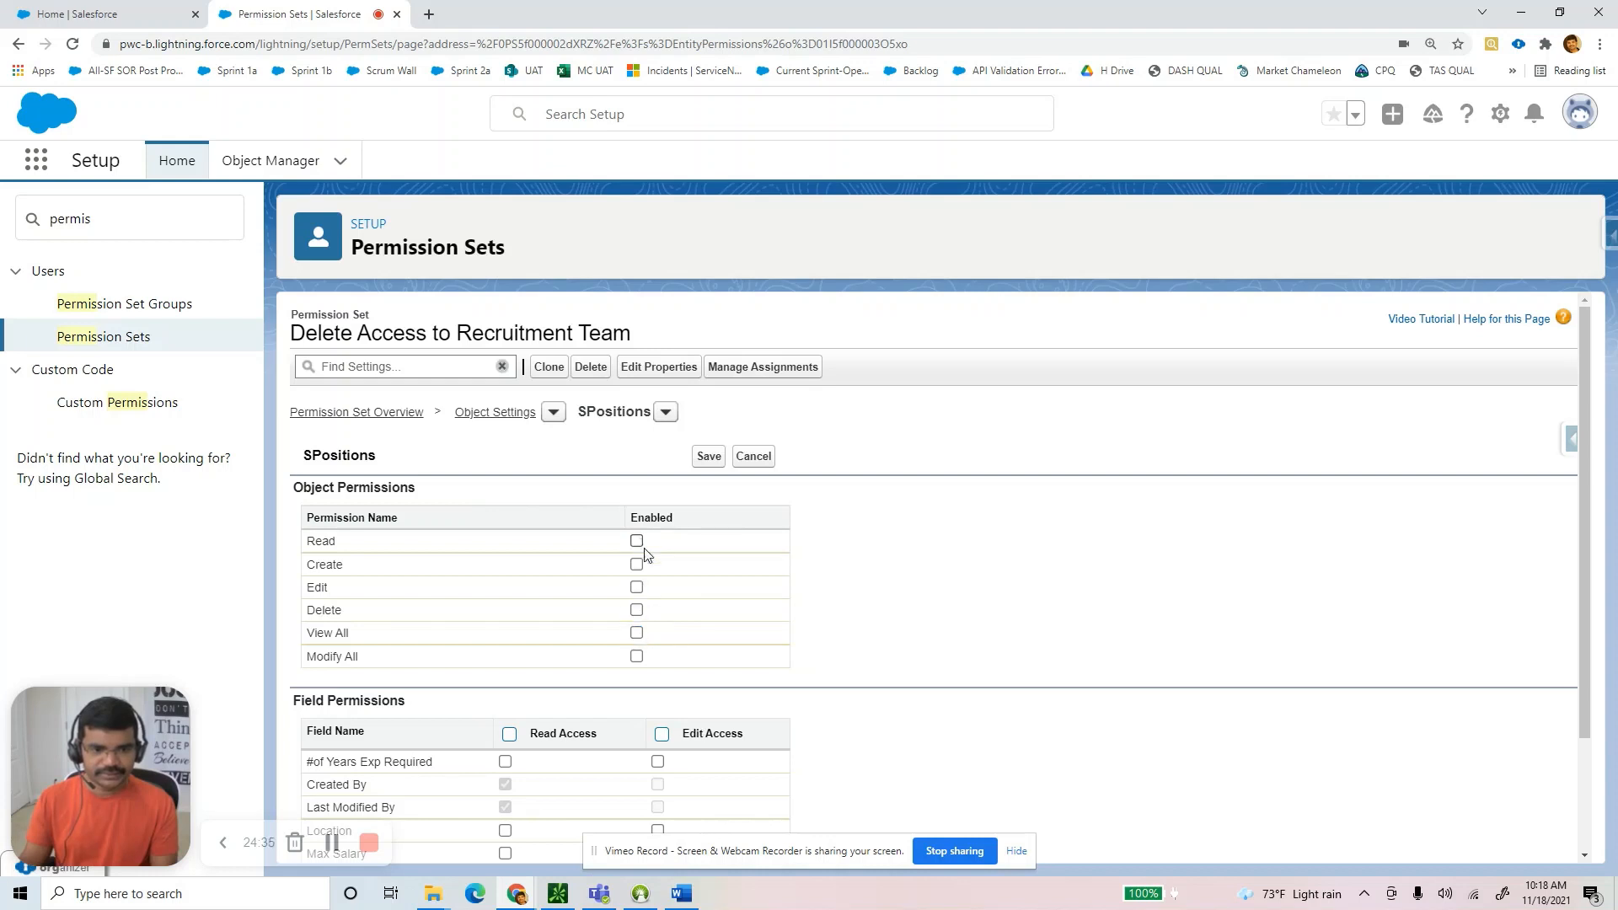
{"action": "left_click", "coordinate": [636, 610]}
Leave all SPositions field permissions unticked, keep Read, Edit and Delete, and save.
{"action": "scroll", "coordinate": [746, 633], "scroll_direction": "down", "scroll_amount": 2}
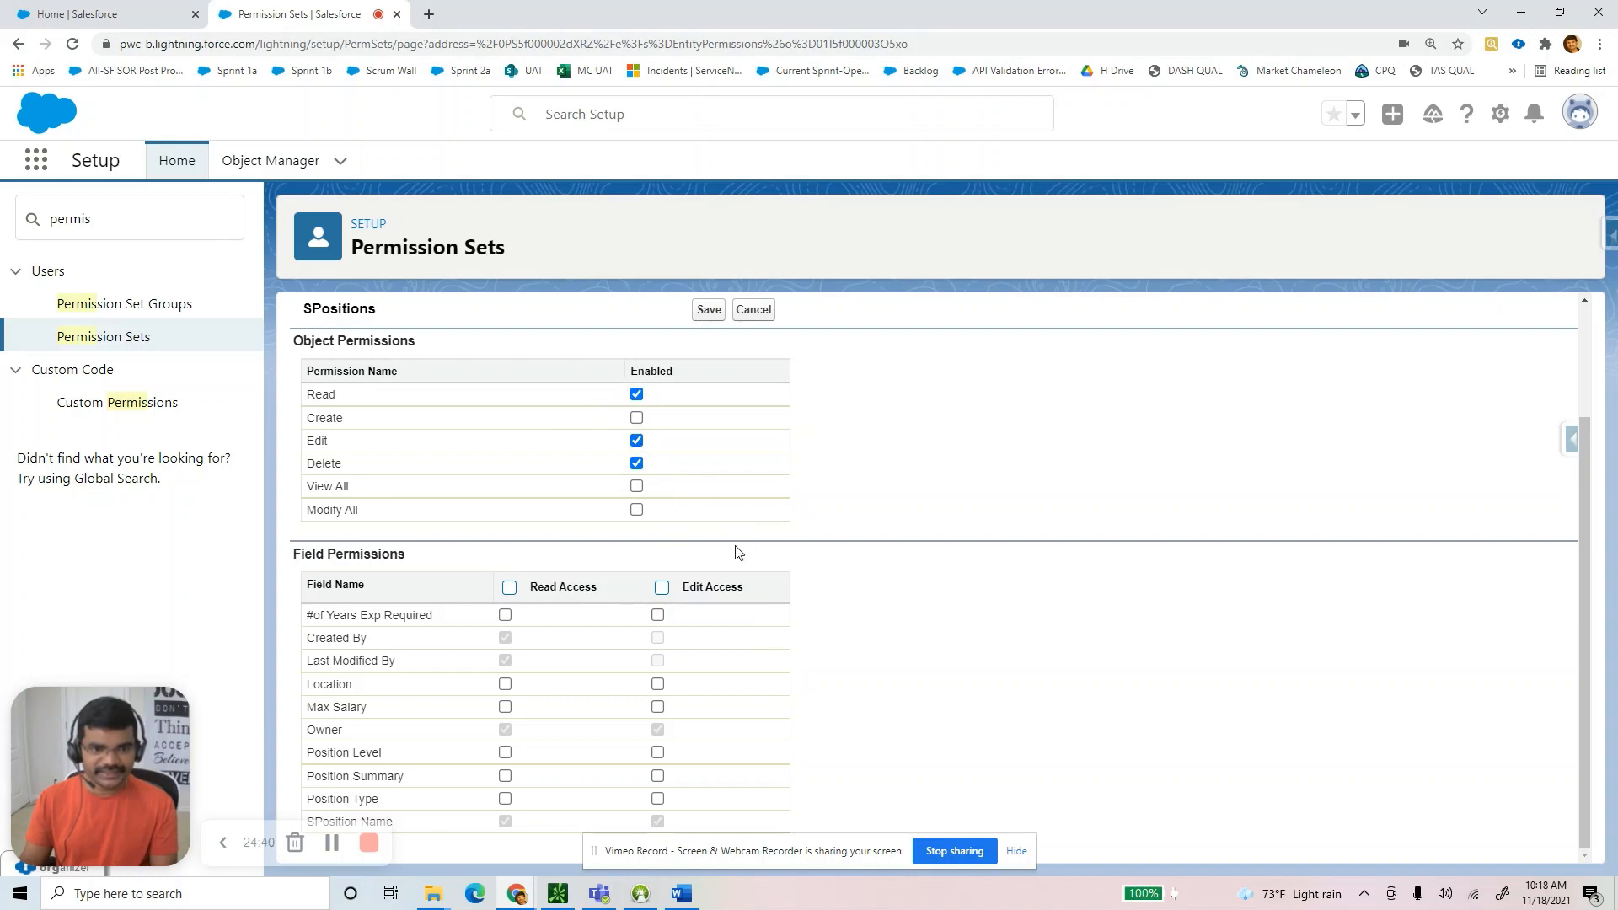
{"action": "left_click", "coordinate": [662, 589]}
{"action": "left_click", "coordinate": [509, 588]}
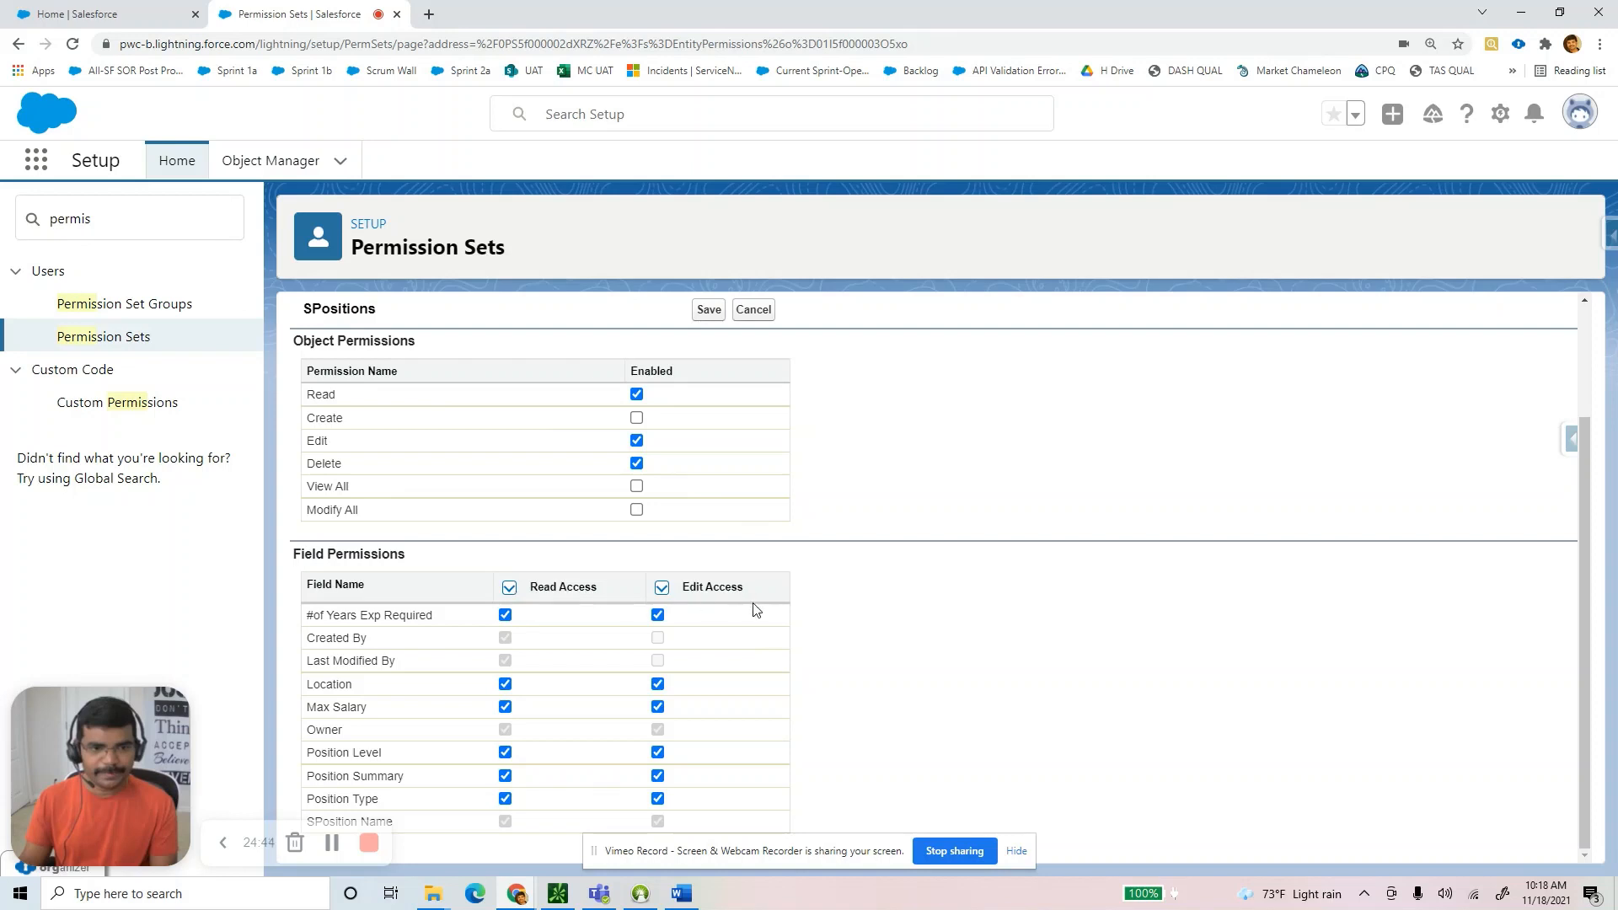
{"action": "scroll", "coordinate": [761, 611], "scroll_direction": "up", "scroll_amount": 2}
{"action": "scroll", "coordinate": [761, 610], "scroll_direction": "down", "scroll_amount": 2}
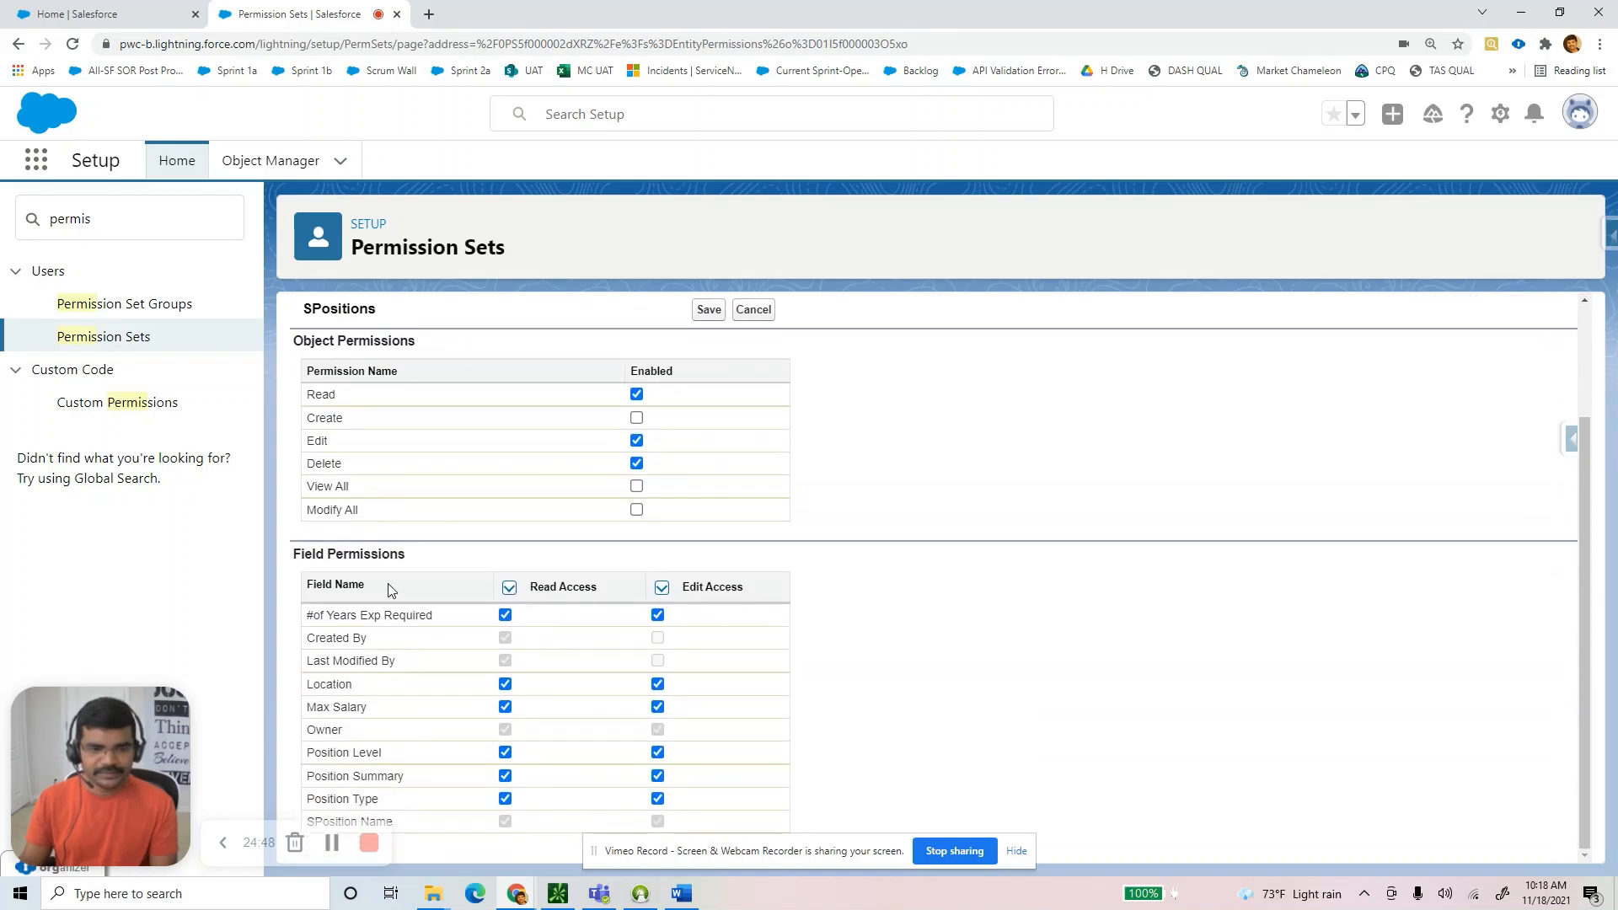
{"action": "left_click", "coordinate": [507, 589]}
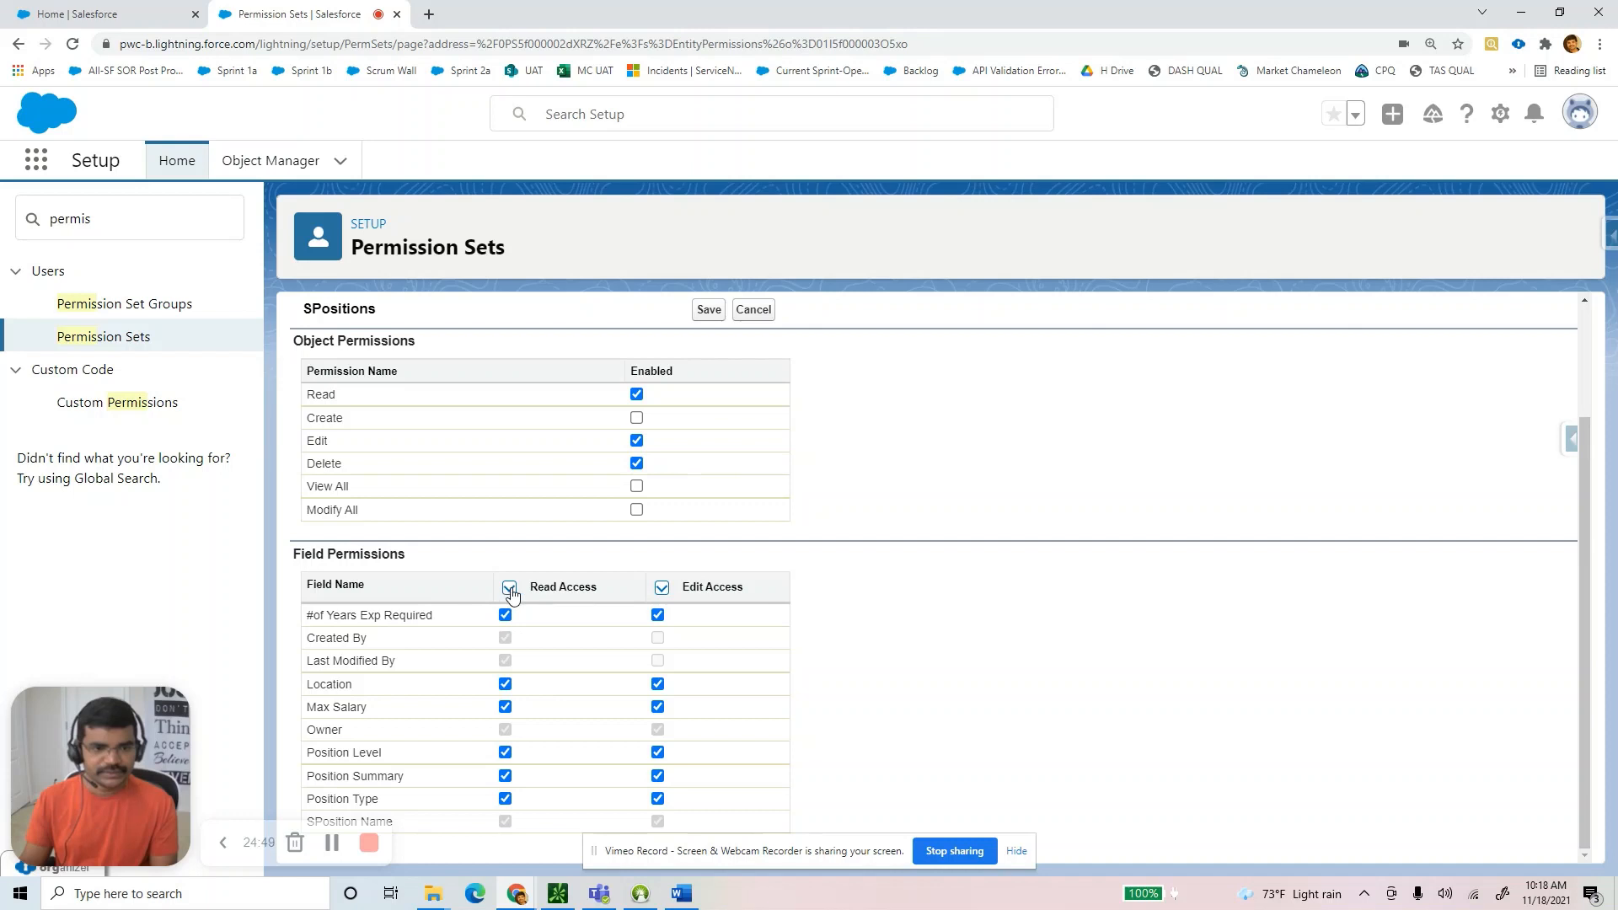
{"action": "left_click", "coordinate": [662, 589]}
{"action": "scroll", "coordinate": [672, 592], "scroll_direction": "up", "scroll_amount": 2}
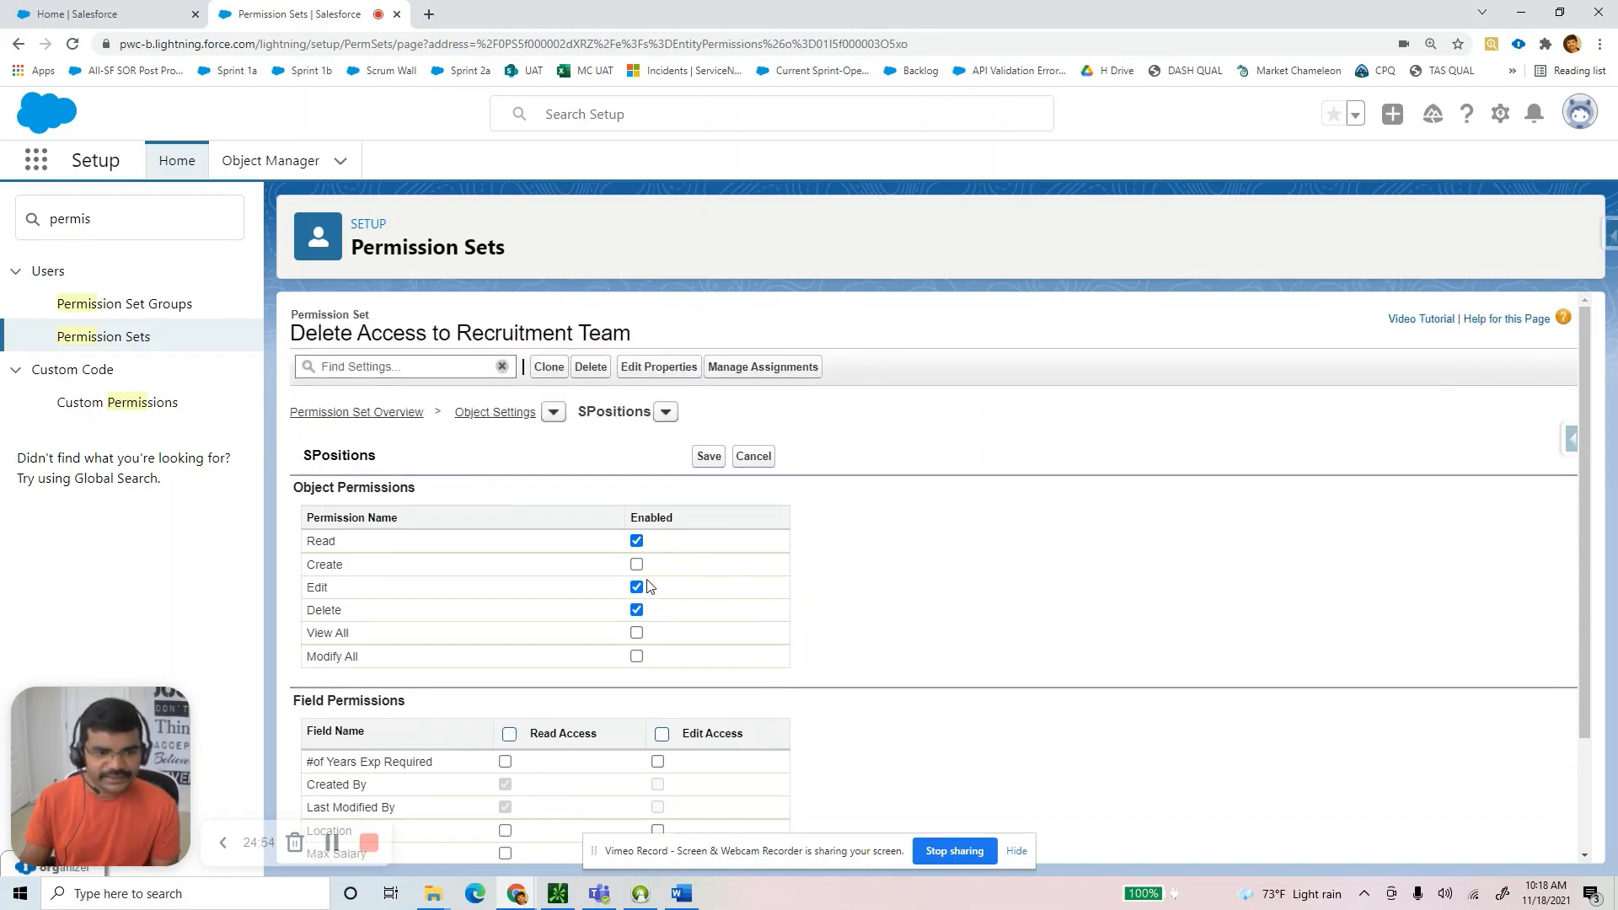
{"action": "left_click", "coordinate": [636, 541]}
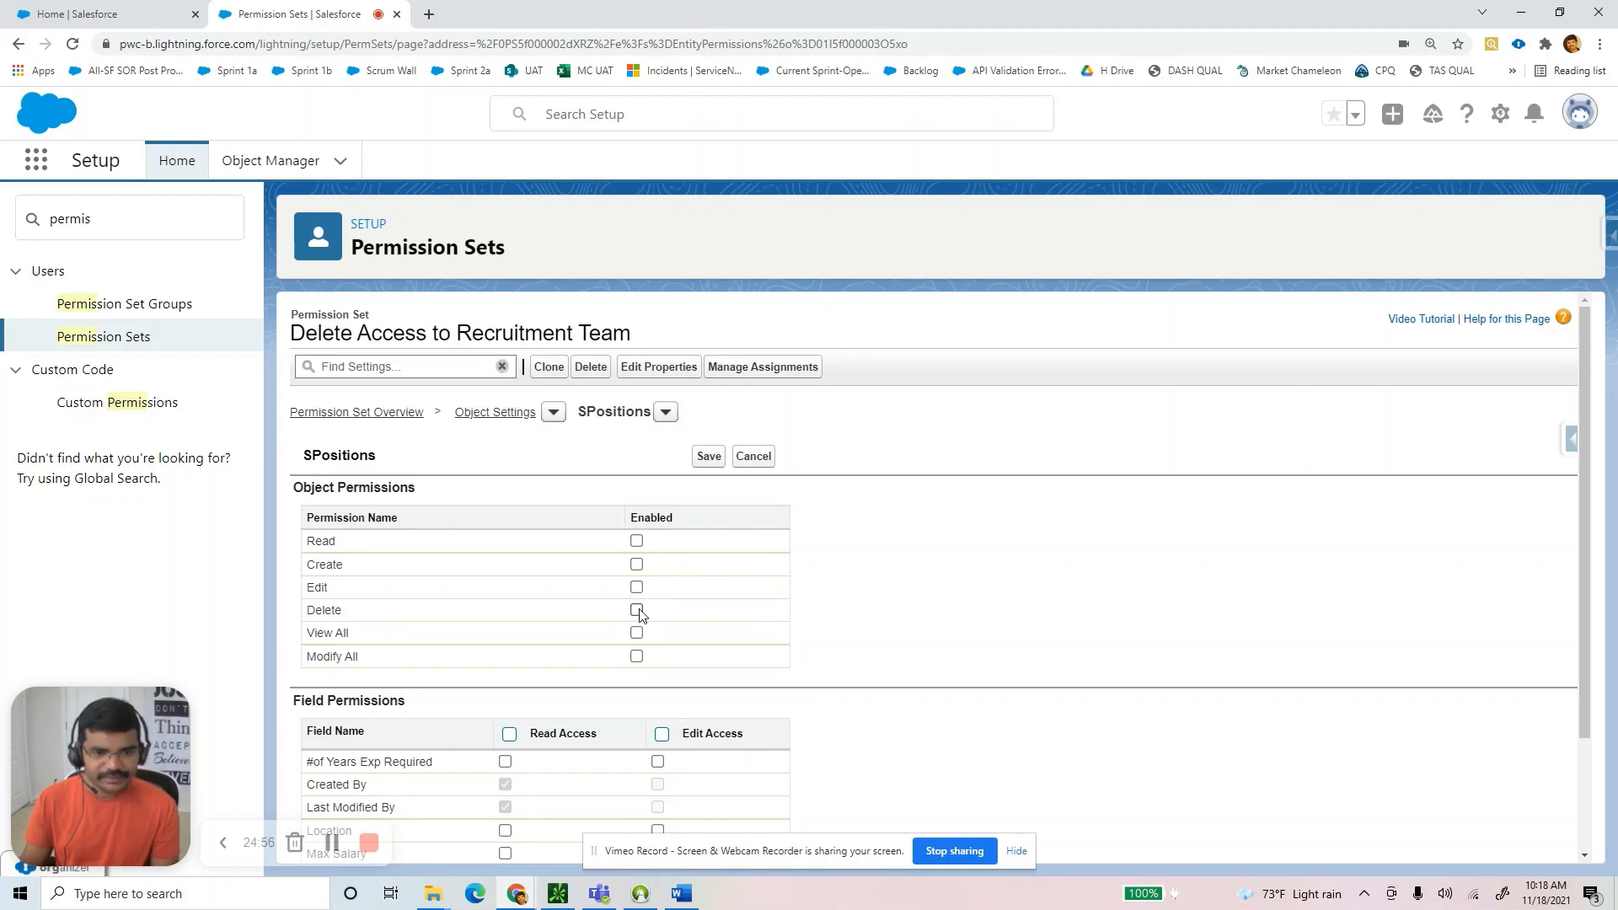
{"action": "left_click", "coordinate": [637, 610]}
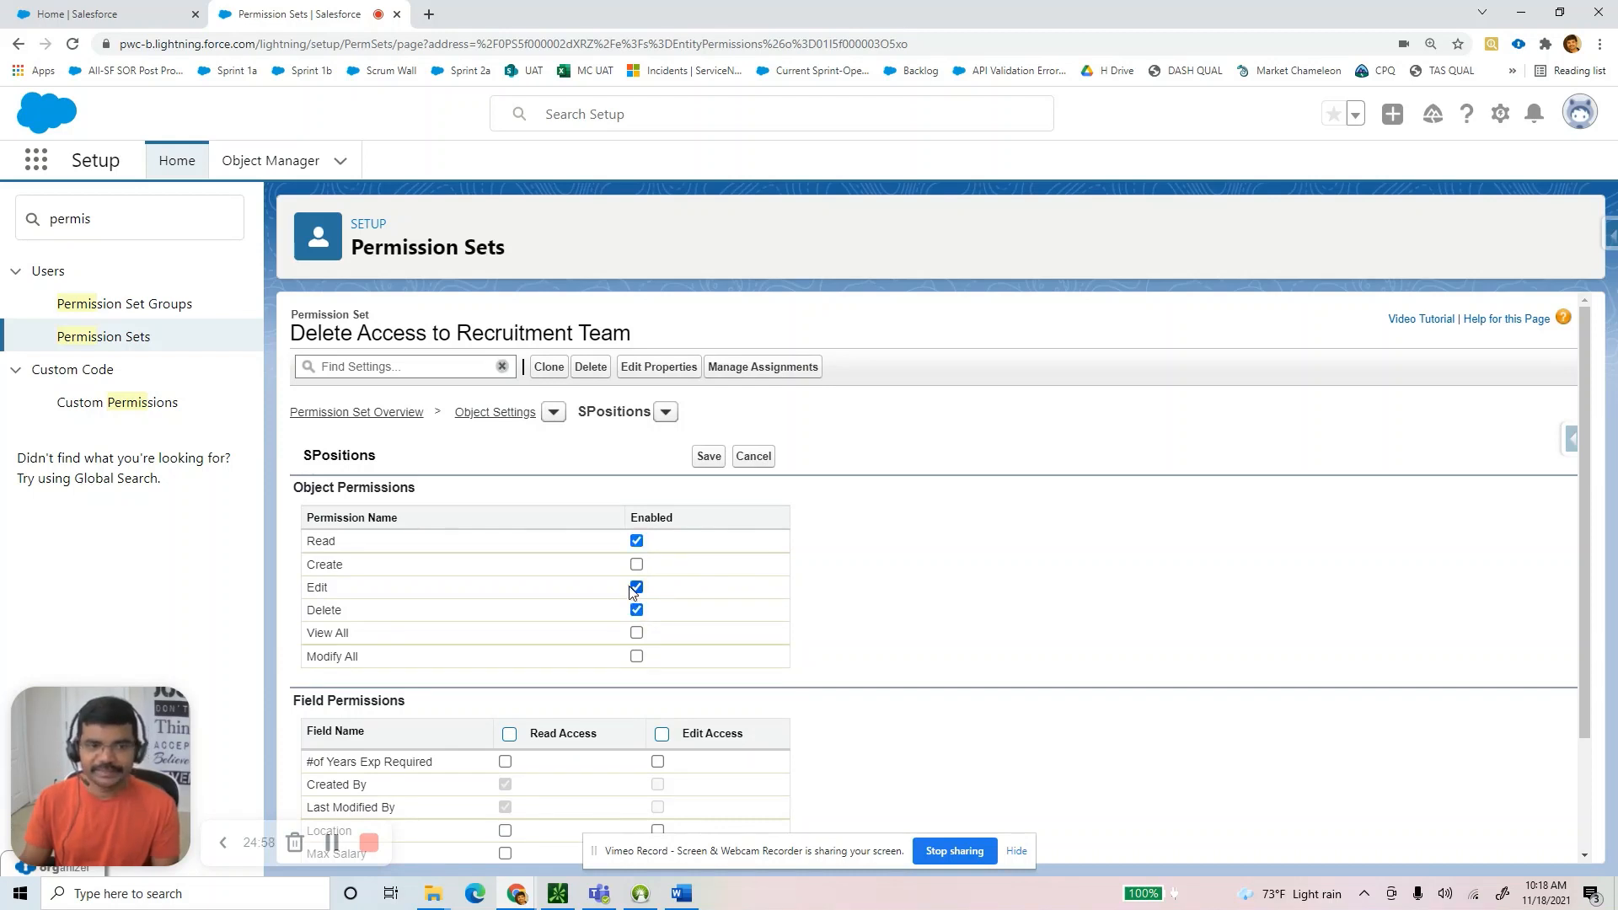
{"action": "left_click", "coordinate": [708, 456]}
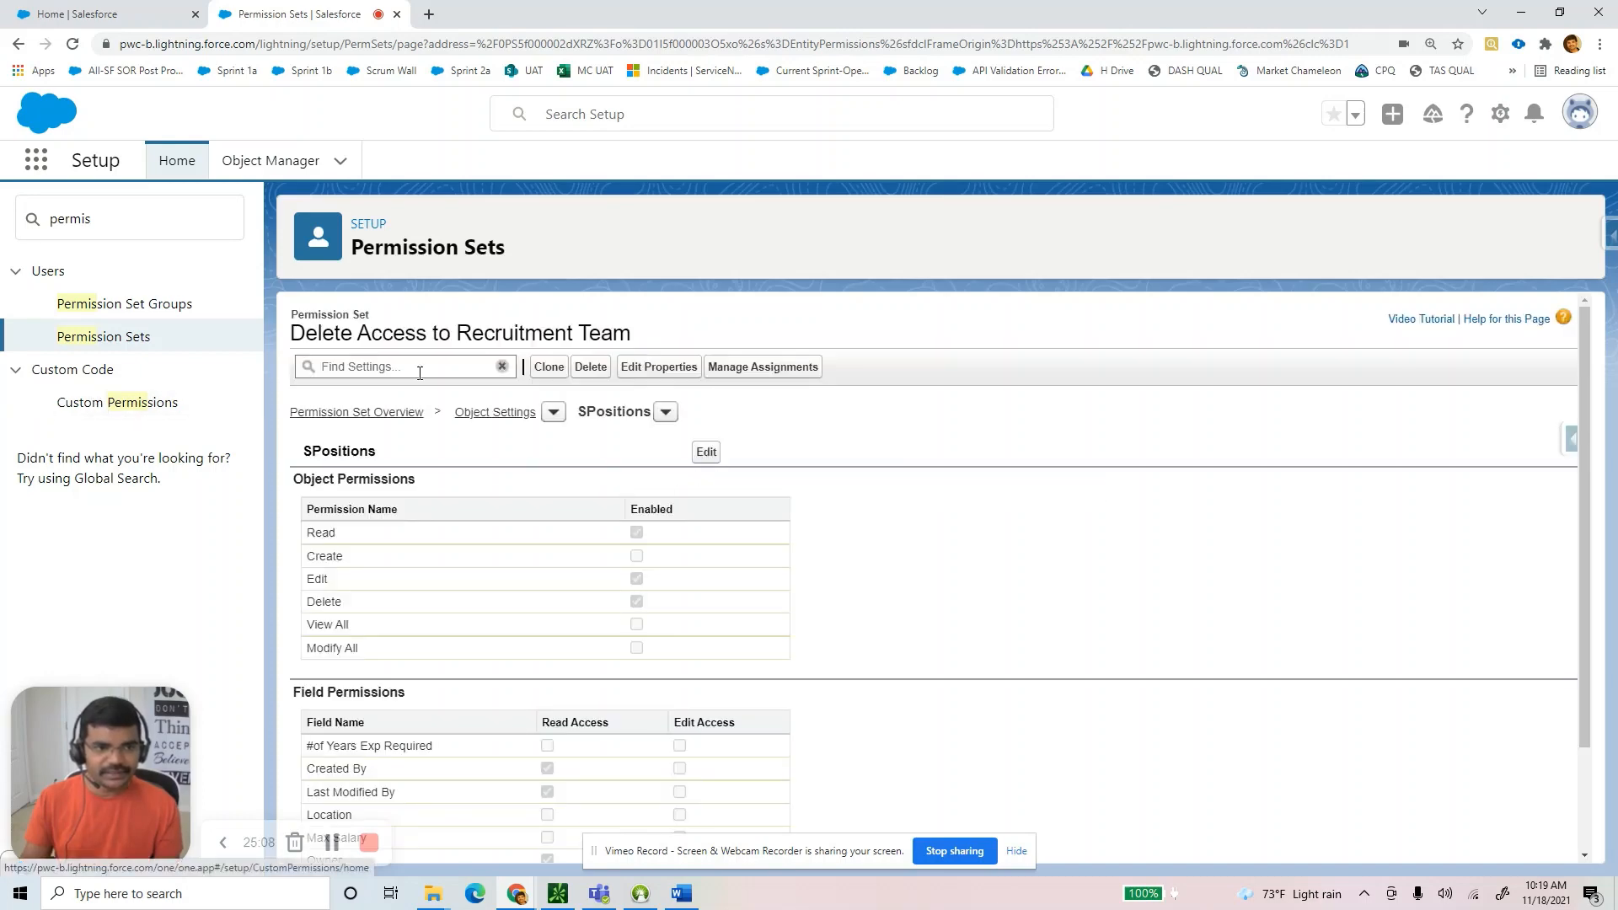
{"action": "left_click_drag", "start_coordinate": [297, 335], "coordinate": [661, 336]}
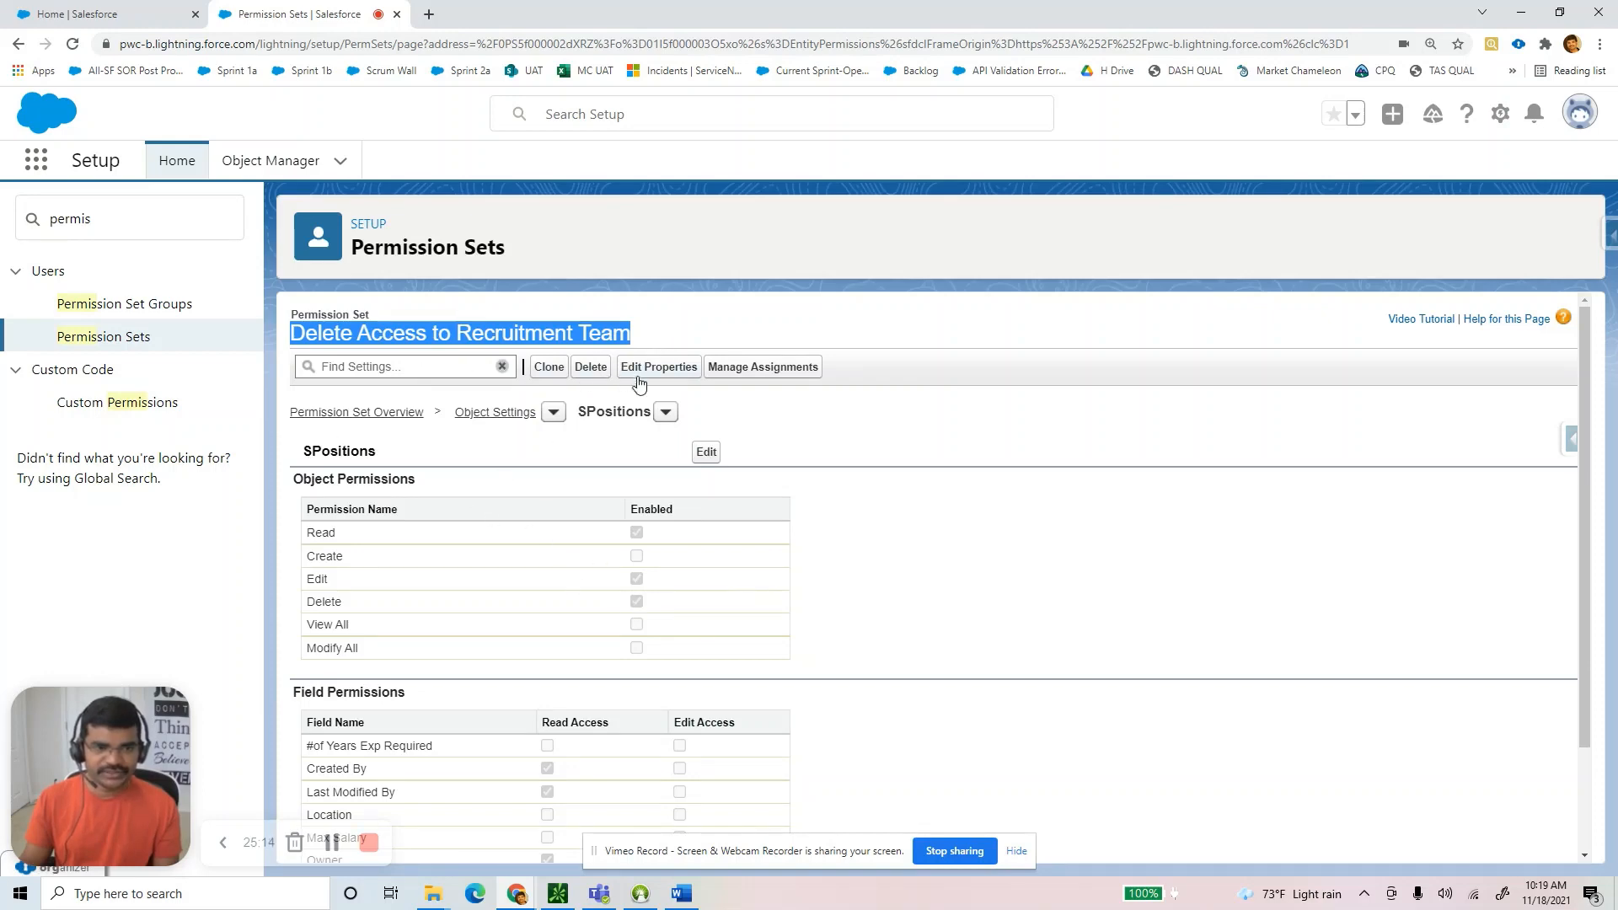
Switch to SCandidates object permissions and grant Delete, along with Read and Edit.
{"action": "left_click", "coordinate": [666, 413]}
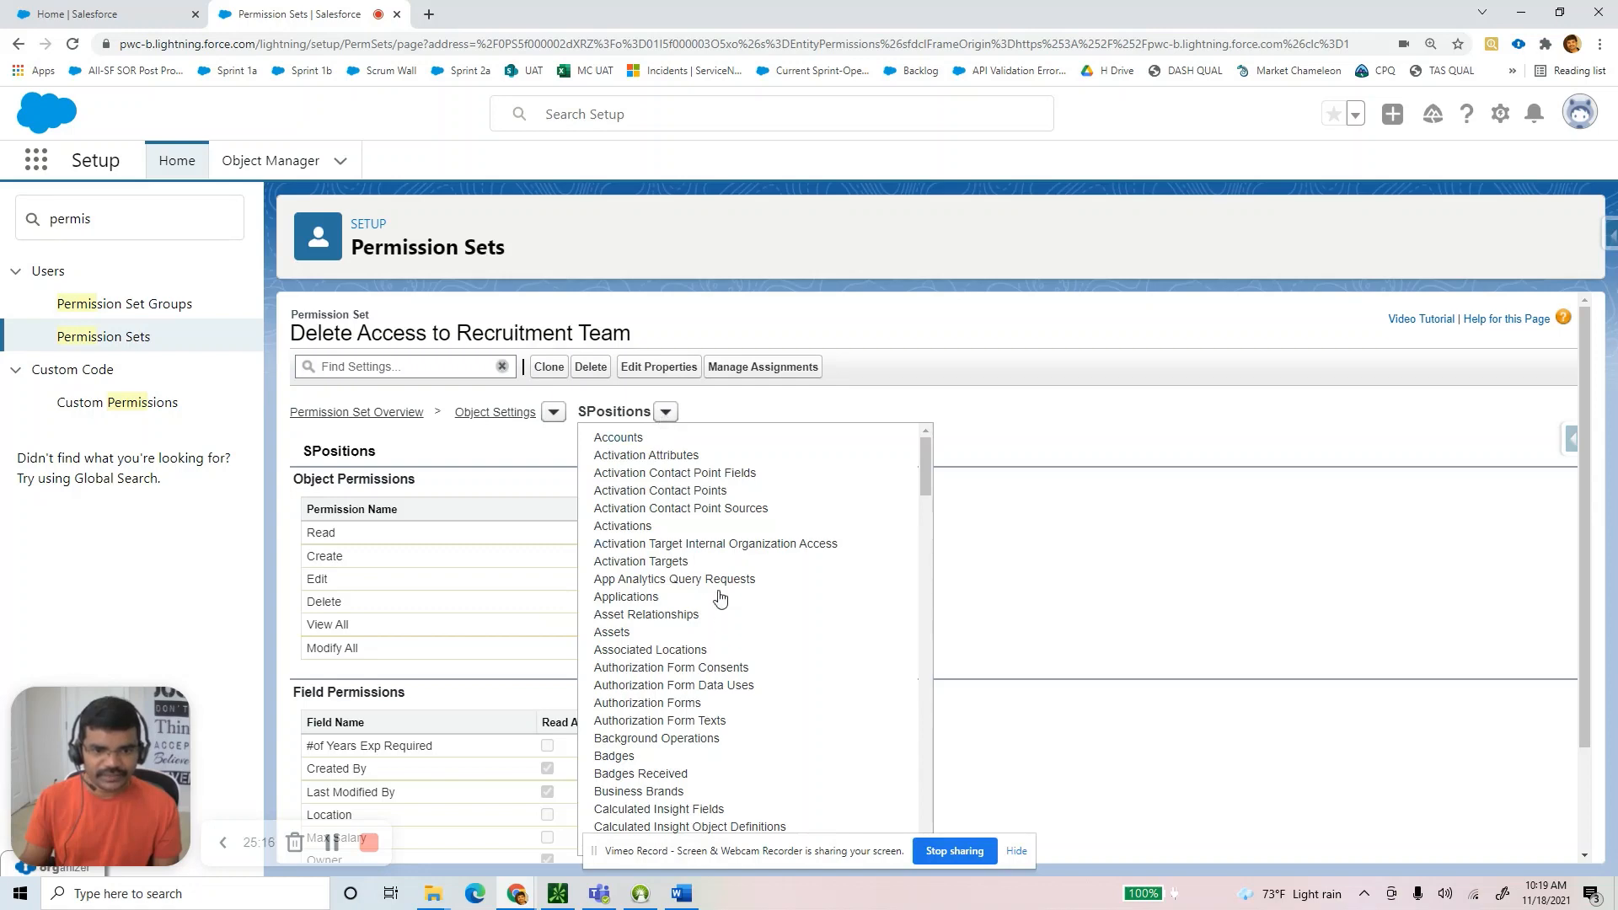
{"action": "scroll", "coordinate": [719, 597], "scroll_direction": "down", "scroll_amount": 20}
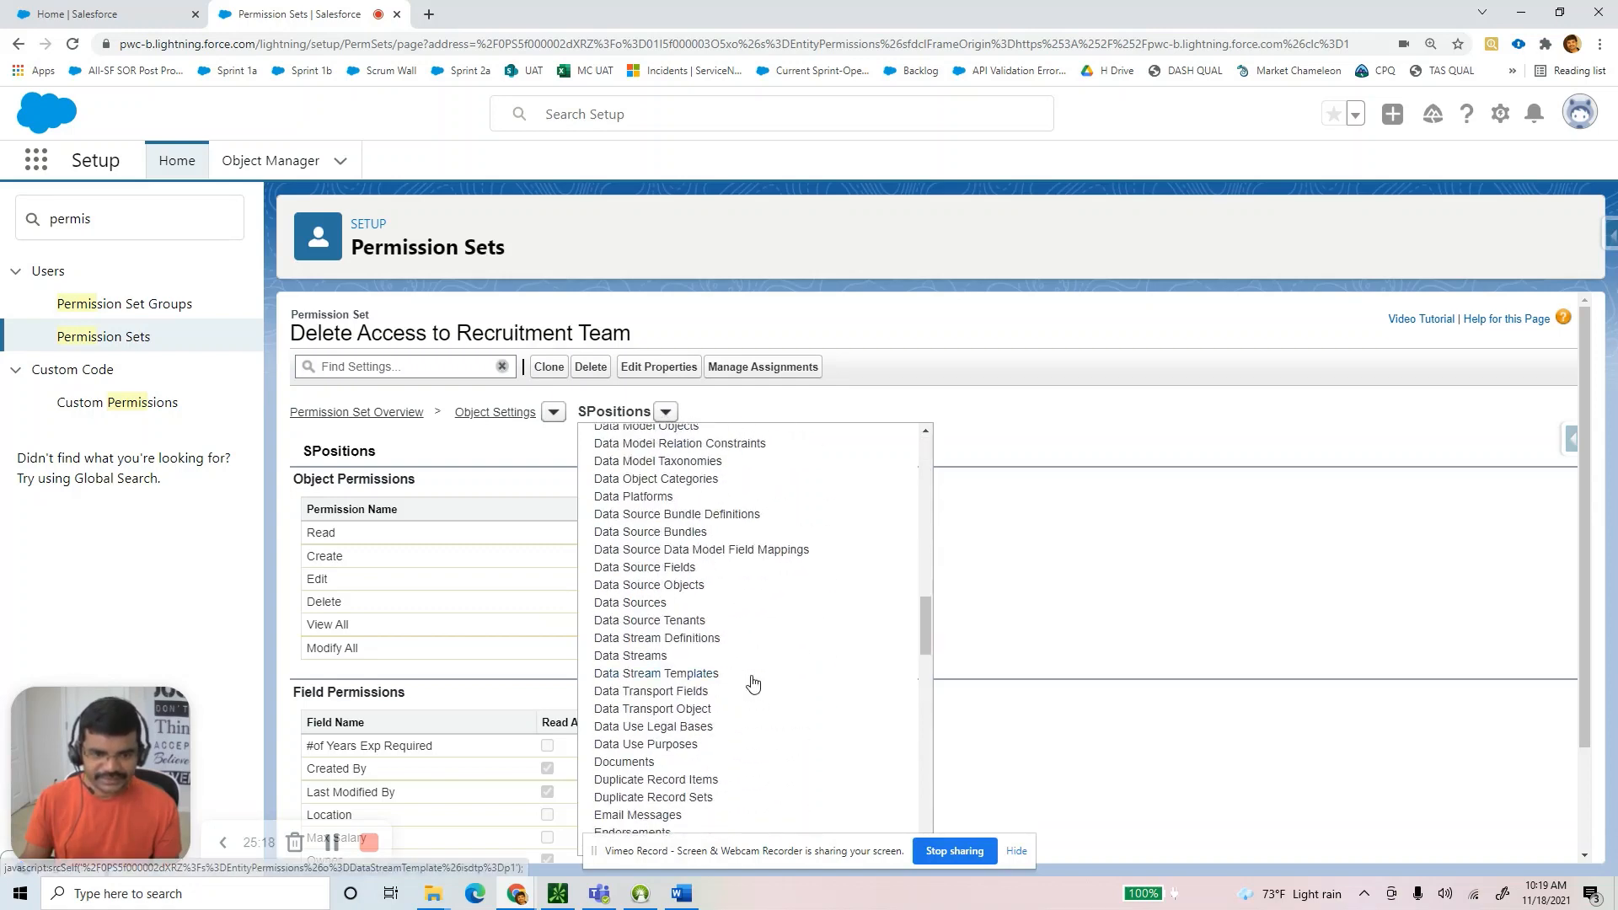
{"action": "scroll", "coordinate": [752, 683], "scroll_direction": "down", "scroll_amount": 20}
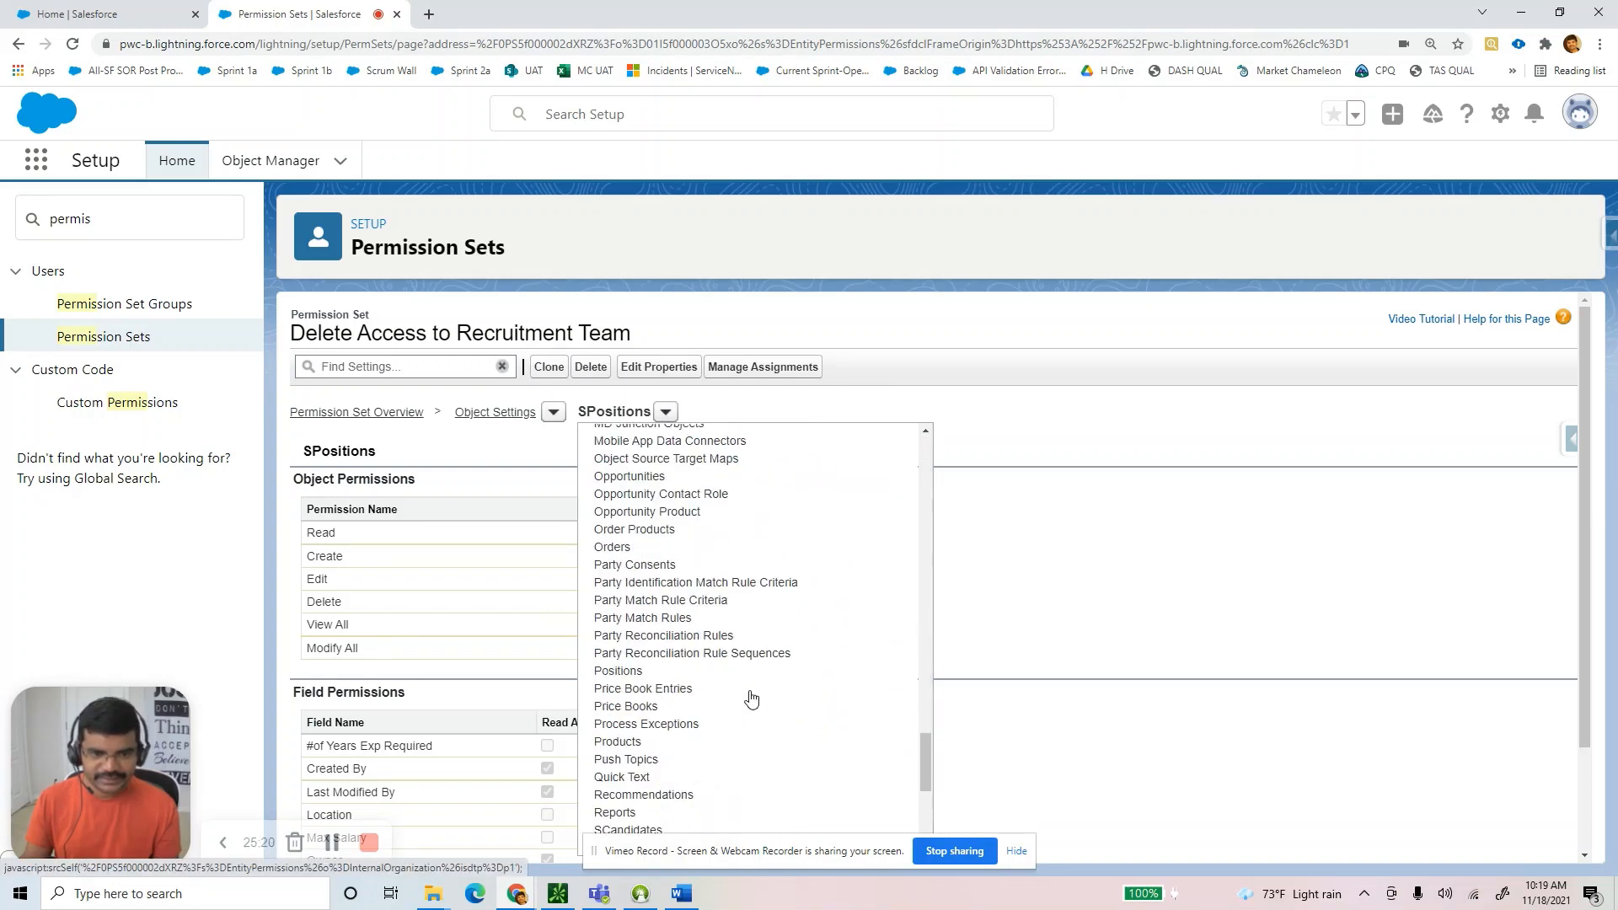
{"action": "scroll", "coordinate": [751, 698], "scroll_direction": "down", "scroll_amount": 3}
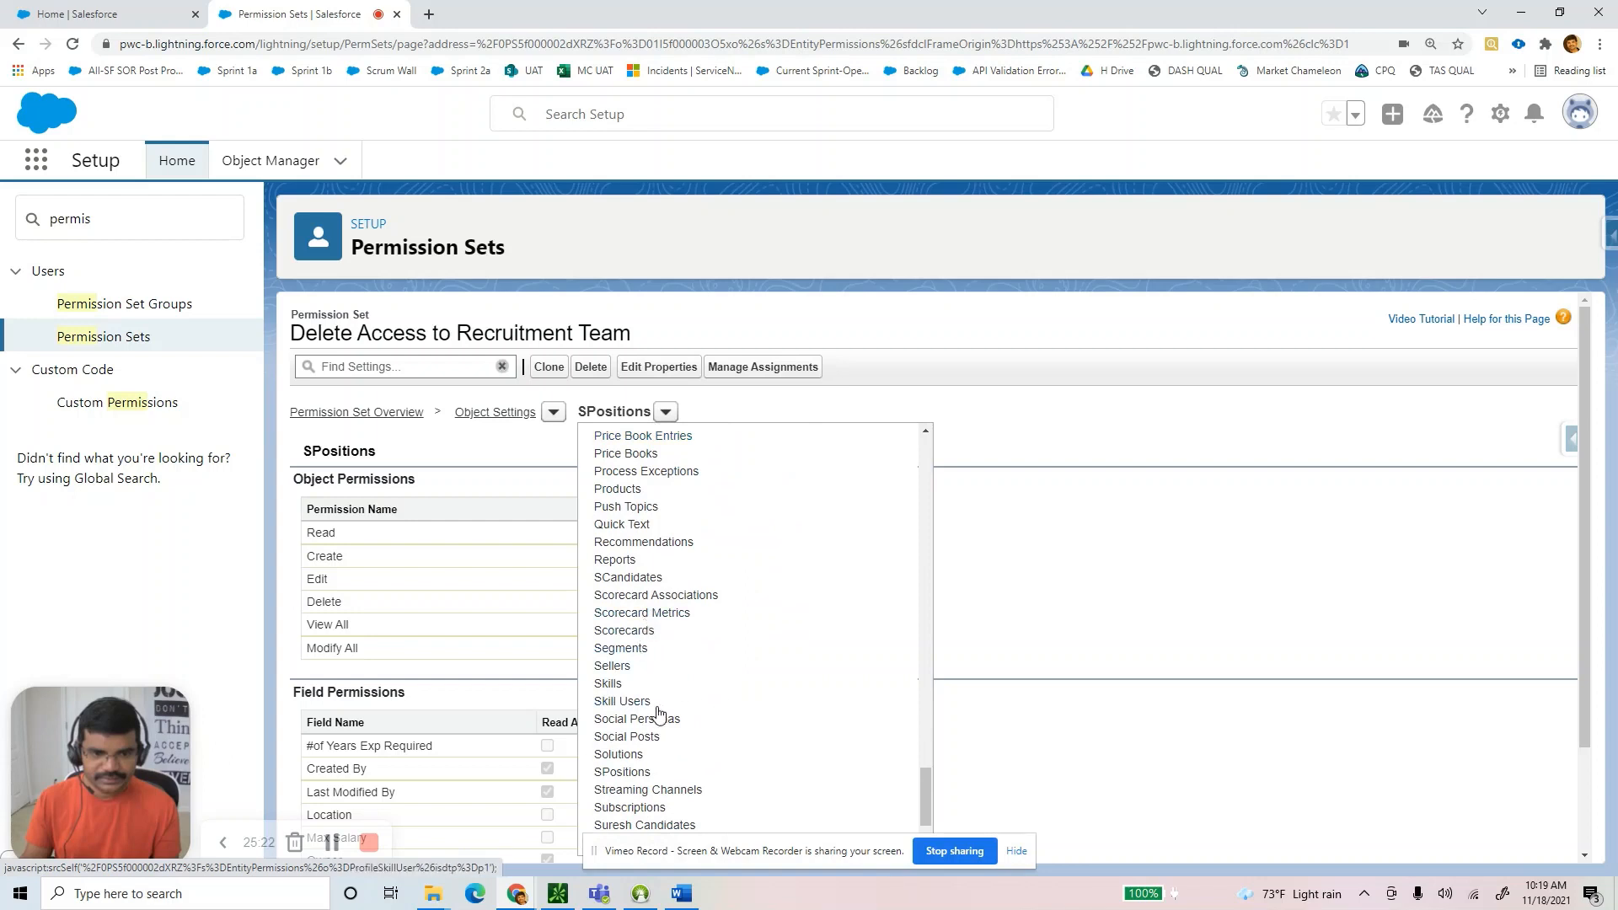
{"action": "left_click", "coordinate": [628, 578]}
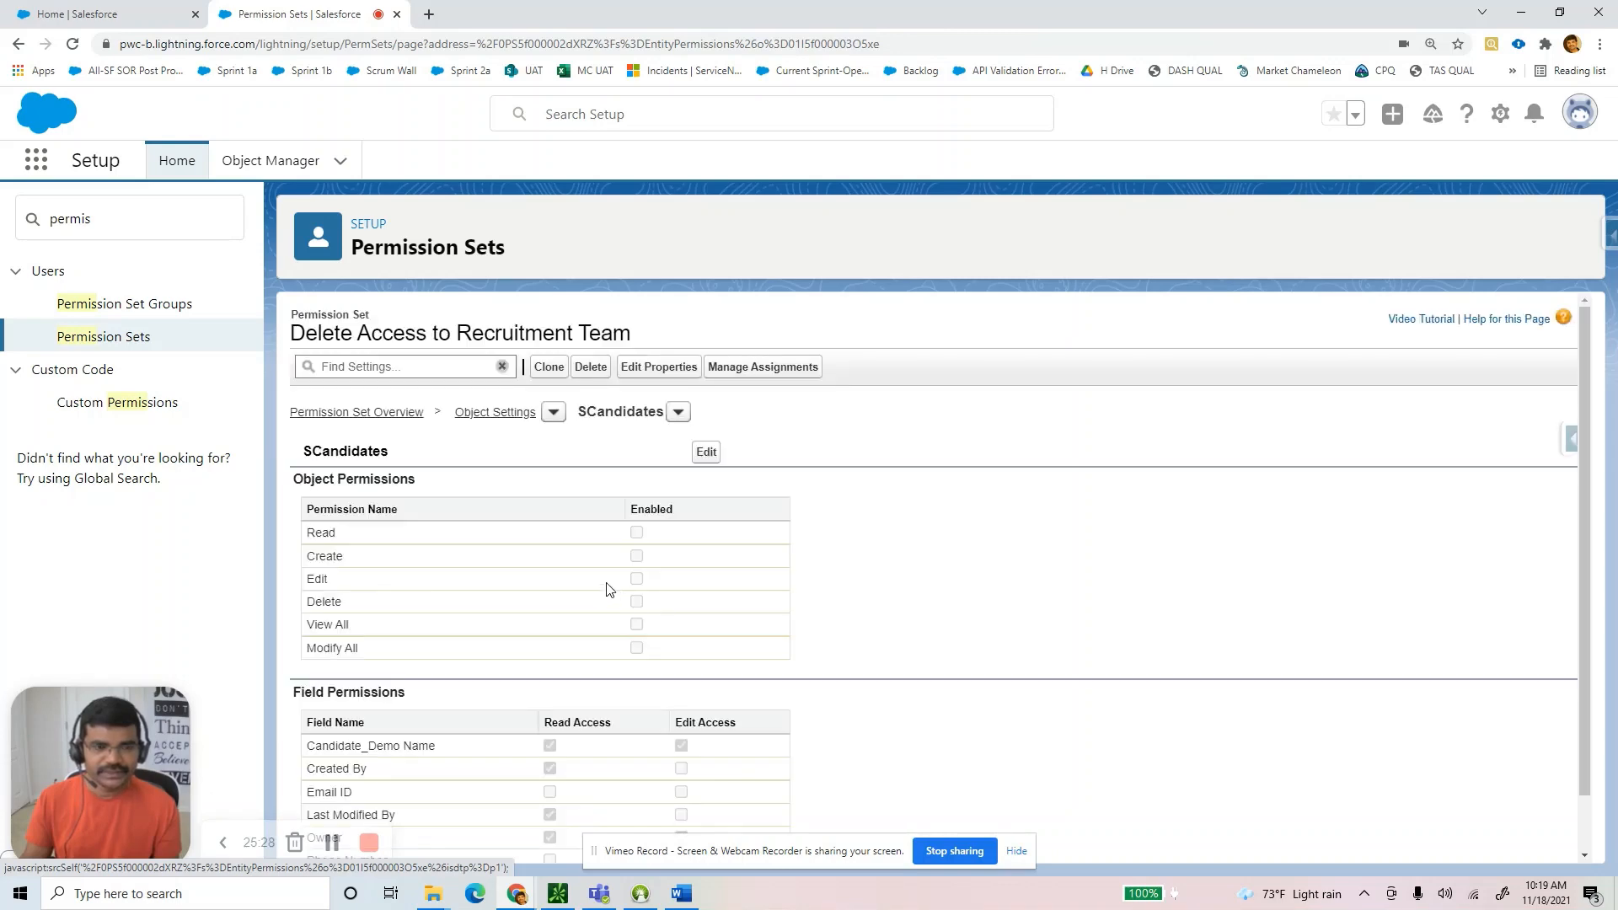
{"action": "left_click", "coordinate": [706, 456]}
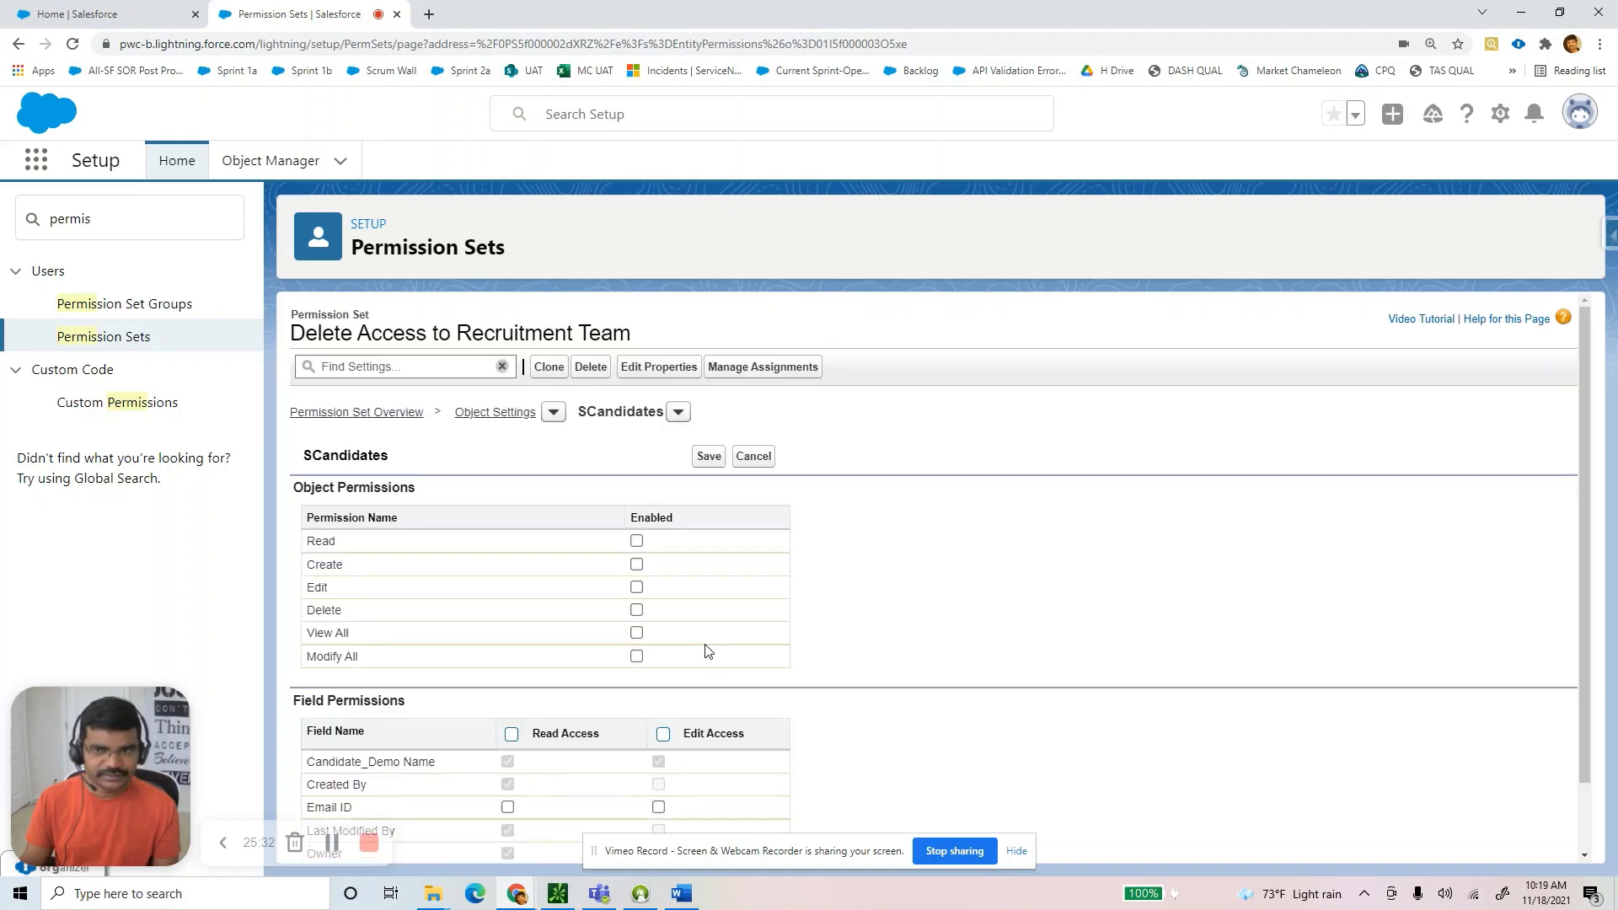
{"action": "left_click", "coordinate": [636, 610]}
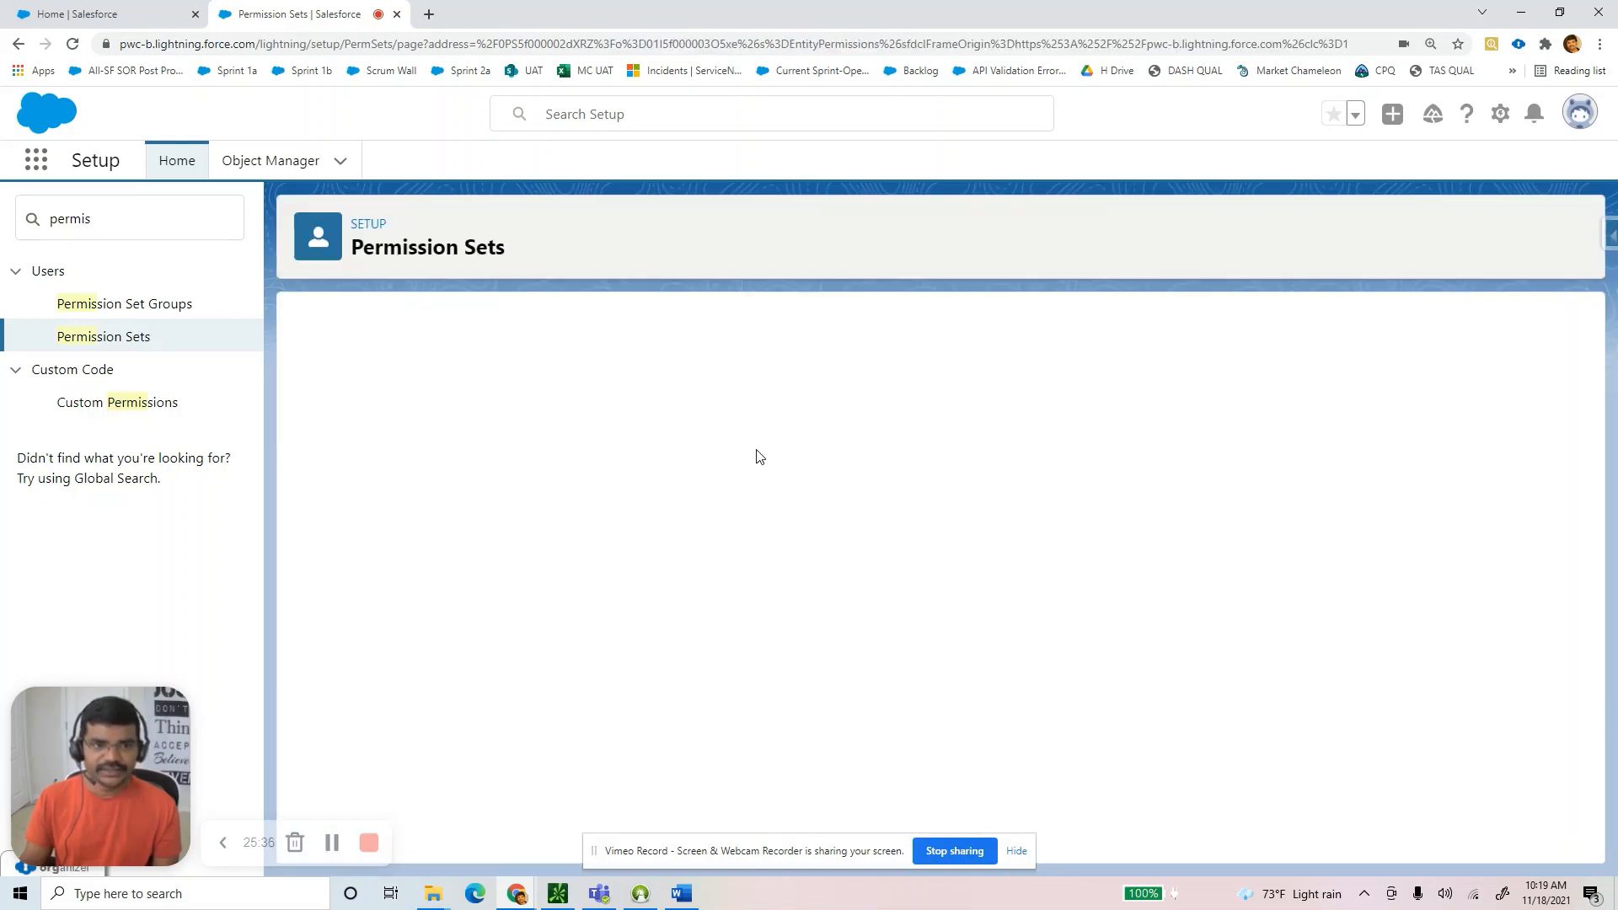
In the Word guide, review the Step 6 Position and Candidate permission screenshots.
{"action": "left_click", "coordinate": [683, 895]}
{"action": "scroll", "coordinate": [580, 735], "scroll_direction": "down", "scroll_amount": 3}
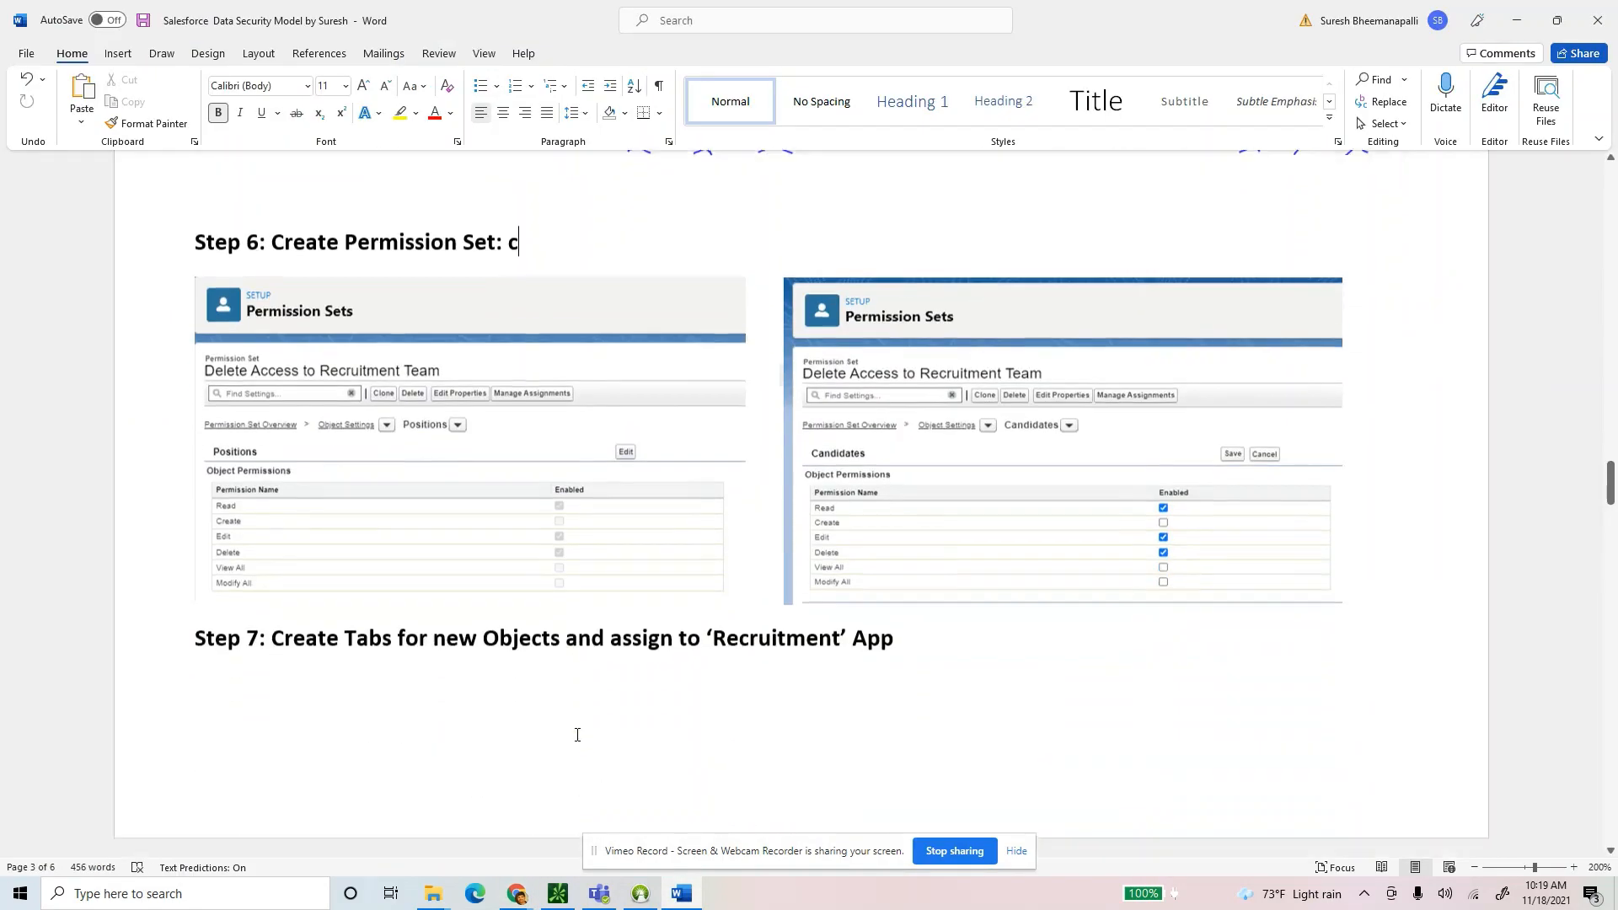
{"action": "scroll", "coordinate": [581, 735], "scroll_direction": "up", "scroll_amount": 15}
{"action": "left_click", "coordinate": [654, 434]}
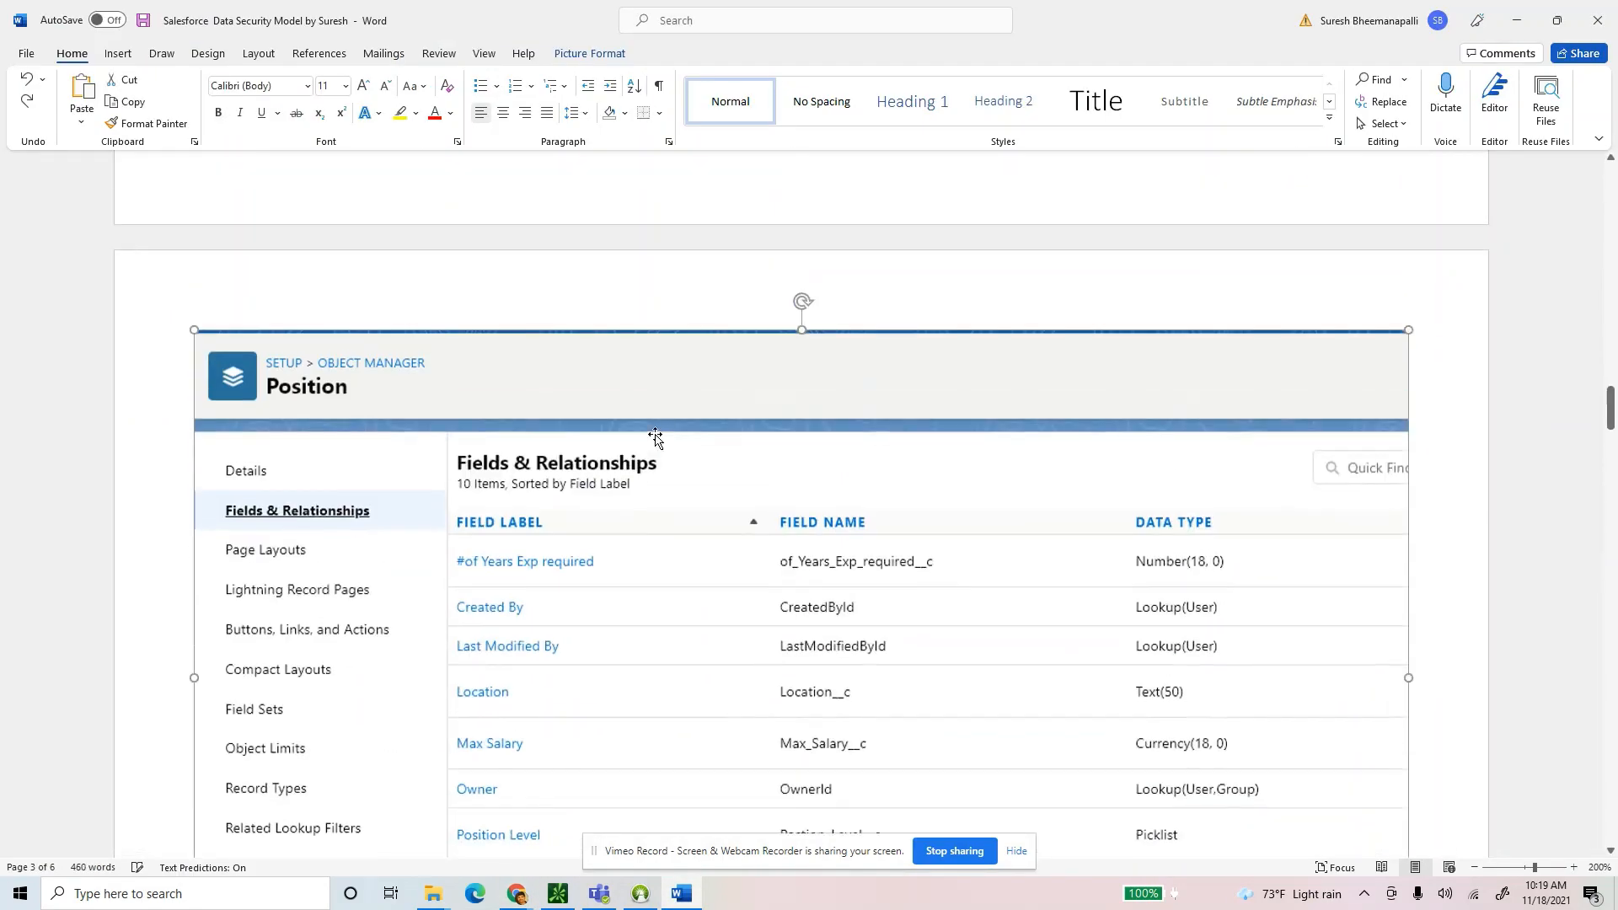
{"action": "scroll", "coordinate": [675, 567], "scroll_direction": "down", "scroll_amount": 10}
{"action": "scroll", "coordinate": [671, 604], "scroll_direction": "down", "scroll_amount": 10}
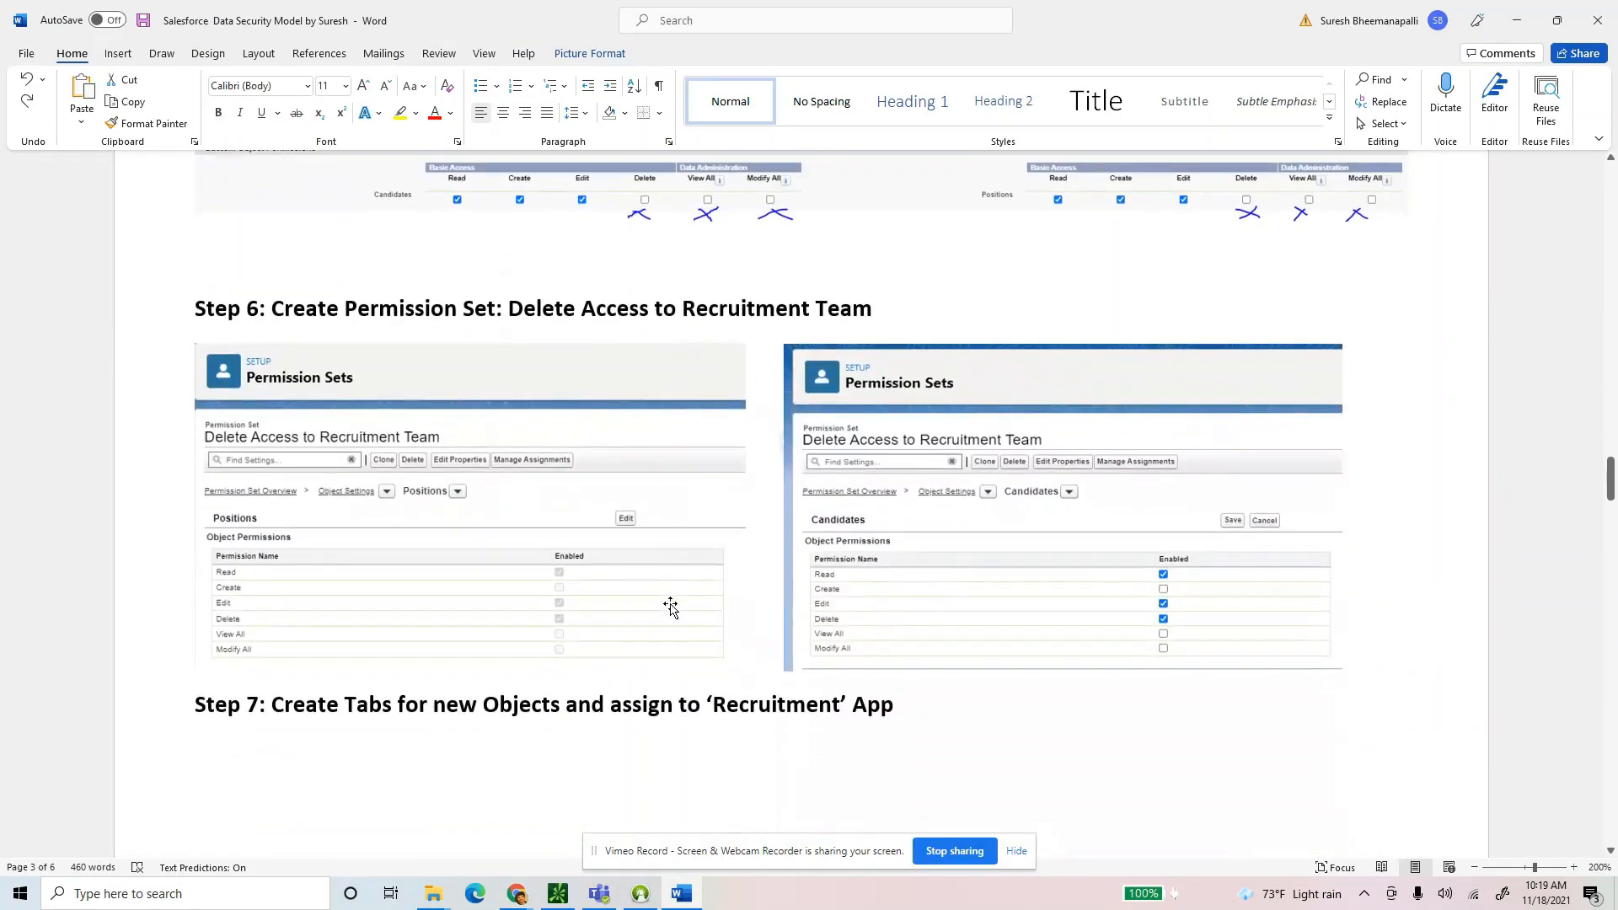
{"action": "scroll", "coordinate": [663, 609], "scroll_direction": "up", "scroll_amount": 5}
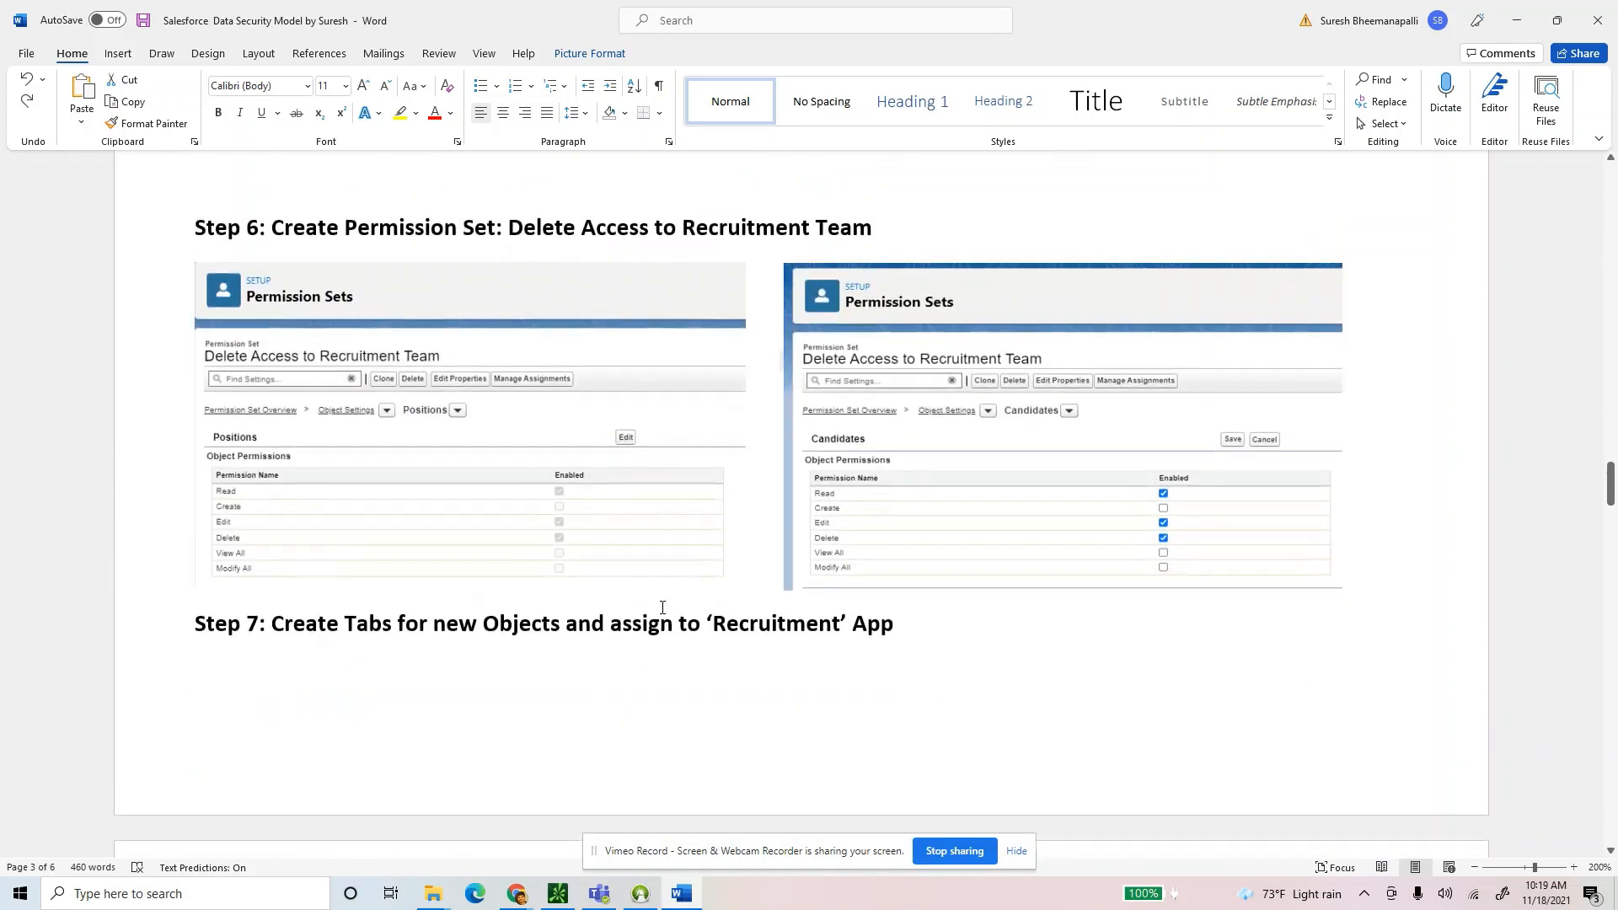
{"action": "left_click", "coordinate": [640, 436]}
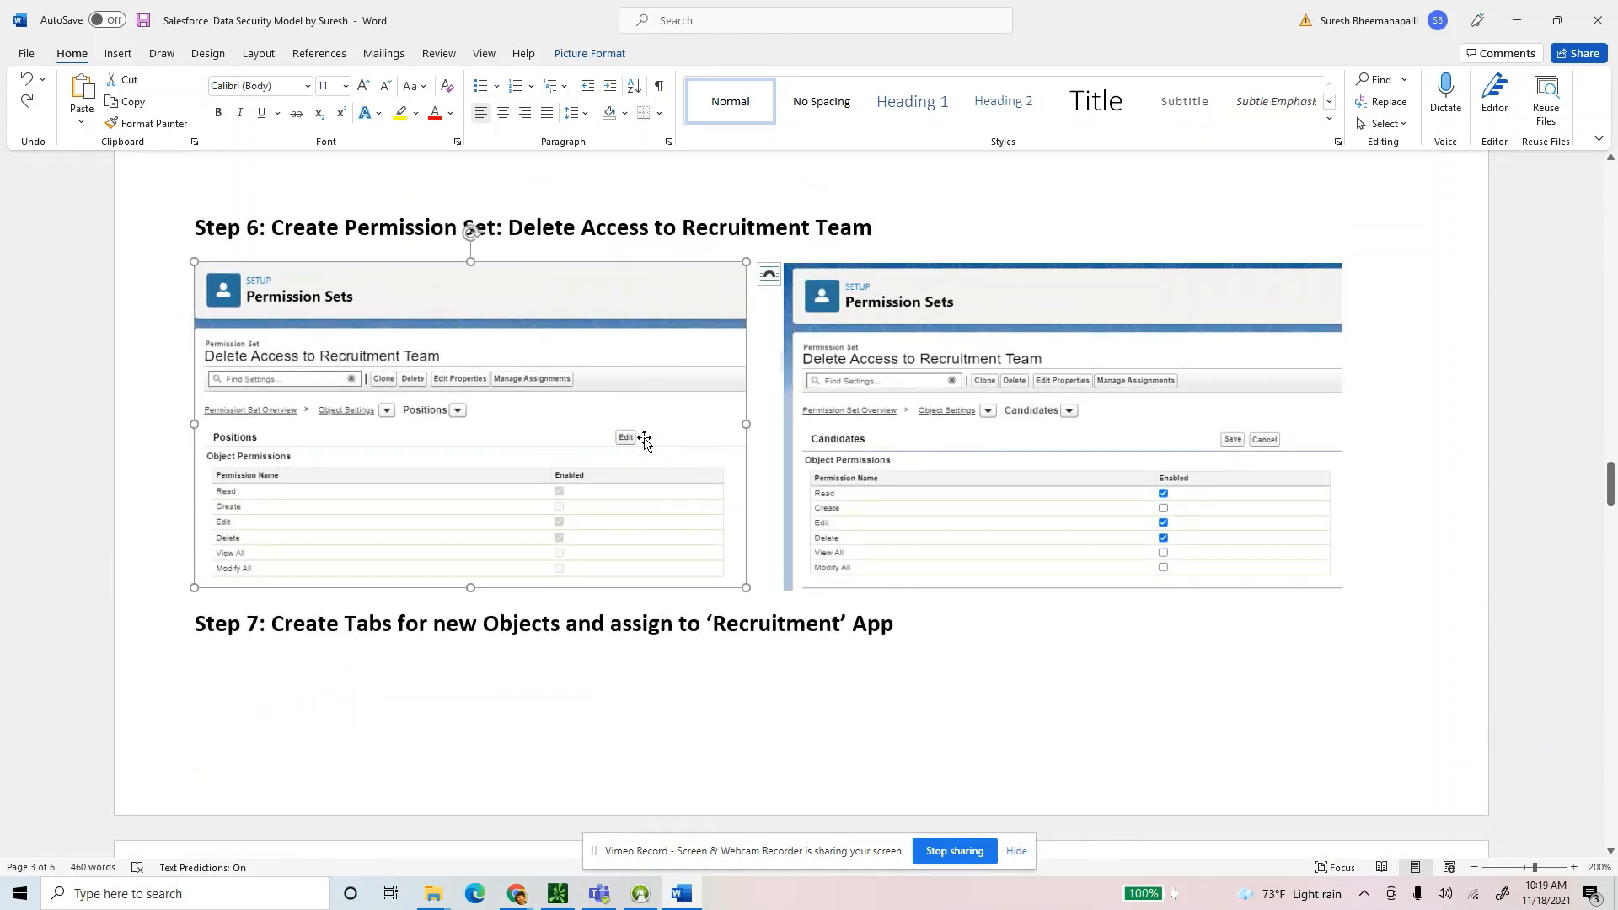
{"action": "left_click", "coordinate": [938, 494]}
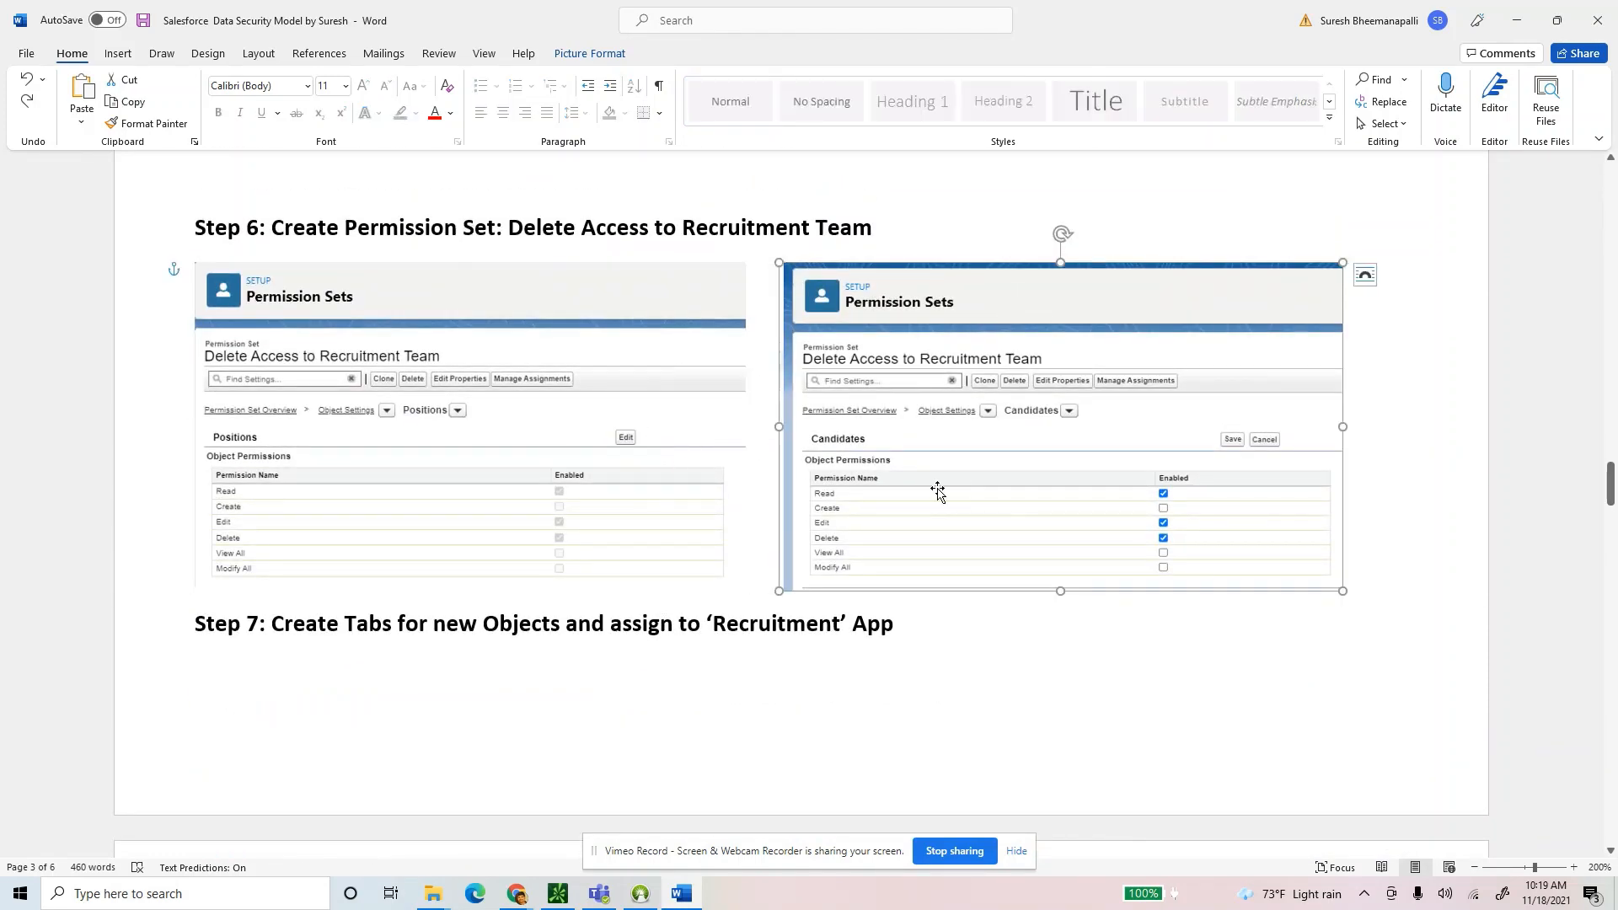
Add an italic, non-bold note 'Assign this permission set to Recruitment Manager later.' after Step 6.
{"action": "left_click", "coordinate": [1380, 581]}
{"action": "key", "text": "Return"}
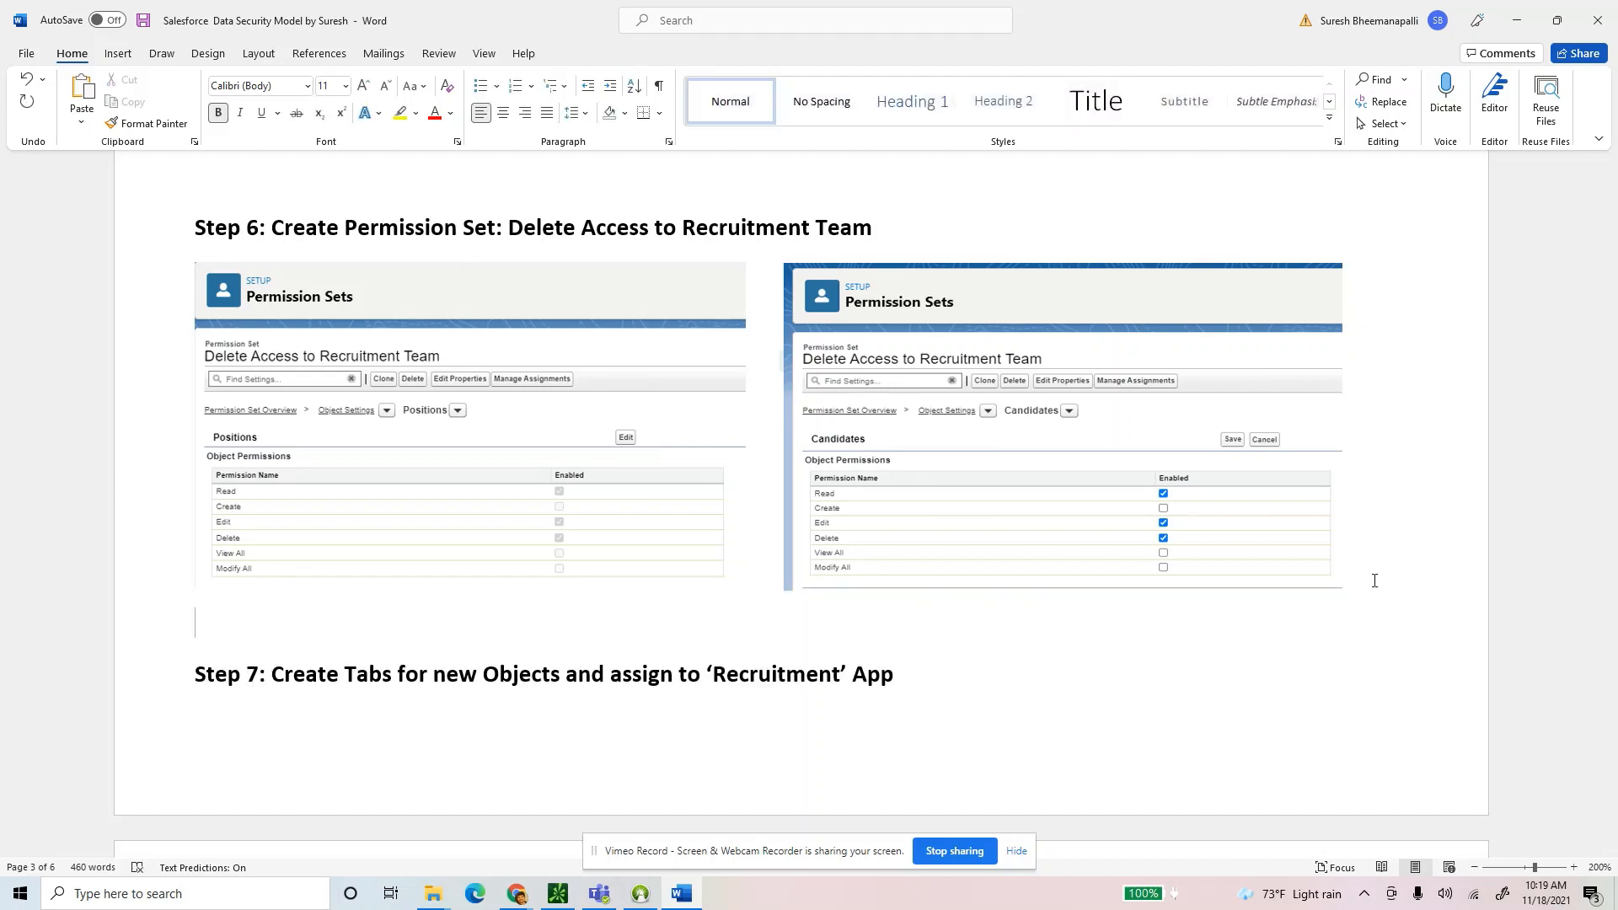
{"action": "type", "text": "Assign this persmission"}
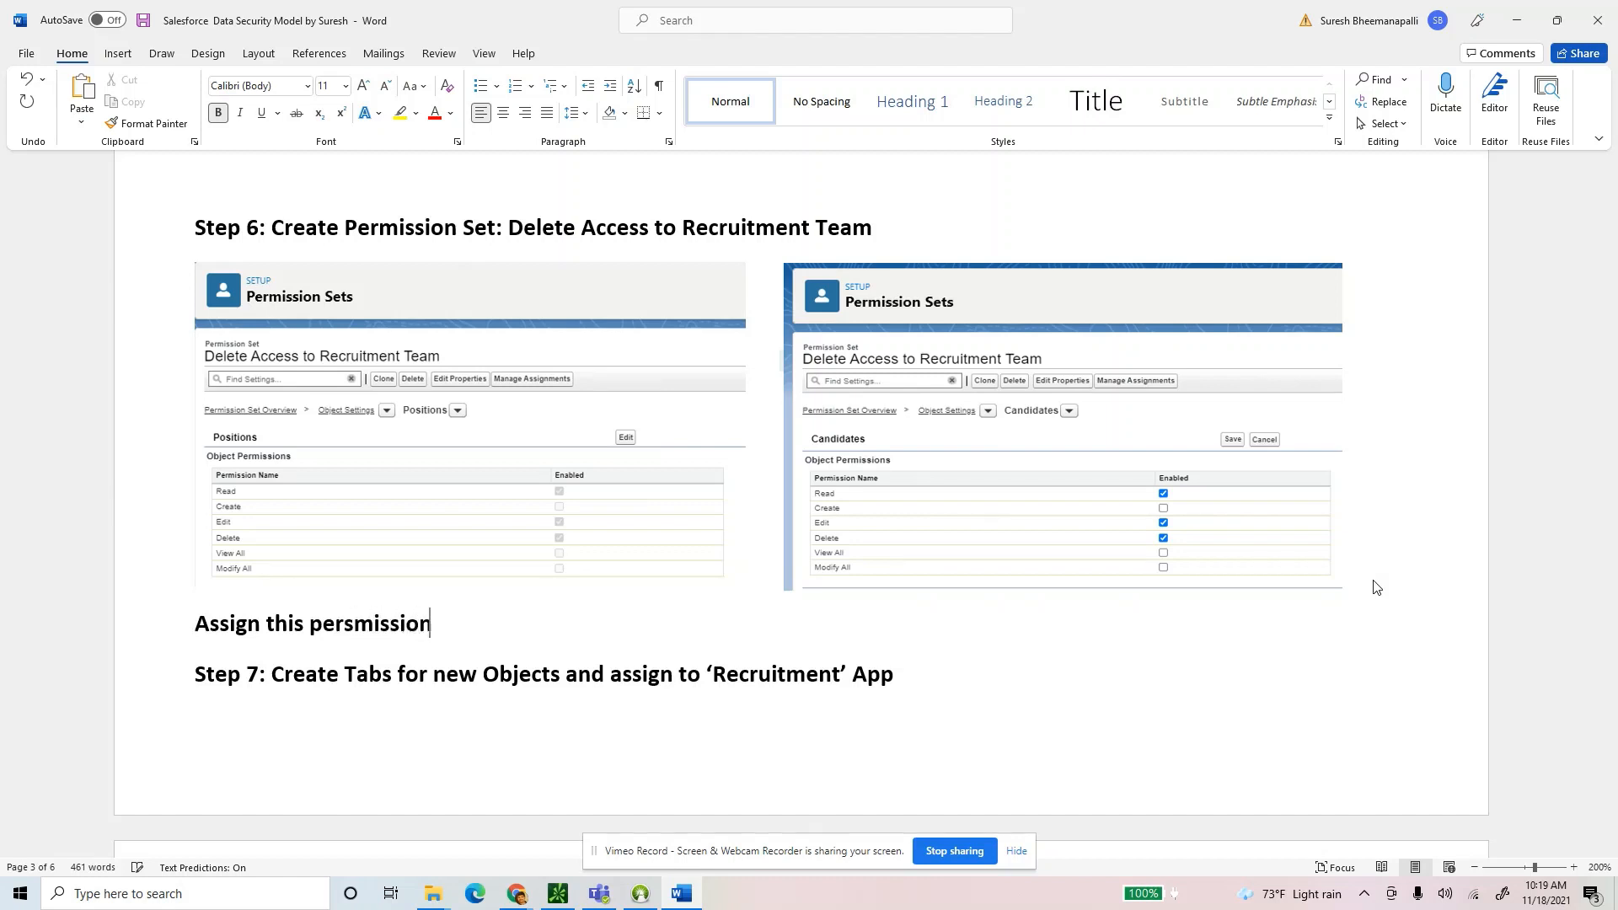
{"action": "key", "text": "BackSpace"}
{"action": "key", "text": "BackSpace"}
{"action": "key", "text": "BackSpace"}
{"action": "key", "text": "BackSpace"}
{"action": "key", "text": "BackSpace"}
{"action": "key", "text": "BackSpace"}
{"action": "key", "text": "BackSpace"}
{"action": "key", "text": "BackSpace"}
{"action": "type", "text": "mission set to "}
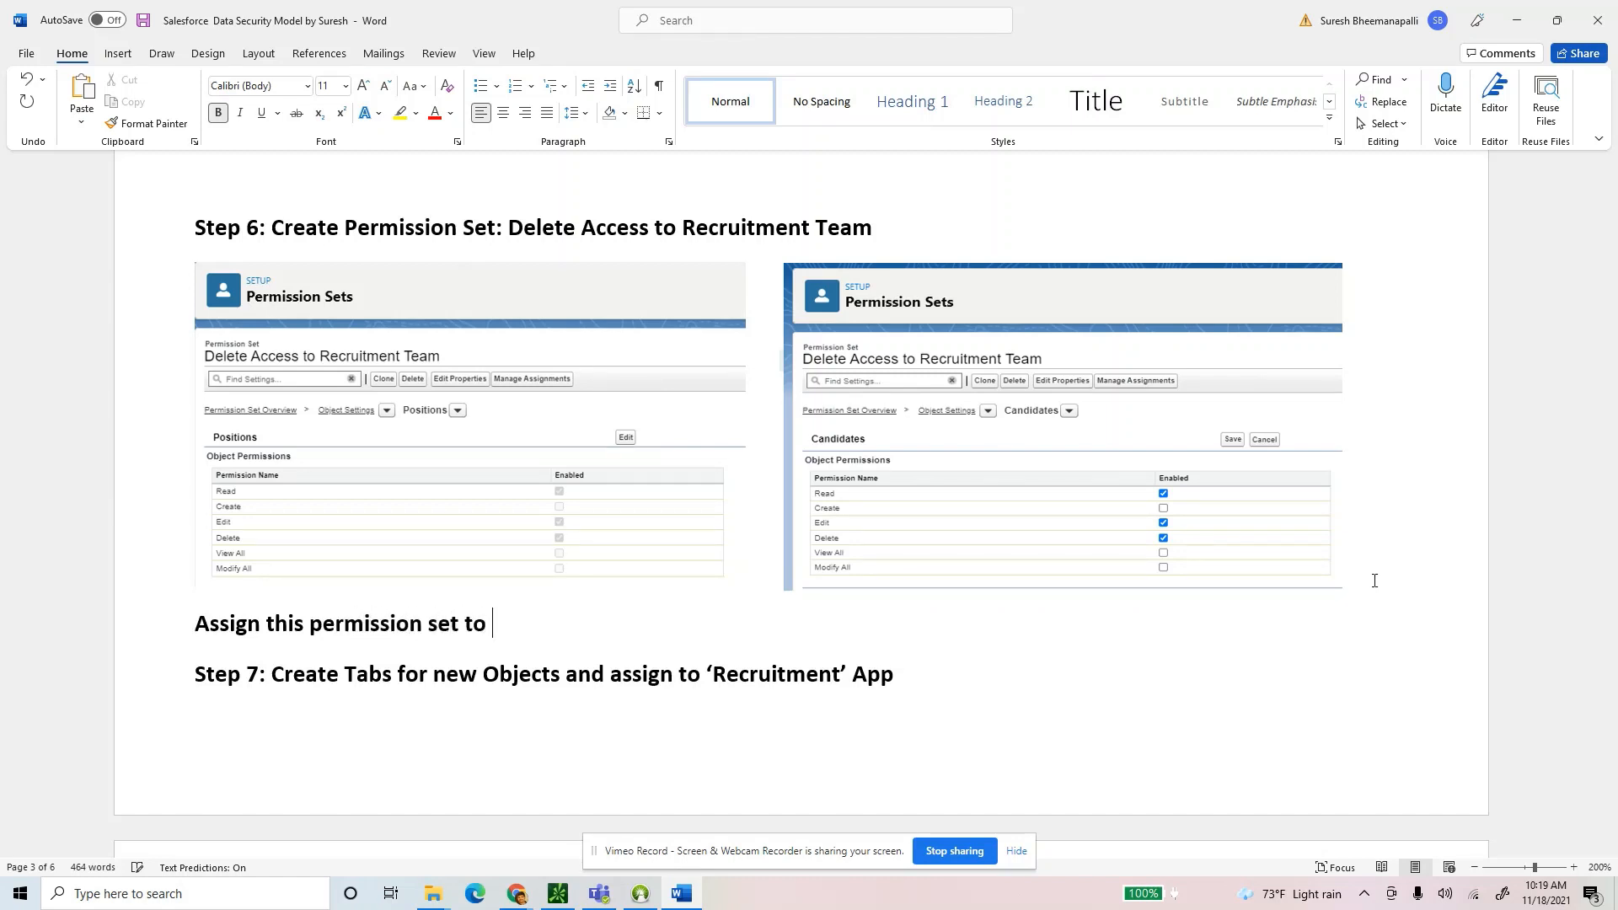
{"action": "type", "text": "Recruitment Managet"}
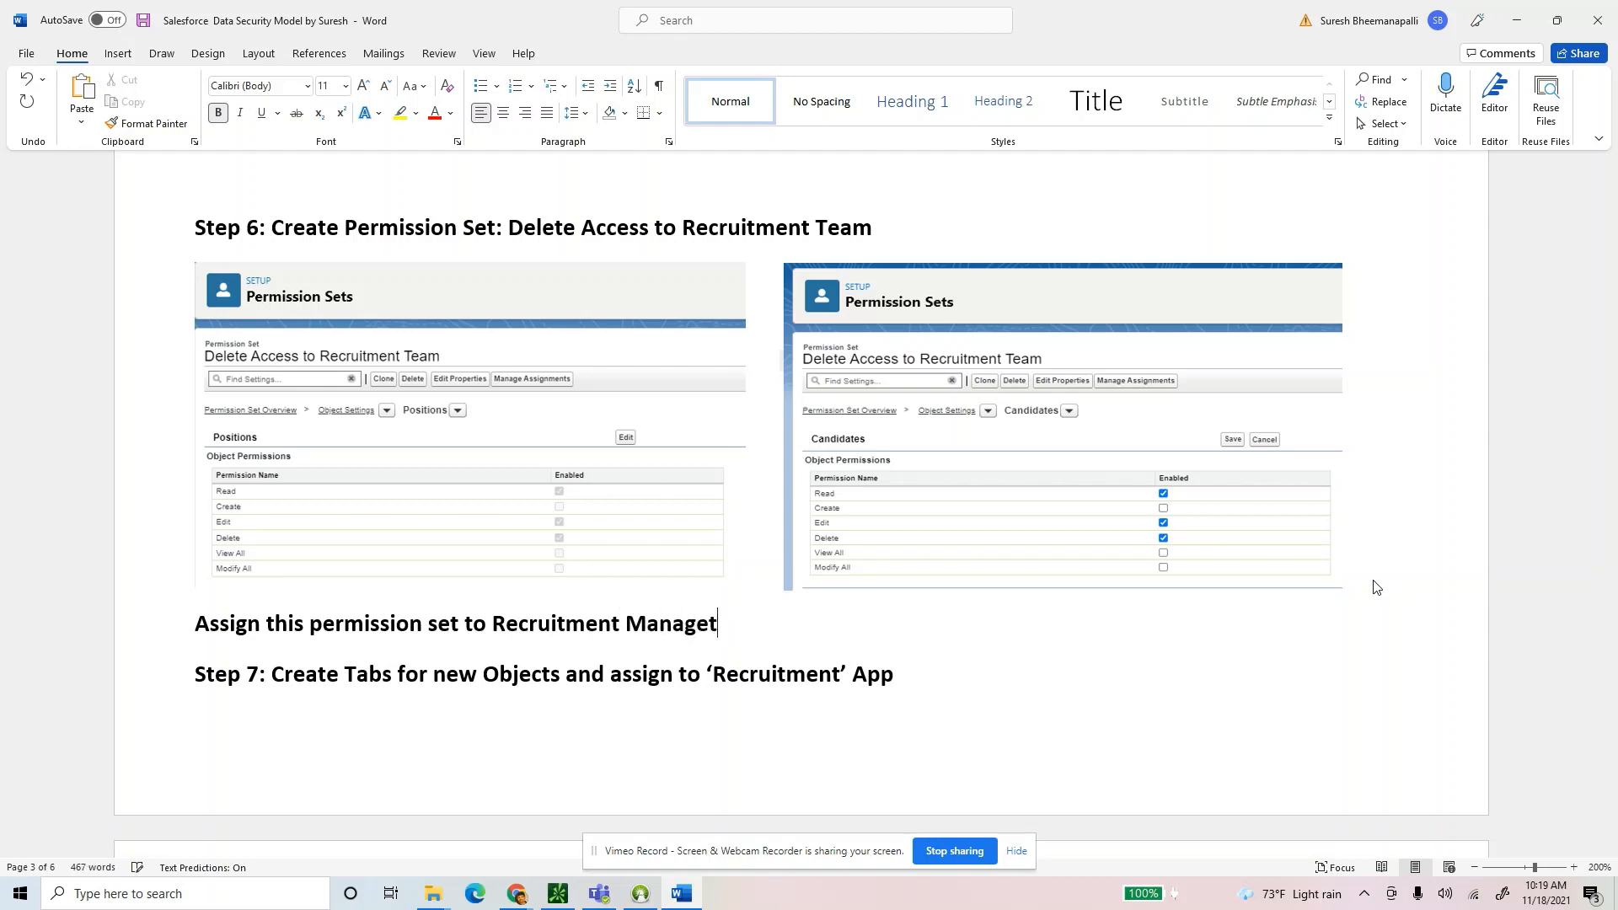
{"action": "key", "text": "BackSpace"}
{"action": "type", "text": "r later."}
{"action": "key", "text": "shift+Home"}
{"action": "key", "text": "ctrl+b"}
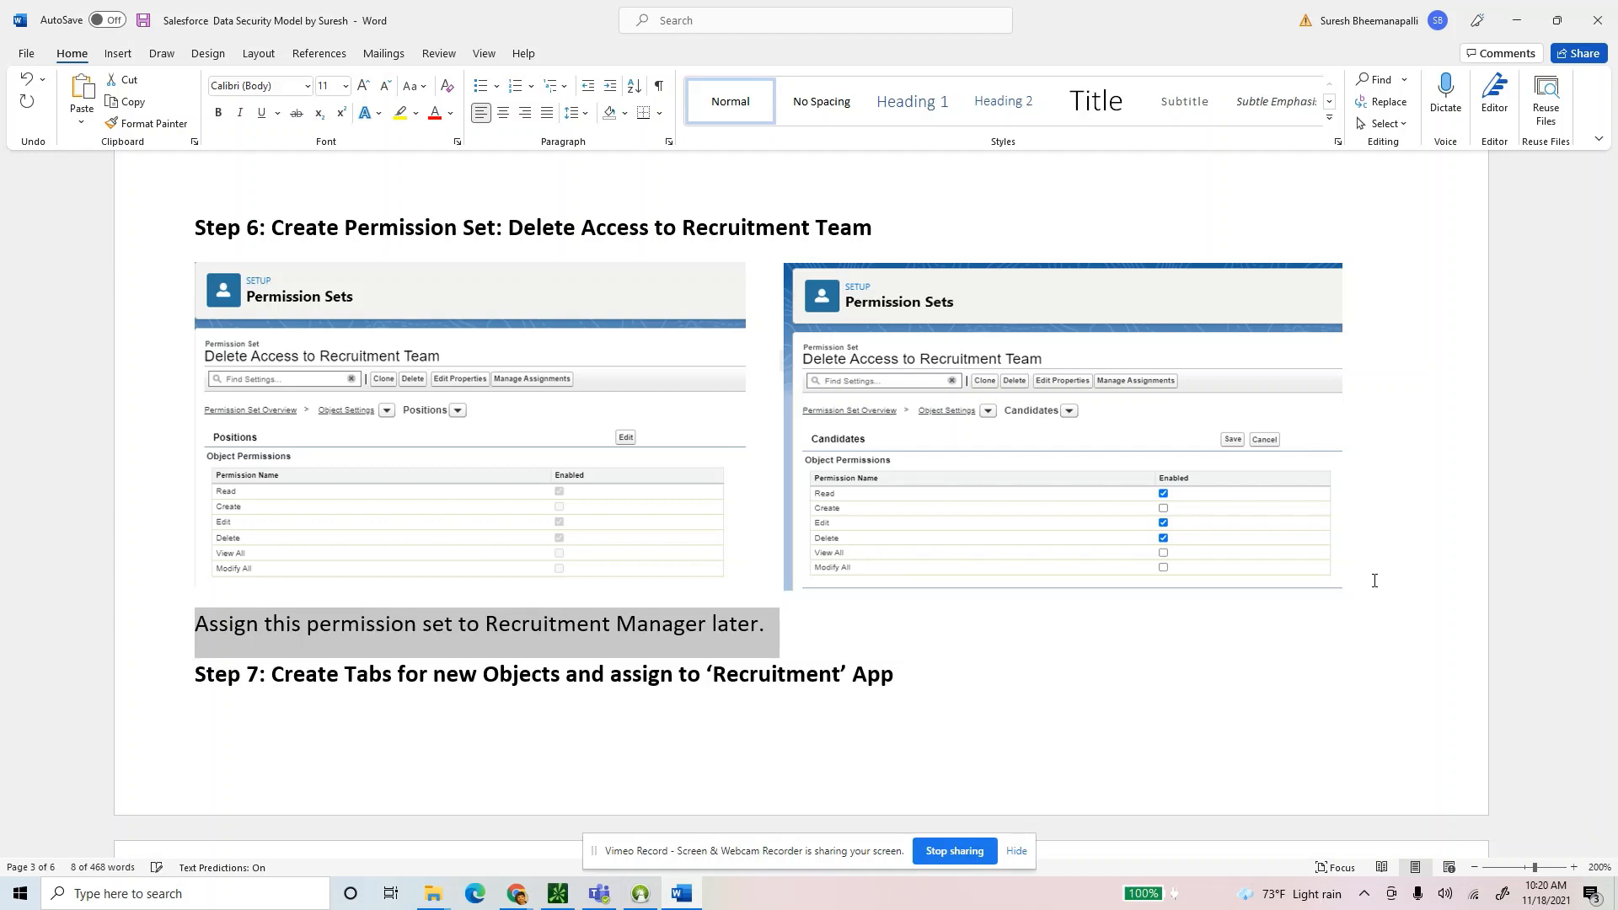
{"action": "key", "text": "ctrl+i"}
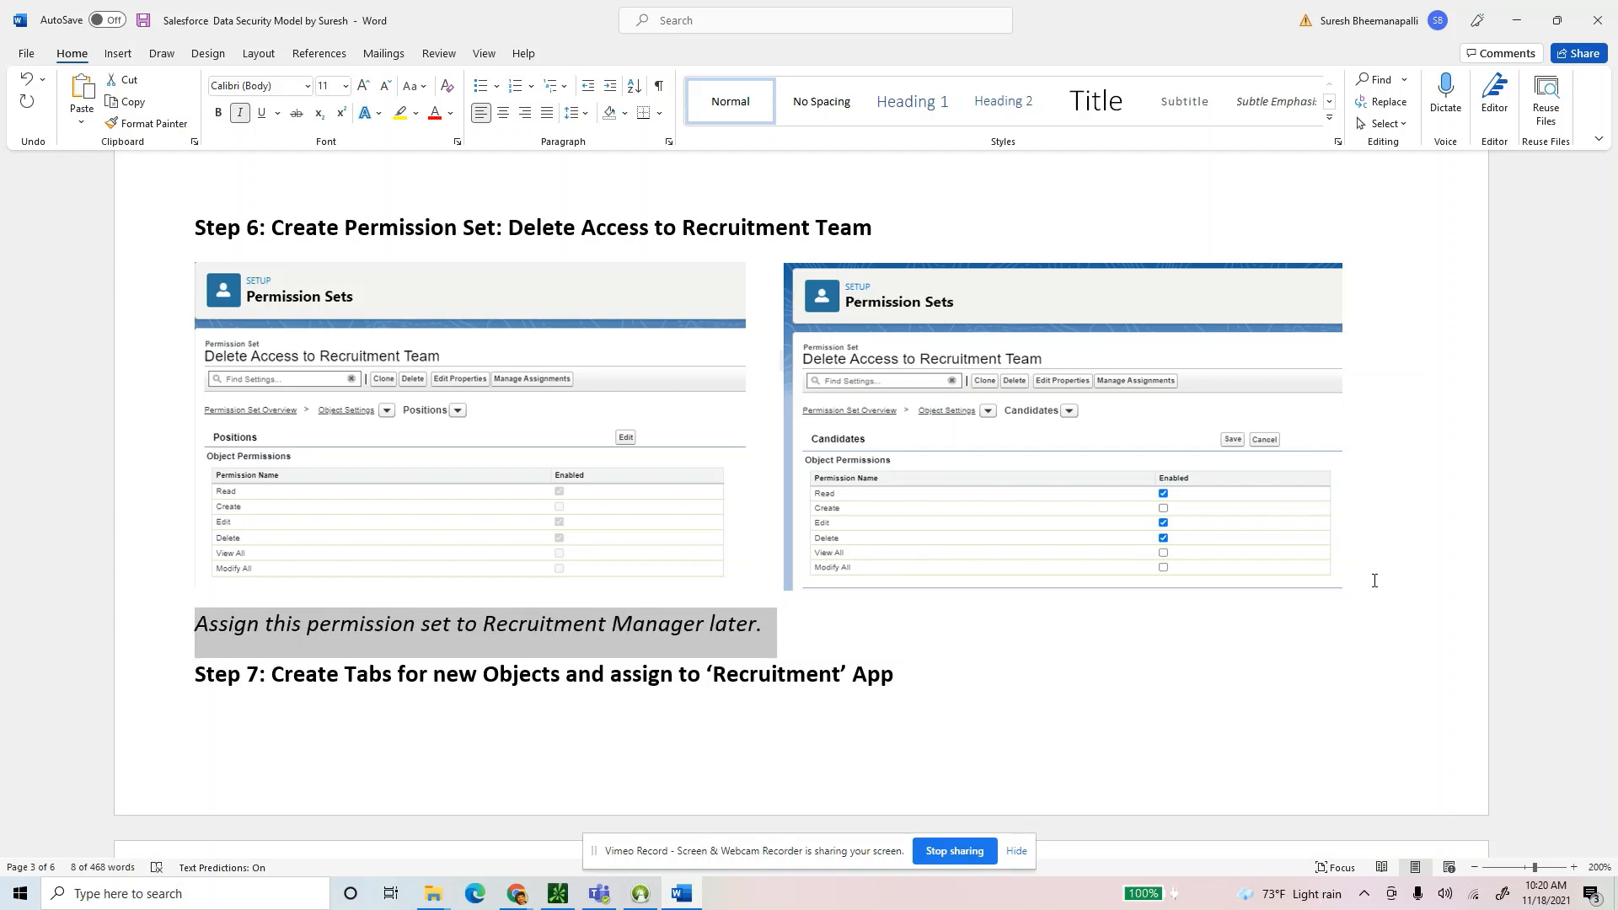
{"action": "left_click", "coordinate": [777, 624]}
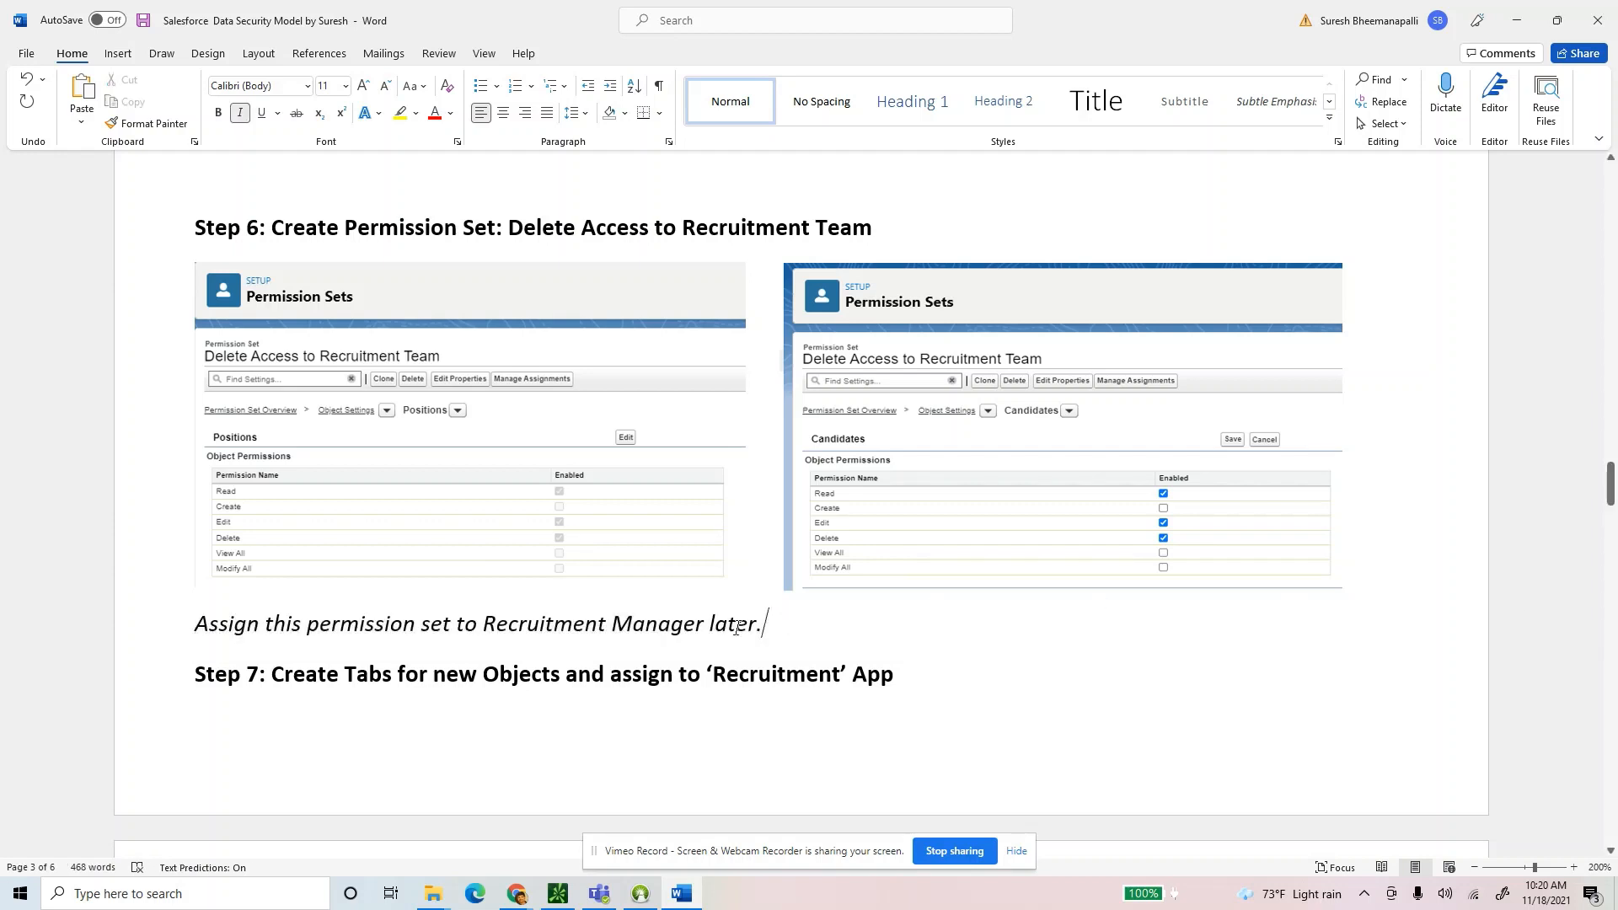
{"action": "left_click_drag", "start_coordinate": [743, 625], "coordinate": [174, 645]}
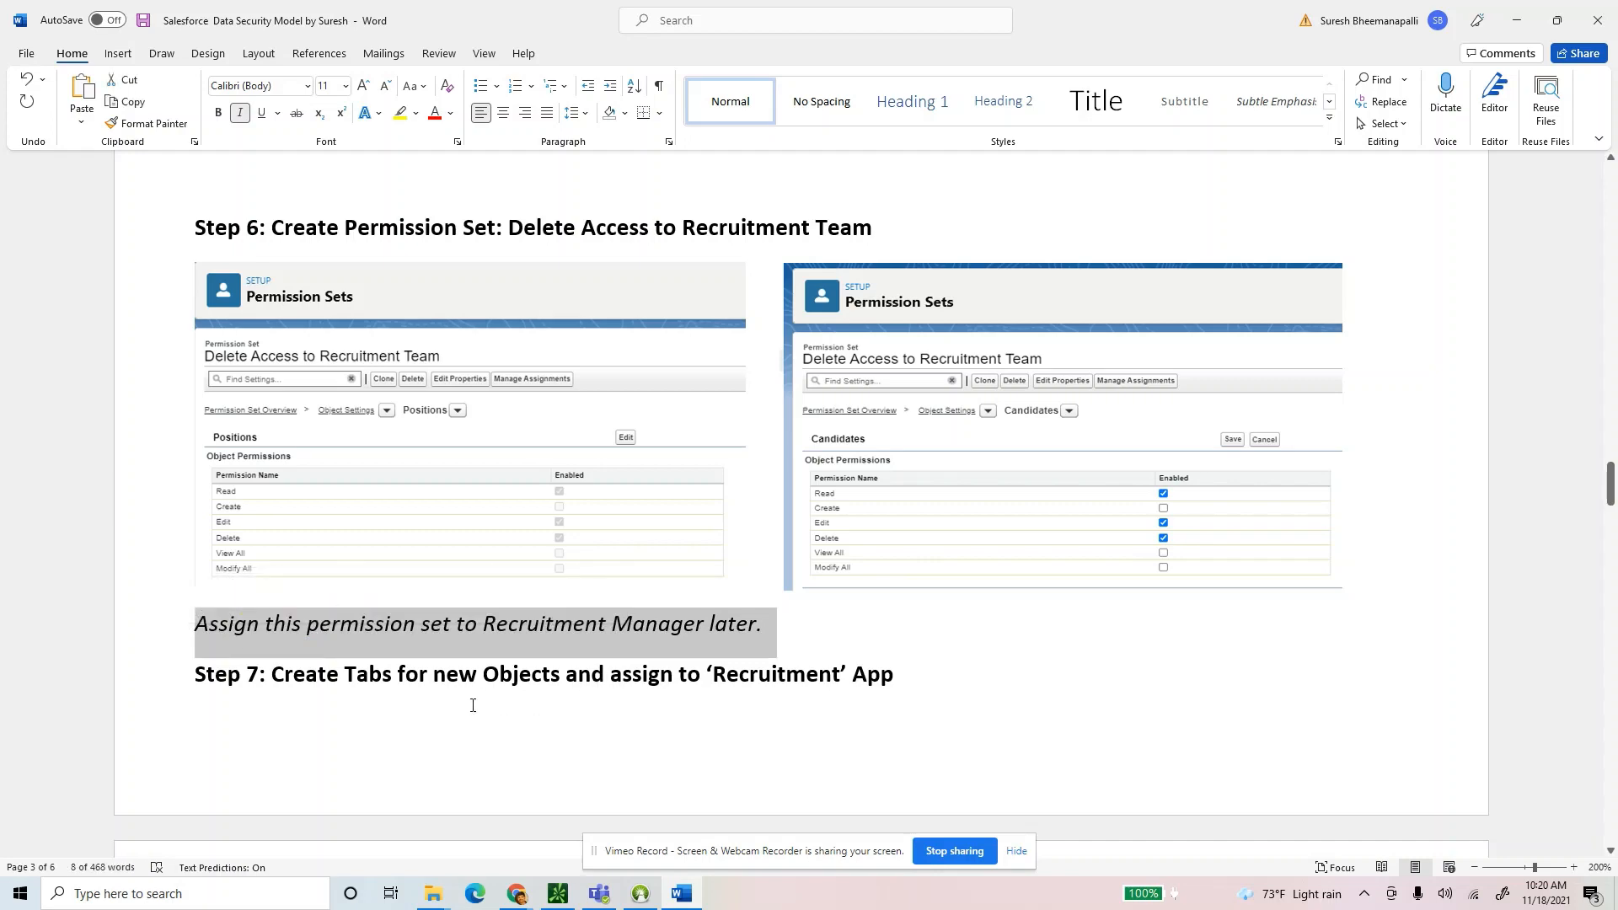
Select the Step 7 heading text below the new note.
{"action": "left_click", "coordinate": [478, 674]}
{"action": "scroll", "coordinate": [752, 477], "scroll_direction": "down", "scroll_amount": 3}
{"action": "scroll", "coordinate": [763, 462], "scroll_direction": "down", "scroll_amount": 3}
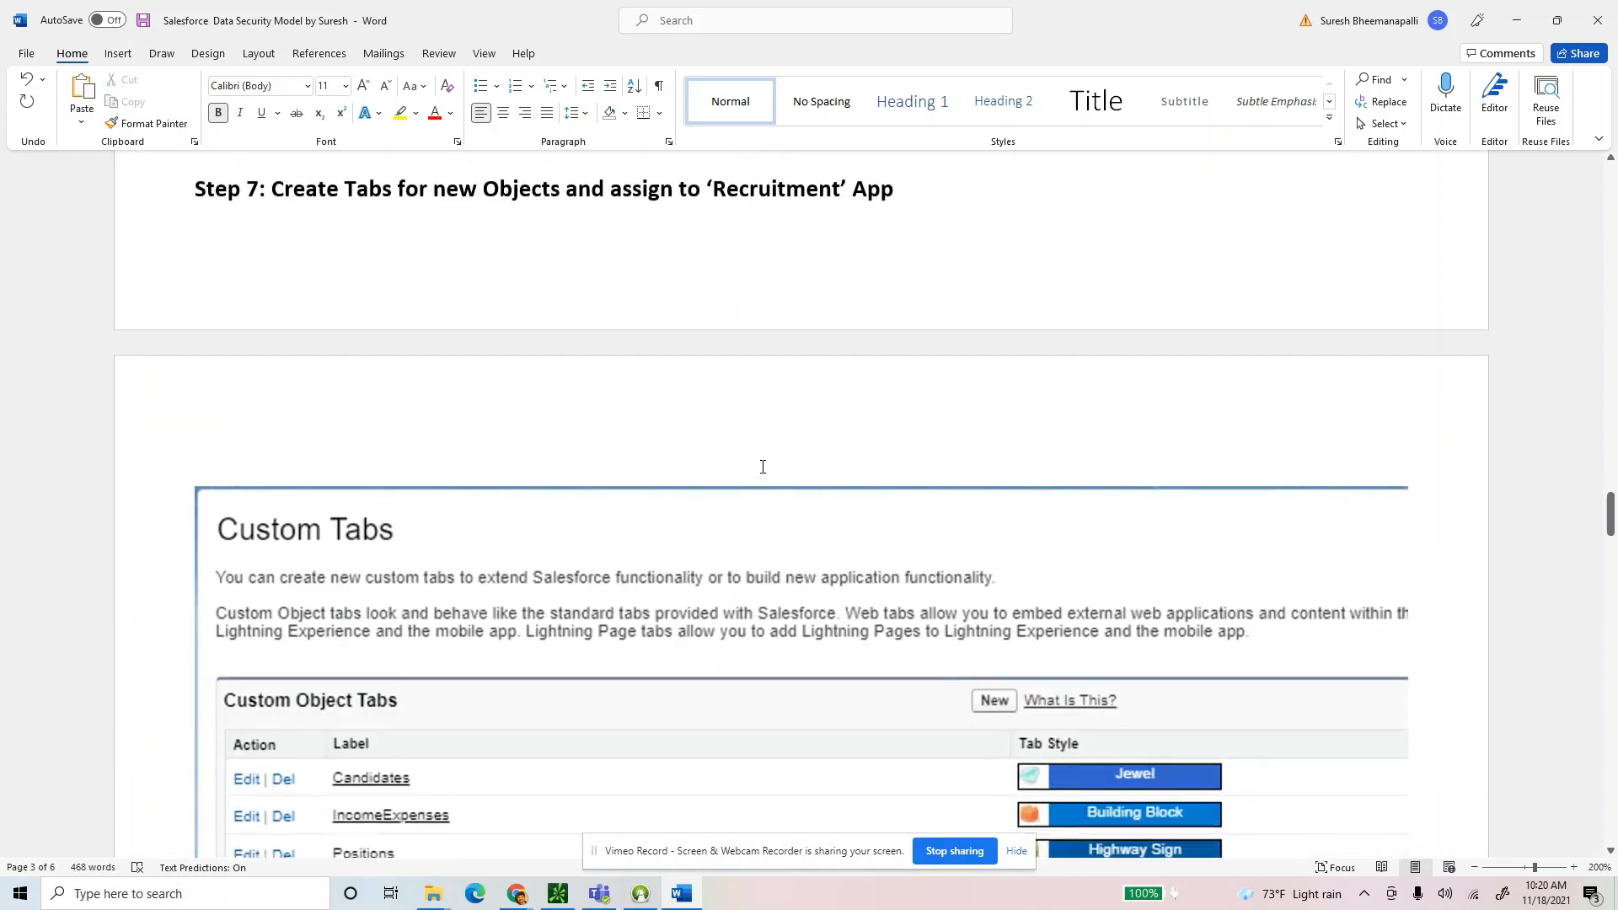
{"action": "scroll", "coordinate": [779, 471], "scroll_direction": "down", "scroll_amount": 1, "text": "ctrl"}
{"action": "scroll", "coordinate": [184, 346], "scroll_direction": "up", "scroll_amount": 2}
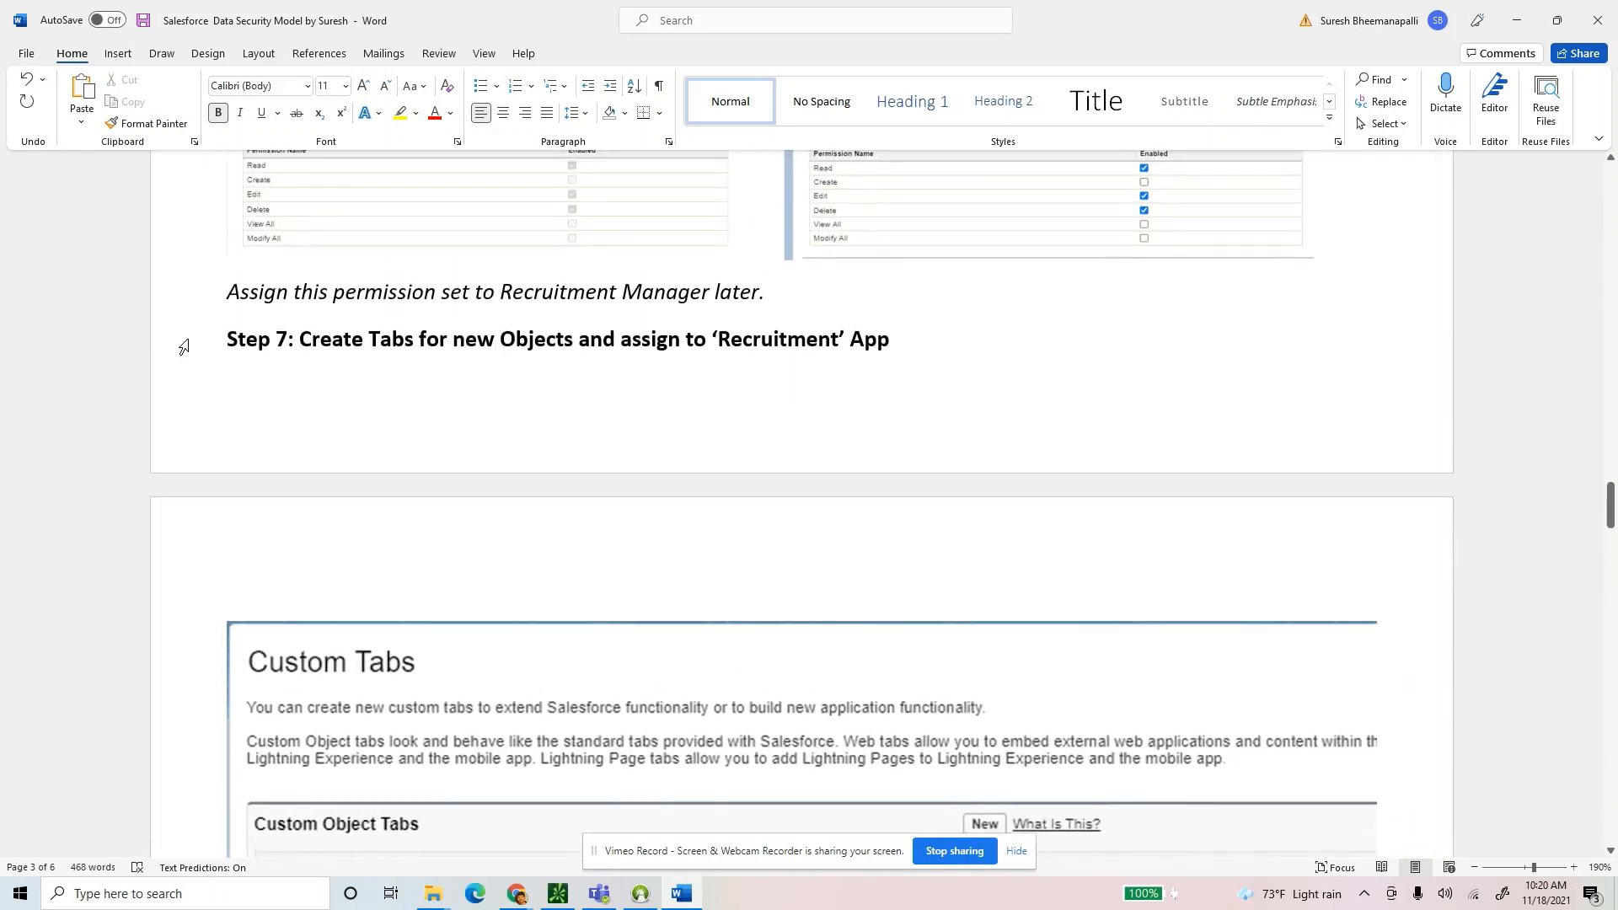
{"action": "left_click_drag", "start_coordinate": [300, 343], "coordinate": [895, 345]}
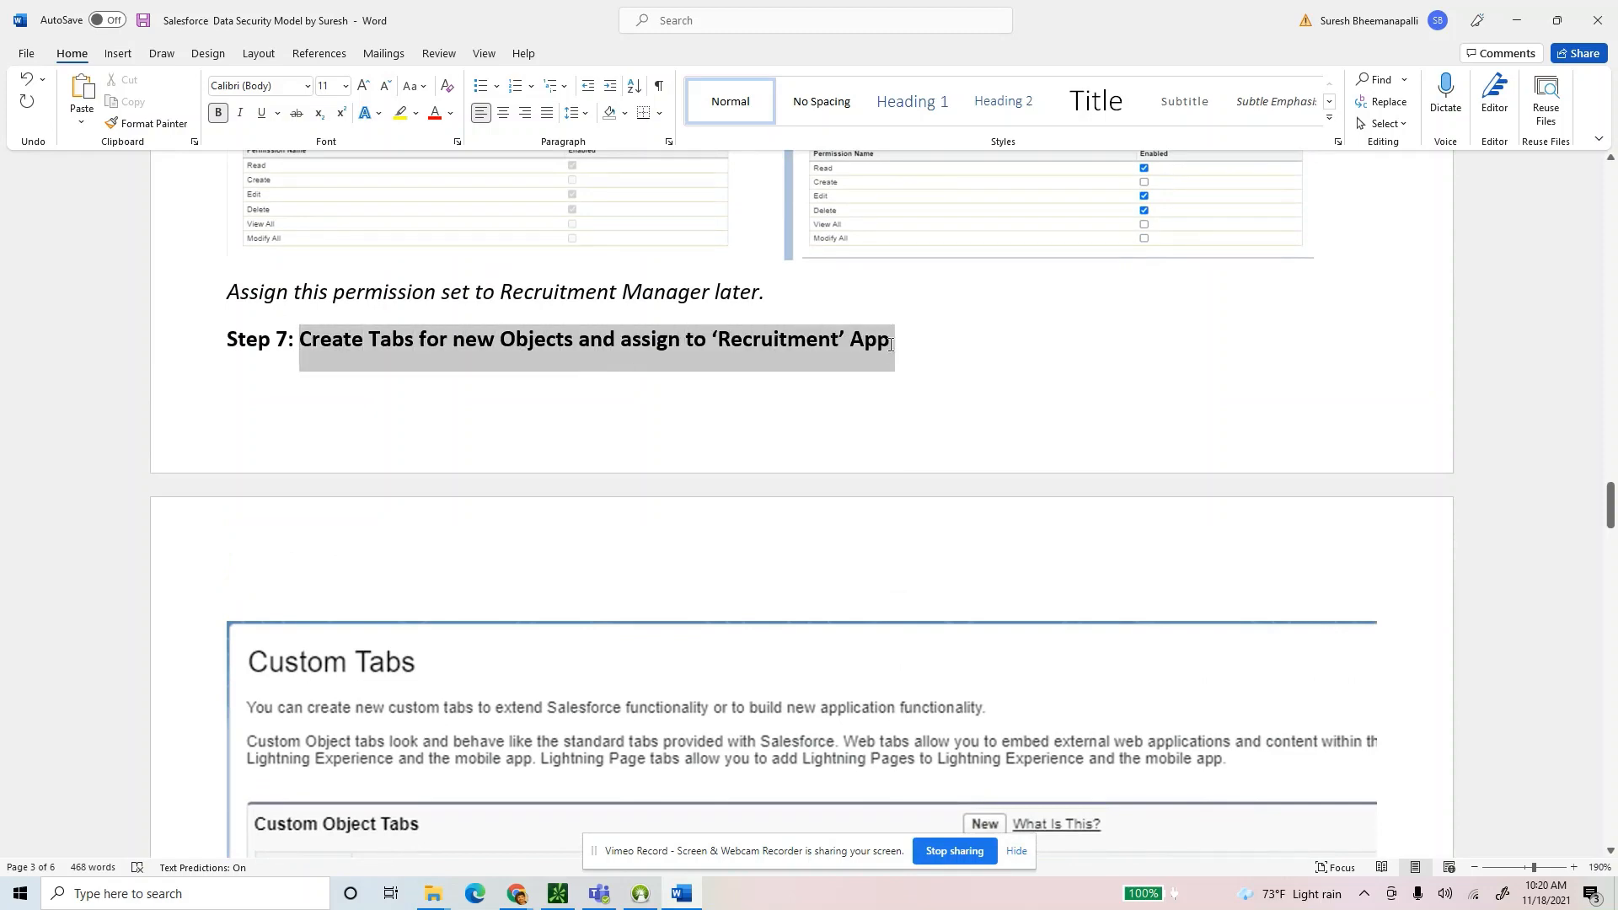
Back in Salesforce, look over the App Launcher's full list of apps.
{"action": "left_click", "coordinate": [517, 893]}
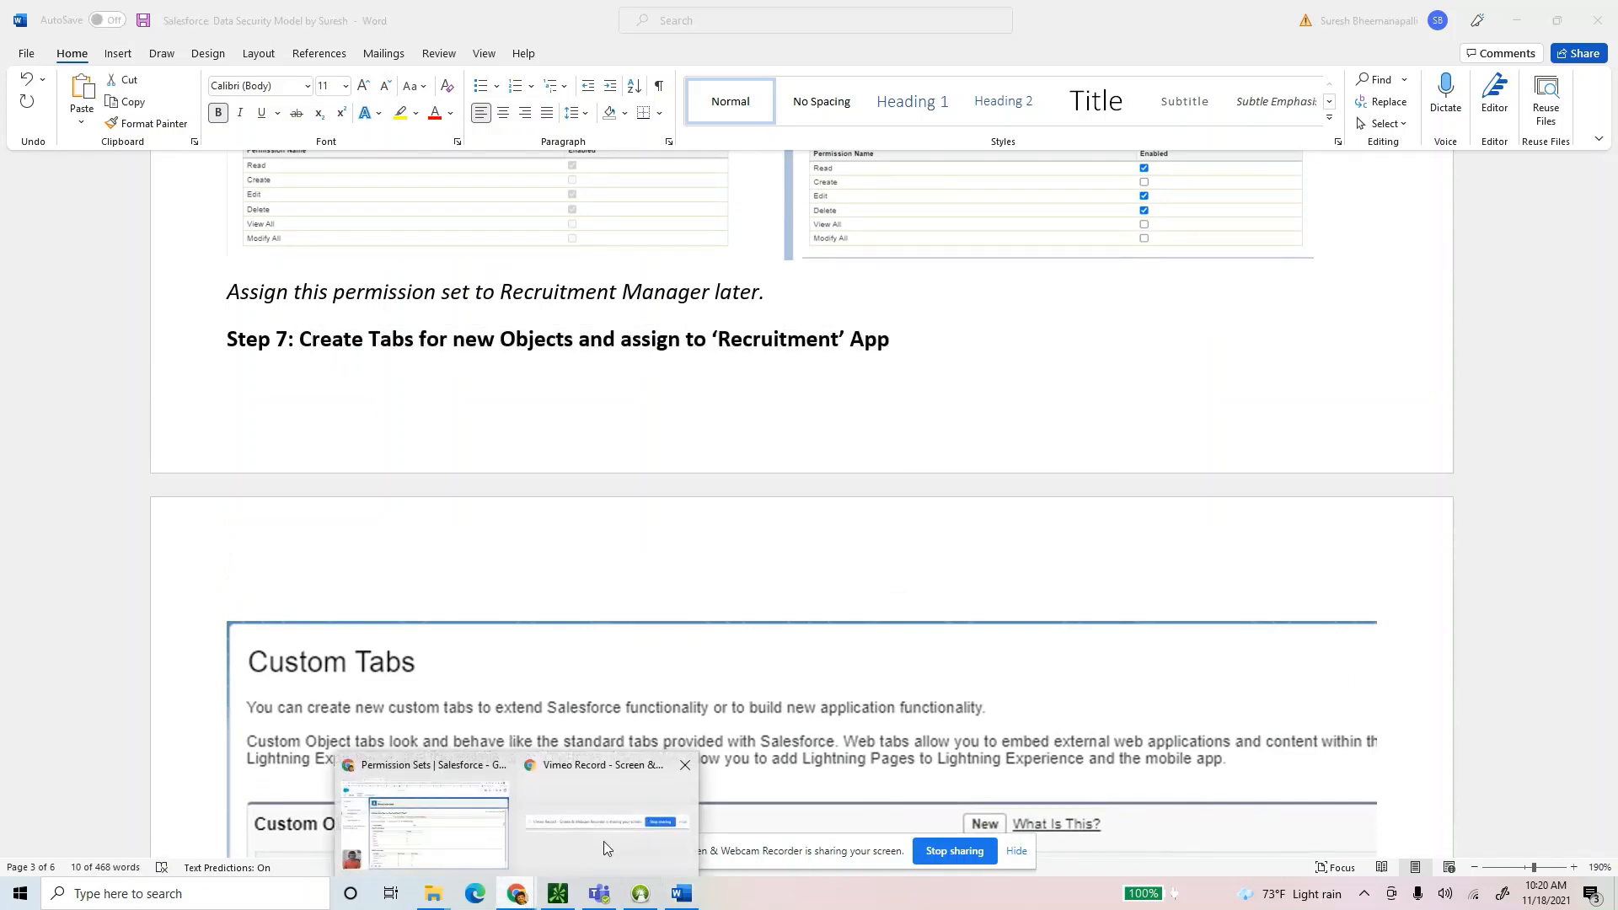
{"action": "left_click", "coordinate": [414, 814]}
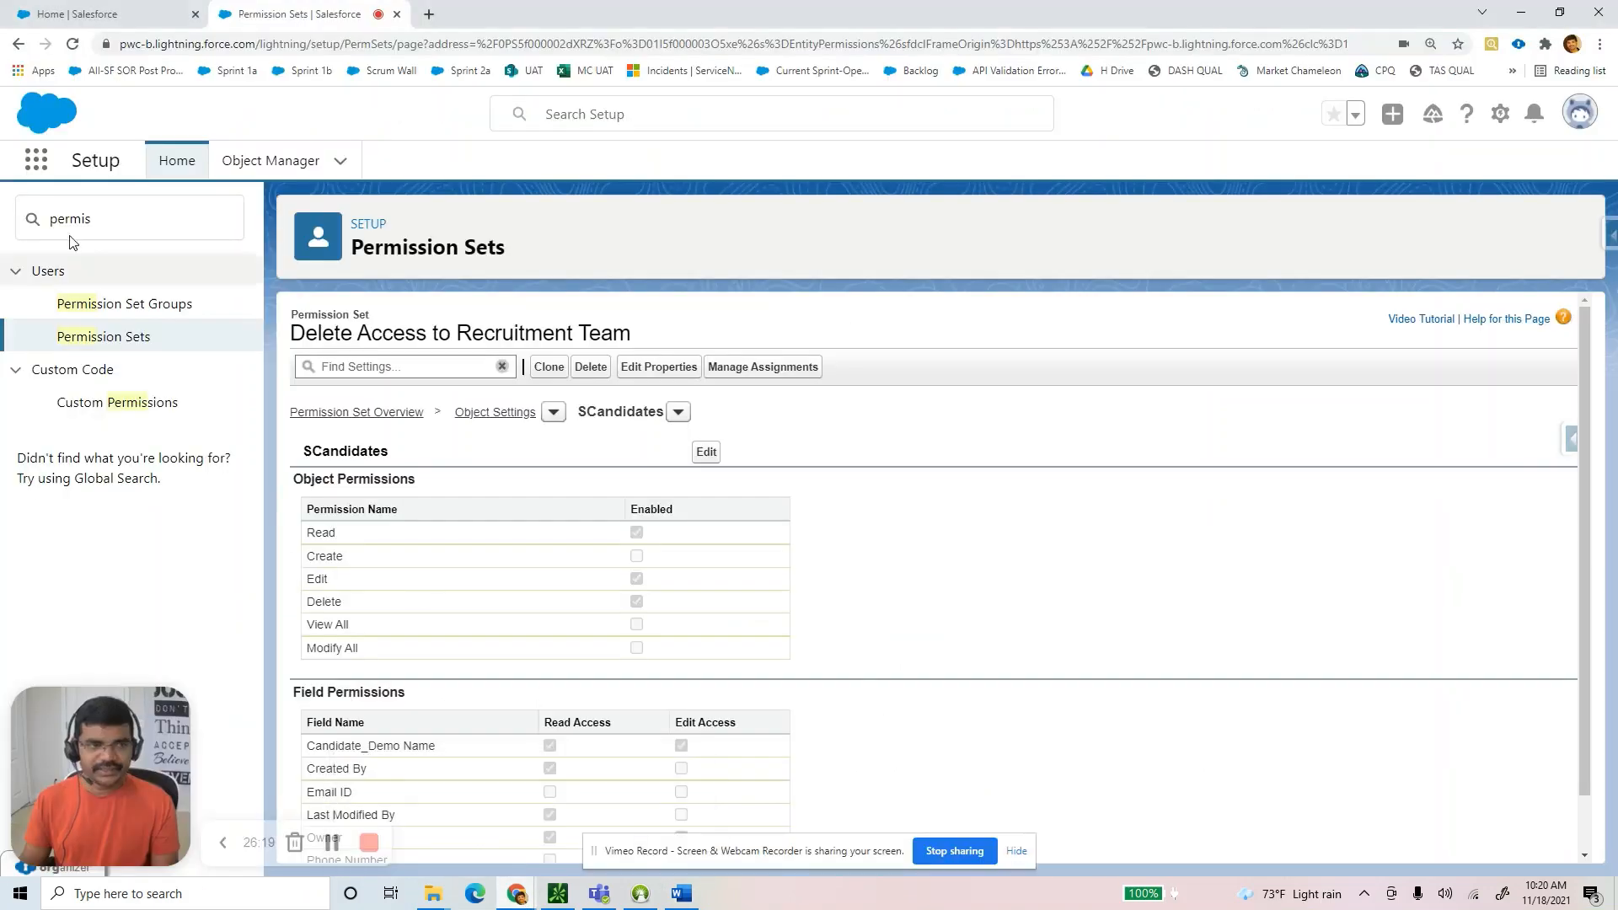
{"action": "left_click", "coordinate": [35, 159]}
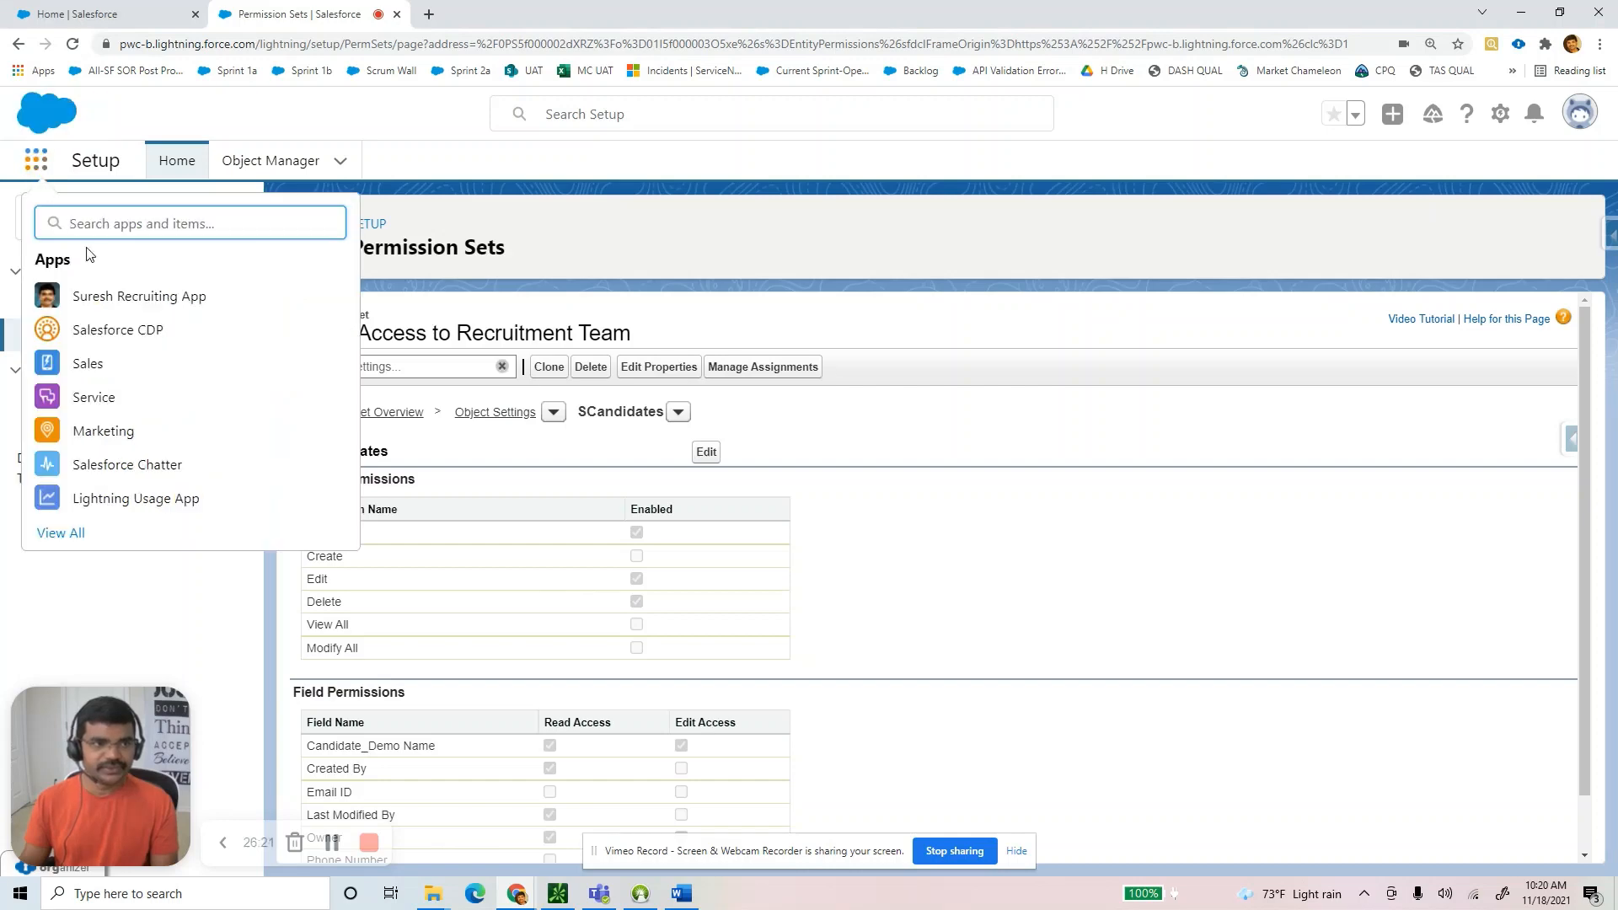
{"action": "left_click", "coordinate": [62, 533]}
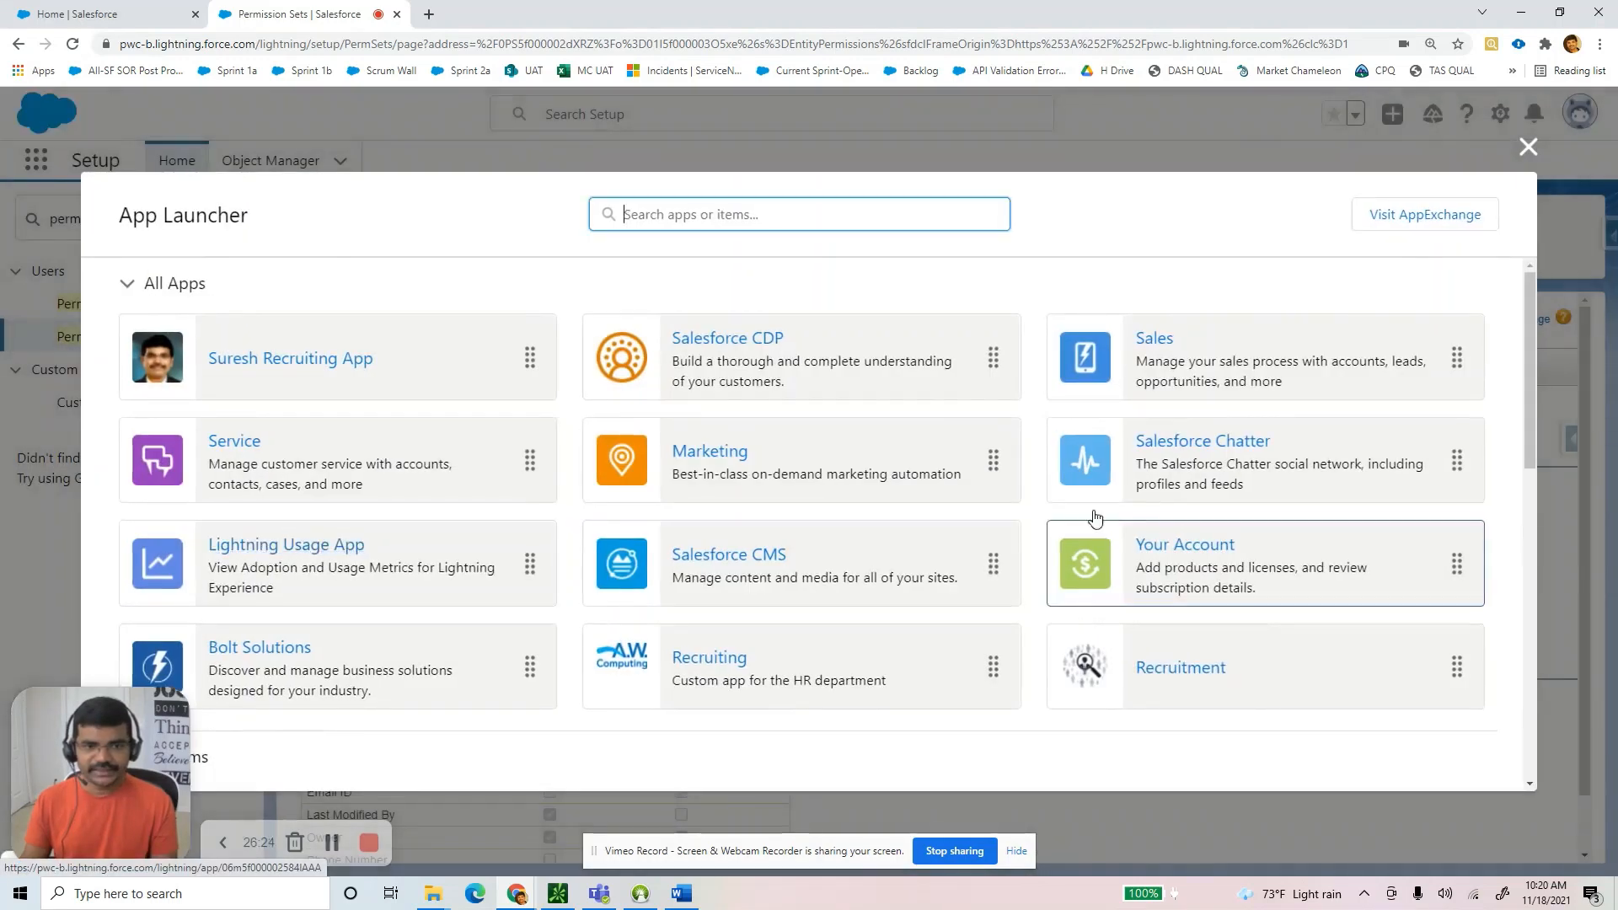
{"action": "left_click", "coordinate": [1528, 148]}
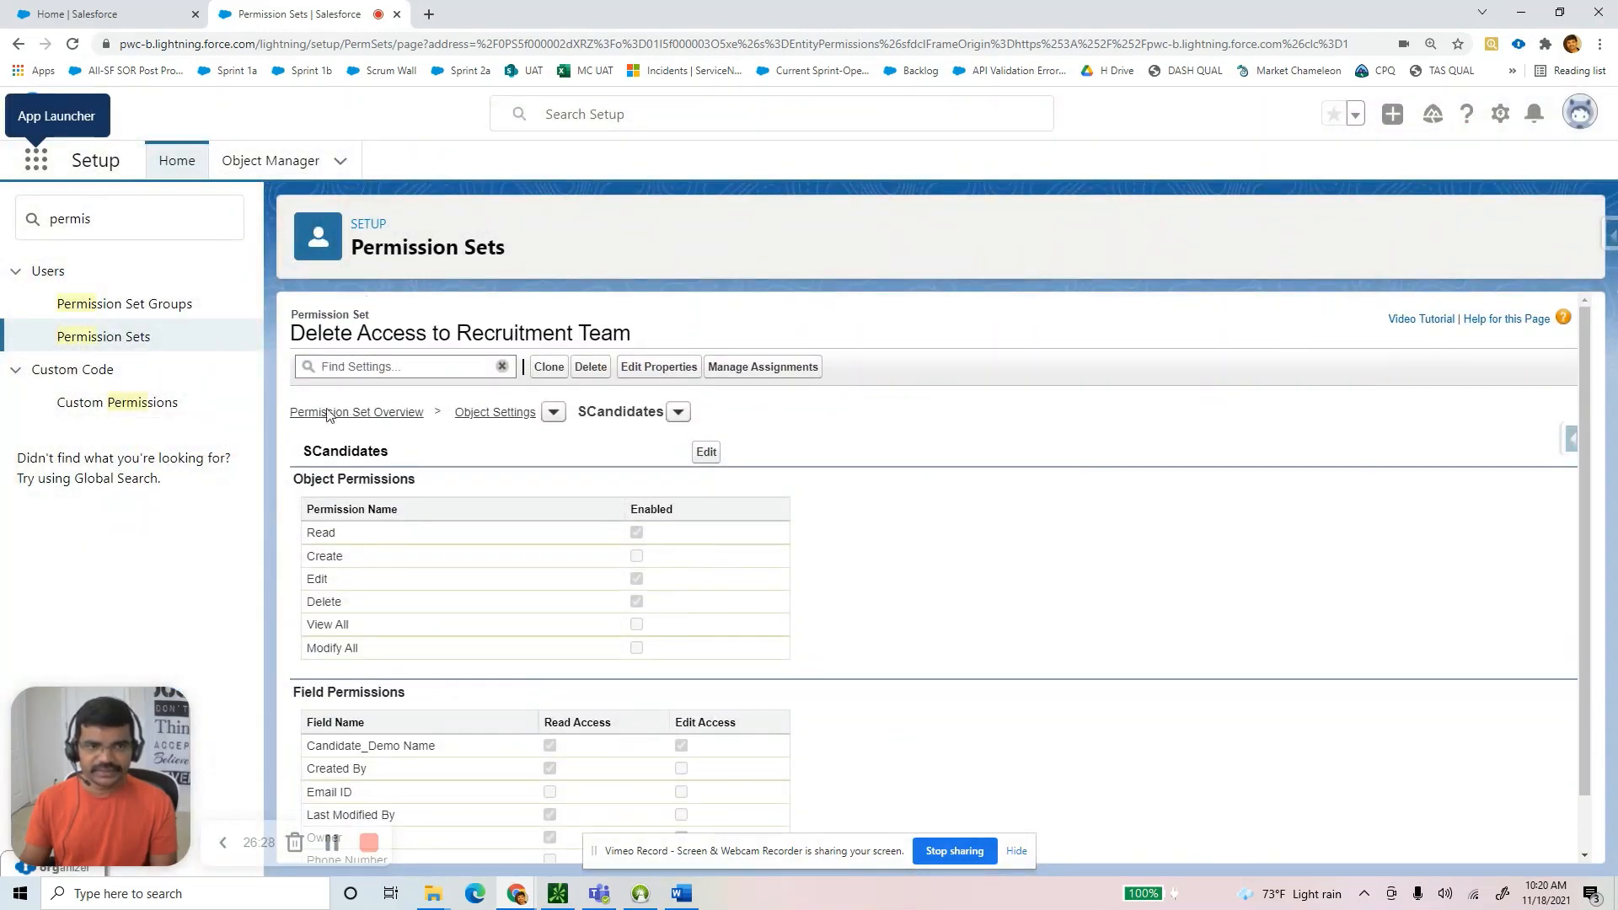
Move the Recruitment app to the first position in the app list and open it.
{"action": "left_click", "coordinate": [35, 160]}
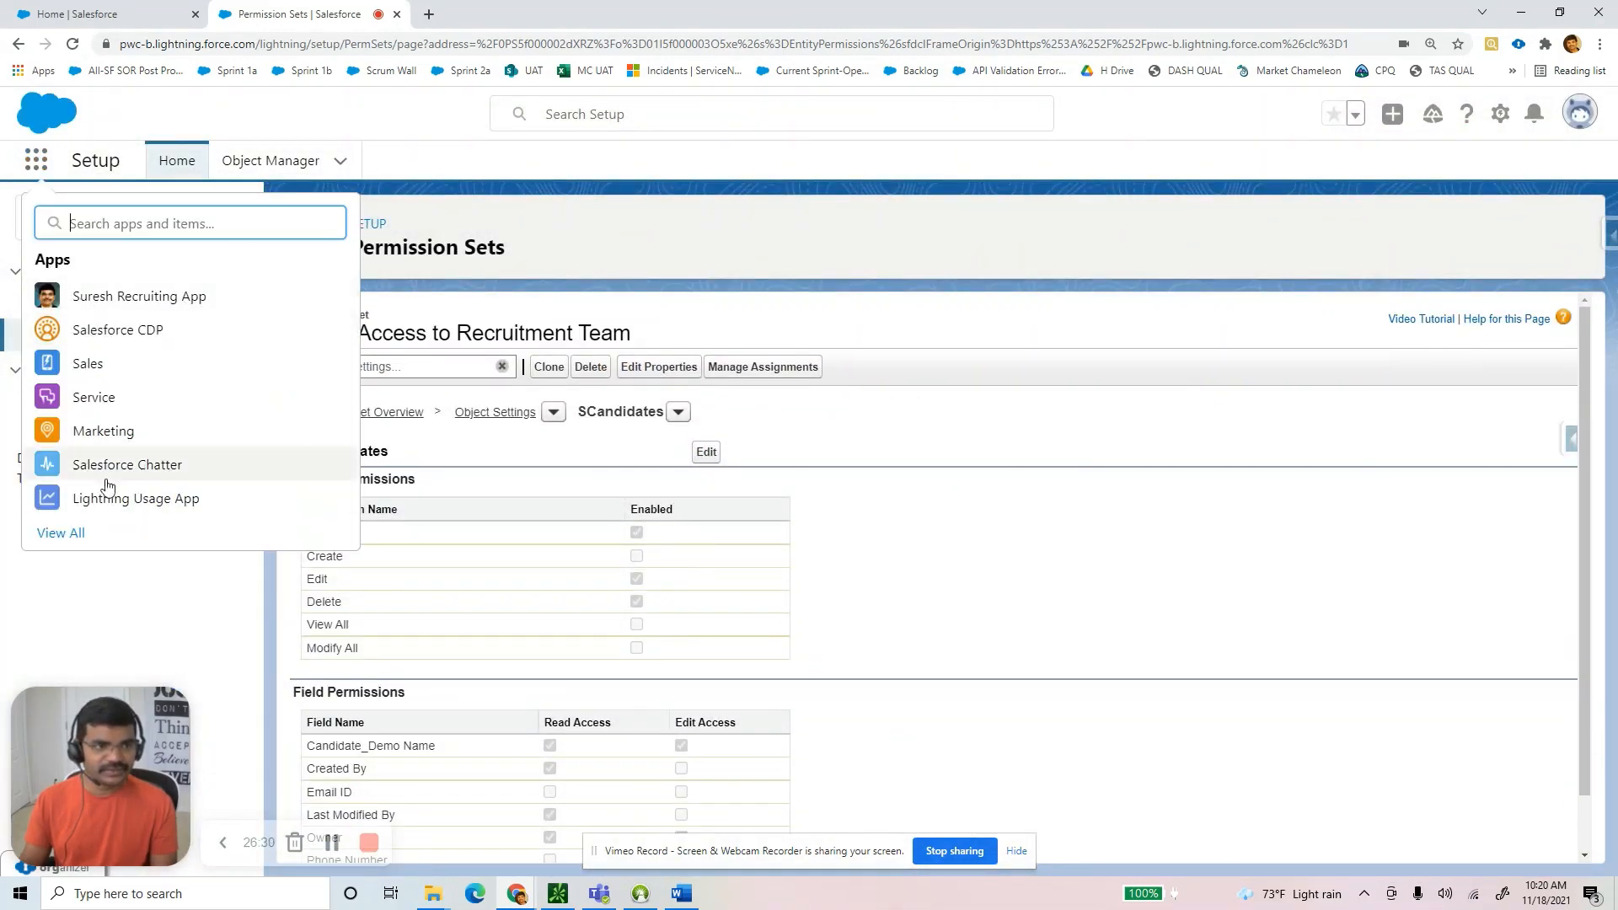
{"action": "left_click", "coordinate": [63, 533]}
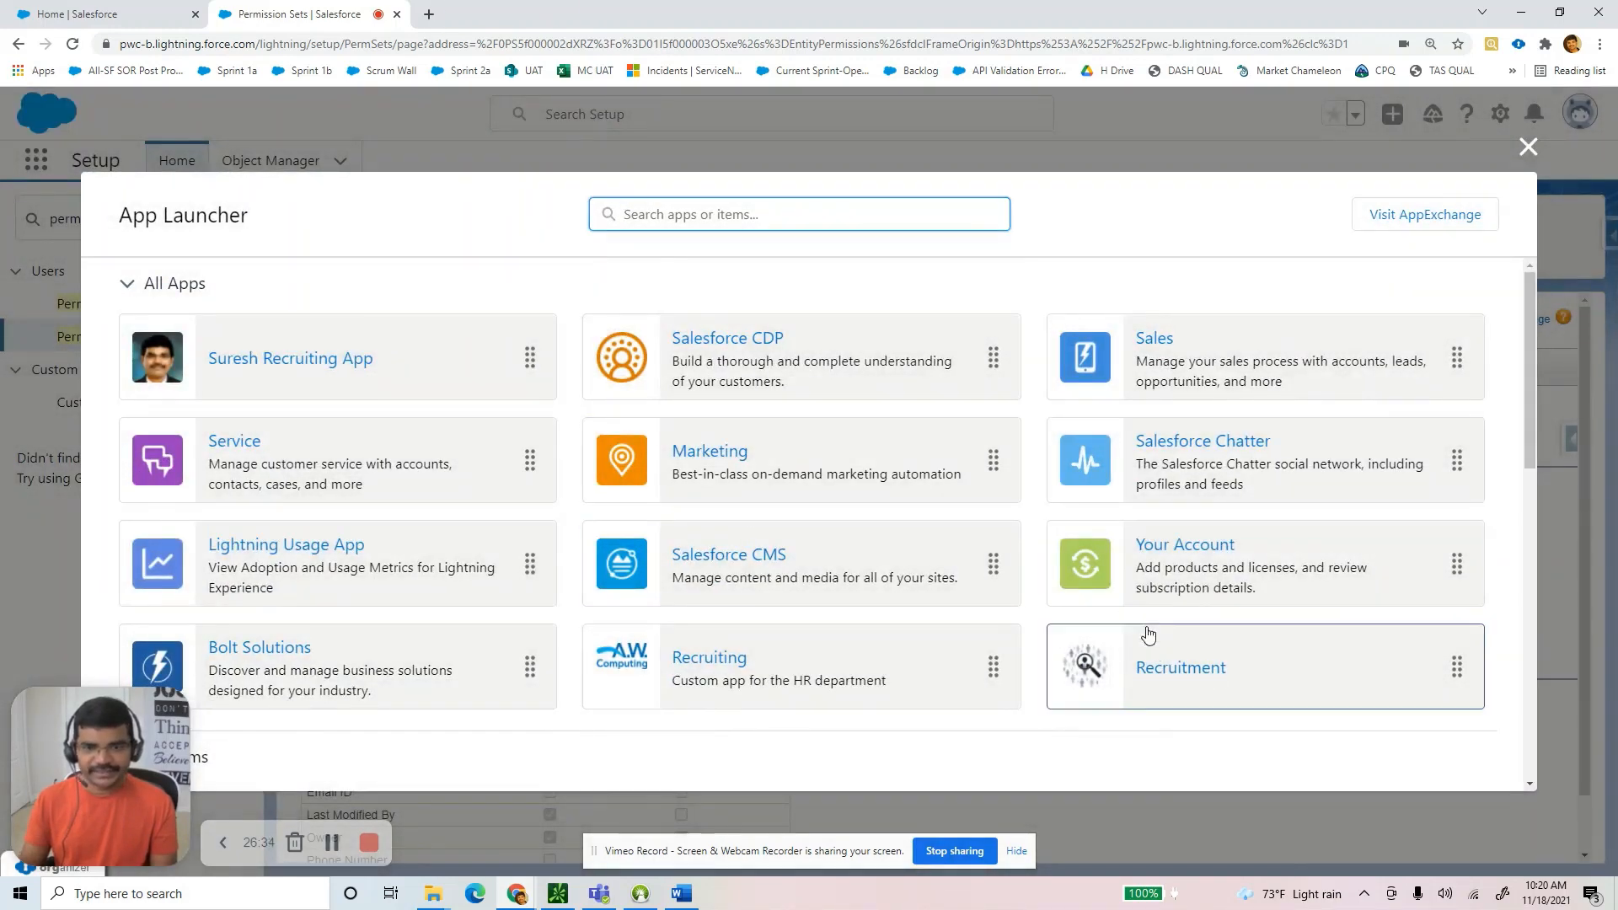
{"action": "left_click_drag", "start_coordinate": [1164, 649], "coordinate": [261, 314]}
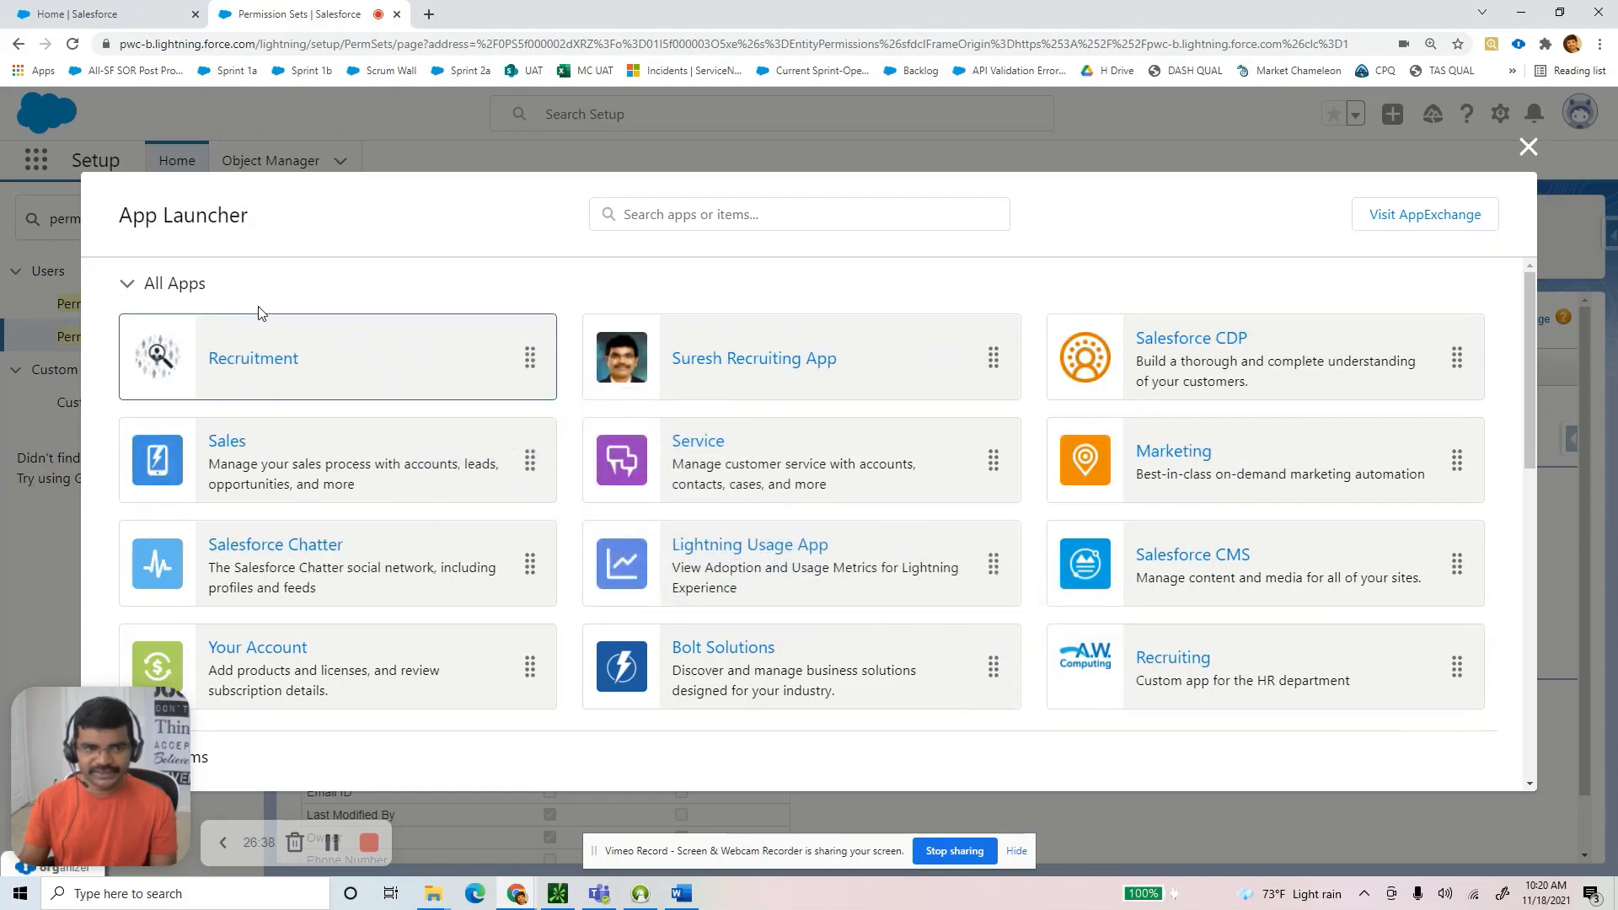
{"action": "left_click", "coordinate": [1529, 147]}
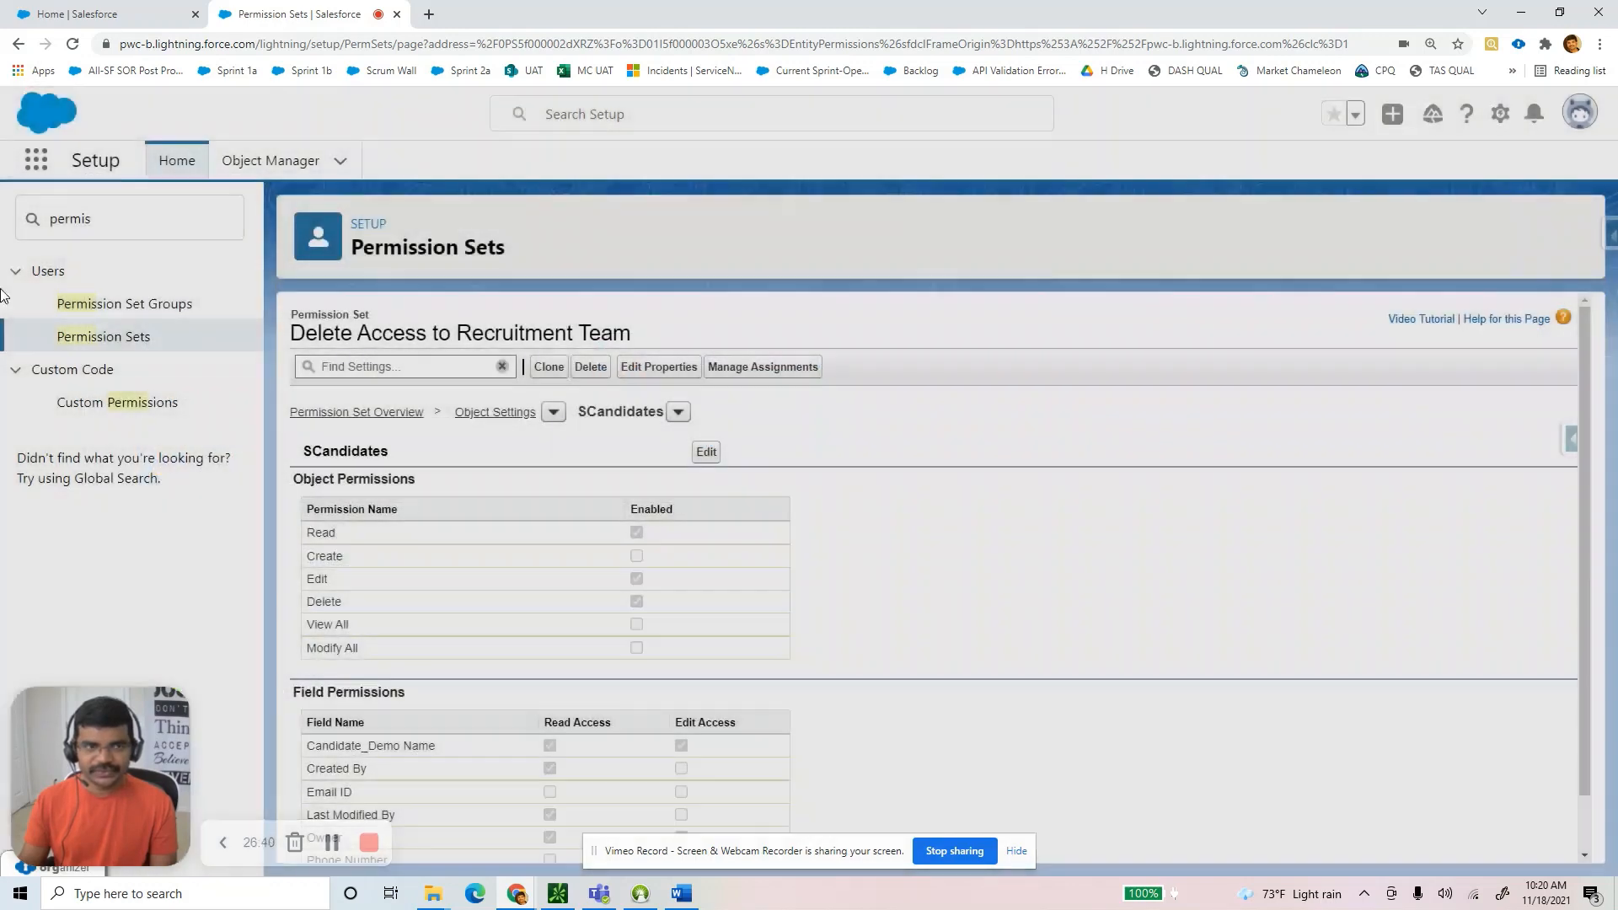
{"action": "left_click", "coordinate": [36, 159]}
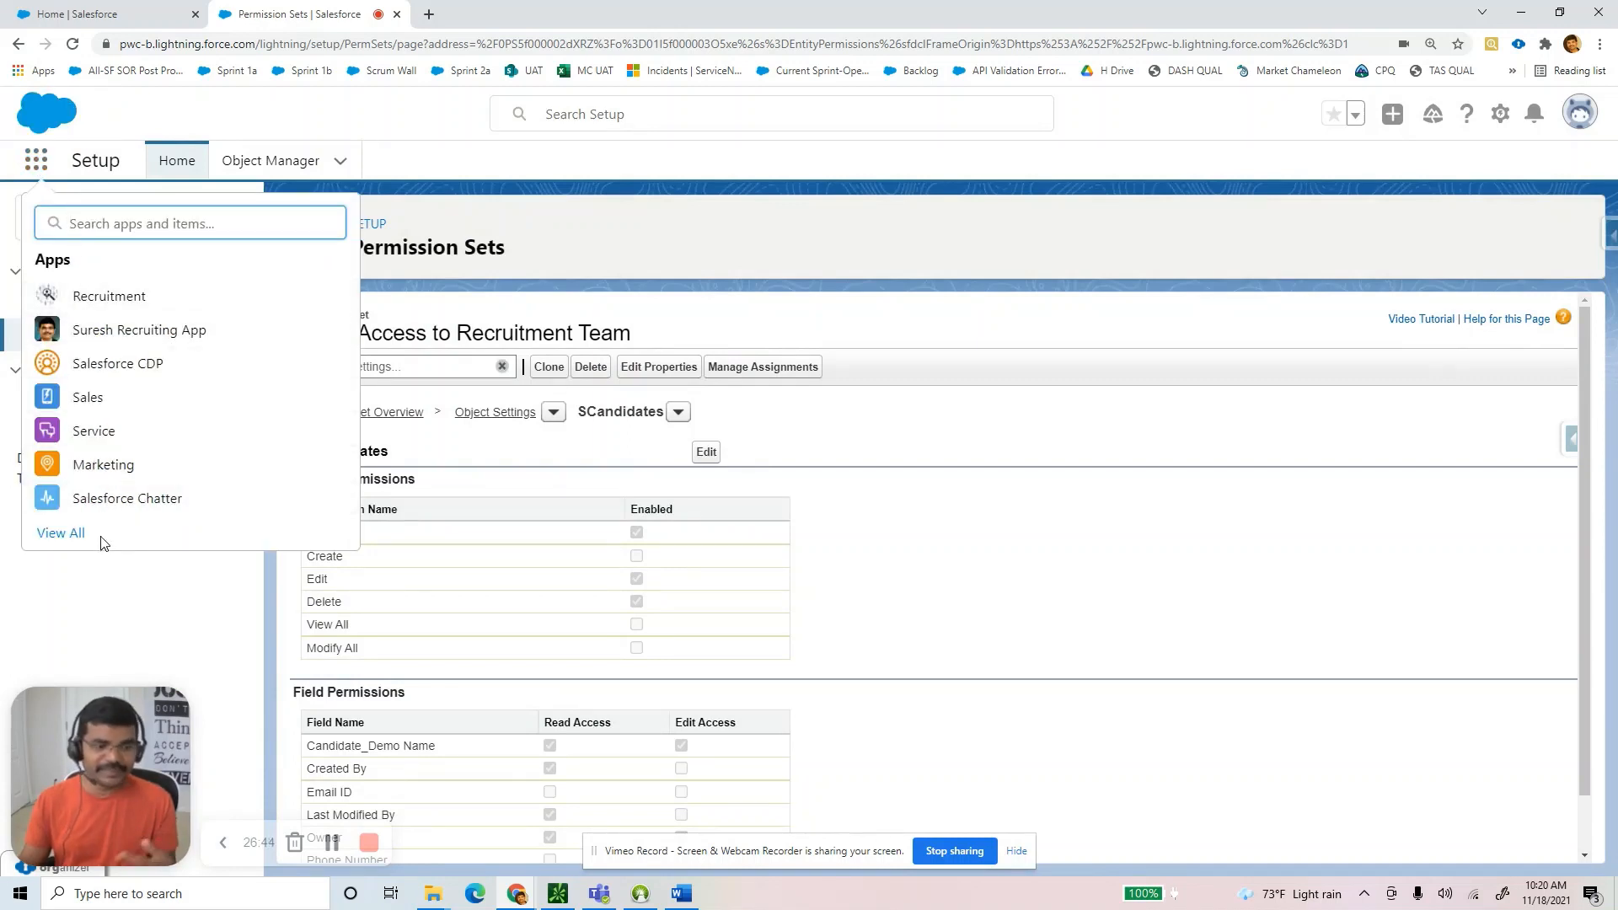
{"action": "left_click", "coordinate": [77, 302]}
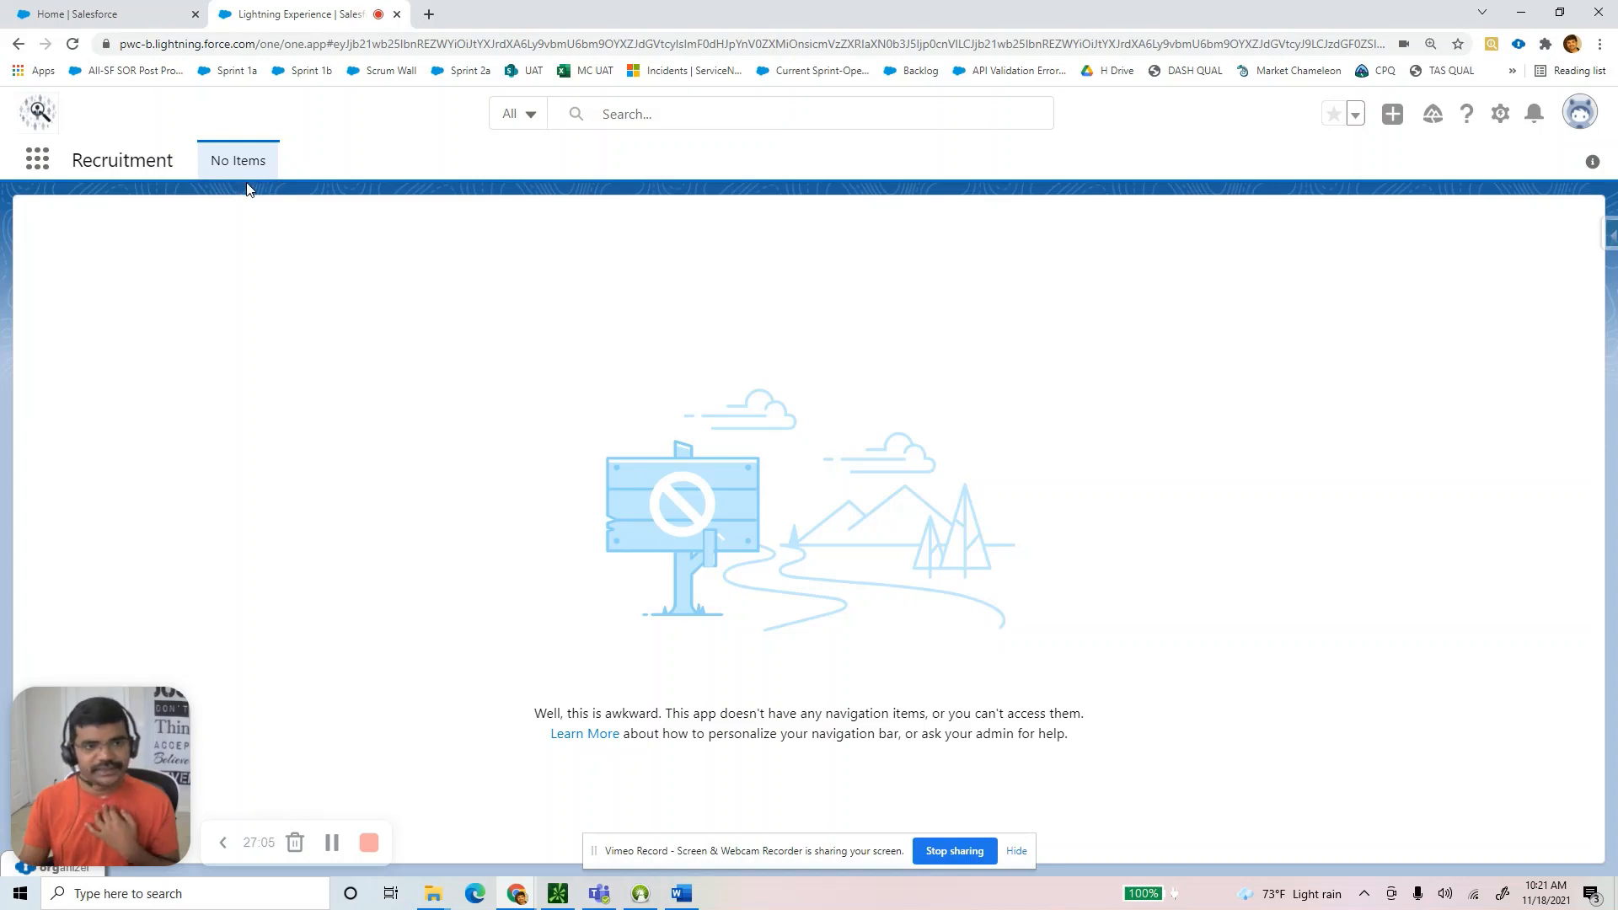
Read the Word guide's Step 7 heading, 'Create Tabs for new Objects', then return to Salesforce.
{"action": "left_click", "coordinate": [682, 894]}
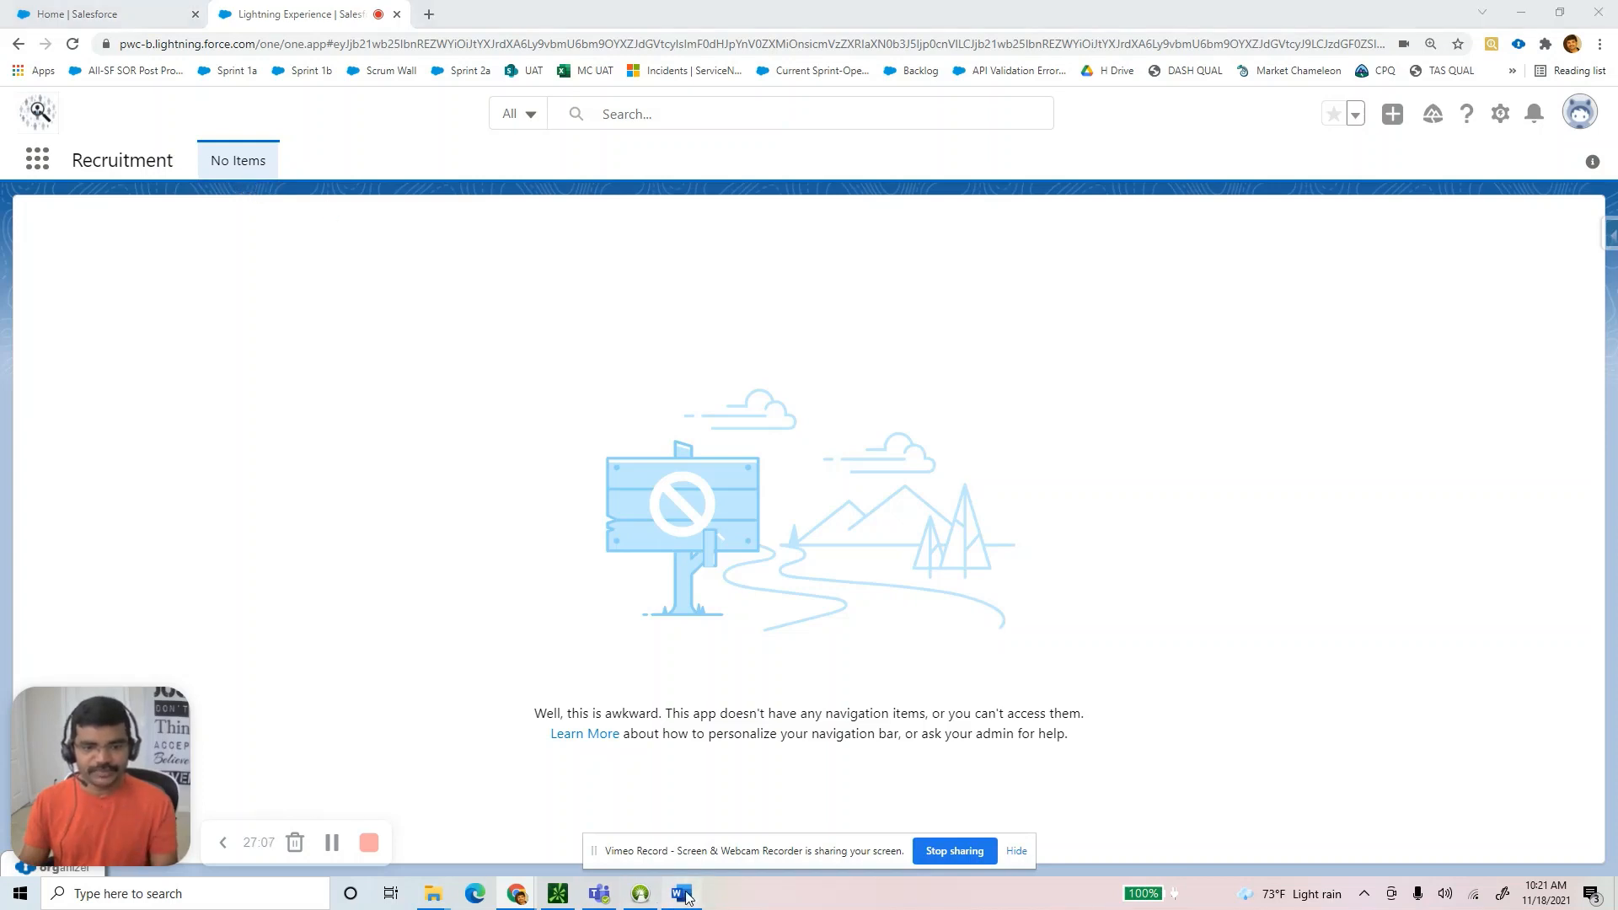
{"action": "scroll", "coordinate": [692, 670], "scroll_direction": "down", "scroll_amount": 2}
{"action": "left_click", "coordinate": [563, 278]}
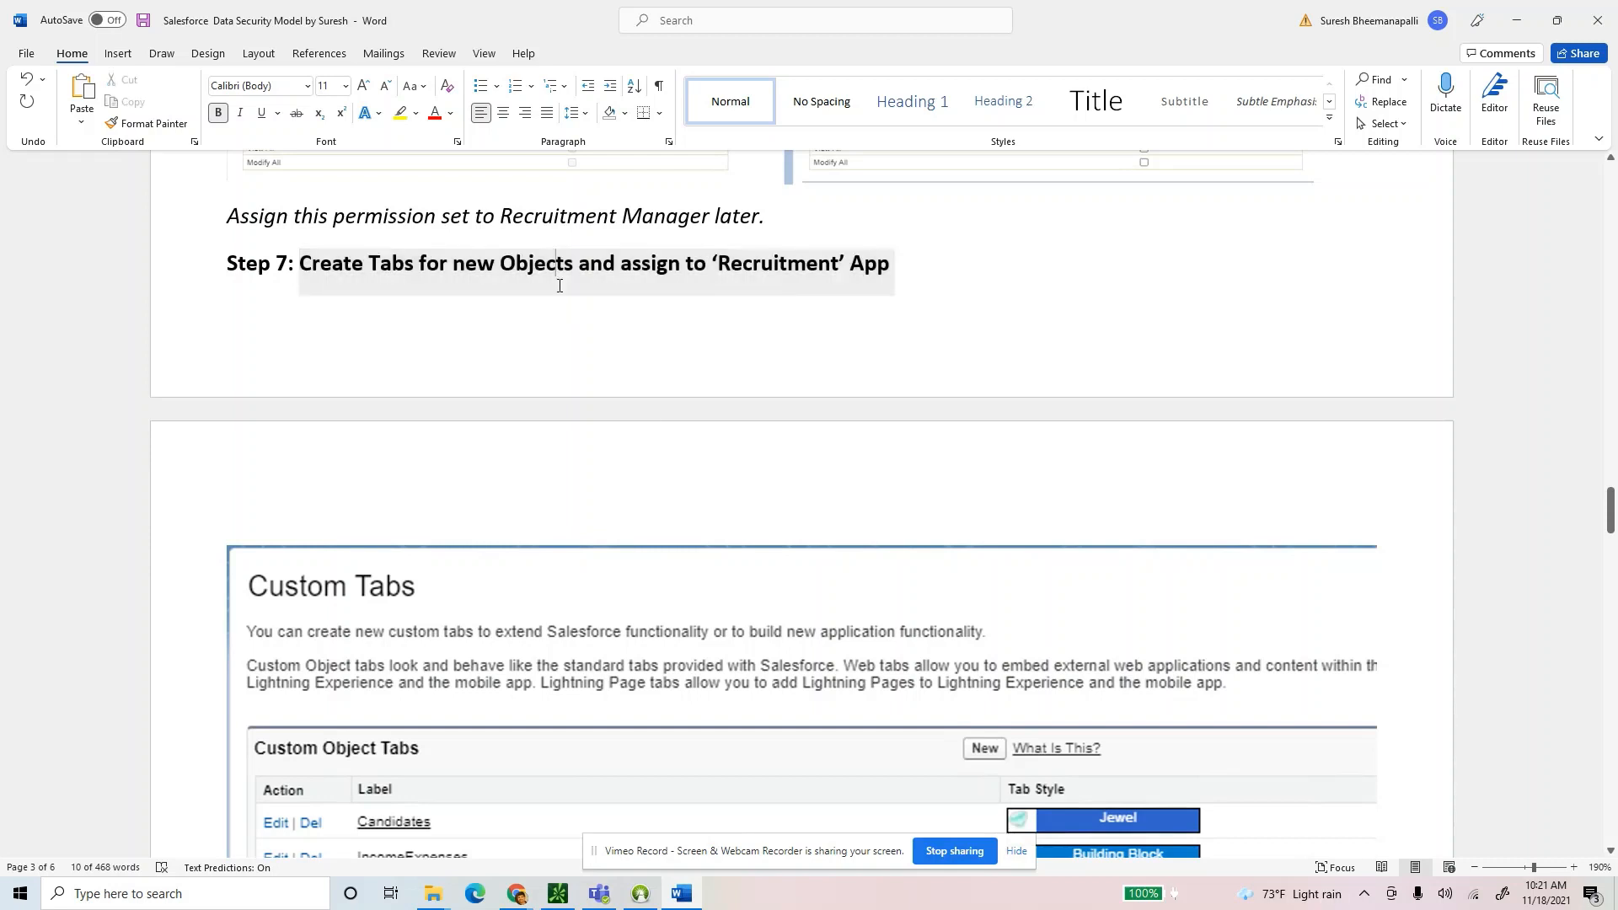
{"action": "scroll", "coordinate": [625, 332], "scroll_direction": "down", "scroll_amount": 2}
{"action": "left_click_drag", "start_coordinate": [929, 281], "coordinate": [485, 264]}
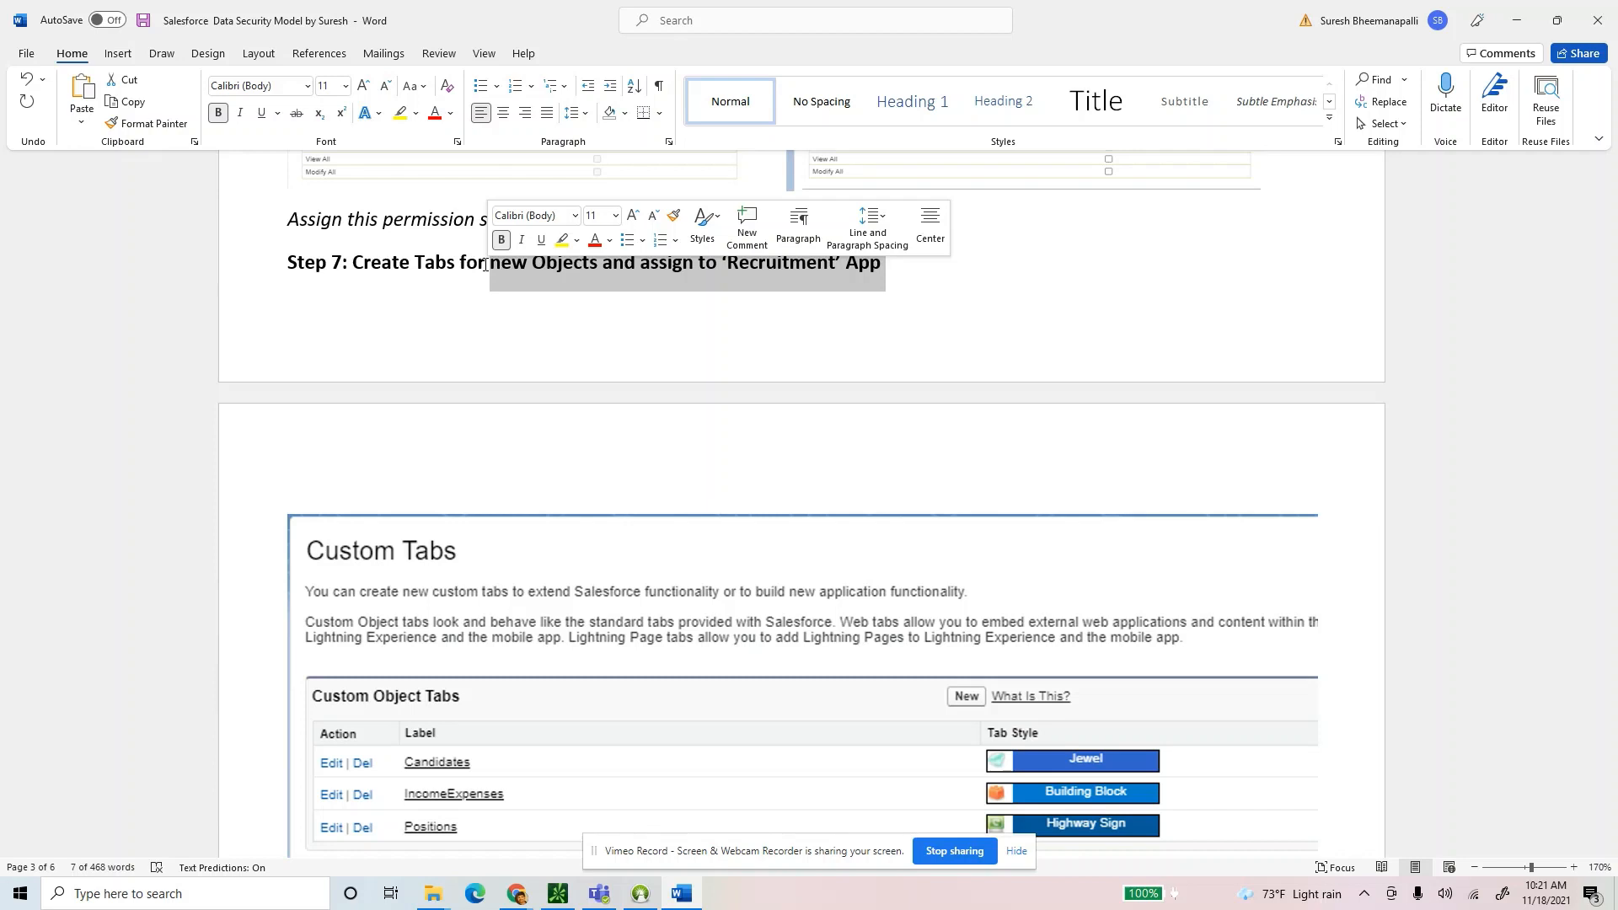
{"action": "left_click", "coordinate": [400, 263]}
{"action": "left_click_drag", "start_coordinate": [355, 265], "coordinate": [598, 265]}
{"action": "left_click", "coordinate": [752, 362]}
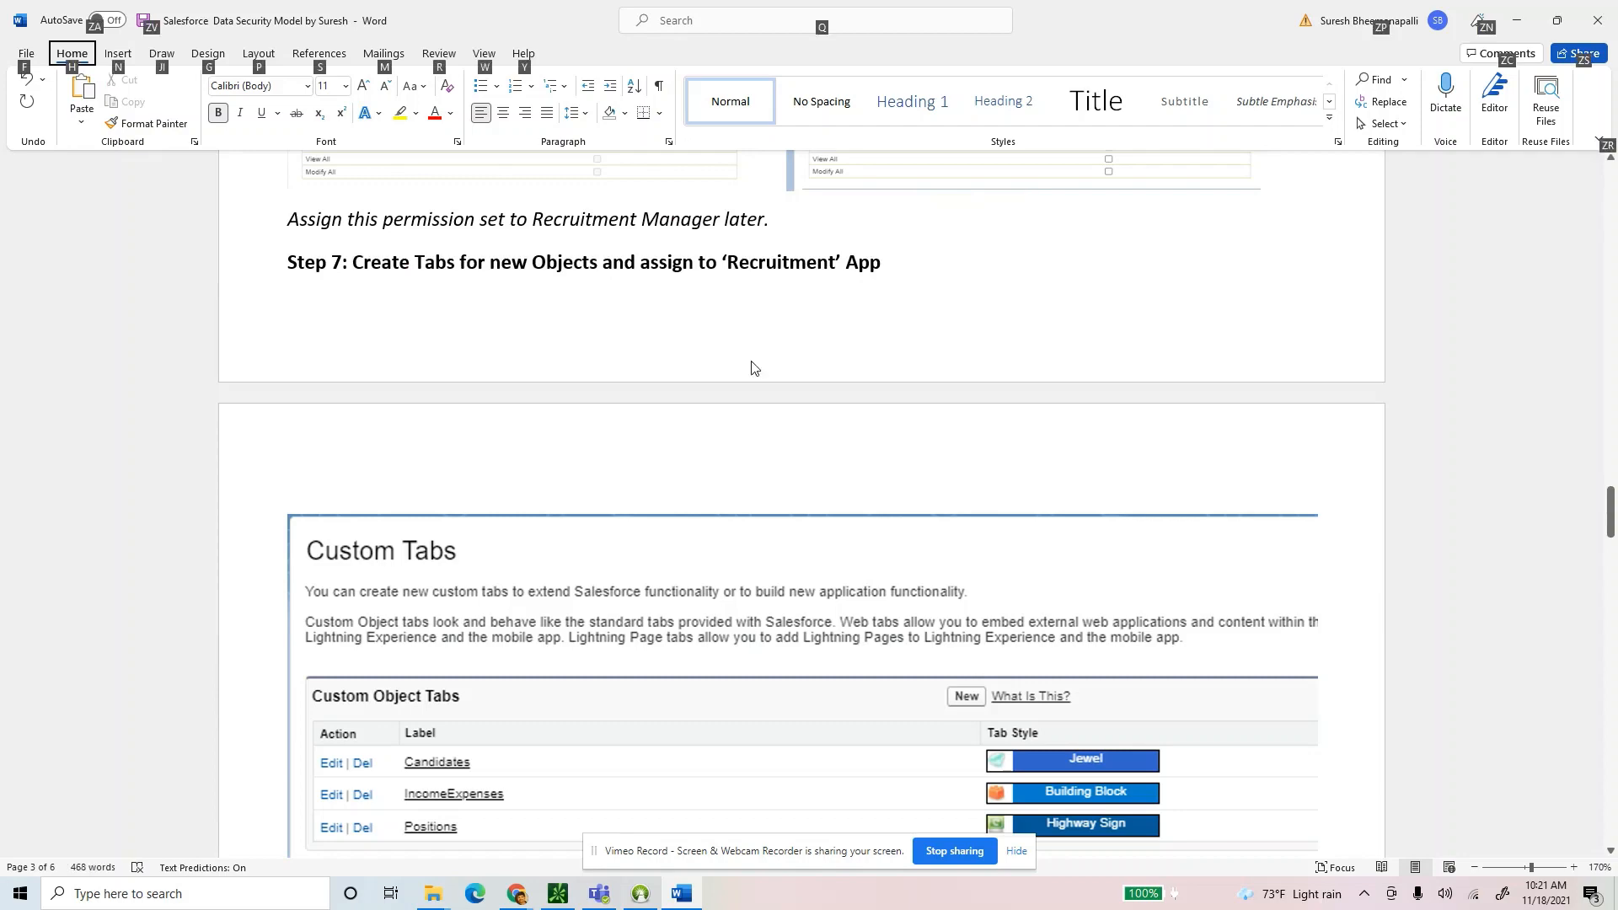
{"action": "key", "text": "alt+Tab"}
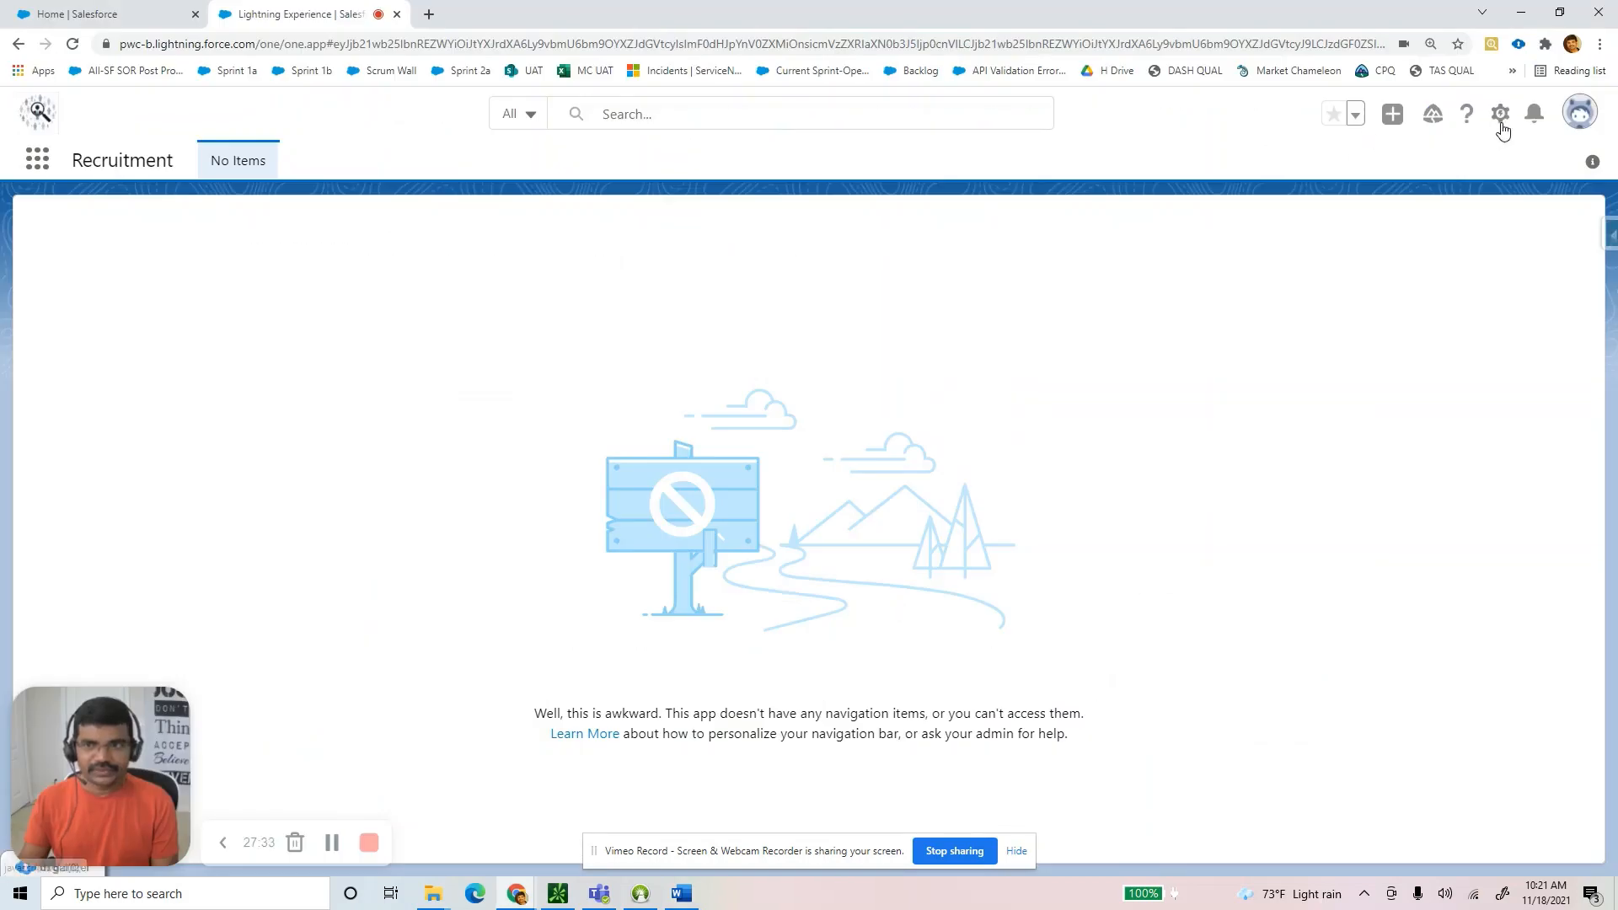
Open Setup and reach the Tabs page through a Quick Find search for 'Tab'.
{"action": "left_click", "coordinate": [1501, 114]}
{"action": "left_click", "coordinate": [1402, 192]}
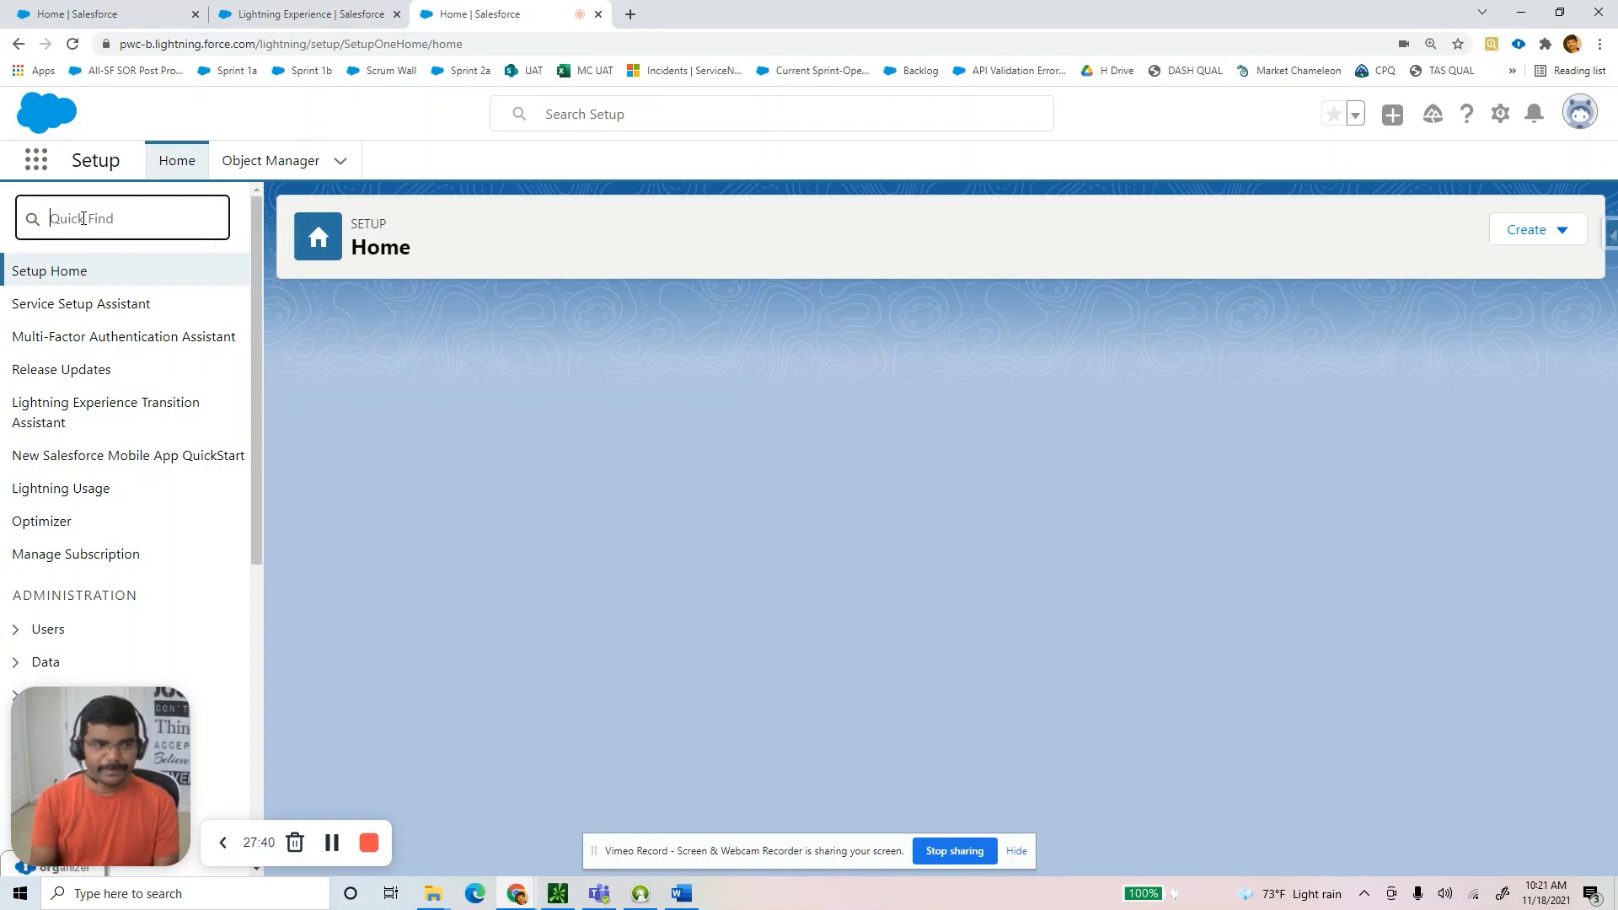
{"action": "type", "text": "Tab"}
{"action": "left_click", "coordinate": [71, 339]}
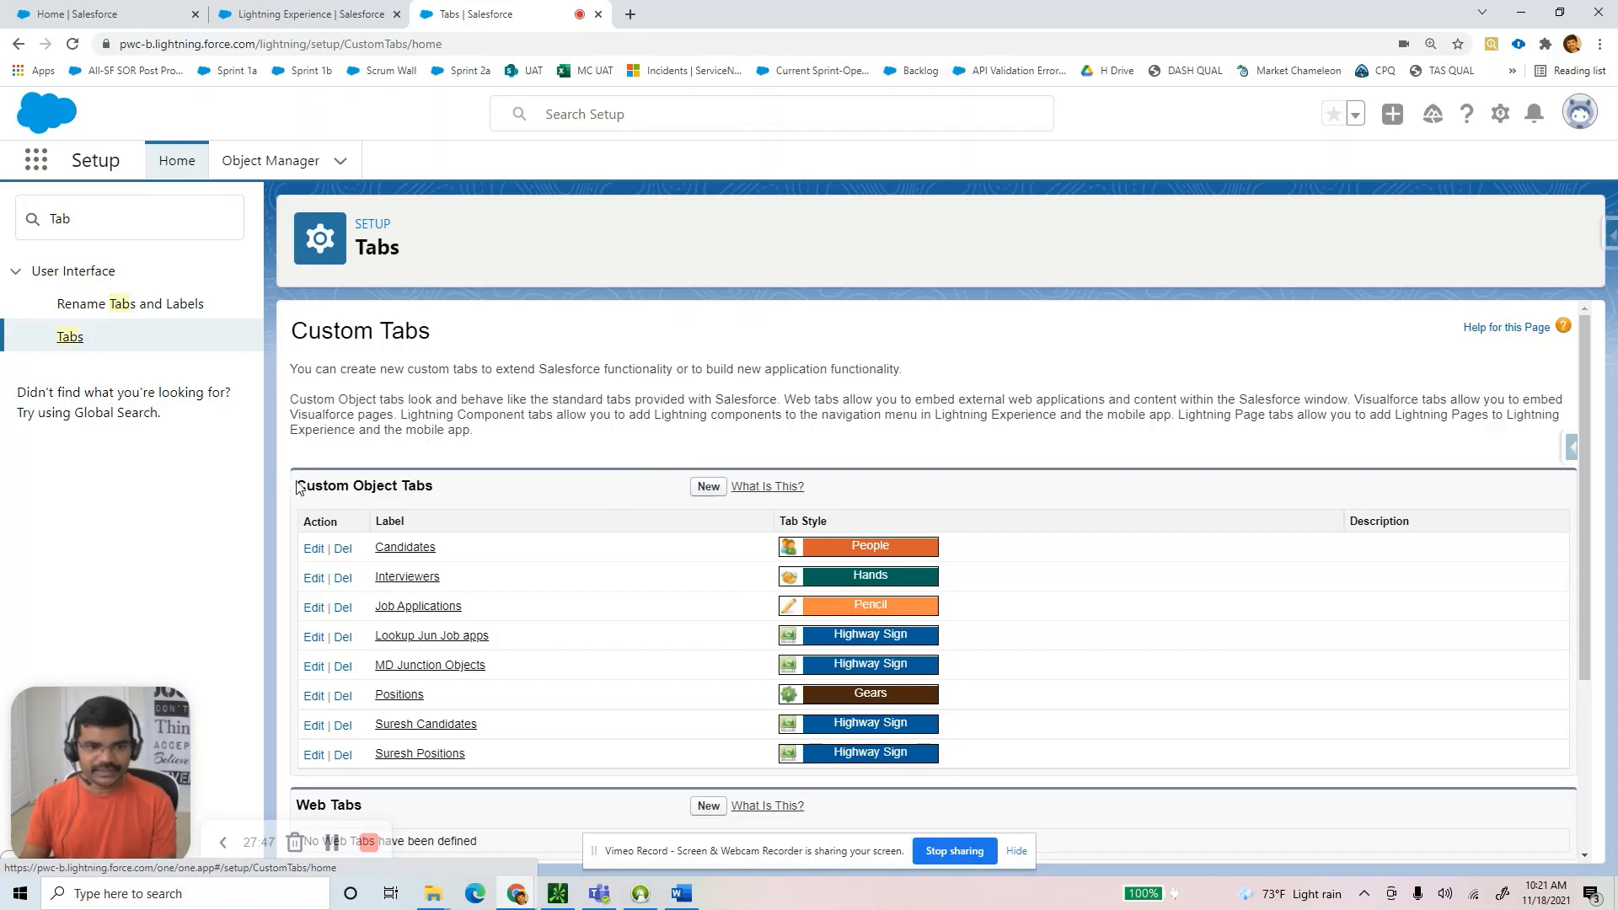
{"action": "left_click_drag", "start_coordinate": [306, 486], "coordinate": [523, 499]}
{"action": "scroll", "coordinate": [733, 455], "scroll_direction": "down", "scroll_amount": 2}
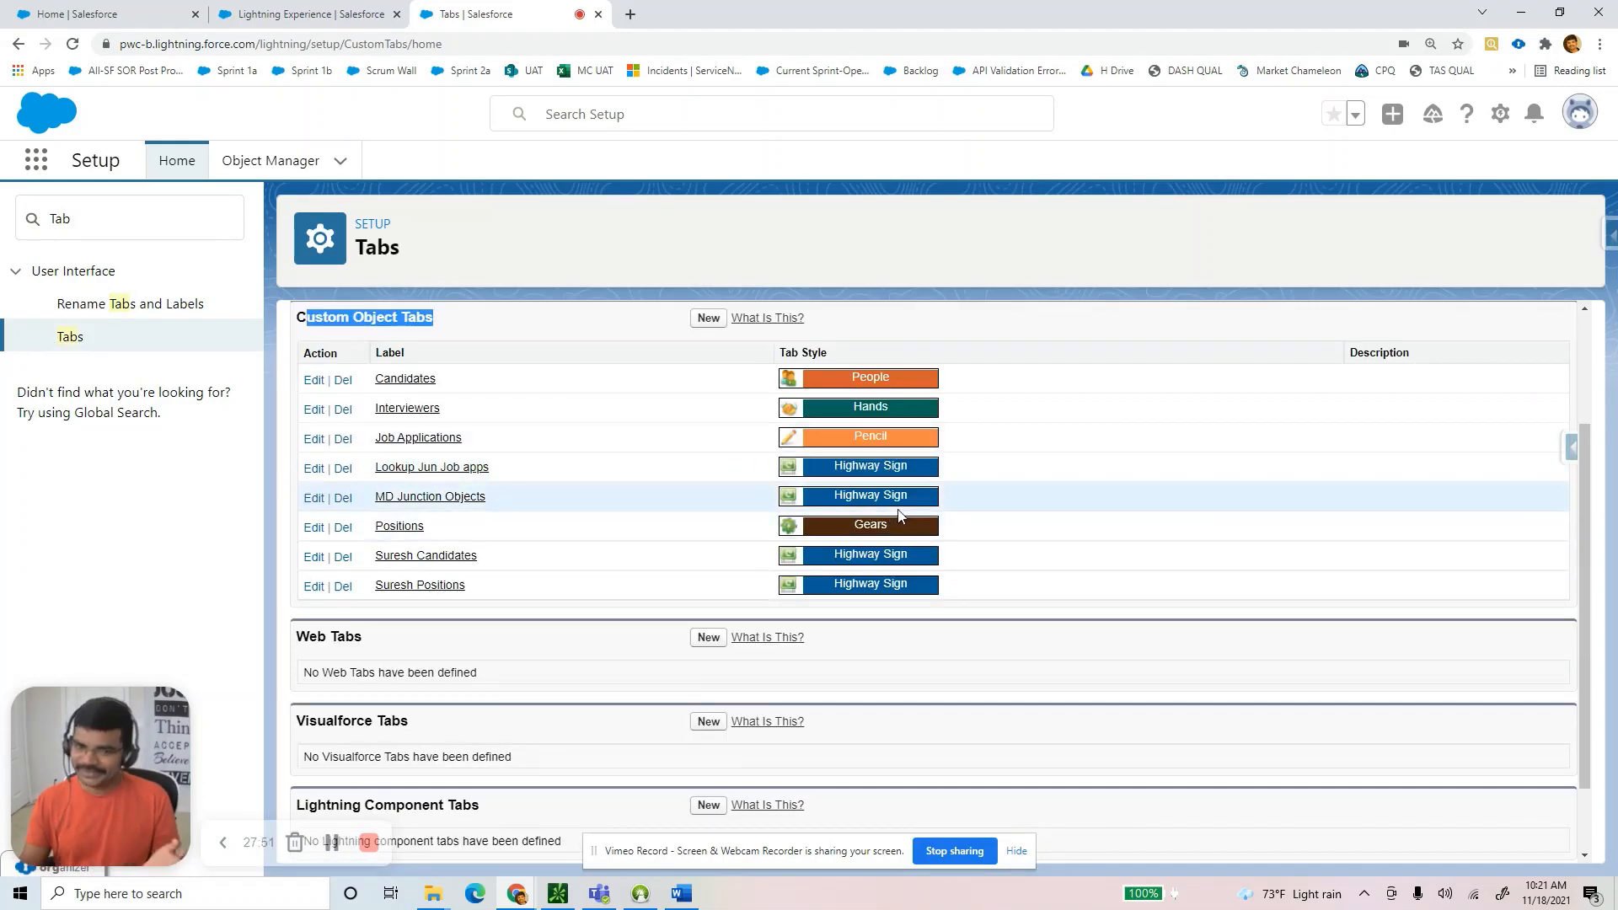
{"action": "scroll", "coordinate": [758, 497], "scroll_direction": "up", "scroll_amount": 2}
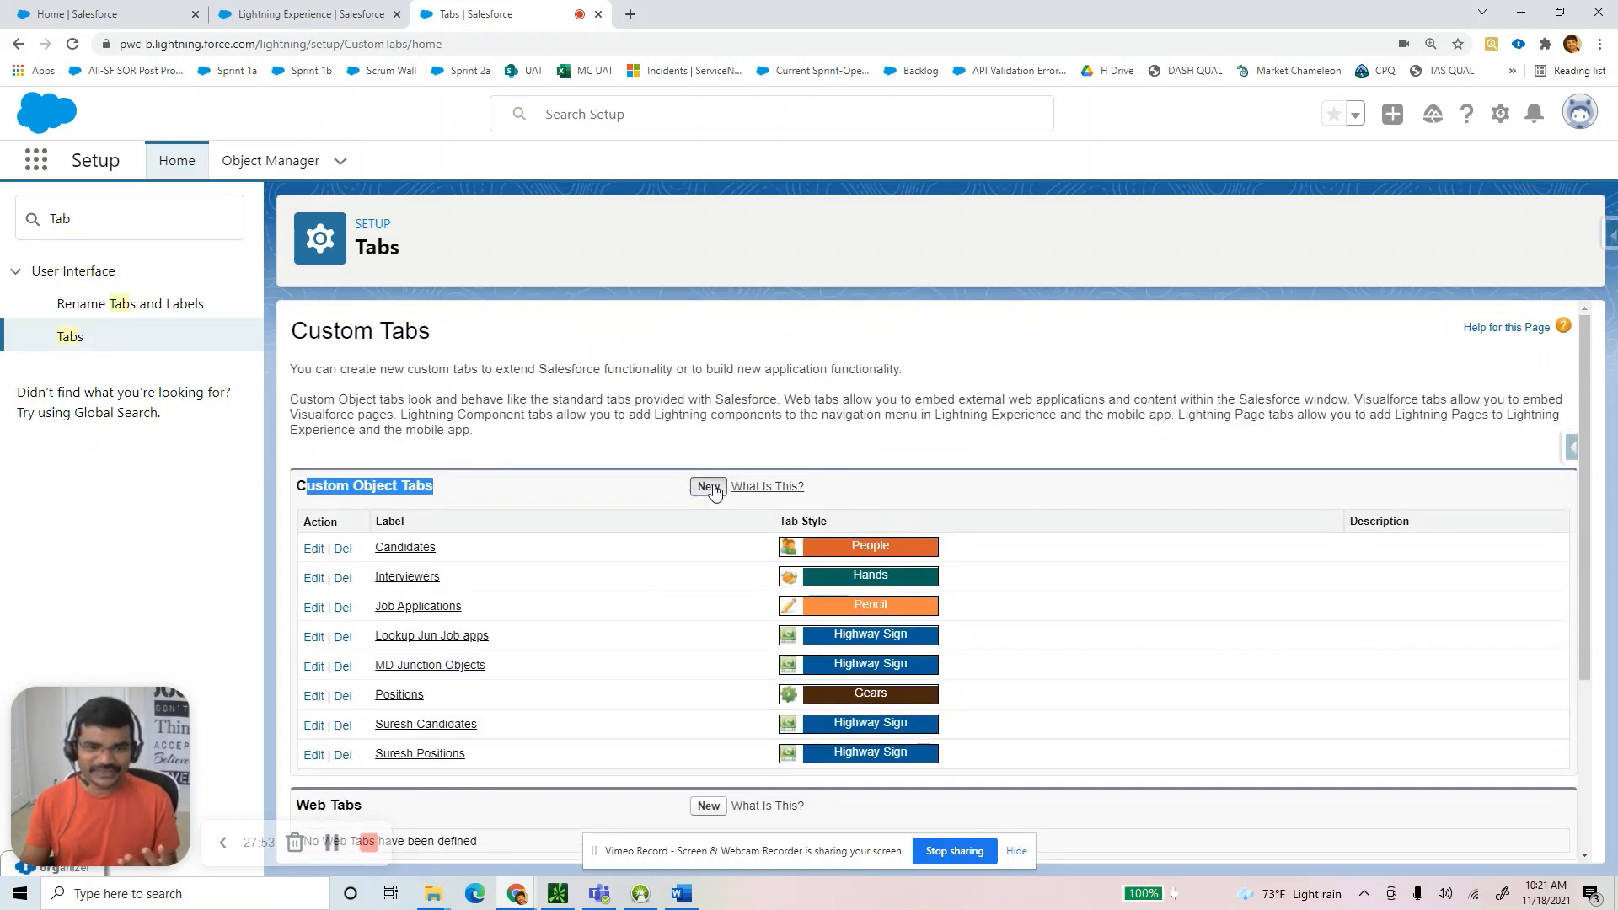
Create and save an SCandidate custom object tab in Building Block style, shown to all profiles.
{"action": "left_click", "coordinate": [712, 486]}
{"action": "left_click", "coordinate": [590, 499]}
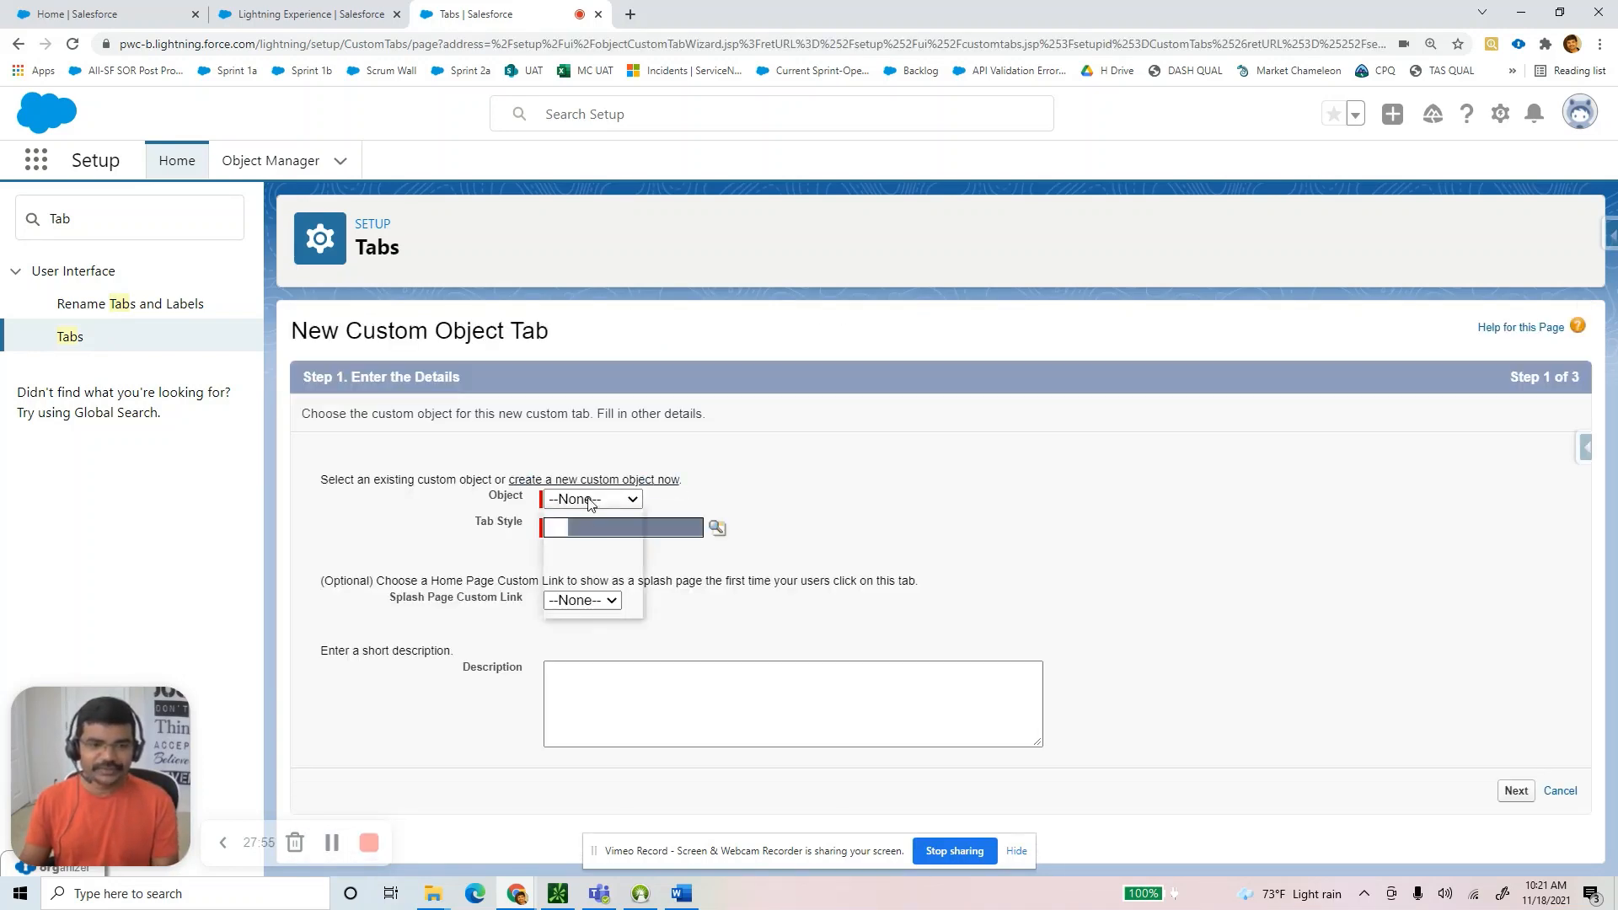
{"action": "left_click", "coordinate": [602, 582]}
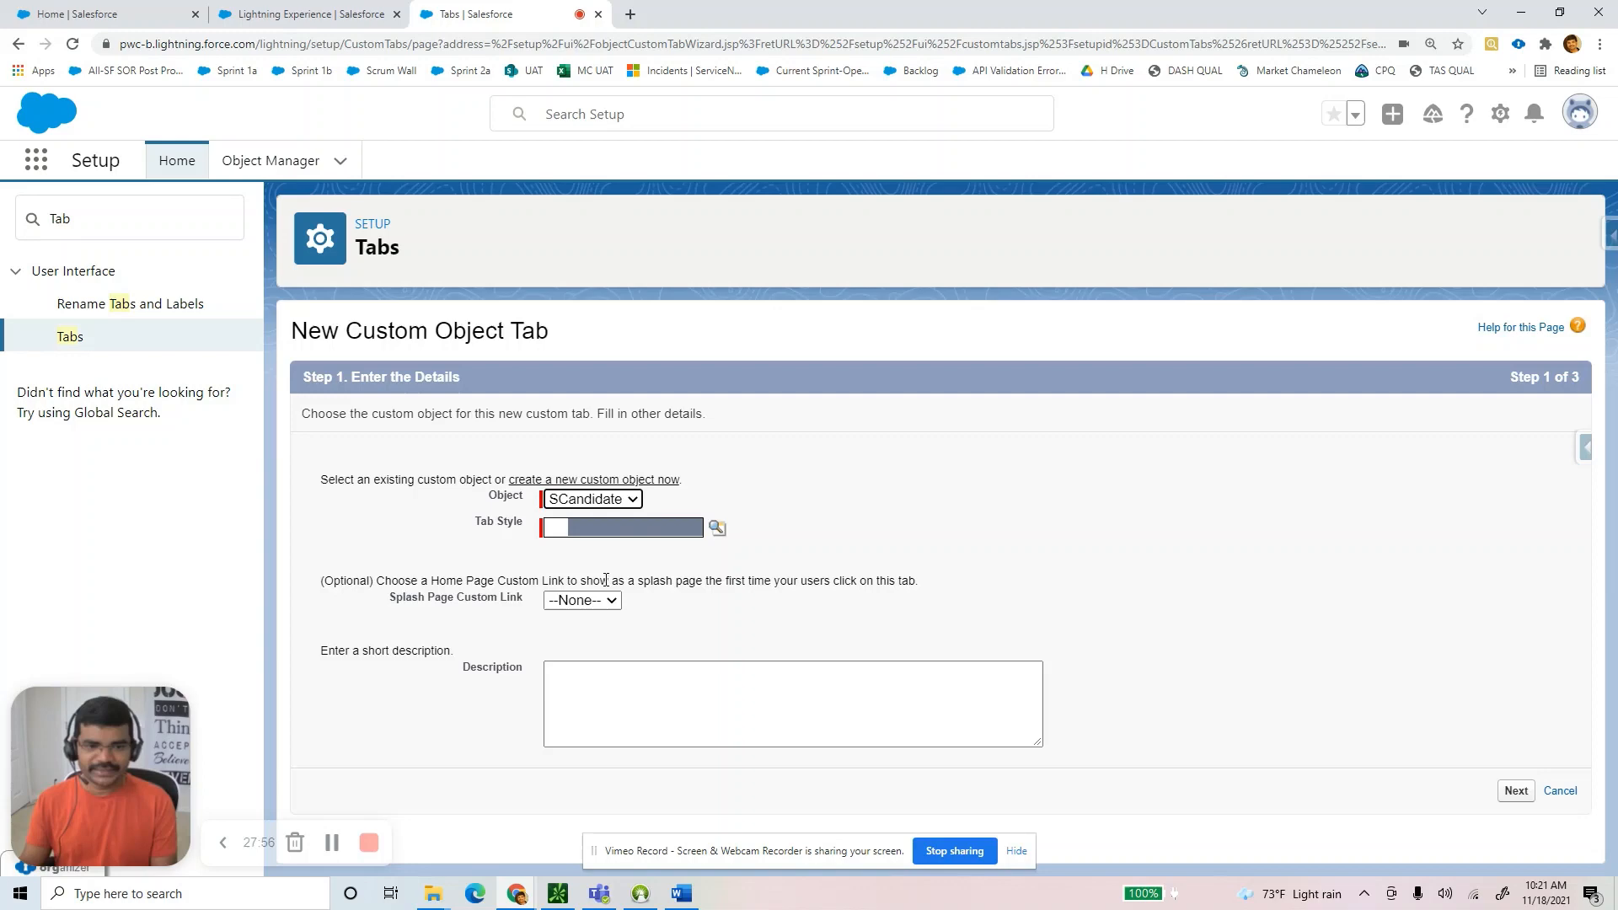
{"action": "left_click", "coordinate": [717, 528]}
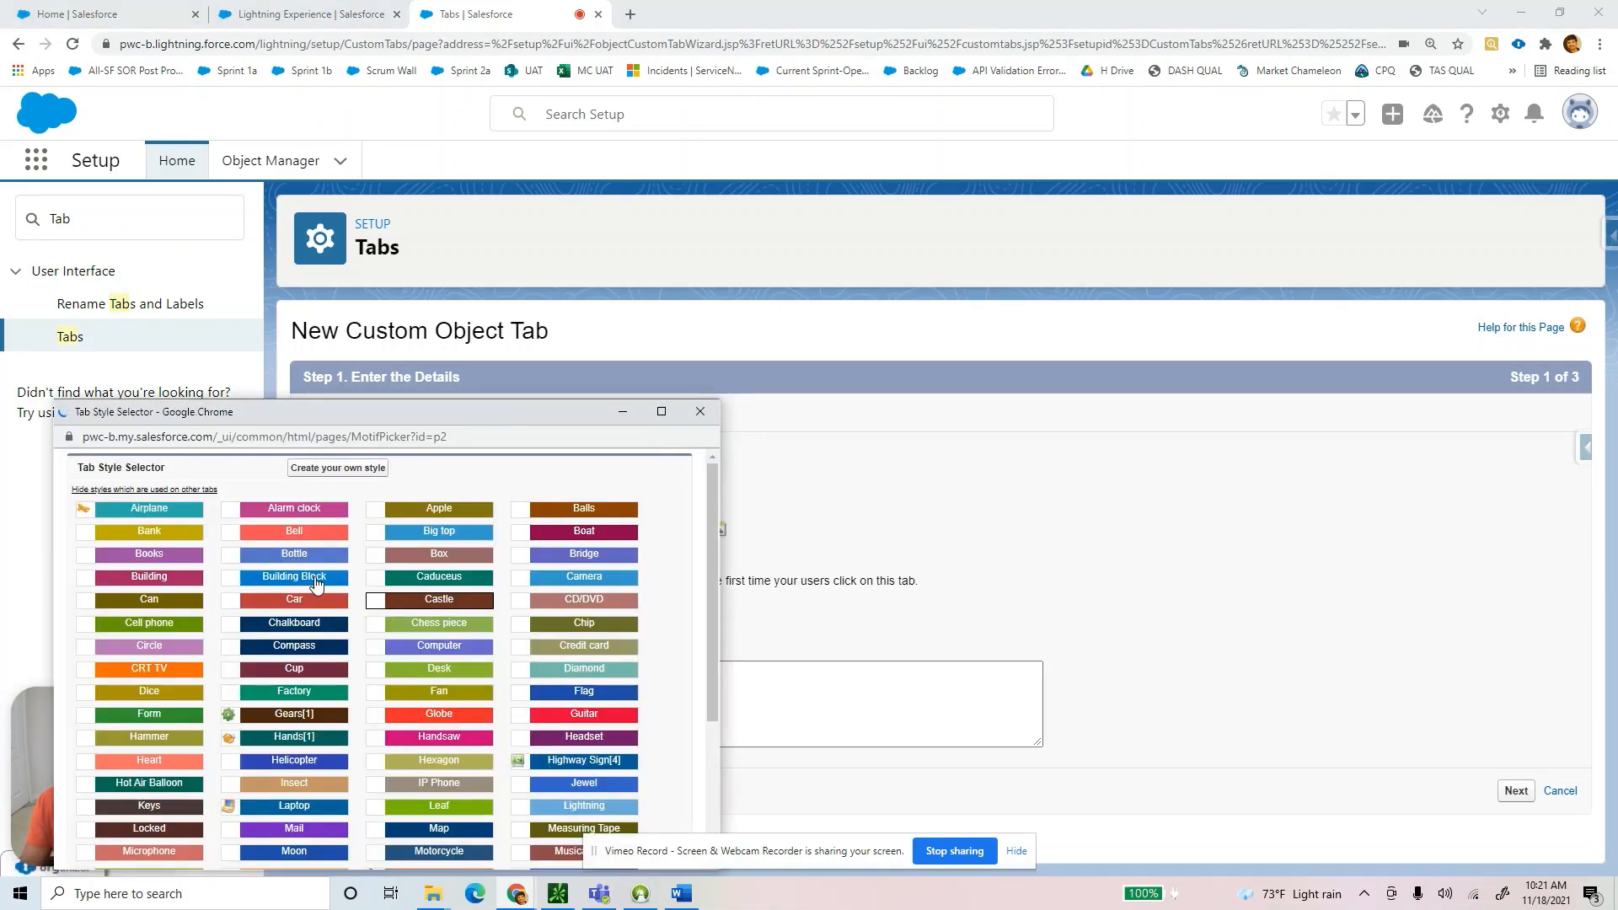
{"action": "left_click", "coordinate": [314, 580]}
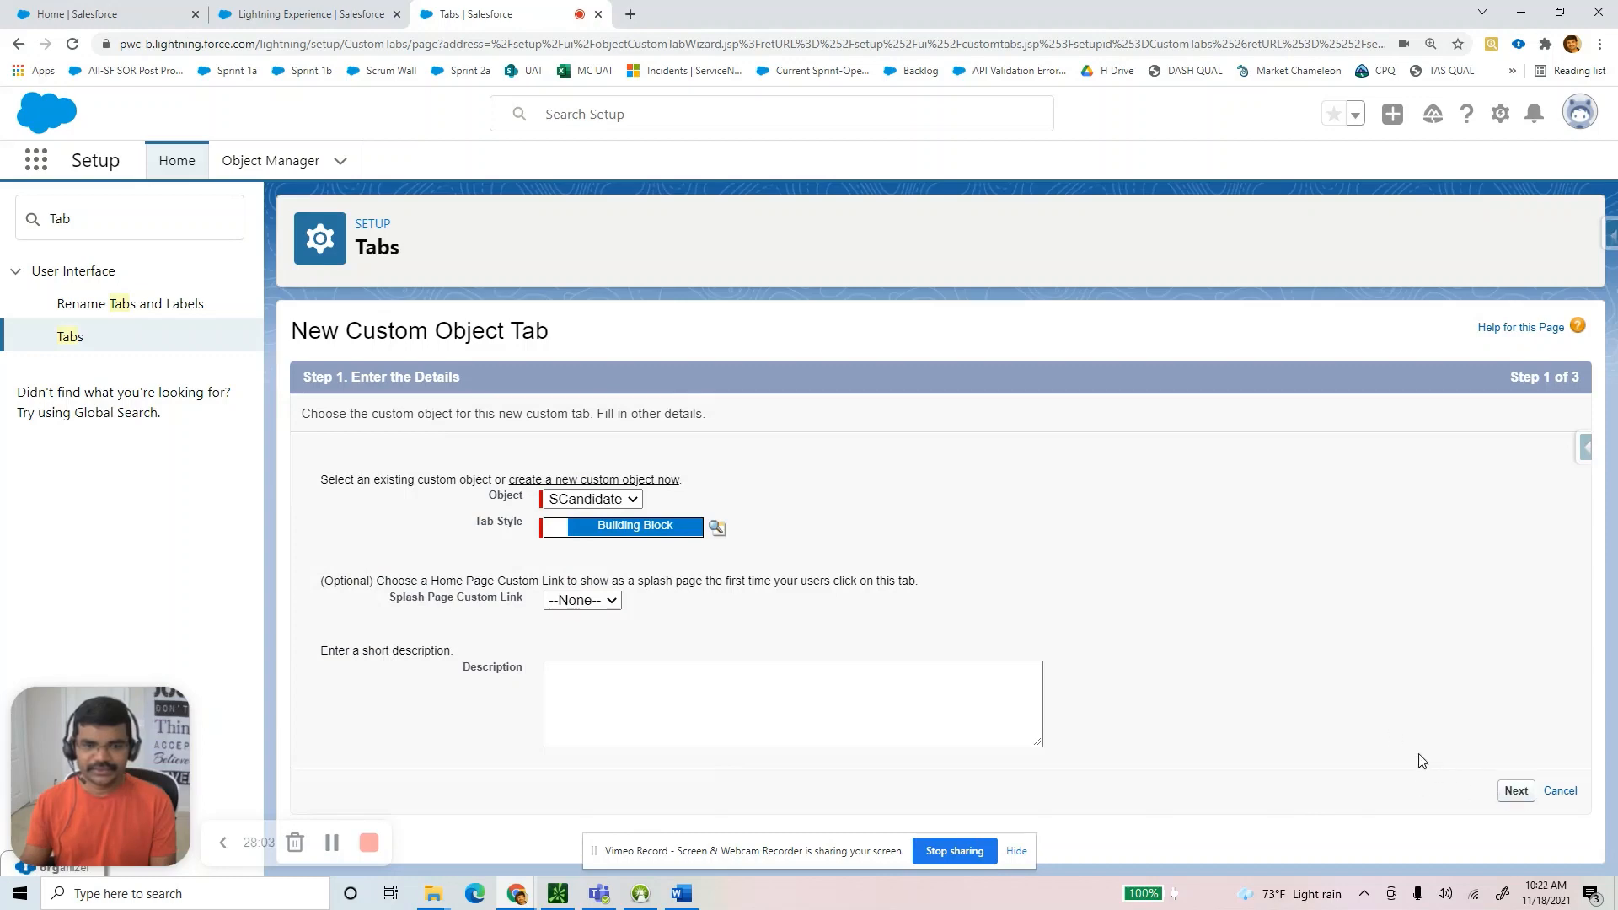
{"action": "scroll", "coordinate": [1380, 722], "scroll_direction": "down", "scroll_amount": 1}
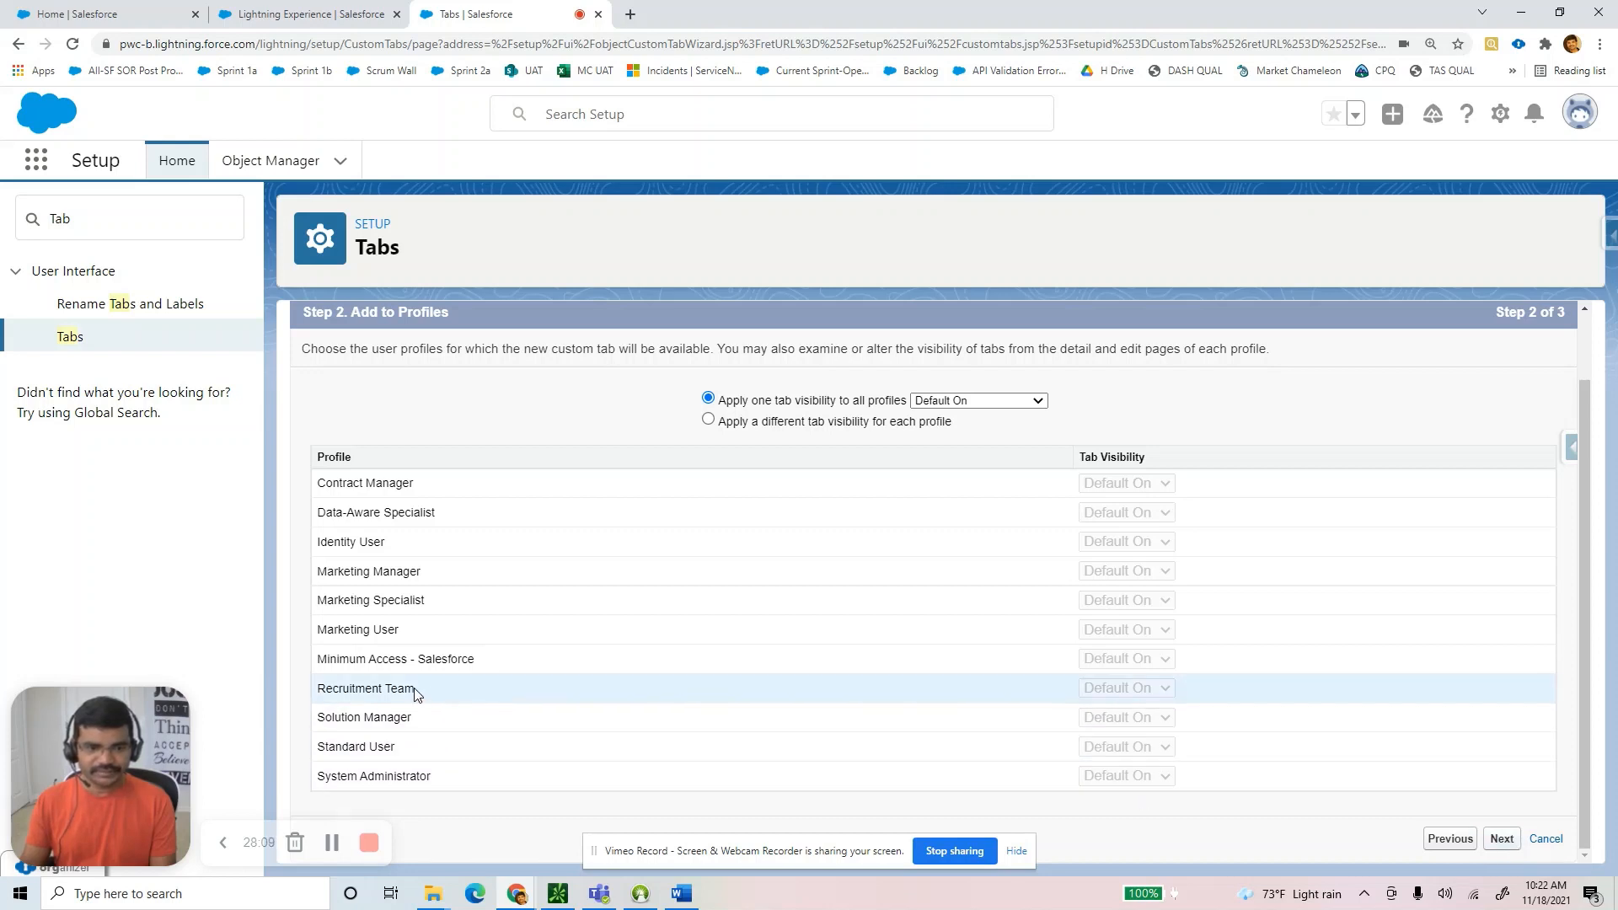
{"action": "left_click_drag", "start_coordinate": [432, 696], "coordinate": [327, 696]}
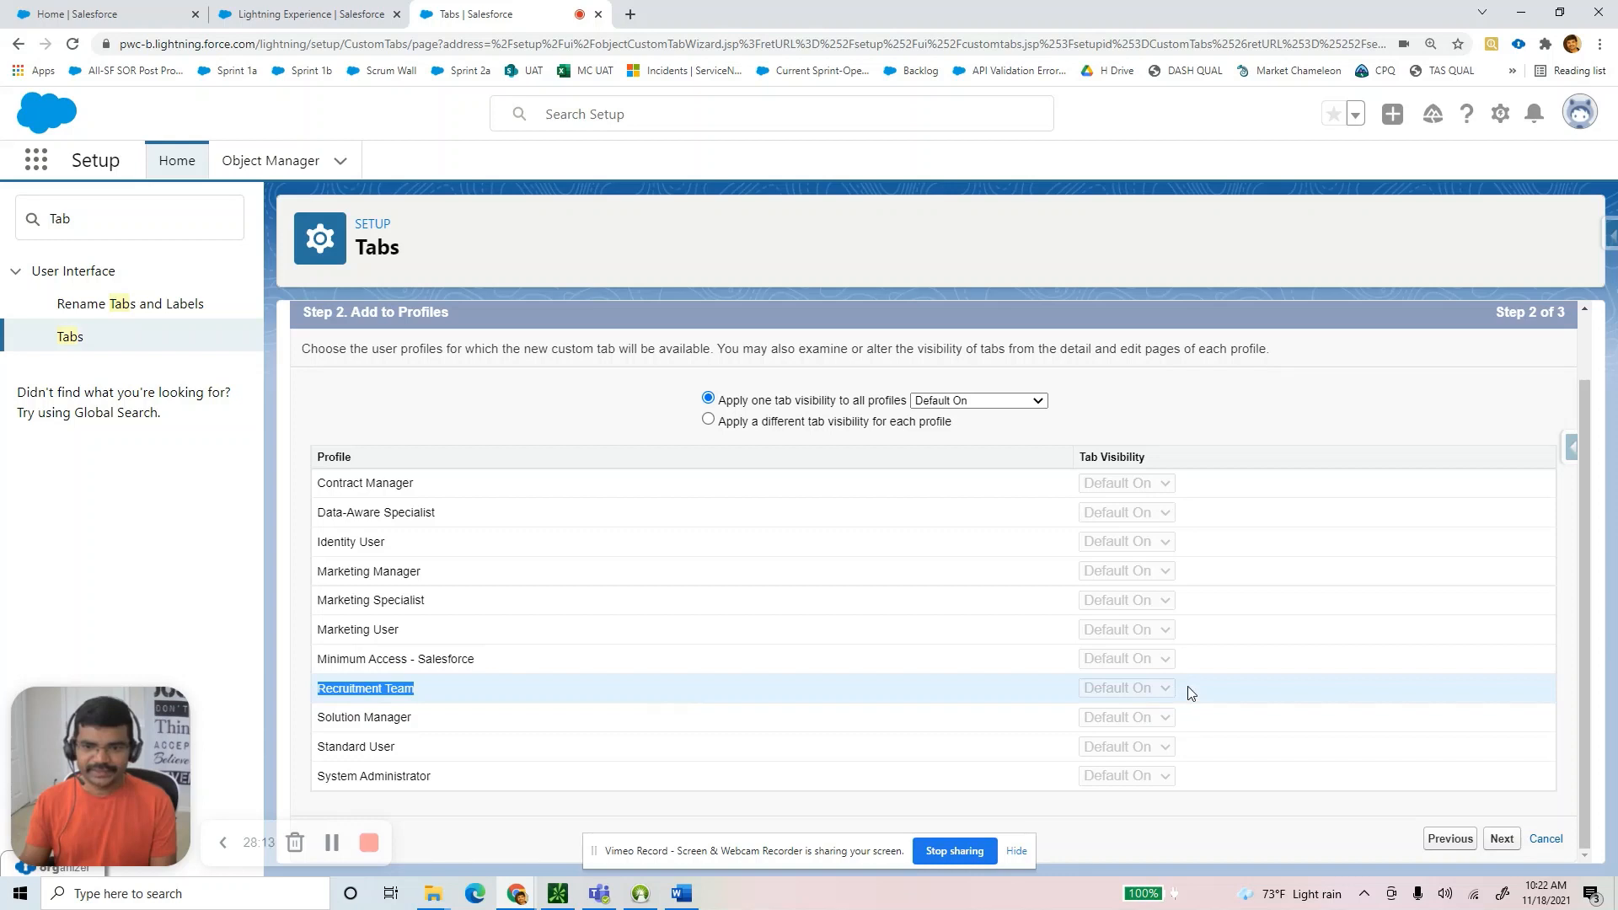
{"action": "left_click", "coordinate": [1503, 837]}
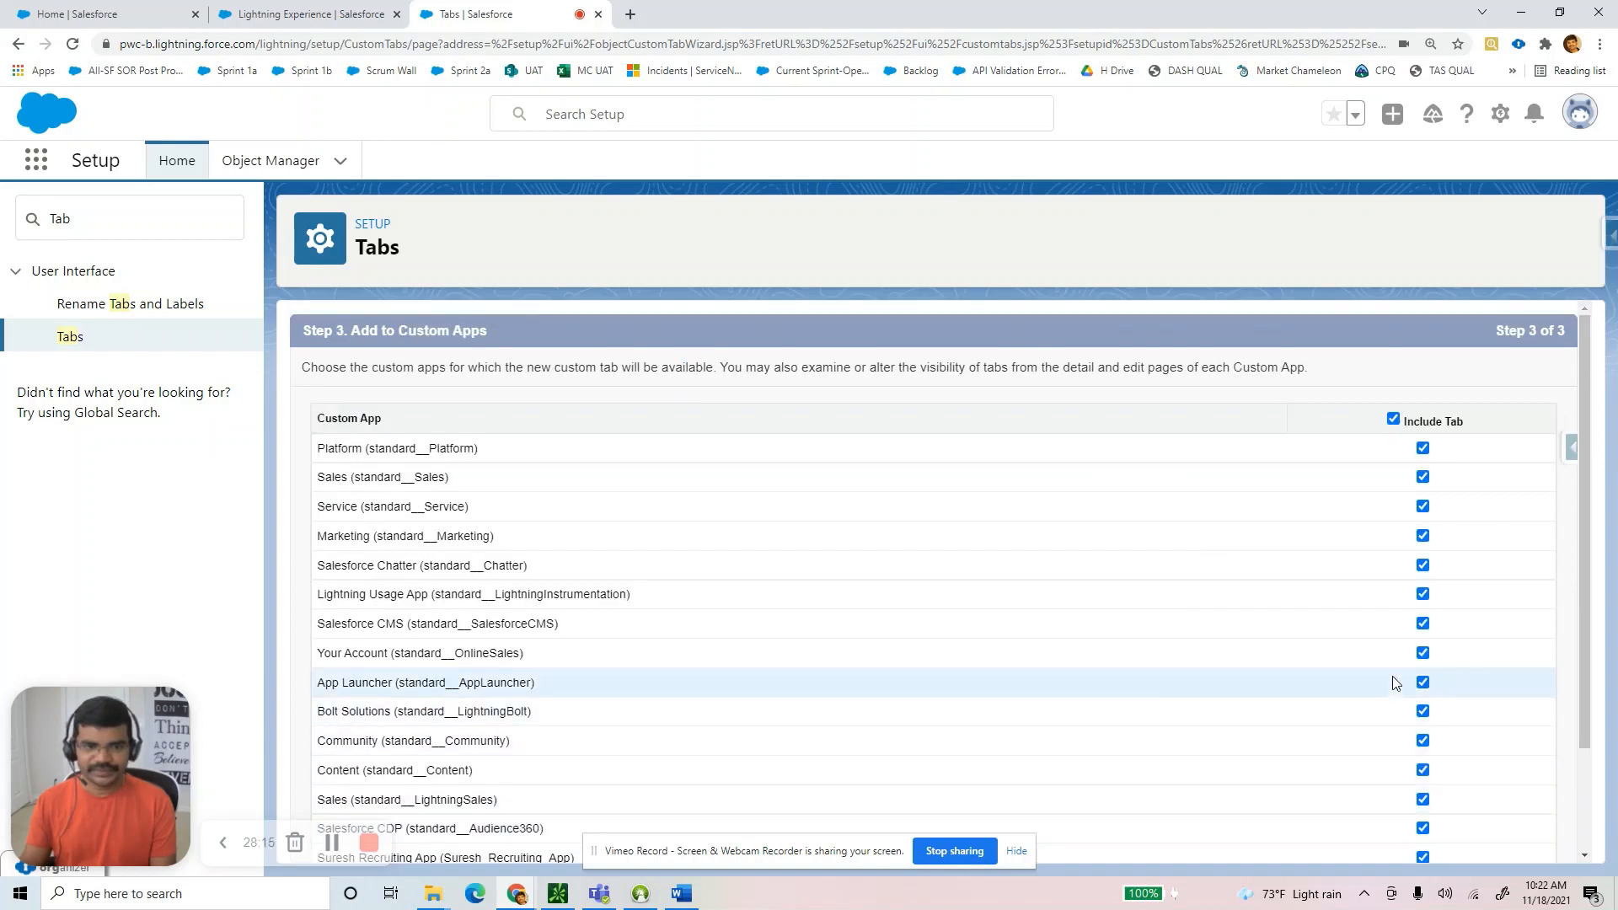
{"action": "scroll", "coordinate": [1433, 717], "scroll_direction": "down", "scroll_amount": 3}
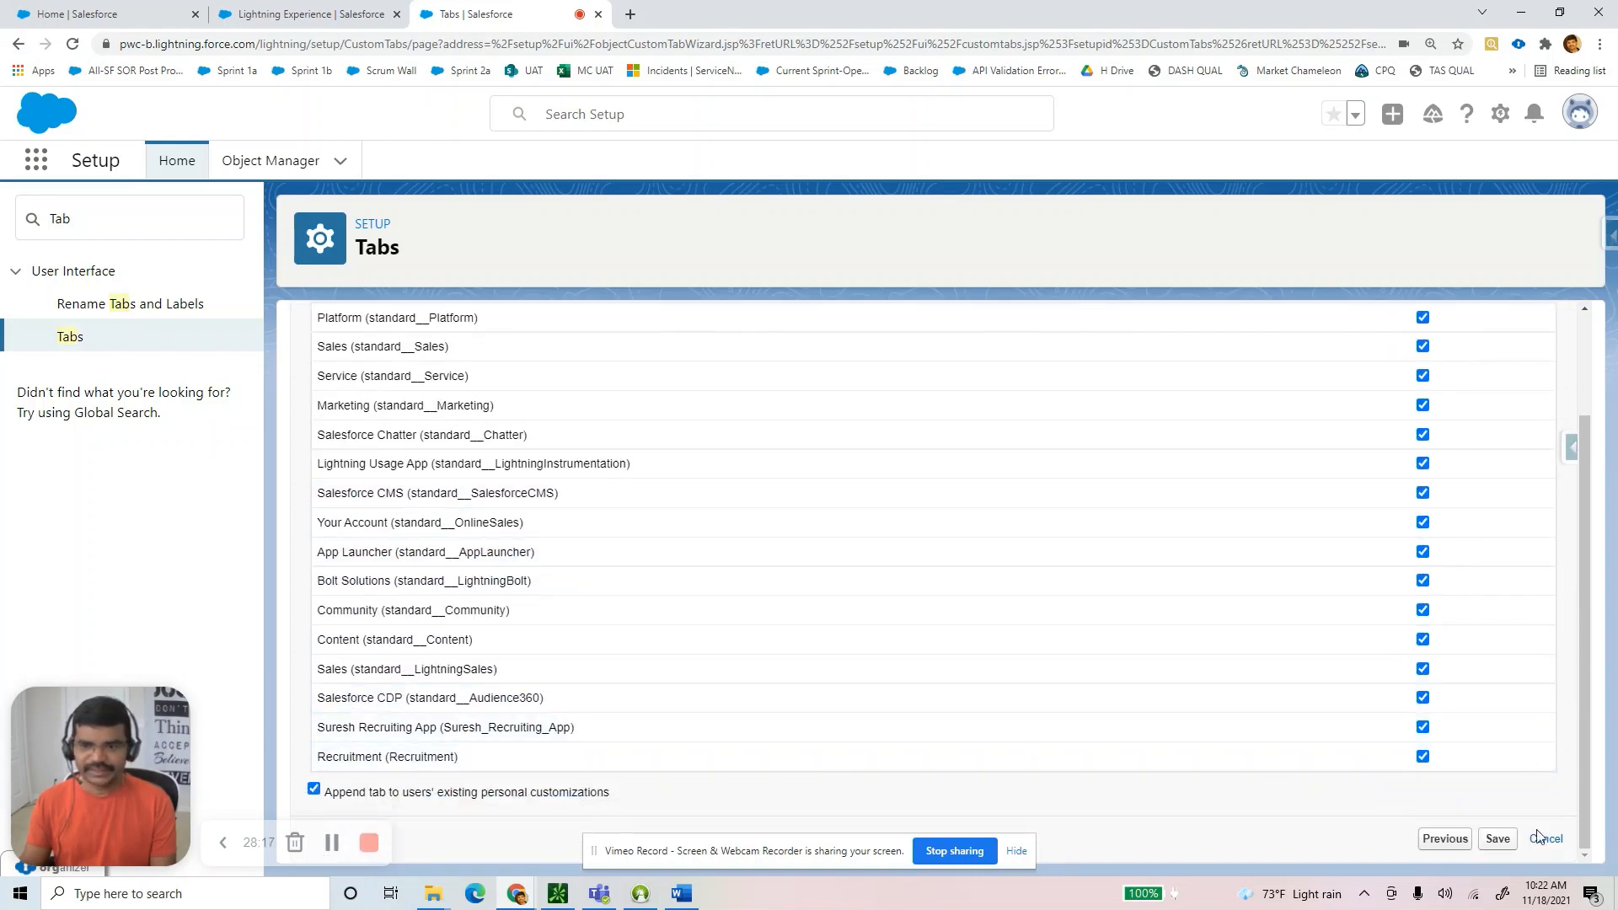
{"action": "left_click", "coordinate": [1496, 840]}
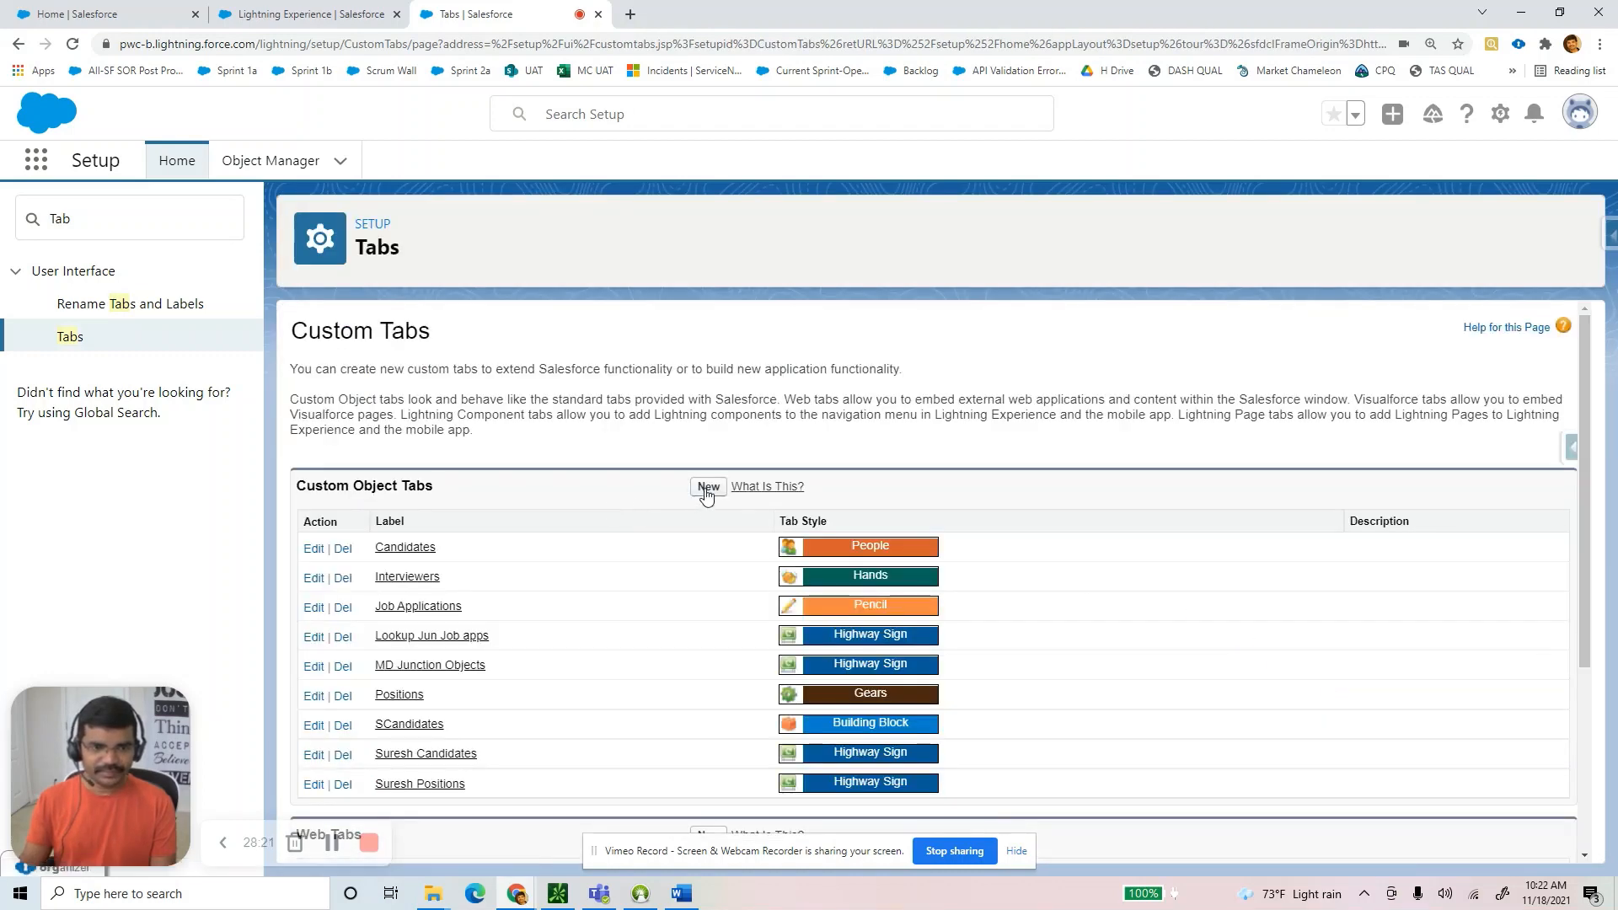
Create and save an SPosition custom object tab in Chalkboard style.
{"action": "left_click", "coordinate": [708, 489]}
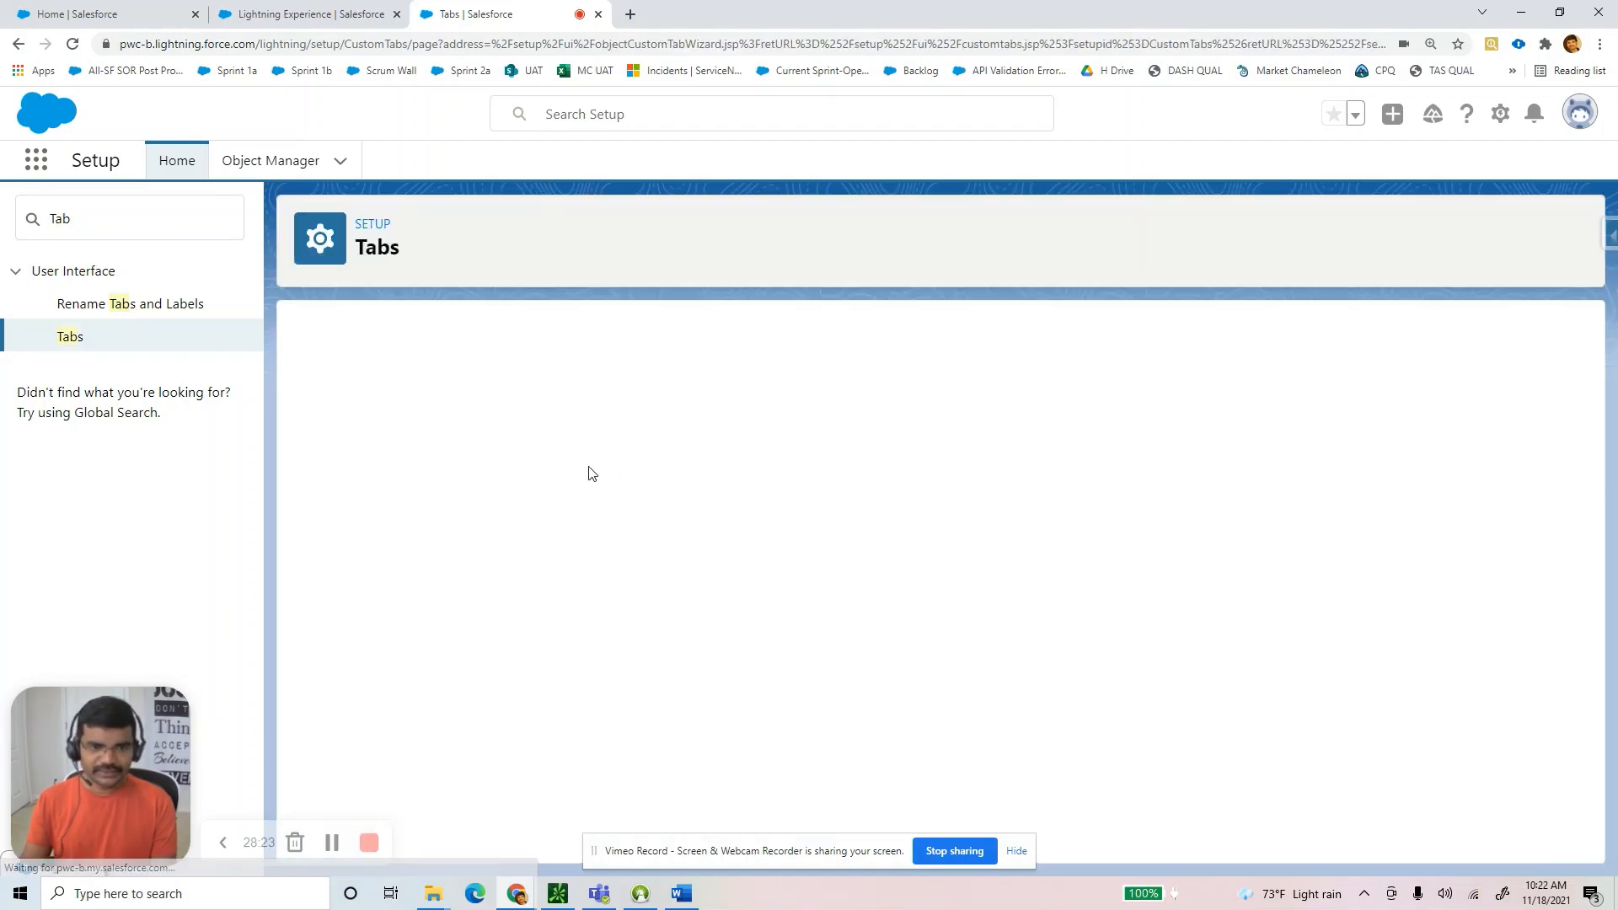
{"action": "left_click", "coordinate": [590, 499]}
{"action": "left_click", "coordinate": [572, 580]}
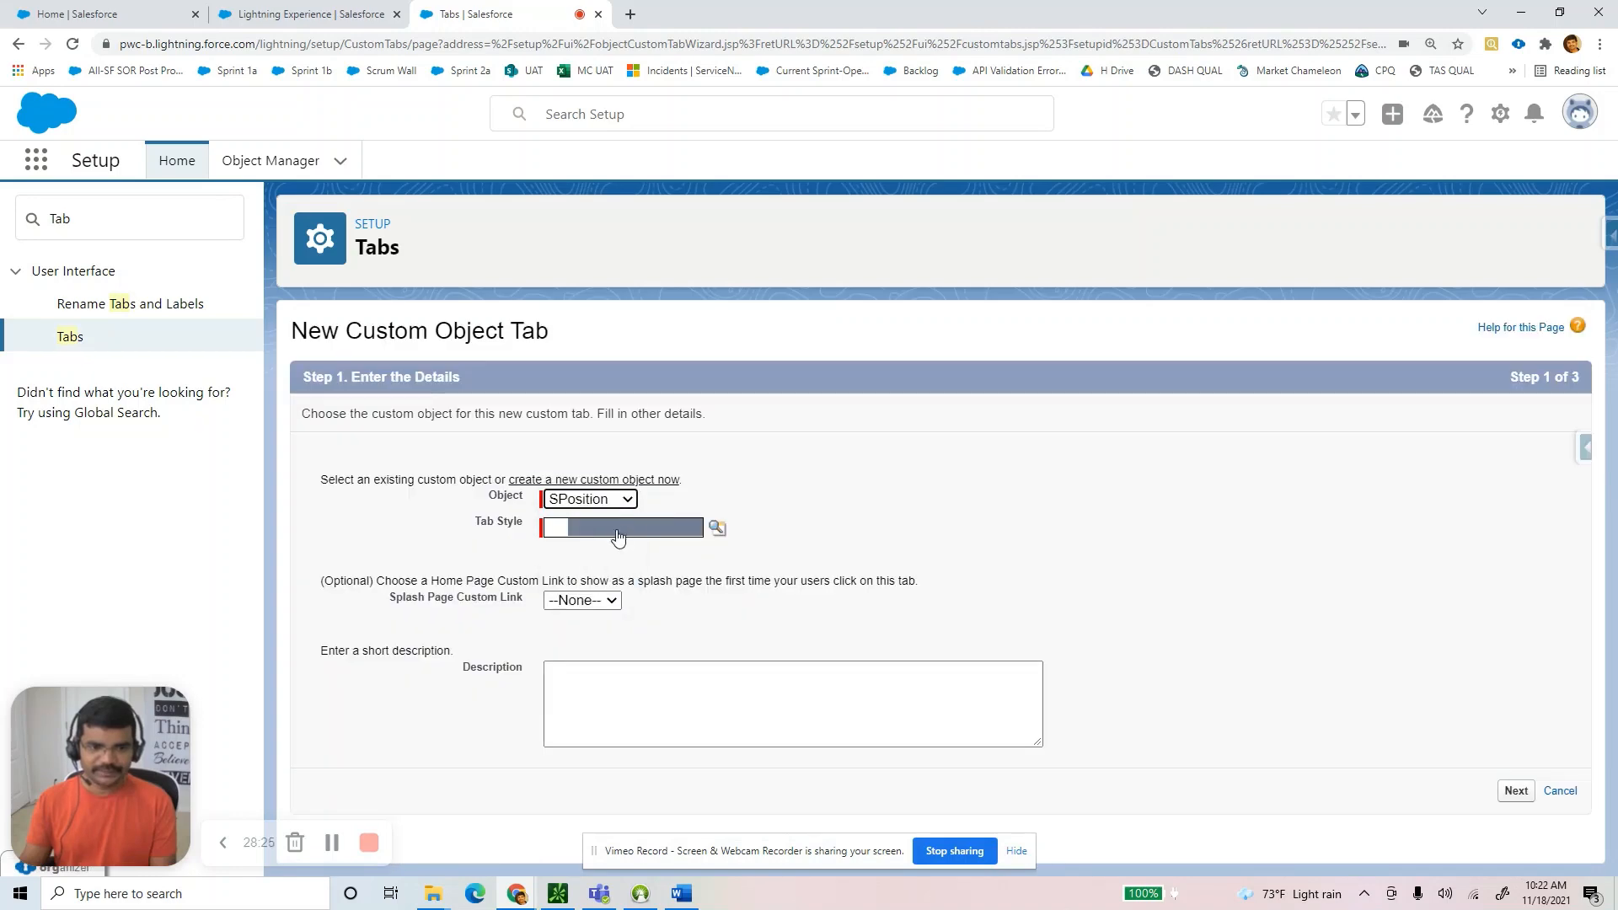
{"action": "left_click", "coordinate": [716, 529]}
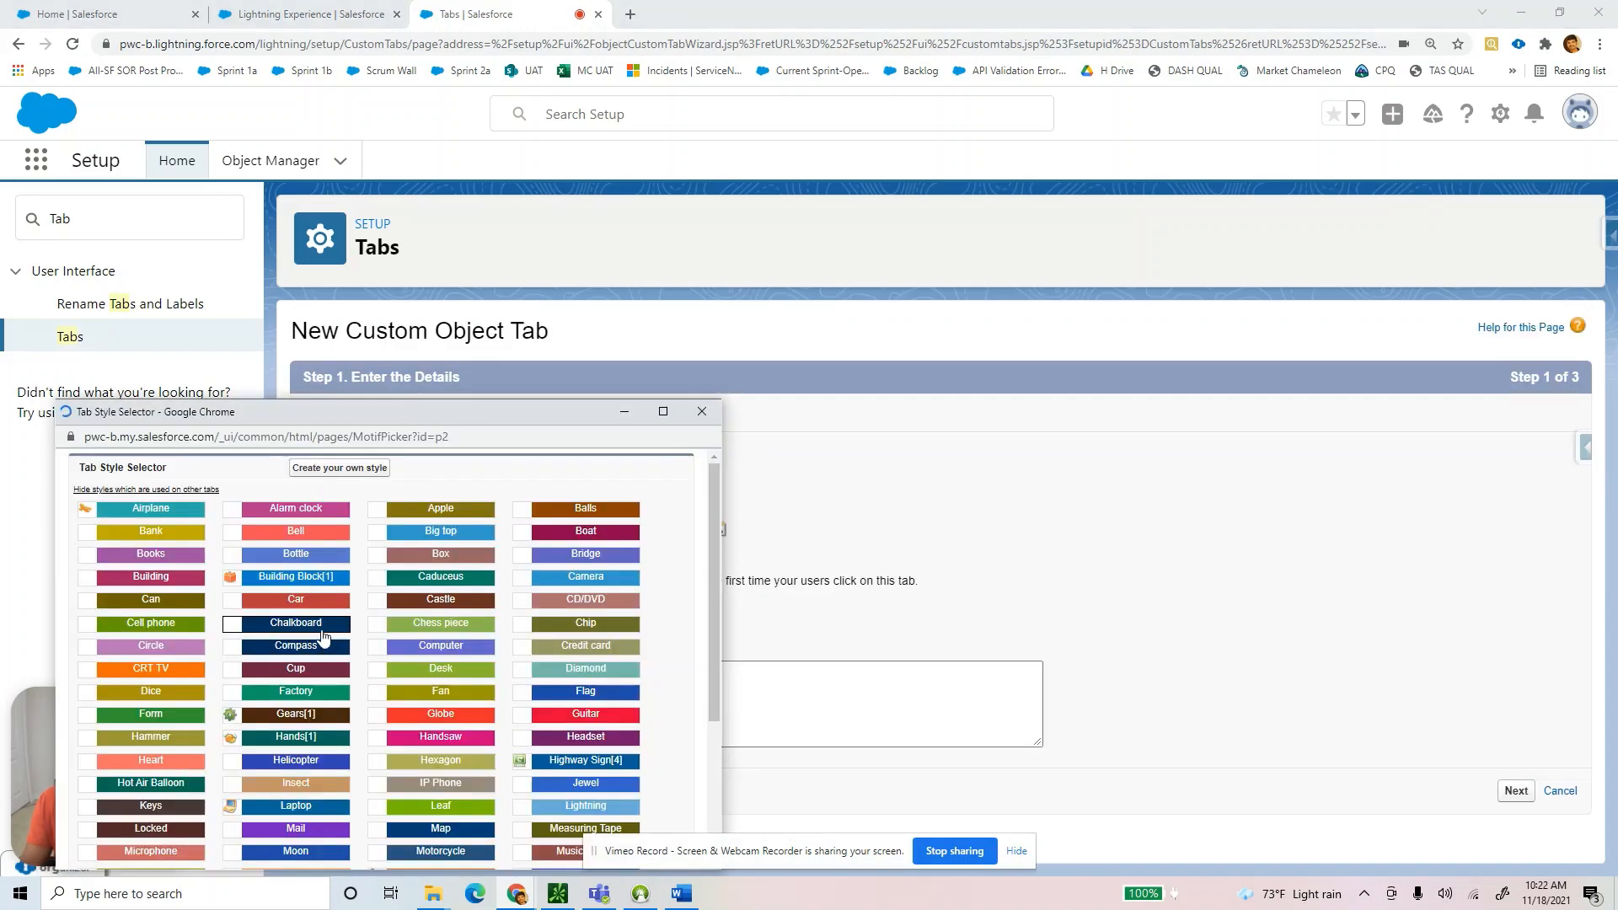
{"action": "left_click", "coordinate": [1516, 790]}
{"action": "scroll", "coordinate": [1530, 809], "scroll_direction": "down", "scroll_amount": 1}
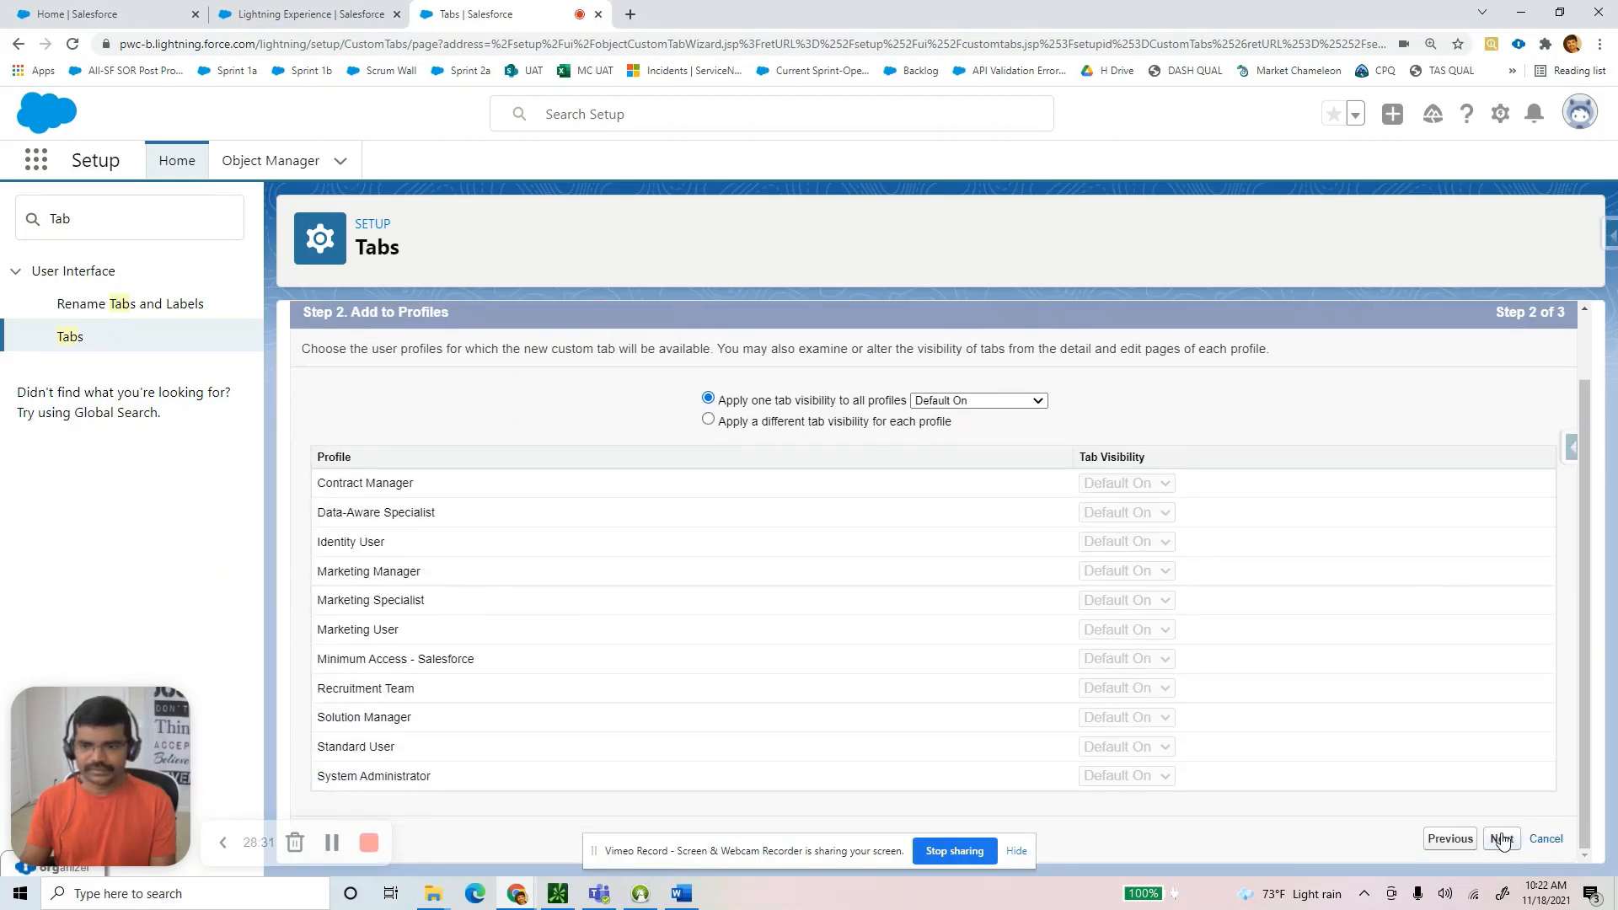
{"action": "left_click", "coordinate": [1502, 841]}
{"action": "scroll", "coordinate": [1498, 830], "scroll_direction": "down", "scroll_amount": 2}
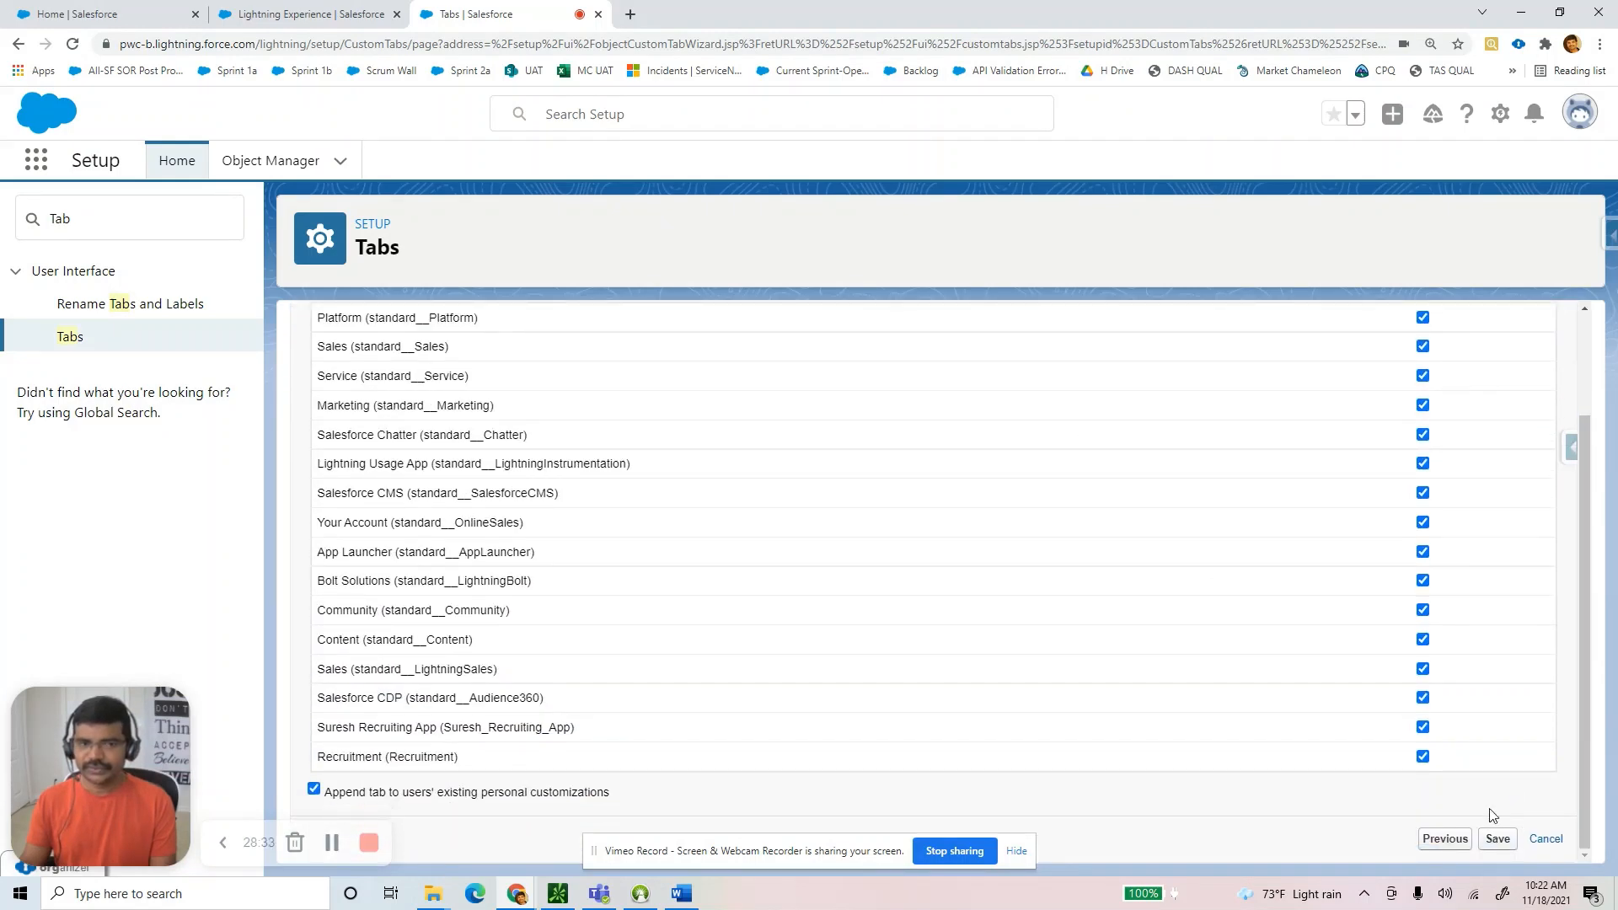
{"action": "left_click", "coordinate": [1505, 846]}
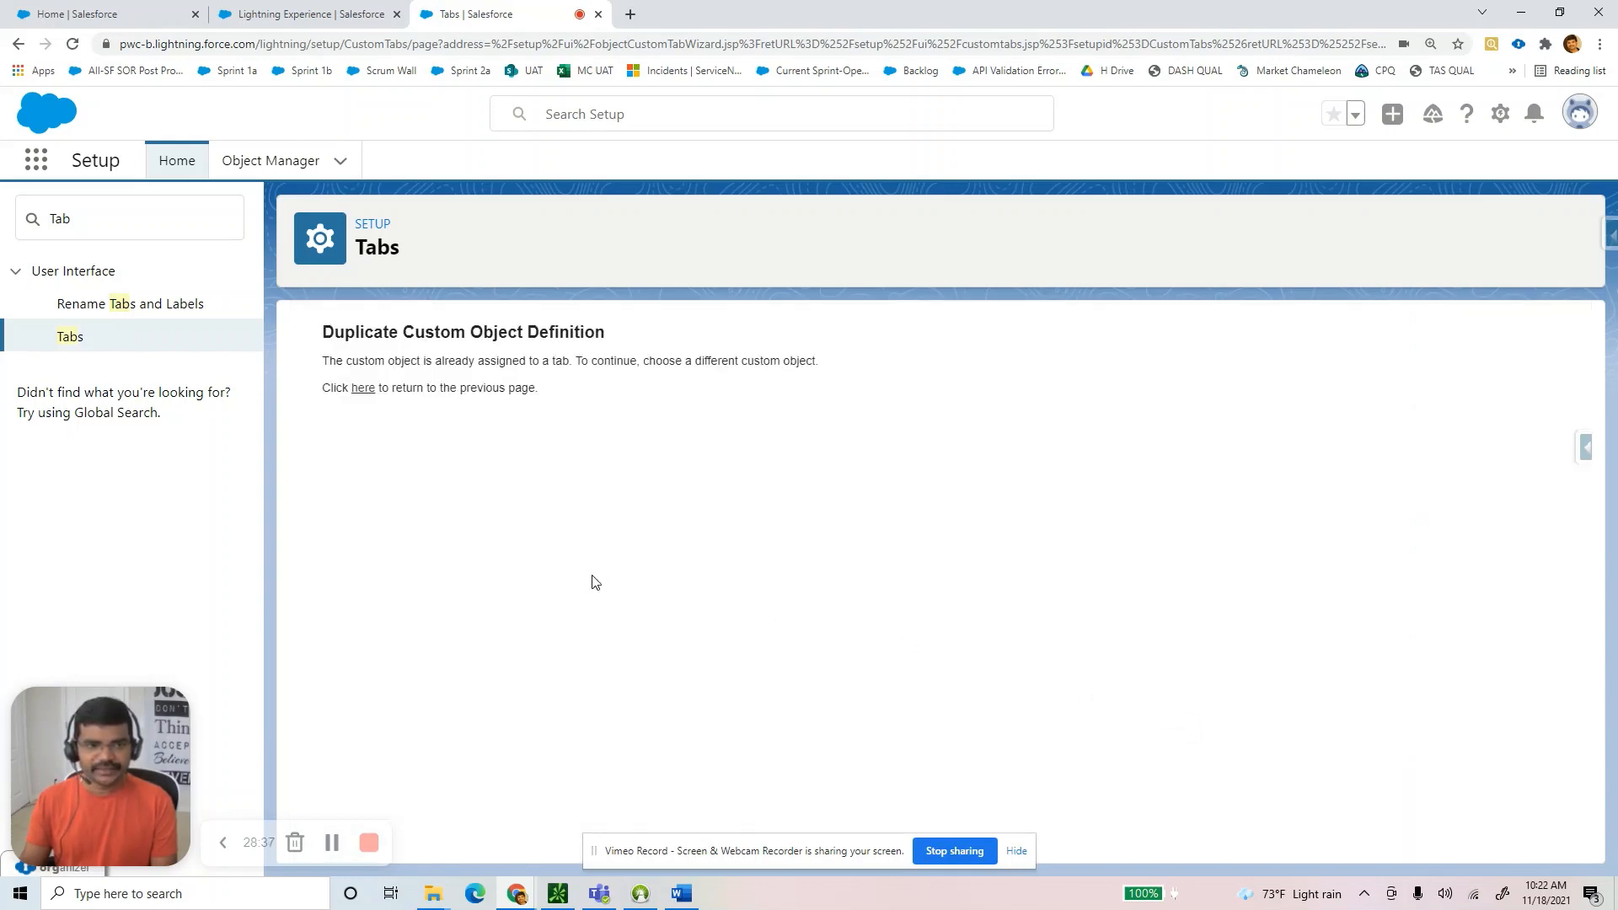
Return to the Custom Tabs list and find the new SPositions tab.
{"action": "left_click", "coordinate": [361, 395]}
{"action": "scroll", "coordinate": [921, 703], "scroll_direction": "down", "scroll_amount": 3}
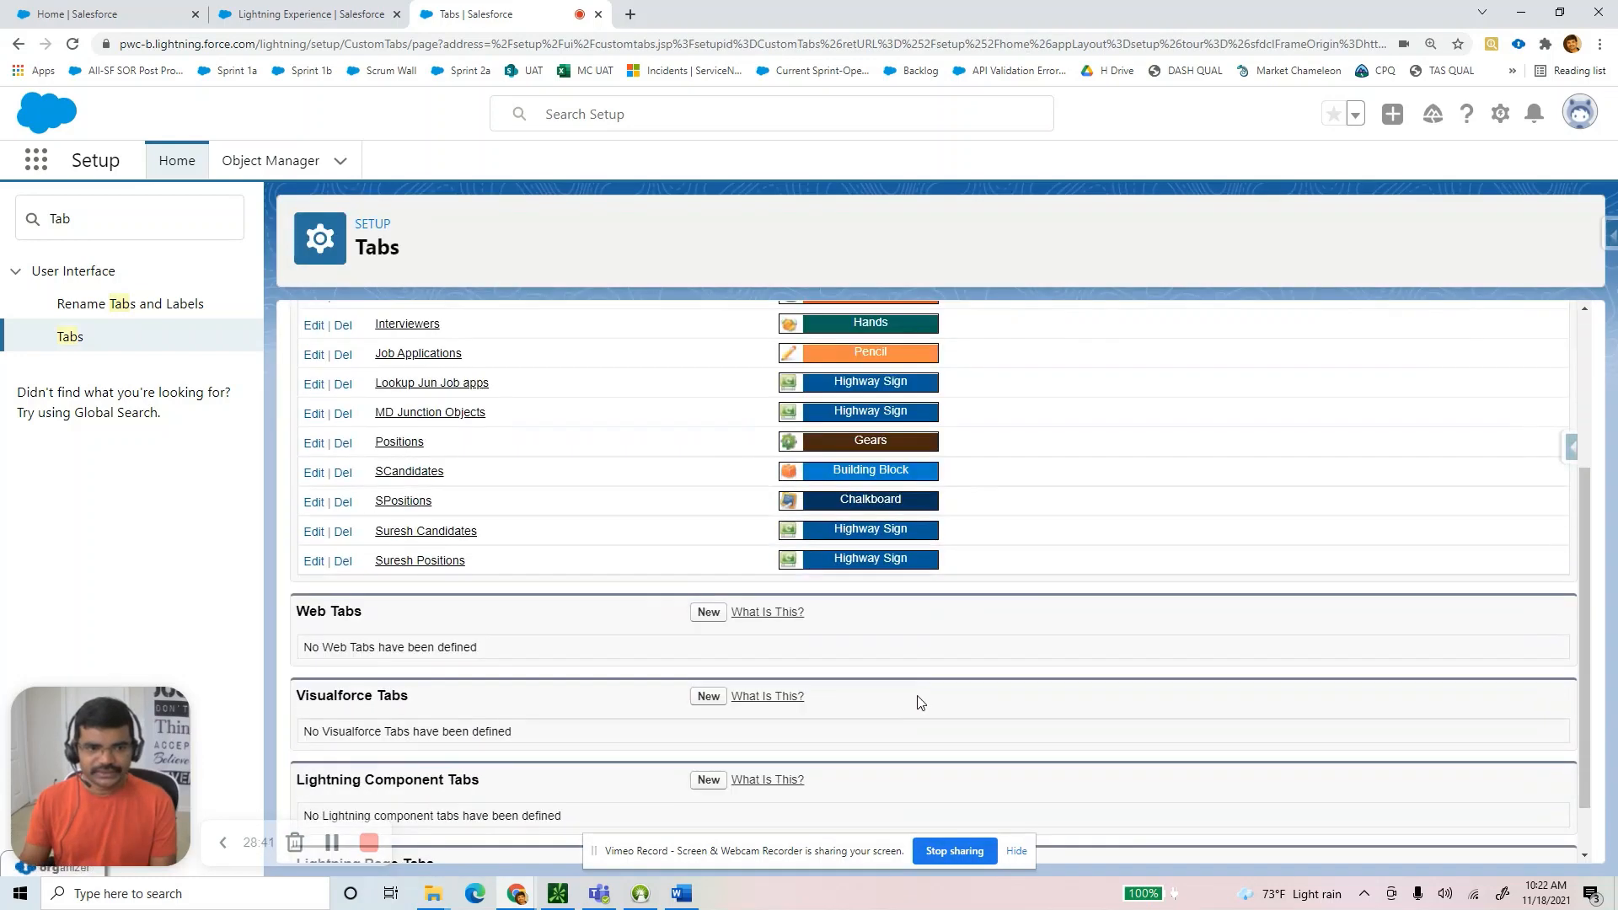
{"action": "left_click_drag", "start_coordinate": [466, 475], "coordinate": [374, 504]}
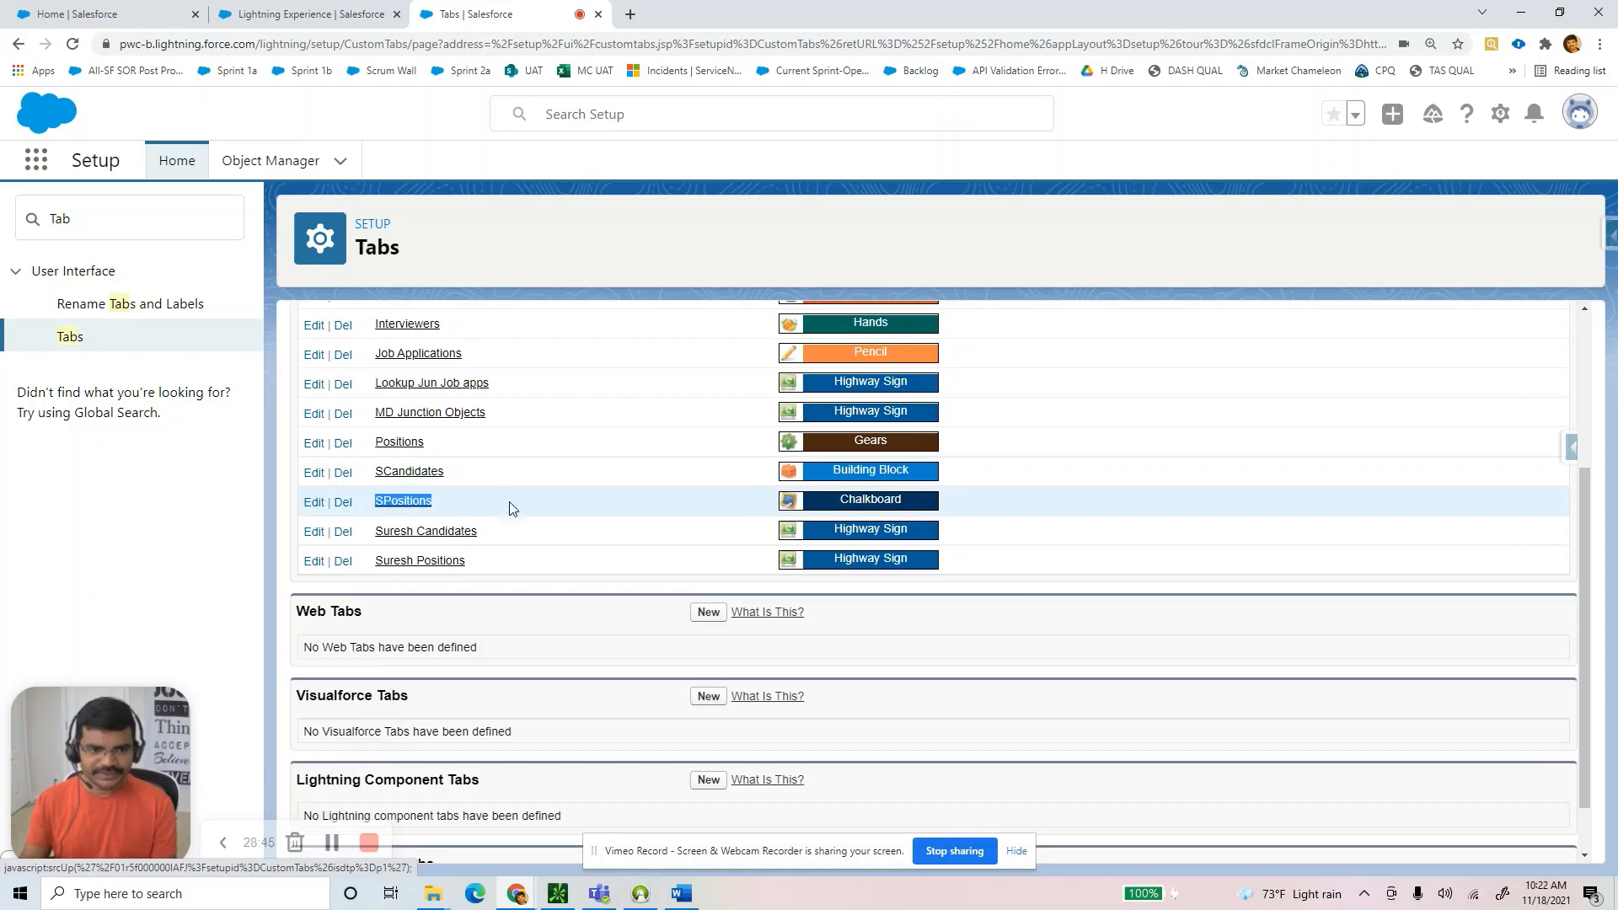
Review the Navigation Items screenshot above Step 8, then select the old 'Tab' Quick Find term.
{"action": "key", "text": "alt+Tab"}
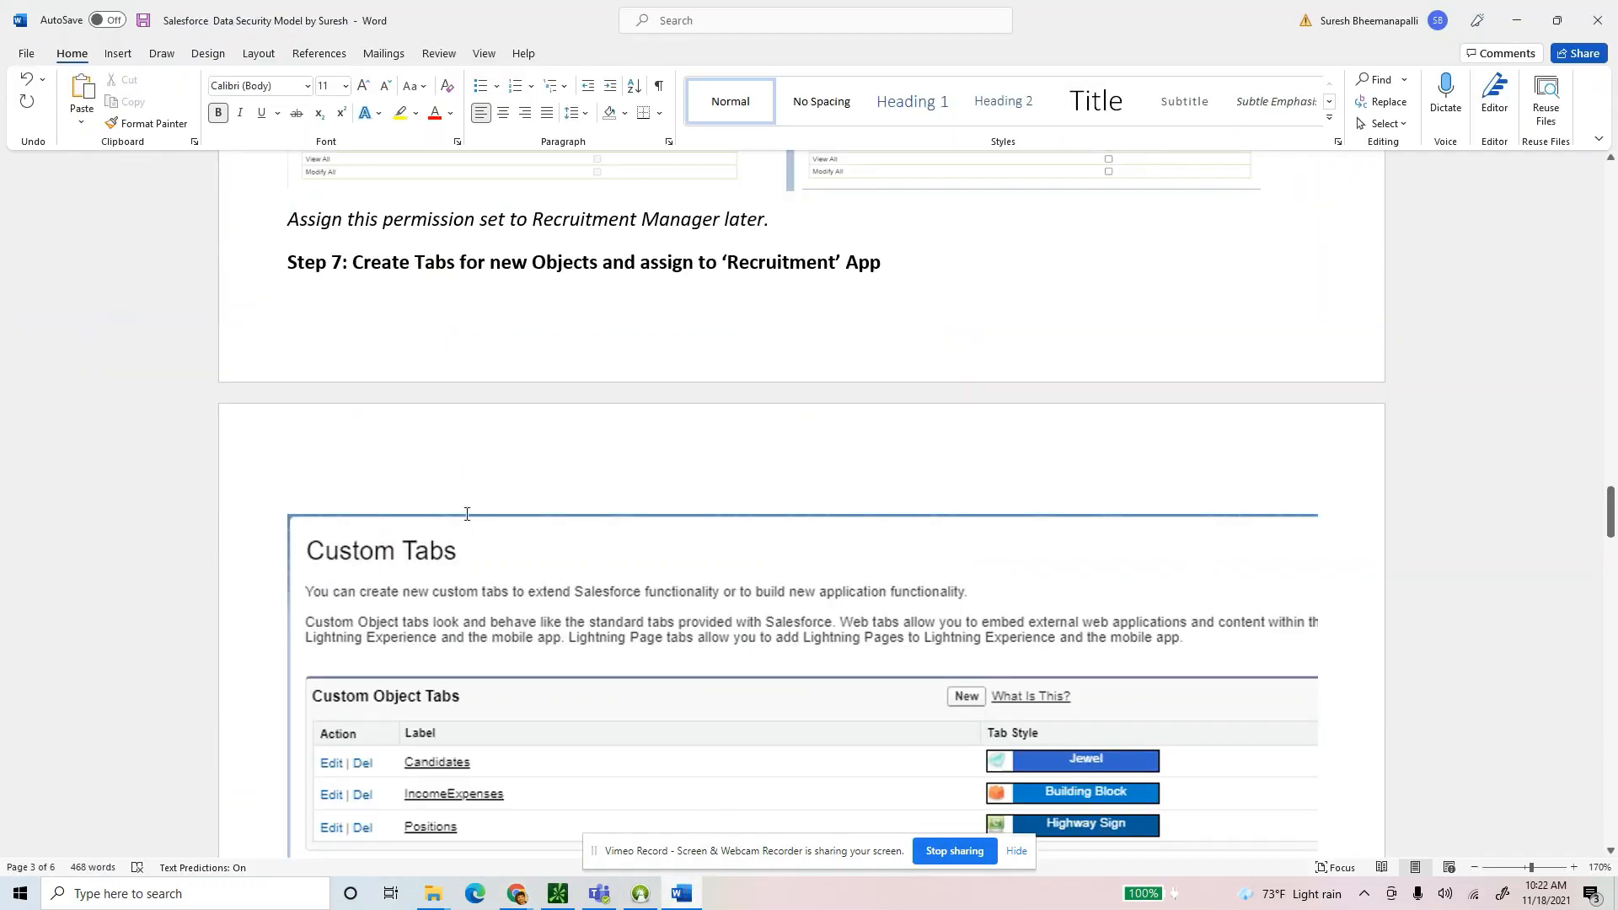
{"action": "scroll", "coordinate": [860, 497], "scroll_direction": "down", "scroll_amount": 7}
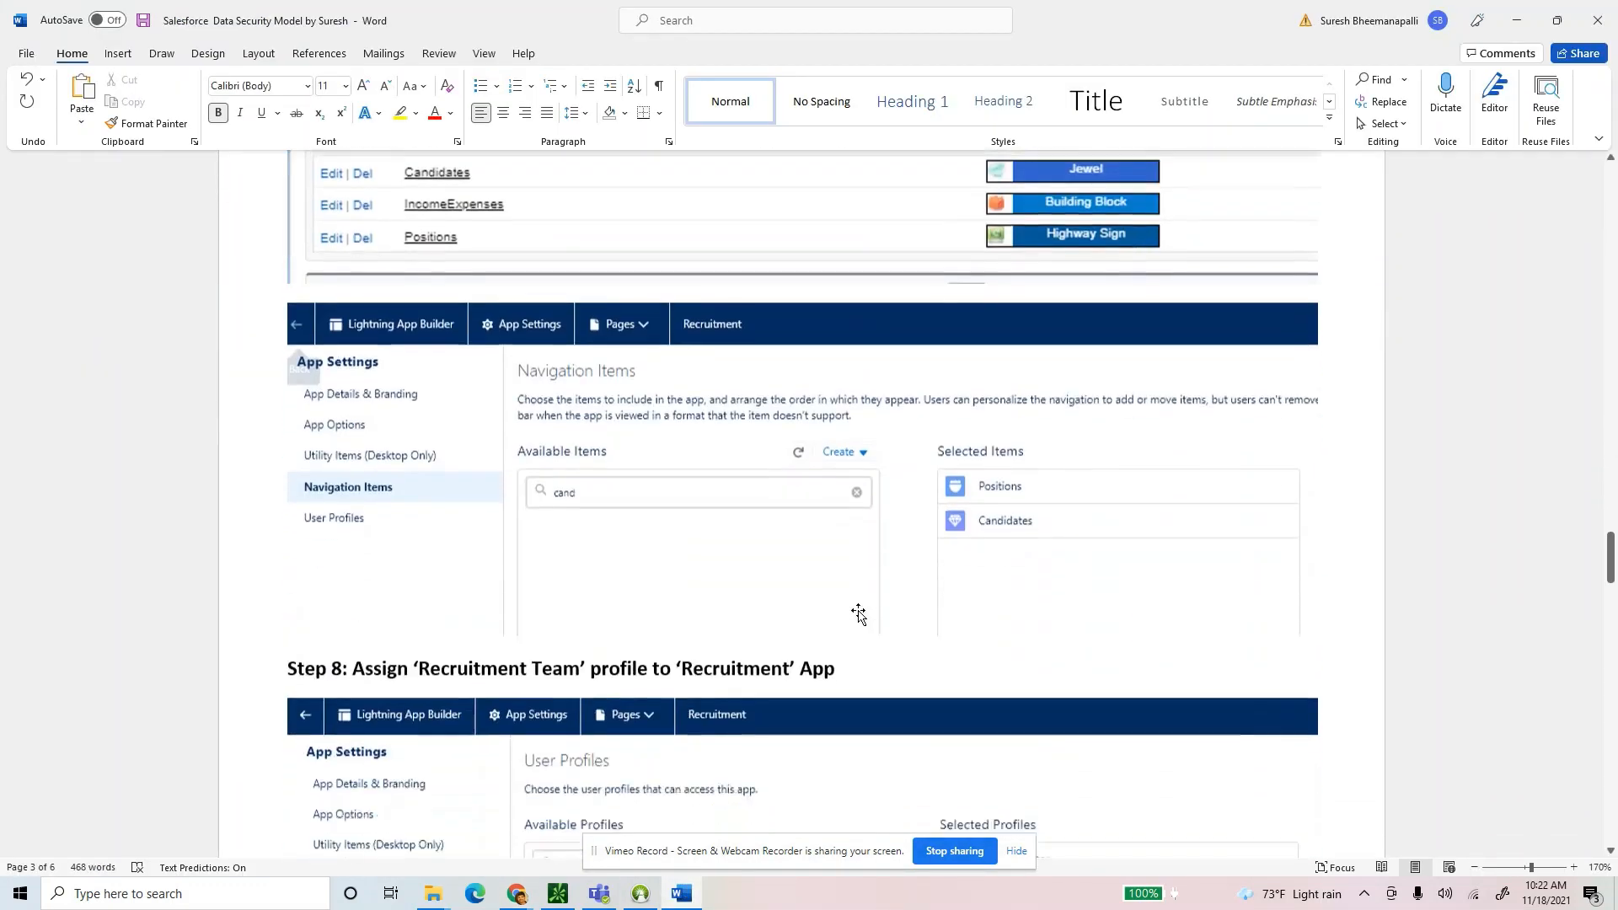
{"action": "left_click", "coordinate": [477, 402]}
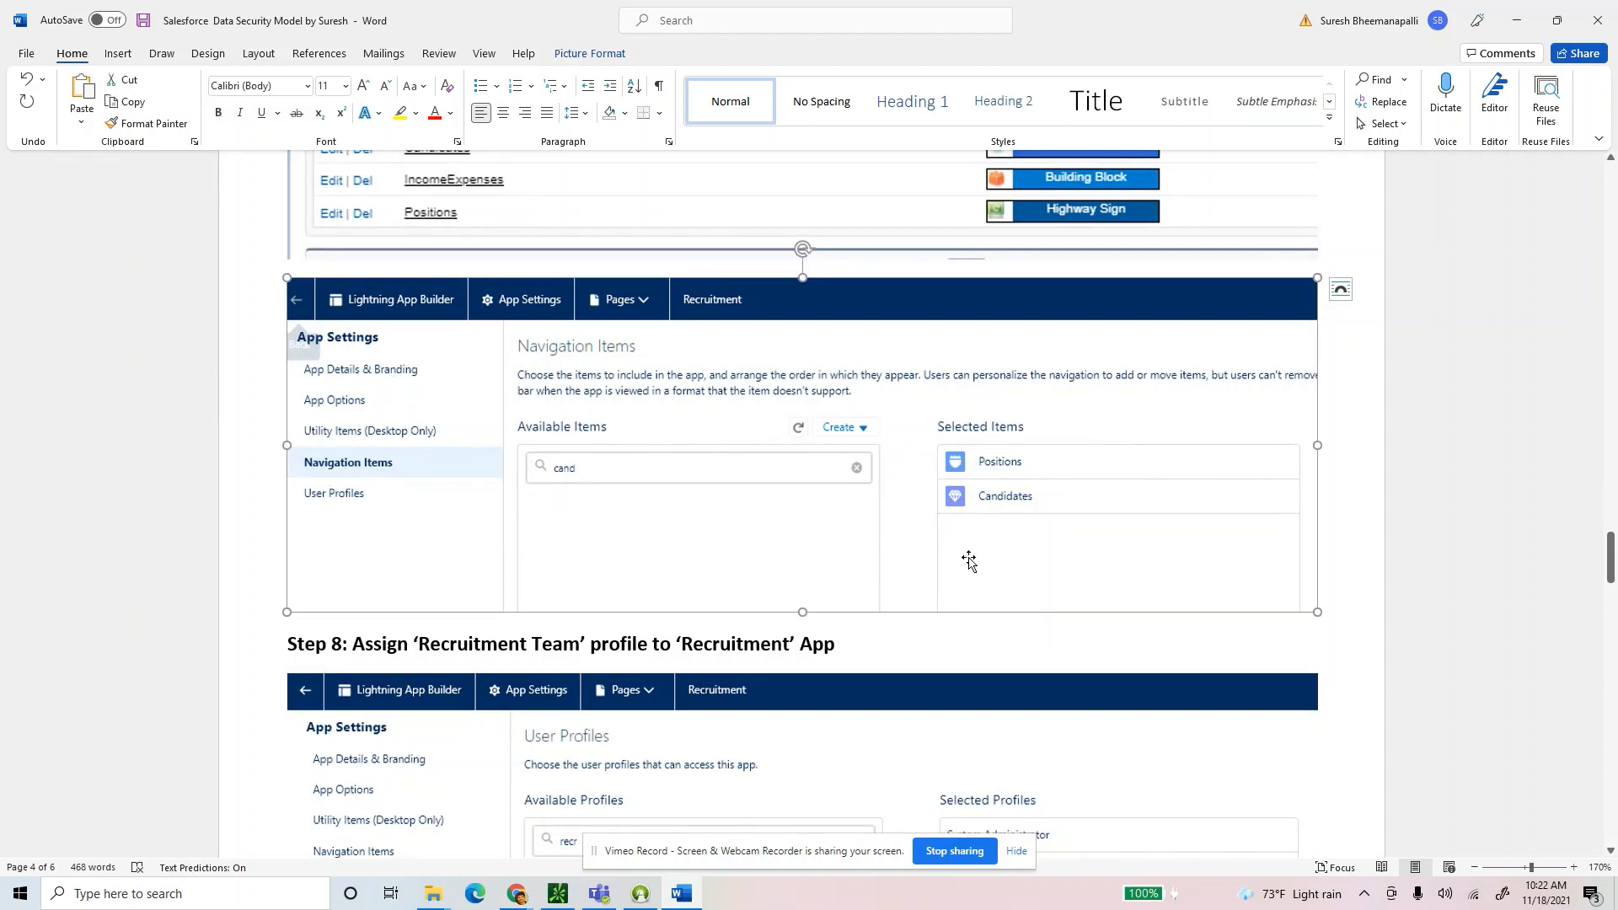
{"action": "scroll", "coordinate": [973, 560], "scroll_direction": "down", "scroll_amount": 3}
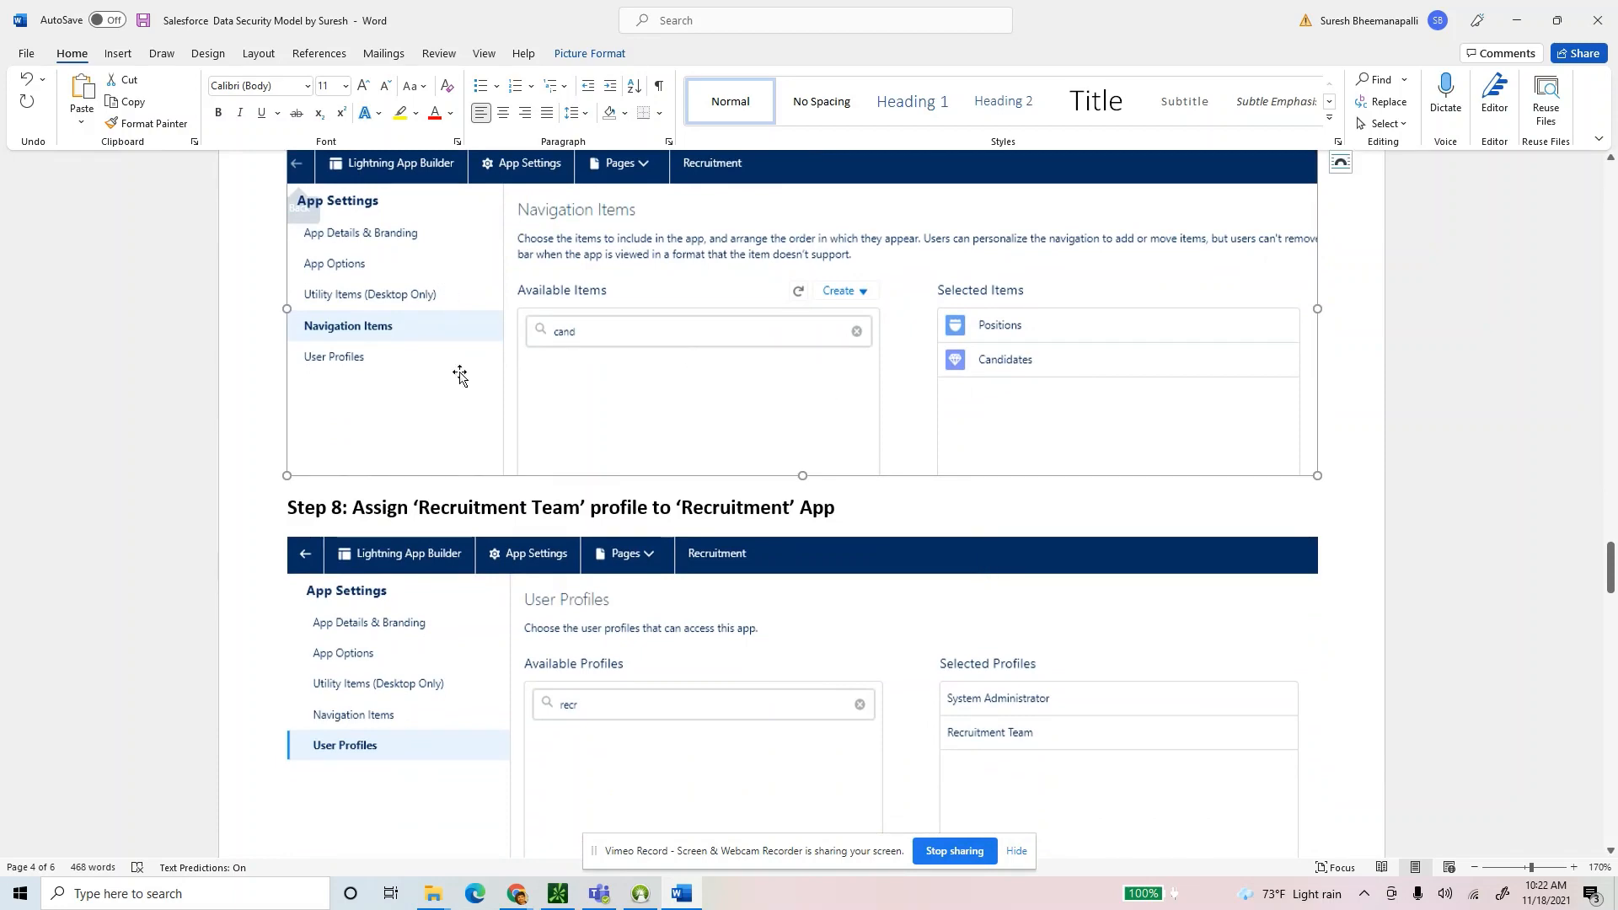
{"action": "mouse_move", "coordinate": [517, 894]}
{"action": "left_click", "coordinate": [422, 830]}
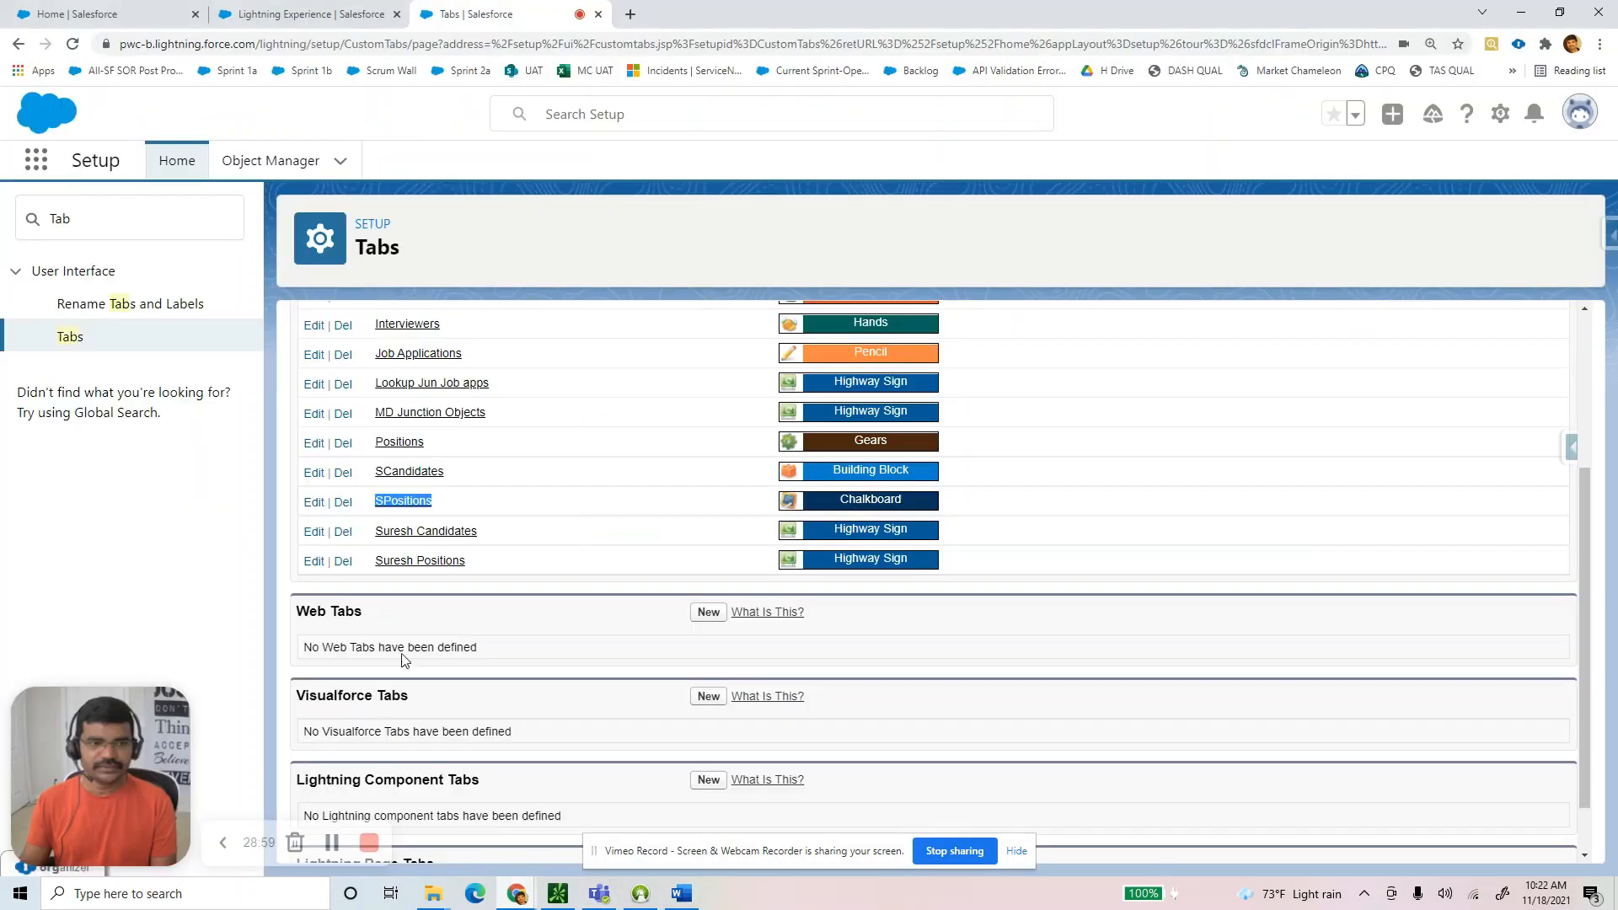
{"action": "key", "text": "alt+Tab"}
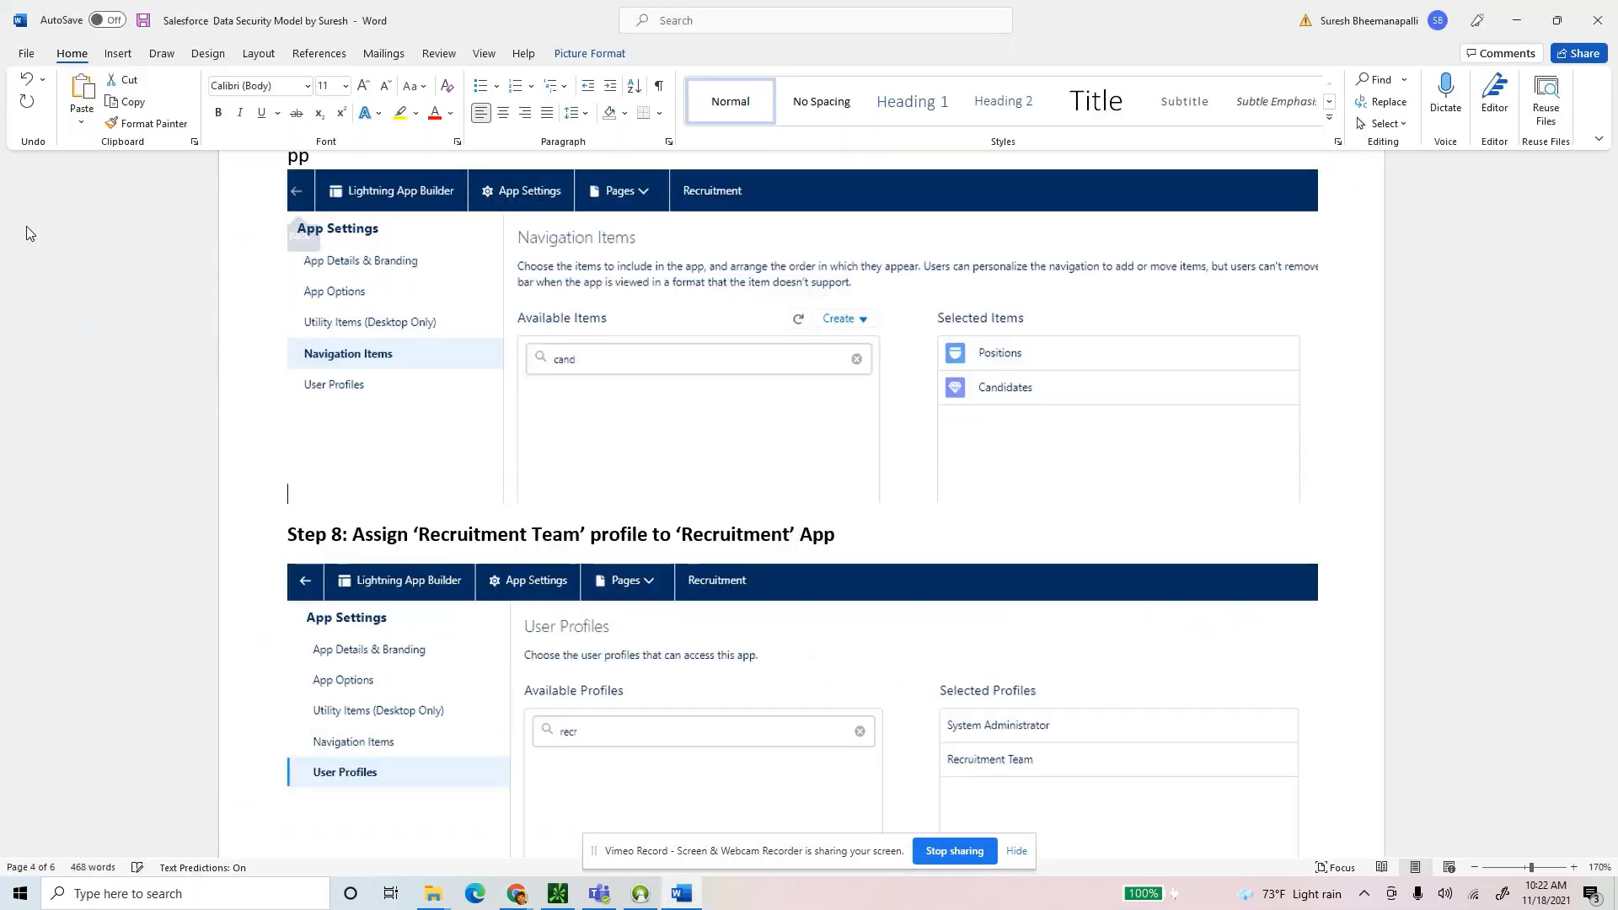
{"action": "left_click", "coordinate": [27, 225]}
{"action": "left_click", "coordinate": [422, 398]}
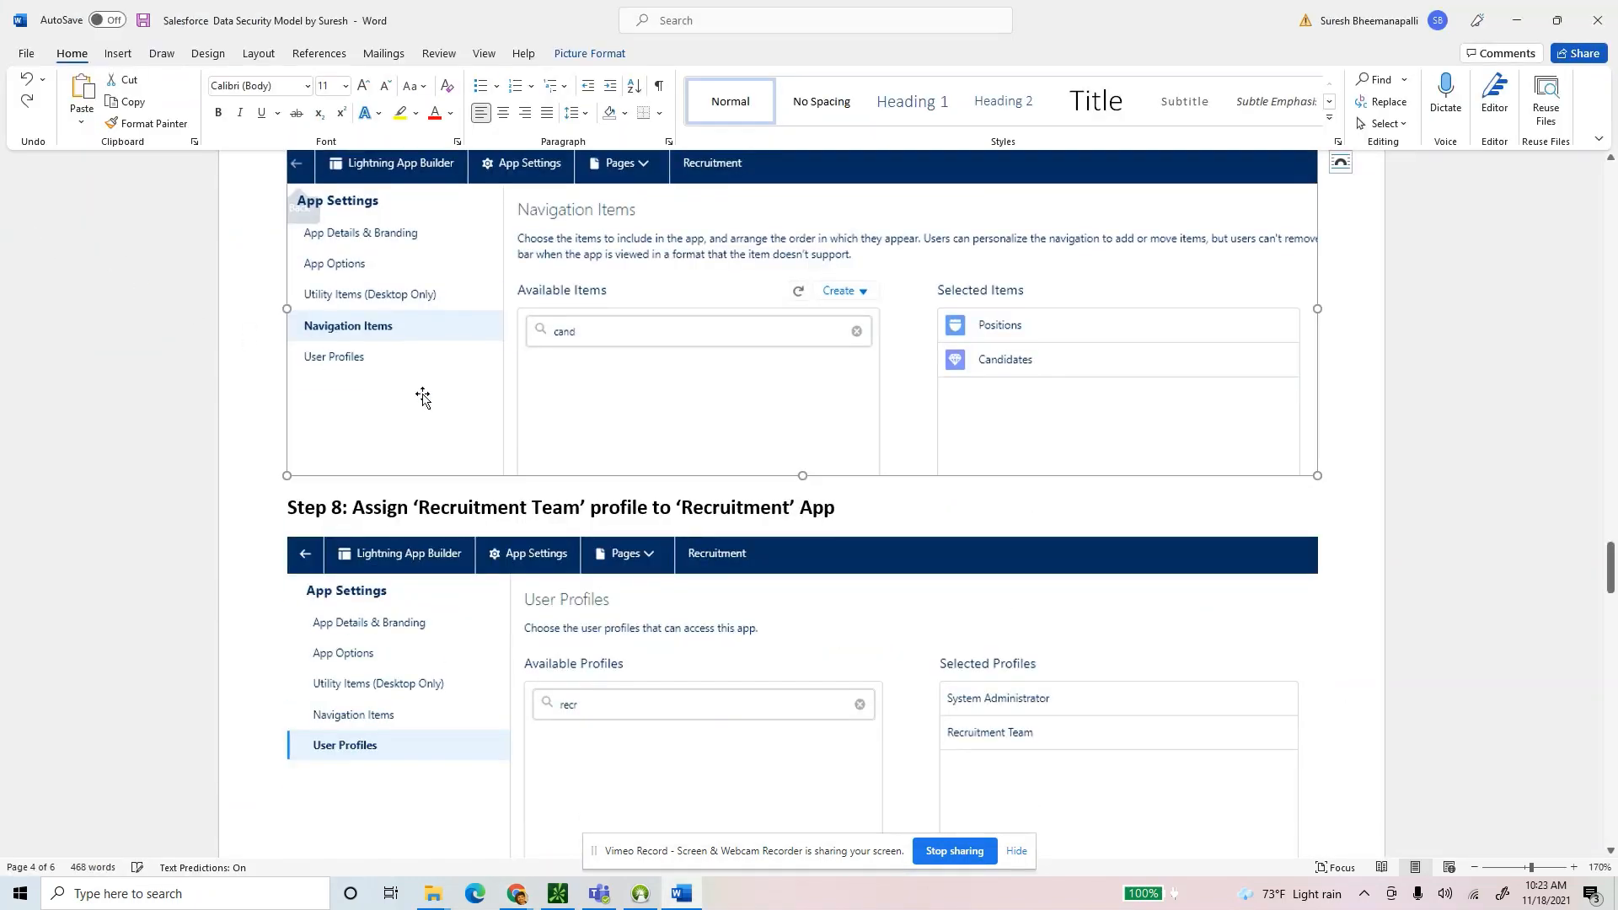
{"action": "key", "text": "alt+Tab"}
{"action": "double_click", "coordinate": [61, 218]}
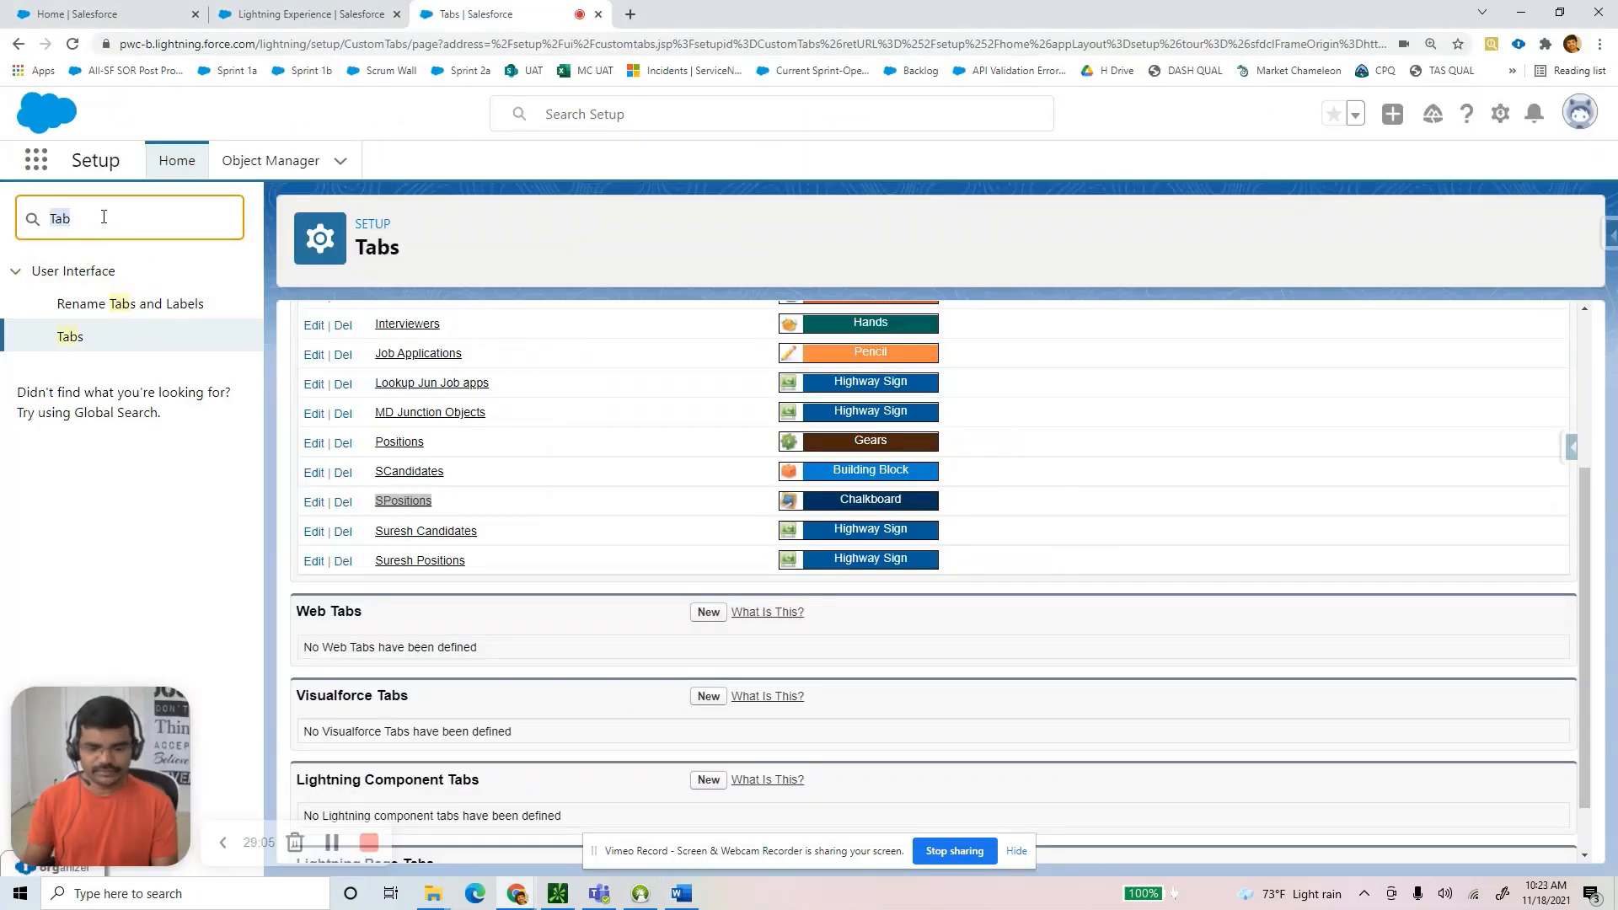
Find App Manager via Quick Find 'app' and bring up the Recruitment app's row actions.
{"action": "type", "text": "app"}
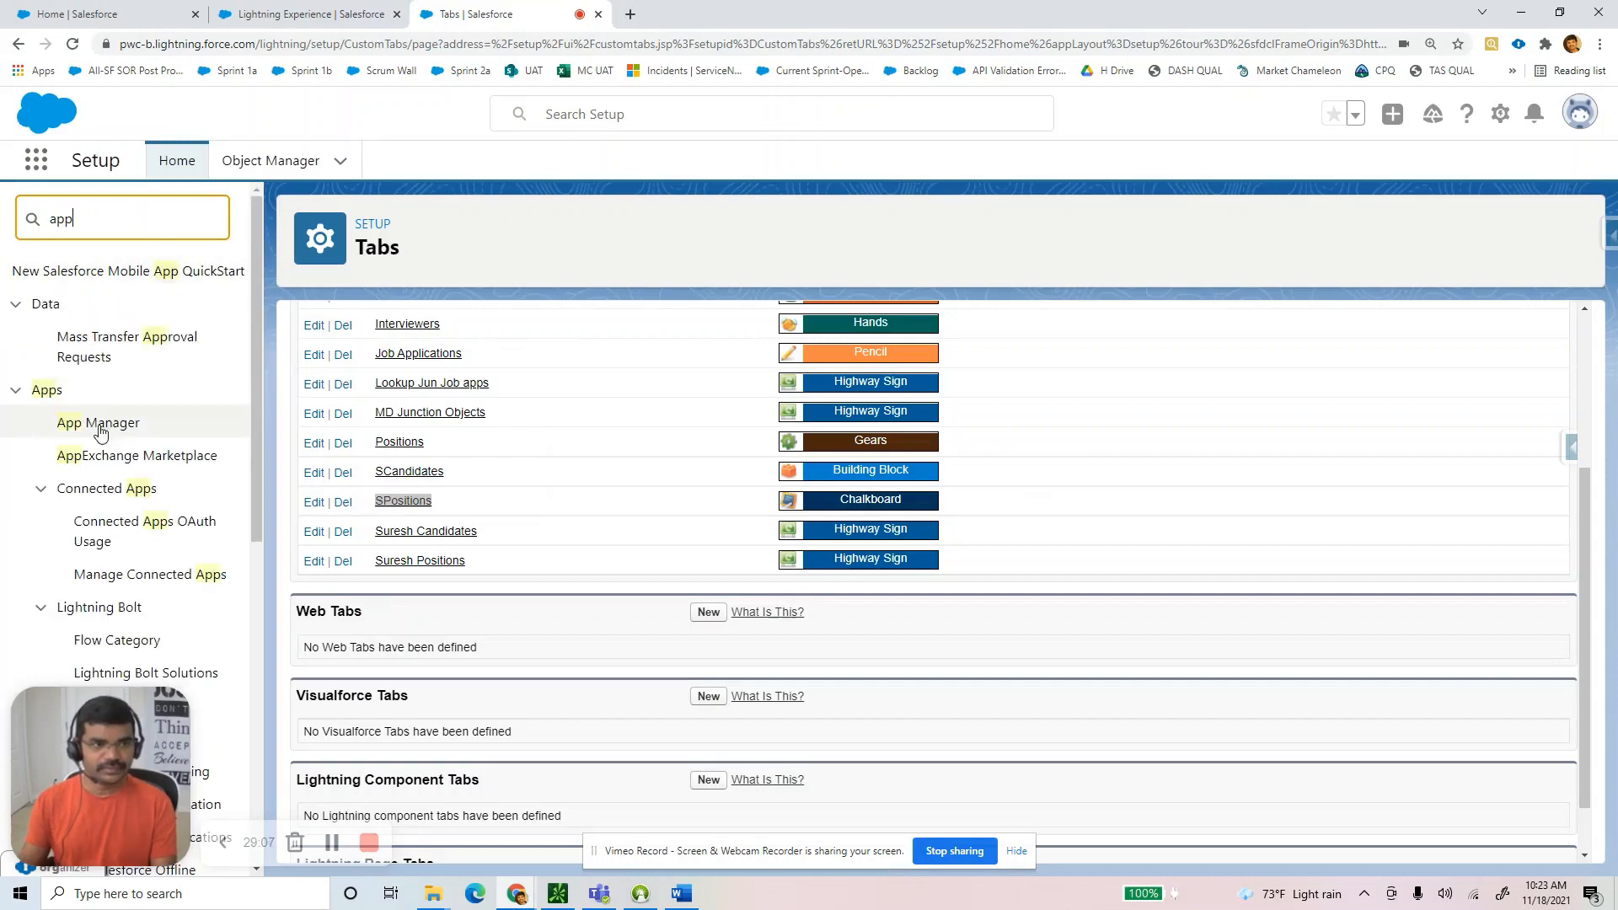
{"action": "left_click", "coordinate": [99, 424]}
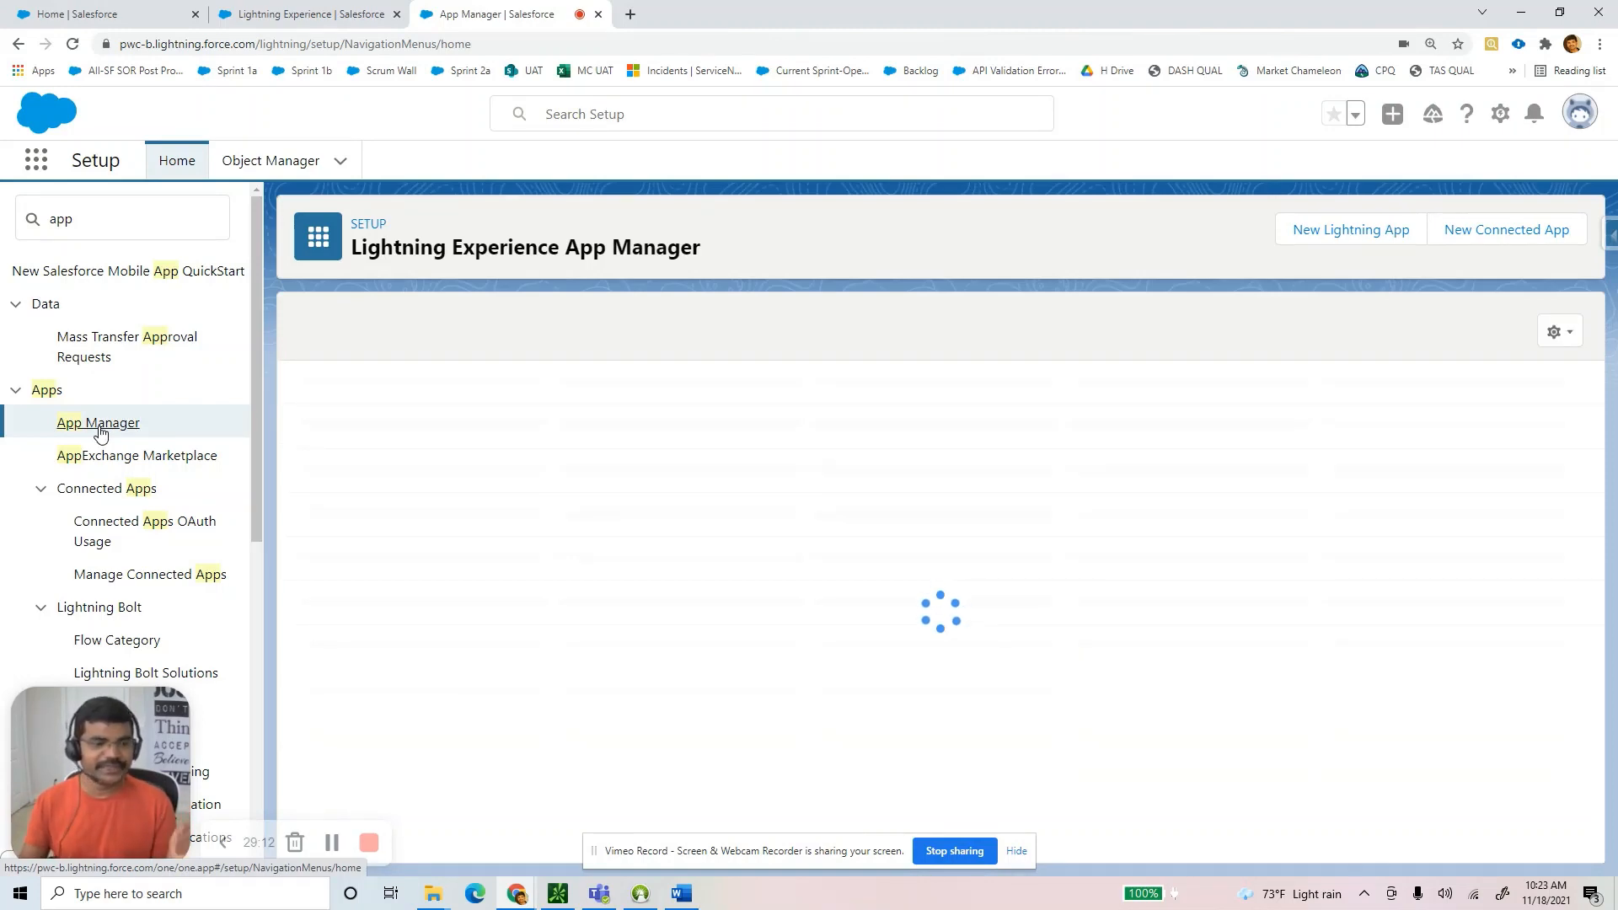
{"action": "scroll", "coordinate": [455, 675], "scroll_direction": "down", "scroll_amount": 1}
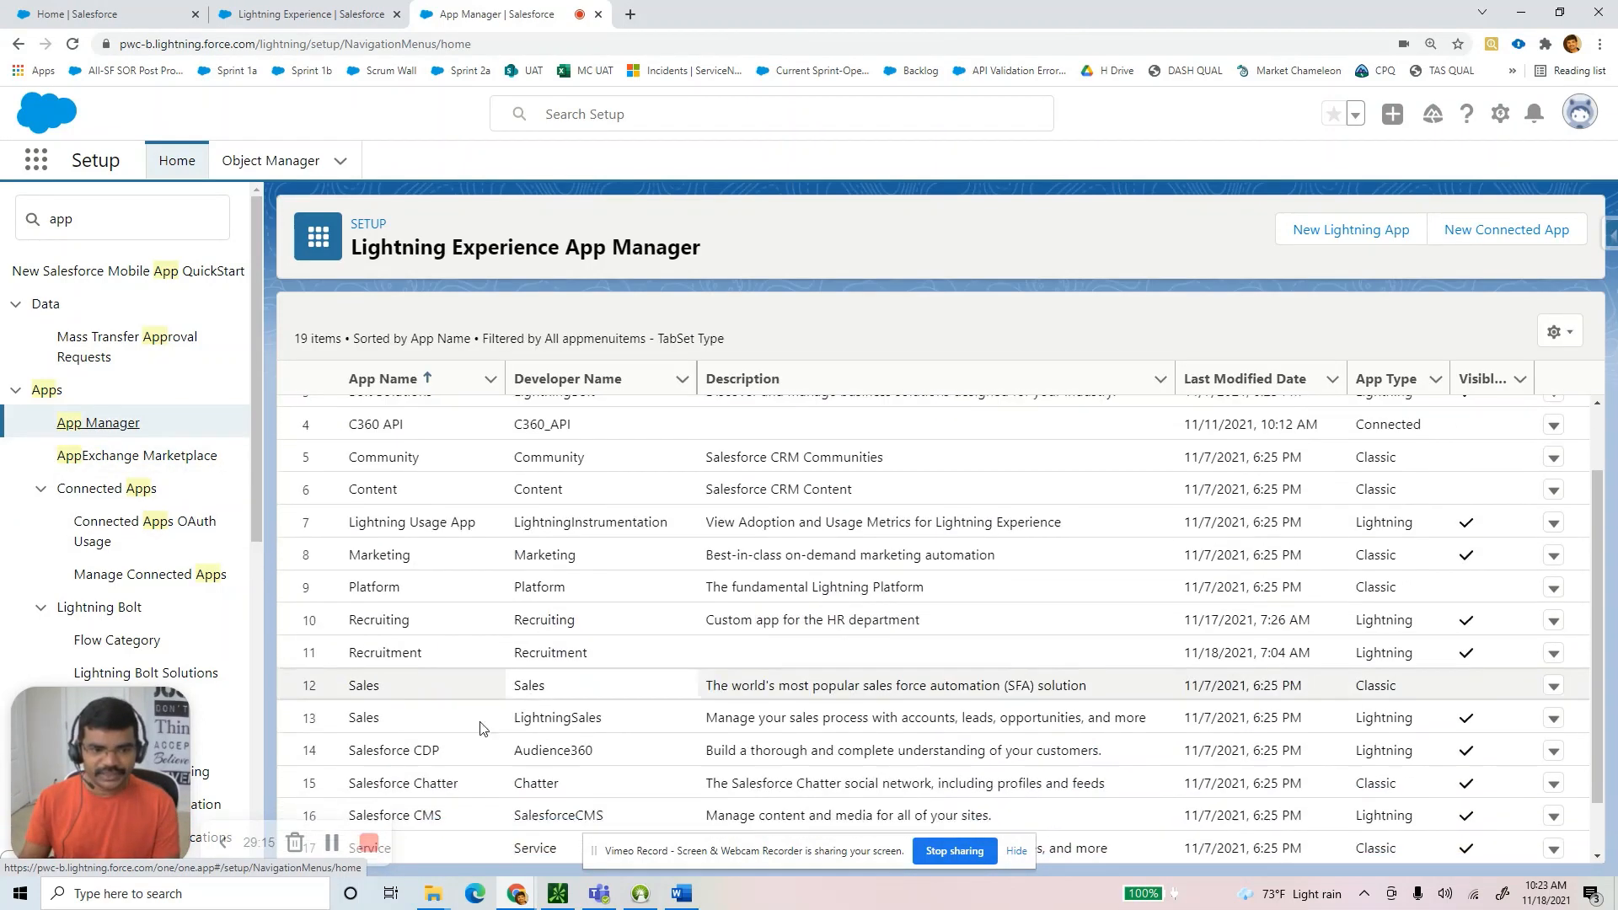
{"action": "left_click_drag", "start_coordinate": [419, 651], "coordinate": [1555, 657]}
{"action": "left_click", "coordinate": [1555, 656]}
Edit the Recruitment app and add SCandidates to its navigation items.
{"action": "left_click", "coordinate": [1493, 690]}
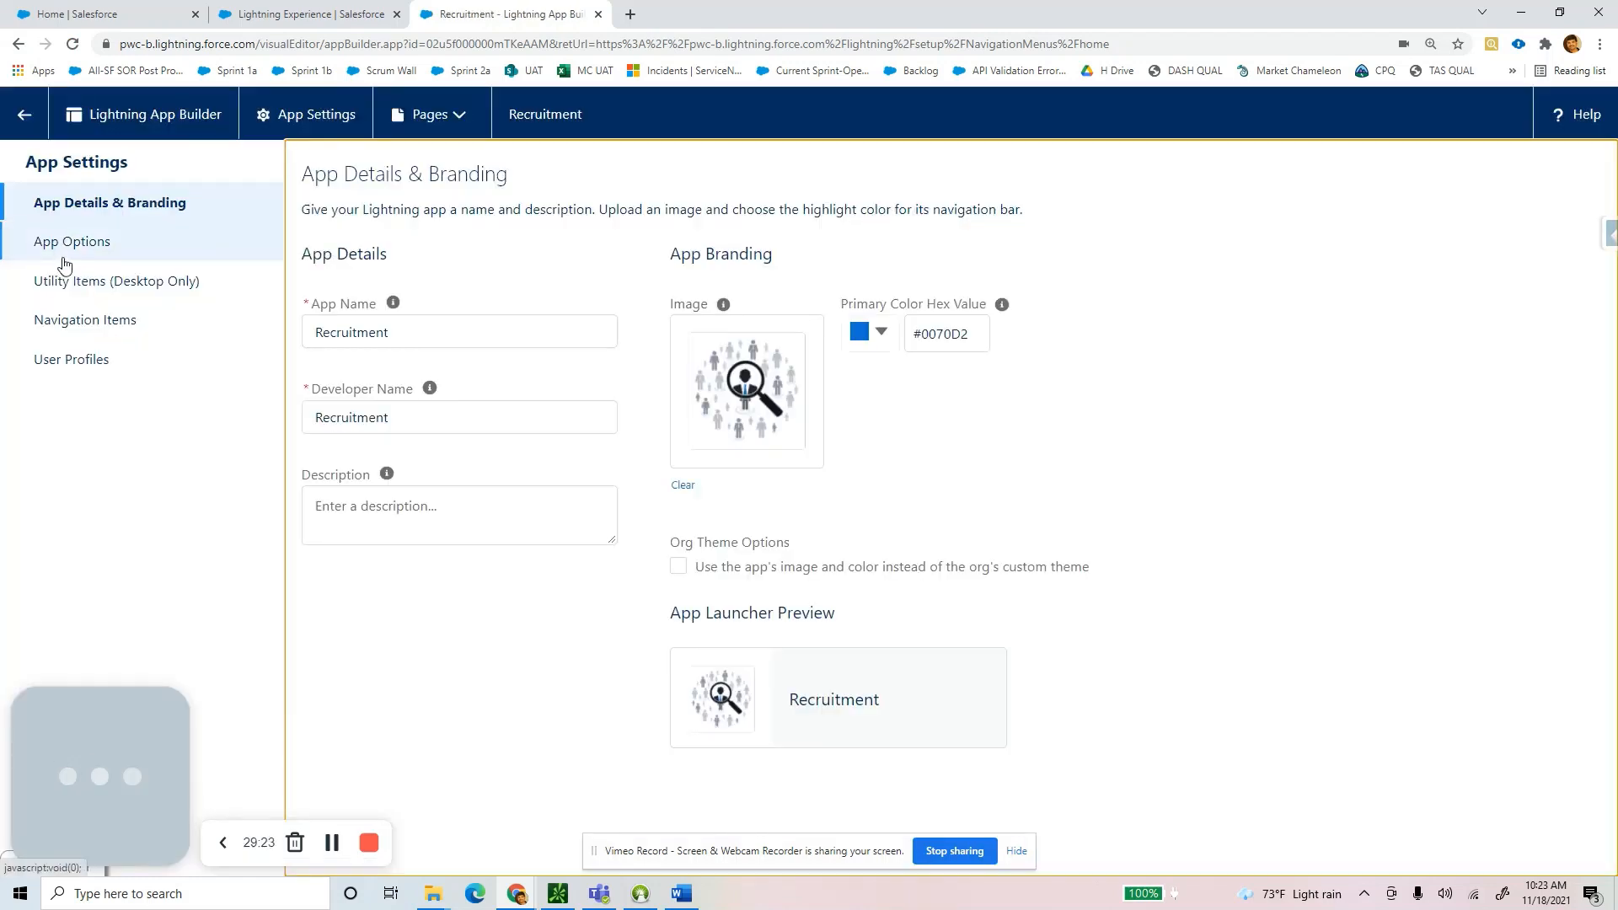
{"action": "left_click", "coordinate": [100, 328]}
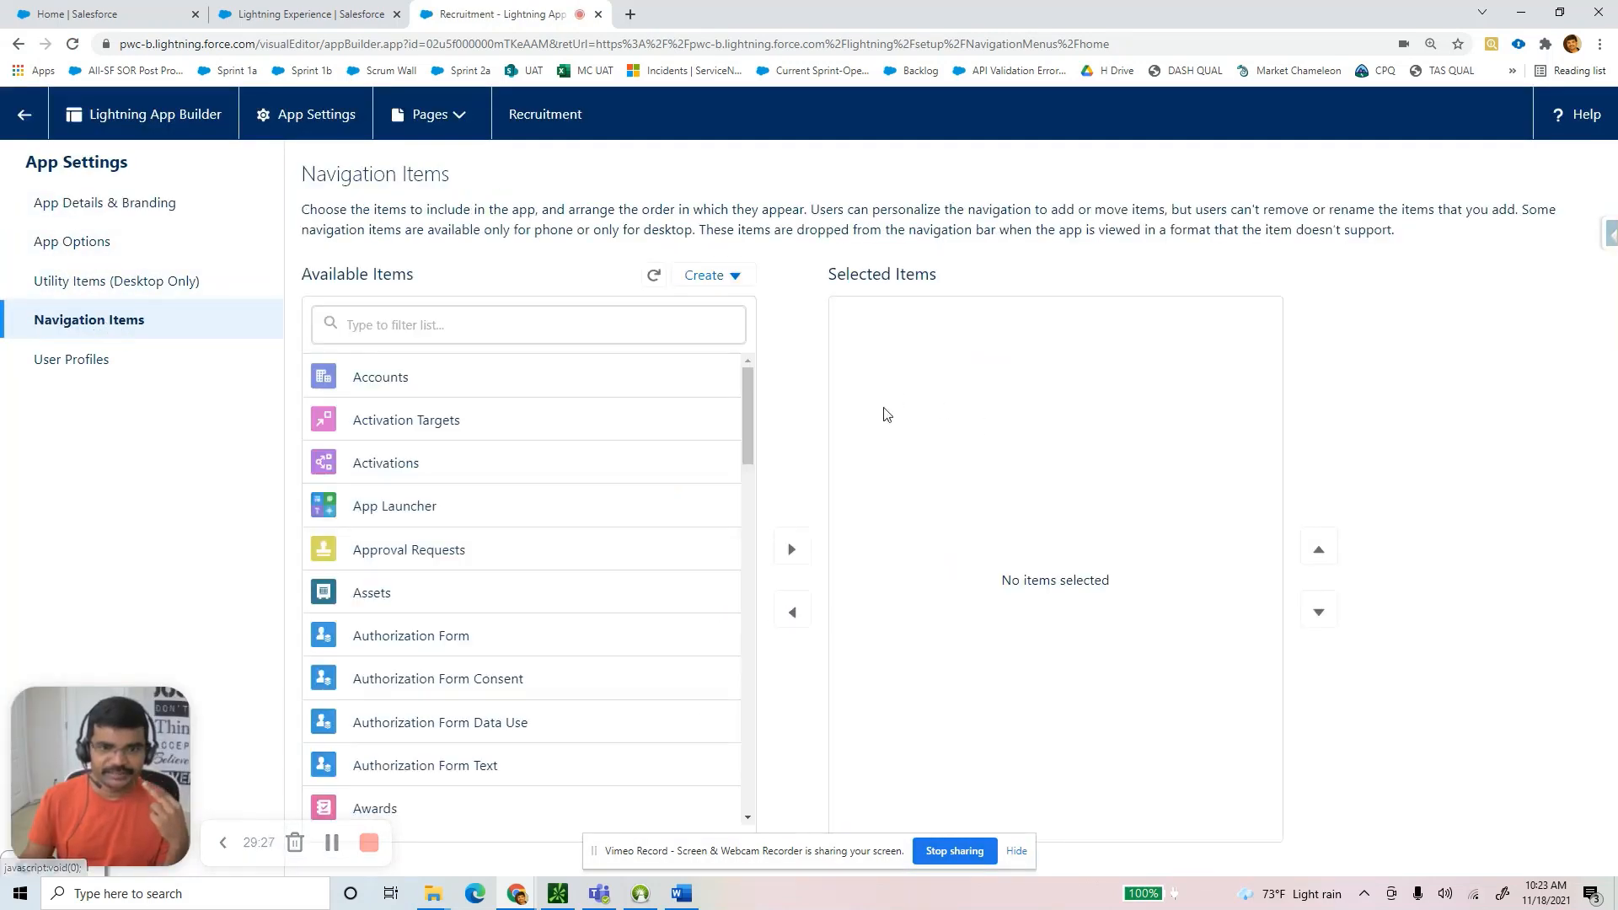
{"action": "left_click_drag", "start_coordinate": [744, 390], "coordinate": [766, 780]}
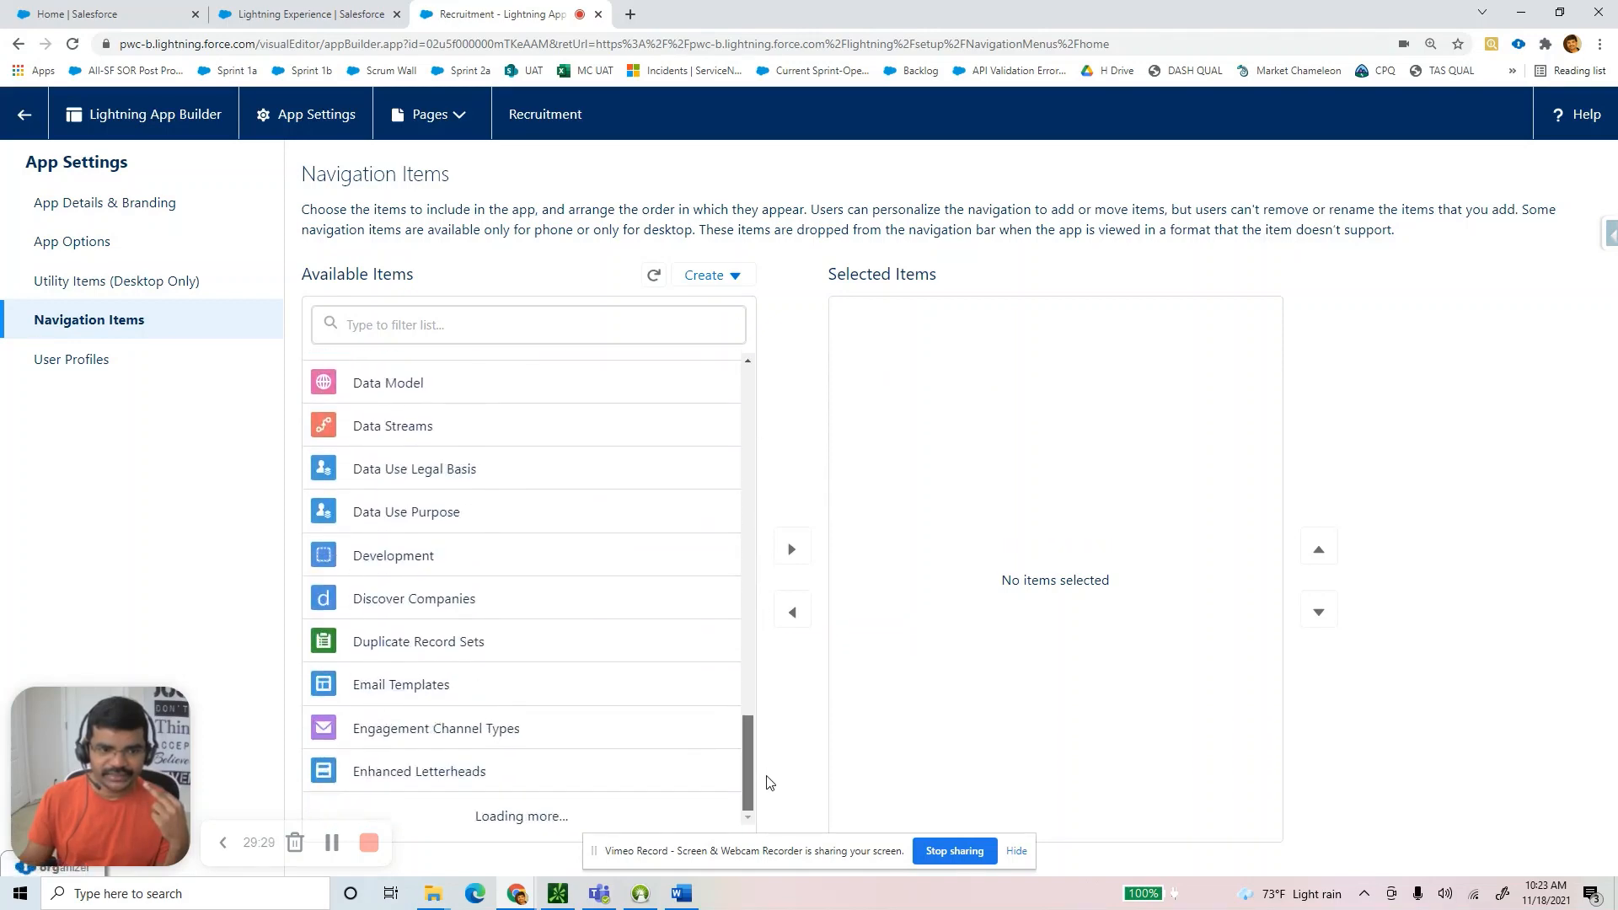
{"action": "left_click", "coordinate": [433, 323]}
{"action": "type", "text": "Sc"}
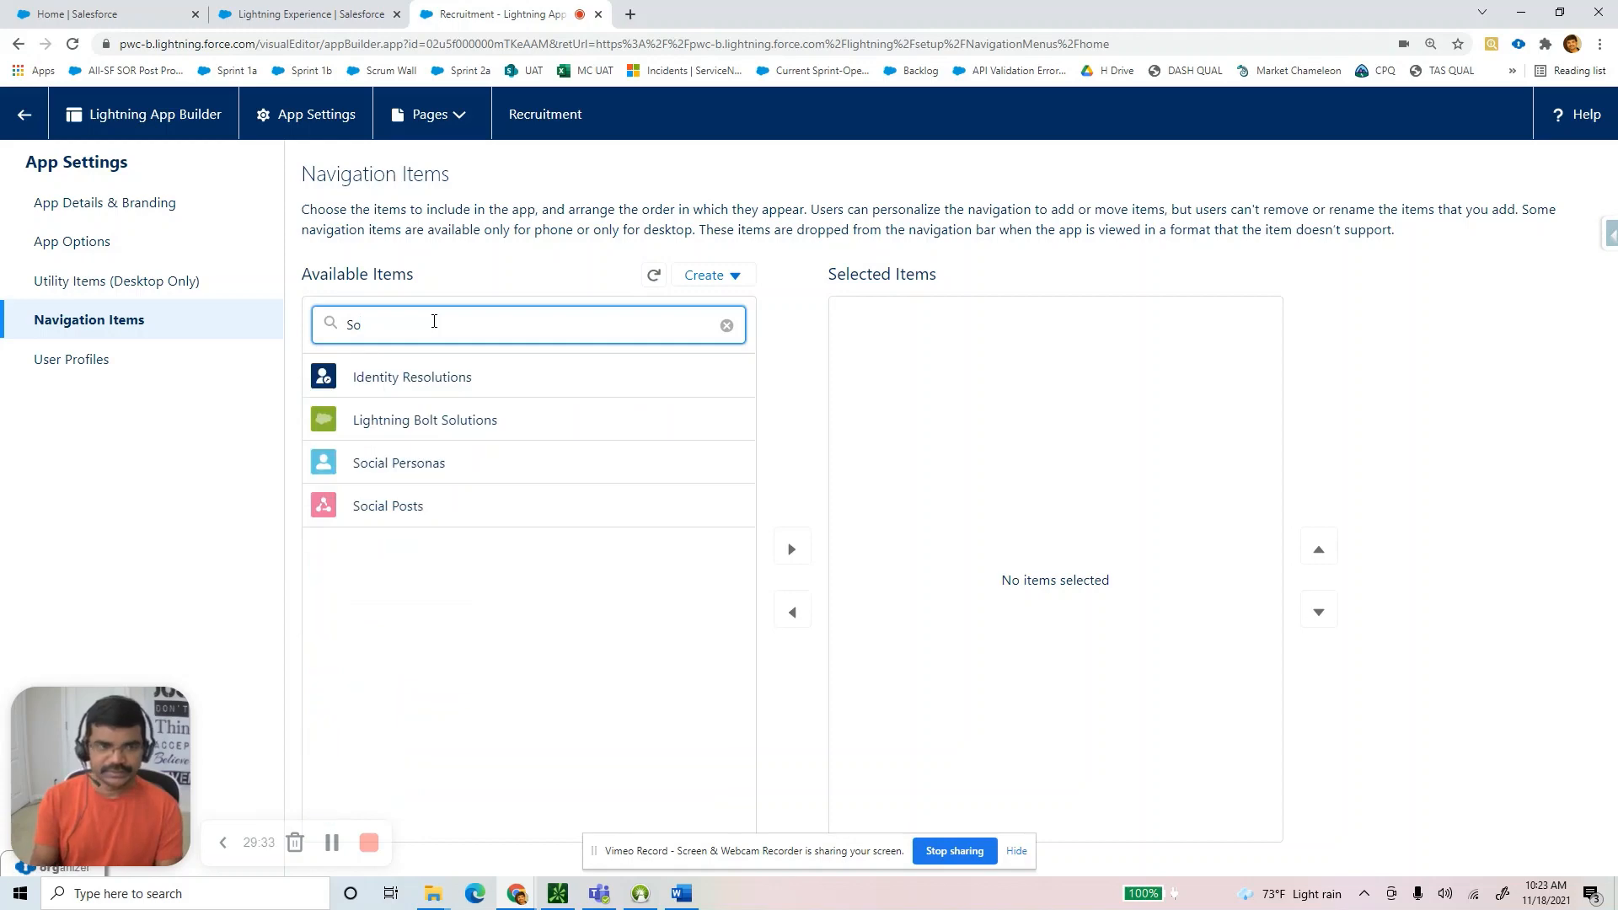
{"action": "type", "text": "can"}
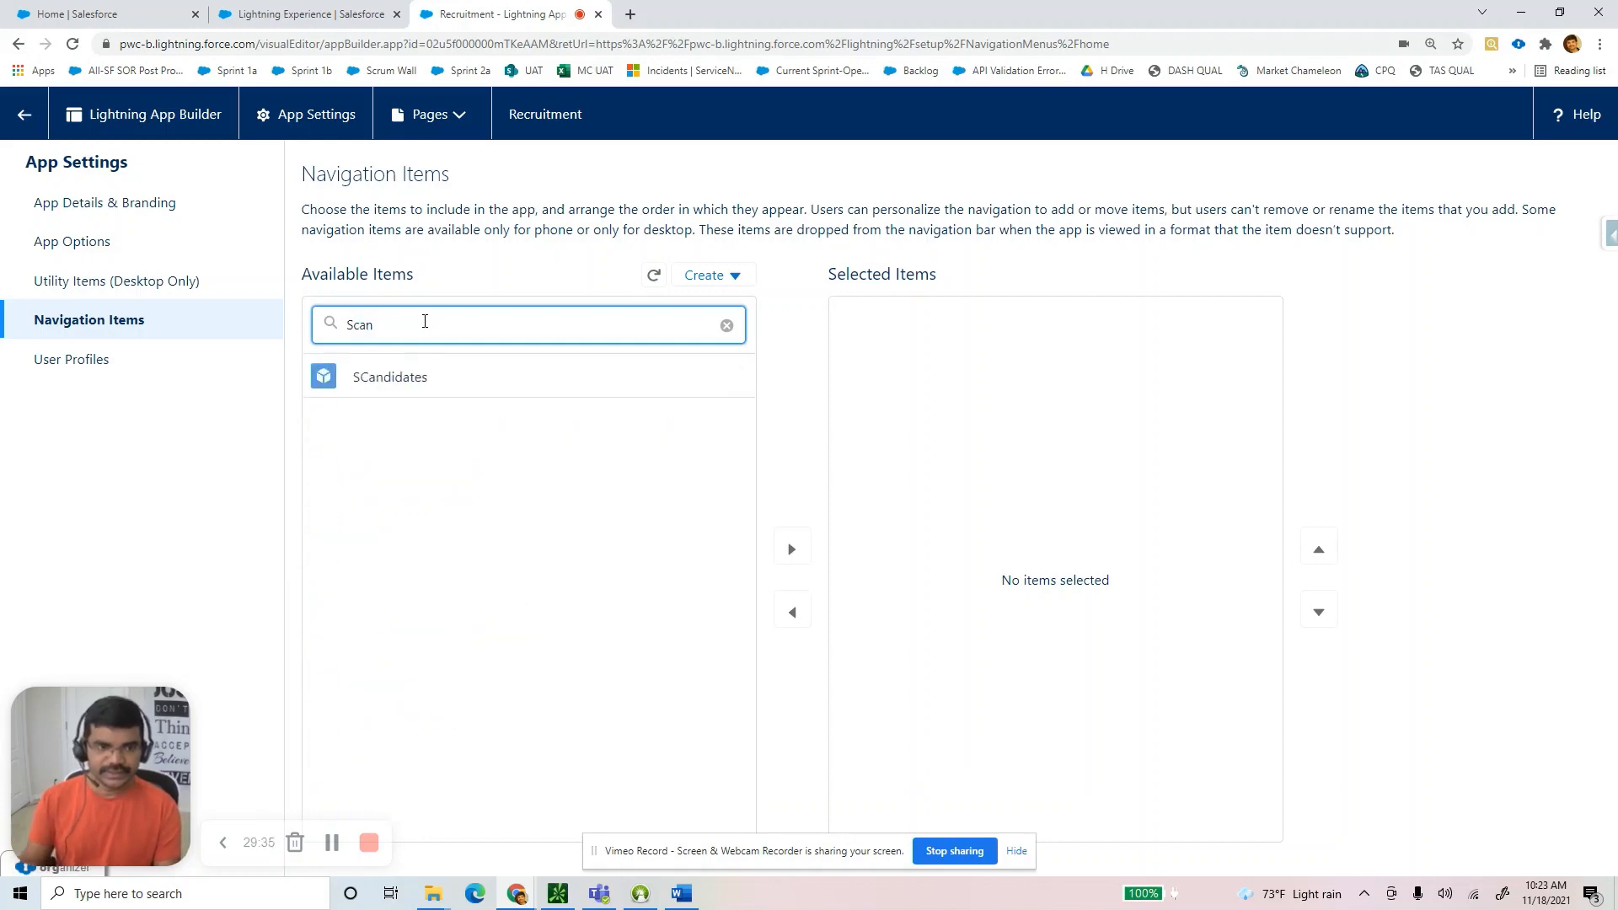
{"action": "left_click", "coordinate": [420, 379]}
{"action": "left_click", "coordinate": [792, 550]}
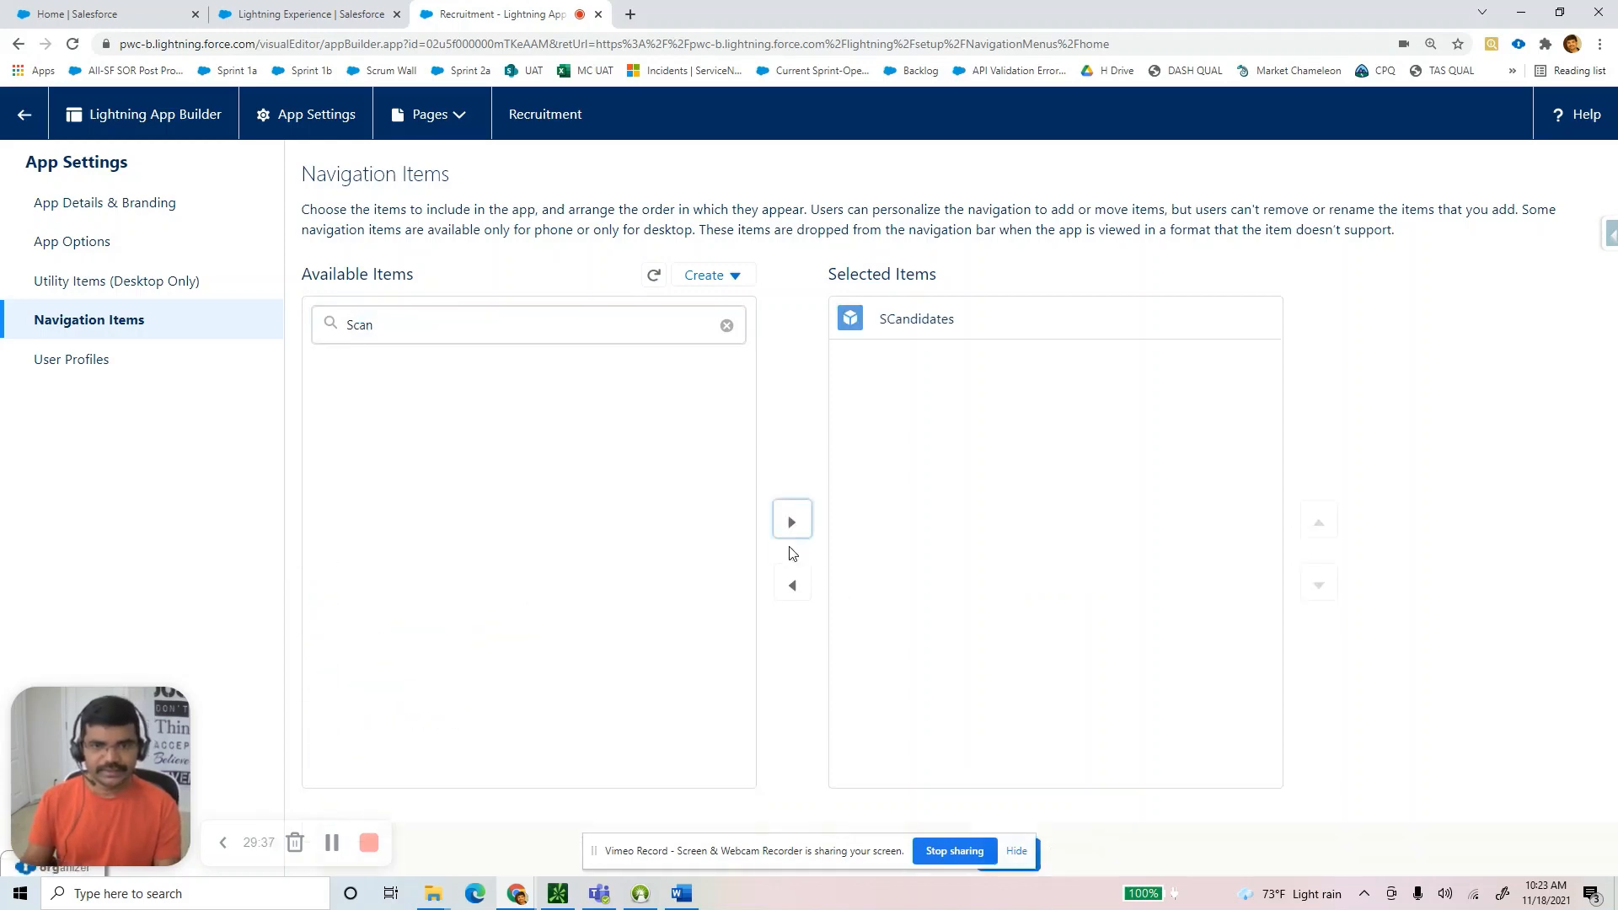
Add SPositions to the app's navigation items as well.
{"action": "double_click", "coordinate": [434, 329]}
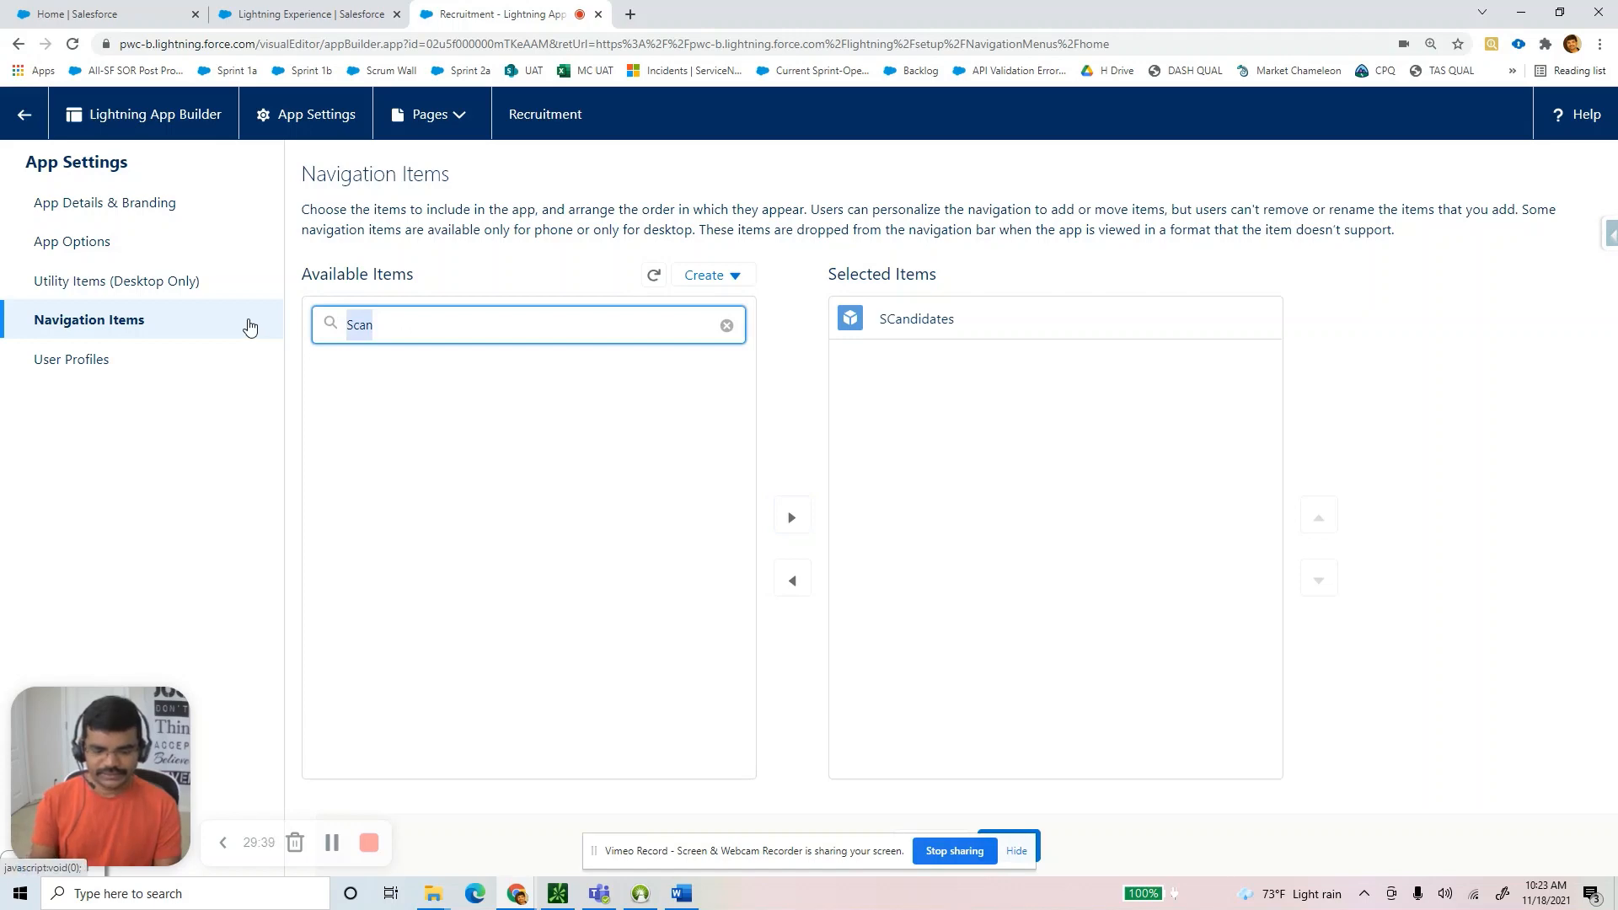
{"action": "type", "text": "sPo"}
{"action": "left_click", "coordinate": [456, 382]}
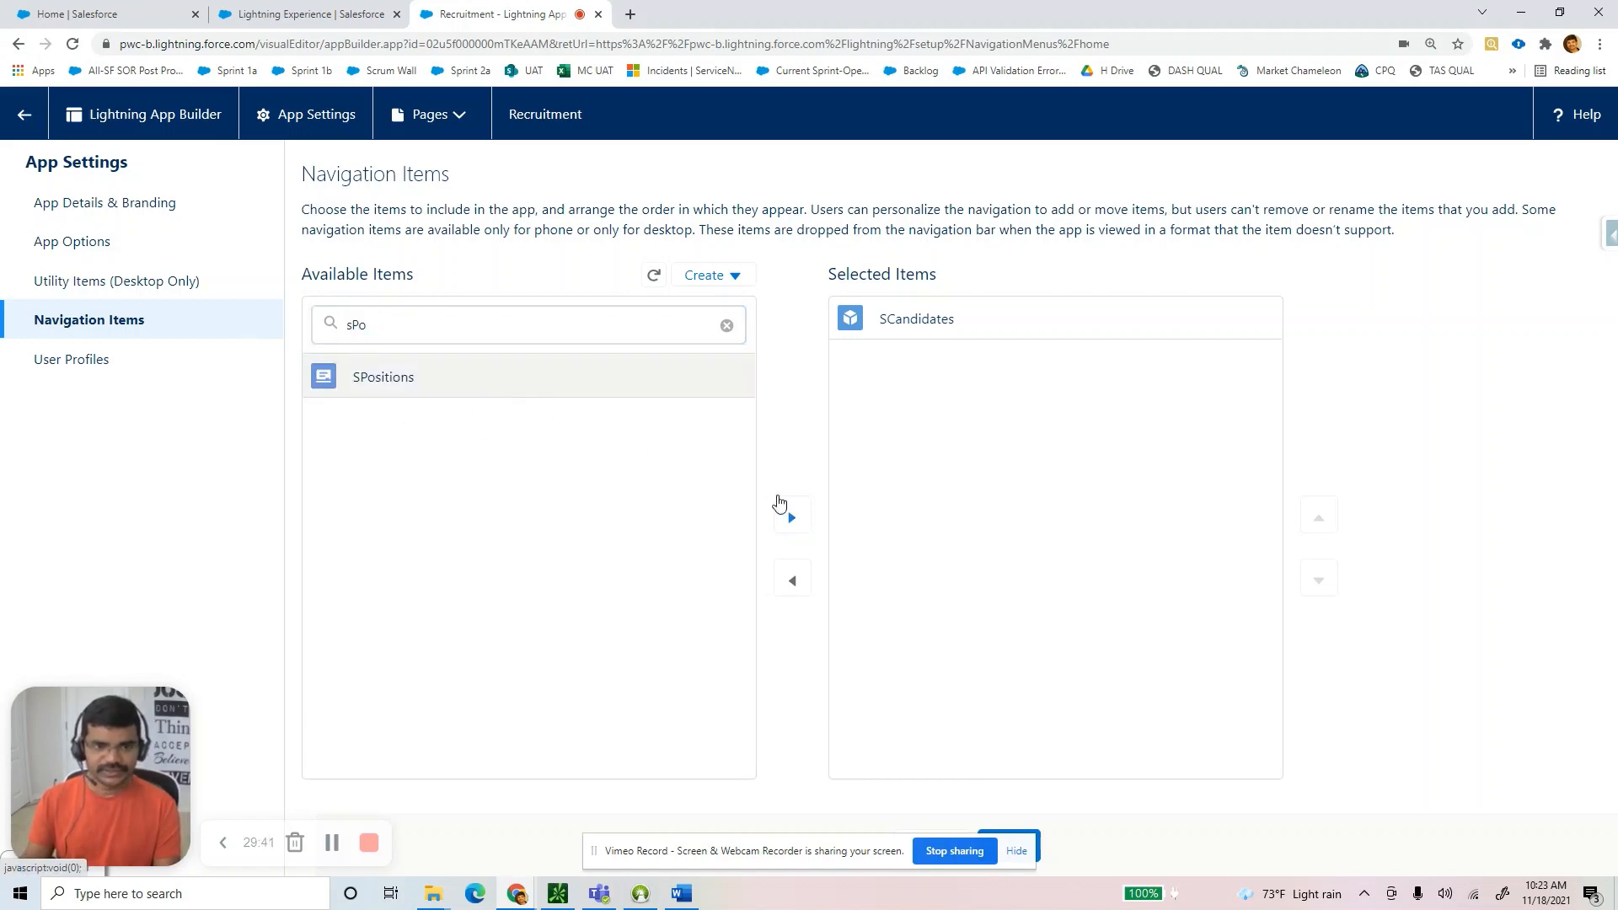
{"action": "left_click", "coordinate": [791, 515]}
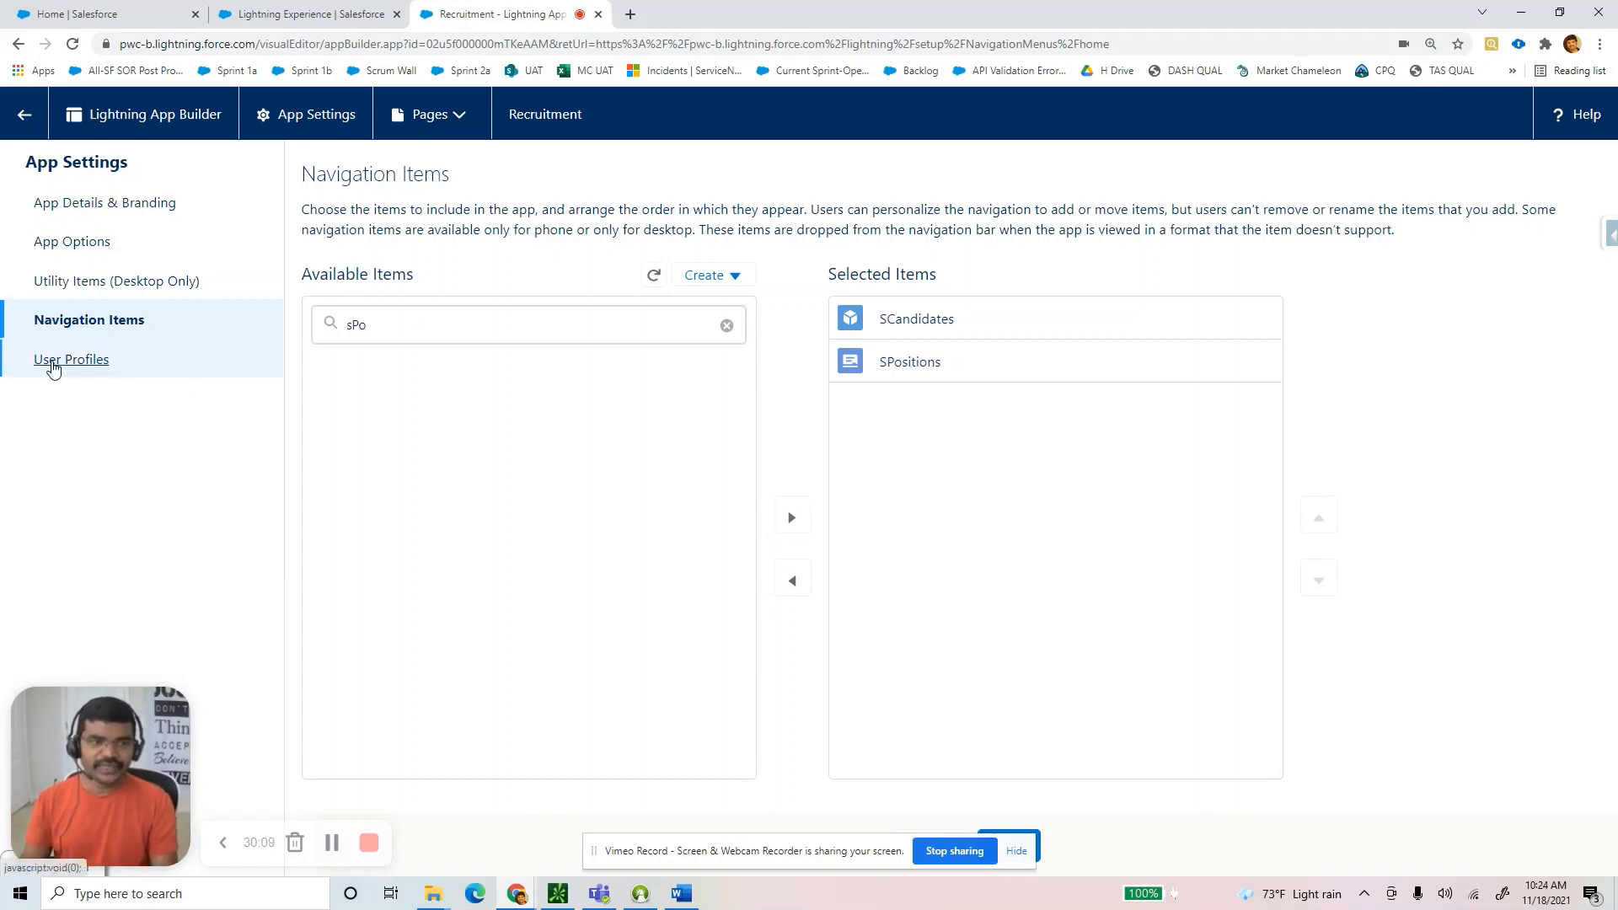
Stay on the page and save the Recruitment app's navigation item changes.
{"action": "left_click", "coordinate": [56, 358]}
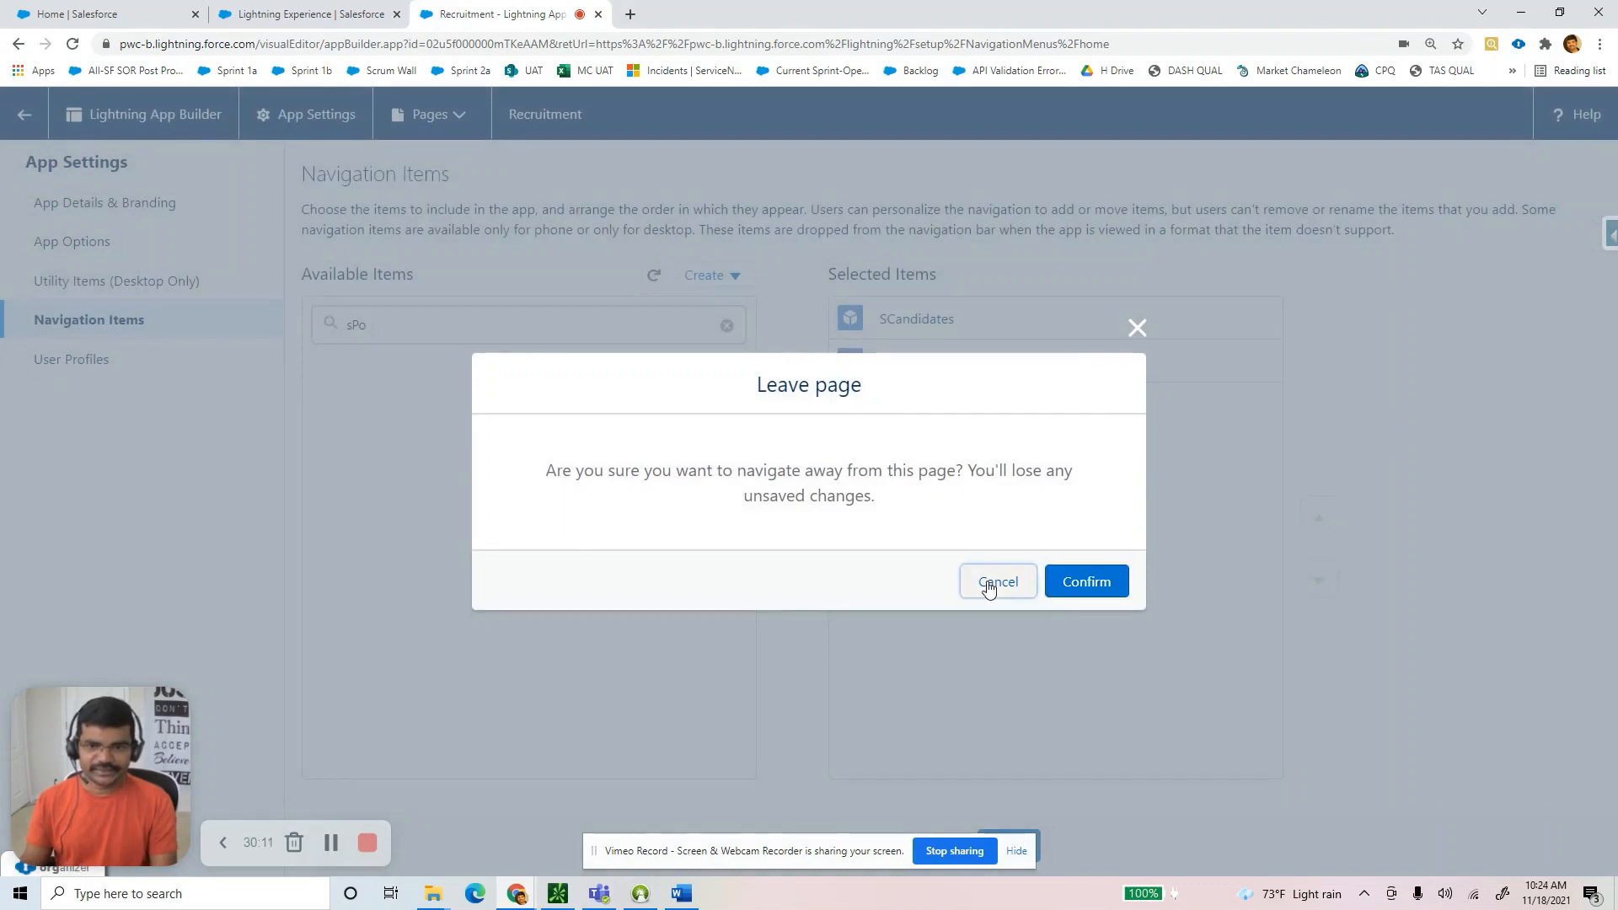
{"action": "left_click", "coordinate": [996, 583]}
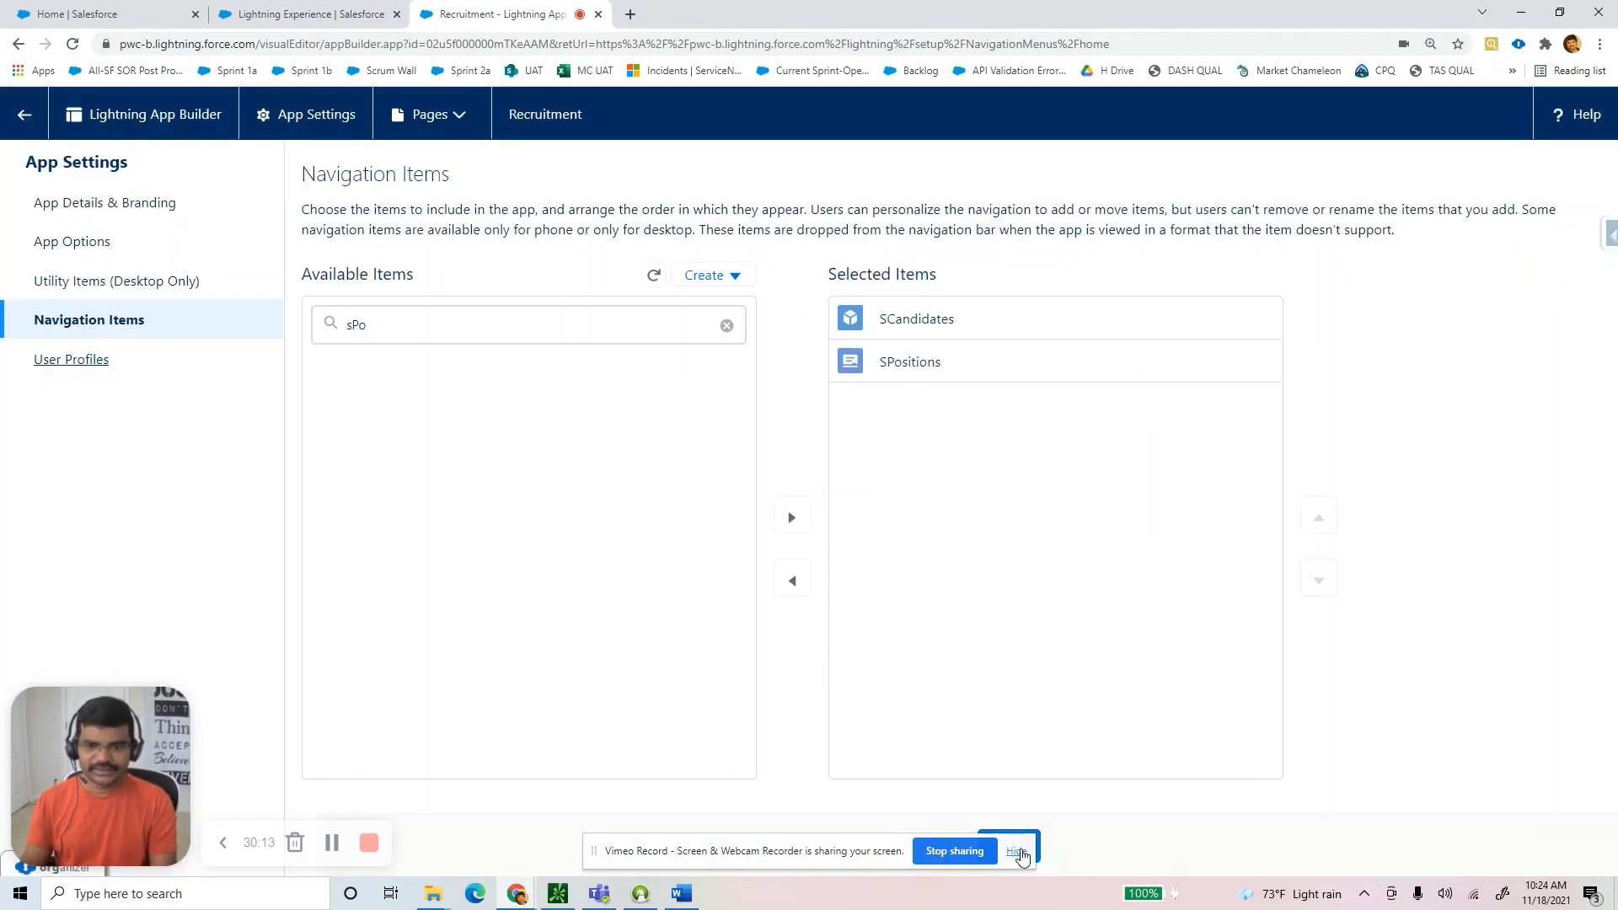
{"action": "left_click", "coordinate": [1016, 852]}
{"action": "left_click", "coordinate": [1012, 850]}
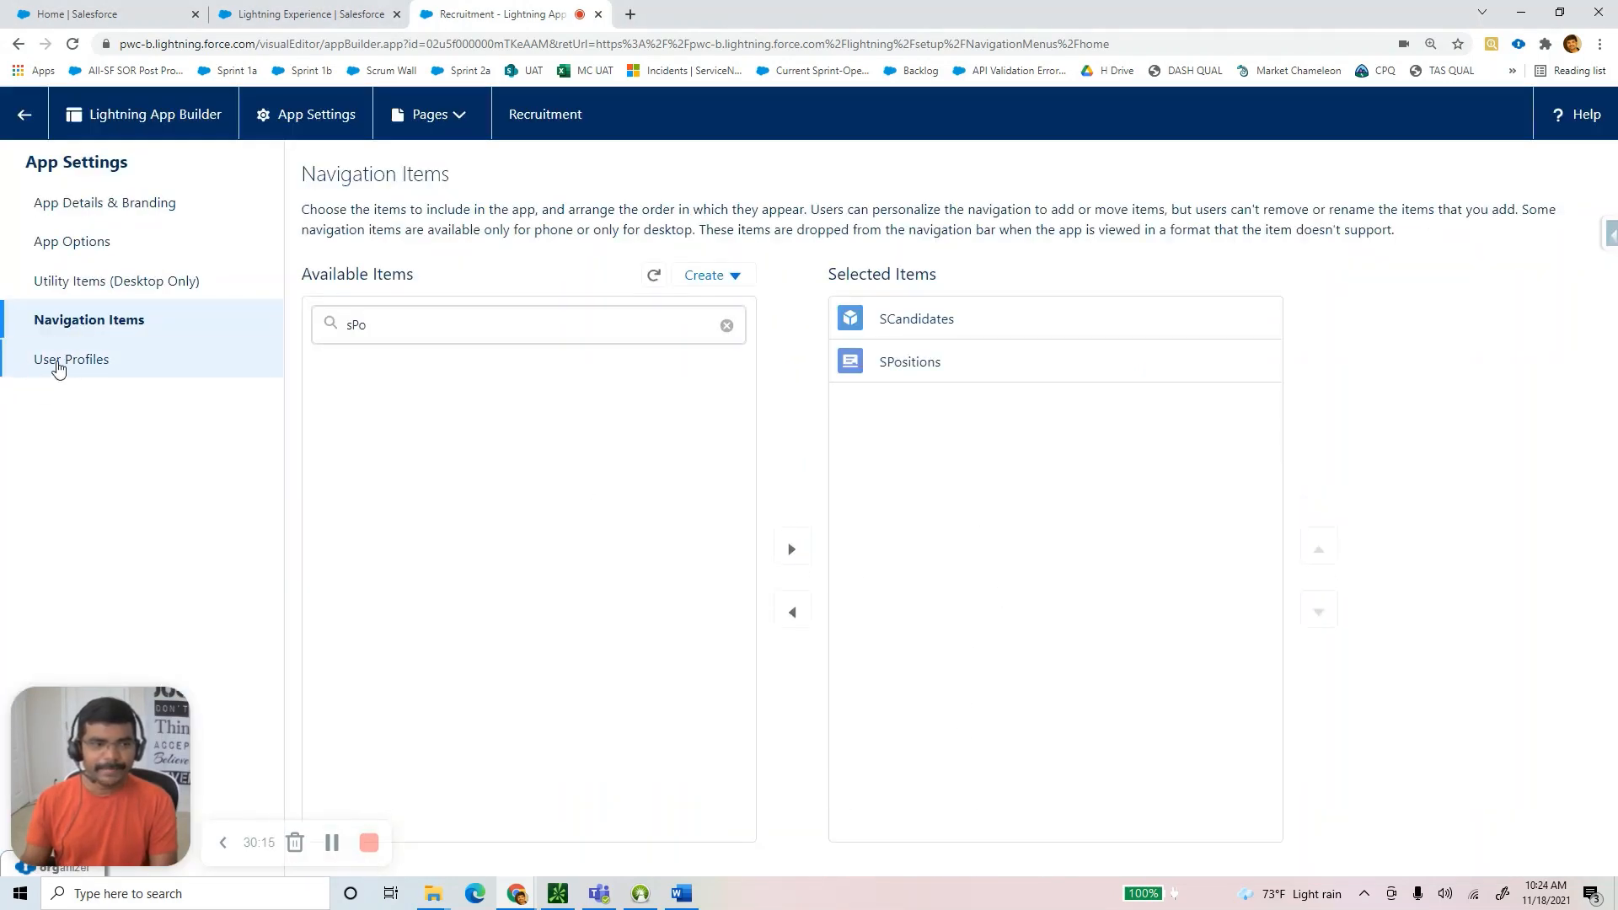
Review the app's profiles, Recruitment Team and System Administrator, then return to the Word guide.
{"action": "left_click", "coordinate": [74, 368]}
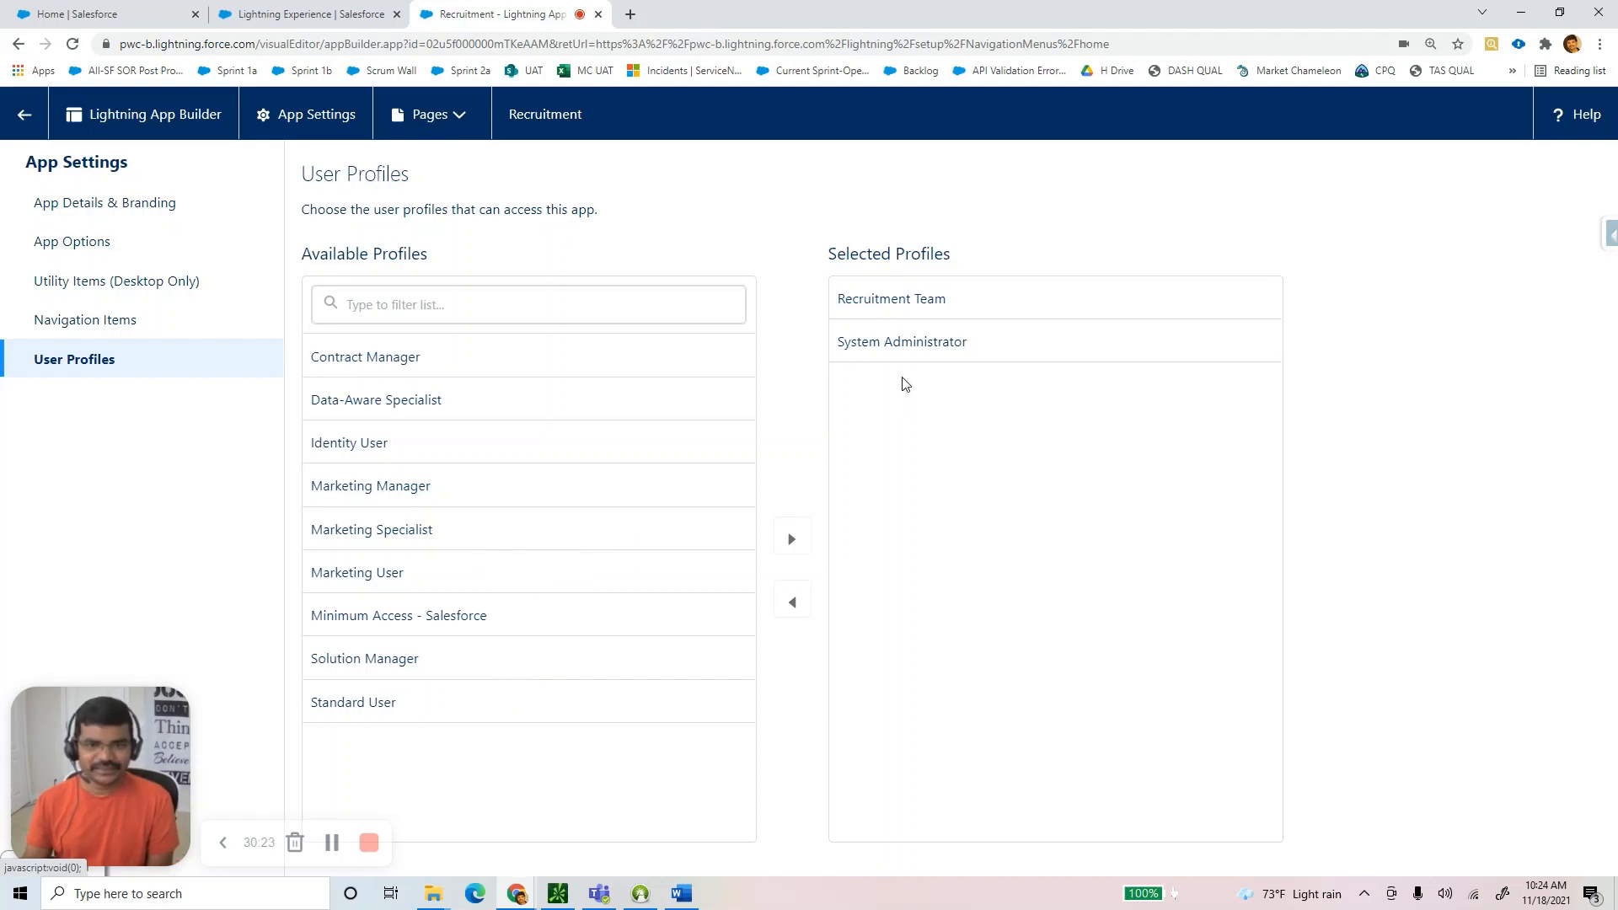
{"action": "left_click", "coordinate": [901, 310]}
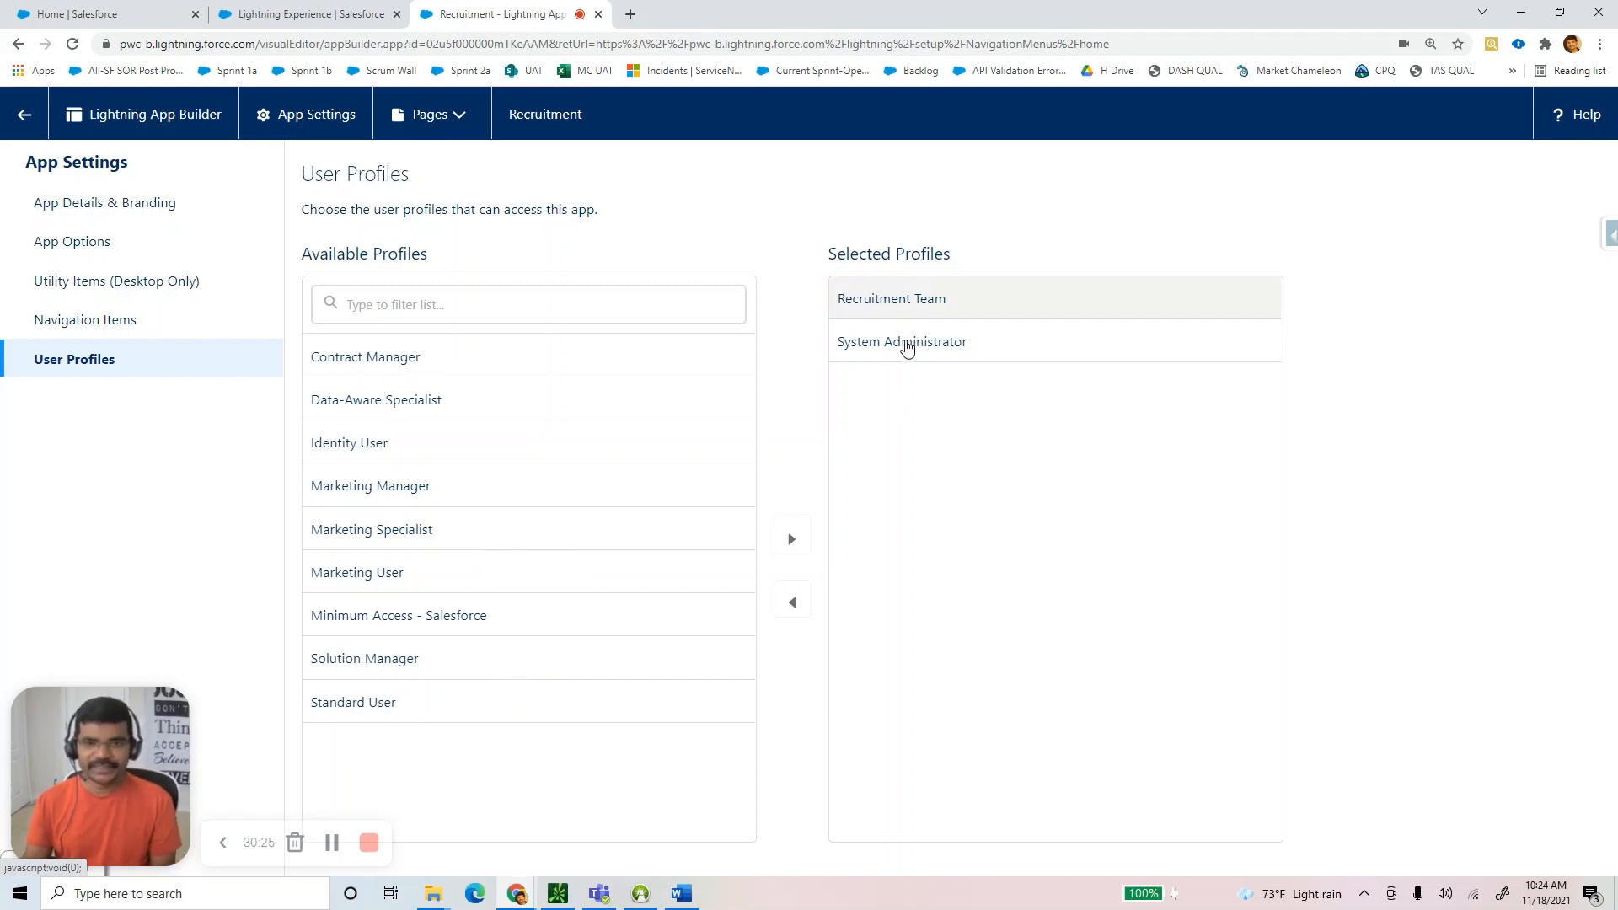
{"action": "left_click", "coordinate": [904, 345]}
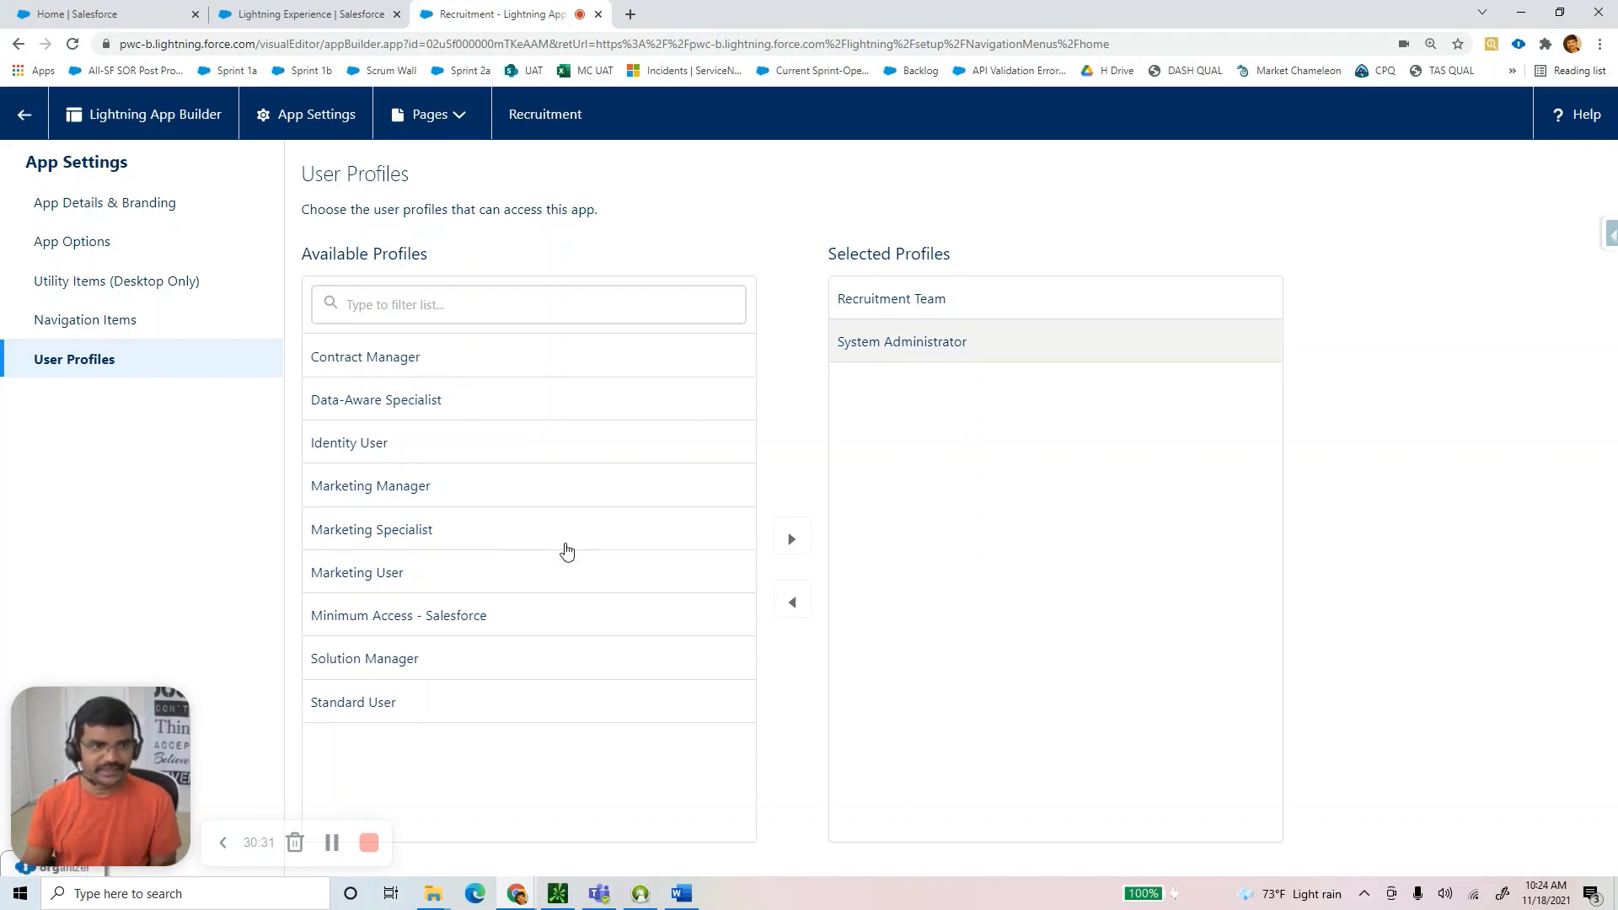
{"action": "left_click", "coordinate": [682, 894]}
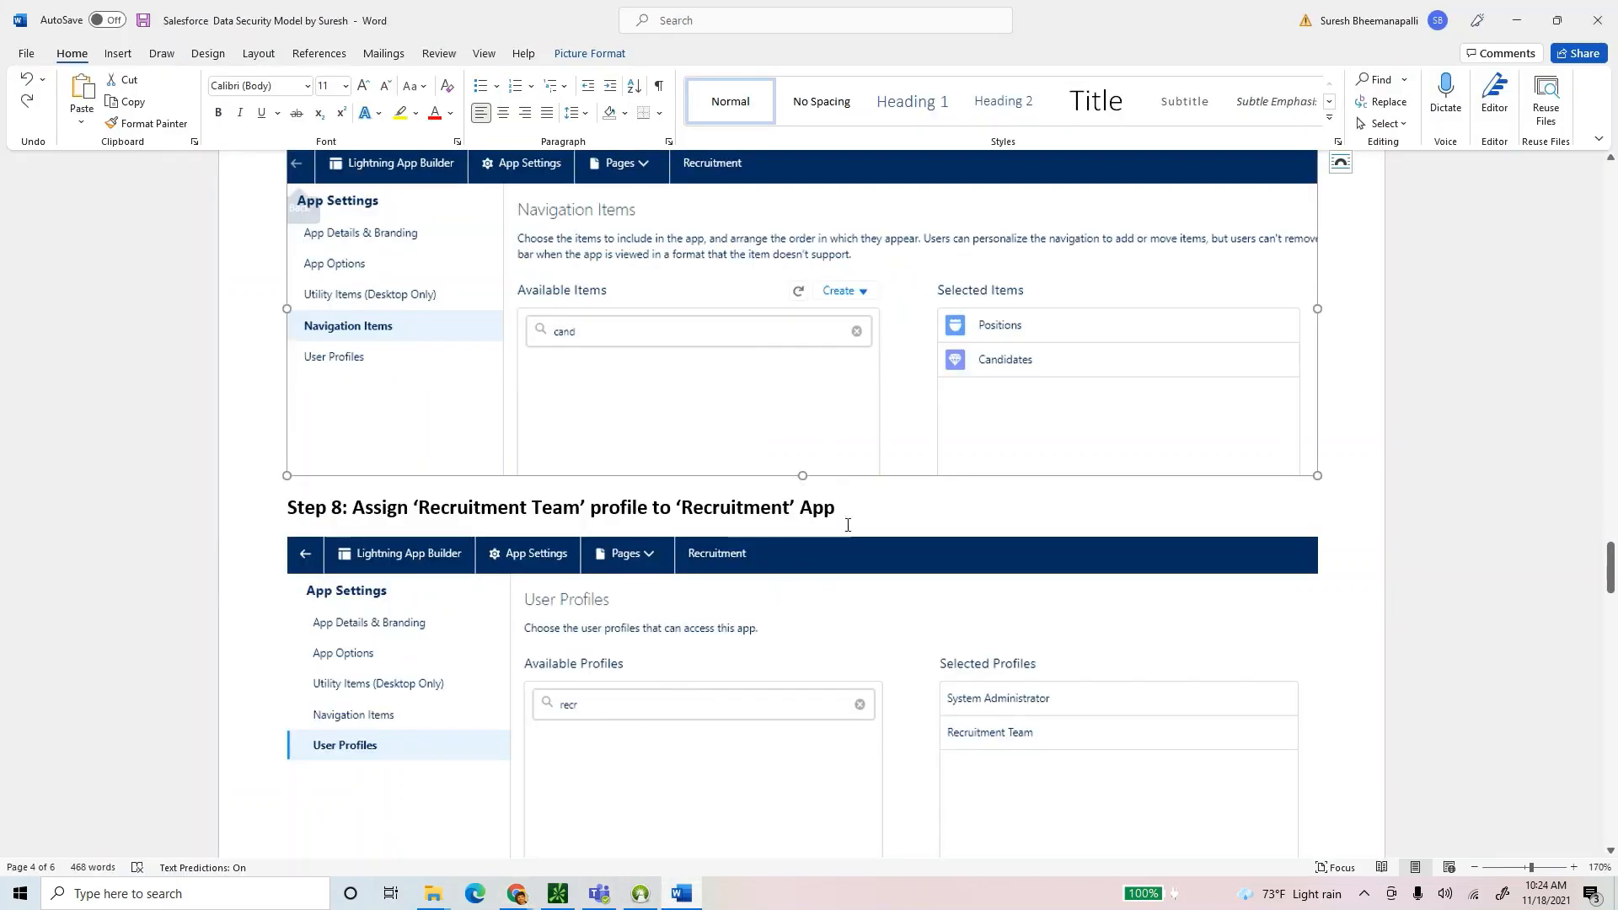
Scroll the Word guide to review Step 8 and its User Profiles screenshot.
{"action": "scroll", "coordinate": [839, 543], "scroll_direction": "up", "scroll_amount": 3}
{"action": "scroll", "coordinate": [687, 505], "scroll_direction": "up", "scroll_amount": 3}
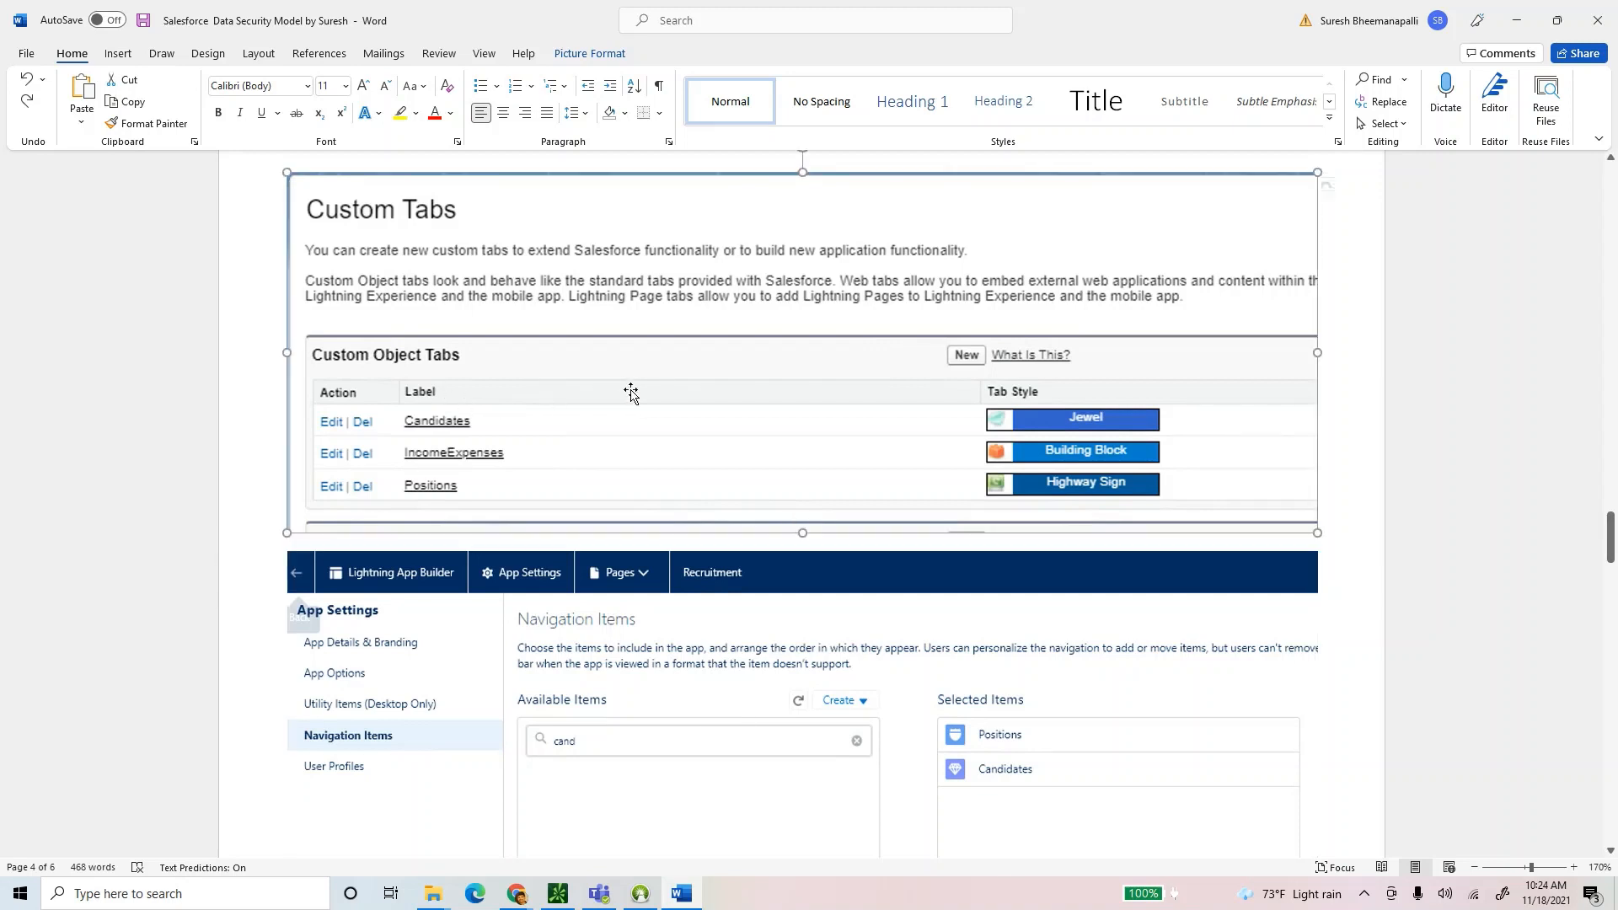
{"action": "scroll", "coordinate": [572, 651], "scroll_direction": "down", "scroll_amount": 3}
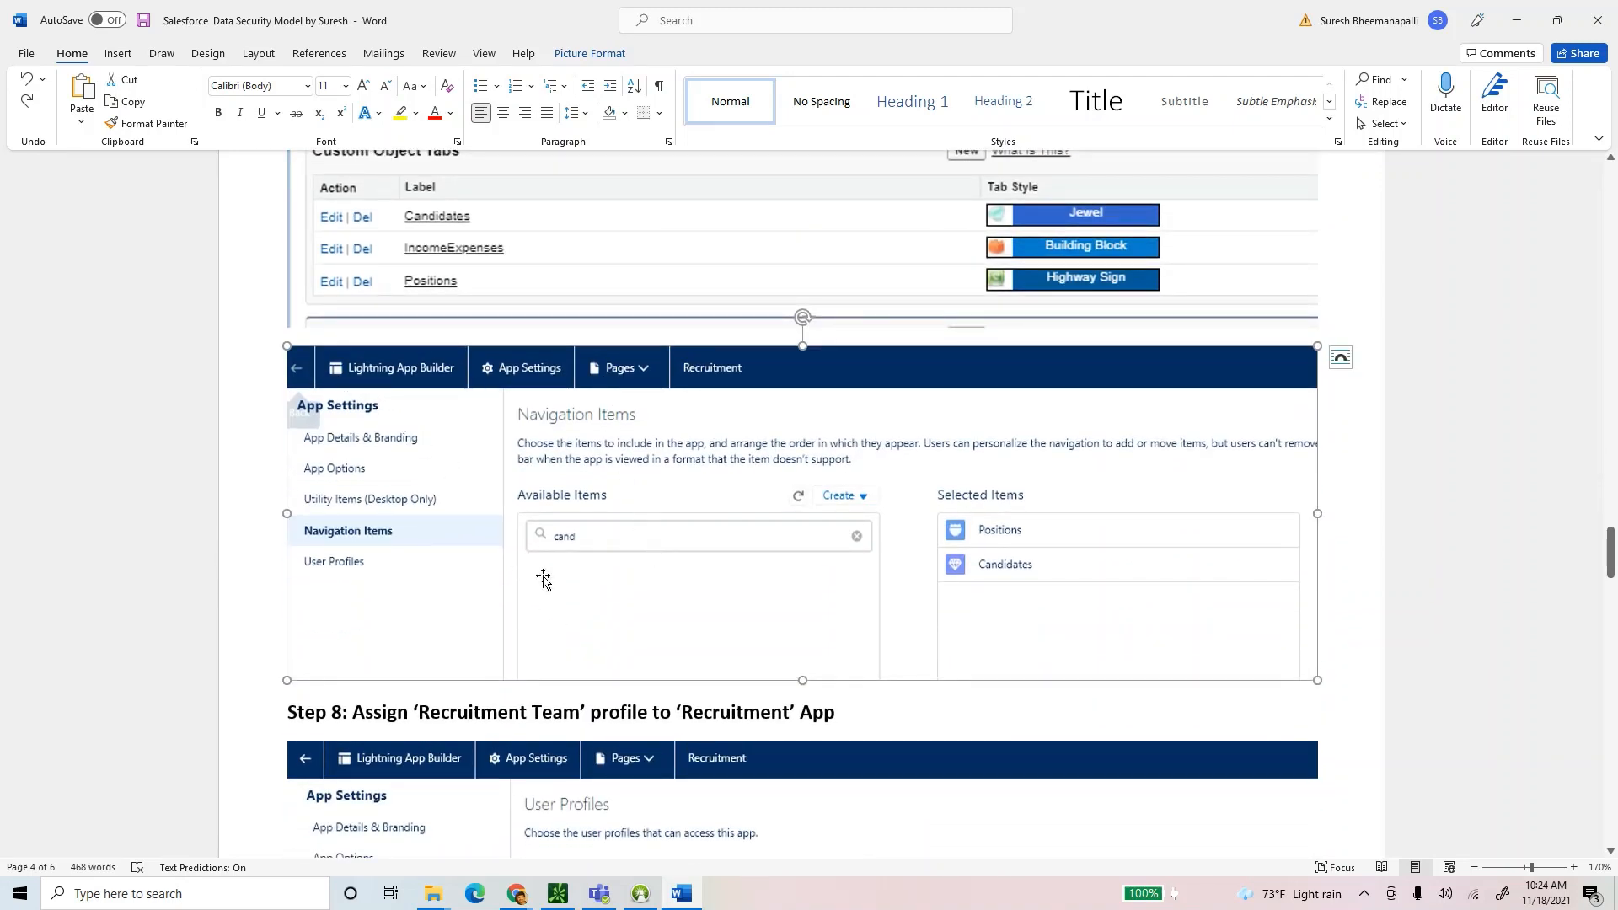
{"action": "scroll", "coordinate": [615, 578], "scroll_direction": "down", "scroll_amount": 2}
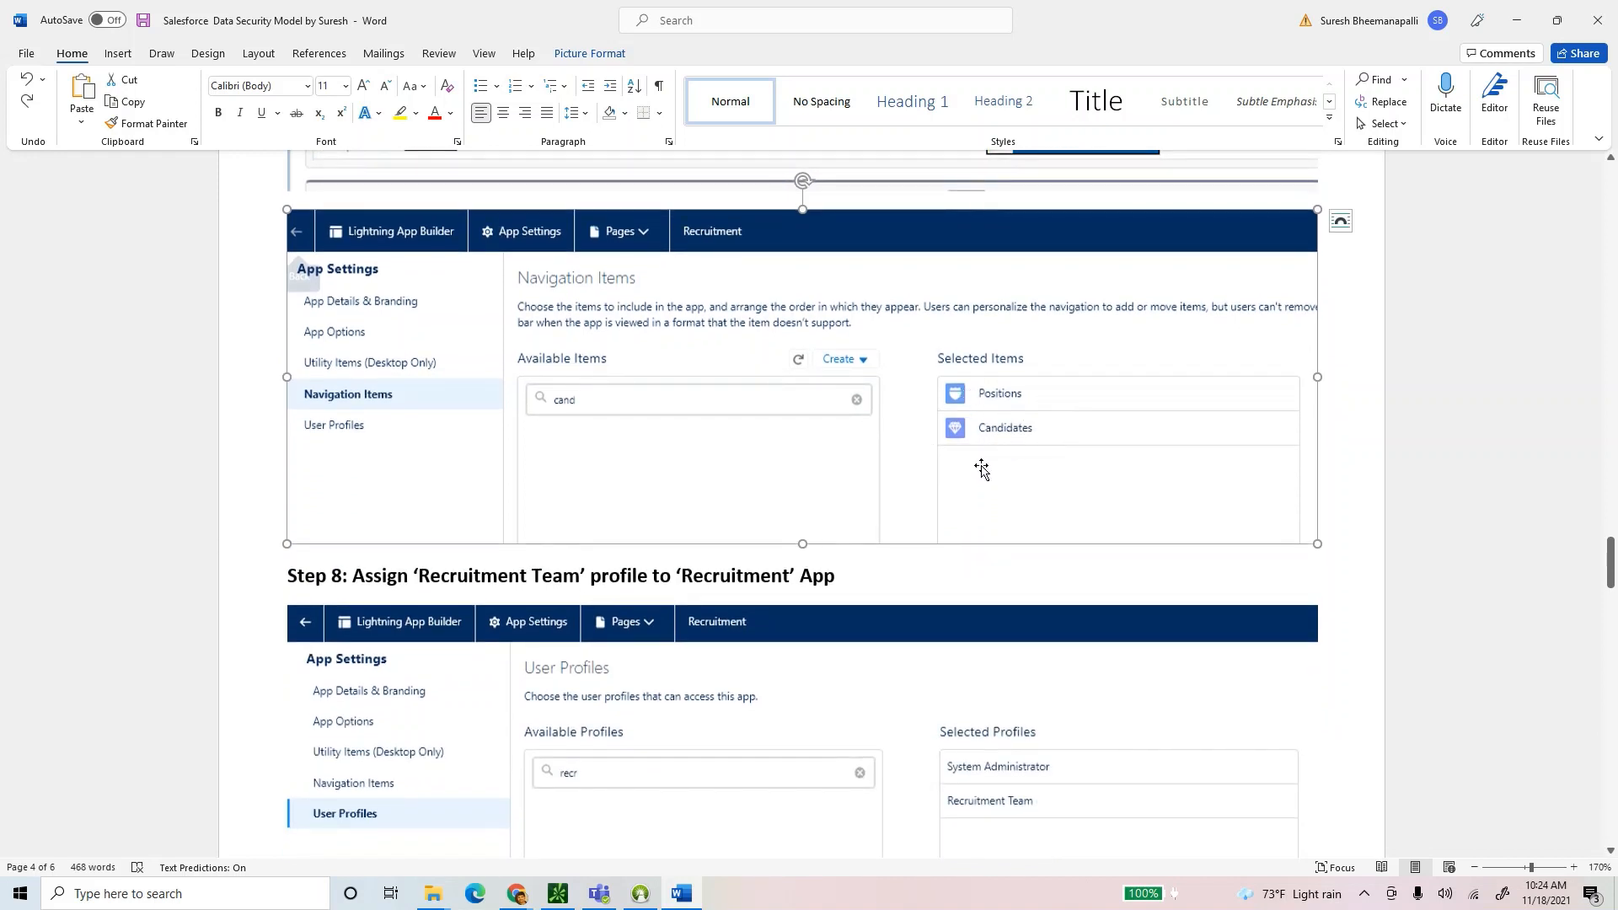
{"action": "scroll", "coordinate": [959, 489], "scroll_direction": "down", "scroll_amount": 2}
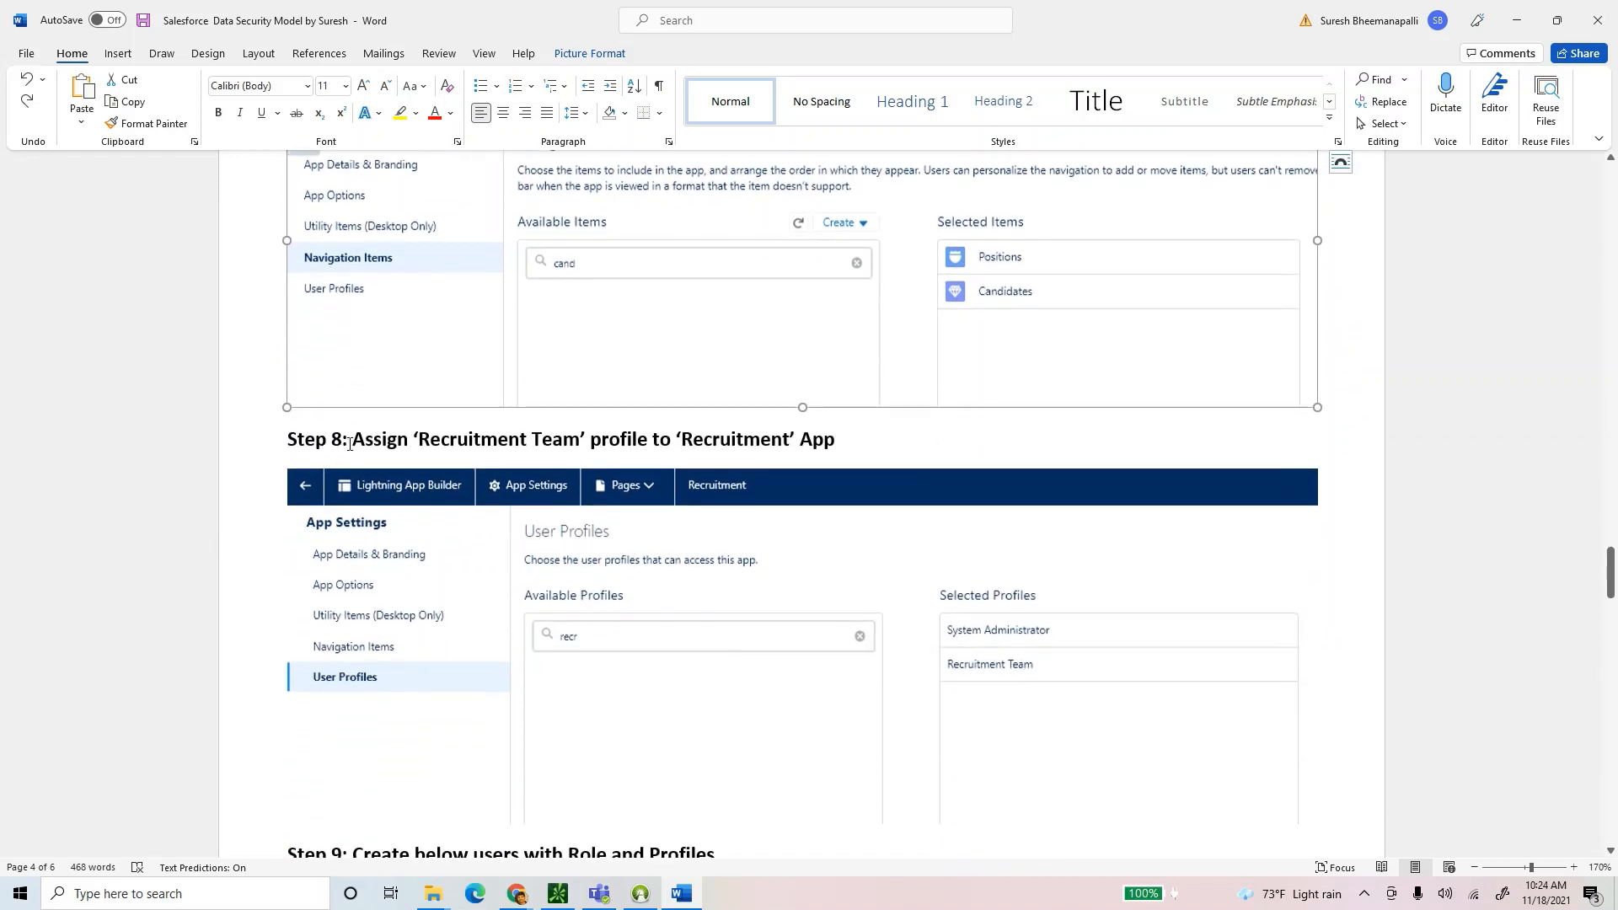
{"action": "left_click_drag", "start_coordinate": [350, 444], "coordinate": [885, 451]}
{"action": "left_click", "coordinate": [887, 451]}
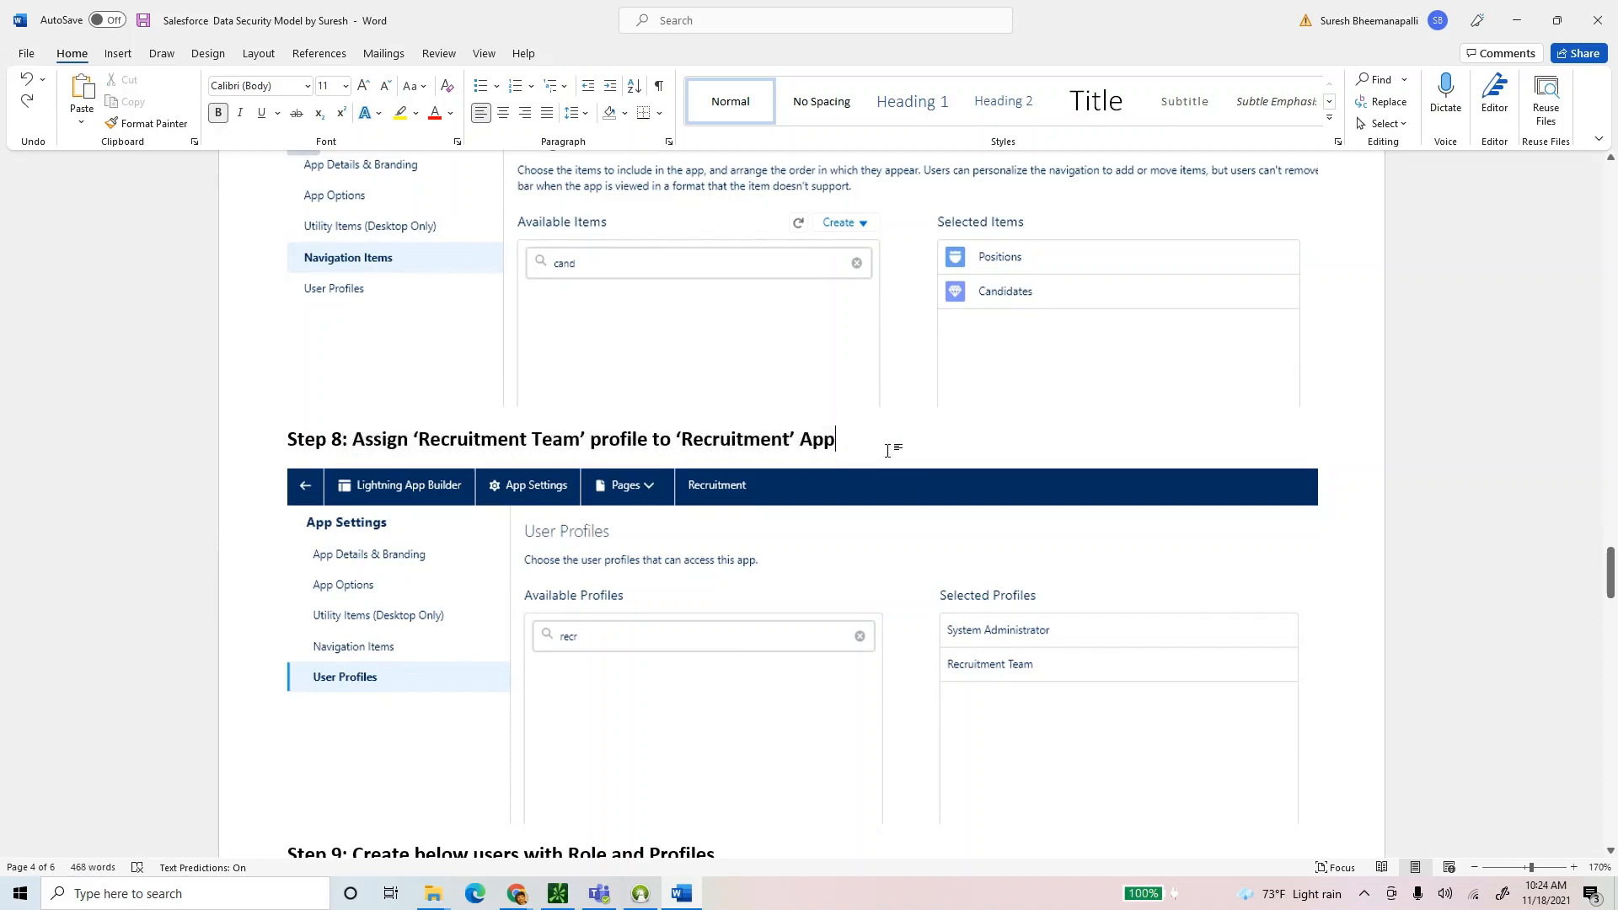
{"action": "scroll", "coordinate": [843, 460], "scroll_direction": "down", "scroll_amount": 3}
{"action": "left_click", "coordinate": [641, 463]}
{"action": "scroll", "coordinate": [717, 468], "scroll_direction": "down", "scroll_amount": 3}
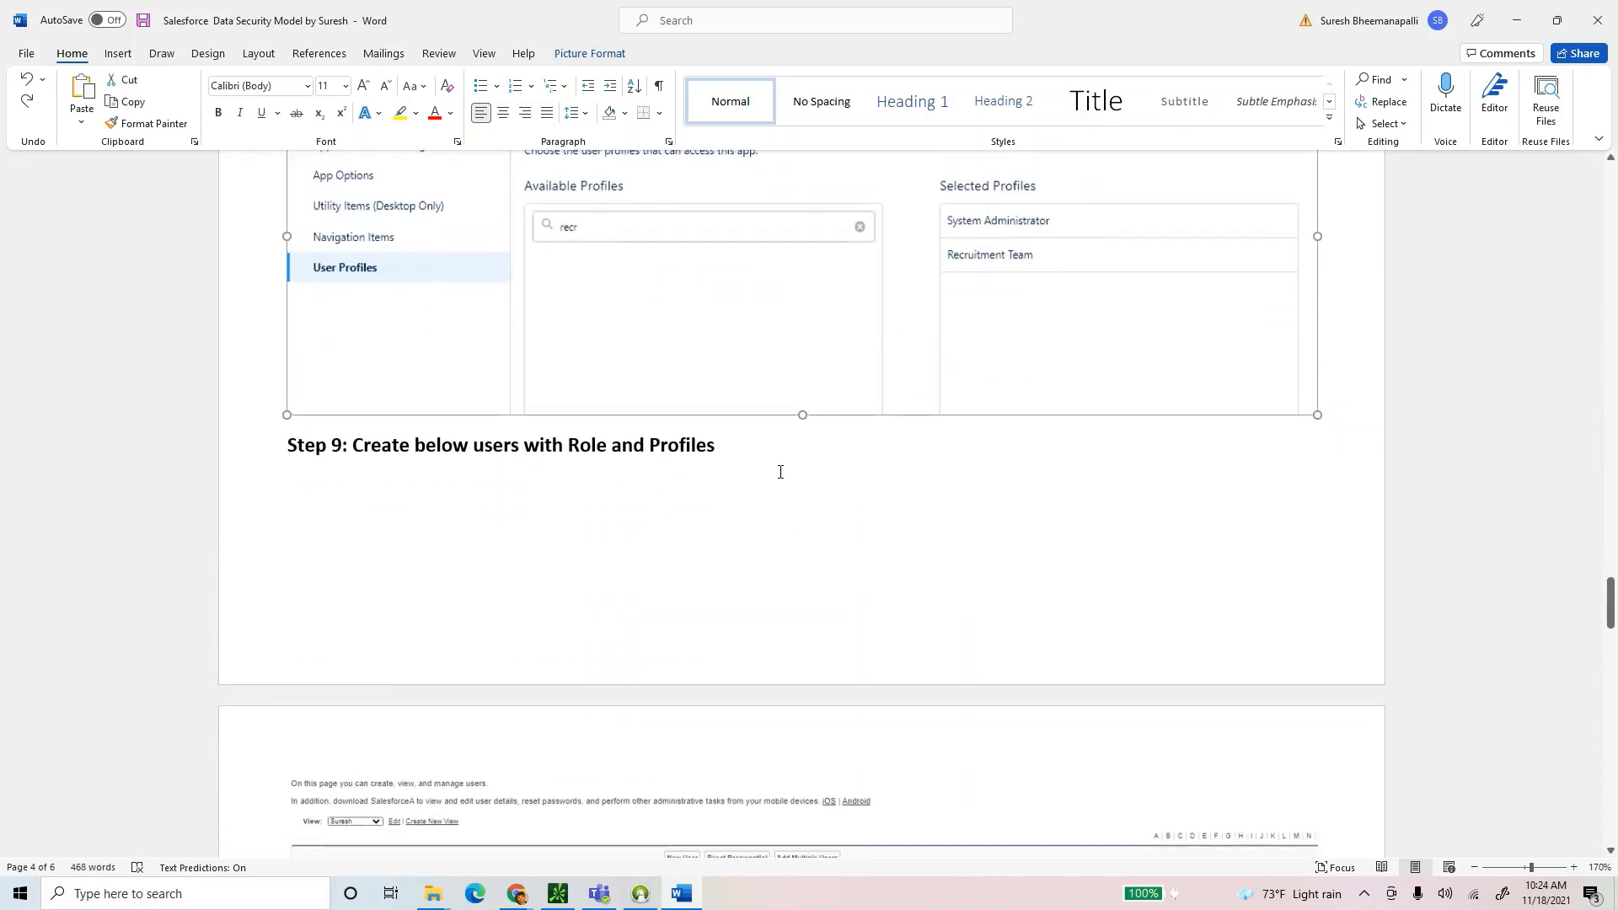
{"action": "left_click", "coordinate": [781, 472]}
Review Step 9 and its user-list screenshot in the guide.
{"action": "scroll", "coordinate": [779, 460], "scroll_direction": "down", "scroll_amount": 3}
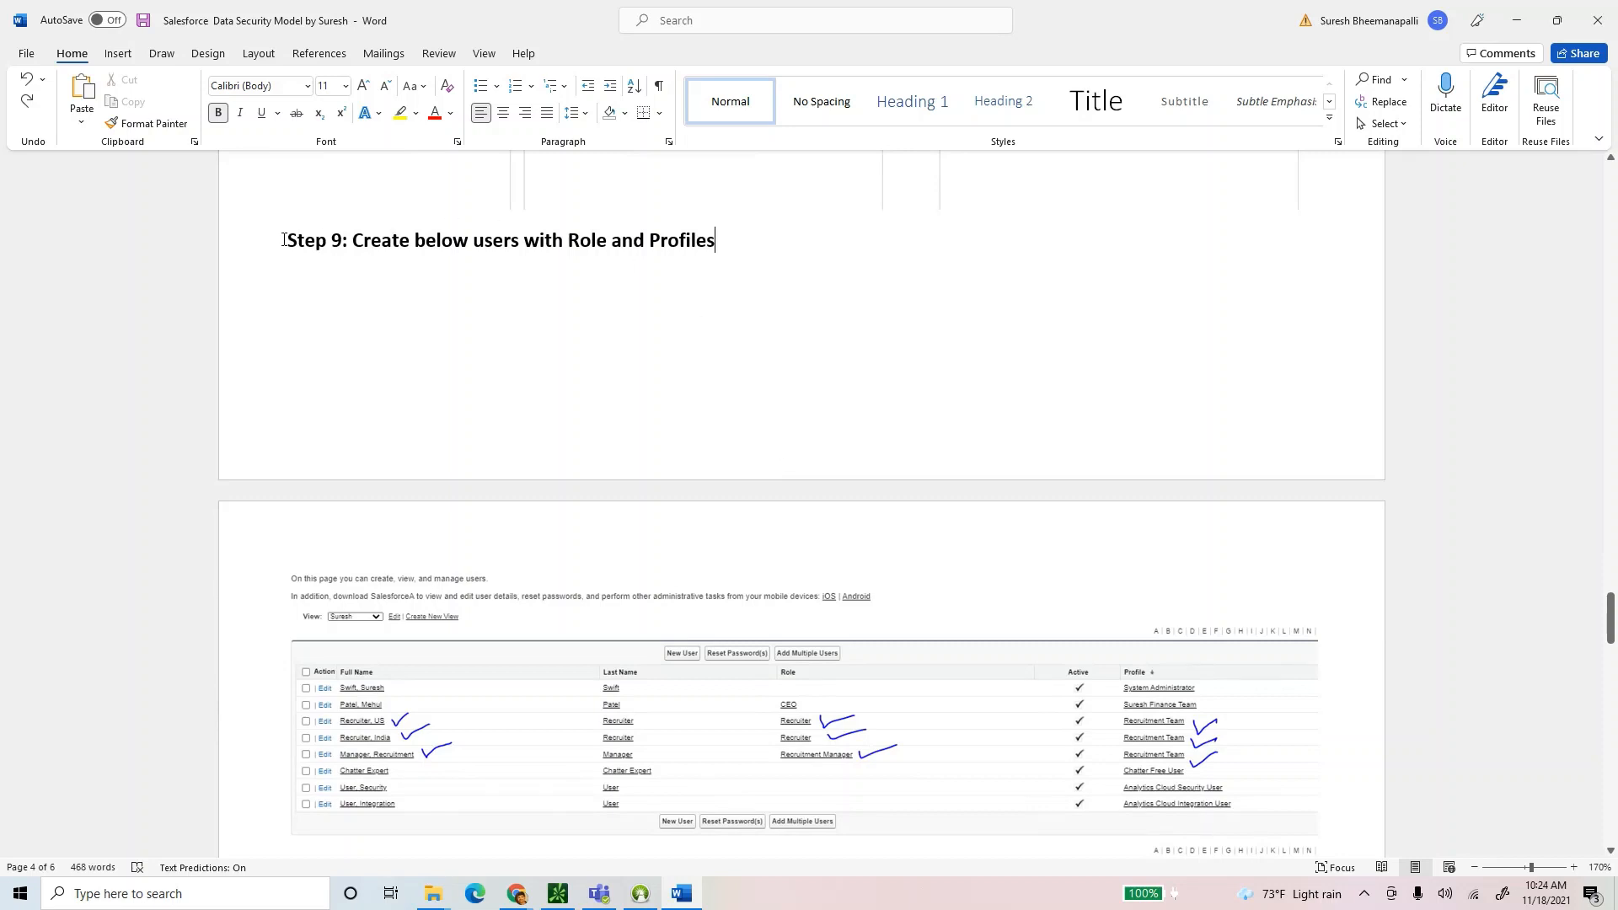
{"action": "scroll", "coordinate": [819, 394], "scroll_direction": "down", "scroll_amount": 1}
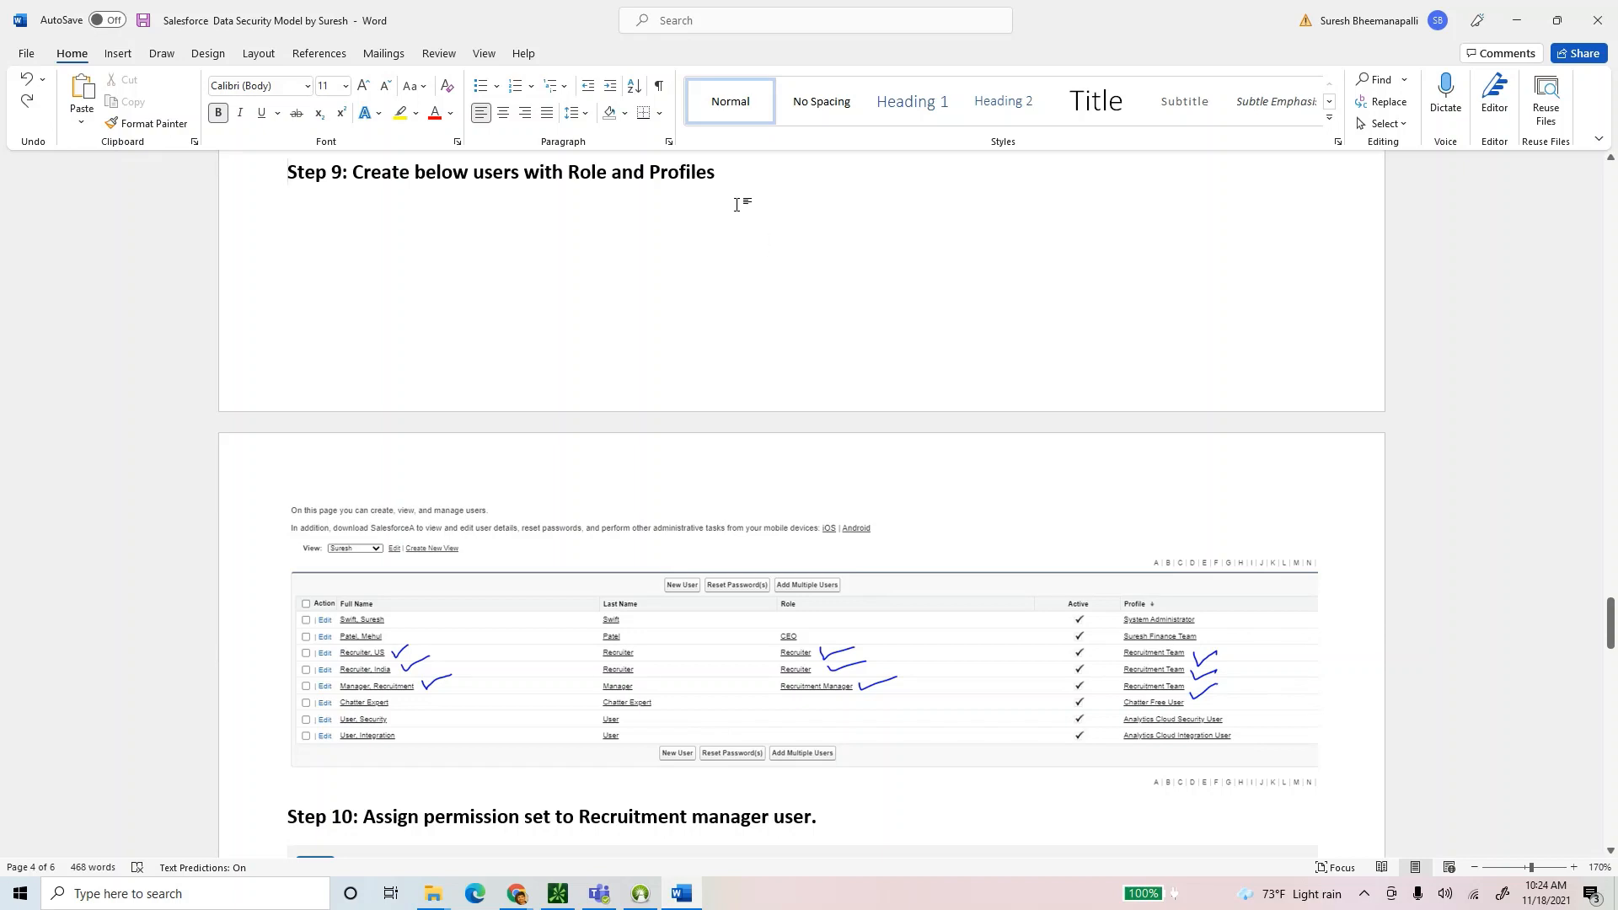
{"action": "left_click_drag", "start_coordinate": [733, 177], "coordinate": [289, 173]}
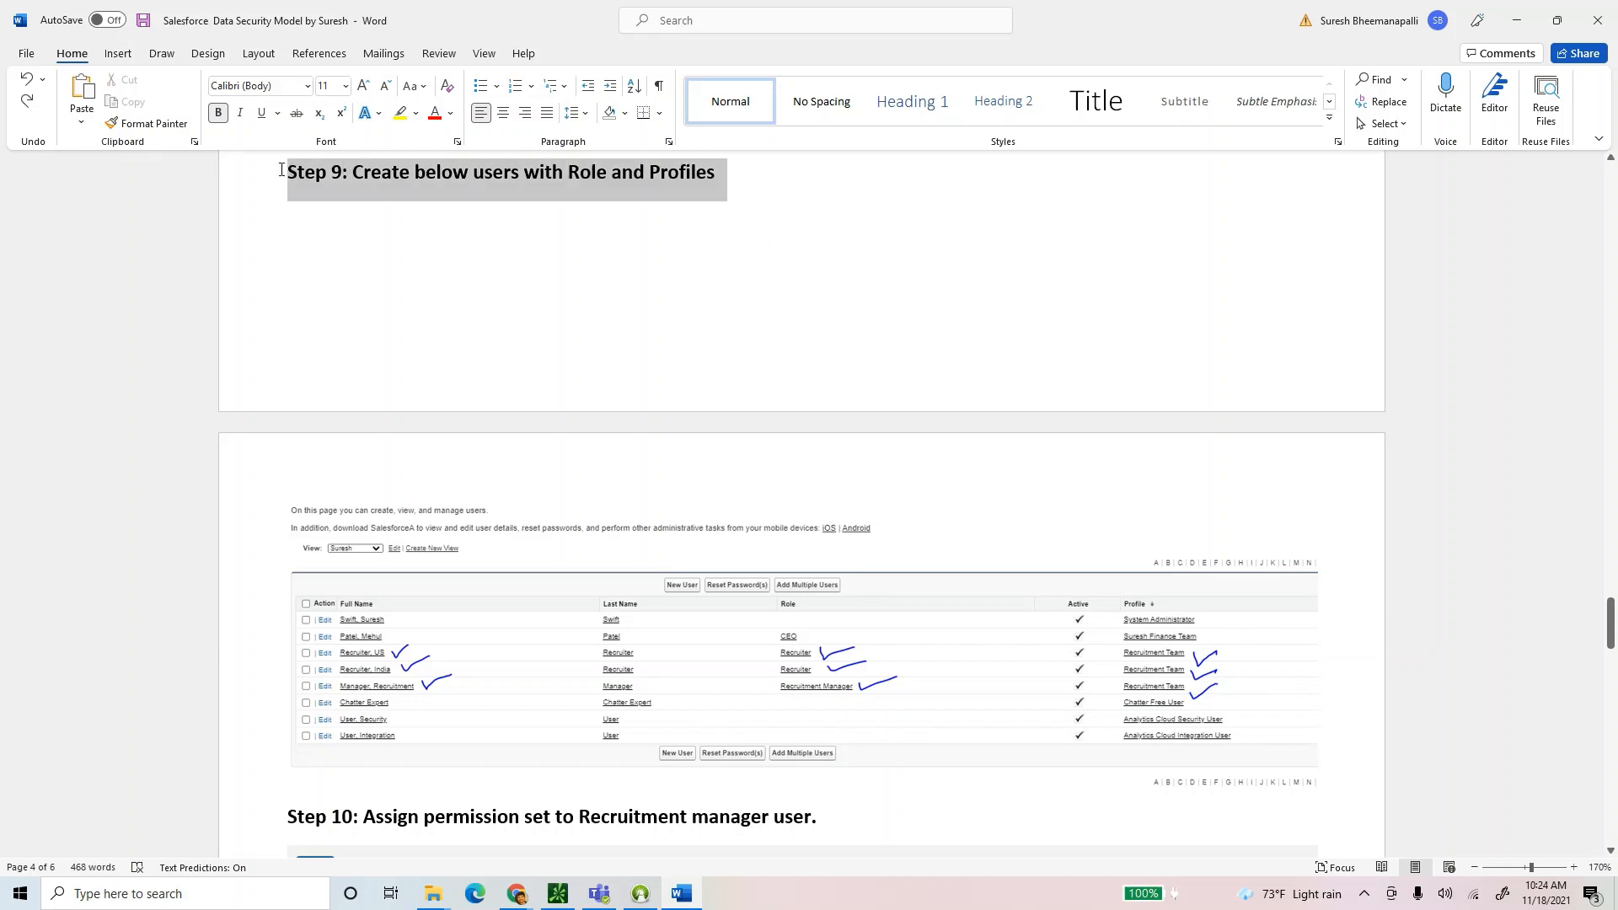
{"action": "scroll", "coordinate": [748, 444], "scroll_direction": "down", "scroll_amount": 4}
{"action": "left_click", "coordinate": [706, 513]}
{"action": "scroll", "coordinate": [728, 511], "scroll_direction": "up", "scroll_amount": 2}
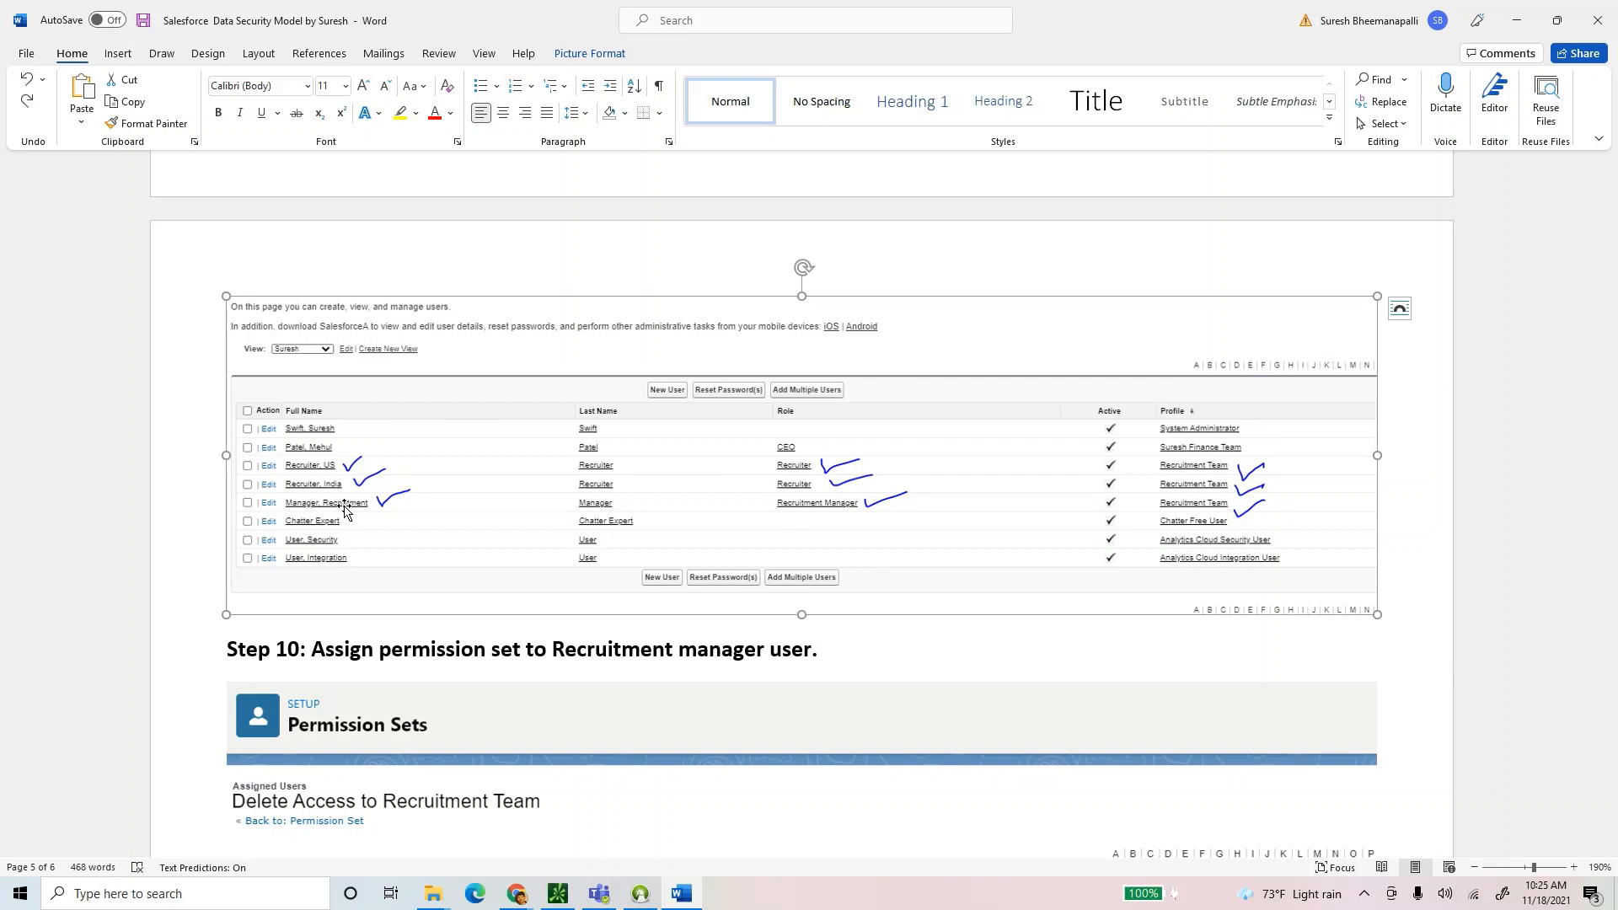
Look over Step 10's permission set heading, then return to the Salesforce window.
{"action": "scroll", "coordinate": [509, 548], "scroll_direction": "down", "scroll_amount": 3}
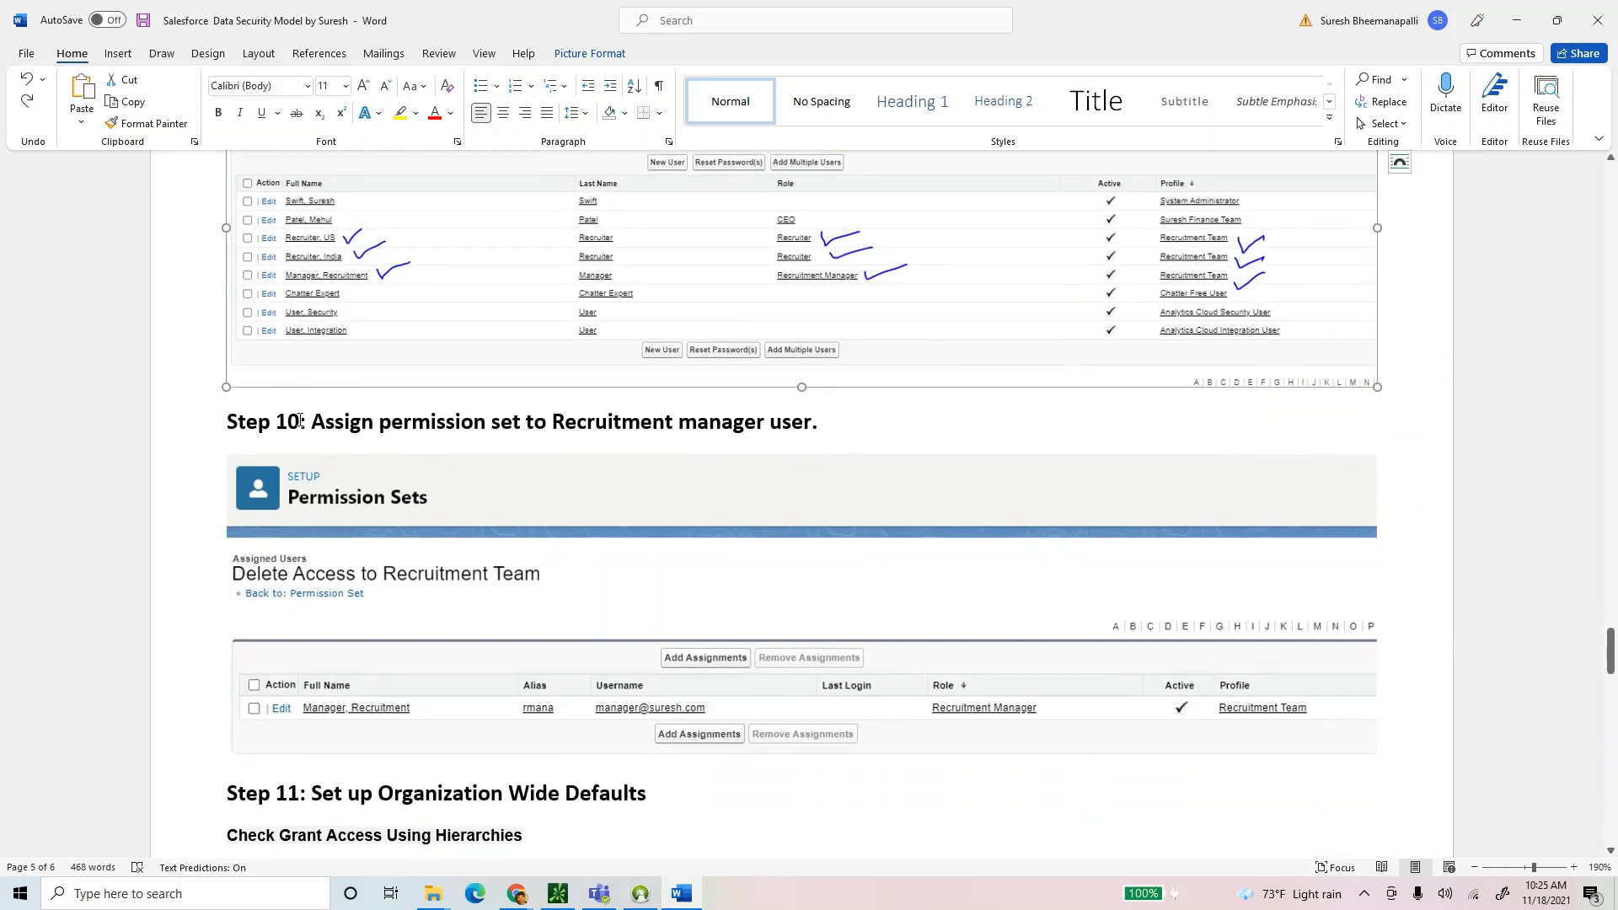
{"action": "left_click_drag", "start_coordinate": [317, 422], "coordinate": [523, 422]}
{"action": "left_click", "coordinate": [542, 267]}
{"action": "mouse_move", "coordinate": [517, 896]}
{"action": "left_click", "coordinate": [396, 830]}
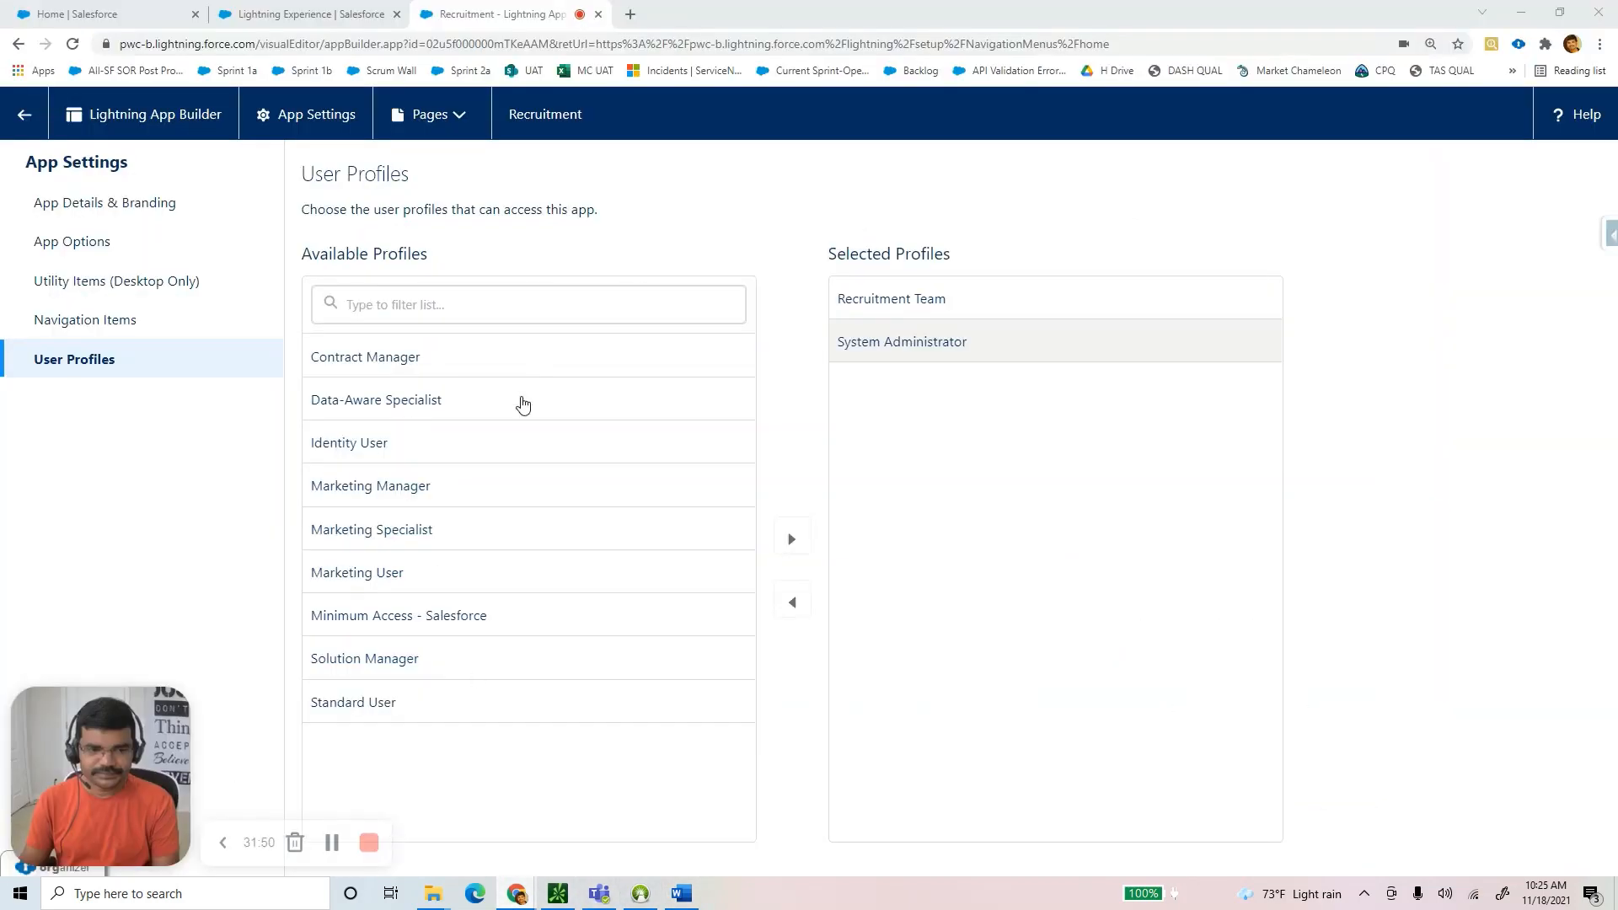
Open Setup from the gear menu in a new tab, reload the app tab, and view Setup Home.
{"action": "left_click", "coordinate": [325, 17]}
{"action": "left_click", "coordinate": [1501, 113]}
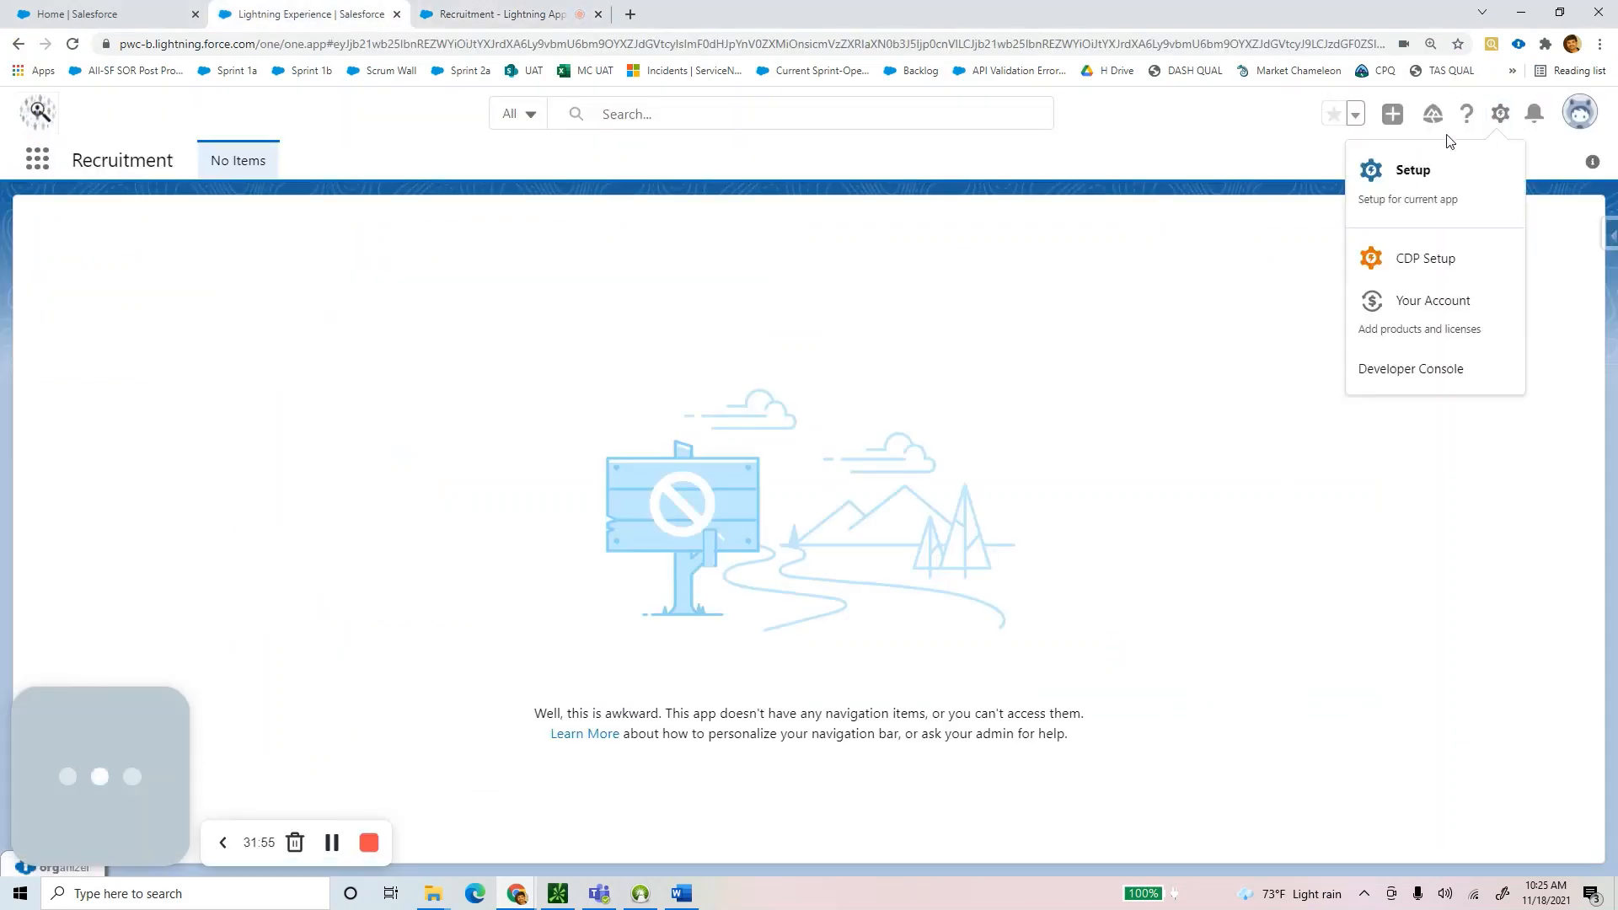
{"action": "left_click", "coordinate": [1389, 190]}
{"action": "left_click", "coordinate": [221, 20]}
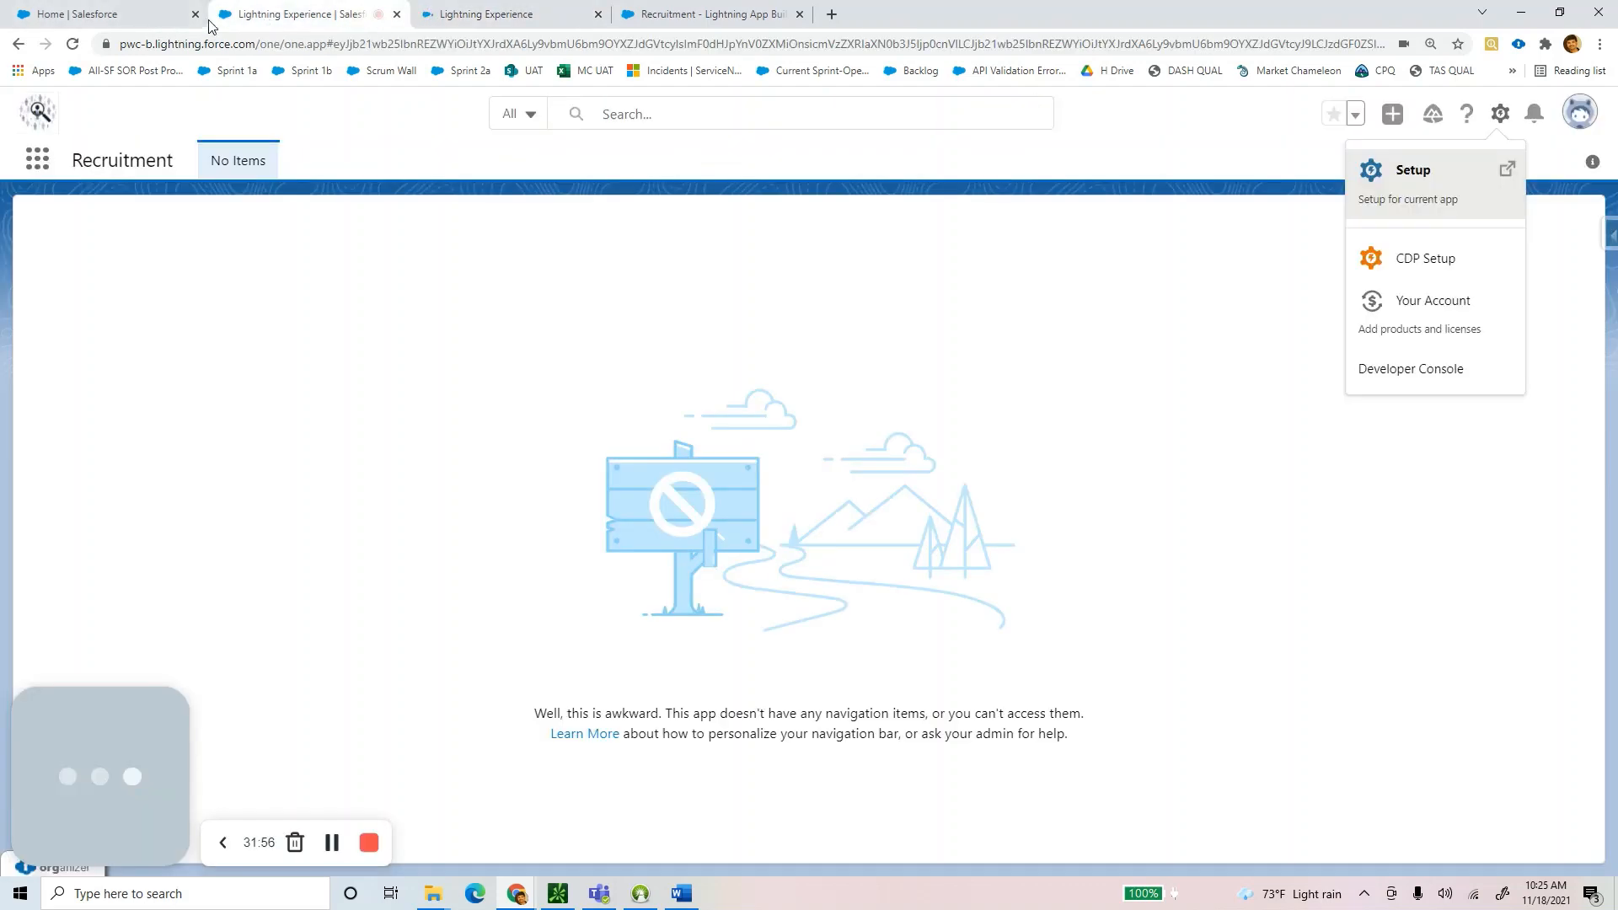
{"action": "left_click", "coordinate": [74, 46]}
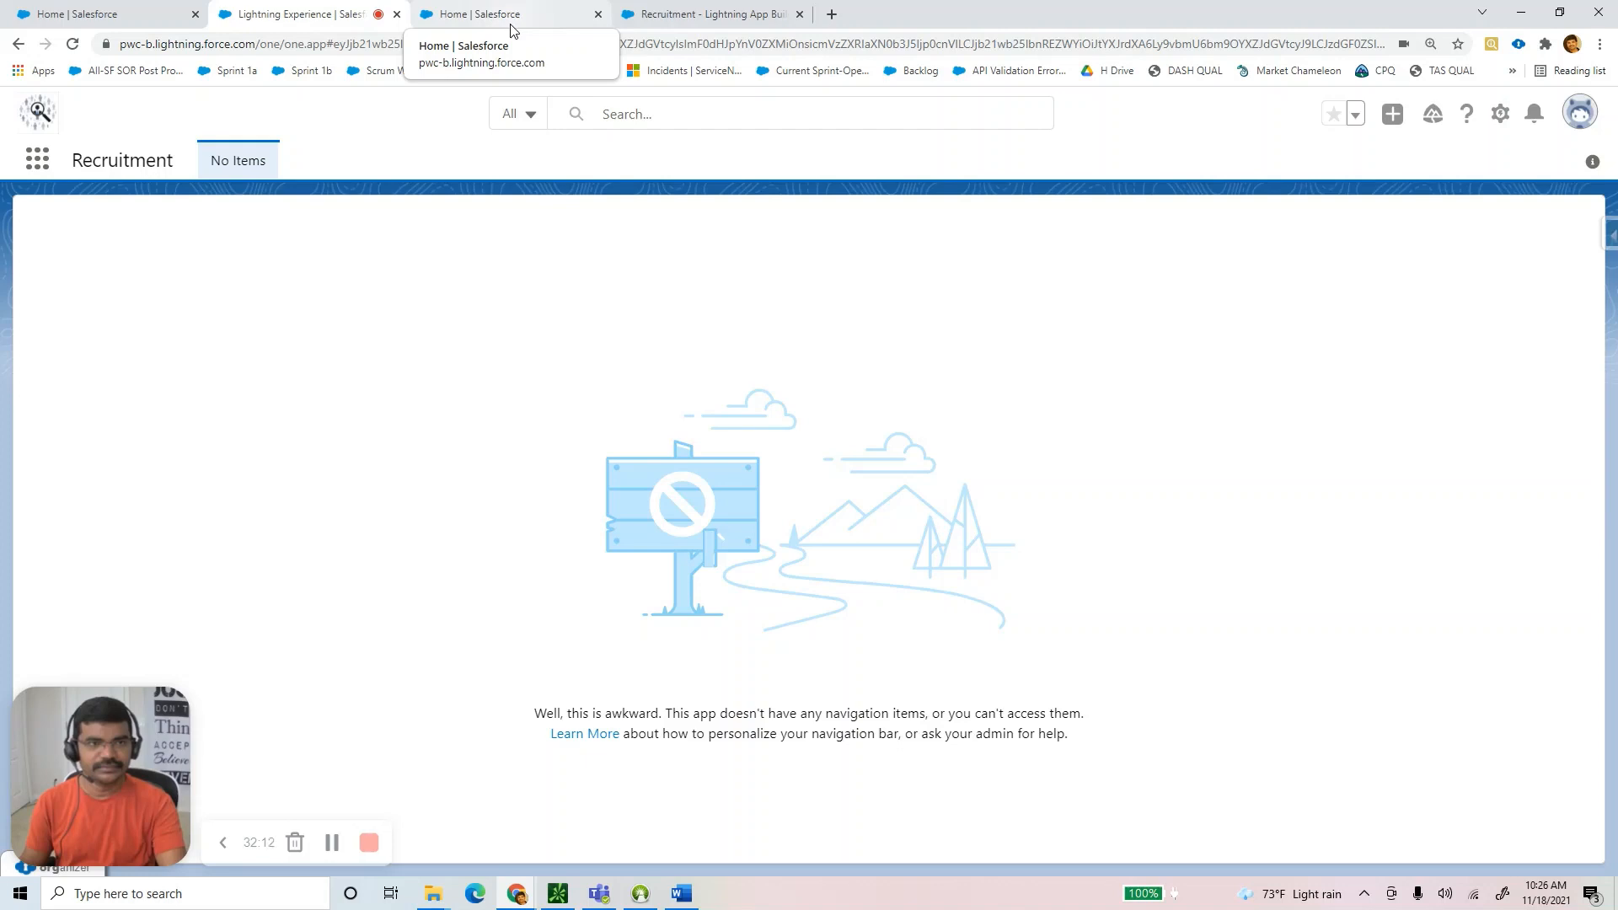
{"action": "left_click", "coordinate": [511, 26]}
Search Setup's Quick Find for 'user' and open the Users list.
{"action": "left_click", "coordinate": [94, 221]}
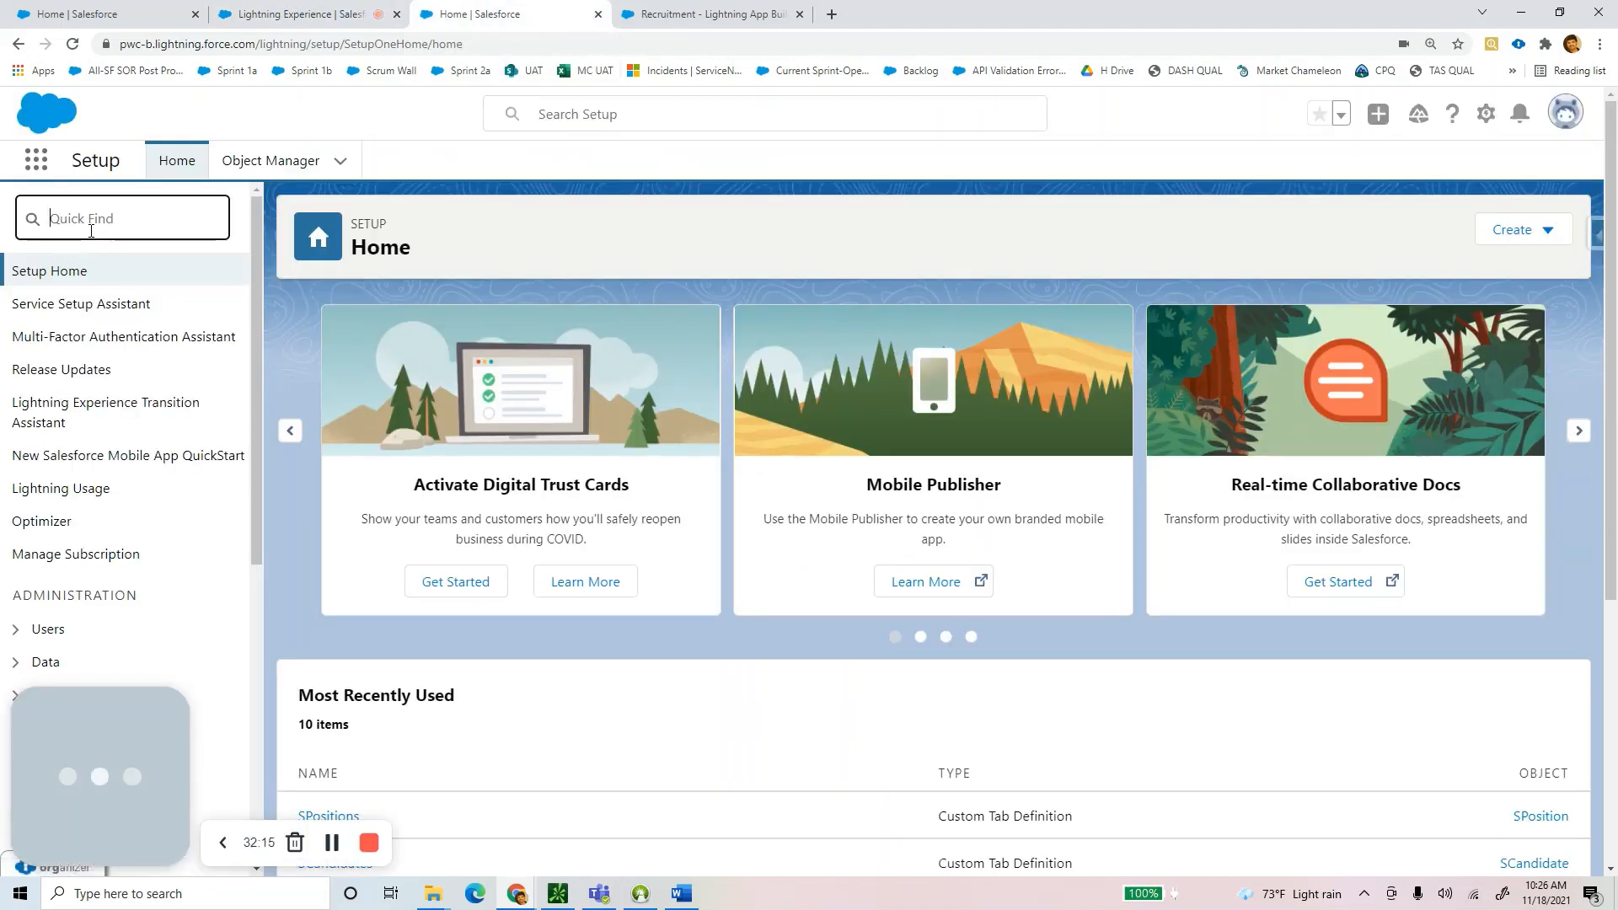
{"action": "type", "text": "u"}
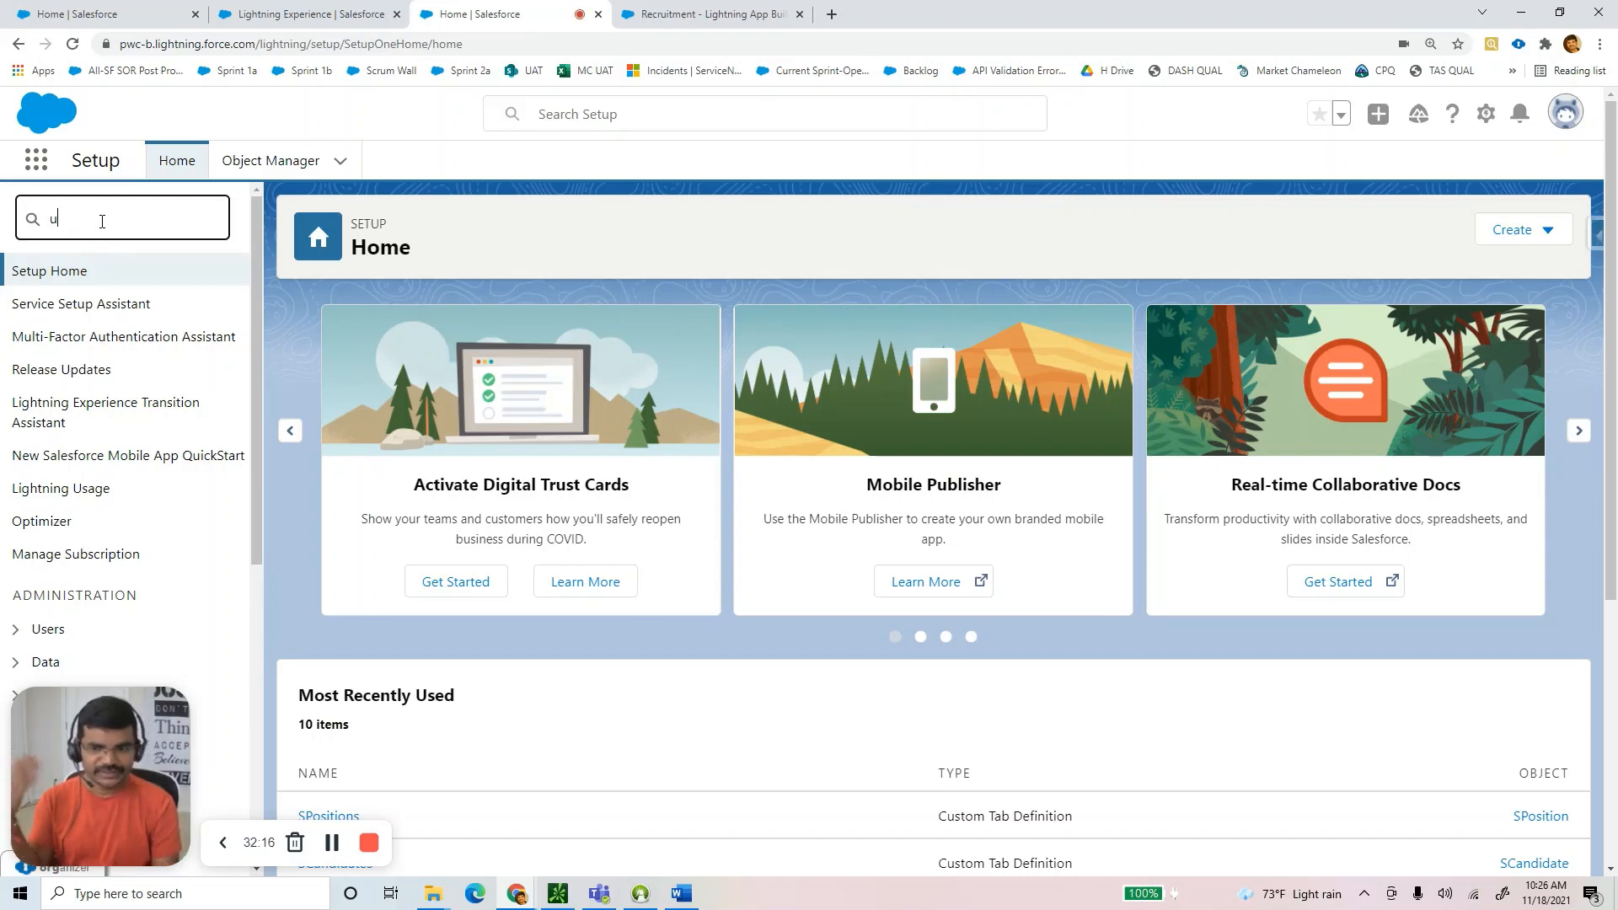
{"action": "type", "text": "ser"}
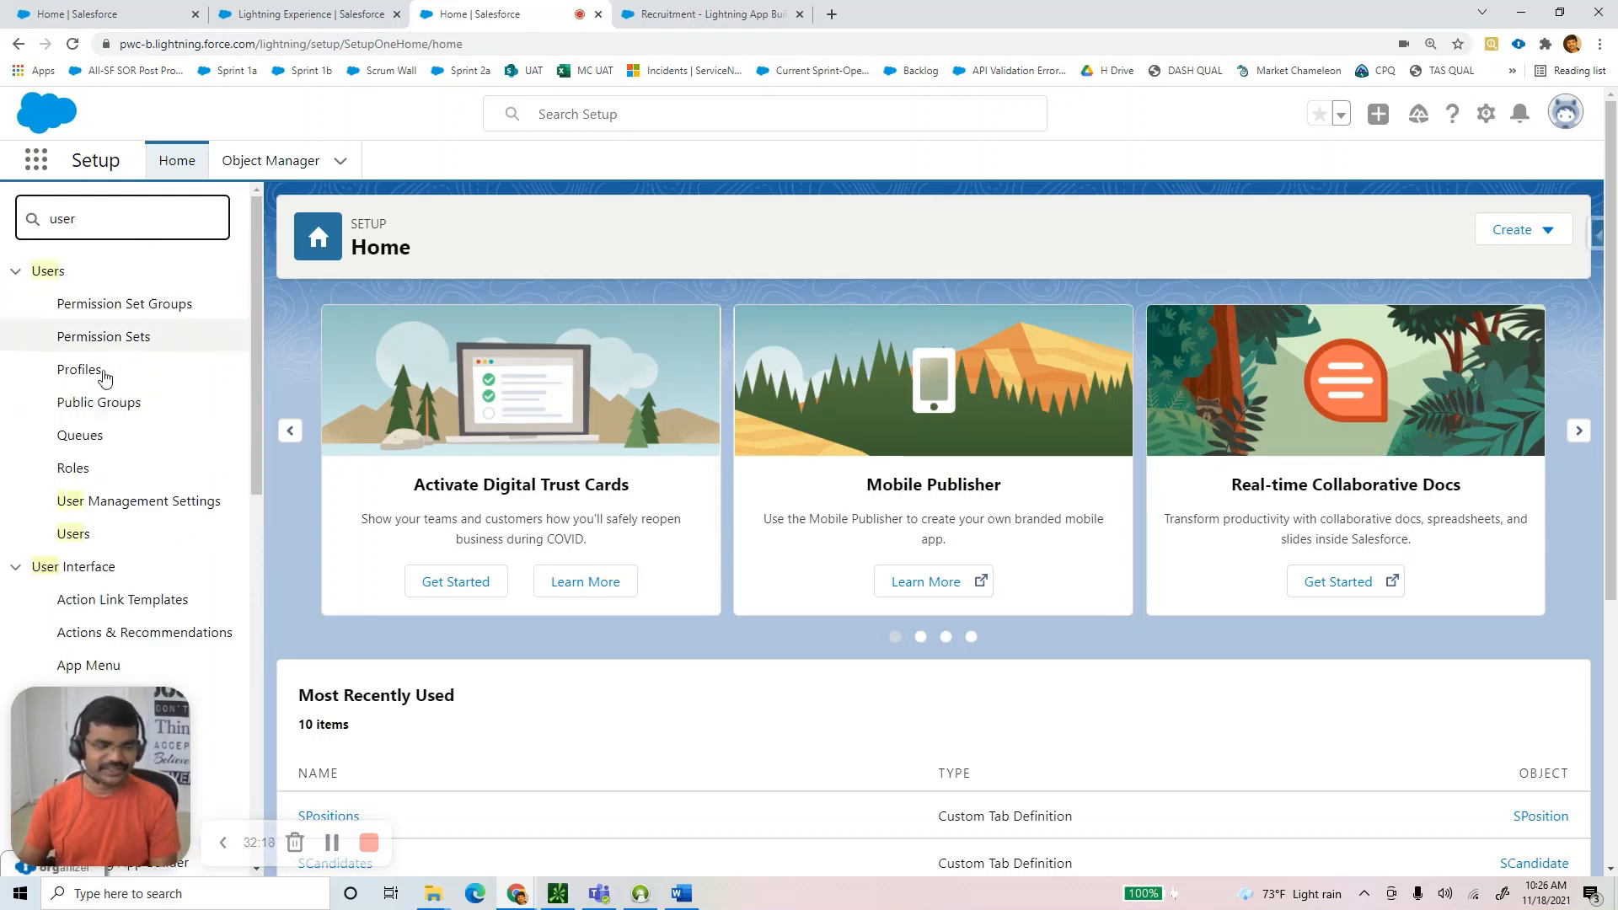
{"action": "left_click", "coordinate": [74, 537]}
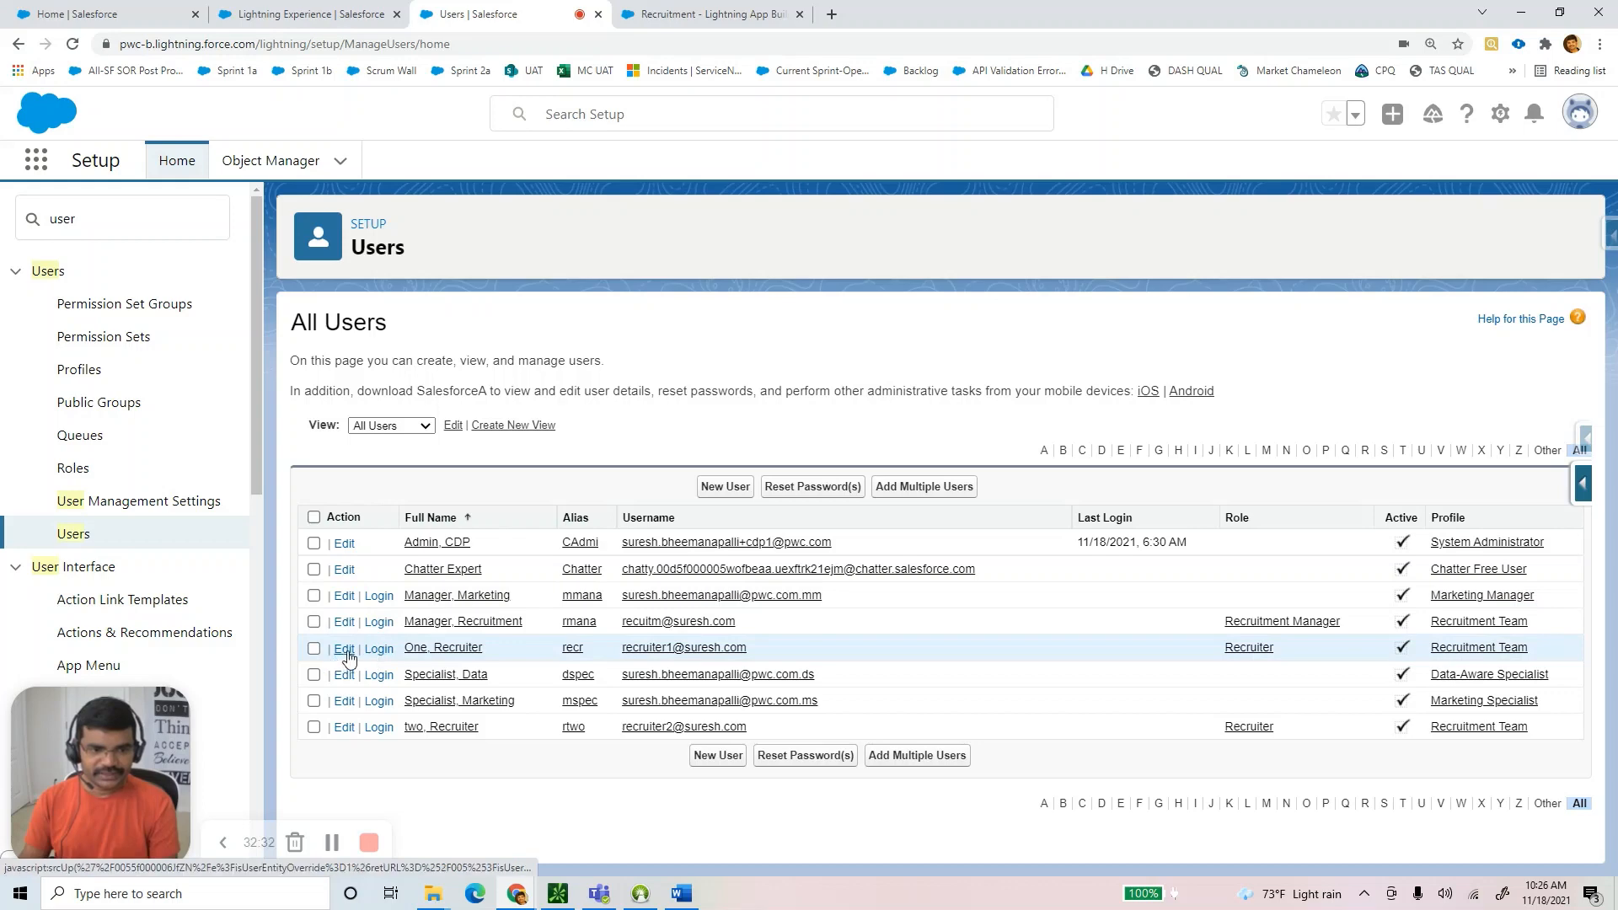
Rename Recruiter One to US Recruiter with alias usreq, prefixing email and username with 'us'.
{"action": "left_click", "coordinate": [345, 649]}
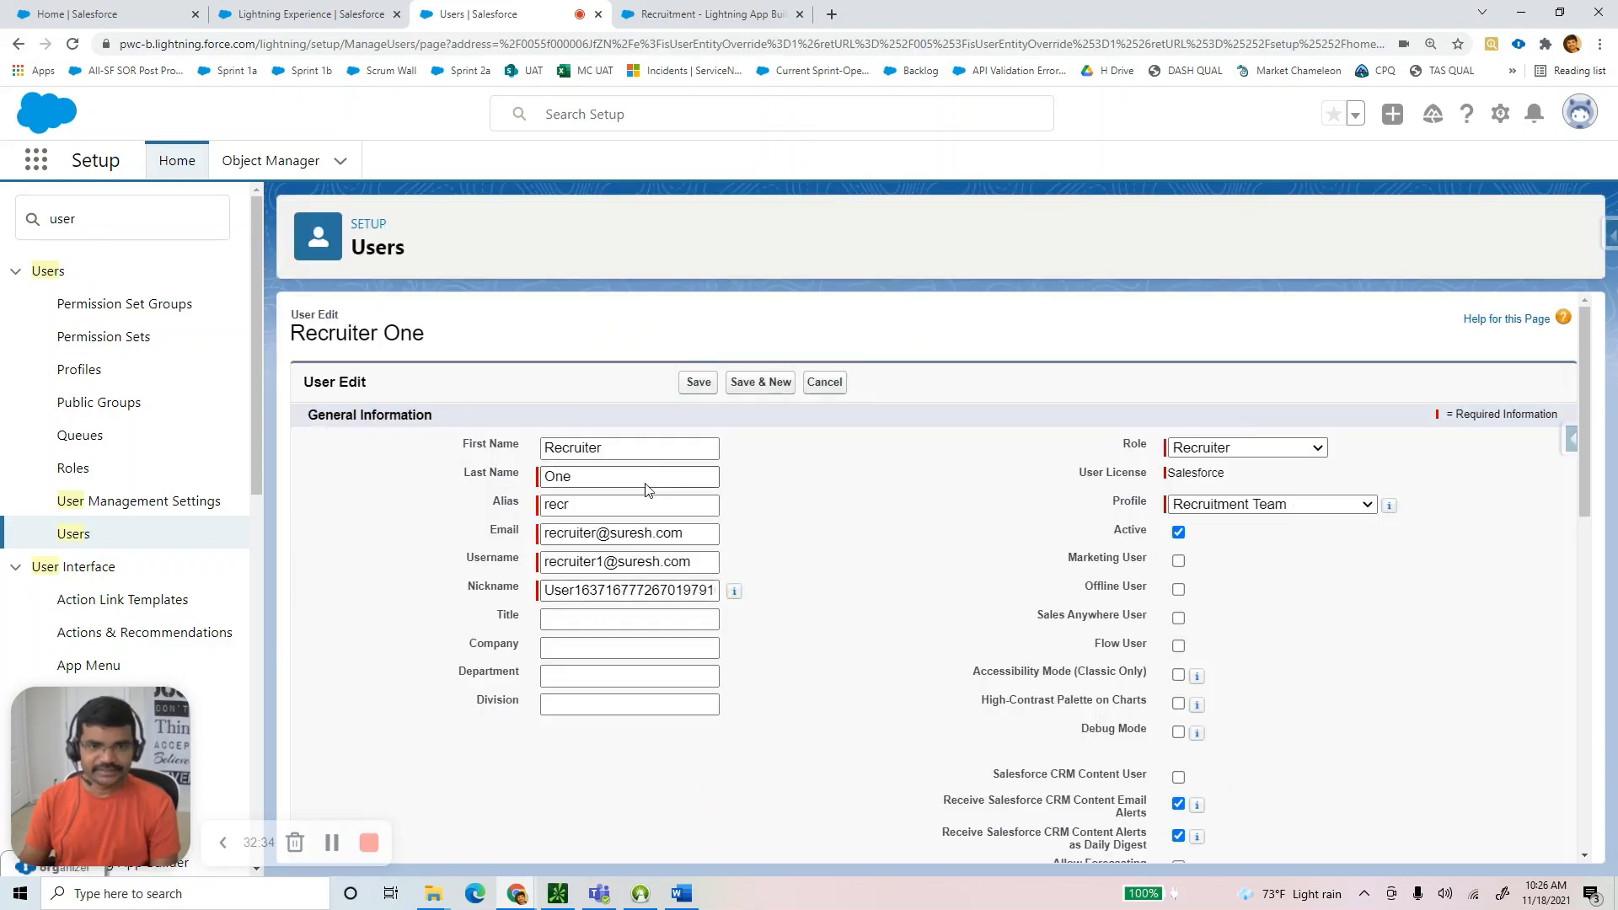
{"action": "left_click", "coordinate": [600, 476]}
{"action": "left_click_drag", "start_coordinate": [614, 456], "coordinate": [462, 438]}
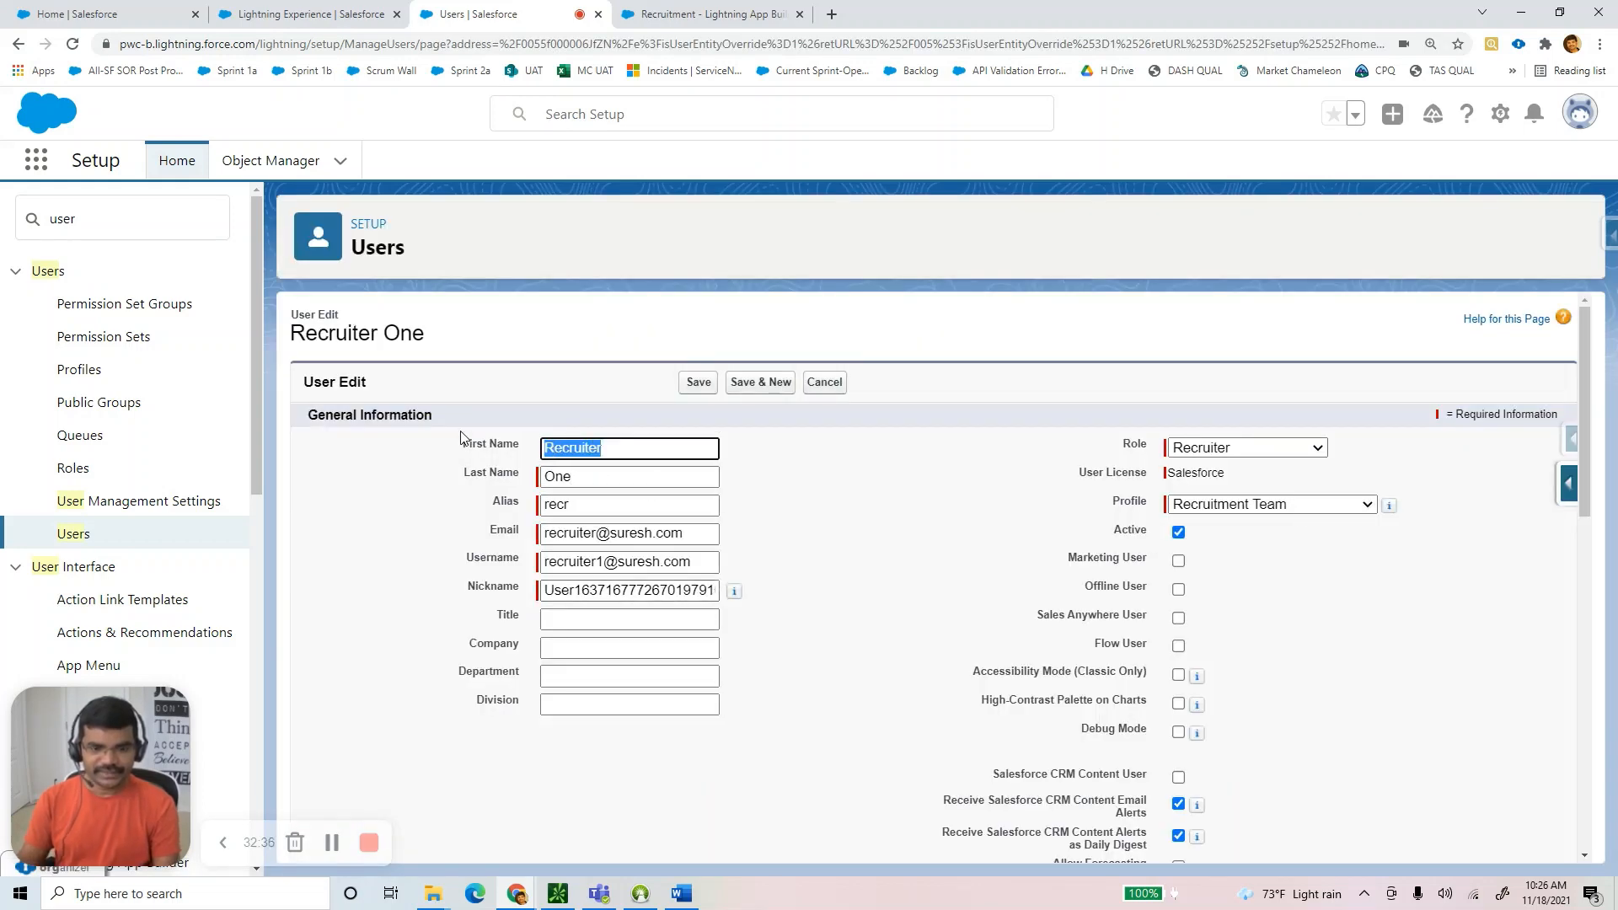
{"action": "type", "text": "US"}
{"action": "key", "text": "Tab"}
{"action": "type", "text": "Rec"}
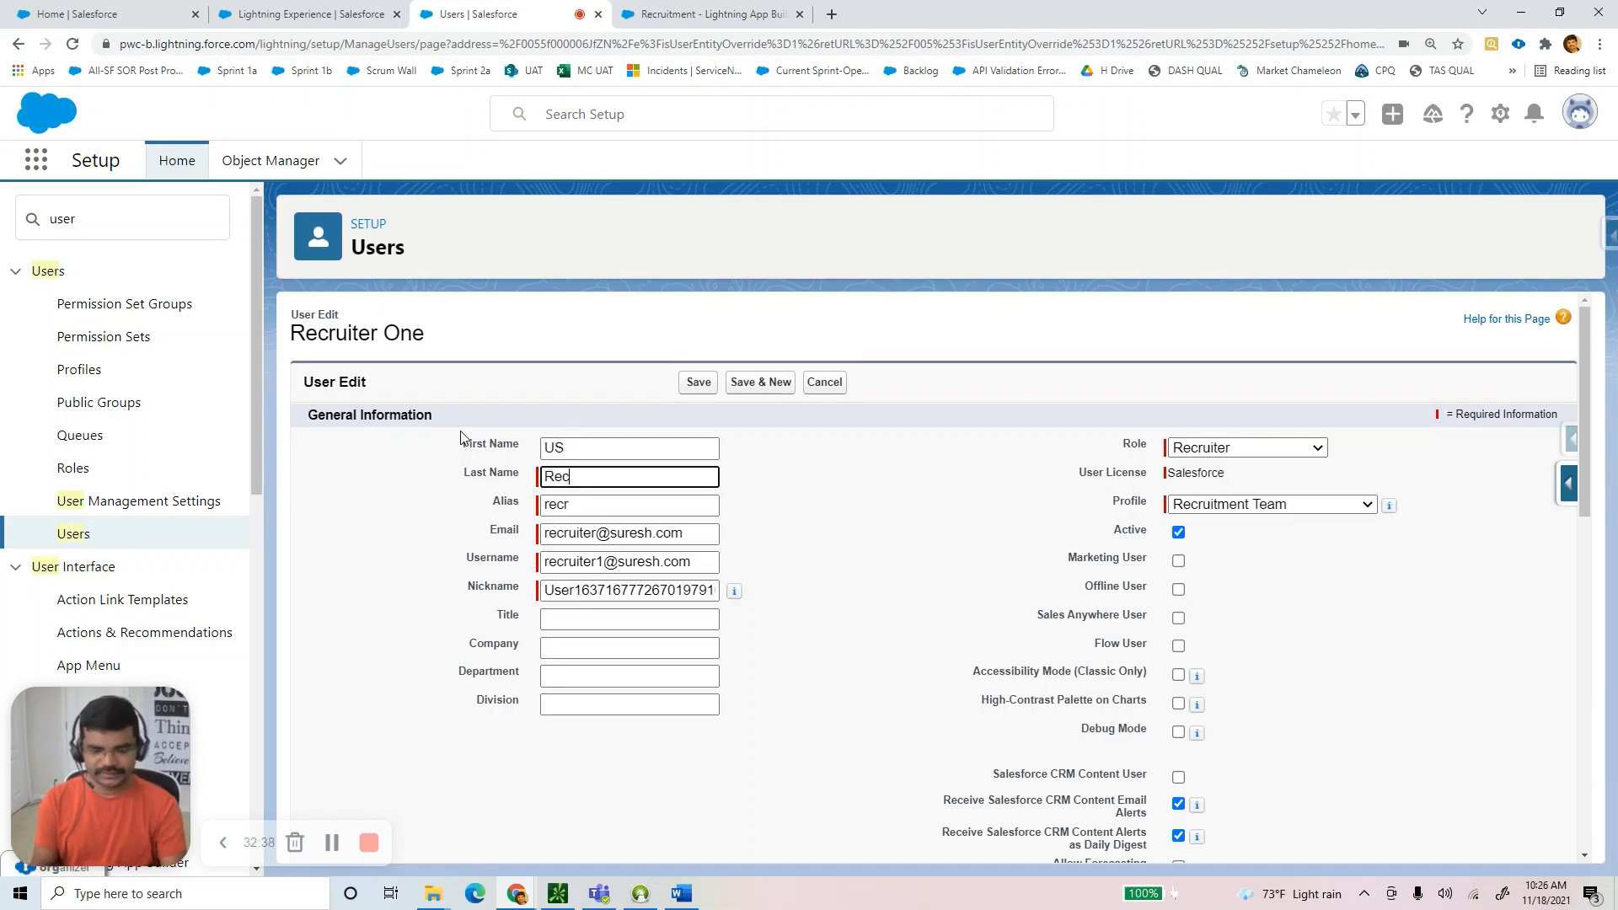
{"action": "type", "text": "ruiter"}
{"action": "key", "text": "Tab"}
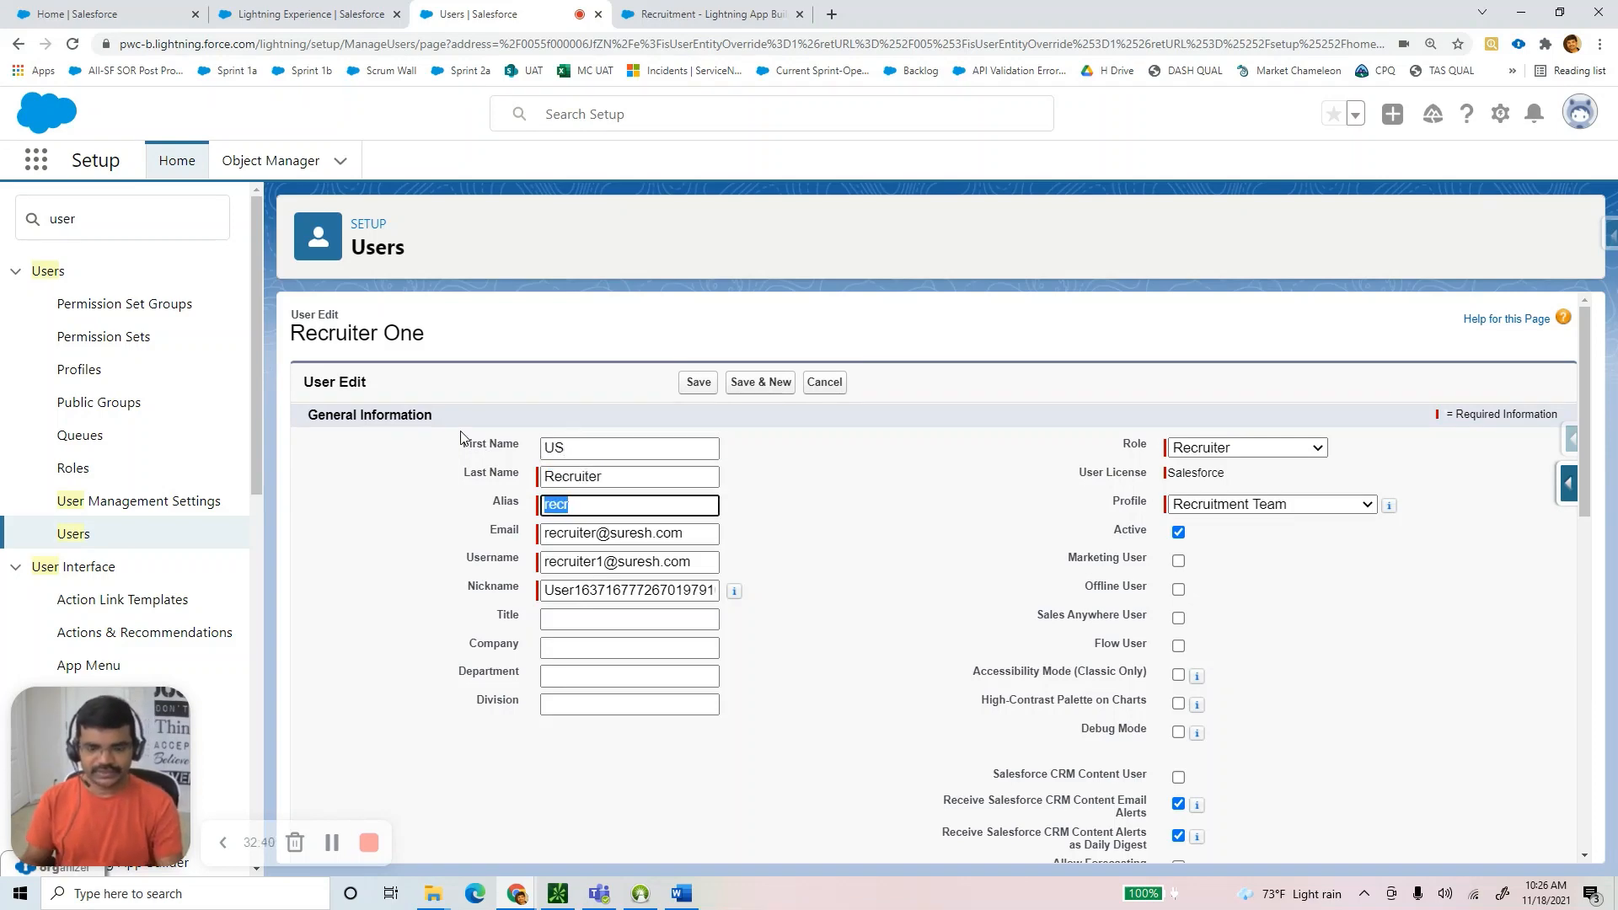
{"action": "type", "text": "usreq"}
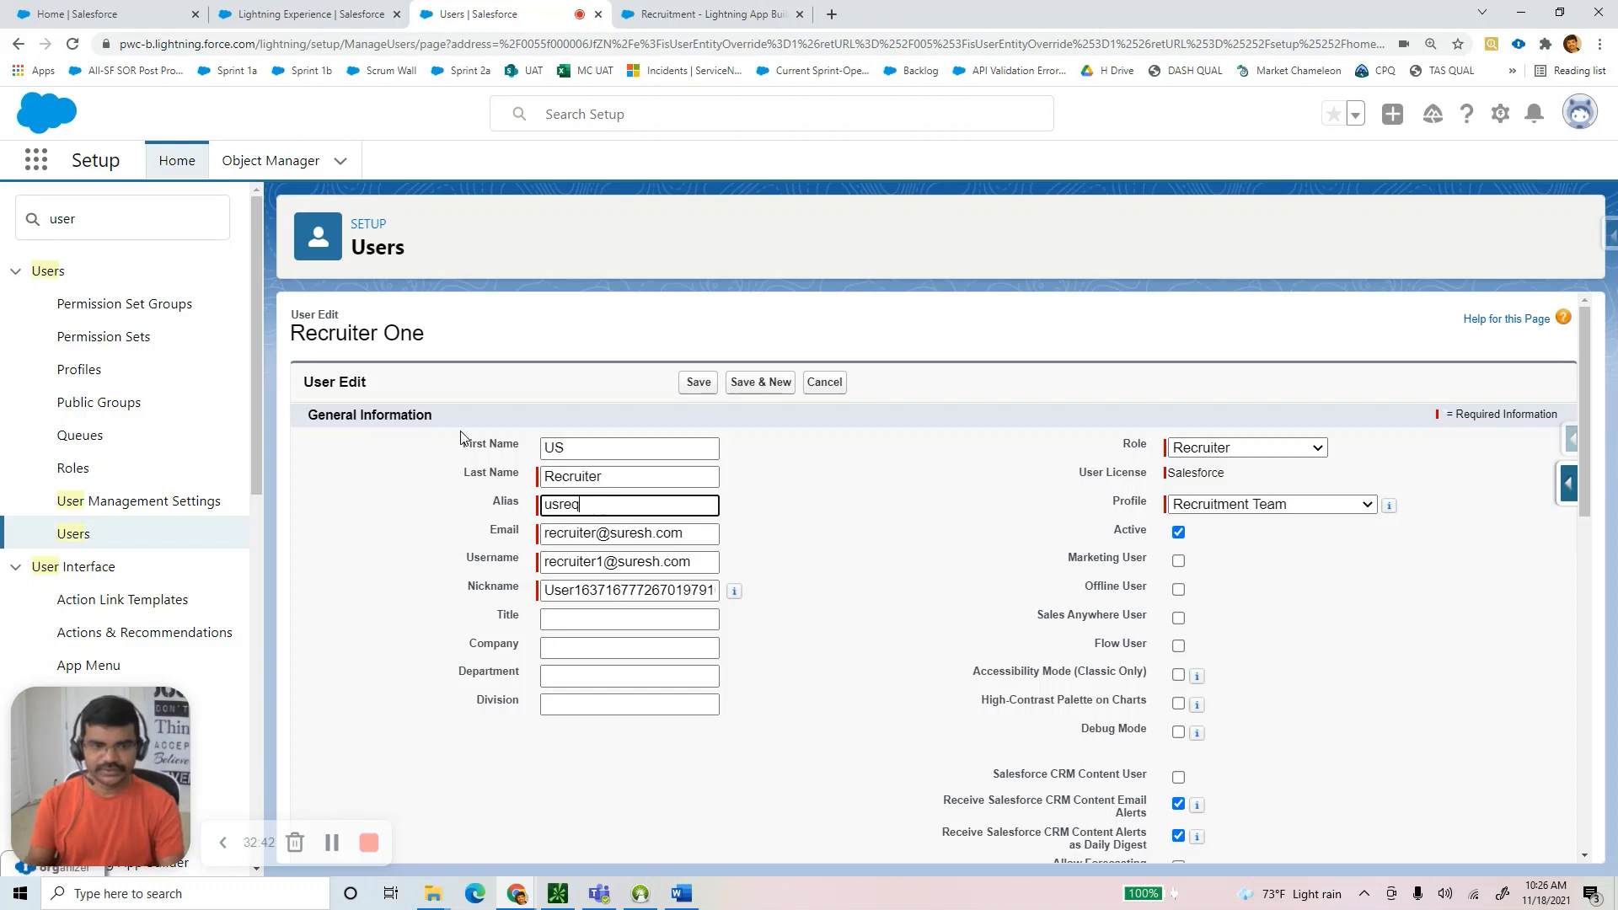
{"action": "left_click", "coordinate": [595, 535]}
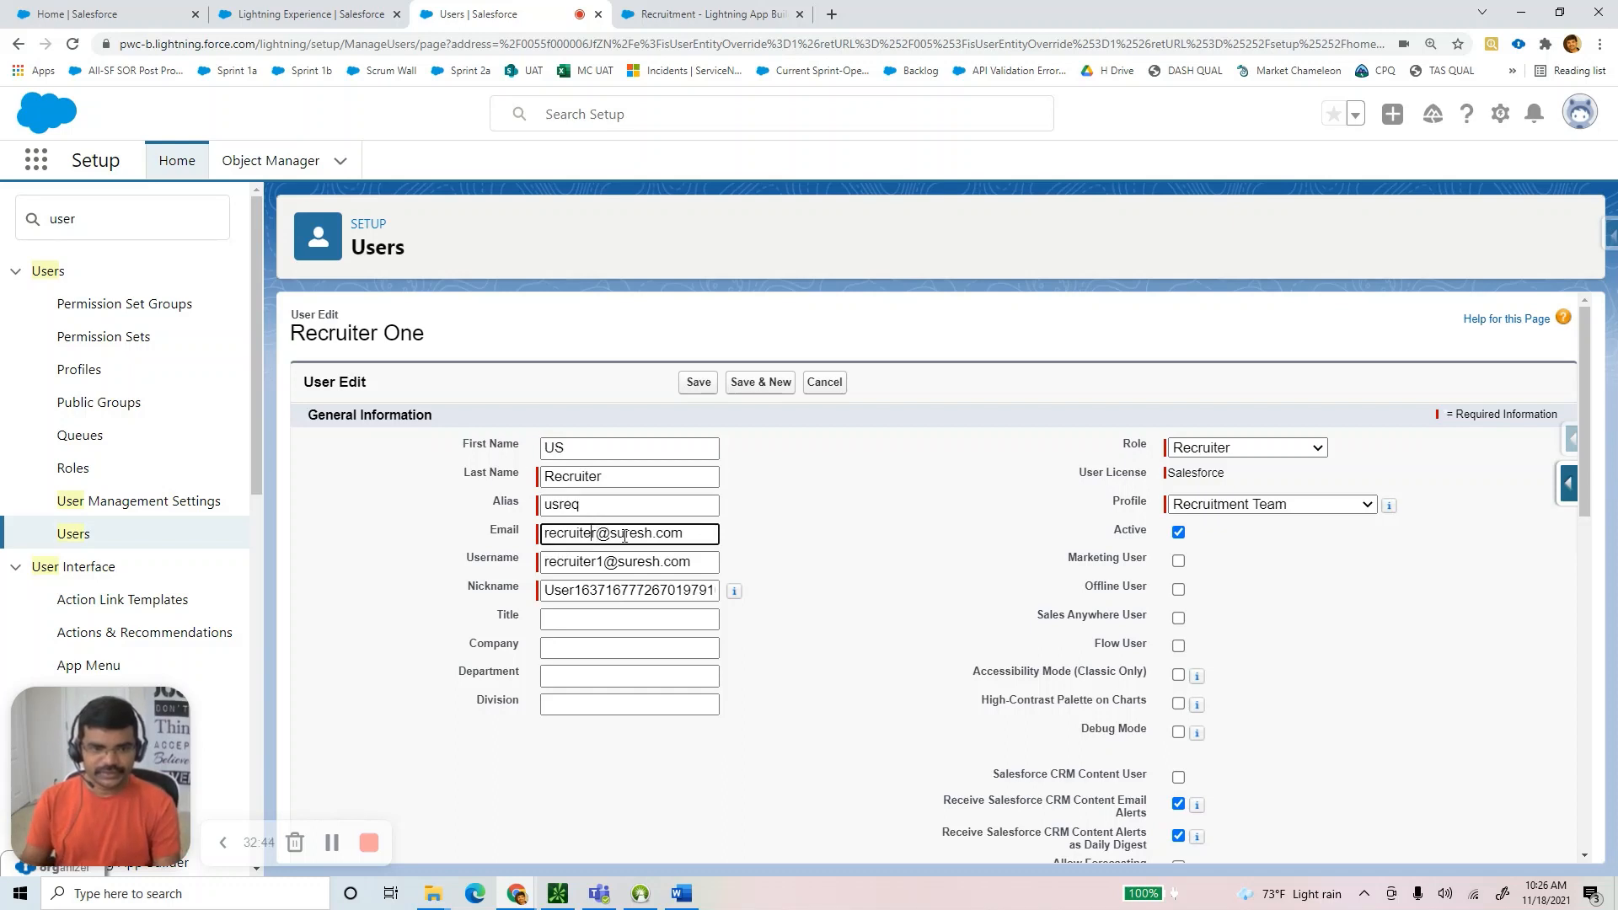
{"action": "type", "text": "us"}
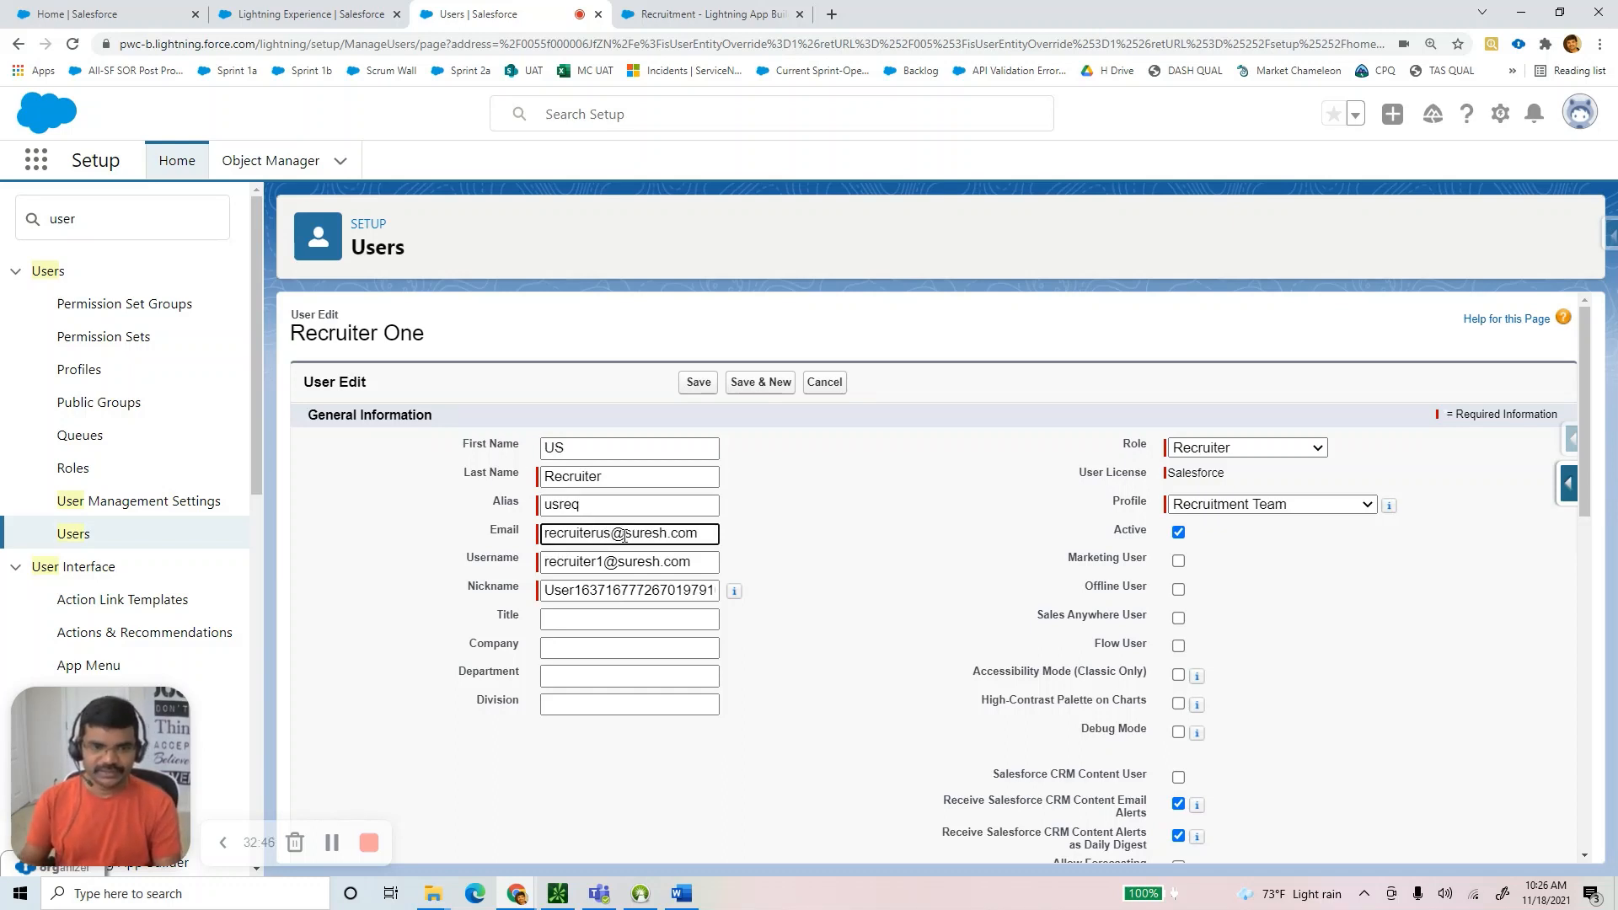
{"action": "left_click", "coordinate": [603, 562]}
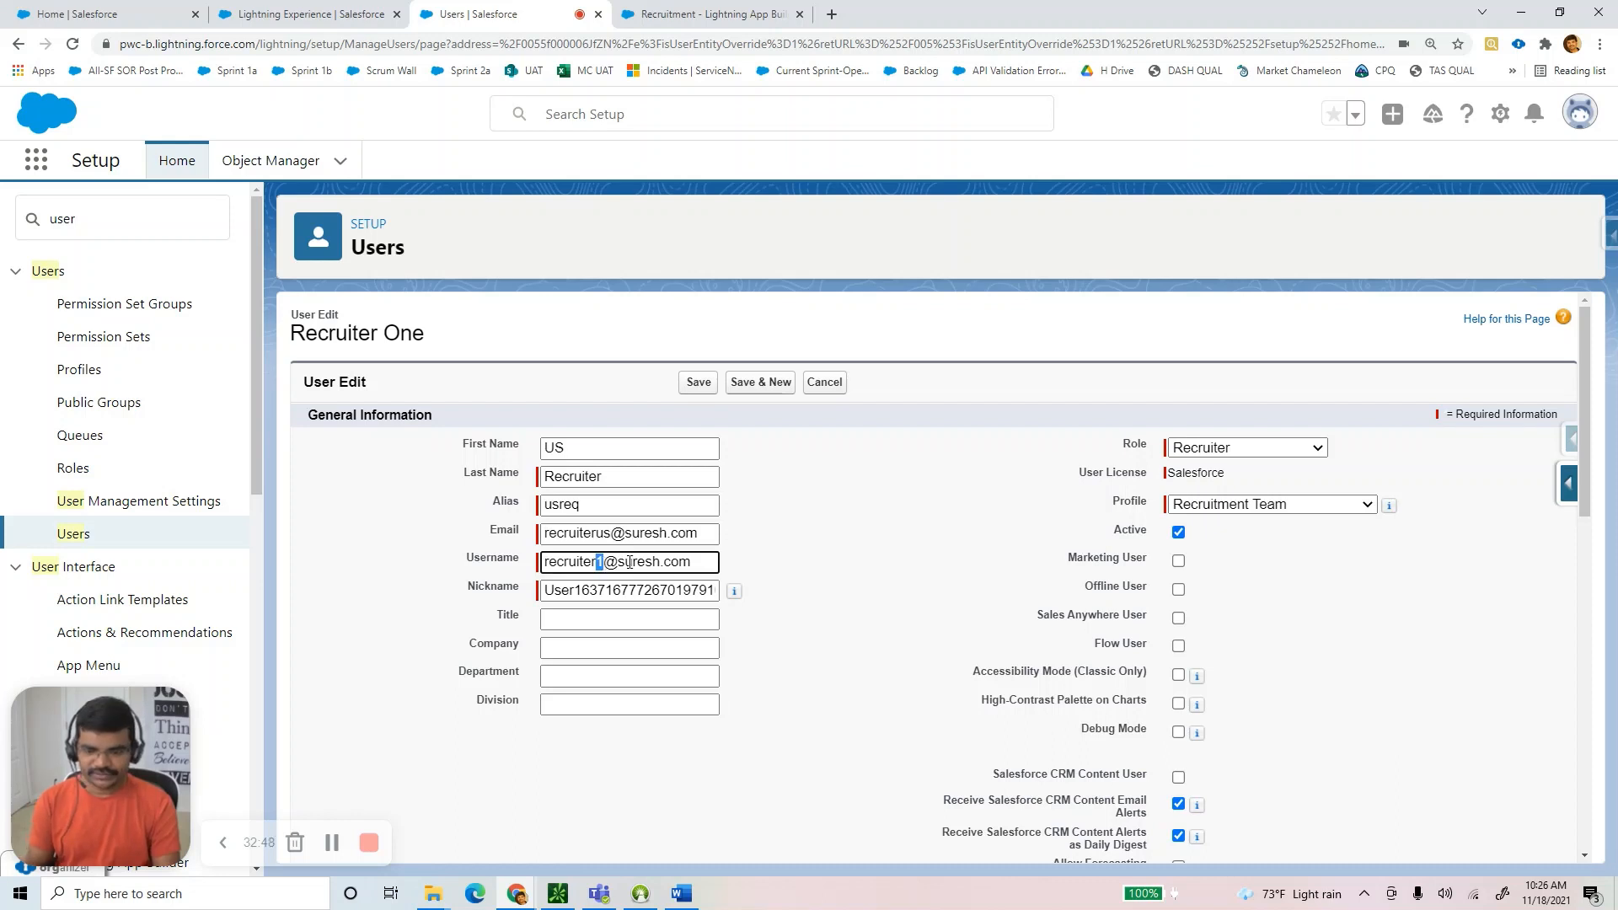
{"action": "key", "text": "BackSpace"}
{"action": "type", "text": "us"}
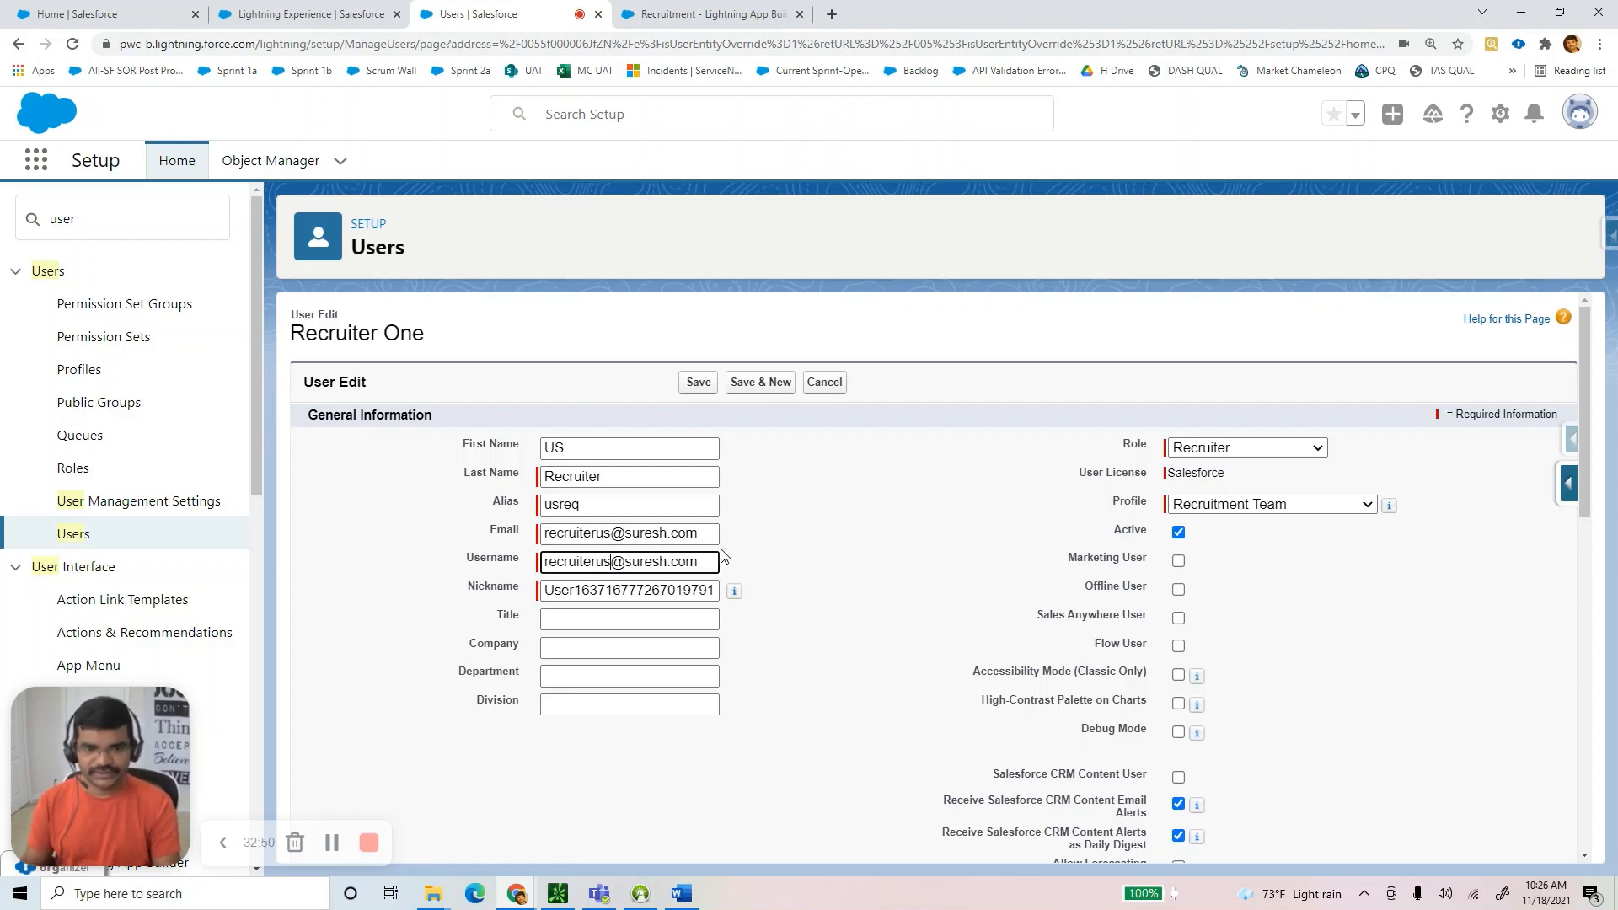
Keep role Recruiter and profile Recruitment Team, then save and confirm the email change.
{"action": "left_click", "coordinate": [1255, 450]}
{"action": "left_click", "coordinate": [1255, 452]}
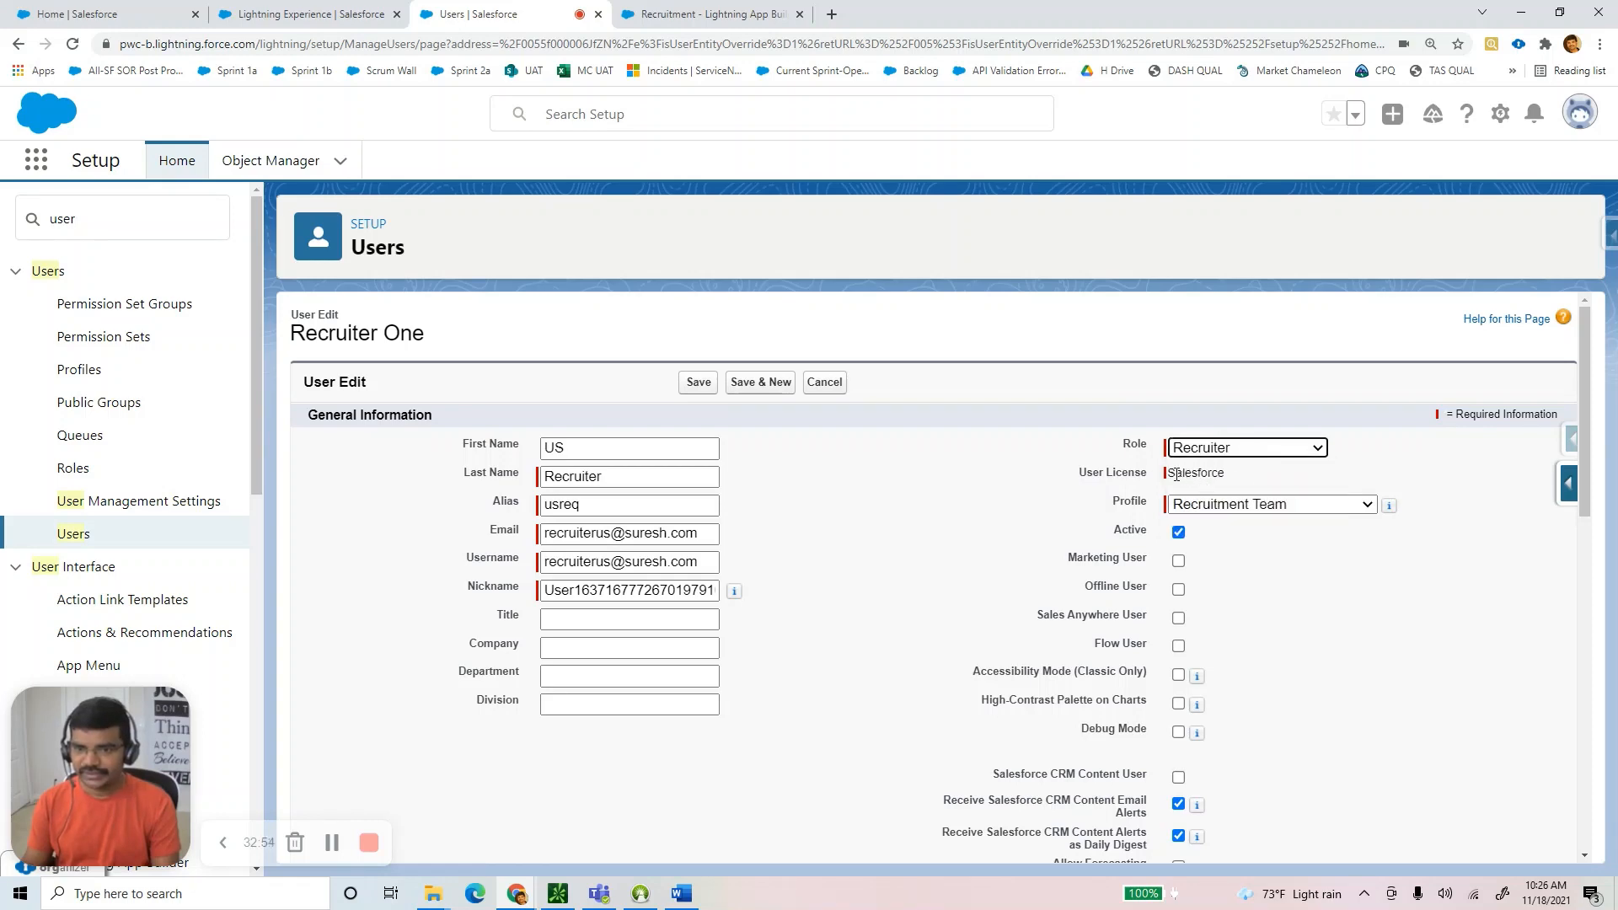
{"action": "left_click_drag", "start_coordinate": [1177, 474], "coordinate": [1242, 474]}
{"action": "left_click", "coordinate": [1246, 504]}
{"action": "left_click", "coordinate": [1246, 505]}
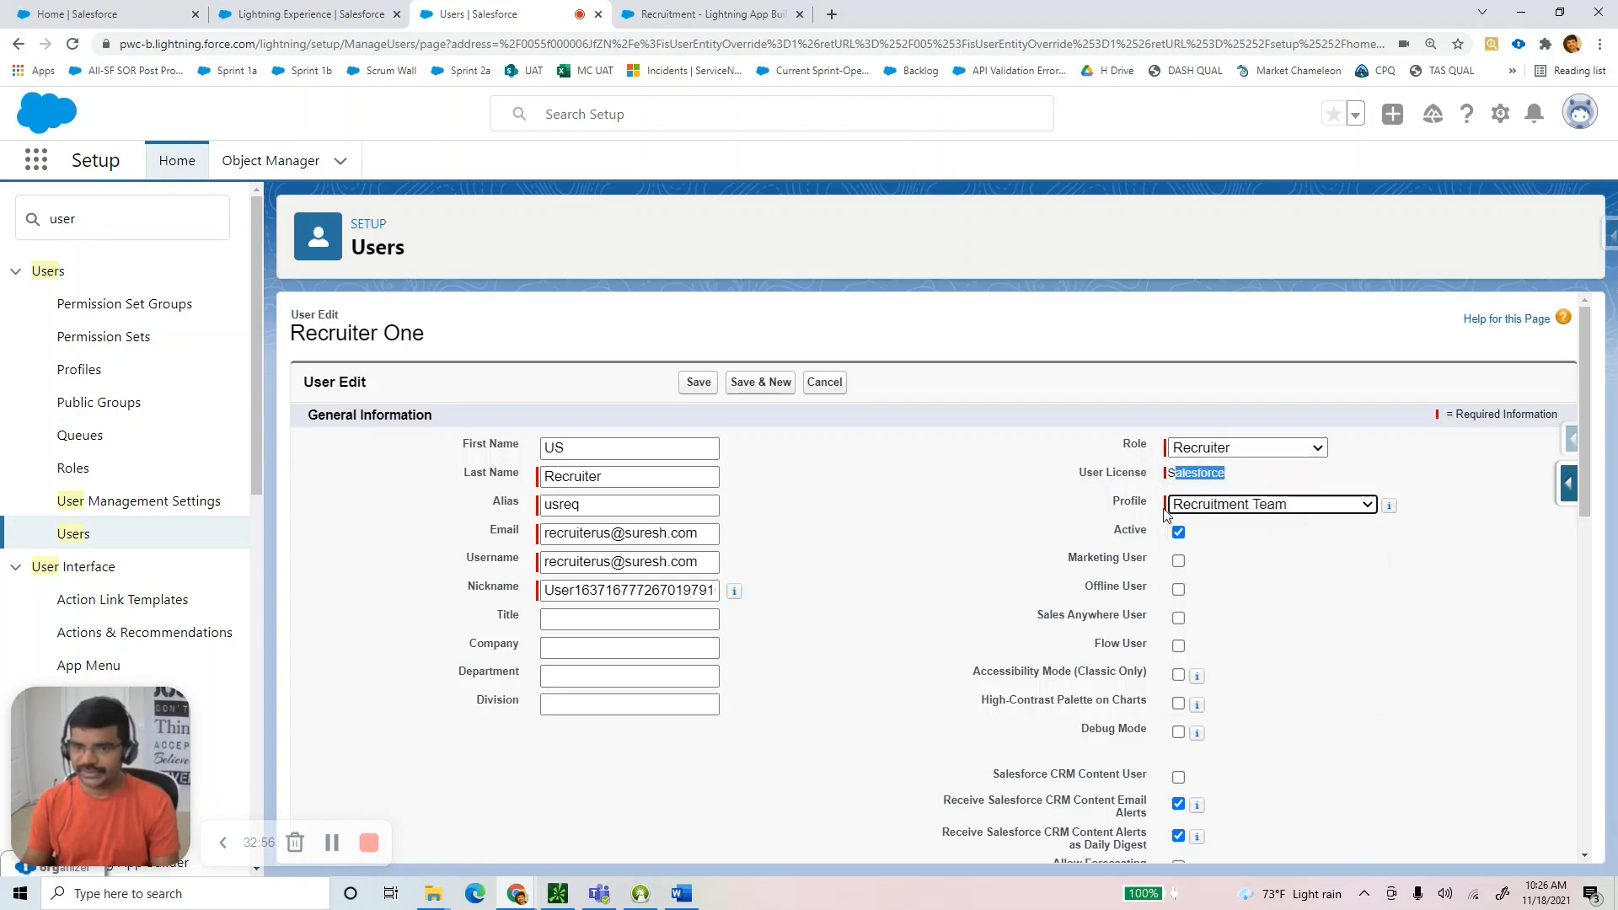
{"action": "left_click_drag", "start_coordinate": [1158, 505], "coordinate": [1105, 507]}
{"action": "left_click", "coordinate": [699, 381]}
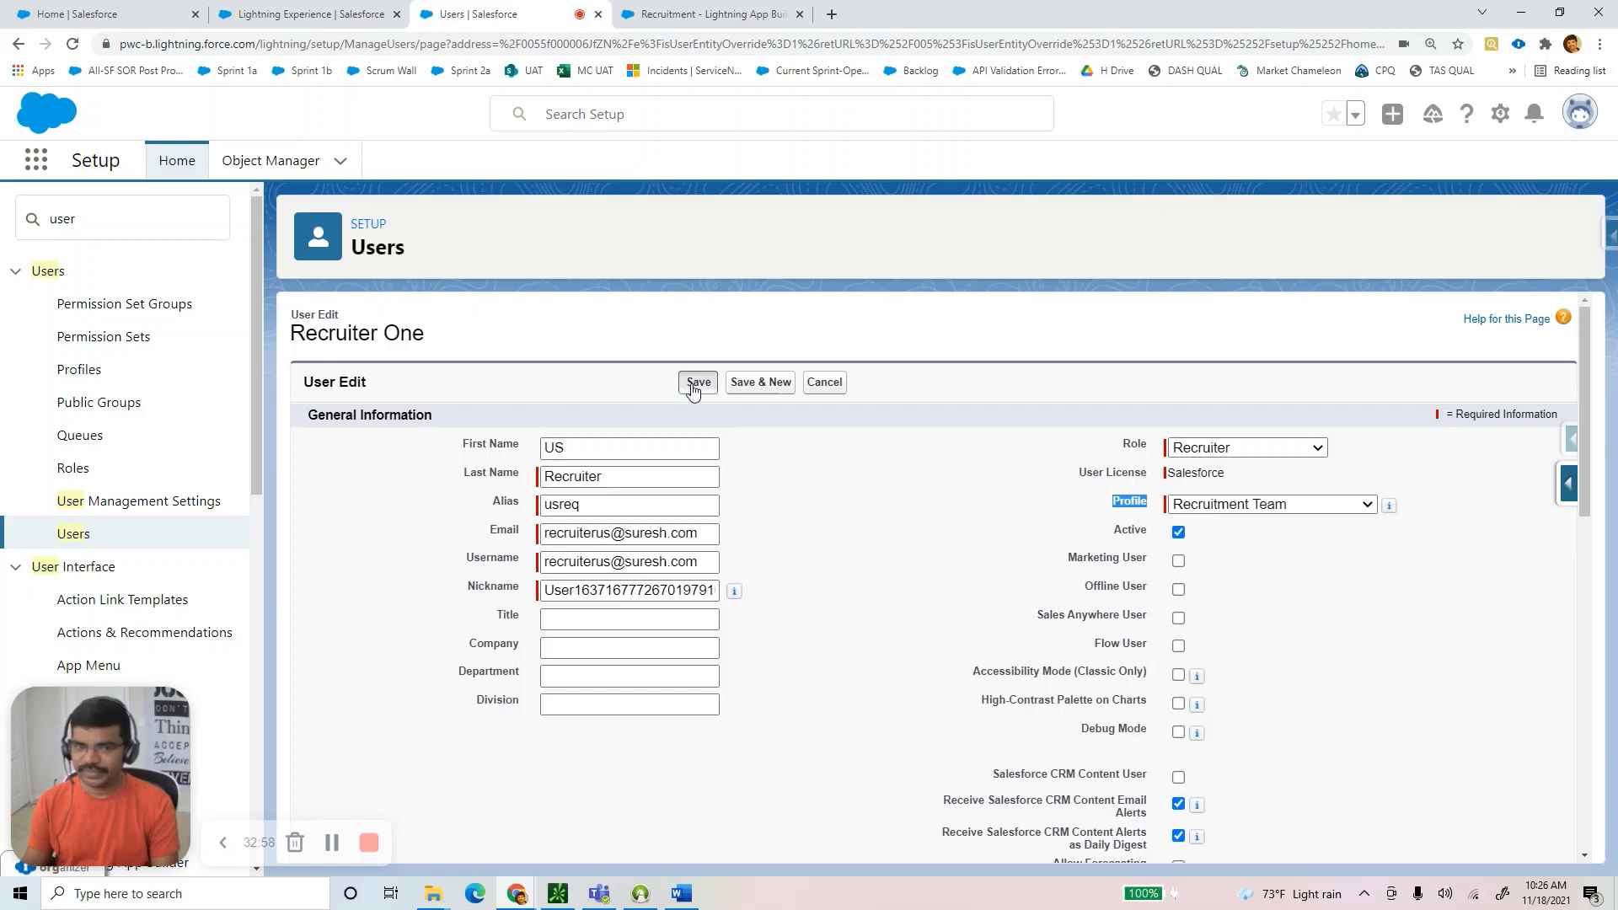
{"action": "left_click", "coordinate": [885, 251]}
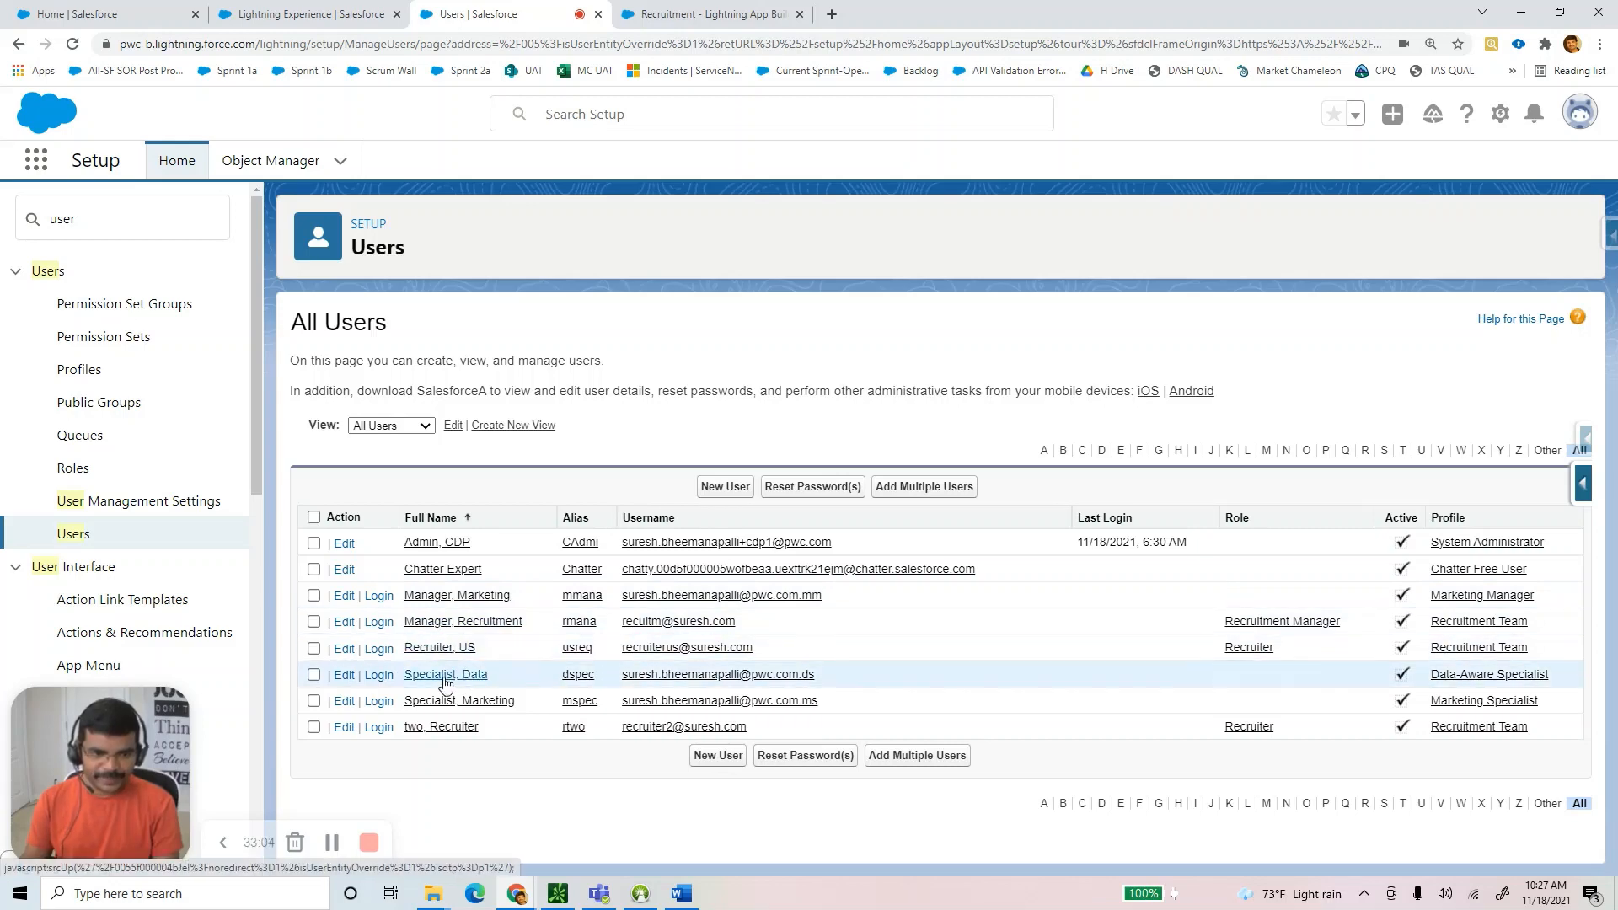
Open the Recruiter two user and change its first name to India.
{"action": "left_click", "coordinate": [345, 729]}
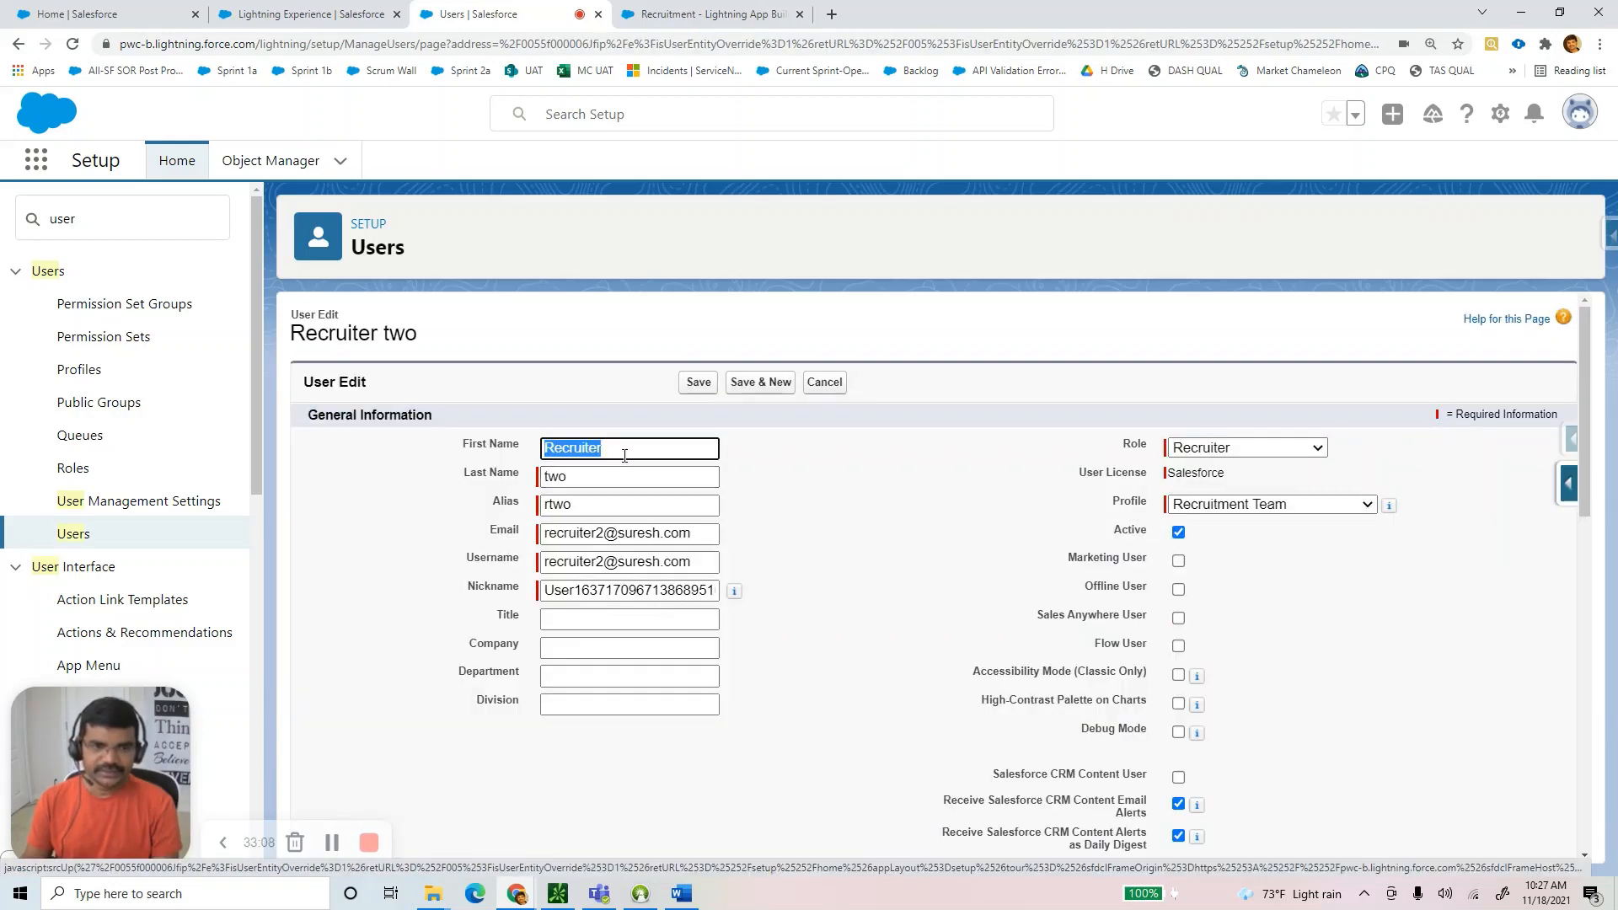
{"action": "type", "text": "india"}
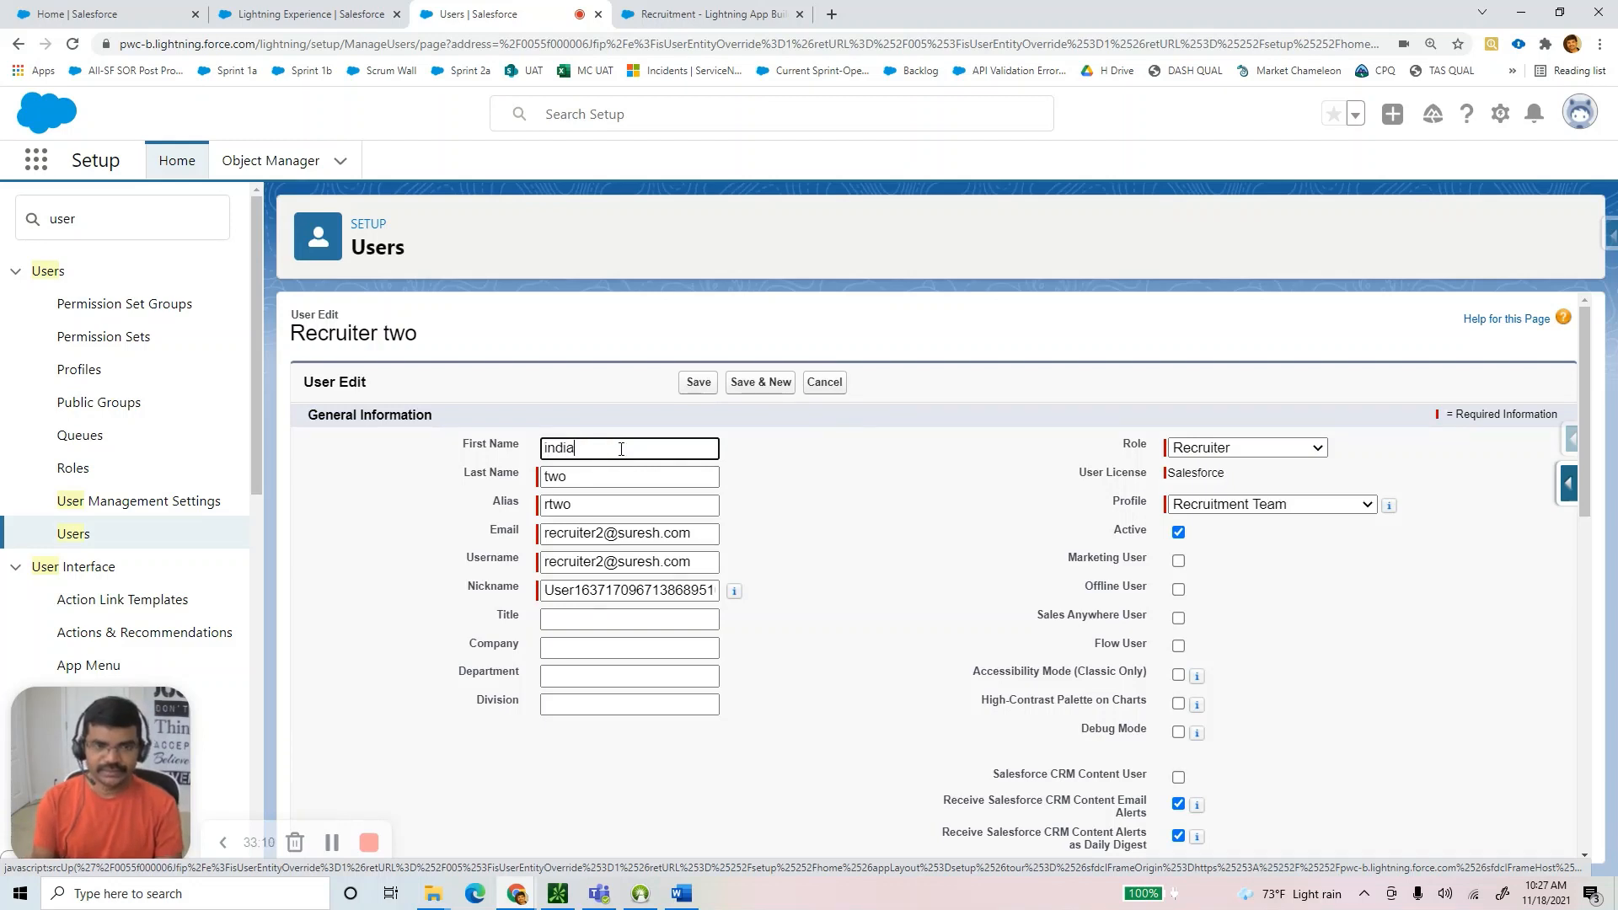
{"action": "key", "text": "Home"}
{"action": "type", "text": "I"}
{"action": "key", "text": "Tab"}
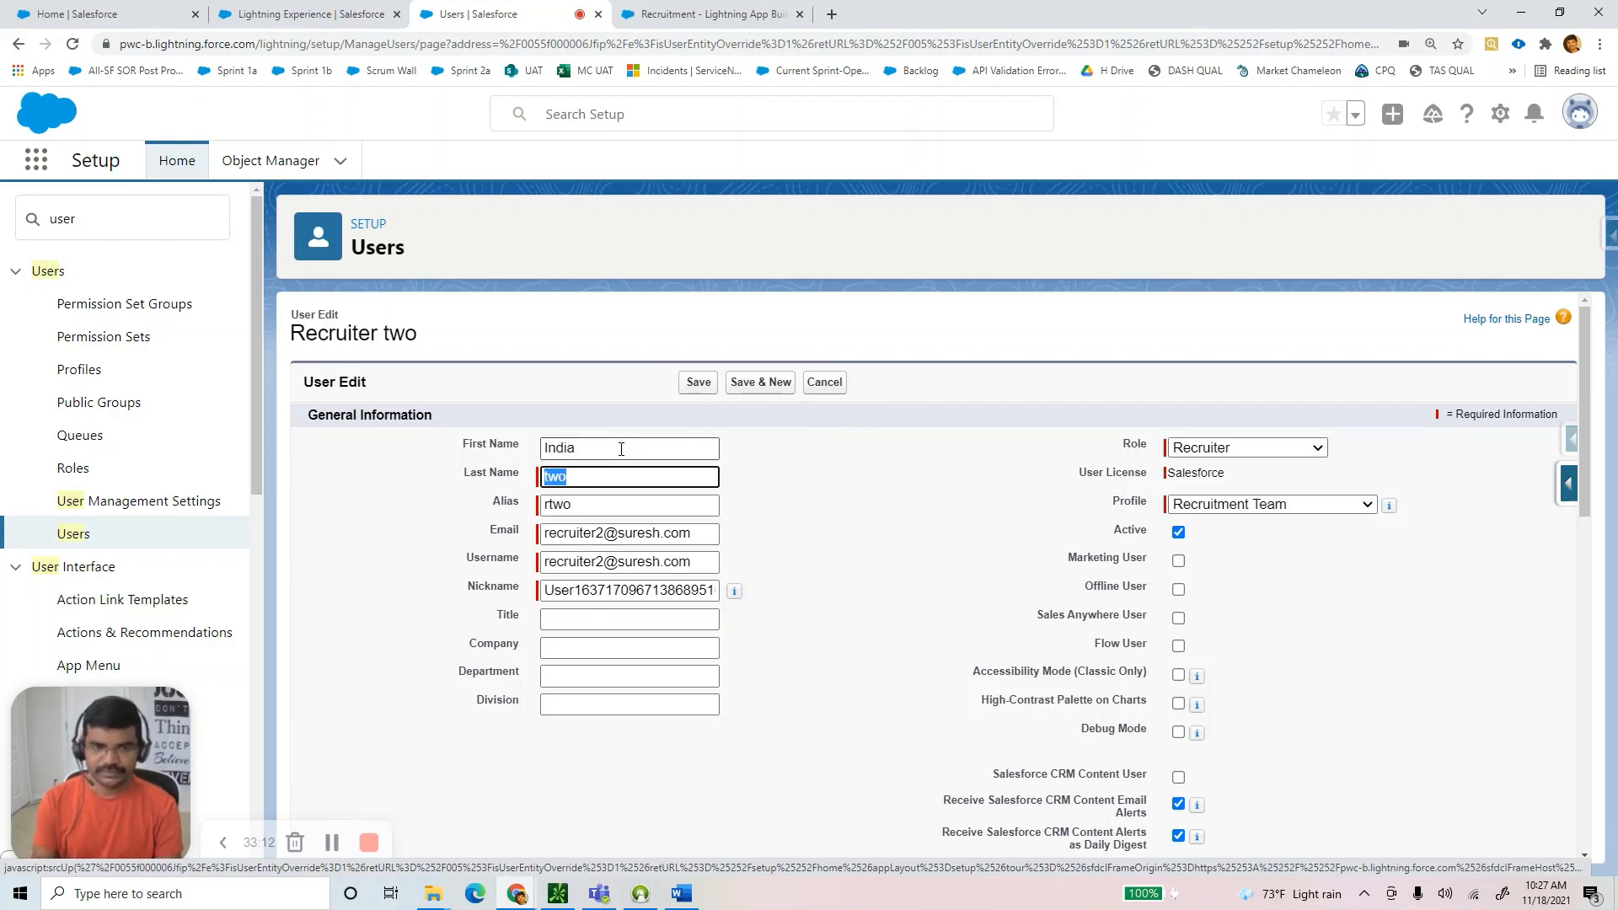
{"action": "type", "text": "Recruiter"}
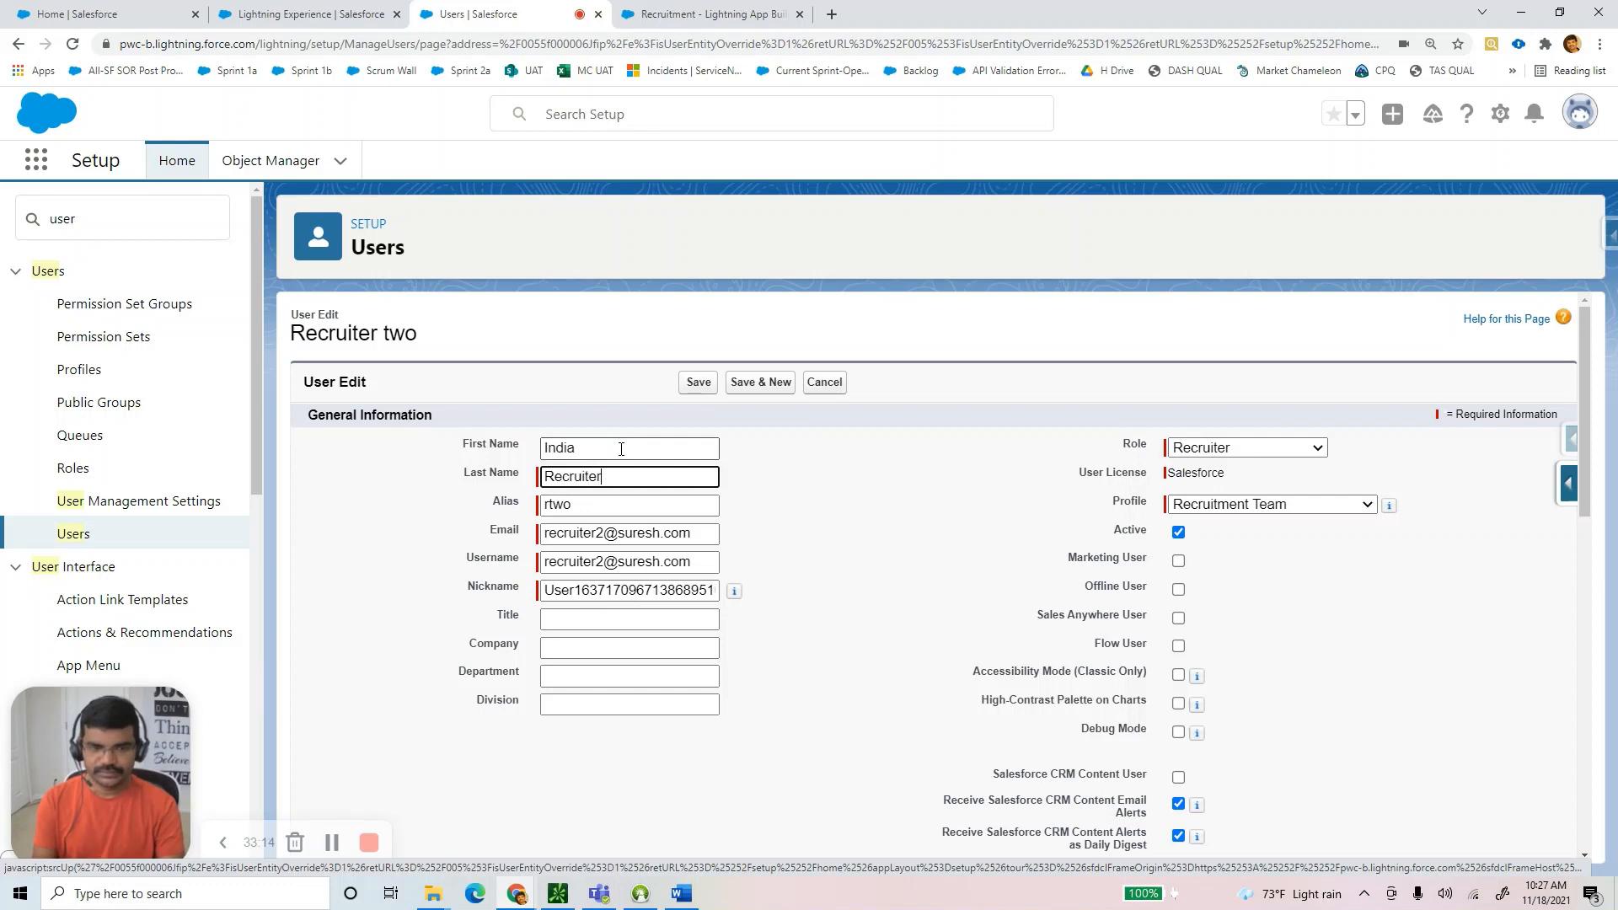
{"action": "key", "text": "Tab"}
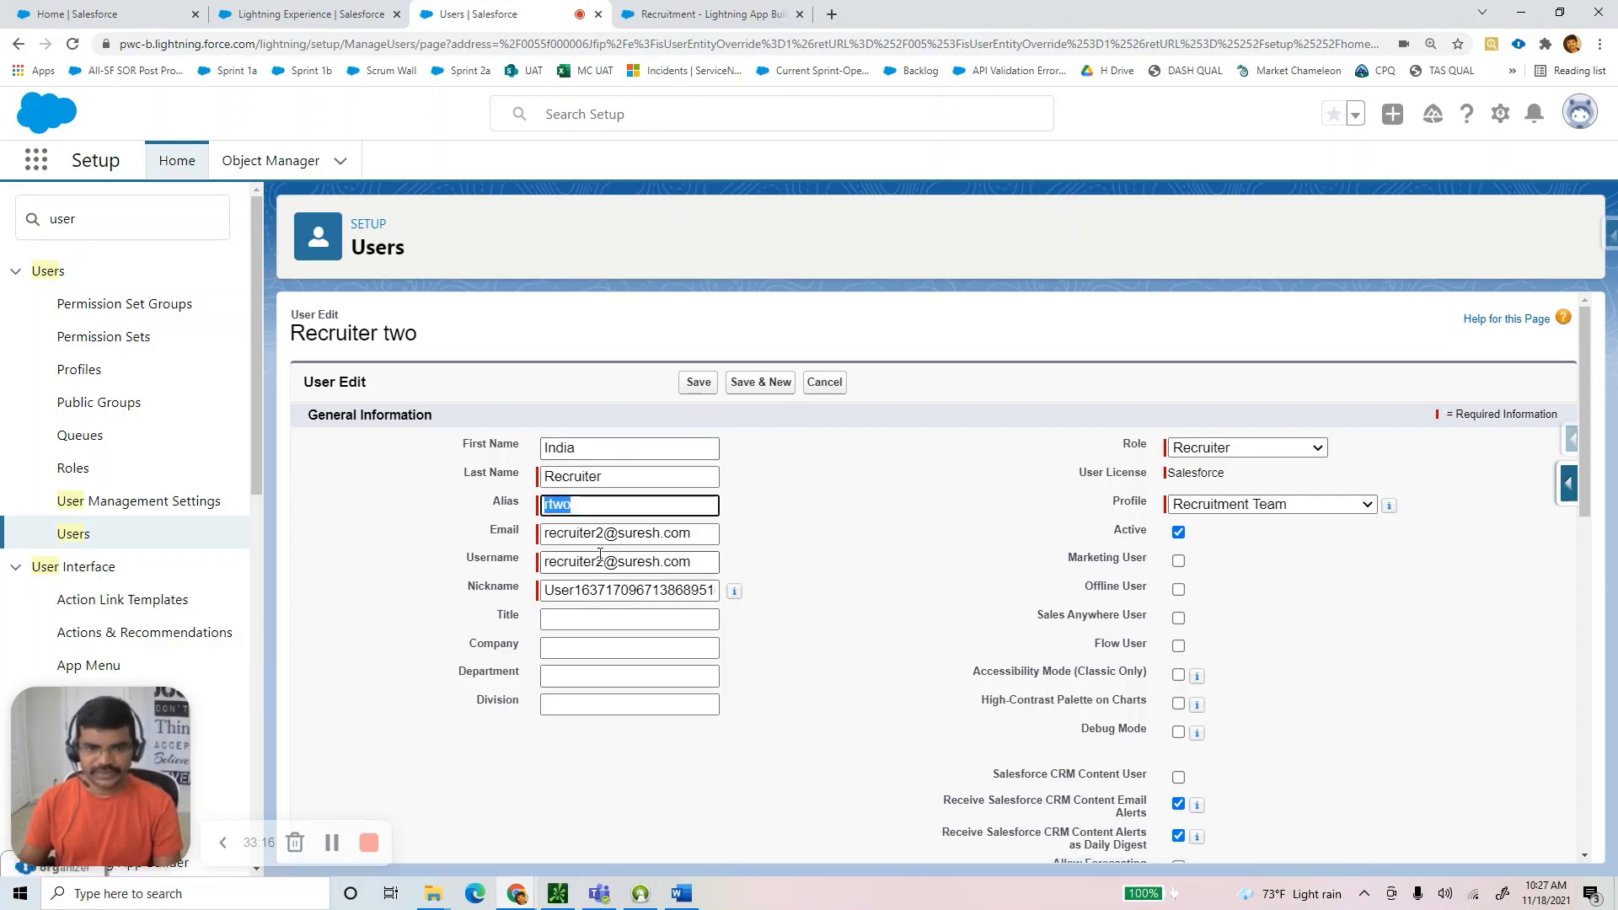
Change the email to use 'india' and copy it into the Username field.
{"action": "left_click", "coordinate": [610, 533]}
{"action": "key", "text": "BackSpace"}
{"action": "type", "text": "india"}
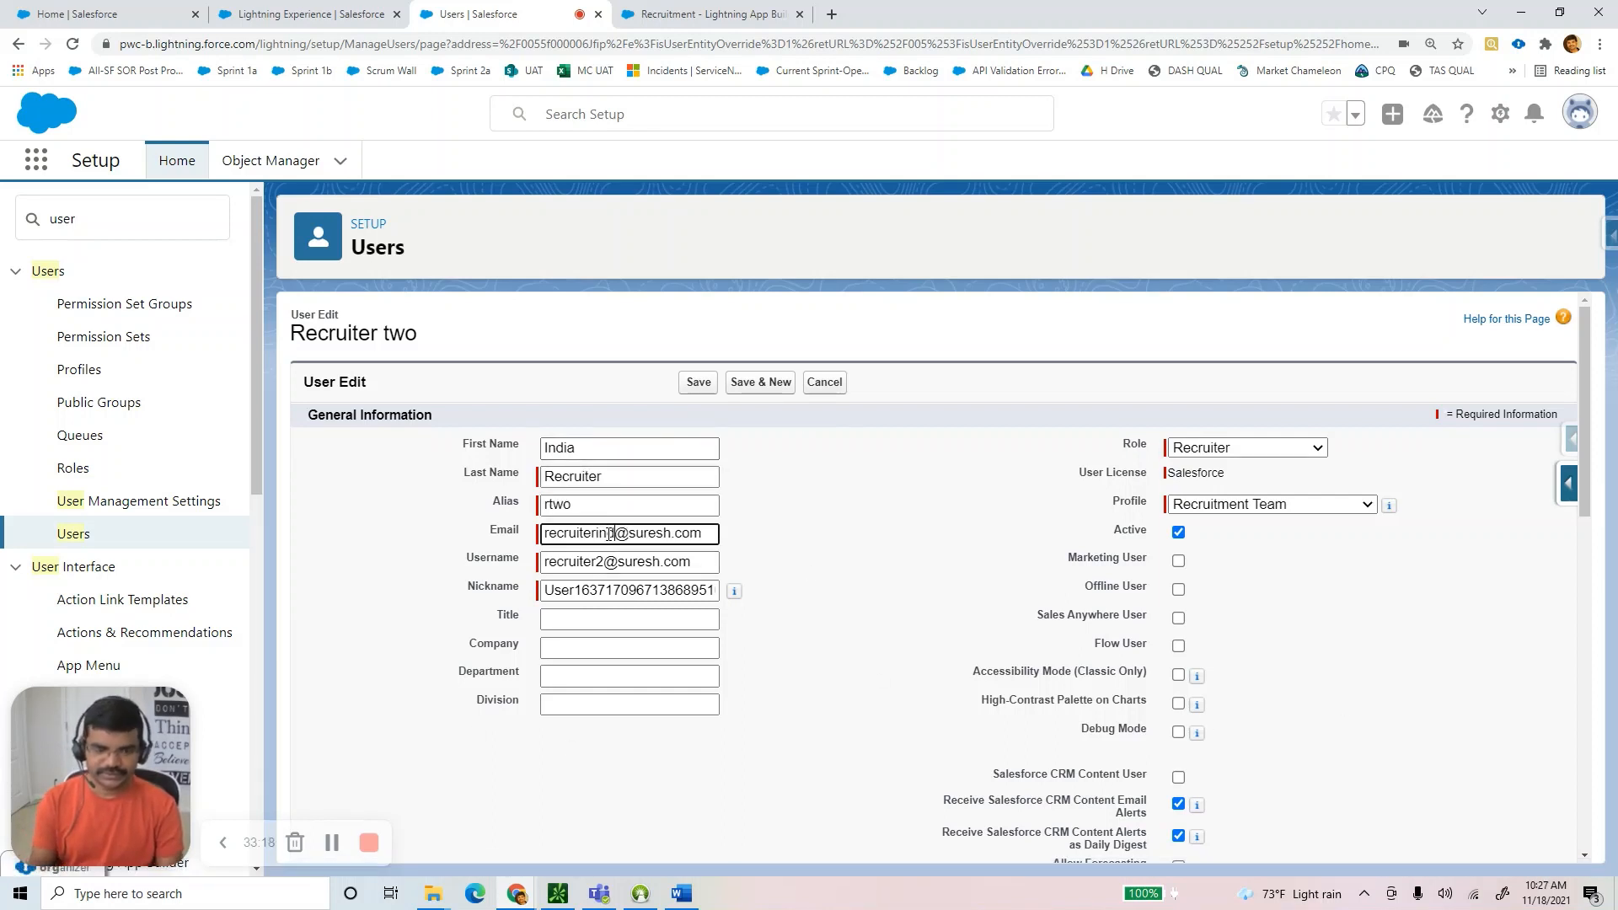
{"action": "key", "text": "ctrl+a"}
{"action": "key", "text": "ctrl+c"}
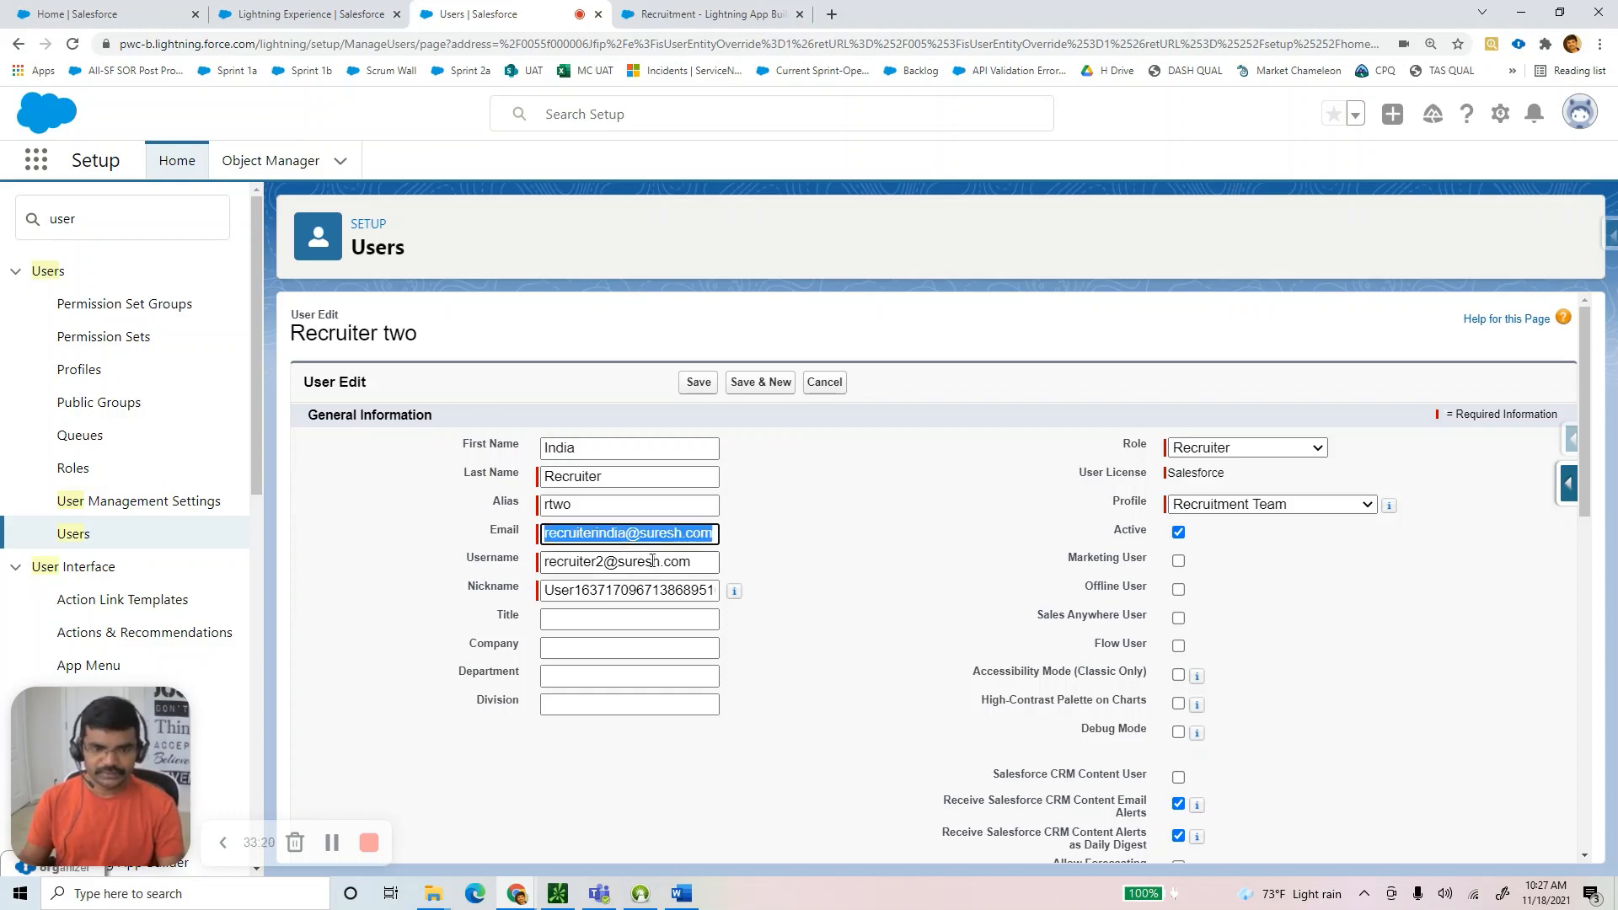
{"action": "left_click", "coordinate": [585, 559]}
{"action": "key", "text": "ctrl+a"}
{"action": "key", "text": "ctrl+v"}
Keep role Recruiter and profile Recruitment Team, then save and confirm the verification prompt.
{"action": "left_click", "coordinate": [1249, 451]}
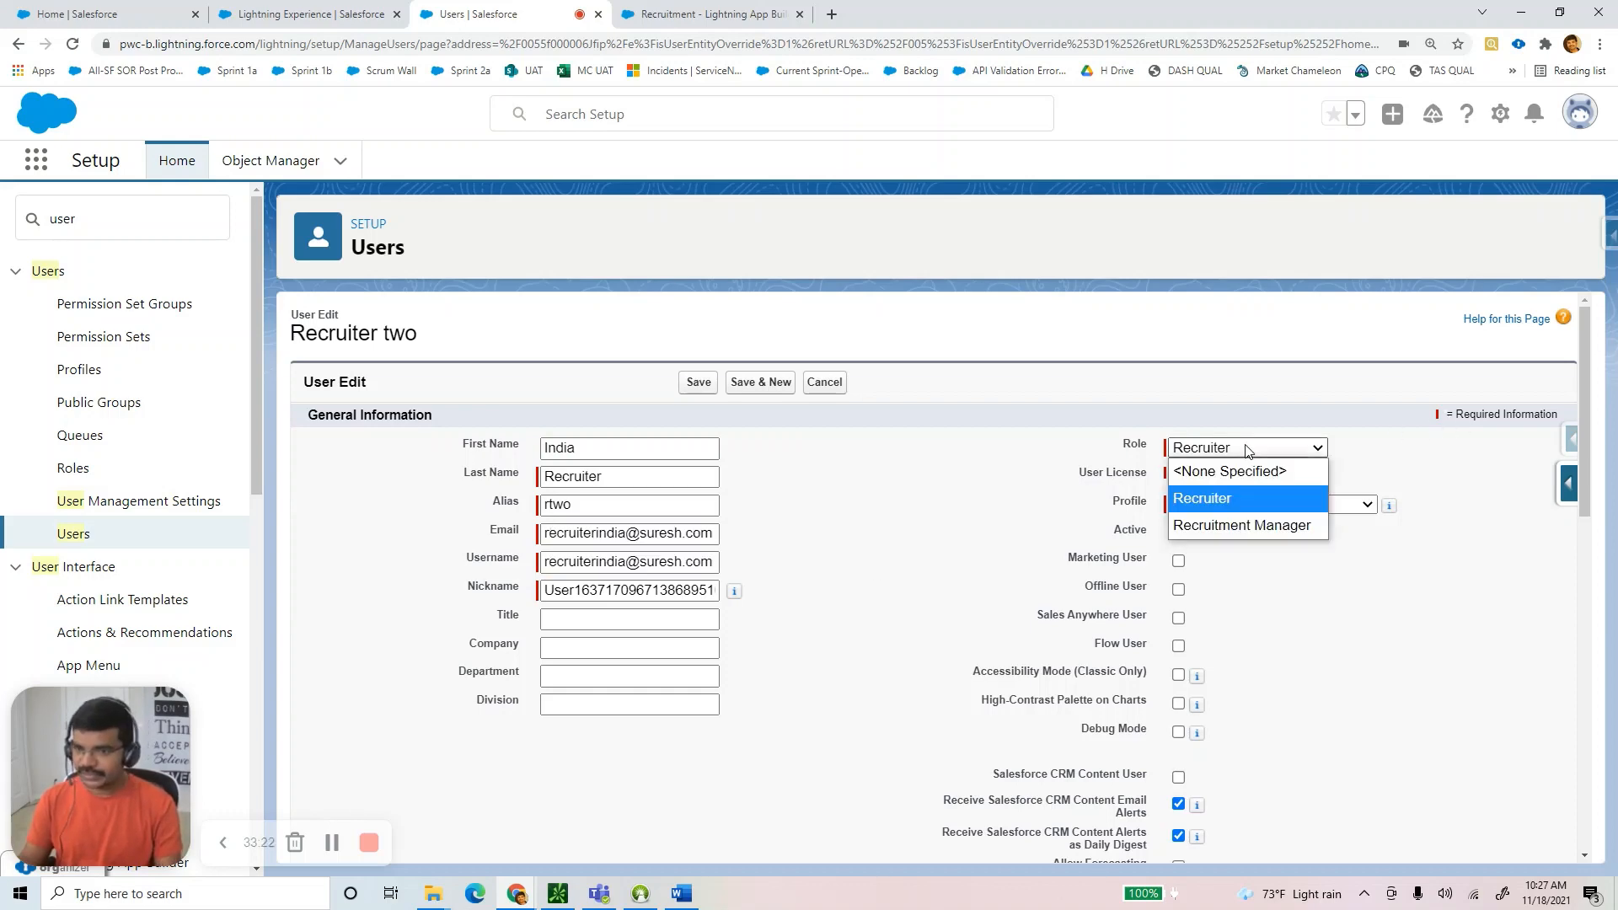
{"action": "left_click", "coordinate": [1248, 452]}
{"action": "left_click", "coordinate": [1271, 504]}
{"action": "left_click", "coordinate": [1272, 505]}
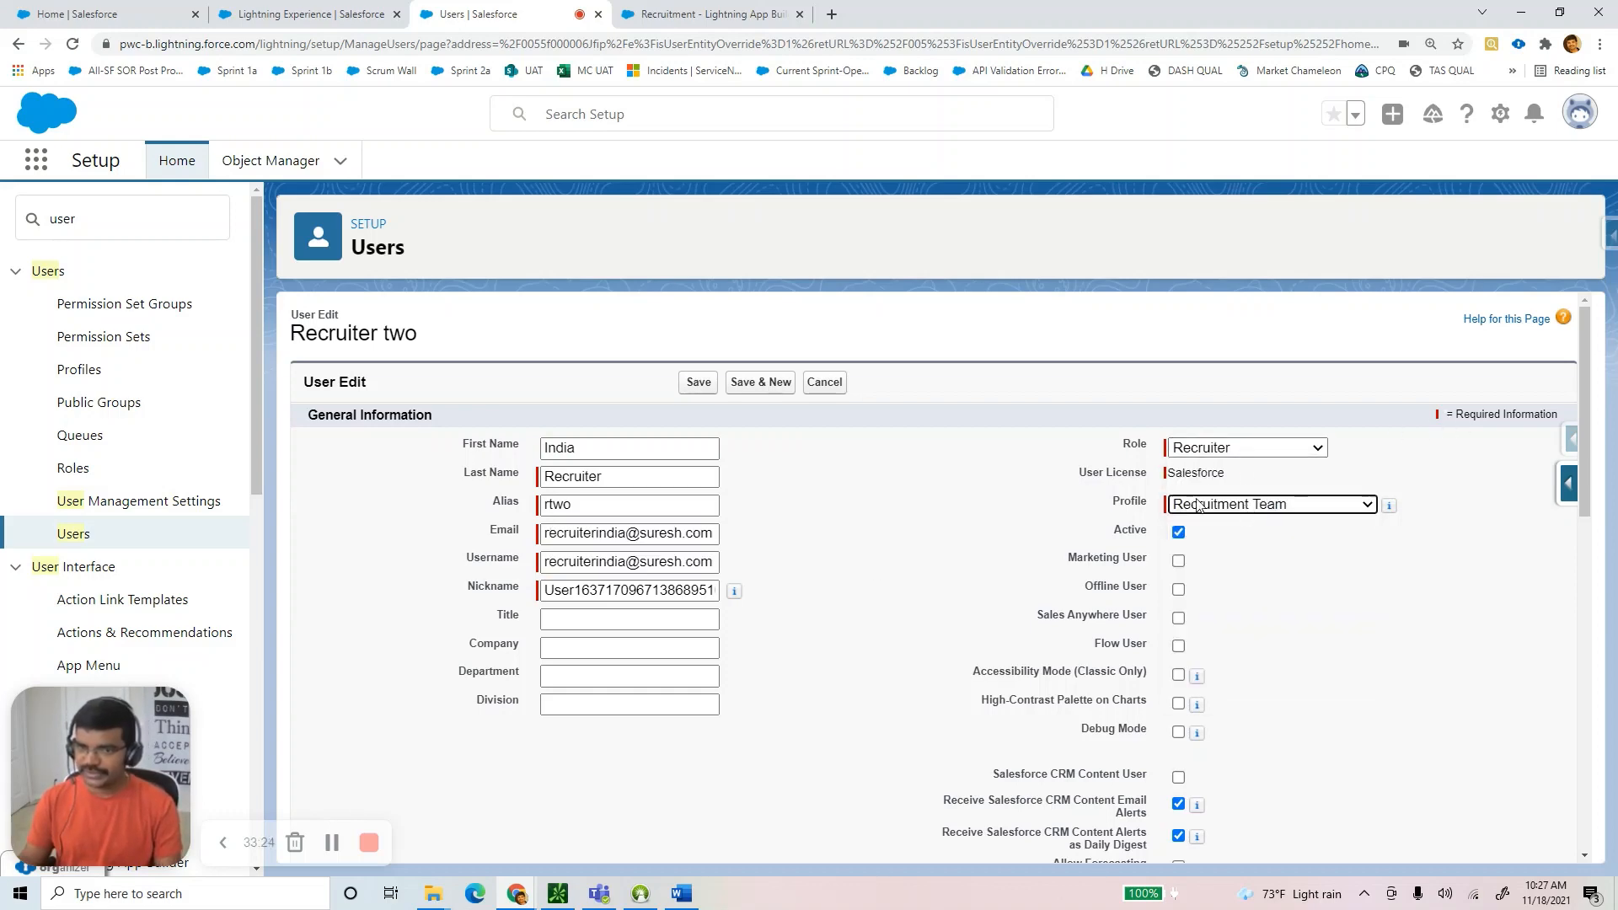
{"action": "left_click", "coordinate": [701, 384]}
{"action": "left_click", "coordinate": [891, 242]}
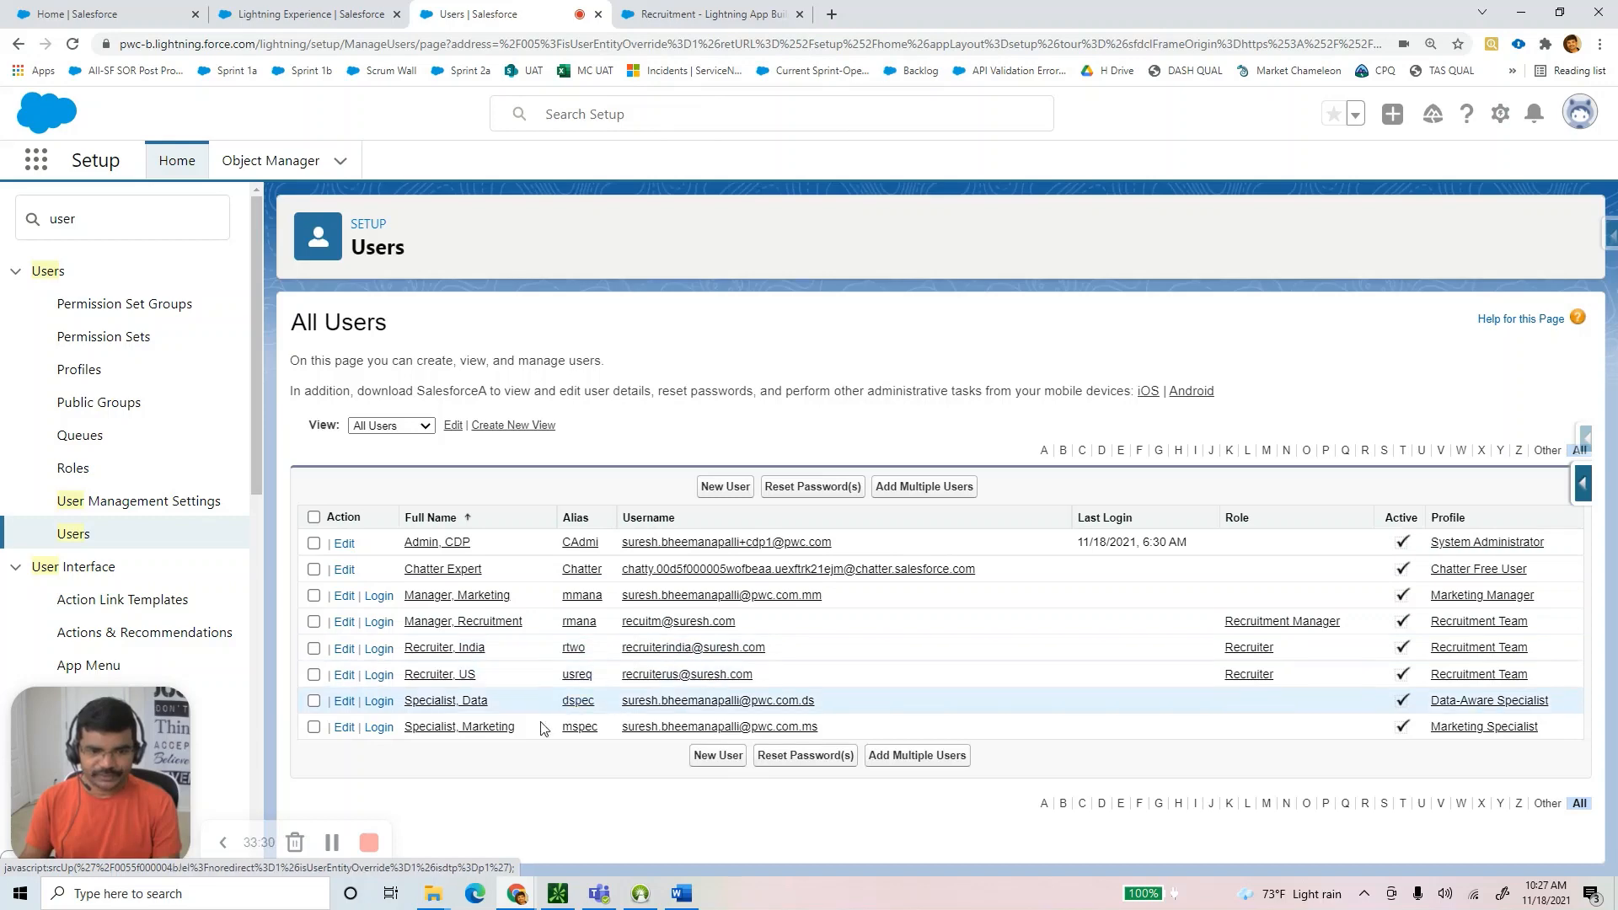
Keep the manager user's Recruitment Manager role and Recruitment Team profile, save, and return to All Users.
{"action": "left_click", "coordinate": [344, 624]}
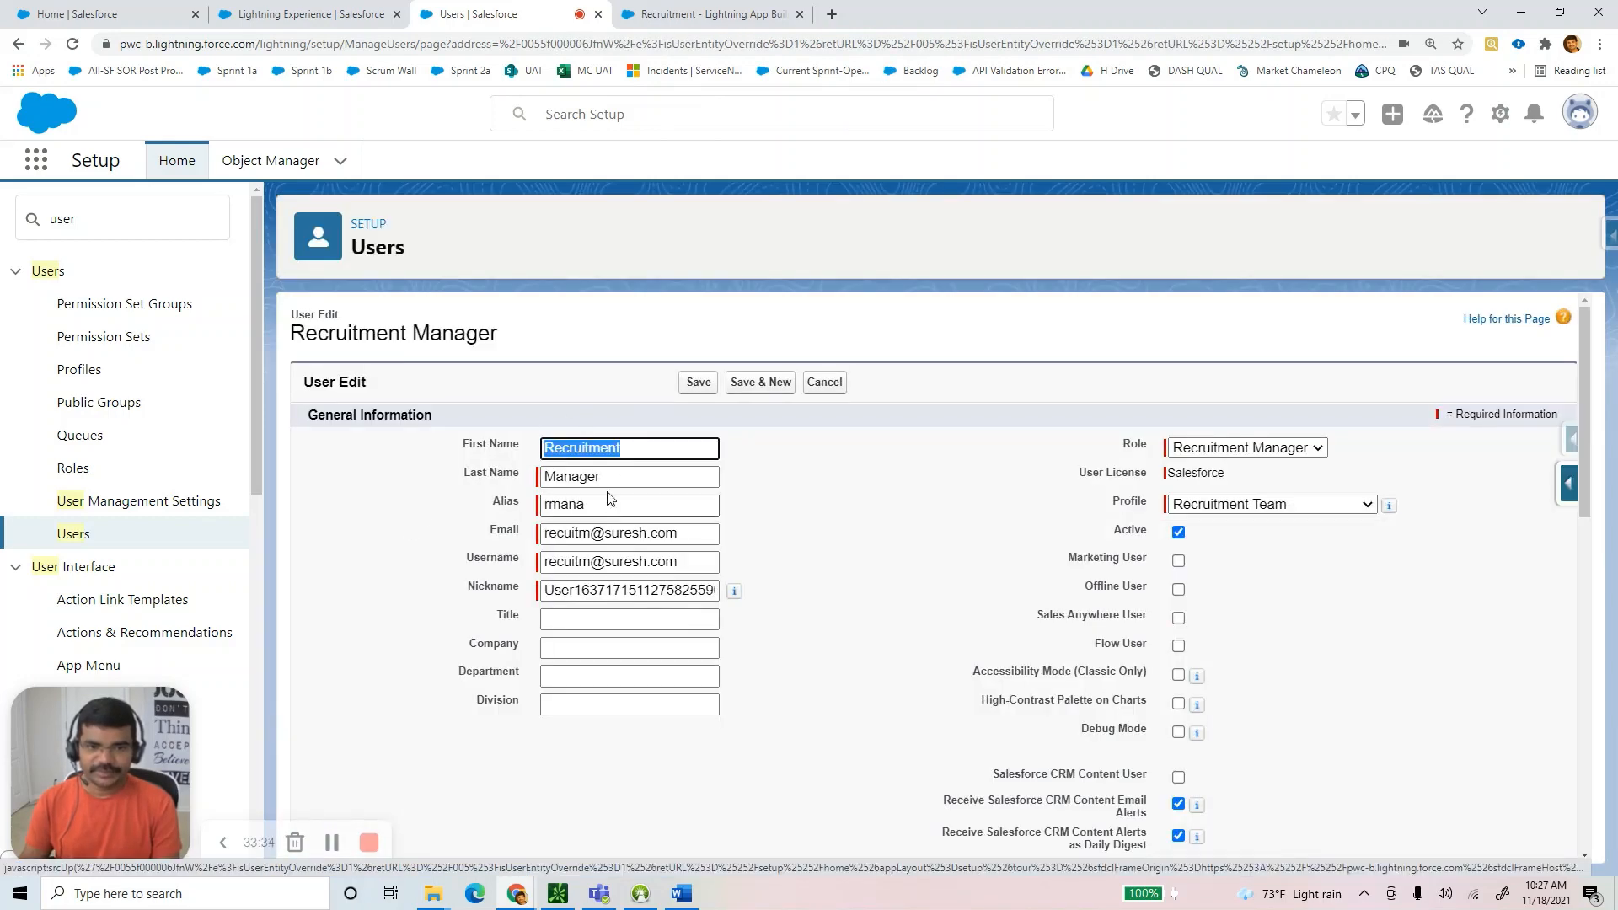
{"action": "left_click", "coordinate": [609, 479]}
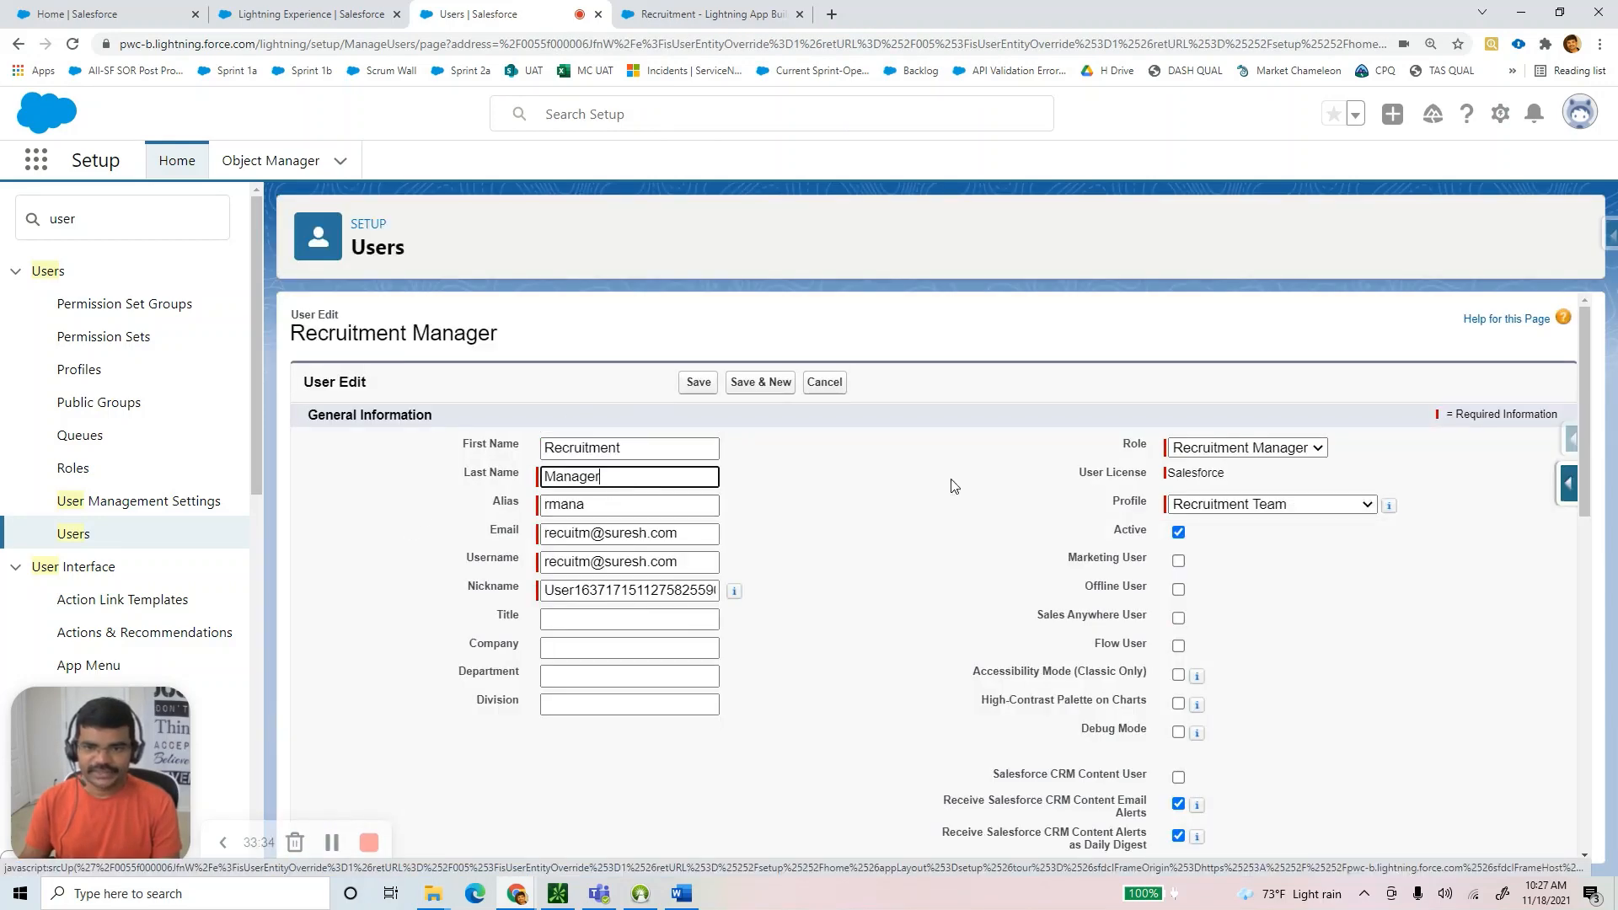
{"action": "left_click", "coordinate": [1284, 455]}
{"action": "left_click", "coordinate": [1285, 455]}
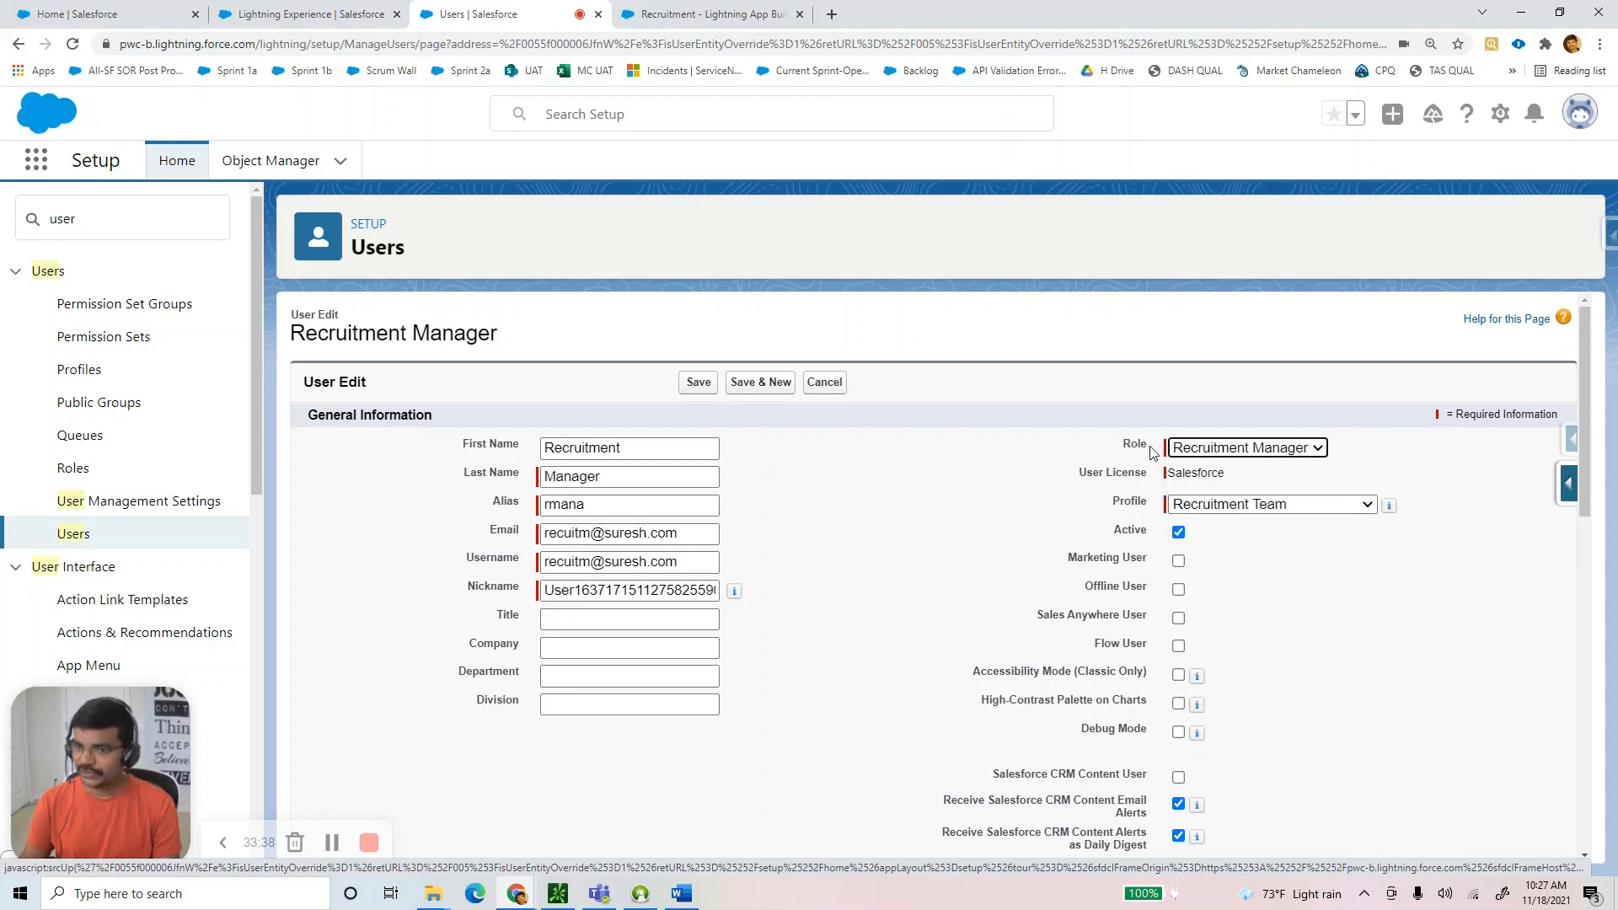
{"action": "left_click_drag", "start_coordinate": [1154, 453], "coordinate": [1122, 452]}
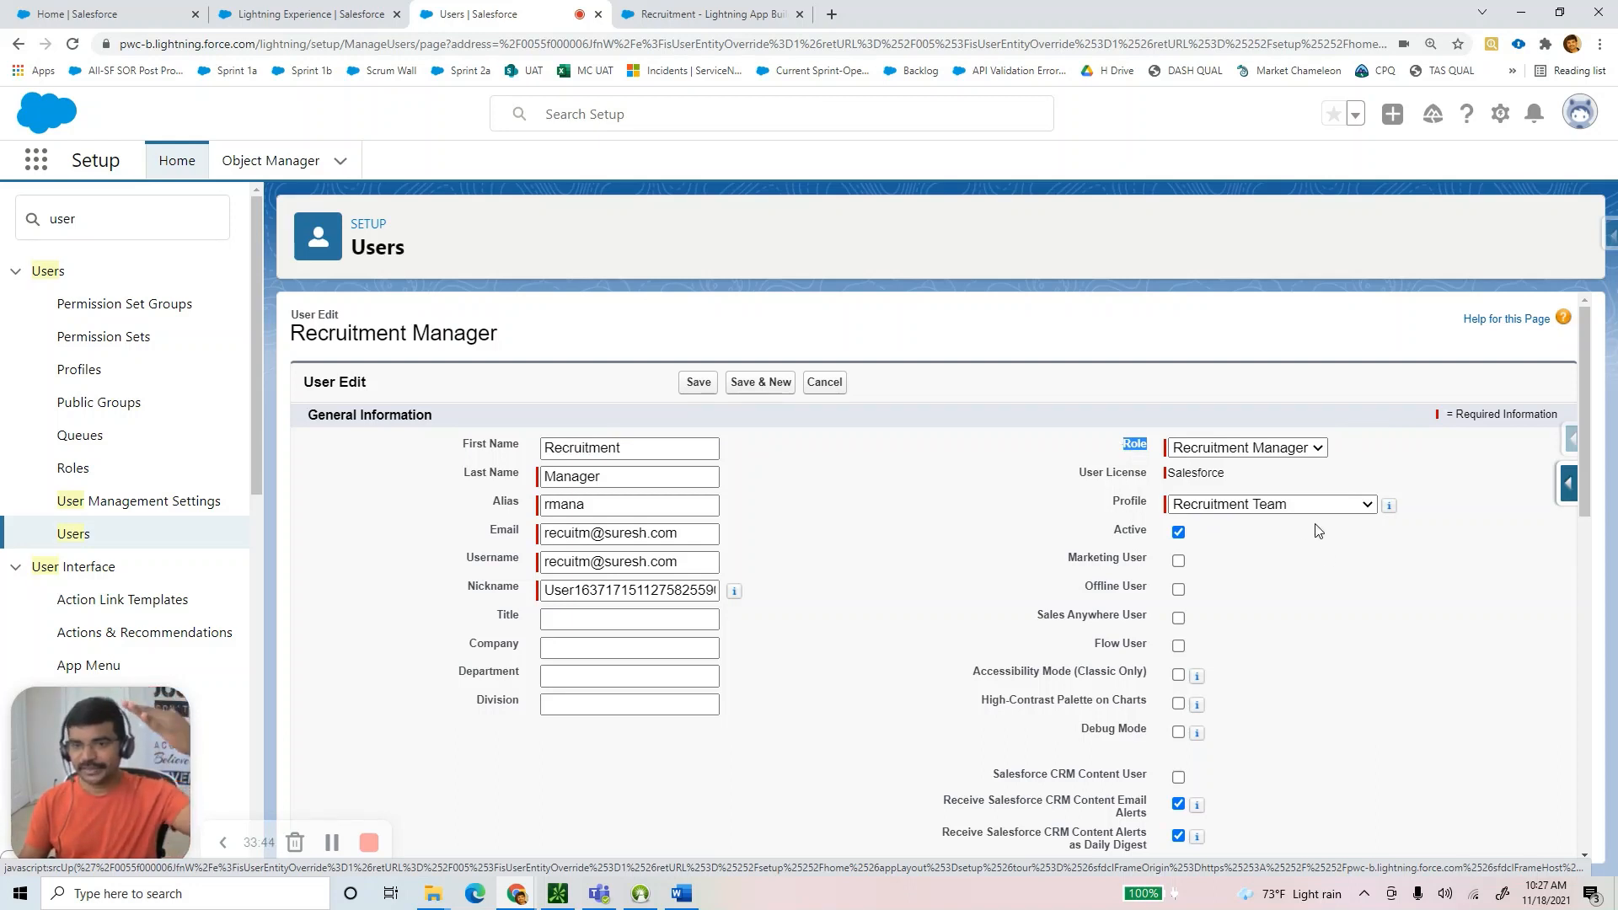
{"action": "left_click", "coordinate": [1305, 504]}
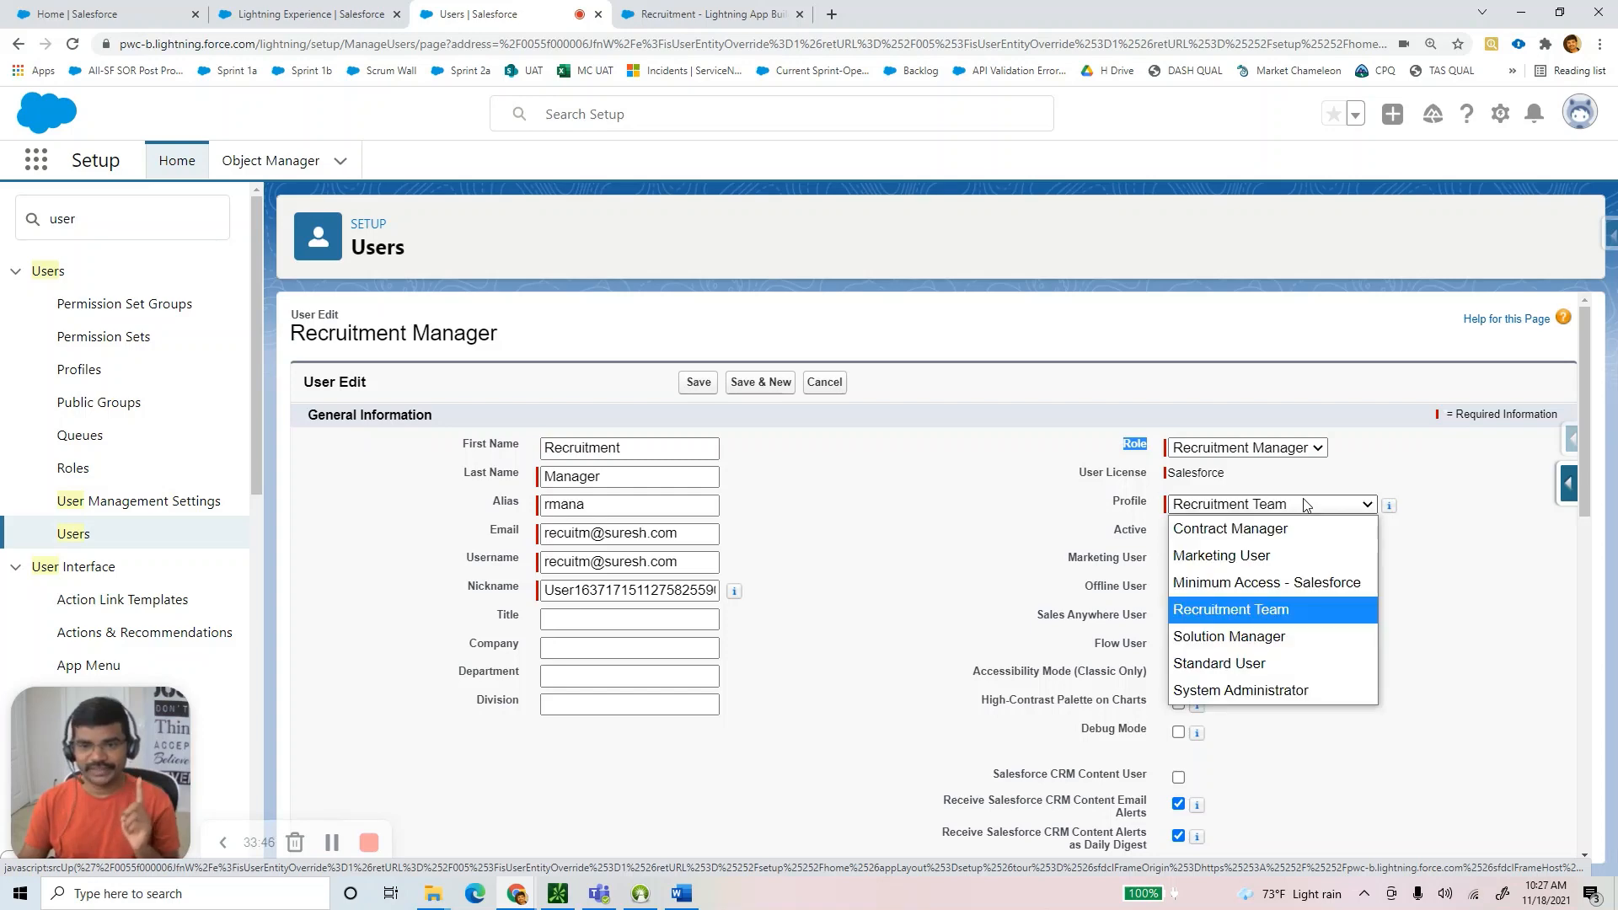
{"action": "left_click", "coordinate": [1305, 504]}
{"action": "left_click", "coordinate": [698, 382]}
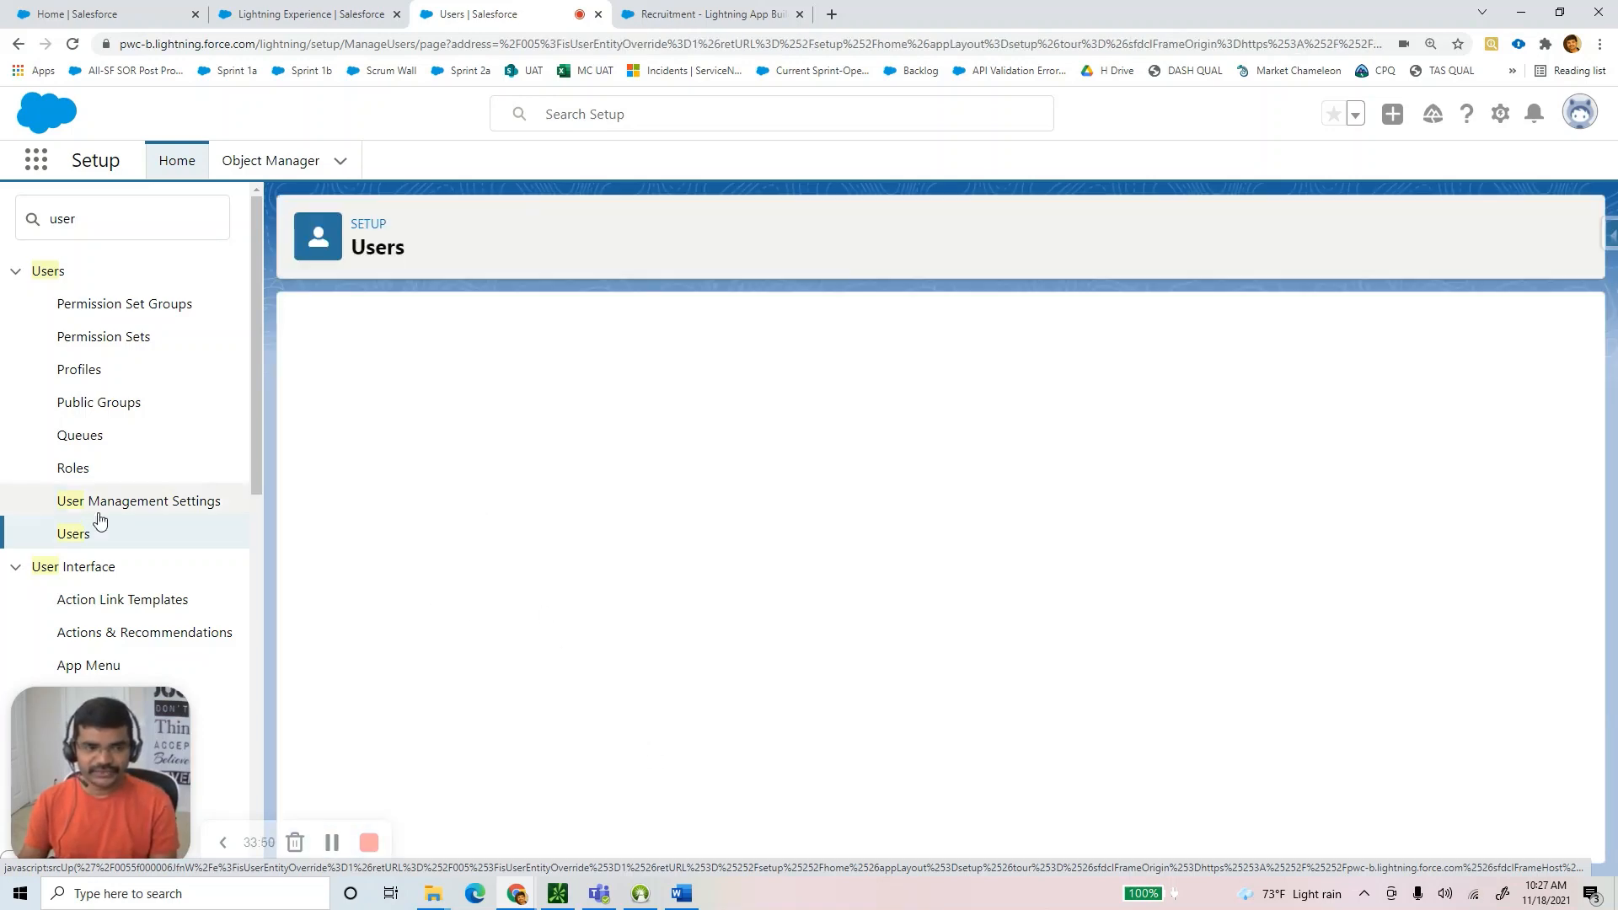
{"action": "left_click", "coordinate": [74, 534]}
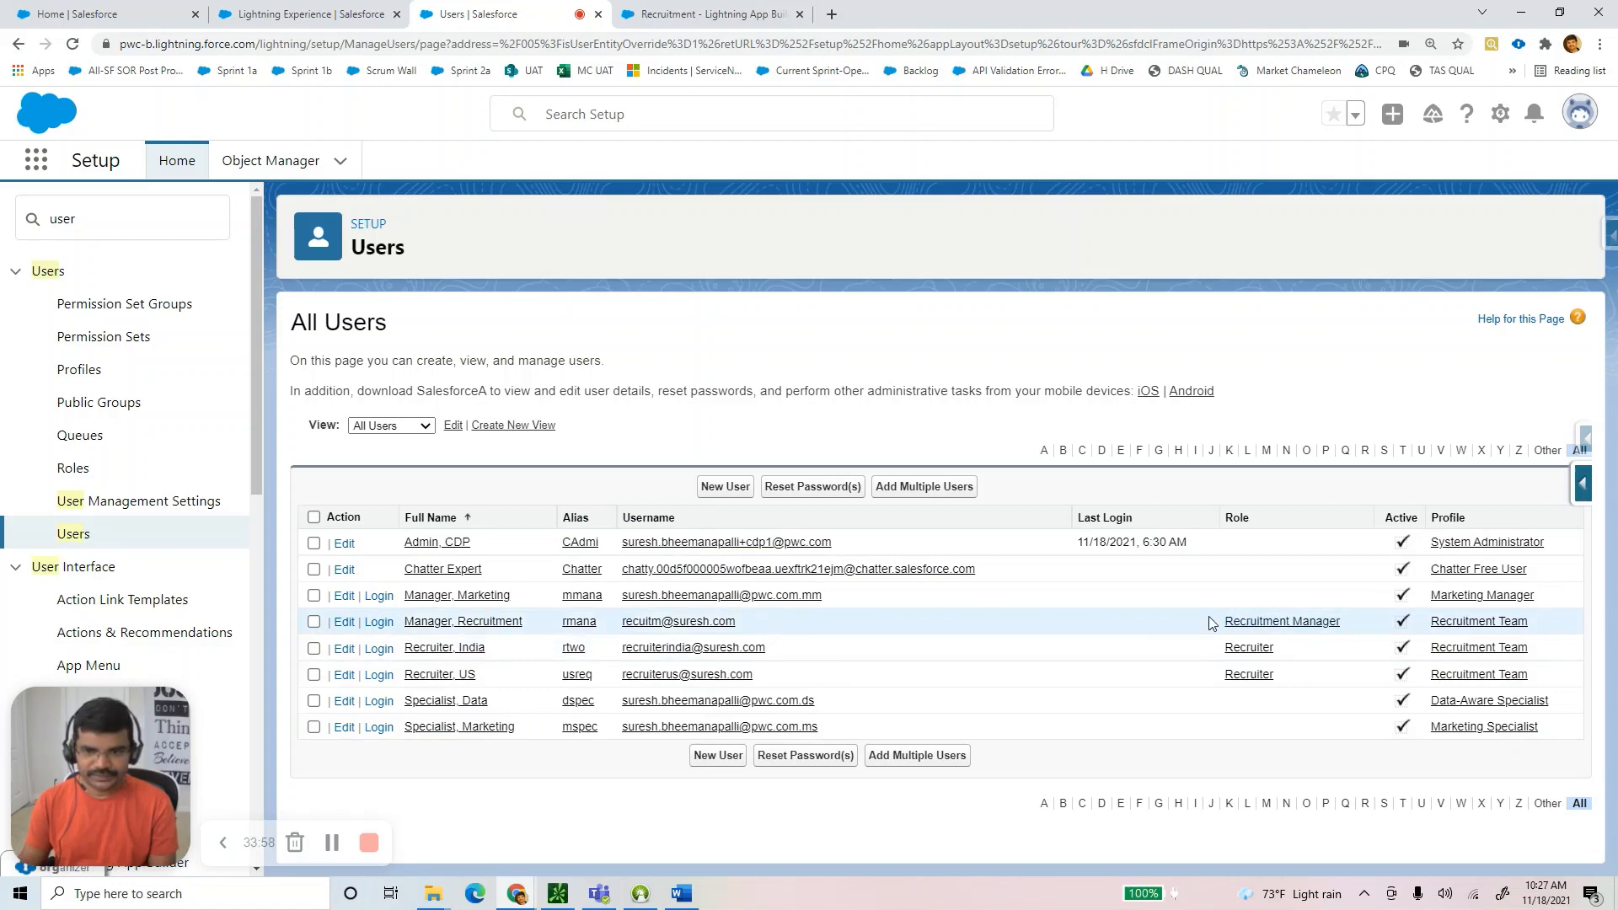
Highlight the three recruitment users' rows in All Users, then switch to the Word guide.
{"action": "left_click_drag", "start_coordinate": [1222, 624], "coordinate": [1226, 701]}
{"action": "left_click", "coordinate": [390, 426]}
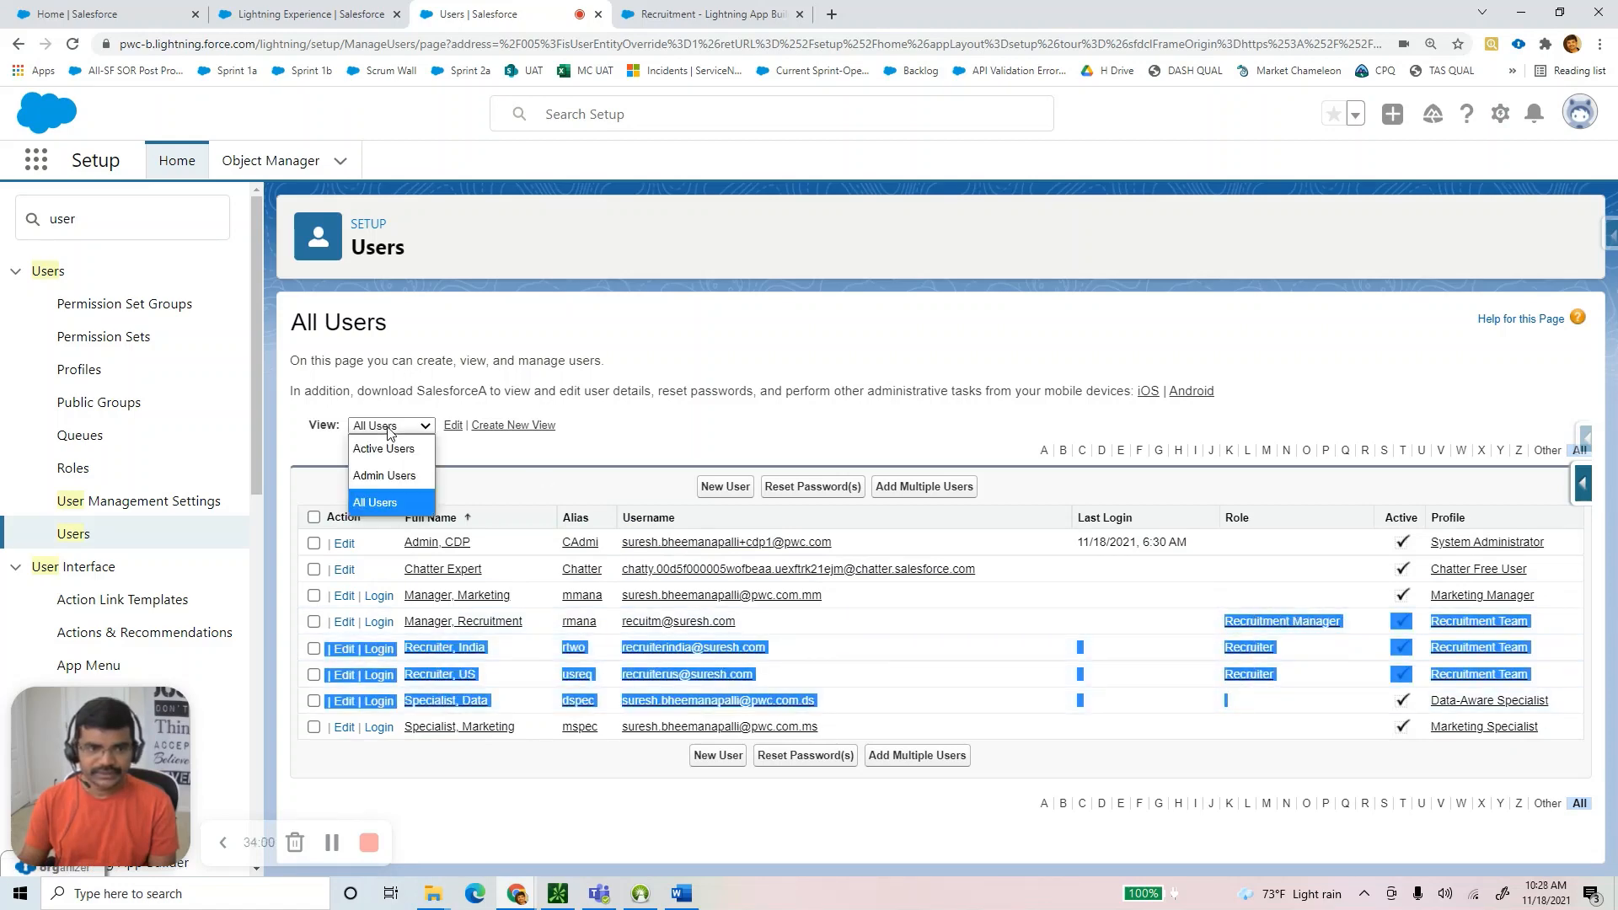
{"action": "left_click", "coordinate": [388, 428]}
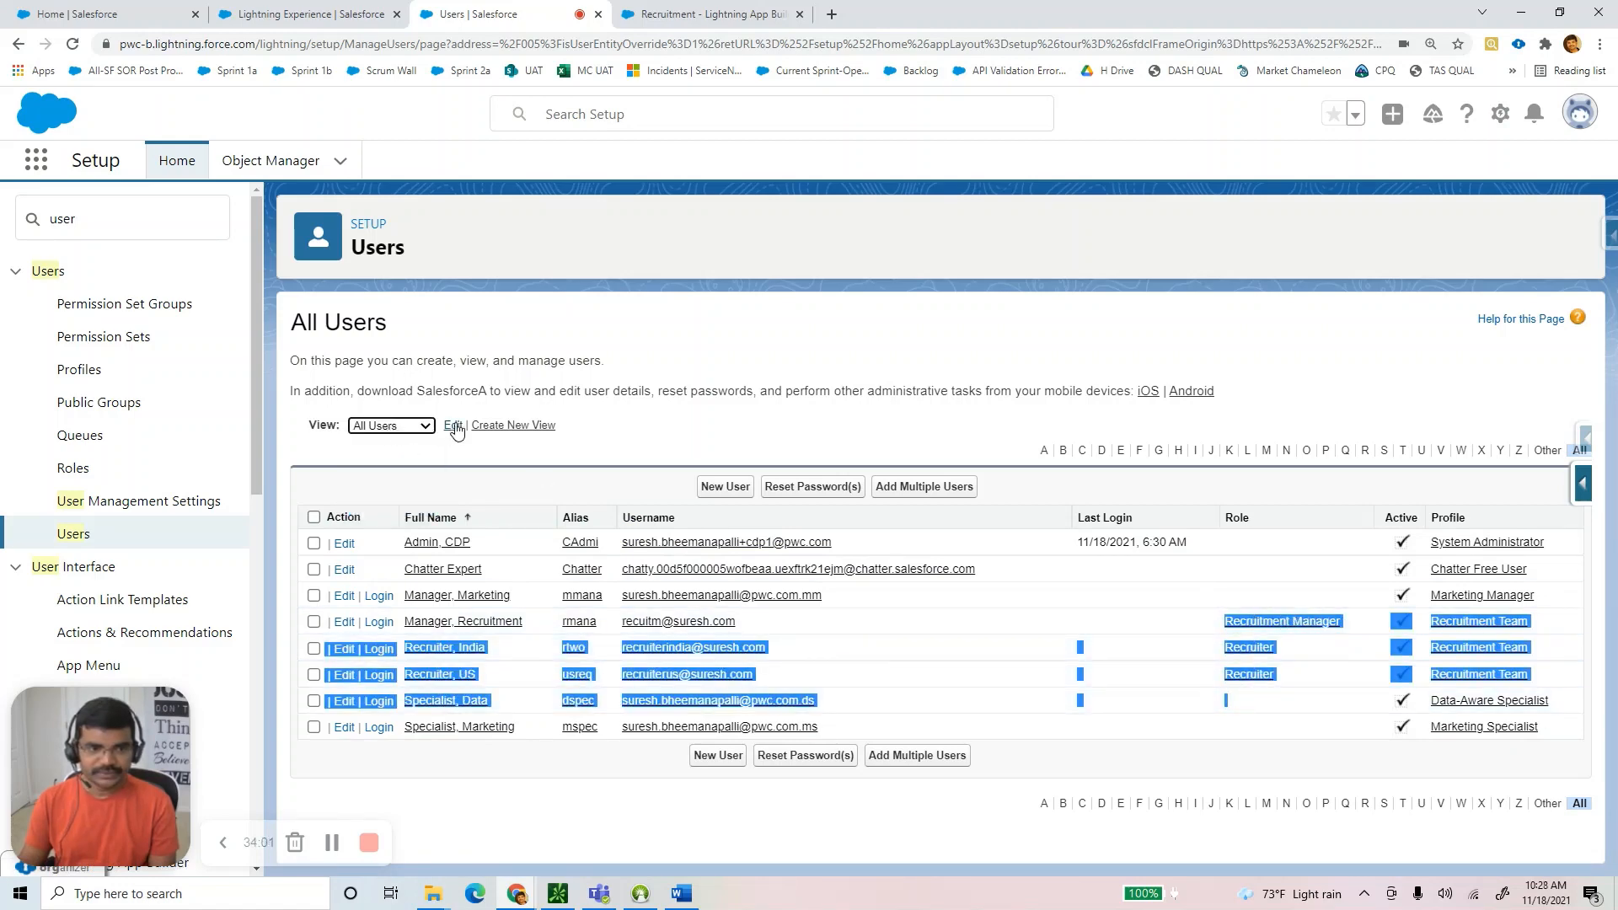
{"action": "left_click", "coordinate": [748, 432]}
{"action": "left_click_drag", "start_coordinate": [1547, 683], "coordinate": [374, 629]}
{"action": "left_click", "coordinate": [970, 657]}
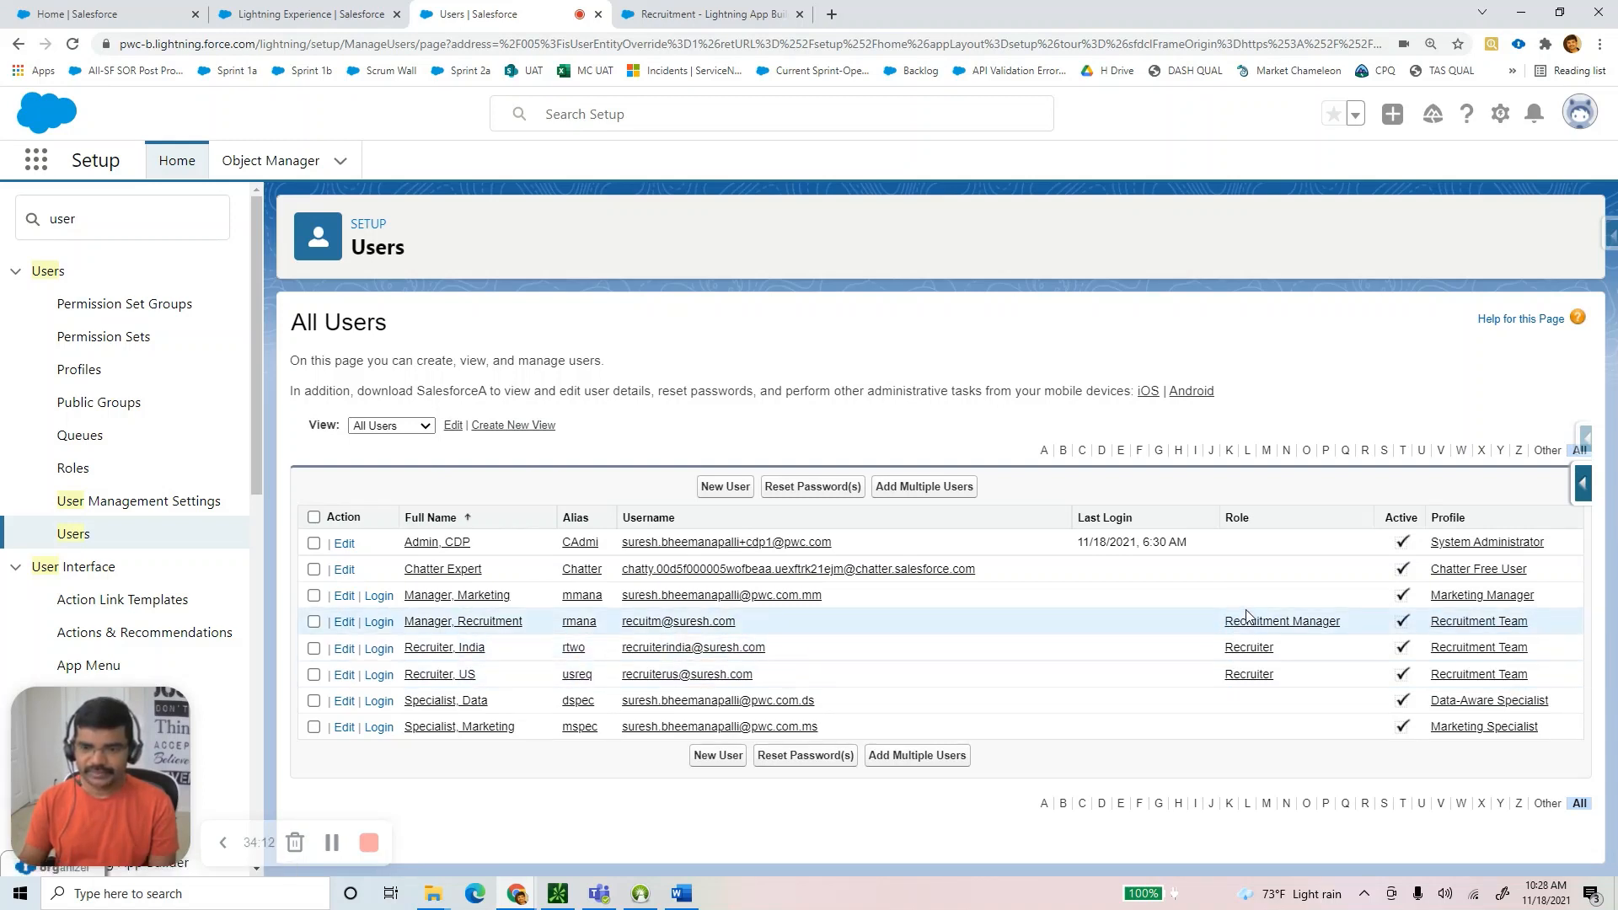
{"action": "left_click_drag", "start_coordinate": [1533, 679], "coordinate": [368, 634]}
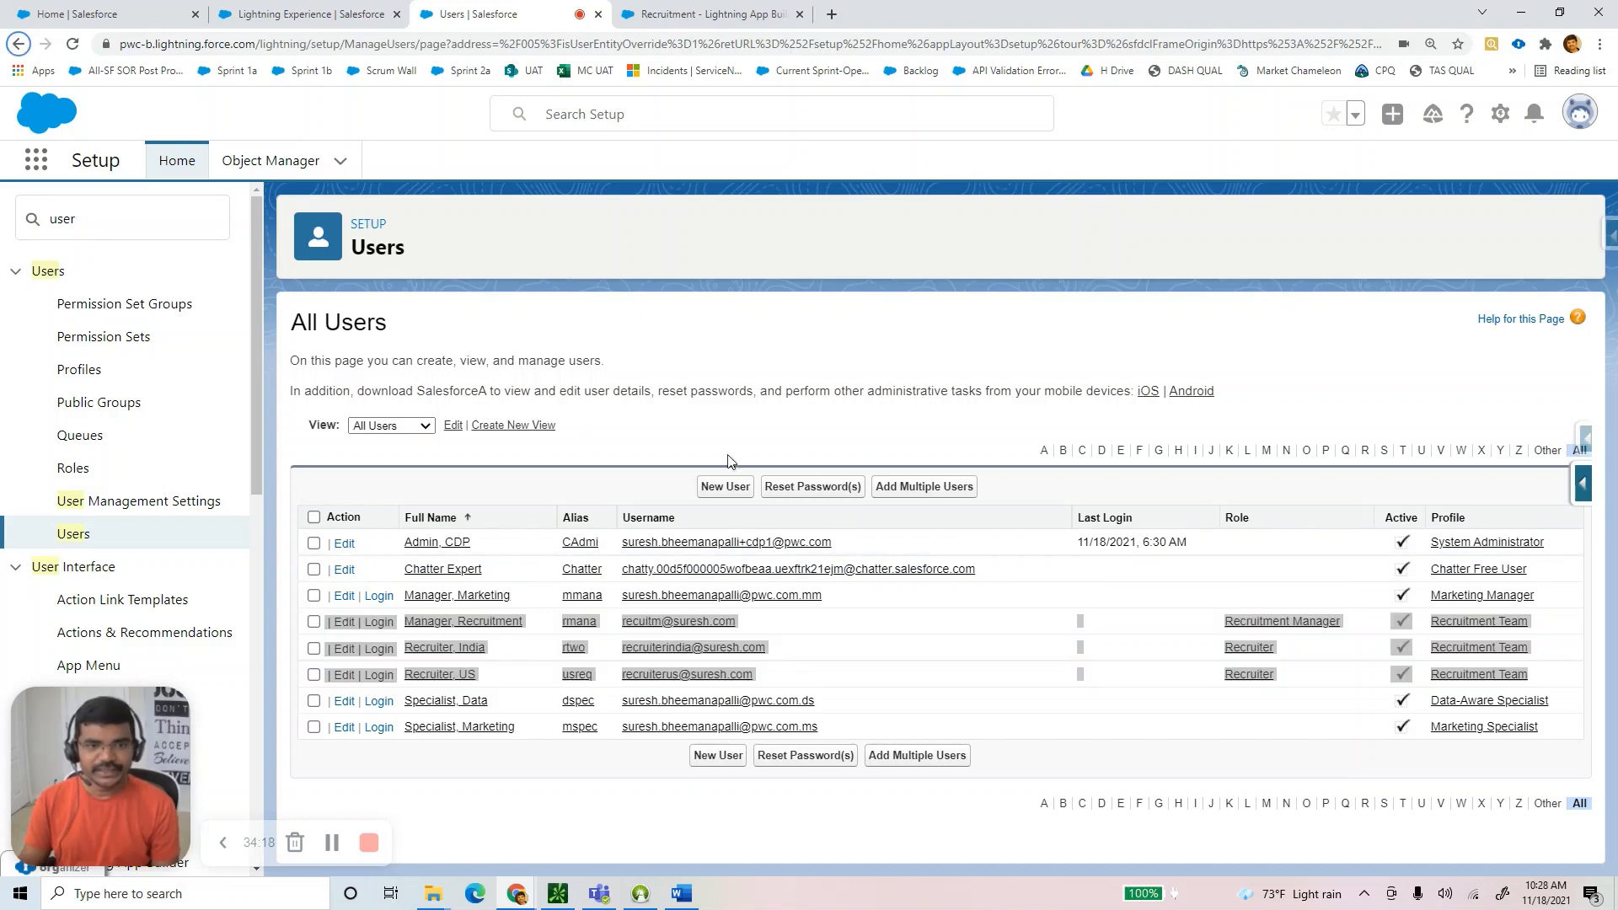
{"action": "key", "text": "alt+Tab"}
Read the Step 10 permission-set heading in the Word guide, then return to Salesforce's All Users list.
{"action": "left_click", "coordinate": [465, 466]}
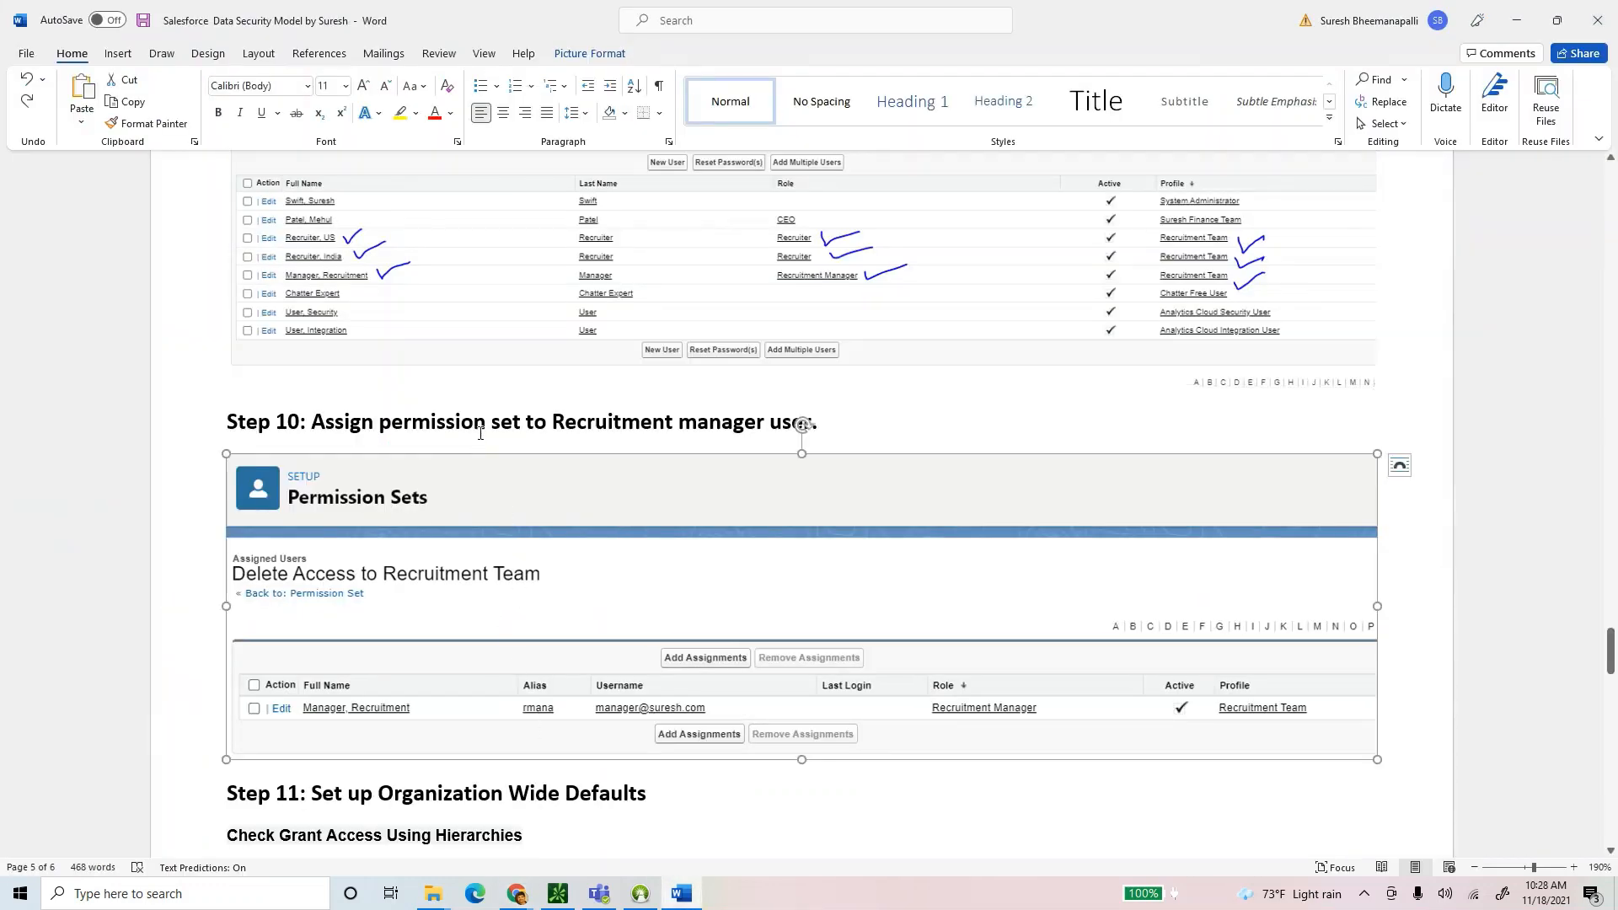
{"action": "left_click", "coordinate": [429, 421]}
{"action": "left_click_drag", "start_coordinate": [848, 428], "coordinate": [357, 430]}
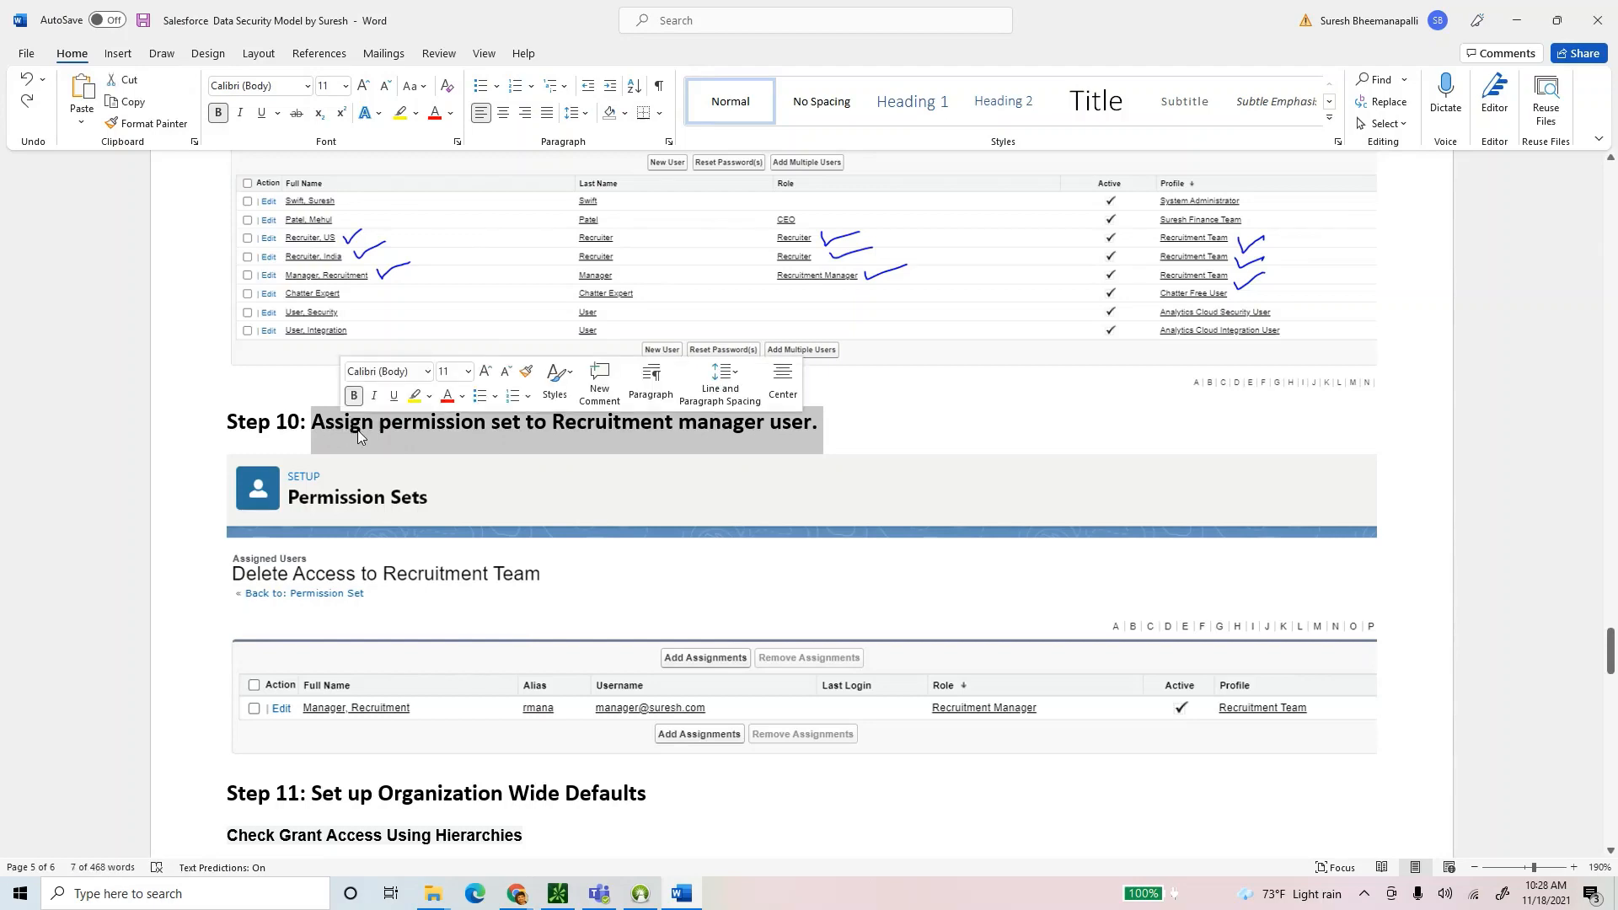
{"action": "left_click", "coordinate": [488, 433]}
{"action": "key", "text": "alt+Tab"}
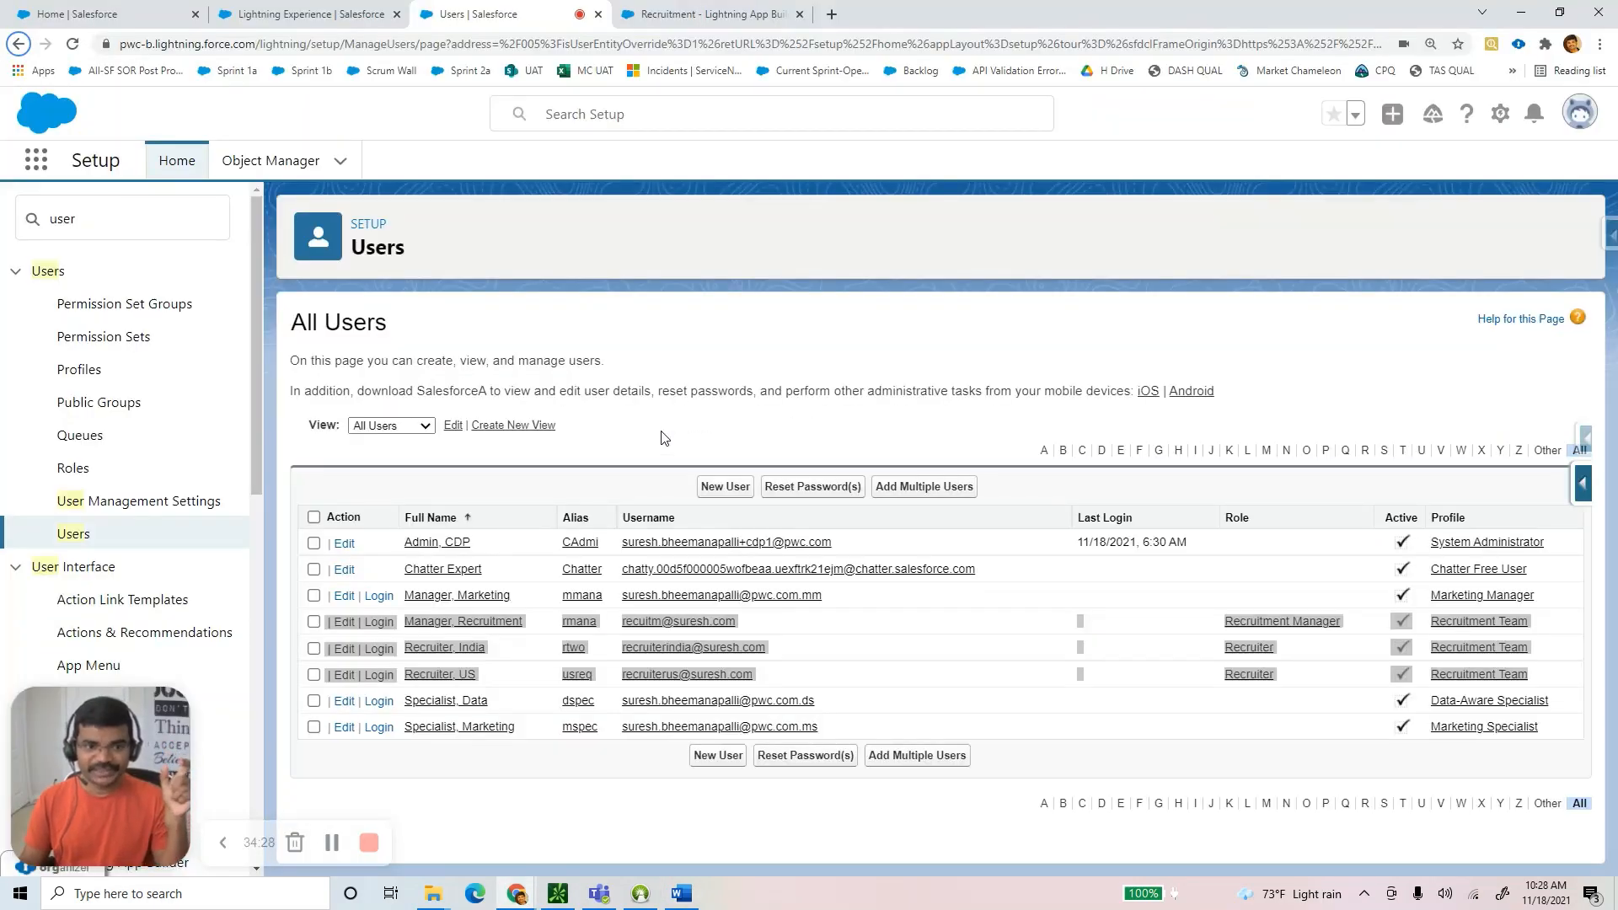
Open the Recruitment Manager user's detail page from the All Users list.
{"action": "left_click", "coordinate": [663, 440]}
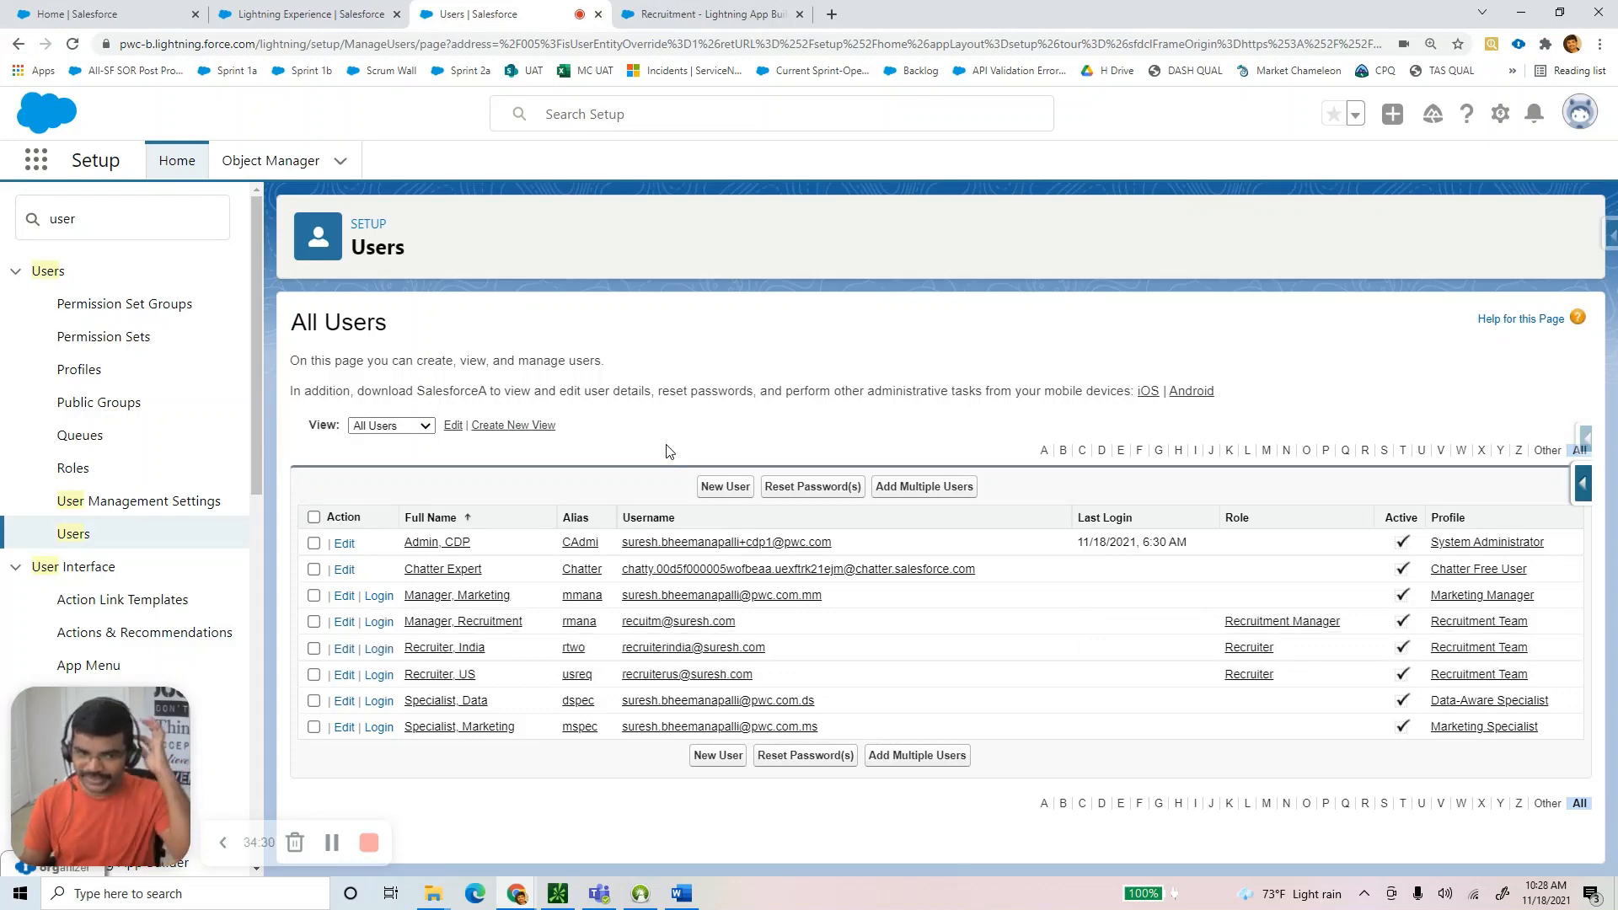
{"action": "left_click", "coordinate": [435, 622]}
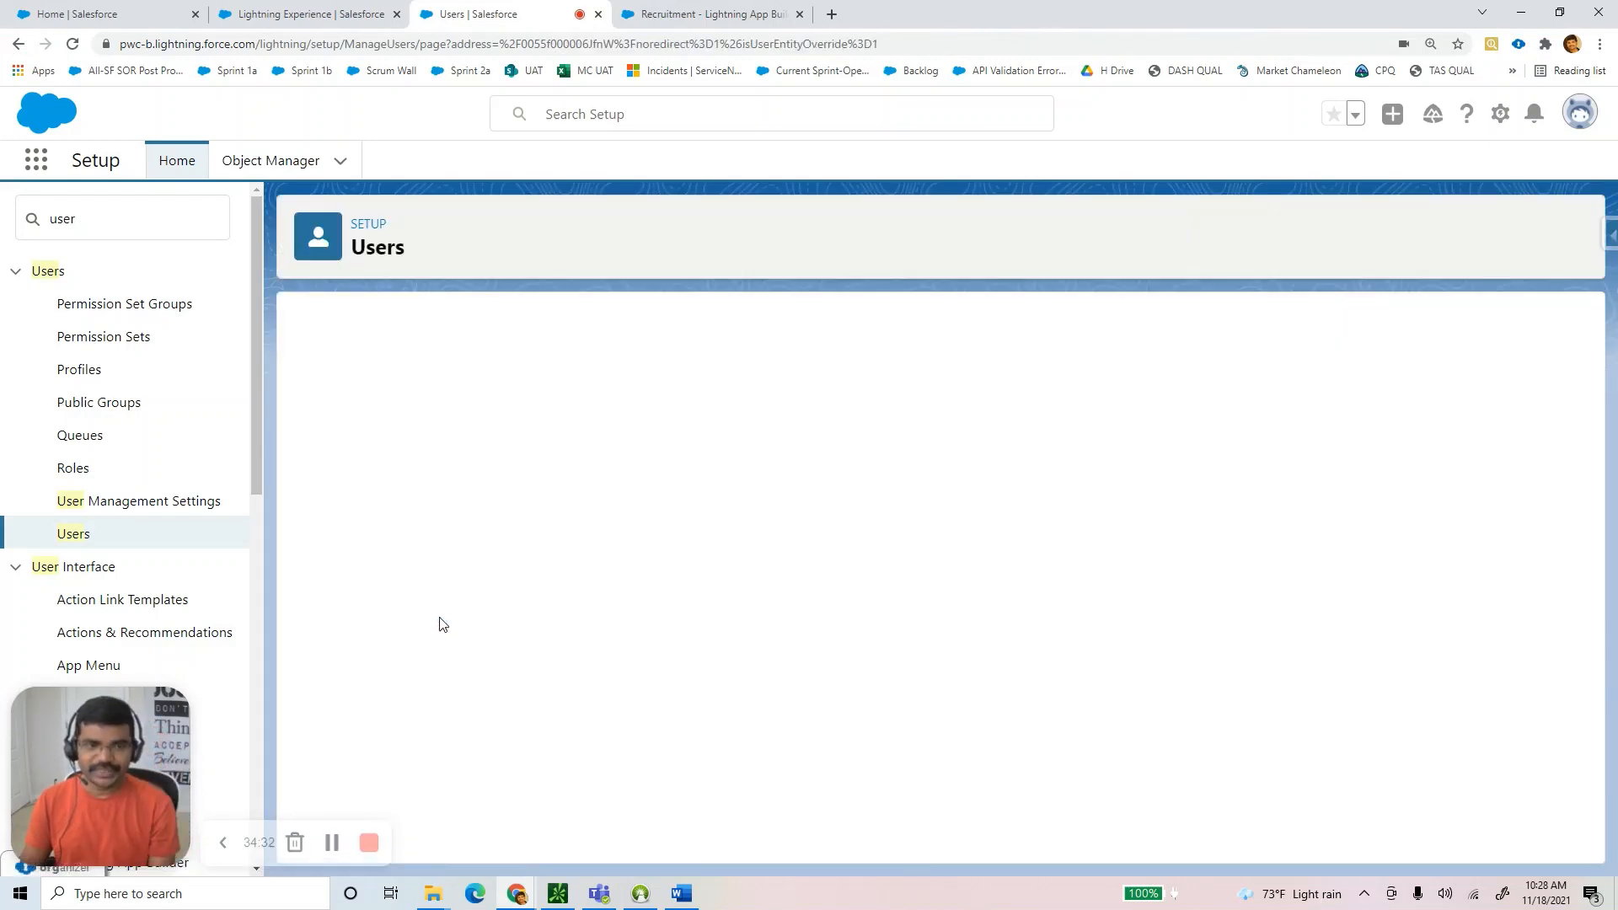
{"action": "scroll", "coordinate": [688, 633], "scroll_direction": "down", "scroll_amount": 5}
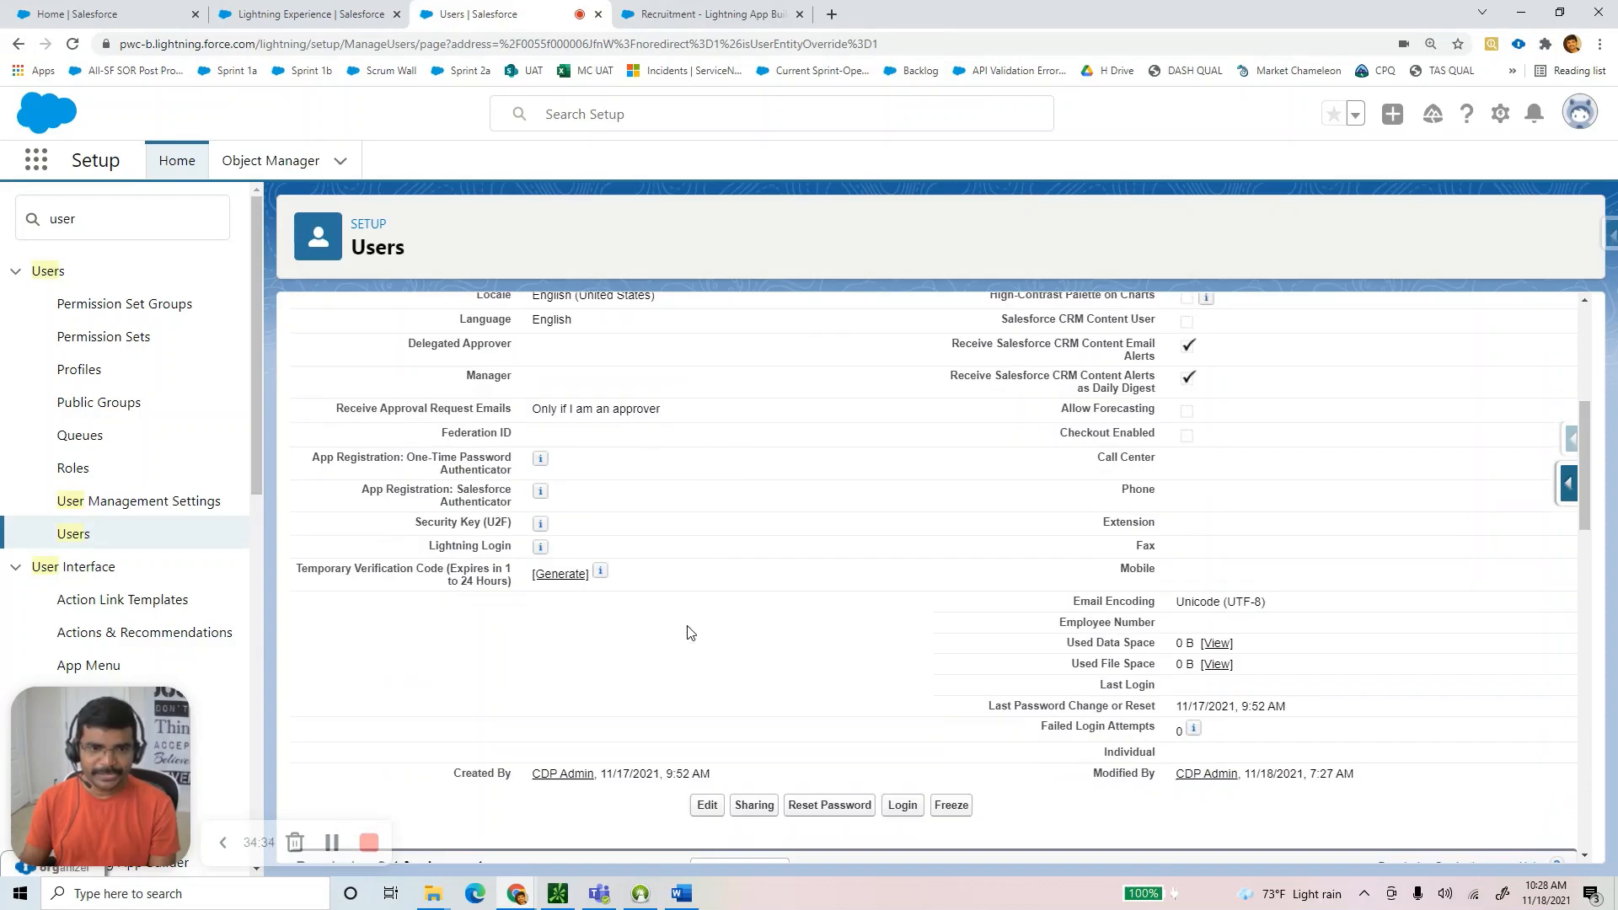
{"action": "scroll", "coordinate": [688, 632], "scroll_direction": "down", "scroll_amount": 4}
{"action": "scroll", "coordinate": [757, 622], "scroll_direction": "down", "scroll_amount": 6}
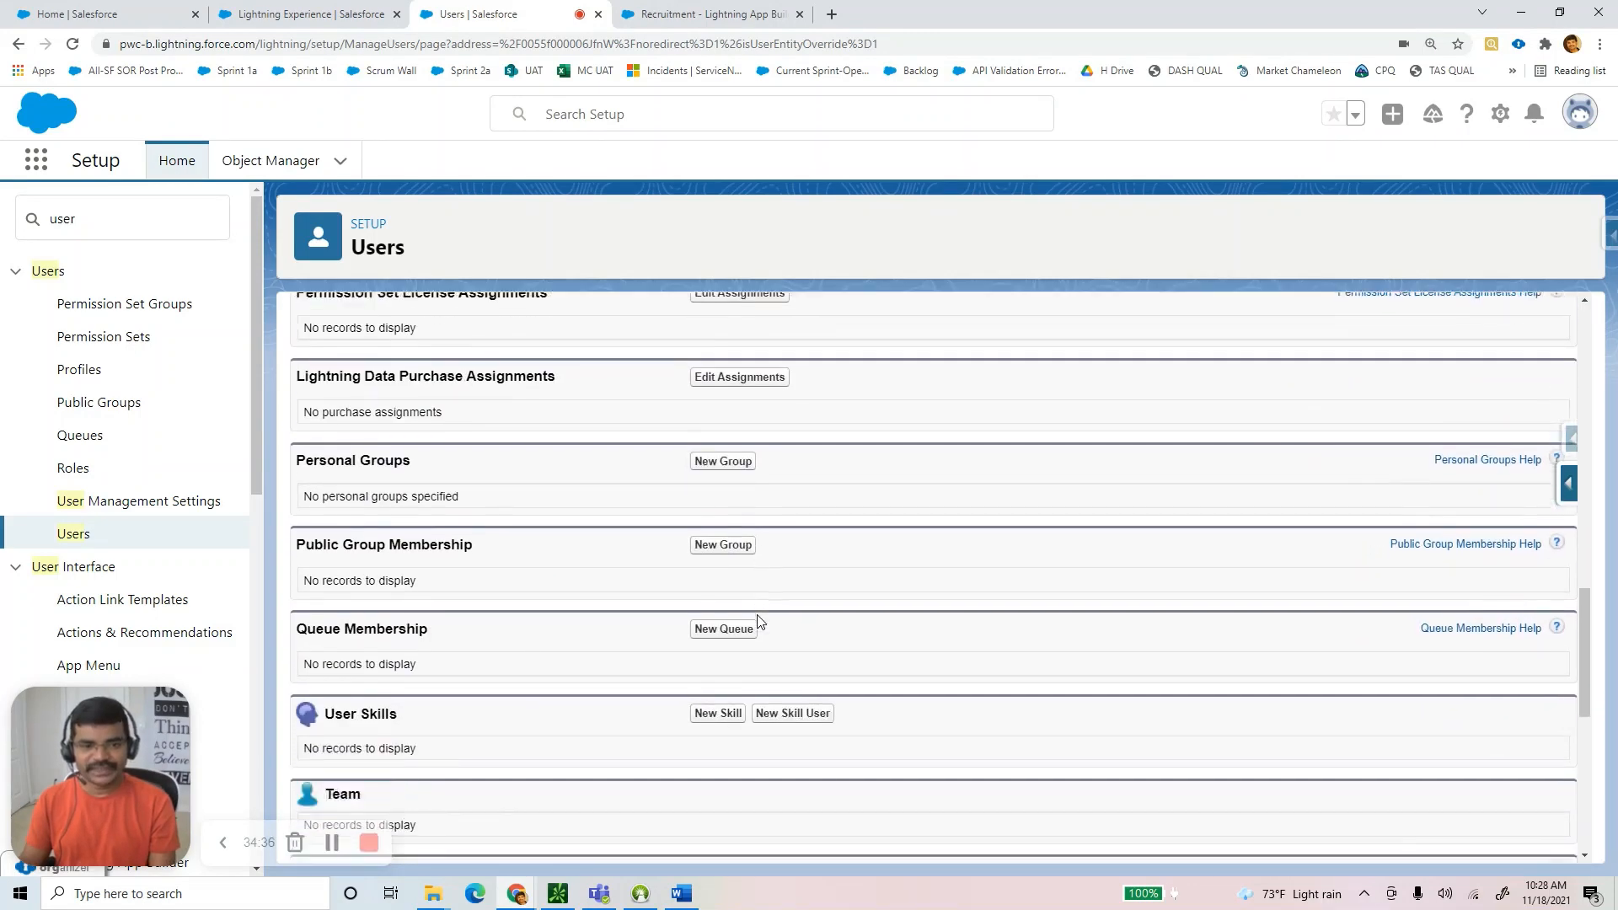
{"action": "scroll", "coordinate": [758, 622], "scroll_direction": "up", "scroll_amount": 4}
{"action": "scroll", "coordinate": [751, 628], "scroll_direction": "up", "scroll_amount": 1}
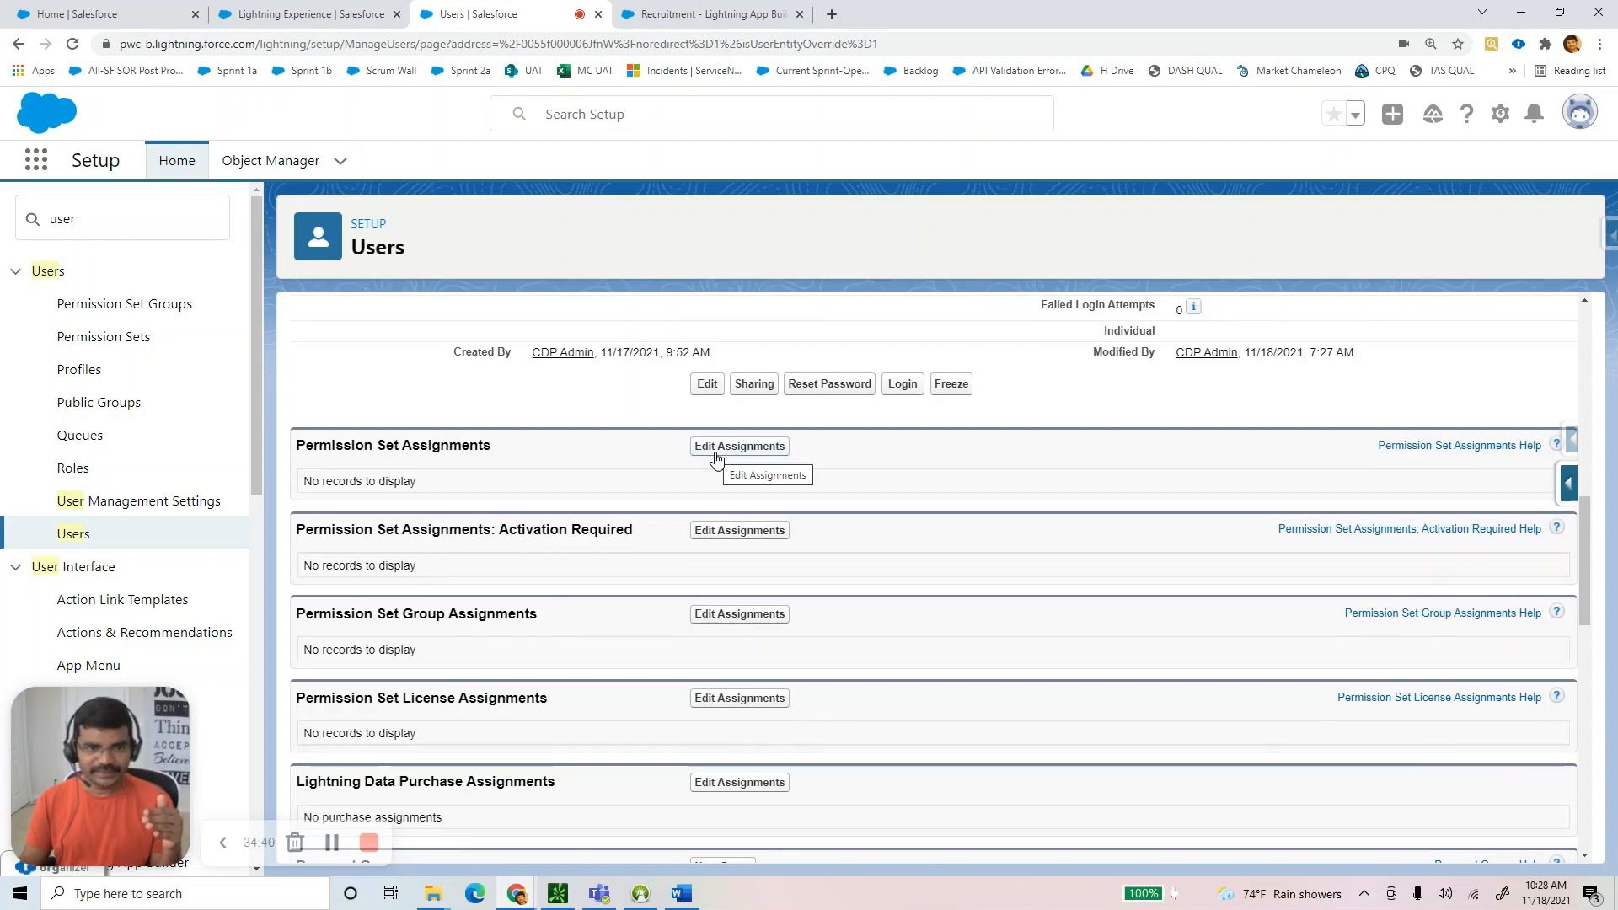
Assign the Delete Access to Recruitment Team permission set to this user and save.
{"action": "left_click", "coordinate": [716, 459]}
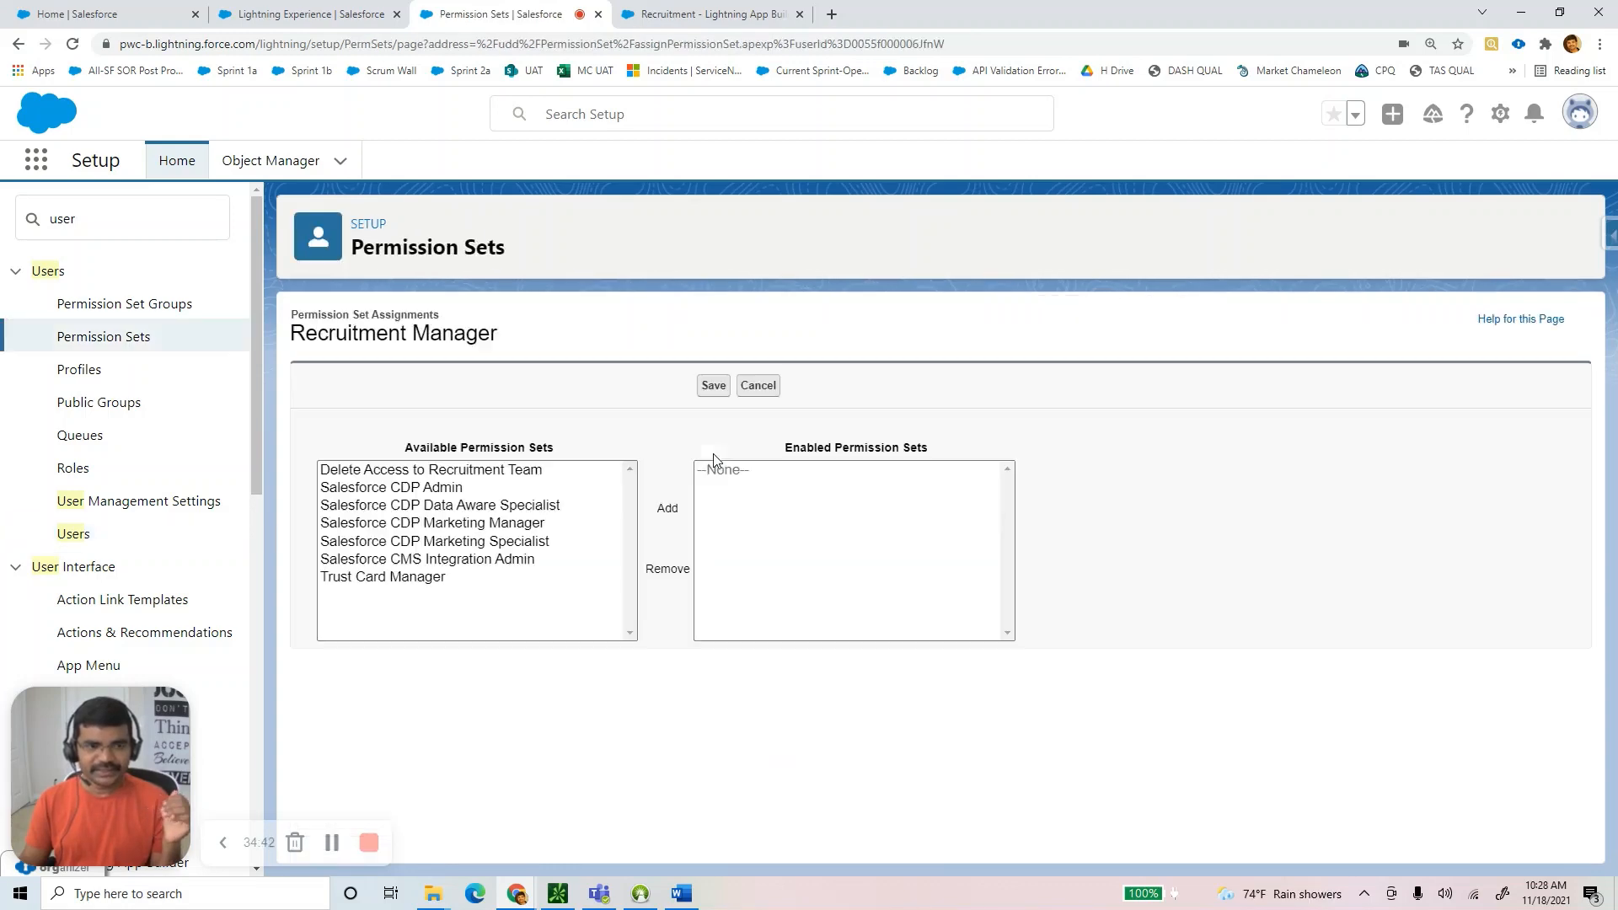
{"action": "left_click", "coordinate": [394, 472]}
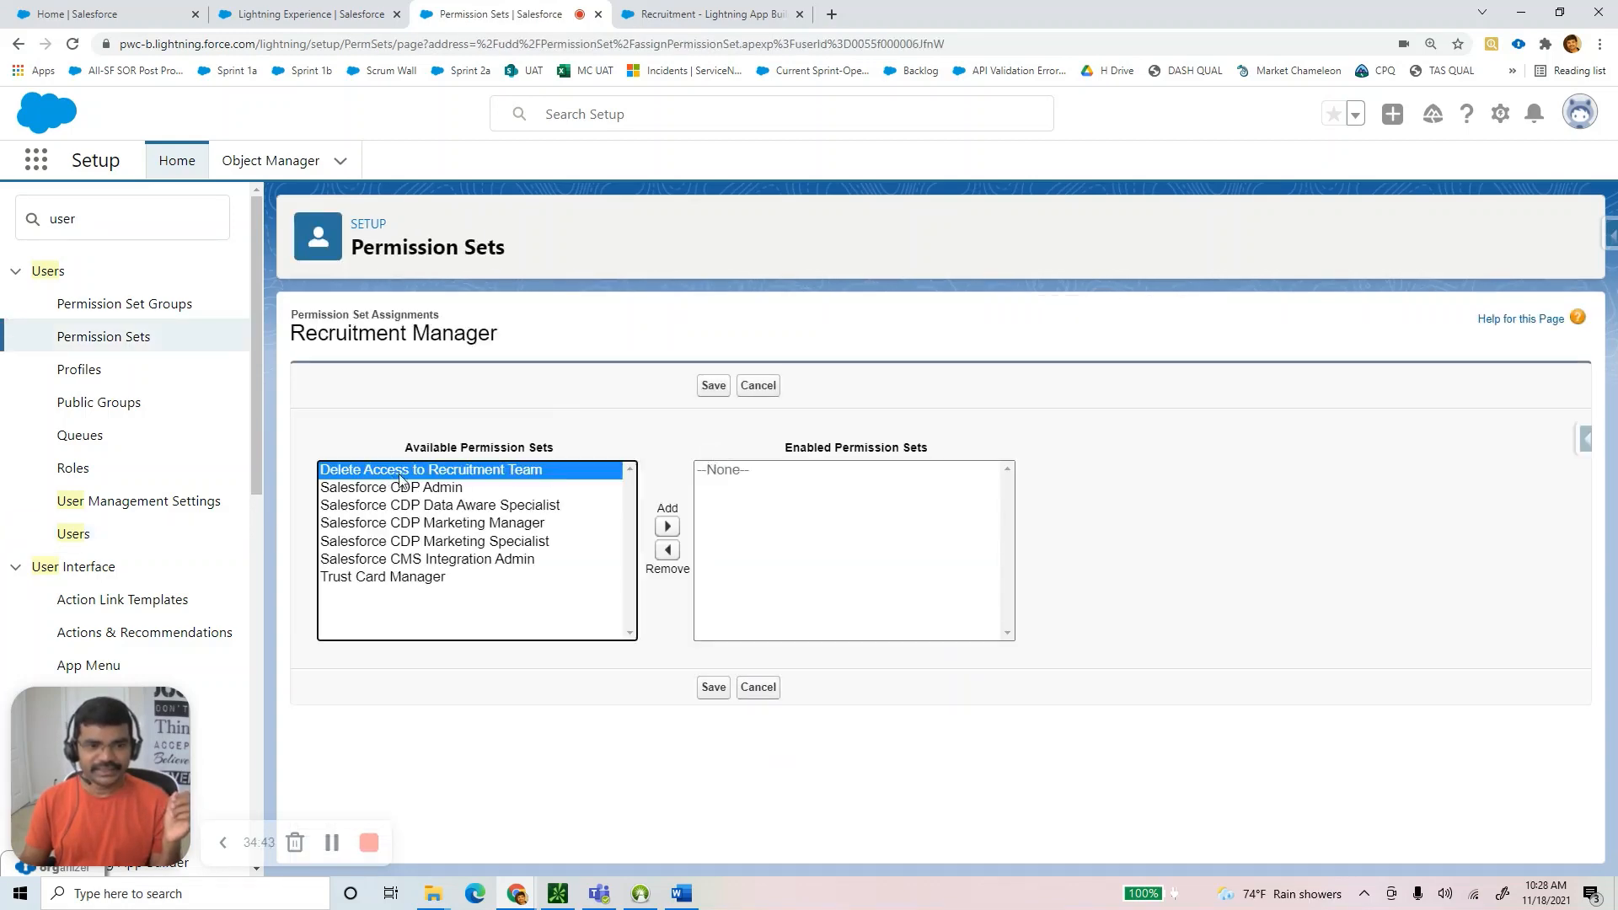
{"action": "left_click", "coordinate": [666, 526]}
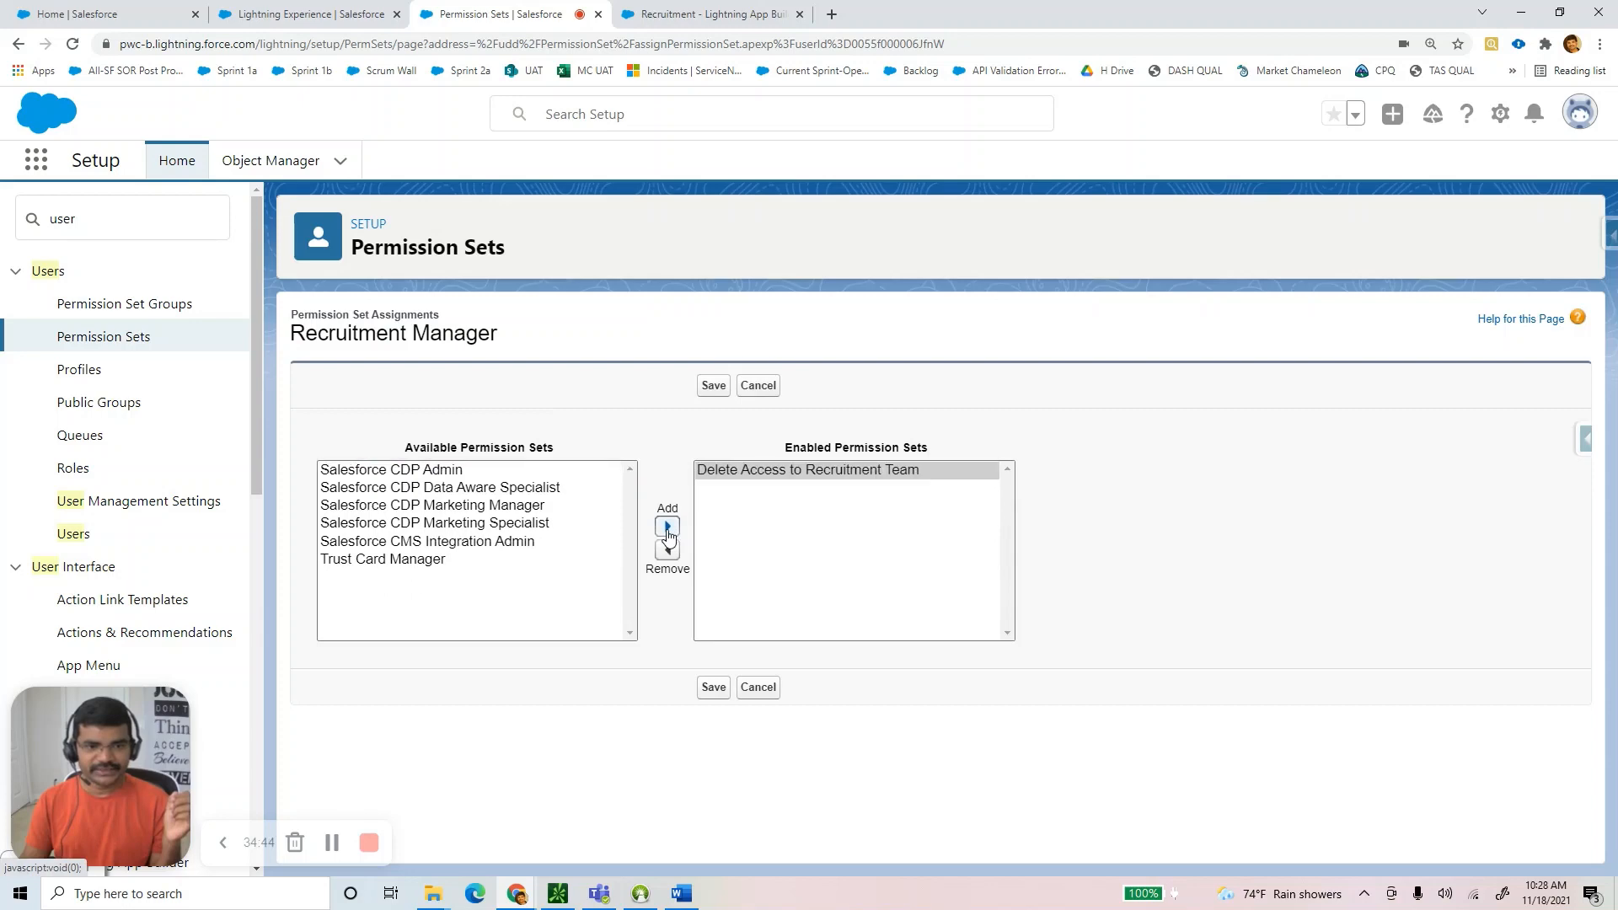
{"action": "left_click", "coordinate": [714, 687]}
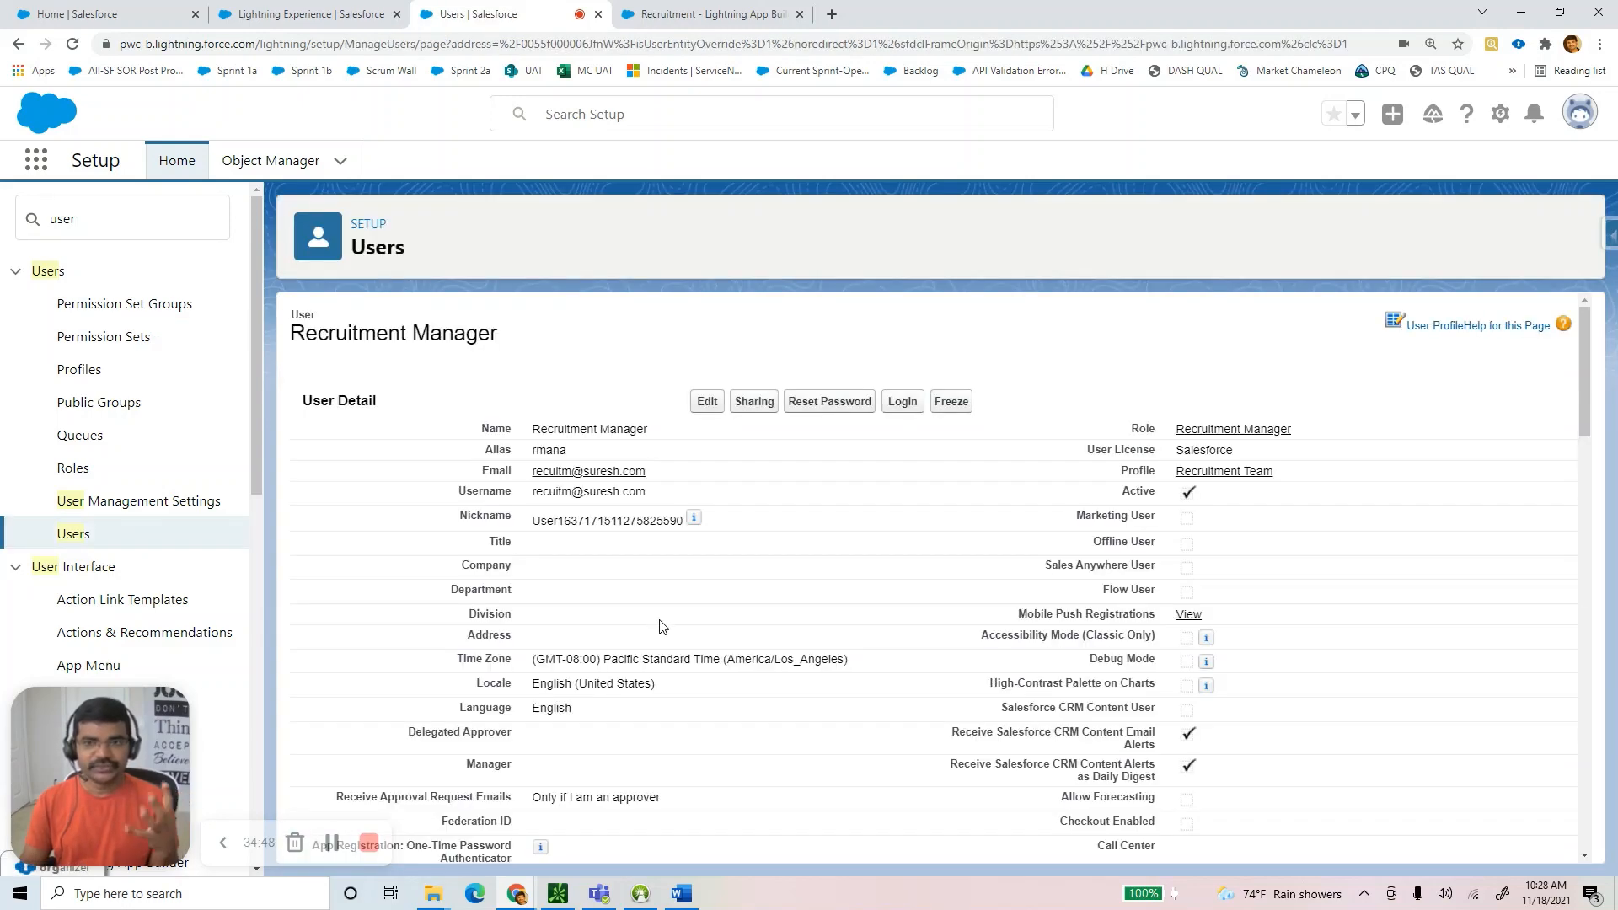
Scroll the Word guide to Step 11 and select its 'Set up Organization Wide Defaults' heading.
{"action": "left_click", "coordinate": [682, 894]}
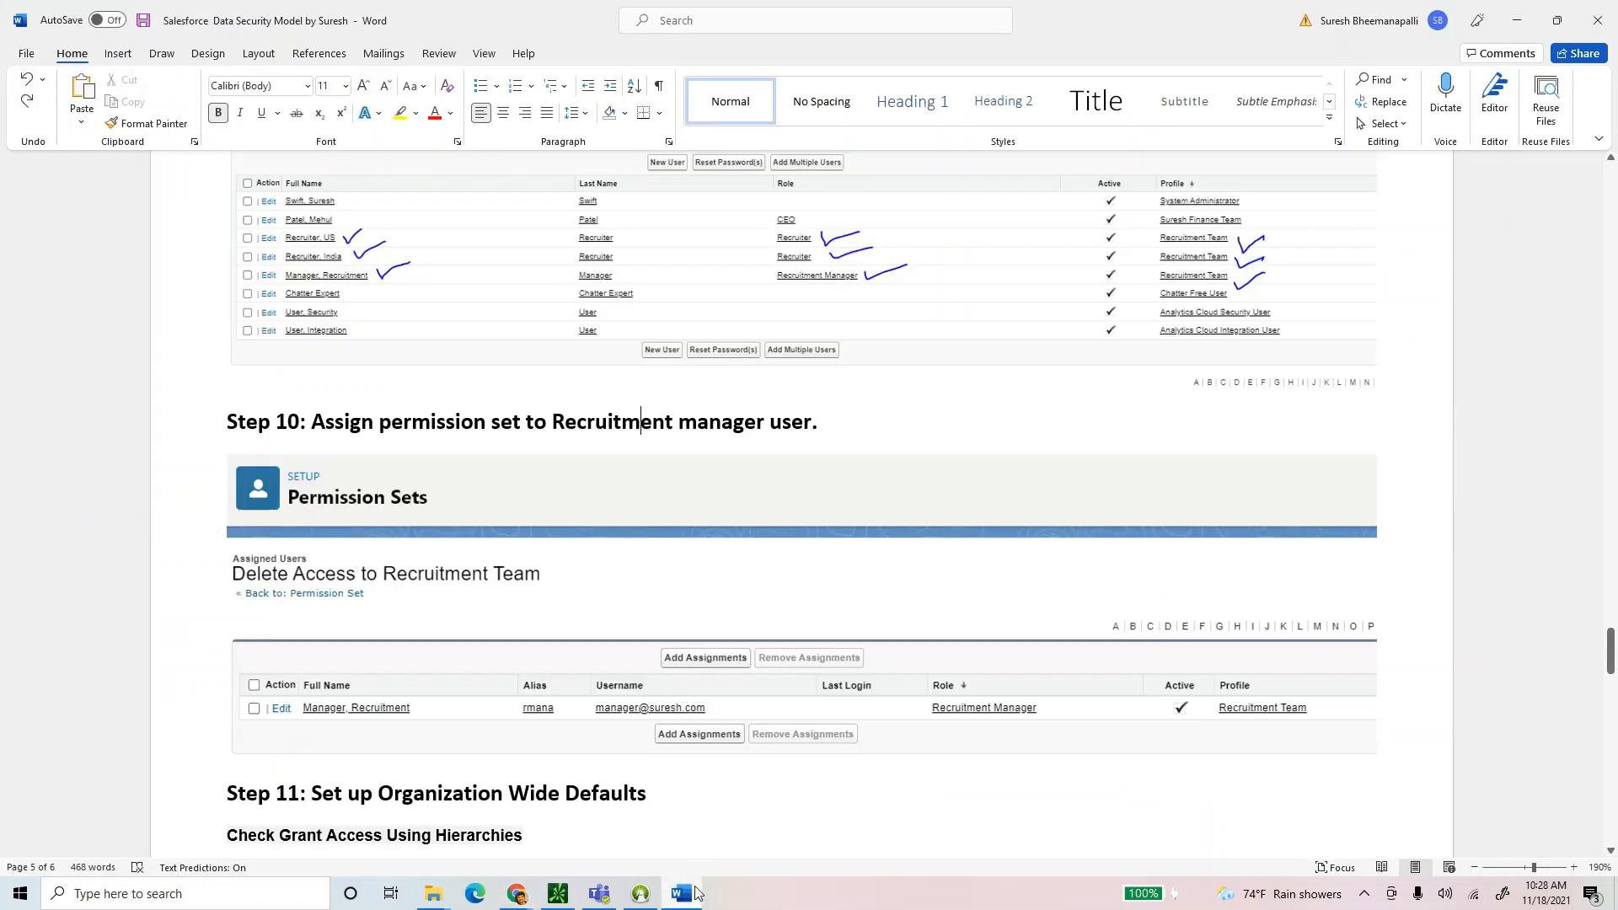
{"action": "scroll", "coordinate": [682, 787], "scroll_direction": "up", "scroll_amount": 3}
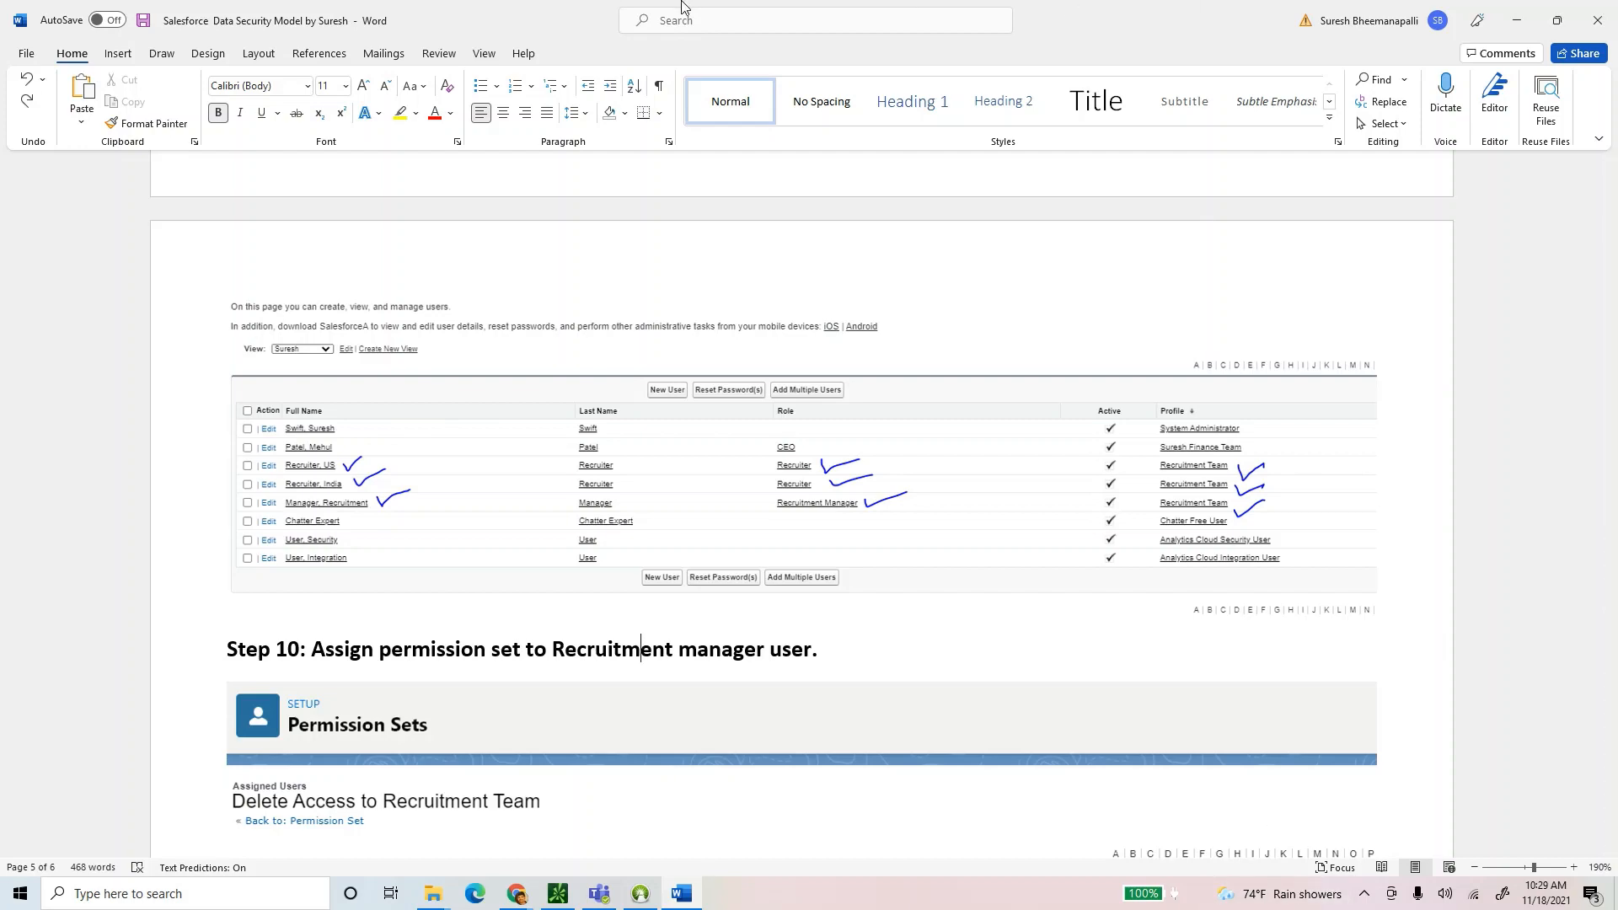
{"action": "scroll", "coordinate": [824, 603], "scroll_direction": "down", "scroll_amount": 1}
{"action": "scroll", "coordinate": [823, 603], "scroll_direction": "down", "scroll_amount": 3}
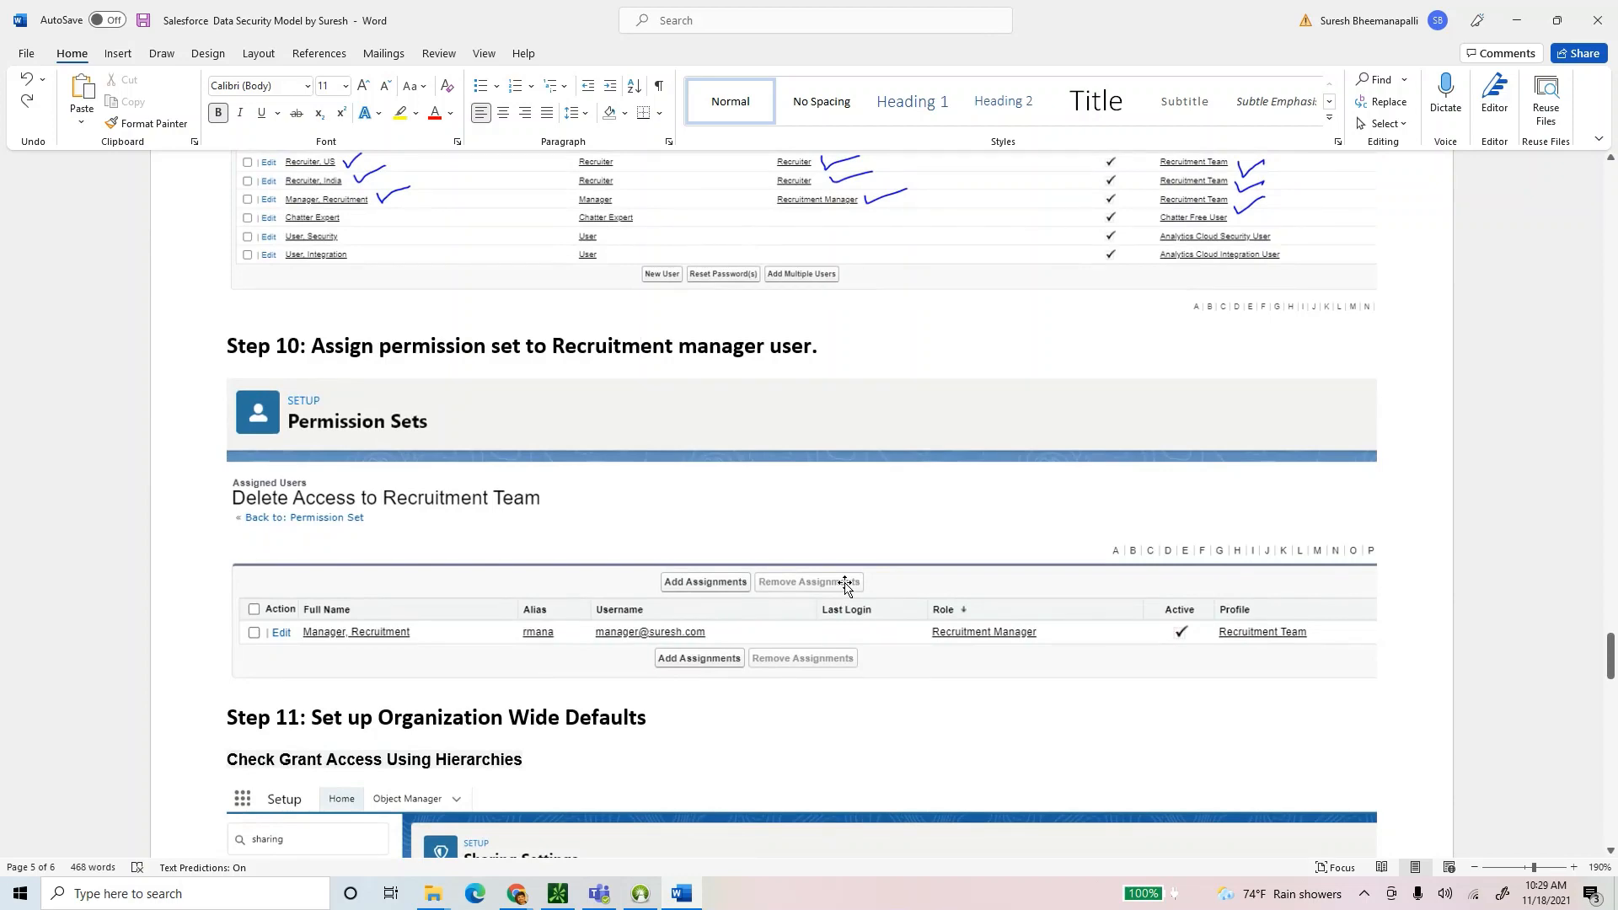
{"action": "scroll", "coordinate": [834, 577], "scroll_direction": "down", "scroll_amount": 3}
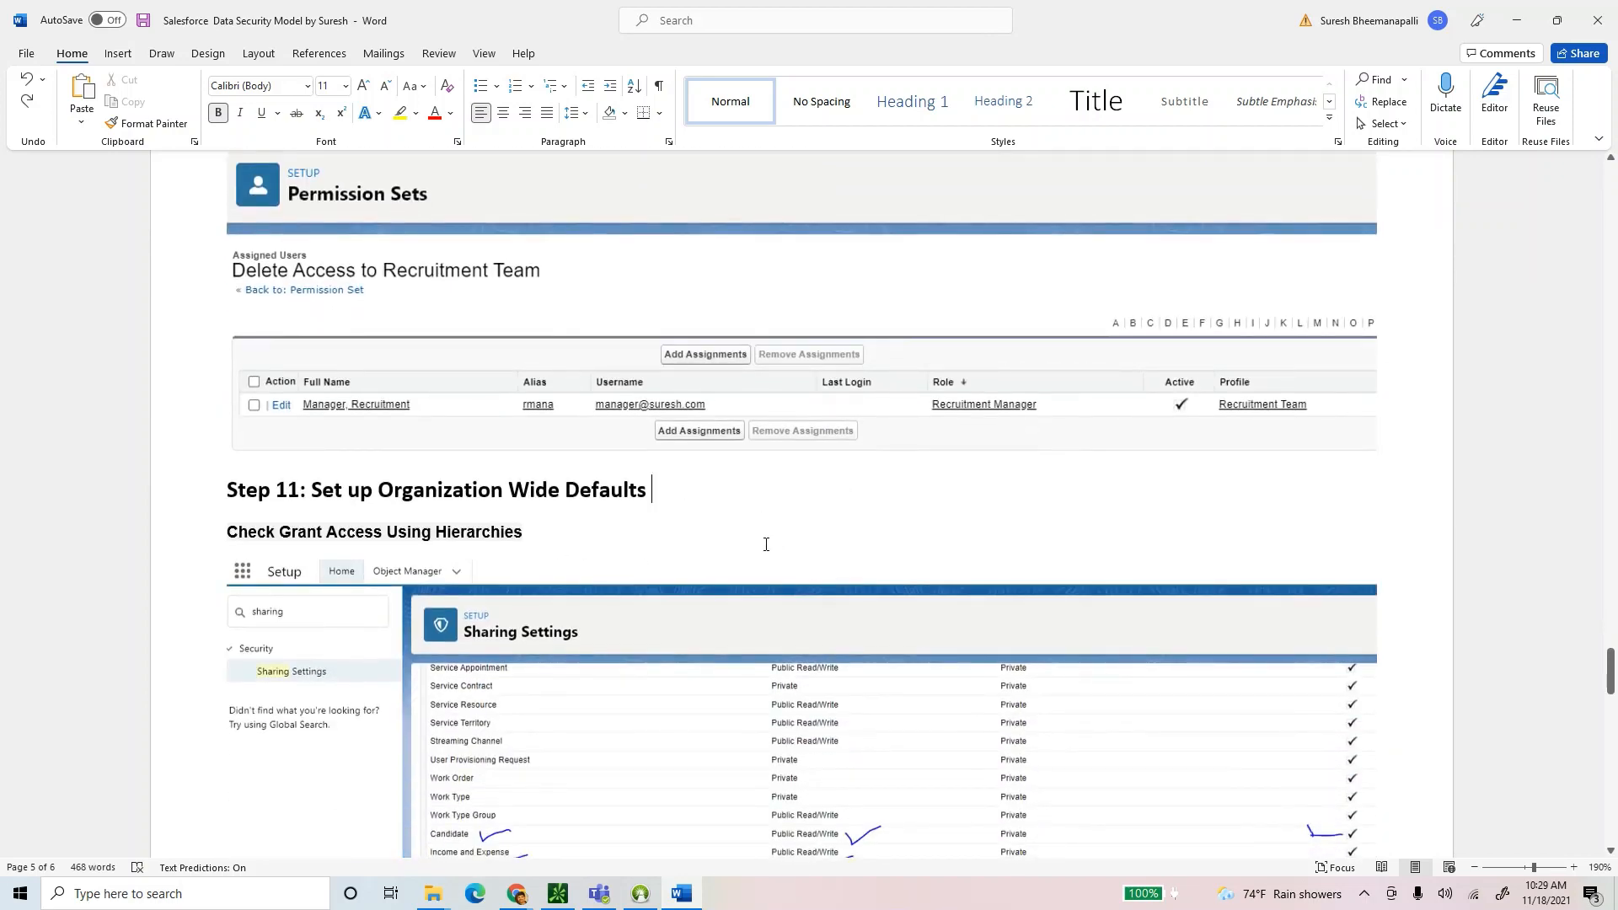
{"action": "scroll", "coordinate": [767, 545], "scroll_direction": "down", "scroll_amount": 2}
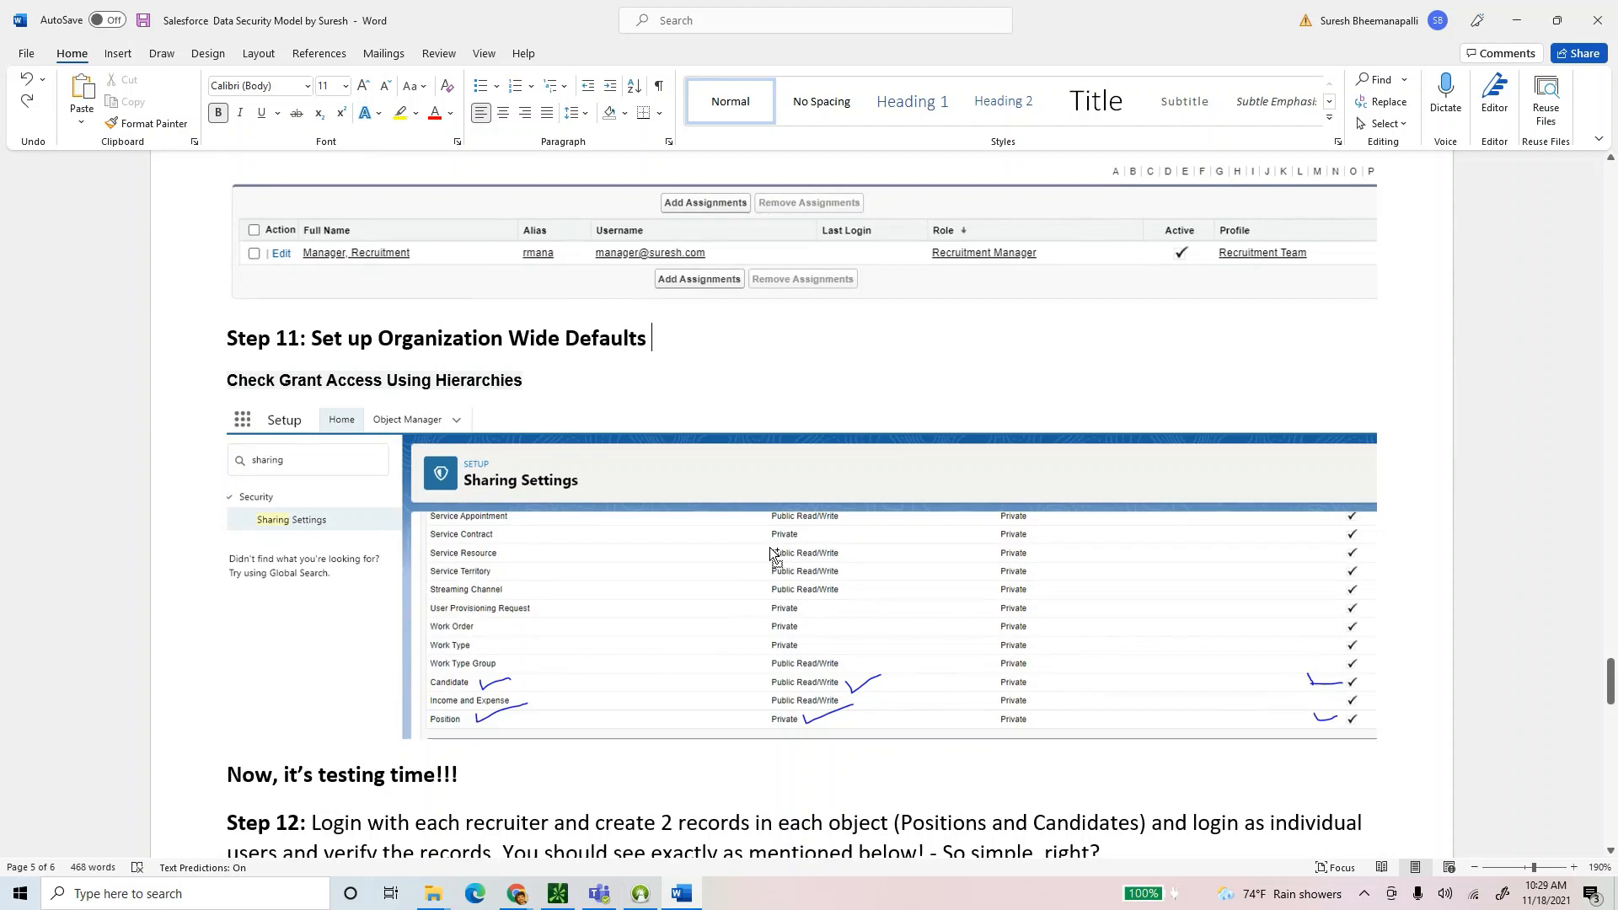
{"action": "scroll", "coordinate": [774, 556], "scroll_direction": "down", "scroll_amount": 1}
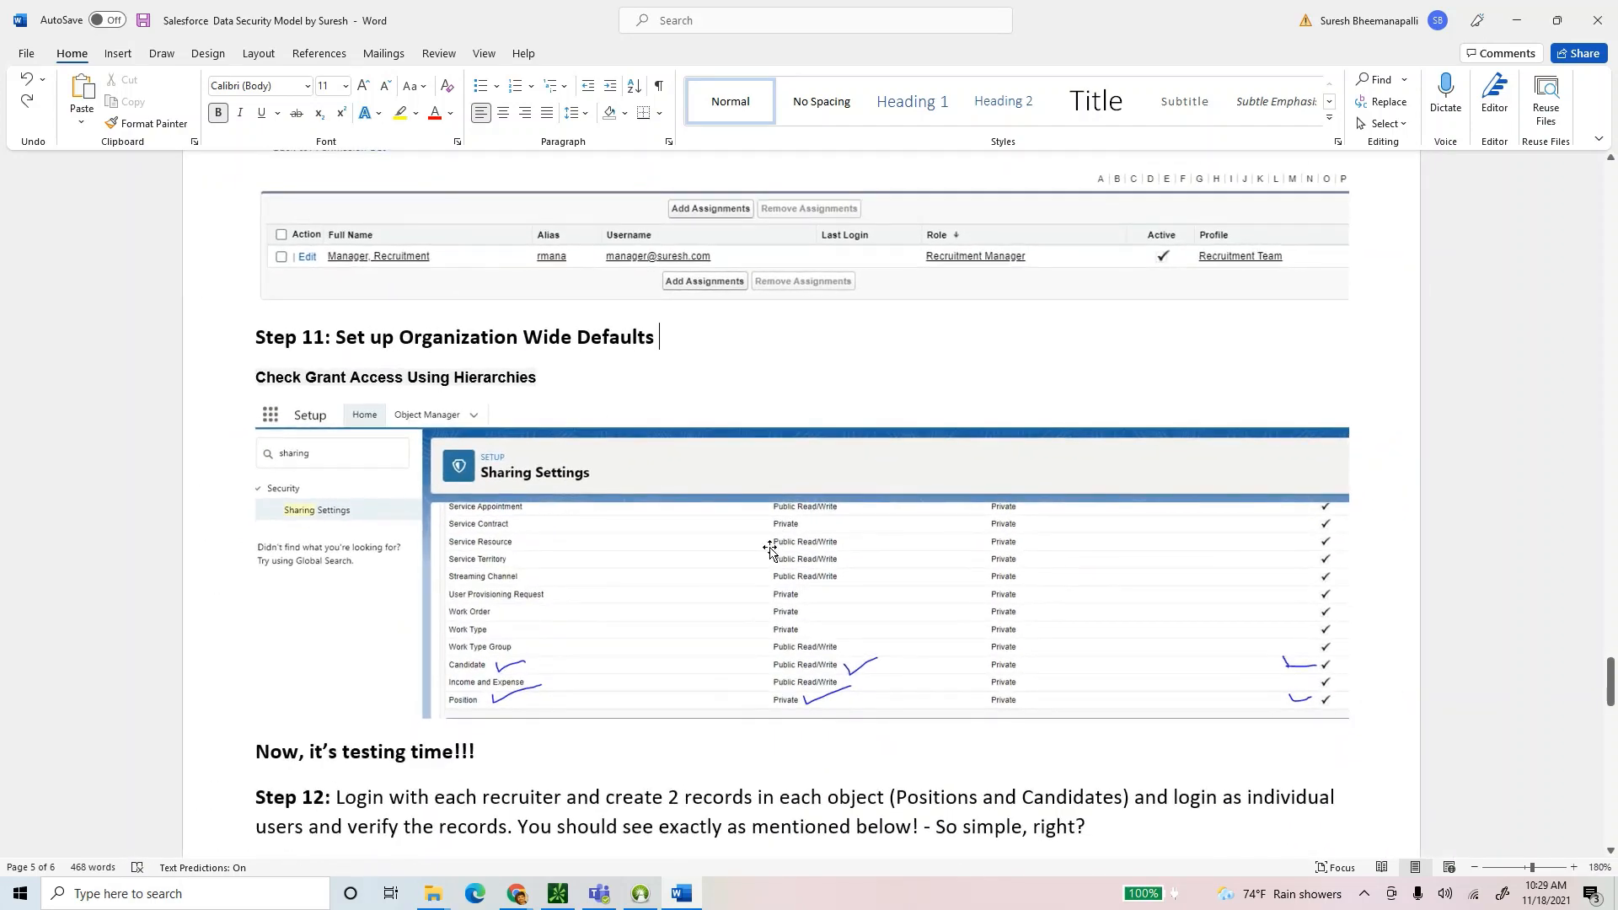
{"action": "mouse_move", "coordinate": [339, 338]}
{"action": "left_mouse_down"}
{"action": "mouse_move", "coordinate": [663, 338]}
{"action": "mouse_move", "coordinate": [325, 338]}
{"action": "mouse_move", "coordinate": [342, 340]}
{"action": "left_mouse_up"}
{"action": "left_click", "coordinate": [662, 338]}
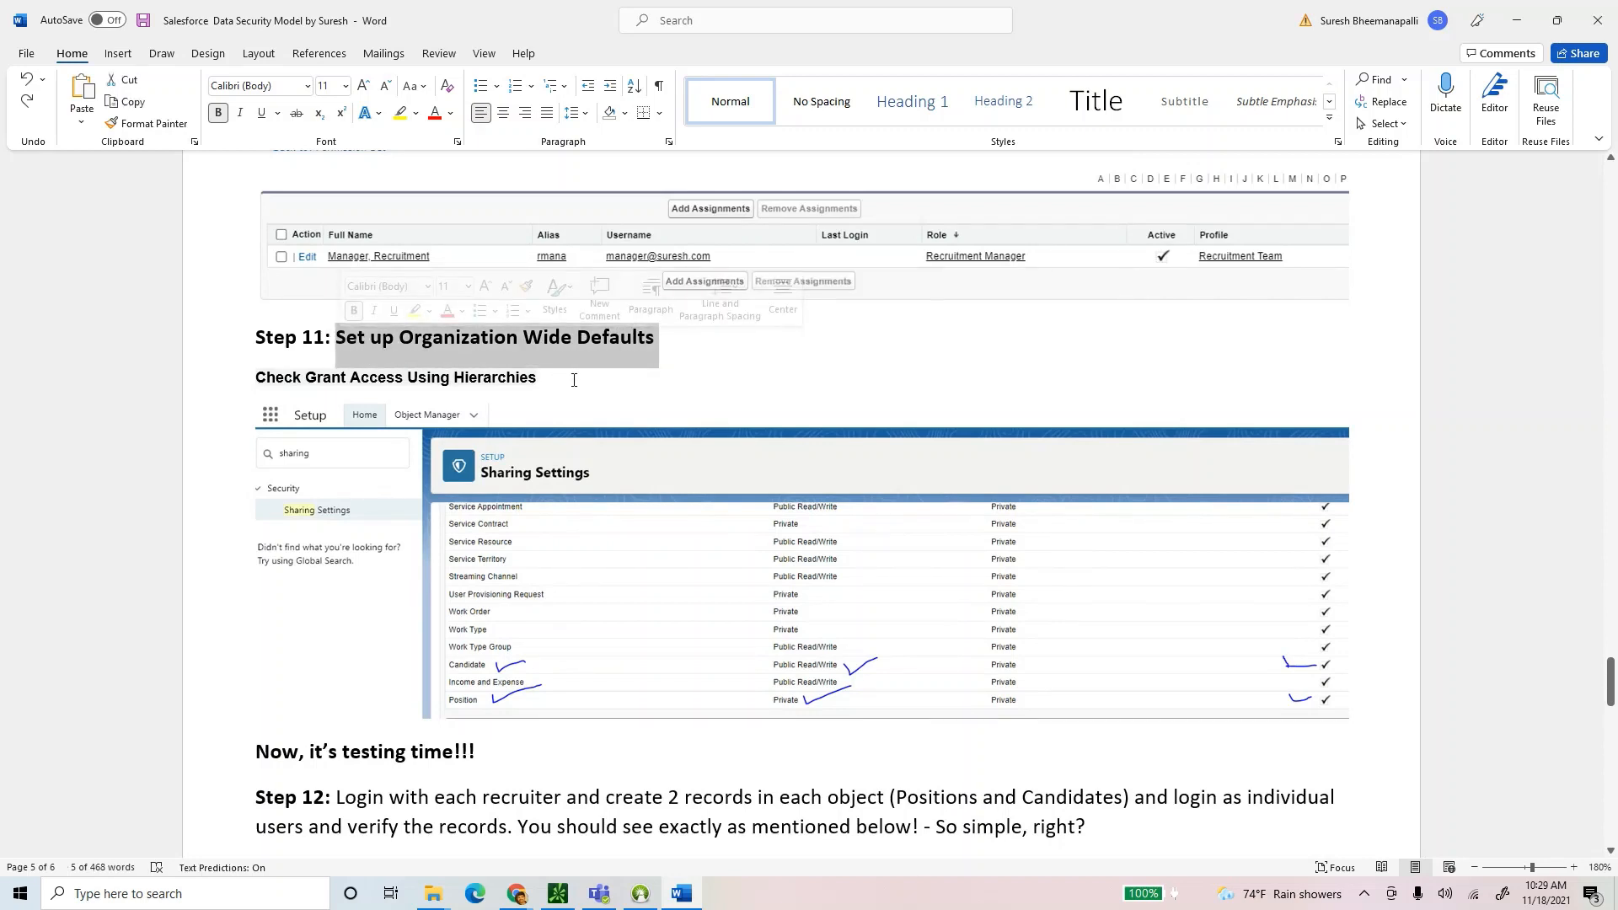
{"action": "left_click", "coordinate": [662, 341]}
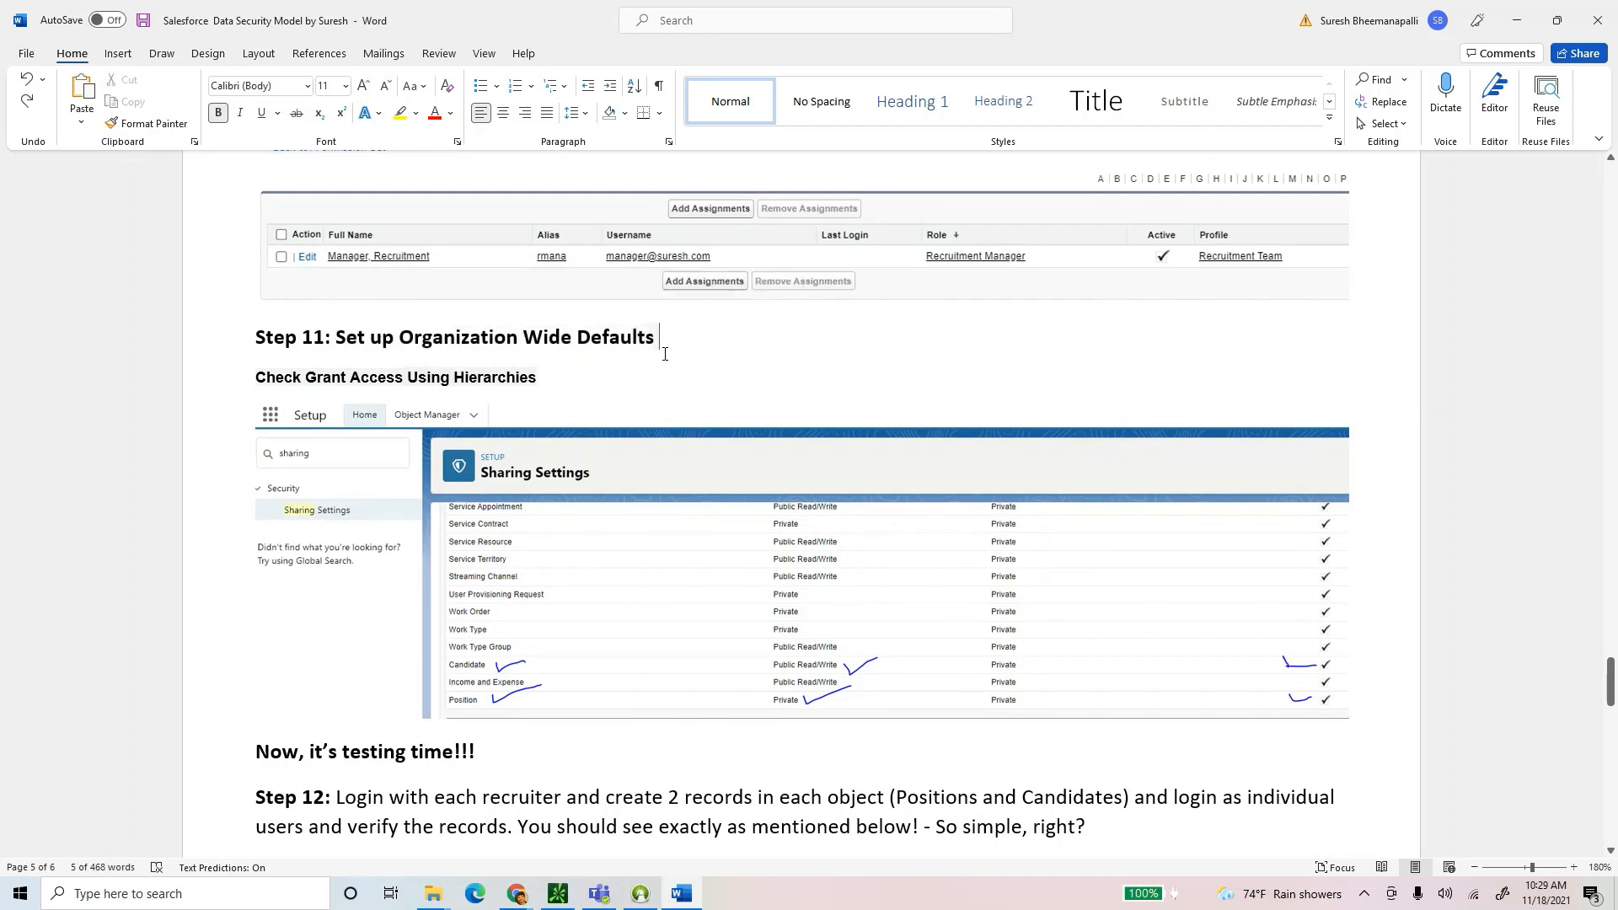
{"action": "left_click_drag", "start_coordinate": [663, 341], "coordinate": [337, 339]}
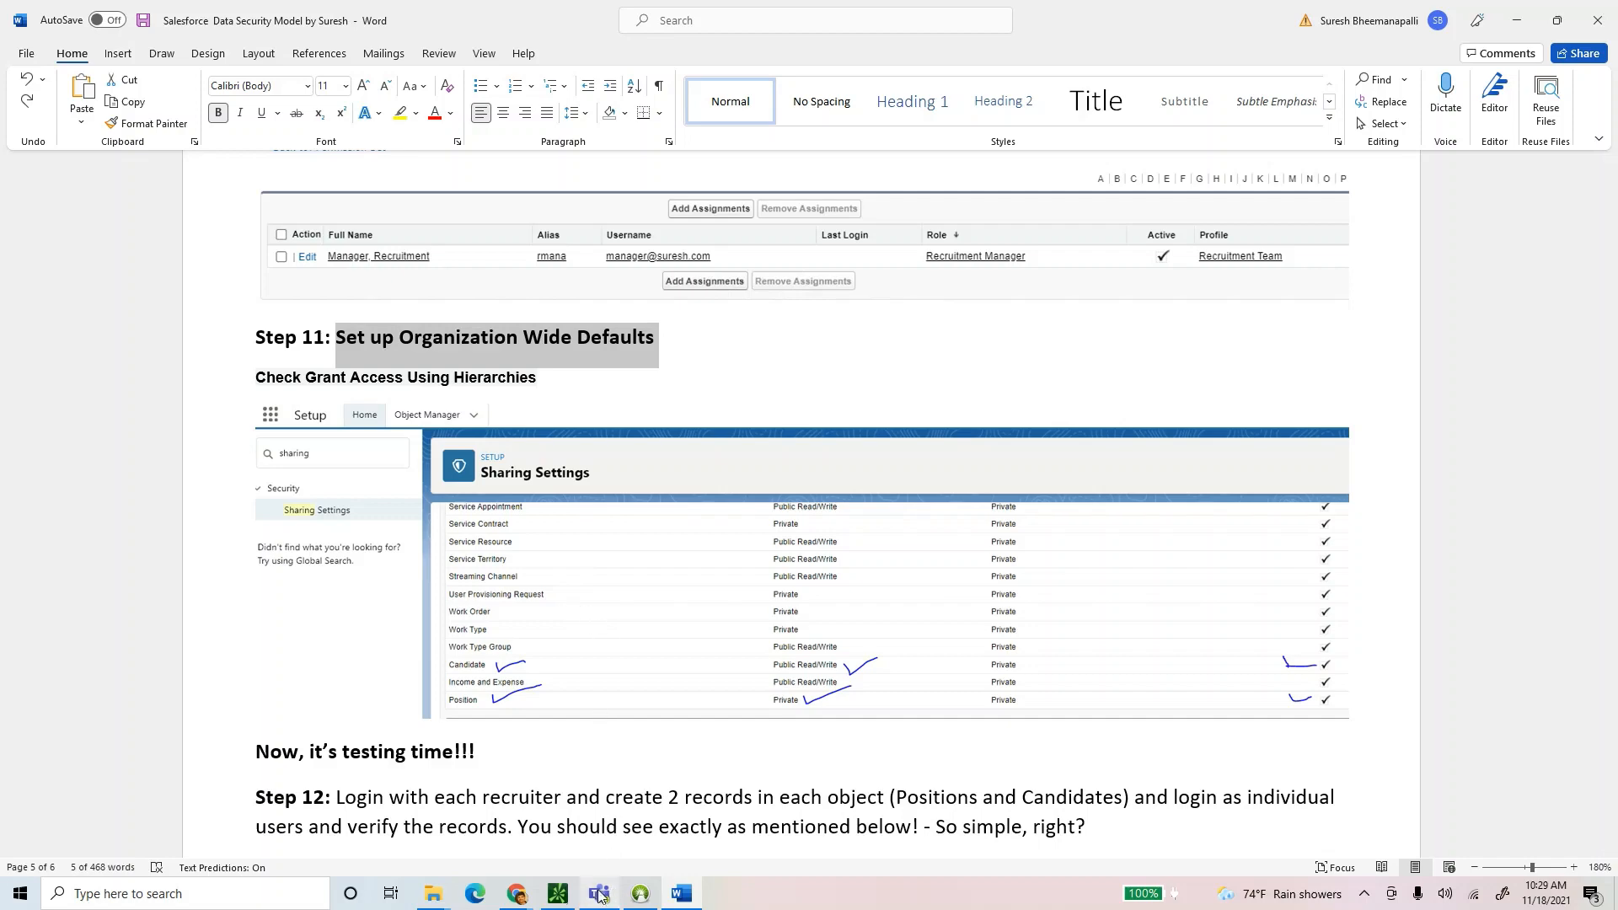
Search Setup Quick Find for 'sharing' and open the Sharing Settings page.
{"action": "mouse_move", "coordinate": [520, 896]}
{"action": "left_click", "coordinate": [455, 822]}
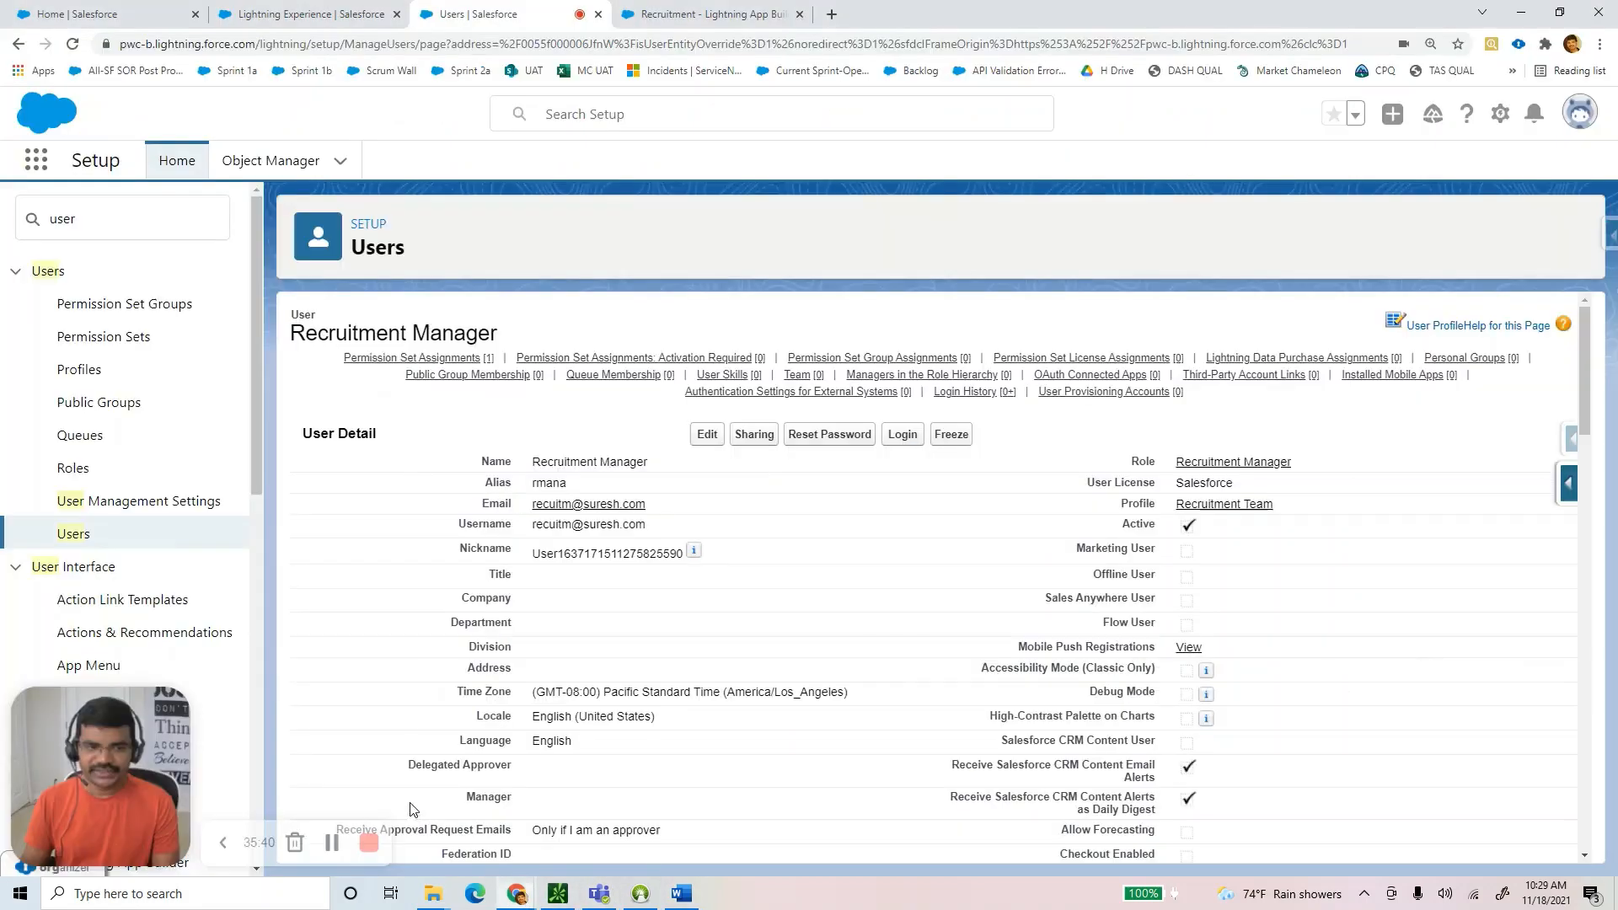
{"action": "left_click_drag", "start_coordinate": [101, 219], "coordinate": [10, 232]}
{"action": "type", "text": "org"}
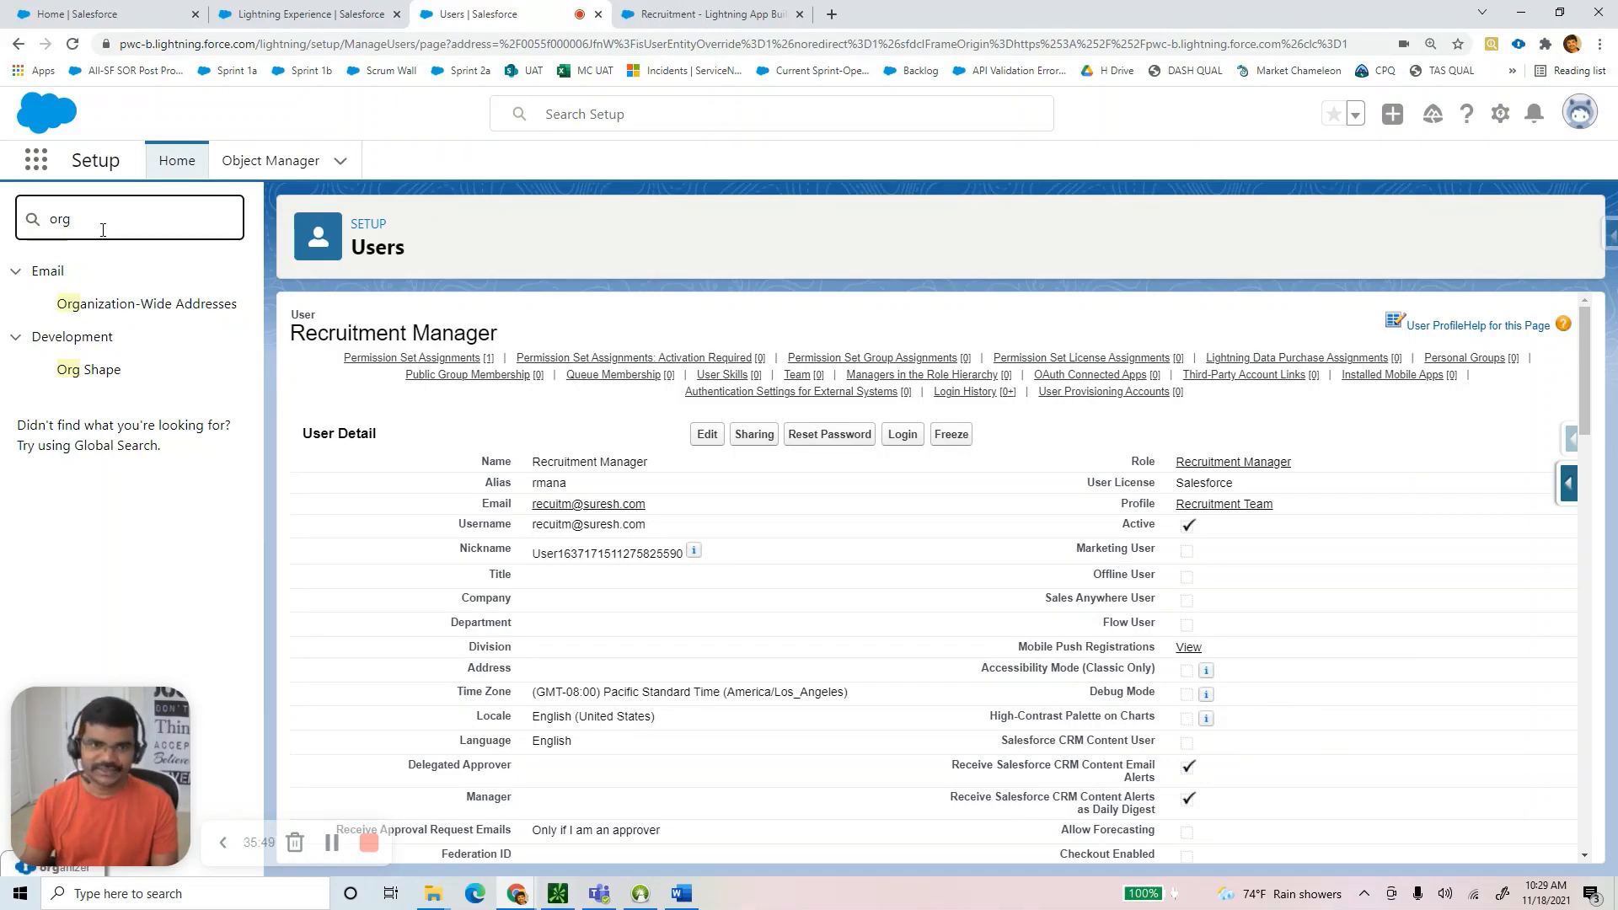
{"action": "left_click_drag", "start_coordinate": [100, 230], "coordinate": [32, 227]}
{"action": "type", "text": "sharing"}
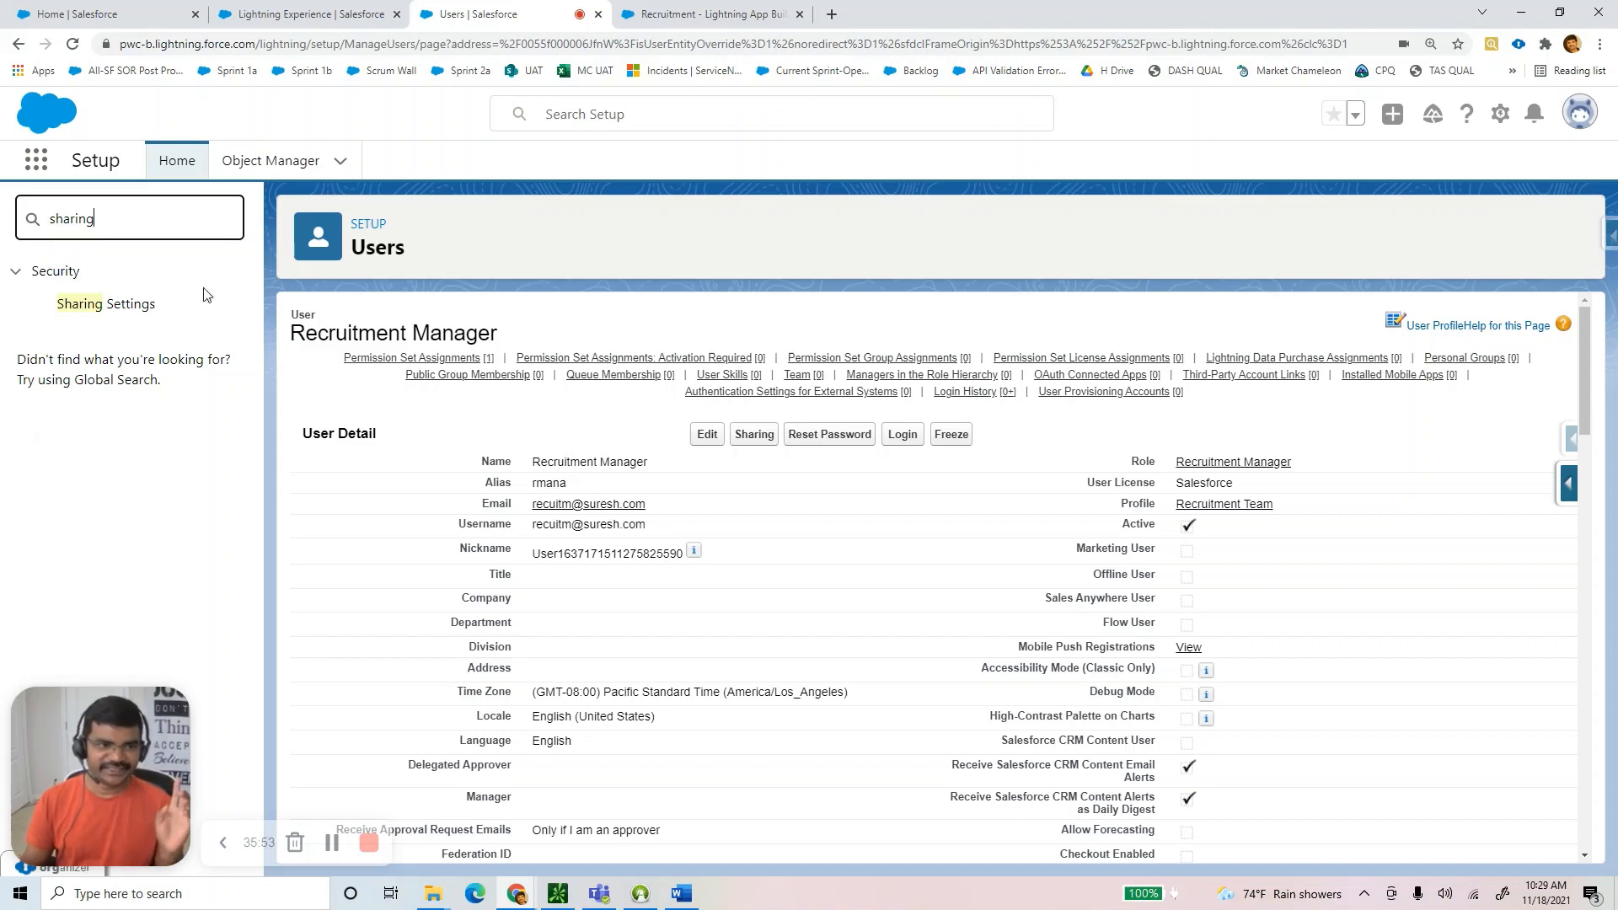
{"action": "left_click", "coordinate": [62, 305]}
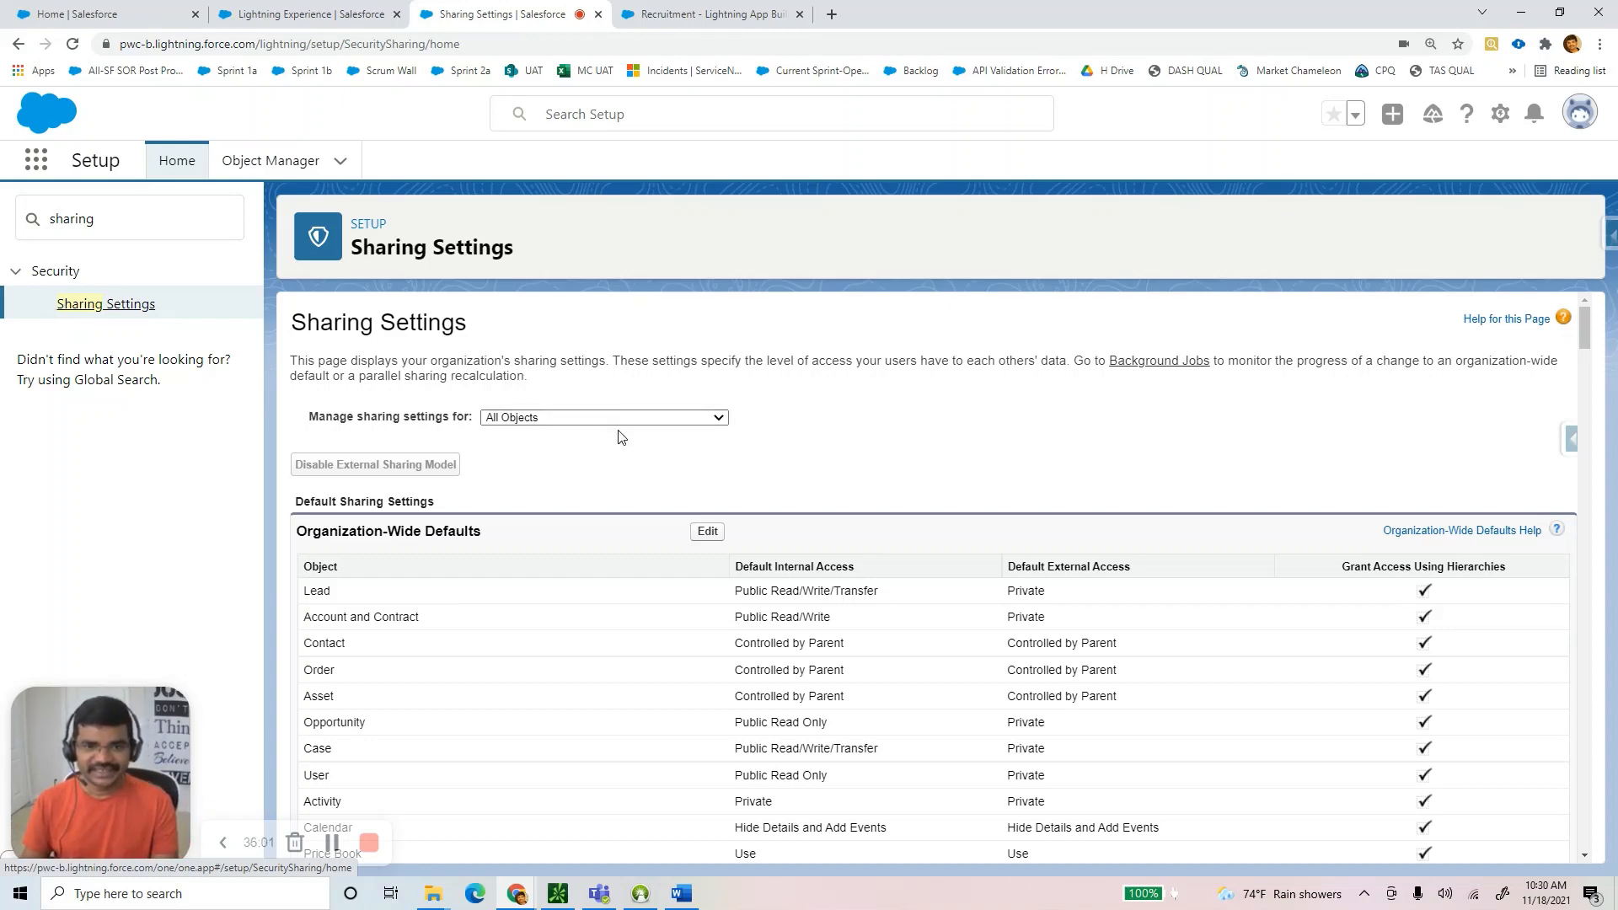
Scroll through the sharing rule sections and back to the Organization-Wide Defaults table.
{"action": "scroll", "coordinate": [619, 437], "scroll_direction": "down", "scroll_amount": 7}
{"action": "scroll", "coordinate": [640, 447], "scroll_direction": "down", "scroll_amount": 20}
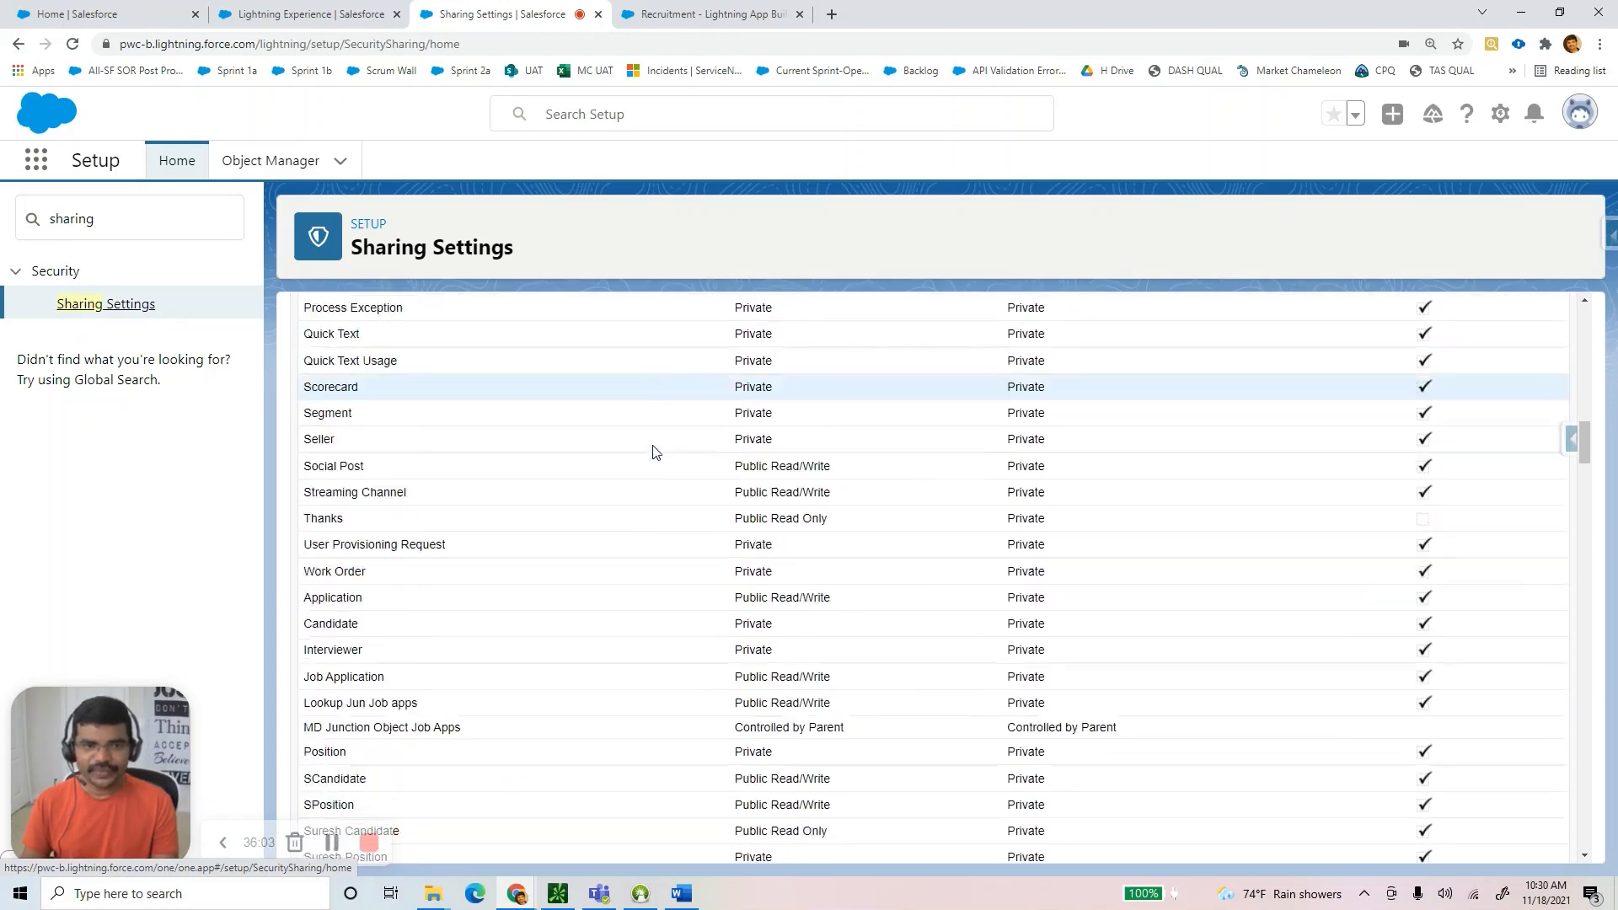
{"action": "scroll", "coordinate": [674, 469], "scroll_direction": "down", "scroll_amount": 20}
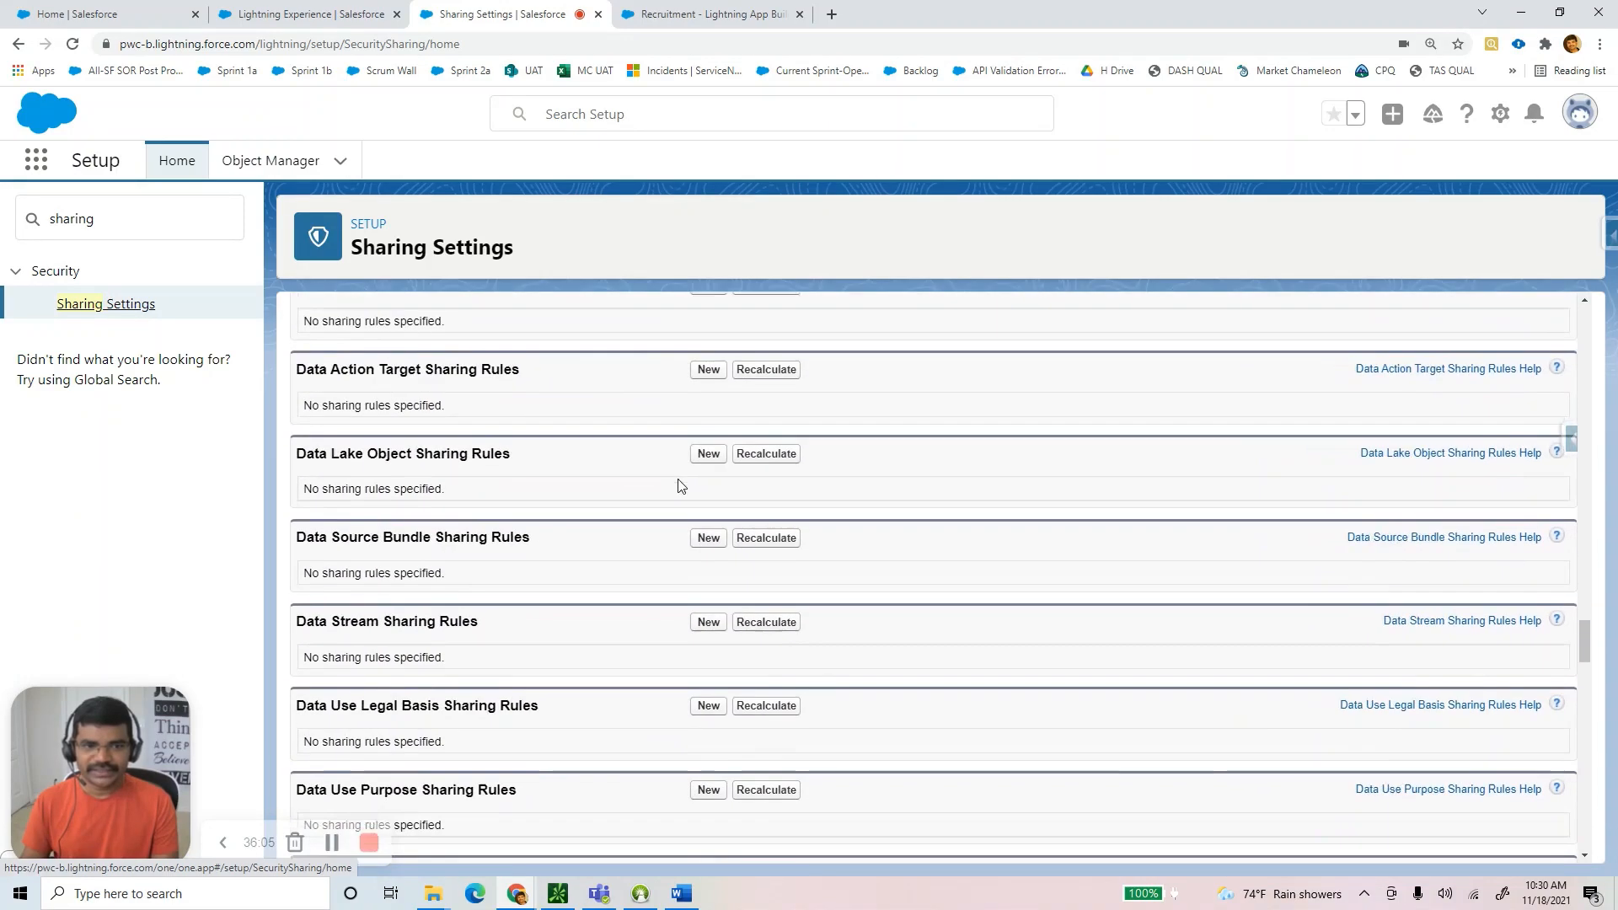
{"action": "scroll", "coordinate": [721, 509], "scroll_direction": "down", "scroll_amount": 15}
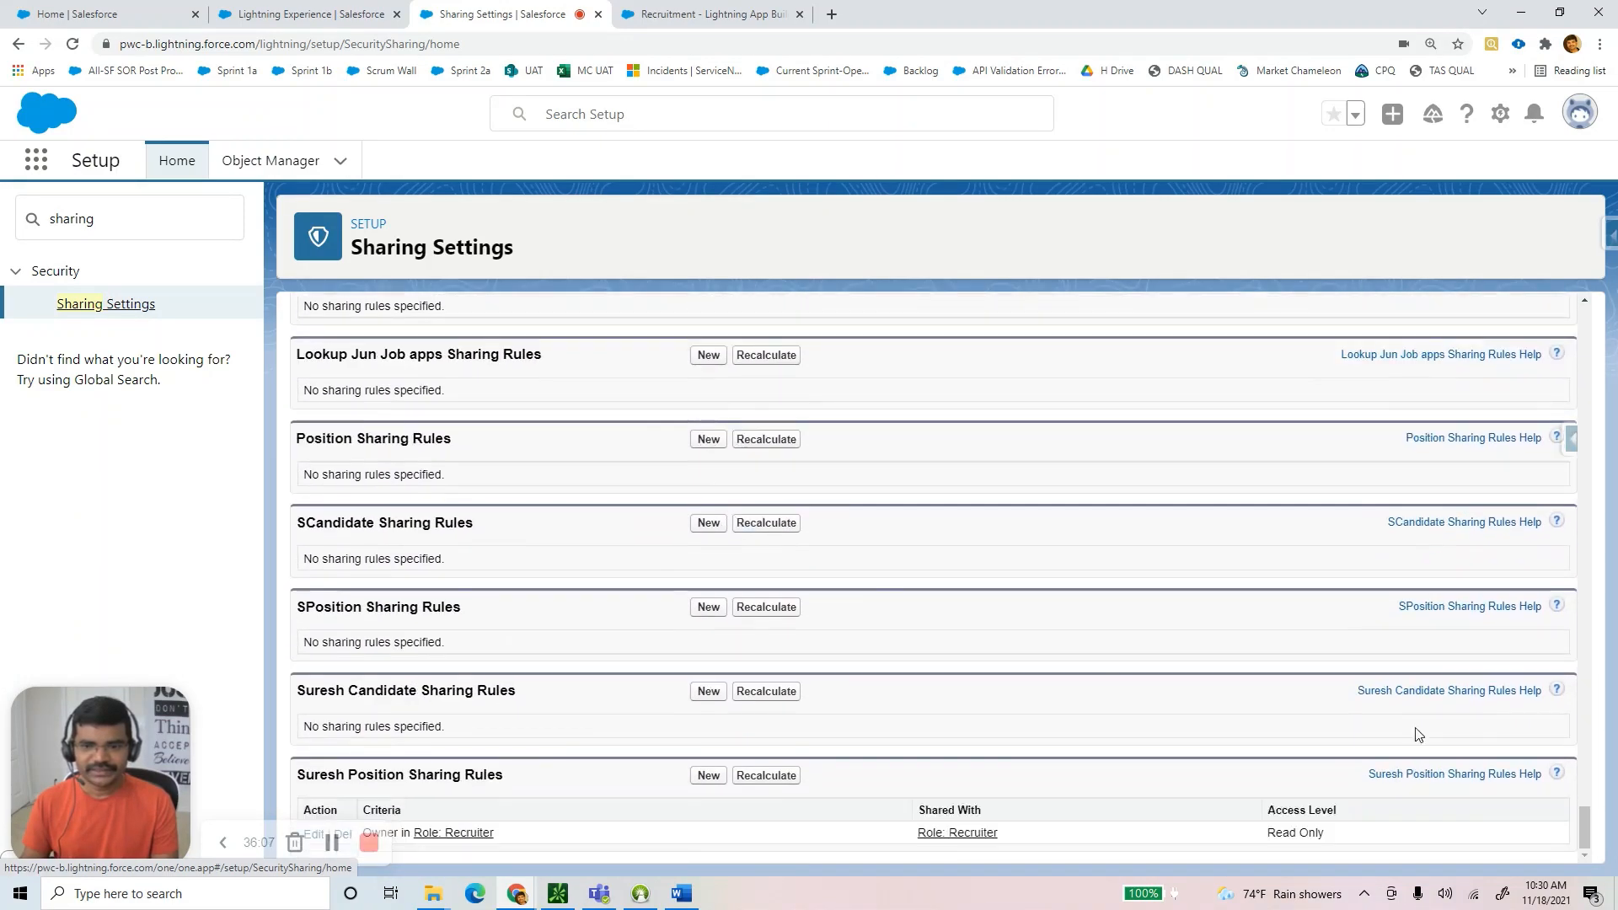
{"action": "scroll", "coordinate": [1589, 822], "scroll_direction": "up", "scroll_amount": 1}
{"action": "left_click_drag", "start_coordinate": [1589, 822], "coordinate": [1588, 333]}
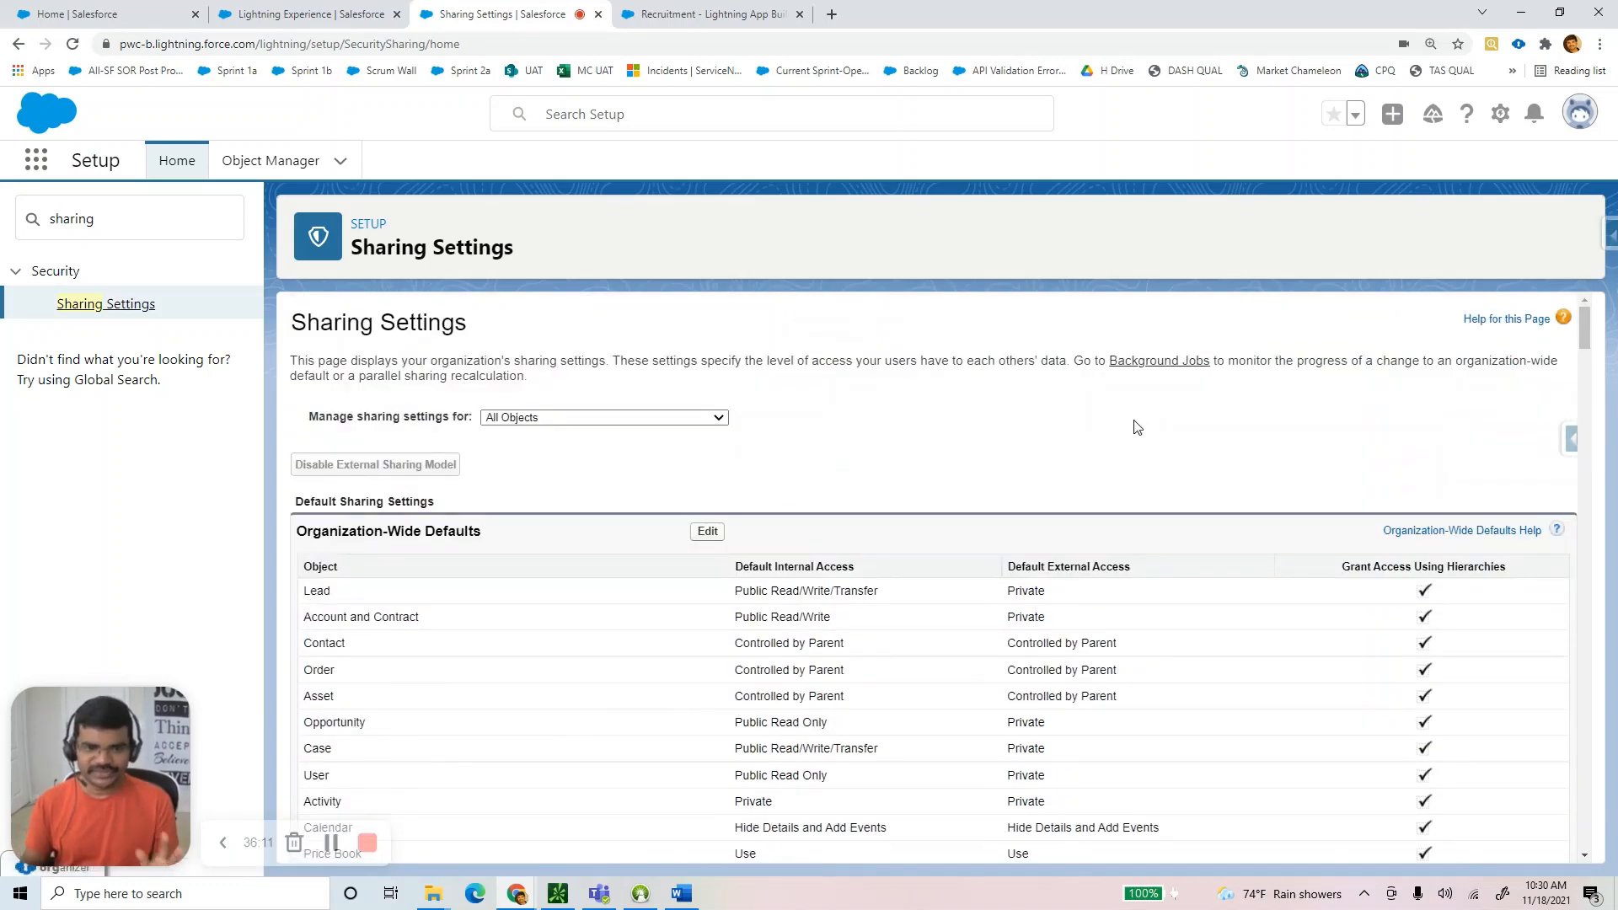
{"action": "left_click", "coordinate": [682, 894]}
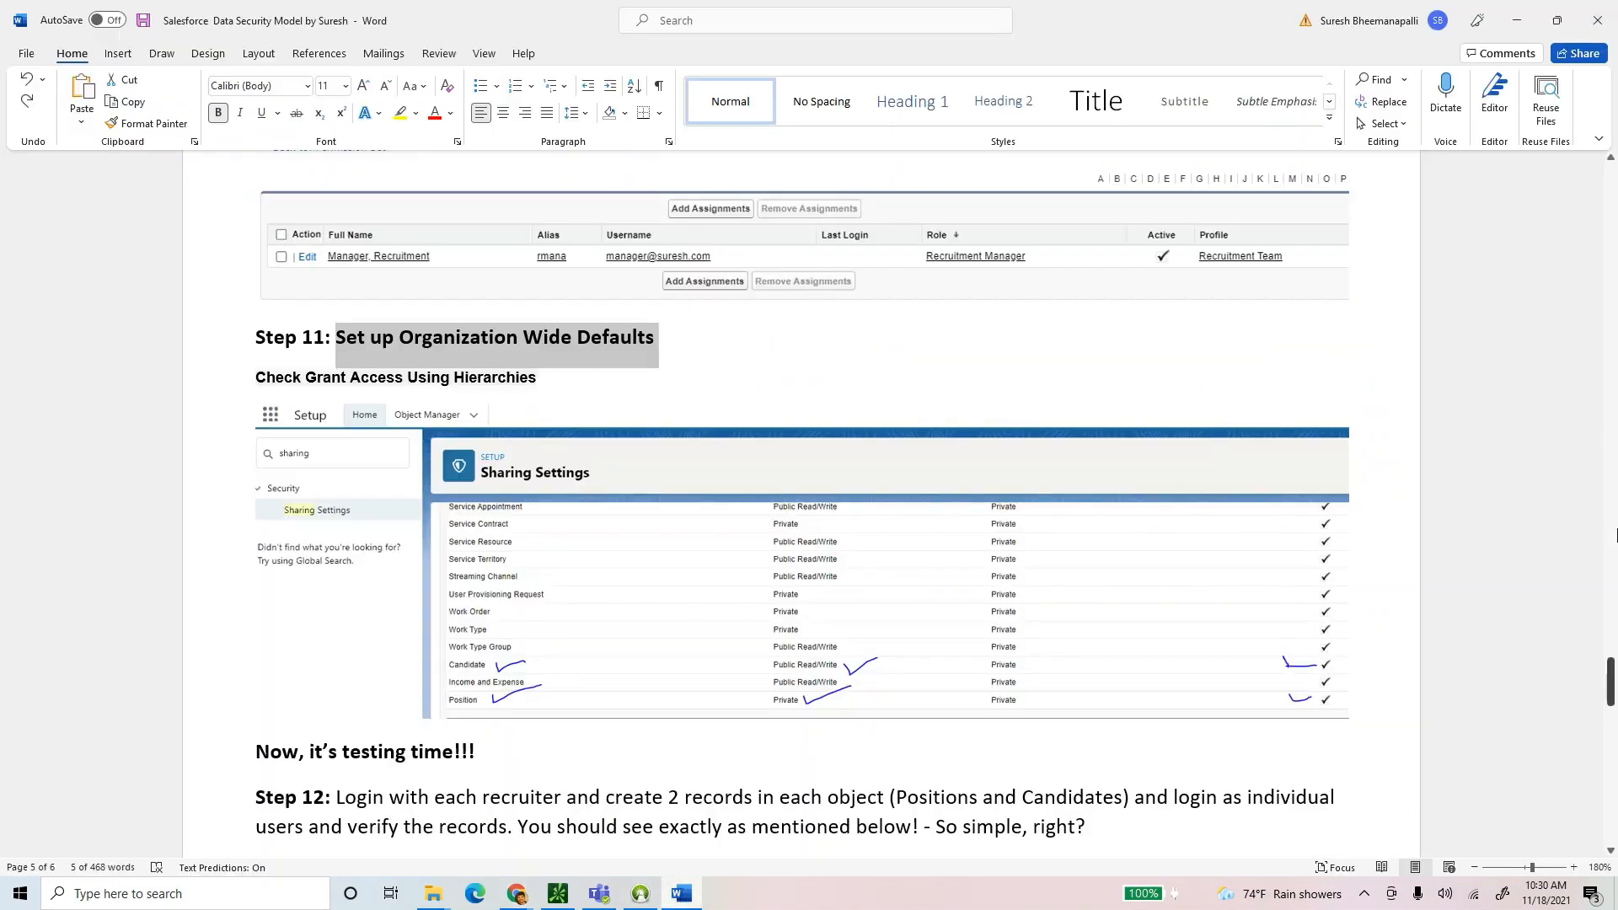
View the guide's object, field and record level security diagram, then return to Sharing Settings.
{"action": "left_click_drag", "start_coordinate": [1611, 683], "coordinate": [1611, 229]}
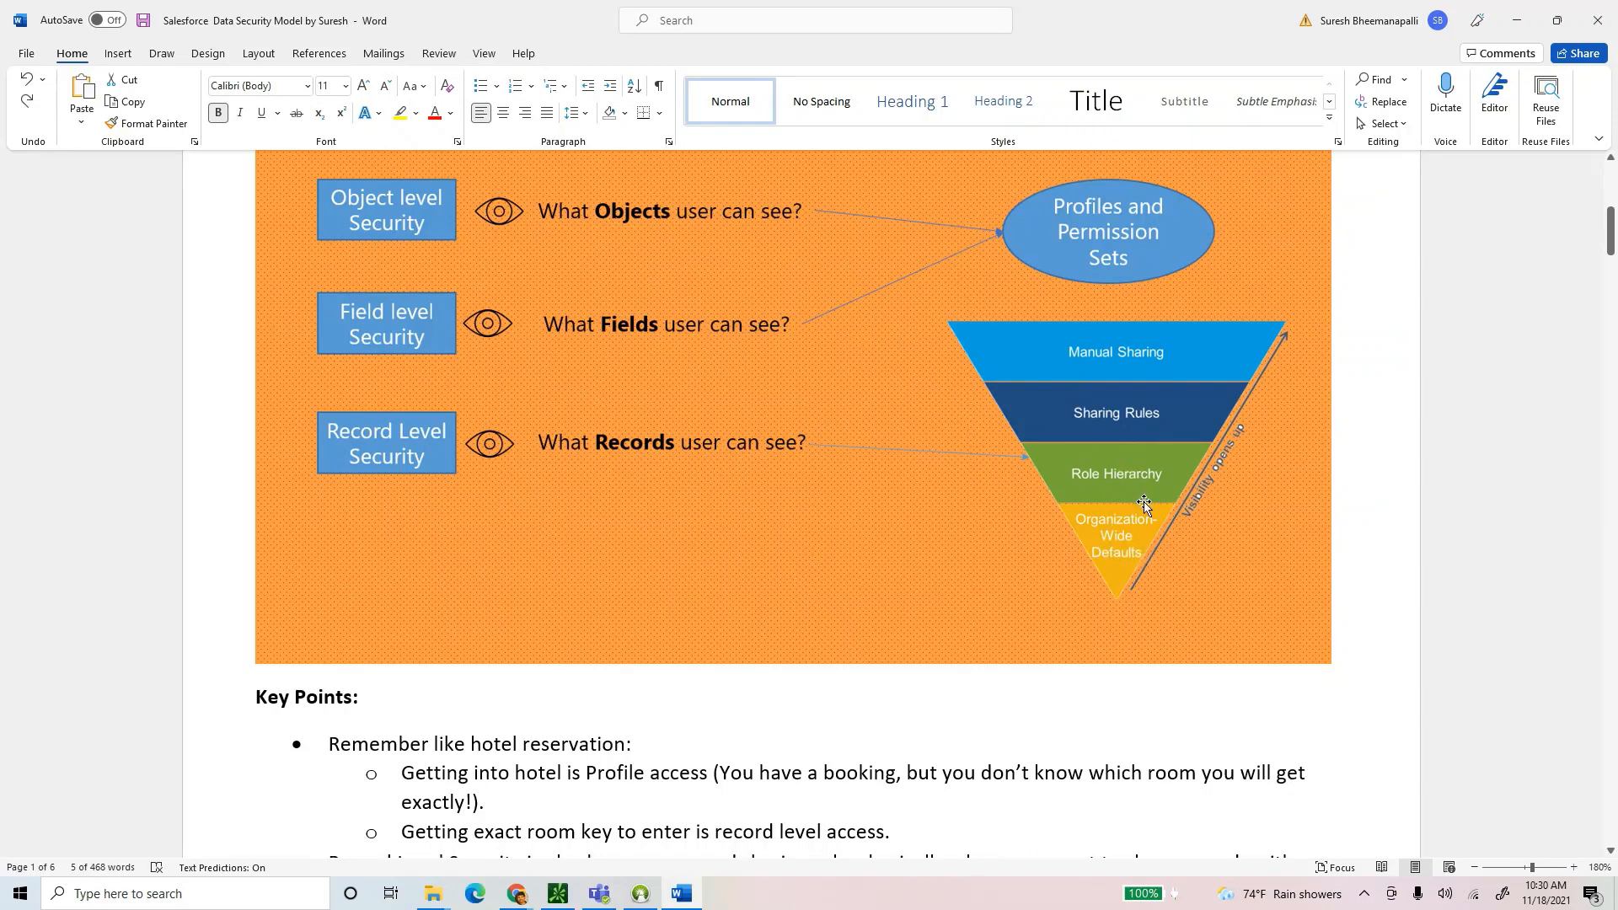
{"action": "key", "text": "alt+Tab"}
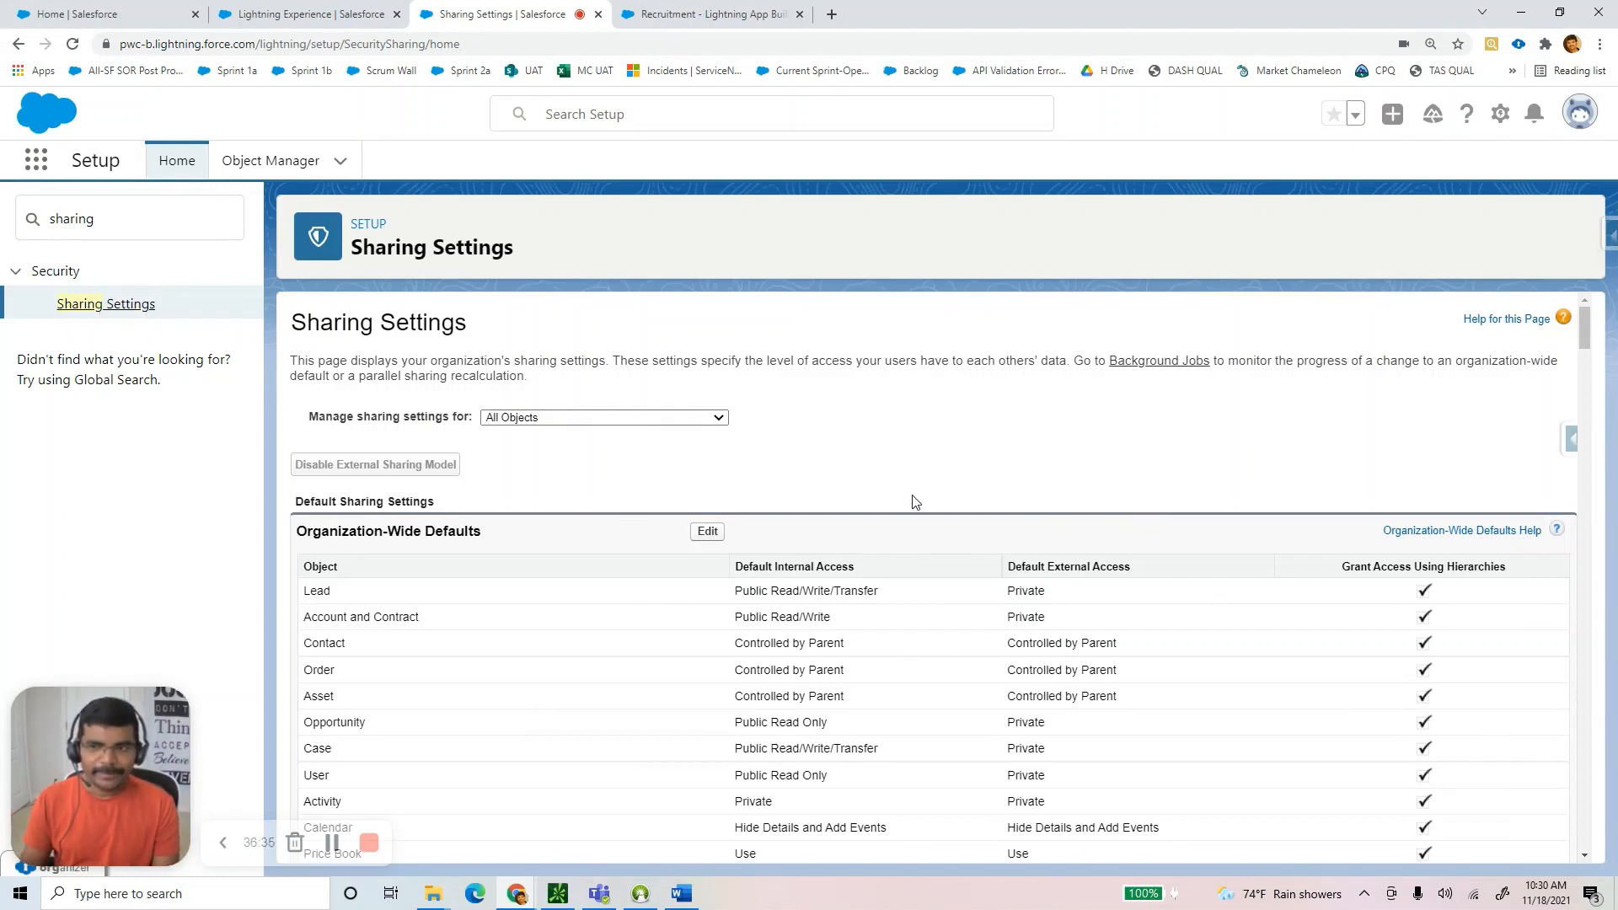
Edit the Organization-Wide Defaults and expand SCandidate's Default Internal Access dropdown.
{"action": "scroll", "coordinate": [914, 502], "scroll_direction": "down", "scroll_amount": 2}
{"action": "left_click", "coordinate": [699, 364]}
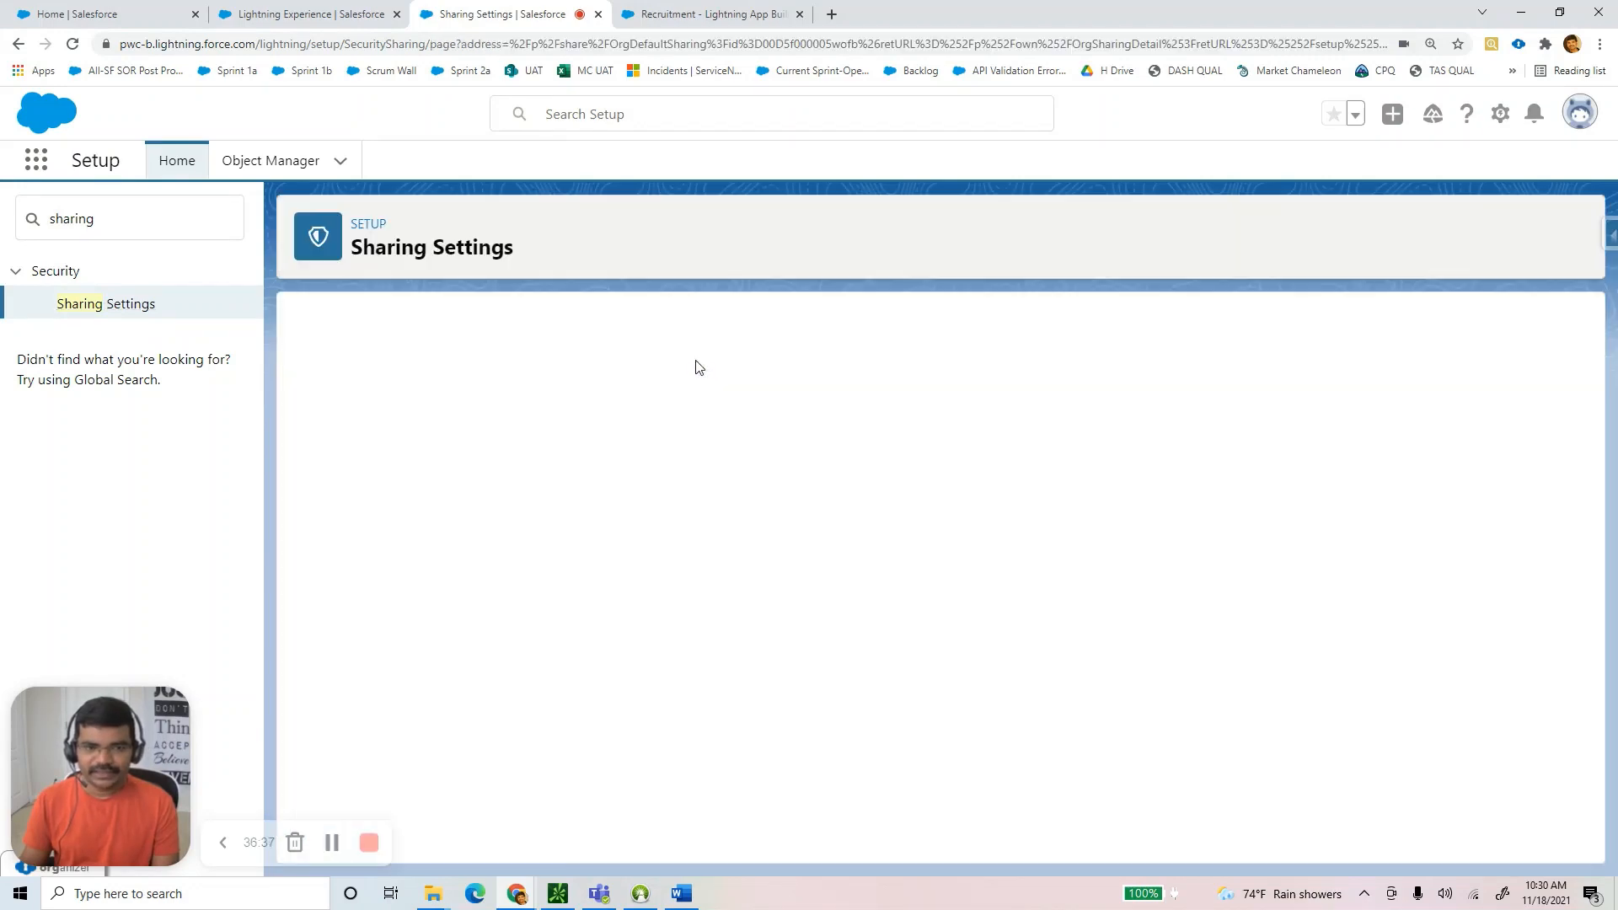
{"action": "scroll", "coordinate": [1195, 497], "scroll_direction": "down", "scroll_amount": 15}
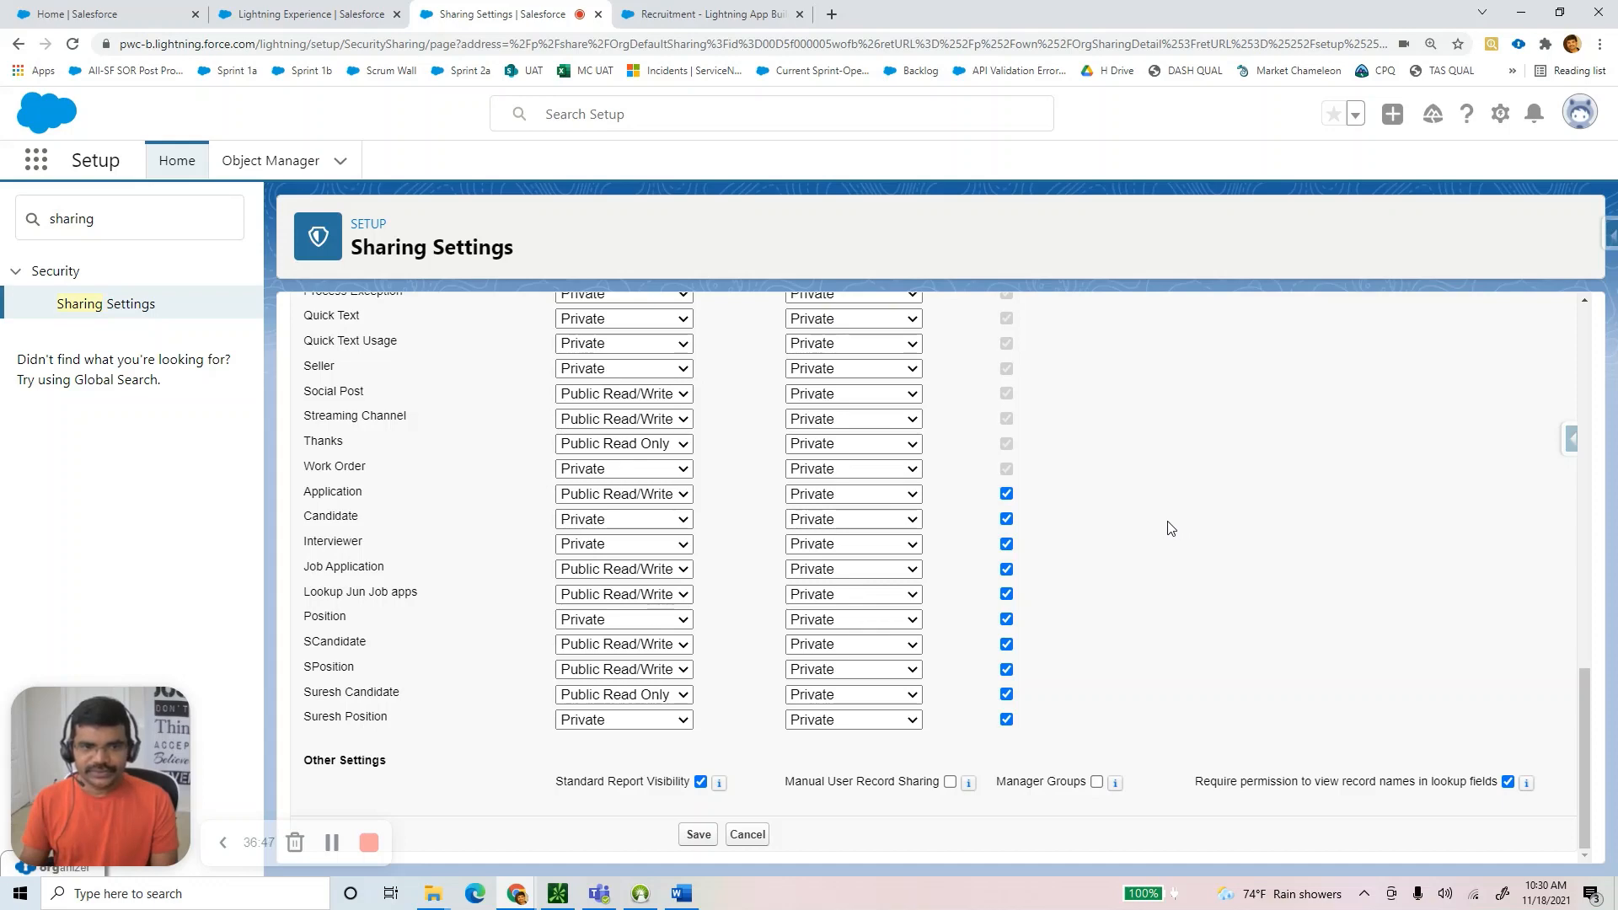
{"action": "scroll", "coordinate": [1168, 528], "scroll_direction": "up", "scroll_amount": 5}
{"action": "scroll", "coordinate": [1166, 528], "scroll_direction": "up", "scroll_amount": 8}
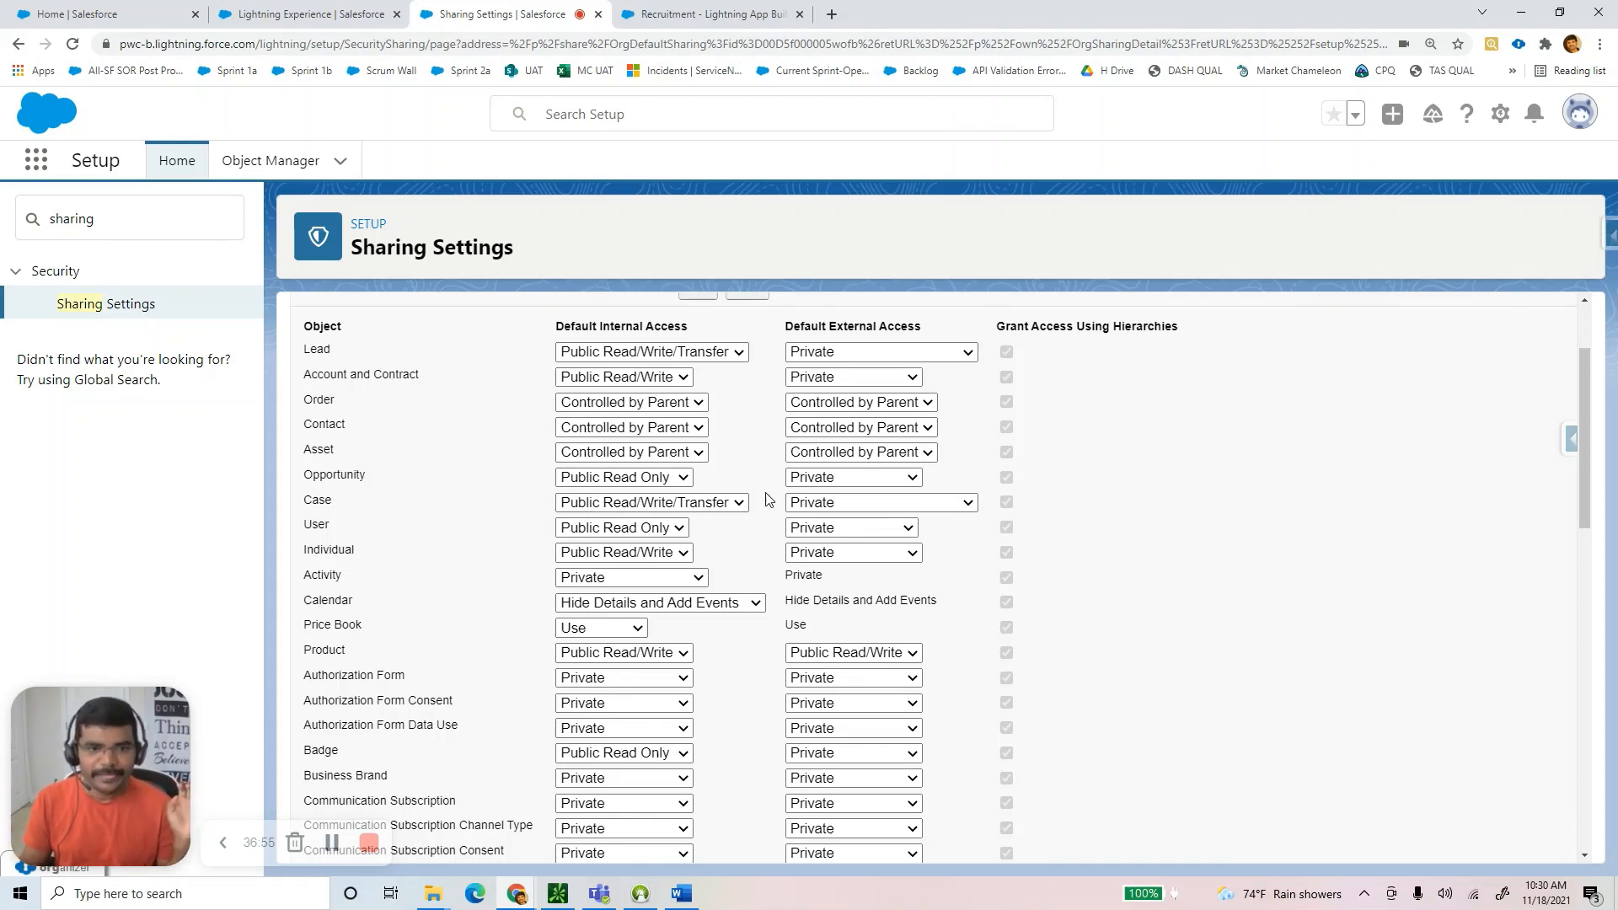
{"action": "scroll", "coordinate": [769, 499], "scroll_direction": "down", "scroll_amount": 9}
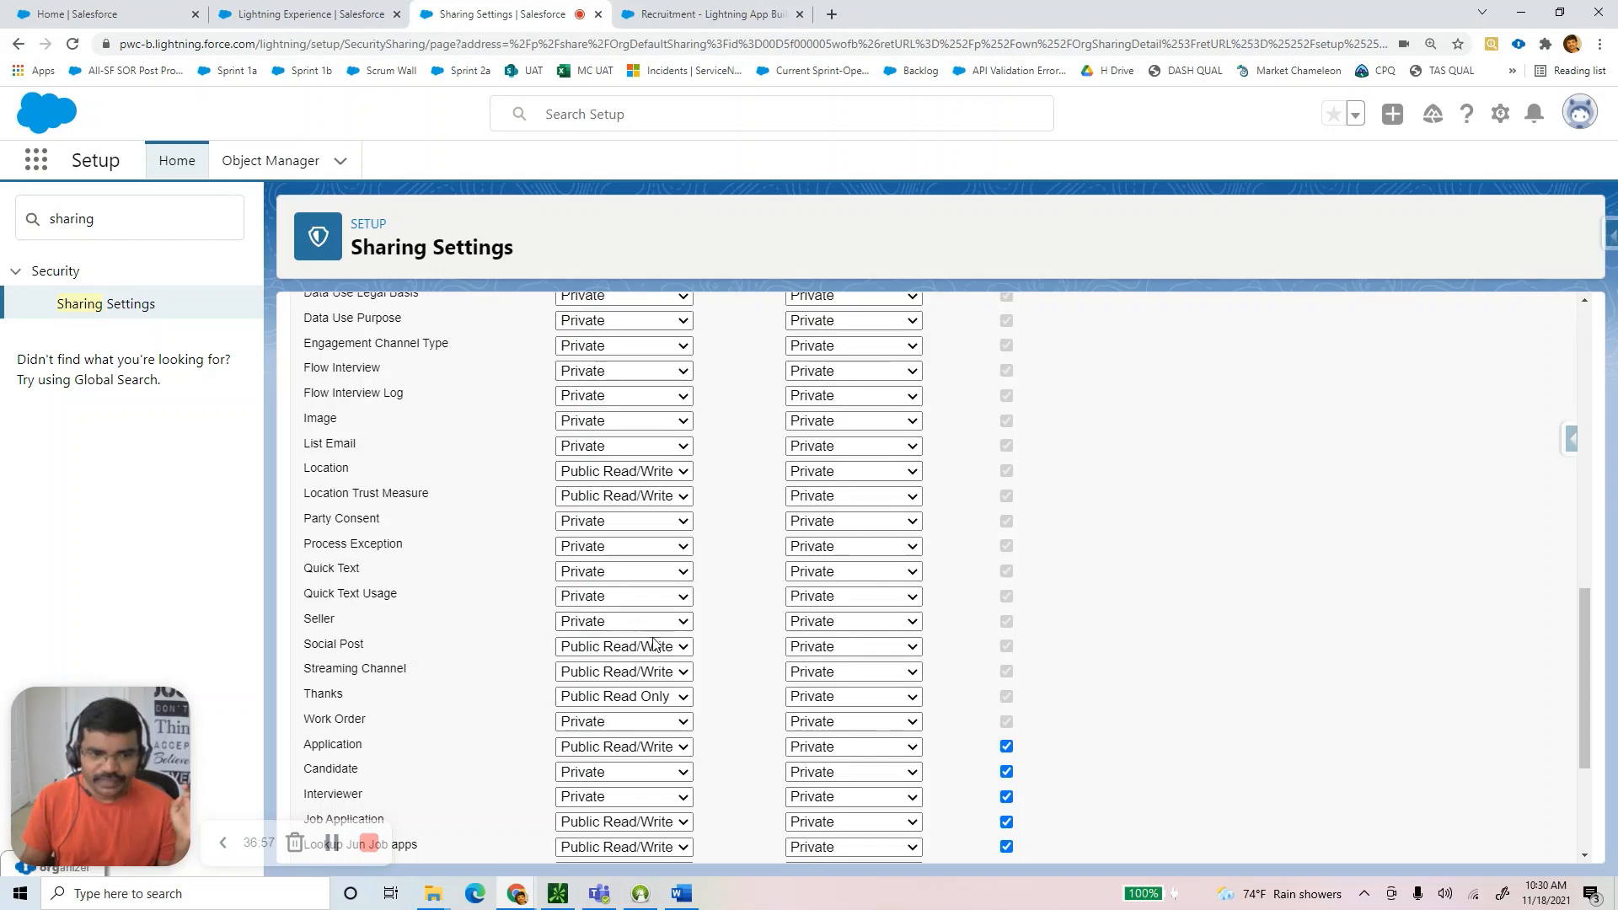
{"action": "scroll", "coordinate": [654, 645], "scroll_direction": "down", "scroll_amount": 3}
{"action": "scroll", "coordinate": [337, 718], "scroll_direction": "up", "scroll_amount": 1}
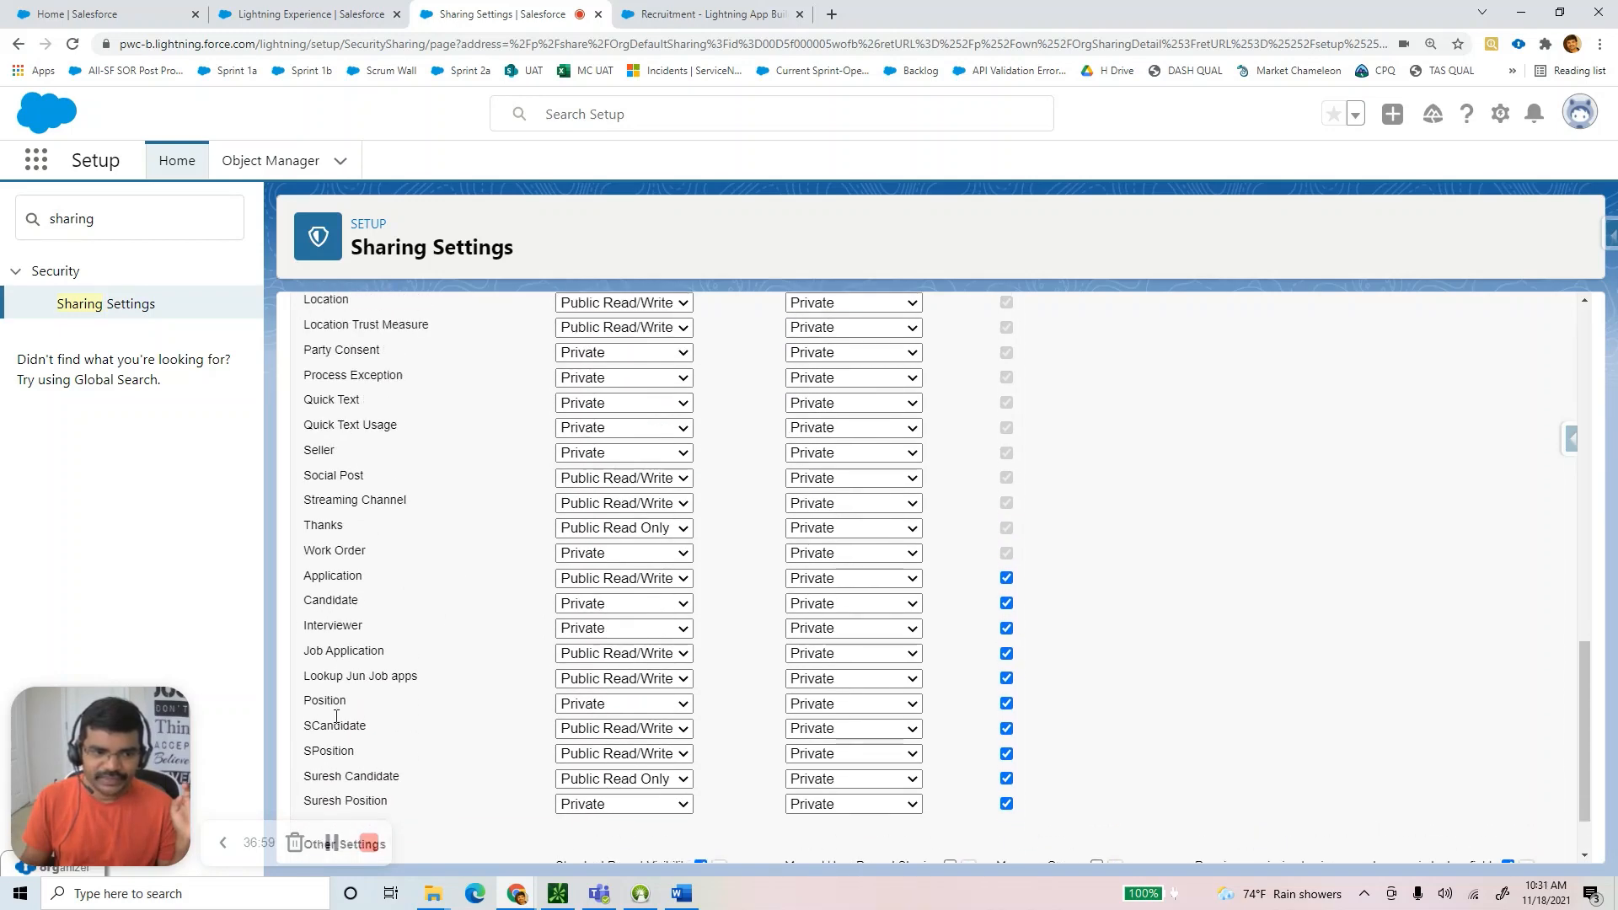
{"action": "left_click_drag", "start_coordinate": [305, 727], "coordinate": [359, 754]}
{"action": "scroll", "coordinate": [469, 749], "scroll_direction": "down", "scroll_amount": 1}
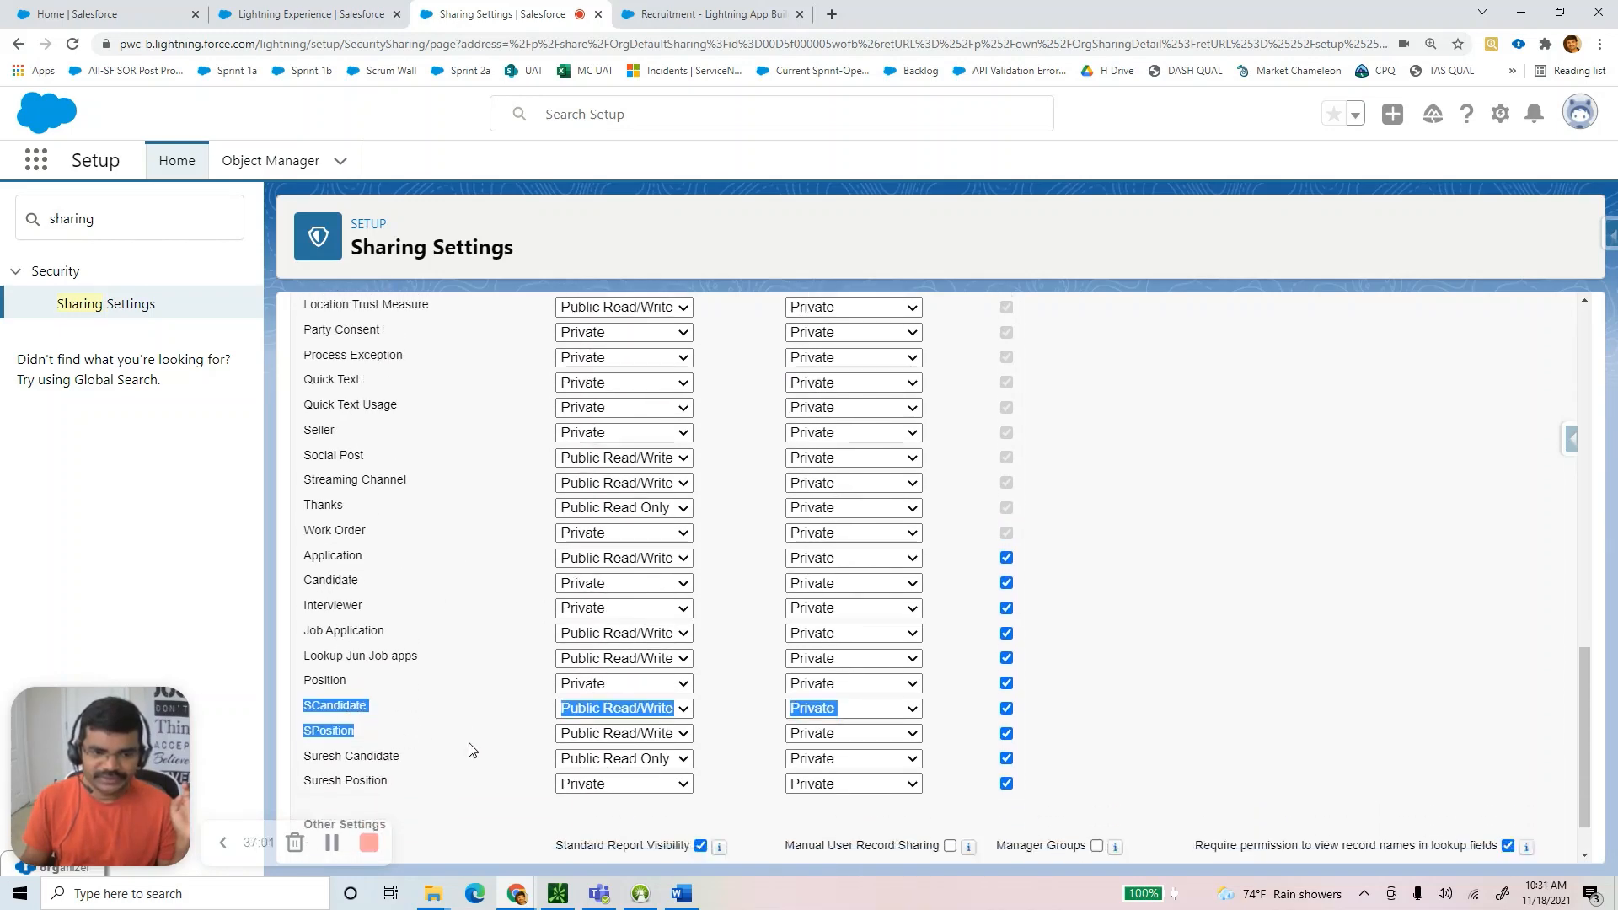
{"action": "left_click", "coordinate": [1174, 681]}
{"action": "left_click", "coordinate": [651, 645]}
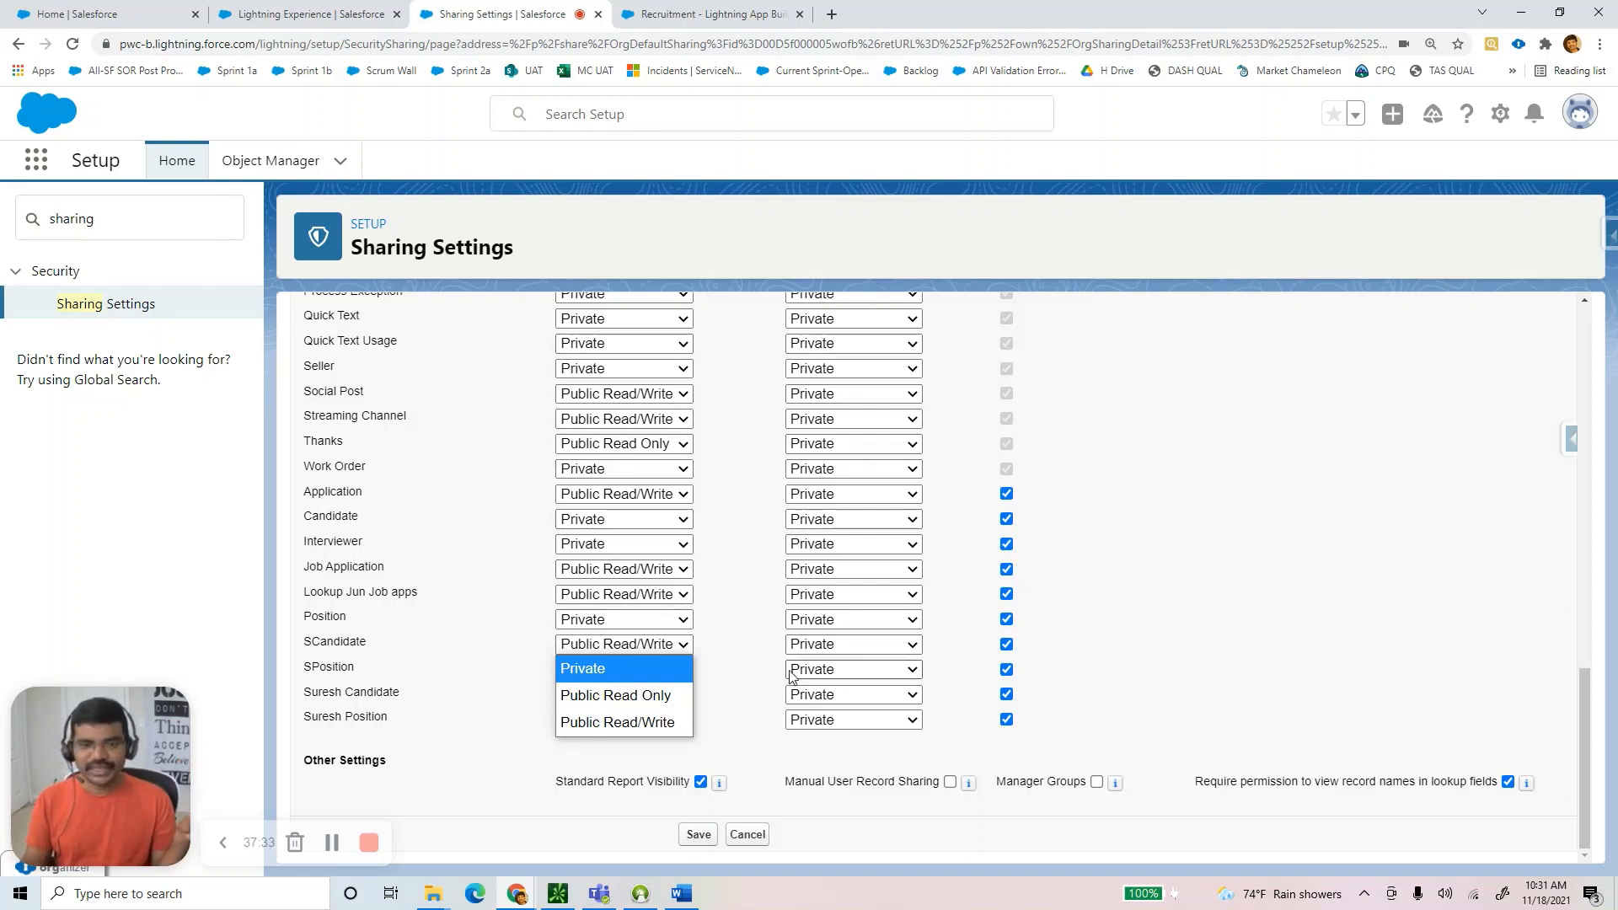
{"action": "left_click", "coordinate": [627, 696]}
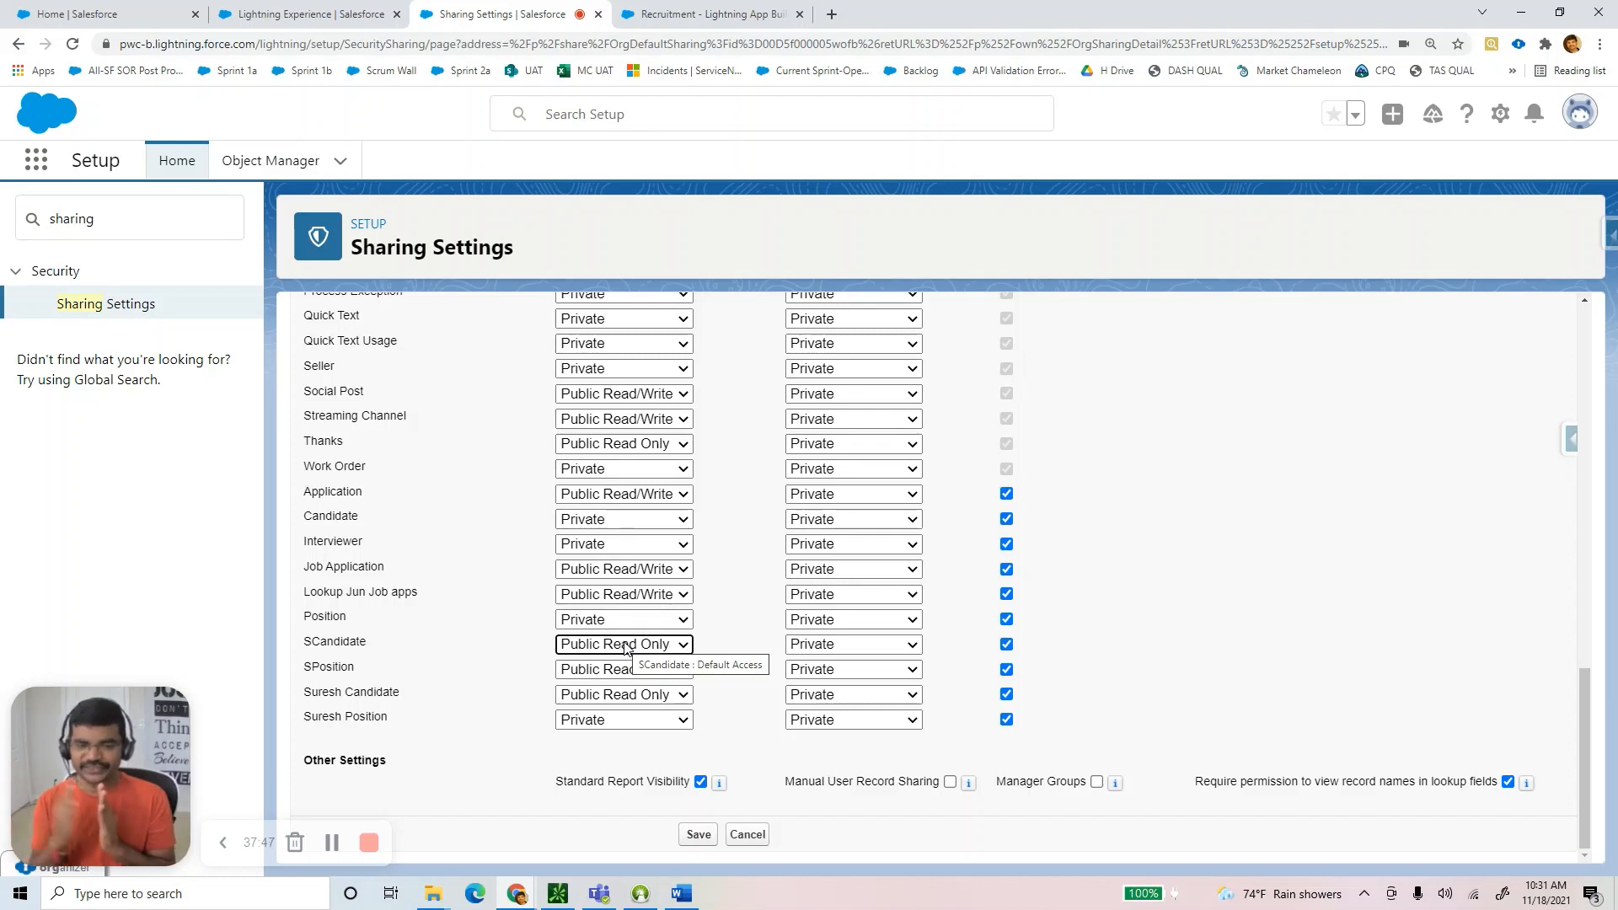
{"action": "left_click", "coordinate": [625, 647]}
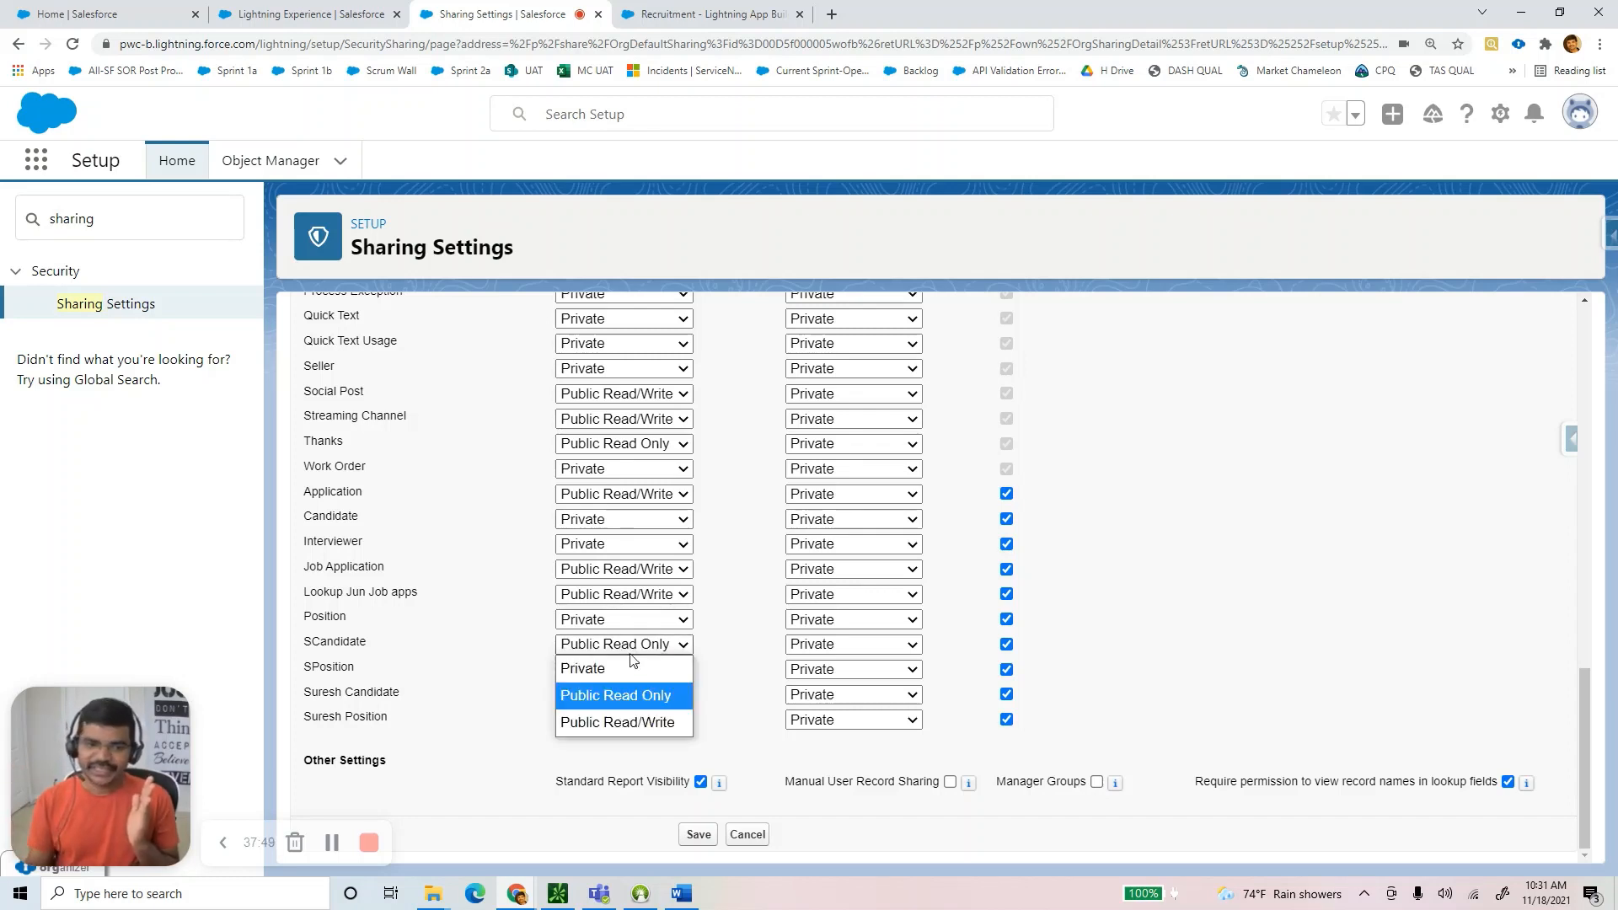
{"action": "left_click", "coordinate": [607, 720]}
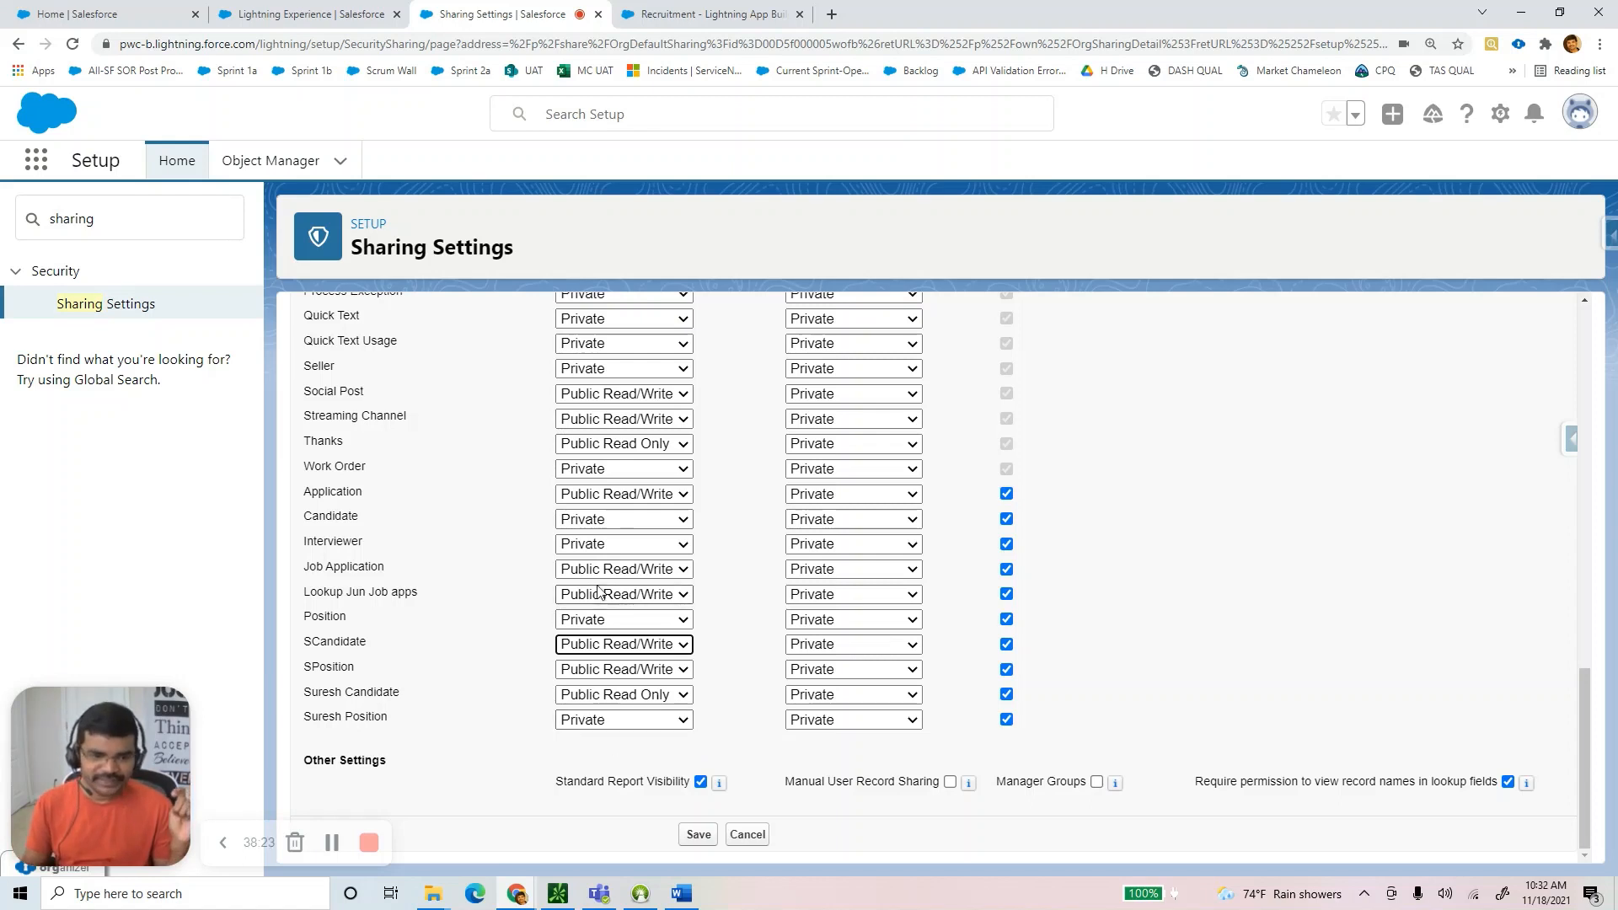
{"action": "left_click", "coordinate": [594, 647]}
{"action": "left_click", "coordinate": [537, 656]}
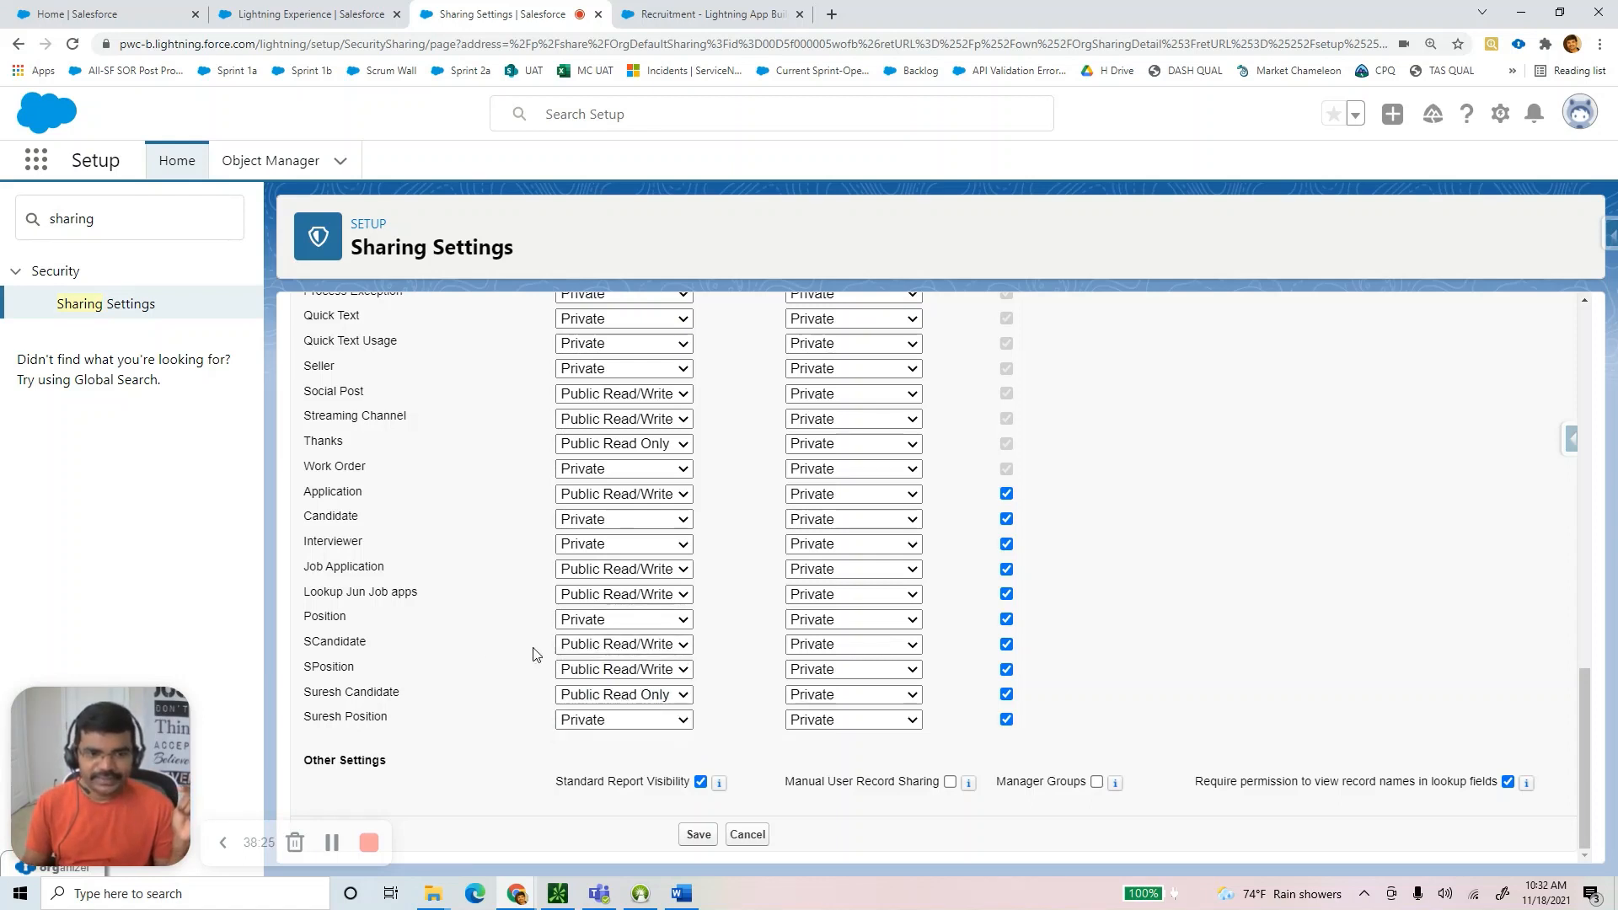
{"action": "left_click", "coordinate": [598, 670]}
{"action": "left_click", "coordinate": [597, 672]}
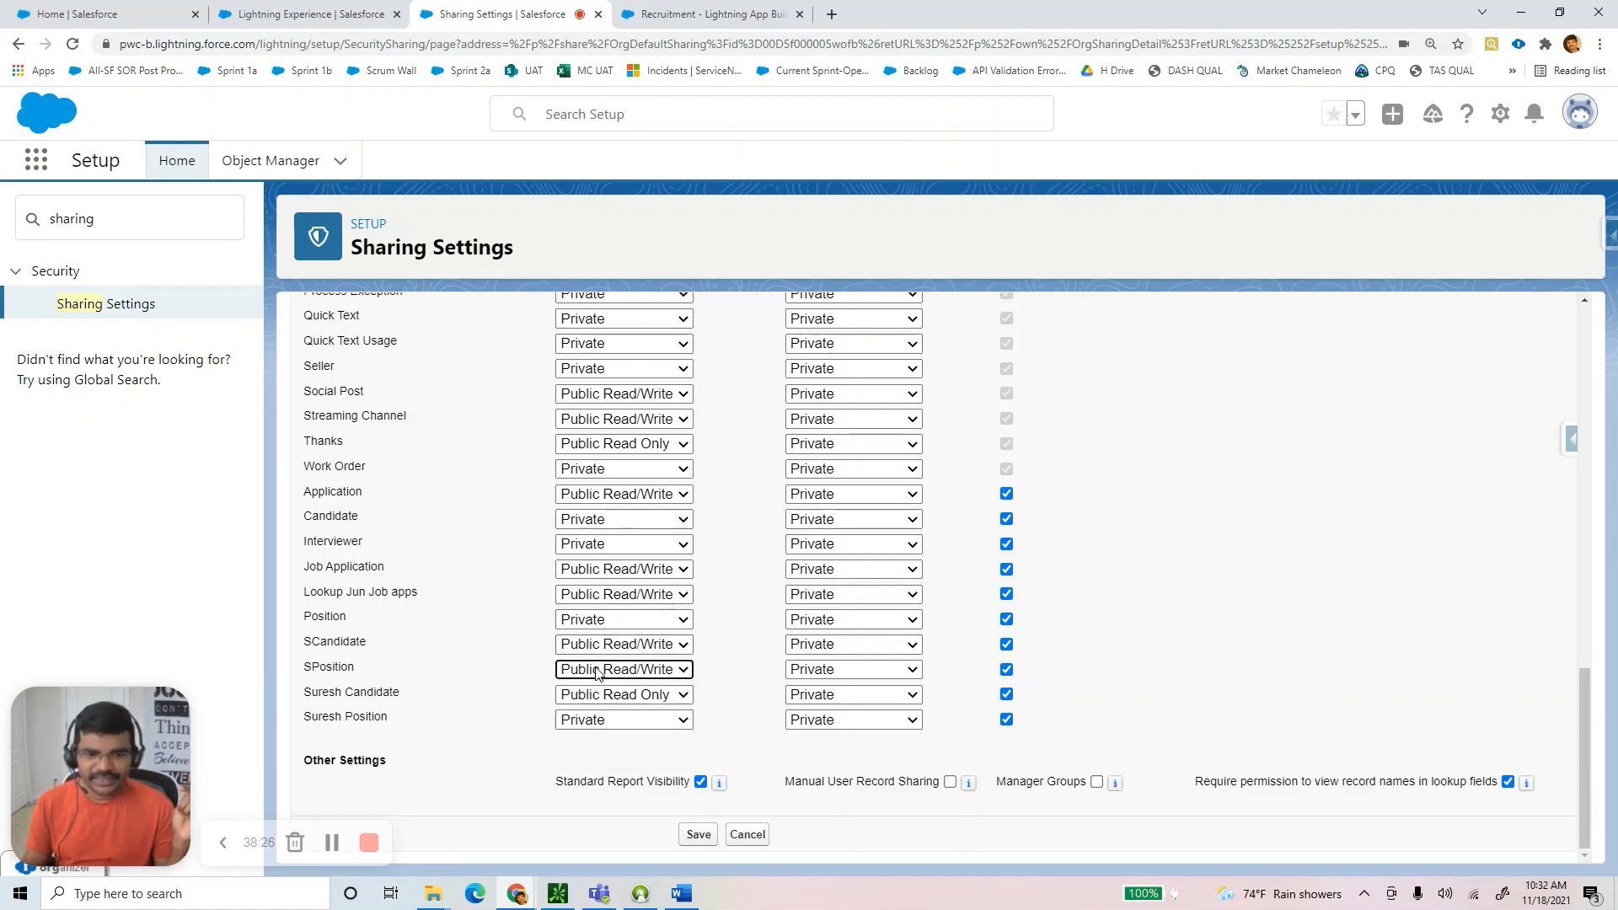
{"action": "left_click", "coordinate": [842, 644]}
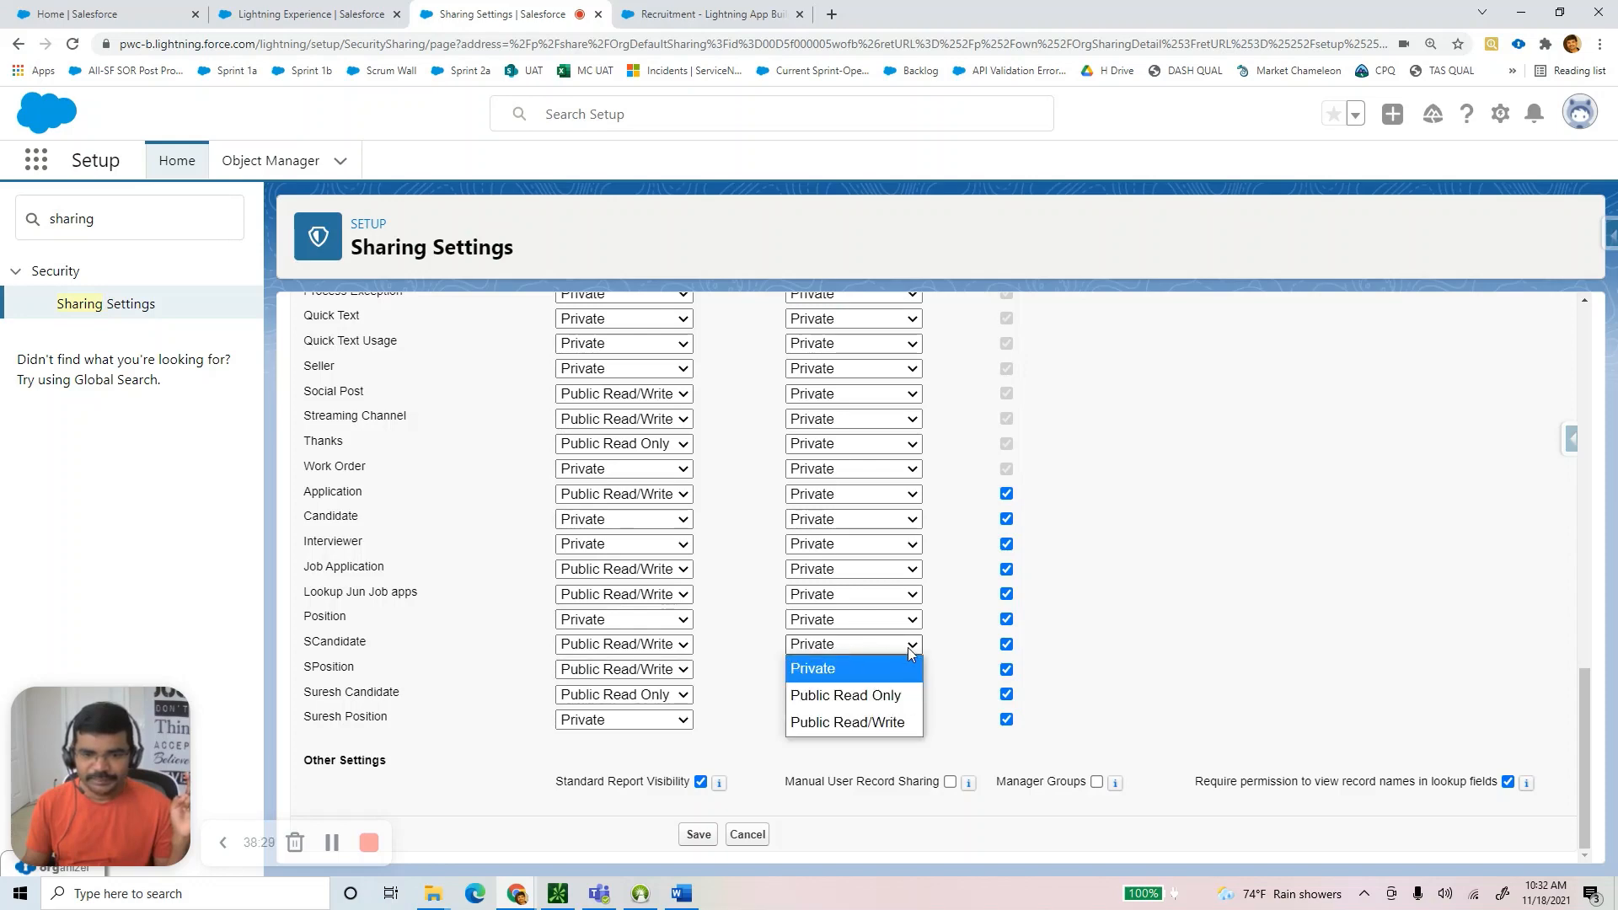
{"action": "scroll", "coordinate": [908, 648], "scroll_direction": "up", "scroll_amount": 10}
{"action": "scroll", "coordinate": [933, 654], "scroll_direction": "up", "scroll_amount": 5}
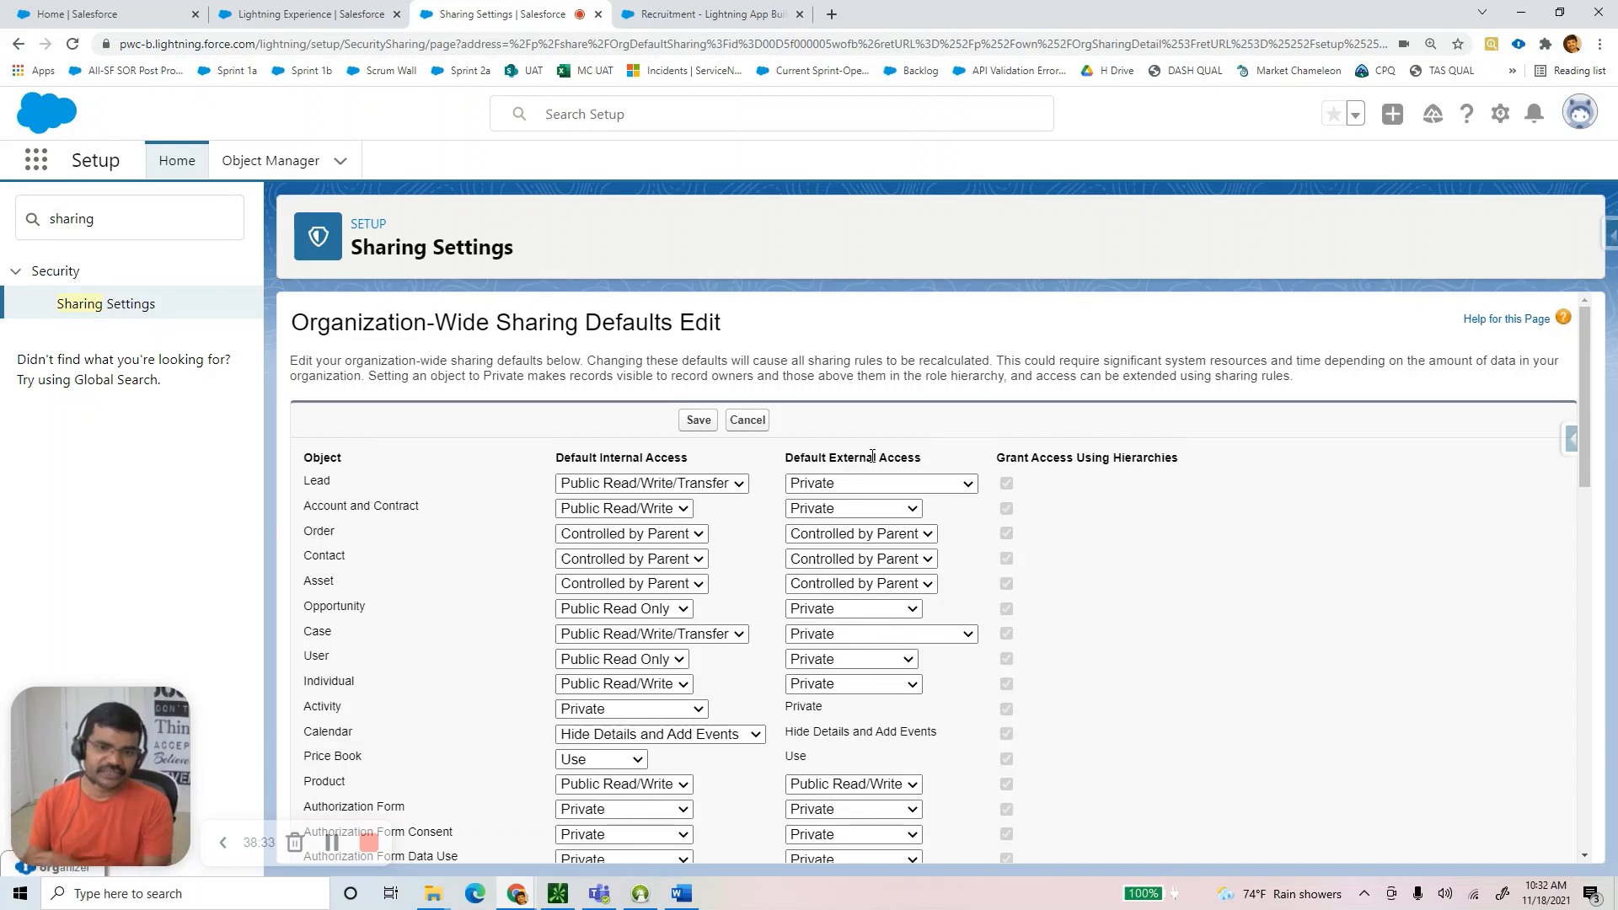
{"action": "left_click", "coordinate": [722, 487]}
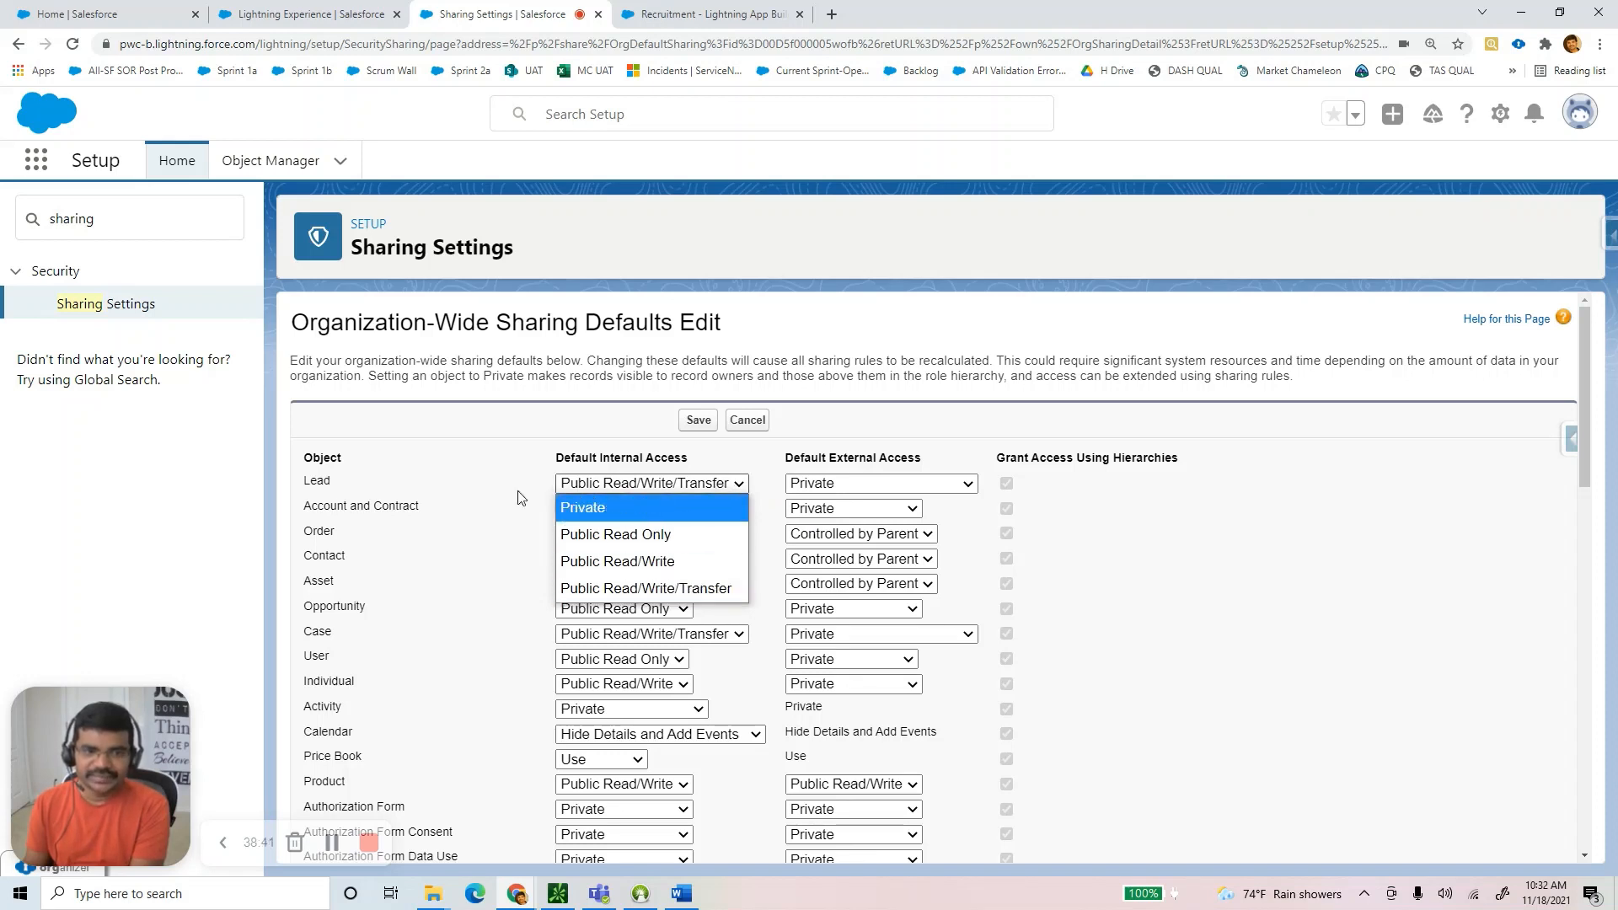
{"action": "left_click", "coordinate": [341, 492]}
{"action": "left_click_drag", "start_coordinate": [337, 487], "coordinate": [307, 483]}
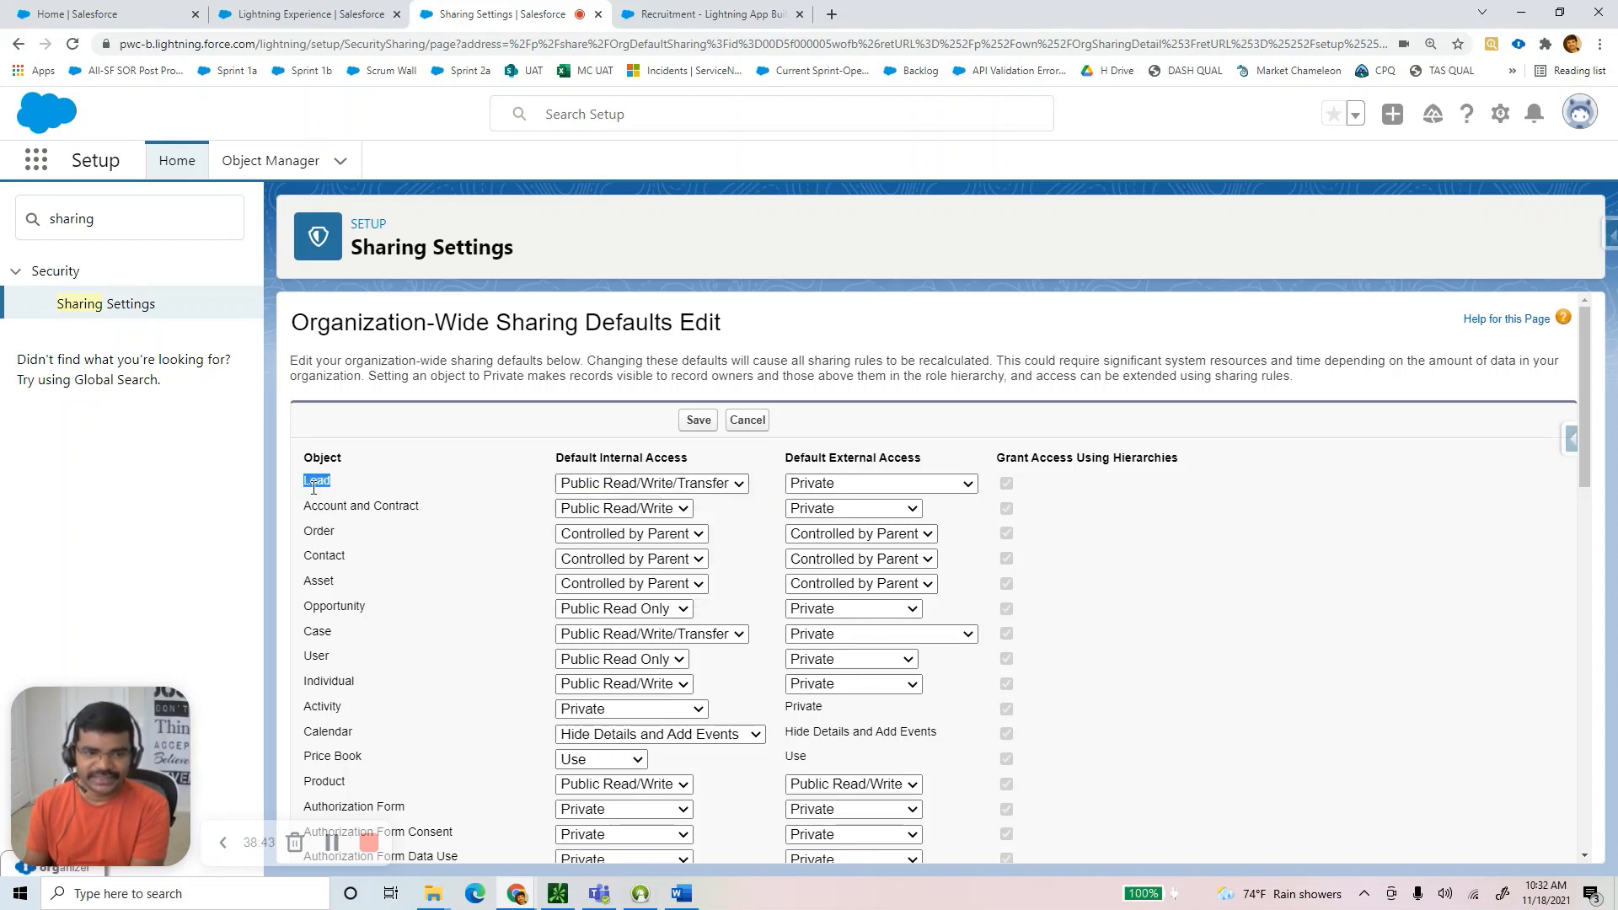
{"action": "left_click_drag", "start_coordinate": [354, 641], "coordinate": [433, 645]}
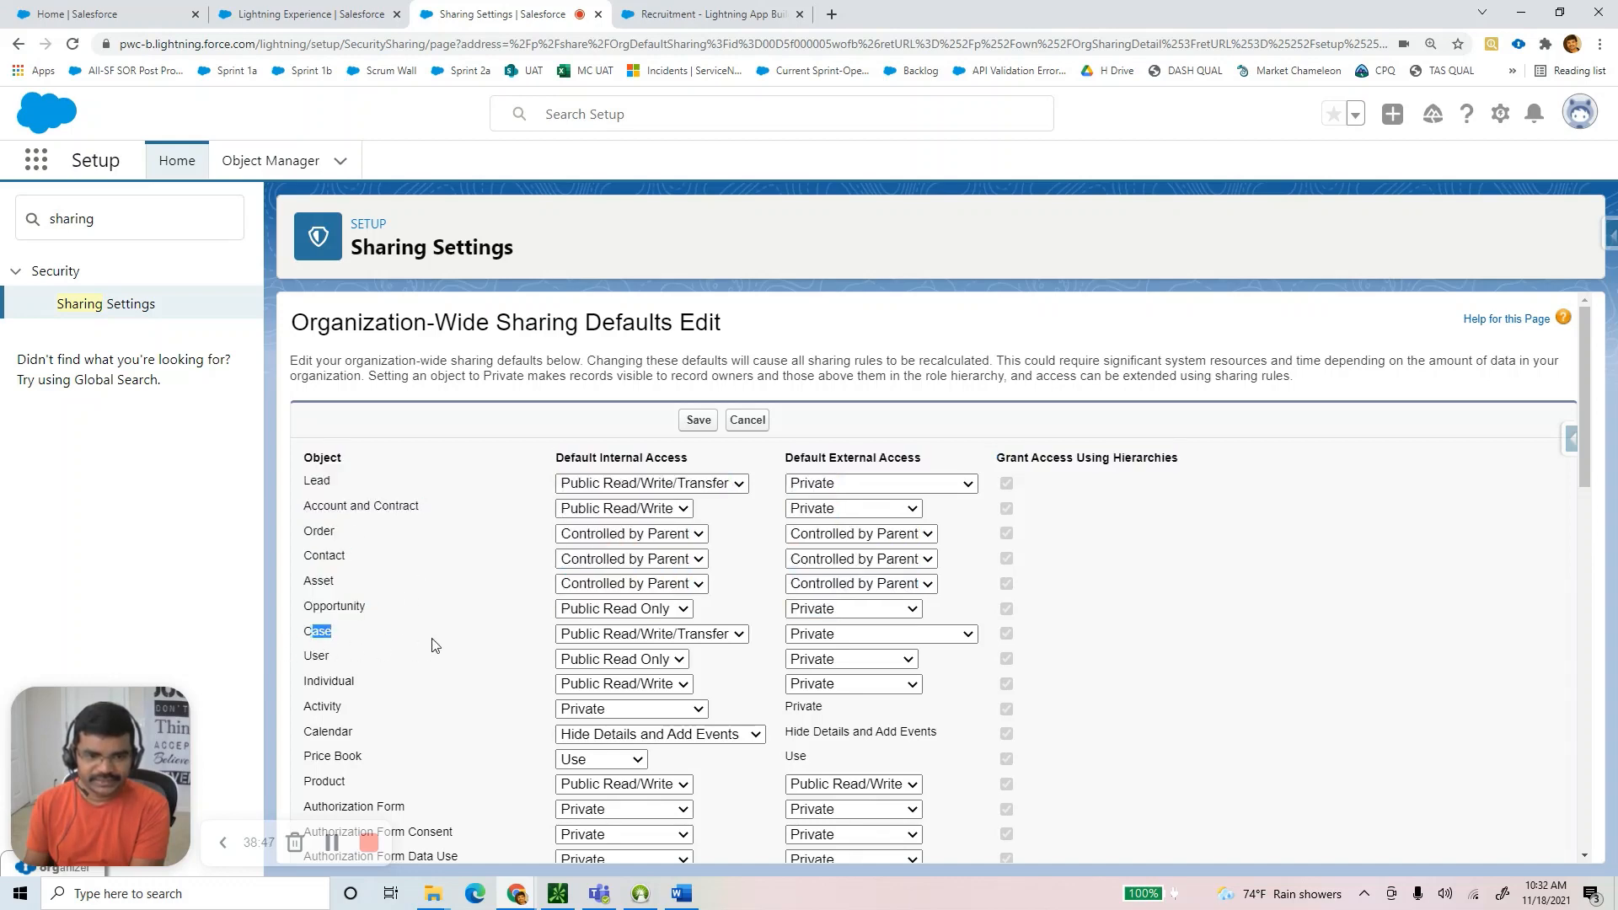
{"action": "scroll", "coordinate": [433, 646], "scroll_direction": "down", "scroll_amount": 3}
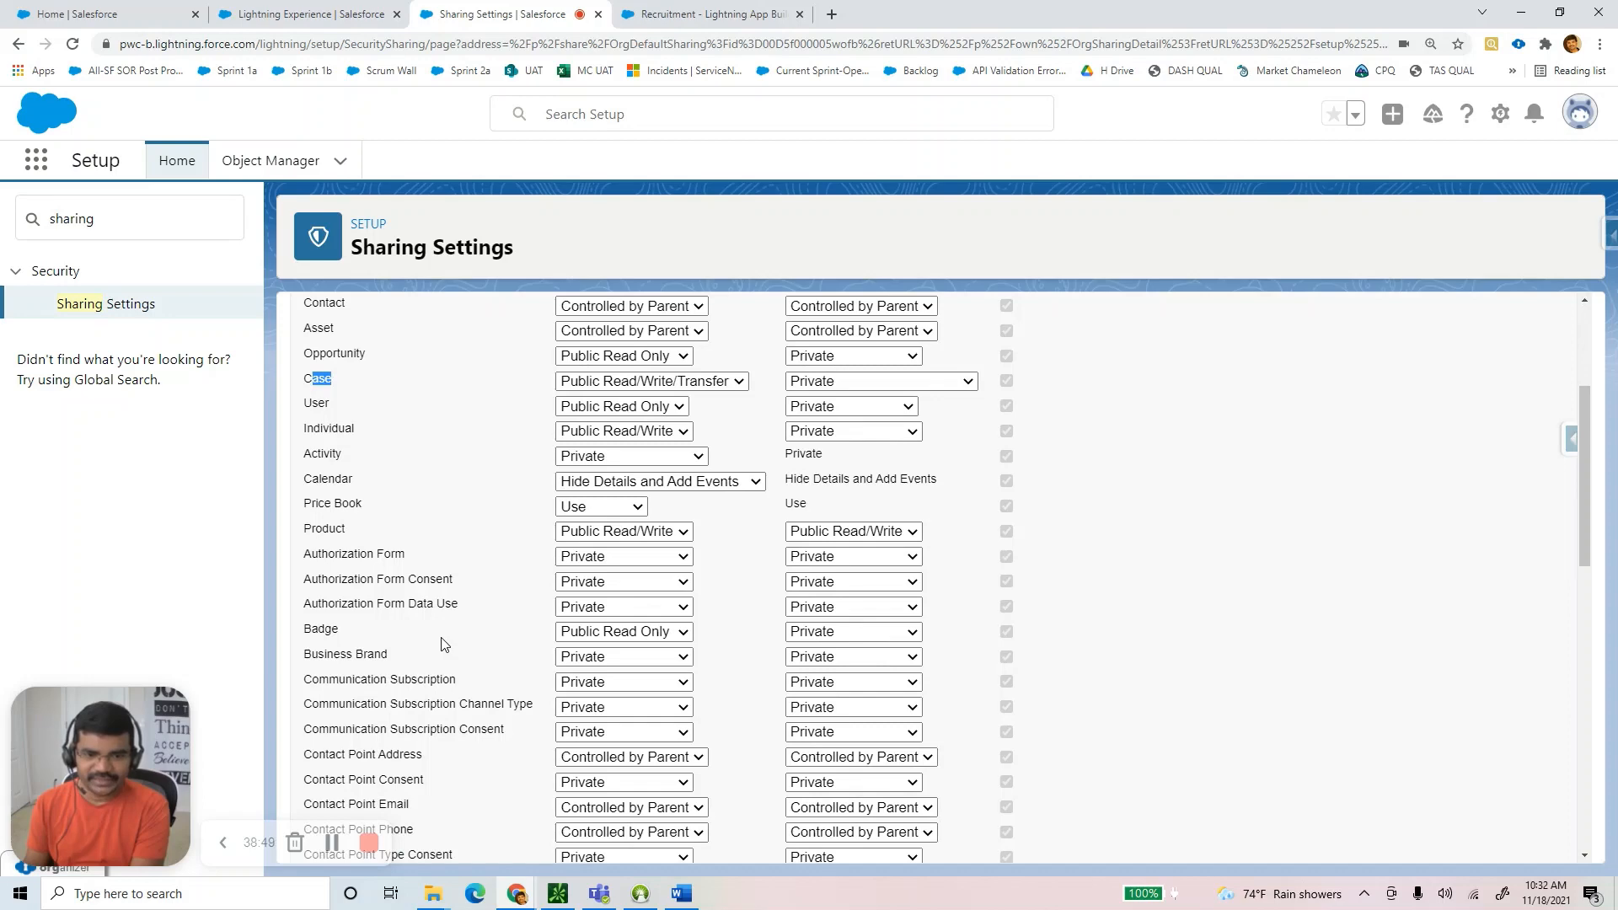
{"action": "scroll", "coordinate": [444, 645], "scroll_direction": "down", "scroll_amount": 2}
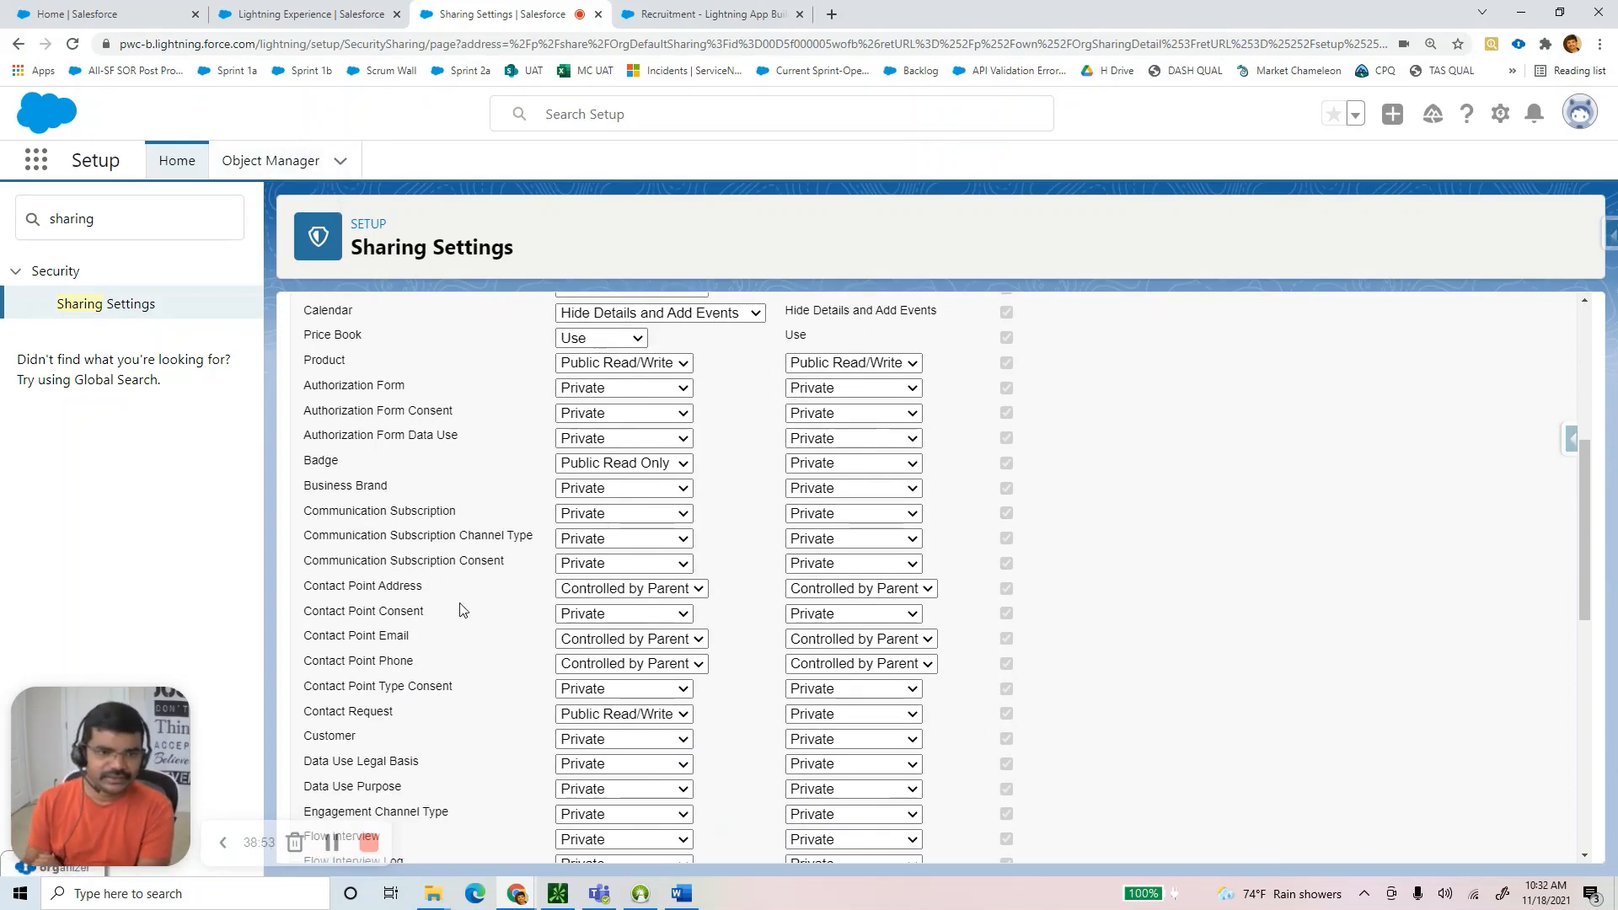
{"action": "scroll", "coordinate": [461, 609], "scroll_direction": "up", "scroll_amount": 3}
{"action": "scroll", "coordinate": [463, 615], "scroll_direction": "down", "scroll_amount": 8}
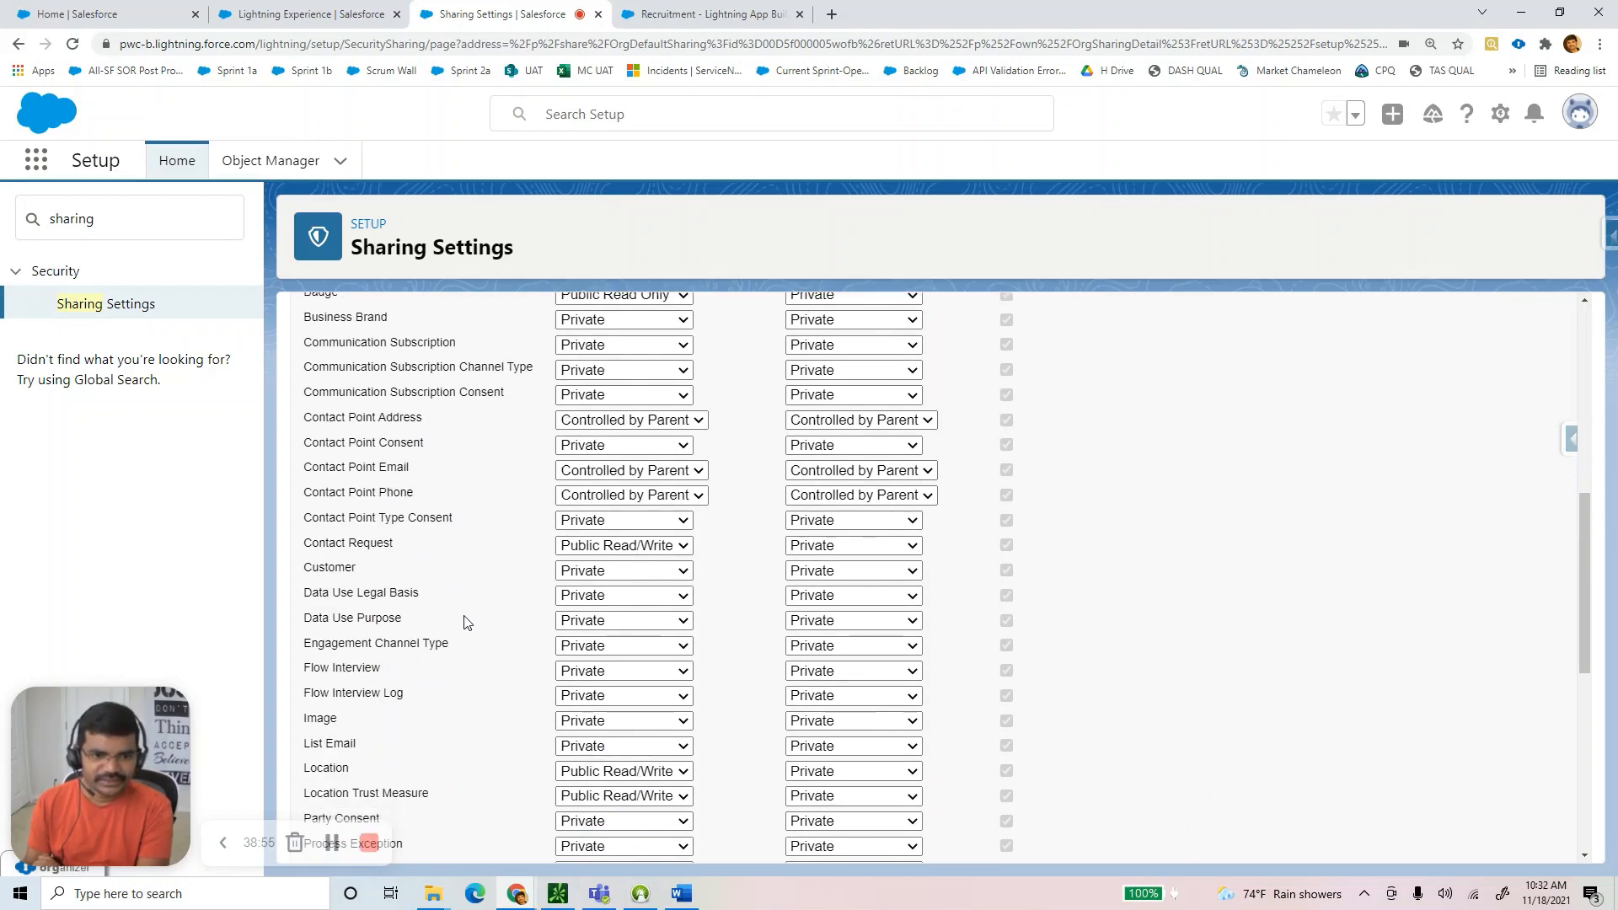
{"action": "scroll", "coordinate": [470, 630], "scroll_direction": "down", "scroll_amount": 4}
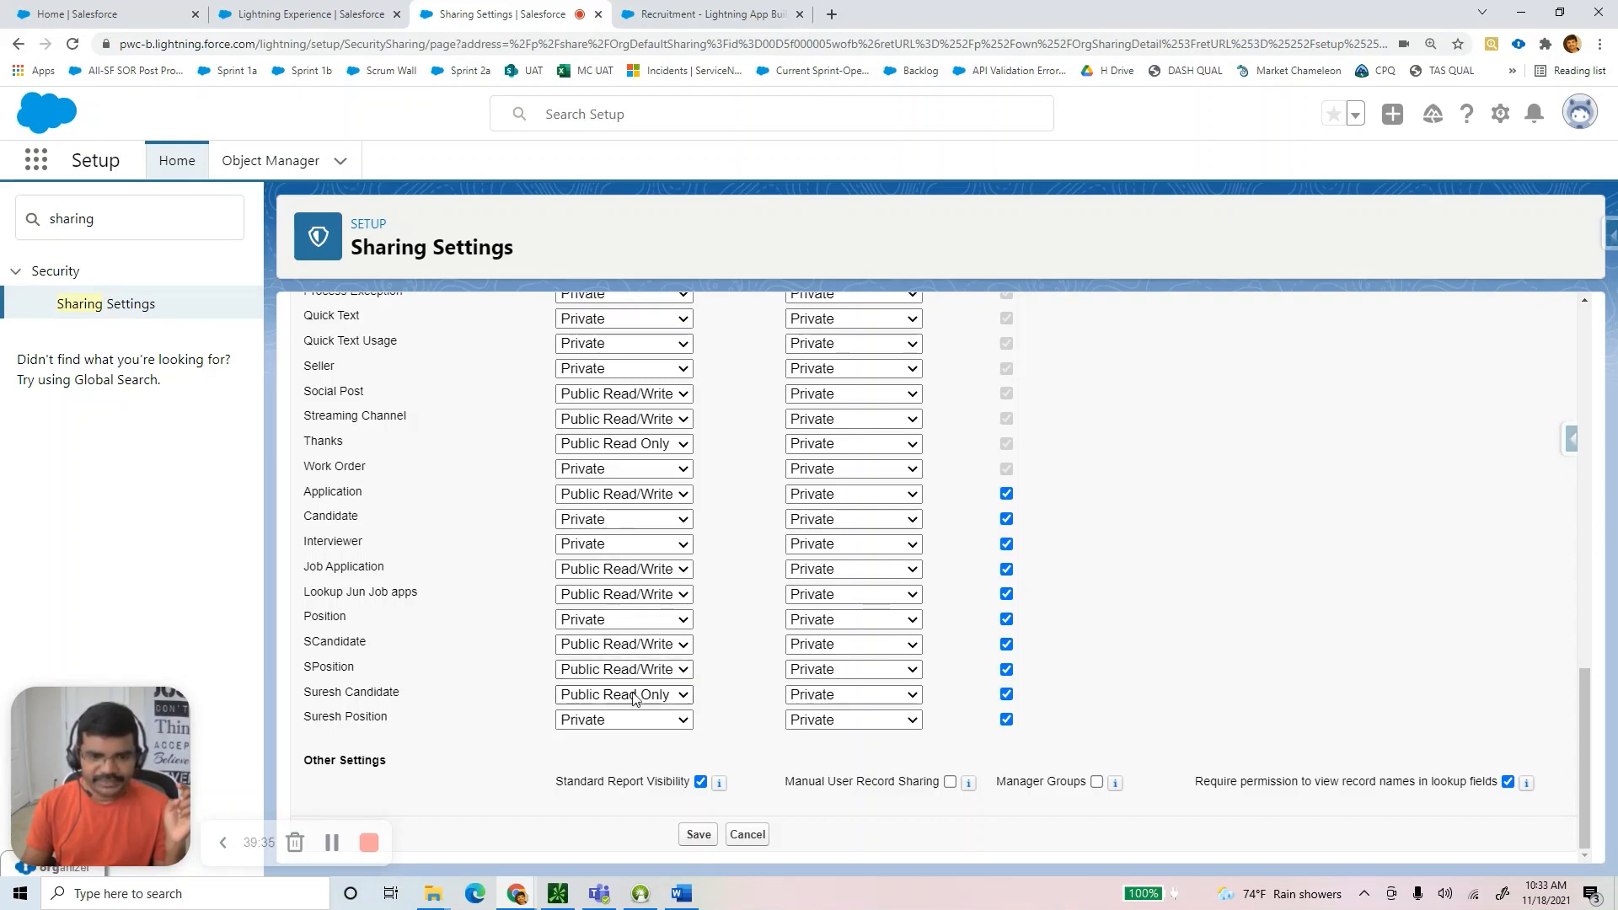
{"action": "mouse_move", "coordinate": [684, 899]}
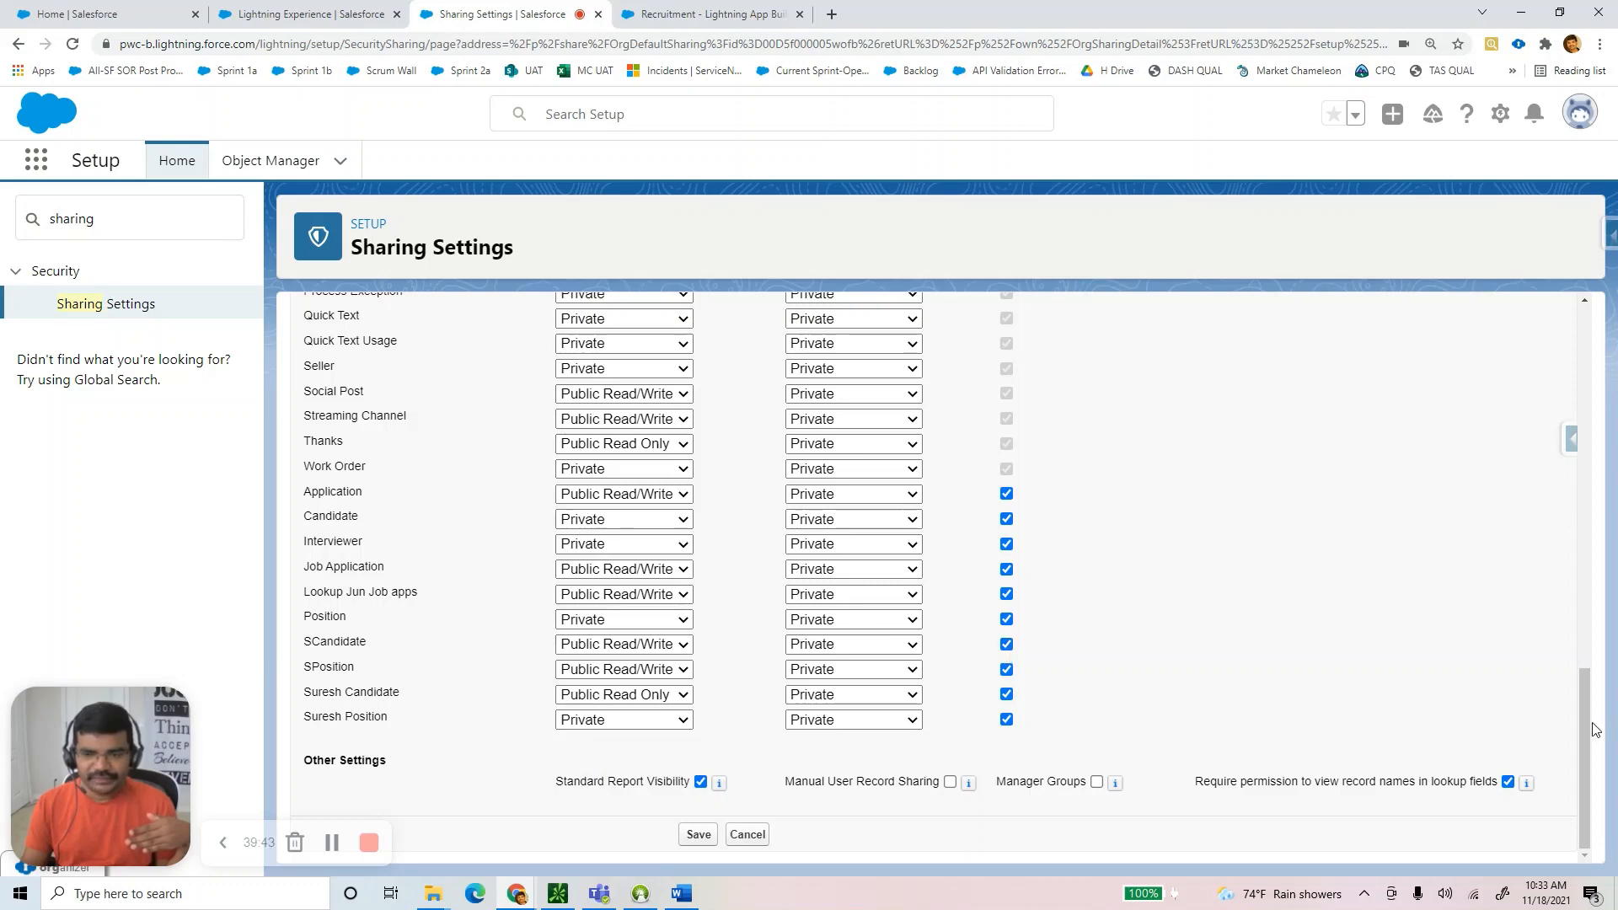
{"action": "left_click_drag", "start_coordinate": [1590, 726], "coordinate": [1588, 329]}
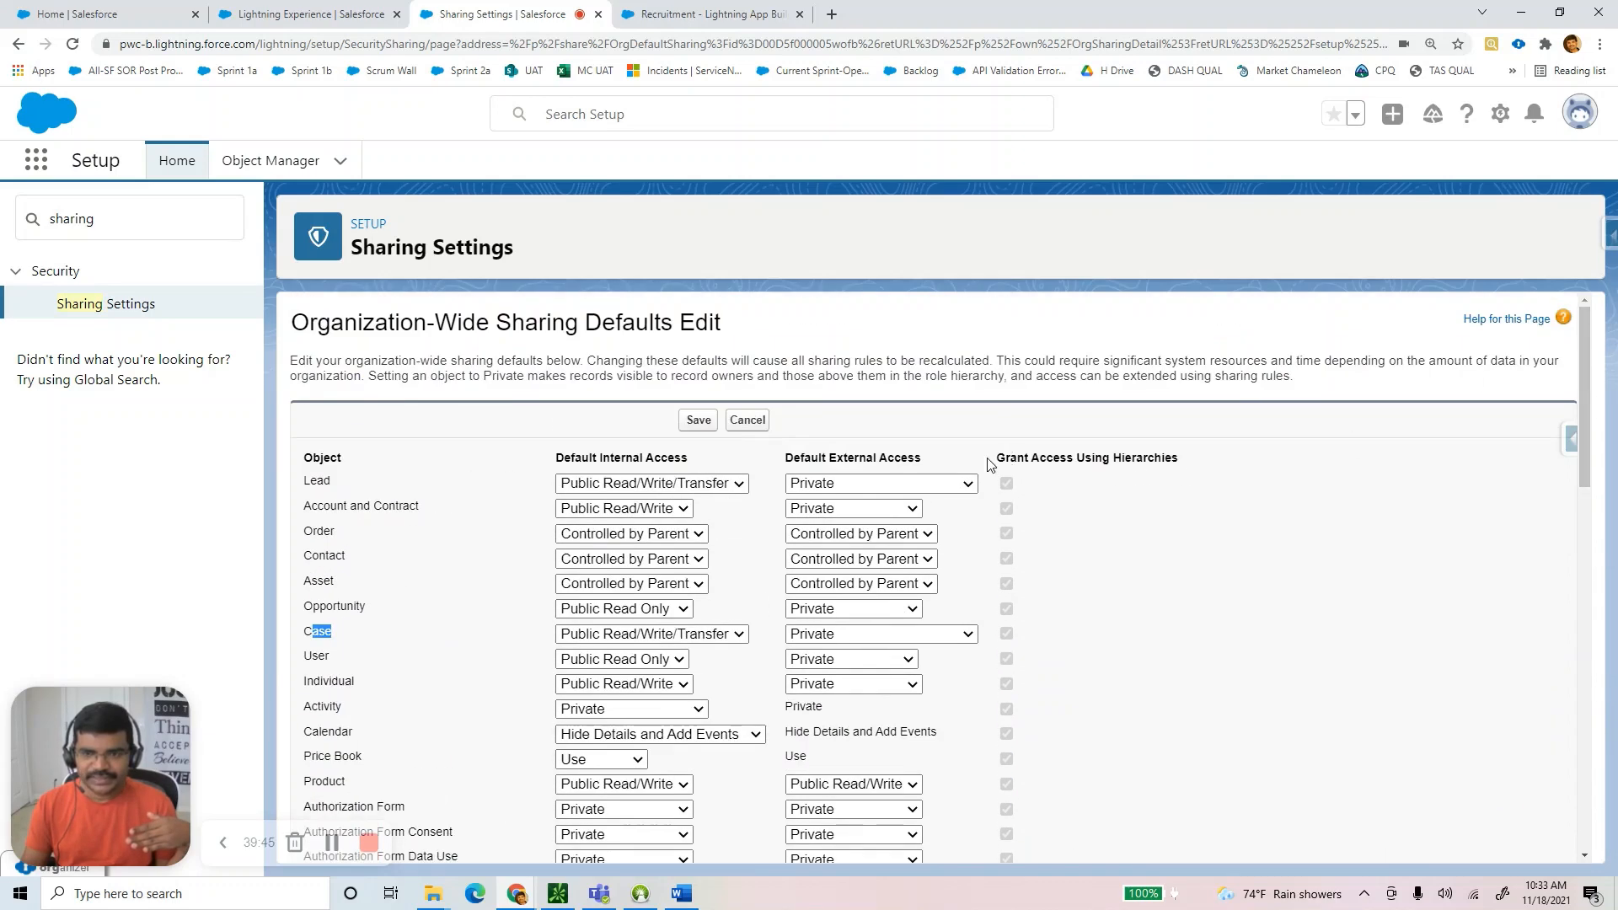
{"action": "left_click_drag", "start_coordinate": [993, 463], "coordinate": [1258, 512]}
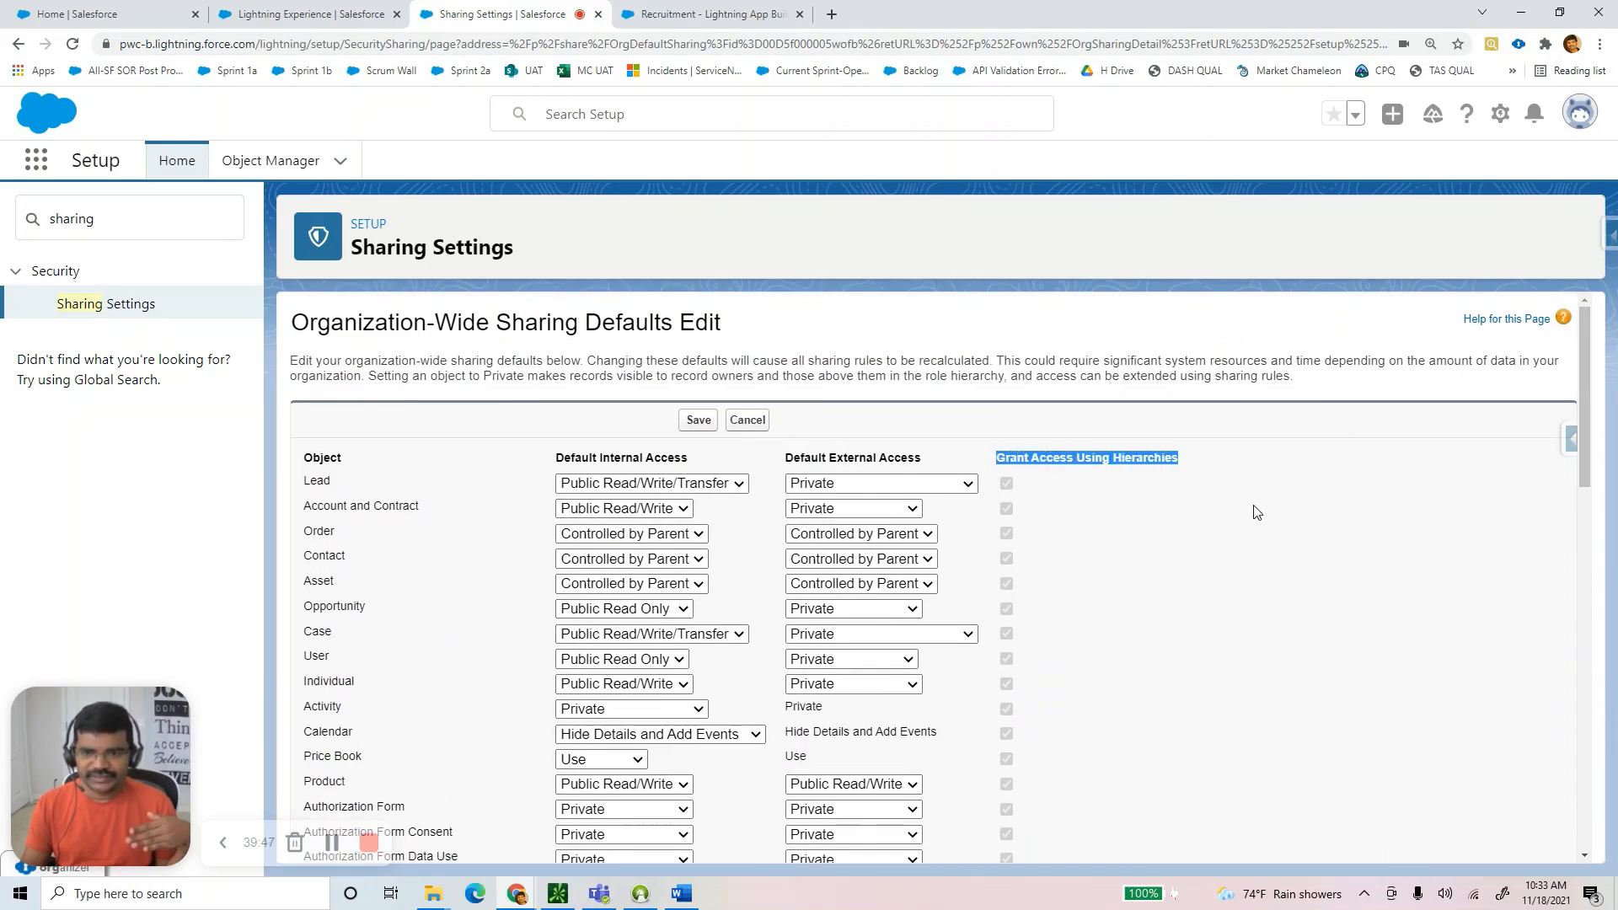
{"action": "left_click_drag", "start_coordinate": [1585, 417], "coordinate": [1583, 776]}
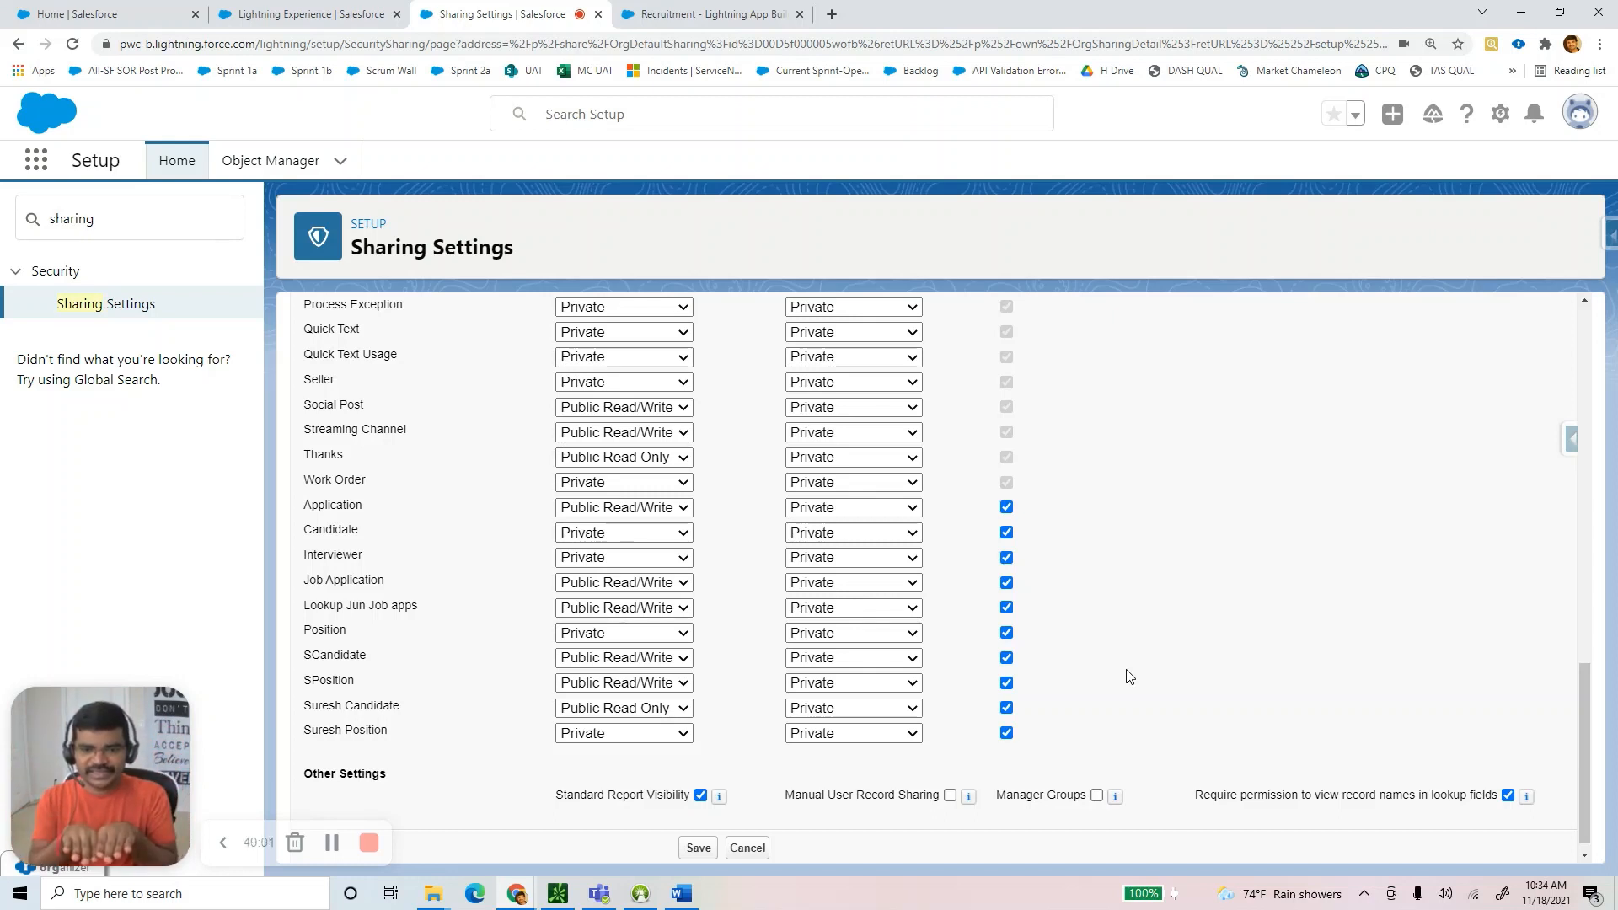
Set the Default Internal Access of both SCandidate and SPosition to Private.
{"action": "left_click", "coordinate": [624, 657]}
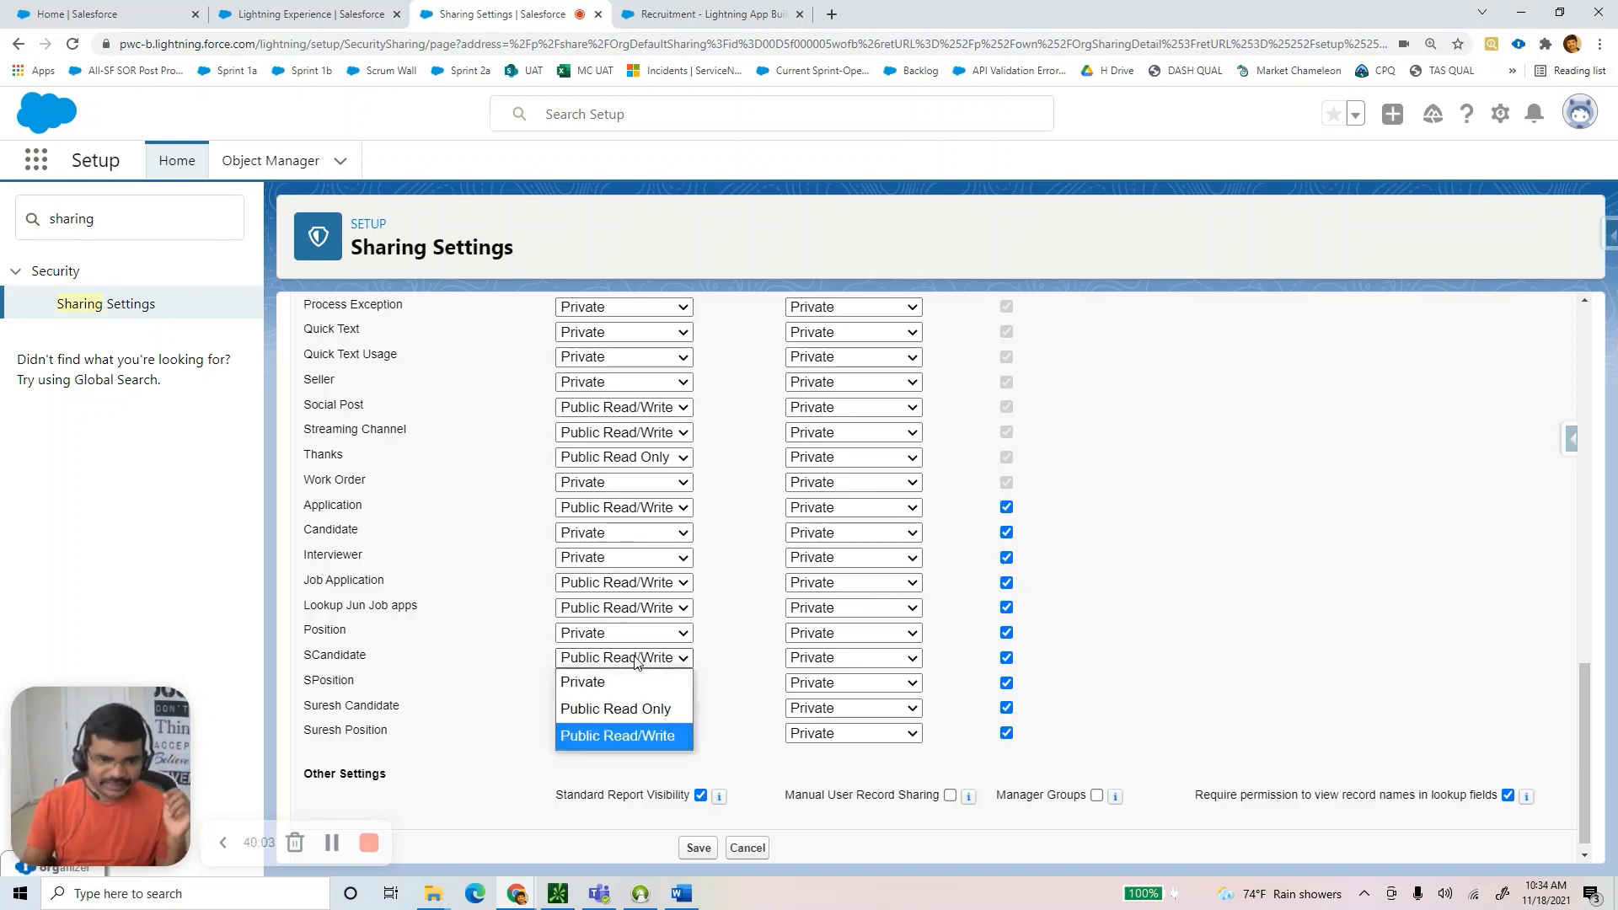
{"action": "left_click", "coordinate": [607, 682]}
{"action": "left_click", "coordinate": [607, 683]}
{"action": "left_click", "coordinate": [604, 711]}
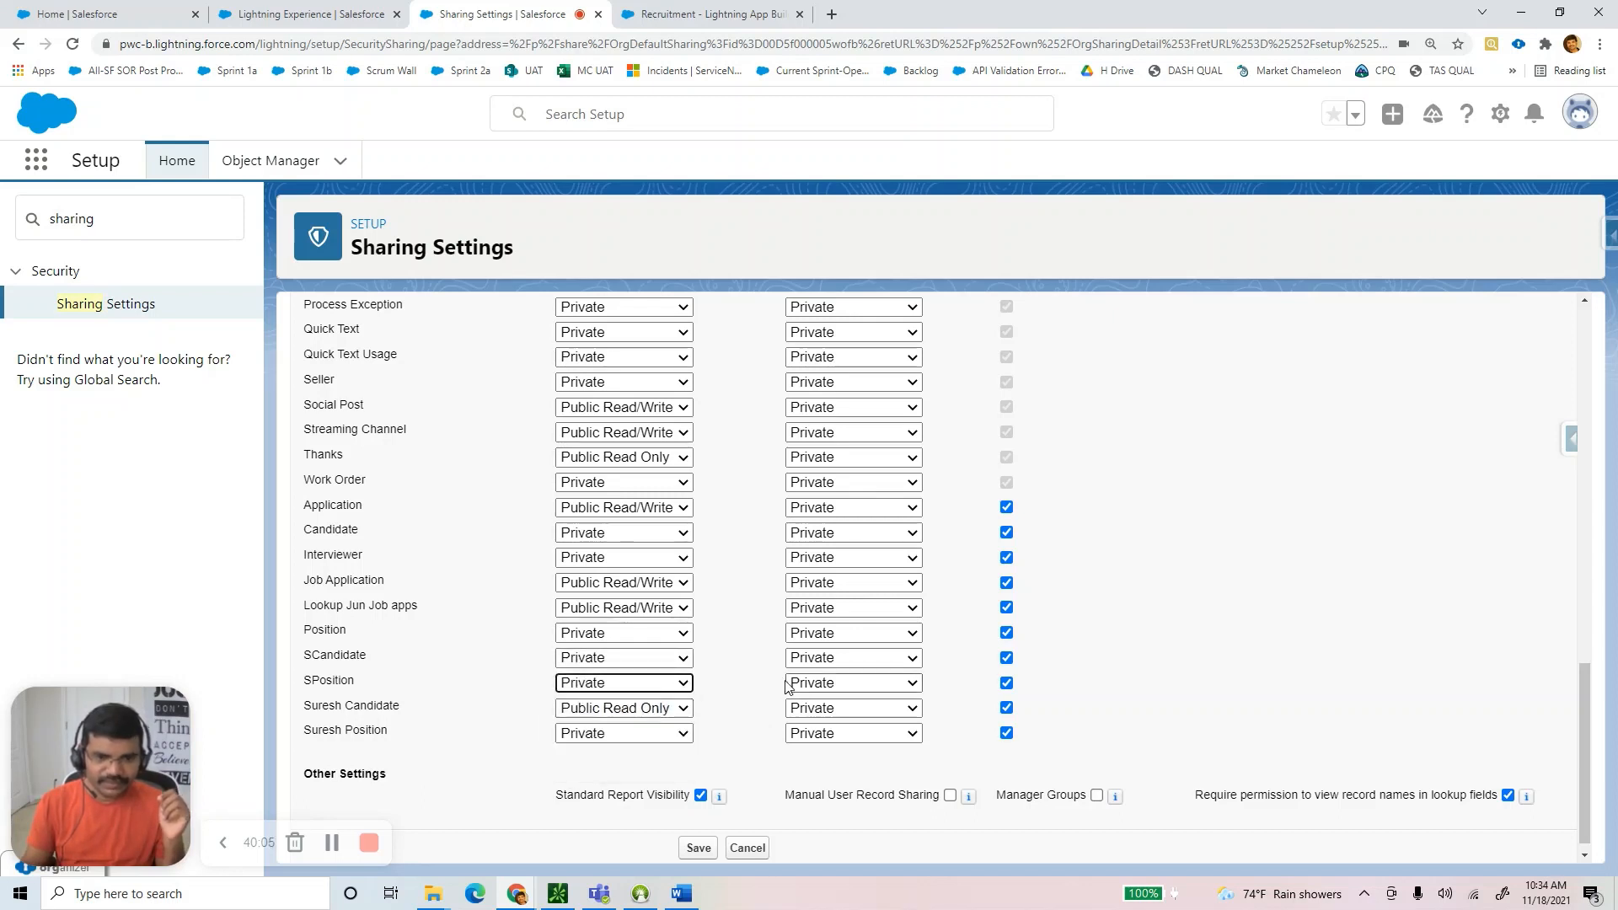
Uncheck and recheck Grant Access Using Hierarchies for SCandidate and SPosition.
{"action": "left_click", "coordinate": [1008, 658]}
{"action": "left_click", "coordinate": [1005, 684]}
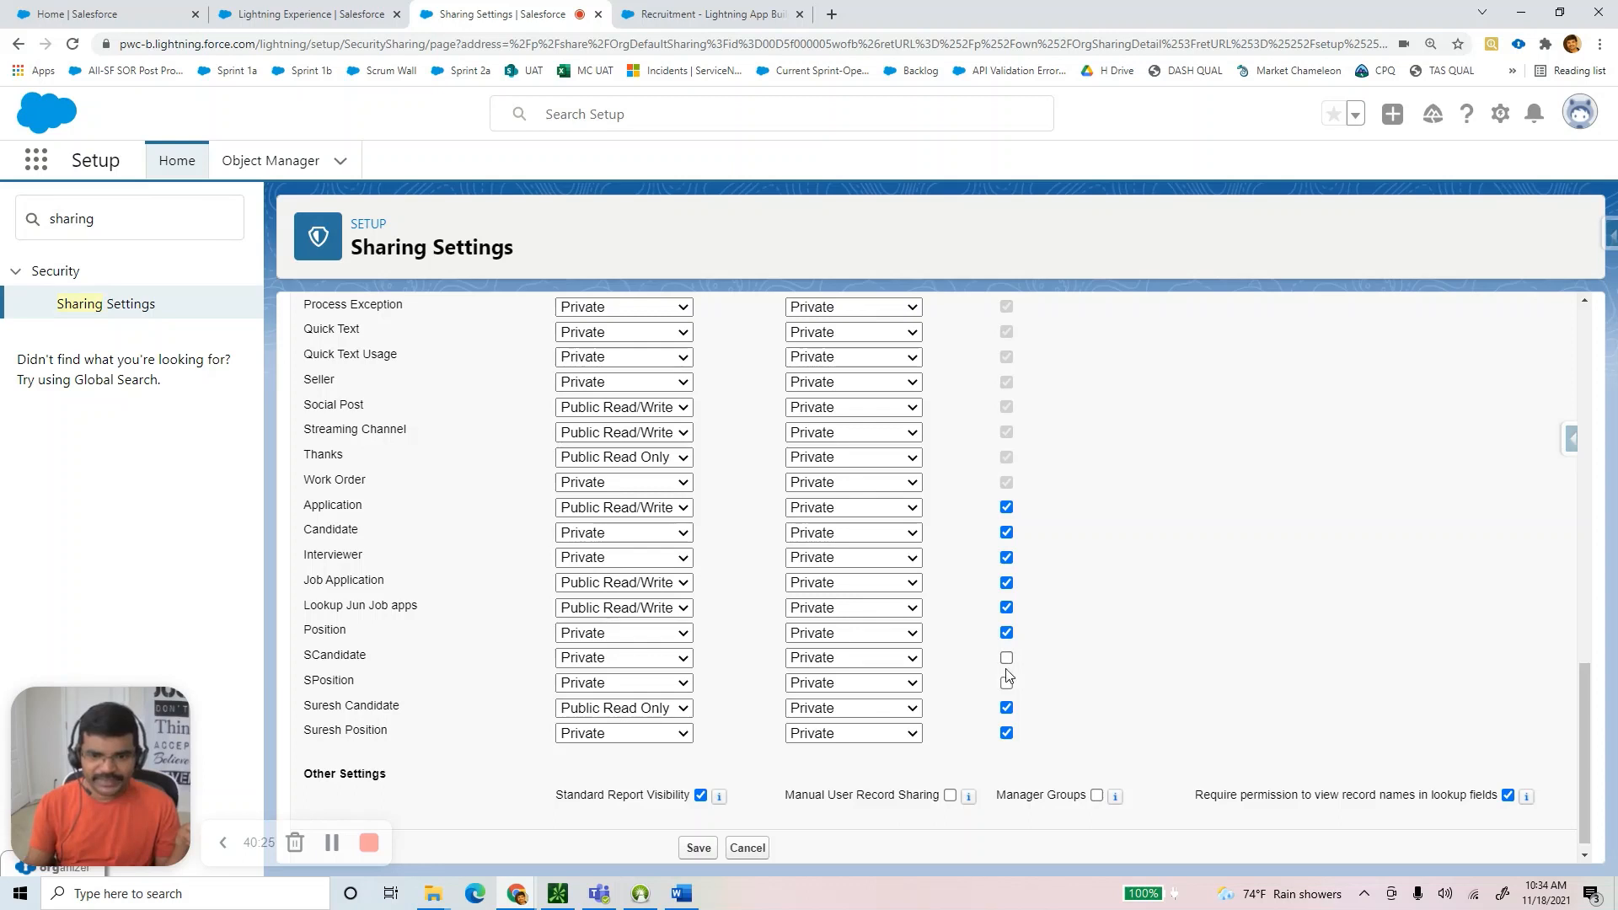
{"action": "left_click", "coordinate": [1006, 658]}
{"action": "left_click", "coordinate": [1007, 683]}
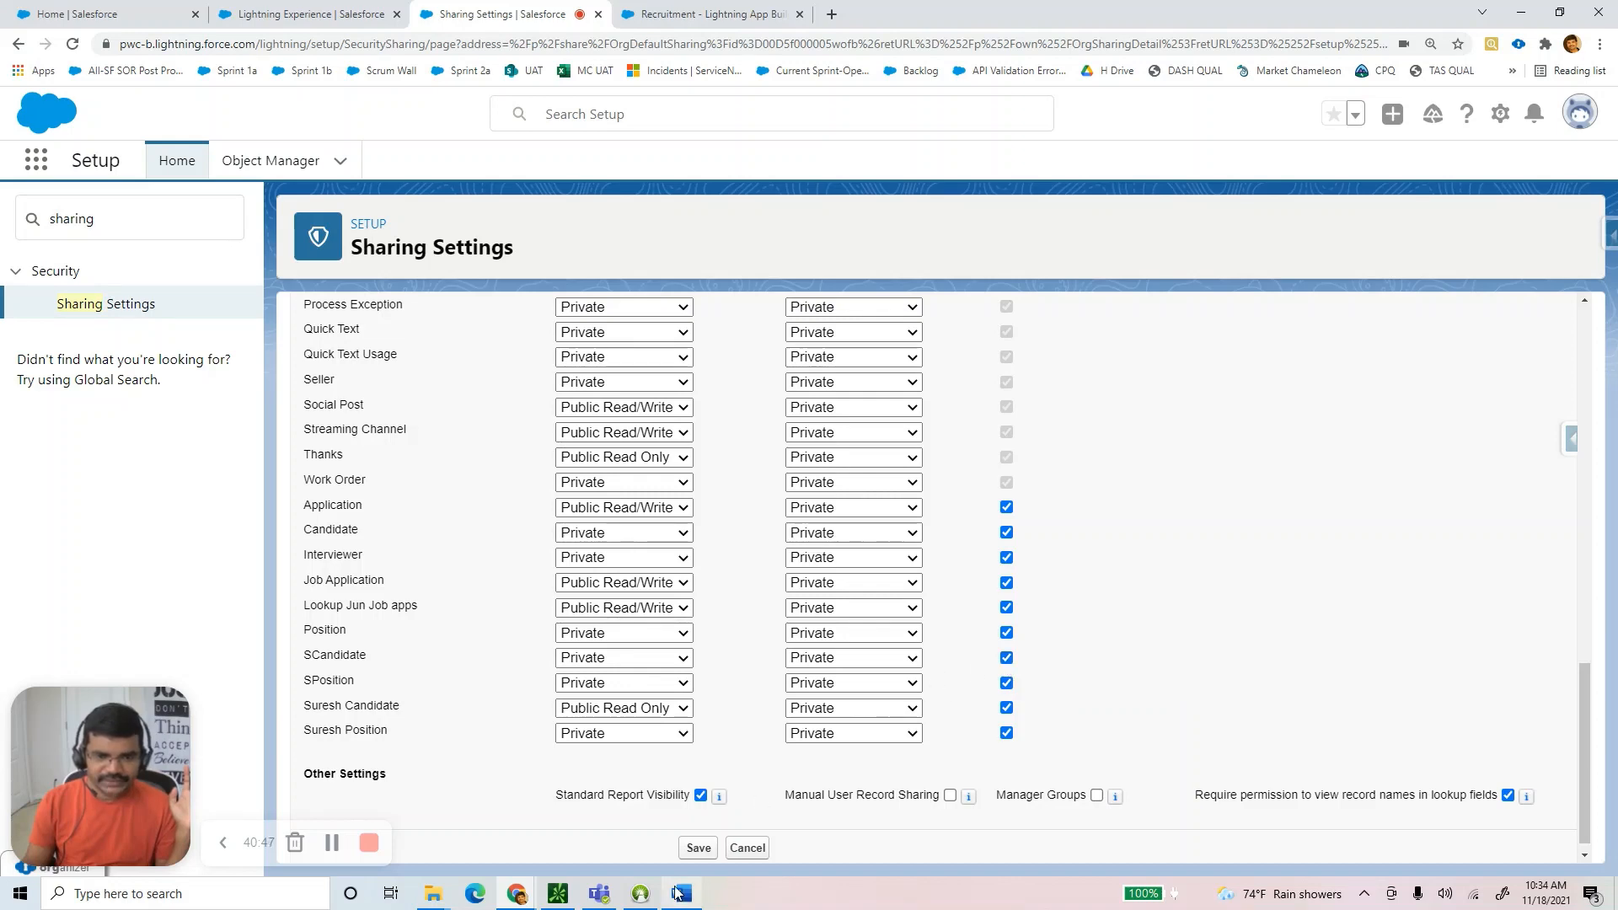
{"action": "mouse_move", "coordinate": [677, 891]}
{"action": "left_click", "coordinate": [708, 856]}
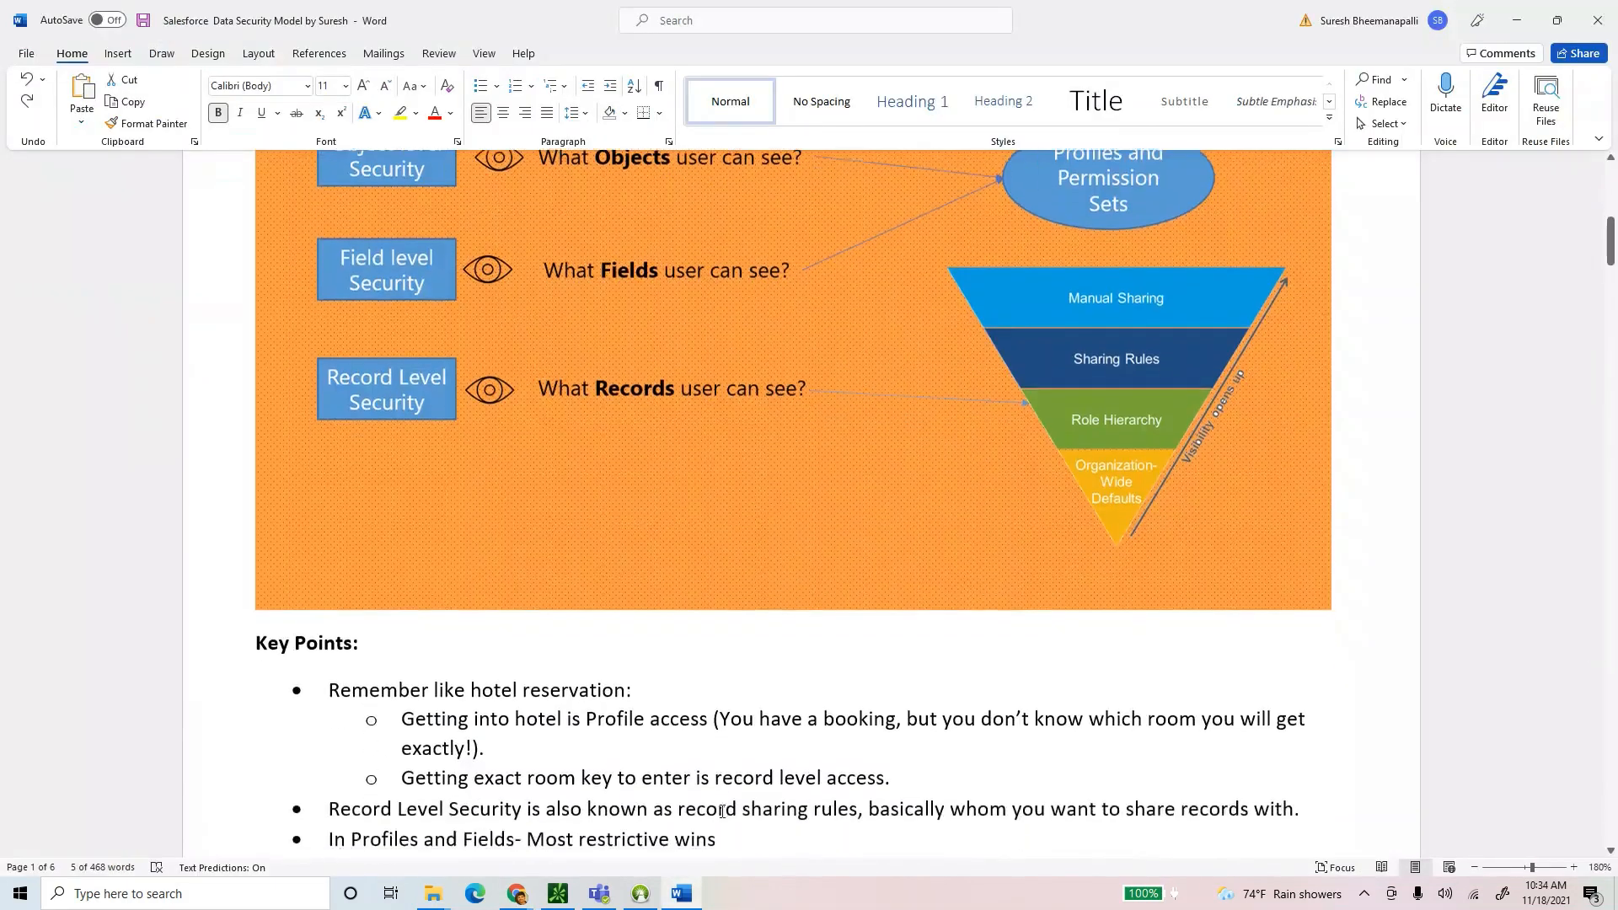
{"action": "scroll", "coordinate": [722, 812], "scroll_direction": "down", "scroll_amount": 5}
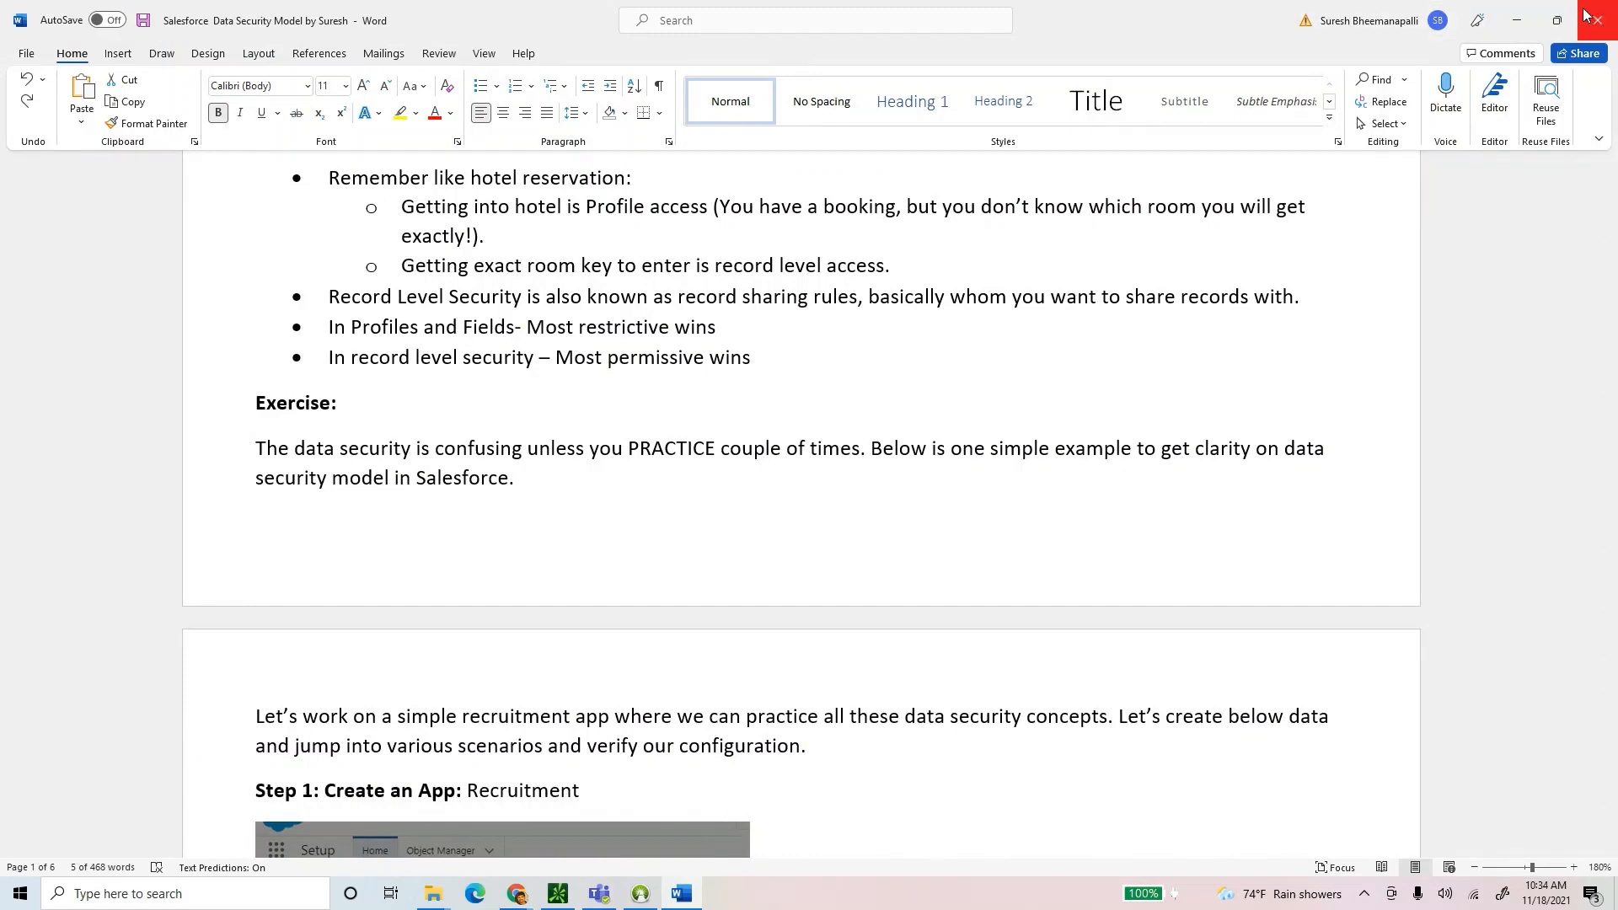
{"action": "left_click", "coordinate": [1517, 24]}
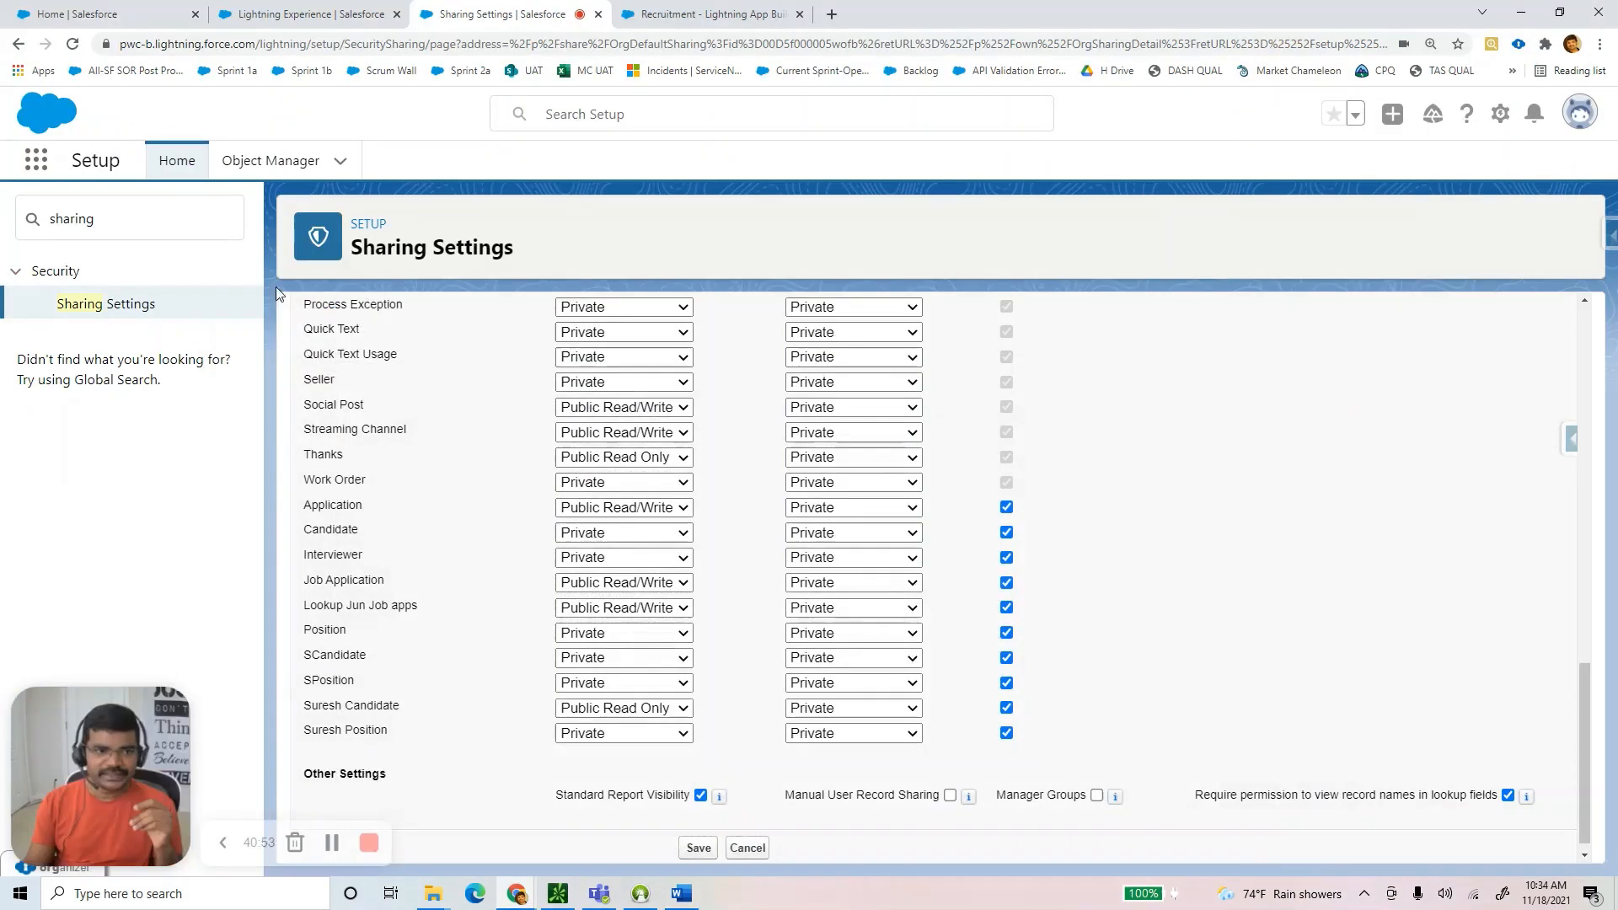
Start a new sharing rule under SCandidate Sharing Rules on Sharing Settings.
{"action": "left_click", "coordinate": [112, 306]}
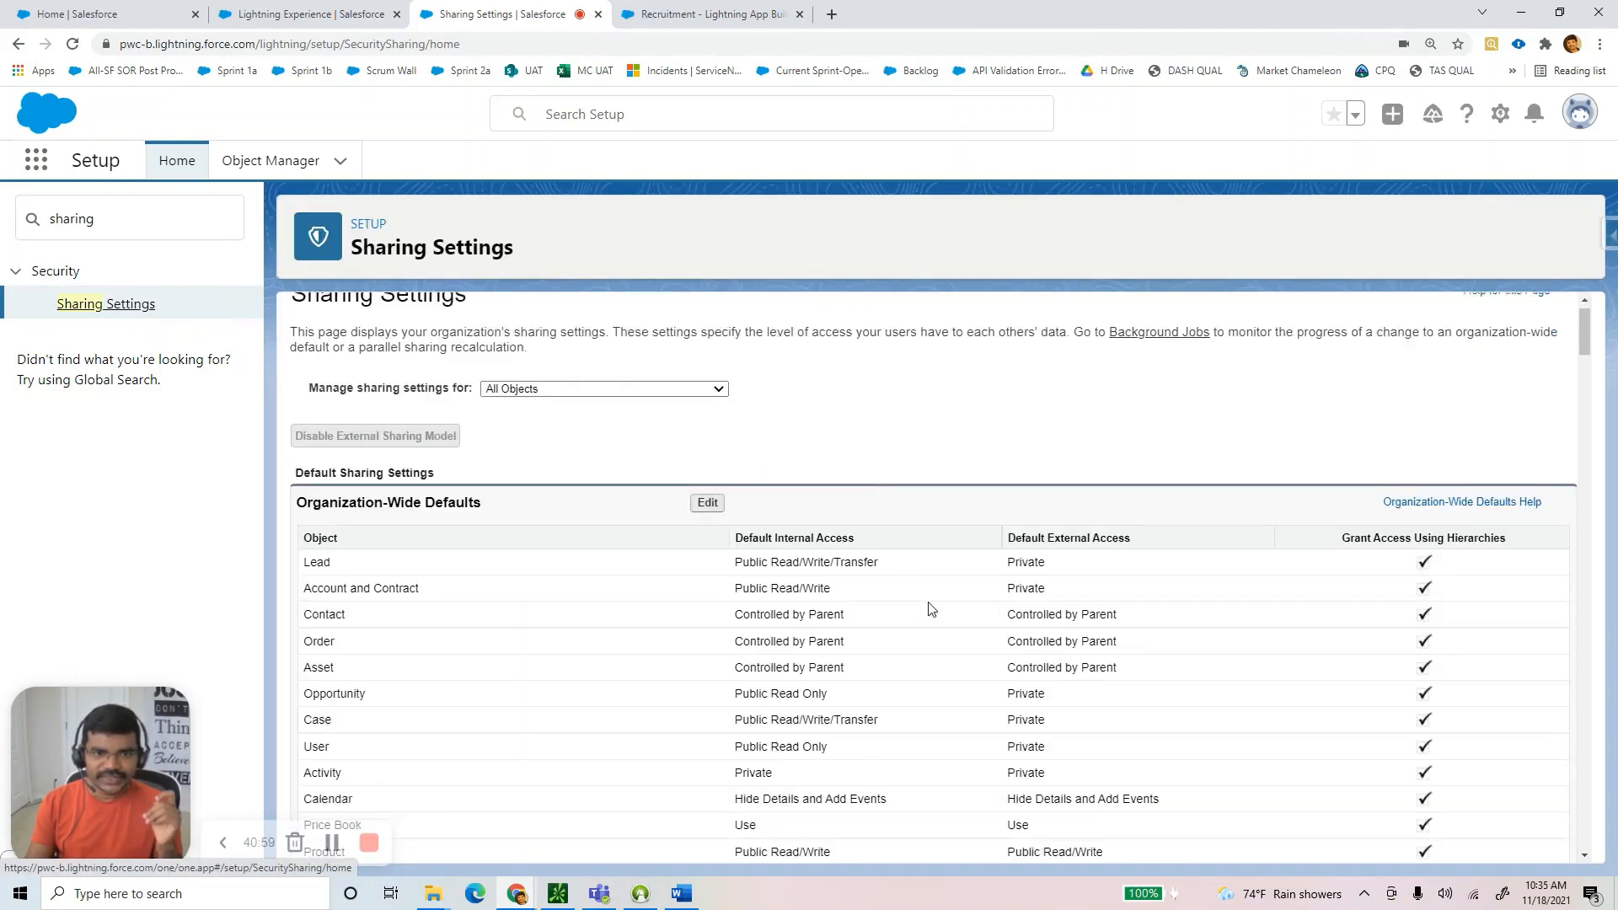
{"action": "scroll", "coordinate": [1521, 473], "scroll_direction": "down", "scroll_amount": 10}
{"action": "scroll", "coordinate": [1587, 405], "scroll_direction": "down", "scroll_amount": 15}
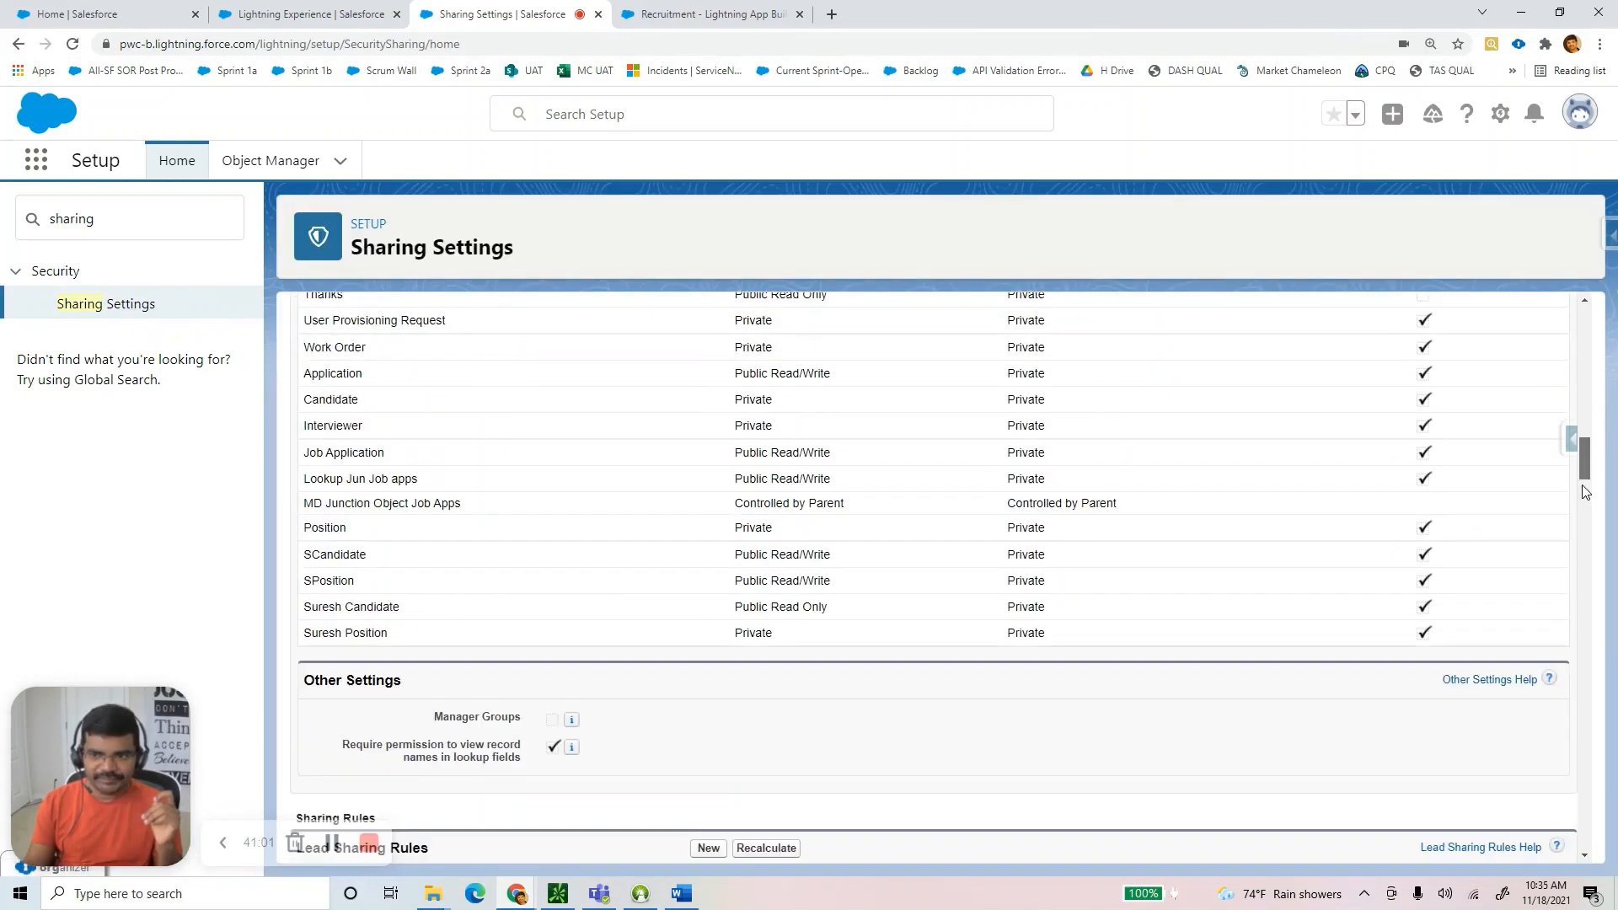
{"action": "scroll", "coordinate": [1582, 672], "scroll_direction": "down", "scroll_amount": 20}
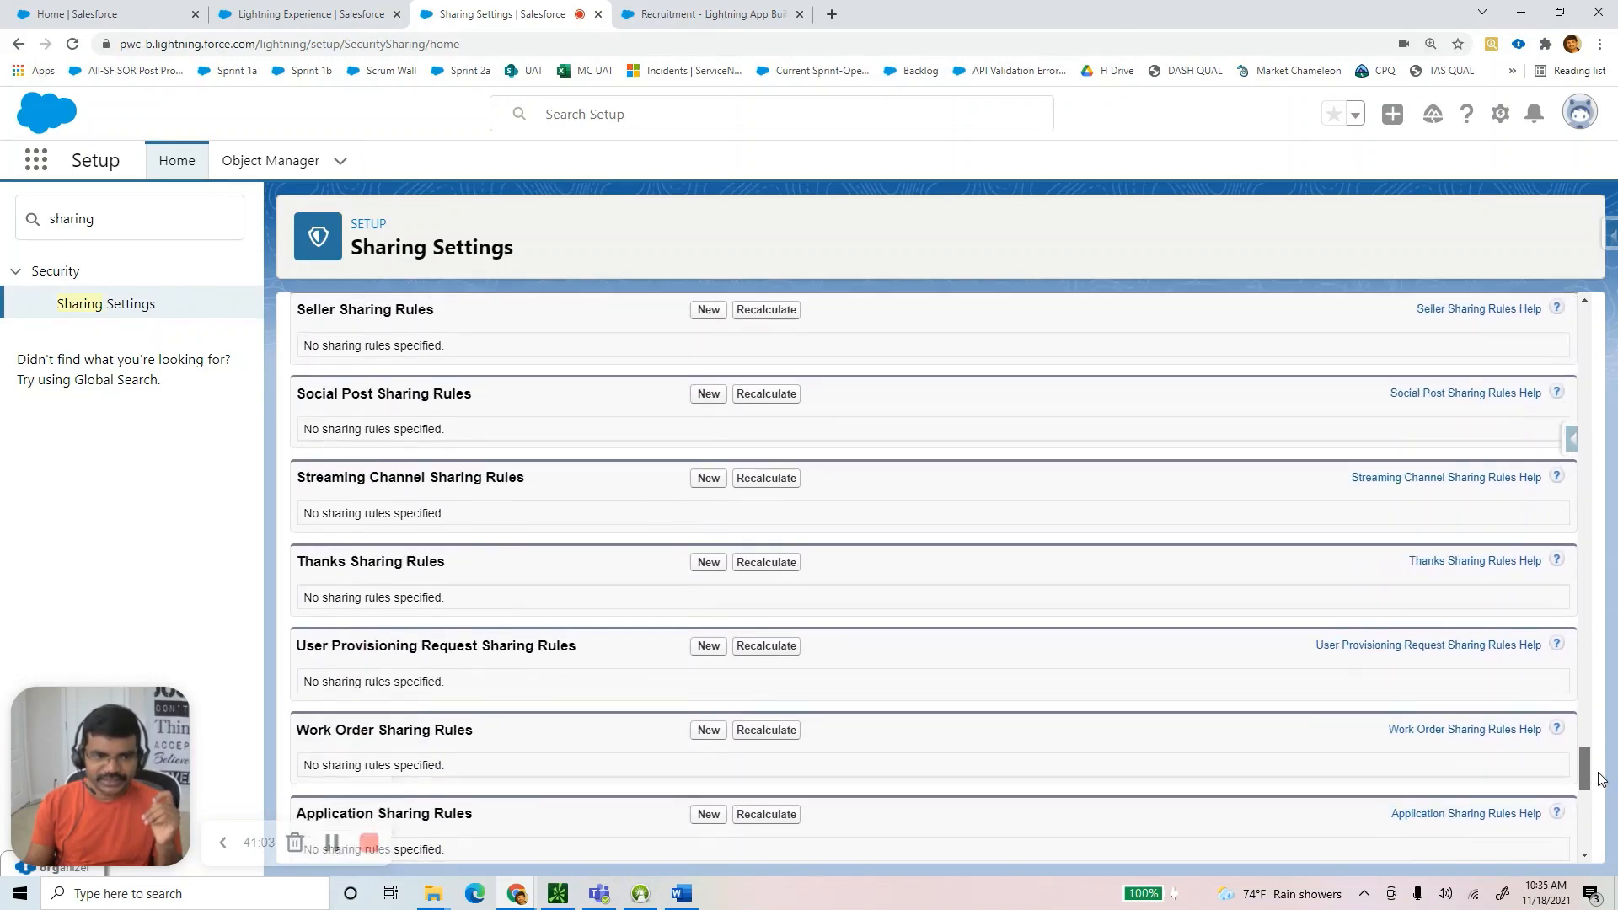
{"action": "scroll", "coordinate": [1602, 826], "scroll_direction": "down", "scroll_amount": 2}
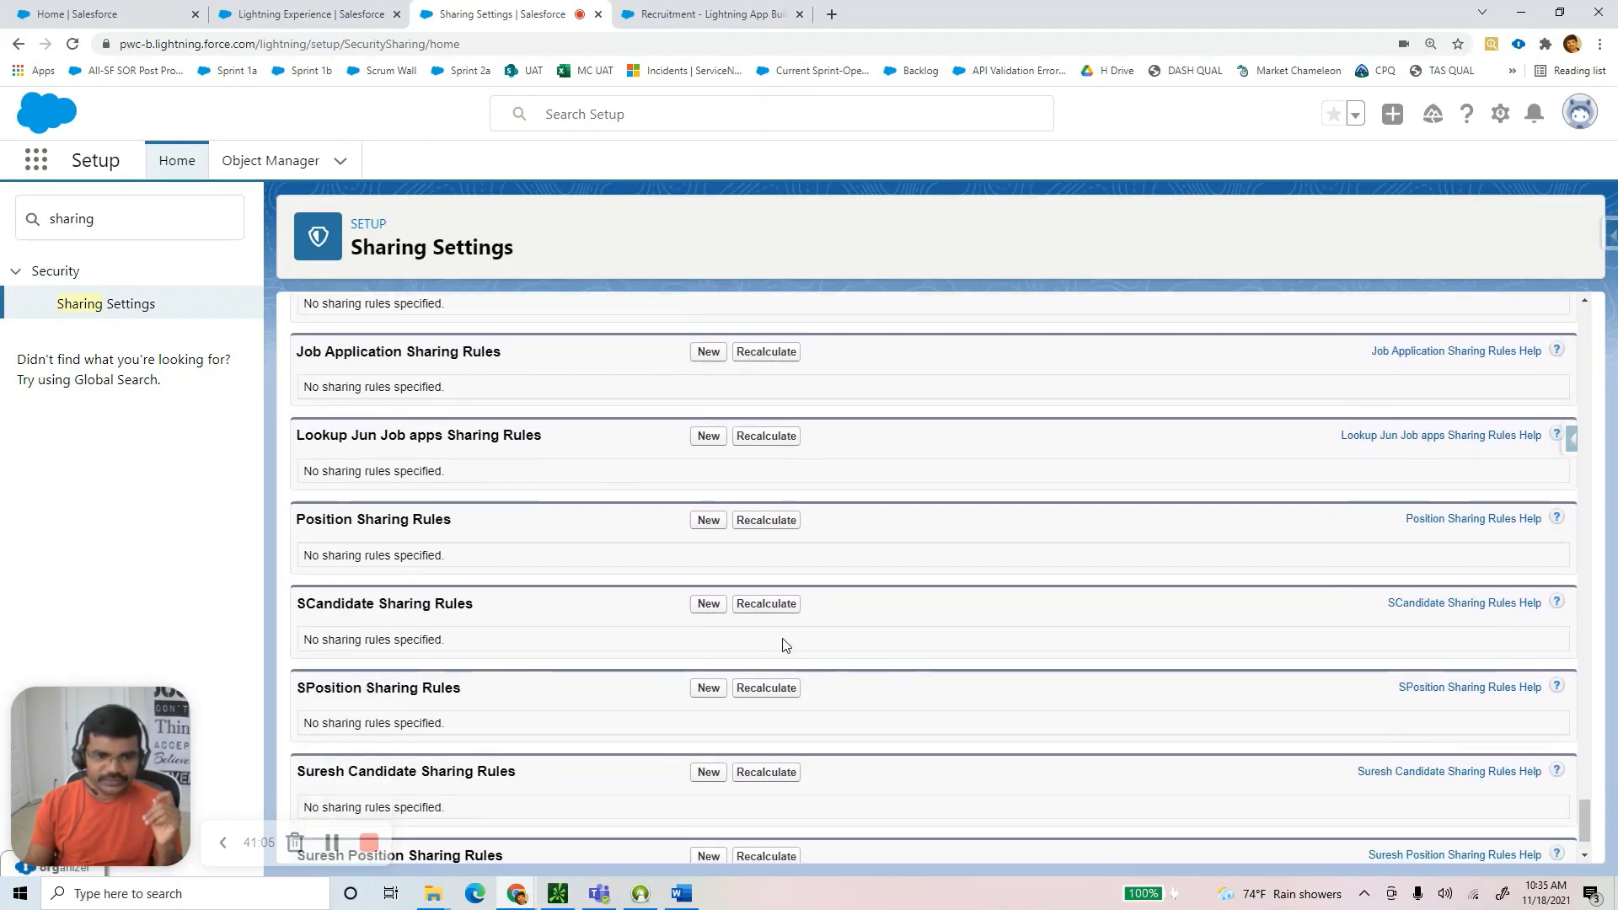
{"action": "left_click", "coordinate": [708, 604]}
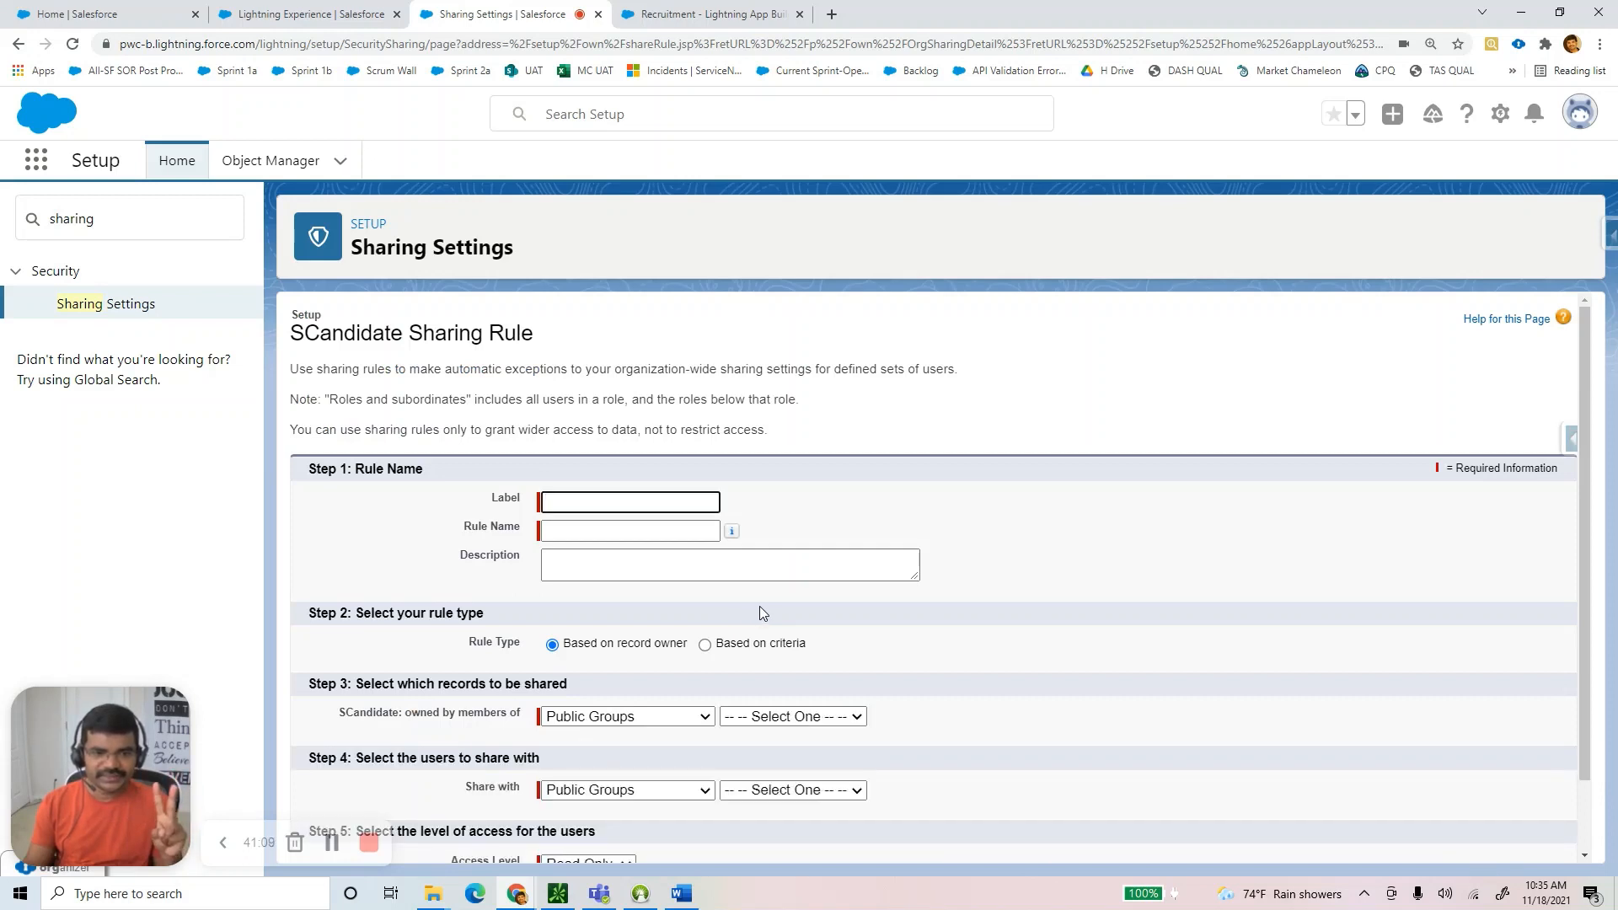
Make the rule Based on criteria and choose Created By ID as the first criteria field.
{"action": "scroll", "coordinate": [761, 611], "scroll_direction": "down", "scroll_amount": 1}
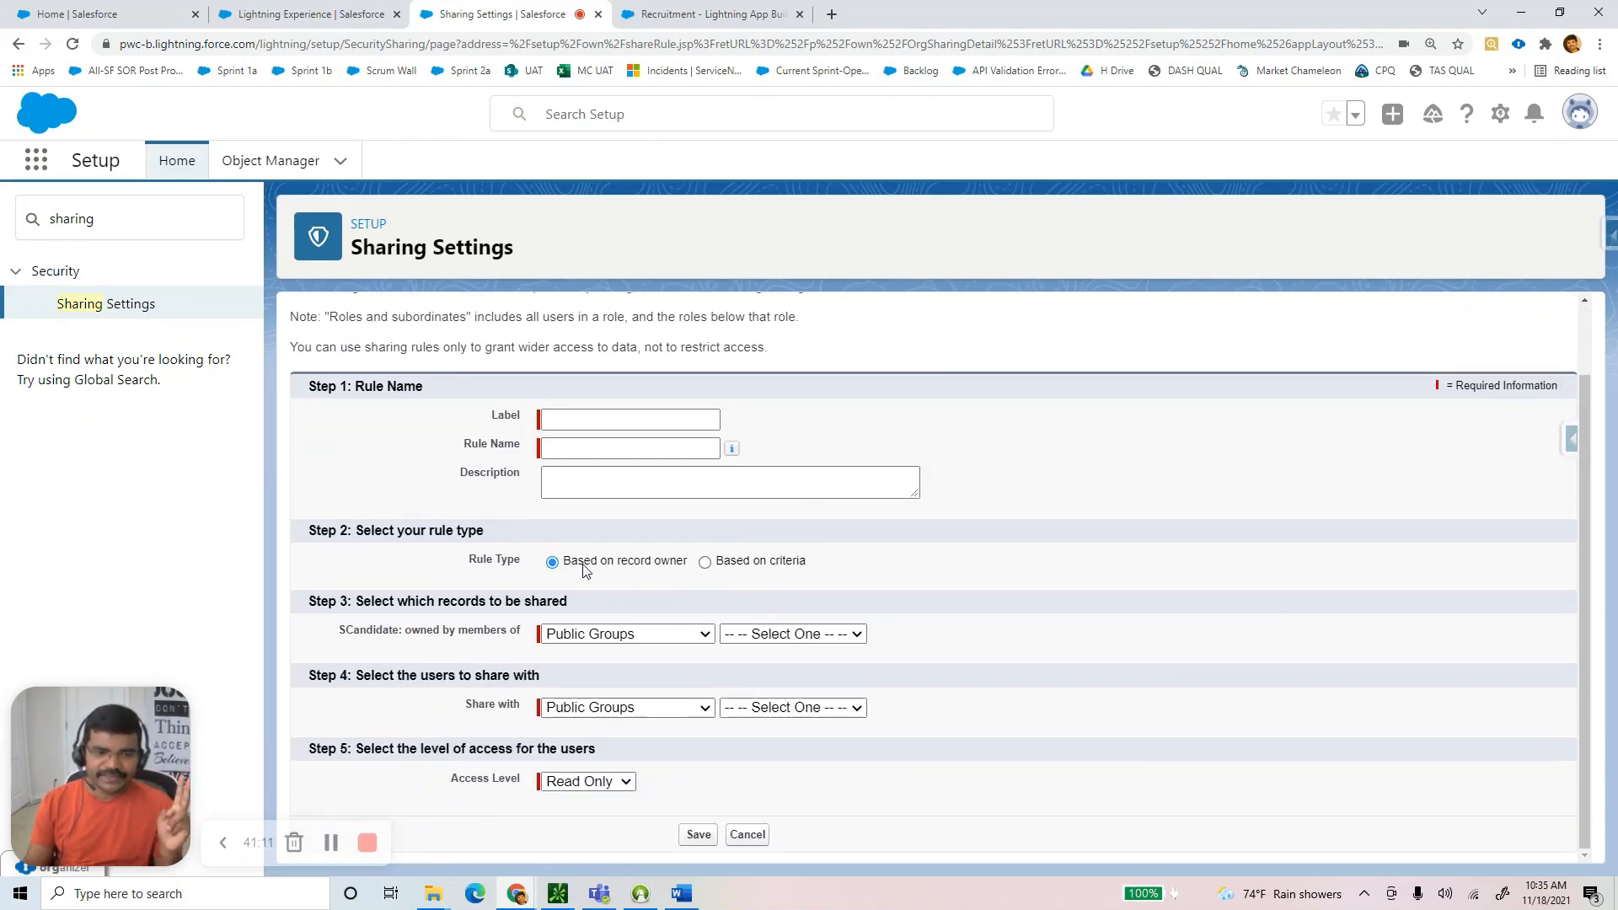
{"action": "left_click_drag", "start_coordinate": [584, 563], "coordinate": [662, 562]}
{"action": "left_click", "coordinate": [705, 562]}
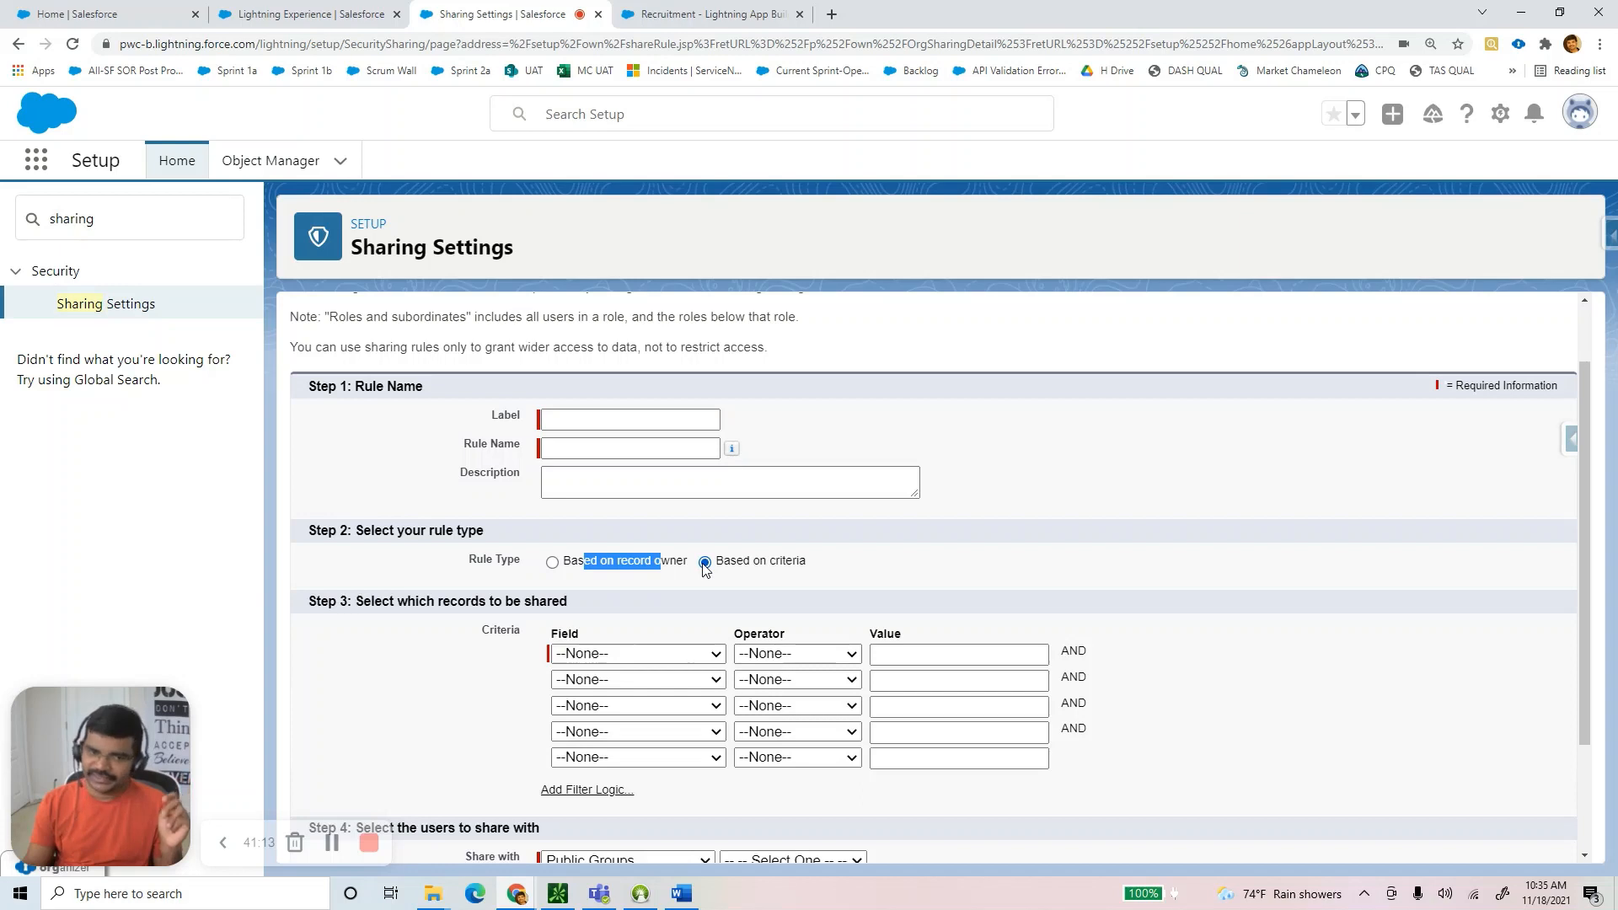
{"action": "left_click", "coordinate": [554, 565]}
{"action": "left_click", "coordinate": [860, 578]}
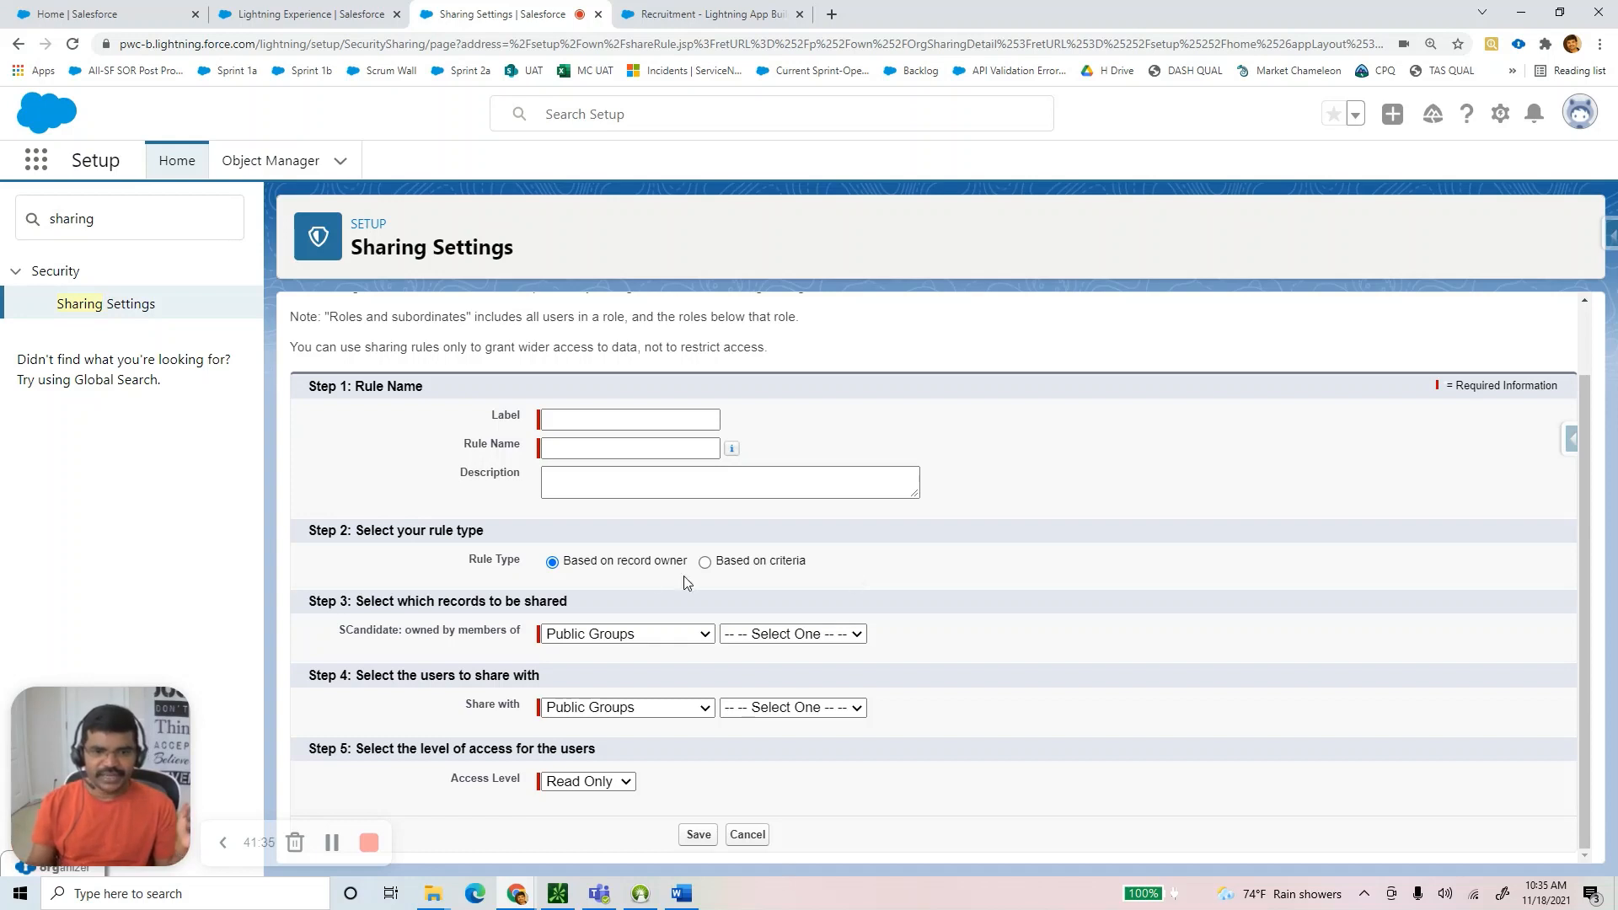
{"action": "left_click", "coordinate": [705, 563]}
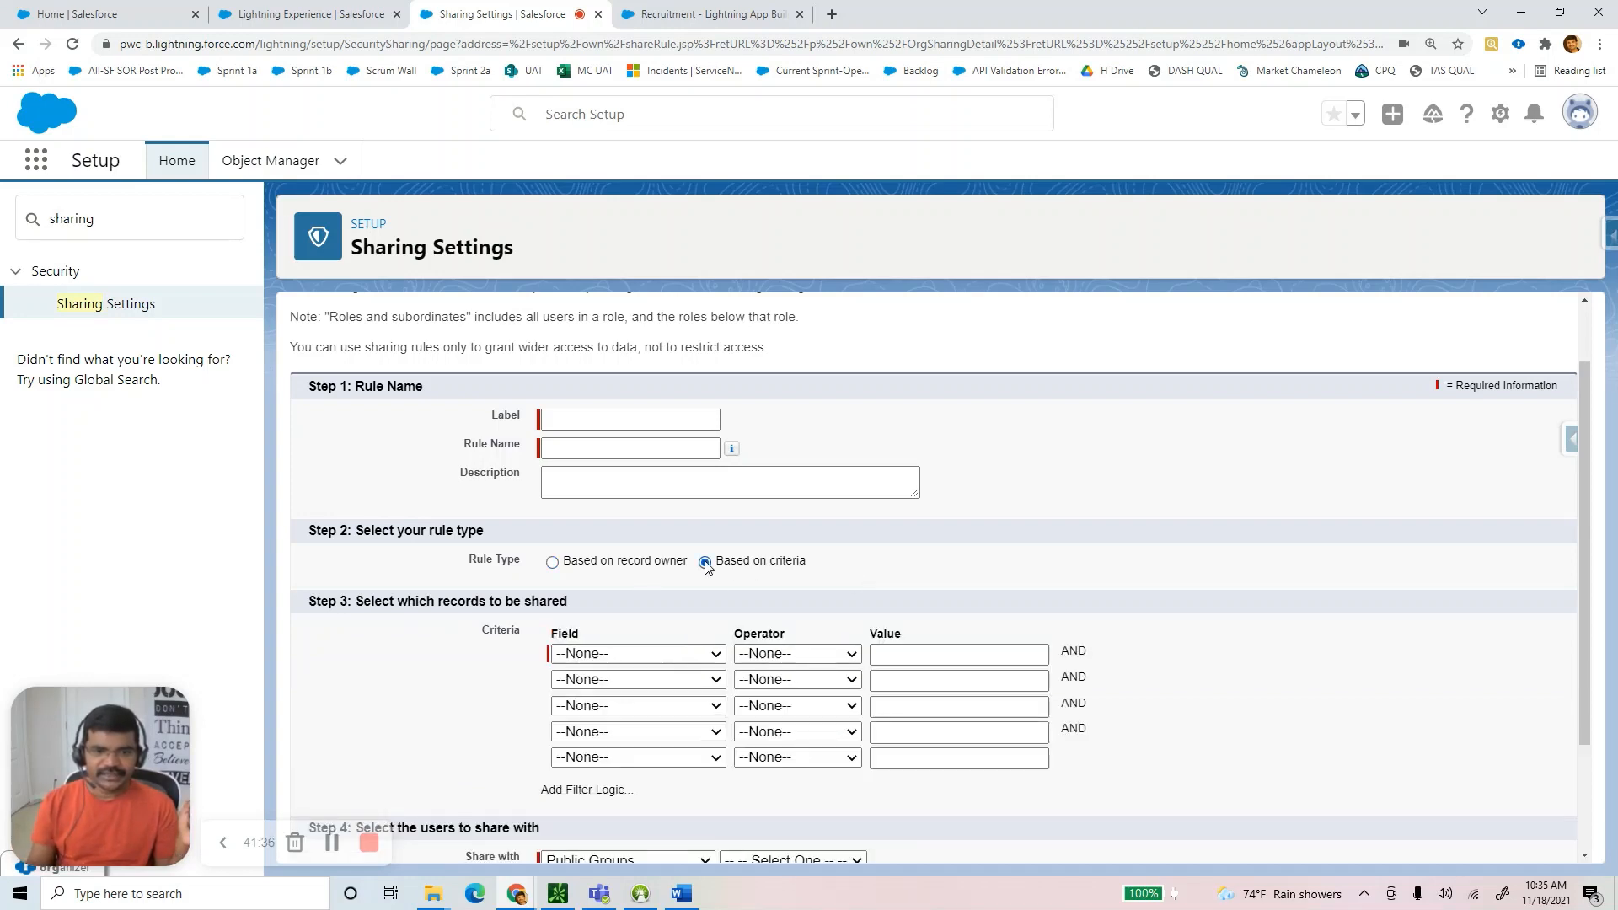
{"action": "left_click", "coordinate": [650, 654]}
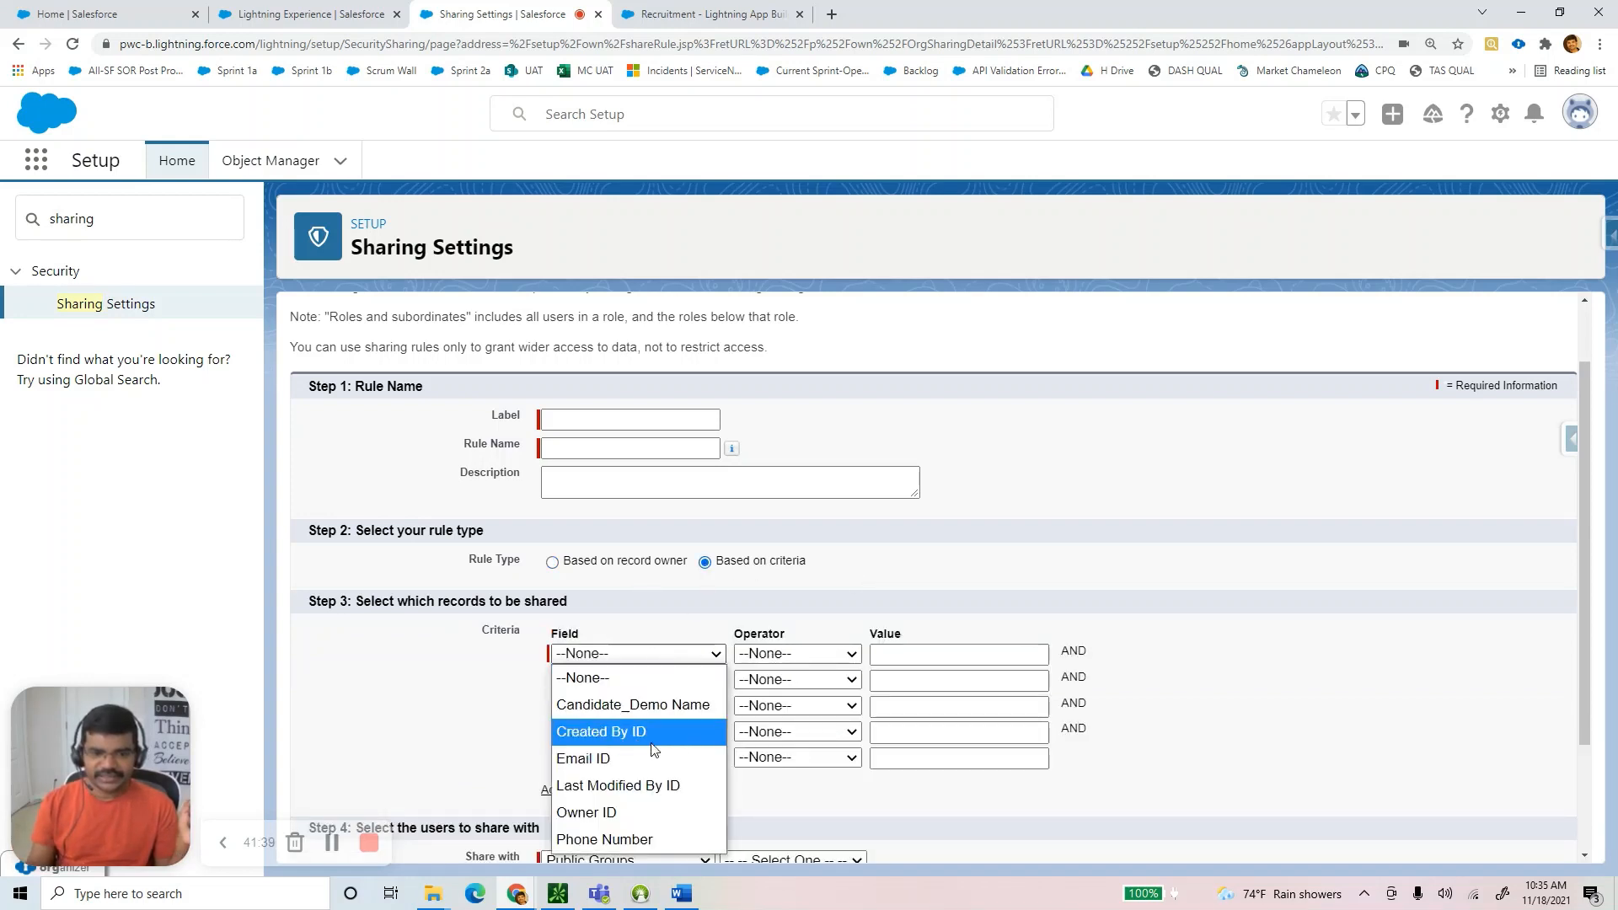
{"action": "left_click", "coordinate": [654, 732]}
{"action": "left_click", "coordinate": [640, 654]}
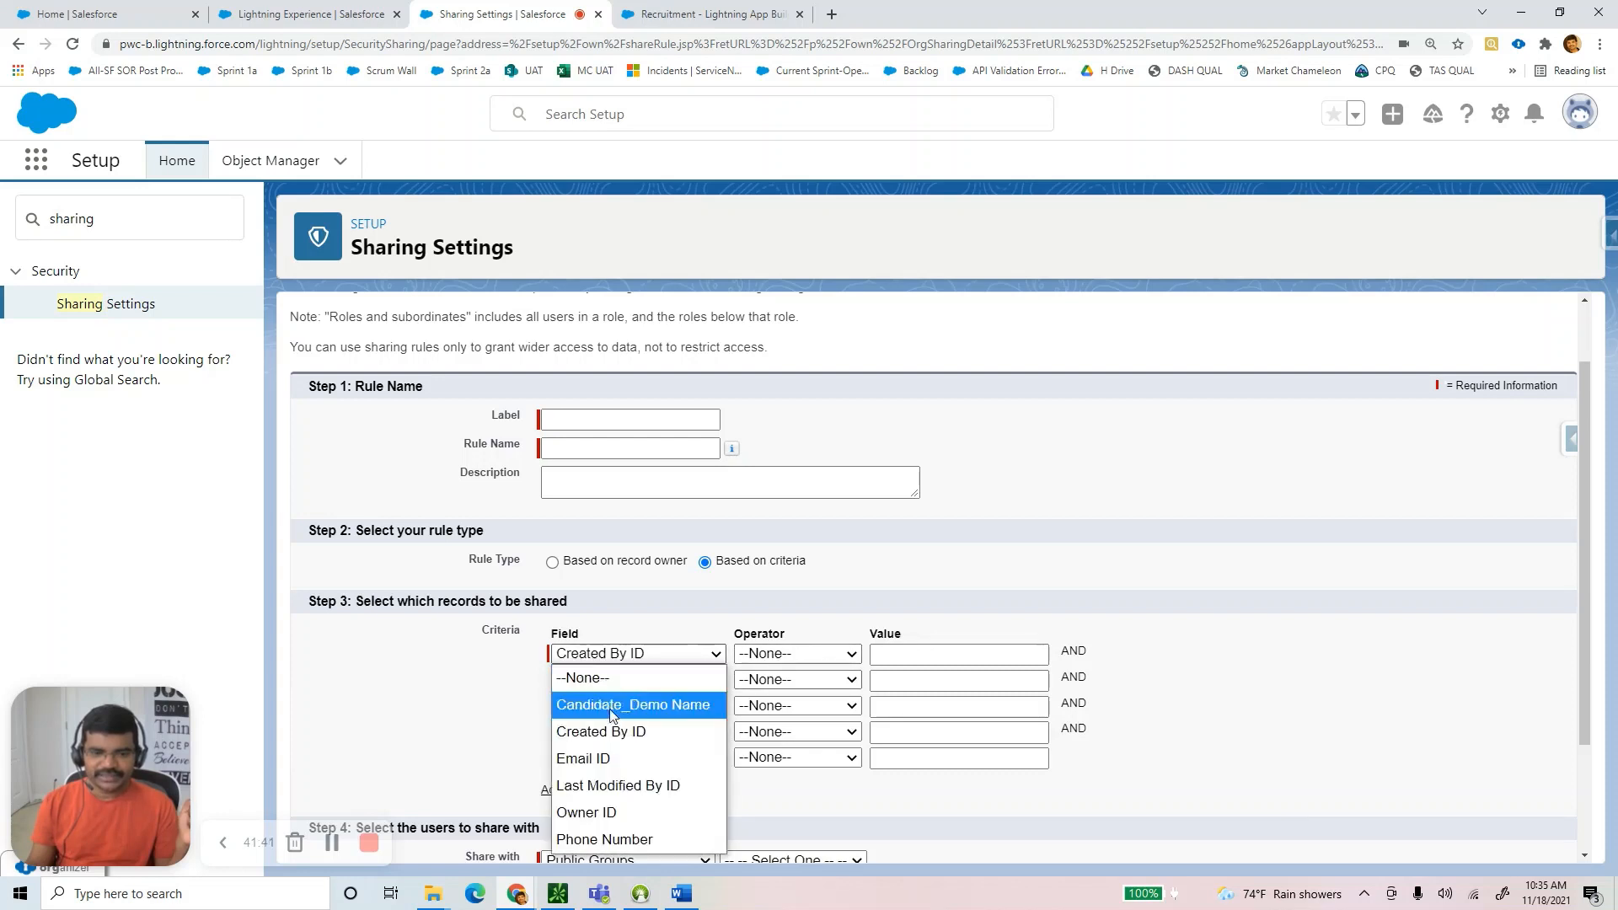
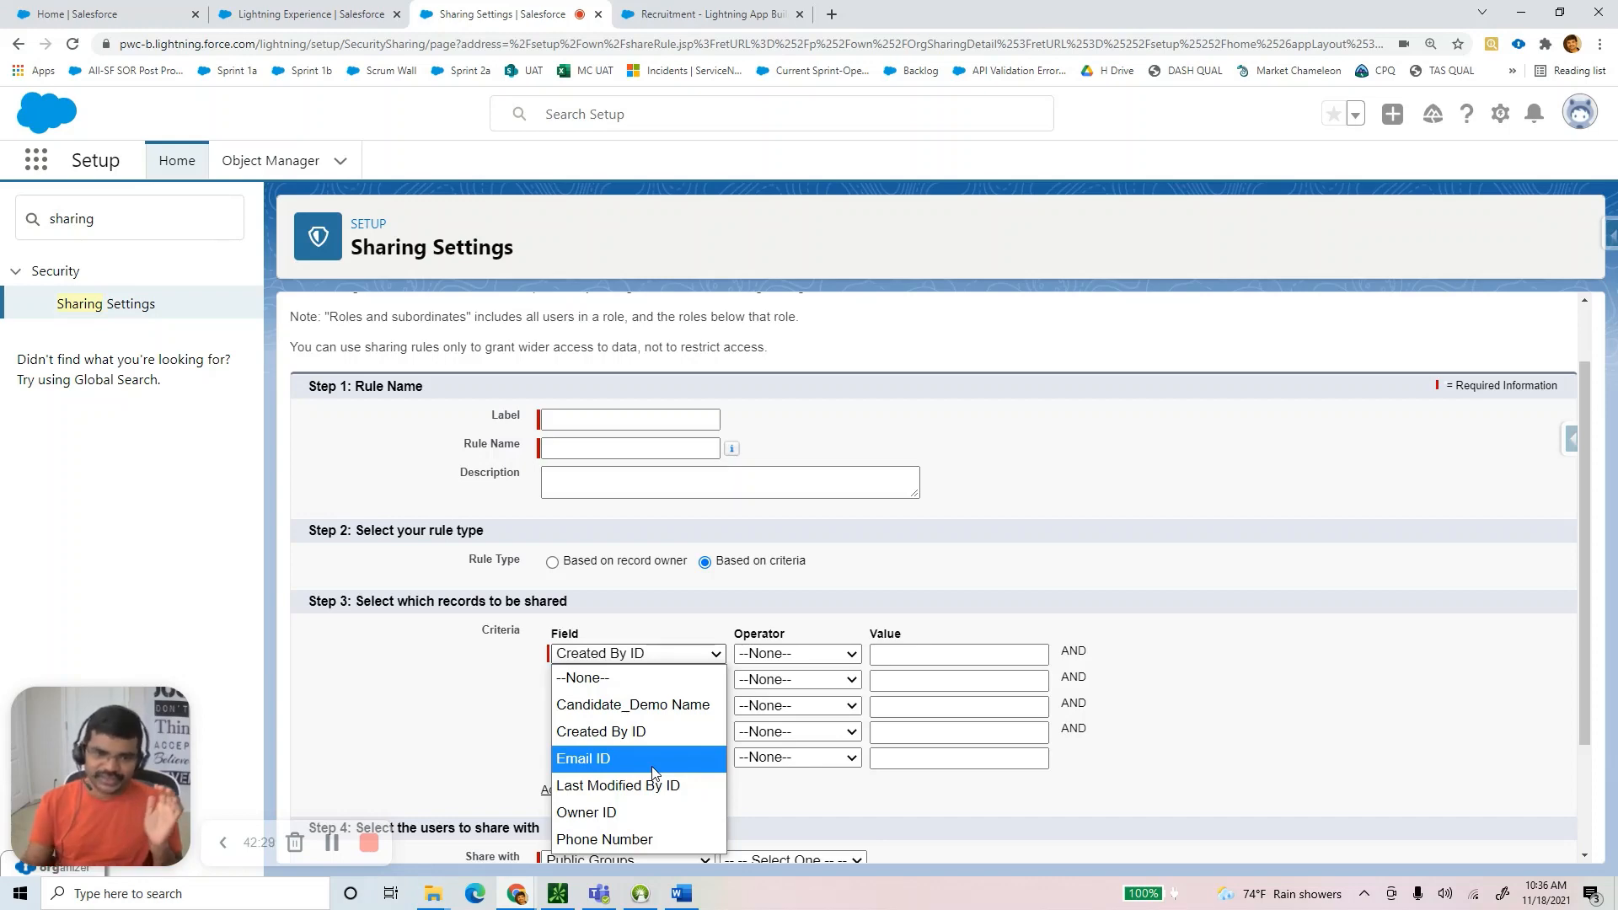
Keep Created By ID, then set Share with to Roles and Subordinates after trying Public Groups and Roles.
{"action": "left_click", "coordinate": [1131, 436]}
{"action": "scroll", "coordinate": [1152, 478], "scroll_direction": "down", "scroll_amount": 2}
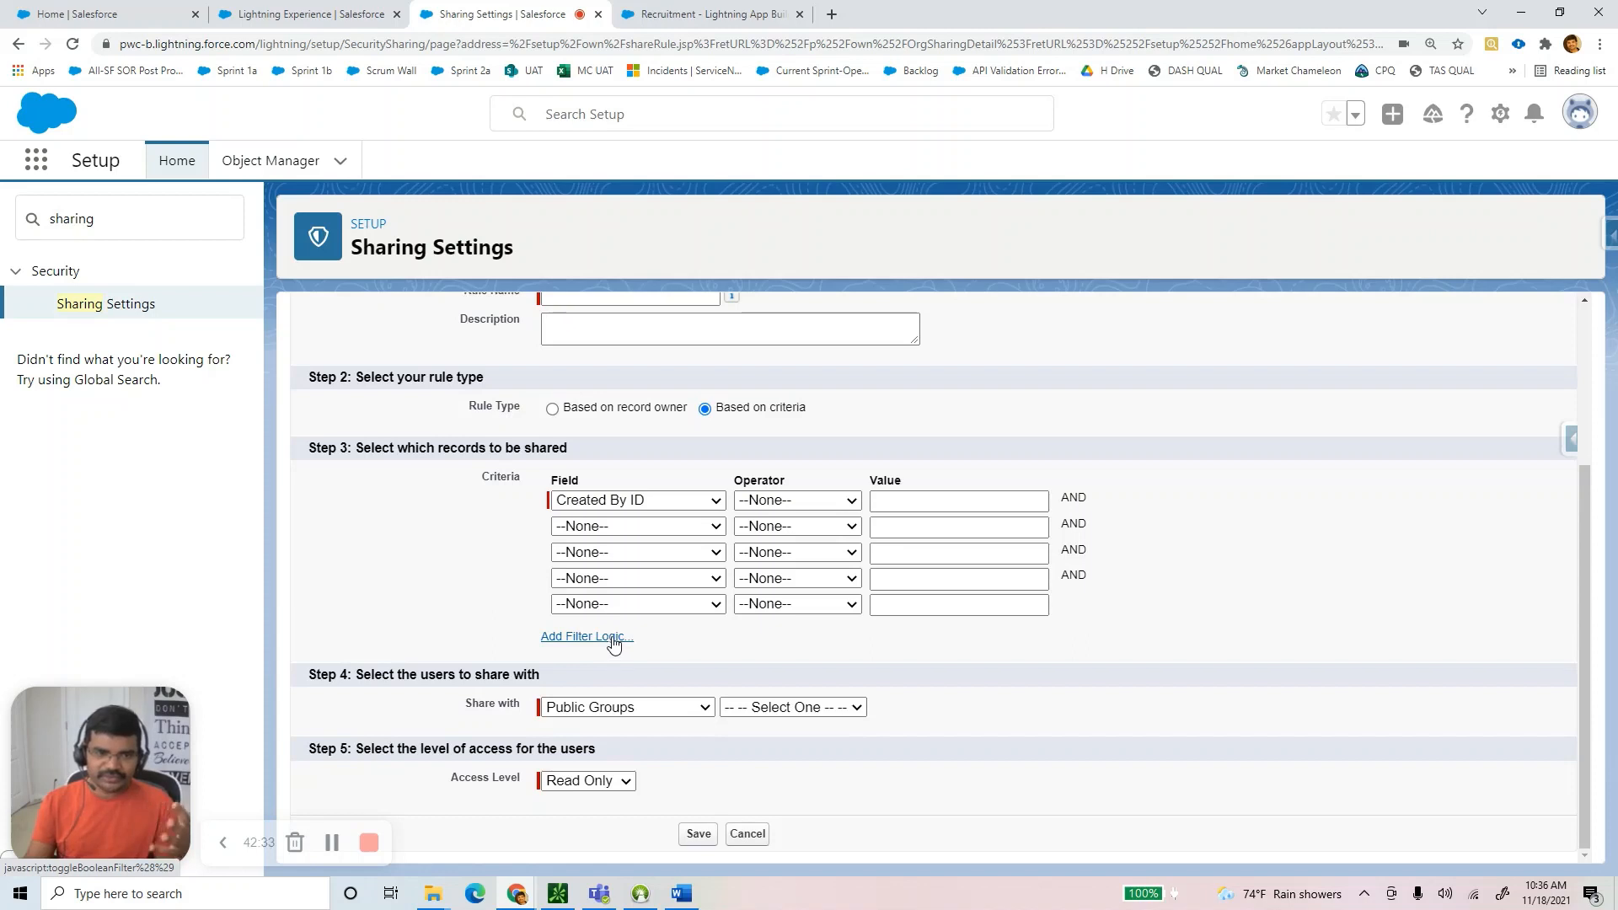
{"action": "left_click", "coordinate": [620, 713]}
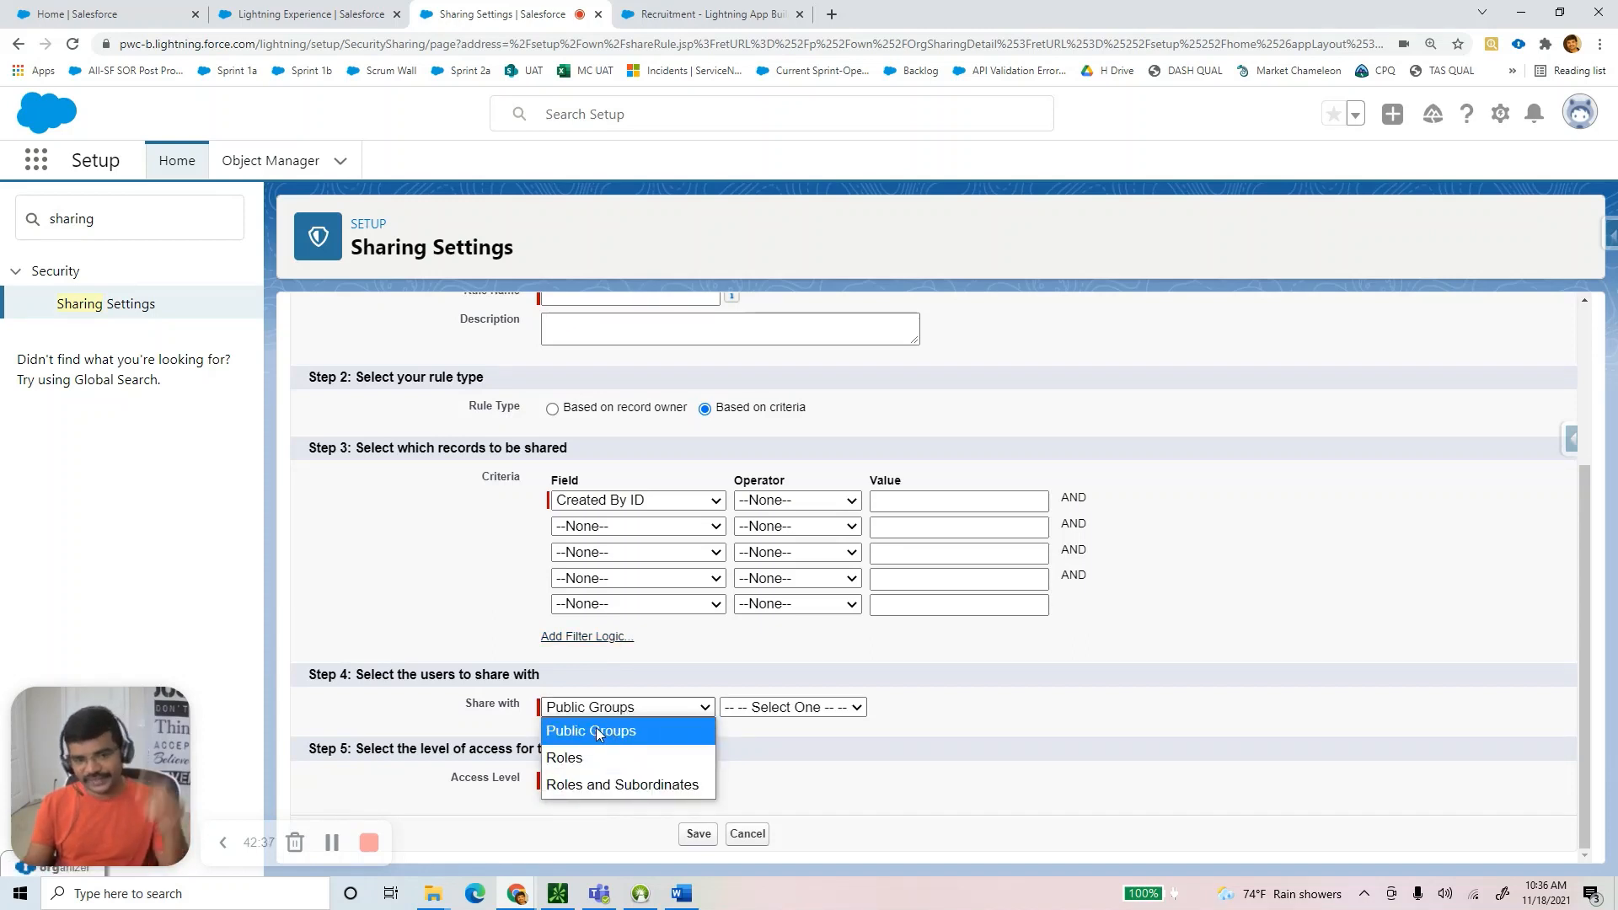
{"action": "left_click", "coordinate": [595, 730]}
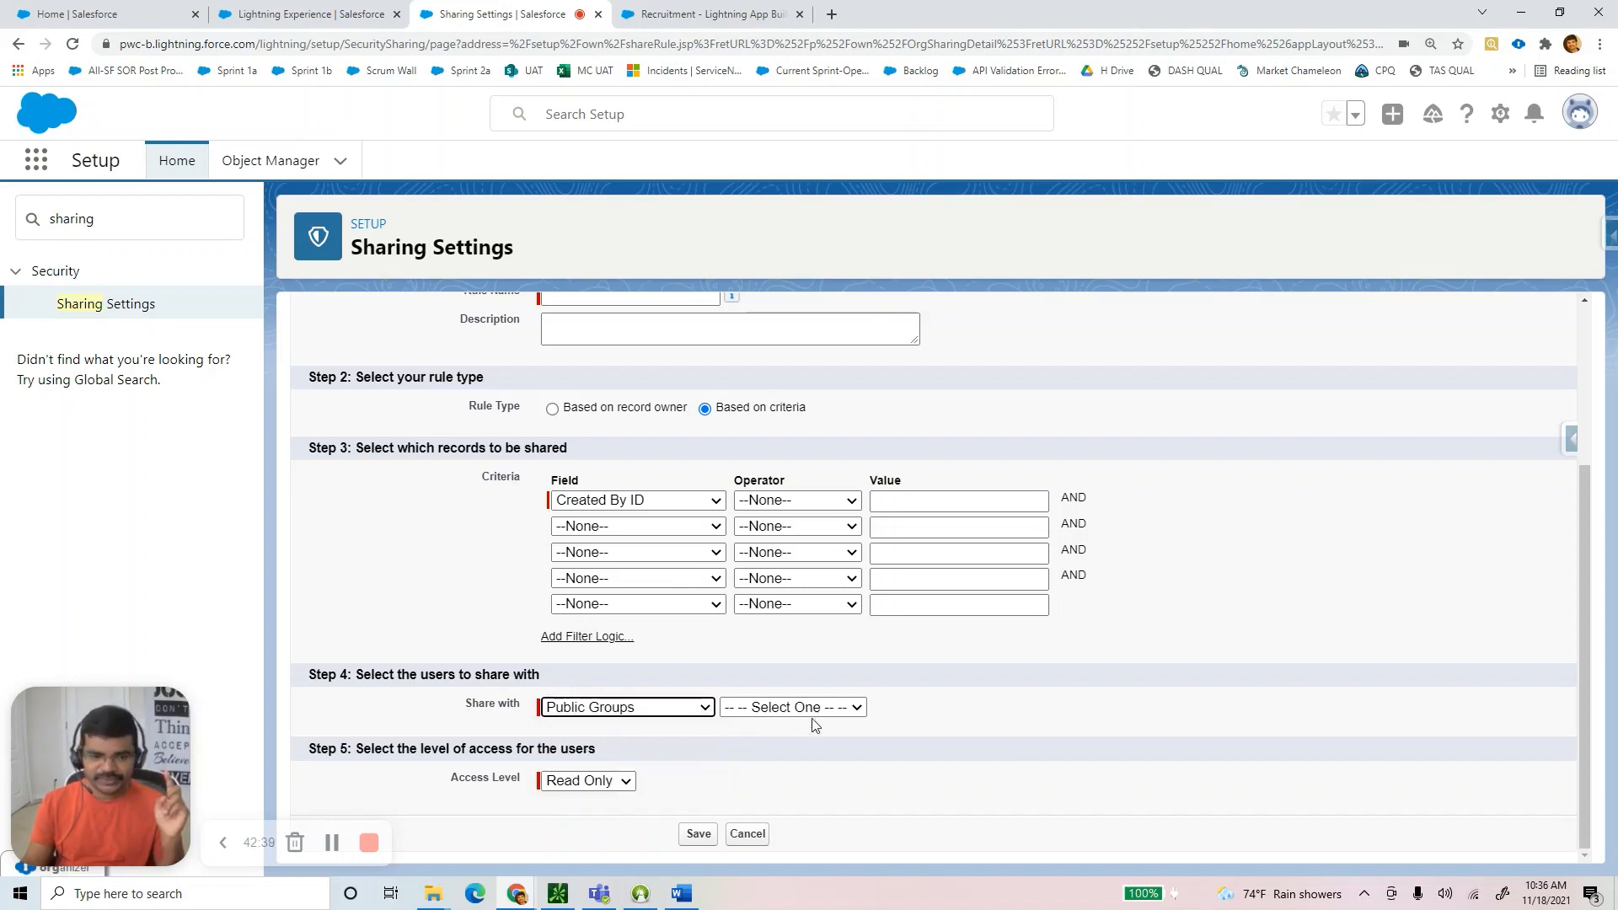
{"action": "left_click", "coordinate": [811, 712]}
{"action": "left_click", "coordinate": [575, 716]}
{"action": "left_click", "coordinate": [581, 757]}
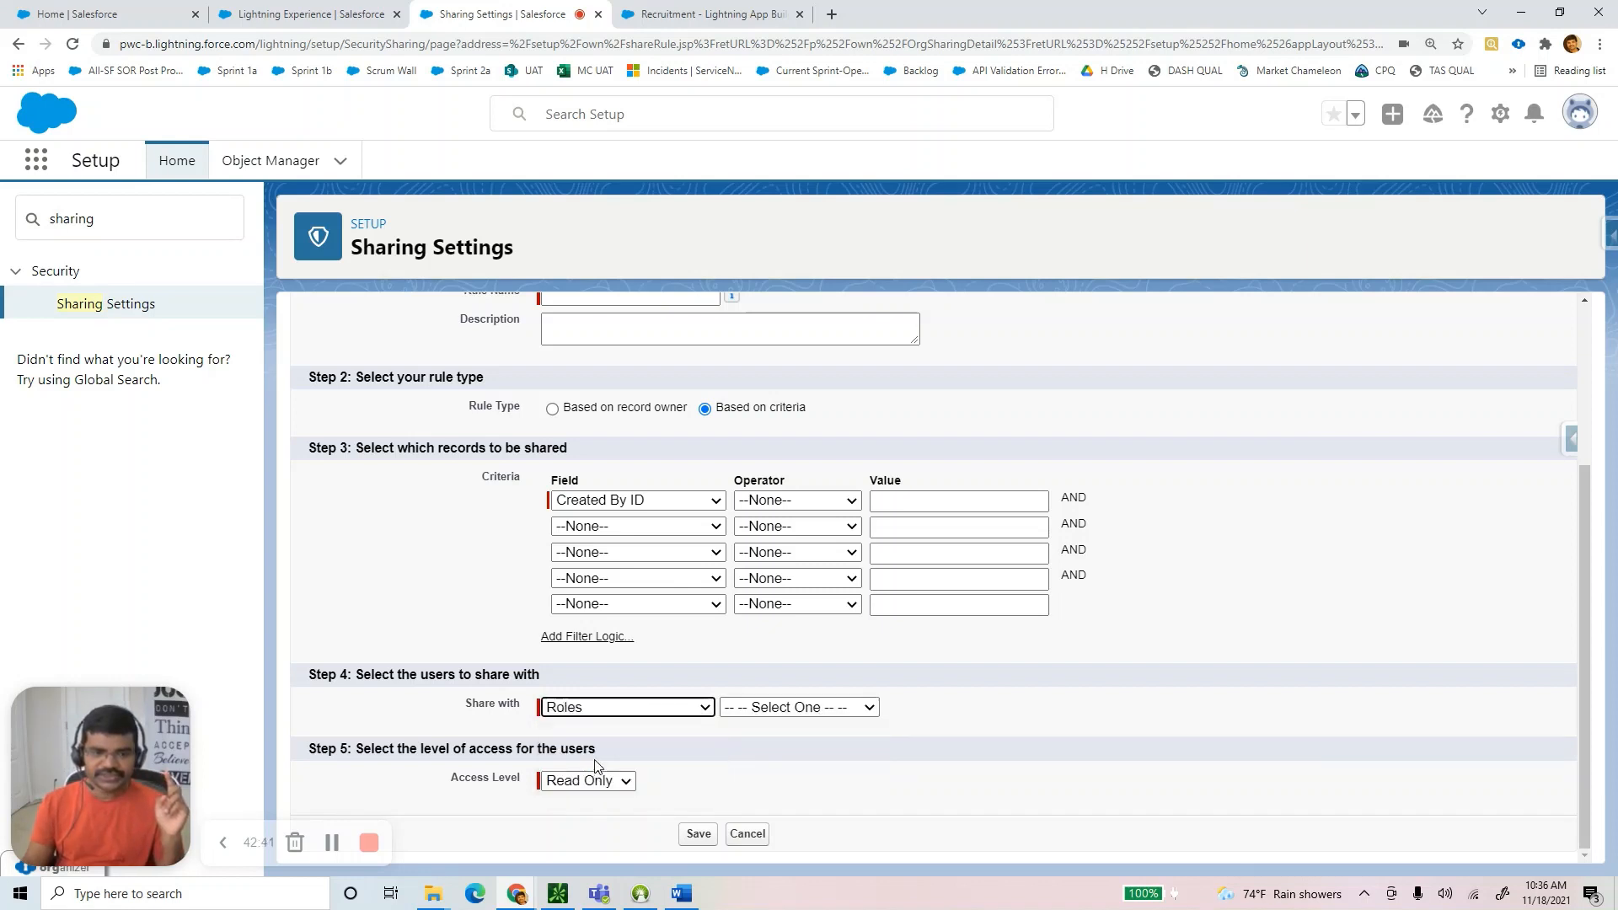
{"action": "left_click", "coordinate": [576, 712]}
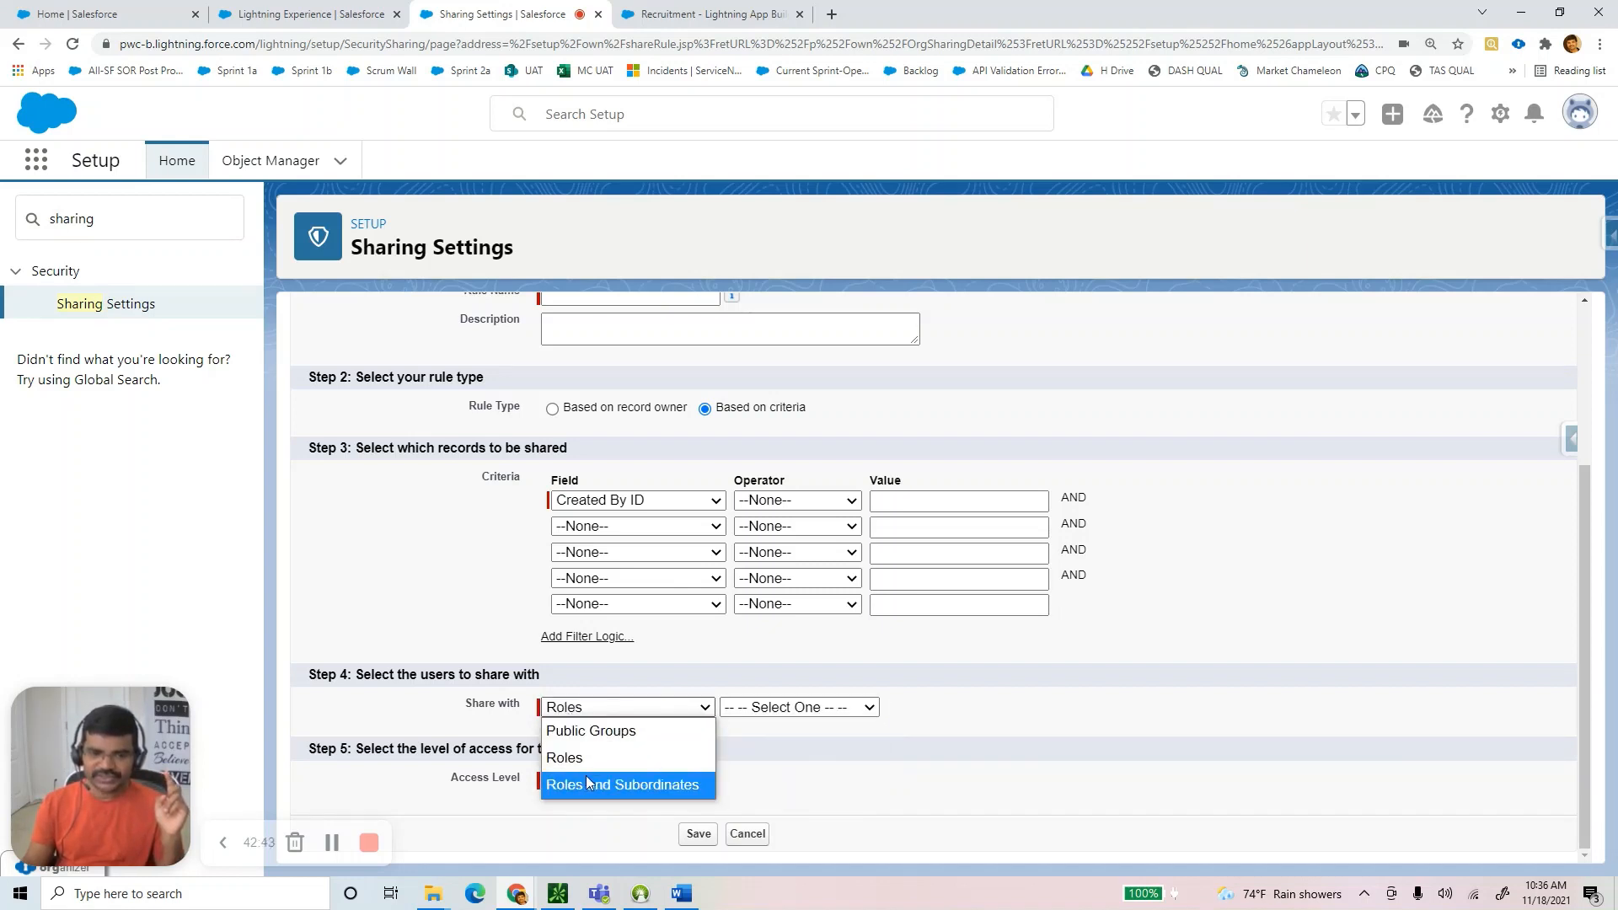
{"action": "left_click", "coordinate": [585, 776]}
{"action": "left_click", "coordinate": [767, 713]}
{"action": "left_click", "coordinate": [590, 708]}
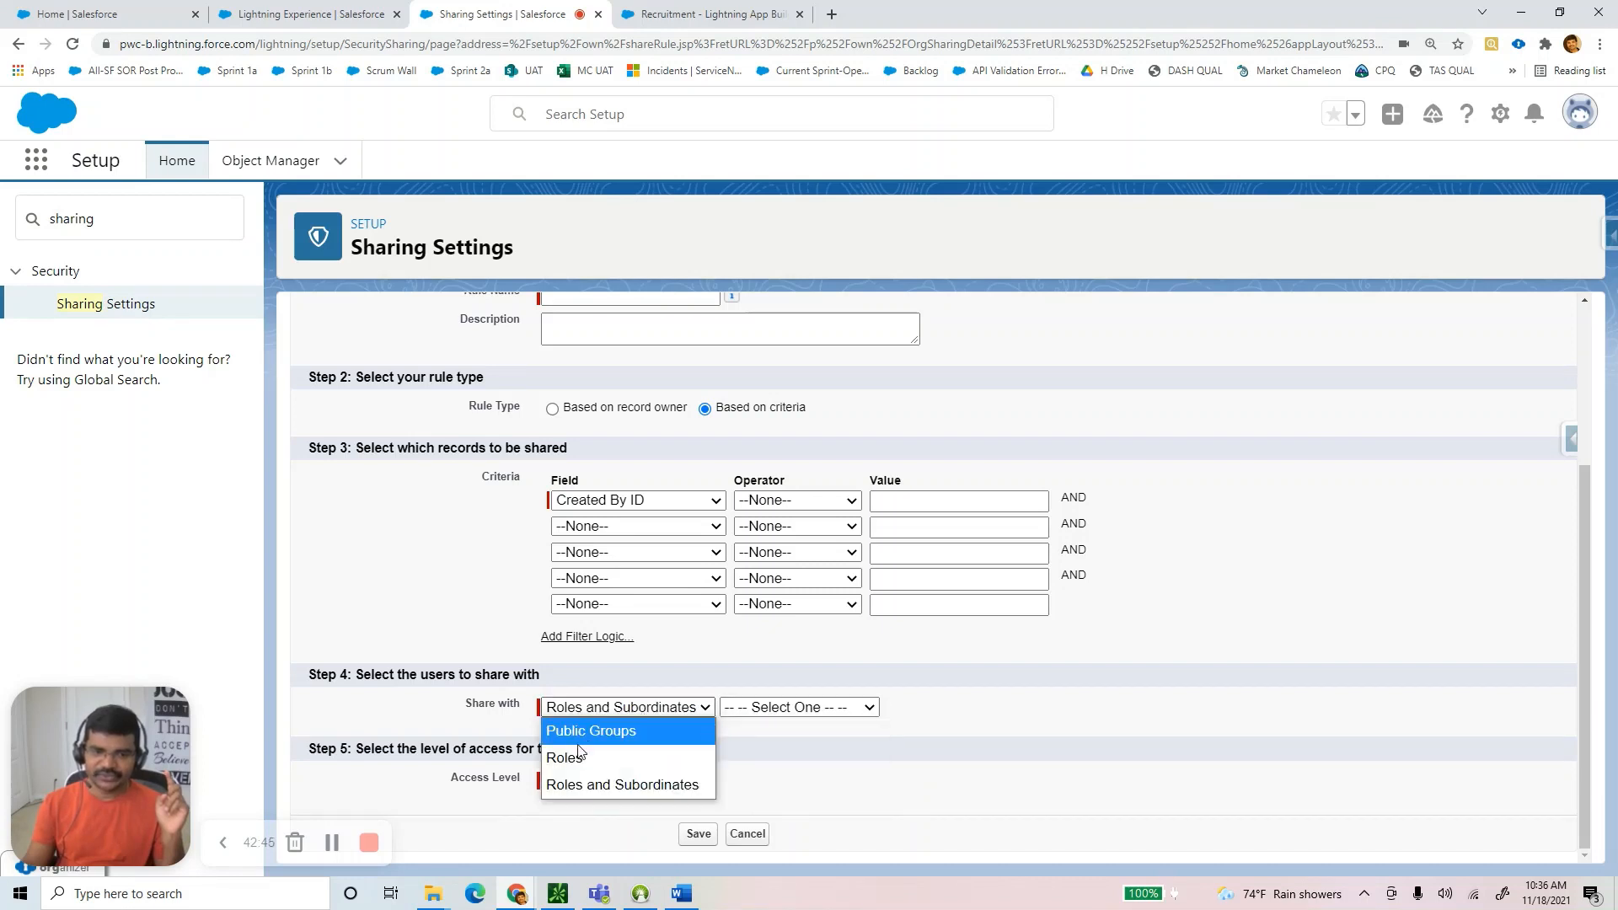
Leave the access level at Read Only and confirm Roles and Subordinates as the share target.
{"action": "left_click_drag", "start_coordinate": [466, 707], "coordinate": [522, 711]}
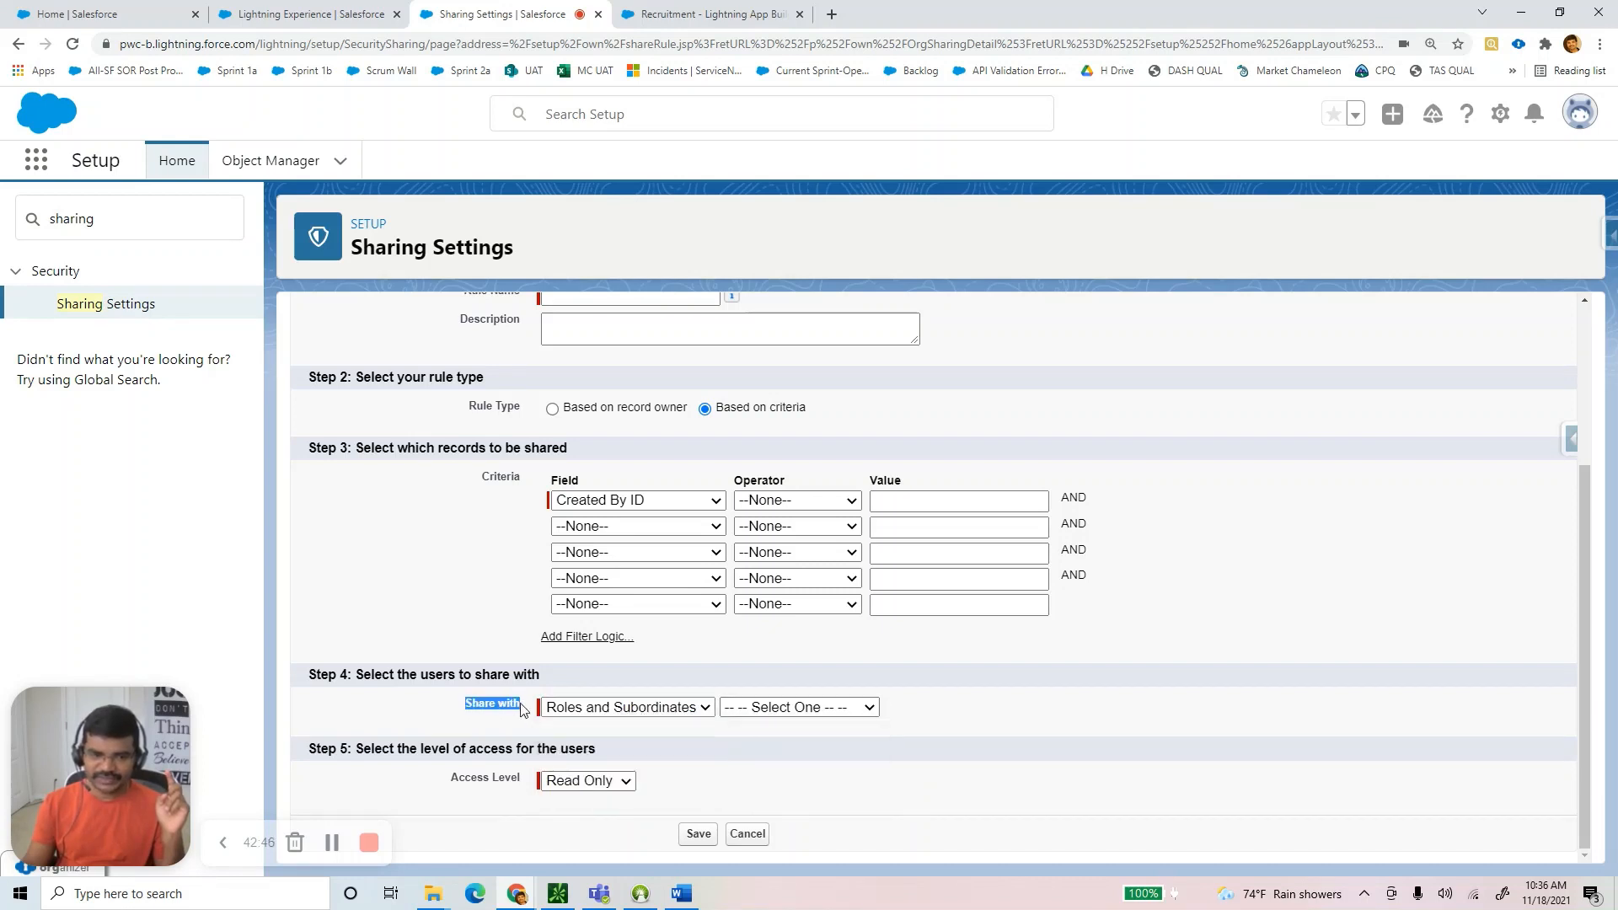
{"action": "left_click", "coordinate": [585, 782]}
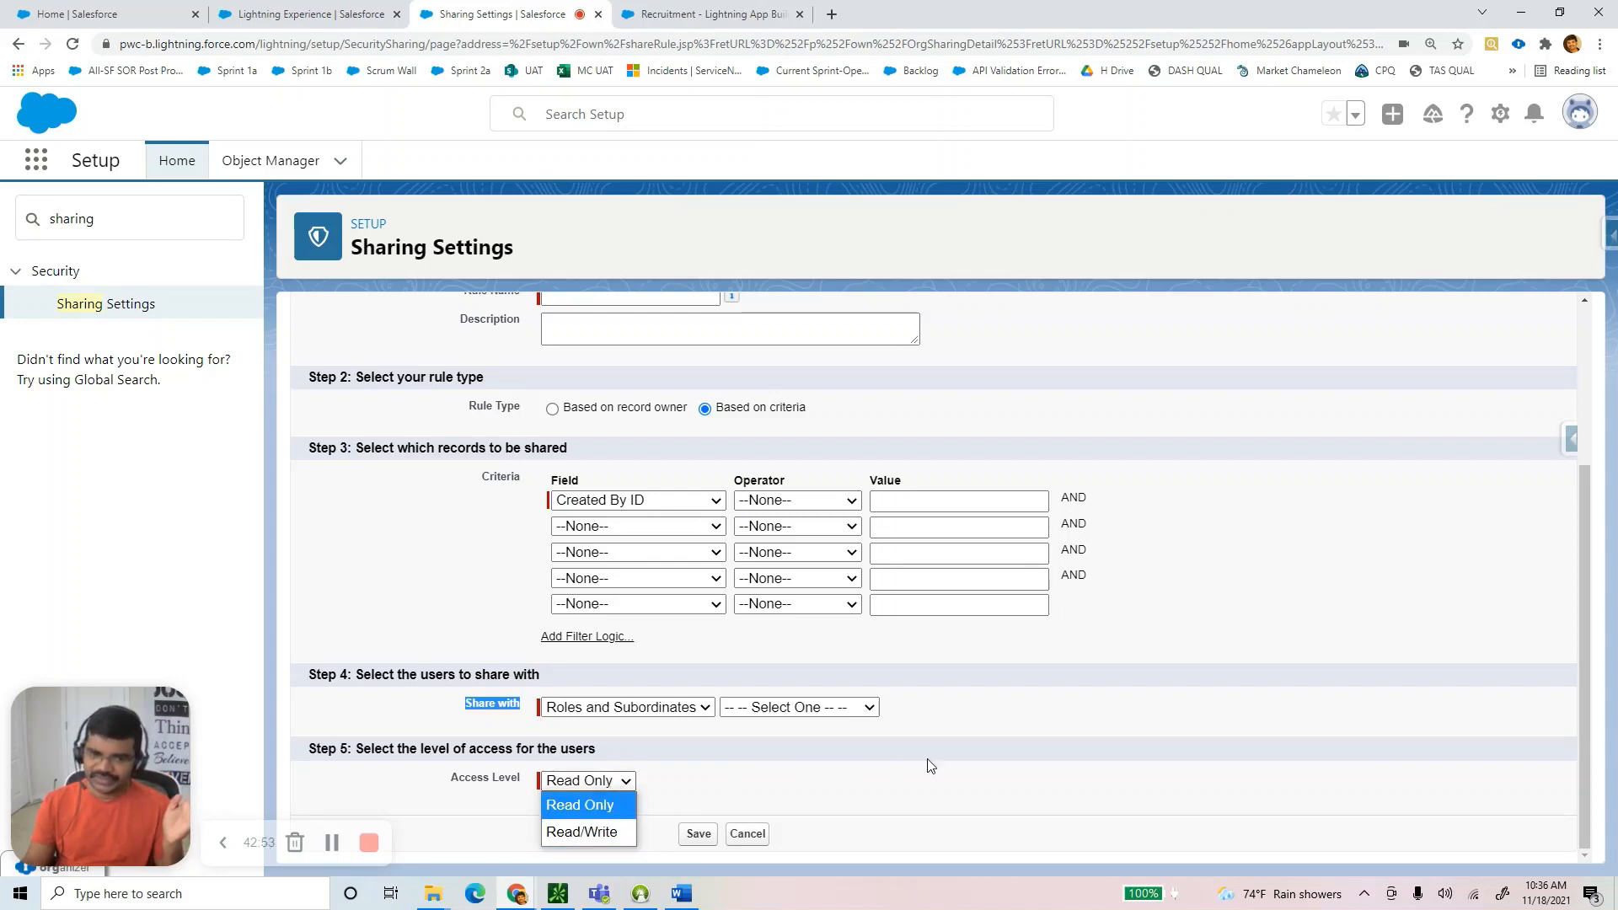
{"action": "left_click", "coordinate": [950, 766]}
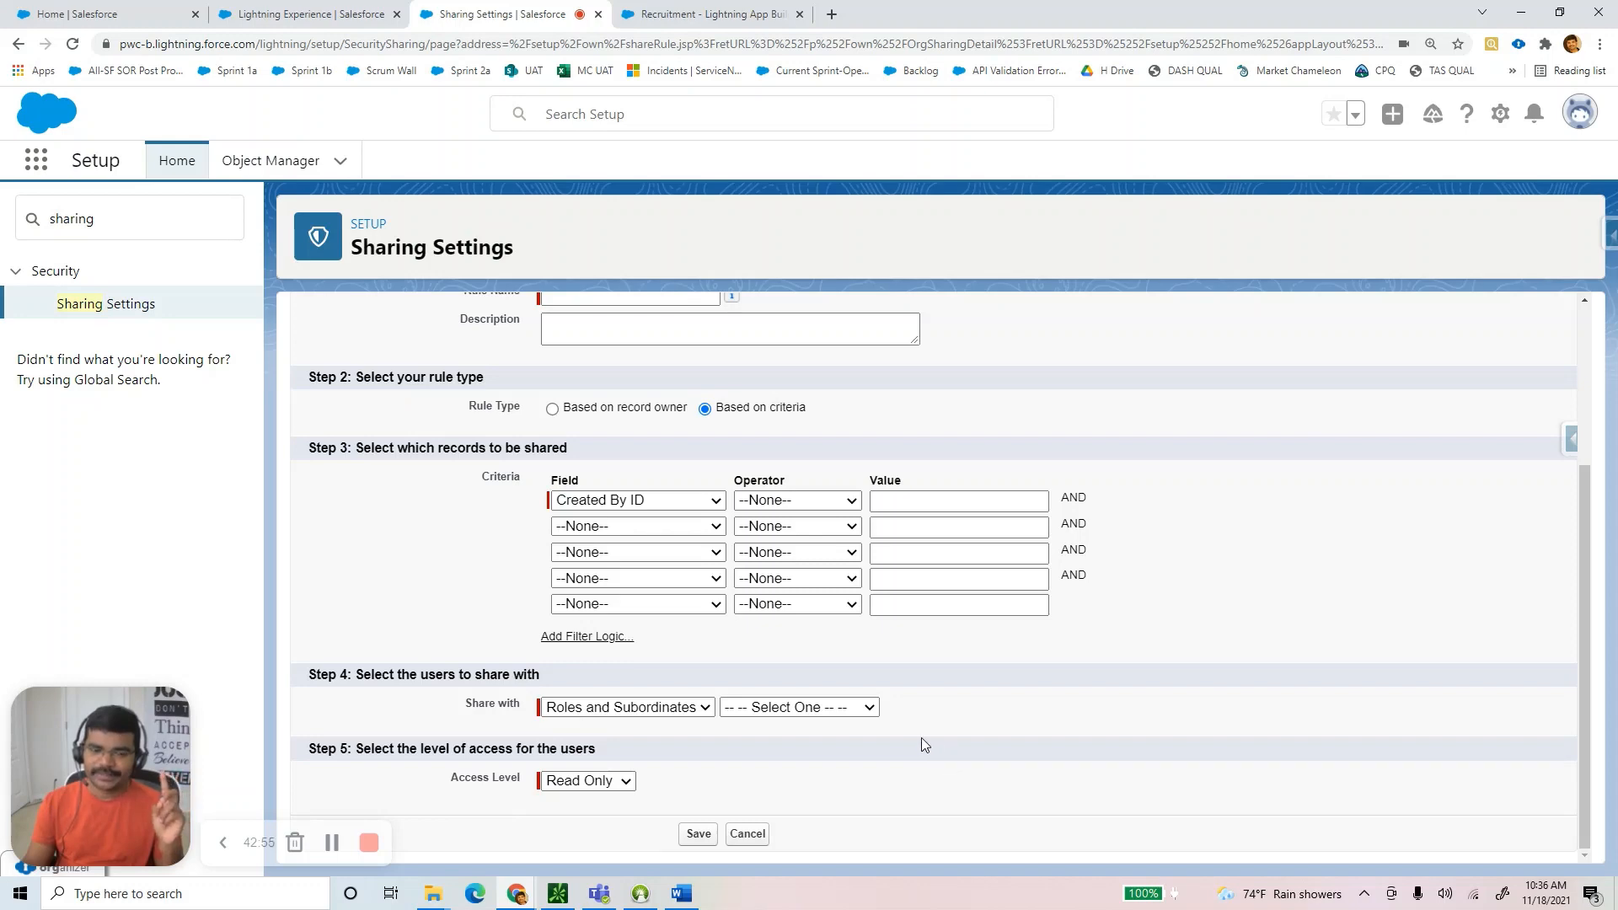
{"action": "scroll", "coordinate": [918, 743], "scroll_direction": "up", "scroll_amount": 3}
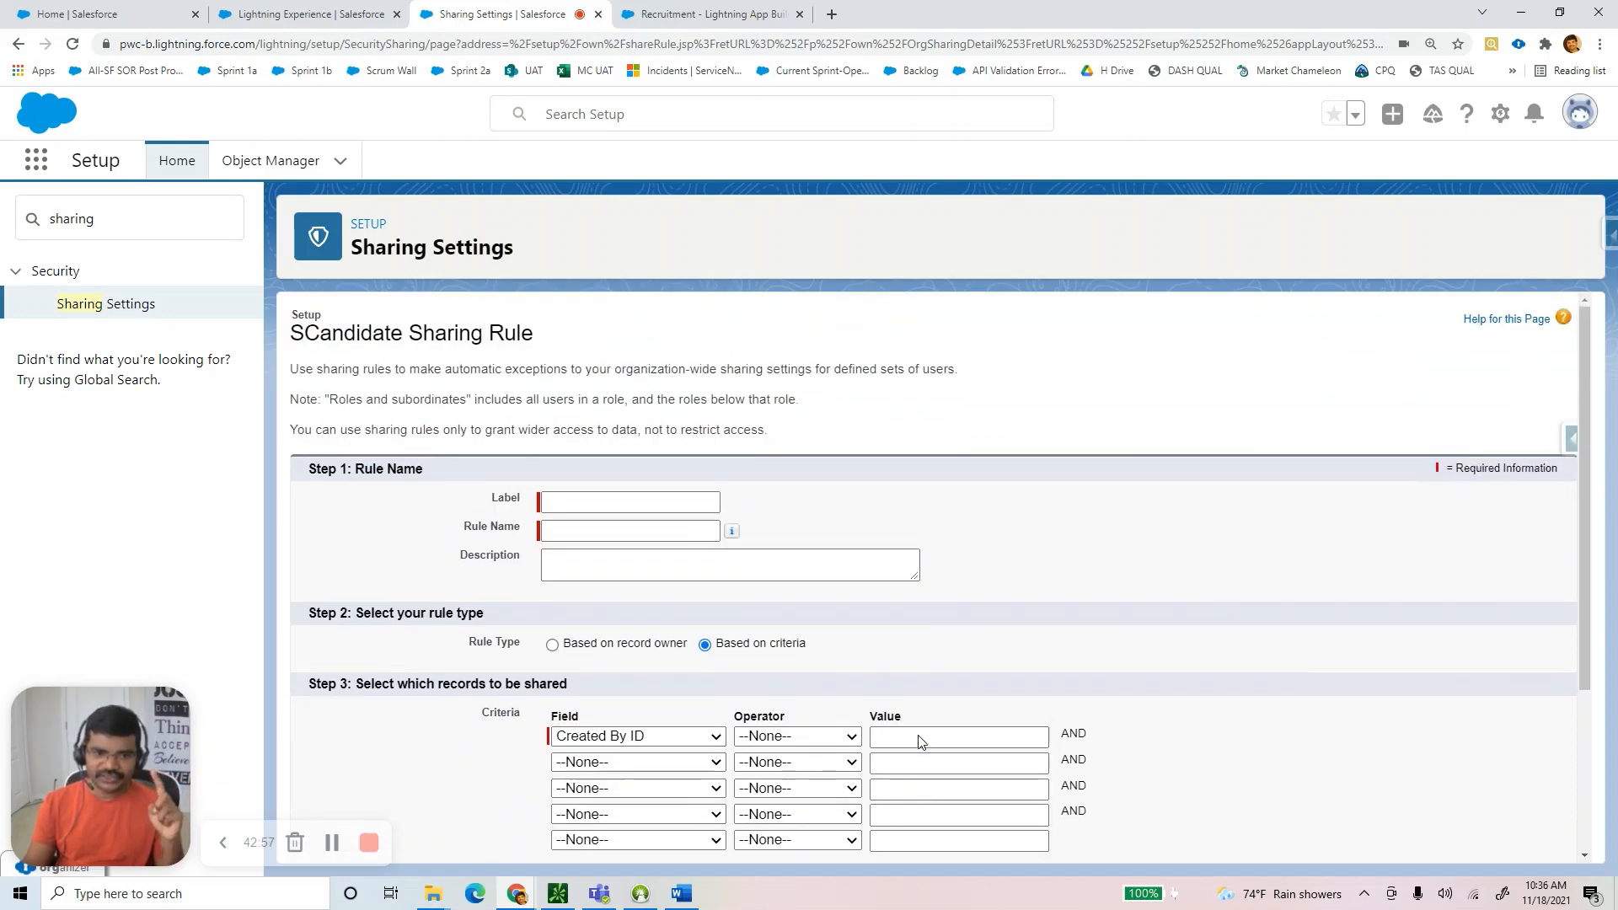
{"action": "scroll", "coordinate": [921, 740], "scroll_direction": "down", "scroll_amount": 1}
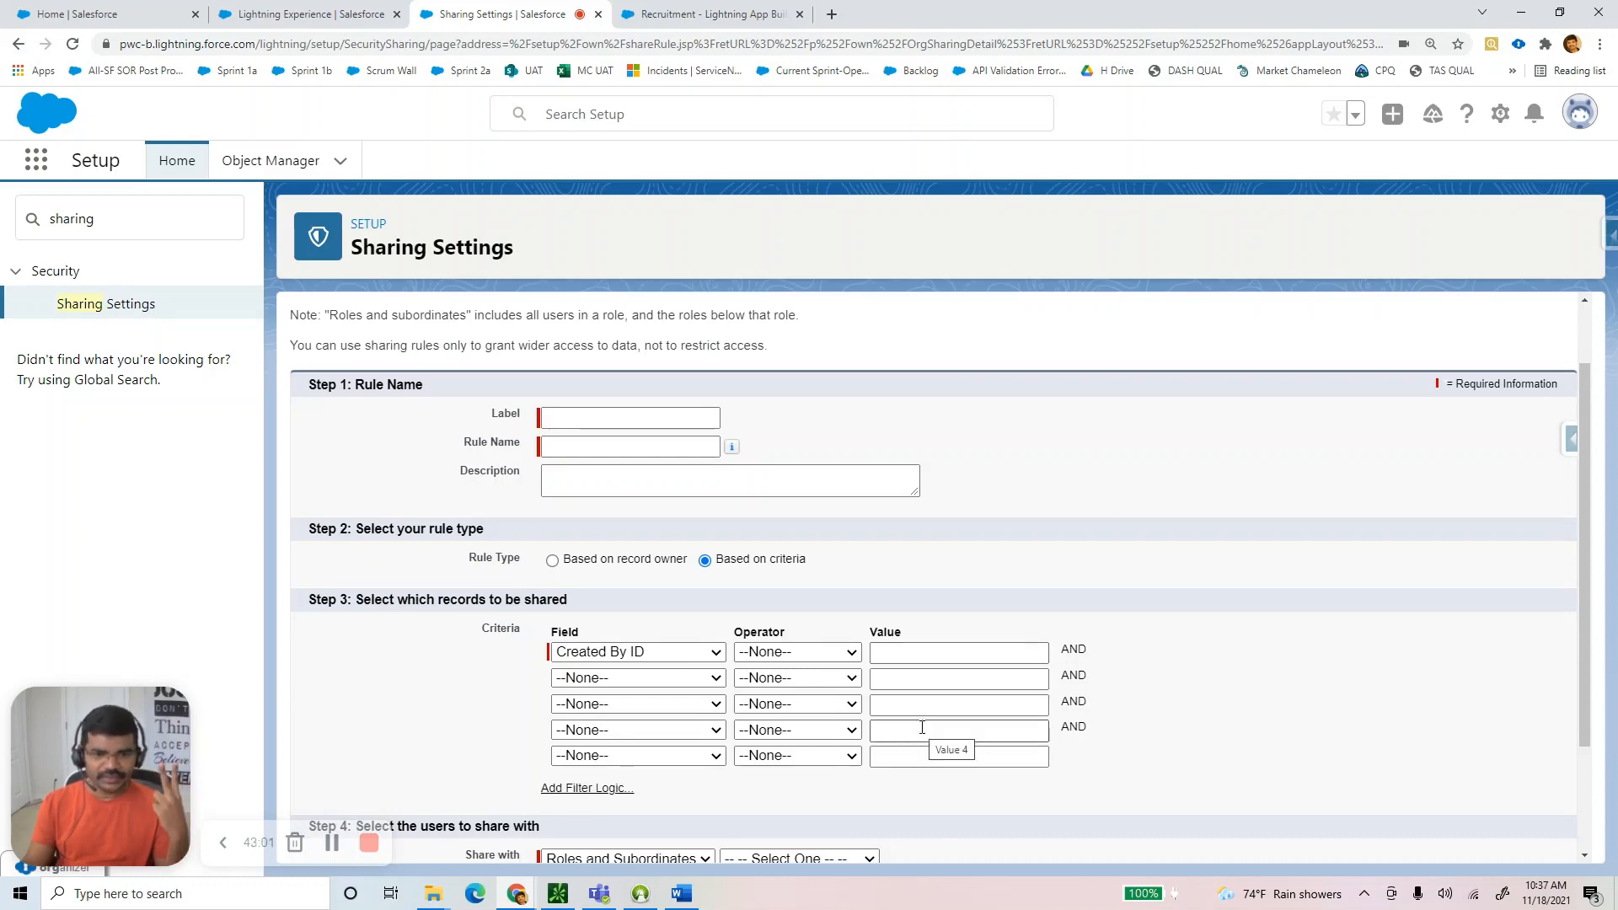
{"action": "scroll", "coordinate": [922, 727], "scroll_direction": "down", "scroll_amount": 2}
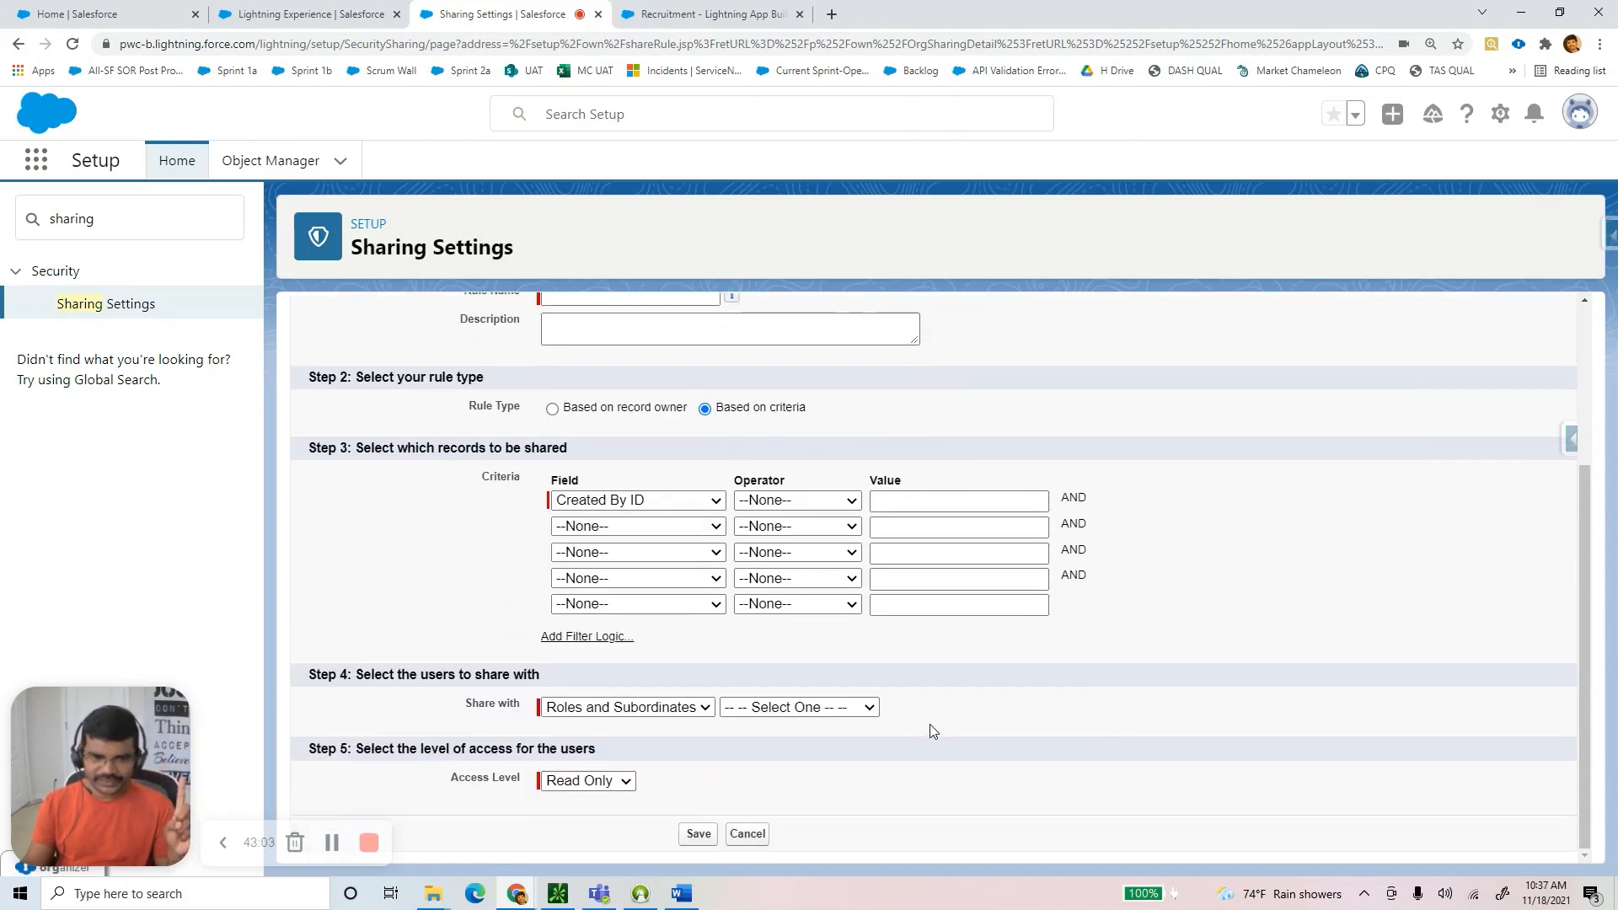
{"action": "left_click", "coordinate": [621, 710]}
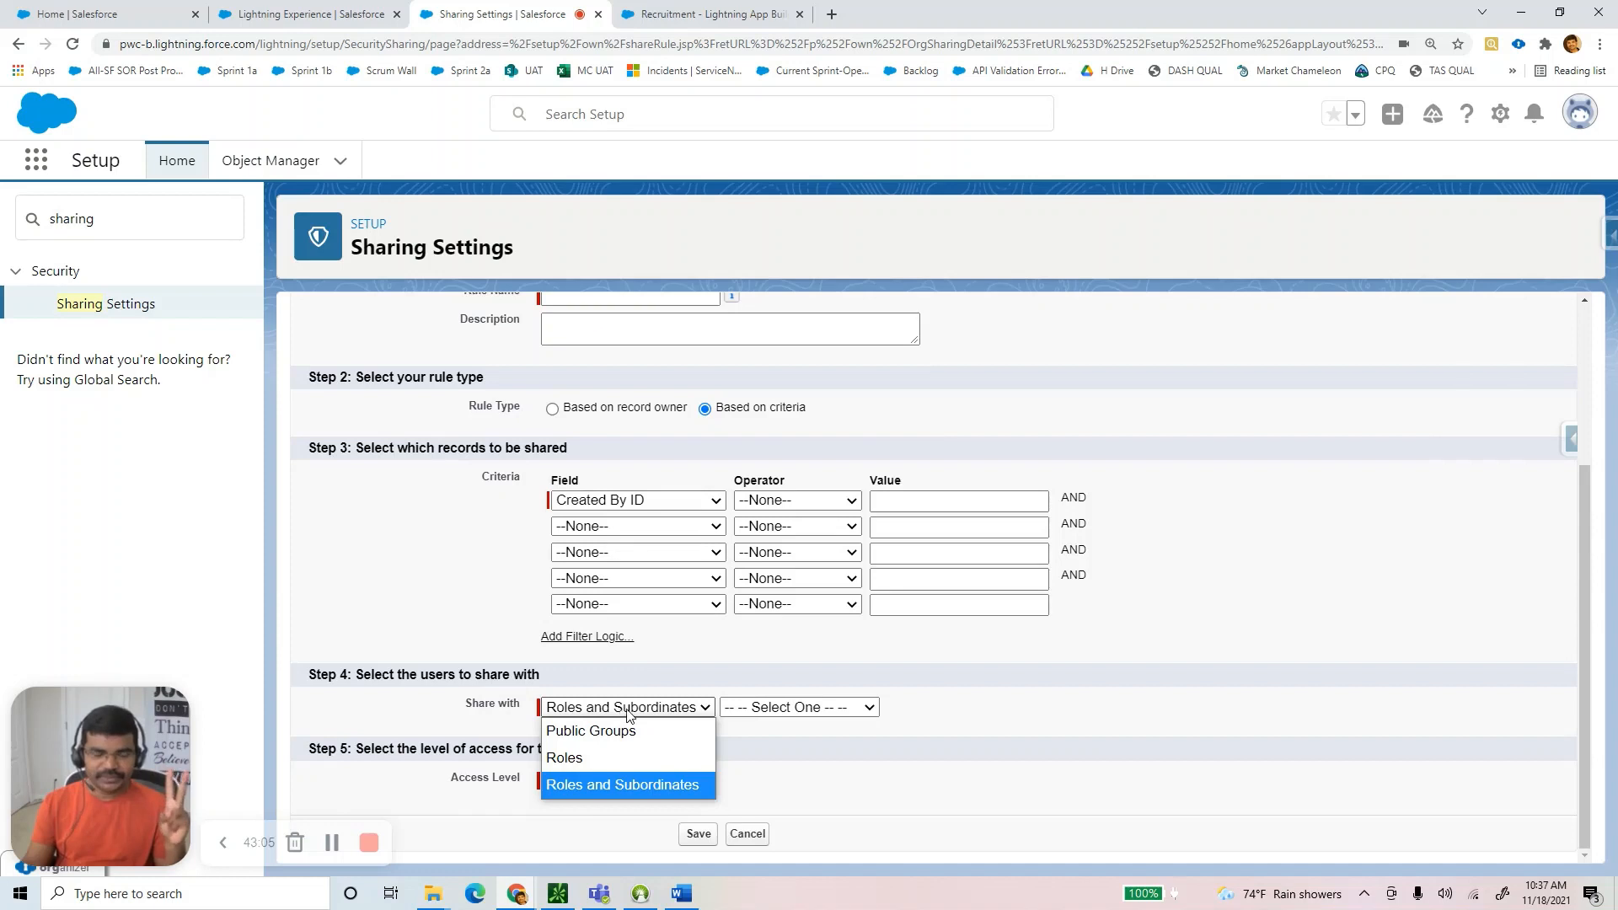
{"action": "left_click", "coordinate": [456, 728]}
{"action": "left_click", "coordinate": [583, 783]}
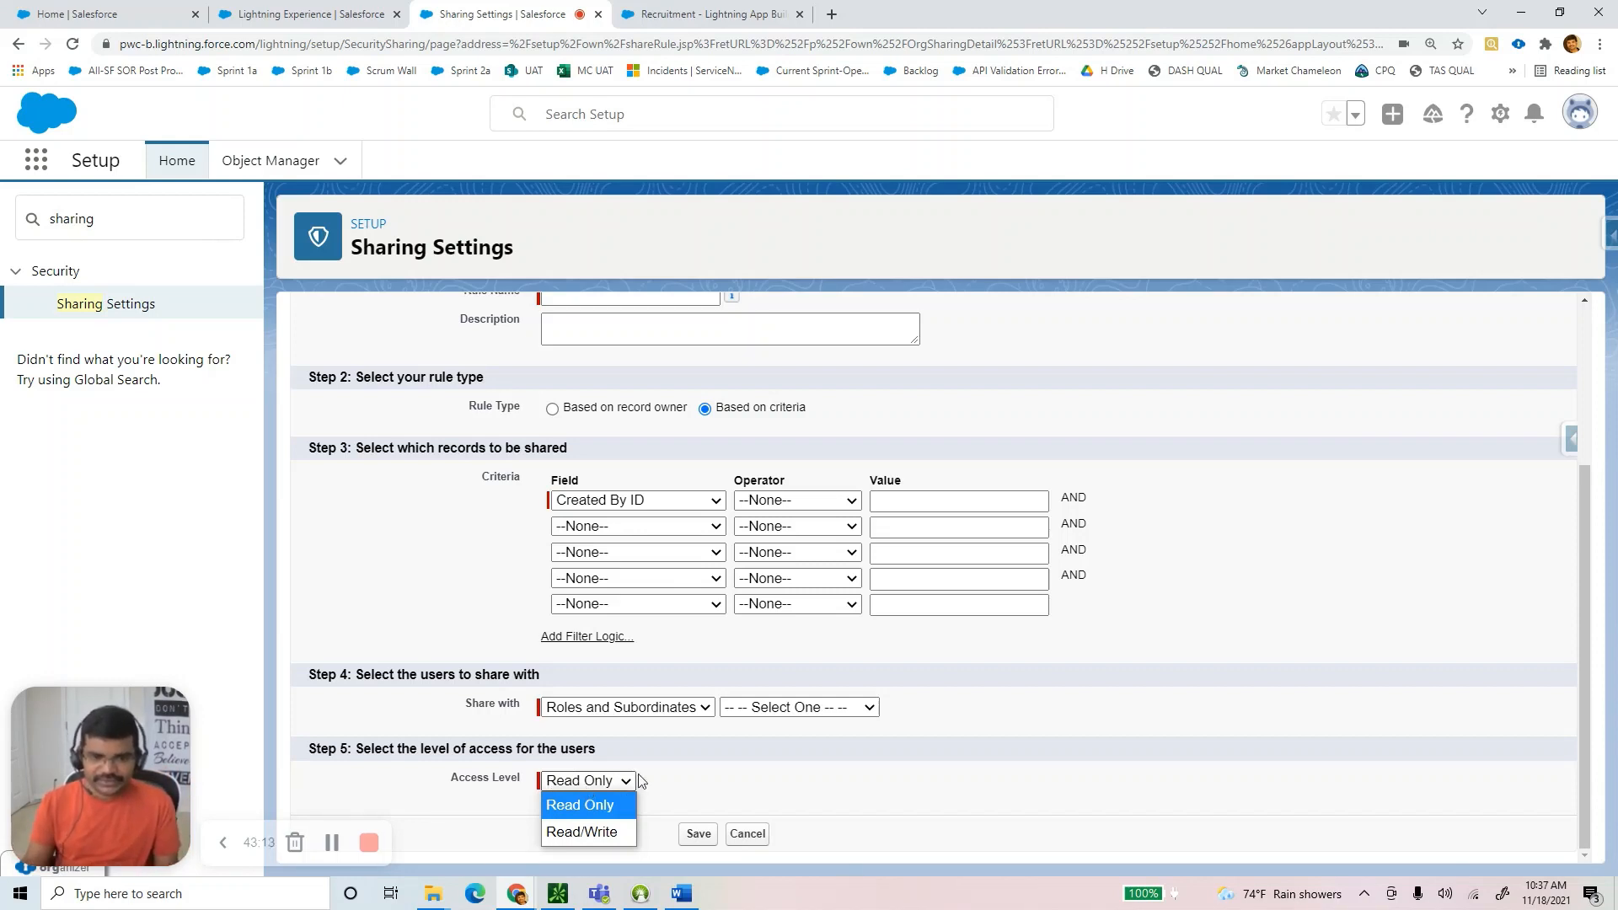
{"action": "left_click", "coordinate": [781, 794]}
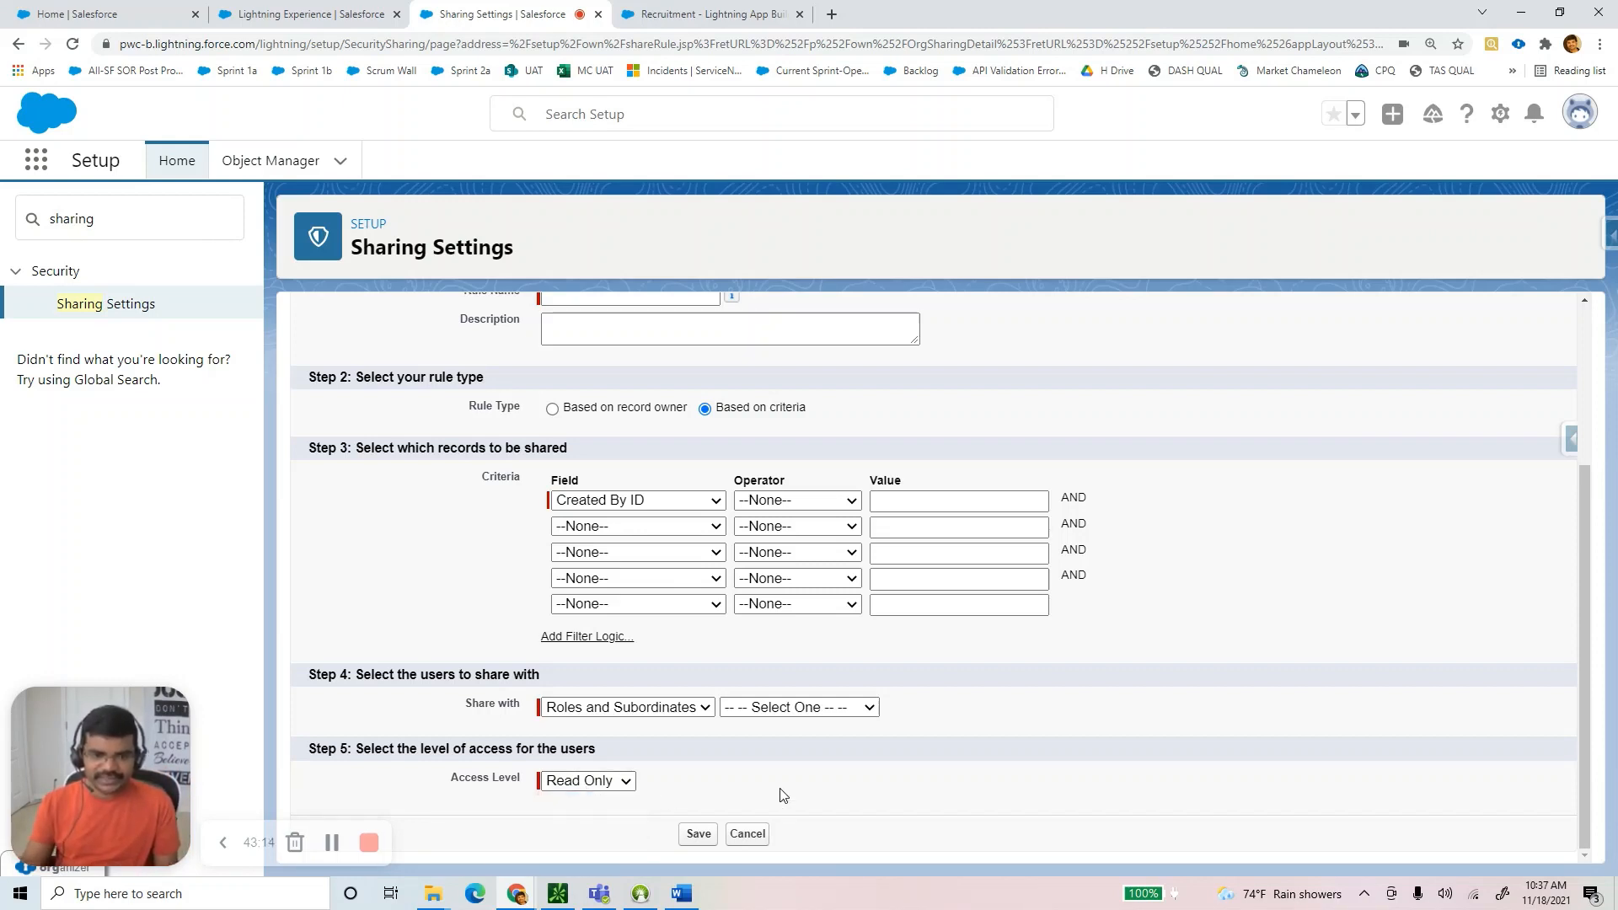
Cancel the unsaved sharing rule and scroll the Word guide down to Step 11's defaults.
{"action": "left_click", "coordinate": [748, 835]}
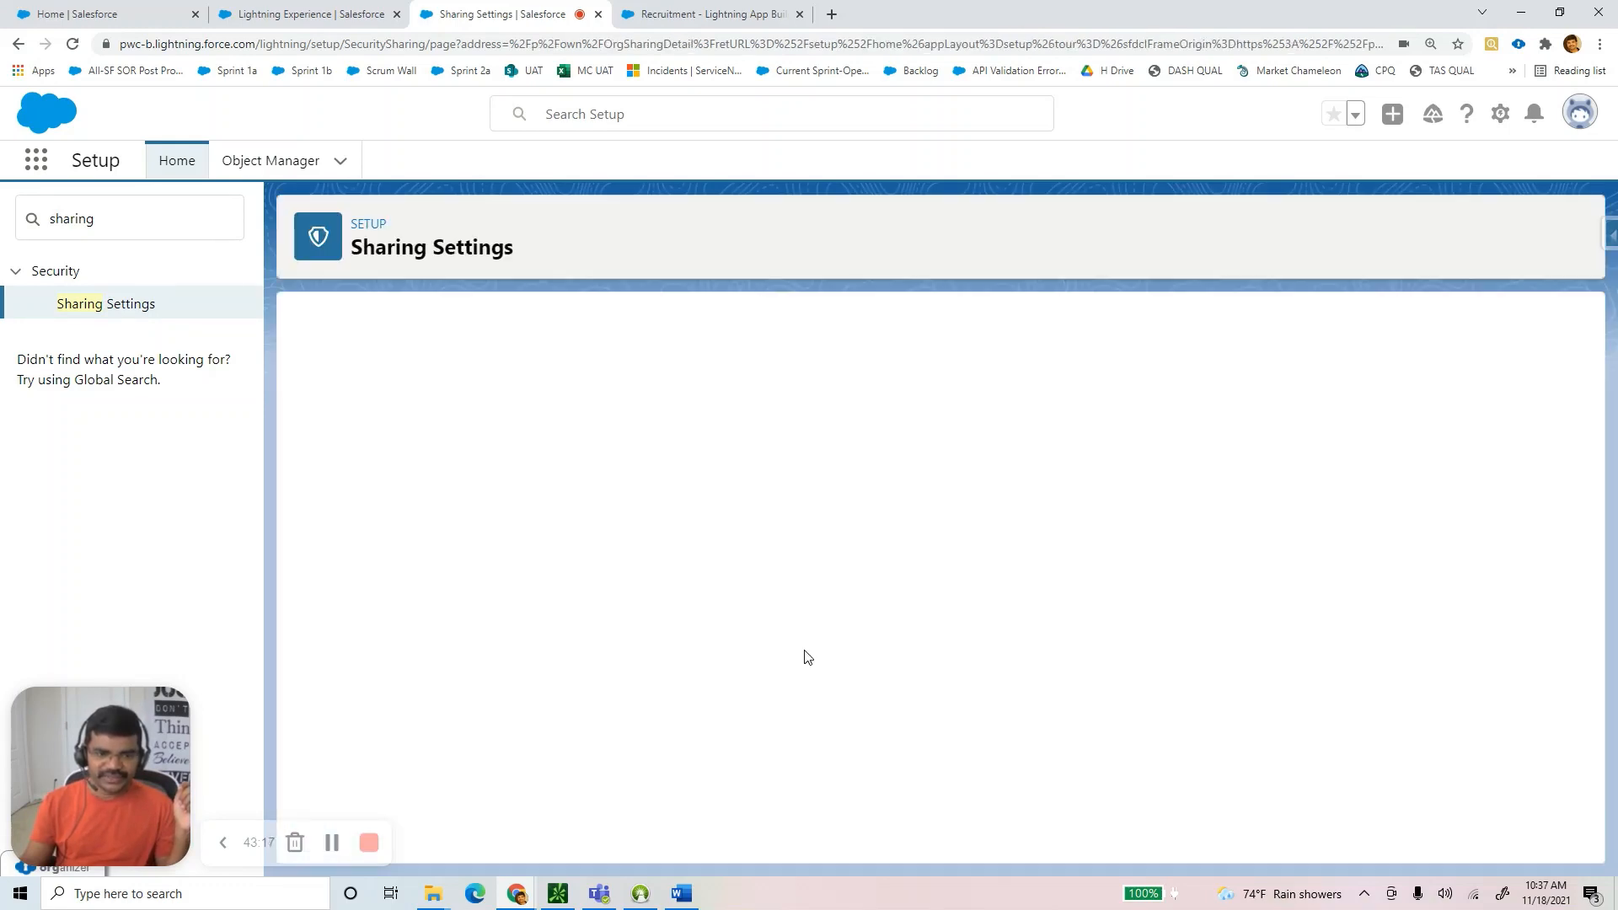
{"action": "left_click", "coordinate": [682, 894]}
{"action": "scroll", "coordinate": [690, 674], "scroll_direction": "down", "scroll_amount": 4}
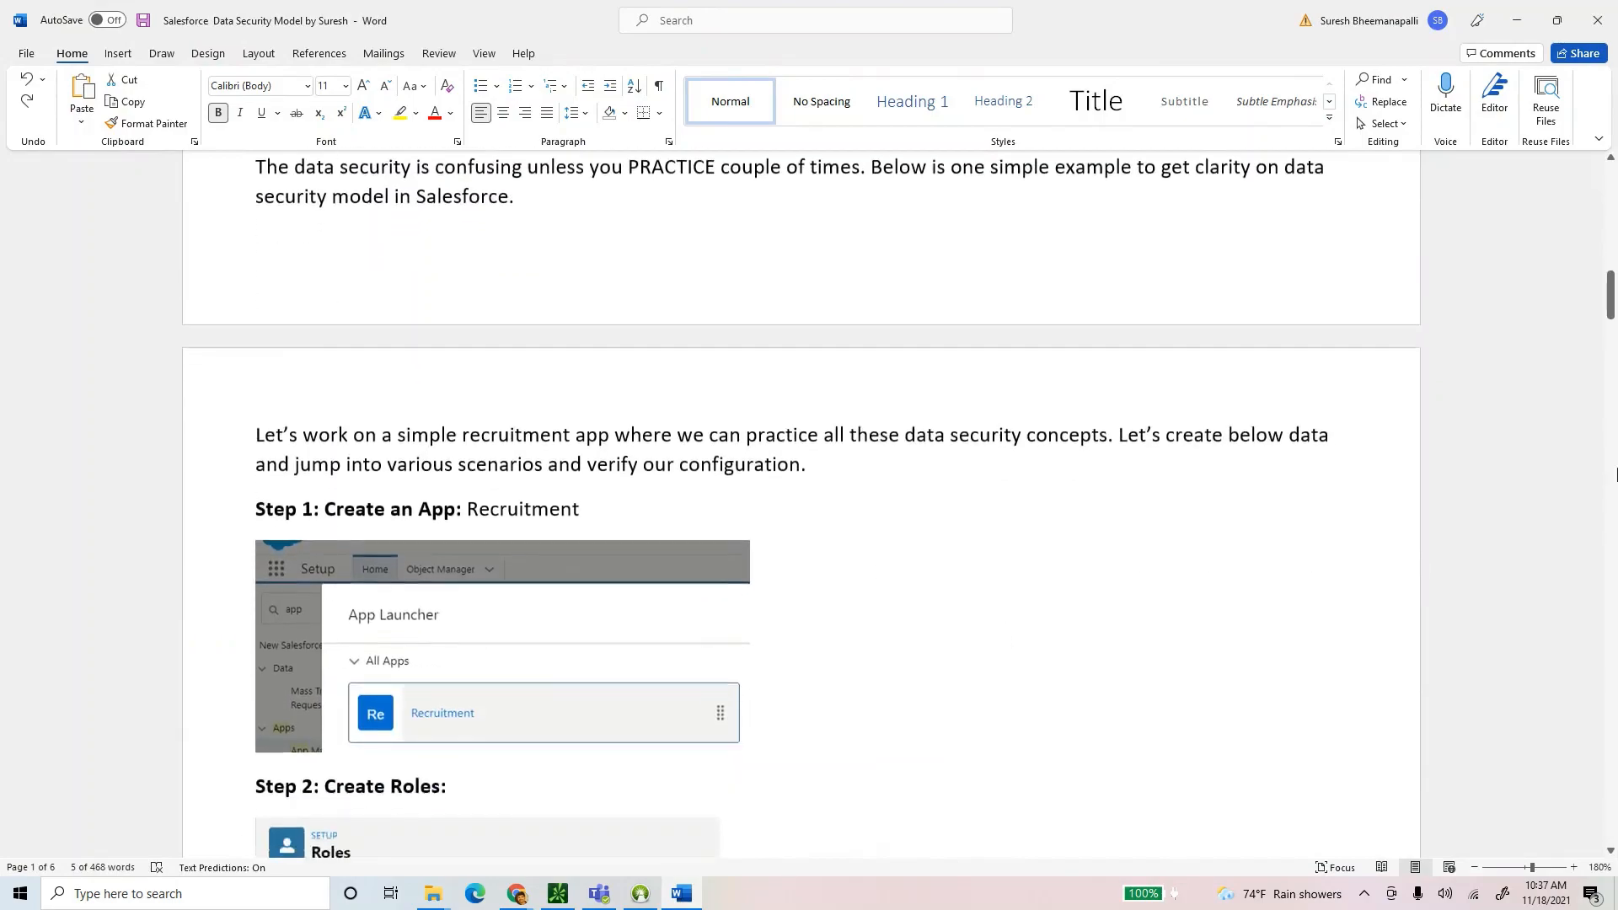
{"action": "left_click_drag", "start_coordinate": [1610, 310], "coordinate": [1594, 721]}
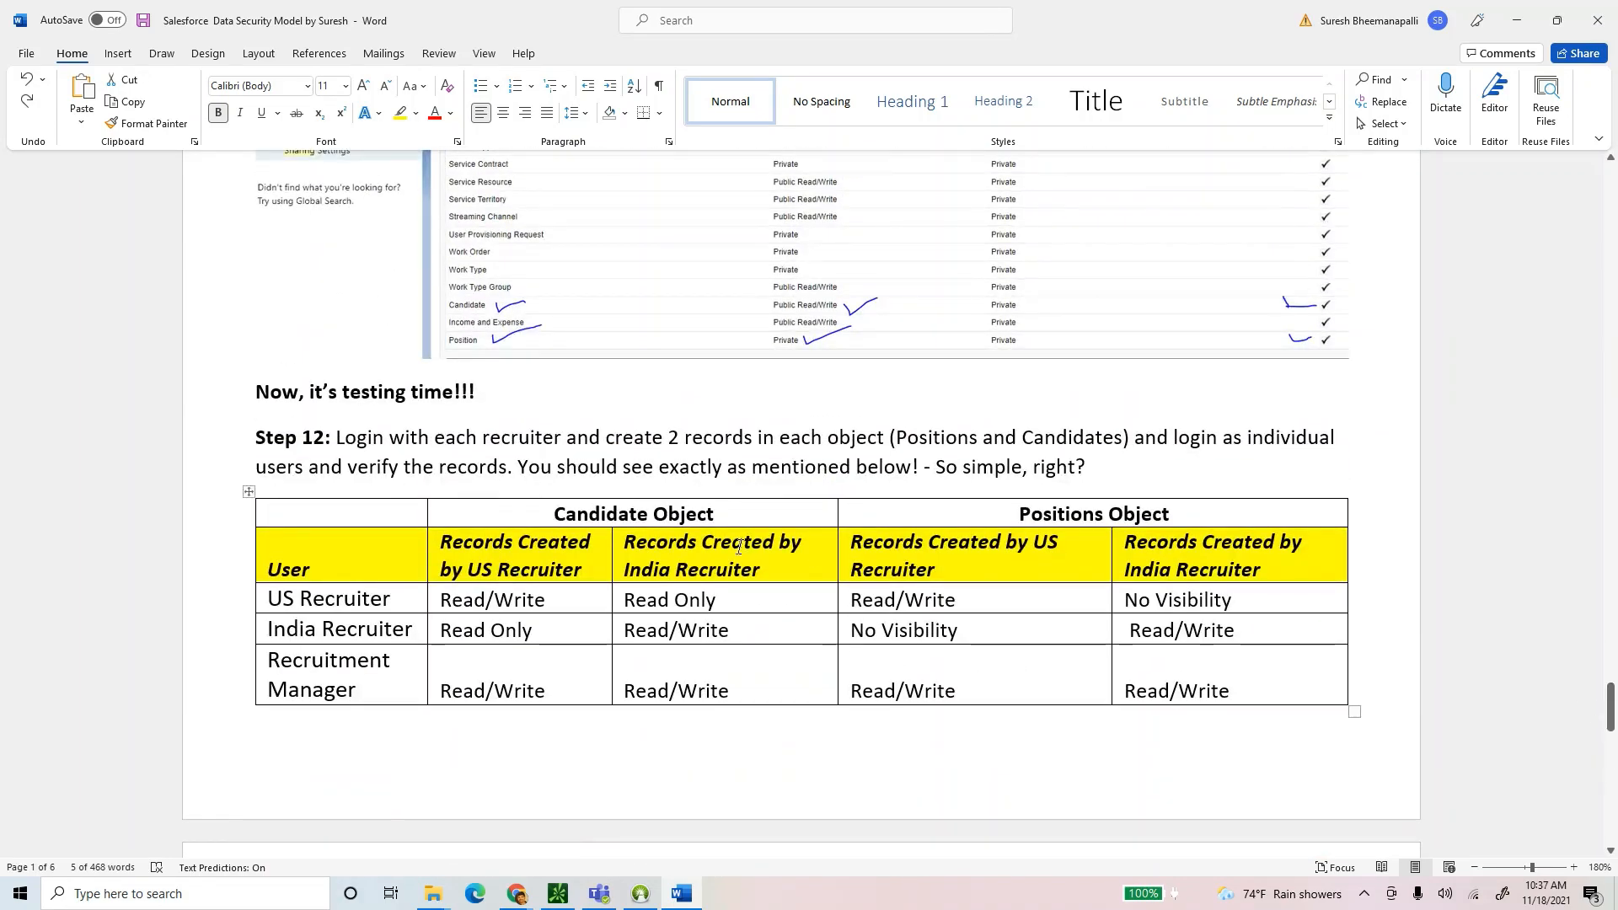
Highlight the testing heading, the SCandidate object and its Public Read Only default in the guide.
{"action": "left_click", "coordinate": [518, 390]}
{"action": "left_click", "coordinate": [222, 401]}
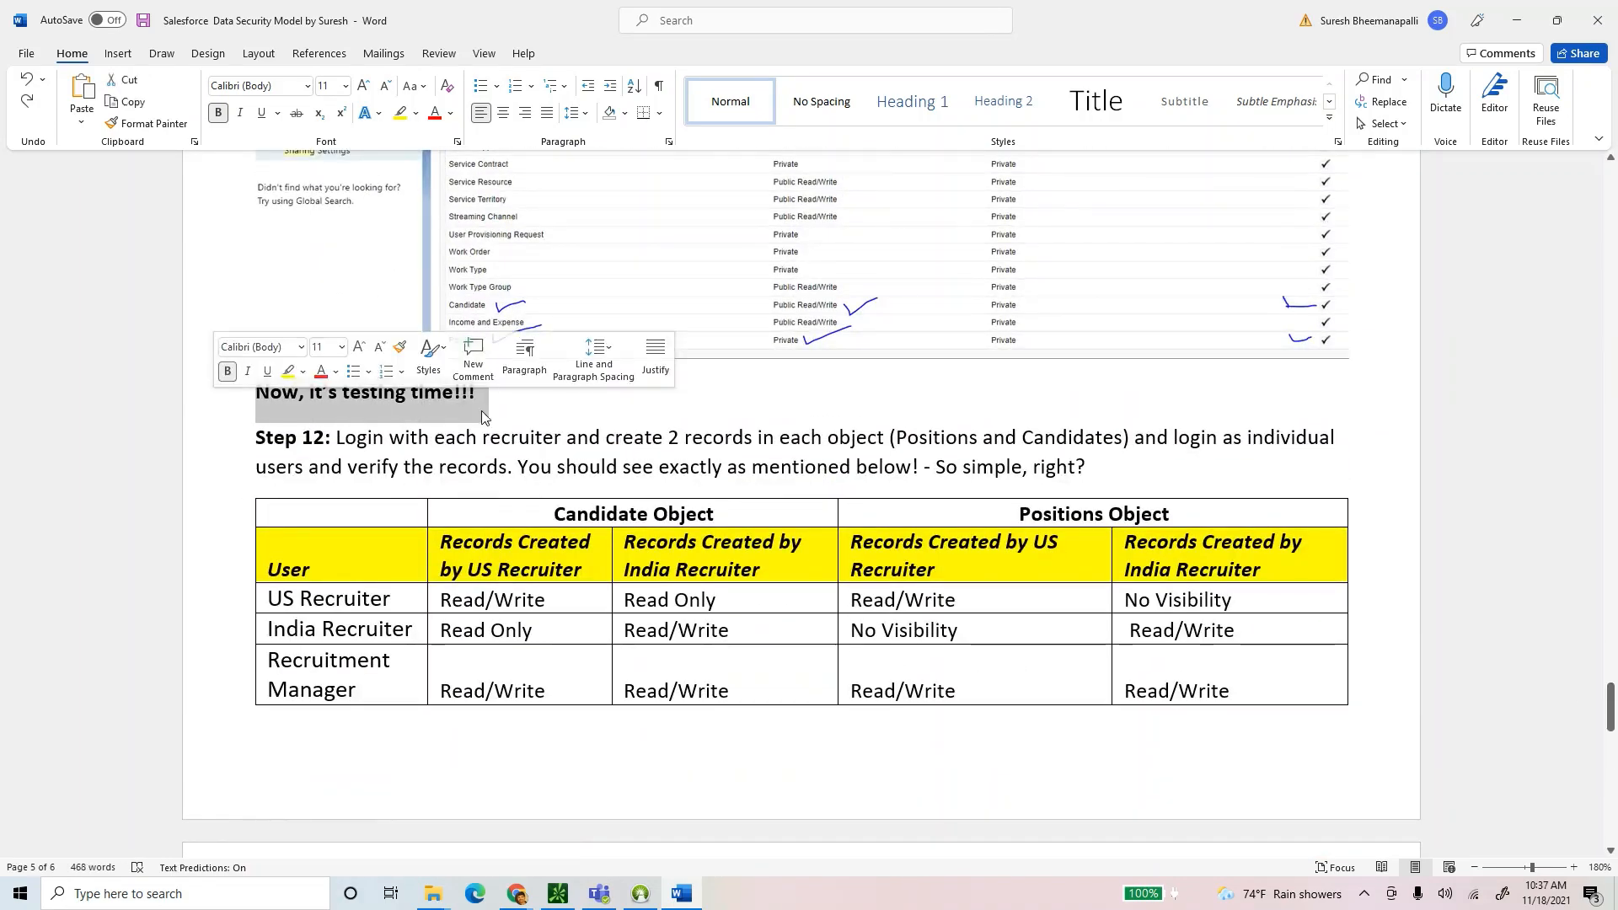
{"action": "left_click", "coordinate": [611, 410]}
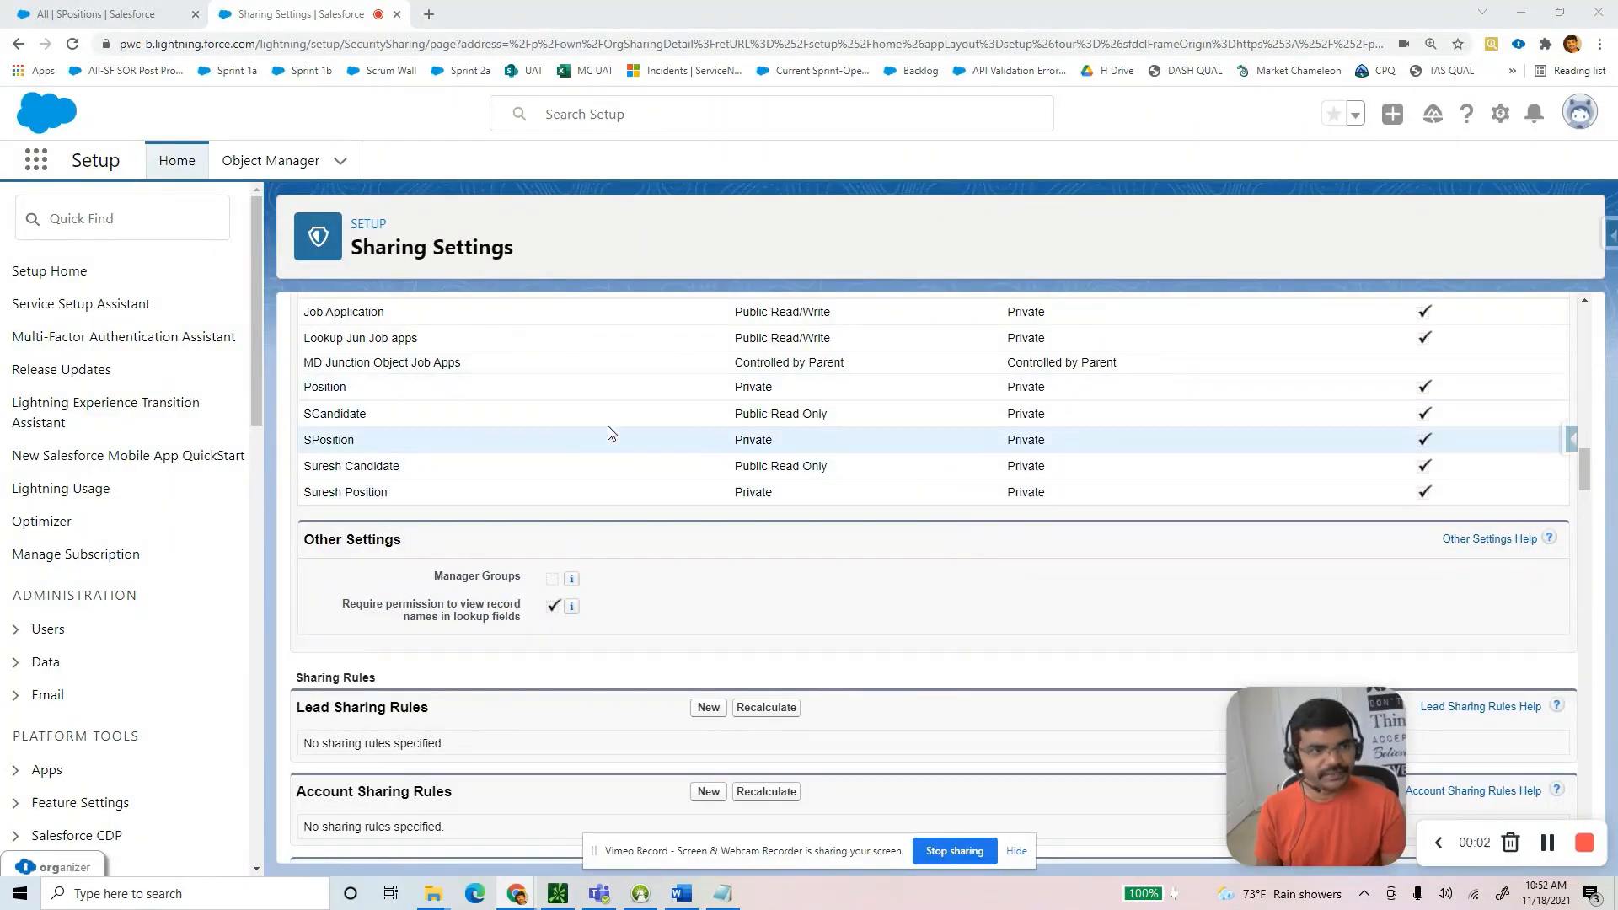
{"action": "double_click", "coordinate": [314, 412]}
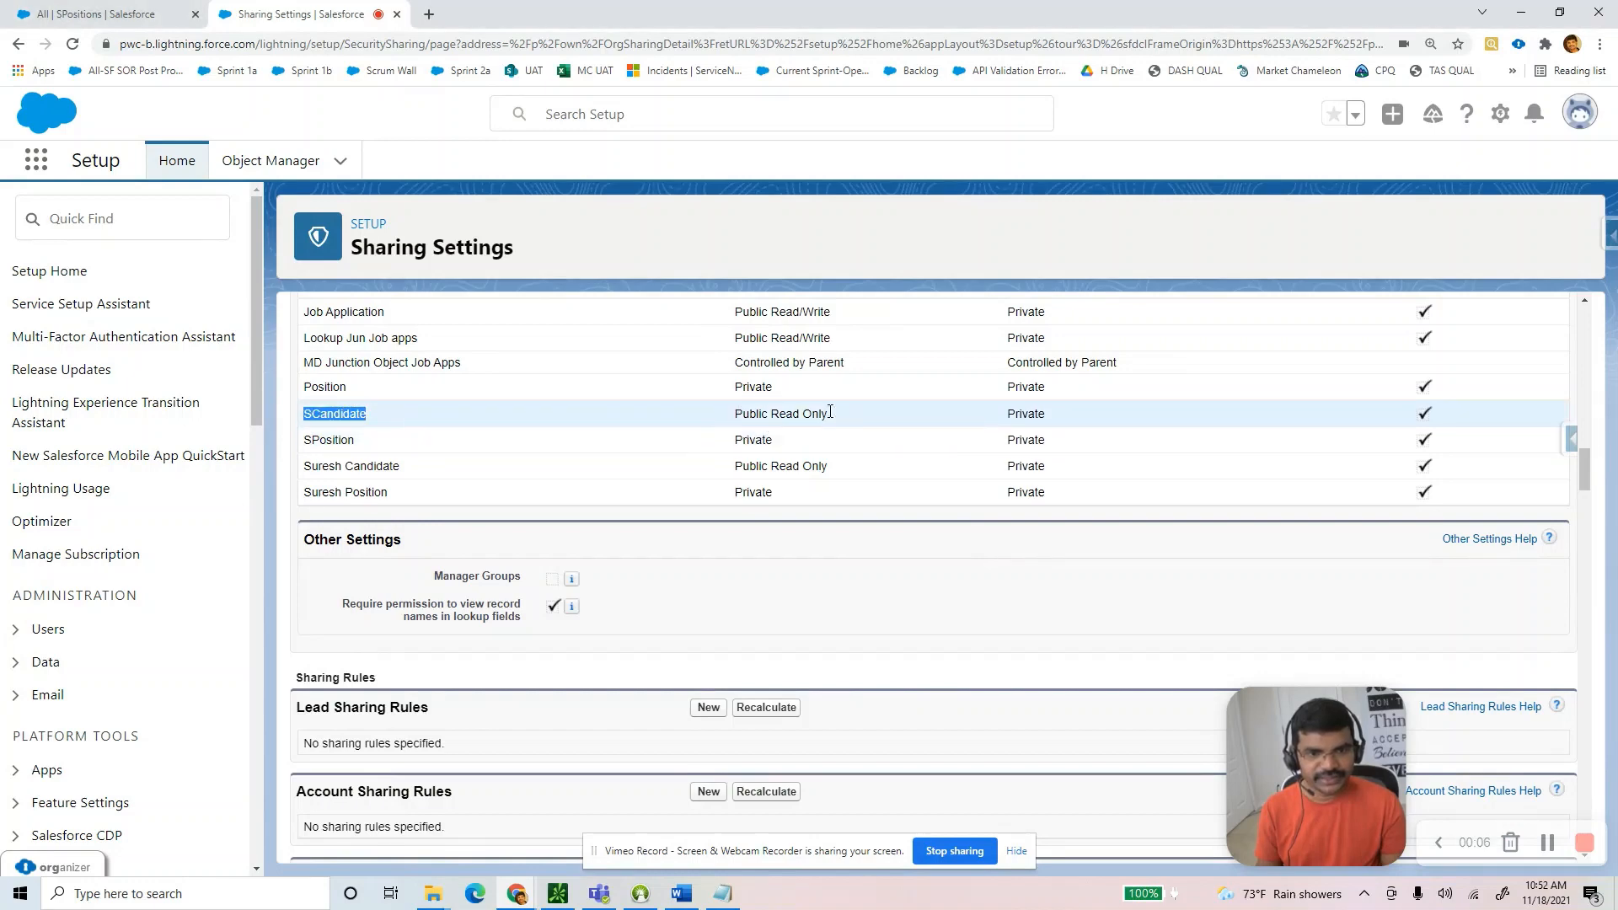
{"action": "left_click_drag", "start_coordinate": [830, 411], "coordinate": [719, 442]}
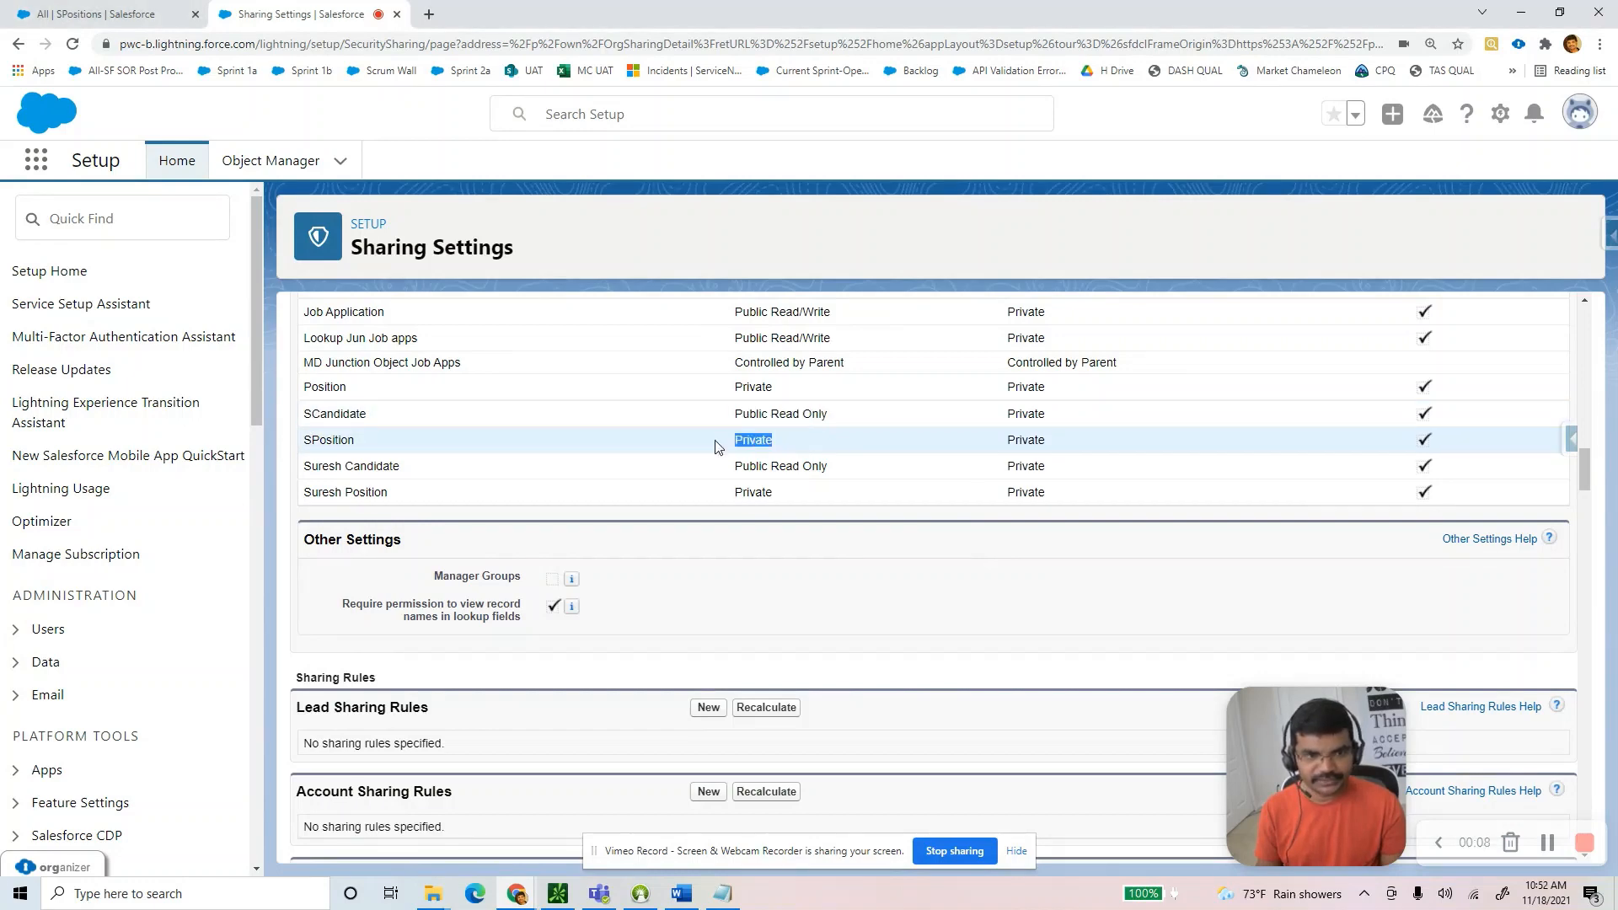
Make the Step 11 org-wide defaults screenshot narrower in the Word guide.
{"action": "left_click", "coordinate": [682, 893]}
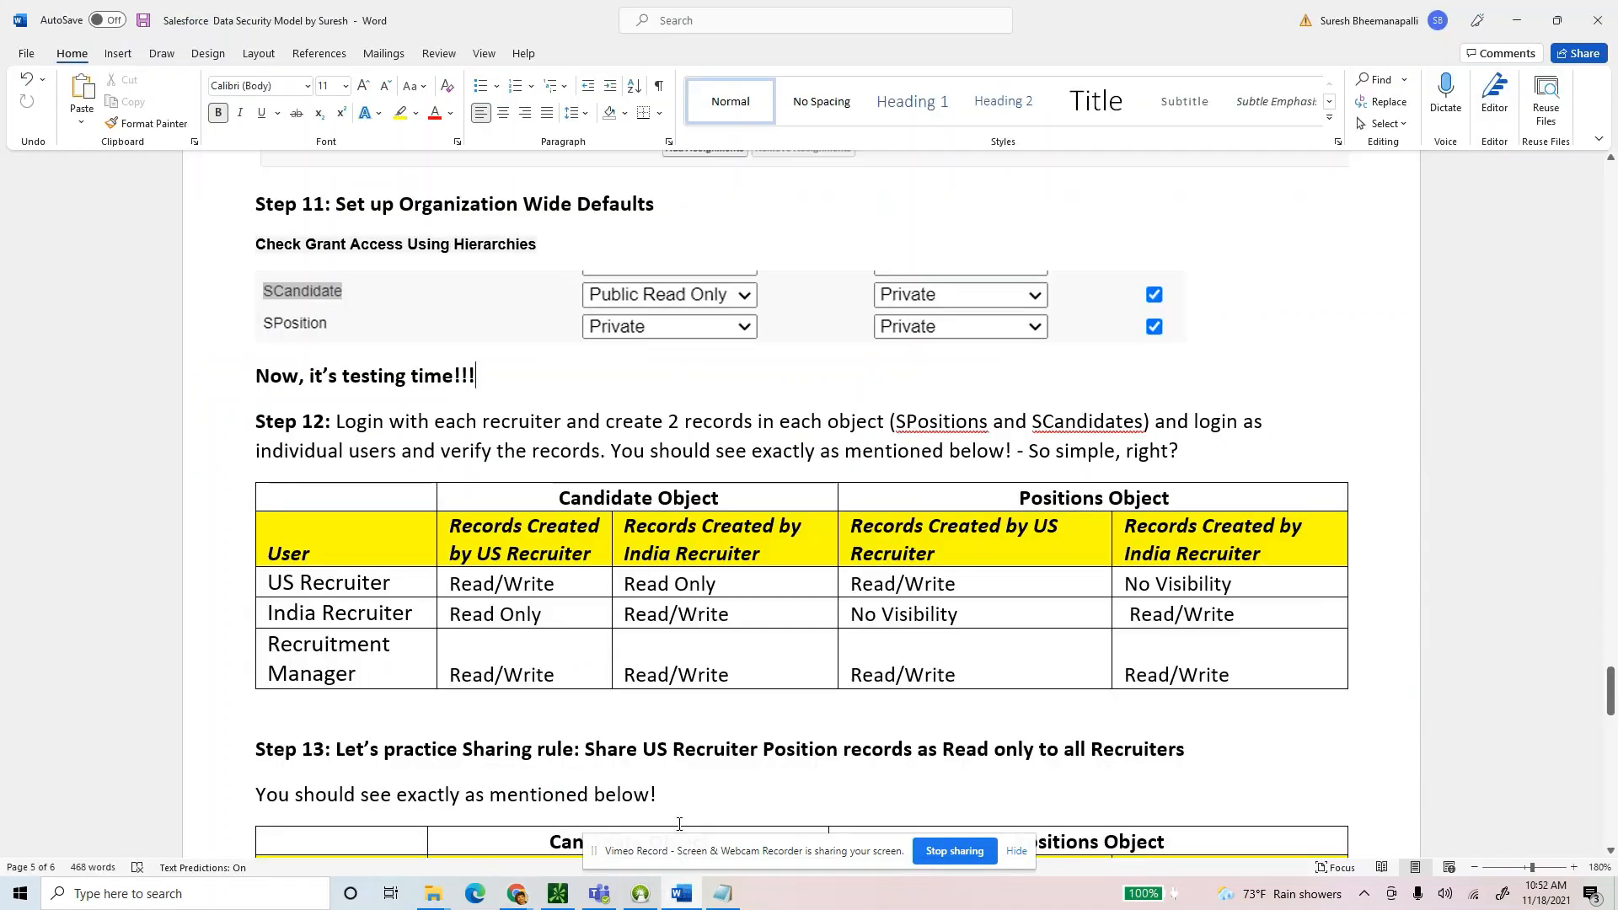
{"action": "left_click_drag", "start_coordinate": [1184, 307], "coordinate": [1140, 308]}
{"action": "left_click", "coordinate": [1161, 326]}
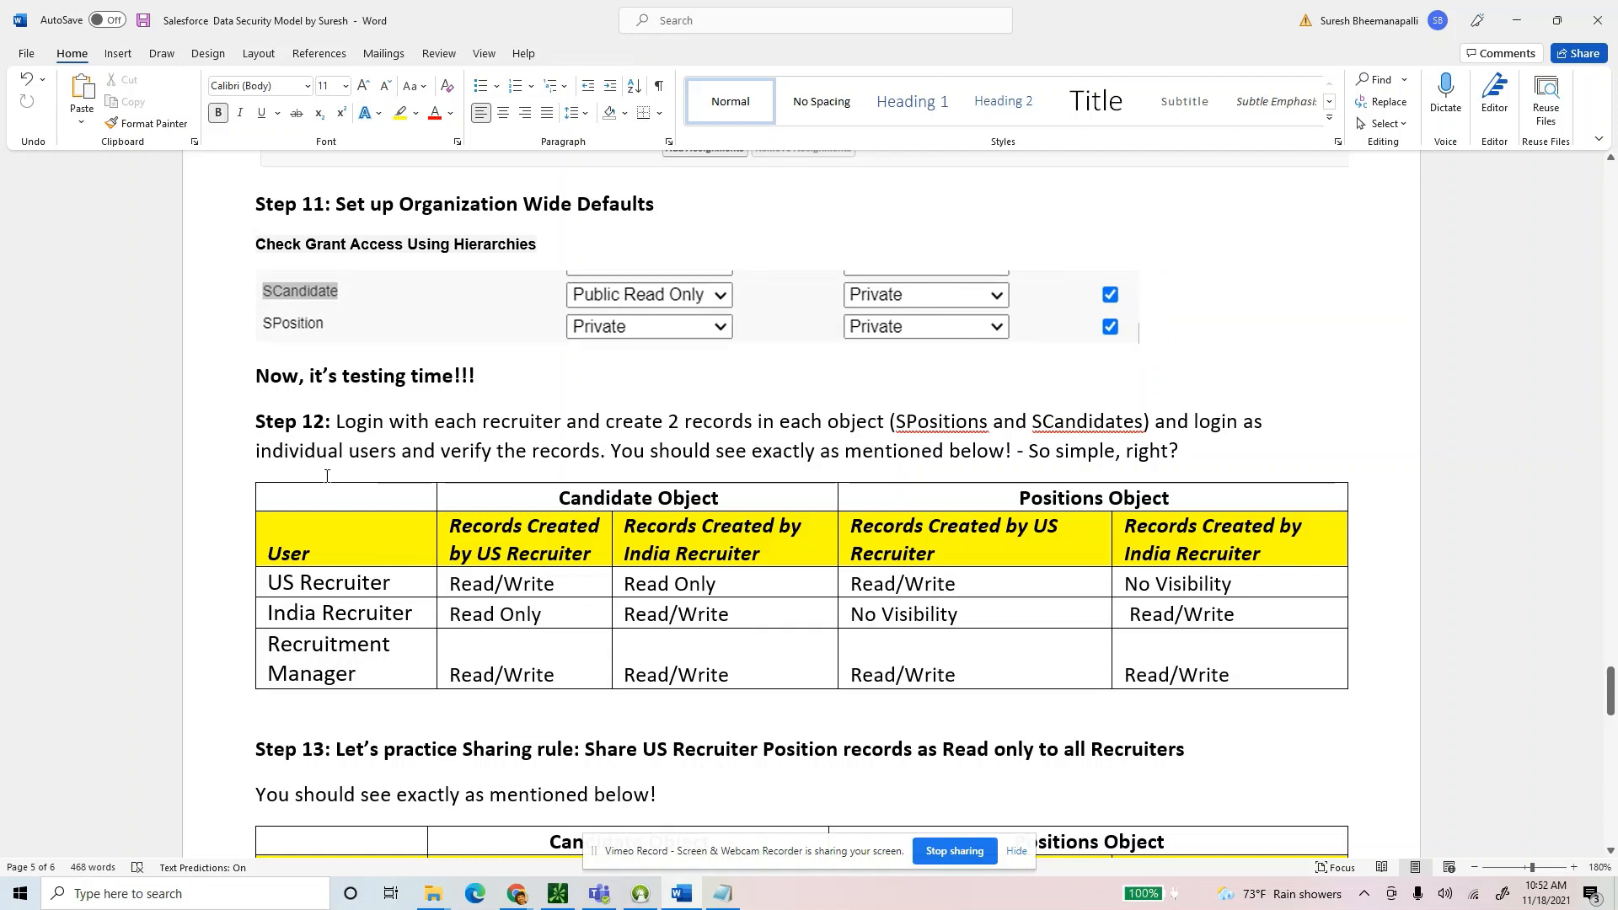
Highlight the Step 12 instructions, then return to Salesforce Sharing Settings.
{"action": "left_click_drag", "start_coordinate": [337, 422], "coordinate": [1164, 451]}
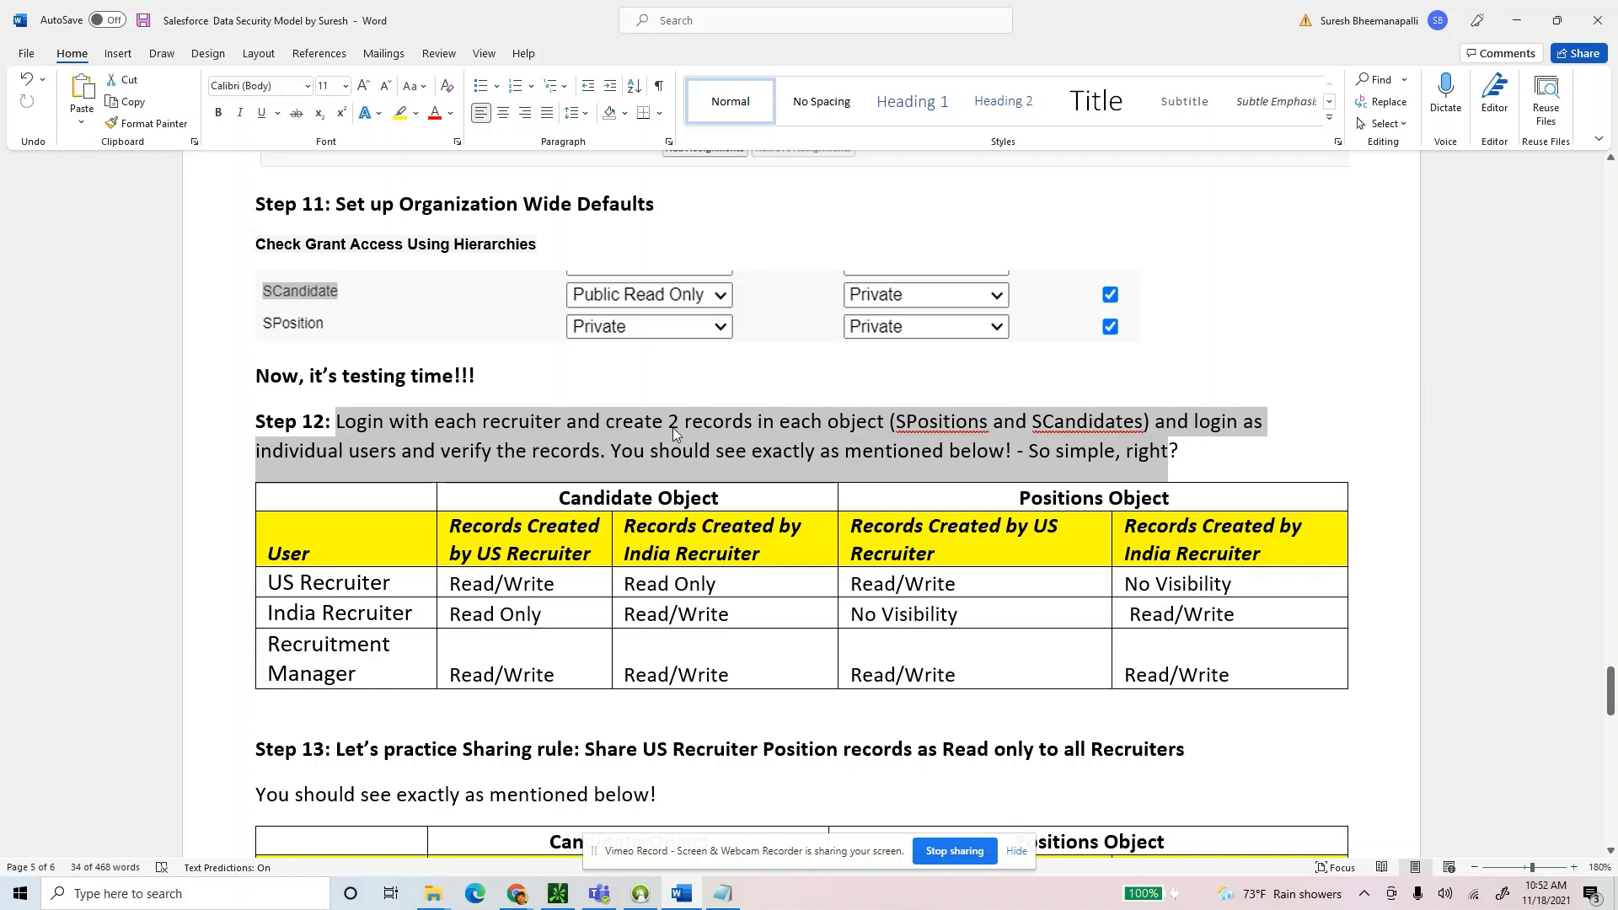
{"action": "left_click_drag", "start_coordinate": [670, 421], "coordinate": [892, 424]}
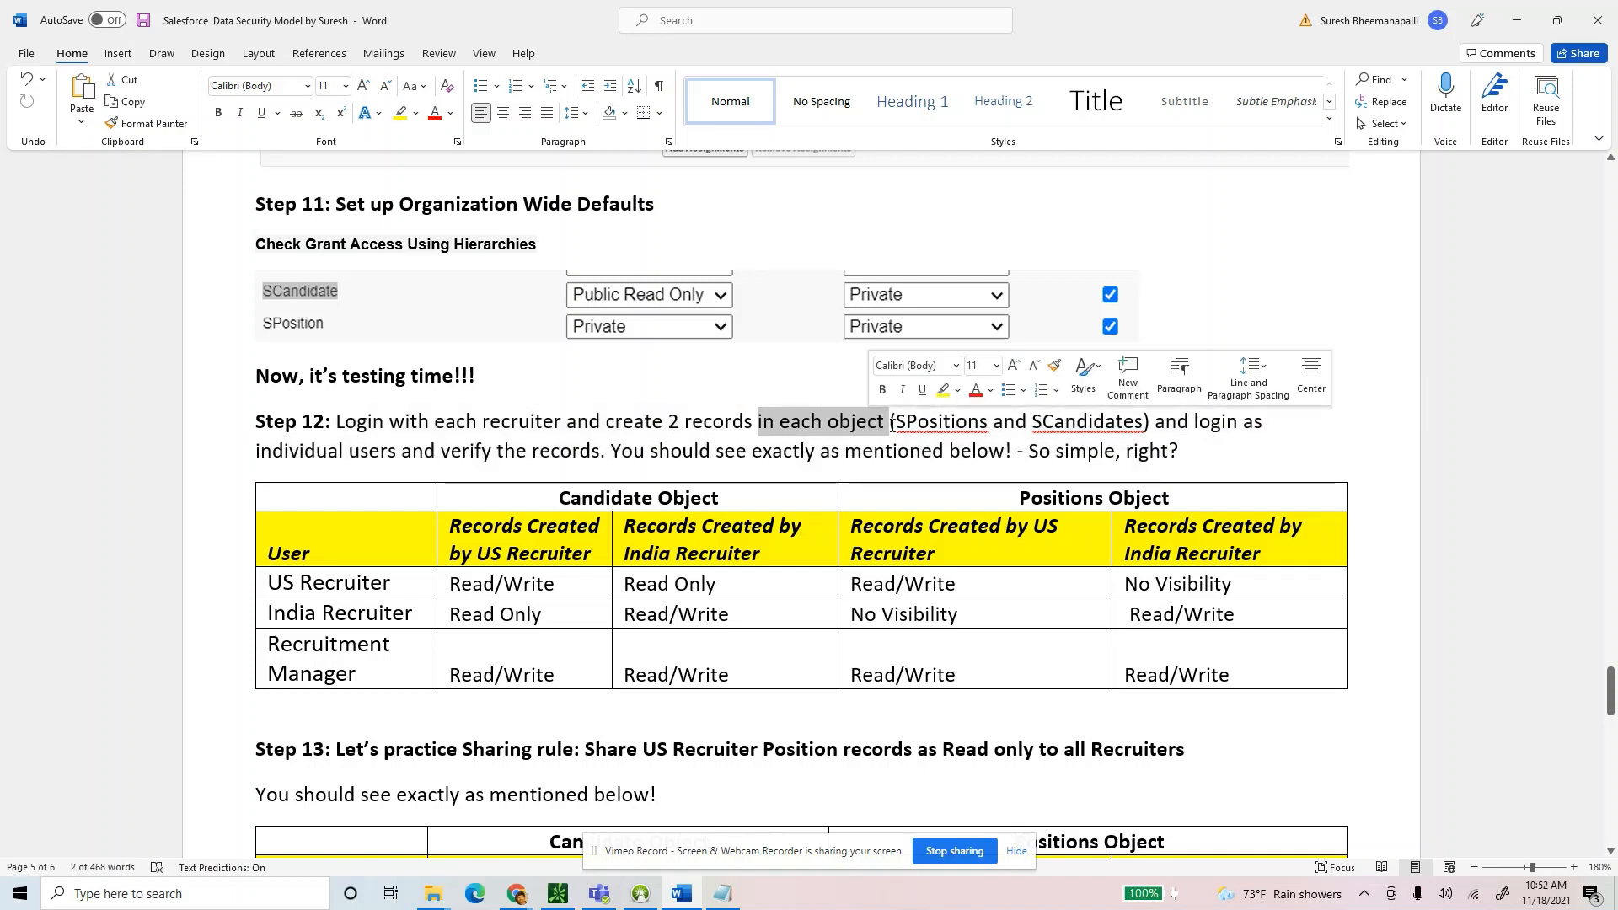
{"action": "triple_click", "coordinate": [1203, 424]}
{"action": "left_click", "coordinate": [1212, 449]}
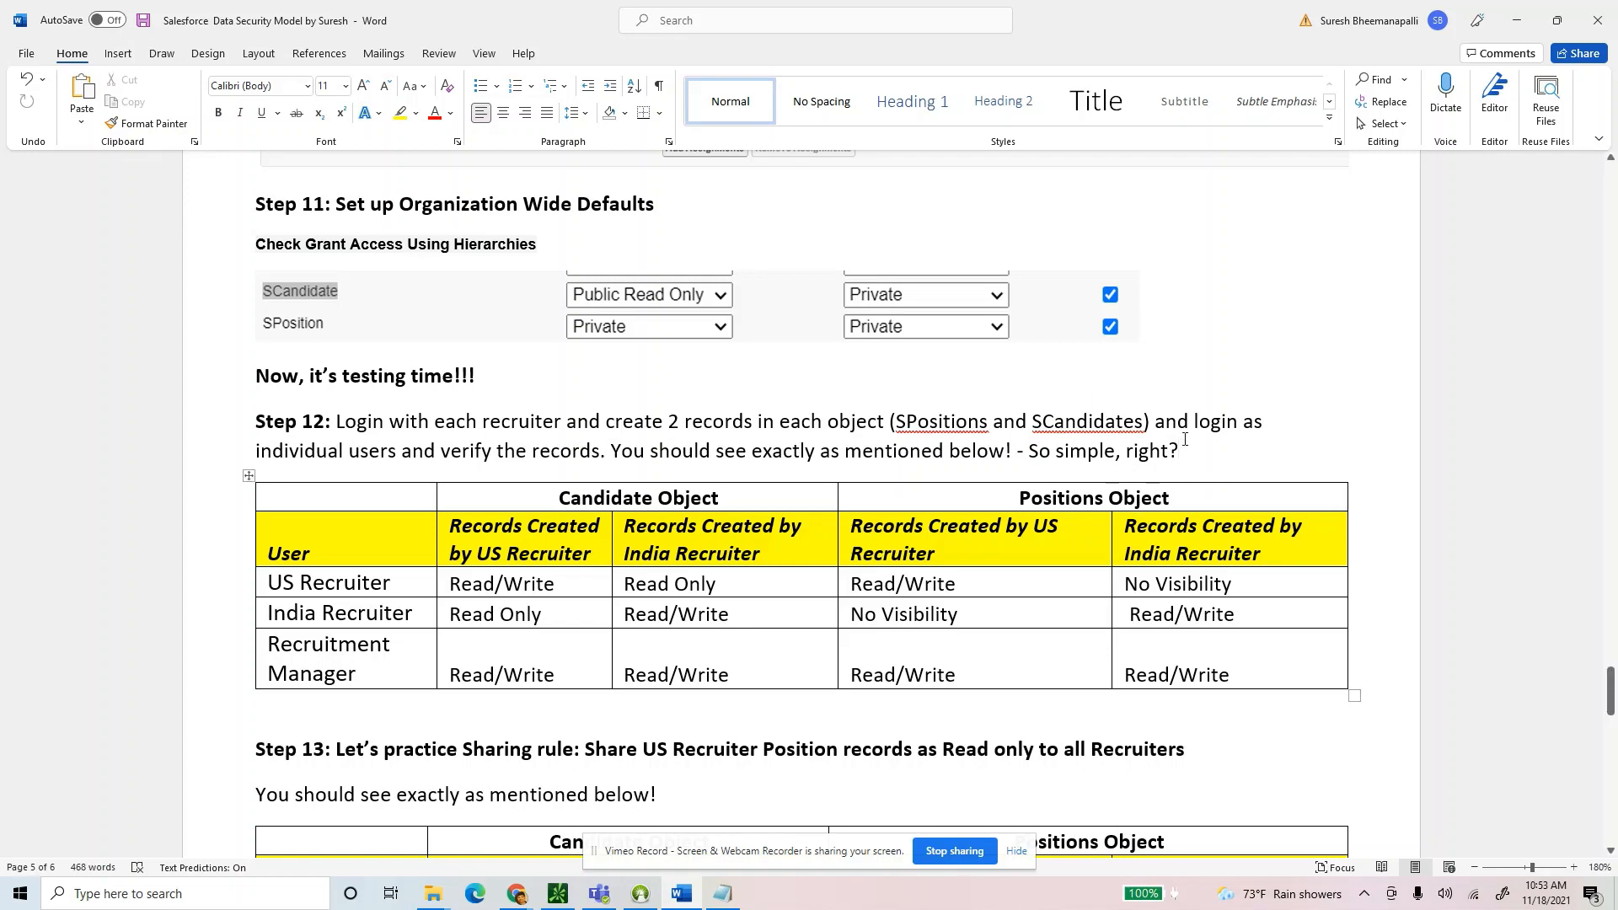
{"action": "key", "text": "alt+Tab"}
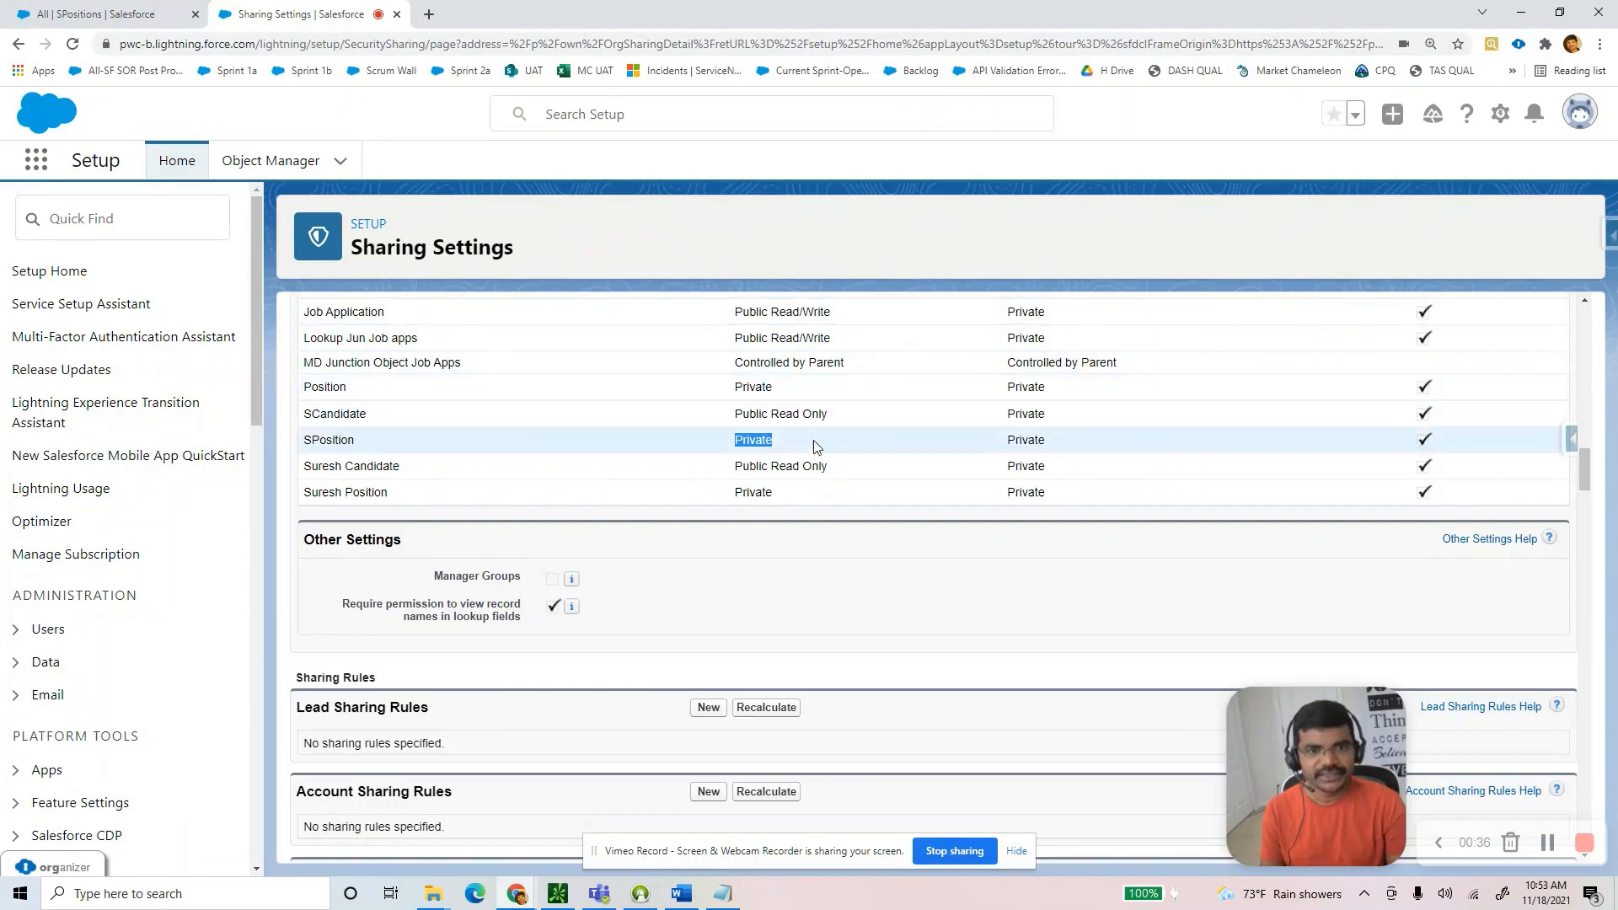
Close the extra All SPositions tab and return to the Sharing Settings page.
{"action": "scroll", "coordinate": [669, 352], "scroll_direction": "up", "scroll_amount": 1}
{"action": "scroll", "coordinate": [668, 352], "scroll_direction": "up", "scroll_amount": 3}
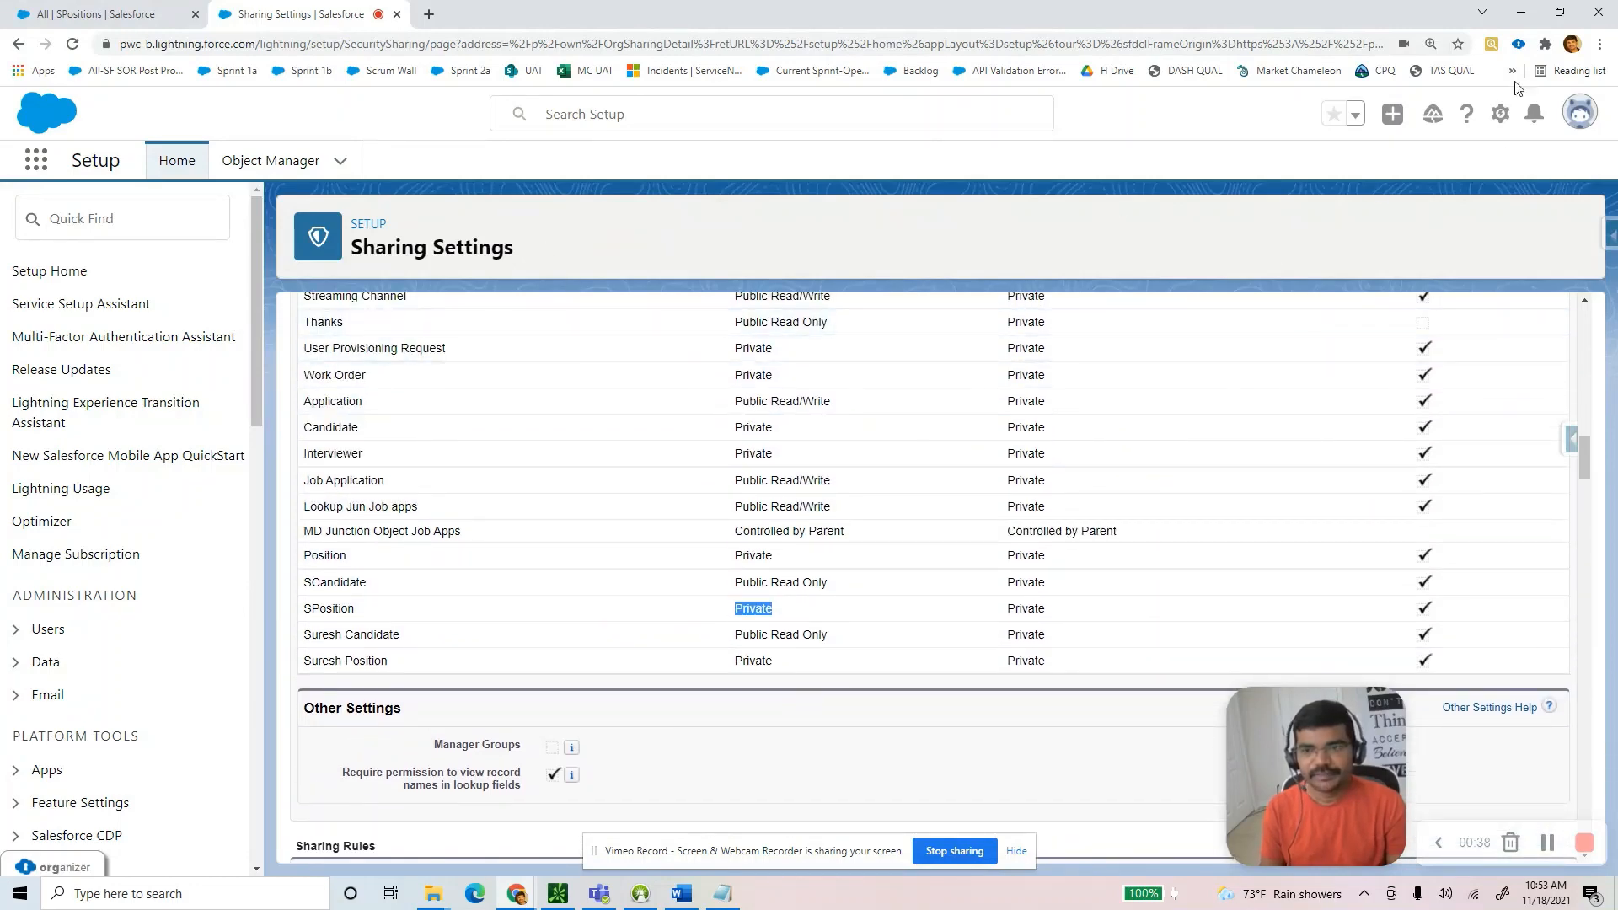
{"action": "left_click", "coordinate": [1505, 114]}
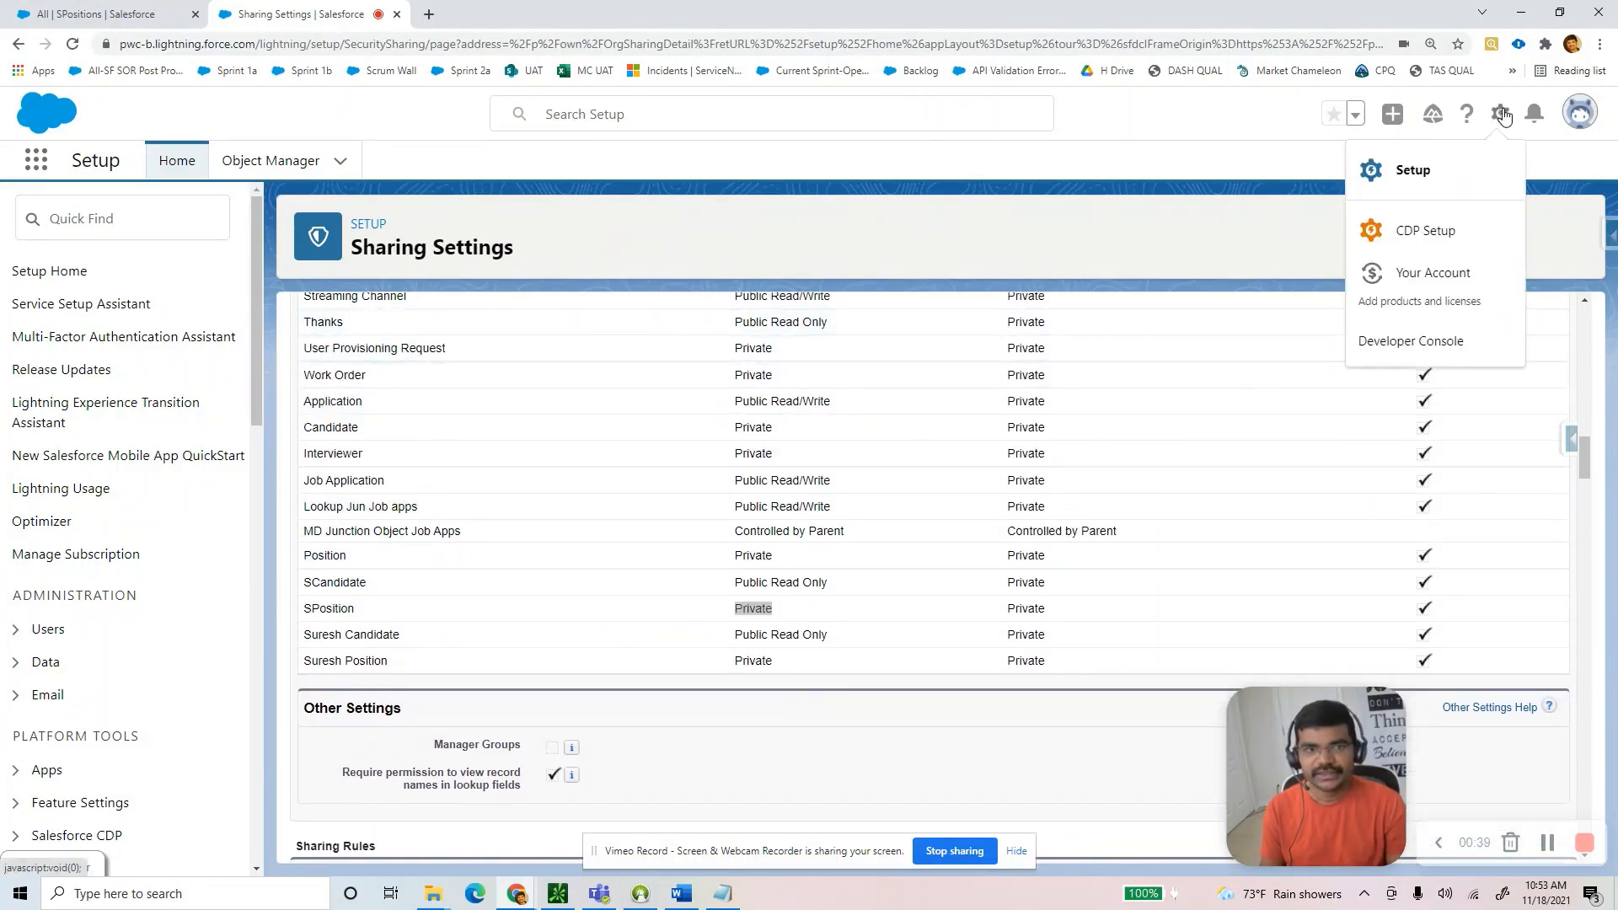
{"action": "left_click", "coordinate": [1442, 169]}
{"action": "left_click", "coordinate": [177, 8]}
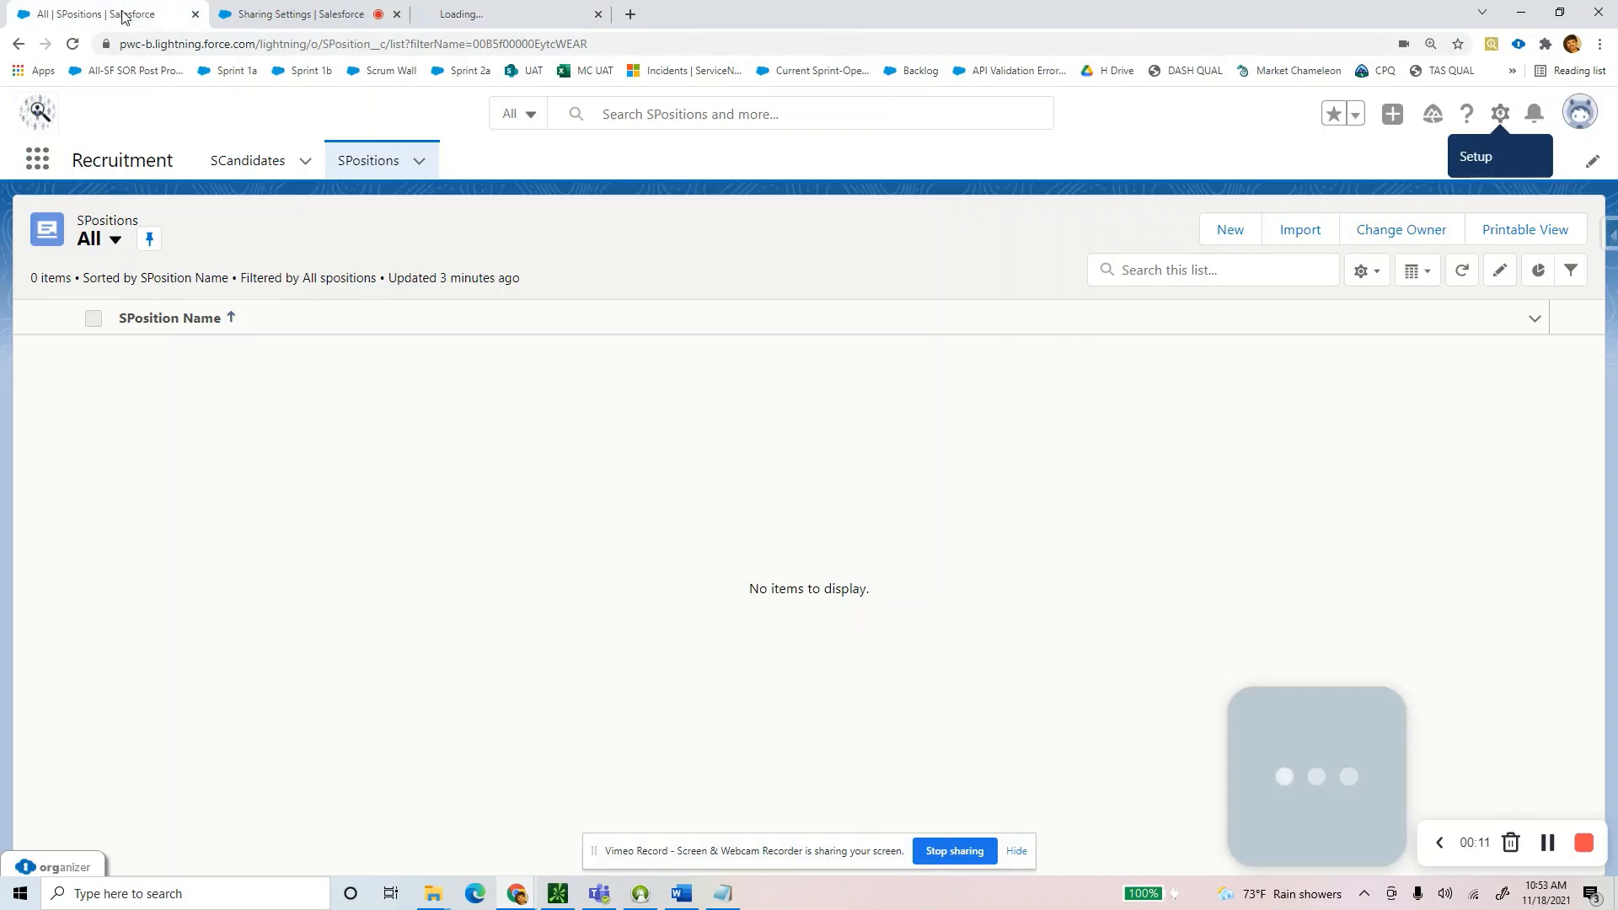
{"action": "left_click", "coordinate": [196, 14]}
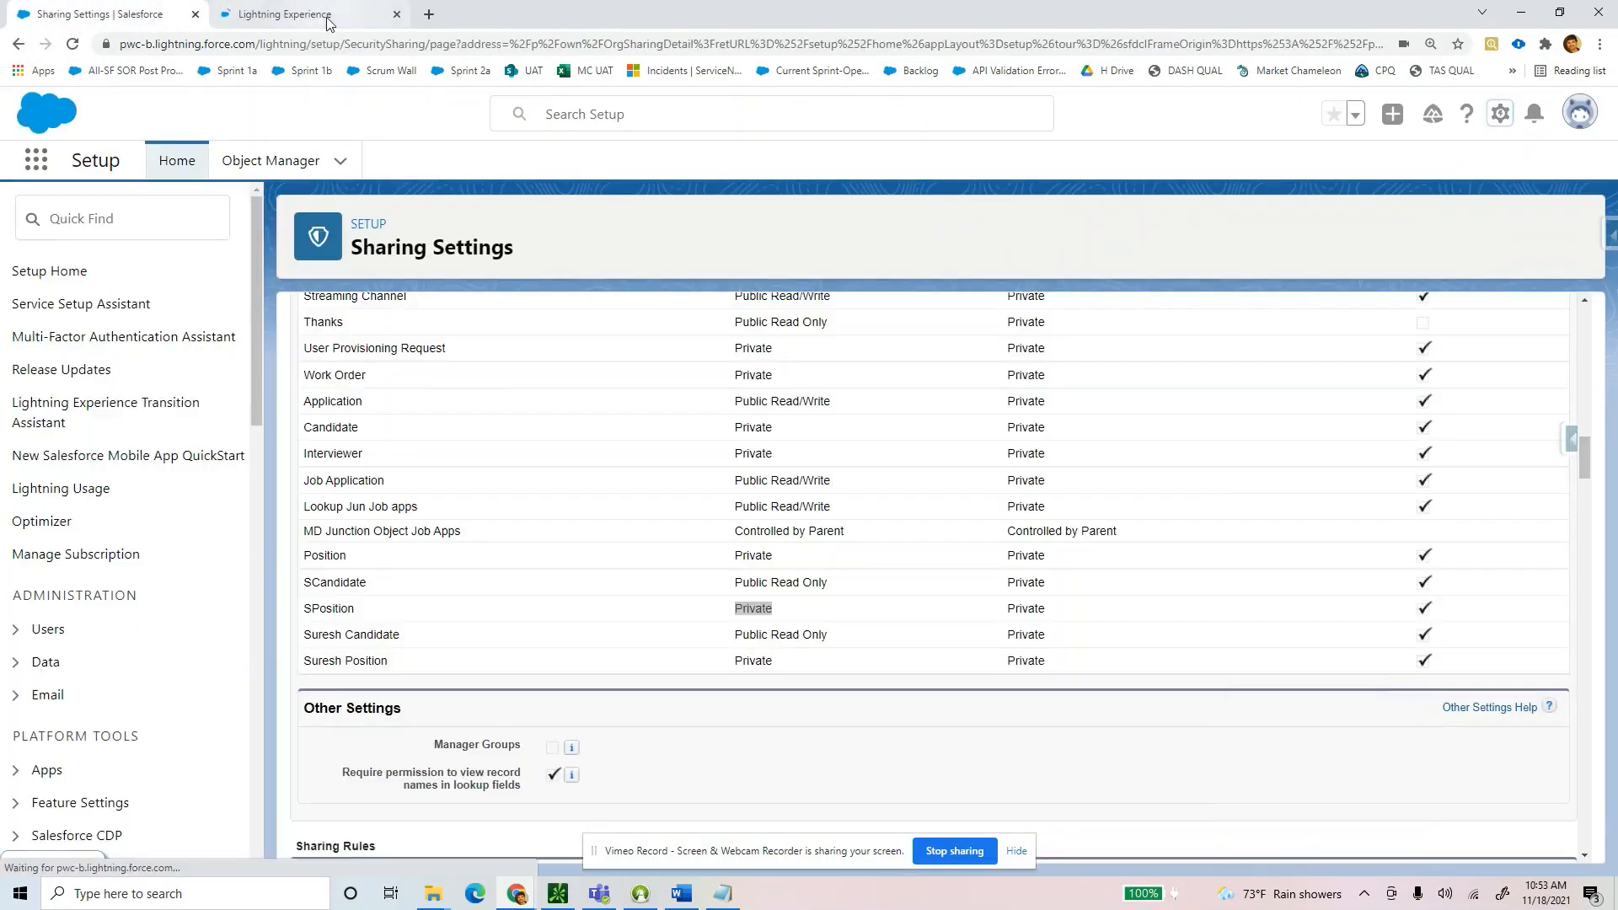
{"action": "left_click", "coordinate": [330, 16]}
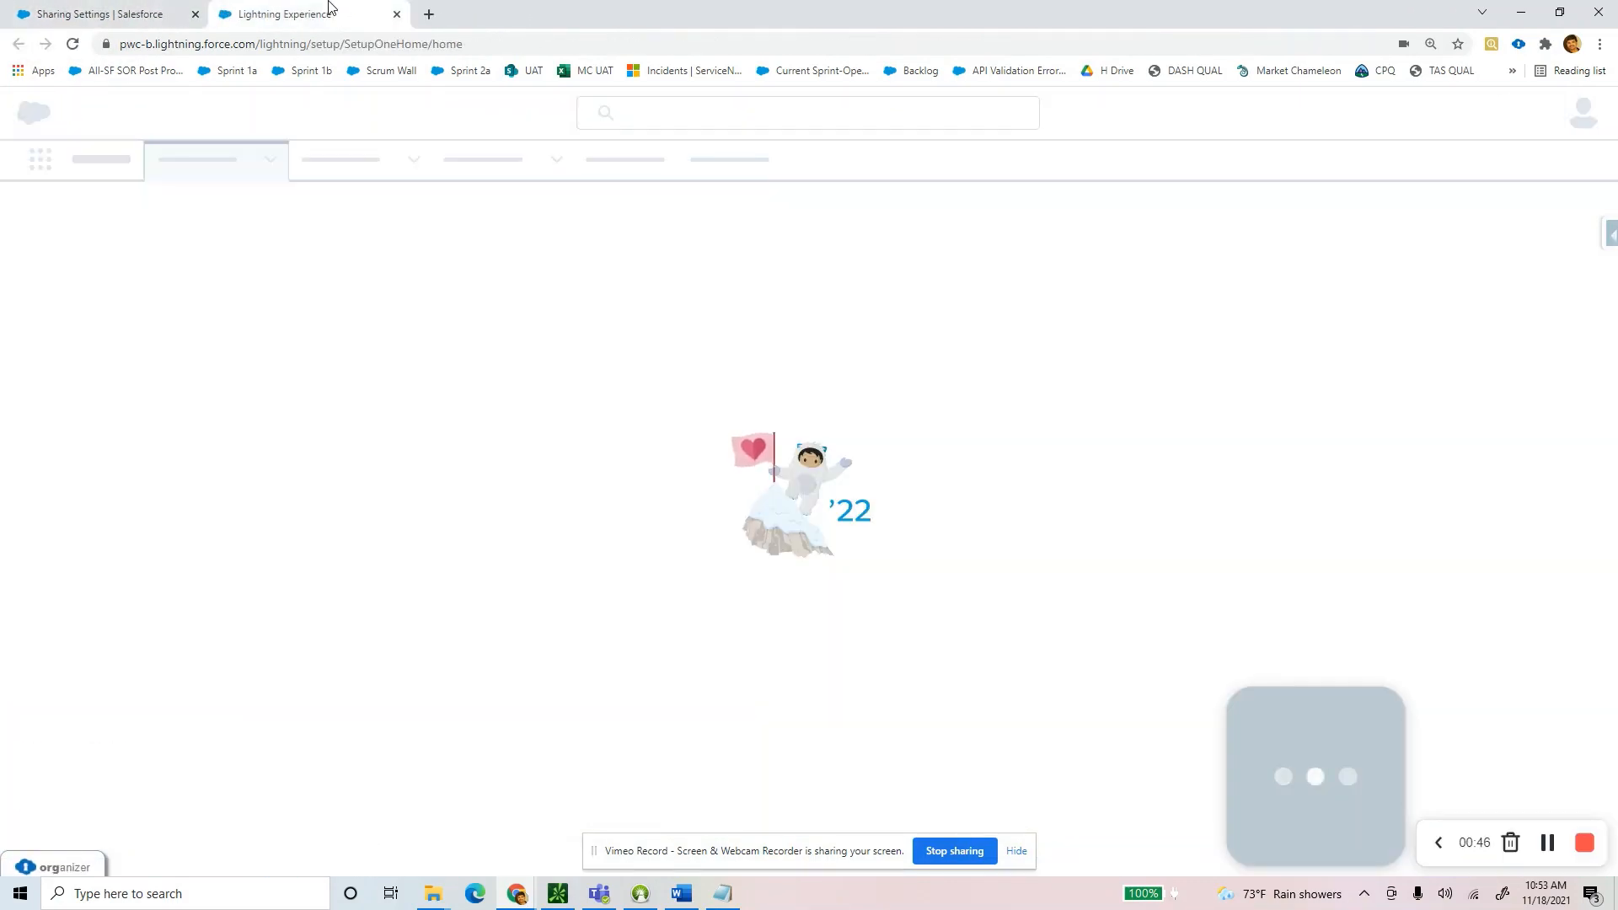
{"action": "left_click", "coordinate": [77, 17]}
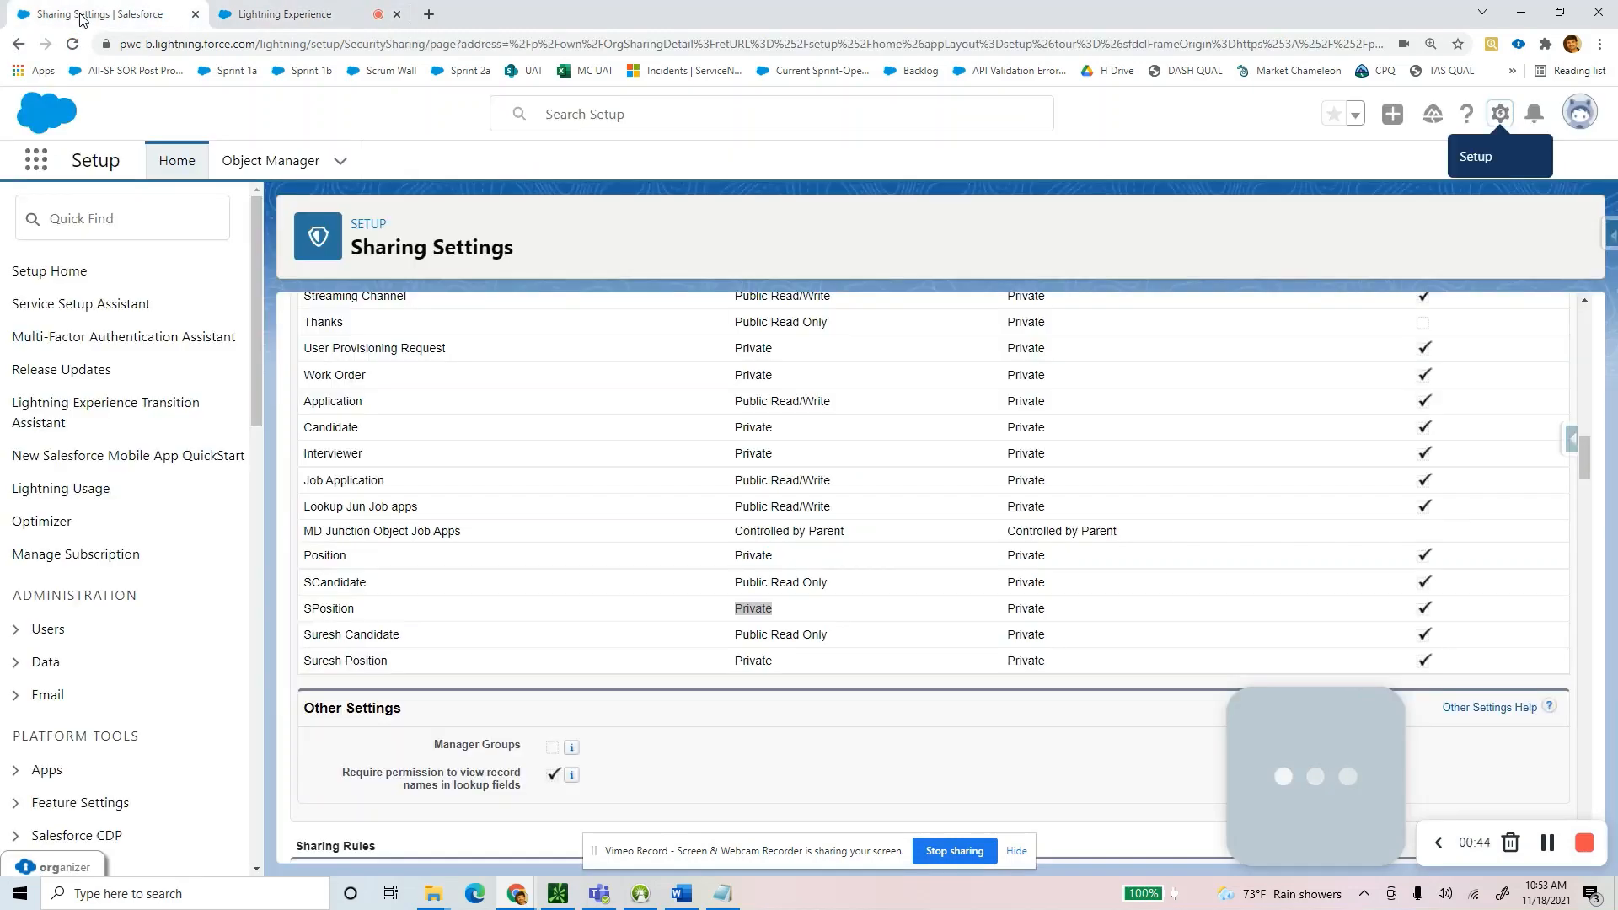
Filter Setup Quick Find with 'user', close the extra Home tab, and open All Users.
{"action": "left_click", "coordinate": [116, 224]}
{"action": "type", "text": "user"}
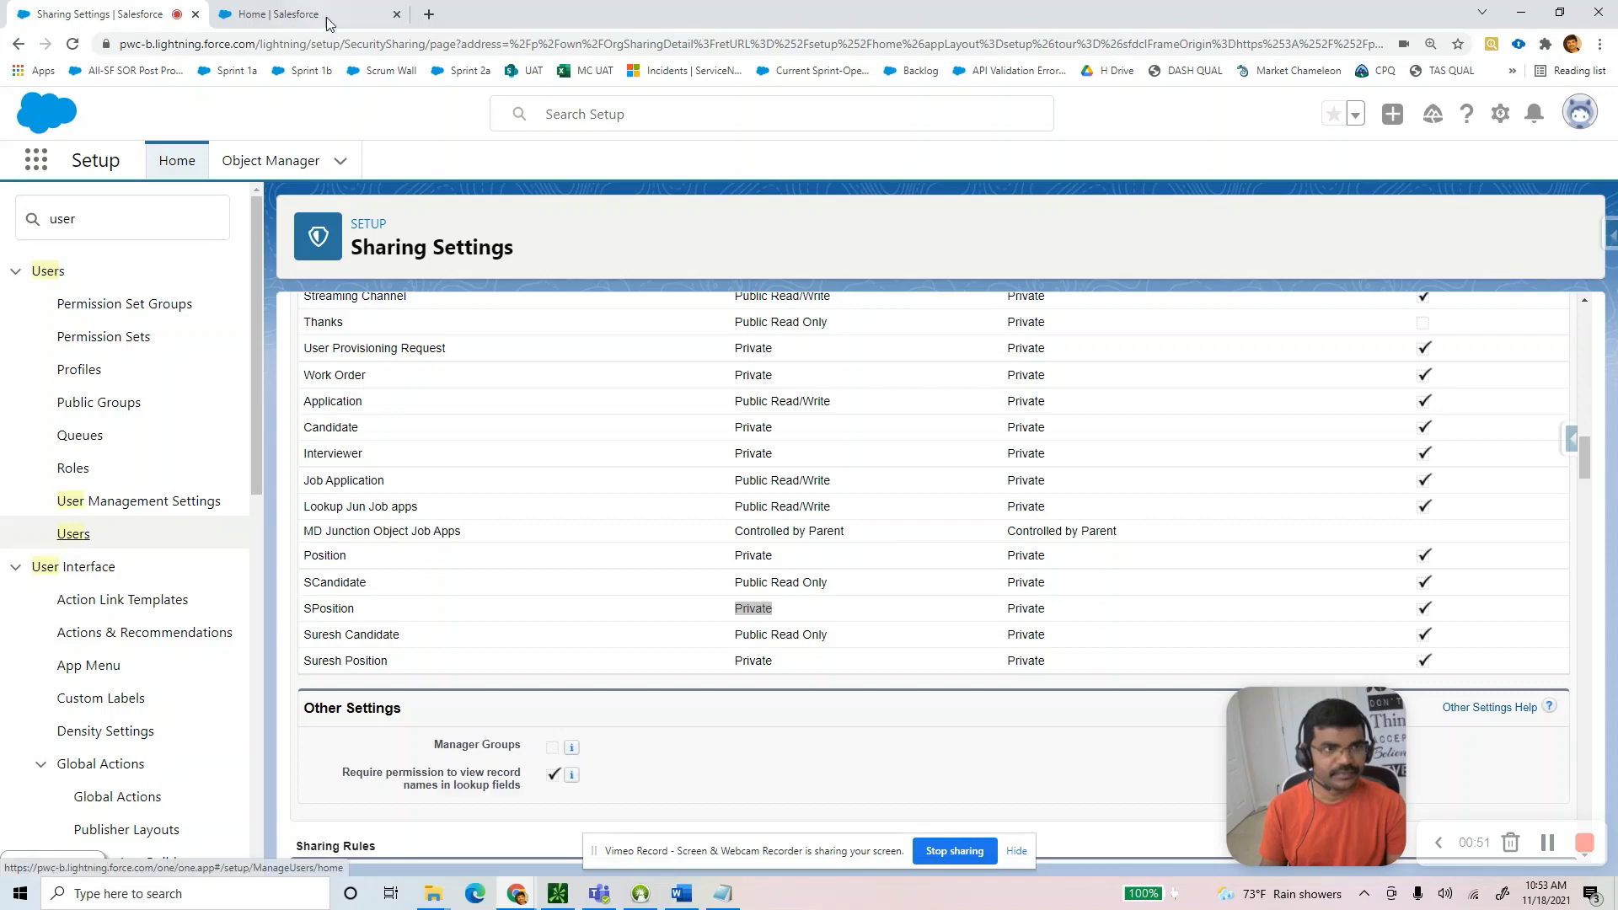
{"action": "left_click", "coordinate": [396, 14]}
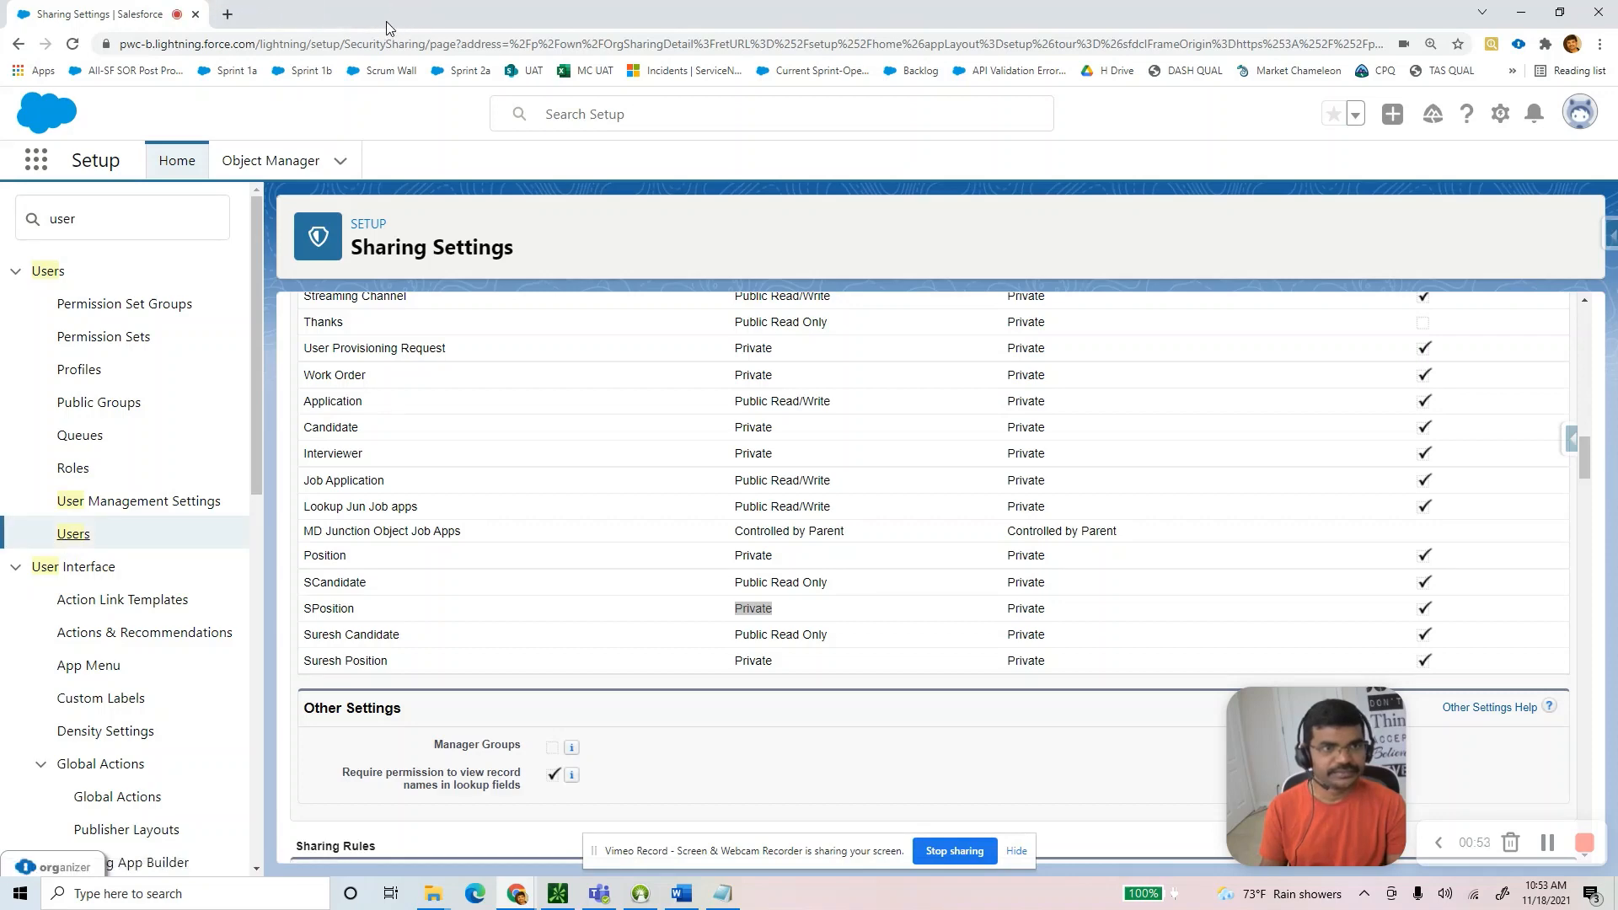
{"action": "left_click", "coordinate": [80, 535]}
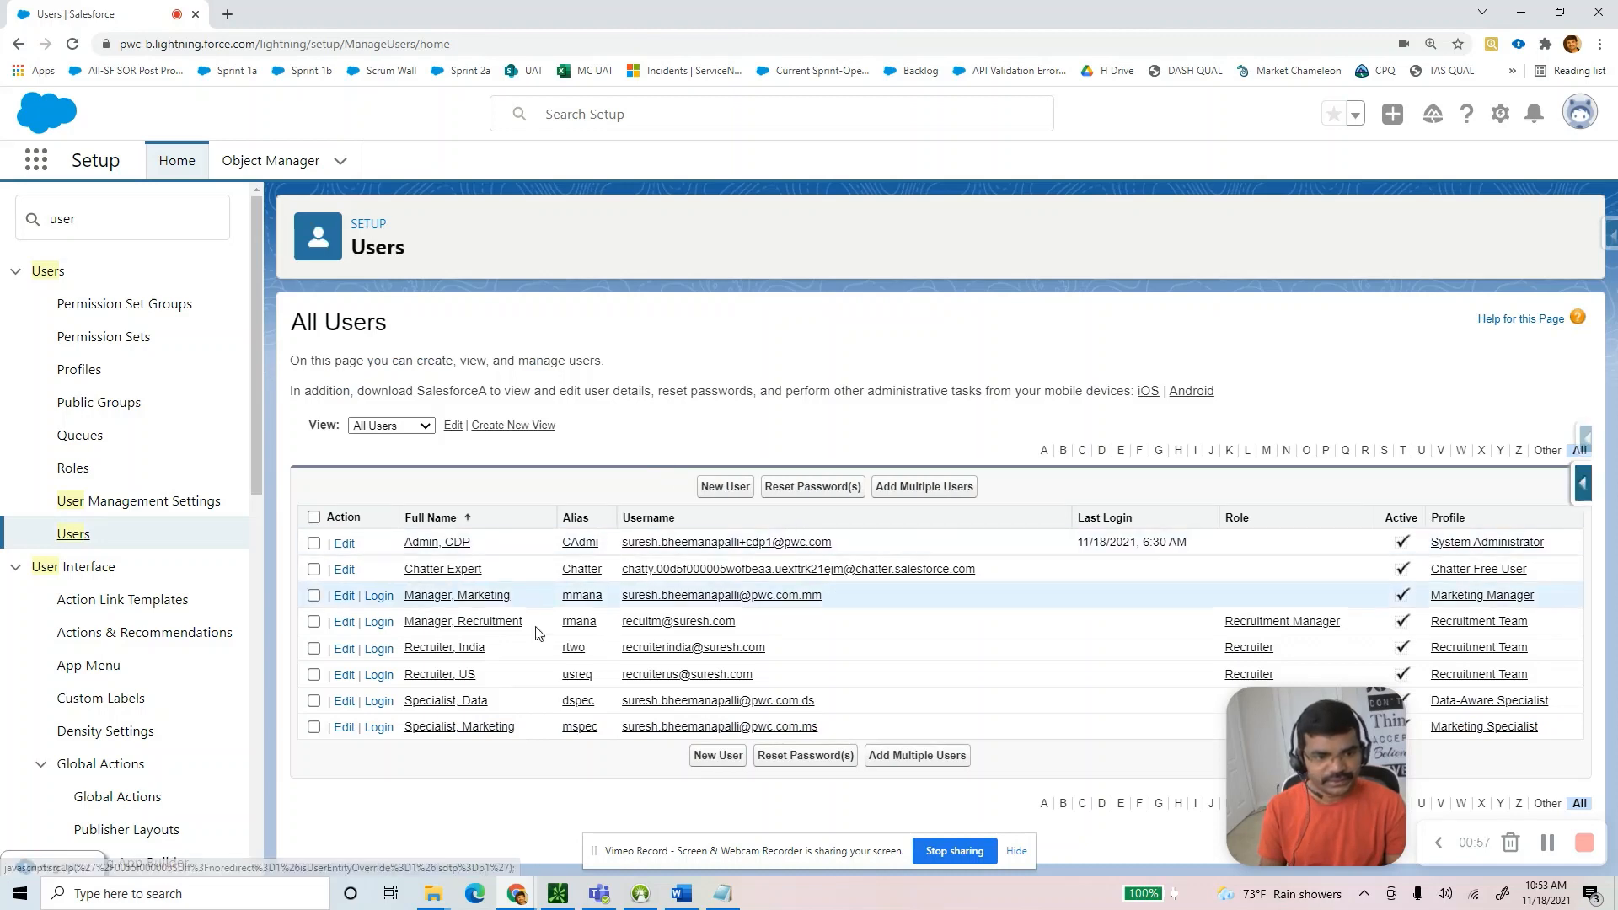
Log in as the India recruiter user and display the All SCandidates list view.
{"action": "left_click", "coordinate": [377, 651]}
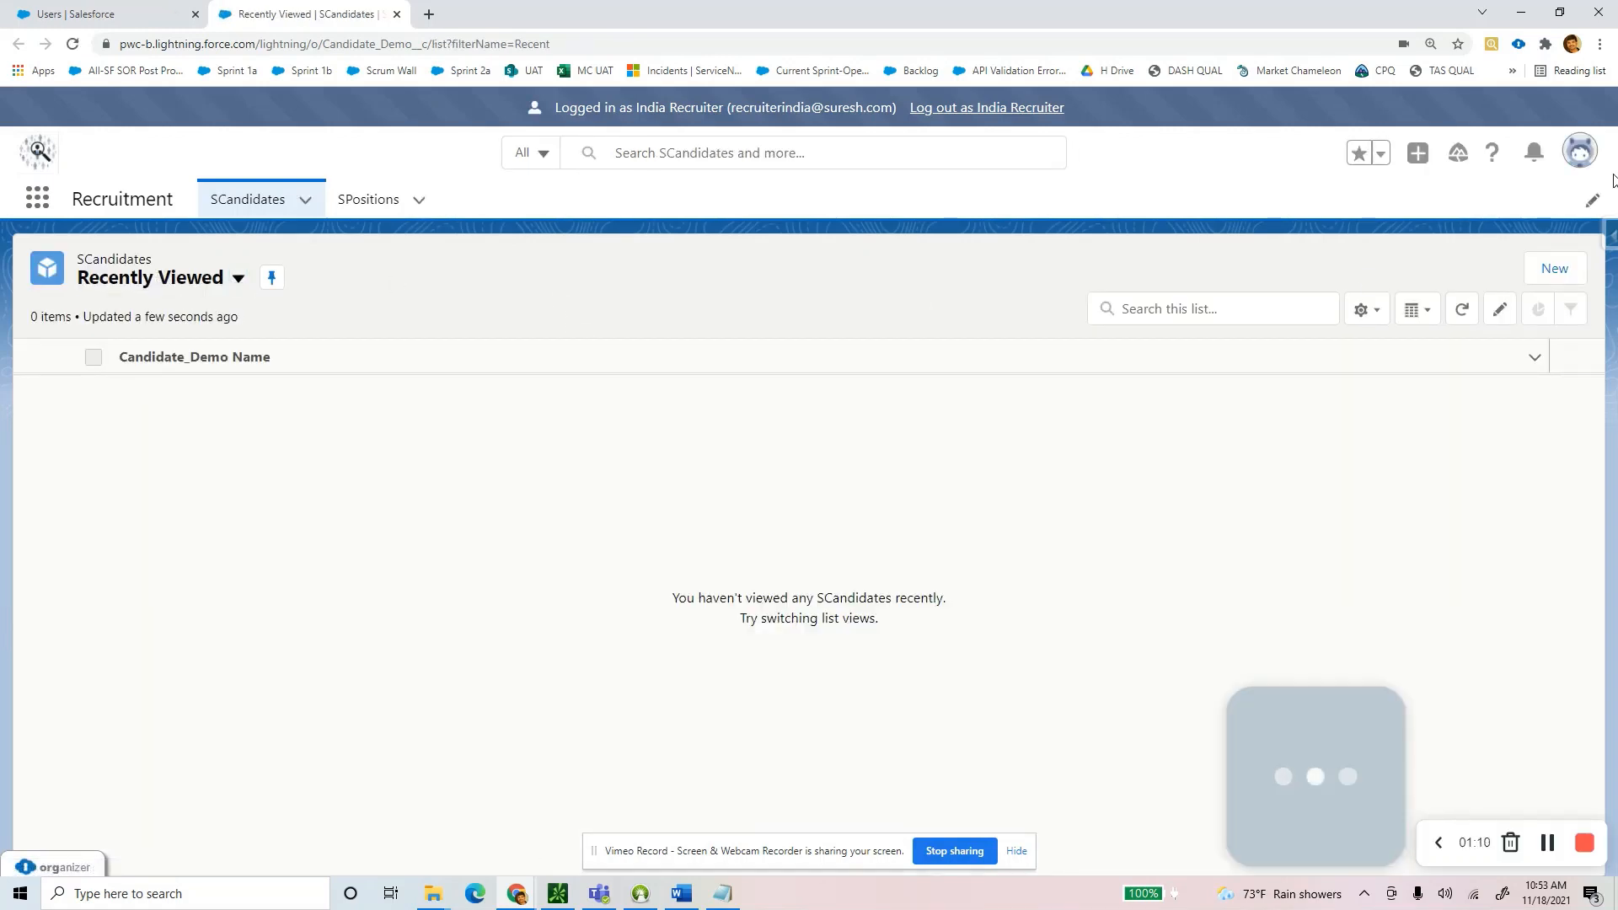
{"action": "left_click", "coordinate": [187, 281]}
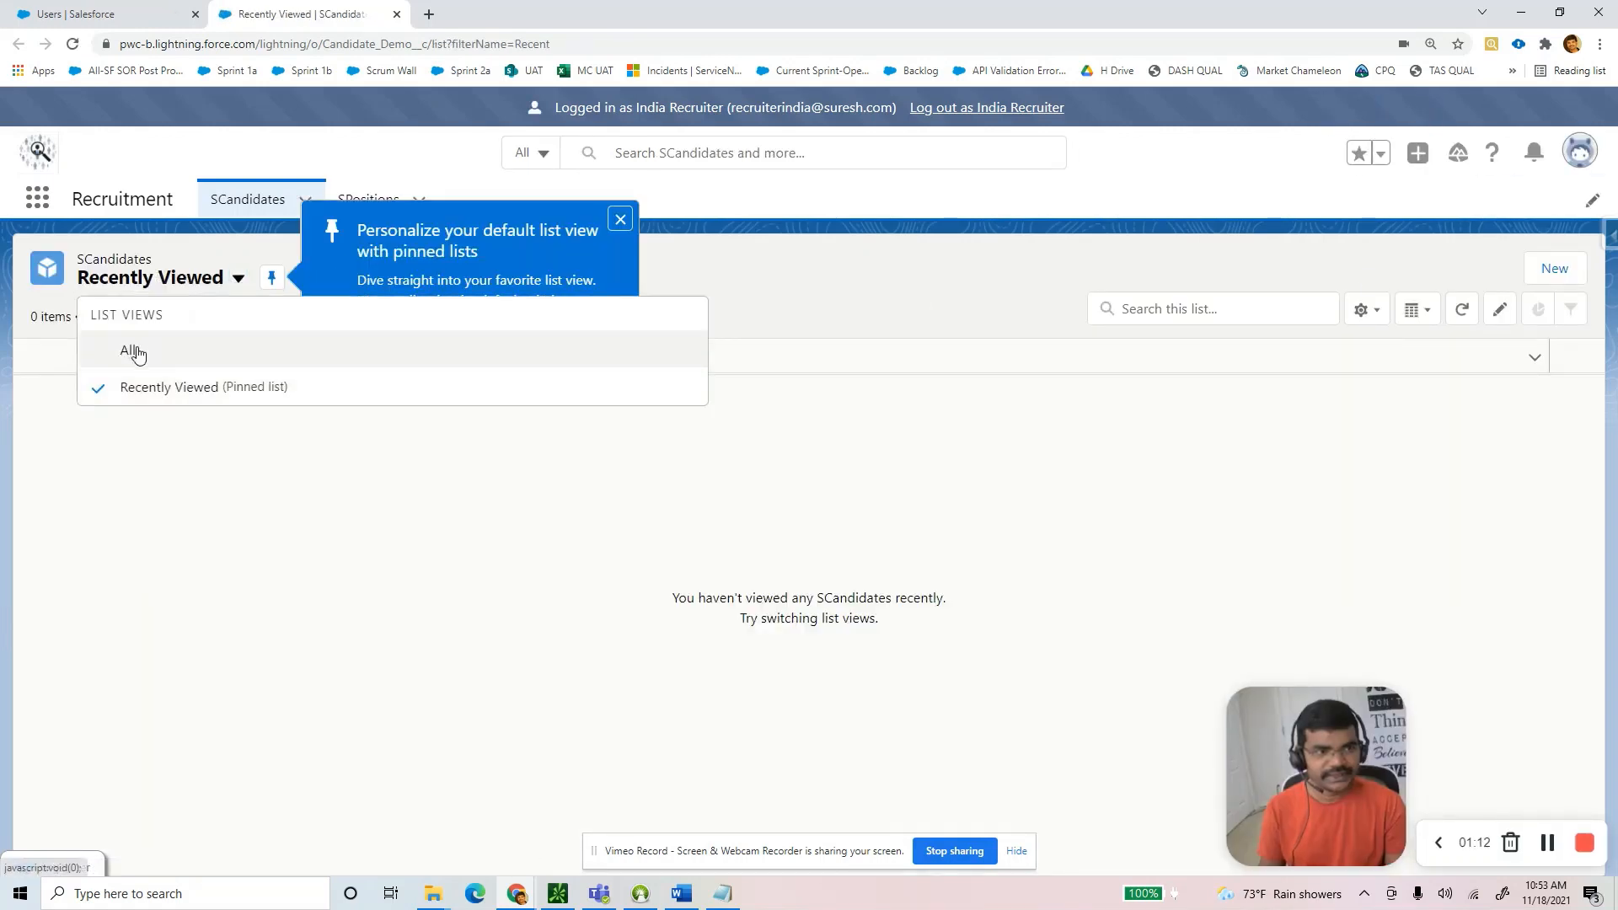
{"action": "left_click", "coordinate": [135, 352]}
{"action": "left_click", "coordinate": [615, 219]}
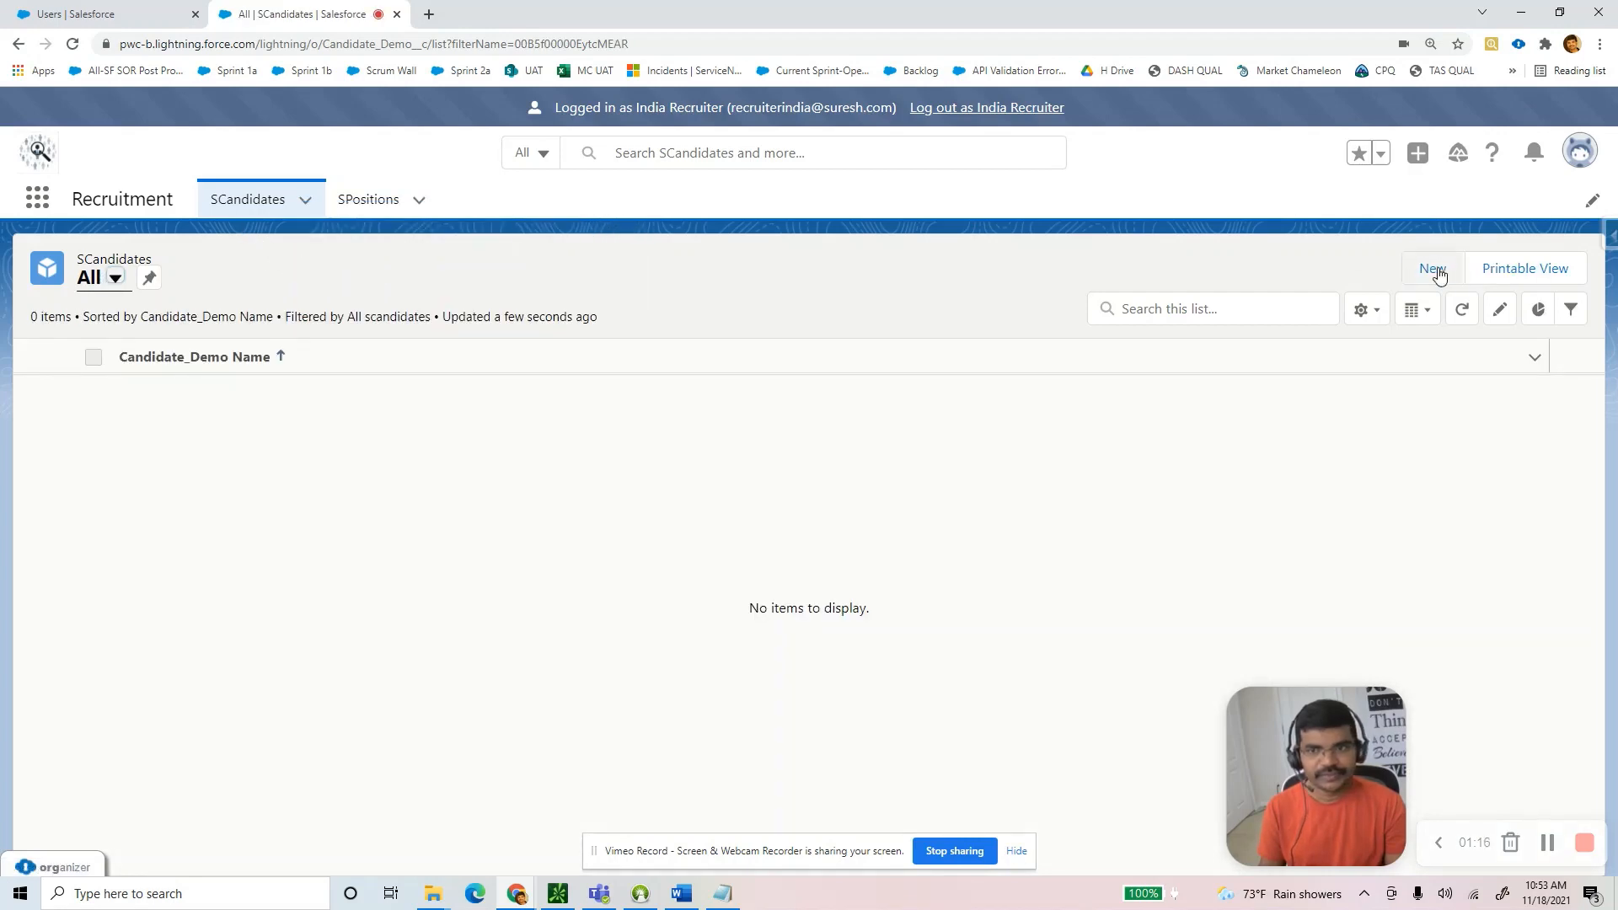
Create SCandidate 'India Recruiter Record 1' with an email, phone number and salary expectation 111.
{"action": "left_click", "coordinate": [1432, 268]}
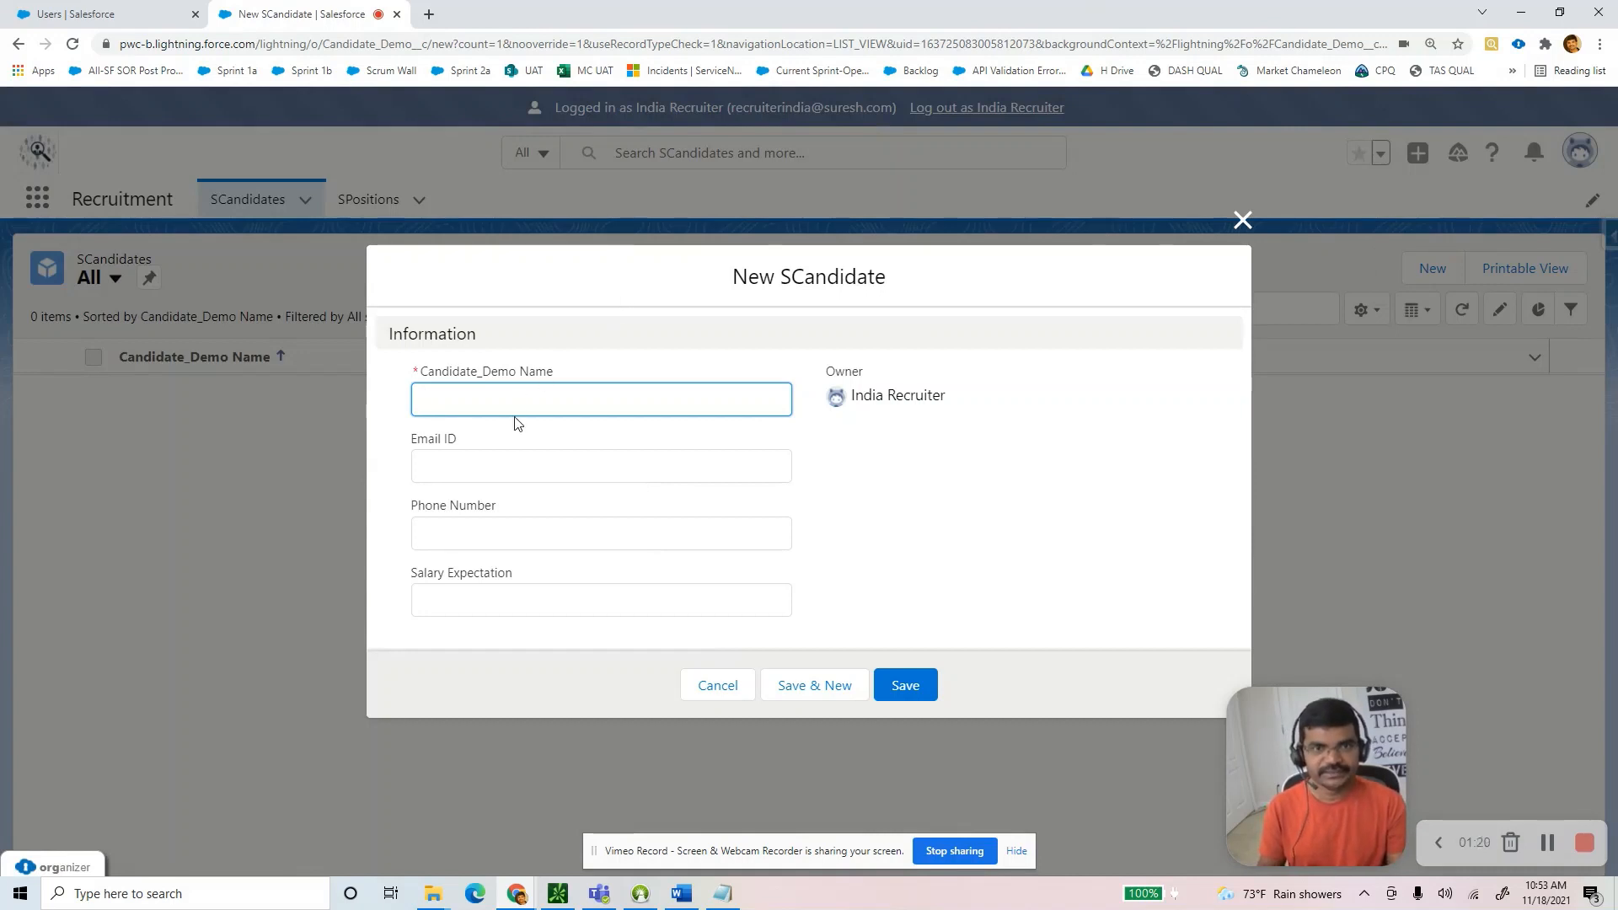
{"action": "type", "text": "India"}
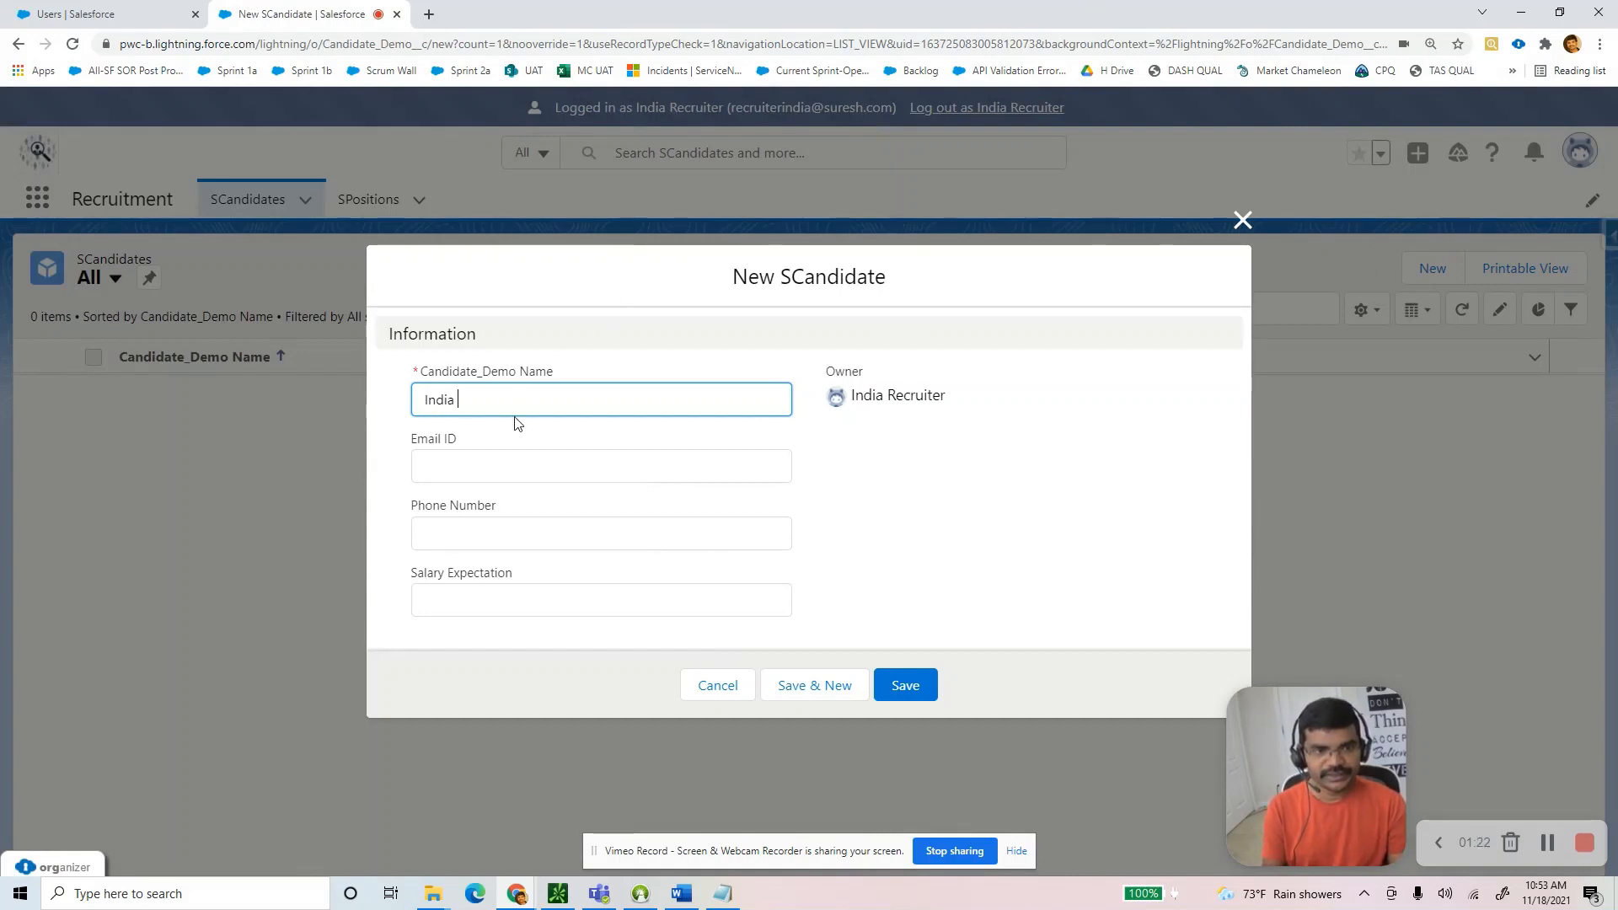
{"action": "type", "text": " Recruite"}
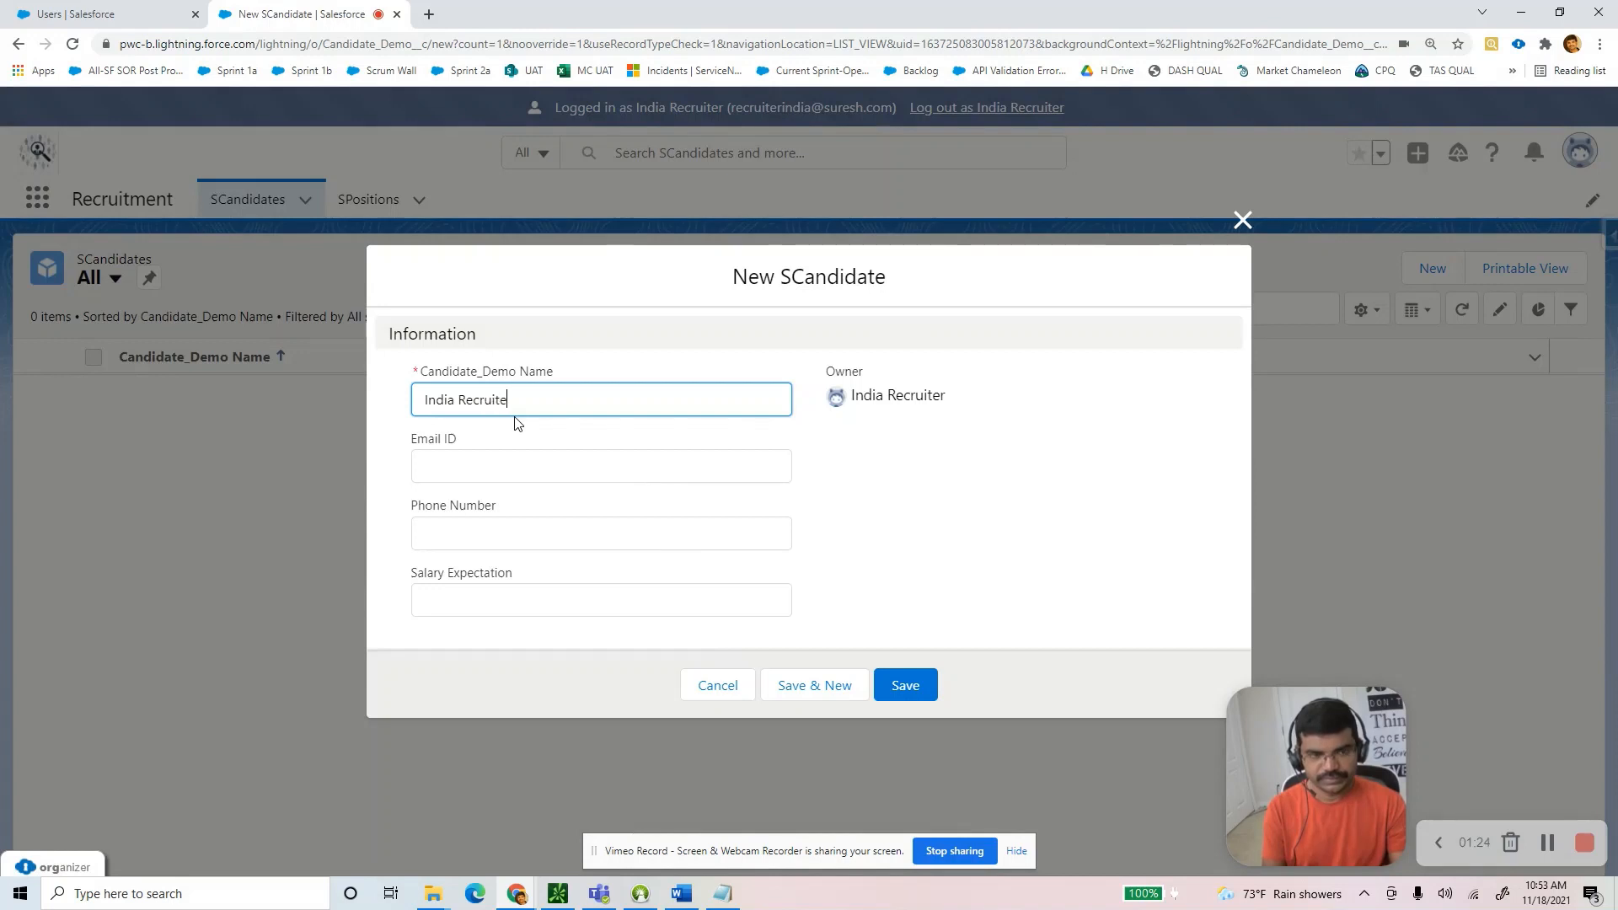
{"action": "type", "text": "r Record 1"}
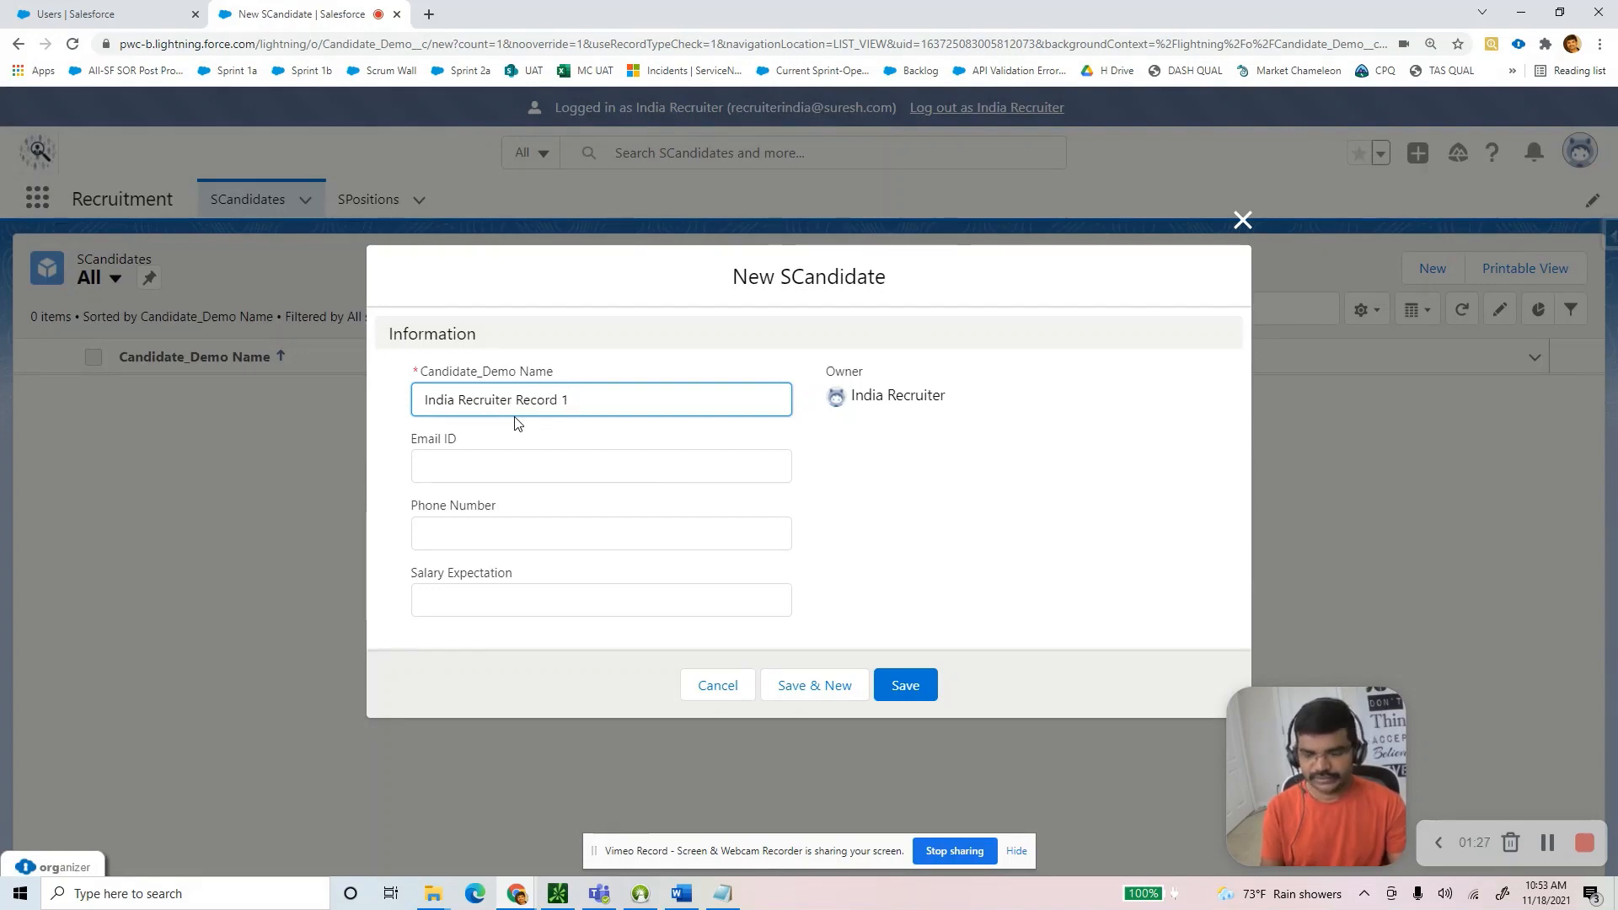
{"action": "key", "text": "ctrl+a"}
{"action": "key", "text": "ctrl+c"}
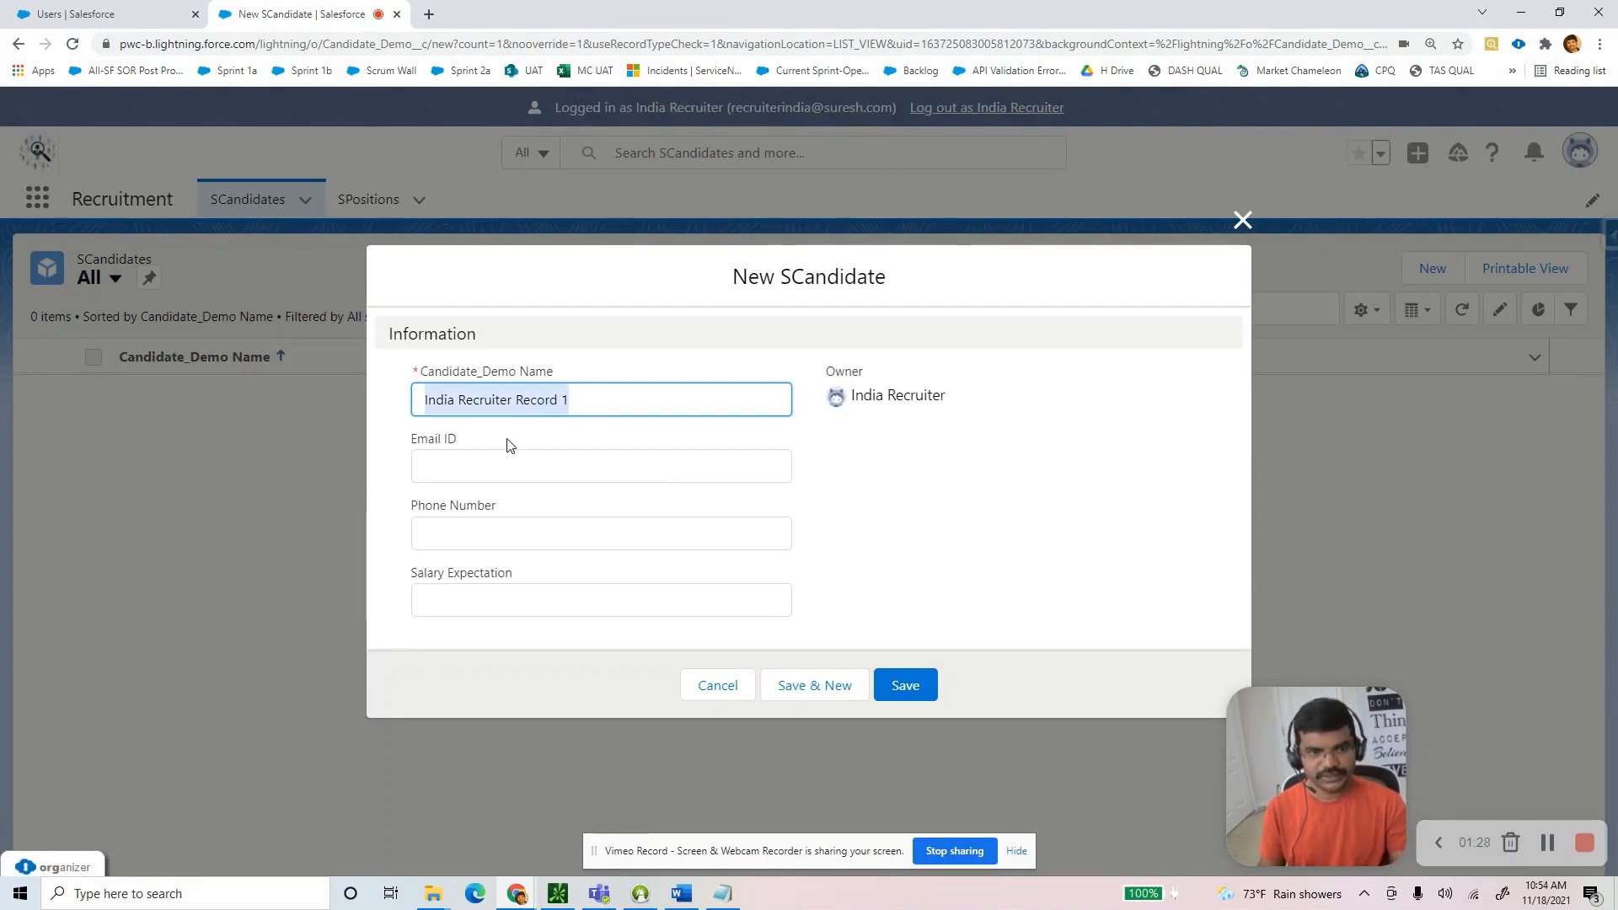
{"action": "left_click", "coordinate": [472, 460]}
{"action": "type", "text": "sure"}
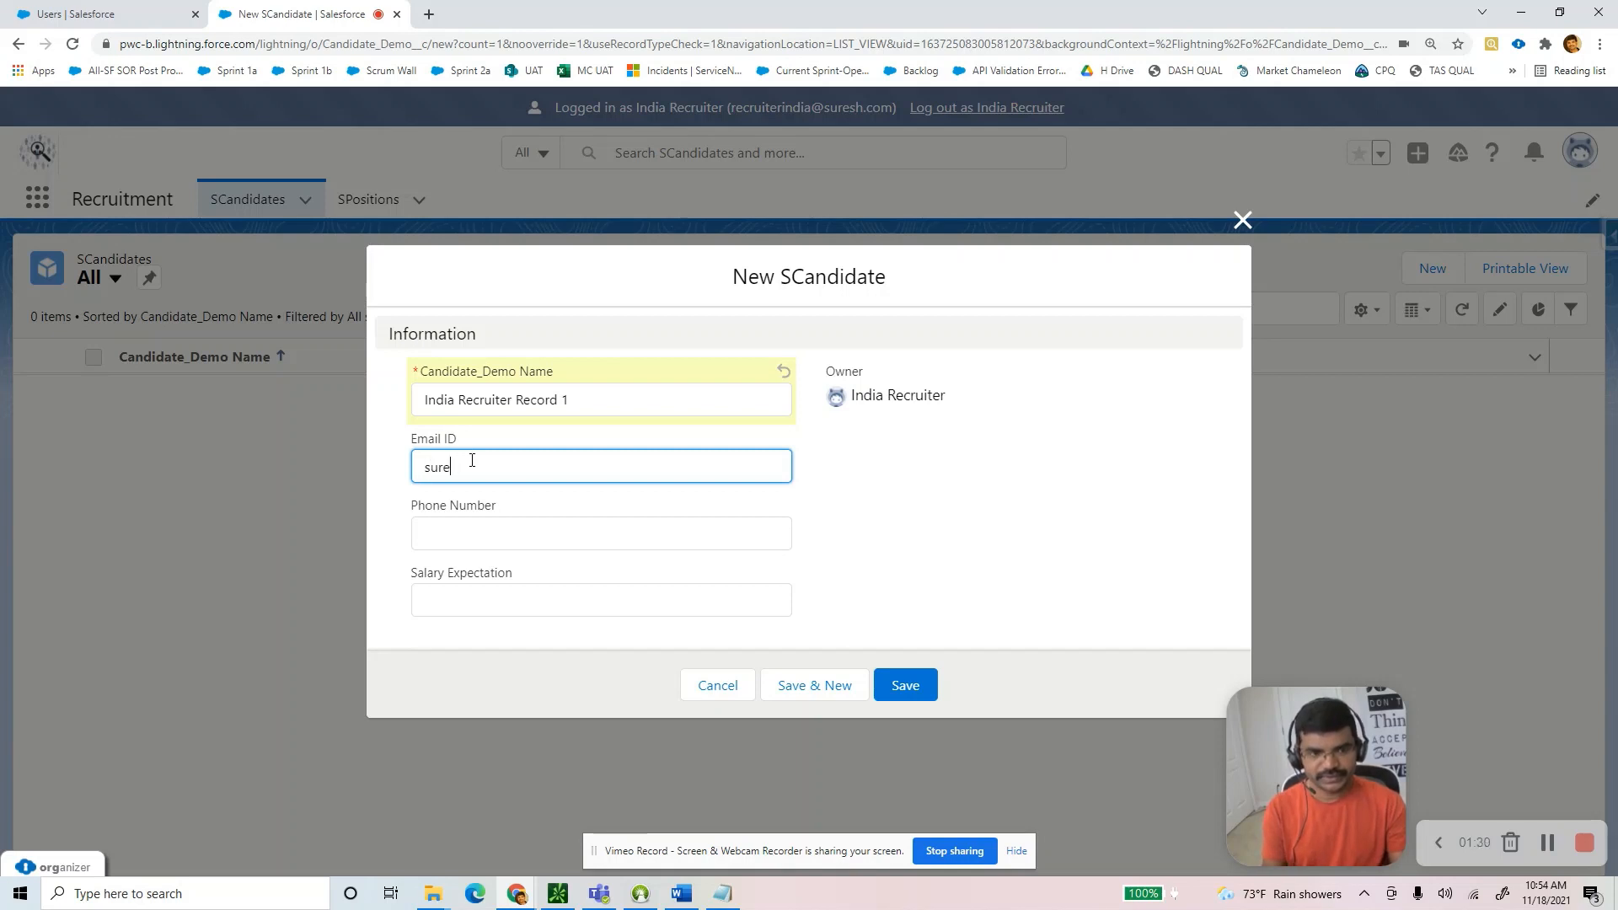
{"action": "key", "text": "BackSpace"}
{"action": "key", "text": "BackSpace"}
{"action": "key", "text": "BackSpace"}
{"action": "key", "text": "BackSpace"}
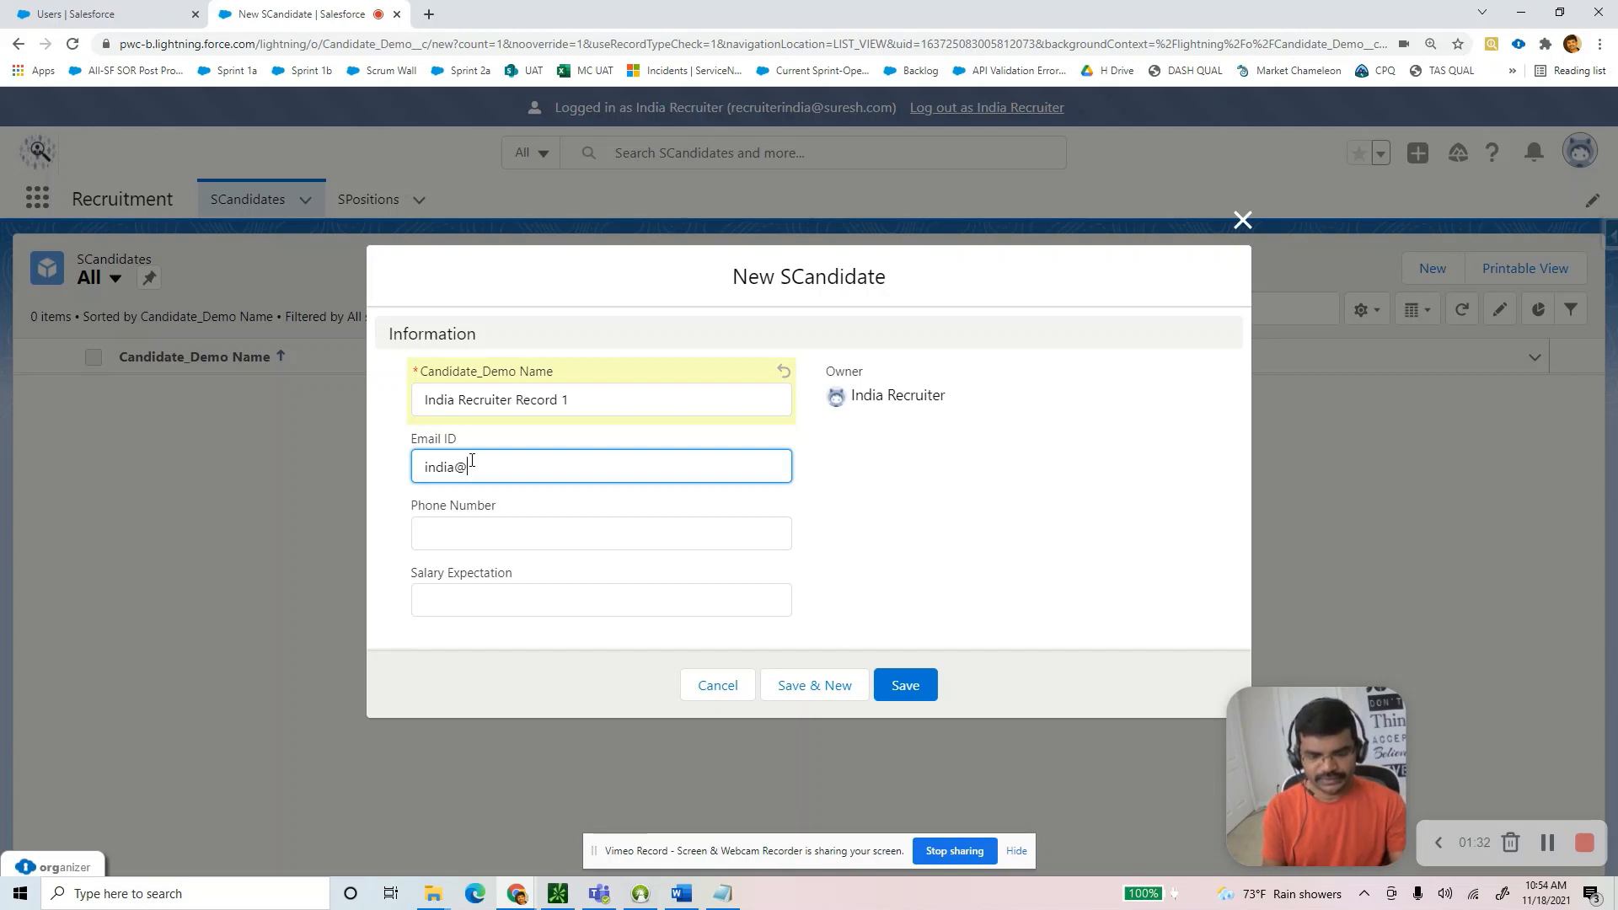
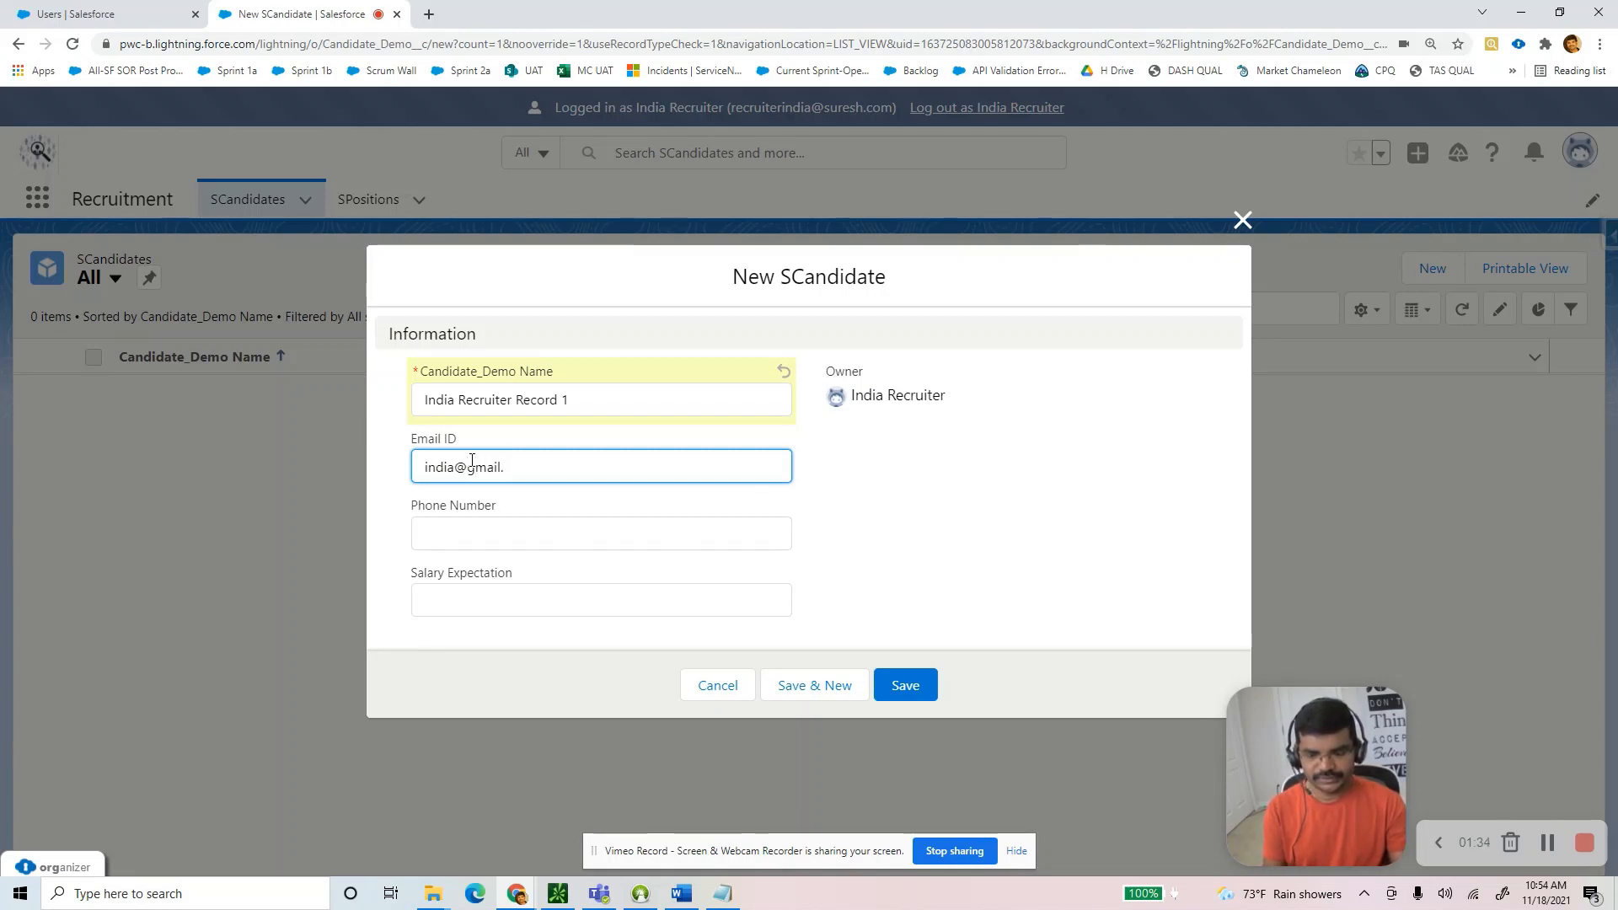
{"action": "key", "text": "Tab"}
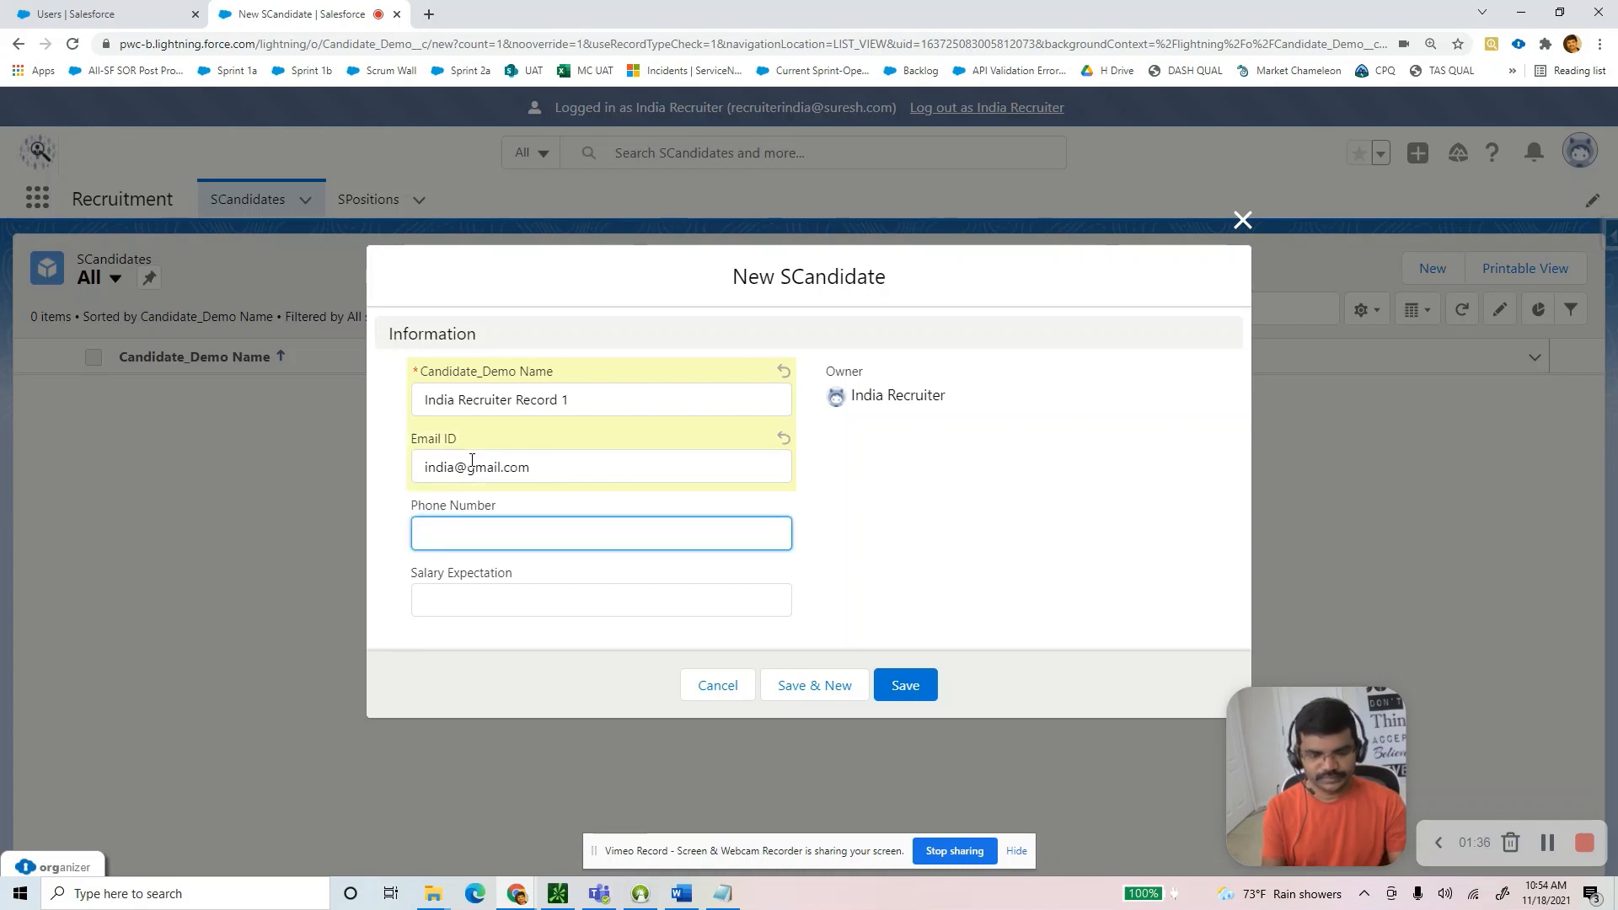
{"action": "key", "text": "Tab"}
{"action": "type", "text": "1"}
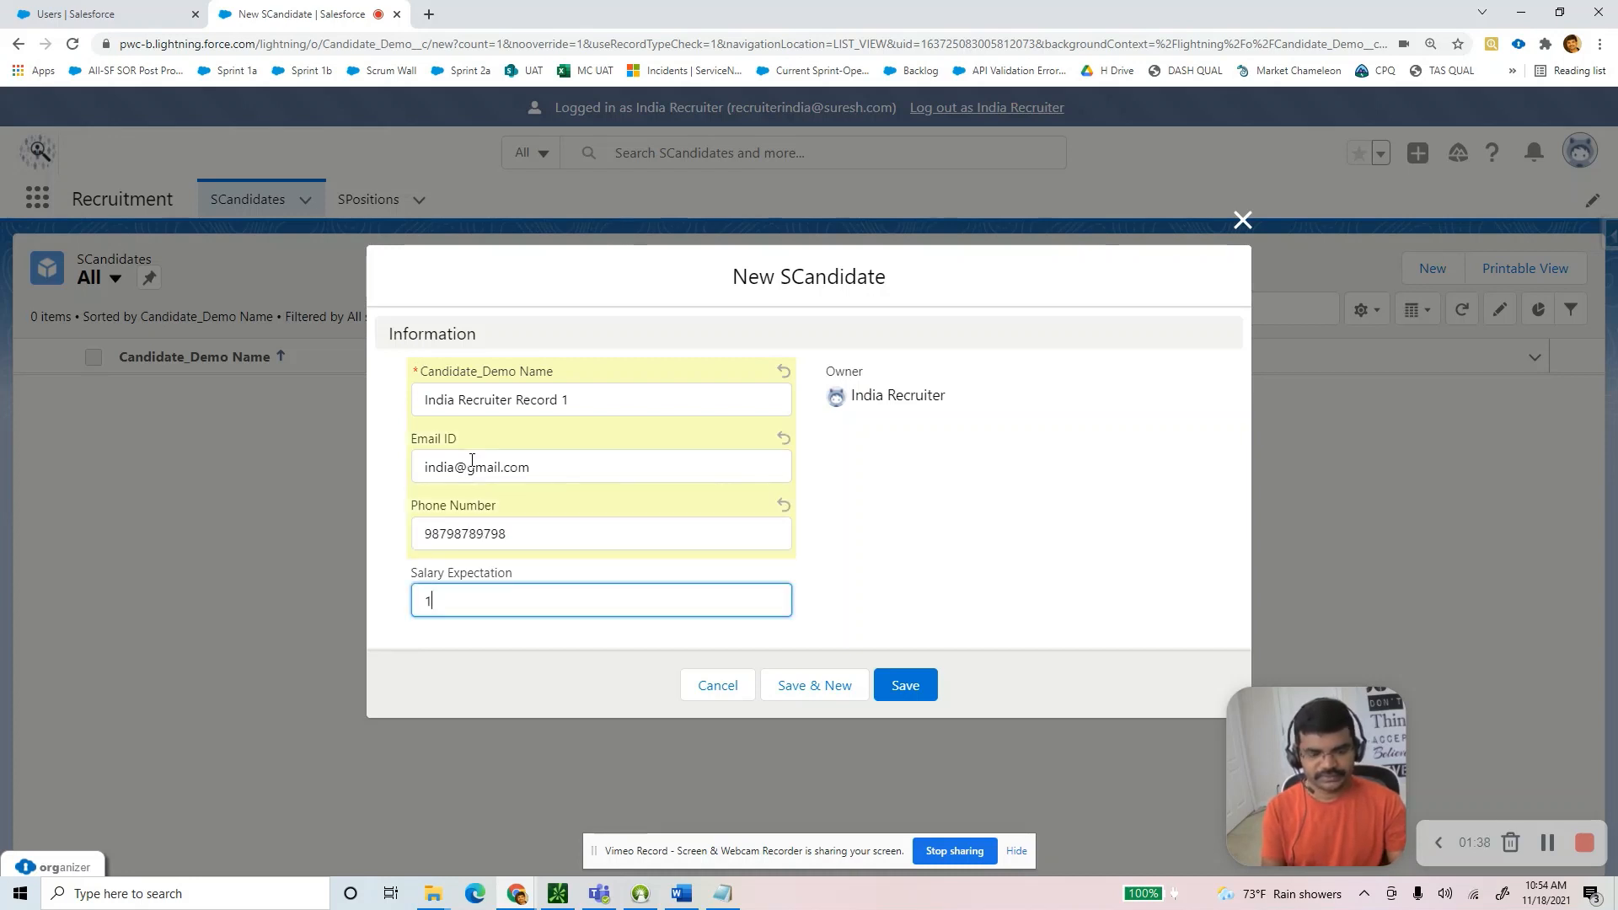
{"action": "type", "text": "11"}
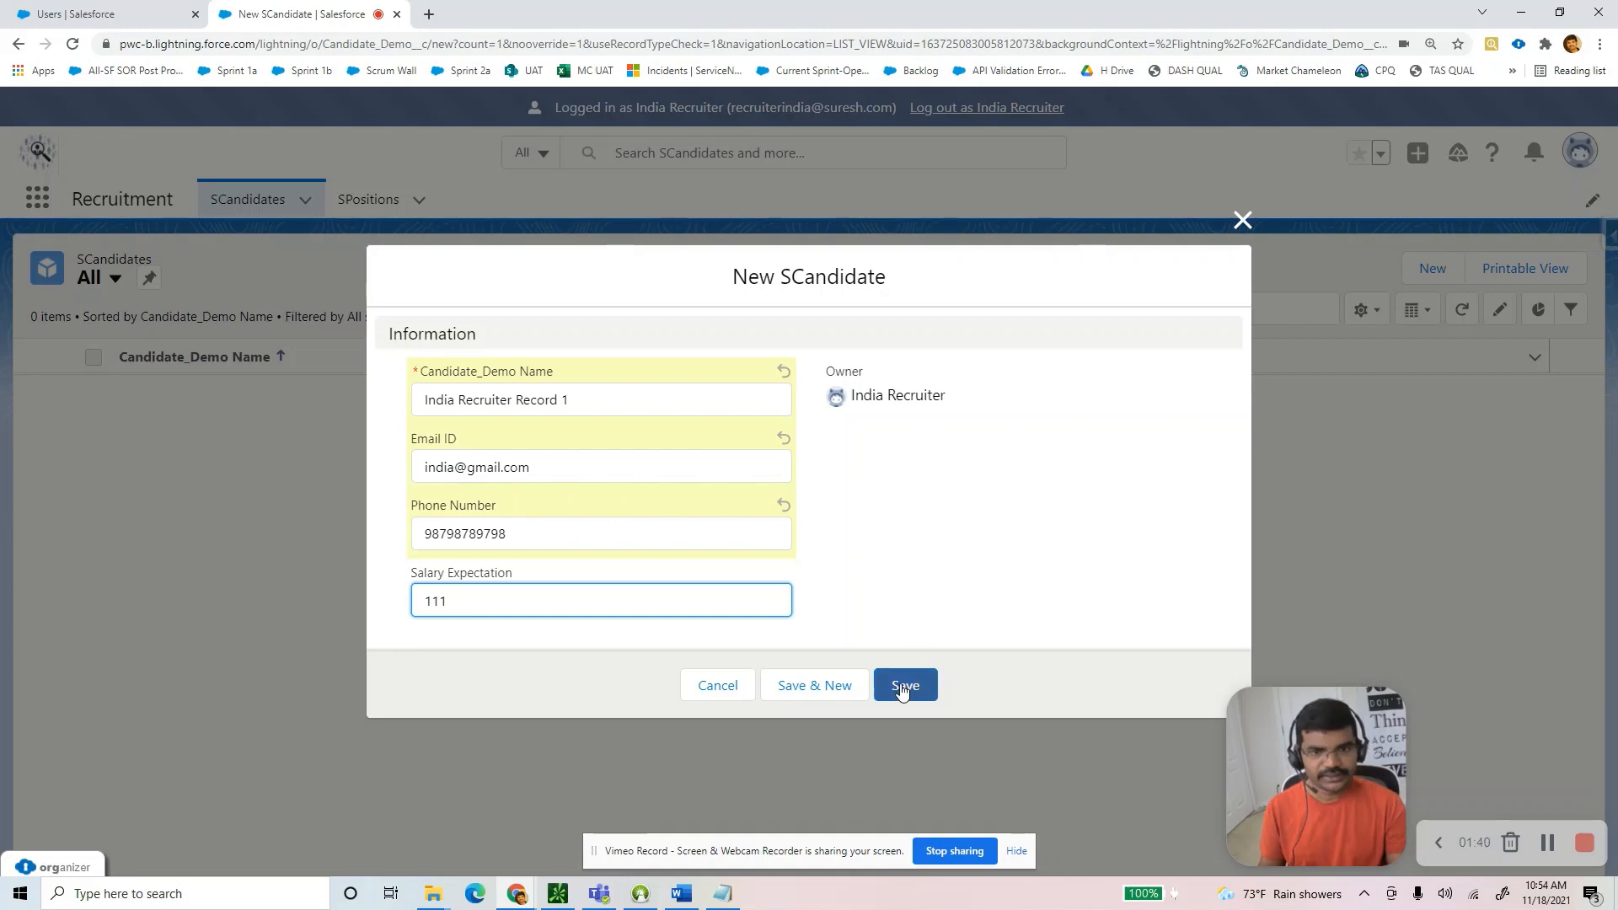
{"action": "left_click", "coordinate": [905, 685]}
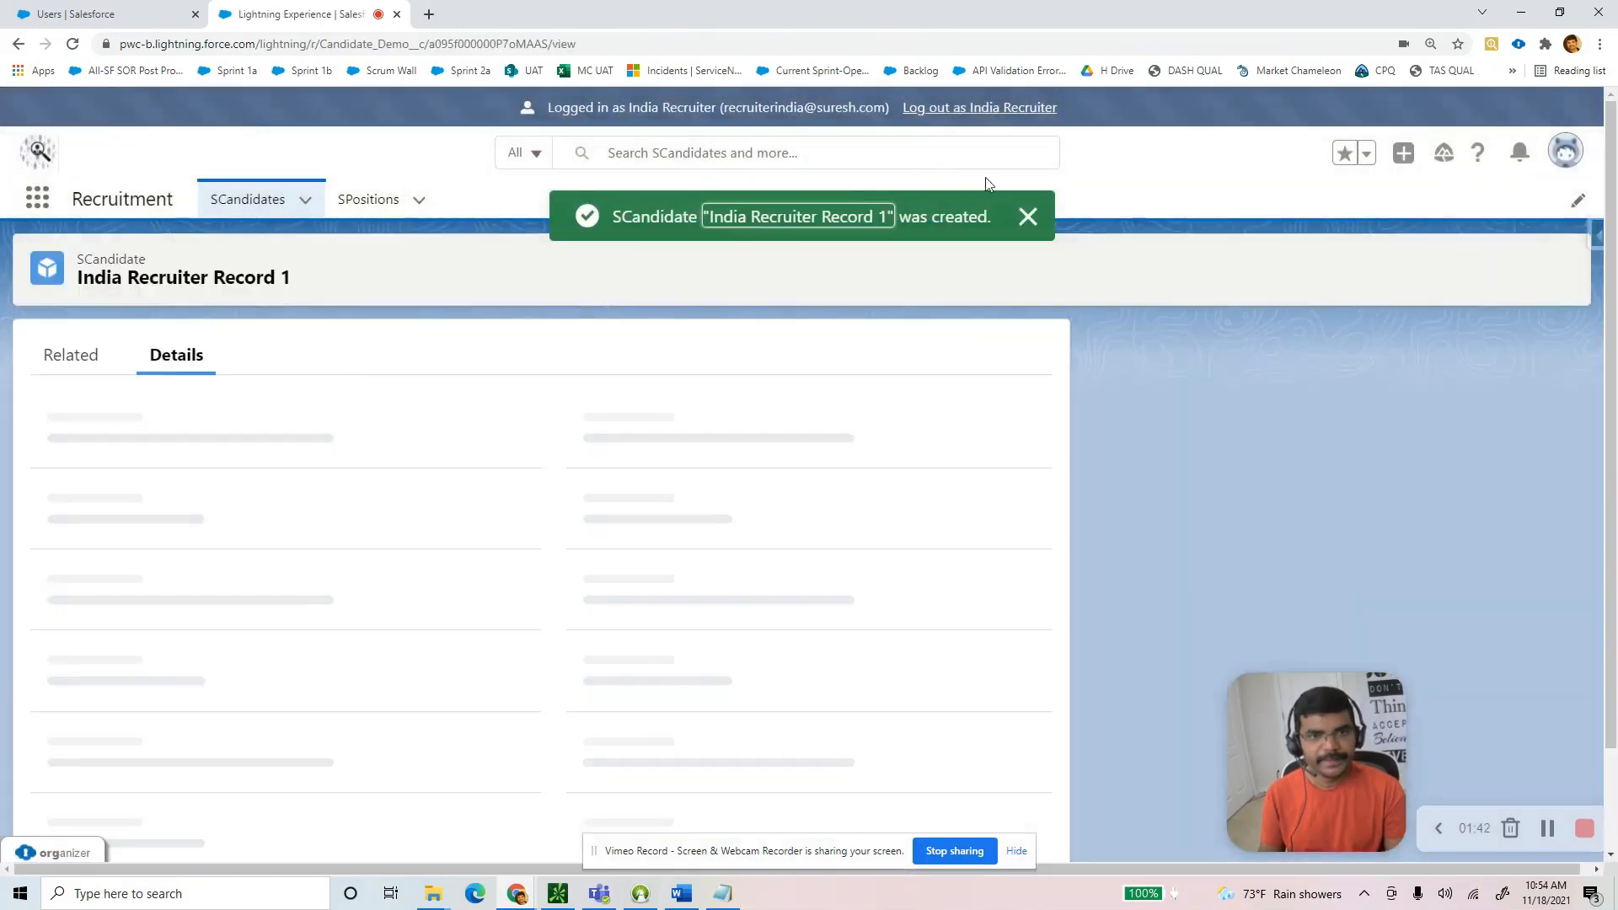
Pin the All list view on SPositions and start a new SPosition record.
{"action": "left_click", "coordinate": [1033, 213]}
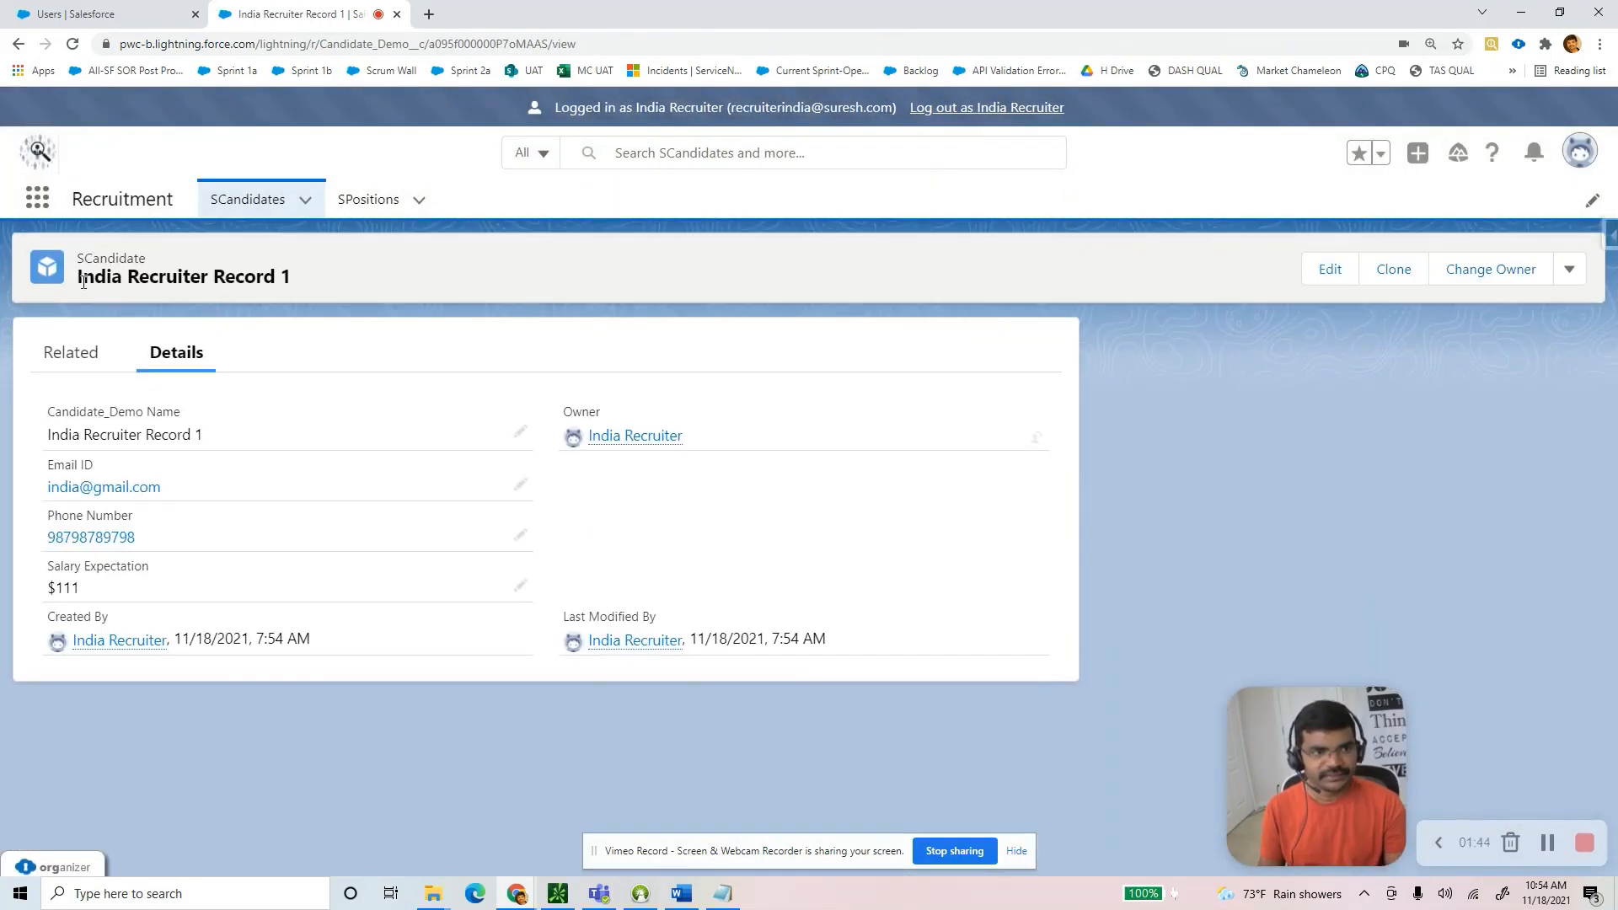
{"action": "left_click", "coordinate": [371, 218]}
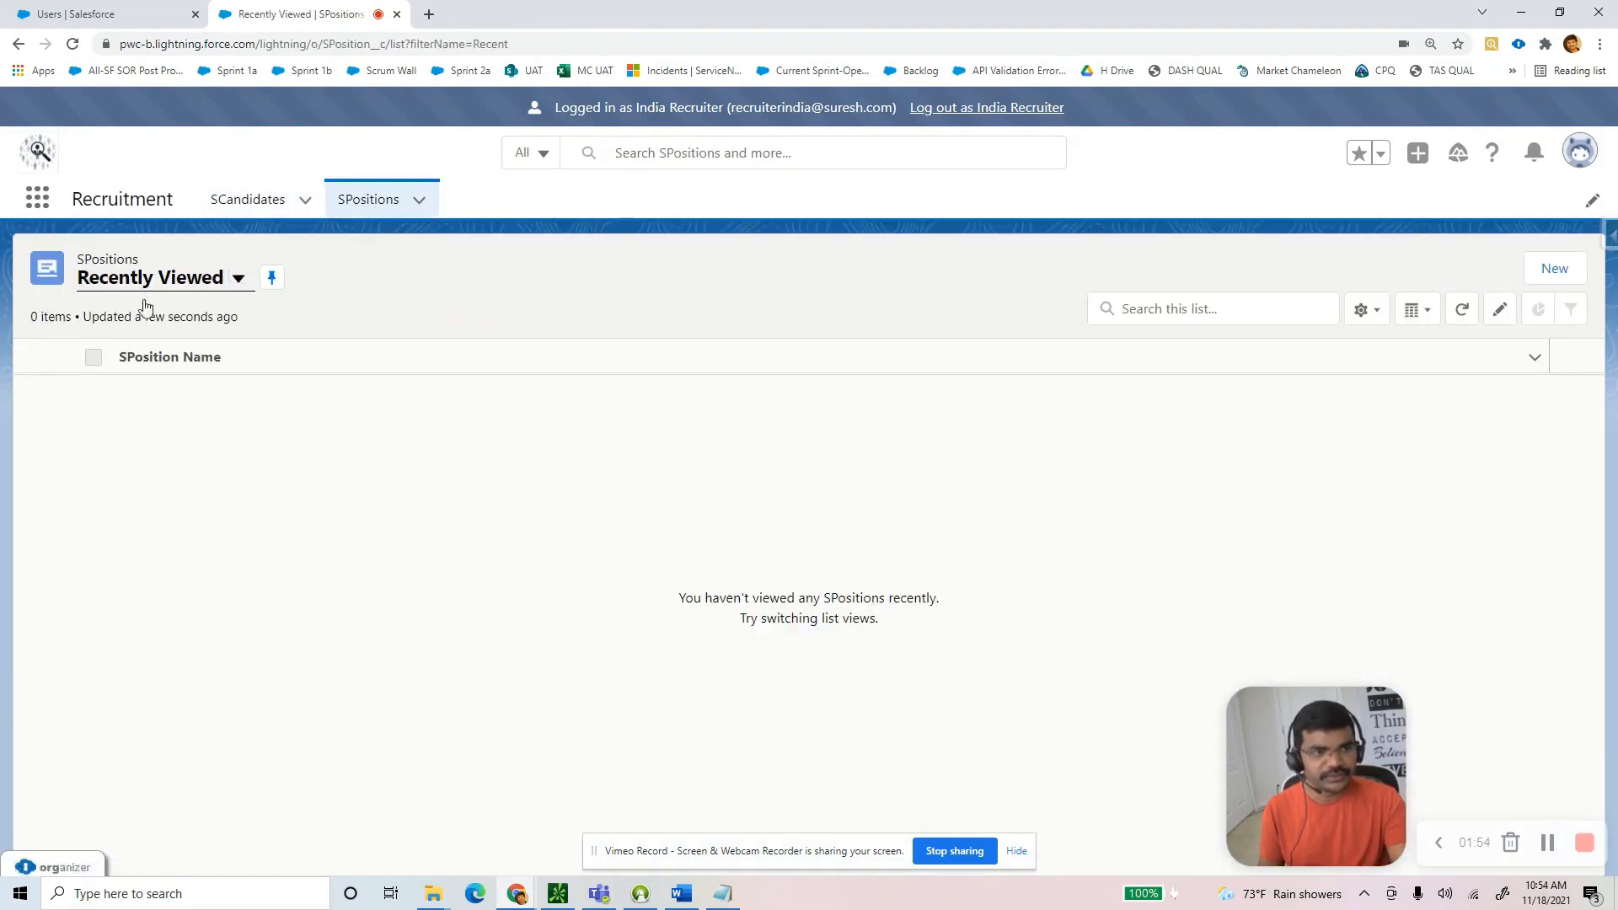
{"action": "left_click", "coordinate": [142, 281]}
{"action": "left_click", "coordinate": [148, 348]}
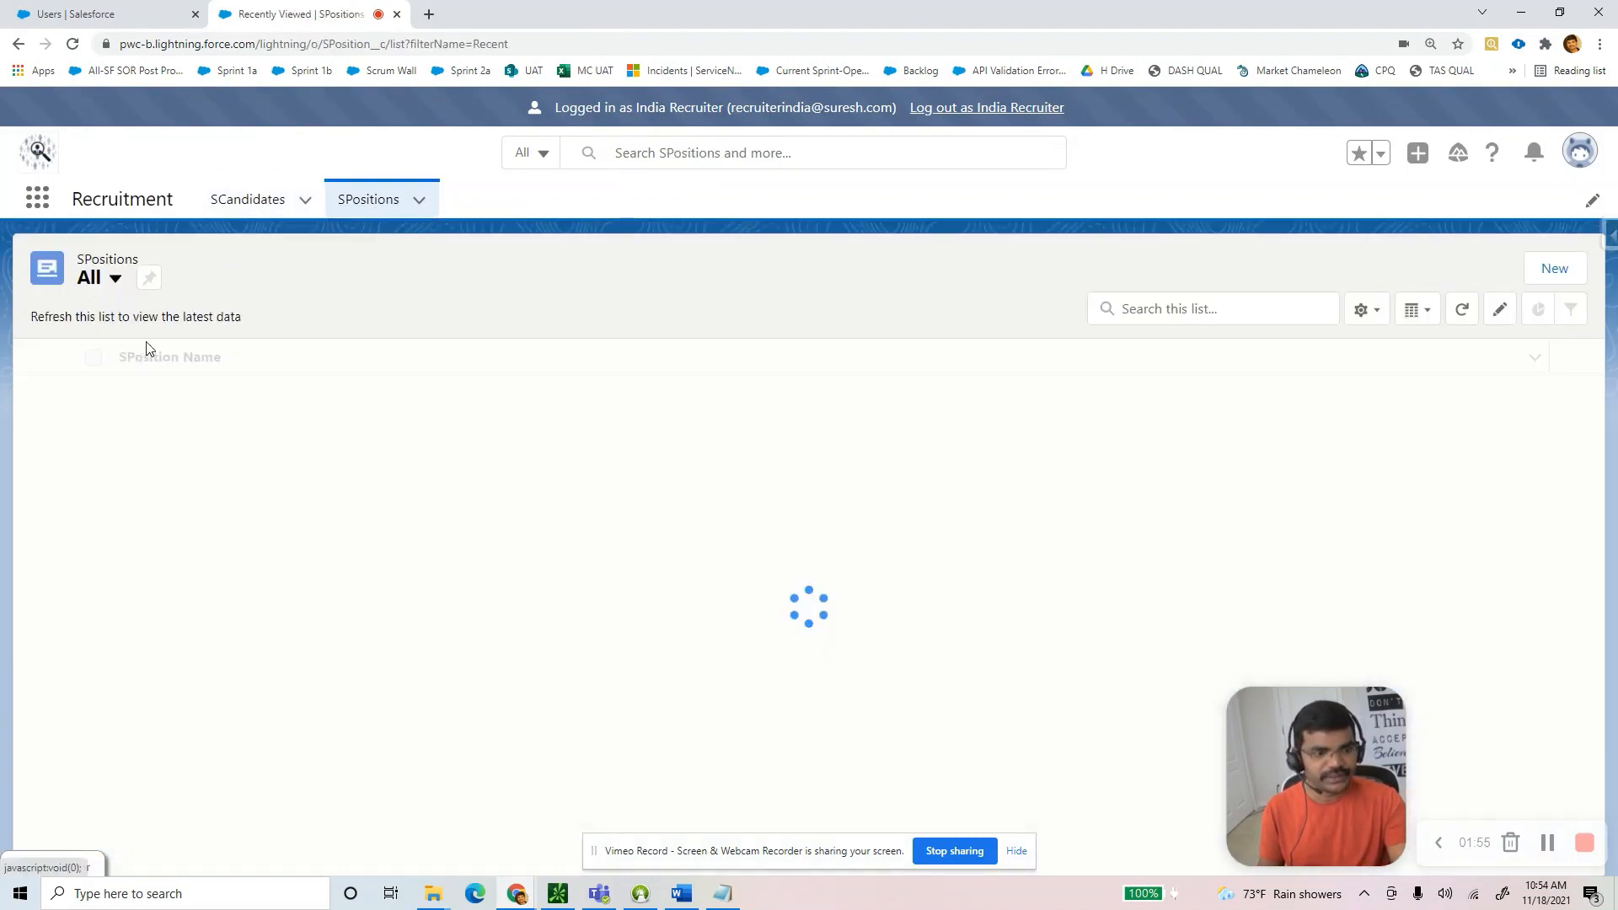
{"action": "left_click", "coordinate": [151, 280]}
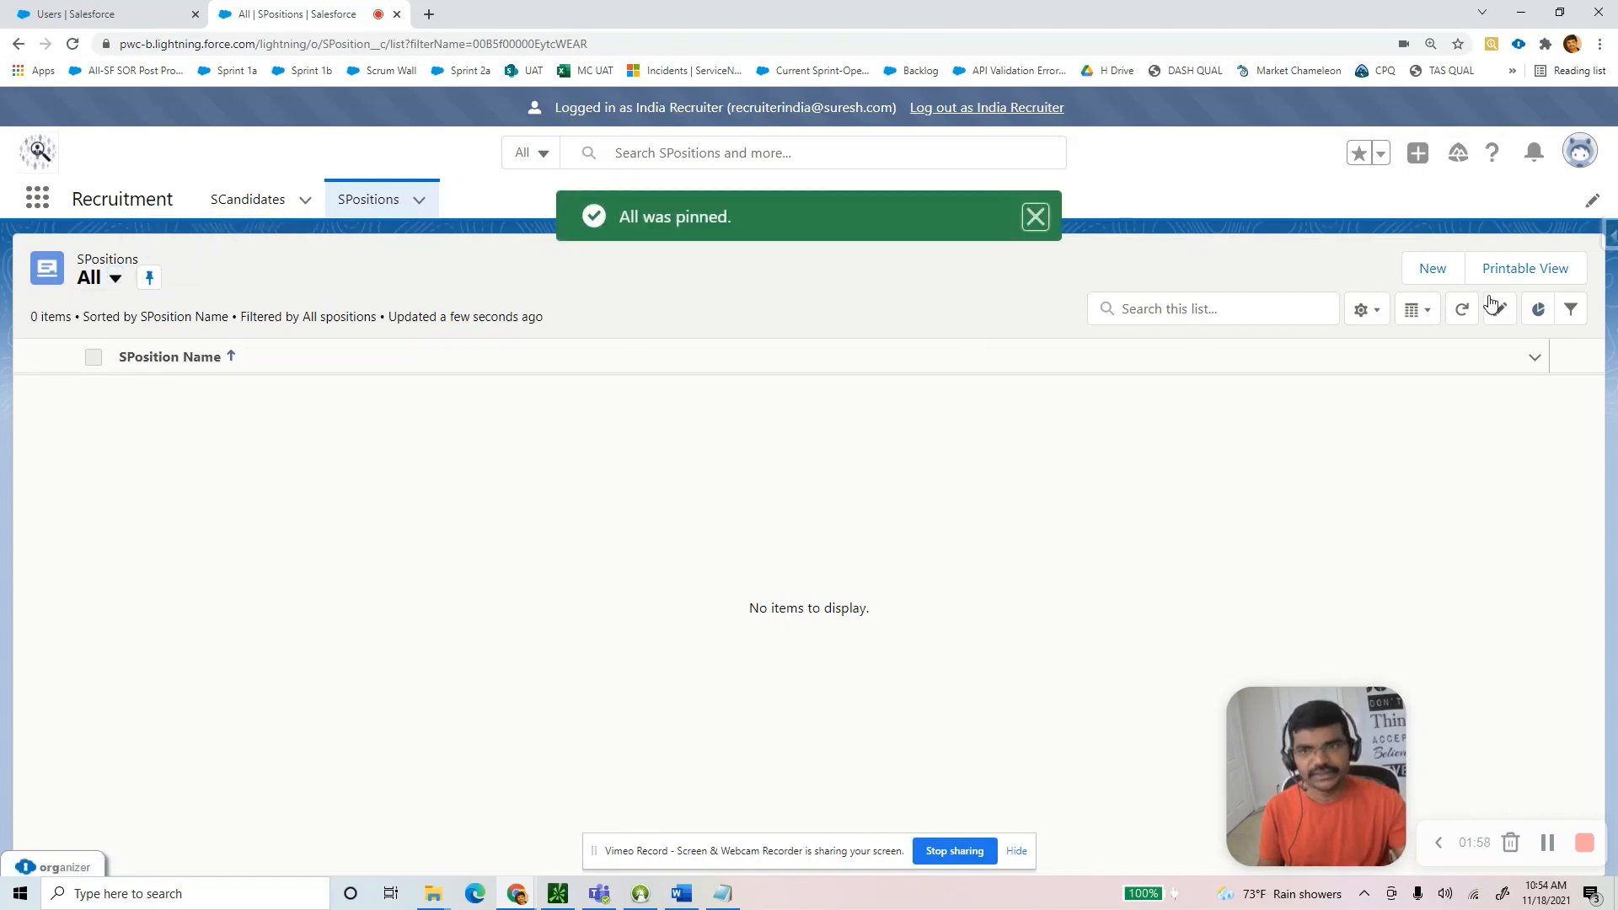
{"action": "left_click", "coordinate": [1433, 270]}
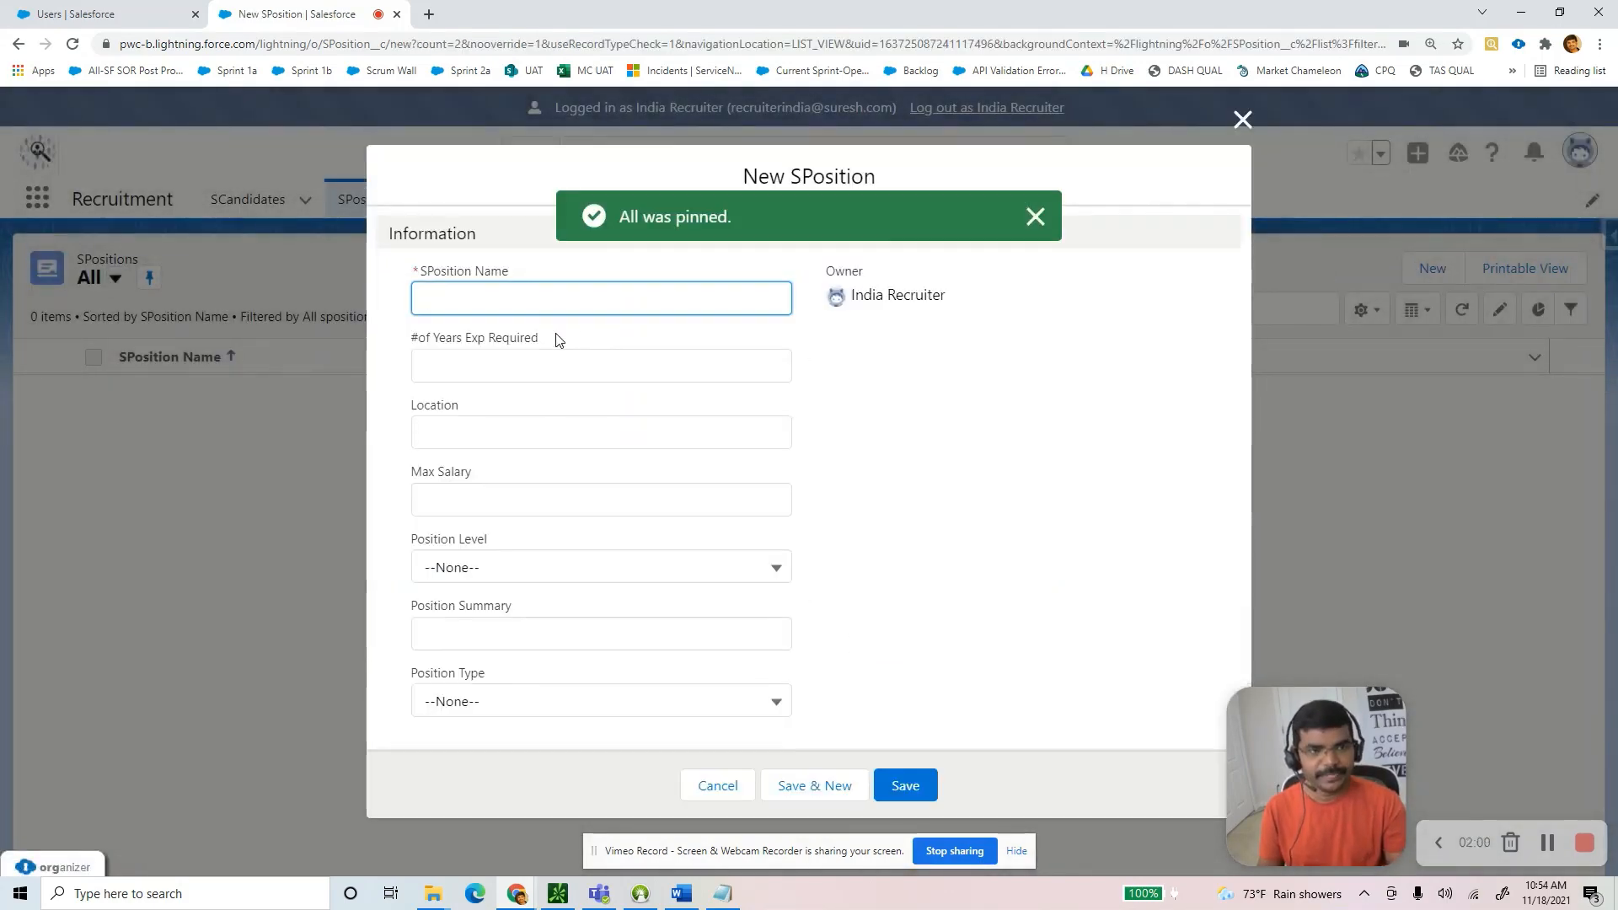
Name the SPosition 'India Recruiter Position Record 1' with 12 years, Hyderabad and max salary 123.
{"action": "key", "text": "ctrl+v"}
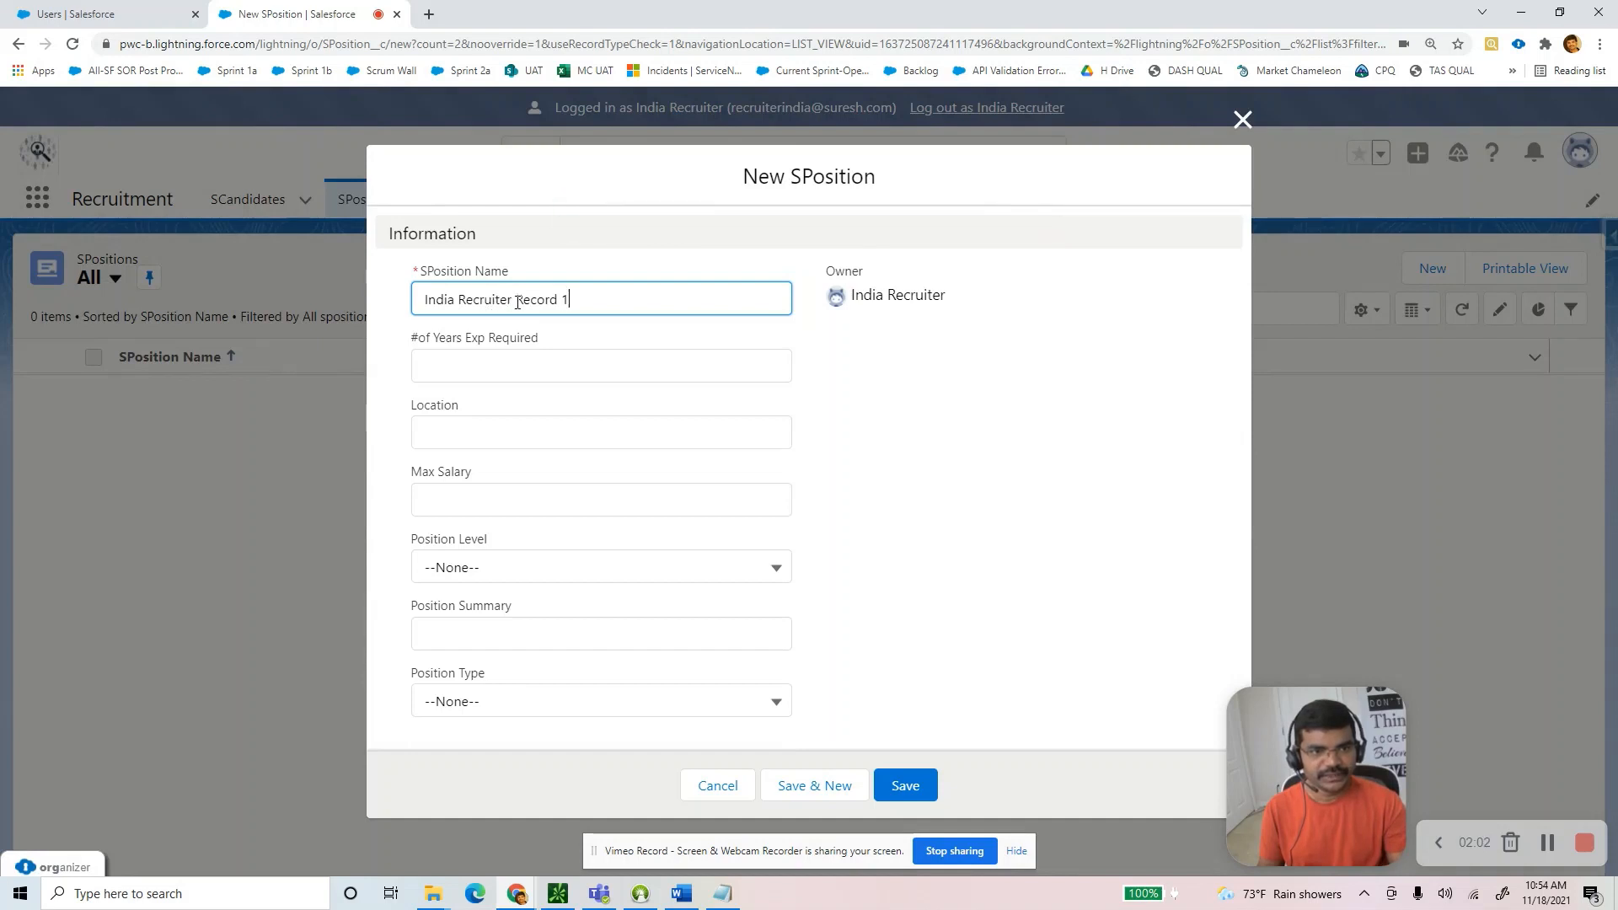
{"action": "double_click", "coordinate": [544, 299]}
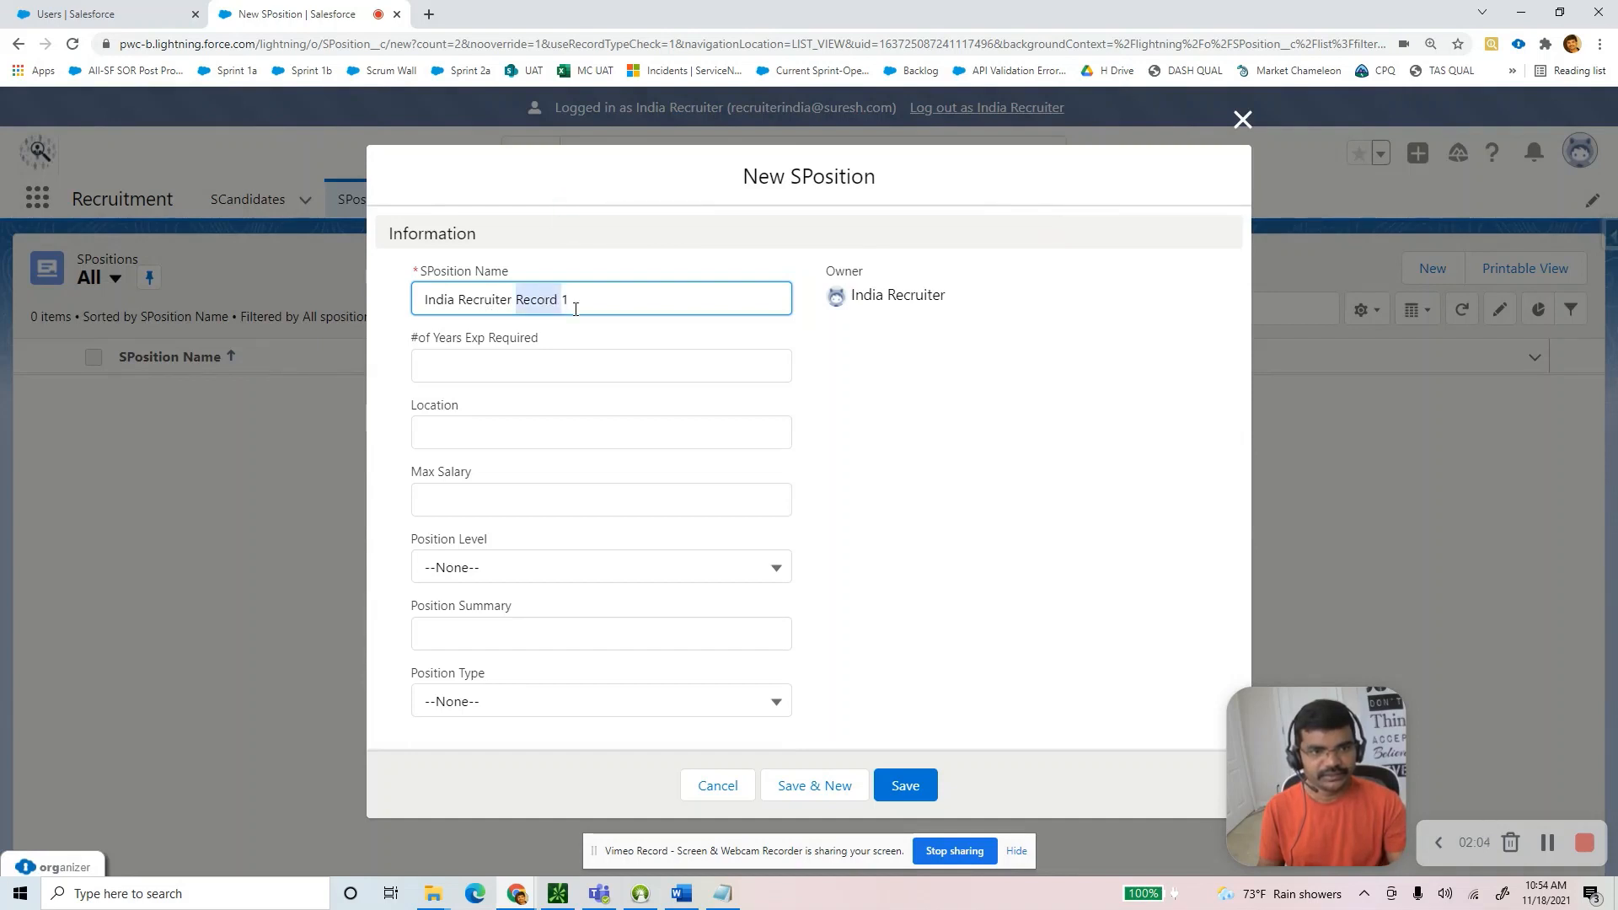
{"action": "type", "text": "Position"}
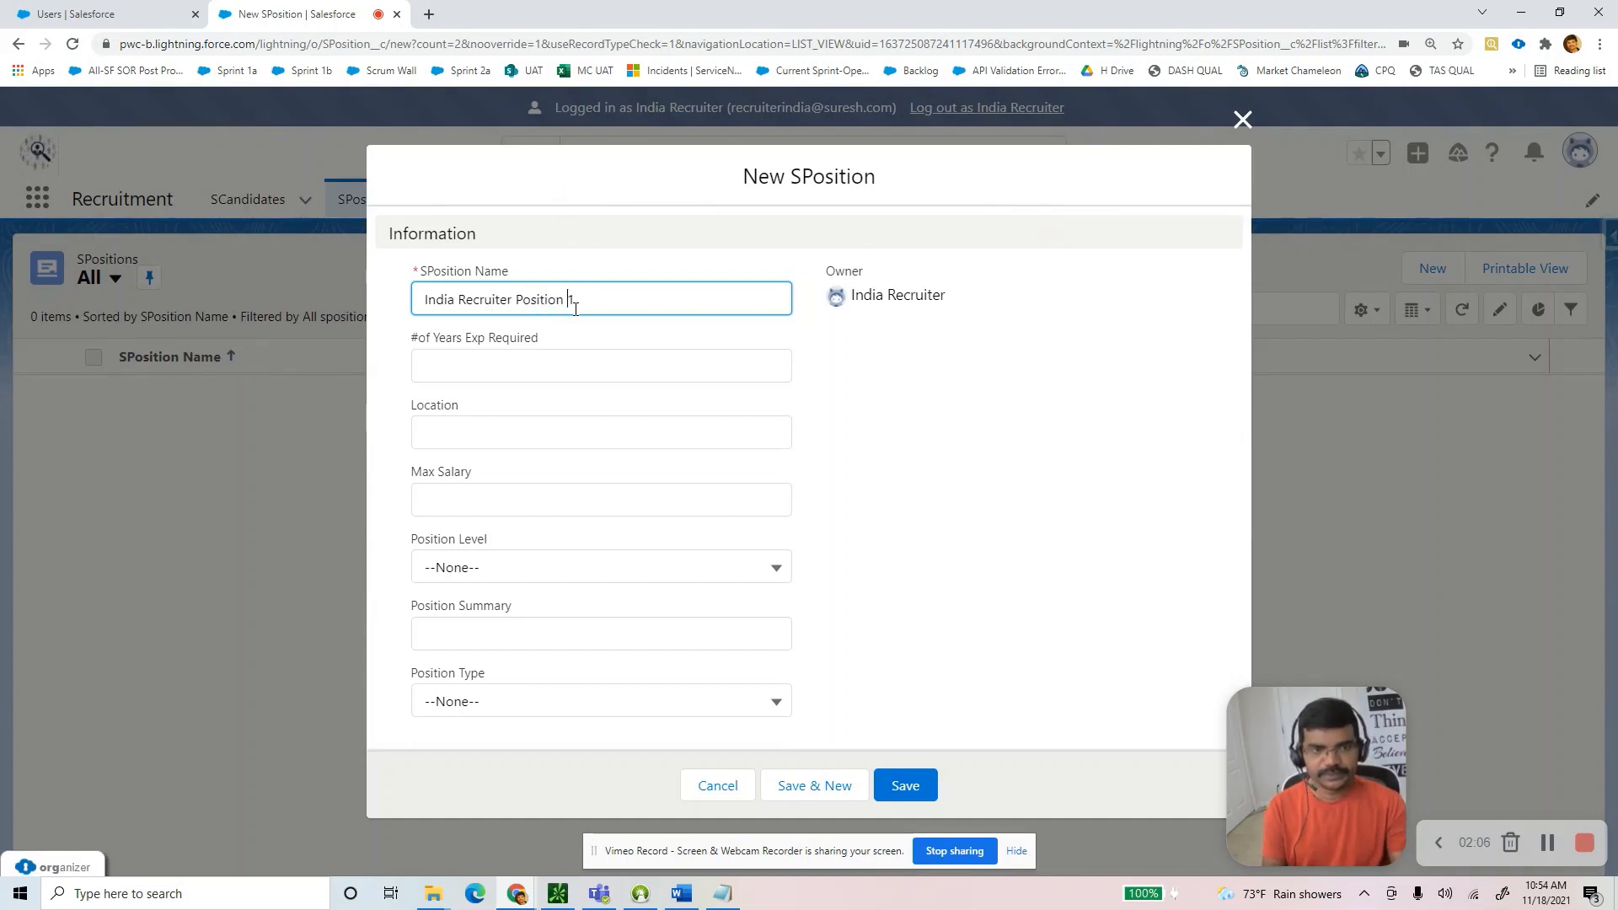
{"action": "type", "text": " Record"}
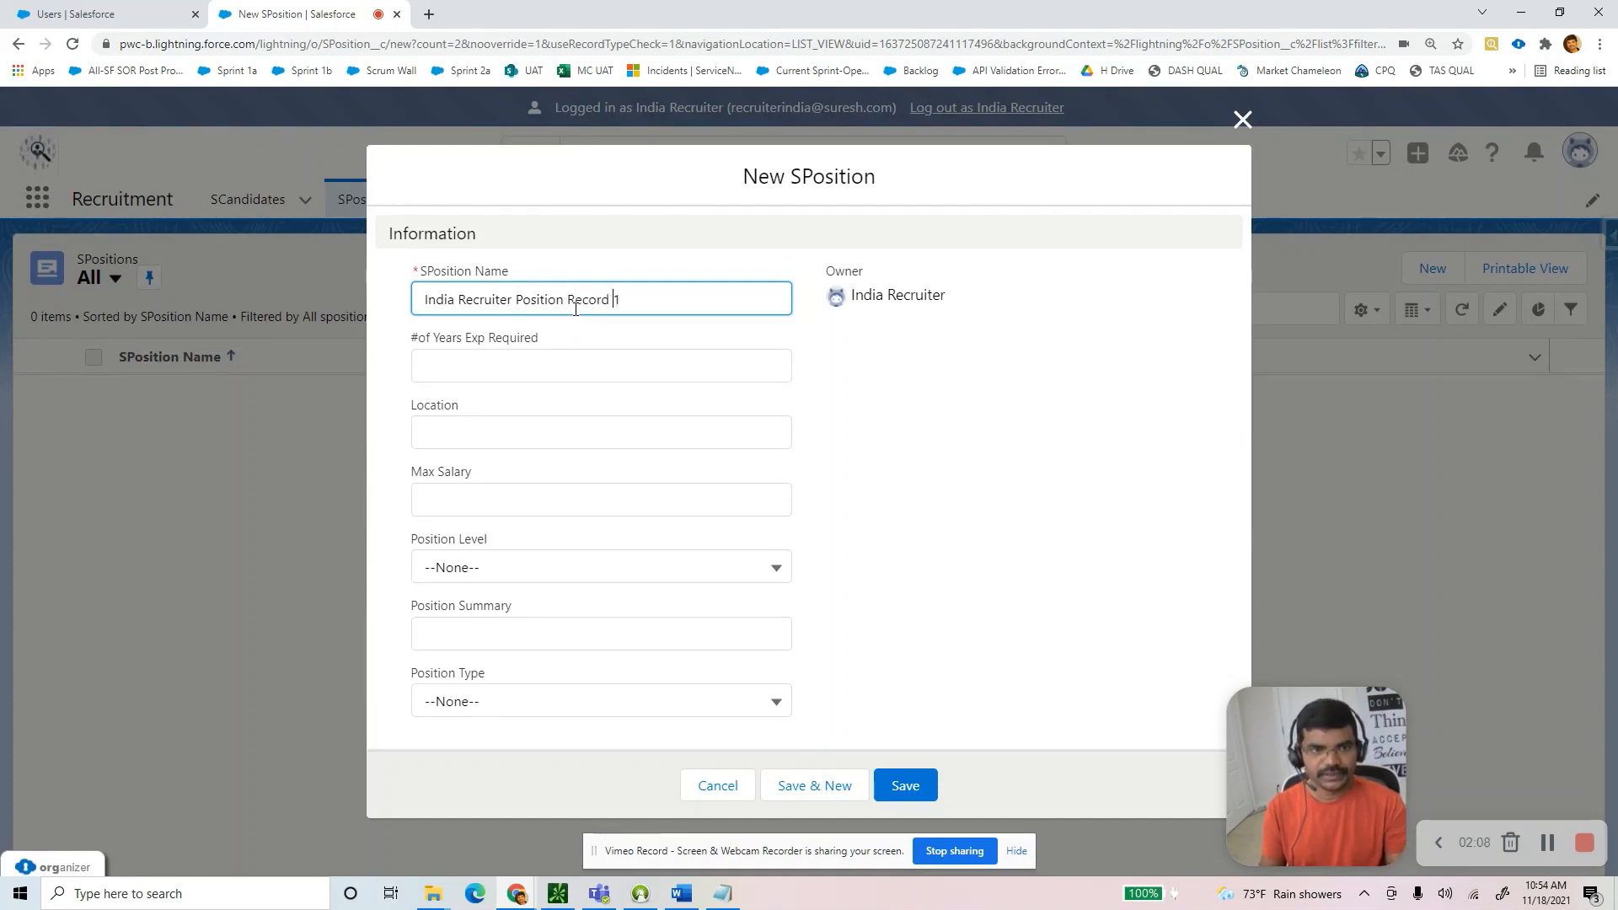
{"action": "left_click", "coordinate": [553, 362]}
{"action": "type", "text": "12"}
{"action": "left_click", "coordinate": [488, 434]}
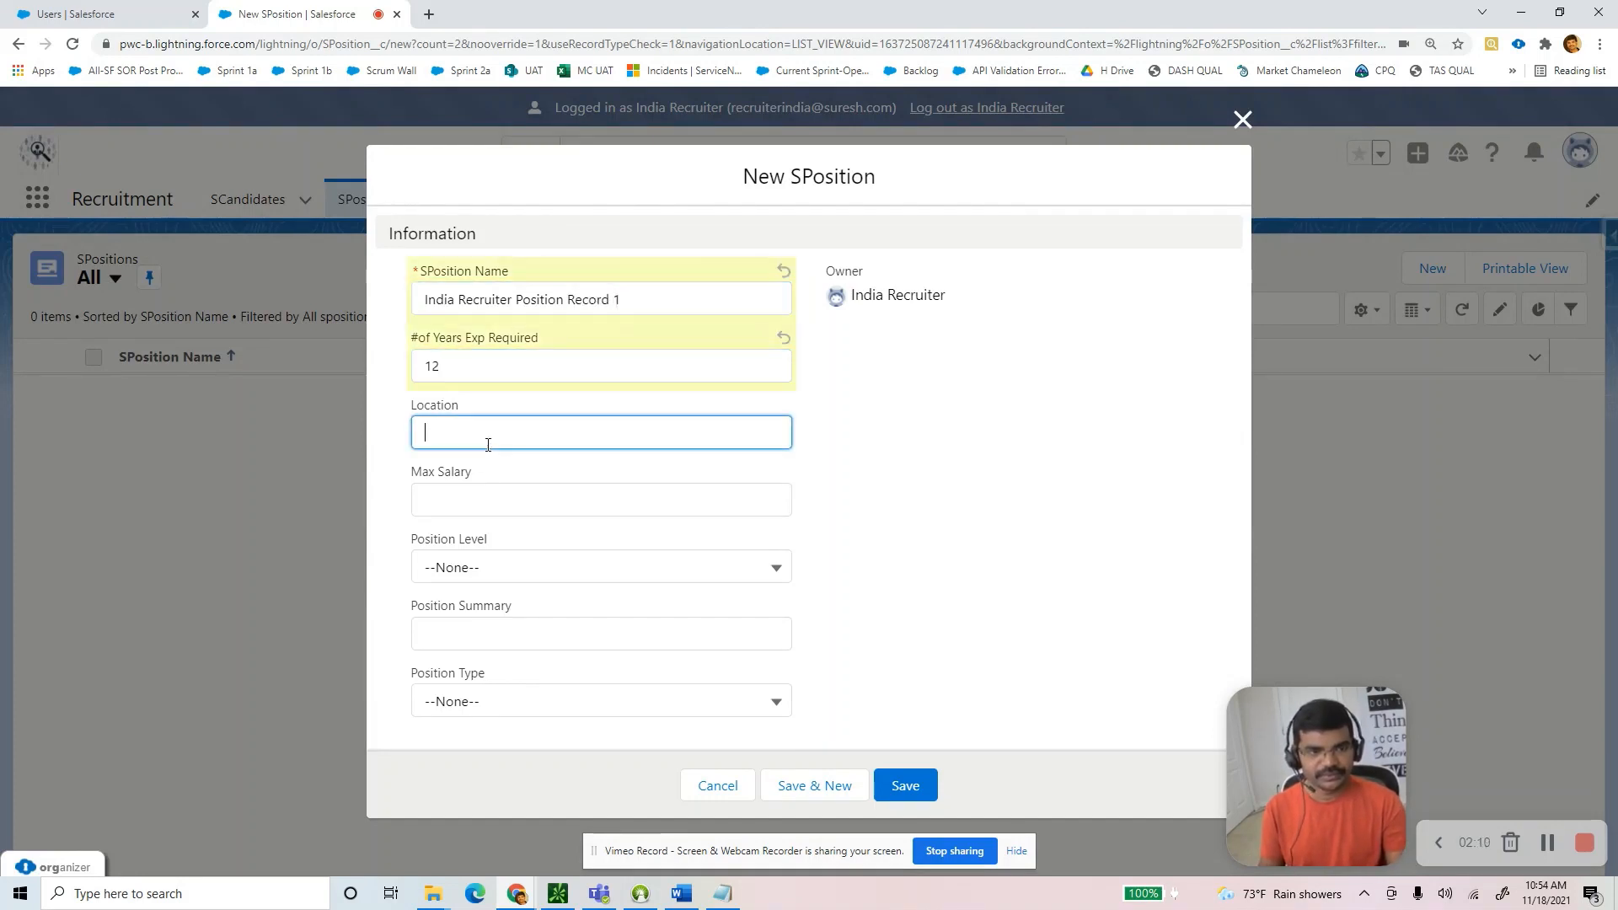
{"action": "type", "text": "Hyderabad"}
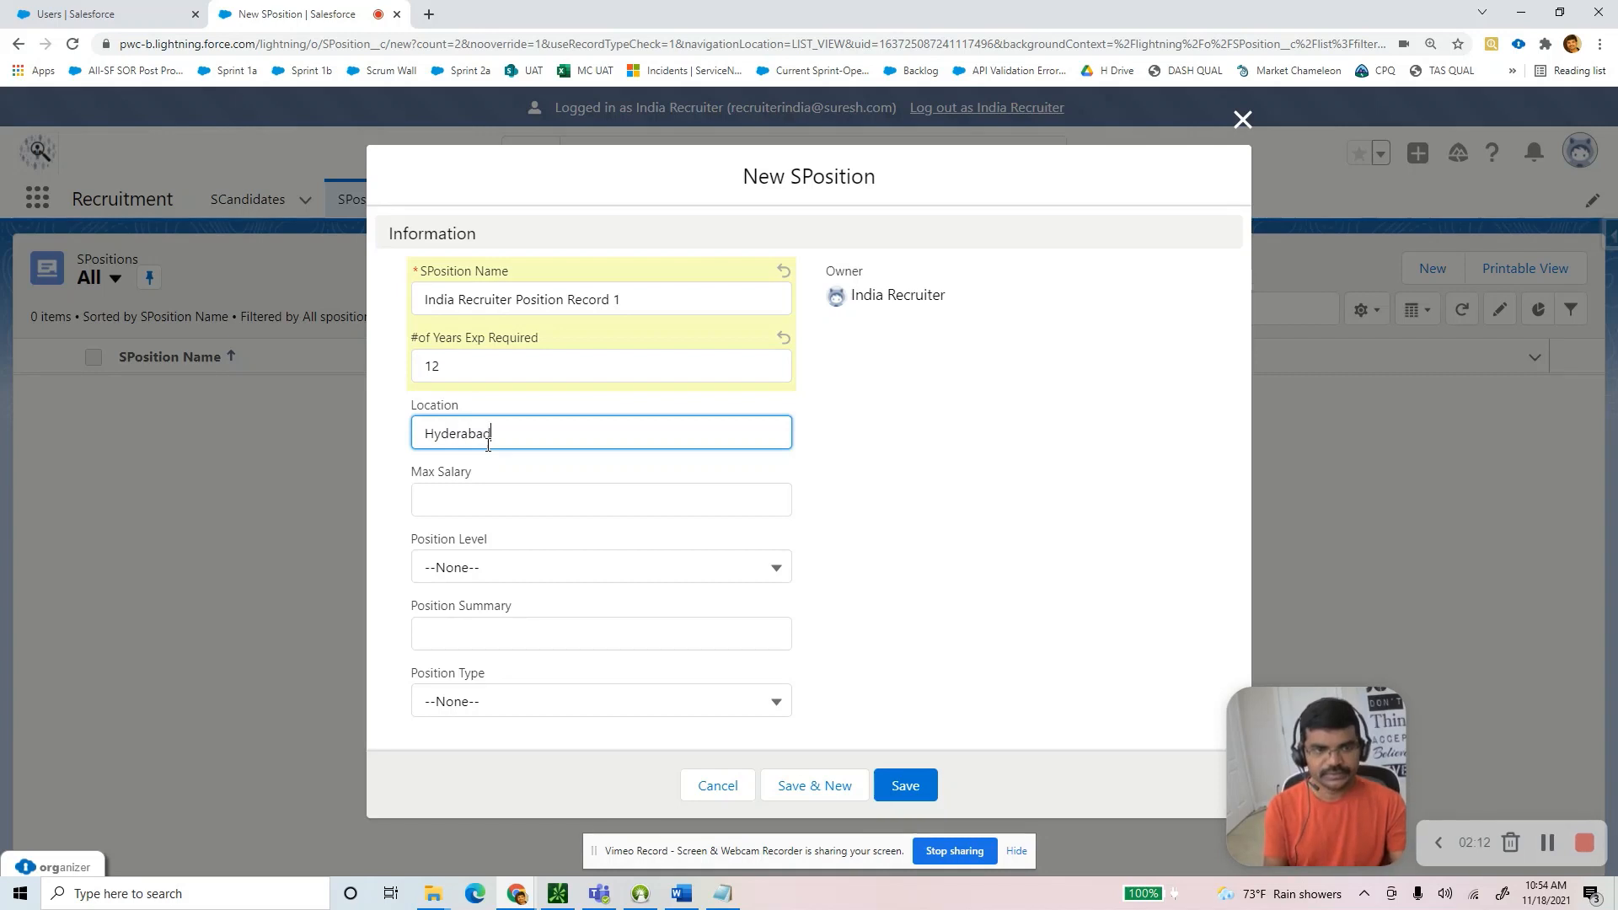
{"action": "key", "text": "Tab"}
{"action": "type", "text": "1"}
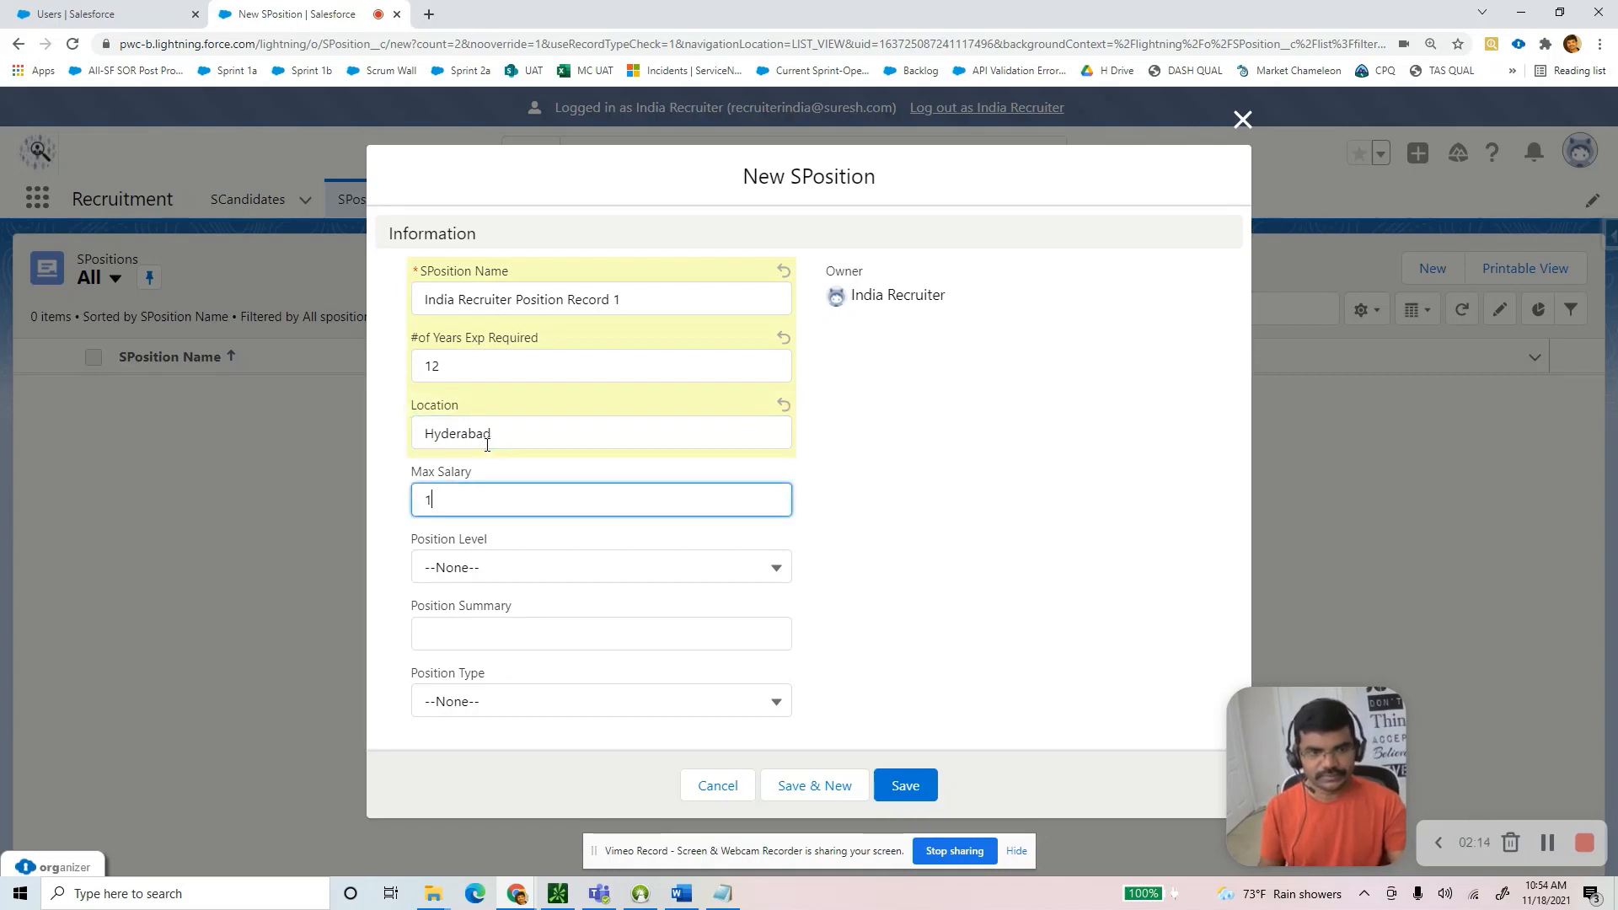
{"action": "type", "text": "23"}
Set Intern/Entry Level, summary SFDeveloper and Full Time type, then save the position.
{"action": "left_click", "coordinate": [504, 566]}
{"action": "left_click", "coordinate": [445, 643]}
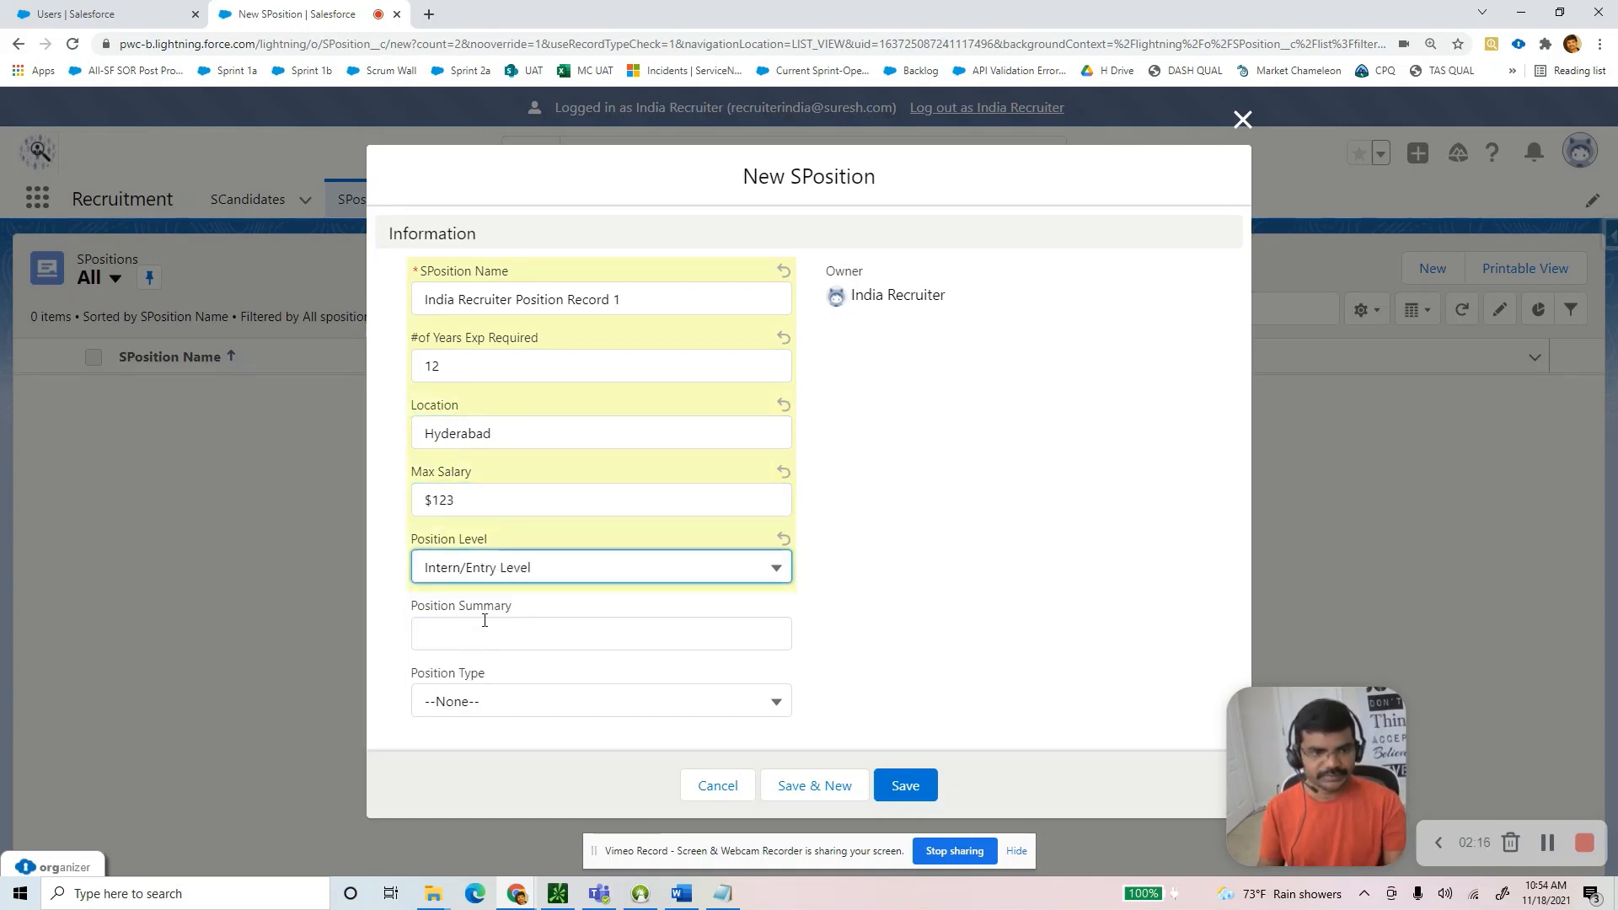
{"action": "left_click", "coordinate": [487, 624]}
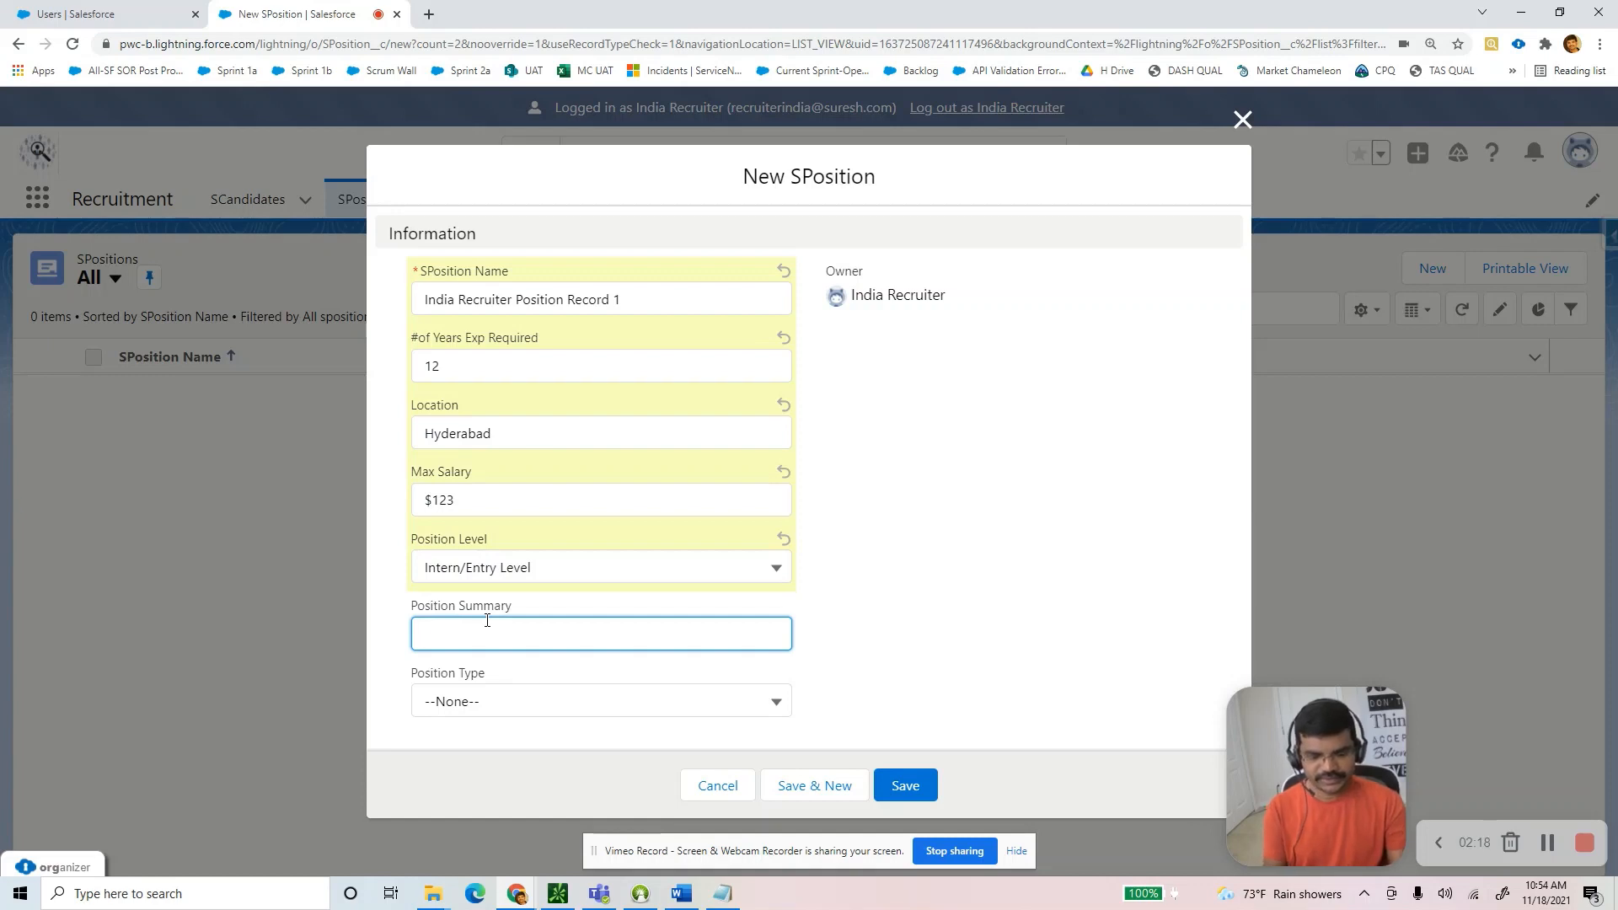
{"action": "type", "text": "Develope"}
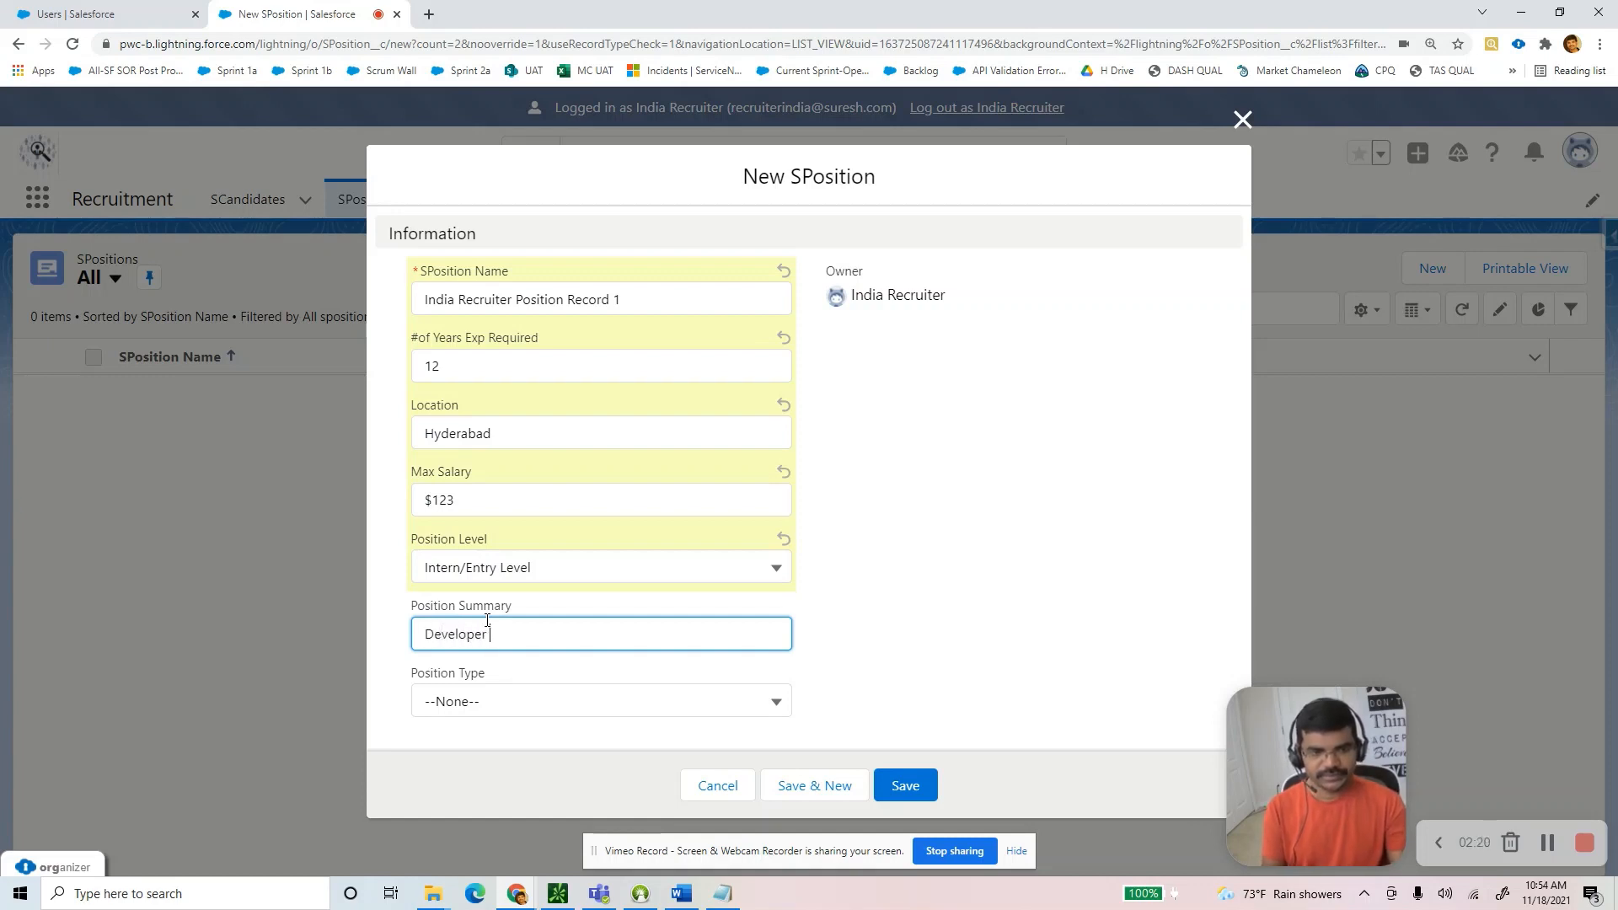
{"action": "type", "text": "r"}
{"action": "key", "text": "Home"}
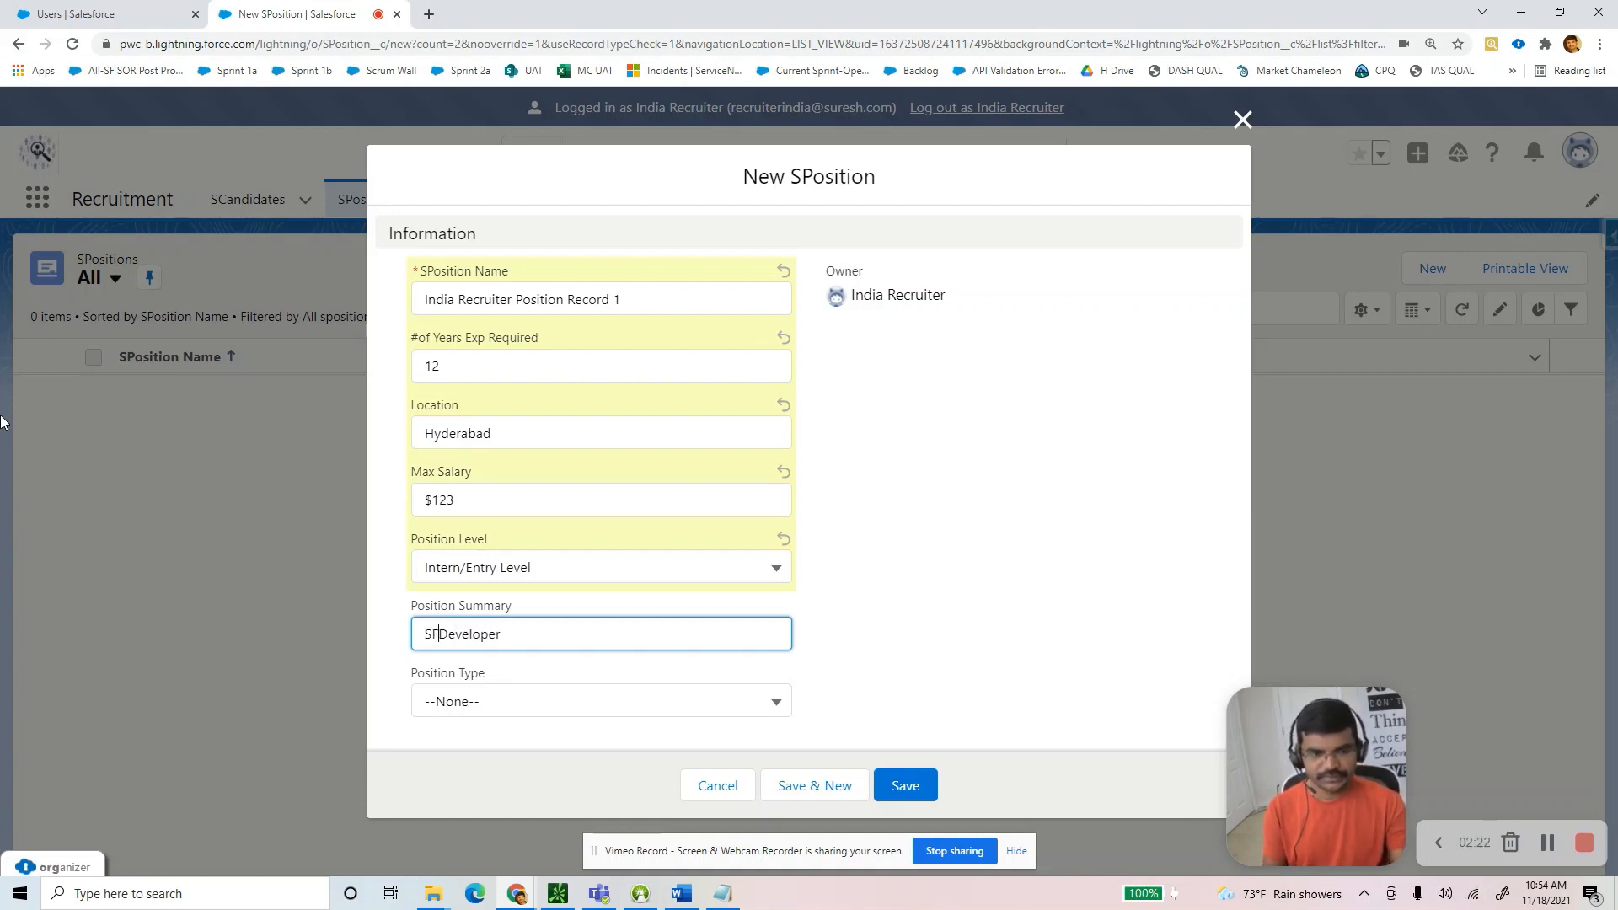
{"action": "left_click", "coordinate": [501, 704]}
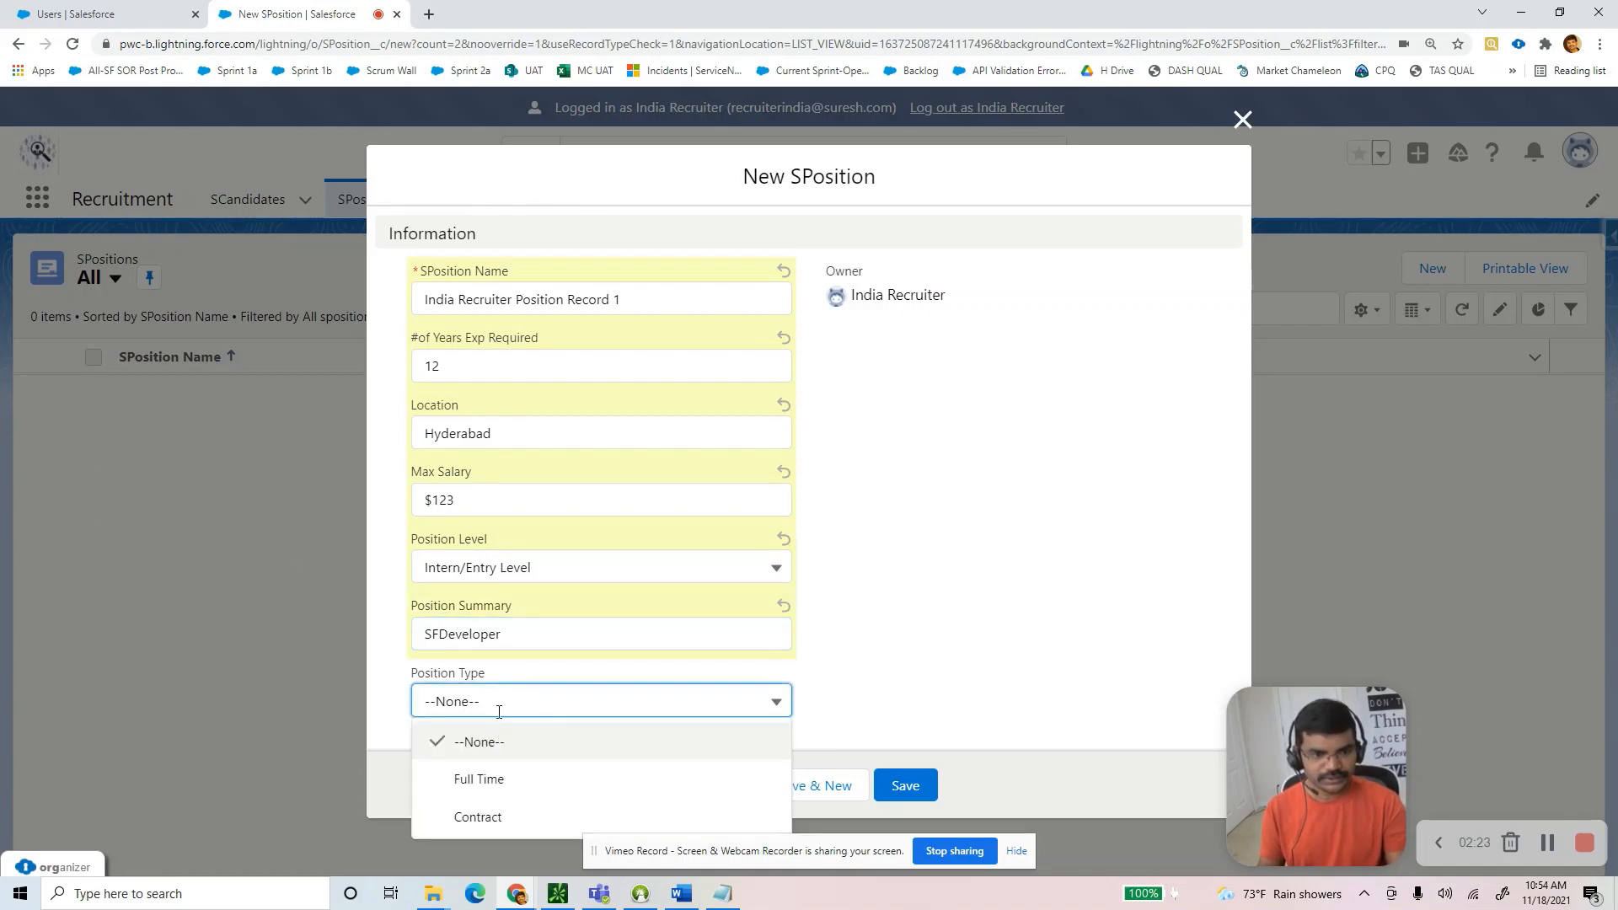
{"action": "left_click", "coordinate": [473, 777]}
{"action": "left_click", "coordinate": [889, 788]}
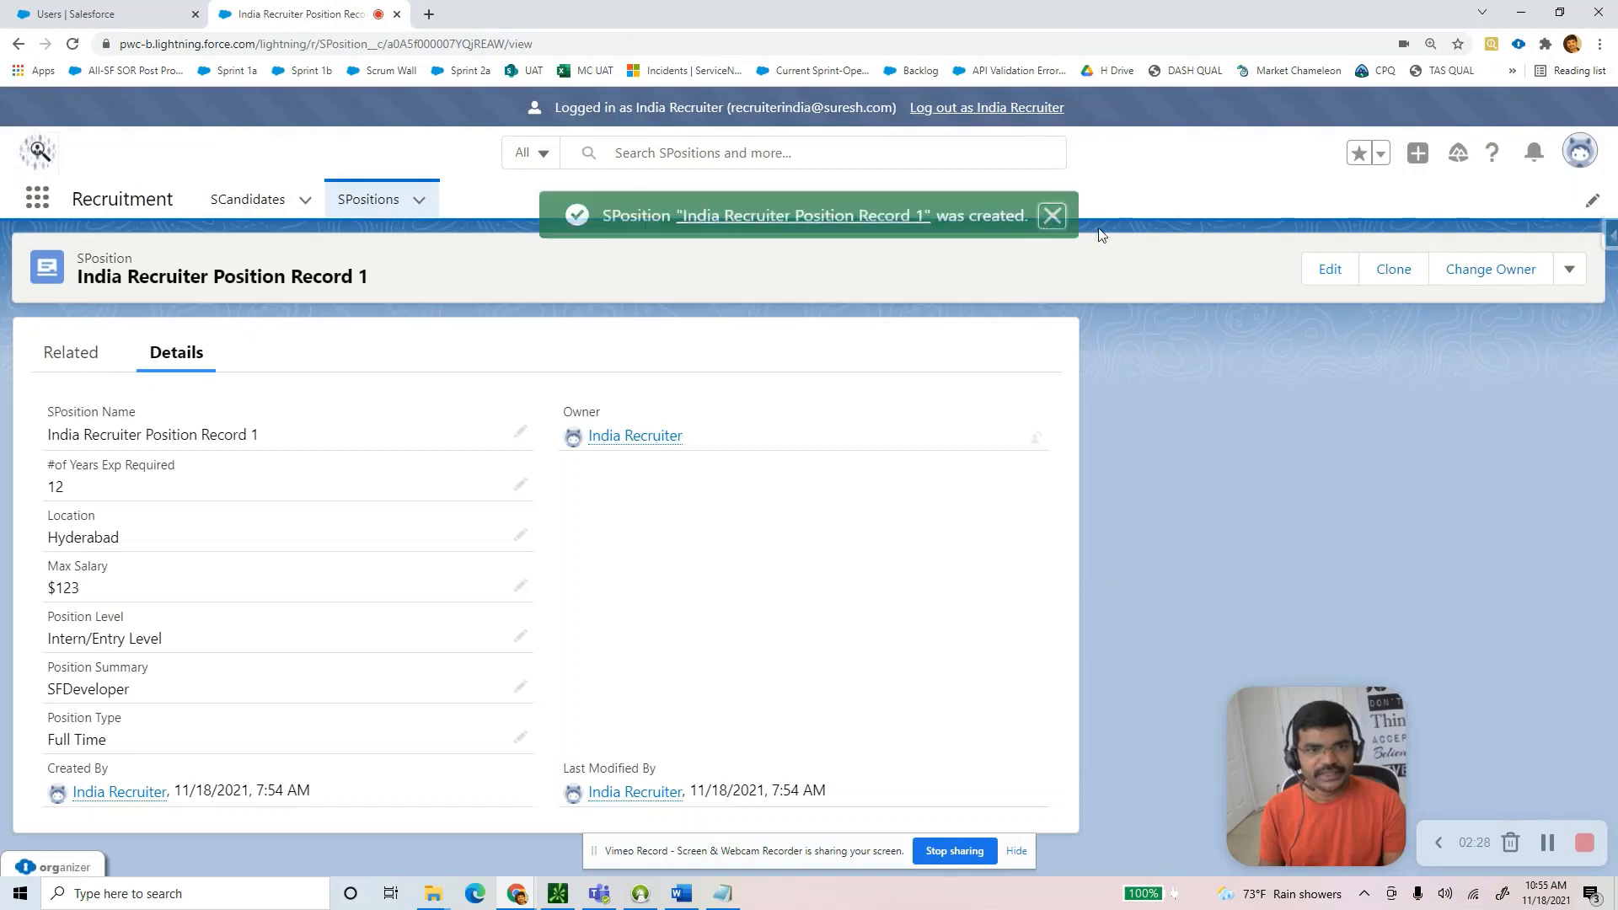
Pin All as the default SCandidates list view.
{"action": "left_click", "coordinate": [266, 203]}
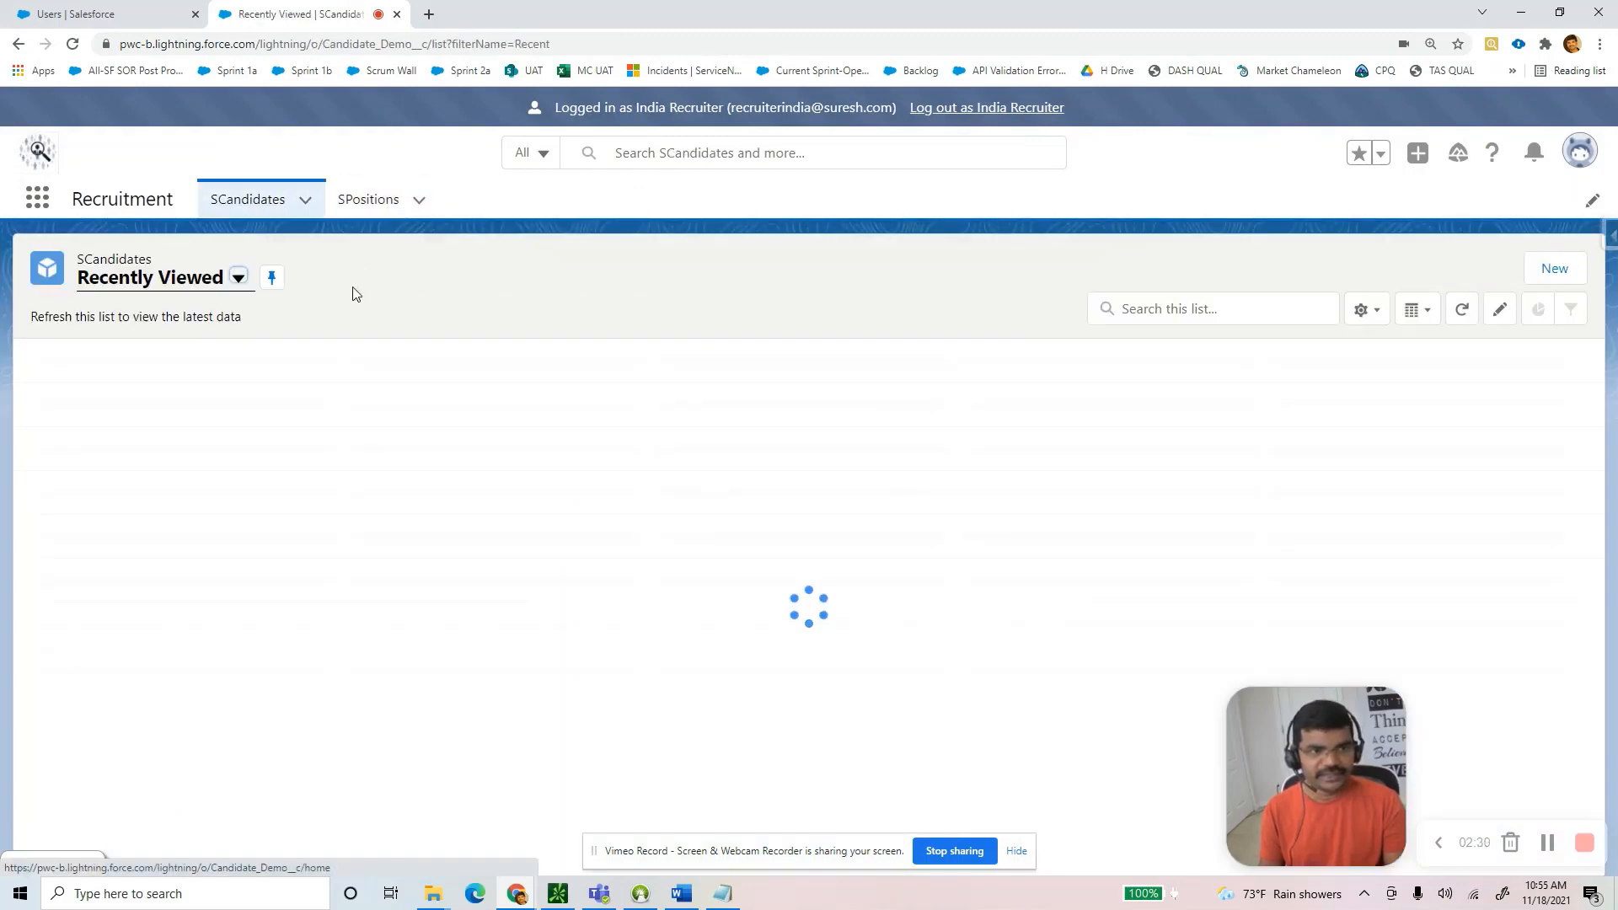
{"action": "left_click", "coordinate": [186, 280]}
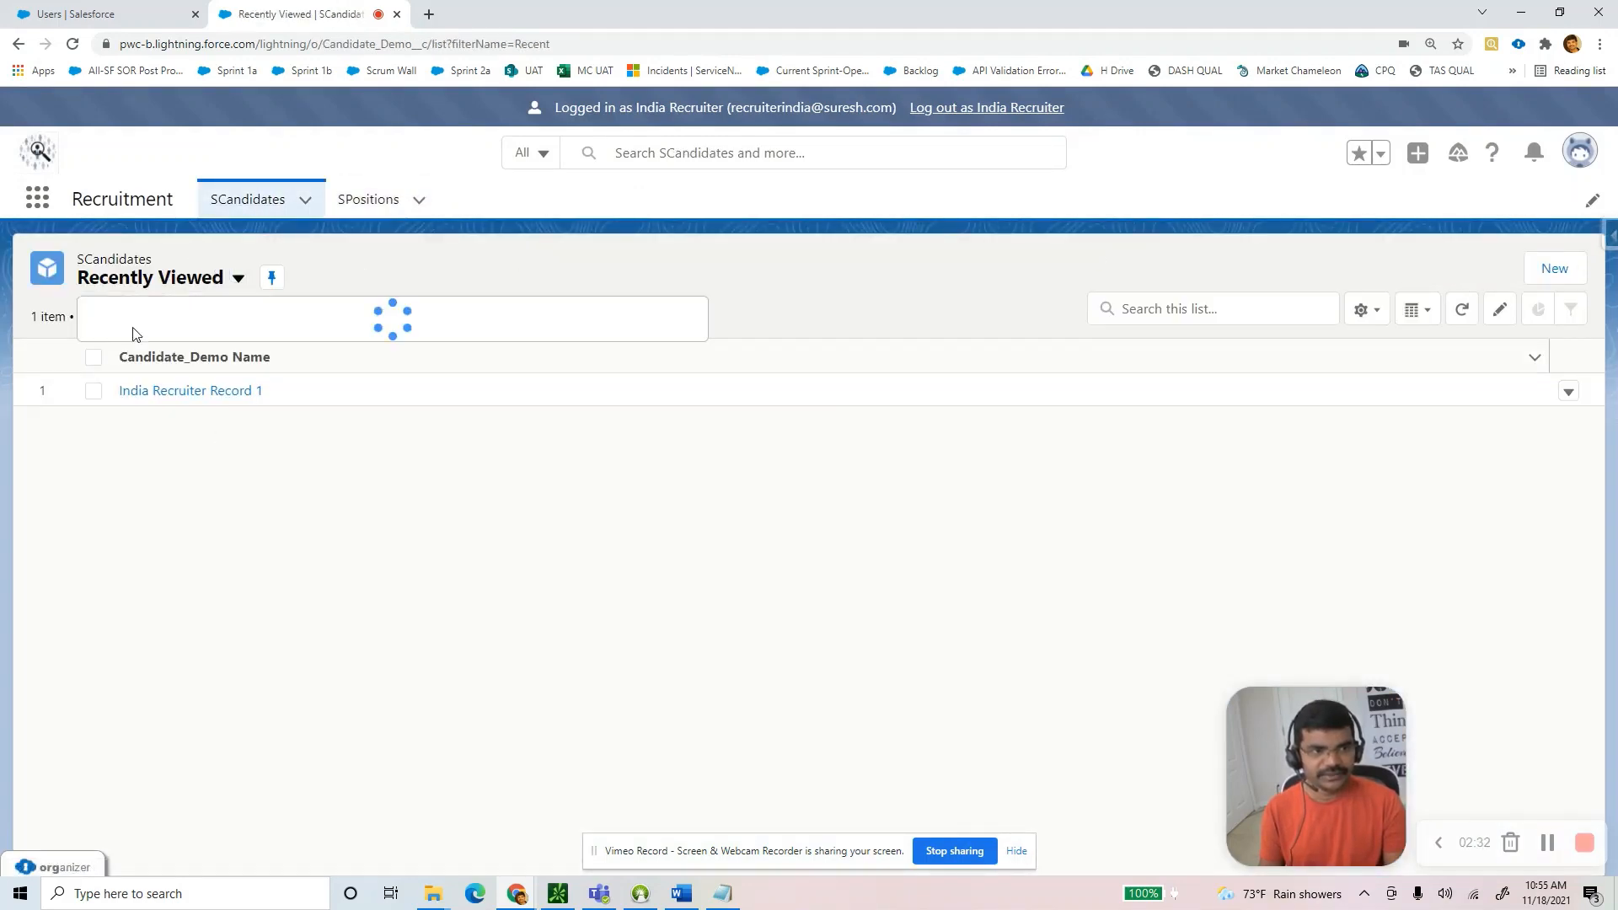
{"action": "left_click", "coordinate": [134, 344]}
{"action": "left_click", "coordinate": [149, 278]}
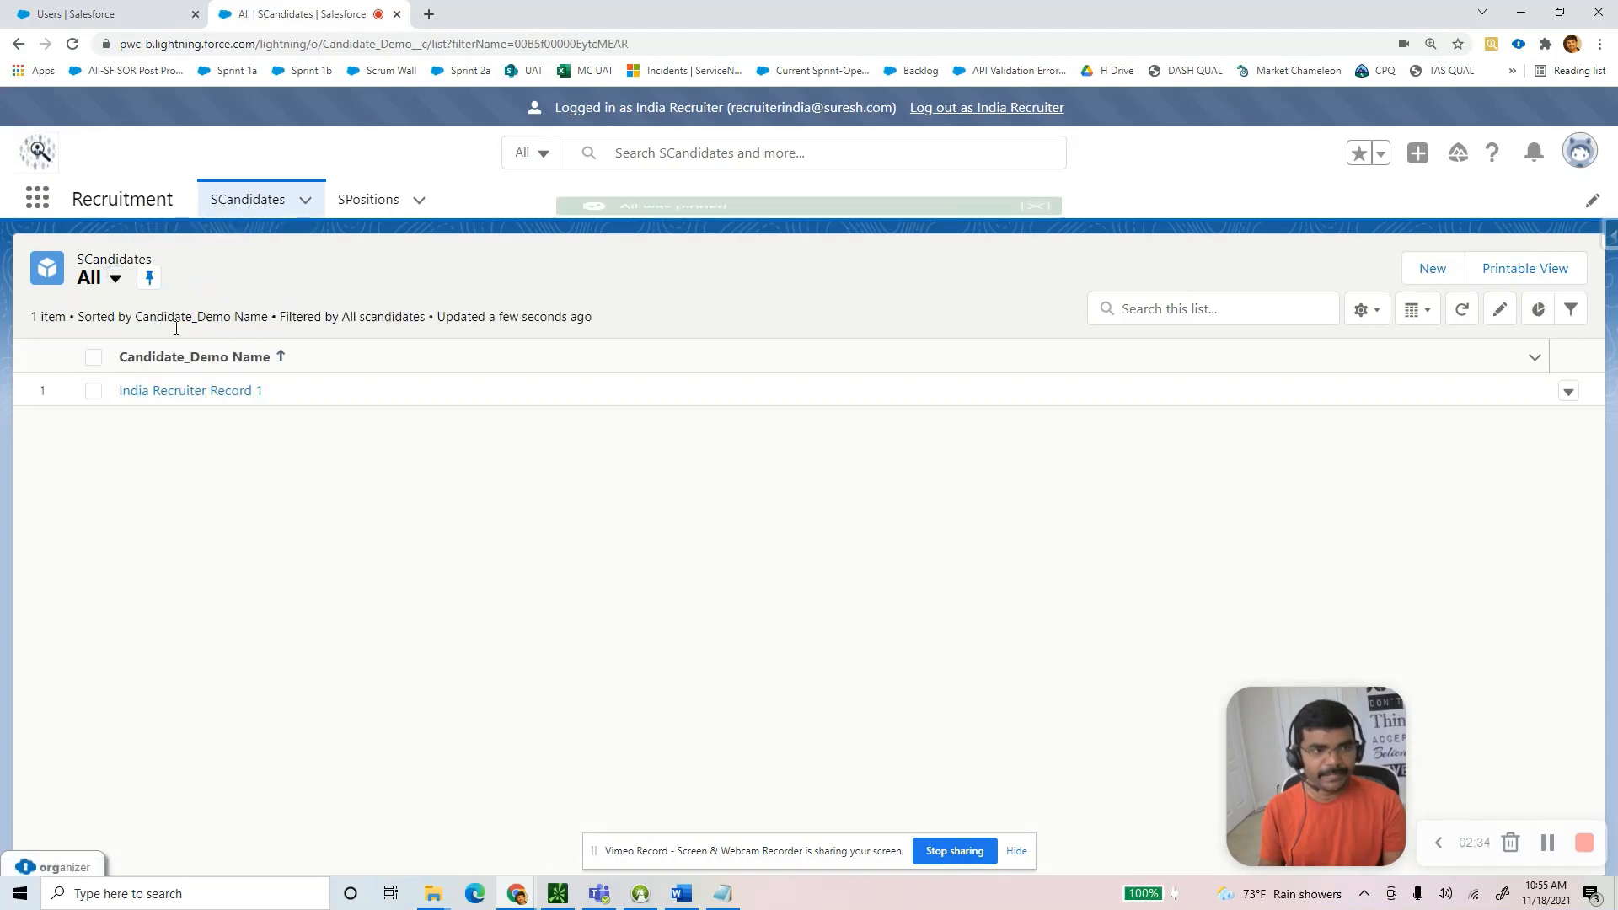
Rename the candidate to 'India Recruiter Candiate Record 1', save it, and log out.
{"action": "left_click", "coordinate": [203, 392]}
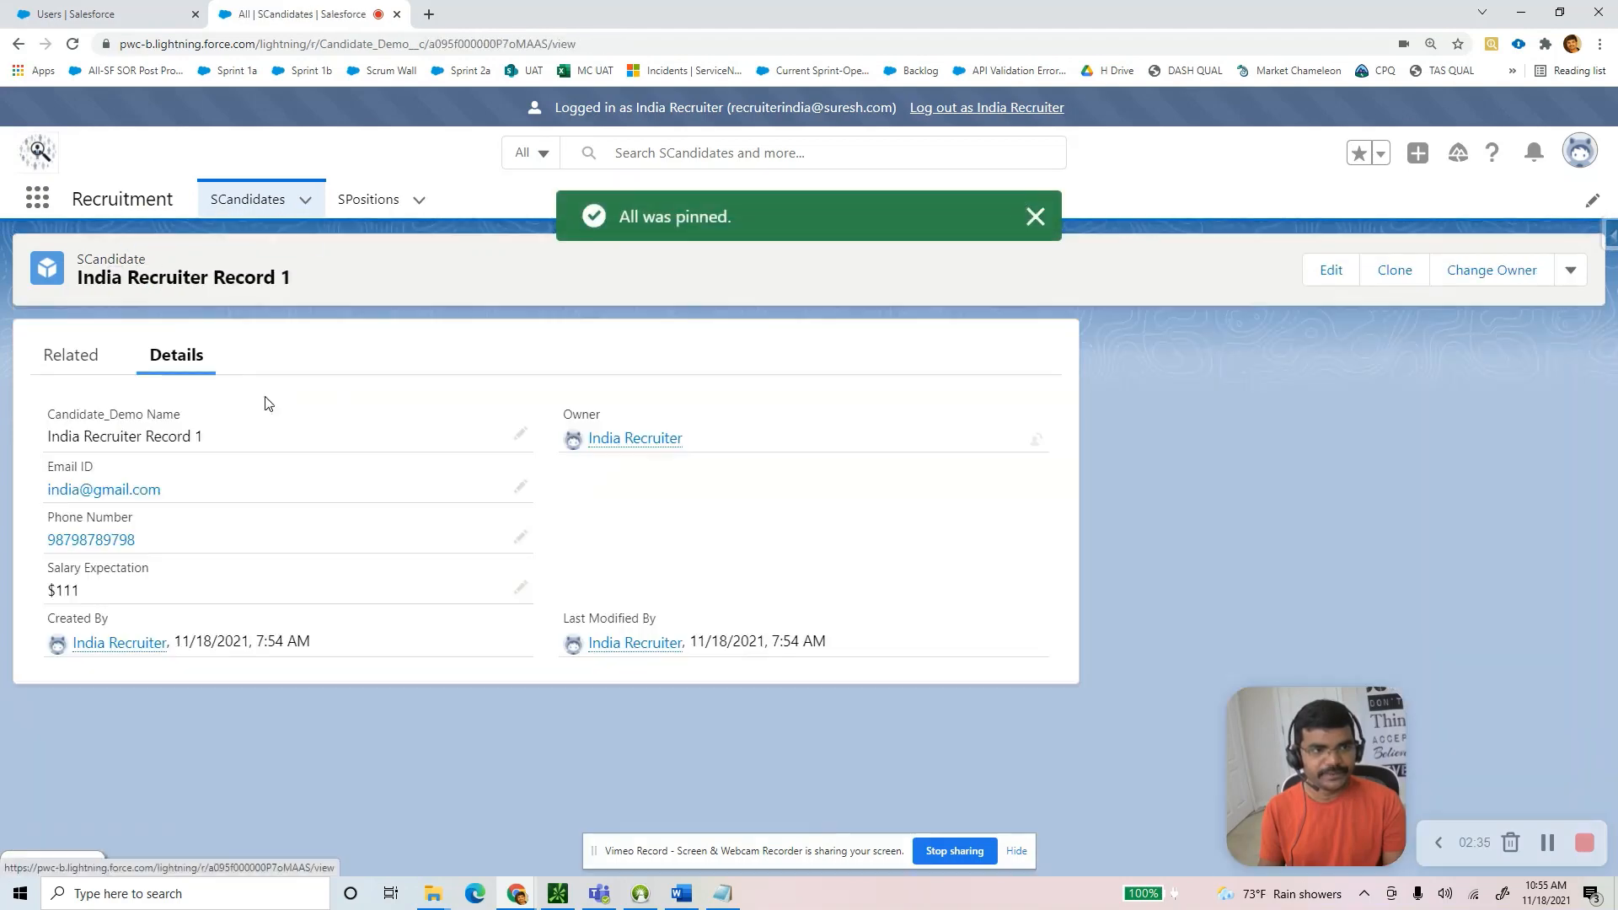
{"action": "left_click", "coordinate": [1332, 270]}
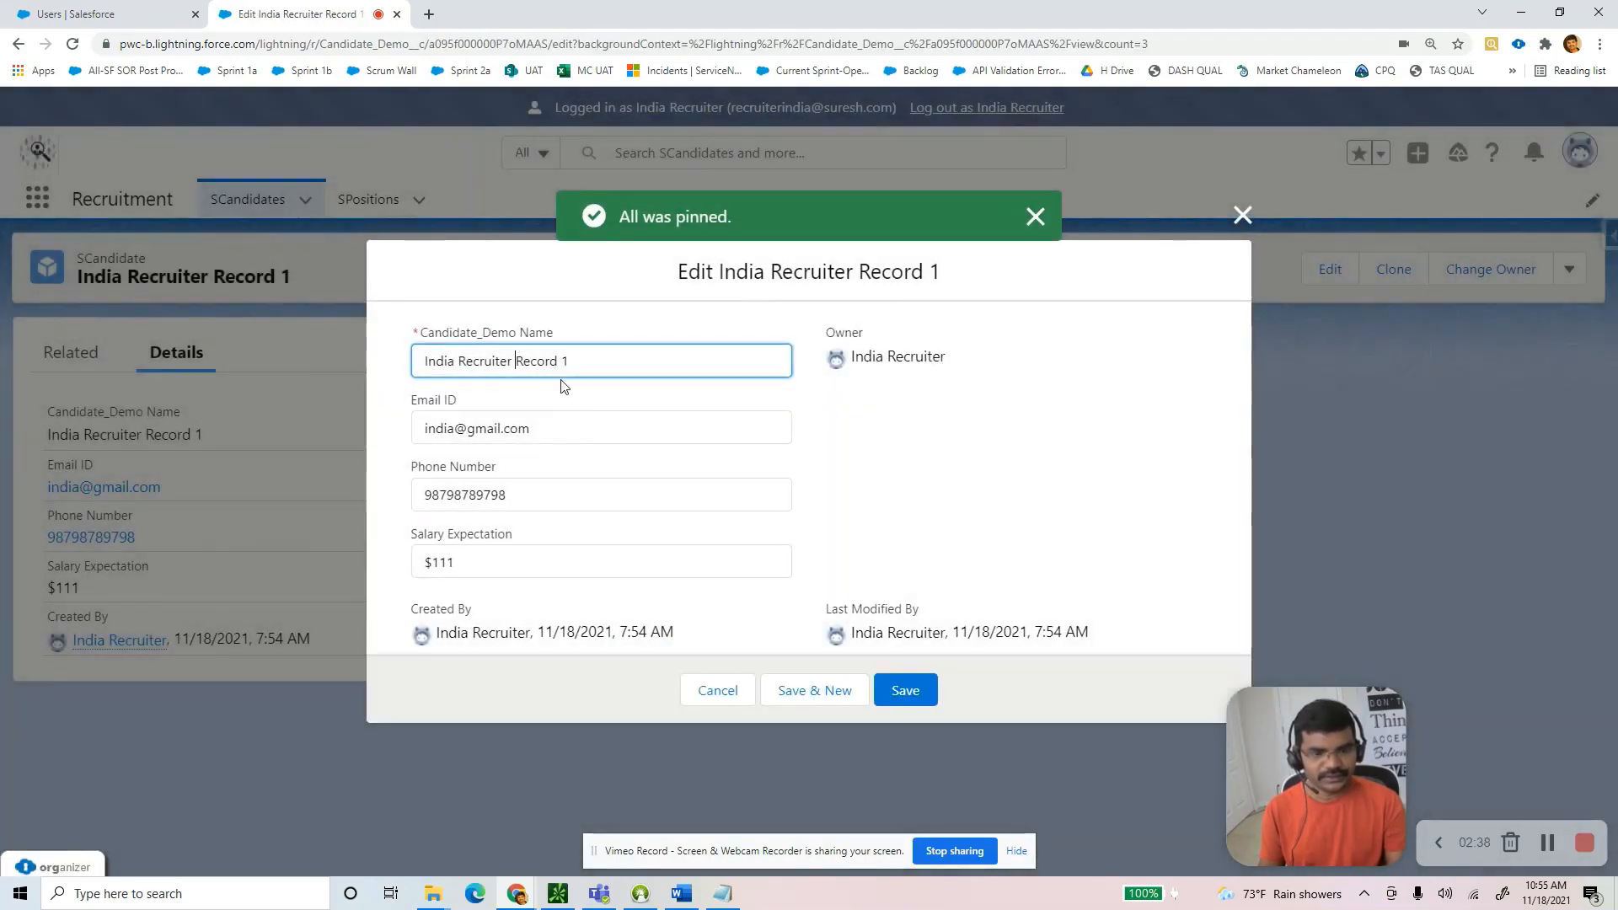
{"action": "type", "text": "candiate"}
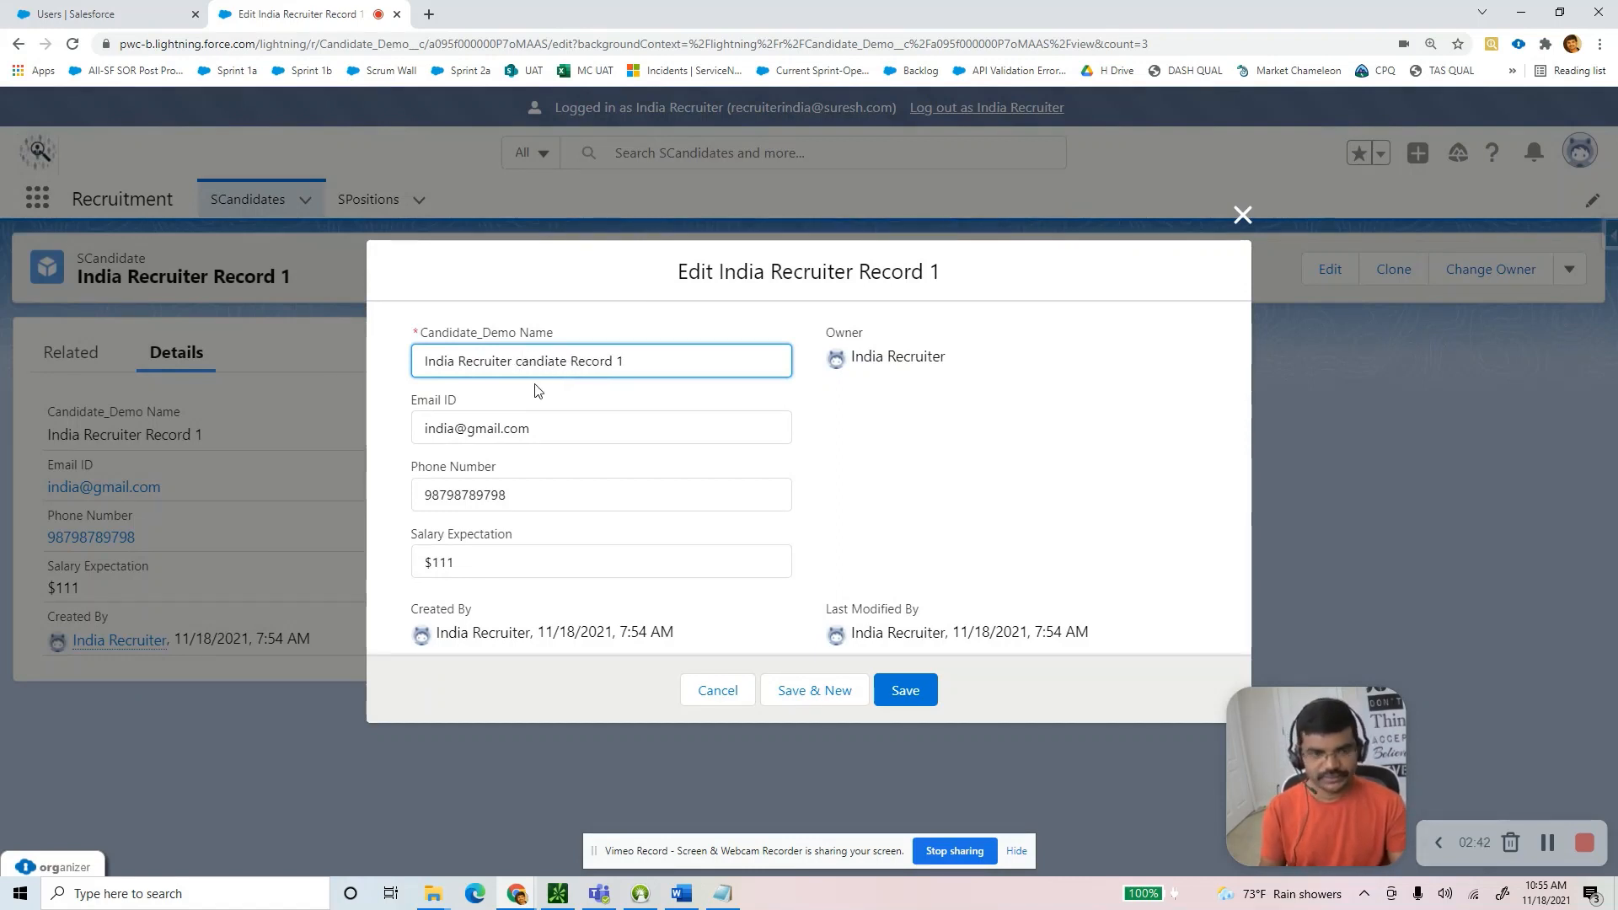
{"action": "left_click_drag", "start_coordinate": [634, 364], "coordinate": [326, 357]}
{"action": "left_click", "coordinate": [905, 693]}
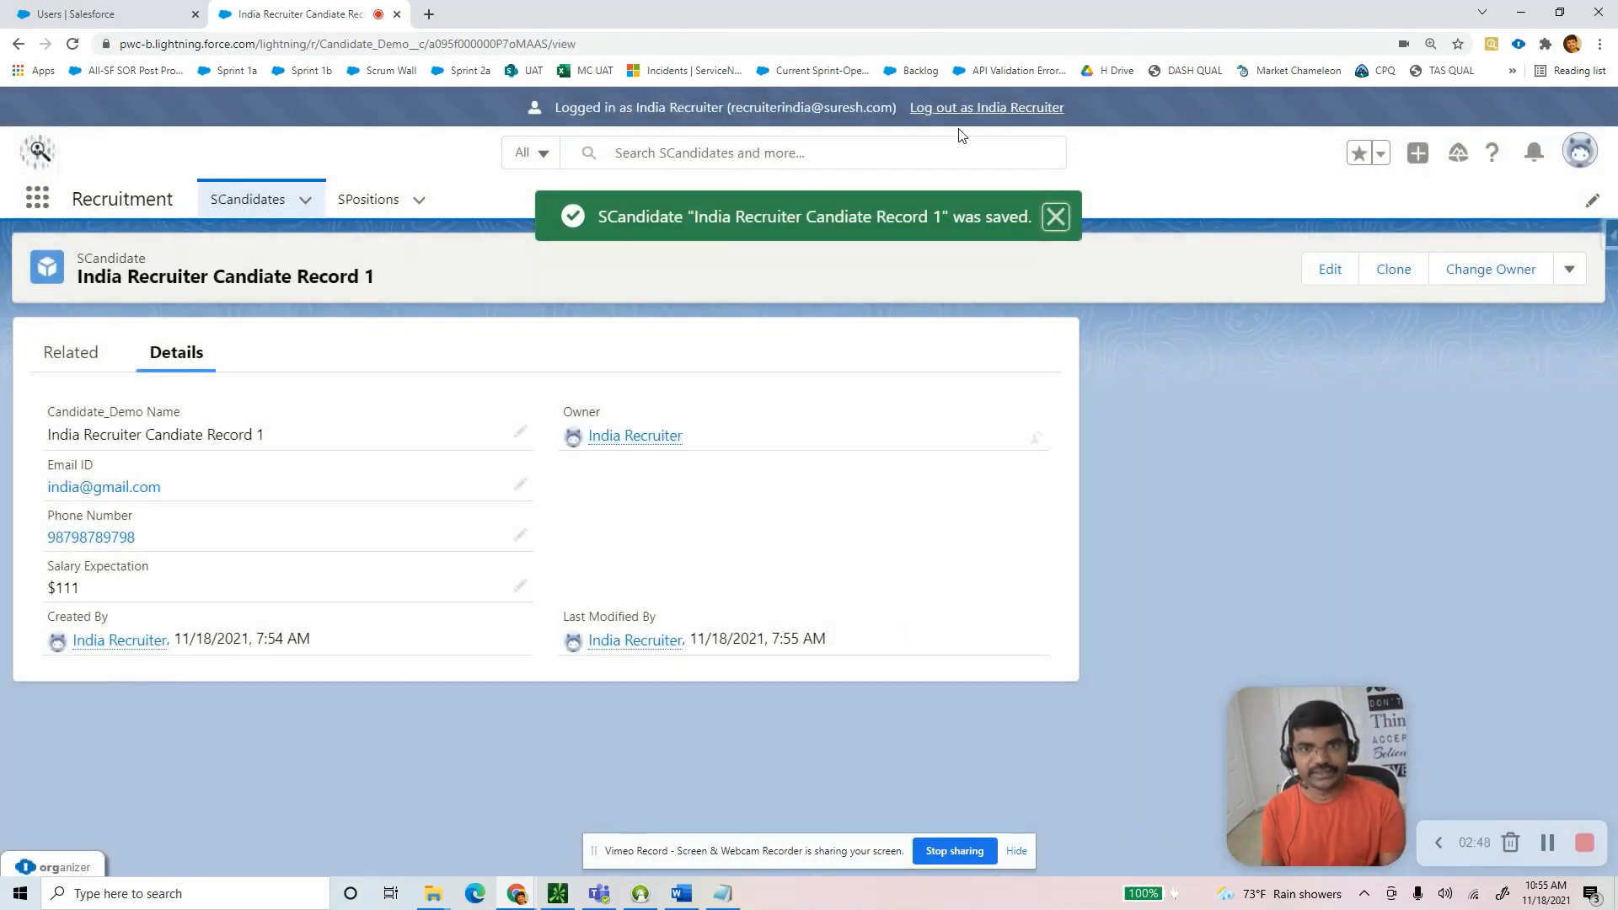
{"action": "left_click", "coordinate": [972, 109]}
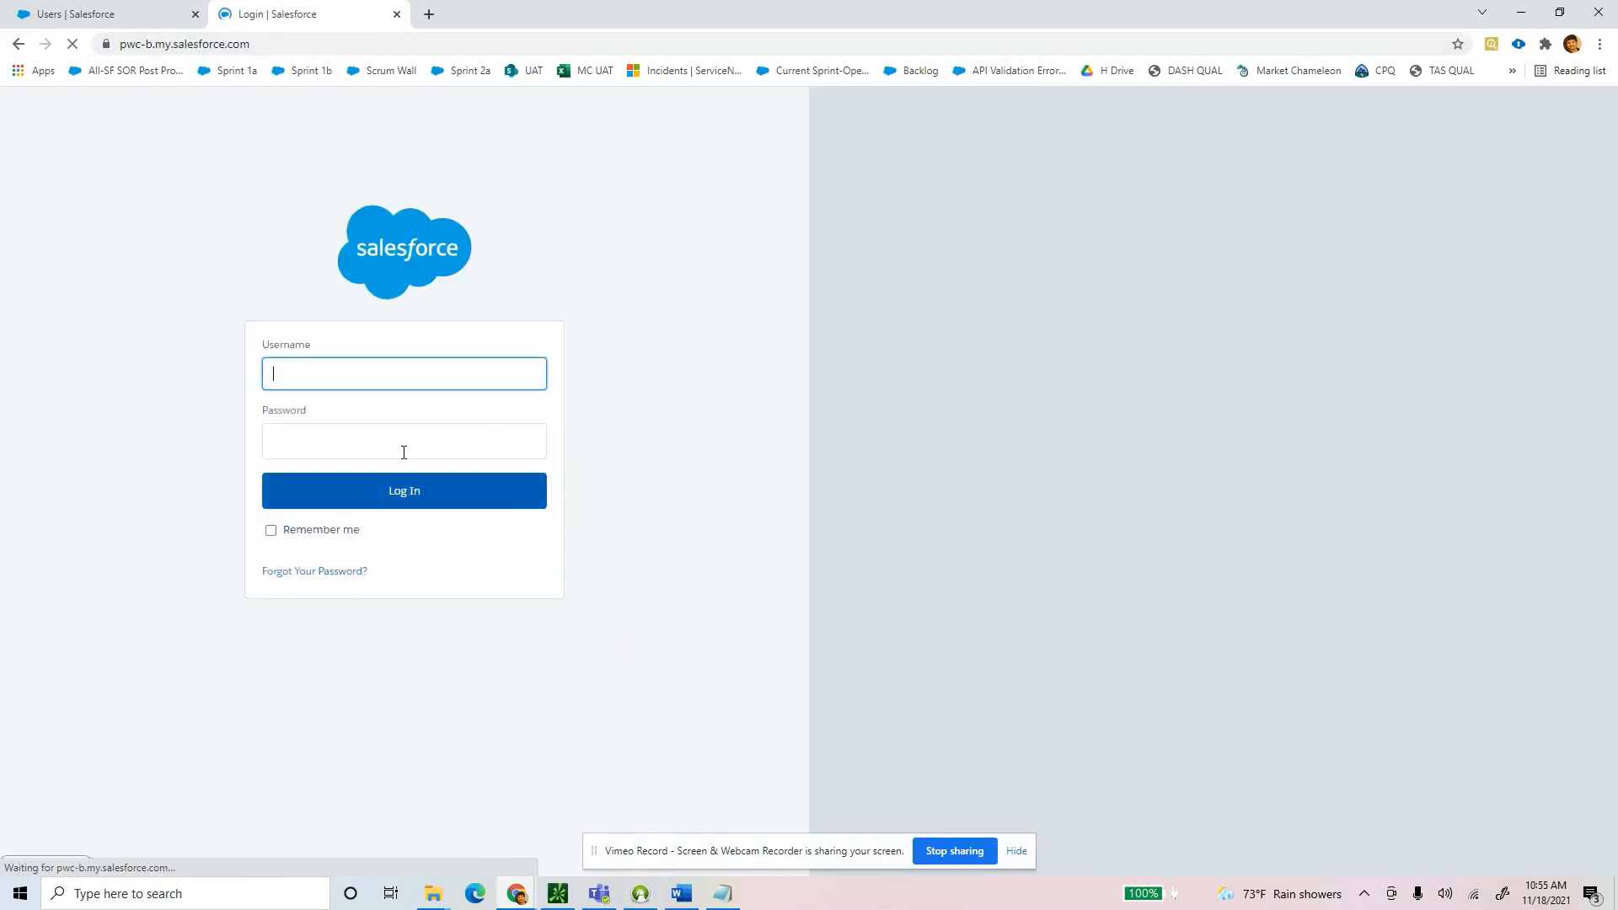
Log back in as the administrator using the saved login.
{"action": "left_click", "coordinate": [326, 372]}
{"action": "type", "text": "pw"}
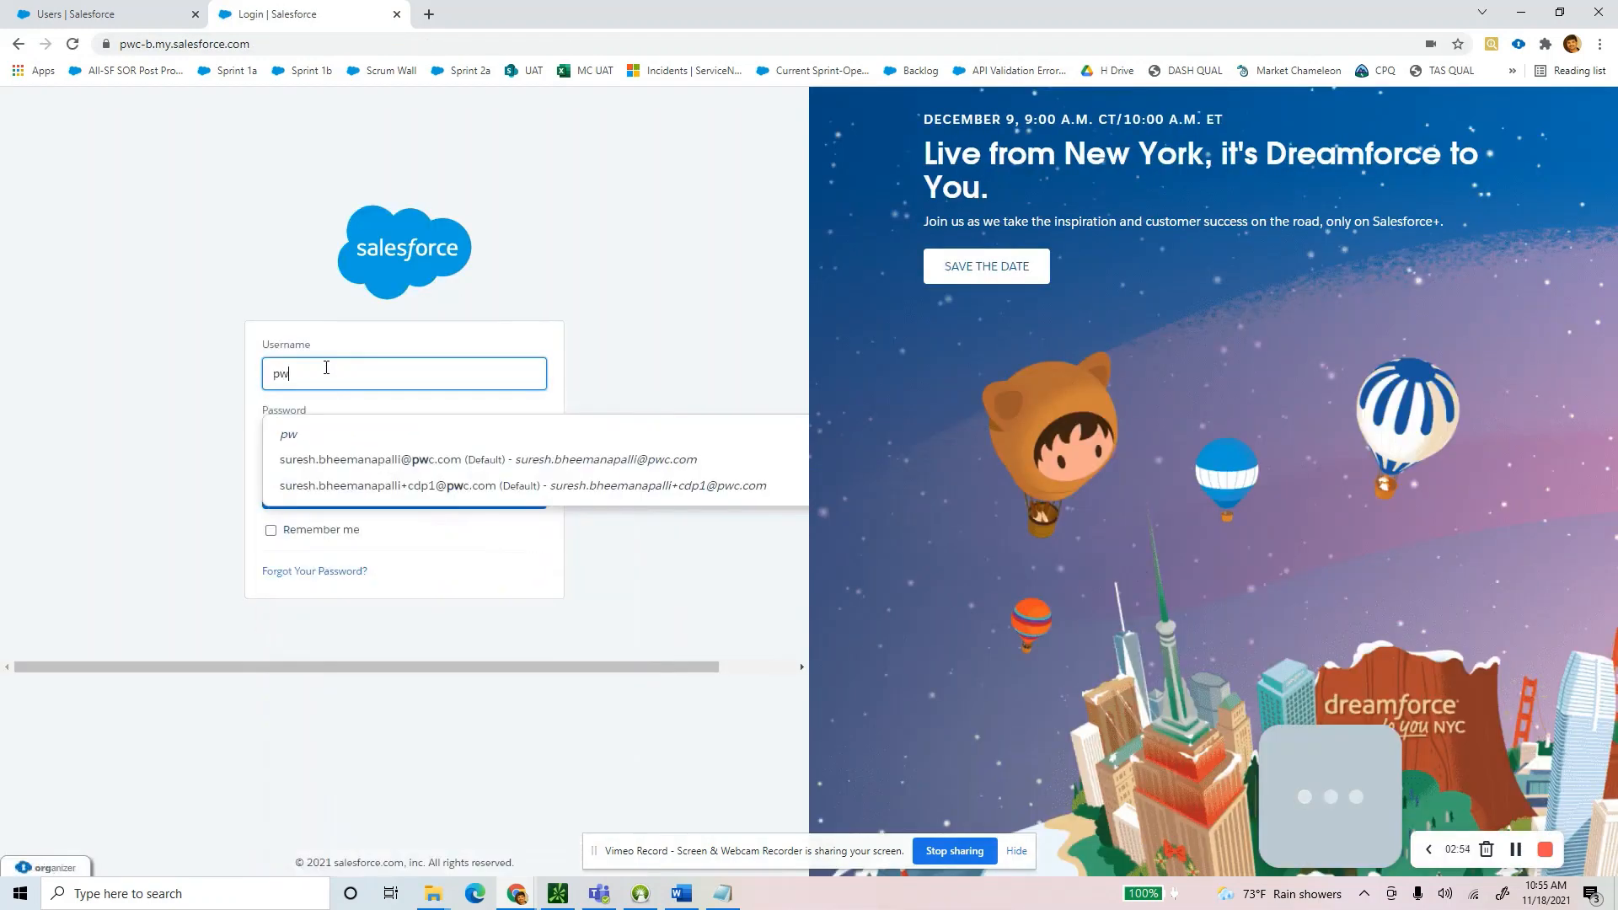
{"action": "left_click", "coordinate": [168, 370]}
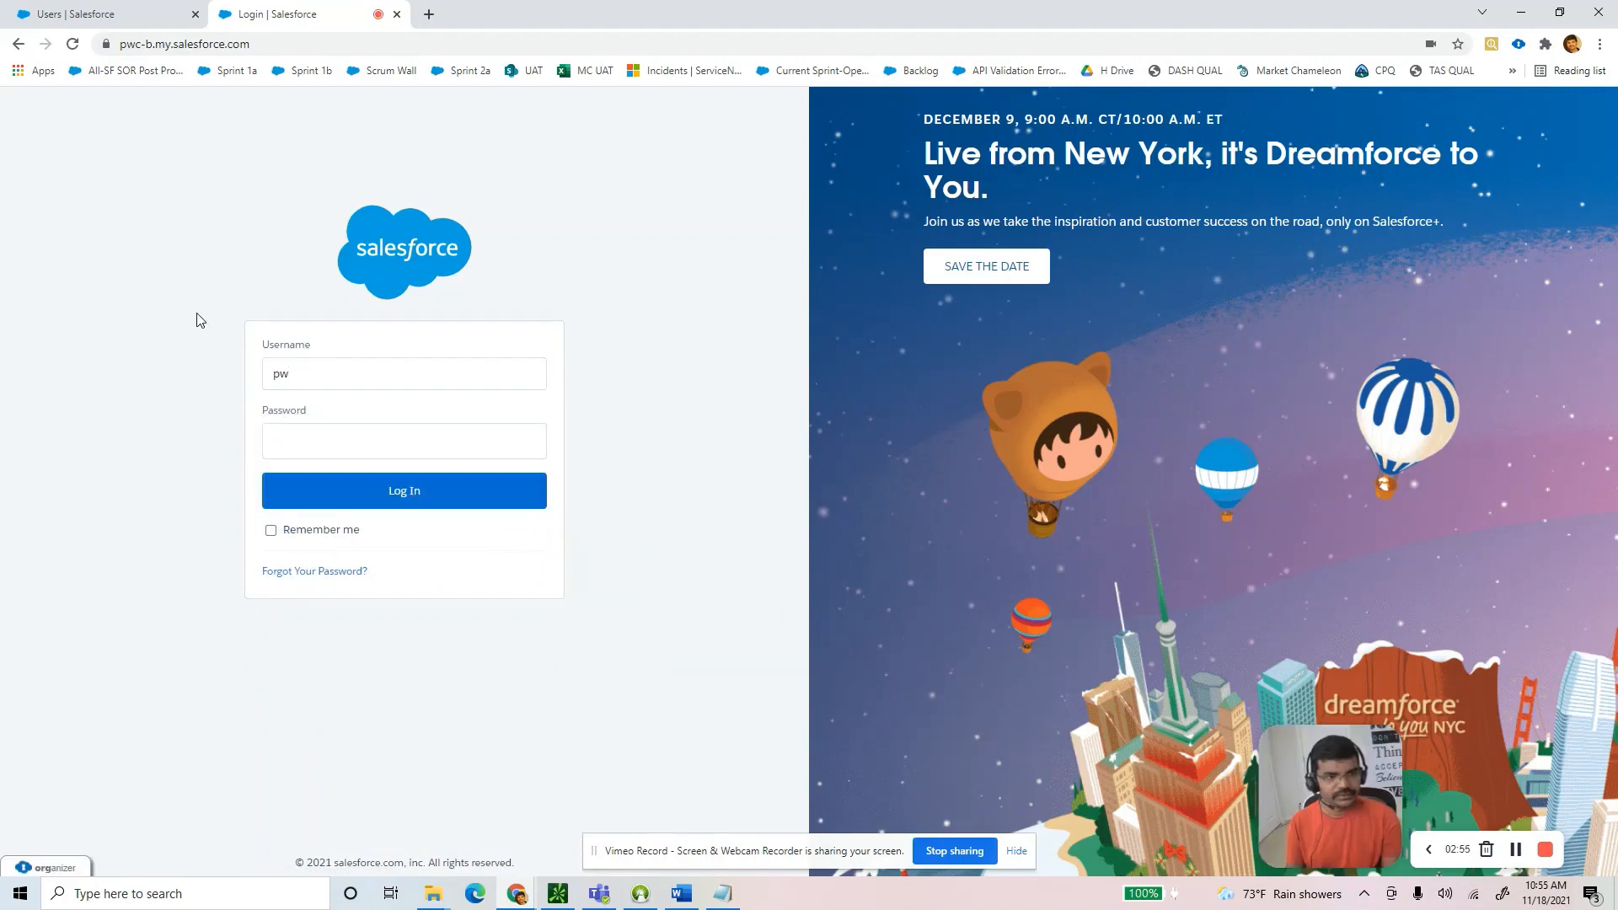
{"action": "left_click", "coordinate": [362, 379]}
{"action": "left_click", "coordinate": [433, 496]}
{"action": "left_click", "coordinate": [392, 486]}
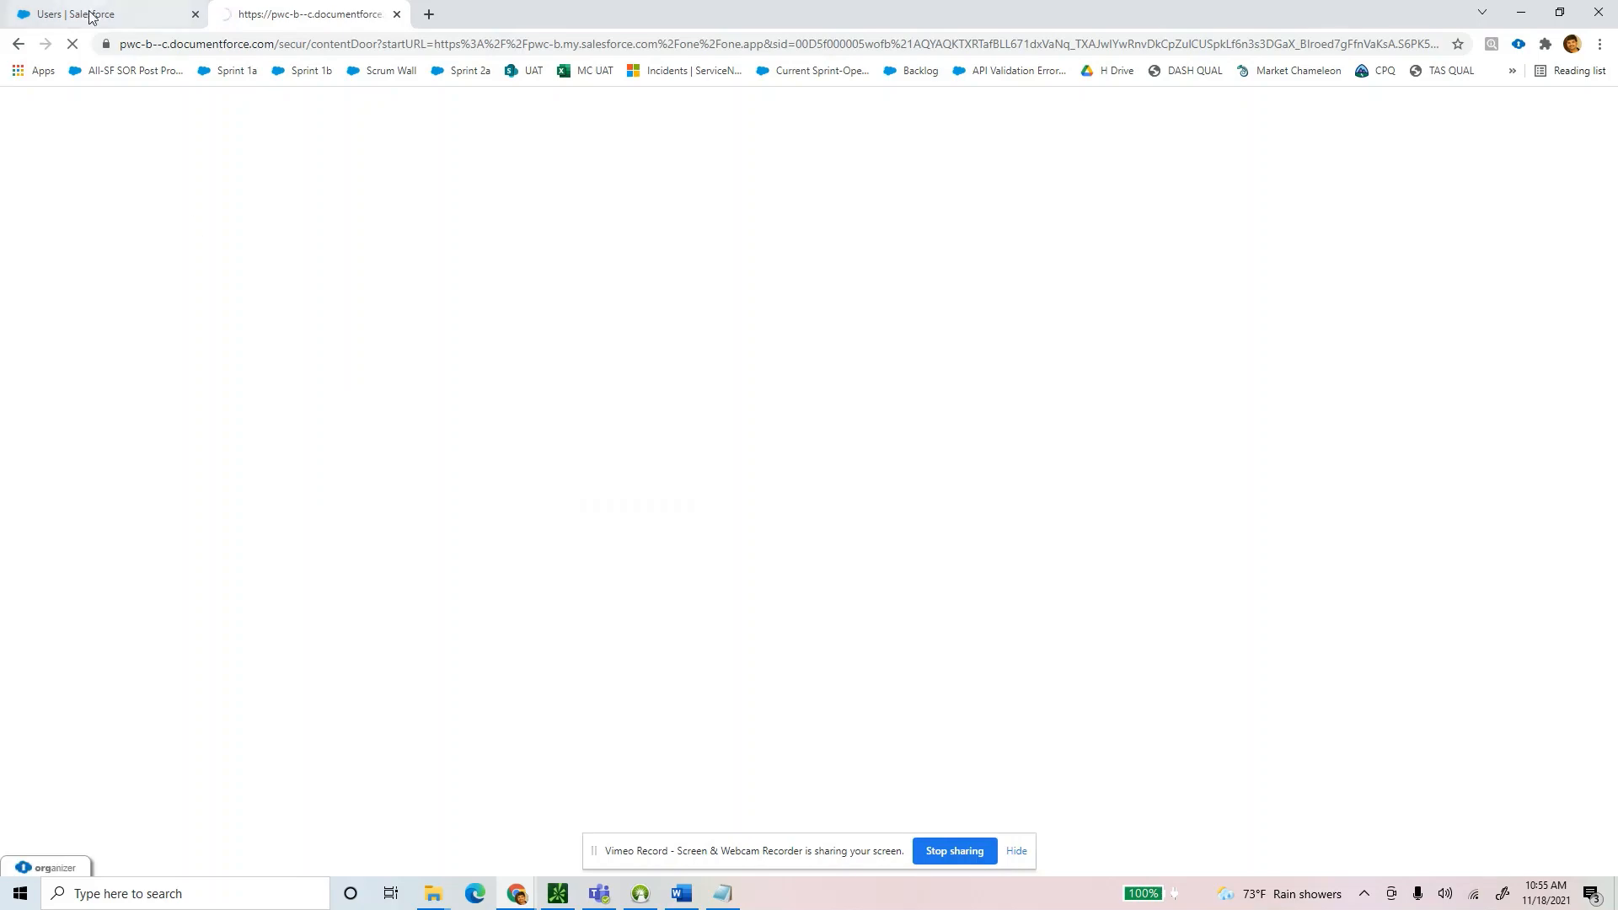
Close the old user list tab and open Setup in a new tab.
{"action": "left_click", "coordinate": [88, 13]}
{"action": "left_click", "coordinate": [196, 15]}
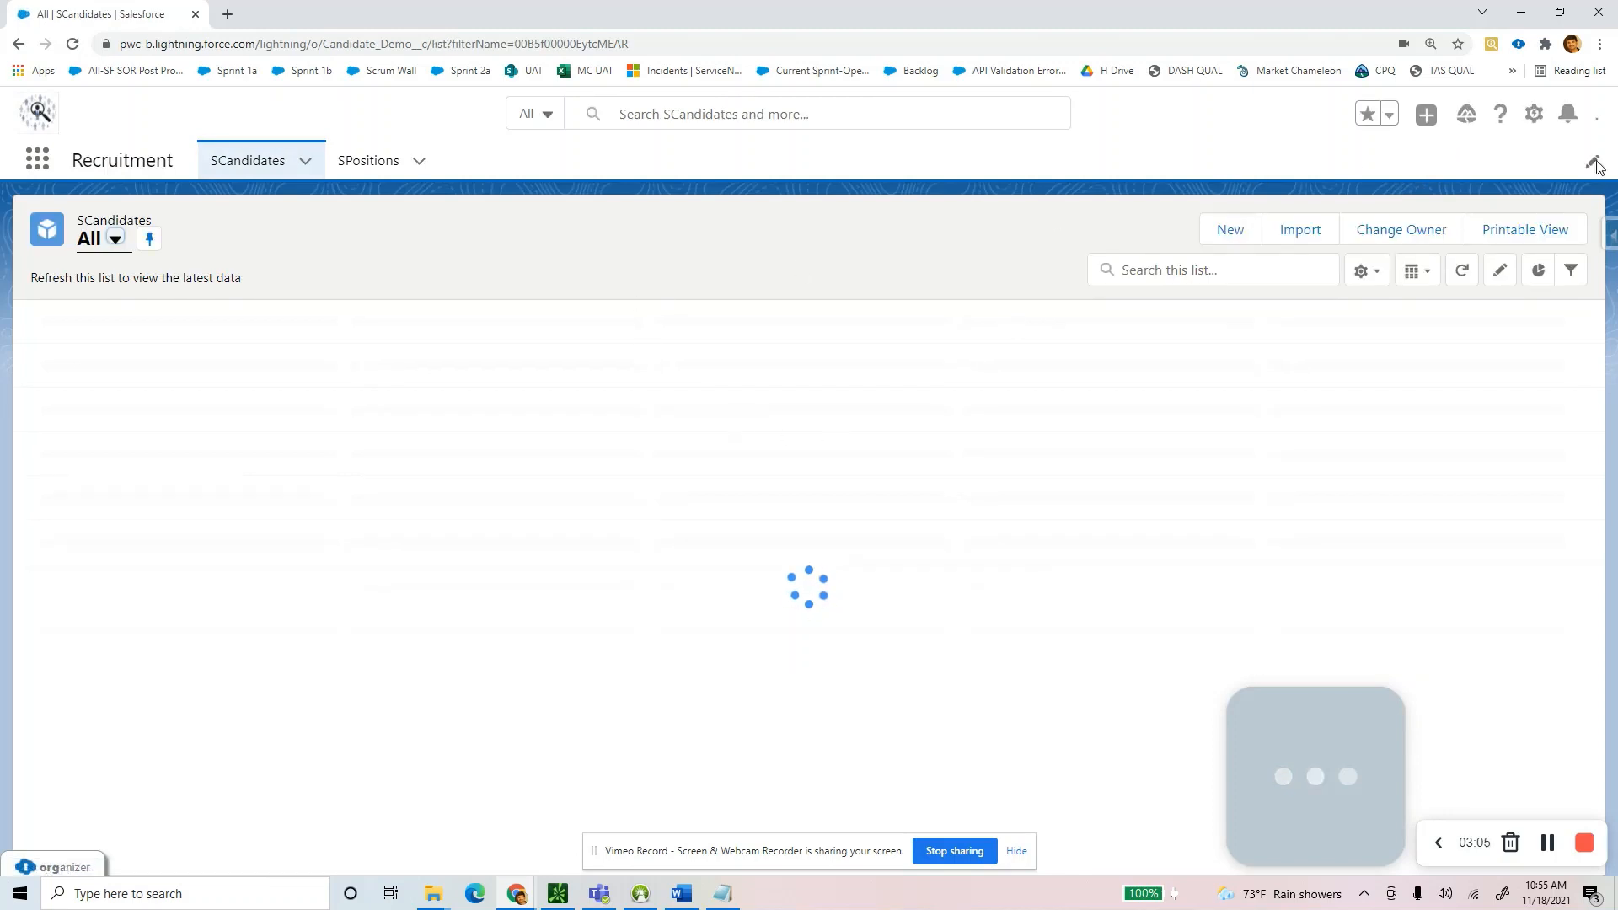
{"action": "left_click", "coordinate": [1501, 115]}
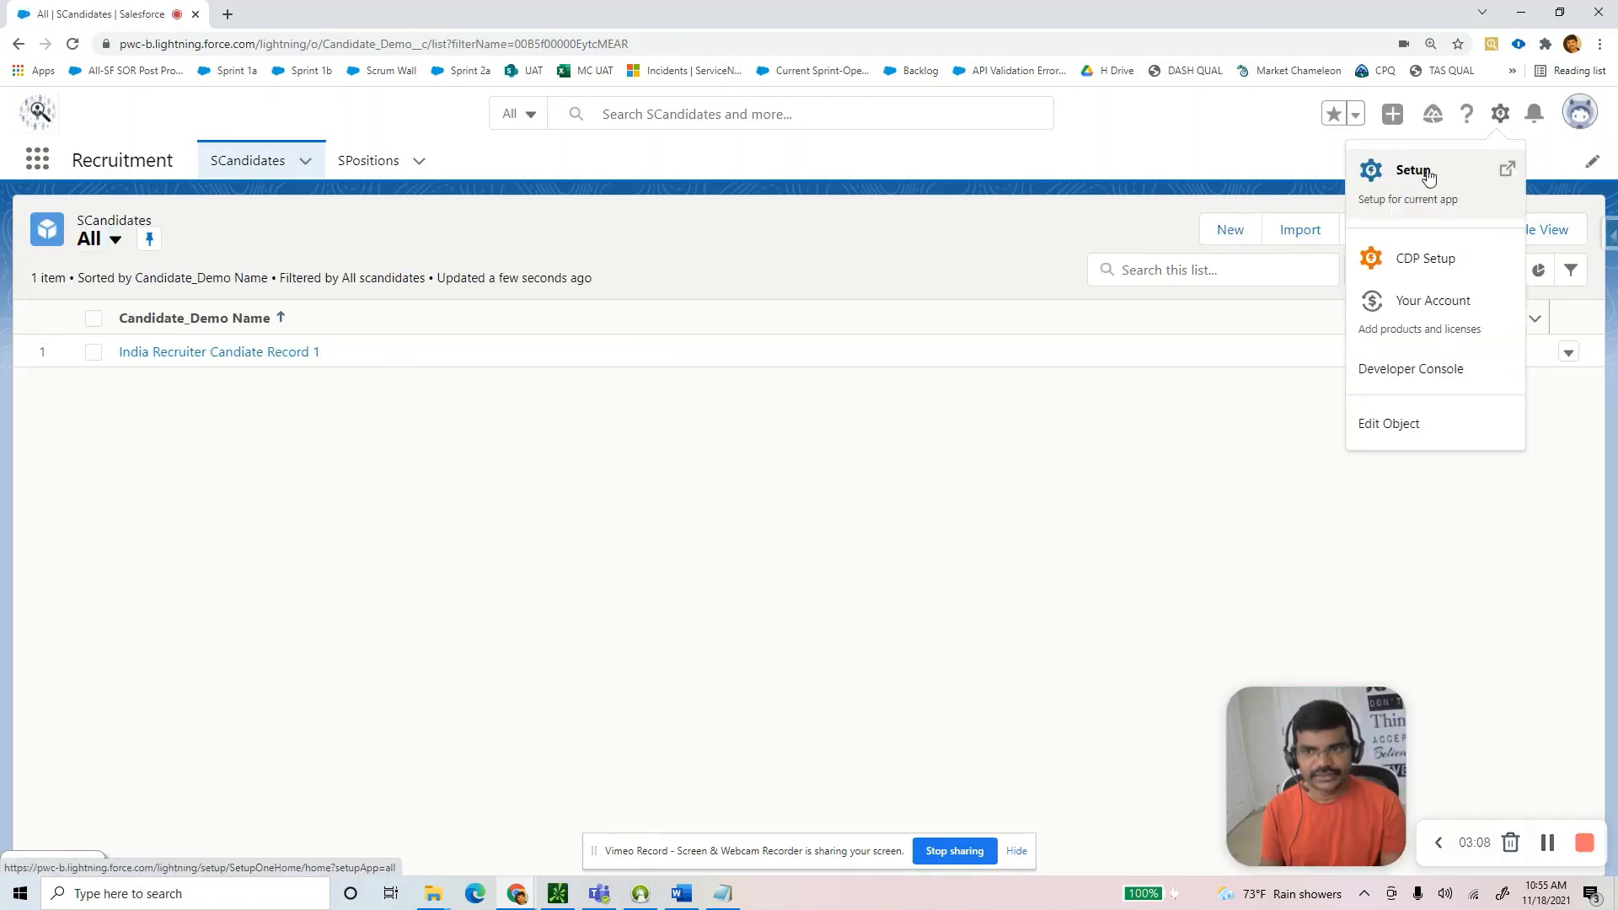
{"action": "left_click", "coordinate": [1427, 169]}
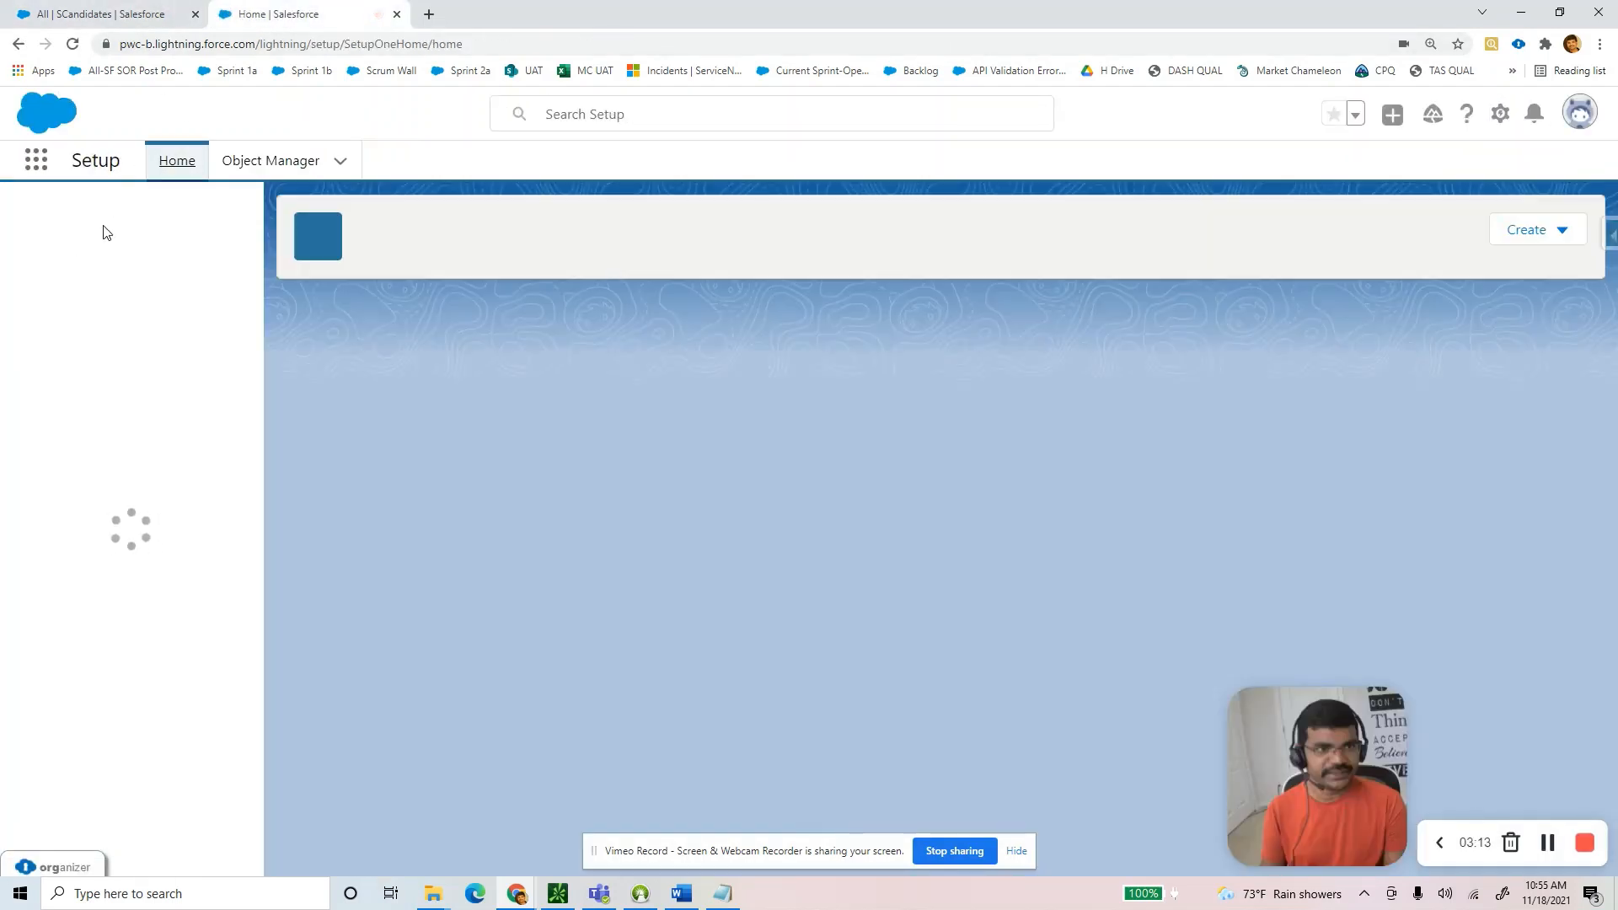
Check the Word guide around Step 13, leaving the blank line intact, and return to Setup.
{"action": "left_click", "coordinate": [680, 895]}
{"action": "scroll", "coordinate": [443, 449], "scroll_direction": "down", "scroll_amount": 3}
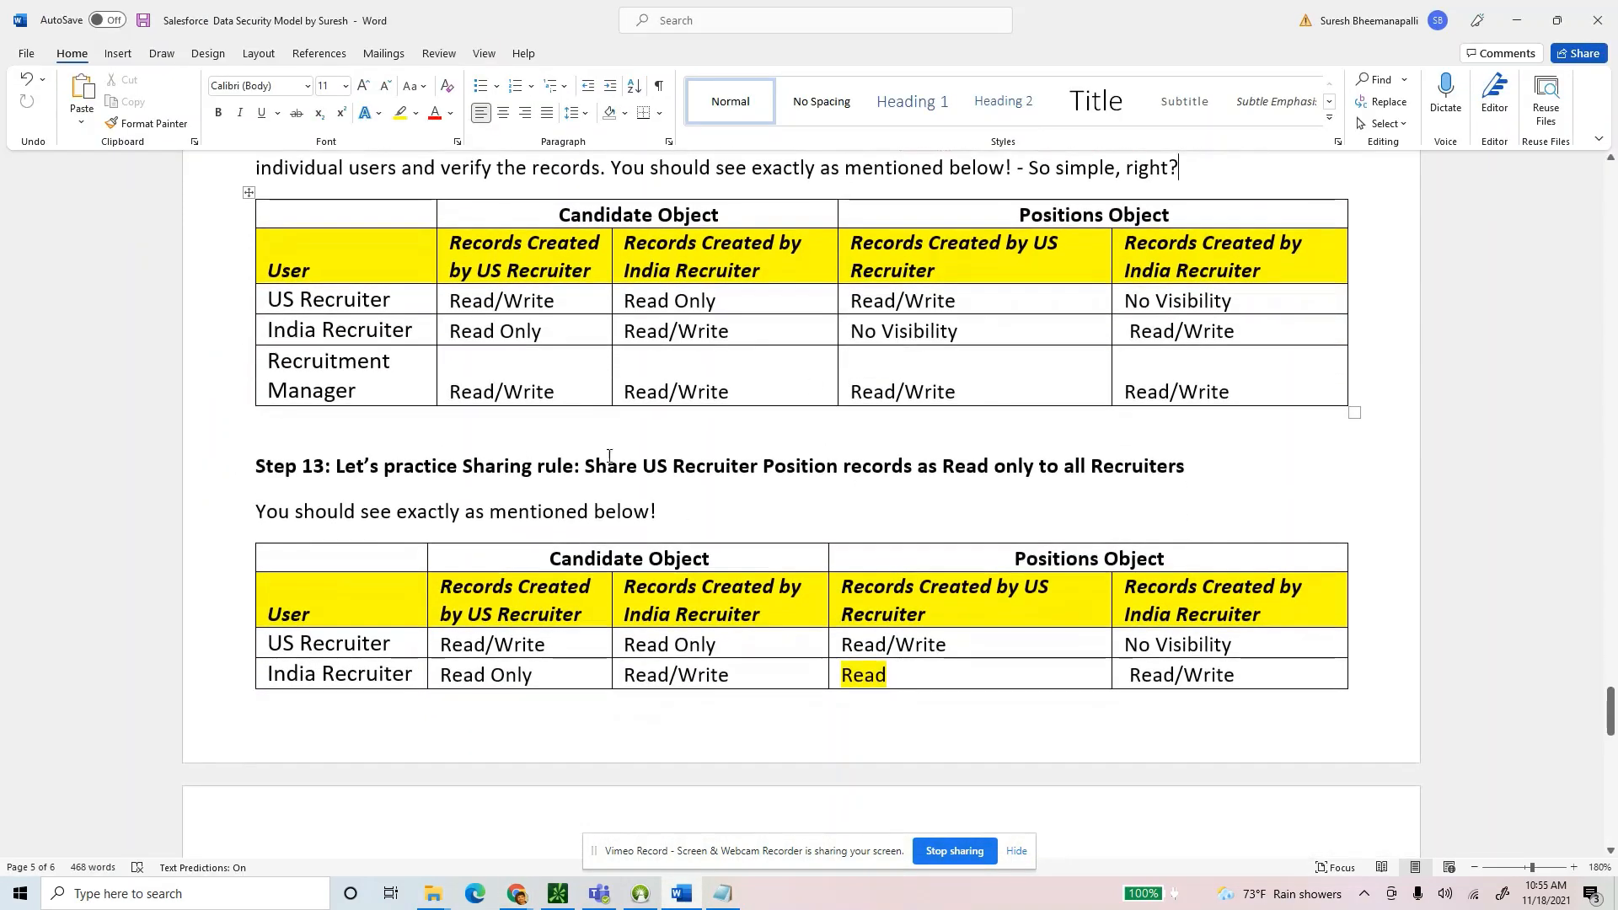
{"action": "left_click", "coordinate": [413, 425]}
{"action": "key", "text": "Delete"}
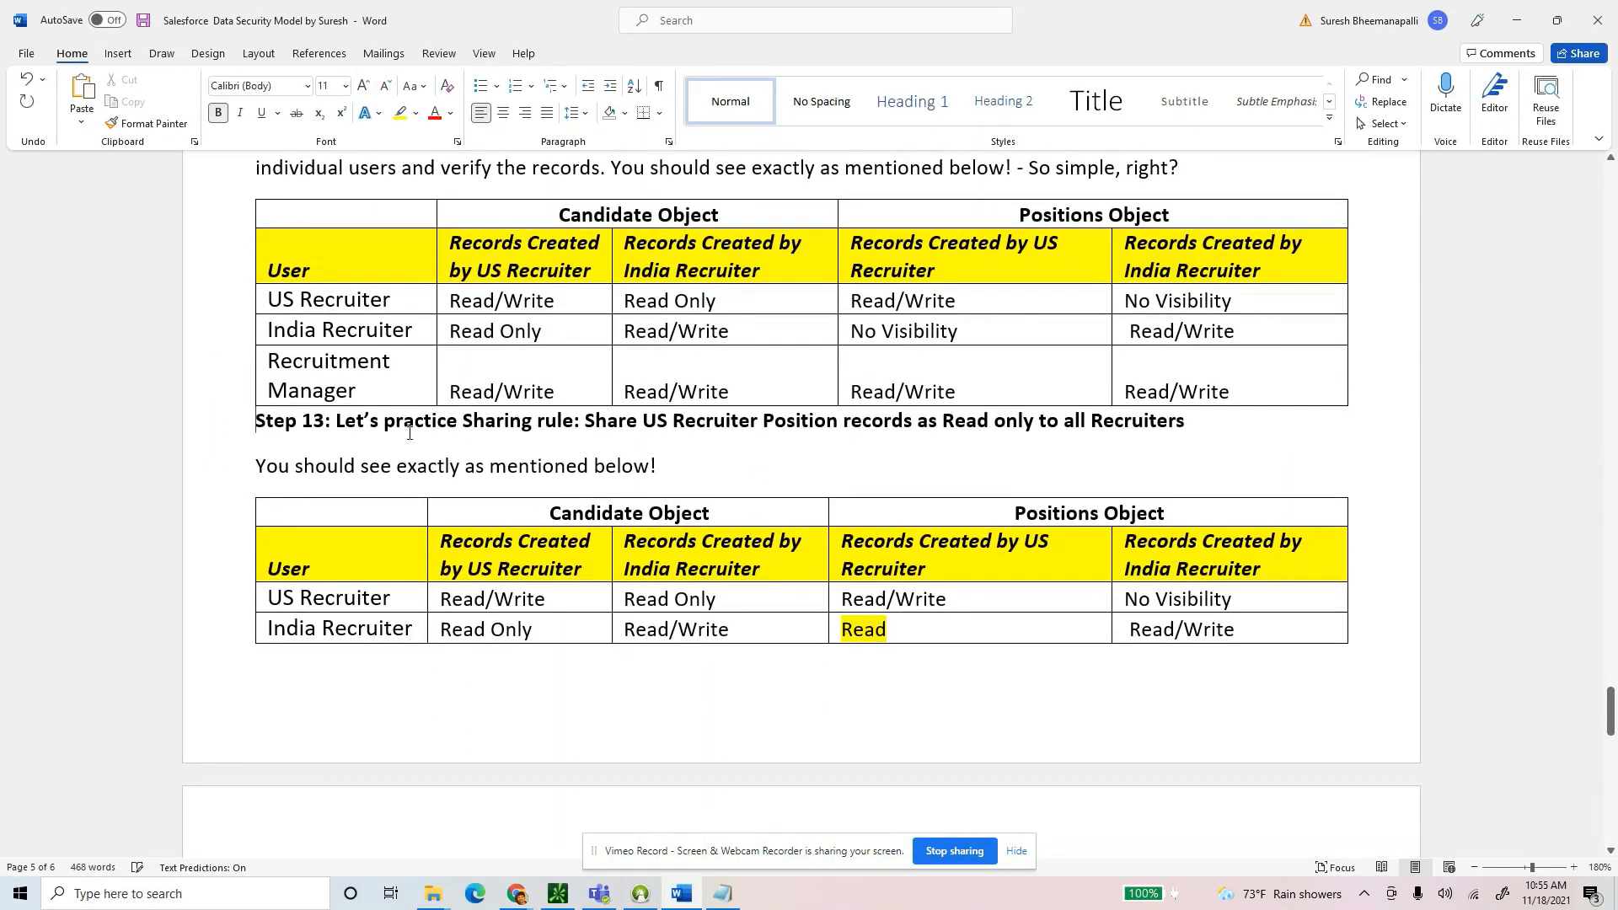
{"action": "key", "text": "ctrl+z"}
{"action": "key", "text": "alt+Tab"}
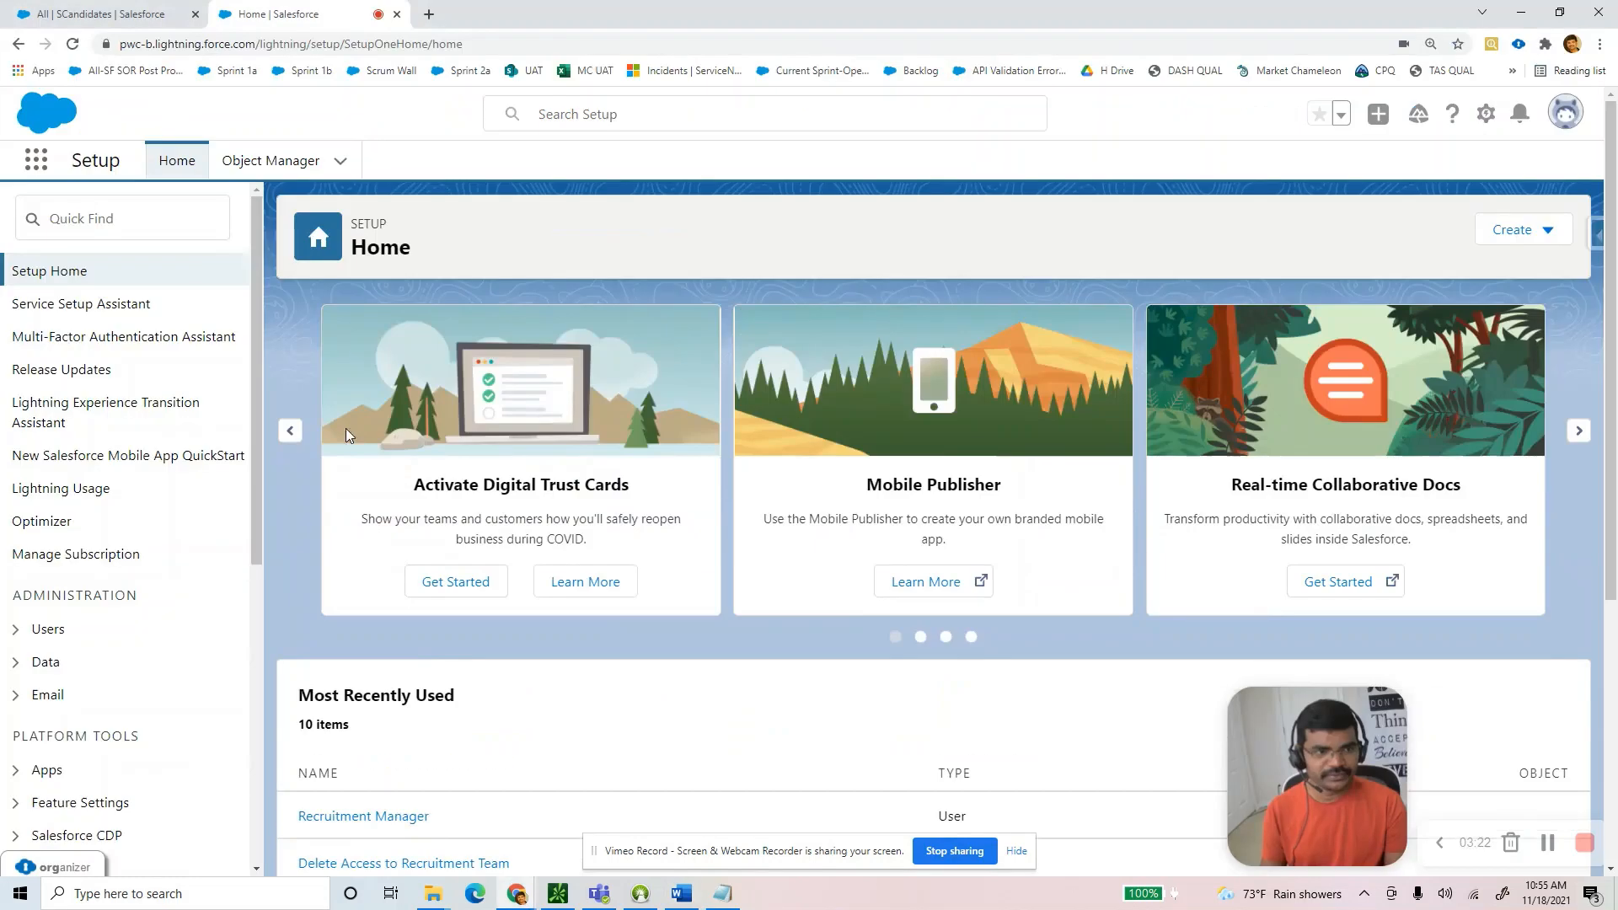
From Setup's All Users list, log in as the US Recruiter user.
{"action": "left_click", "coordinate": [20, 640]}
{"action": "scroll", "coordinate": [76, 624], "scroll_direction": "down", "scroll_amount": 4}
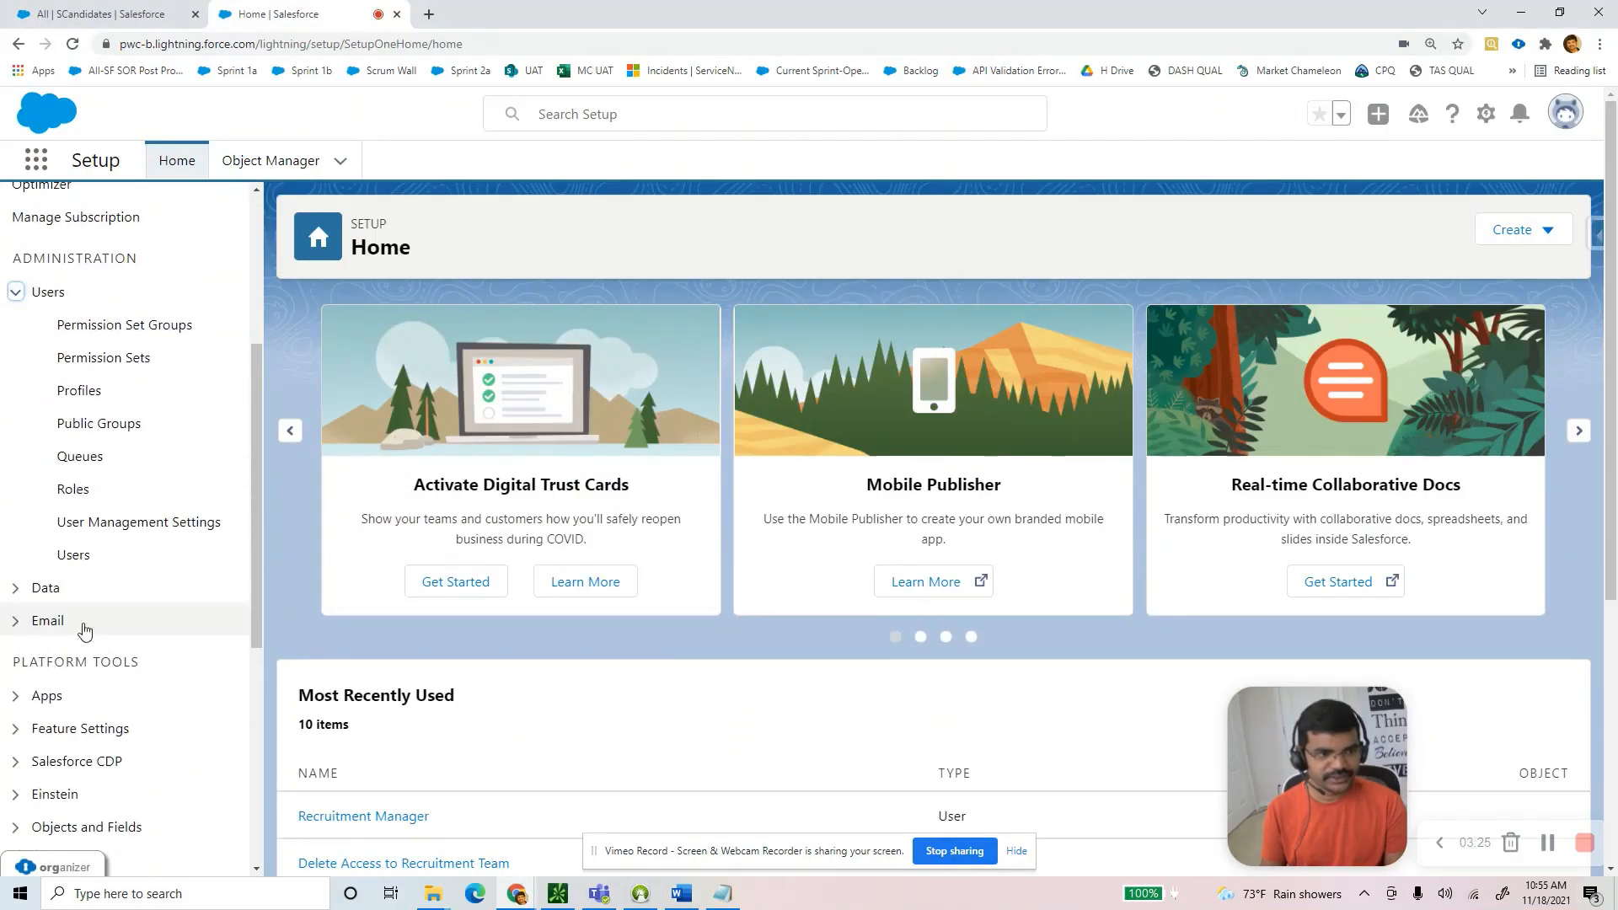
{"action": "left_click", "coordinate": [74, 564]}
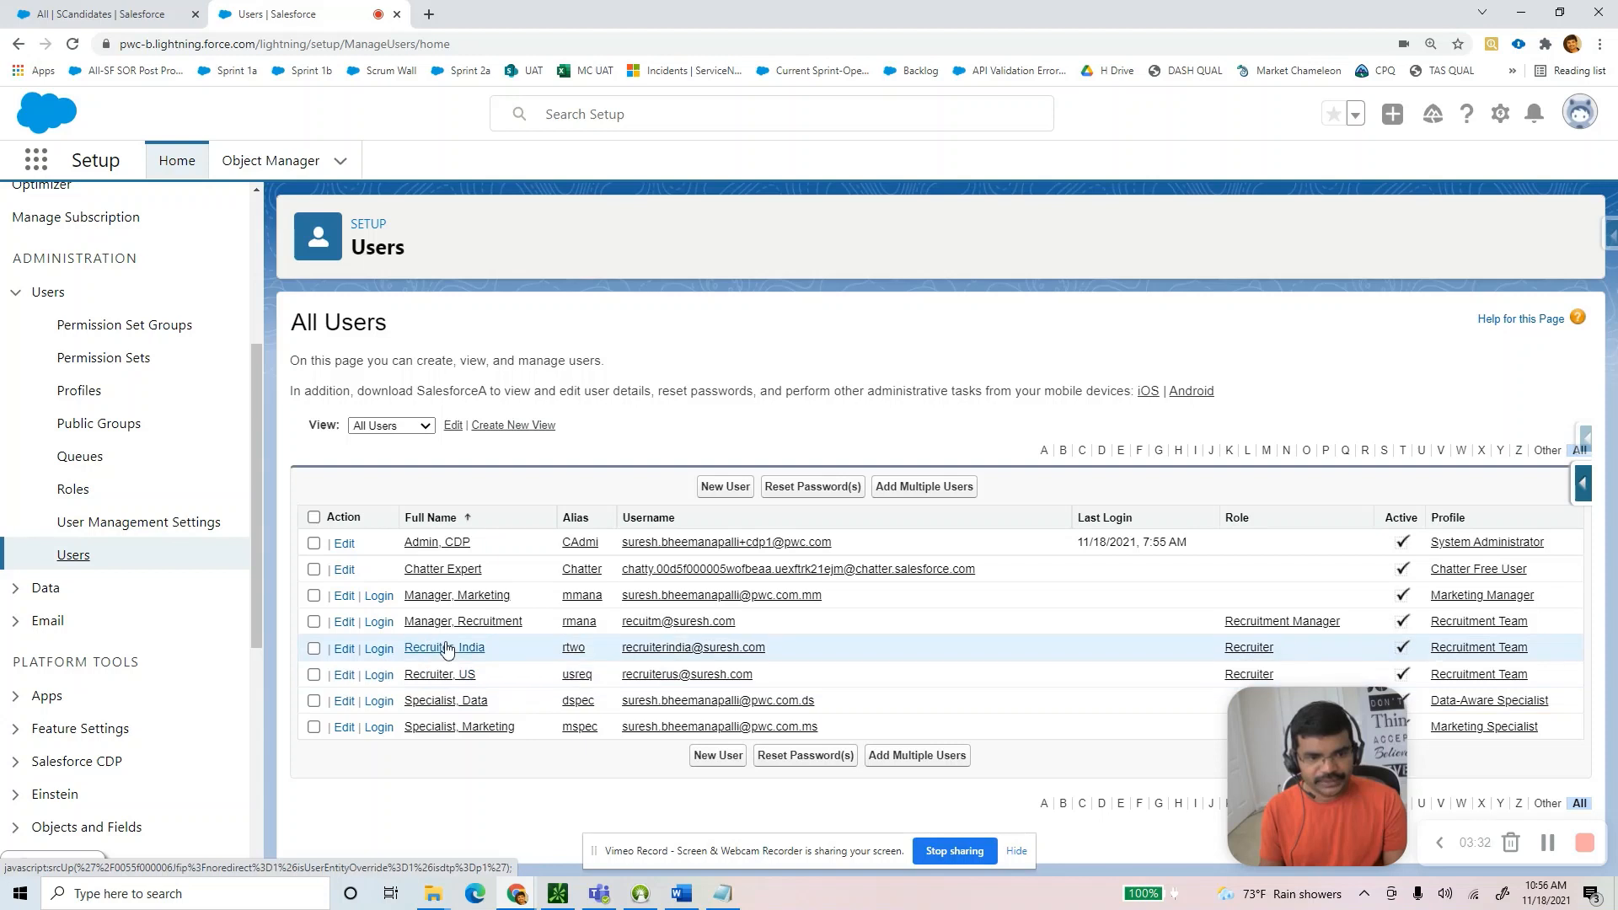
{"action": "left_click", "coordinate": [378, 676]}
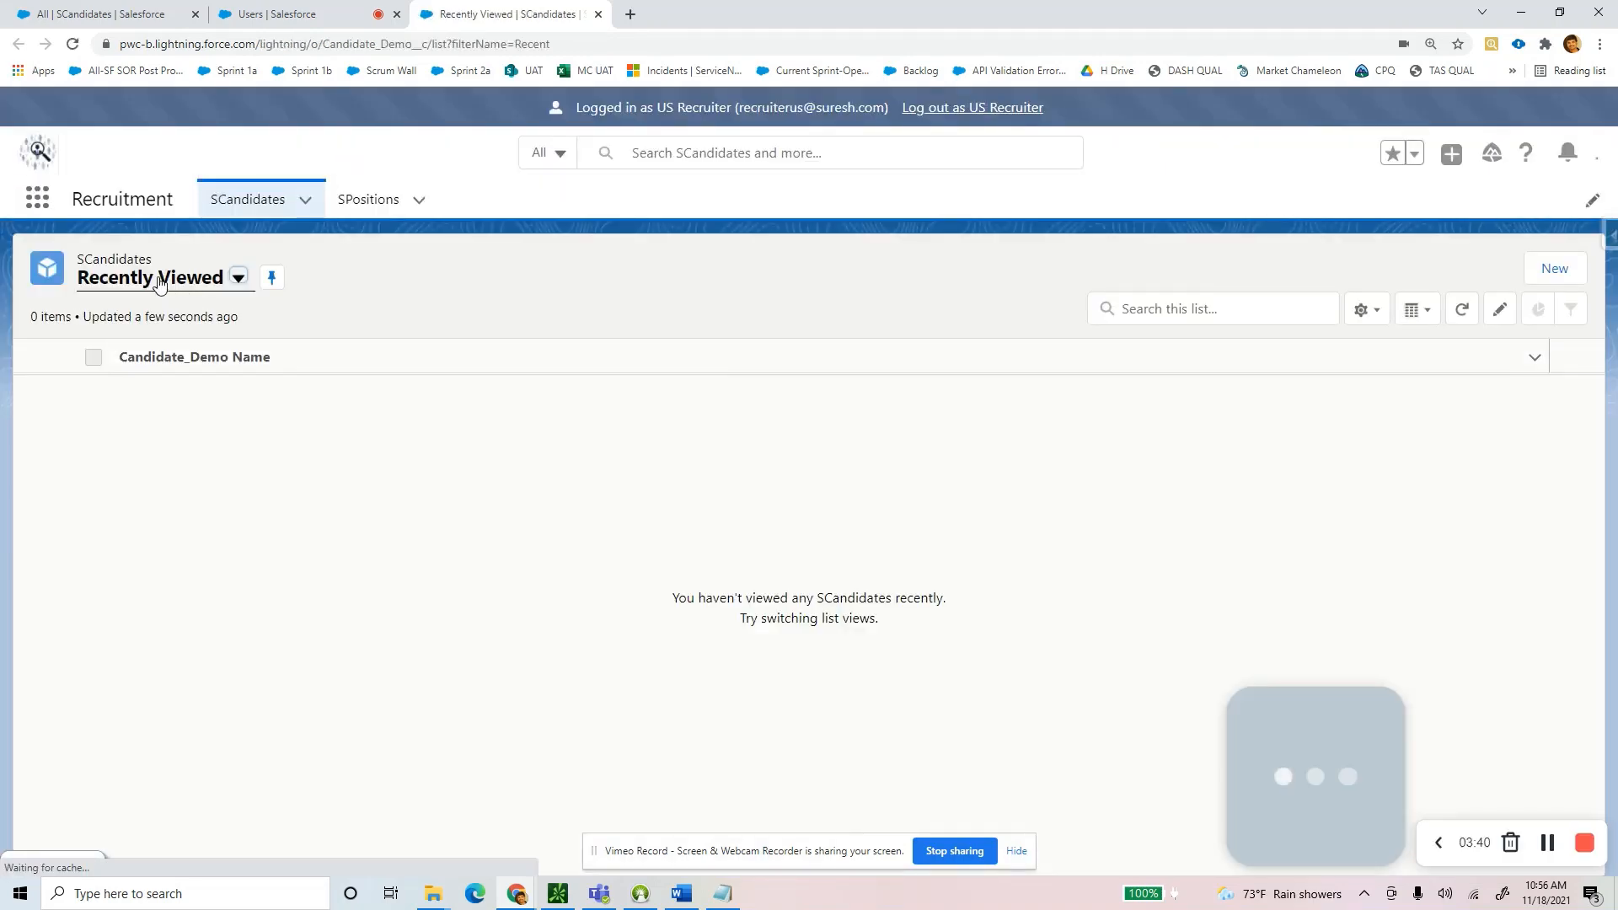
Show and pin the All SCandidates list view, then start a new SCandidate.
{"action": "left_click", "coordinate": [130, 349]}
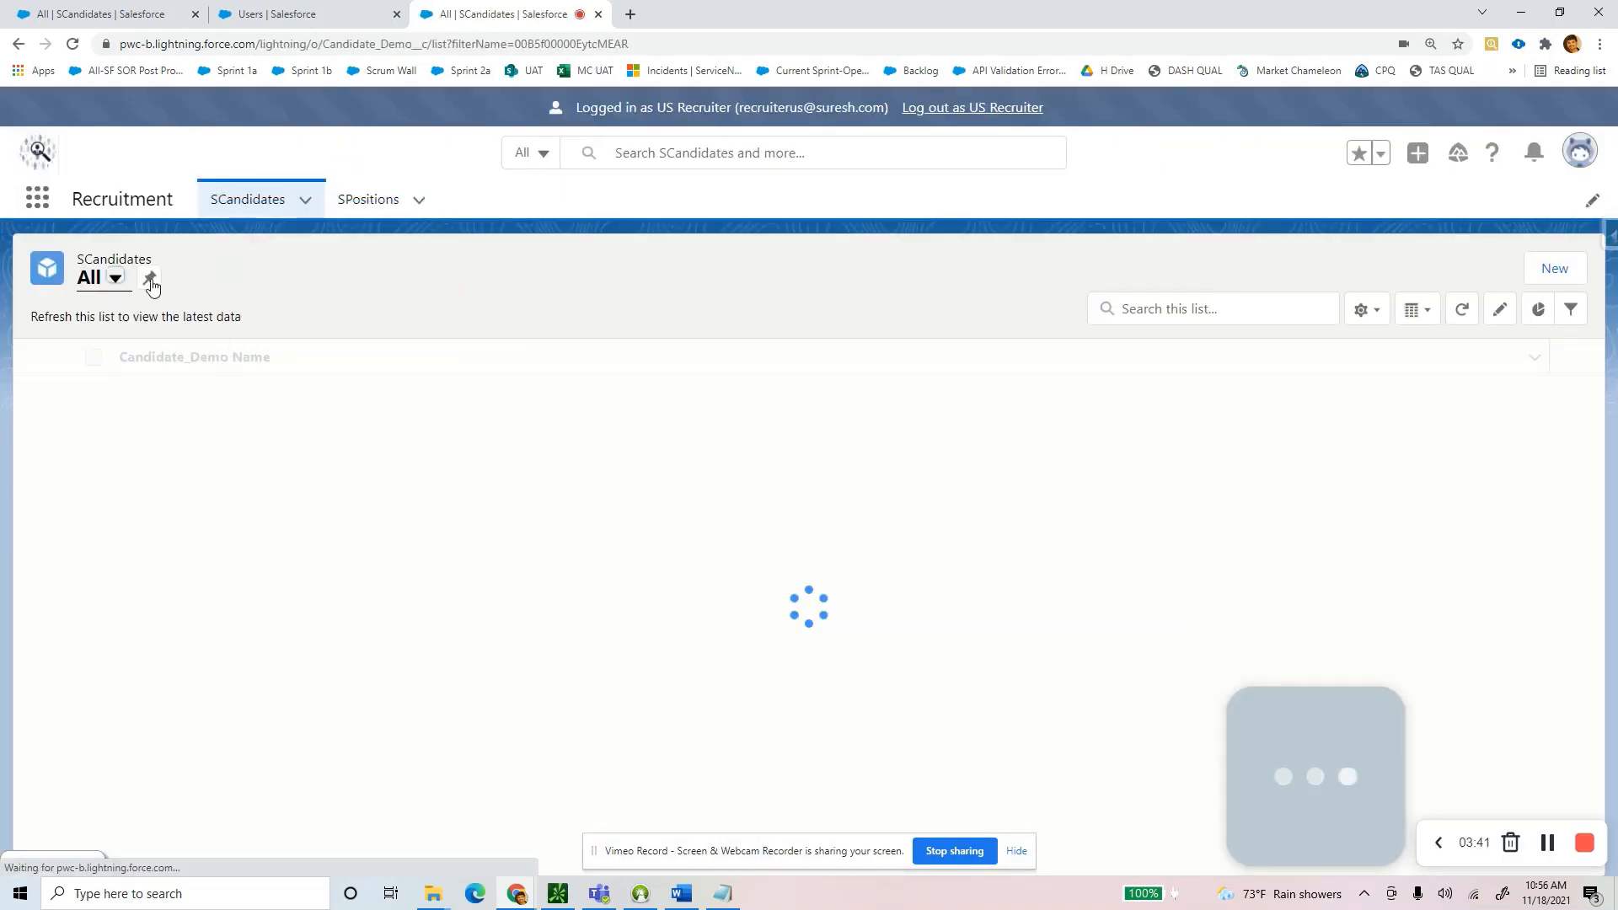
{"action": "left_click", "coordinate": [147, 279]}
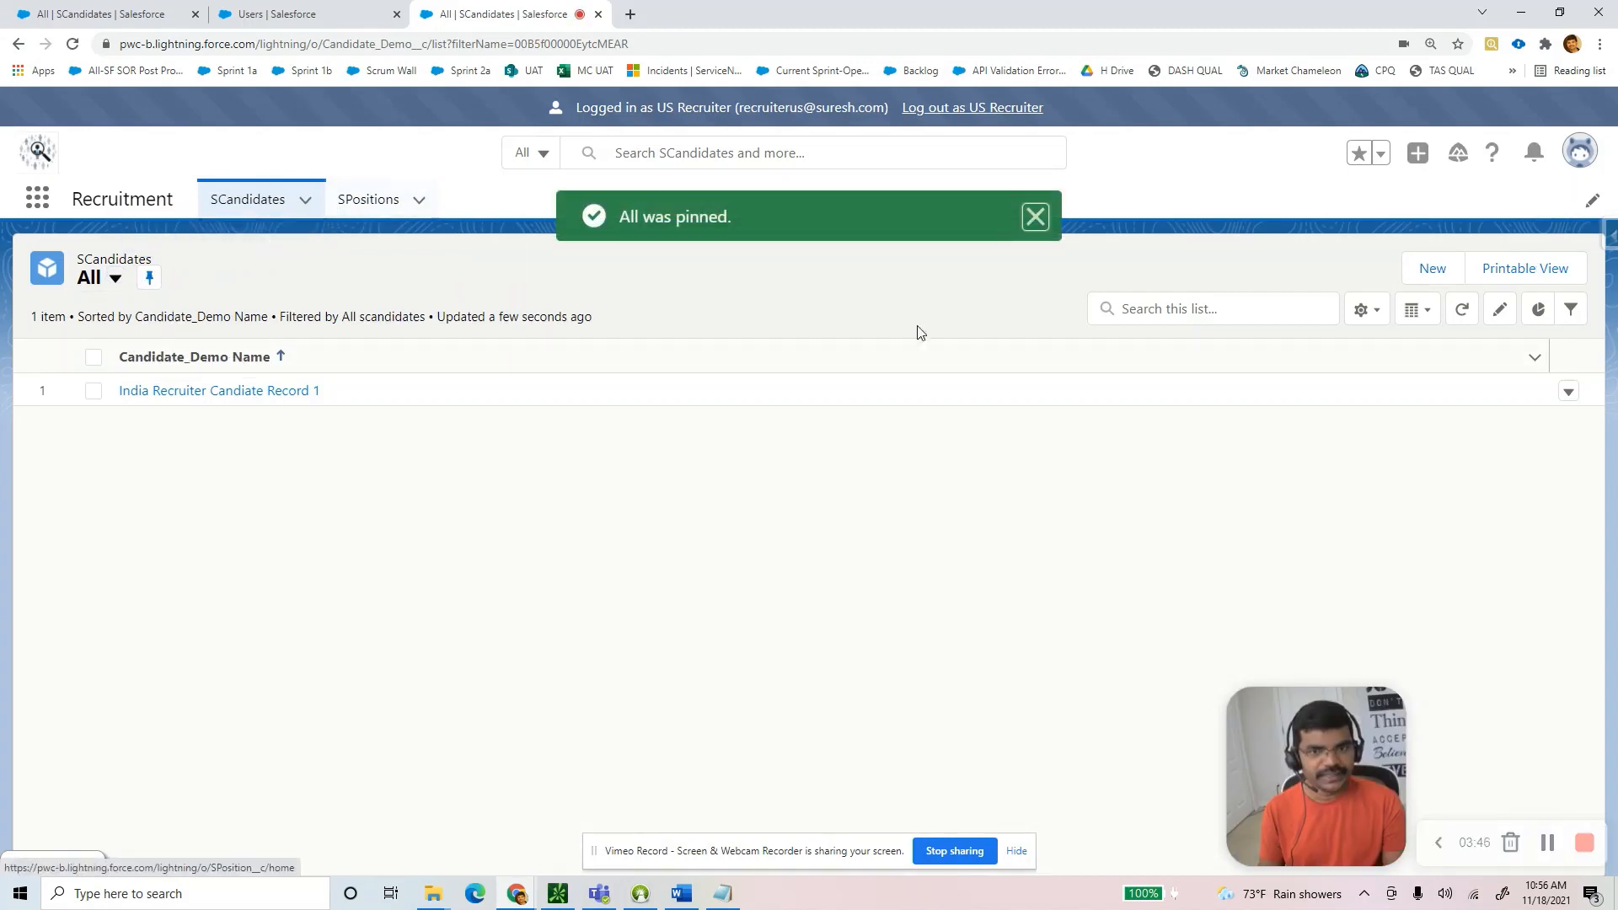
{"action": "left_click", "coordinate": [1422, 277]}
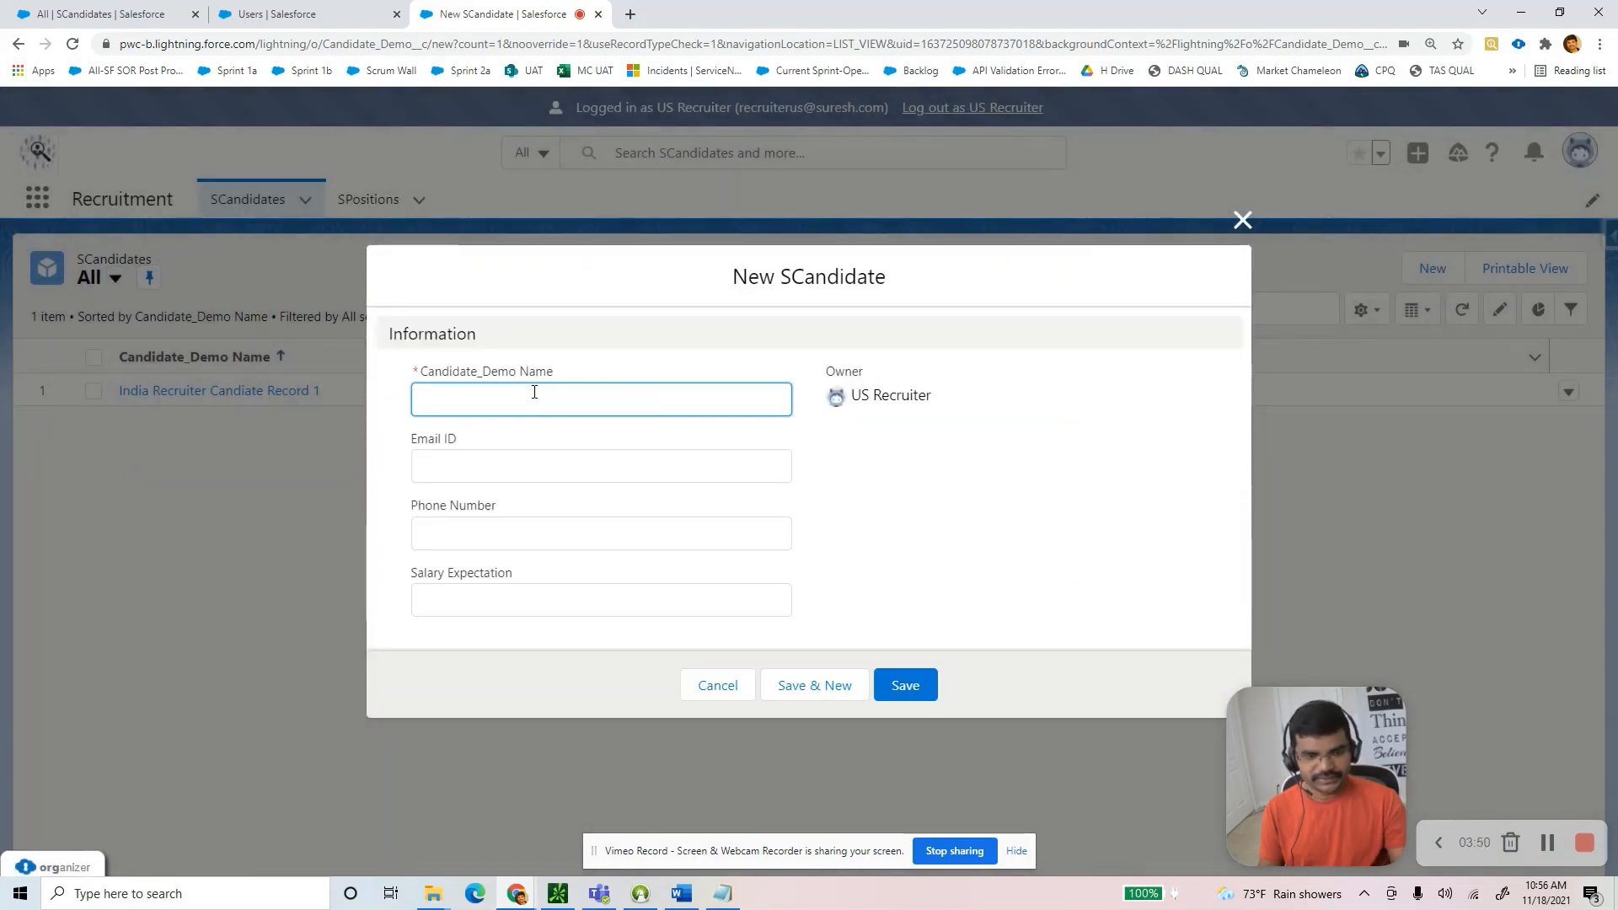
Edit the pasted candidate name to read 'US Recruiter Candidate Record 1'.
{"action": "type", "text": "India Recruiter Record 1"}
{"action": "double_click", "coordinate": [452, 401]}
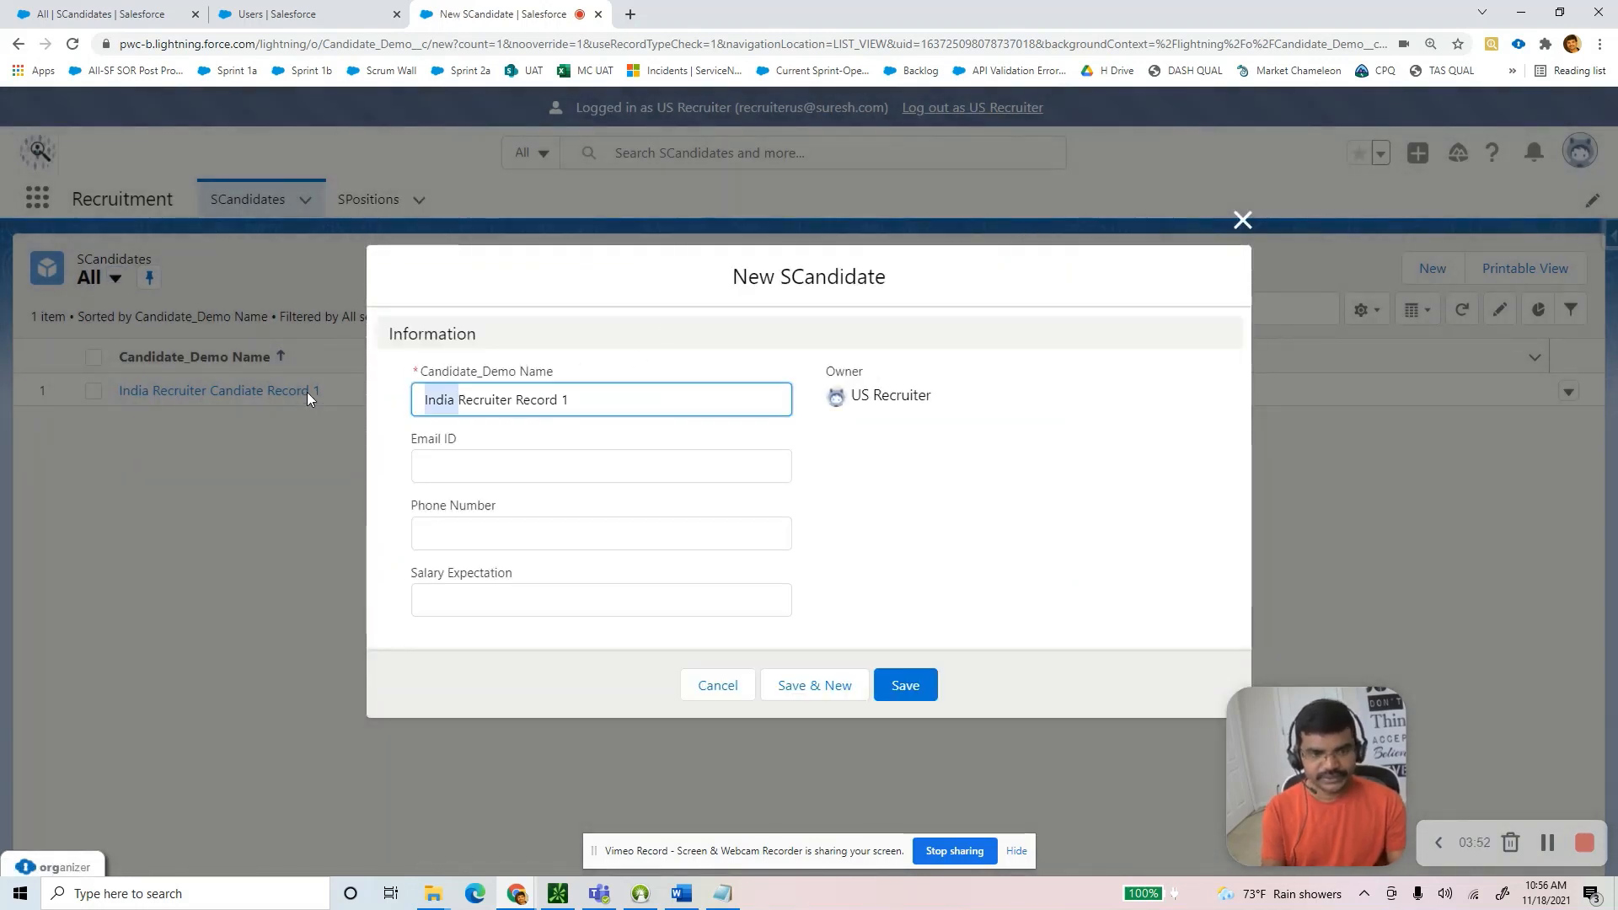
{"action": "type", "text": "us"}
{"action": "key", "text": "BackSpace"}
{"action": "key", "text": "BackSpace"}
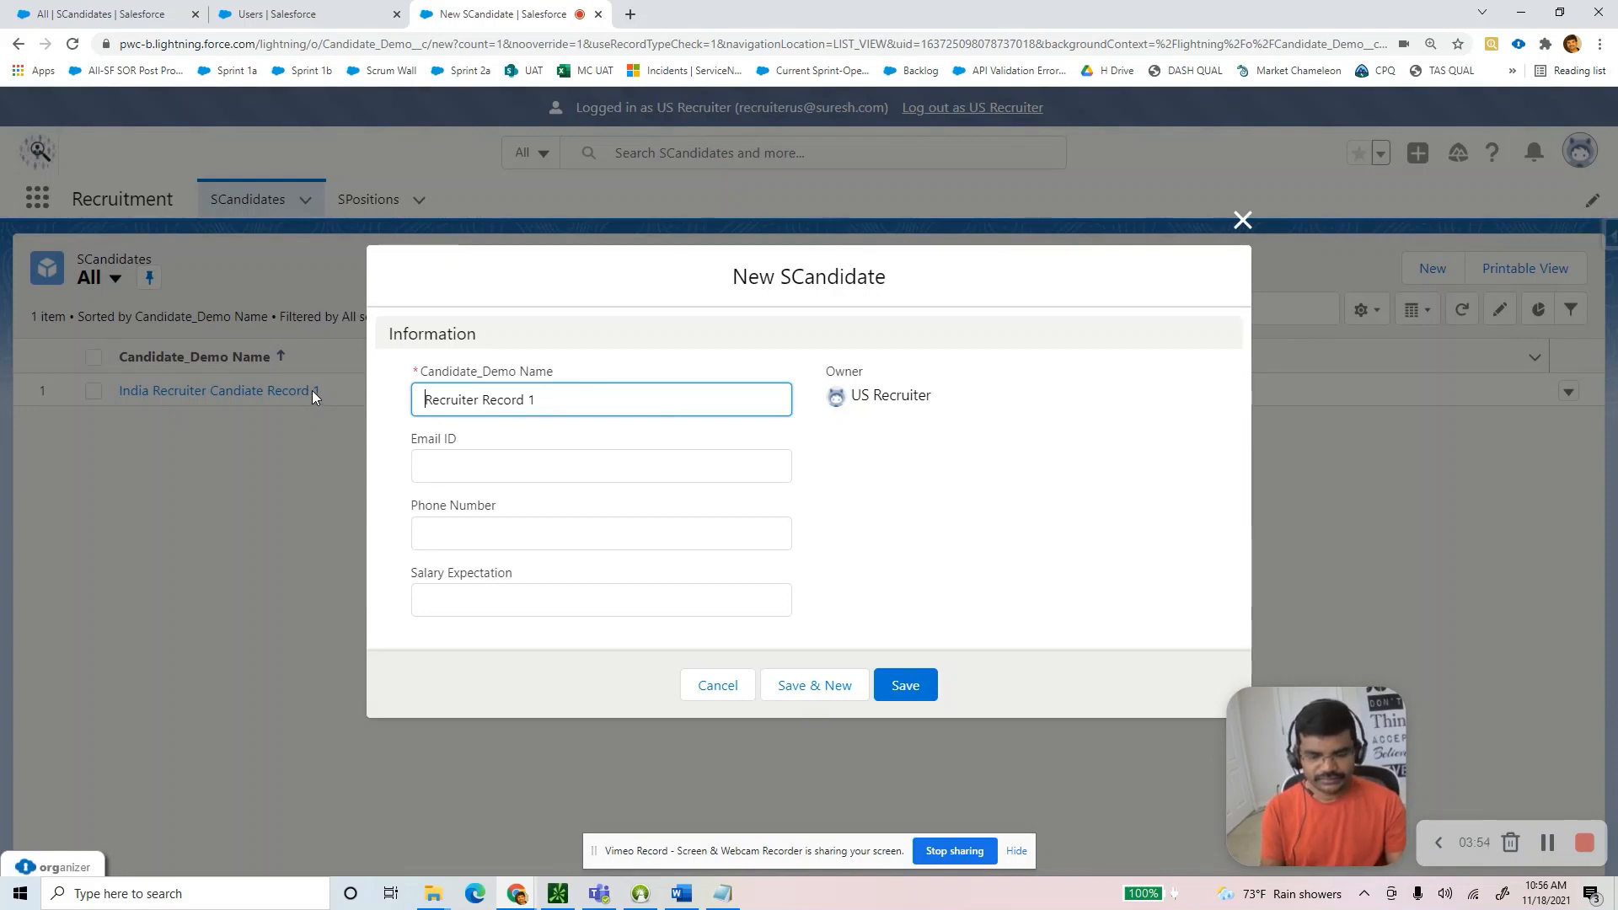
{"action": "key", "text": "ctrl+z"}
{"action": "key", "text": "BackSpace"}
{"action": "key", "text": "BackSpace"}
{"action": "type", "text": "US"}
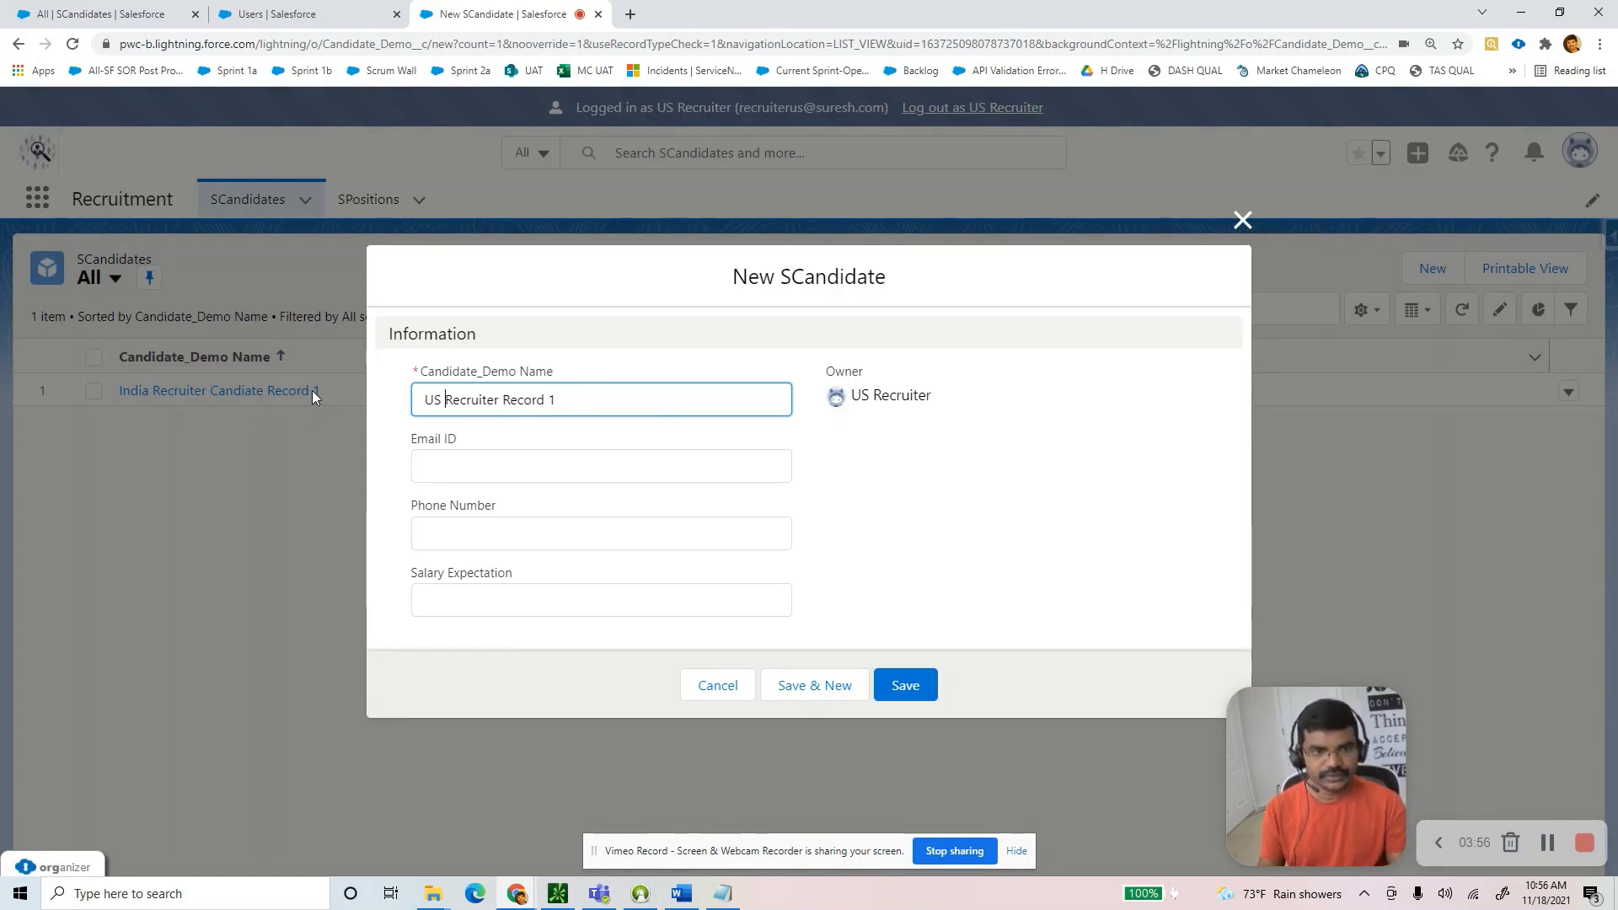
{"action": "double_click", "coordinate": [519, 399]}
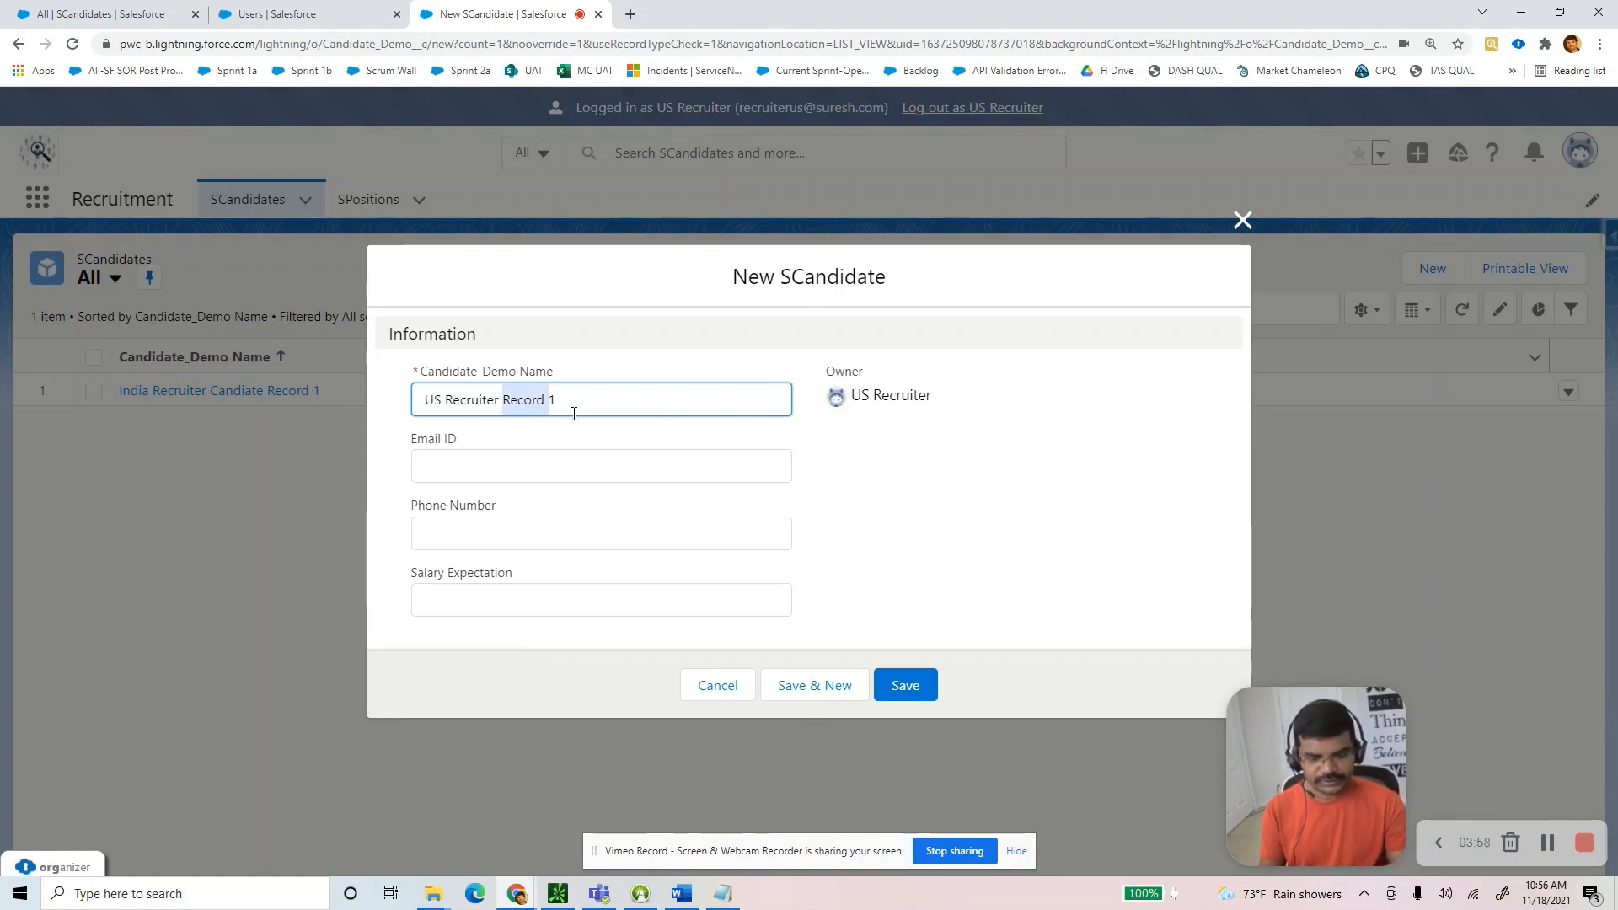
{"action": "type", "text": "candidate "}
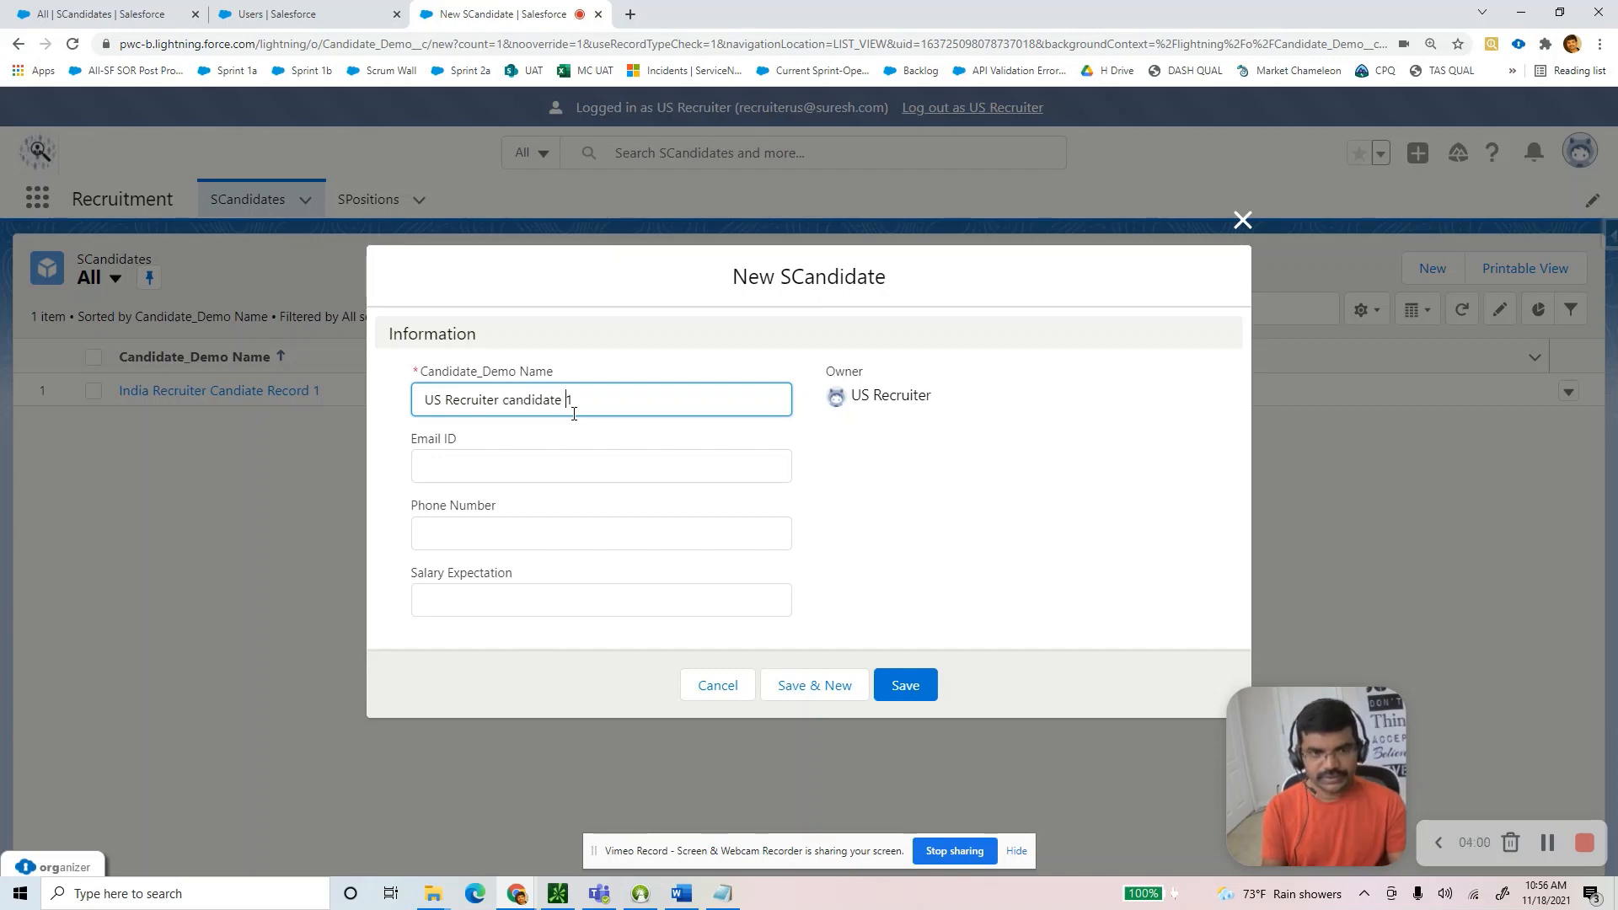
{"action": "type", "text": " Record"}
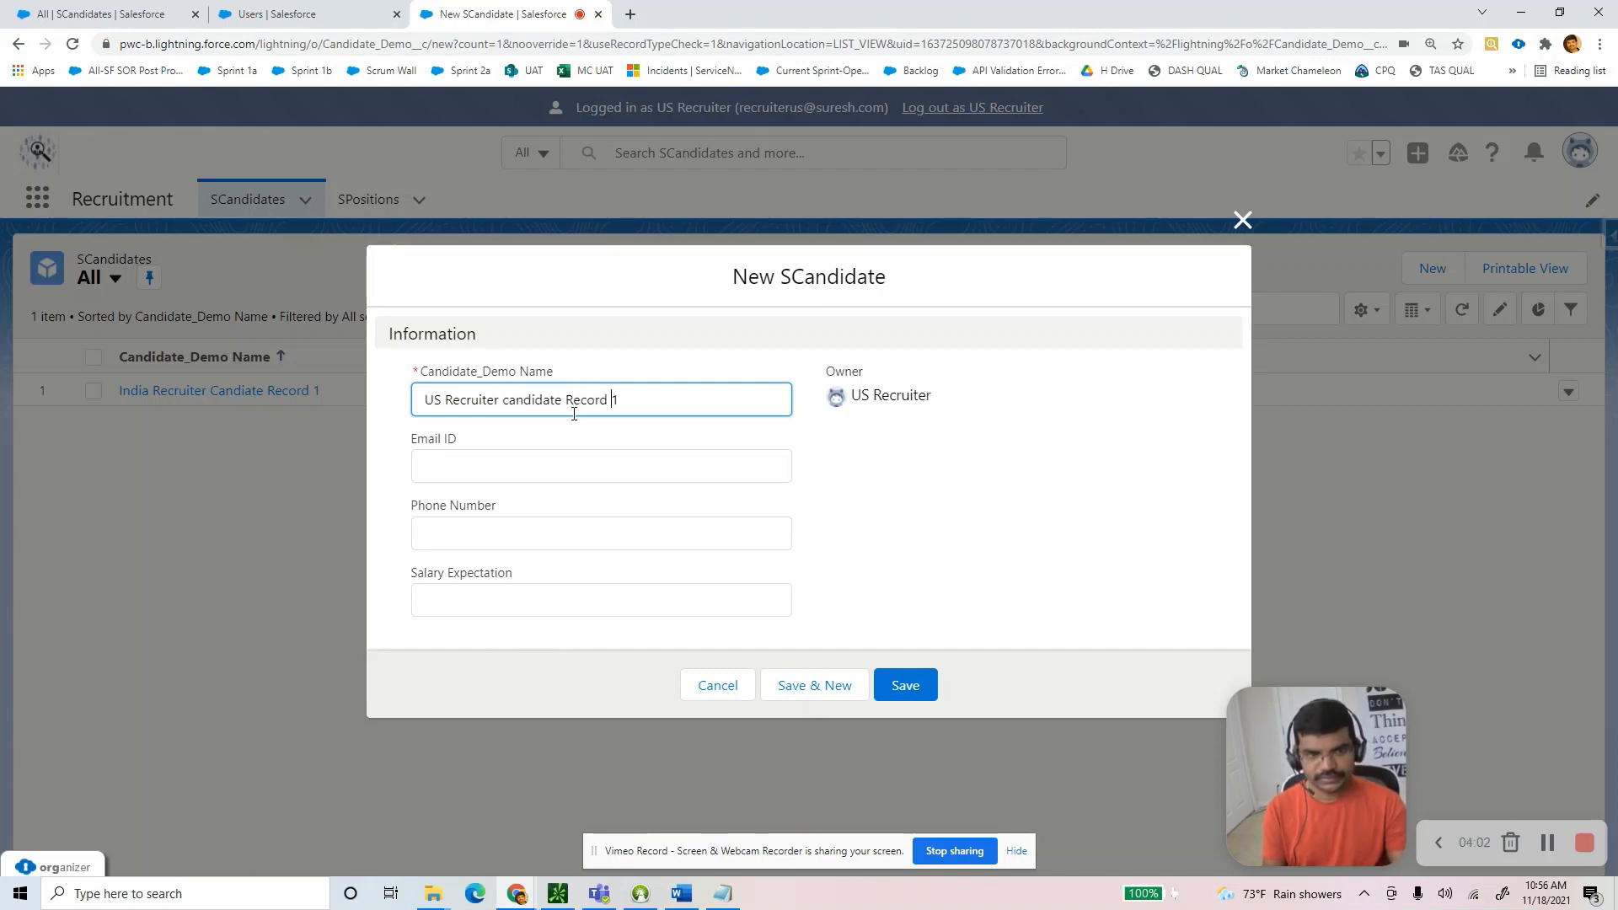
{"action": "key", "text": "Left"}
{"action": "key", "text": "Left"}
{"action": "key", "text": "Left"}
{"action": "key", "text": "Left"}
{"action": "key", "text": "Left"}
{"action": "key", "text": "Left"}
{"action": "key", "text": "Left"}
{"action": "key", "text": "Left"}
{"action": "key", "text": "Left"}
{"action": "key", "text": "Left"}
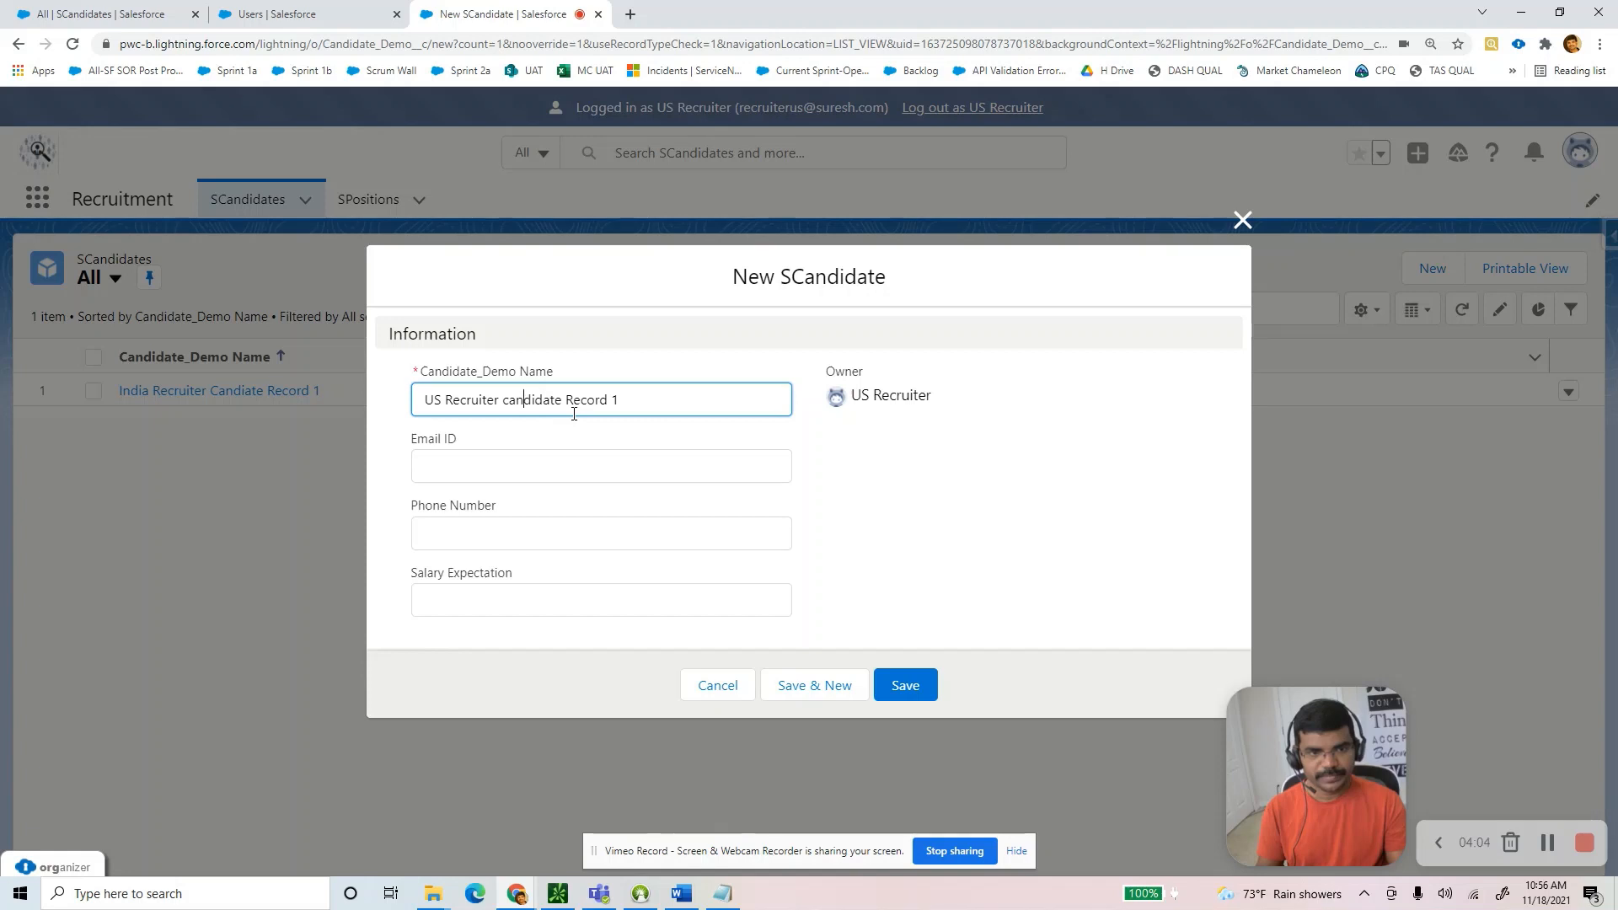
{"action": "key", "text": "BackSpace"}
{"action": "type", "text": "C"}
{"action": "left_click", "coordinate": [532, 464]}
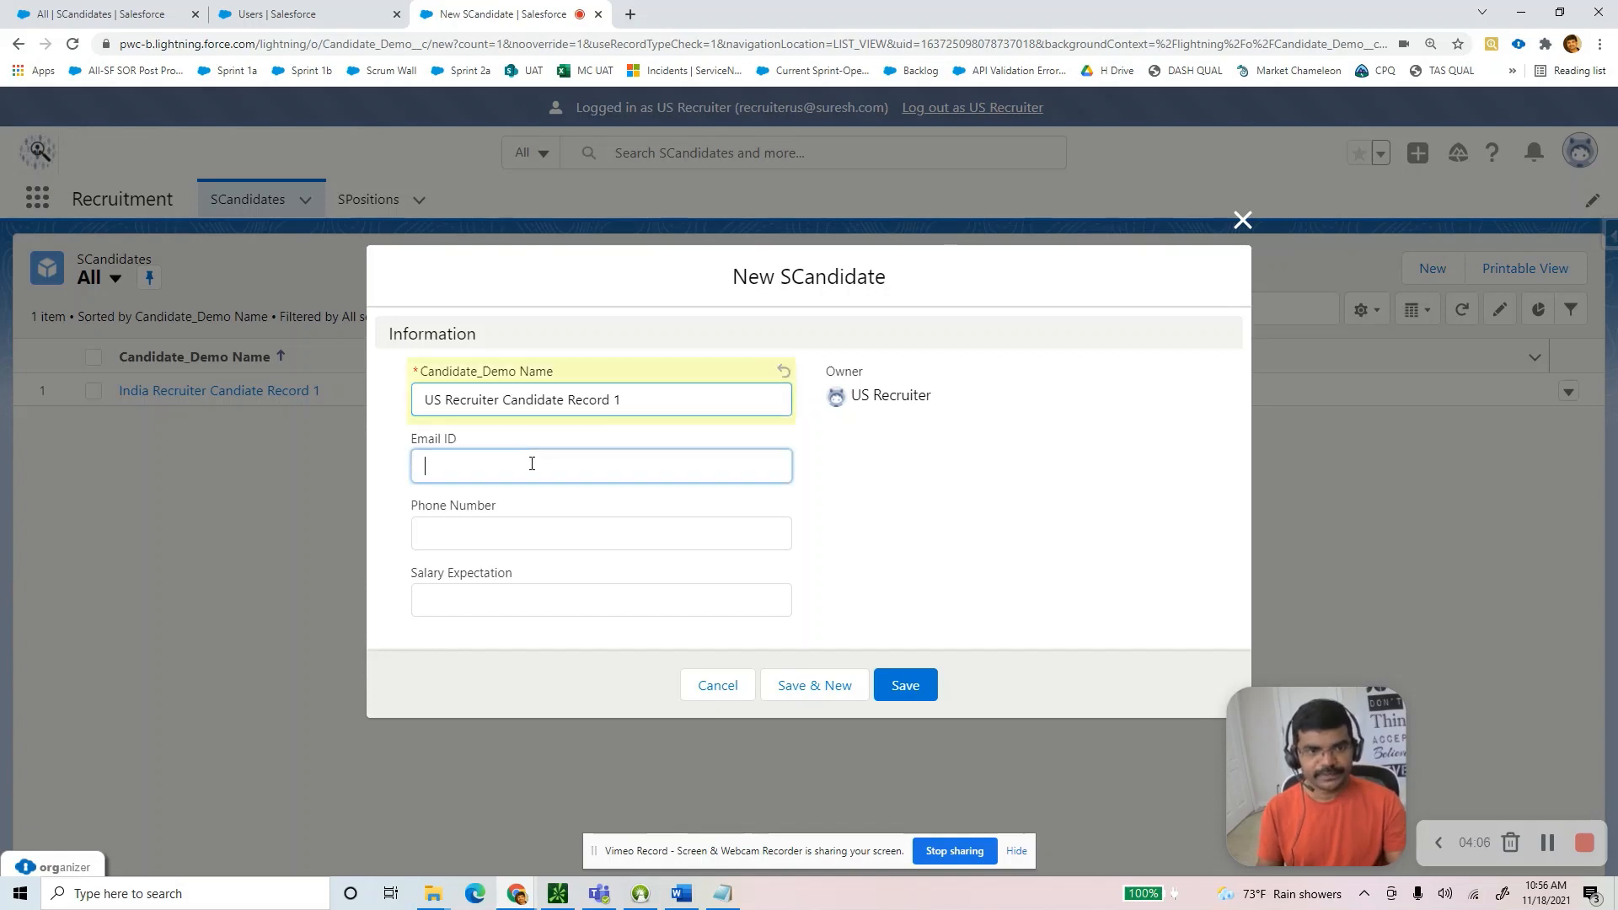
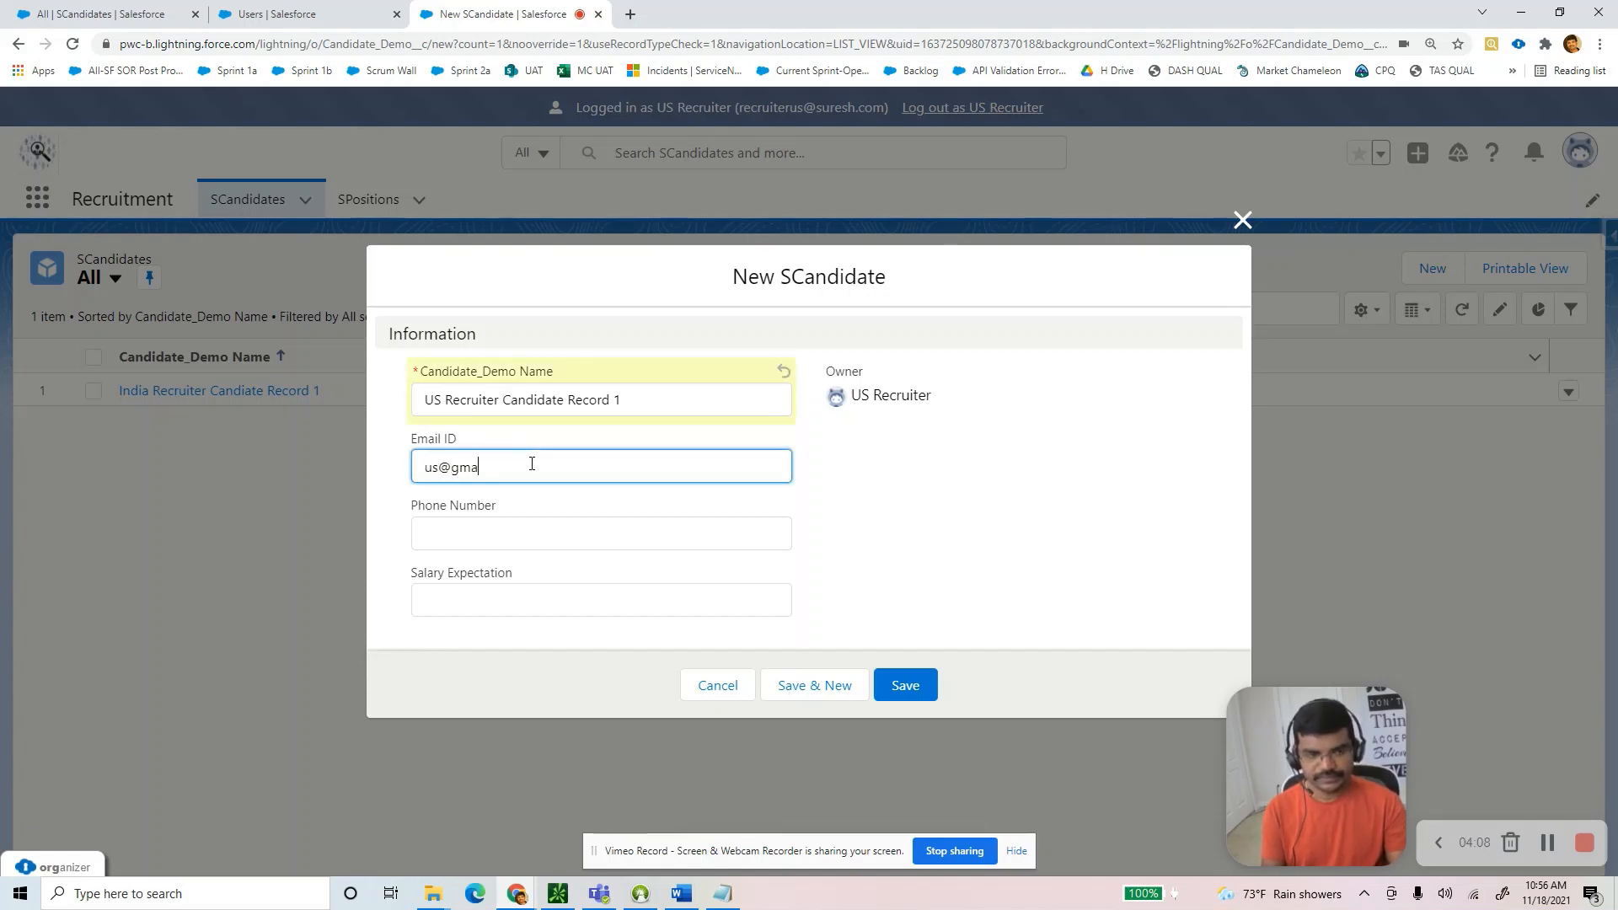
{"action": "key", "text": "Tab"}
{"action": "type", "text": "987987987"}
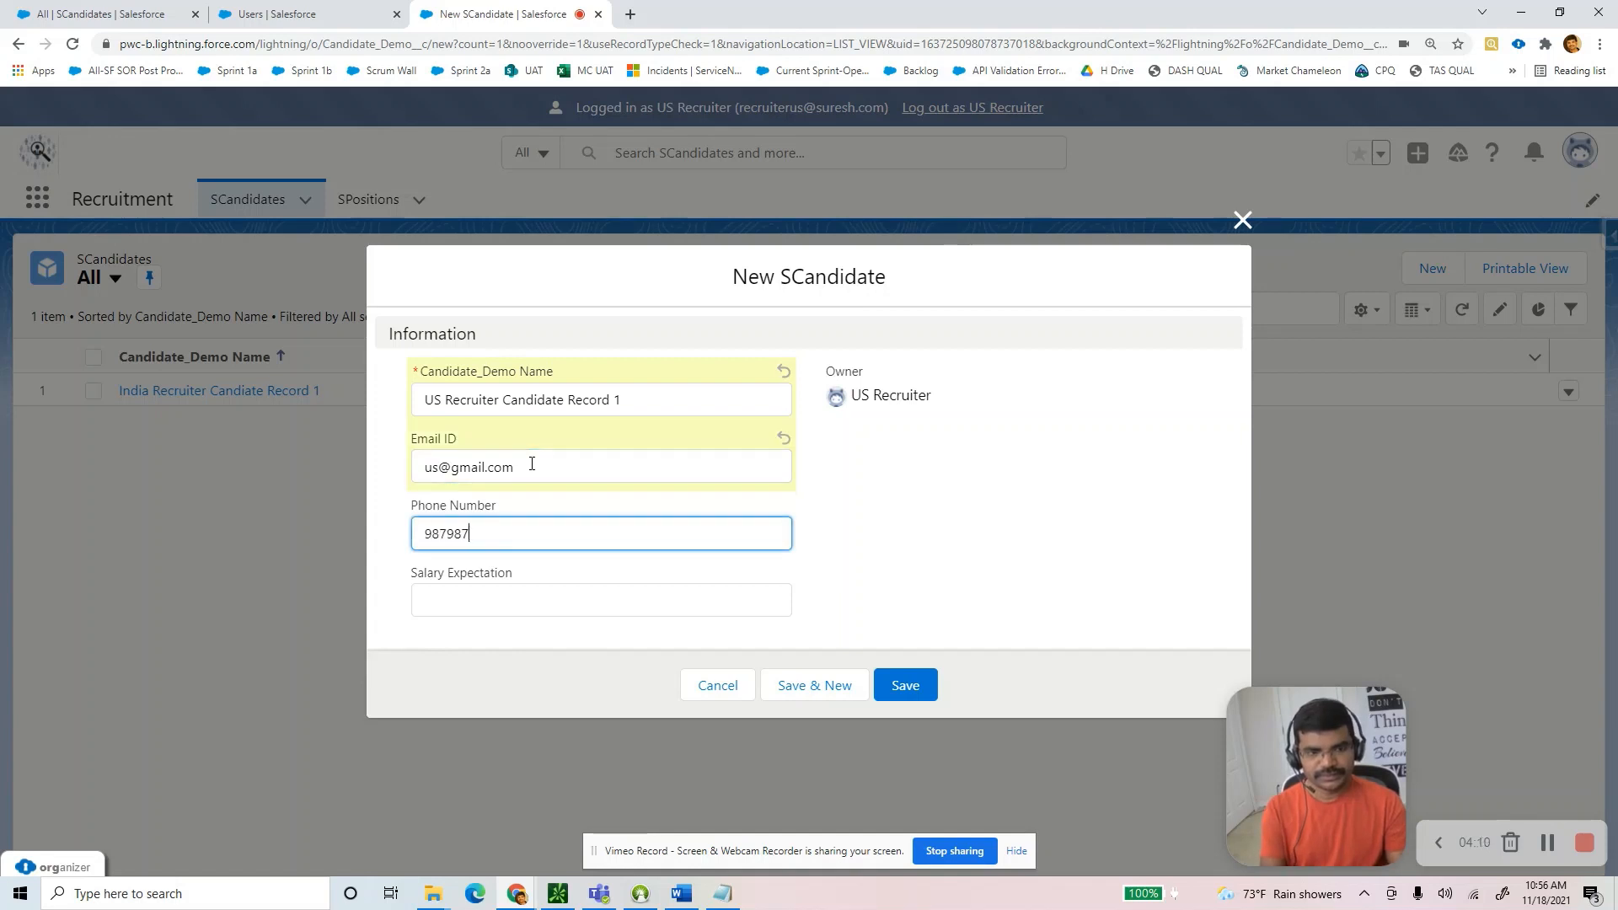
{"action": "key", "text": "Tab"}
{"action": "type", "text": "233"}
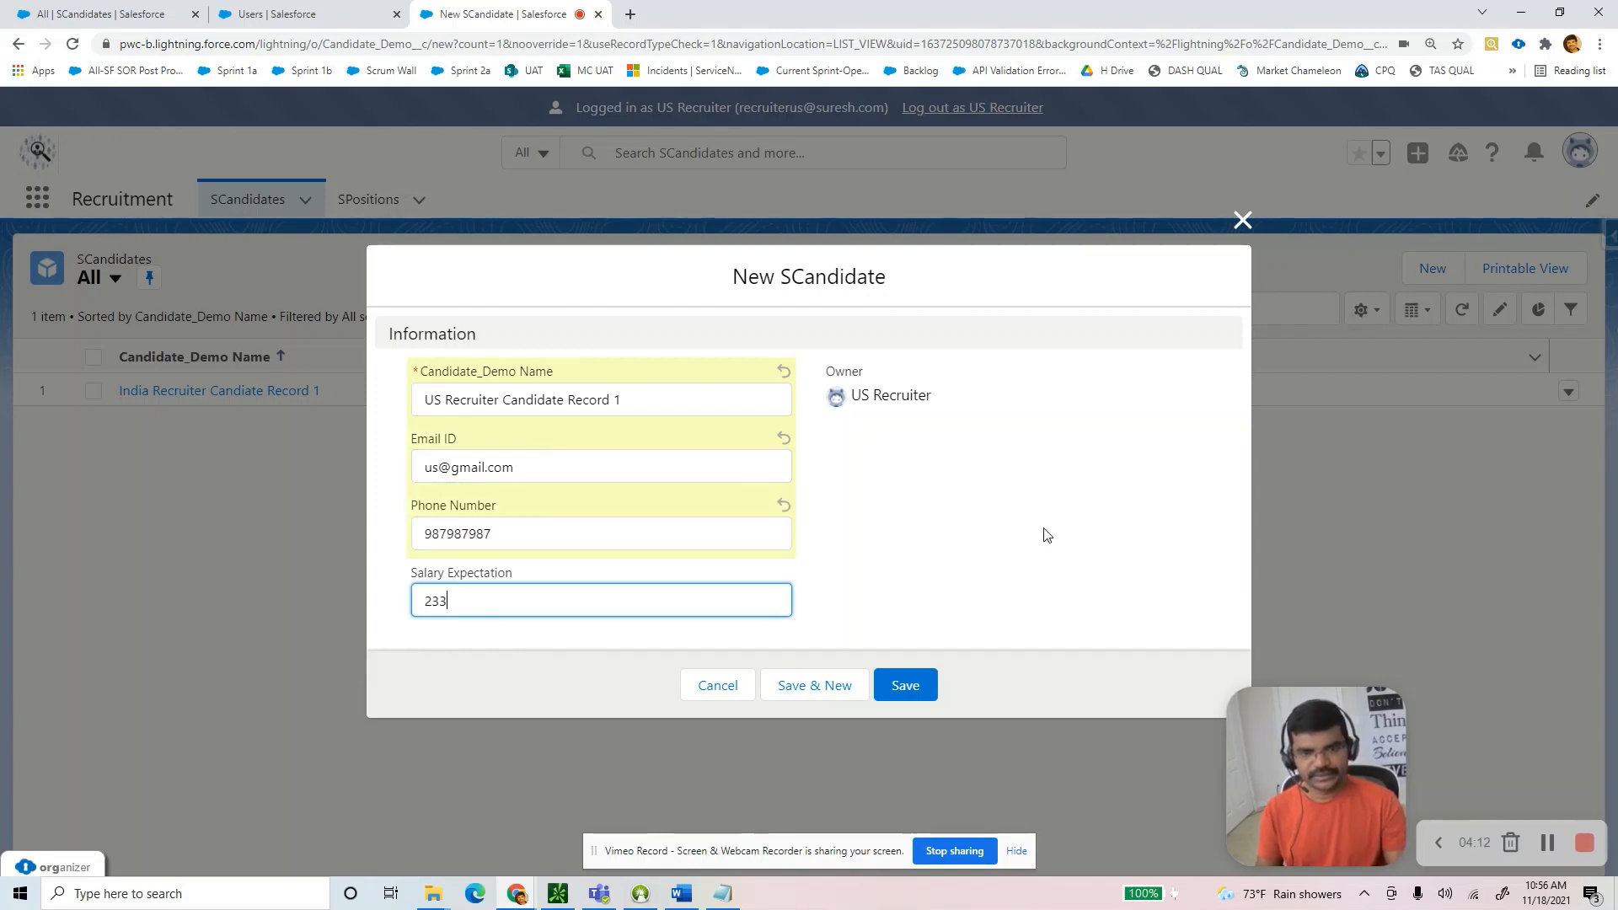
{"action": "left_click", "coordinate": [908, 686]}
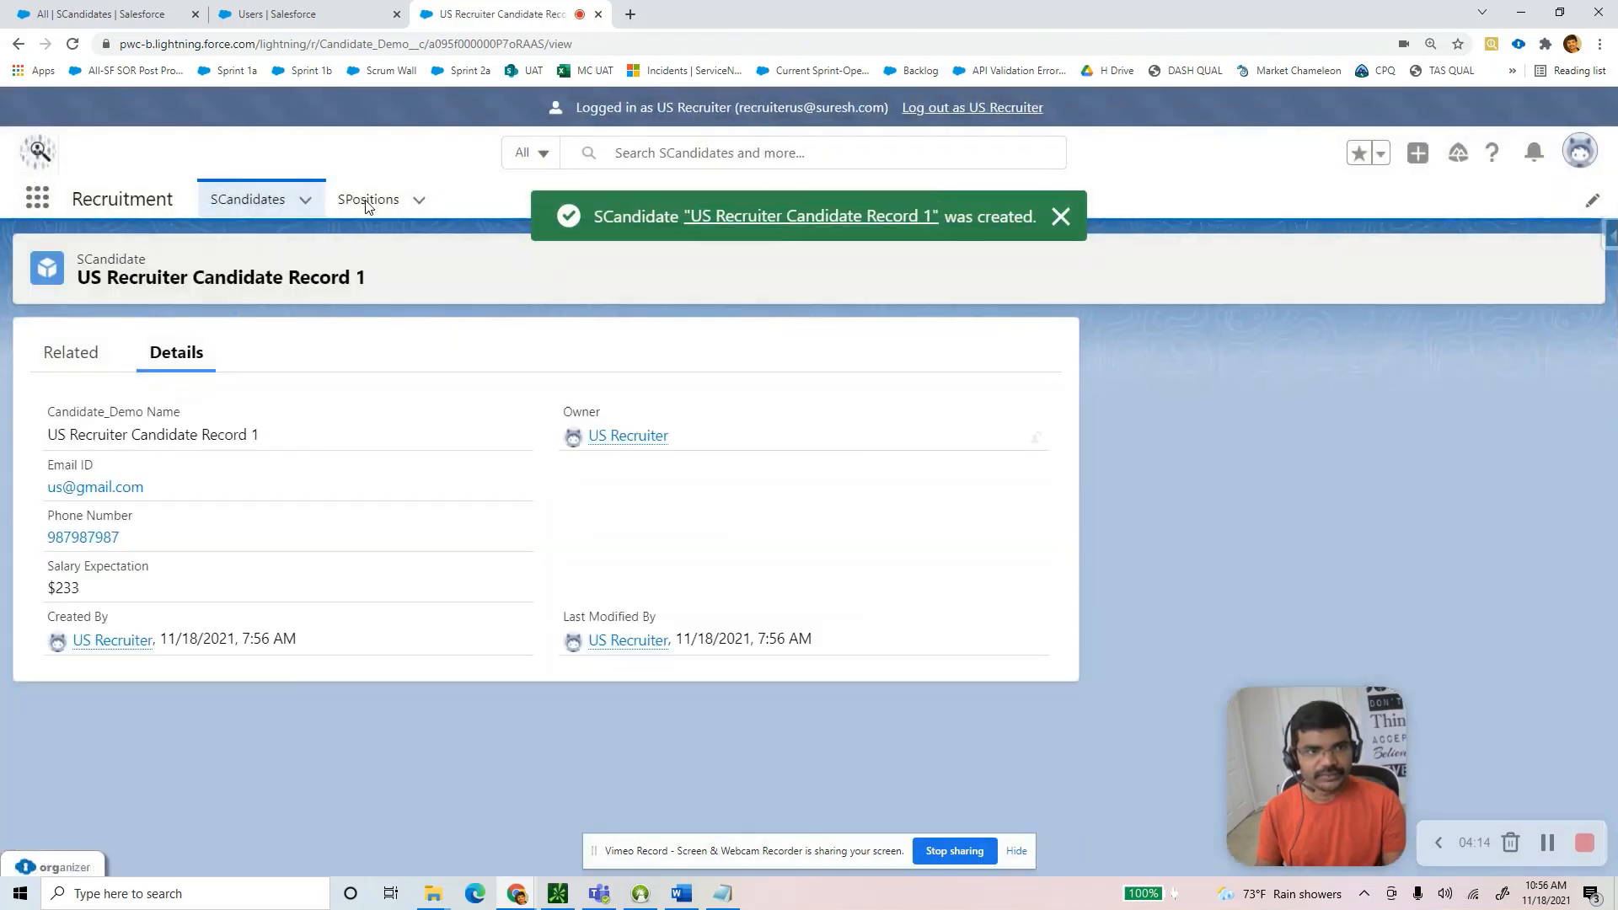
{"action": "left_click", "coordinate": [368, 202]}
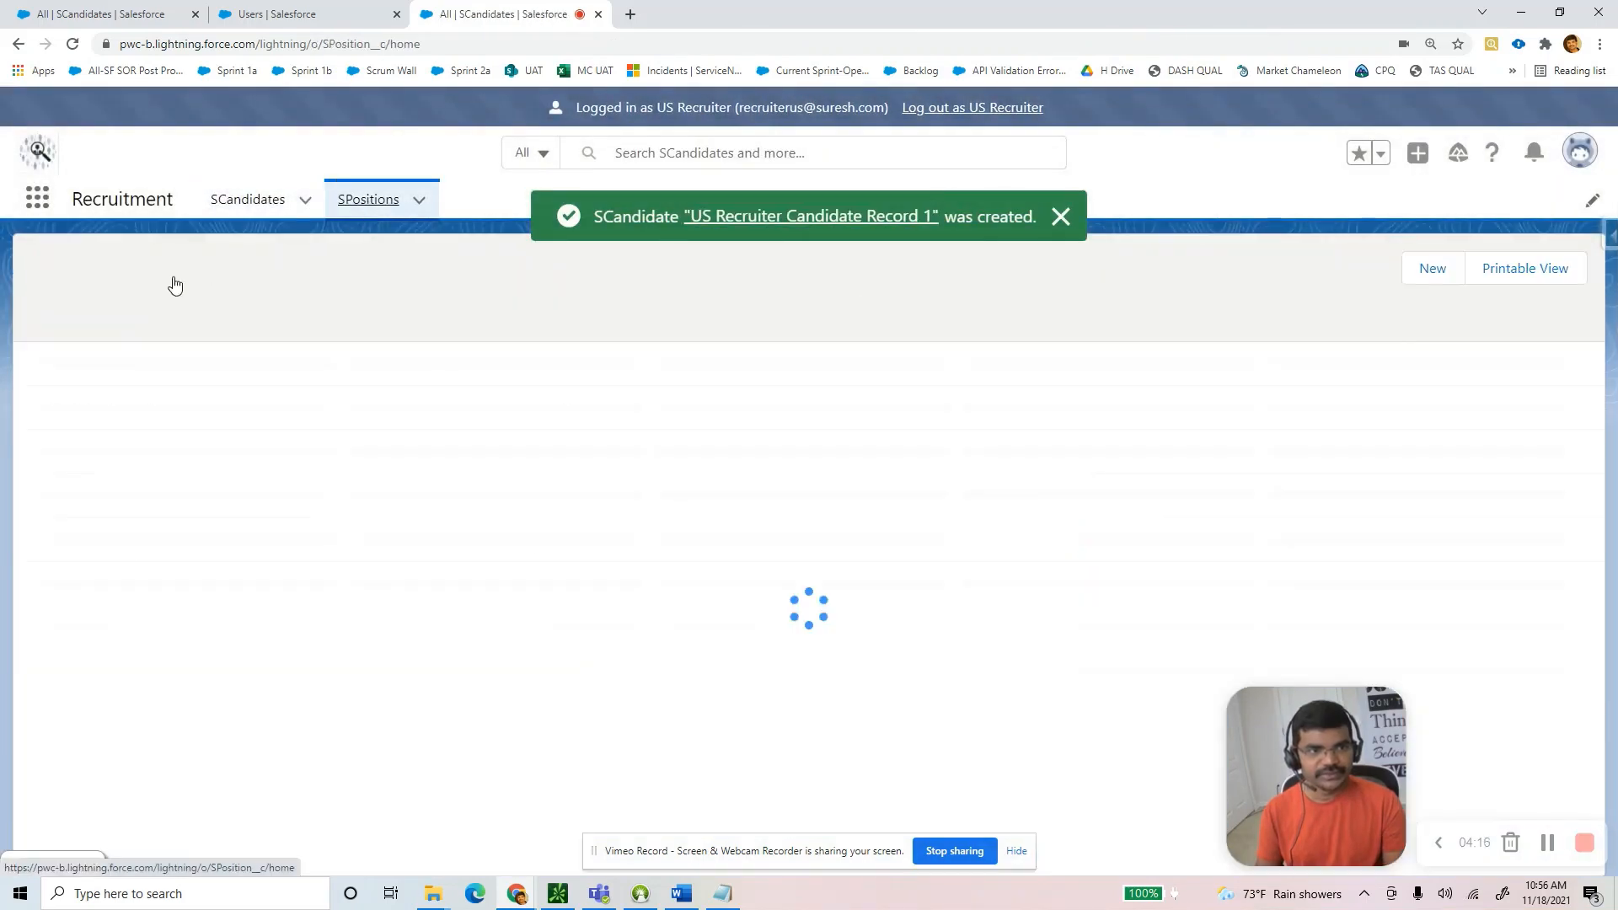
Show and pin the All SPositions list view, then start a new SPosition.
{"action": "left_click", "coordinate": [154, 291]}
{"action": "left_click", "coordinate": [158, 353]}
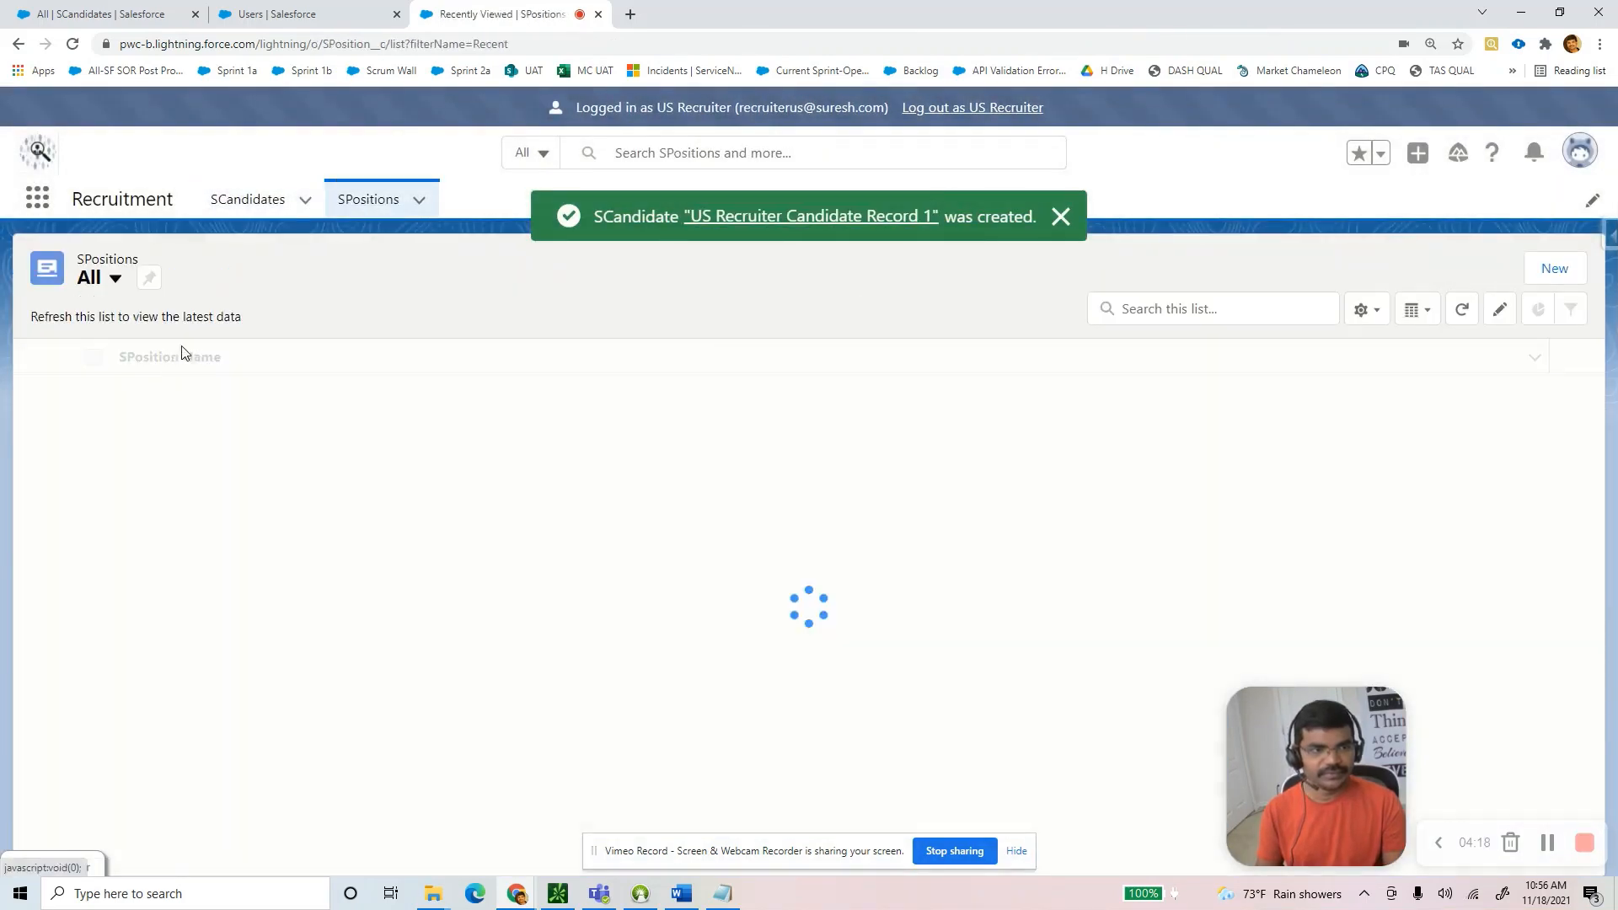
{"action": "left_click", "coordinate": [151, 280]}
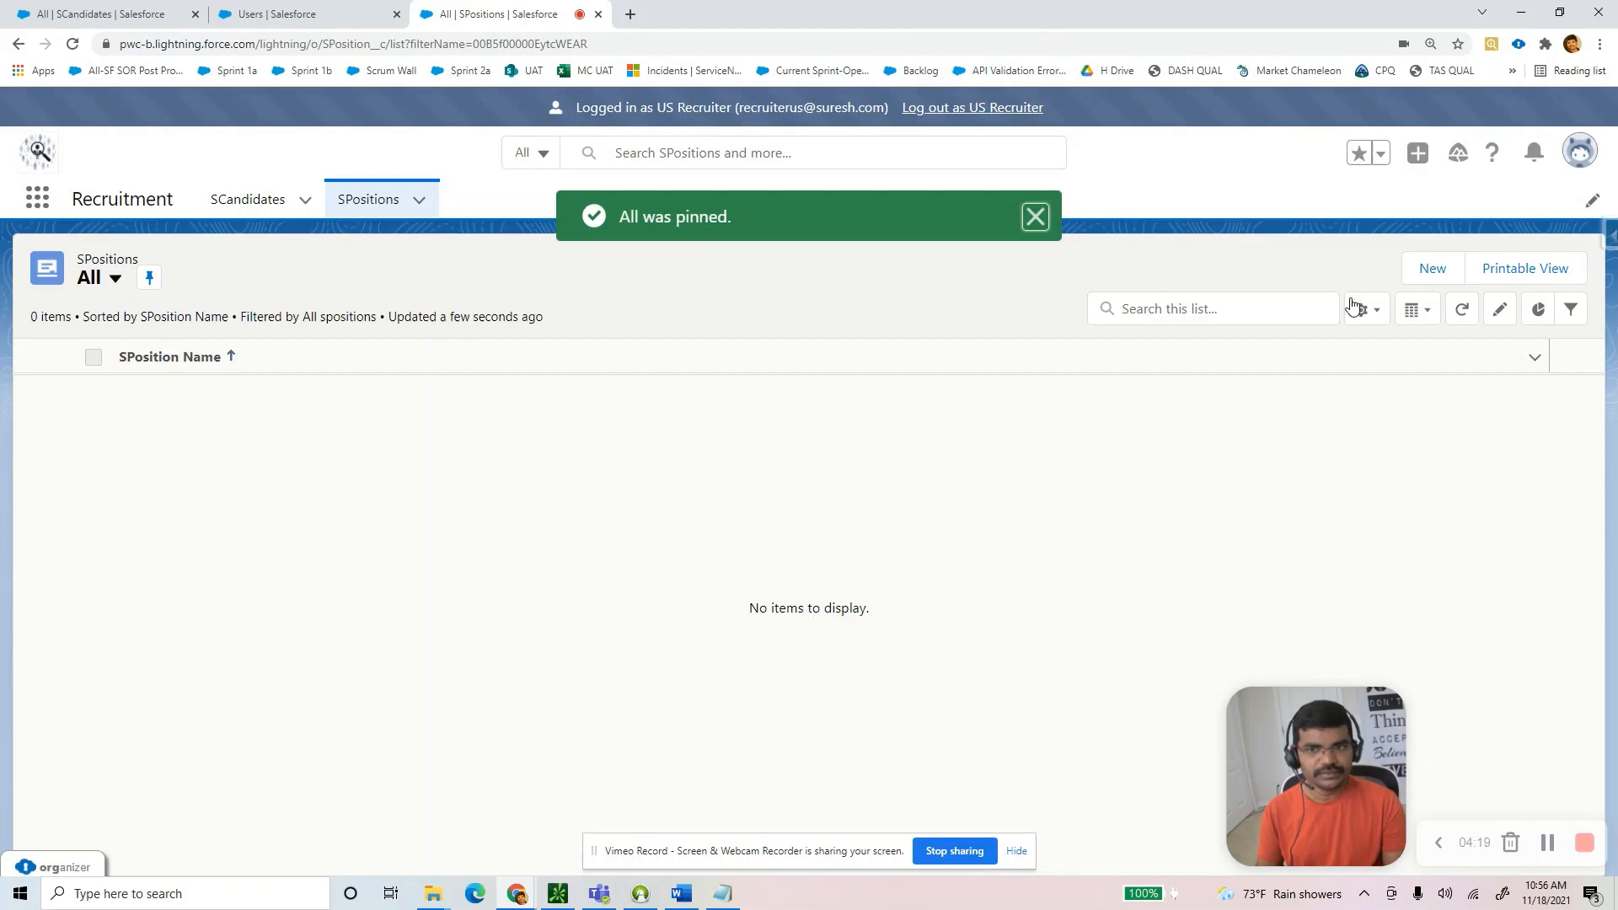
{"action": "left_click", "coordinate": [1432, 266]}
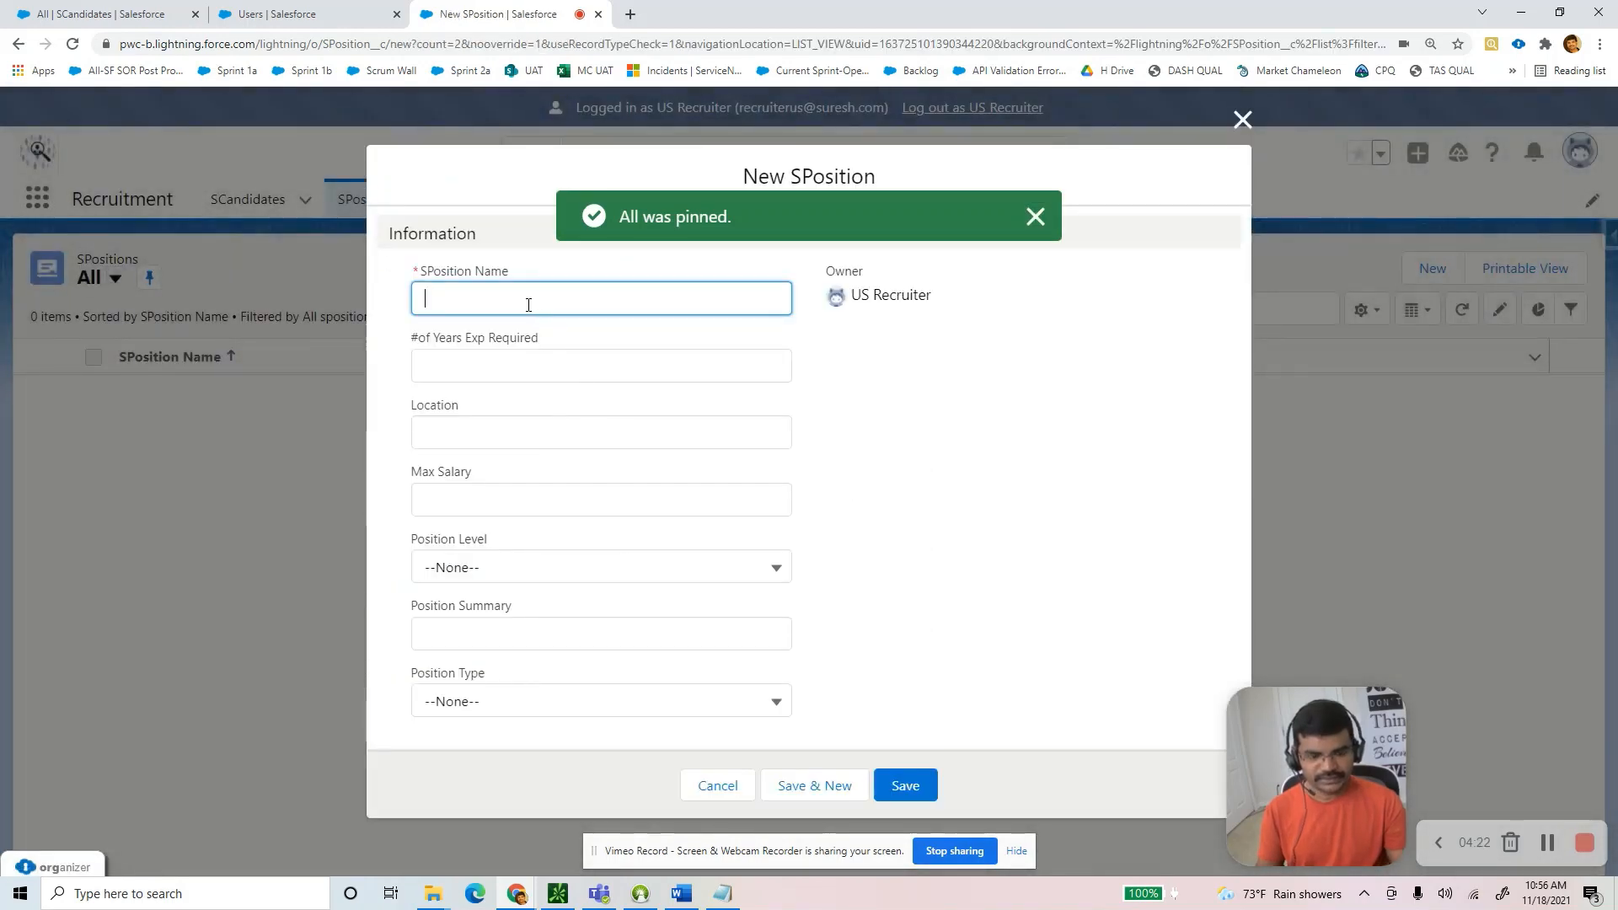
Name it 'US Recruiter Position Record 1' with 12 years, location Florida, max salary 111.
{"action": "type", "text": "India Recruiter Record 1"}
{"action": "double_click", "coordinate": [433, 301]}
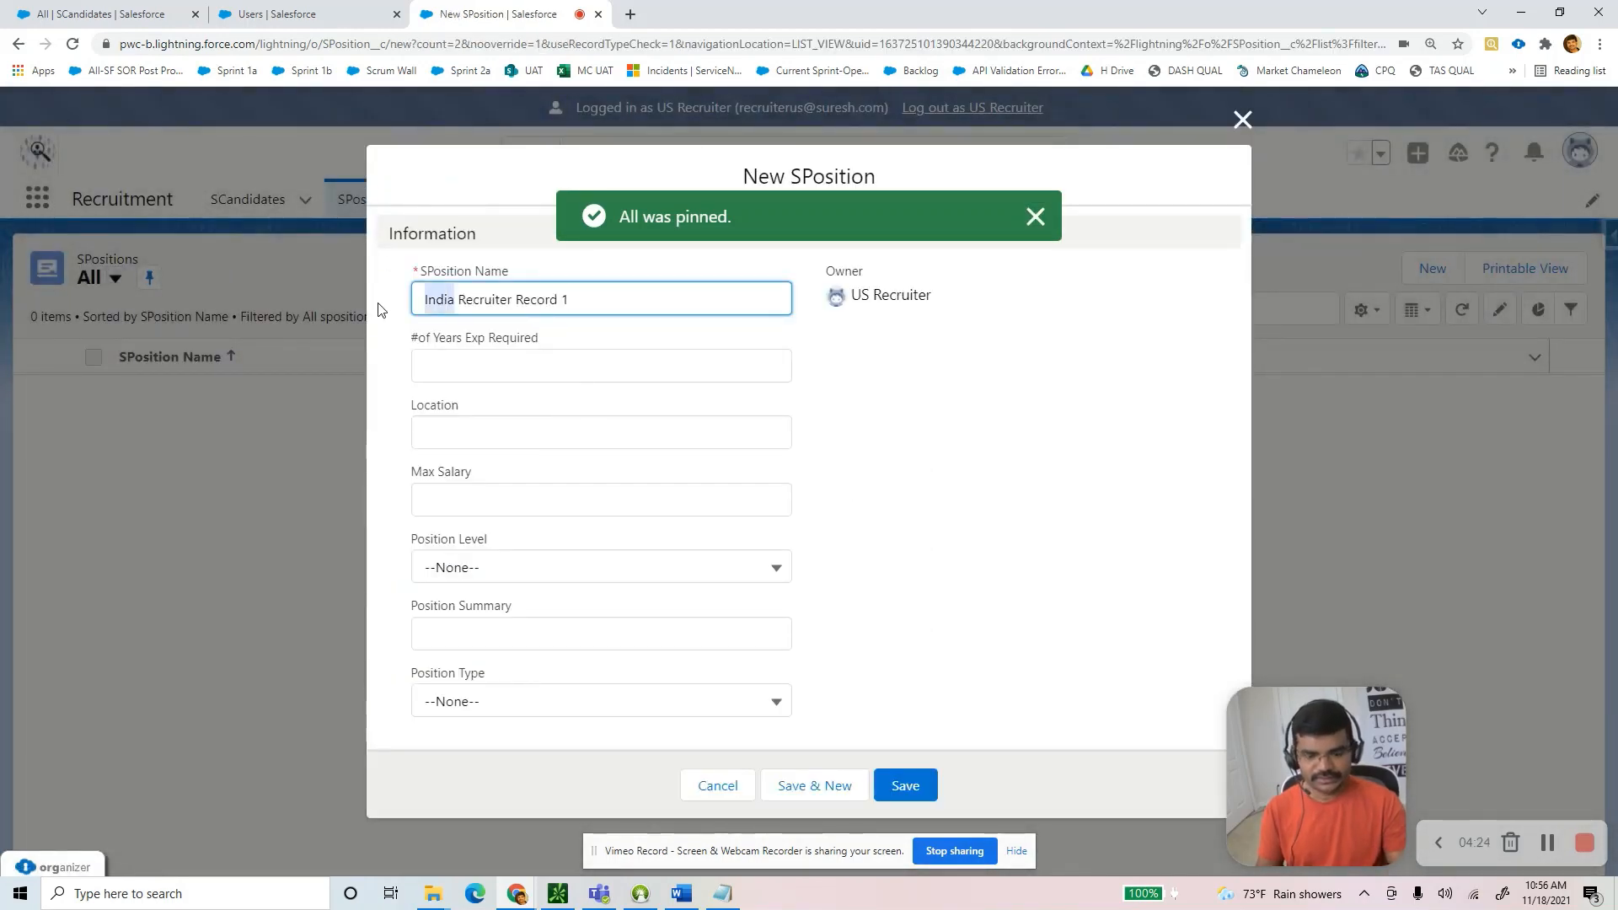
{"action": "type", "text": "US Recruiter "}
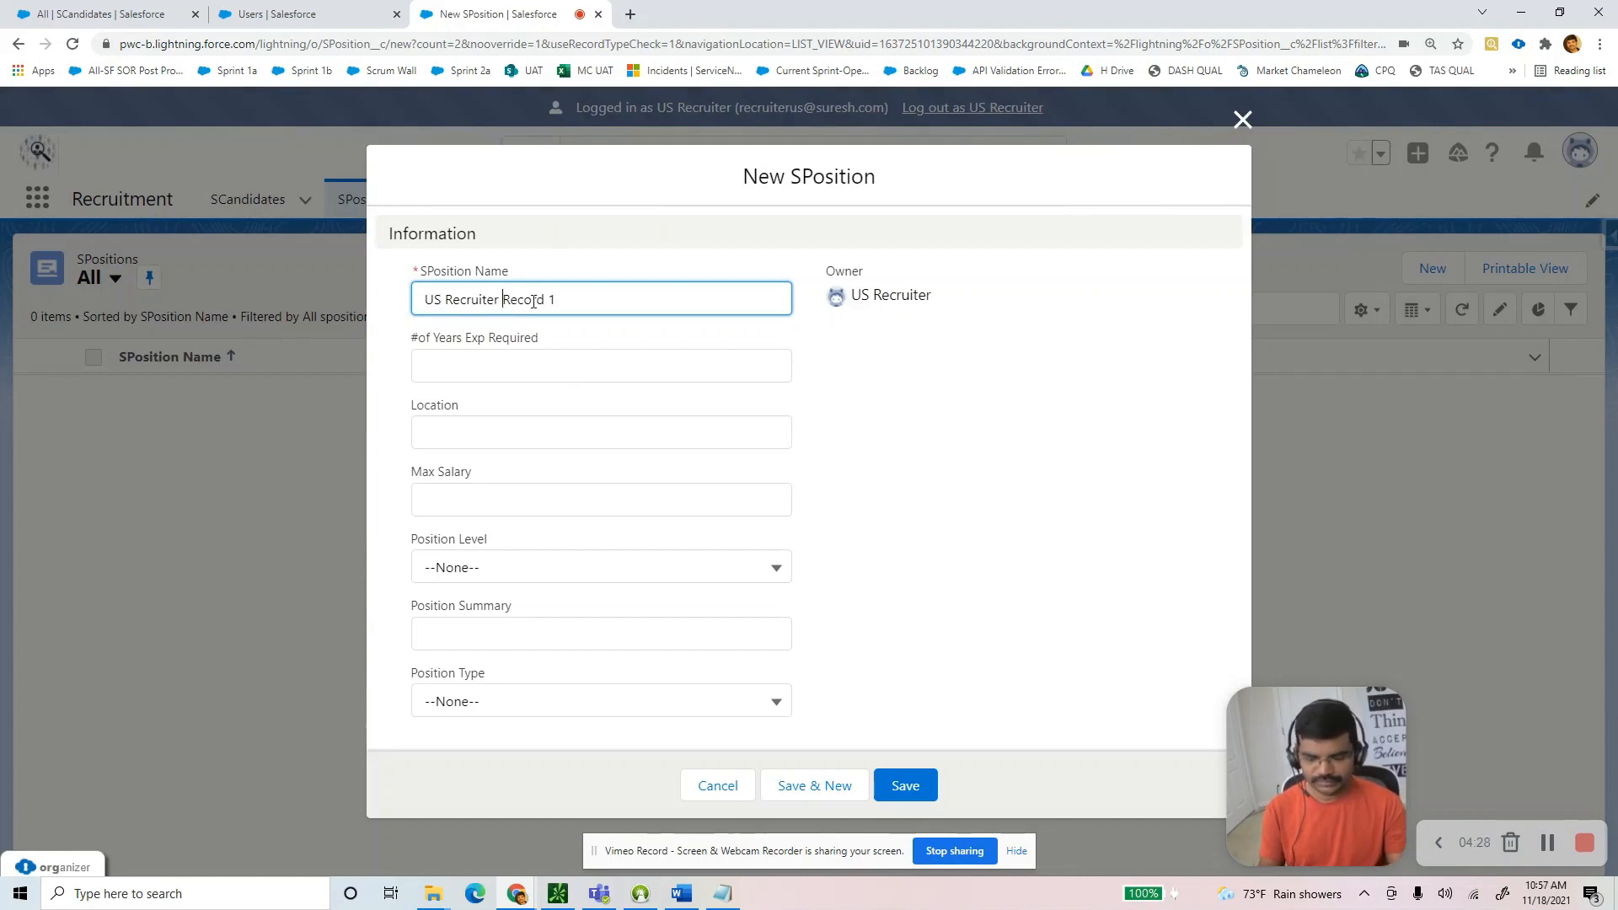
{"action": "type", "text": "Position"}
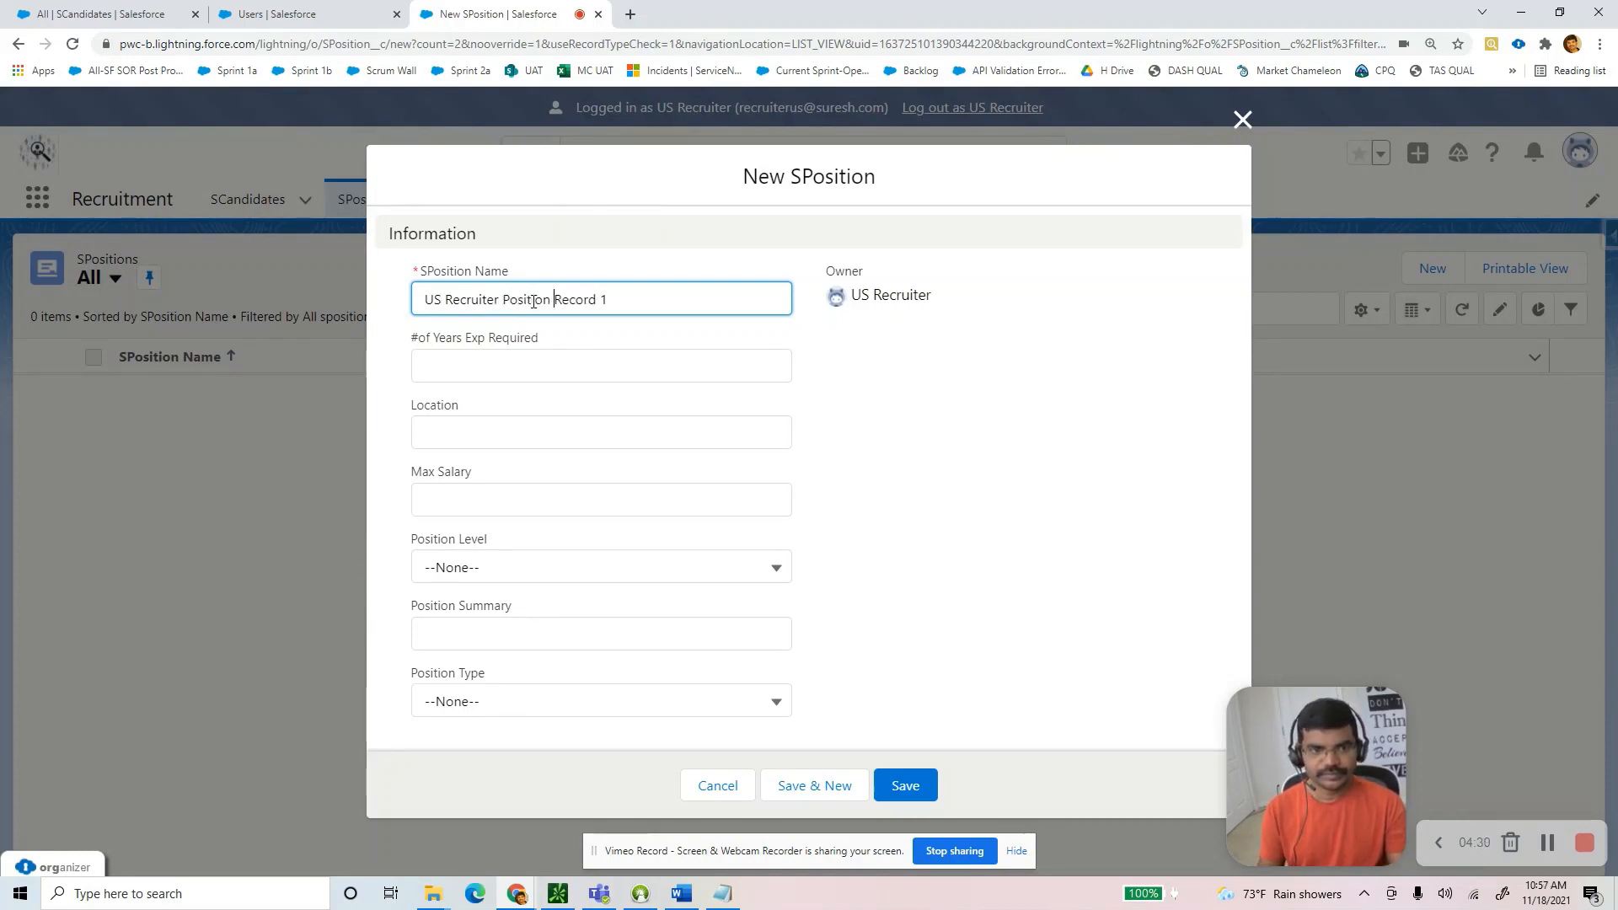
{"action": "key", "text": "Tab"}
{"action": "type", "text": "12"}
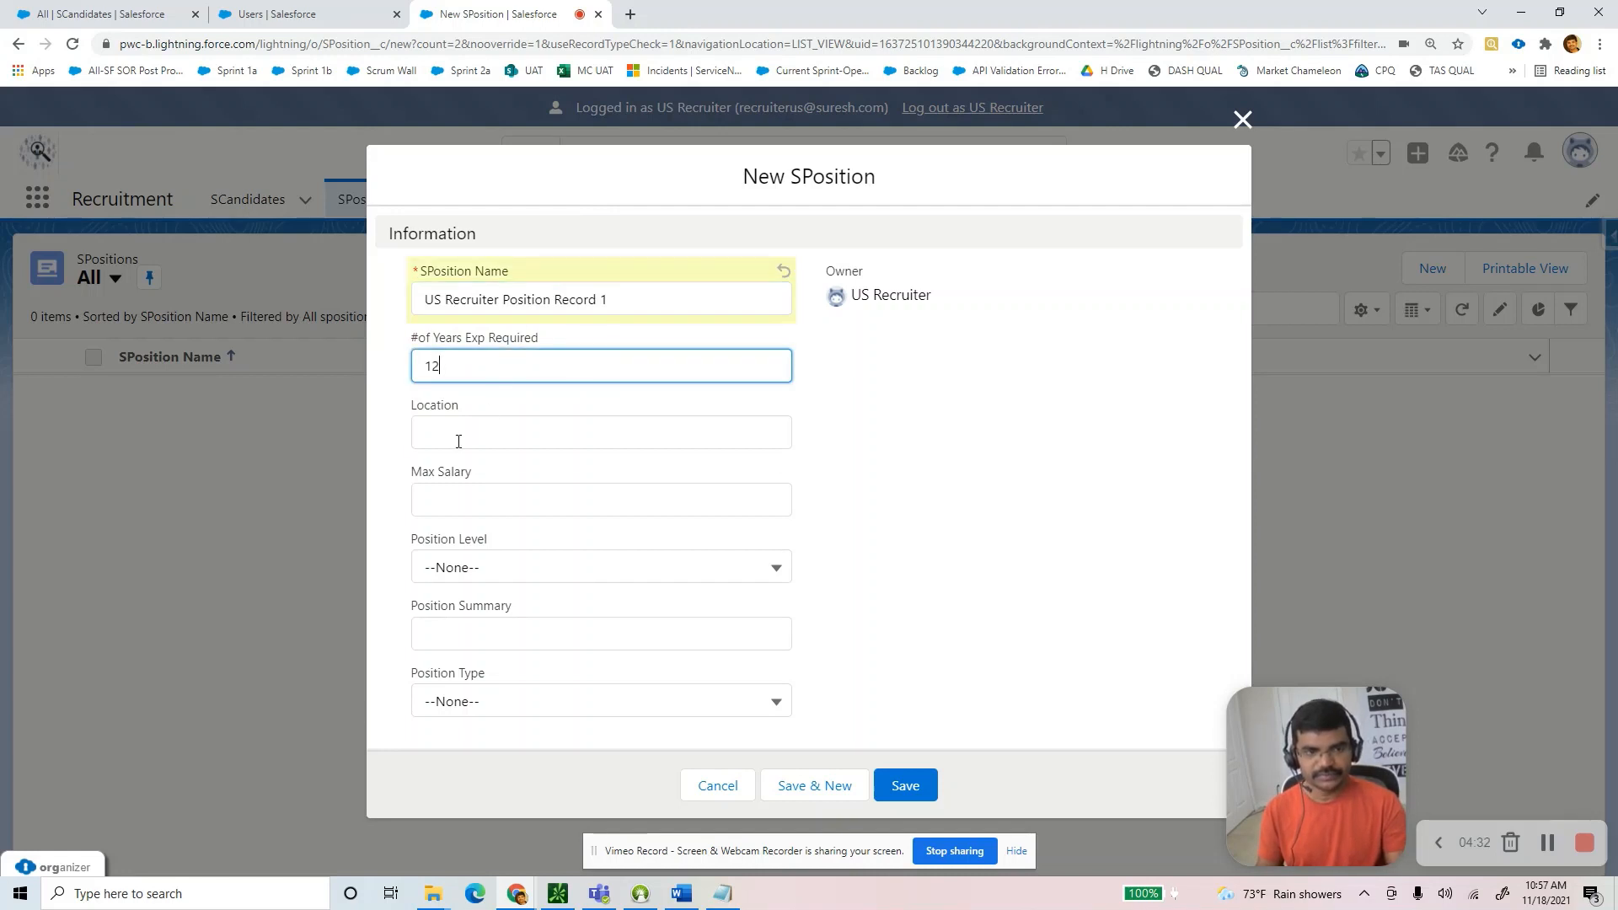
{"action": "left_click", "coordinate": [459, 441]}
{"action": "type", "text": "Florid"}
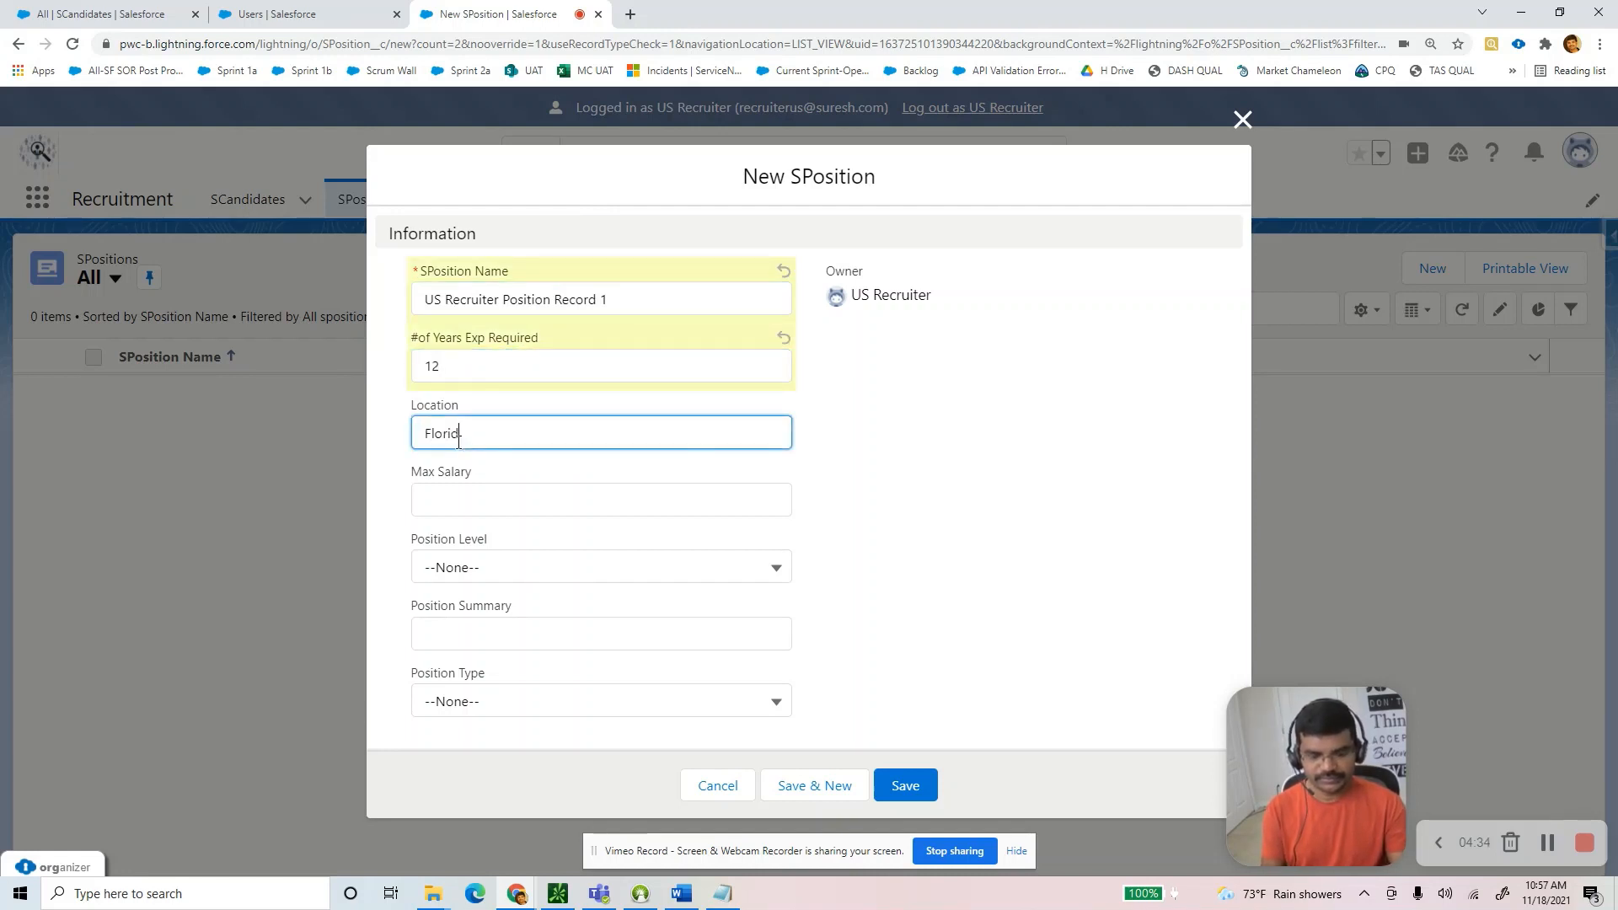
{"action": "type", "text": "a"}
{"action": "key", "text": "Tab"}
{"action": "type", "text": "111"}
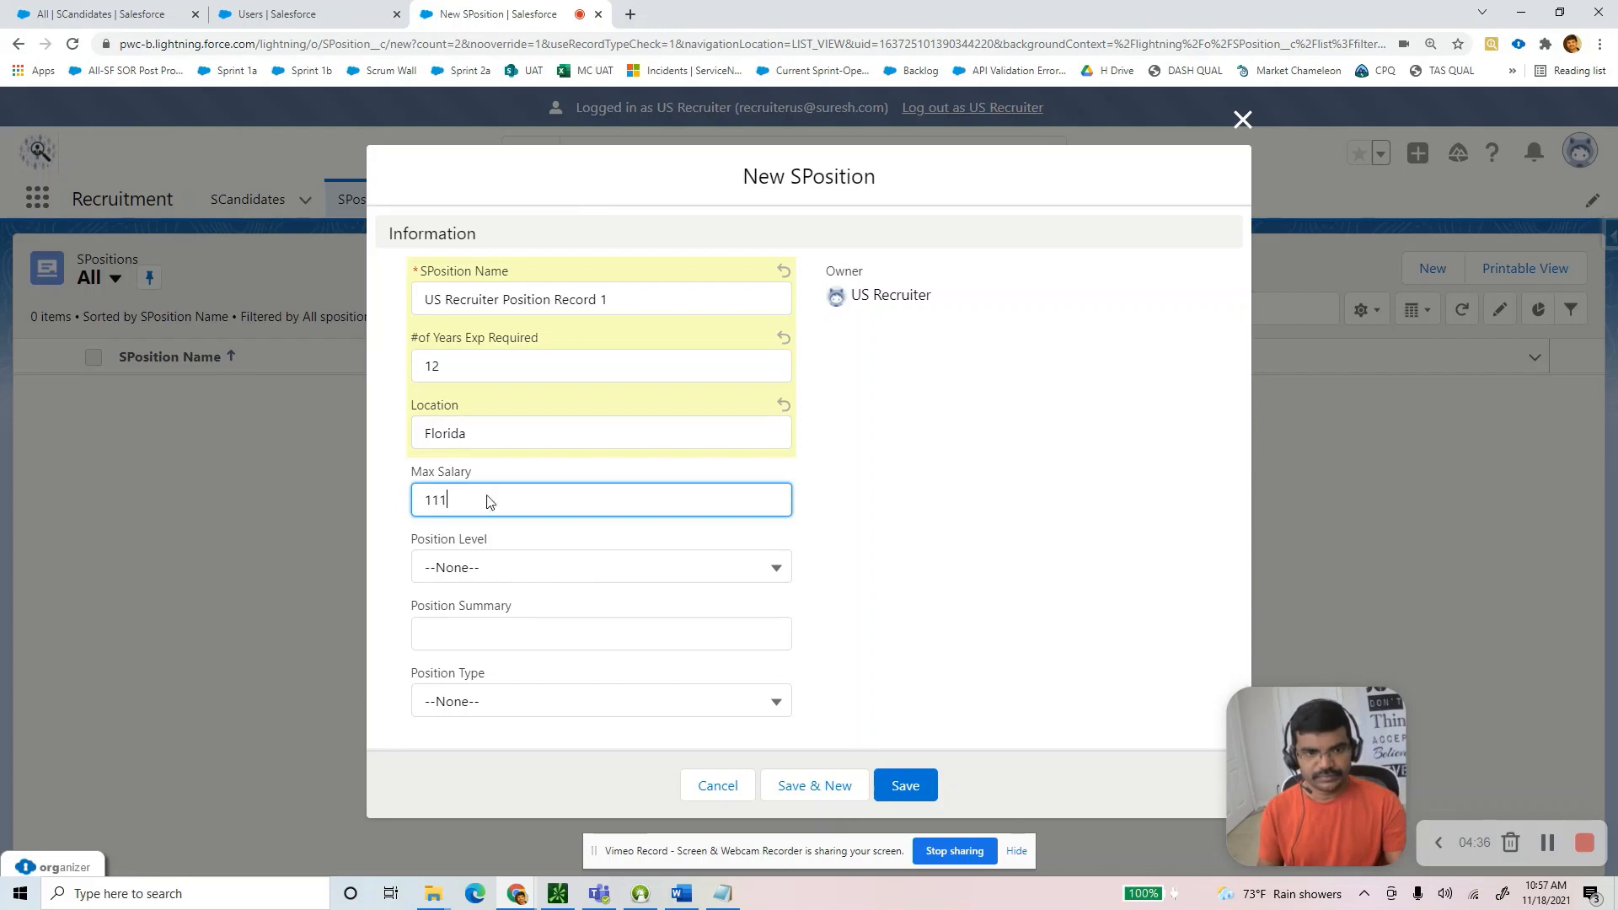
Set level Experienced, summary 'SF Architect', type Contract, and save the position.
{"action": "left_click", "coordinate": [480, 571]}
{"action": "left_click", "coordinate": [472, 681]}
{"action": "left_click", "coordinate": [494, 633]}
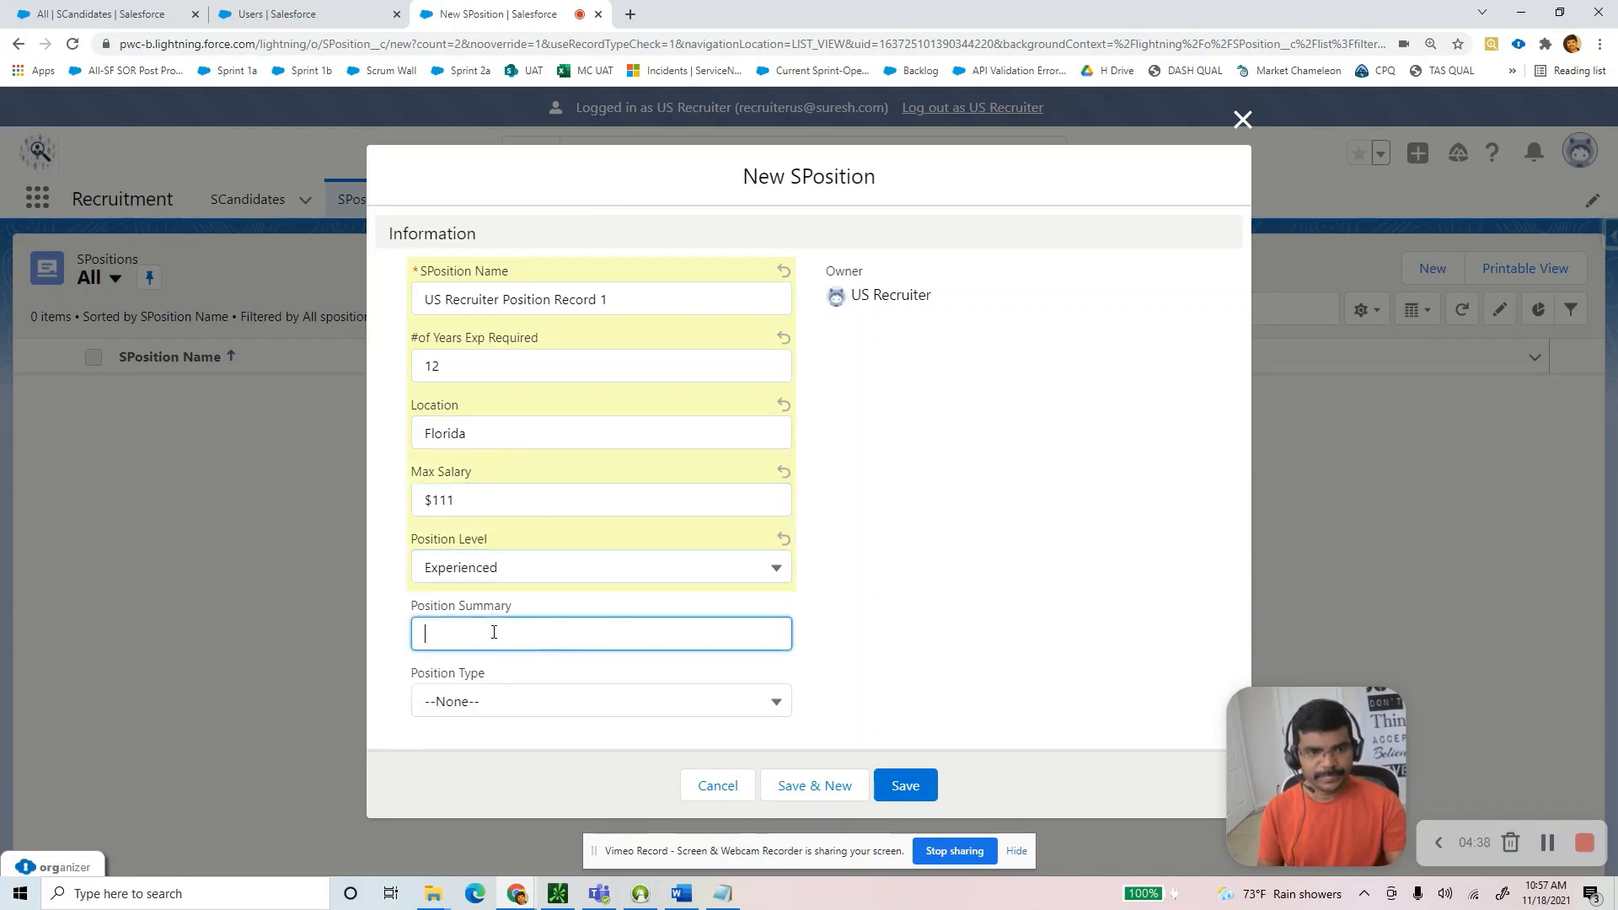
{"action": "type", "text": "SF"}
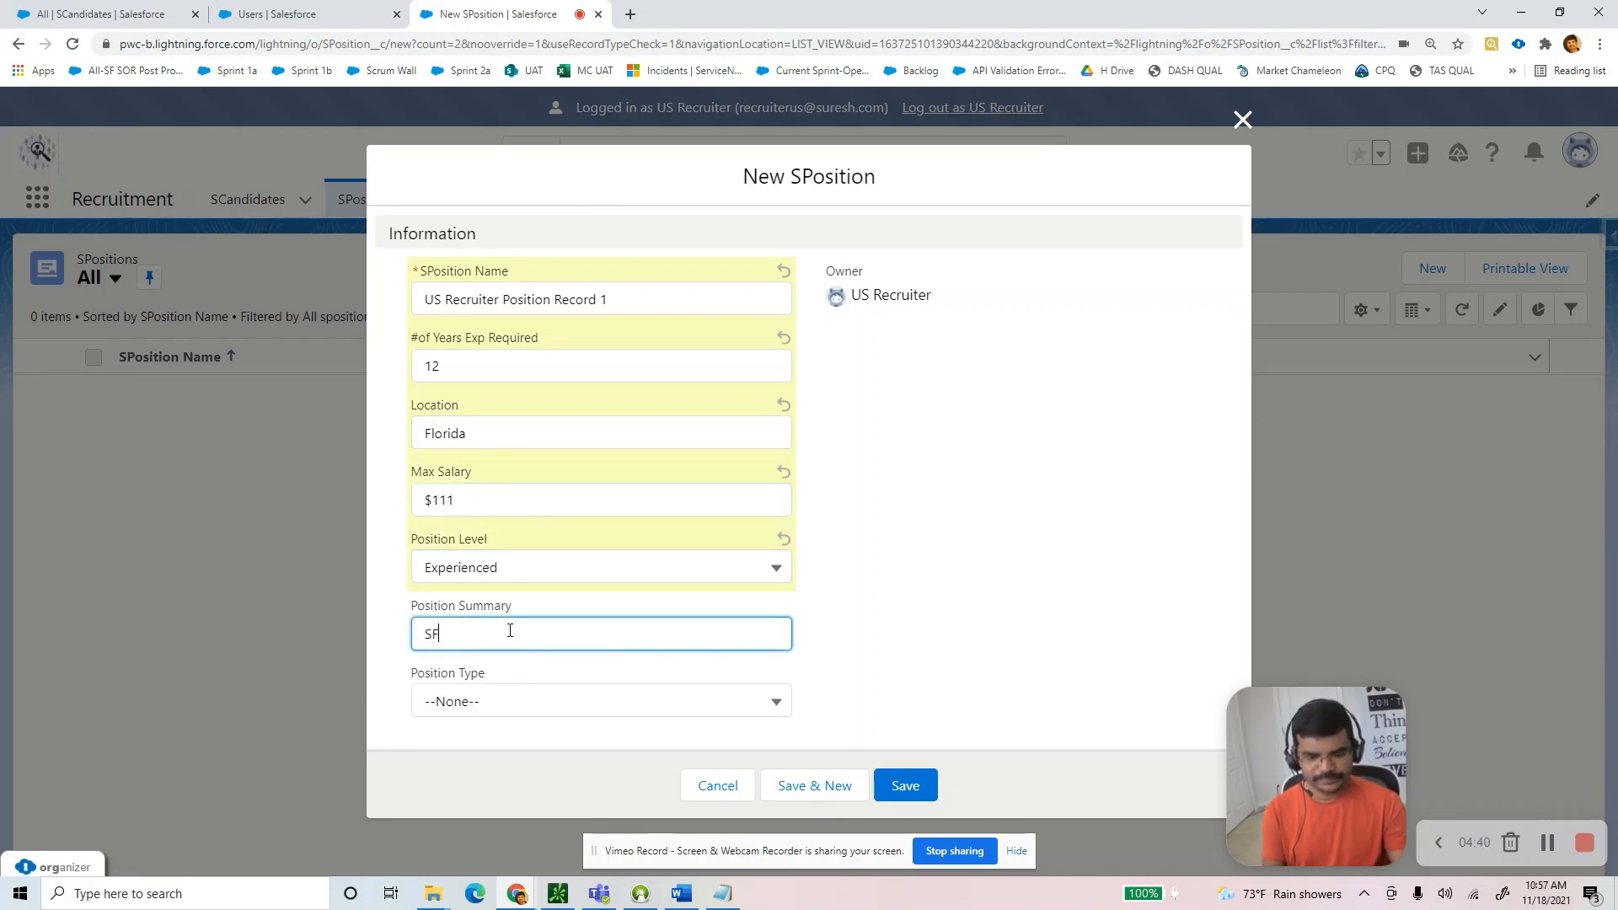
{"action": "type", "text": " Architect"}
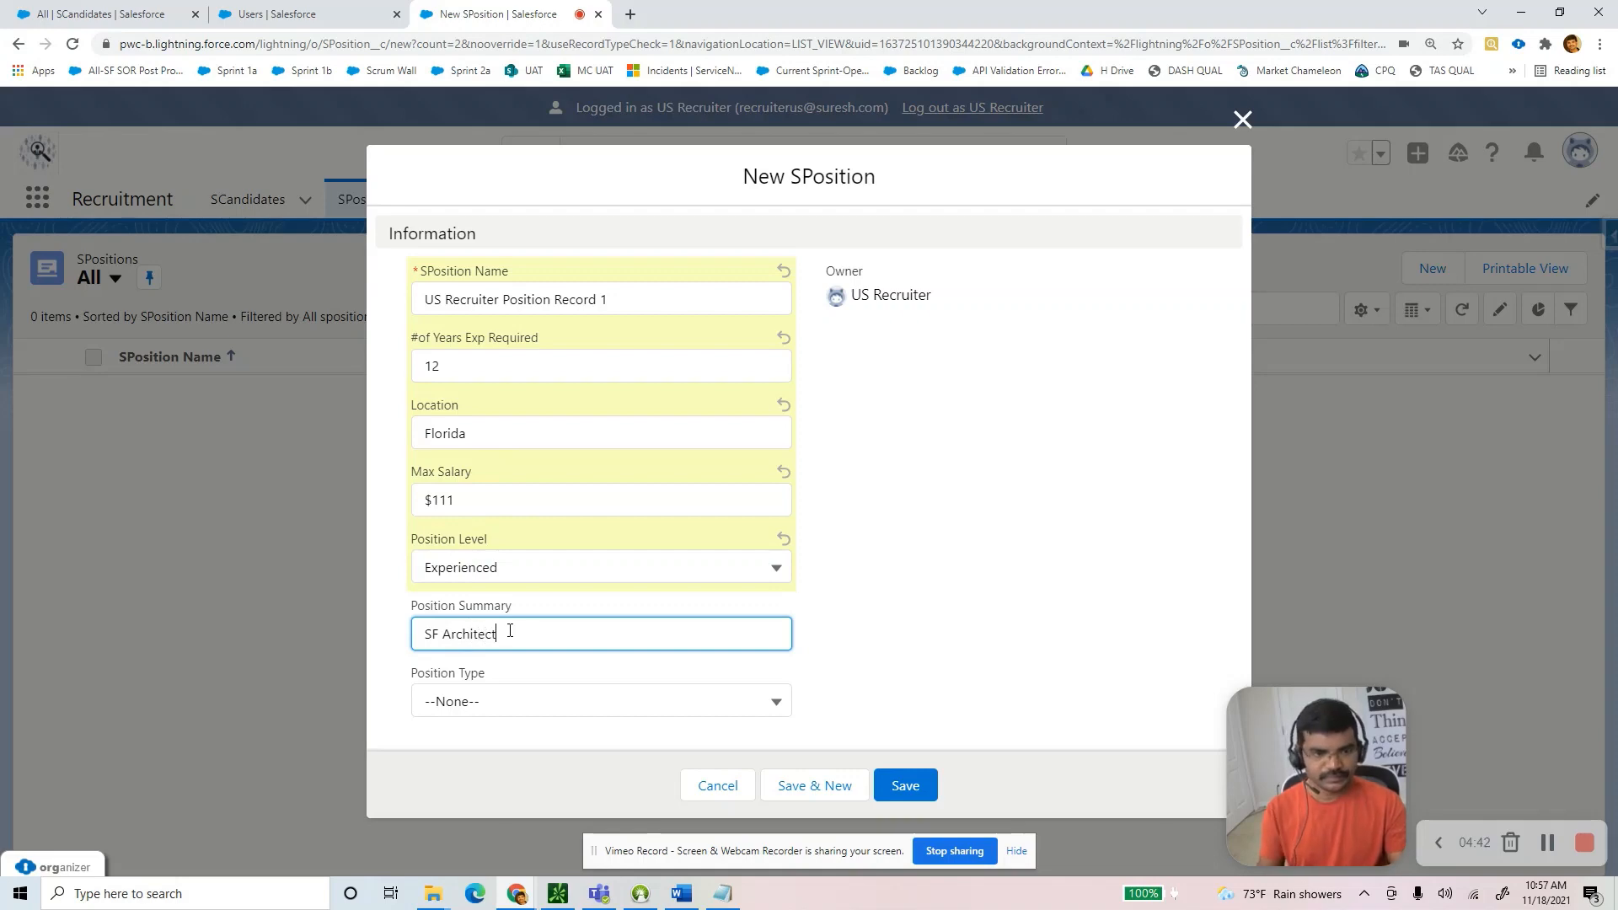
{"action": "left_click", "coordinate": [517, 700]}
{"action": "left_click", "coordinate": [623, 816]}
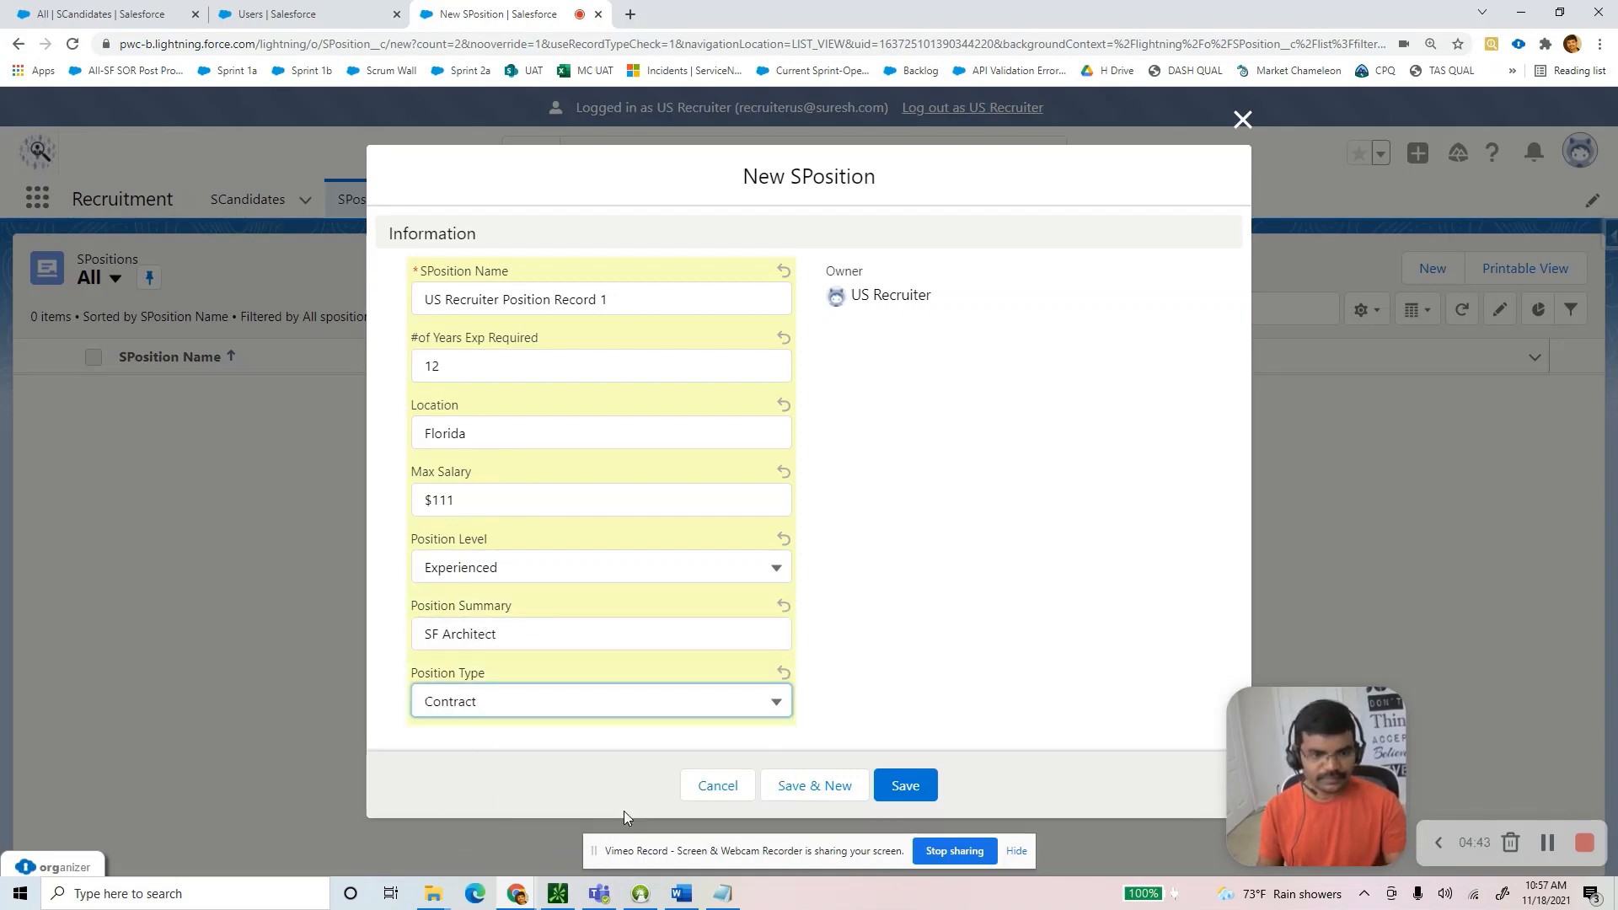
{"action": "left_click", "coordinate": [909, 787]}
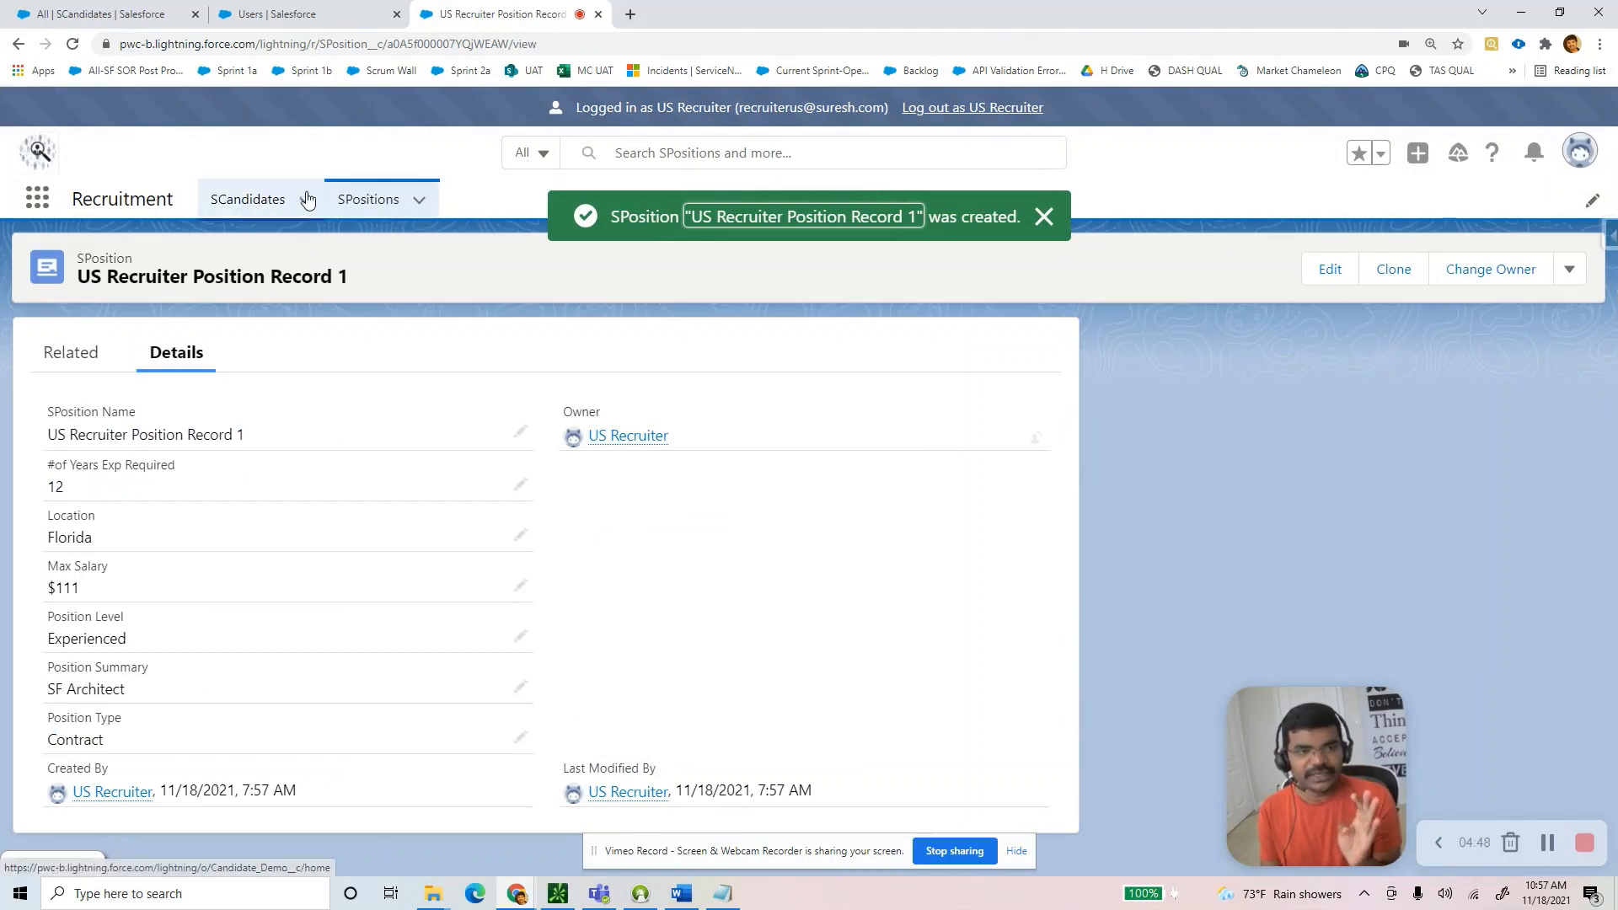
Log out of the US Recruiter session and sign in with another saved account.
{"action": "left_click", "coordinate": [976, 108]}
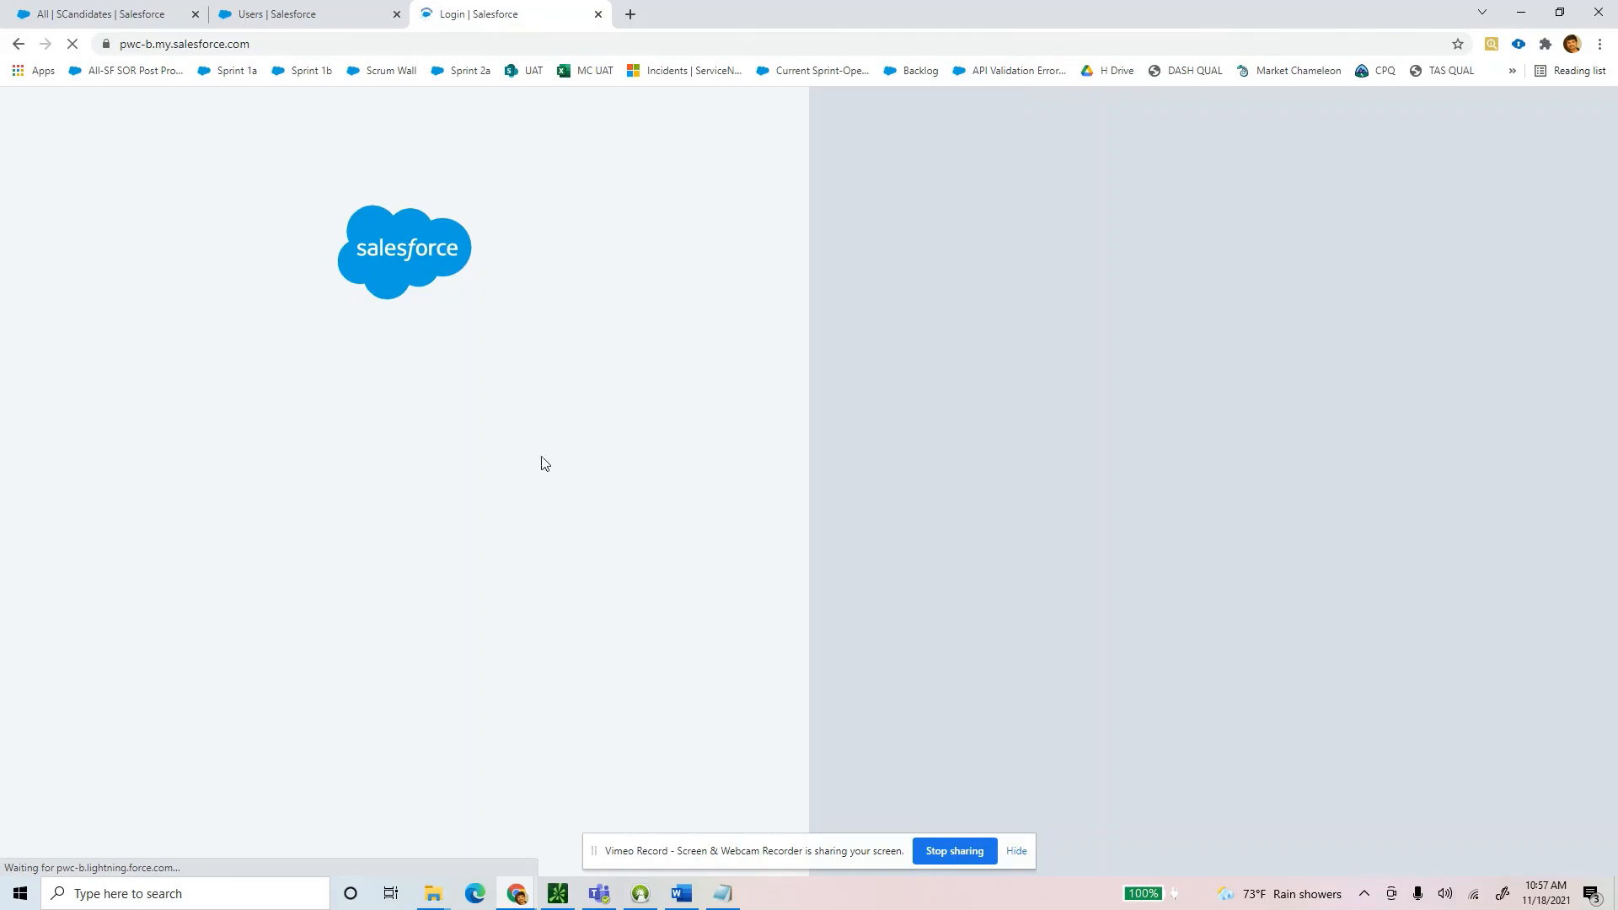
{"action": "left_click", "coordinate": [369, 371]}
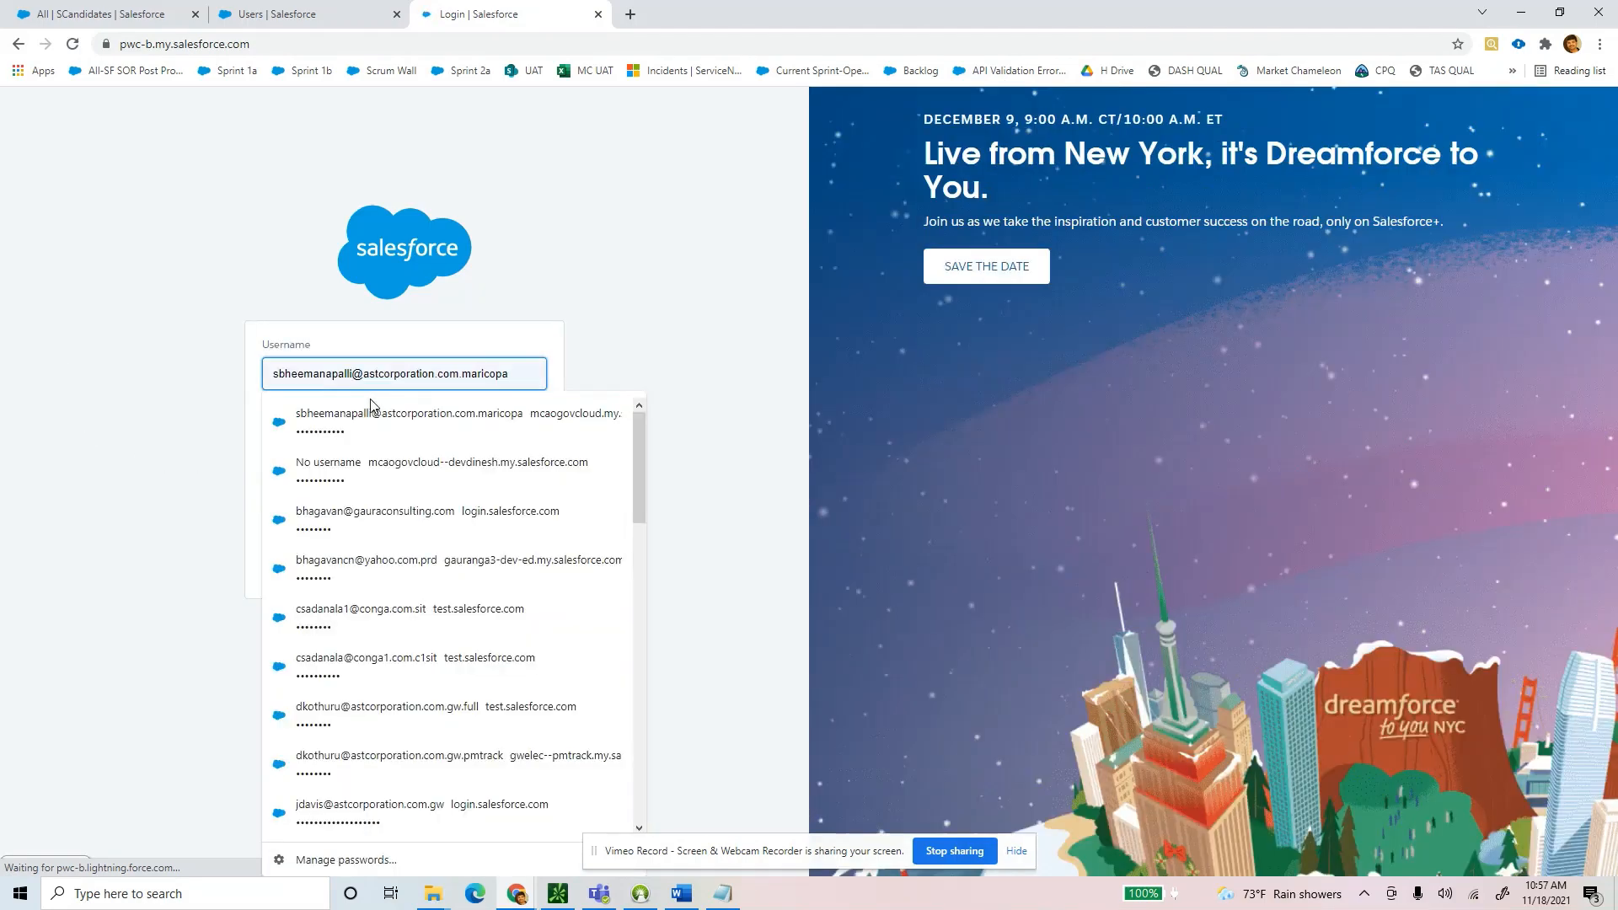
{"action": "type", "text": "su"}
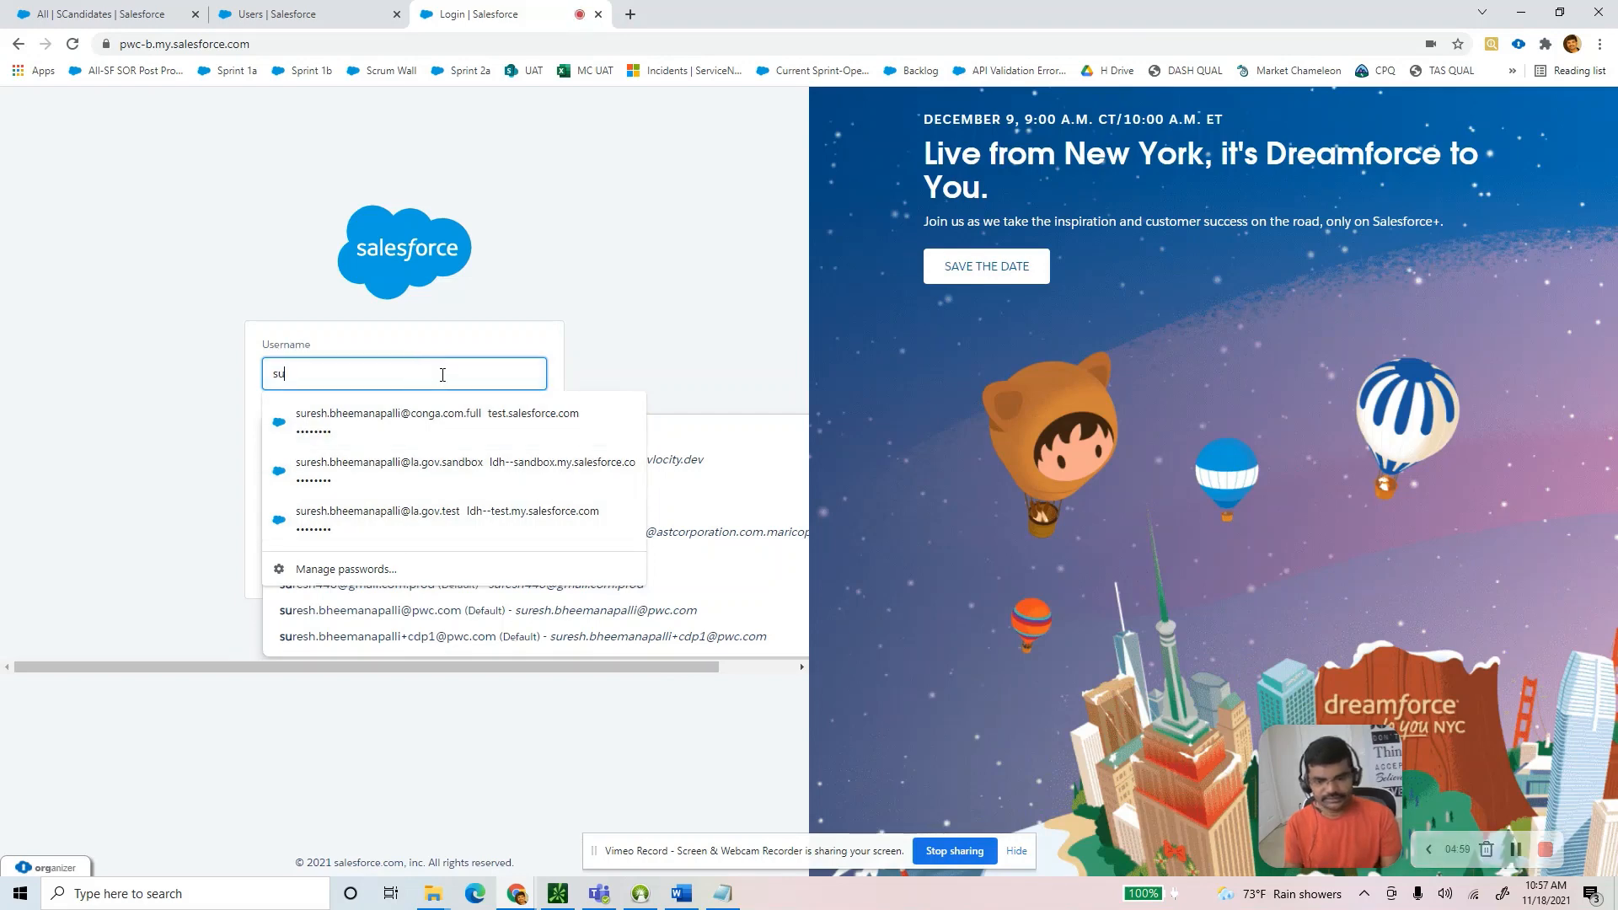
{"action": "key", "text": "BackSpace"}
{"action": "key", "text": "BackSpace"}
{"action": "type", "text": "pwc"}
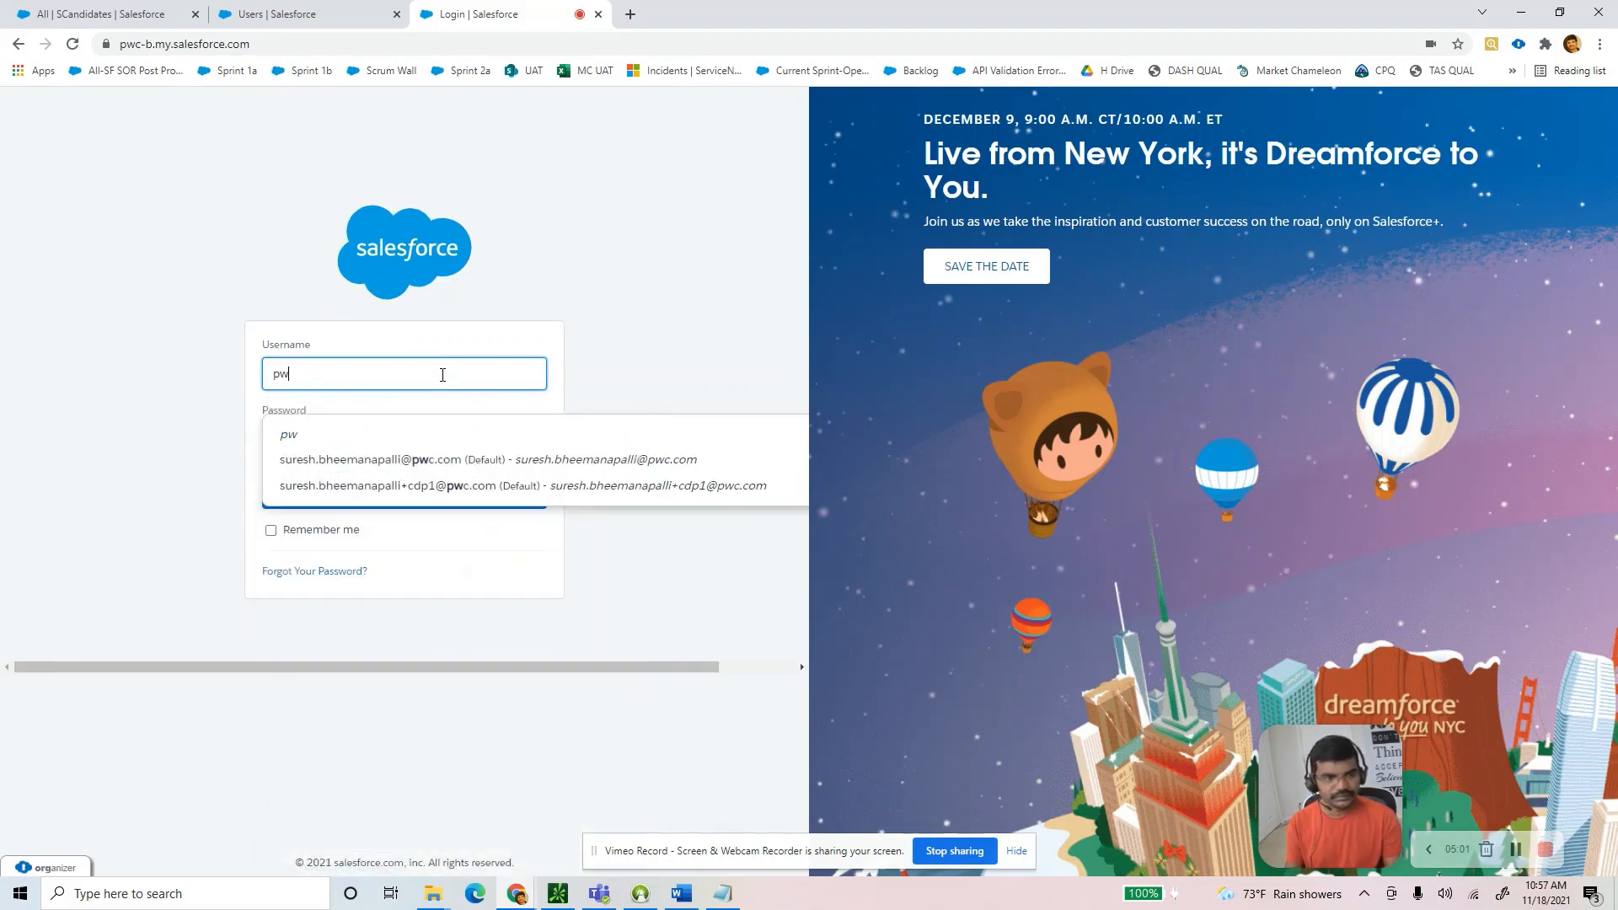
{"action": "left_click", "coordinate": [458, 480]}
{"action": "left_click", "coordinate": [343, 503]}
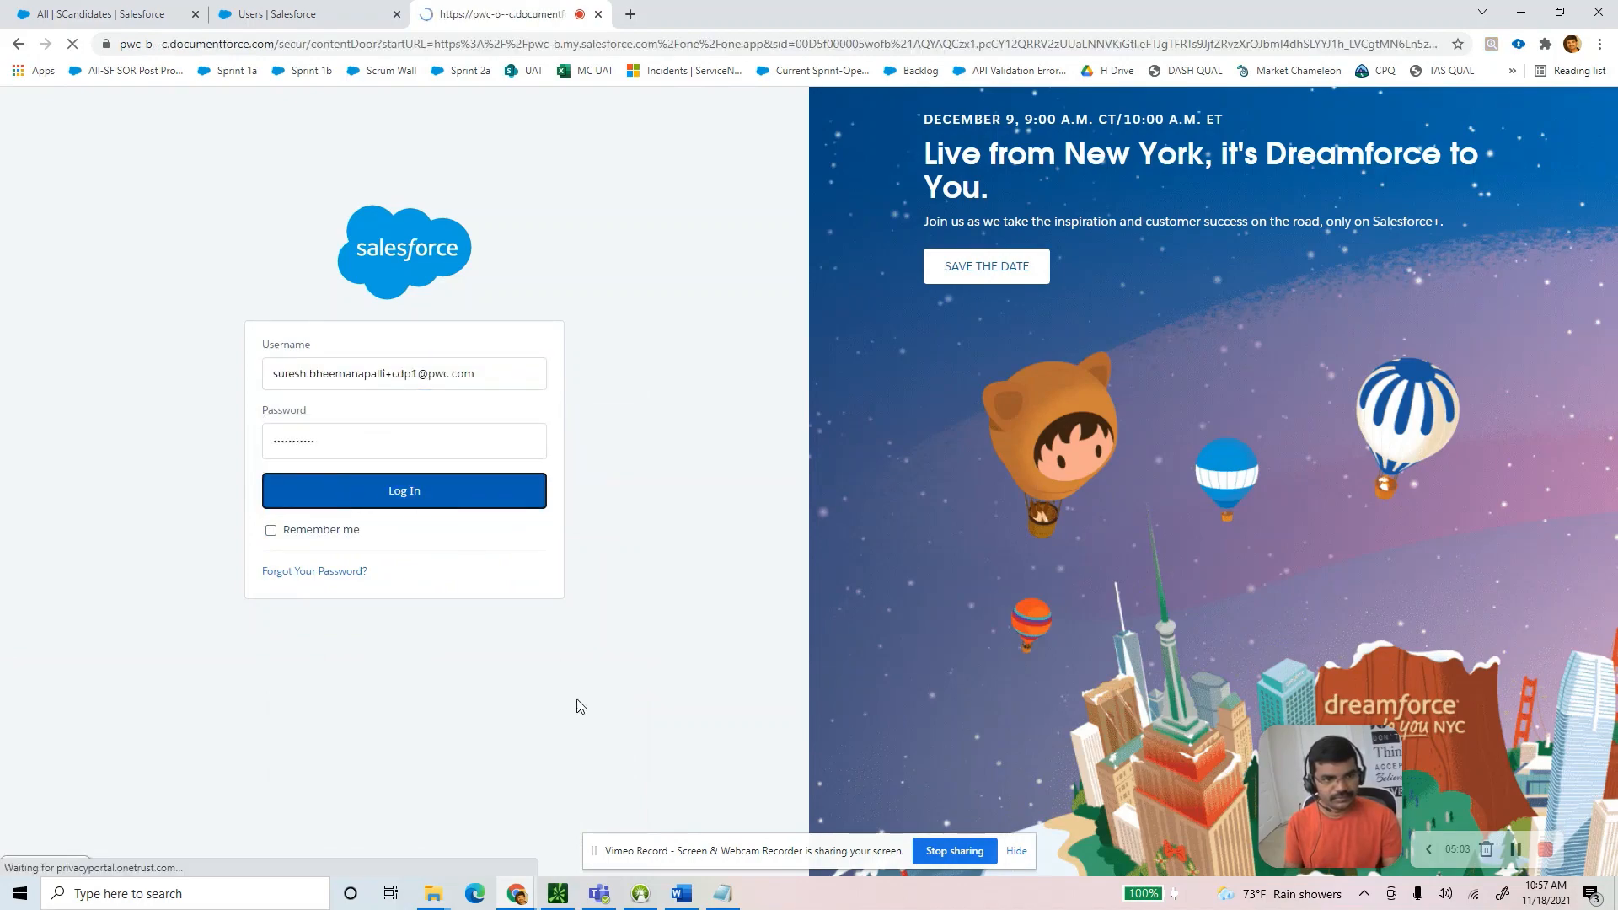
{"action": "key", "text": "alt+Tab"}
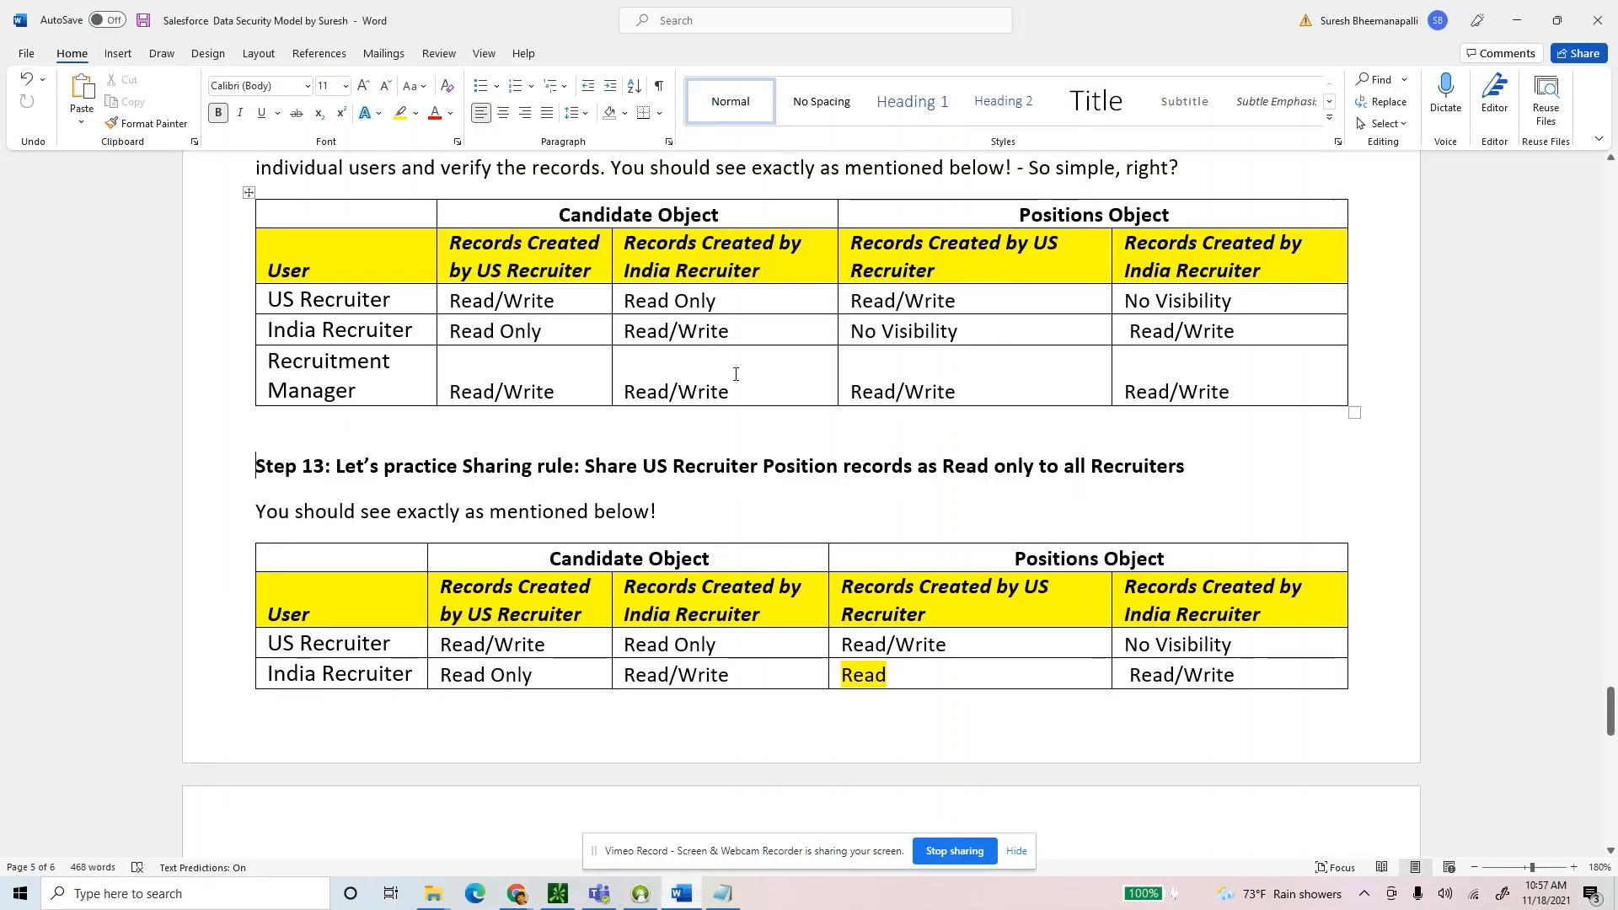
{"action": "scroll", "coordinate": [759, 376], "scroll_direction": "up", "scroll_amount": 2}
{"action": "scroll", "coordinate": [759, 376], "scroll_direction": "up", "scroll_amount": 2}
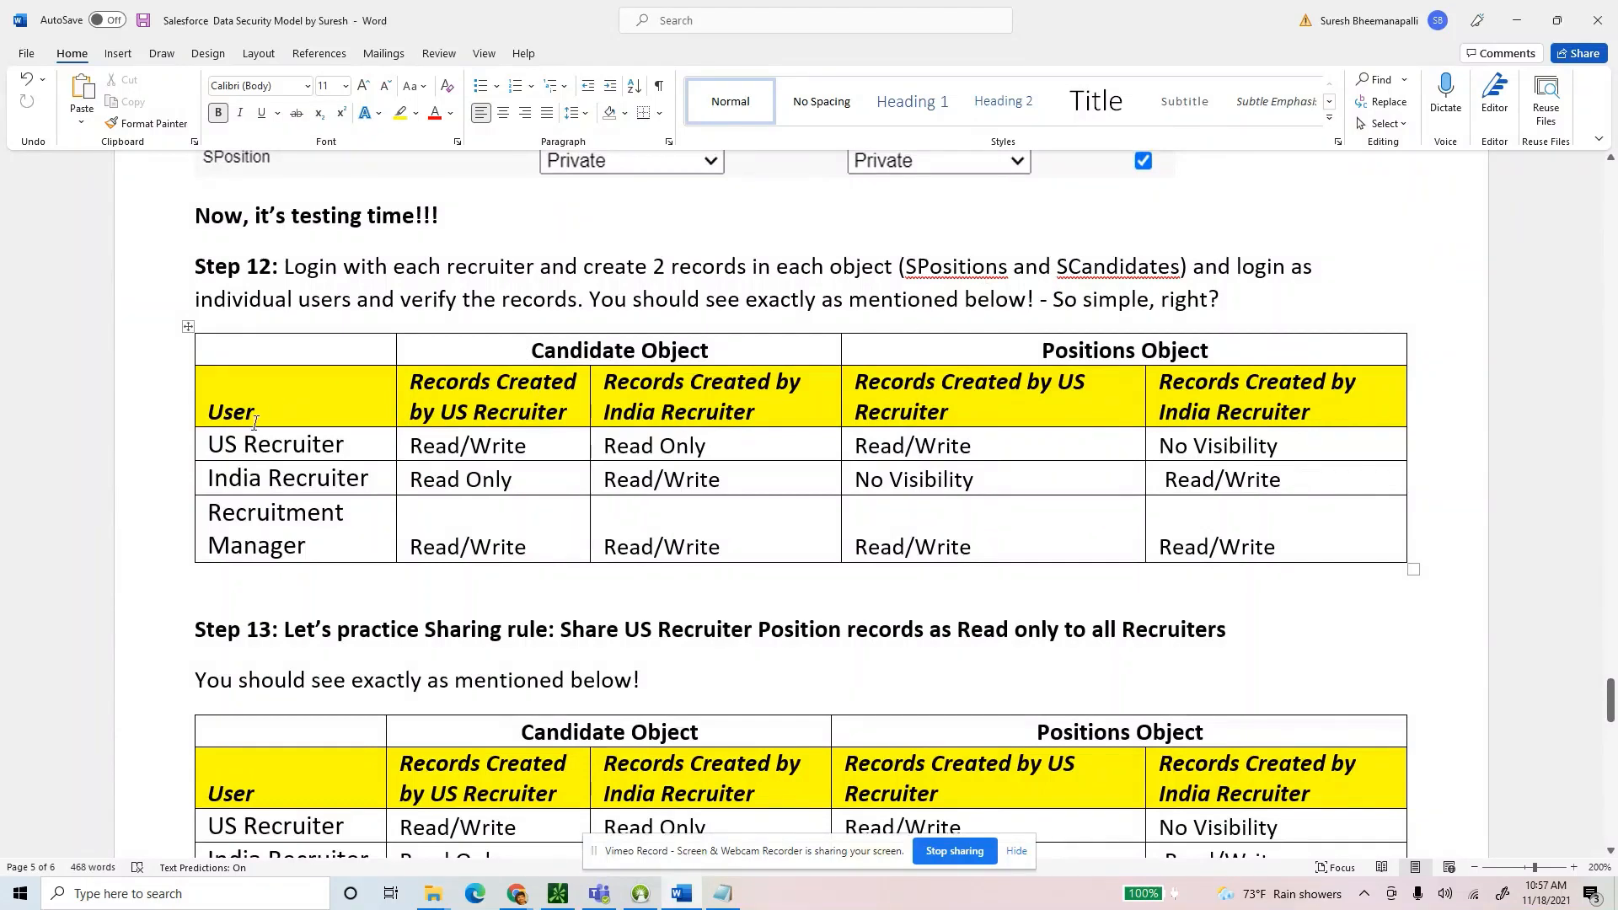
{"action": "left_click_drag", "start_coordinate": [233, 443], "coordinate": [336, 441]}
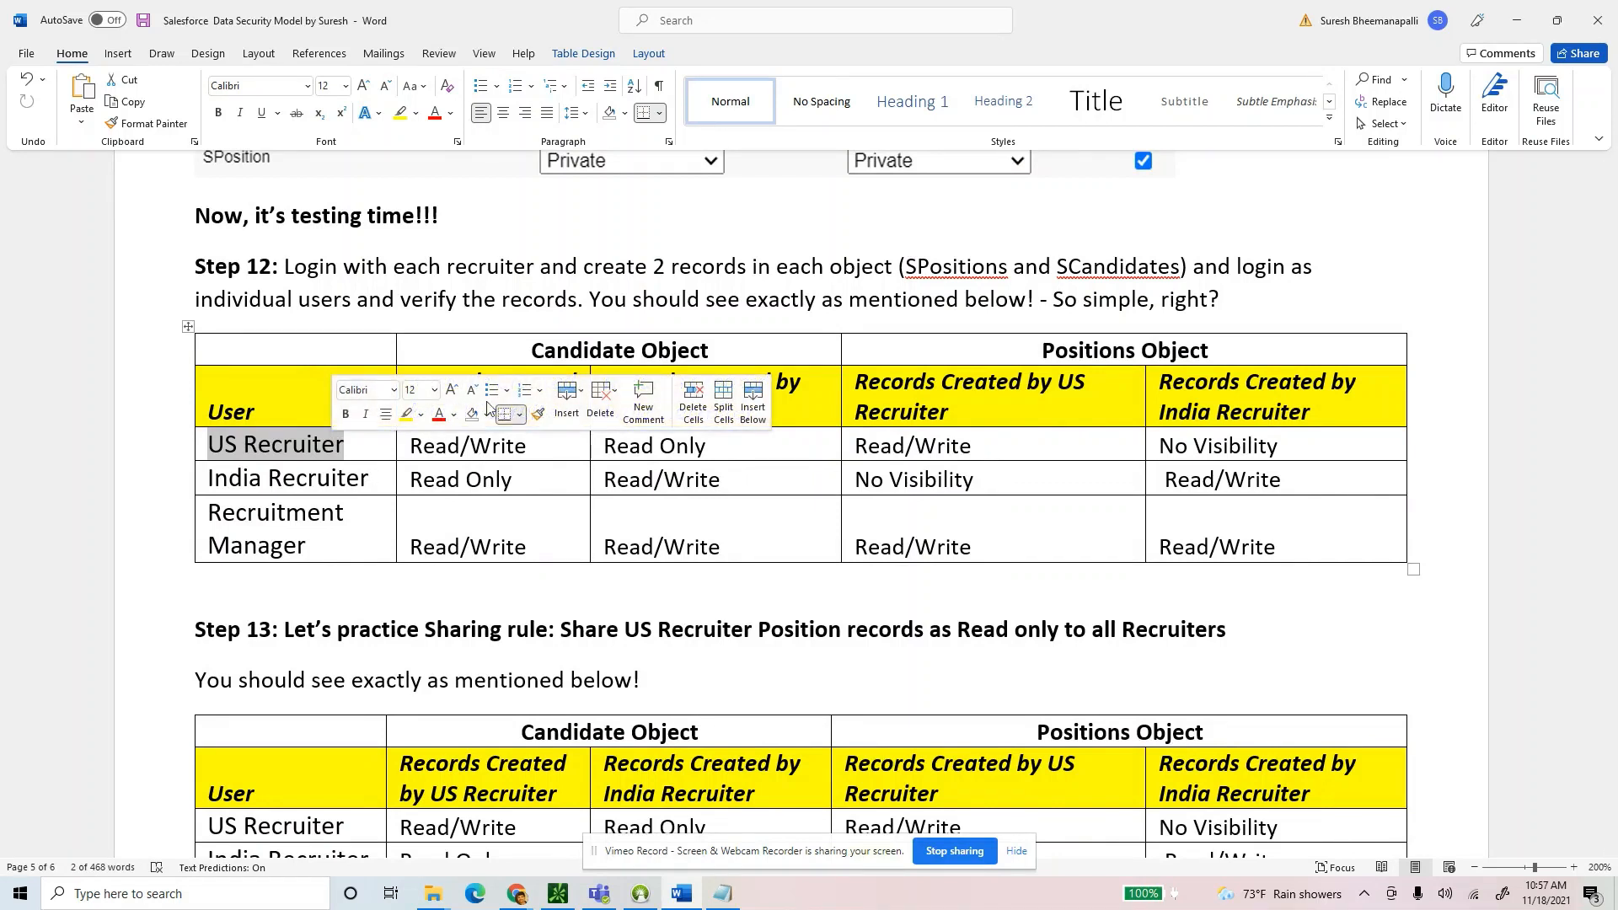
{"action": "left_click", "coordinate": [827, 440]}
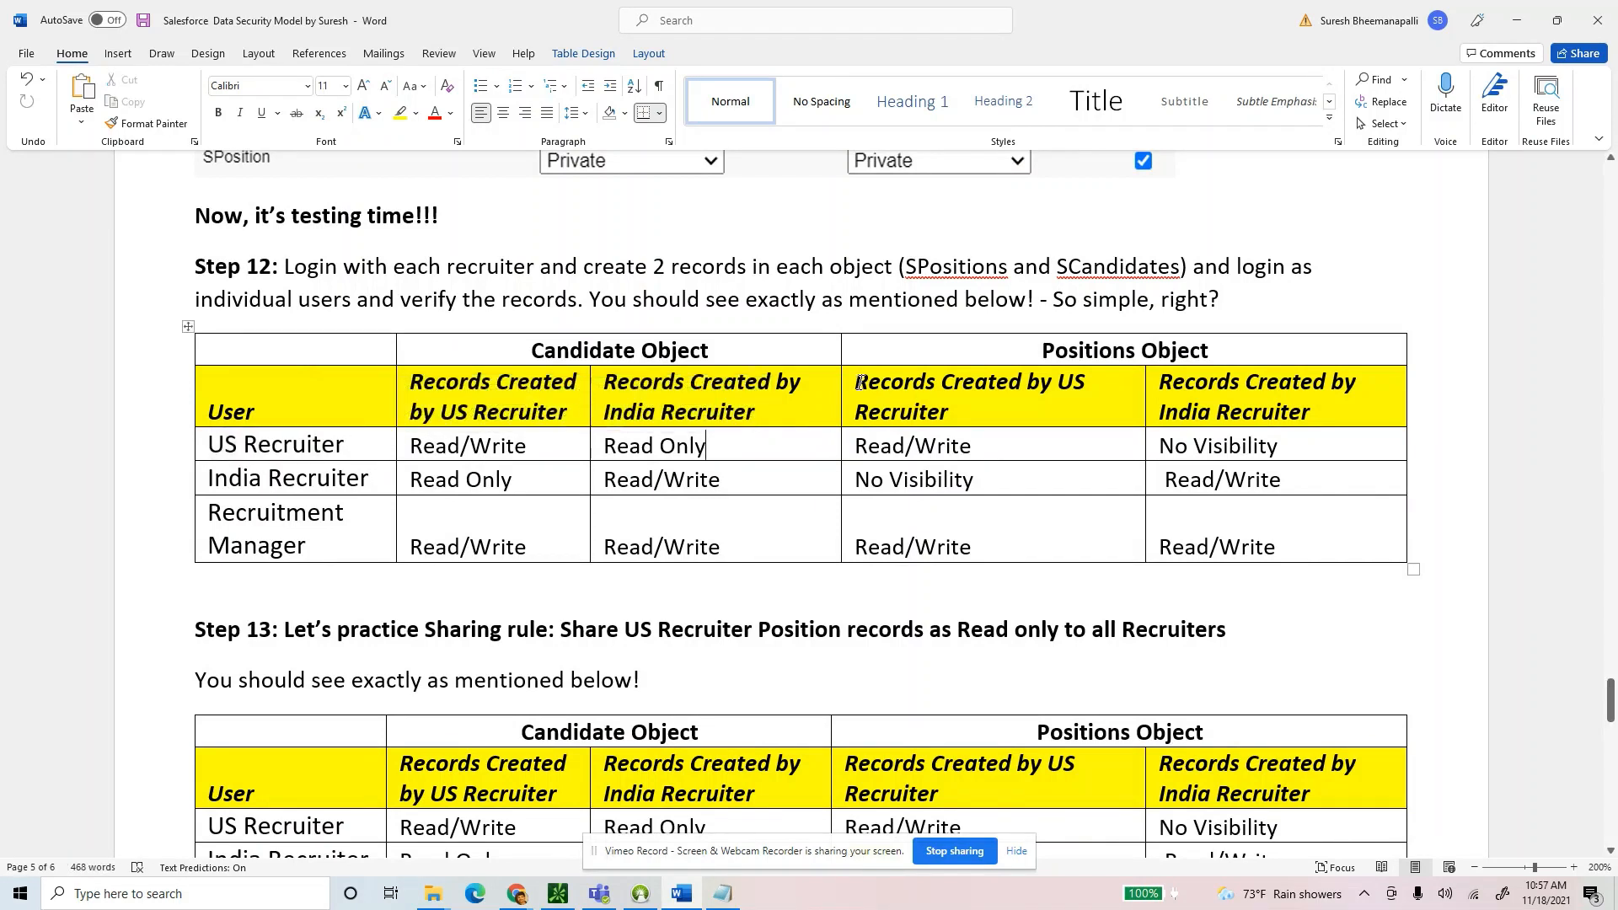
{"action": "left_click_drag", "start_coordinate": [412, 384], "coordinate": [632, 444]}
{"action": "left_click", "coordinate": [1004, 505]}
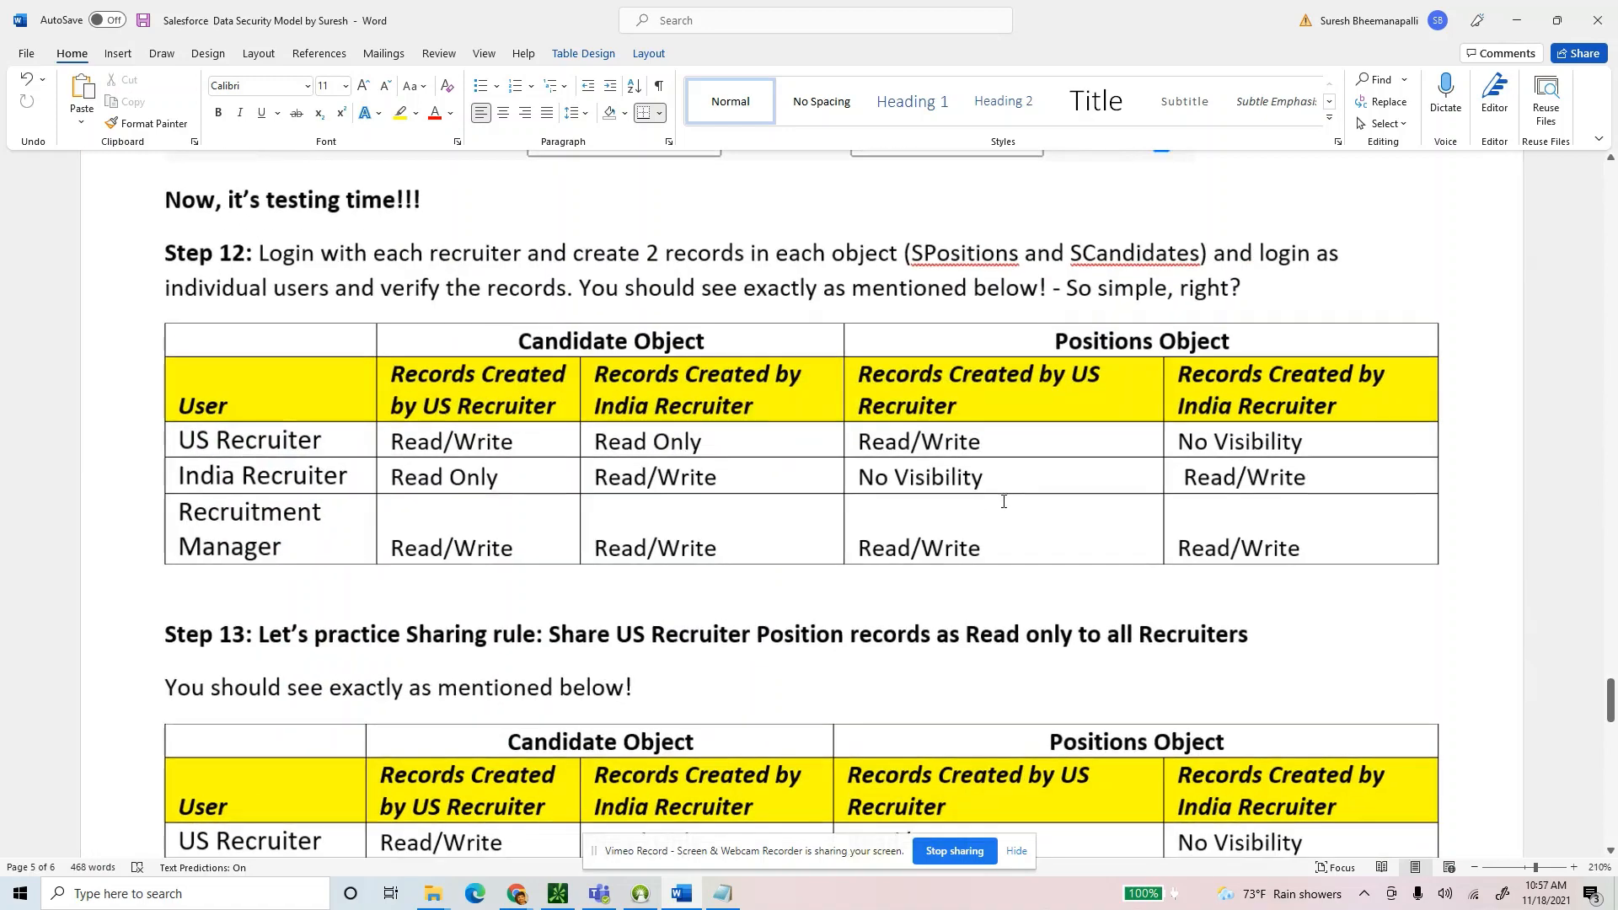
{"action": "scroll", "coordinate": [978, 498], "scroll_direction": "up", "scroll_amount": 3}
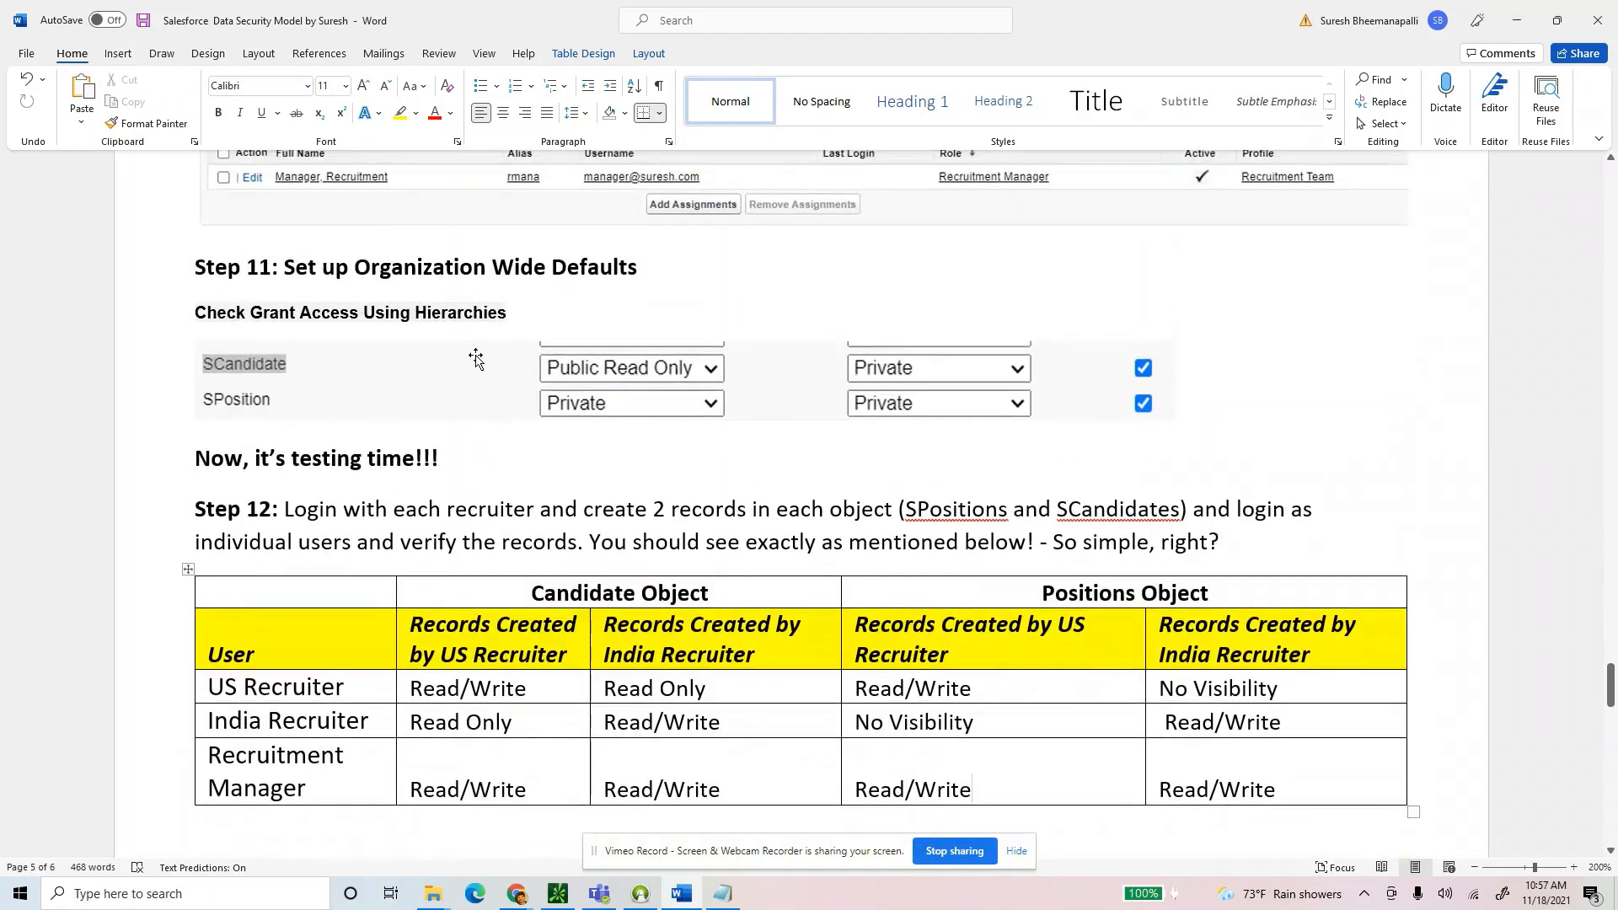
{"action": "left_click", "coordinate": [473, 356]}
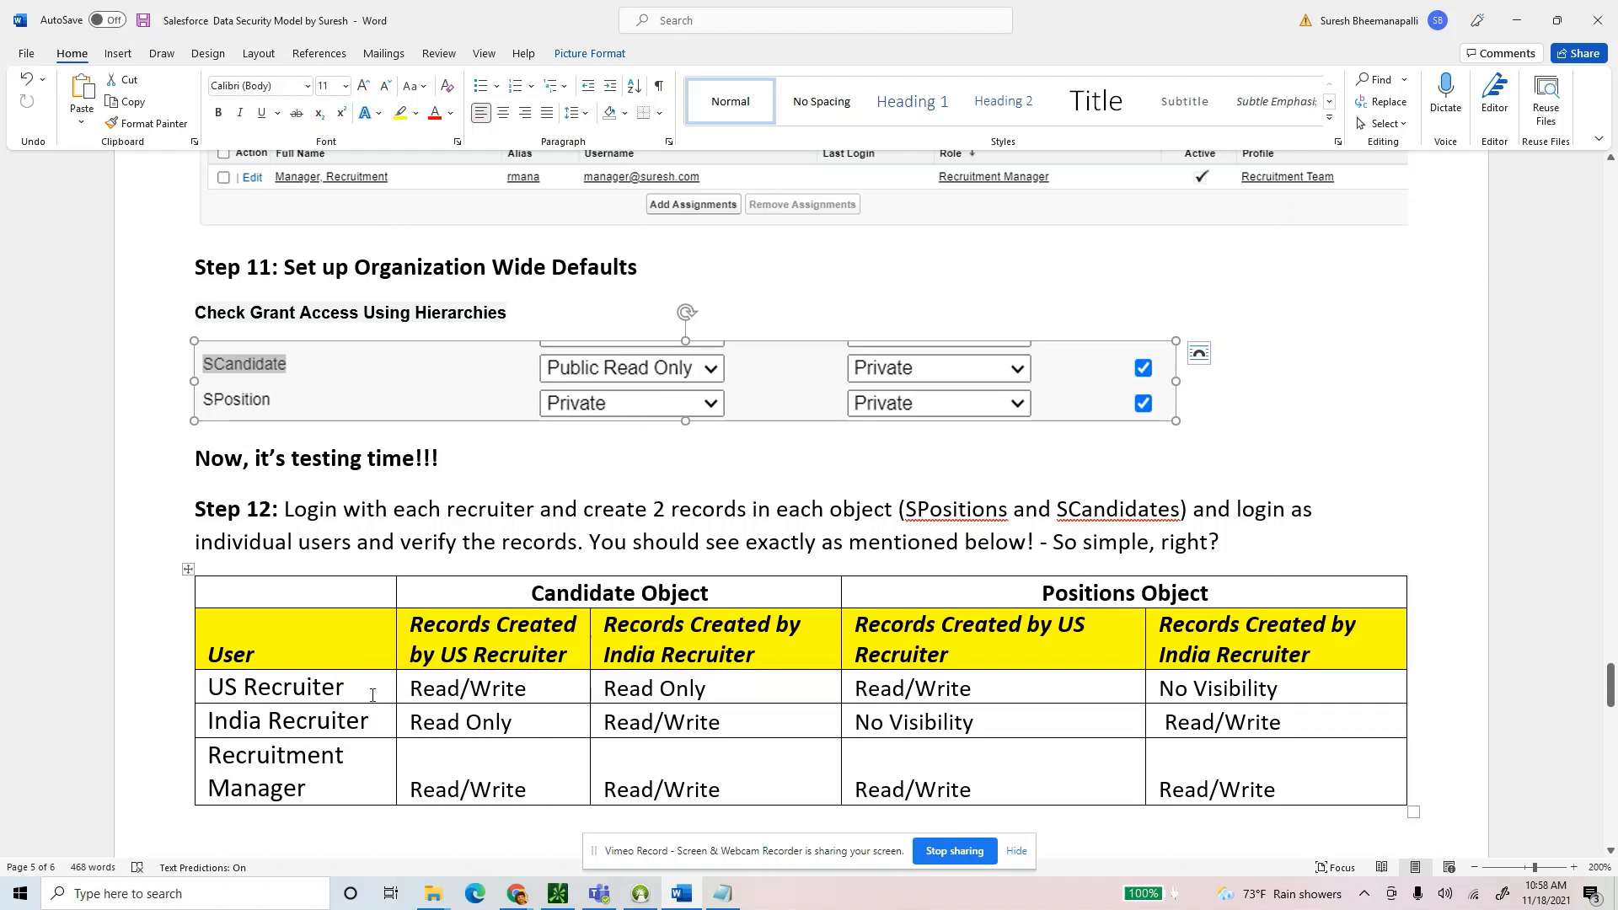
{"action": "left_click_drag", "start_coordinate": [356, 691], "coordinate": [211, 690]}
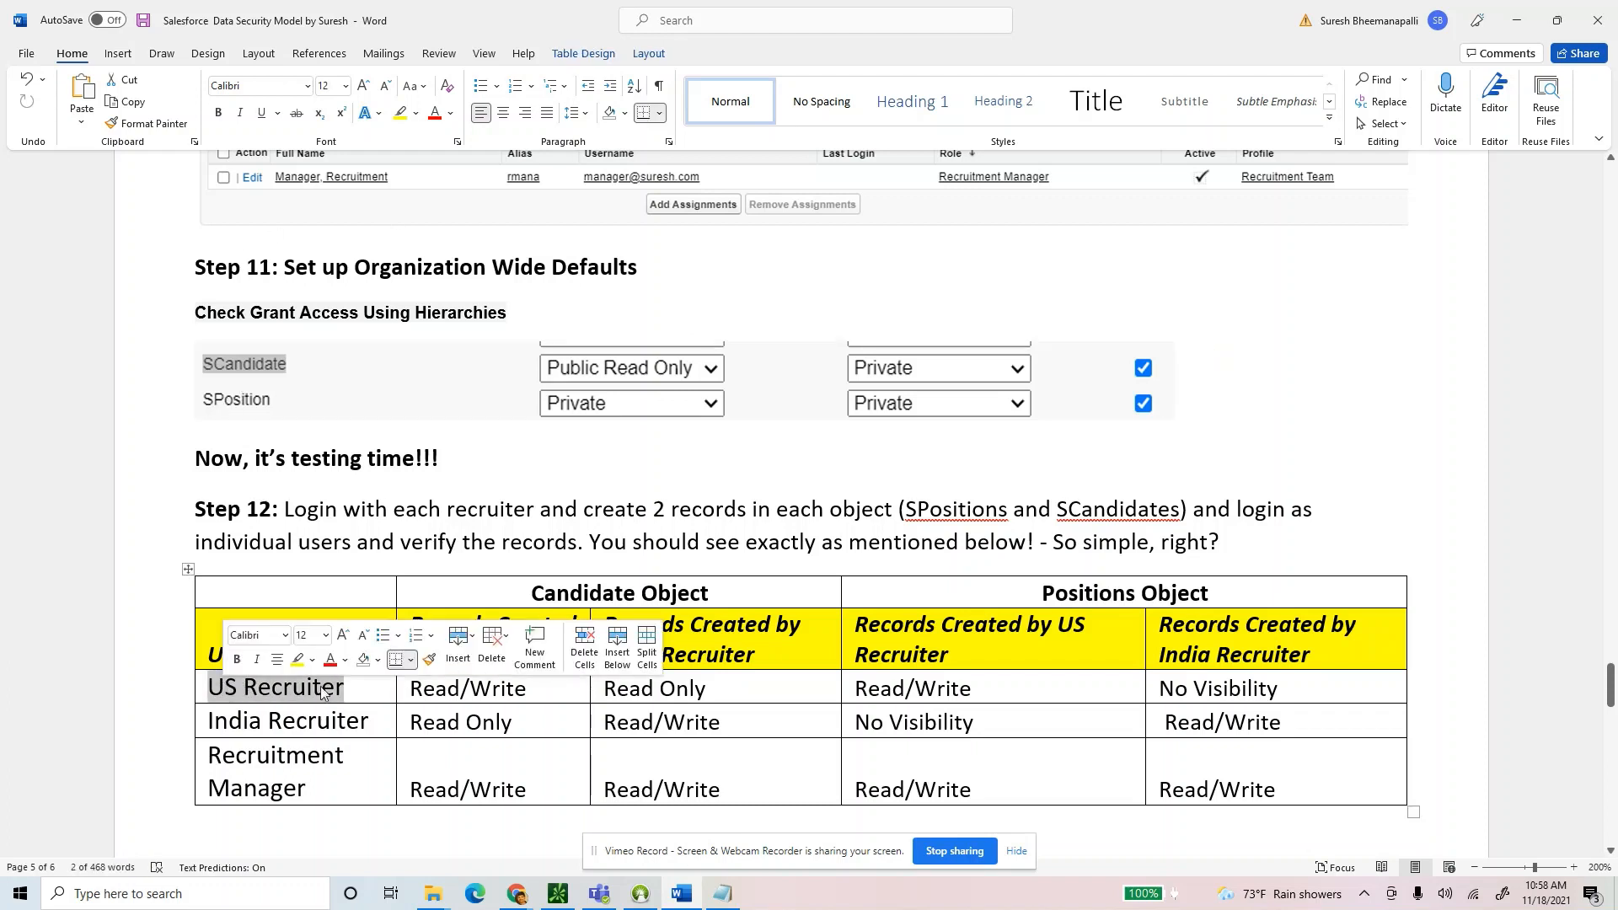
{"action": "left_click_drag", "start_coordinate": [410, 626], "coordinate": [570, 651]}
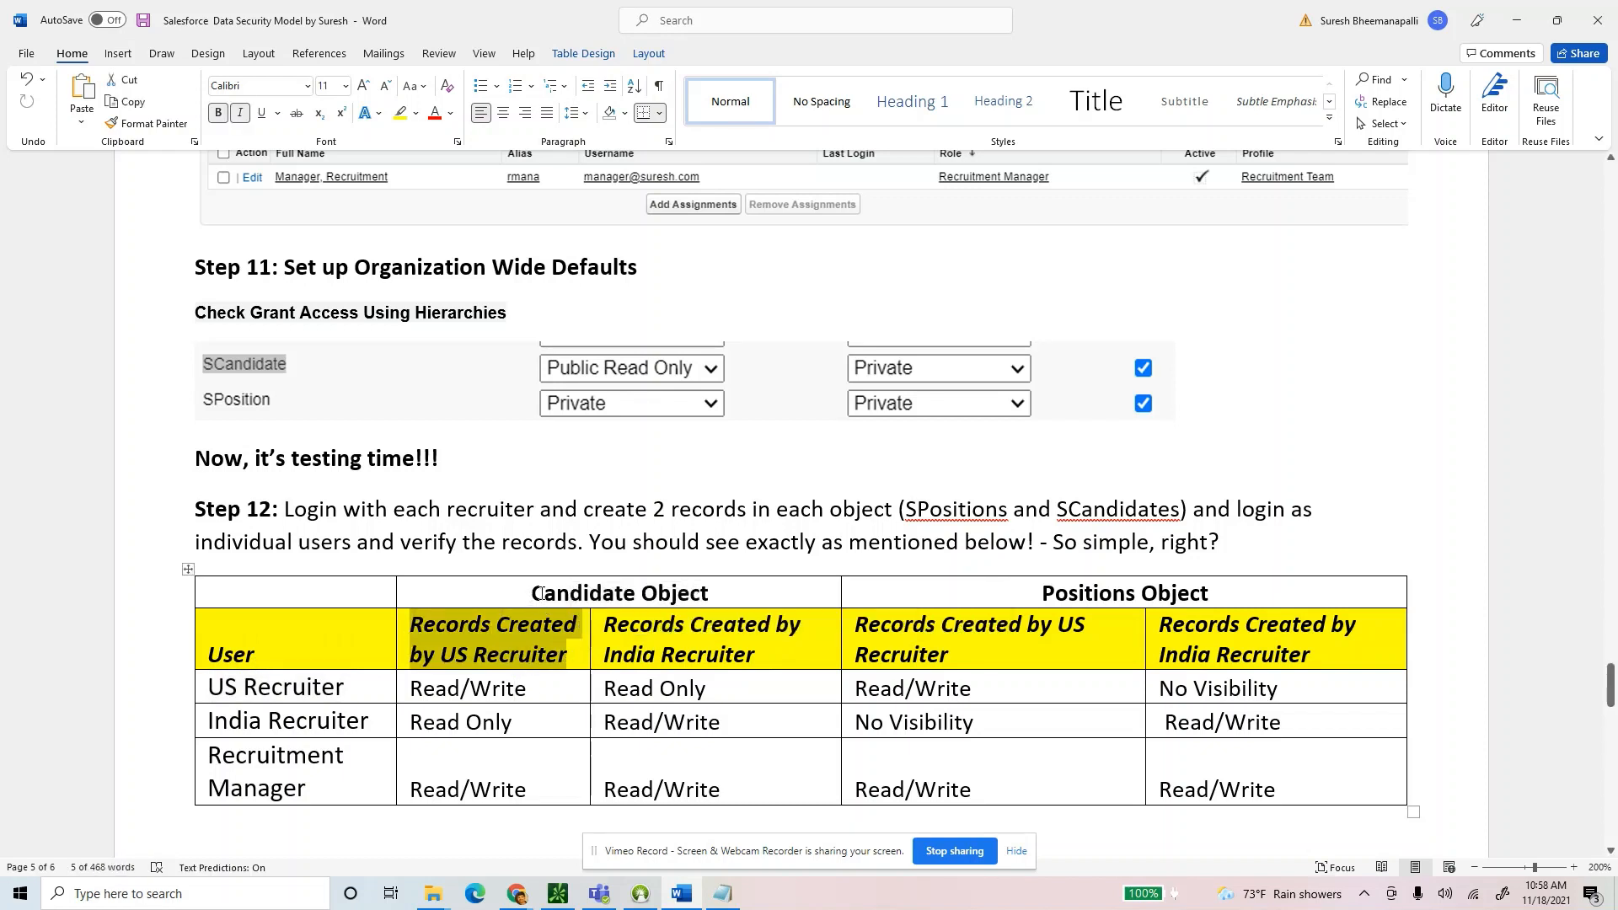
{"action": "left_click_drag", "start_coordinate": [532, 593], "coordinate": [710, 591]}
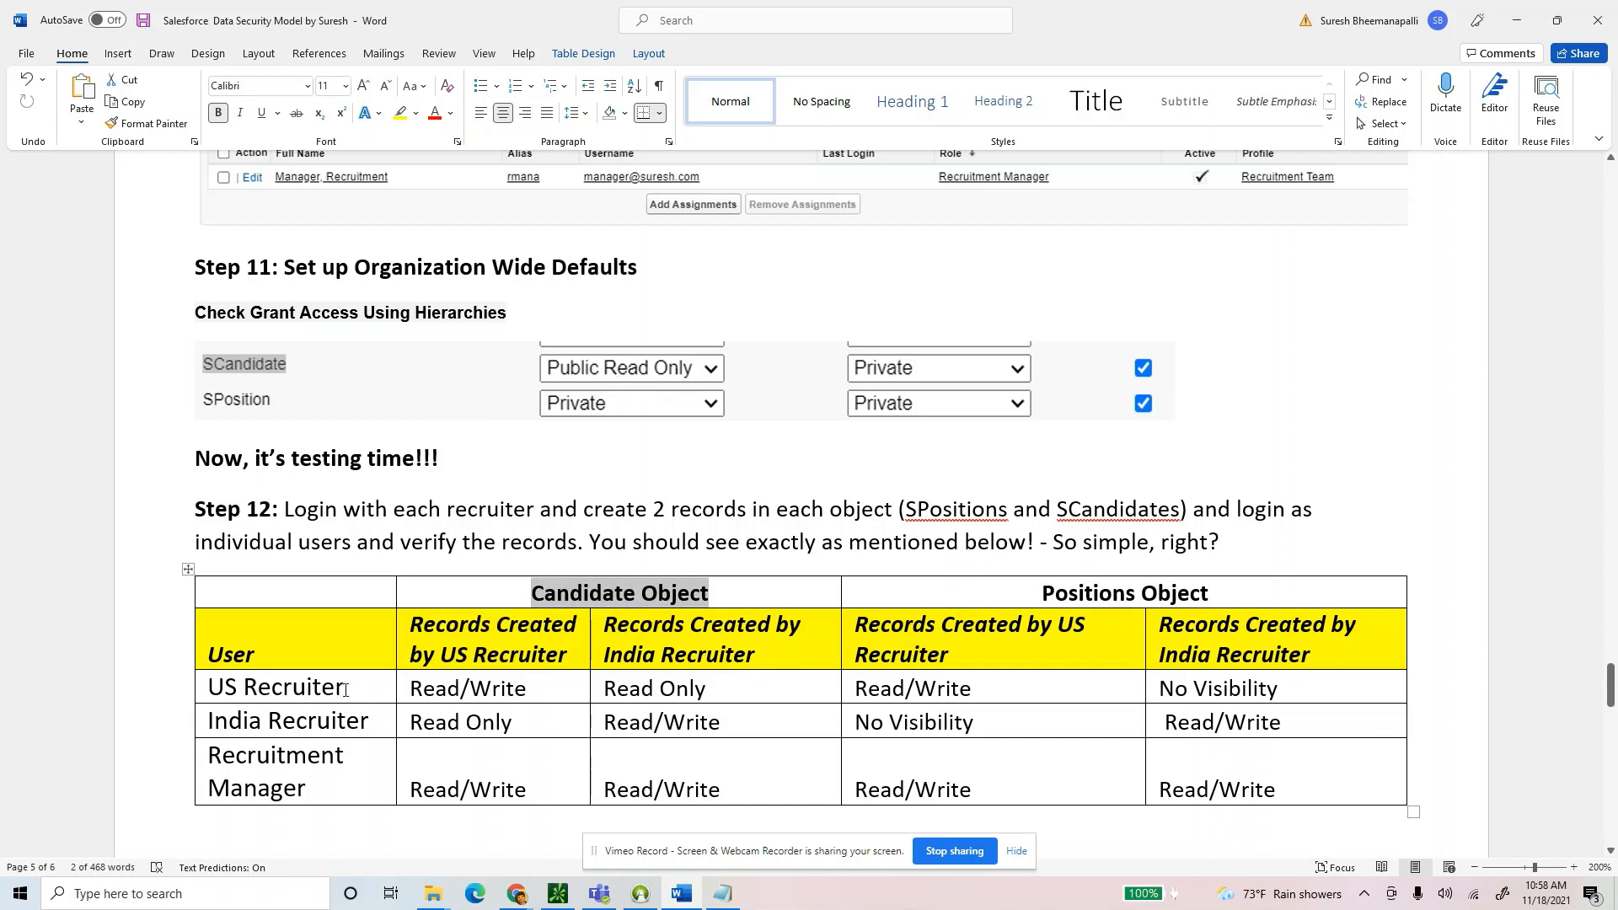
{"action": "left_click_drag", "start_coordinate": [344, 690], "coordinate": [207, 691]}
{"action": "left_click_drag", "start_coordinate": [527, 690], "coordinate": [423, 696]}
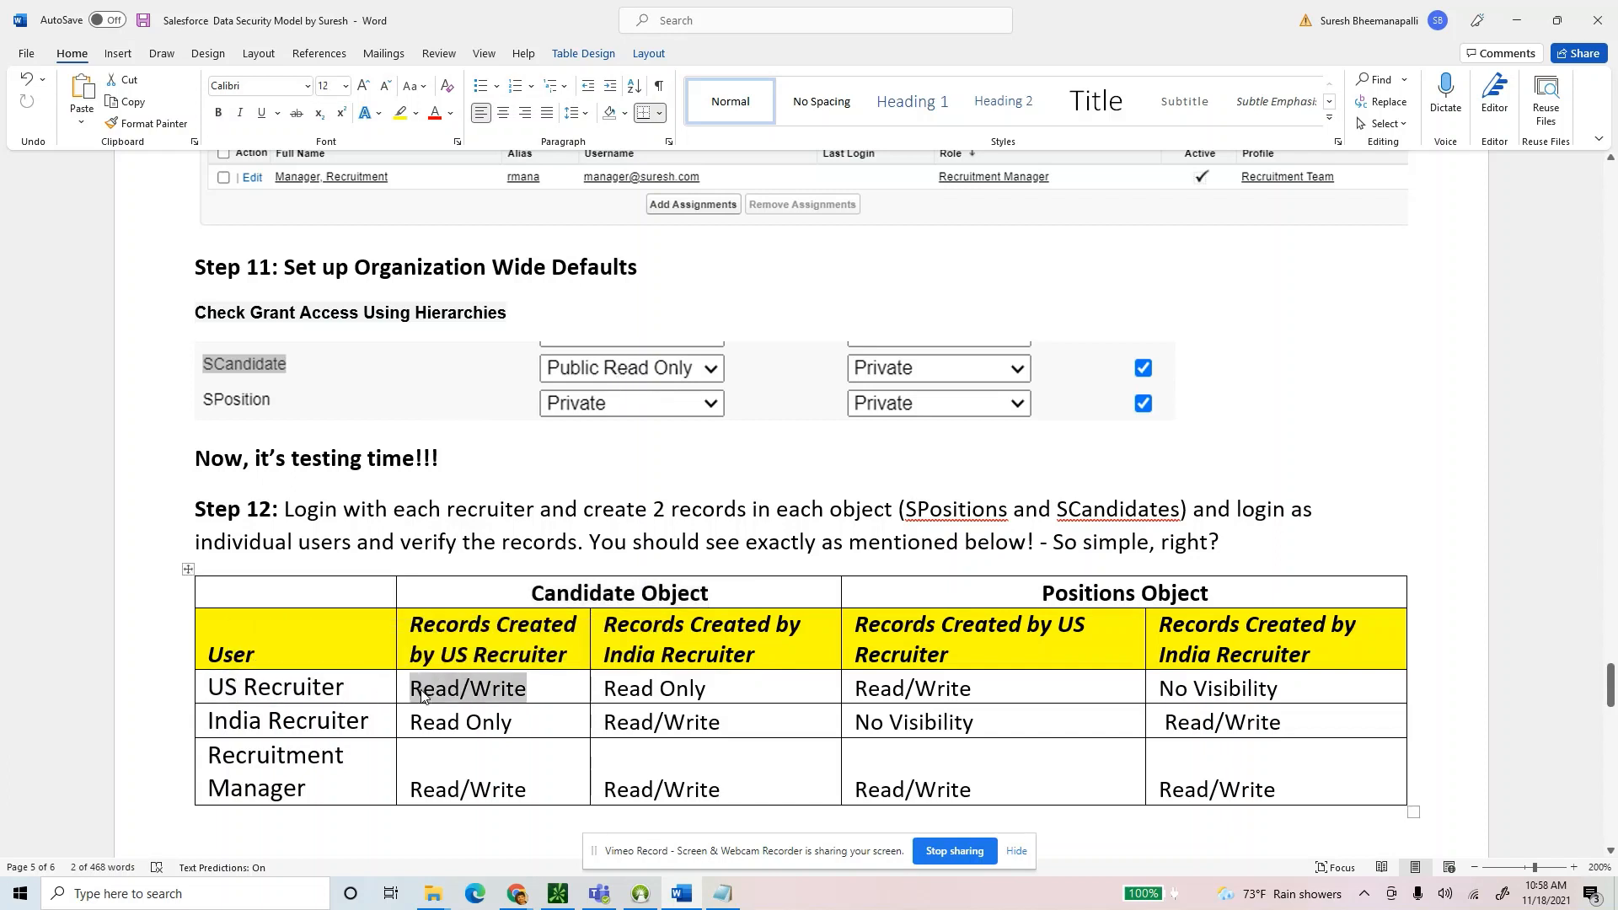
{"action": "left_click", "coordinate": [559, 693]}
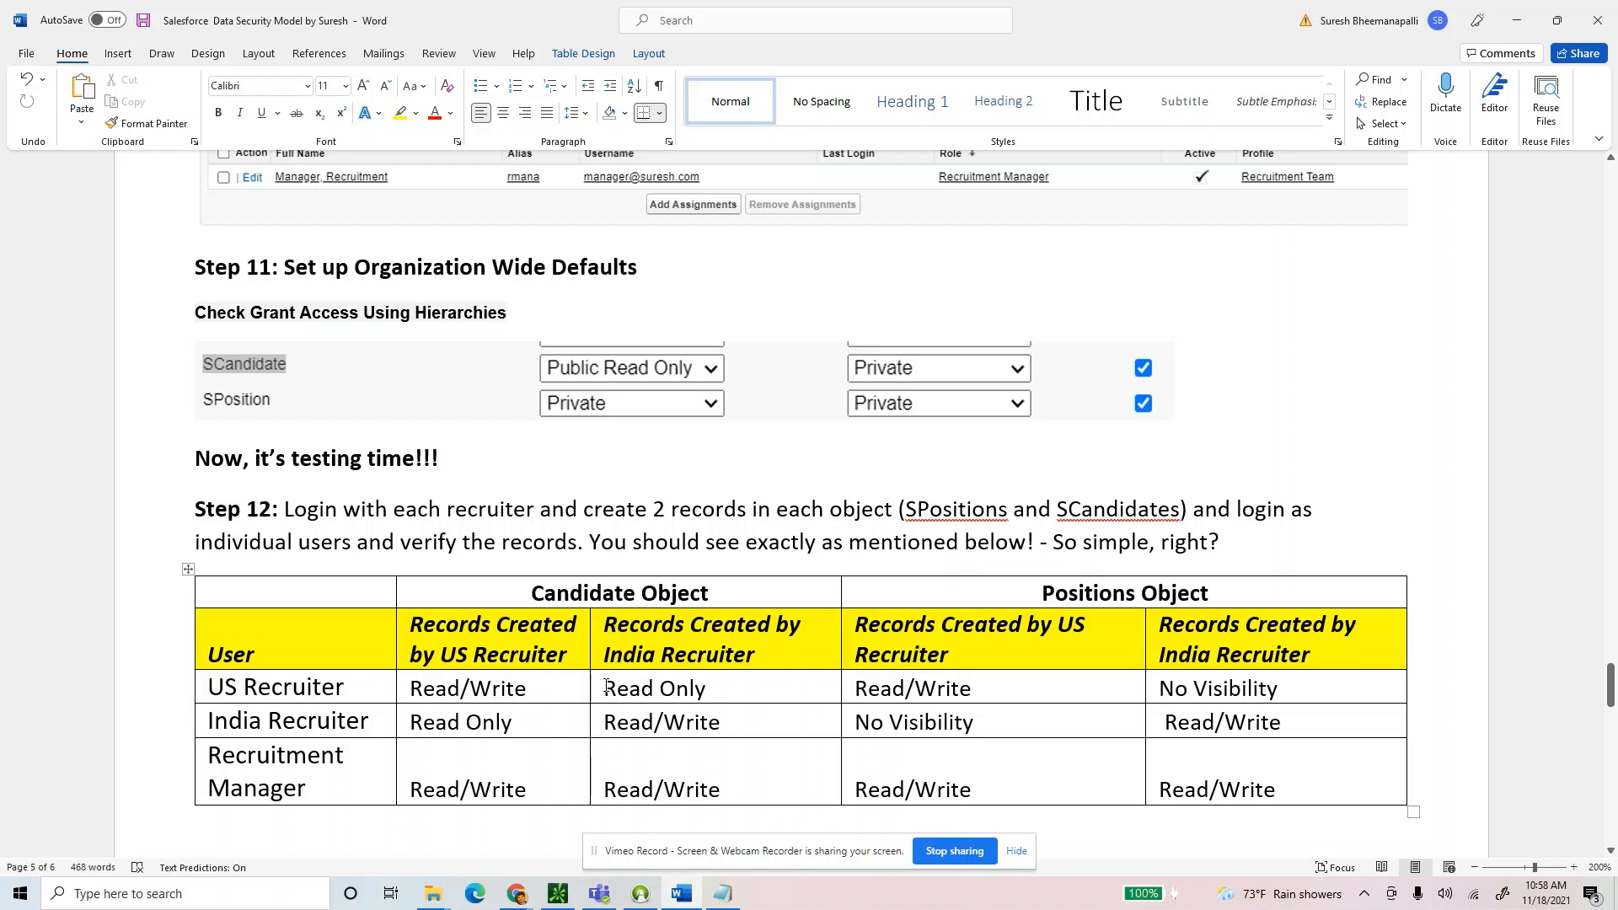
{"action": "left_click_drag", "start_coordinate": [529, 689], "coordinate": [410, 690]}
{"action": "left_click_drag", "start_coordinate": [603, 689], "coordinate": [740, 692]}
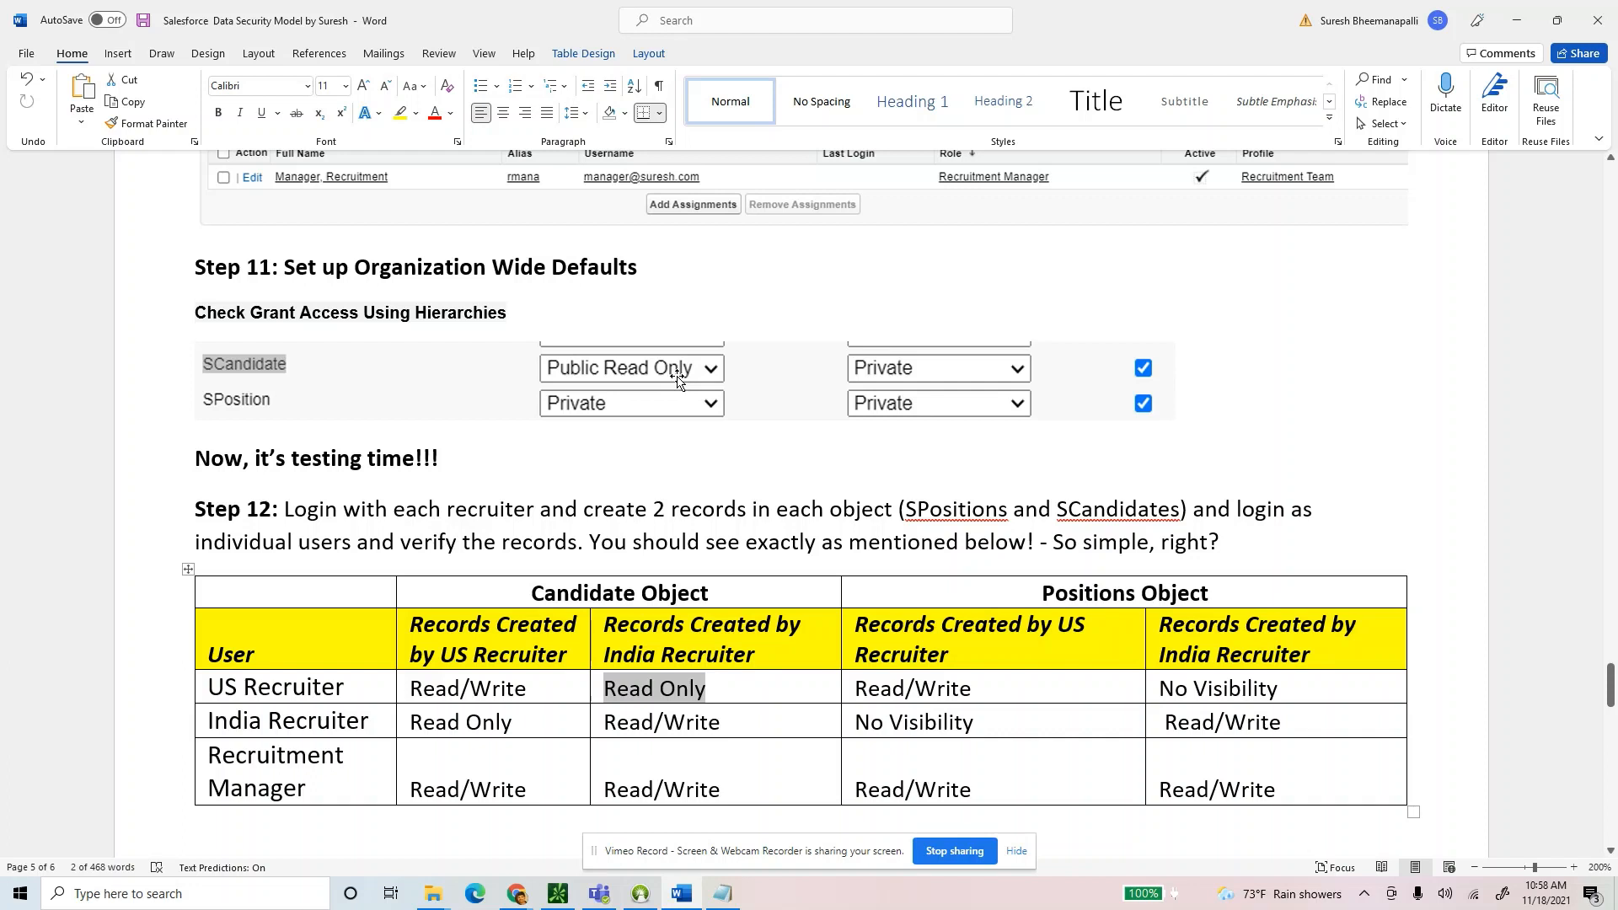
{"action": "left_click_drag", "start_coordinate": [706, 699], "coordinate": [619, 698]}
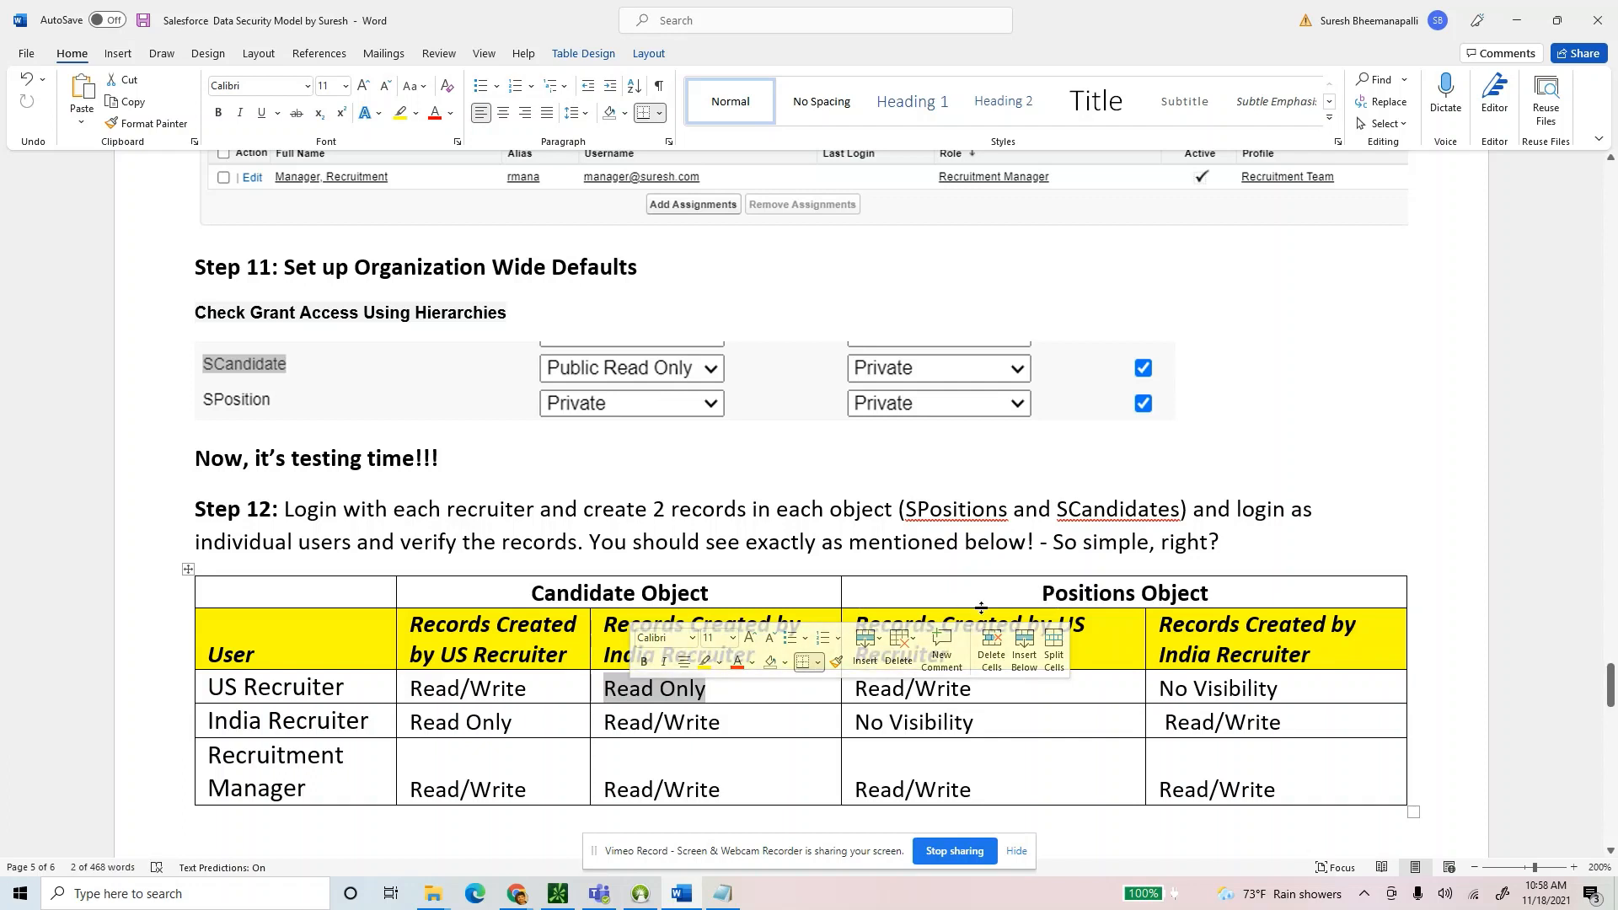
{"action": "left_click_drag", "start_coordinate": [372, 723], "coordinate": [208, 722]}
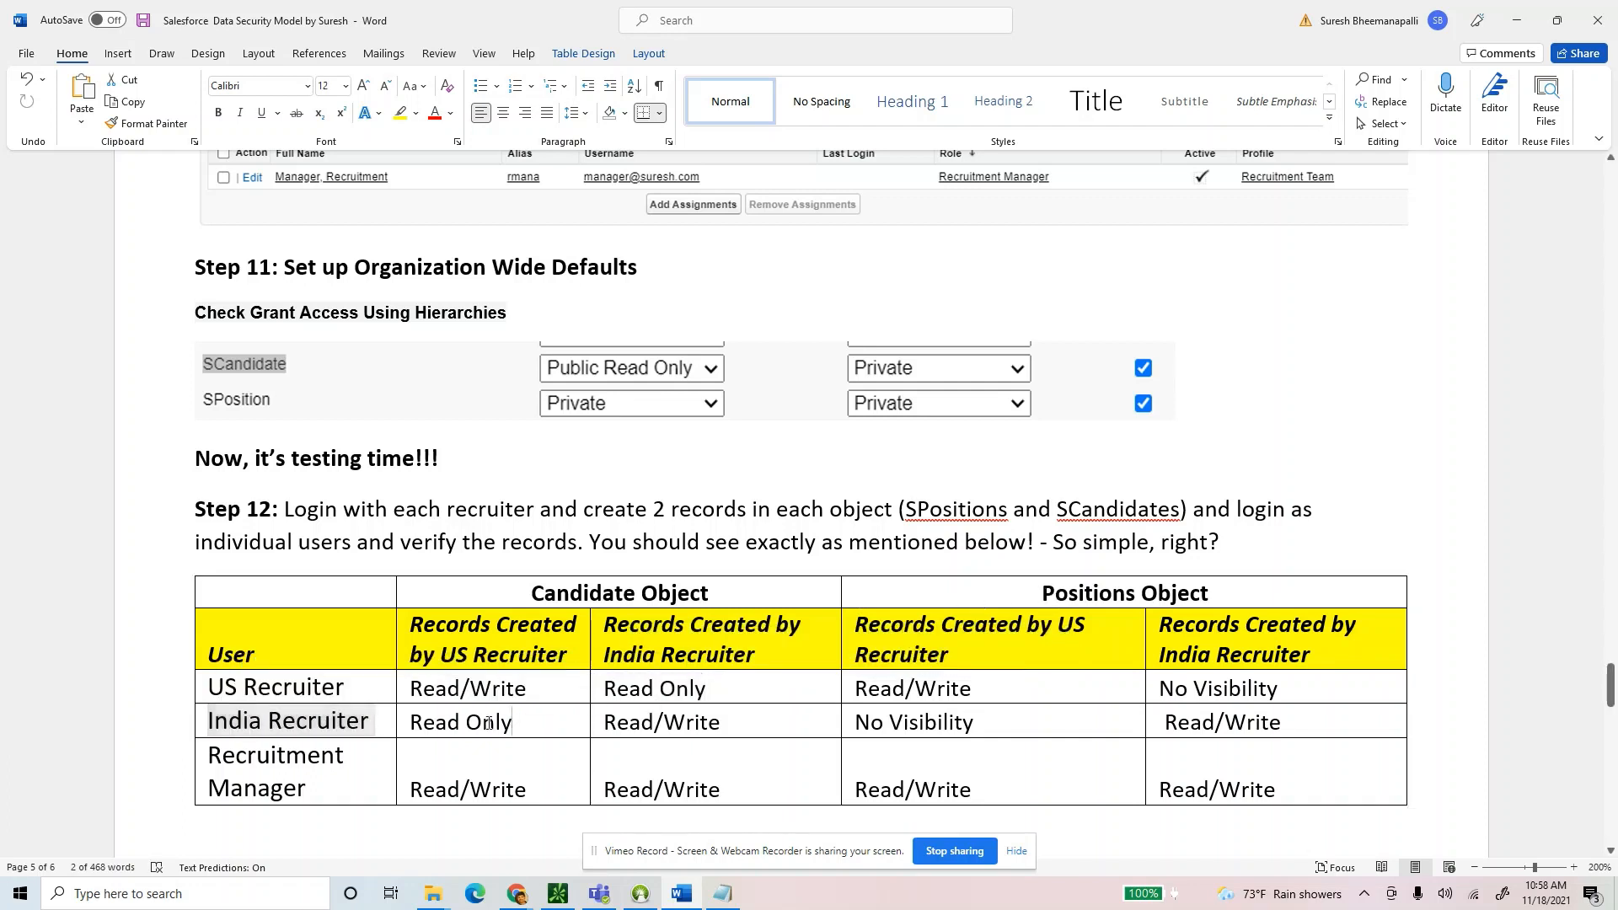
{"action": "left_click_drag", "start_coordinate": [519, 722], "coordinate": [416, 727]}
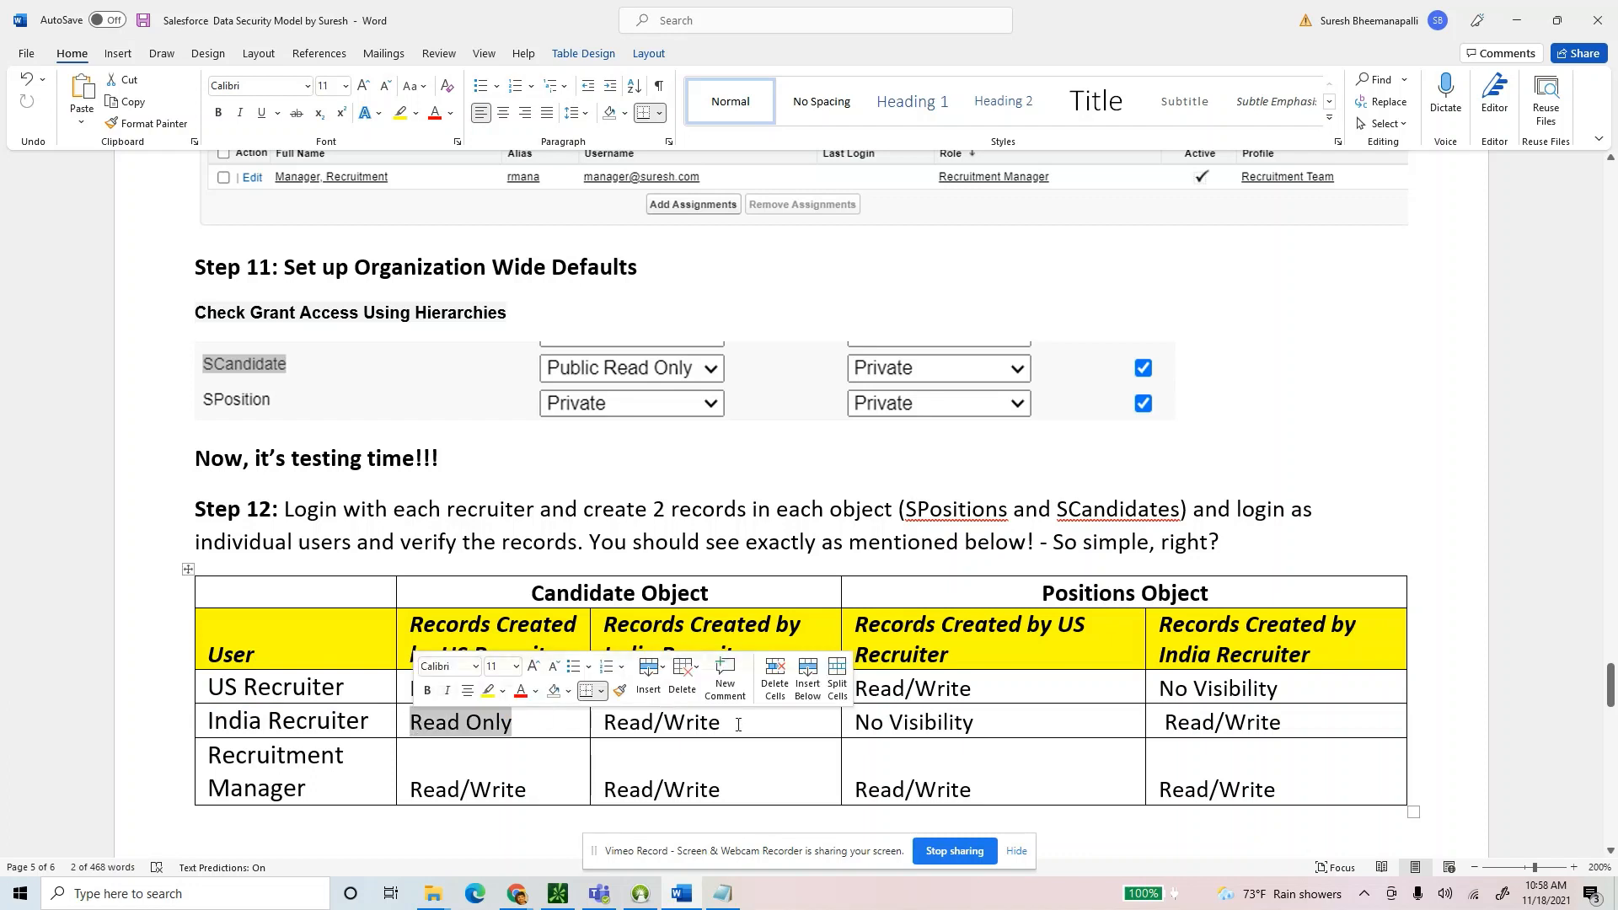
{"action": "left_click_drag", "start_coordinate": [739, 725], "coordinate": [485, 604]}
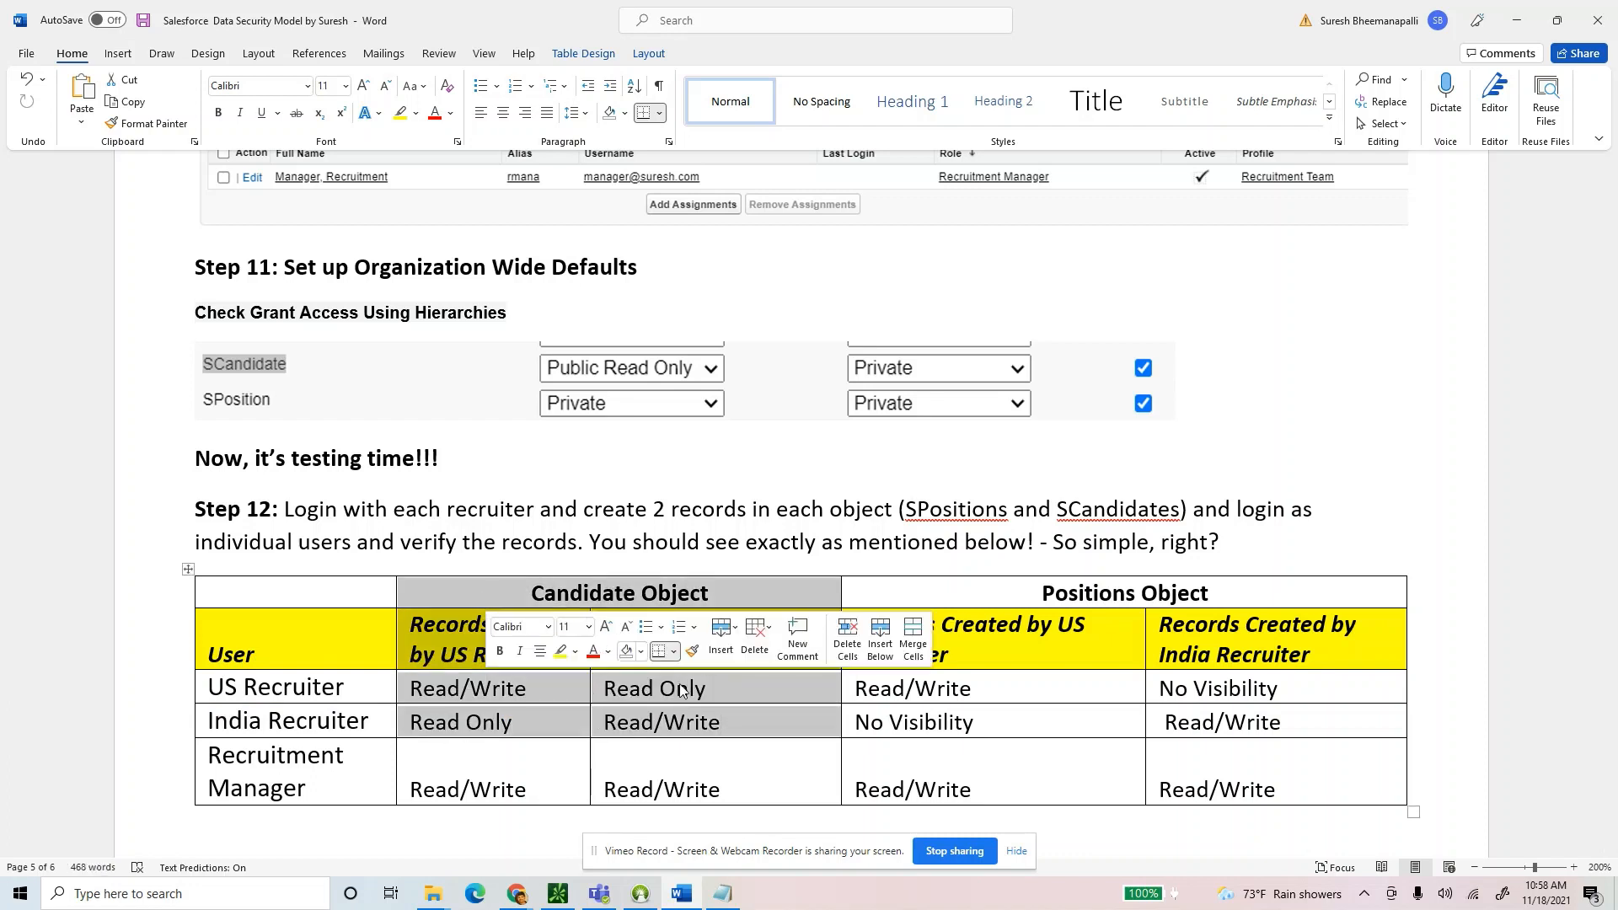
{"action": "left_click", "coordinate": [779, 720]}
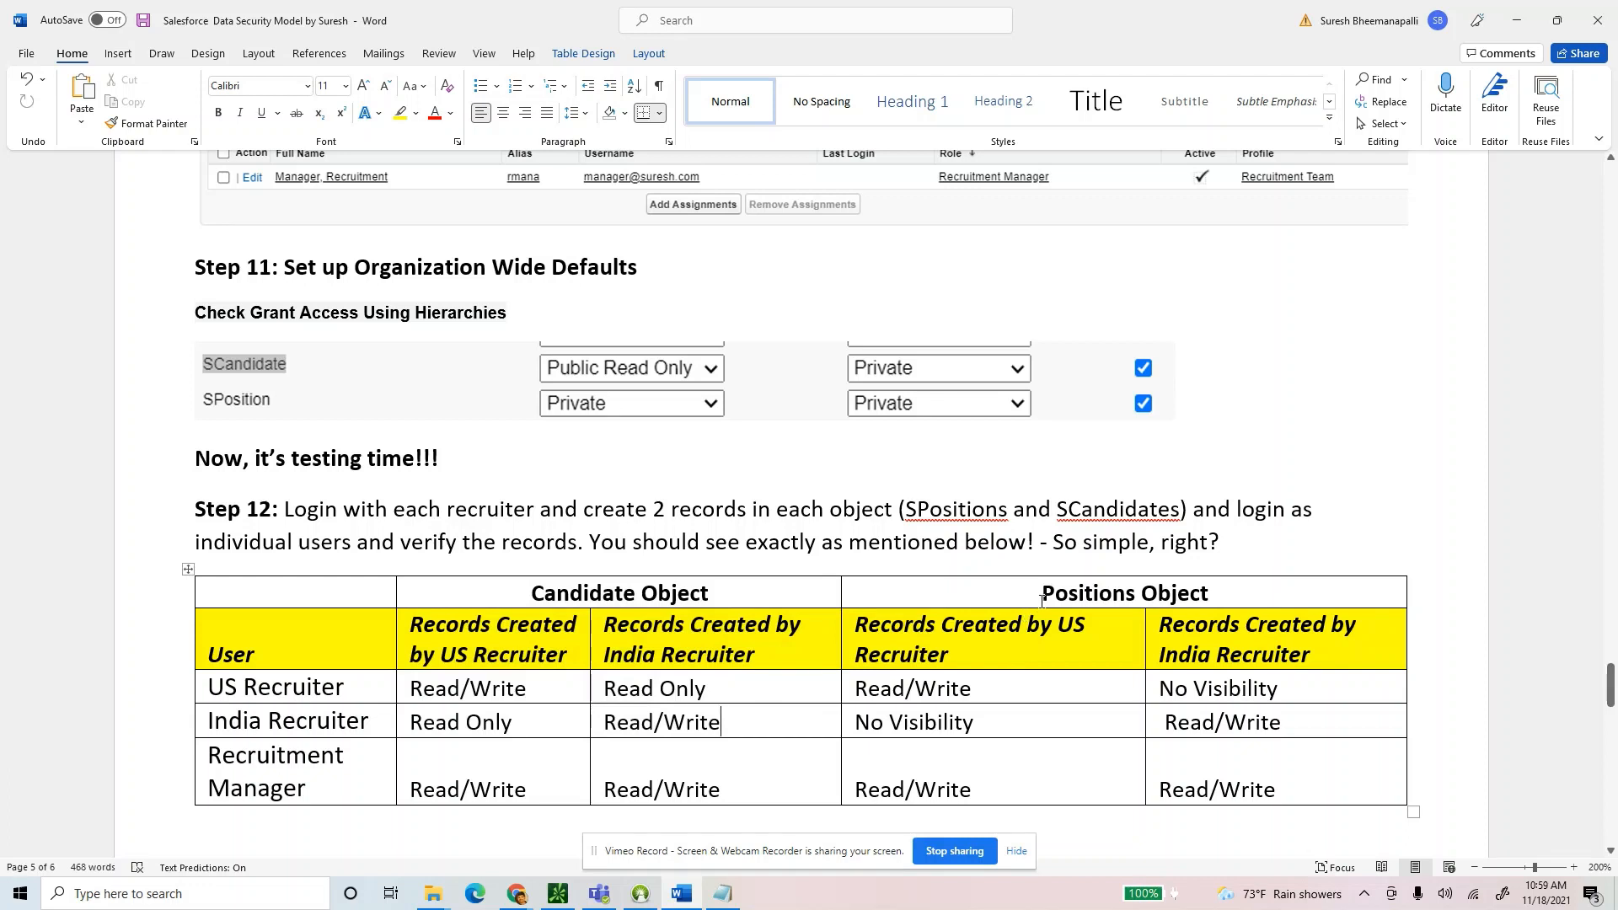
{"action": "left_click_drag", "start_coordinate": [1043, 600], "coordinate": [1210, 595]}
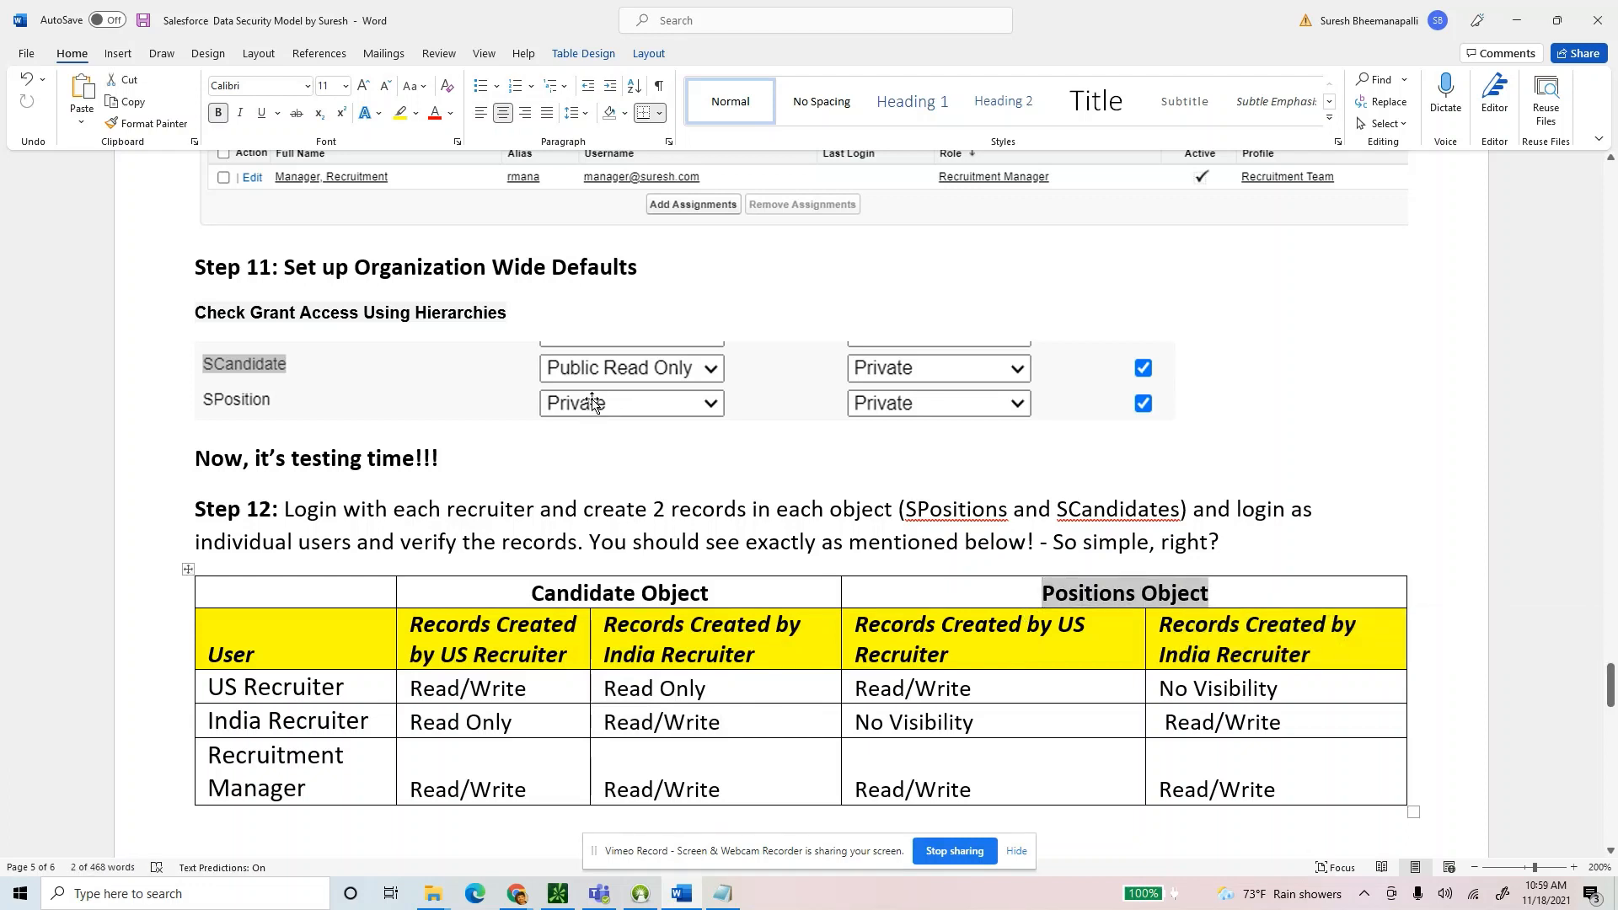
{"action": "left_click_drag", "start_coordinate": [976, 690], "coordinate": [853, 689]}
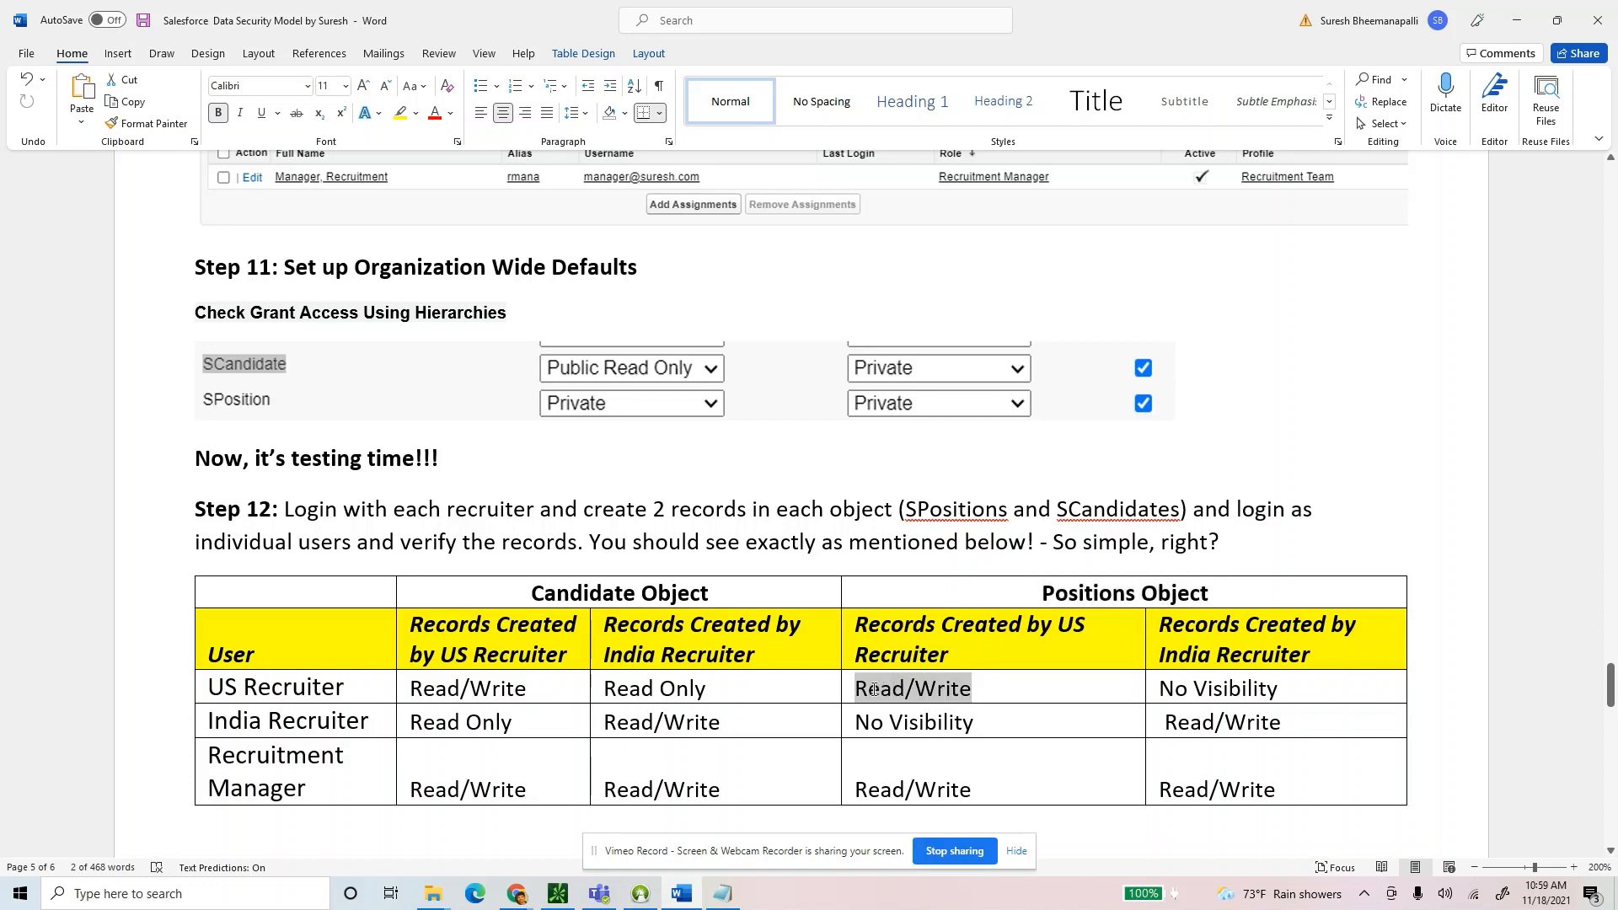
{"action": "left_click_drag", "start_coordinate": [1280, 689], "coordinate": [1159, 691]}
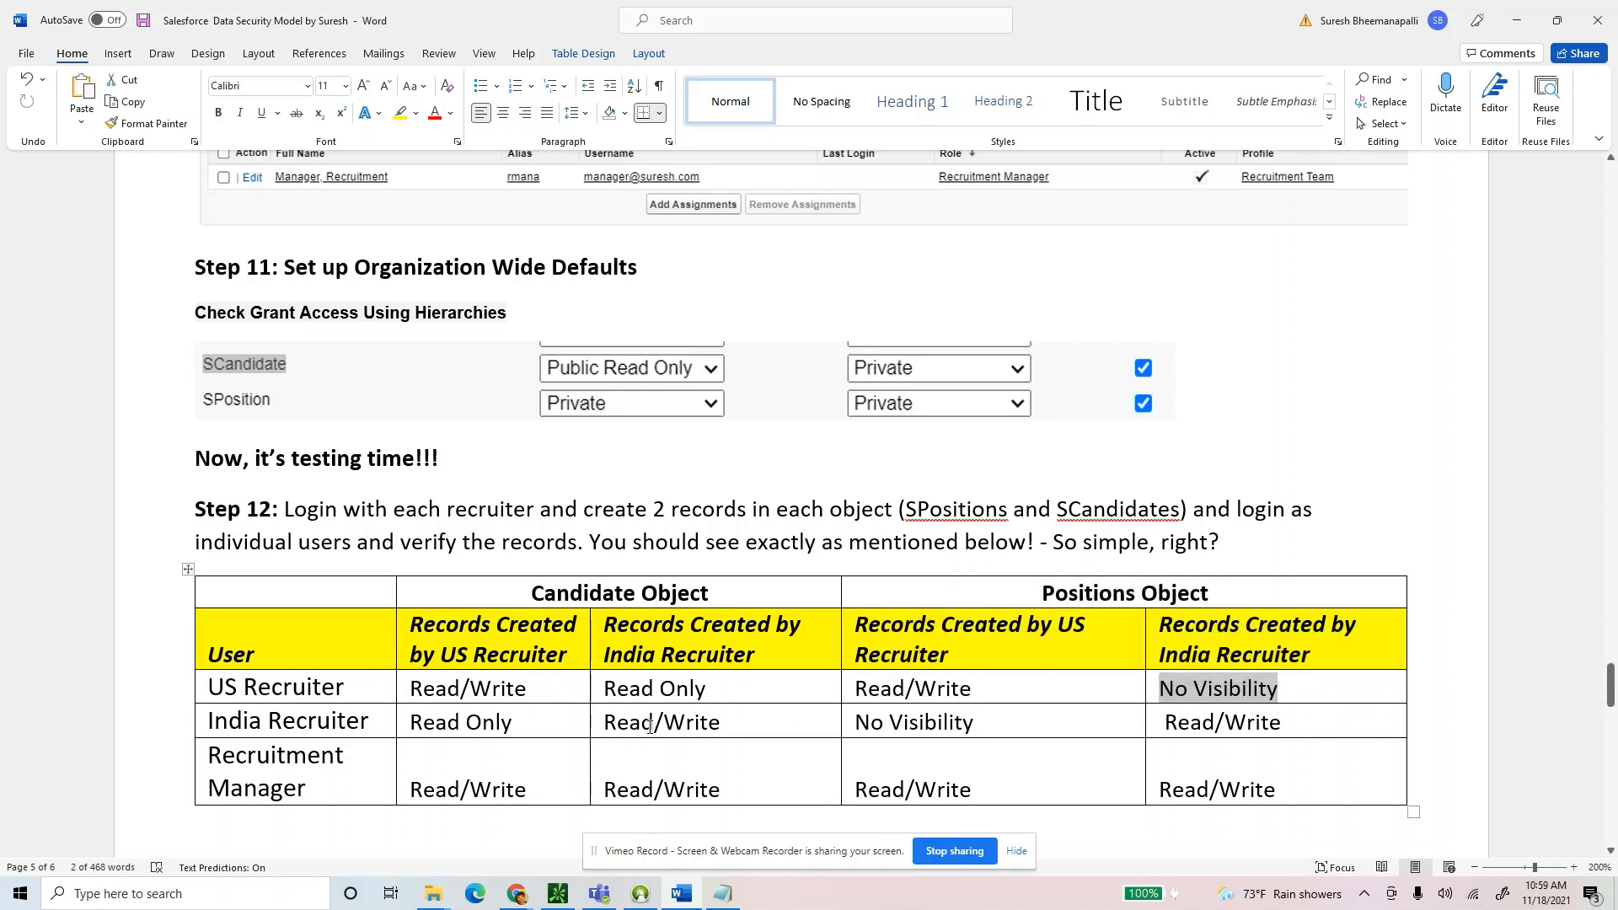
{"action": "left_click_drag", "start_coordinate": [1325, 730], "coordinate": [1190, 723]}
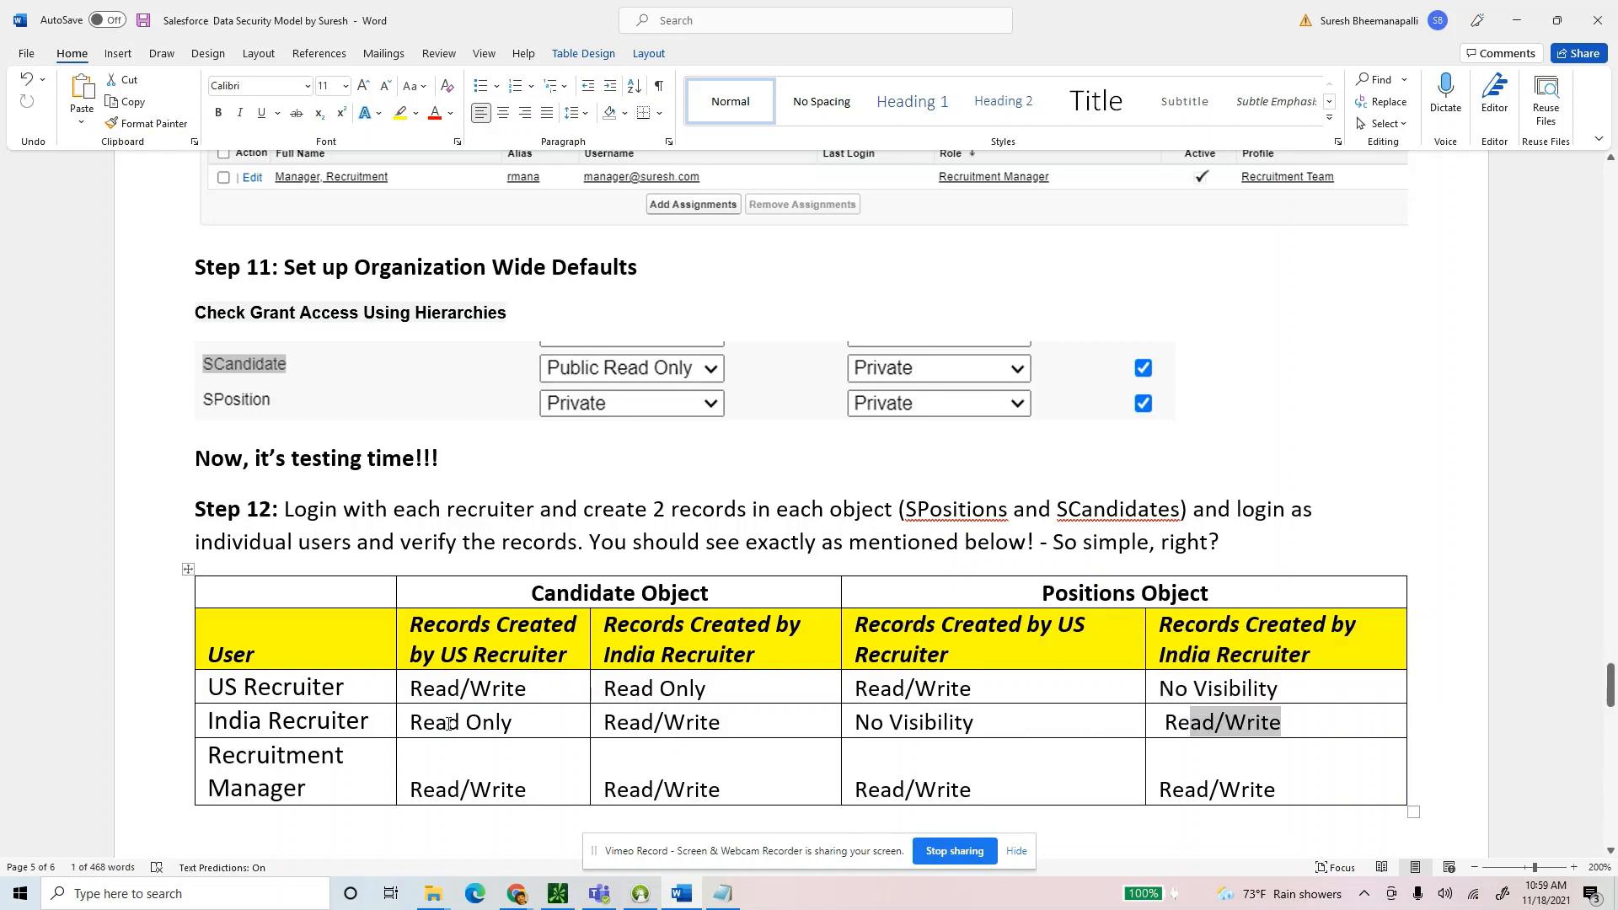
{"action": "left_click_drag", "start_coordinate": [993, 730], "coordinate": [853, 724]}
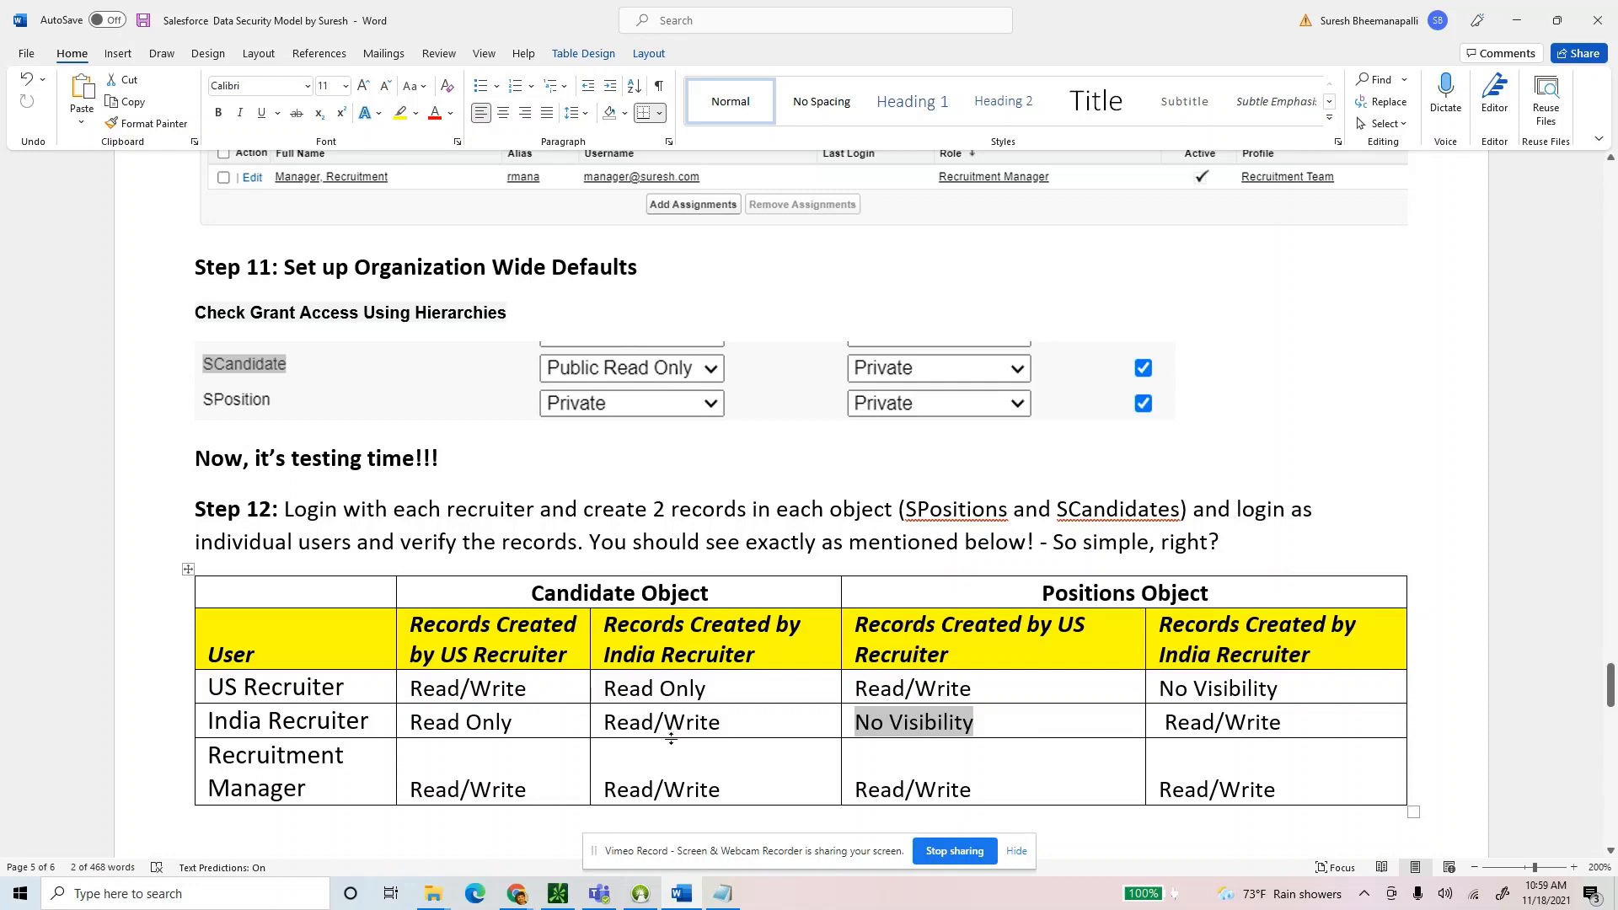
{"action": "scroll", "coordinate": [671, 739], "scroll_direction": "down", "scroll_amount": 1}
{"action": "left_click_drag", "start_coordinate": [213, 675], "coordinate": [330, 704]}
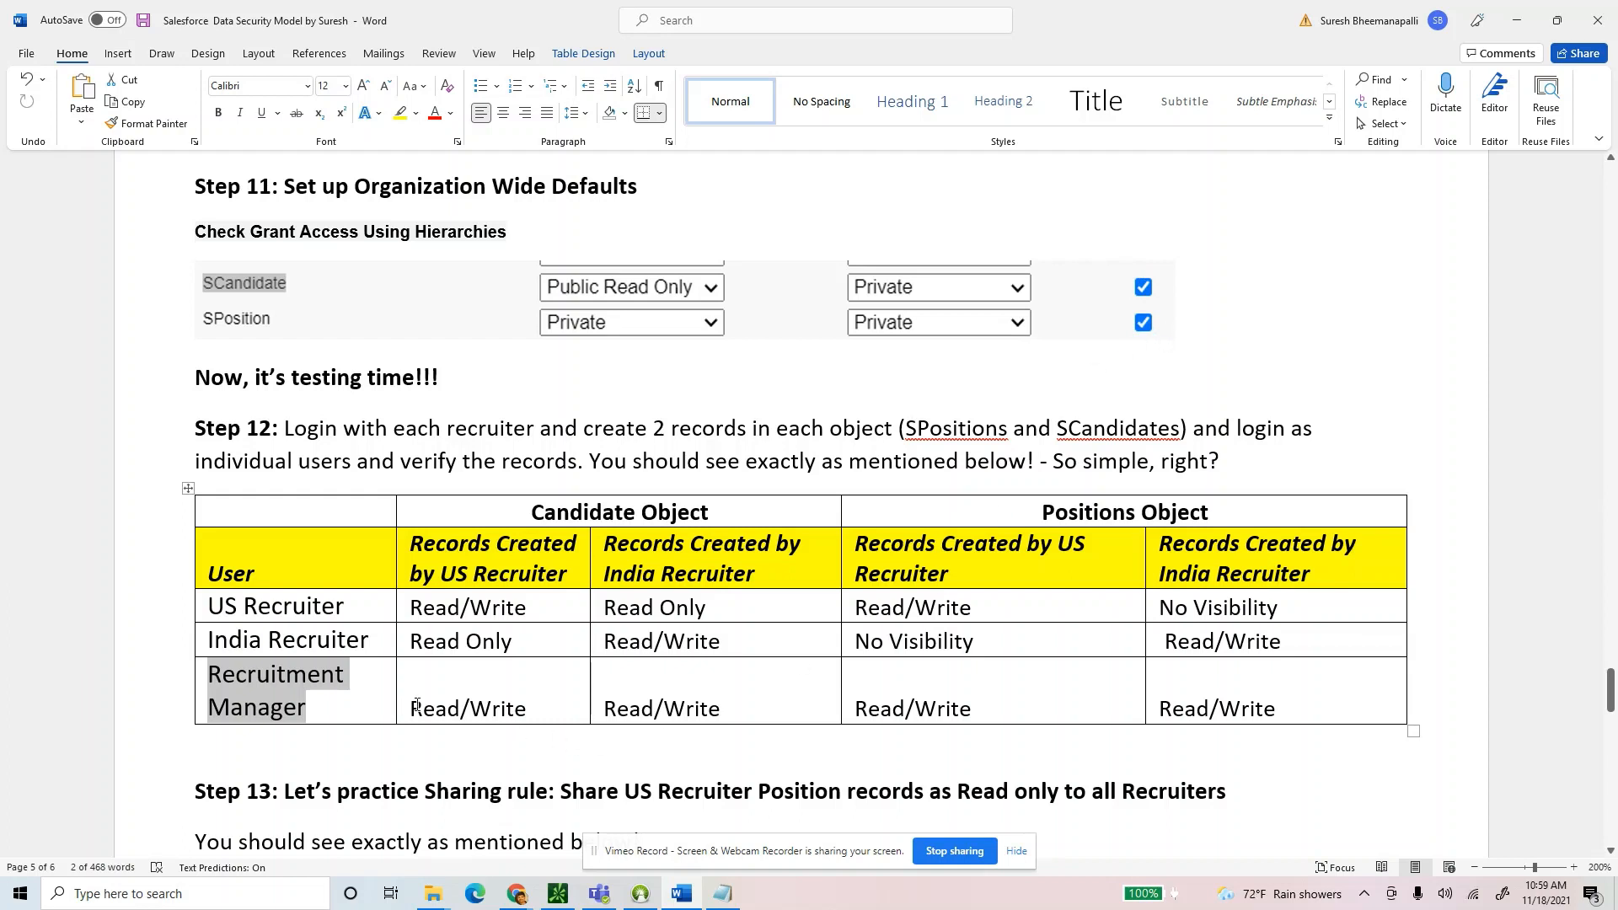
{"action": "left_click_drag", "start_coordinate": [427, 706], "coordinate": [1283, 718]}
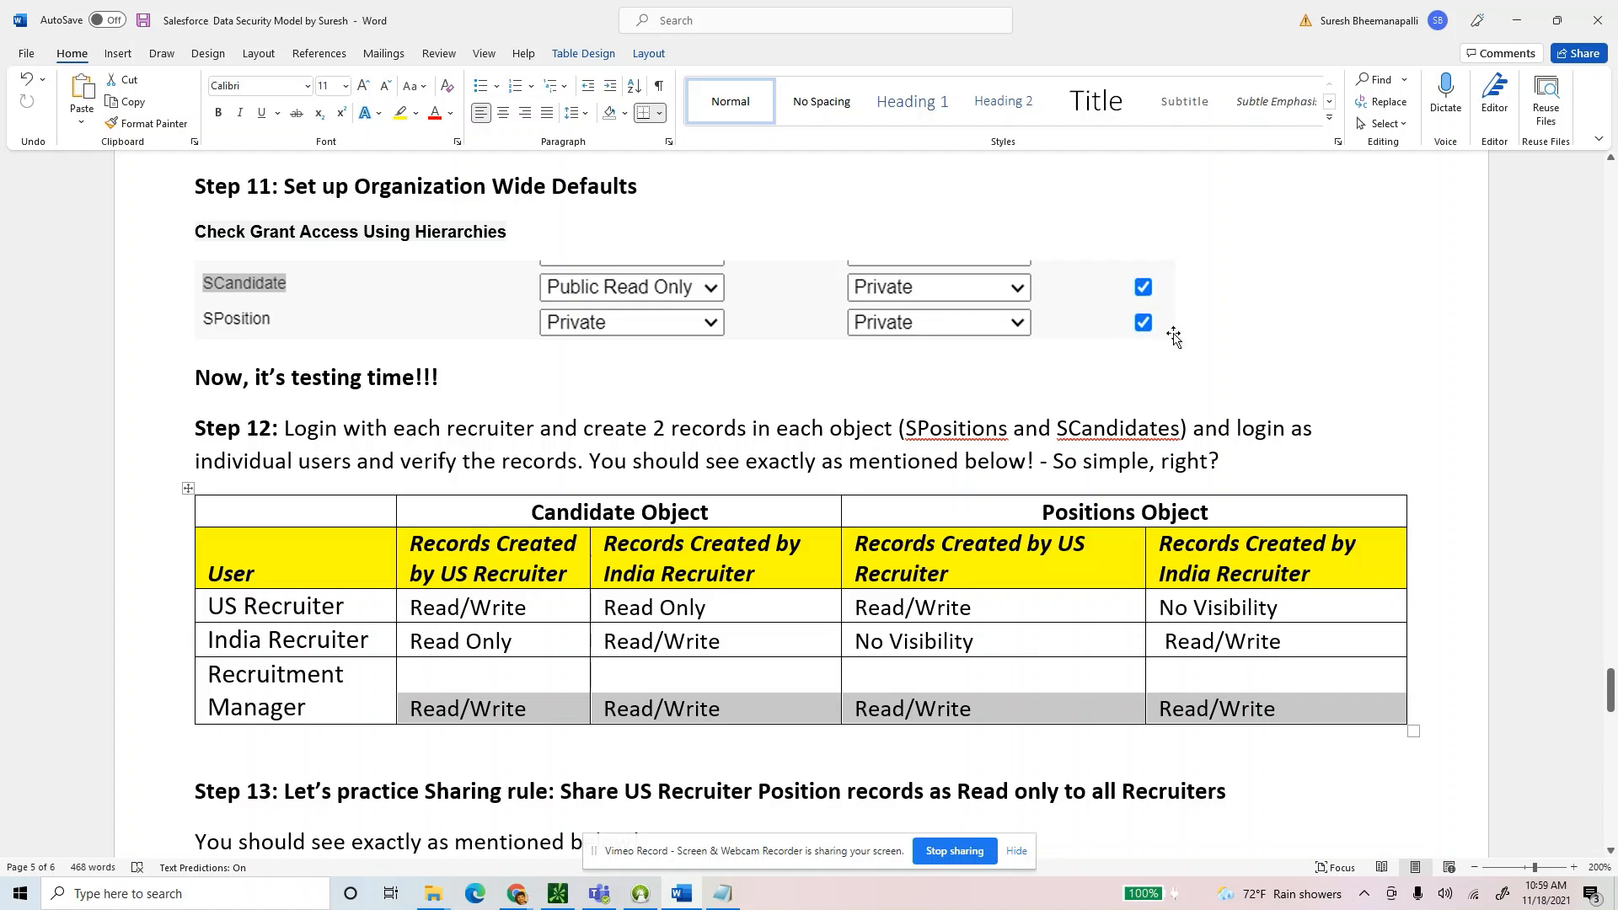
{"action": "left_click", "coordinate": [1035, 675]}
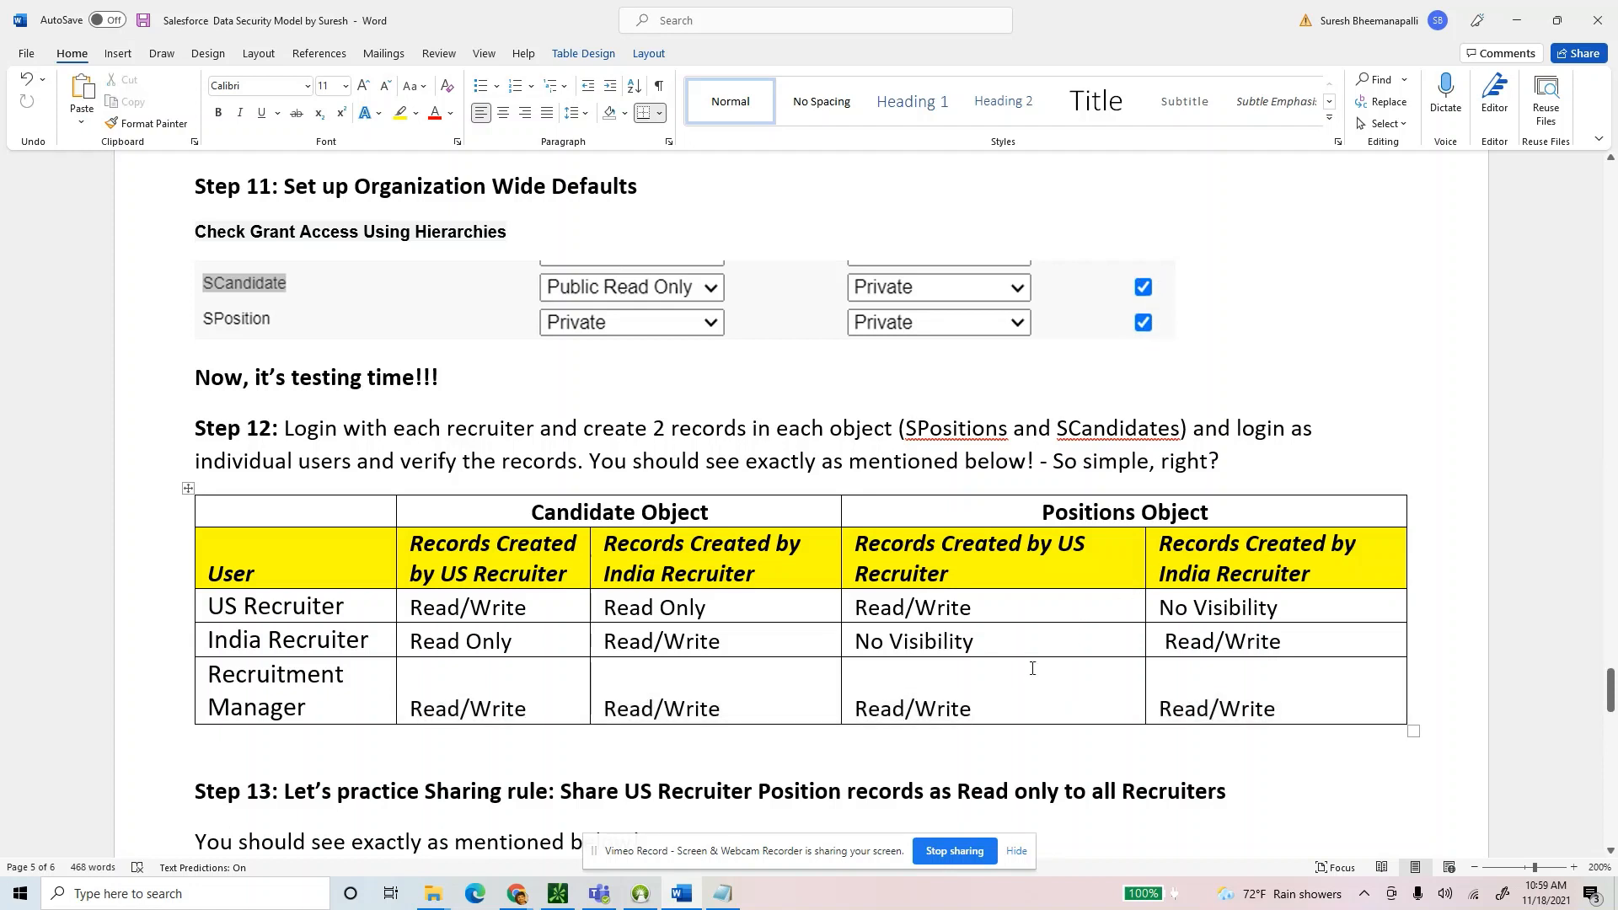
{"action": "left_click_drag", "start_coordinate": [1320, 713], "coordinate": [222, 299]}
{"action": "left_click", "coordinate": [602, 461]}
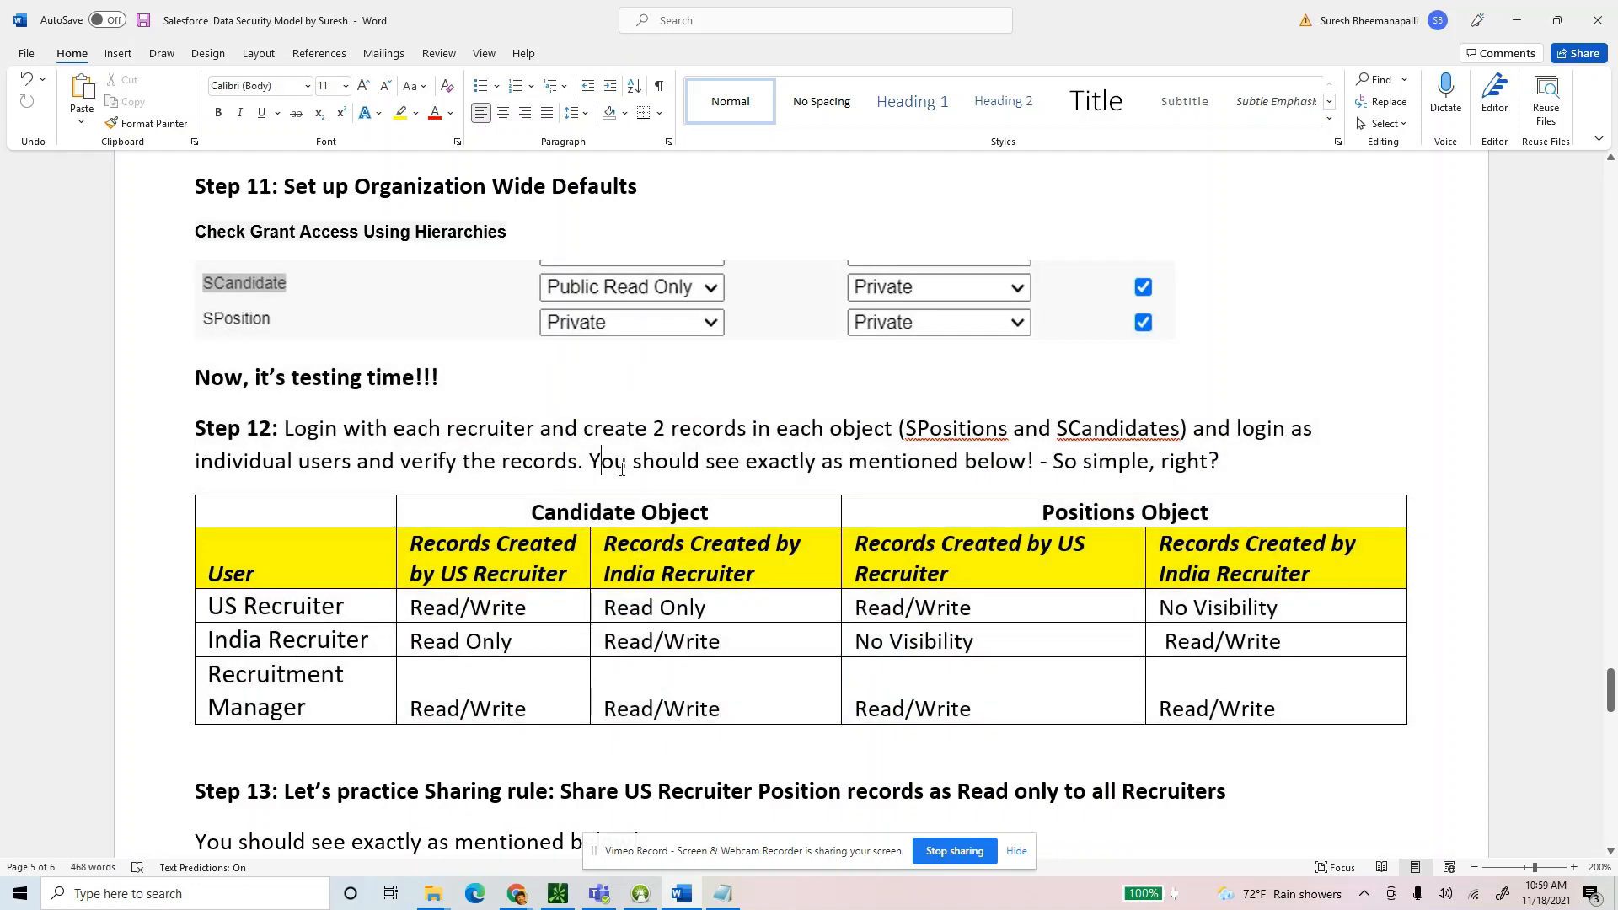
Go to Setup's All Users list and log in as the India Recruiter user.
{"action": "key", "text": "alt+Tab"}
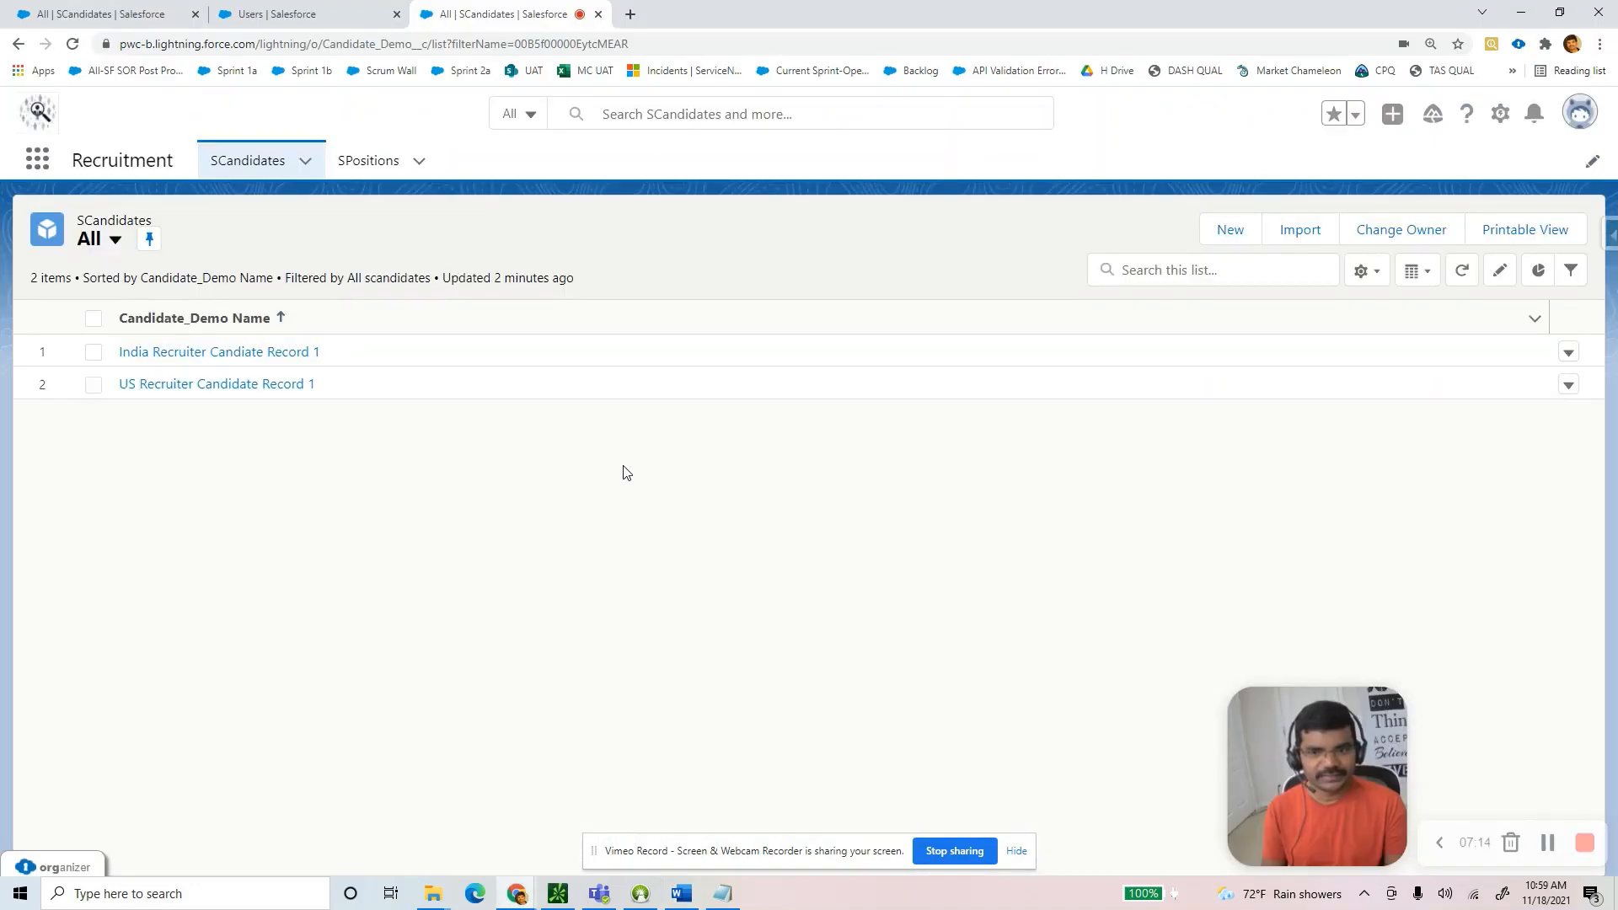
{"action": "left_click", "coordinate": [1501, 113]}
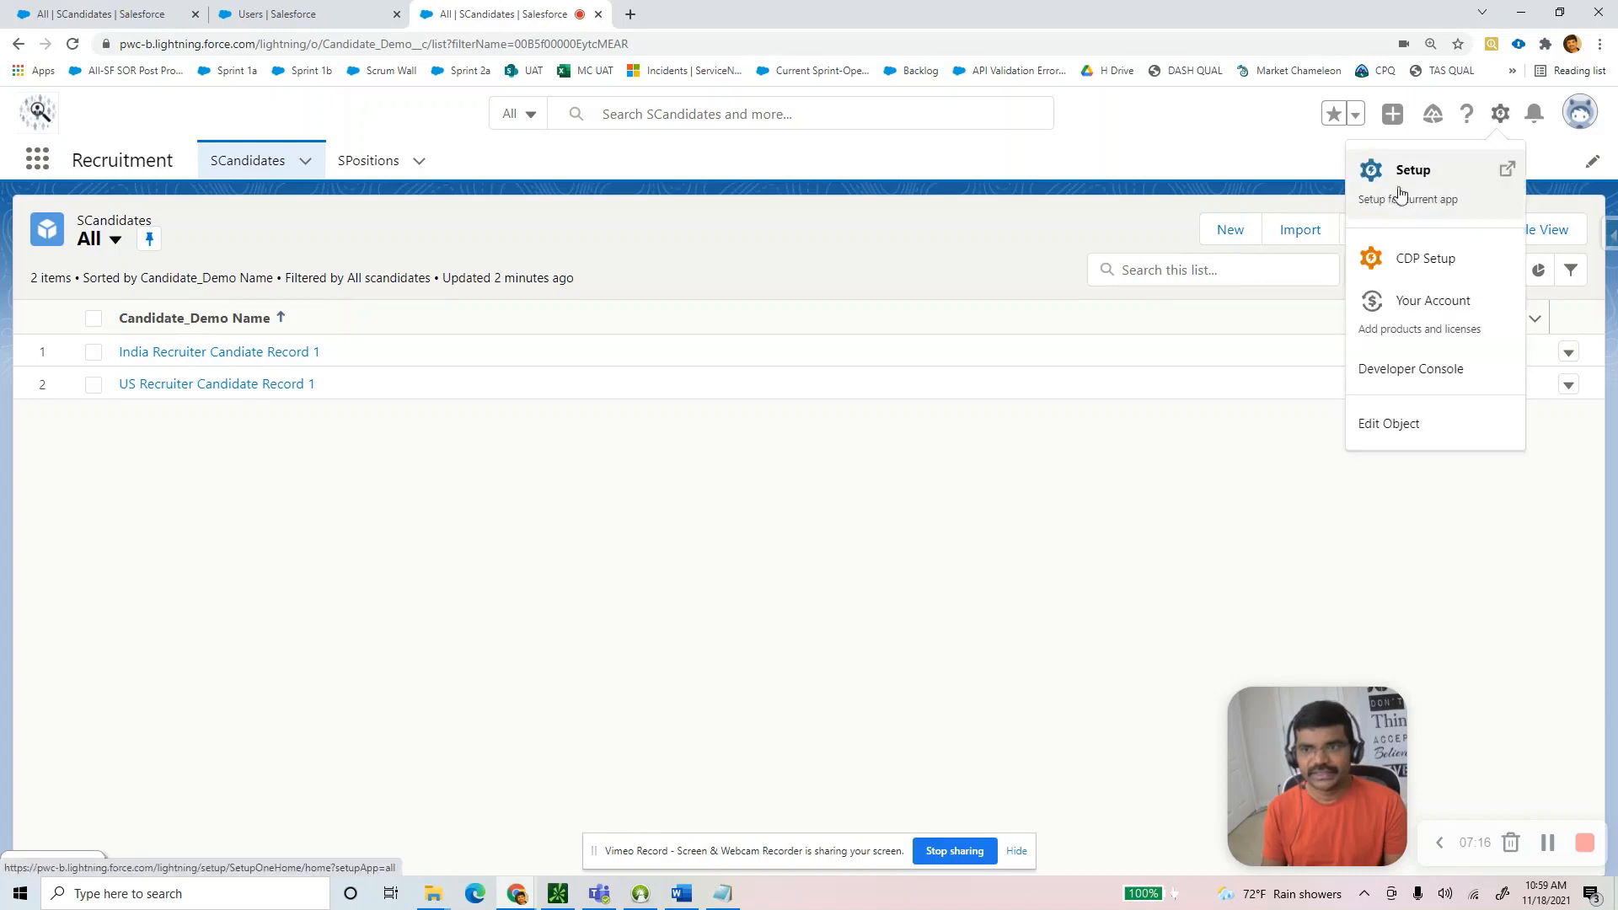
{"action": "left_click", "coordinate": [1389, 196]}
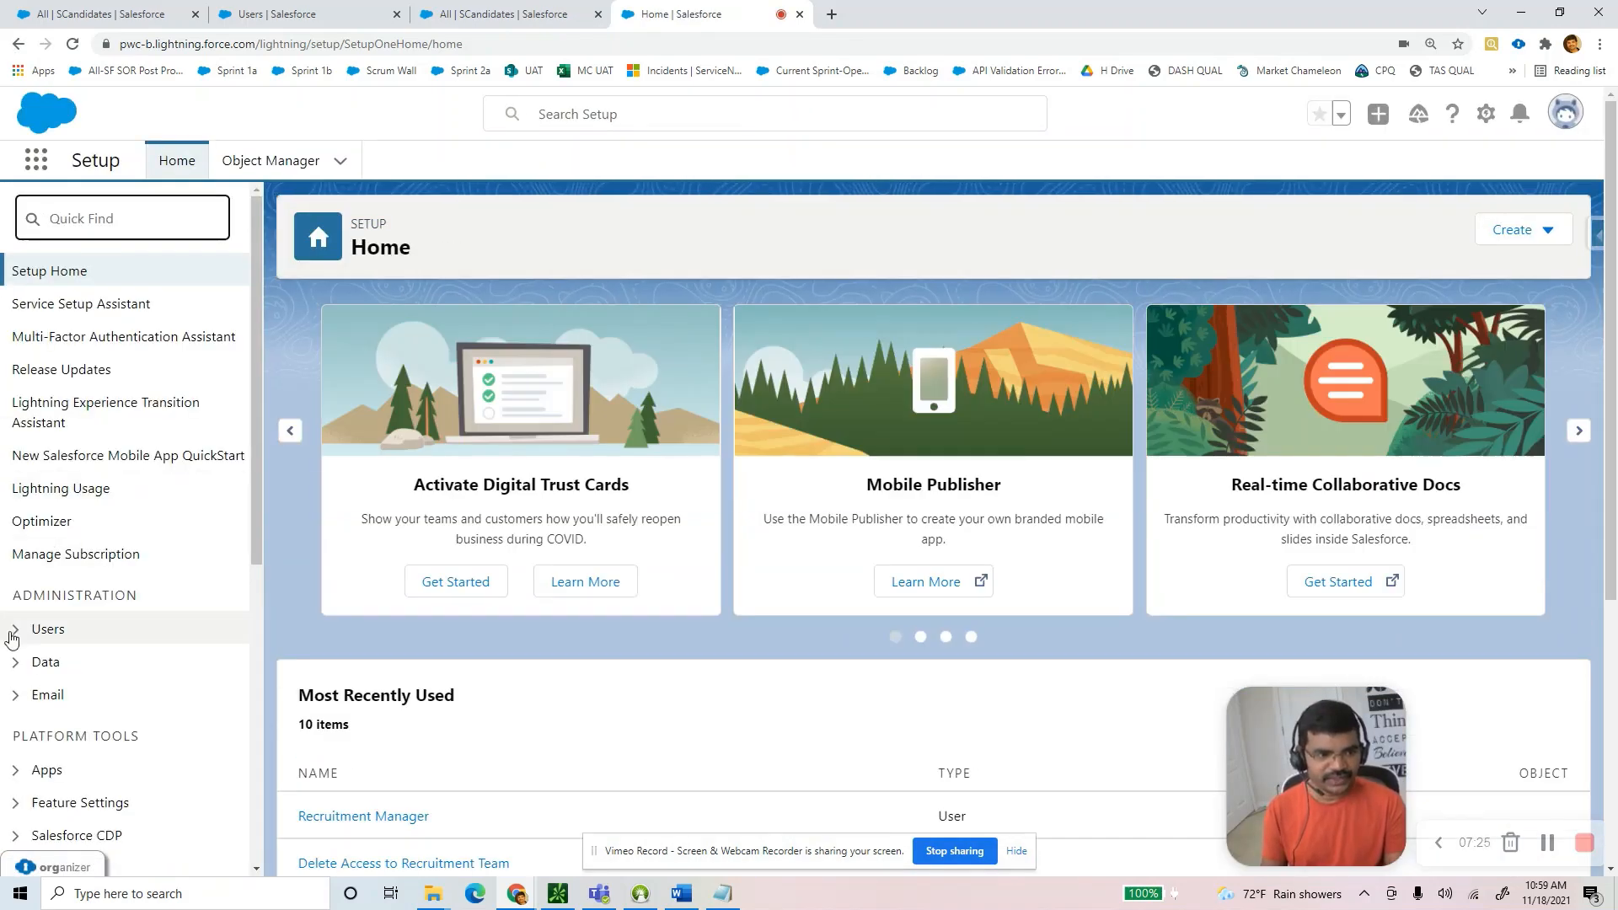
{"action": "left_click", "coordinate": [15, 628]}
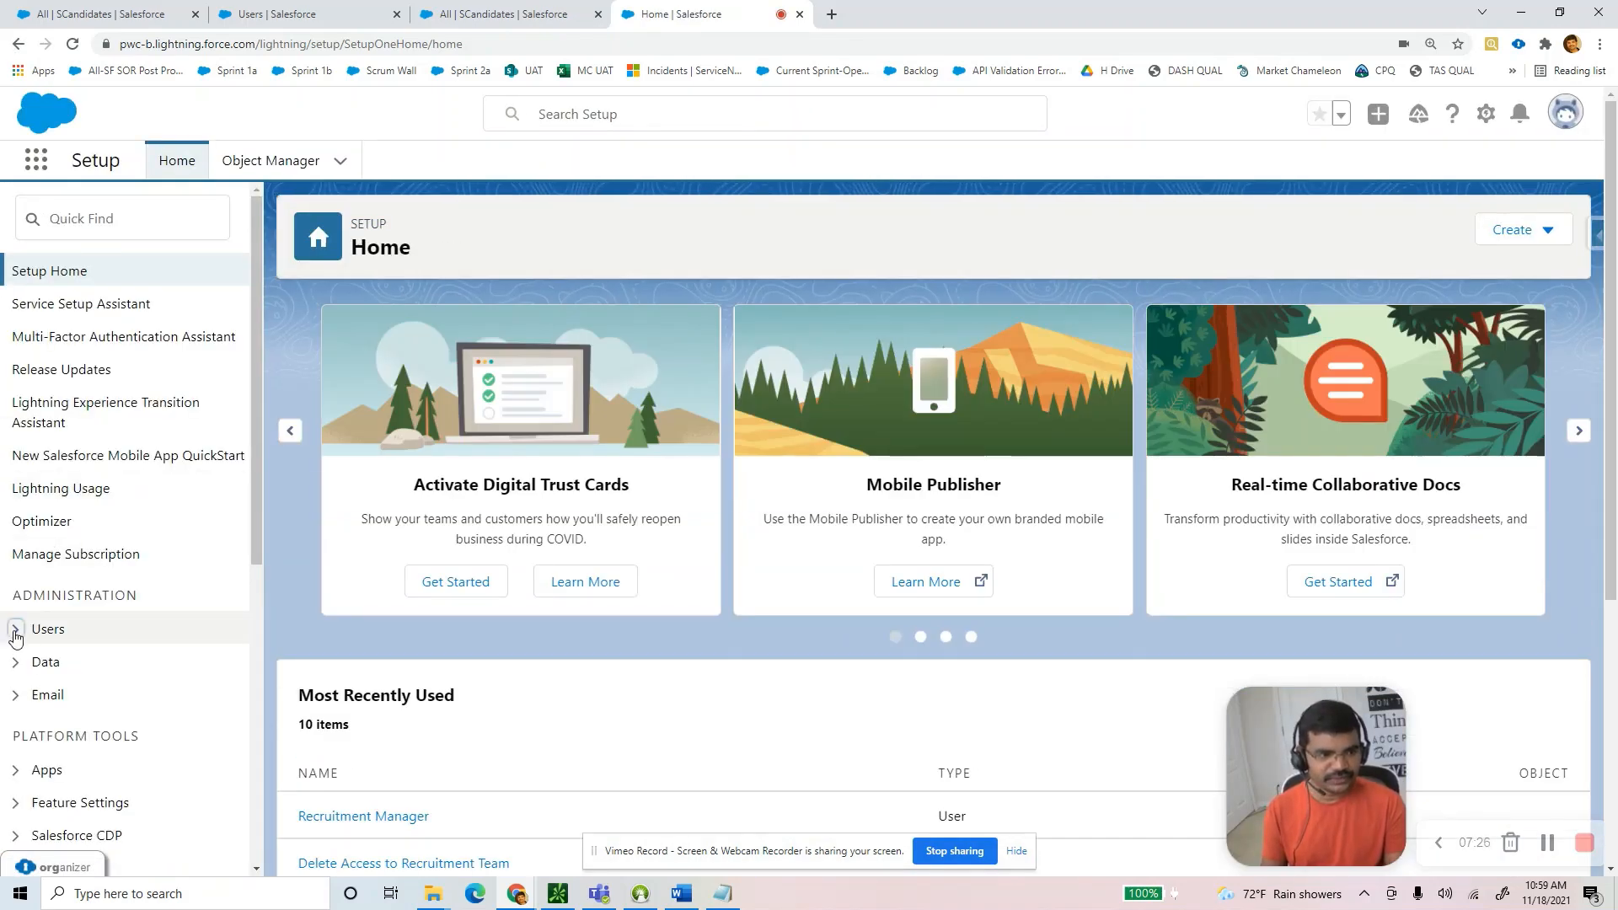
{"action": "scroll", "coordinate": [105, 759], "scroll_direction": "down", "scroll_amount": 2}
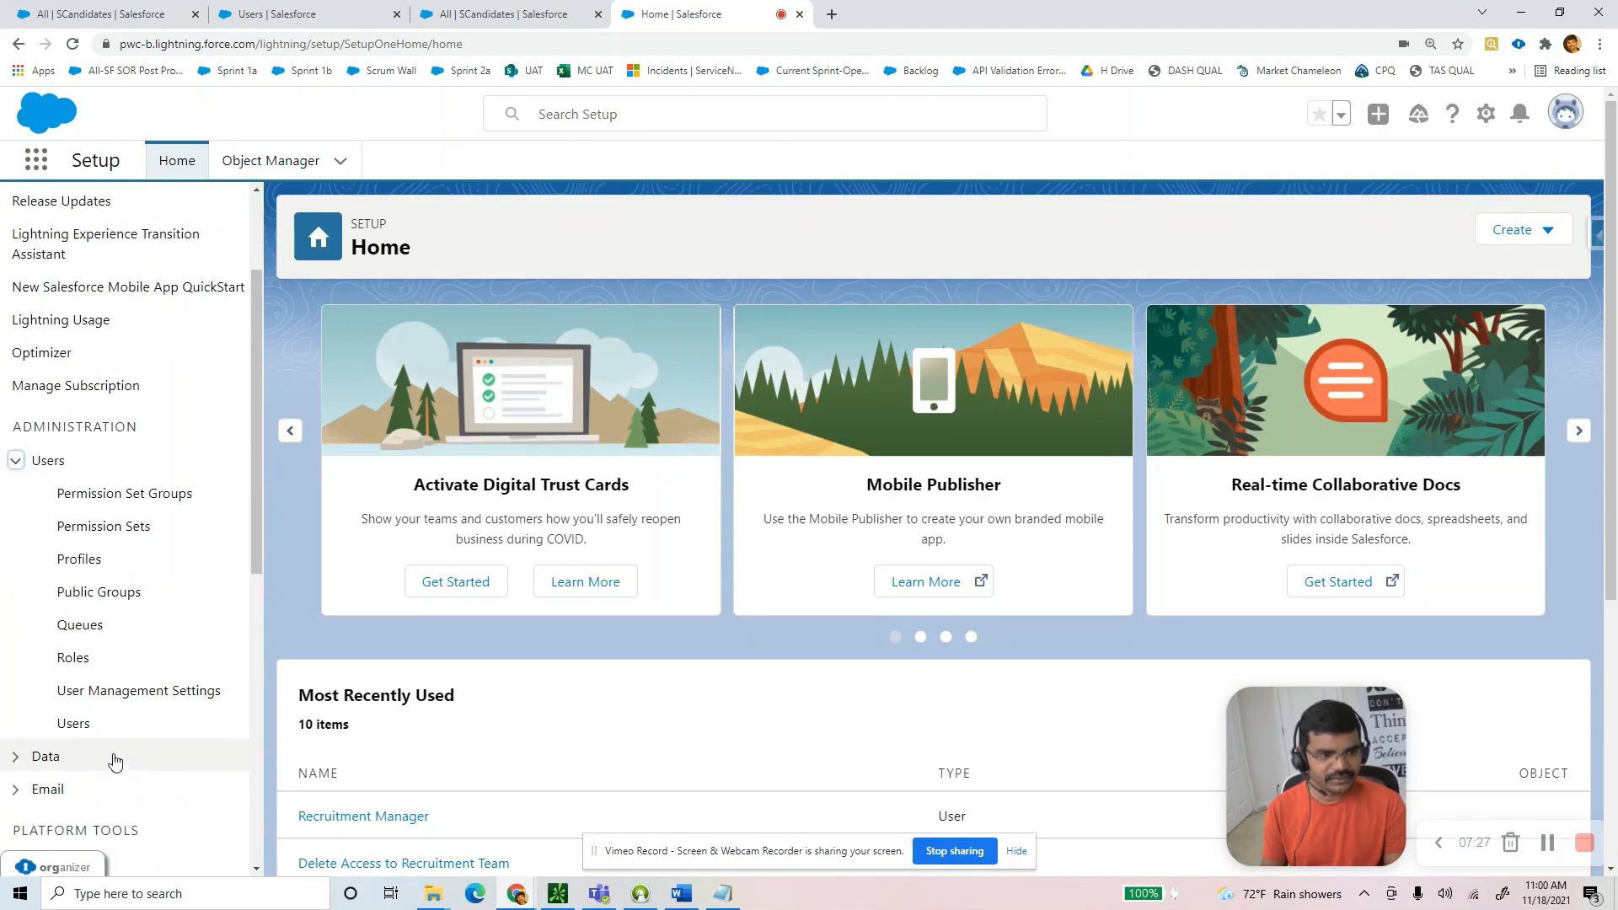
{"action": "left_click", "coordinate": [74, 723]}
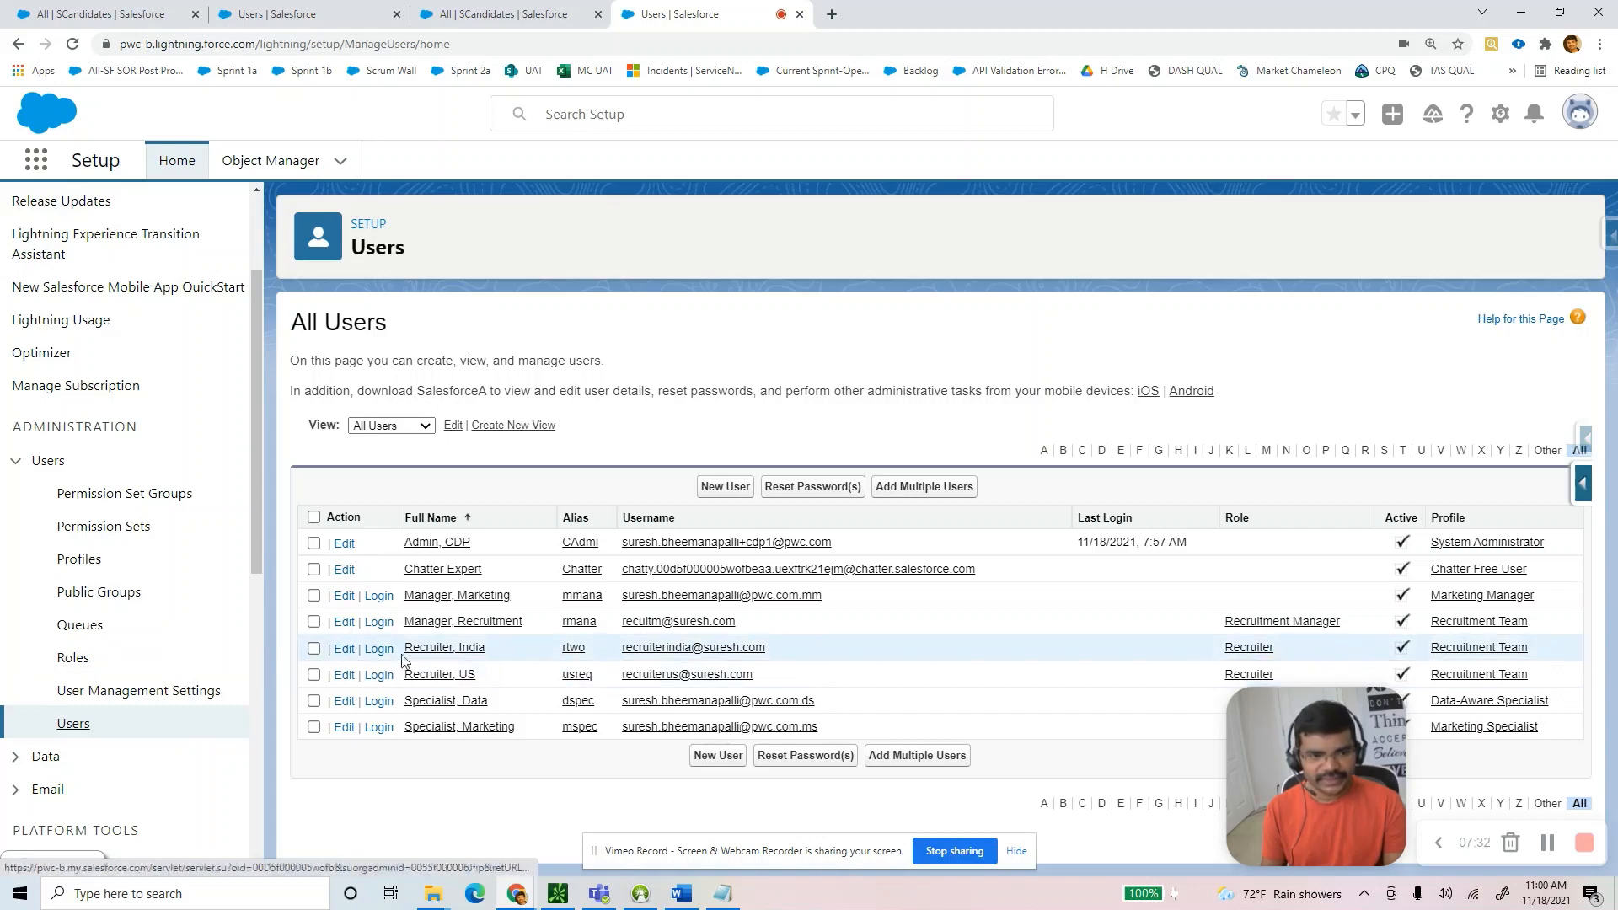
{"action": "left_click", "coordinate": [379, 650]}
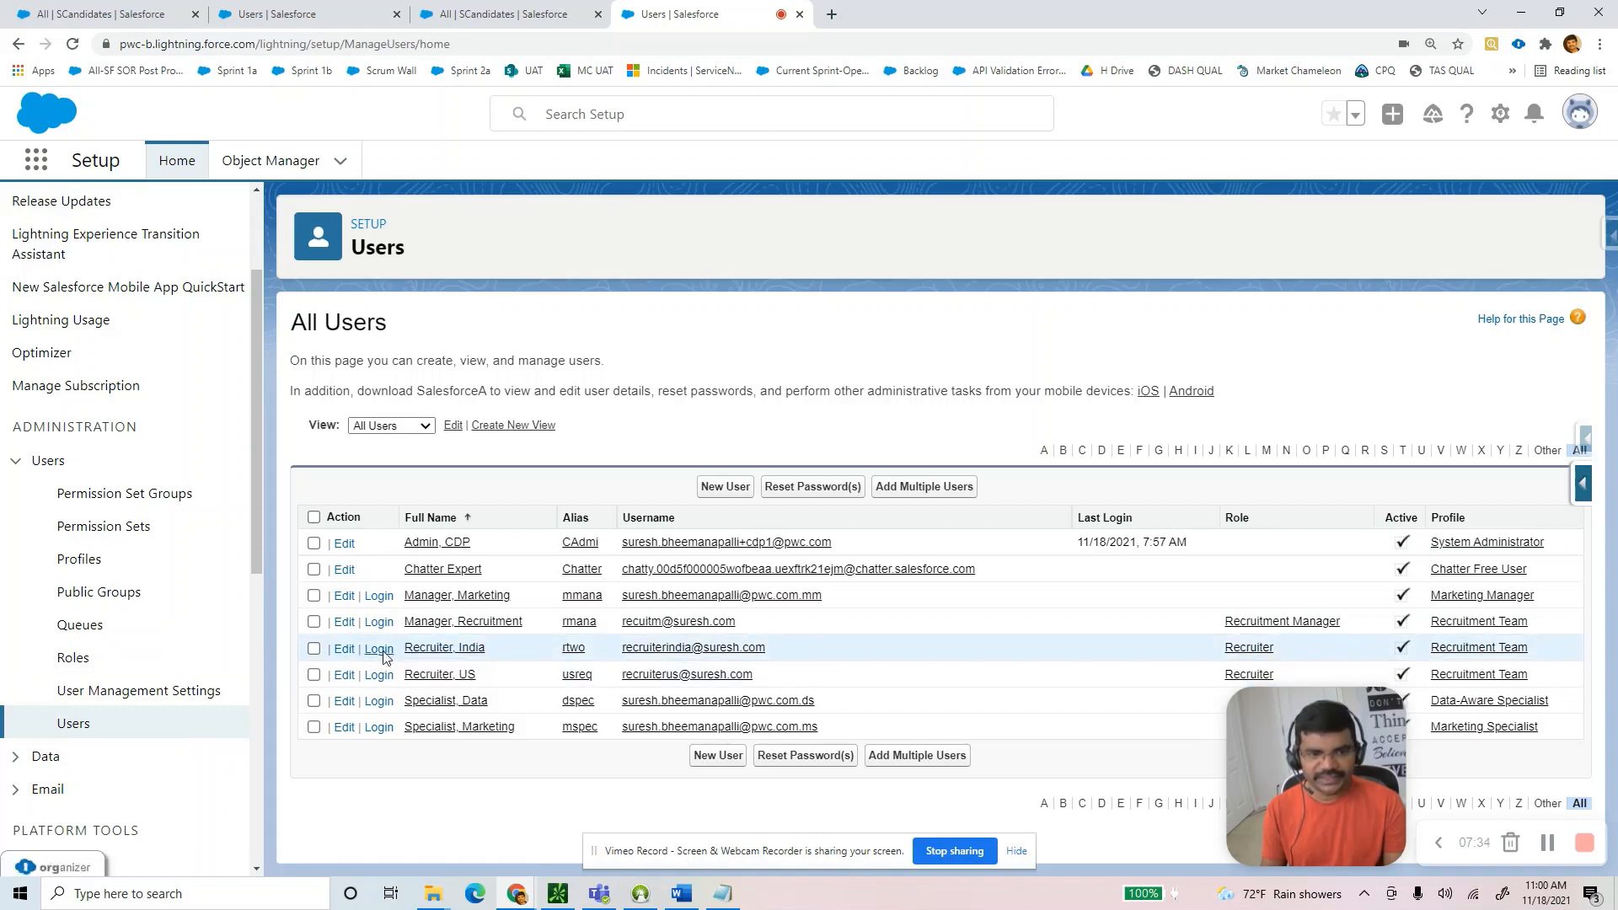
Check the Step 12 table: India Recruiter gets Read Only on US candidates, Read/Write on own.
{"action": "left_click", "coordinate": [695, 891]}
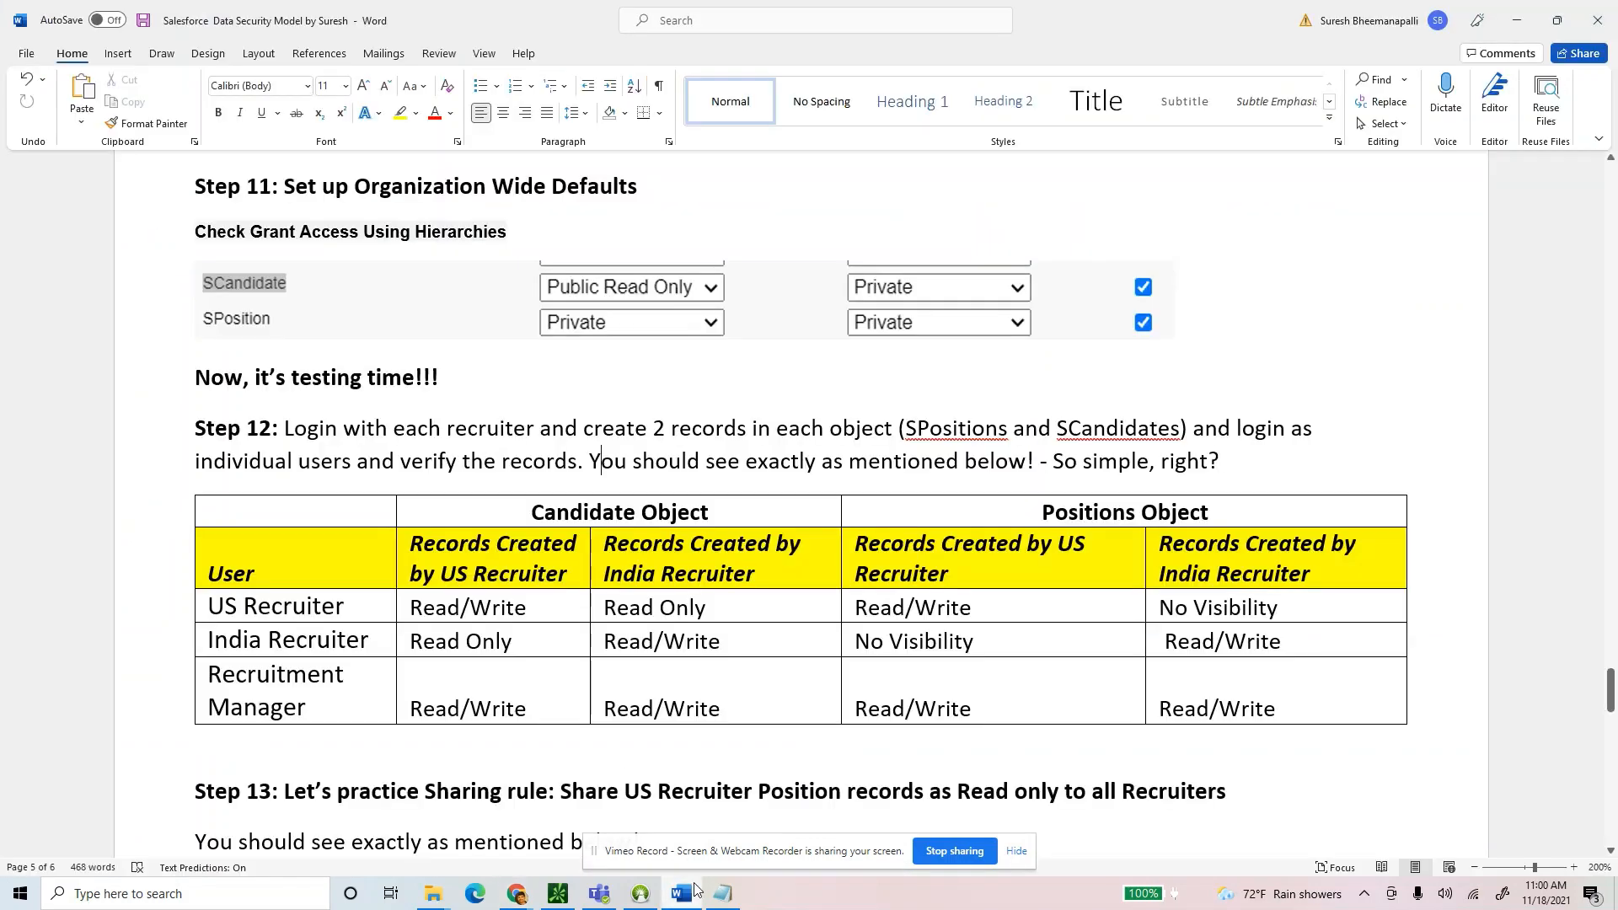
{"action": "left_click_drag", "start_coordinate": [379, 641], "coordinate": [626, 644]}
{"action": "left_click", "coordinate": [209, 639]}
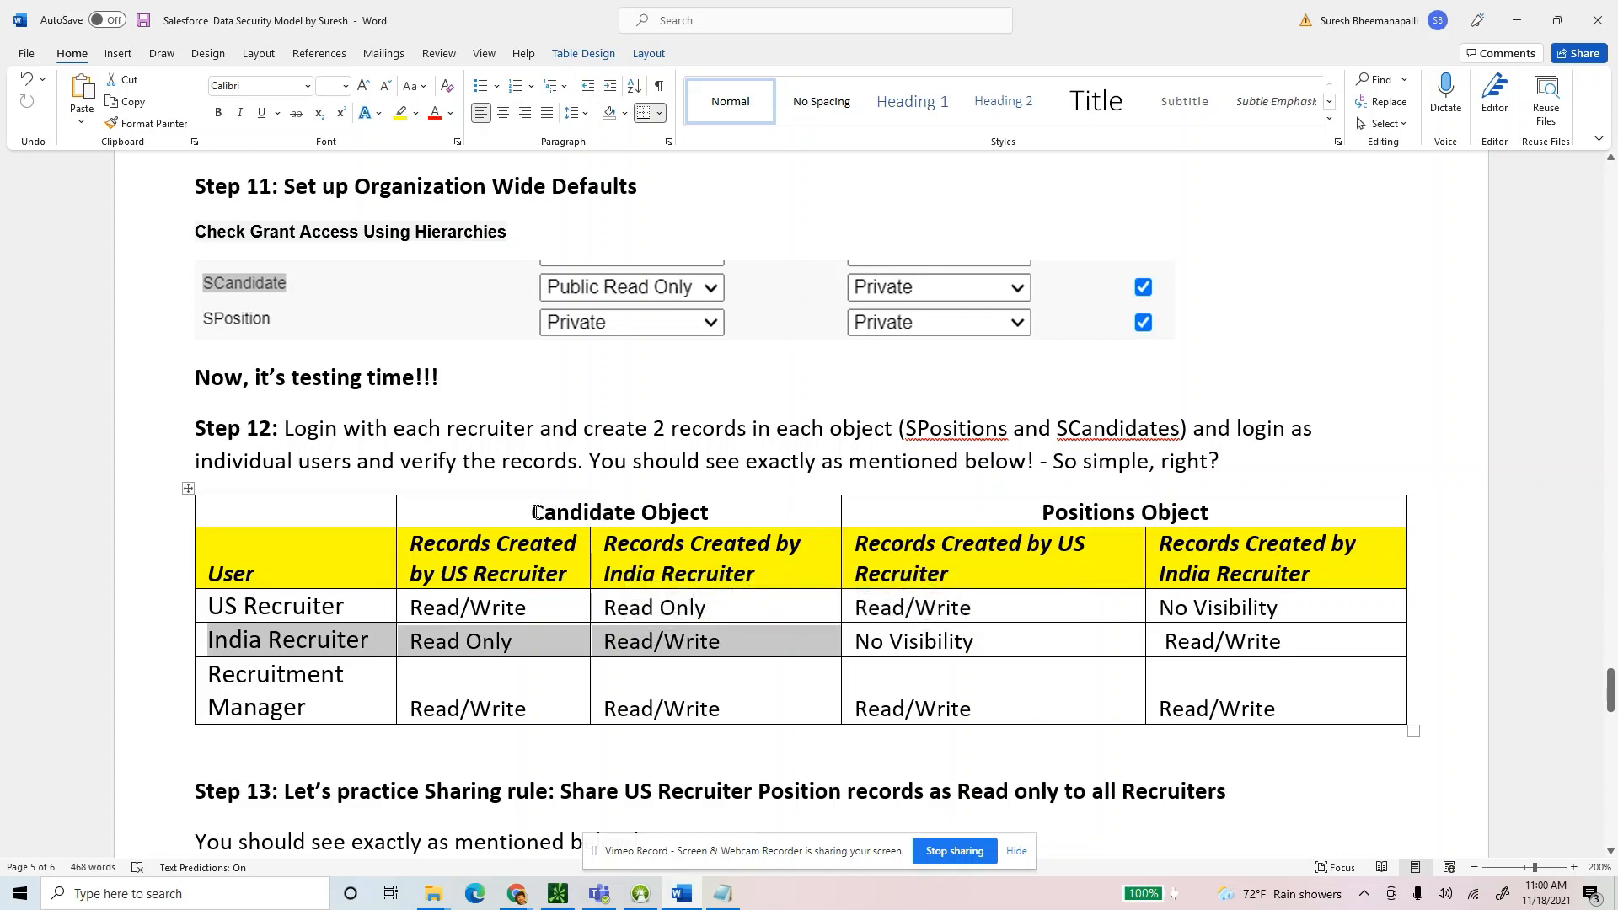
{"action": "left_click_drag", "start_coordinate": [533, 513], "coordinate": [703, 513]}
{"action": "left_click_drag", "start_coordinate": [725, 643], "coordinate": [597, 642]}
{"action": "left_click_drag", "start_coordinate": [384, 641], "coordinate": [283, 640]}
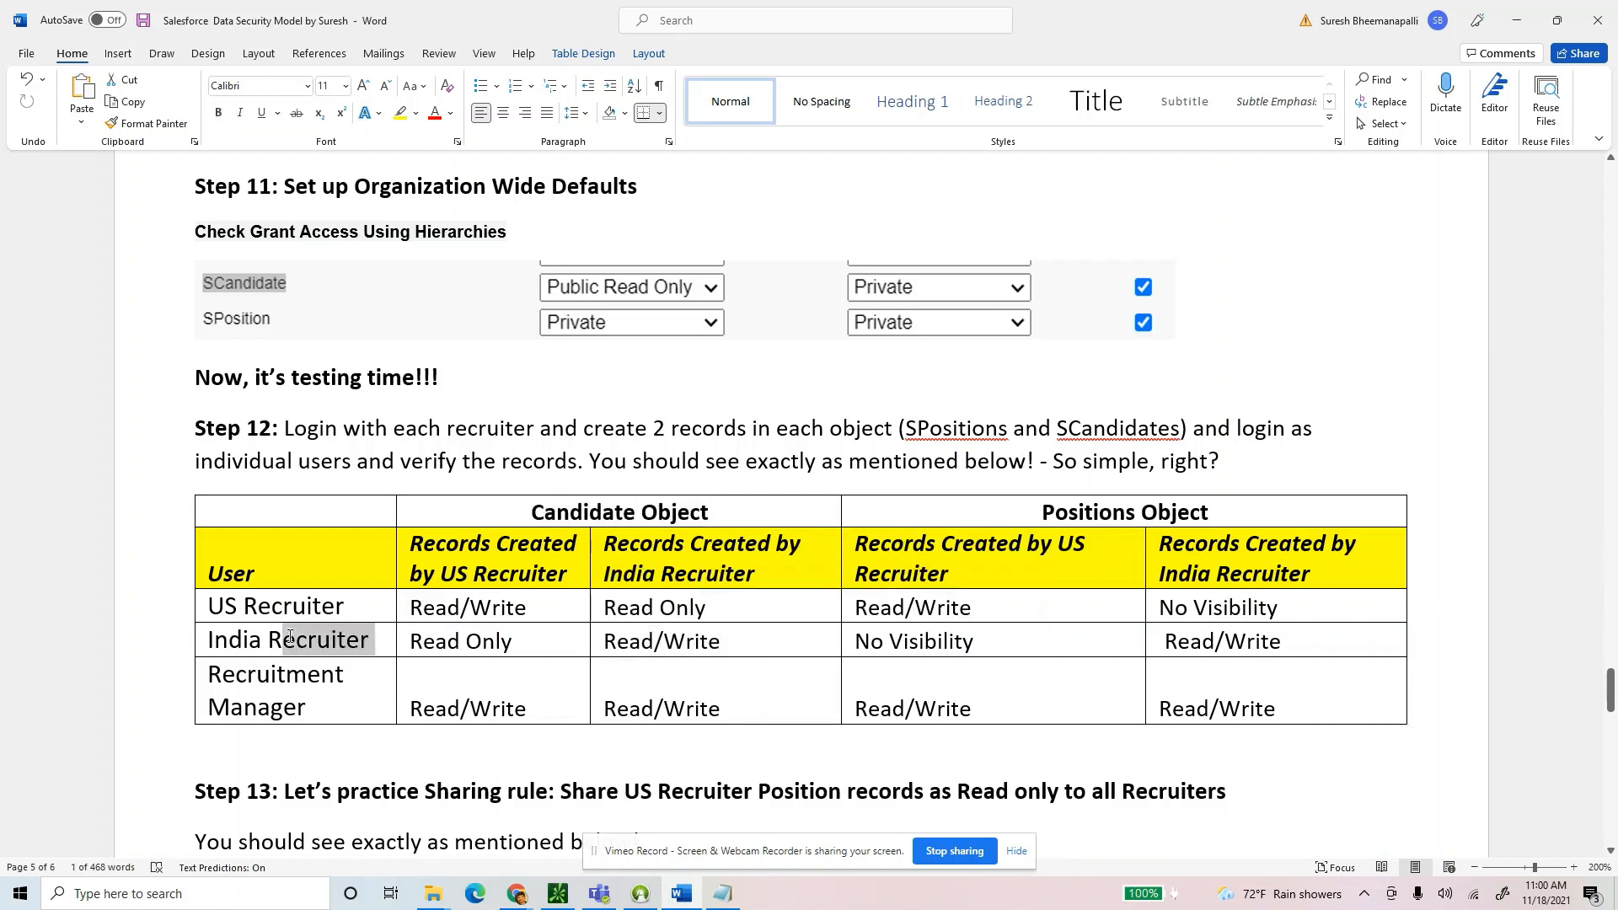
{"action": "left_click_drag", "start_coordinate": [511, 643], "coordinate": [419, 645]}
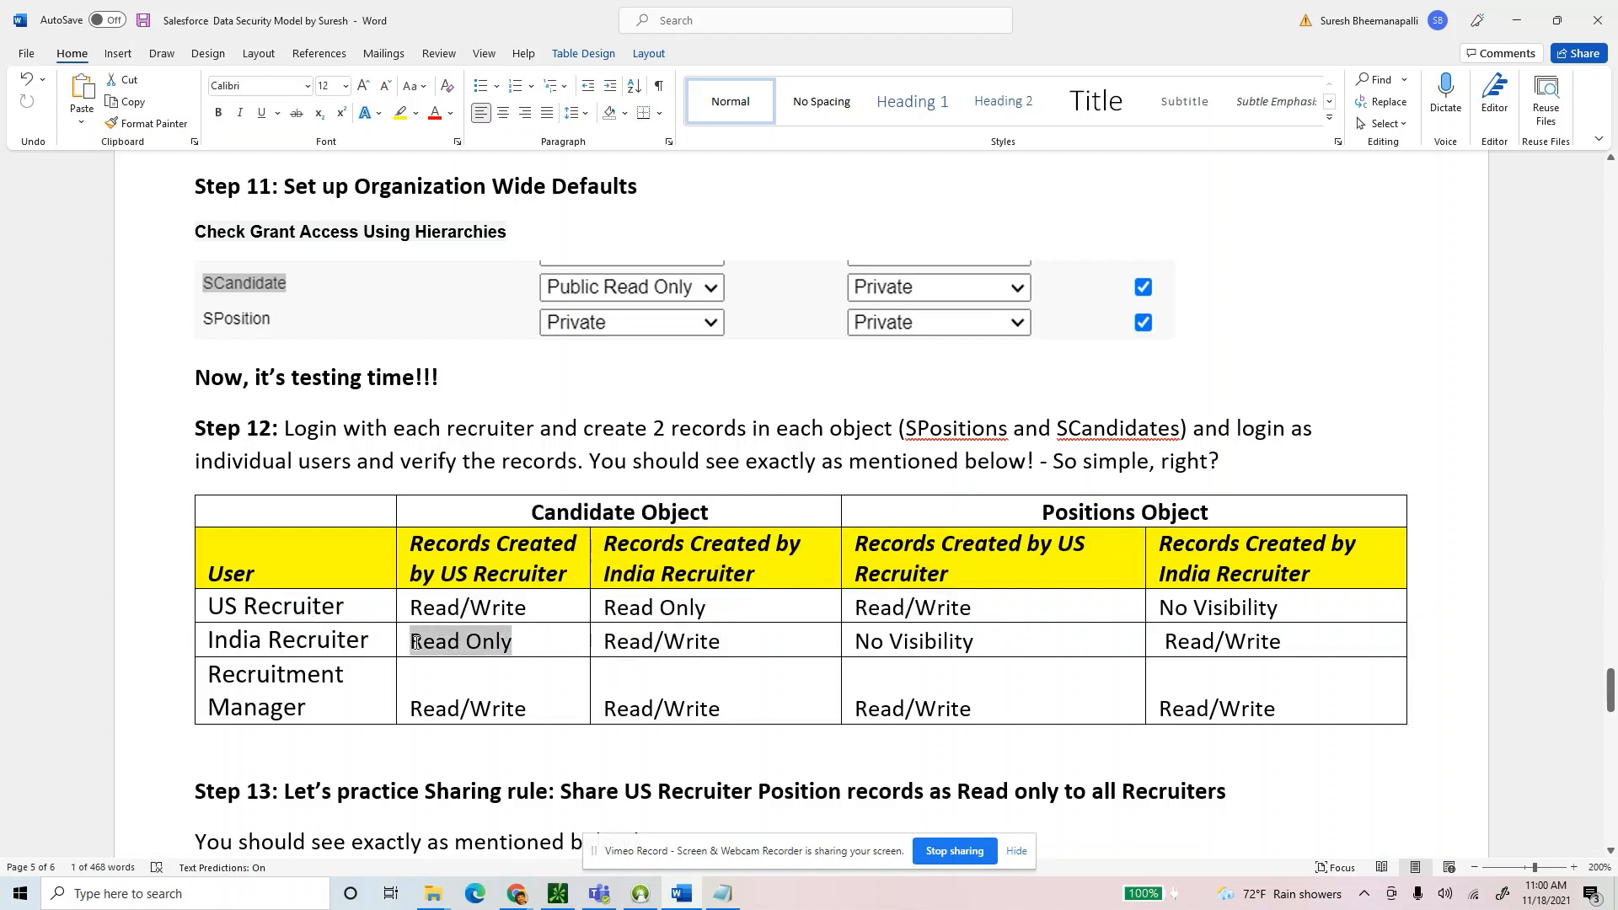
{"action": "left_click", "coordinate": [514, 643]}
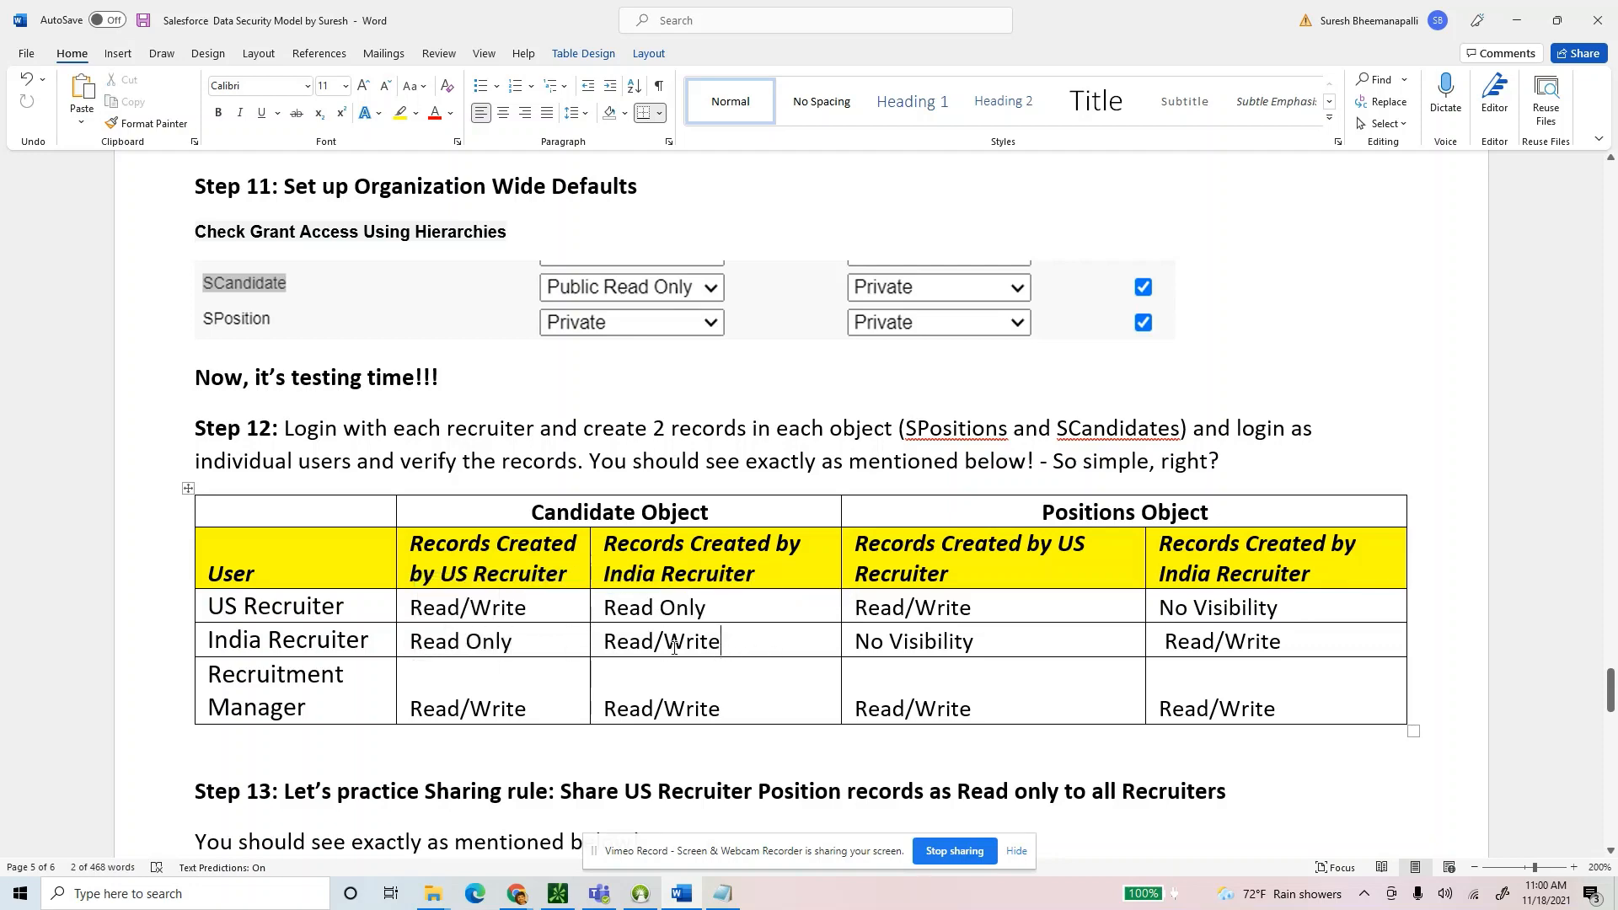
{"action": "left_click_drag", "start_coordinate": [514, 644], "coordinate": [207, 642]}
Recheck India Recruiter's two candidate access cells in the Word table.
{"action": "key", "text": "alt+Tab"}
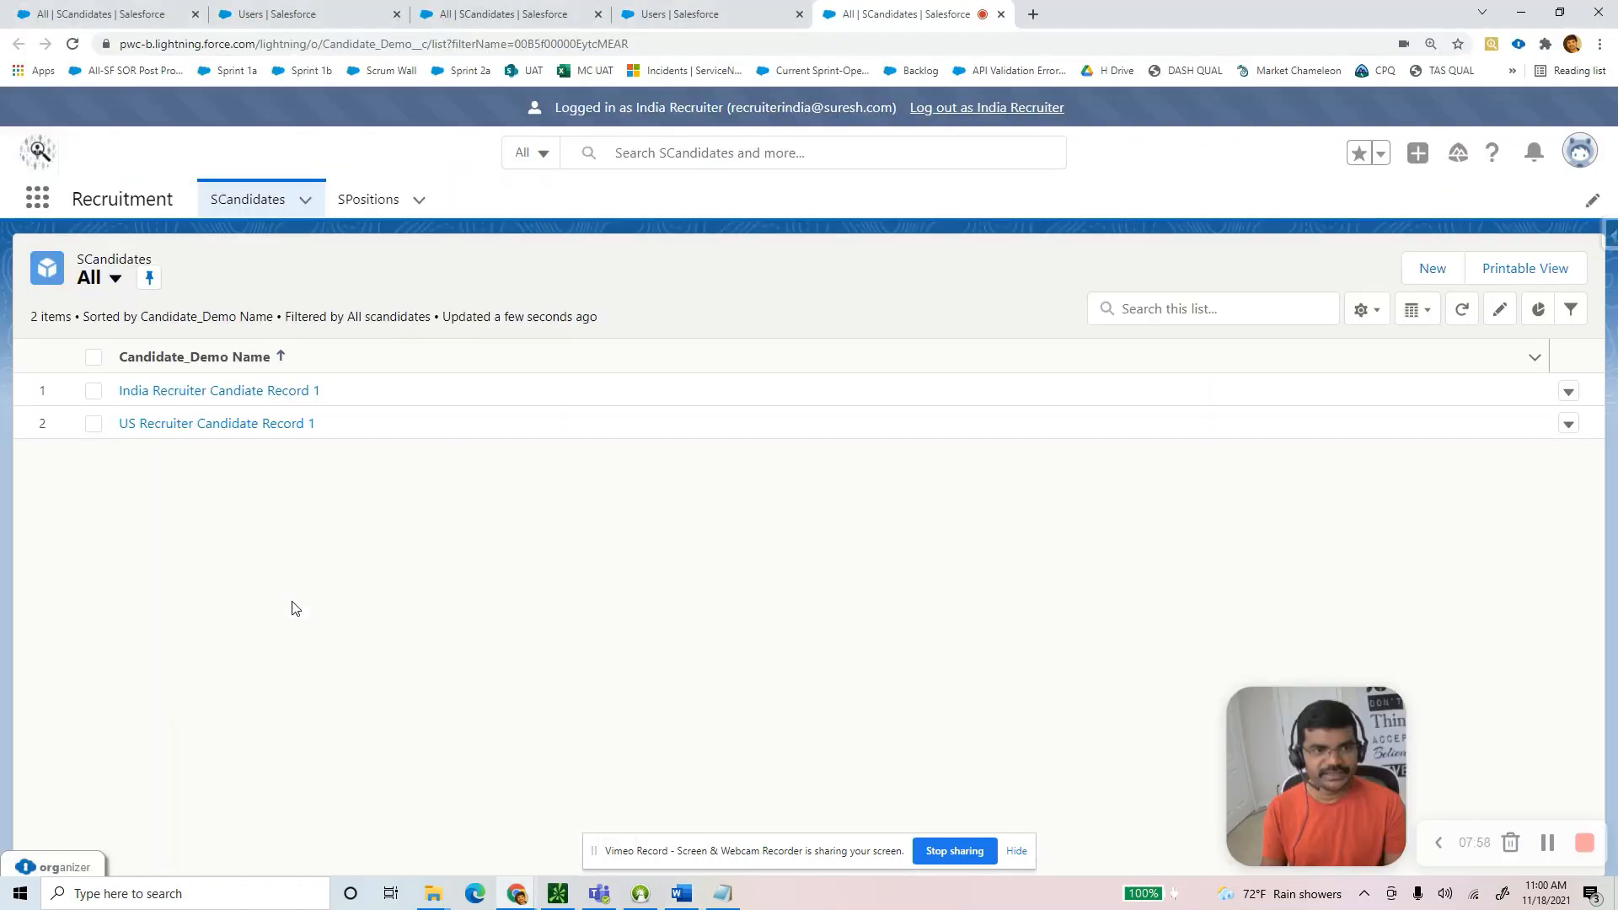
{"action": "key", "text": "alt+Tab"}
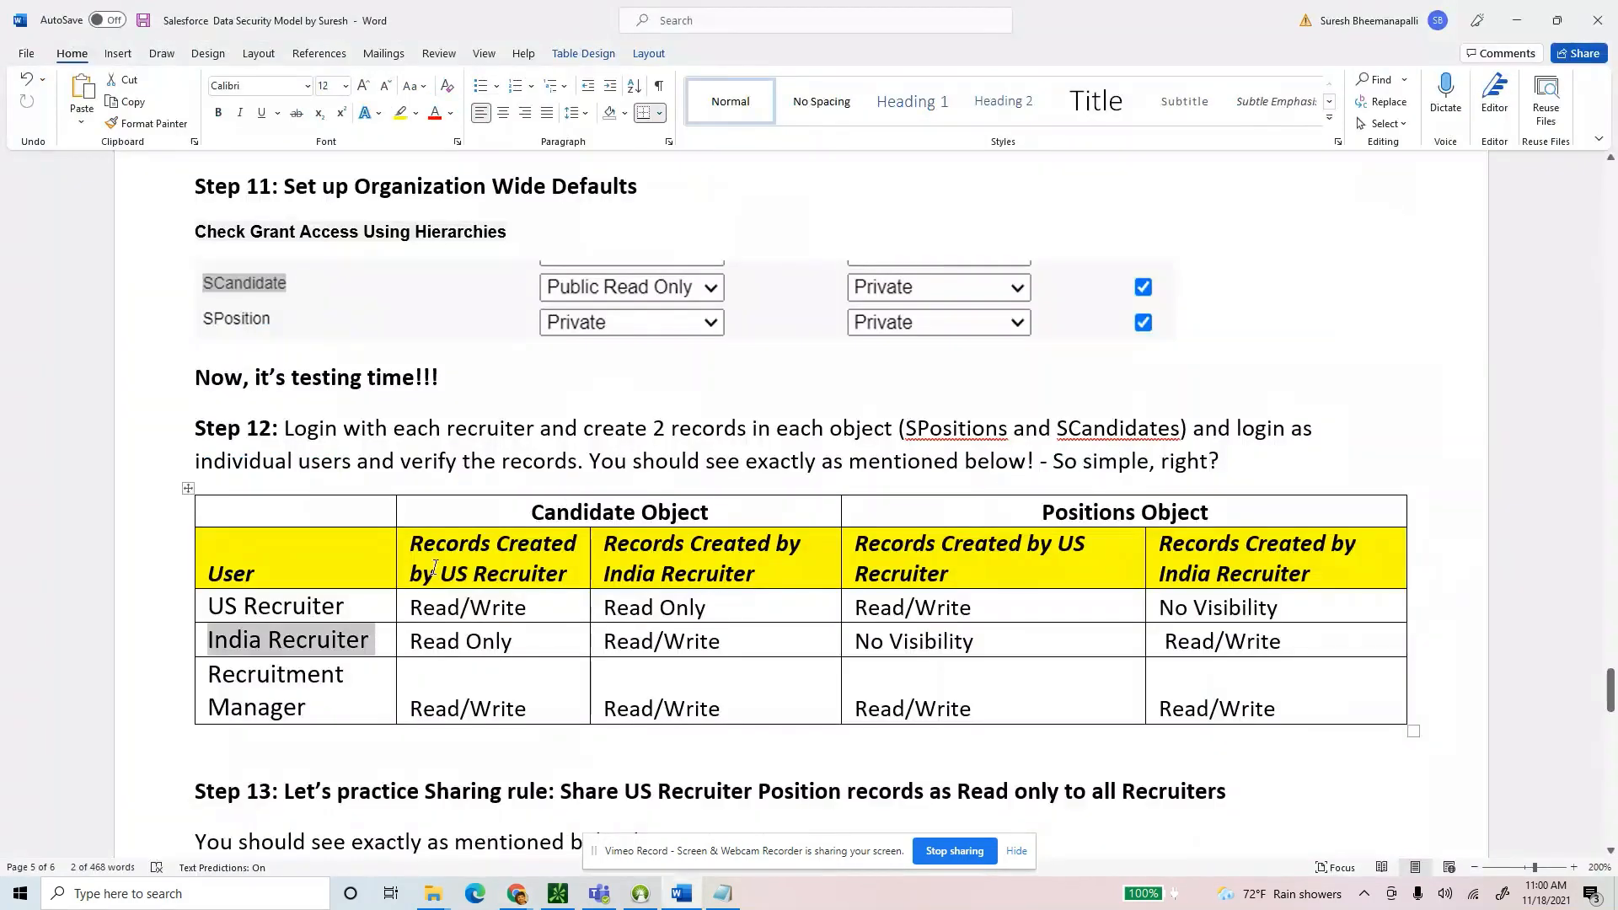
{"action": "left_click_drag", "start_coordinate": [754, 646], "coordinate": [506, 642]}
{"action": "left_click", "coordinate": [515, 641]}
{"action": "key", "text": "alt+Tab"}
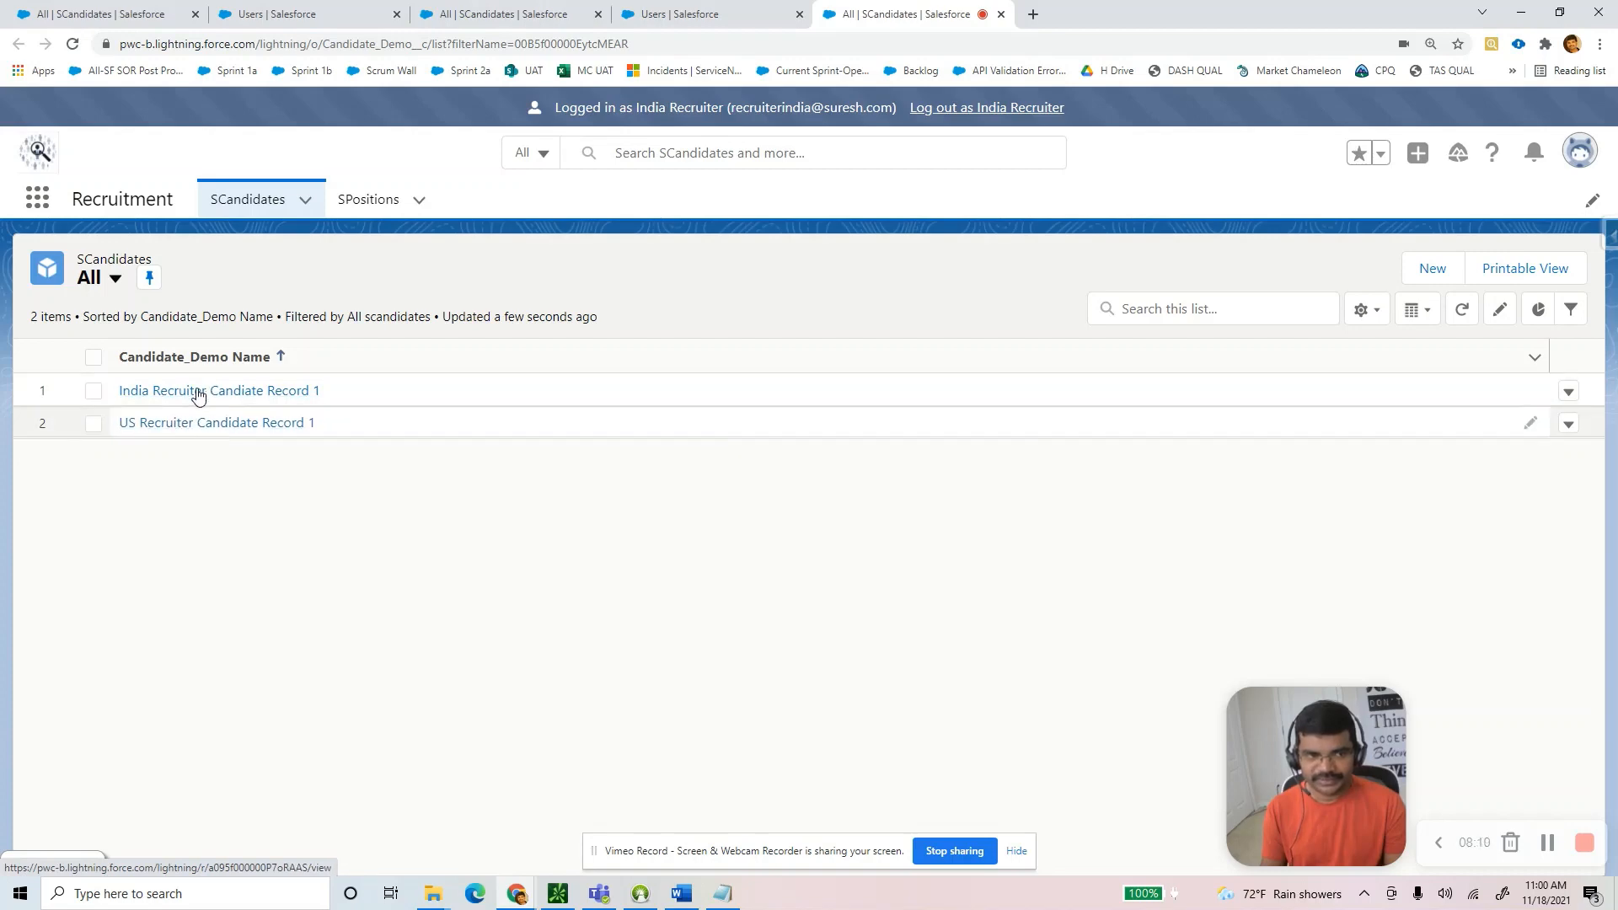
Prefix the Email ID of India Recruiter Candiate Record 1 with 'updated' and save.
{"action": "left_click", "coordinate": [199, 390]}
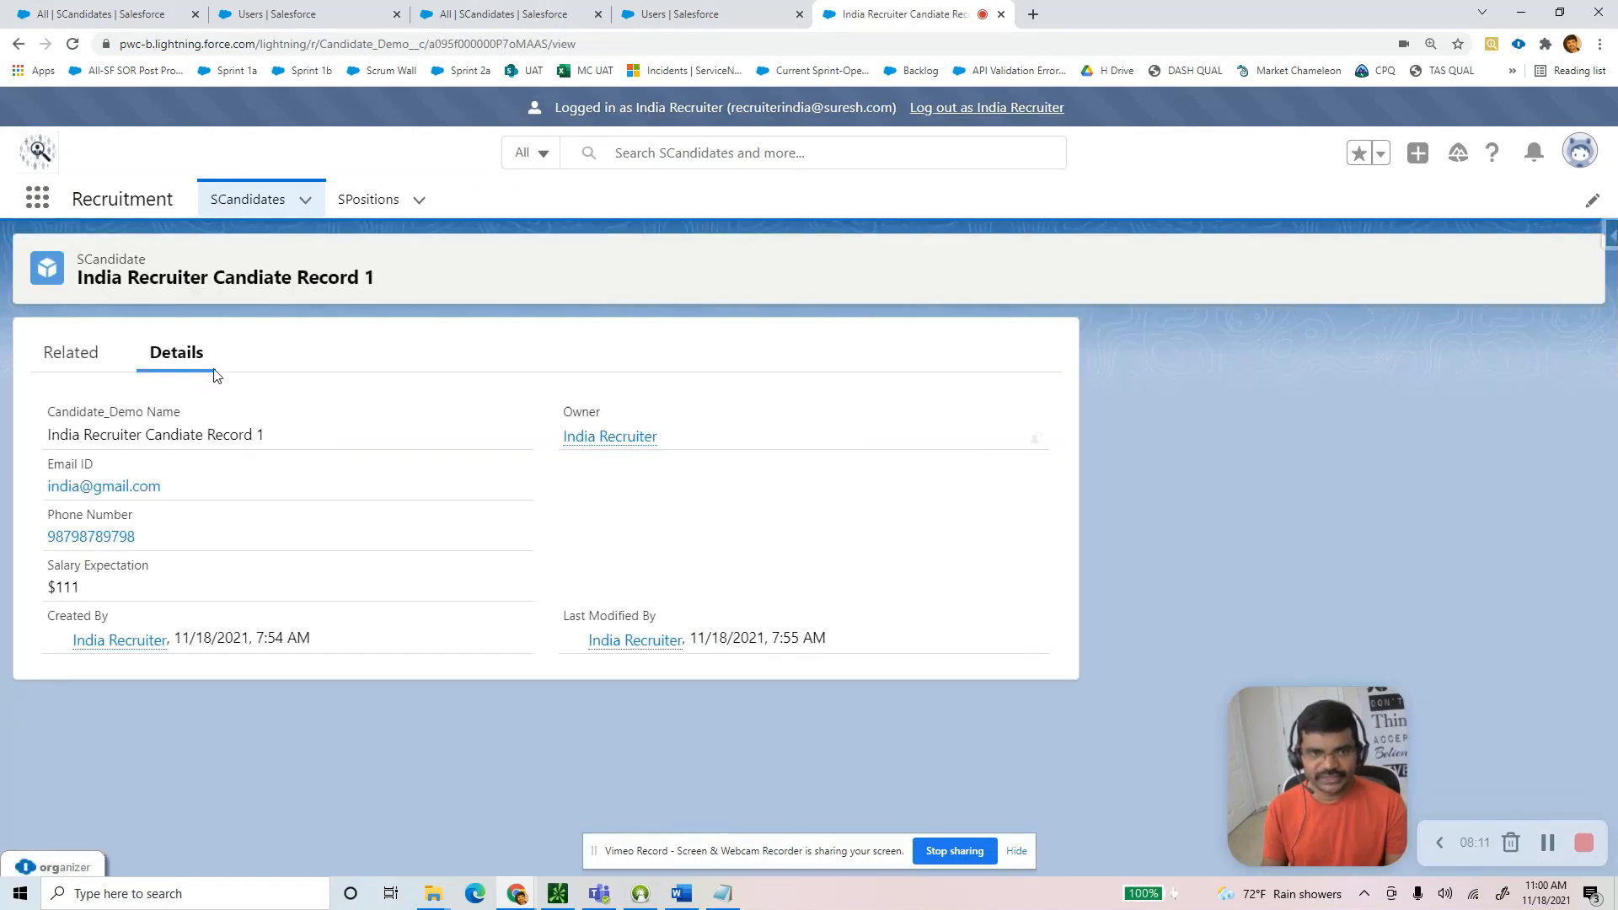
{"action": "left_click", "coordinate": [1330, 270]}
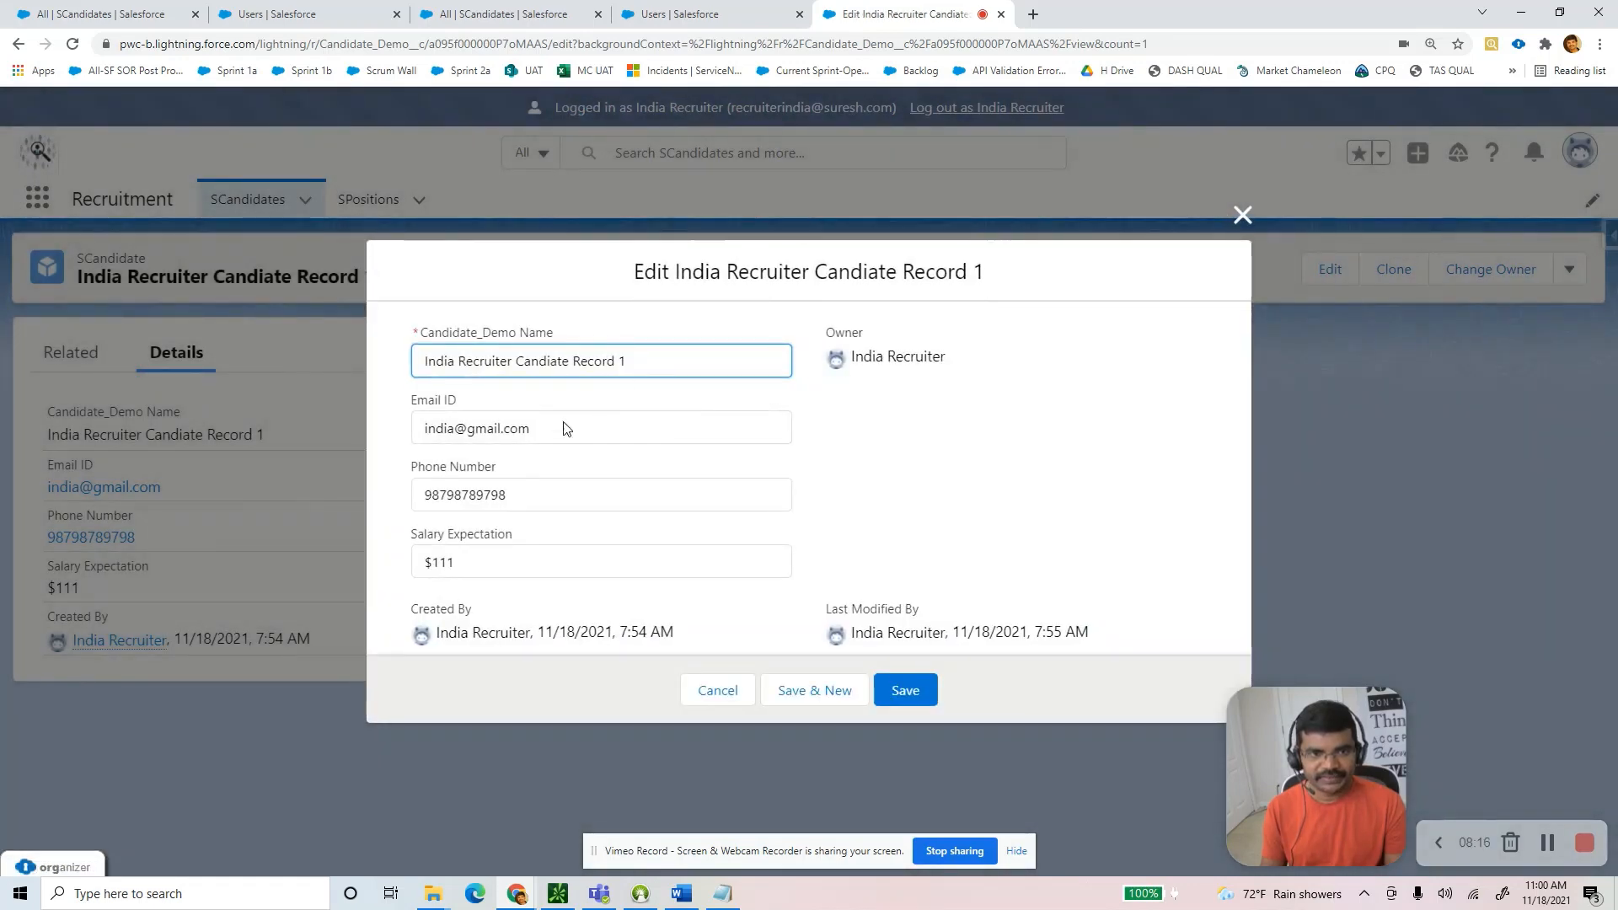
{"action": "left_click", "coordinate": [446, 434]}
{"action": "type", "text": "updated"}
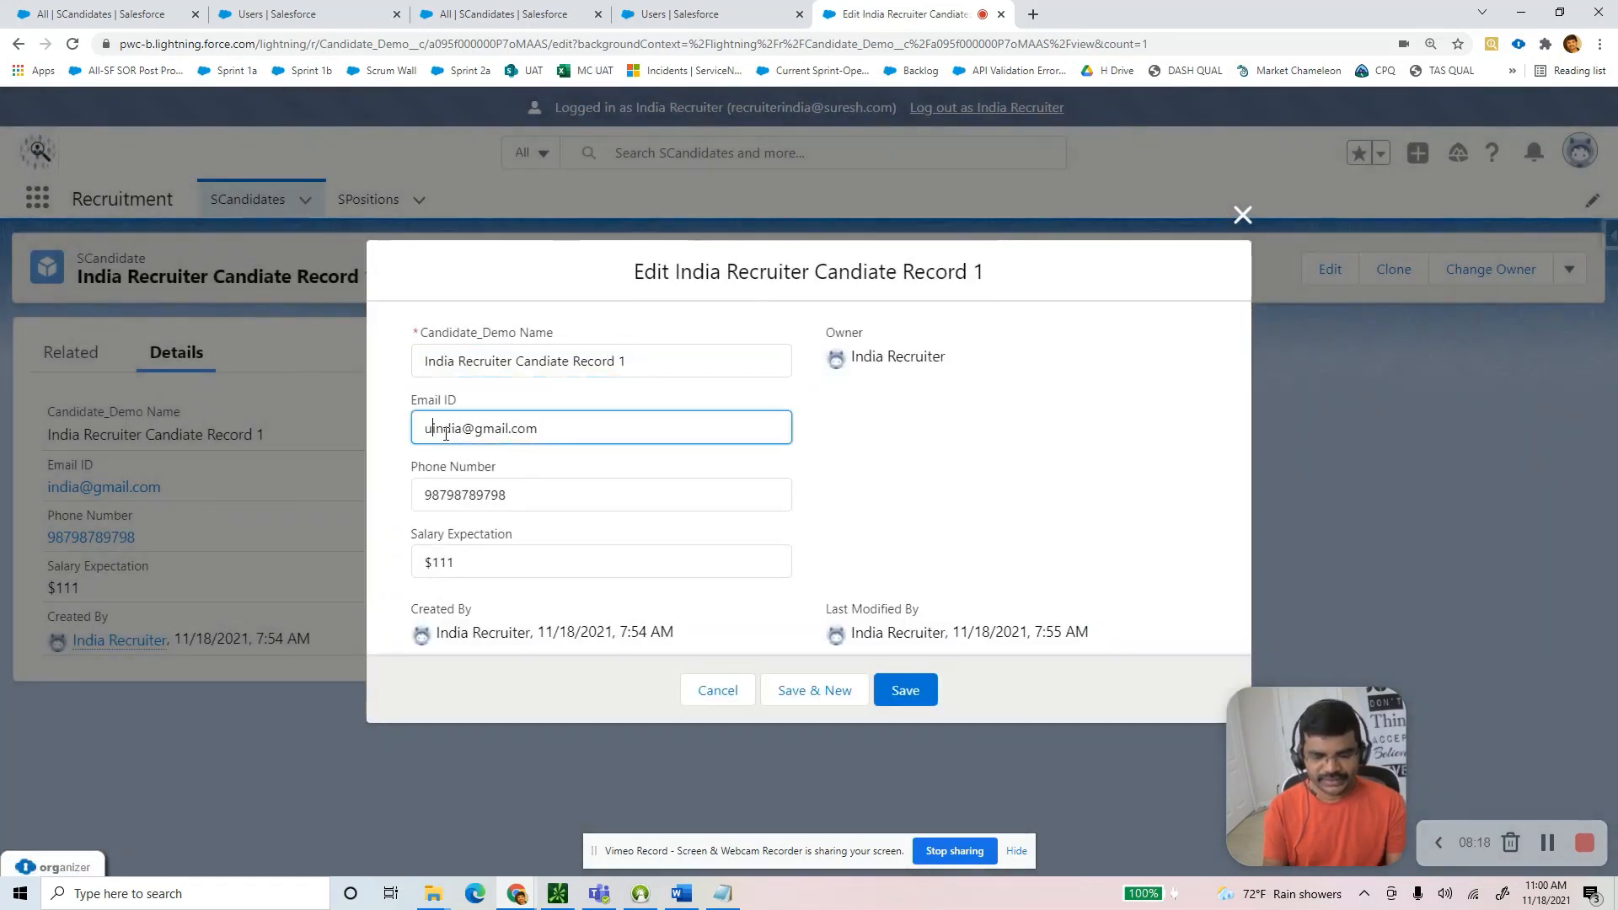
{"action": "left_click", "coordinate": [915, 692]}
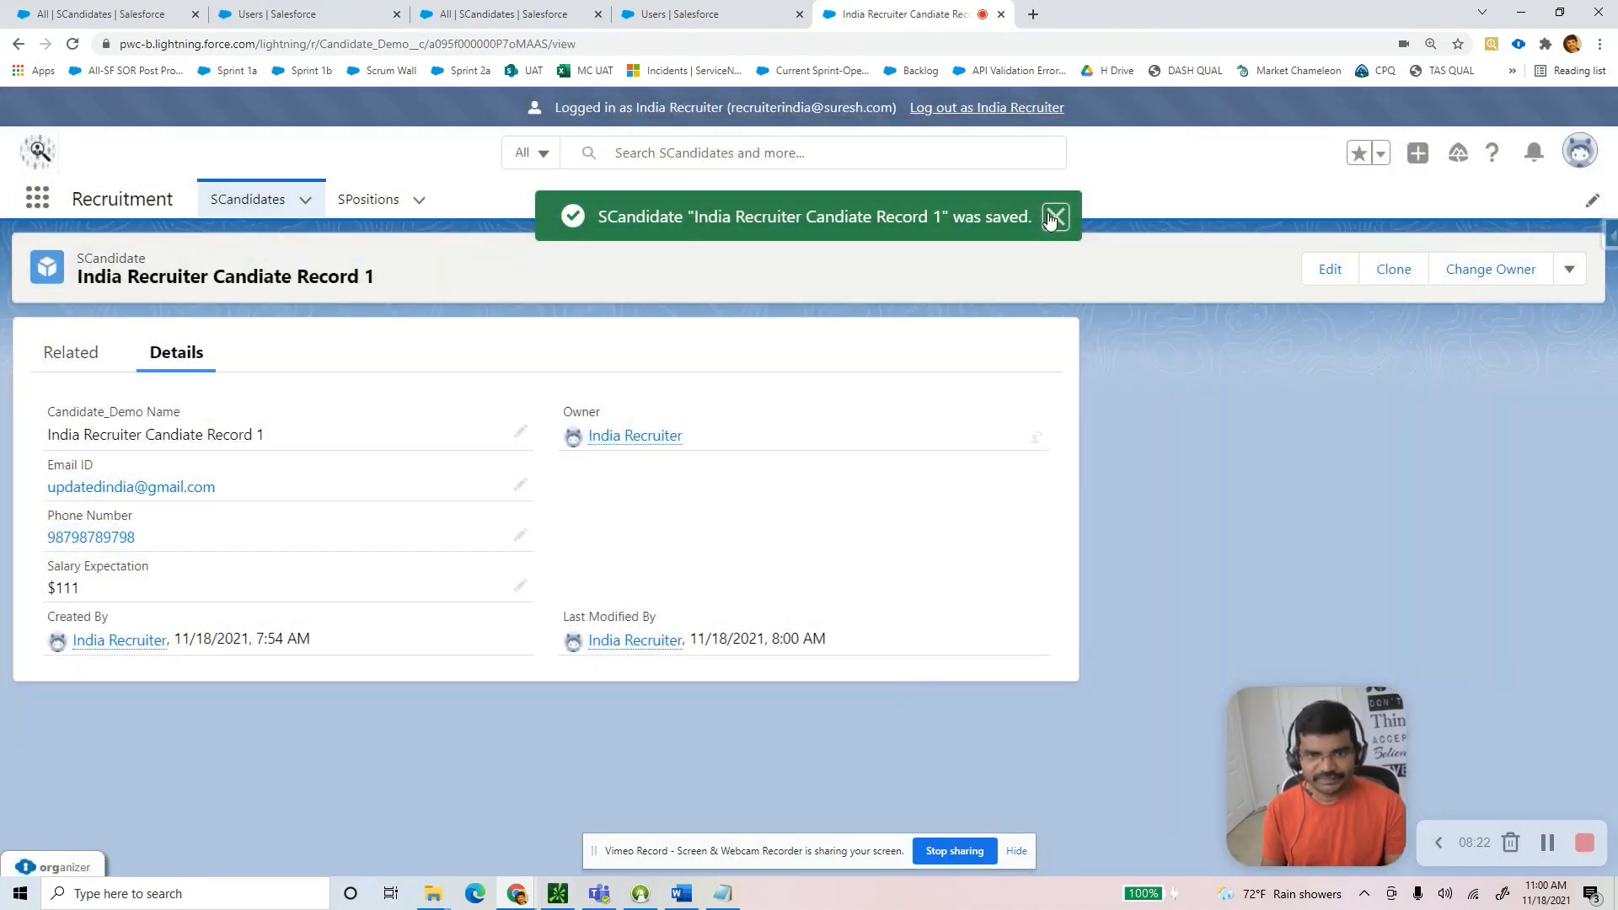
{"action": "left_click", "coordinate": [1056, 216]}
{"action": "left_click", "coordinate": [1569, 270]}
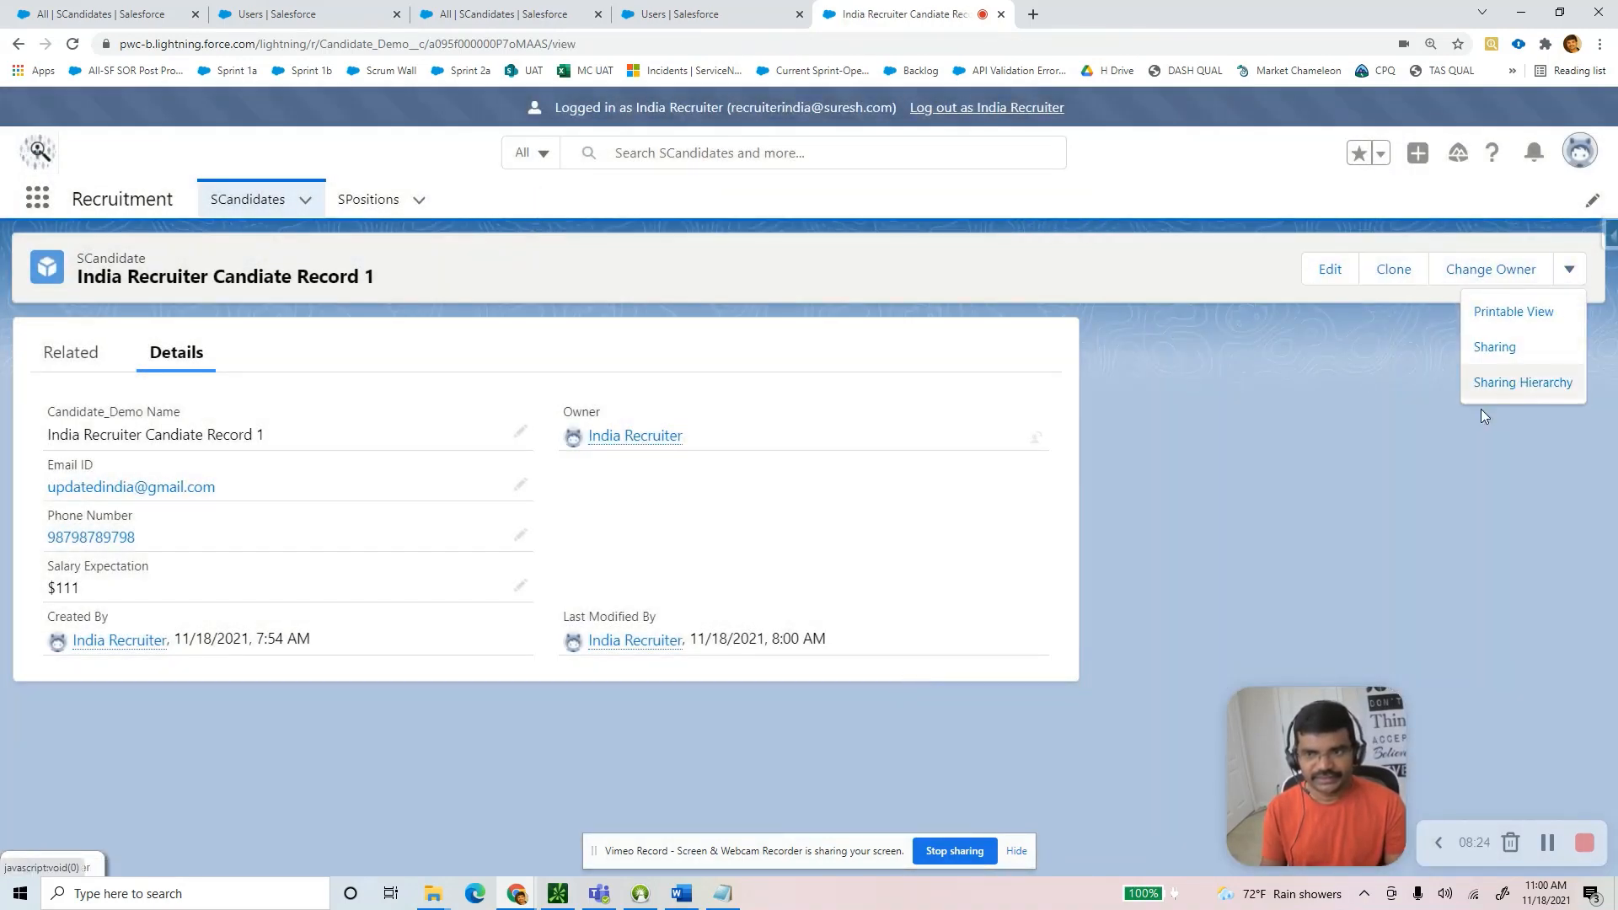
{"action": "left_click", "coordinate": [1252, 445]}
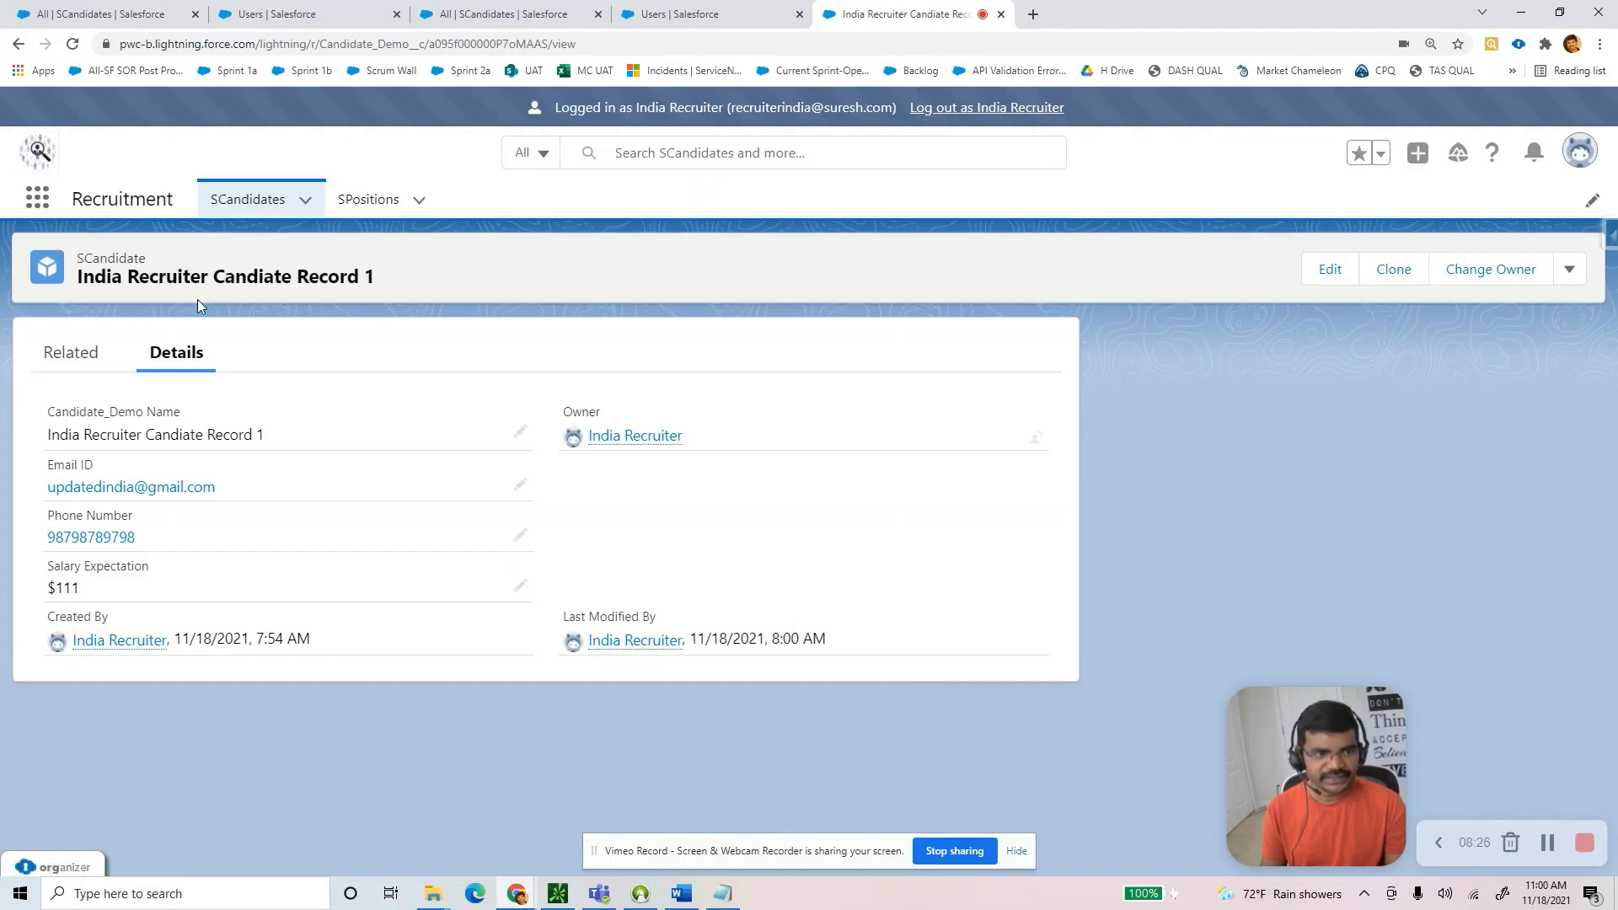
{"action": "left_click", "coordinate": [242, 202]}
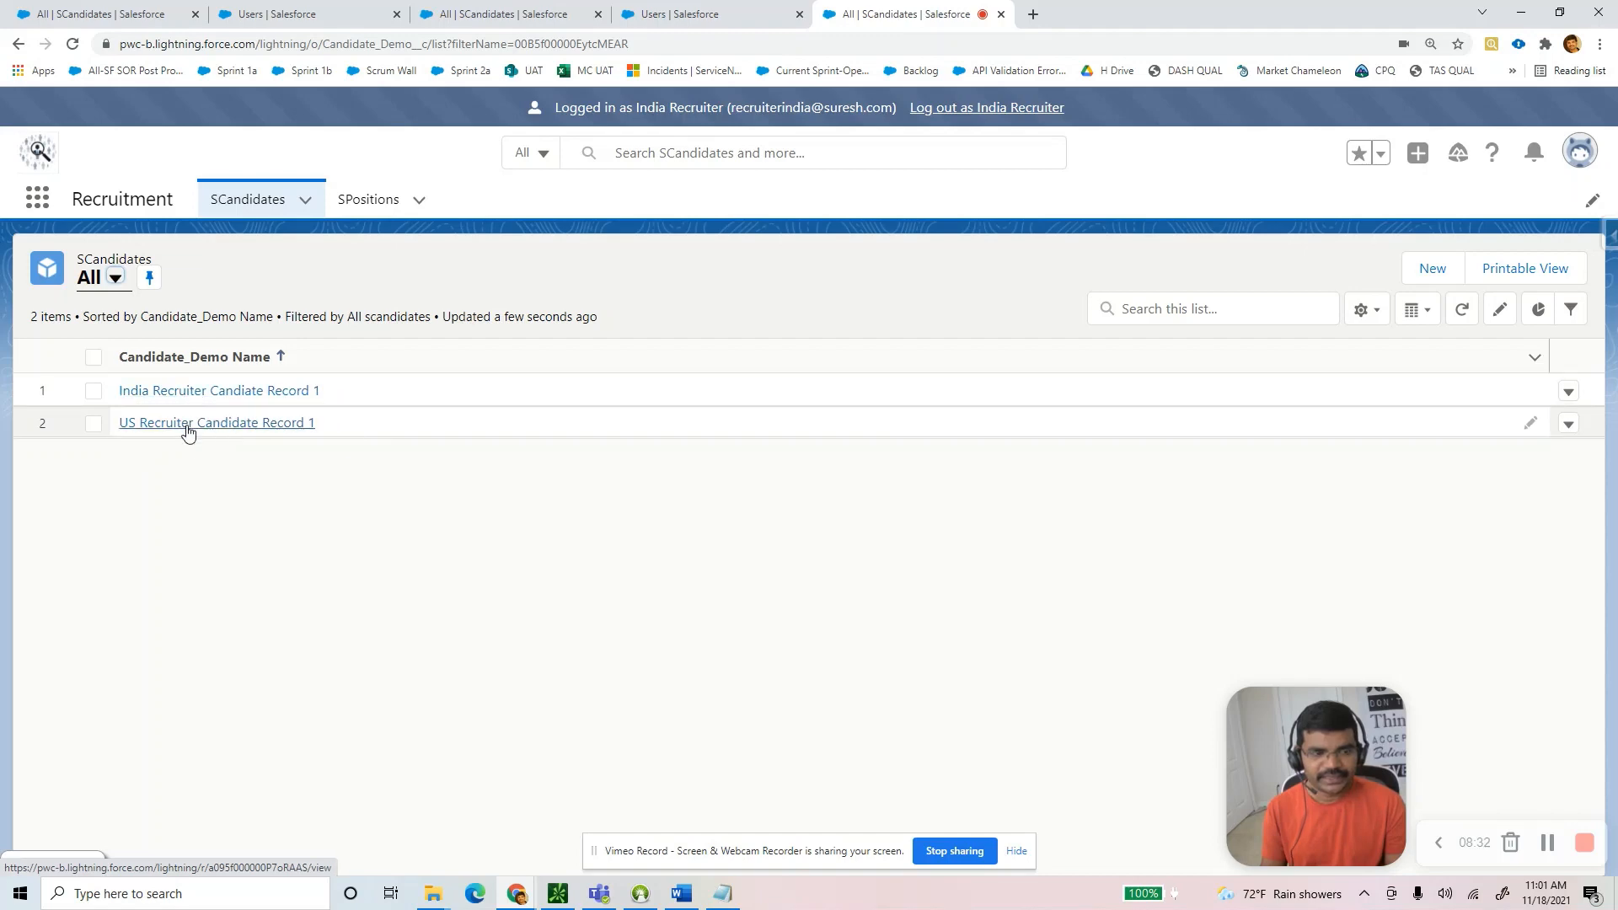
{"action": "left_click", "coordinate": [188, 423]}
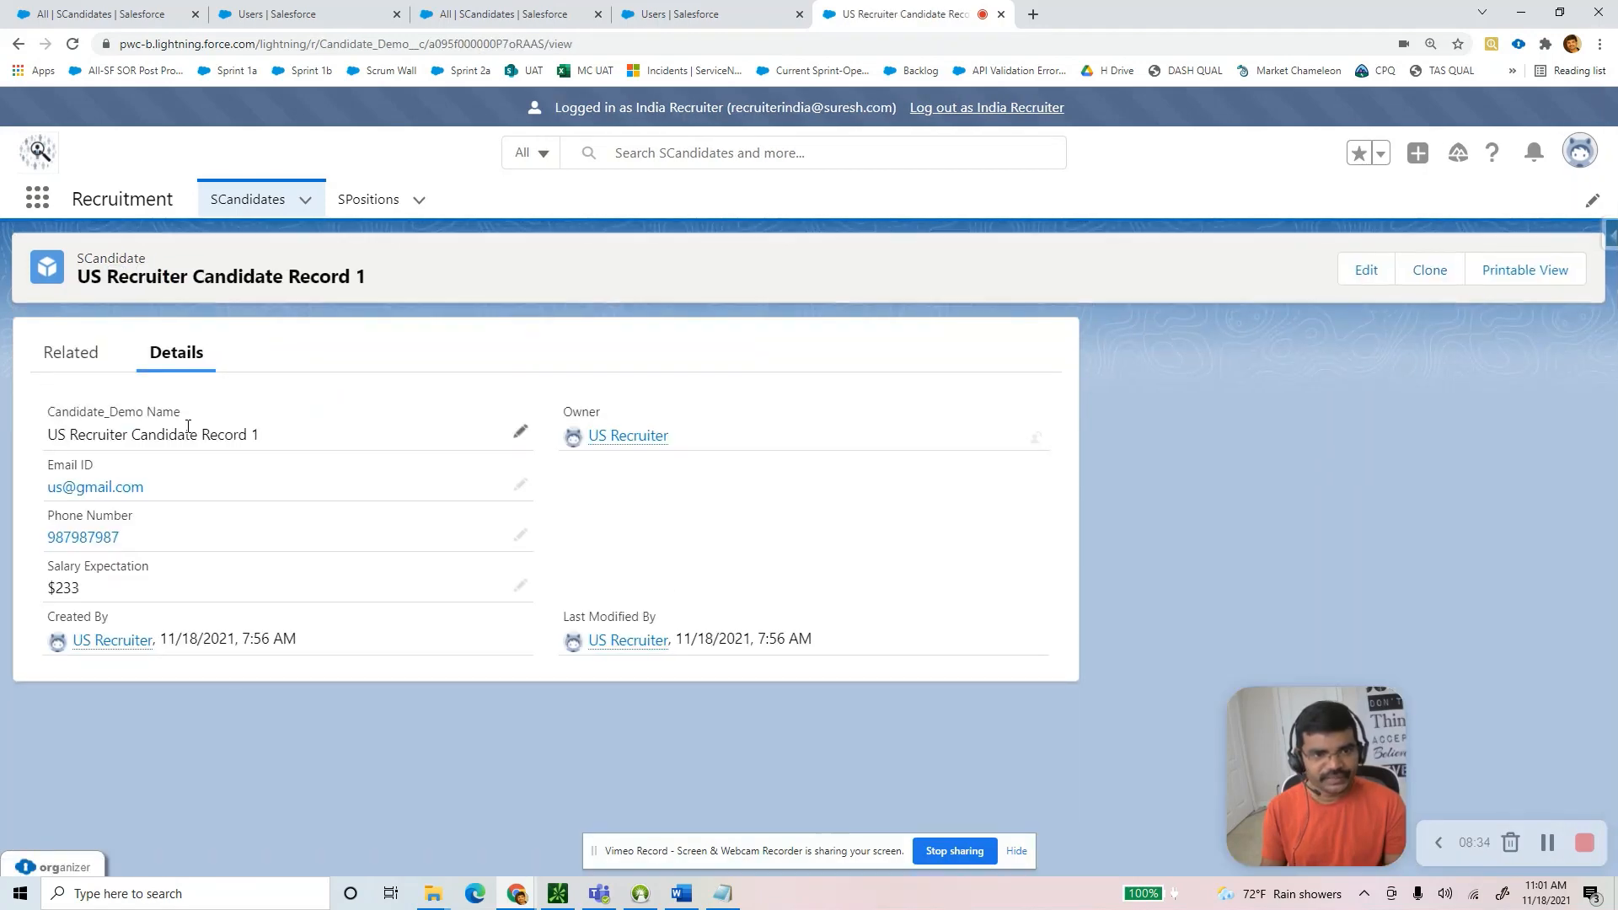
{"action": "key", "text": "alt+Tab"}
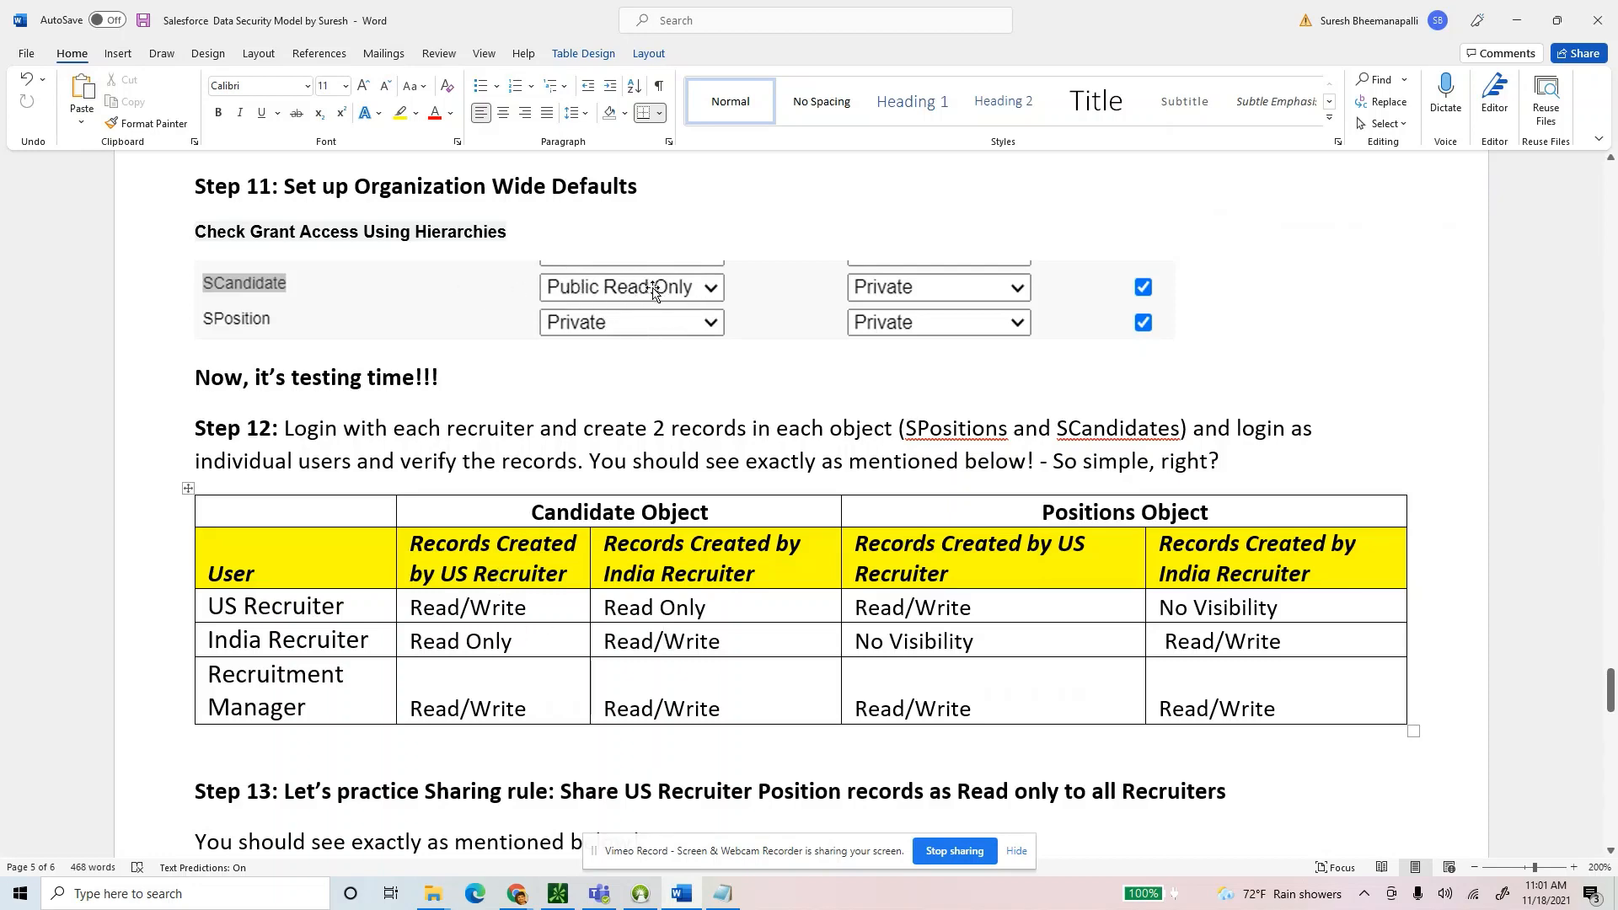
{"action": "key", "text": "alt+Tab"}
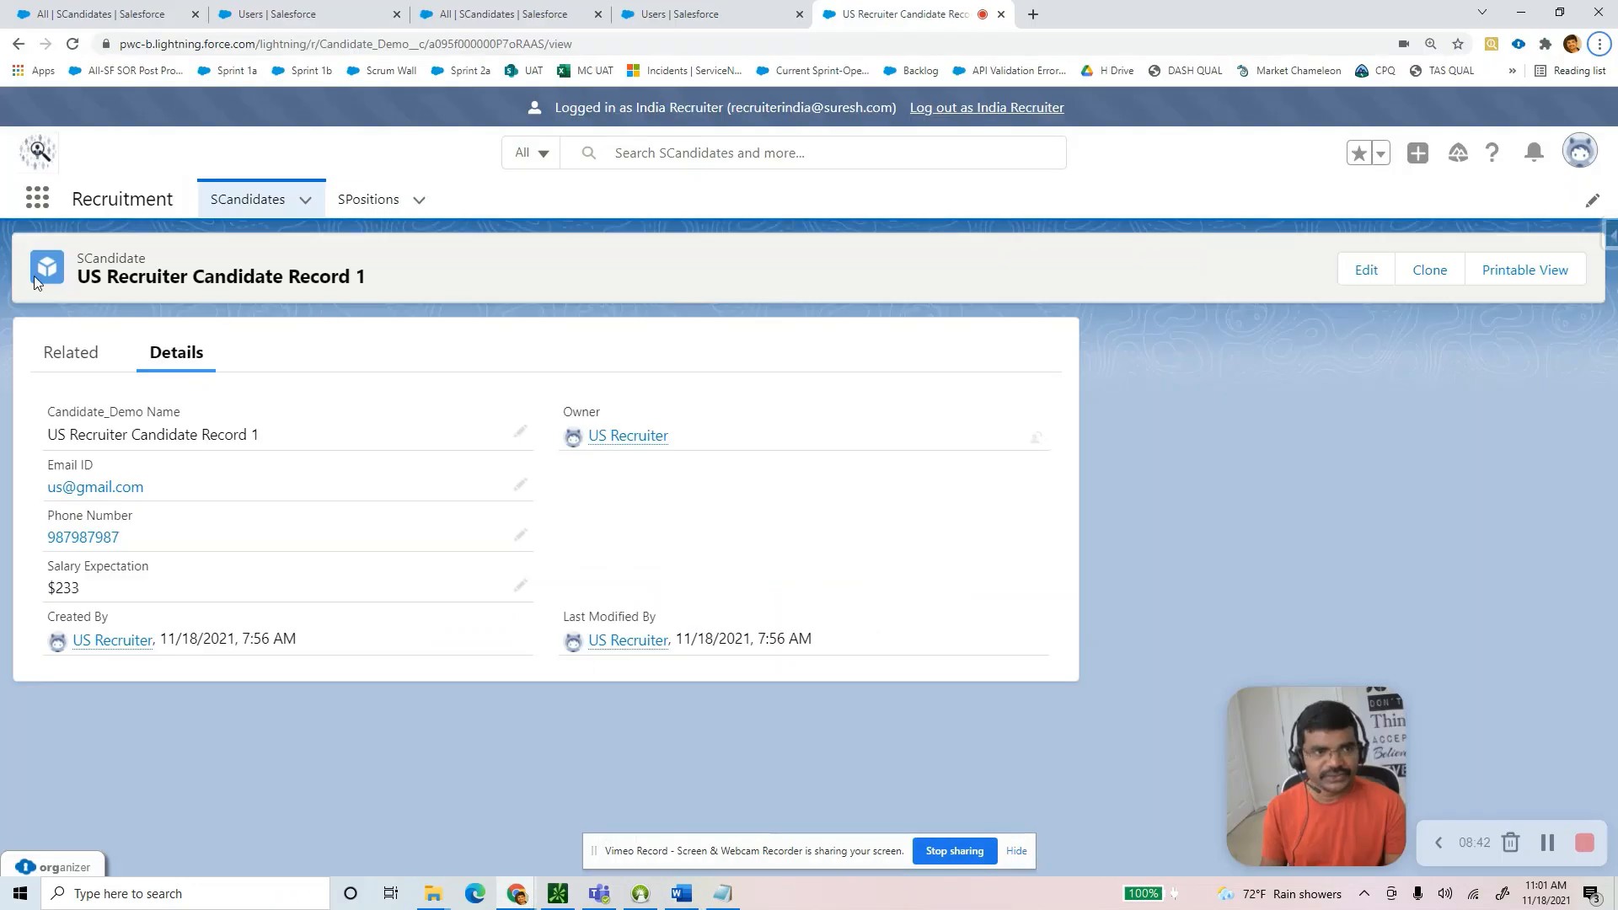
{"action": "left_click_drag", "start_coordinate": [86, 276], "coordinate": [356, 285]}
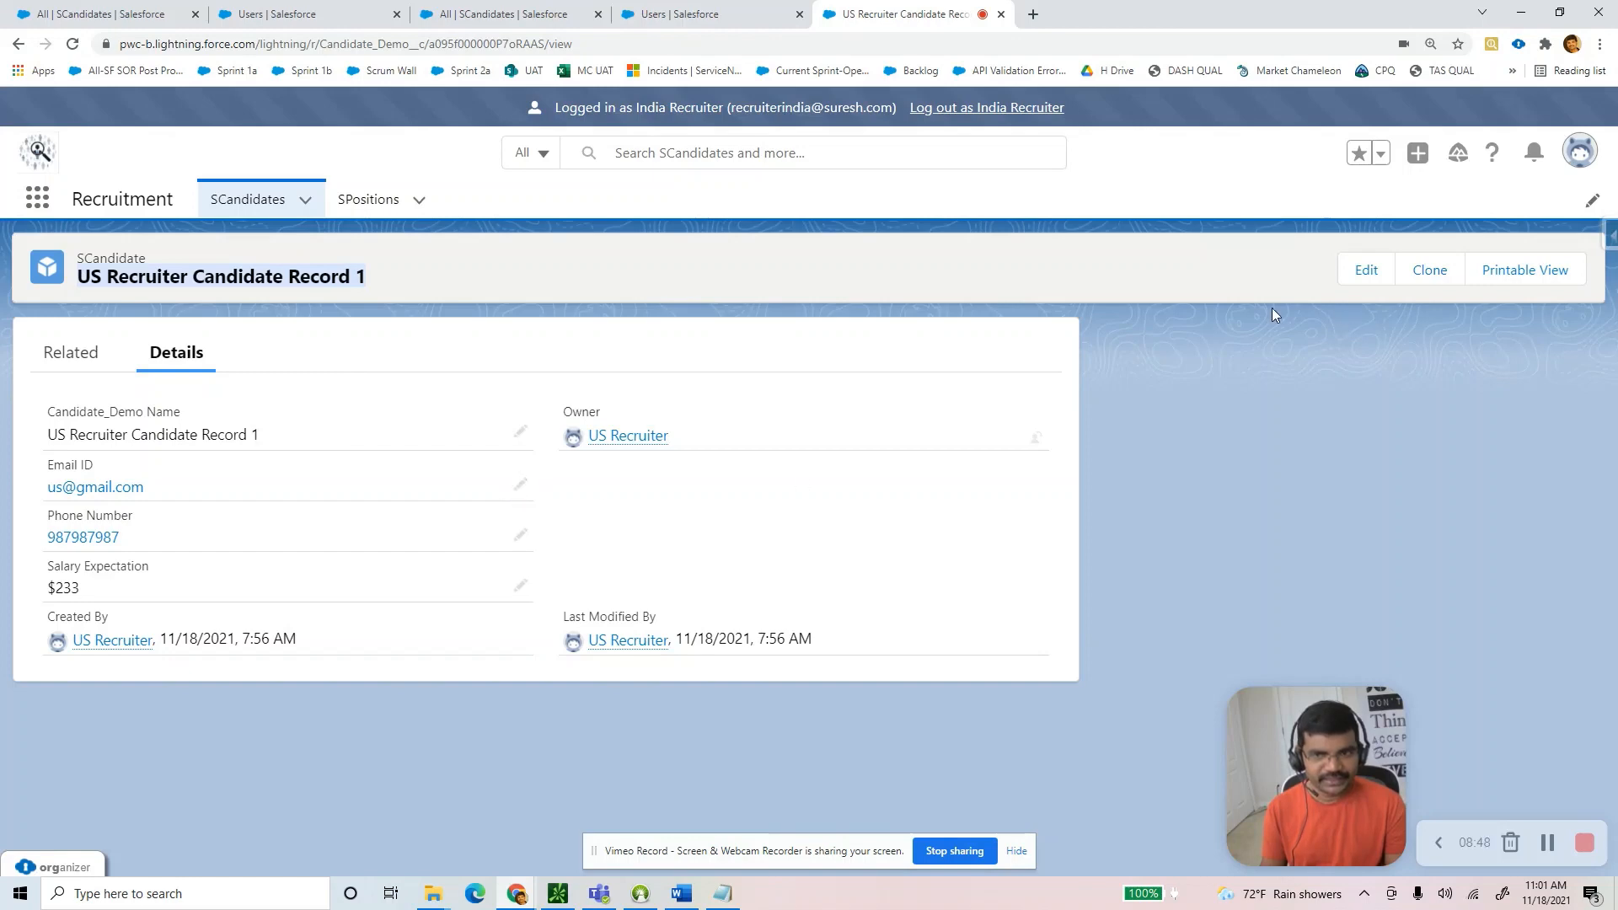
{"action": "left_click", "coordinate": [517, 488]}
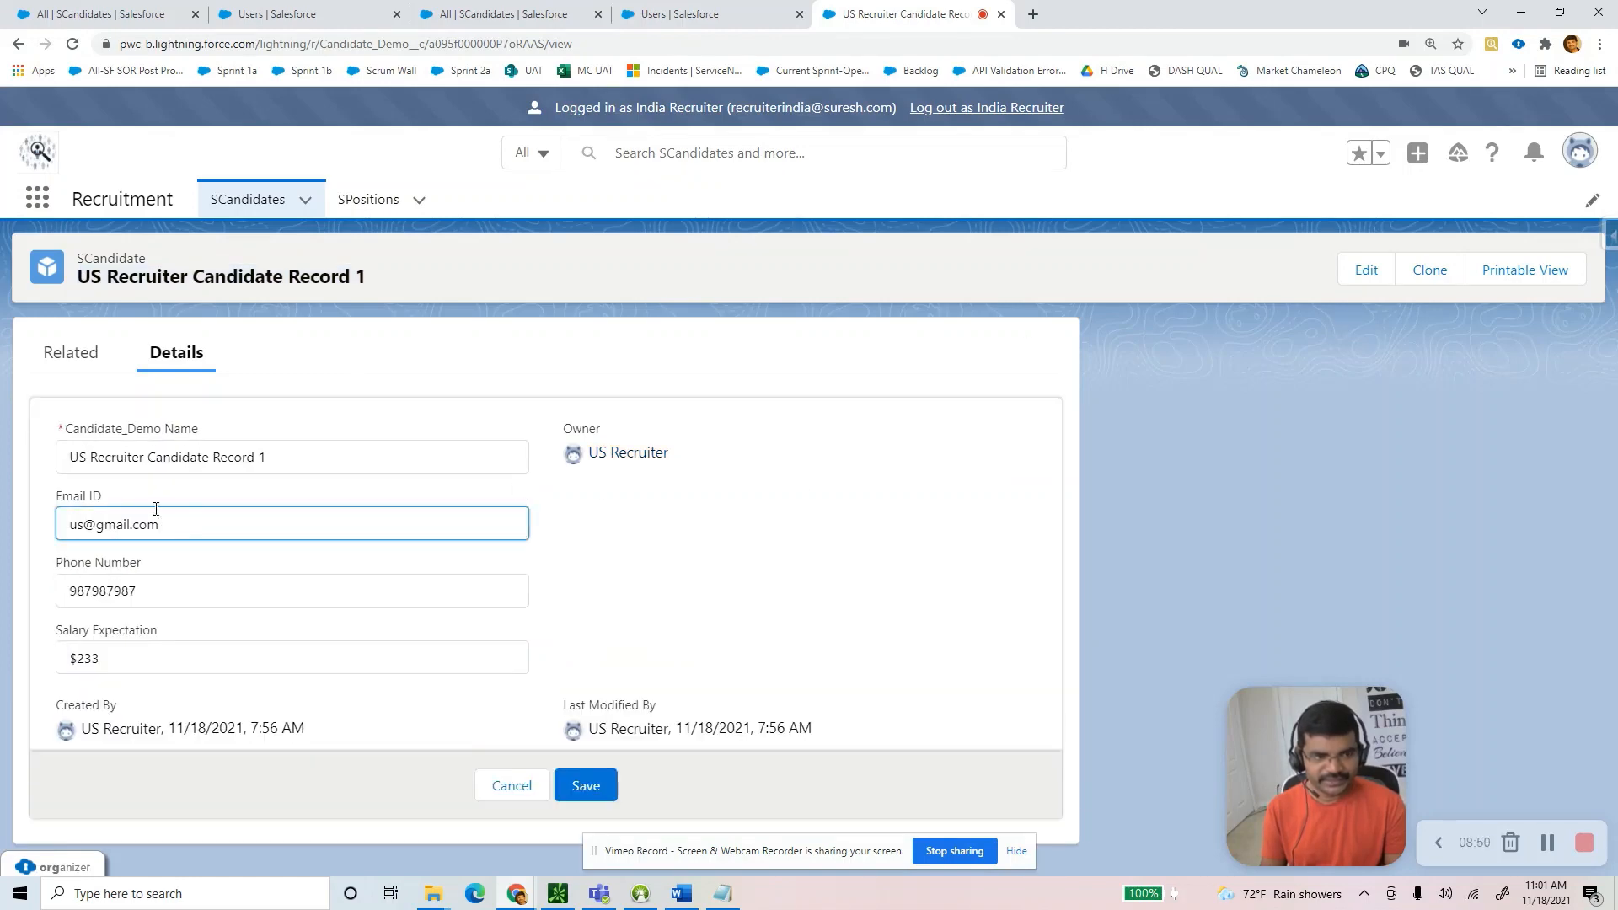
{"action": "type", "text": "updated"}
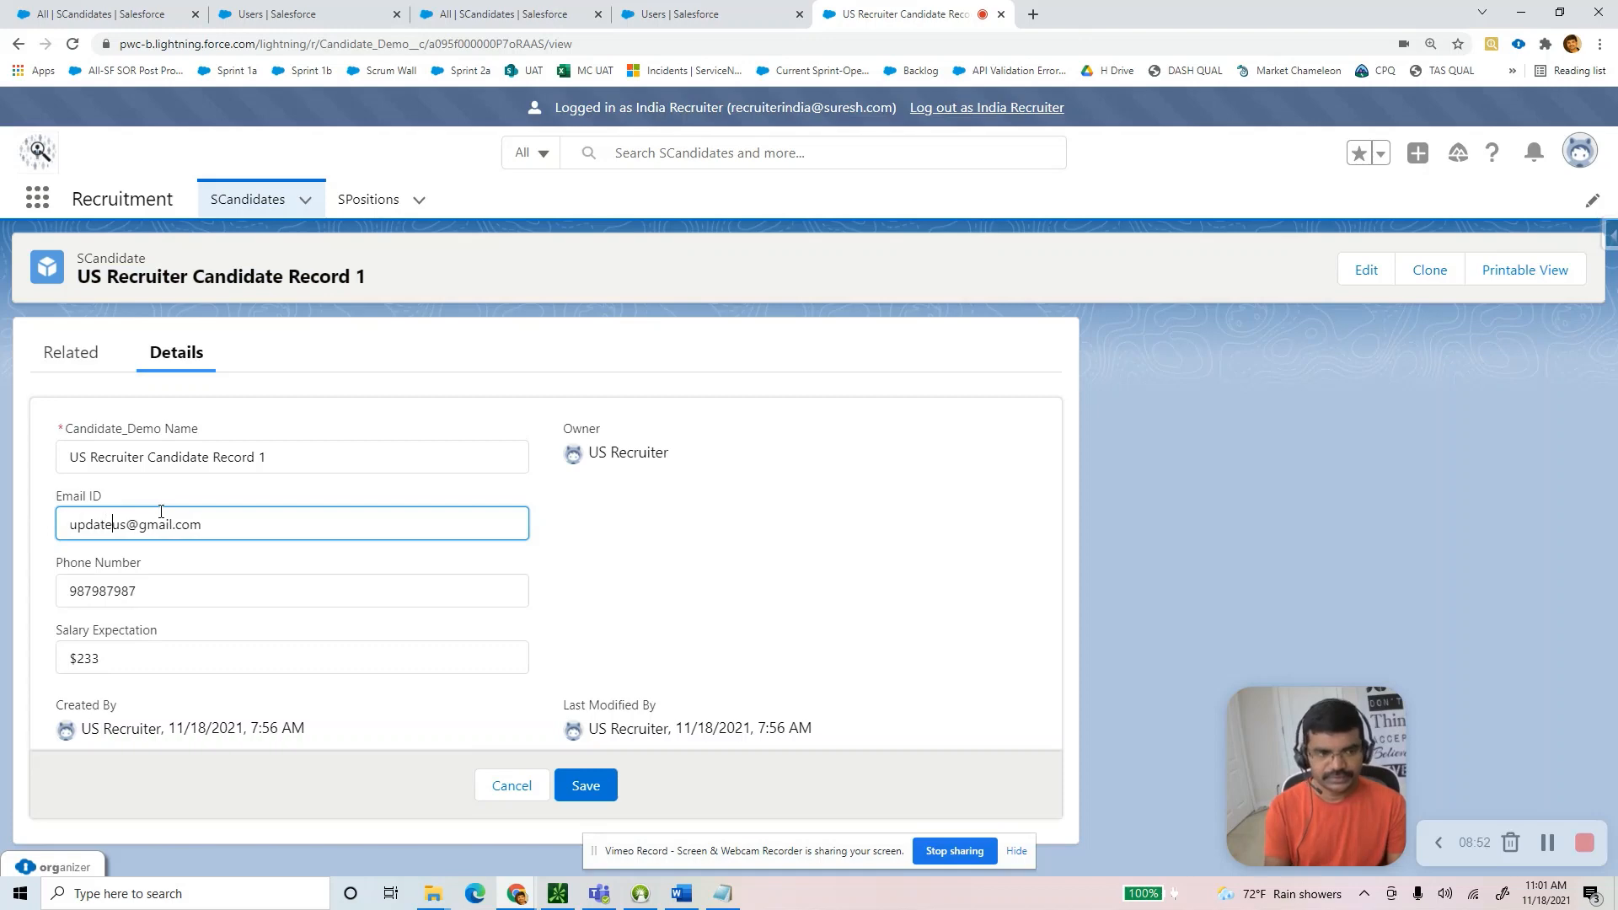
{"action": "left_click", "coordinate": [602, 776]}
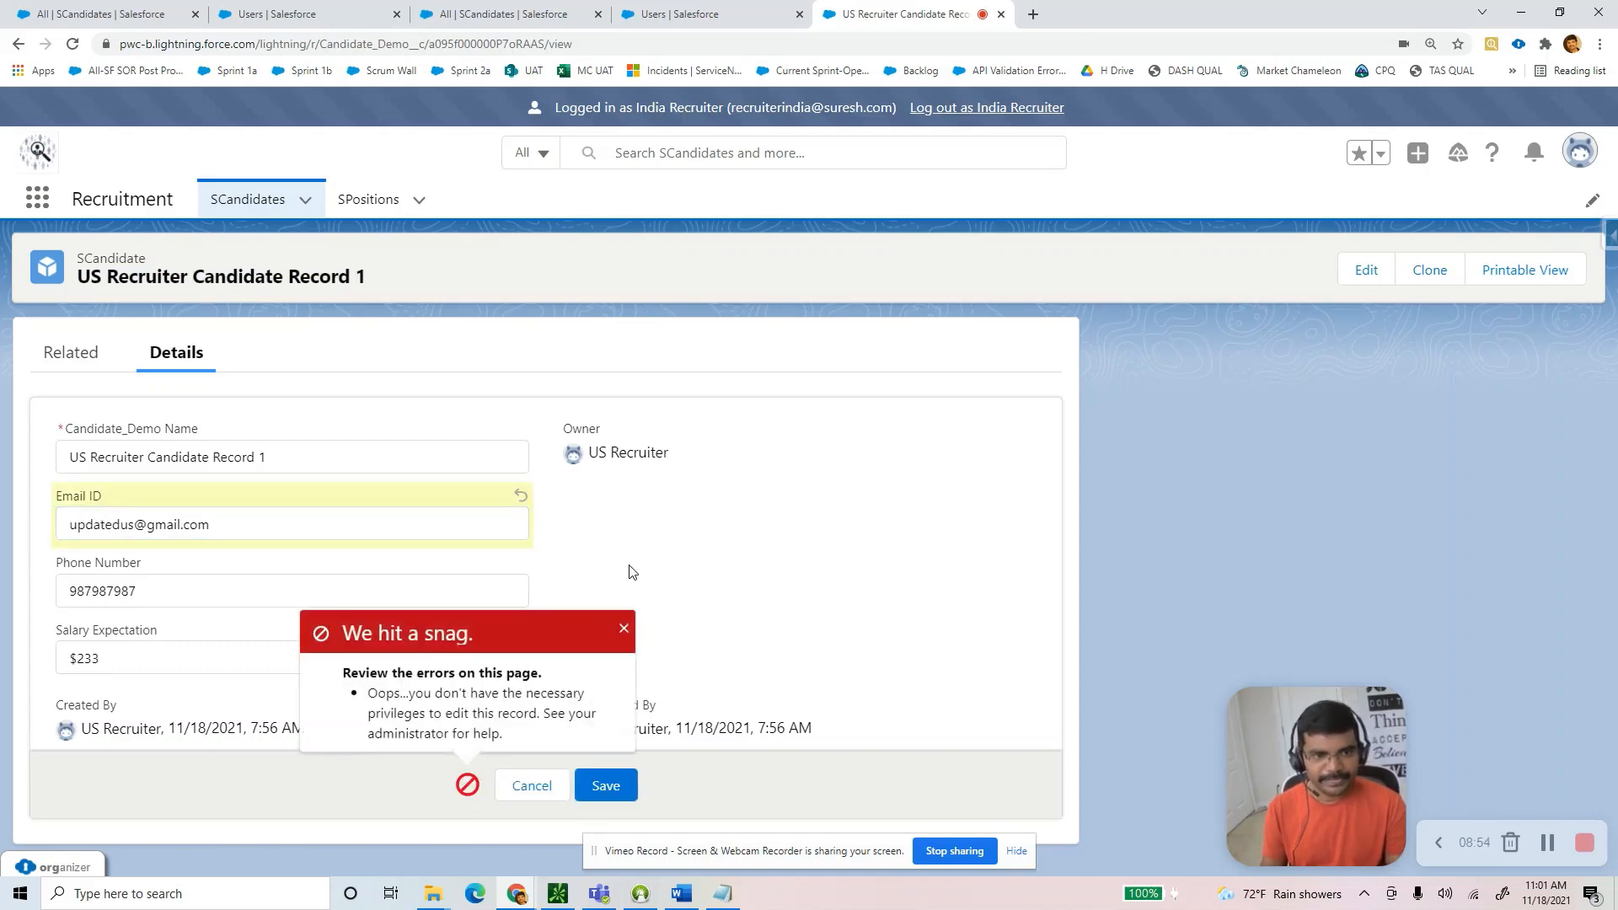
{"action": "left_click_drag", "start_coordinate": [373, 696], "coordinate": [503, 735]}
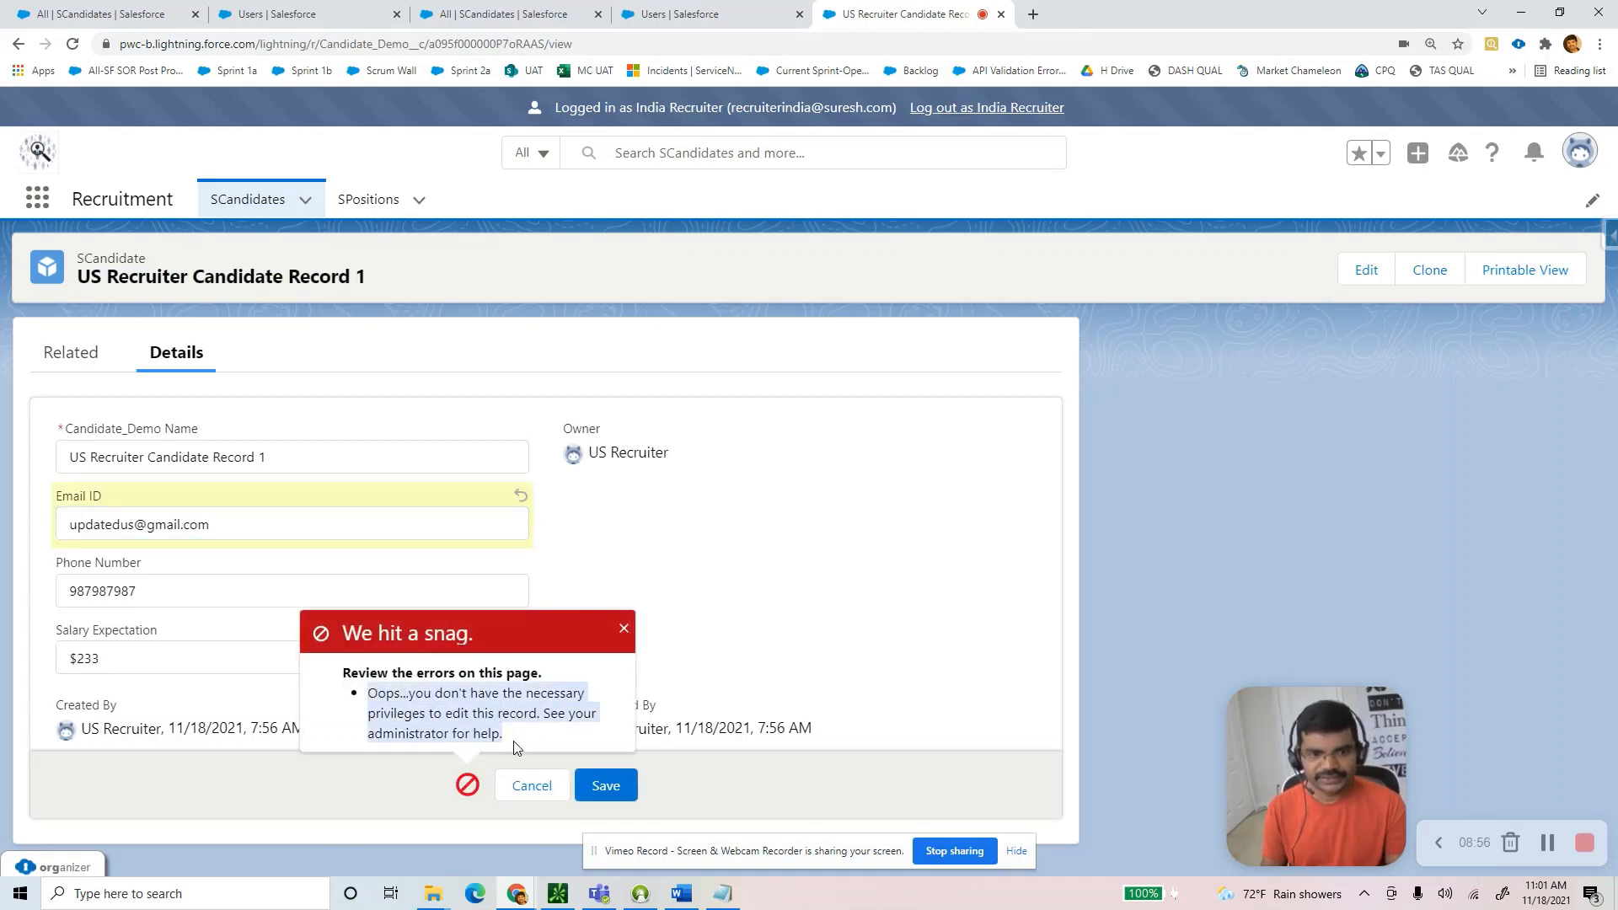
{"action": "left_click", "coordinate": [520, 788]}
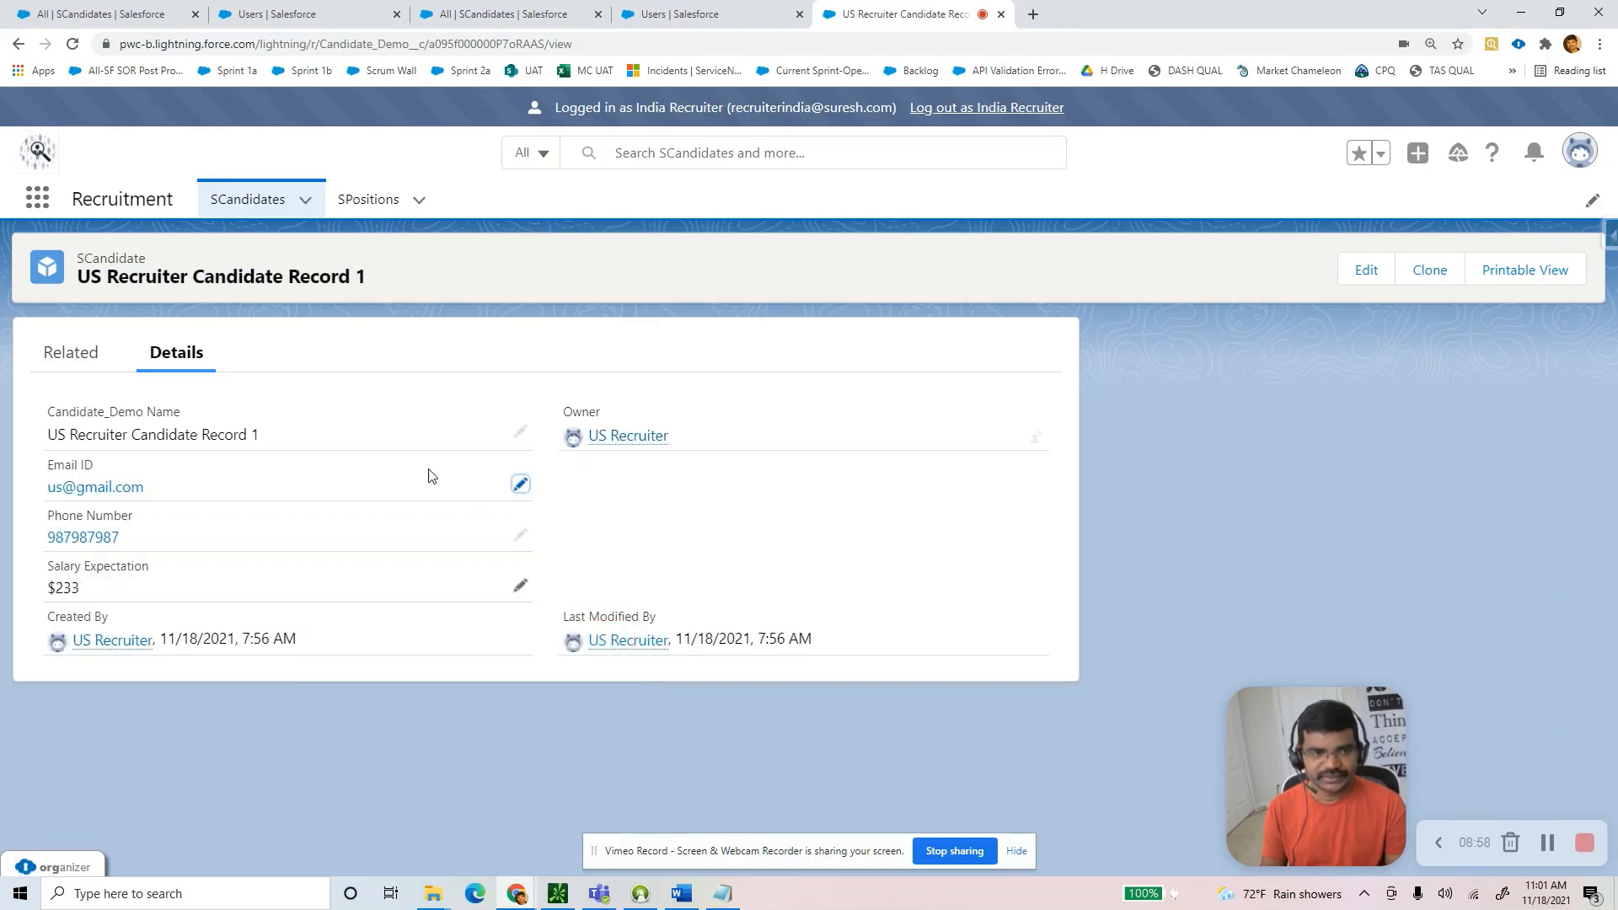
{"action": "left_click", "coordinate": [257, 209]}
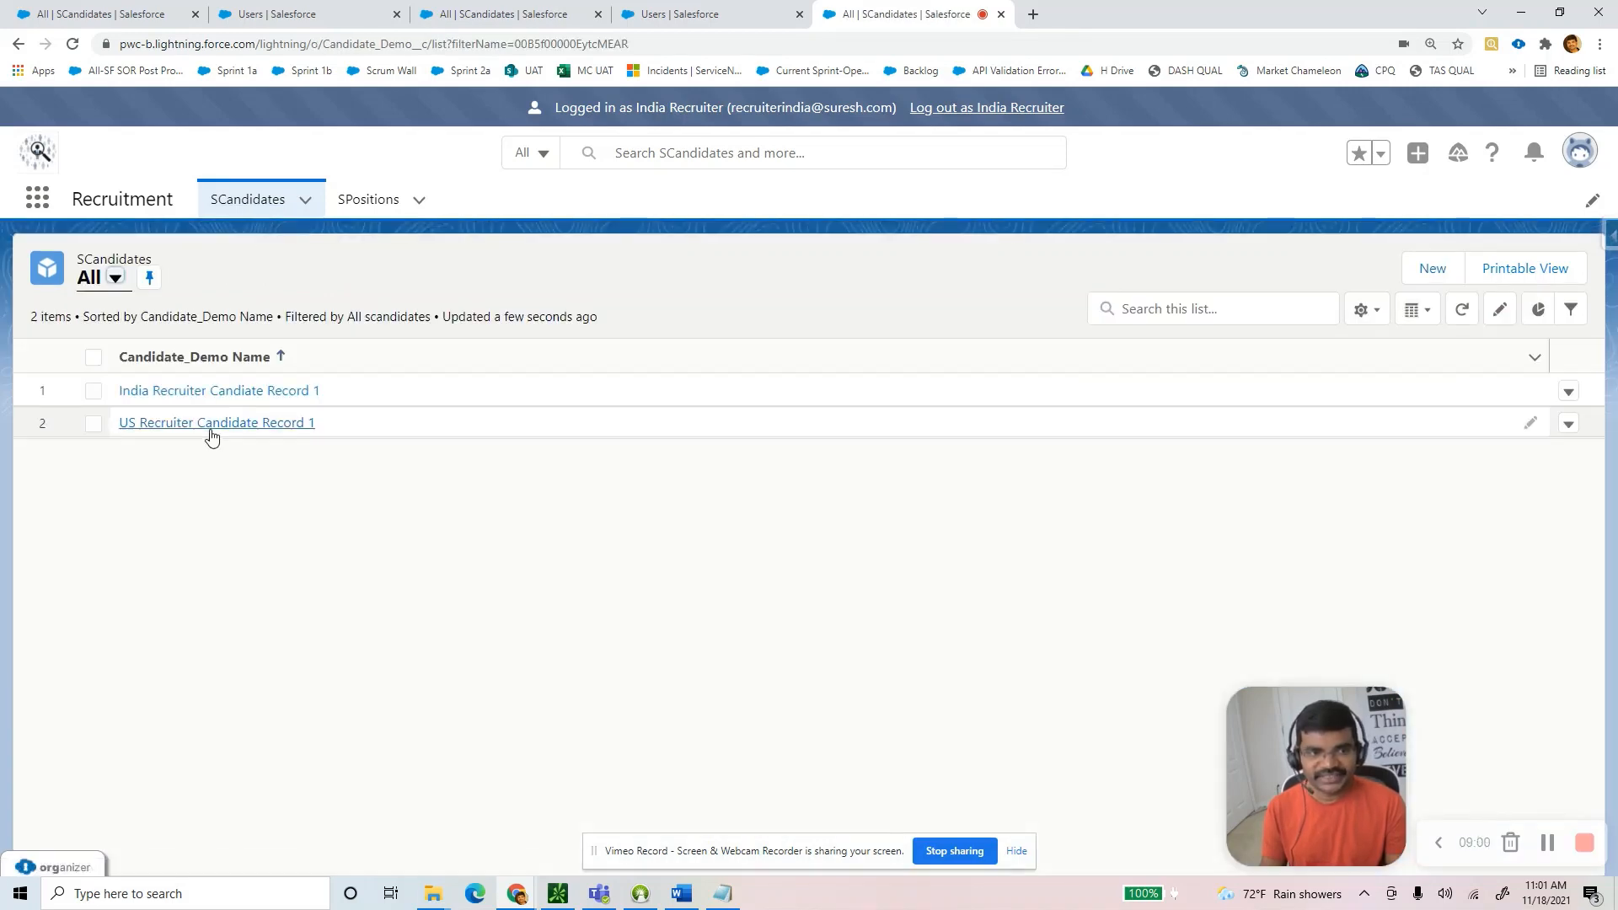
Review recruiters' candidate and position access, noting No Visibility for US-created positions.
{"action": "key", "text": "alt+Tab"}
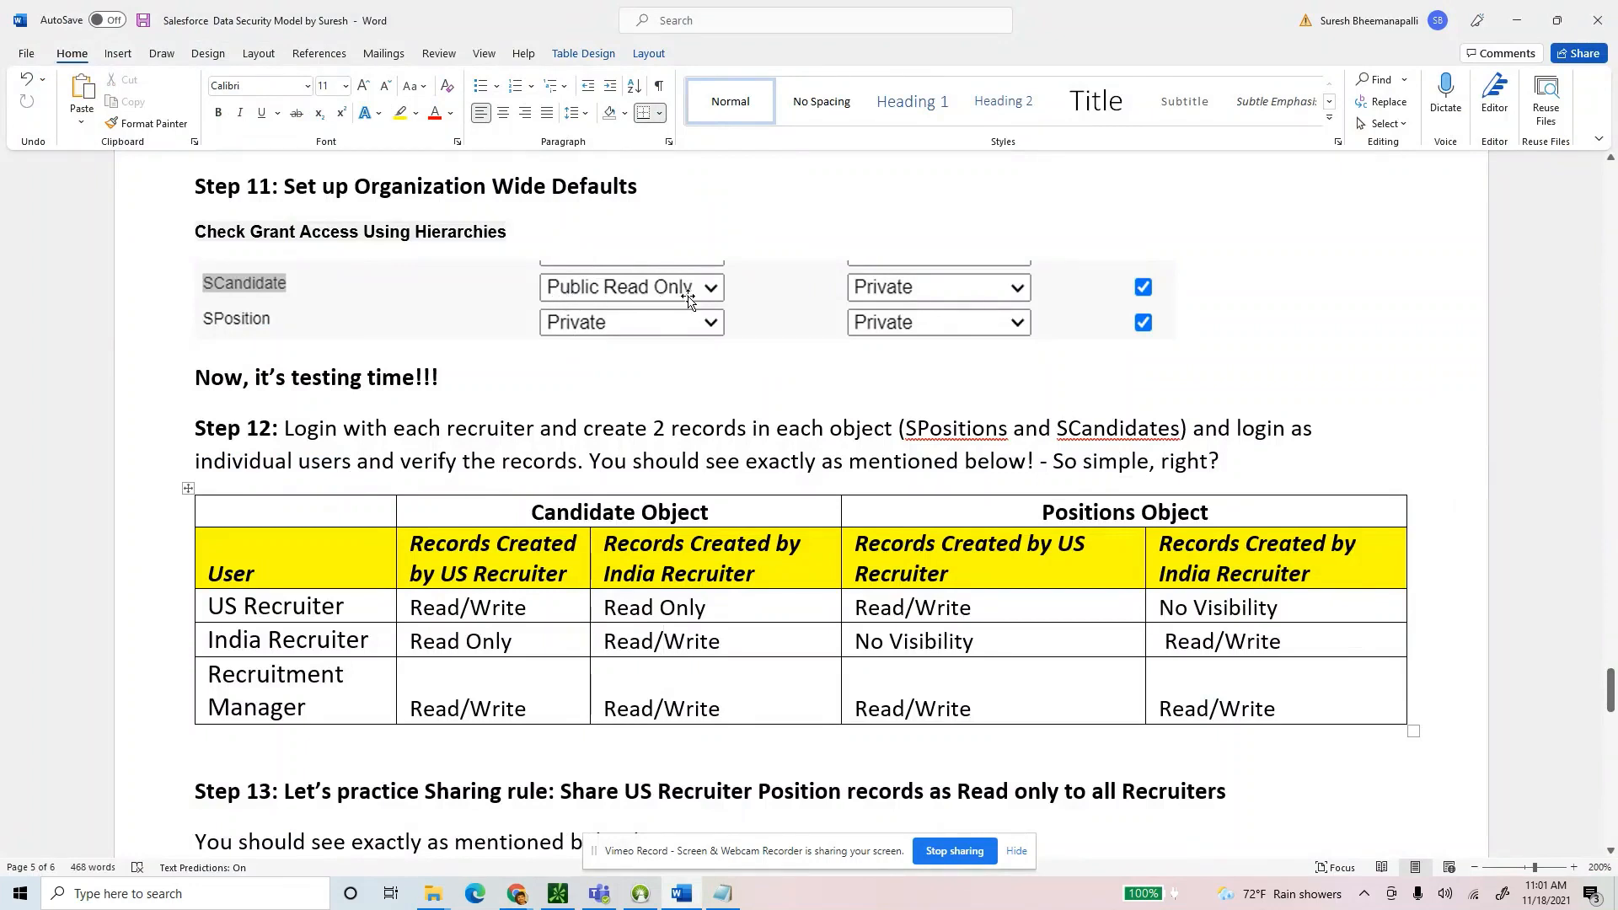
{"action": "left_click_drag", "start_coordinate": [717, 612], "coordinate": [489, 608]}
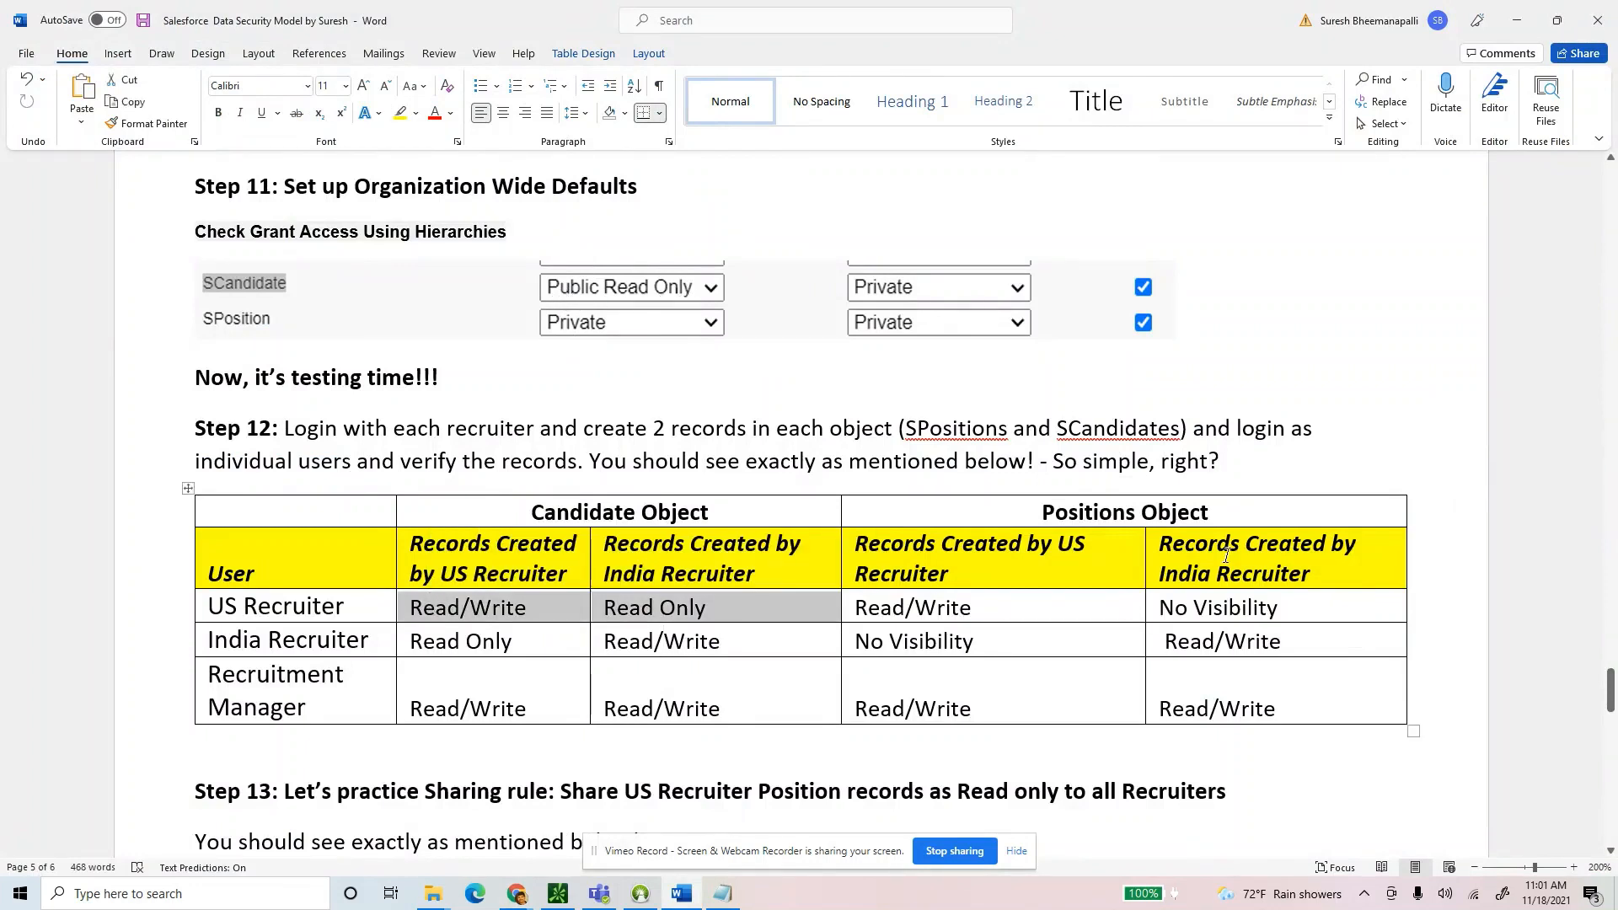
{"action": "left_click_drag", "start_coordinate": [727, 649], "coordinate": [447, 645]}
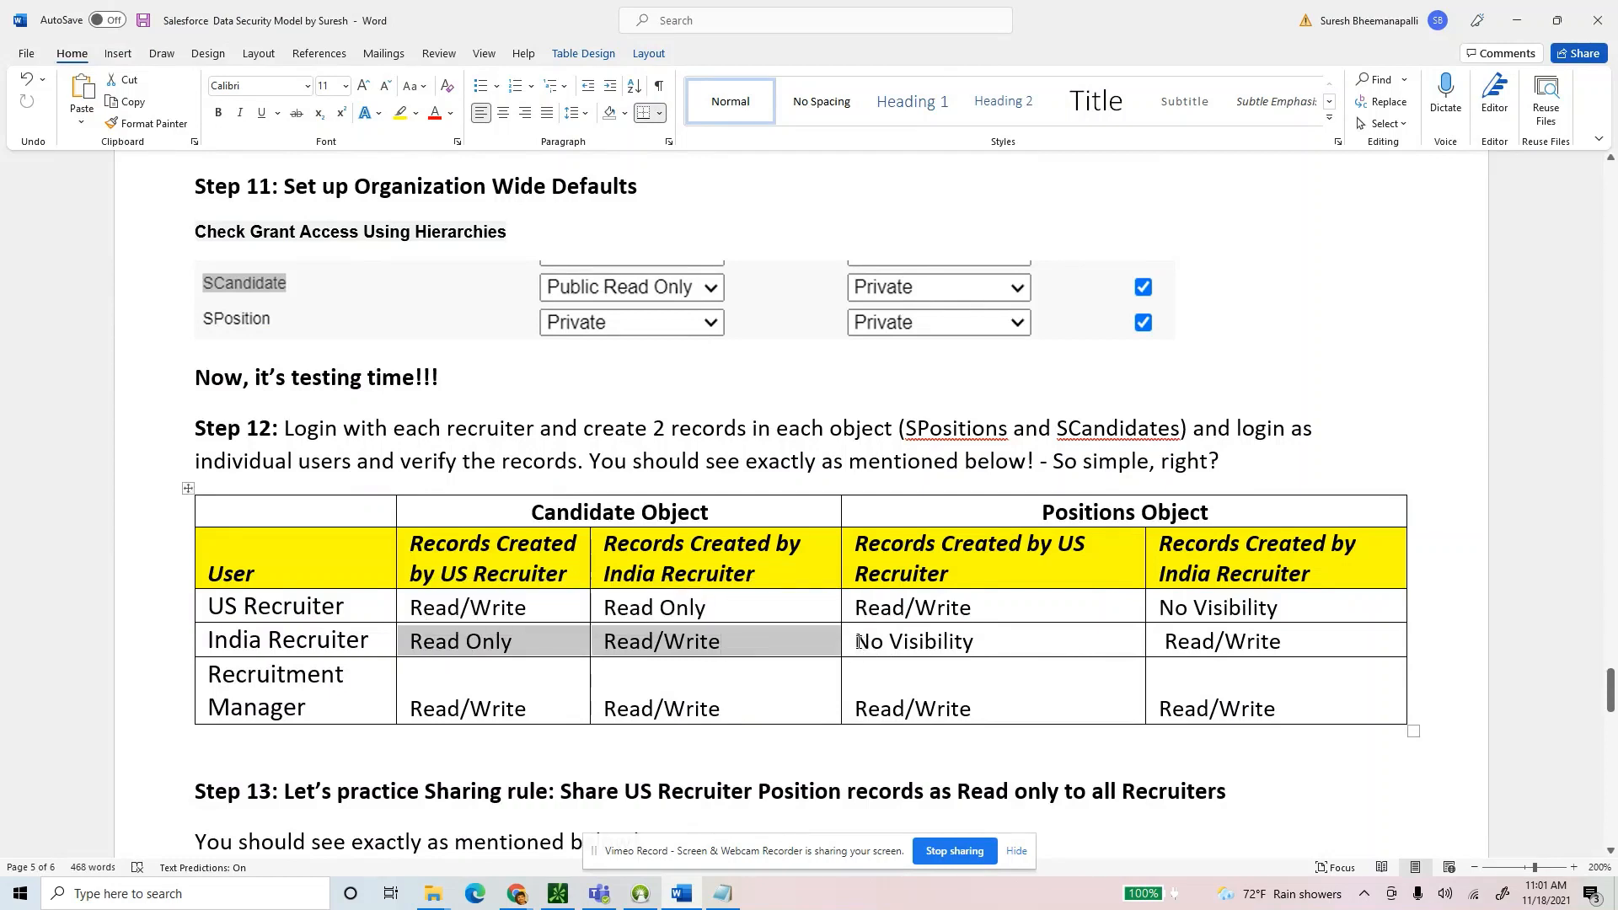
{"action": "left_click_drag", "start_coordinate": [858, 641], "coordinate": [1260, 646]}
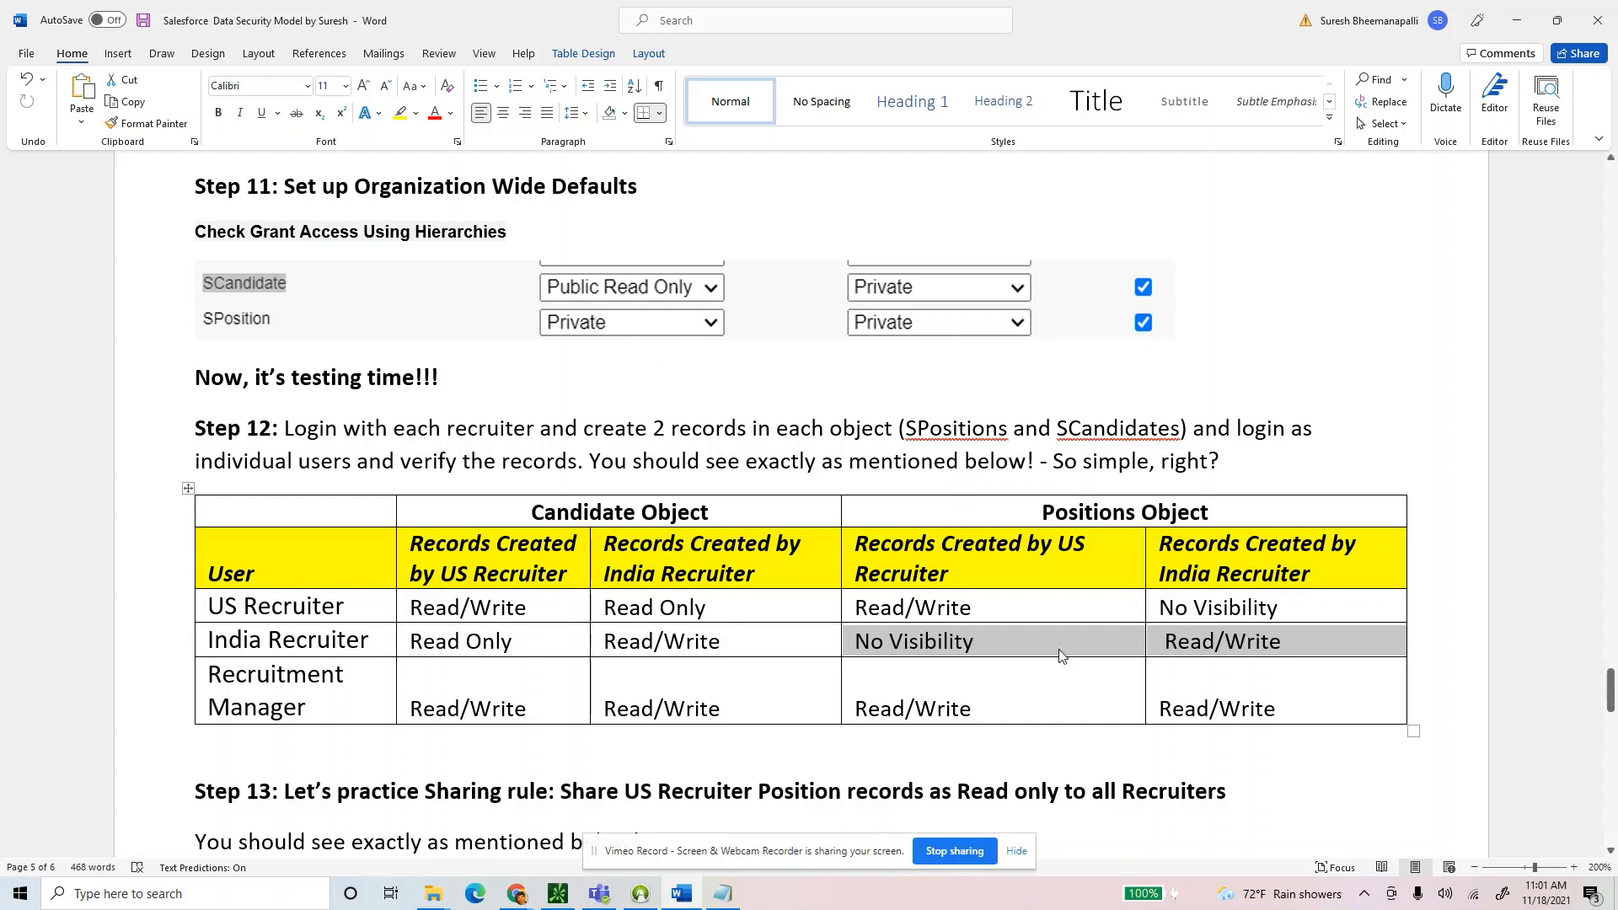
{"action": "left_click_drag", "start_coordinate": [1285, 641], "coordinate": [1186, 641]}
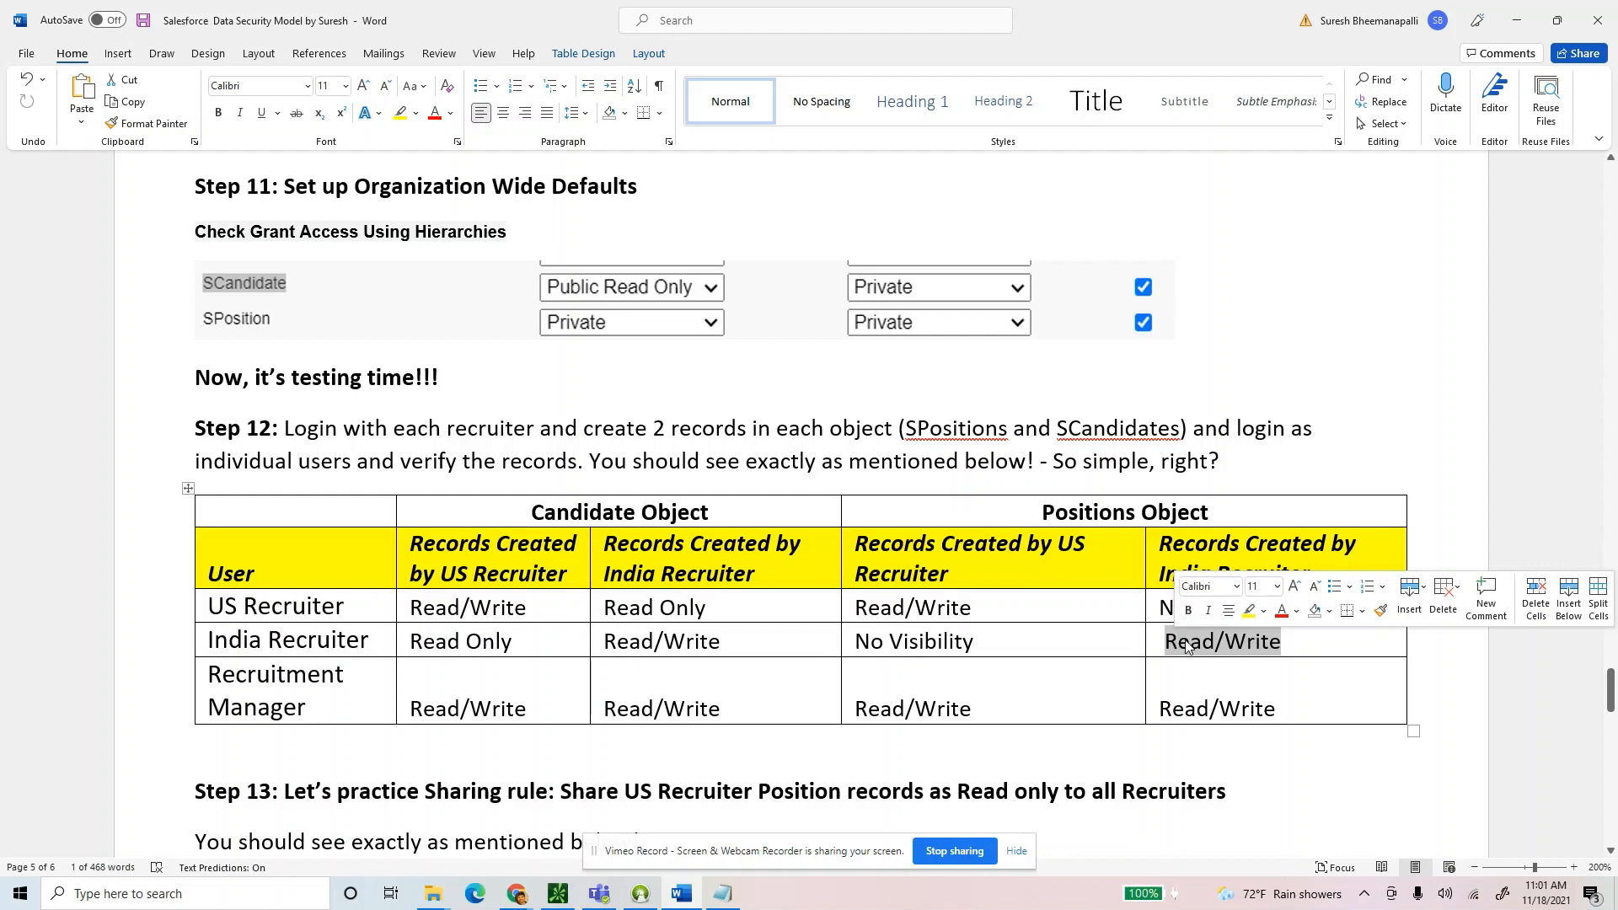
{"action": "left_click_drag", "start_coordinate": [1029, 642], "coordinate": [873, 642]}
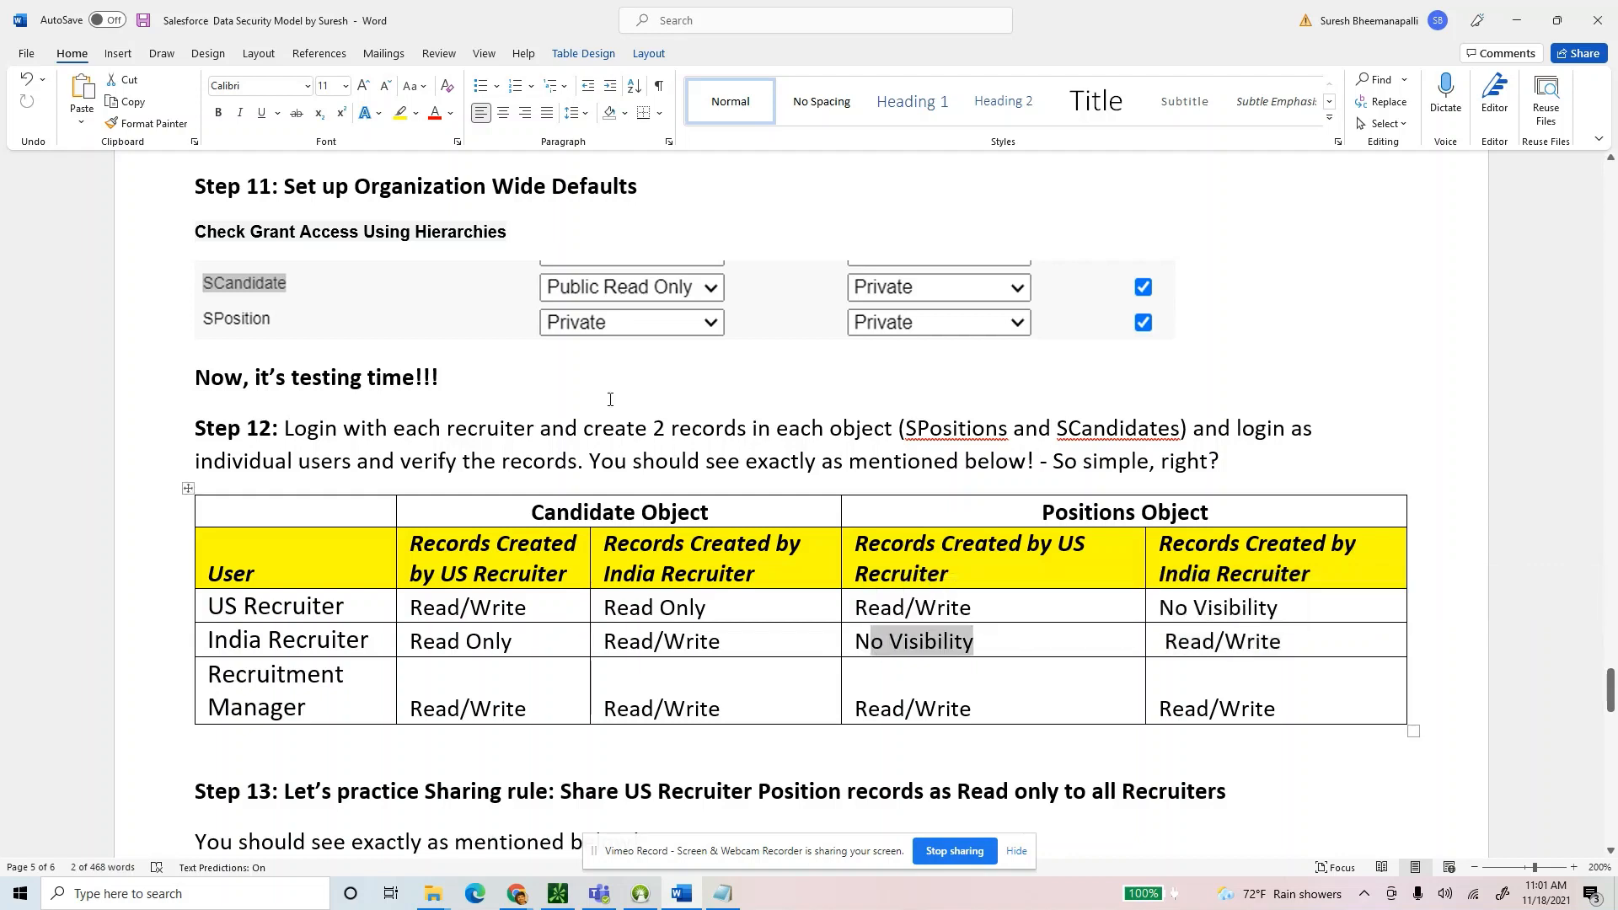
{"action": "key", "text": "alt"}
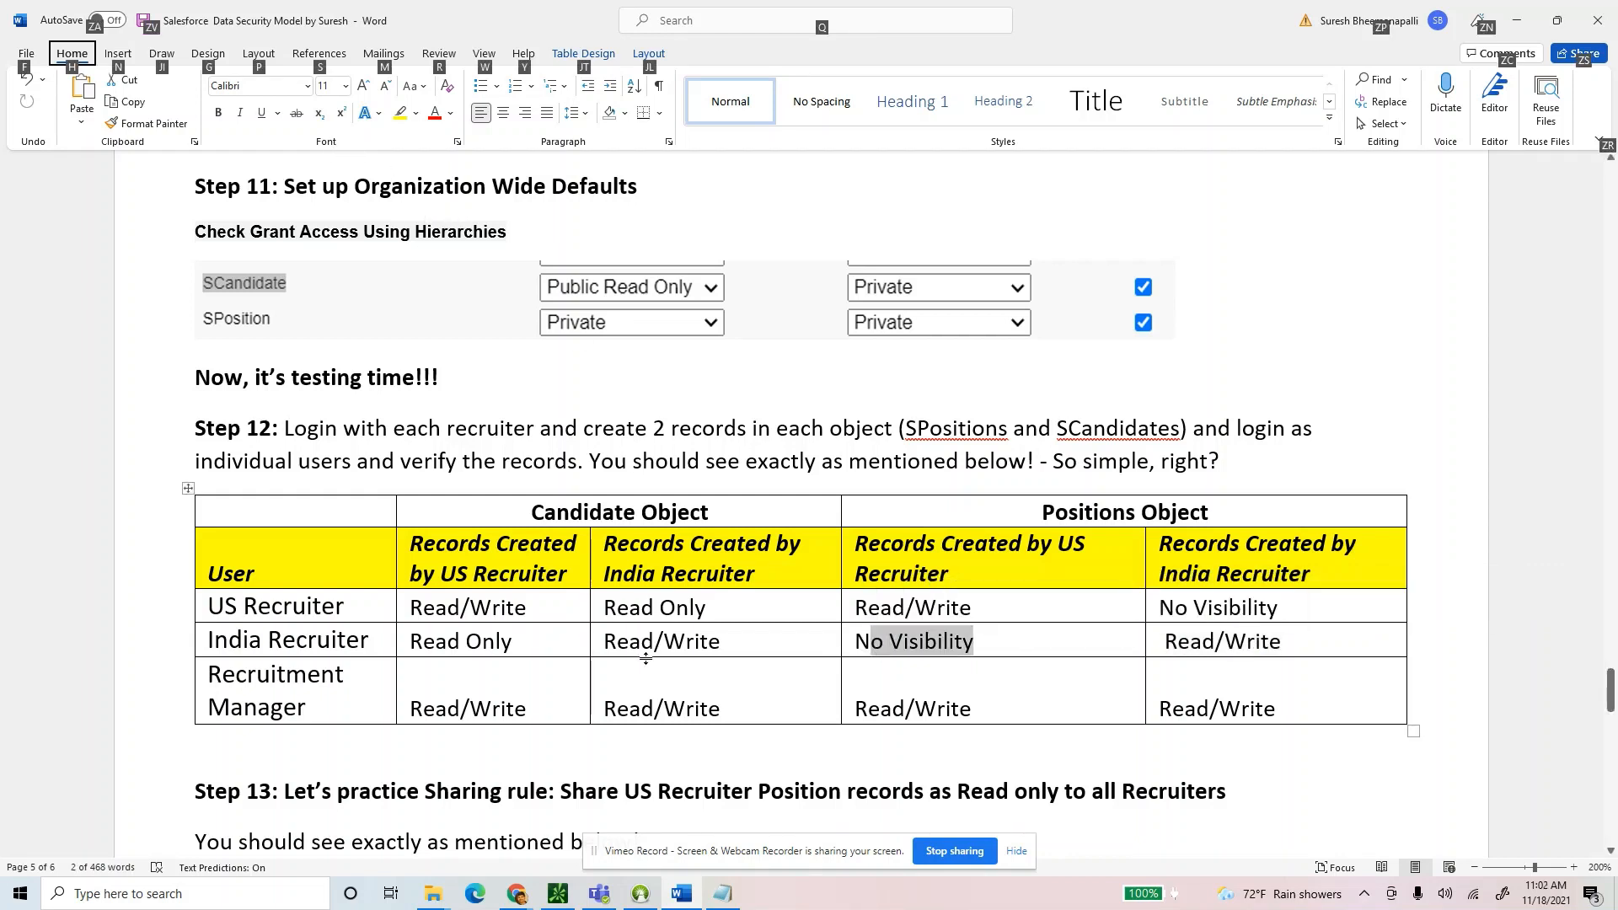
{"action": "left_click", "coordinate": [421, 822]}
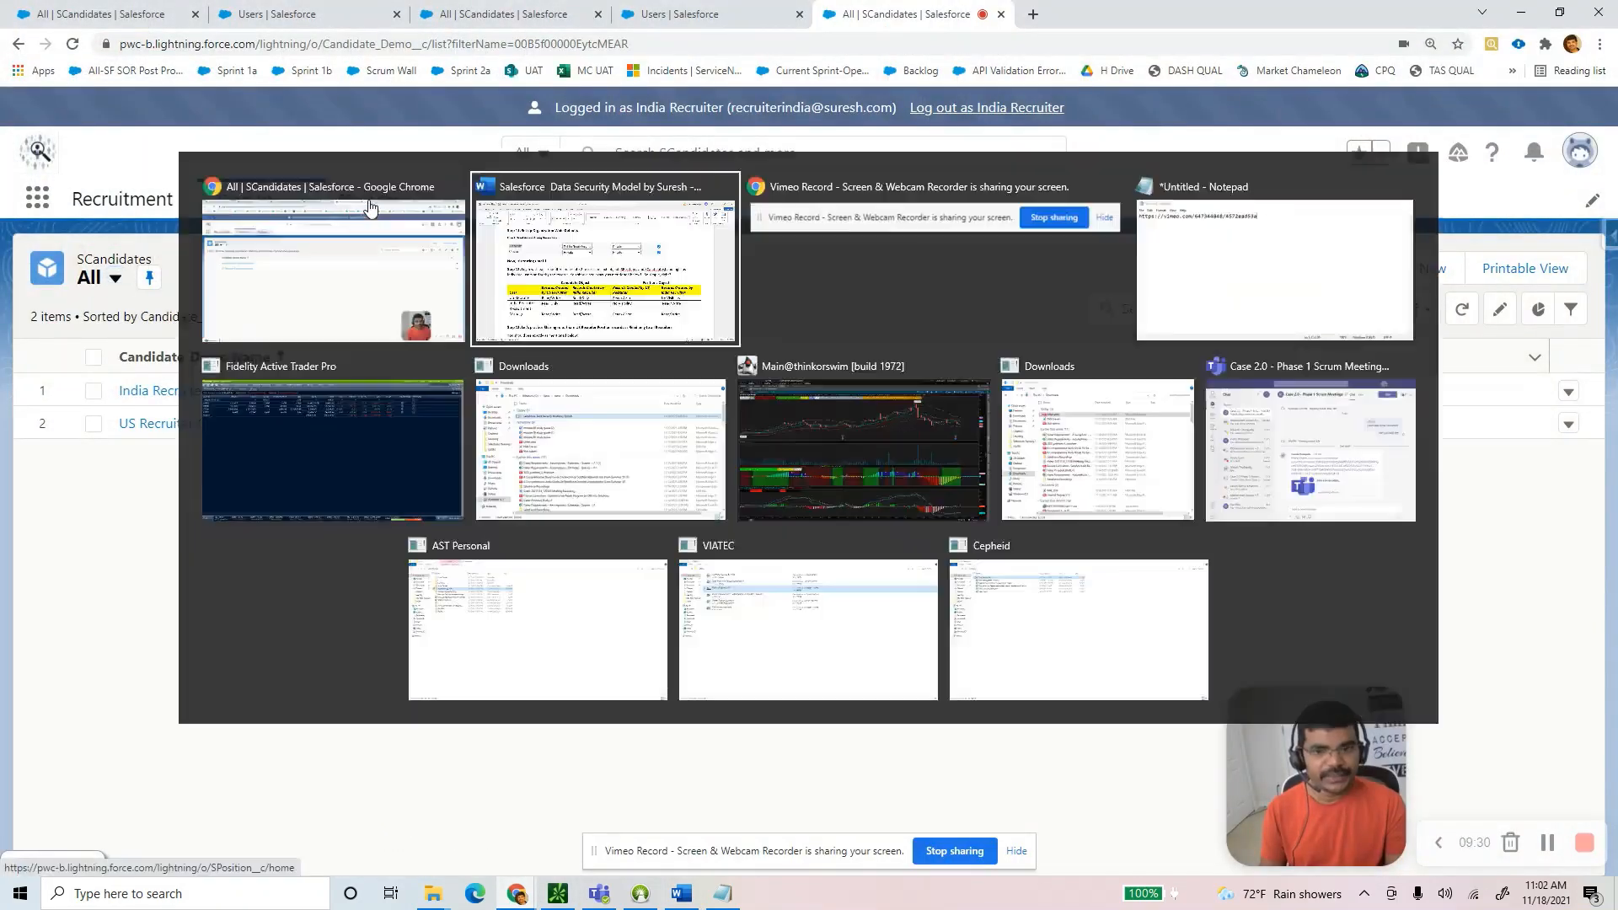
Compare the SPositions list with India Recruiter's expected Read/Write own, No Visibility US positions.
{"action": "left_click", "coordinate": [371, 200]}
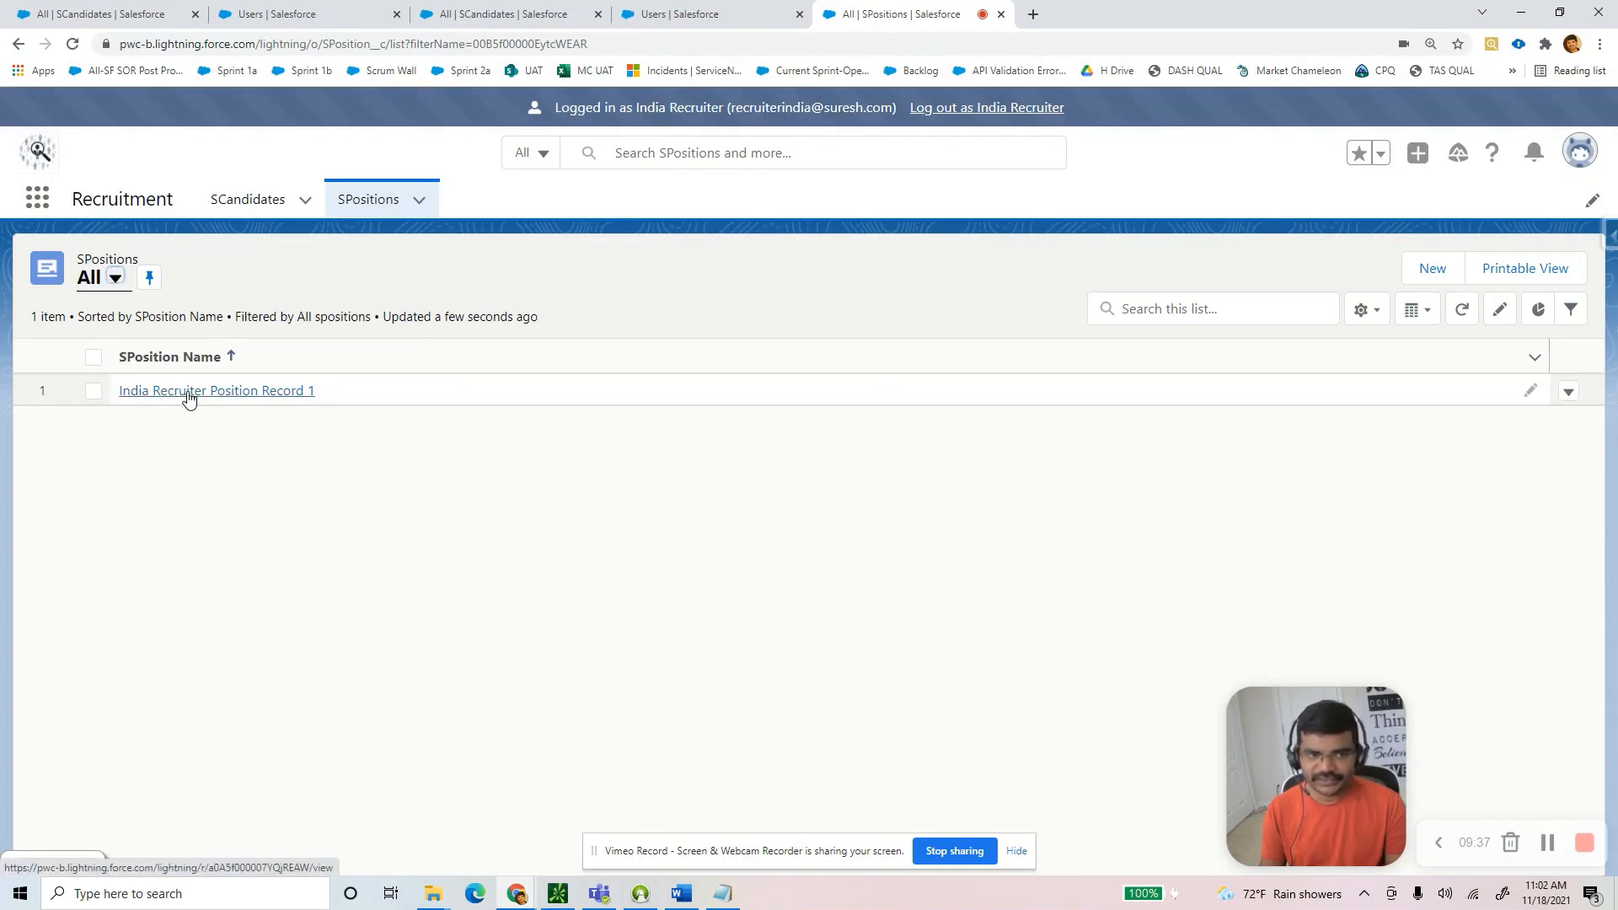
{"action": "key", "text": "alt+Tab"}
{"action": "left_click_drag", "start_coordinate": [1283, 644], "coordinate": [1165, 644]}
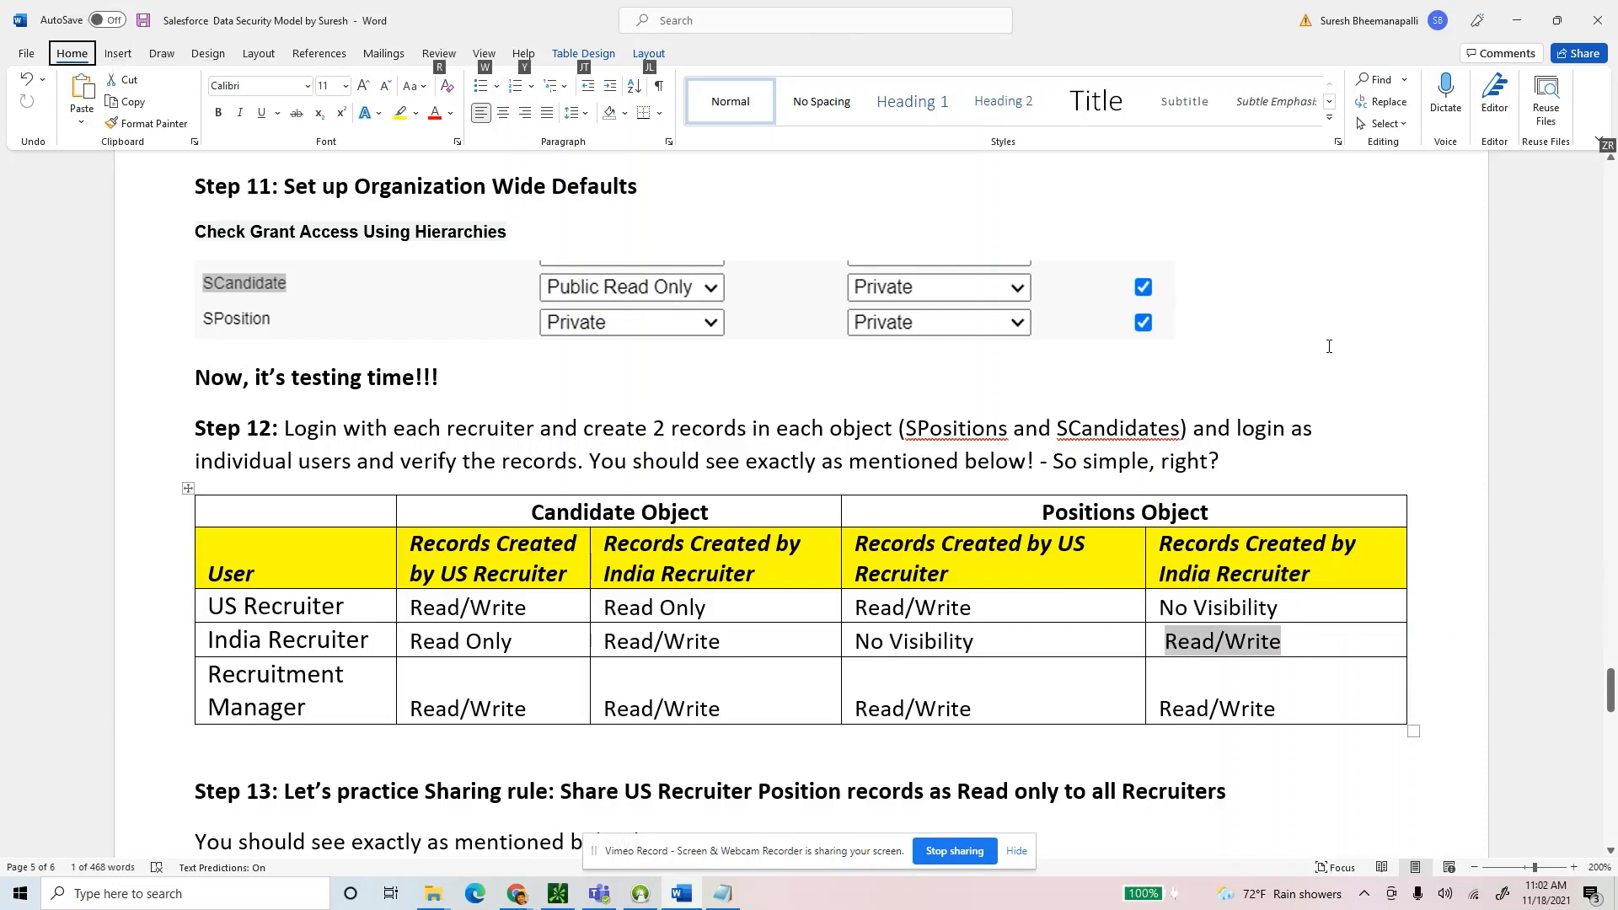
{"action": "key", "text": "alt+Tab"}
{"action": "key", "text": "alt+Tab"}
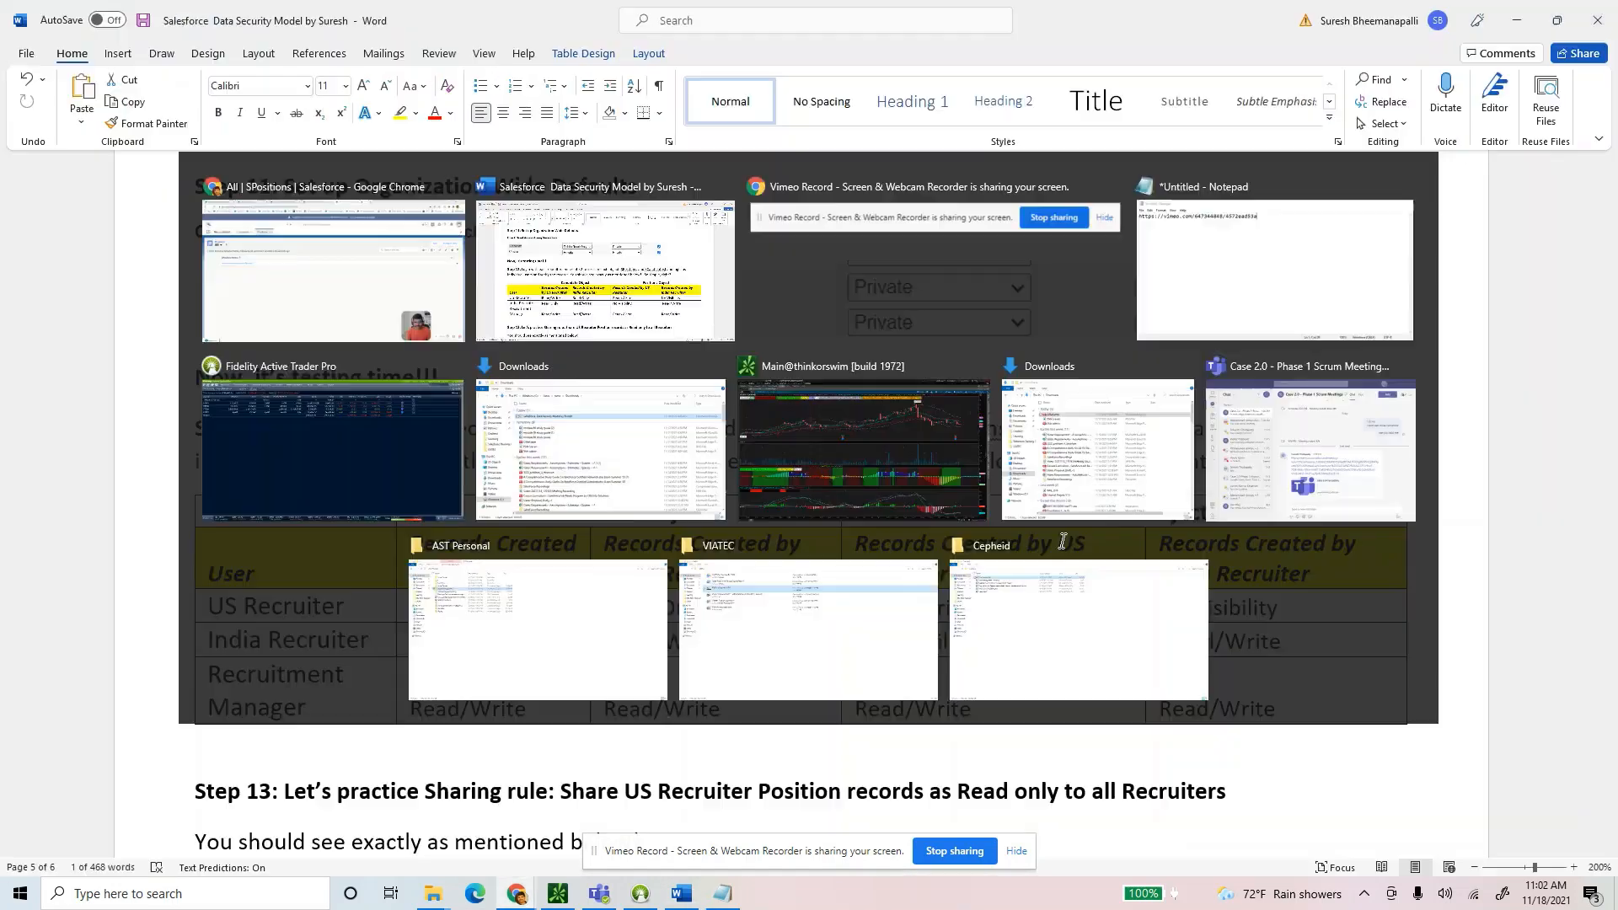
{"action": "left_click_drag", "start_coordinate": [983, 644], "coordinate": [857, 649]}
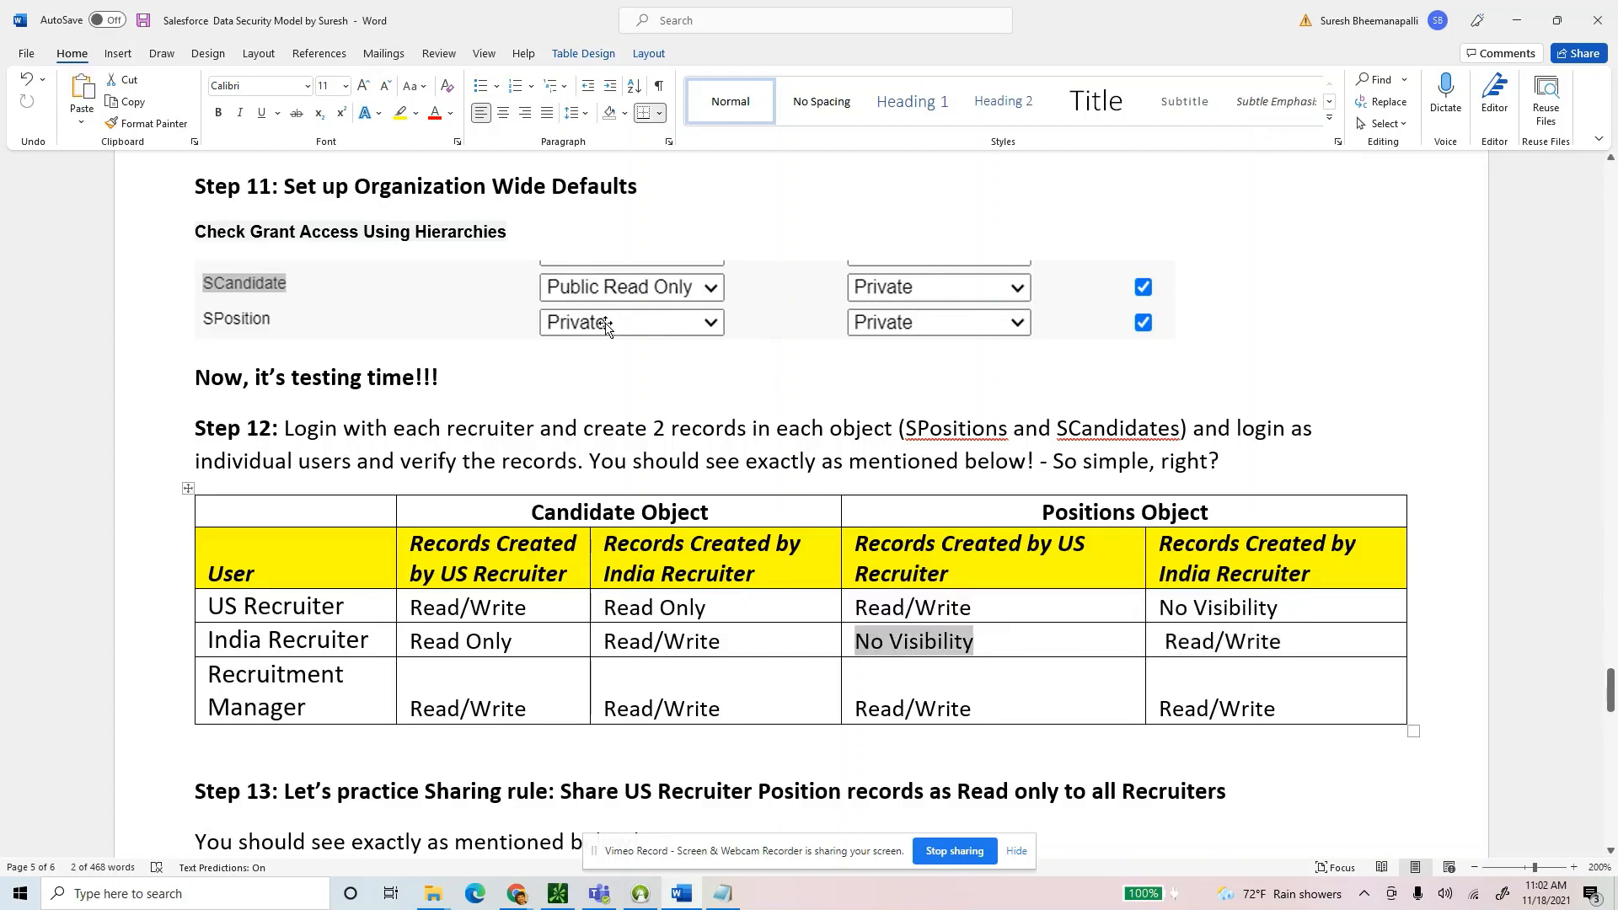
{"action": "left_click_drag", "start_coordinate": [1281, 643], "coordinate": [413, 645]}
{"action": "left_click", "coordinate": [467, 643]}
{"action": "left_click_drag", "start_coordinate": [590, 647], "coordinate": [1348, 644]}
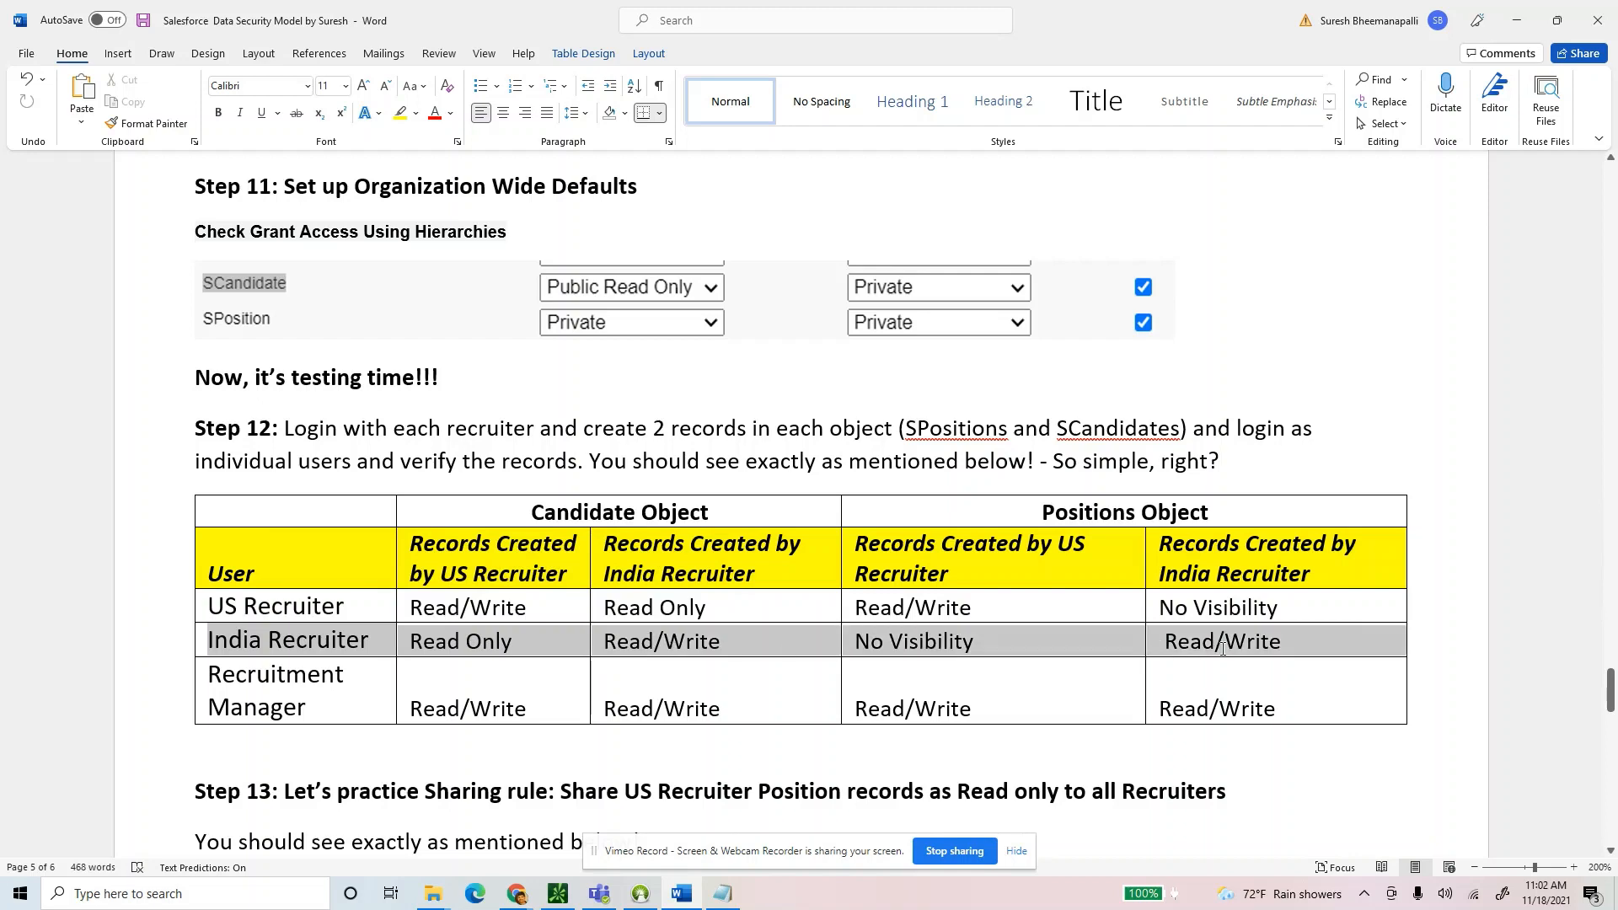
{"action": "left_click", "coordinate": [679, 516]}
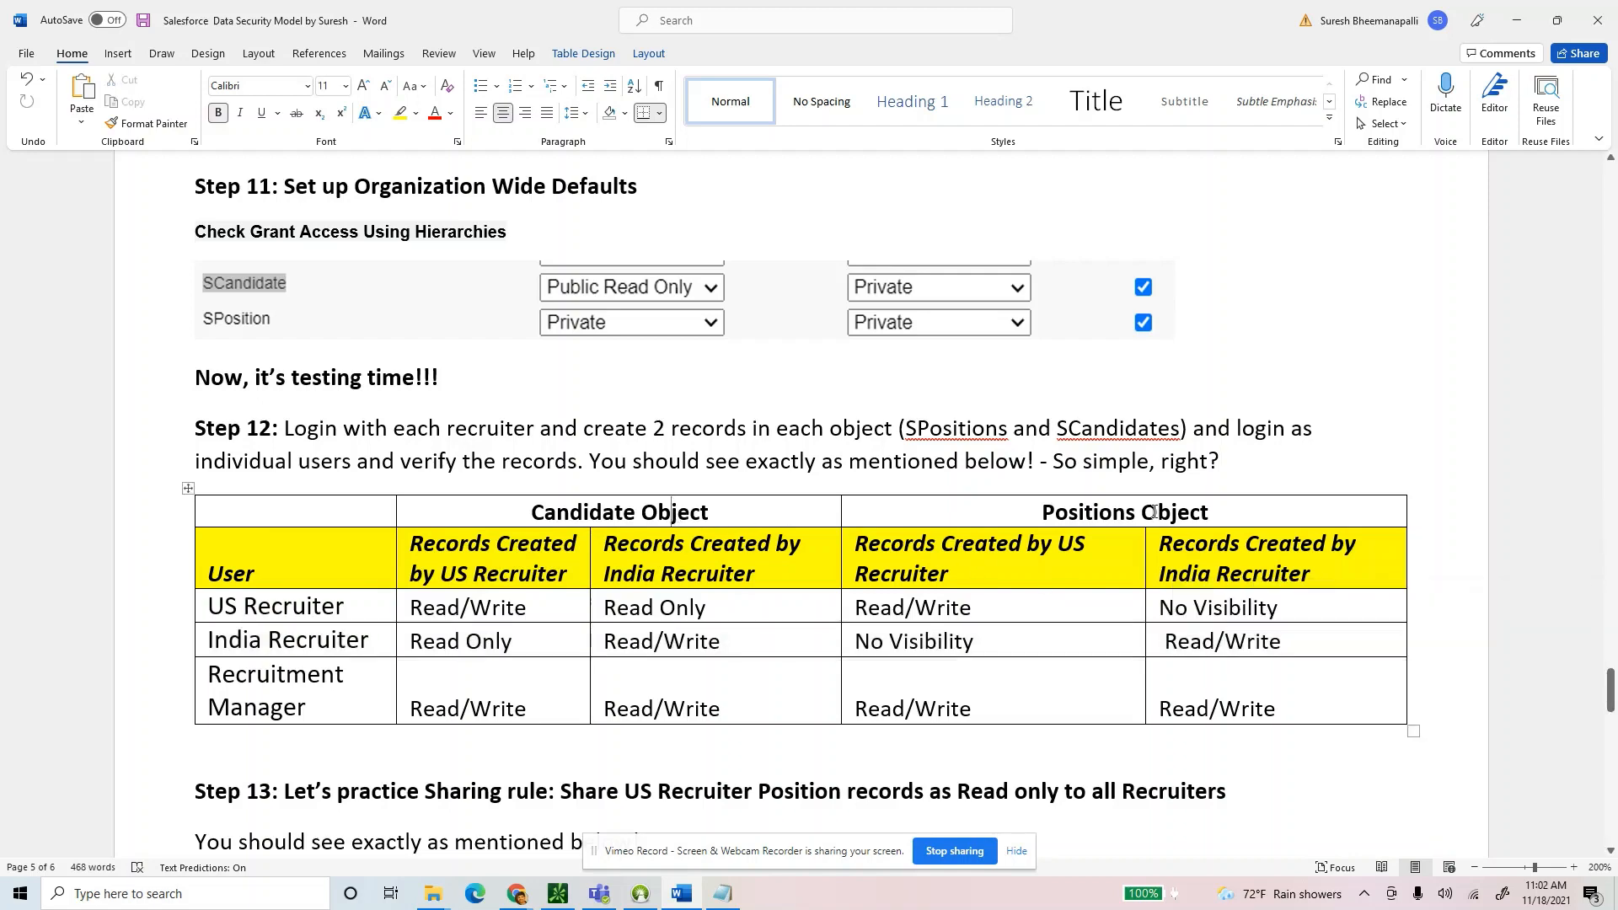
{"action": "key", "text": "alt+Tab"}
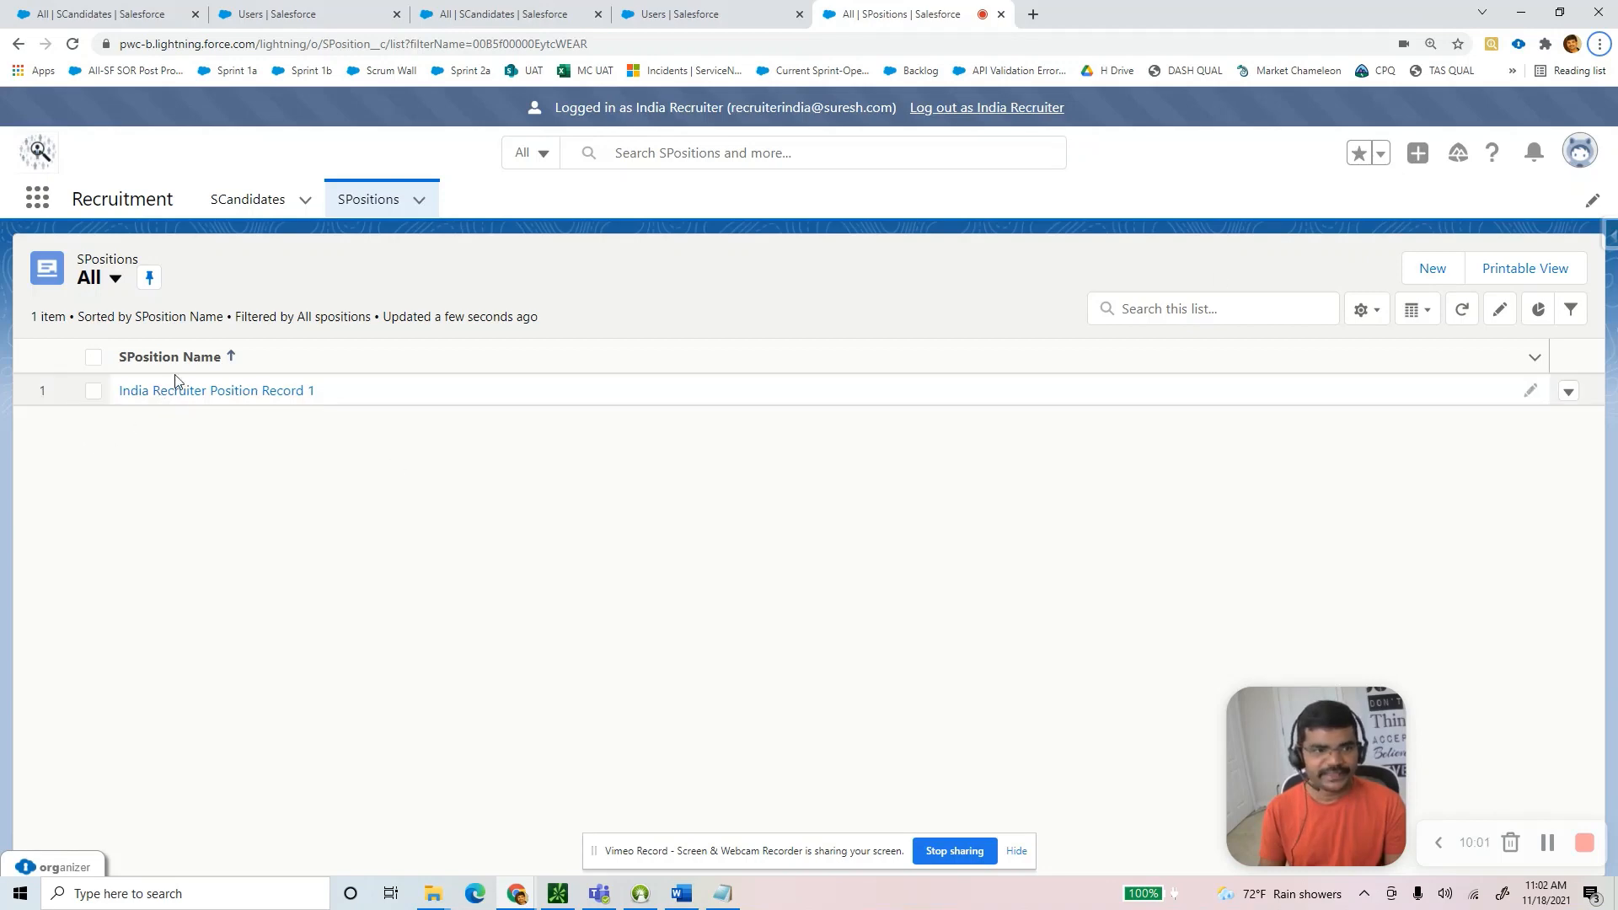
Log out of India Recruiter and log in as Recruiter, US, closing the extra login tab.
{"action": "left_click", "coordinate": [972, 110]}
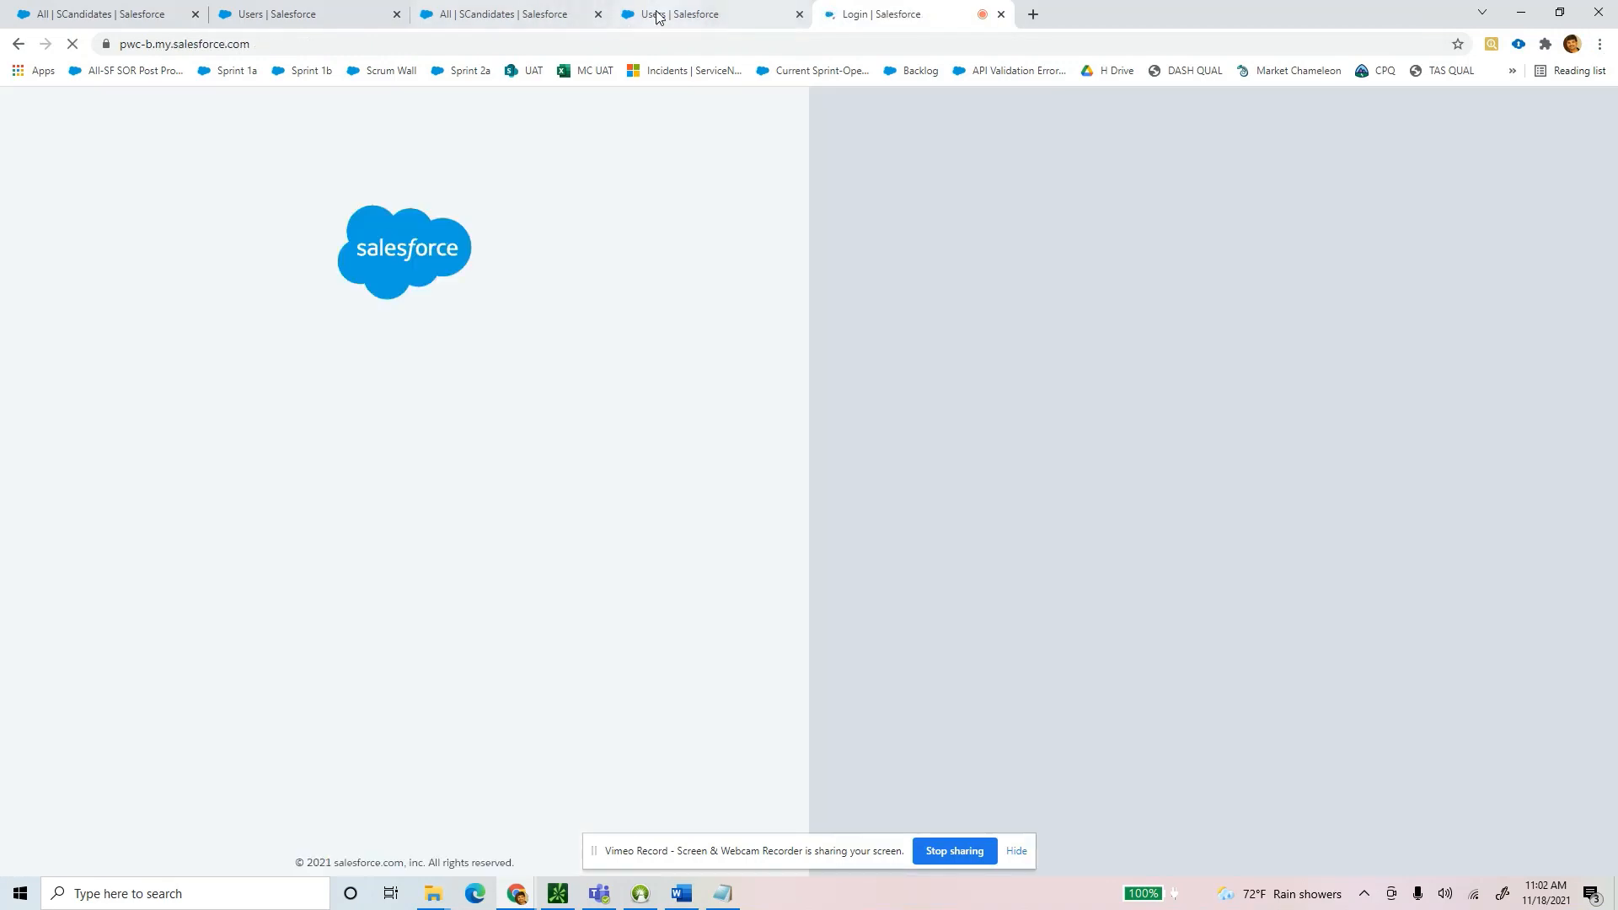
{"action": "left_click", "coordinate": [657, 15]}
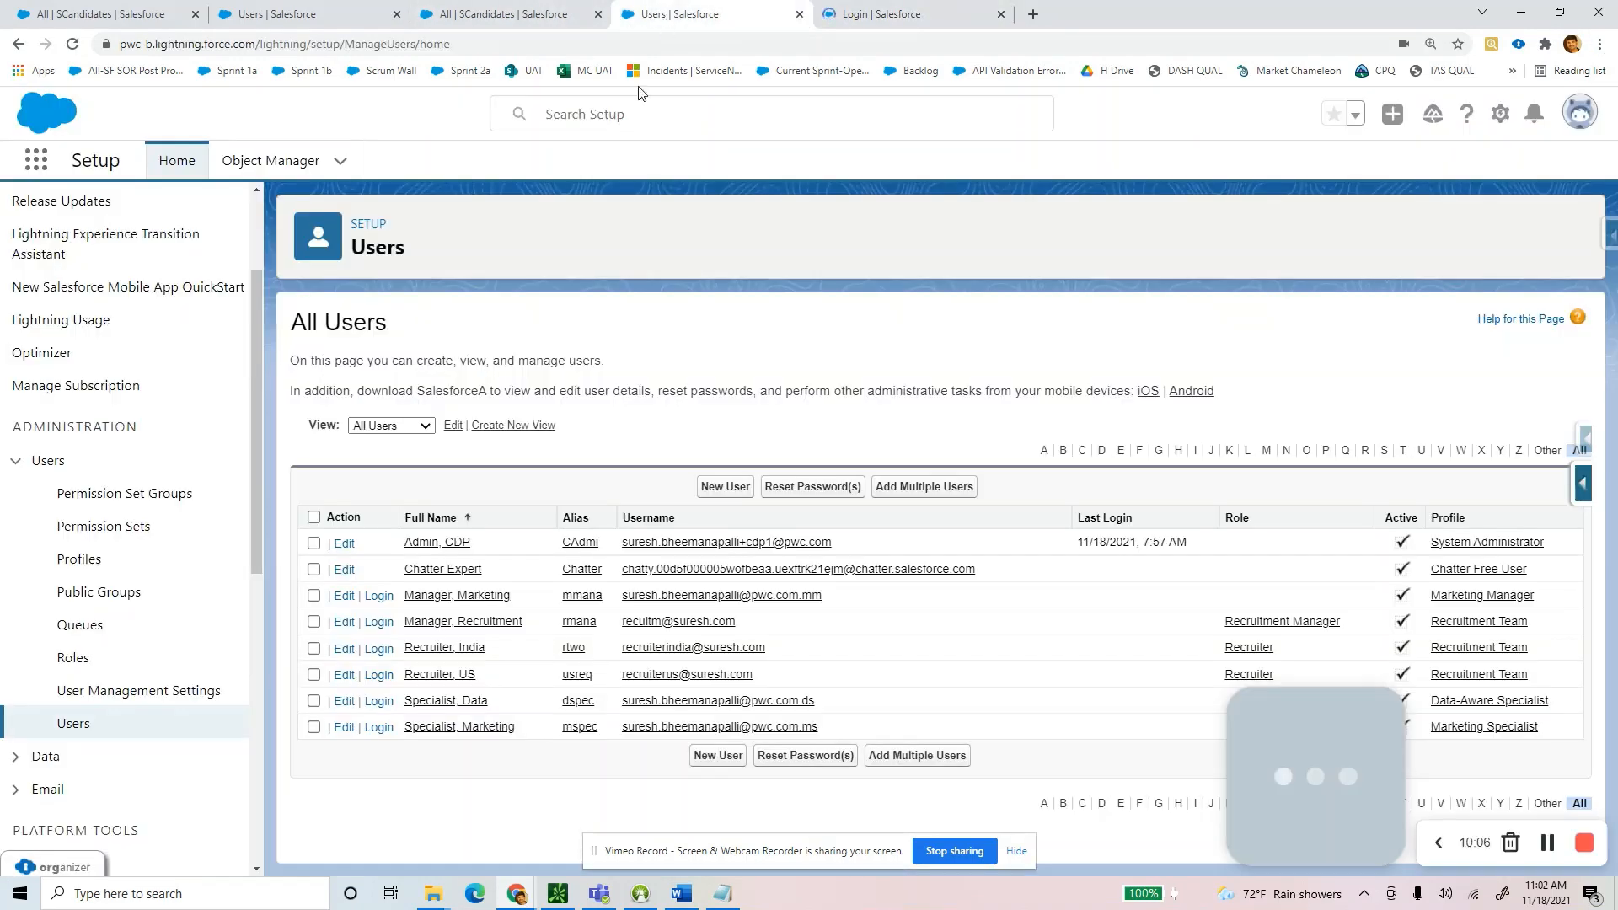
{"action": "left_click", "coordinate": [375, 683]}
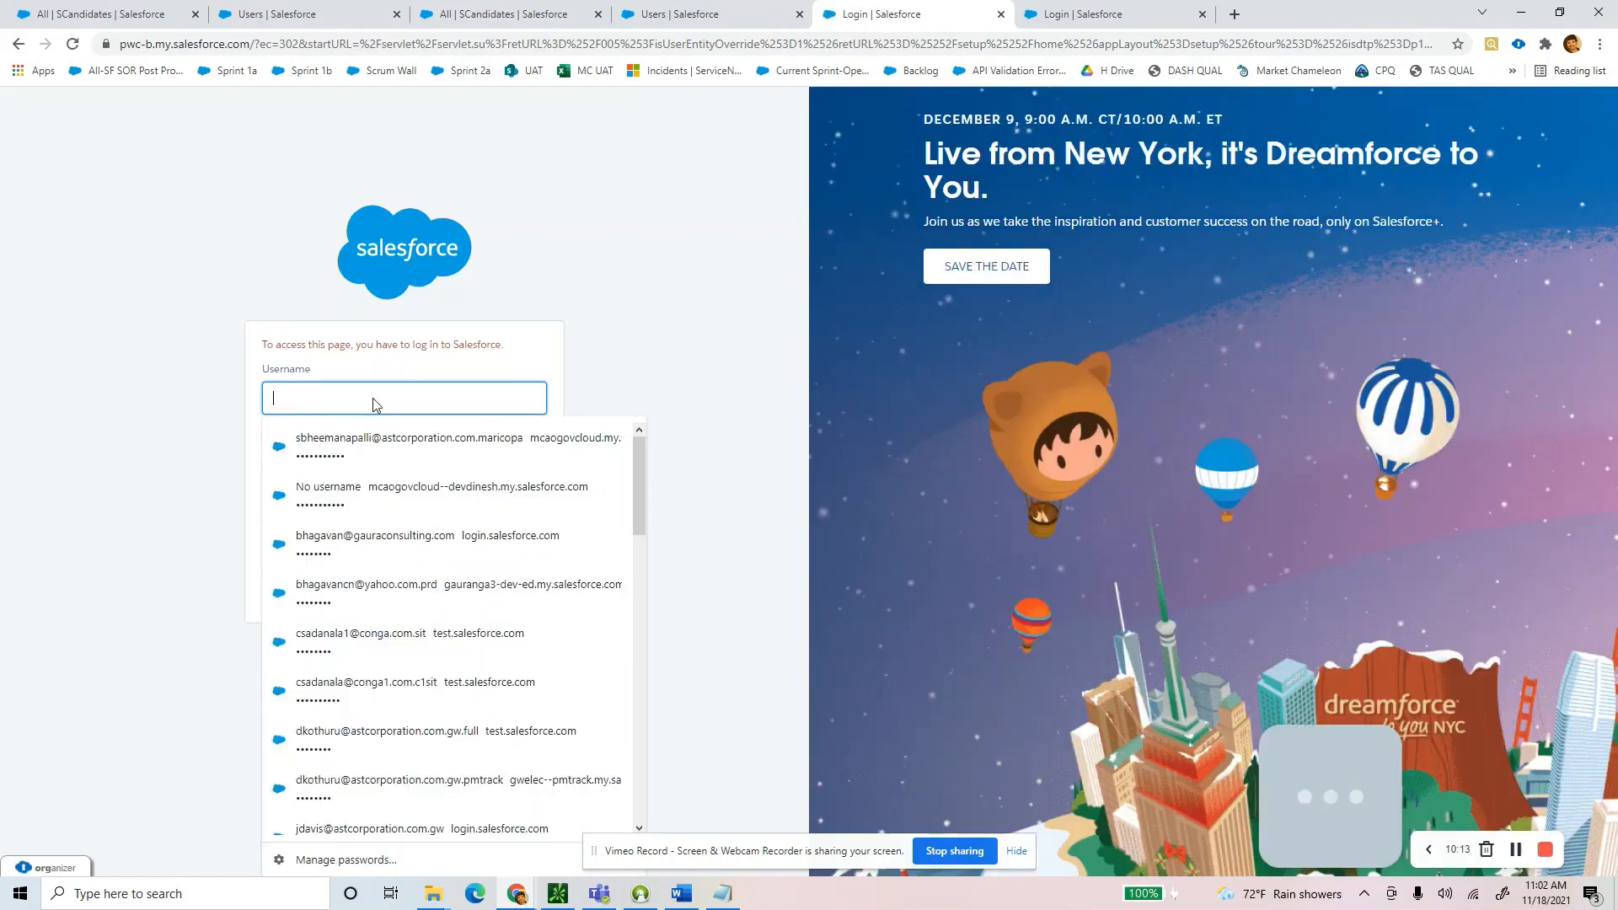
{"action": "type", "text": "pw"}
{"action": "left_click", "coordinate": [341, 510]}
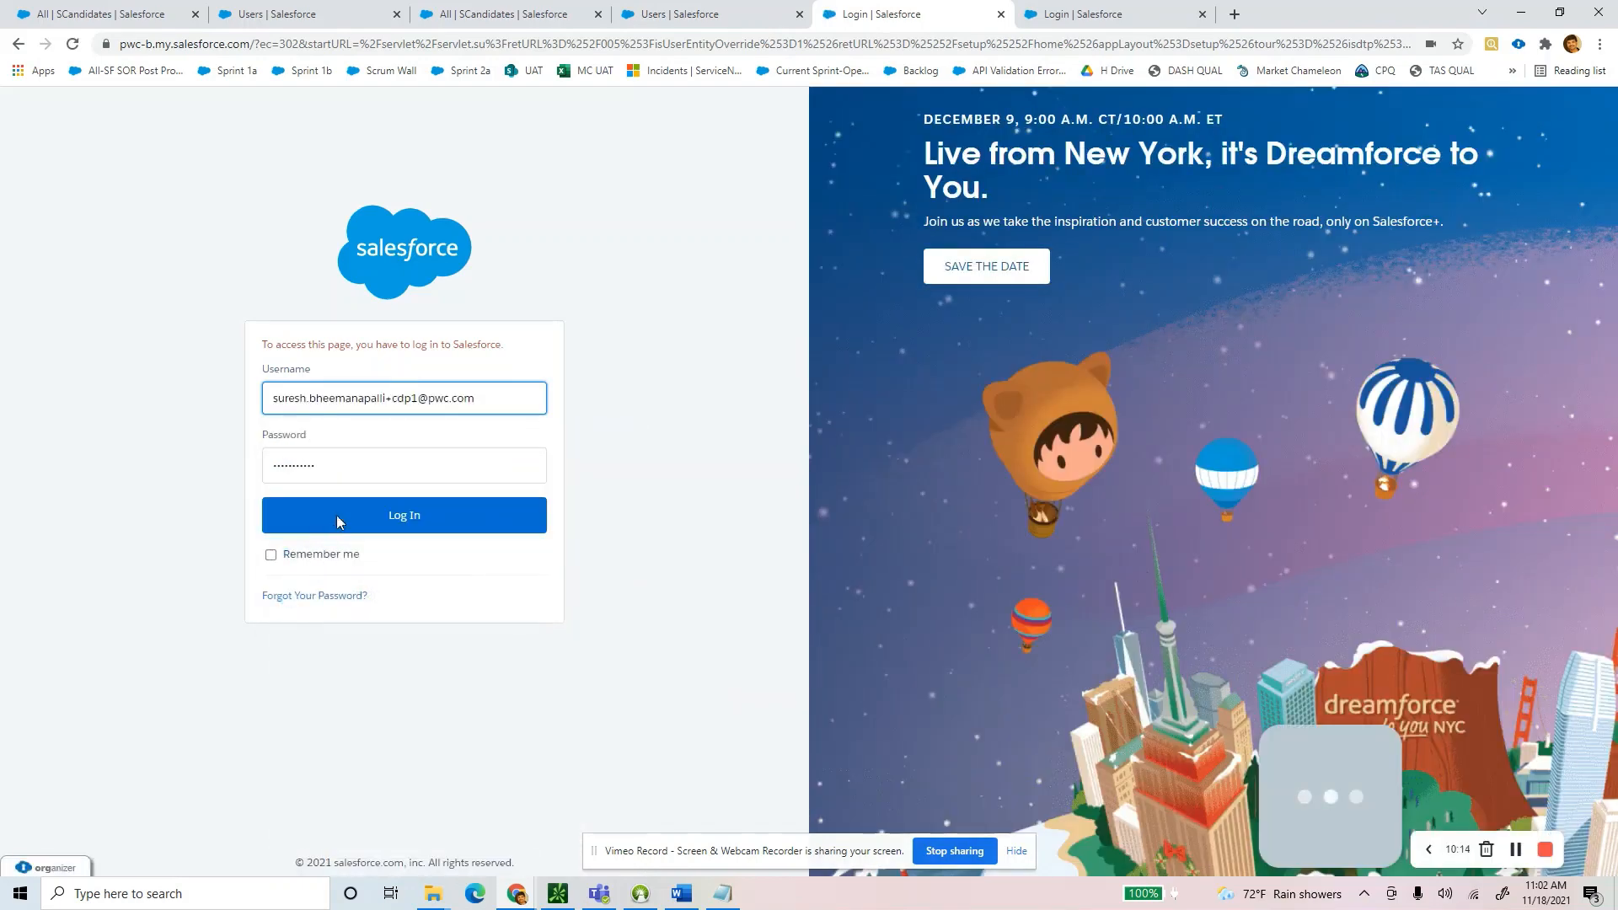
{"action": "left_click", "coordinate": [351, 514]}
{"action": "left_click", "coordinate": [1117, 21]}
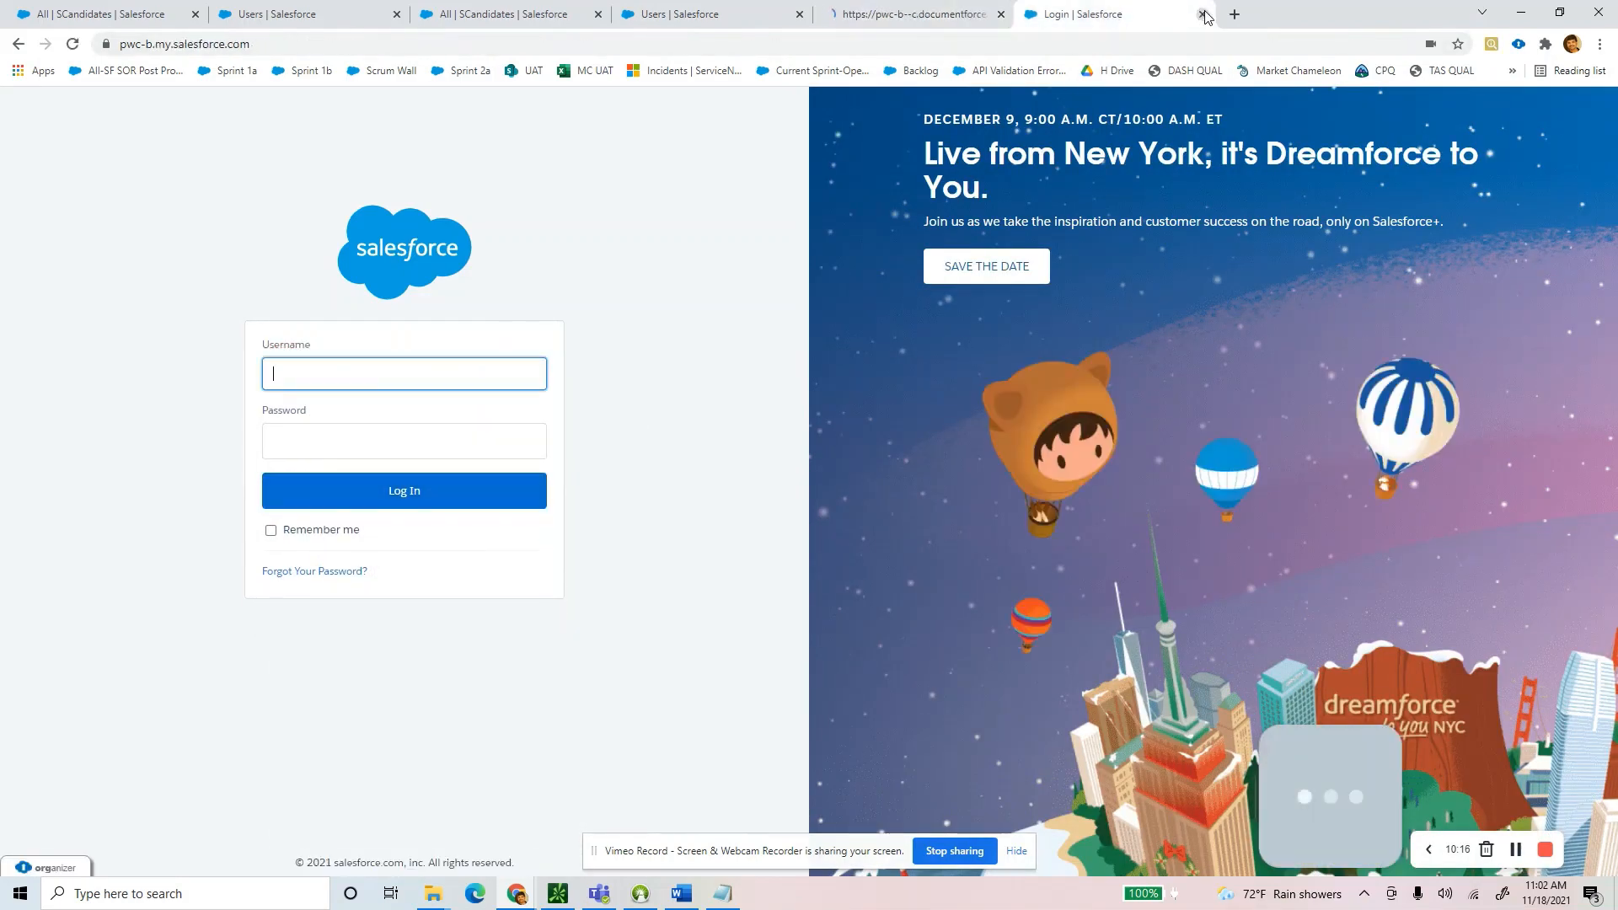
{"action": "key", "text": "ctrl+w"}
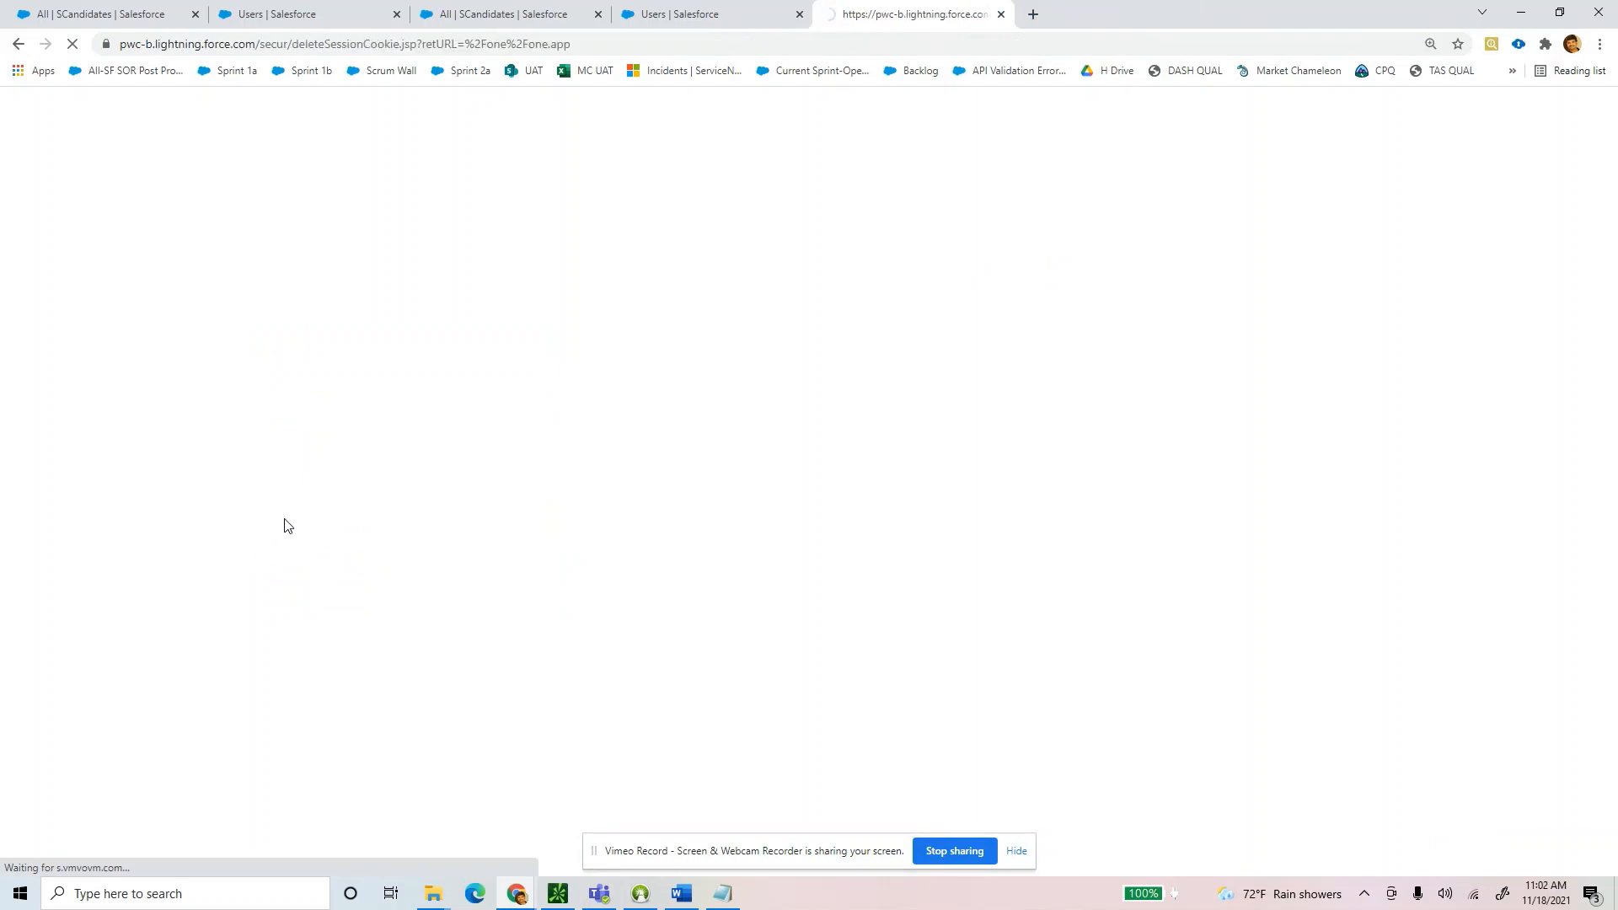
{"action": "mouse_move", "coordinate": [722, 891]}
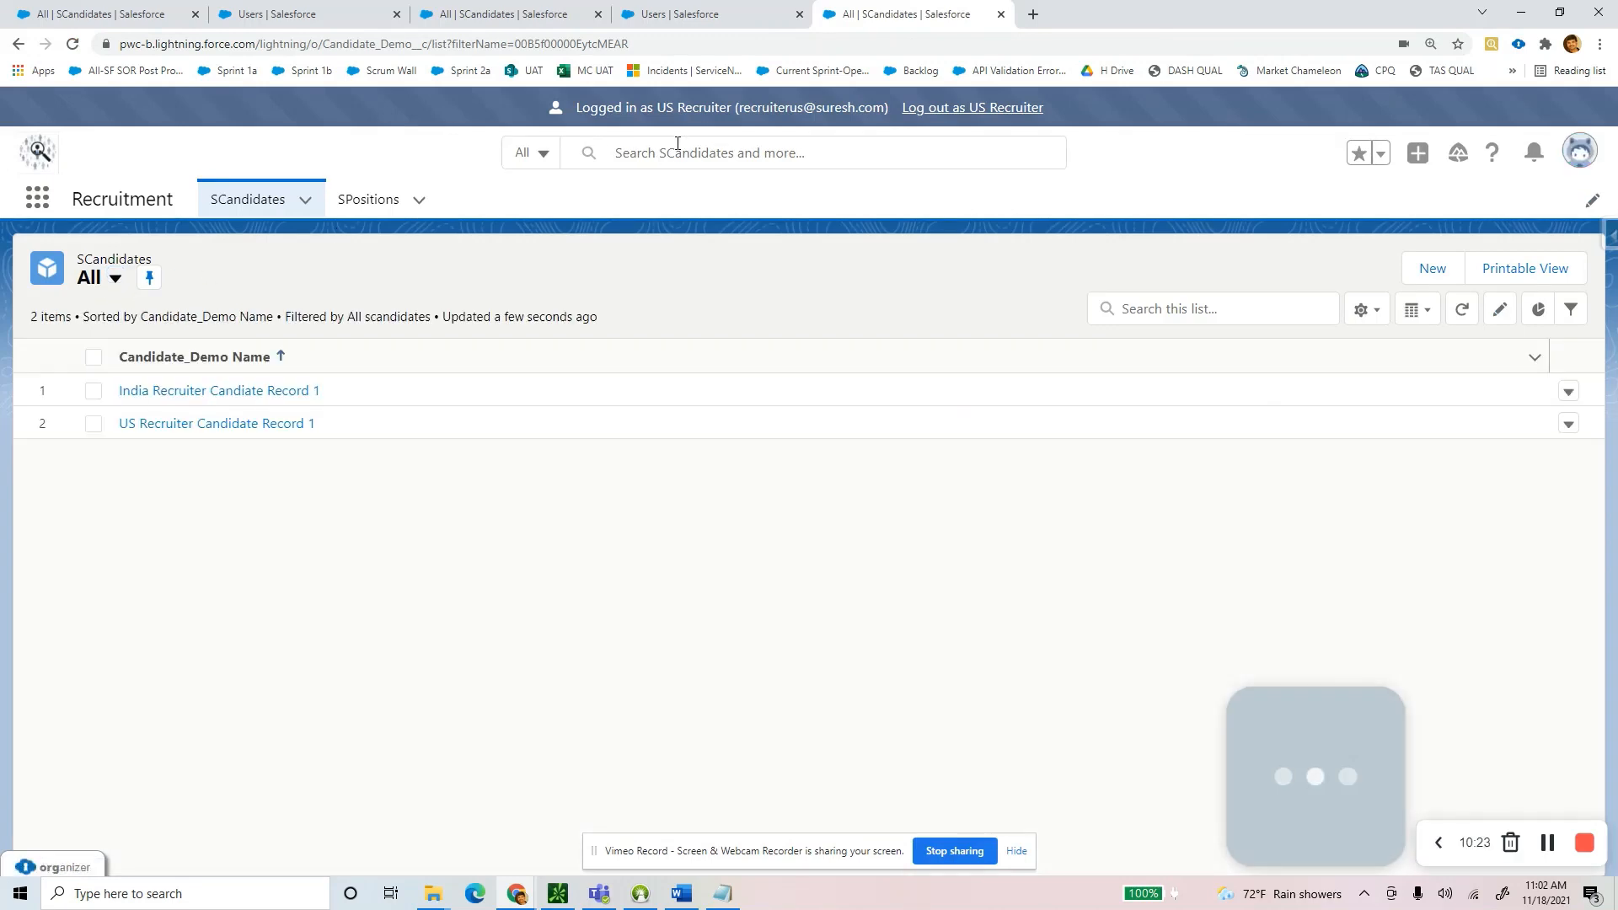
As US Recruiter, add 'updae' to the Email ID on US Recruiter Candidate Record 1 and save.
{"action": "left_click_drag", "start_coordinate": [712, 107], "coordinate": [727, 107]}
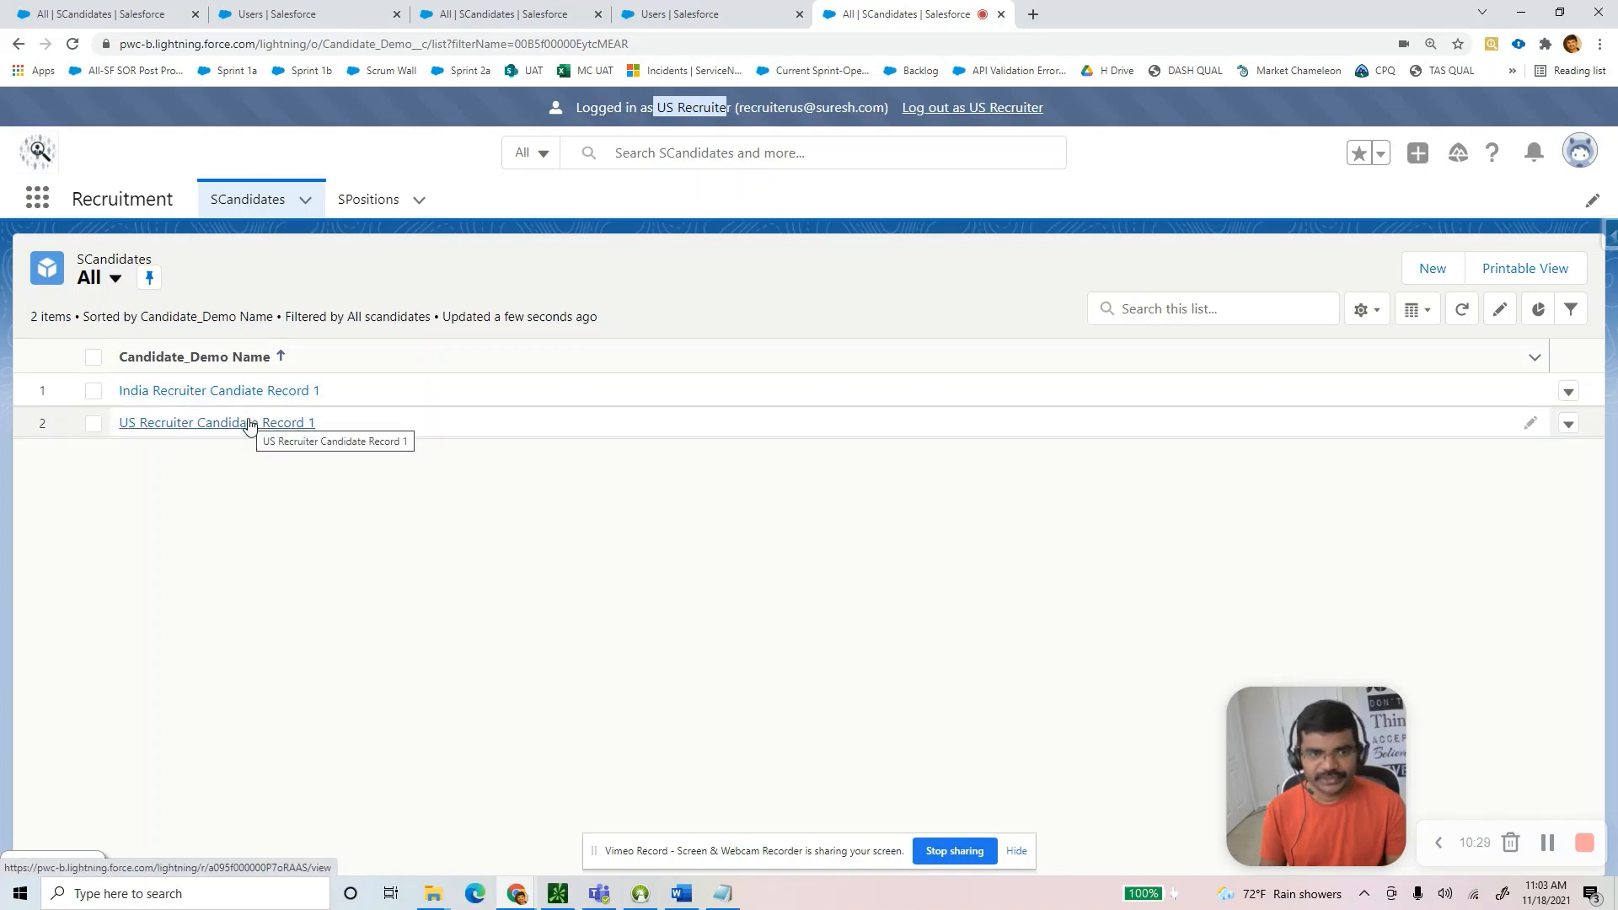
{"action": "left_click", "coordinate": [249, 424]}
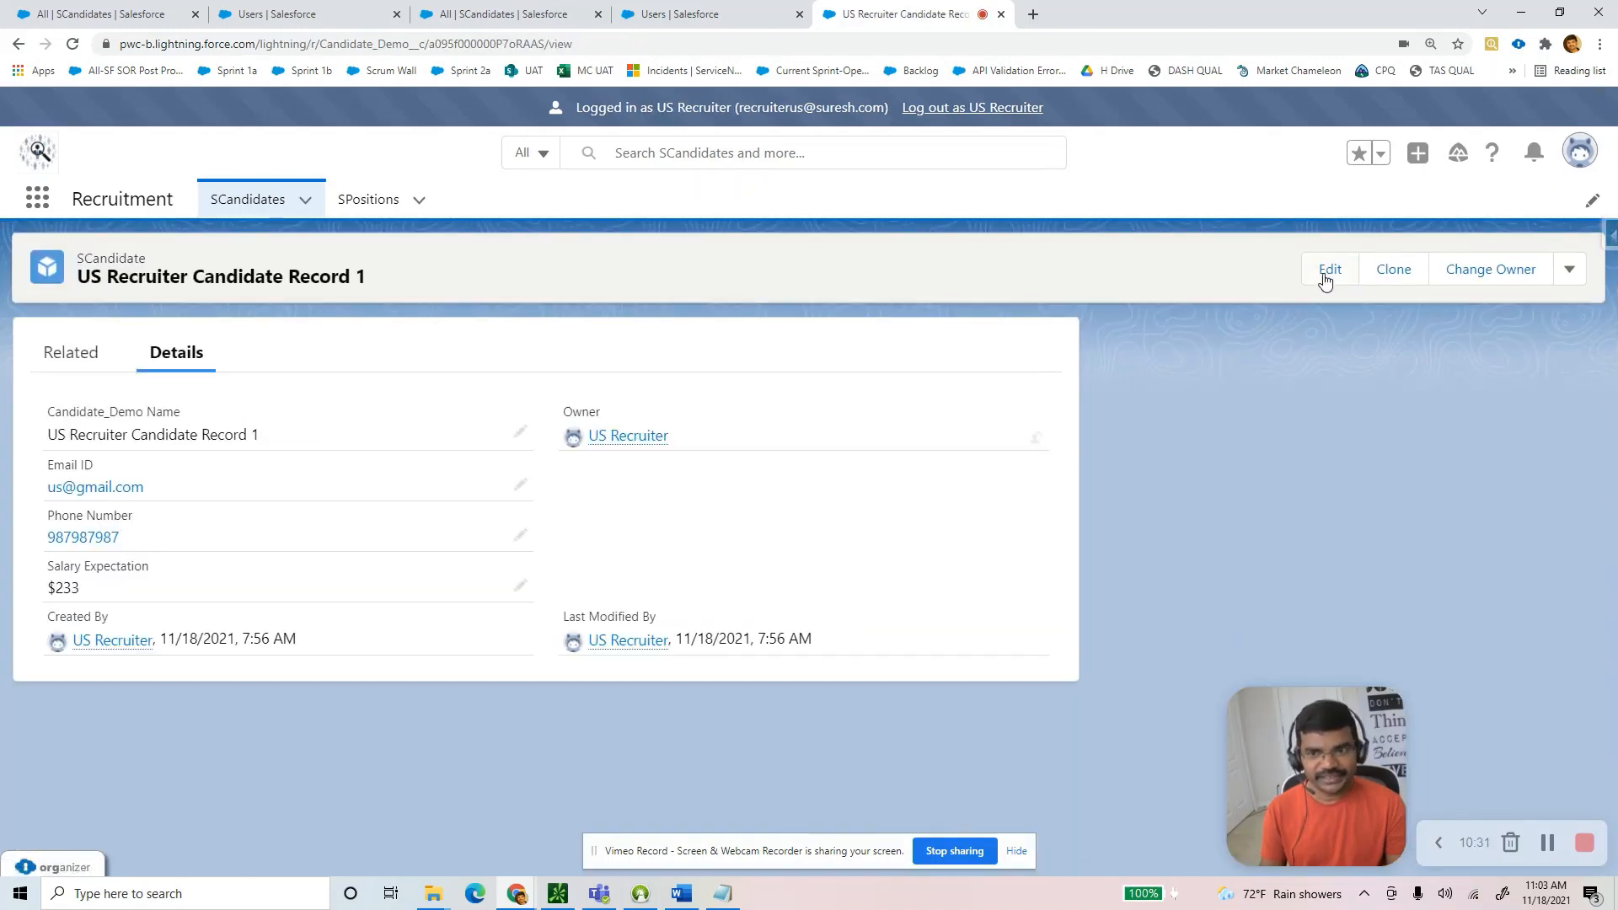
{"action": "left_click", "coordinate": [1328, 271]}
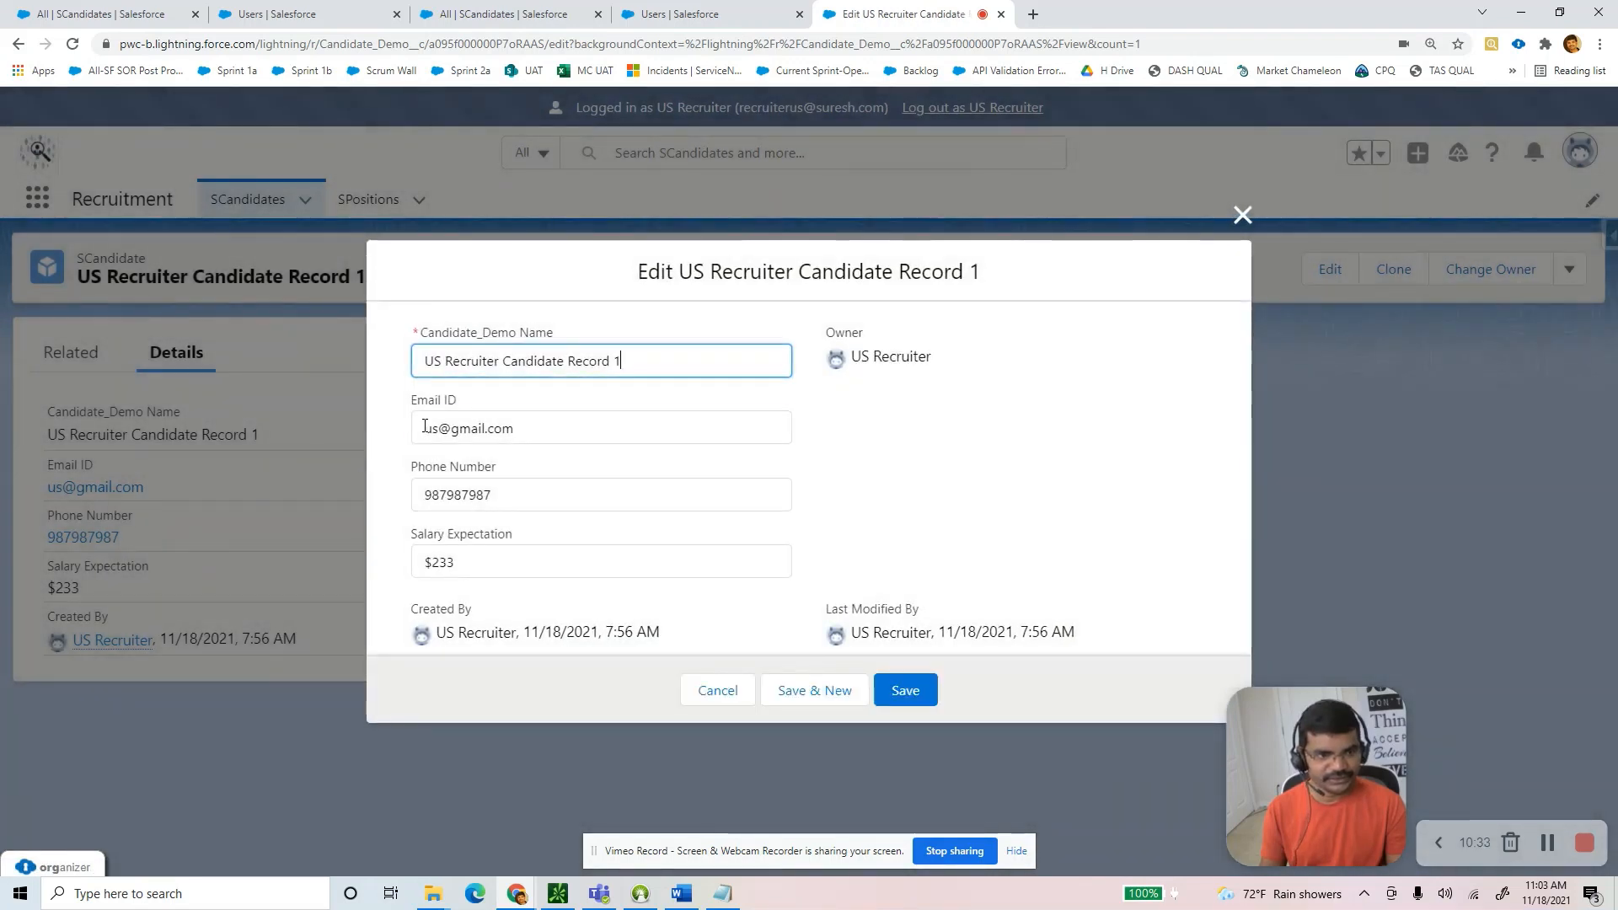
{"action": "left_click", "coordinate": [424, 427]}
{"action": "type", "text": "updaed"}
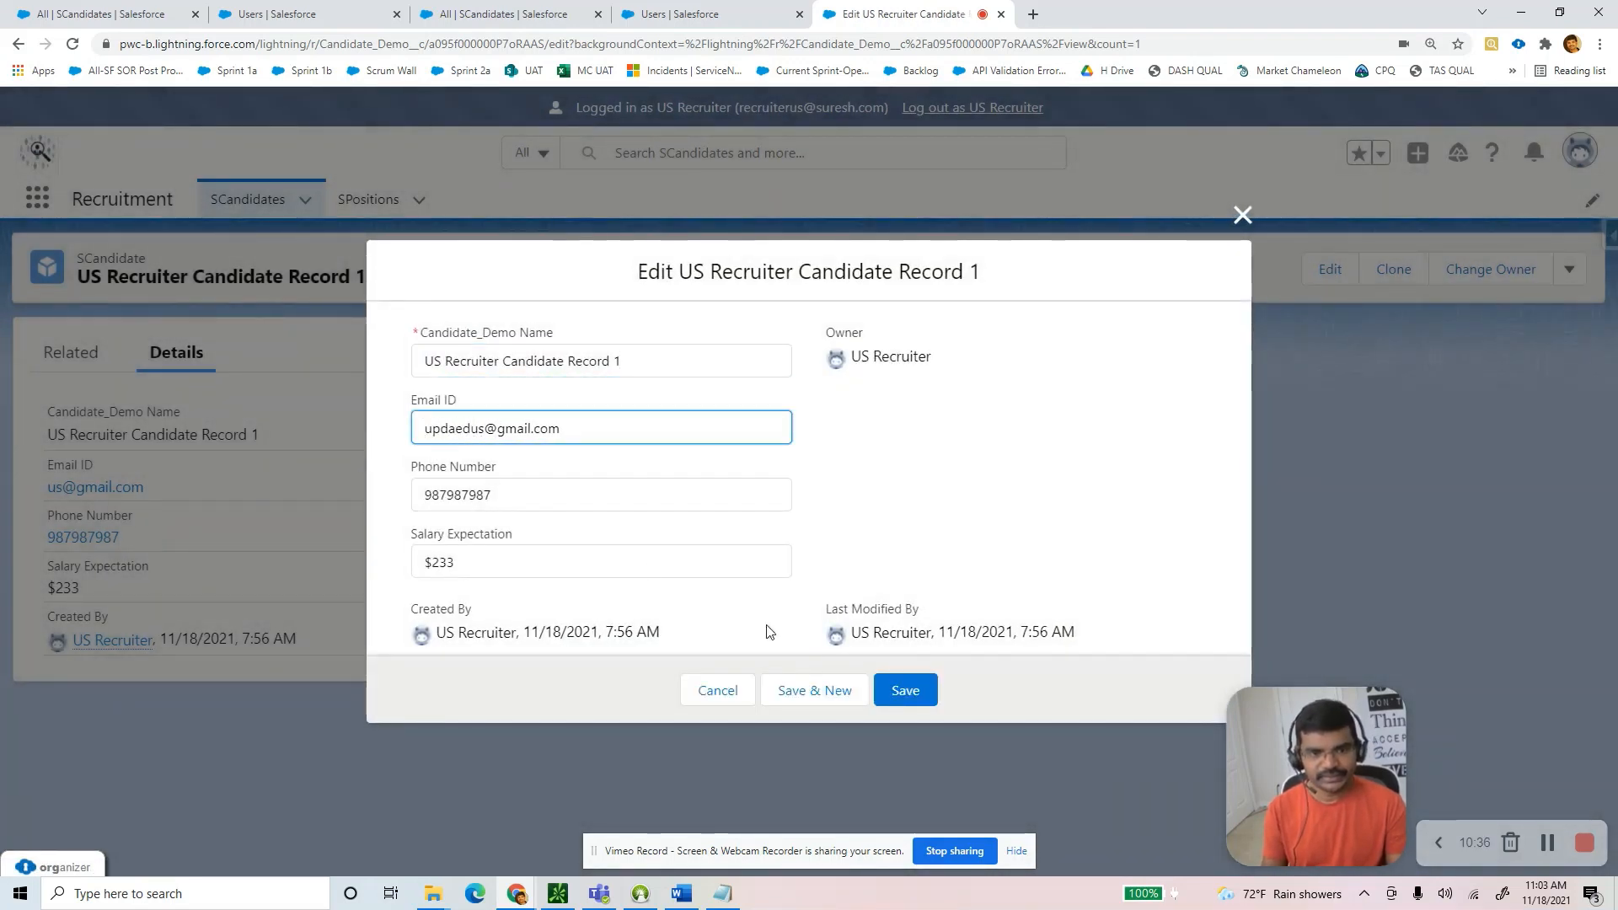
{"action": "left_click", "coordinate": [917, 693]}
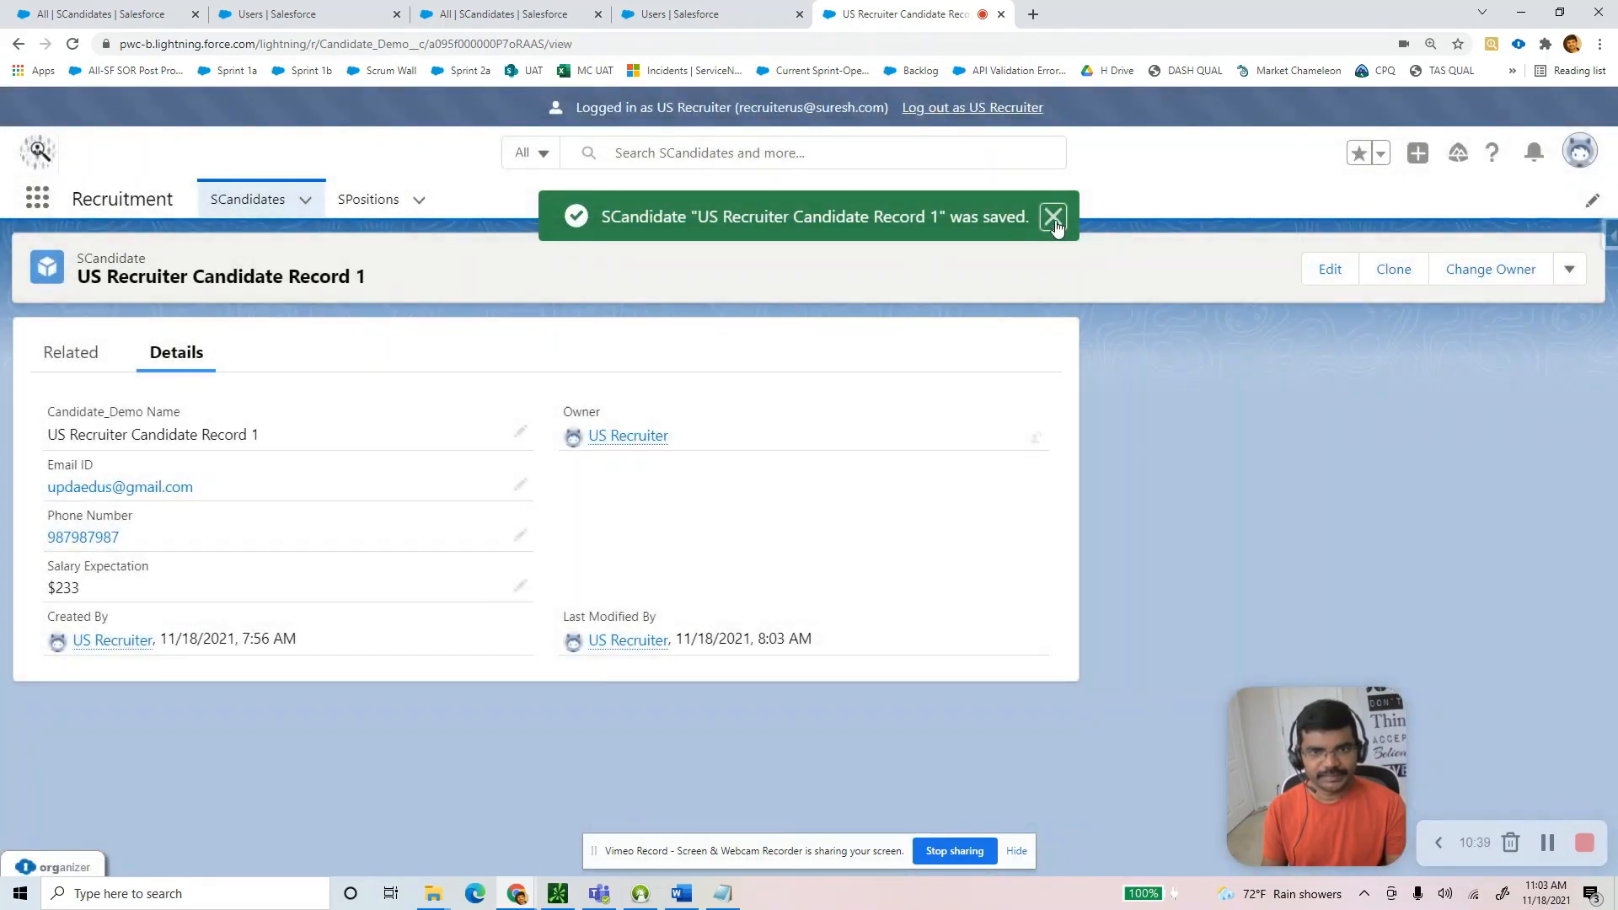
{"action": "left_click", "coordinate": [1055, 222]}
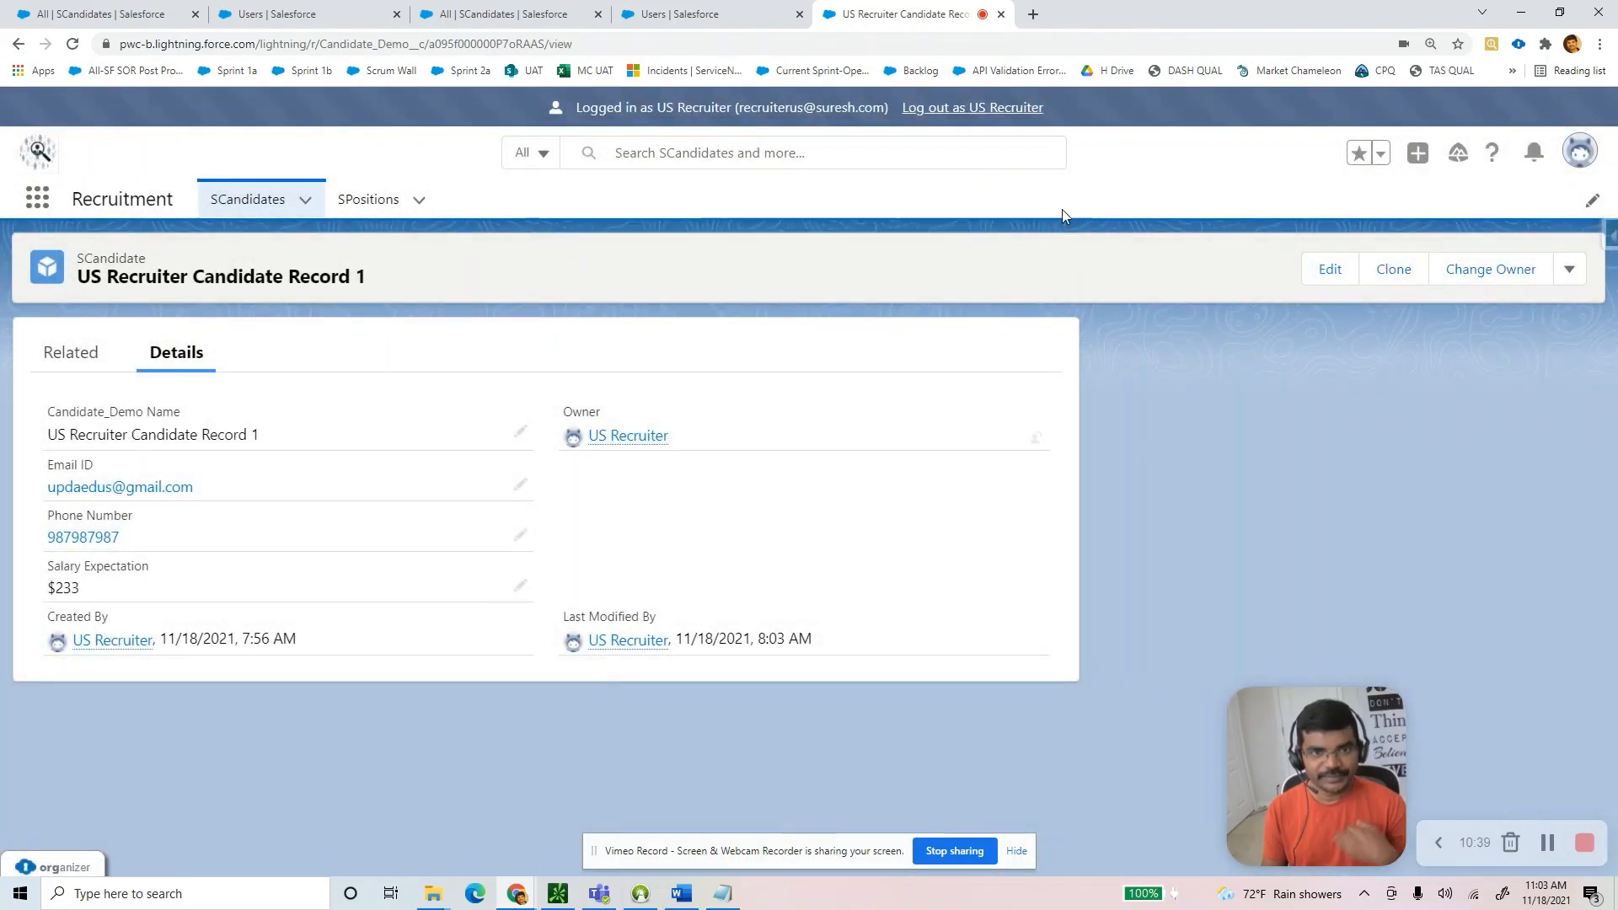
Open India Recruiter Candiate Record 1 from the SCandidates list and start editing it.
{"action": "left_click", "coordinate": [243, 202]}
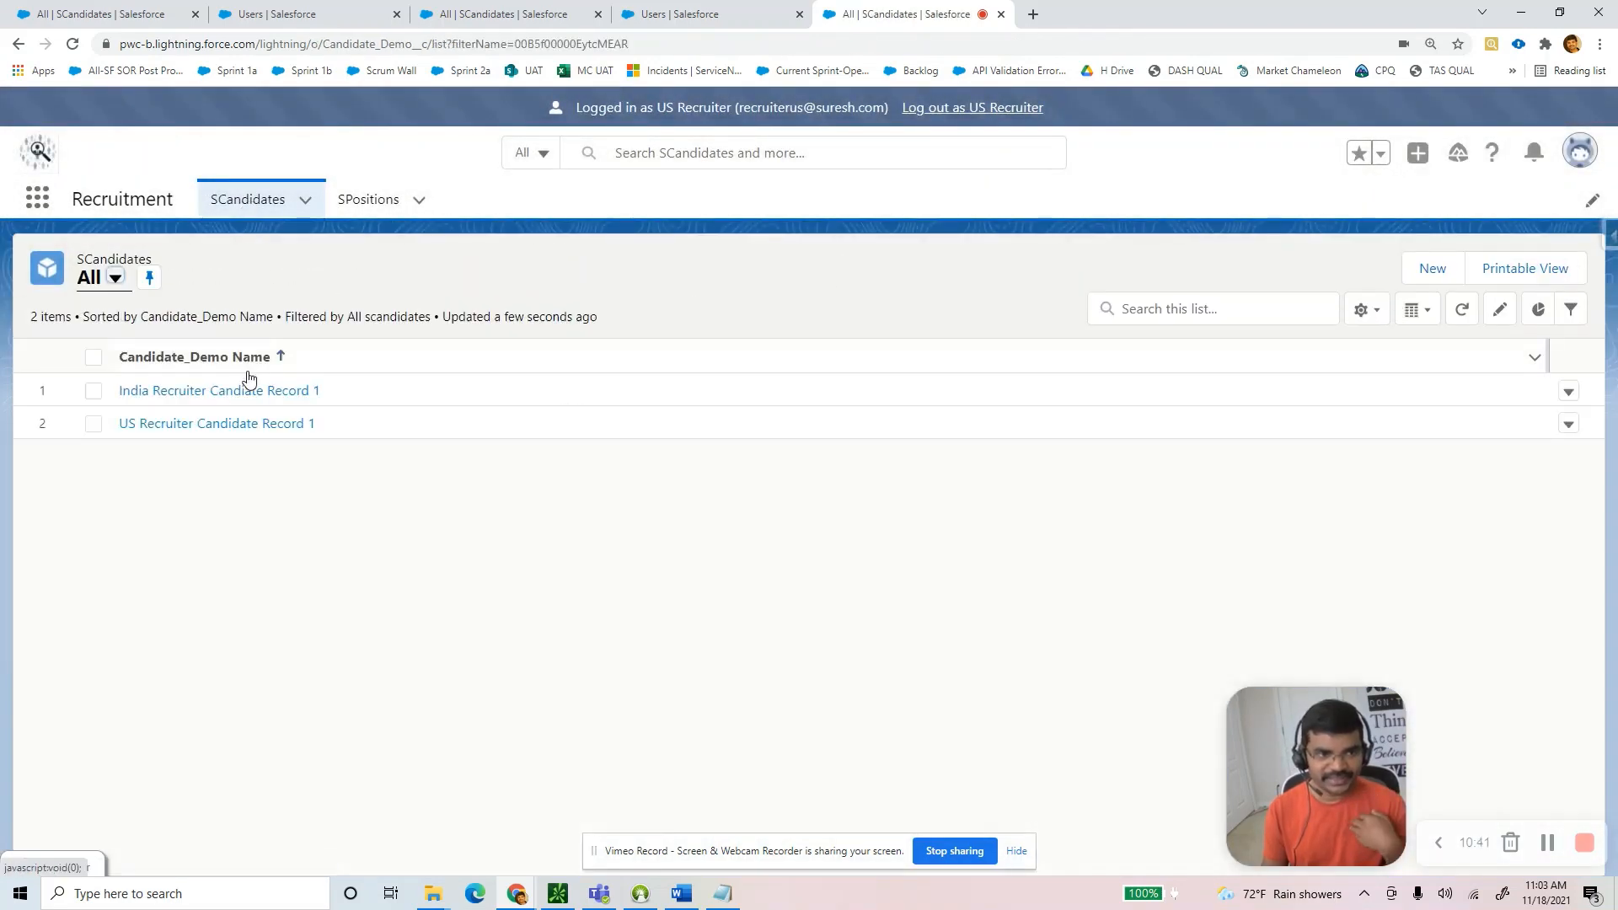
{"action": "left_click", "coordinate": [247, 392]}
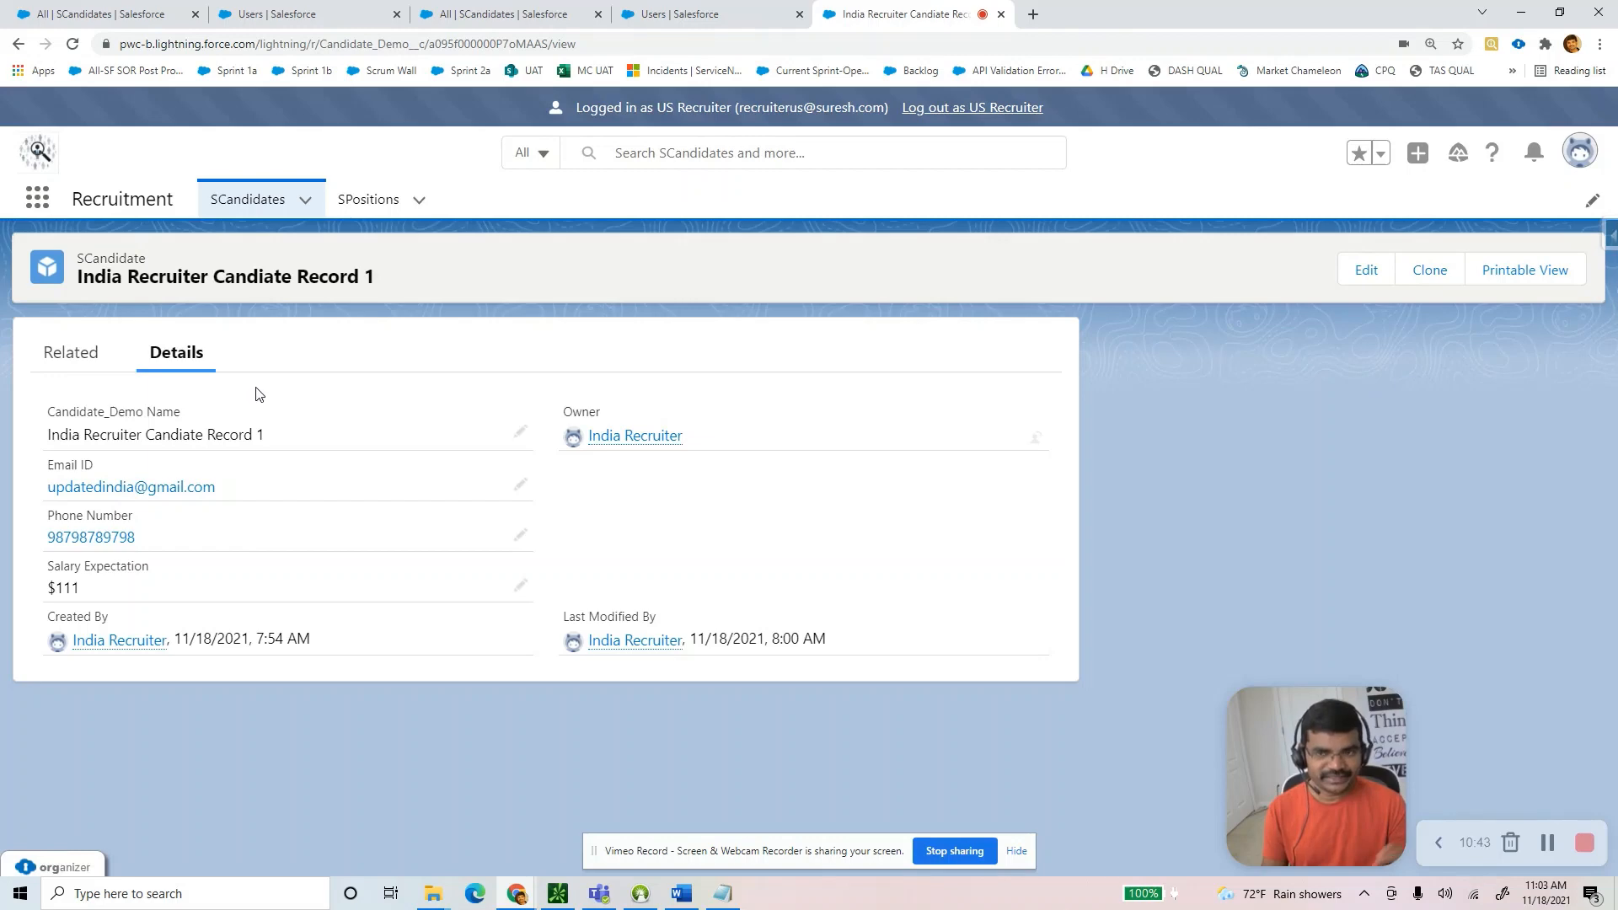
{"action": "left_click", "coordinate": [1361, 271]}
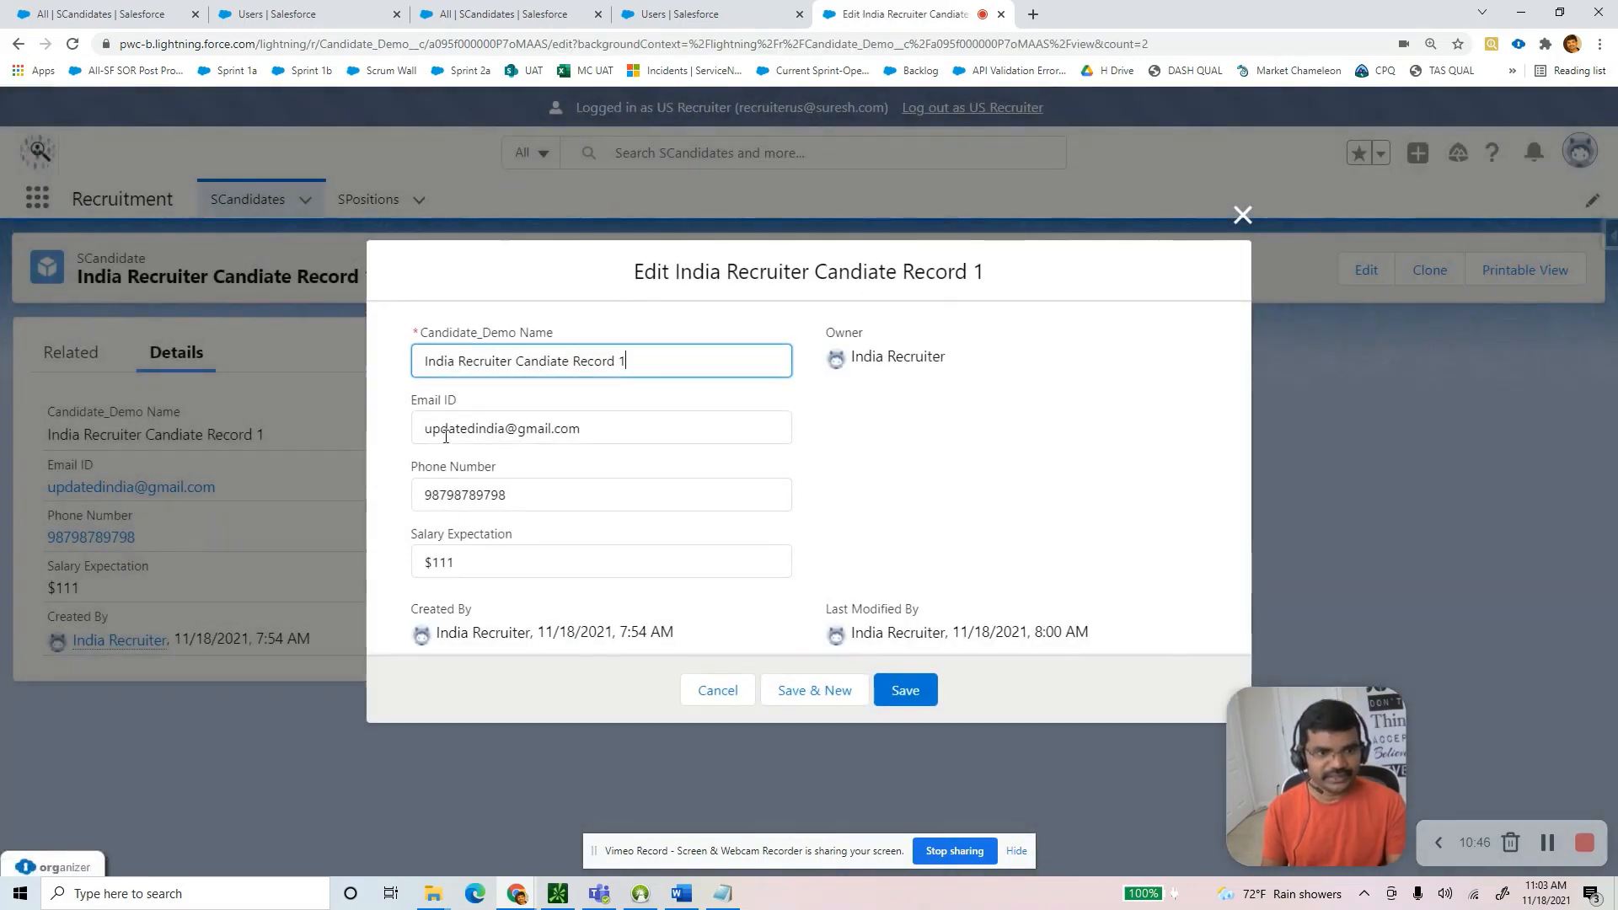
Try saving 'uiyewruiewr' in the India record's Email ID, get the privileges error, and cancel.
{"action": "left_click", "coordinate": [442, 432]}
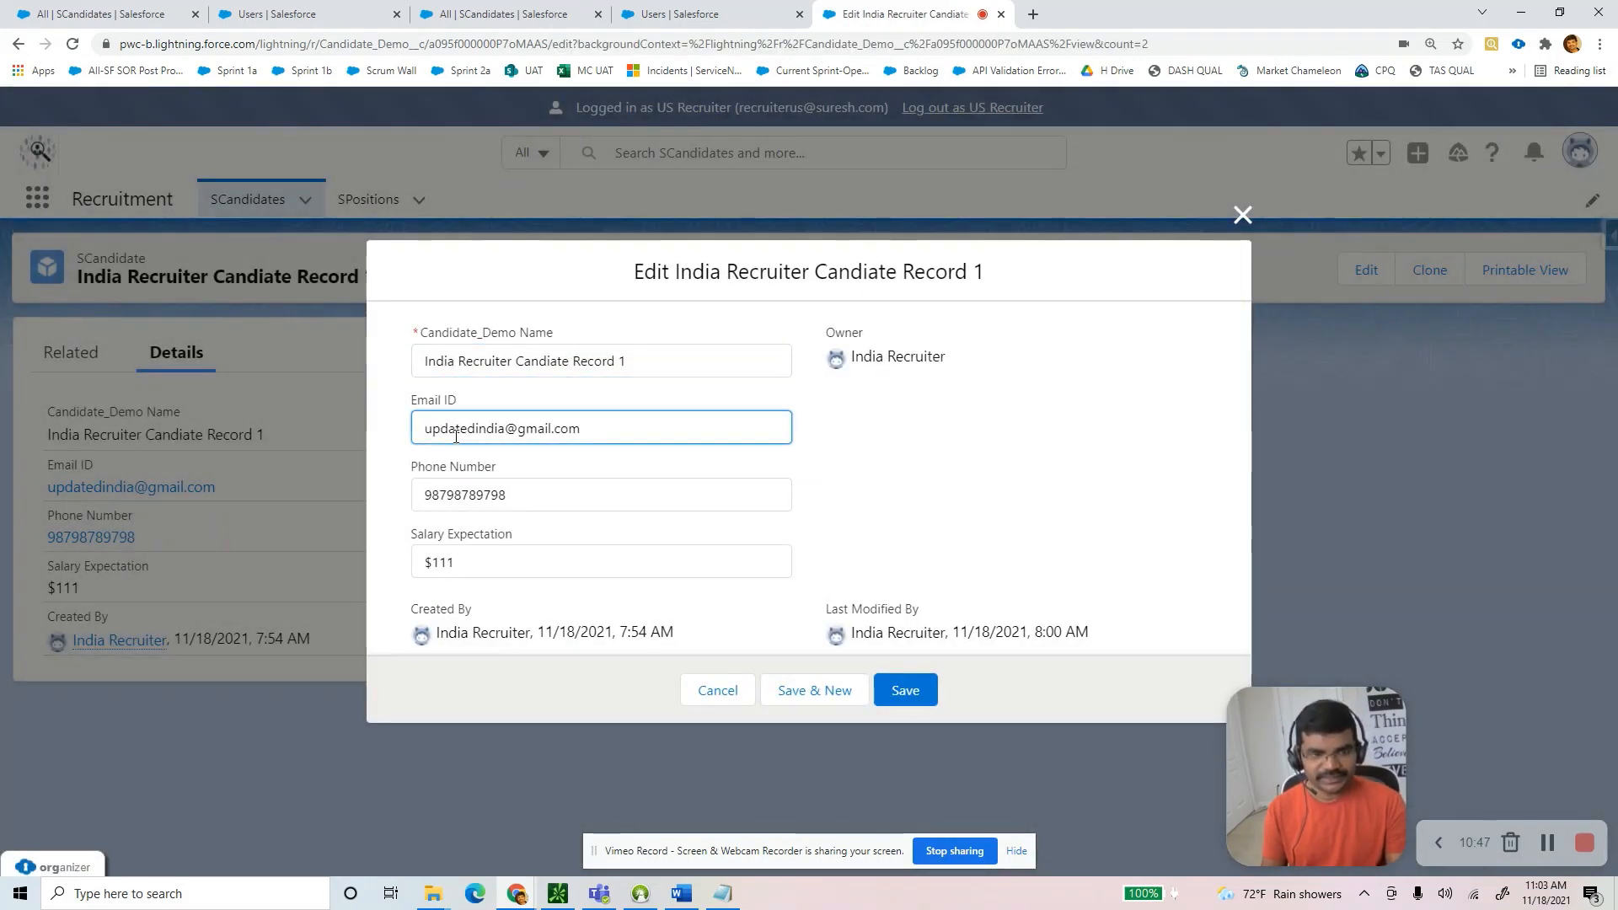
{"action": "key", "text": "Home"}
{"action": "type", "text": "uiyewruiewr"}
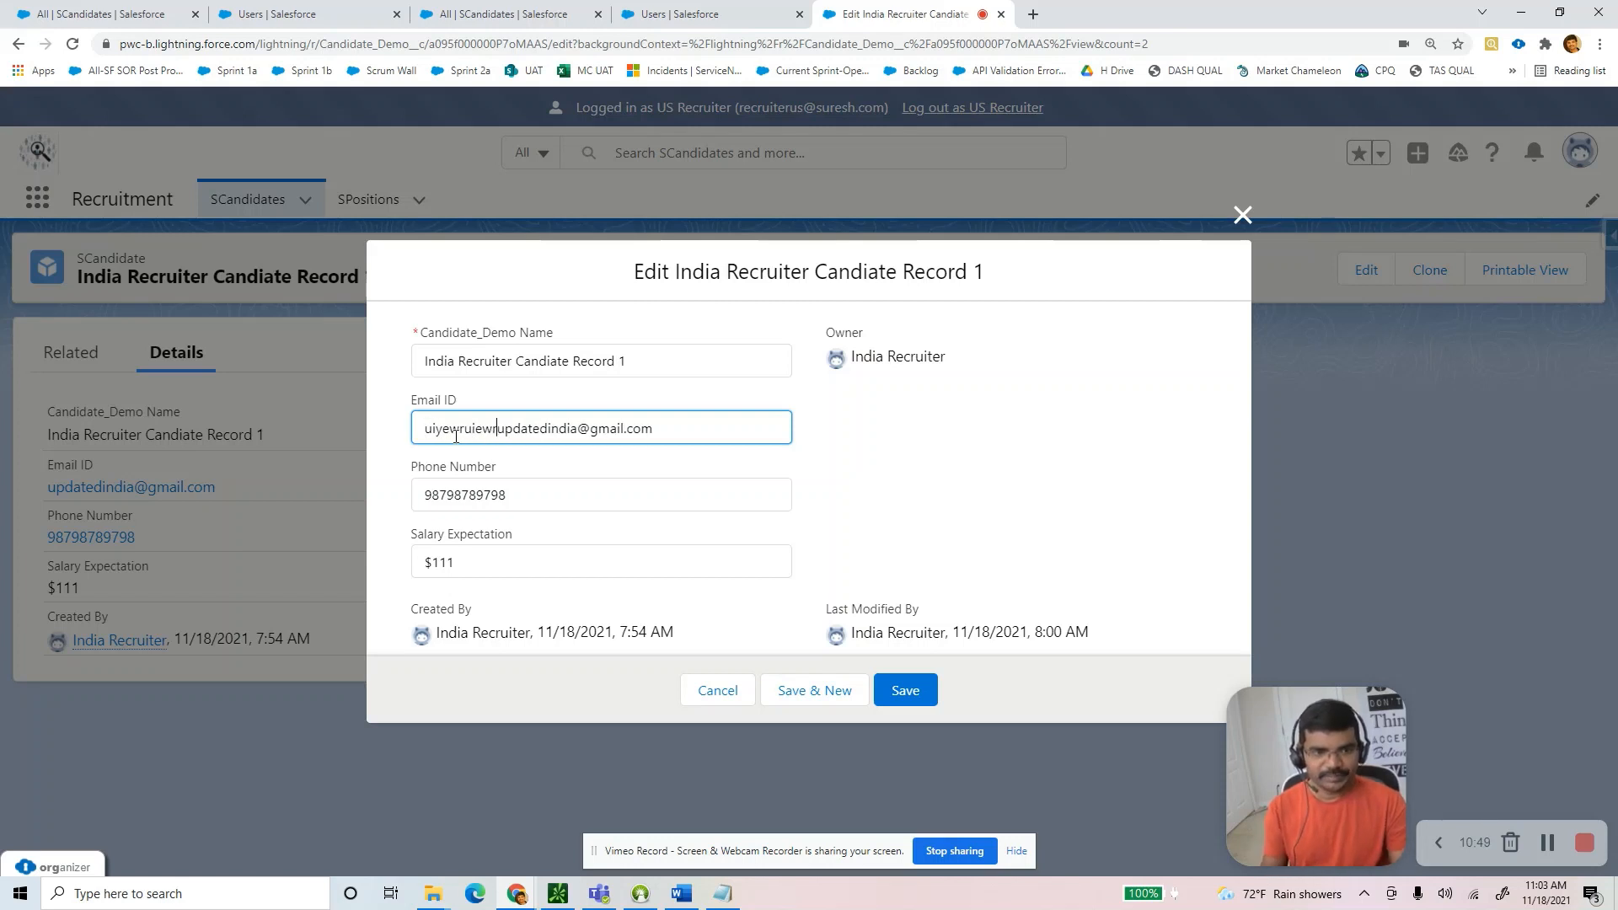
{"action": "left_click", "coordinate": [905, 690]}
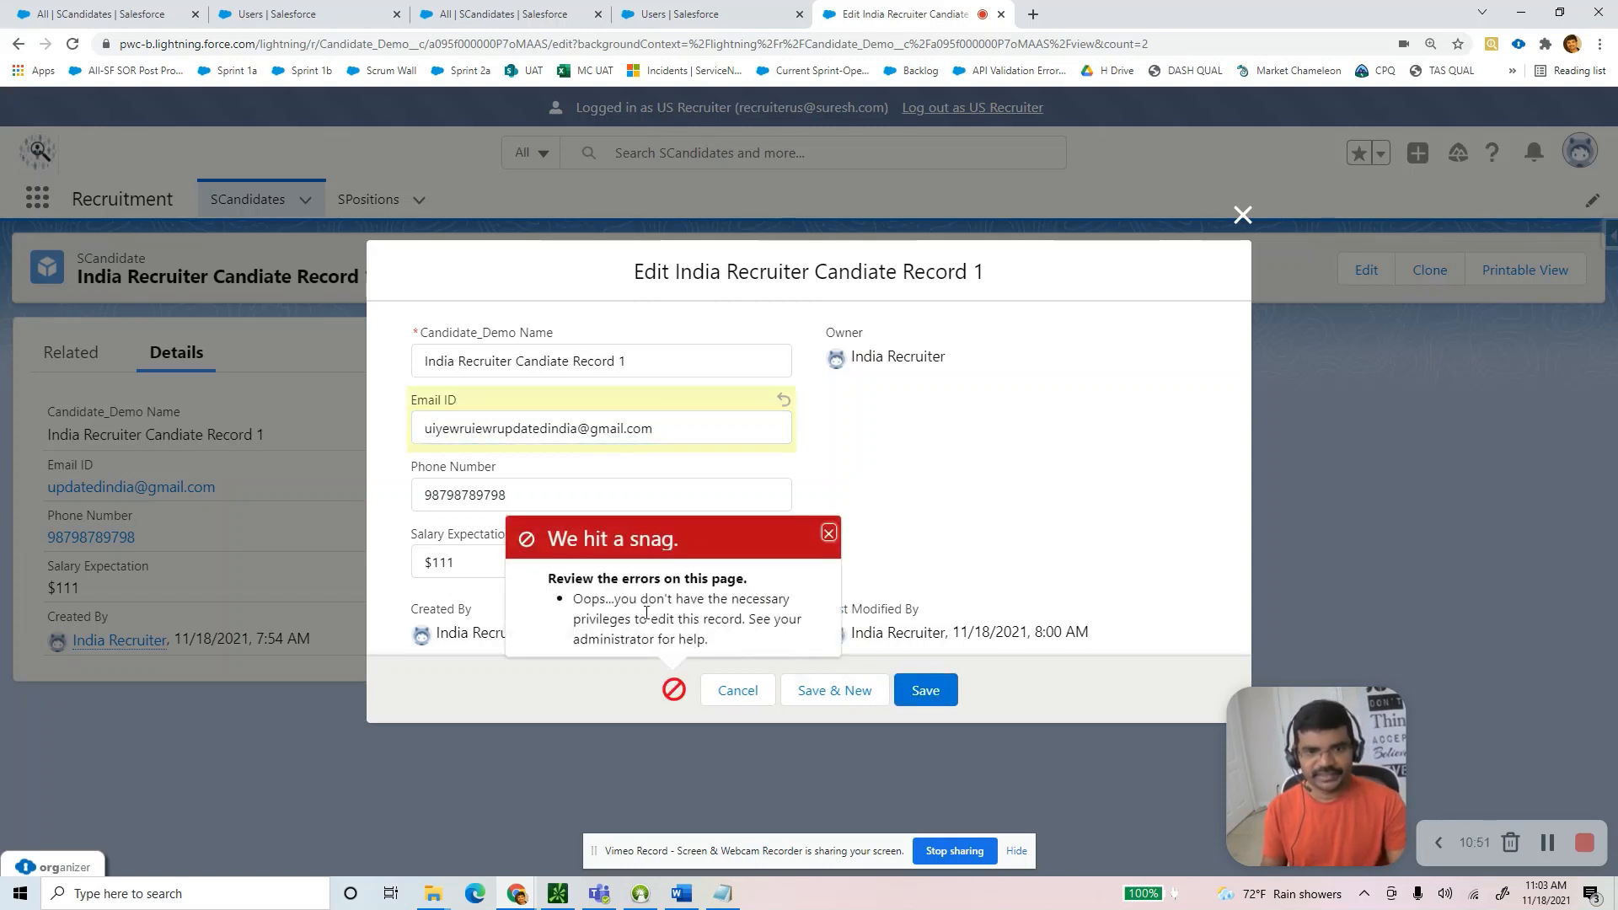
{"action": "left_click_drag", "start_coordinate": [576, 597], "coordinate": [718, 647]}
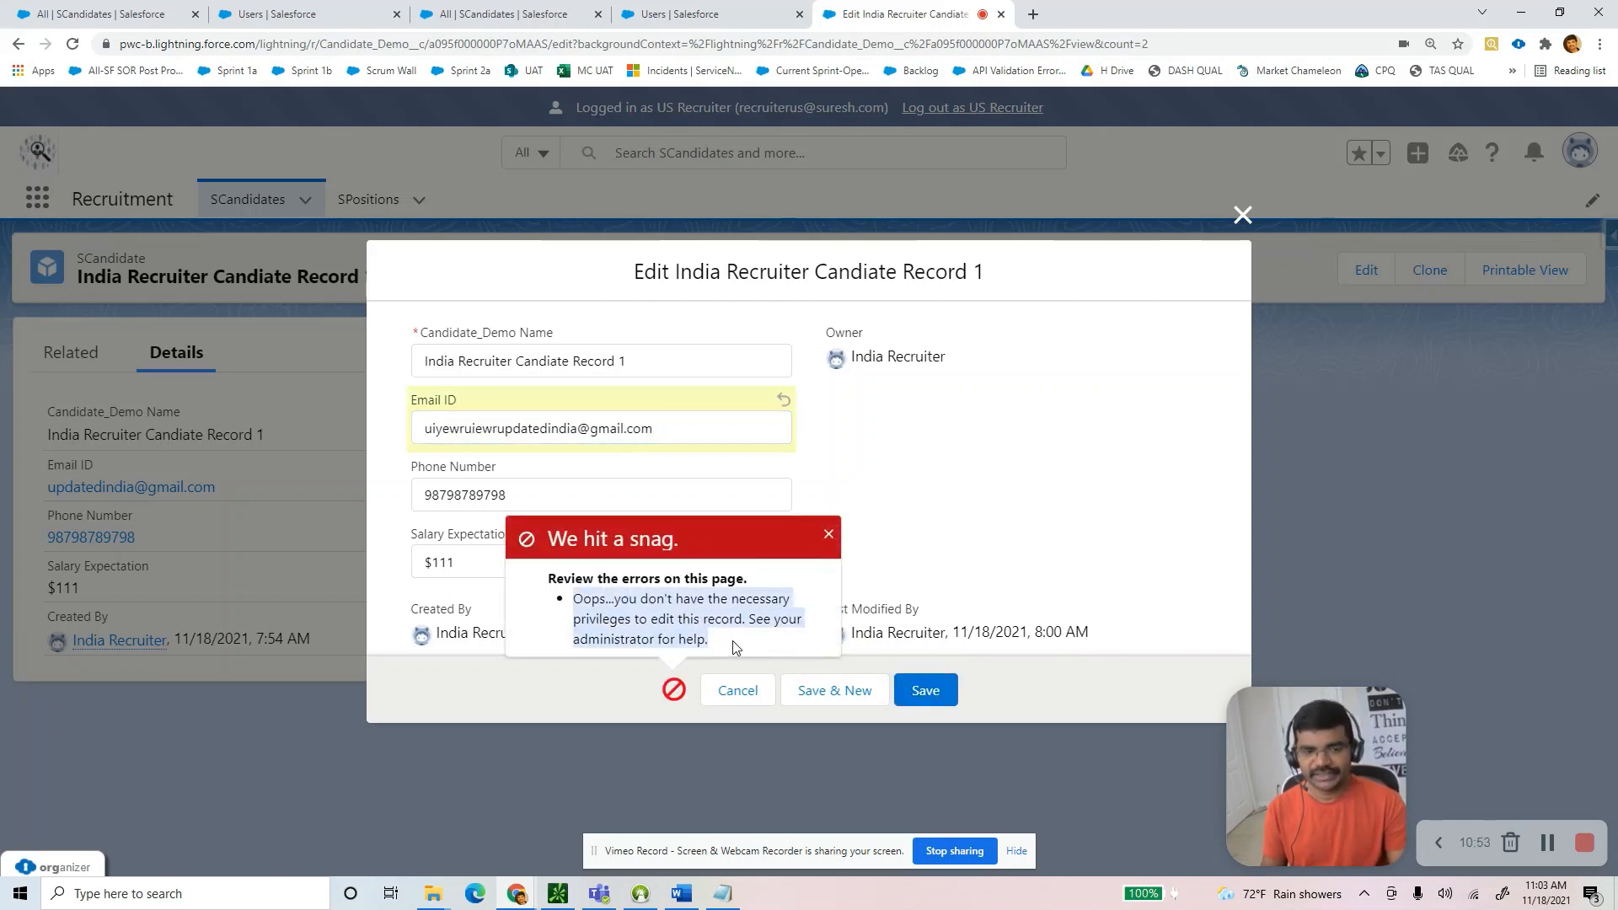
{"action": "left_click", "coordinate": [826, 538]}
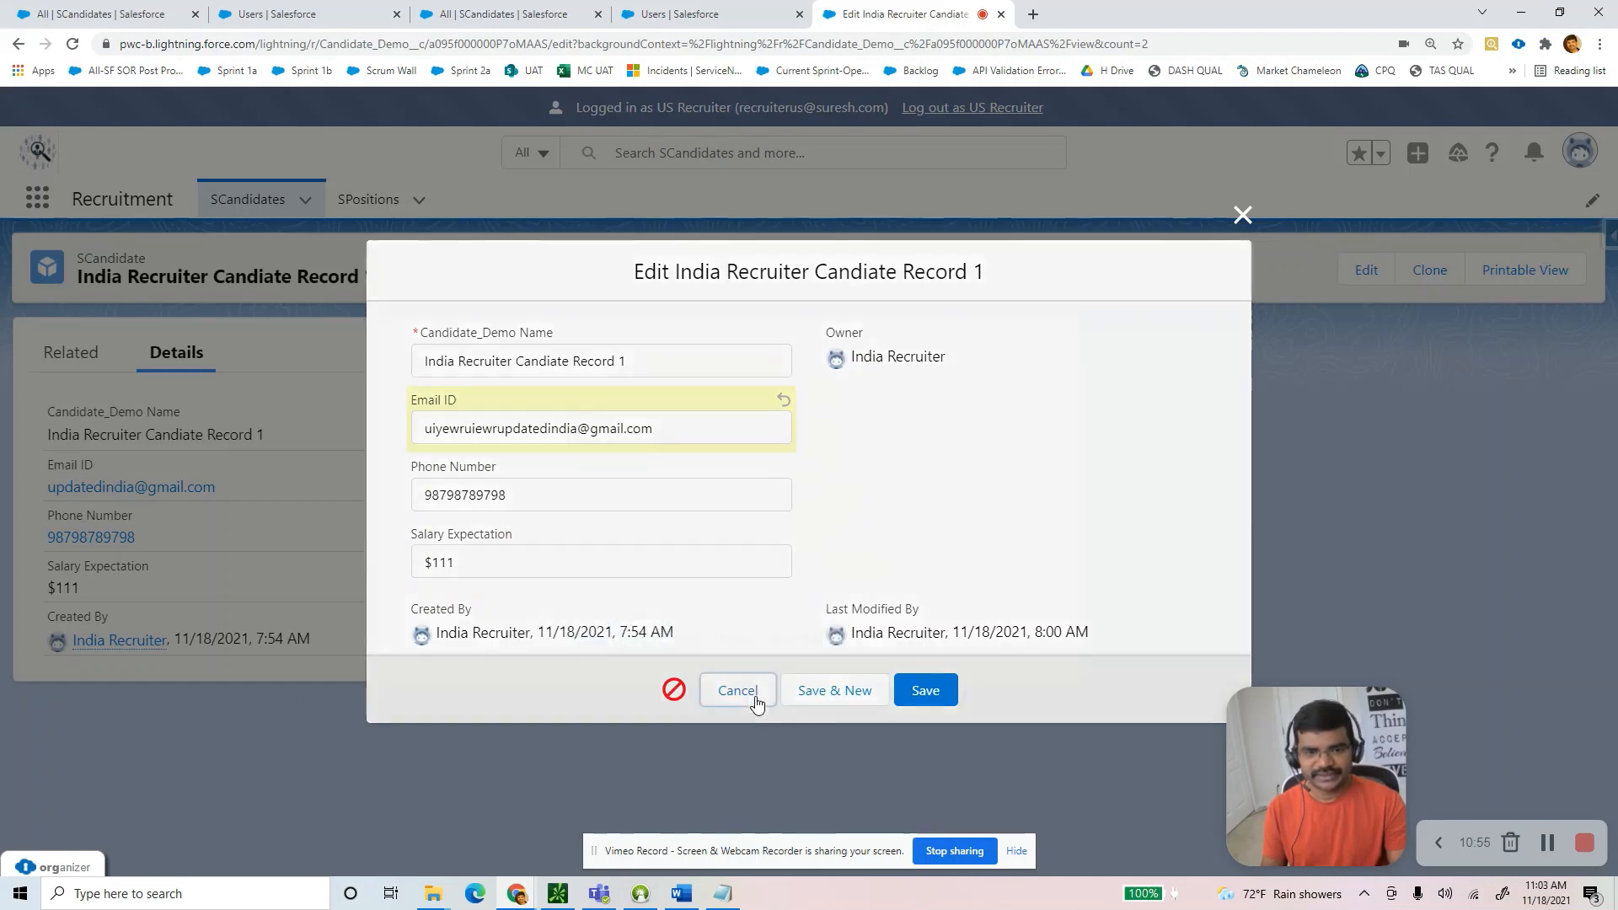
{"action": "left_click", "coordinate": [753, 693]}
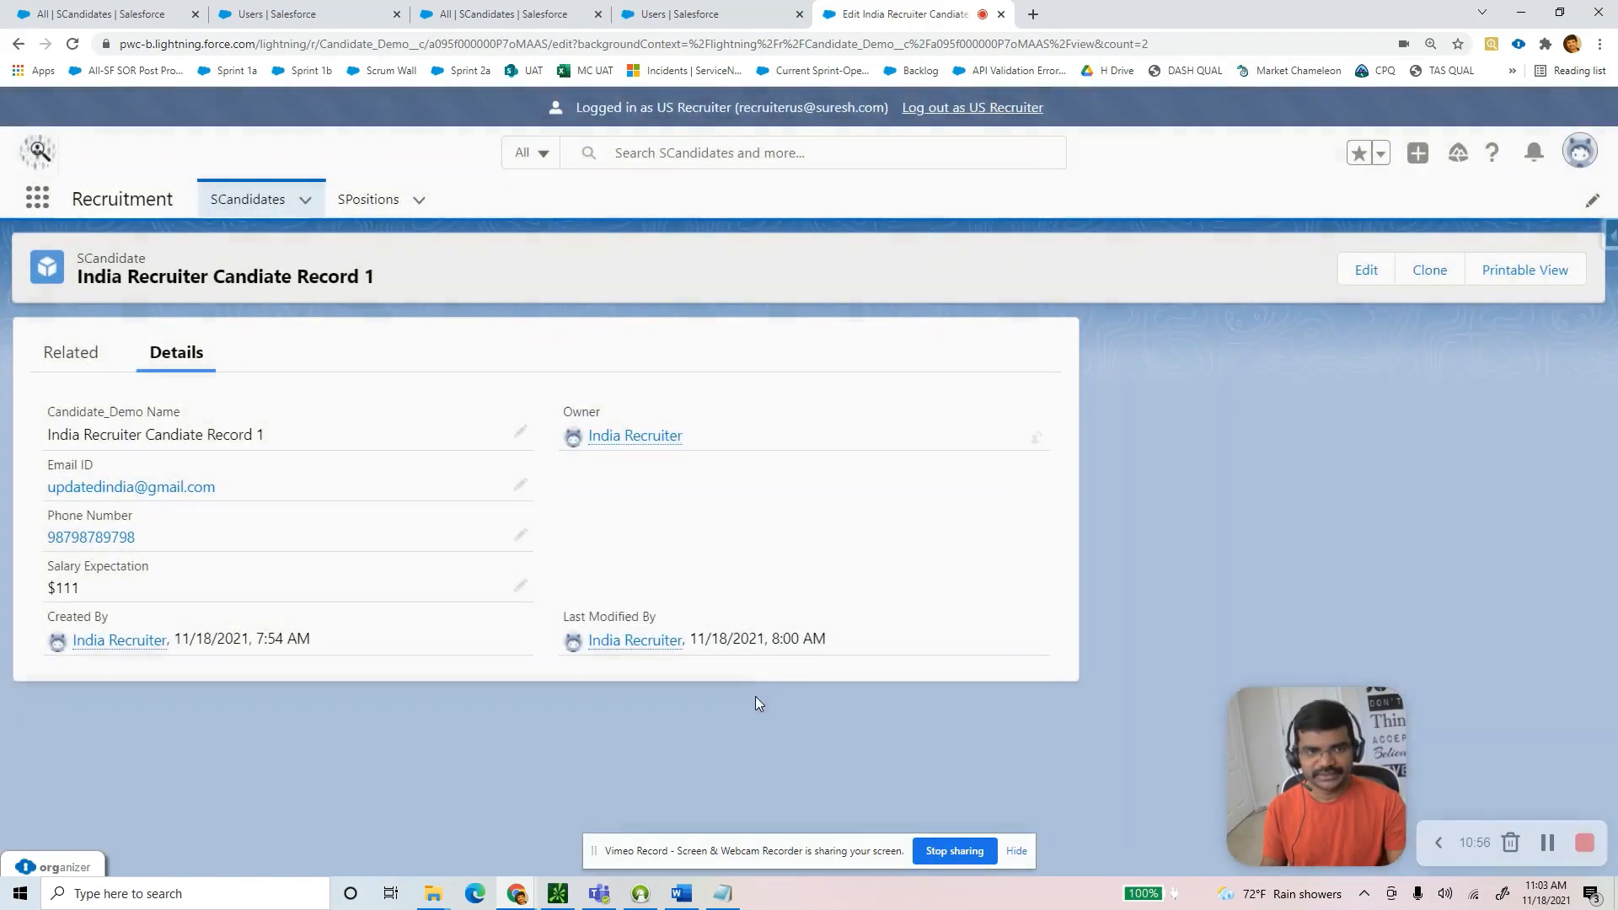
View SPositions as US Recruiter, confirming only US Recruiter Position Record 1 is listed.
{"action": "left_click", "coordinate": [270, 207]}
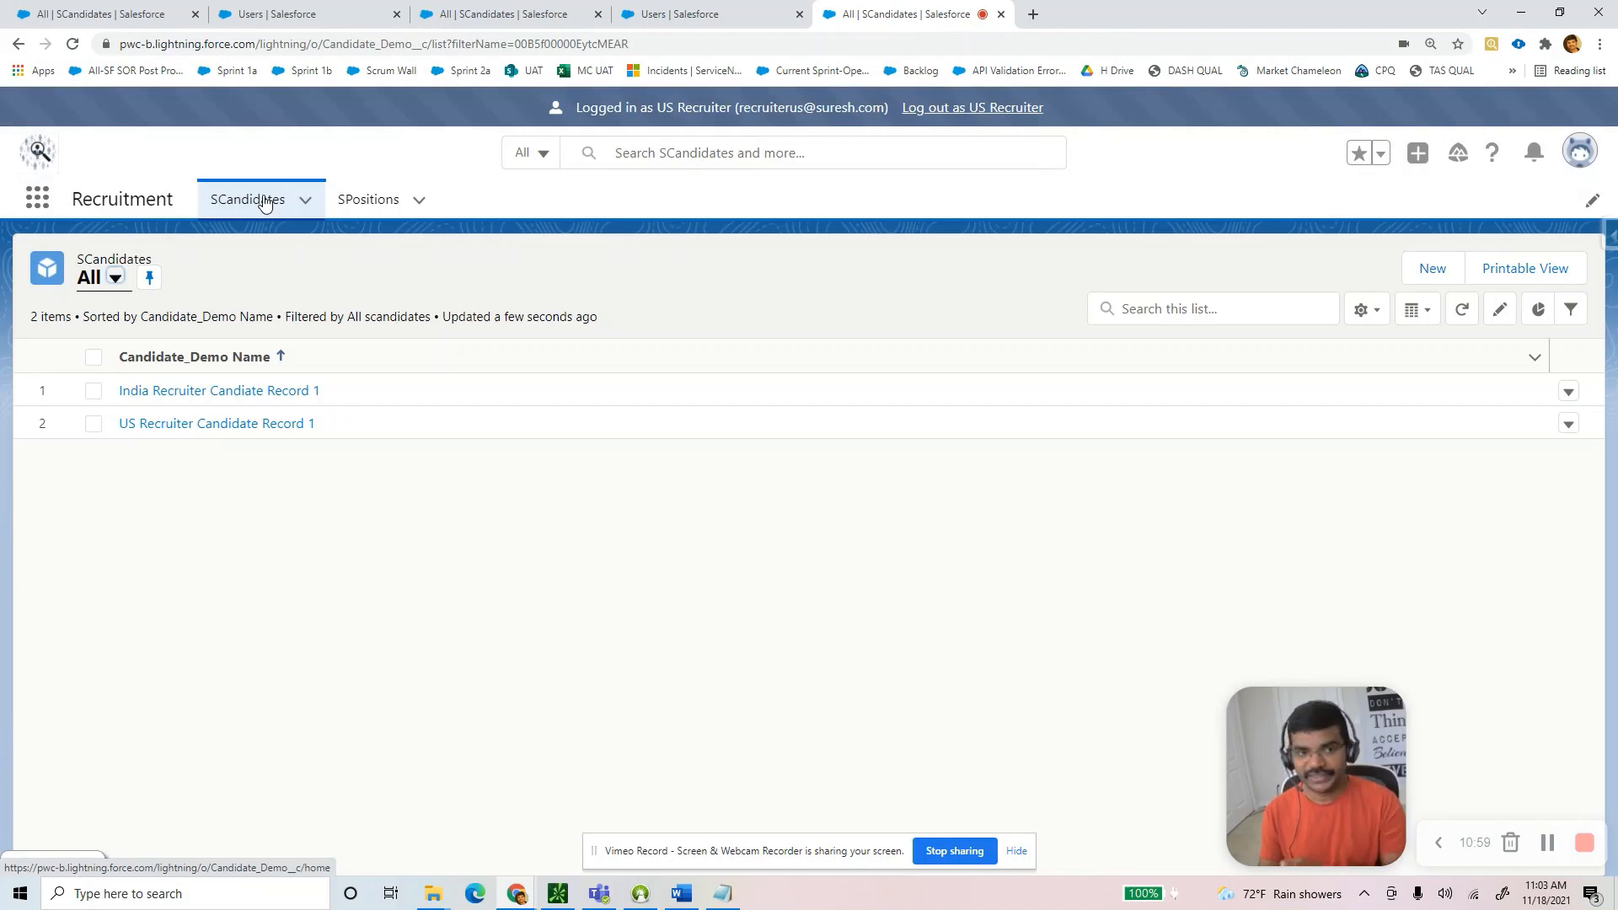
{"action": "left_click", "coordinate": [369, 208]}
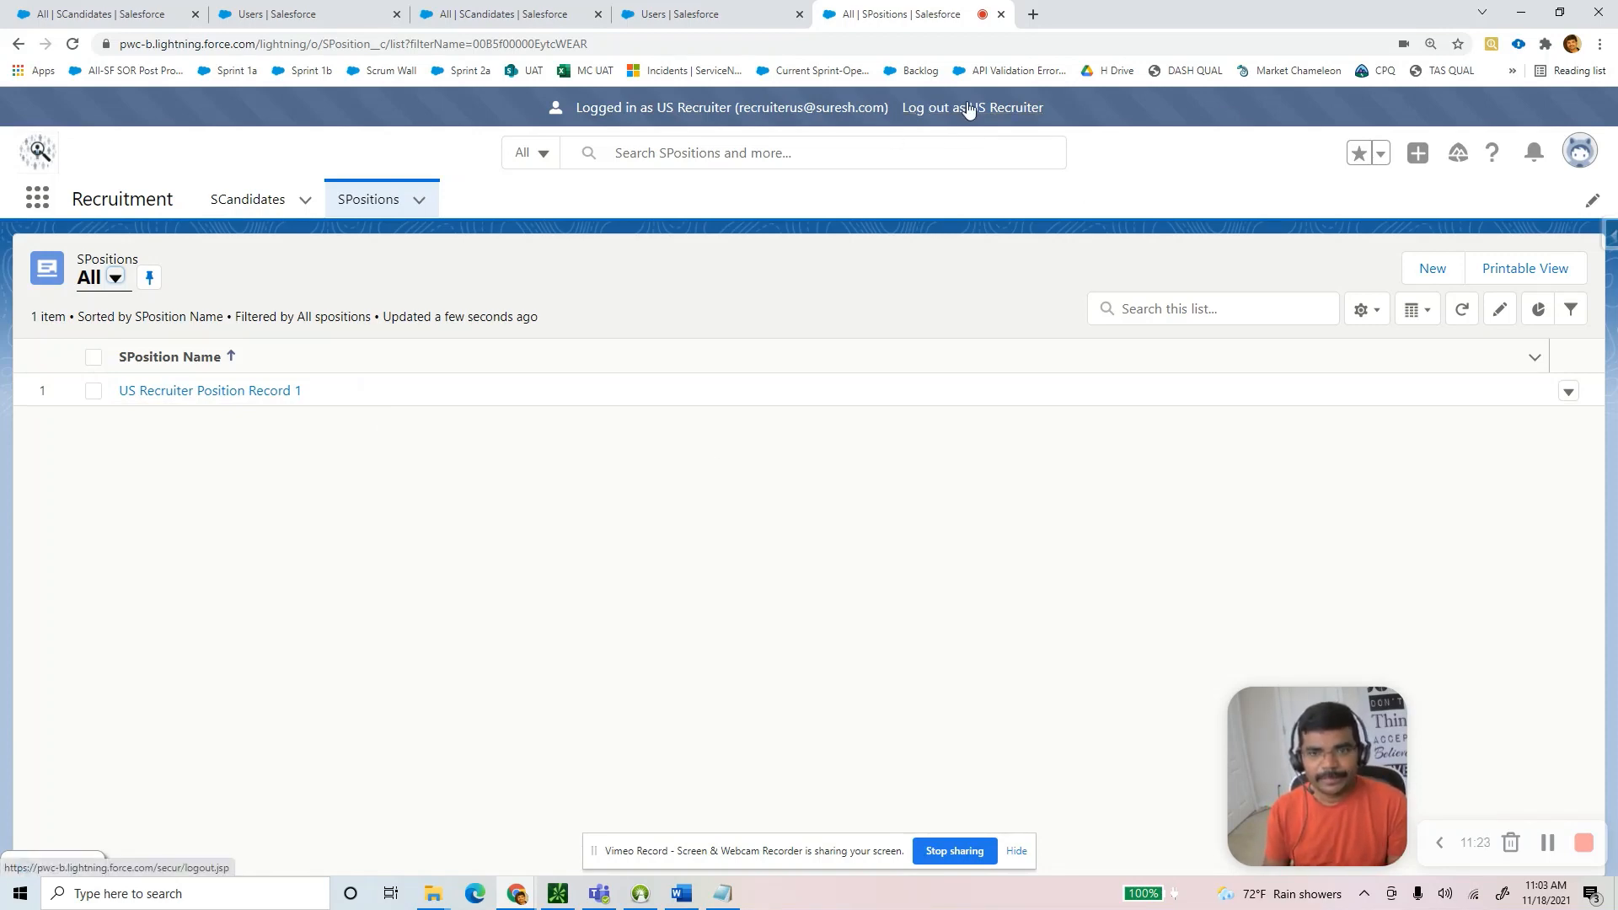
{"action": "key", "text": "alt+Tab"}
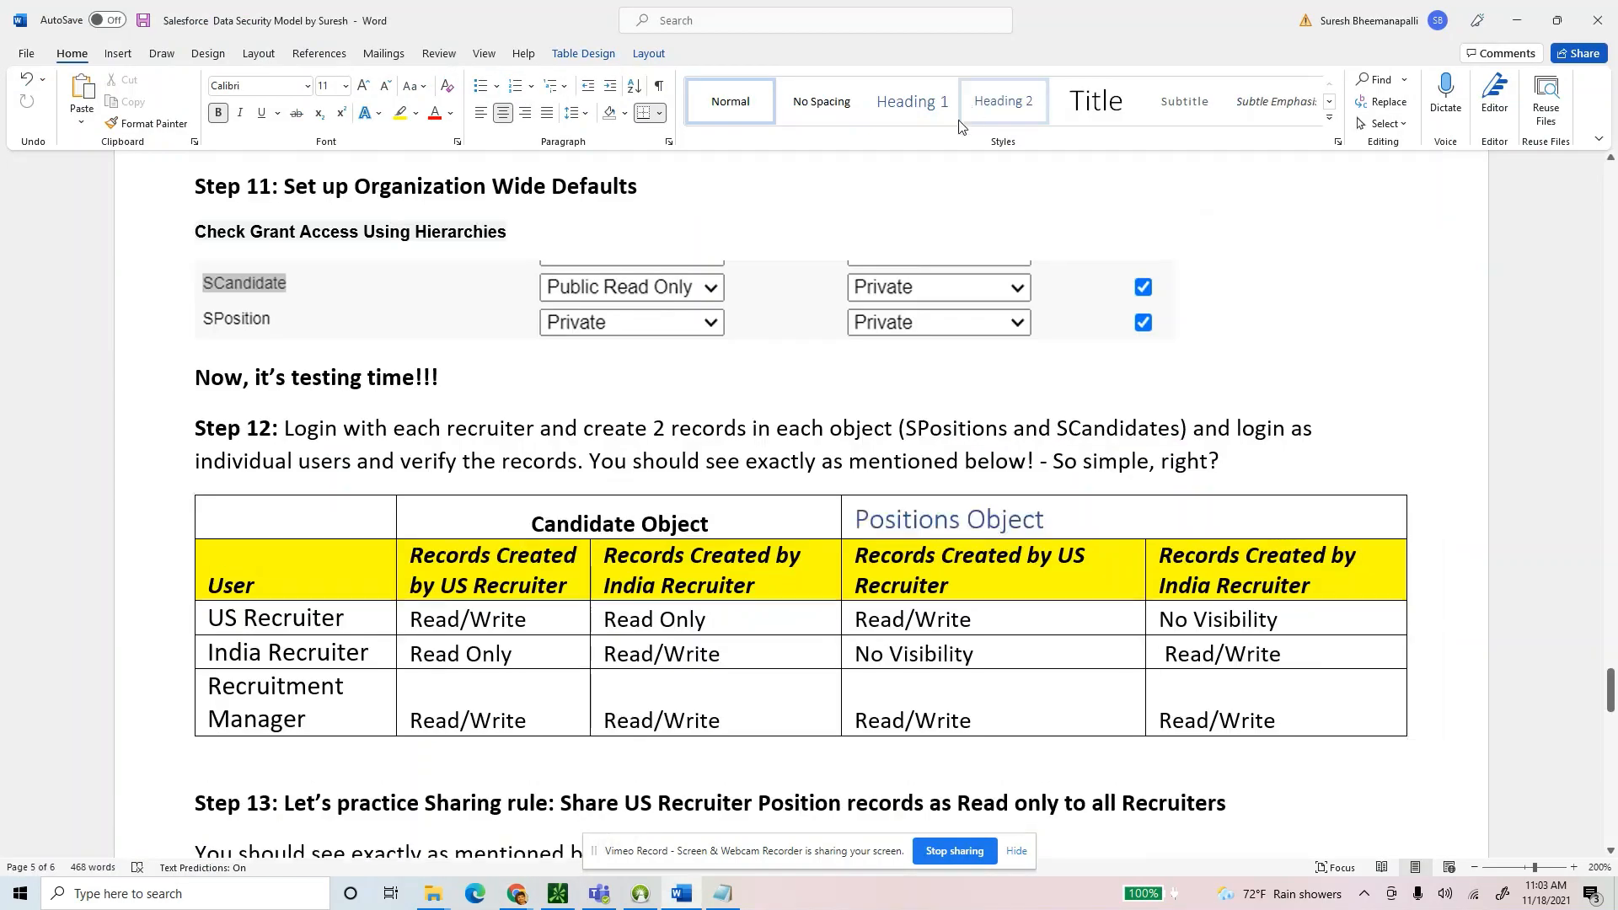
{"action": "left_click_drag", "start_coordinate": [258, 604], "coordinate": [253, 640]}
{"action": "left_click", "coordinate": [237, 675]}
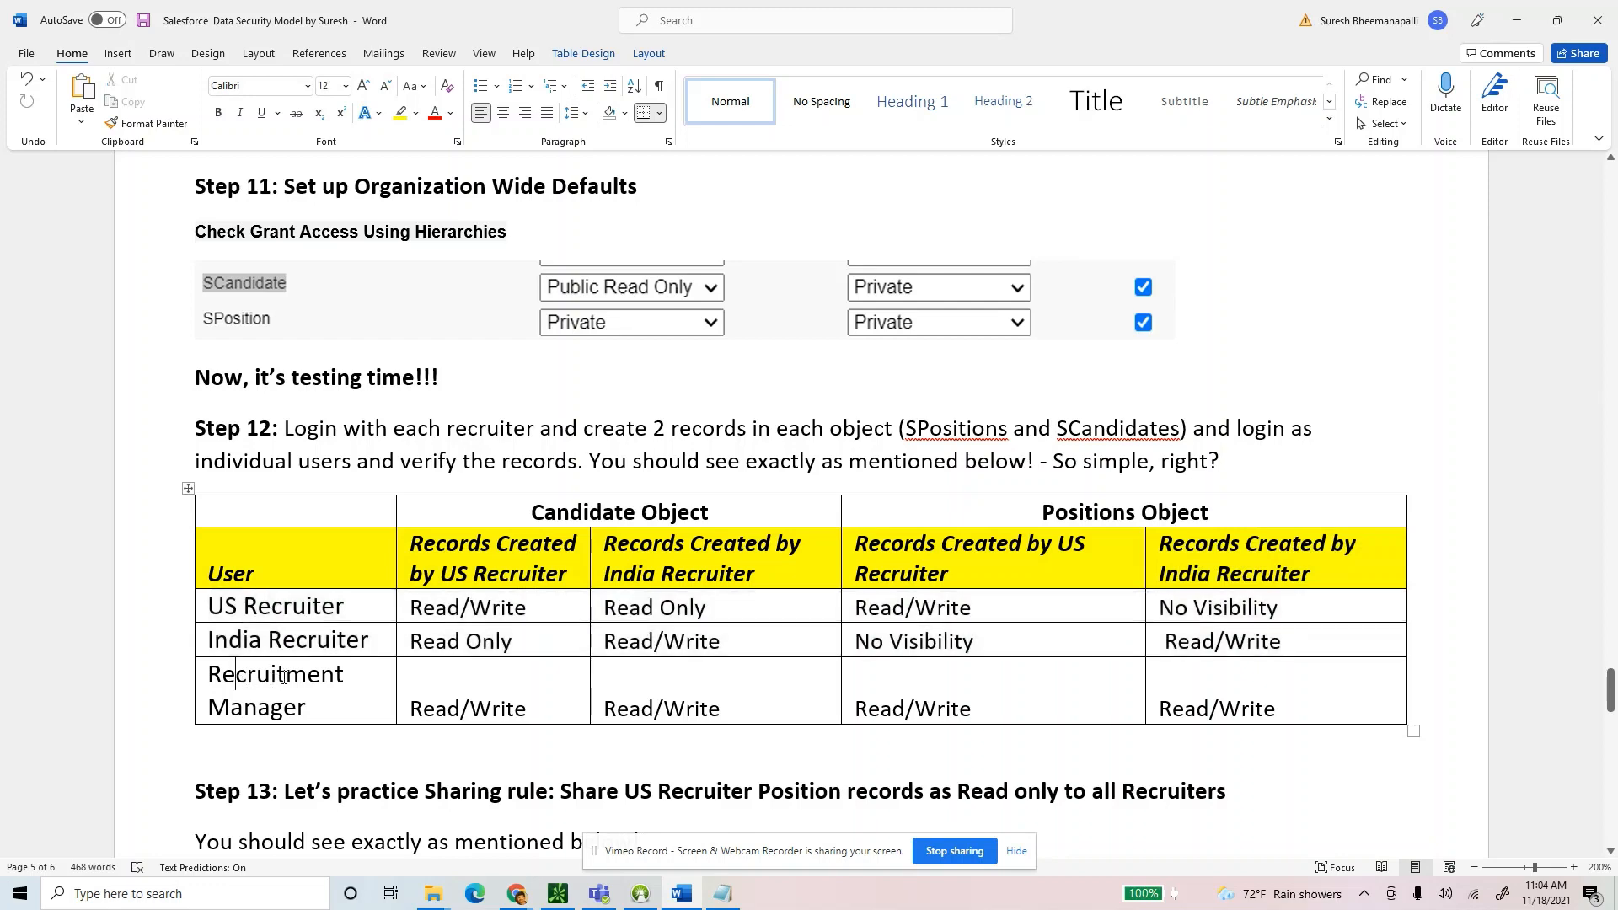
{"action": "key", "text": "alt"}
{"action": "key", "text": "alt+Tab"}
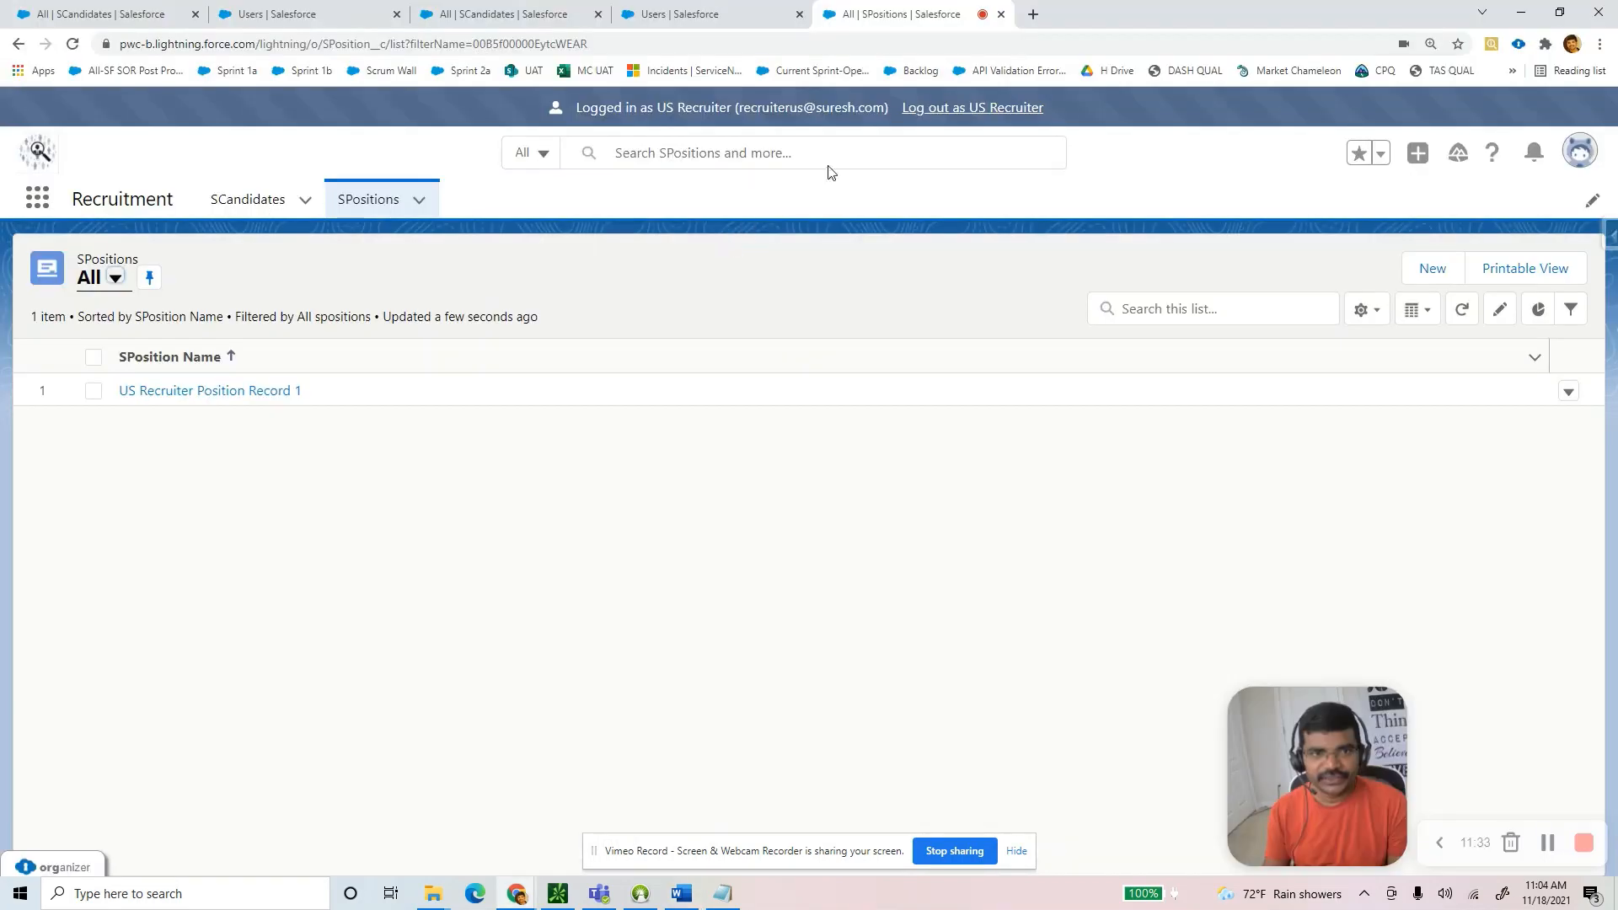
Log out of the US Recruiter session and log back in as the administrator with the saved login.
{"action": "left_click", "coordinate": [940, 111]}
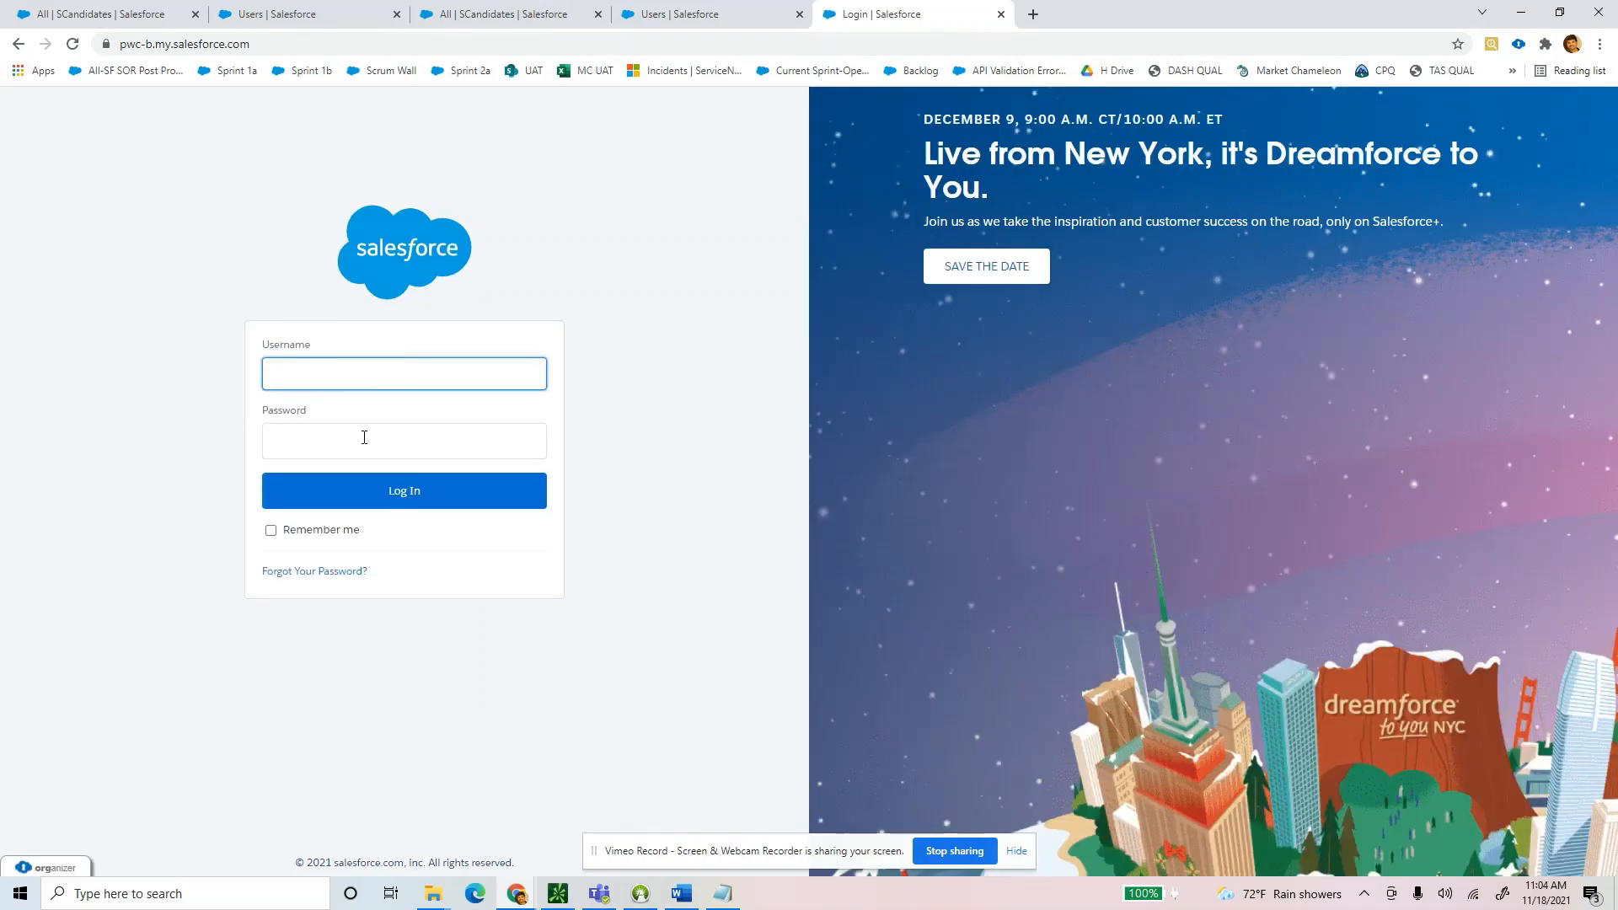
{"action": "left_click", "coordinate": [372, 373]}
{"action": "type", "text": "pw"}
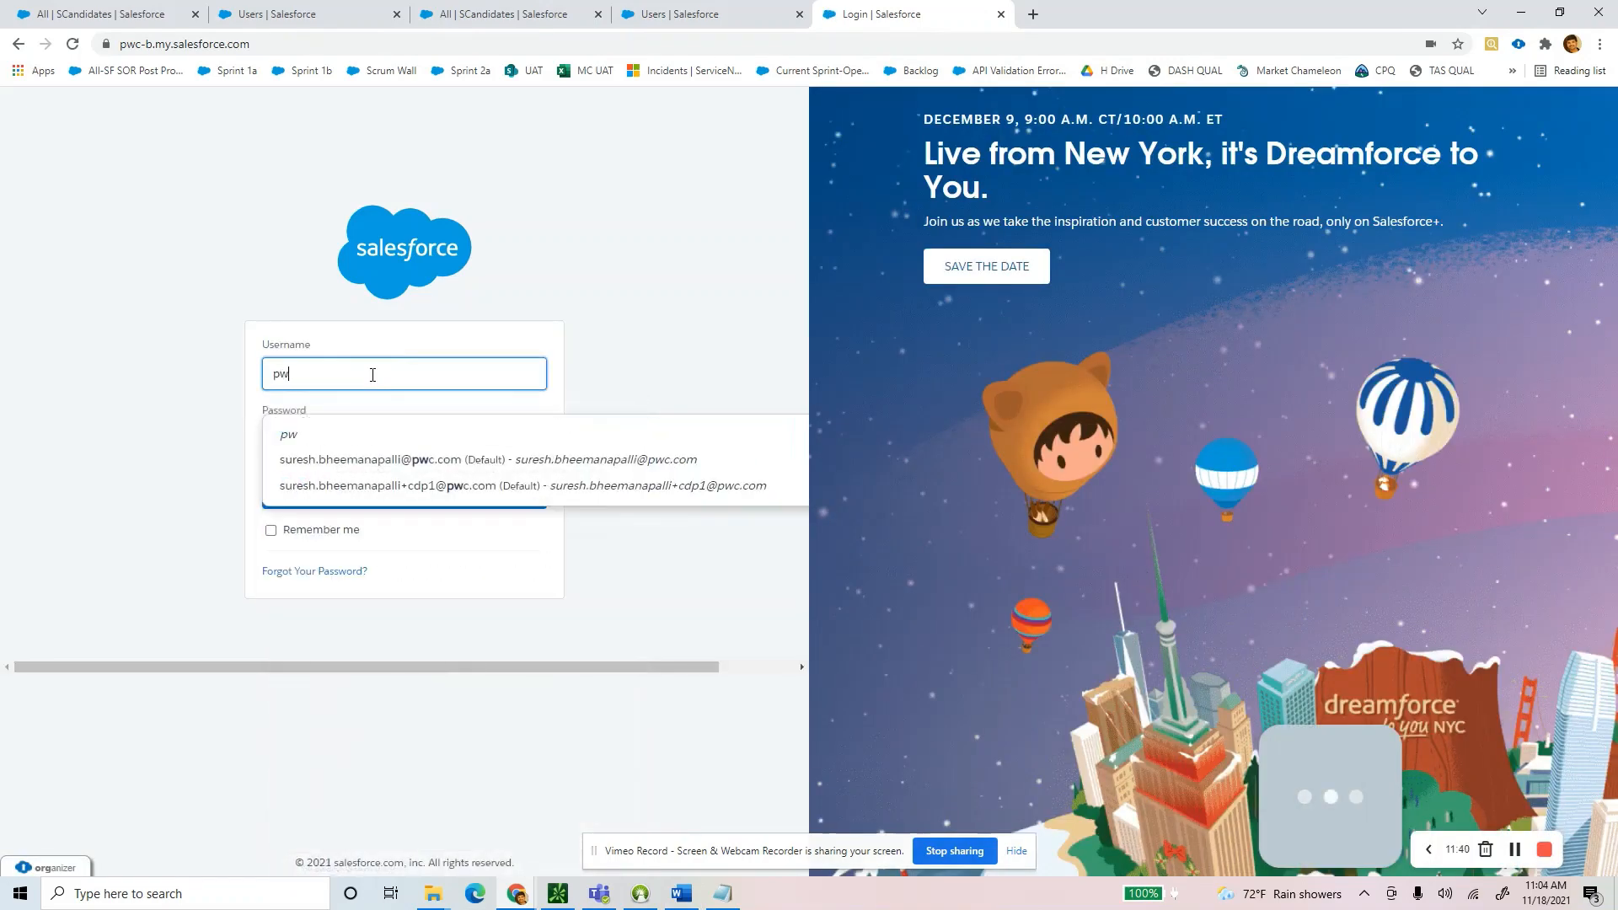
{"action": "type", "text": "c"}
{"action": "left_click", "coordinate": [327, 486]}
{"action": "left_click", "coordinate": [327, 487]}
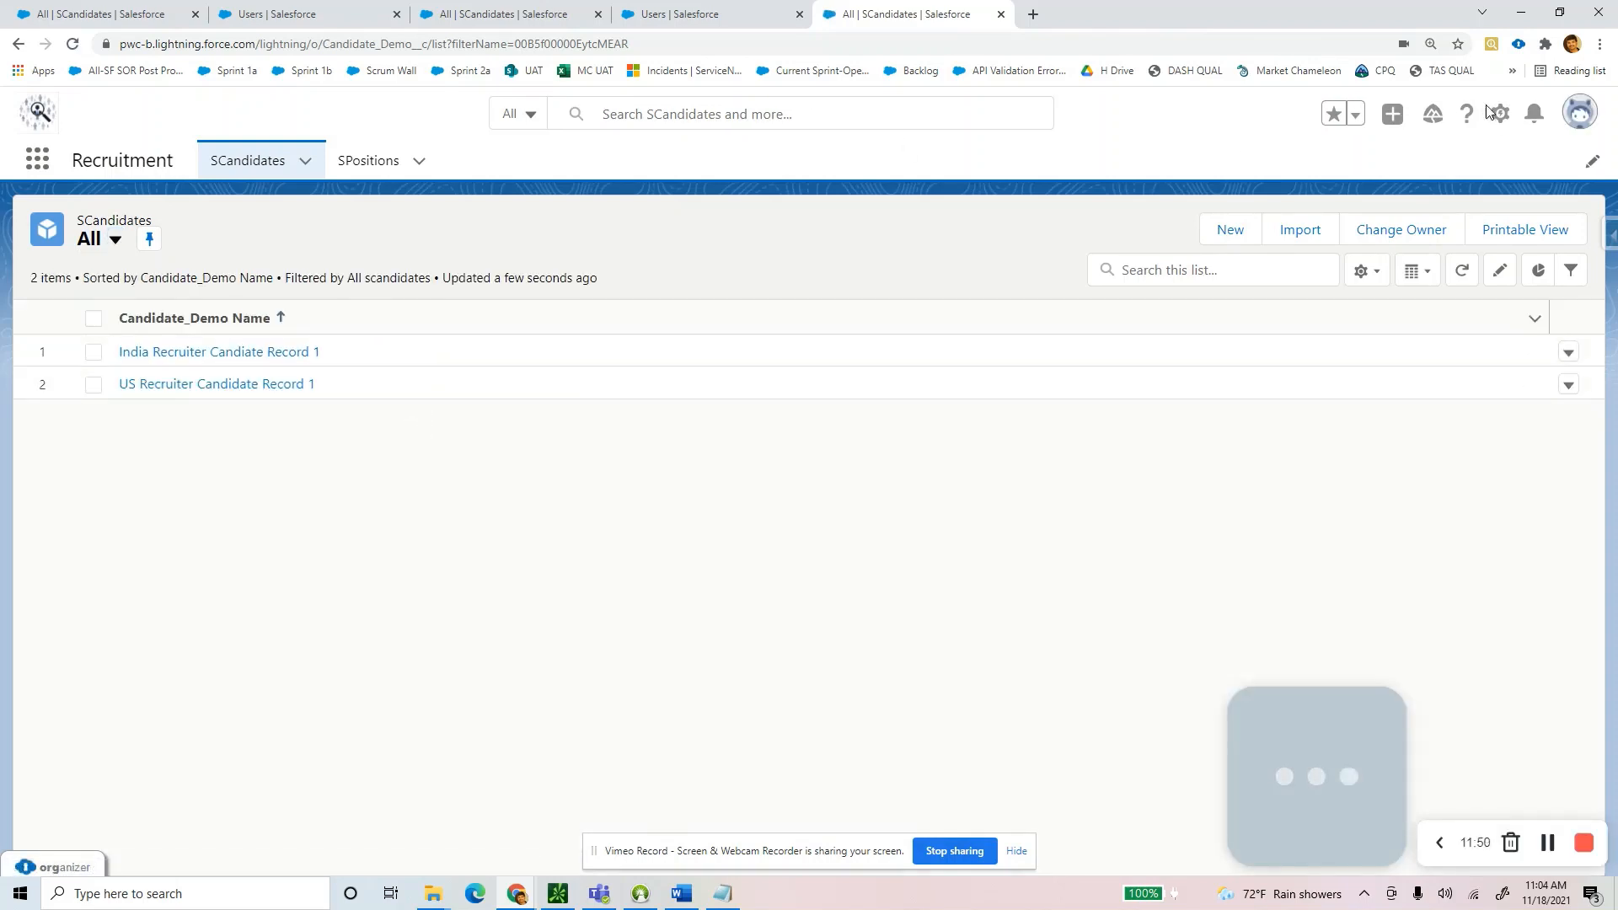
Open Setup in a new tab and close all leftover recruiter-session browser tabs.
{"action": "left_click", "coordinate": [1501, 116]}
{"action": "left_click", "coordinate": [1396, 187]}
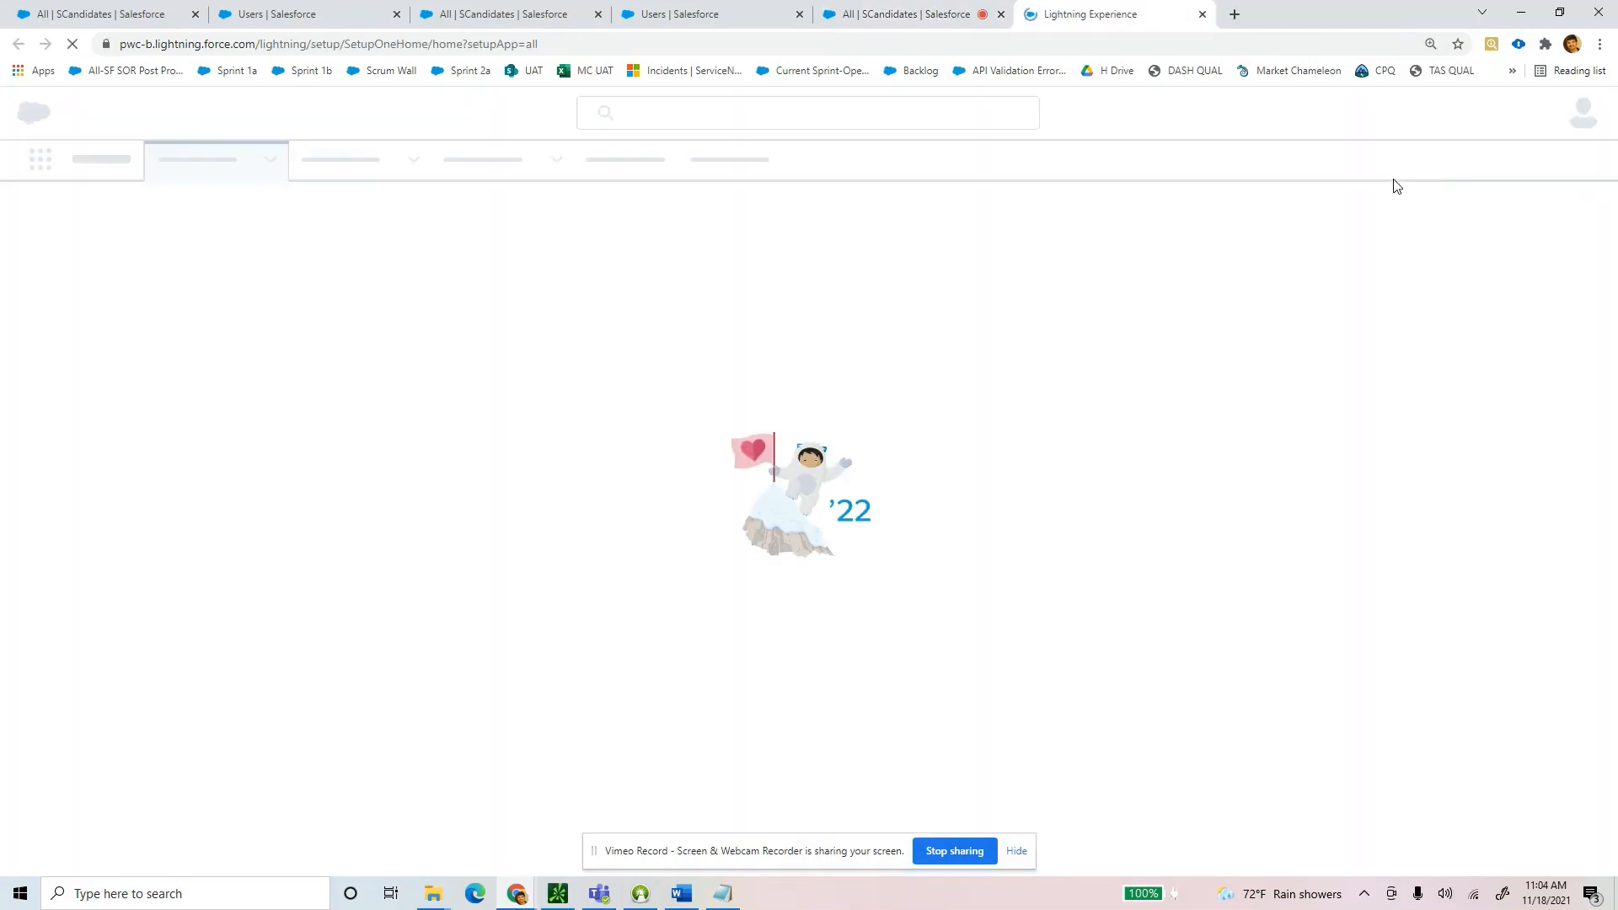
{"action": "left_click", "coordinate": [127, 15]}
{"action": "left_click", "coordinate": [195, 14]}
{"action": "left_click", "coordinate": [195, 14]}
{"action": "left_click", "coordinate": [195, 14]}
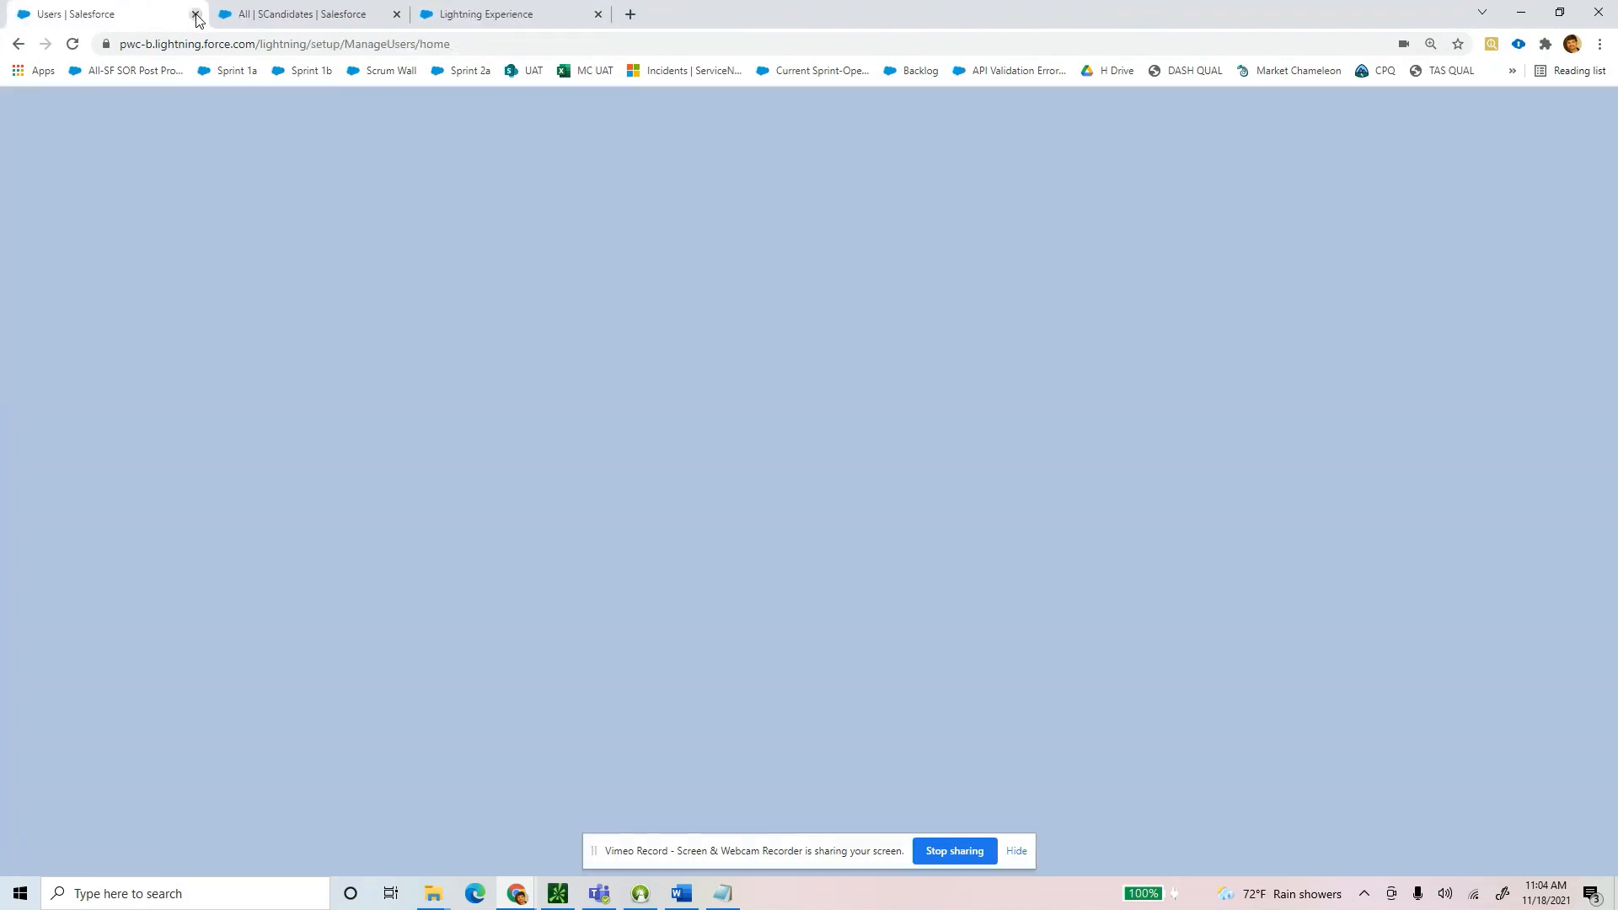
{"action": "left_click", "coordinate": [196, 14]}
{"action": "left_click", "coordinate": [195, 15]}
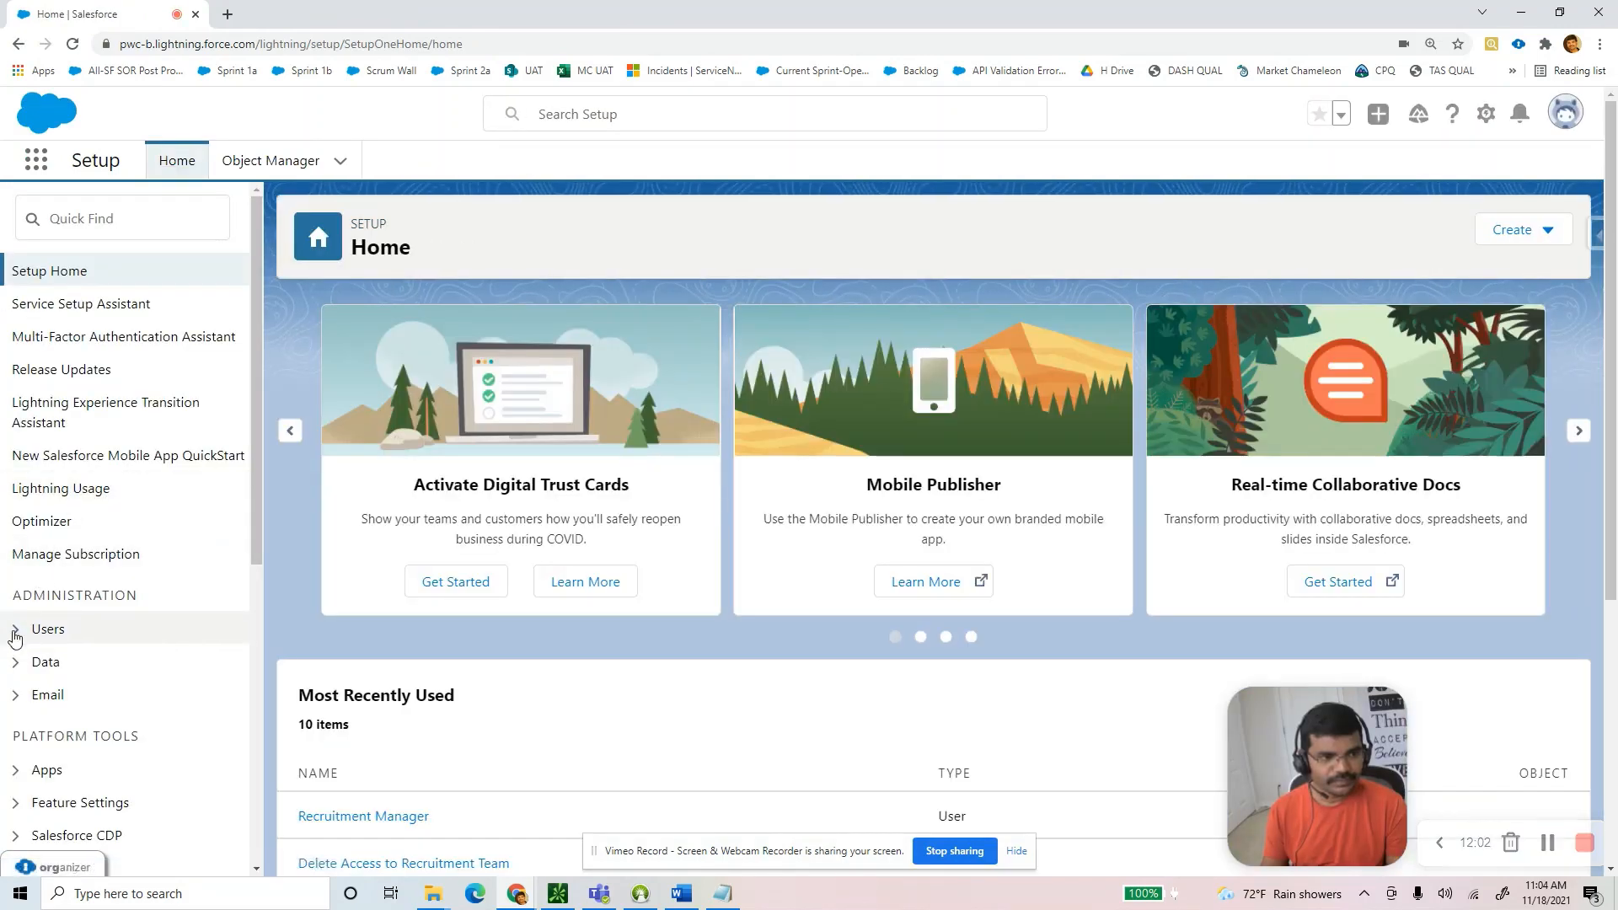
Log in as the Recruitment Manager user from Setup's Users list.
{"action": "left_click", "coordinate": [198, 632]}
{"action": "scroll", "coordinate": [180, 674], "scroll_direction": "down", "scroll_amount": 3}
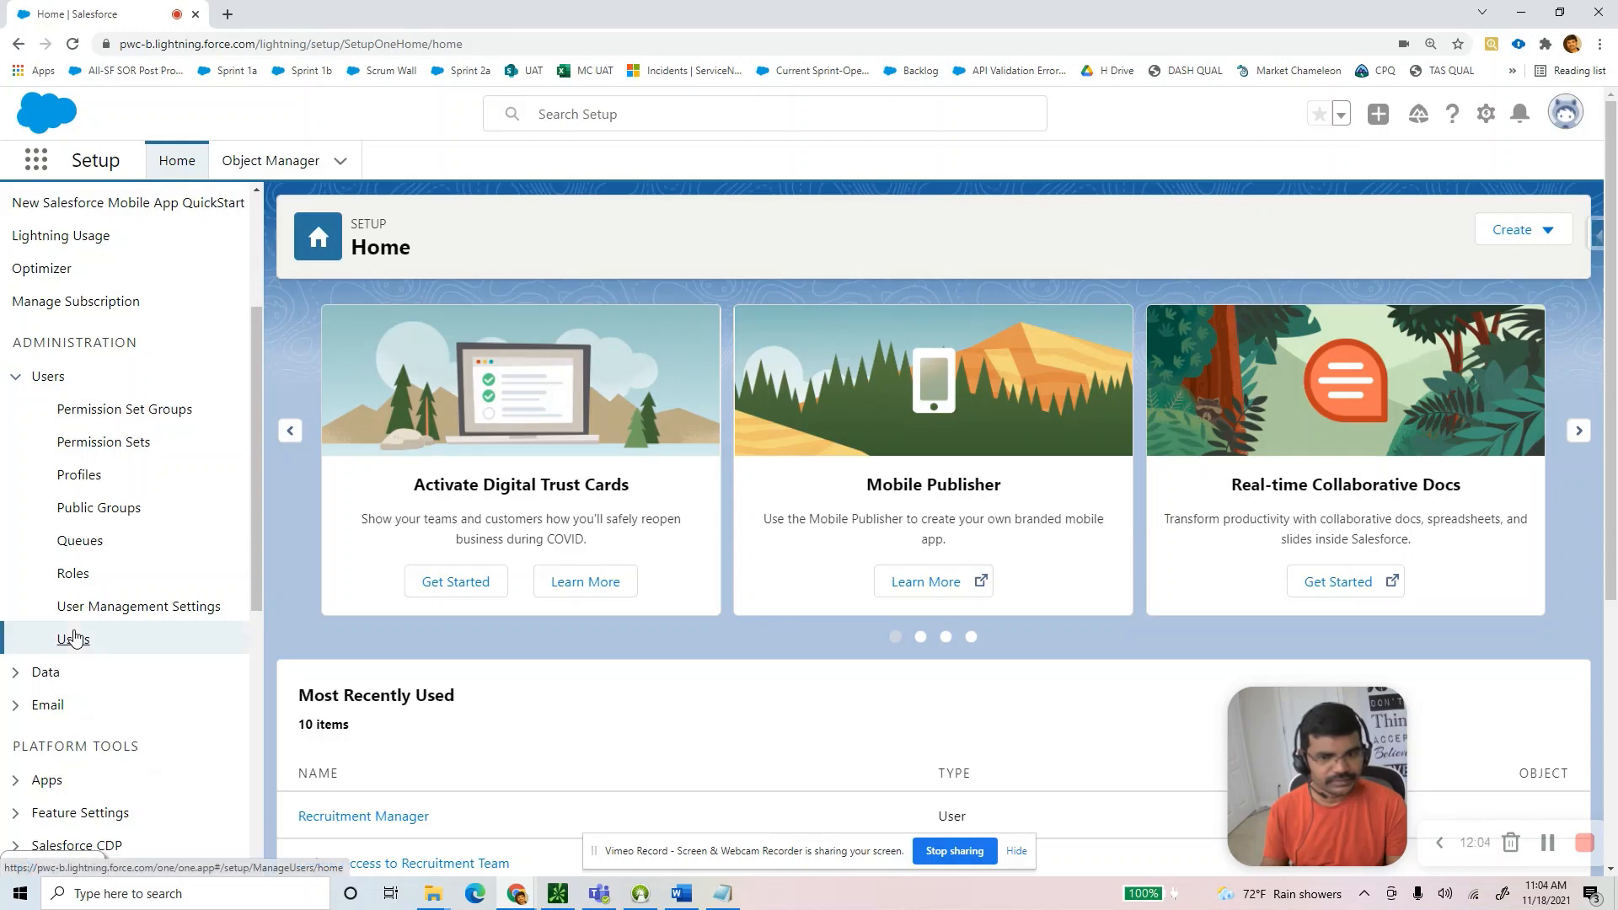
{"action": "left_click", "coordinate": [74, 639]}
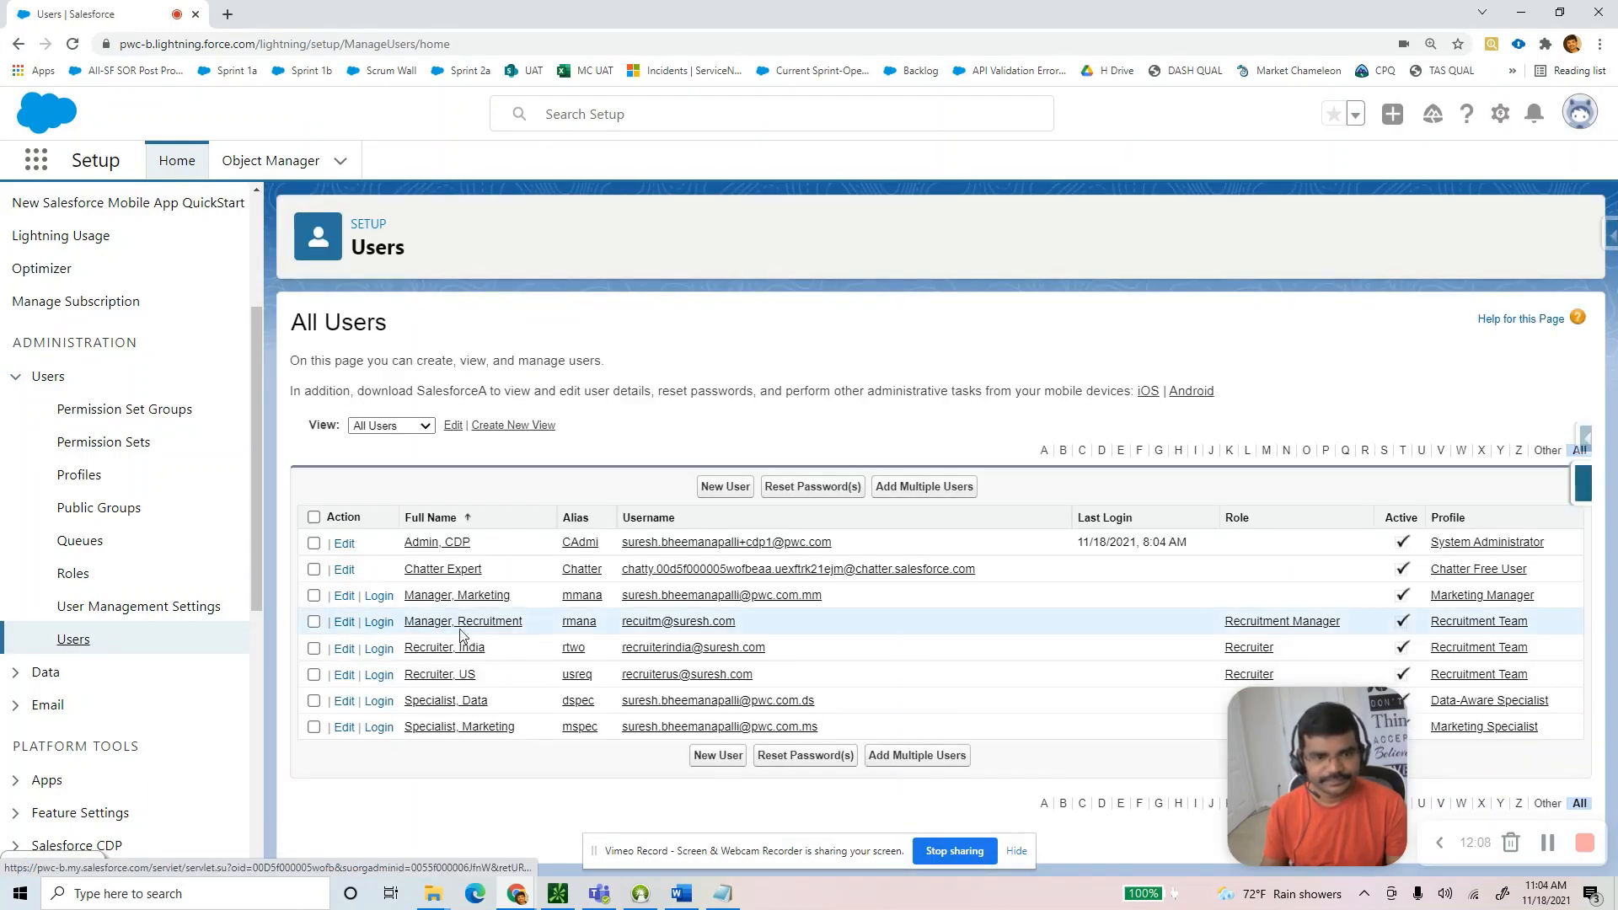
{"action": "left_click", "coordinate": [371, 624]}
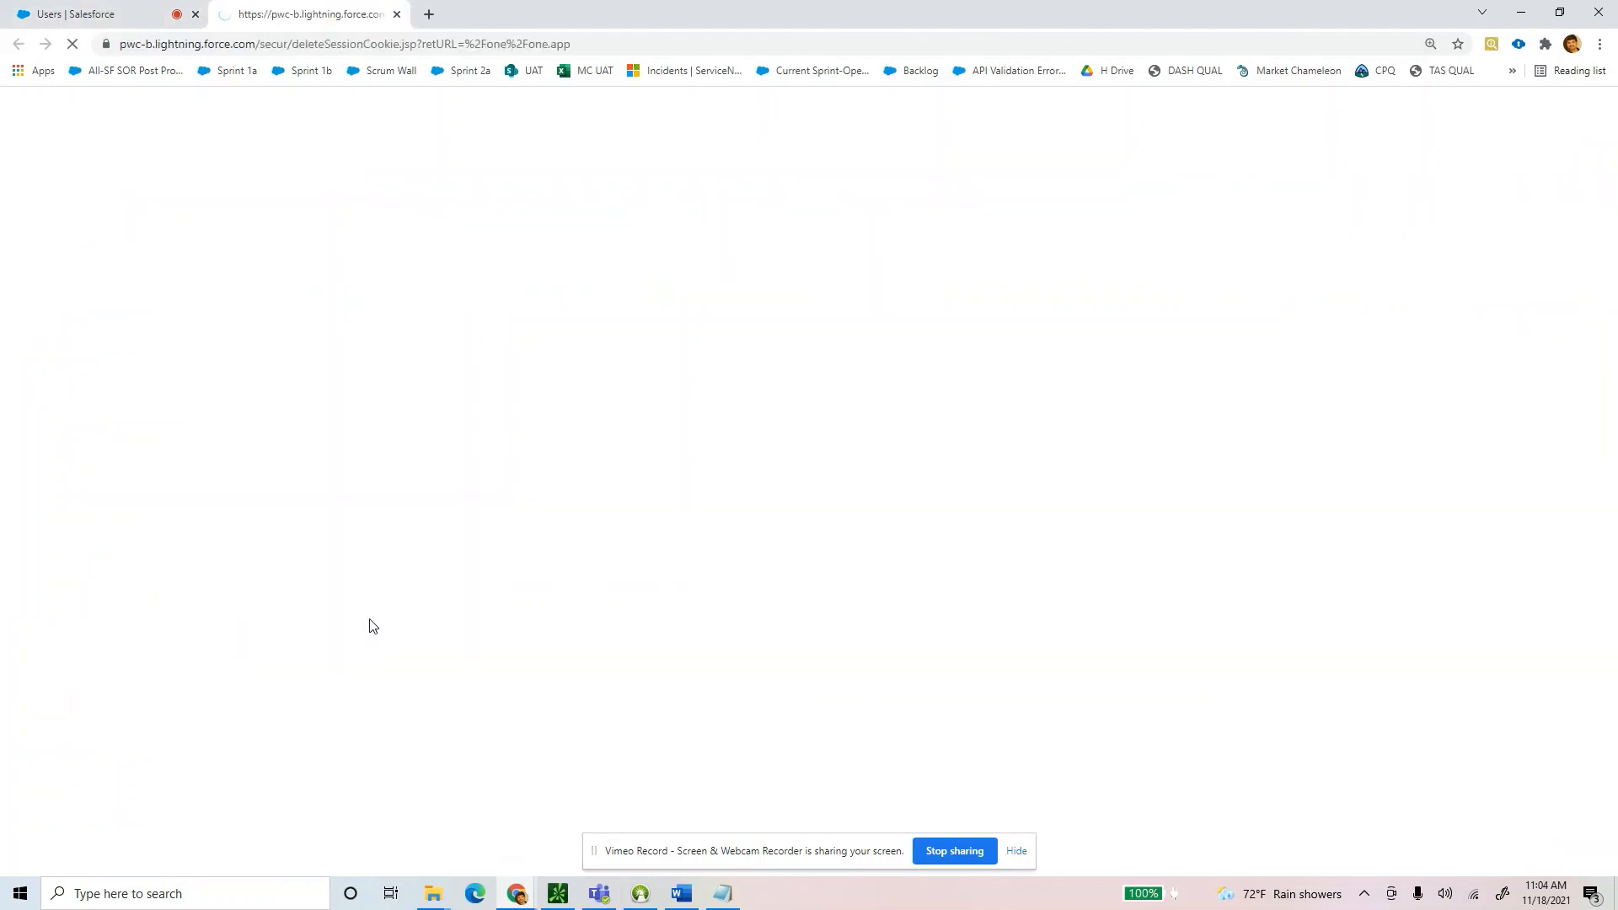
Check the Recruitment Manager's expected candidate and position access in the Word table.
{"action": "left_click", "coordinate": [683, 896]}
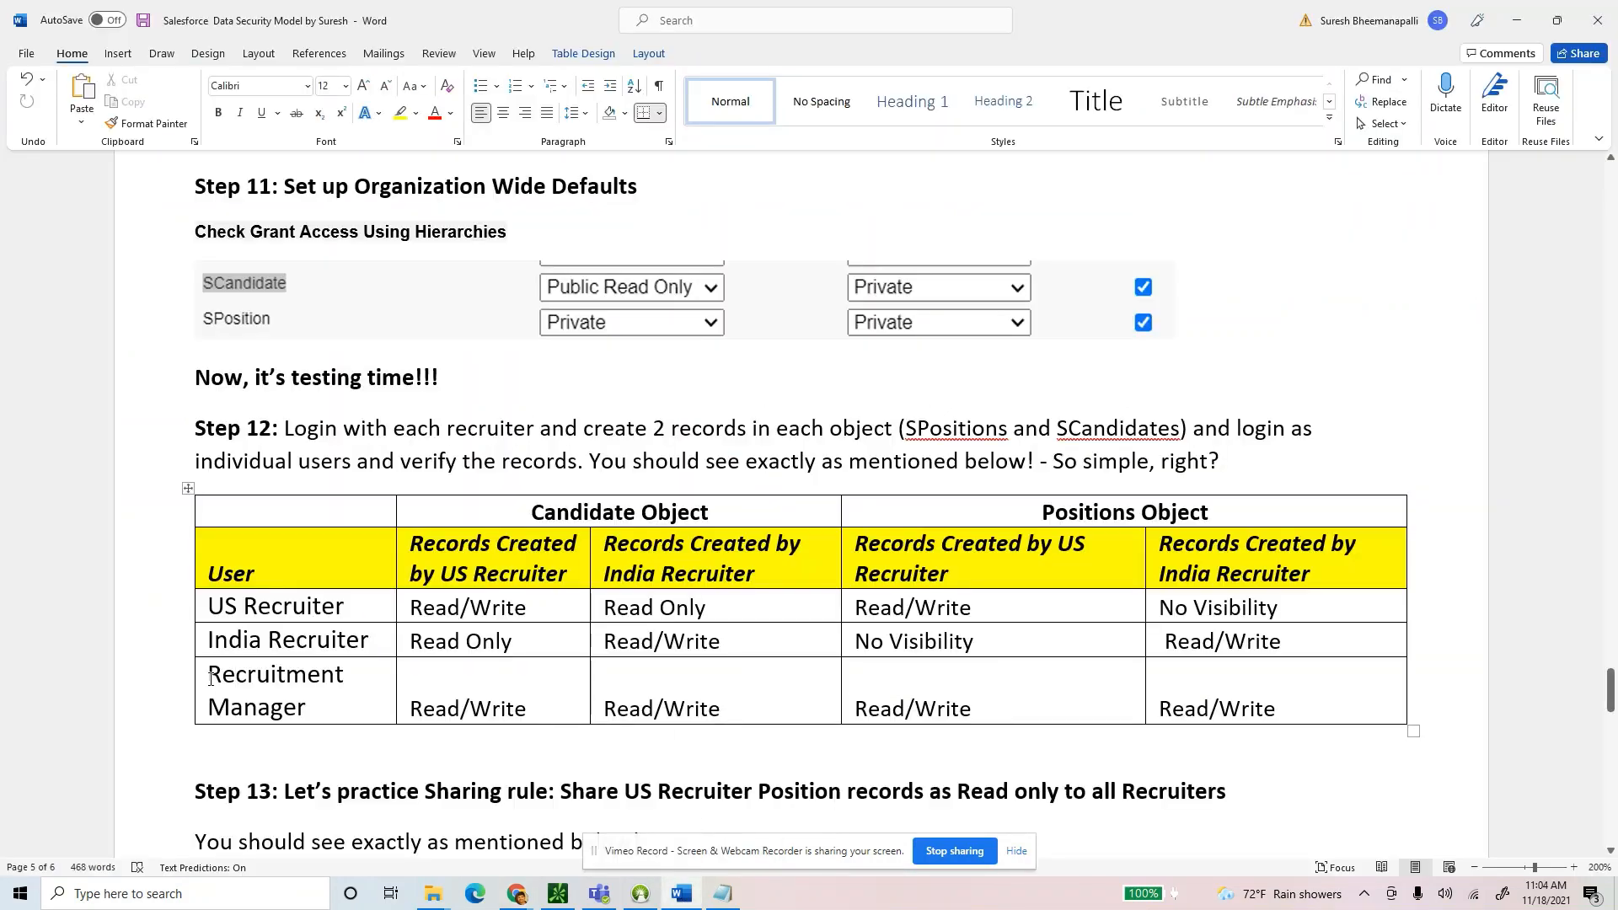
{"action": "left_click_drag", "start_coordinate": [211, 678], "coordinate": [307, 710]}
{"action": "triple_click", "coordinate": [501, 710]}
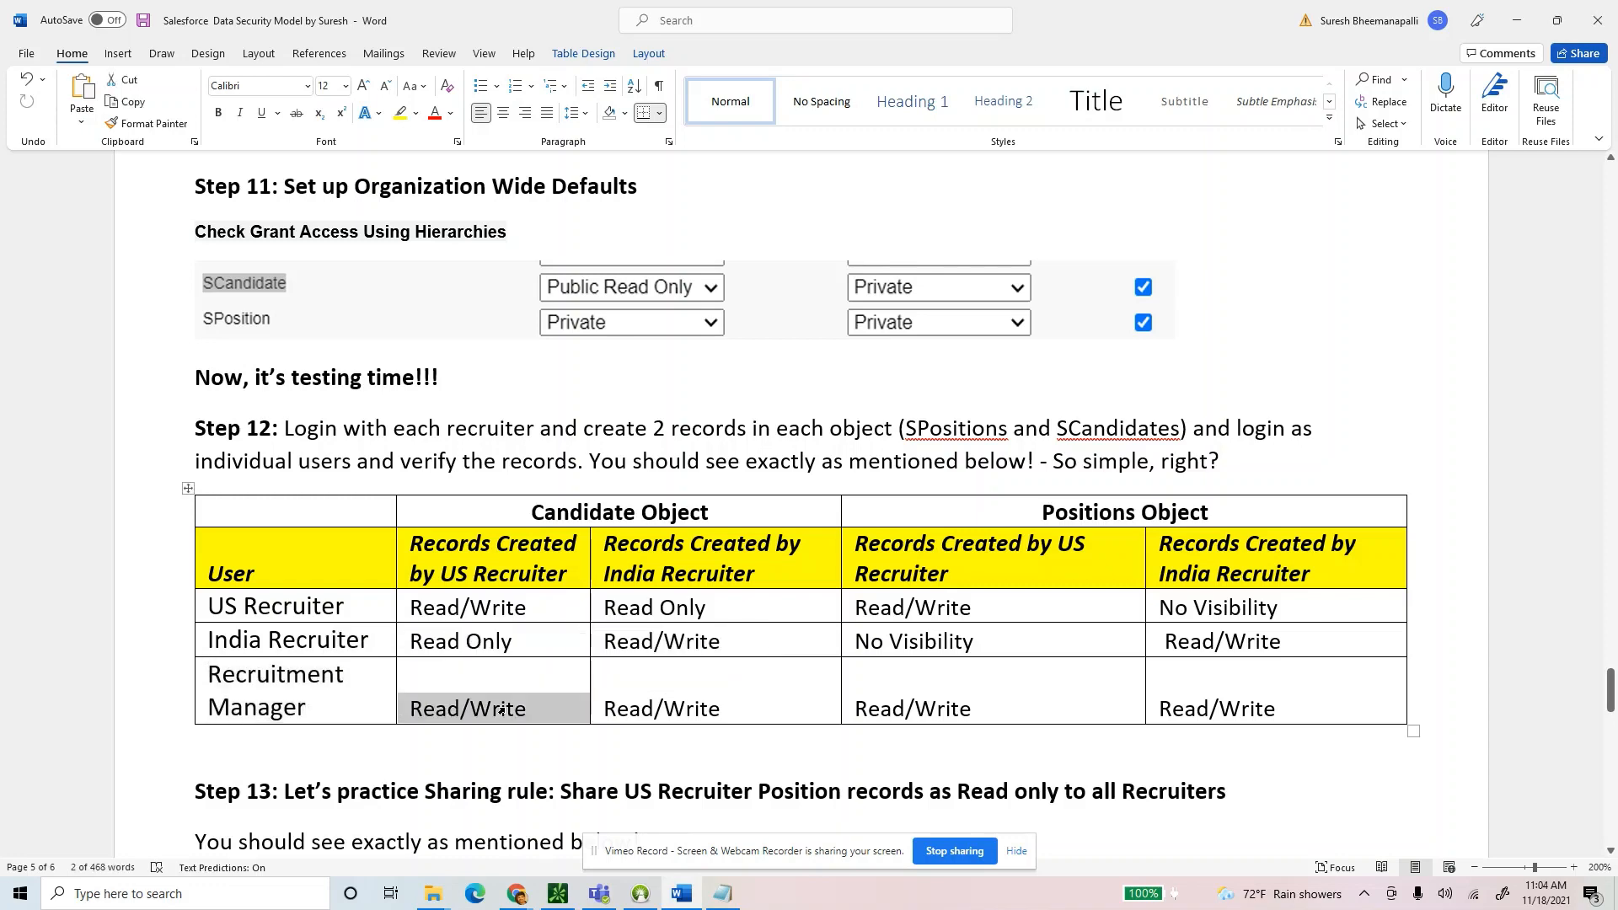
{"action": "triple_click", "coordinate": [662, 710]}
{"action": "left_click", "coordinate": [988, 710]}
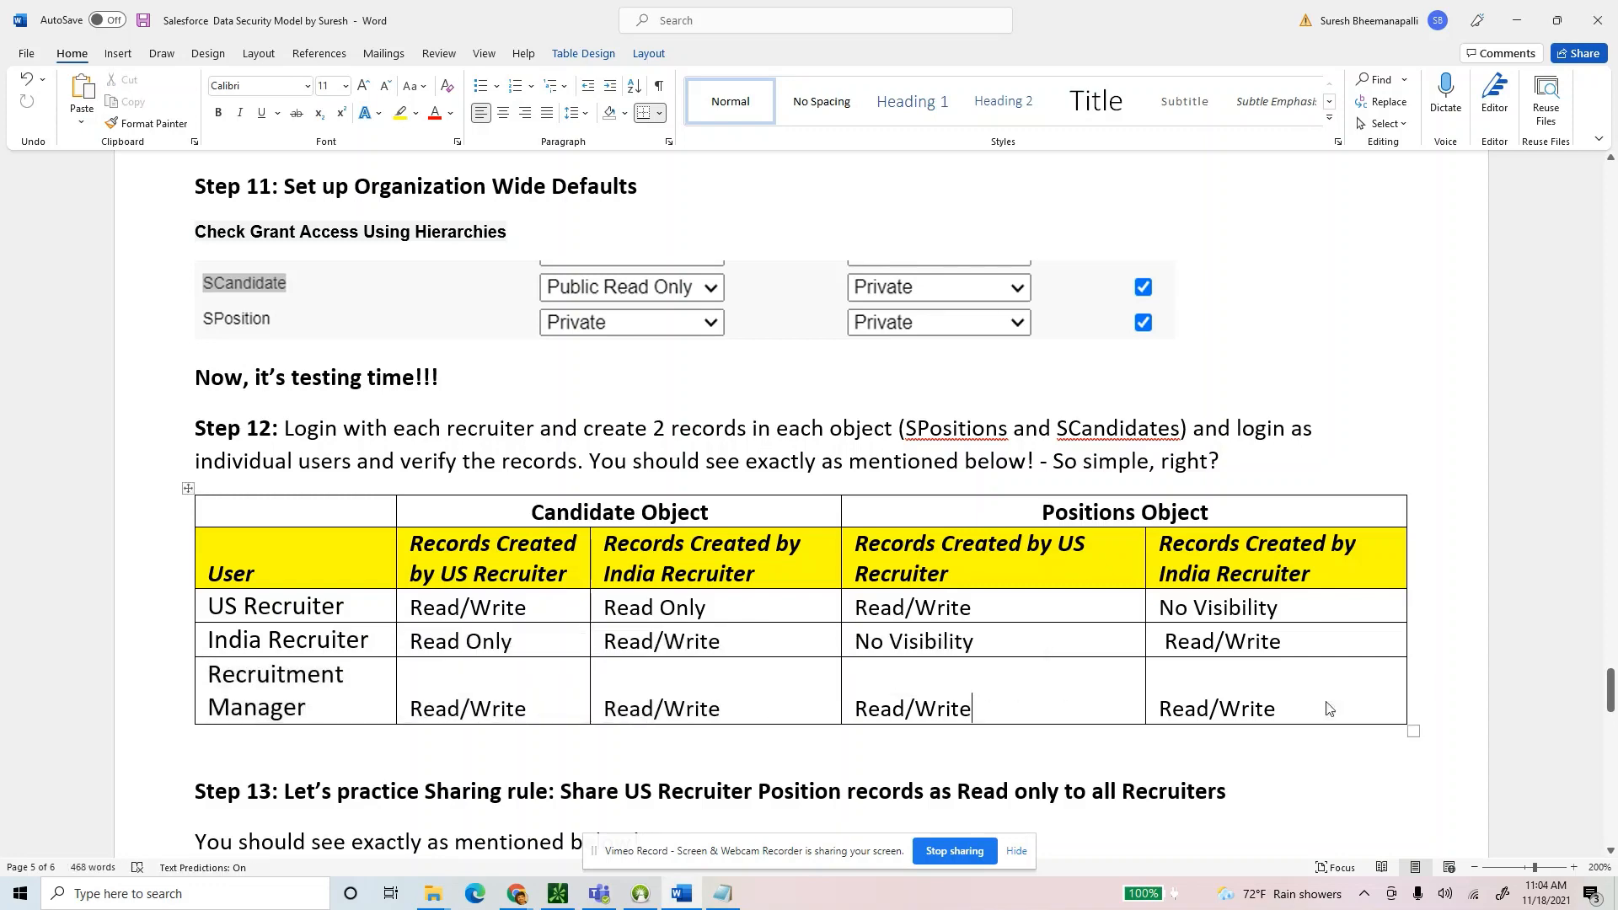
{"action": "key", "text": "alt+Tab"}
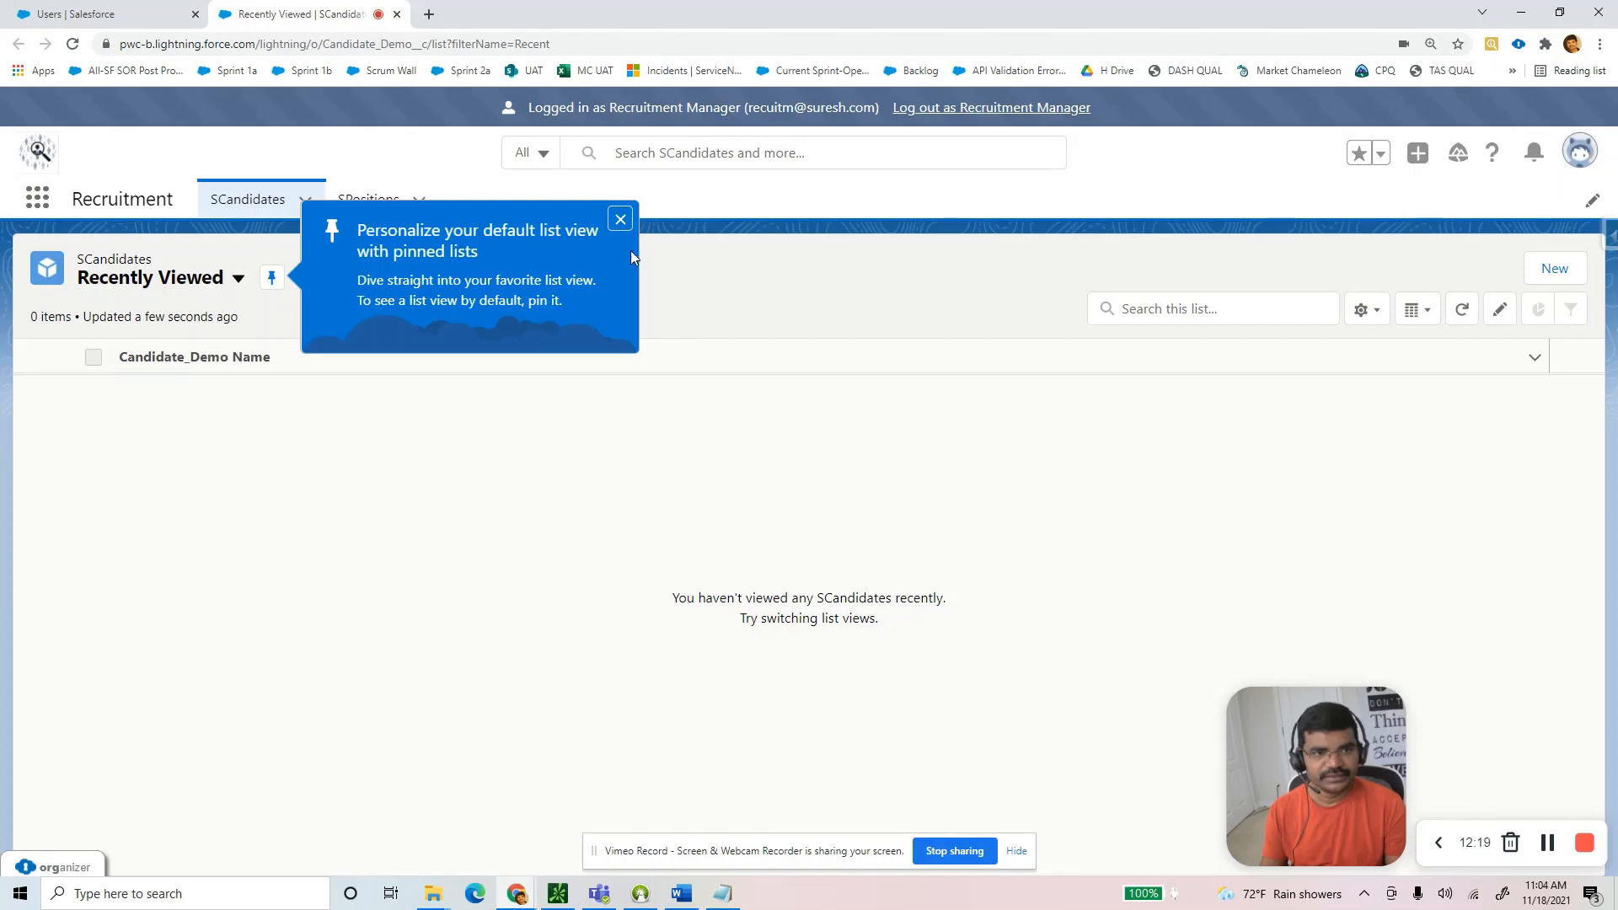
Show All SCandidates, open India Recruiter Candiate Record 1 in a new tab, and edit it.
{"action": "left_click", "coordinate": [616, 218]}
{"action": "left_click", "coordinate": [135, 282]}
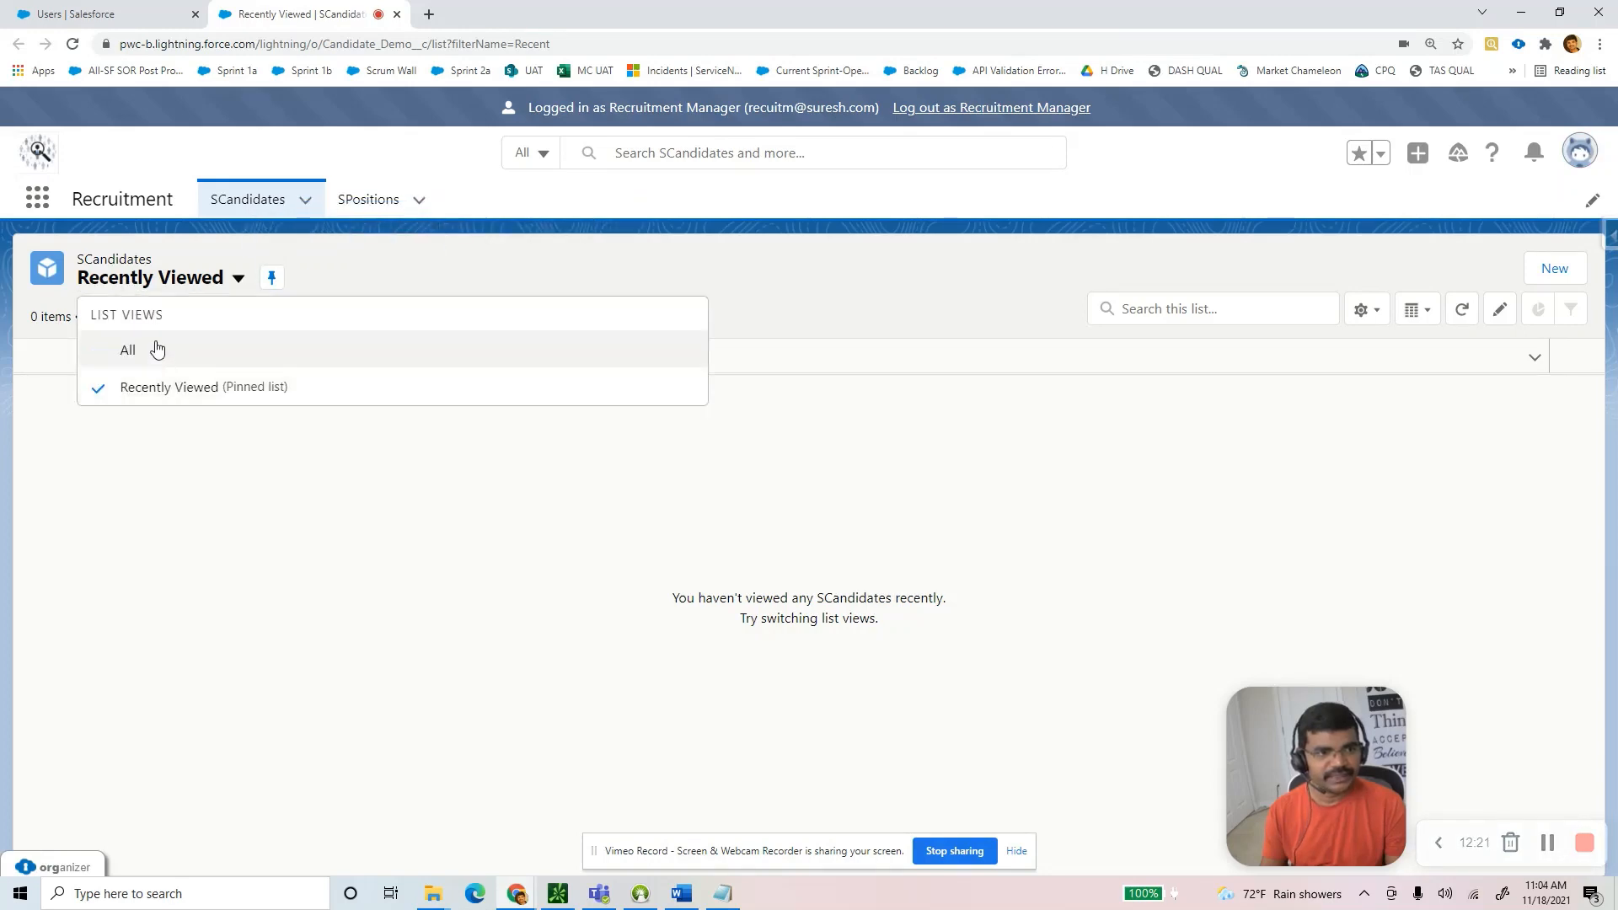
{"action": "left_click", "coordinate": [159, 349]}
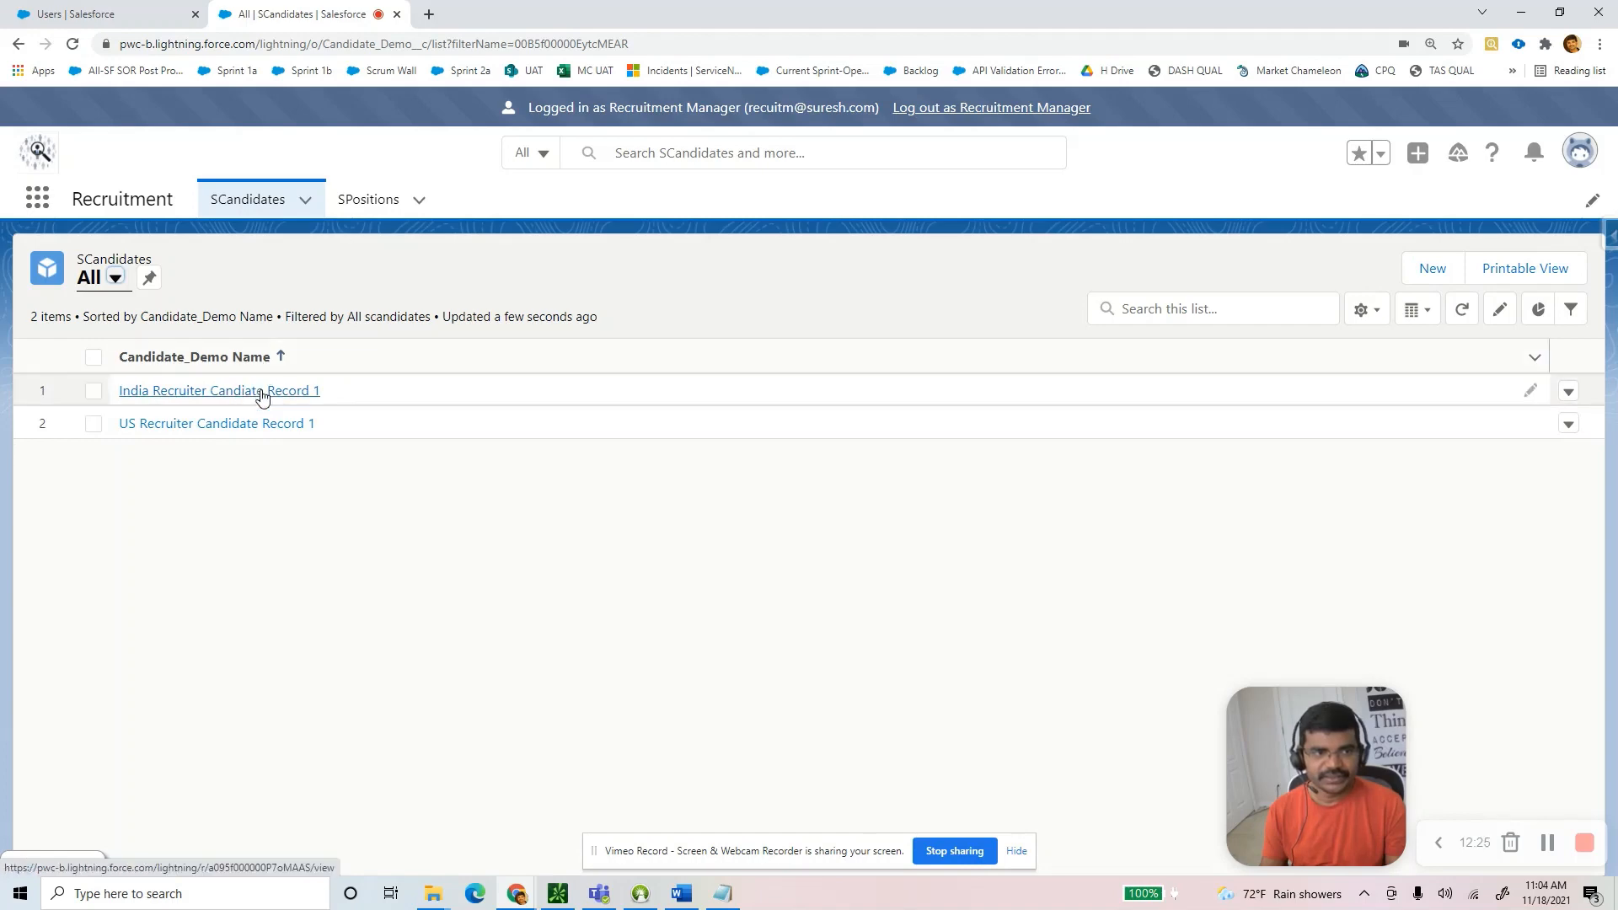
{"action": "left_click", "coordinate": [295, 393], "text": "ctrl"}
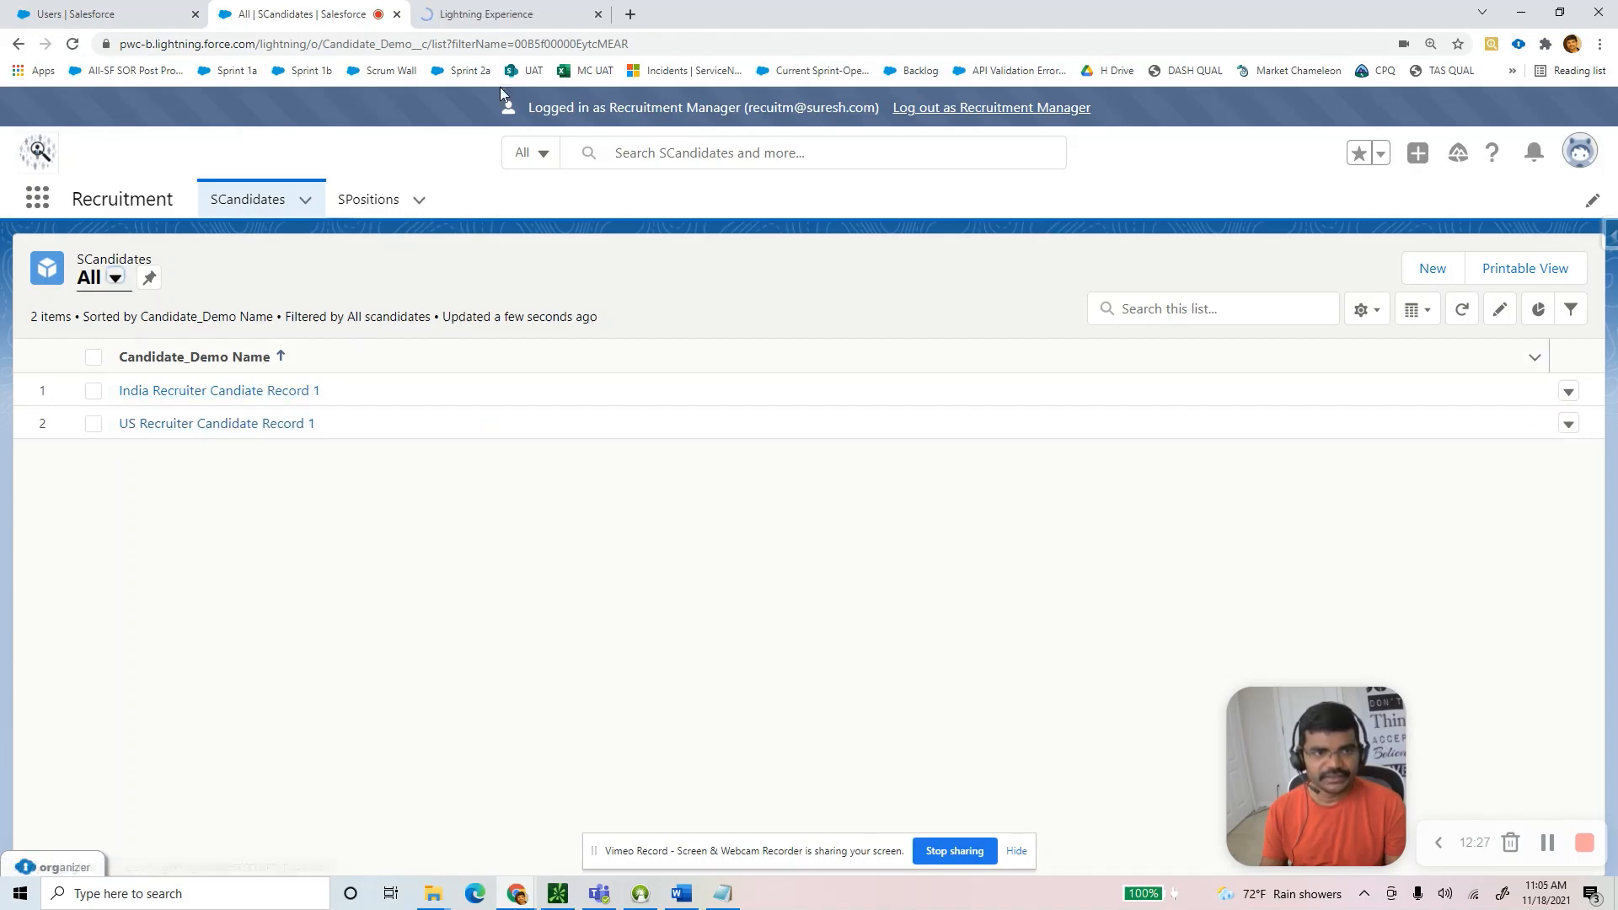
{"action": "left_click", "coordinate": [486, 14]}
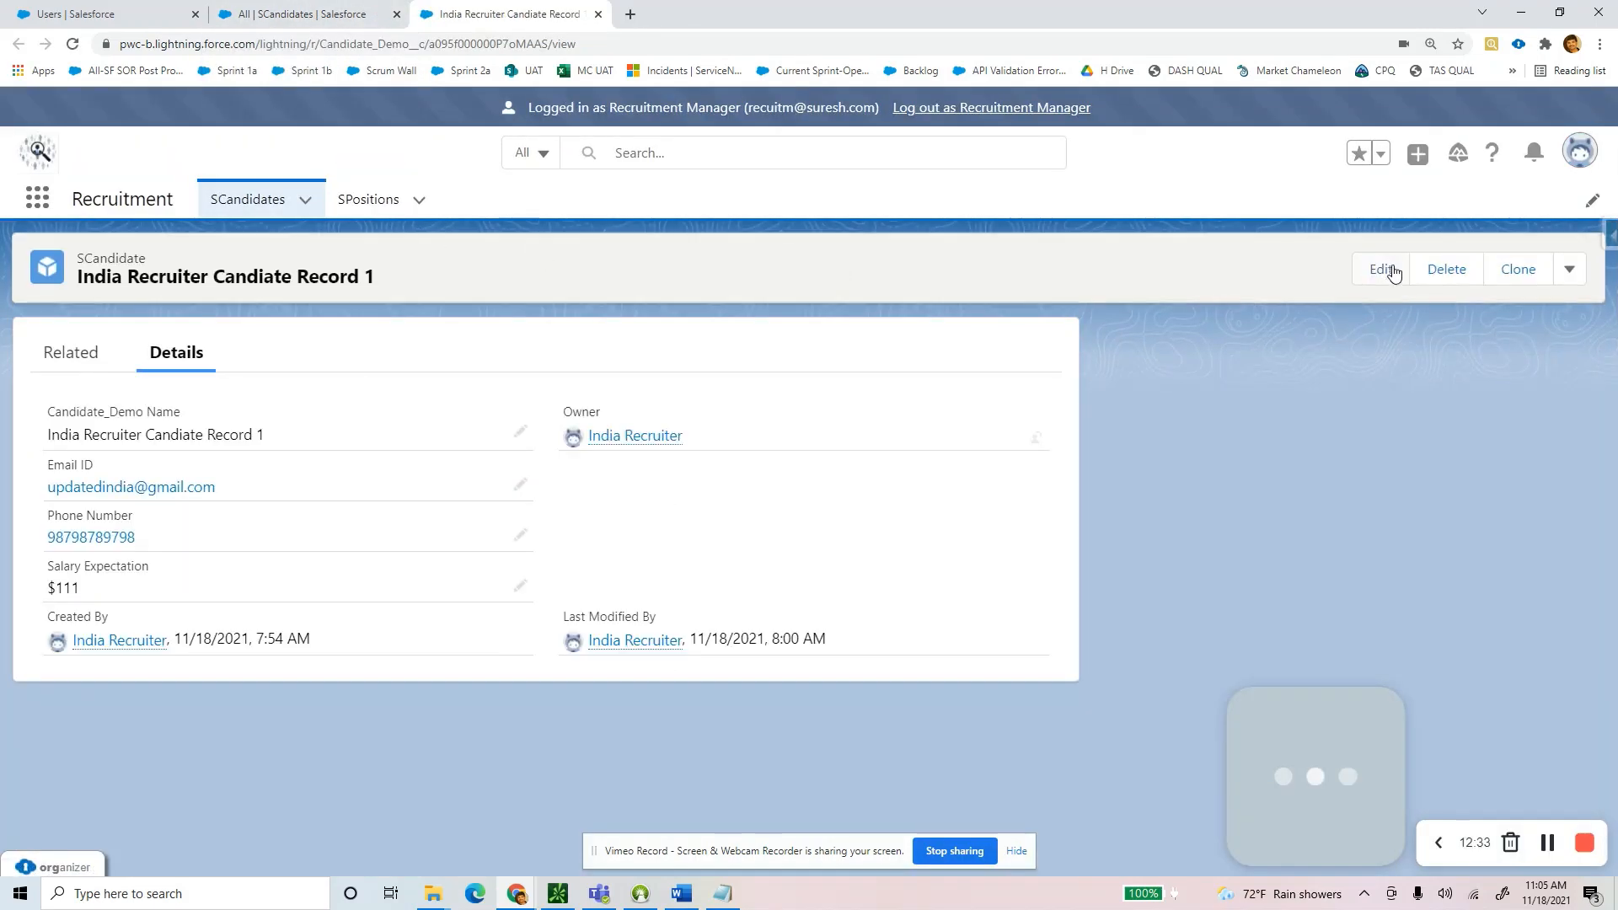
{"action": "left_click", "coordinate": [1391, 268]}
Replace the Phone Number on India Recruiter Candiate Record 1 with a new number, save, and close the tab.
{"action": "left_click", "coordinate": [592, 430]}
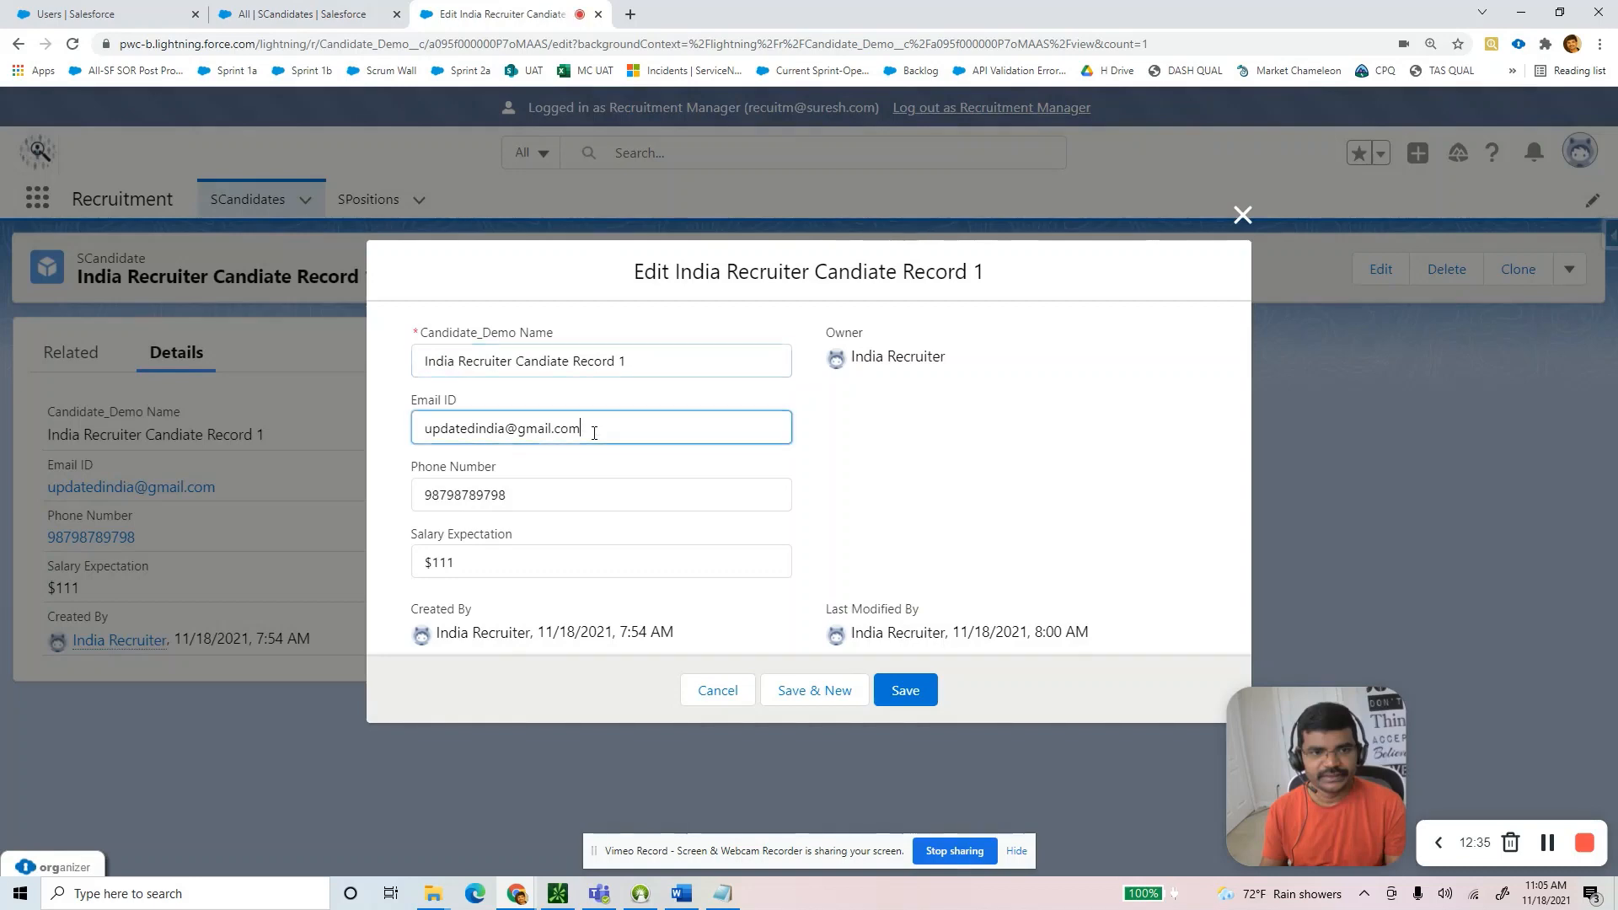
{"action": "double_click", "coordinate": [637, 494]}
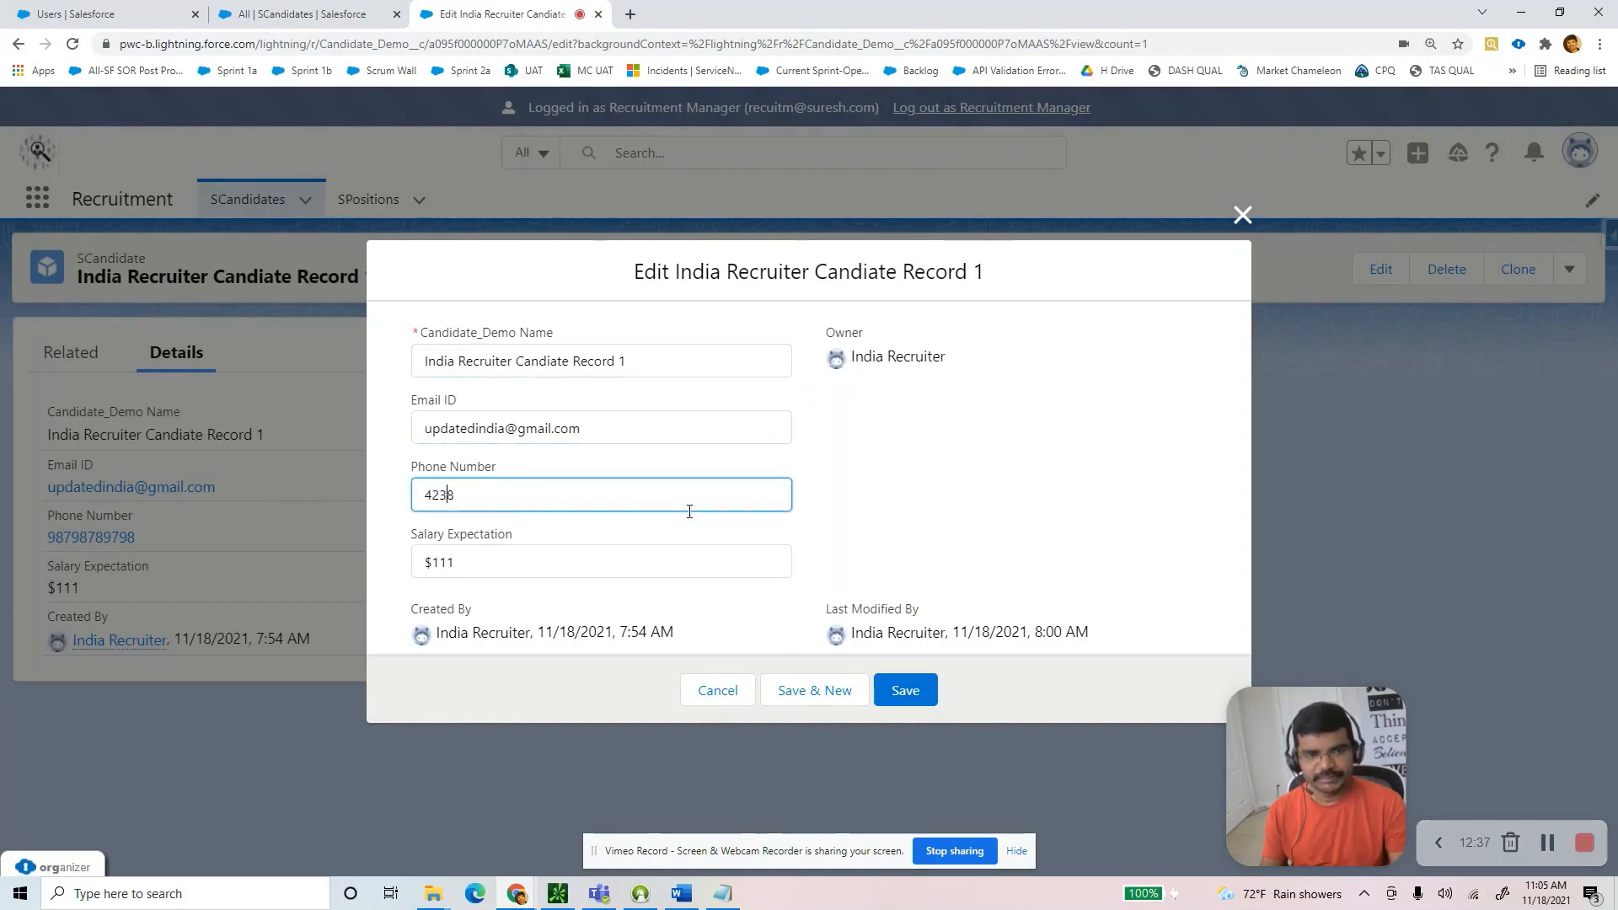
{"action": "left_click", "coordinate": [919, 692]}
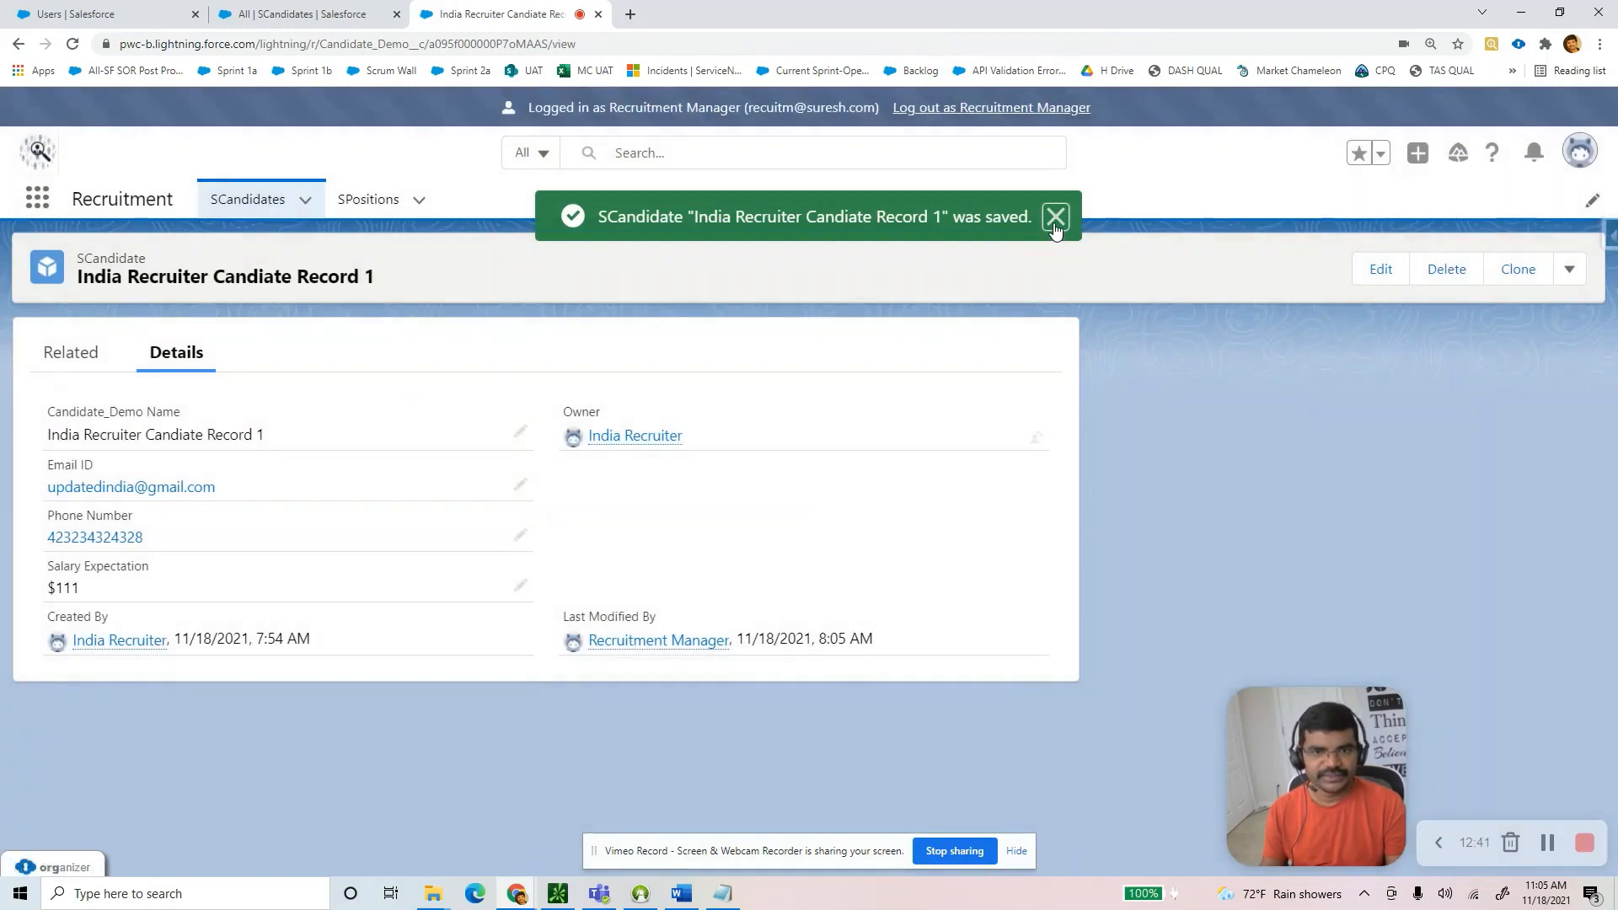
{"action": "left_click", "coordinate": [1055, 216]}
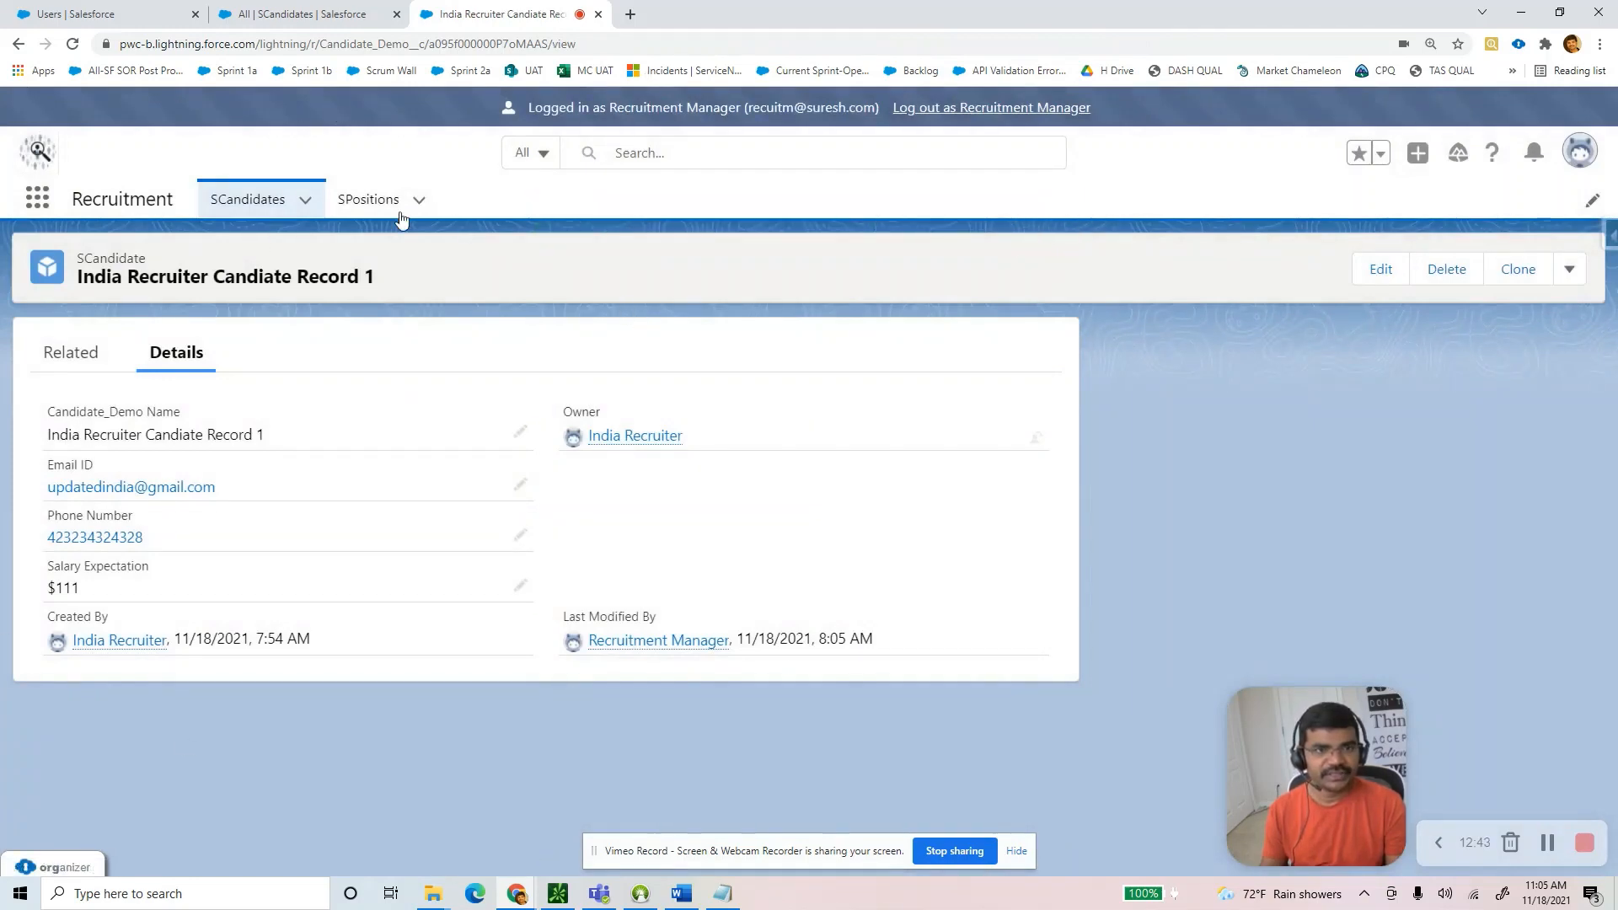
{"action": "left_click", "coordinate": [599, 15]}
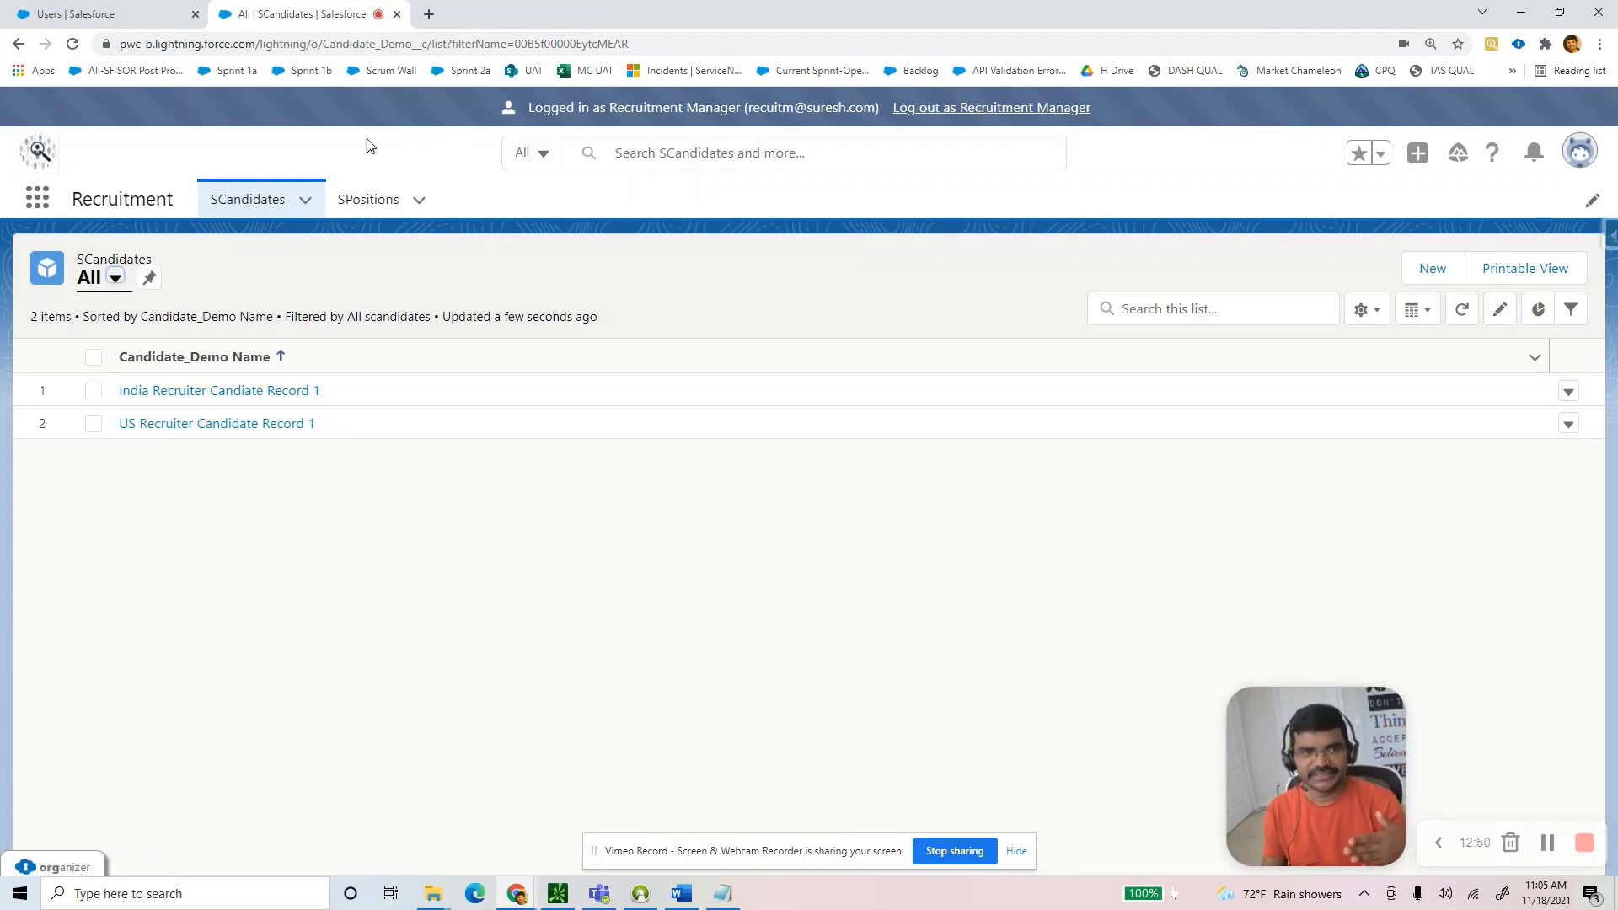
Switch SPositions to the All view showing both position records, pin it, and return to Word.
{"action": "left_click", "coordinate": [370, 202]}
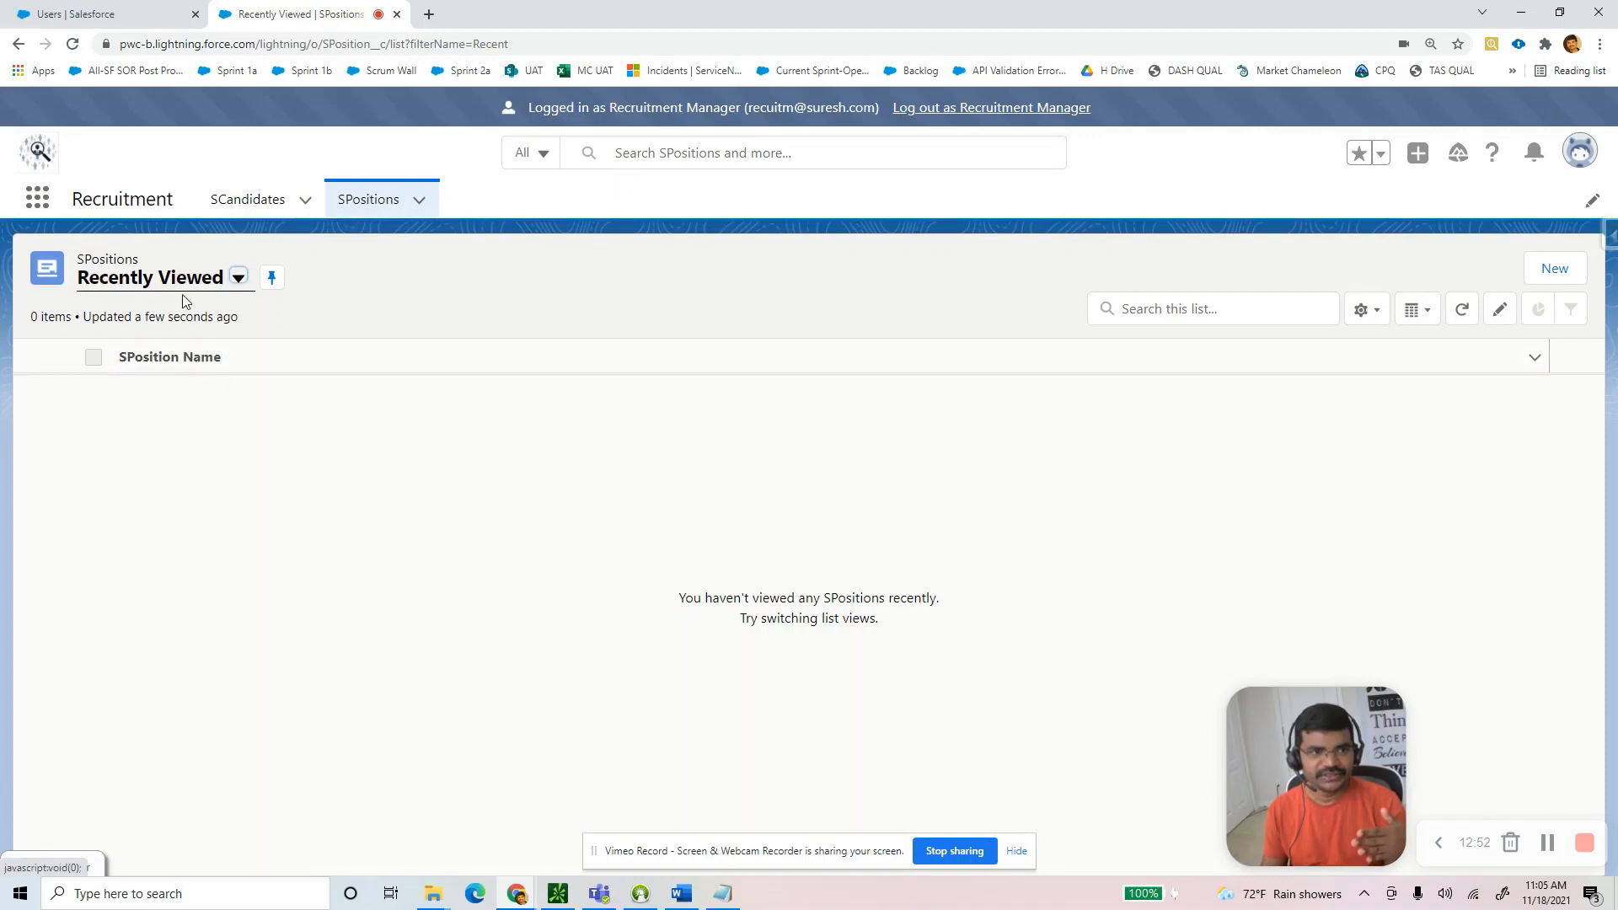
{"action": "left_click", "coordinate": [239, 278]}
{"action": "left_click", "coordinate": [131, 348]}
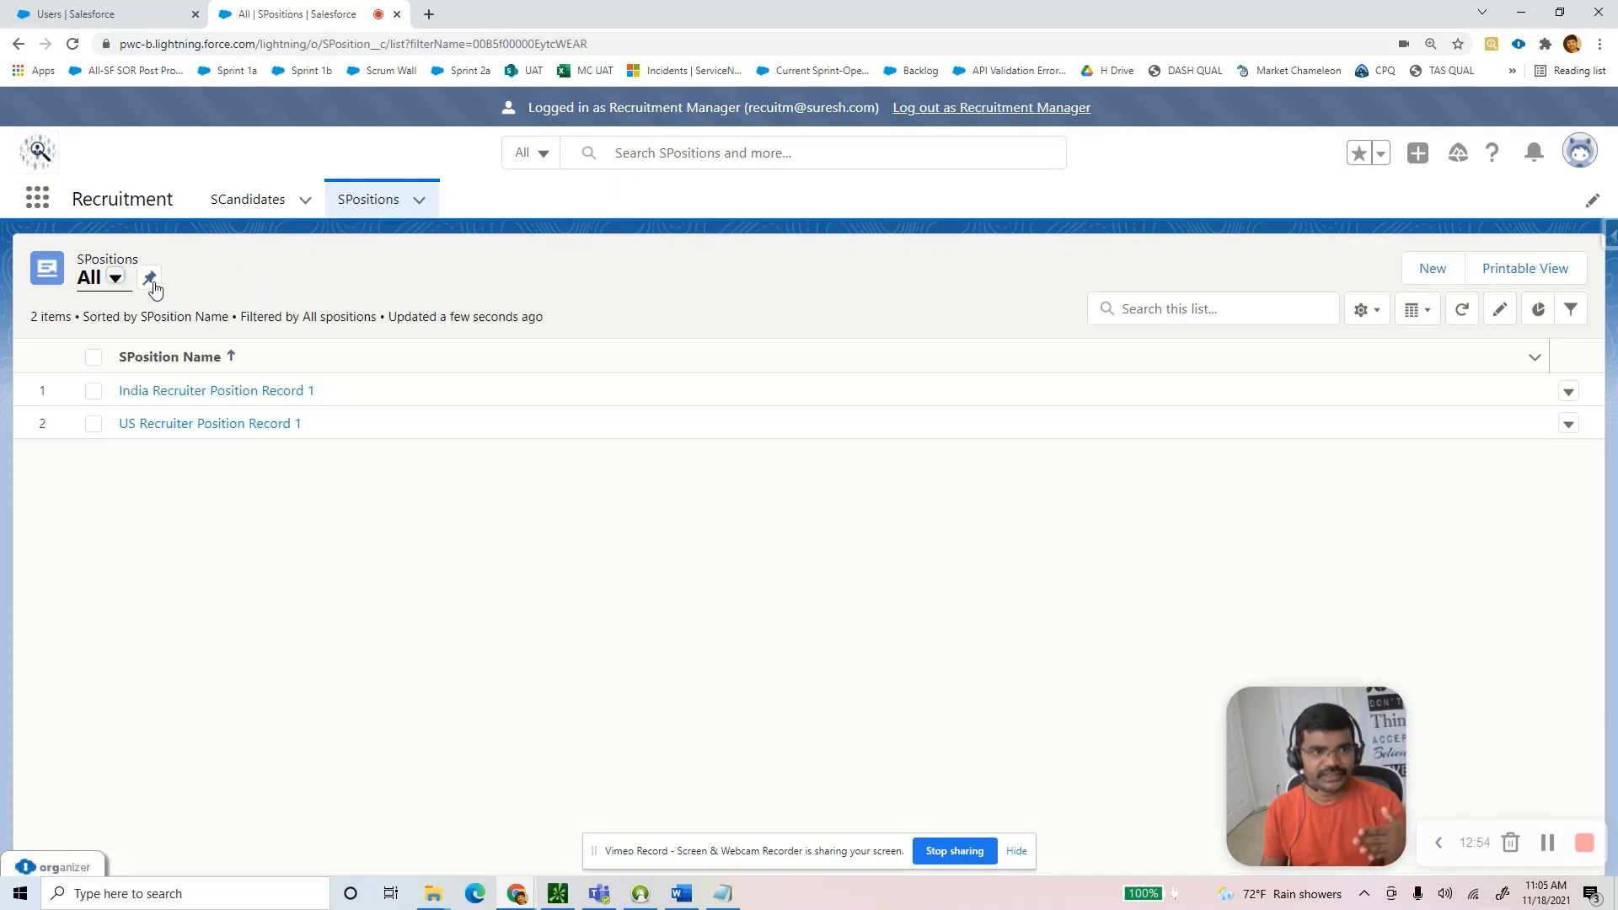
{"action": "left_click", "coordinate": [150, 279]}
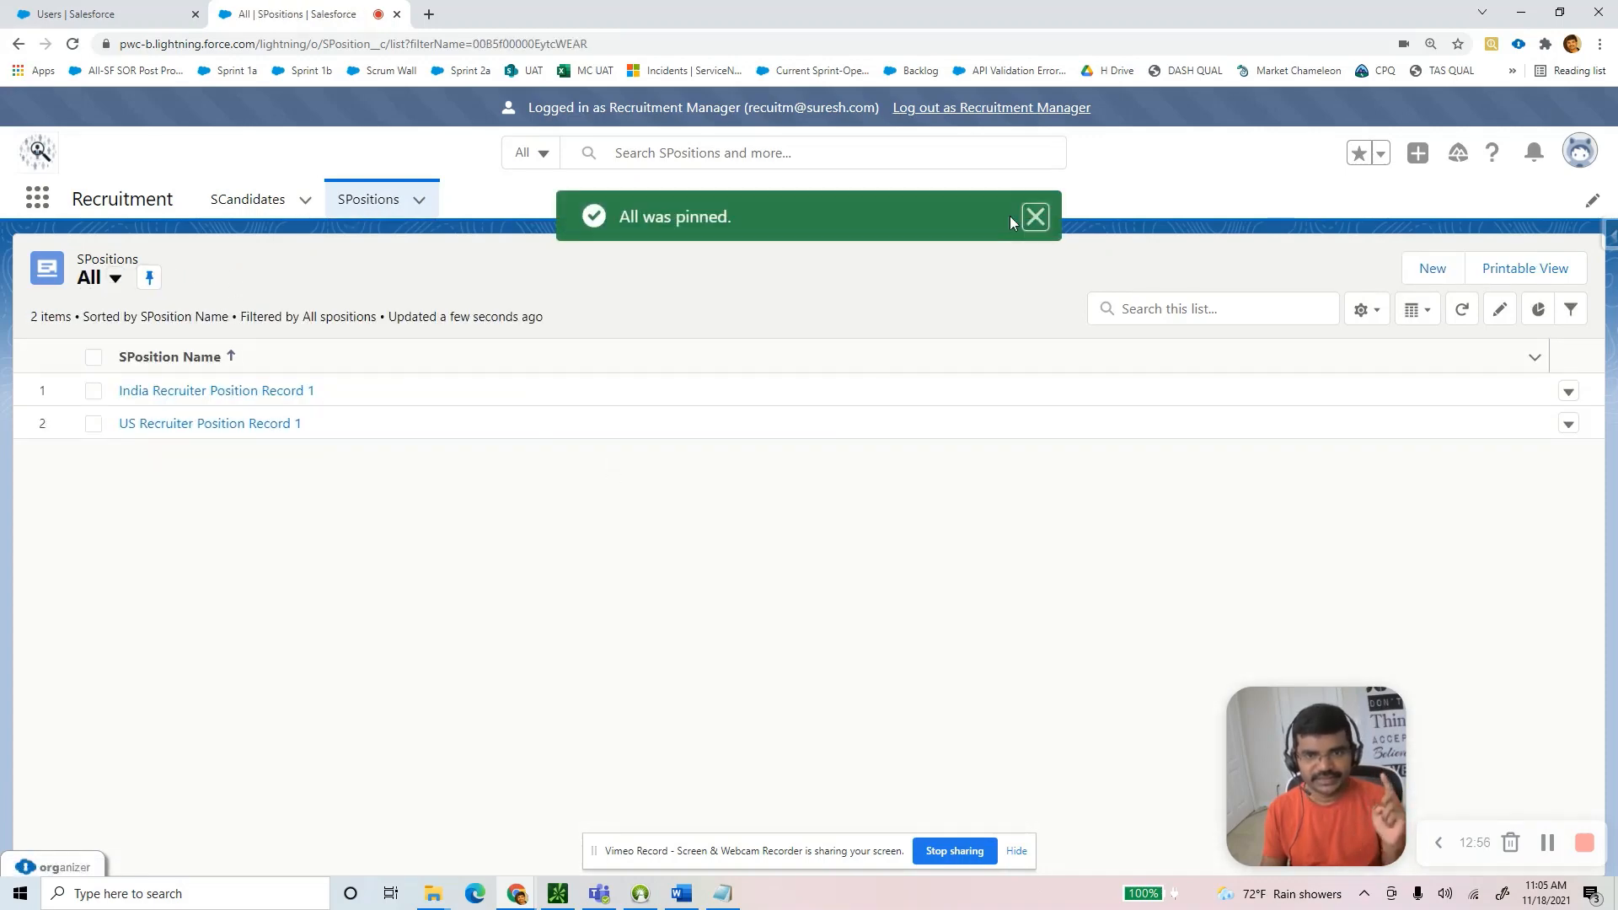
{"action": "left_click", "coordinate": [1035, 216]}
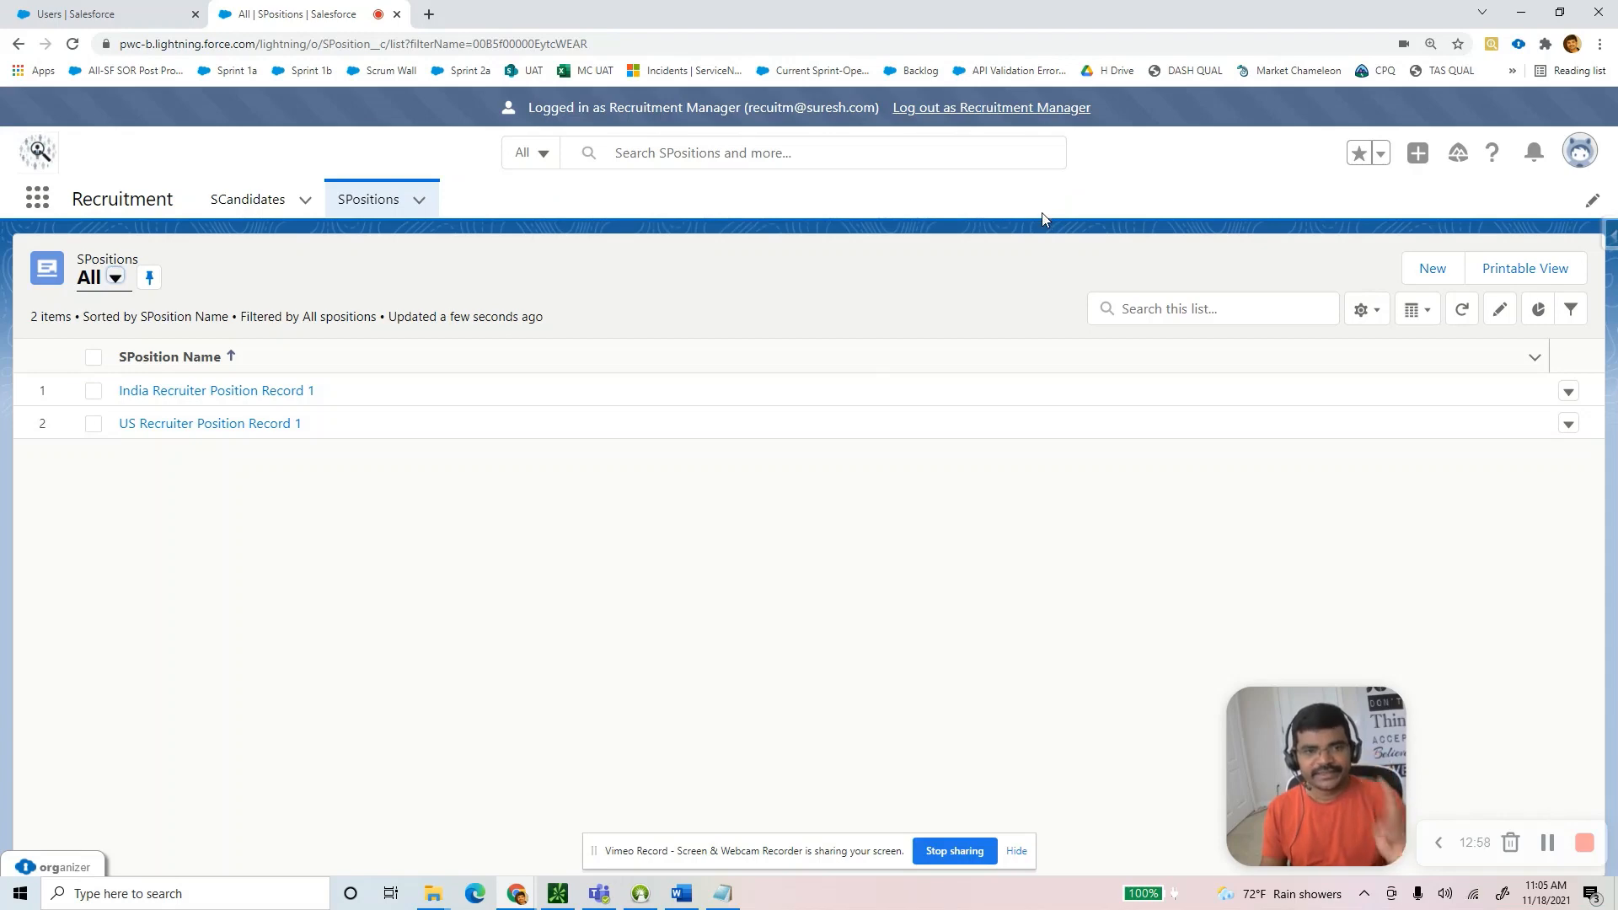
{"action": "left_click", "coordinate": [682, 893]}
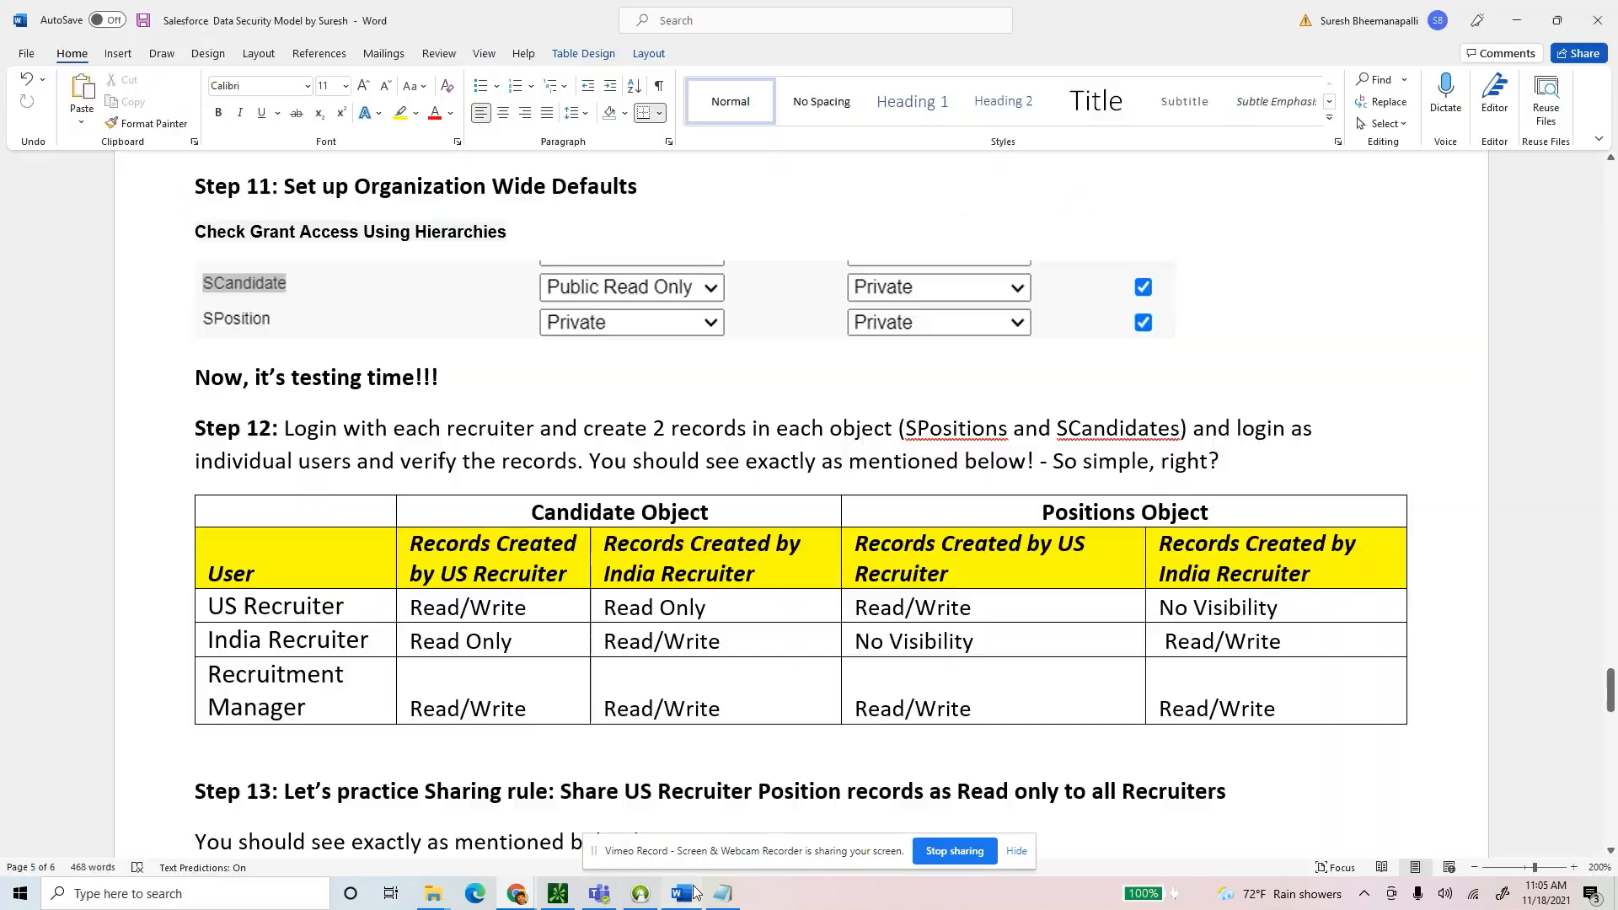
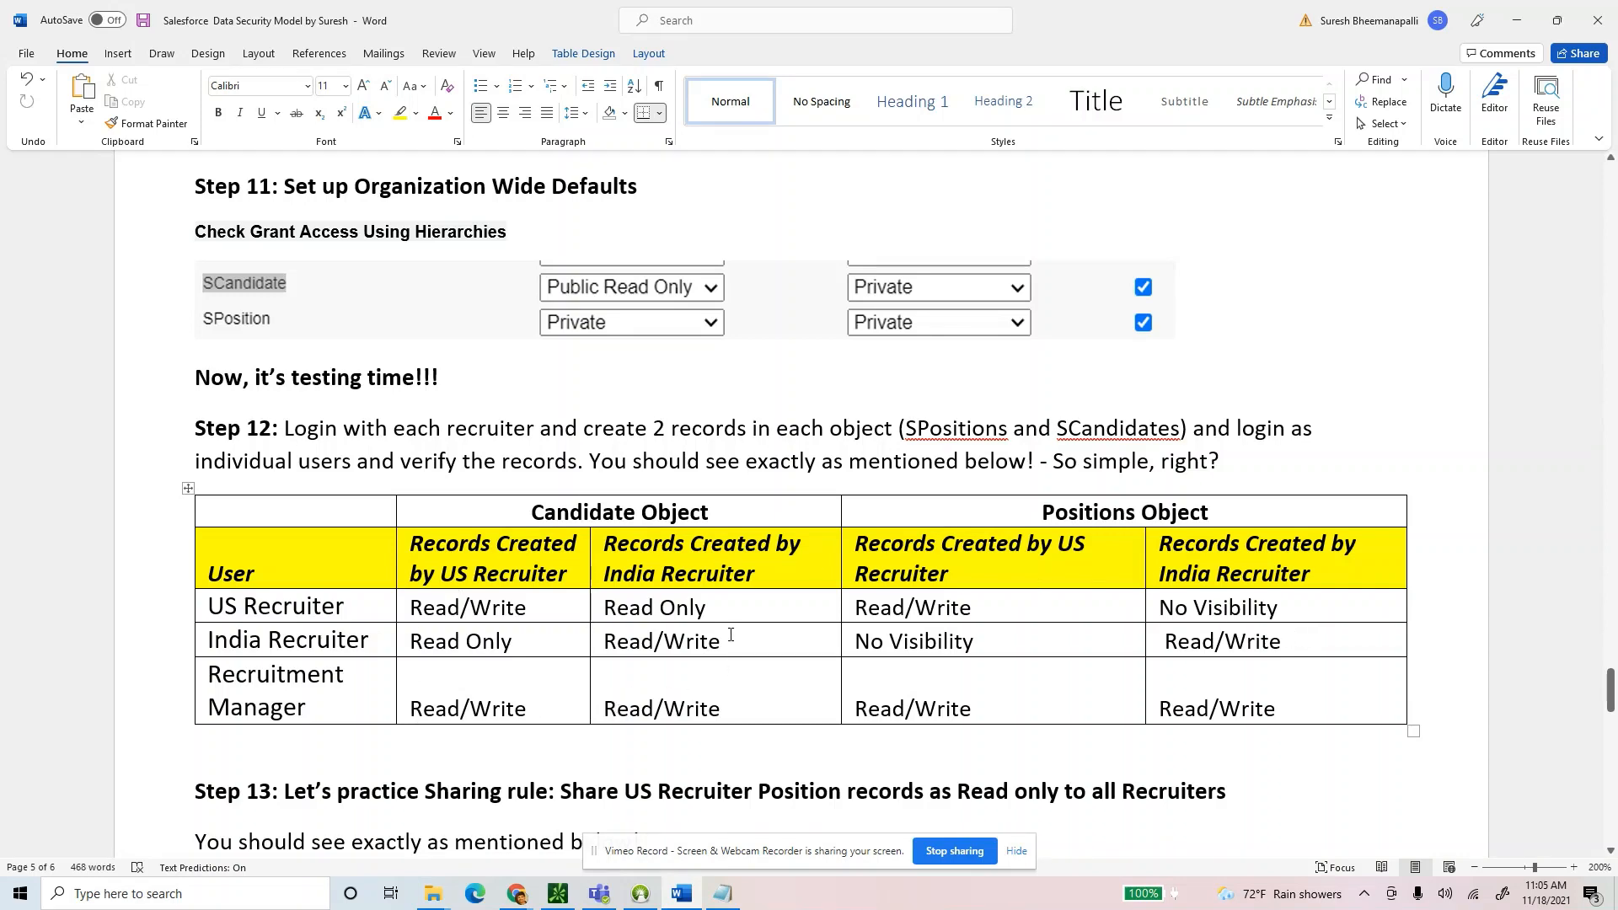
Add the line 'Check Permission Set usage for Recruitment Manager' below the Step 12 table.
{"action": "scroll", "coordinate": [731, 635], "scroll_direction": "down", "scroll_amount": 5}
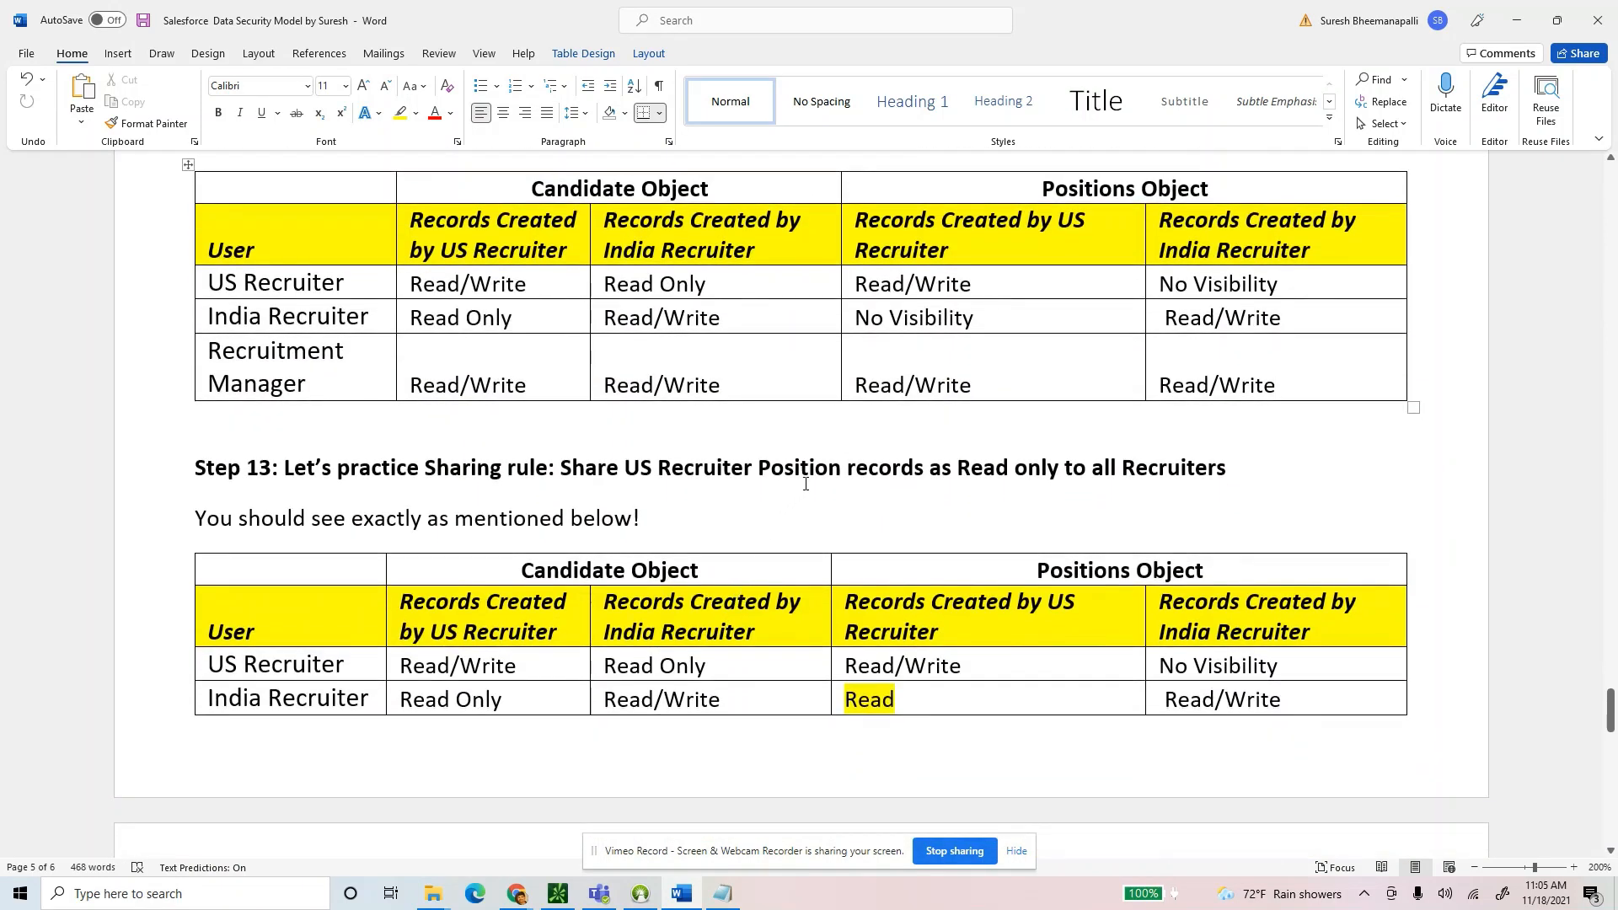
{"action": "left_click", "coordinate": [408, 421]}
{"action": "scroll", "coordinate": [609, 485], "scroll_direction": "up", "scroll_amount": 1}
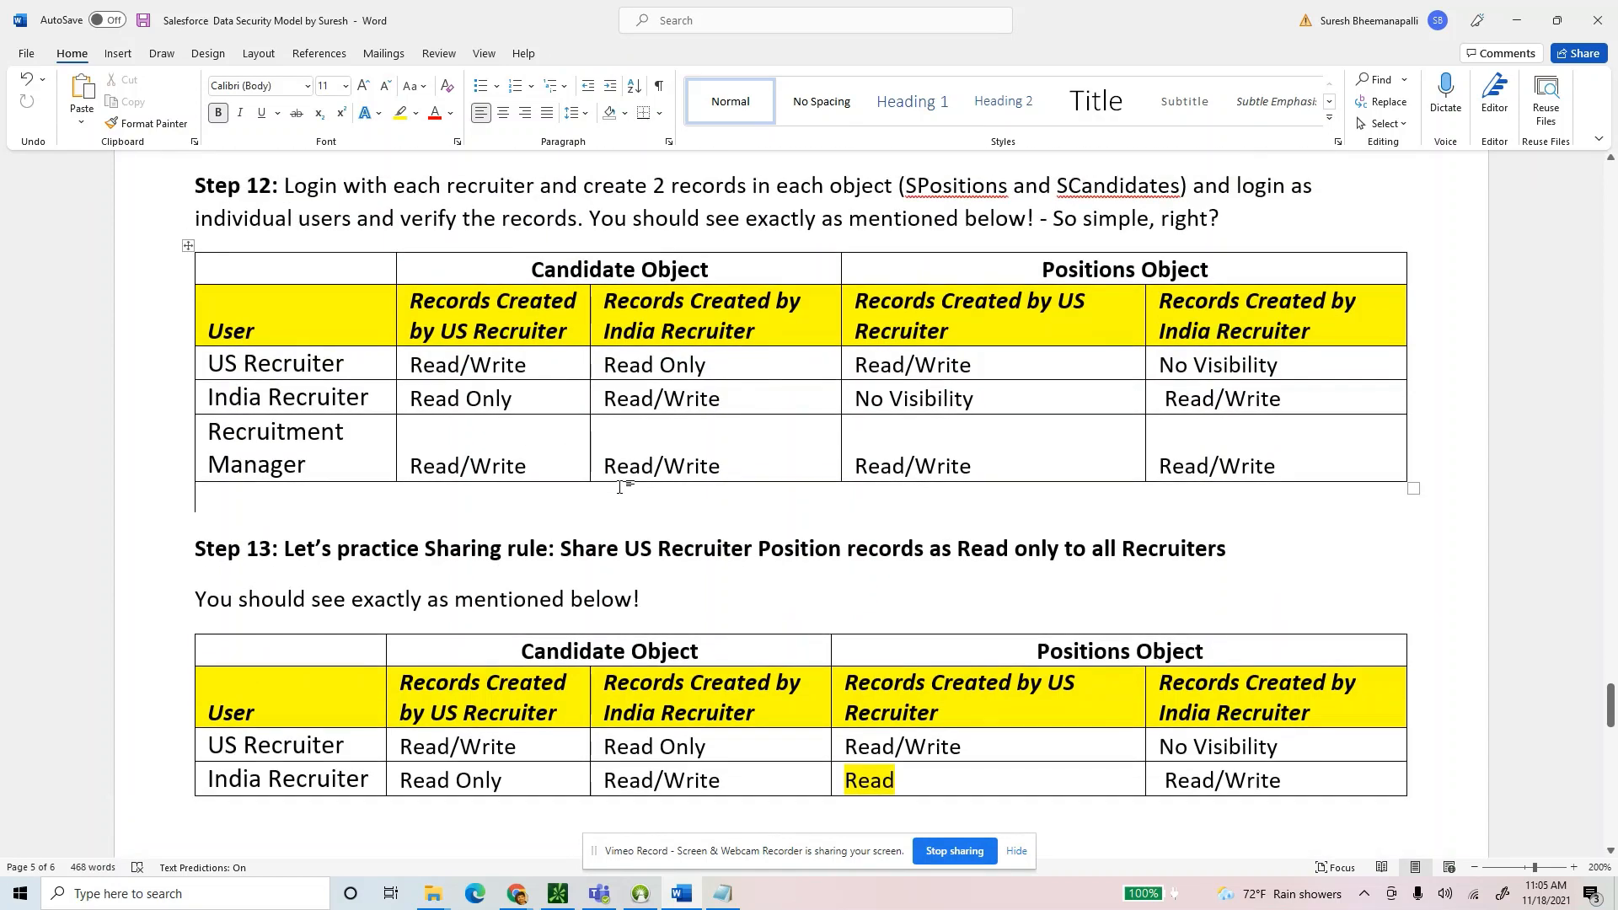
{"action": "key", "text": "Return"}
{"action": "type", "text": "Check"}
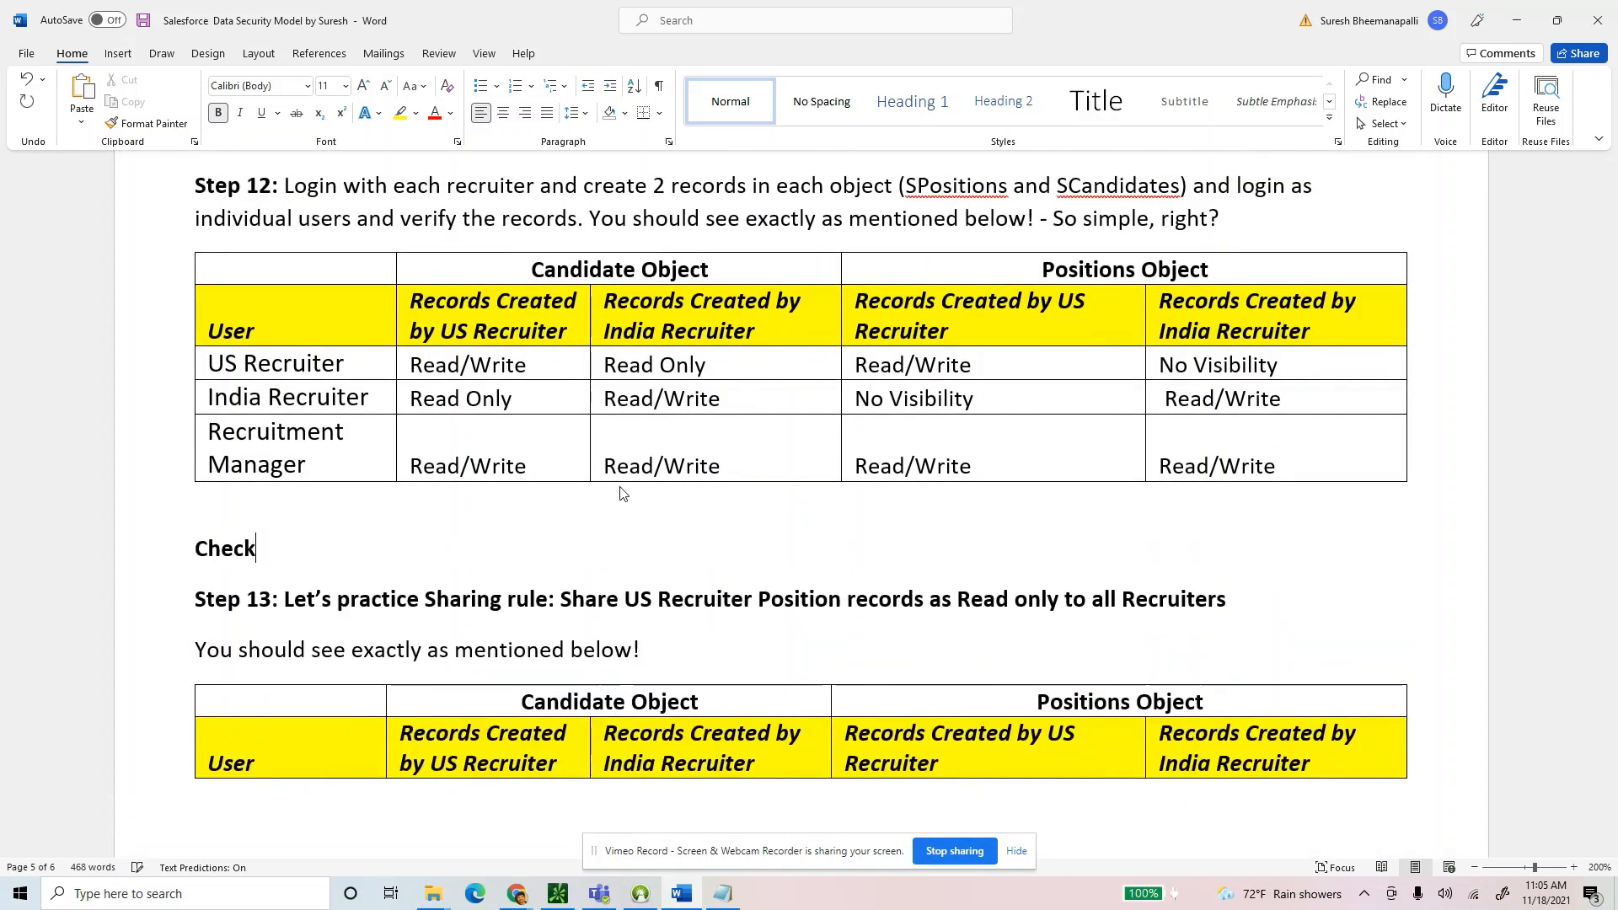
{"action": "type", "text": " Permissio"}
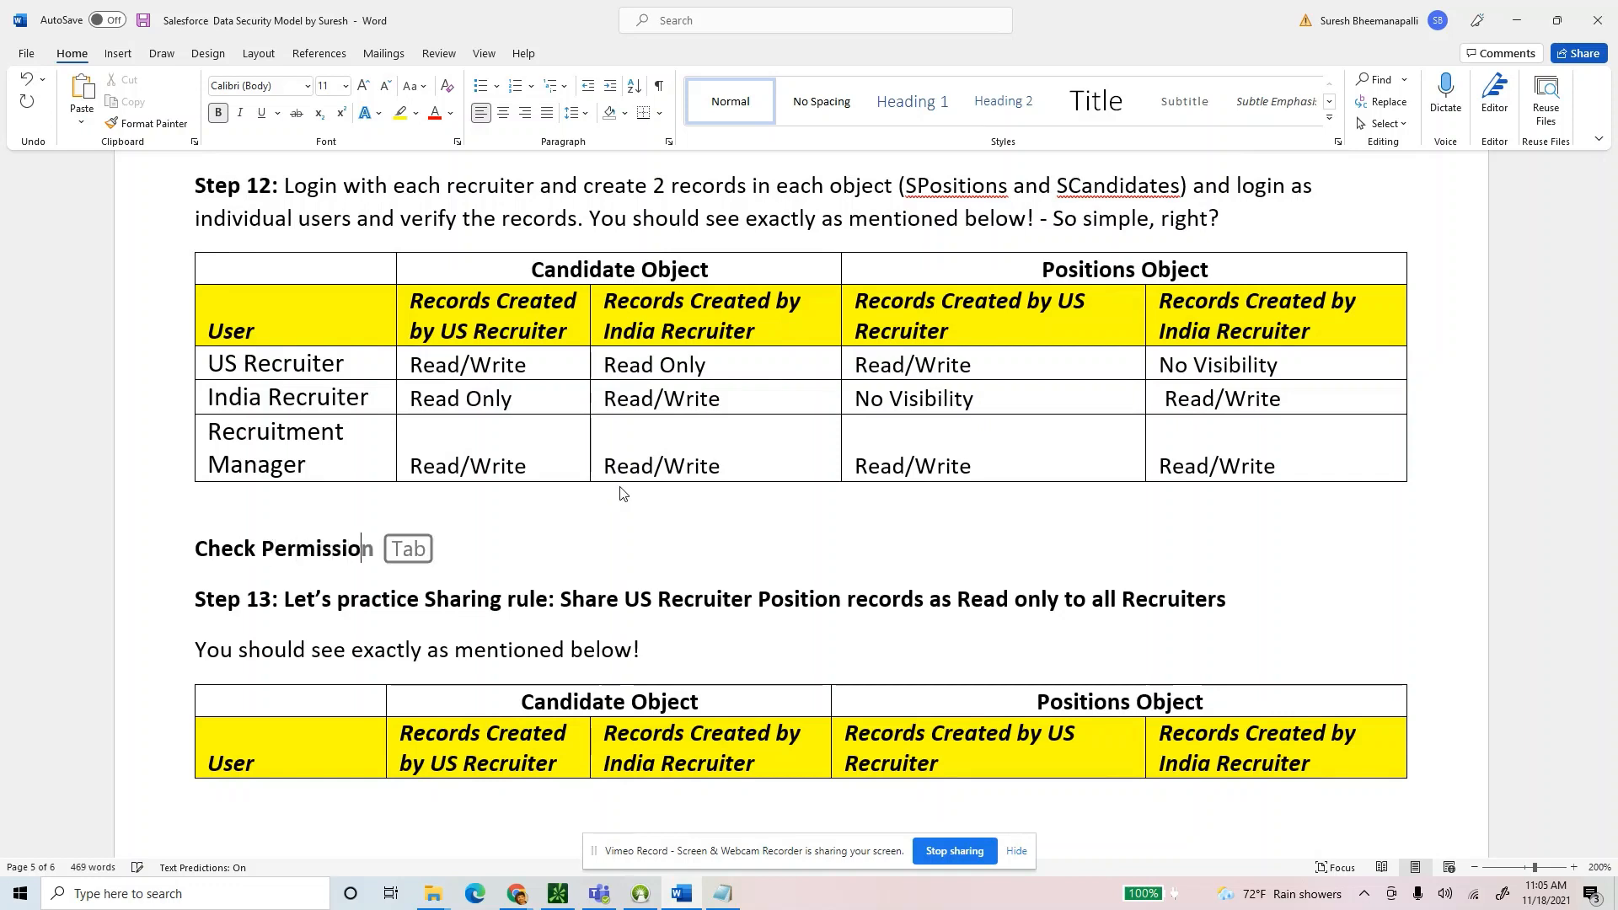
{"action": "type", "text": "n Set"}
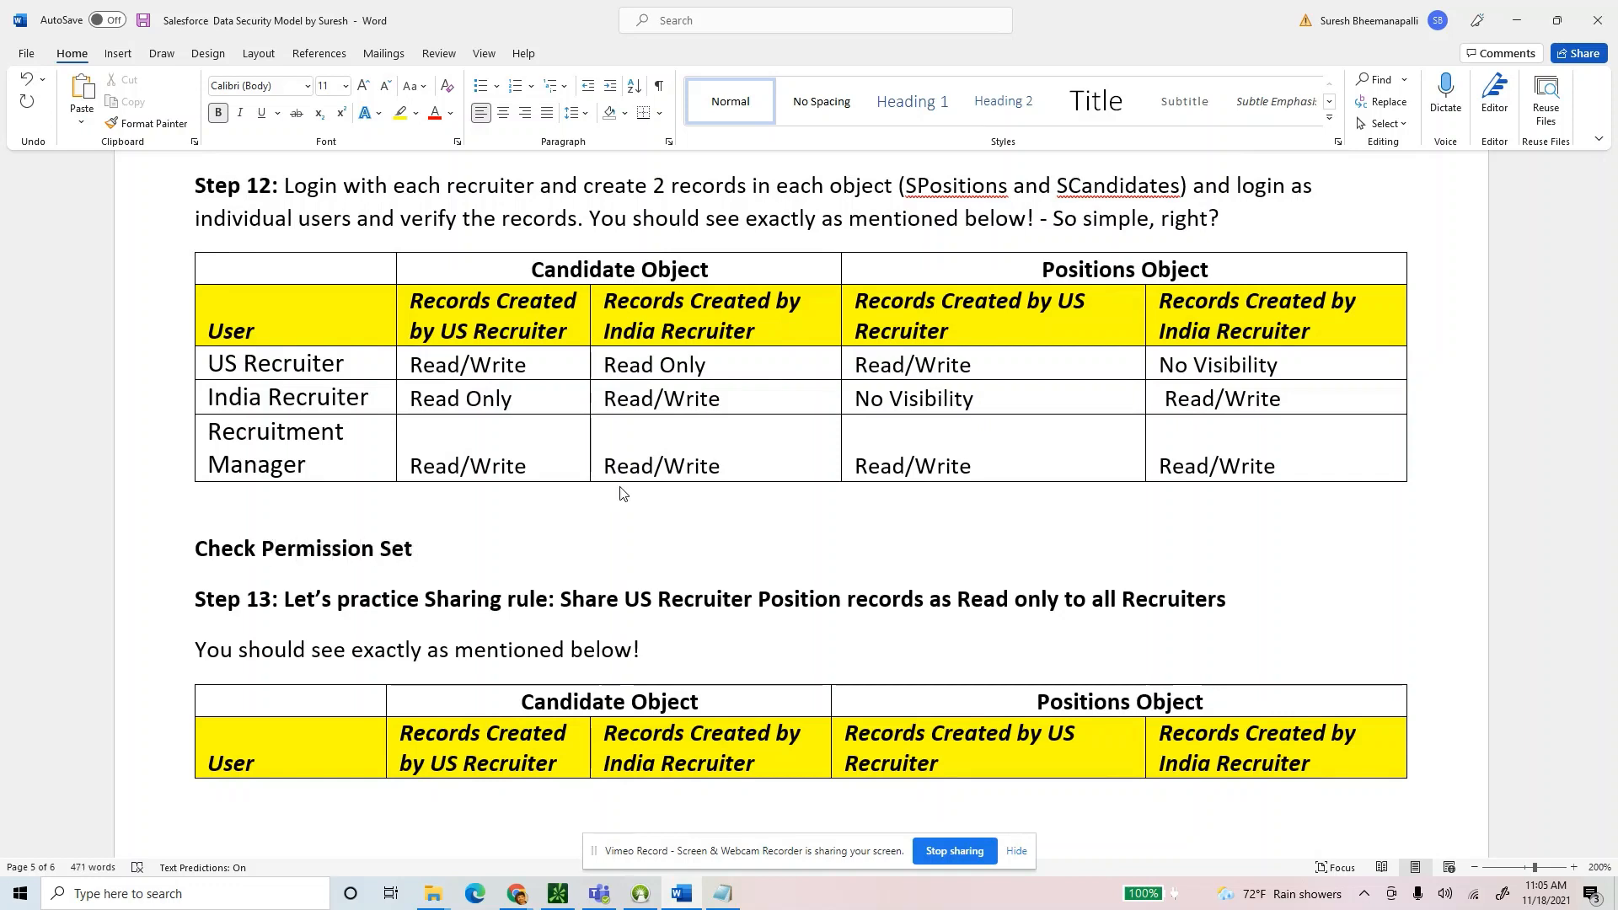
{"action": "type", "text": " usage for"}
{"action": "triple_click", "coordinate": [307, 470]}
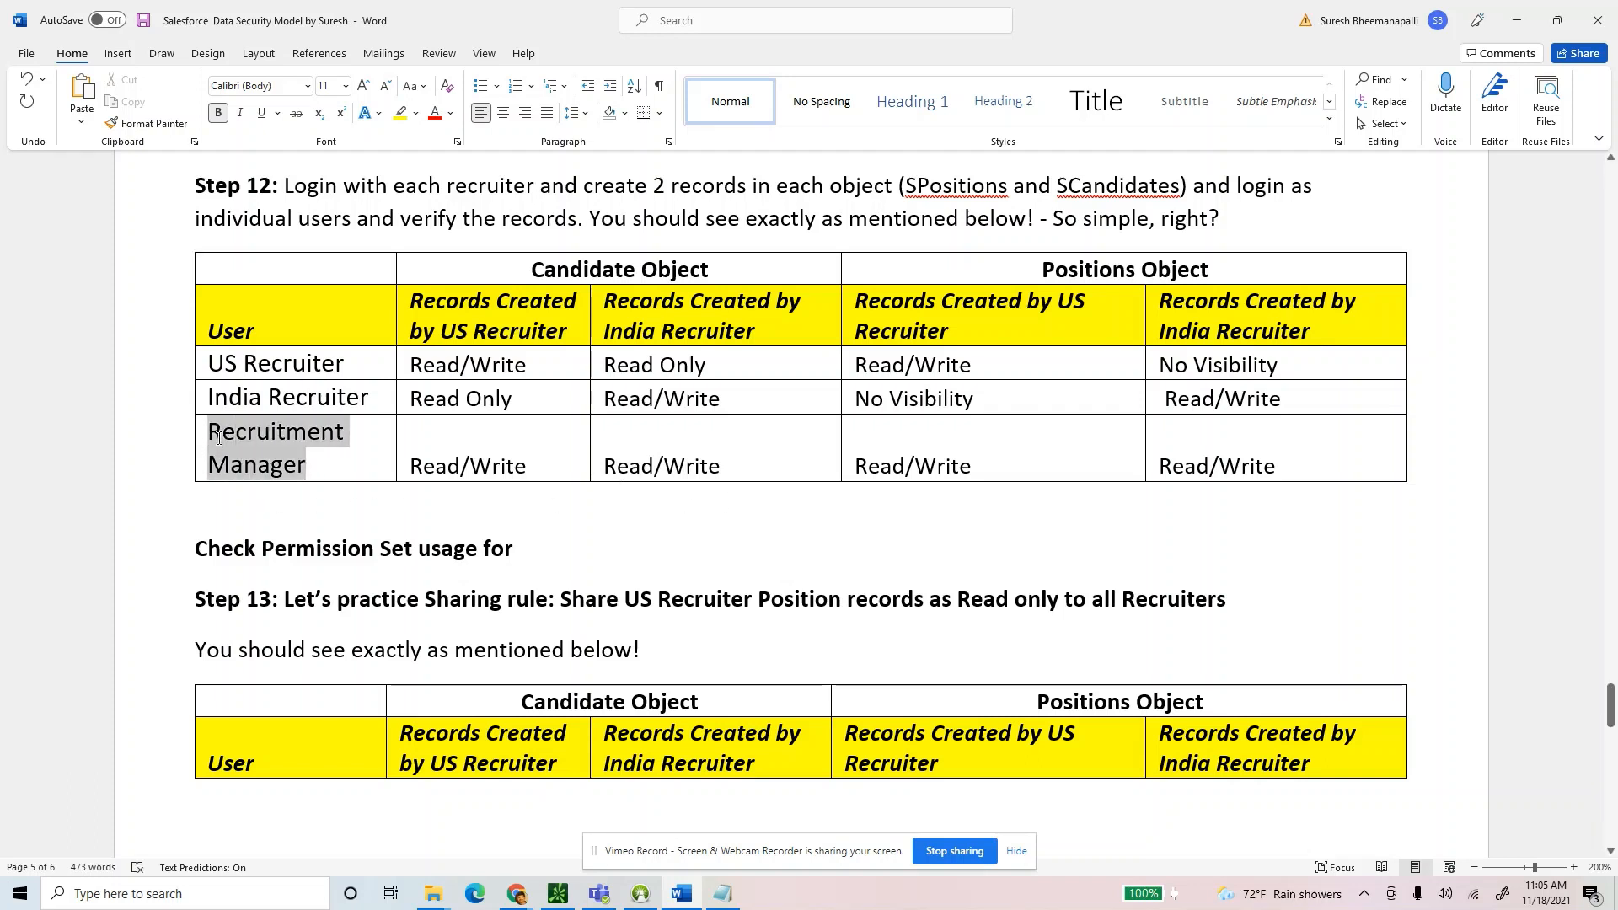
{"action": "key", "text": "ctrl+c"}
{"action": "left_click", "coordinate": [582, 549]}
{"action": "key", "text": "ctrl+v"}
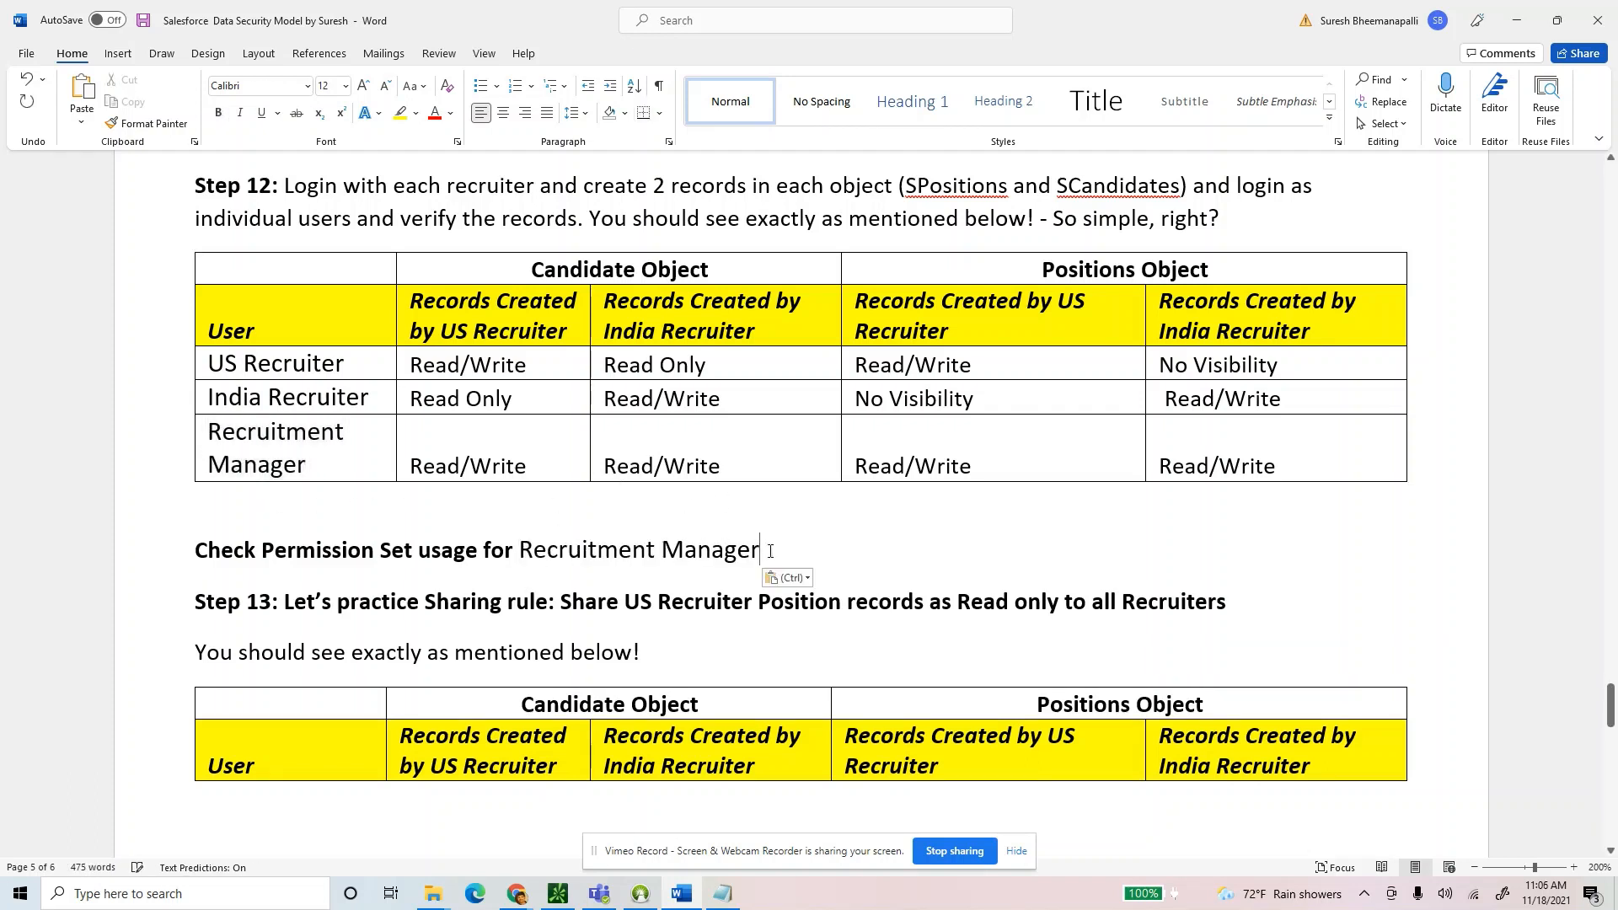
Match the pasted text's formatting and italicize the whole note line.
{"action": "left_click", "coordinate": [787, 577]}
{"action": "left_click", "coordinate": [847, 625]}
{"action": "left_click_drag", "start_coordinate": [759, 548], "coordinate": [176, 569]}
{"action": "key", "text": "ctrl"}
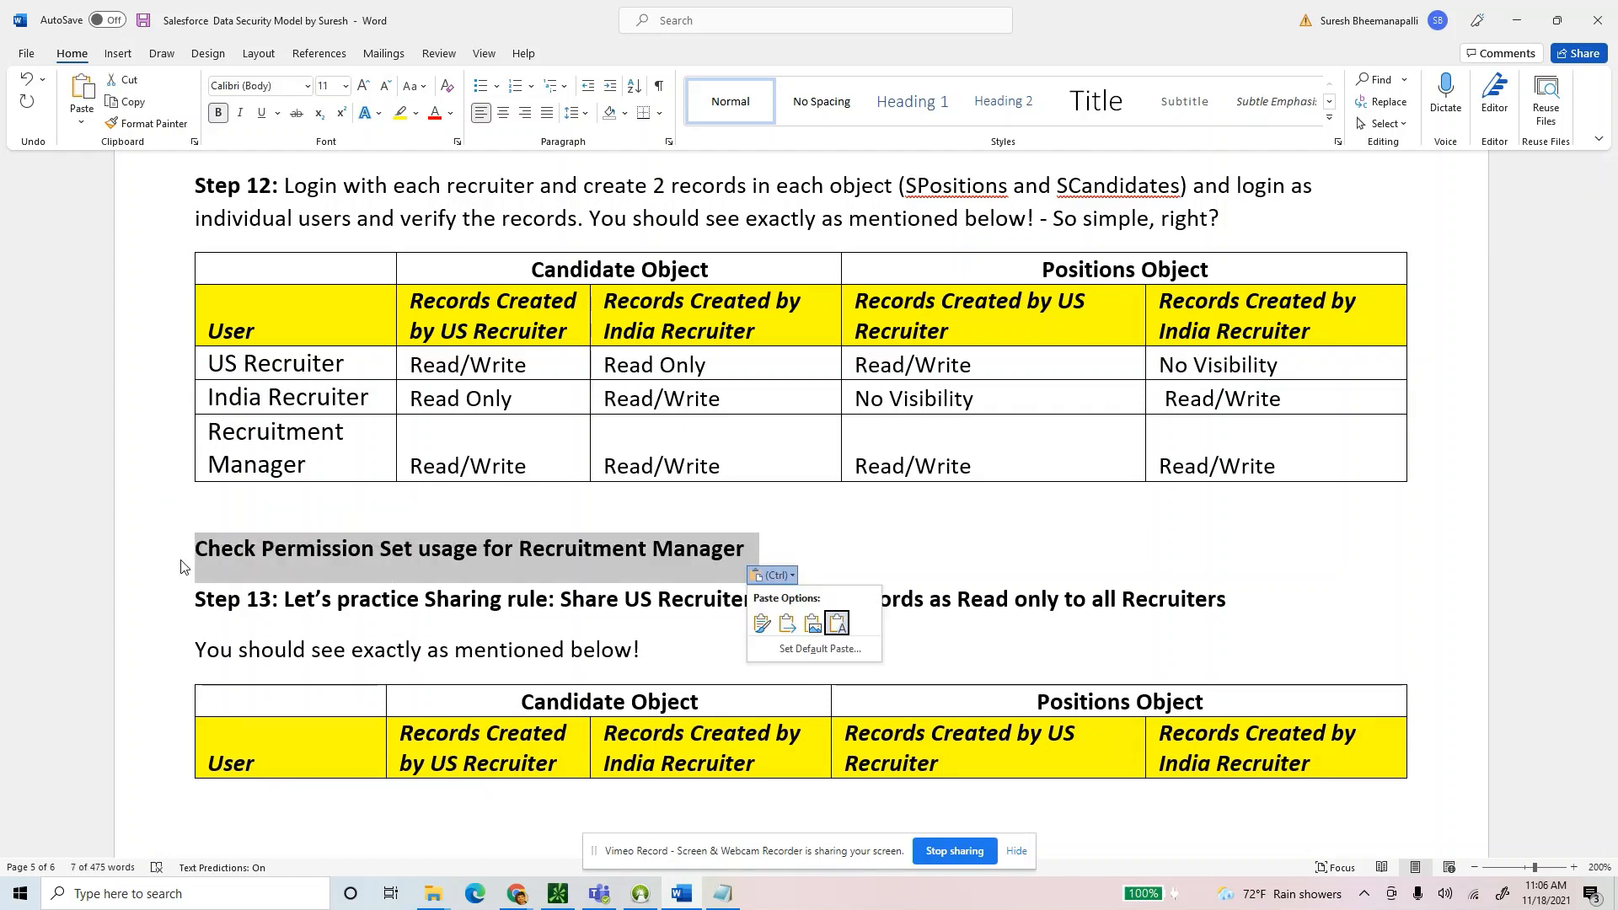
{"action": "key", "text": "Escape"}
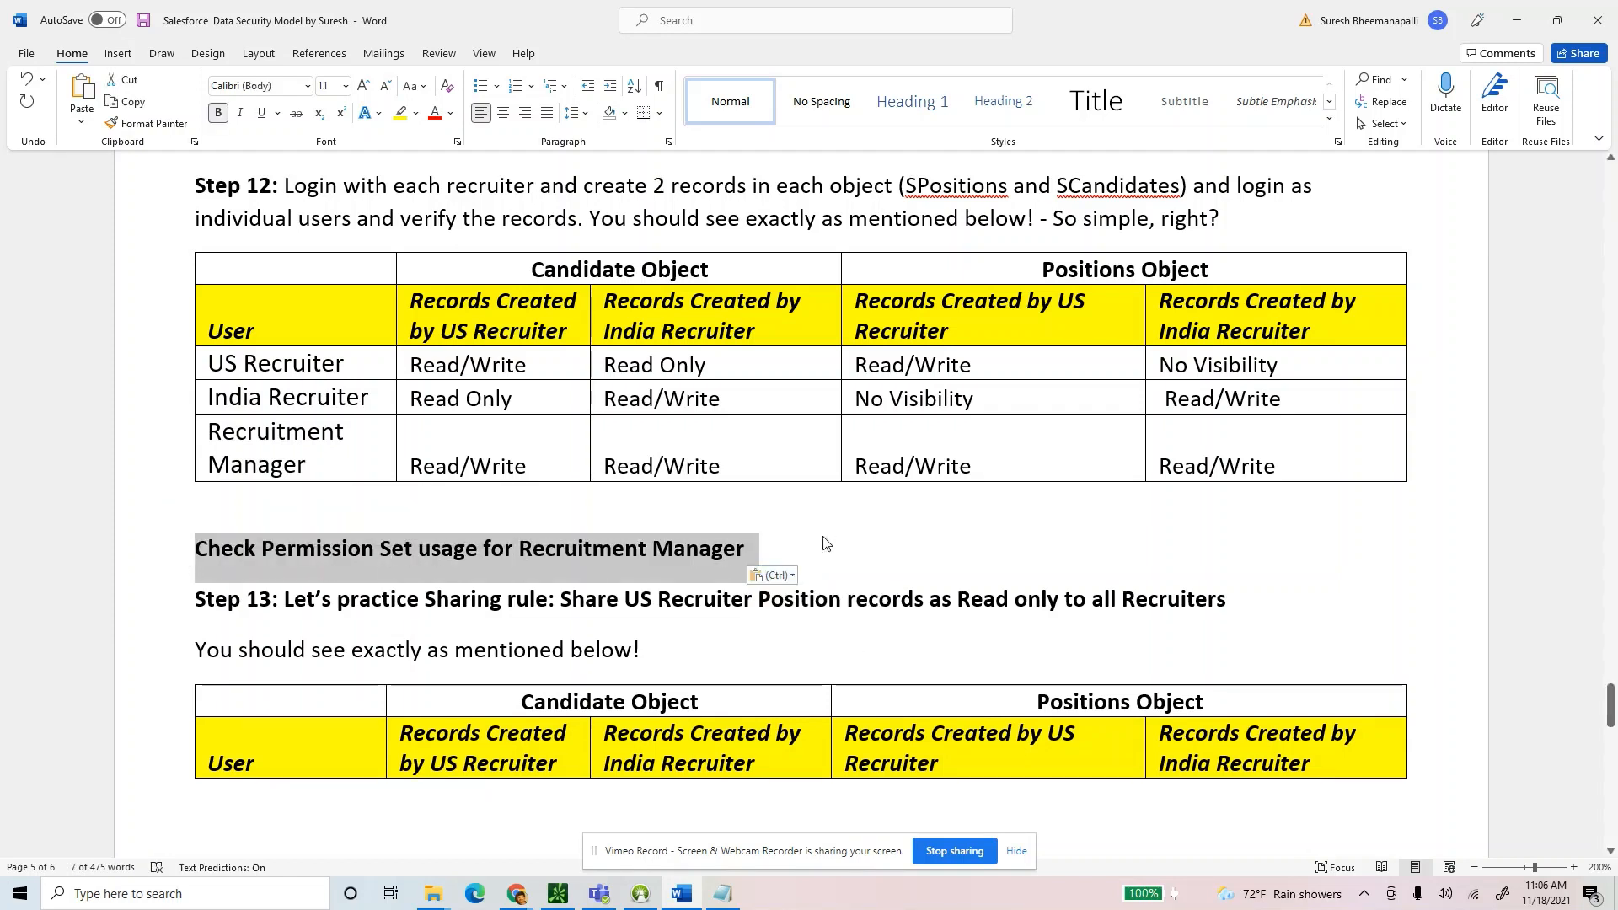
{"action": "left_click_drag", "start_coordinate": [761, 549], "coordinate": [199, 567]}
{"action": "key", "text": "ctrl+i"}
{"action": "left_click", "coordinate": [363, 554]}
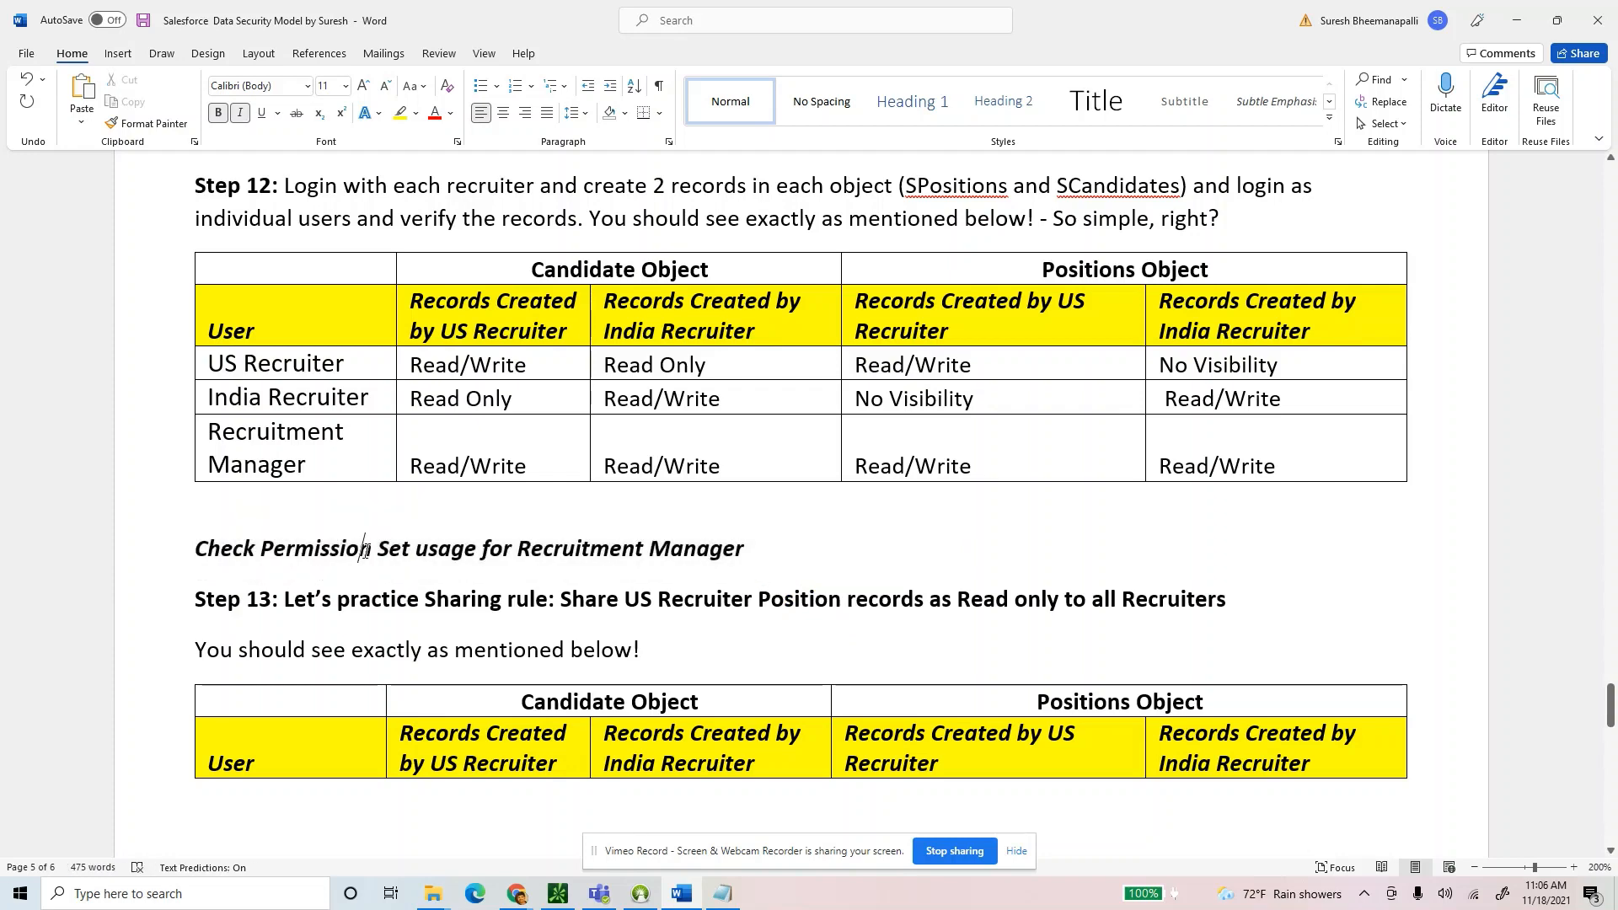
{"action": "key", "text": "alt+Tab"}
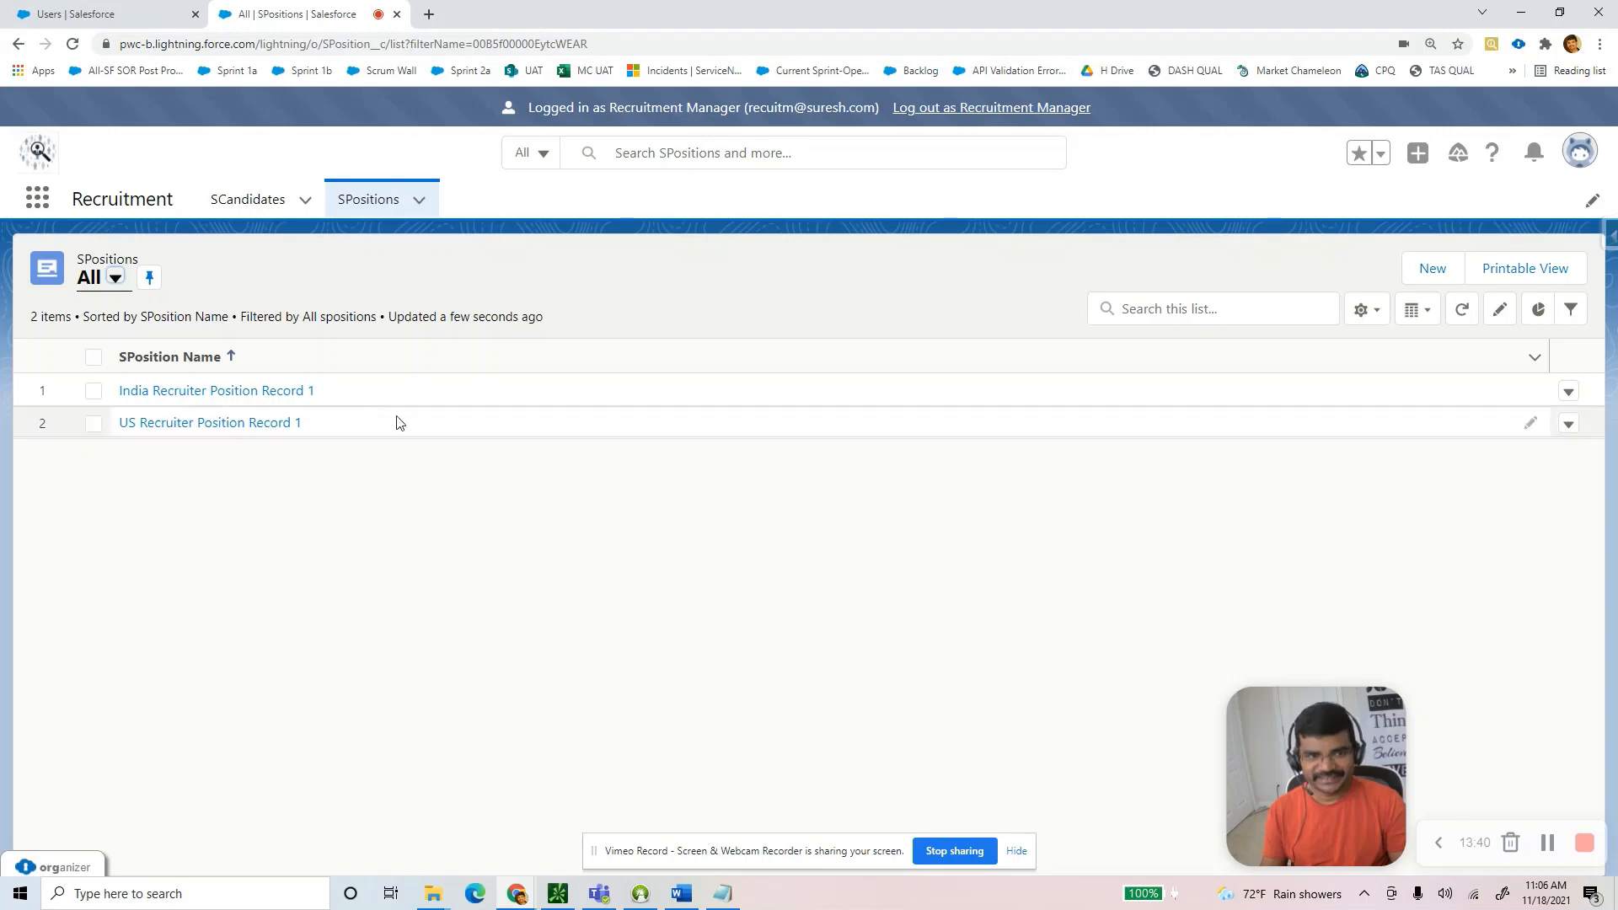
As Recruitment Manager, open India Recruiter Position Record 1 and its candidate record, try Delete, then cancel.
{"action": "left_click", "coordinate": [229, 393]}
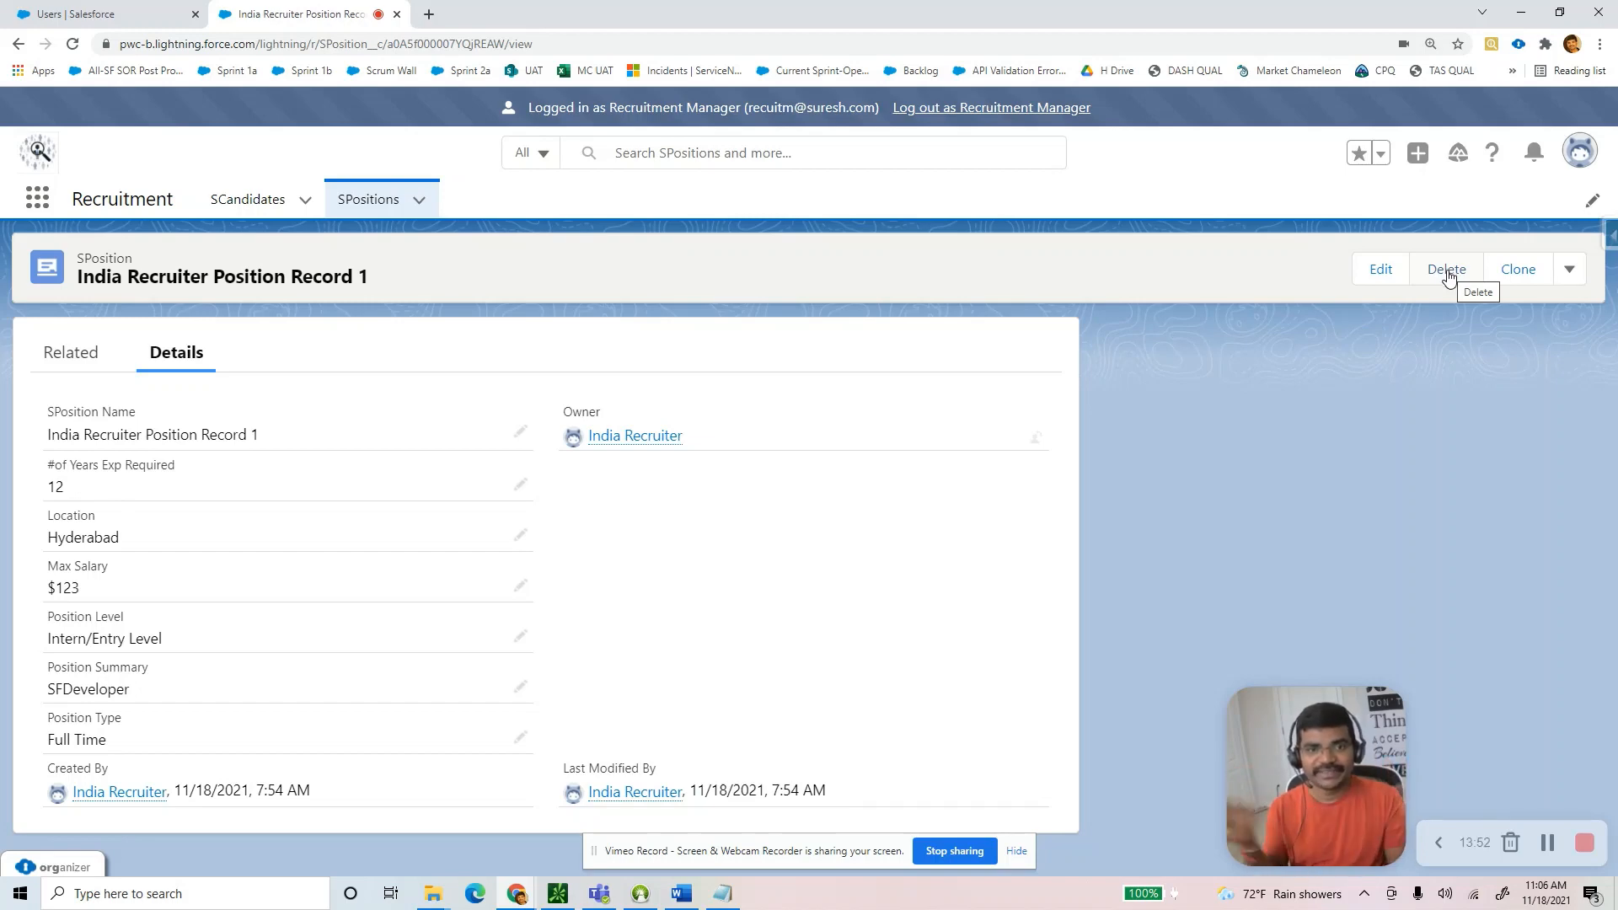
{"action": "left_click", "coordinate": [246, 202]}
{"action": "left_click", "coordinate": [179, 390]}
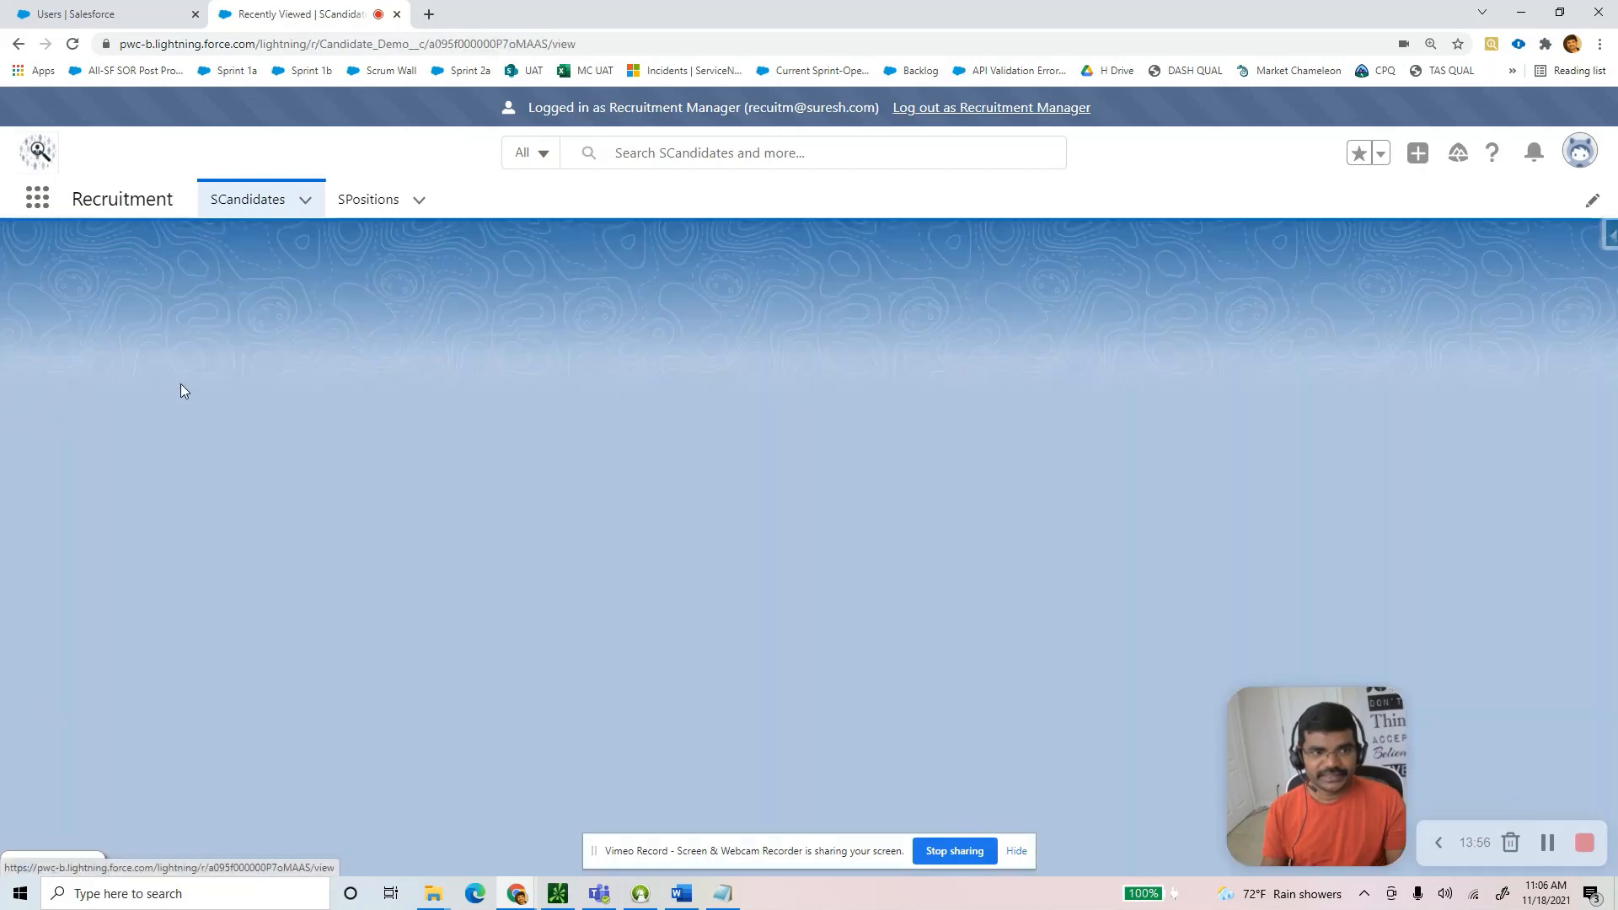
{"action": "left_click", "coordinate": [1467, 272]}
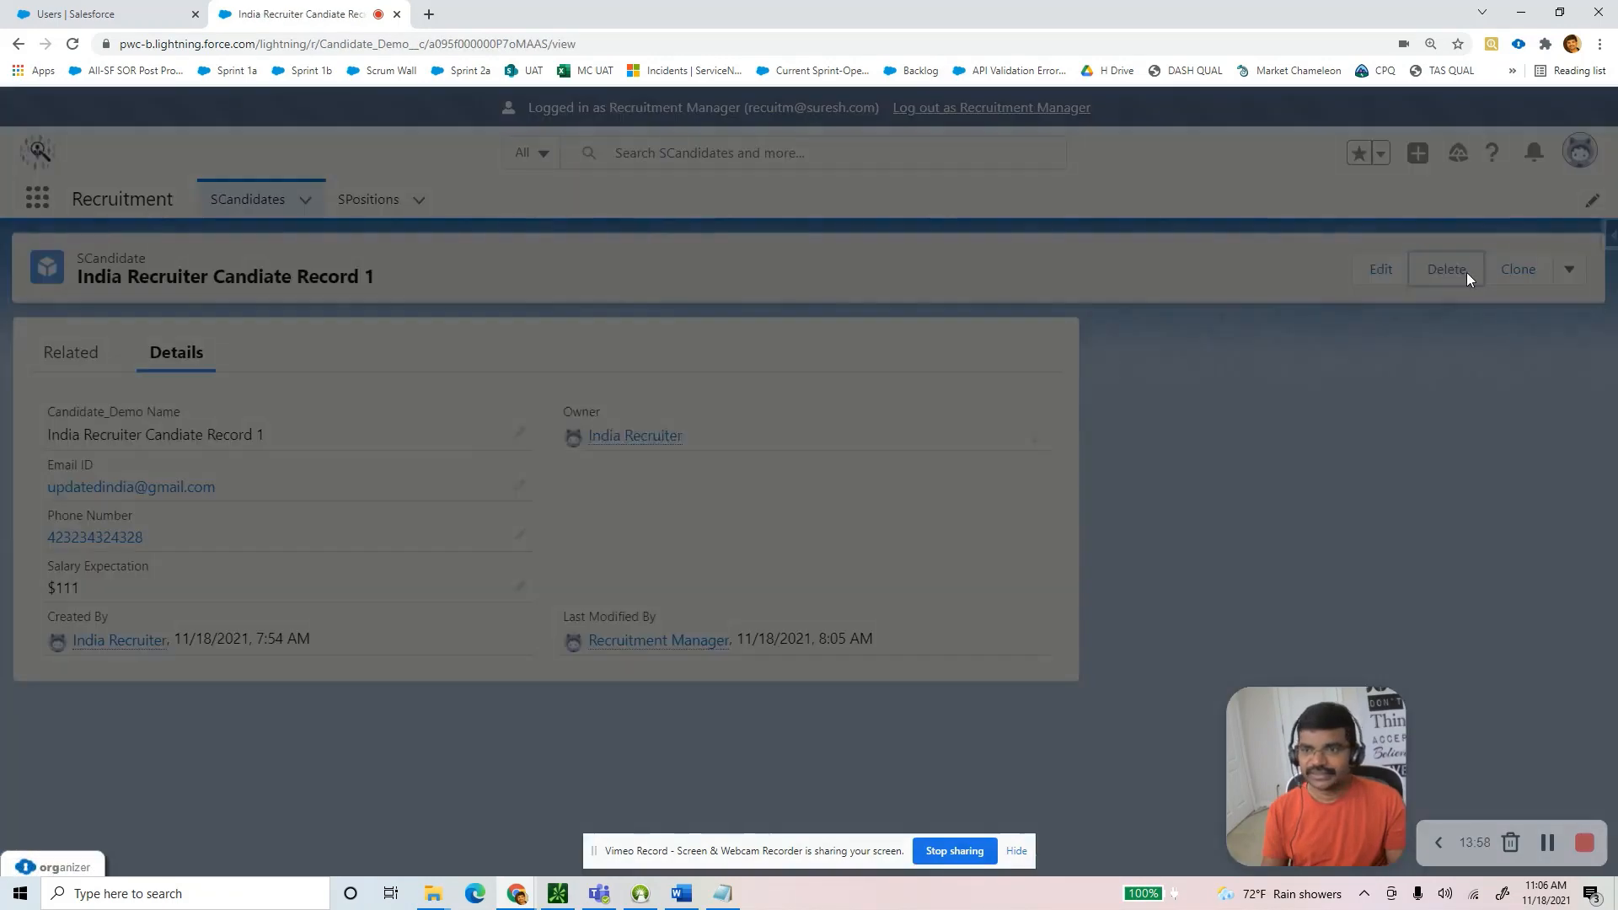
{"action": "left_click", "coordinate": [1014, 544]}
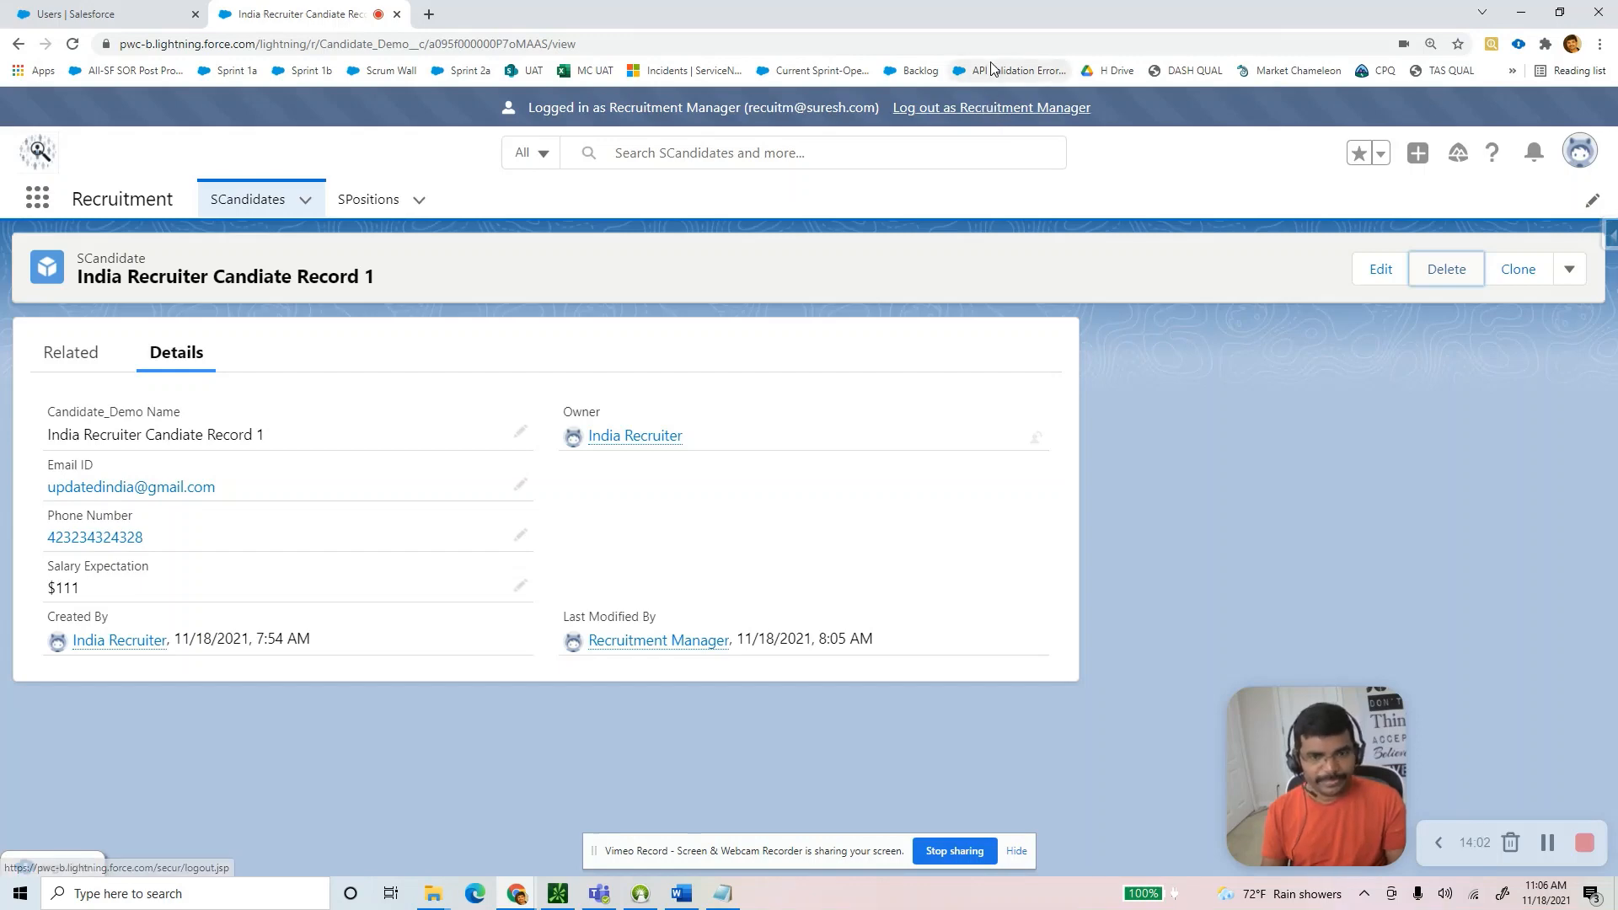
{"action": "key", "text": "alt+Tab"}
Review the Step 12 access table cells and organization-wide defaults screenshot in the Word guide.
{"action": "left_click", "coordinate": [369, 397]}
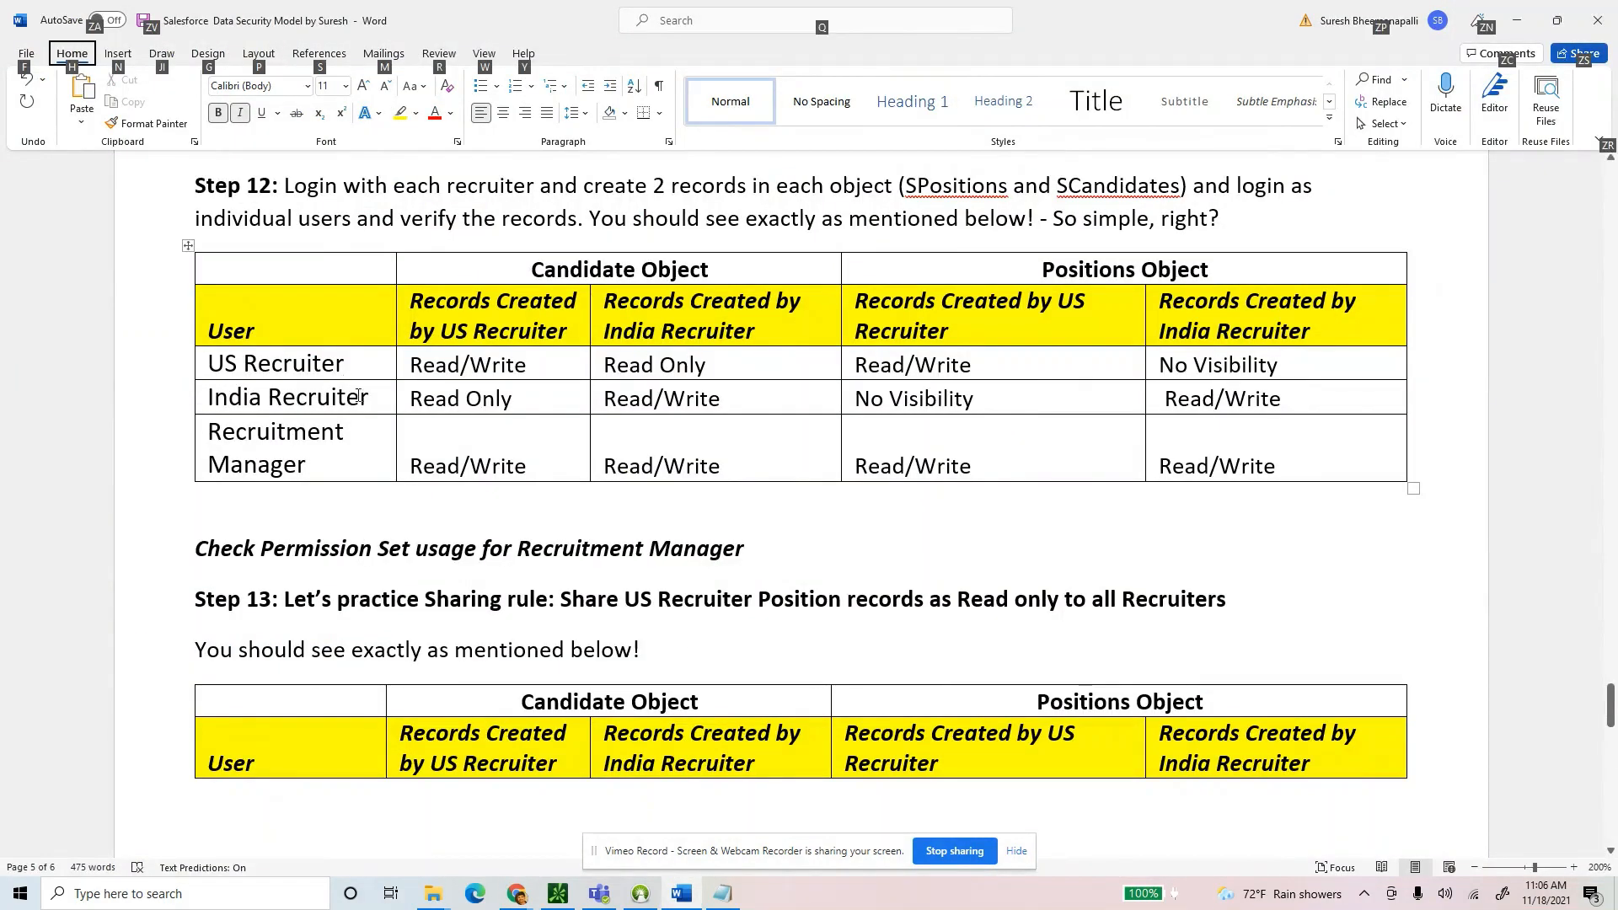
{"action": "left_click_drag", "start_coordinate": [305, 397], "coordinate": [220, 365]}
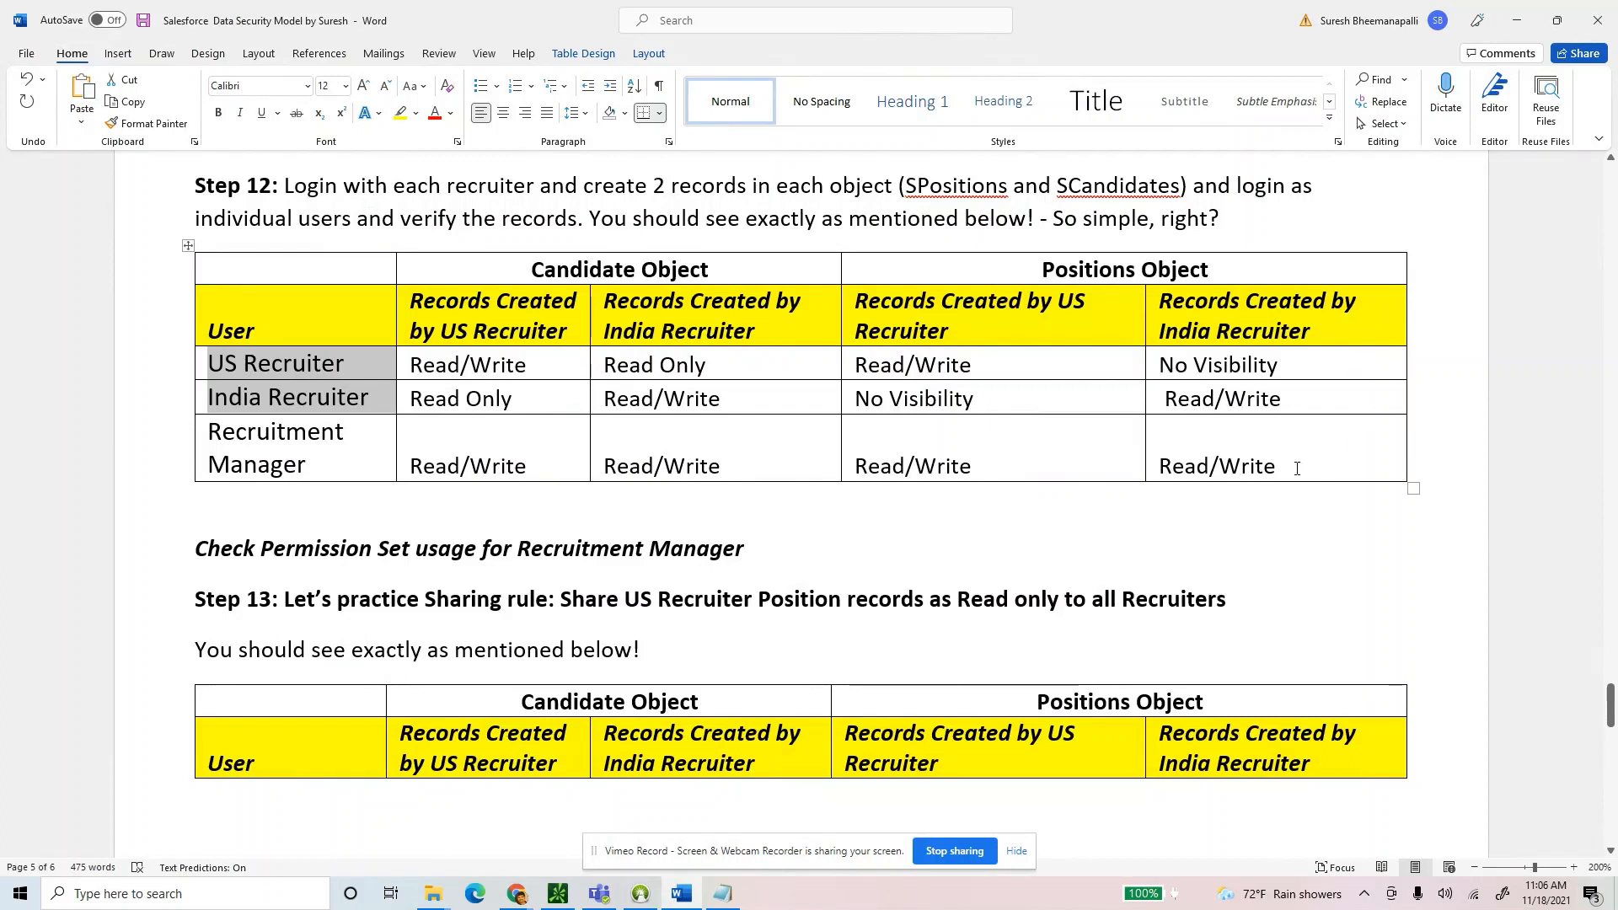
{"action": "left_click_drag", "start_coordinate": [1289, 458], "coordinate": [244, 268]}
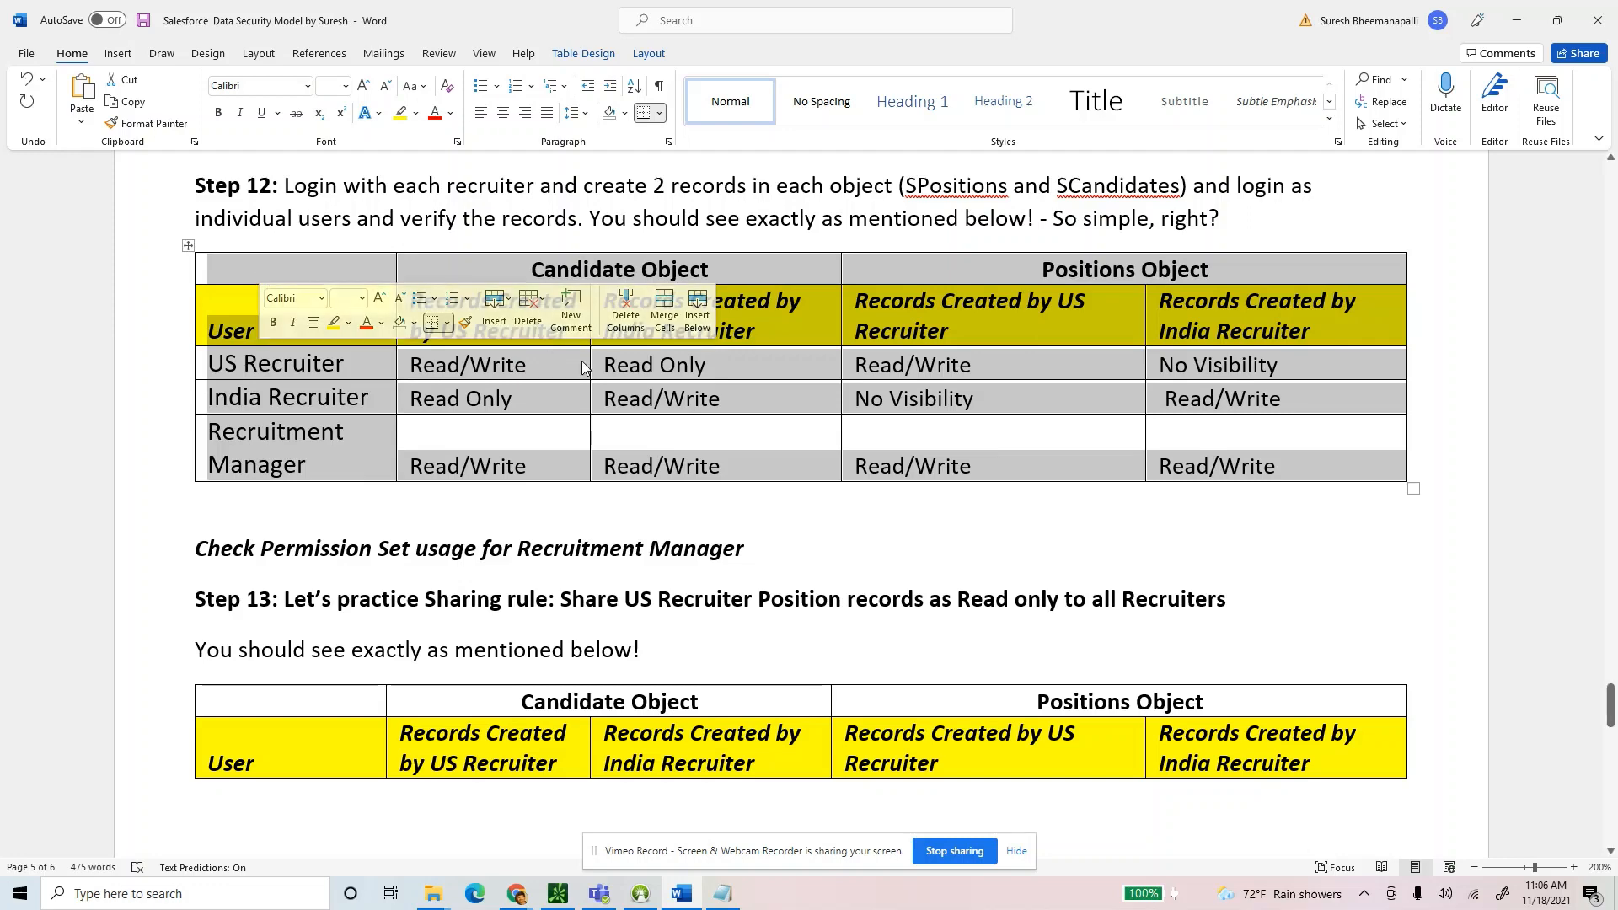
{"action": "scroll", "coordinate": [614, 377], "scroll_direction": "up", "scroll_amount": 5}
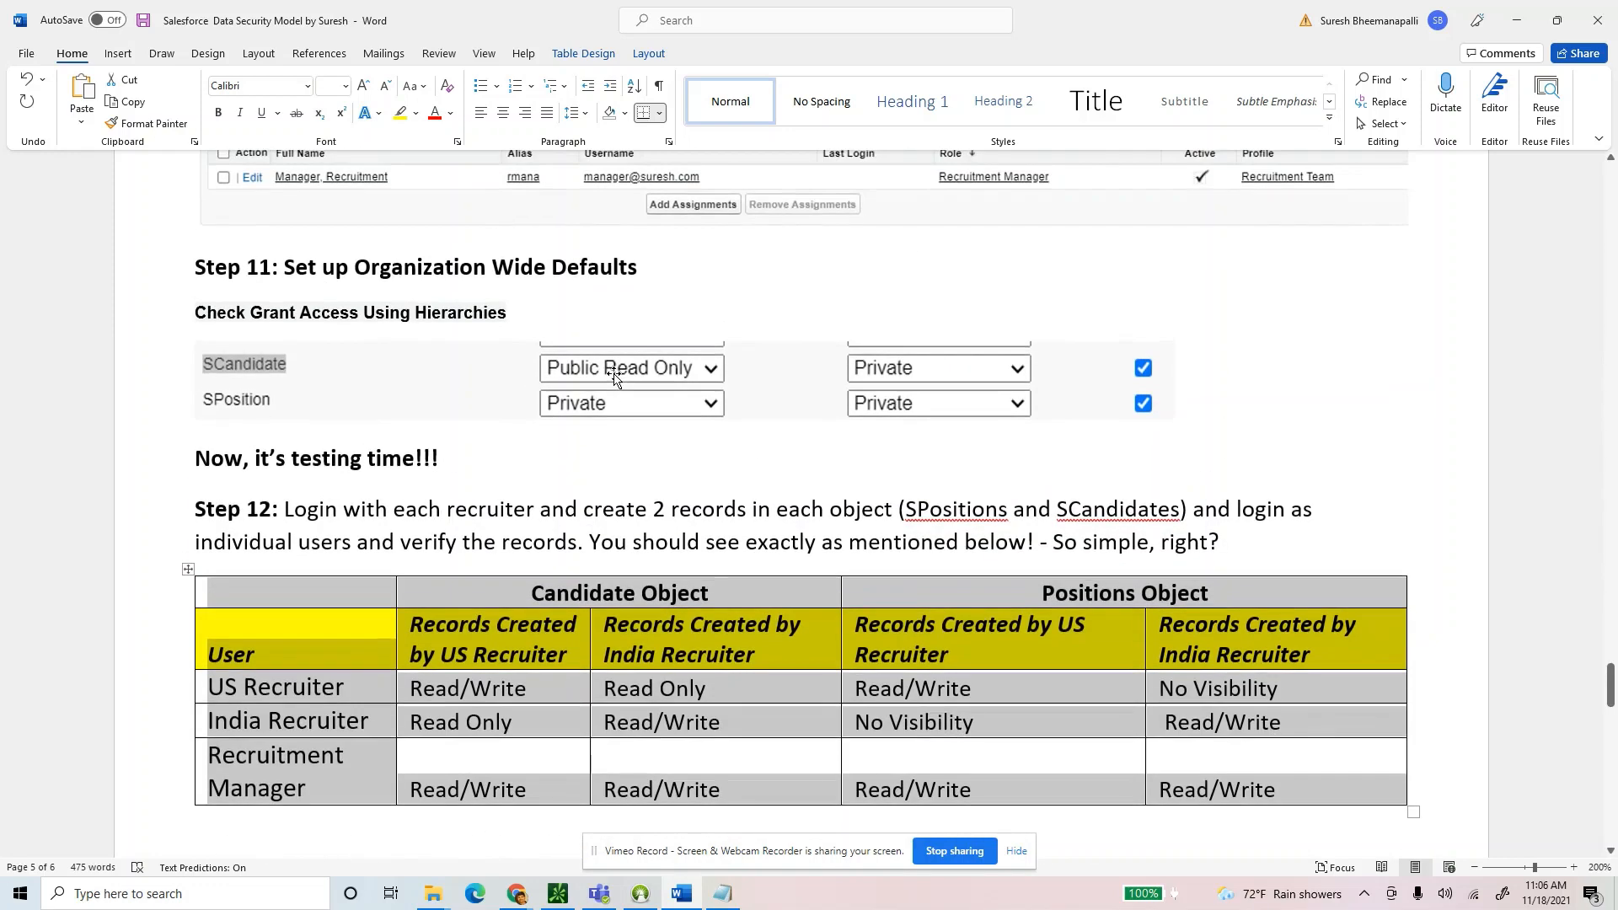
{"action": "left_click", "coordinate": [600, 371]}
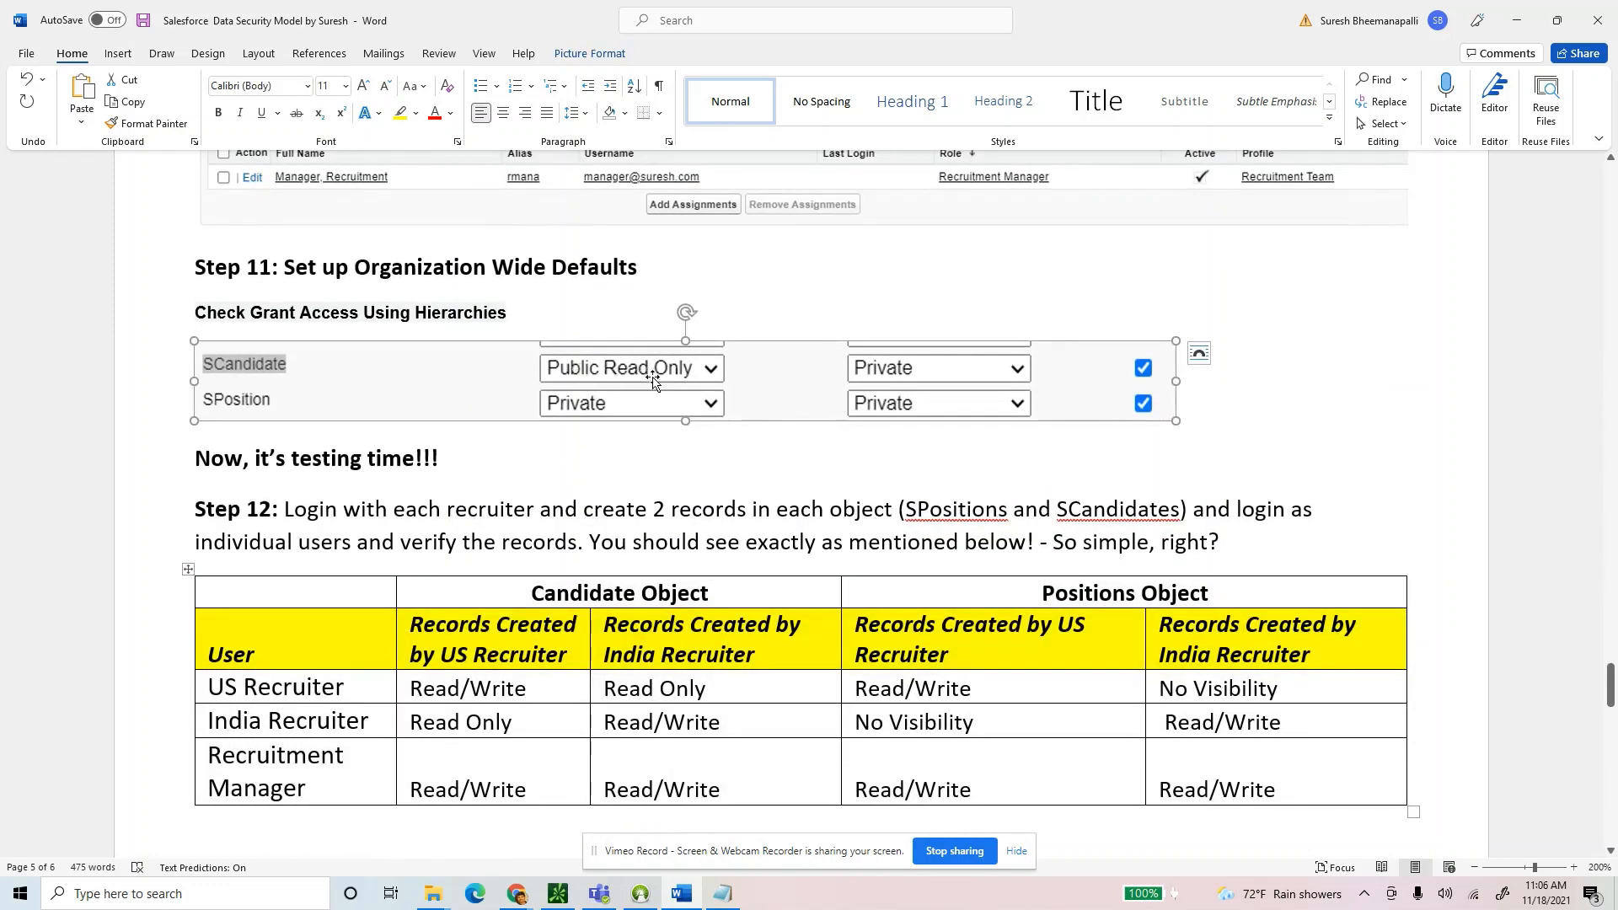
{"action": "left_click", "coordinate": [525, 634]}
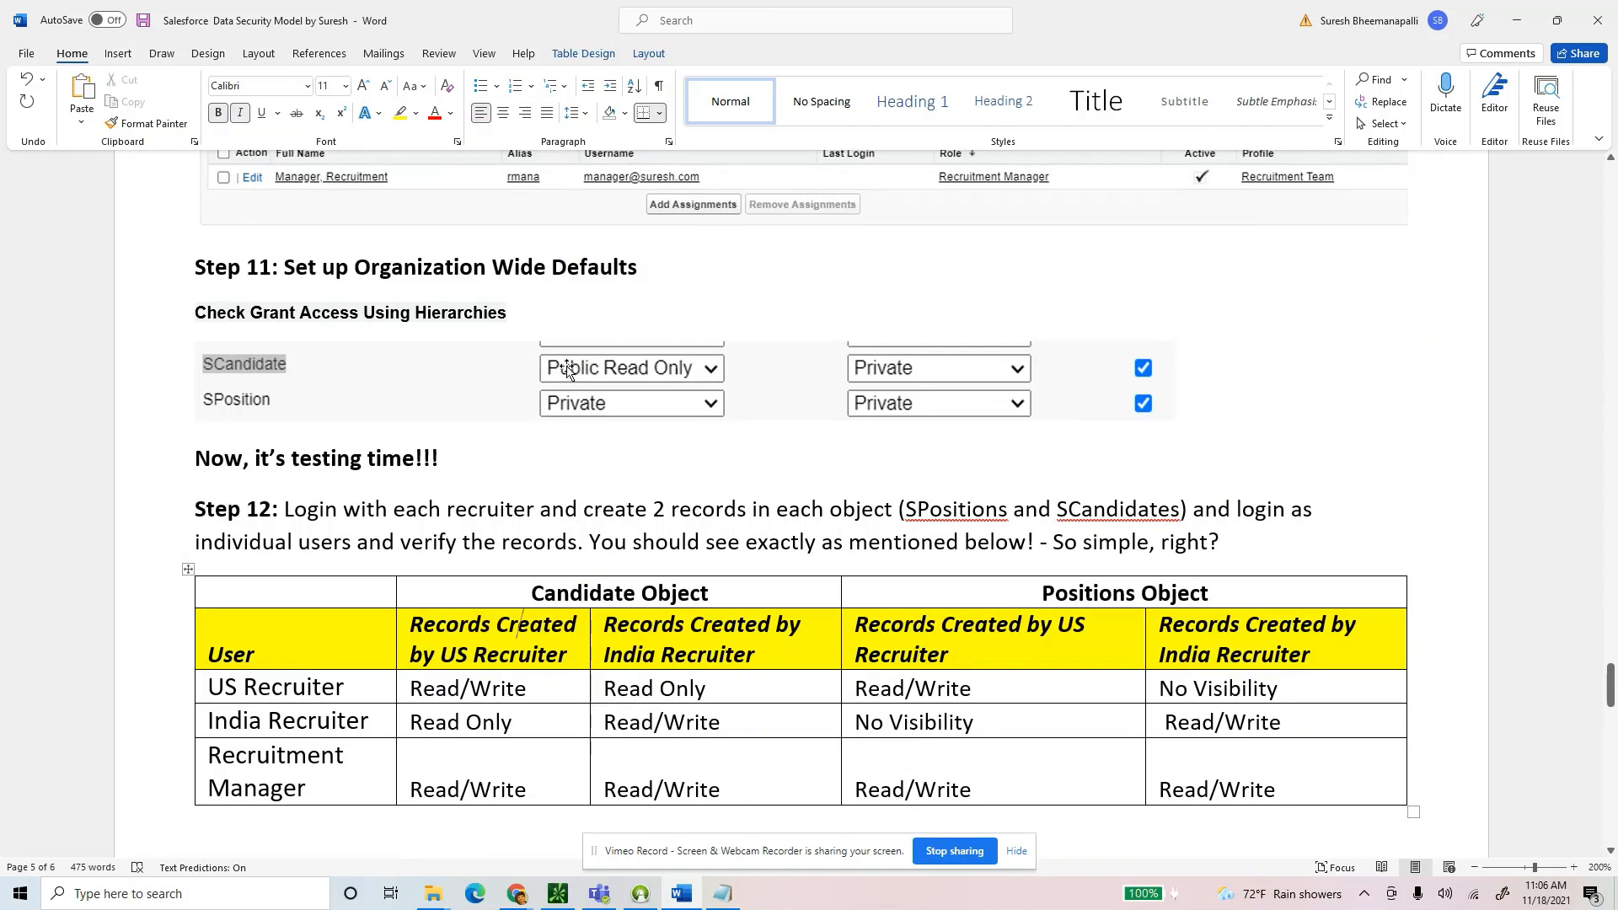
{"action": "scroll", "coordinate": [633, 637], "scroll_direction": "down", "scroll_amount": 3}
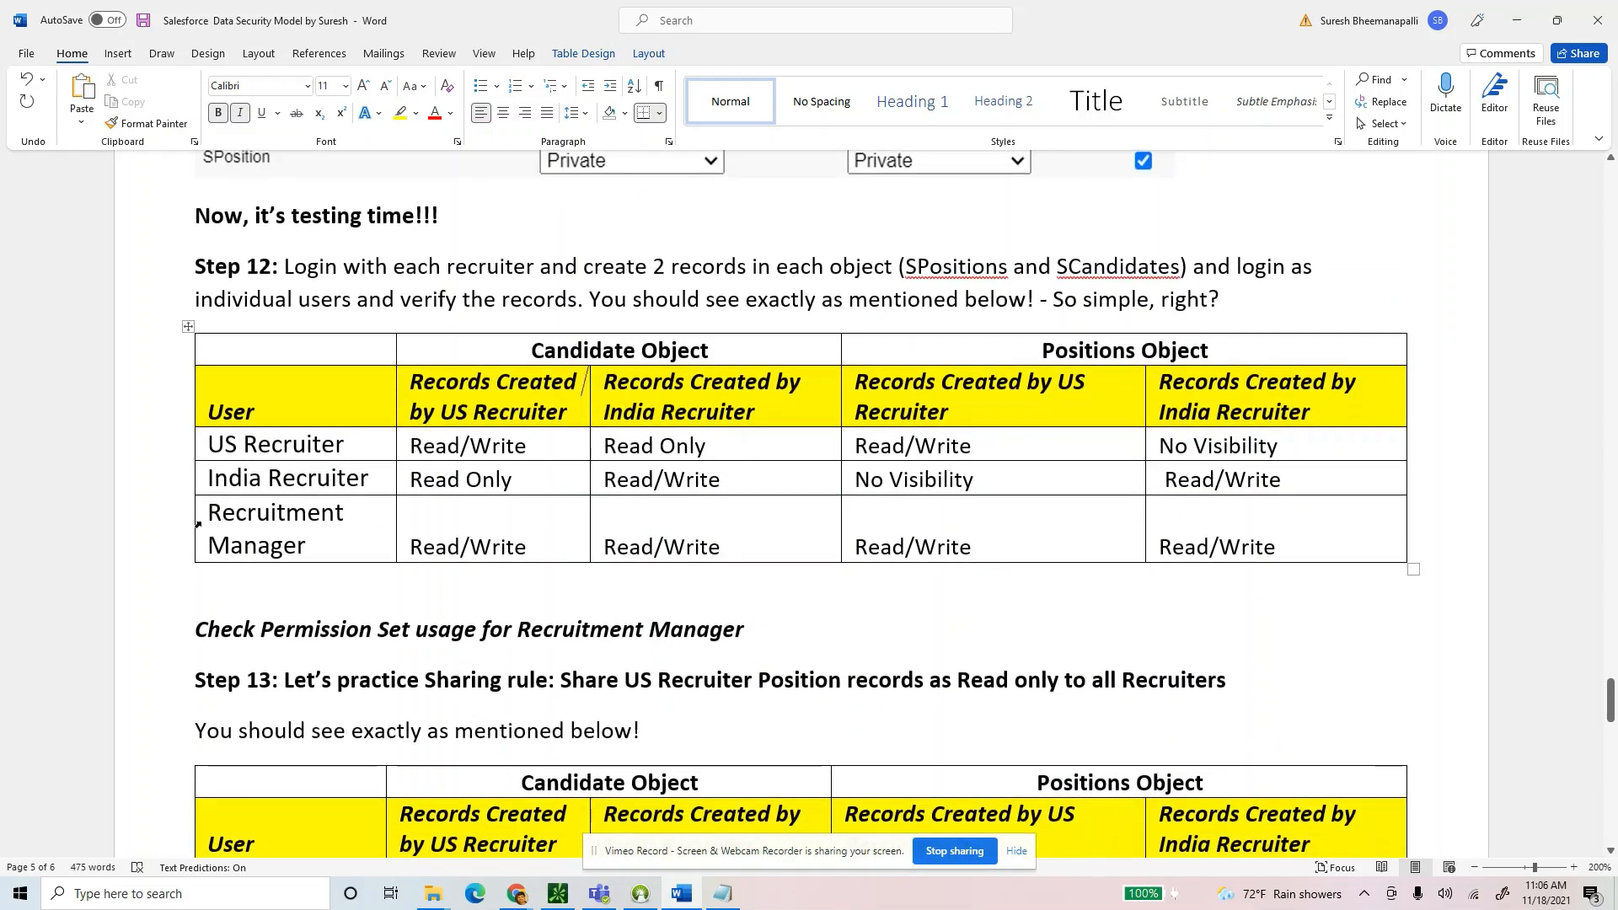
{"action": "left_click_drag", "start_coordinate": [213, 515], "coordinate": [1321, 528]}
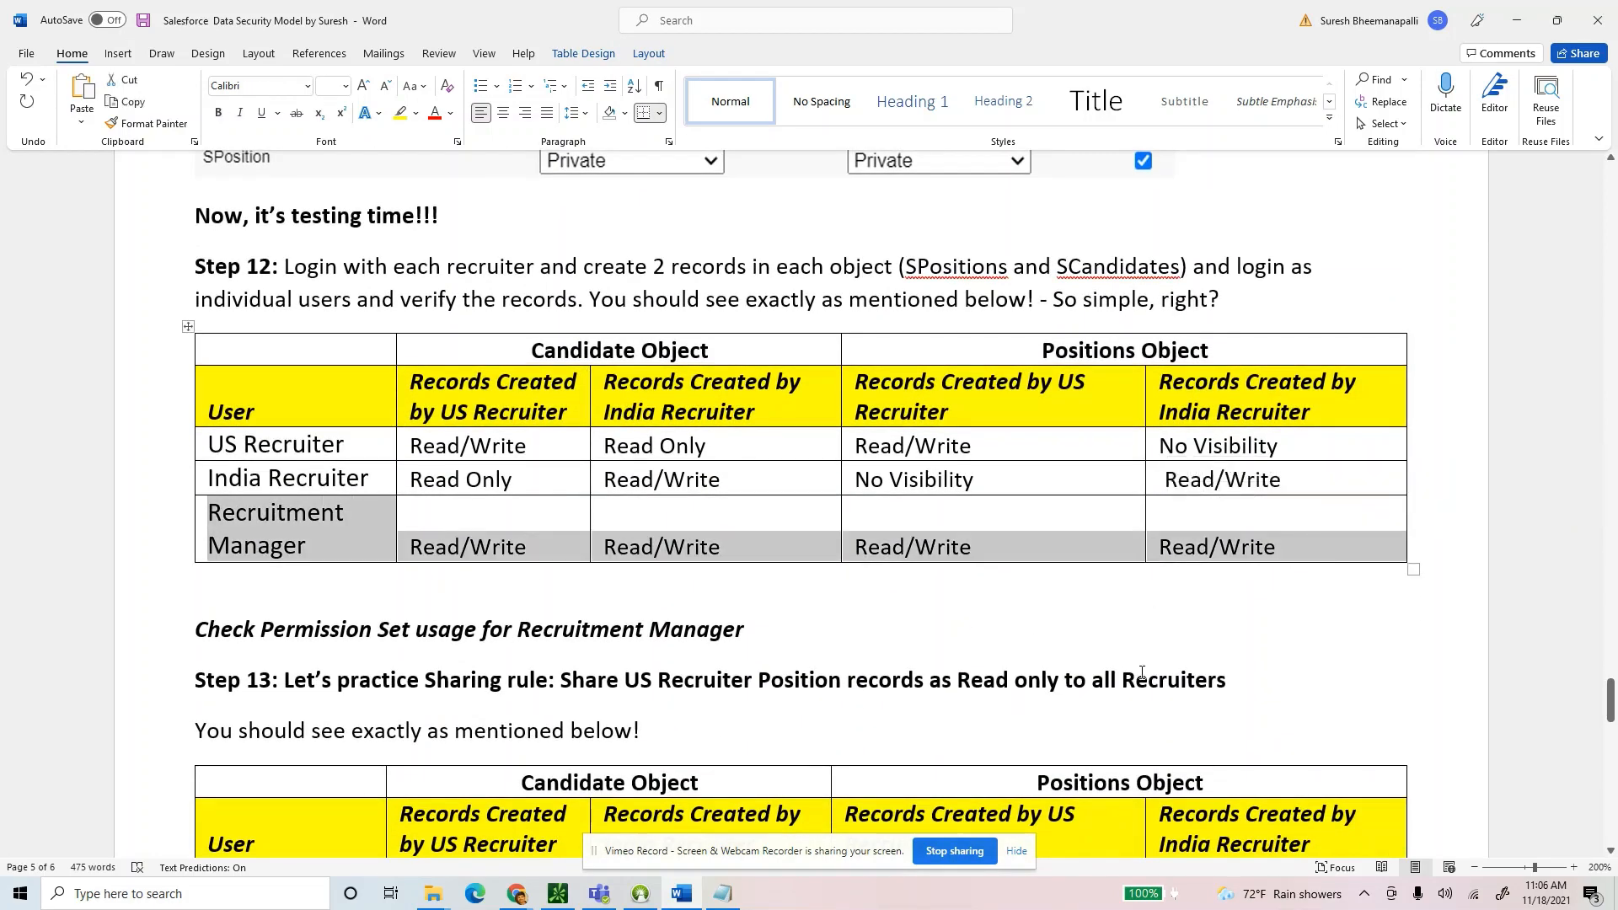
{"action": "left_click_drag", "start_coordinate": [1608, 699], "coordinate": [1608, 215]}
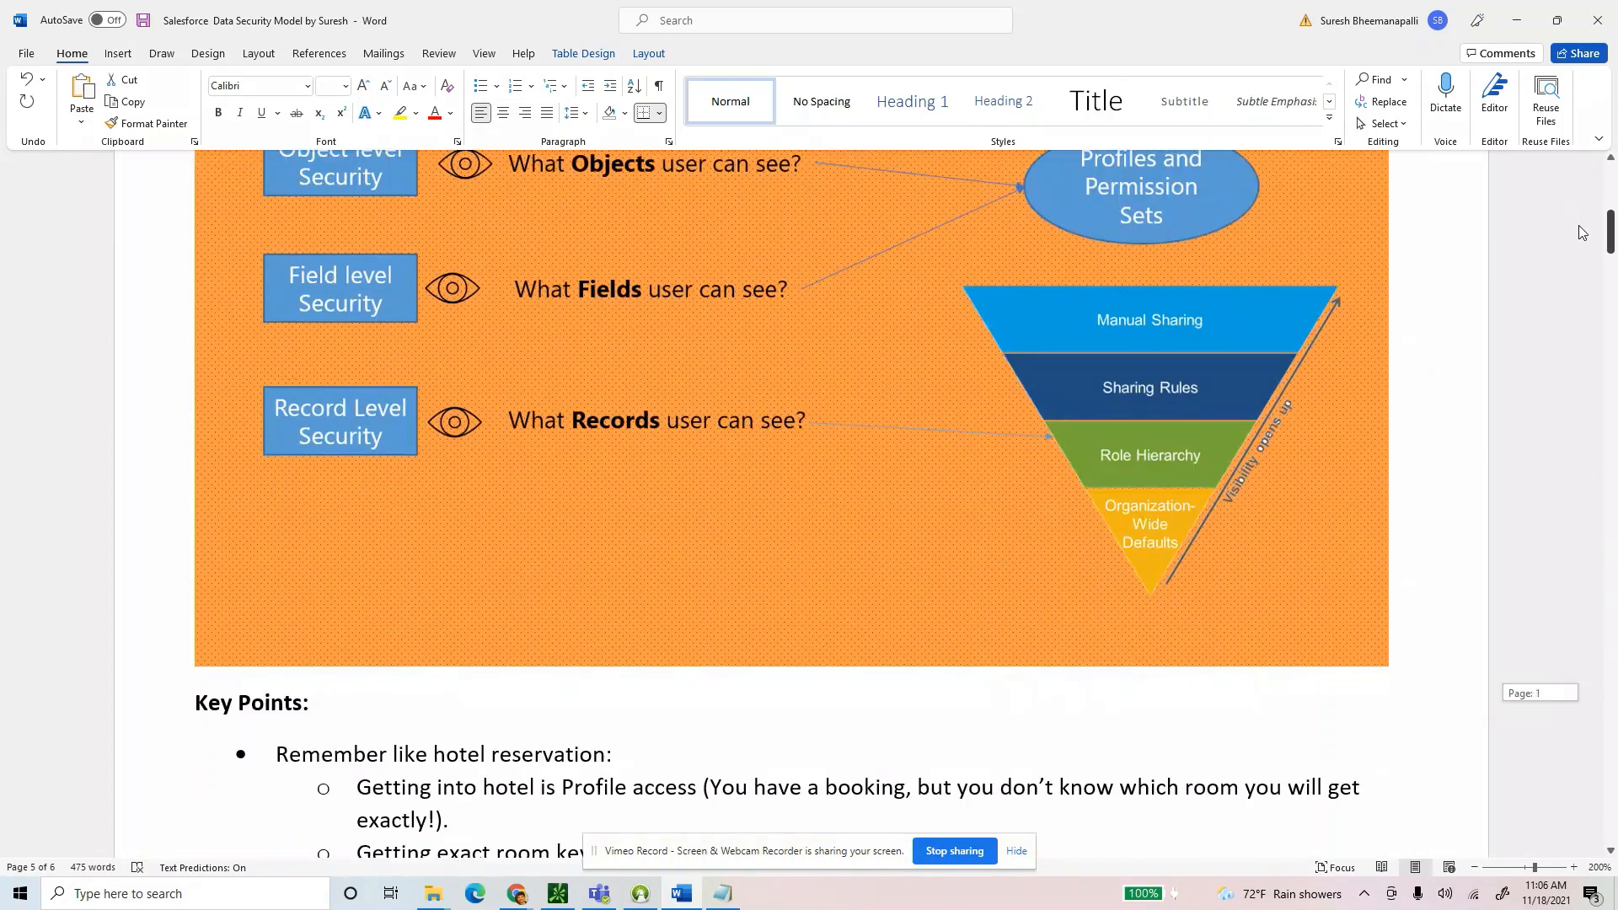
{"action": "scroll", "coordinate": [1255, 482], "scroll_direction": "up", "scroll_amount": 1}
{"action": "scroll", "coordinate": [1255, 483], "scroll_direction": "up", "scroll_amount": 1}
{"action": "scroll", "coordinate": [1256, 483], "scroll_direction": "up", "scroll_amount": 1, "text": "ctrl"}
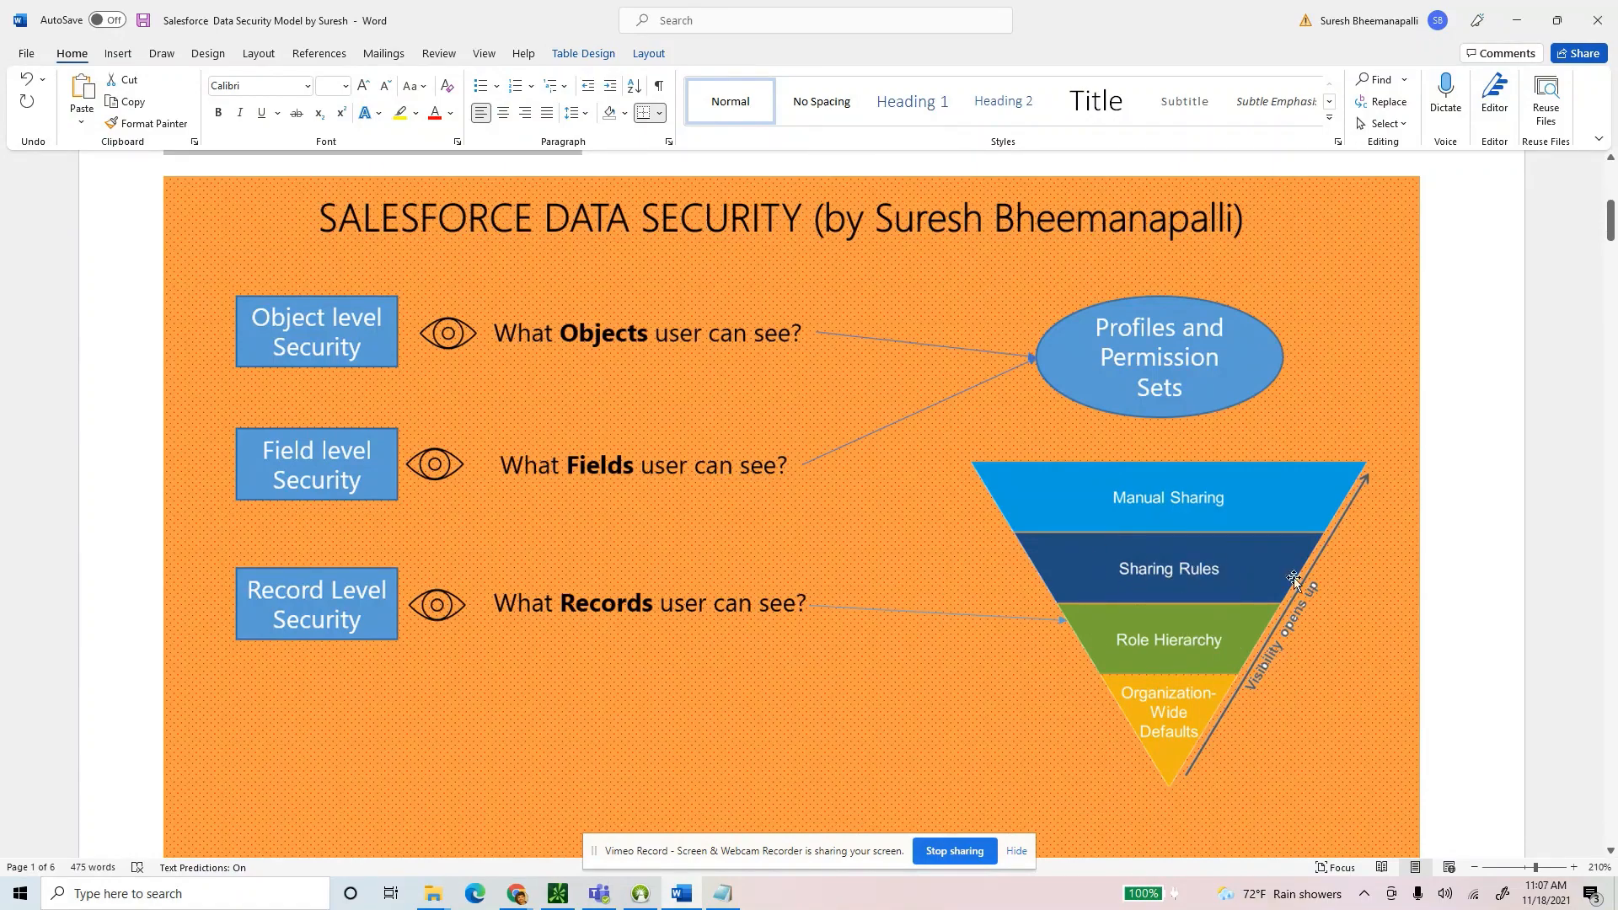
{"action": "left_click_drag", "start_coordinate": [1608, 232], "coordinate": [1610, 734]}
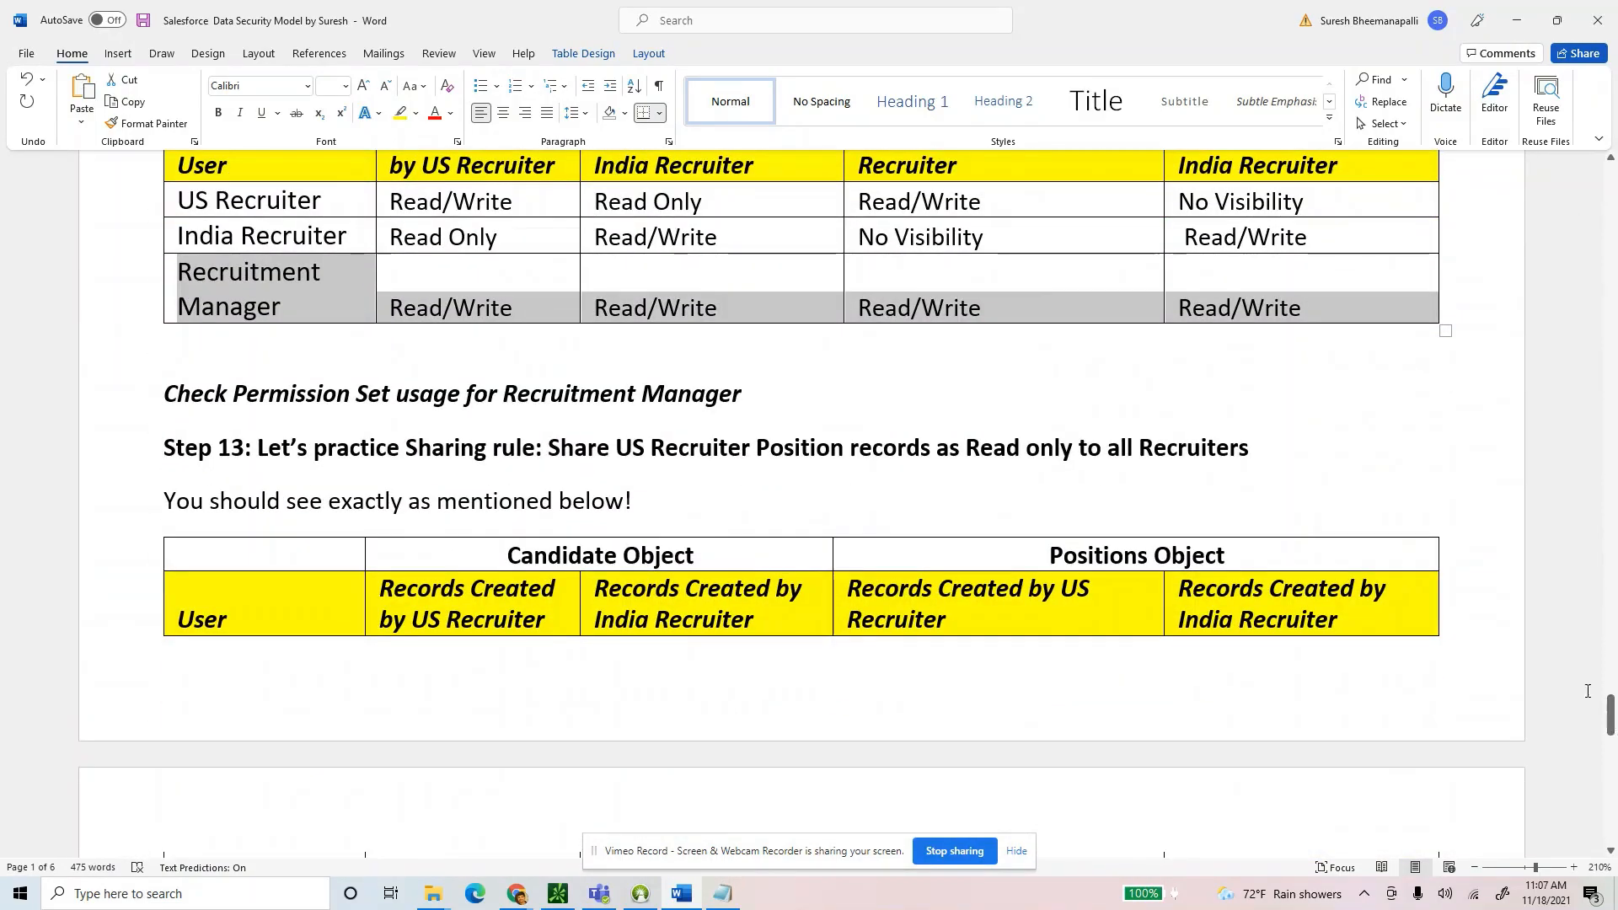
{"action": "scroll", "coordinate": [1177, 521], "scroll_direction": "up", "scroll_amount": 2}
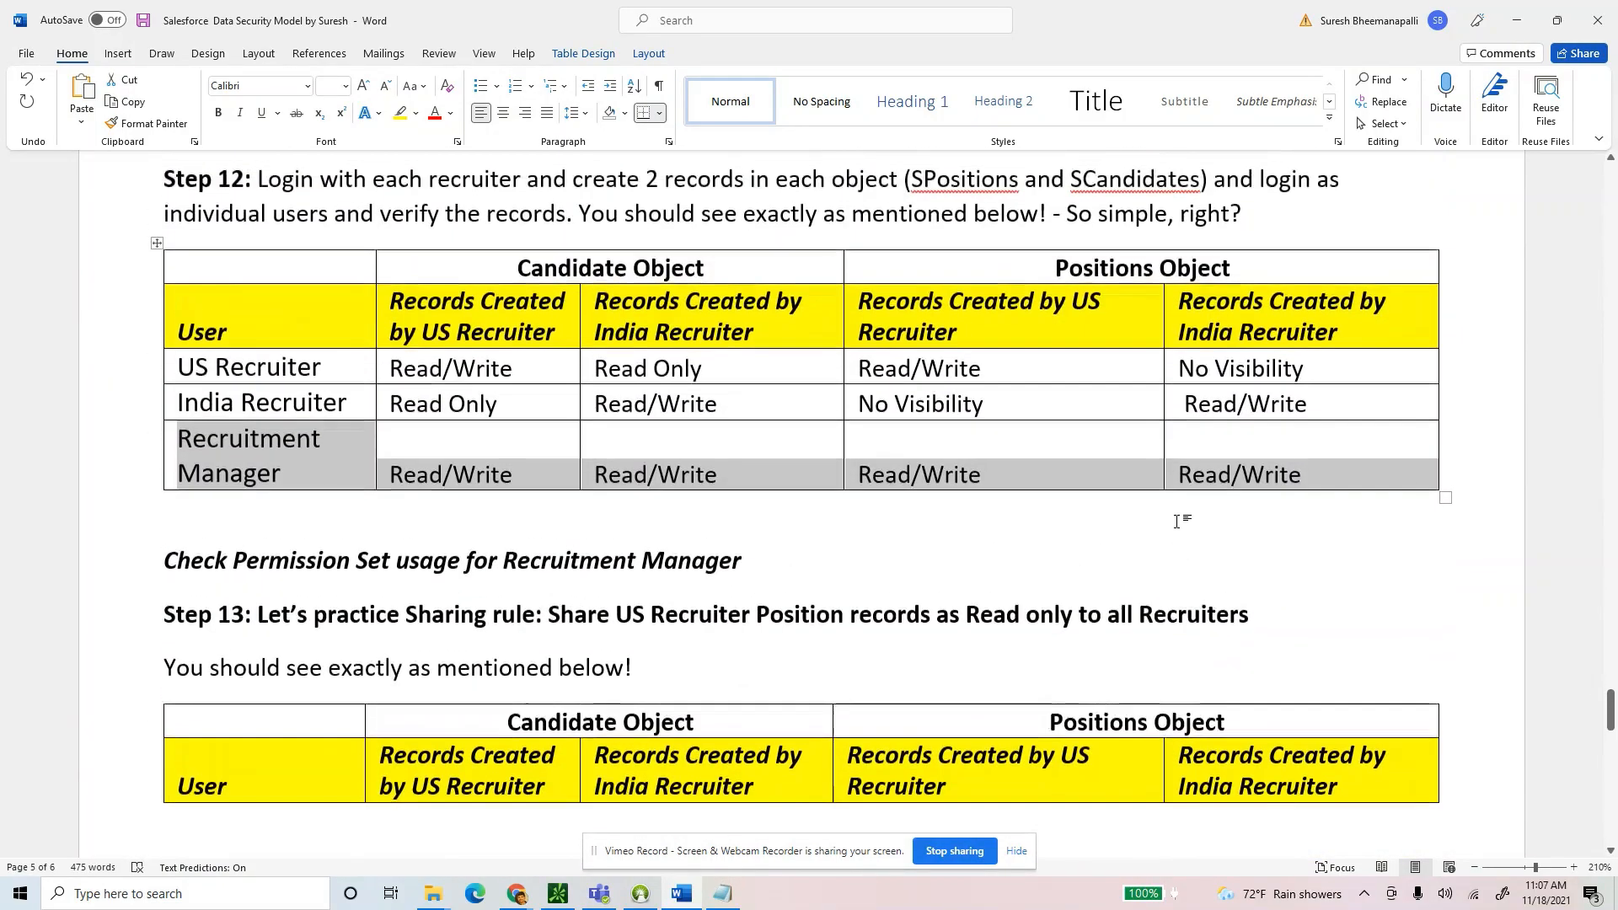
Remove the empty paragraph above the Step 13 sharing-rule heading.
{"action": "left_click", "coordinate": [801, 561]}
{"action": "key", "text": "Return"}
{"action": "key", "text": "Return"}
{"action": "key", "text": "Return"}
{"action": "key", "text": "Return"}
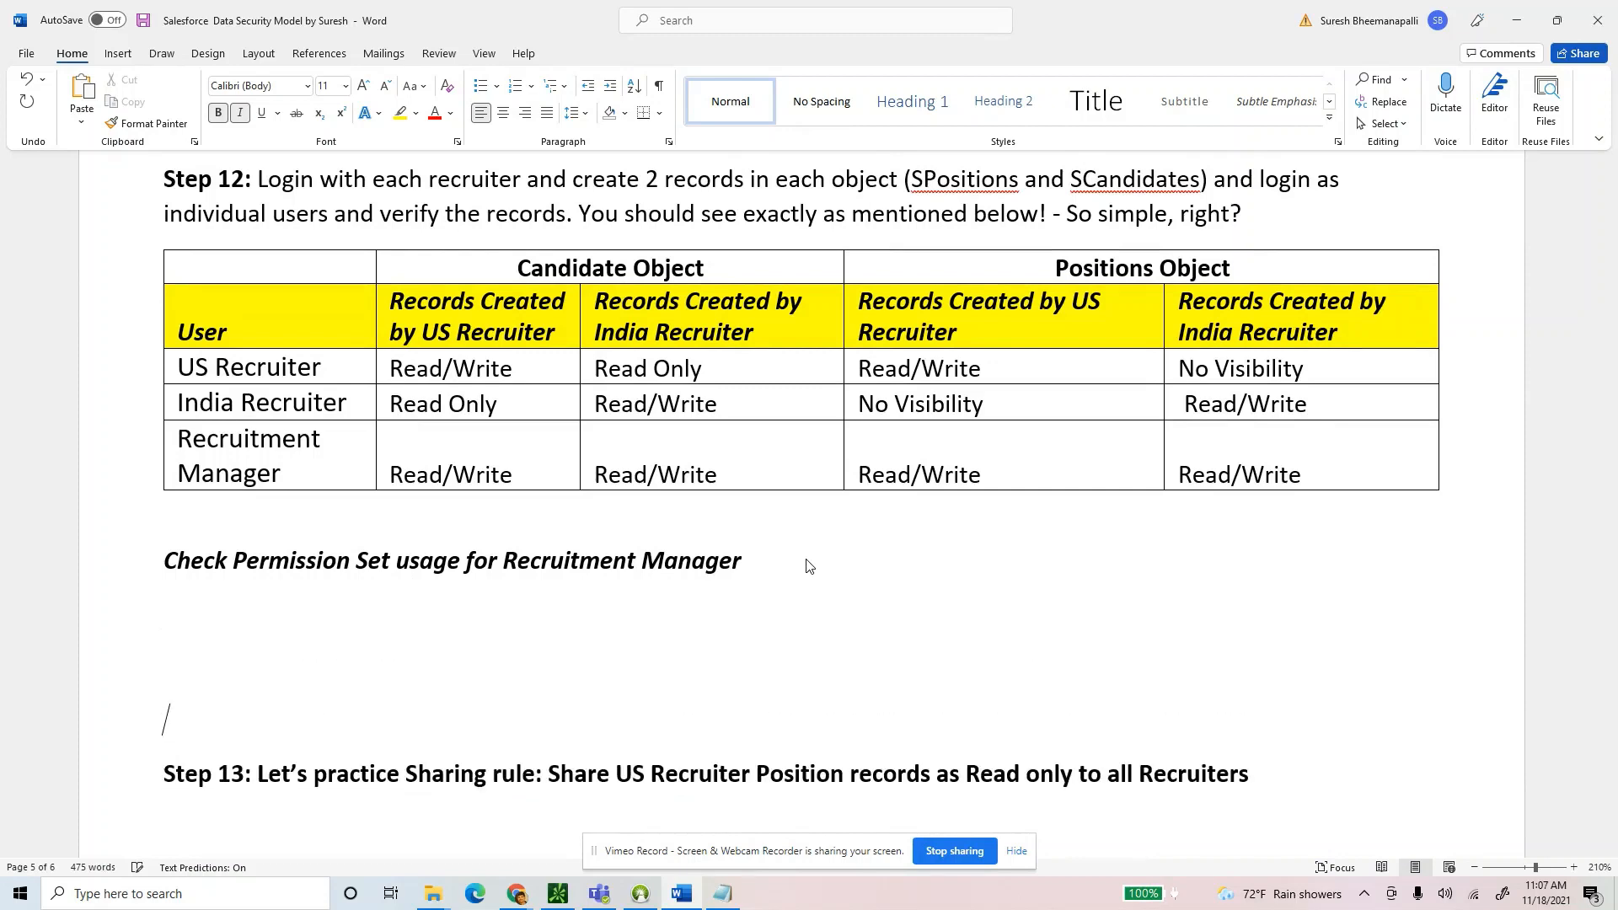
{"action": "scroll", "coordinate": [807, 565], "scroll_direction": "down", "scroll_amount": 3}
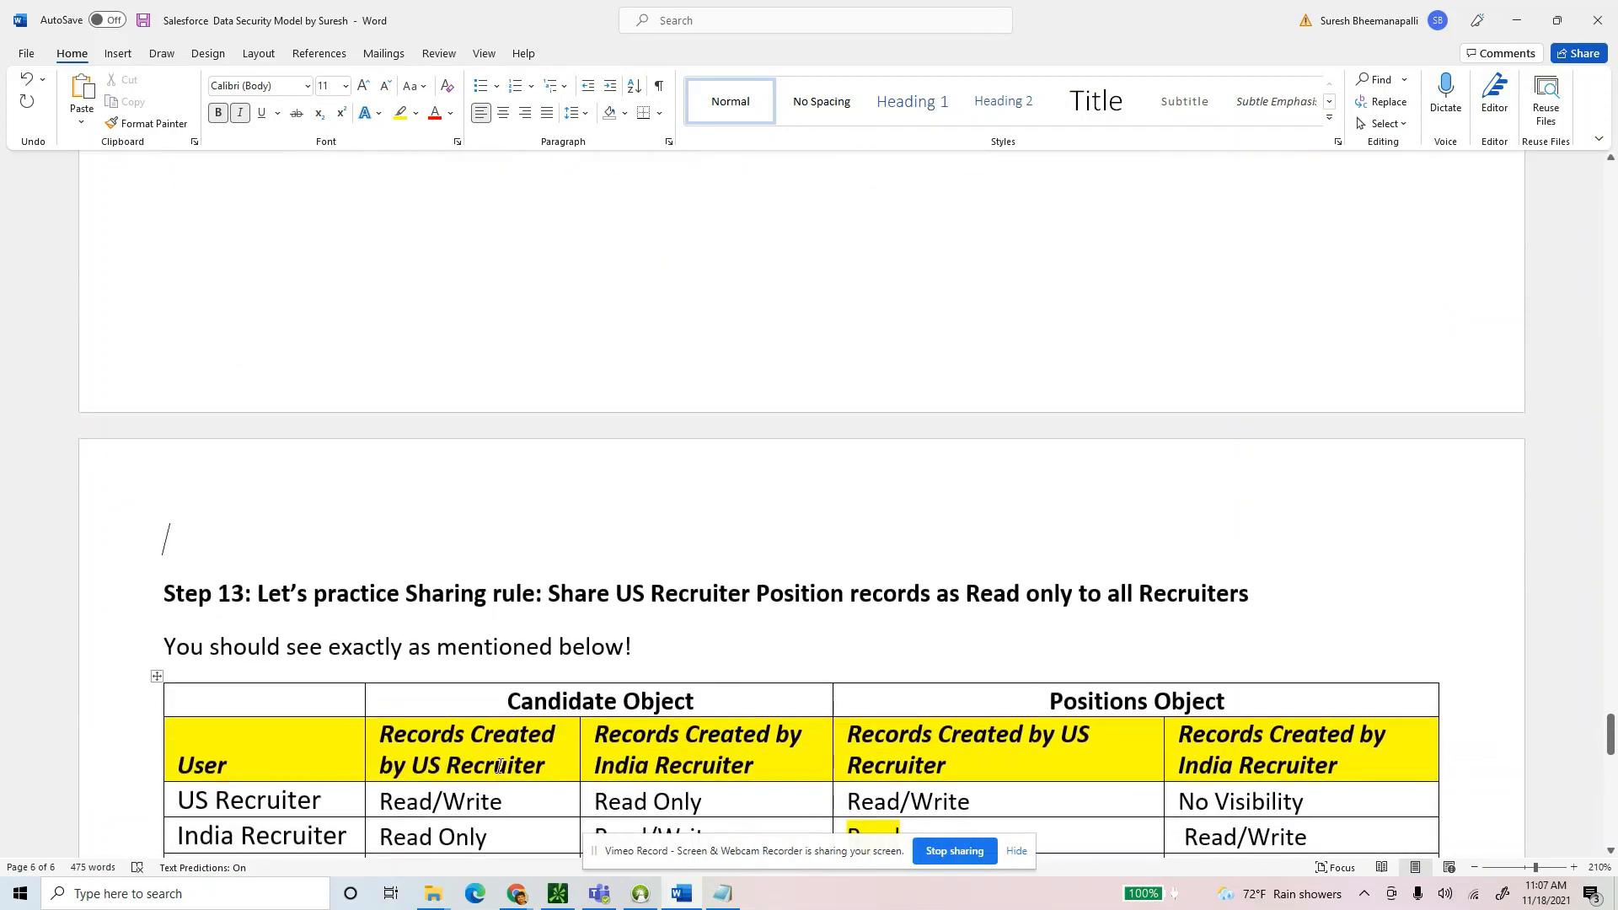
{"action": "key", "text": "Delete"}
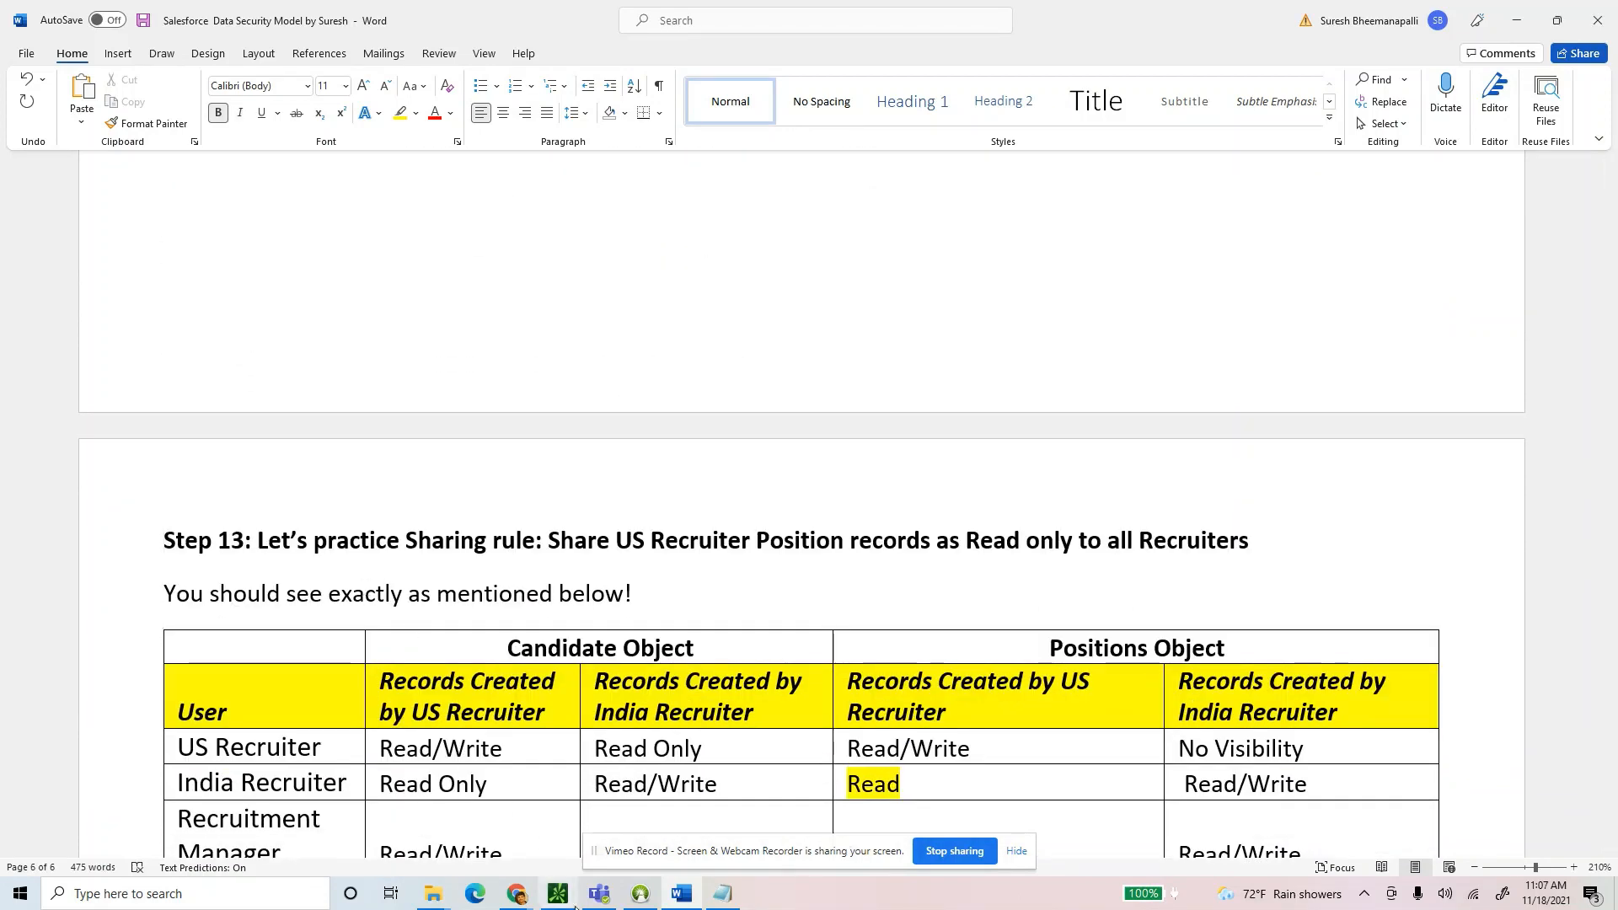
Bring the Salesforce window back to the front.
{"action": "mouse_move", "coordinate": [576, 900]}
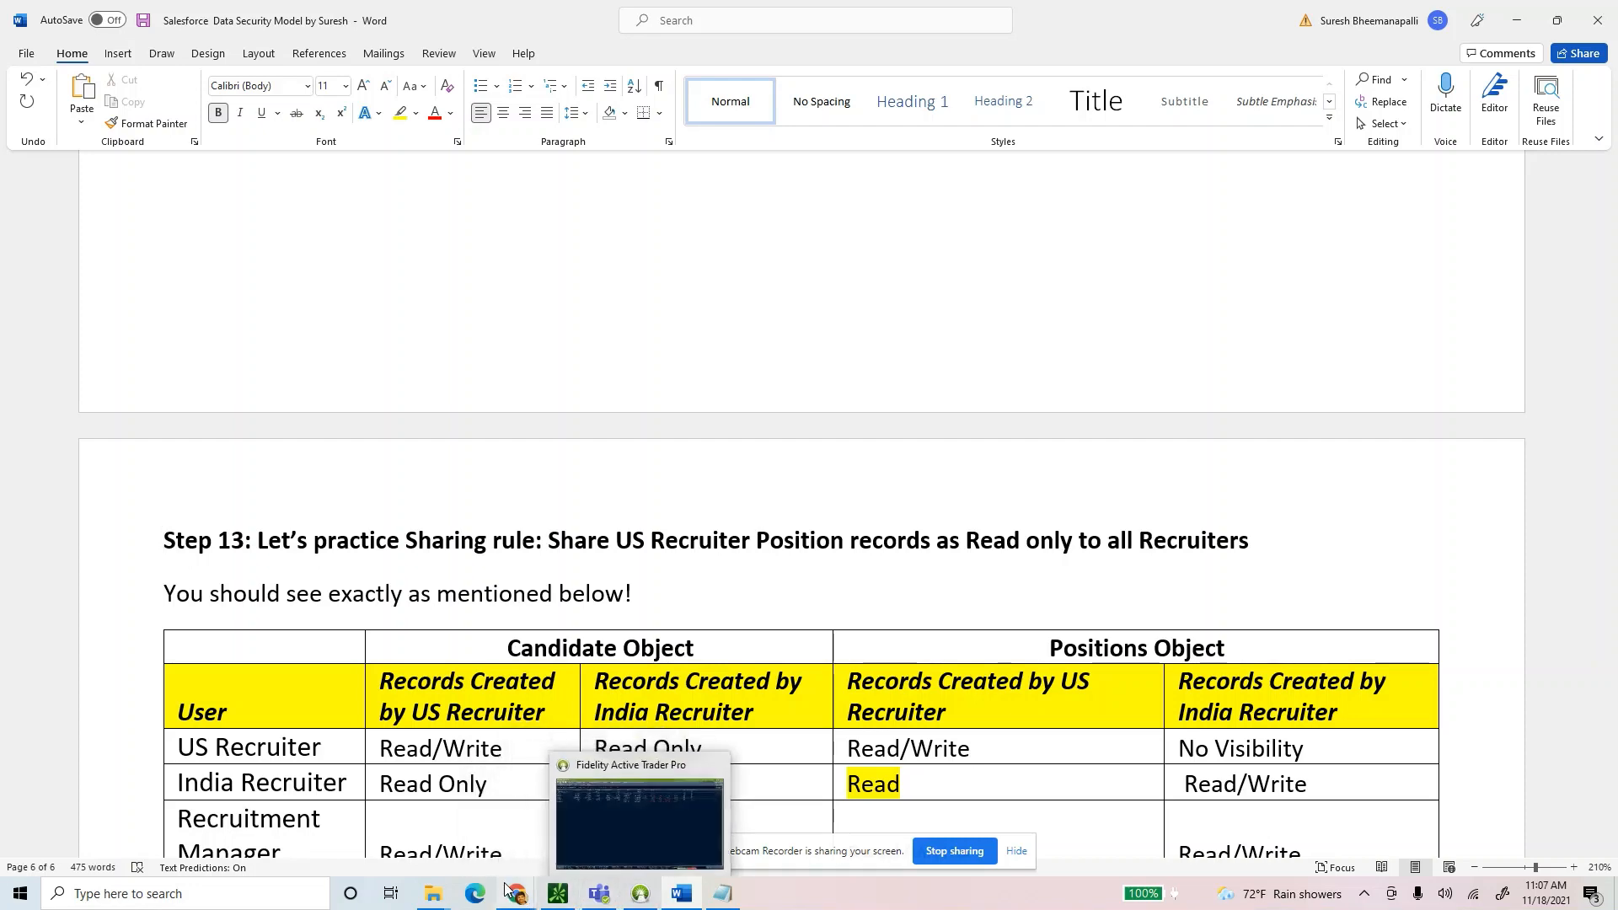
{"action": "mouse_move", "coordinate": [517, 895]}
{"action": "left_click", "coordinate": [464, 847]}
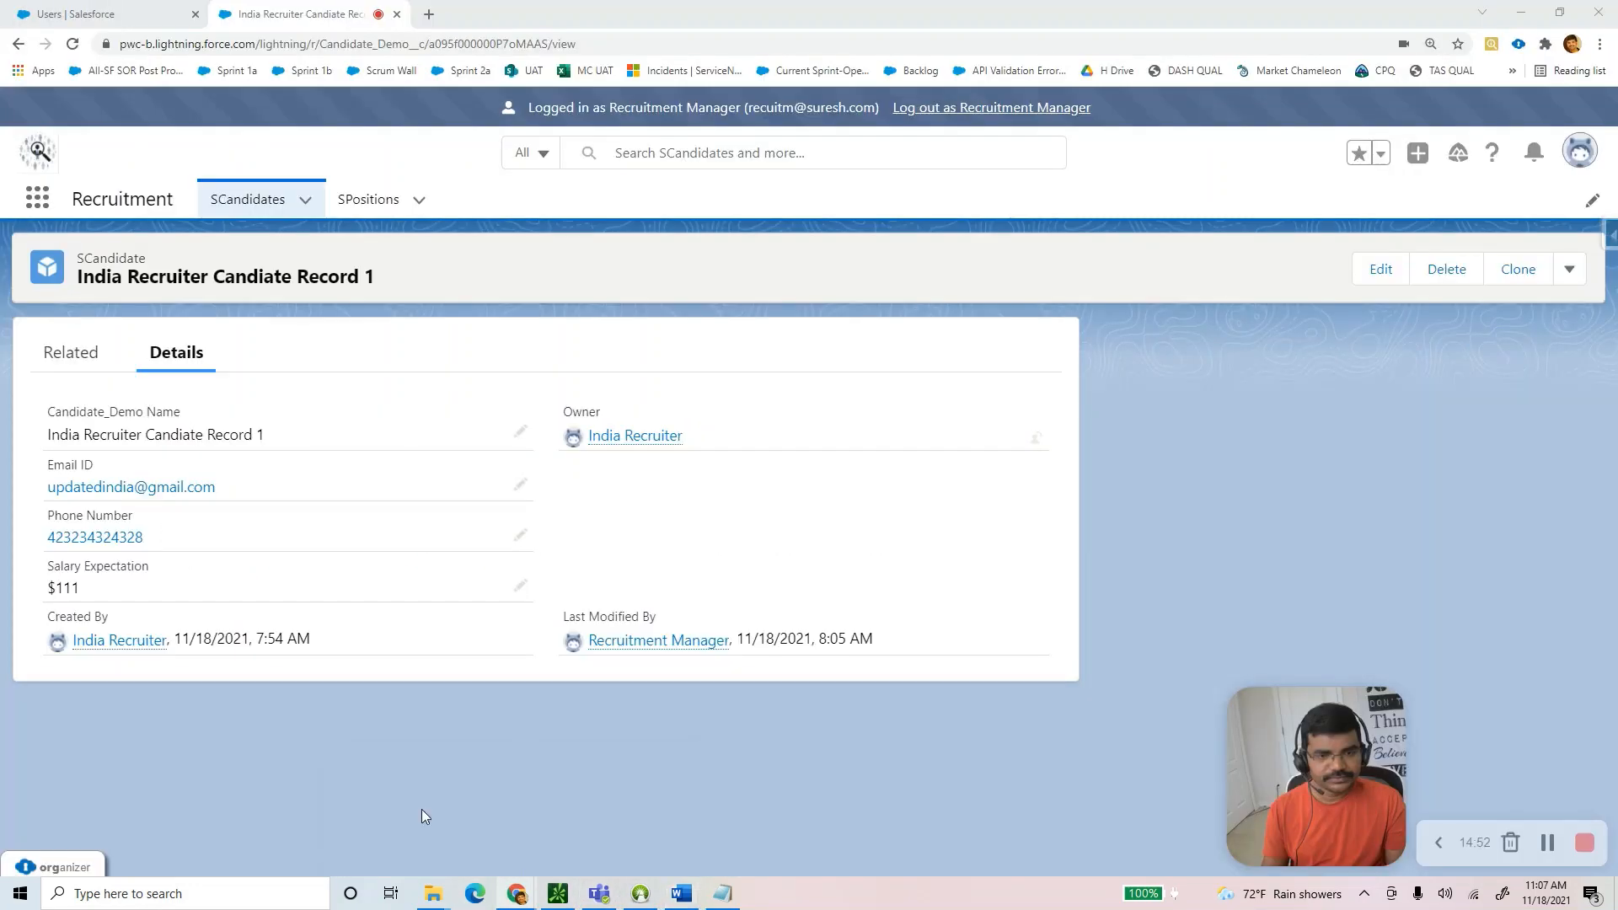
{"action": "left_click", "coordinate": [1559, 858]}
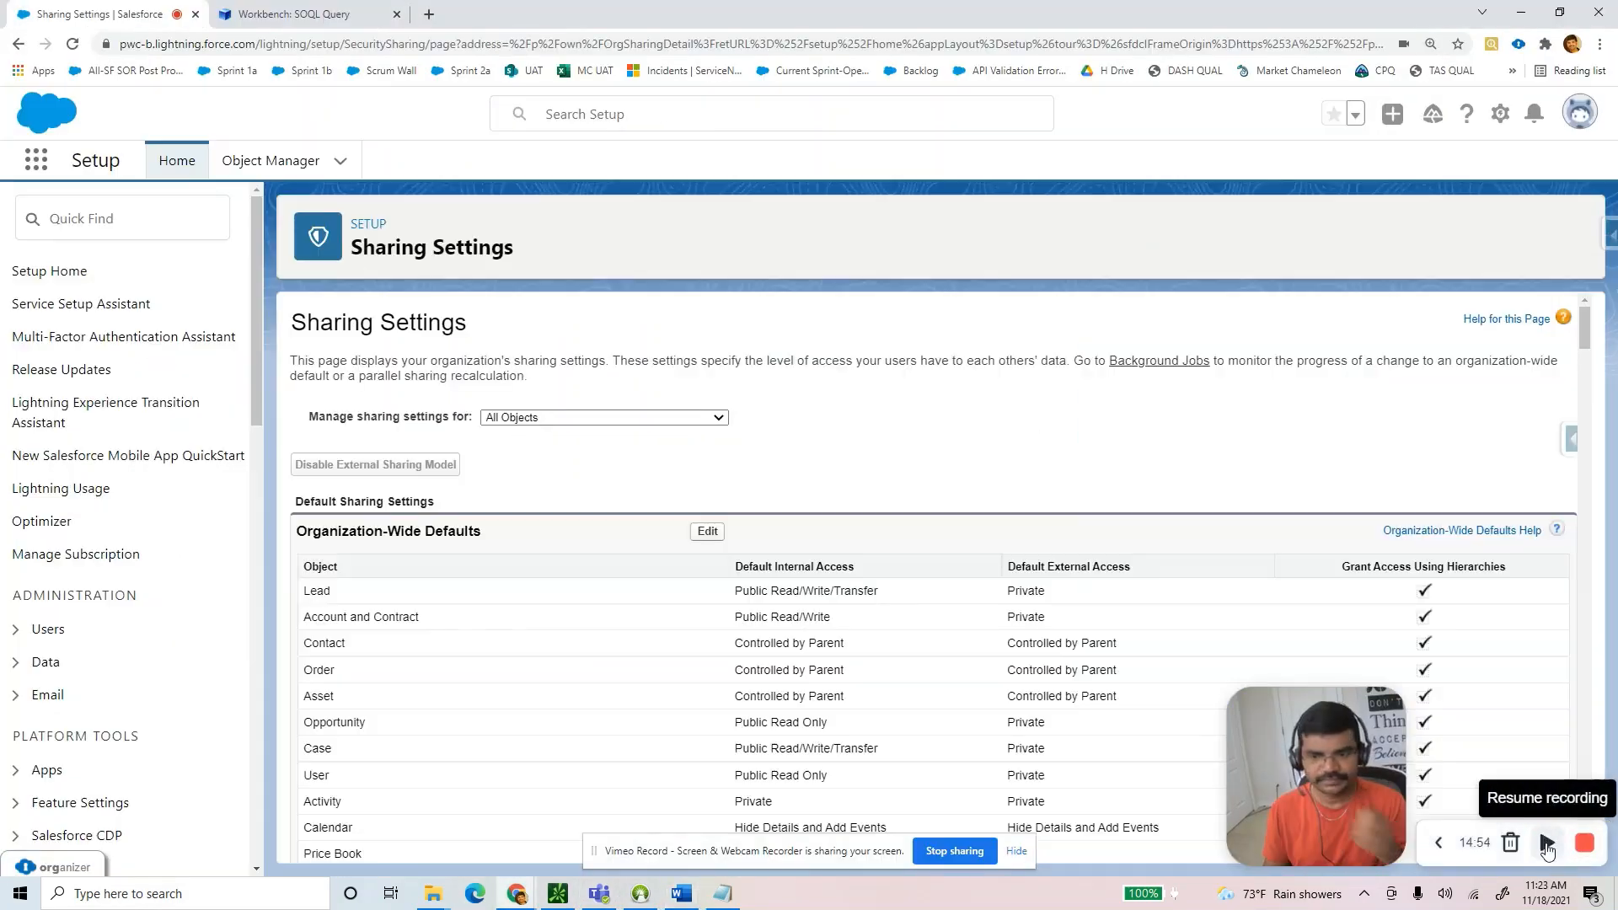
{"action": "left_click", "coordinate": [1547, 845]}
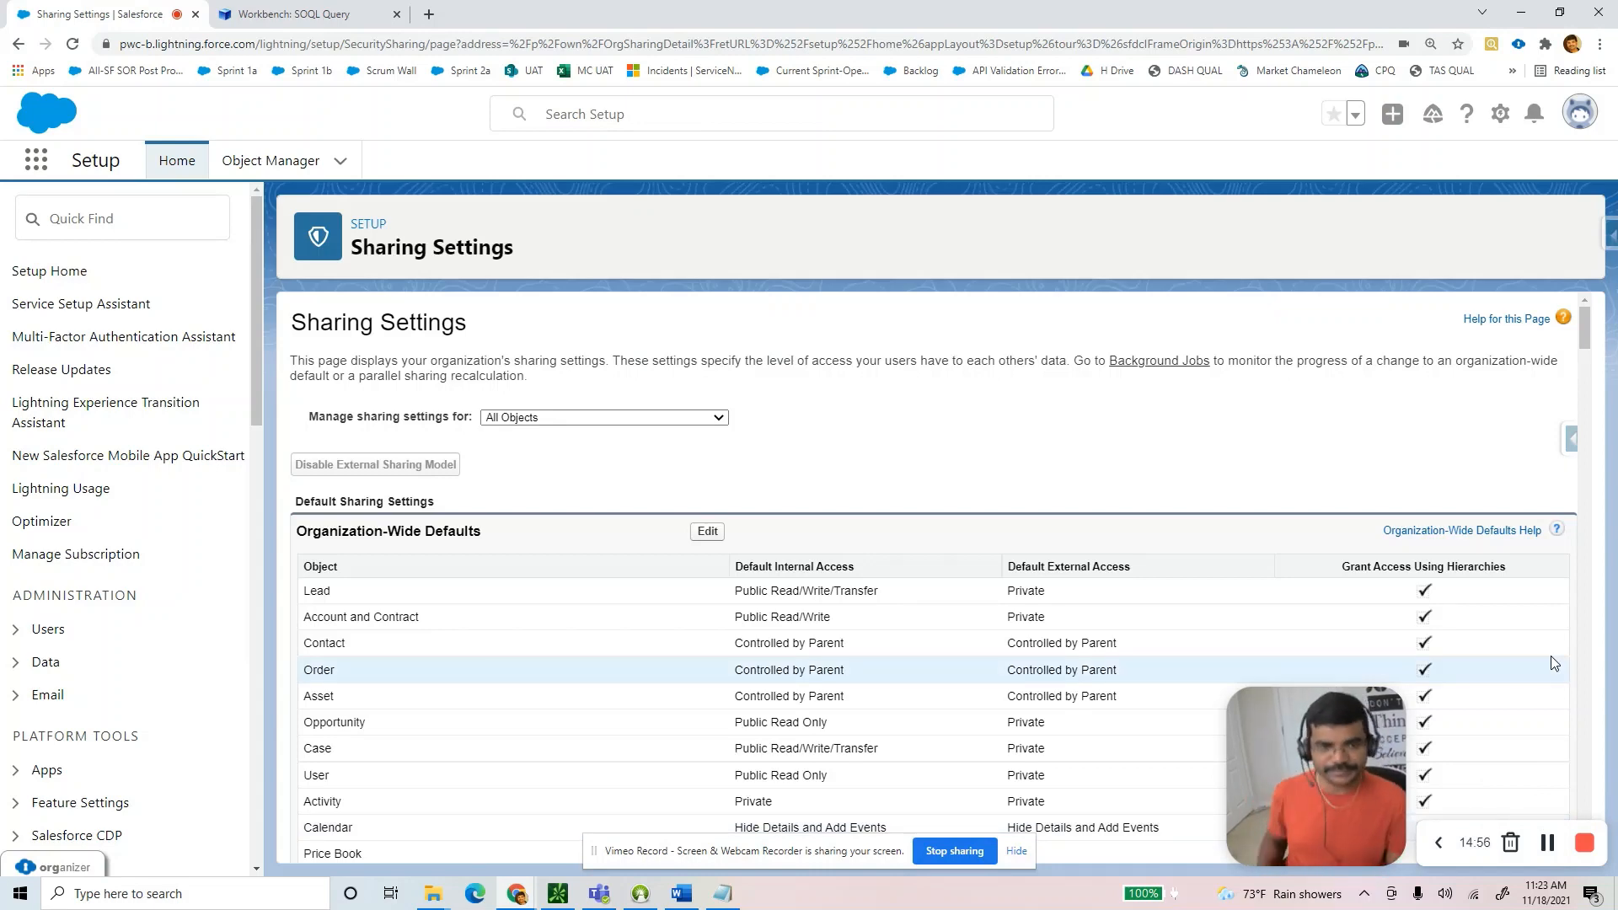
{"action": "left_click", "coordinate": [682, 894]}
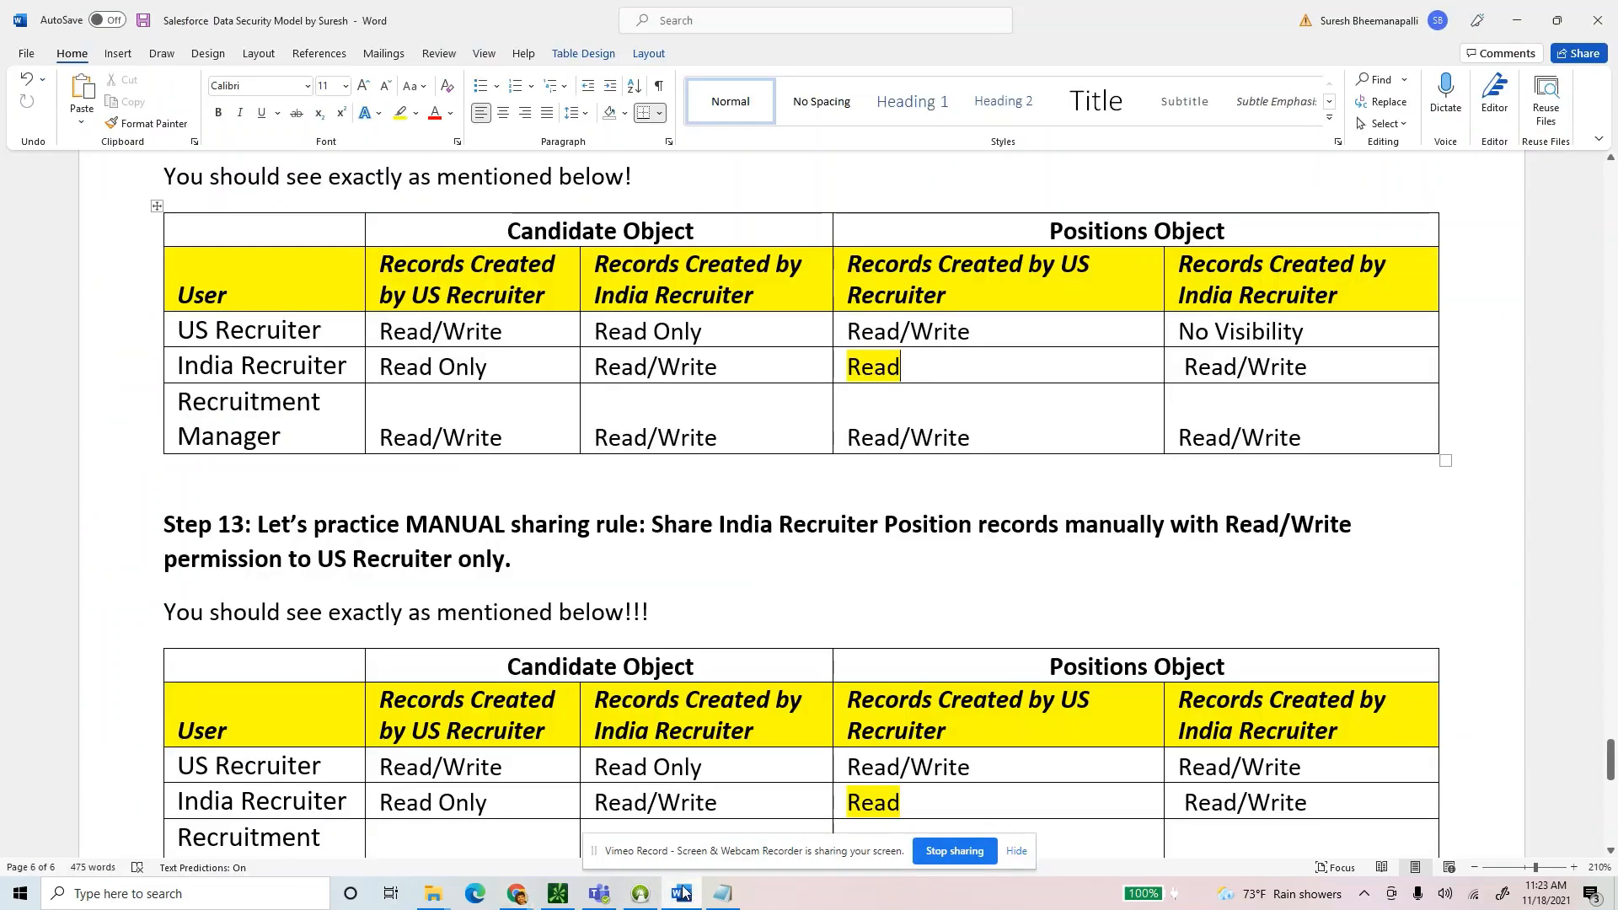
{"action": "scroll", "coordinate": [638, 543], "scroll_direction": "up", "scroll_amount": 1}
{"action": "scroll", "coordinate": [638, 542], "scroll_direction": "up", "scroll_amount": 3}
{"action": "scroll", "coordinate": [631, 556], "scroll_direction": "down", "scroll_amount": 5}
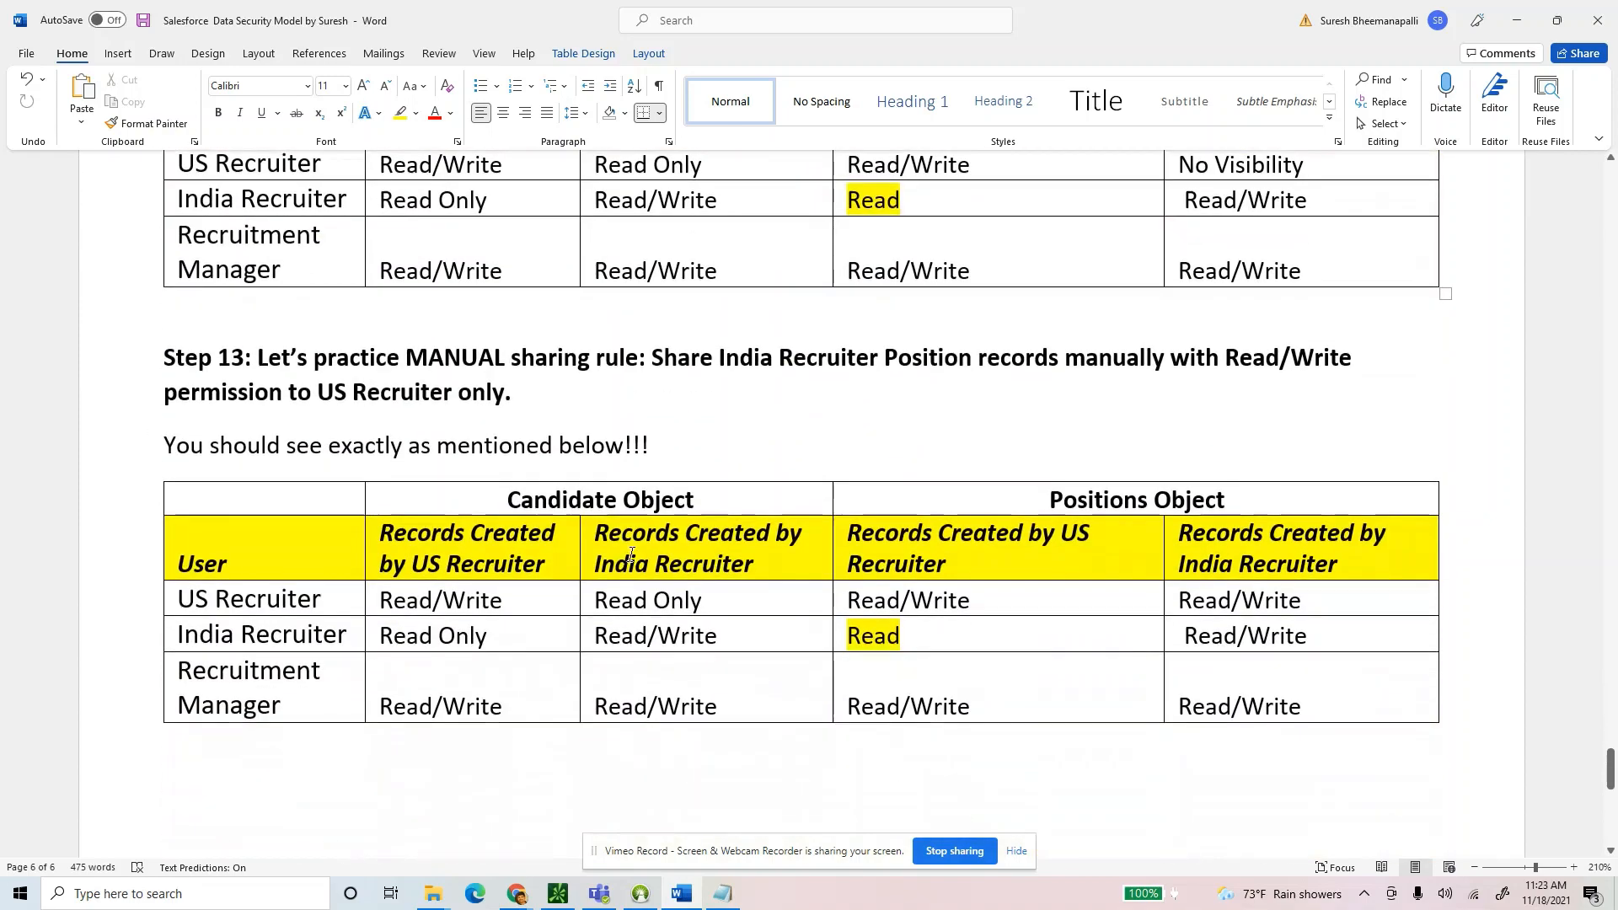
{"action": "scroll", "coordinate": [541, 421], "scroll_direction": "up", "scroll_amount": 8}
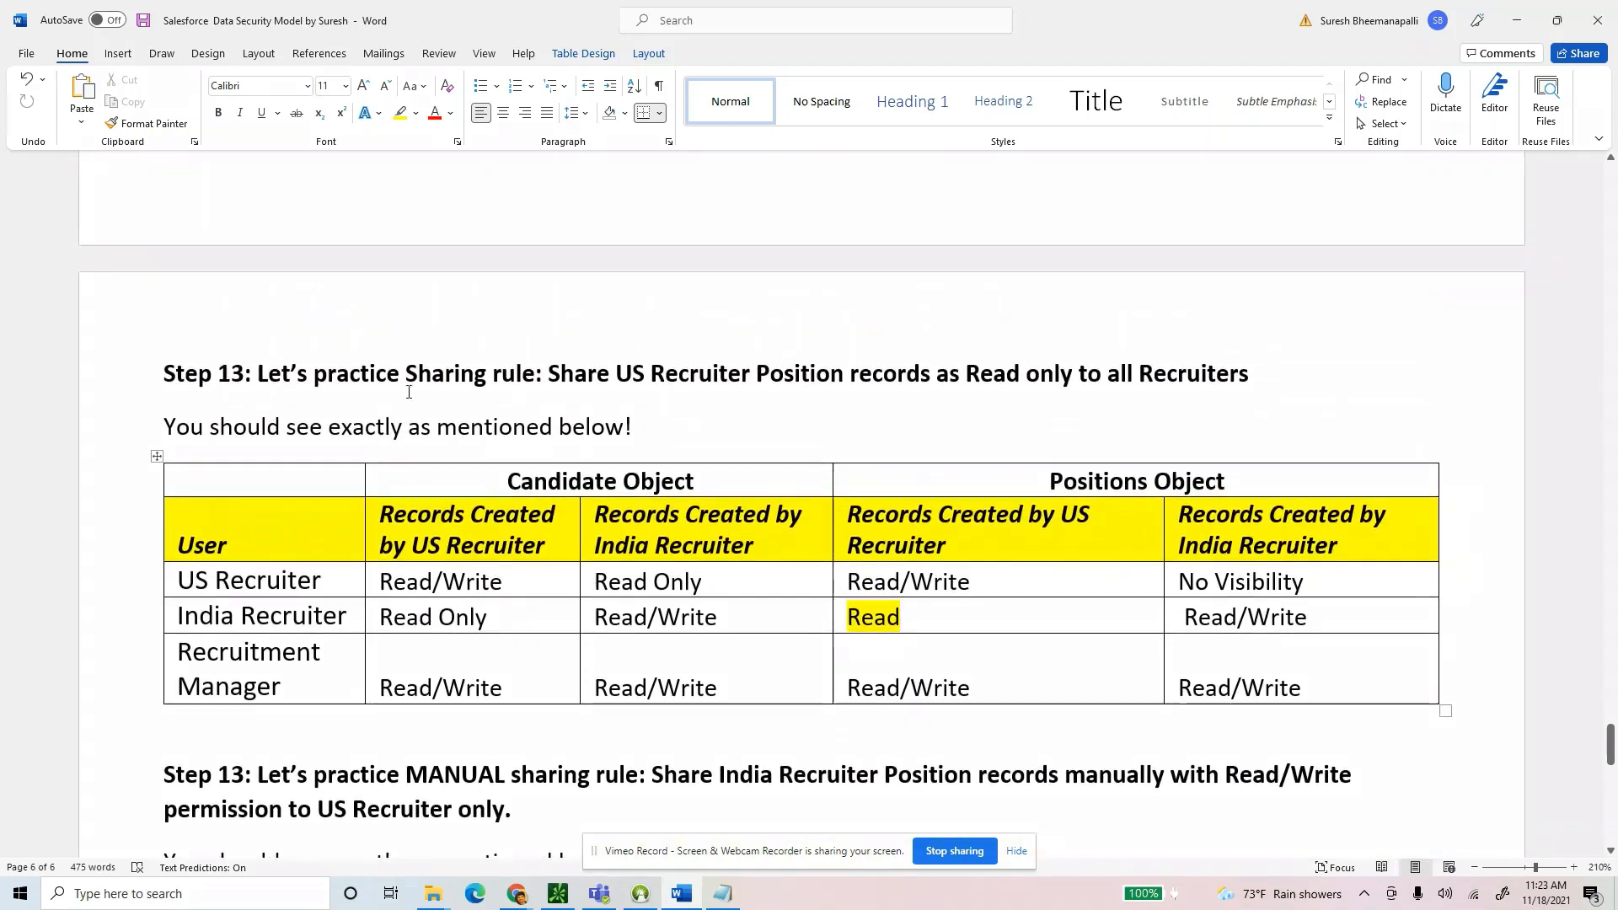
{"action": "scroll", "coordinate": [283, 374], "scroll_direction": "up", "scroll_amount": 20}
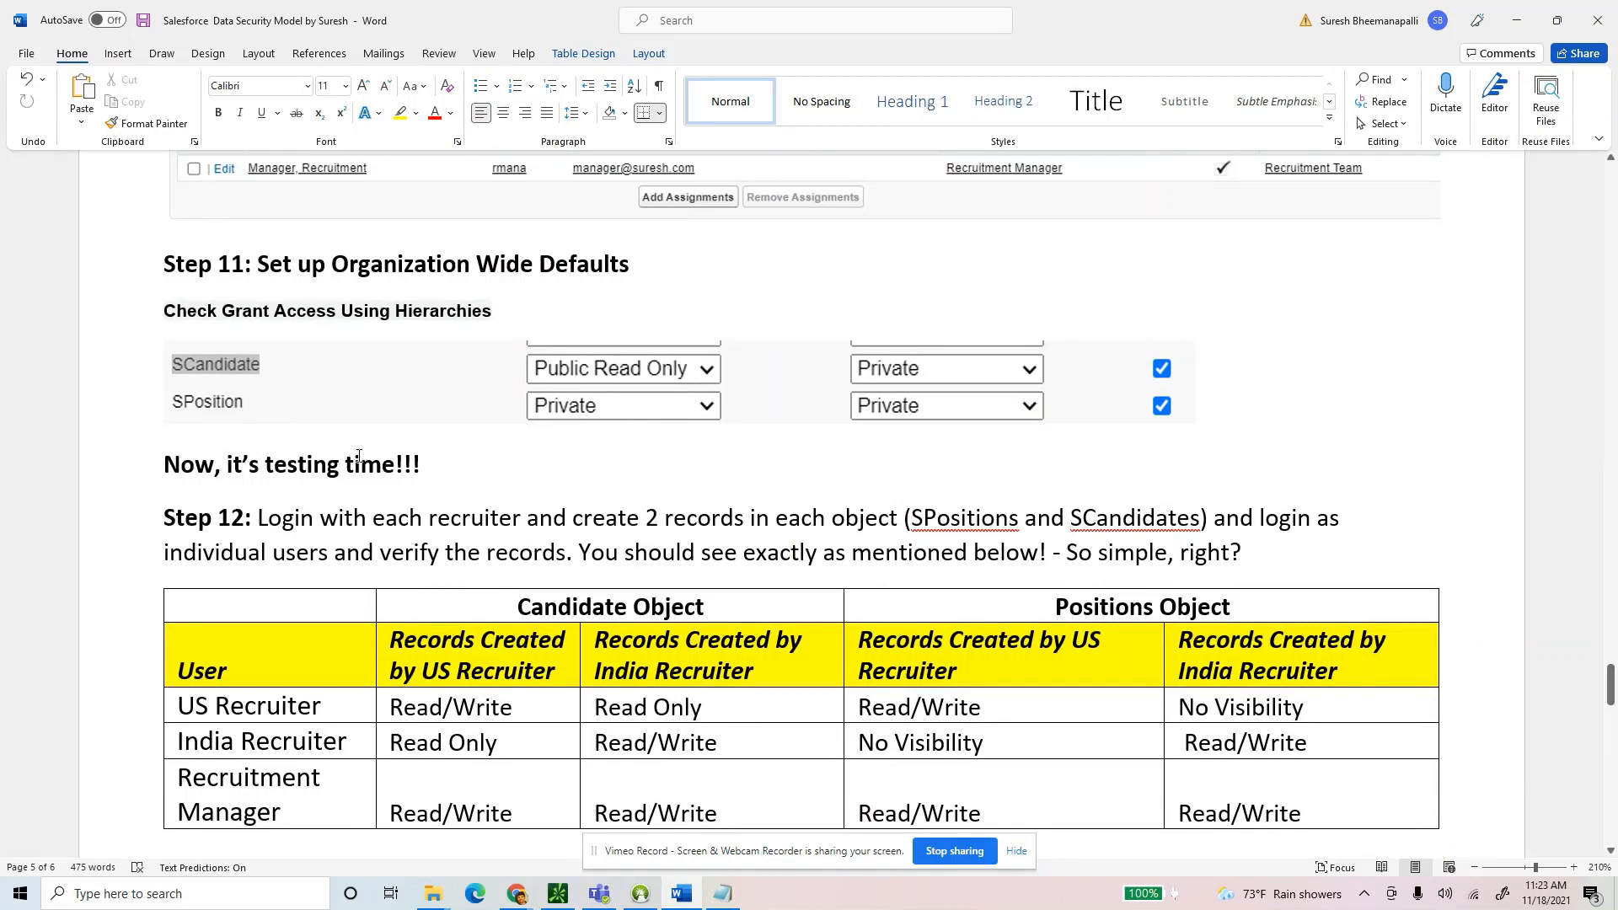
{"action": "scroll", "coordinate": [379, 472], "scroll_direction": "down", "scroll_amount": 3}
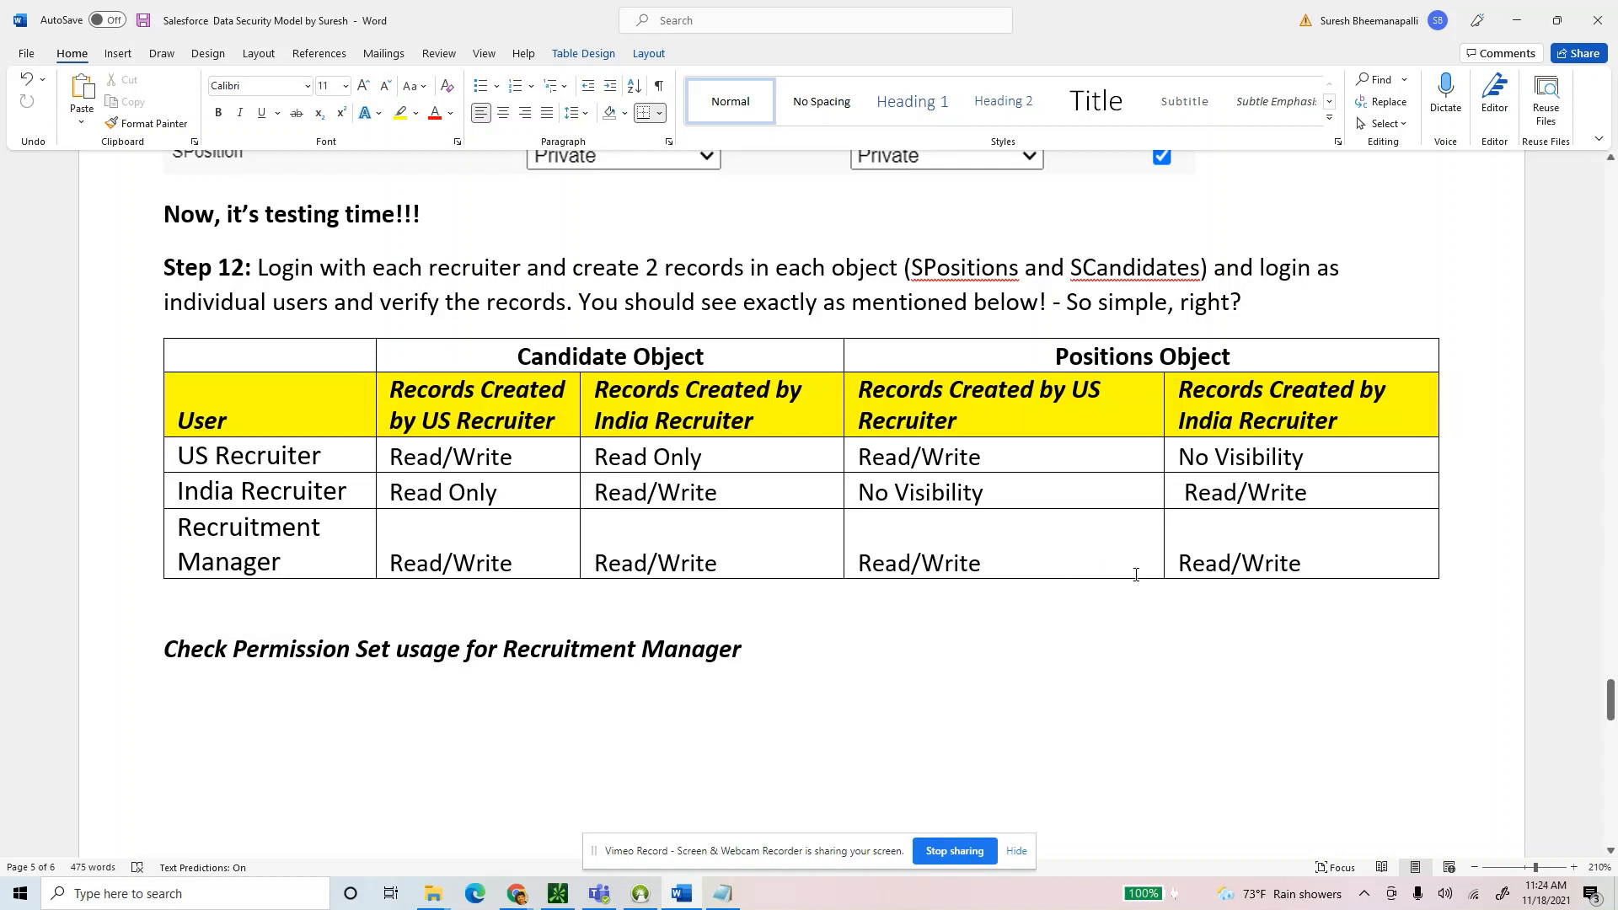
{"action": "left_click_drag", "start_coordinate": [1004, 497], "coordinate": [856, 495]}
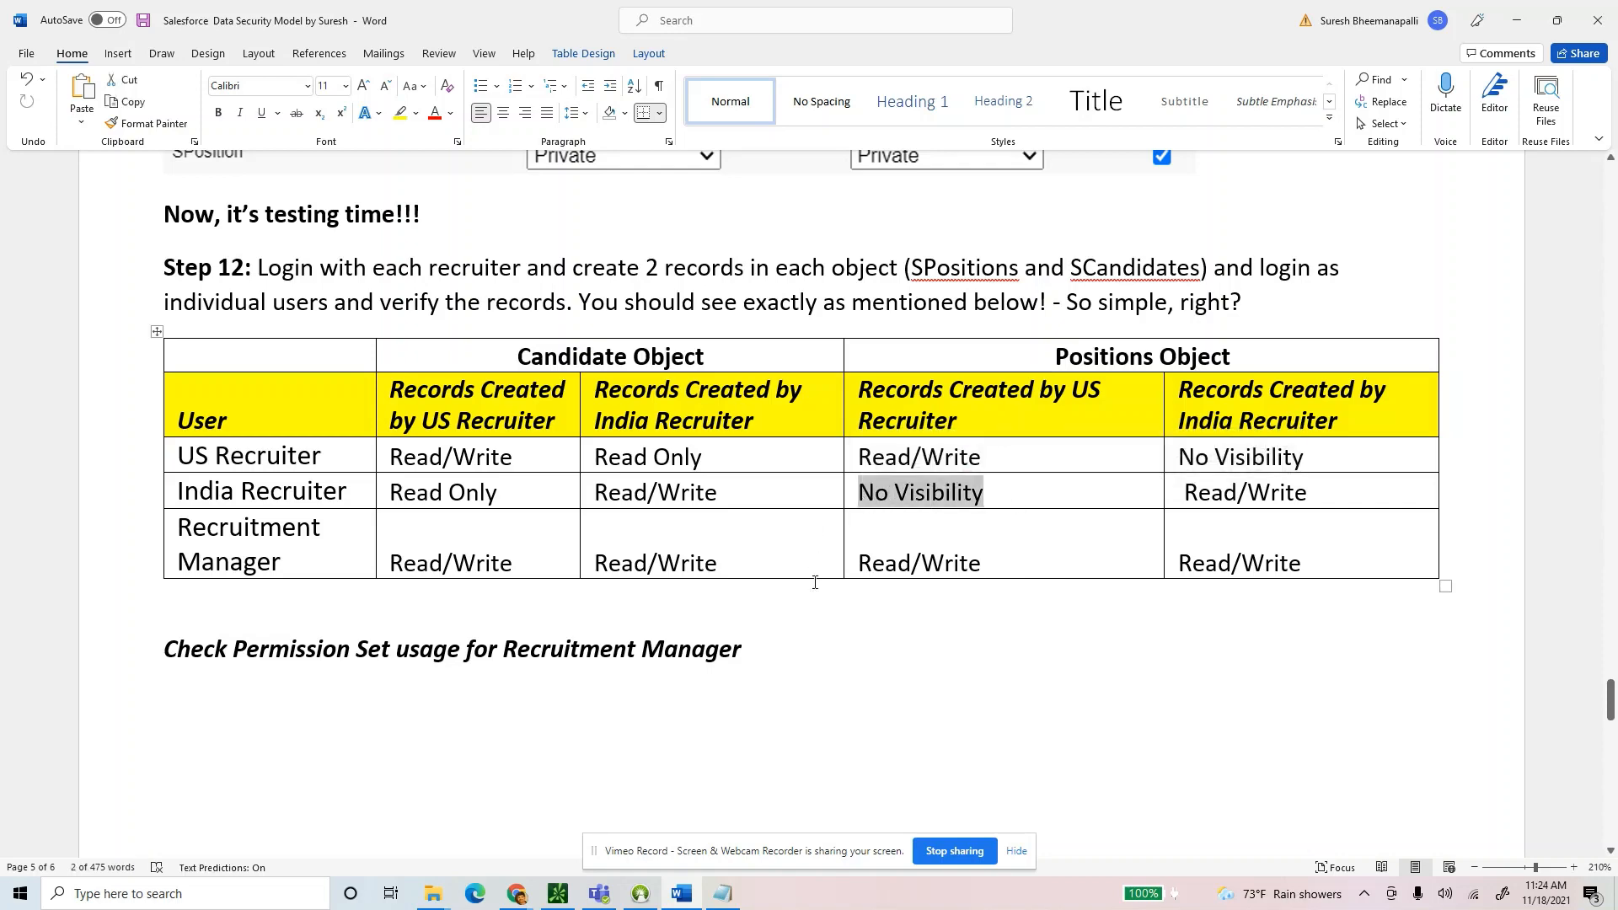
{"action": "scroll", "coordinate": [823, 573], "scroll_direction": "down", "scroll_amount": 12}
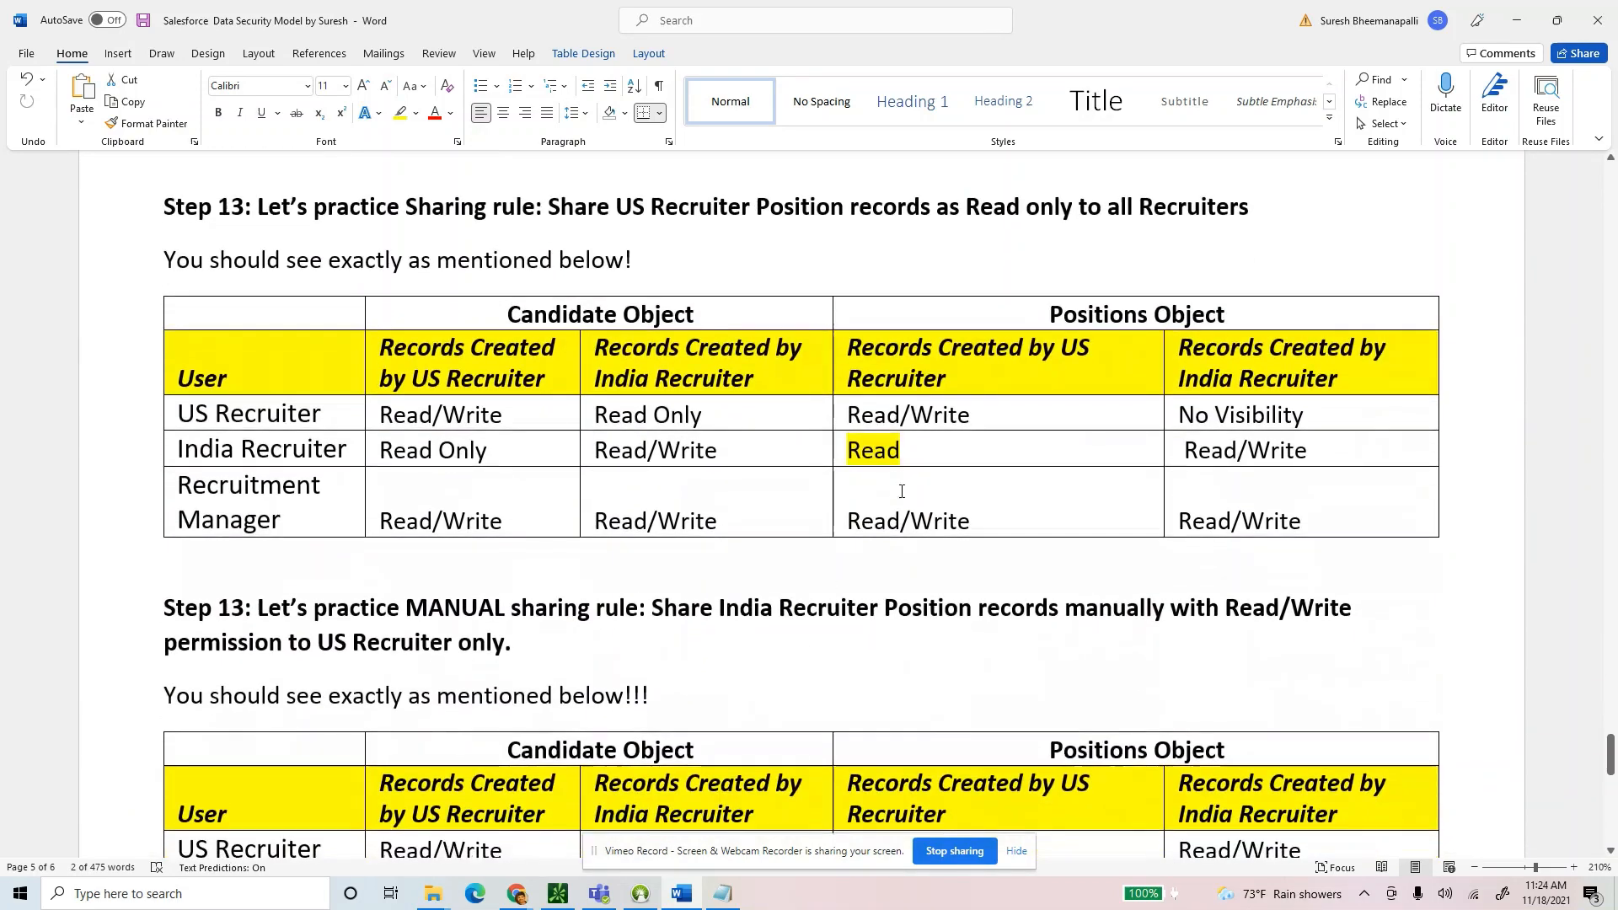
{"action": "double_click", "coordinate": [894, 464]}
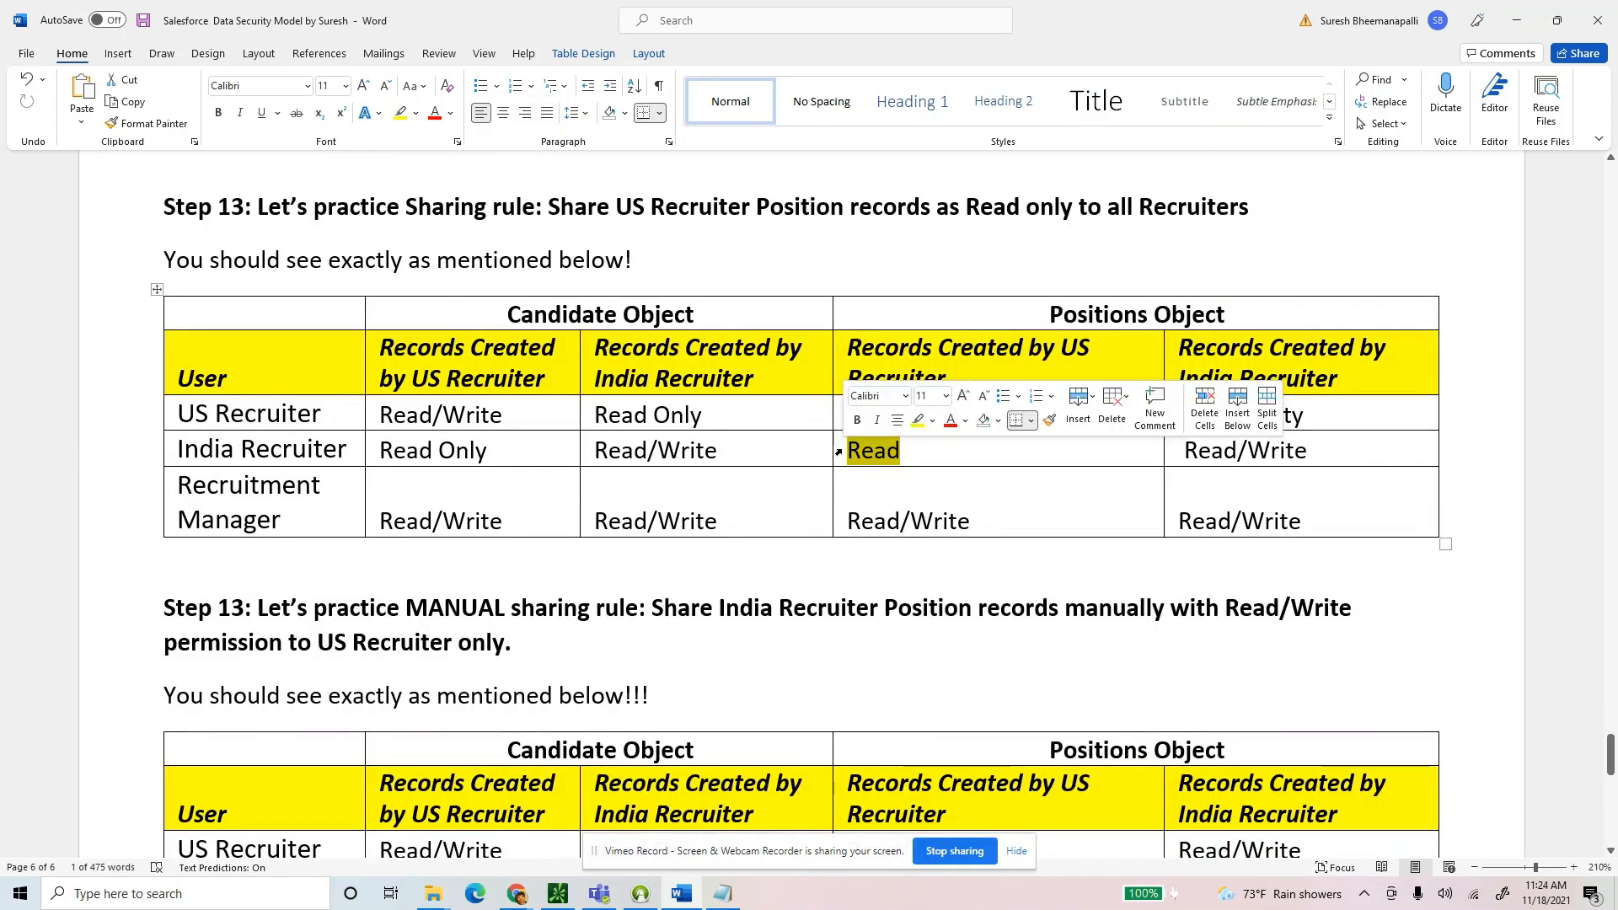
{"action": "left_click", "coordinate": [908, 455]}
{"action": "double_click", "coordinate": [854, 455]}
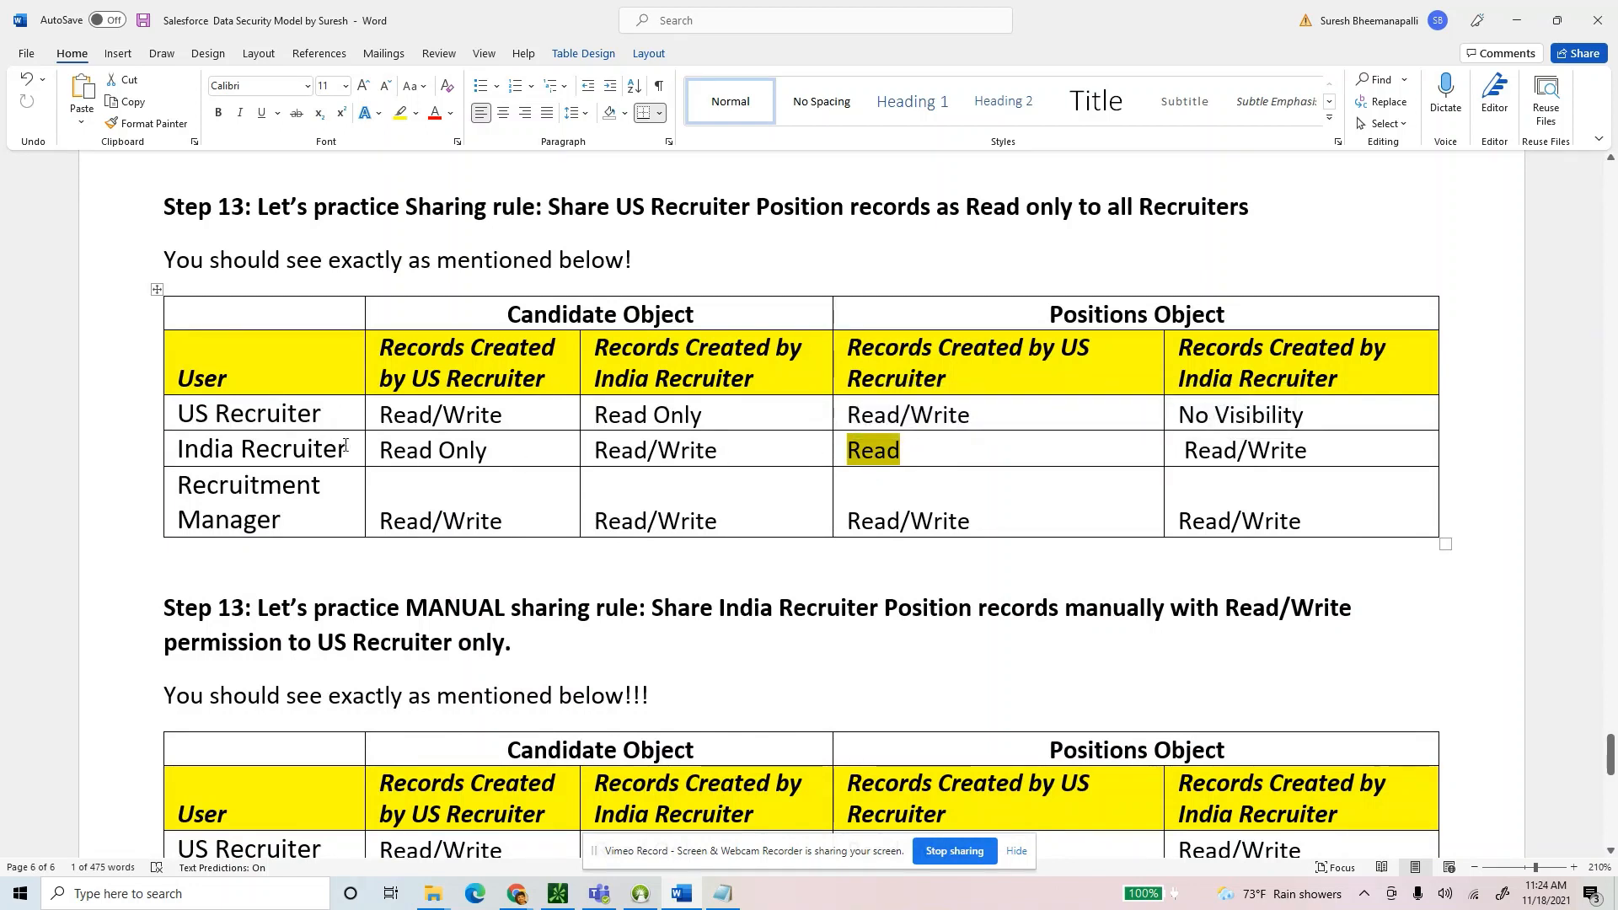
{"action": "left_click_drag", "start_coordinate": [345, 445], "coordinate": [175, 448]}
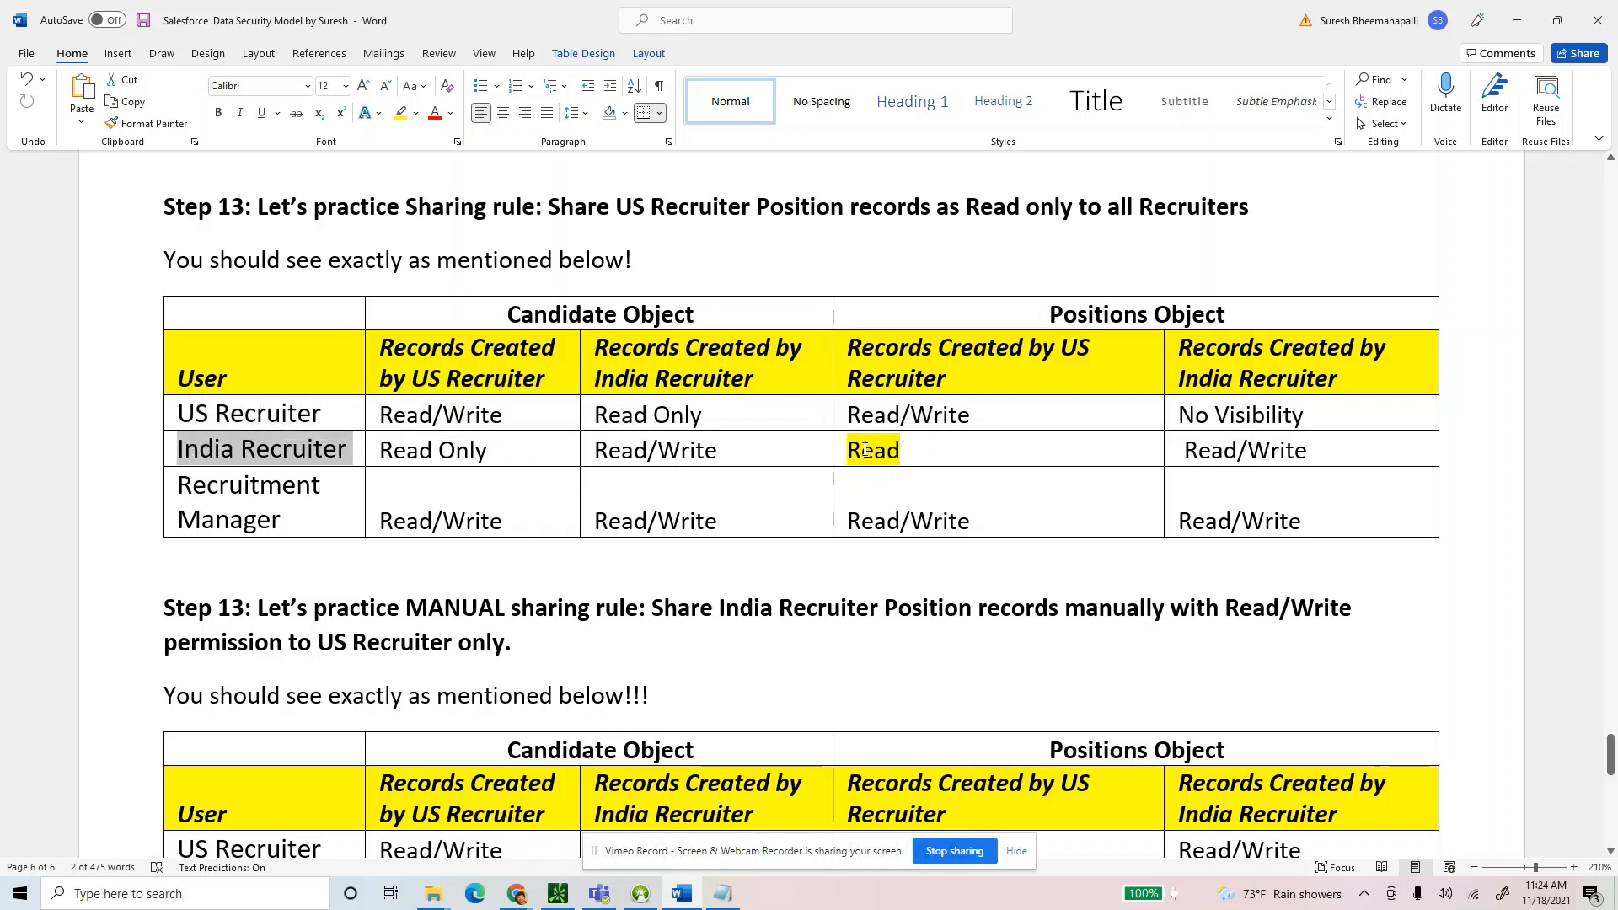
{"action": "double_click", "coordinate": [866, 449]}
{"action": "scroll", "coordinate": [957, 485], "scroll_direction": "up", "scroll_amount": 1}
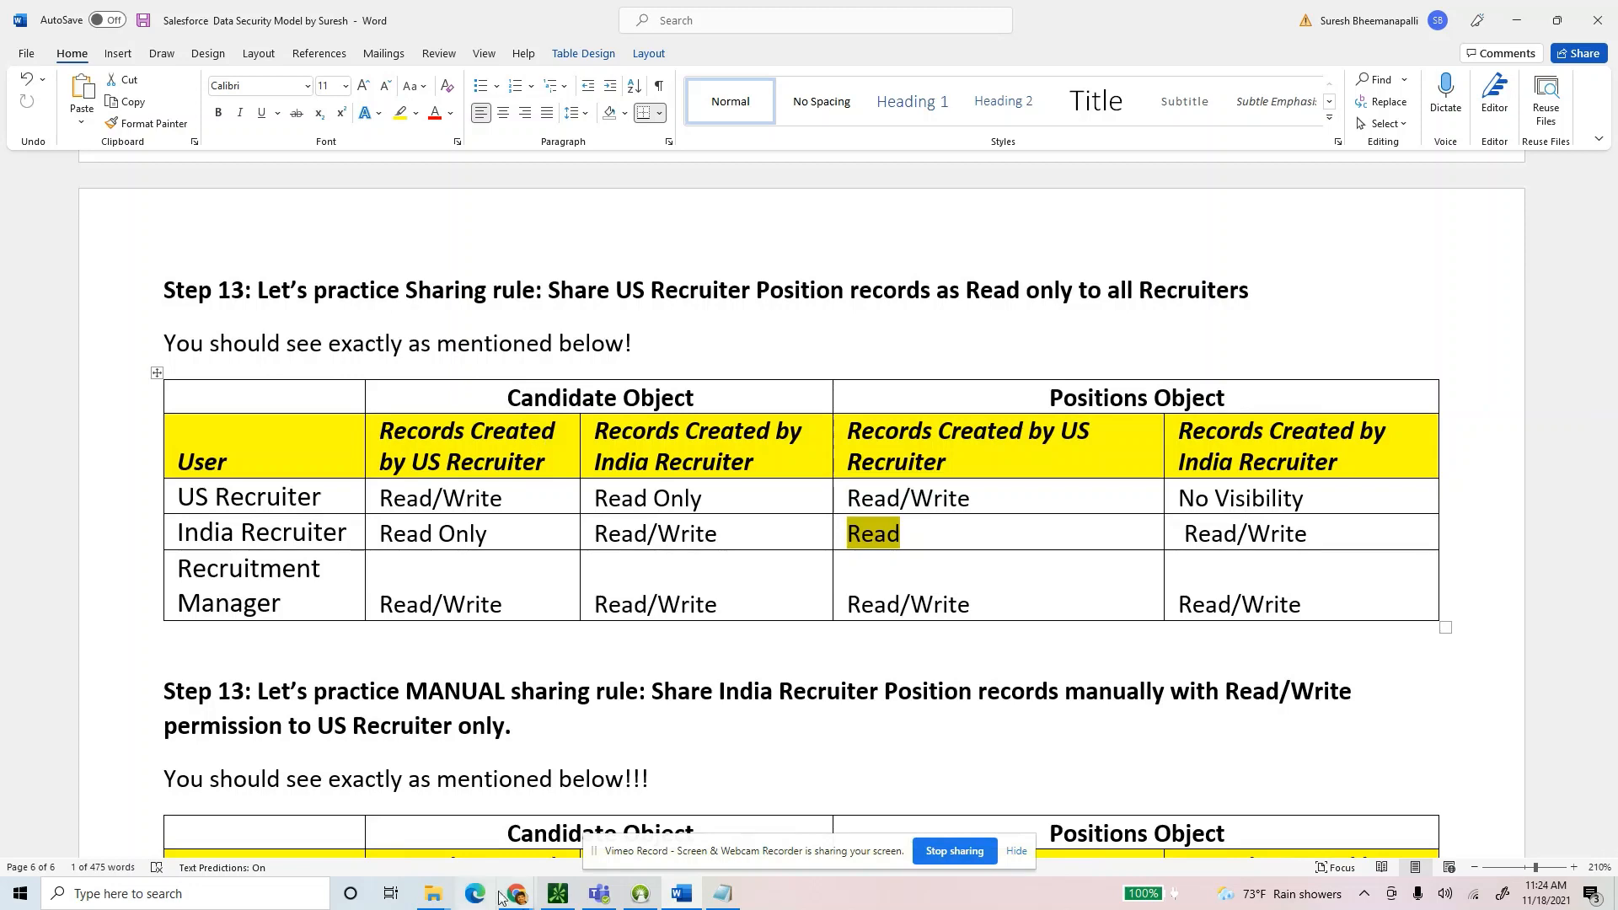
{"action": "left_click", "coordinate": [425, 801]}
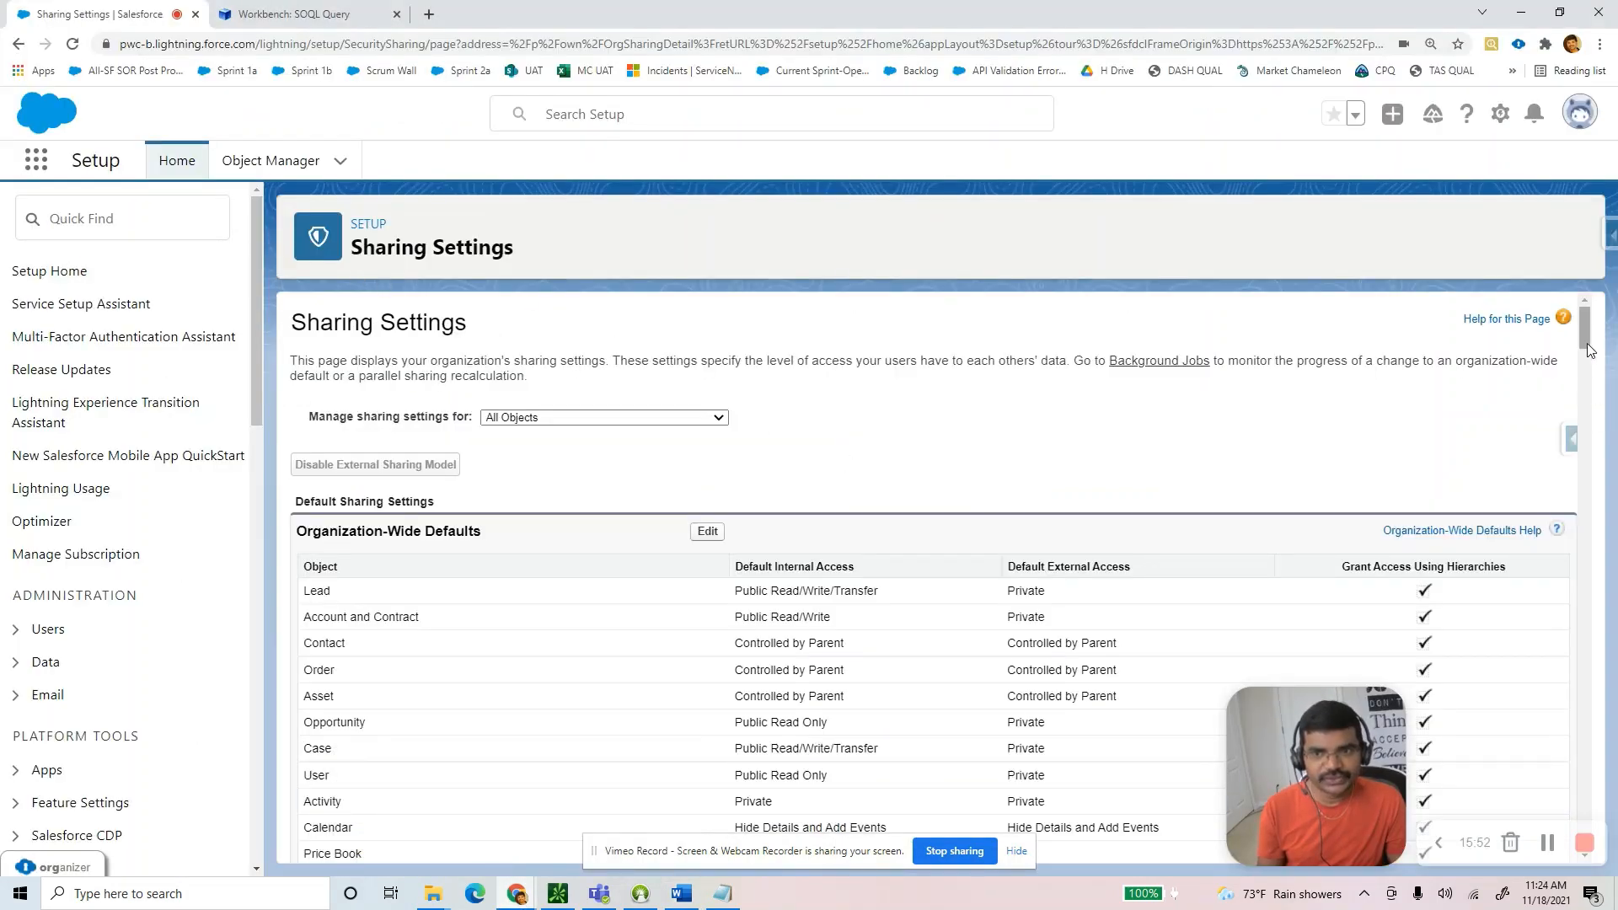
Scroll Sharing Settings down to SPosition Sharing Rules and highlight its heading.
{"action": "left_click_drag", "start_coordinate": [1585, 333], "coordinate": [1545, 841]}
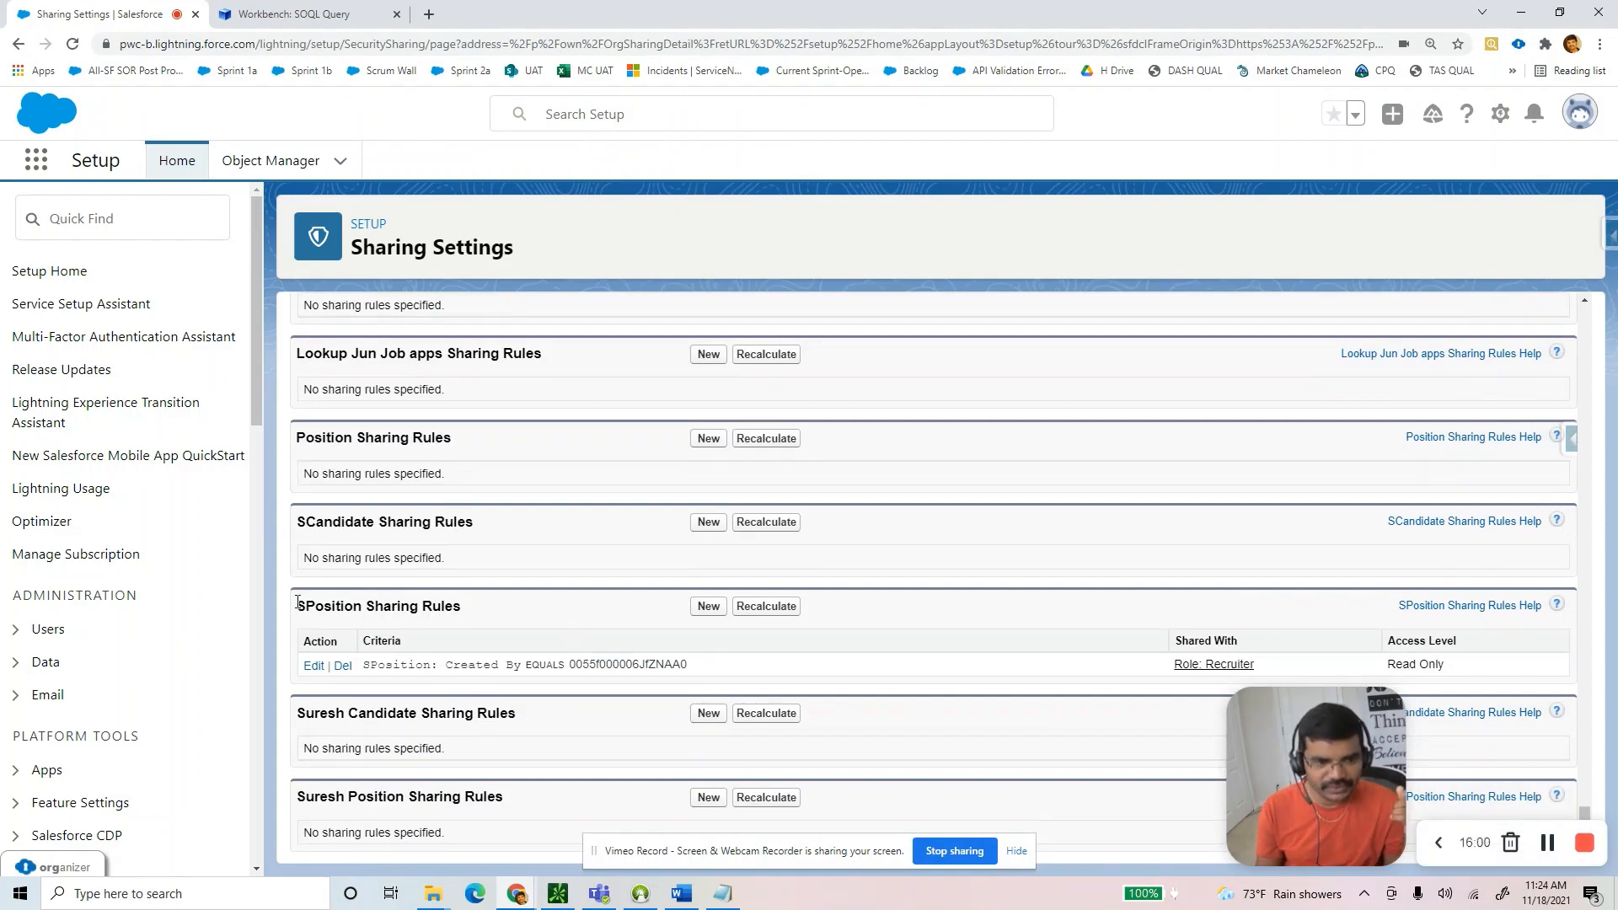
{"action": "left_click_drag", "start_coordinate": [317, 605], "coordinate": [472, 620]}
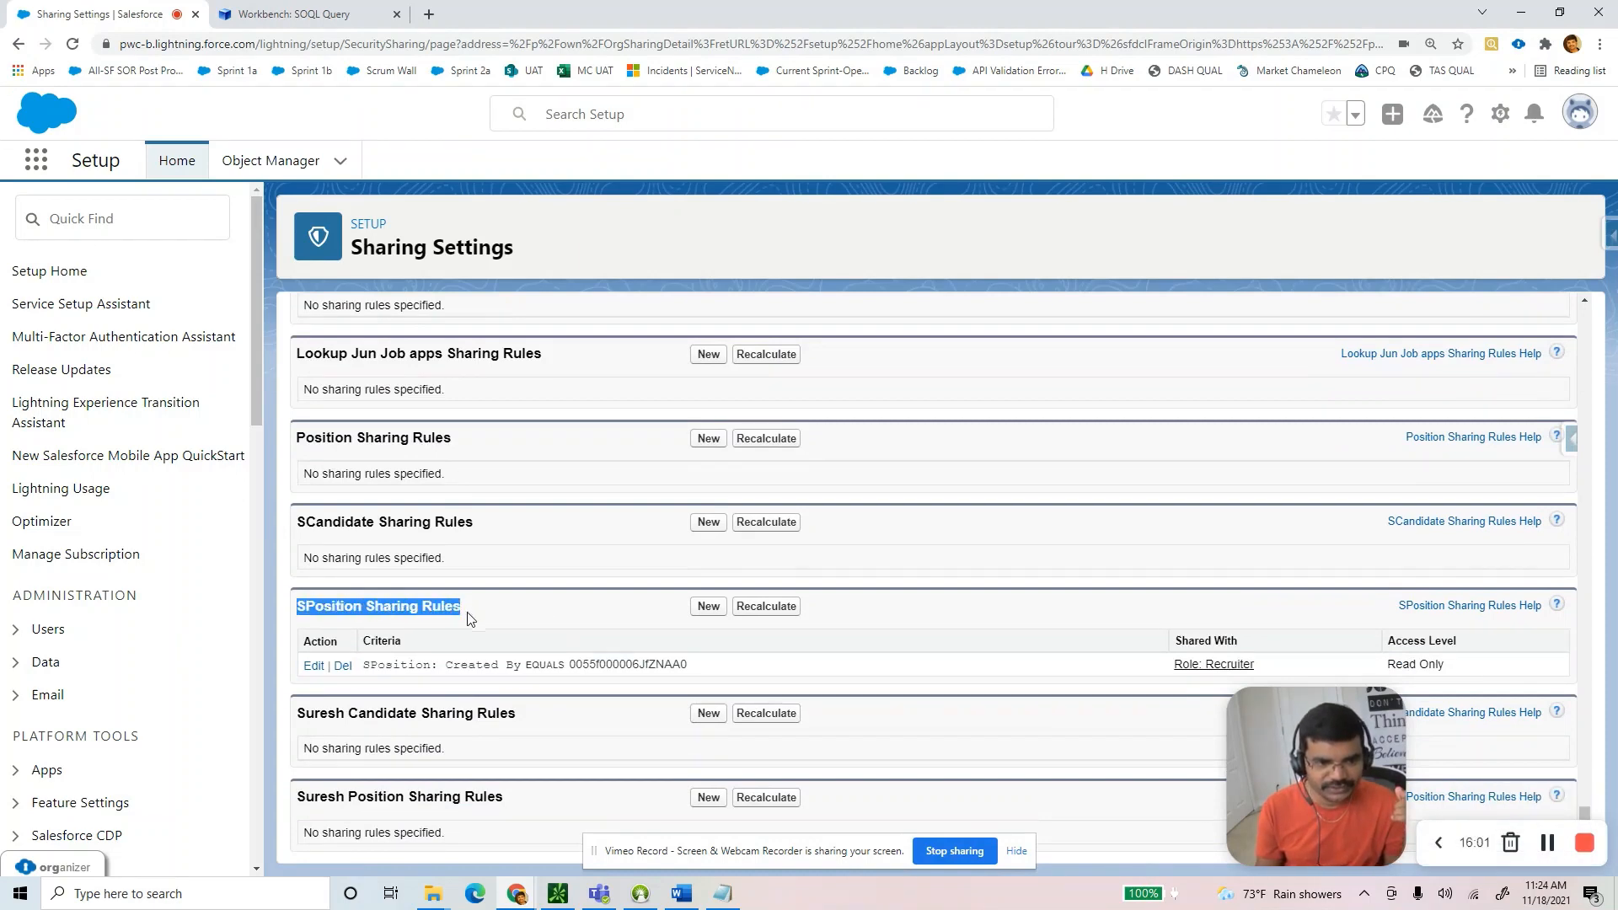
Open the SPosition sharing rule for editing and review its label, rule type, and Created By ID value.
{"action": "left_click", "coordinate": [314, 665]}
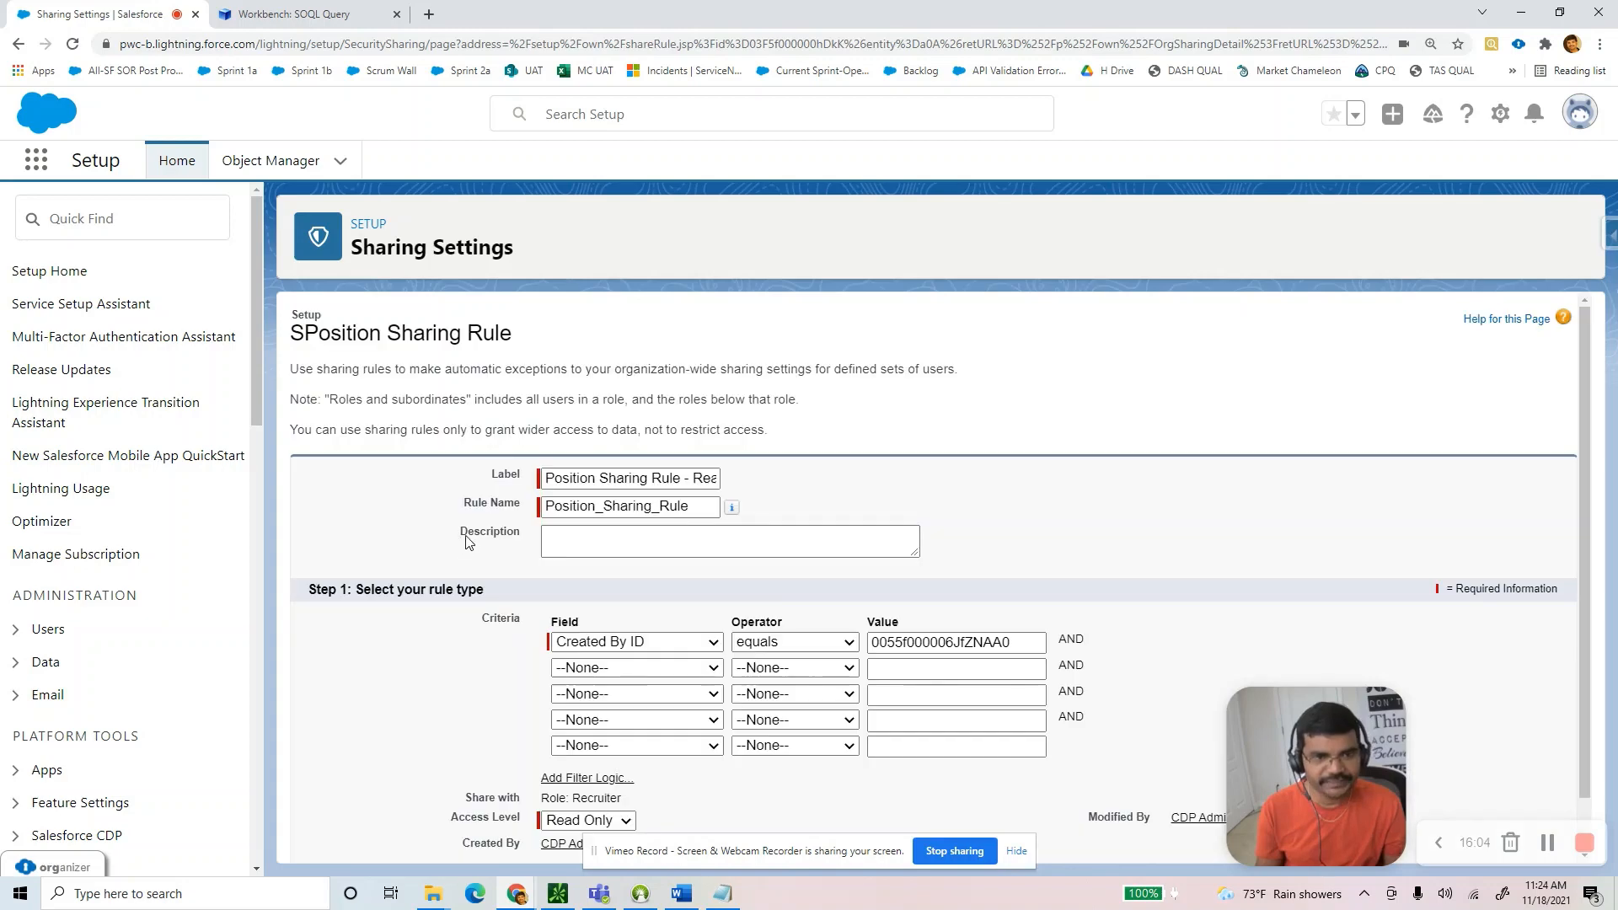
{"action": "left_click_drag", "start_coordinate": [544, 478], "coordinate": [731, 487]}
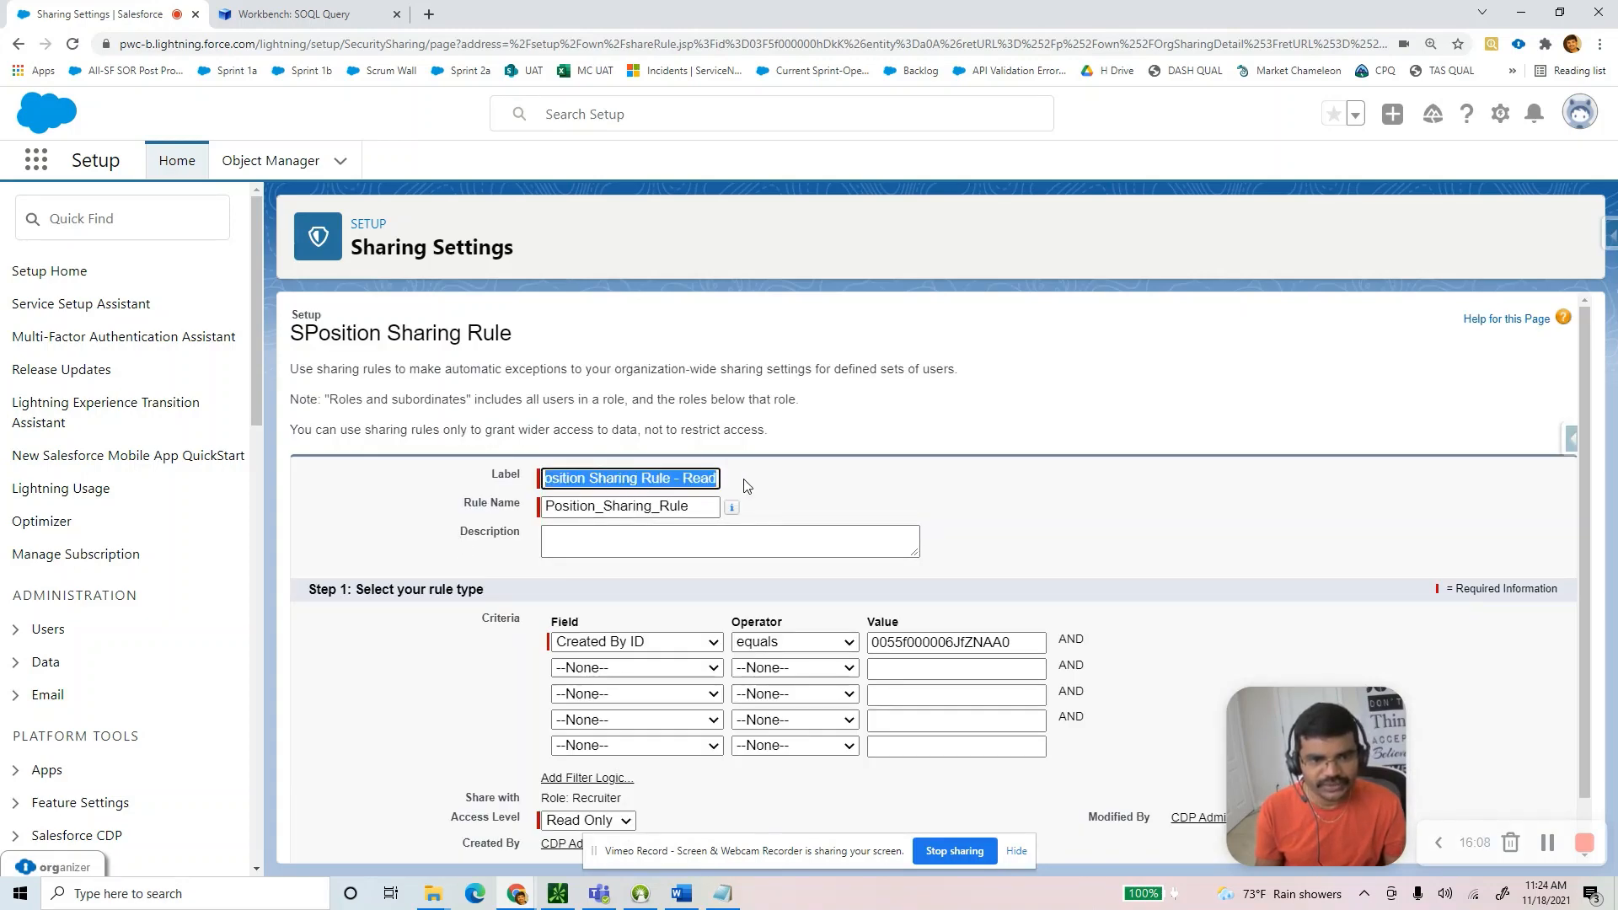
{"action": "left_click", "coordinate": [711, 483]}
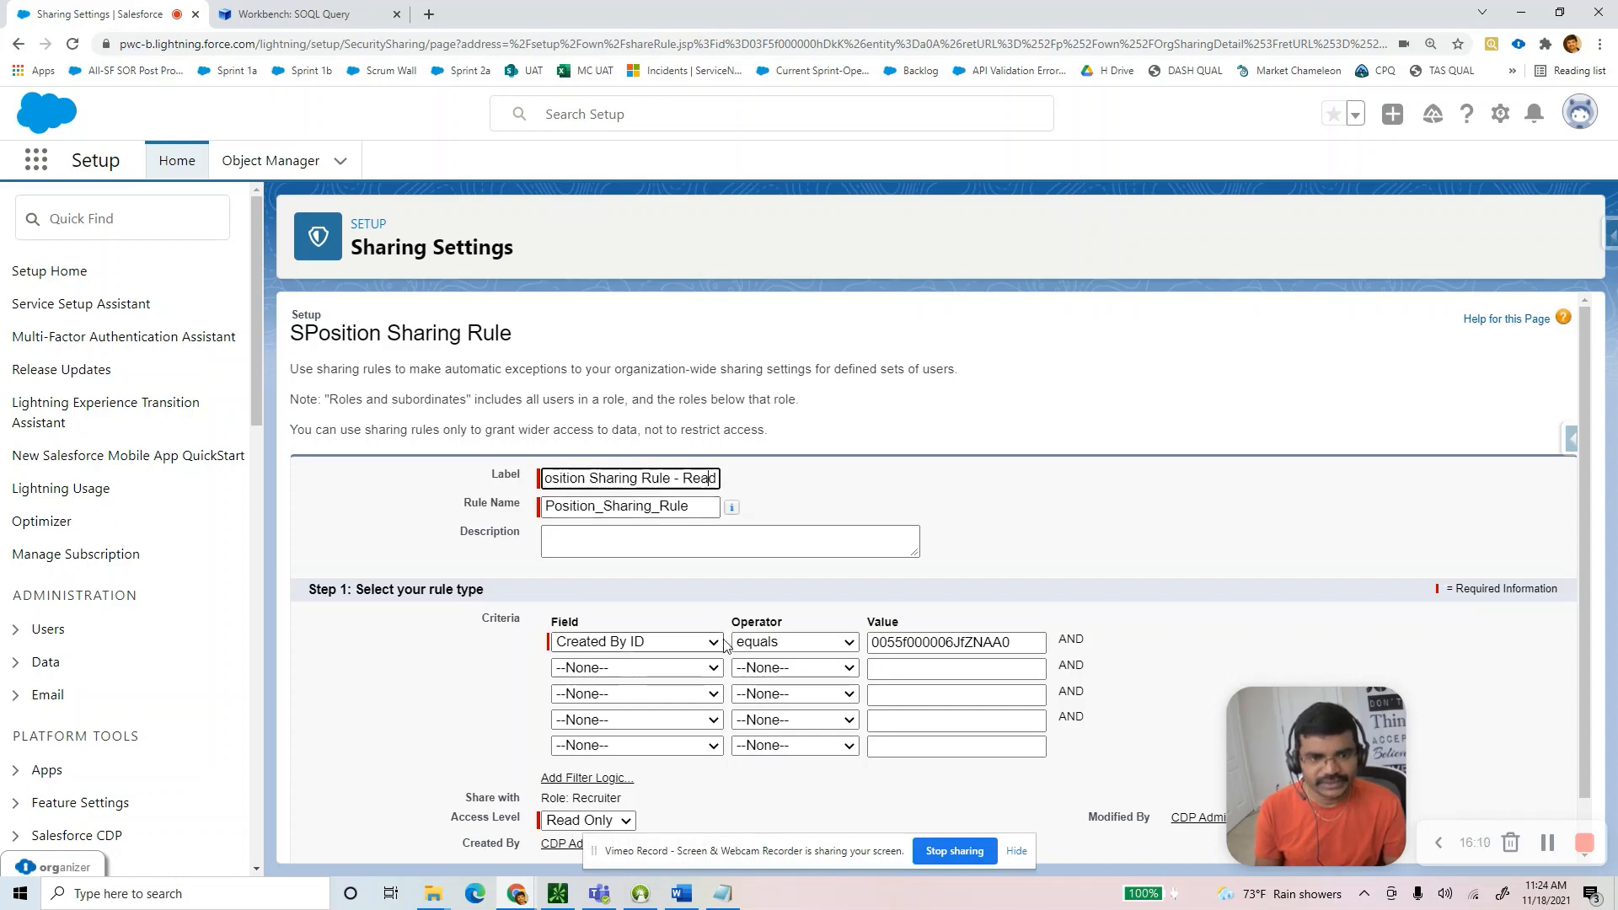
{"action": "scroll", "coordinate": [666, 608], "scroll_direction": "down", "scroll_amount": 1}
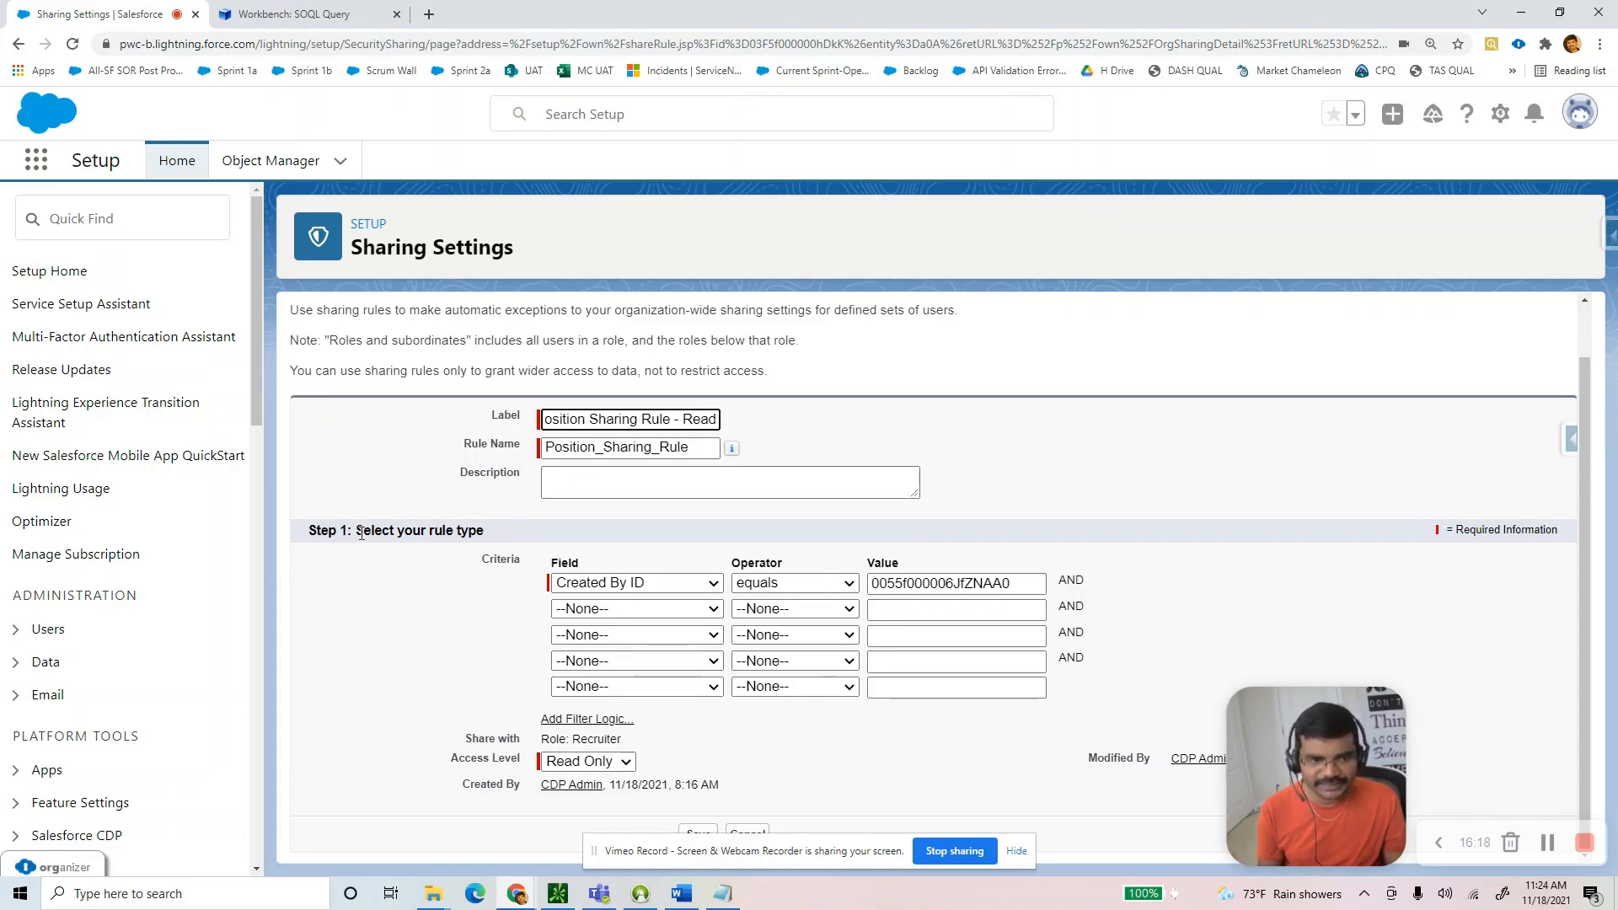
{"action": "left_click_drag", "start_coordinate": [356, 528], "coordinate": [495, 529]}
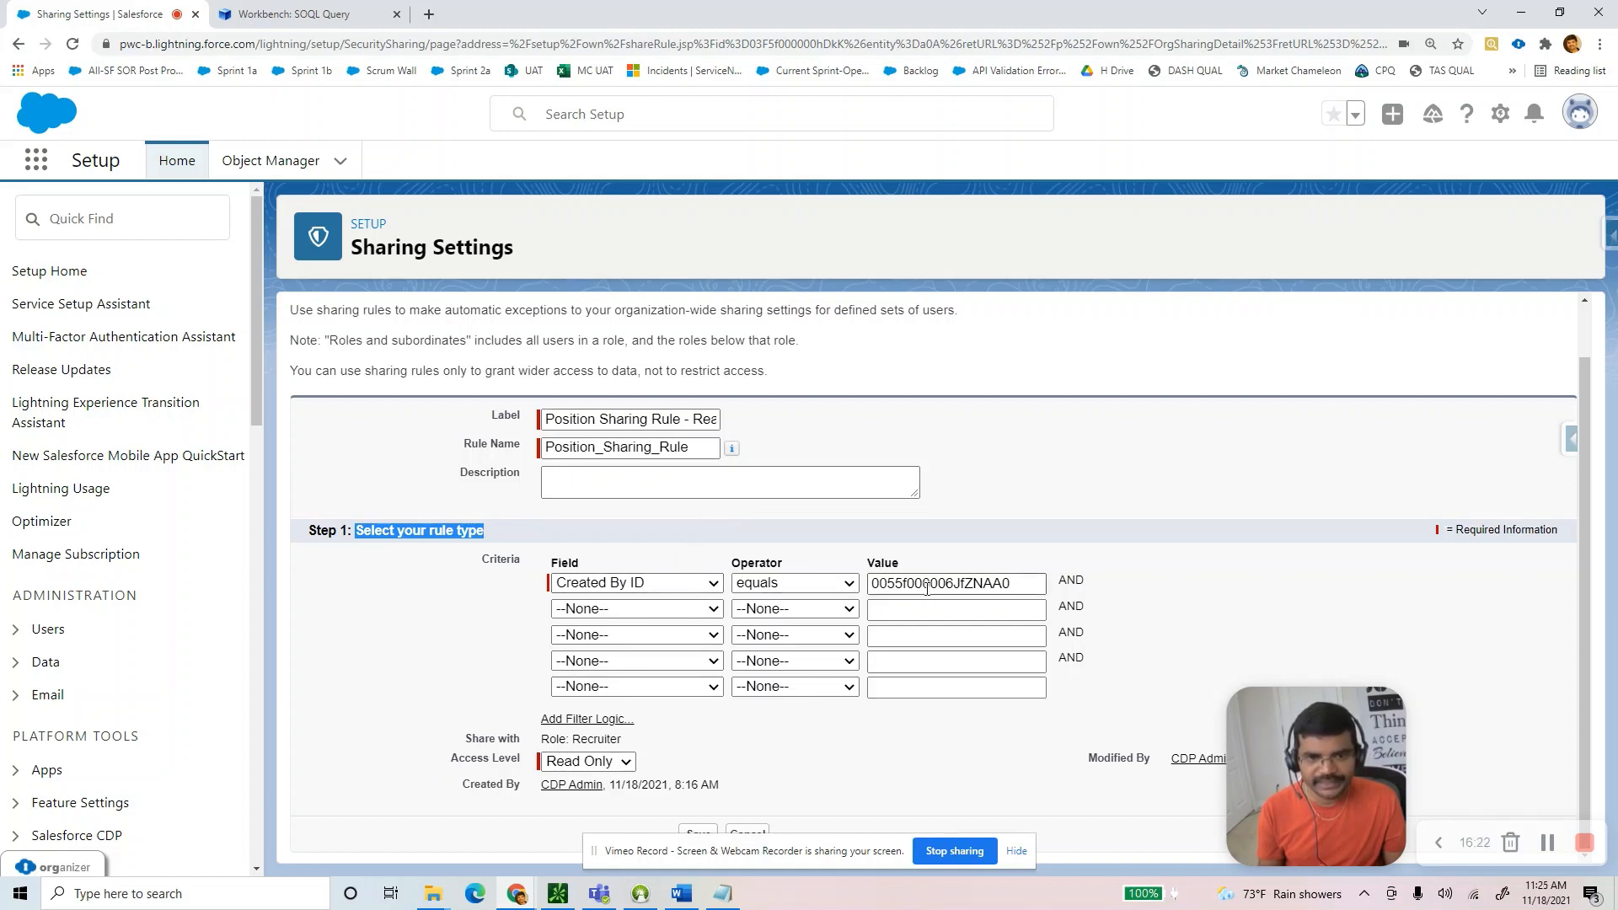
{"action": "left_click_drag", "start_coordinate": [1021, 587], "coordinate": [849, 582]}
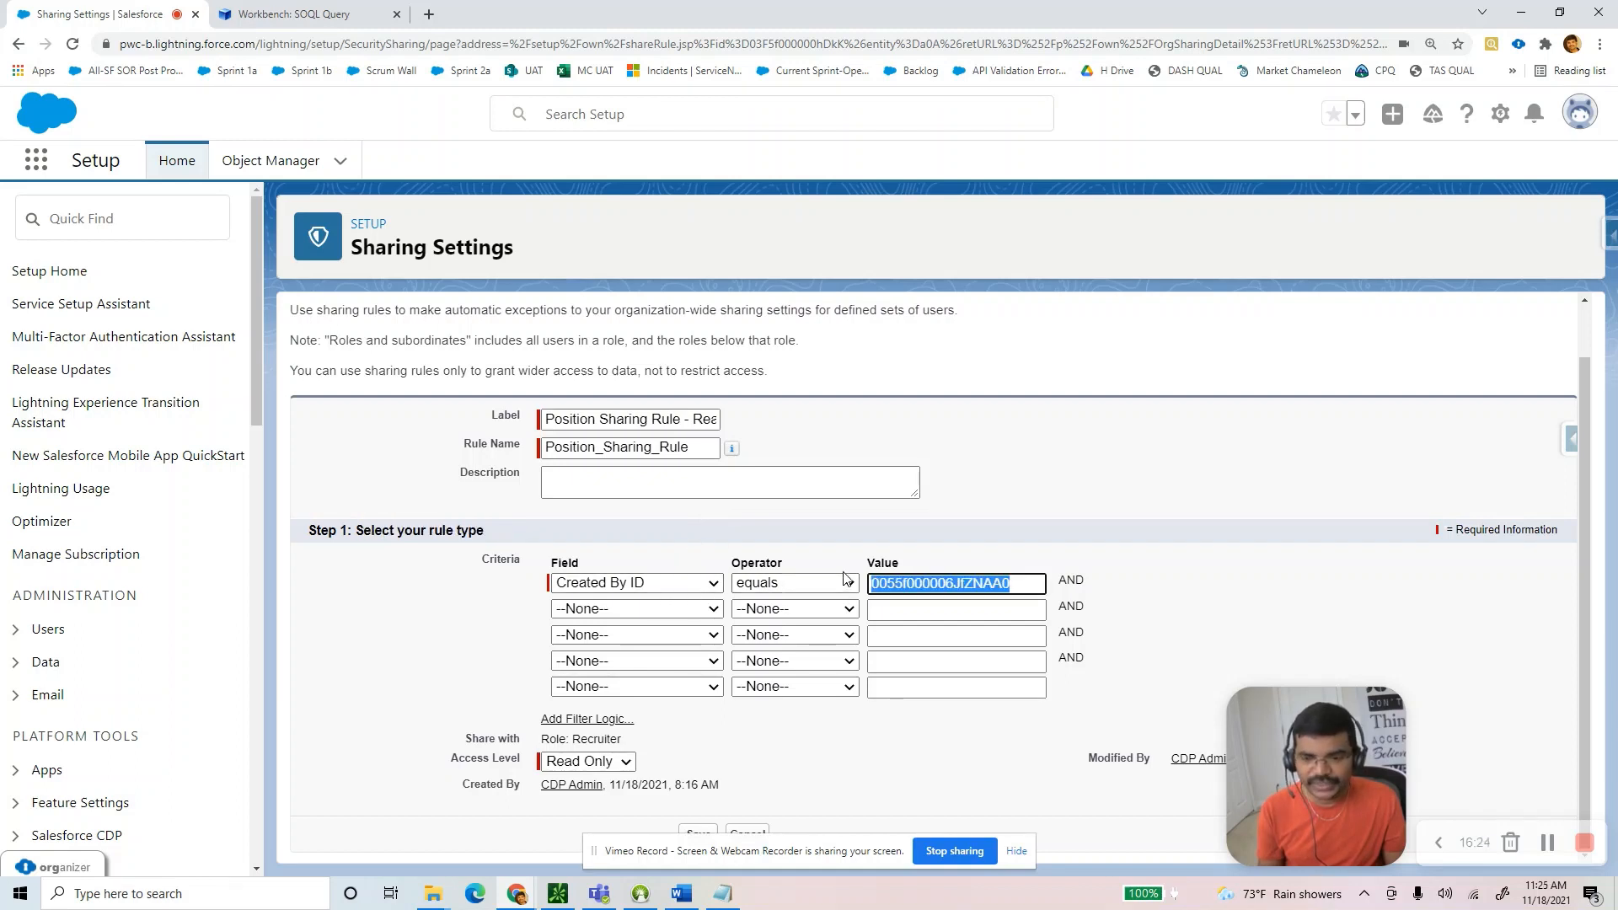
{"action": "left_click", "coordinate": [386, 11]}
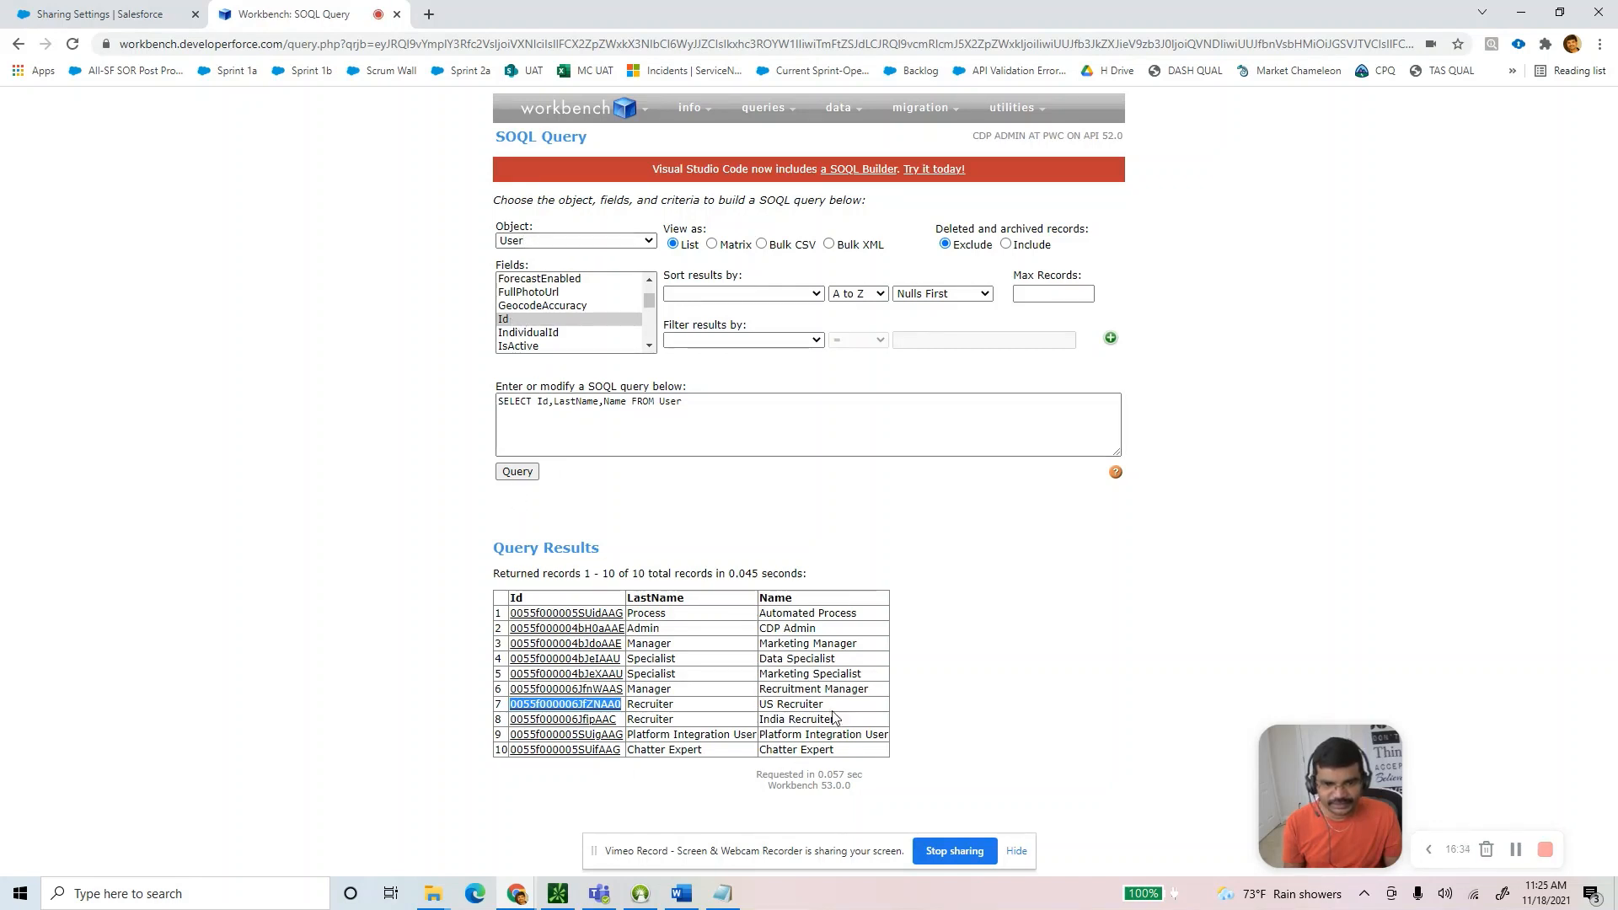
Confirm in Workbench that the rule's criteria Id belongs to US Recruiter, then return to the rule.
{"action": "left_click_drag", "start_coordinate": [825, 705], "coordinate": [757, 706]}
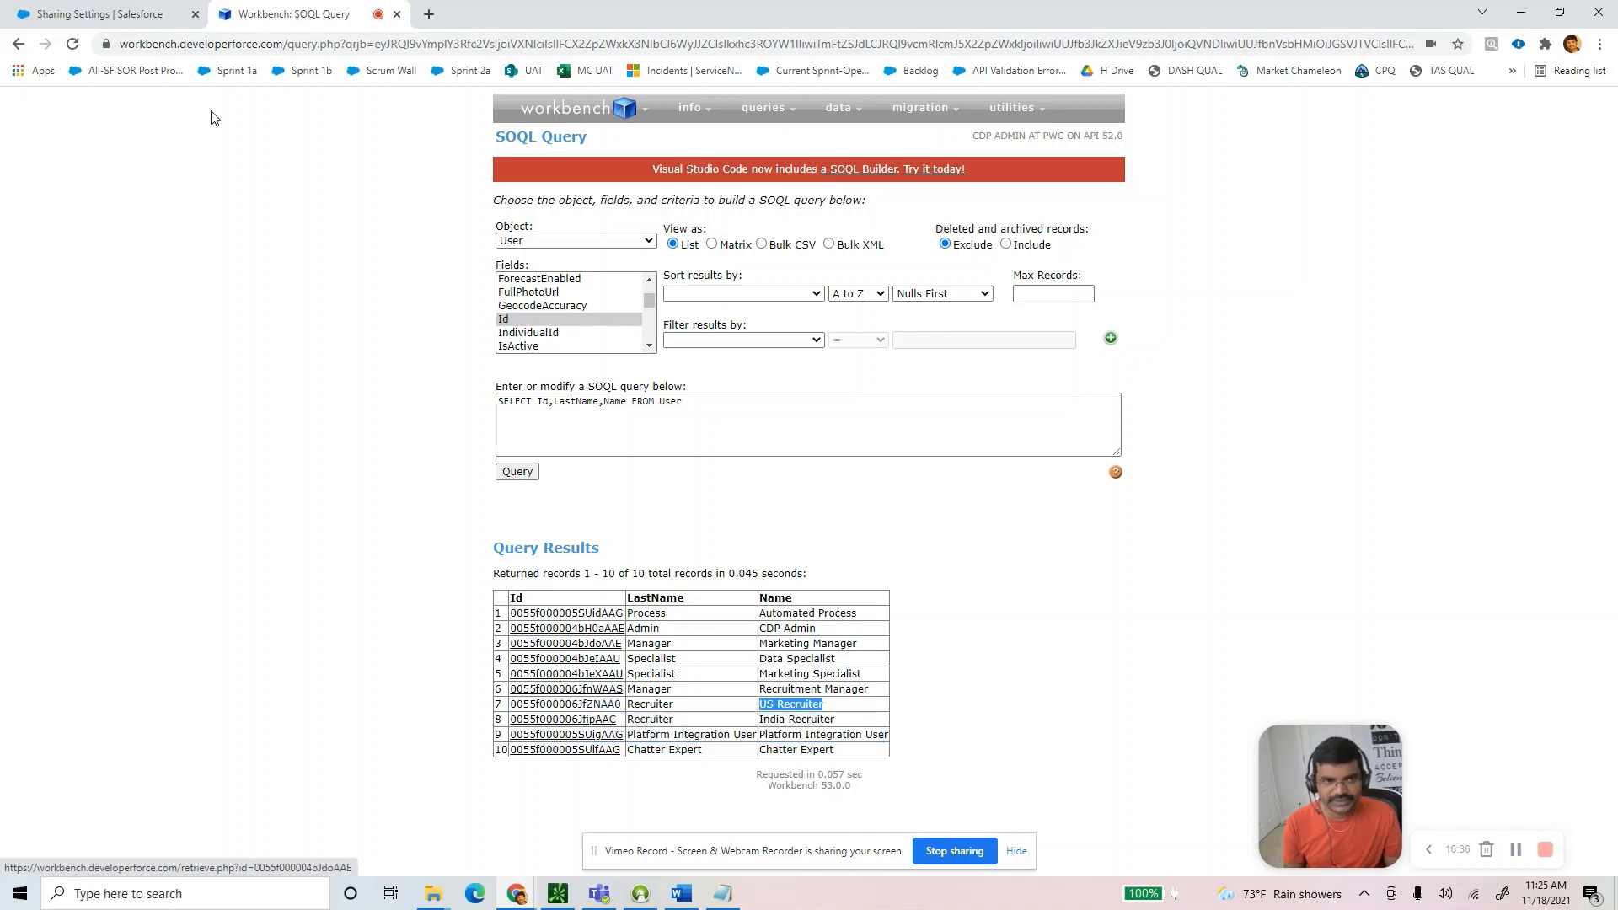
{"action": "left_click", "coordinate": [127, 15]}
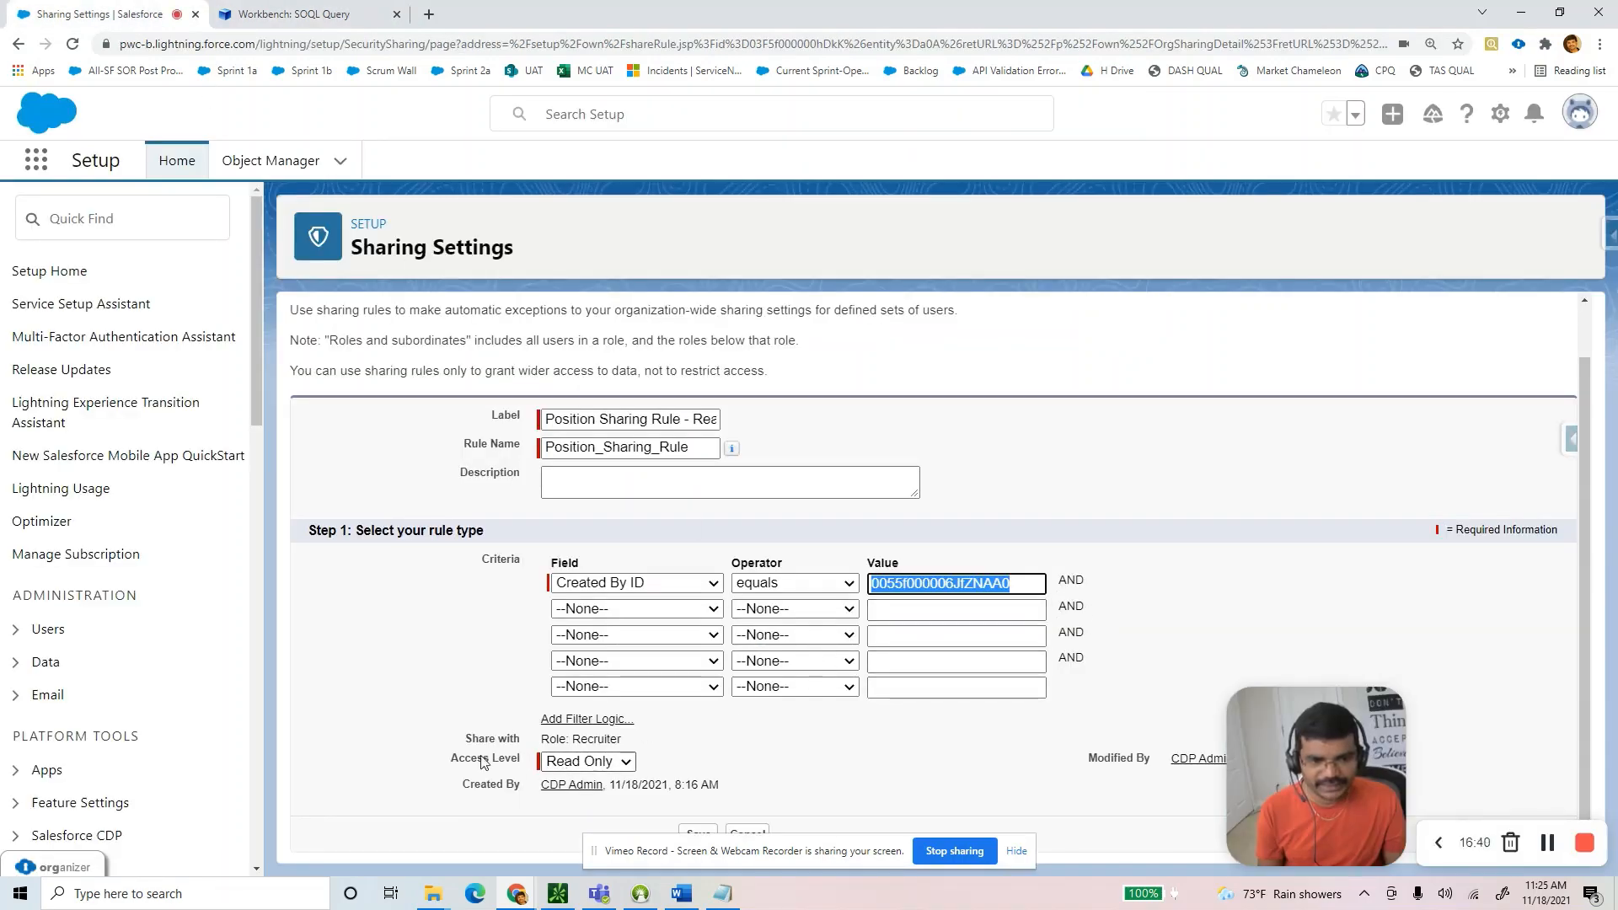
Review the rule's Role: Recruiter share target and save it with Read Only access unchanged.
{"action": "left_click_drag", "start_coordinate": [471, 738], "coordinate": [613, 737]}
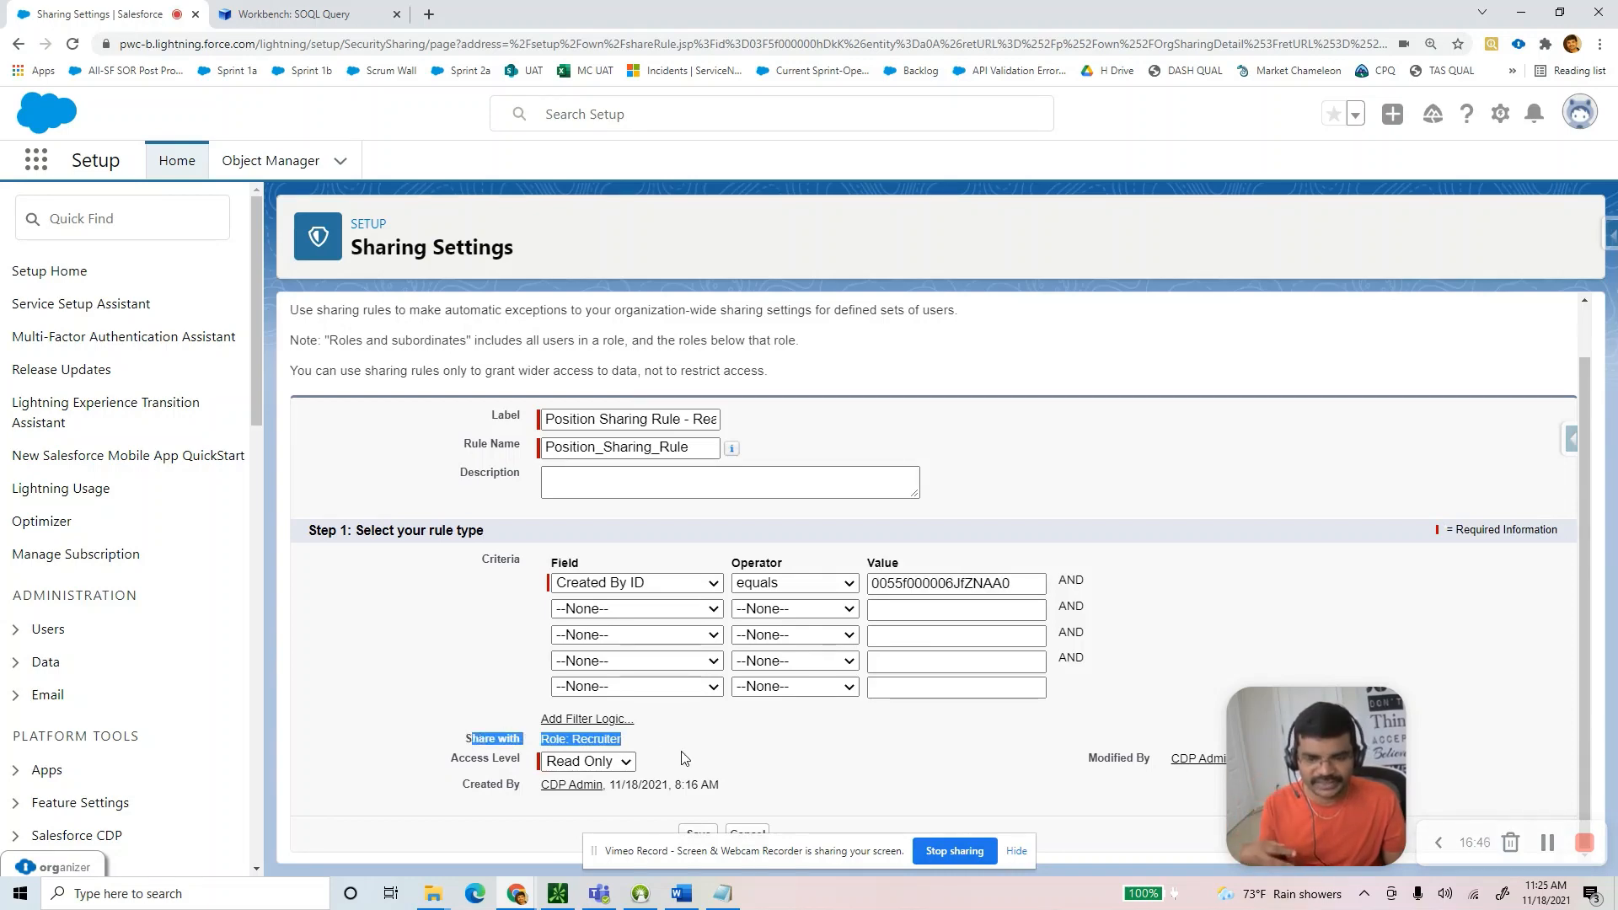
{"action": "left_click_drag", "start_coordinate": [660, 745], "coordinate": [557, 744]}
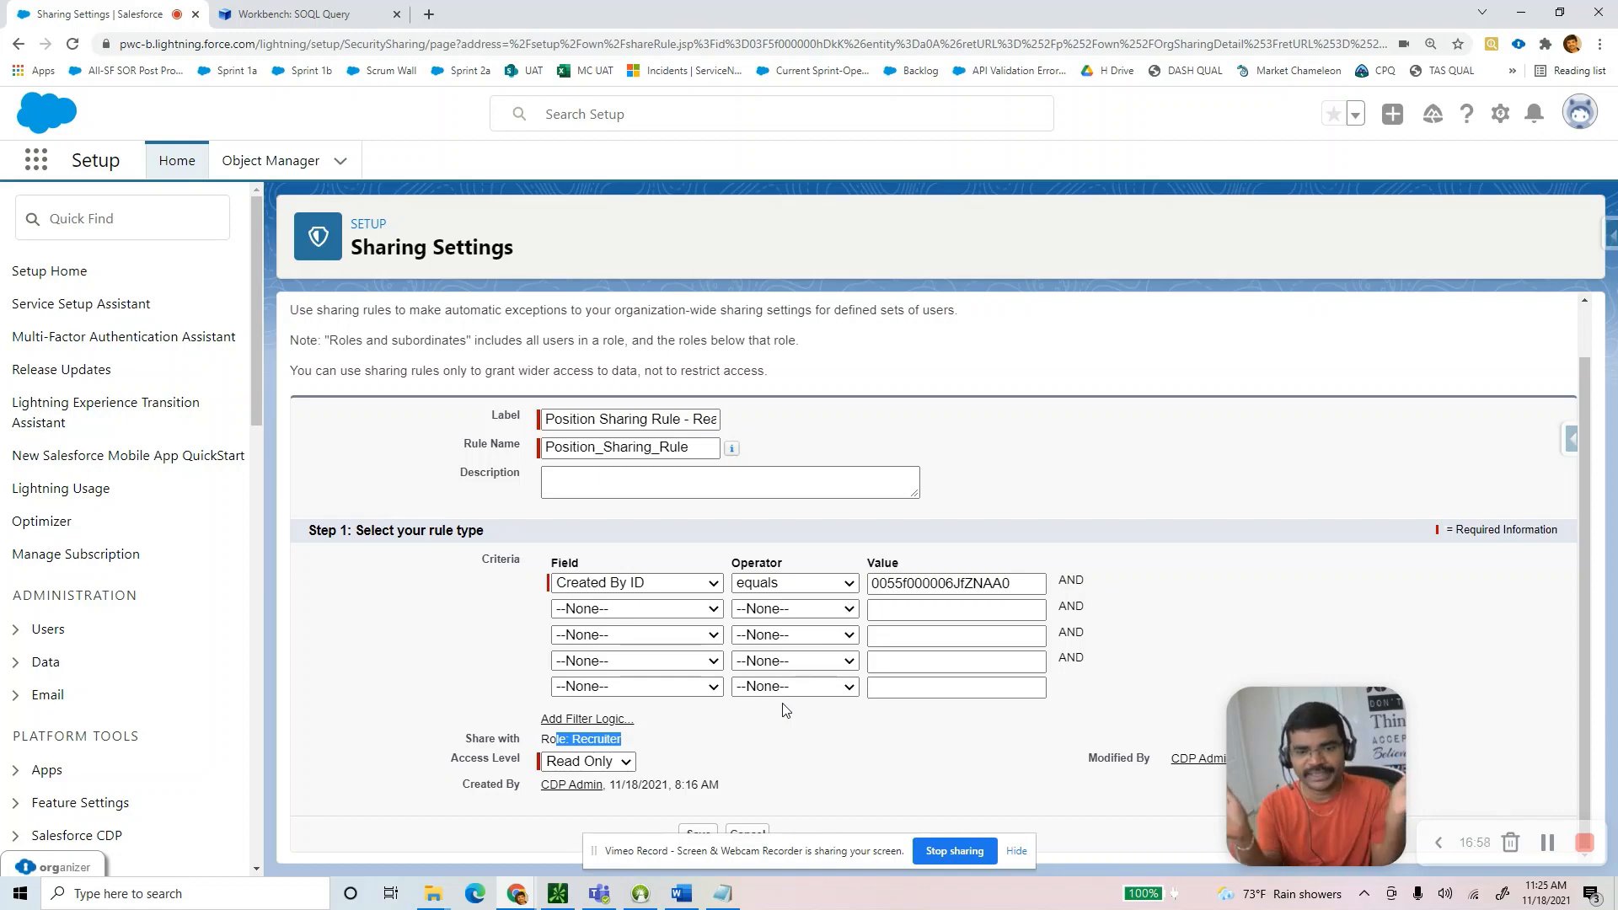
{"action": "left_click", "coordinate": [594, 763]}
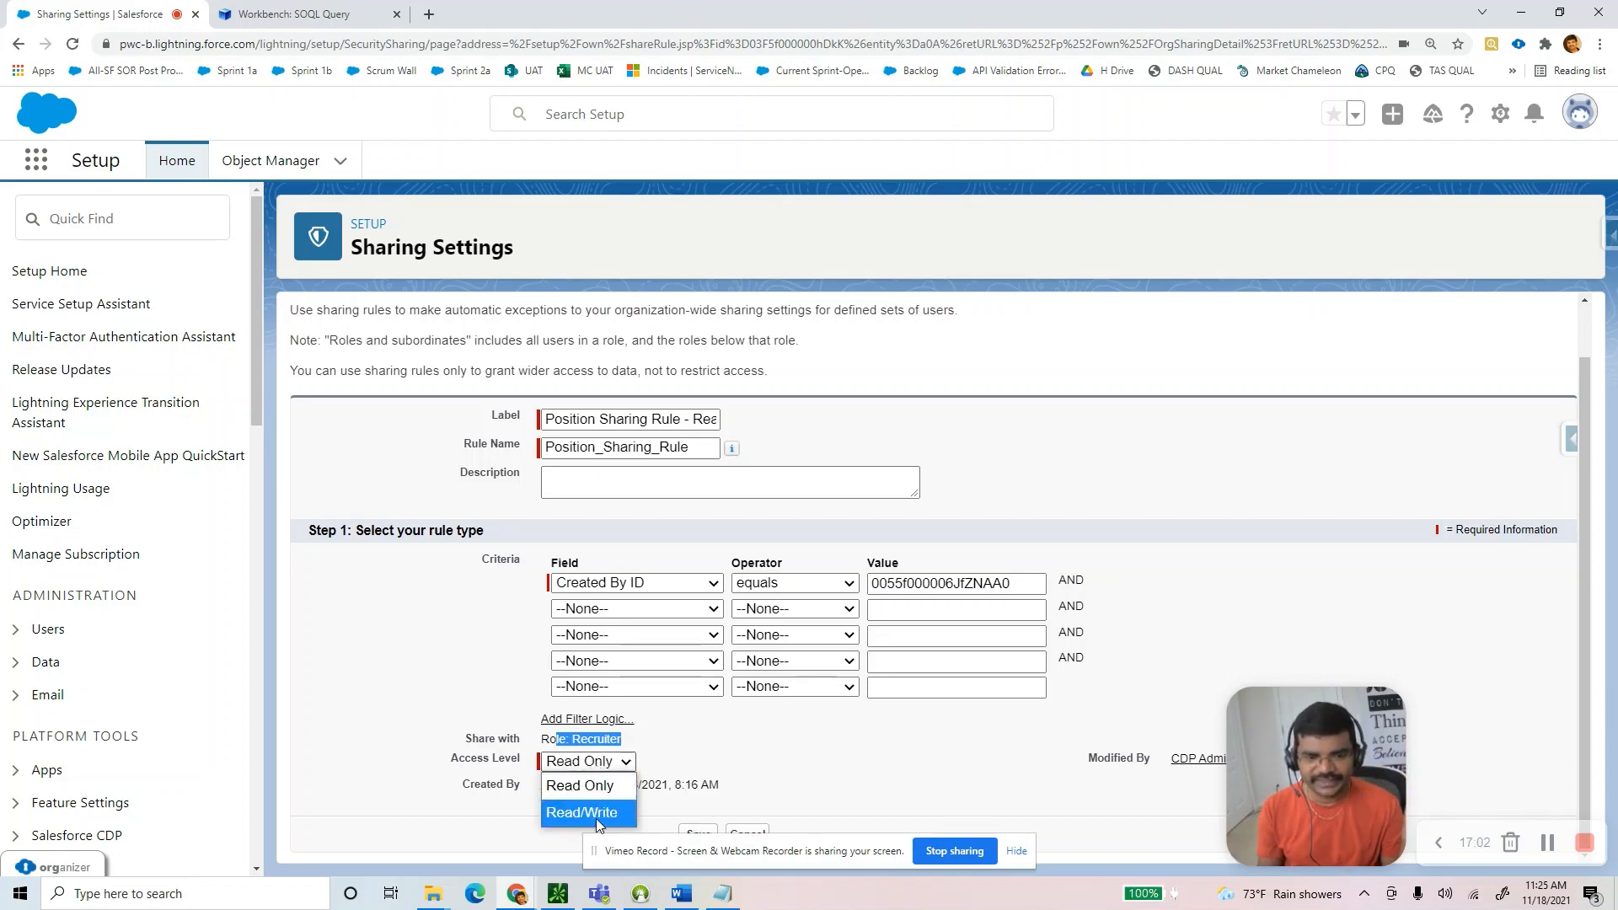
{"action": "left_click", "coordinate": [693, 749]}
{"action": "left_click", "coordinate": [706, 835]}
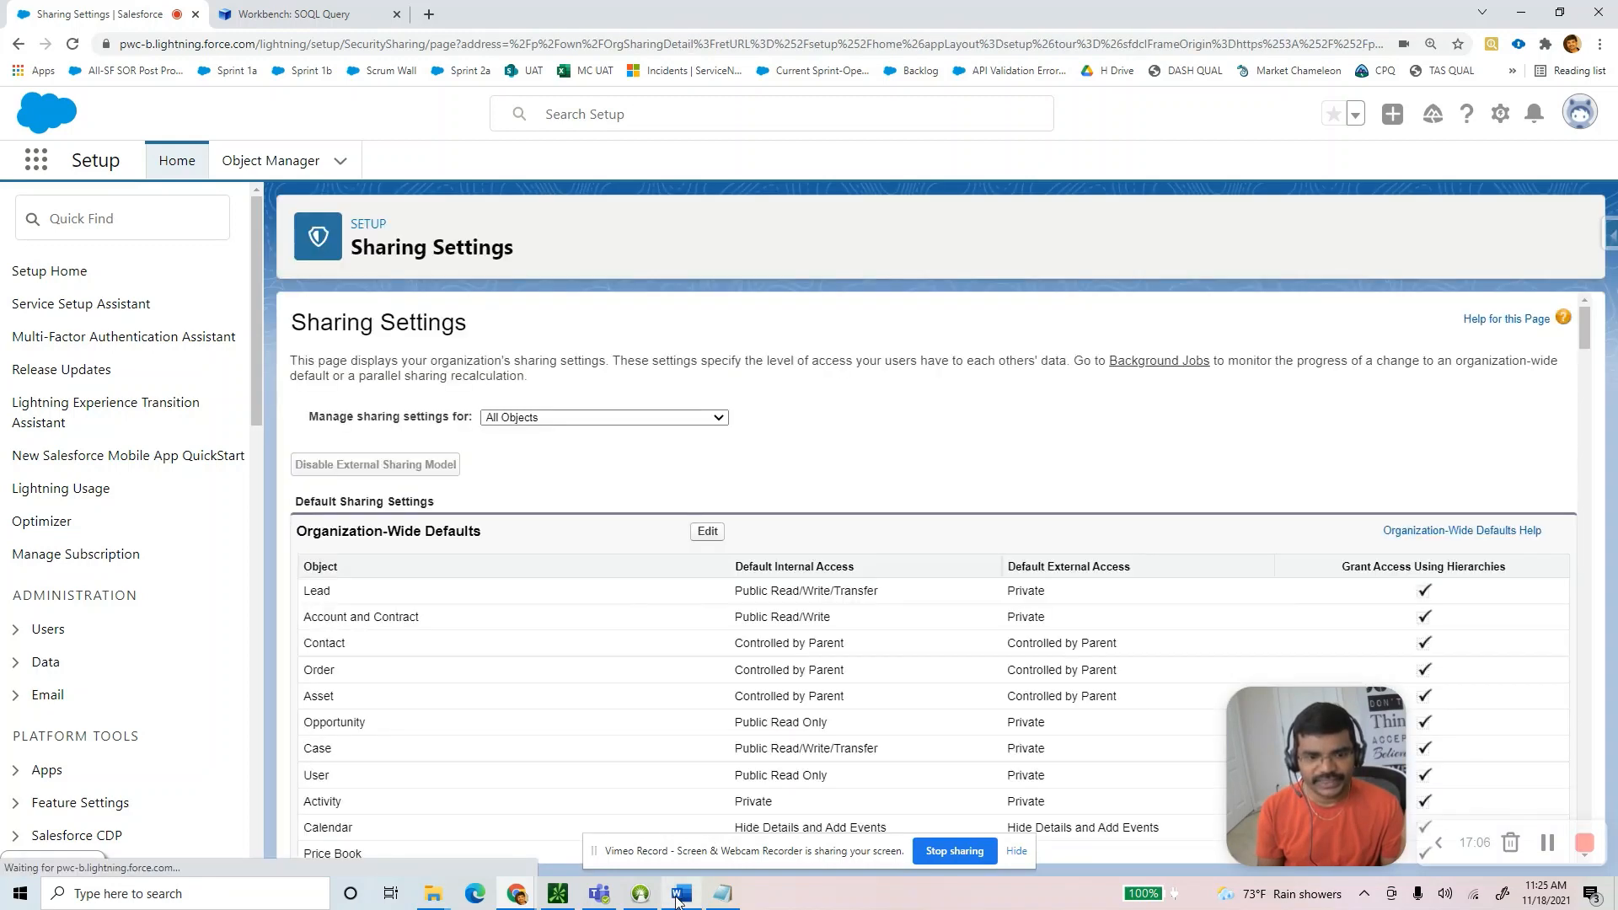
{"action": "key", "text": "alt+Tab"}
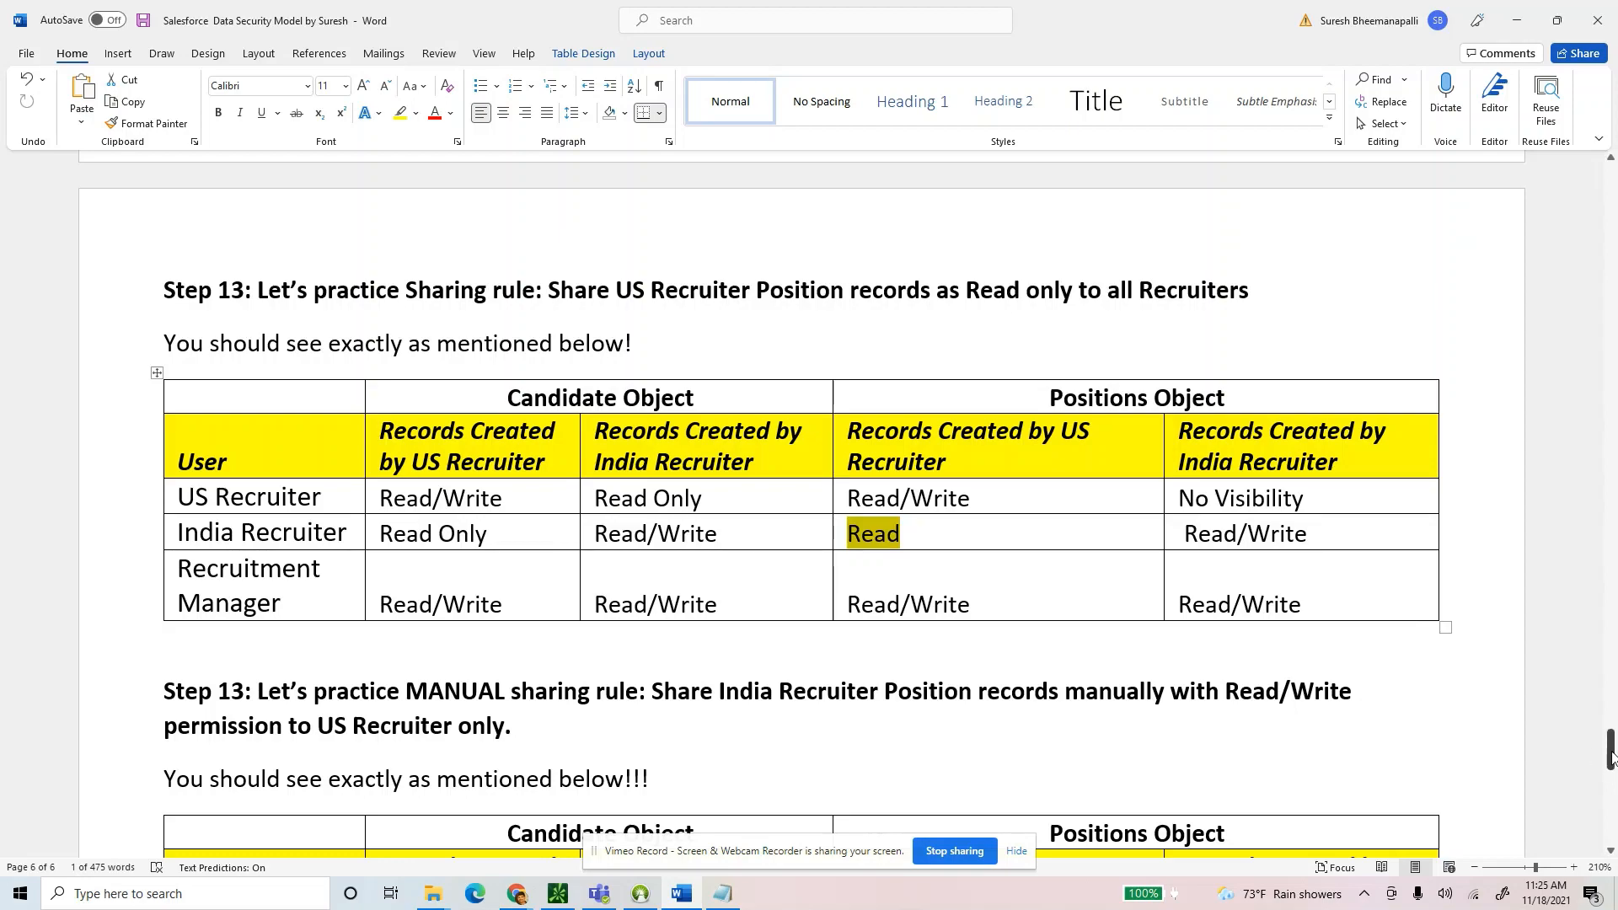
Compare the Step 12 and Step 13 access tables, checking India Recruiter's Read access on Positions.
{"action": "left_click_drag", "start_coordinate": [1611, 751], "coordinate": [1611, 226]}
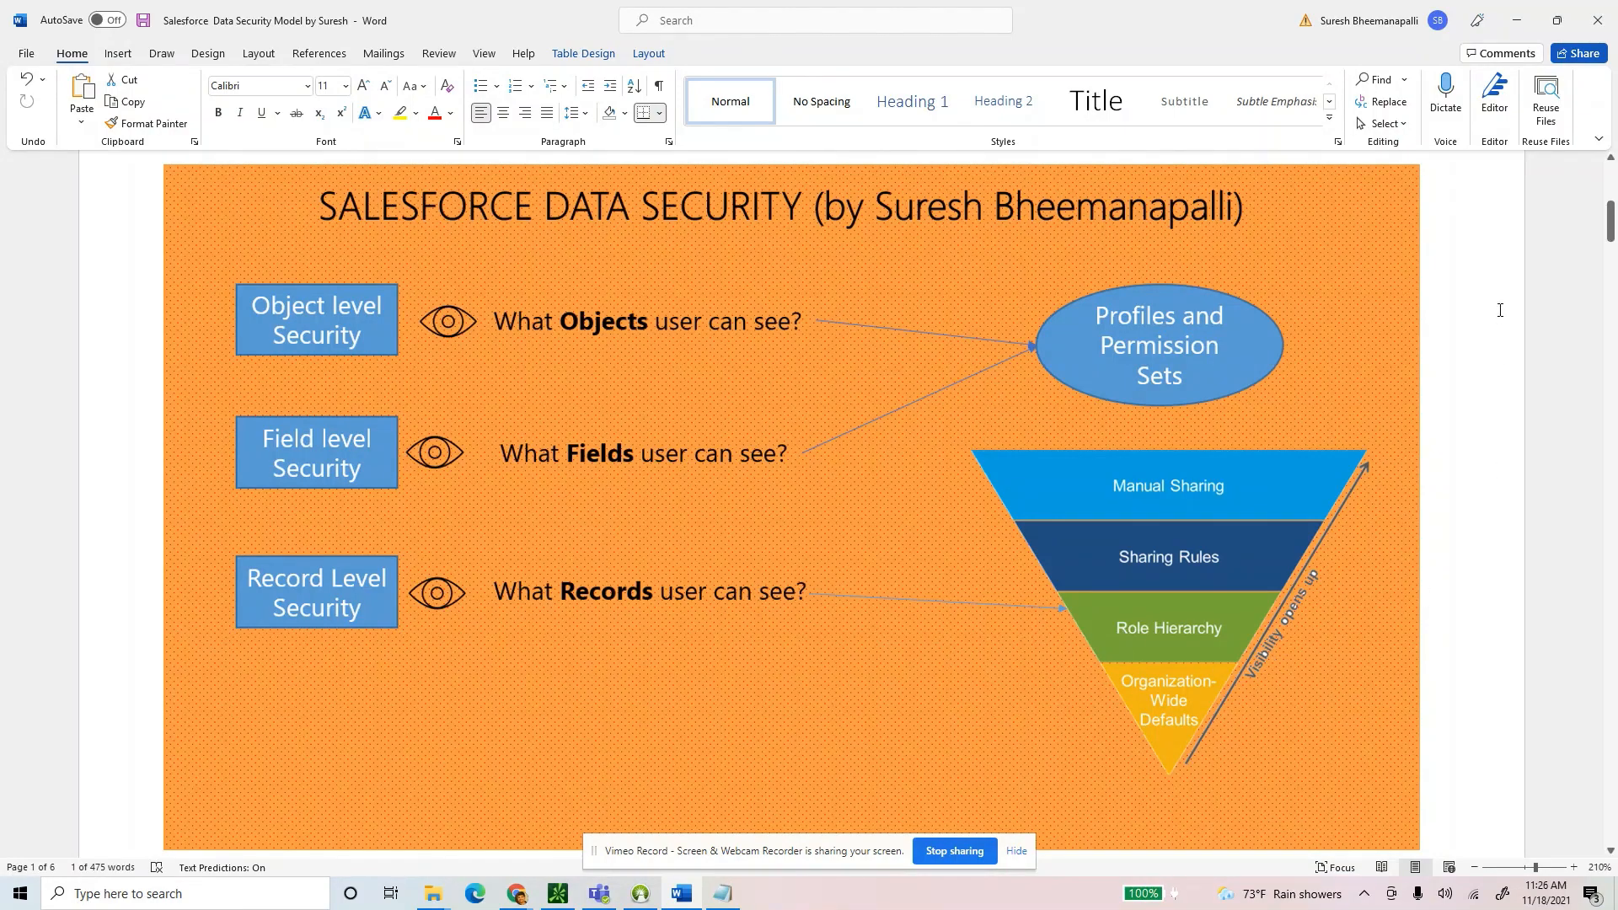
{"action": "left_click_drag", "start_coordinate": [1603, 234], "coordinate": [1610, 759]}
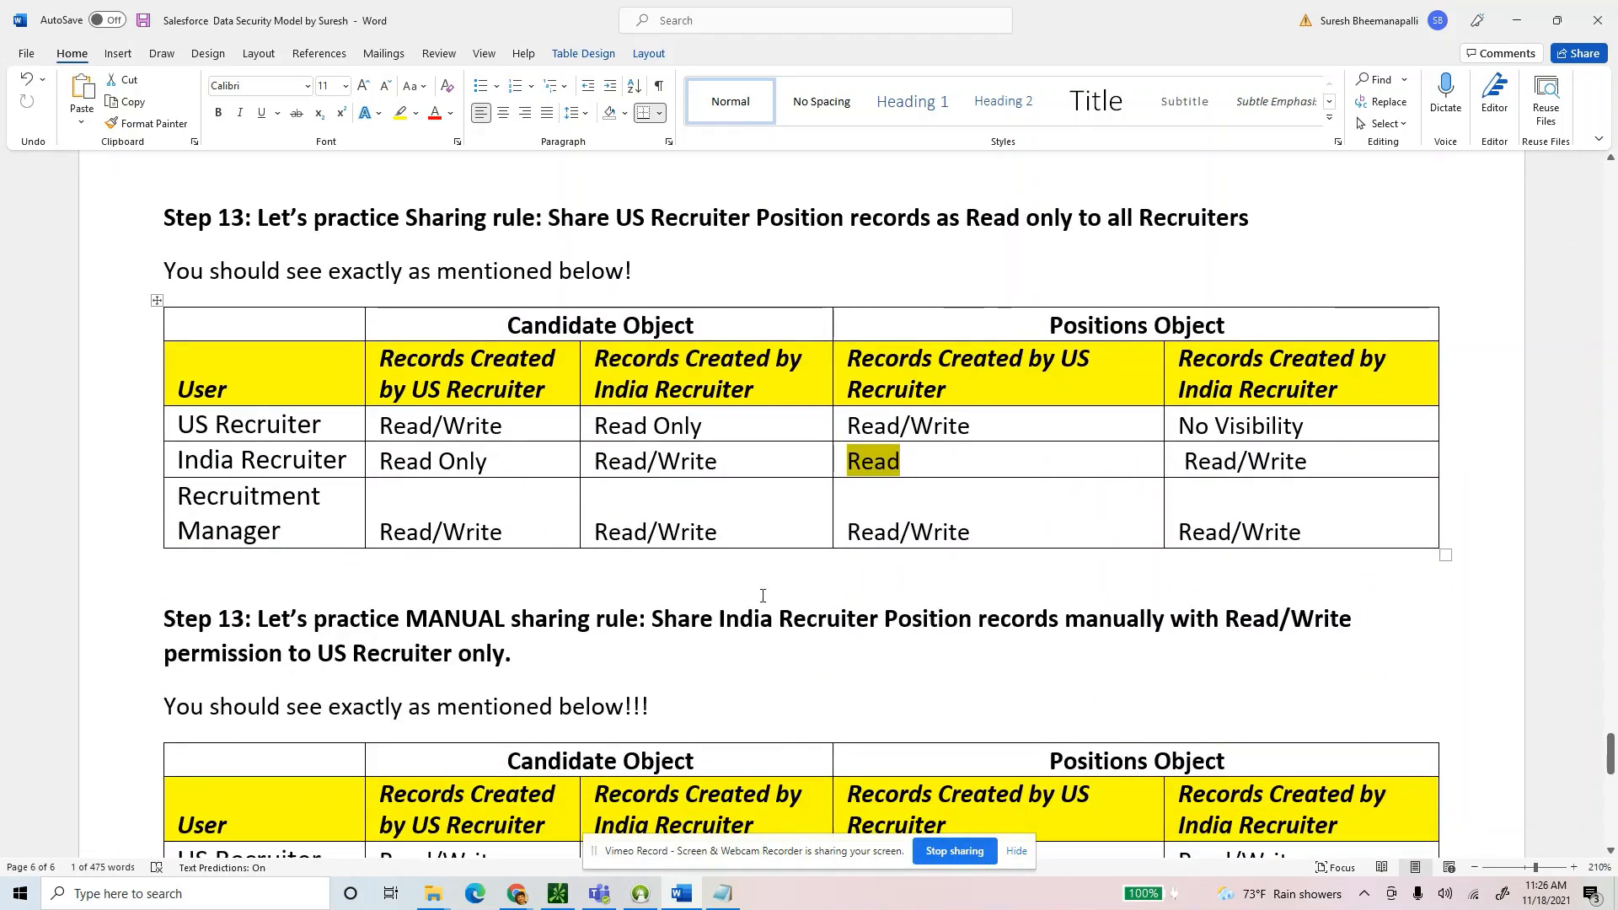
{"action": "key", "text": "Down"}
{"action": "scroll", "coordinate": [966, 472], "scroll_direction": "down", "scroll_amount": 2, "text": "ctrl"}
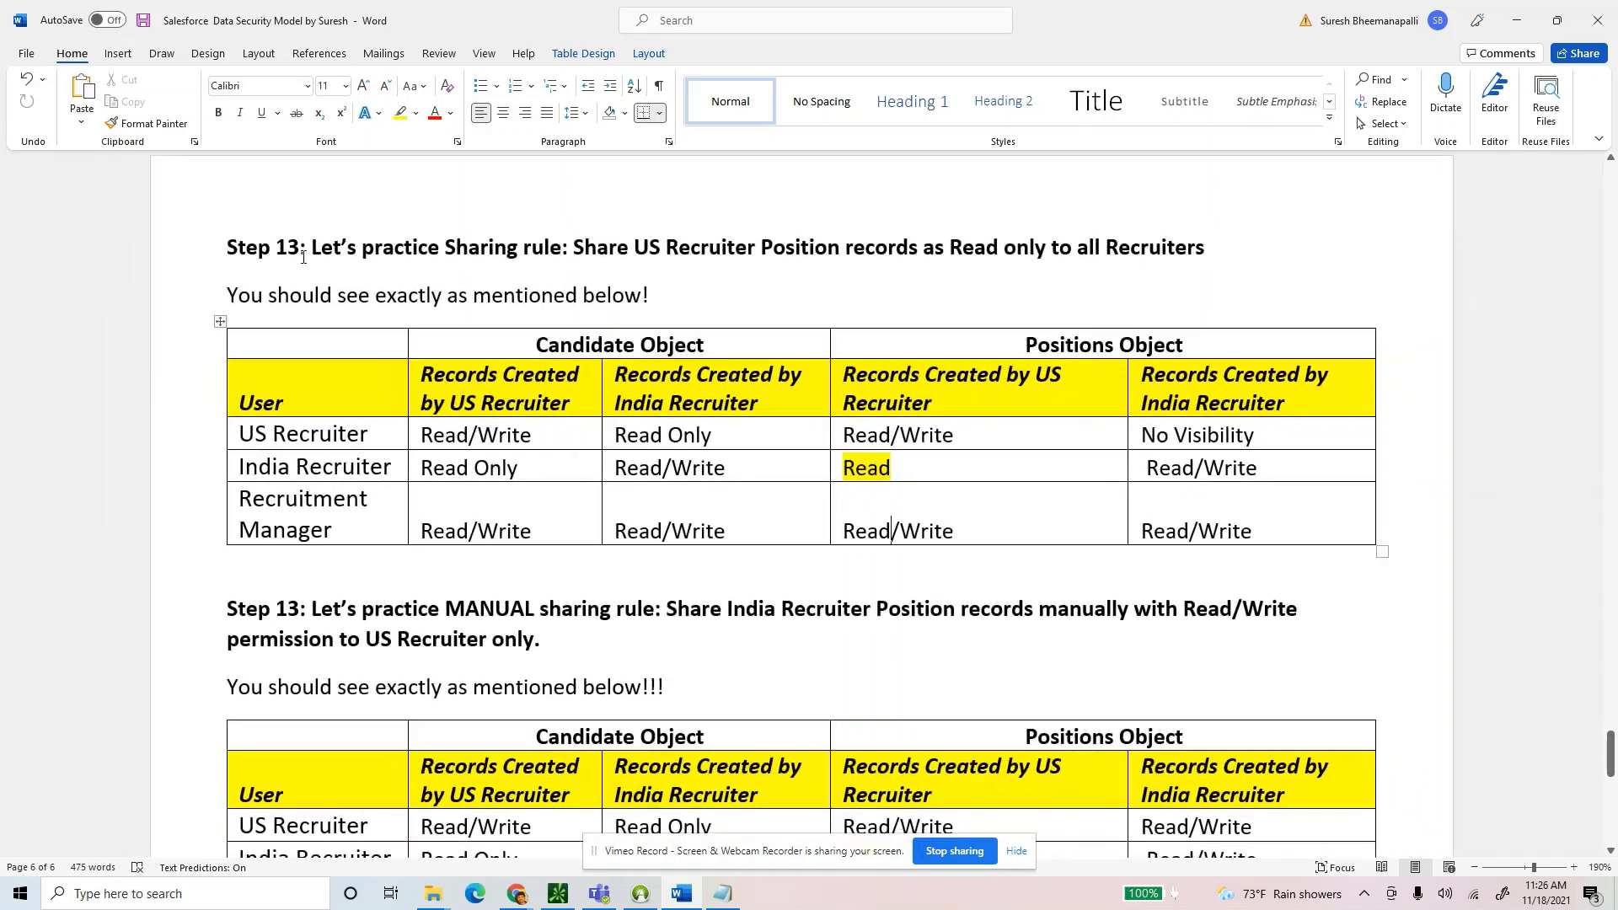
{"action": "left_click_drag", "start_coordinate": [247, 409], "coordinate": [1256, 522]}
{"action": "left_click_drag", "start_coordinate": [892, 468], "coordinate": [840, 469]}
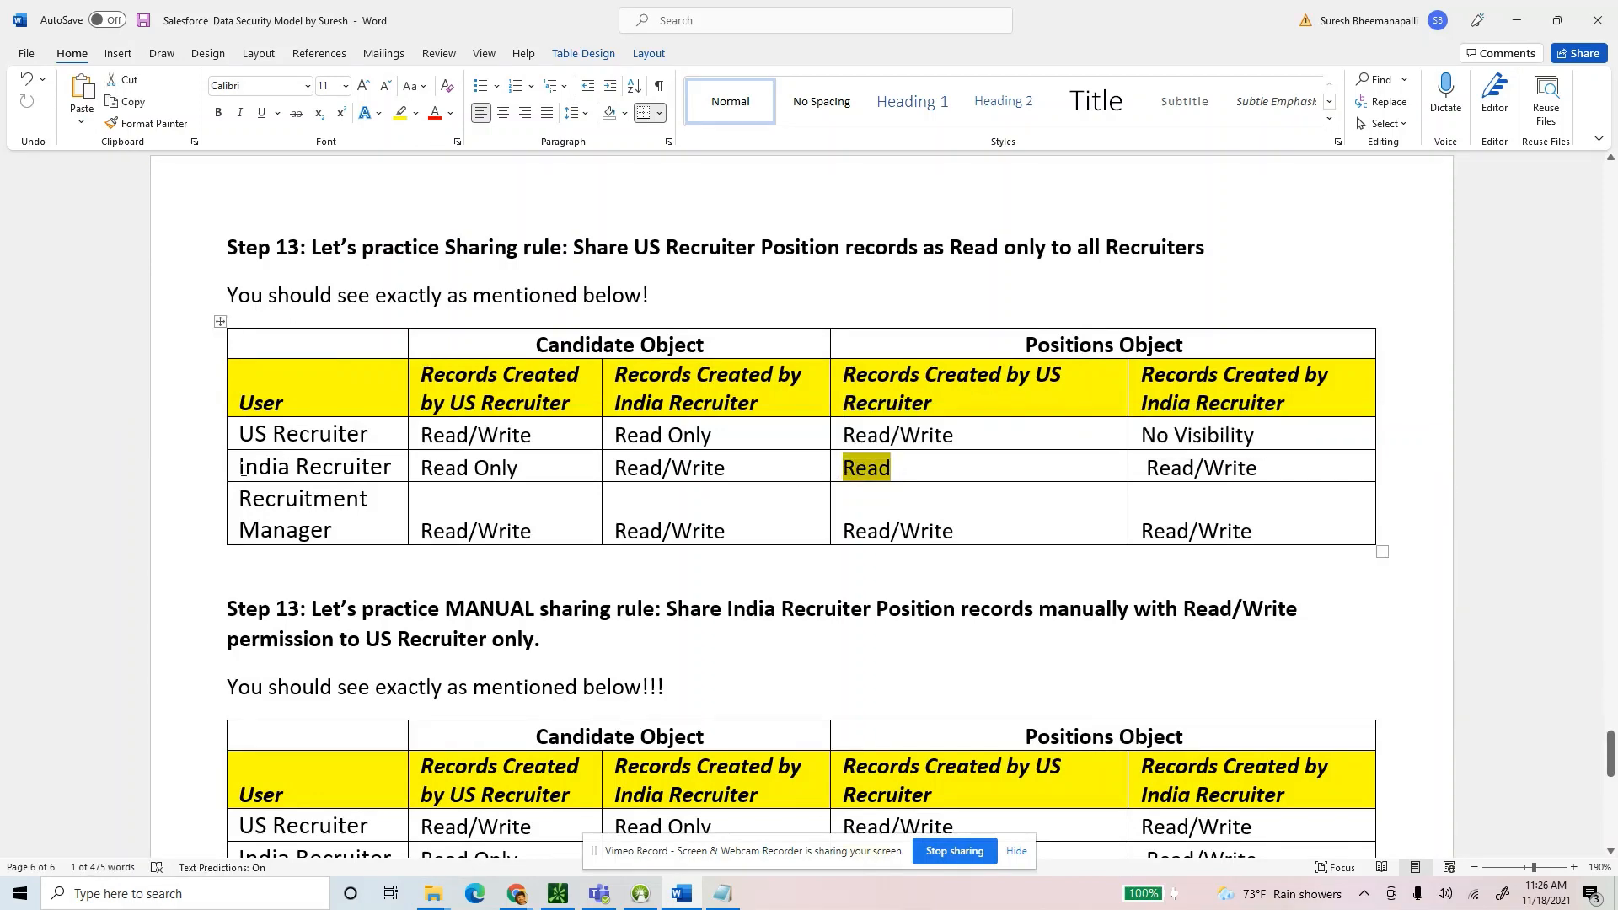
{"action": "left_click_drag", "start_coordinate": [243, 469], "coordinate": [394, 469]}
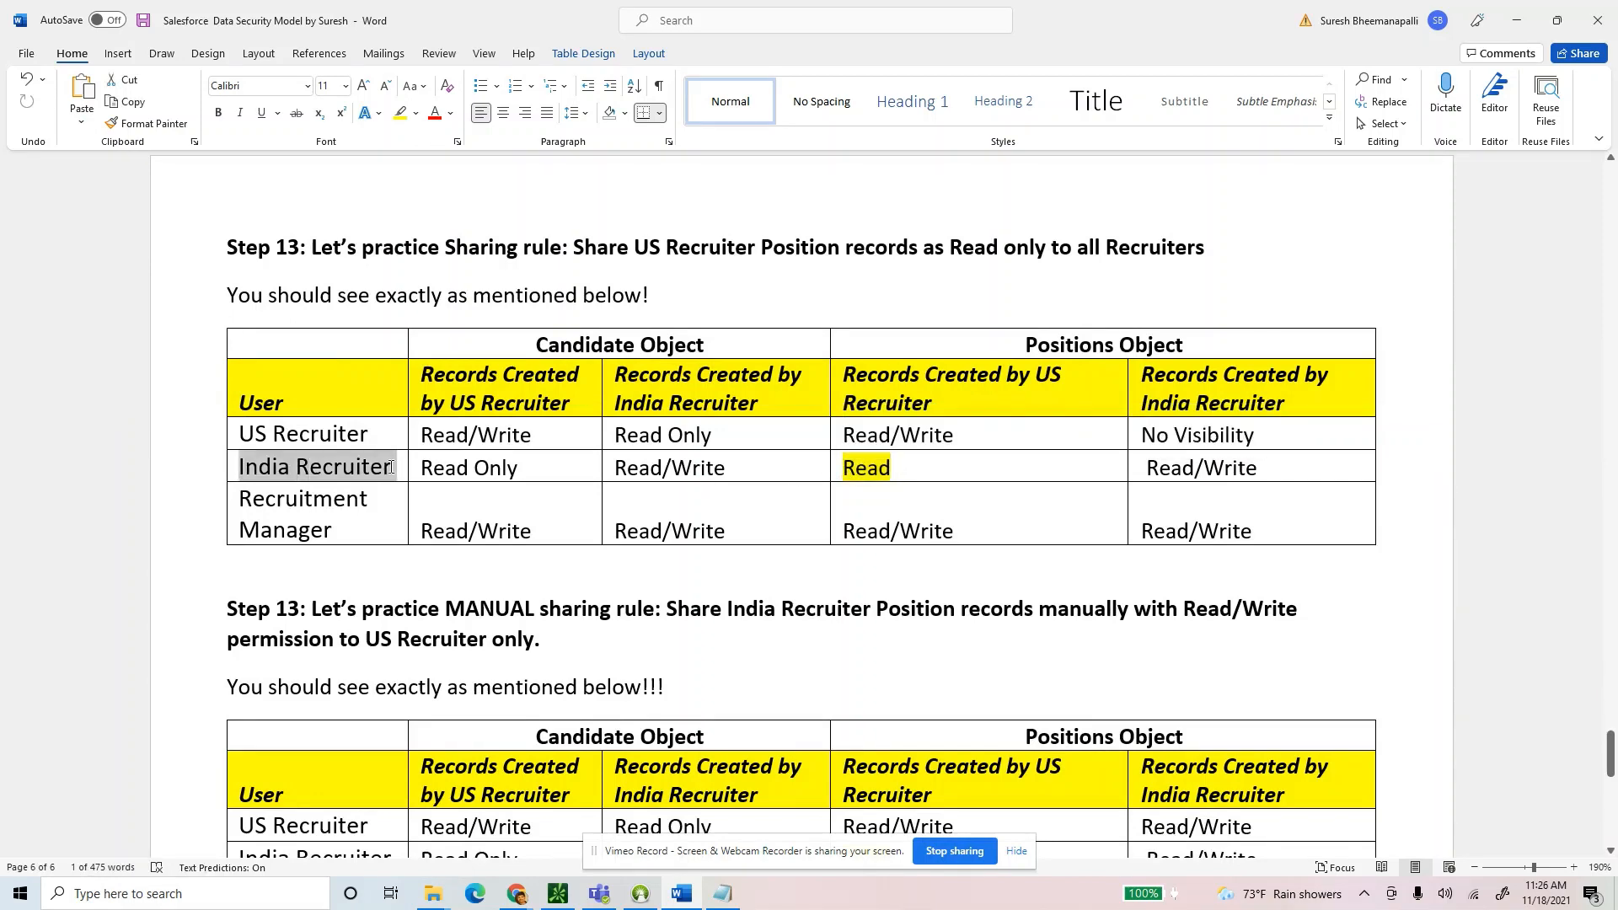
{"action": "double_click", "coordinate": [847, 469]}
{"action": "scroll", "coordinate": [983, 432], "scroll_direction": "up", "scroll_amount": 10}
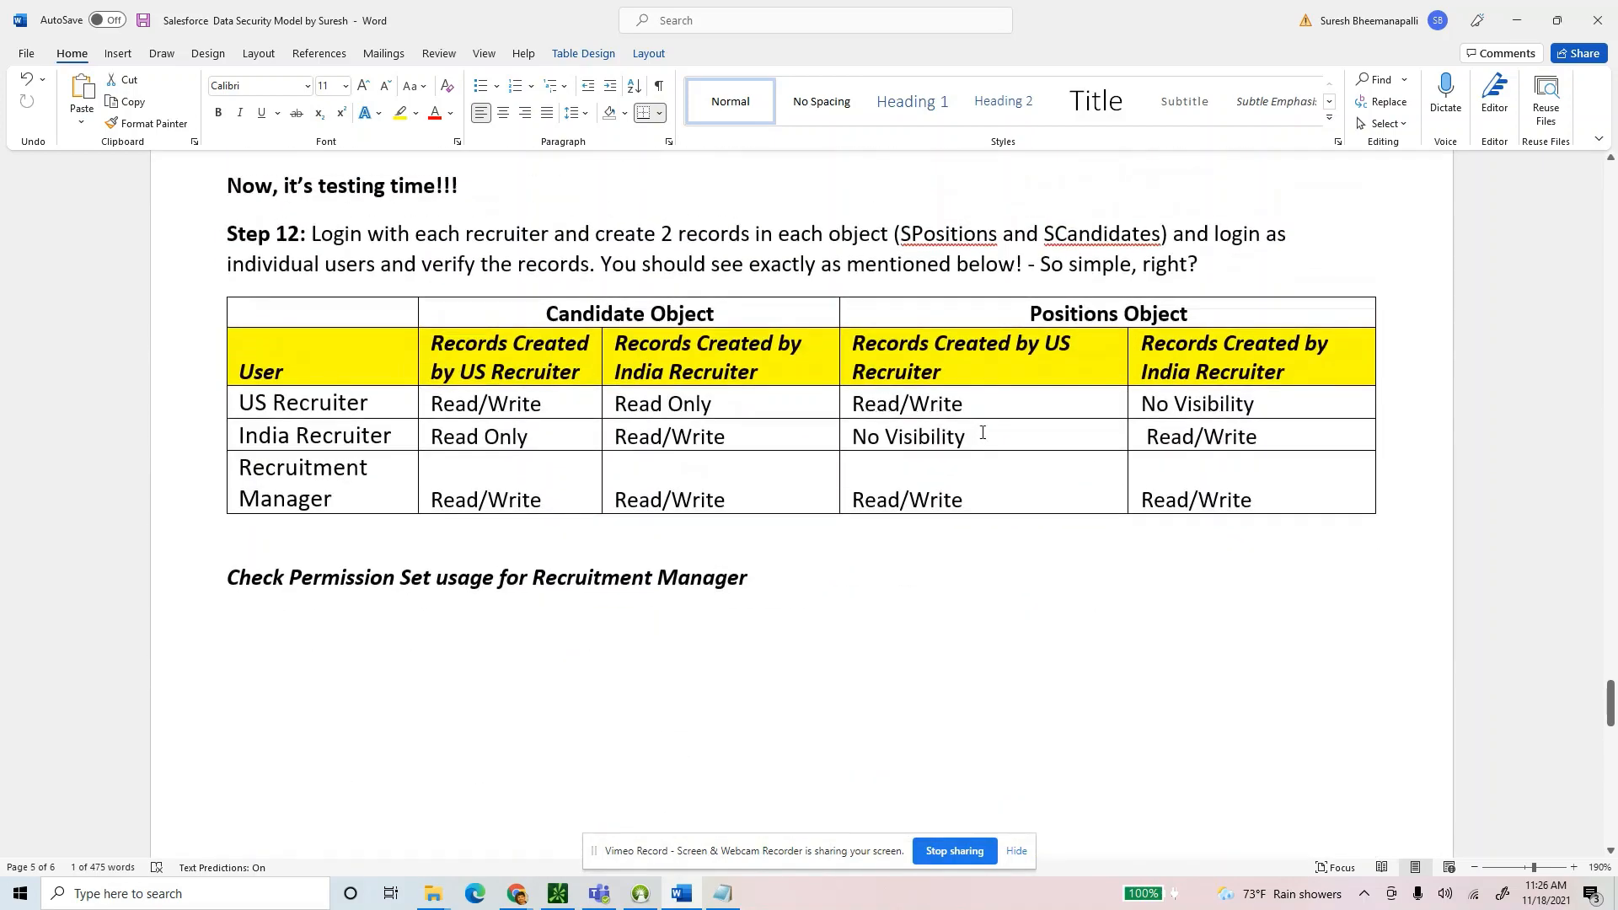
{"action": "triple_click", "coordinate": [890, 437]}
{"action": "scroll", "coordinate": [934, 508], "scroll_direction": "down", "scroll_amount": 3}
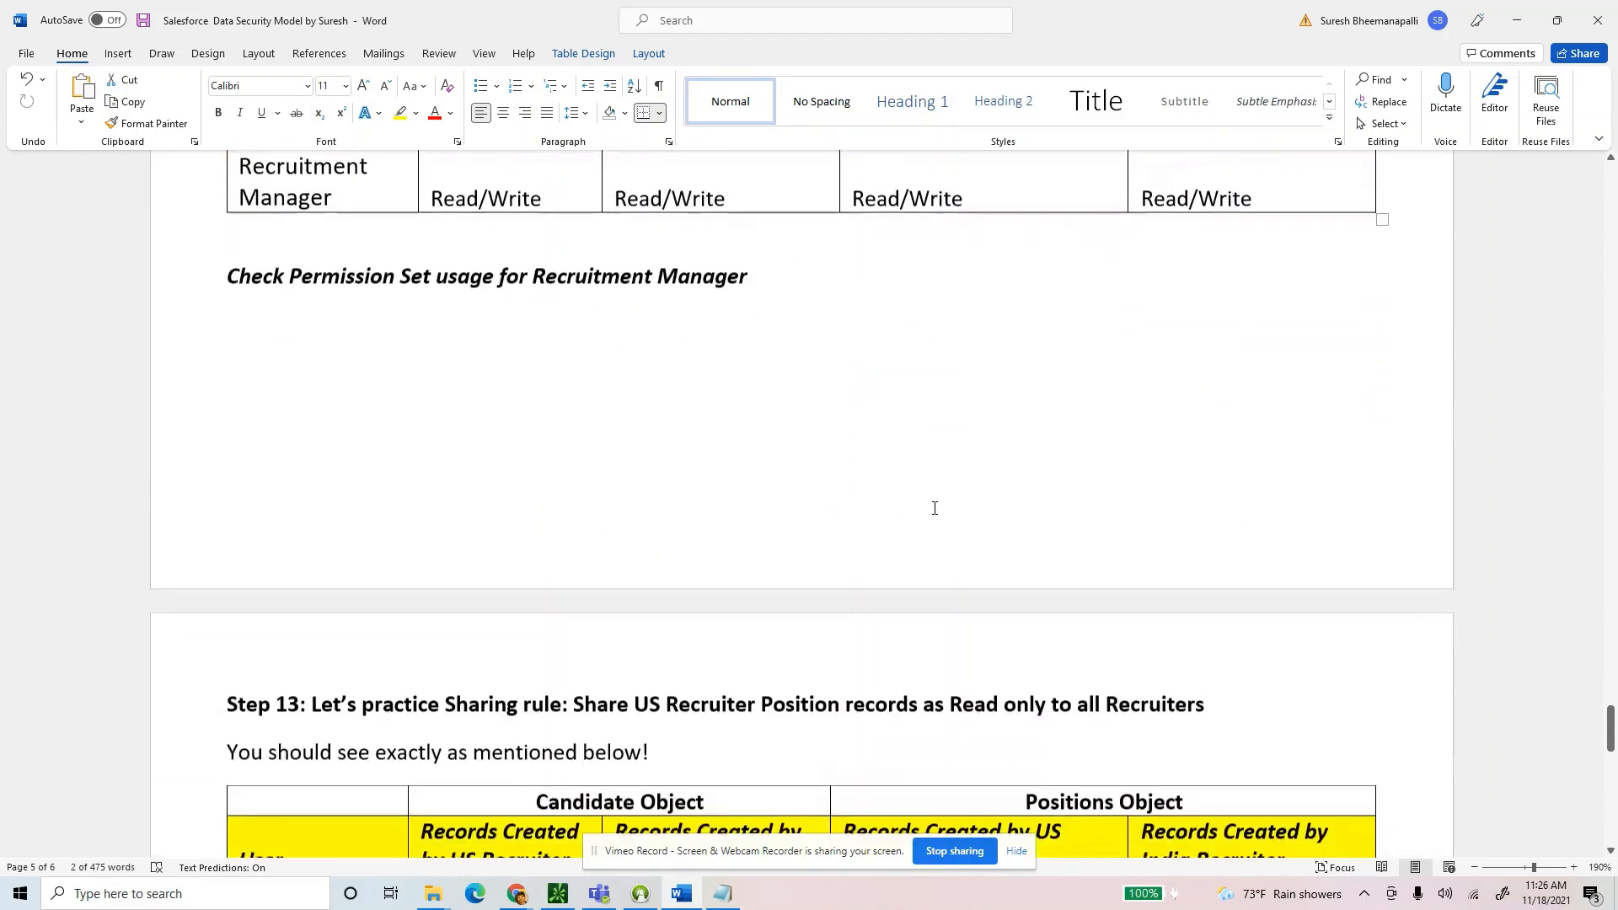
{"action": "scroll", "coordinate": [935, 508], "scroll_direction": "down", "scroll_amount": 3}
{"action": "left_click_drag", "start_coordinate": [903, 469], "coordinate": [838, 469]}
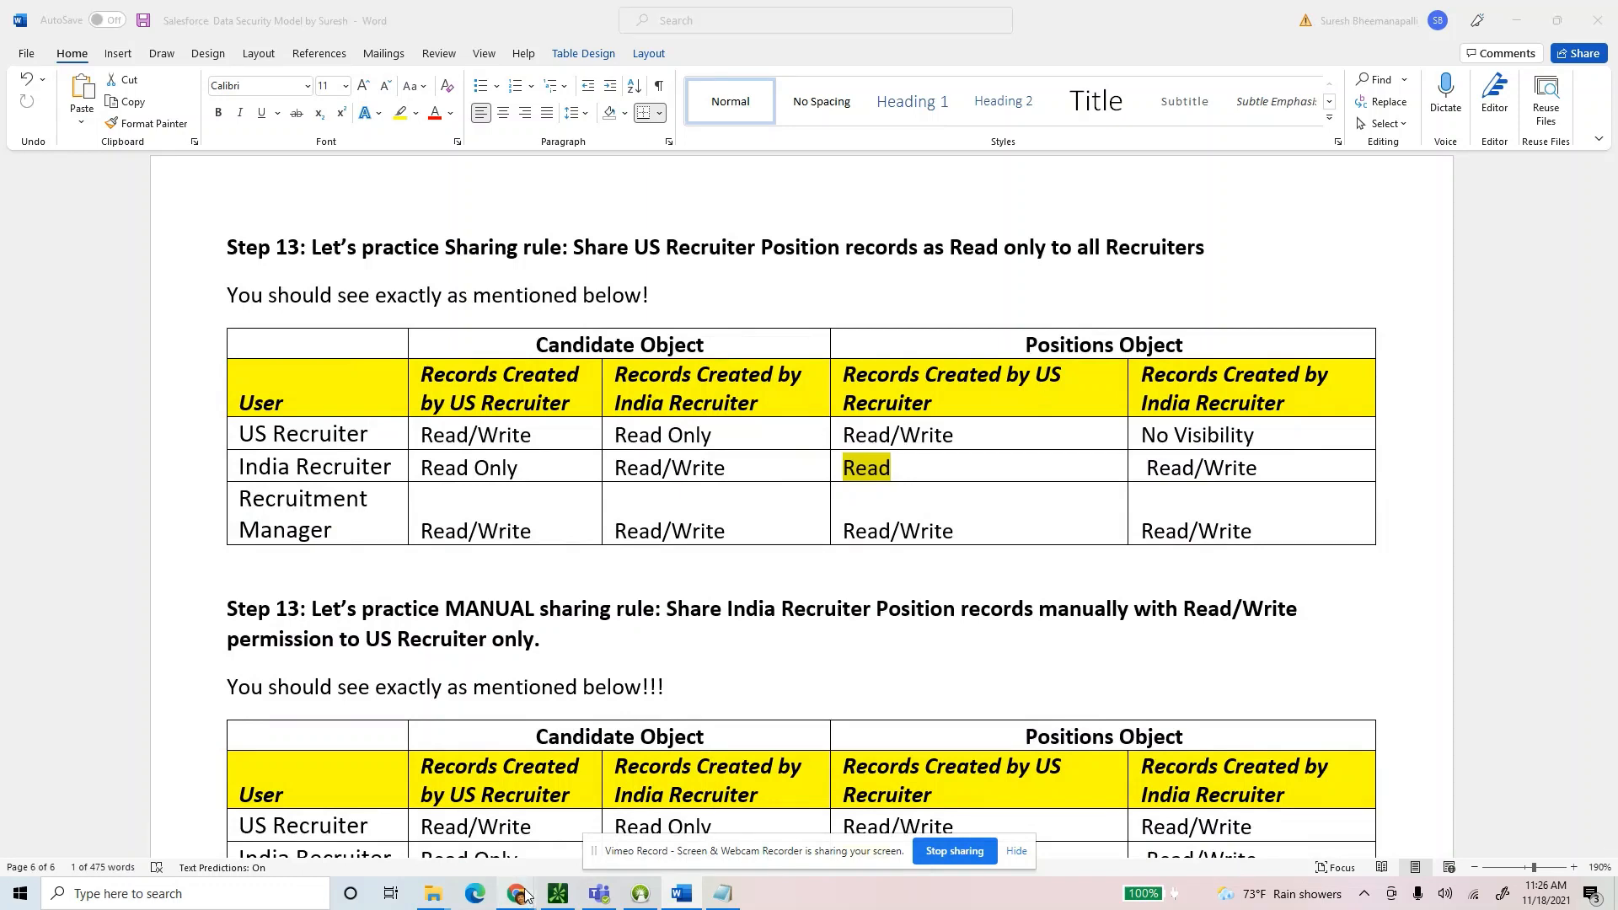
{"action": "left_click", "coordinate": [421, 817]}
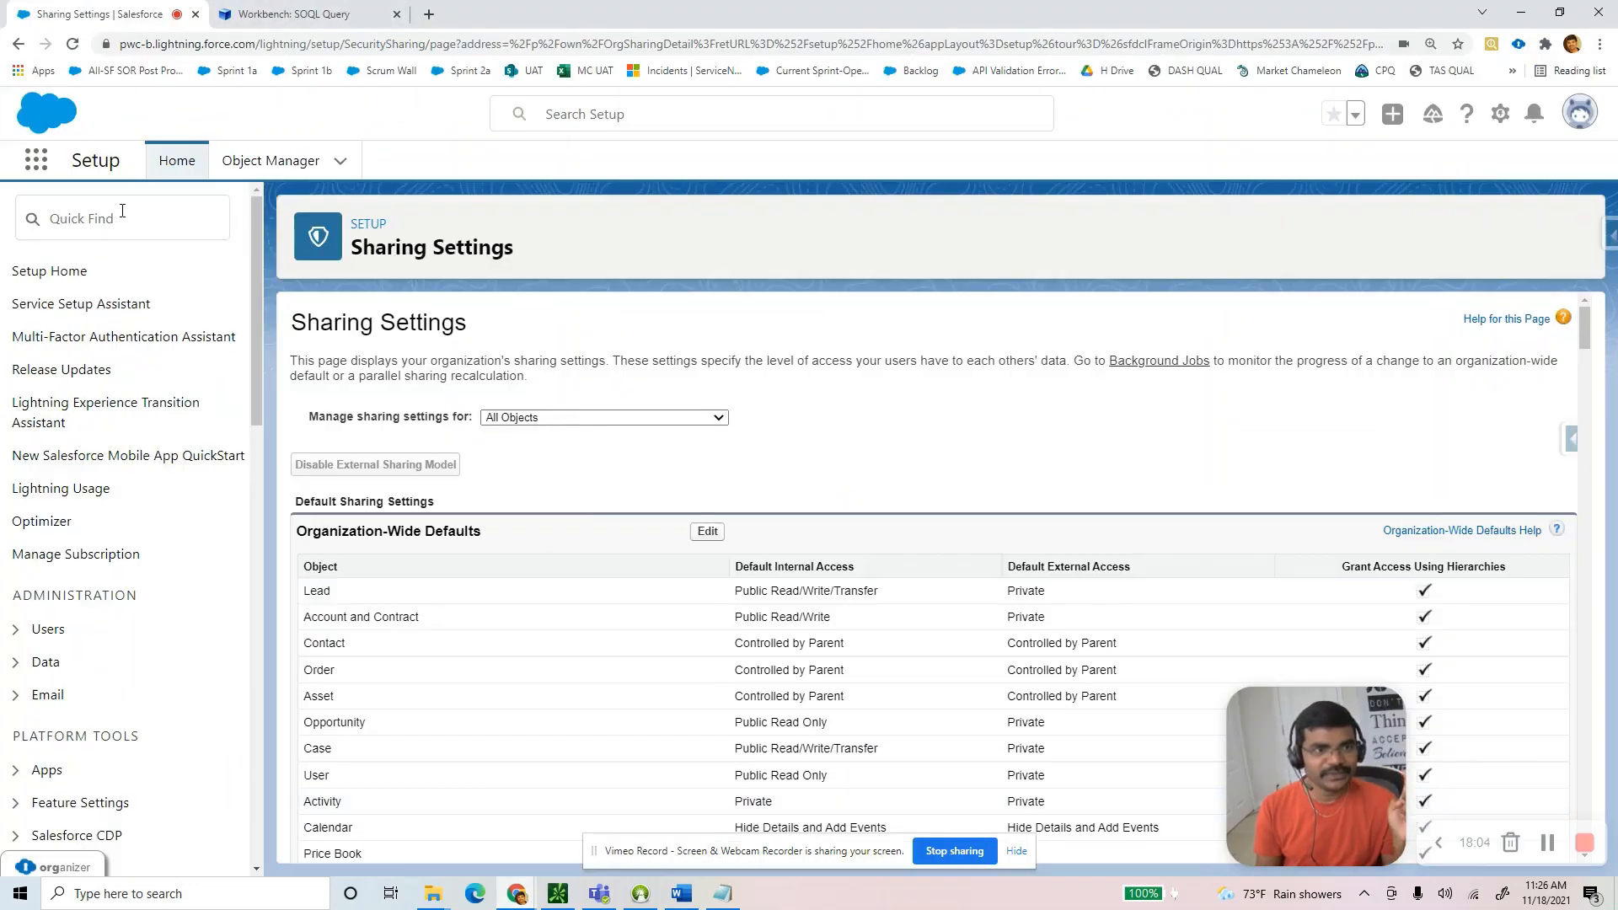
Log in as India Recruiter from Setup's Users list and open the SPositions list.
{"action": "left_click", "coordinate": [15, 628]}
{"action": "scroll", "coordinate": [206, 656], "scroll_direction": "down", "scroll_amount": 3}
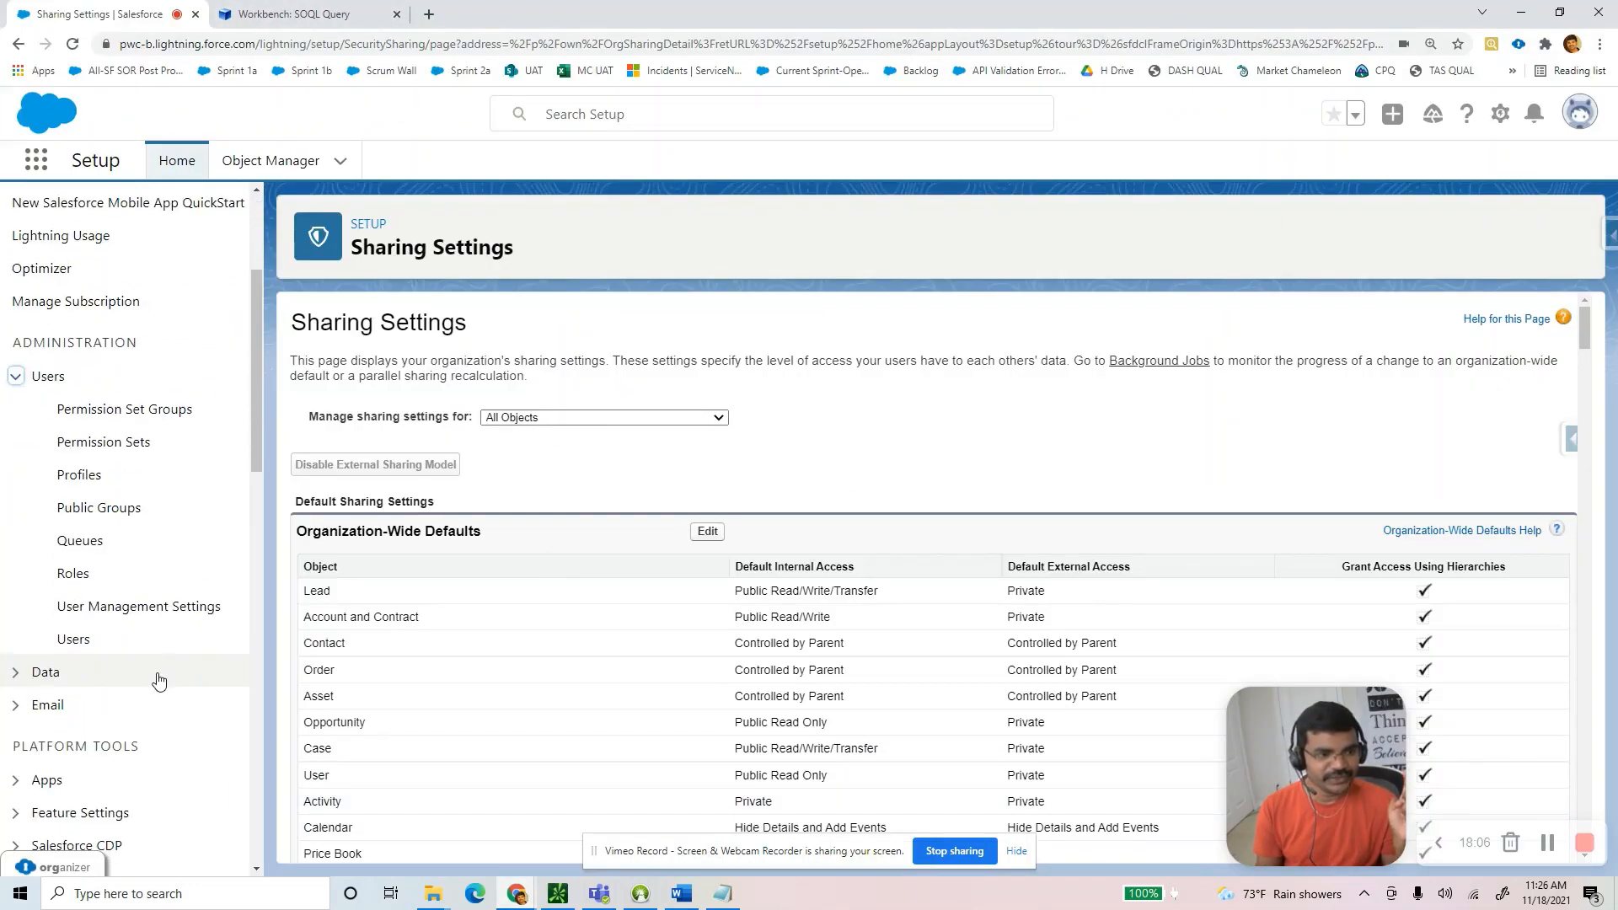
{"action": "left_click", "coordinate": [73, 640]}
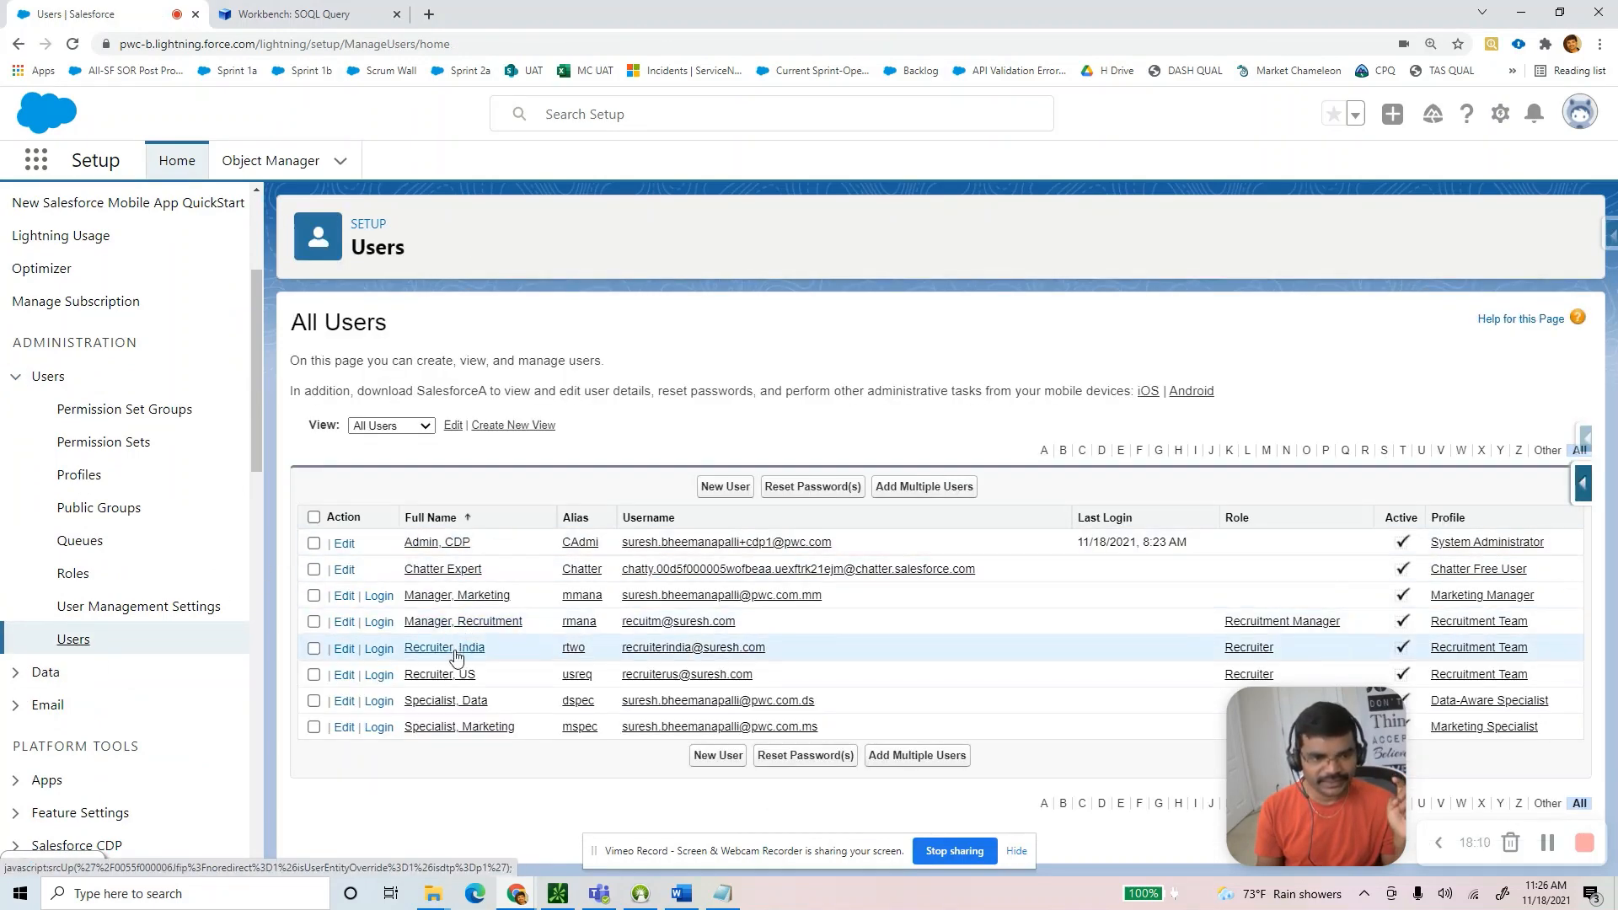
{"action": "left_click", "coordinate": [377, 655]}
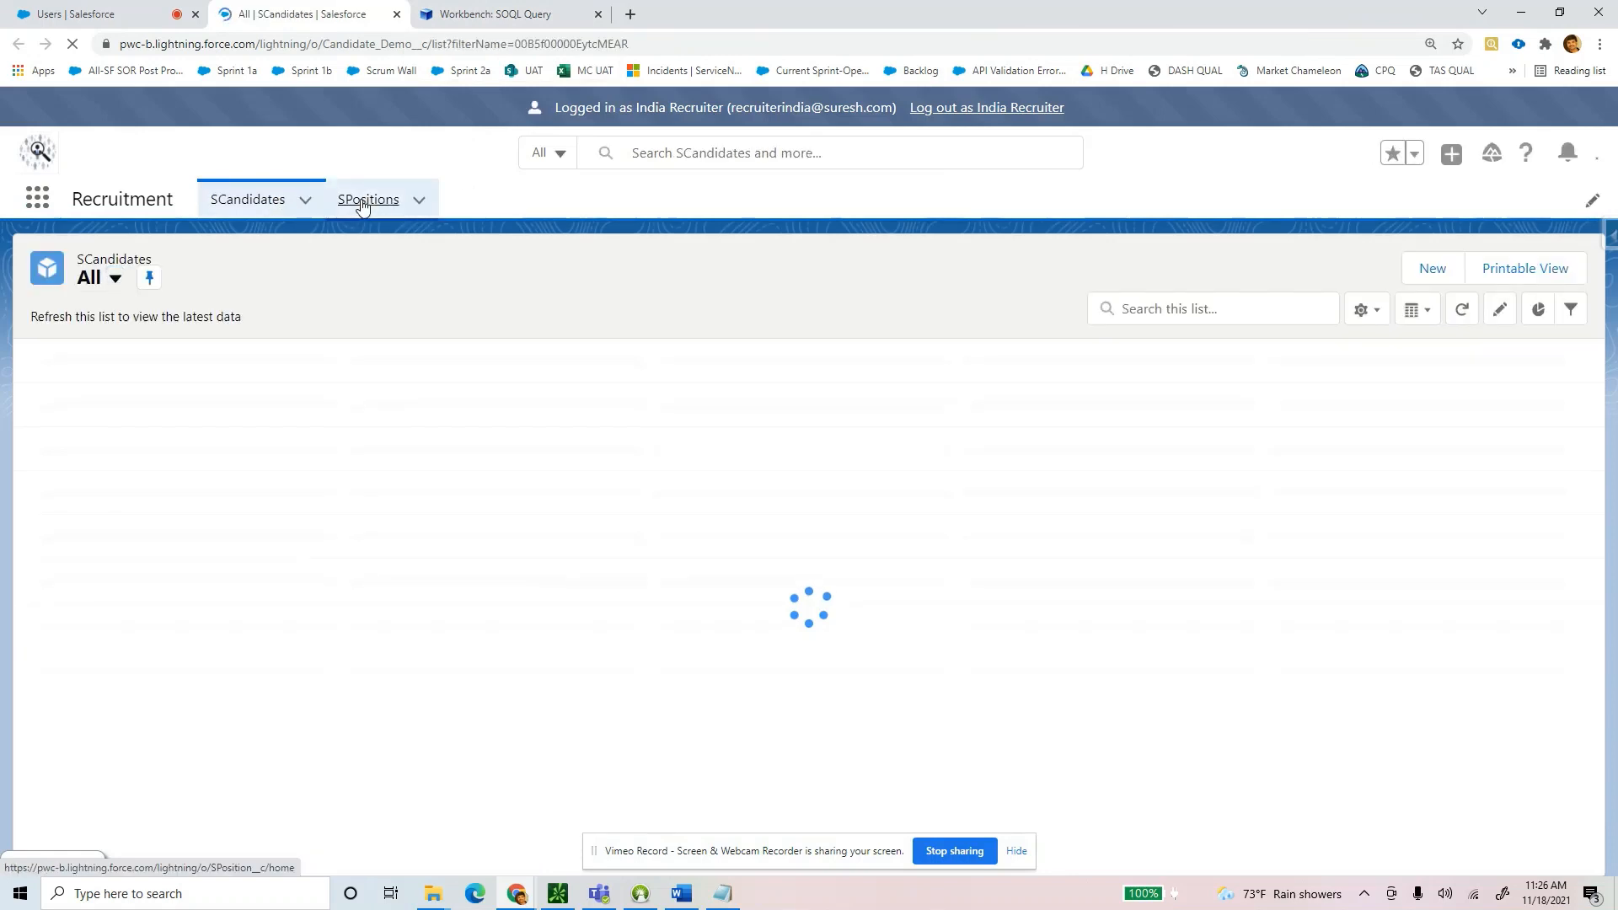
{"action": "left_click", "coordinate": [362, 204]}
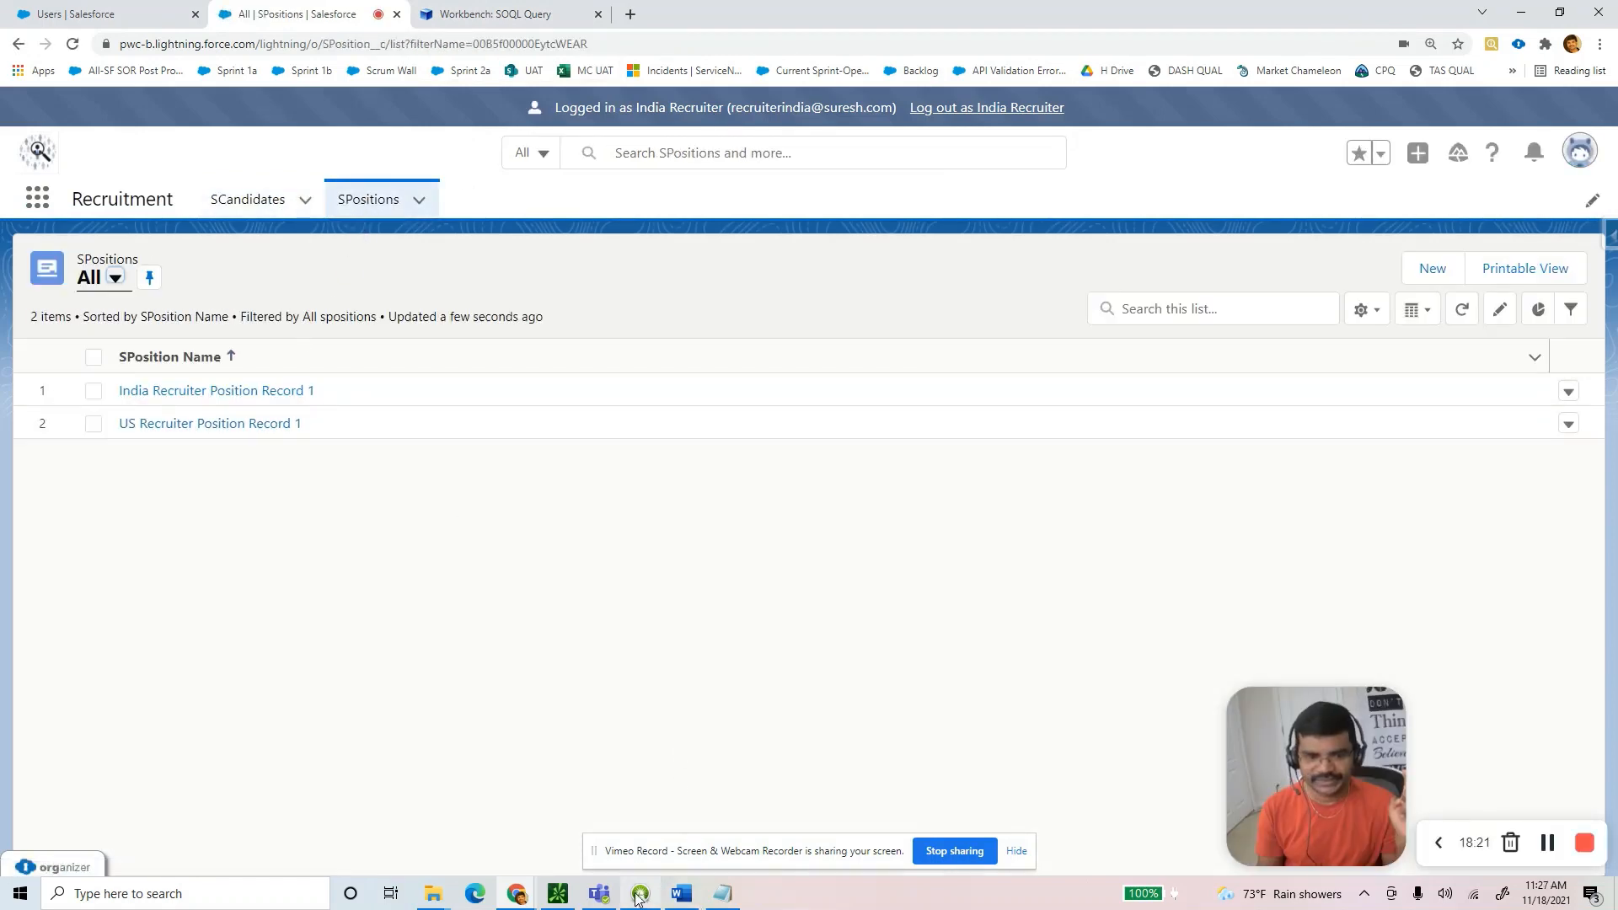
Check the India Recruiter Read entry in the Word guide's Positions table.
{"action": "left_click", "coordinate": [682, 893]}
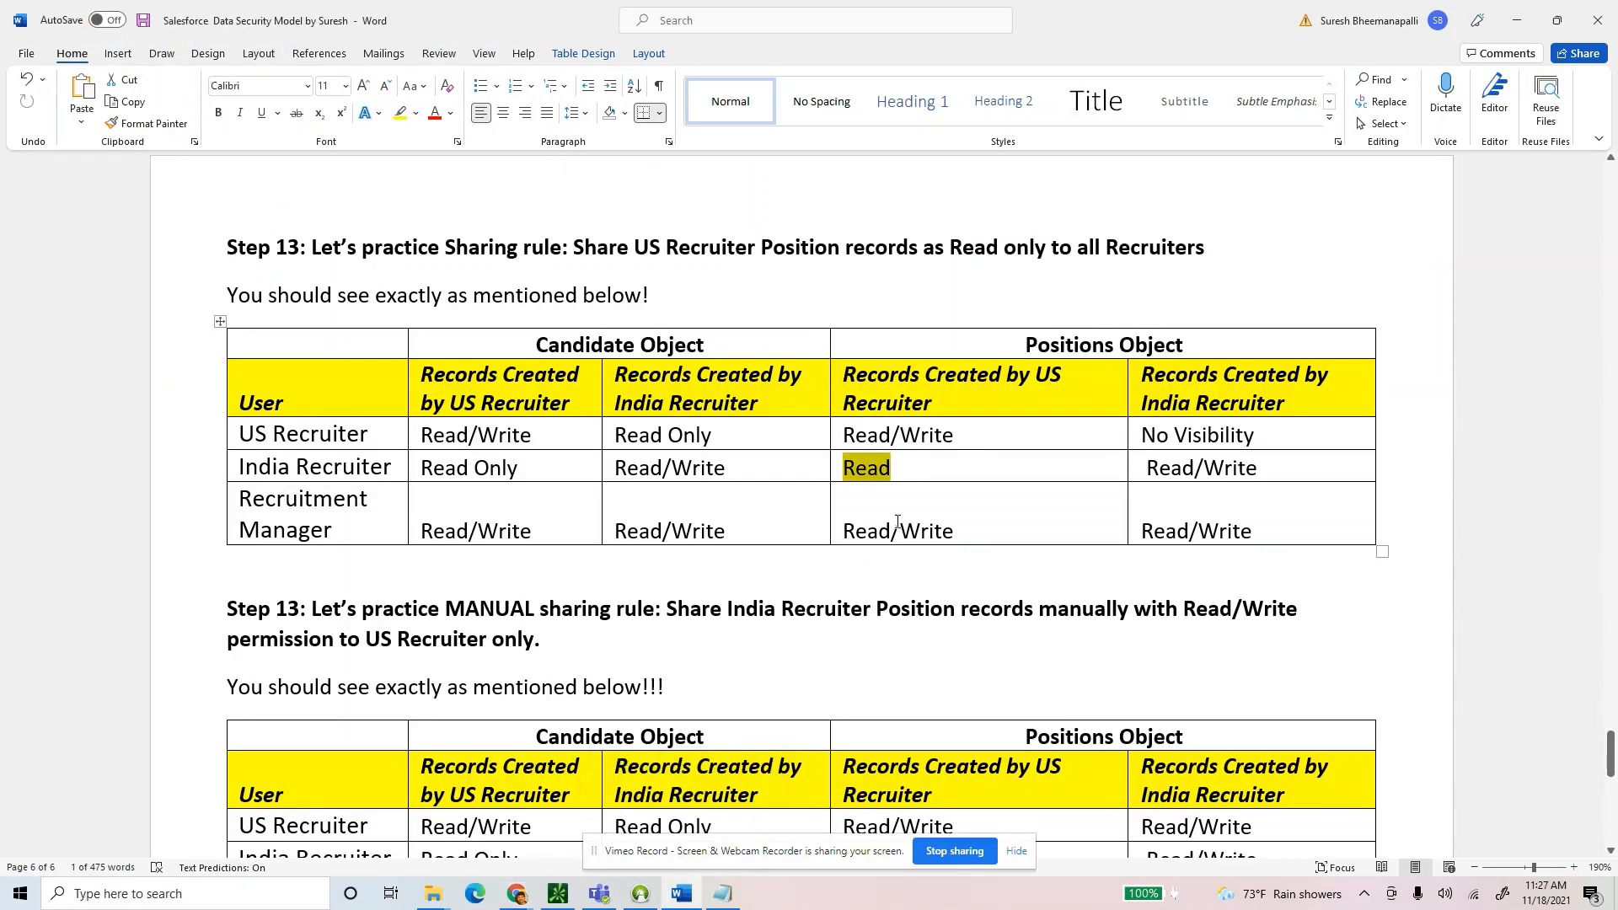
{"action": "left_click_drag", "start_coordinate": [924, 468], "coordinate": [848, 475]}
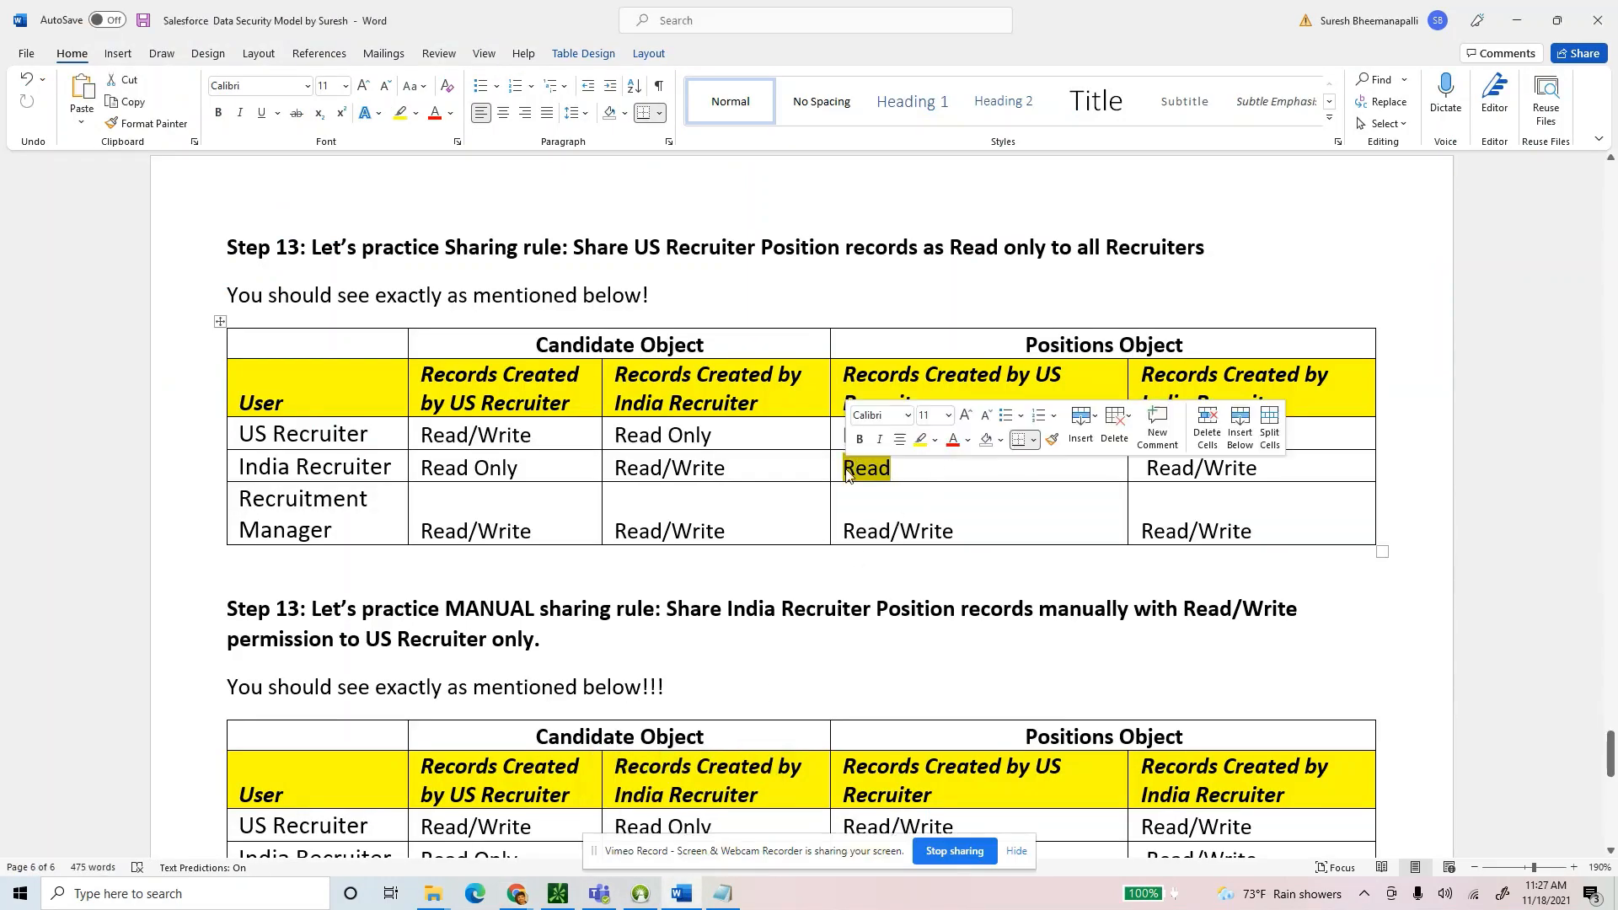
{"action": "key", "text": "alt+Tab"}
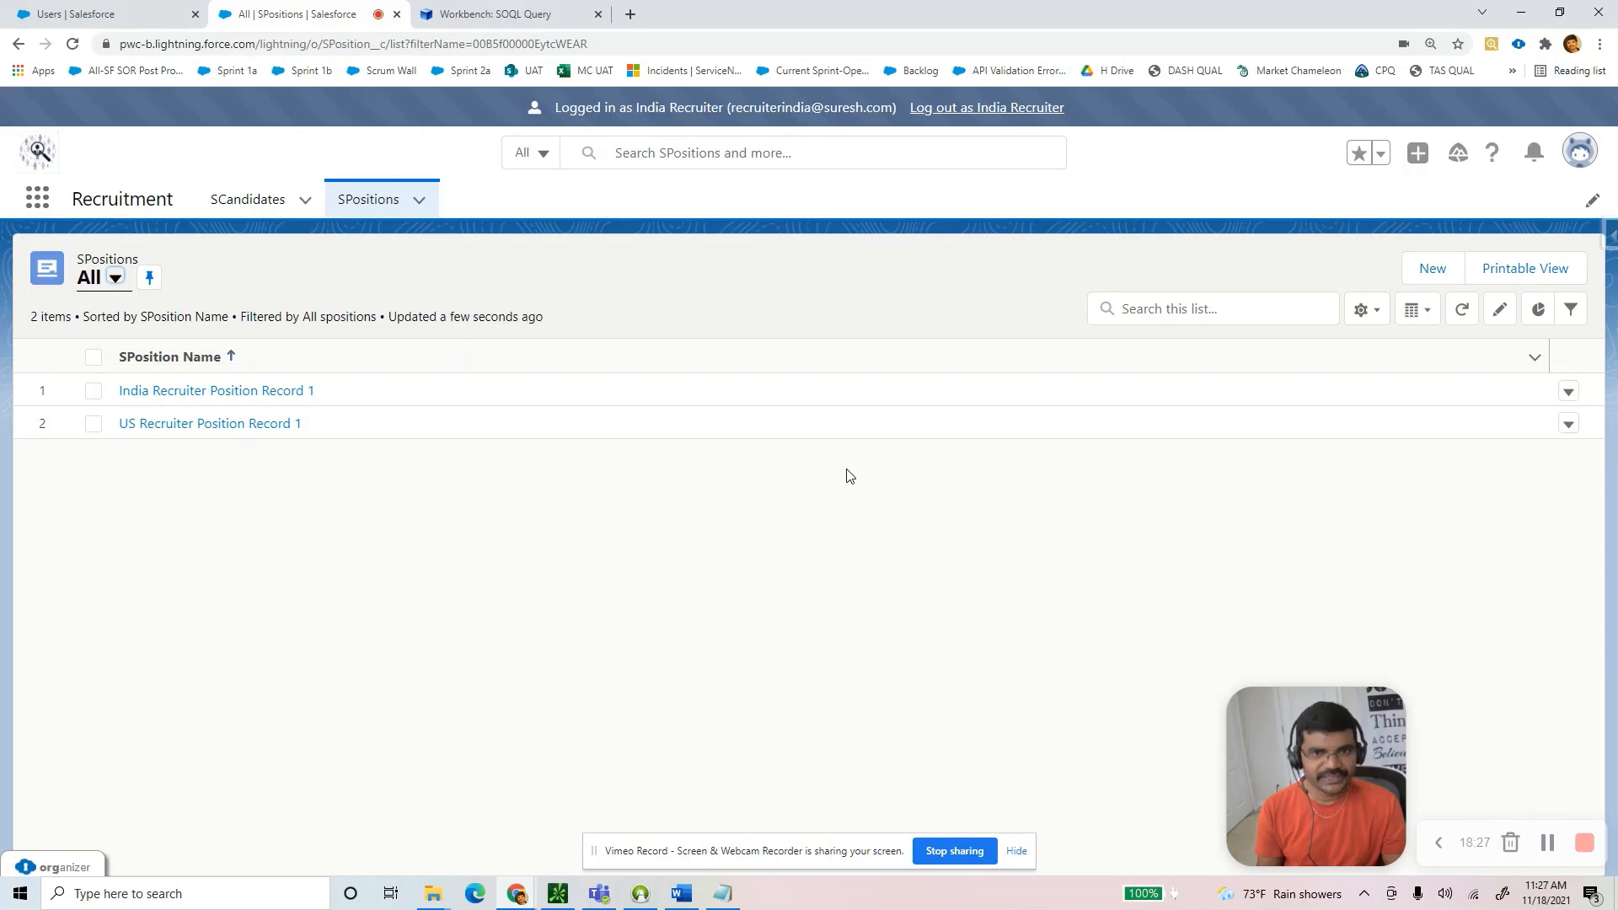
As India Recruiter, try changing US Recruiter Position Record 1's Location to 'asdd', then dismiss the privileges error.
{"action": "left_click", "coordinate": [182, 424]}
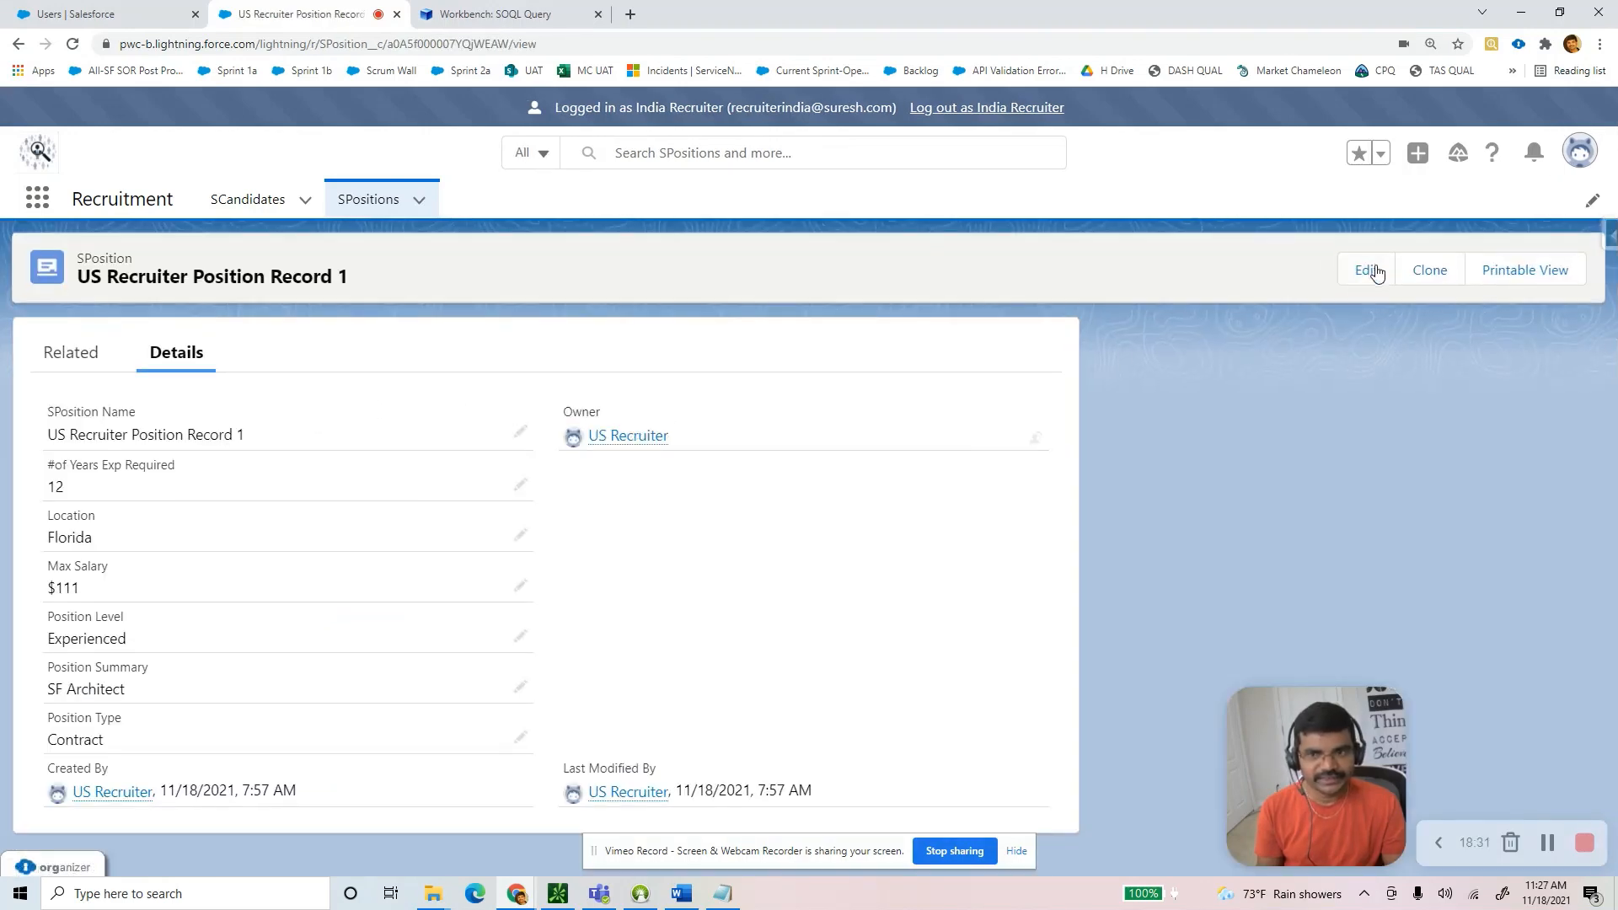
{"action": "left_click", "coordinate": [1375, 269]}
{"action": "key", "text": "Tab"}
{"action": "key", "text": "Tab"}
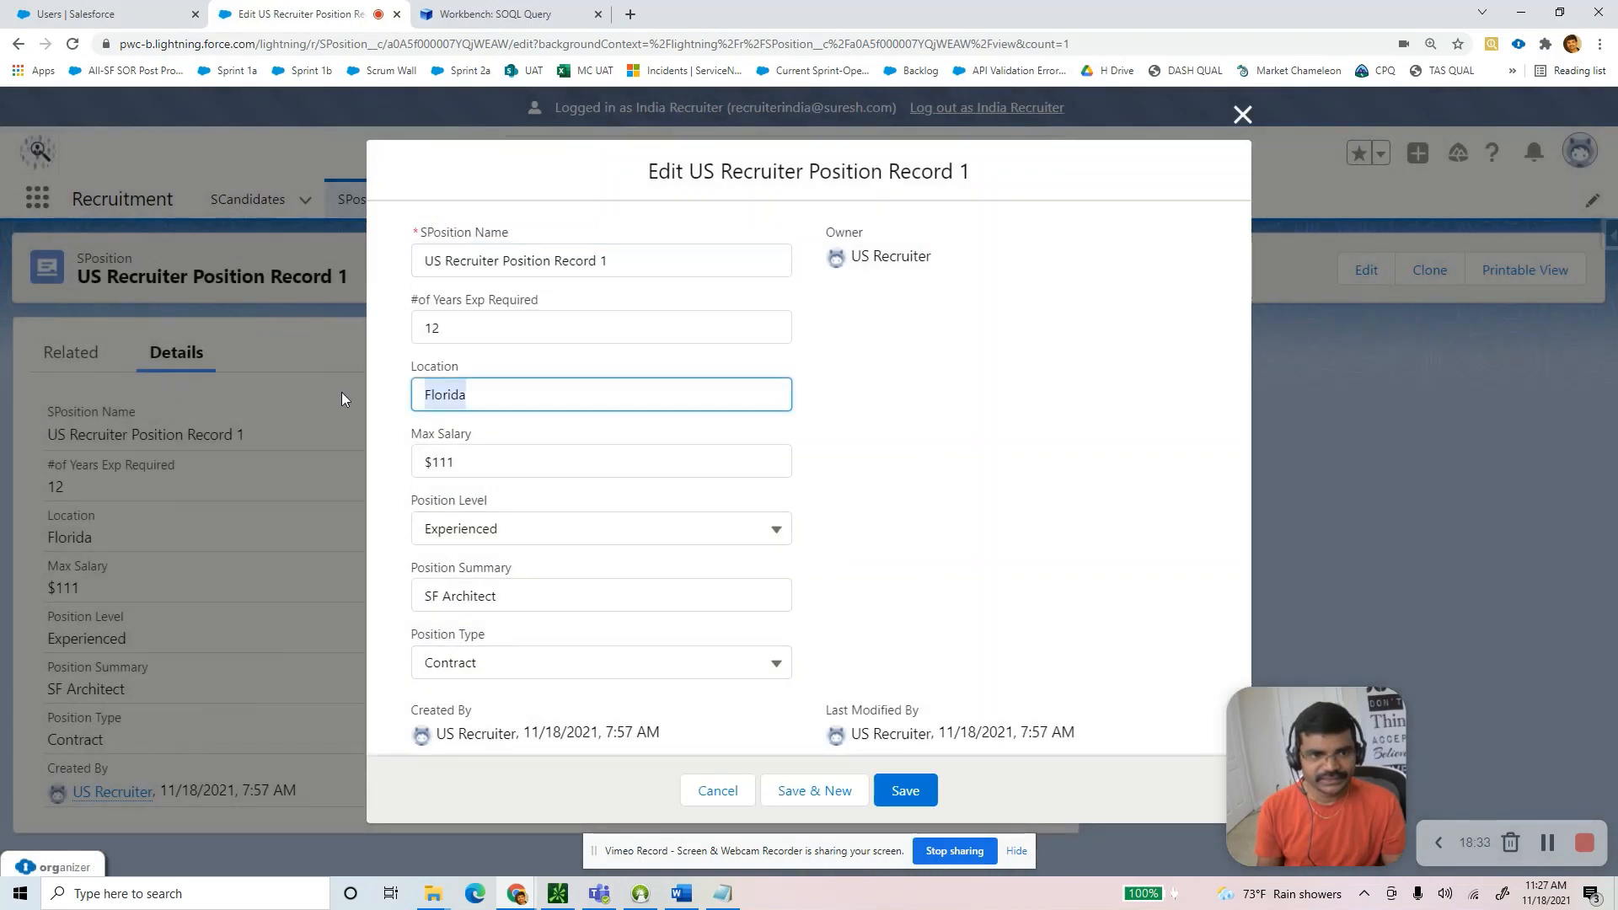
{"action": "type", "text": "asdd"}
{"action": "left_click", "coordinate": [905, 791]}
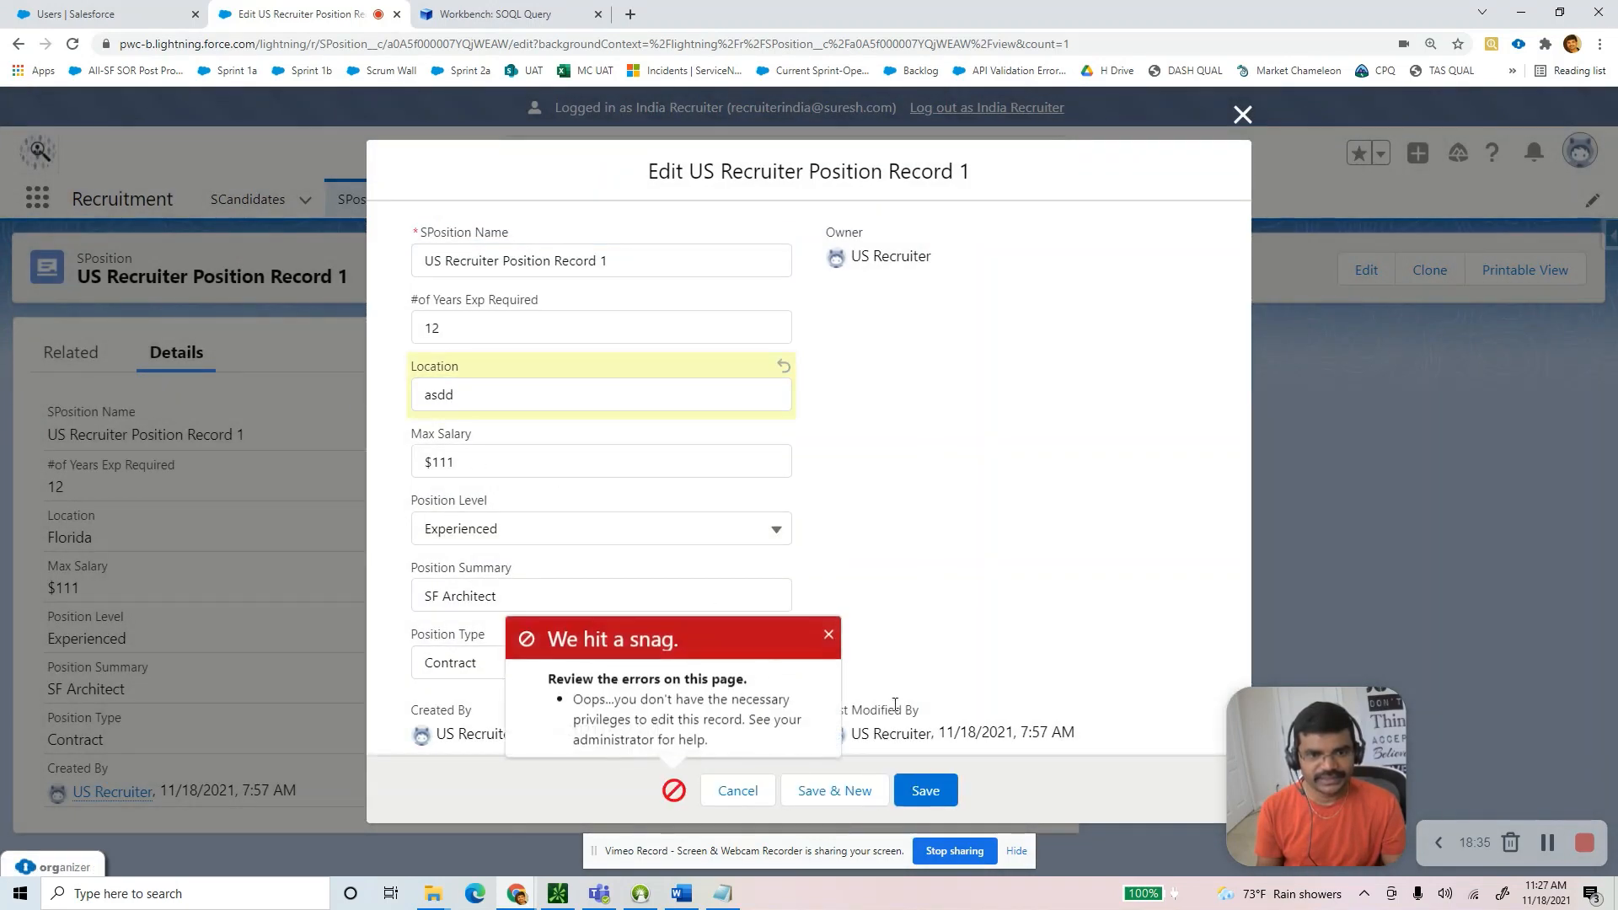
{"action": "triple_click", "coordinate": [669, 735]}
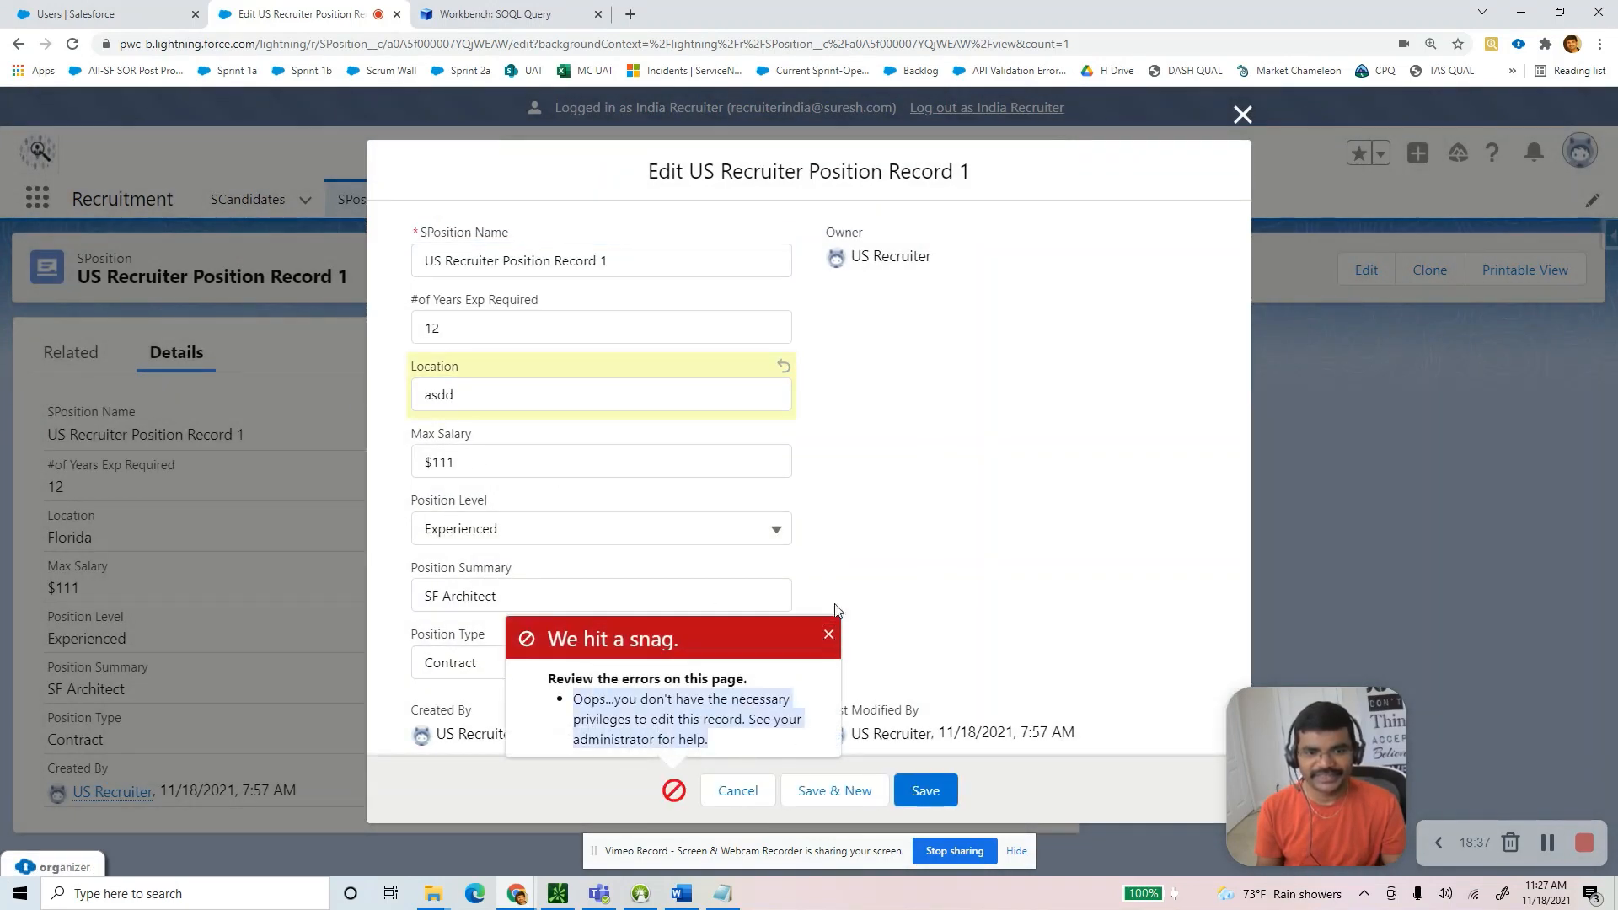
{"action": "left_click", "coordinate": [826, 634]}
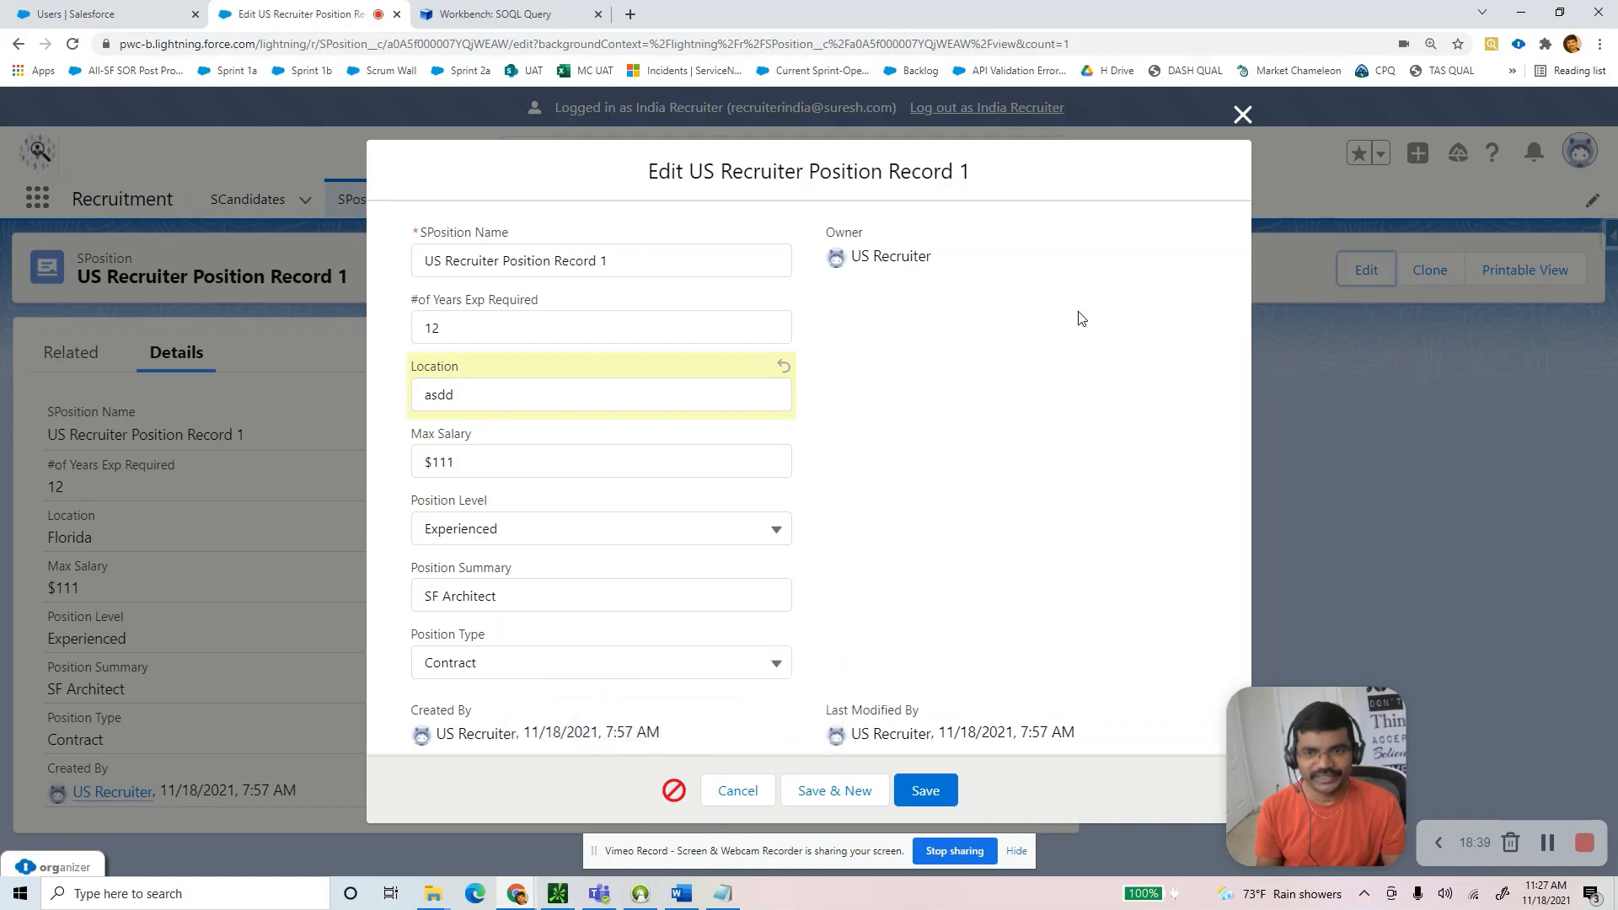
{"action": "left_click", "coordinate": [1243, 114]}
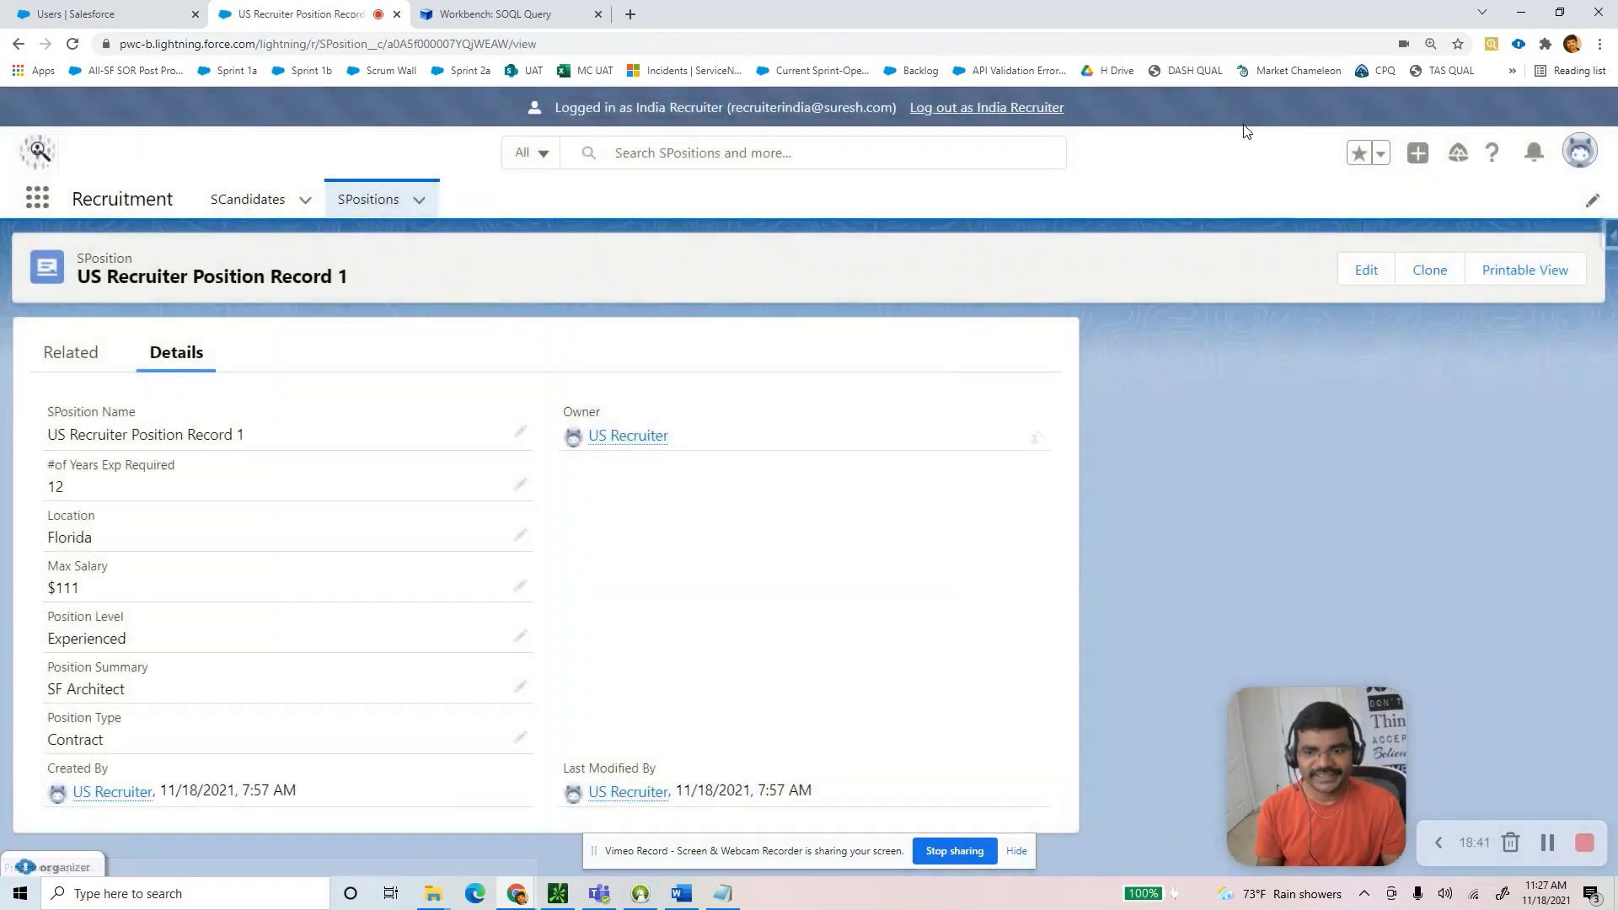
{"action": "key", "text": "alt+Tab"}
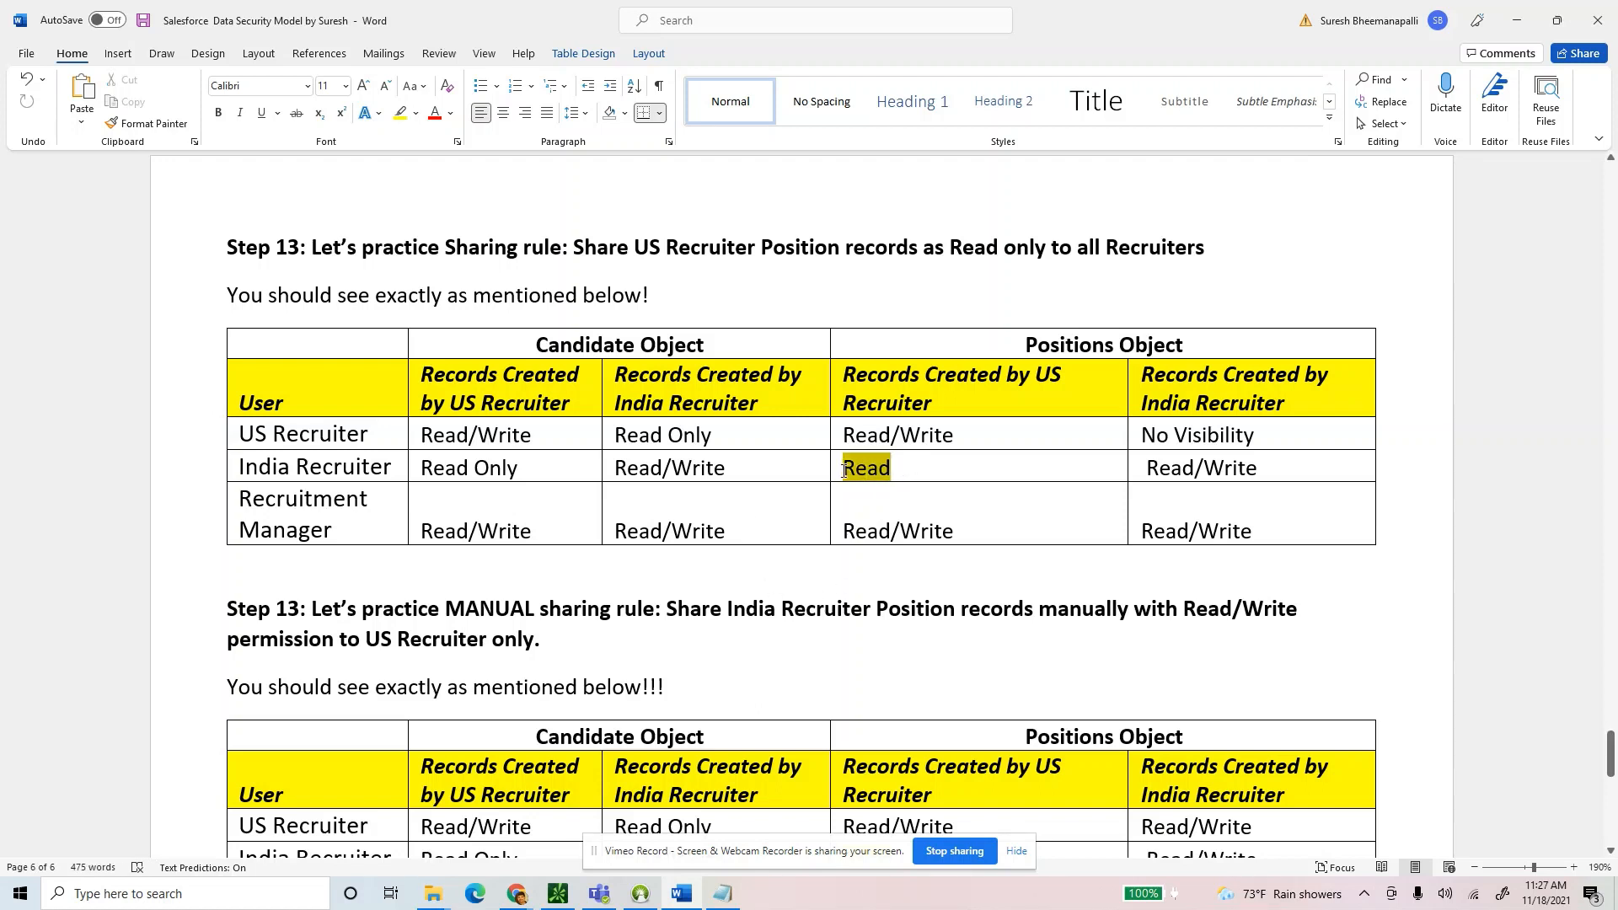
Point out US Recruiter's expected Read/Write on India Recruiter positions in the guide's table.
{"action": "left_click", "coordinate": [981, 522]}
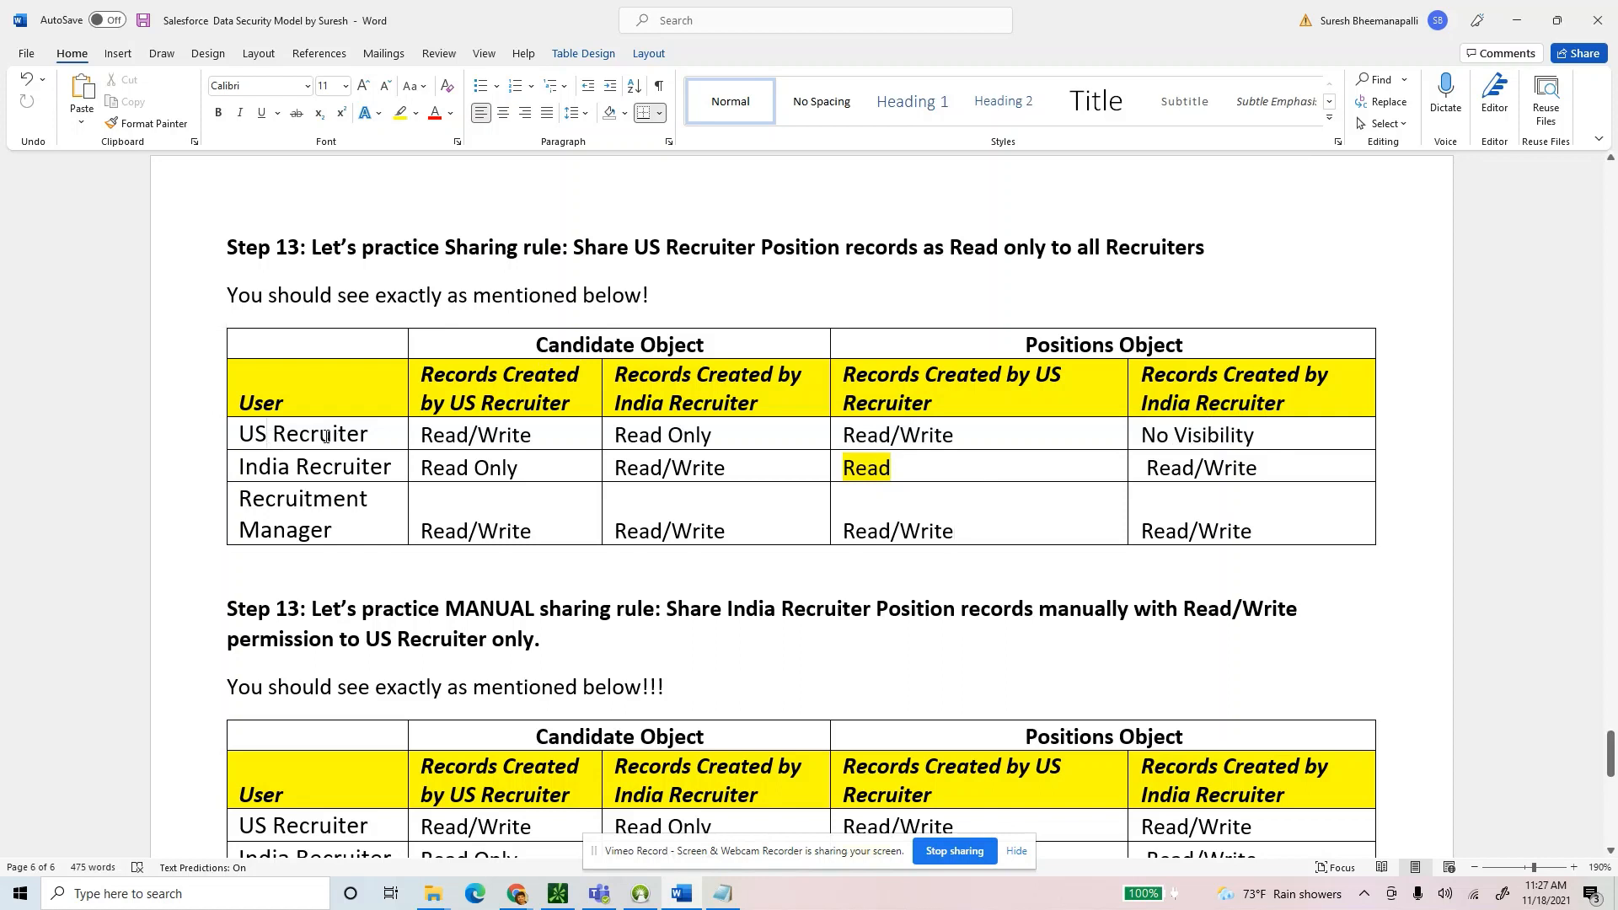
{"action": "left_click_drag", "start_coordinate": [327, 436], "coordinate": [239, 436]}
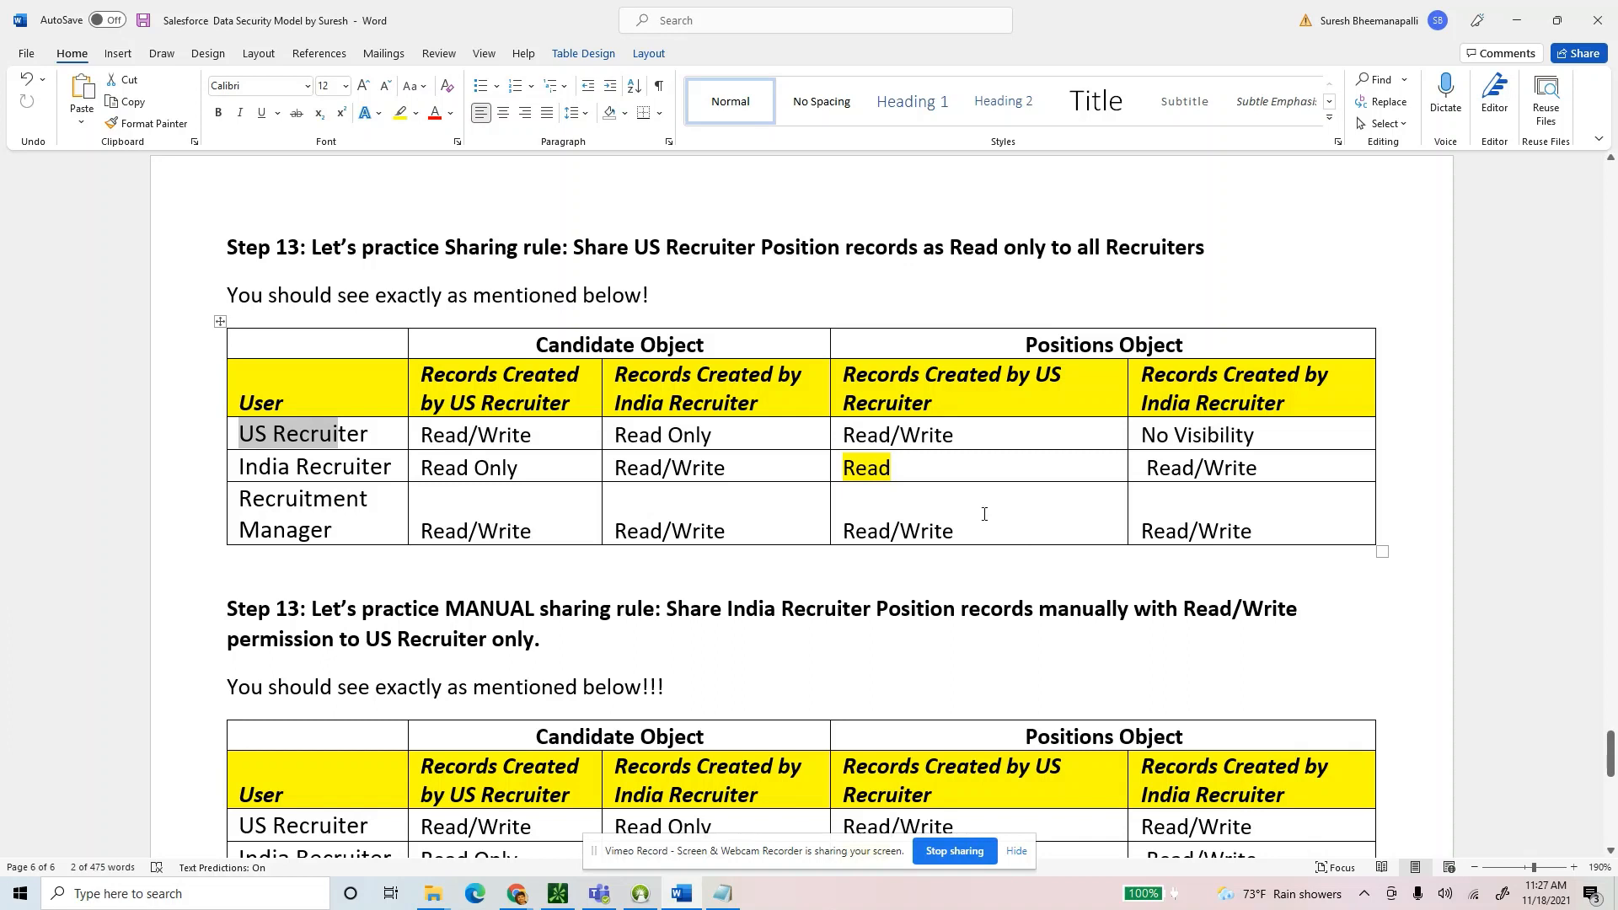
{"action": "left_click_drag", "start_coordinate": [901, 467], "coordinate": [844, 468]}
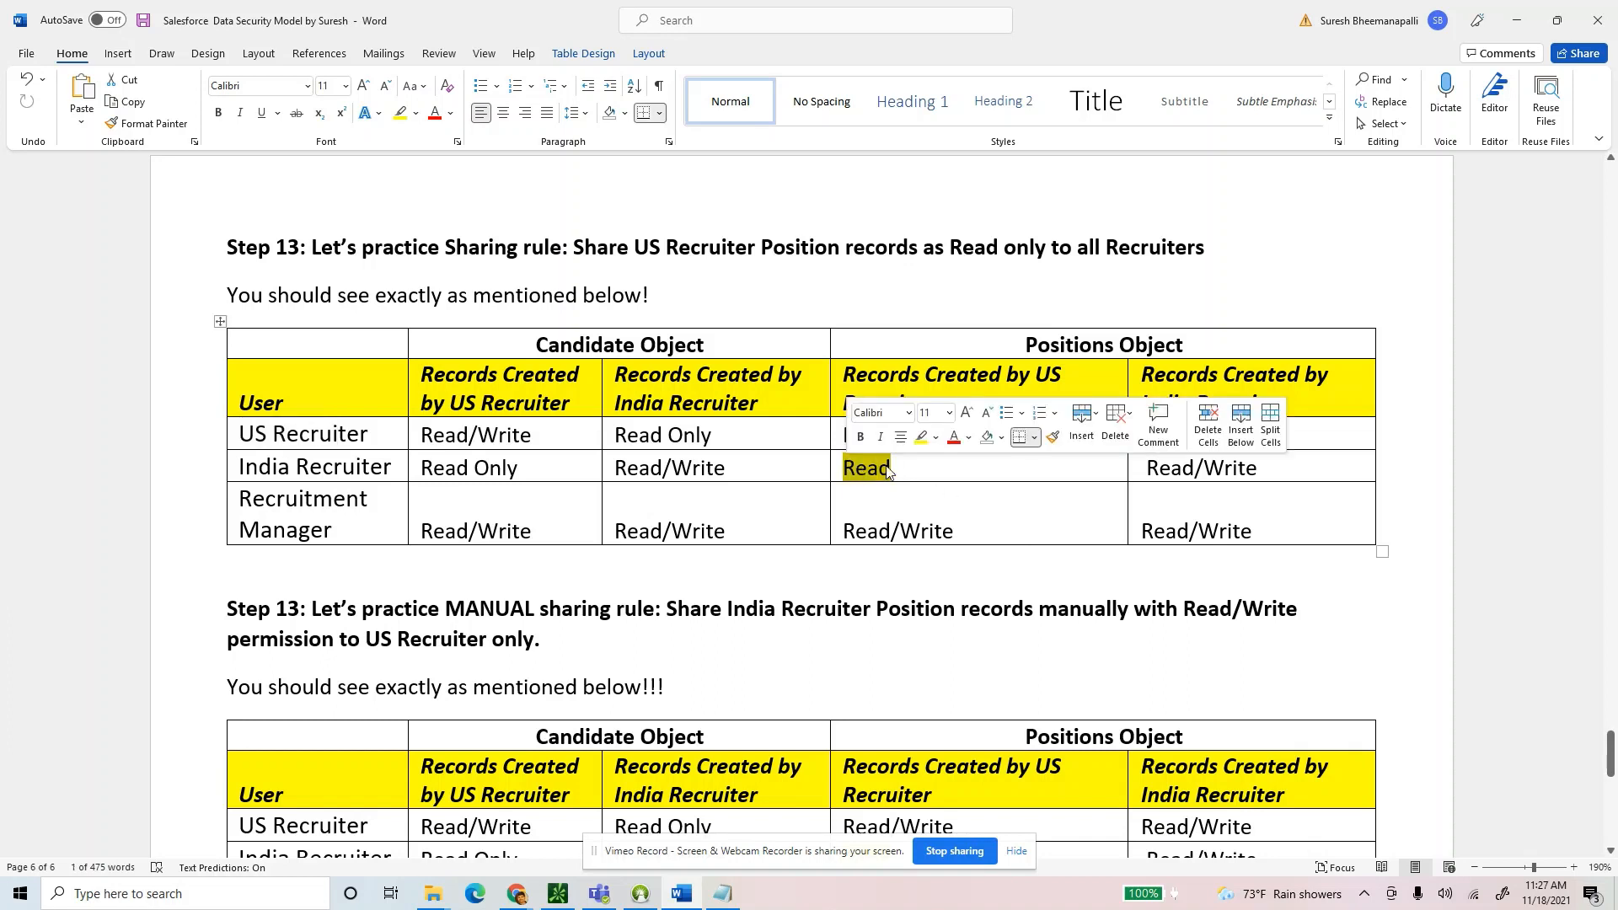
{"action": "left_click_drag", "start_coordinate": [956, 435], "coordinate": [849, 470]}
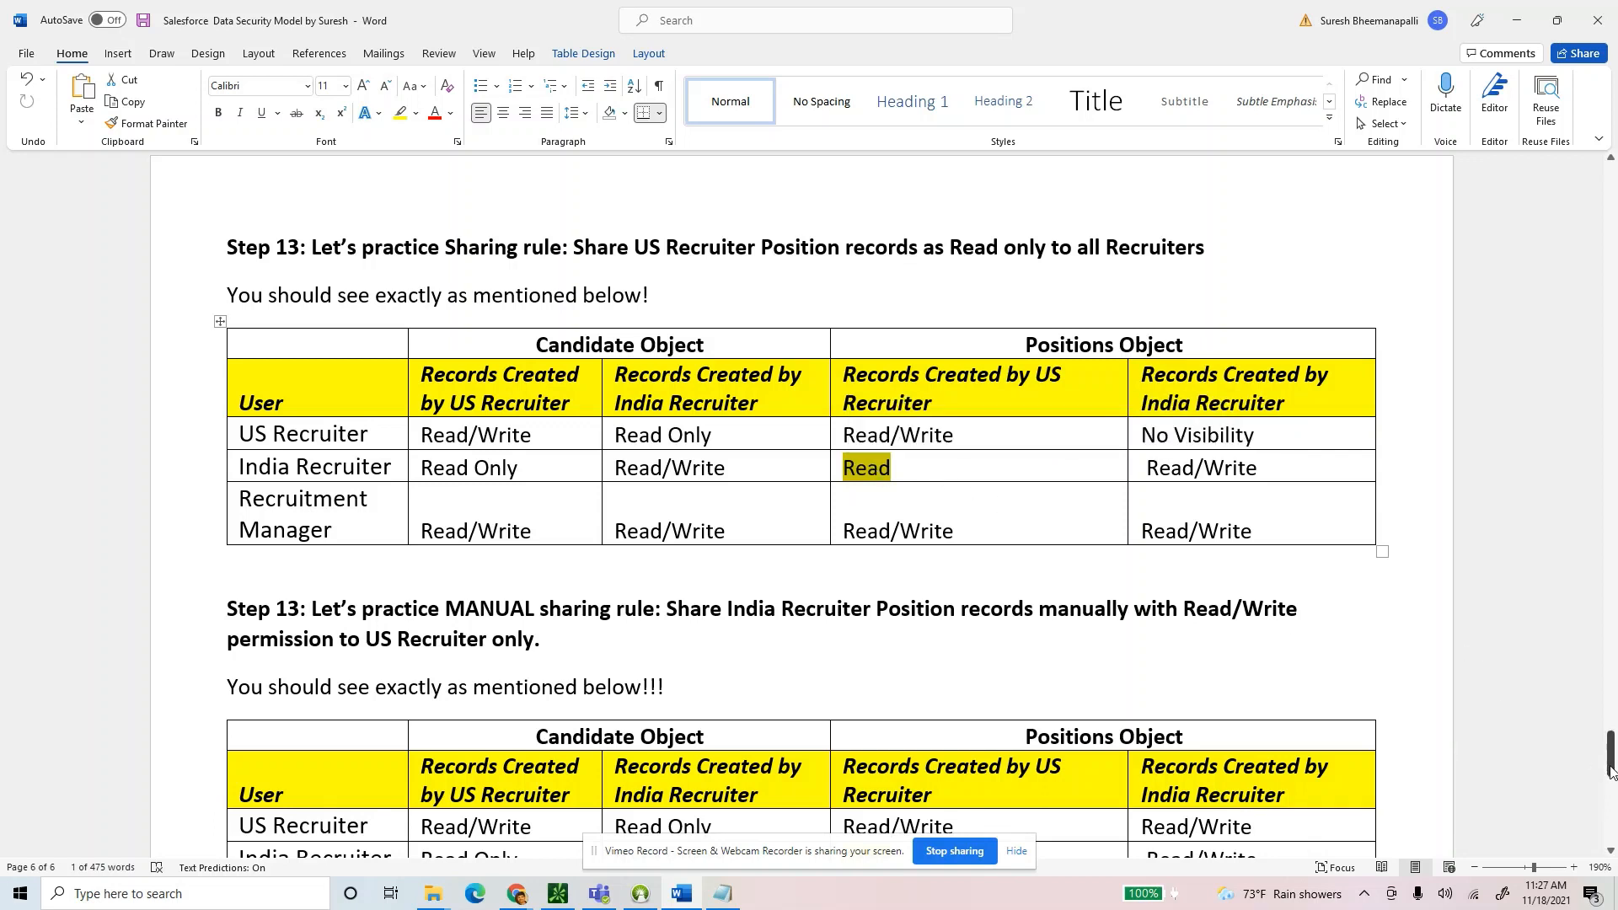
{"action": "left_click_drag", "start_coordinate": [1604, 747], "coordinate": [1610, 708]}
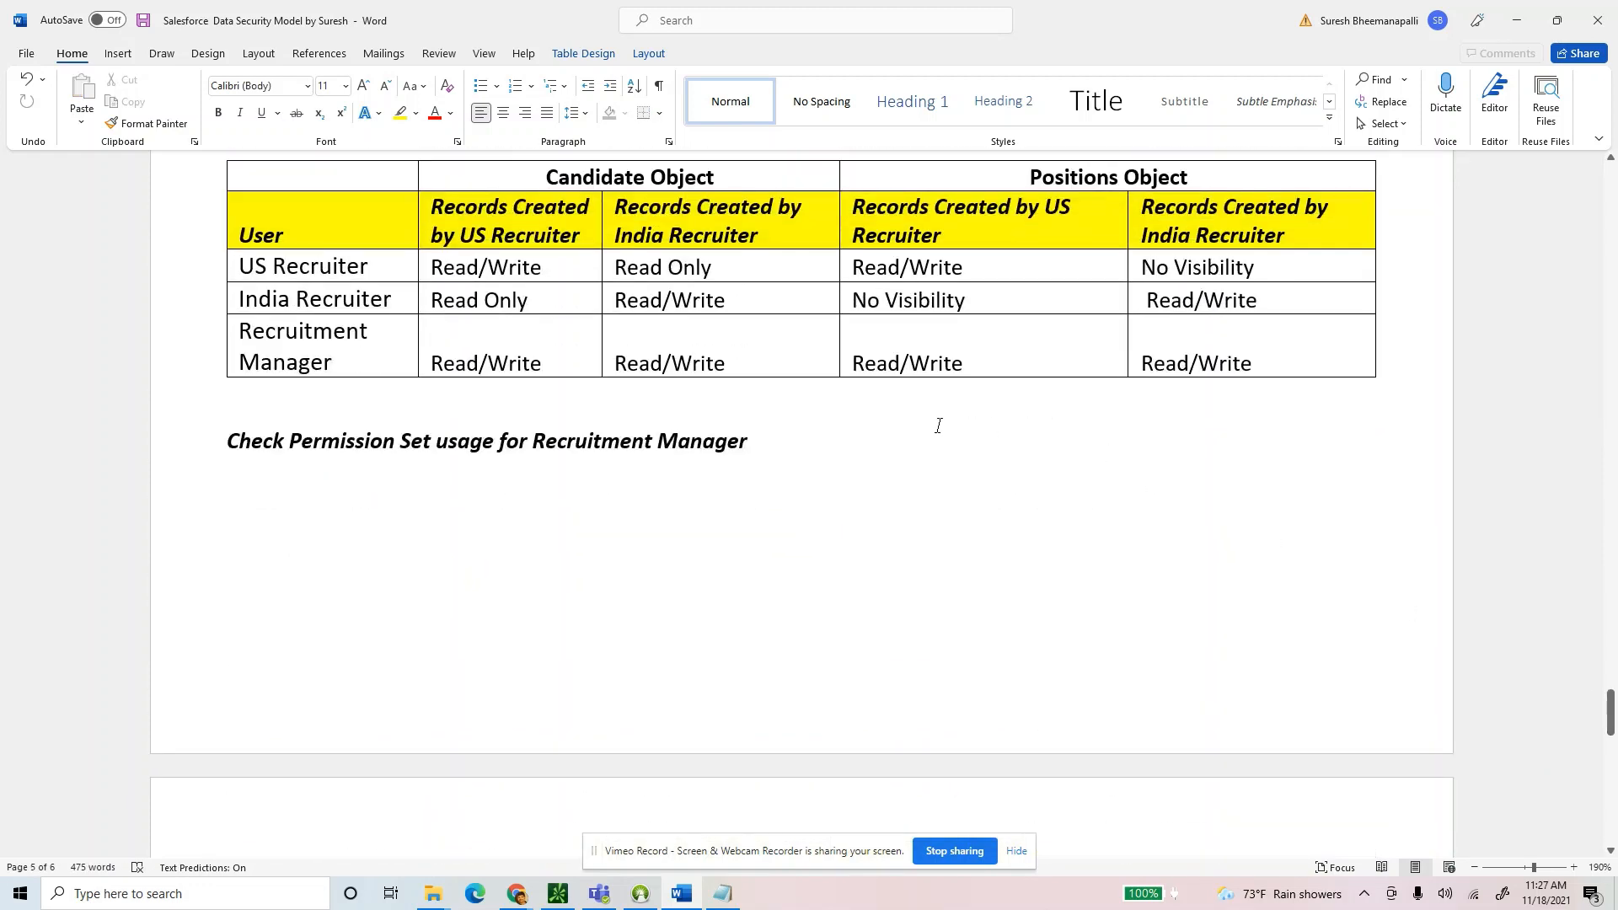
{"action": "scroll", "coordinate": [938, 425], "scroll_direction": "up", "scroll_amount": 5}
{"action": "scroll", "coordinate": [888, 629], "scroll_direction": "down", "scroll_amount": 15}
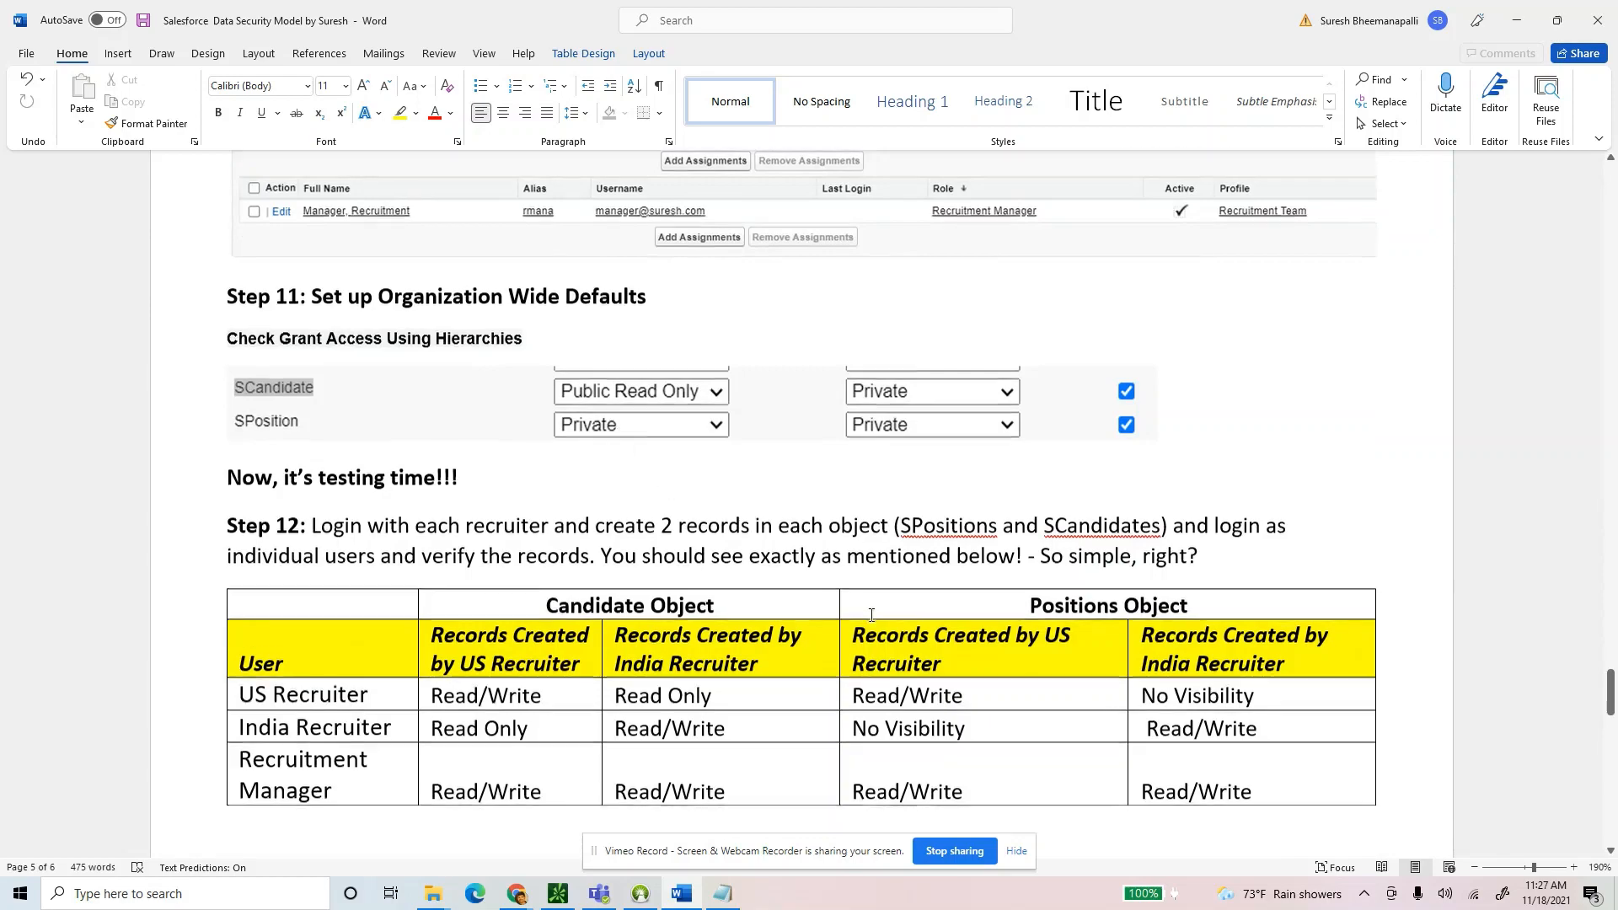
{"action": "scroll", "coordinate": [869, 391], "scroll_direction": "up", "scroll_amount": 2}
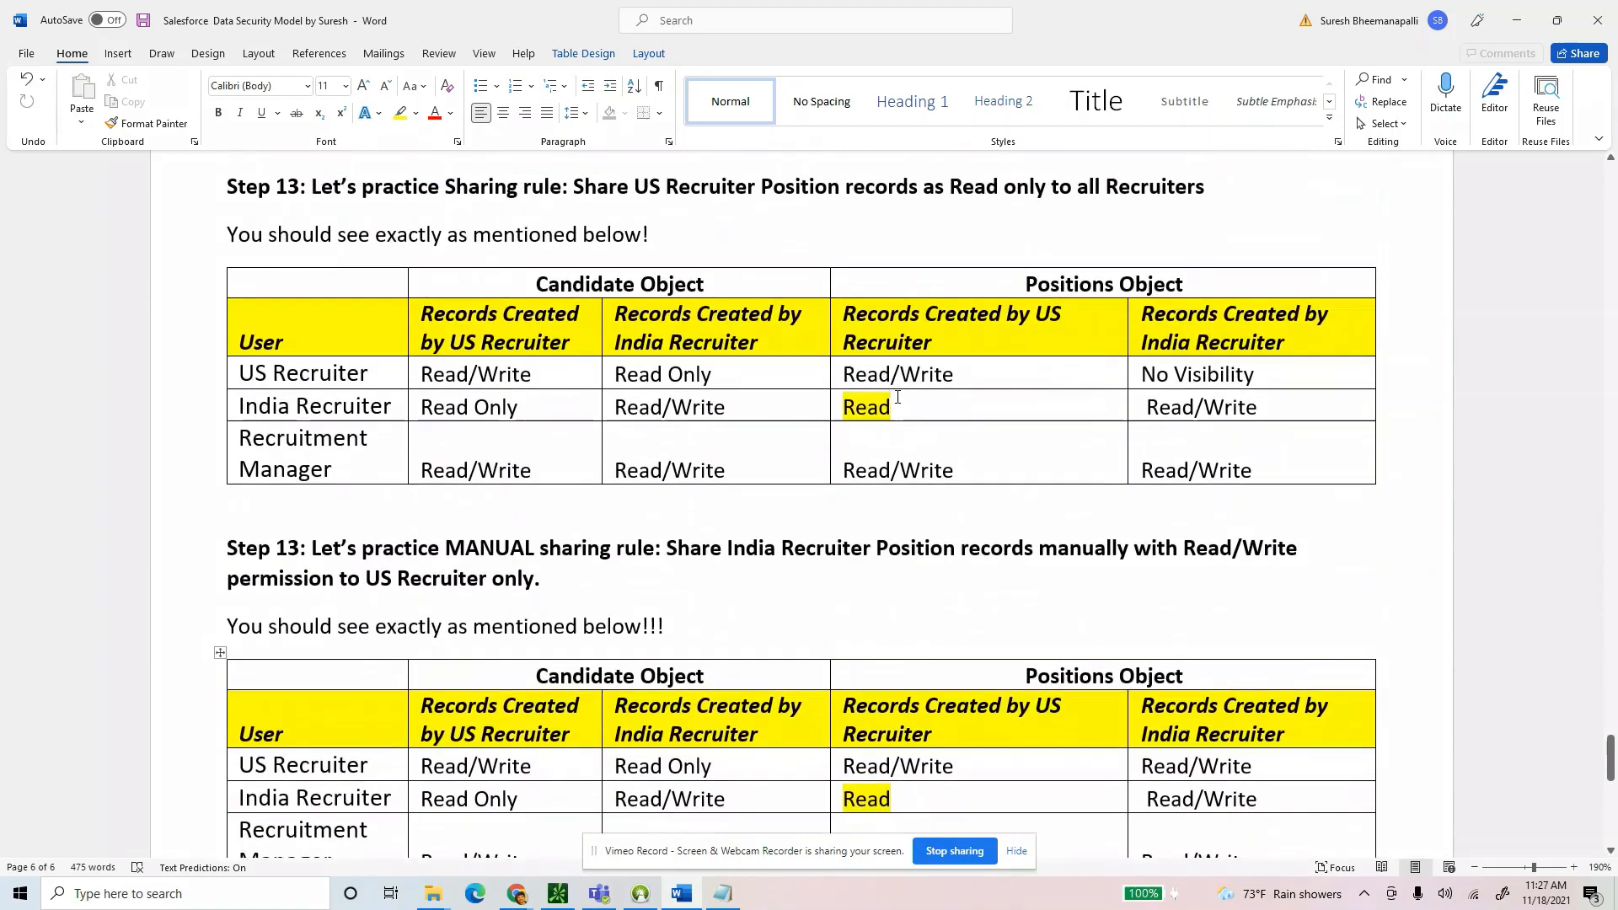
{"action": "left_click_drag", "start_coordinate": [893, 408], "coordinate": [839, 418]}
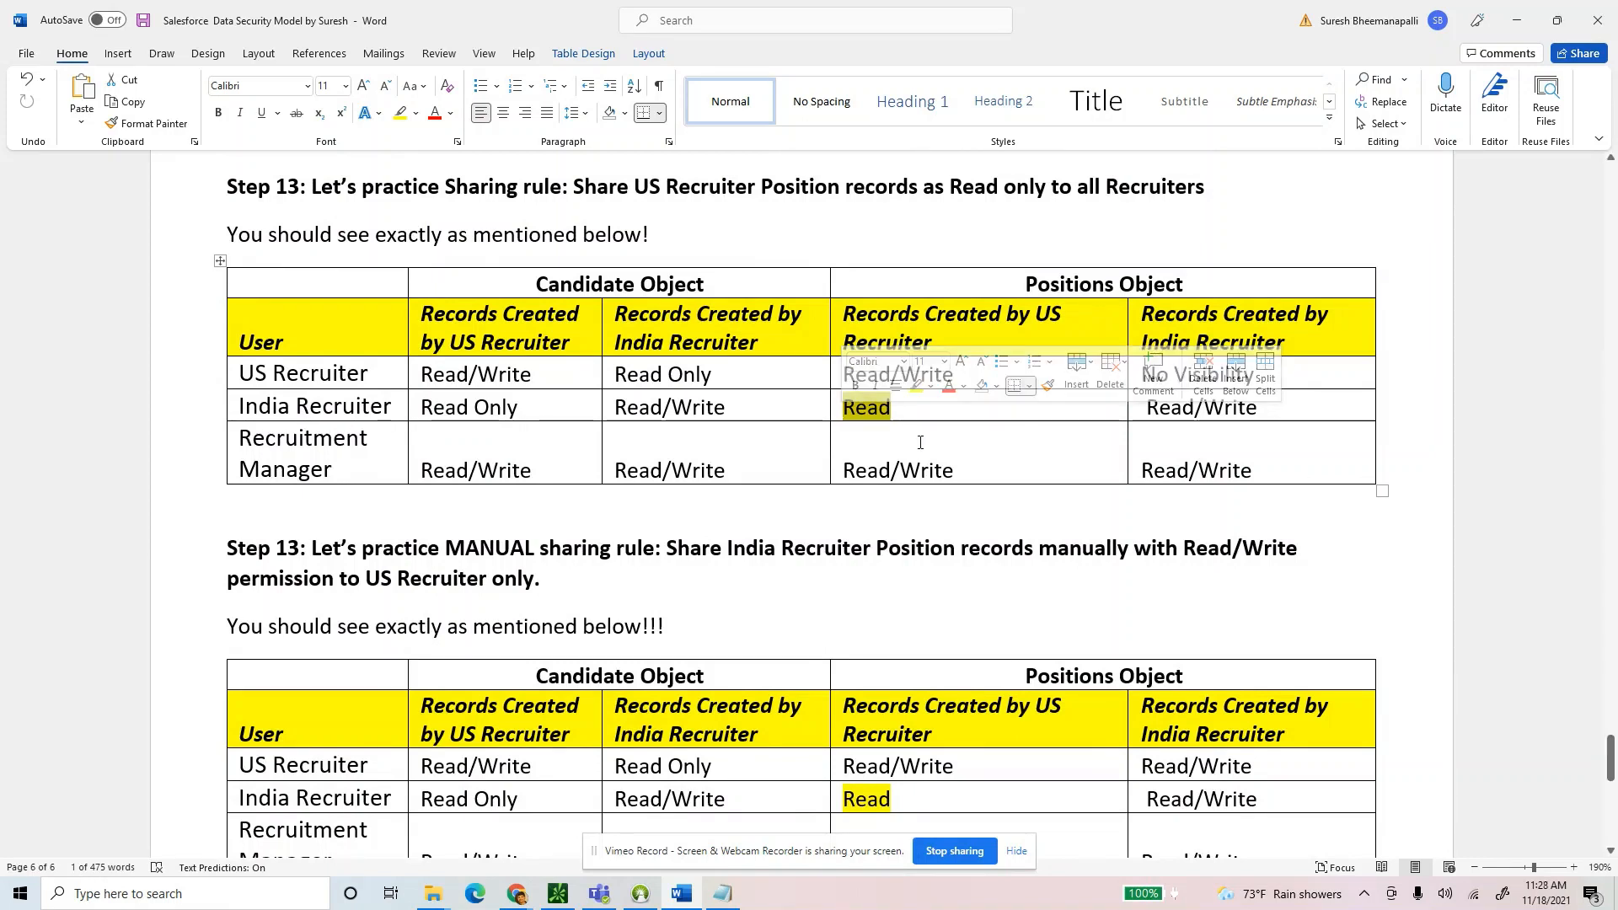
{"action": "left_click", "coordinate": [850, 413]}
{"action": "double_click", "coordinate": [850, 413]}
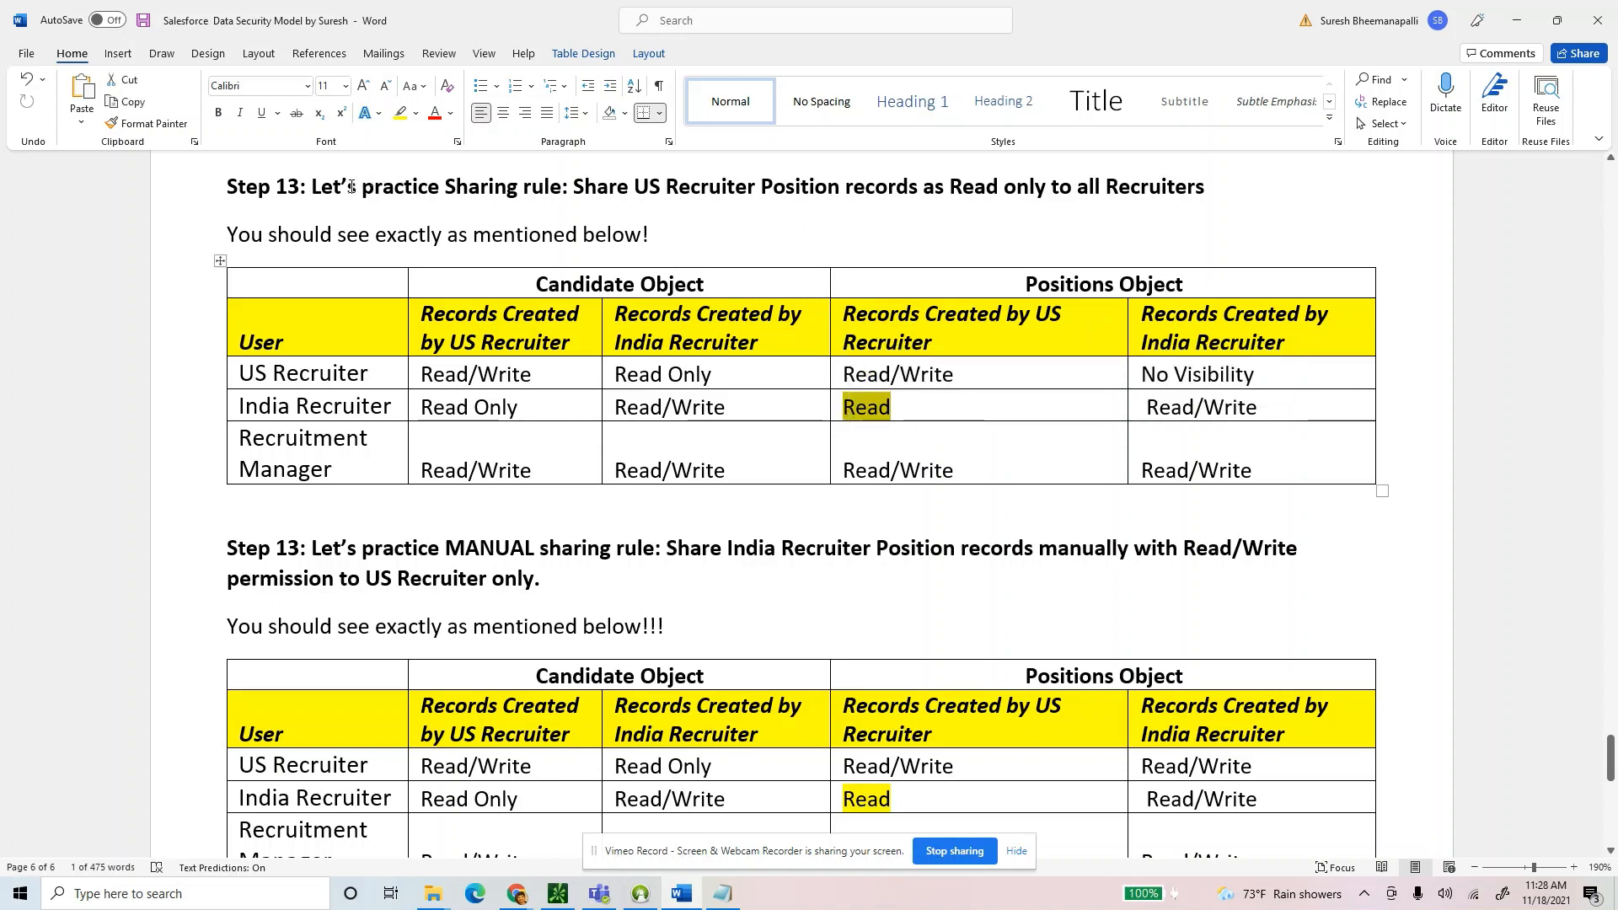
Scroll to the Step 13 manual sharing heading and mark the task wording.
{"action": "left_click_drag", "start_coordinate": [312, 187], "coordinate": [352, 214]}
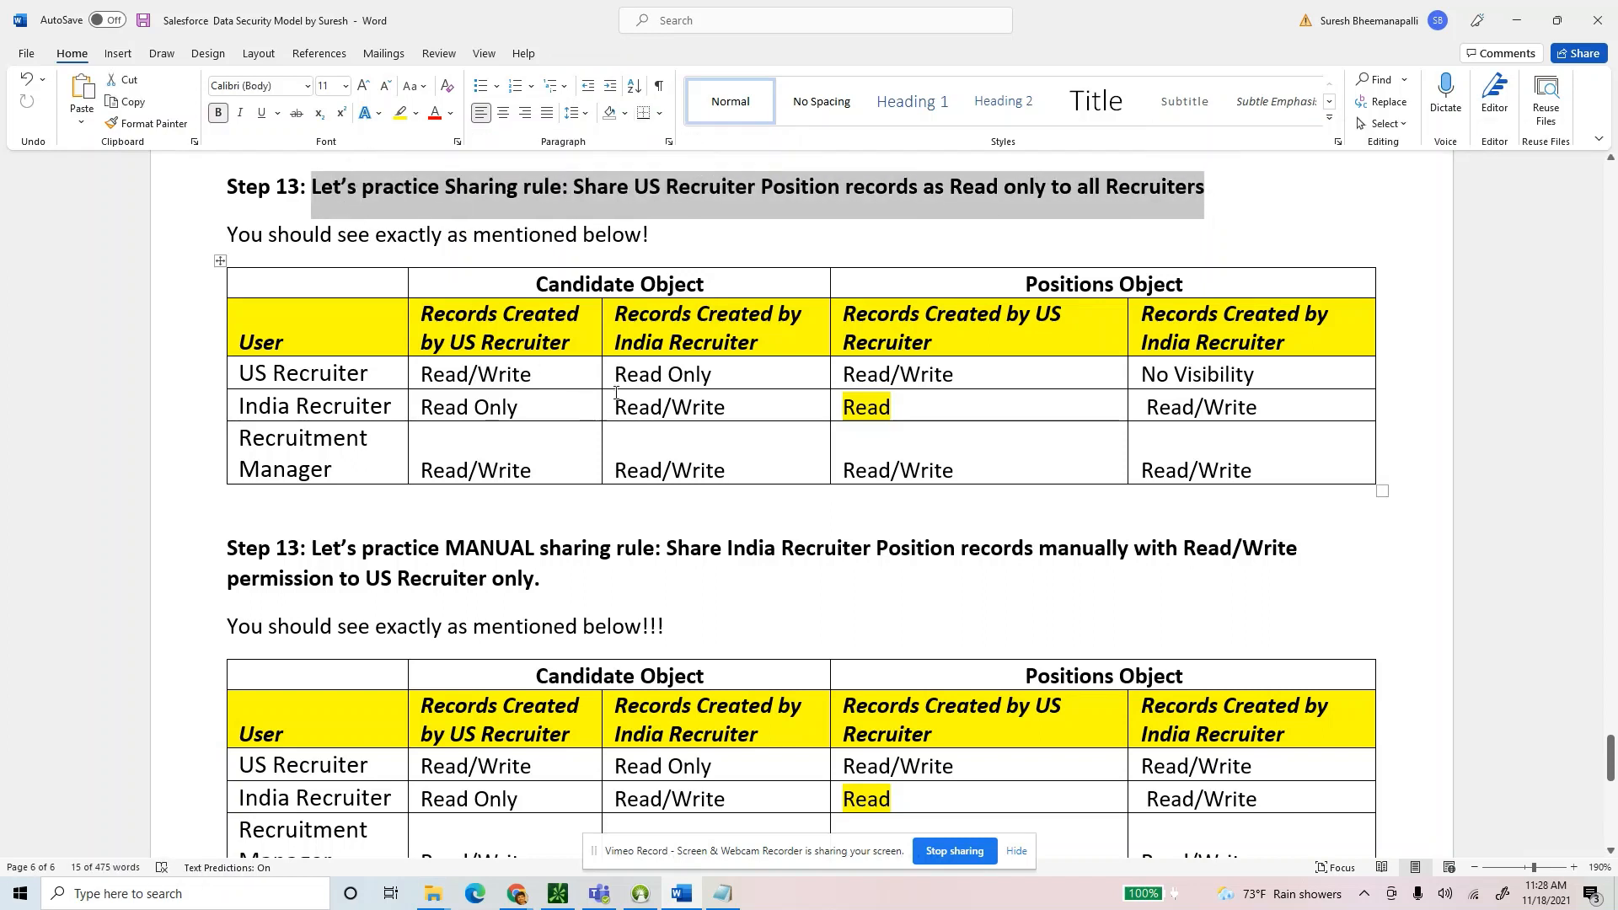
{"action": "left_click_drag", "start_coordinate": [1611, 764], "coordinate": [1576, 226]}
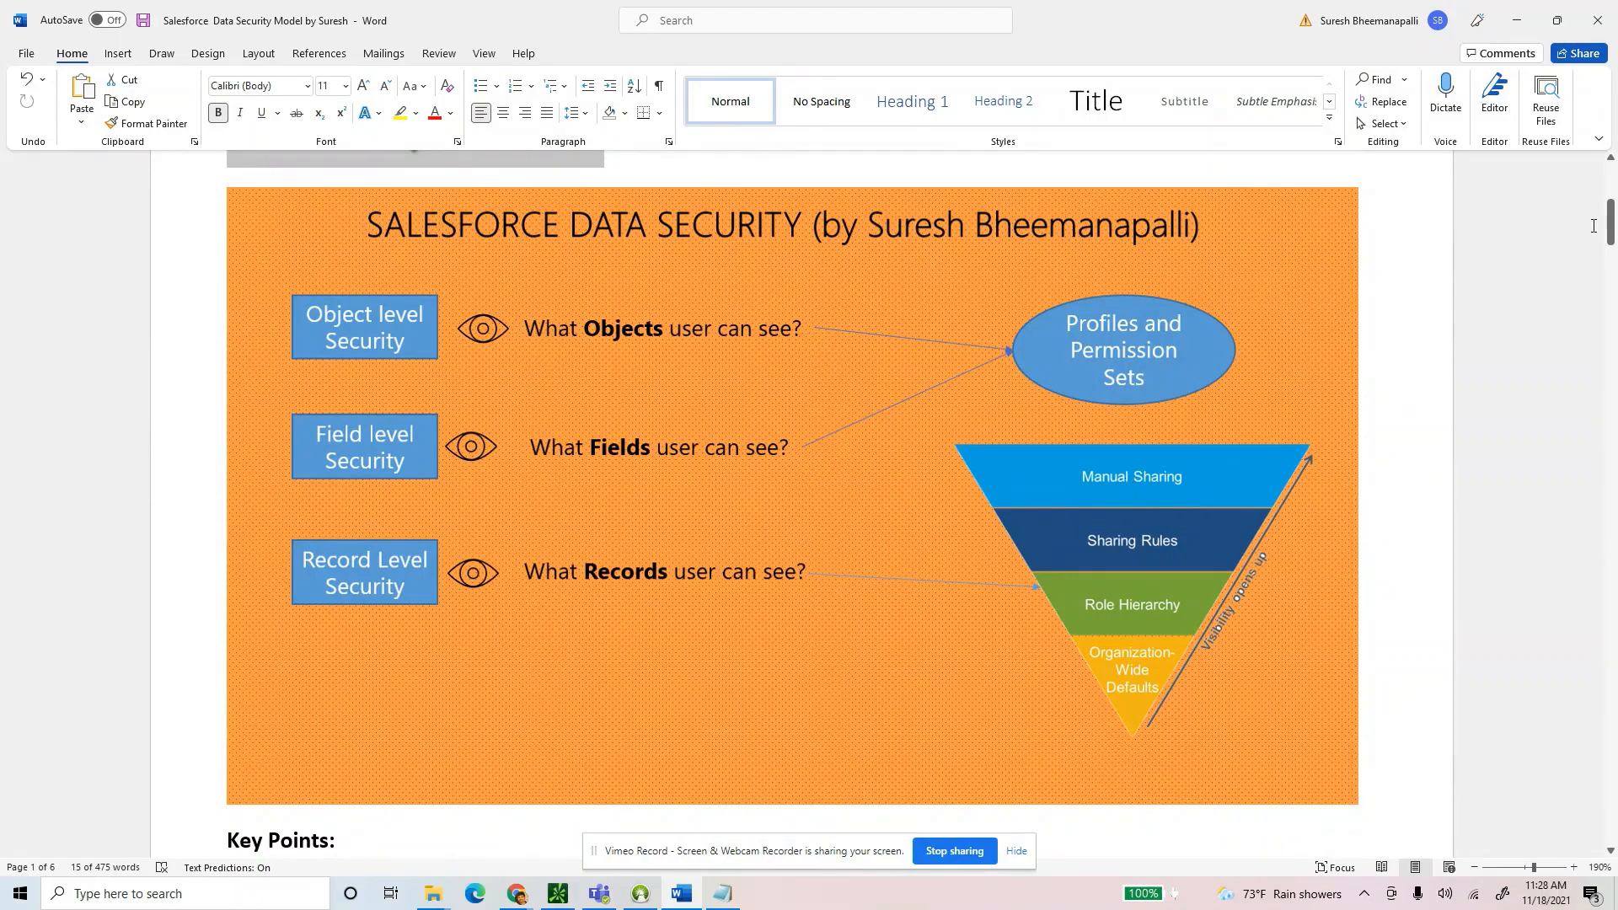
{"action": "left_click_drag", "start_coordinate": [1594, 226], "coordinate": [1589, 701]}
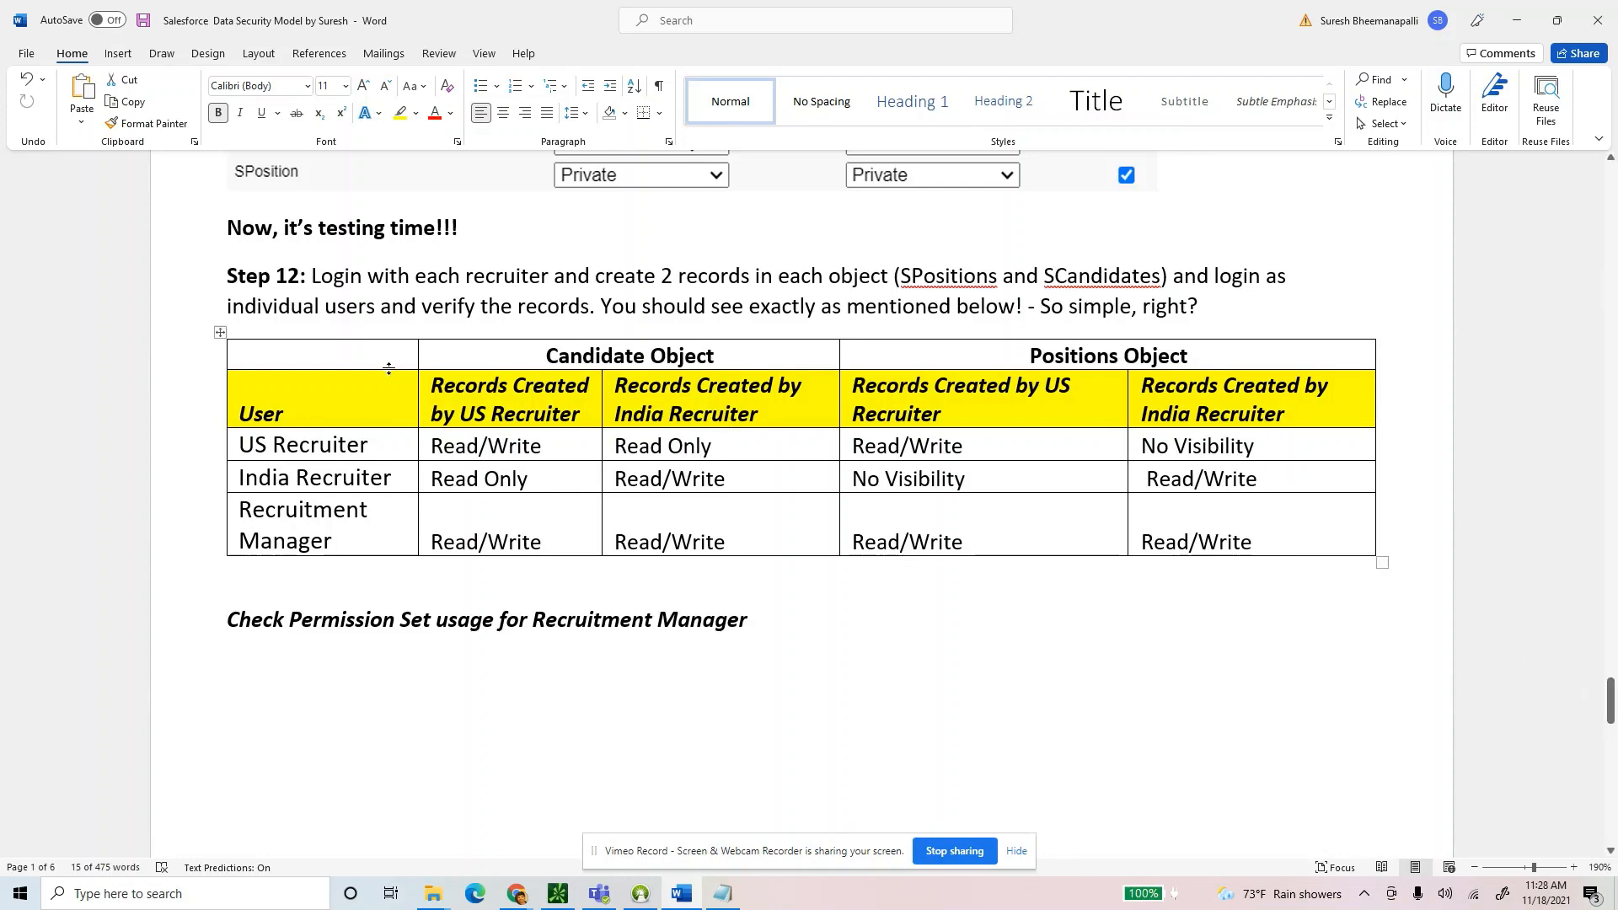
{"action": "scroll", "coordinate": [318, 292], "scroll_direction": "up", "scroll_amount": 1}
{"action": "scroll", "coordinate": [484, 427], "scroll_direction": "down", "scroll_amount": 15}
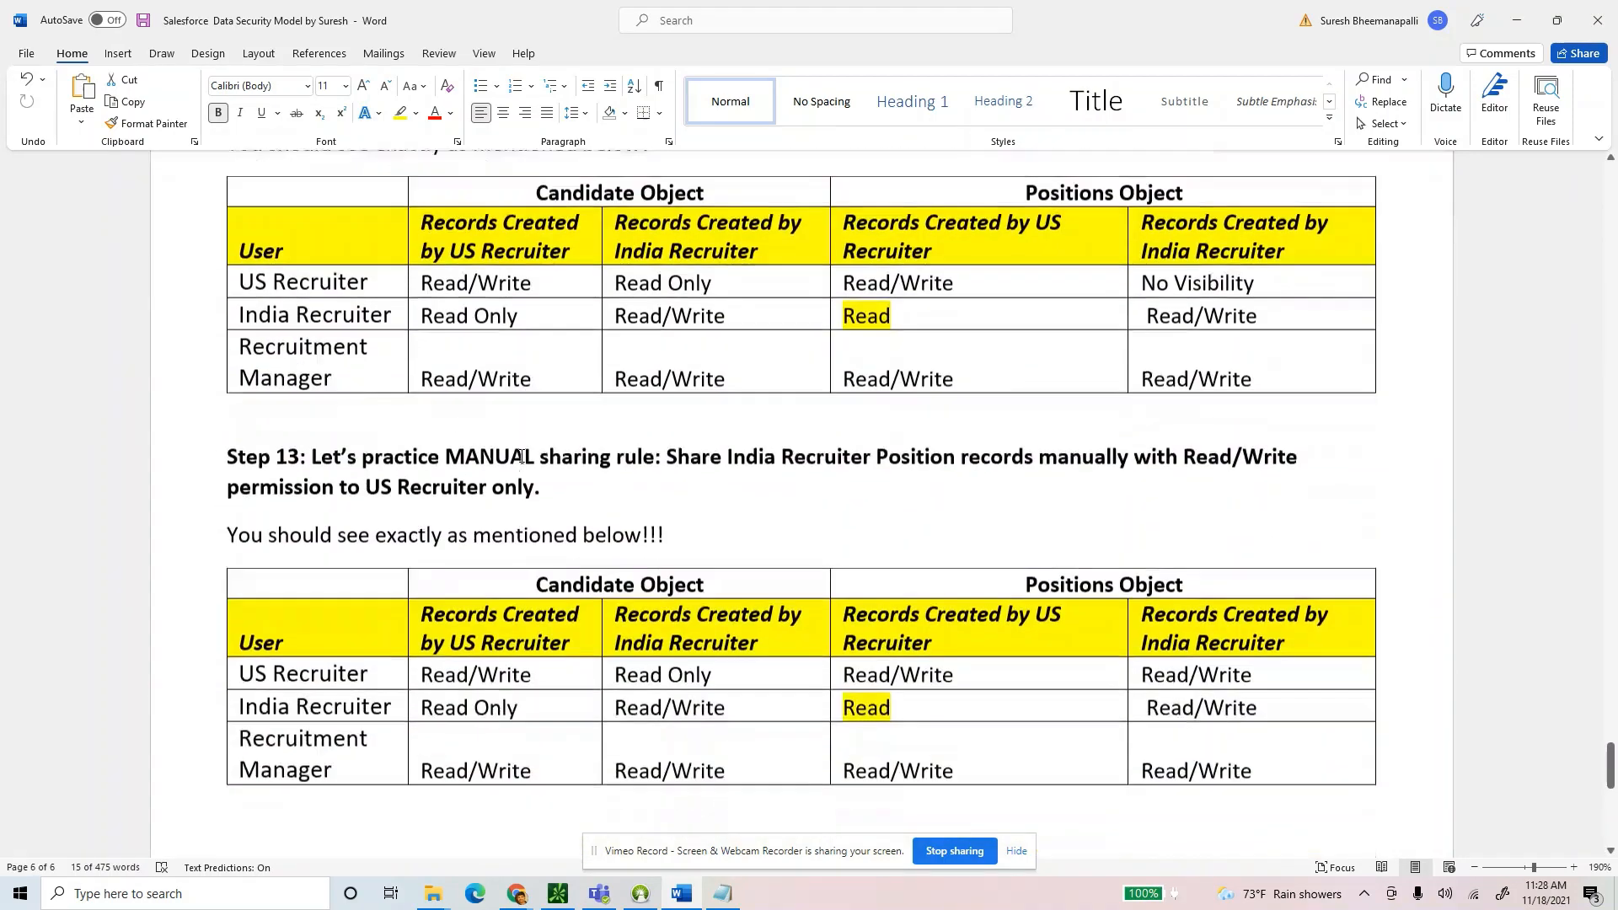
{"action": "scroll", "coordinate": [522, 457], "scroll_direction": "down", "scroll_amount": 1}
{"action": "left_click_drag", "start_coordinate": [312, 424], "coordinate": [1264, 451]}
{"action": "left_click", "coordinate": [679, 424]}
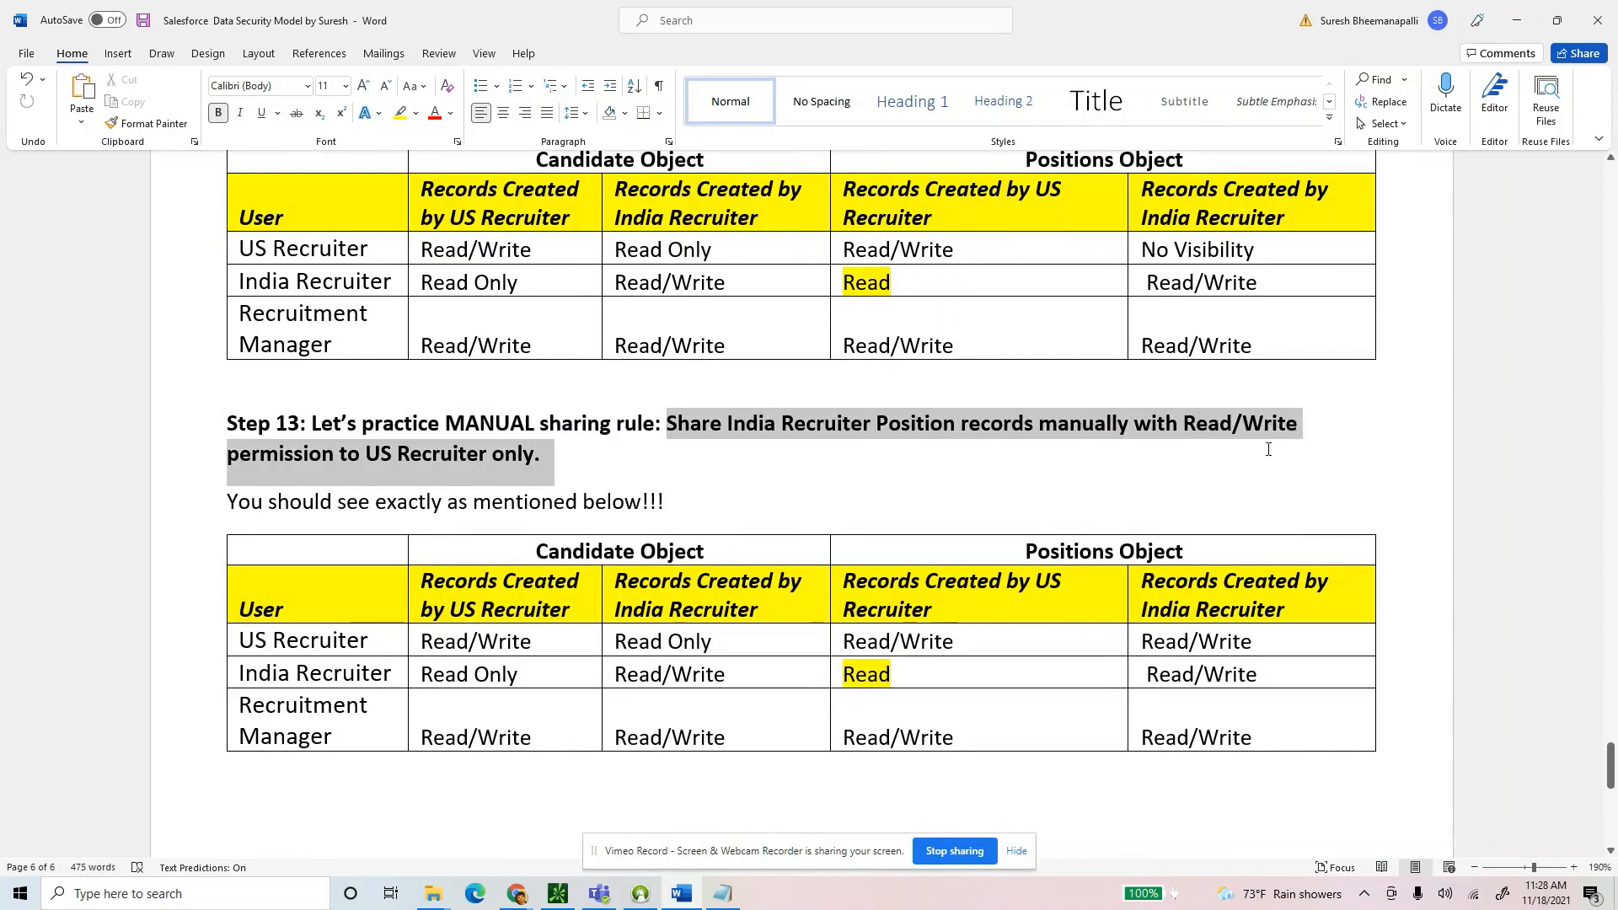
Select the Step 13 heading and point out No Visibility in the upper table.
{"action": "left_click", "coordinate": [582, 461]}
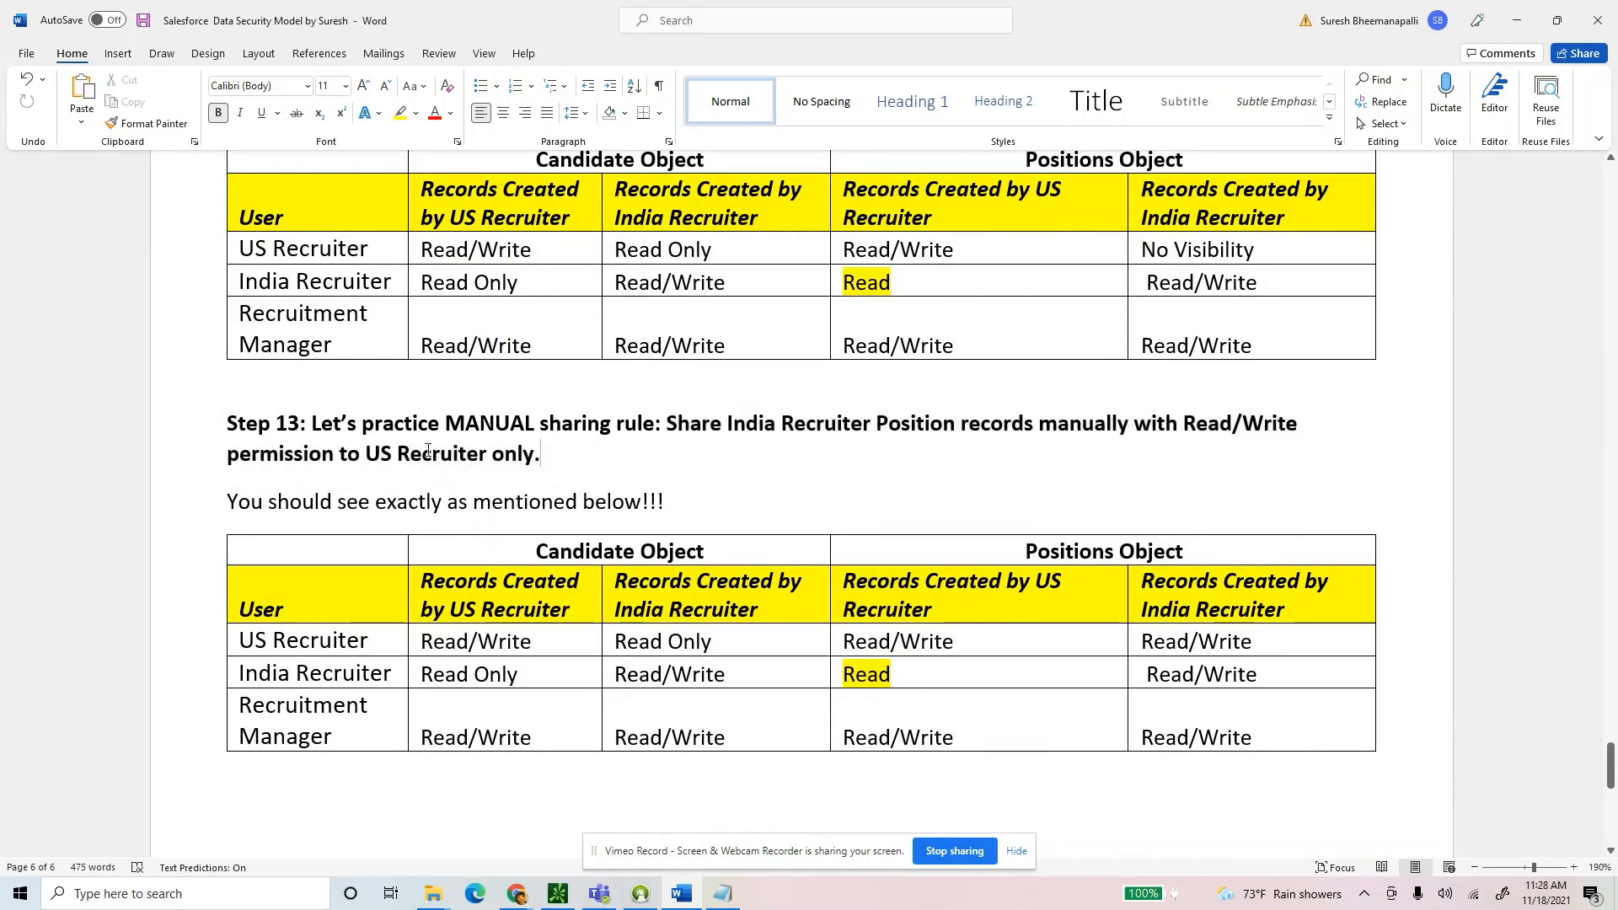
{"action": "left_click_drag", "start_coordinate": [556, 457], "coordinate": [253, 426]}
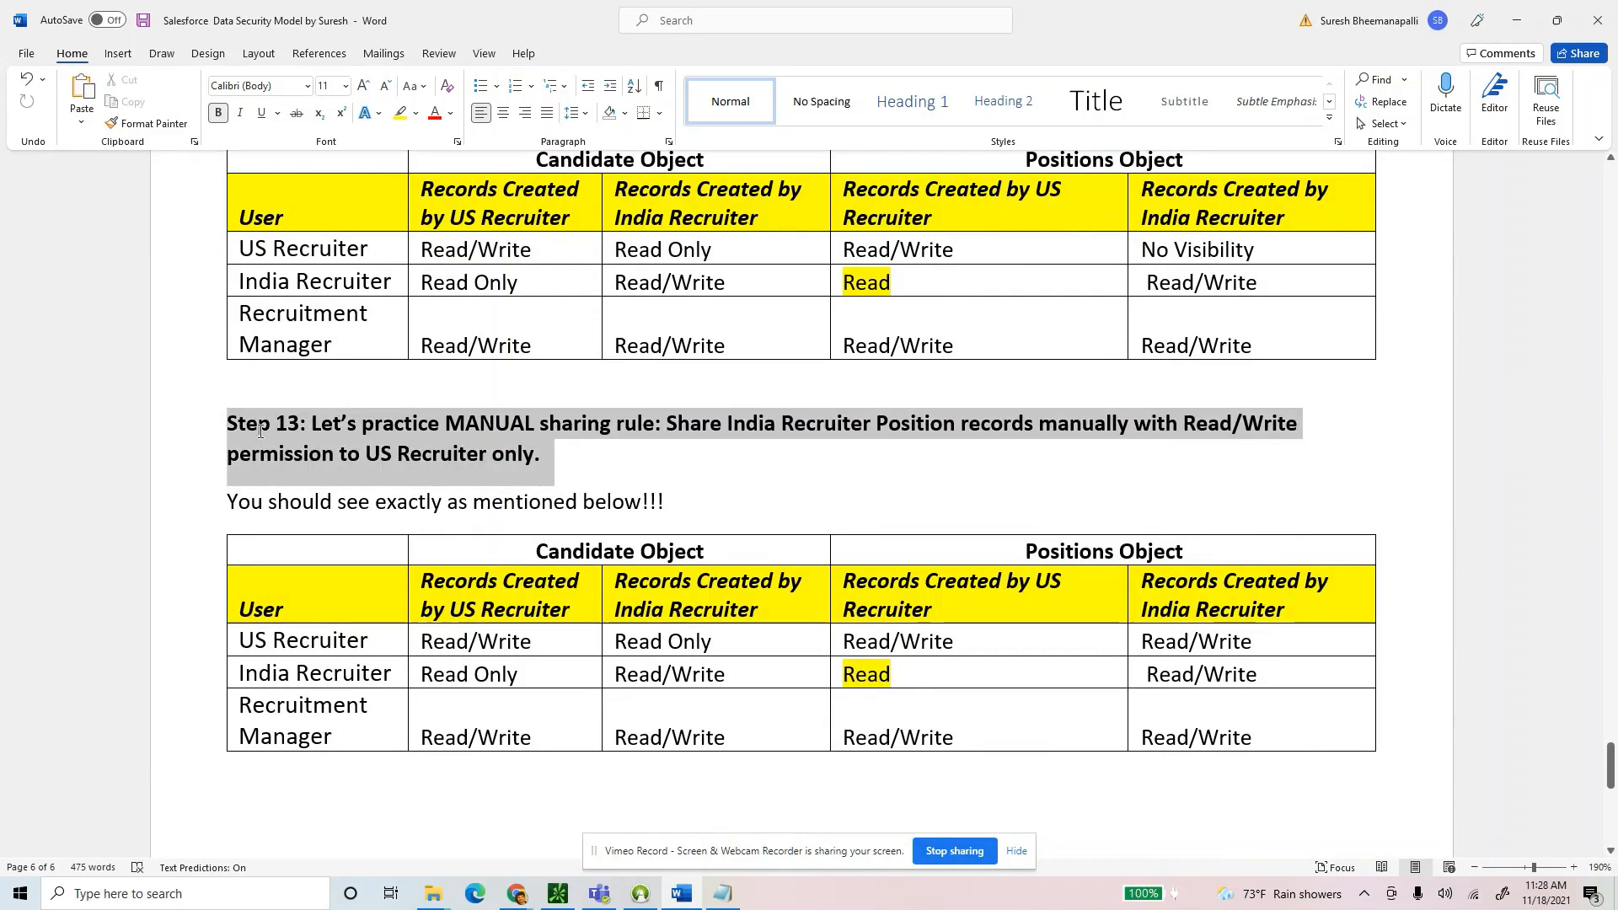
{"action": "left_click", "coordinate": [961, 251]}
{"action": "scroll", "coordinate": [1095, 278], "scroll_direction": "up", "scroll_amount": 1}
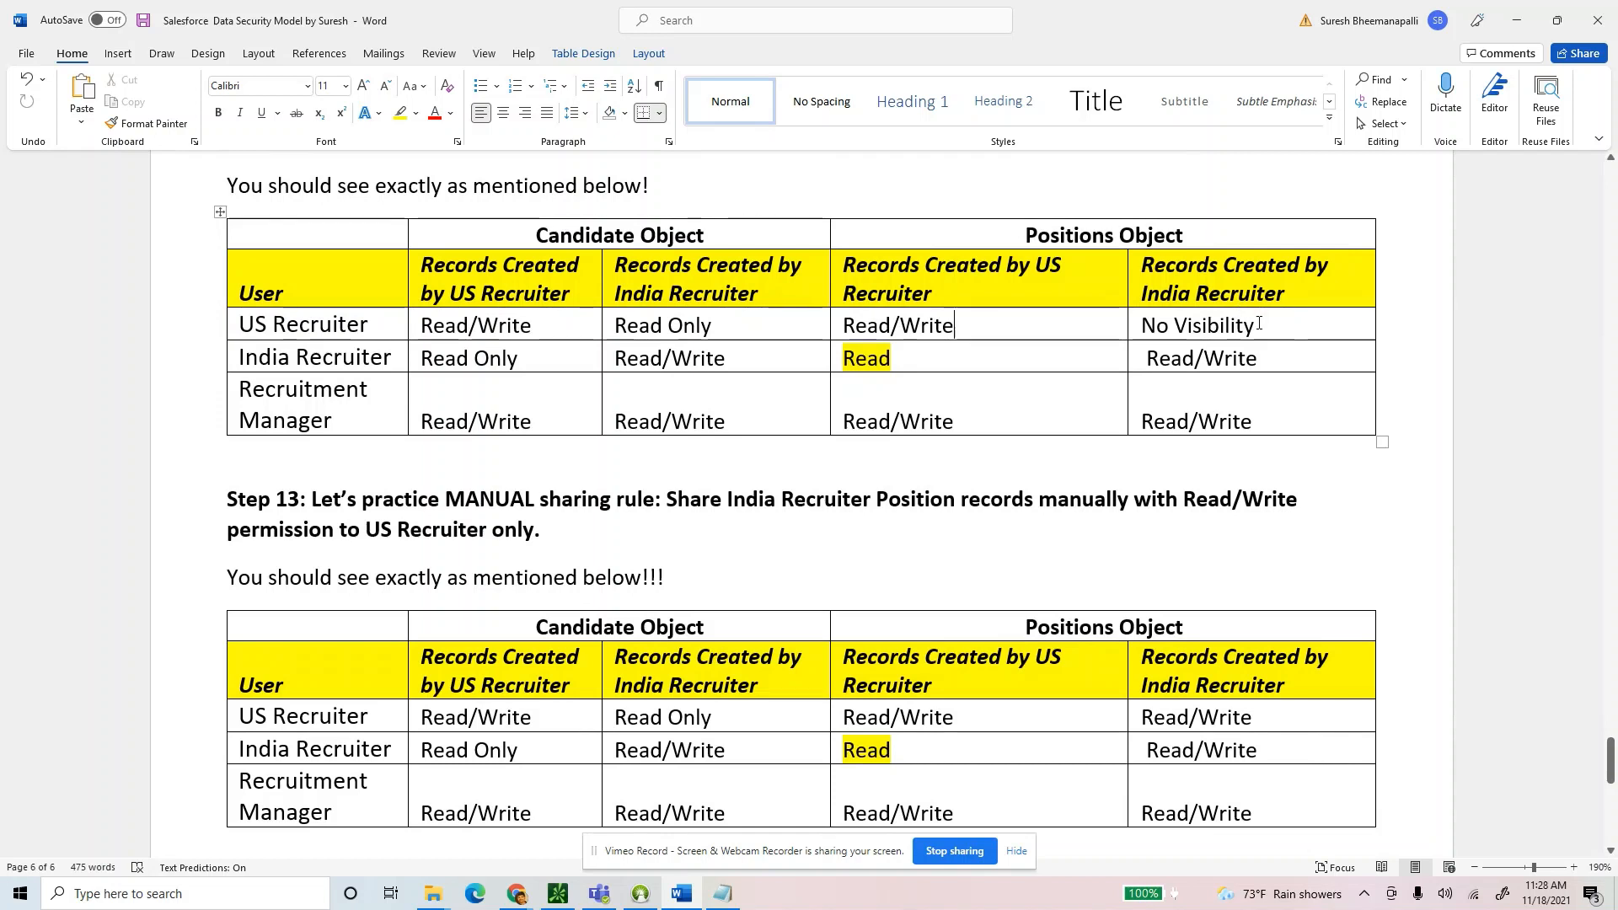
{"action": "left_click_drag", "start_coordinate": [1259, 324], "coordinate": [1144, 334]}
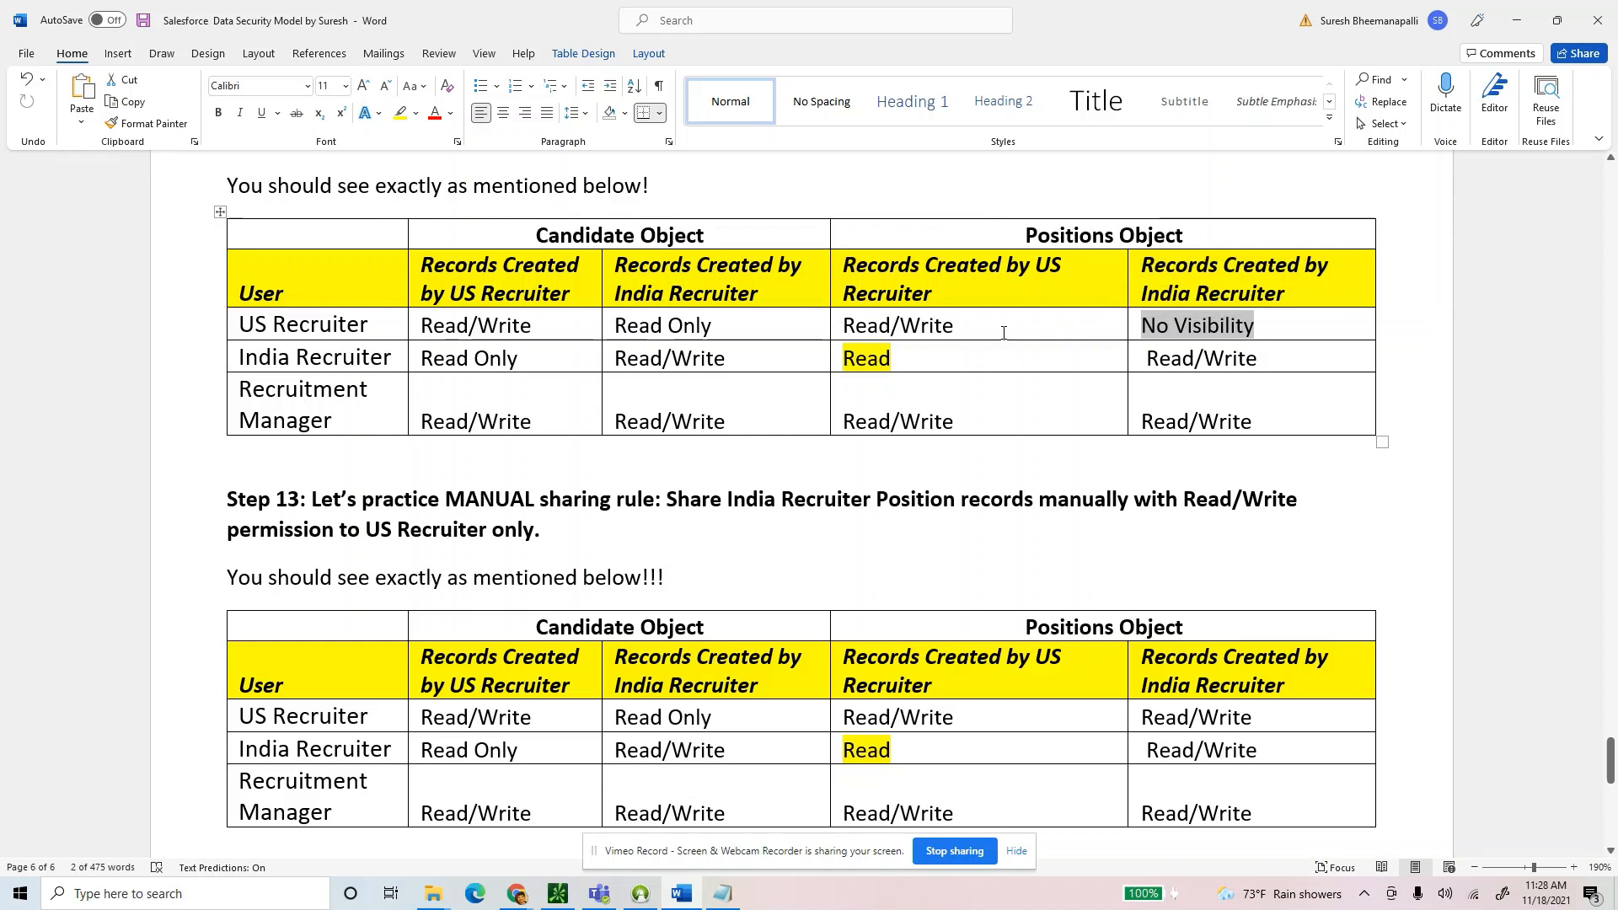
{"action": "left_click", "coordinate": [991, 367]}
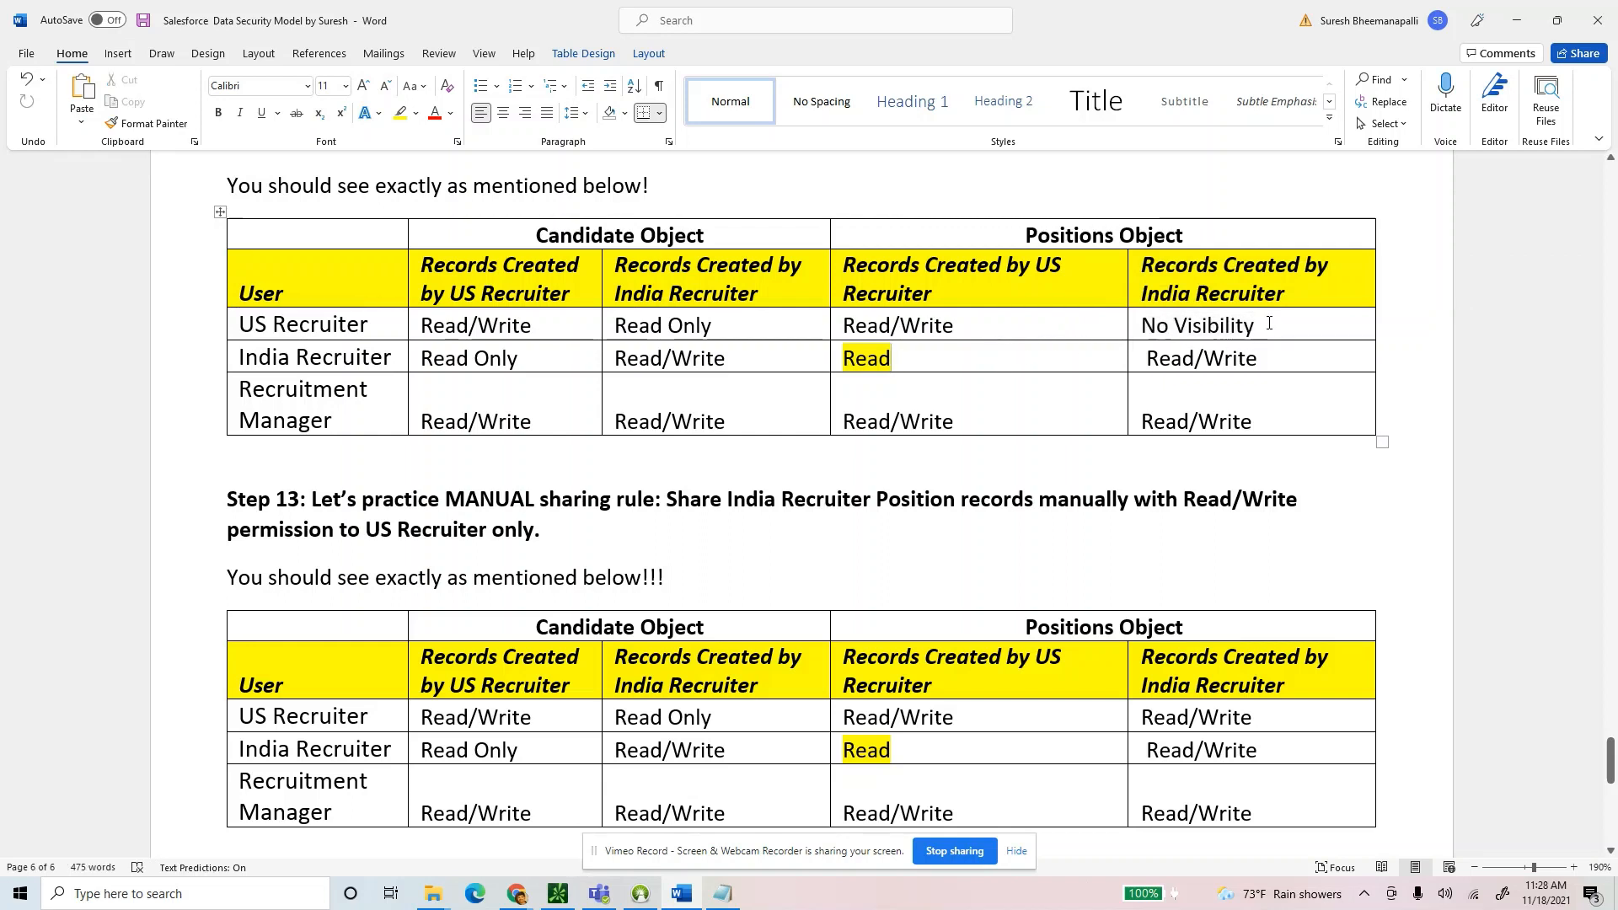
{"action": "left_click_drag", "start_coordinate": [1260, 326], "coordinate": [1143, 323]}
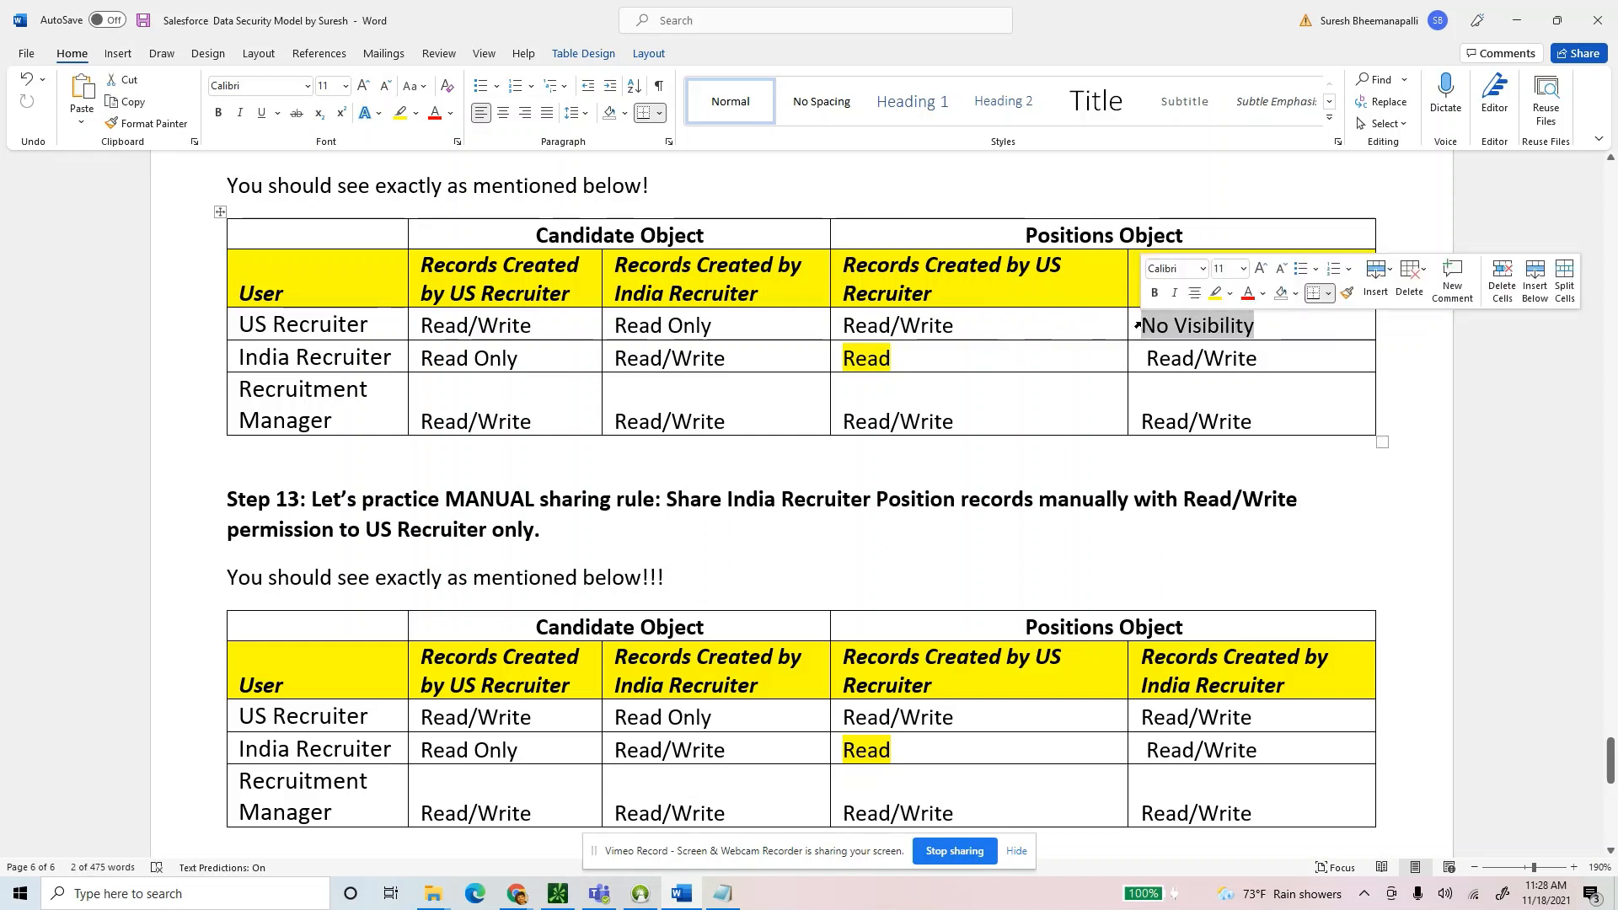
{"action": "left_click_drag", "start_coordinate": [1028, 235], "coordinate": [1114, 236]}
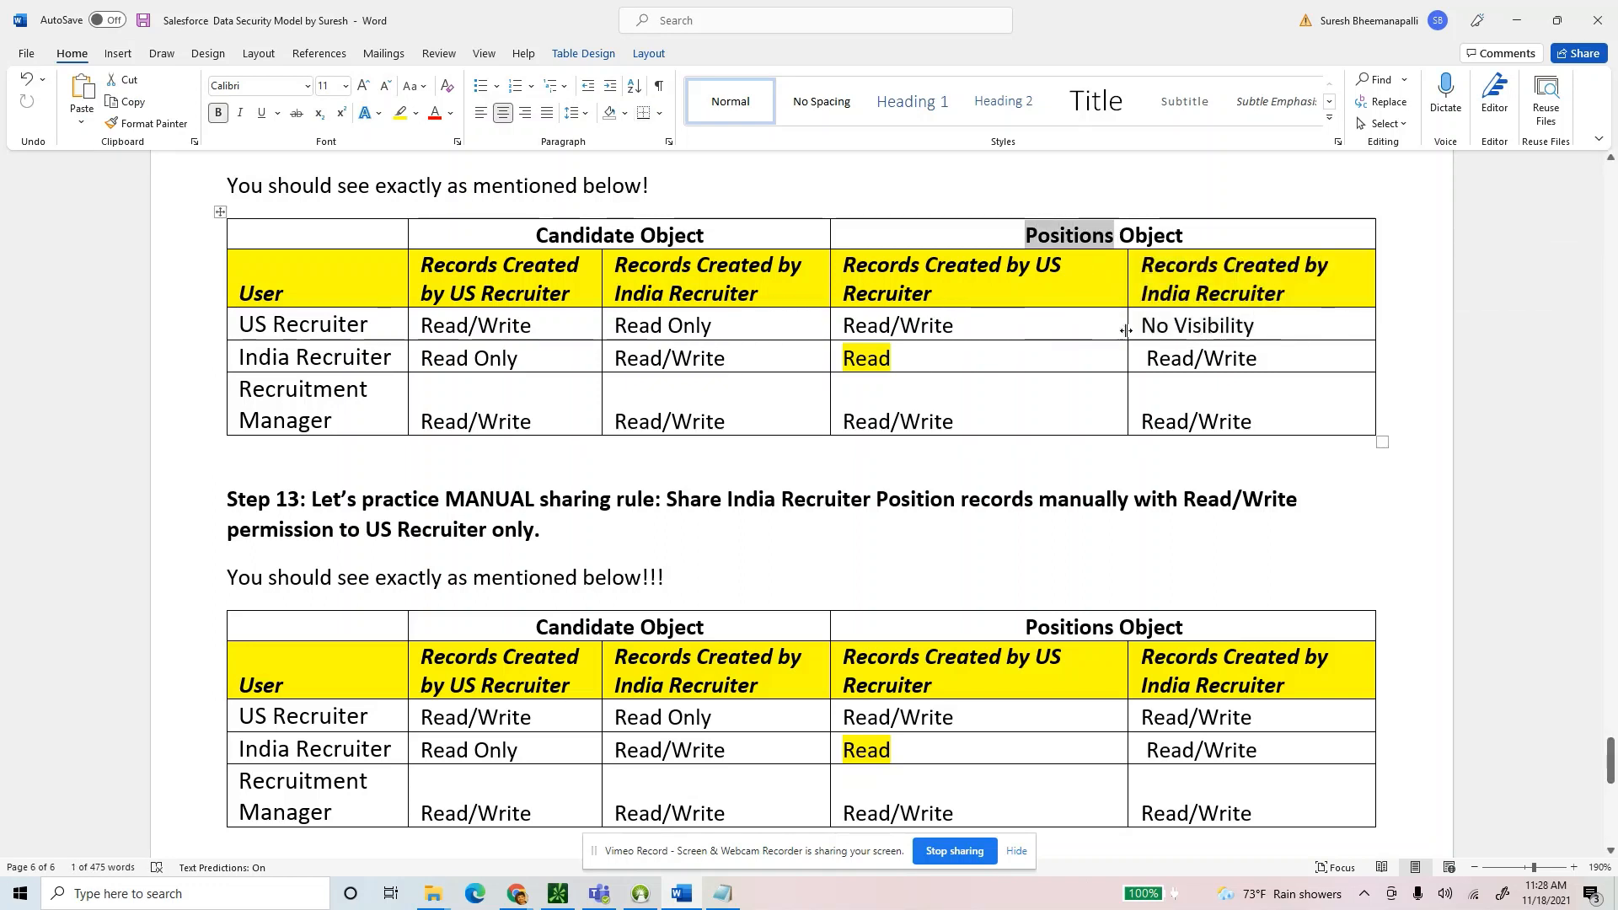
{"action": "left_click_drag", "start_coordinate": [1260, 326], "coordinate": [1142, 328]}
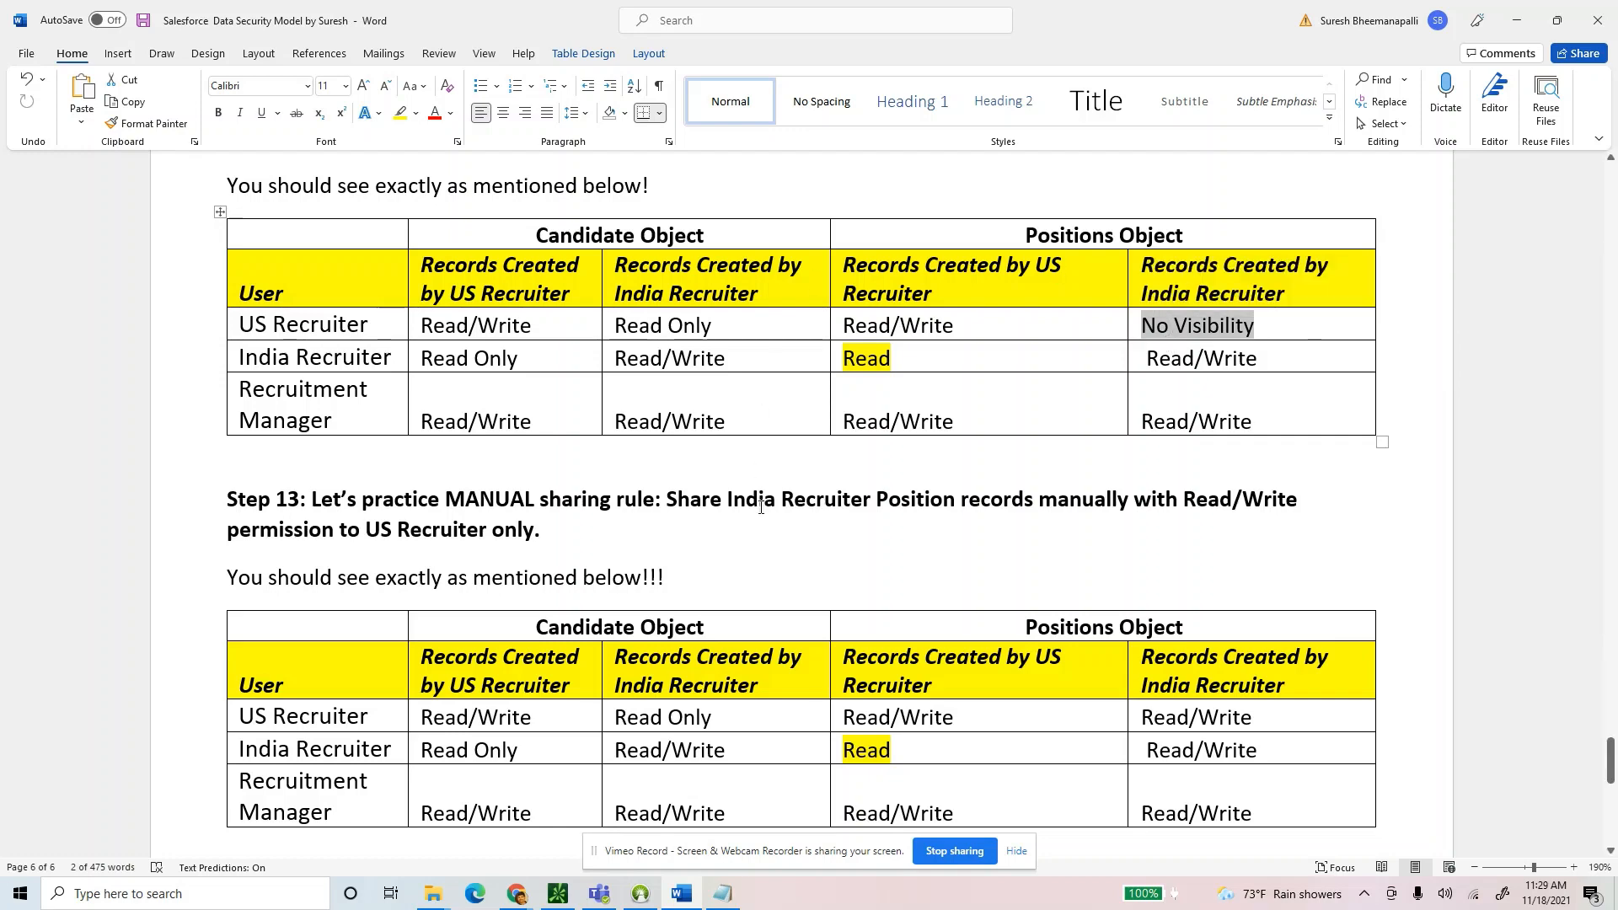
Highlight the lower table's US Recruiter Read/Write cell in yellow.
{"action": "scroll", "coordinate": [812, 509], "scroll_direction": "down", "scroll_amount": 1}
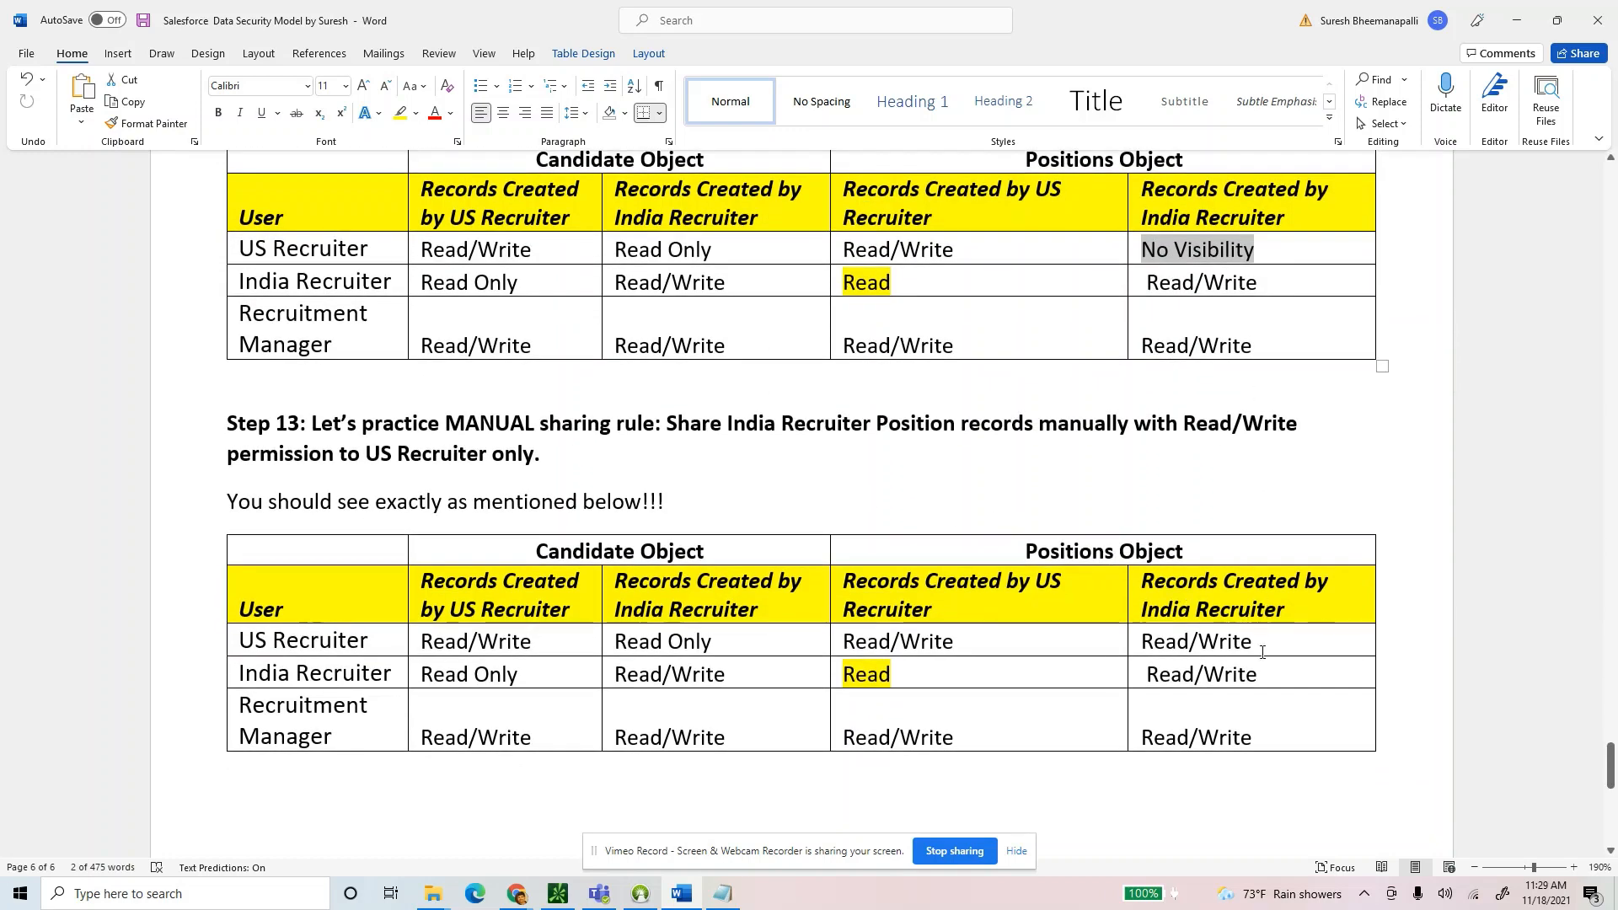
{"action": "left_click_drag", "start_coordinate": [1253, 644], "coordinate": [1142, 644]}
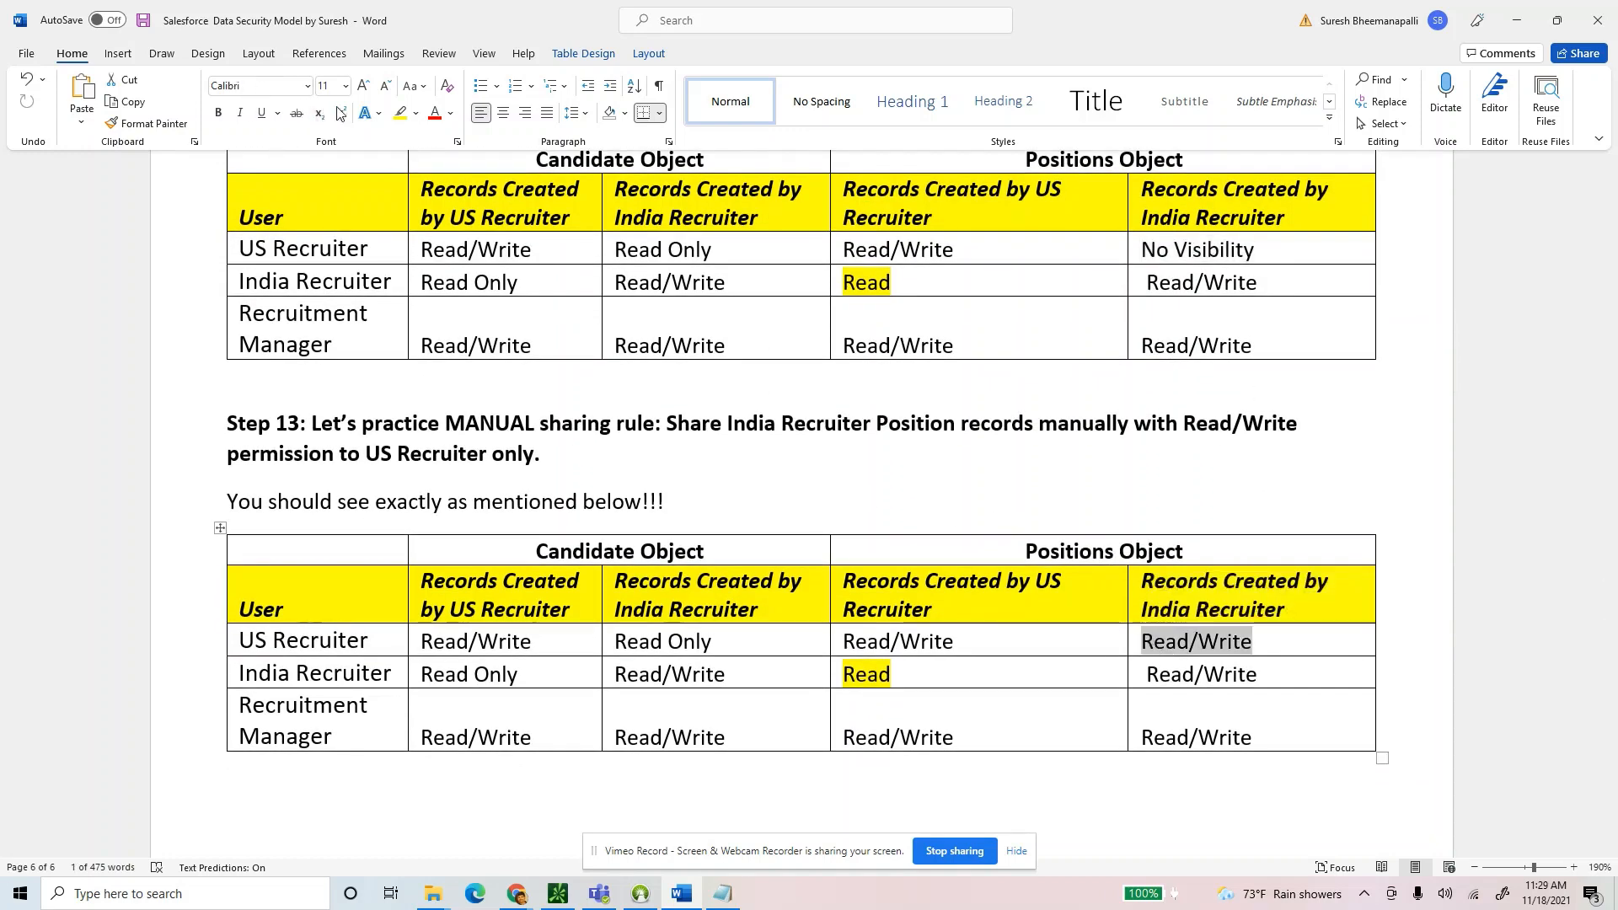
{"action": "left_click", "coordinate": [400, 113]}
{"action": "left_click", "coordinate": [909, 569]}
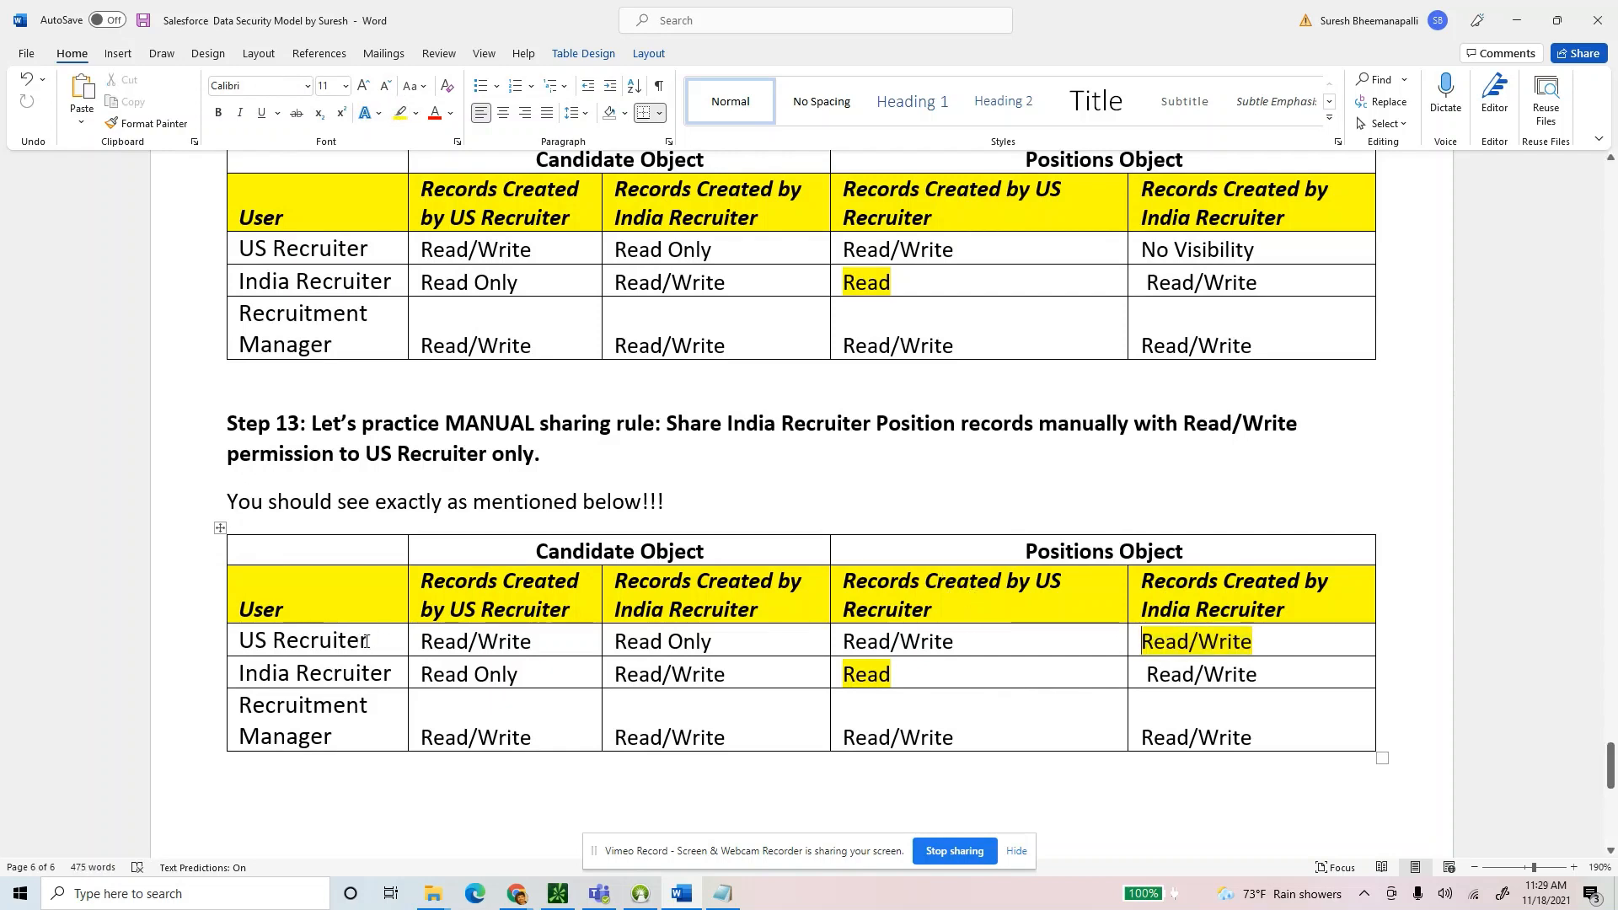
Review the US Recruiter and India Recruiter rows against the highlighted Read/Write.
{"action": "left_click_drag", "start_coordinate": [367, 642], "coordinate": [233, 644]}
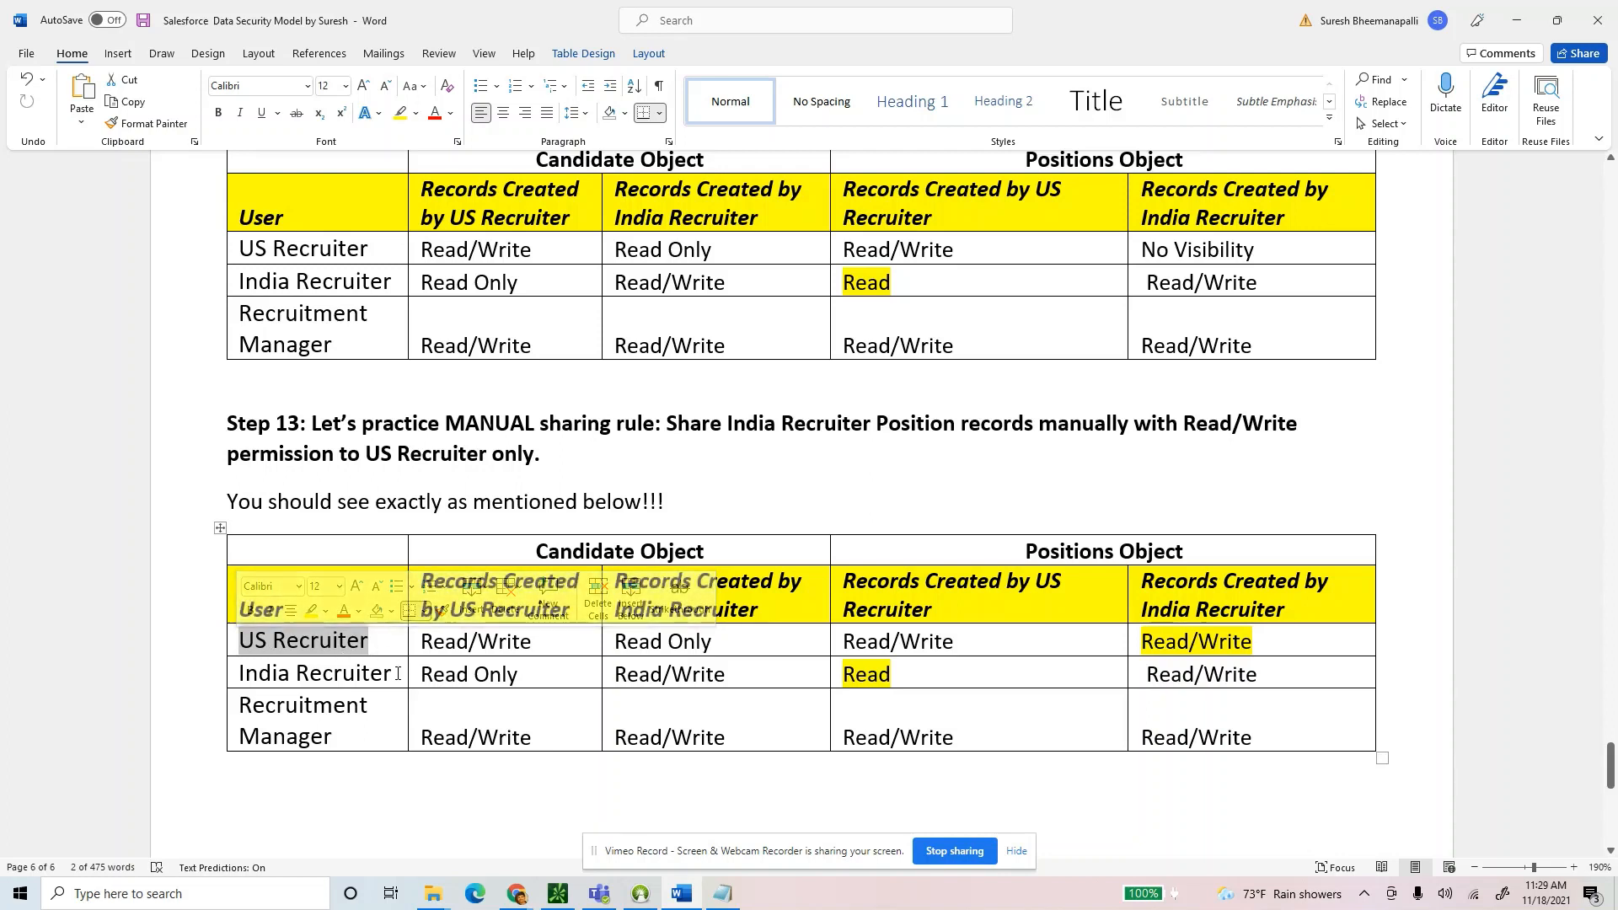
{"action": "left_click_drag", "start_coordinate": [398, 675], "coordinate": [252, 682]}
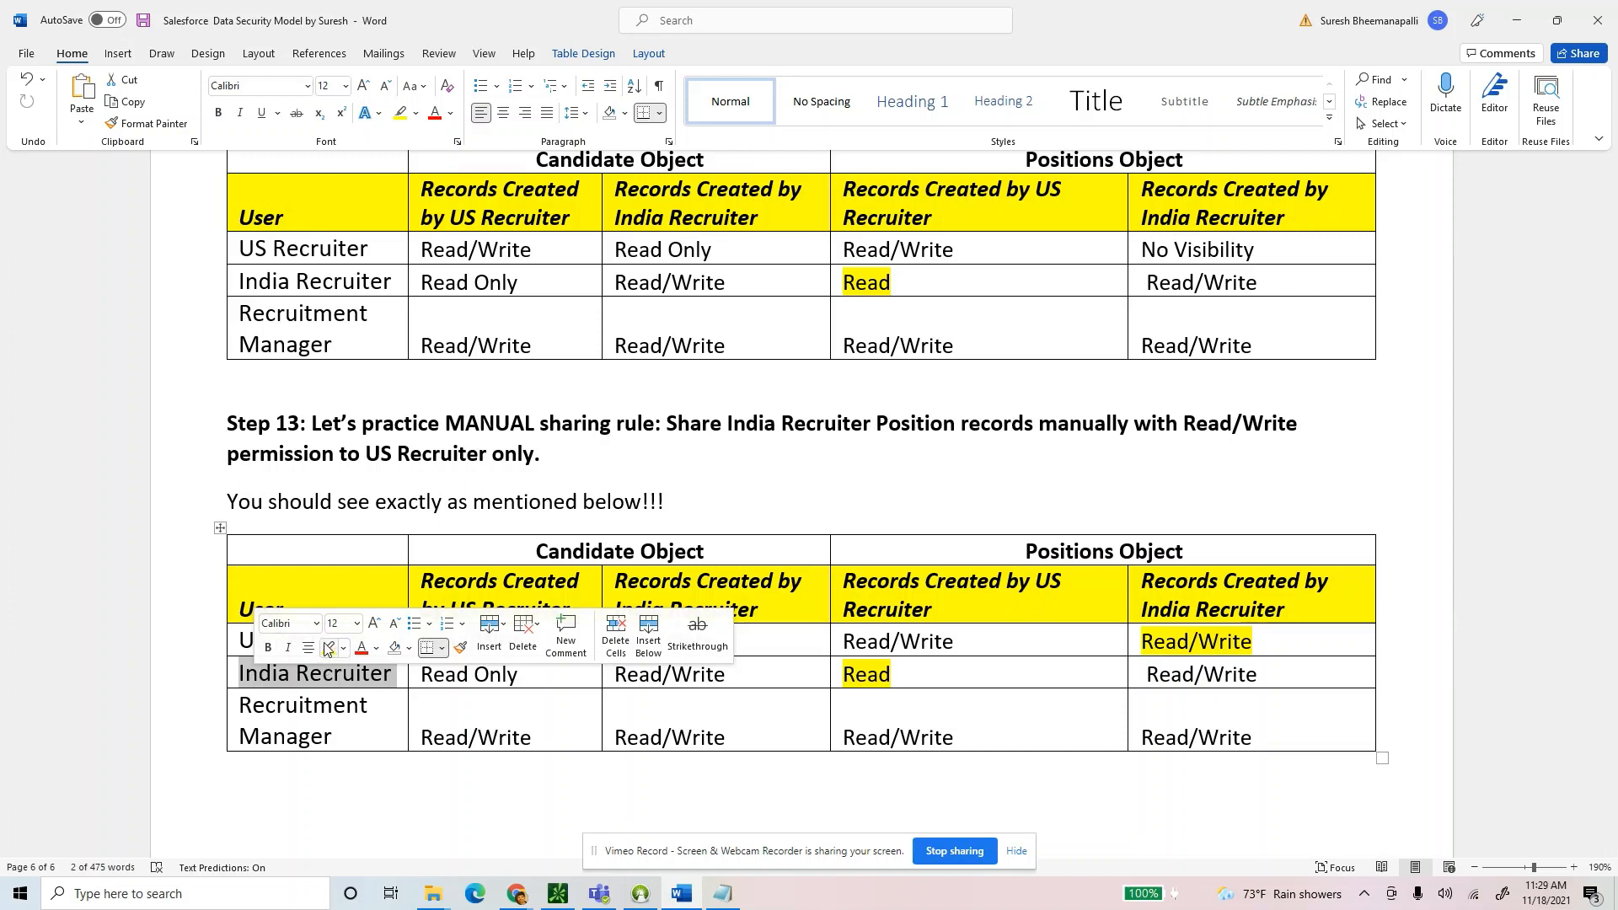
{"action": "left_click_drag", "start_coordinate": [978, 644], "coordinate": [1110, 657]}
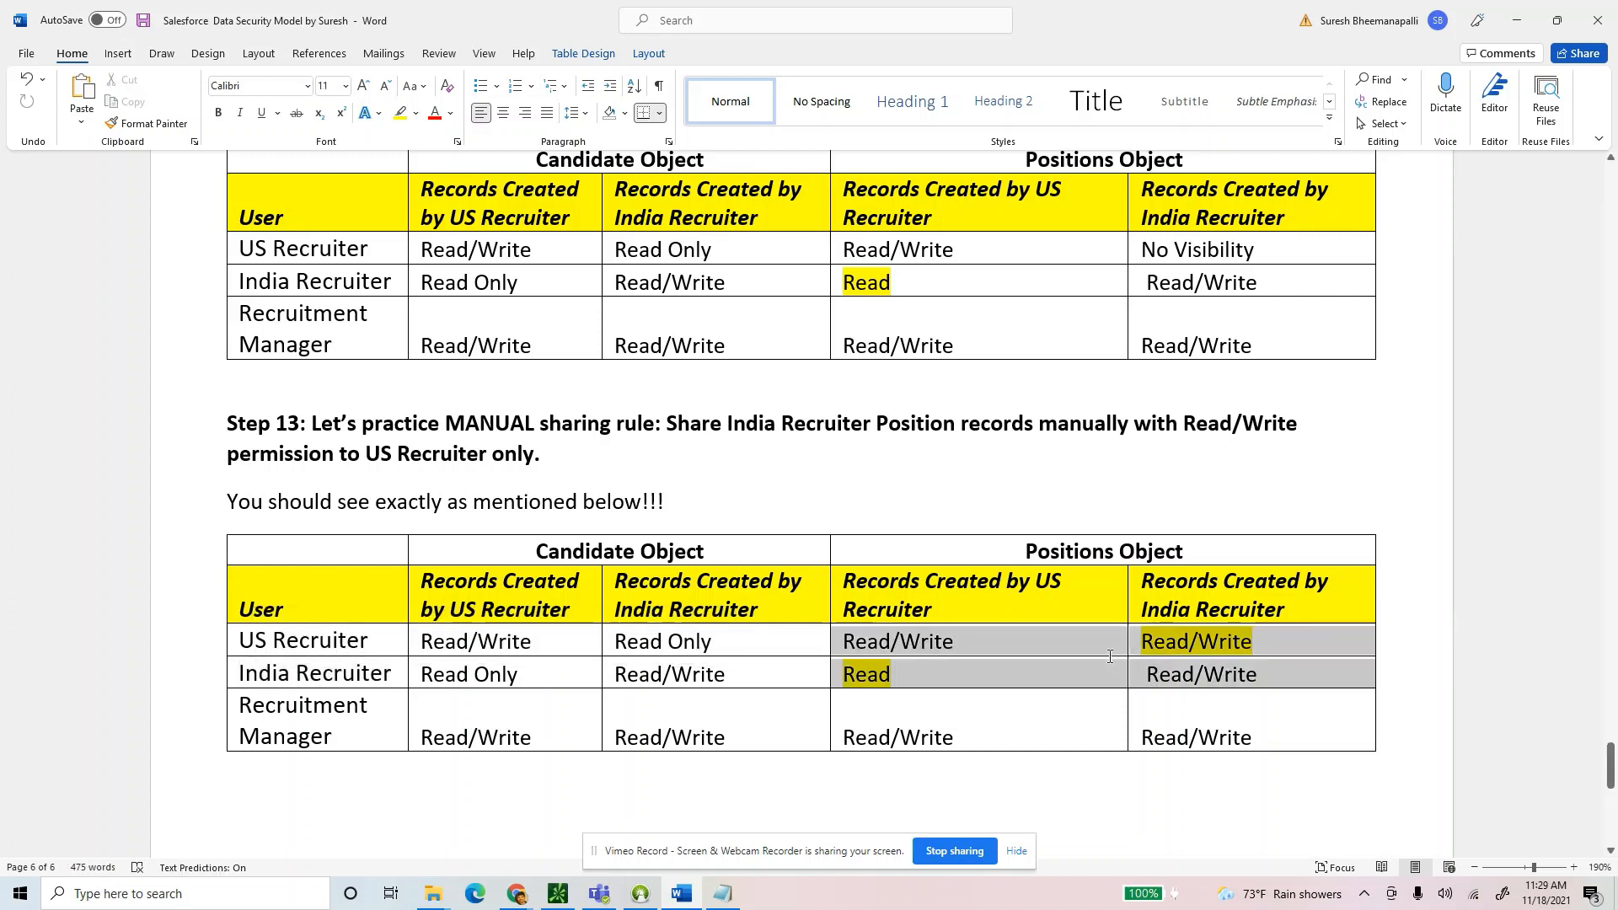
{"action": "left_click", "coordinate": [971, 654]}
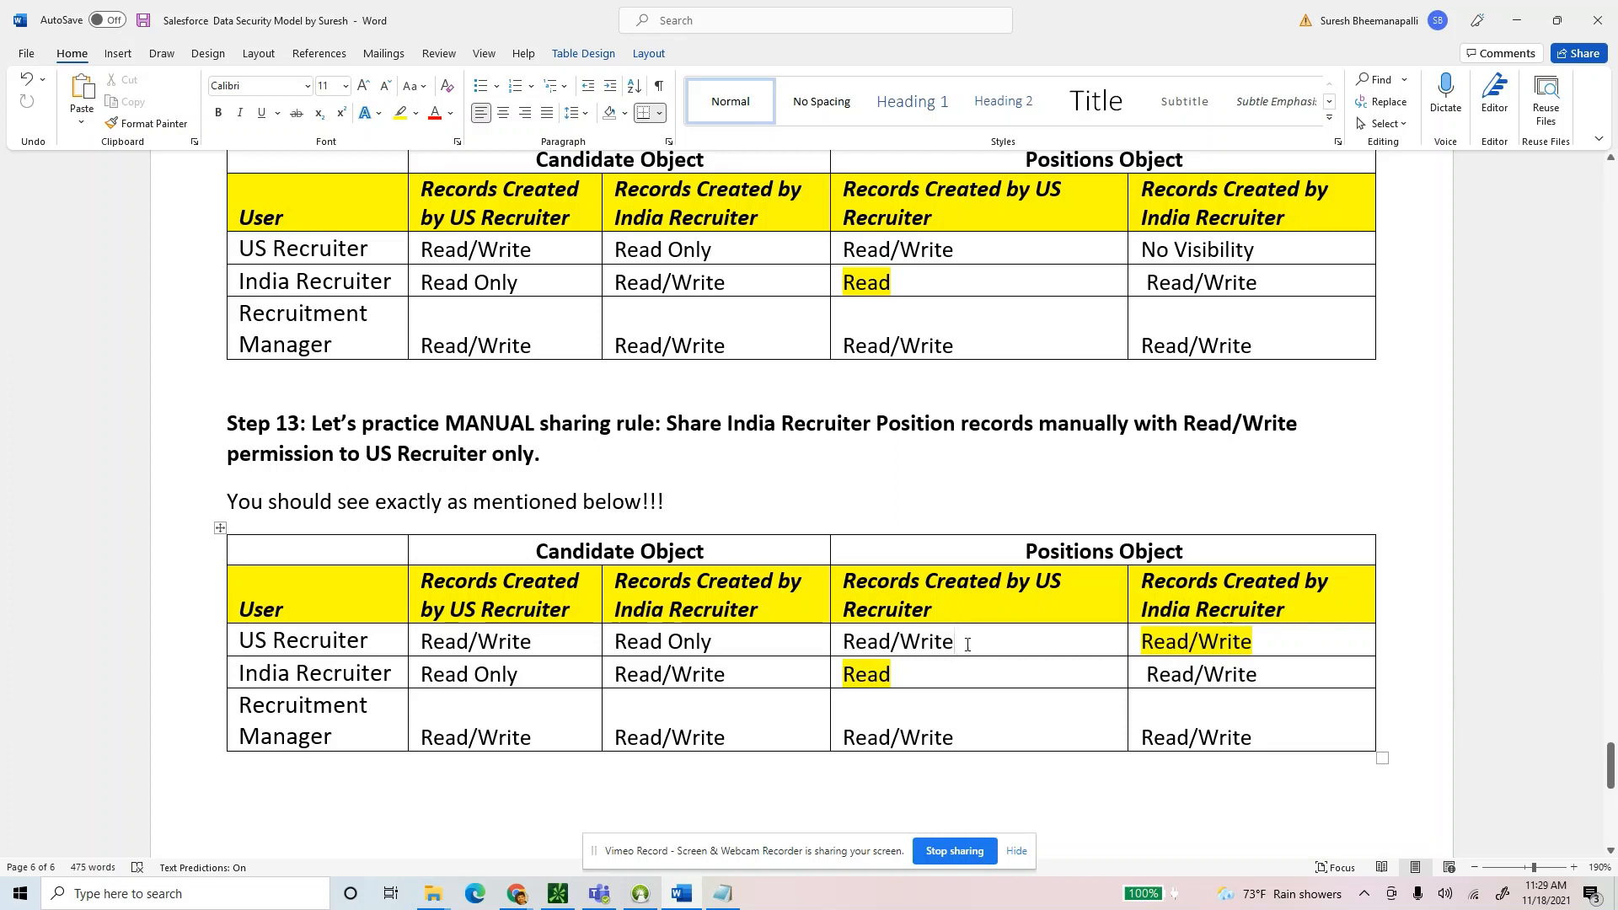
{"action": "double_click", "coordinate": [1205, 250]}
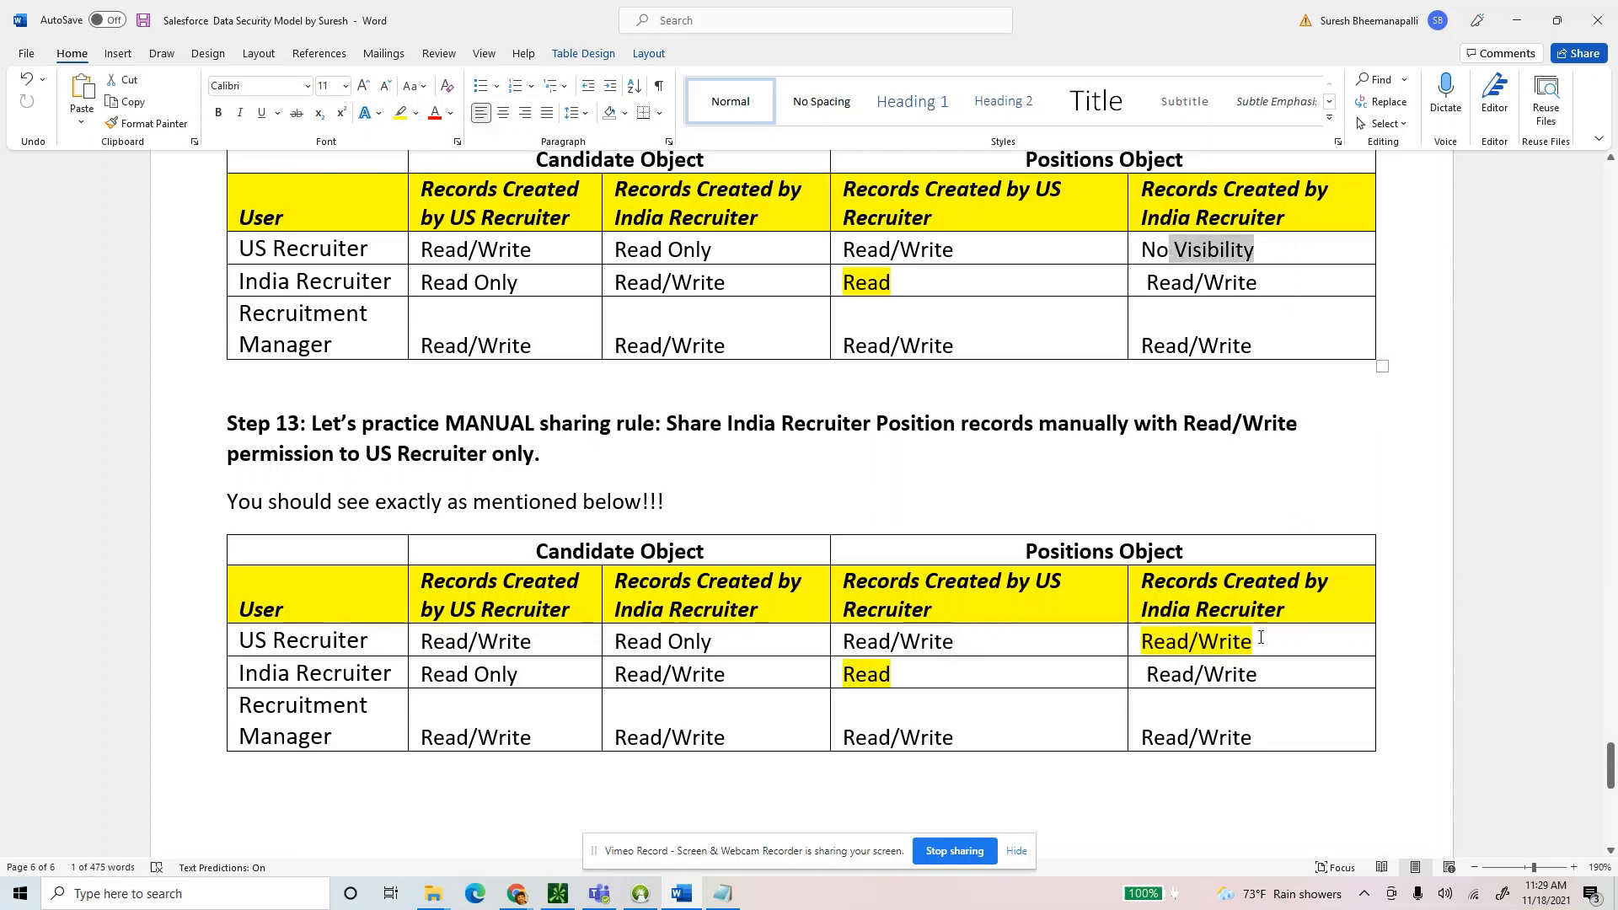
{"action": "left_click", "coordinate": [1143, 648]}
{"action": "left_click_drag", "start_coordinate": [1143, 647], "coordinate": [1254, 645]}
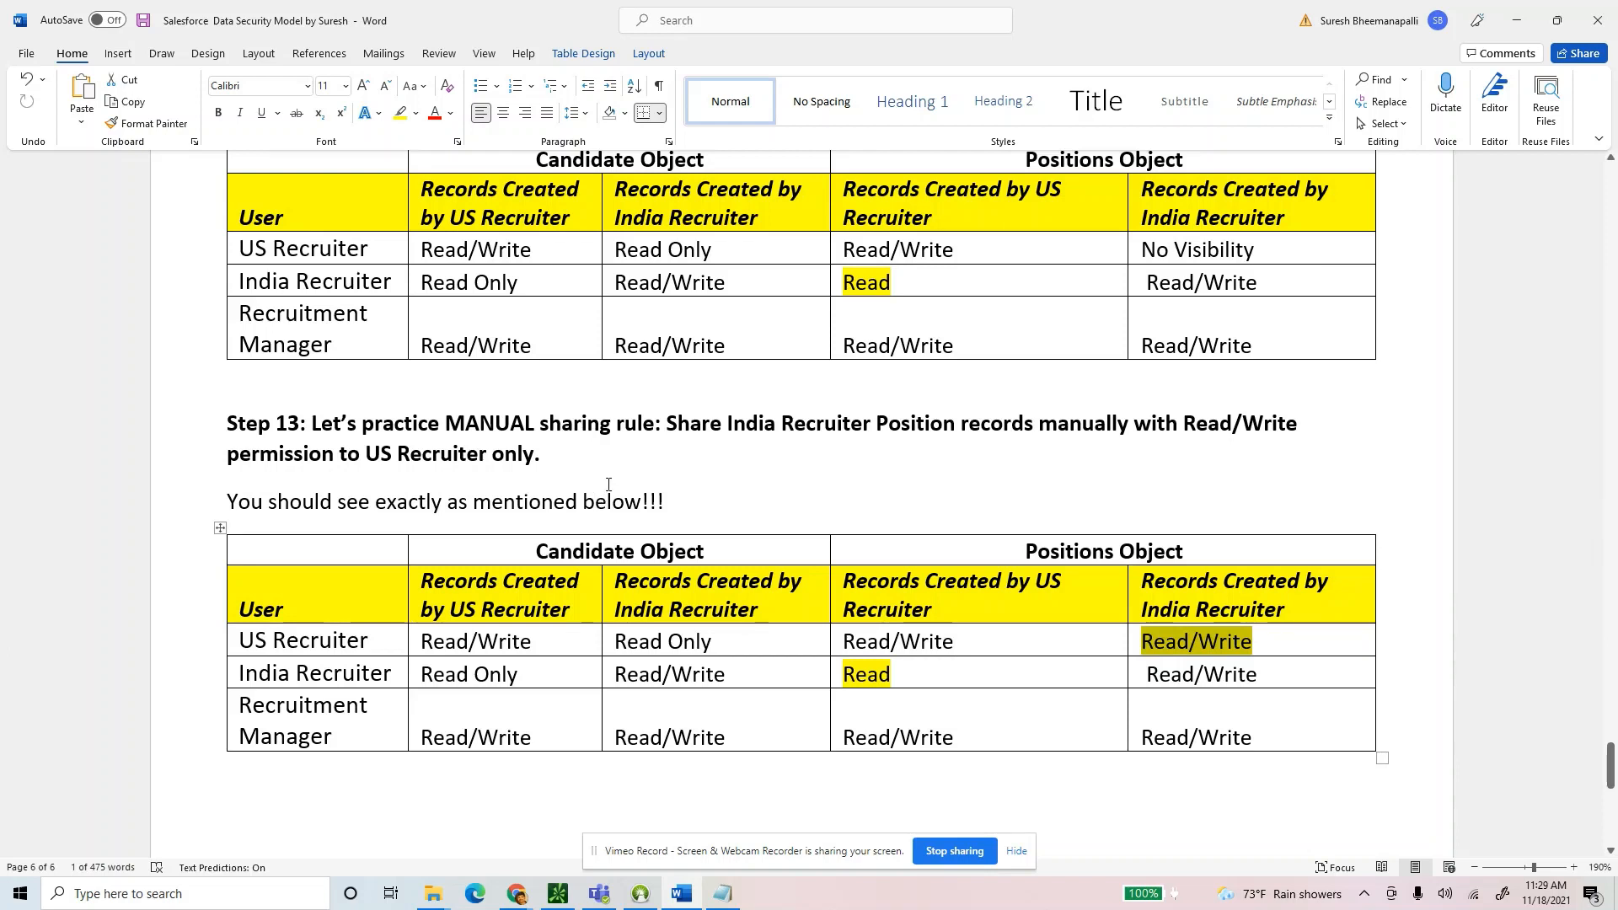
{"action": "left_click_drag", "start_coordinate": [376, 643], "coordinate": [251, 643]}
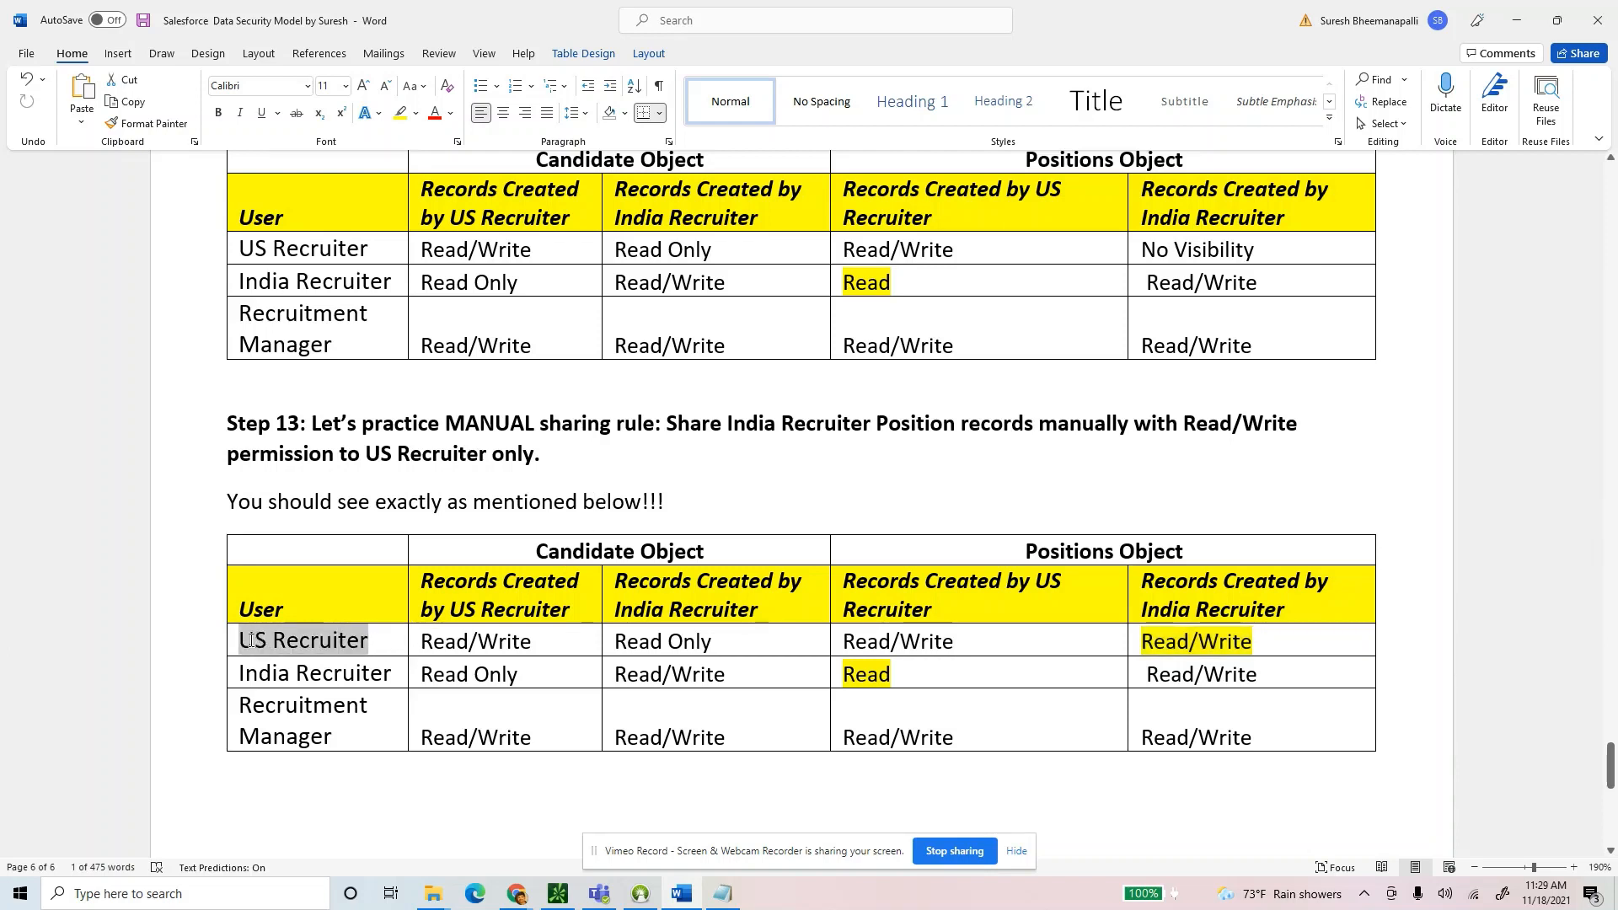
{"action": "left_click_drag", "start_coordinate": [376, 643], "coordinate": [244, 647]}
{"action": "left_click_drag", "start_coordinate": [395, 675], "coordinate": [252, 675]}
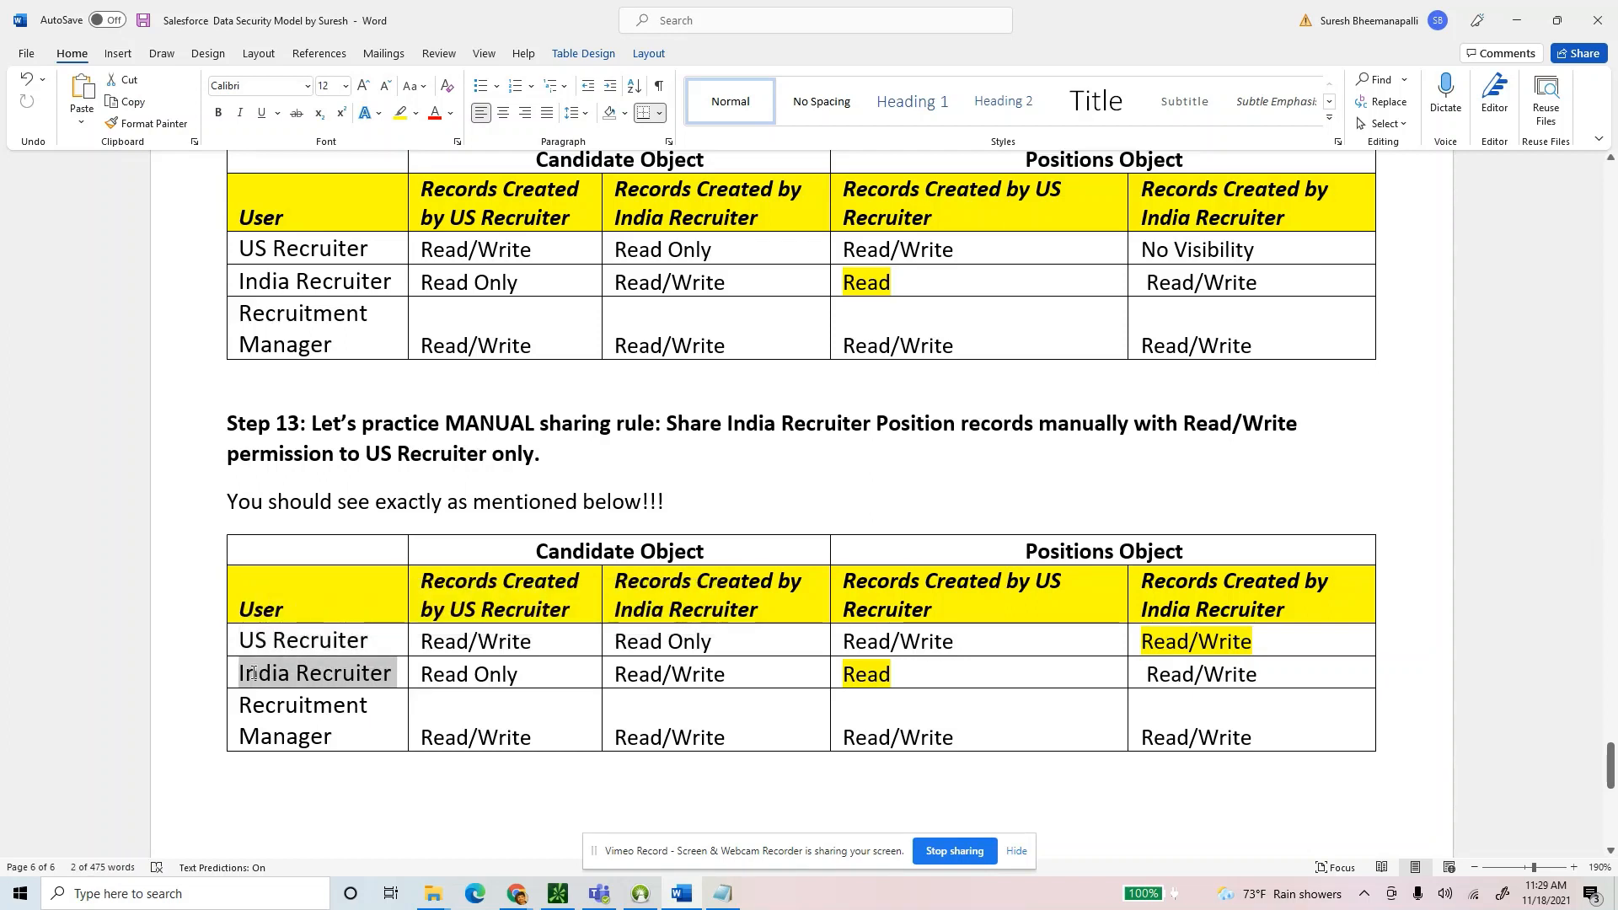
{"action": "left_click_drag", "start_coordinate": [1257, 646], "coordinate": [1143, 644]}
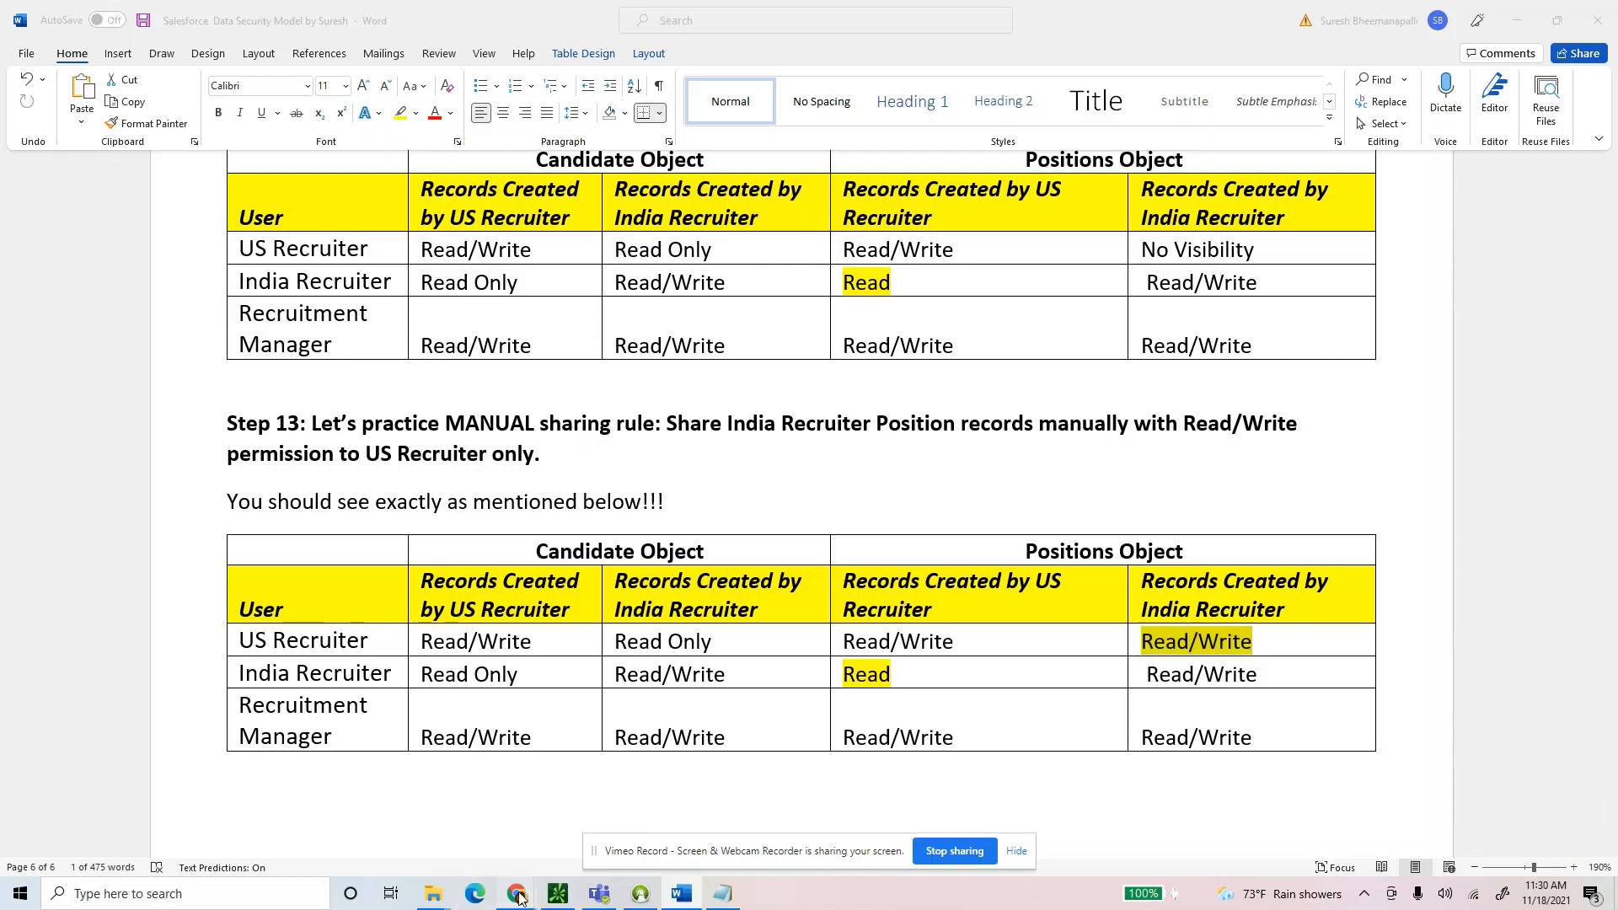
Open India Recruiter Position Record 1 from the SPositions list.
{"action": "mouse_move", "coordinate": [517, 894]}
{"action": "left_click", "coordinate": [422, 813]}
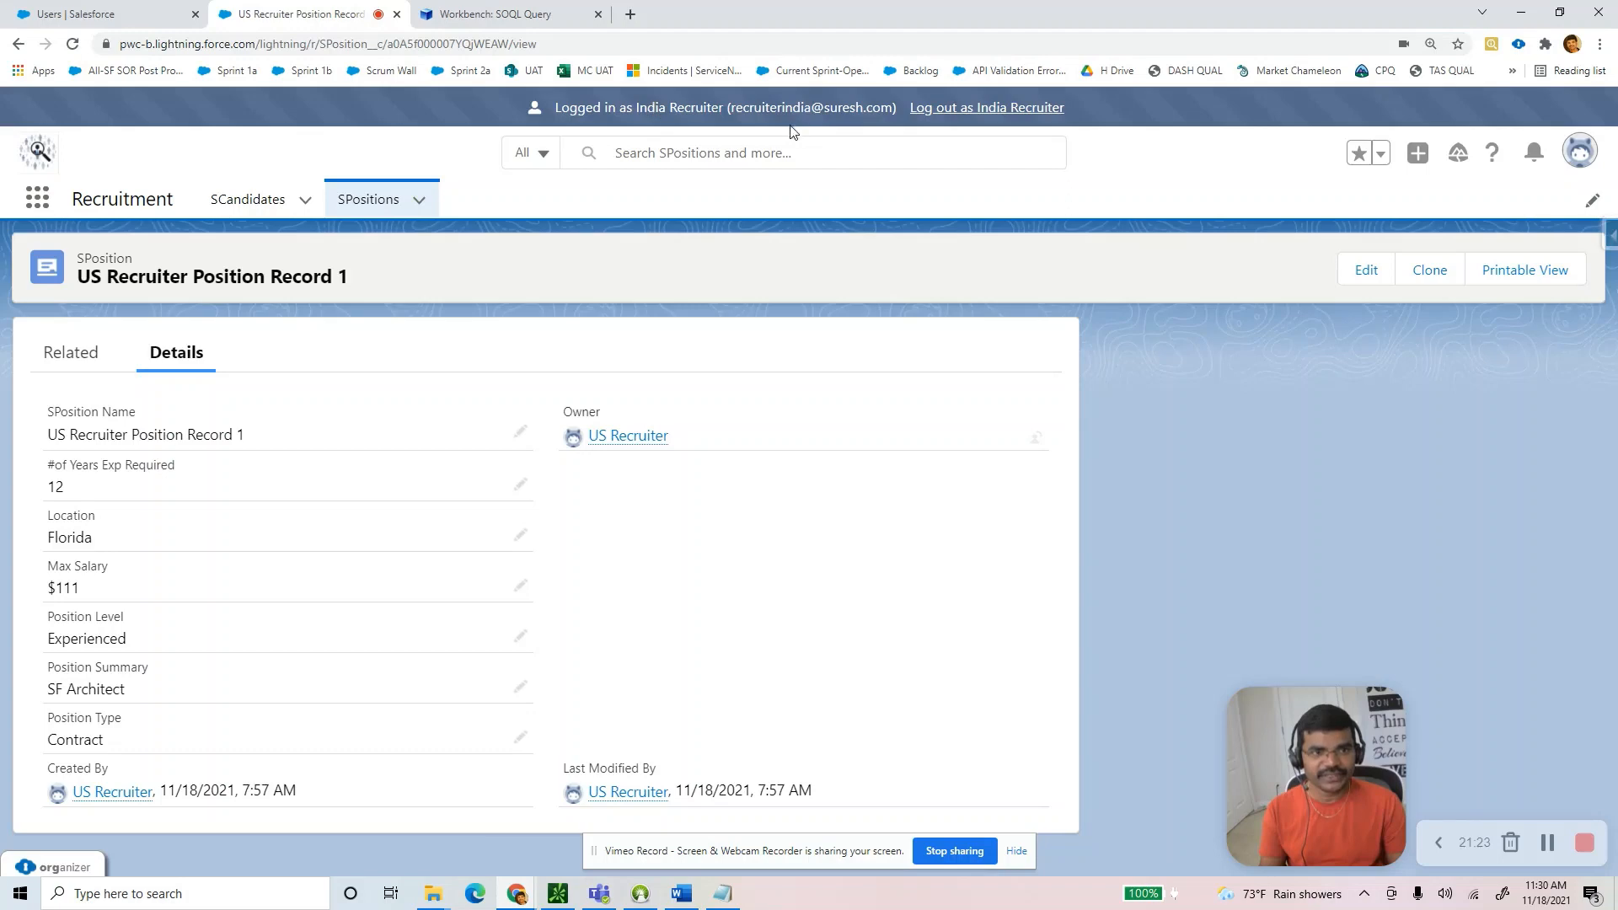
{"action": "left_click", "coordinate": [344, 205]}
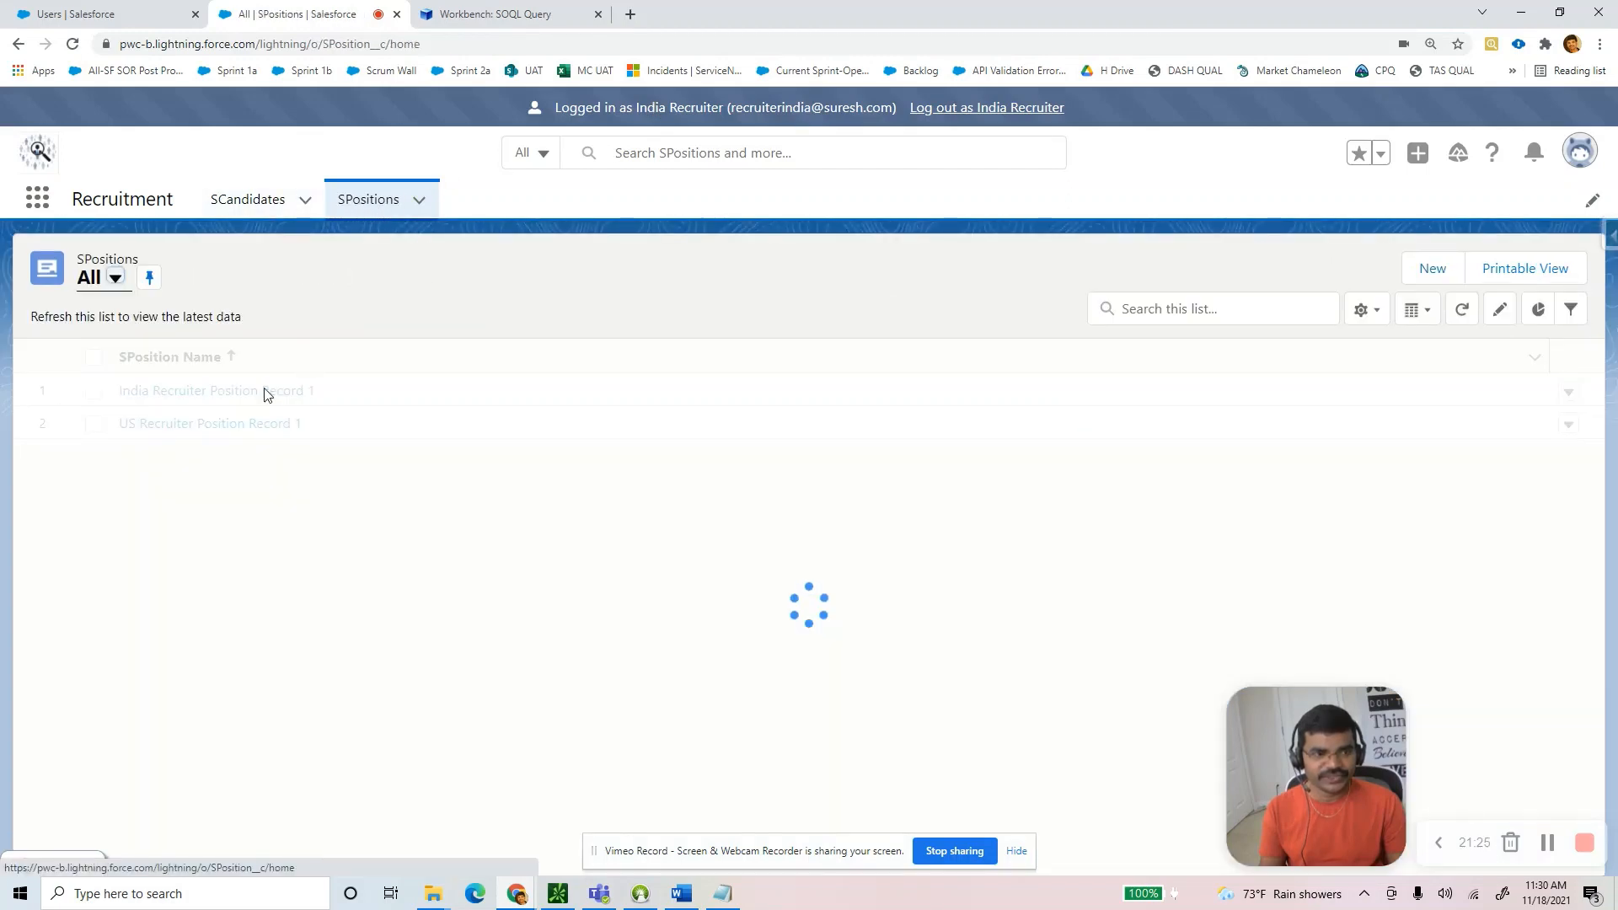
{"action": "left_click", "coordinate": [180, 393]}
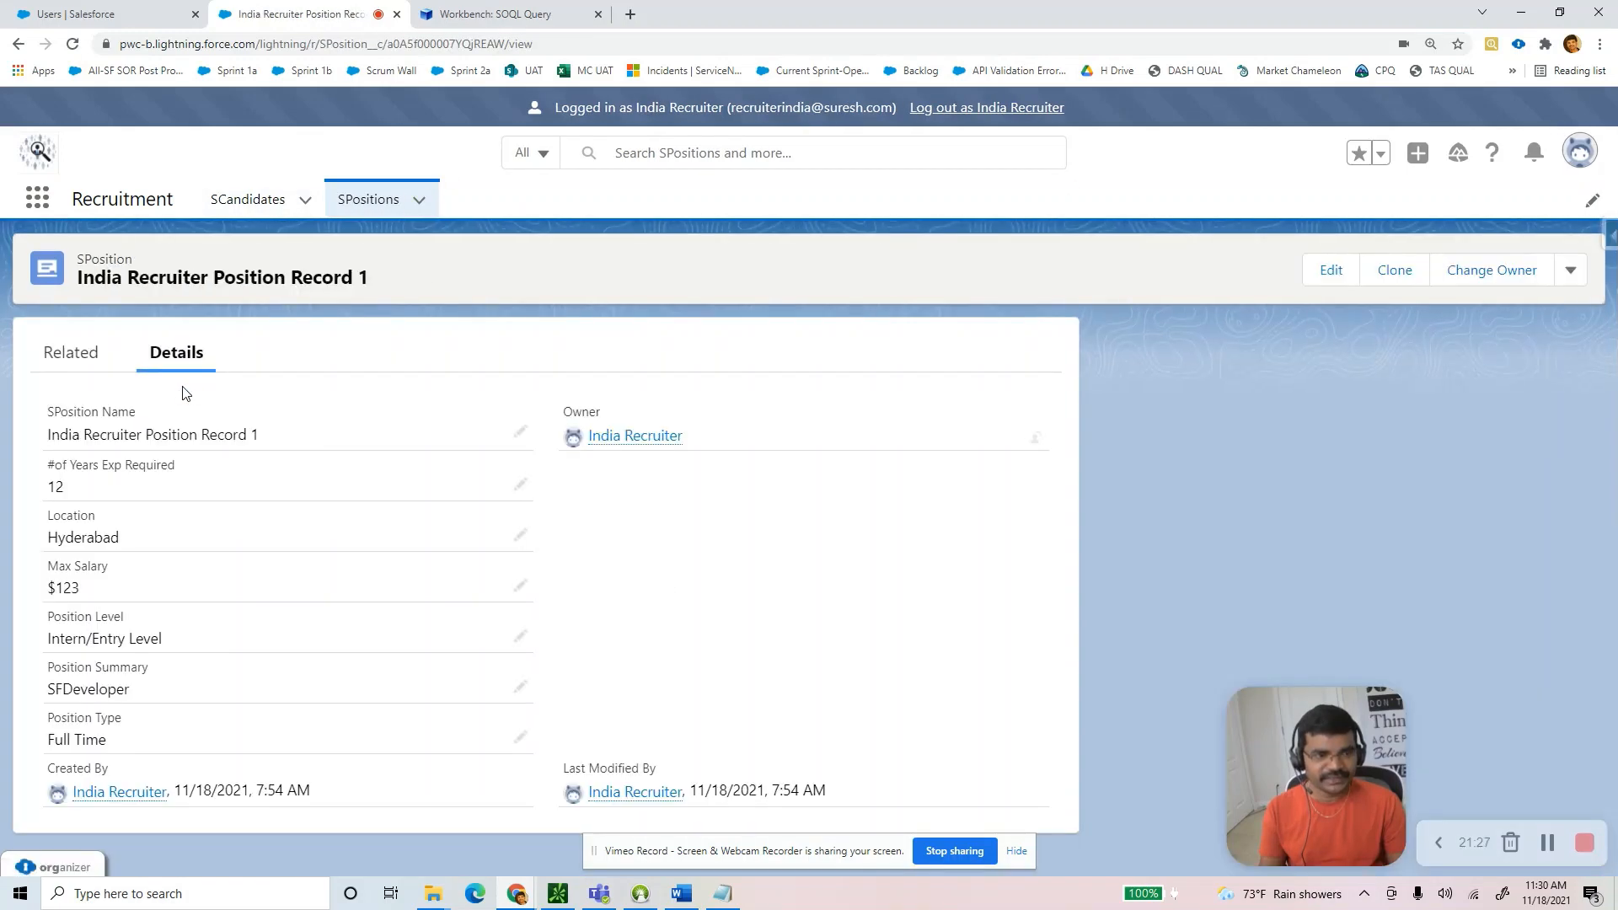
{"action": "left_click_drag", "start_coordinate": [85, 280], "coordinate": [362, 284]}
{"action": "key", "text": "alt+Tab"}
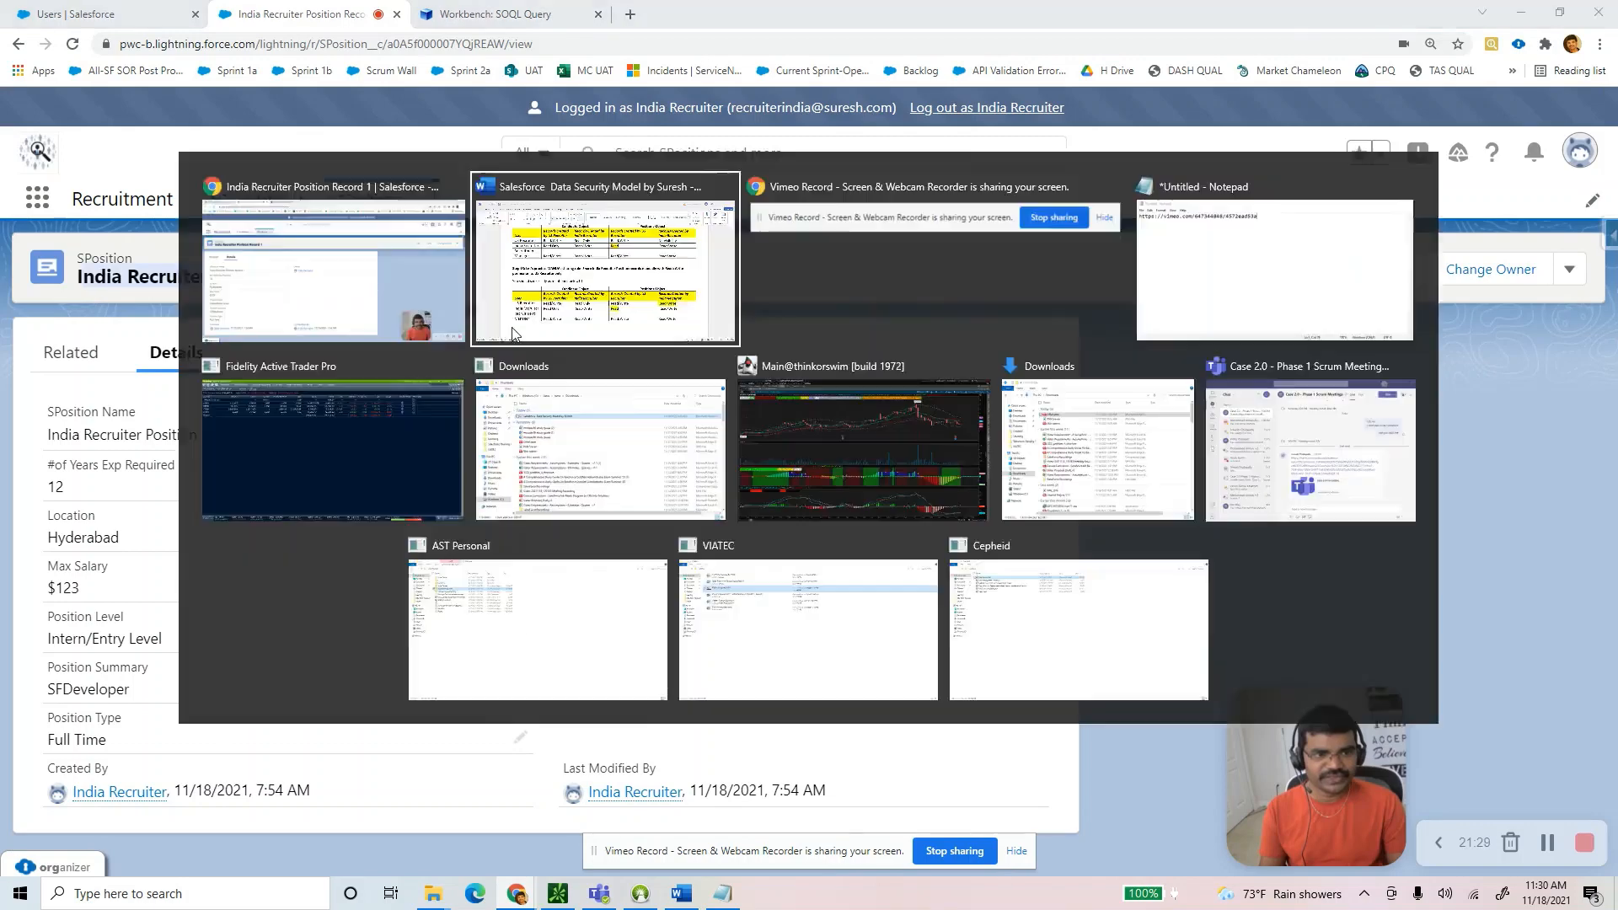
{"action": "left_click", "coordinate": [1280, 650]}
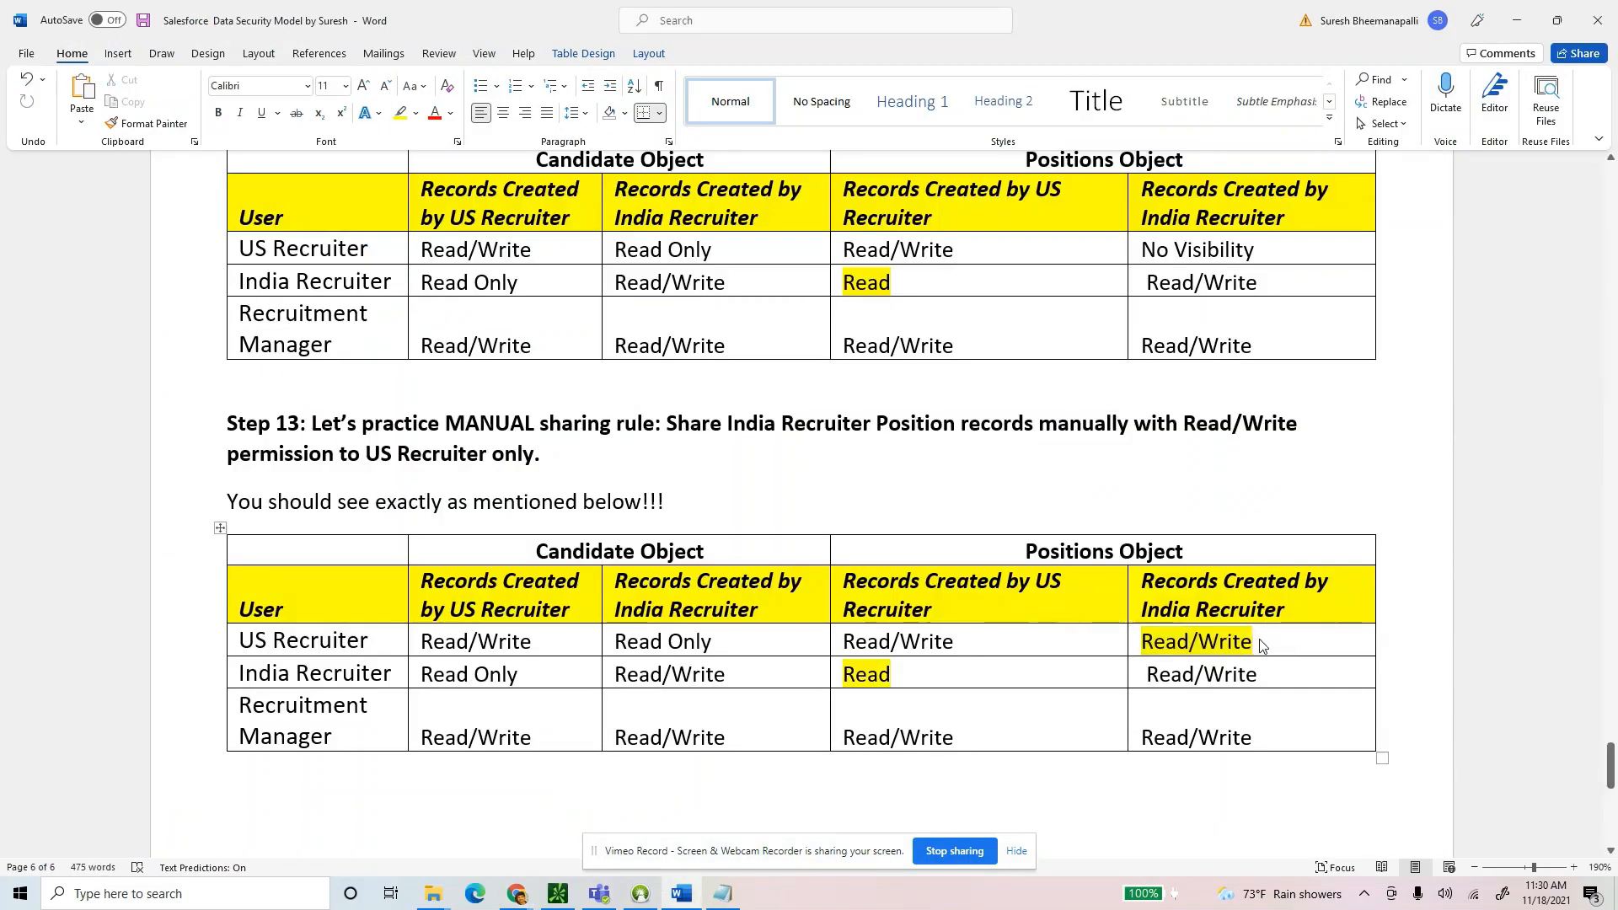
{"action": "key", "text": "alt+Tab"}
Open the record's Sharing dialog from its actions dropdown.
{"action": "left_click", "coordinate": [1570, 269]}
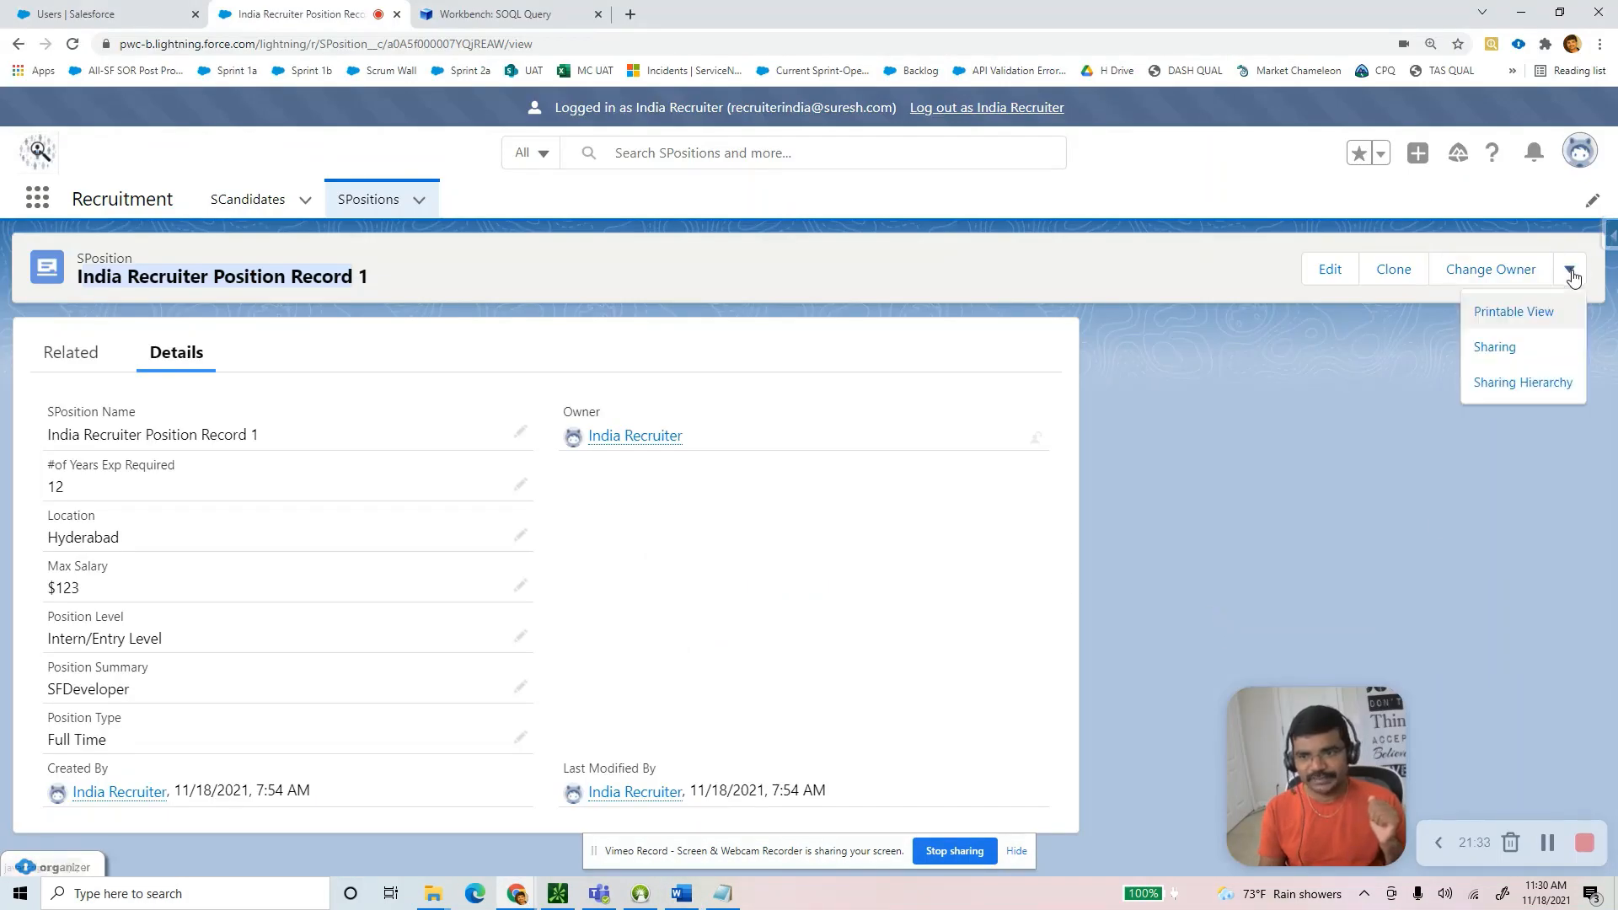
{"action": "left_click", "coordinate": [1509, 354]}
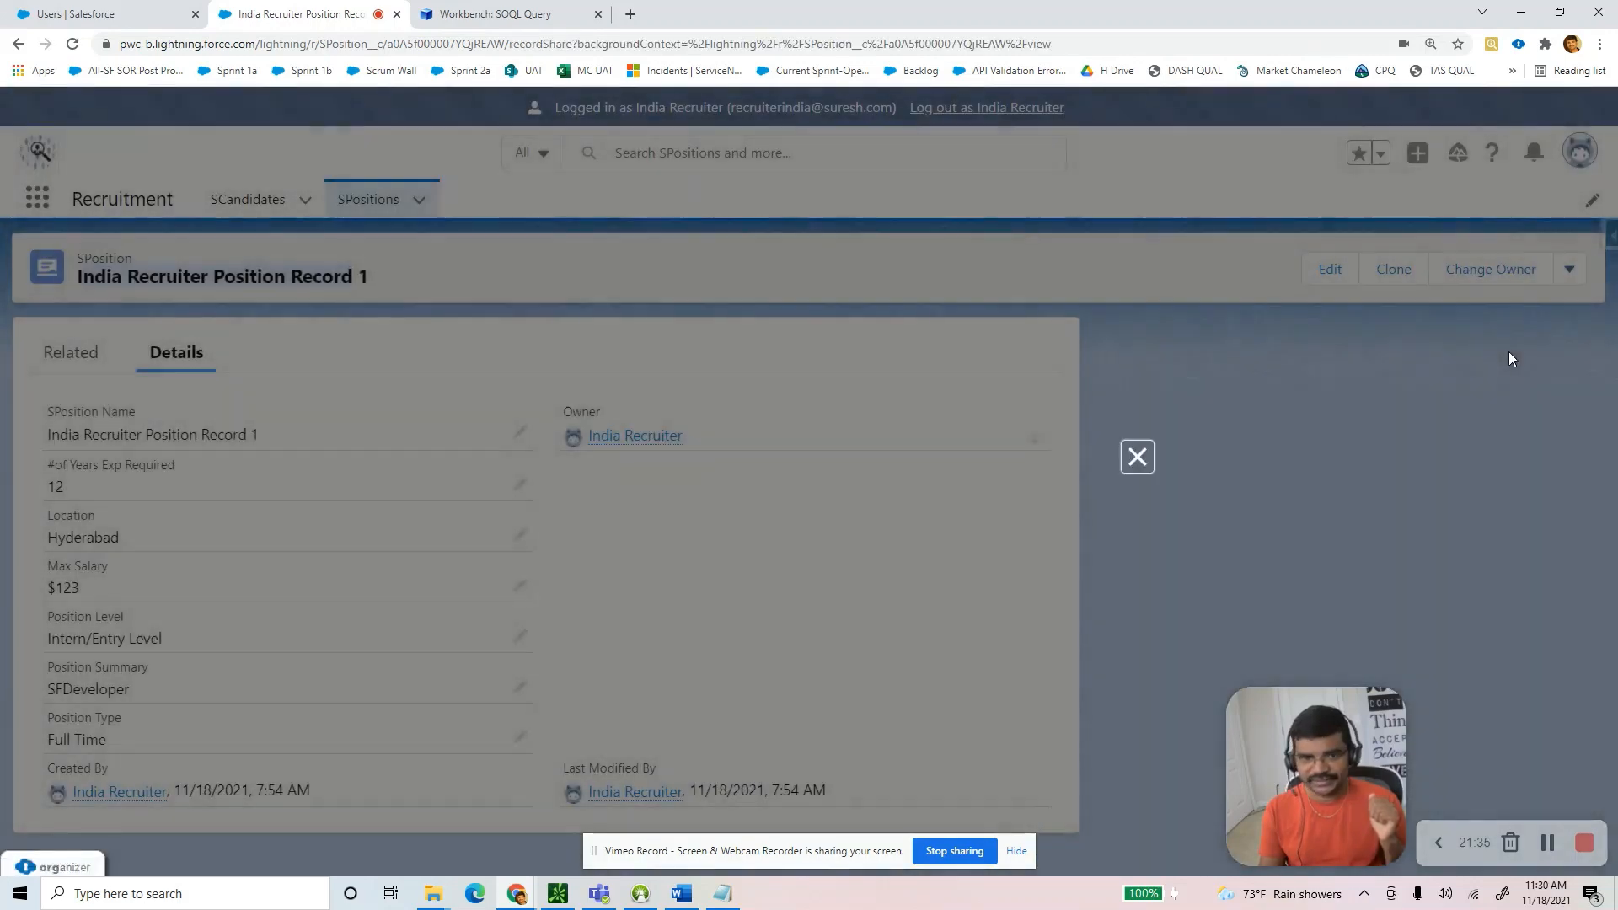
{"action": "left_click", "coordinate": [1137, 287]}
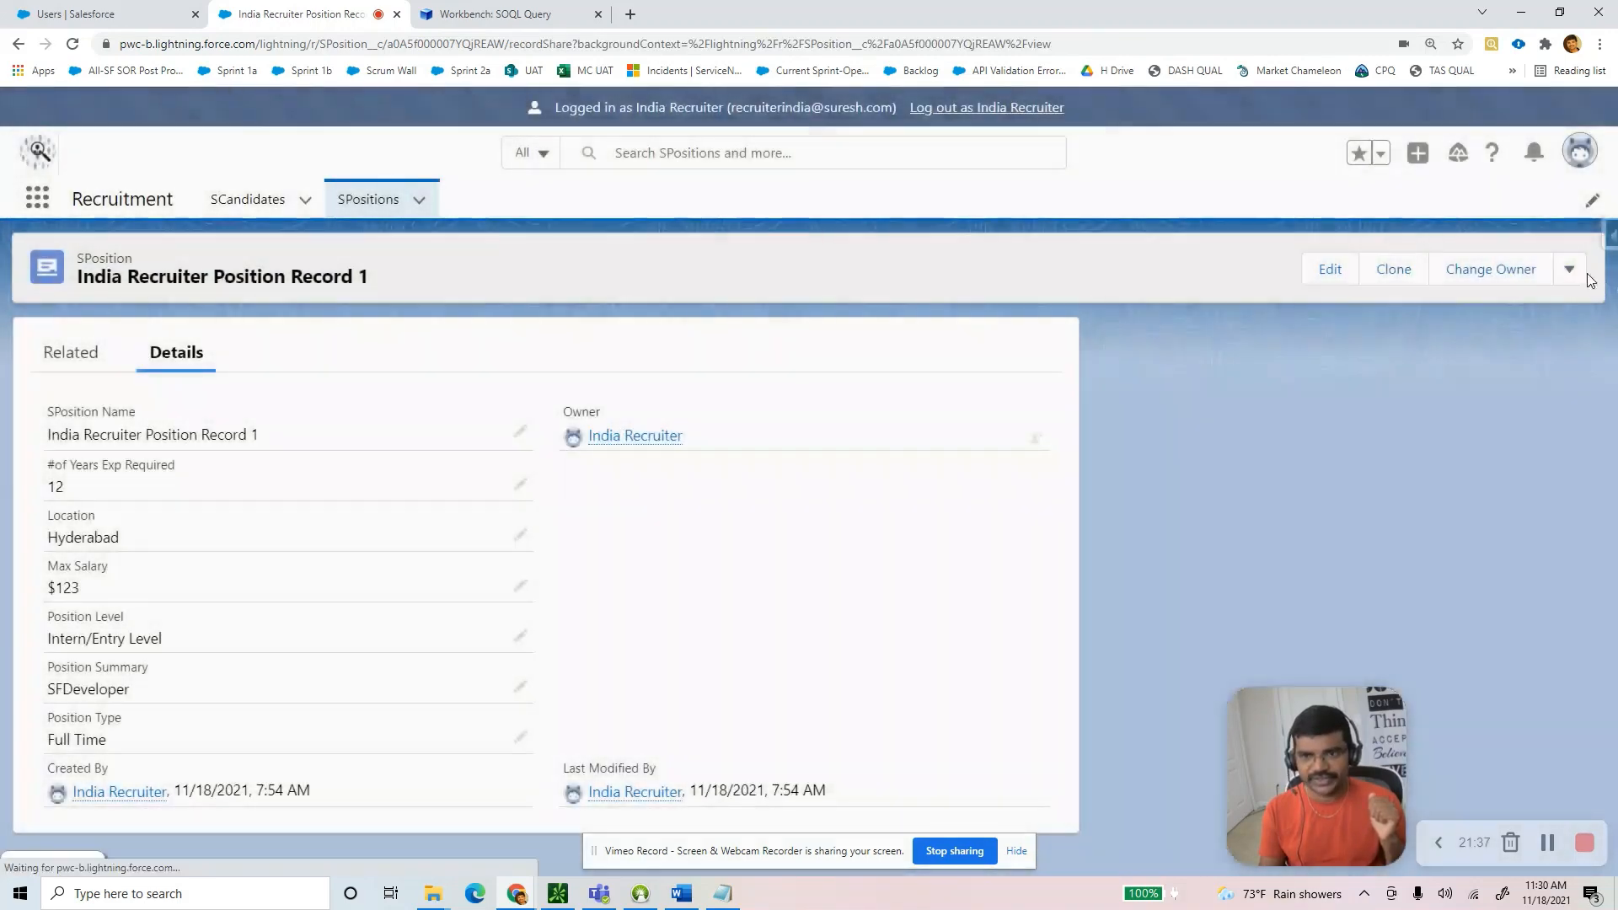
{"action": "left_click", "coordinate": [1569, 269]}
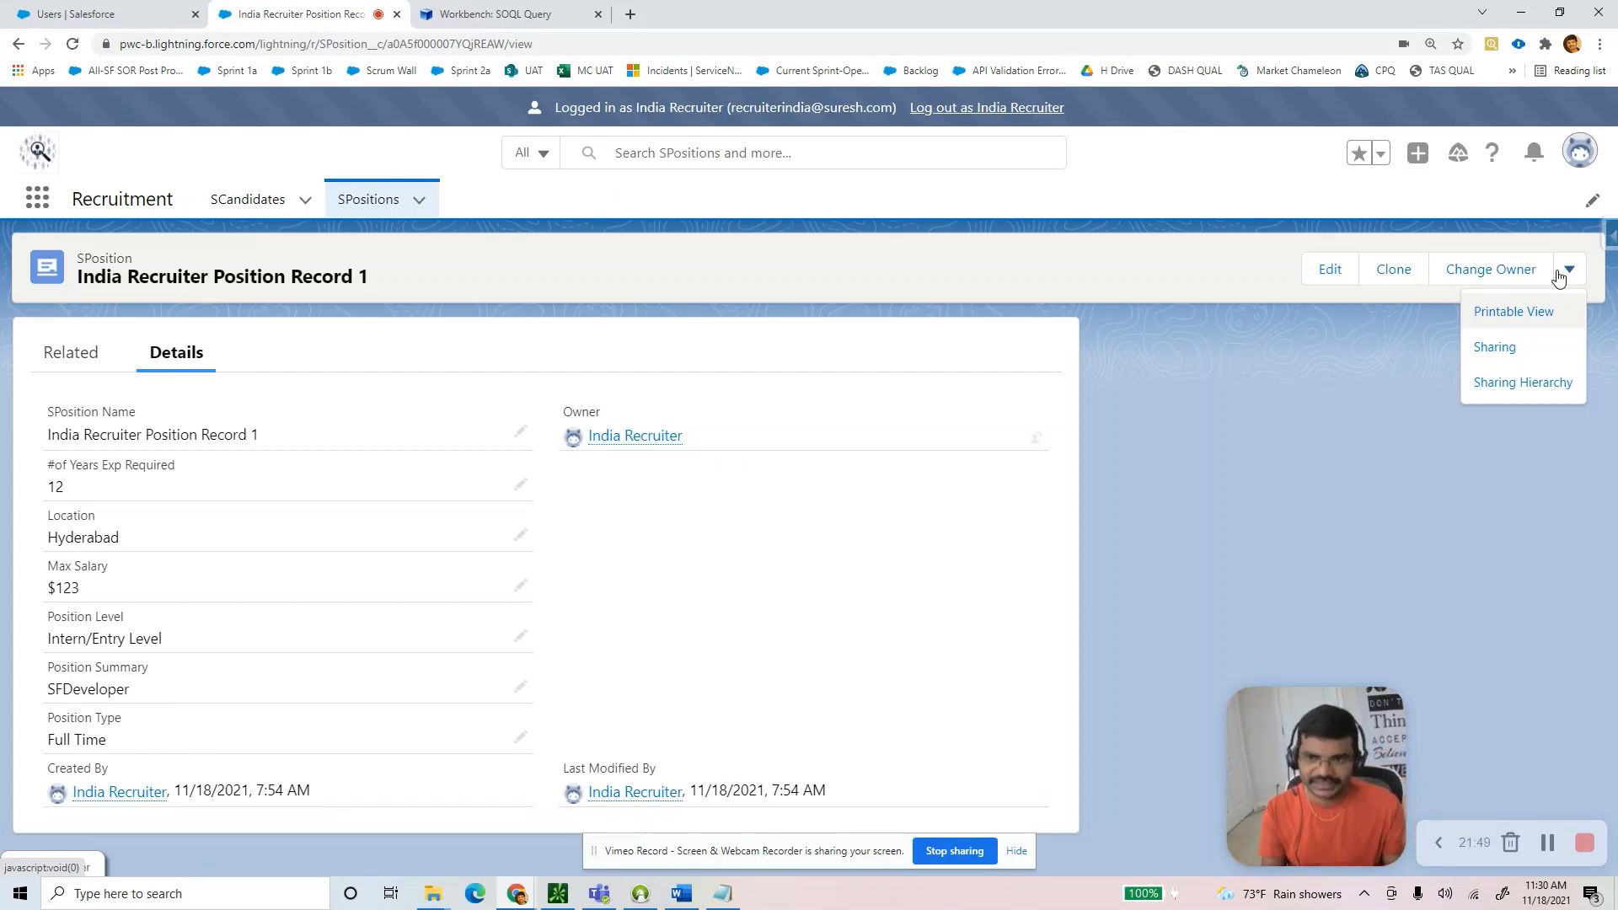
{"action": "left_click", "coordinate": [1497, 349]}
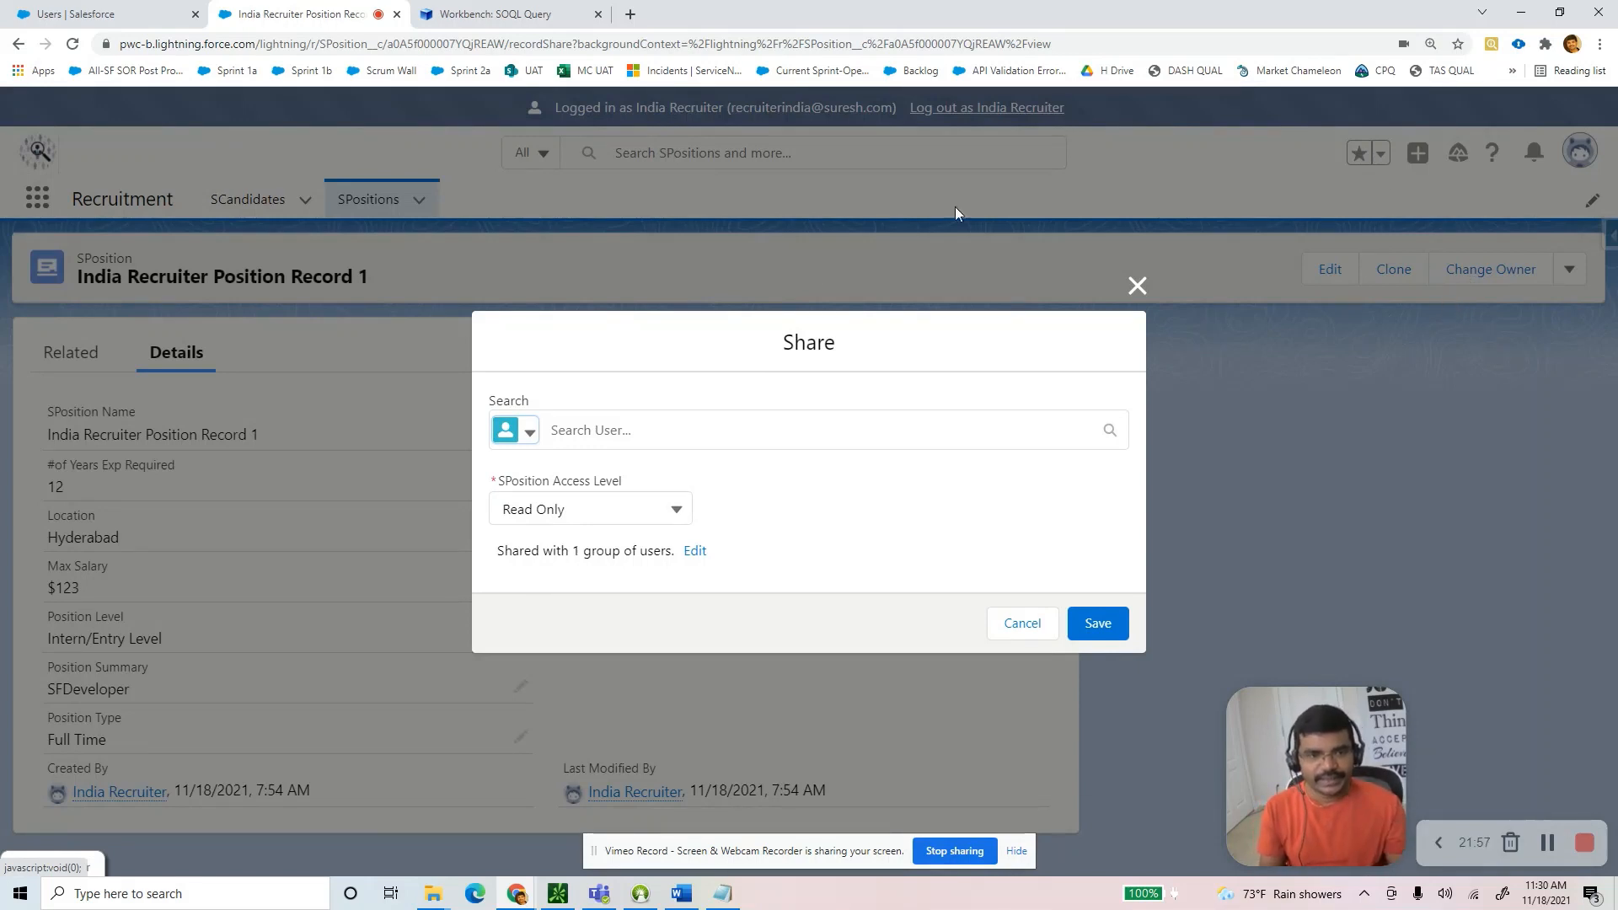
Share the record with user US Recruiter at Read/Write access and save.
{"action": "left_click", "coordinate": [599, 430]}
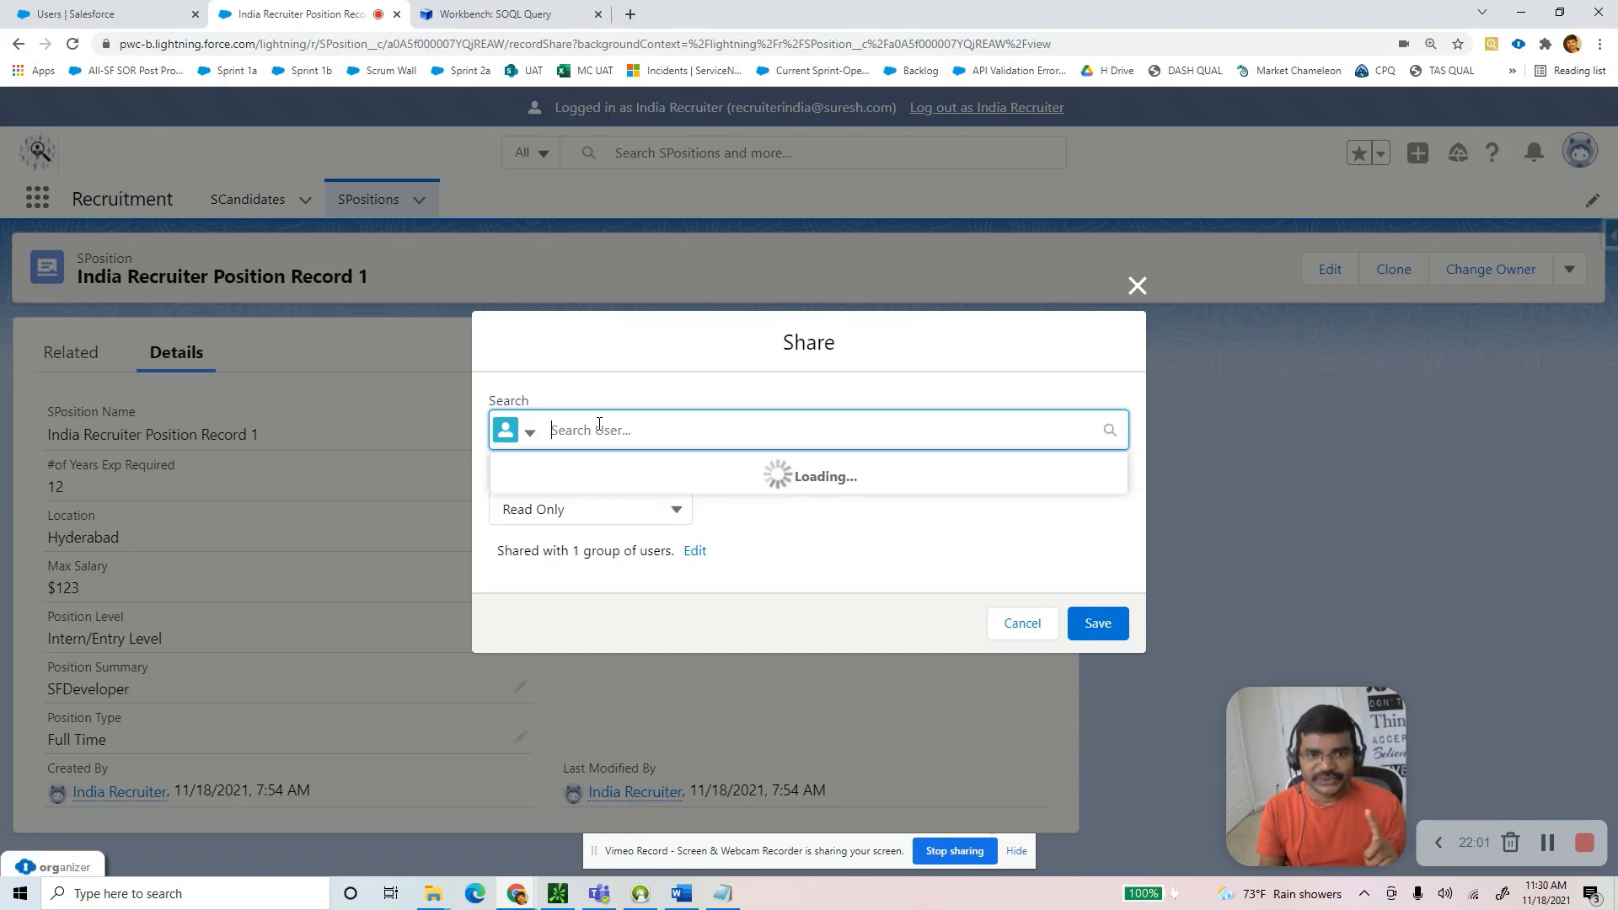
{"action": "left_click", "coordinate": [529, 433]}
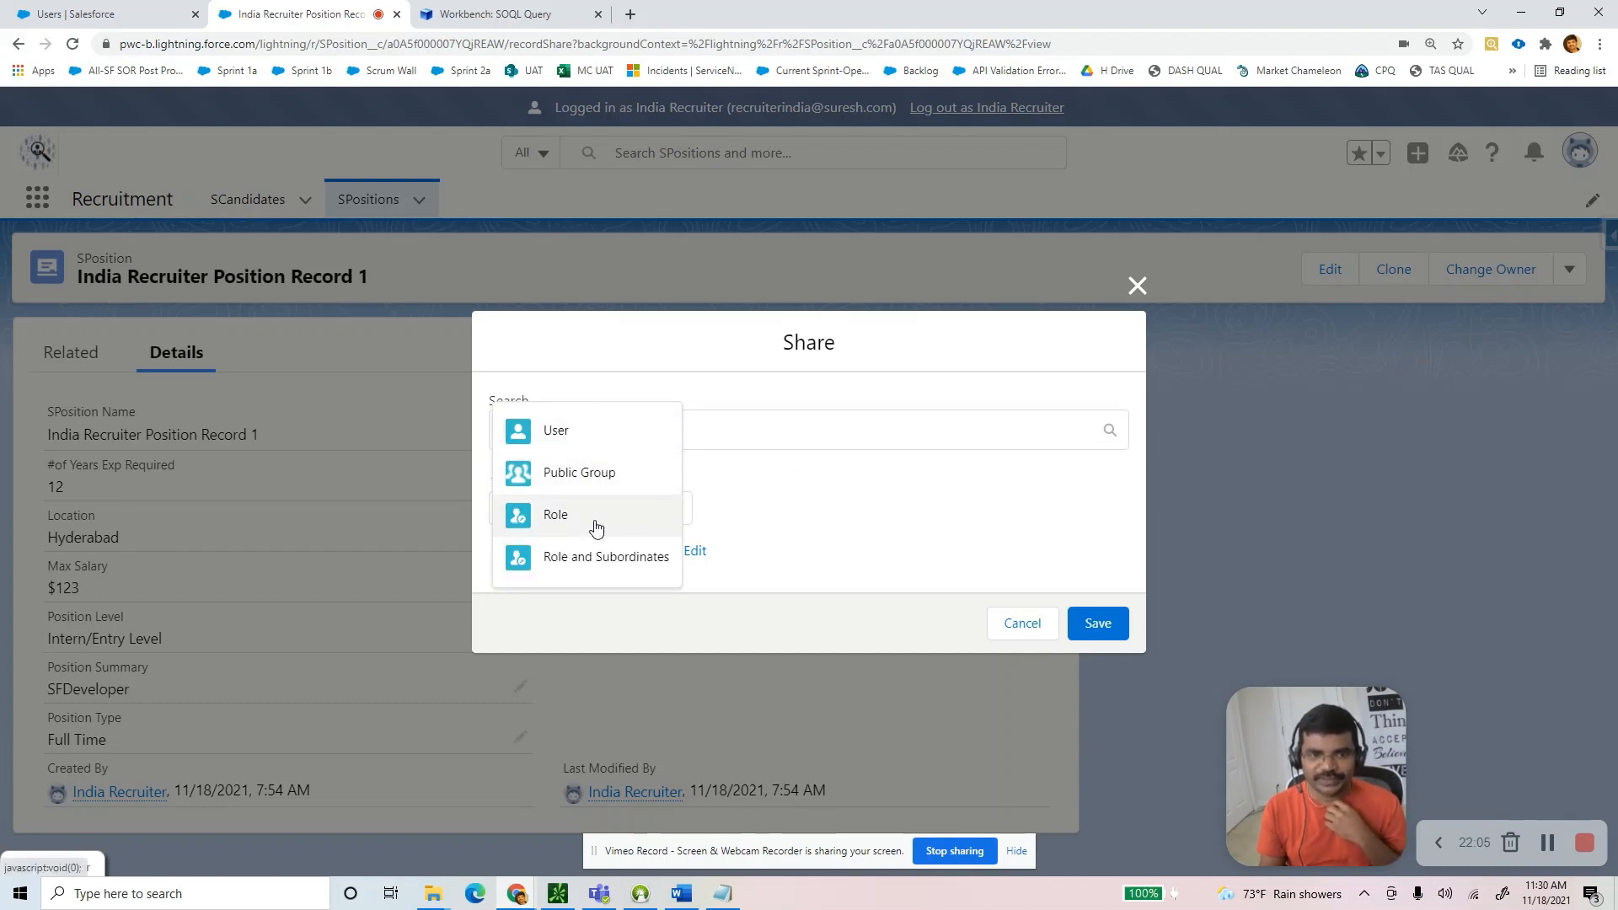
{"action": "left_click", "coordinate": [573, 430]}
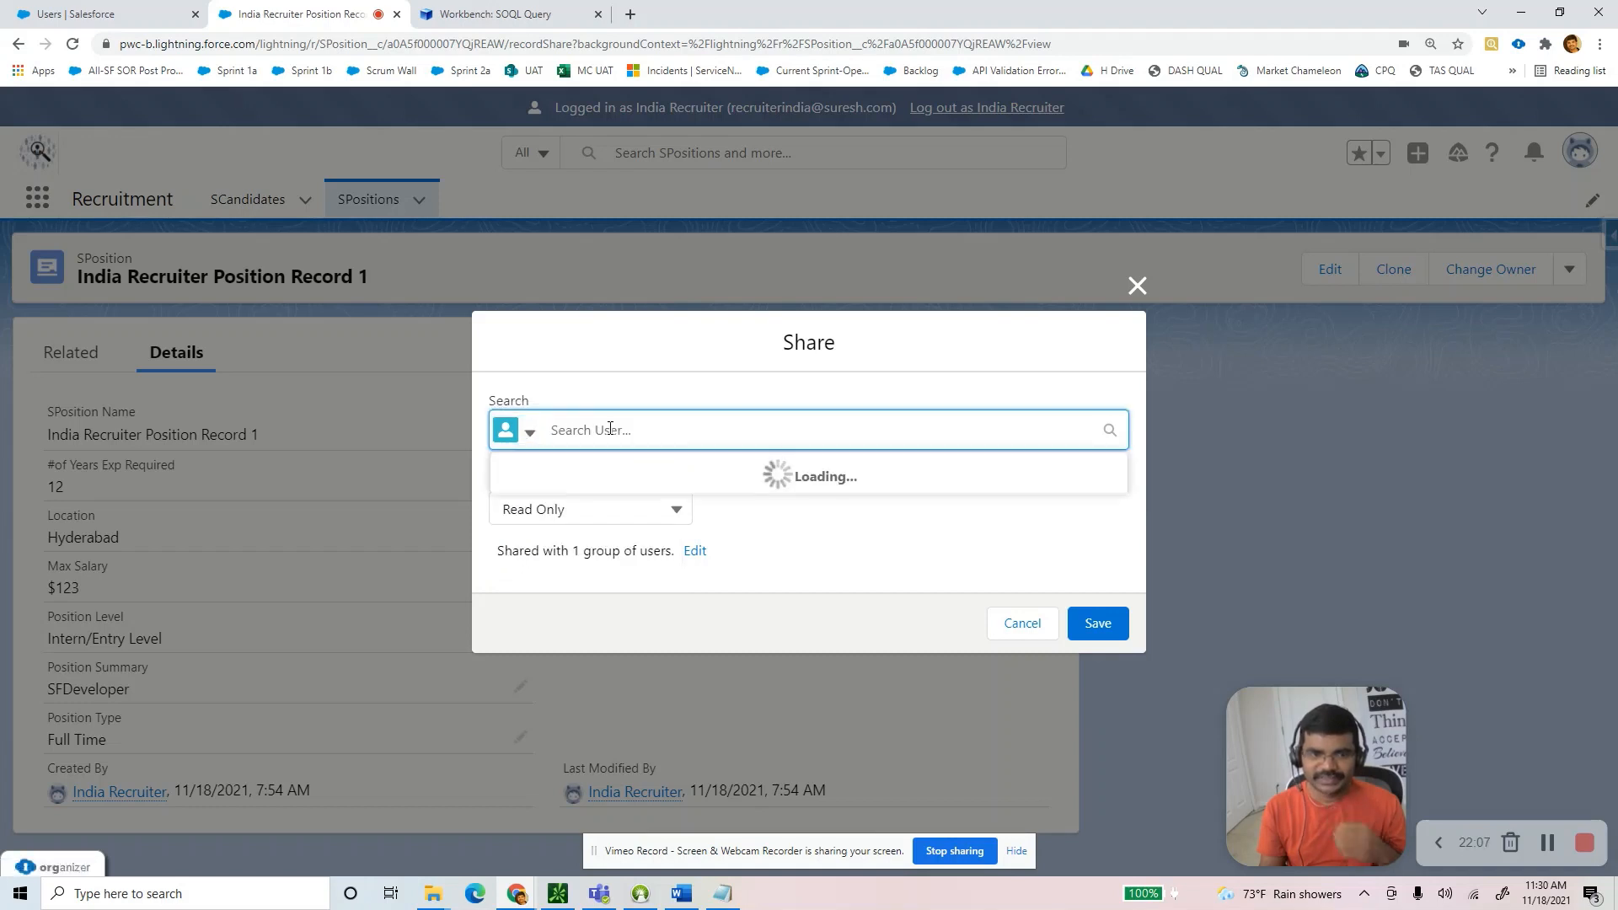
{"action": "type", "text": "us"}
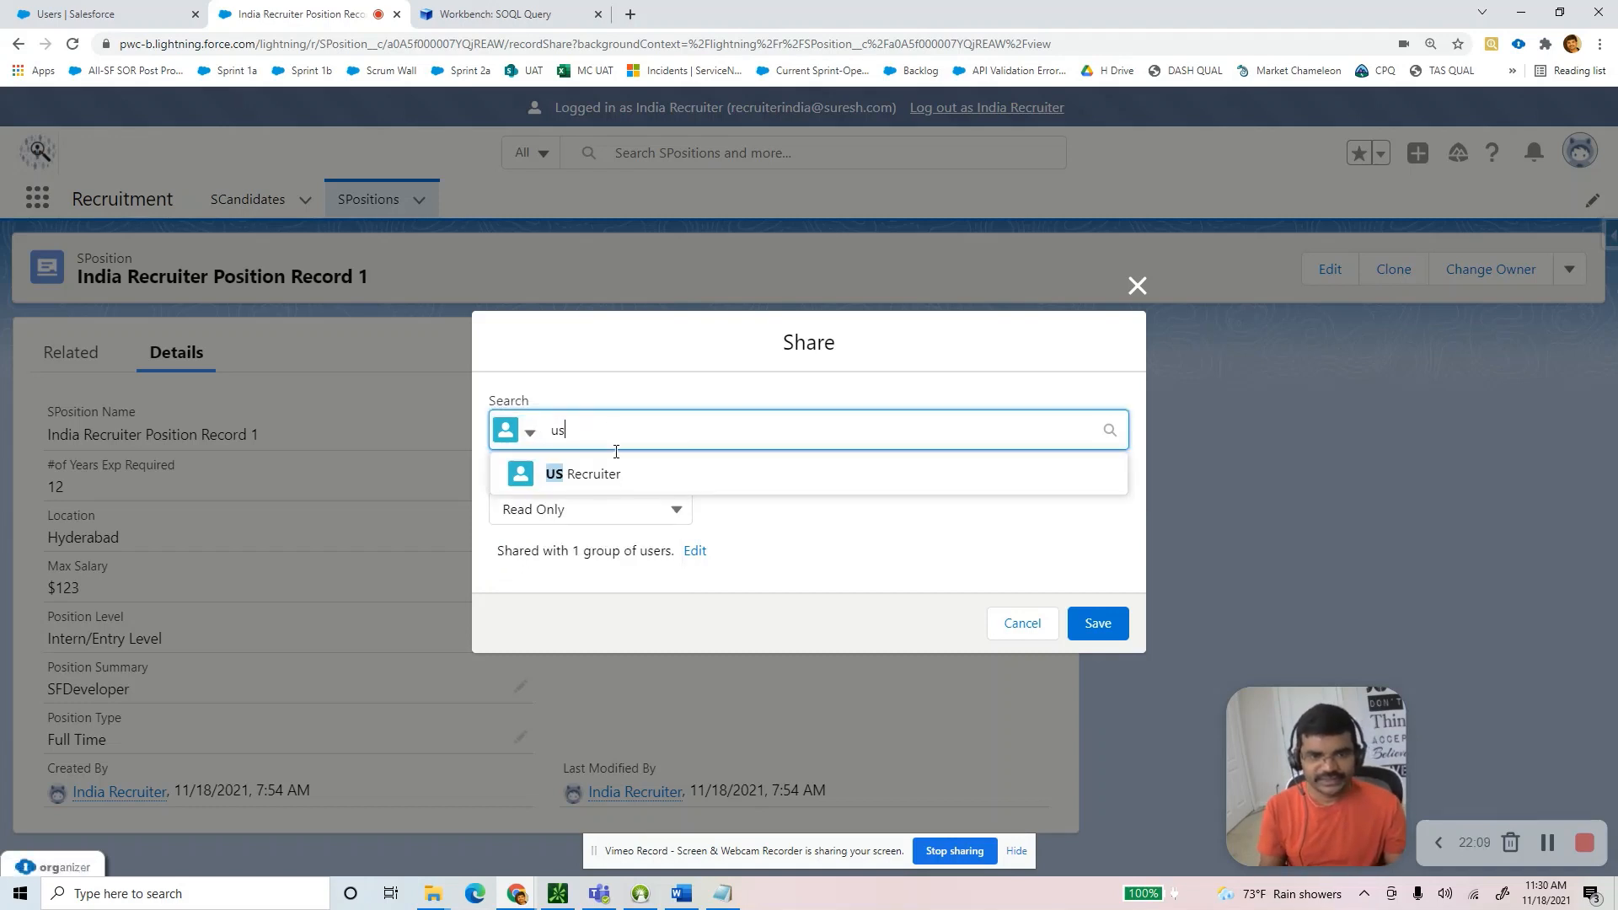
{"action": "left_click", "coordinate": [603, 474]}
{"action": "left_click", "coordinate": [607, 533]}
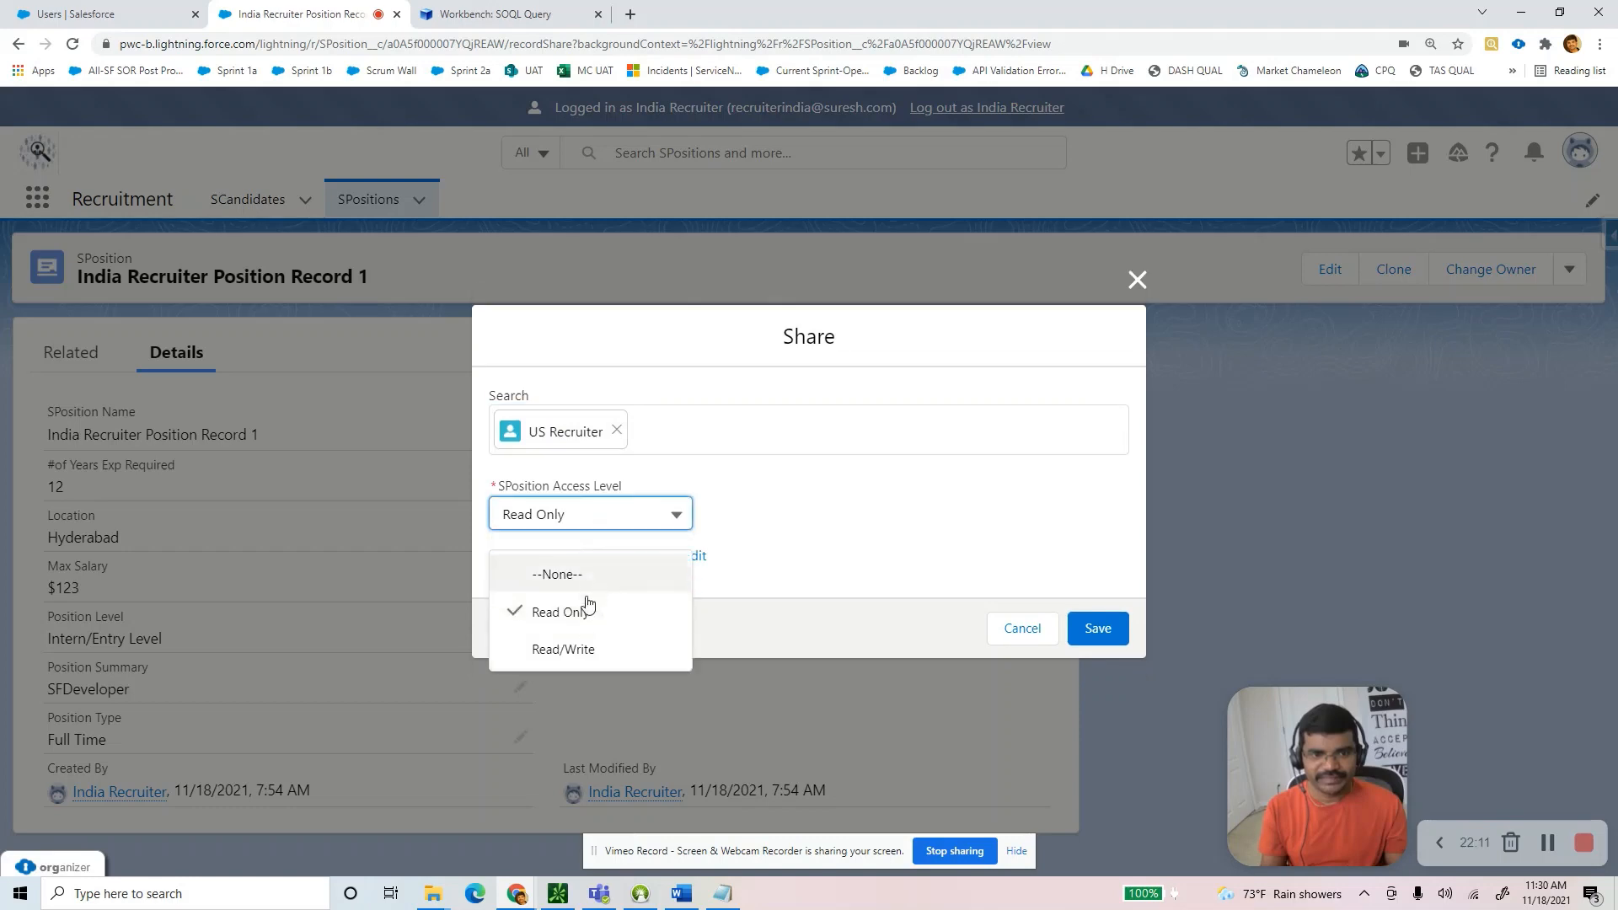
{"action": "left_click", "coordinate": [572, 650]}
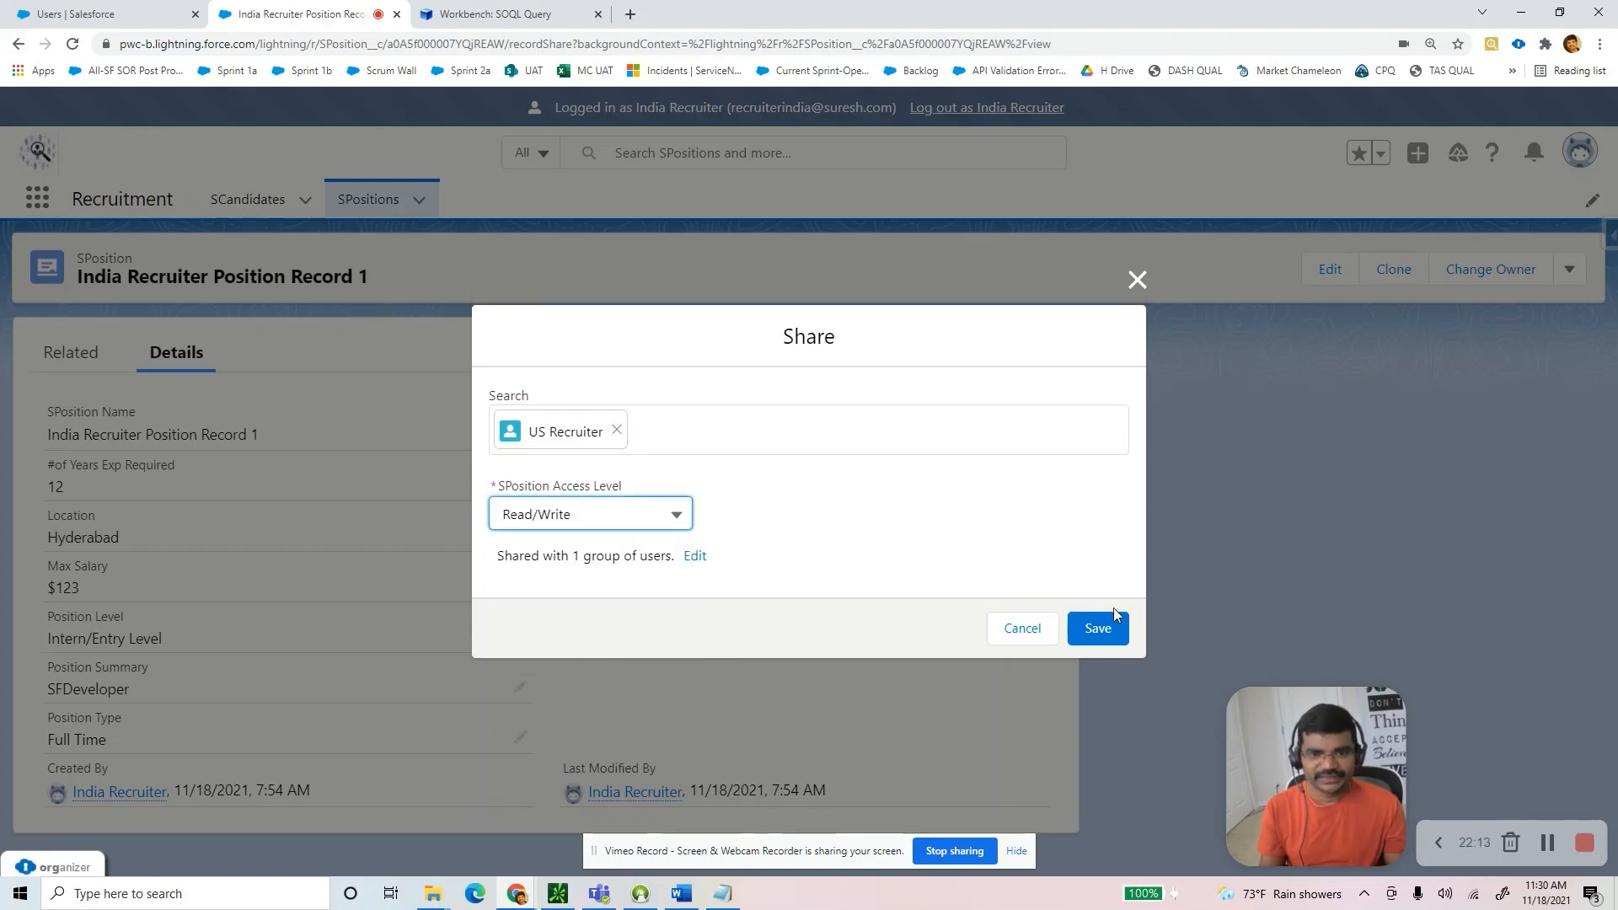
{"action": "left_click", "coordinate": [1087, 627]}
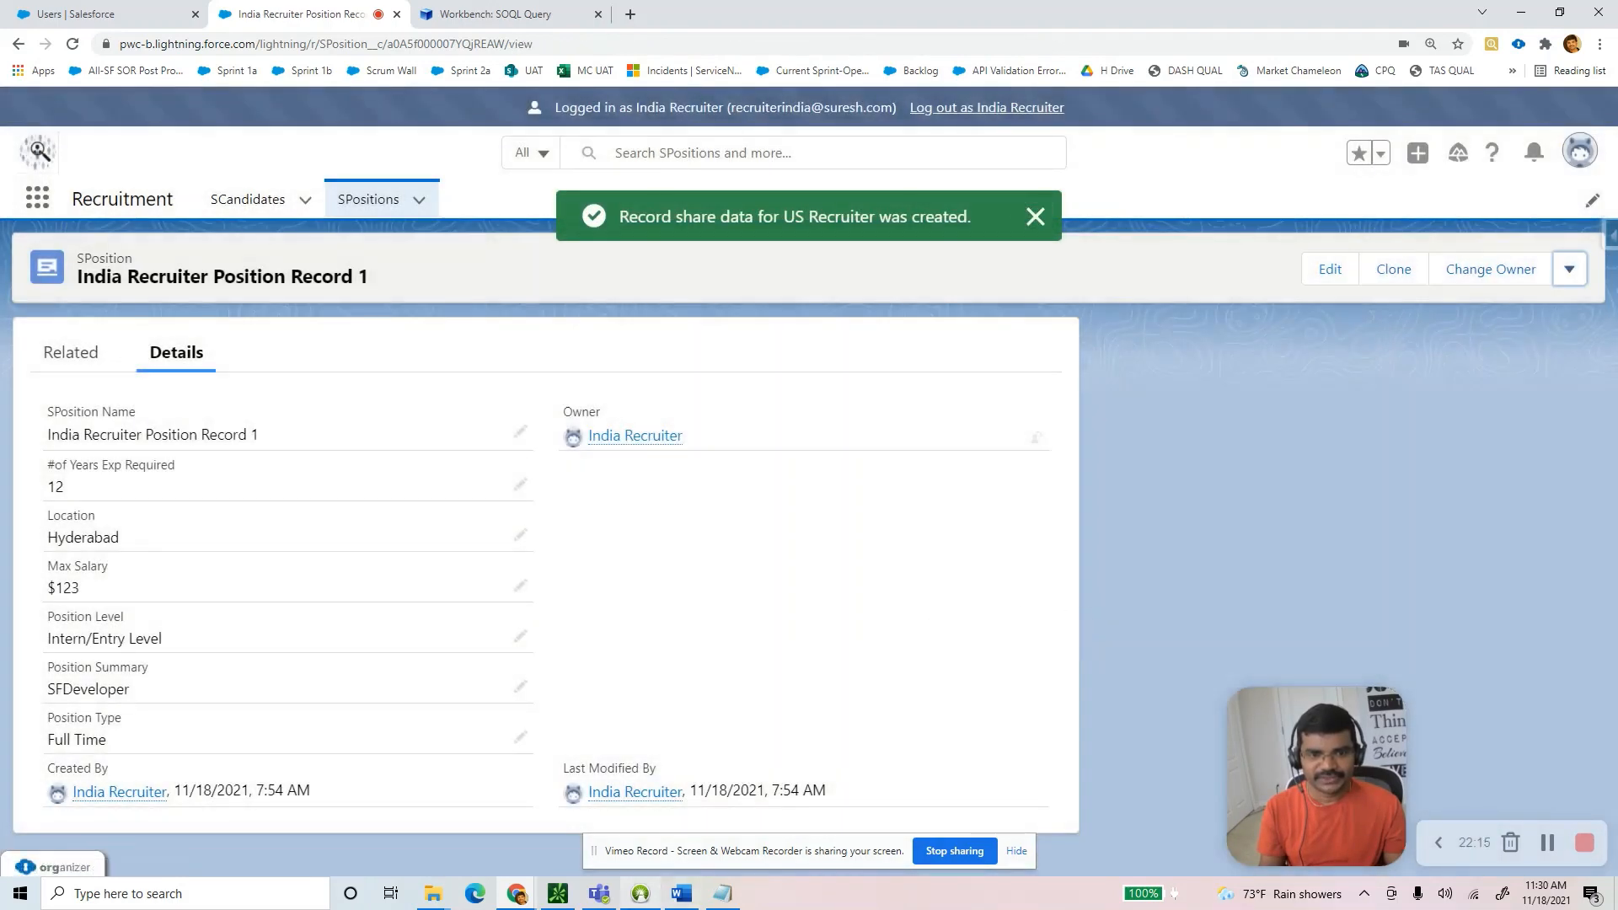
{"action": "left_click", "coordinate": [679, 893]}
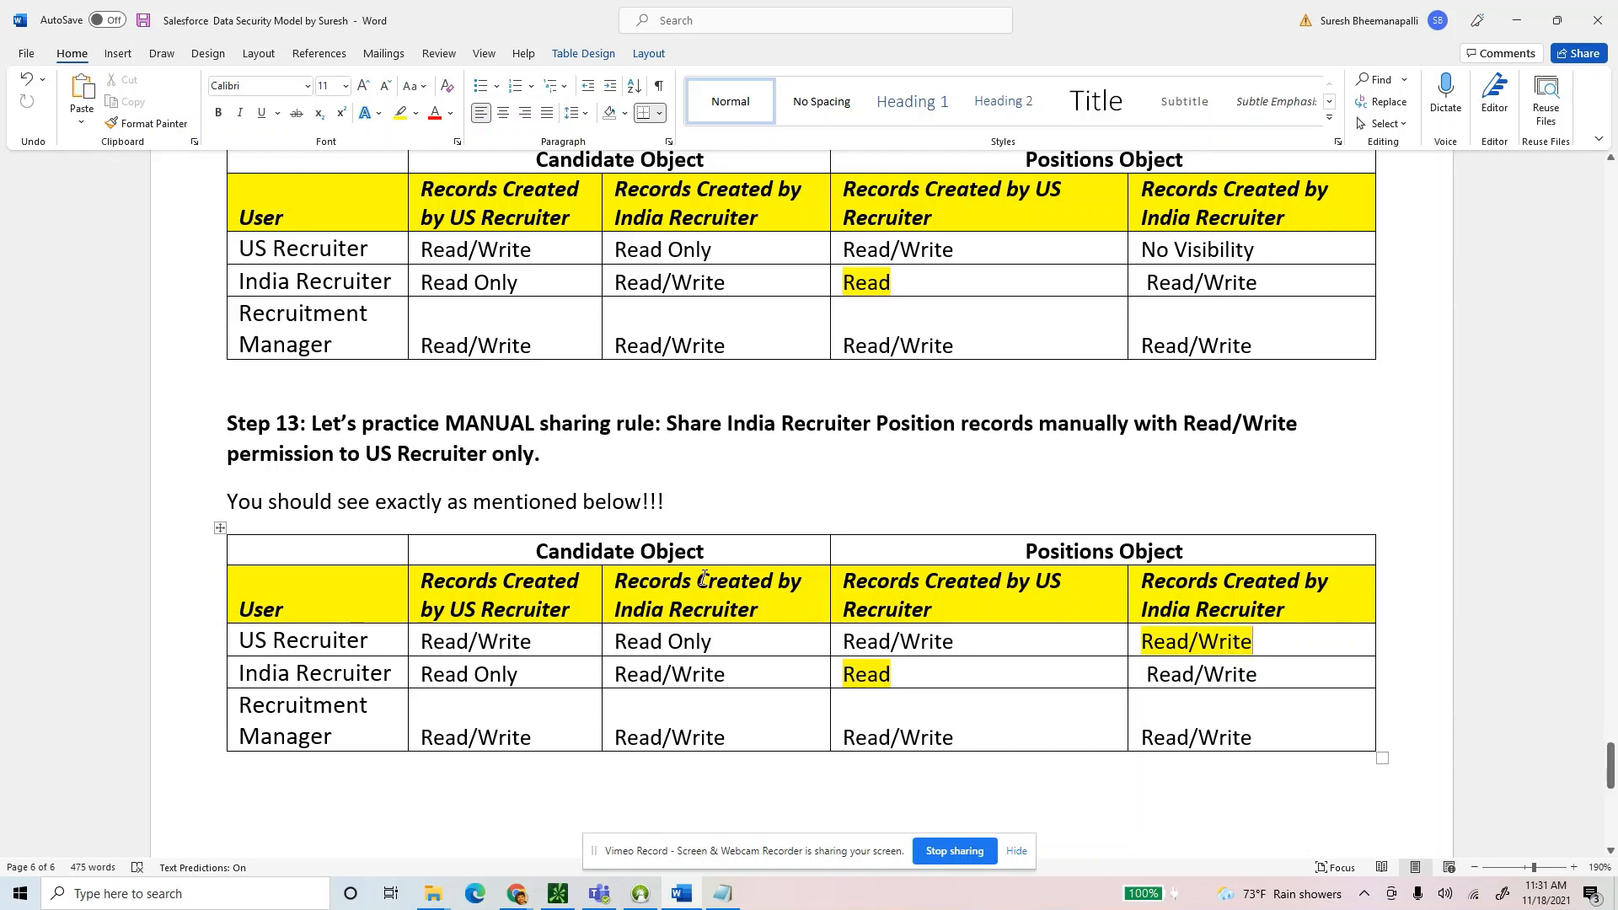
Check the guide's expected Read/Write for US Recruiter, then return to Salesforce.
{"action": "left_click_drag", "start_coordinate": [895, 282], "coordinate": [845, 287]}
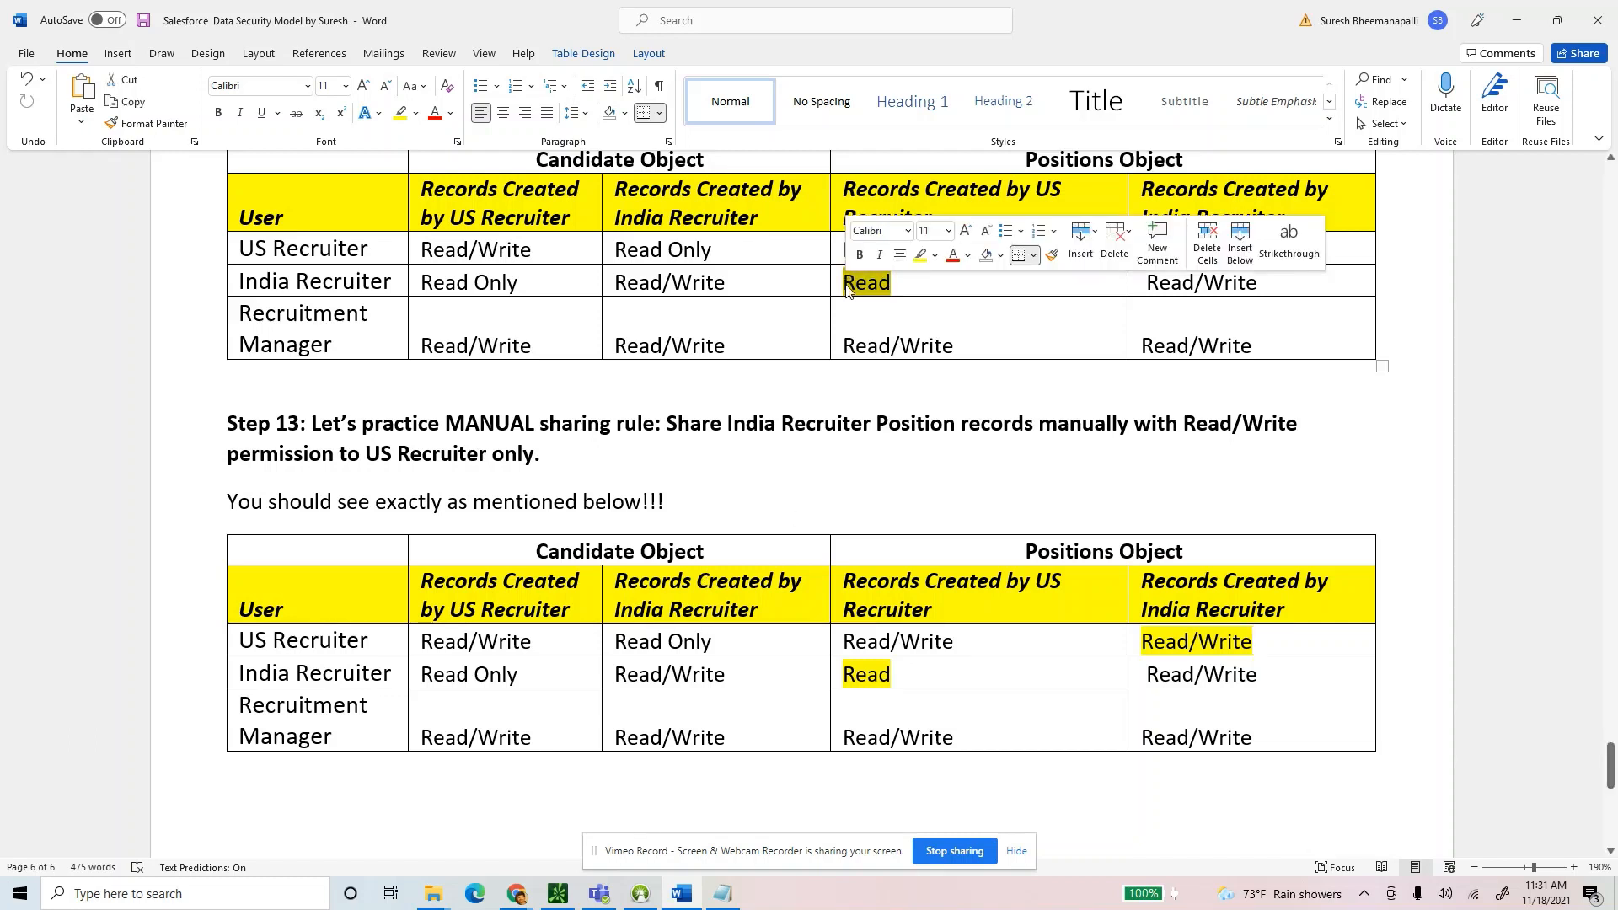
{"action": "left_click", "coordinate": [379, 645]}
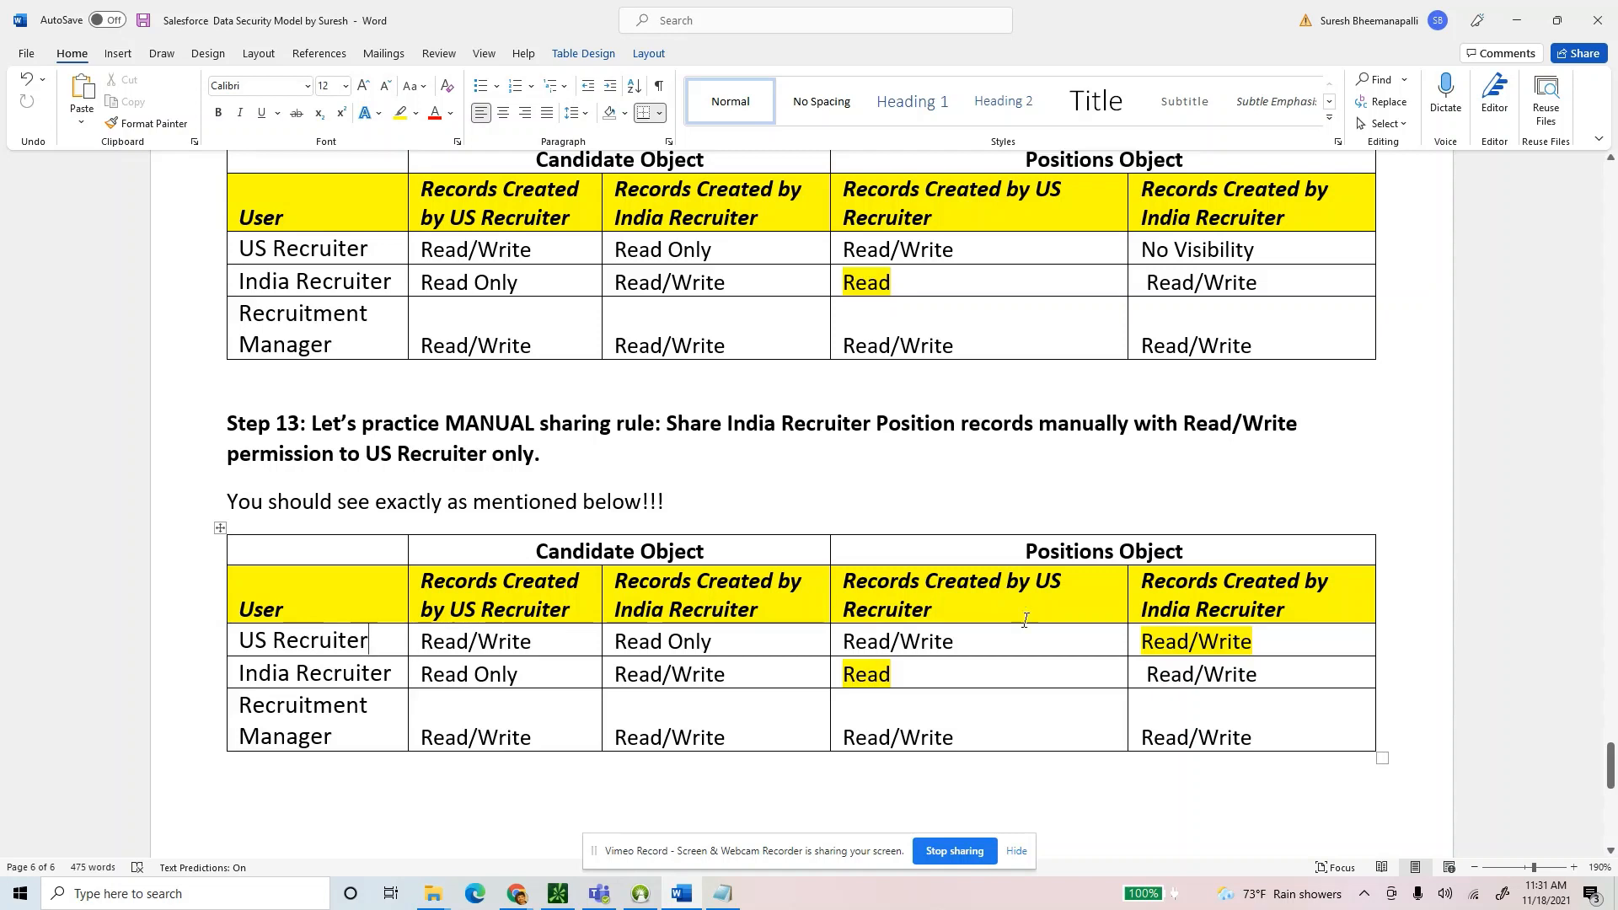
{"action": "left_click_drag", "start_coordinate": [1265, 648], "coordinate": [1138, 643]}
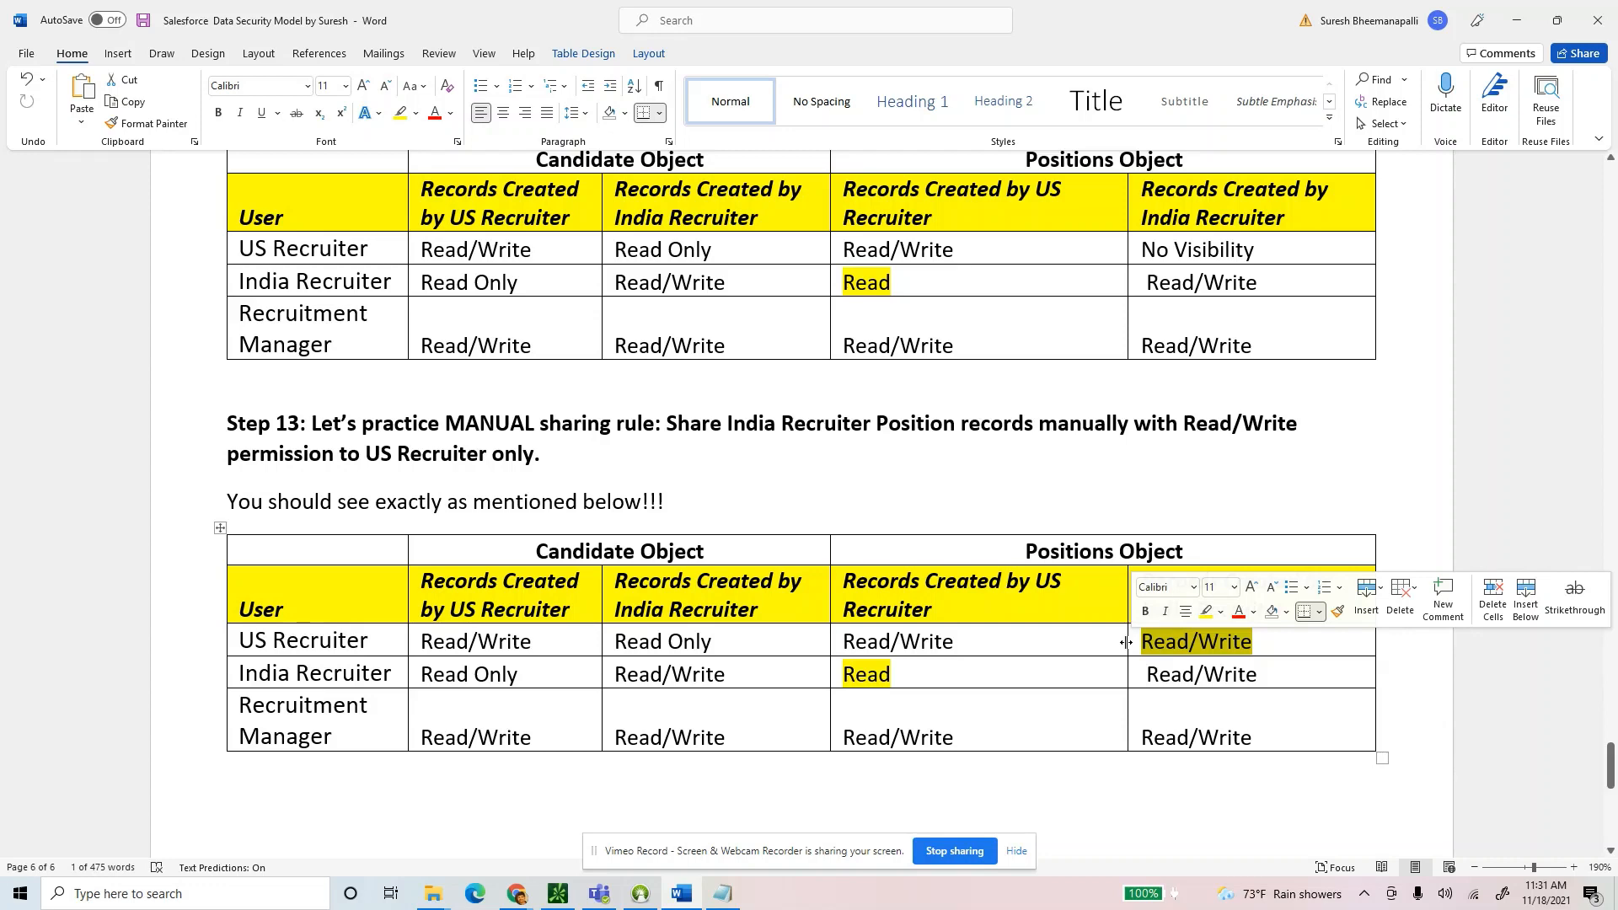
{"action": "key", "text": "alt+Tab"}
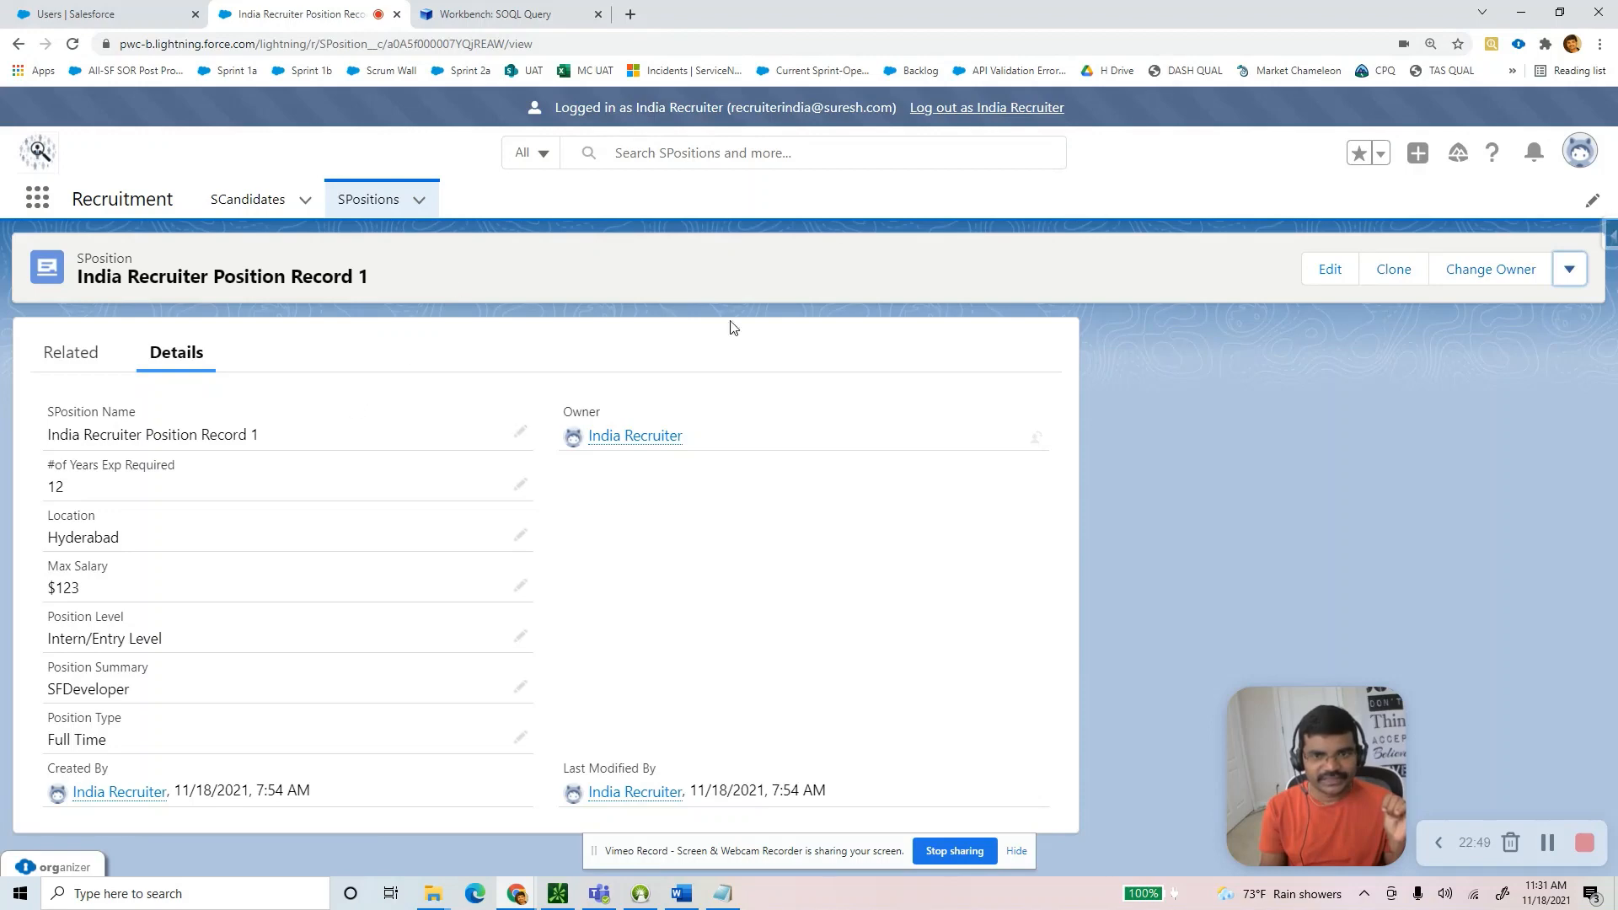
Log out of the India Recruiter session and log back in with saved credentials.
{"action": "left_click", "coordinate": [980, 110]}
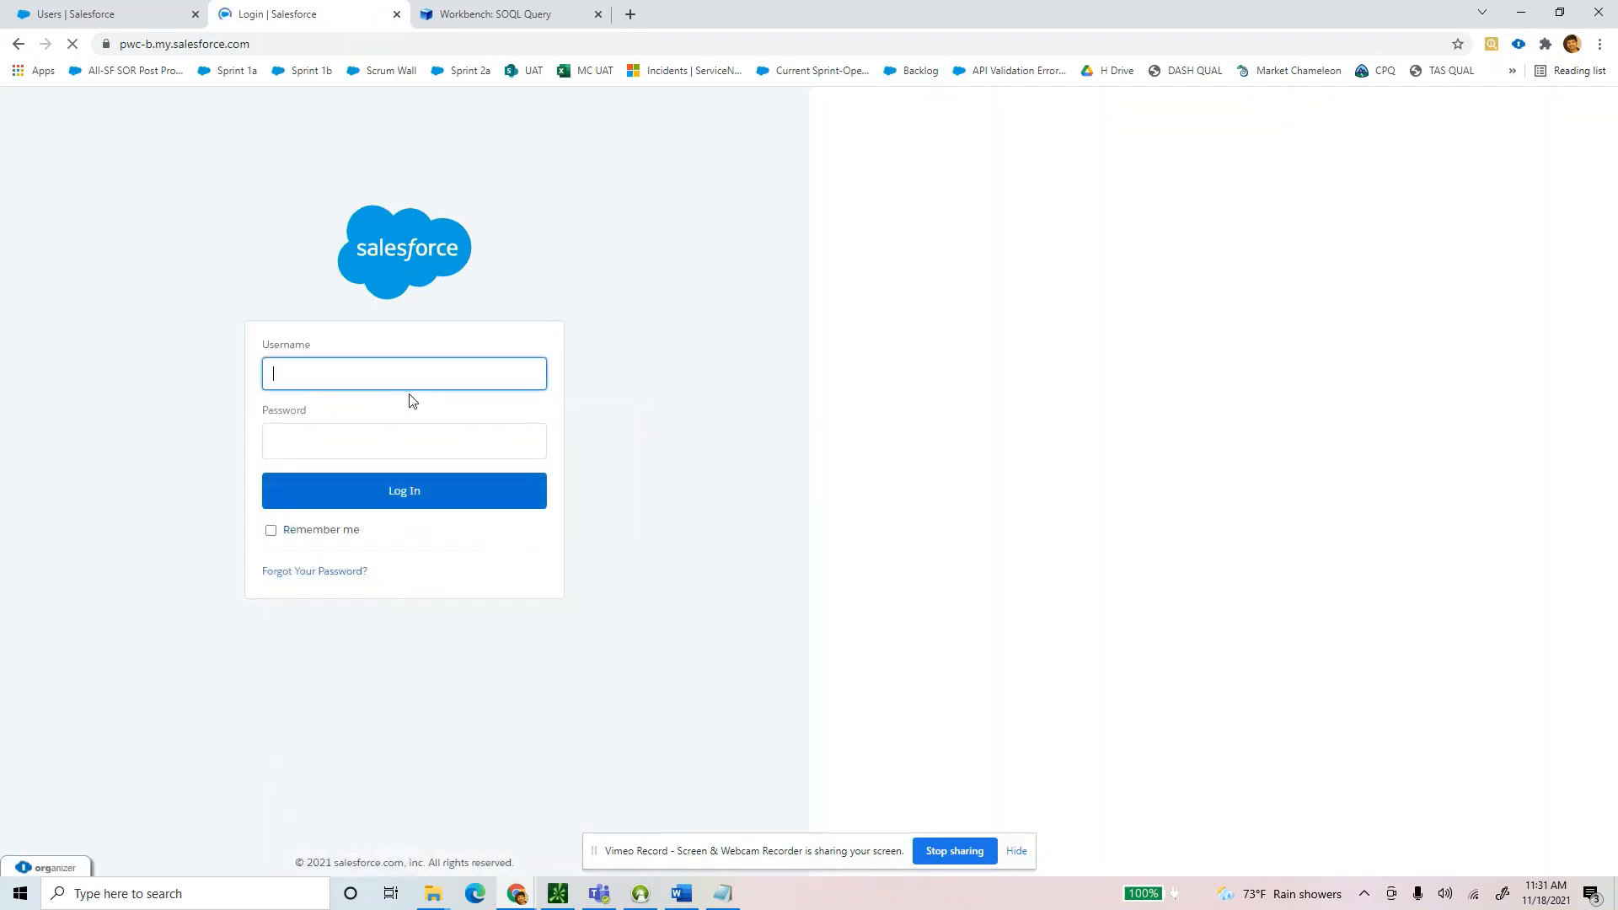
{"action": "left_click", "coordinate": [386, 376]}
{"action": "type", "text": "p"}
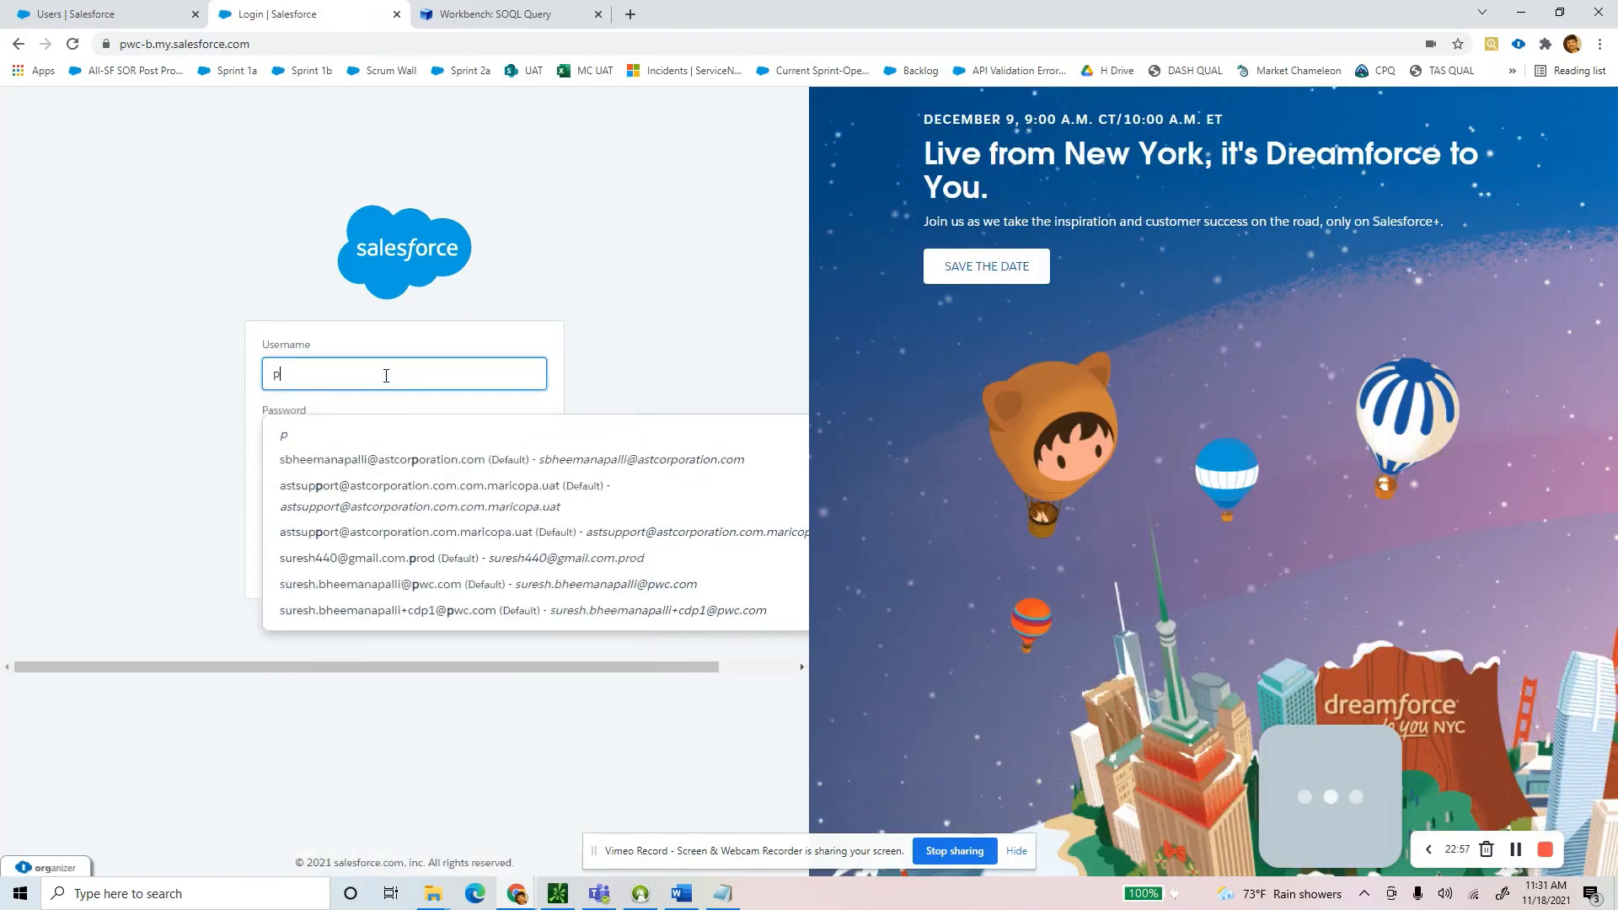
{"action": "type", "text": "w"}
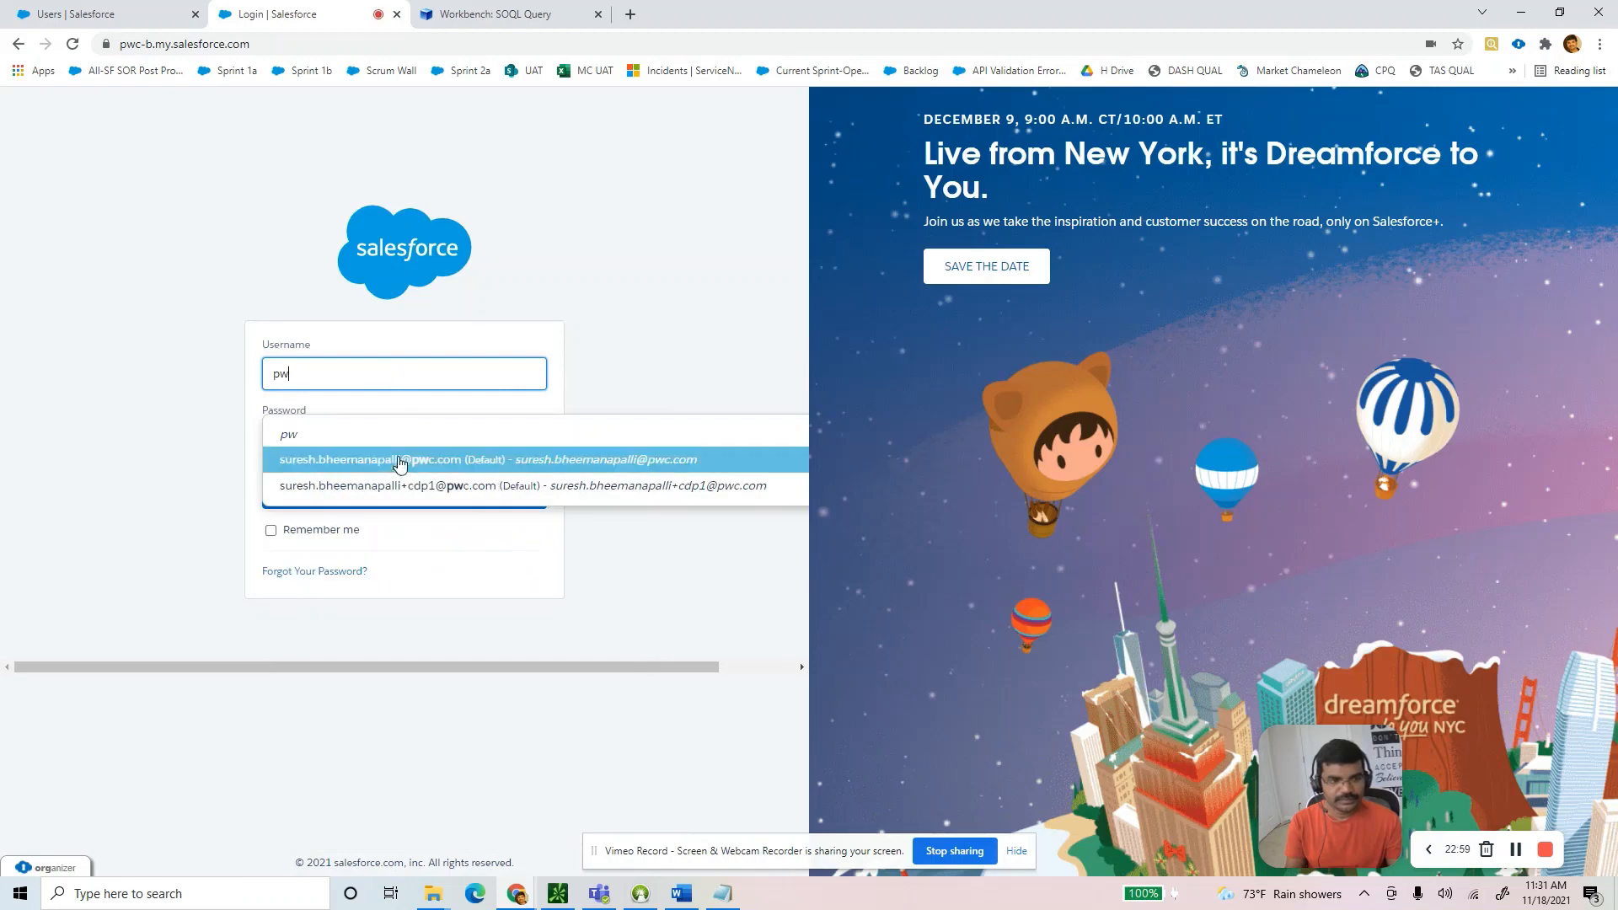
{"action": "left_click", "coordinate": [392, 484]}
{"action": "left_click", "coordinate": [390, 489]}
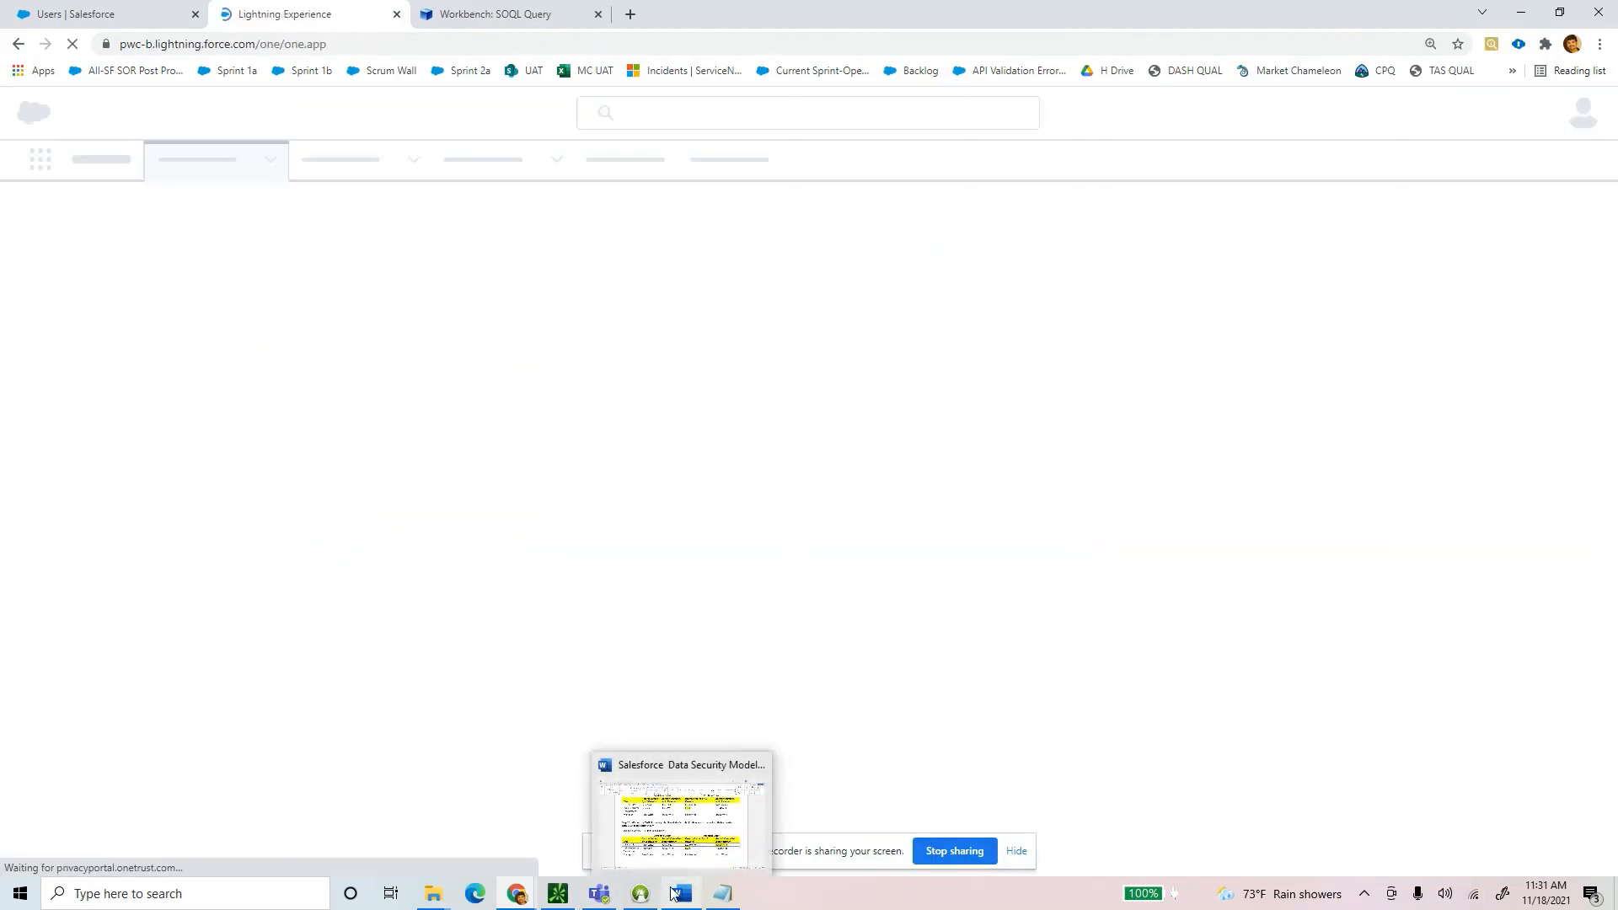
Compare the guide's recruiter rows, then show the SPositions list.
{"action": "left_click", "coordinate": [682, 893]}
{"action": "left_click_drag", "start_coordinate": [1289, 643], "coordinate": [304, 647]}
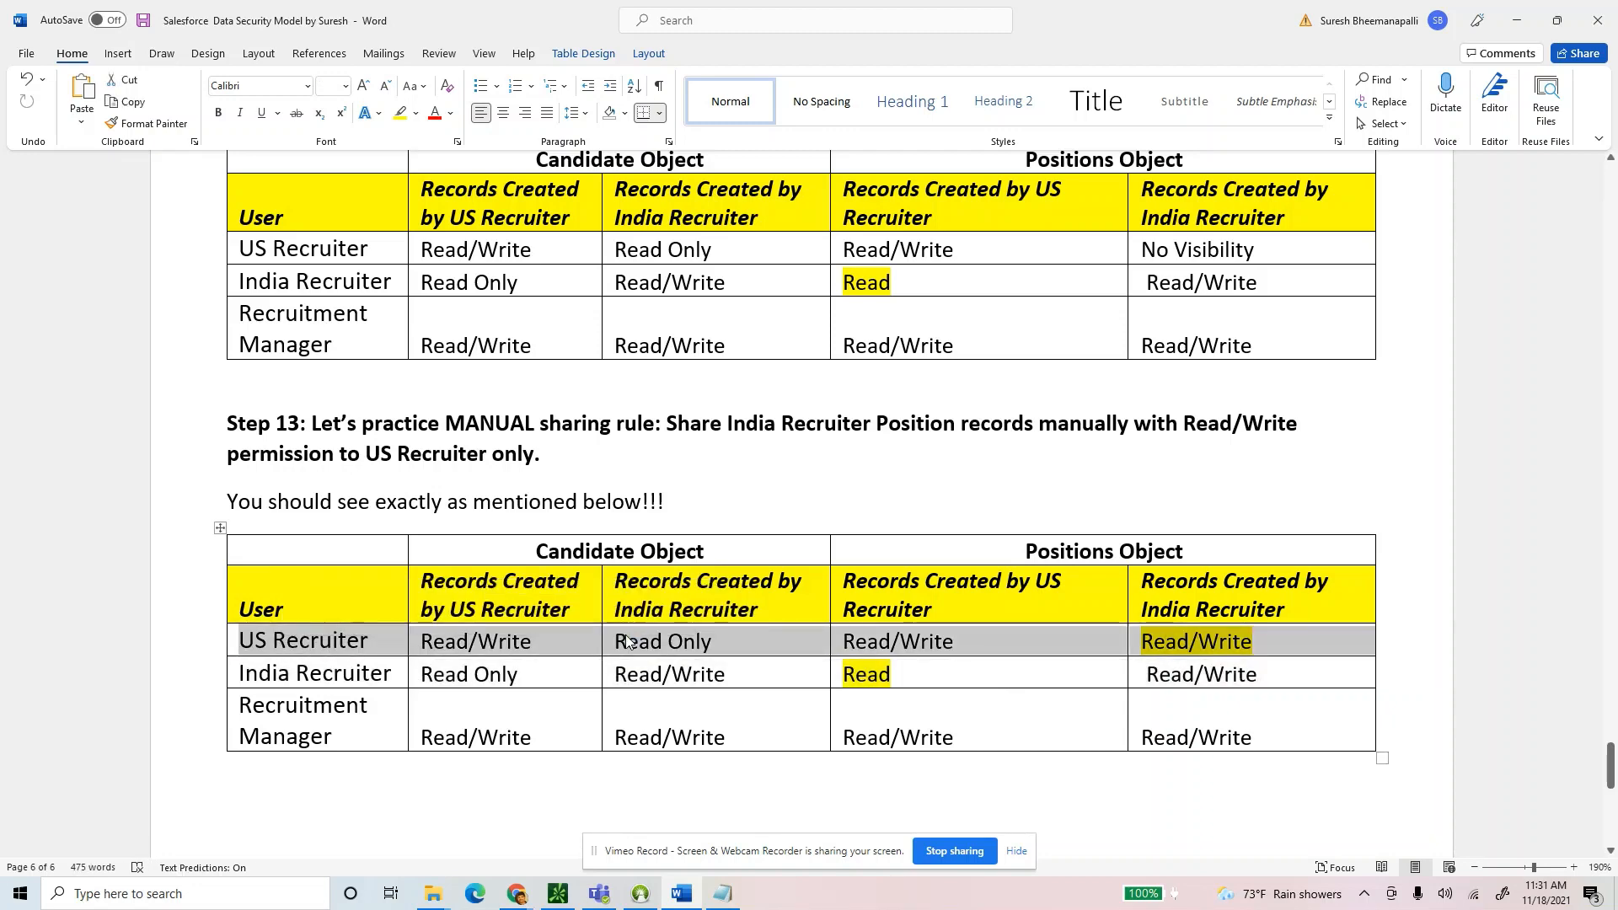
{"action": "key", "text": "alt+Tab"}
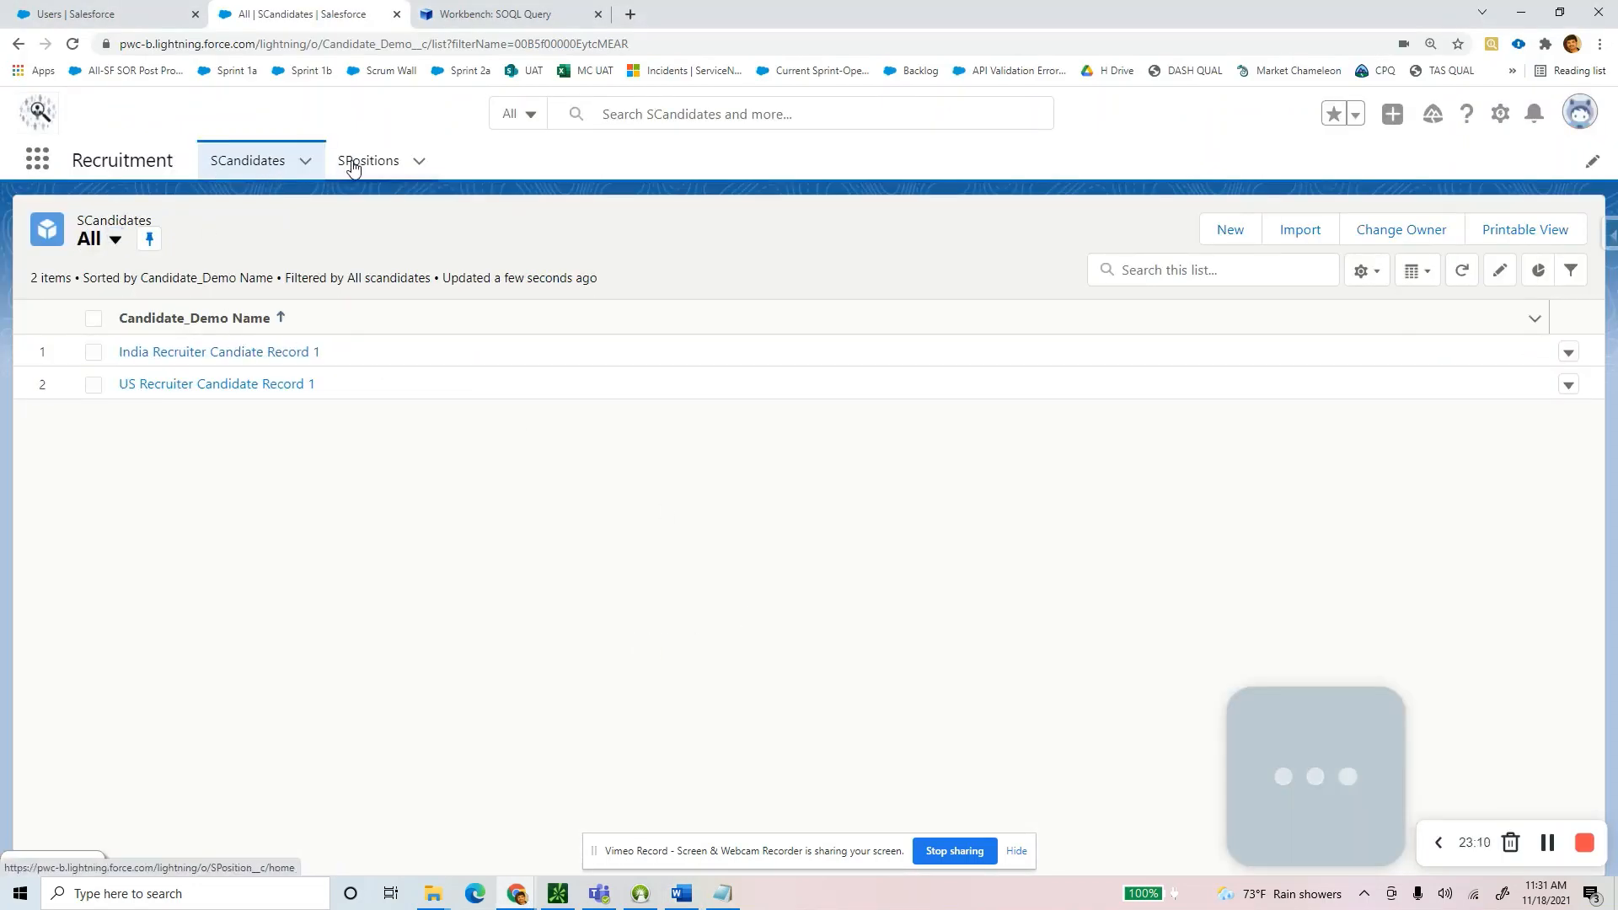
{"action": "left_click", "coordinate": [353, 164]}
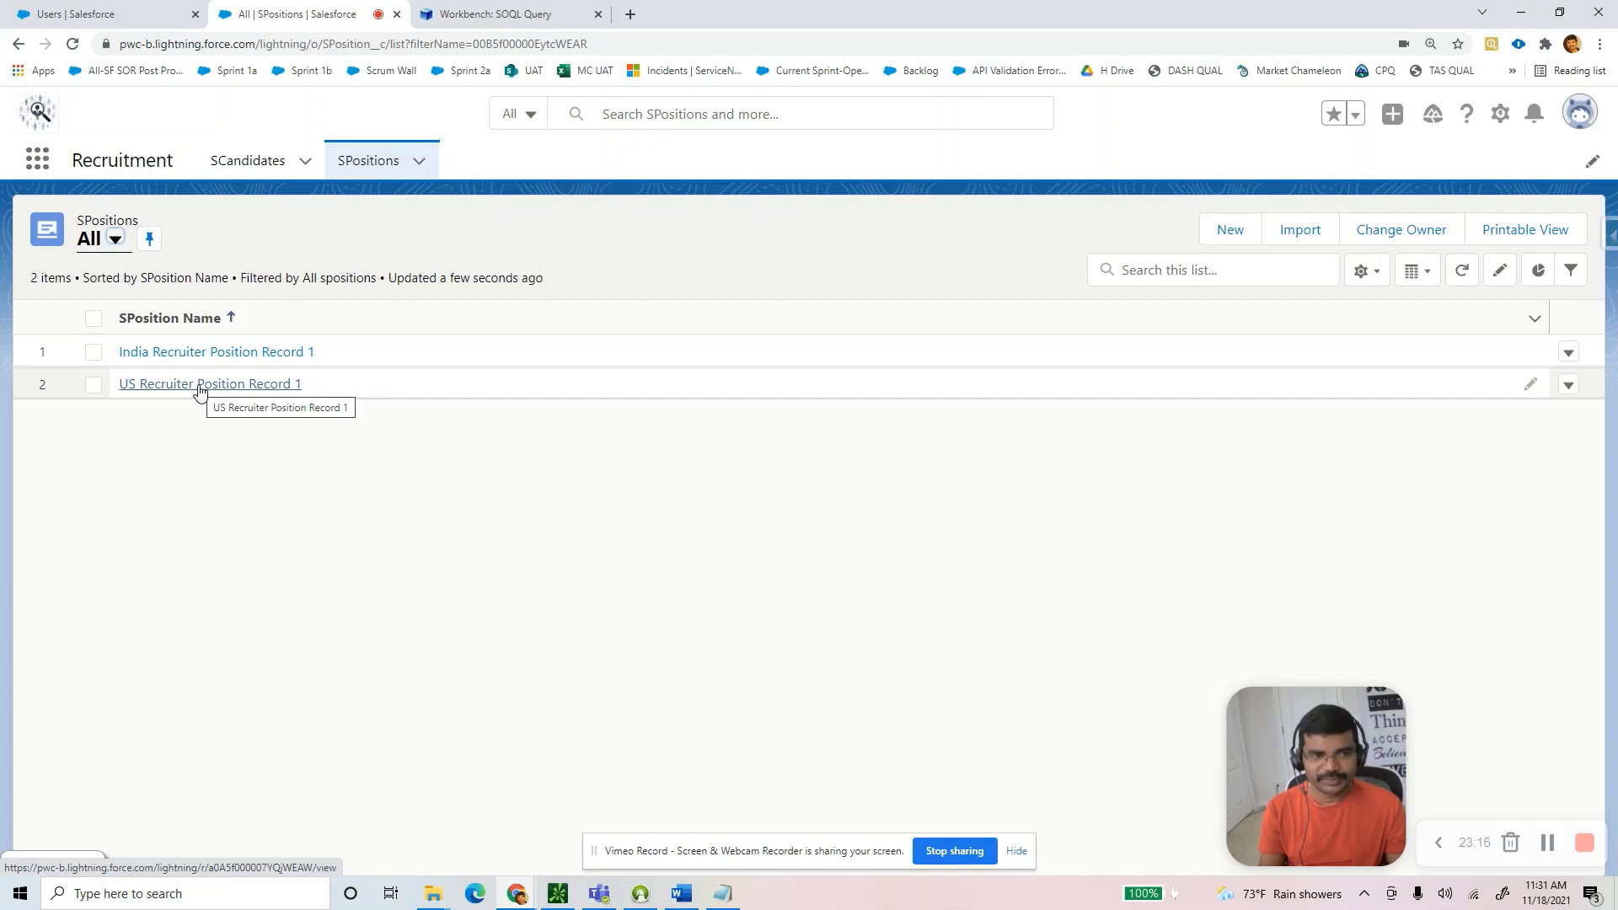
Recheck the expected permissions in the guide and open Setup in a new tab.
{"action": "key", "text": "alt+Tab"}
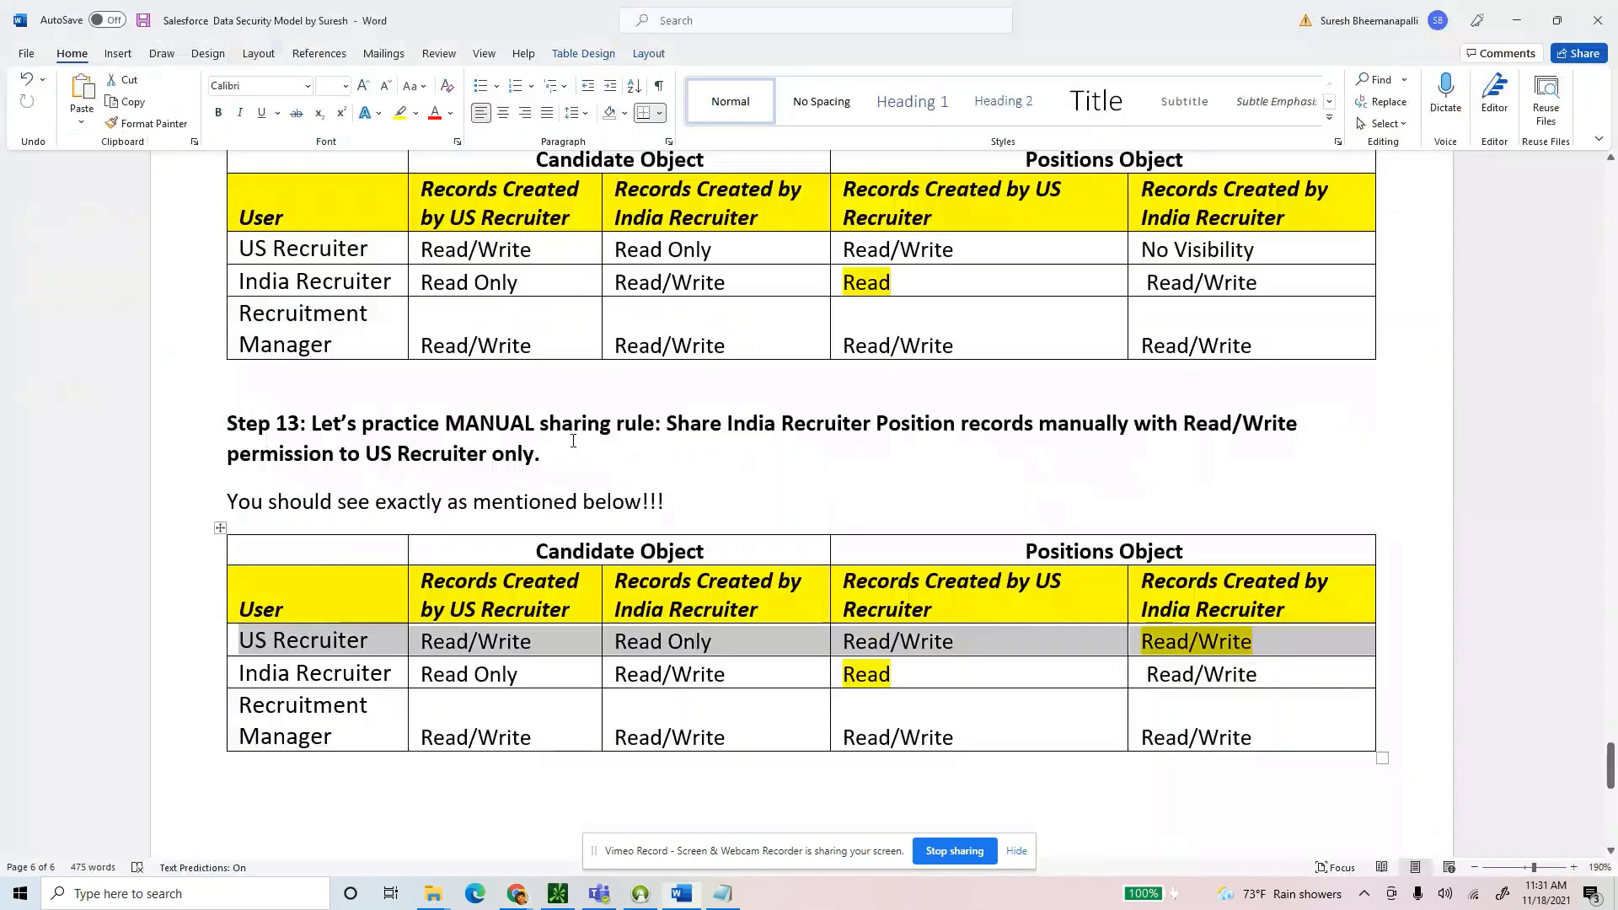
{"action": "scroll", "coordinate": [1281, 359], "scroll_direction": "up", "scroll_amount": 1}
{"action": "left_click_drag", "start_coordinate": [1257, 327], "coordinate": [1145, 330]}
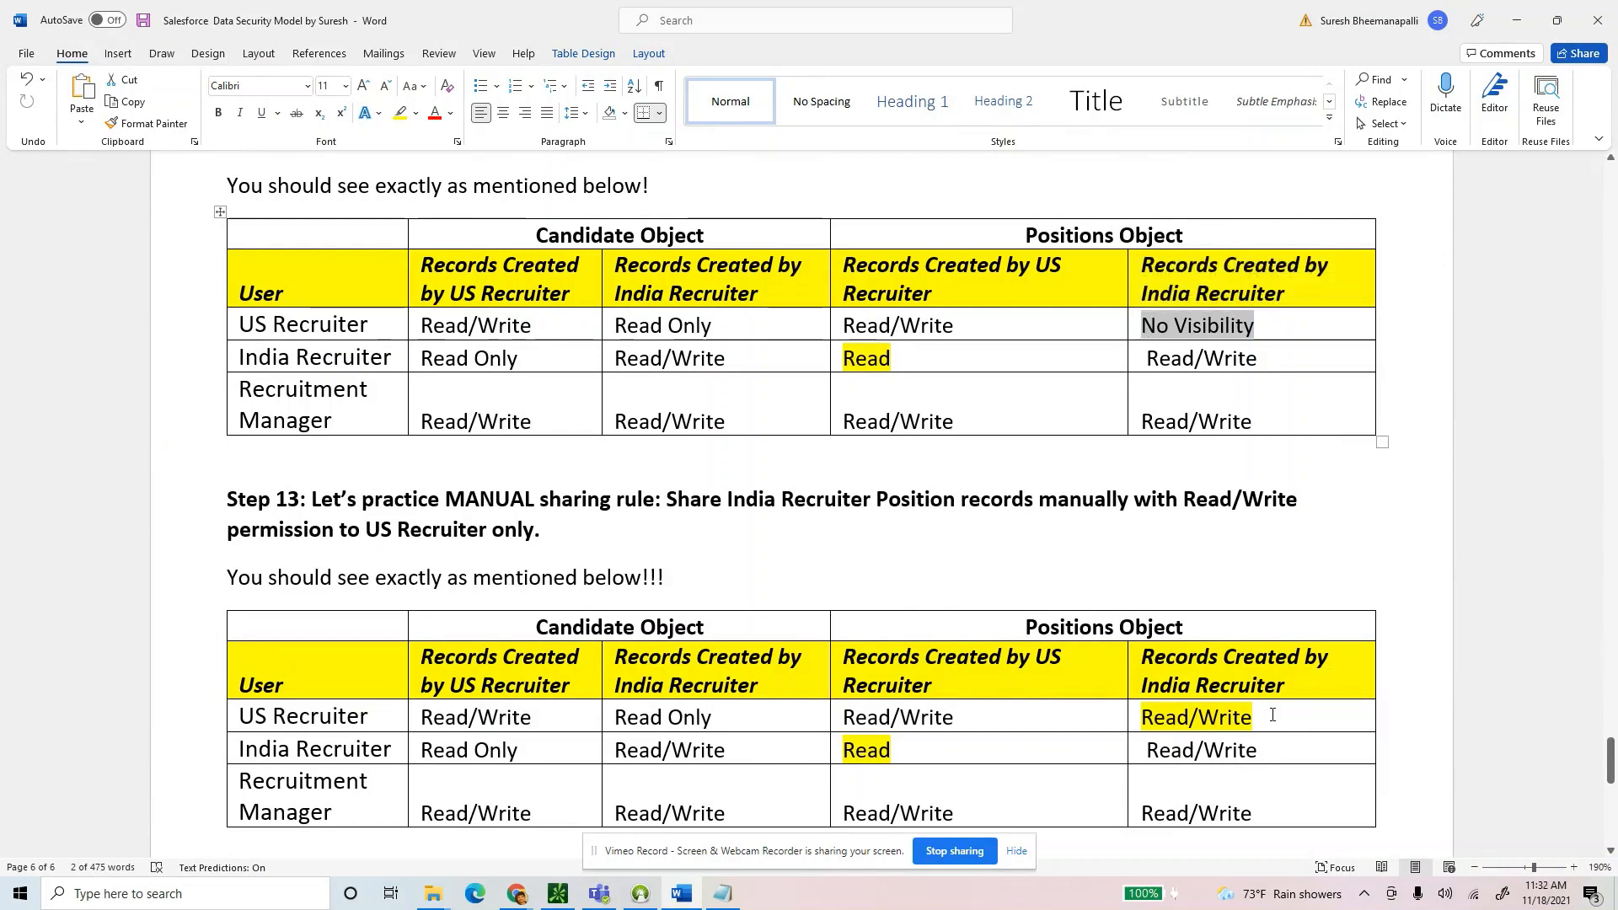
{"action": "left_click_drag", "start_coordinate": [1256, 718], "coordinate": [1135, 723]}
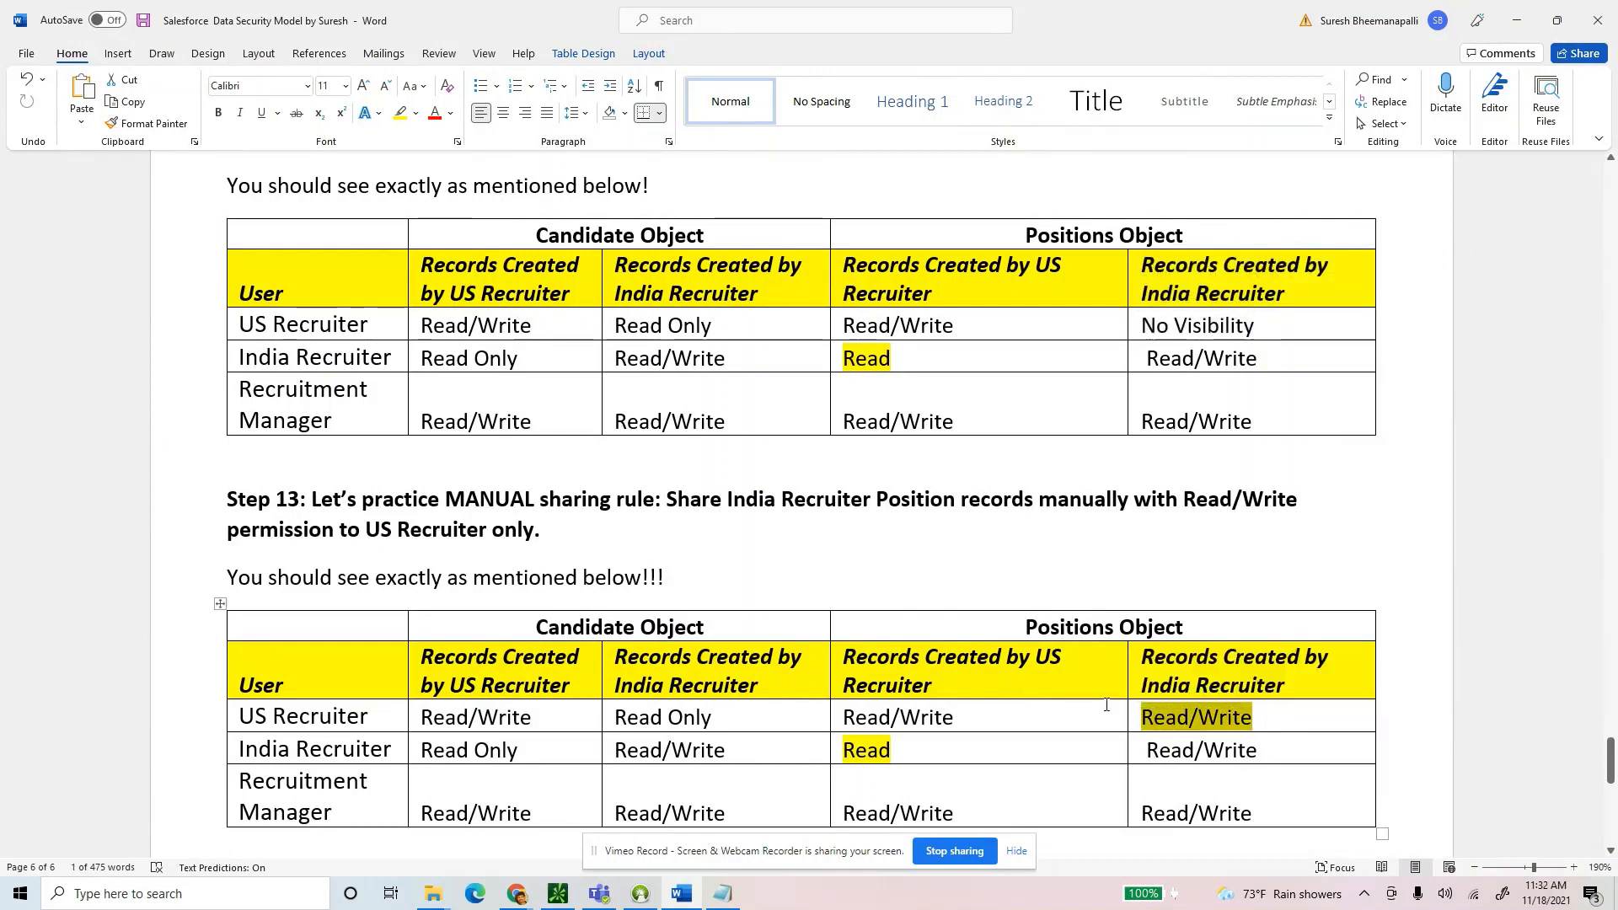
{"action": "key", "text": "alt+Tab"}
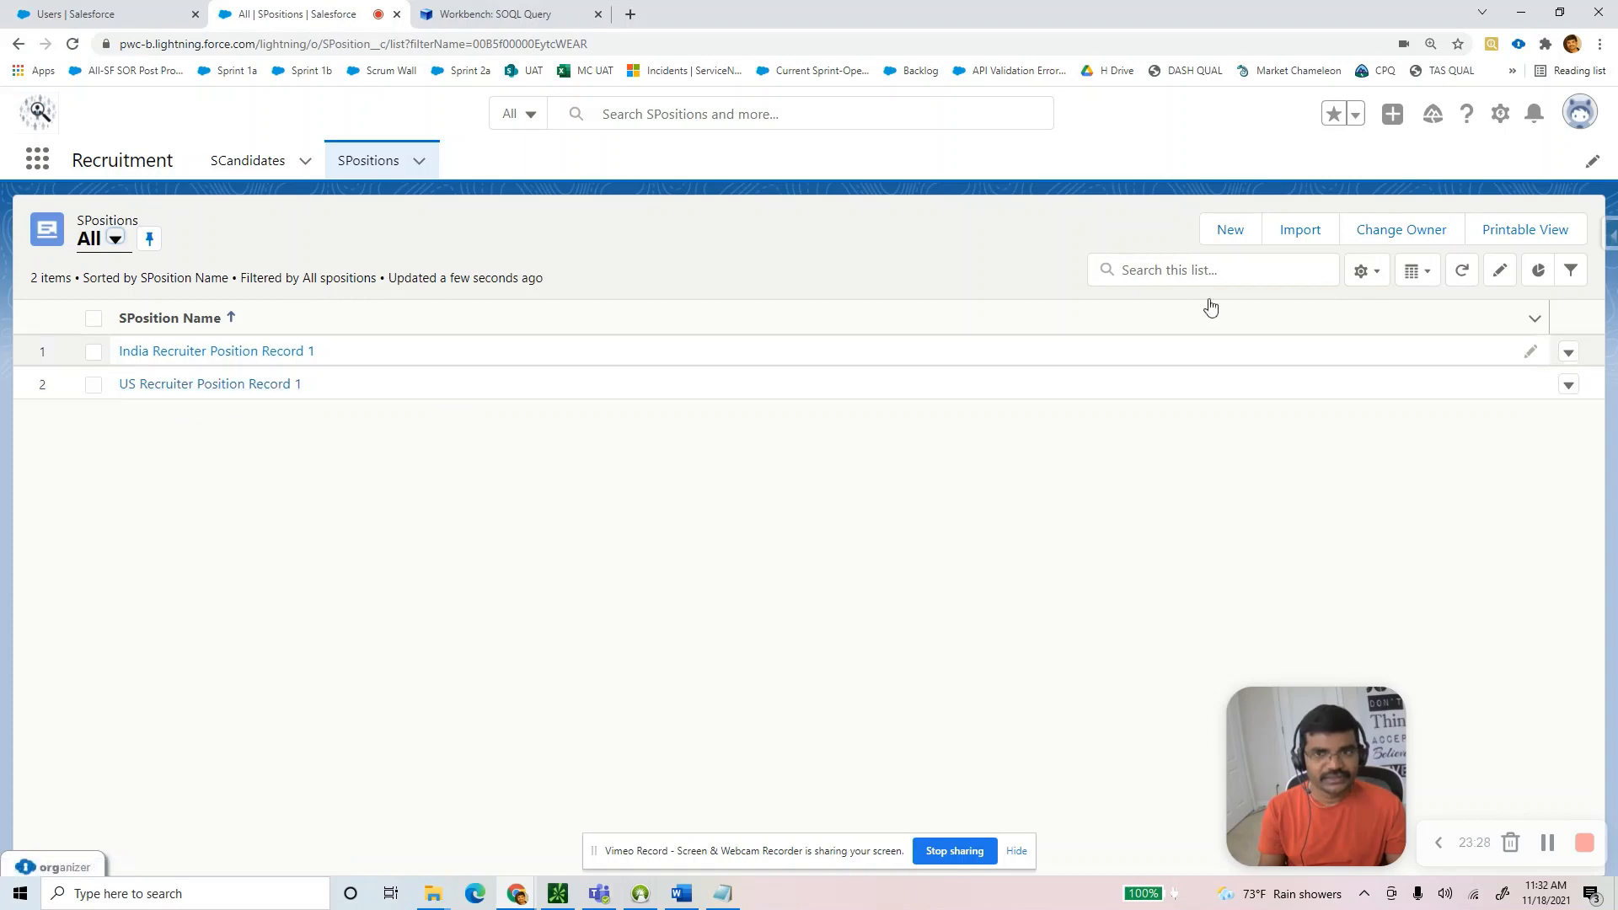
{"action": "left_click", "coordinate": [1502, 123]}
{"action": "left_click", "coordinate": [1427, 199]}
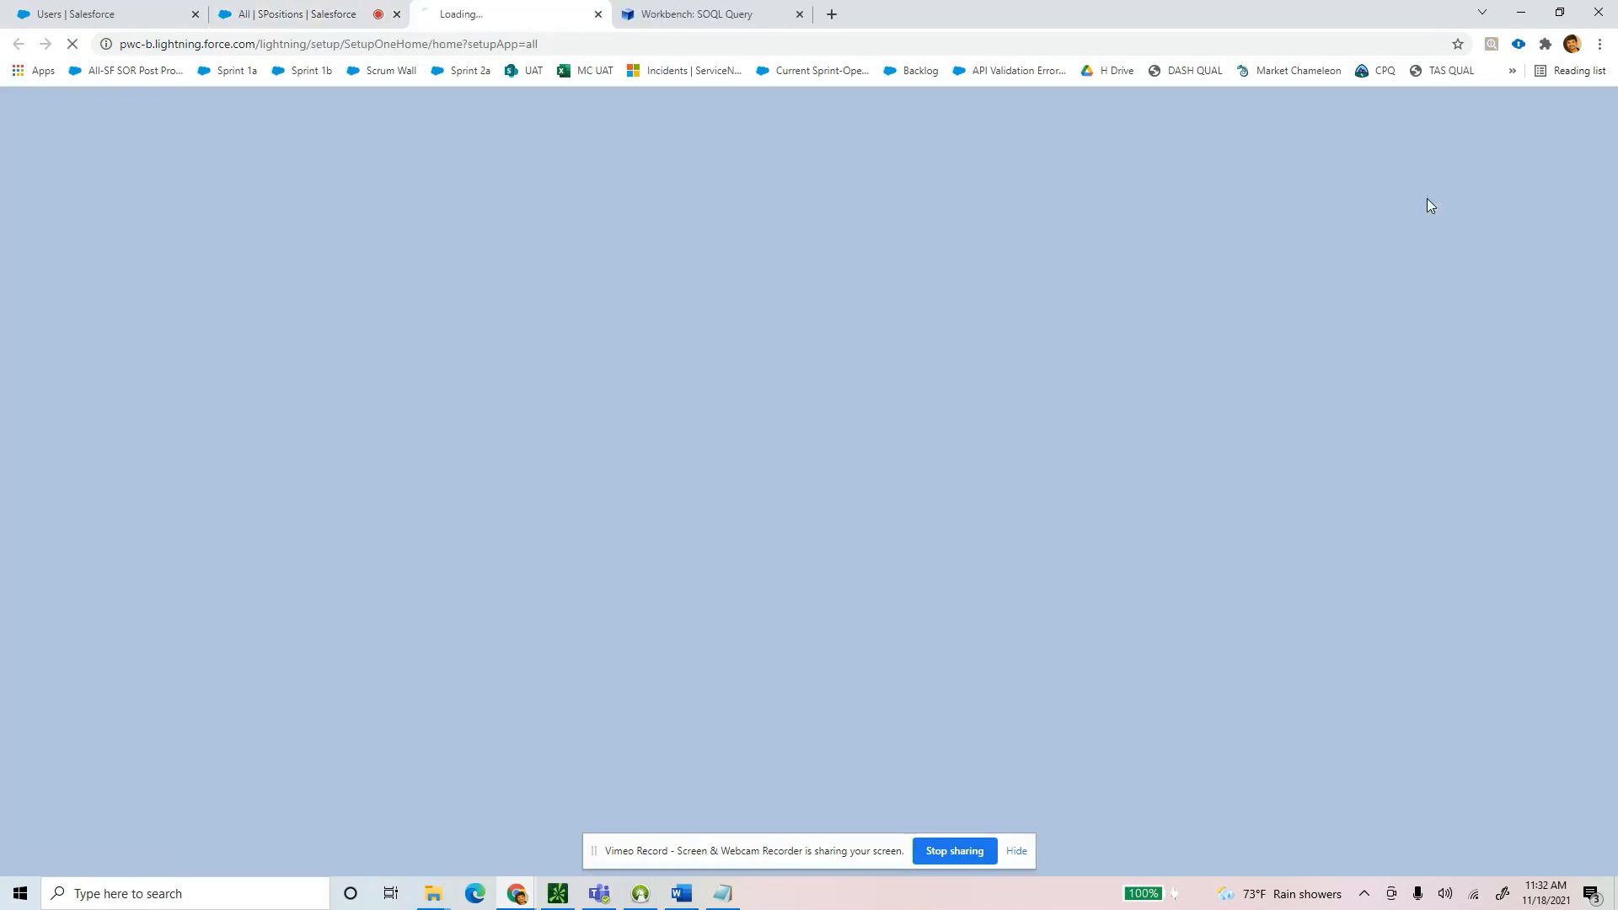
From Setup's Users list, log in as the US Recruiter user.
{"action": "left_click", "coordinate": [325, 14]}
{"action": "left_click", "coordinate": [488, 14]}
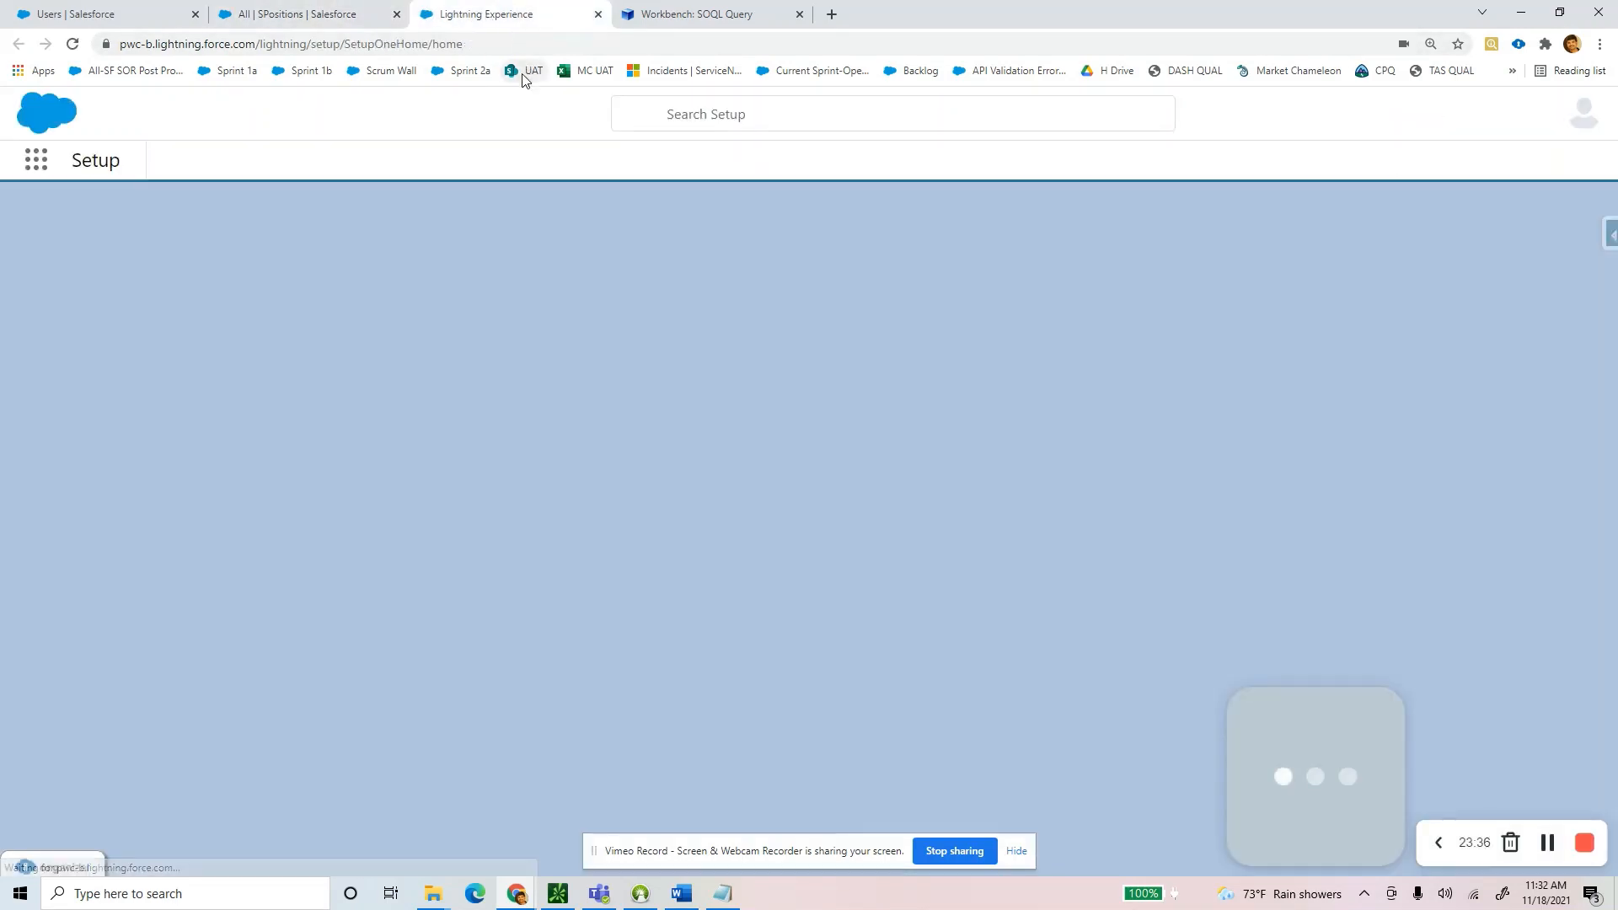
{"action": "key", "text": "alt+Tab"}
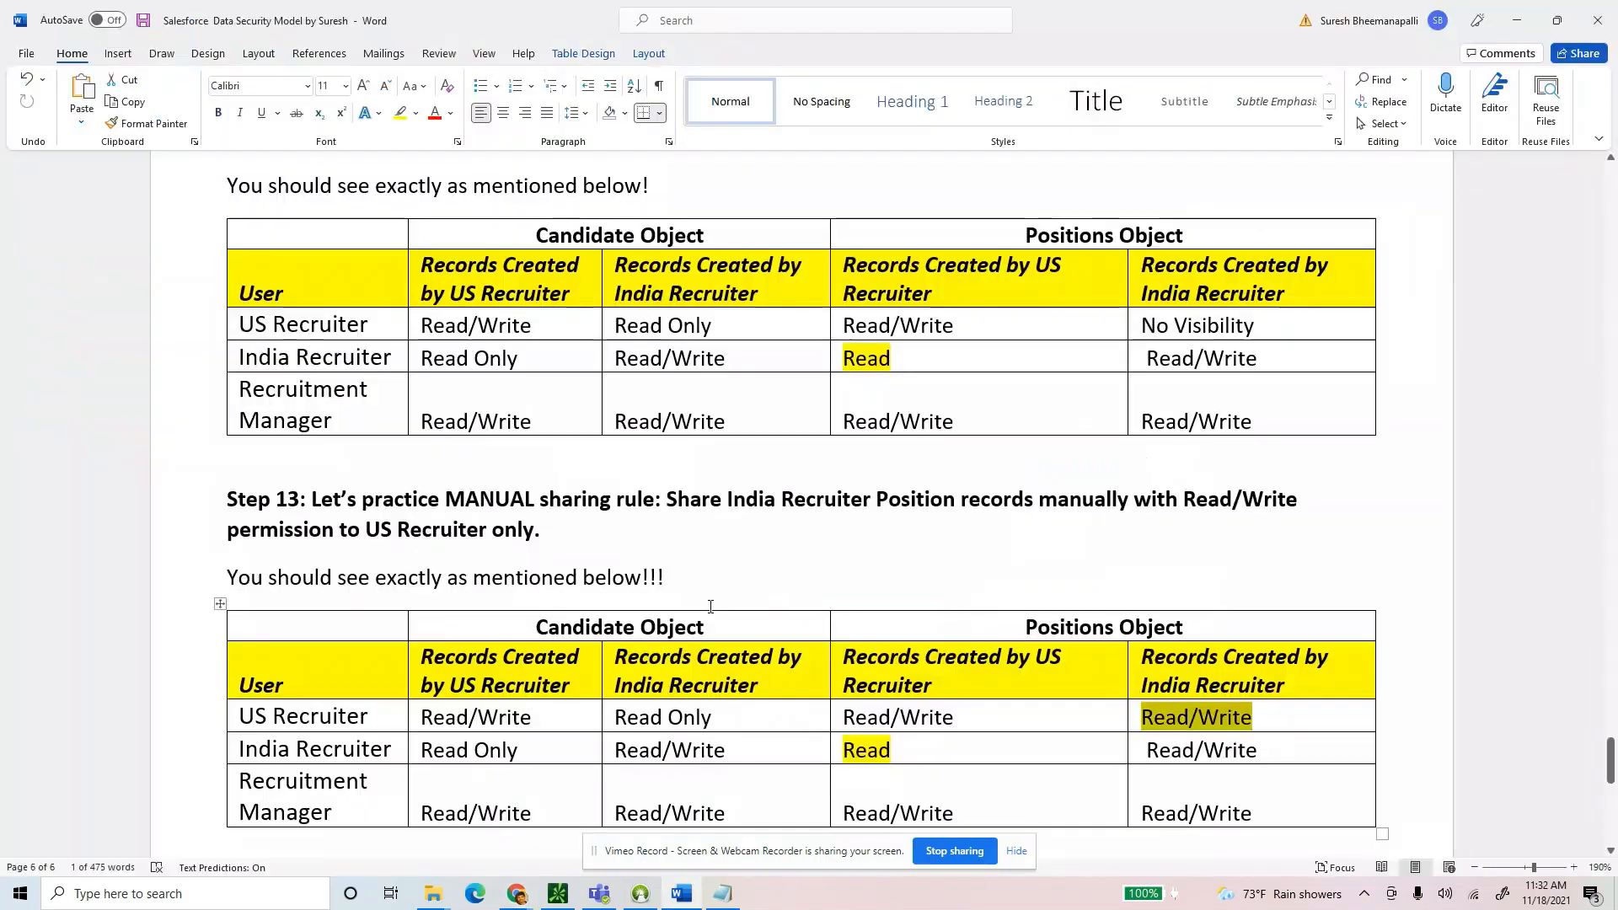
{"action": "key", "text": "alt+Tab"}
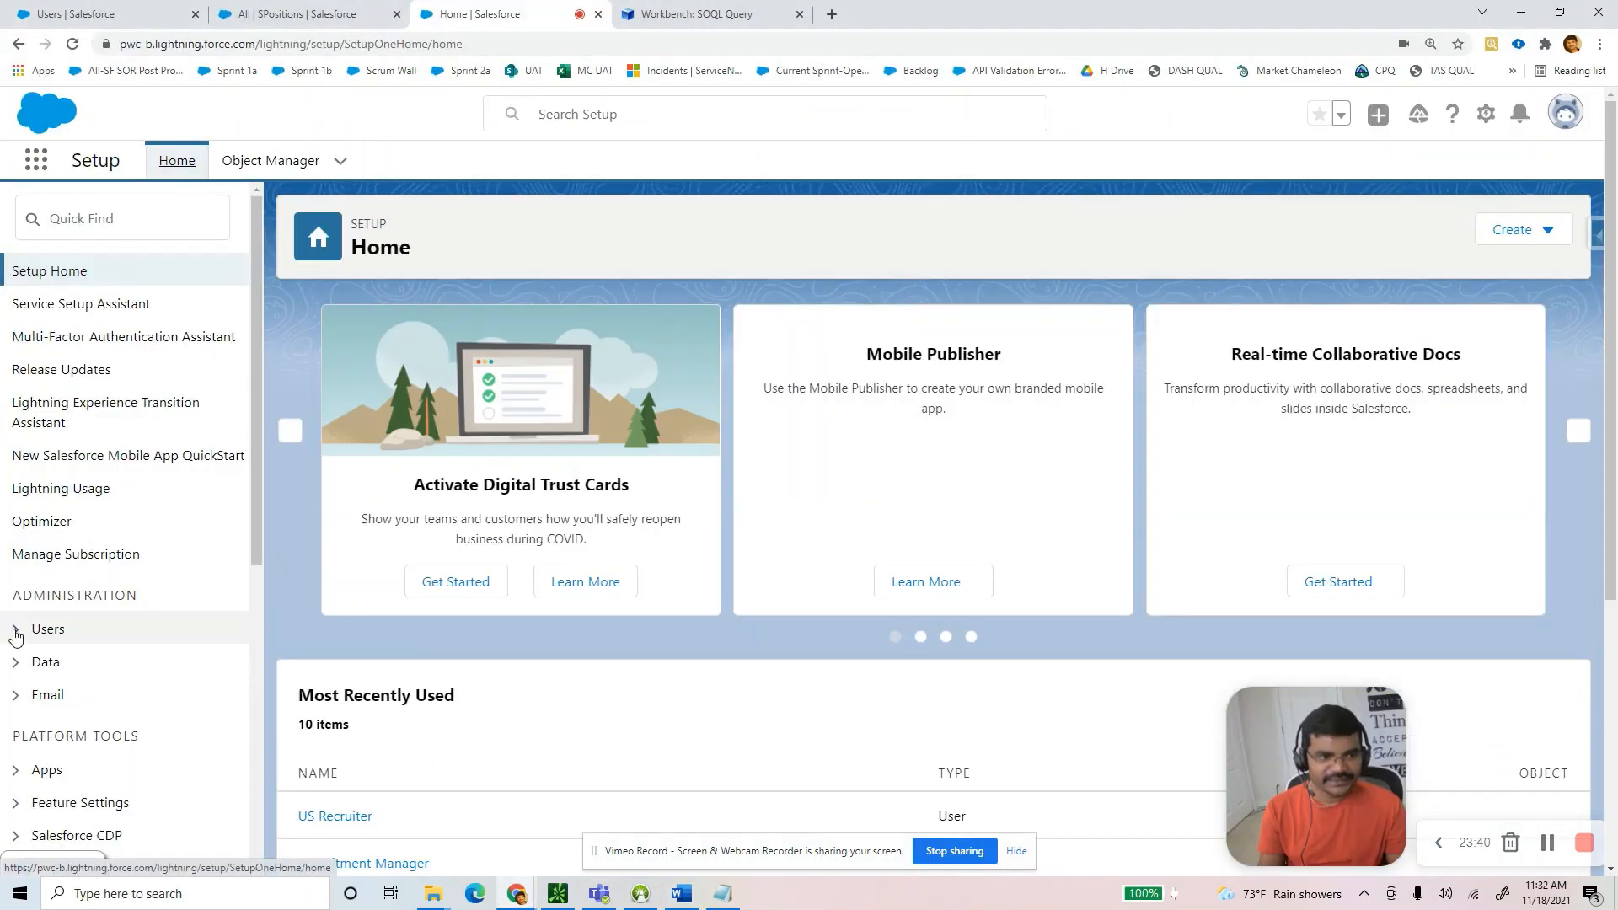
{"action": "left_click", "coordinate": [15, 629]}
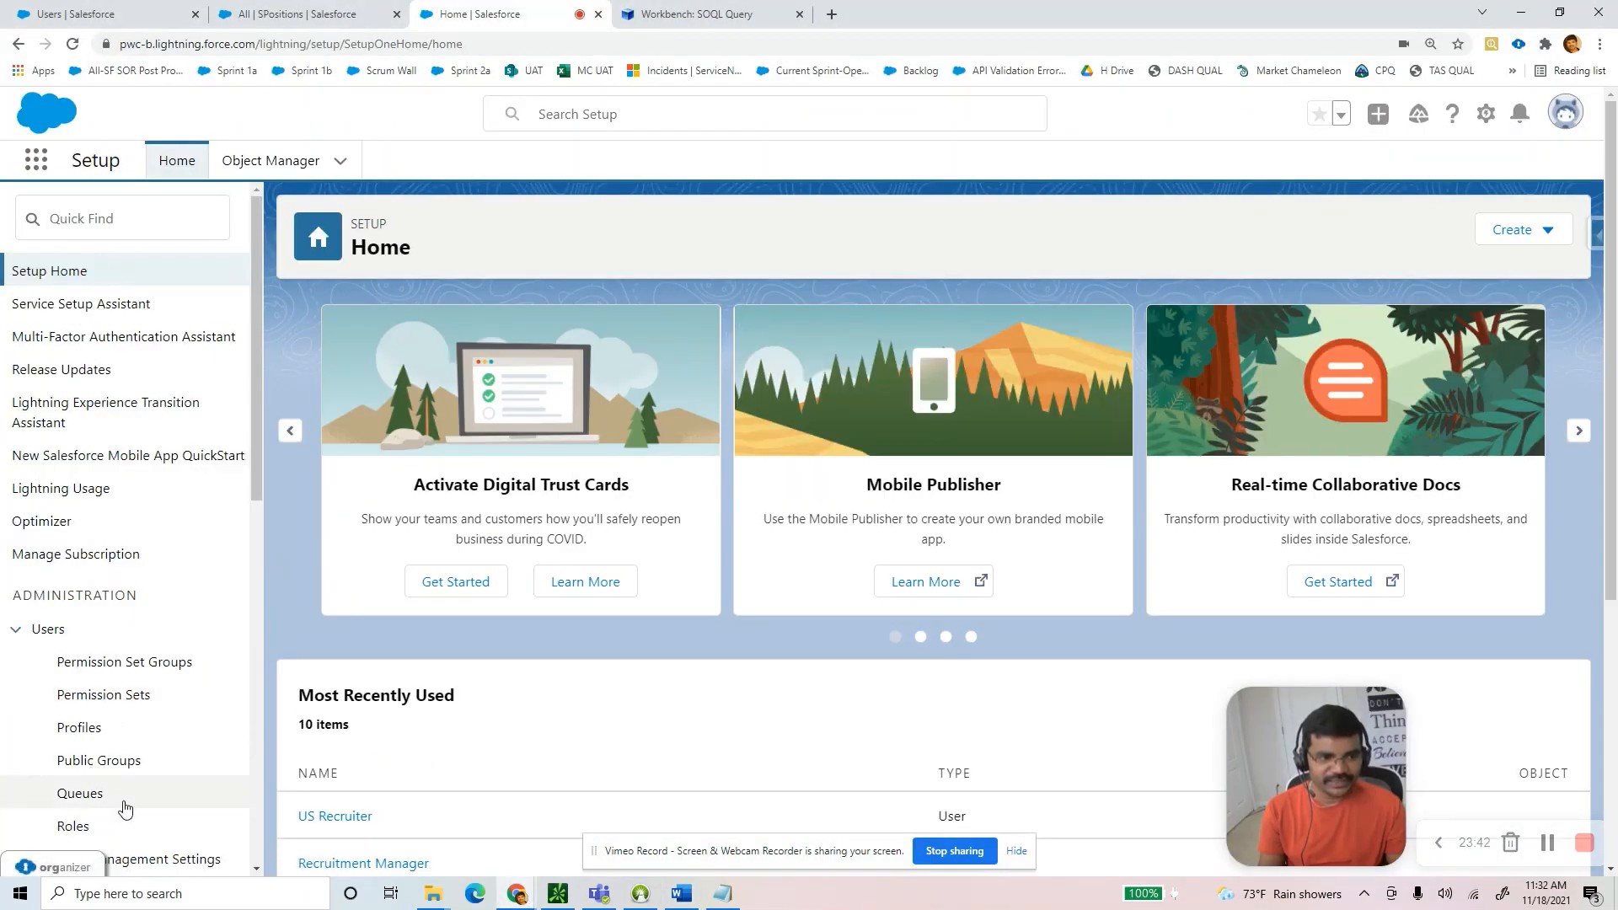
{"action": "scroll", "coordinate": [123, 810], "scroll_direction": "down", "scroll_amount": 1}
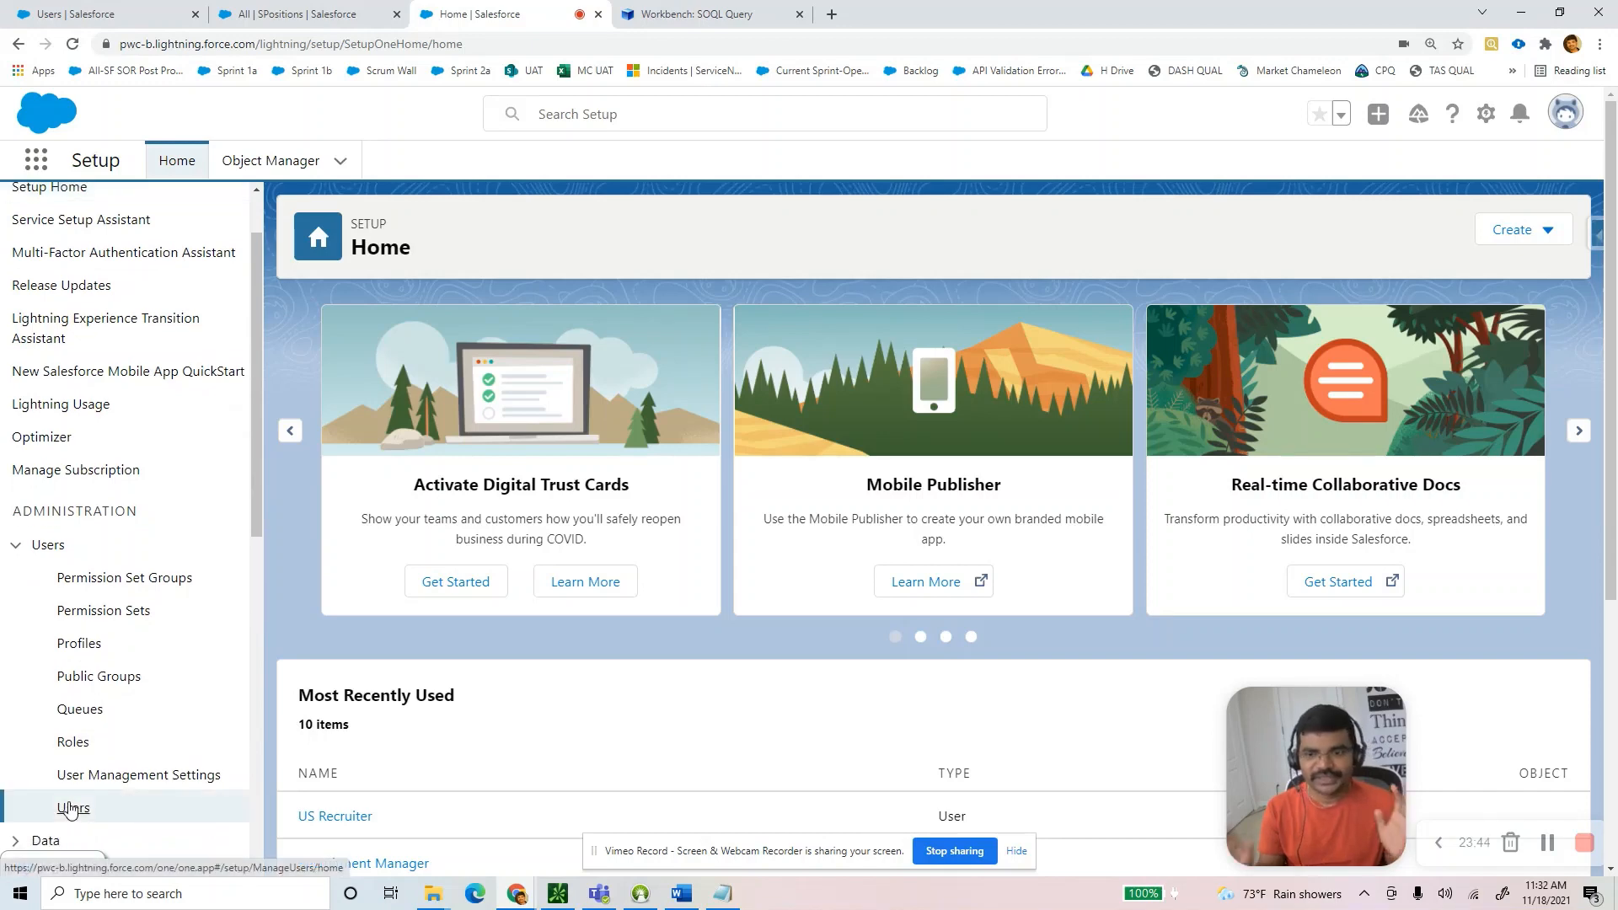
{"action": "left_click", "coordinate": [72, 807]}
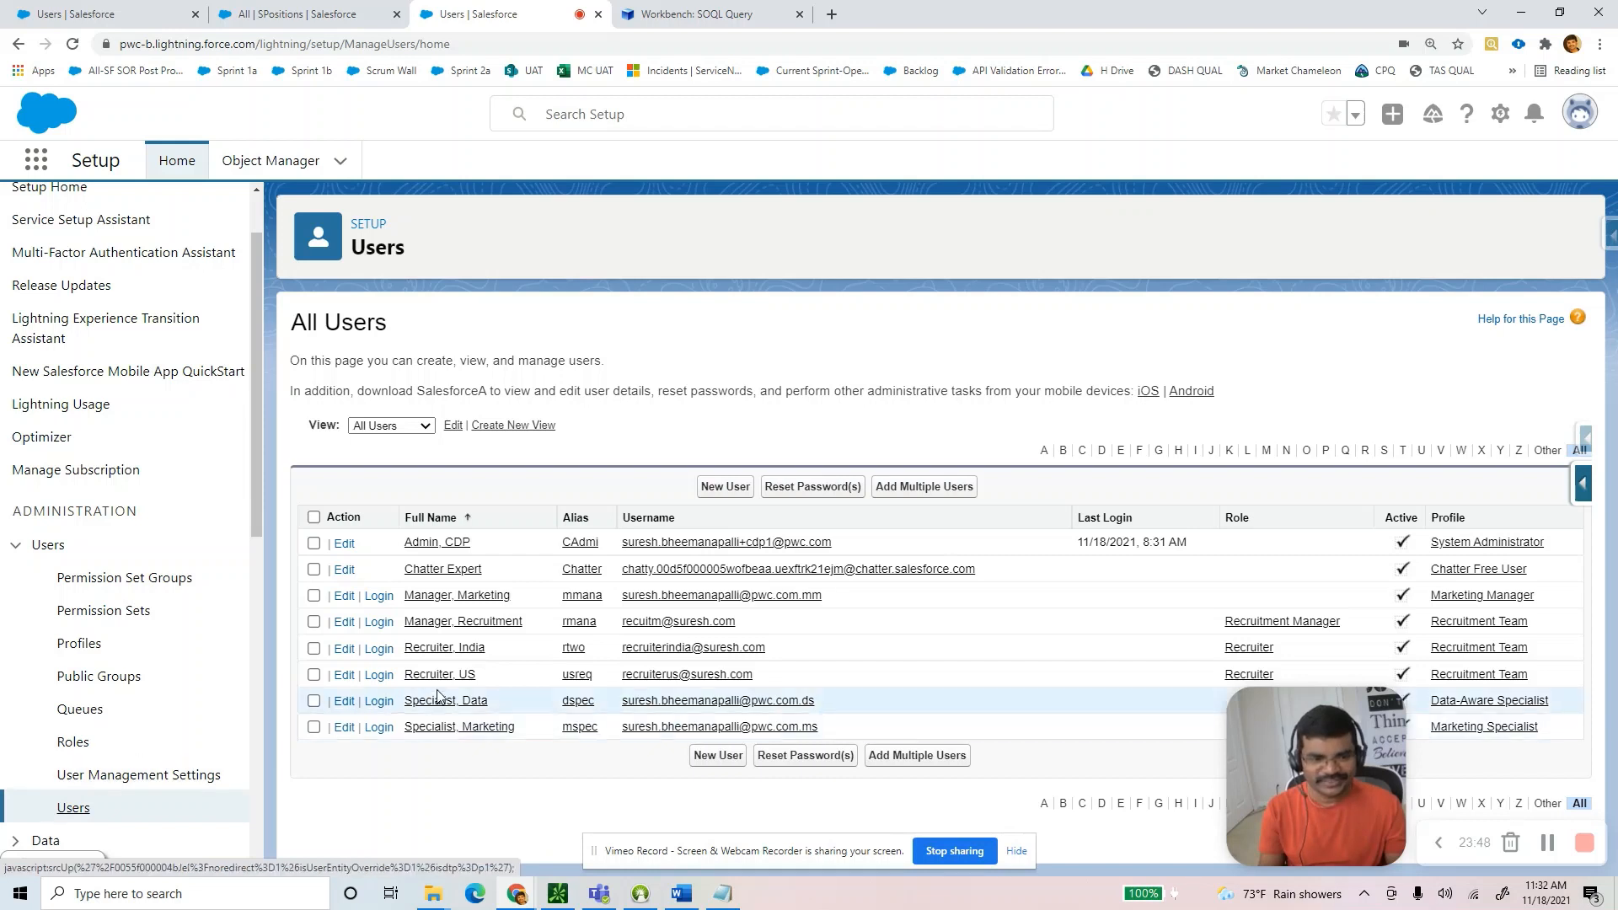
{"action": "left_click", "coordinate": [378, 675]}
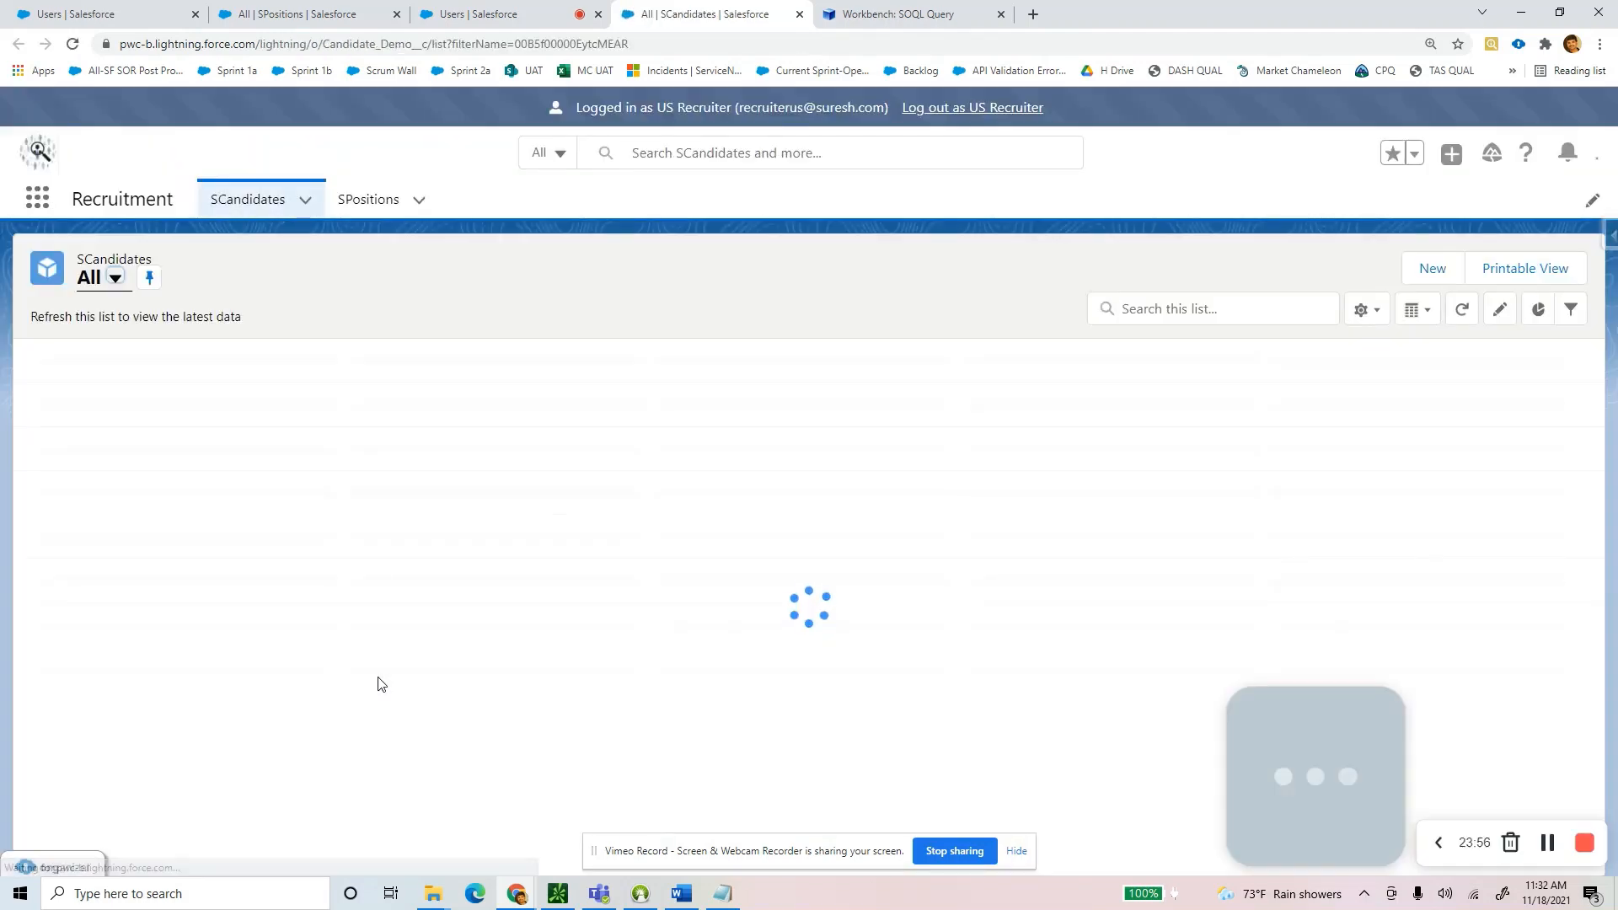
As US Recruiter, open India Recruiter Position Record 1 and compare the guide's expected access.
{"action": "left_click", "coordinate": [352, 210]}
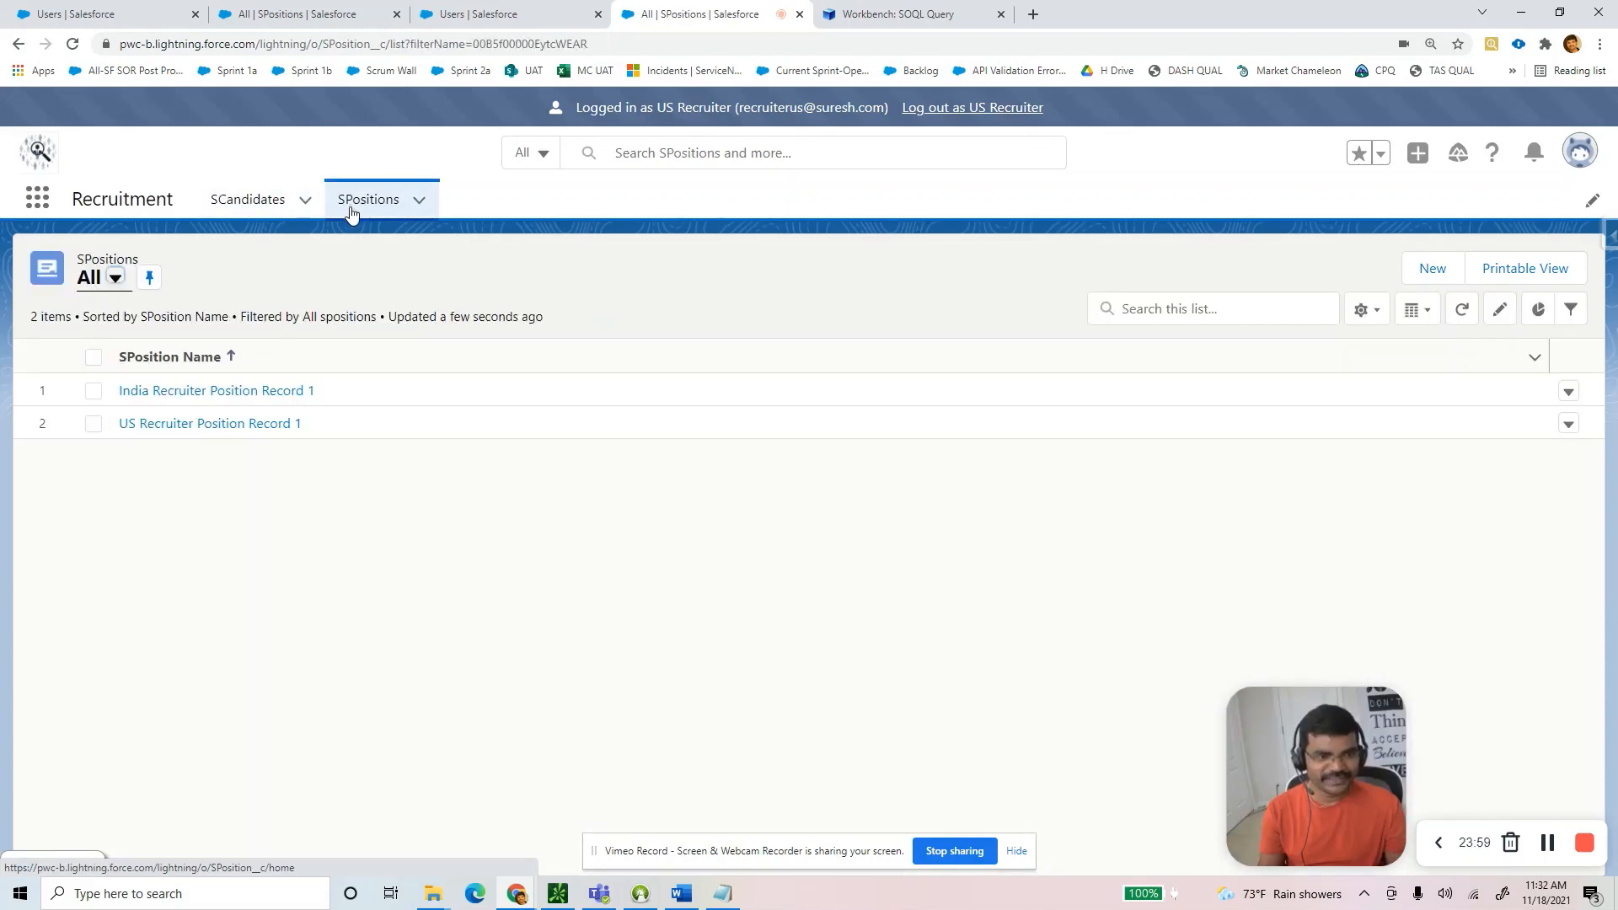
{"action": "left_click_drag", "start_coordinate": [658, 105], "coordinate": [729, 105]}
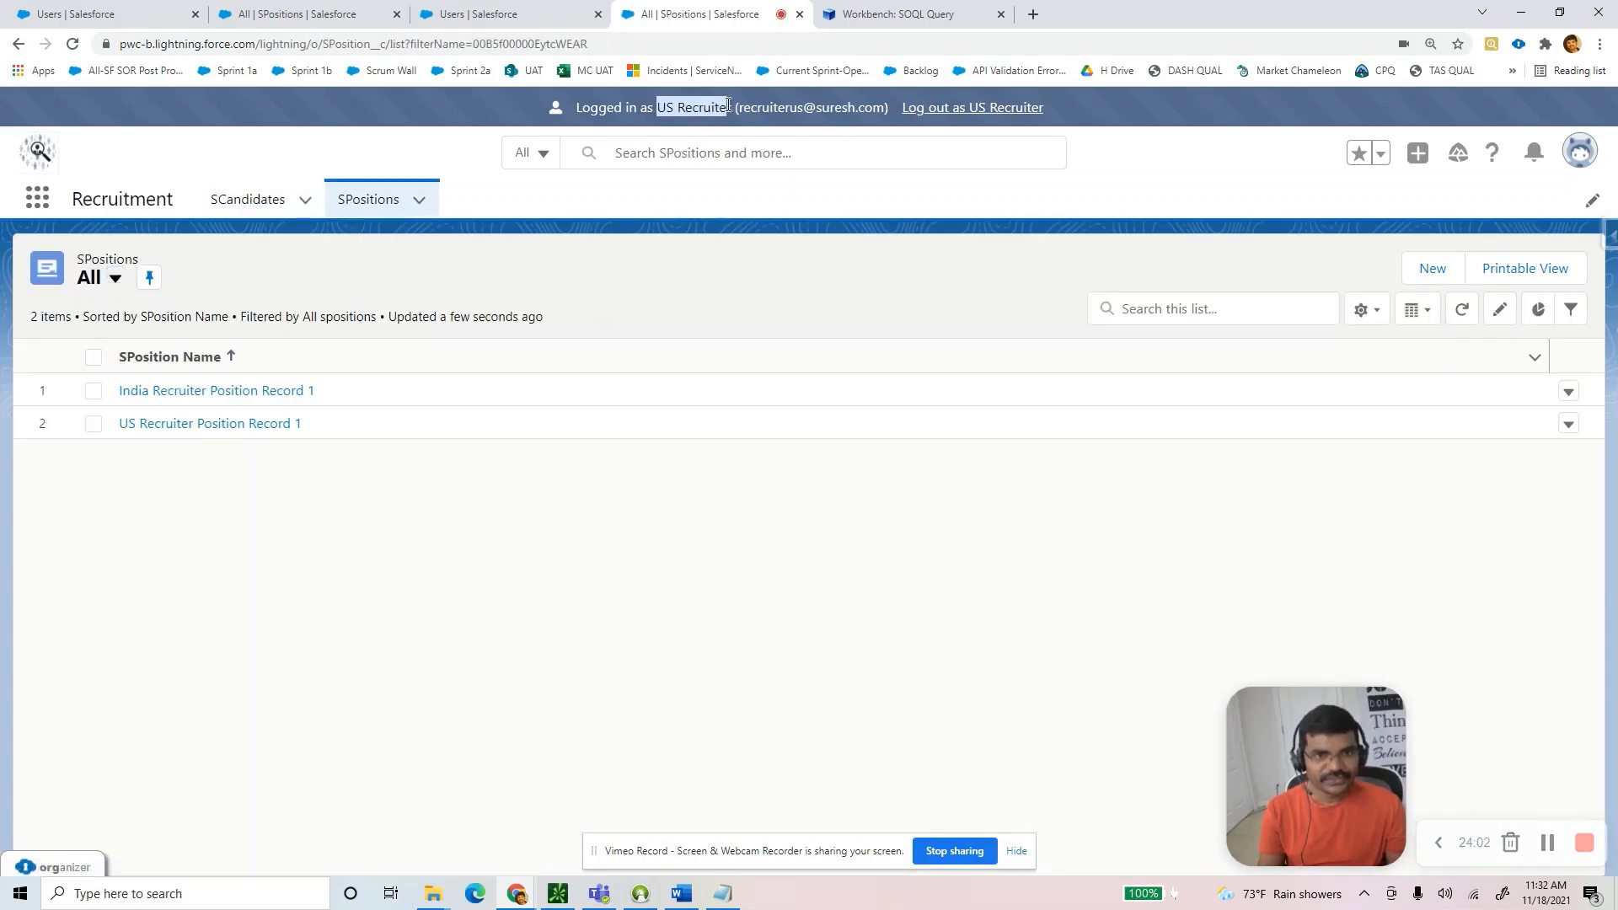
{"action": "left_click", "coordinate": [155, 391]}
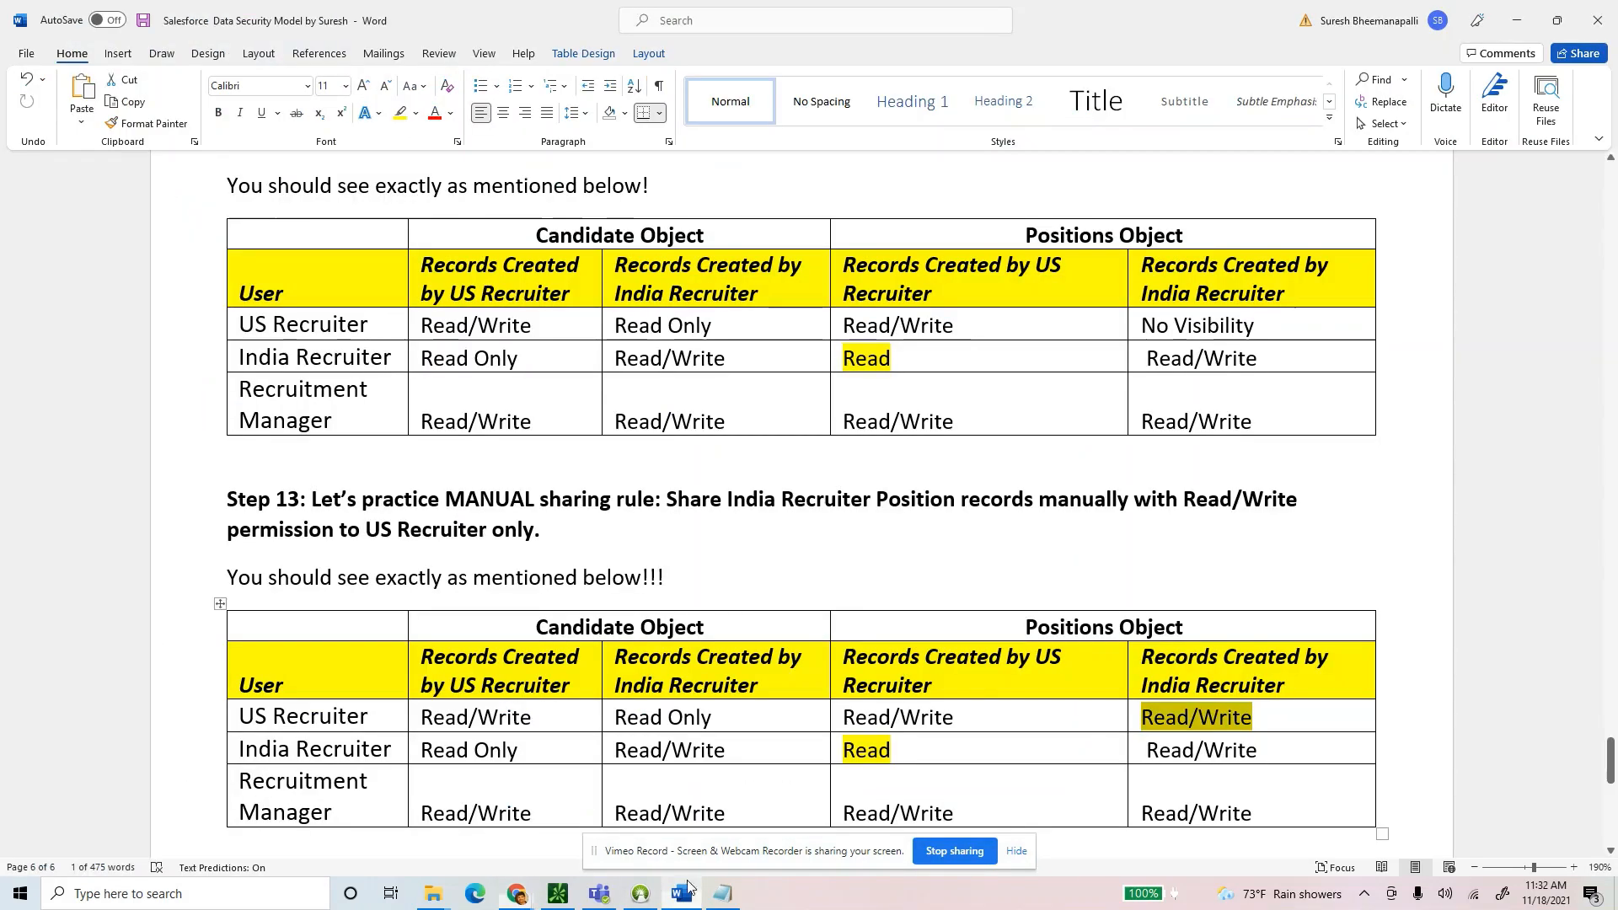
{"action": "left_click", "coordinate": [682, 894]}
{"action": "left_click_drag", "start_coordinate": [1264, 325], "coordinate": [1138, 326]}
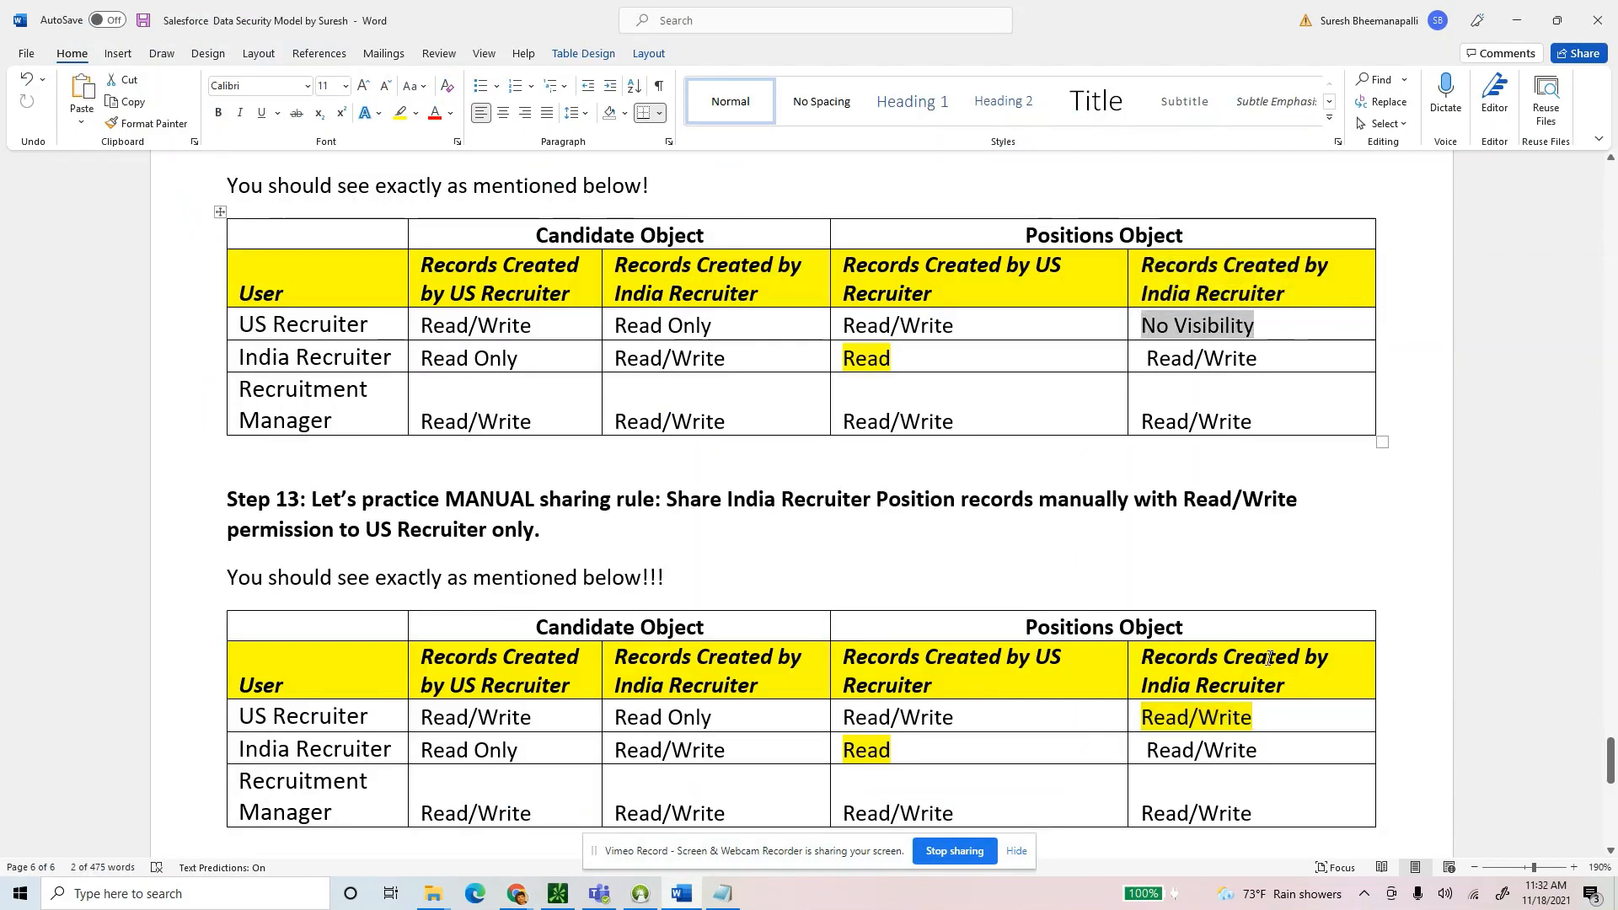
{"action": "left_click_drag", "start_coordinate": [1254, 718], "coordinate": [1119, 718]}
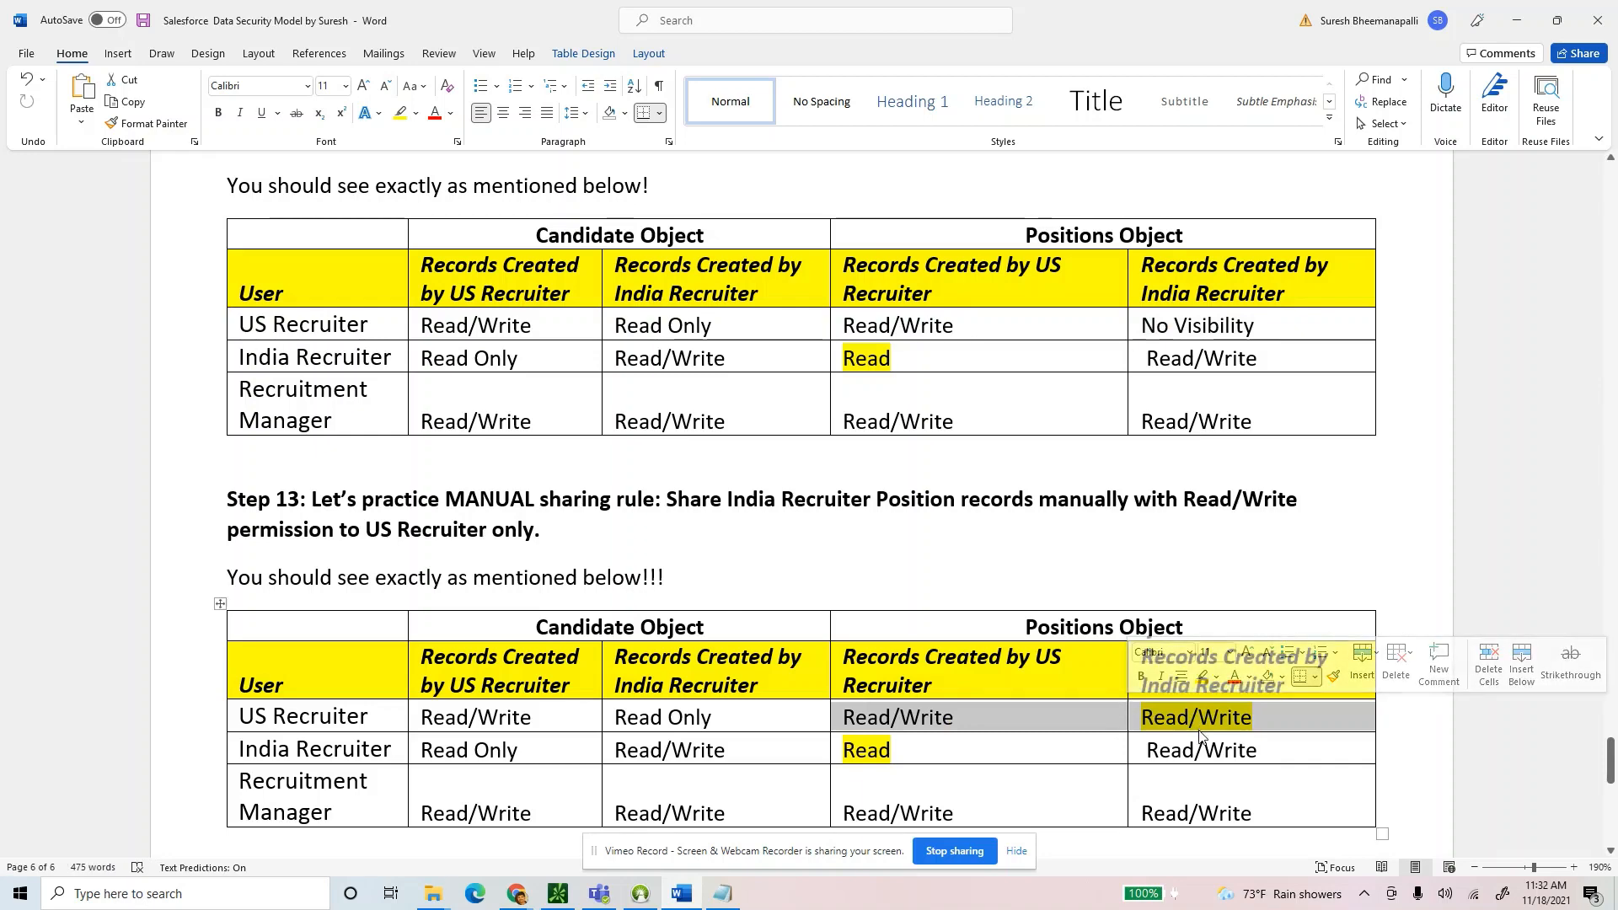
{"action": "key", "text": "alt+Tab"}
Edit the record's #of Years Exp Required to 13 and save.
{"action": "left_click", "coordinate": [1365, 271]}
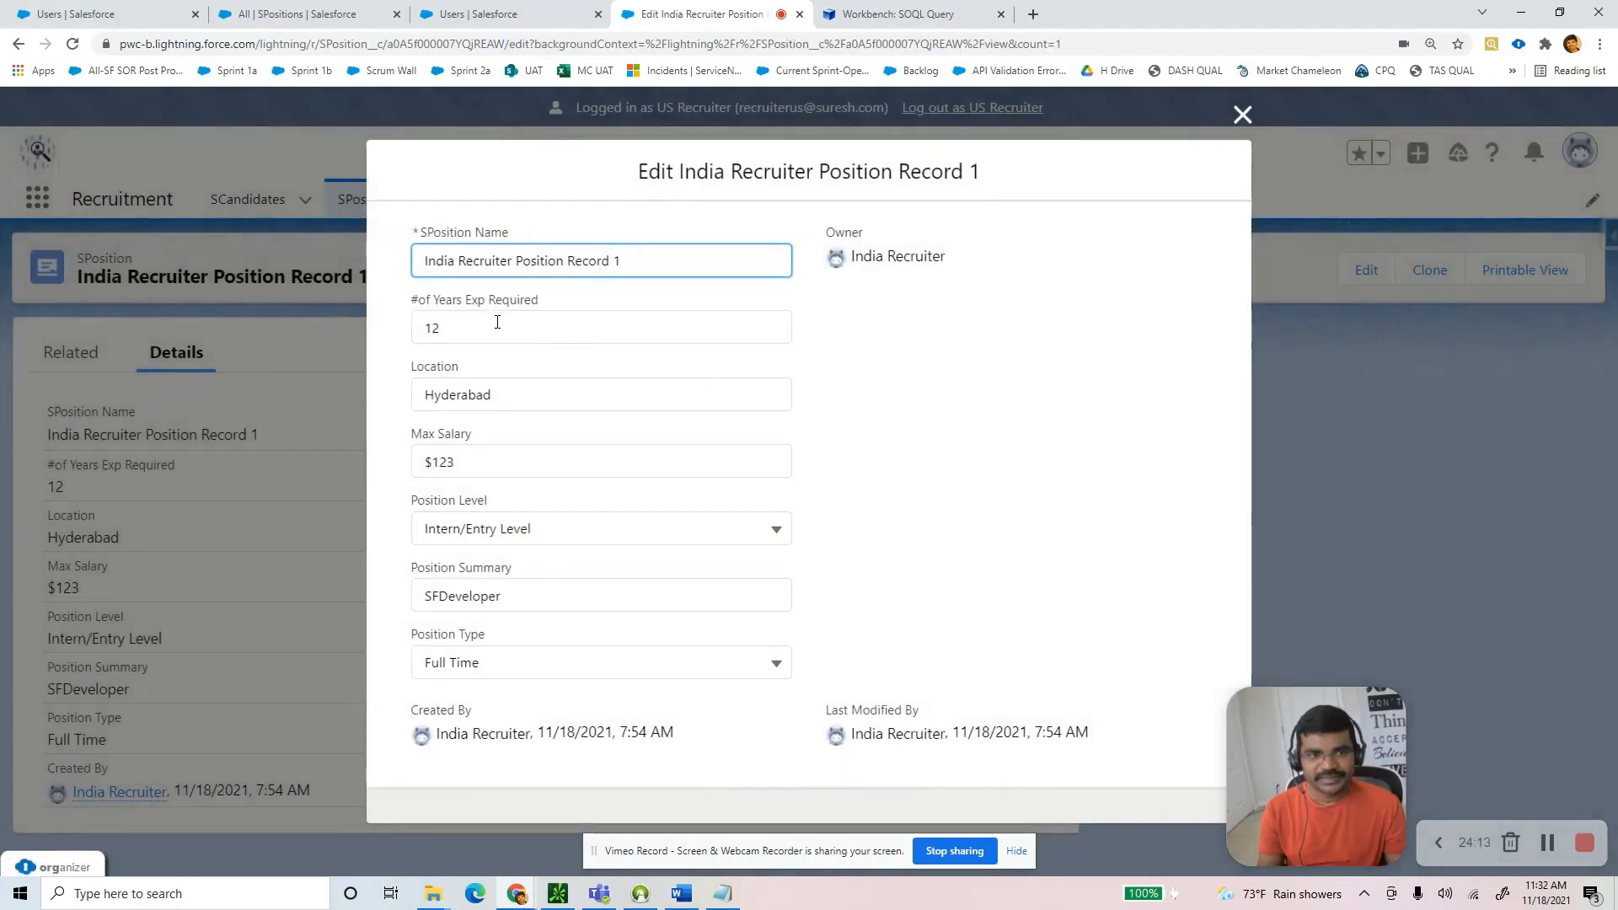
{"action": "left_click", "coordinate": [495, 325]}
{"action": "type", "text": "13"}
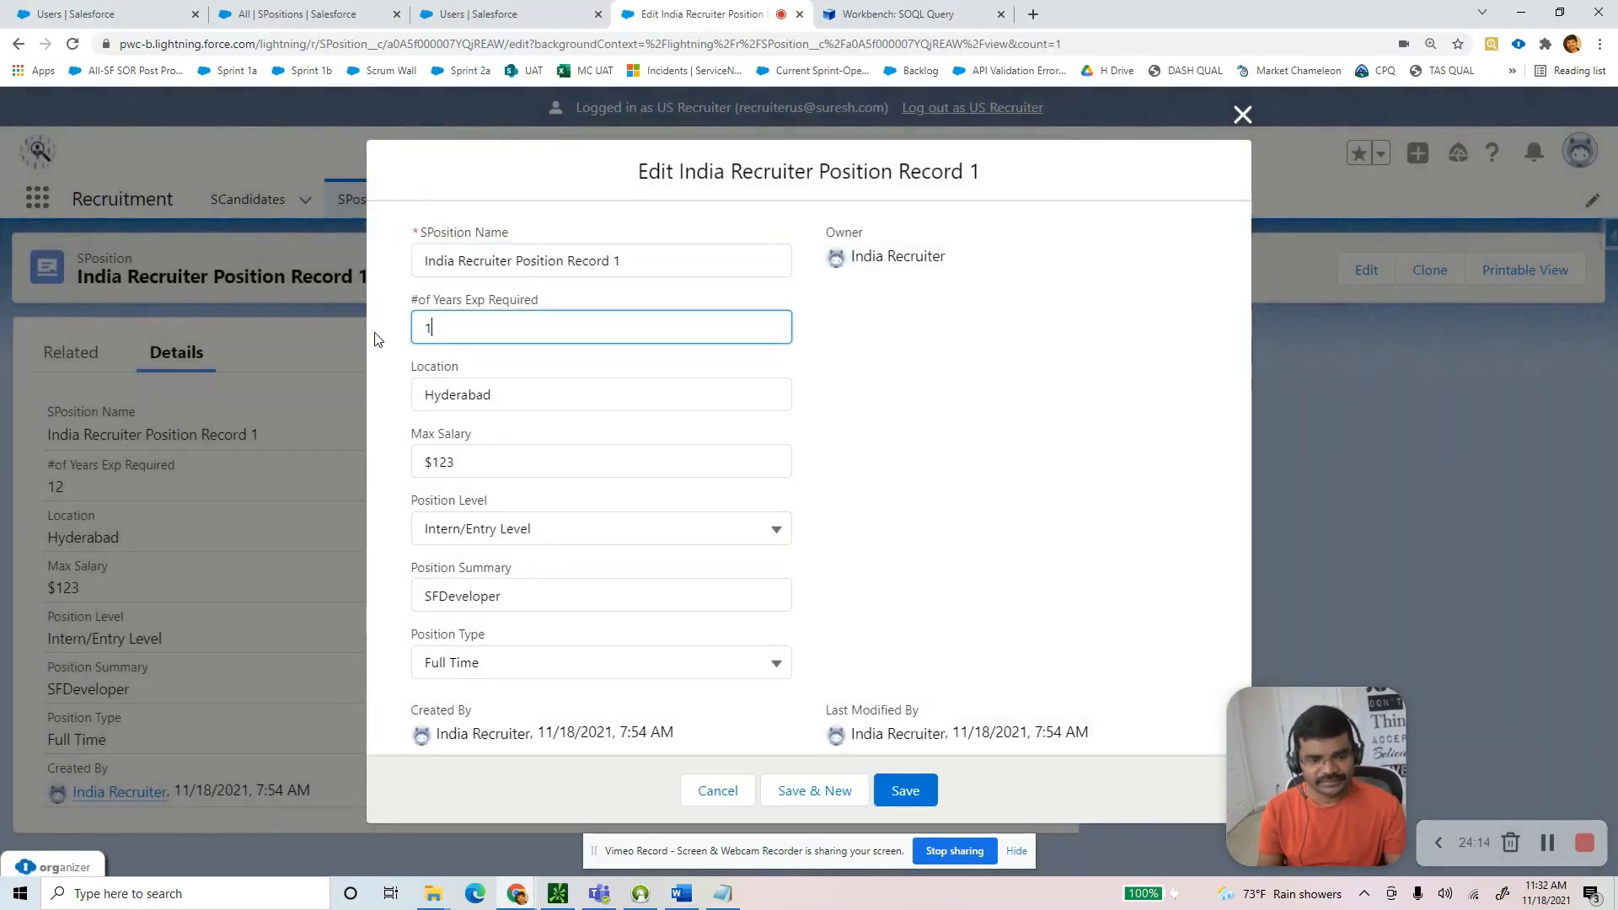
{"action": "left_click", "coordinate": [902, 791]}
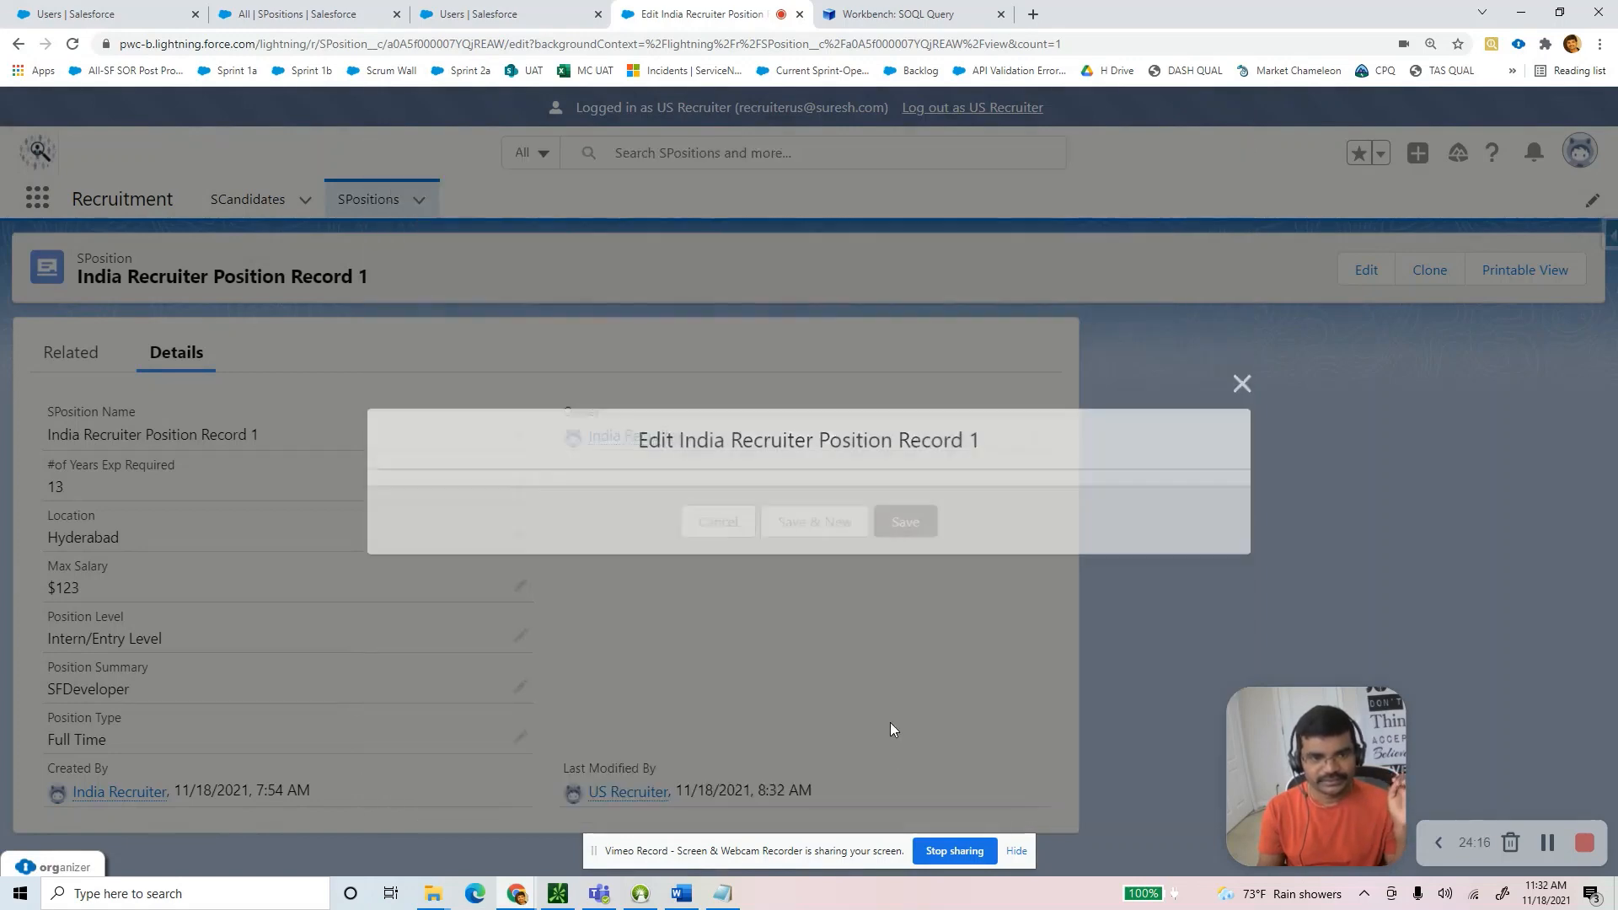
{"action": "left_click", "coordinate": [1046, 218]}
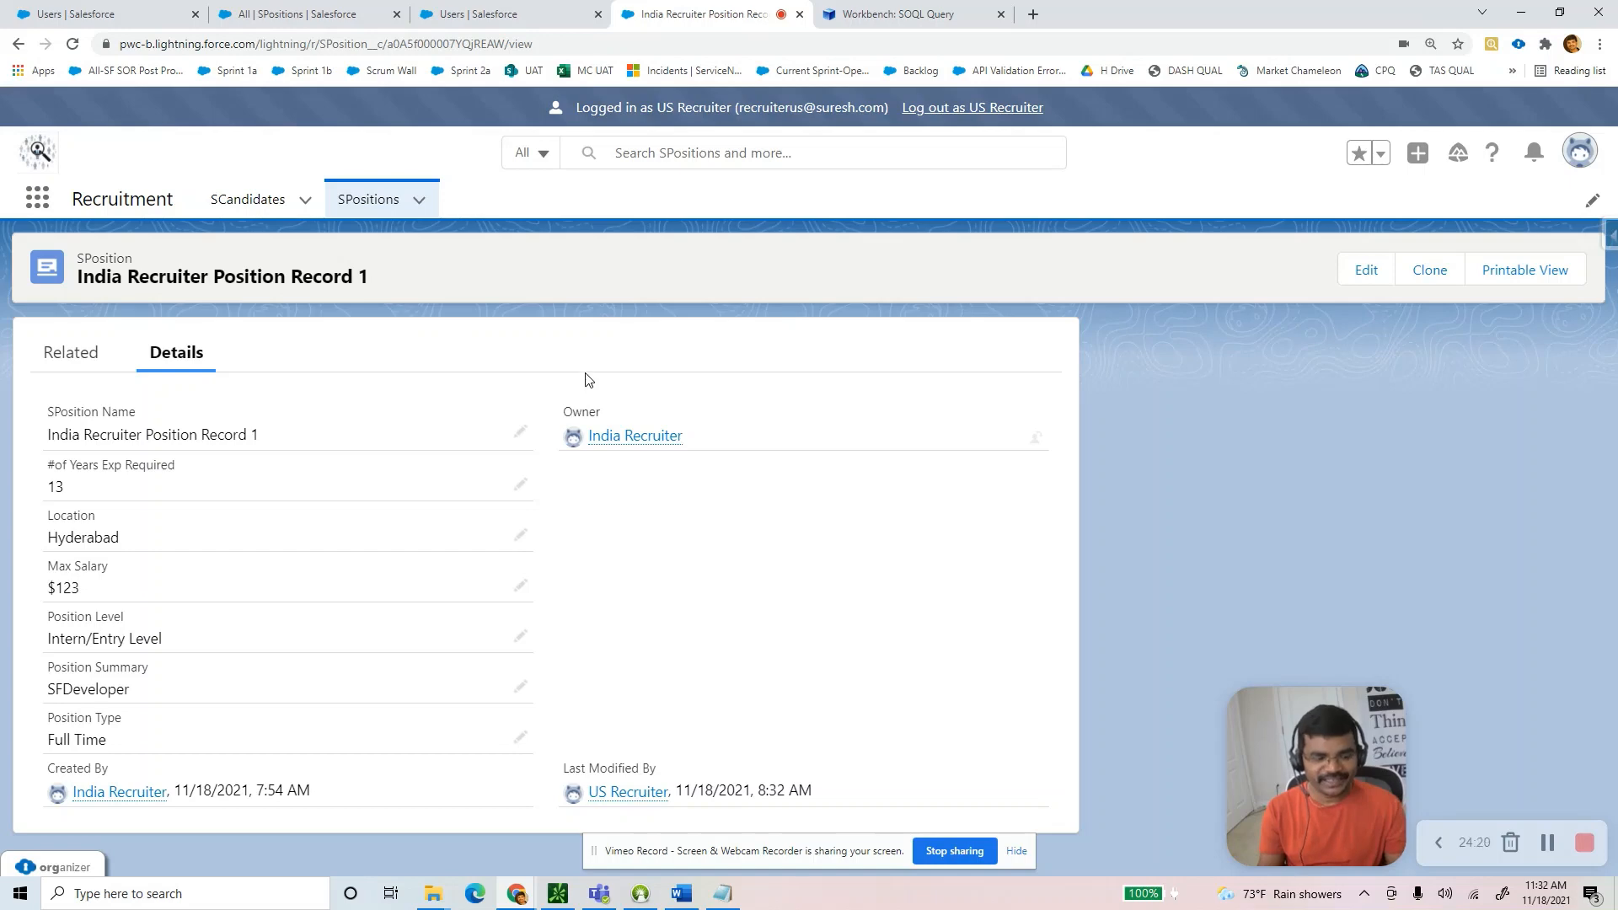
{"action": "key", "text": "alt+Tab"}
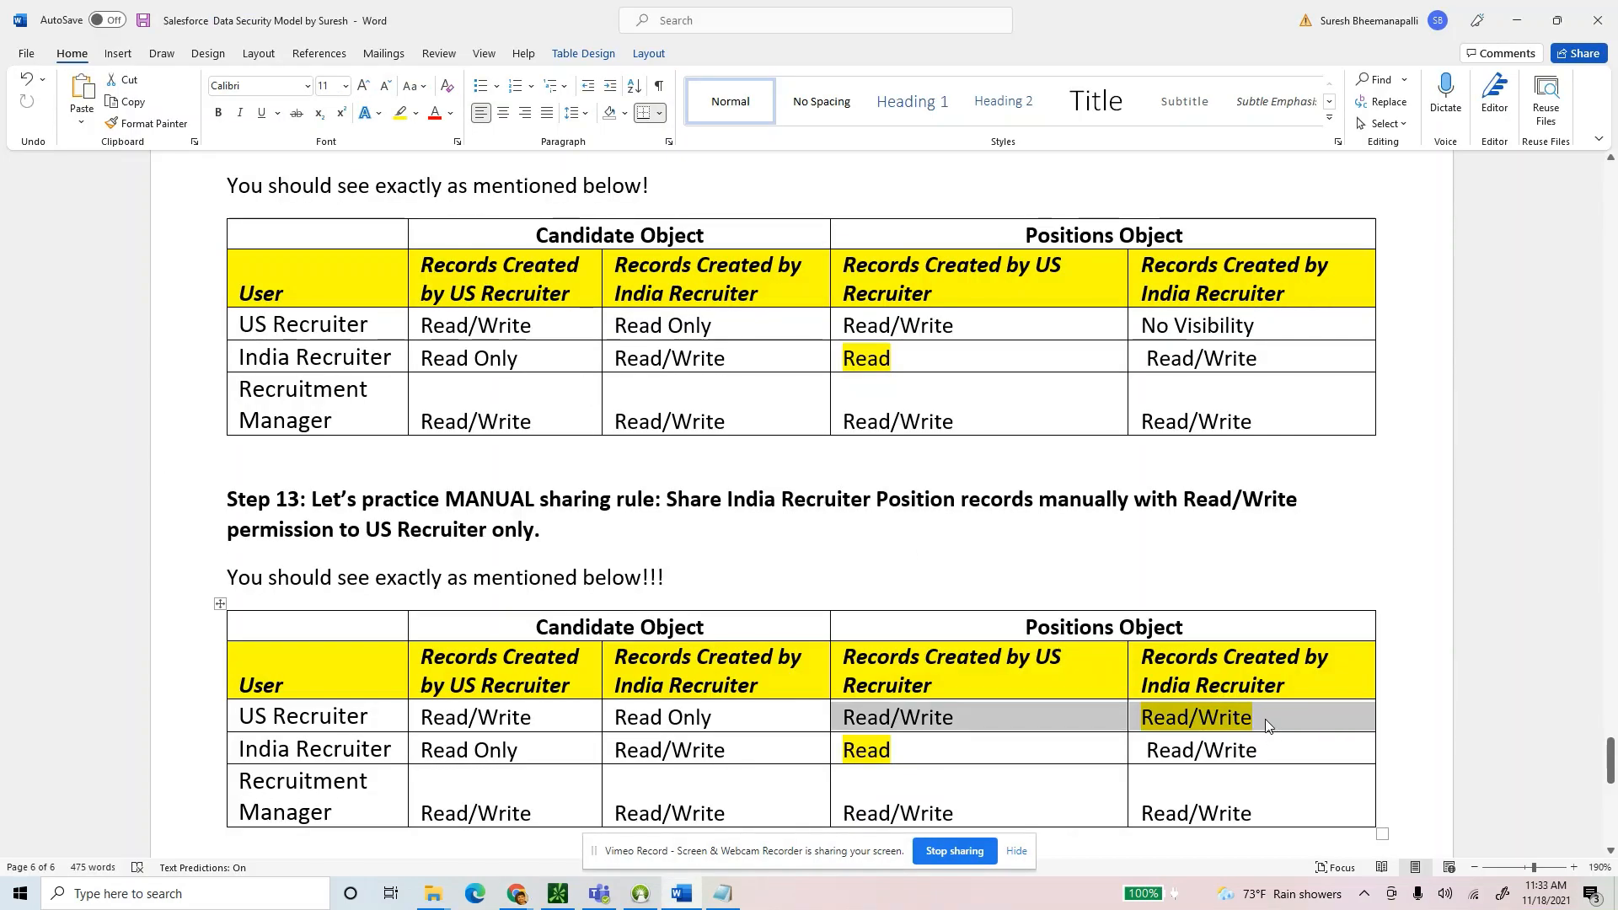
Review US Recruiter's Read/Write in the Step 13 table, then return to the guide's first page.
{"action": "left_click", "coordinate": [1267, 723]}
{"action": "left_click_drag", "start_coordinate": [1256, 719], "coordinate": [1143, 717]}
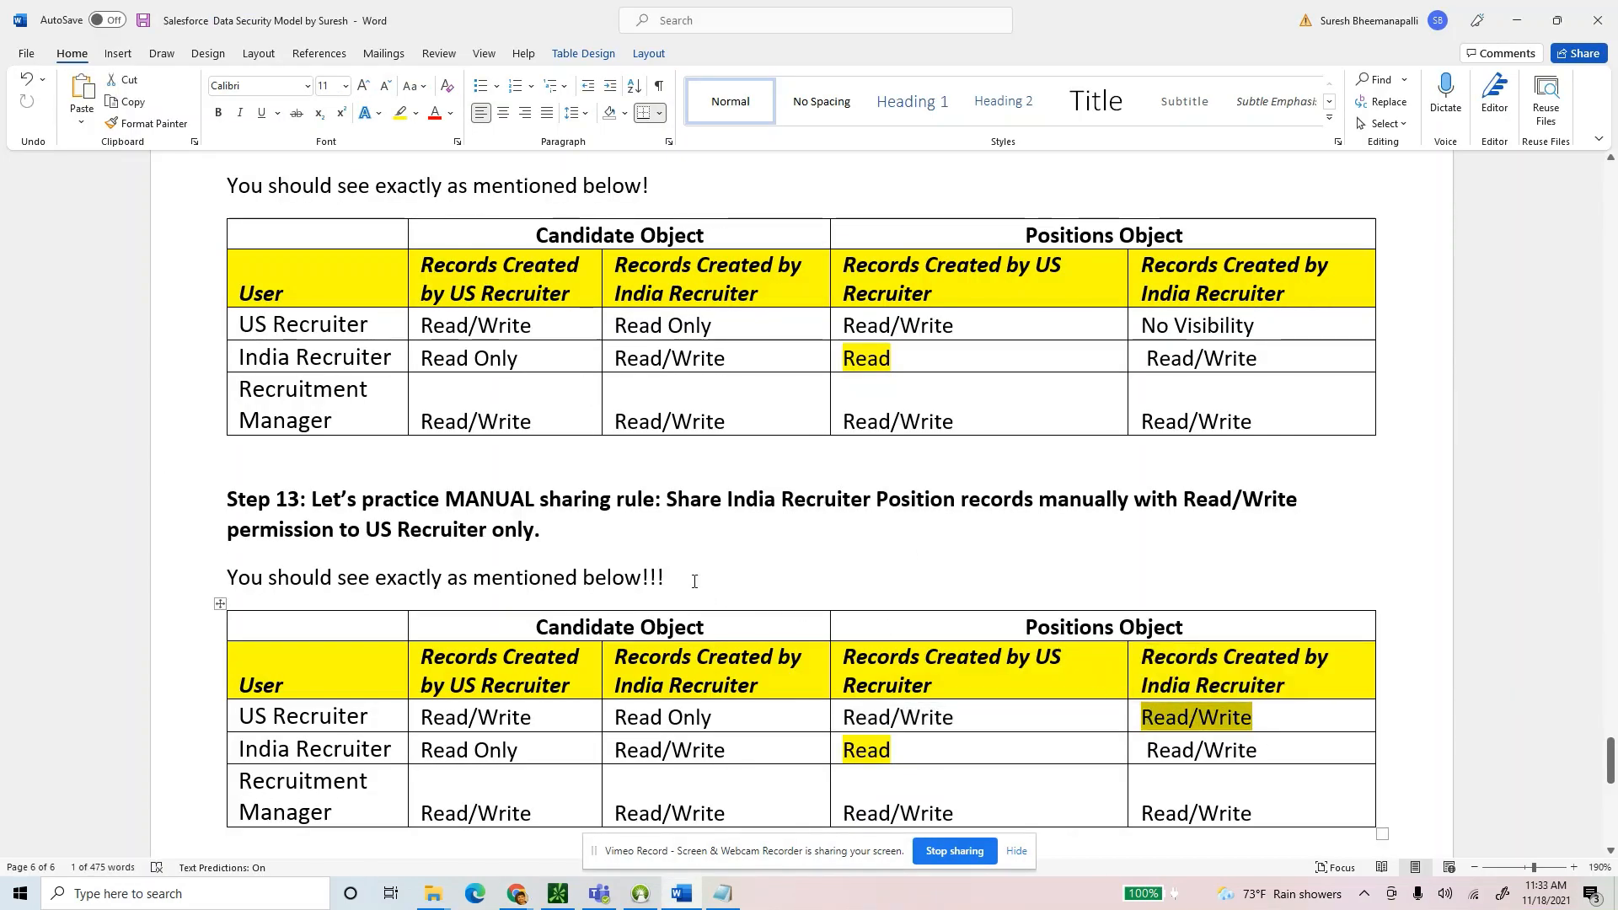
{"action": "left_click_drag", "start_coordinate": [695, 585], "coordinate": [229, 500]}
{"action": "scroll", "coordinate": [699, 576], "scroll_direction": "down", "scroll_amount": 3}
{"action": "scroll", "coordinate": [690, 567], "scroll_direction": "down", "scroll_amount": 3}
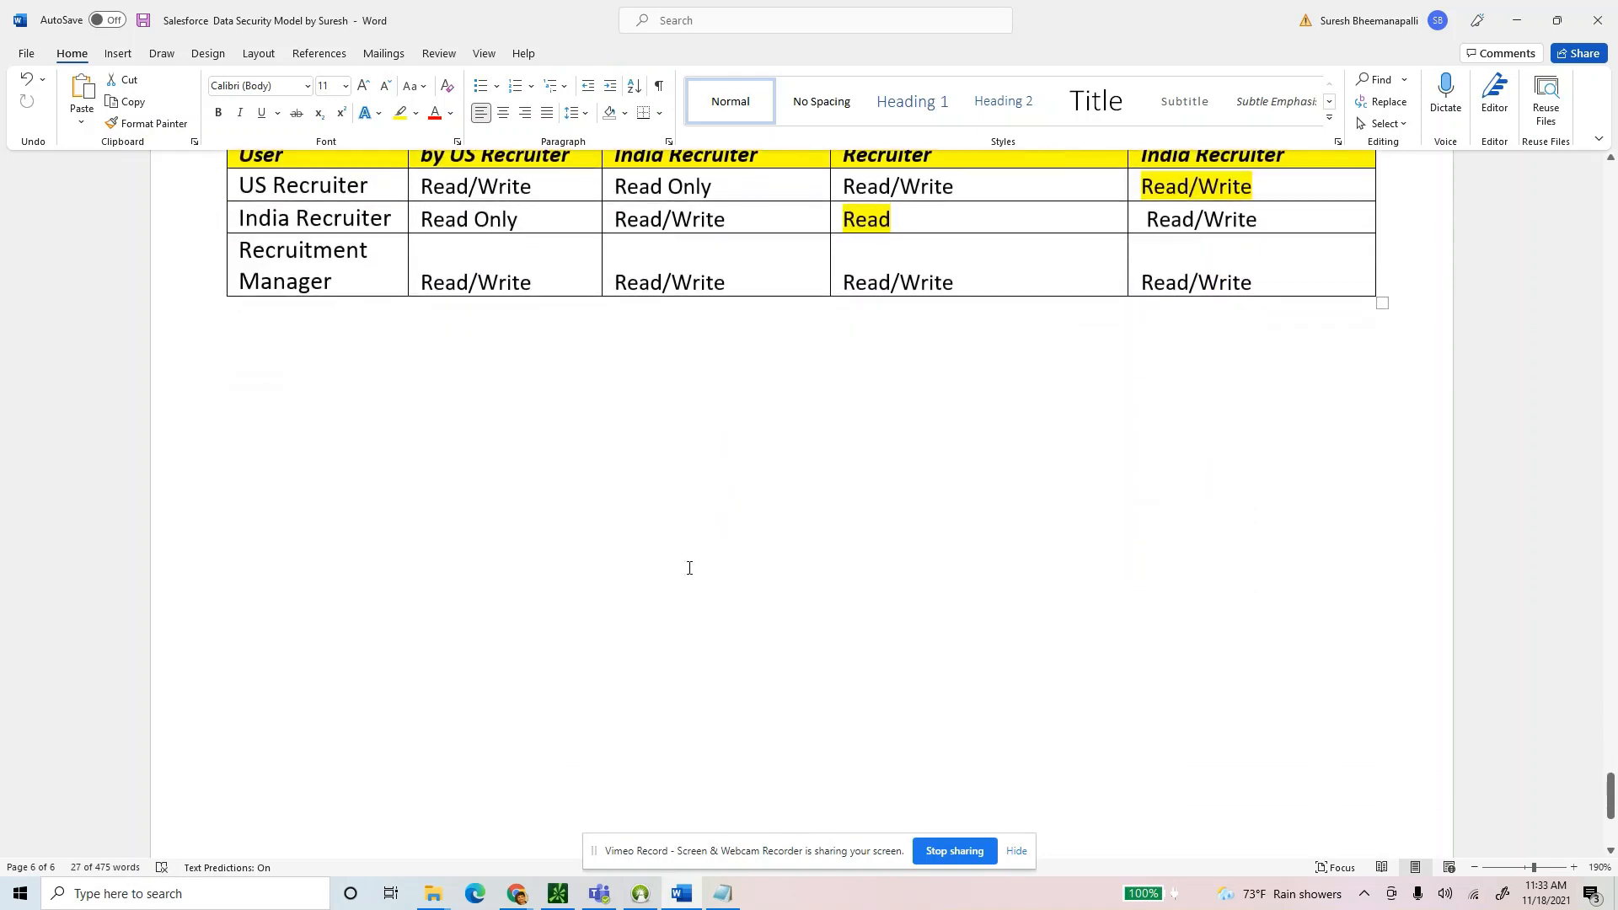
{"action": "left_click", "coordinate": [624, 495]}
{"action": "scroll", "coordinate": [640, 498], "scroll_direction": "up", "scroll_amount": 4}
{"action": "scroll", "coordinate": [654, 497], "scroll_direction": "up", "scroll_amount": 3}
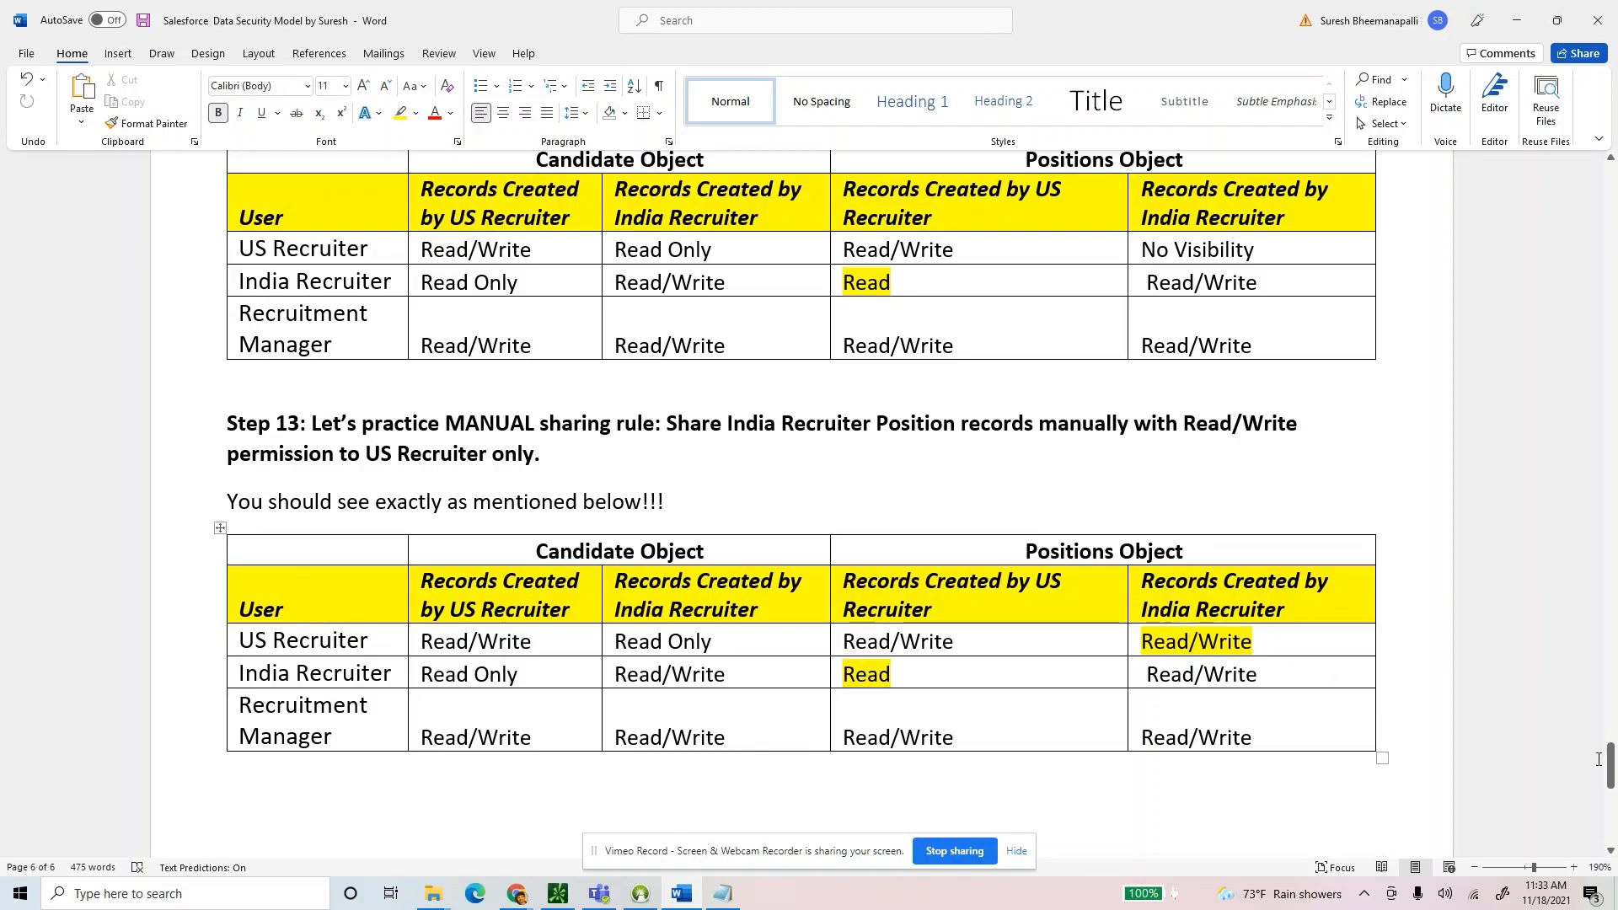
{"action": "left_click_drag", "start_coordinate": [1599, 759], "coordinate": [1585, 190]}
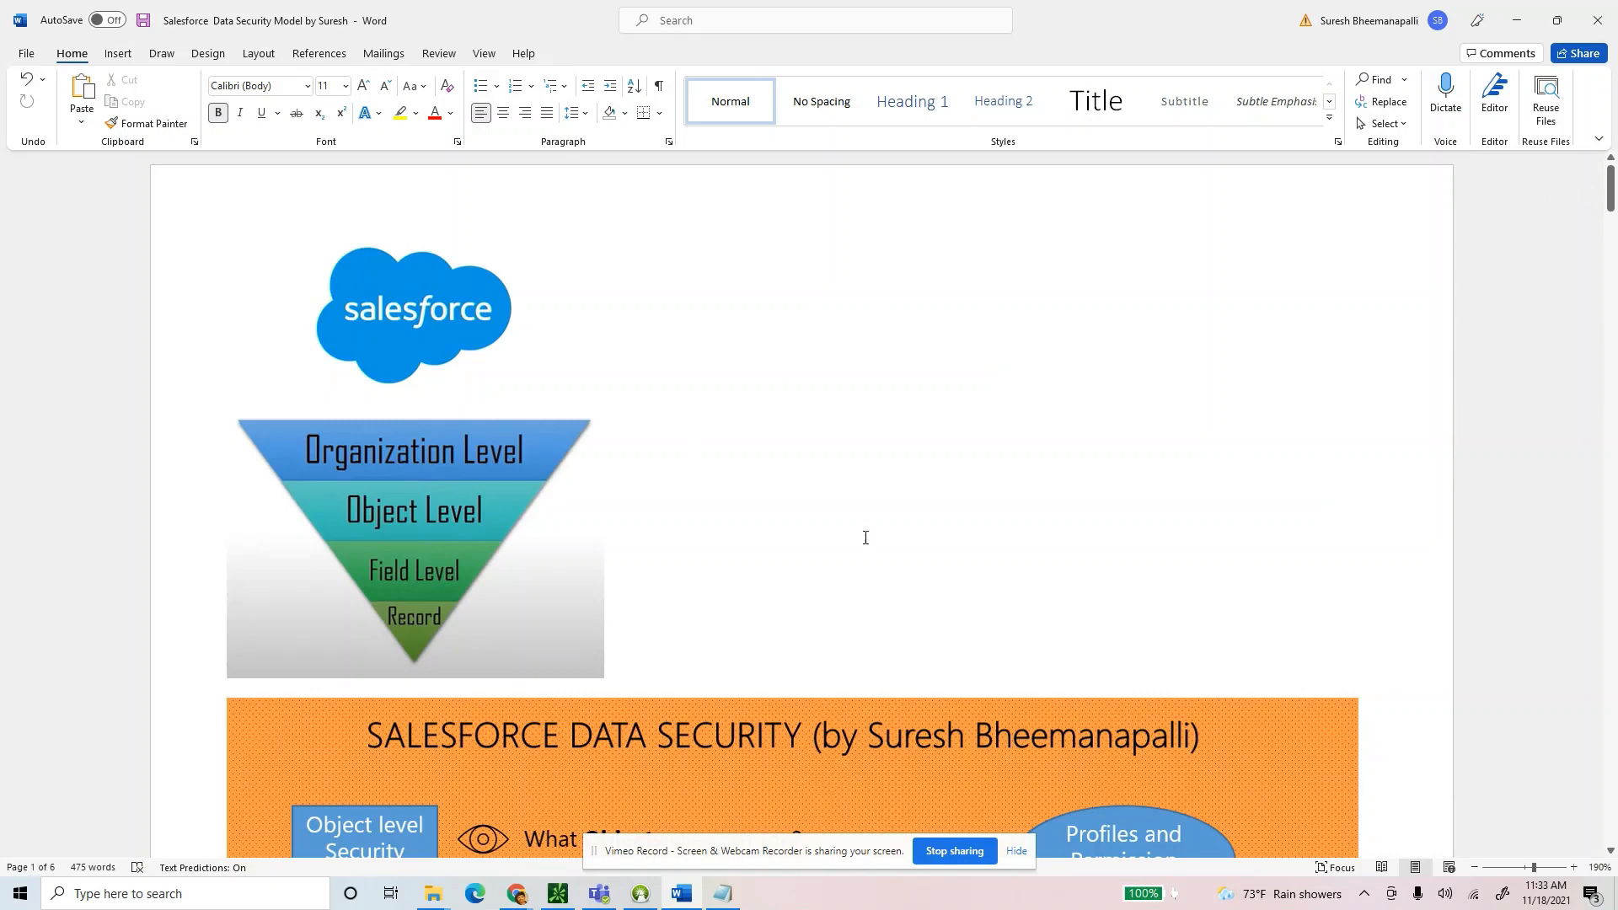
{"action": "scroll", "coordinate": [826, 496], "scroll_direction": "down", "scroll_amount": 4, "text": "ctrl"}
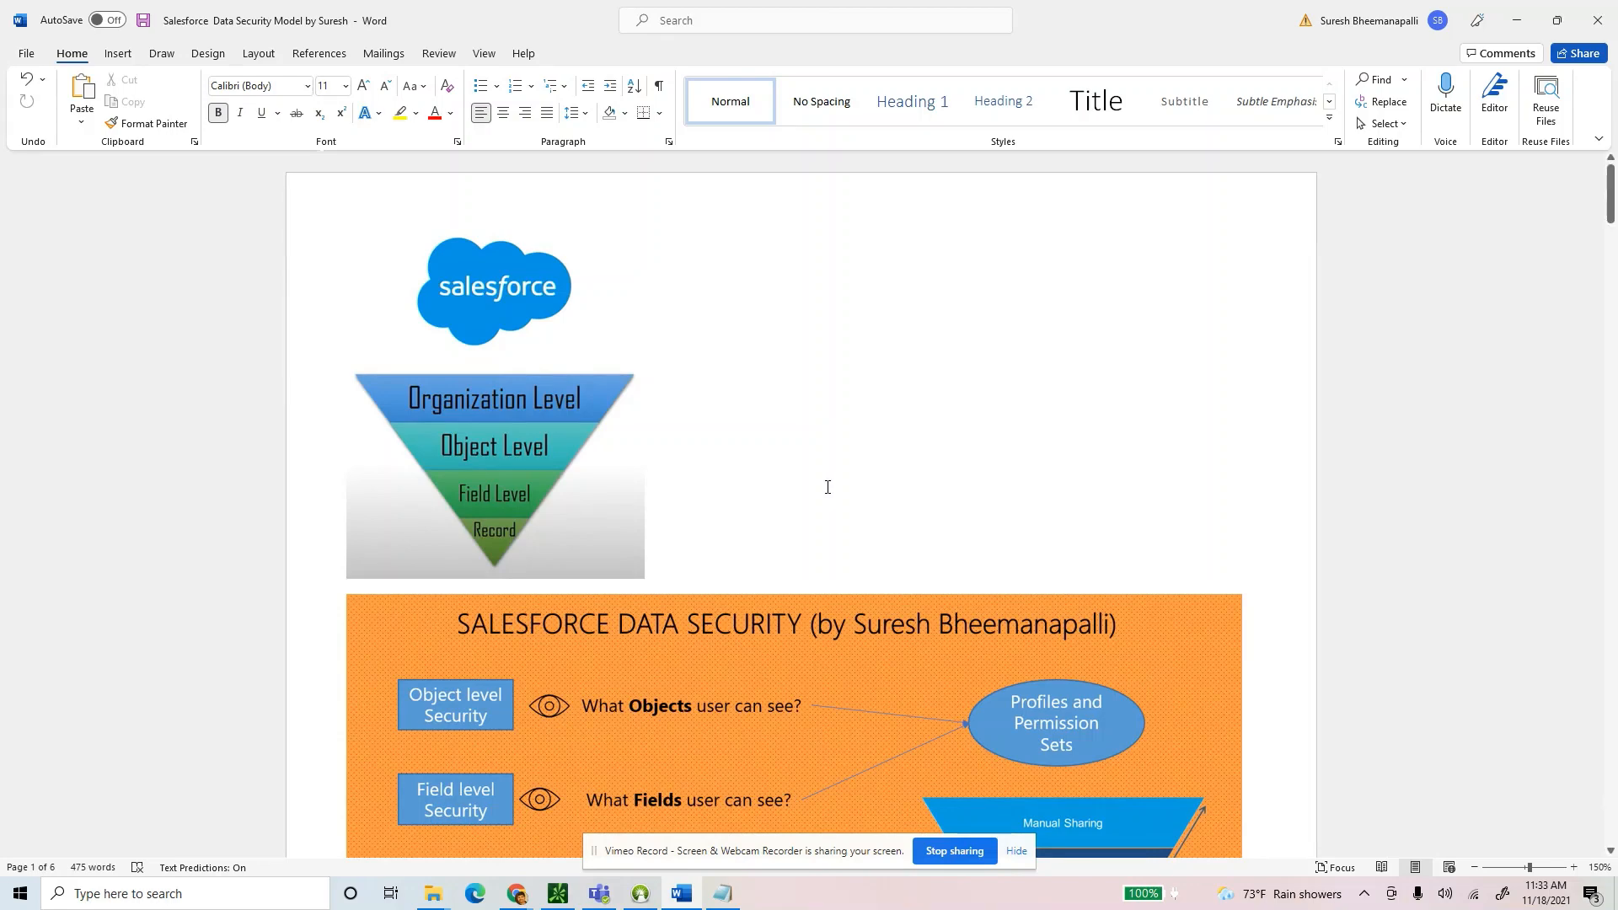
{"action": "scroll", "coordinate": [827, 487], "scroll_direction": "down", "scroll_amount": 3}
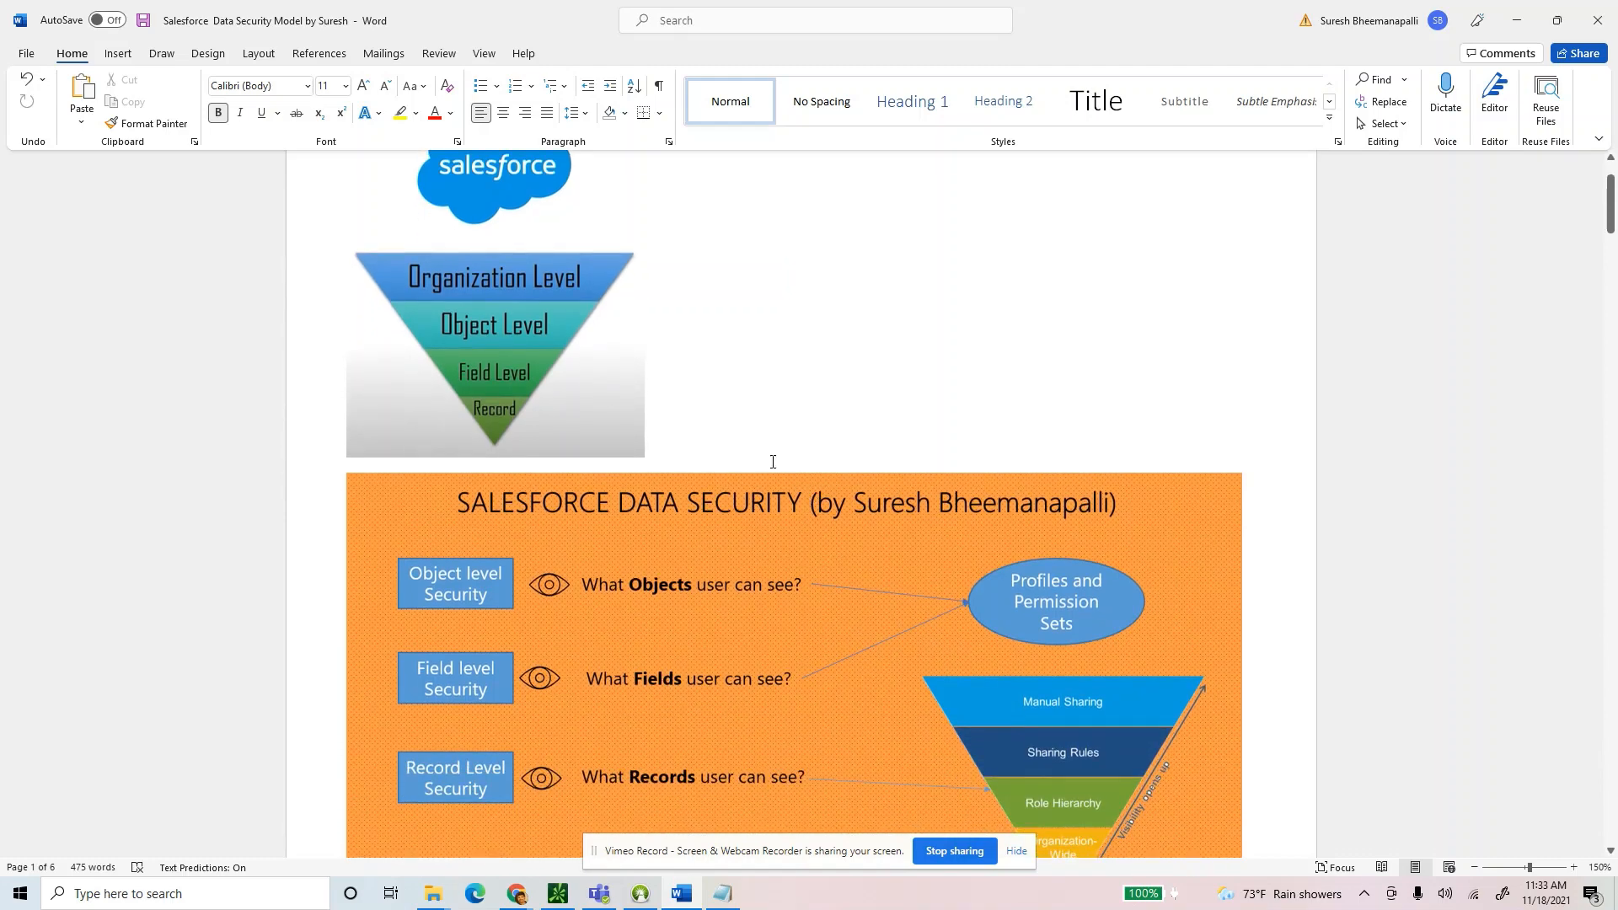
{"action": "scroll", "coordinate": [781, 456], "scroll_direction": "down", "scroll_amount": 3}
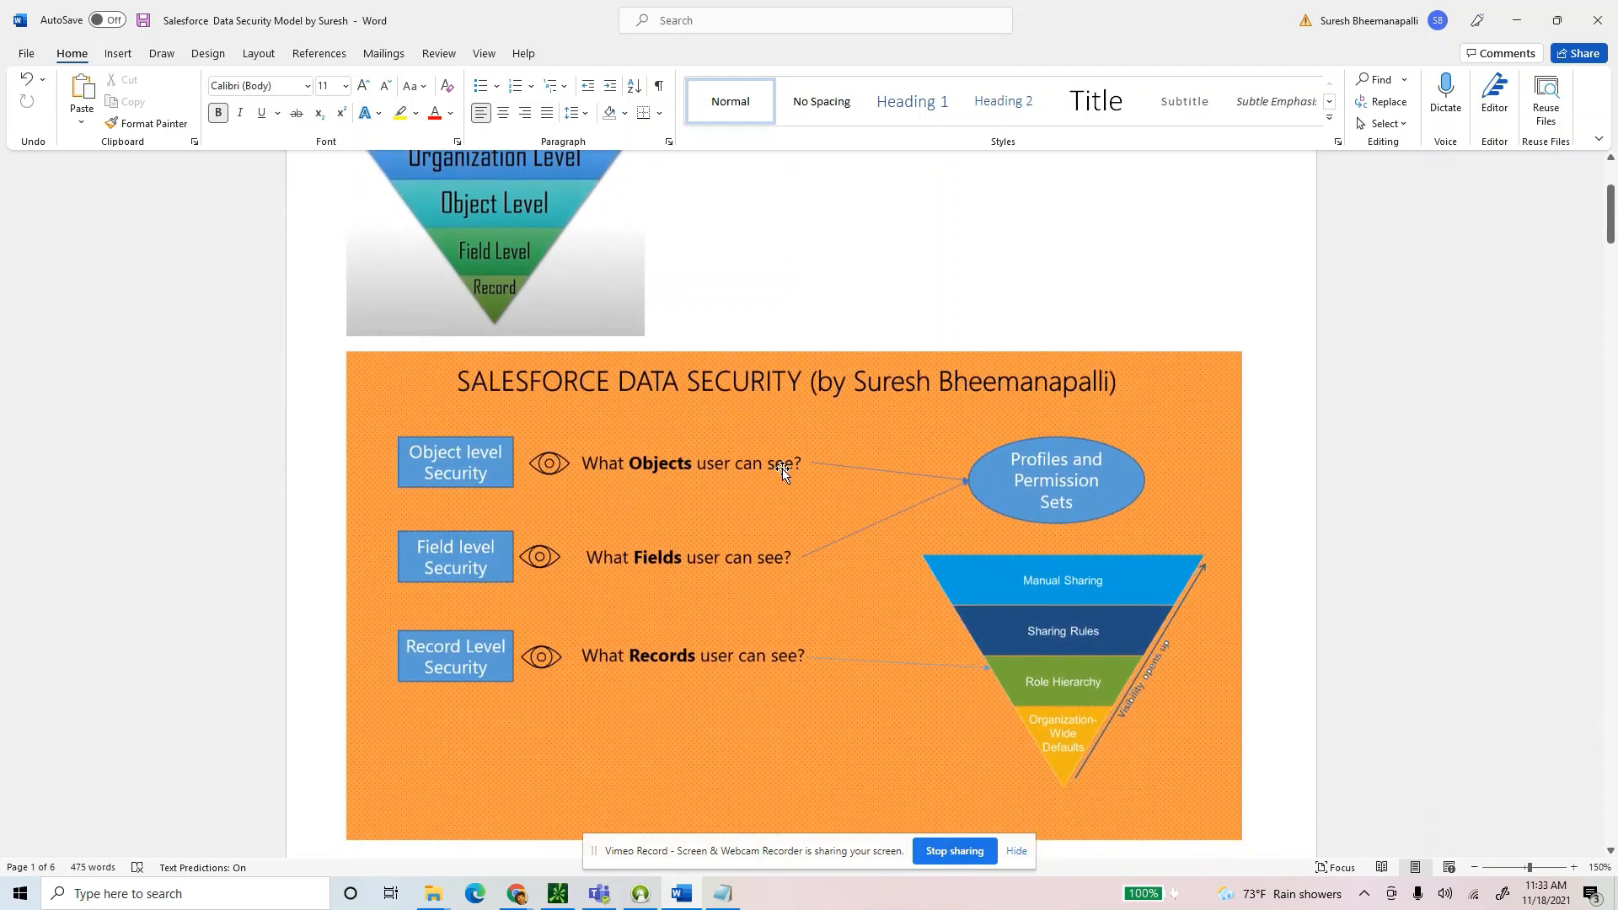